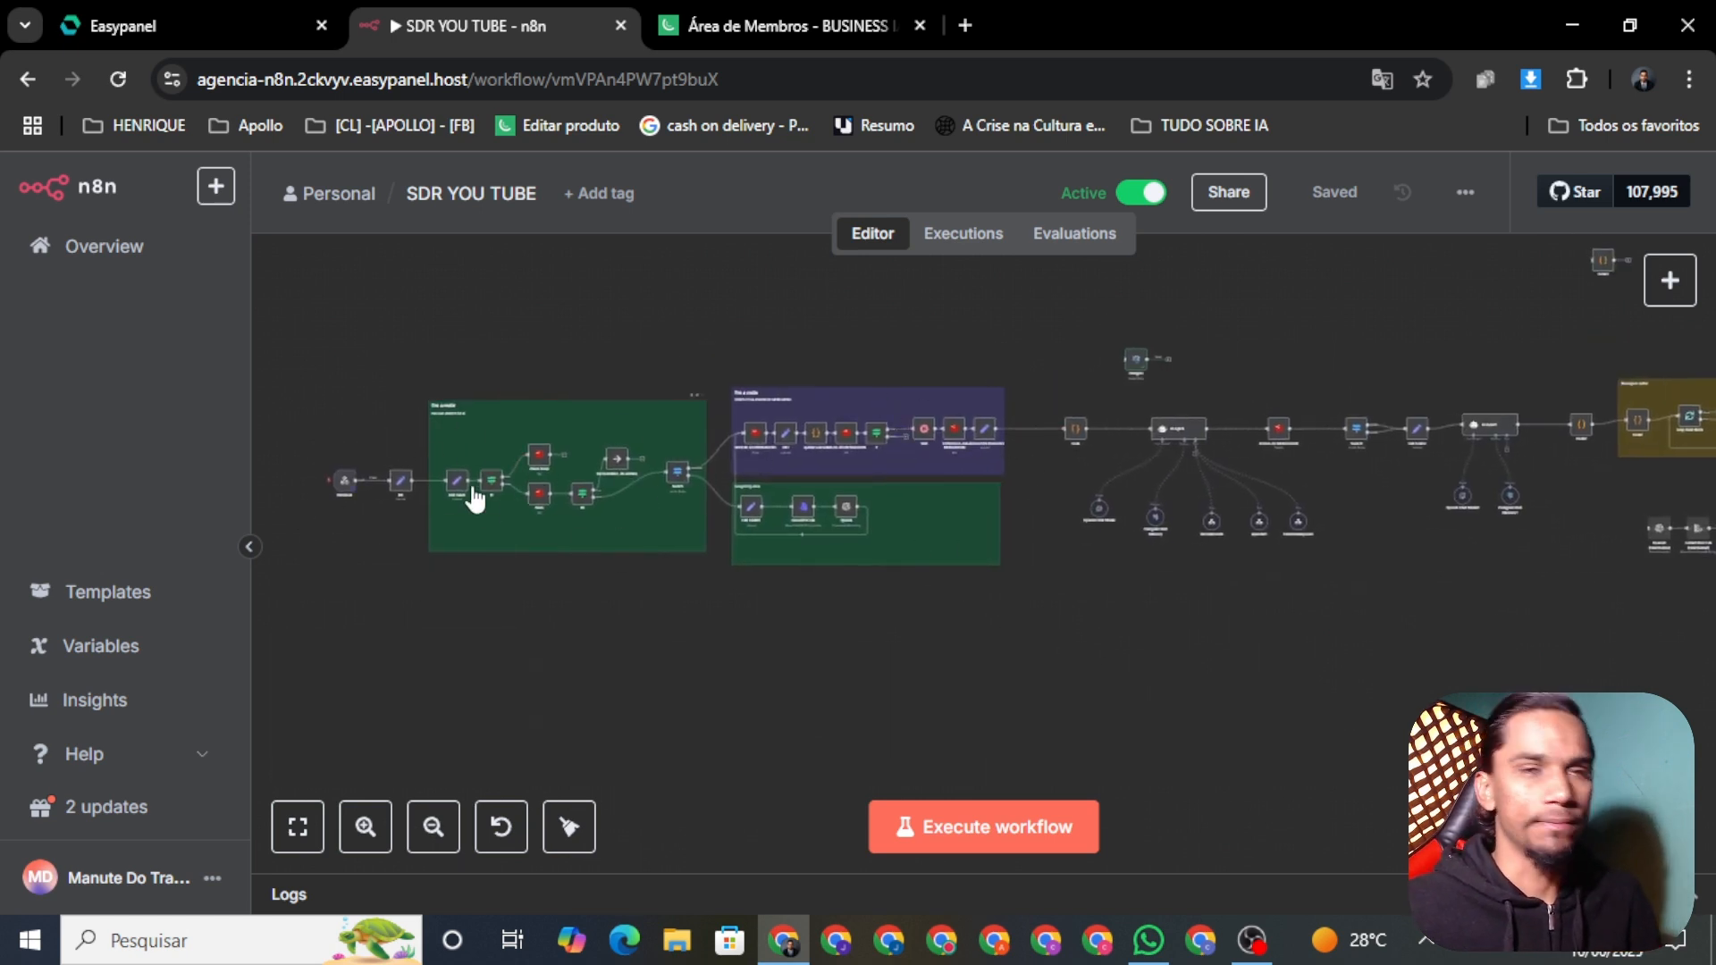
# Step: Zoom around the SDR YOU TUBE canvas and marquee-select all nodes in the left green group
pyautogui.scroll(-1, 492, 482)
pyautogui.scroll(4, 536, 491)
pyautogui.scroll(1, 706, 641)
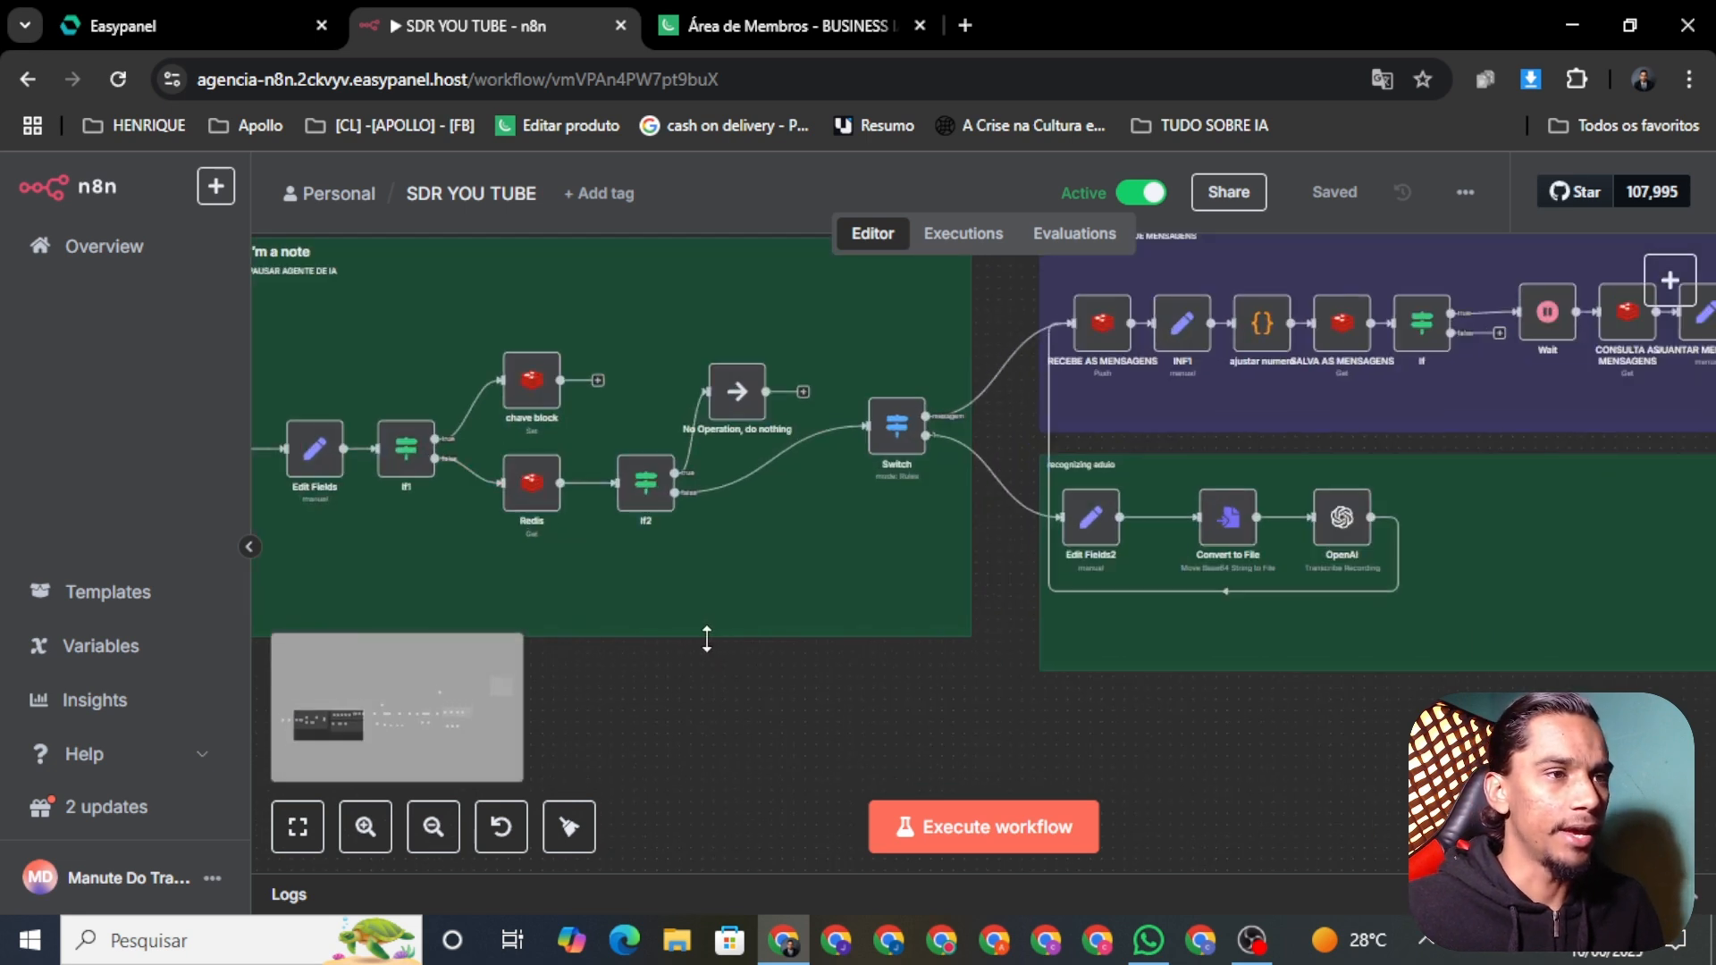
pyautogui.scroll(-1, 785, 658)
pyautogui.moveTo(268, 254); pyautogui.dragTo(953, 706)
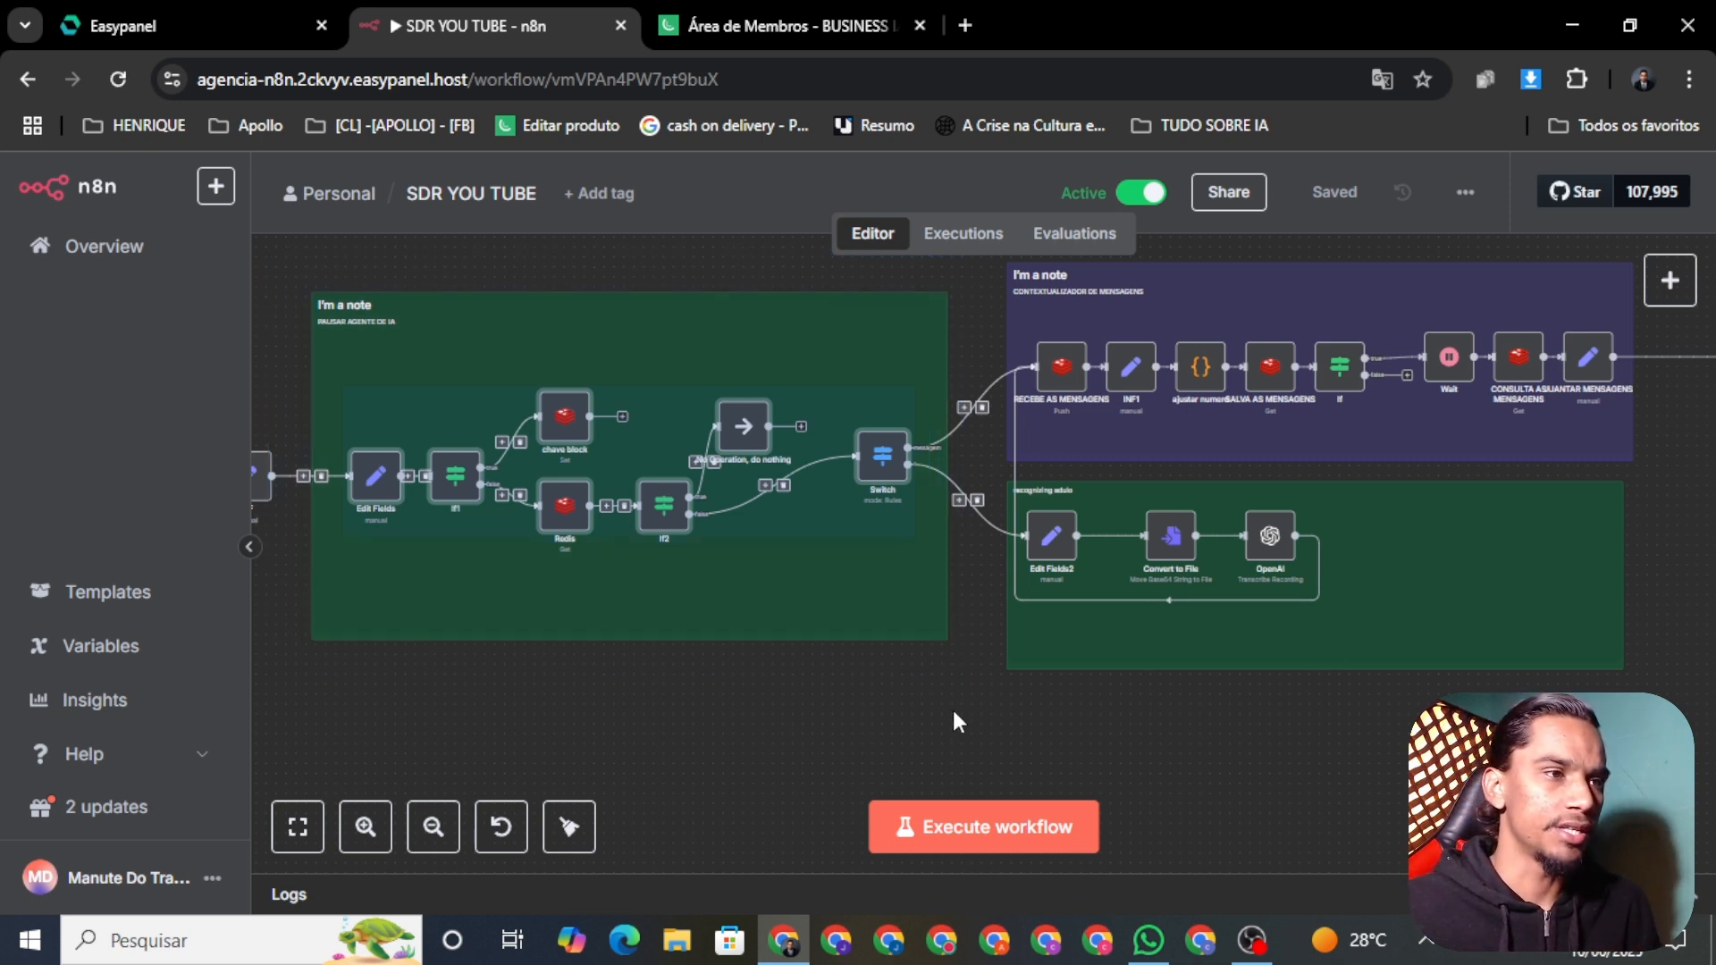
# Step: Center the view on the purple message group and clear the node selection
pyautogui.hscroll(1, 1278, 765)
pyautogui.moveTo(1317, 771); pyautogui.dragTo(1328, 916)
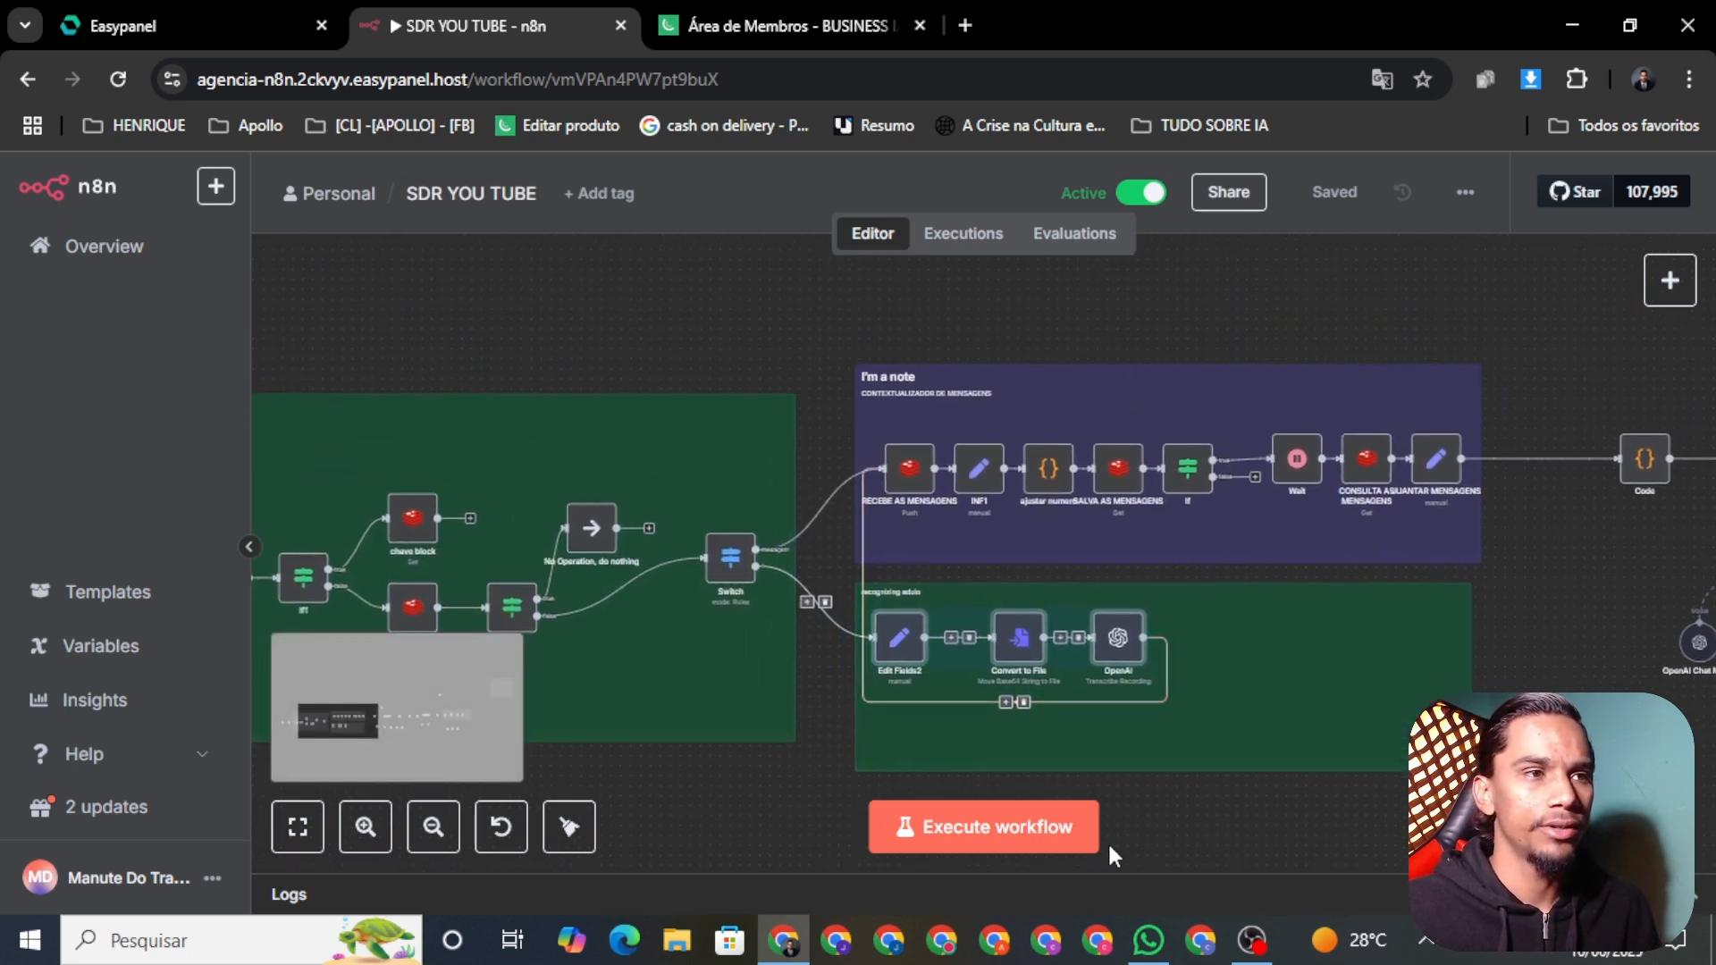
pyautogui.moveTo(823, 303); pyautogui.dragTo(1512, 540)
pyautogui.click(1594, 600)
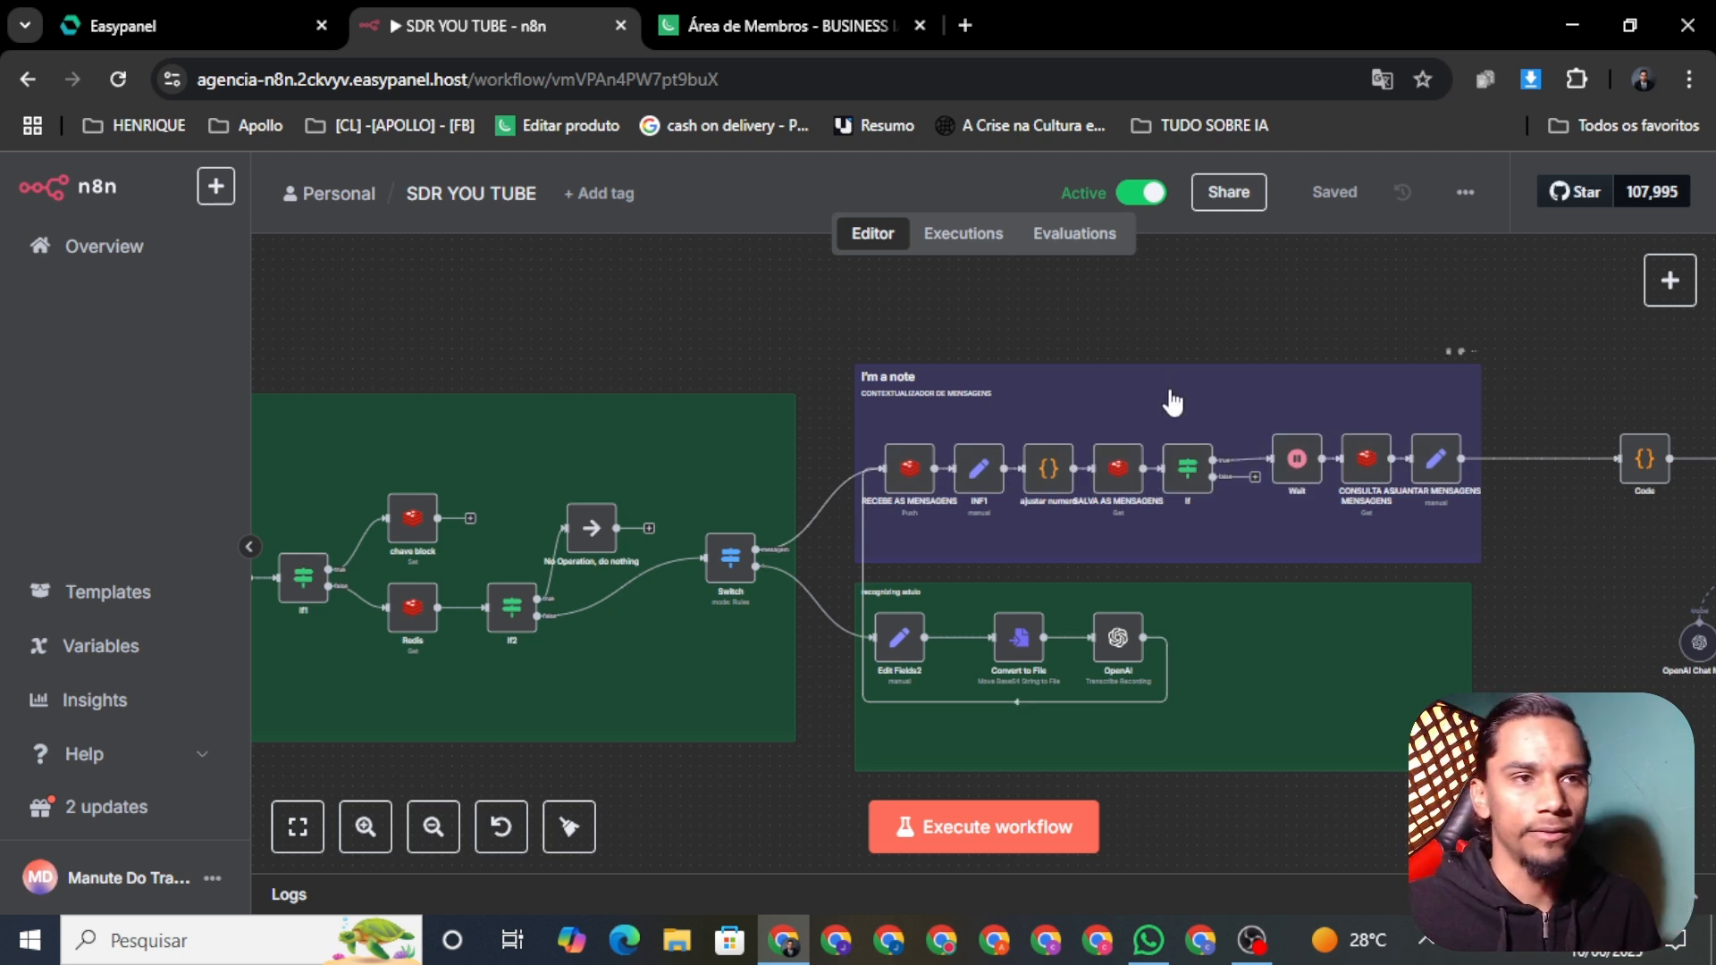
pyautogui.rightClick(1292, 492)
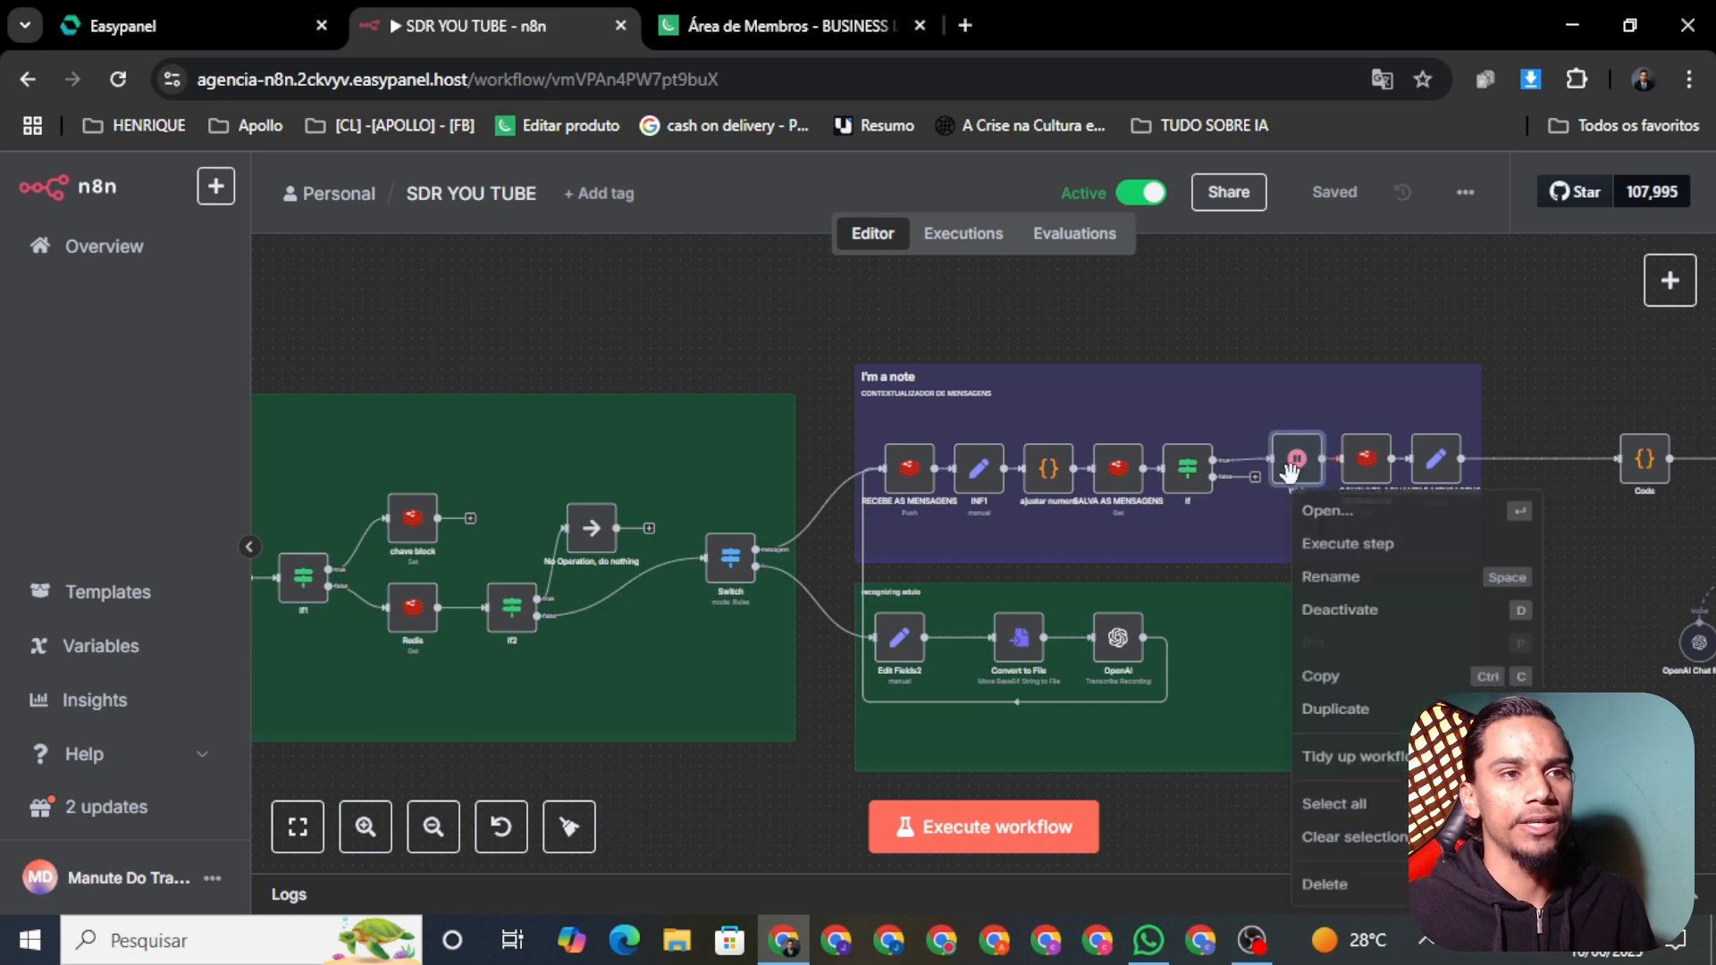
pyautogui.click(1329, 514)
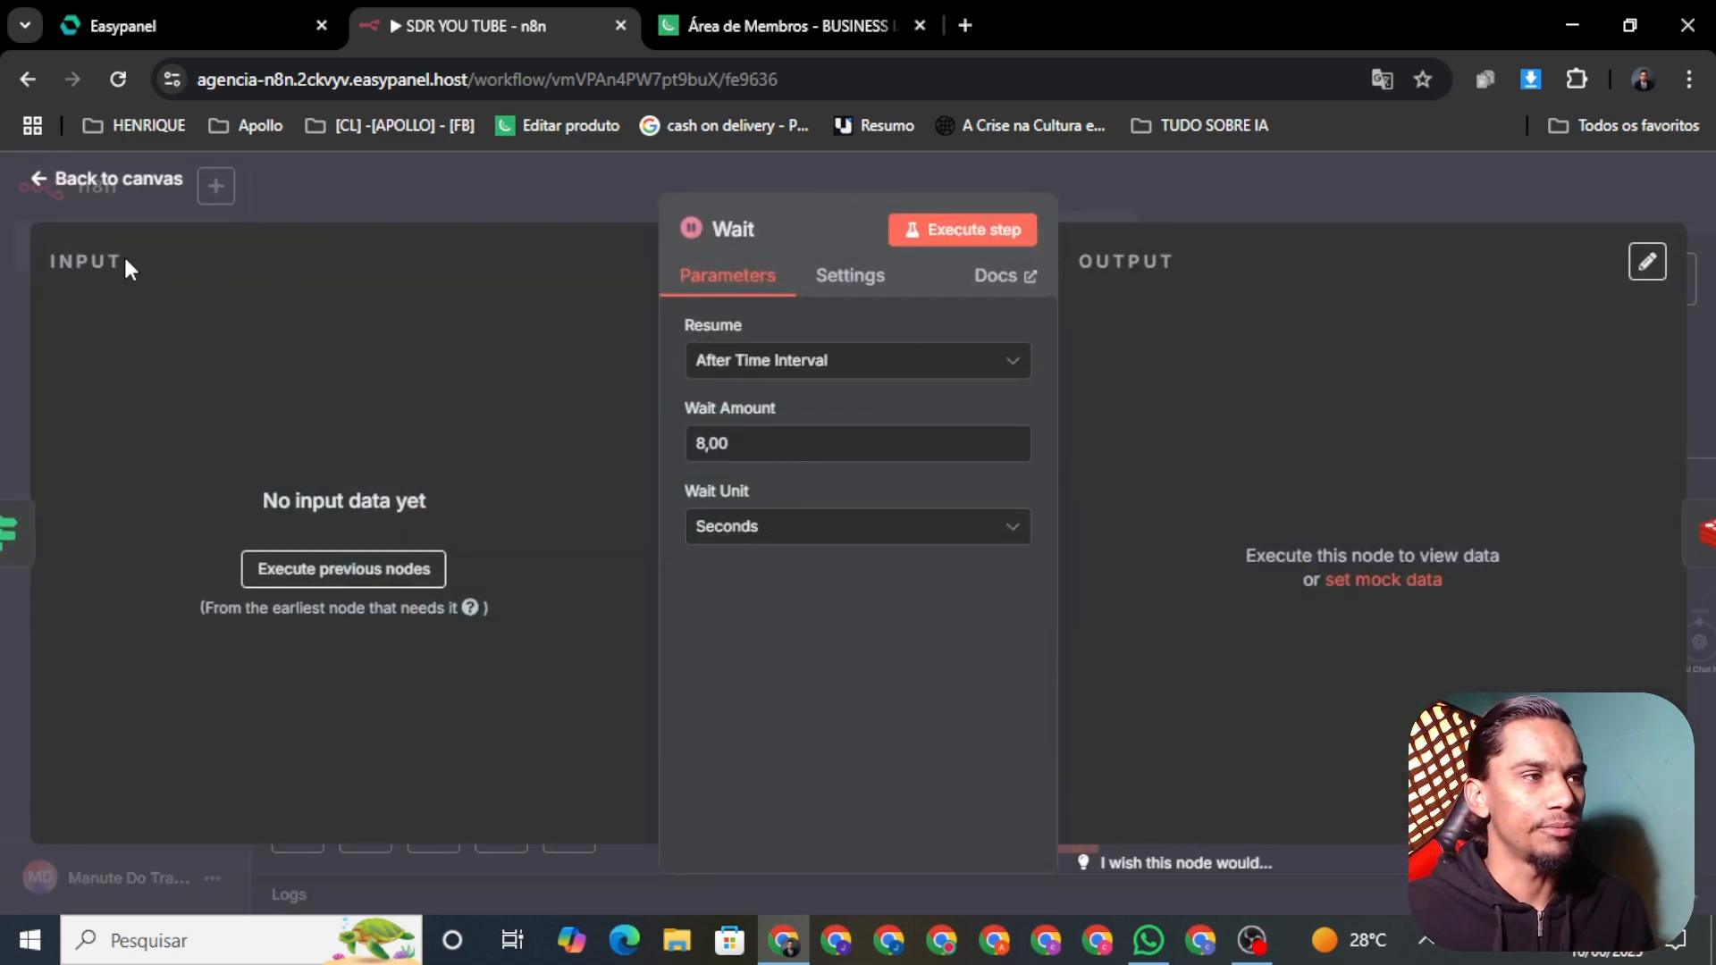
pyautogui.click(99, 181)
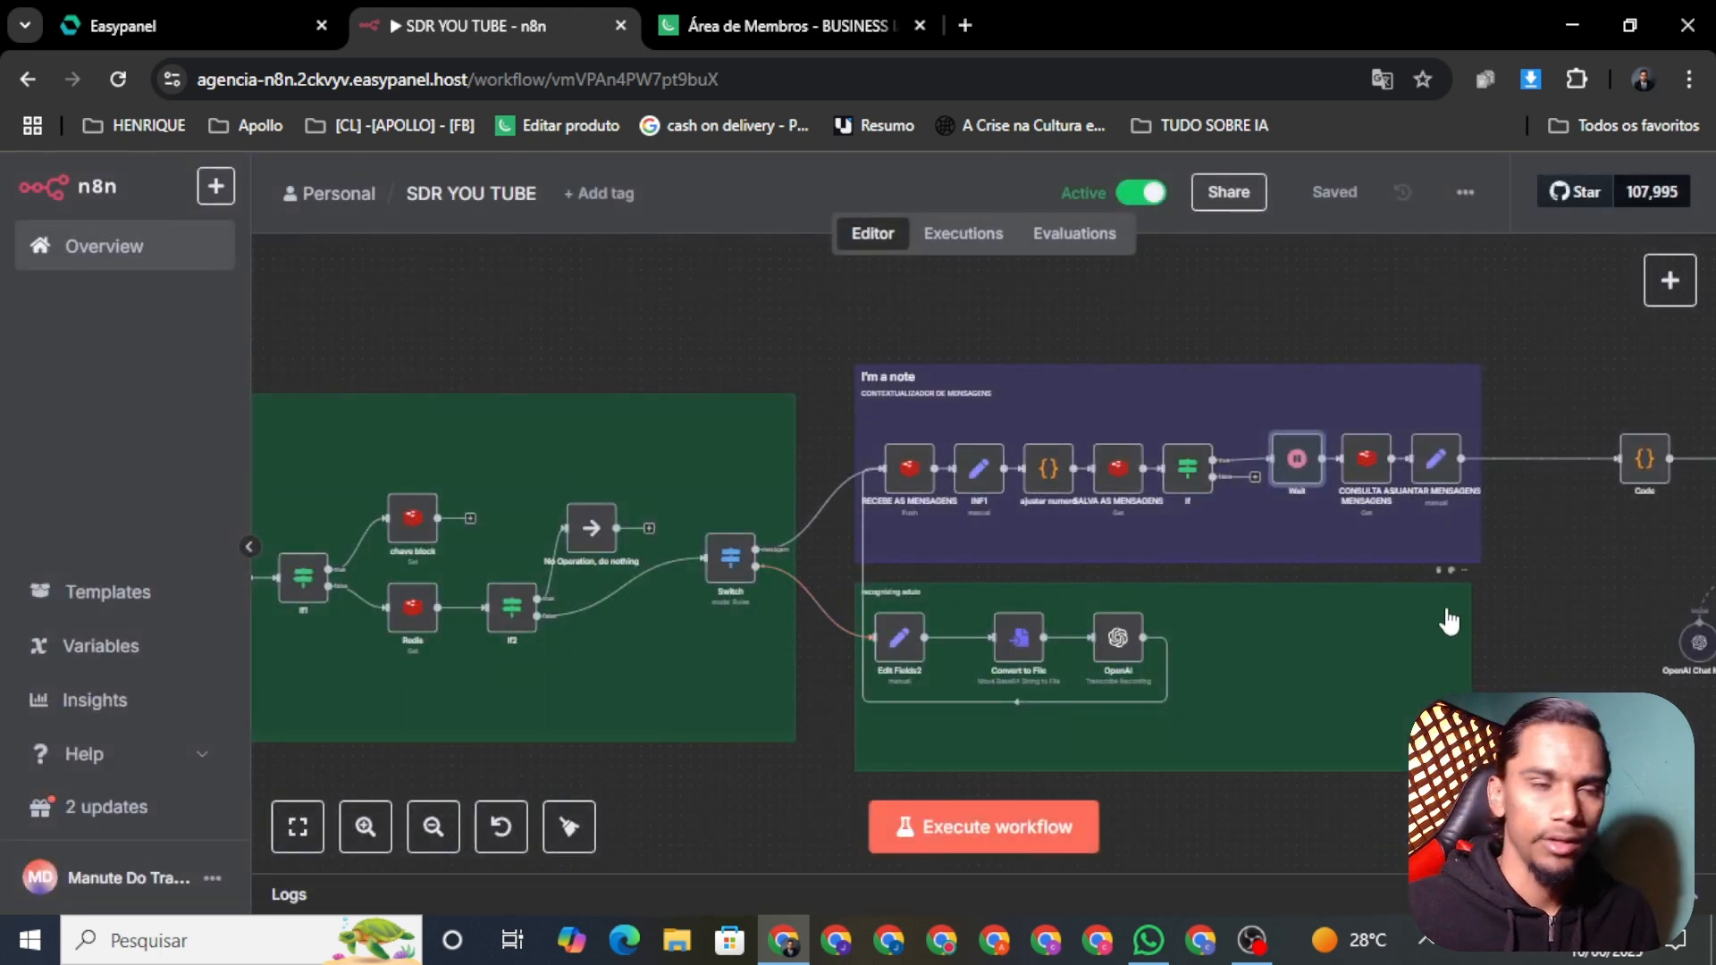
pyautogui.hscroll(2, 1459, 595)
pyautogui.moveTo(1459, 595); pyautogui.dragTo(847, 601)
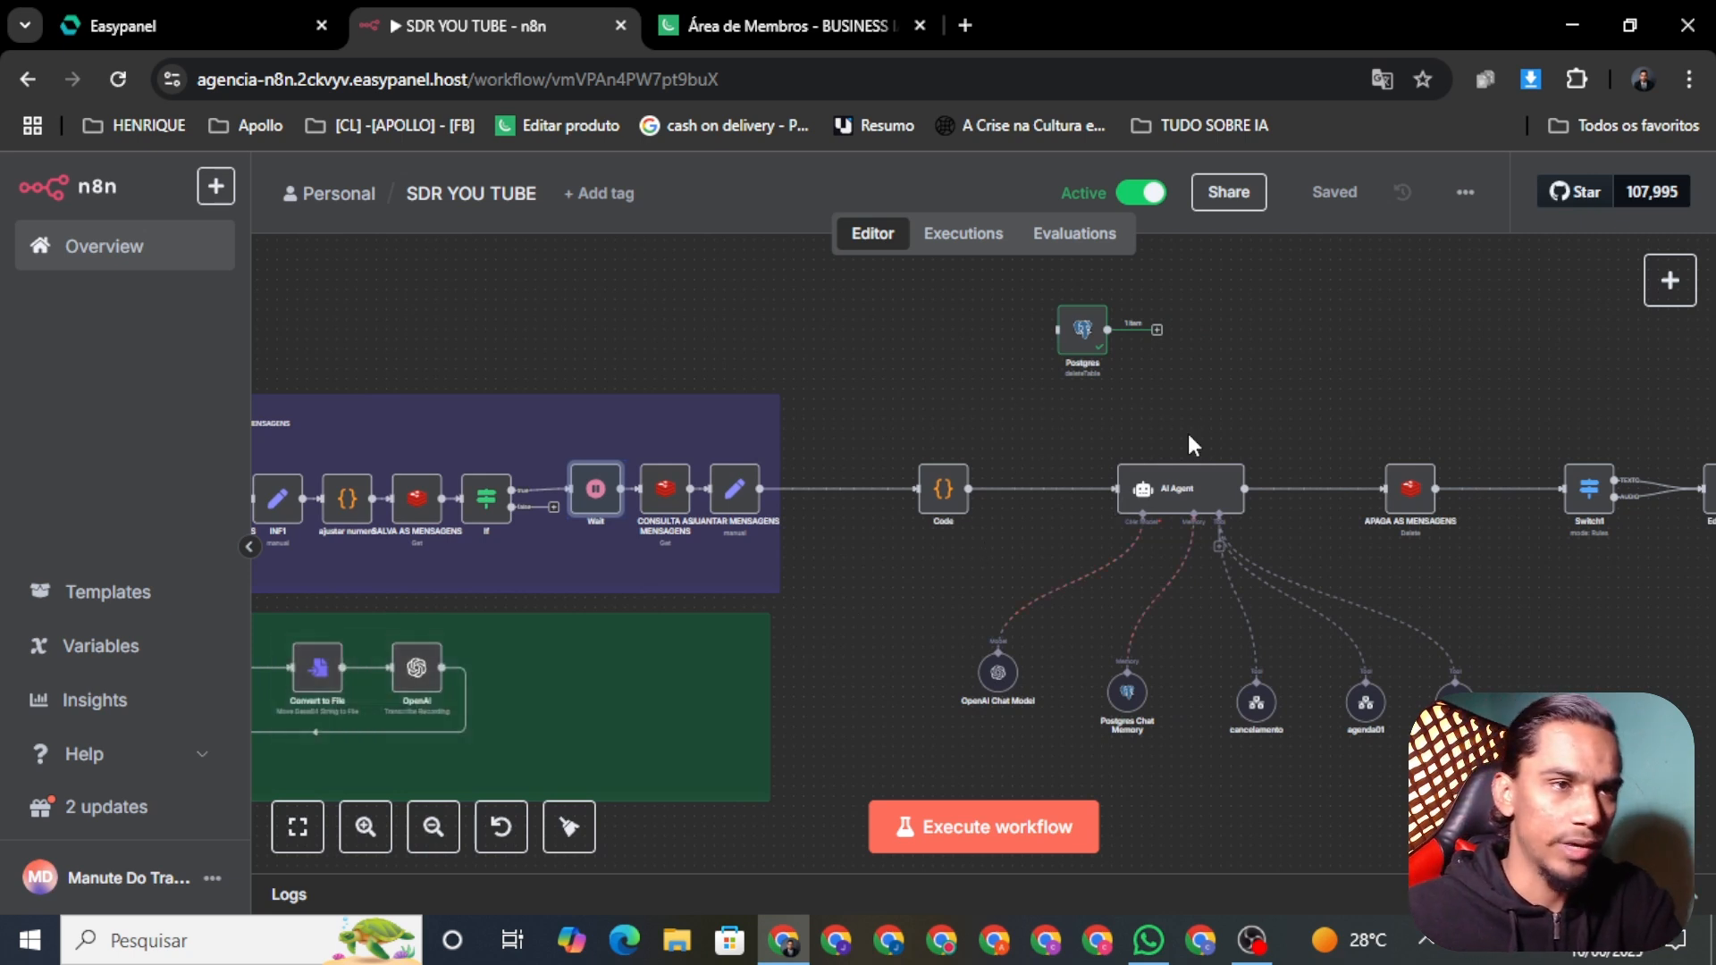
pyautogui.moveTo(865, 642); pyautogui.dragTo(754, 517)
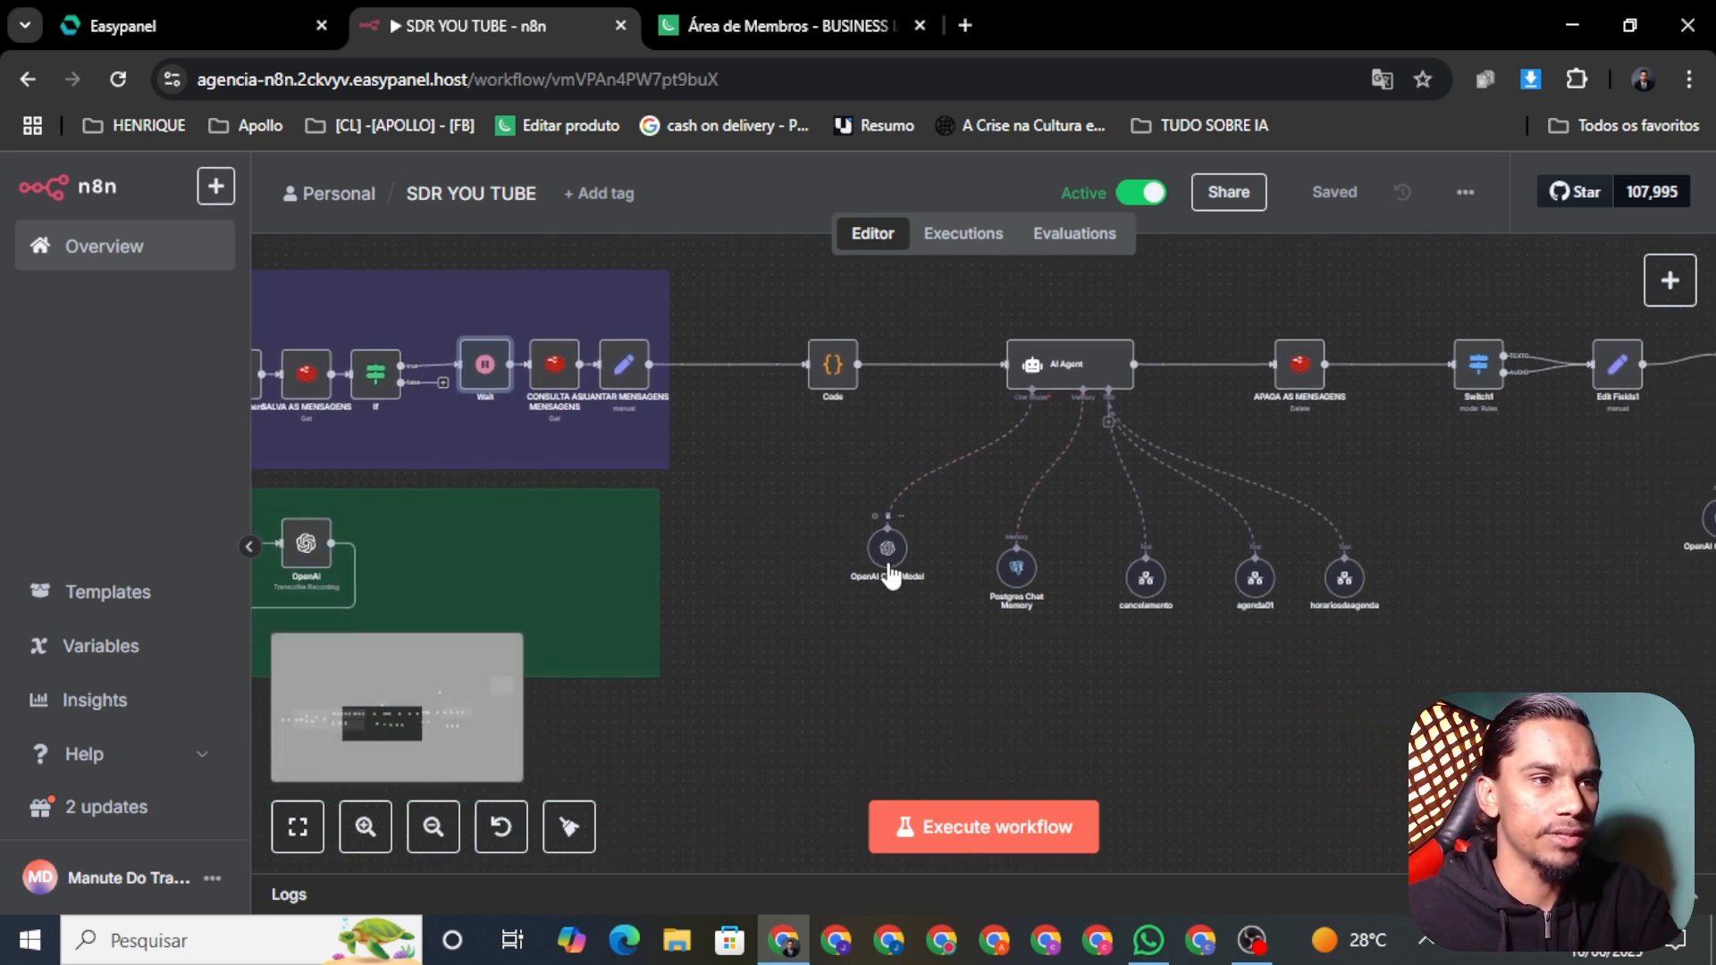
pyautogui.rightClick(890, 577)
pyautogui.click(939, 604)
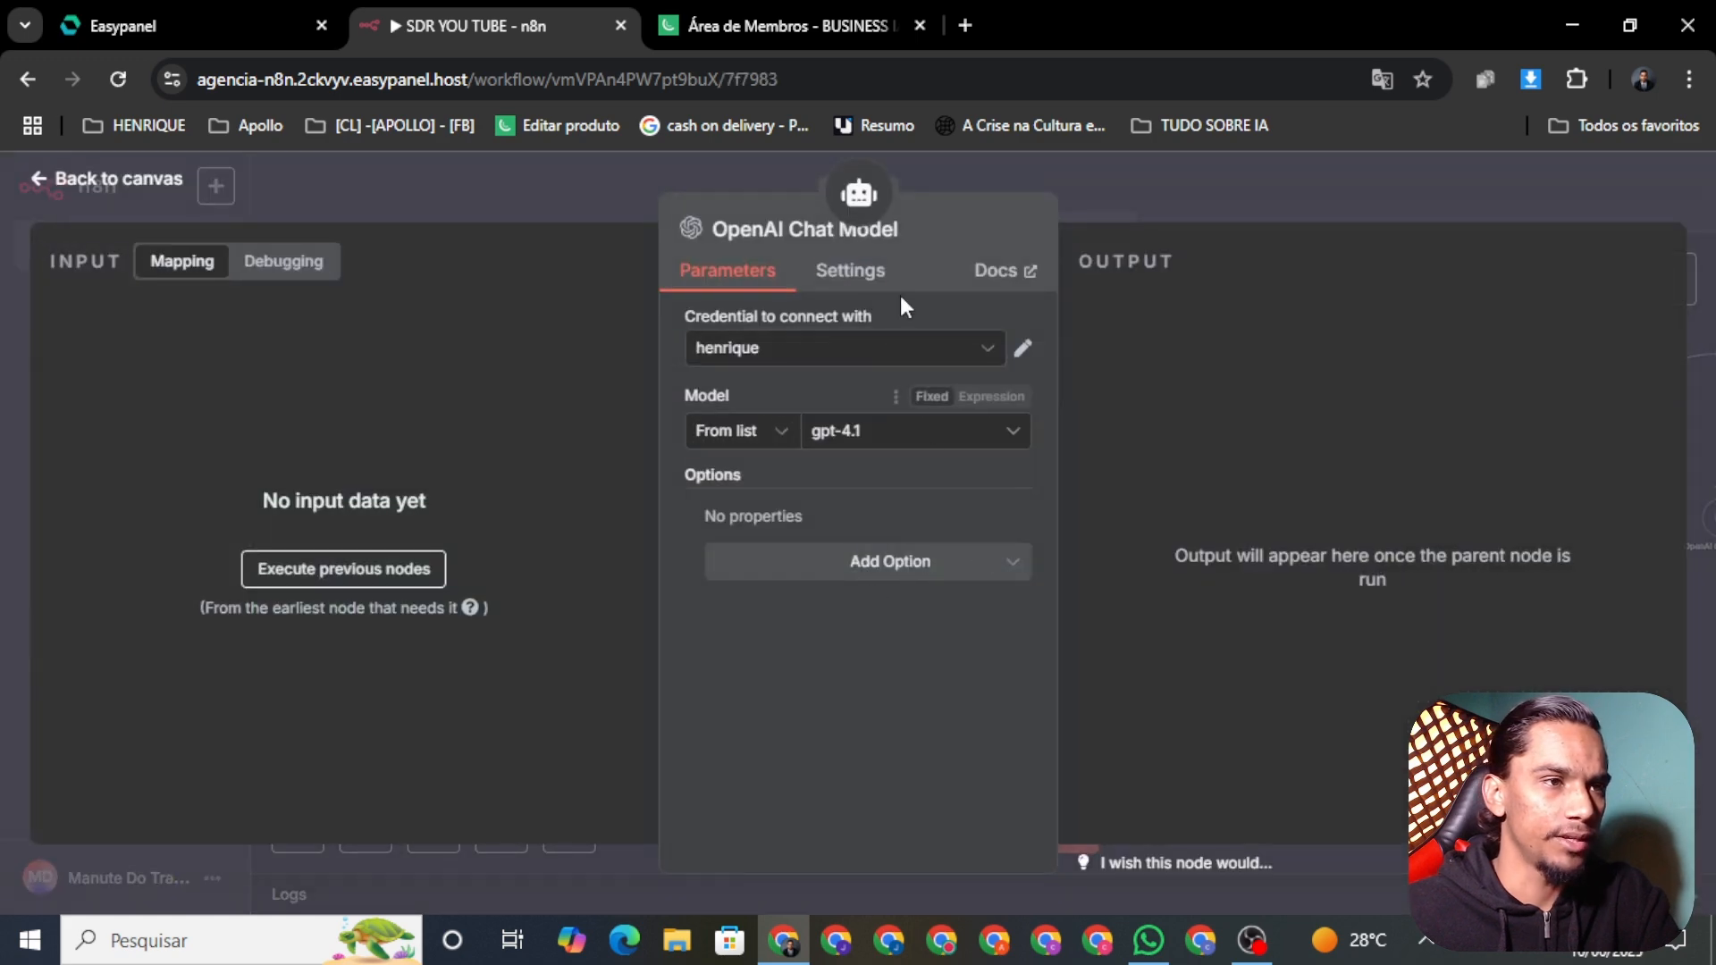
pyautogui.click(43, 174)
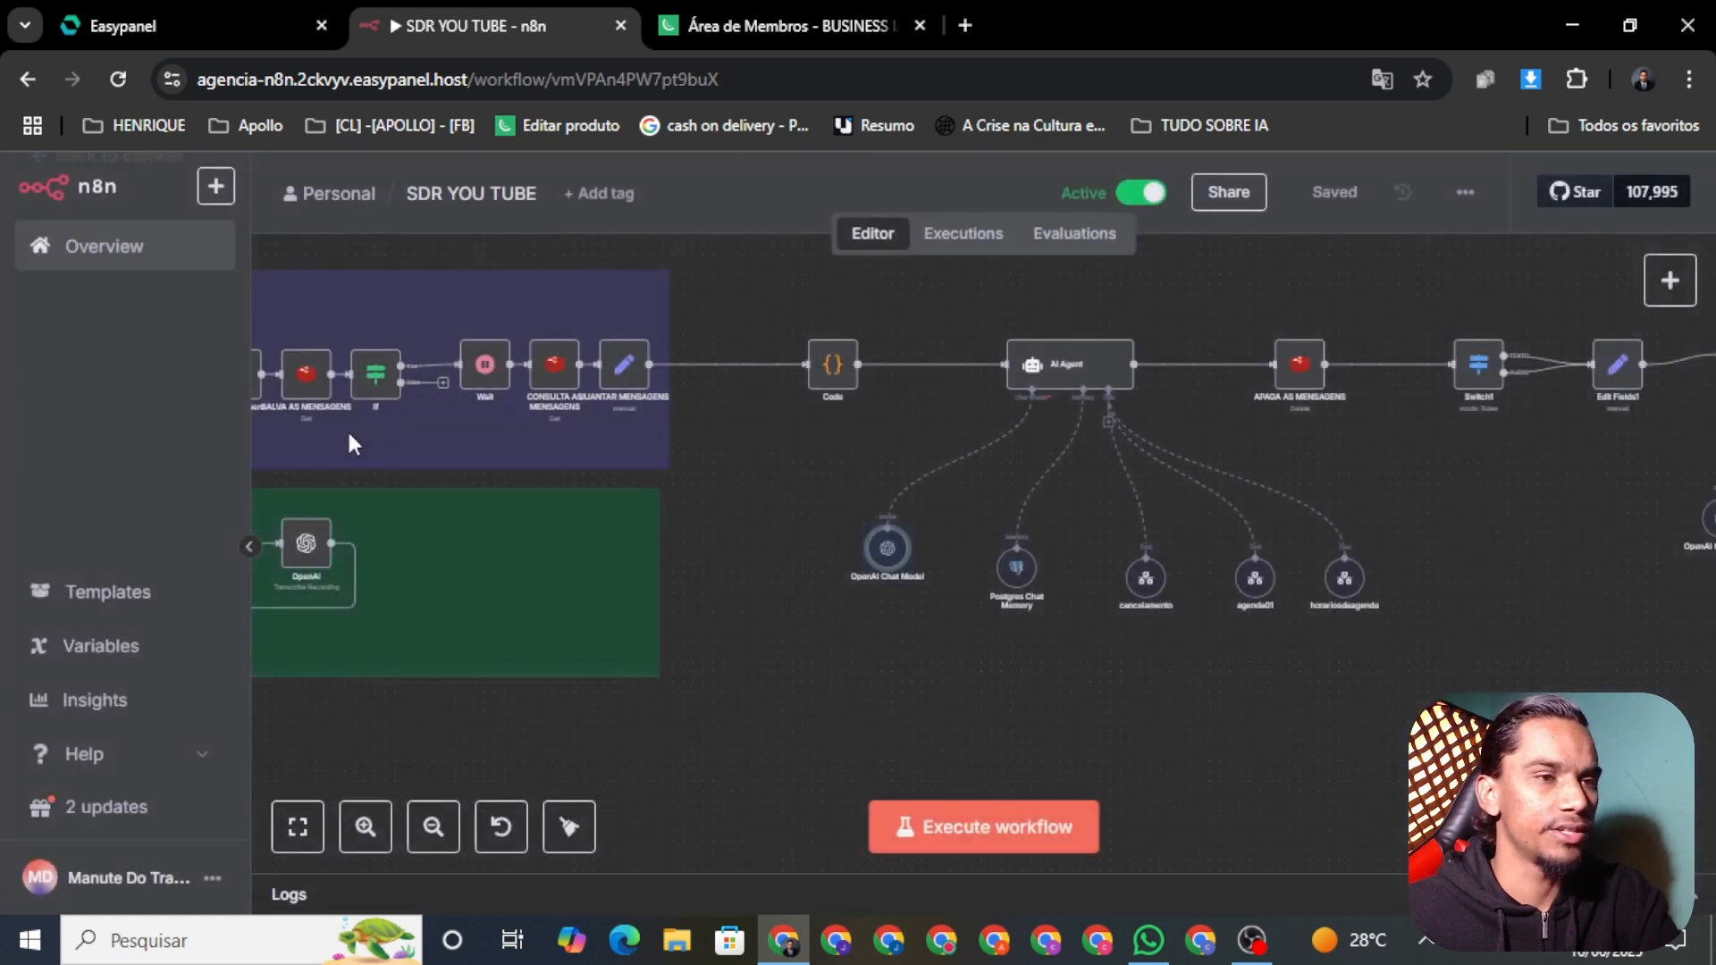
pyautogui.moveTo(1303, 677); pyautogui.dragTo(1078, 652)
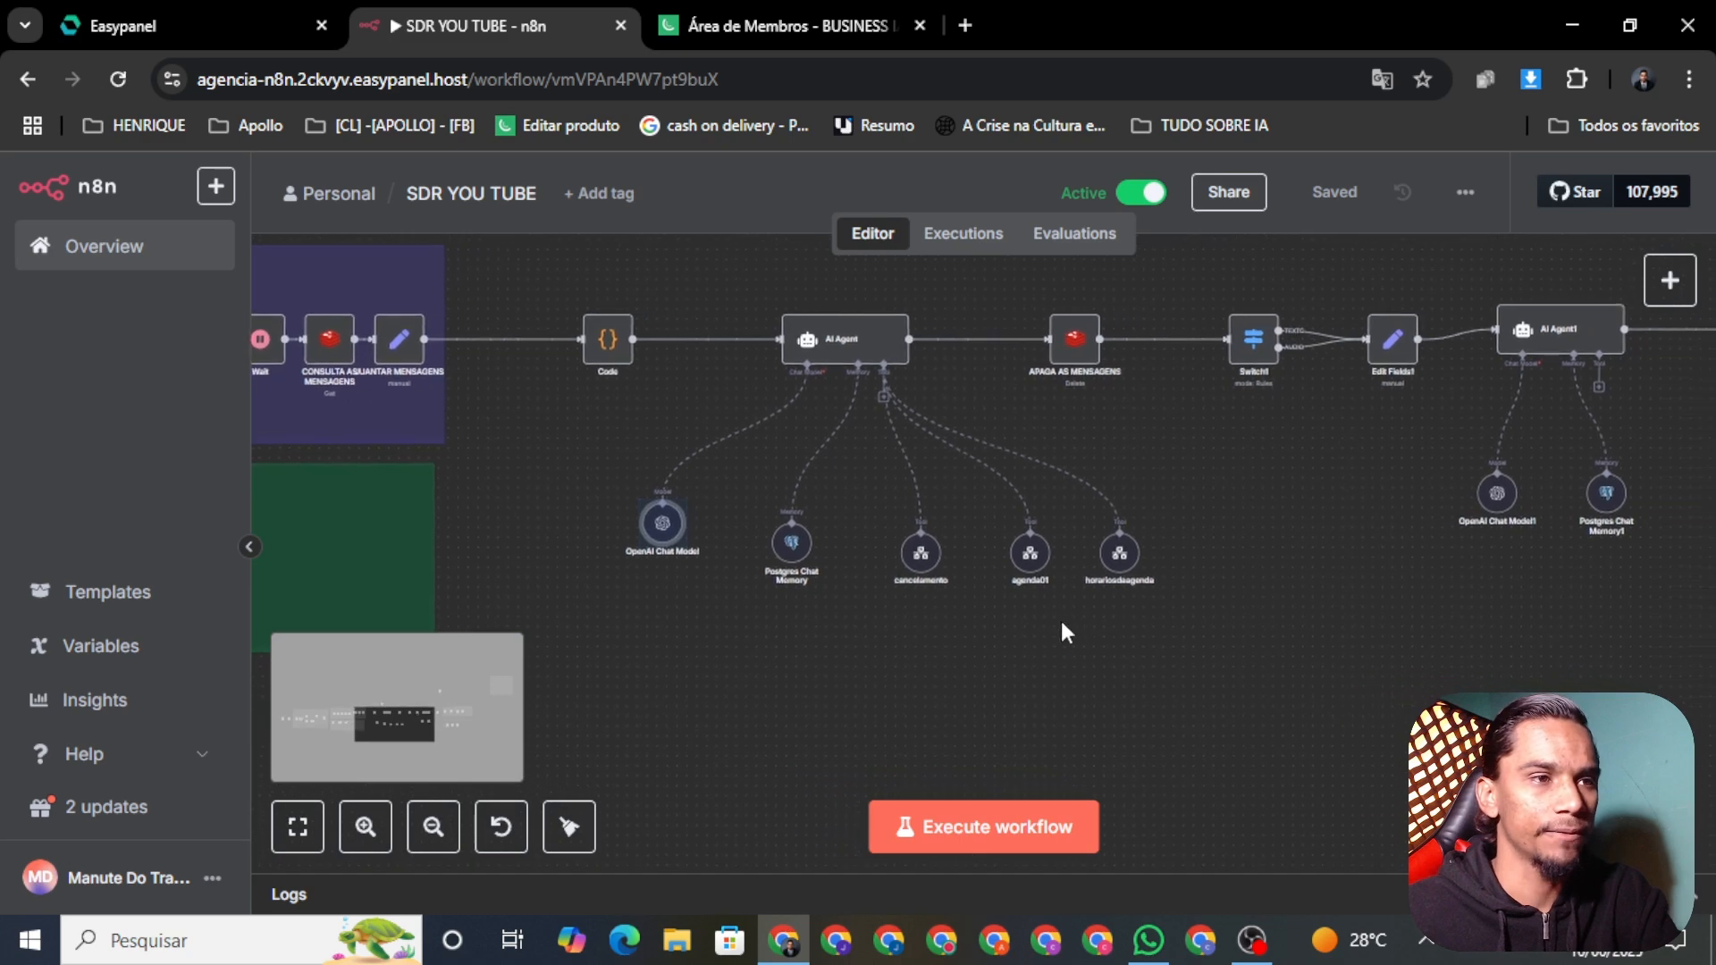
pyautogui.scroll(5, 926, 554)
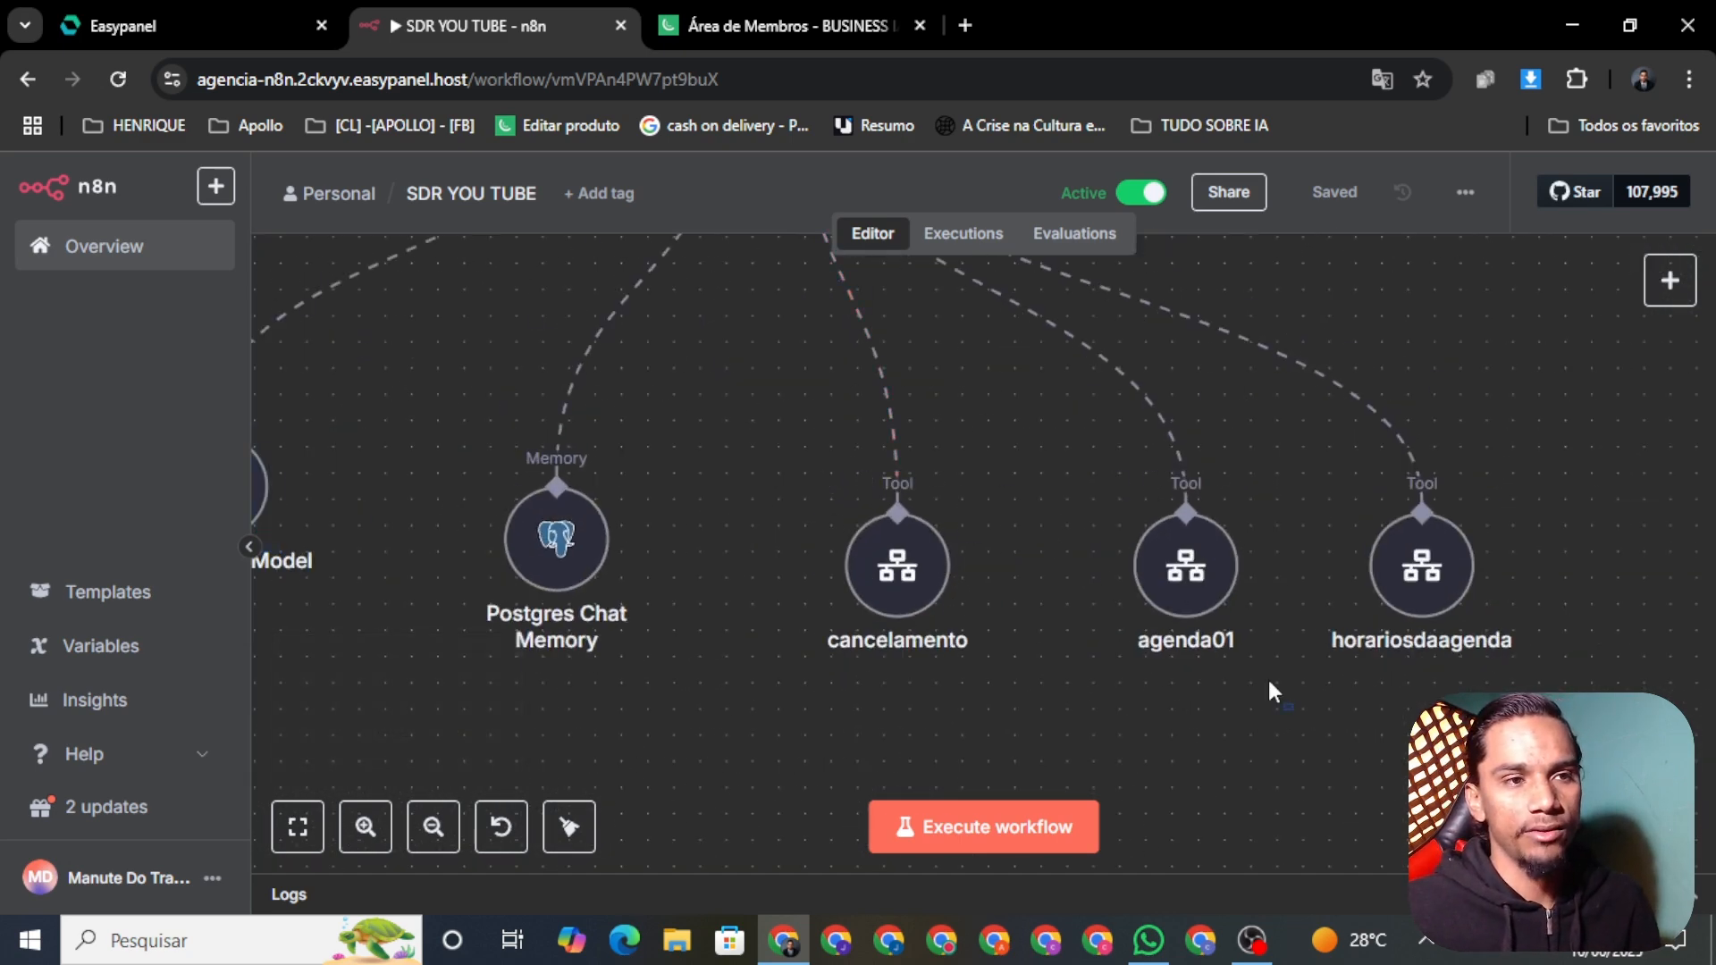
pyautogui.moveTo(1292, 709); pyautogui.dragTo(1041, 469)
pyautogui.moveTo(1610, 677); pyautogui.dragTo(1350, 474)
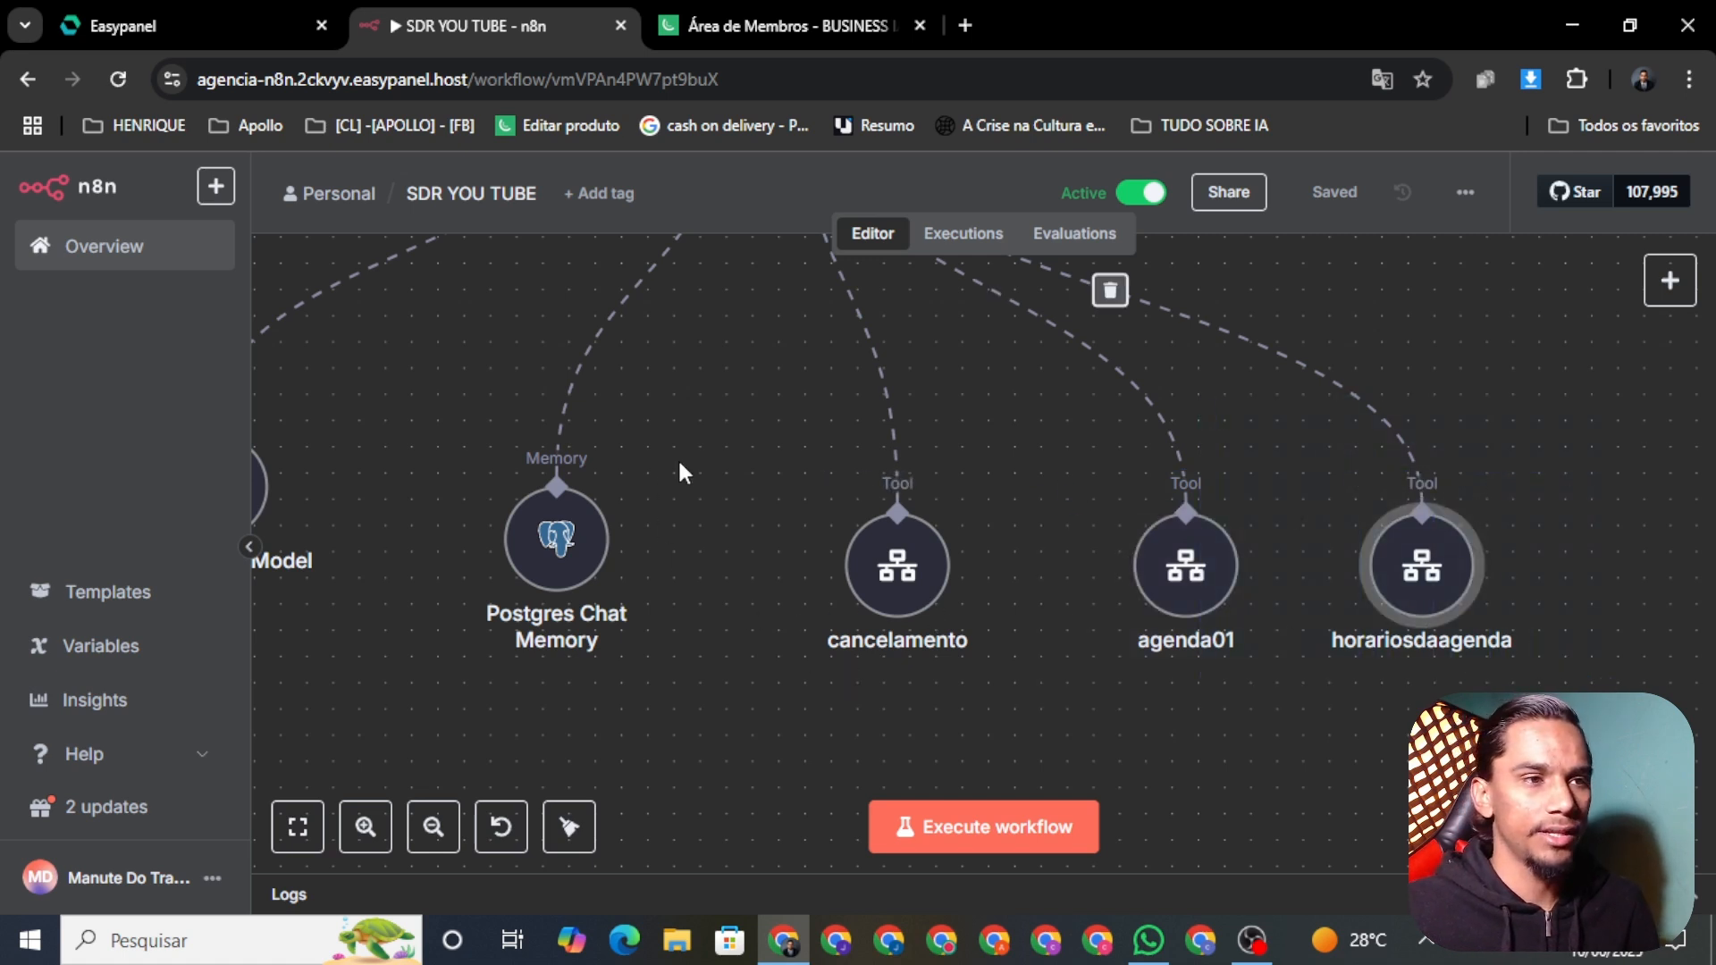
pyautogui.moveTo(731, 427); pyautogui.dragTo(1055, 661)
pyautogui.scroll(-3, 1156, 729)
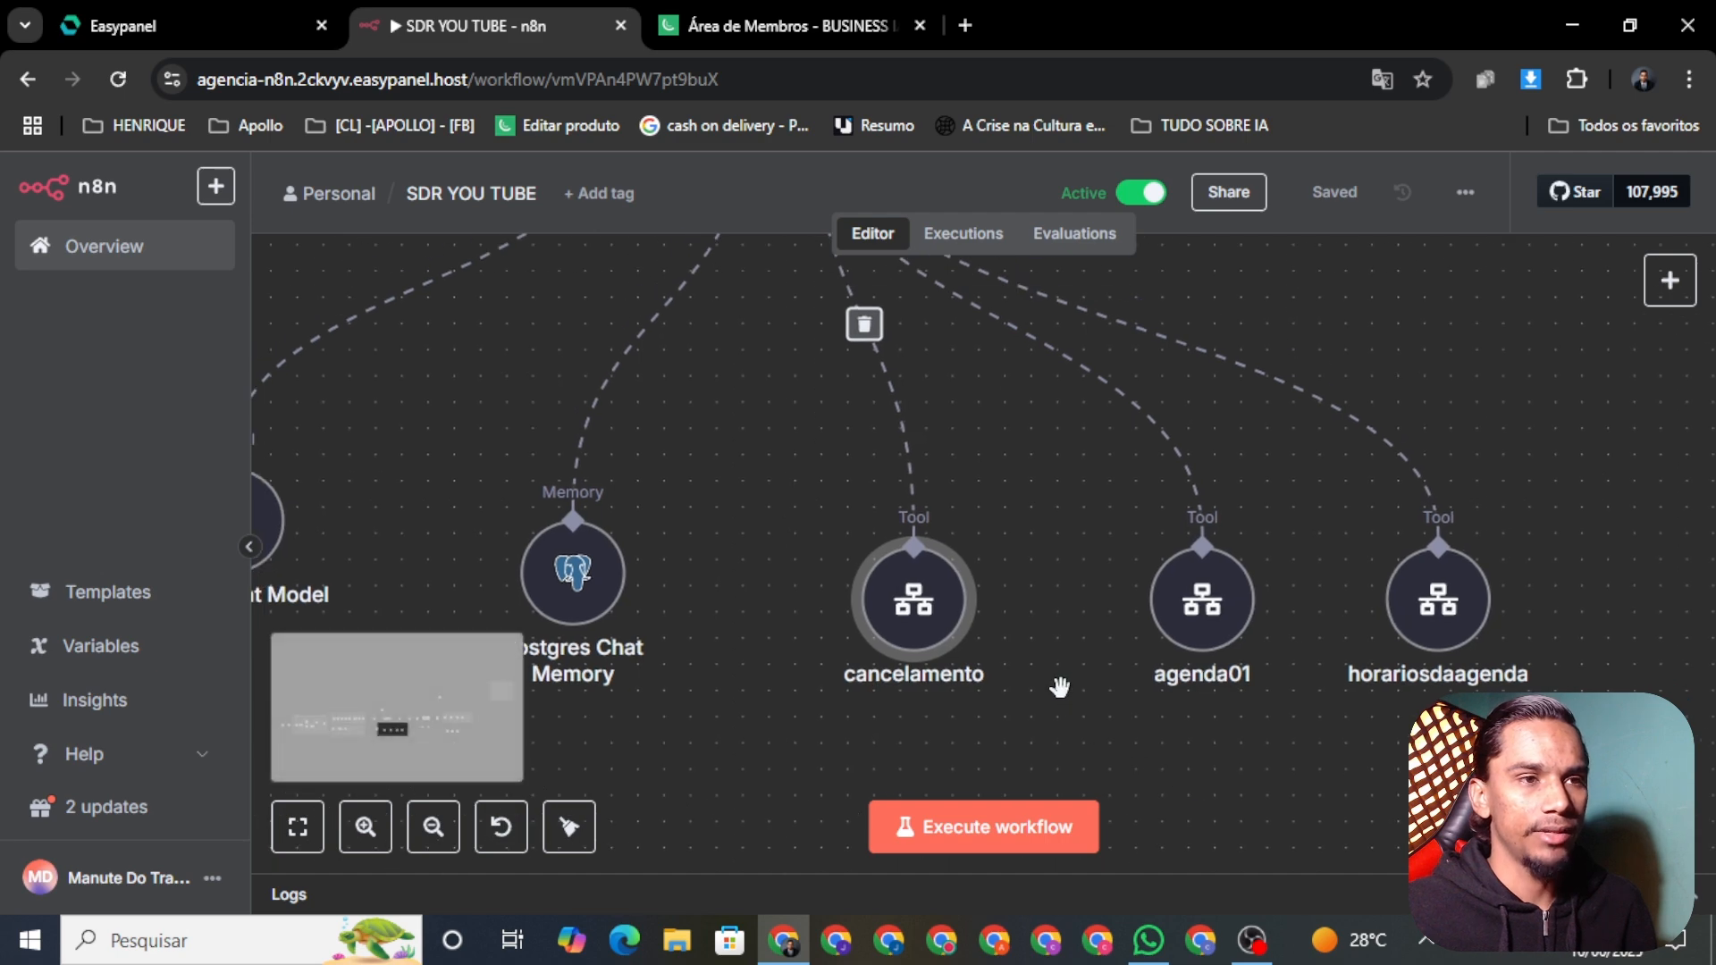
pyautogui.scroll(5, 1145, 524)
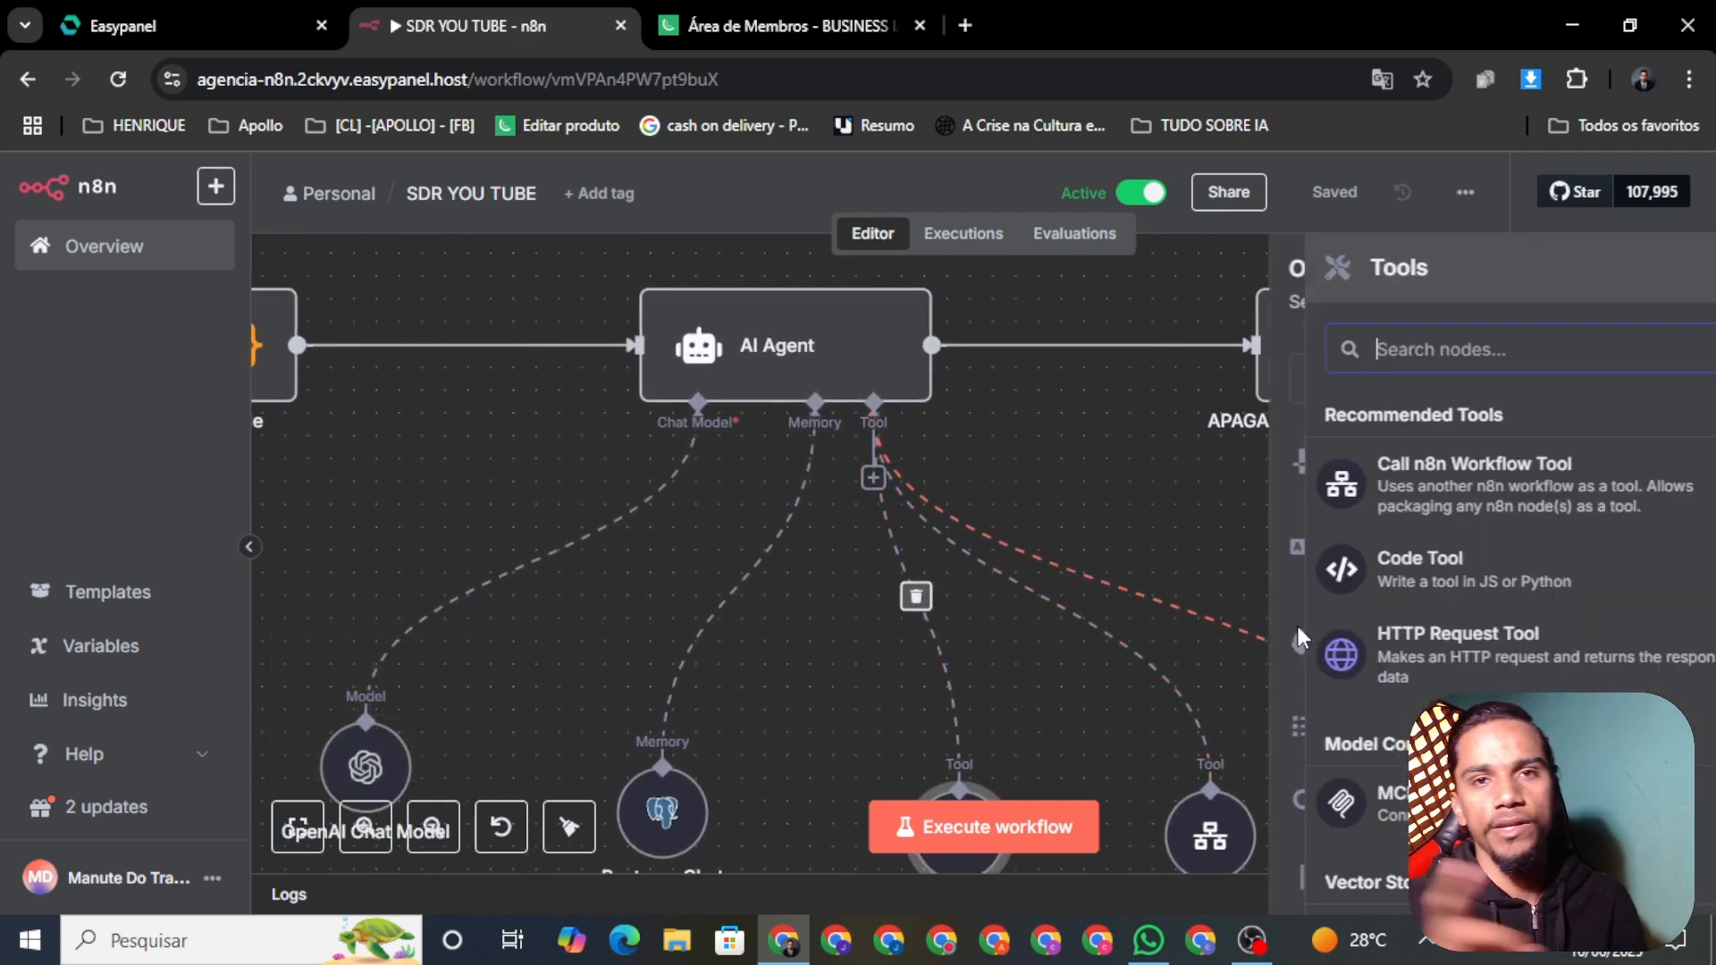
pyautogui.click(1072, 432)
pyautogui.hscroll(3, 1118, 467)
pyautogui.scroll(-2, 1263, 609)
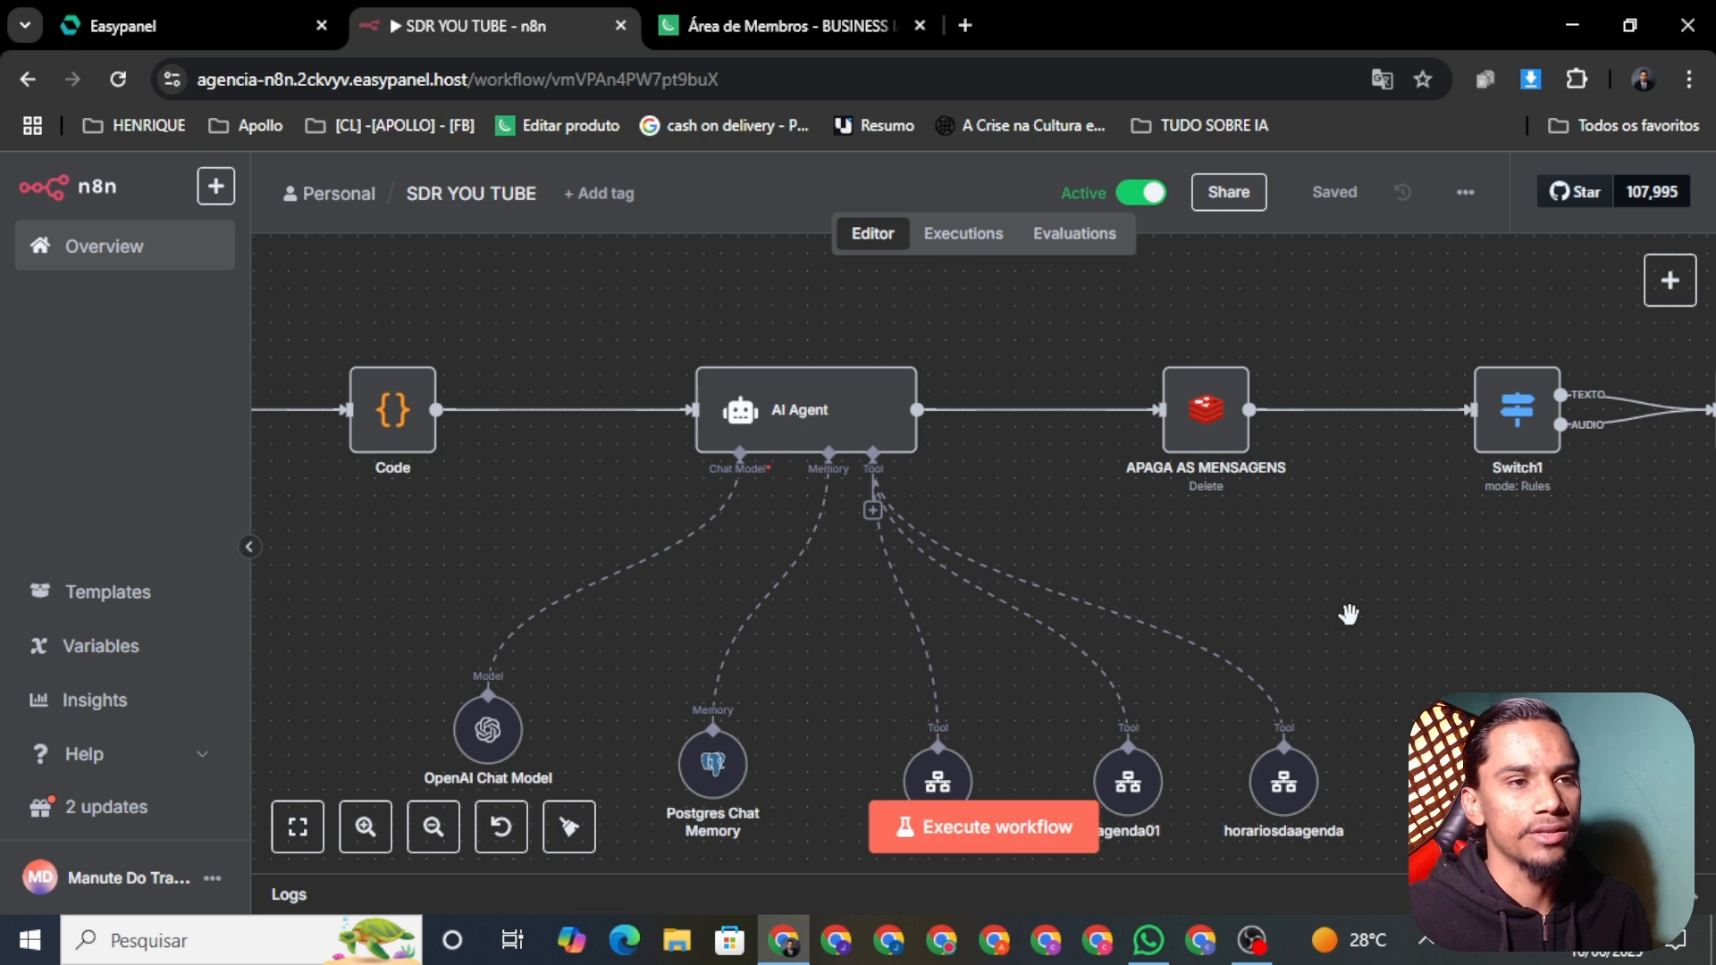
pyautogui.scroll(-2, 1263, 620)
pyautogui.hscroll(4, 1206, 652)
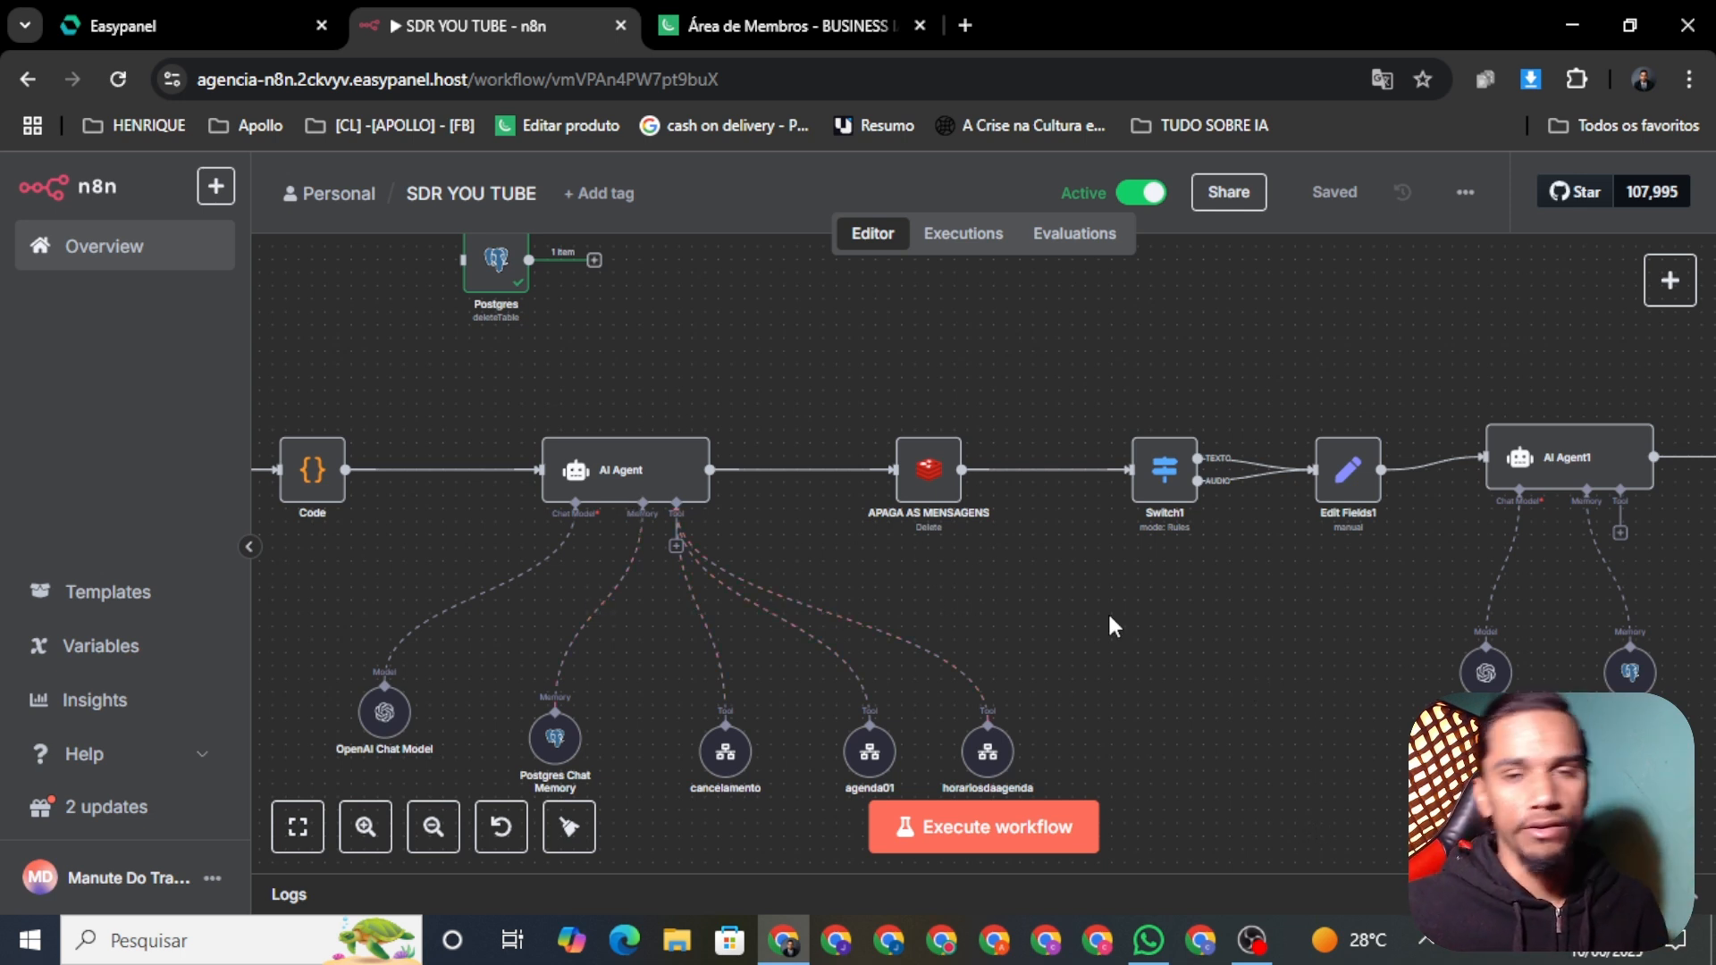
pyautogui.hscroll(2, 1336, 577)
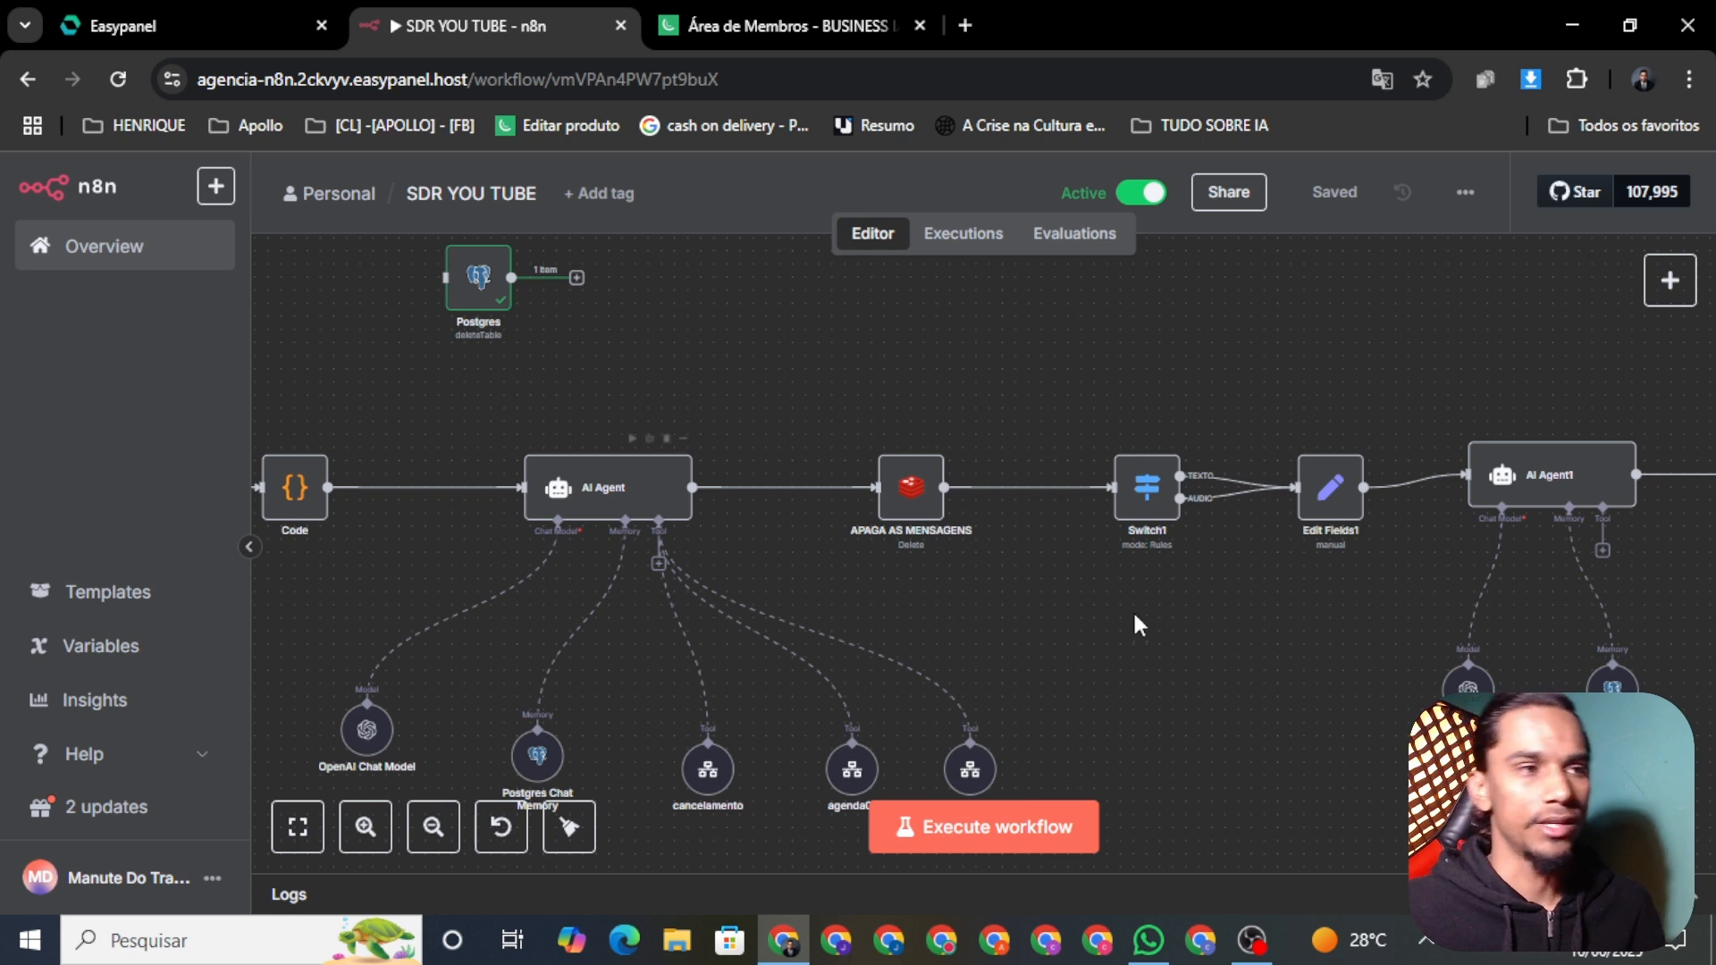
pyautogui.hscroll(2, 1137, 625)
pyautogui.hscroll(6, 1200, 628)
pyautogui.scroll(-1, 1011, 587)
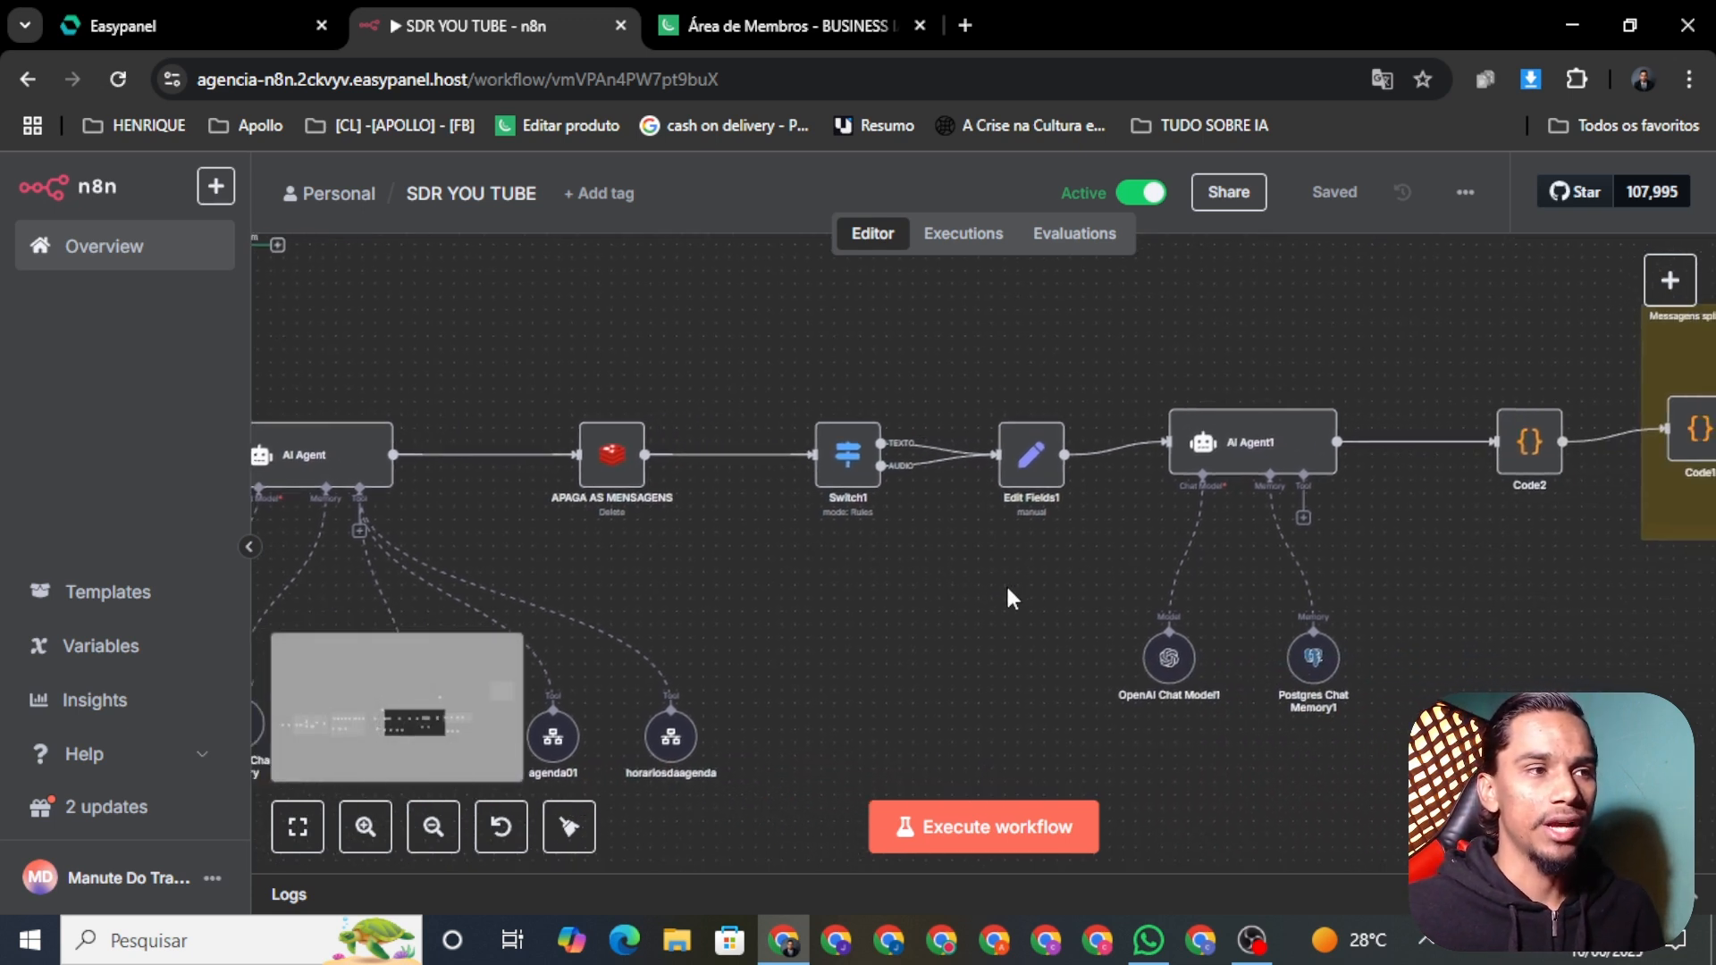
pyautogui.moveTo(1075, 616); pyautogui.dragTo(1106, 635)
pyautogui.scroll(3, 965, 638)
pyautogui.scroll(-1, 930, 474)
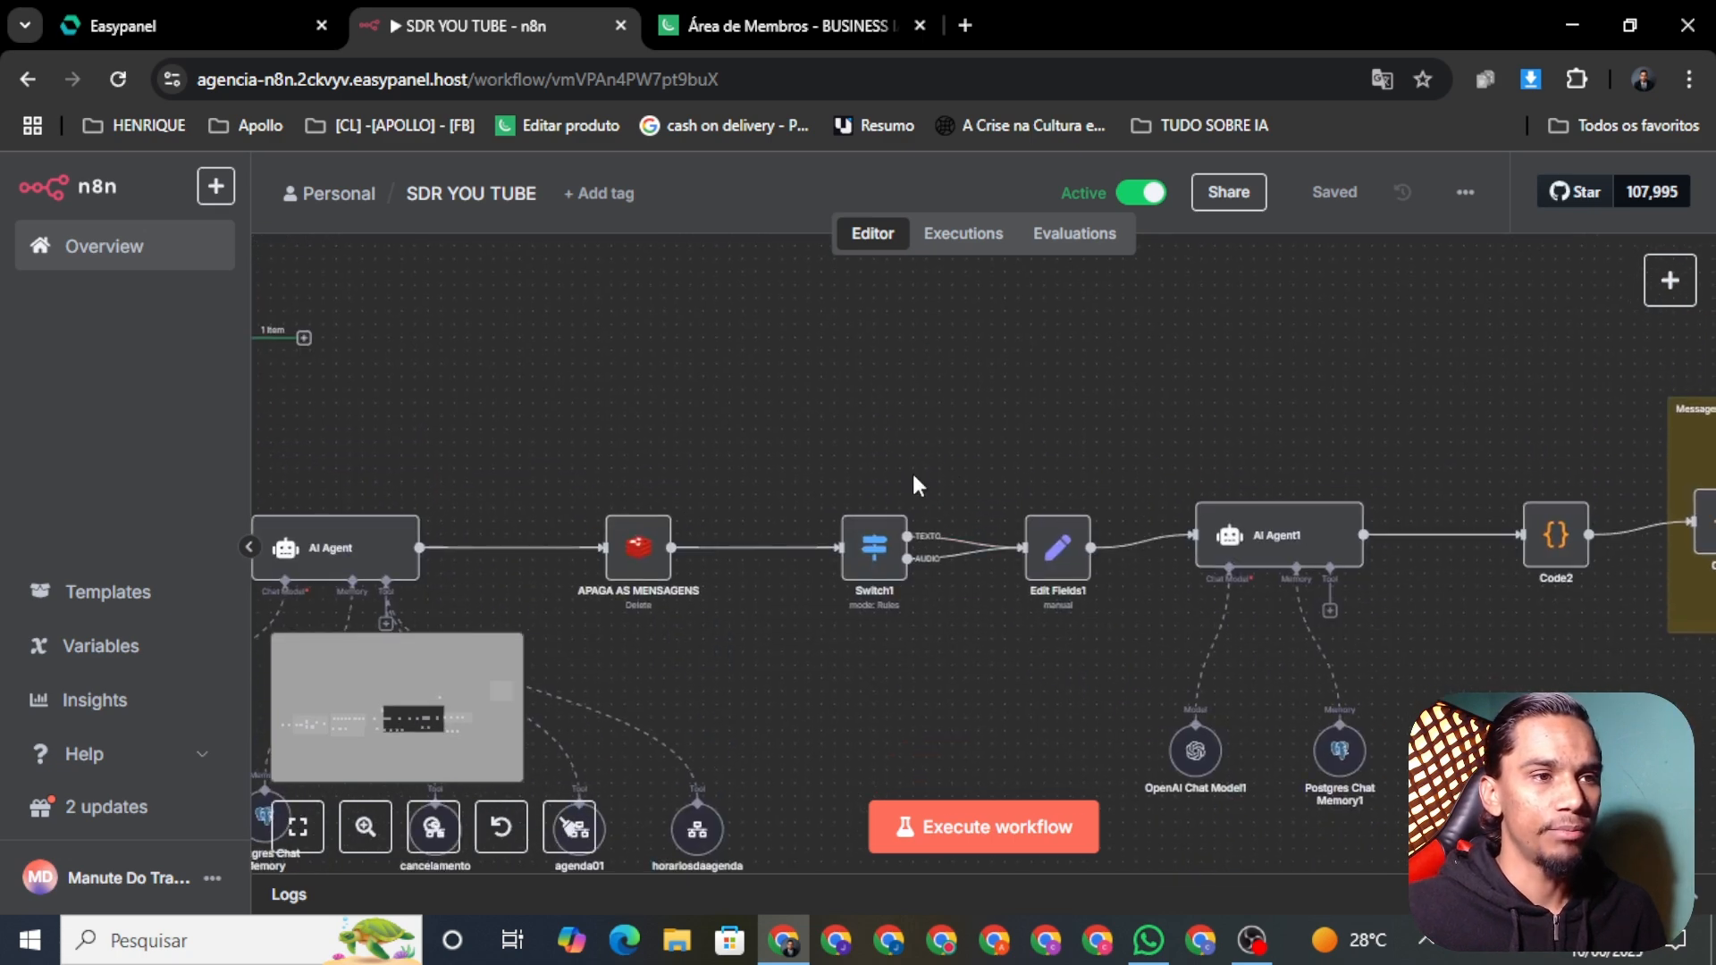
pyautogui.scroll(-4, 1039, 666)
pyautogui.hscroll(8, 1370, 670)
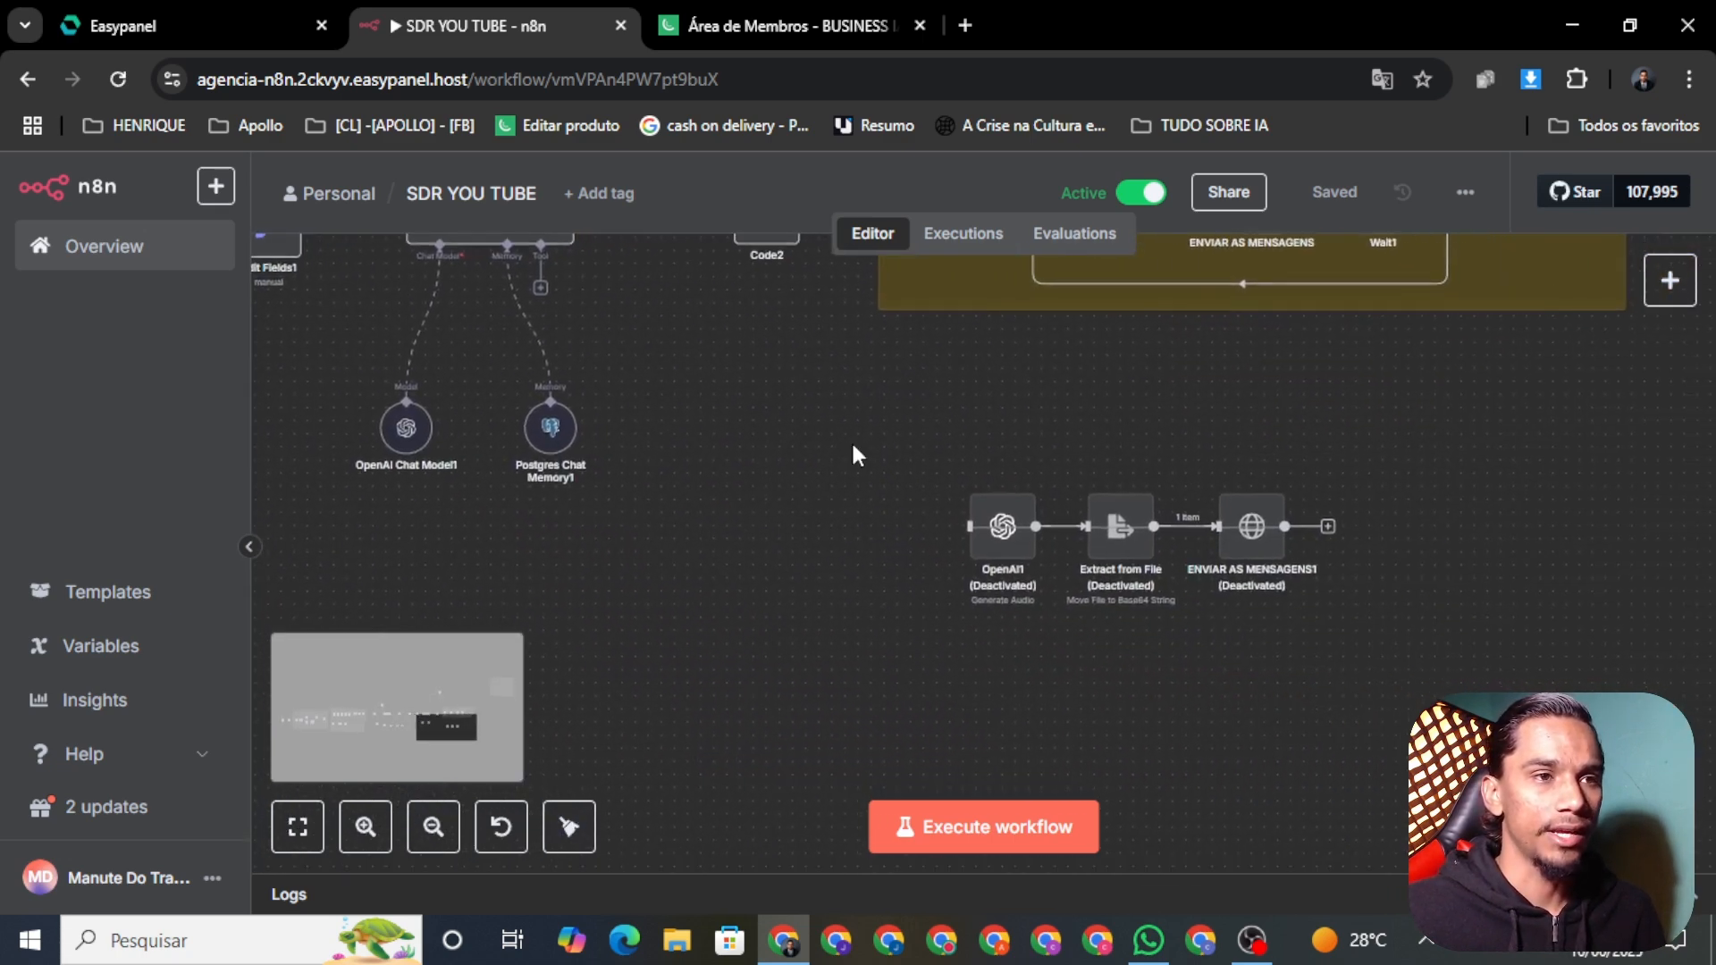
pyautogui.click(1397, 818)
pyautogui.moveTo(773, 640); pyautogui.dragTo(1167, 782)
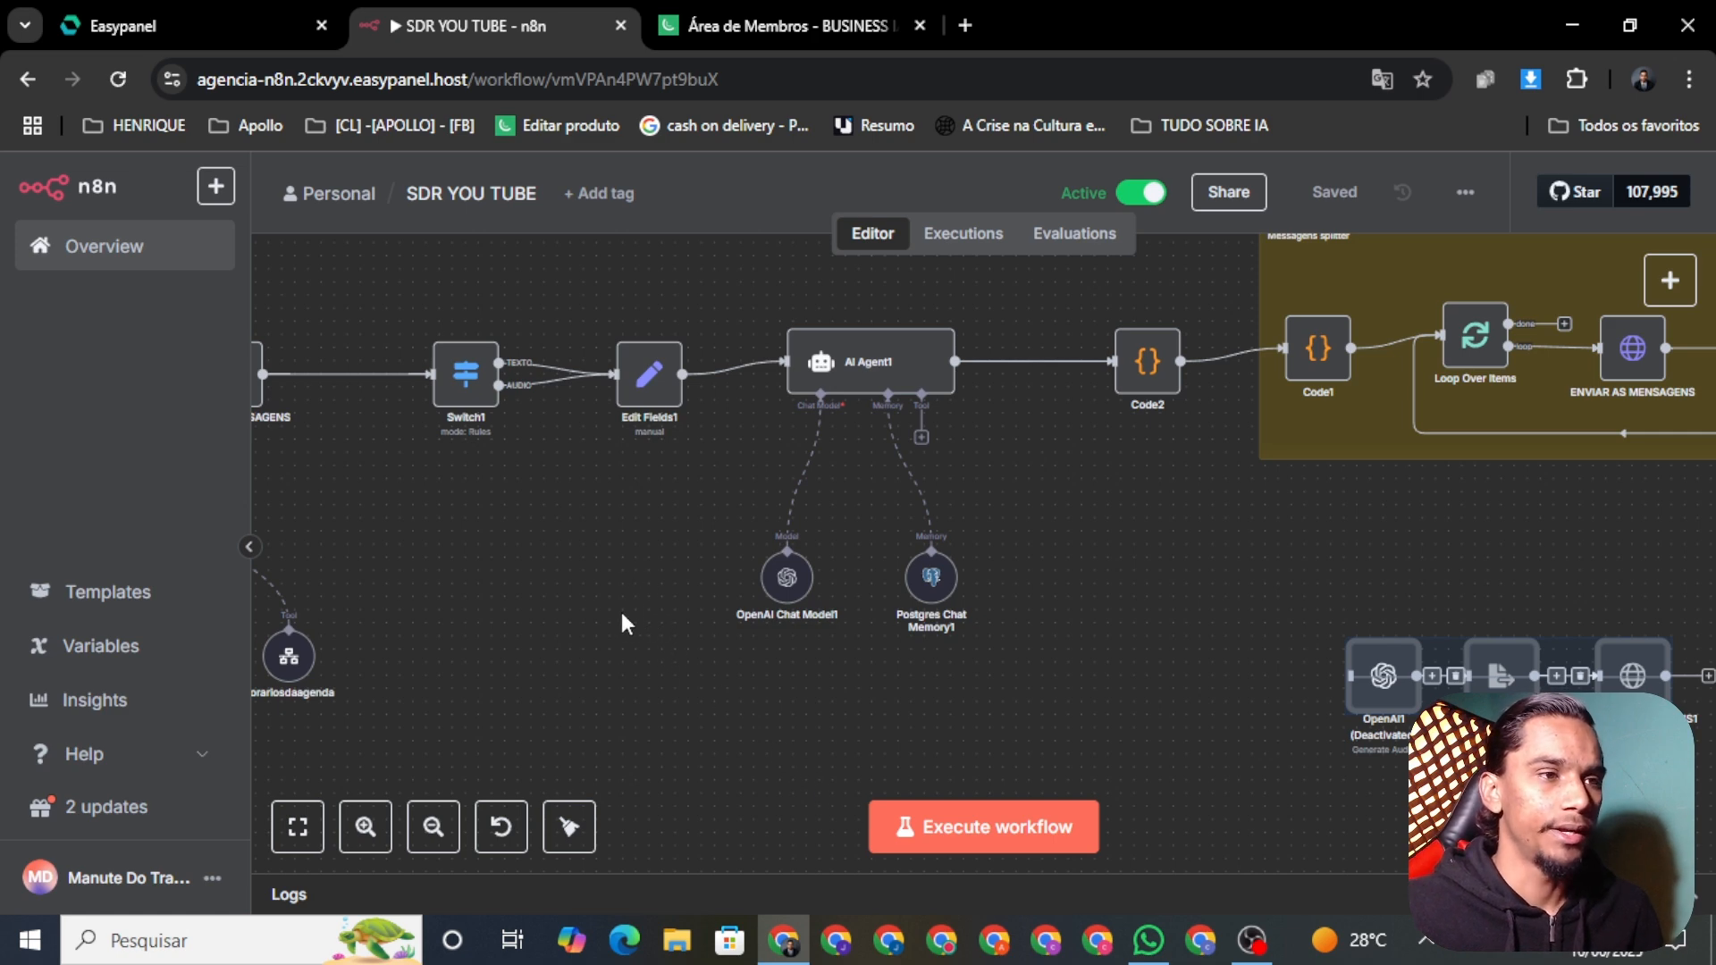
pyautogui.moveTo(632, 647); pyautogui.dragTo(683, 688)
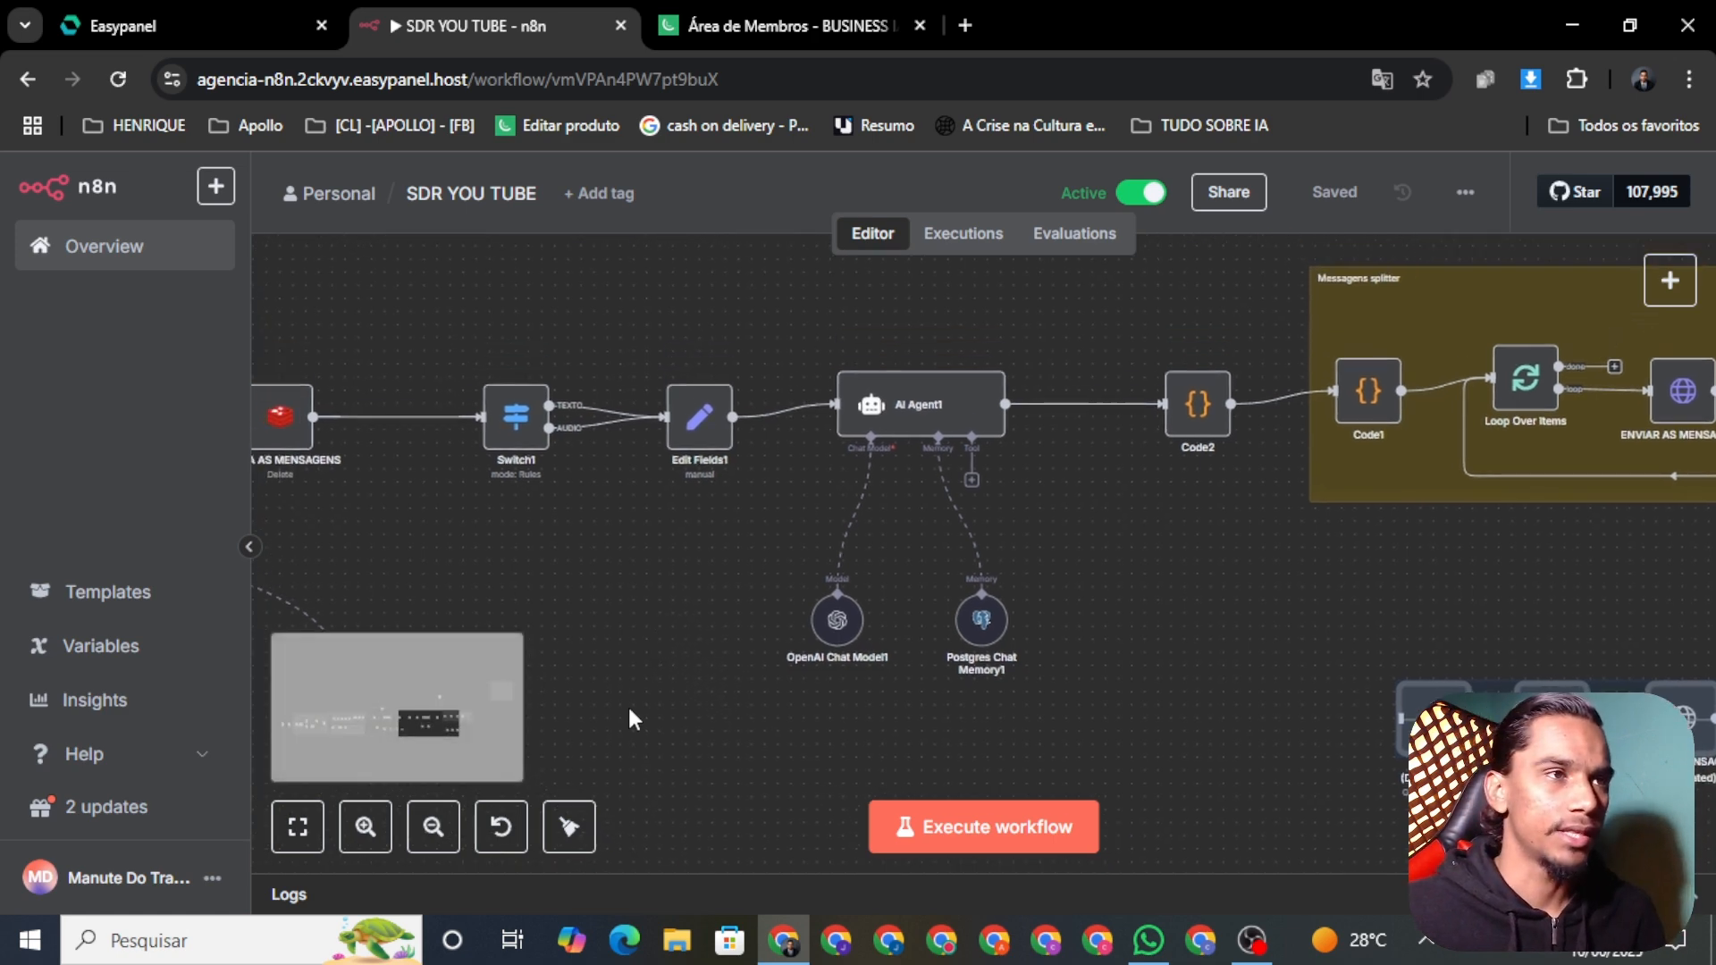
pyautogui.click(792, 22)
pyautogui.scroll(-3, 739, 582)
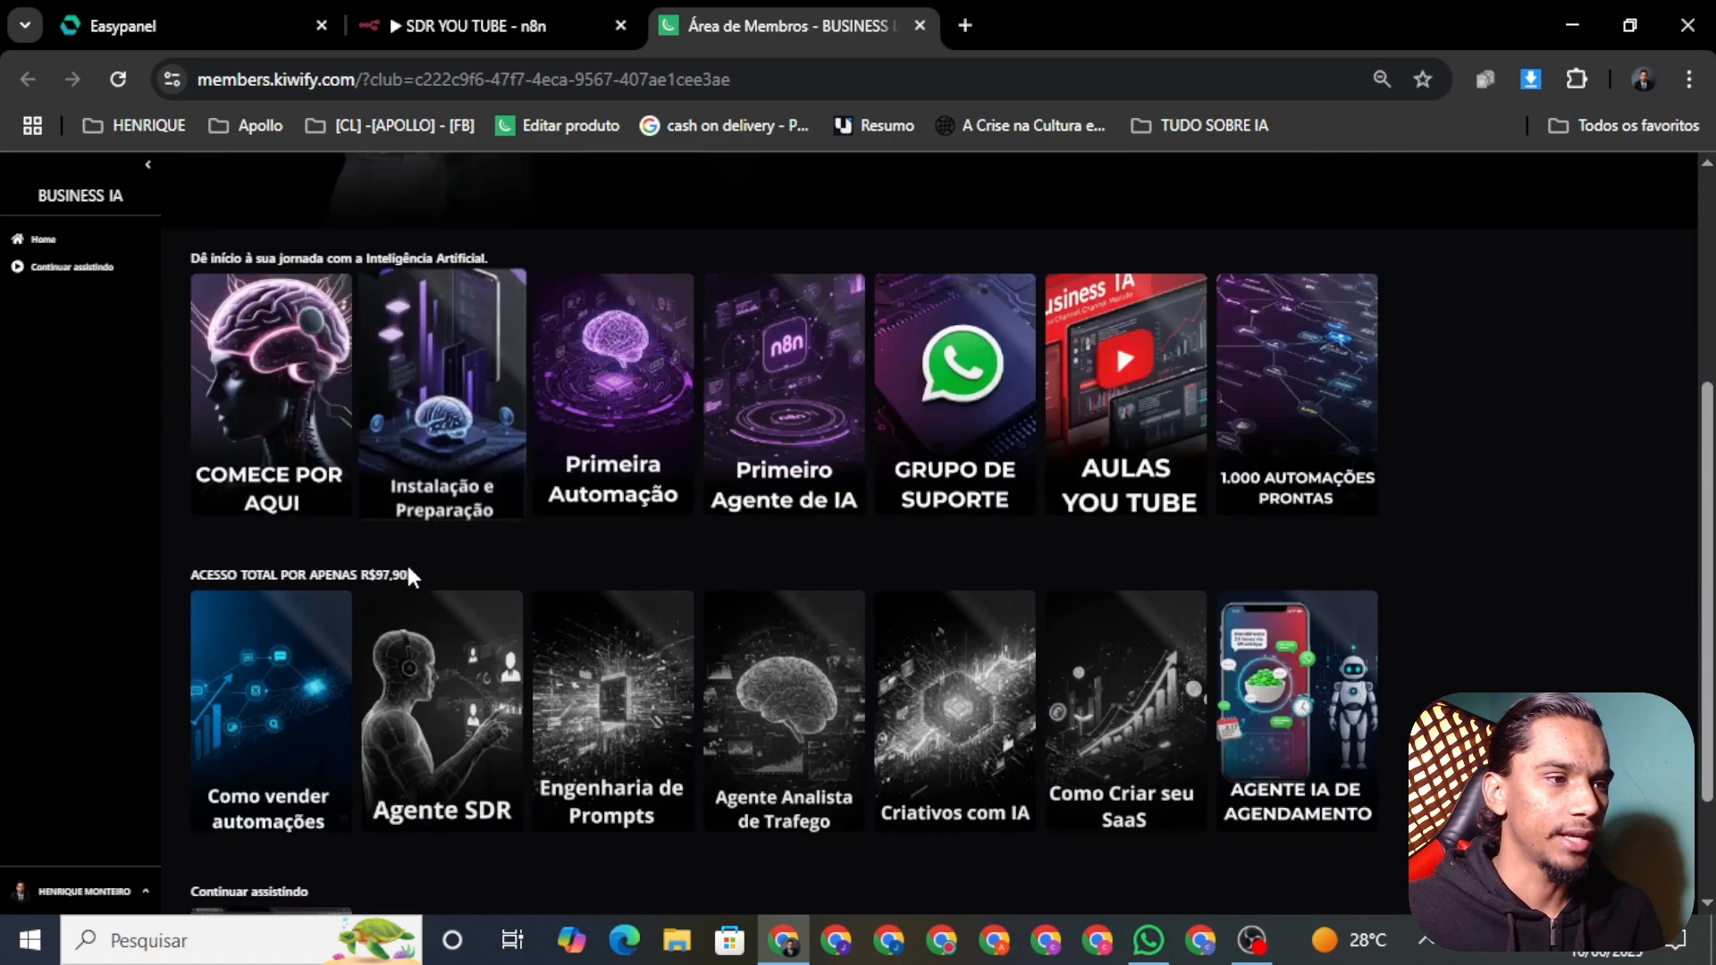
pyautogui.scroll(4, 509, 640)
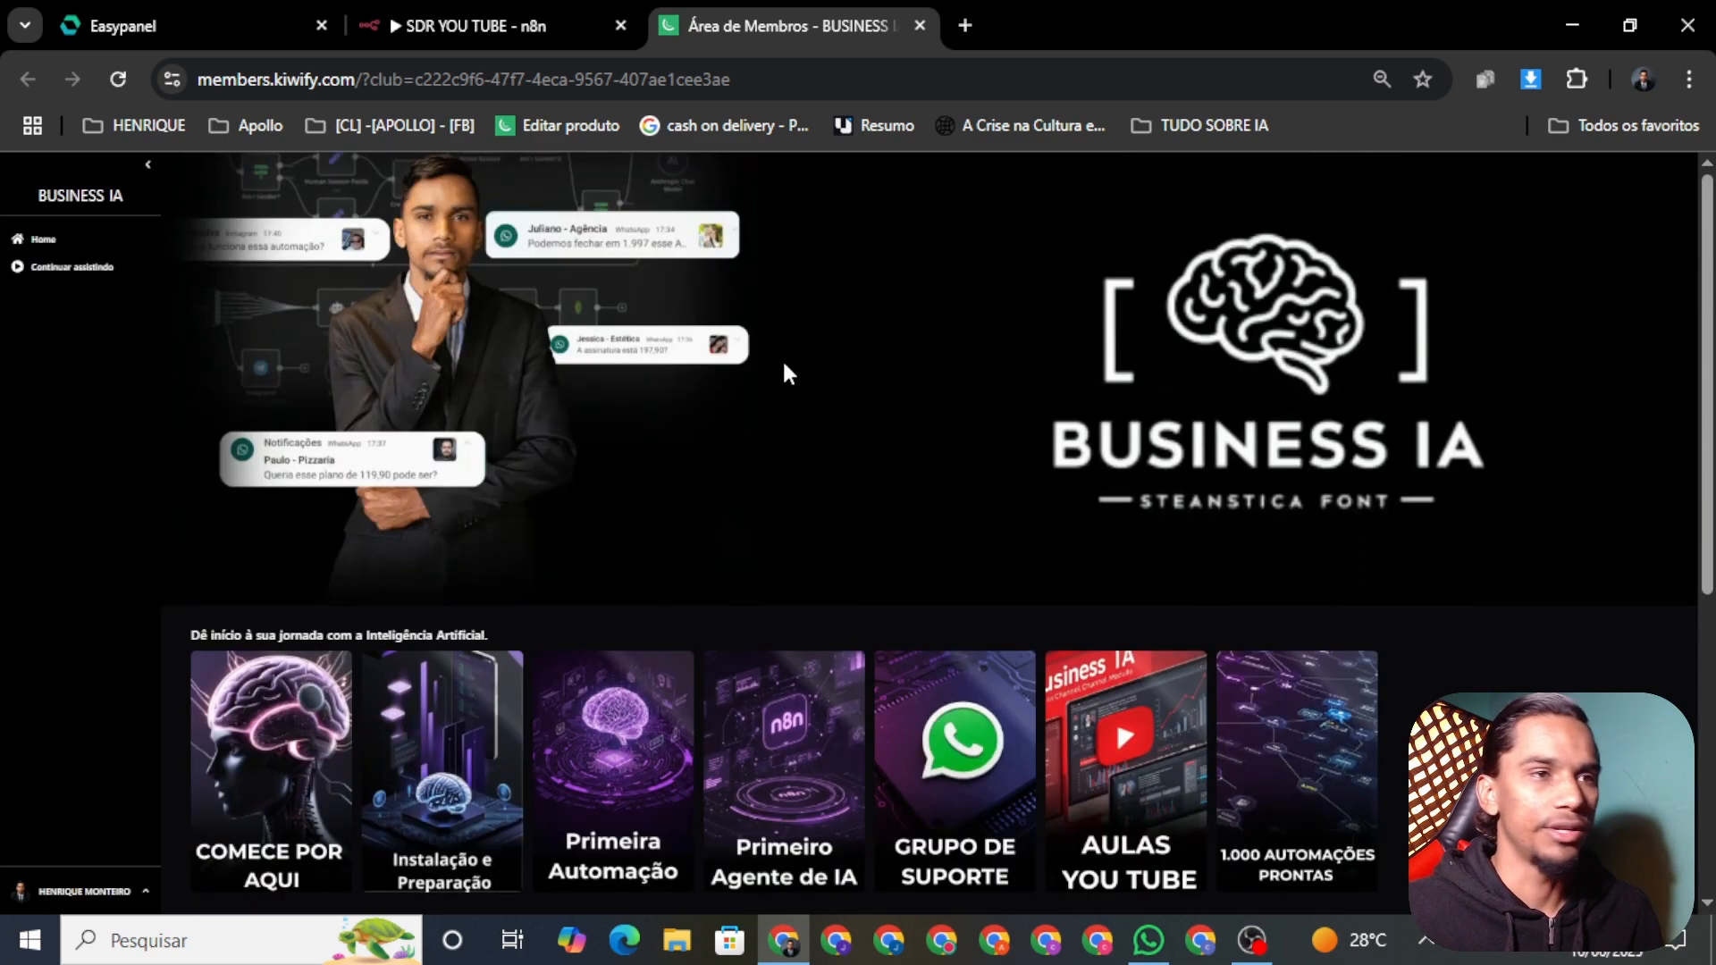
pyautogui.scroll(-4, 536, 625)
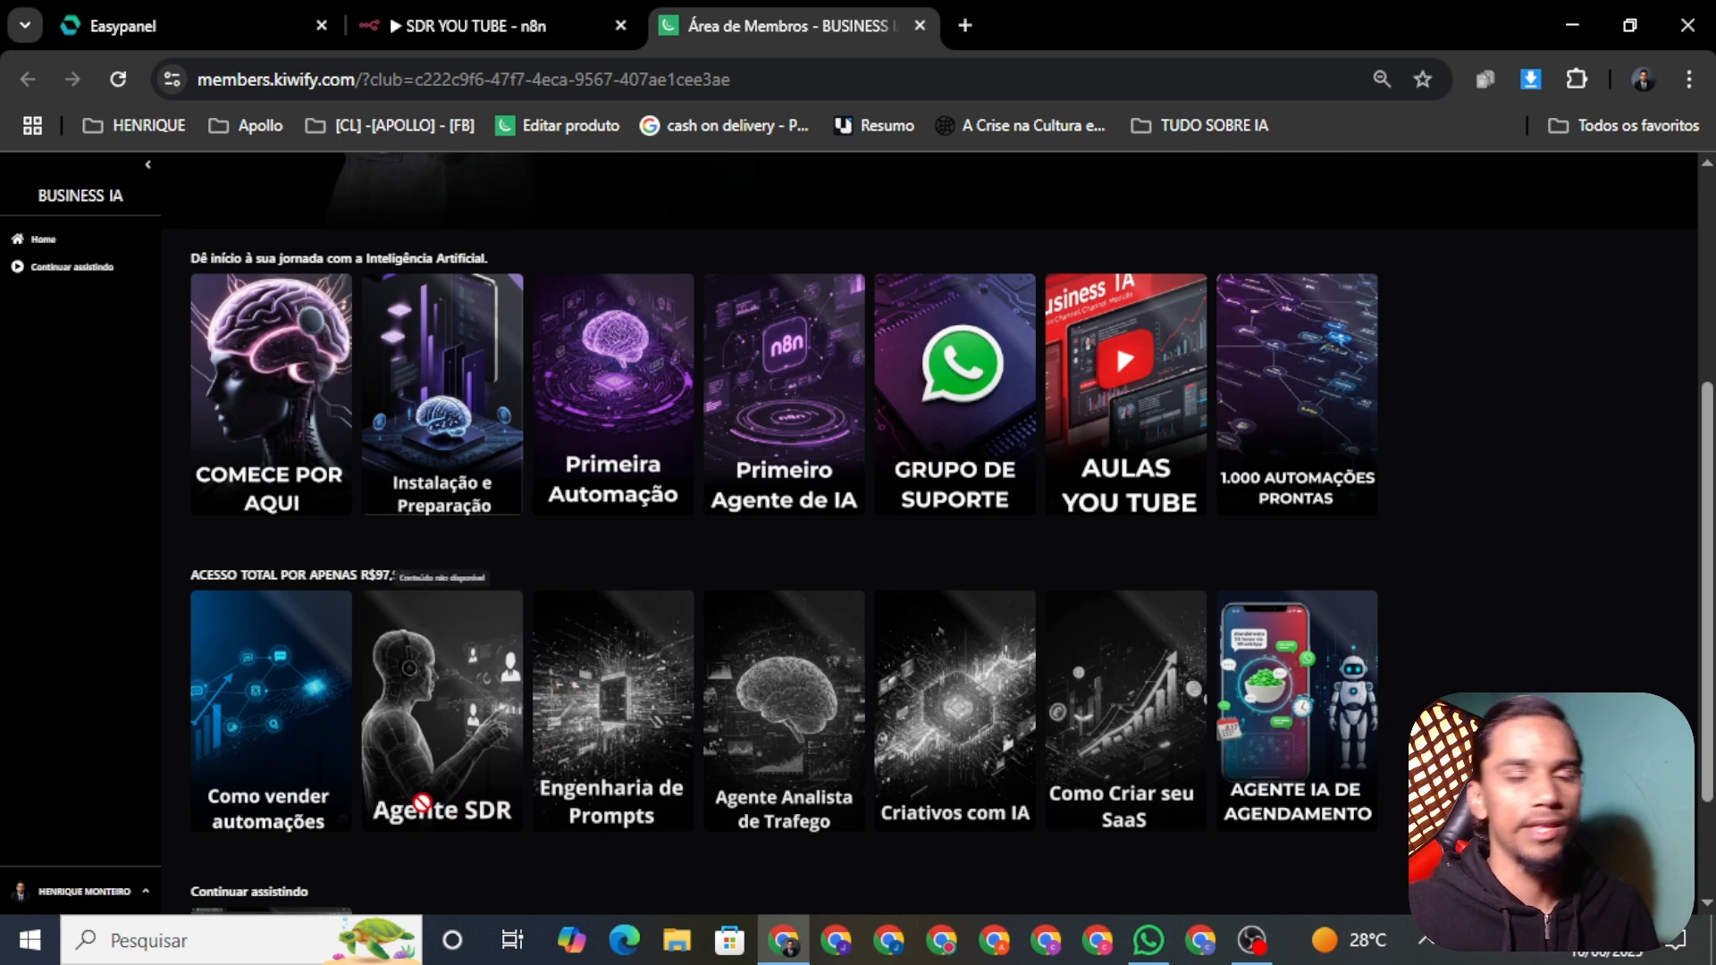
pyautogui.scroll(-2, 422, 803)
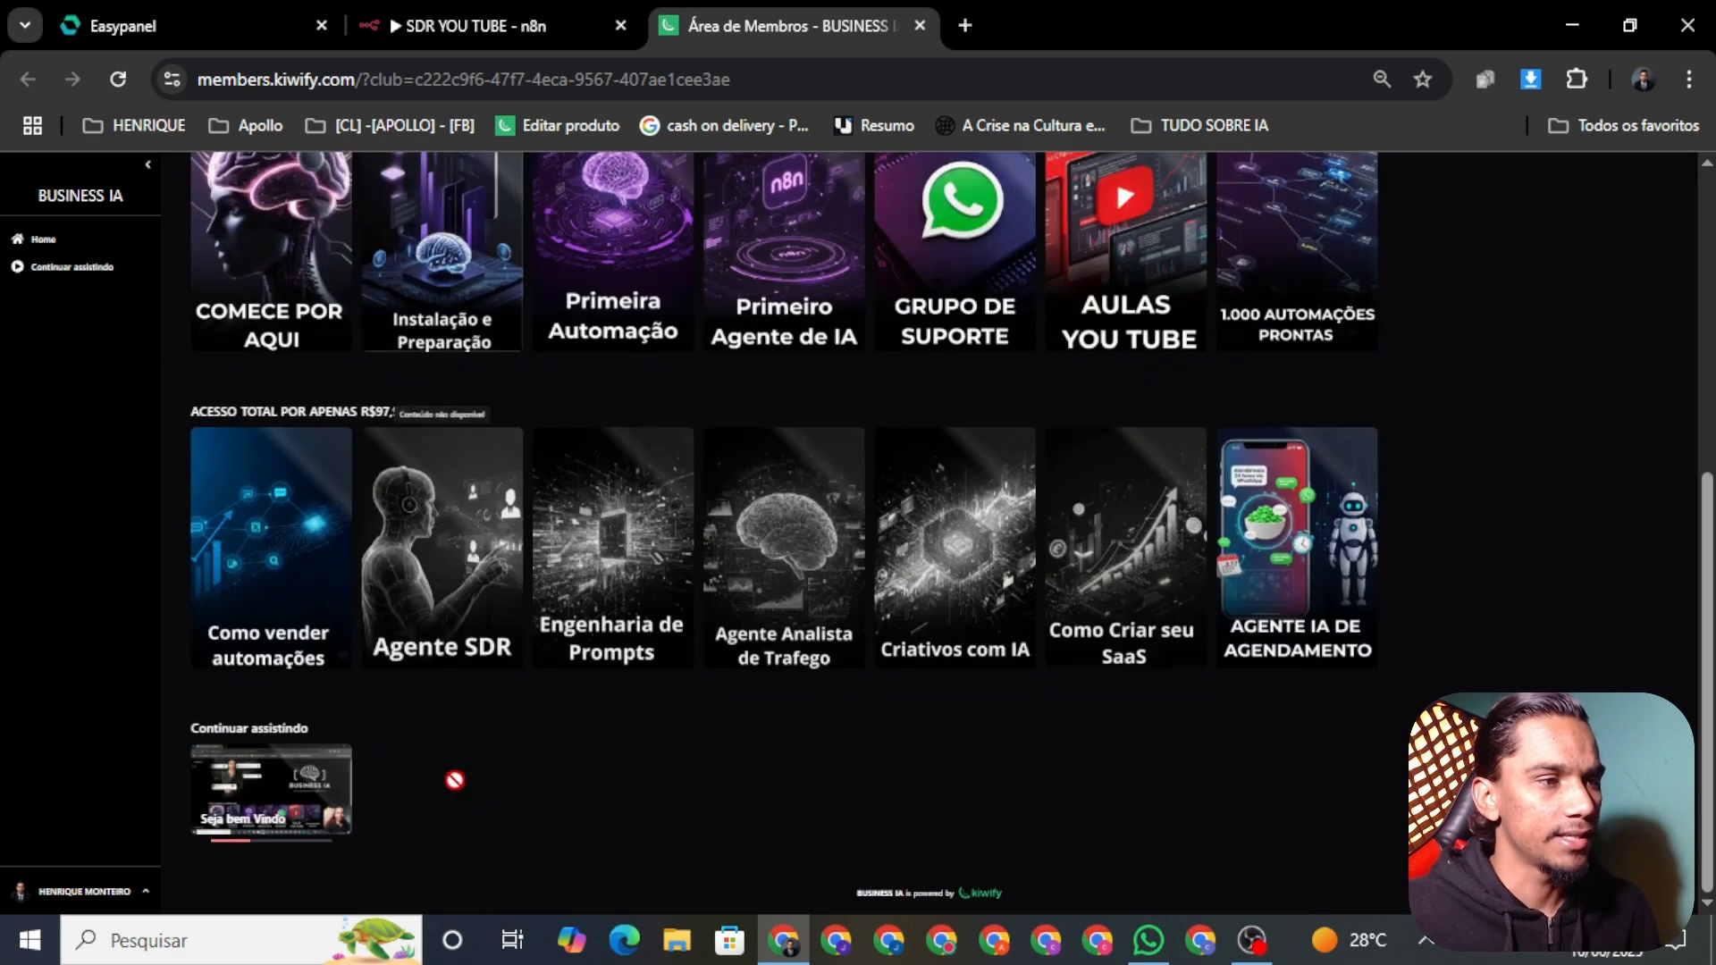
pyautogui.scroll(5, 455, 780)
# Step: Back in SDR YOU TUBE, select and then deselect the whole Messagens splitter group
pyautogui.click(552, 11)
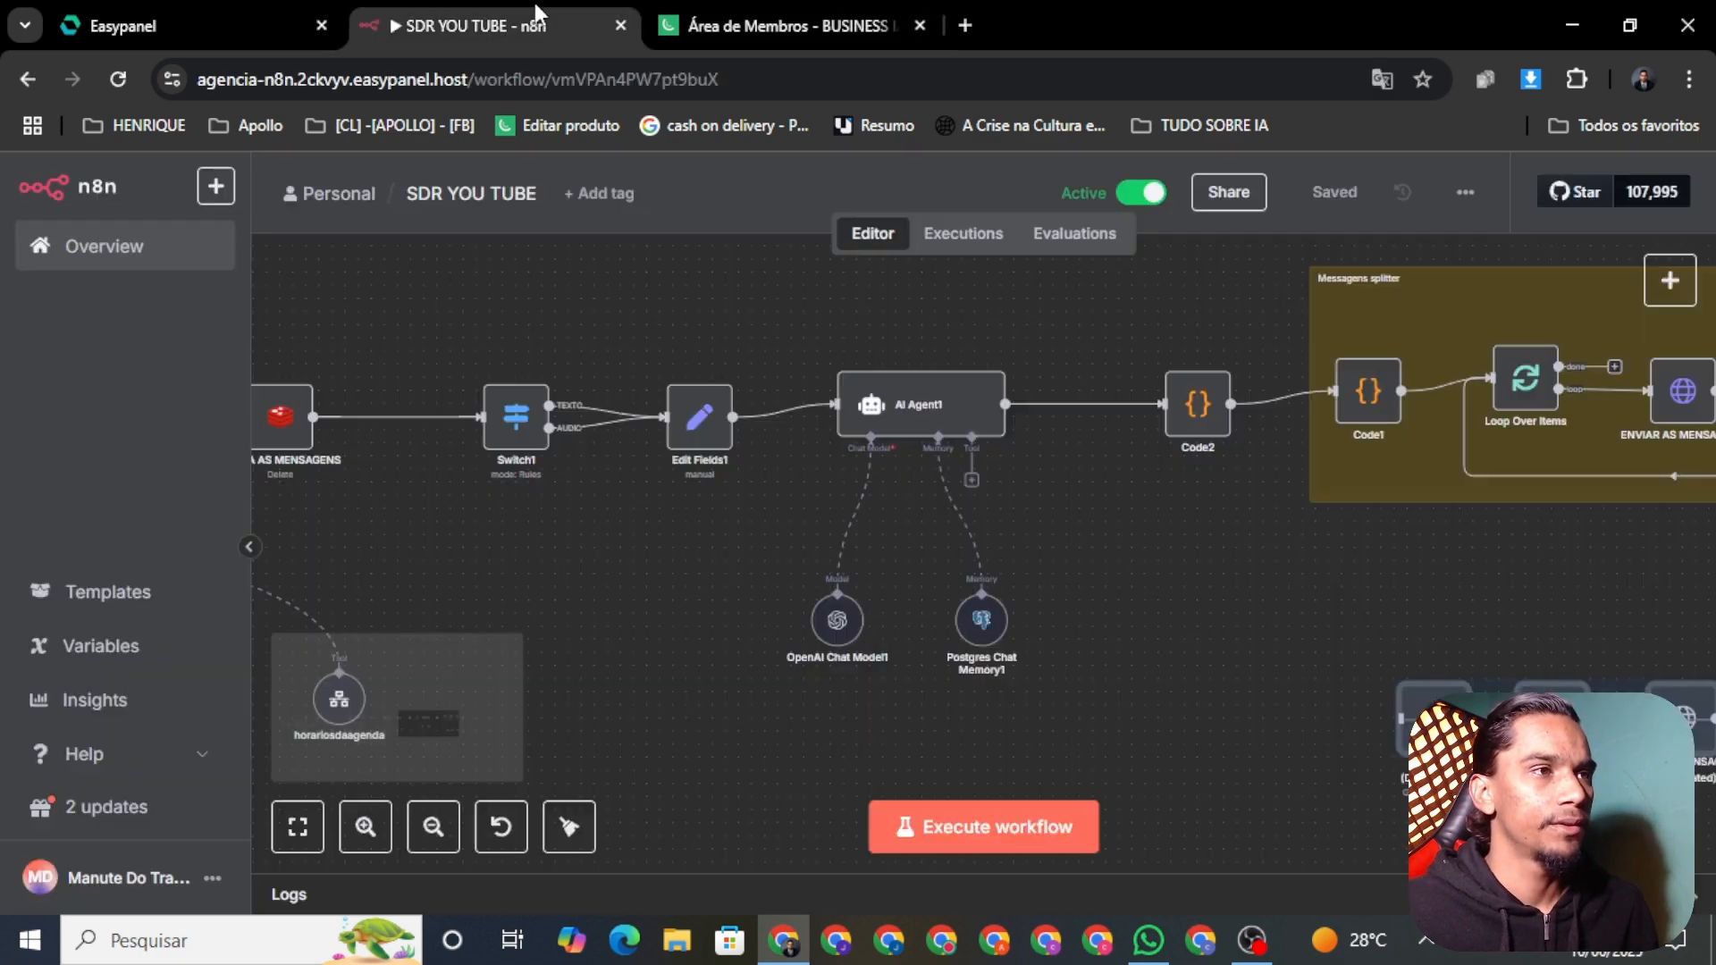
pyautogui.hscroll(5, 1273, 634)
pyautogui.scroll(1, 1273, 633)
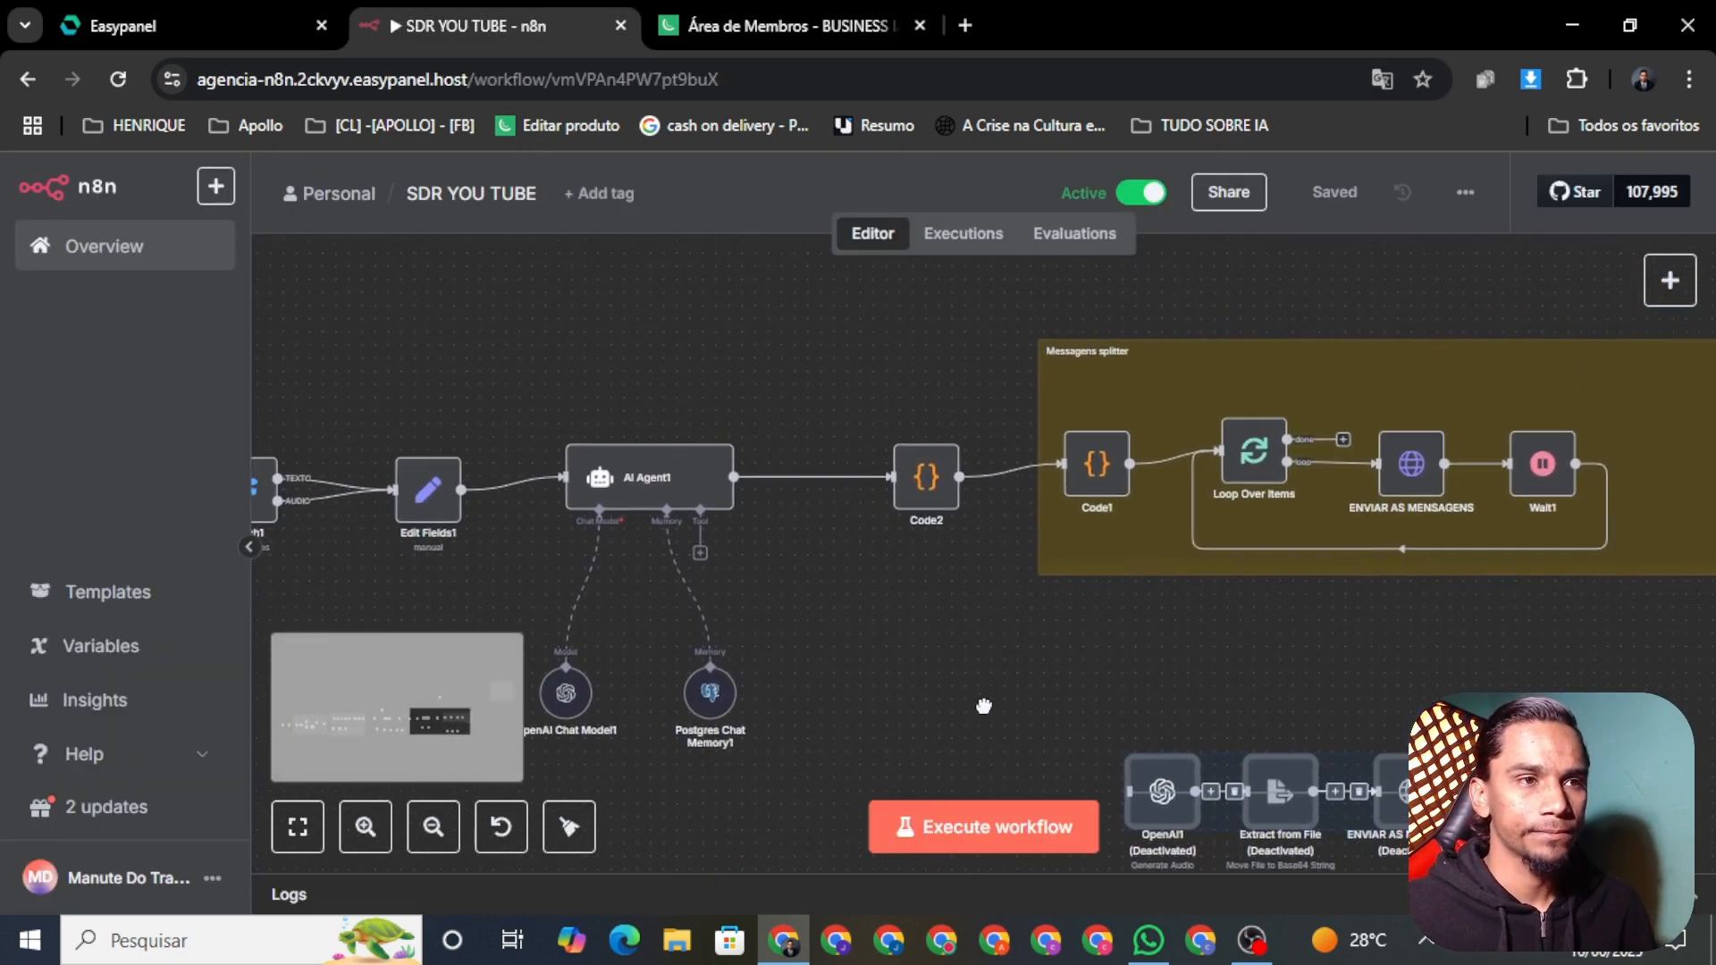
pyautogui.moveTo(796, 273); pyautogui.dragTo(1707, 751)
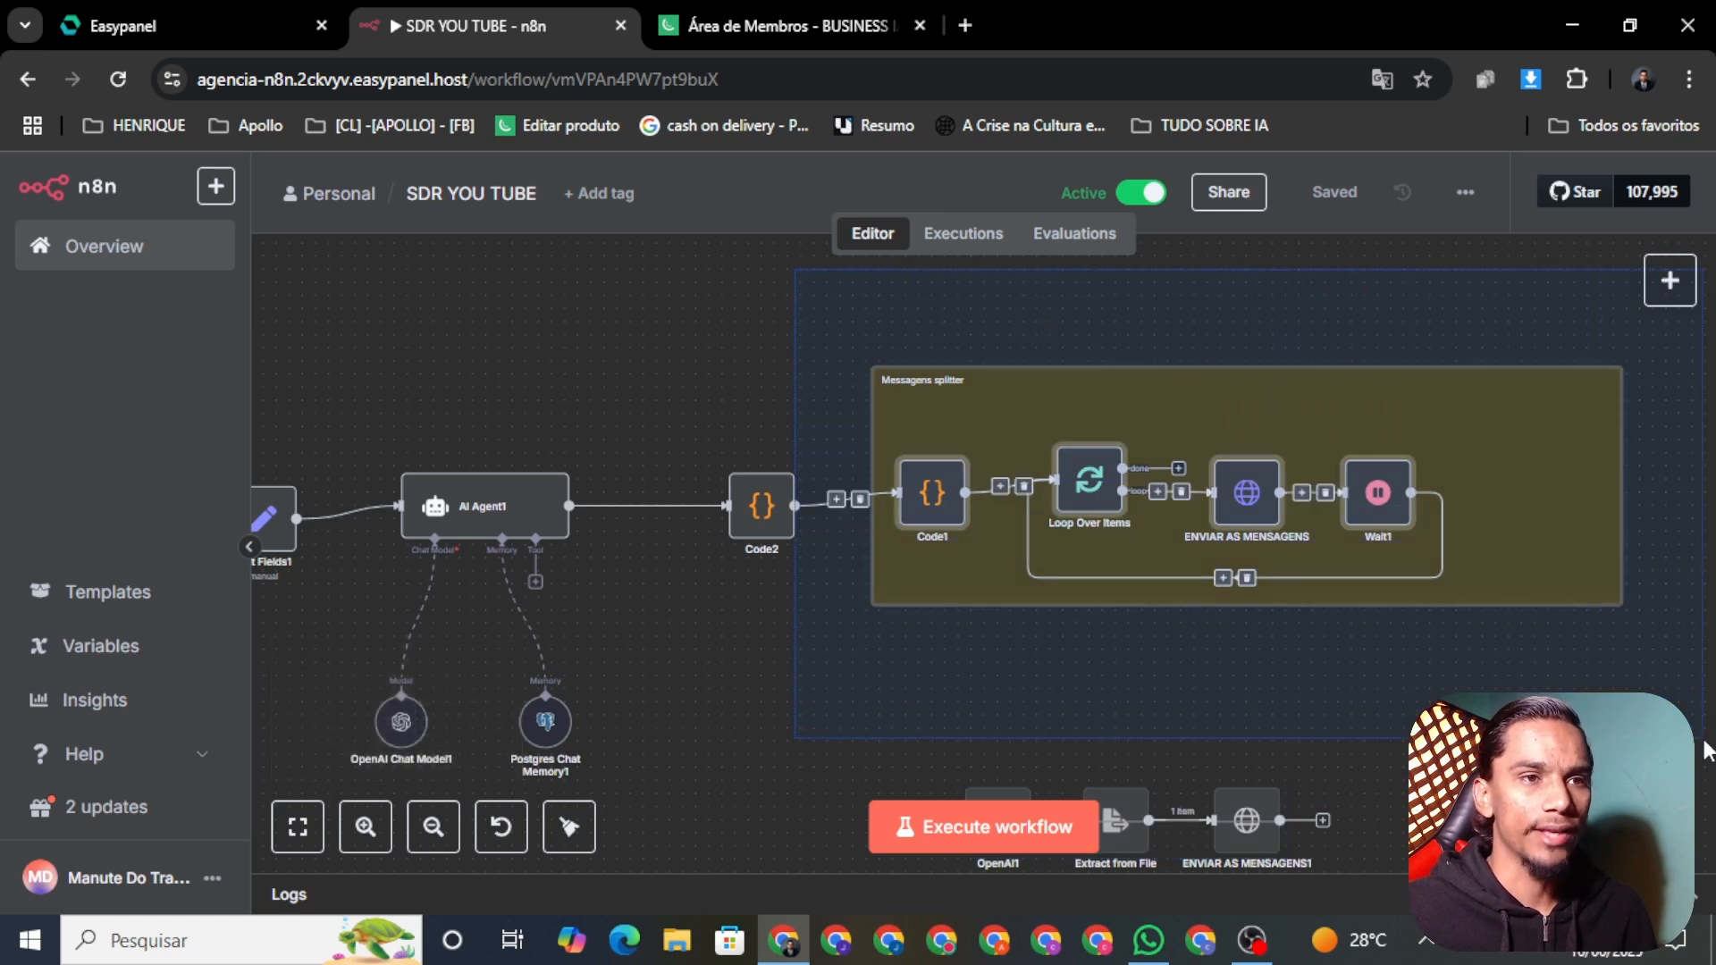
pyautogui.click(1550, 746)
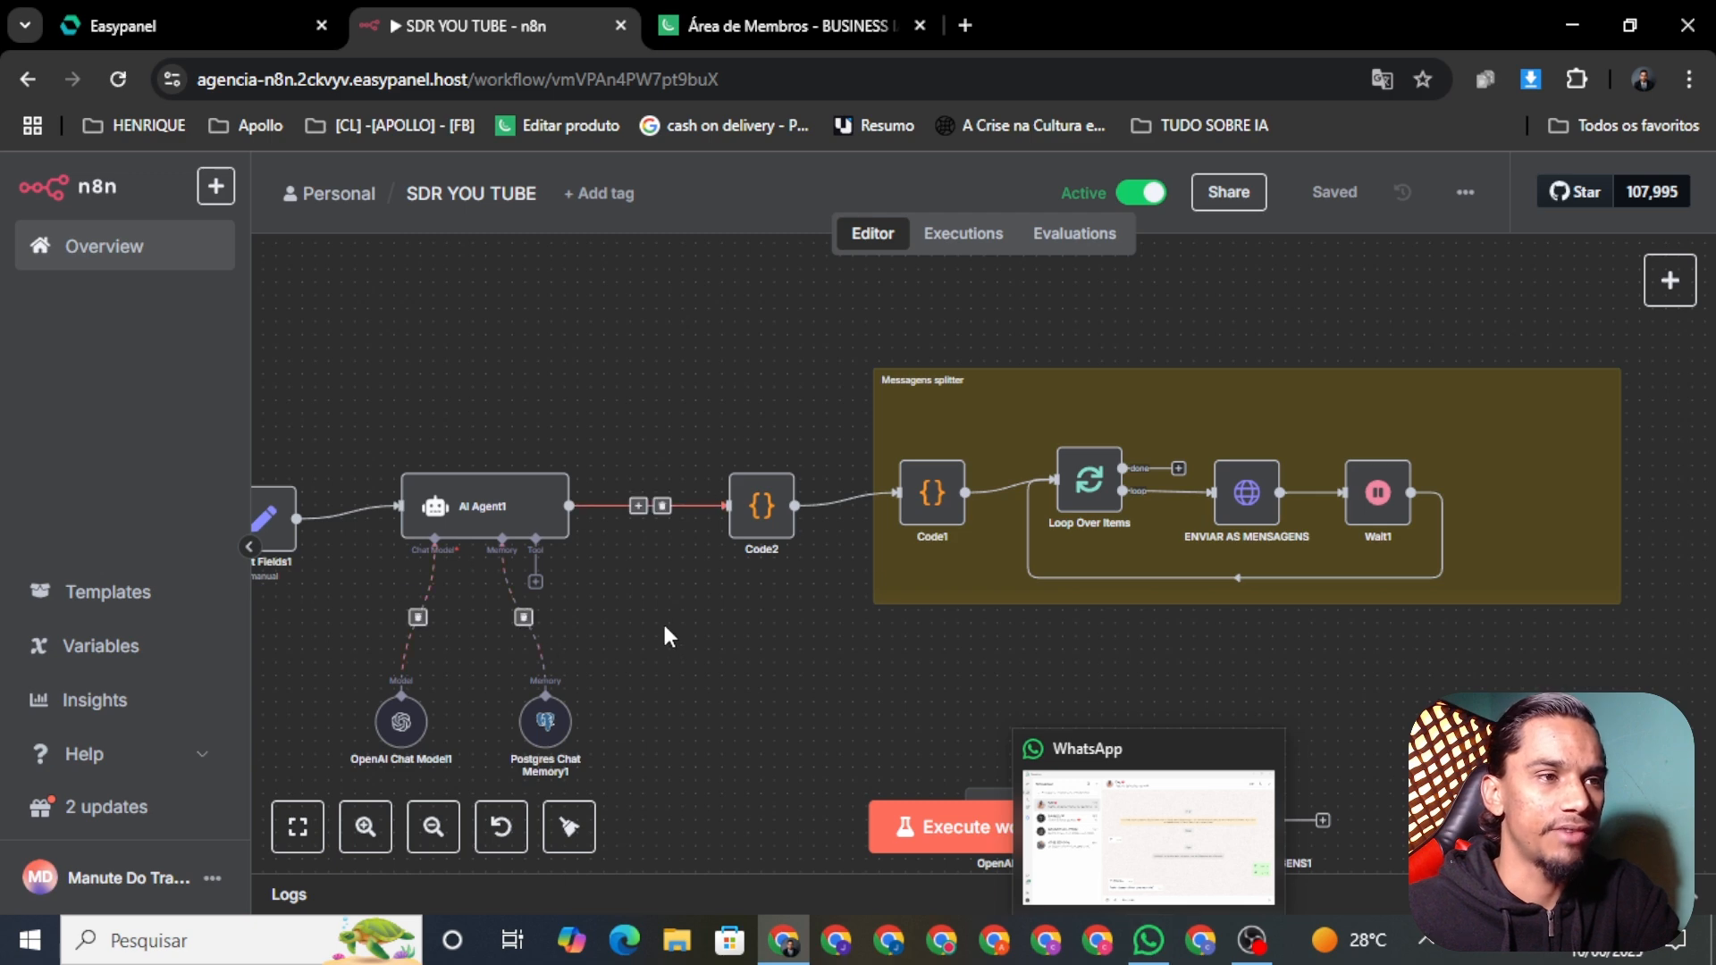
# Step: Send the test message 'Oi' in WhatsApp
pyautogui.click(1148, 940)
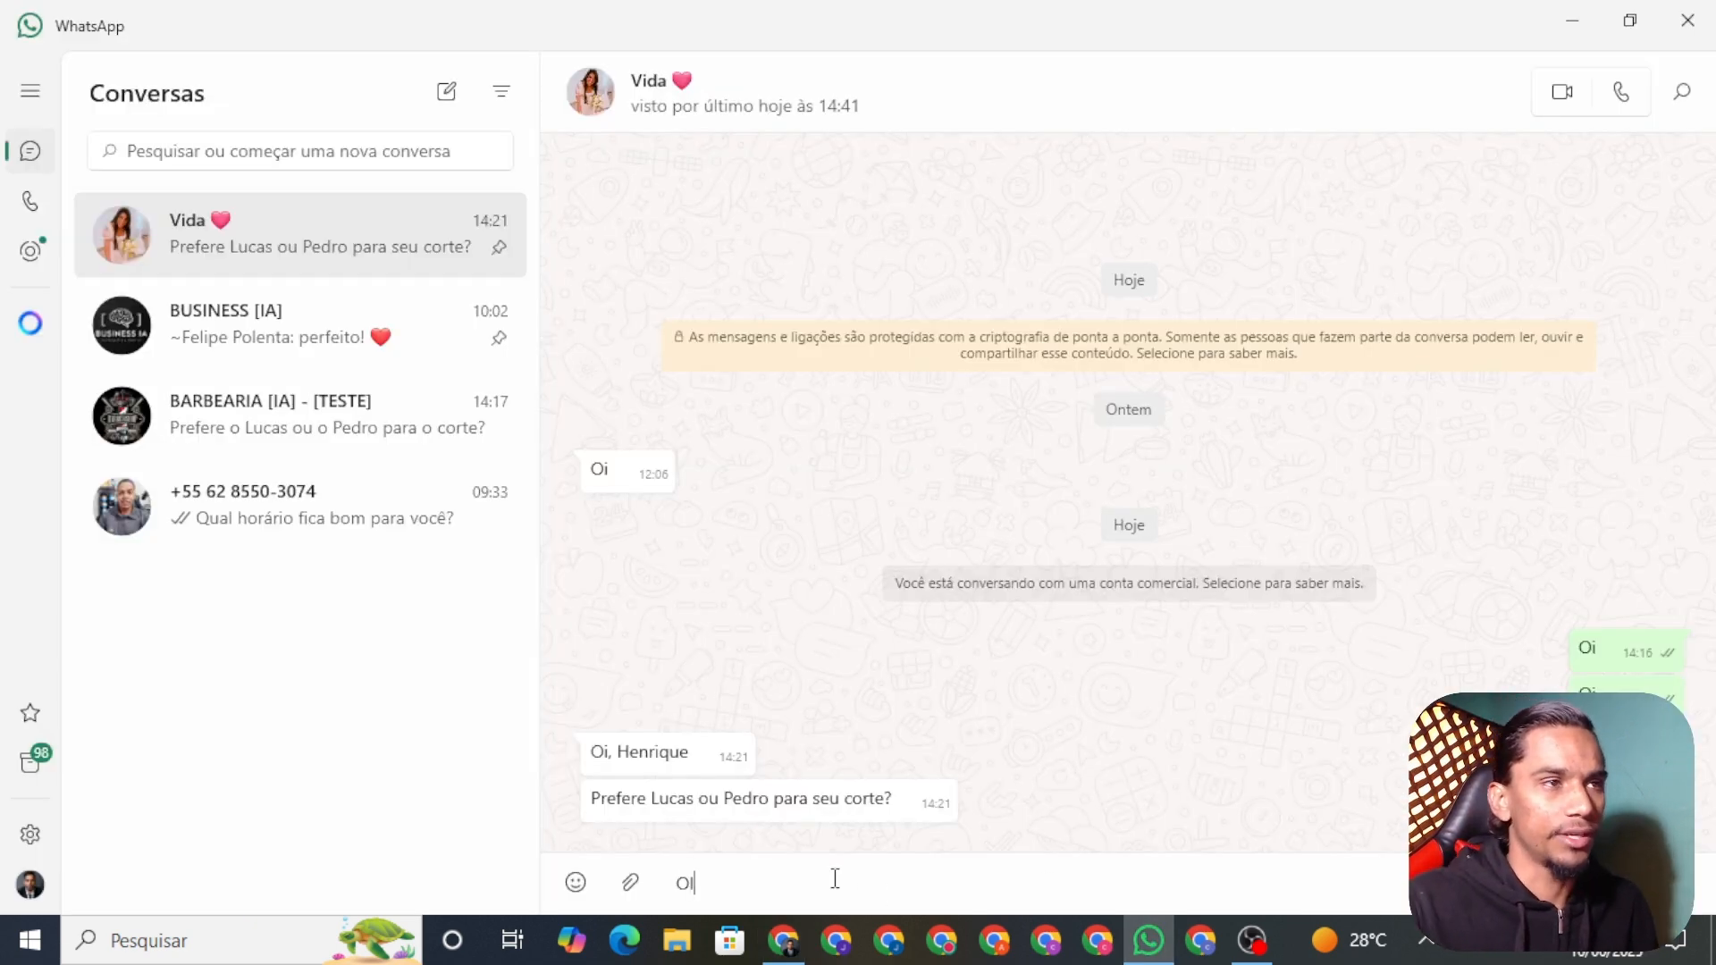
pyautogui.write('Oi')
pyautogui.press('Return')
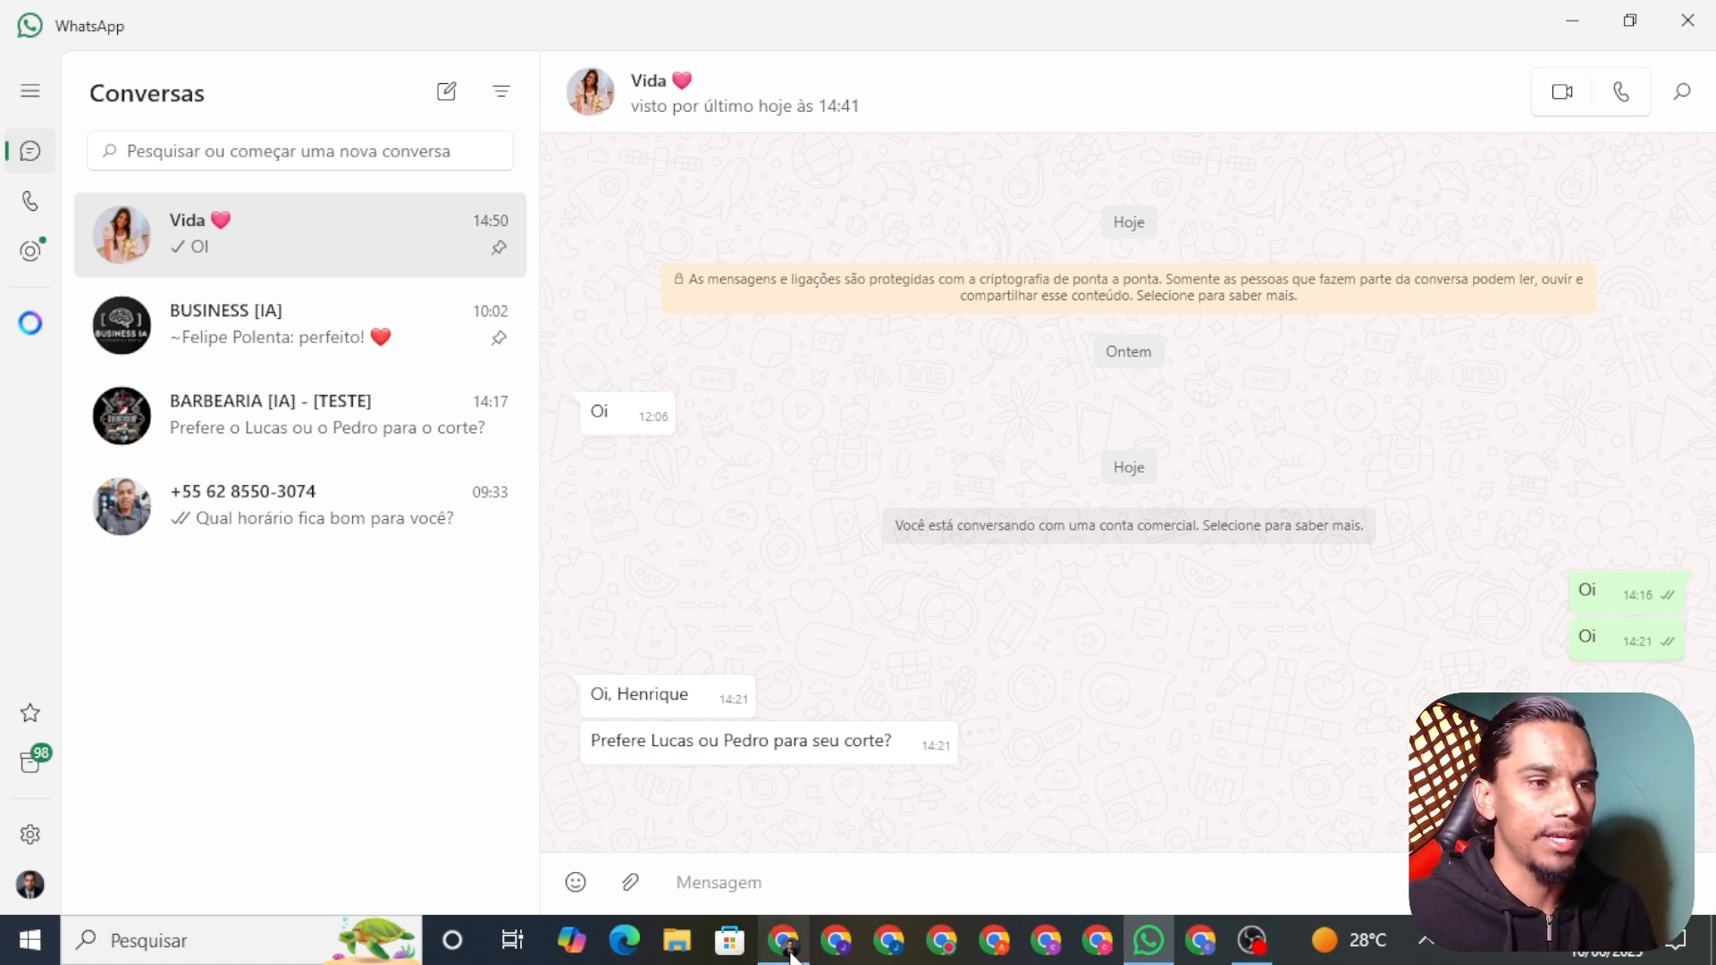
# Step: Open the evolutionagencia service's Evolution API page in a new tab, ready to extend its address
pyautogui.click(786, 943)
pyautogui.click(216, 20)
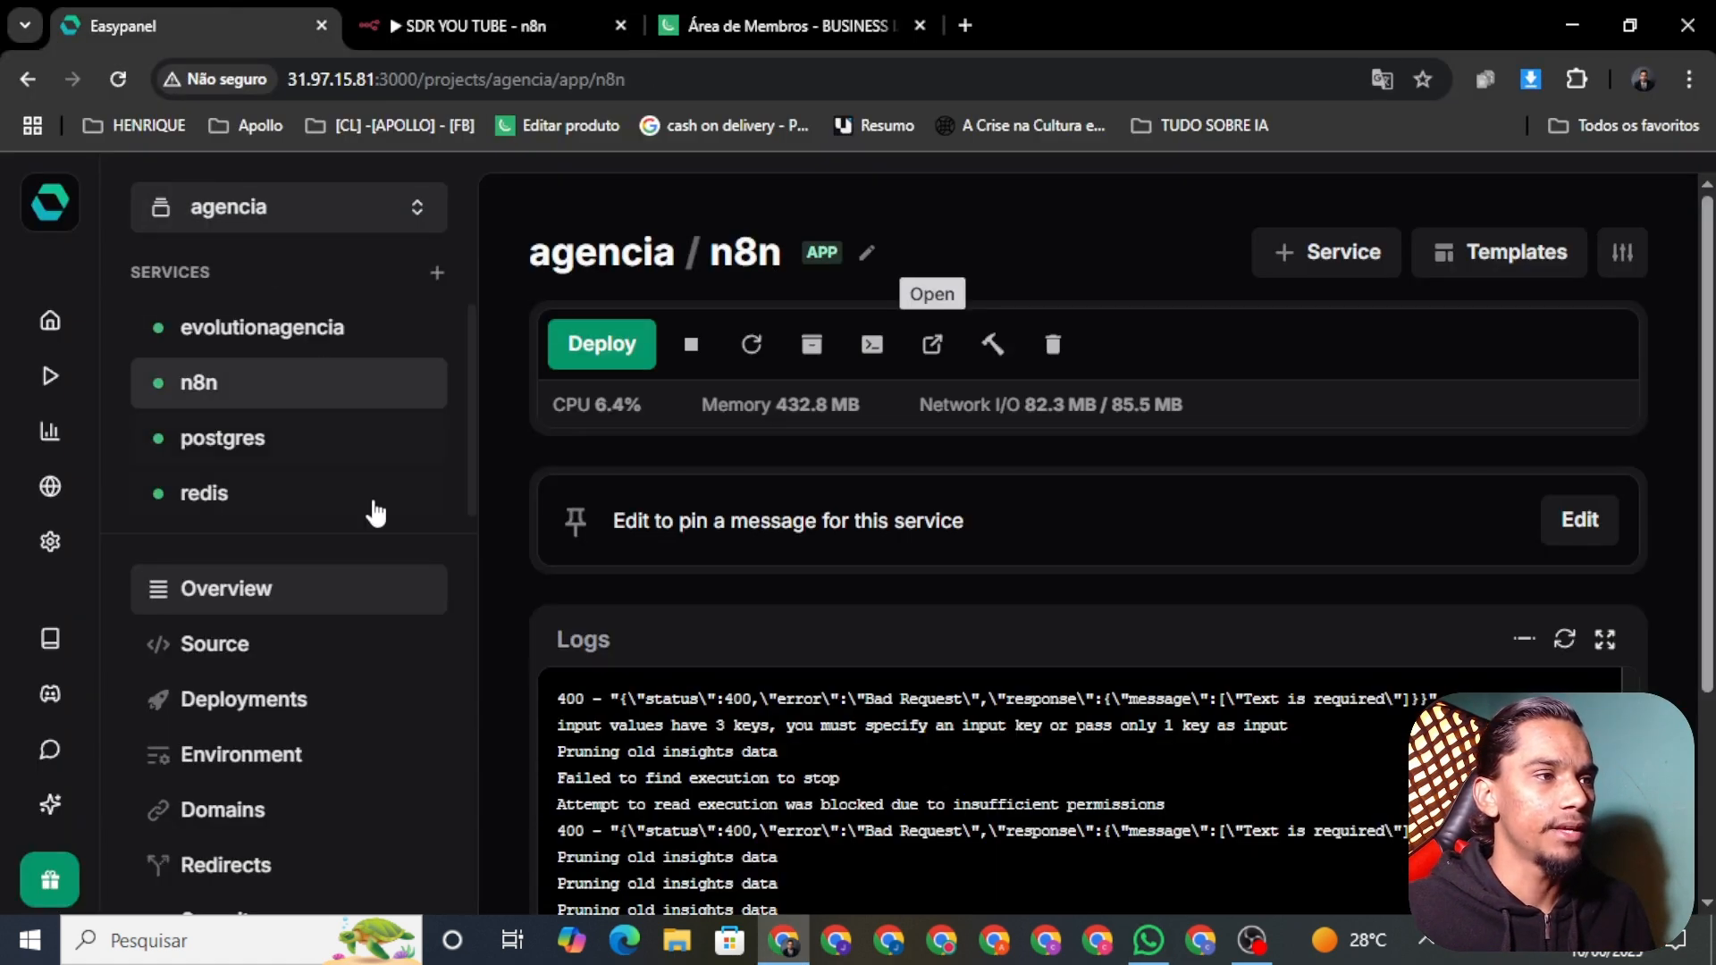
pyautogui.click(221, 339)
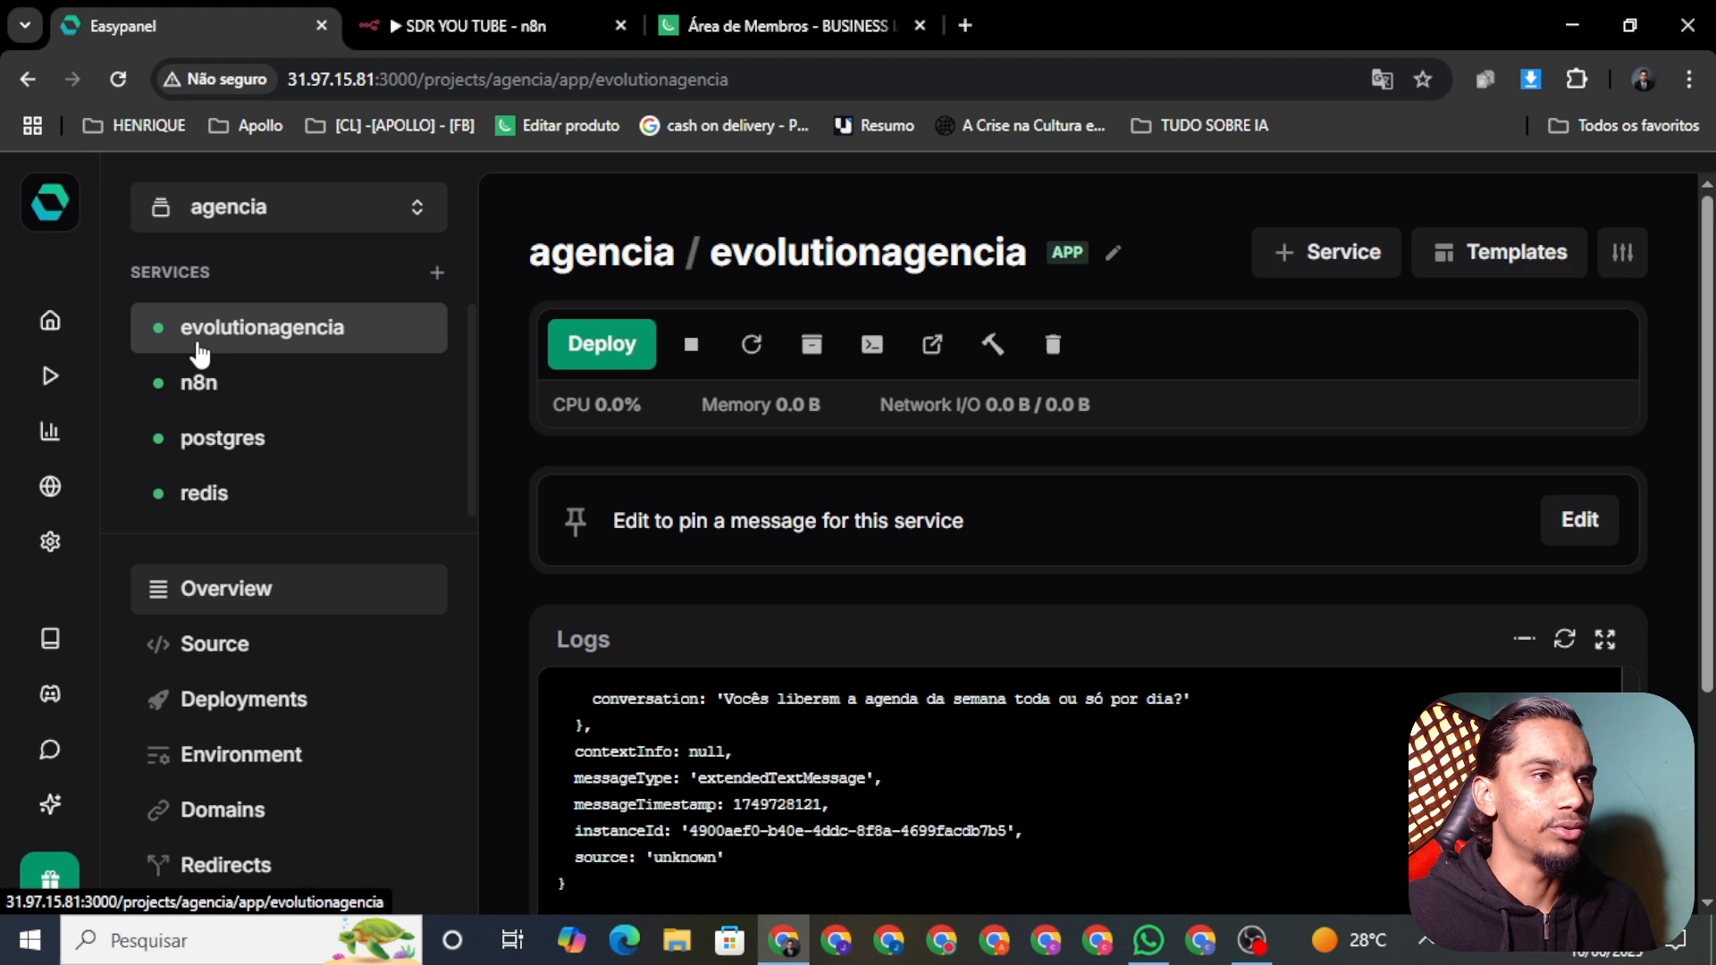
pyautogui.click(940, 357)
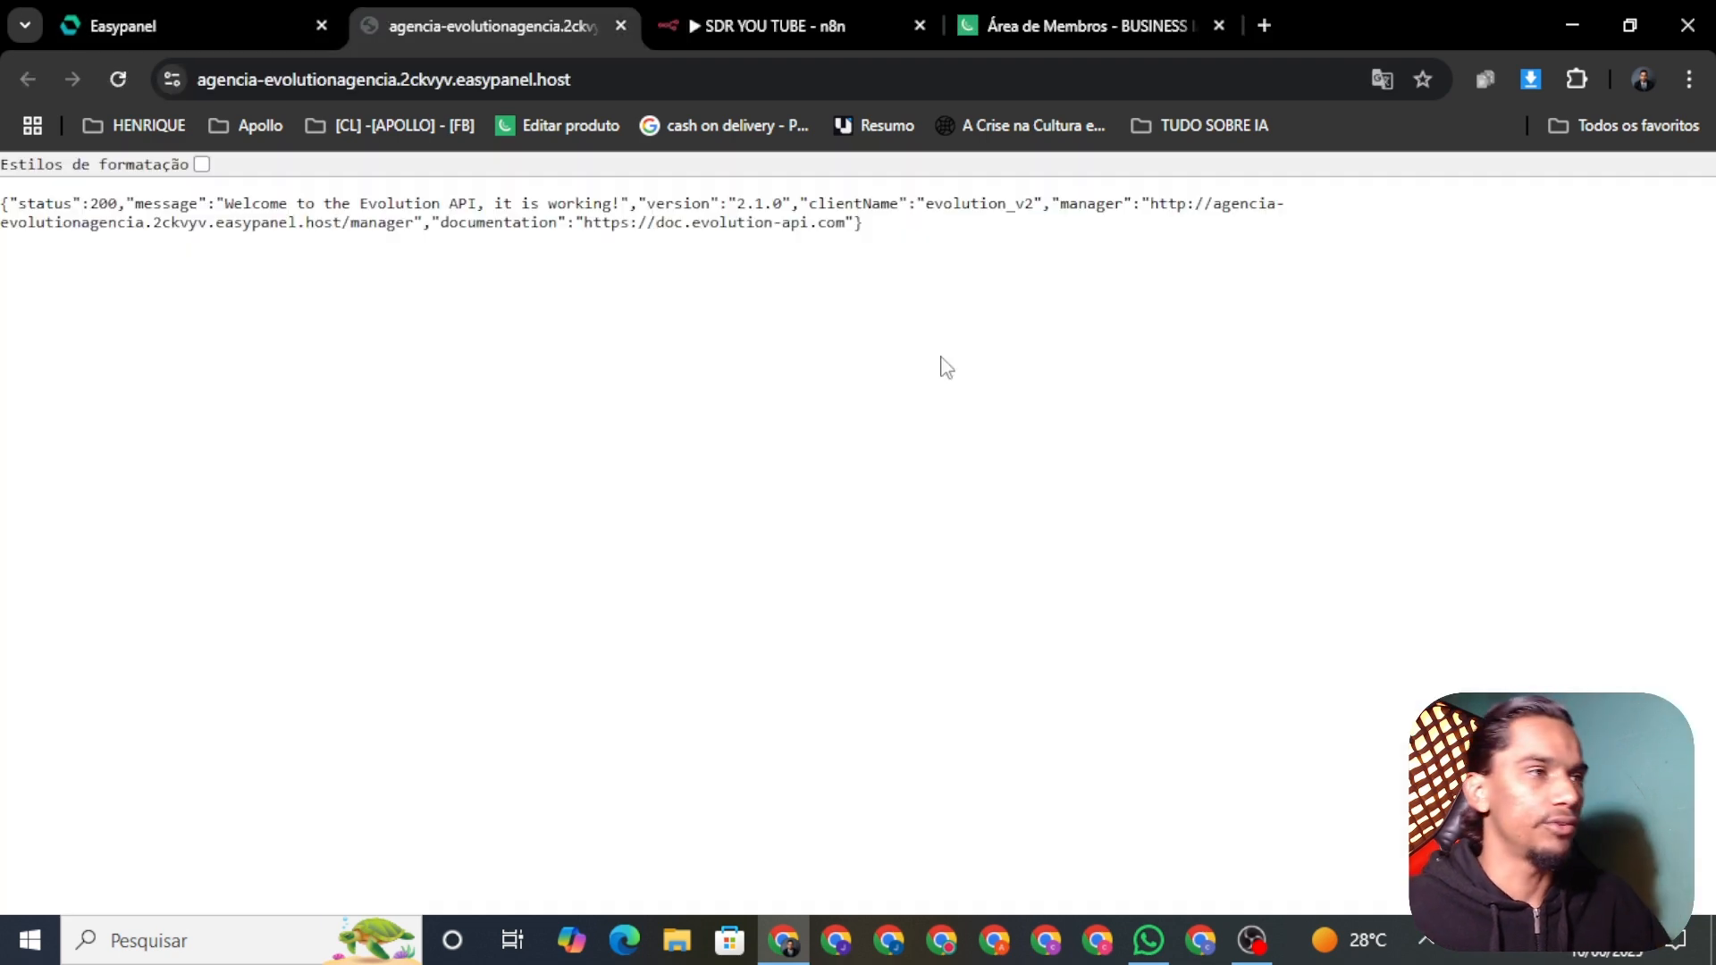
pyautogui.click(590, 79)
pyautogui.click(629, 79)
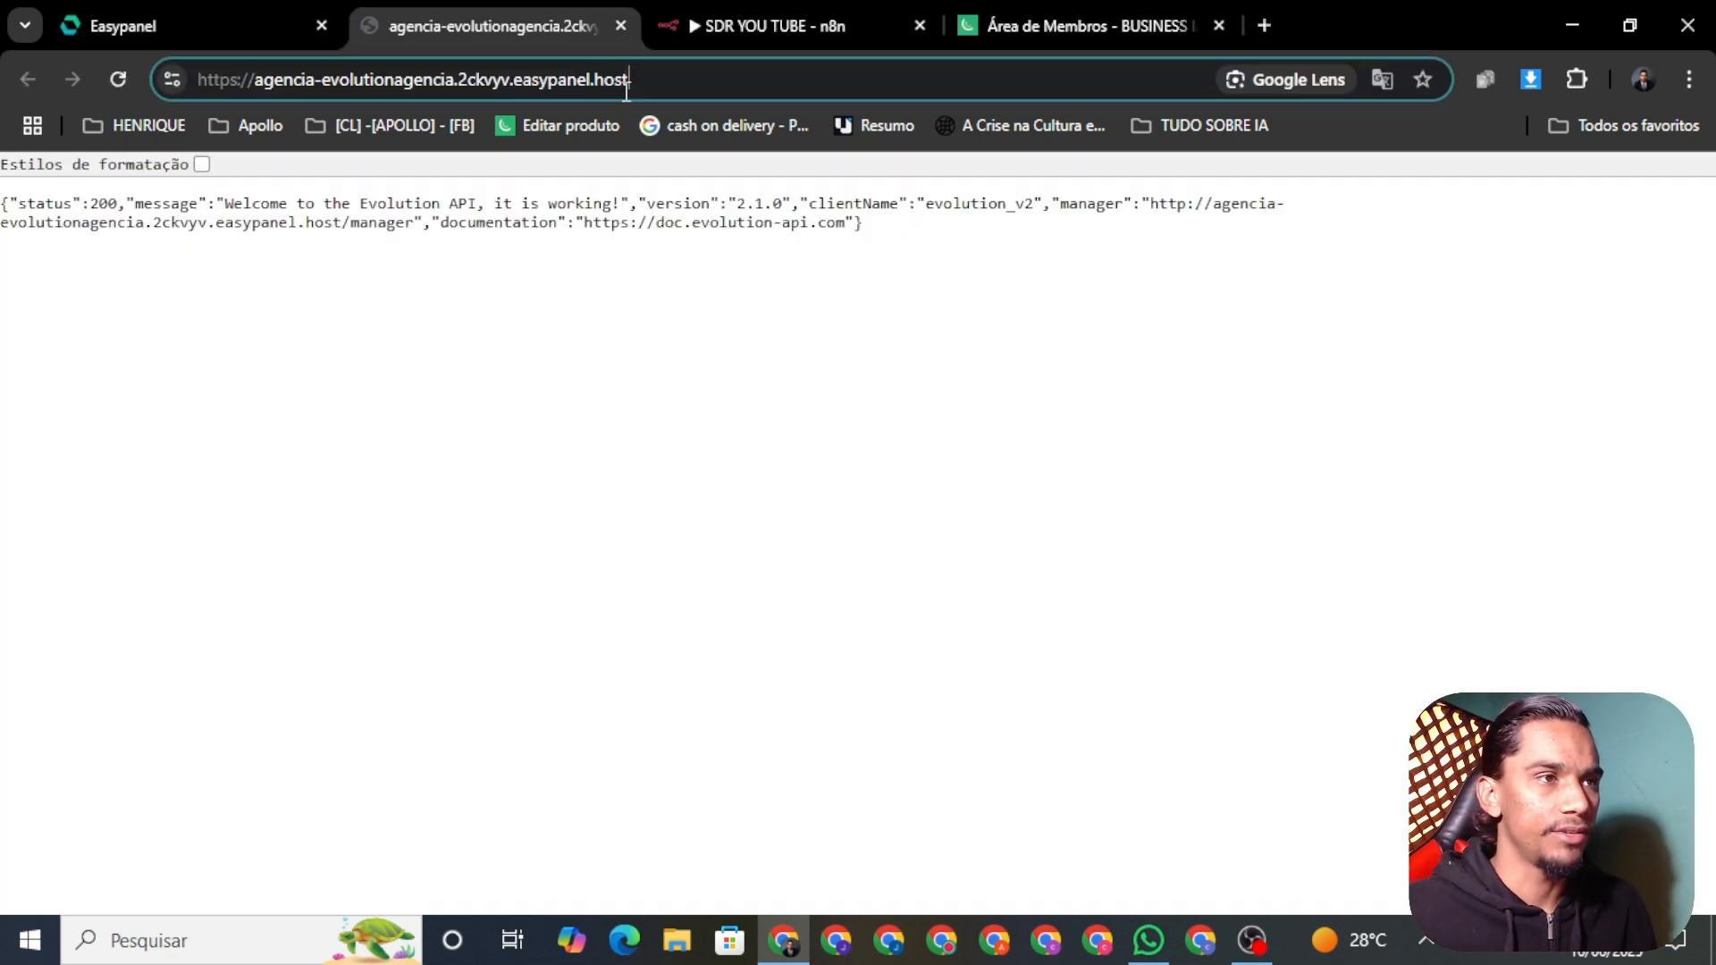
# Step: Load Evolution Manager via /manager on the API address, then switch to the Business IA members area
pyautogui.write('/MA')
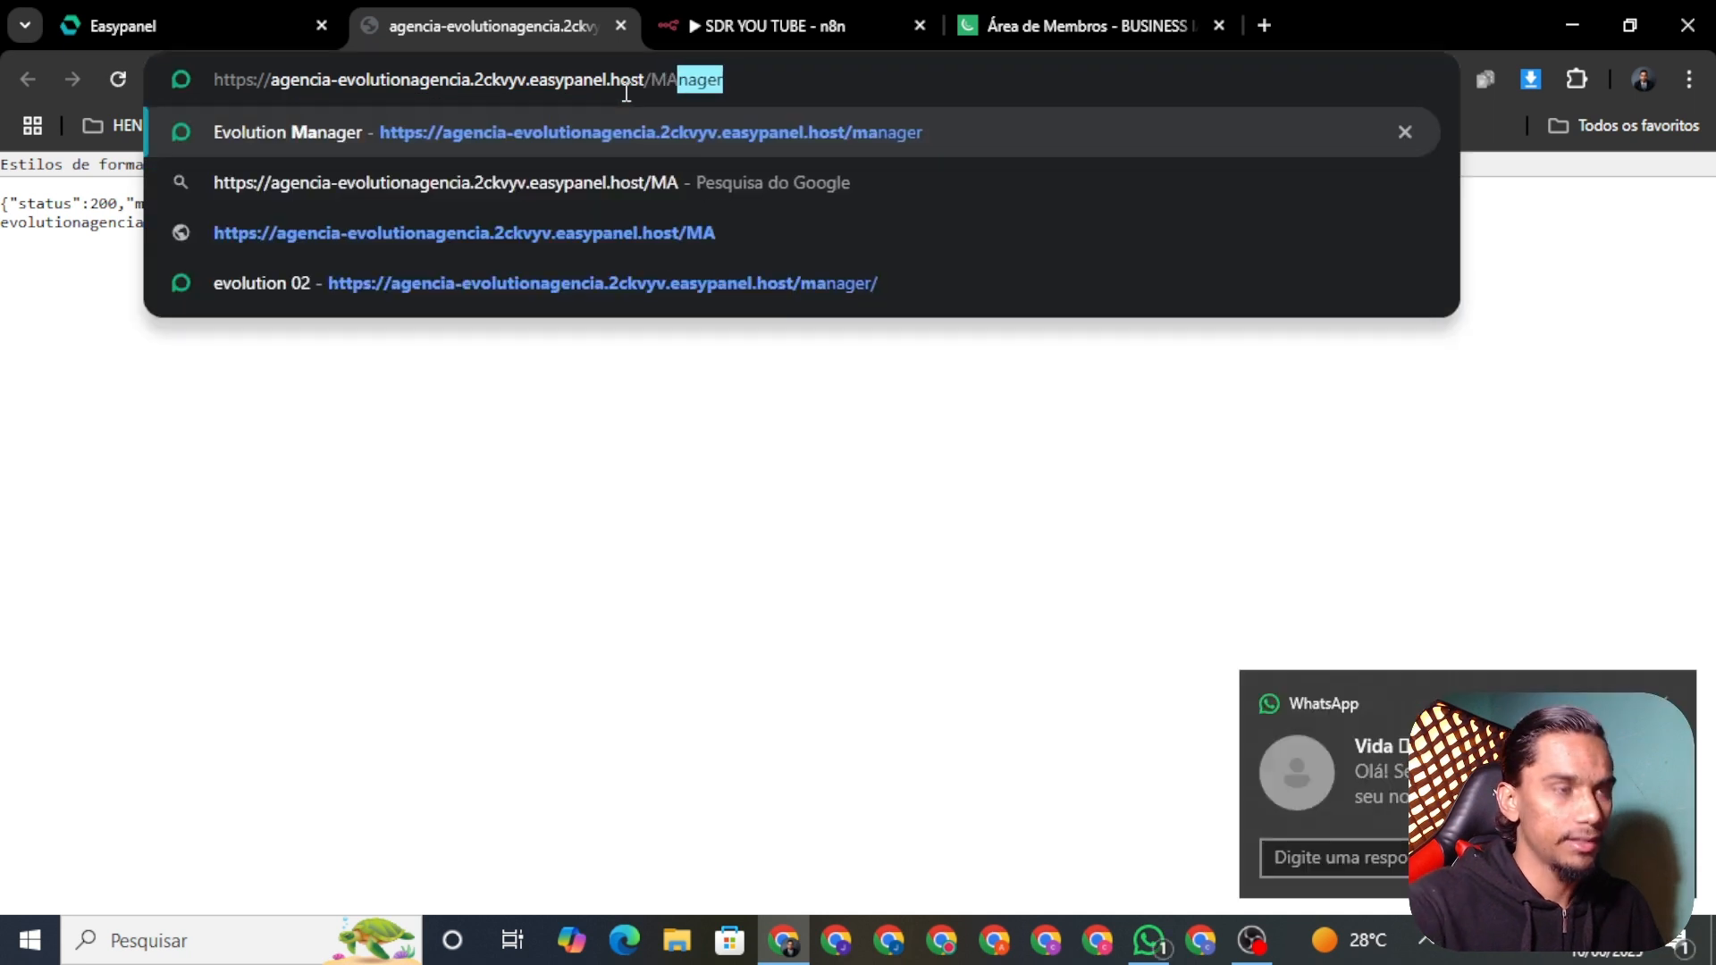
pyautogui.press('Return')
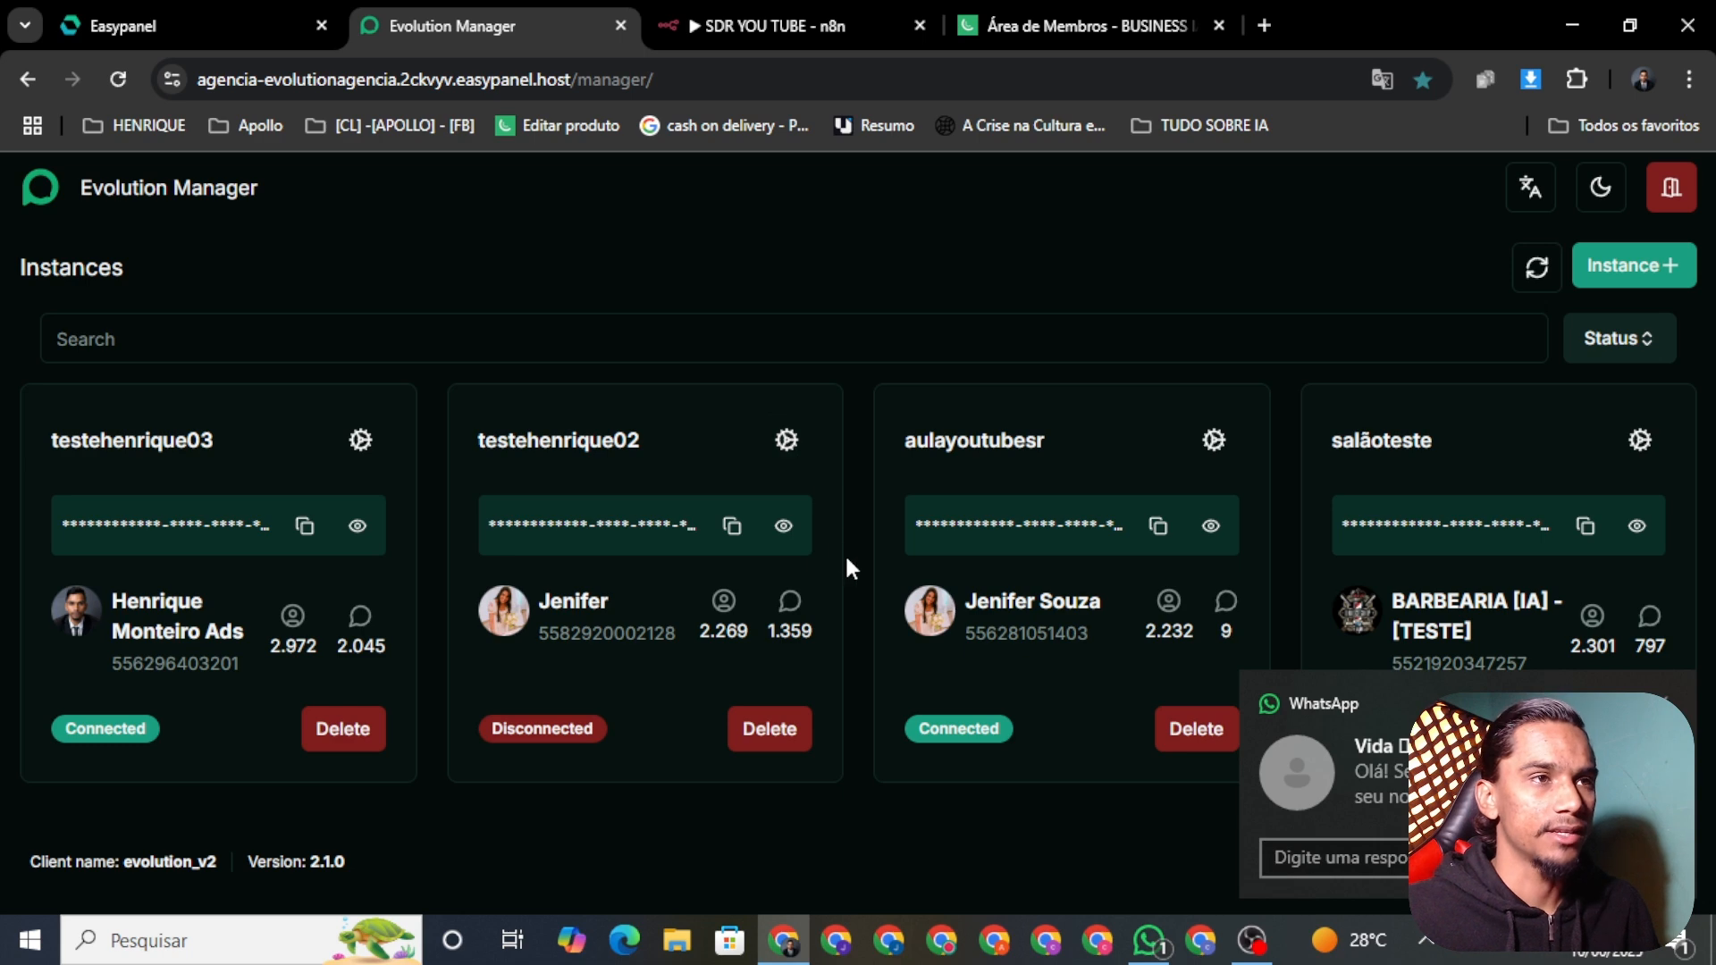
pyautogui.click(1063, 25)
pyautogui.scroll(-1, 670, 589)
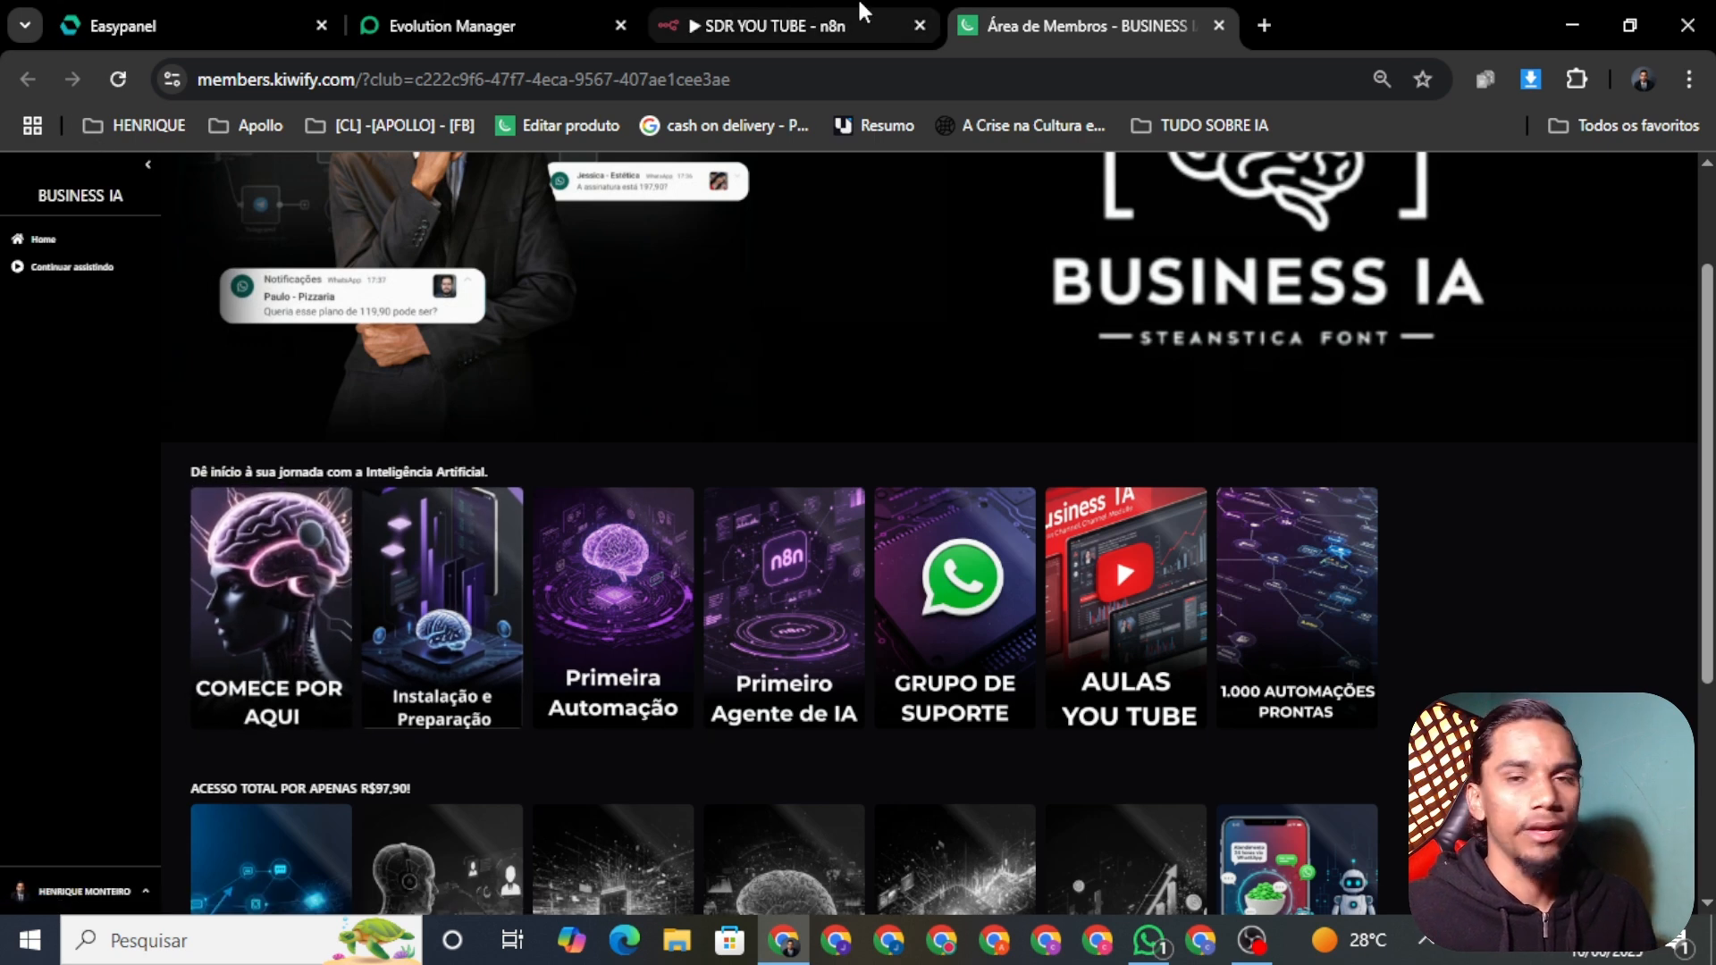
# Step: In WhatsApp, browse the BARBEARIA [IA] - [TESTE] and BUSINESS [IA] chats, then reopen the bot test chat
pyautogui.click(750, 27)
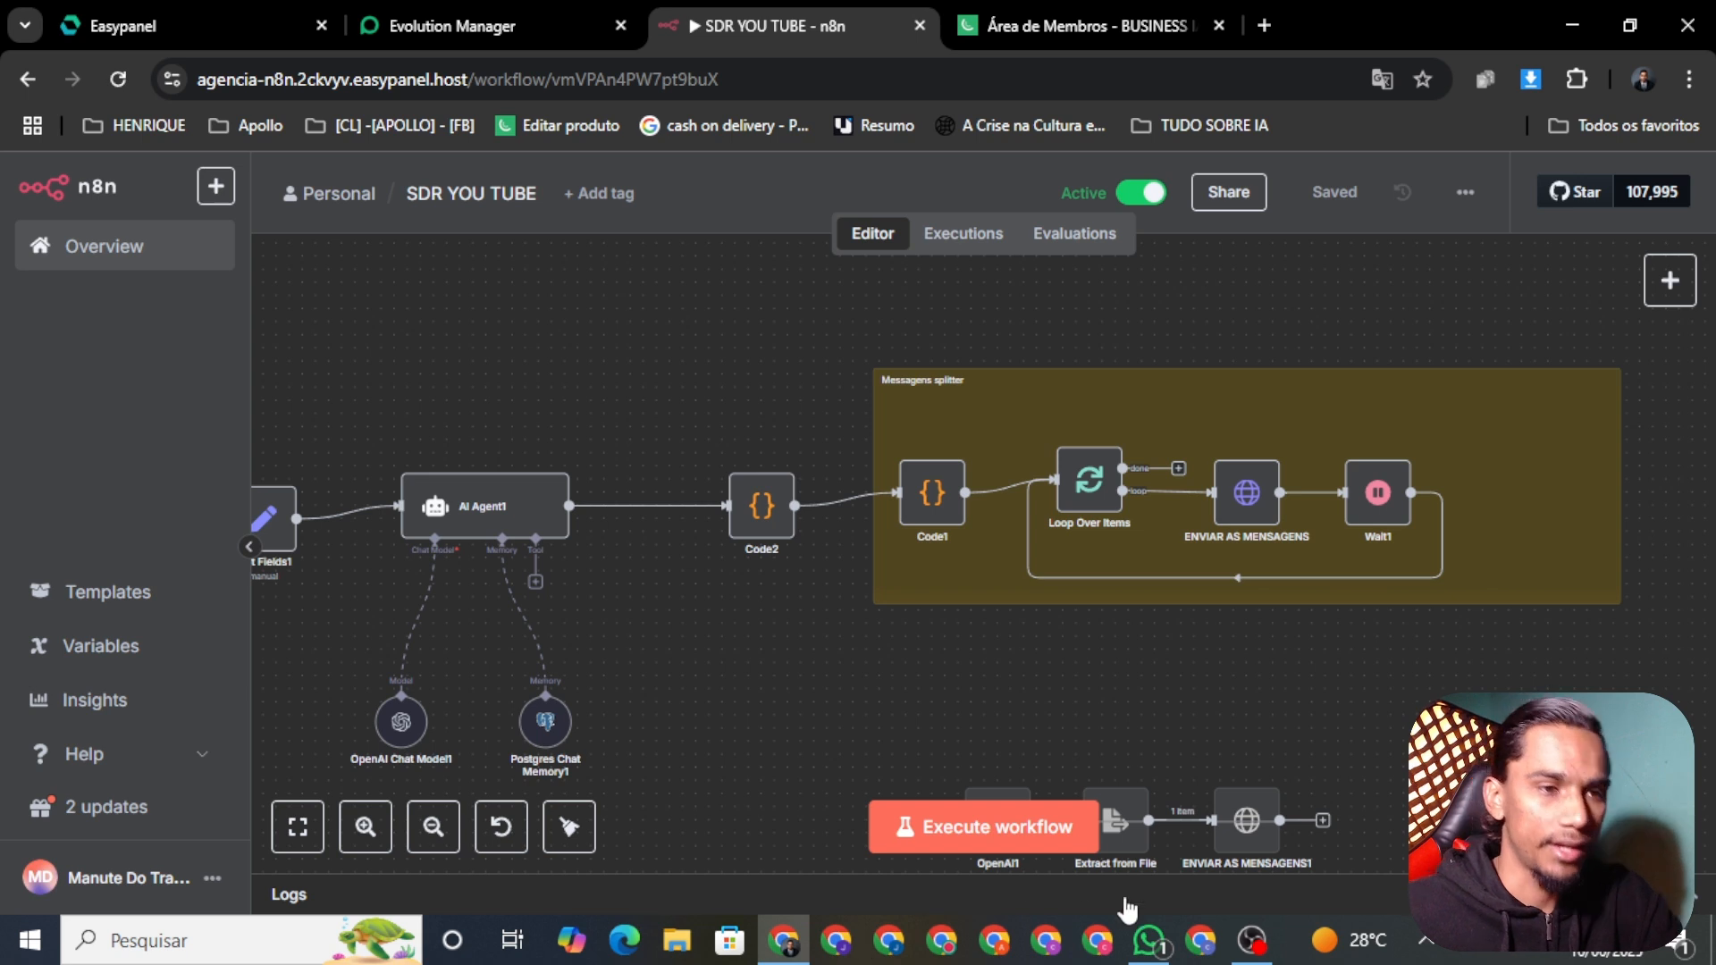
pyautogui.click(1167, 956)
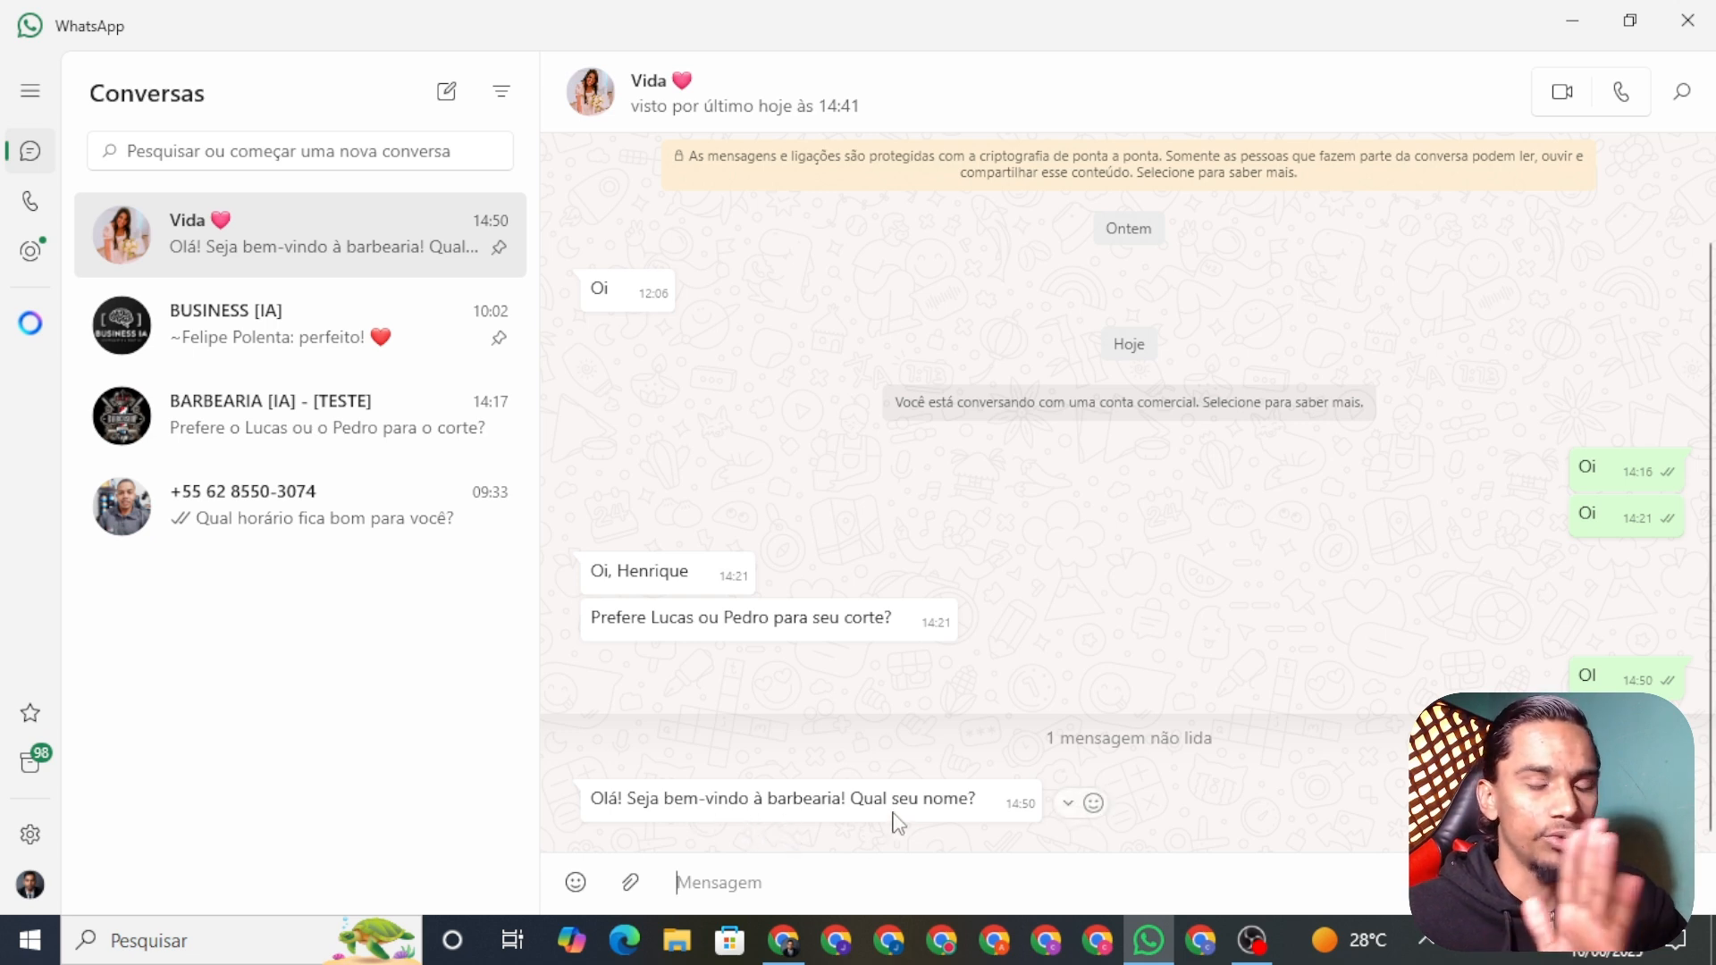
pyautogui.scroll(1, 754, 747)
pyautogui.scroll(-1, 808, 835)
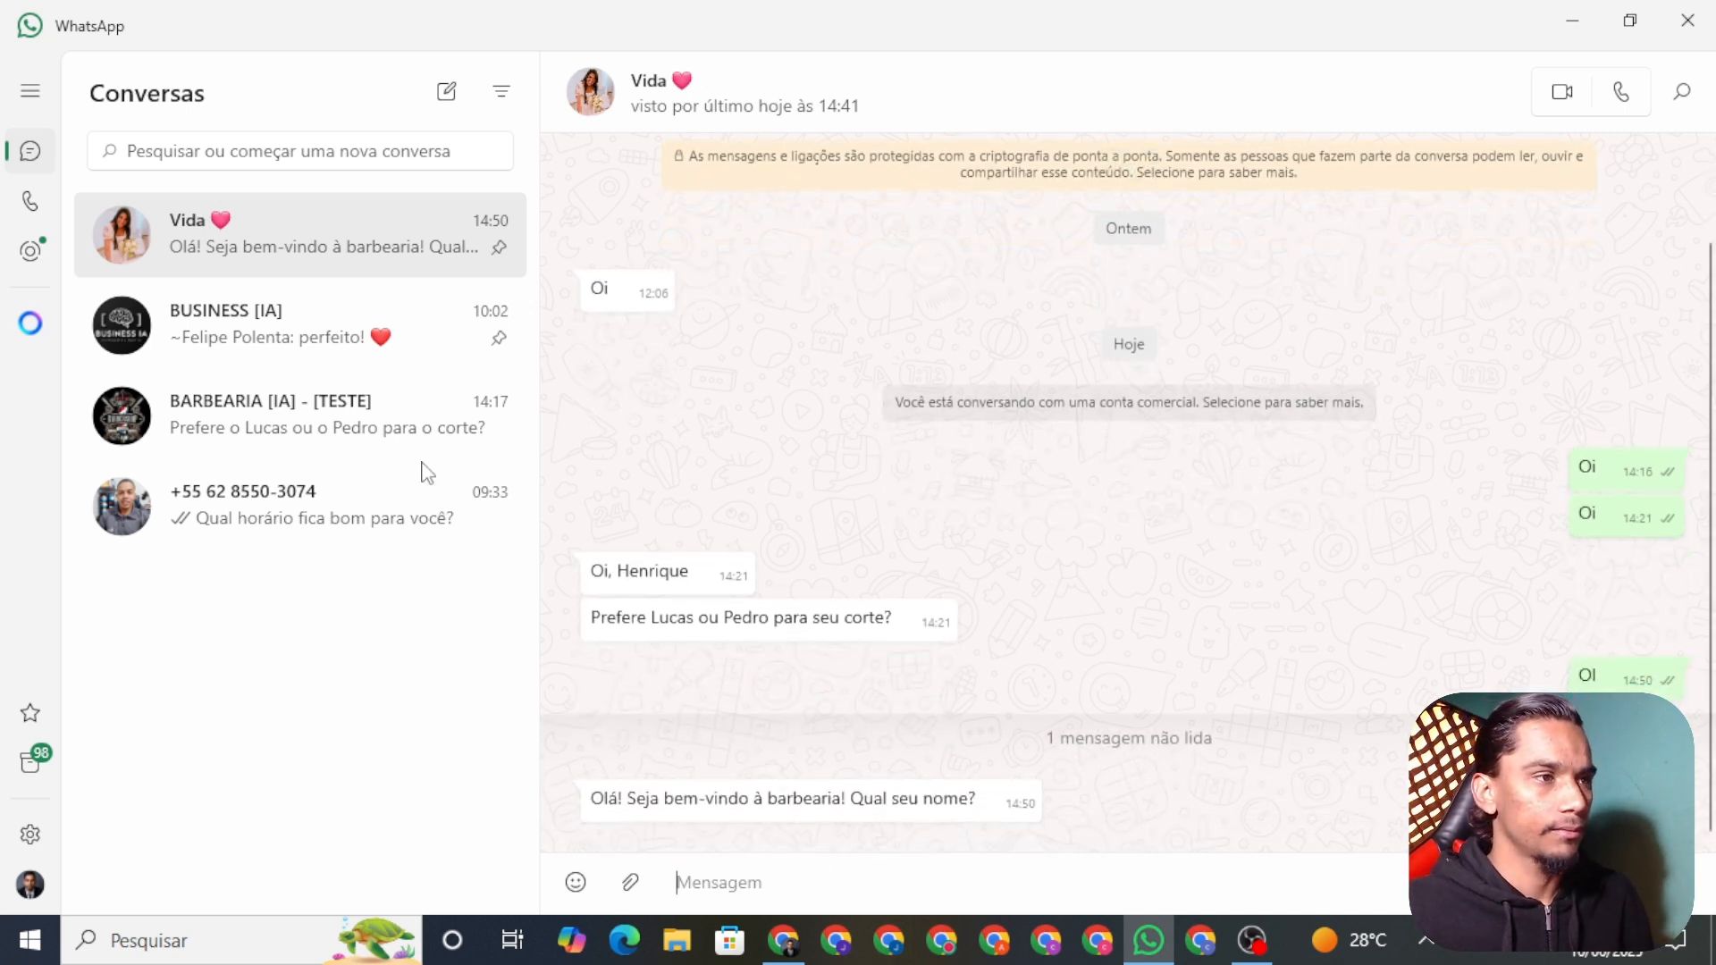
pyautogui.click(375, 415)
pyautogui.scroll(20, 957, 452)
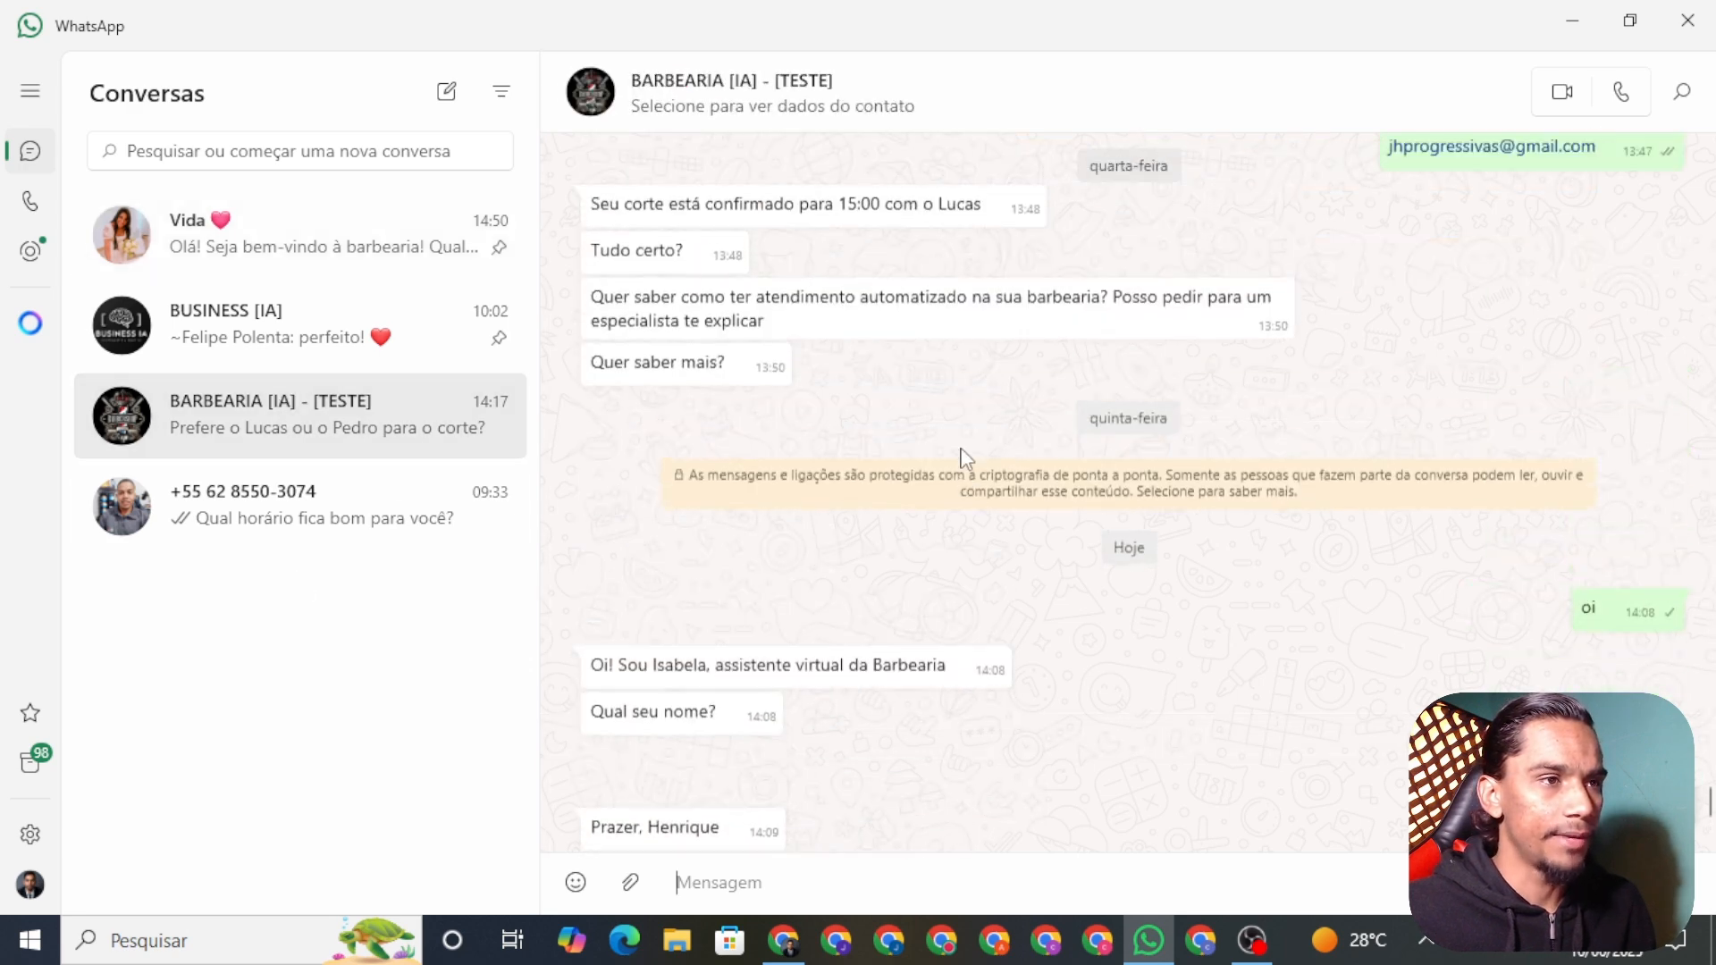
pyautogui.click(246, 324)
pyautogui.click(213, 243)
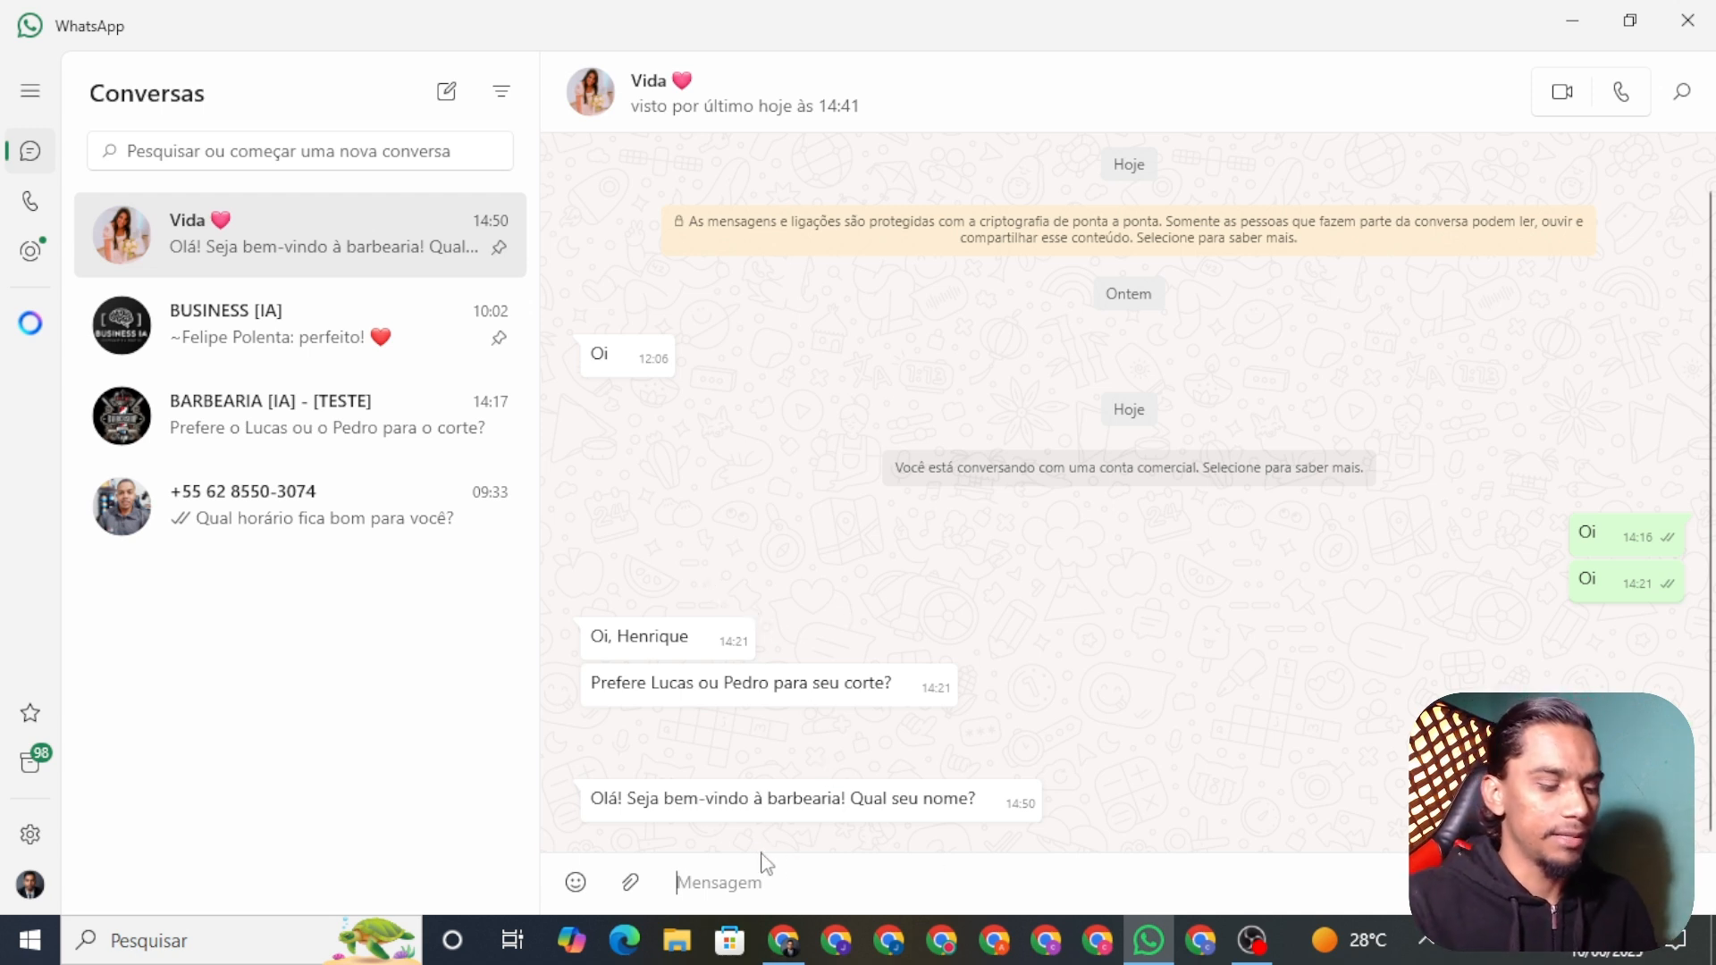
# Step: Reply to the bot's name question with a first name and return to n8n
pyautogui.write('IQUE')
pyautogui.press('Return')
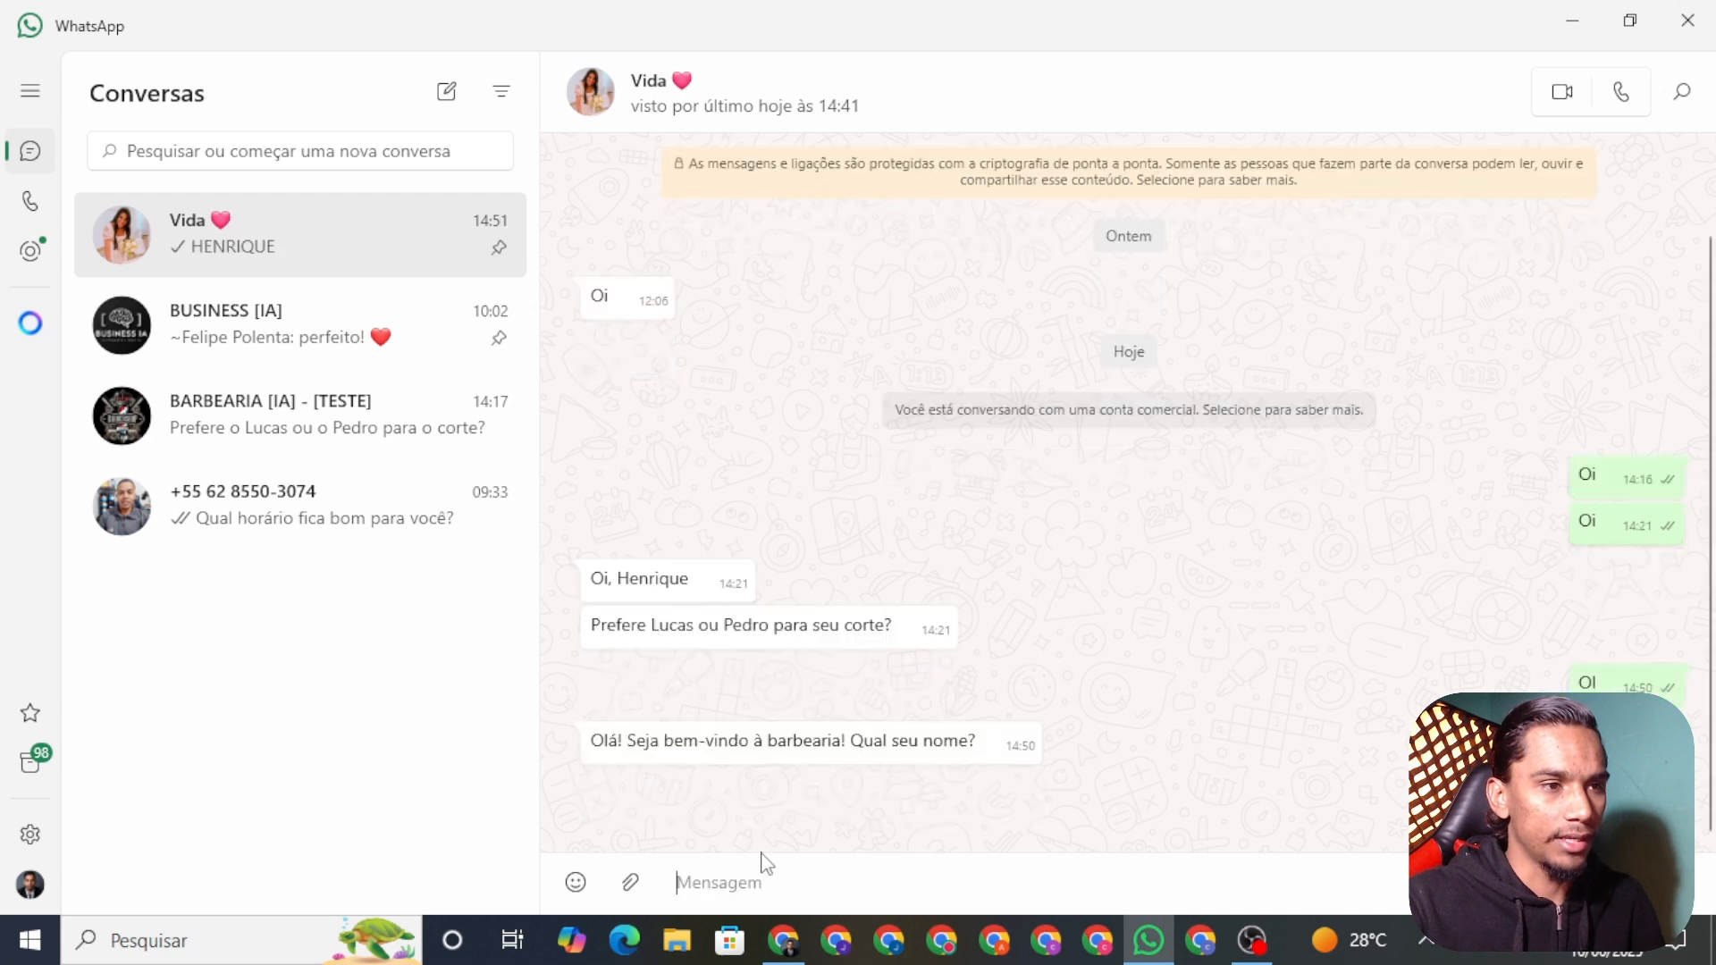
pyautogui.click(784, 940)
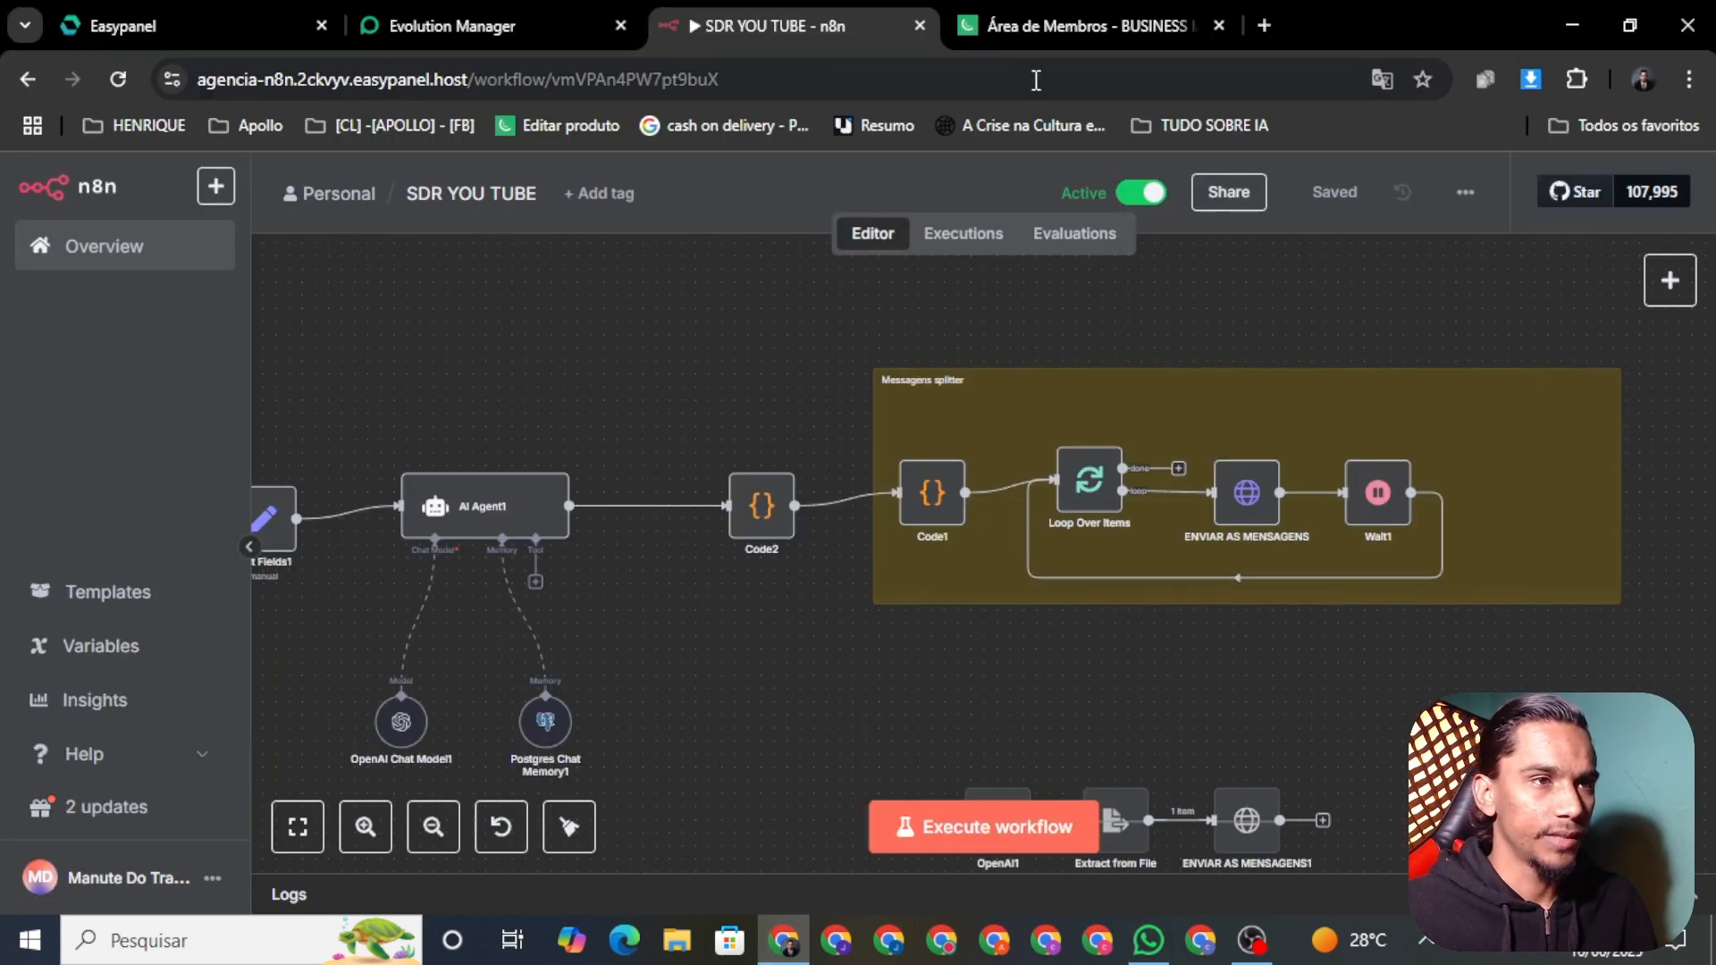
# Step: Check the SDR YOU TUBE Executions list for the new run, then return to the Editor canvas
pyautogui.click(974, 235)
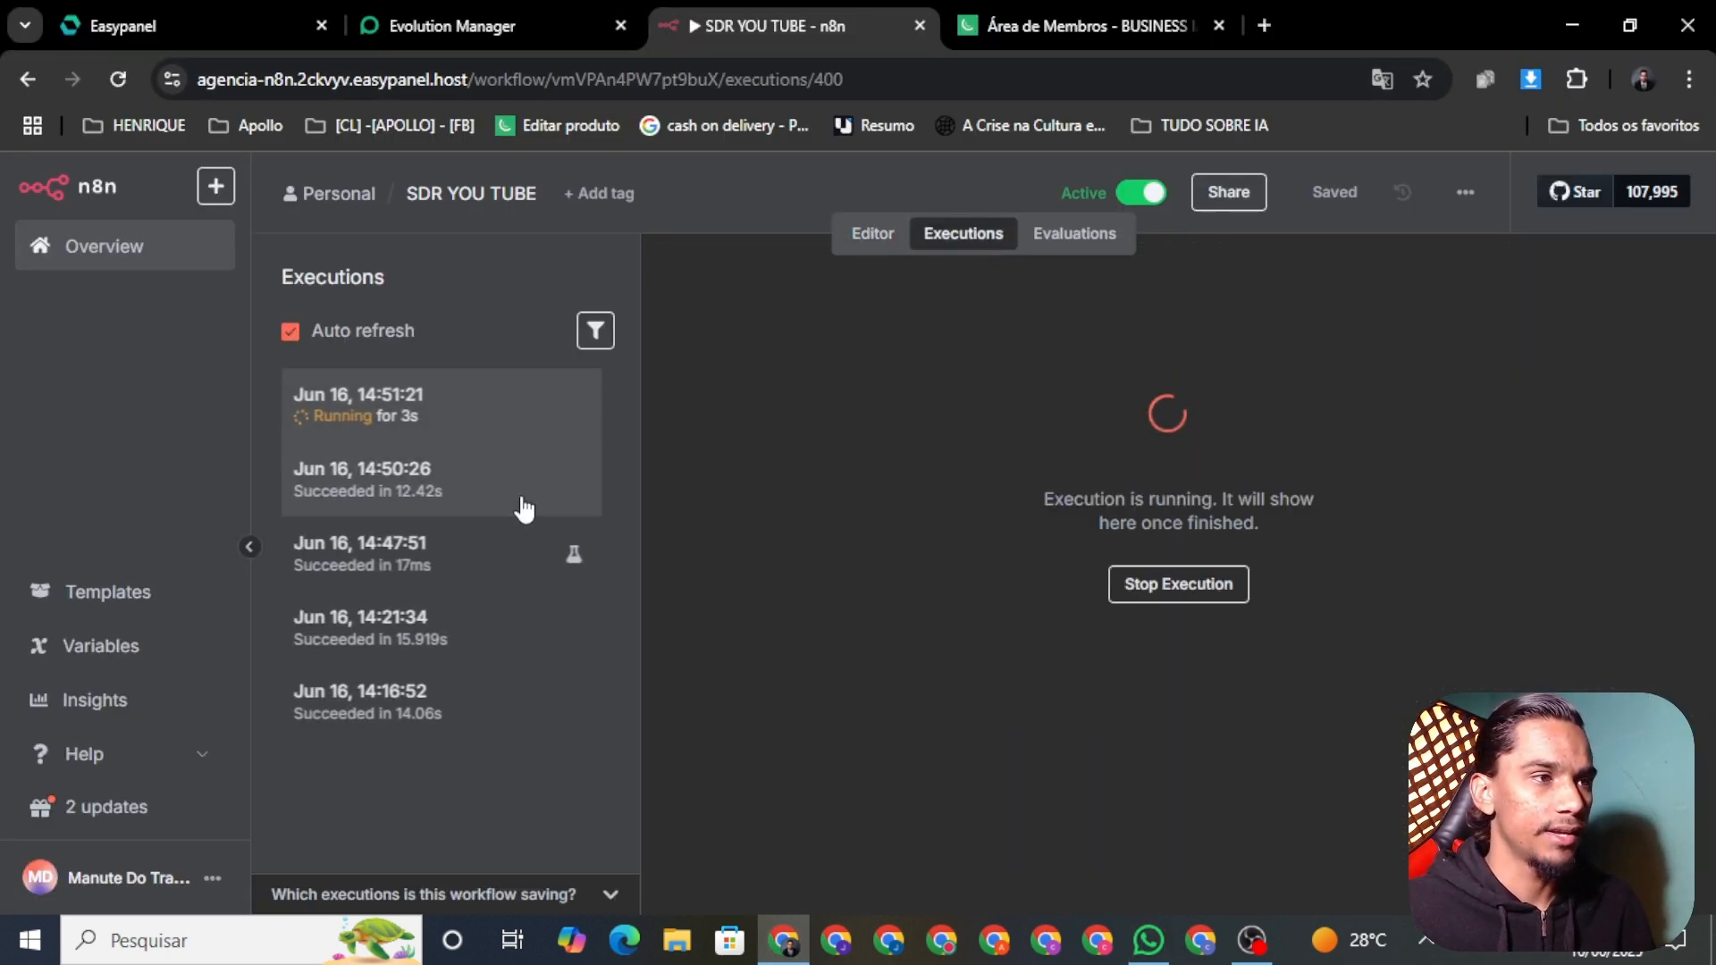
pyautogui.click(874, 236)
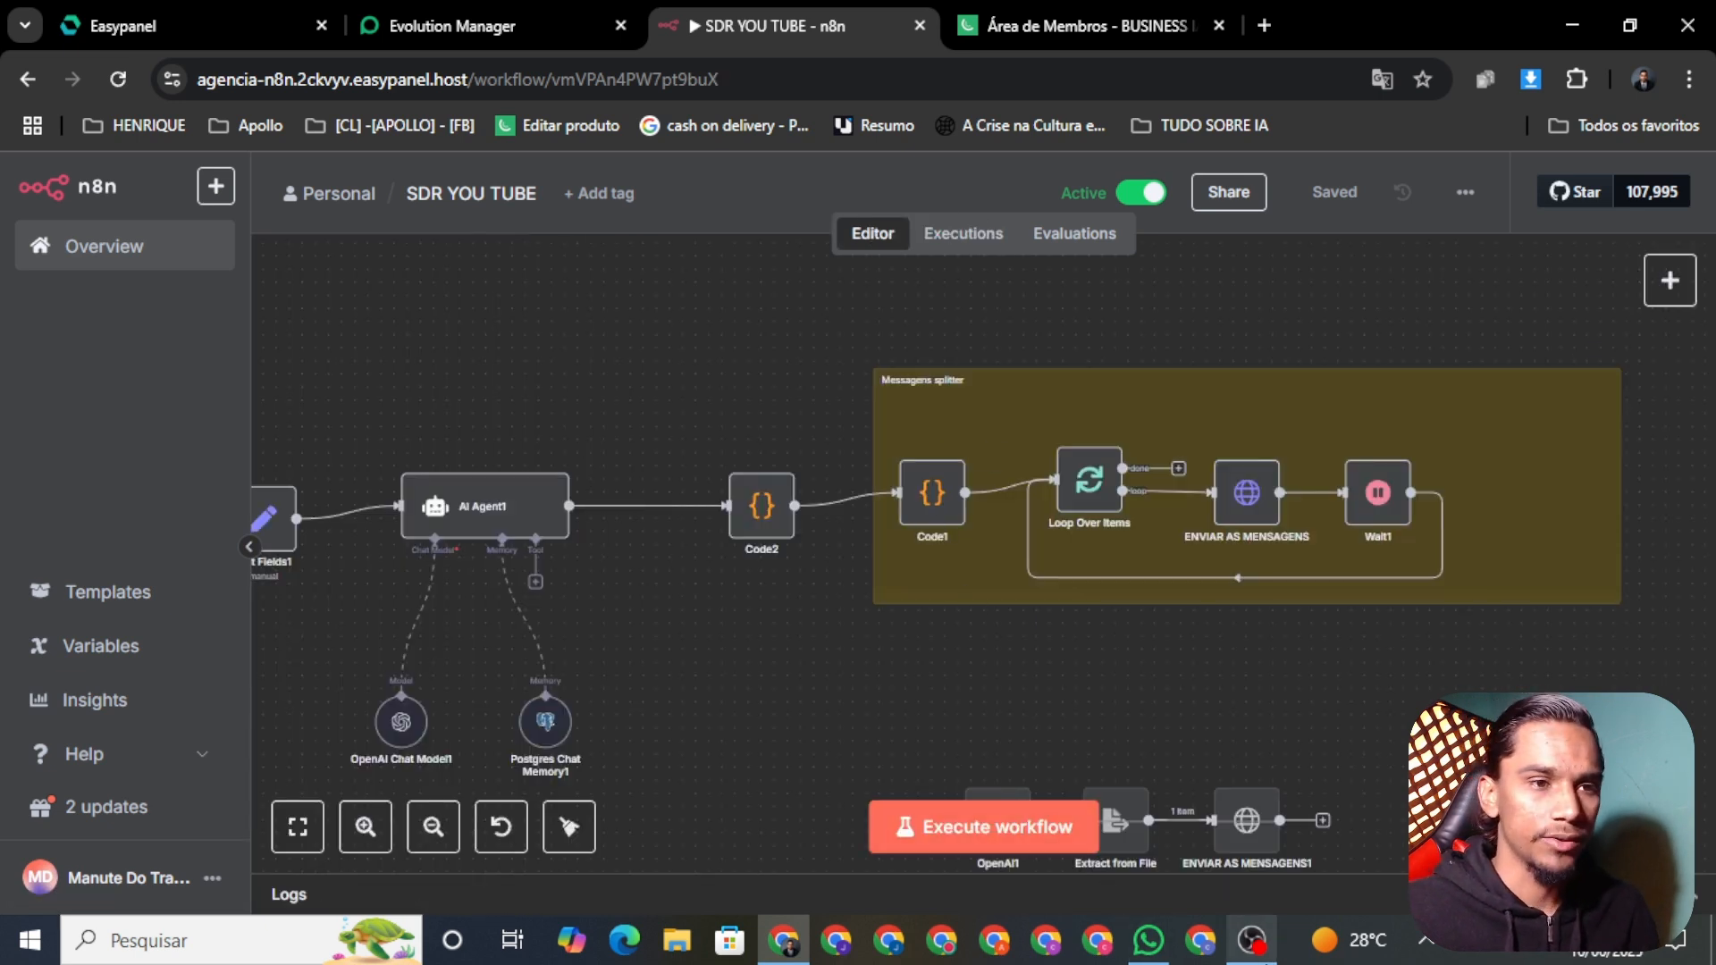
# Step: Open the Easypanel projects dashboard, read the bot's scheduling reply in WhatsApp, and return
pyautogui.click(178, 25)
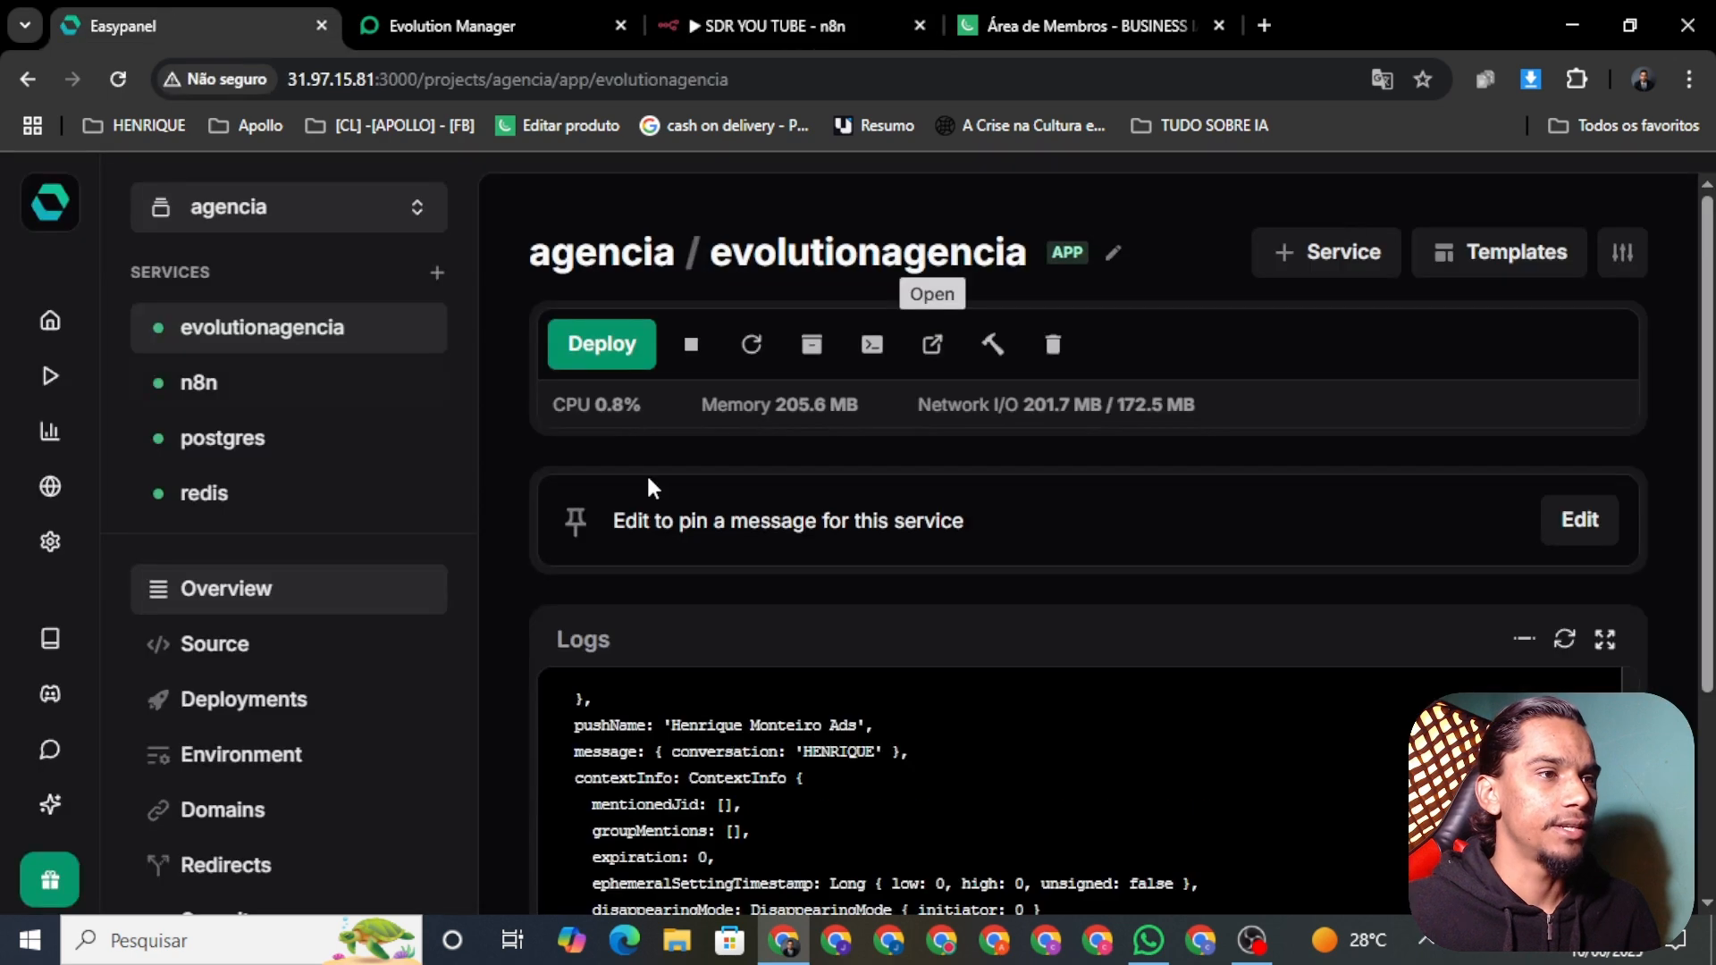
pyautogui.click(52, 206)
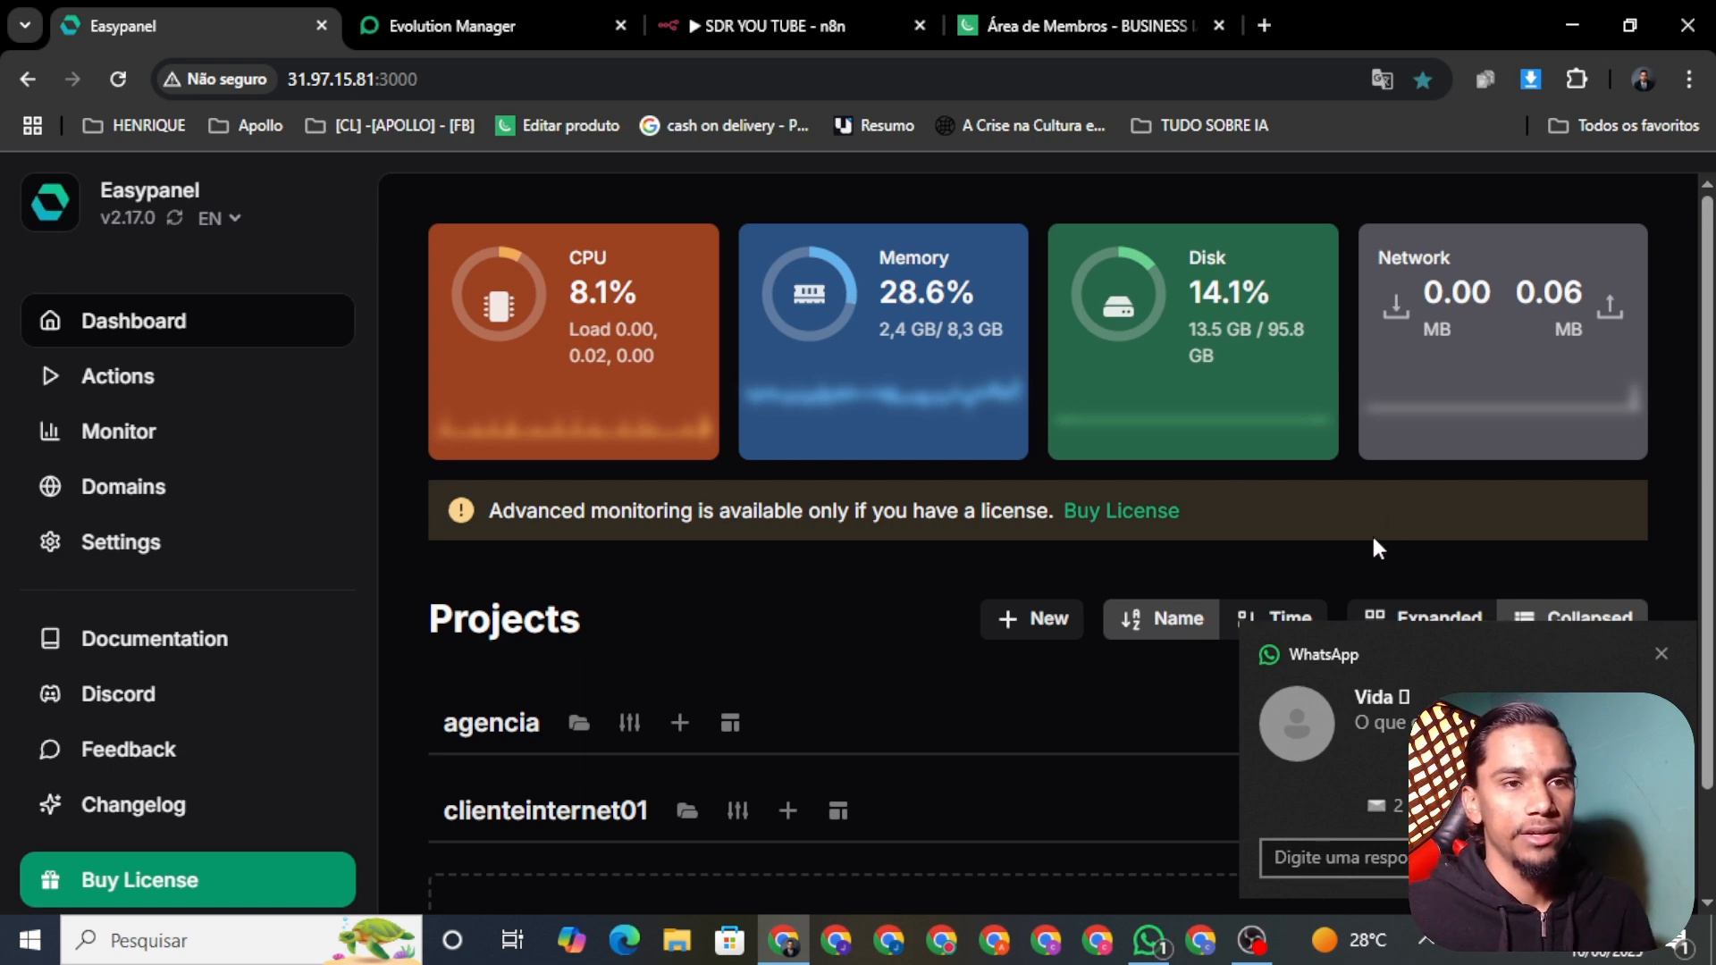
pyautogui.click(1149, 940)
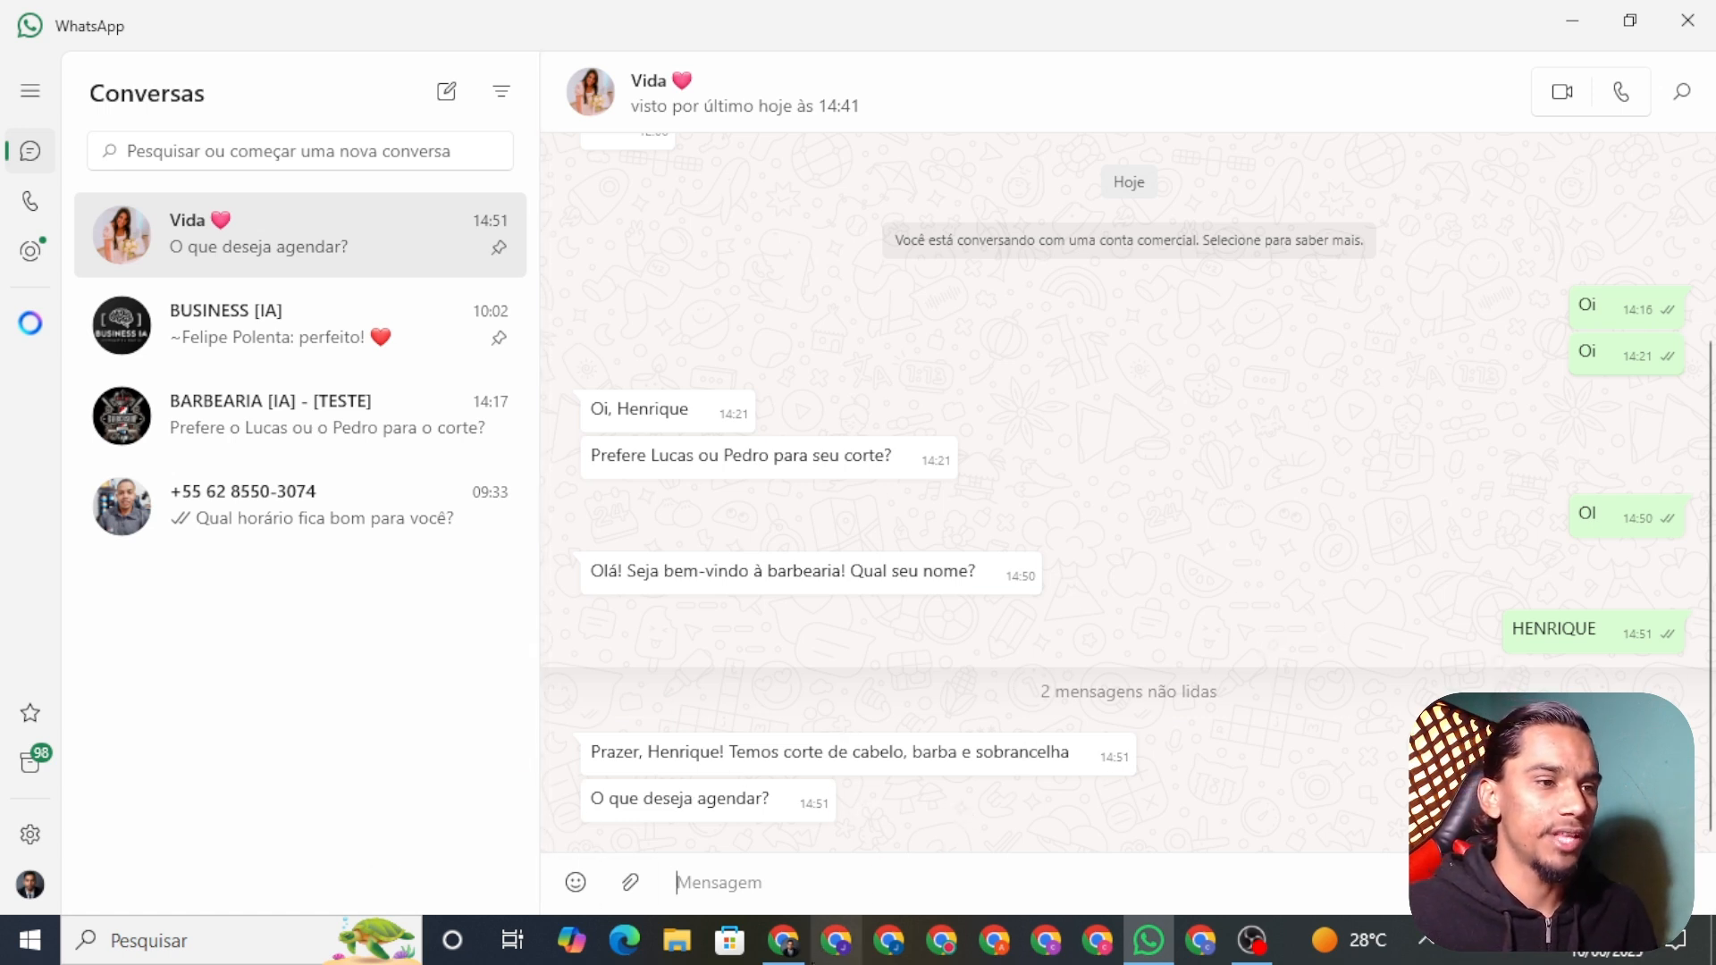
pyautogui.click(783, 940)
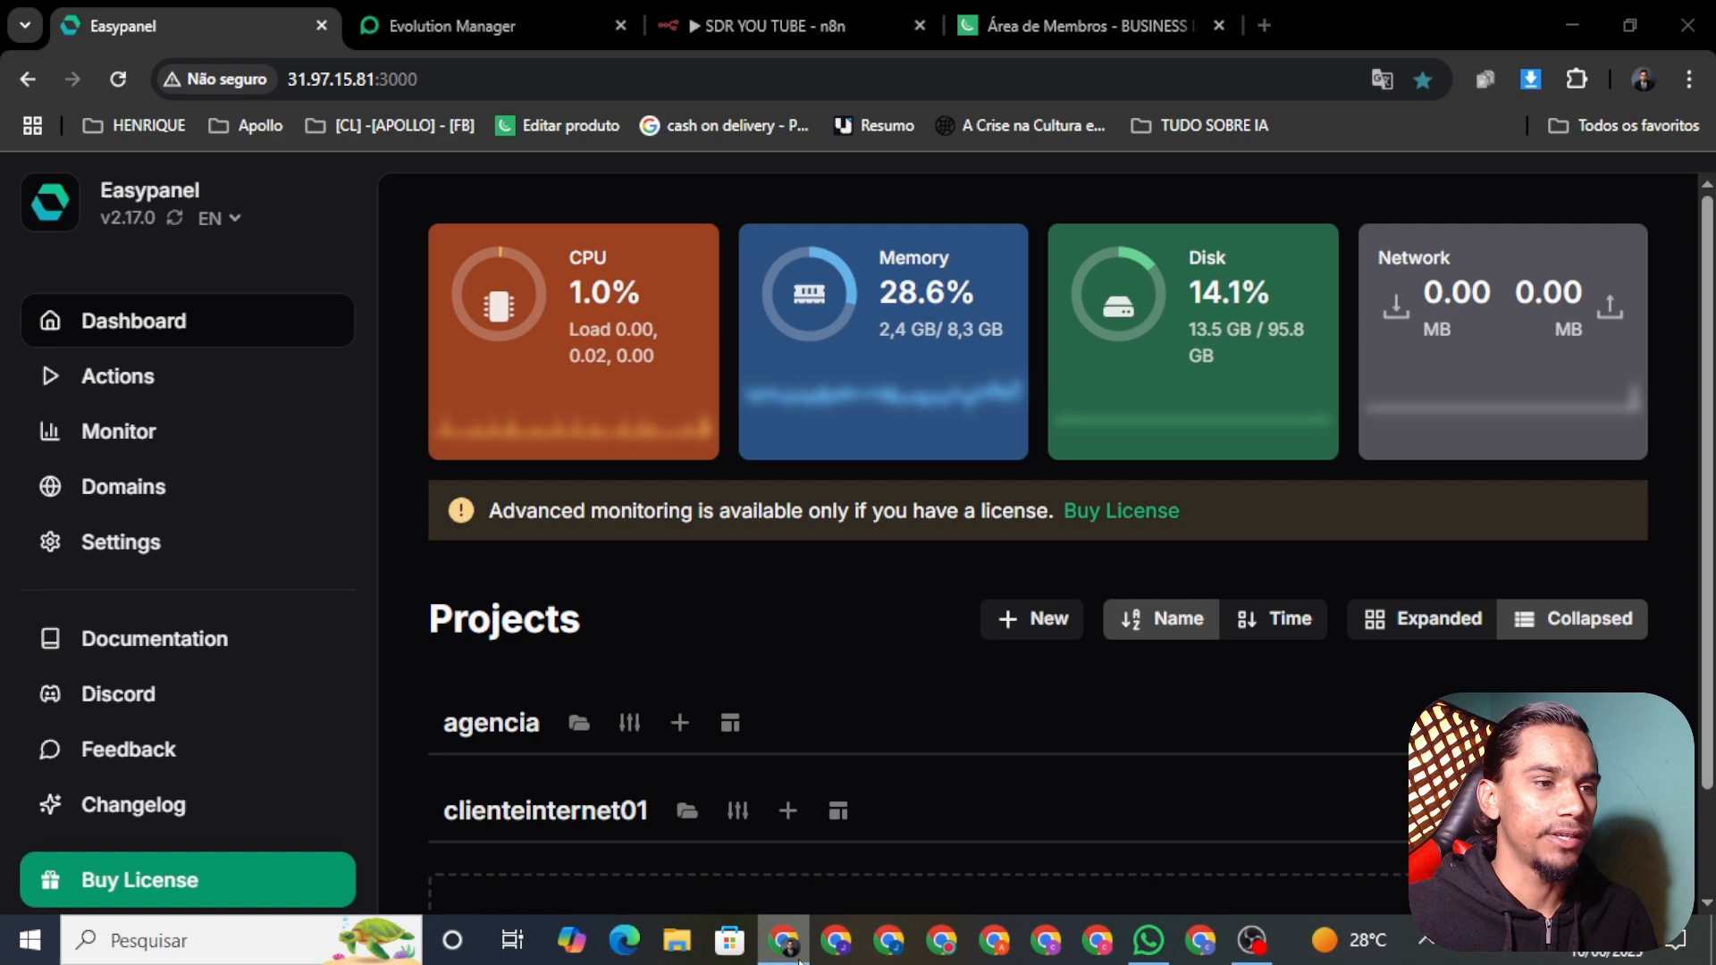
# Step: Open Minha Agenda Virtual in a new tab and reload its Painel dashboard showing 2 agendas
pyautogui.click(1261, 25)
pyautogui.click(1167, 82)
pyautogui.write('MINHA')
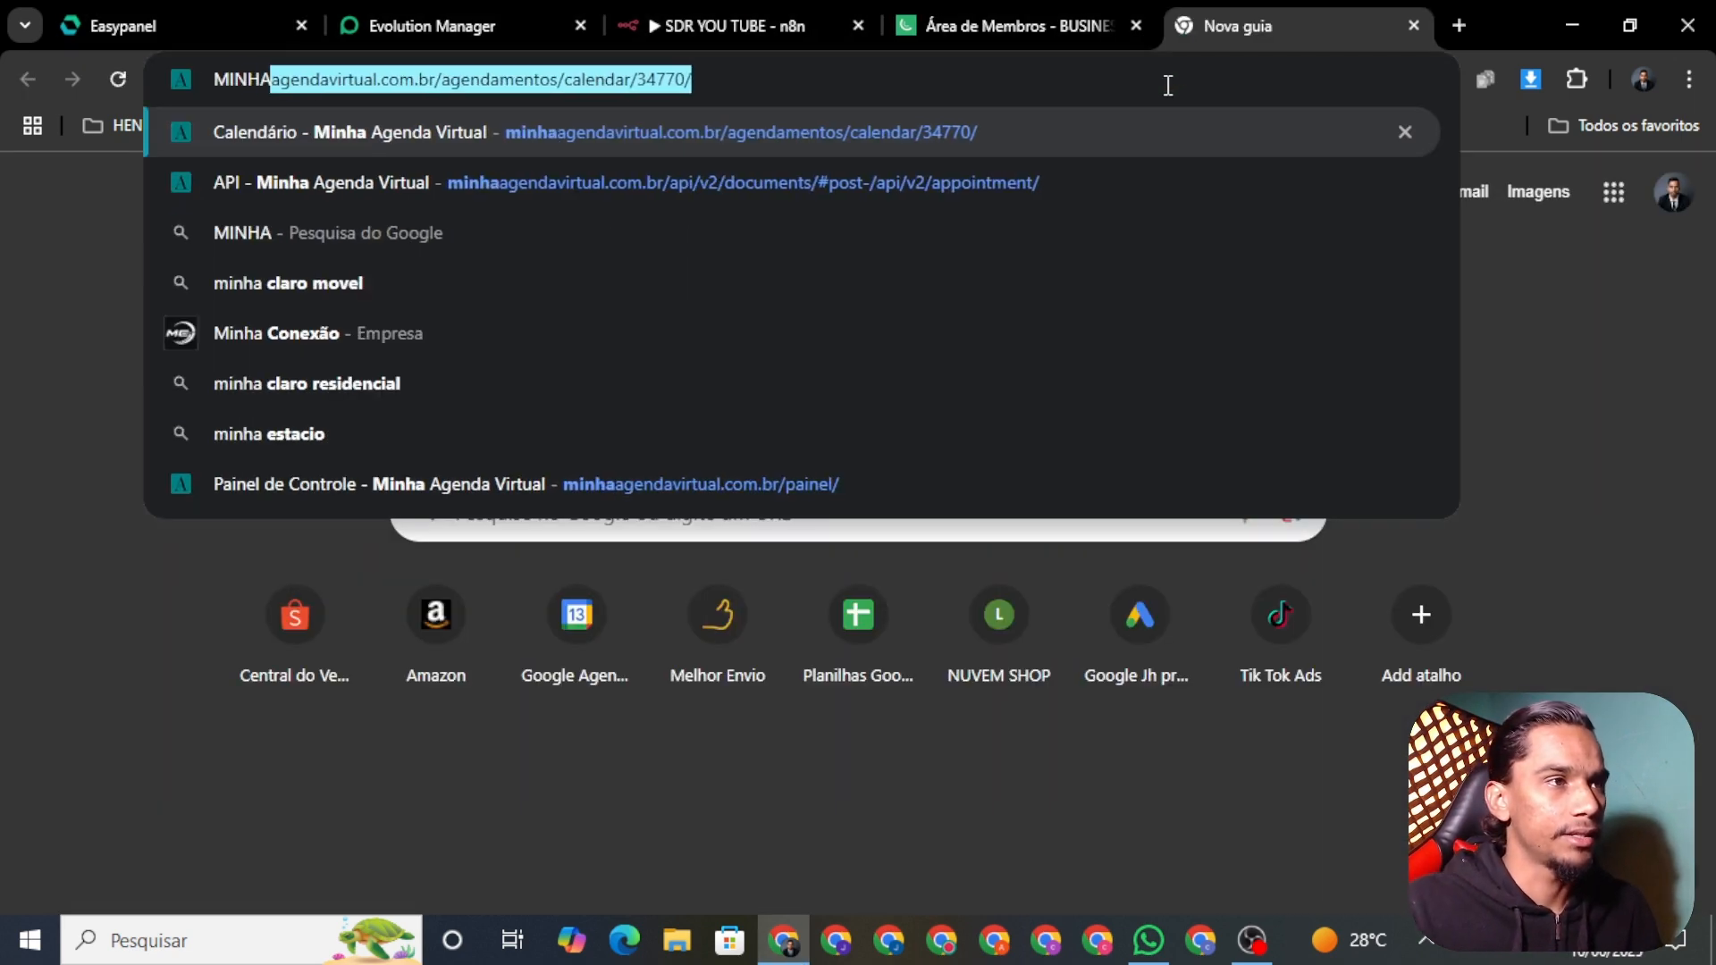
pyautogui.press('Return')
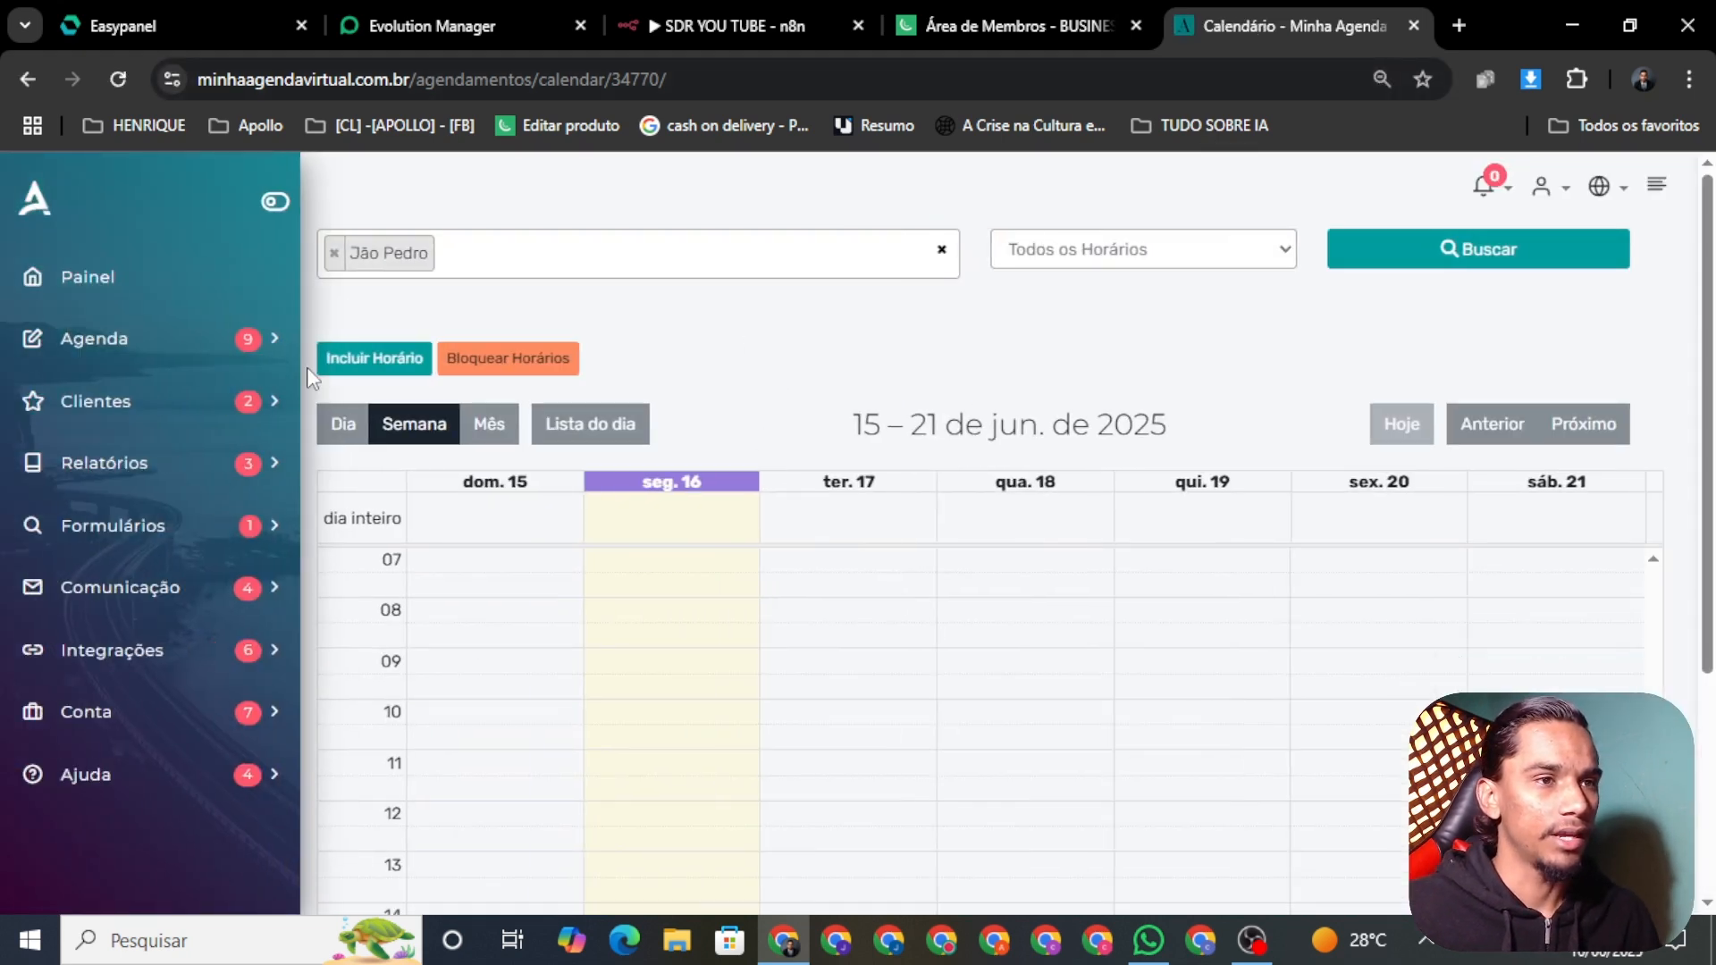
pyautogui.click(80, 295)
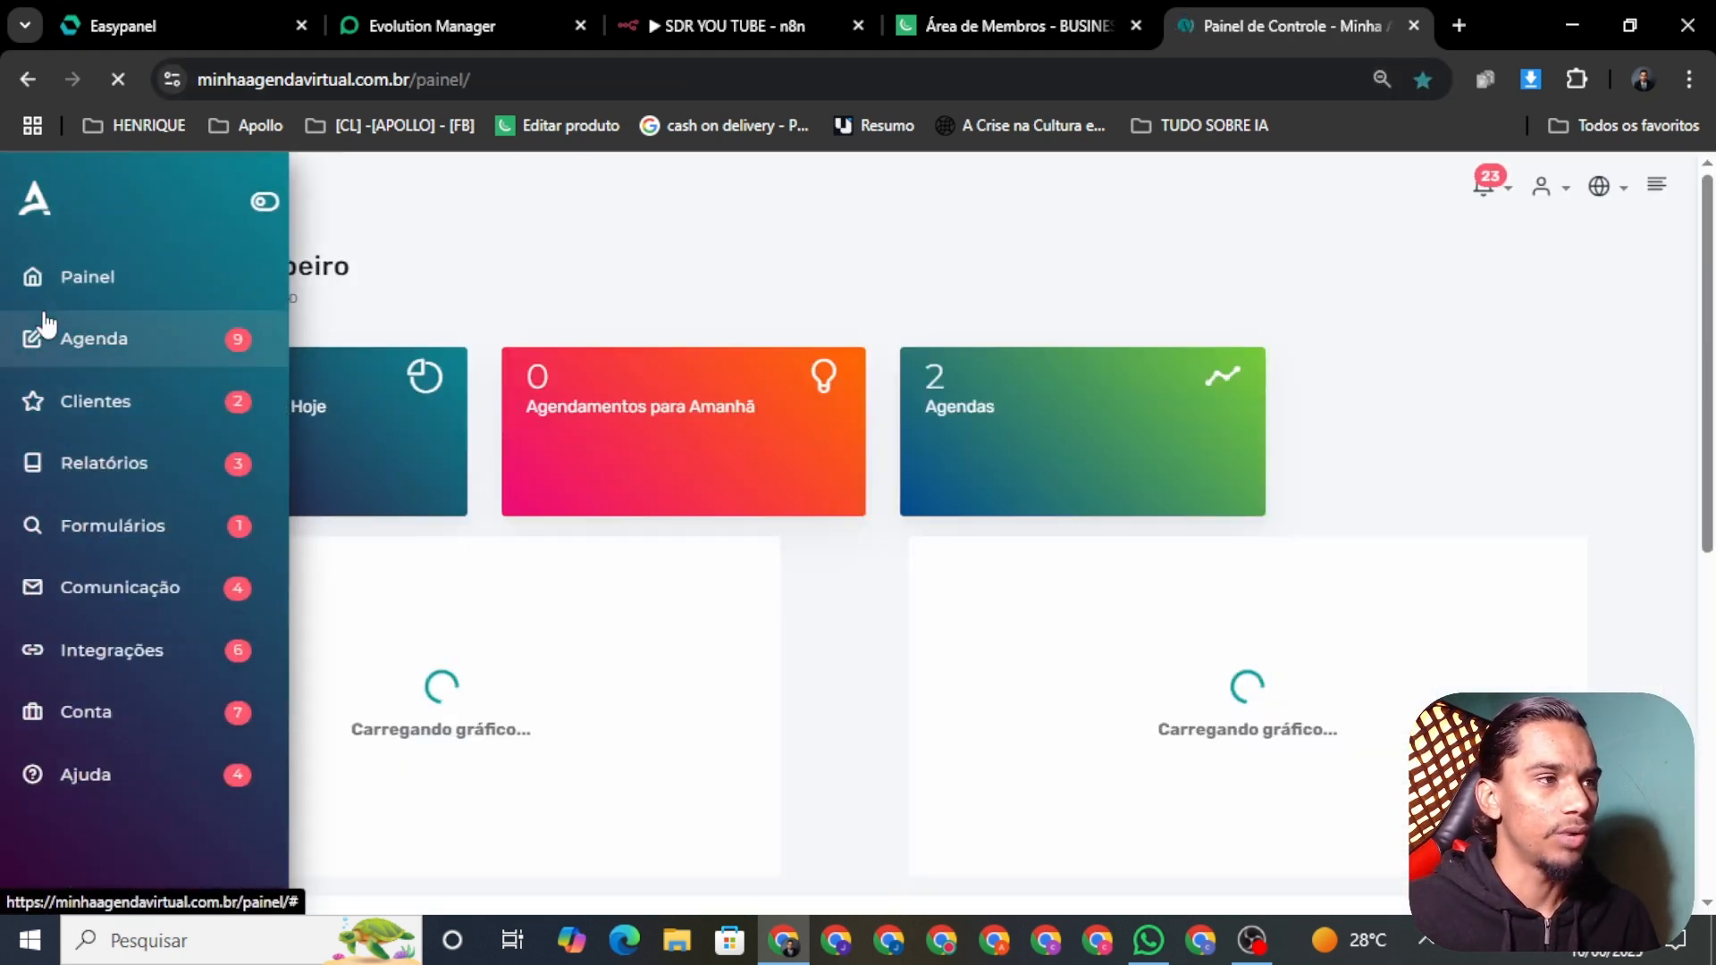
pyautogui.scroll(-1, 1108, 562)
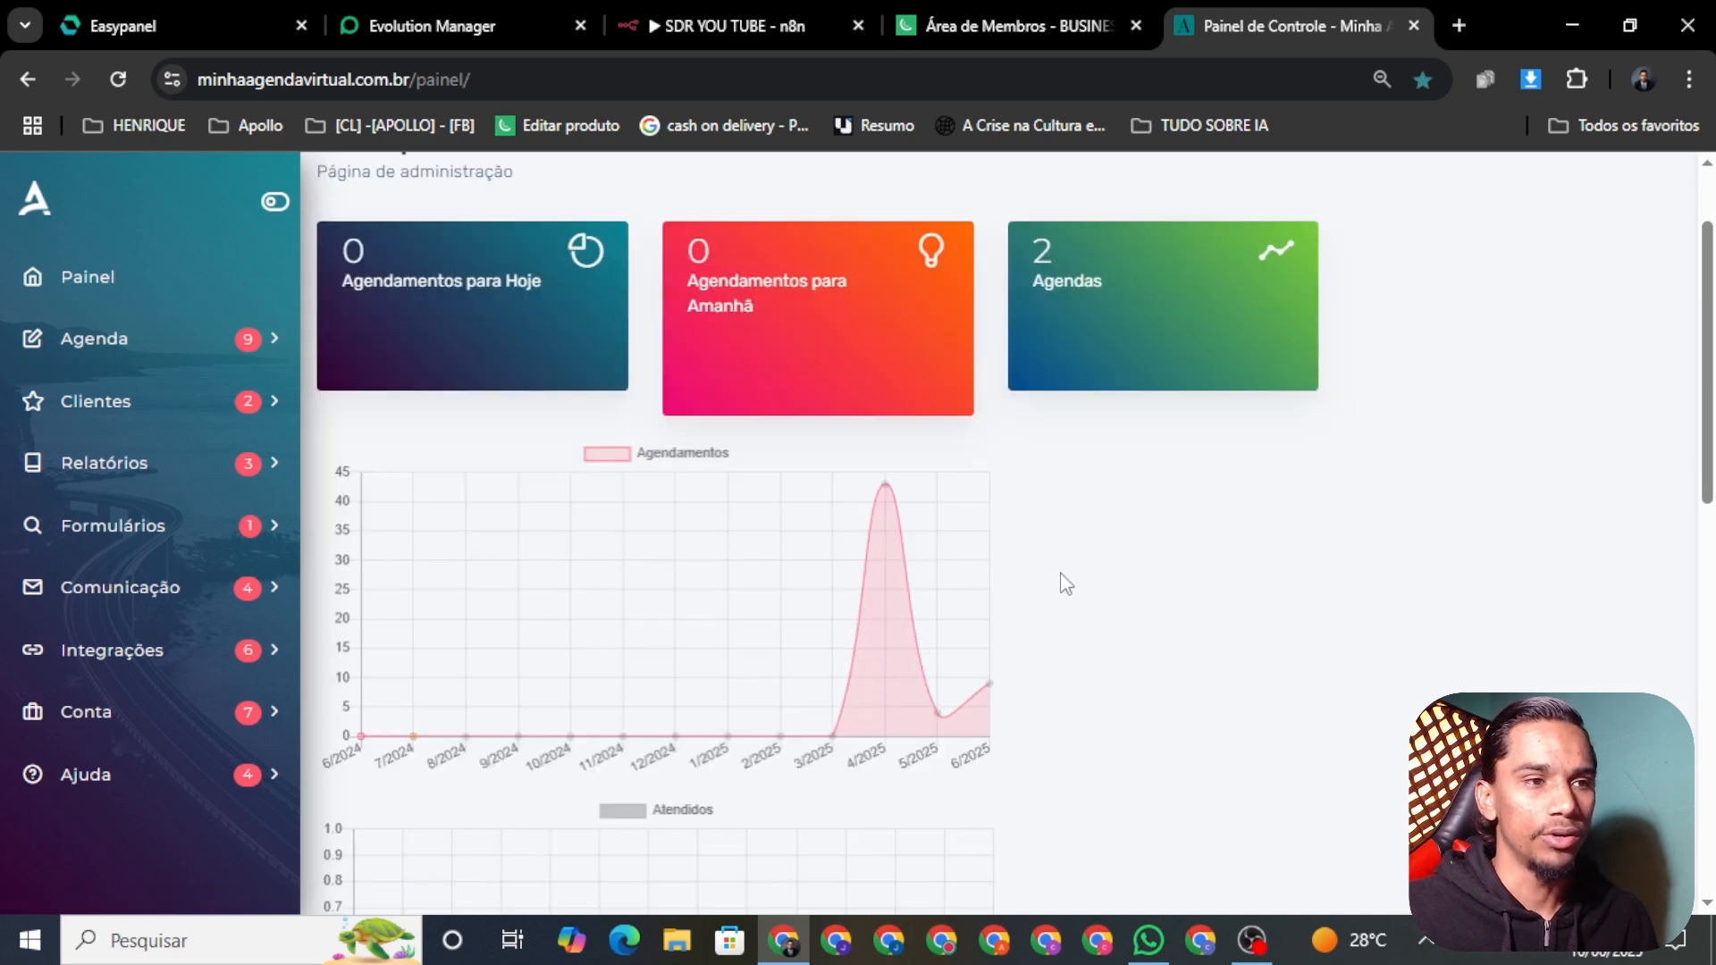
pyautogui.click(67, 297)
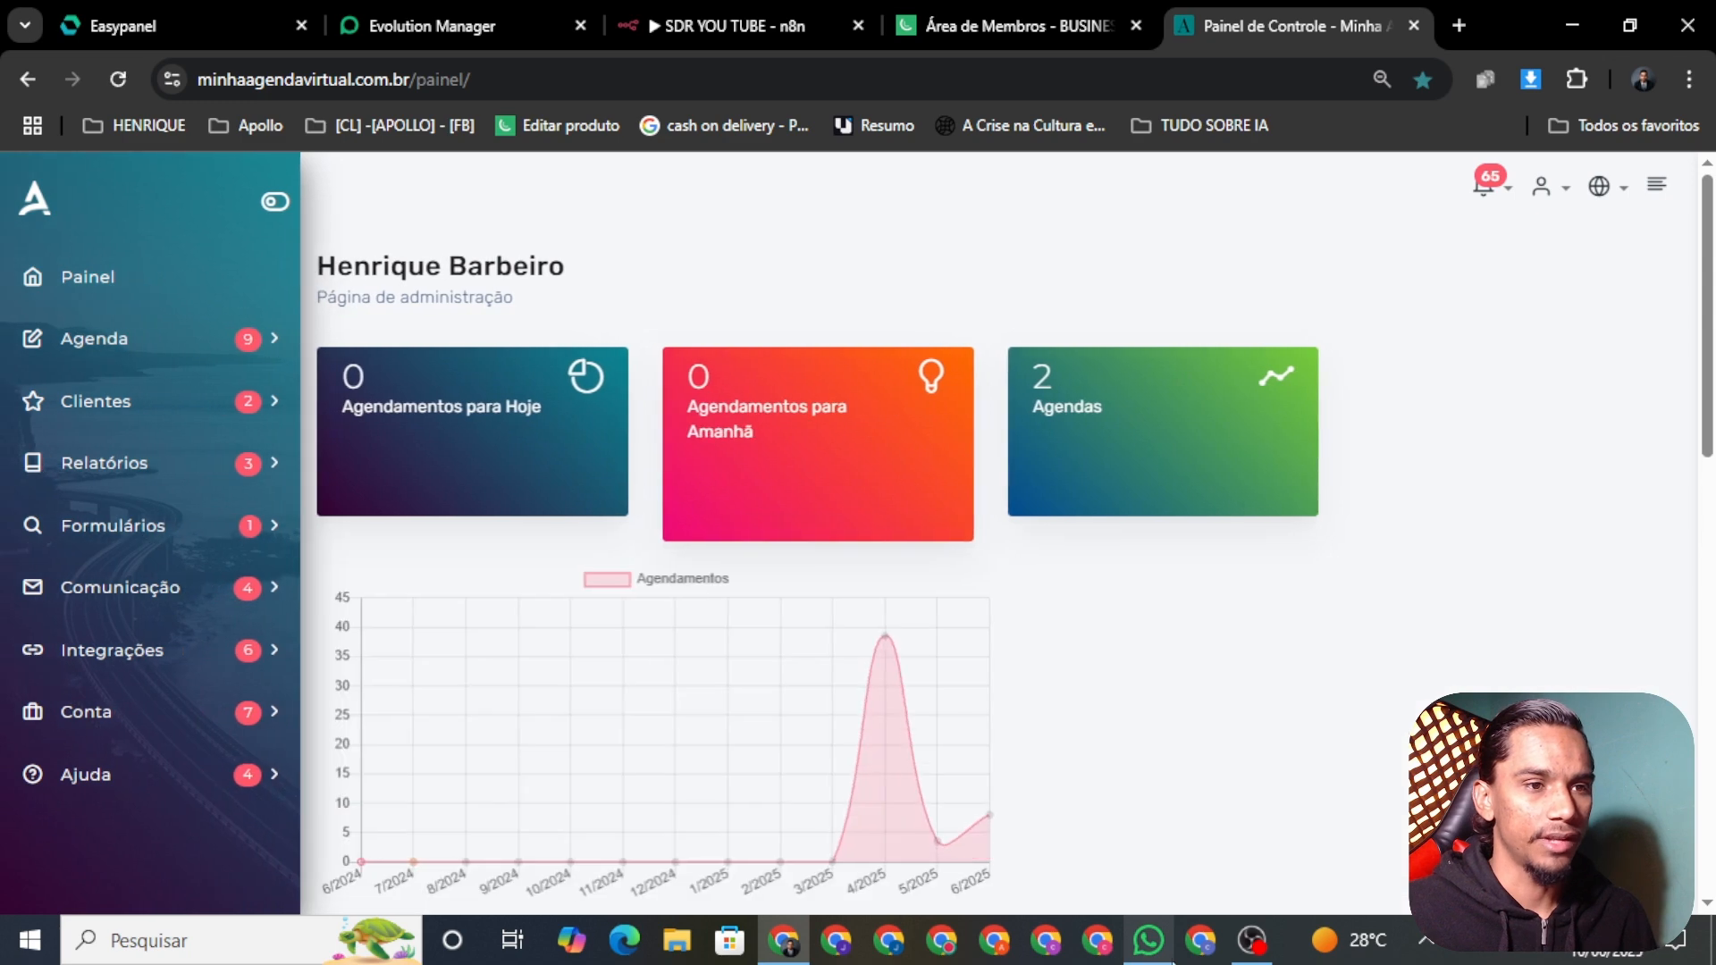
pyautogui.click(1136, 929)
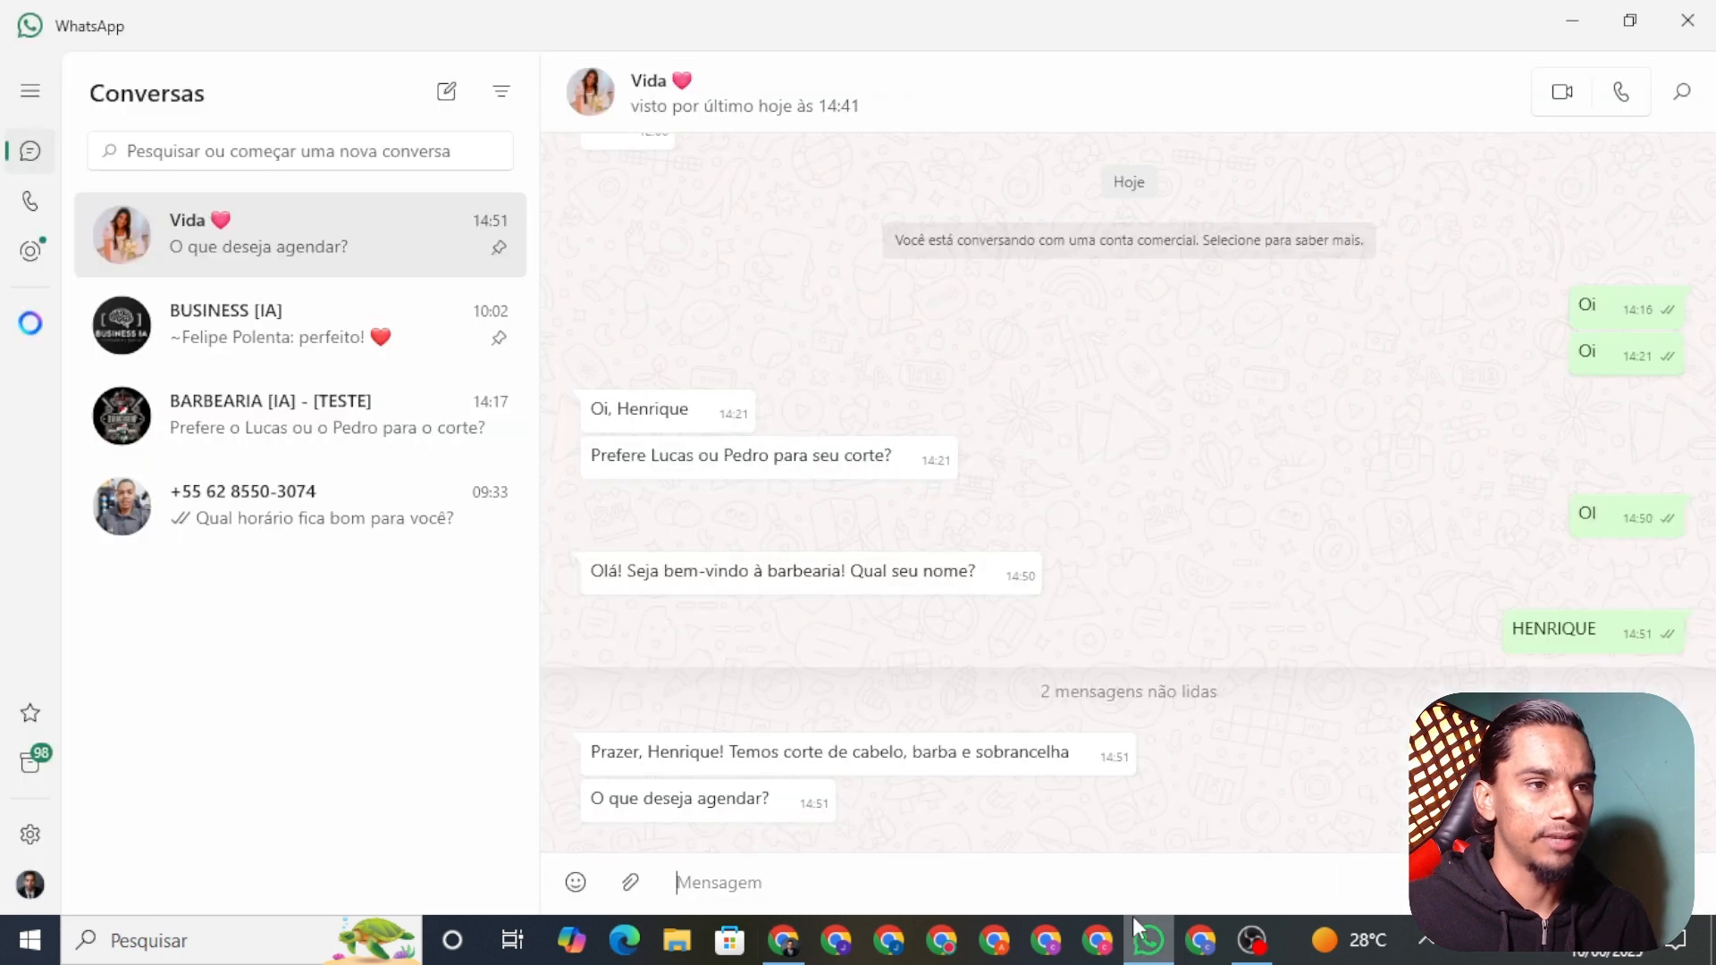
# Step: Reply 'CORTE DE CABELO' to the bot's service question, then bring back the dashboard
pyautogui.click(849, 865)
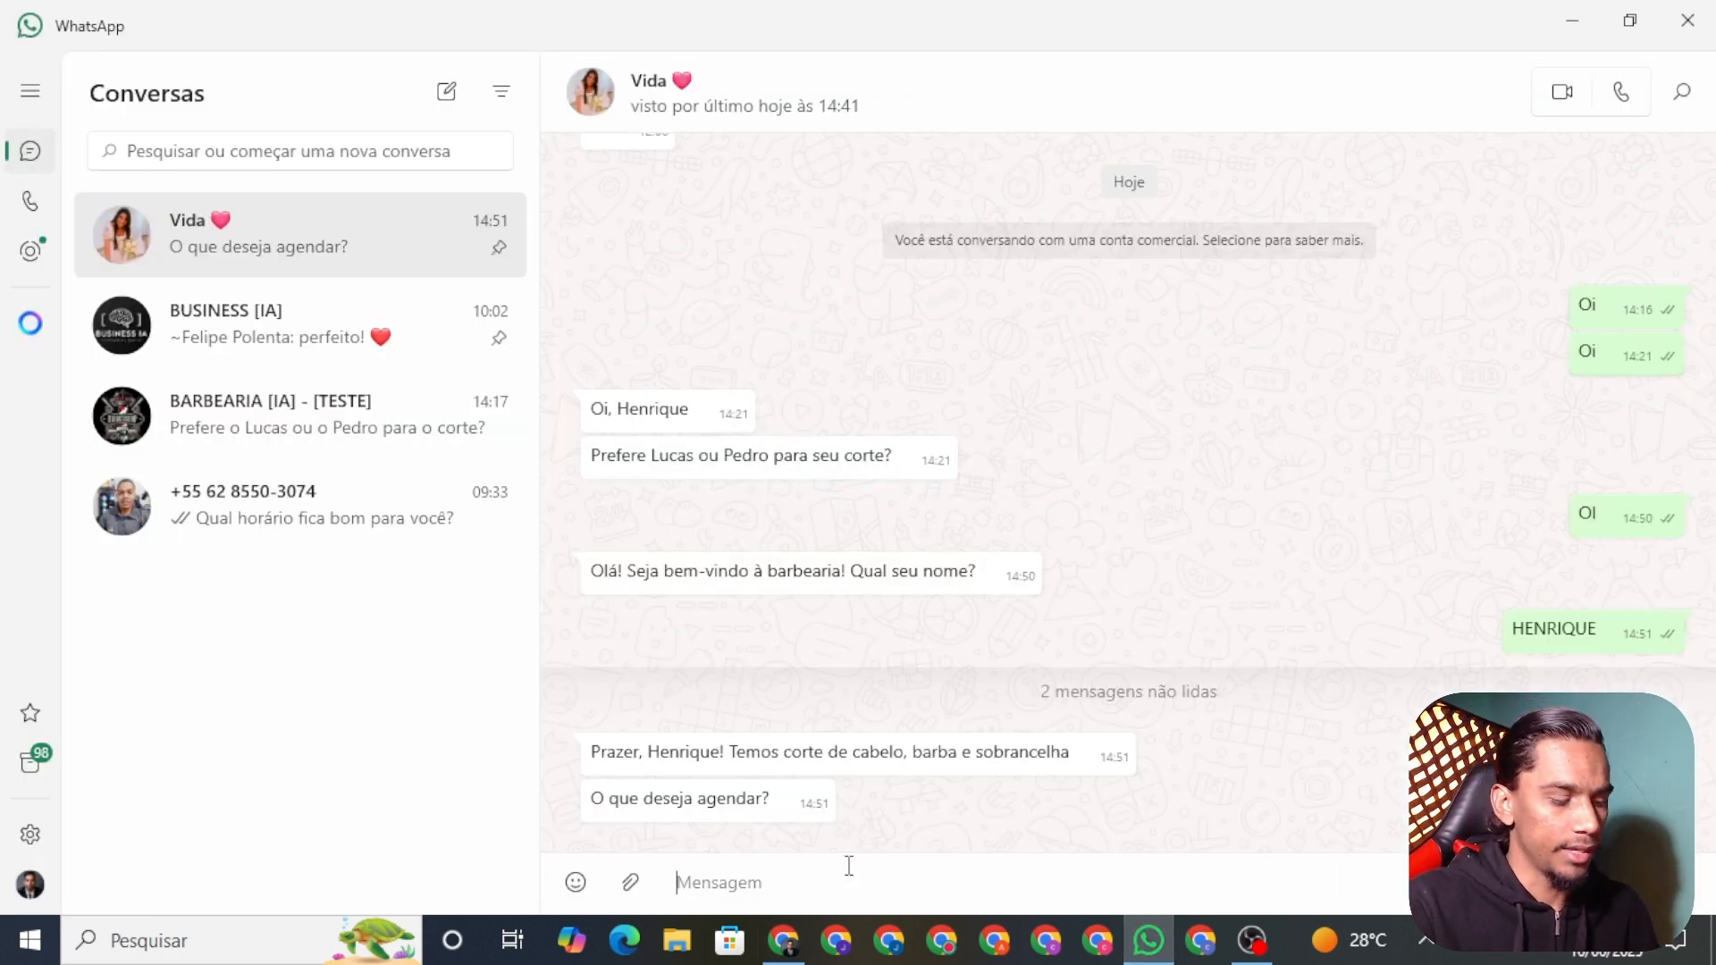
pyautogui.write('CORTE DE CABELO')
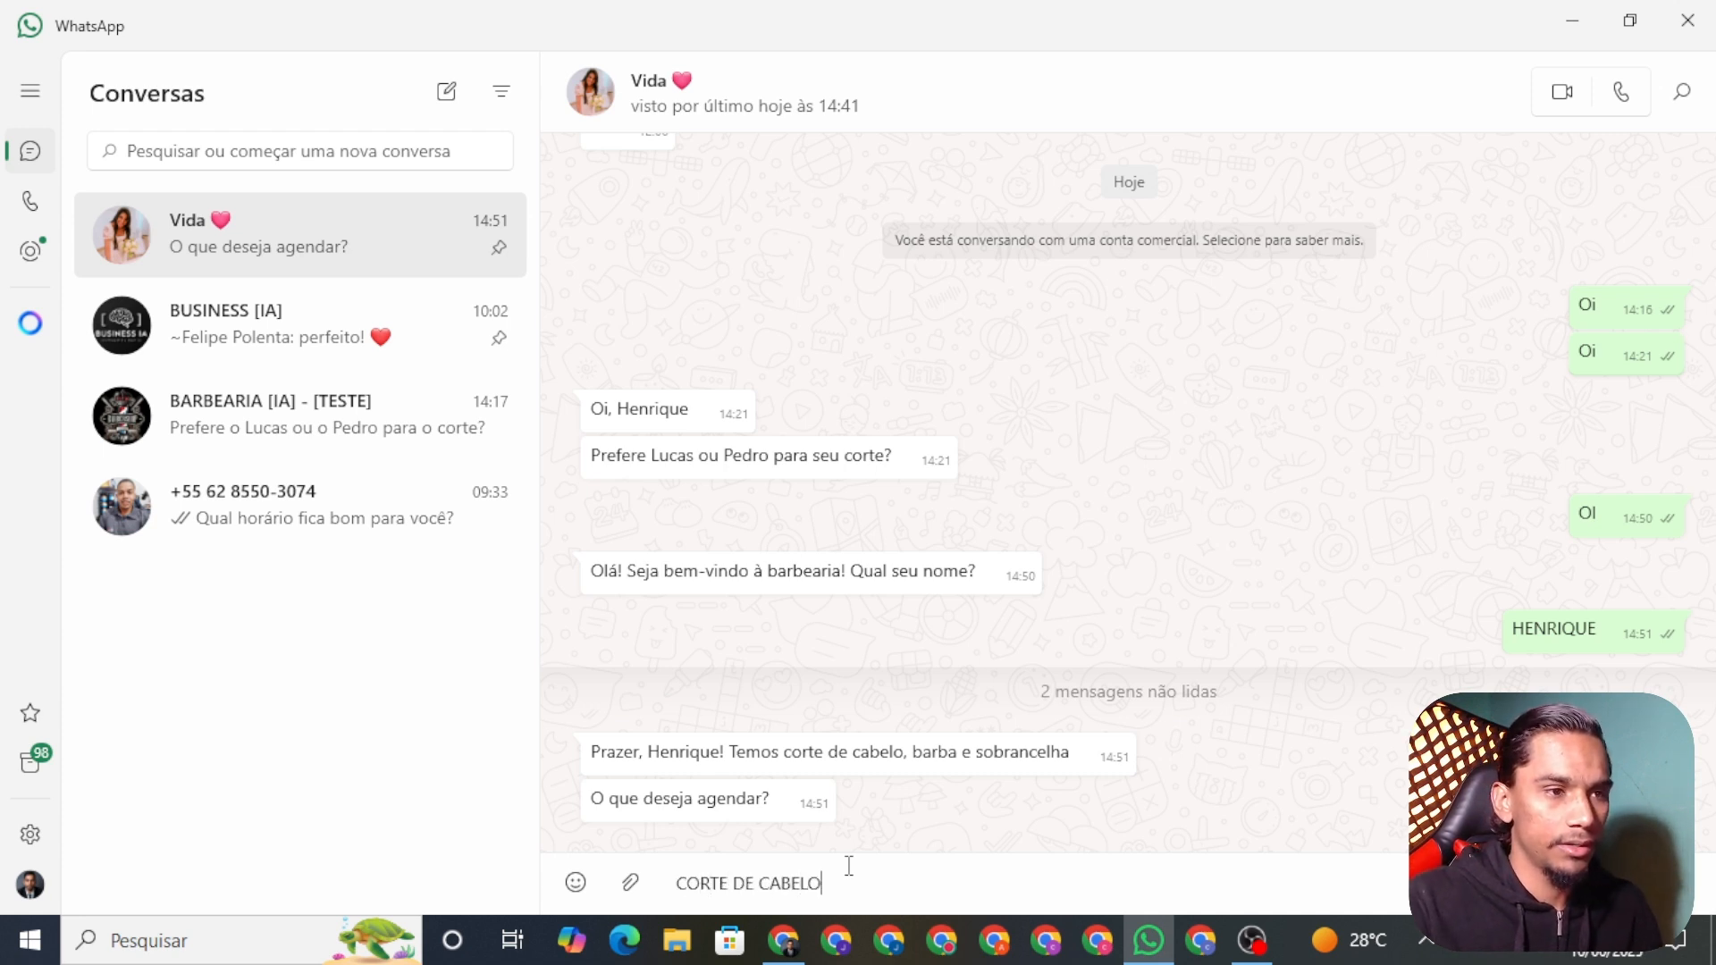
pyautogui.press('Return')
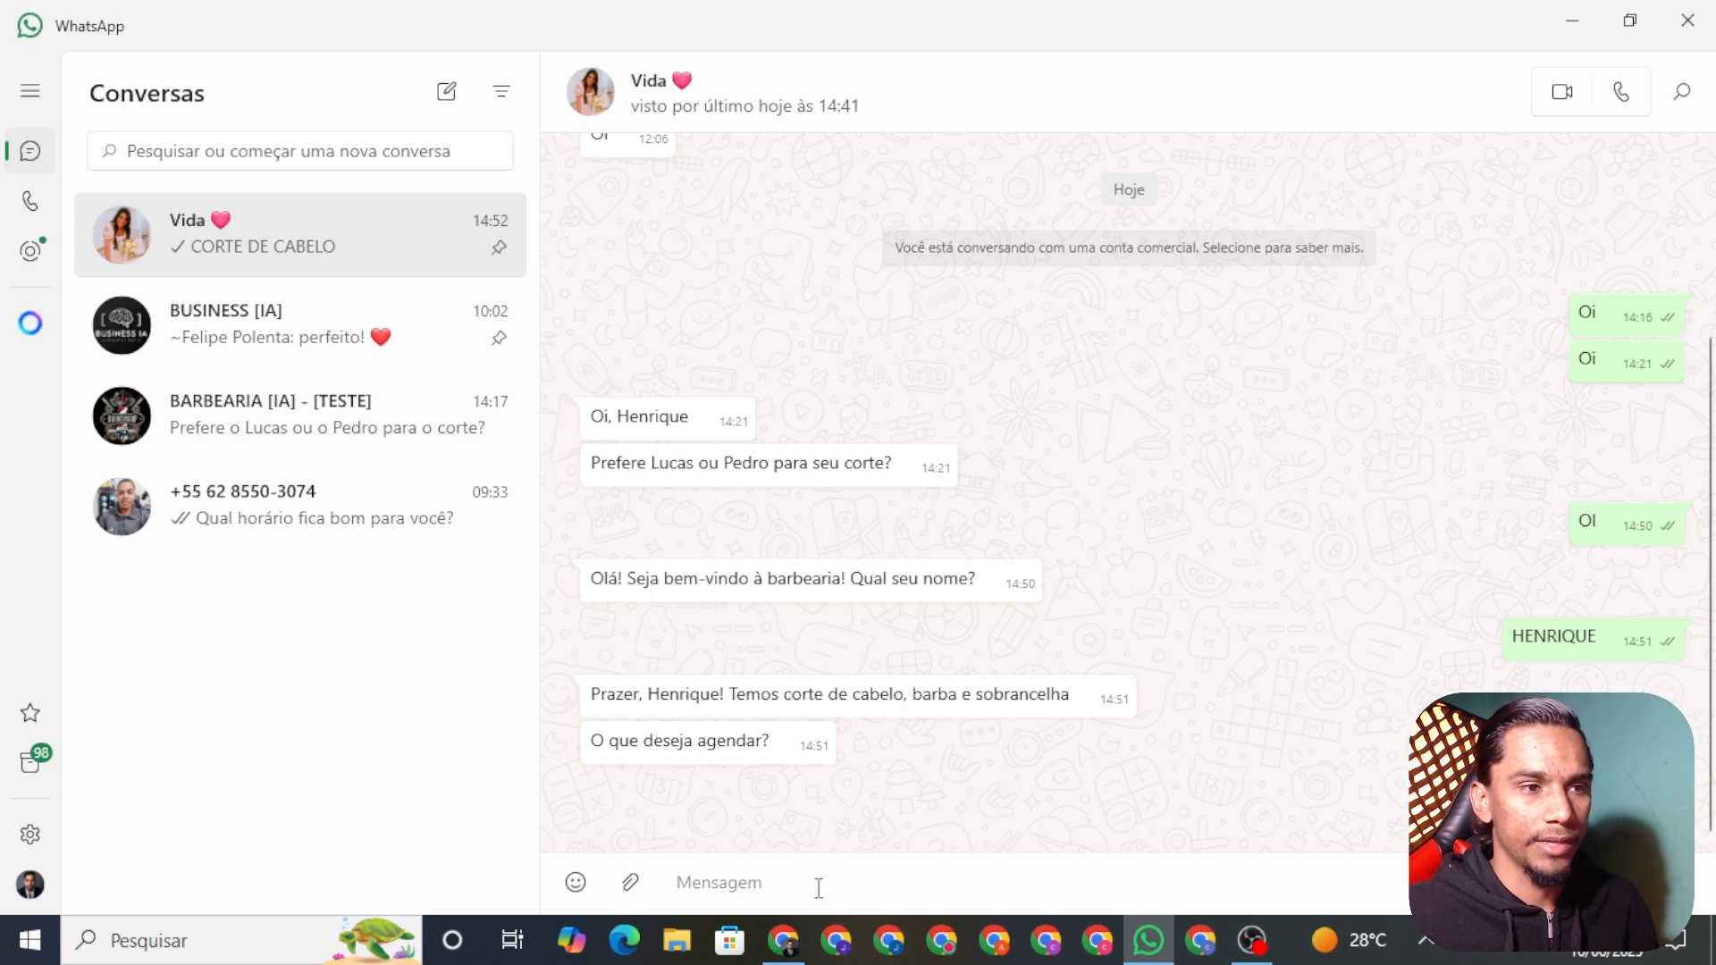
pyautogui.click(783, 940)
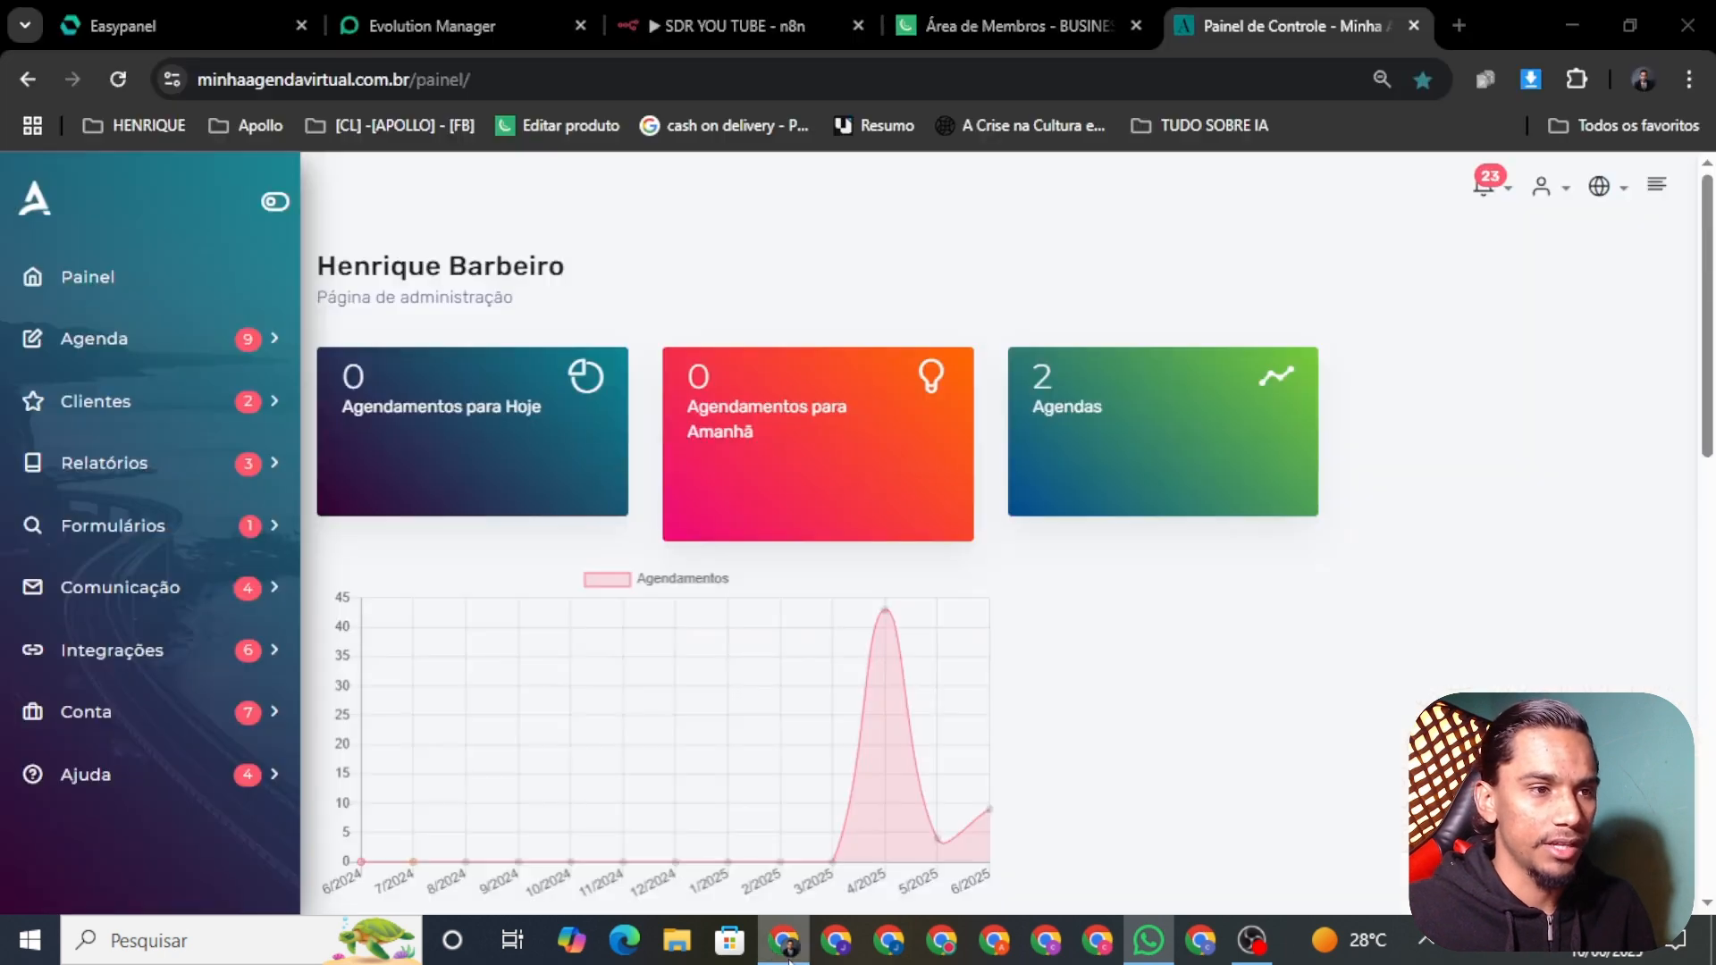
# Step: From the Painel's Minhas Agendas de Atendimento, open the barbershop agenda's calendar
pyautogui.click(61, 302)
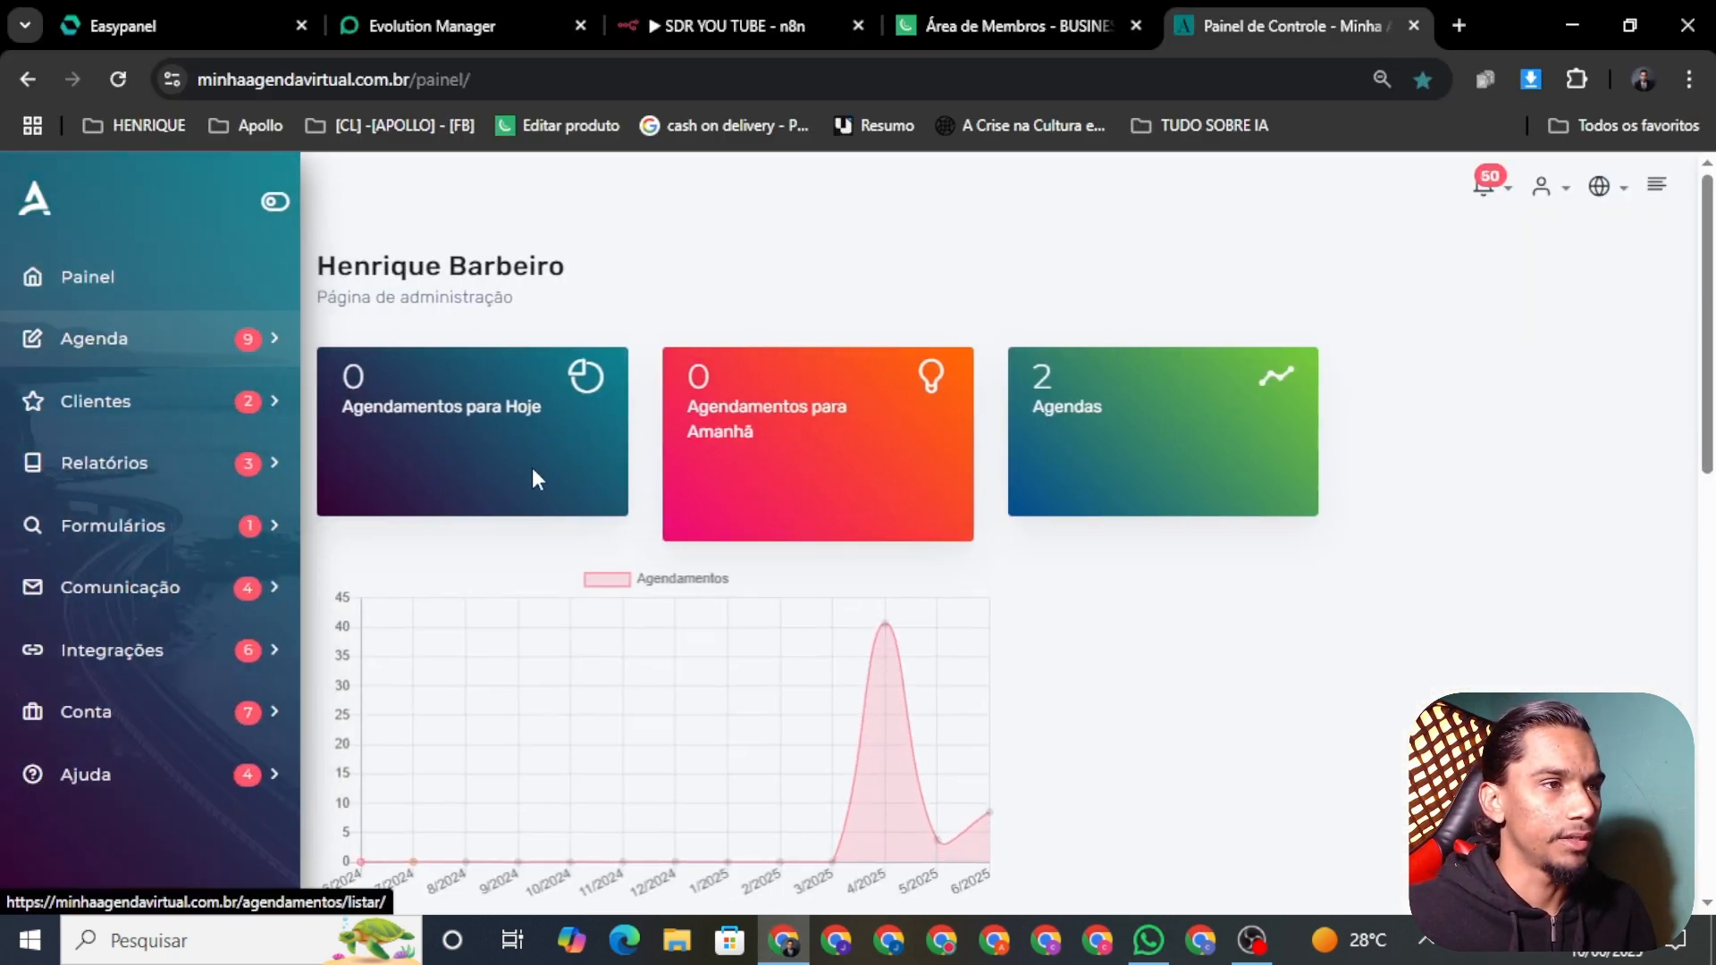
pyautogui.scroll(-10, 536, 480)
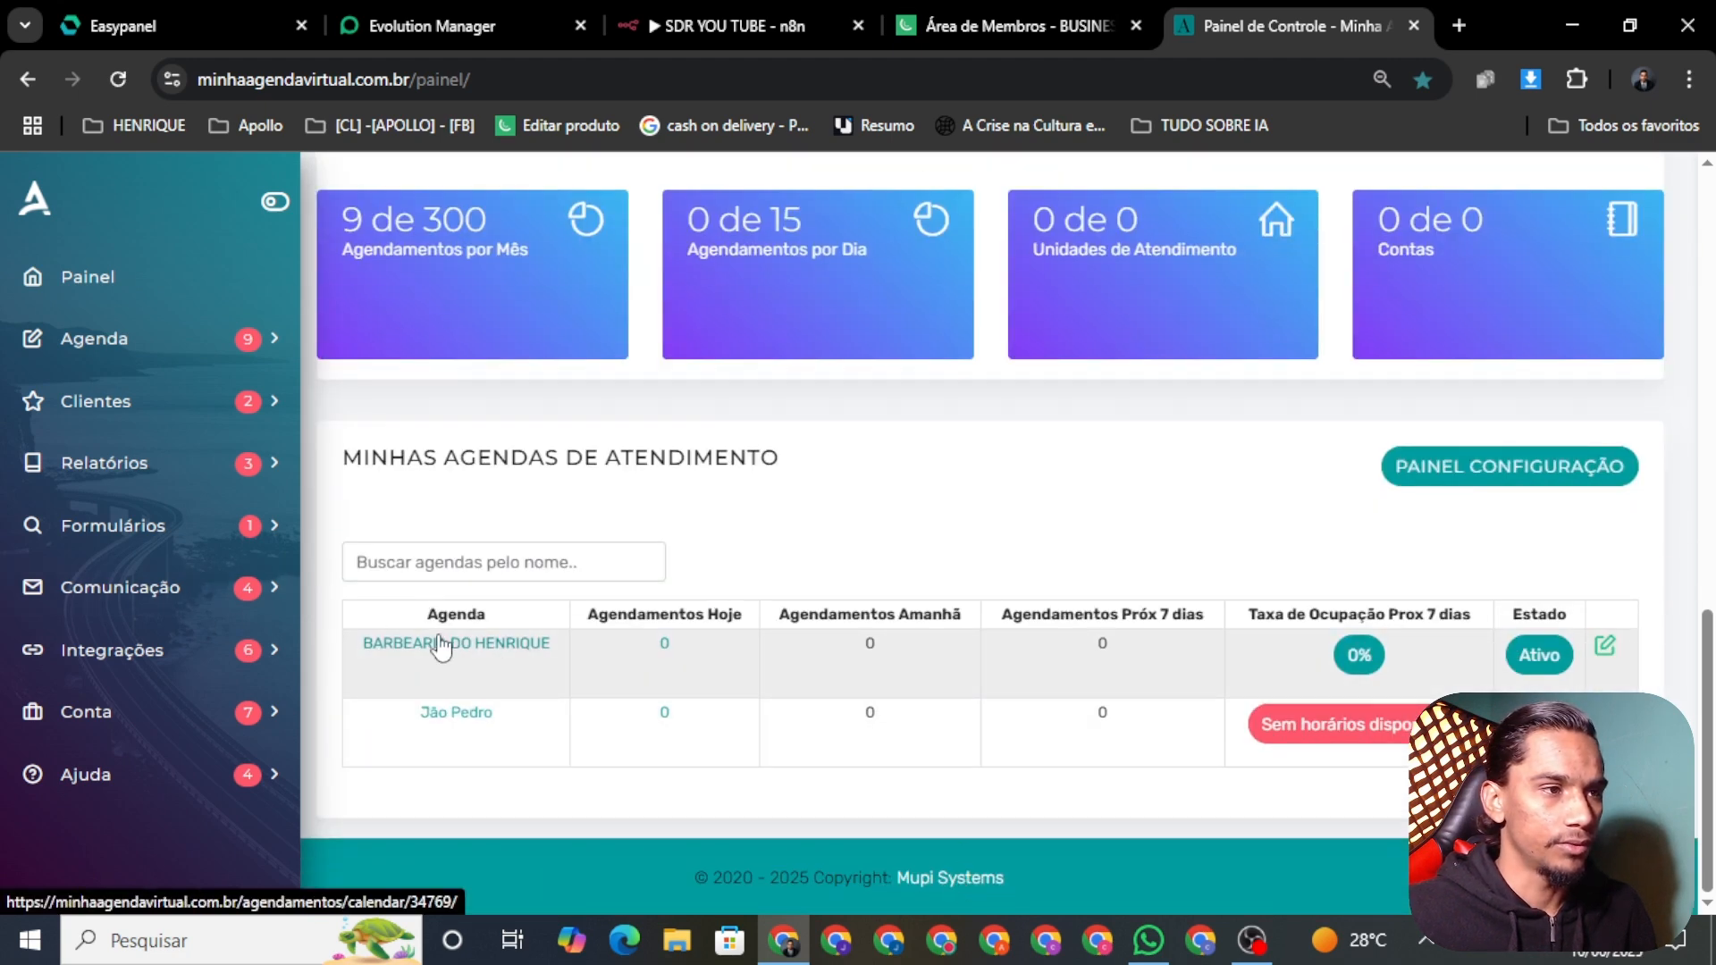
pyautogui.click(447, 652)
# Step: In WhatsApp, reply to the bot with the chosen barber's name
pyautogui.hotkey('alt', 'Tab')
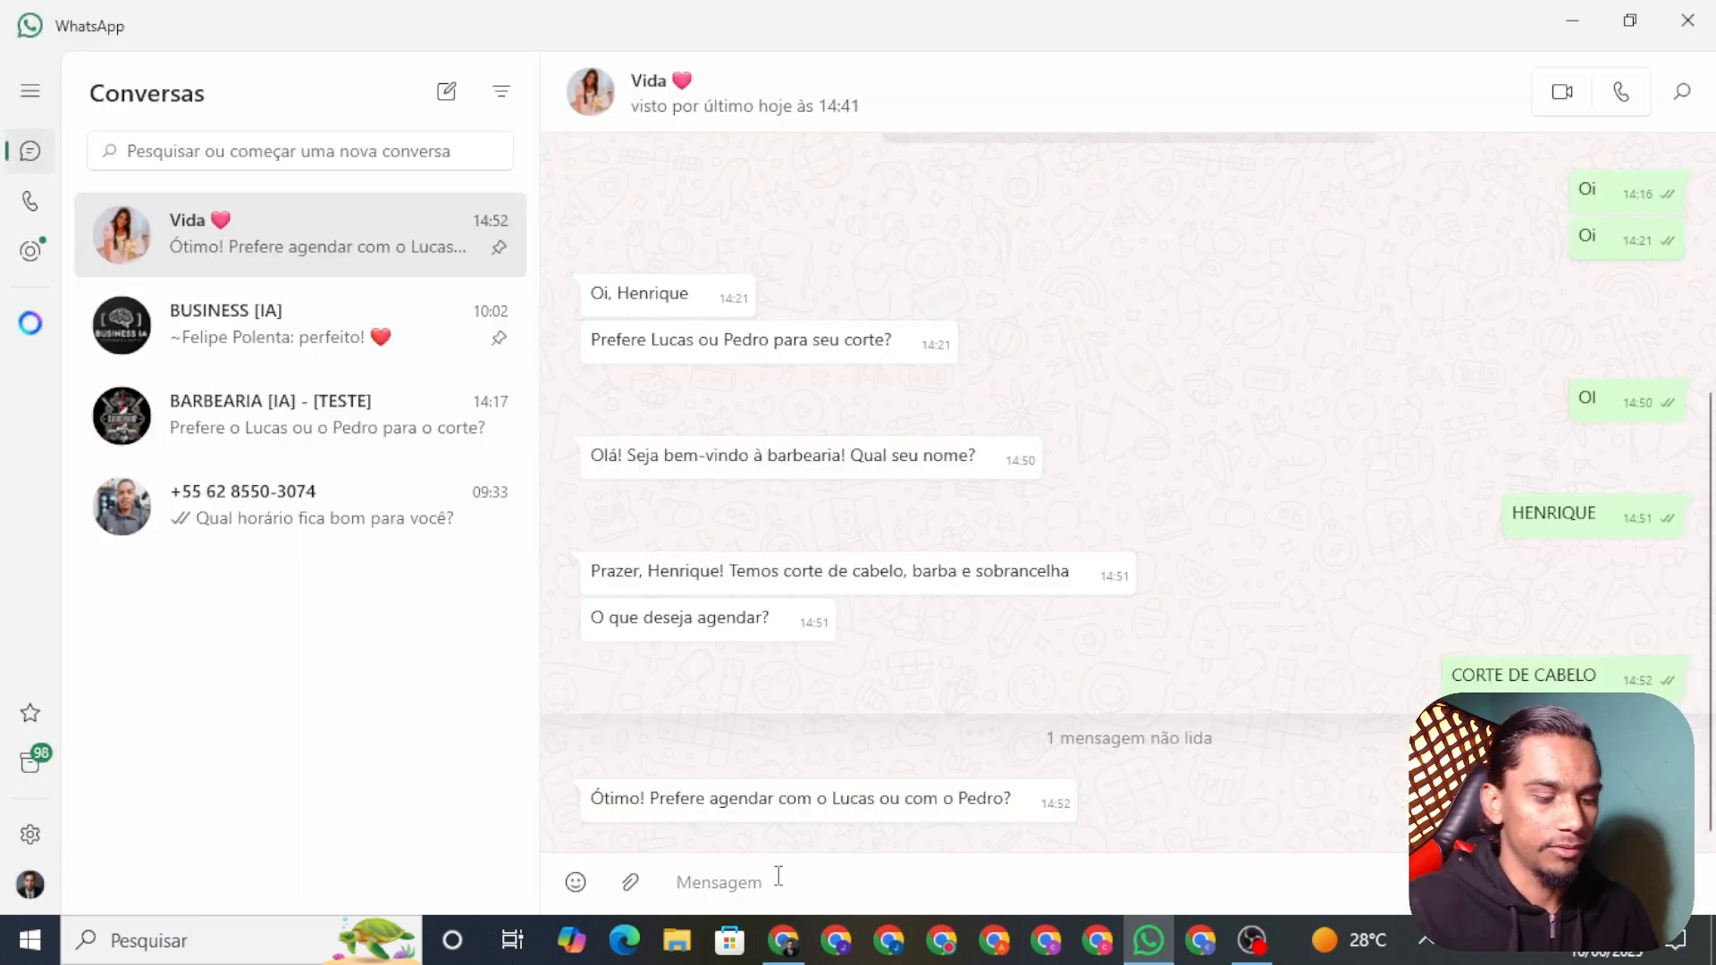
pyautogui.write('lucas')
pyautogui.press('Return')
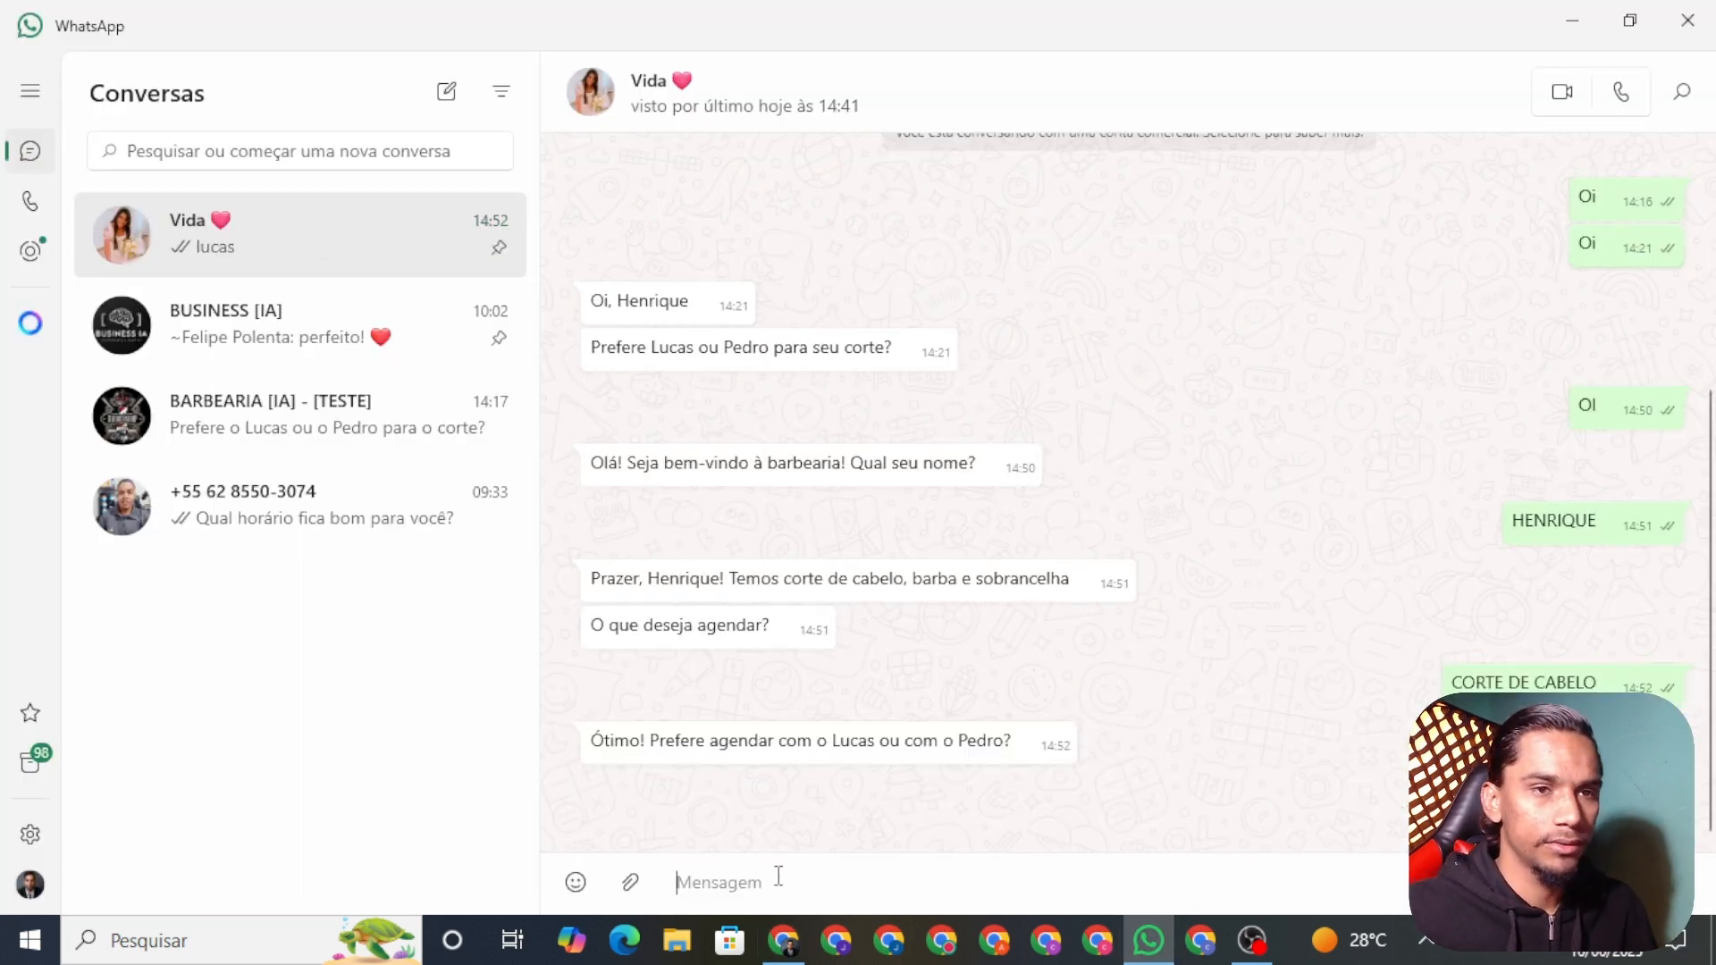
# Step: Review the 15–21 June 2025 week's free hourly slots from 08:00 to 20:00
pyautogui.click(784, 940)
pyautogui.scroll(-2, 726, 554)
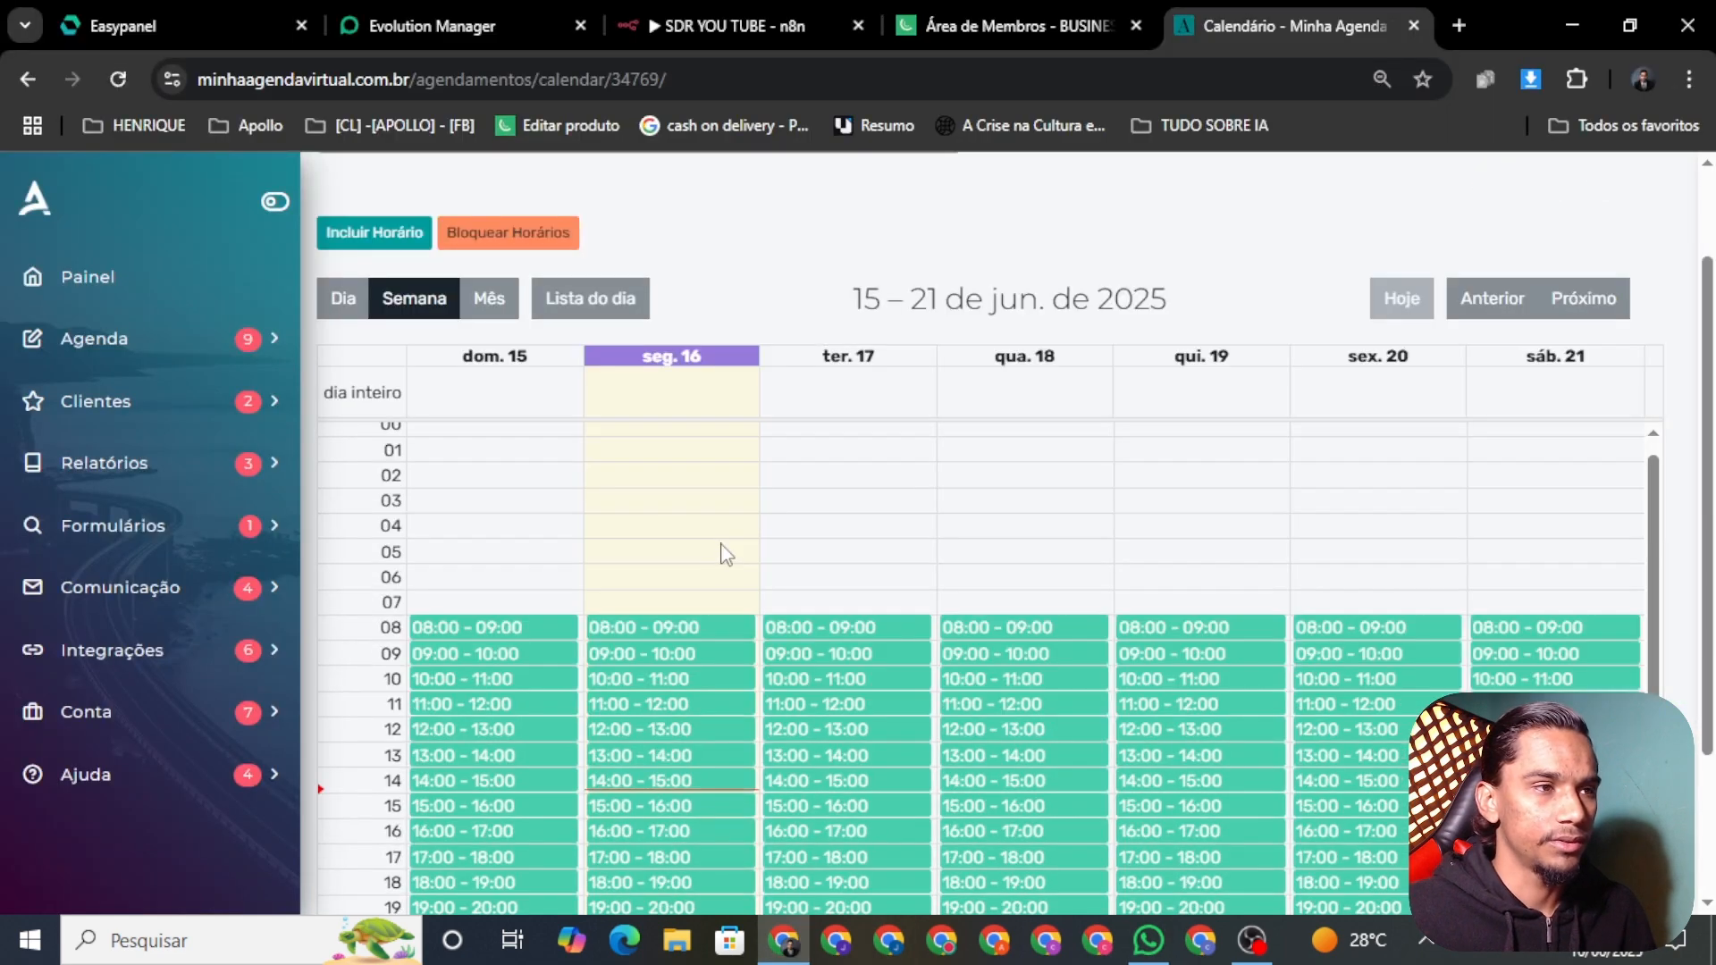
pyautogui.scroll(-3, 726, 554)
pyautogui.scroll(4, 767, 575)
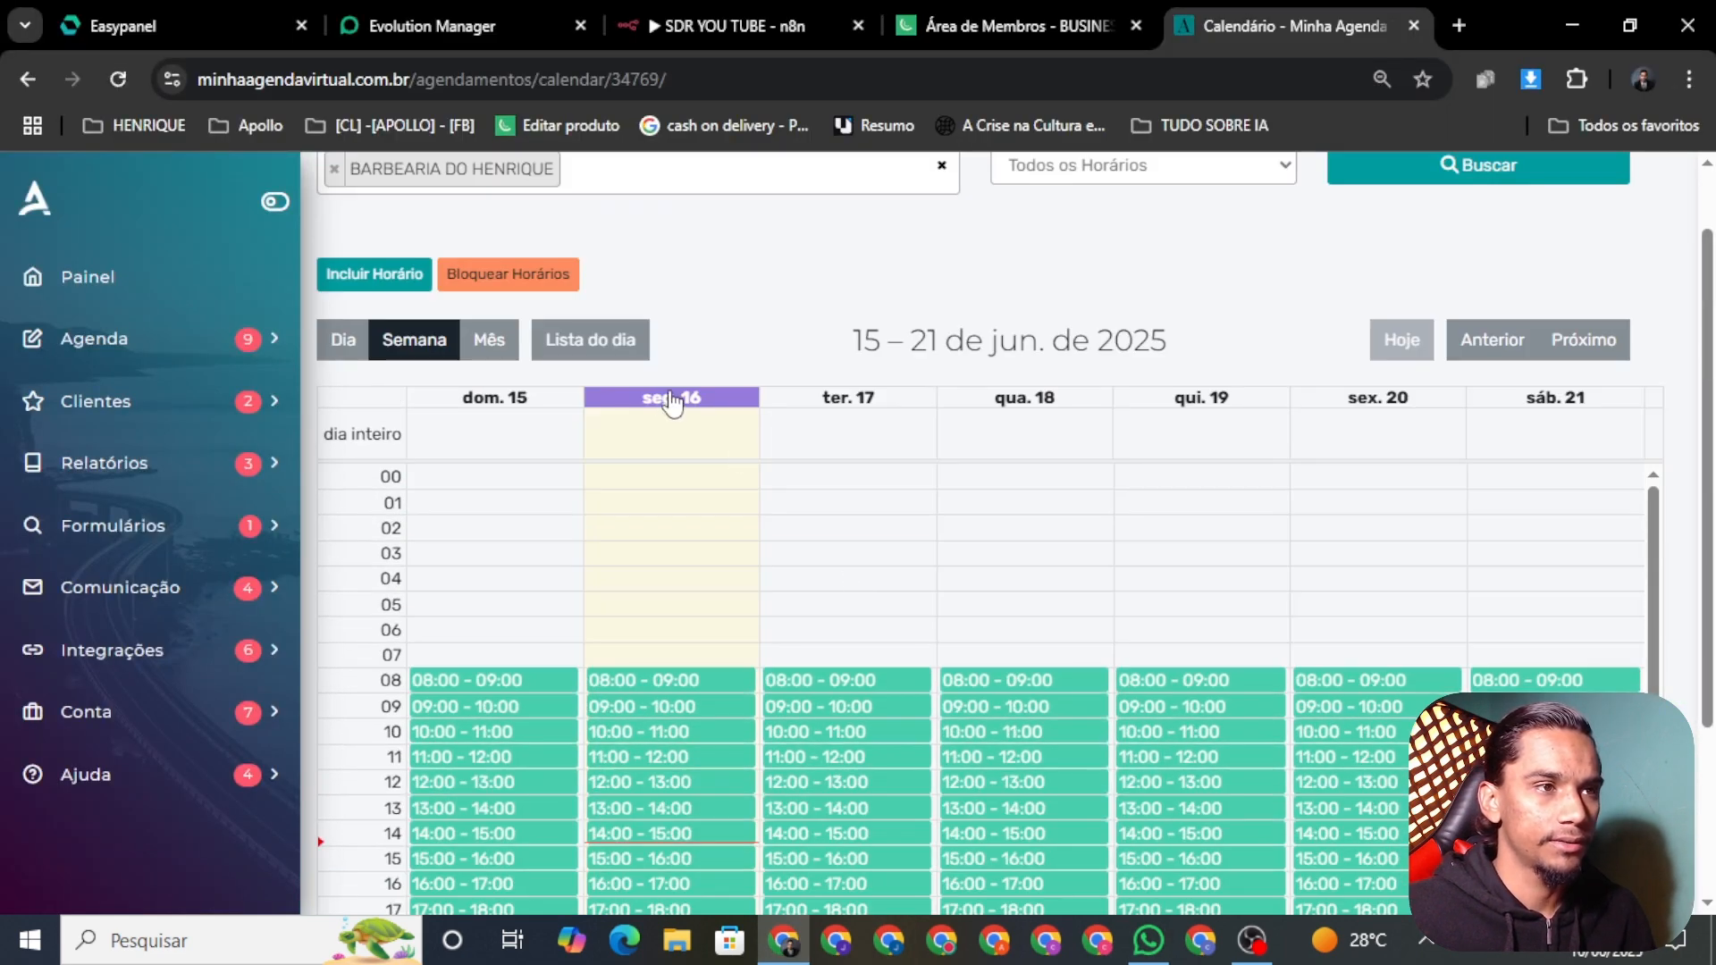
pyautogui.scroll(-1, 715, 501)
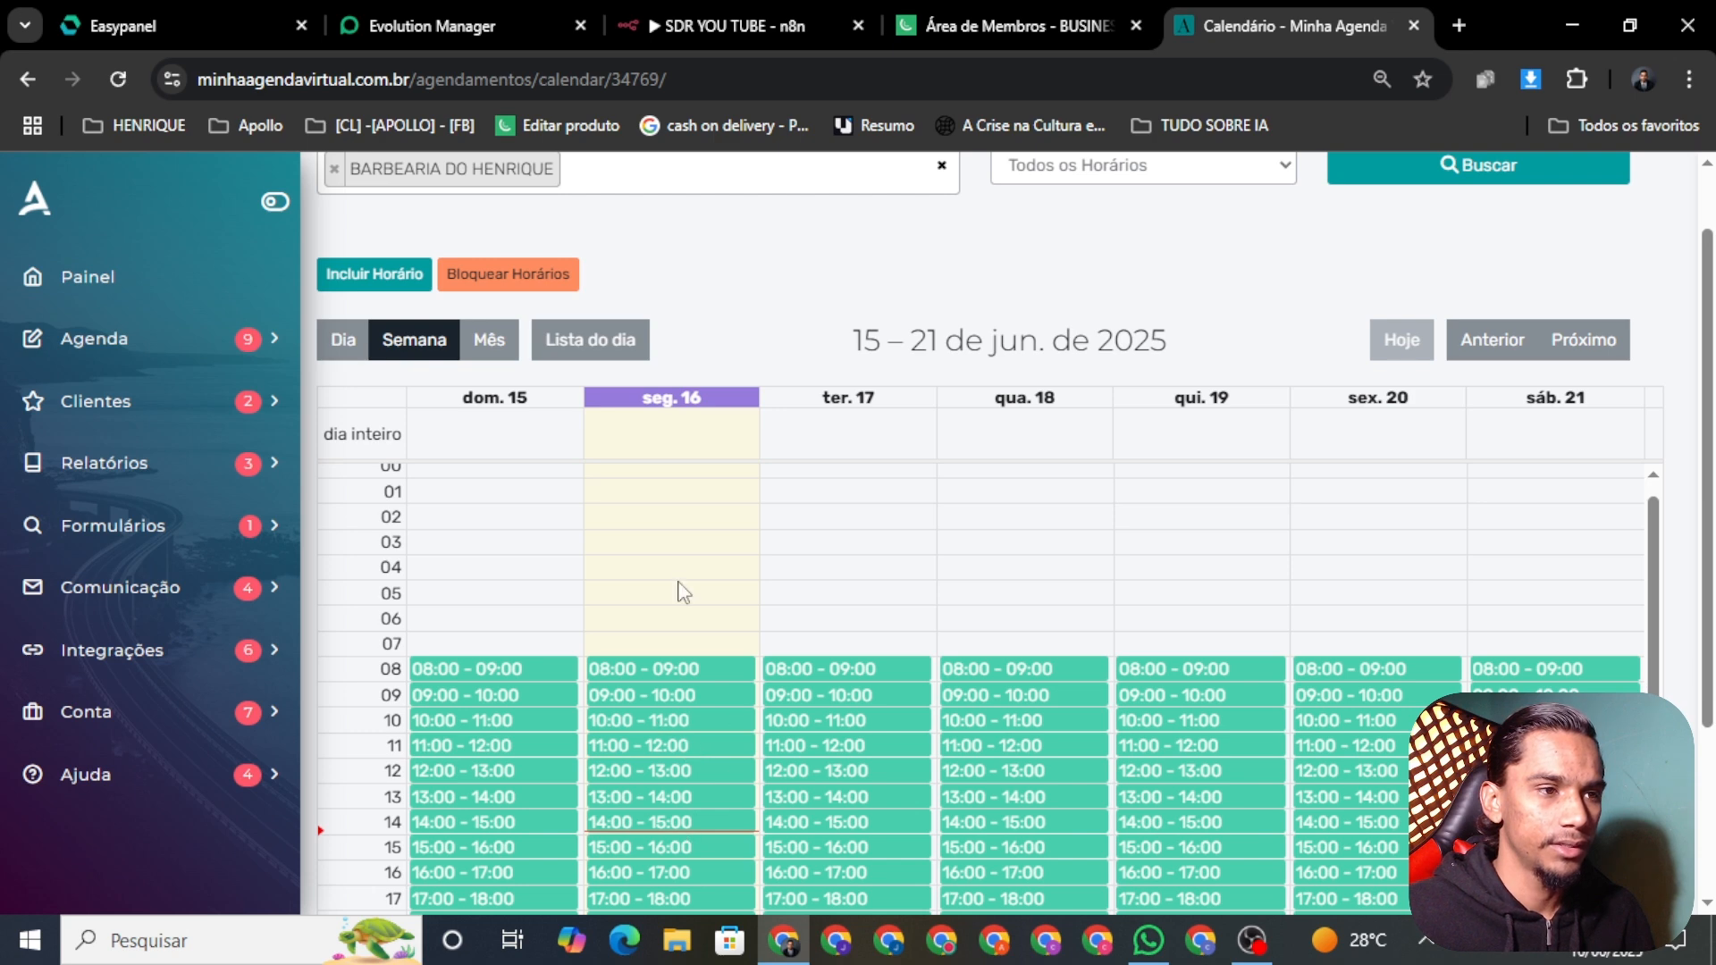
pyautogui.scroll(-2, 683, 591)
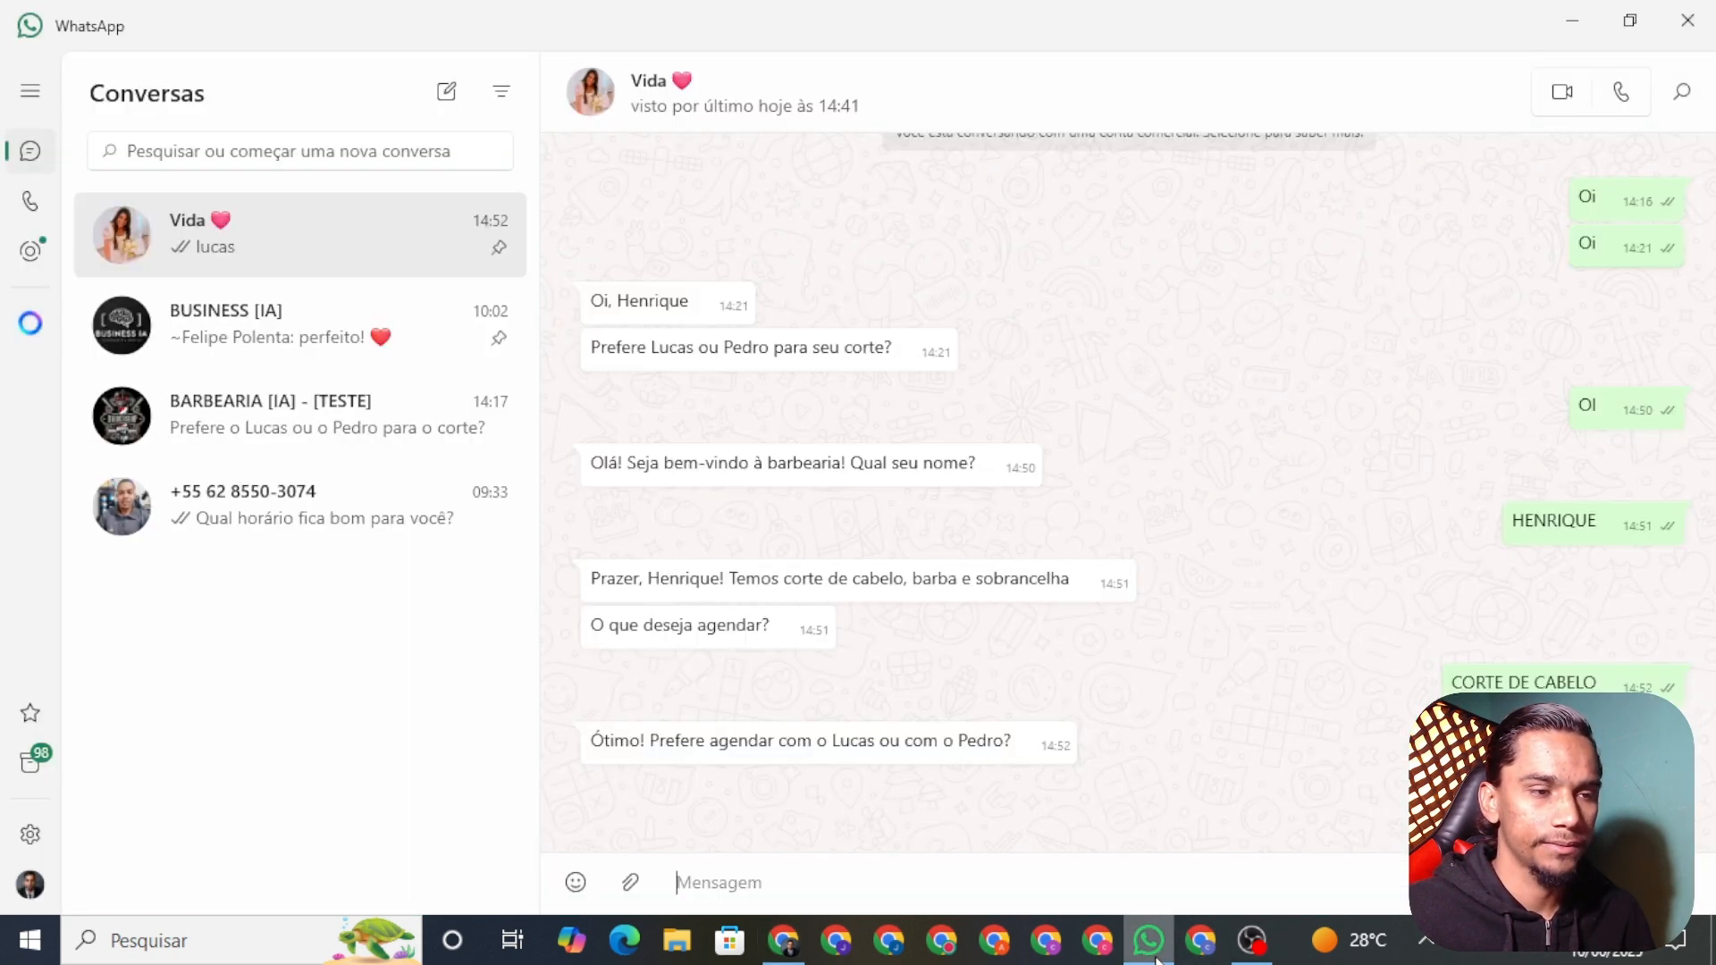
pyautogui.click(1148, 940)
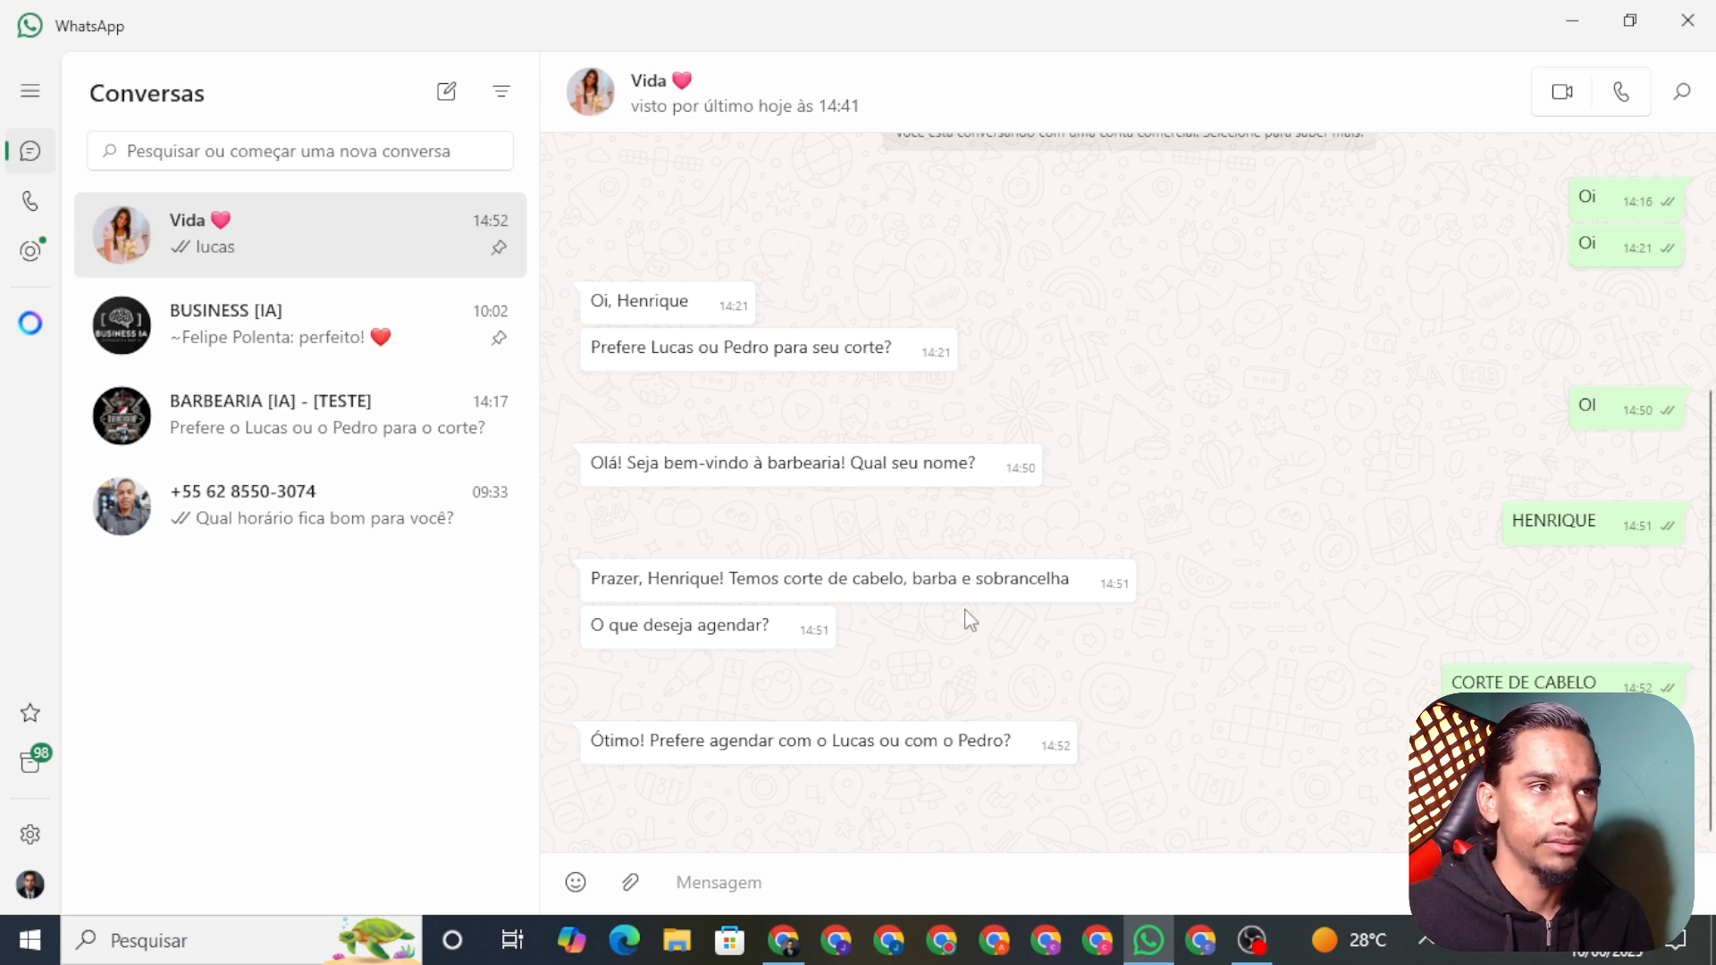
pyautogui.click(784, 940)
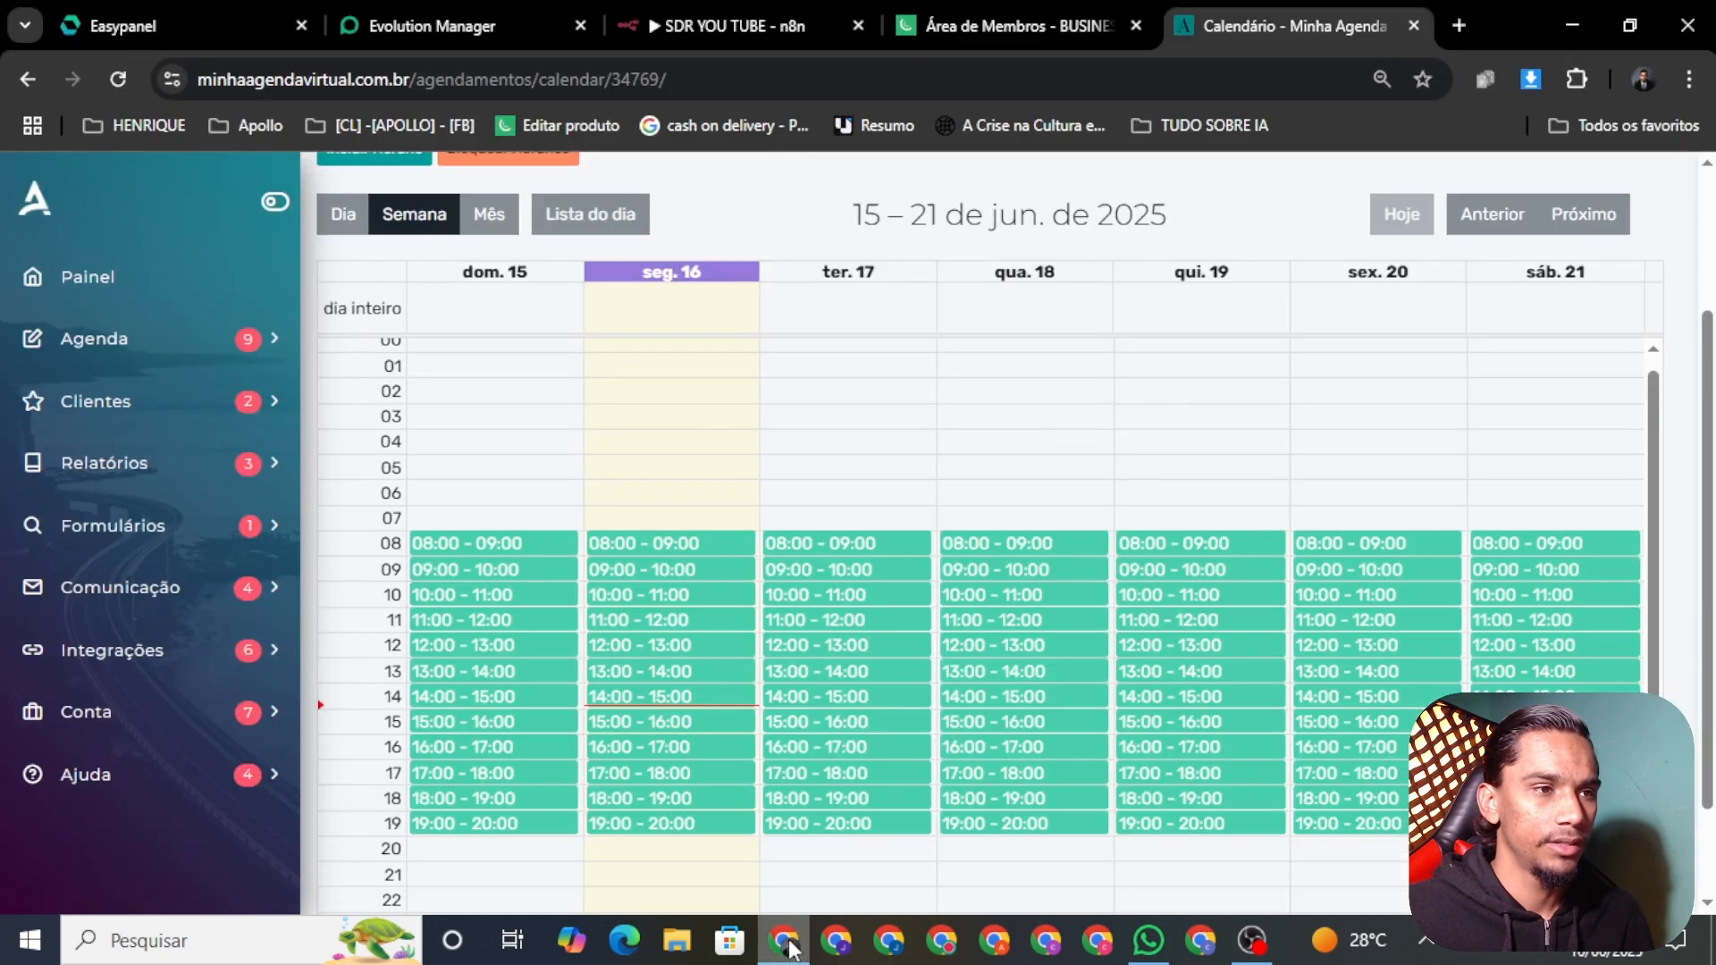
# Step: Inspect the running SDR YOU TUBE execution, then view WhatsApp's offered free times 15:00–19:30
pyautogui.click(657, 22)
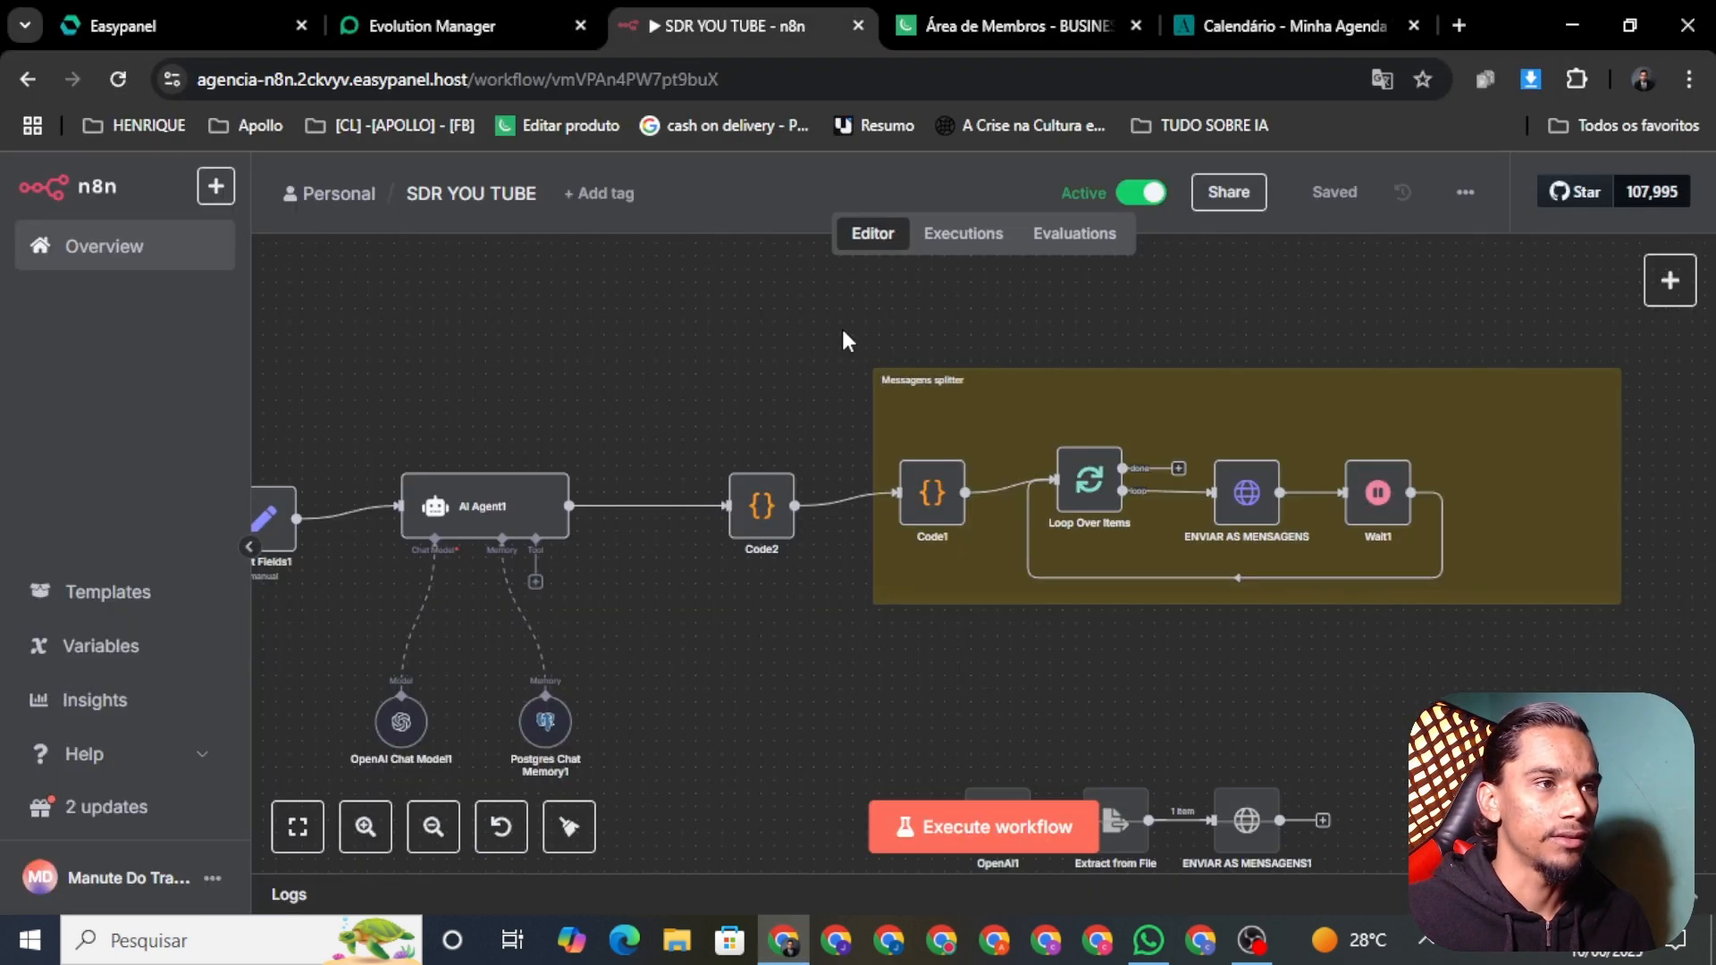
pyautogui.click(949, 261)
pyautogui.click(407, 406)
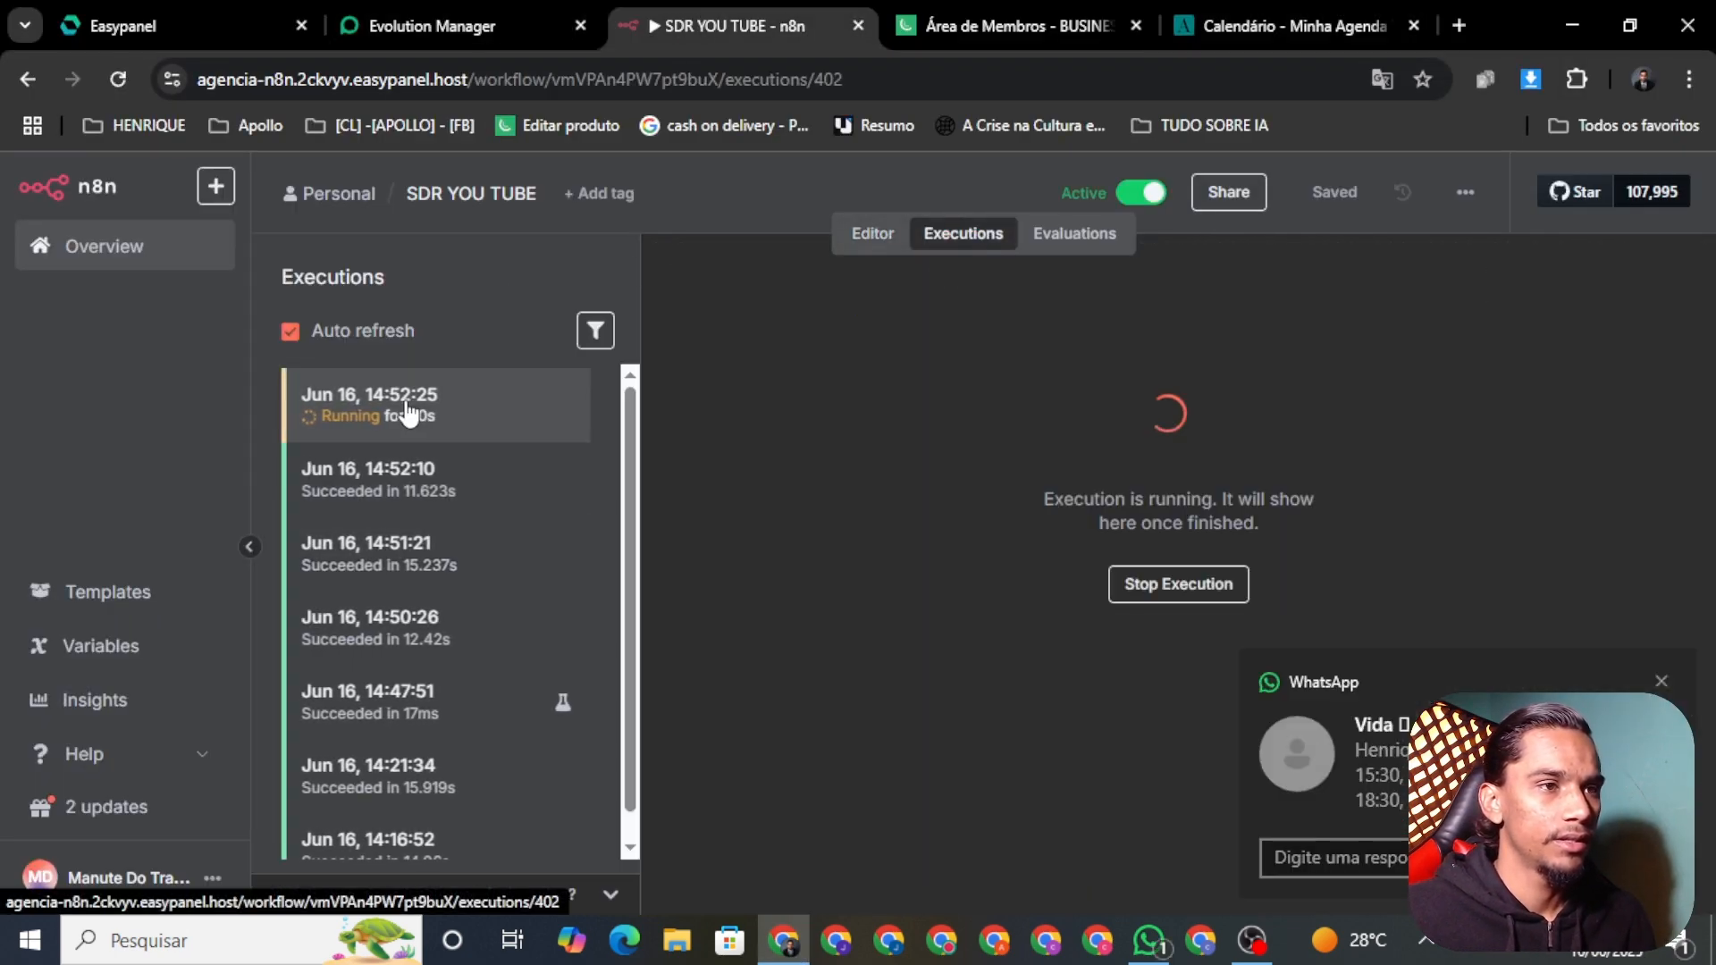
pyautogui.click(1148, 940)
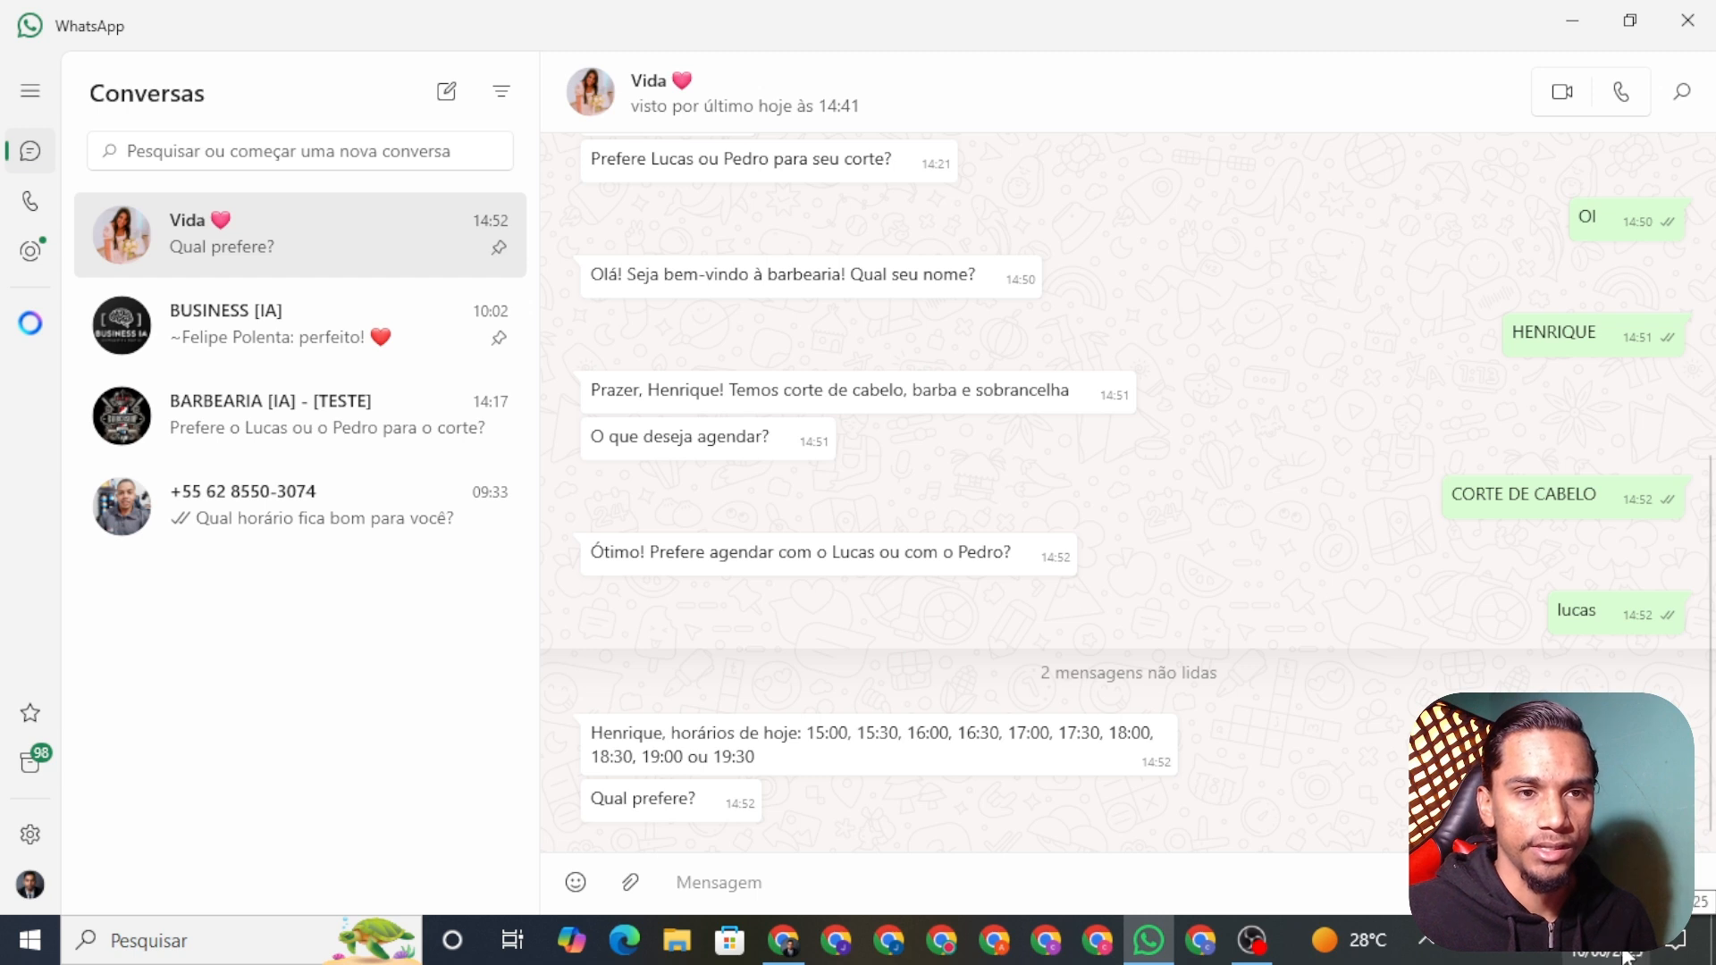
# Step: Reply 17:00 in the WhatsApp chat to pick one of the bot's offered times
pyautogui.moveTo(819, 731); pyautogui.dragTo(925, 746)
pyautogui.click(927, 764)
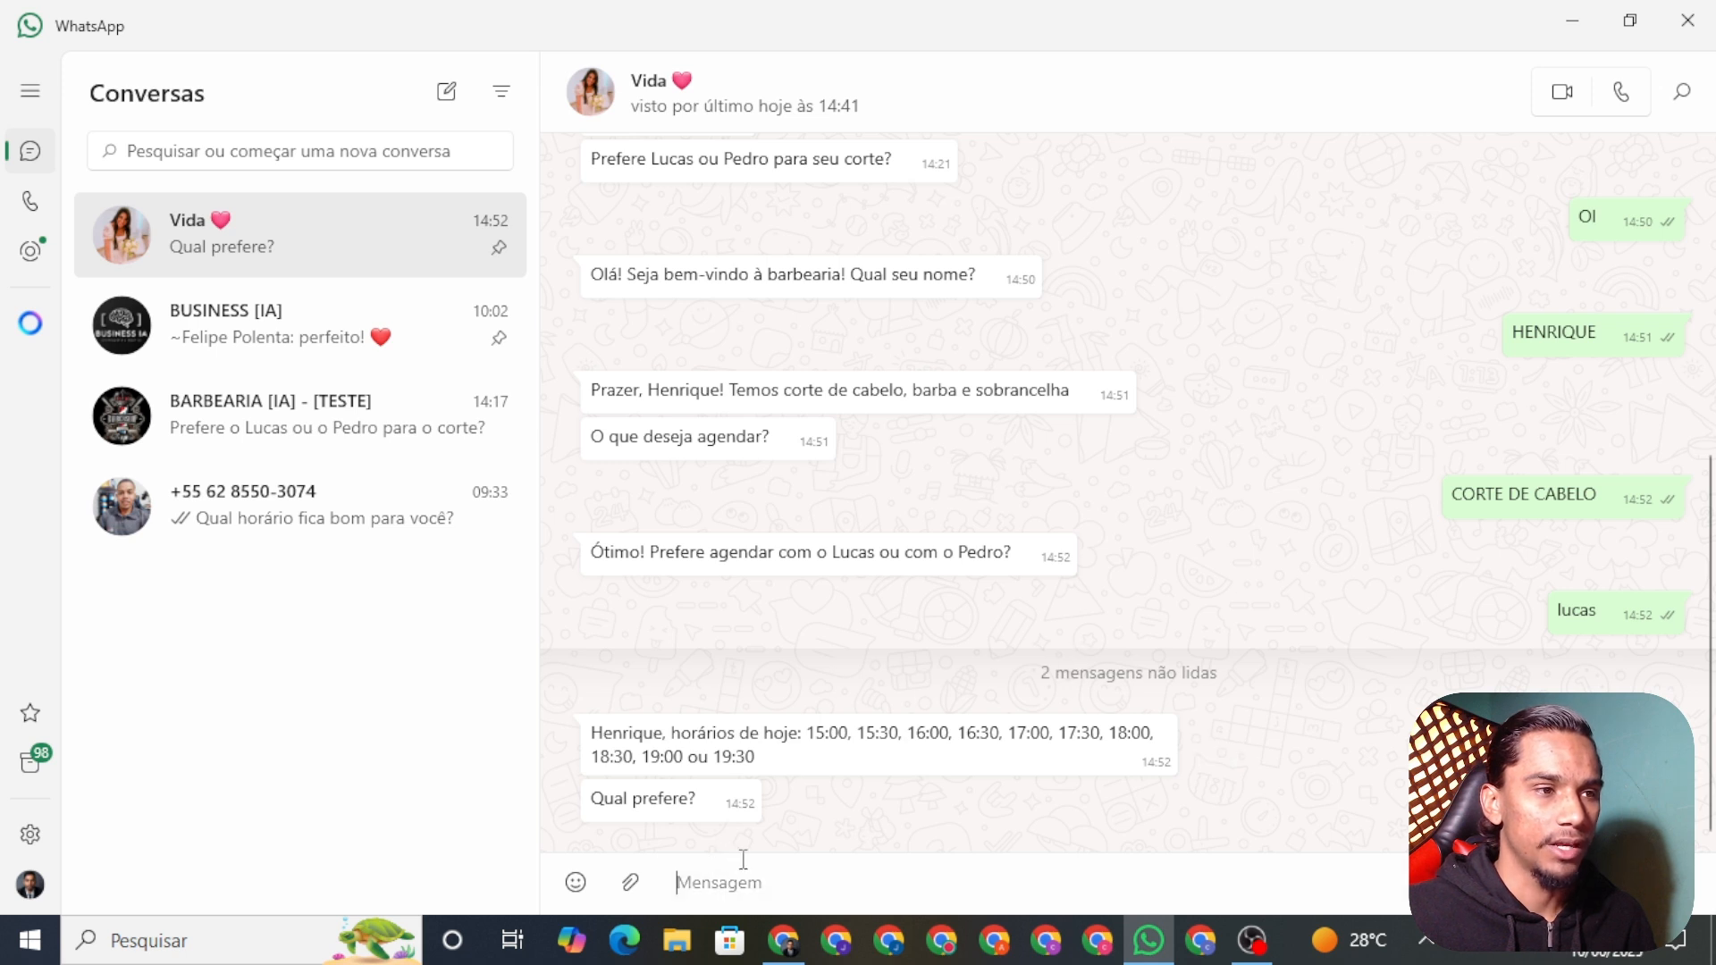
pyautogui.write('17')
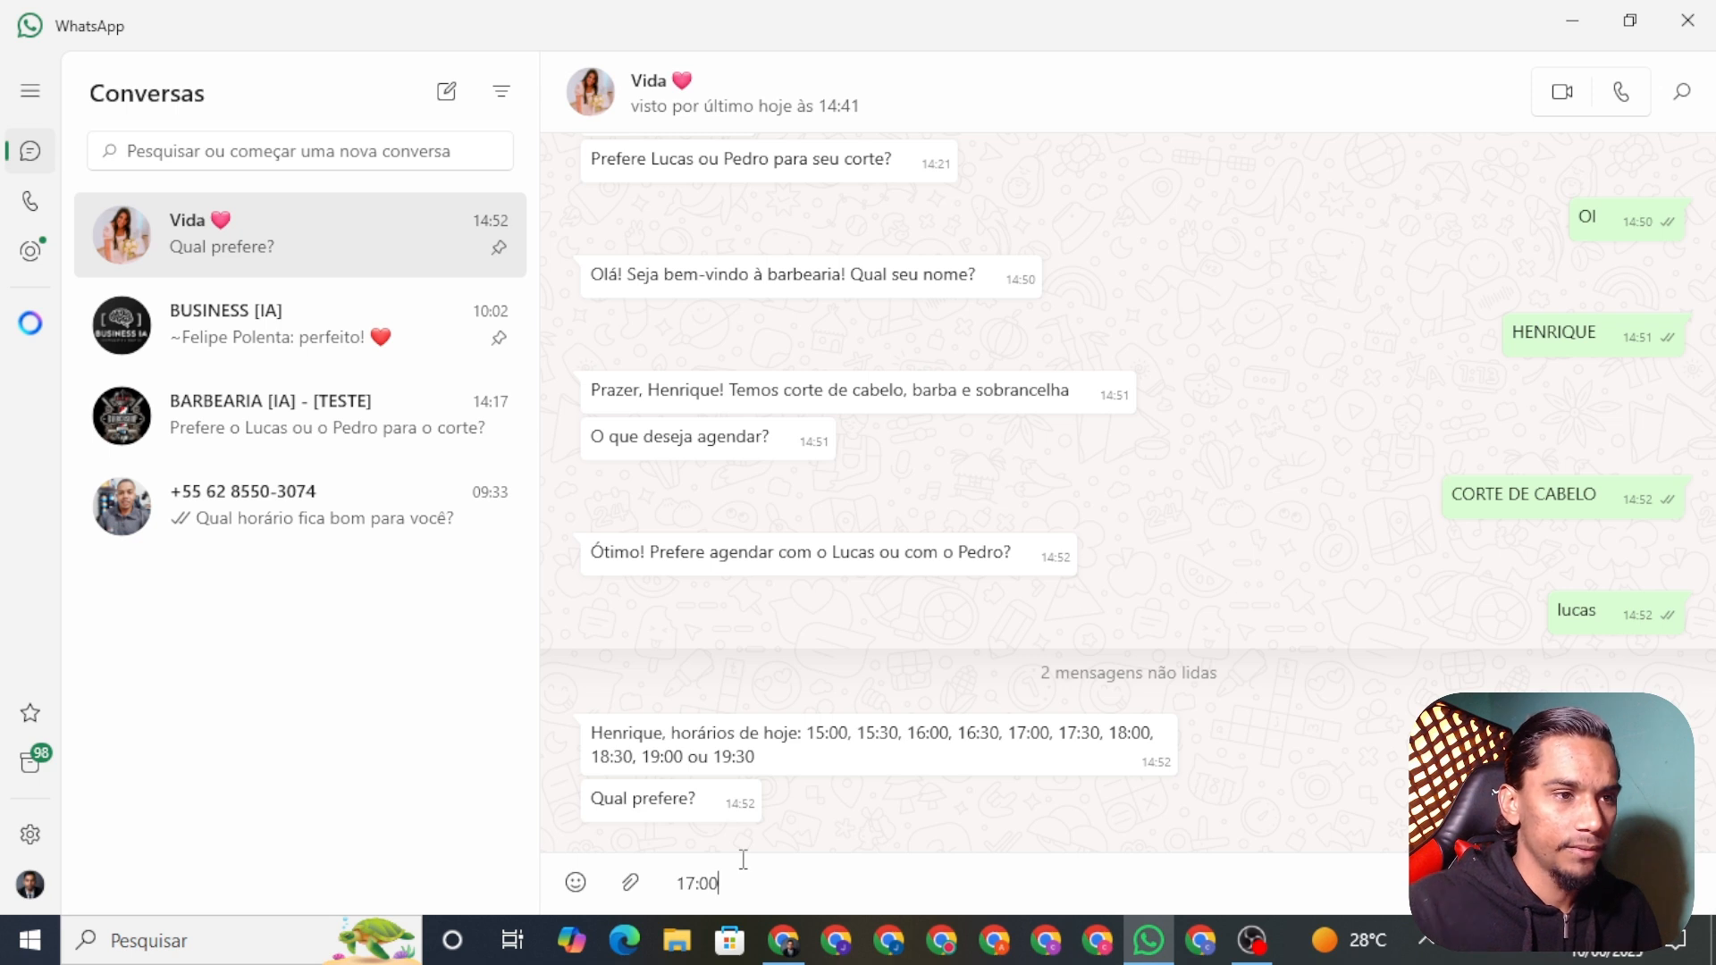
pyautogui.write(':00')
pyautogui.press('Return')
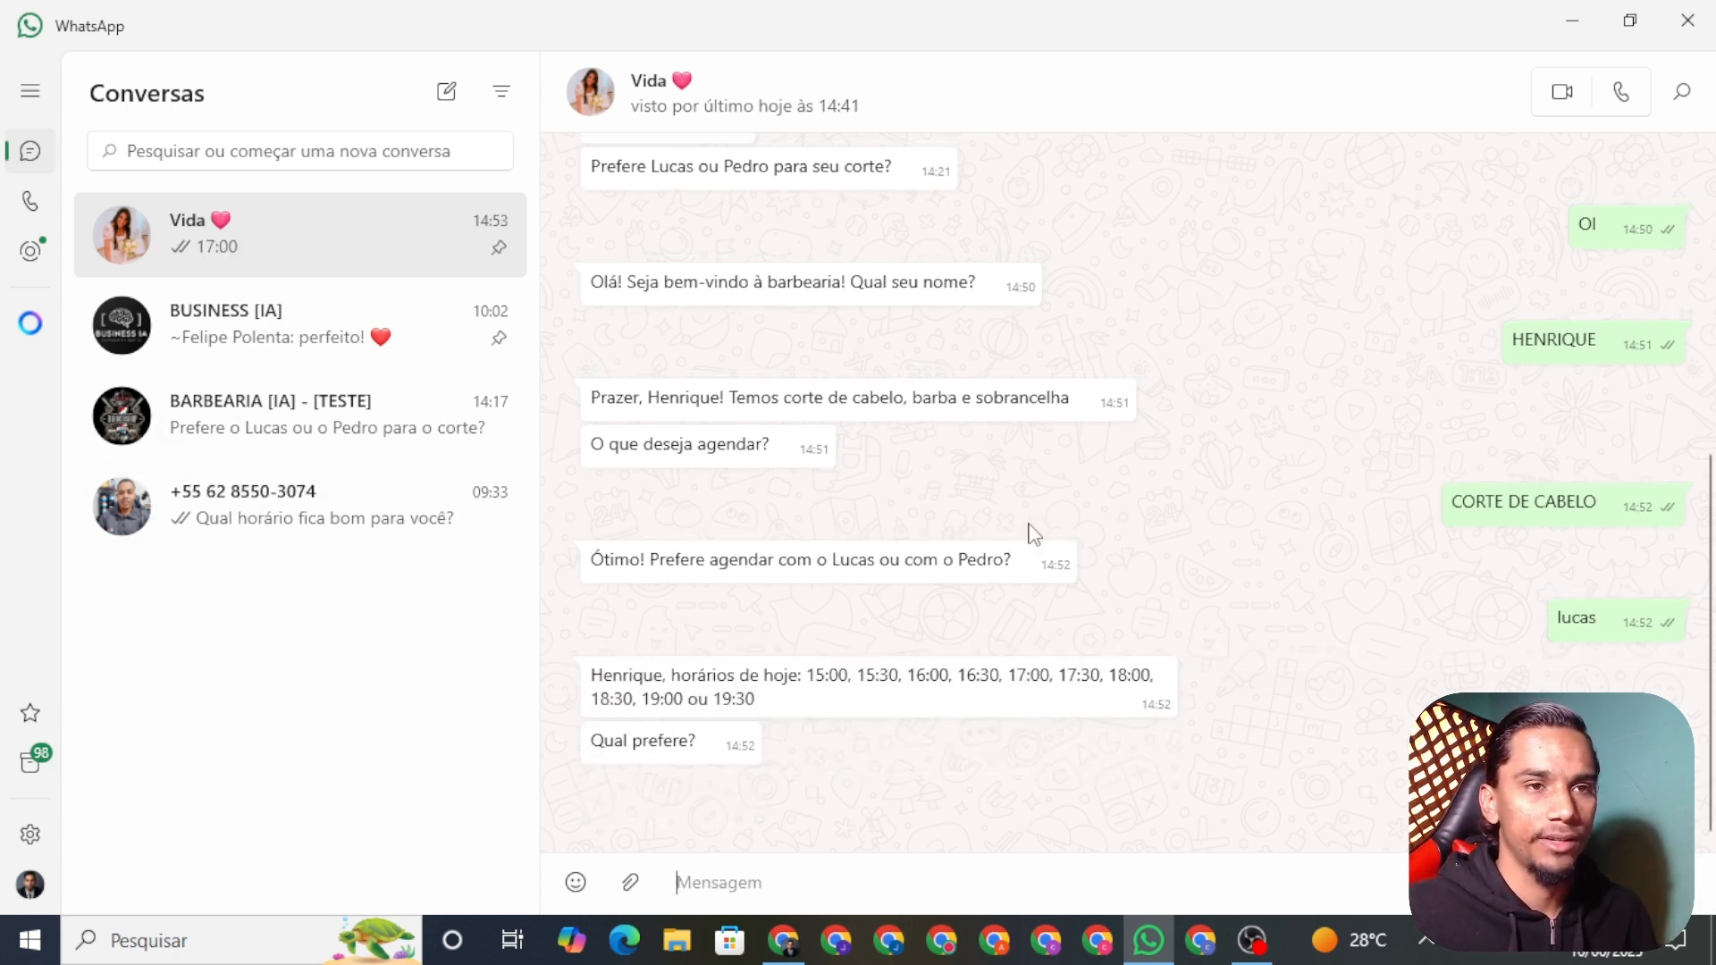
pyautogui.scroll(2, 992, 575)
pyautogui.scroll(-2, 992, 568)
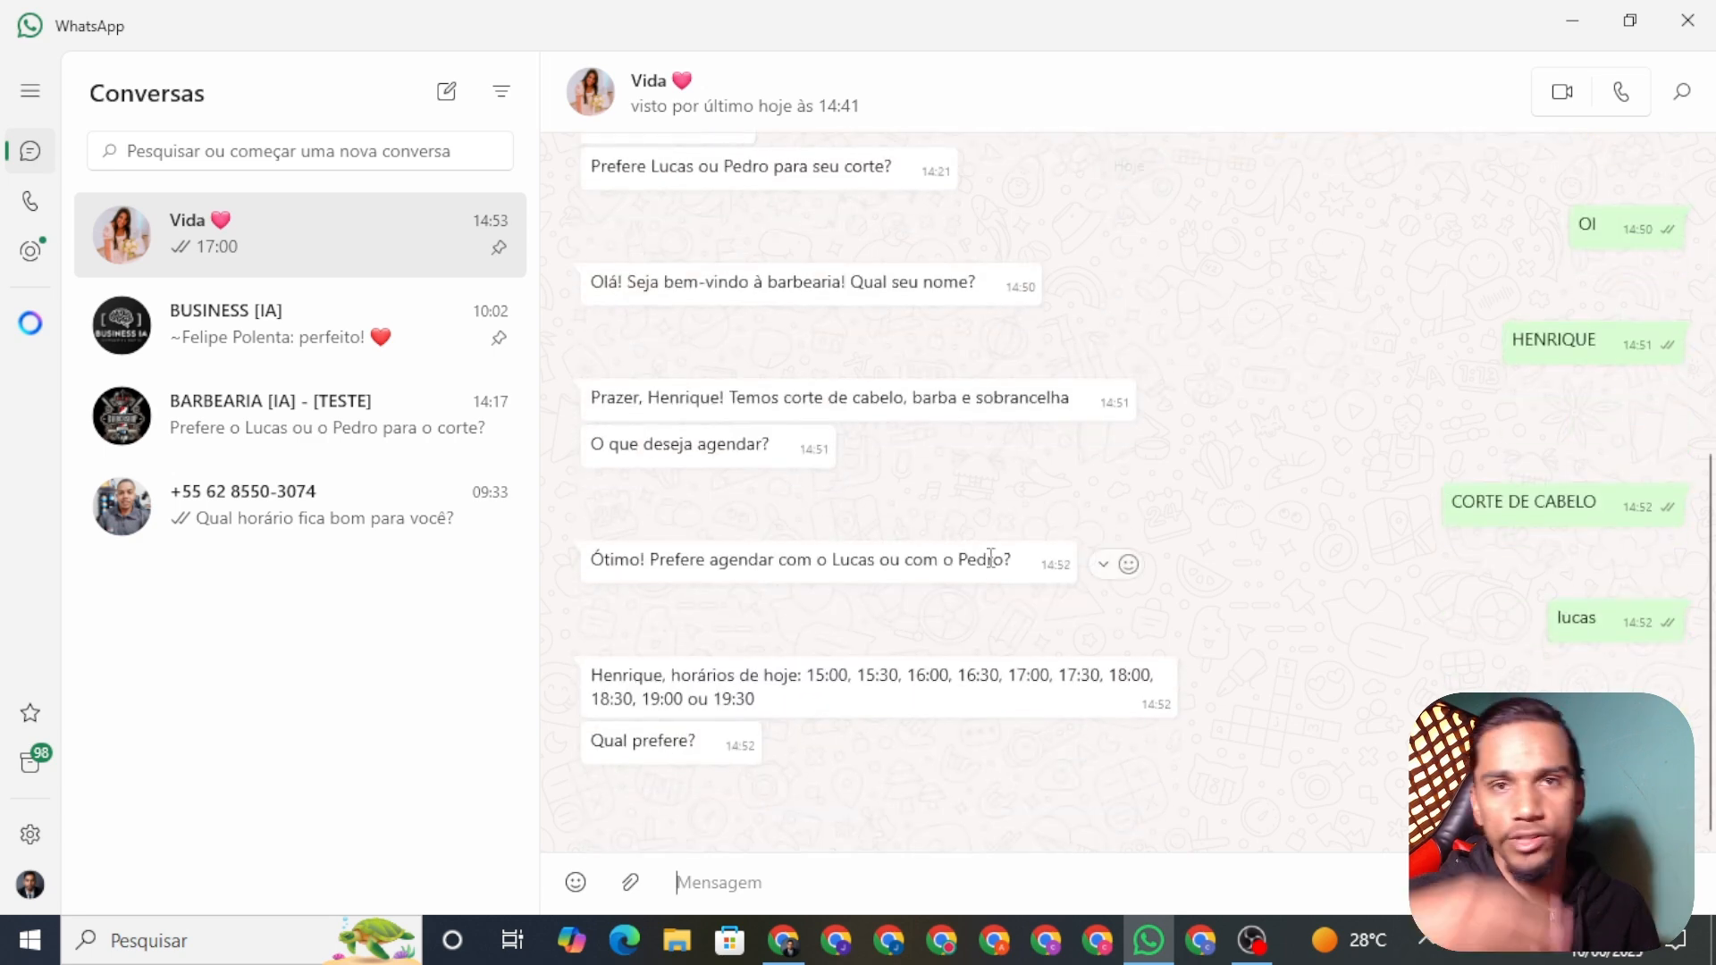
# Step: Inspect the new 14:53:03 run in n8n's Executions list
pyautogui.click(783, 940)
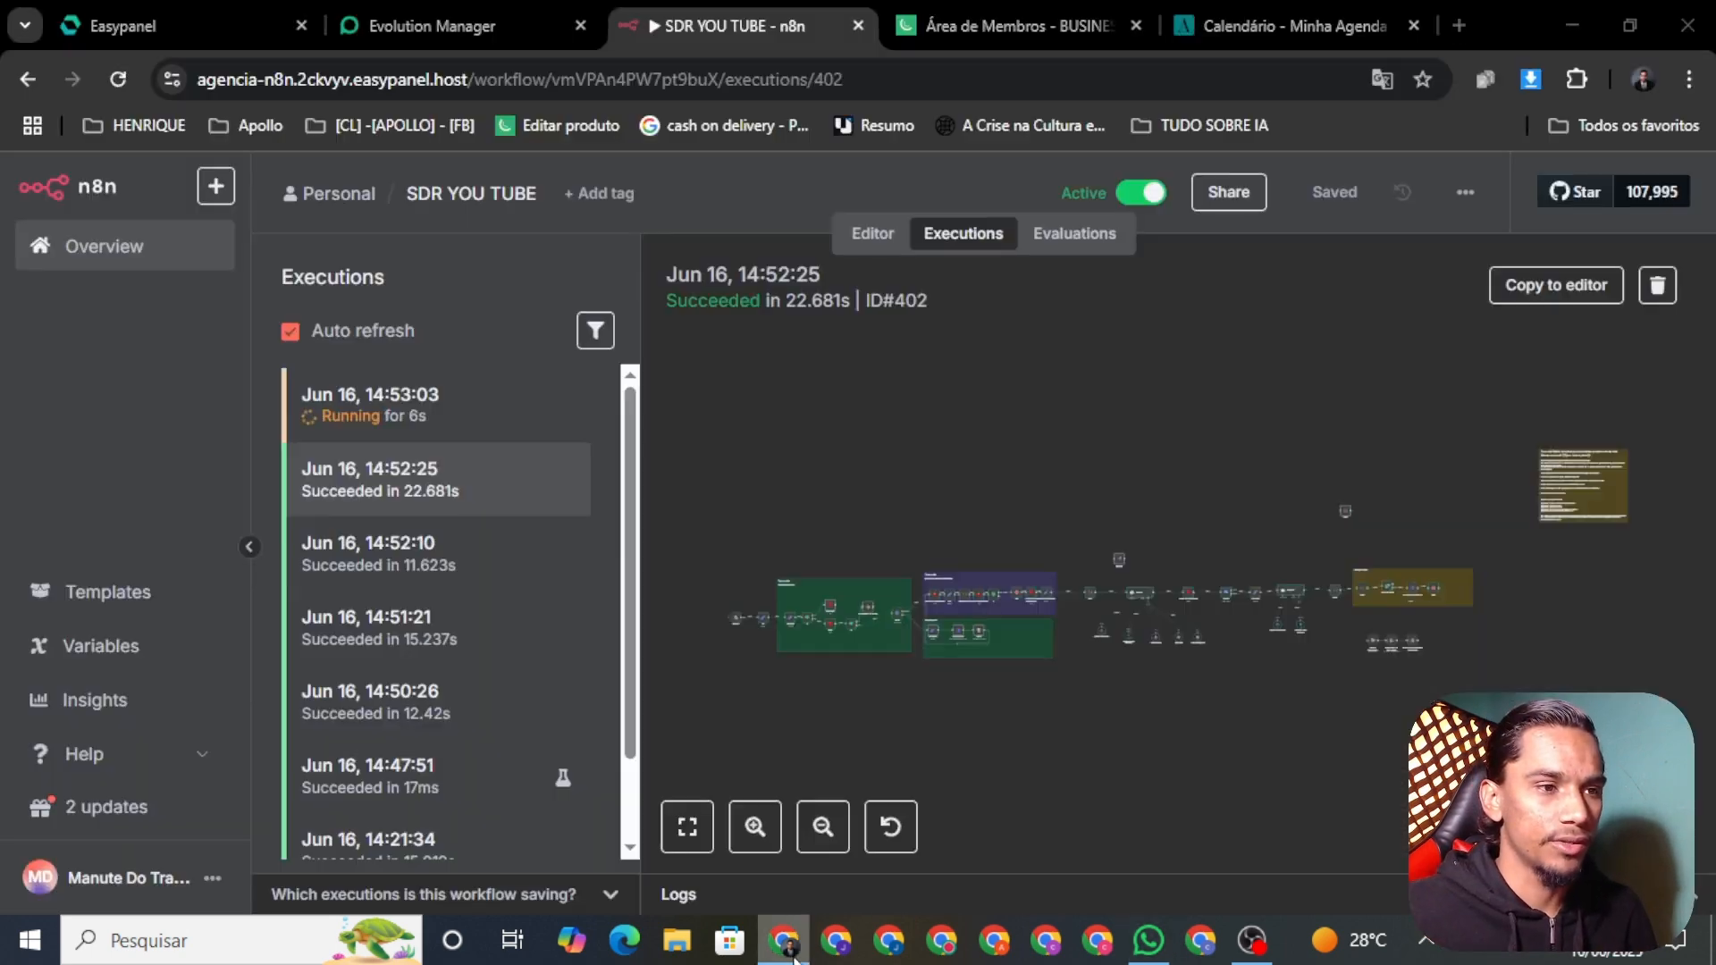
pyautogui.click(439, 418)
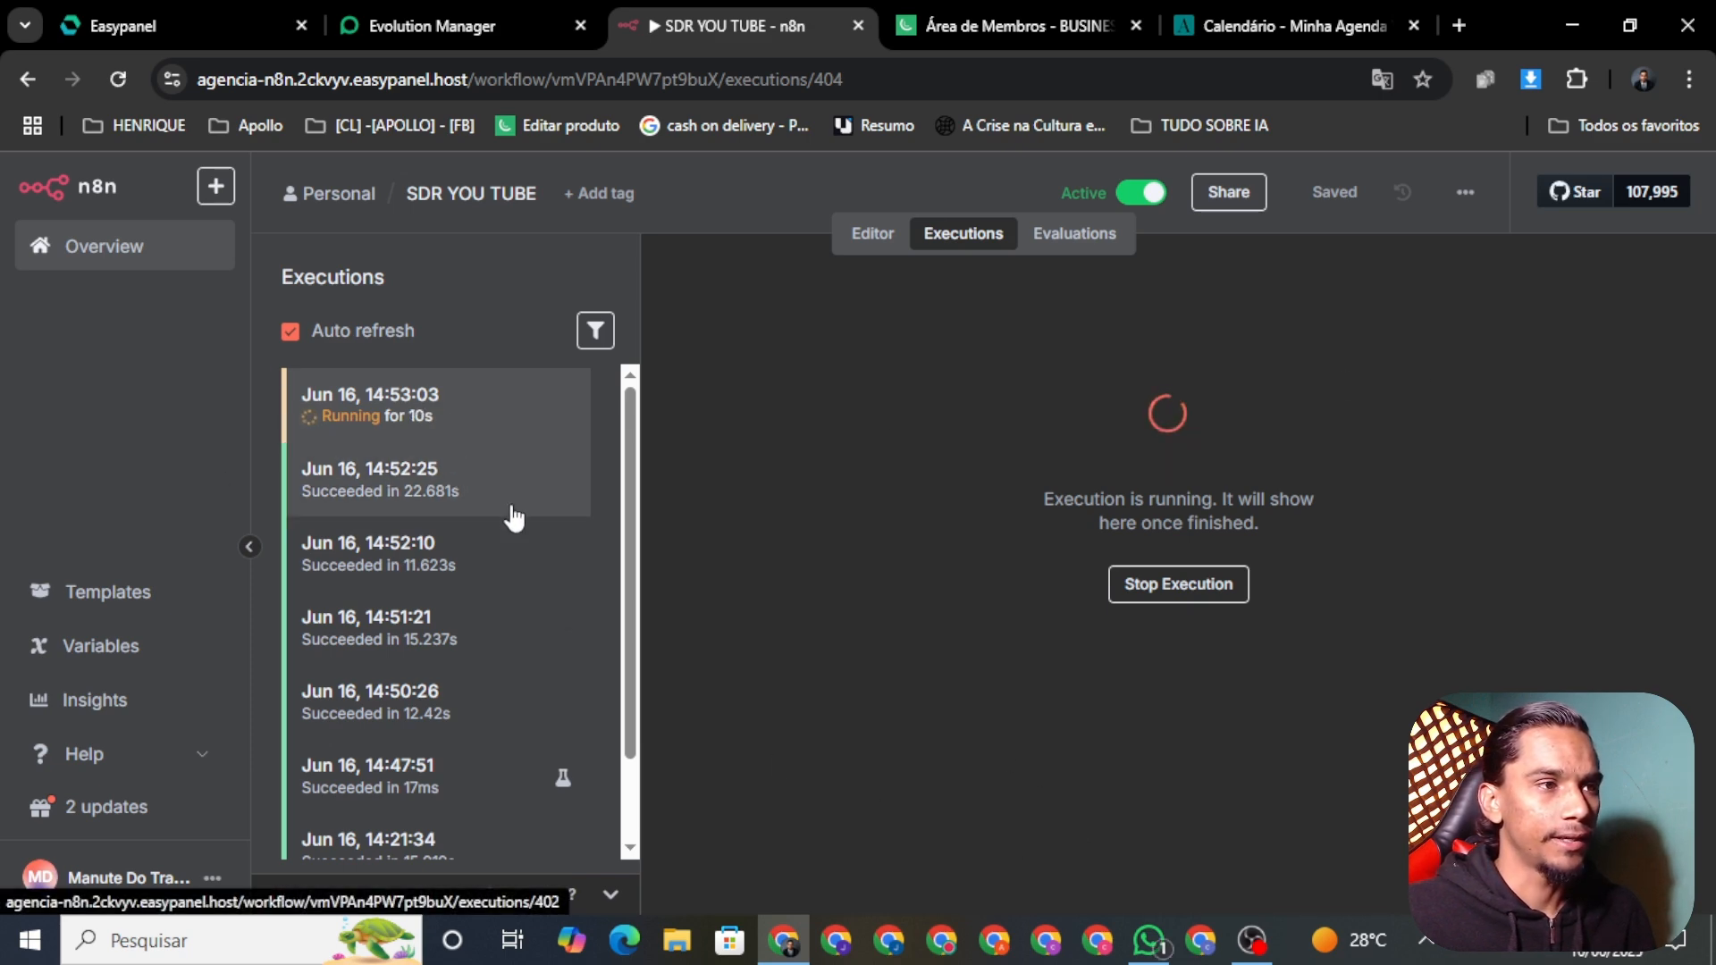
pyautogui.scroll(-2, 528, 461)
pyautogui.scroll(2, 528, 461)
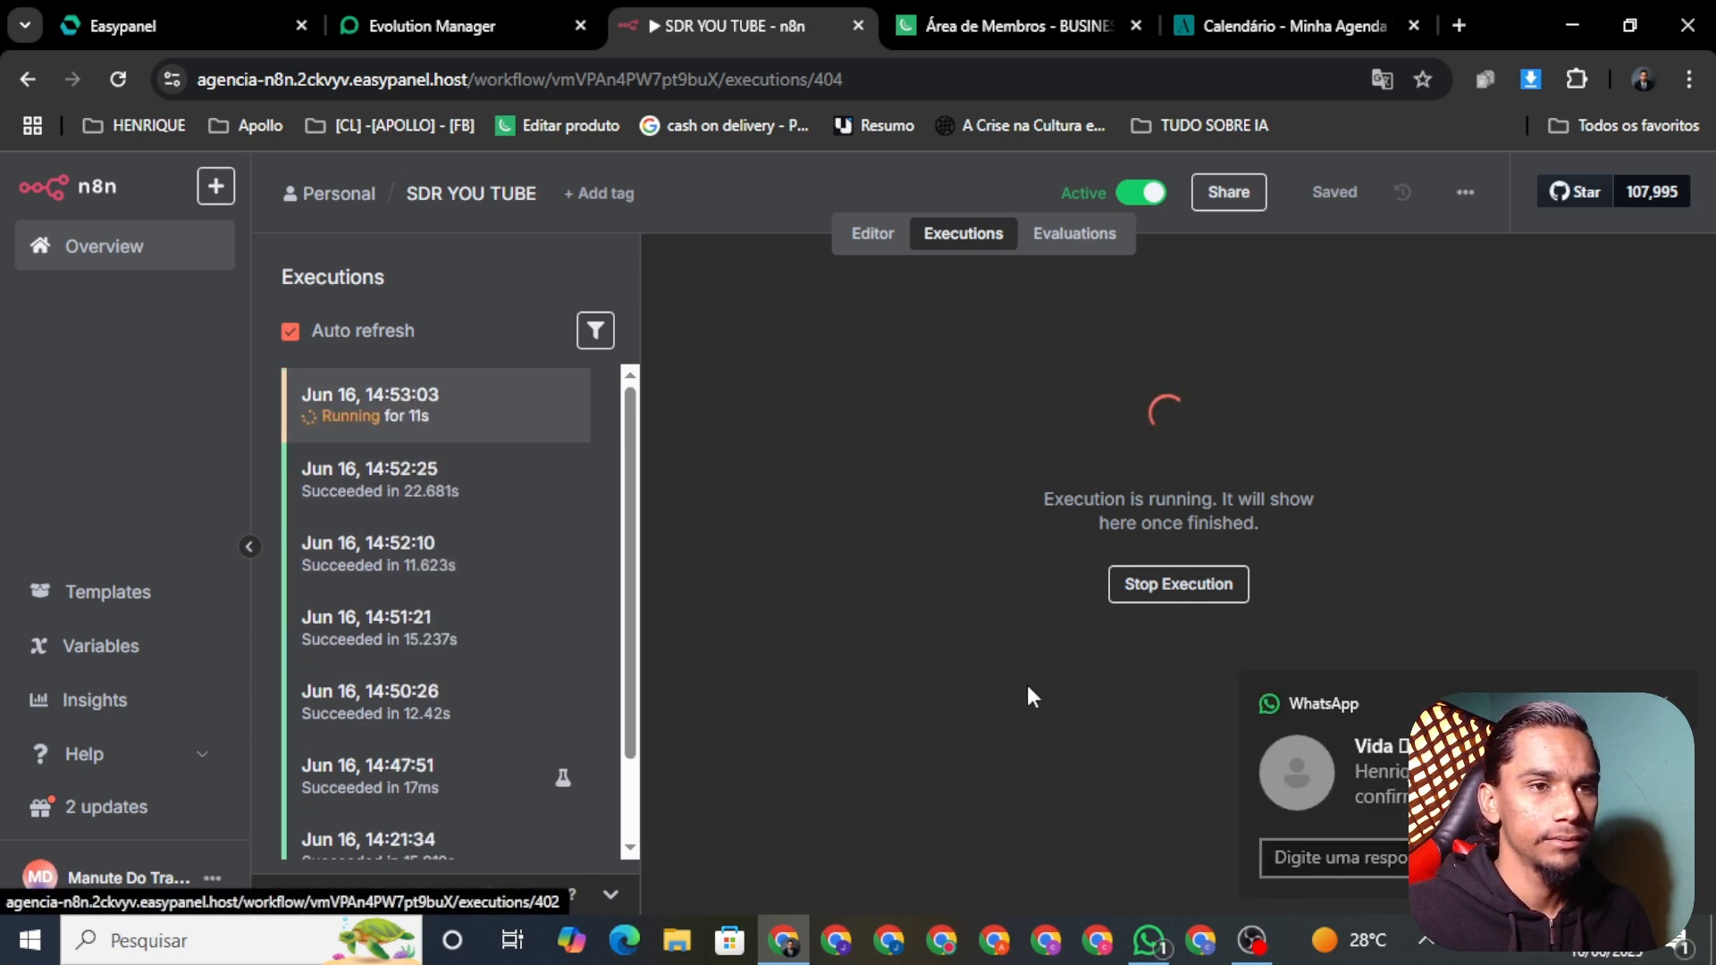
pyautogui.click(1149, 940)
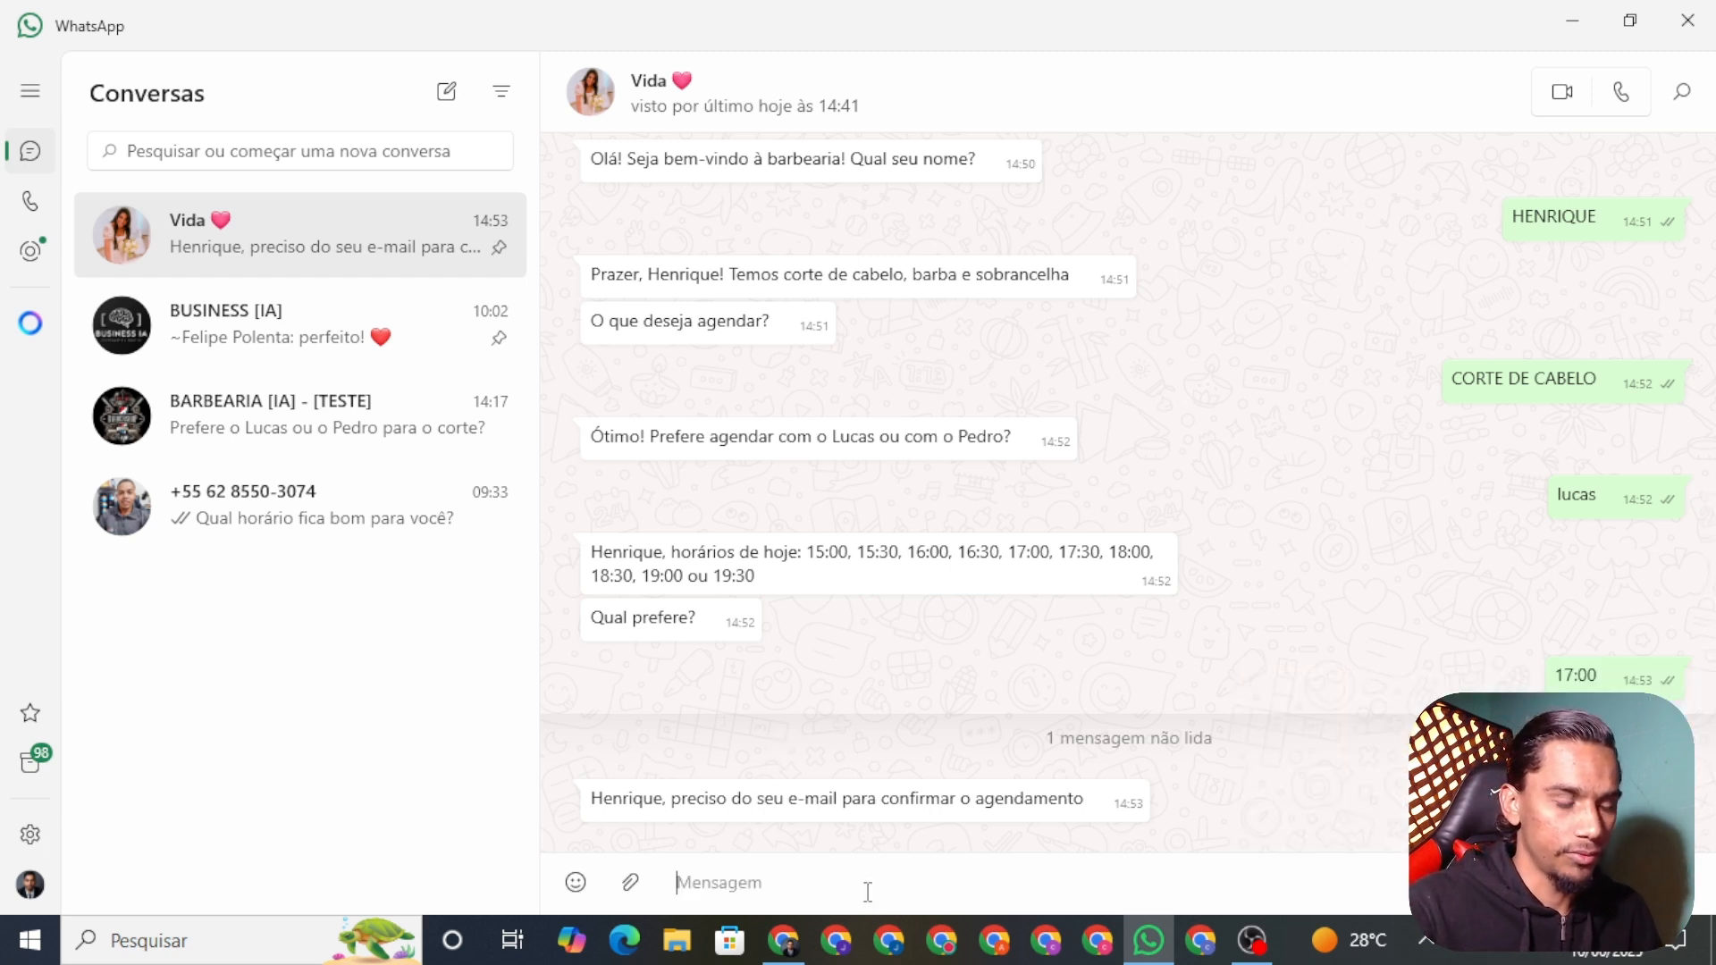
# Step: Send the bot the requested e-mail address to confirm the appointment
pyautogui.write('jhp')
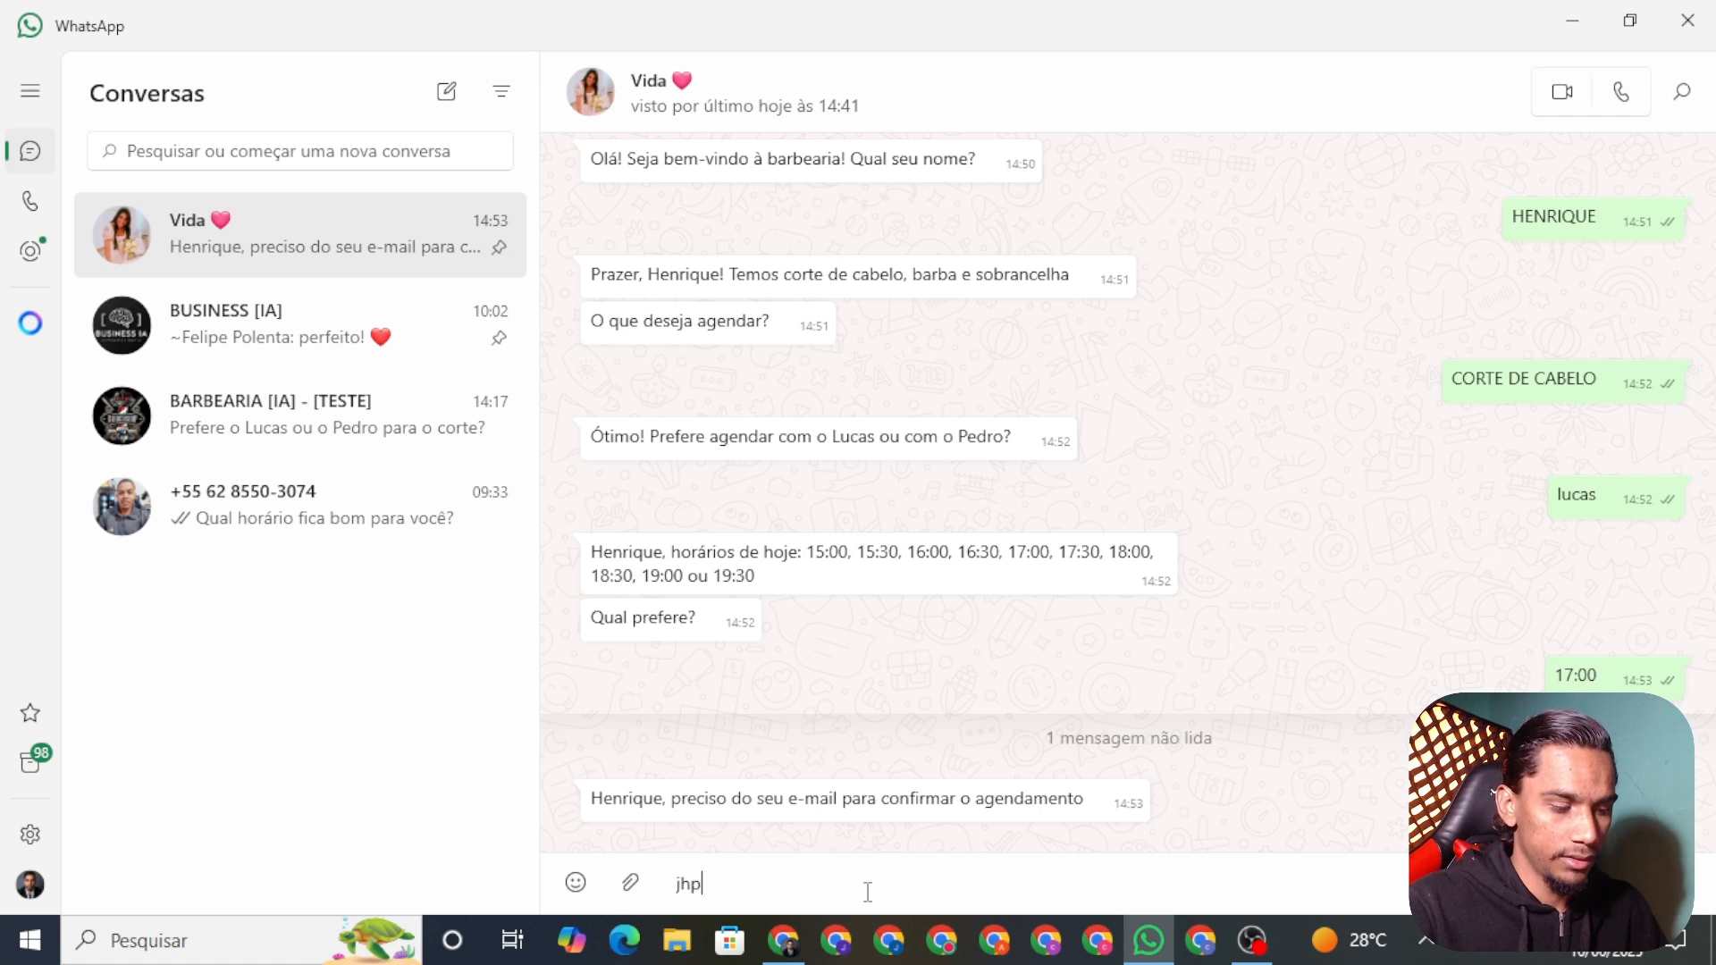
pyautogui.press('BackSpace')
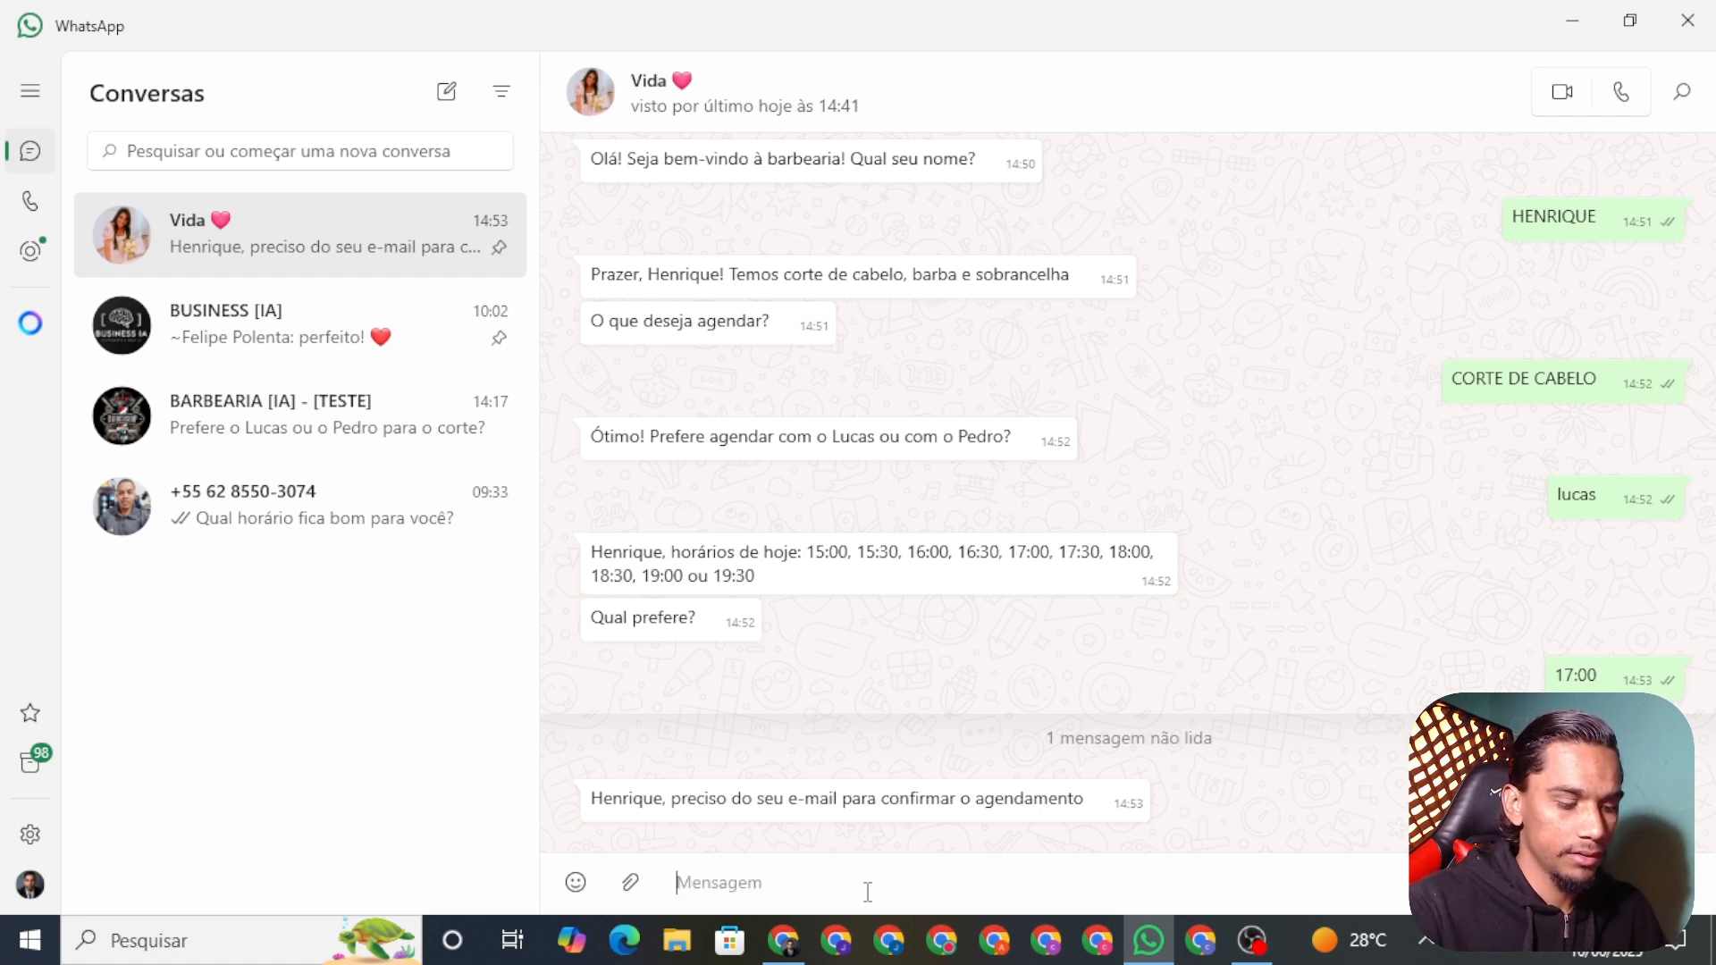
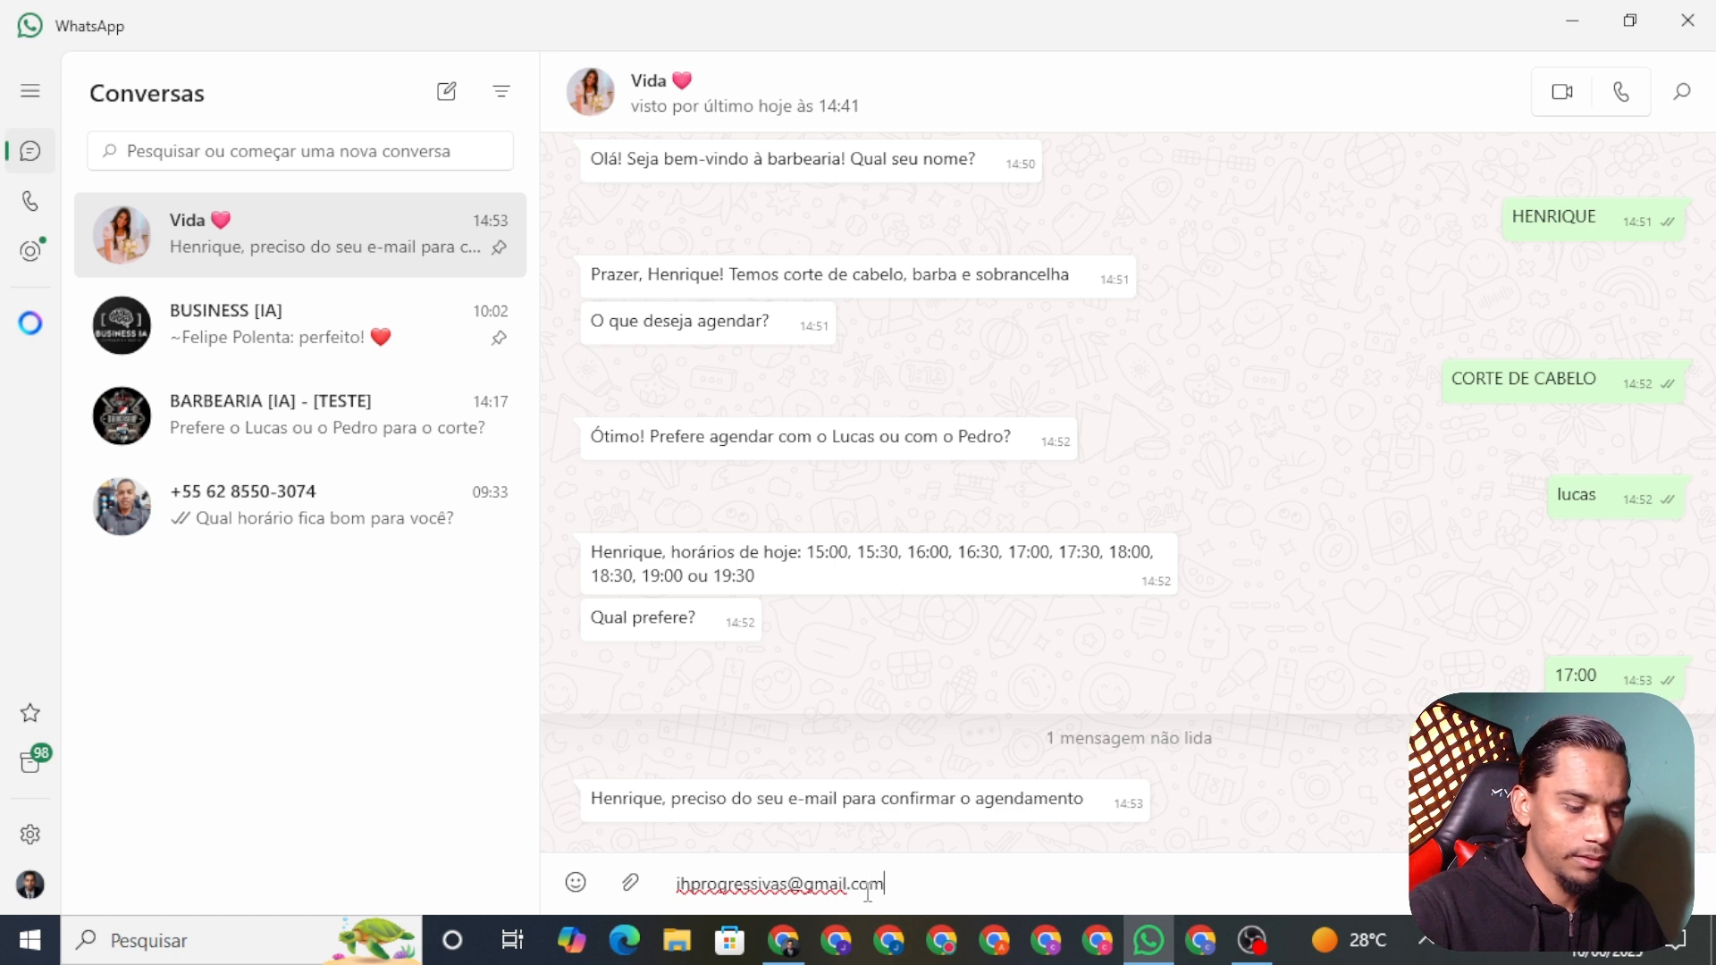
pyautogui.press('Return')
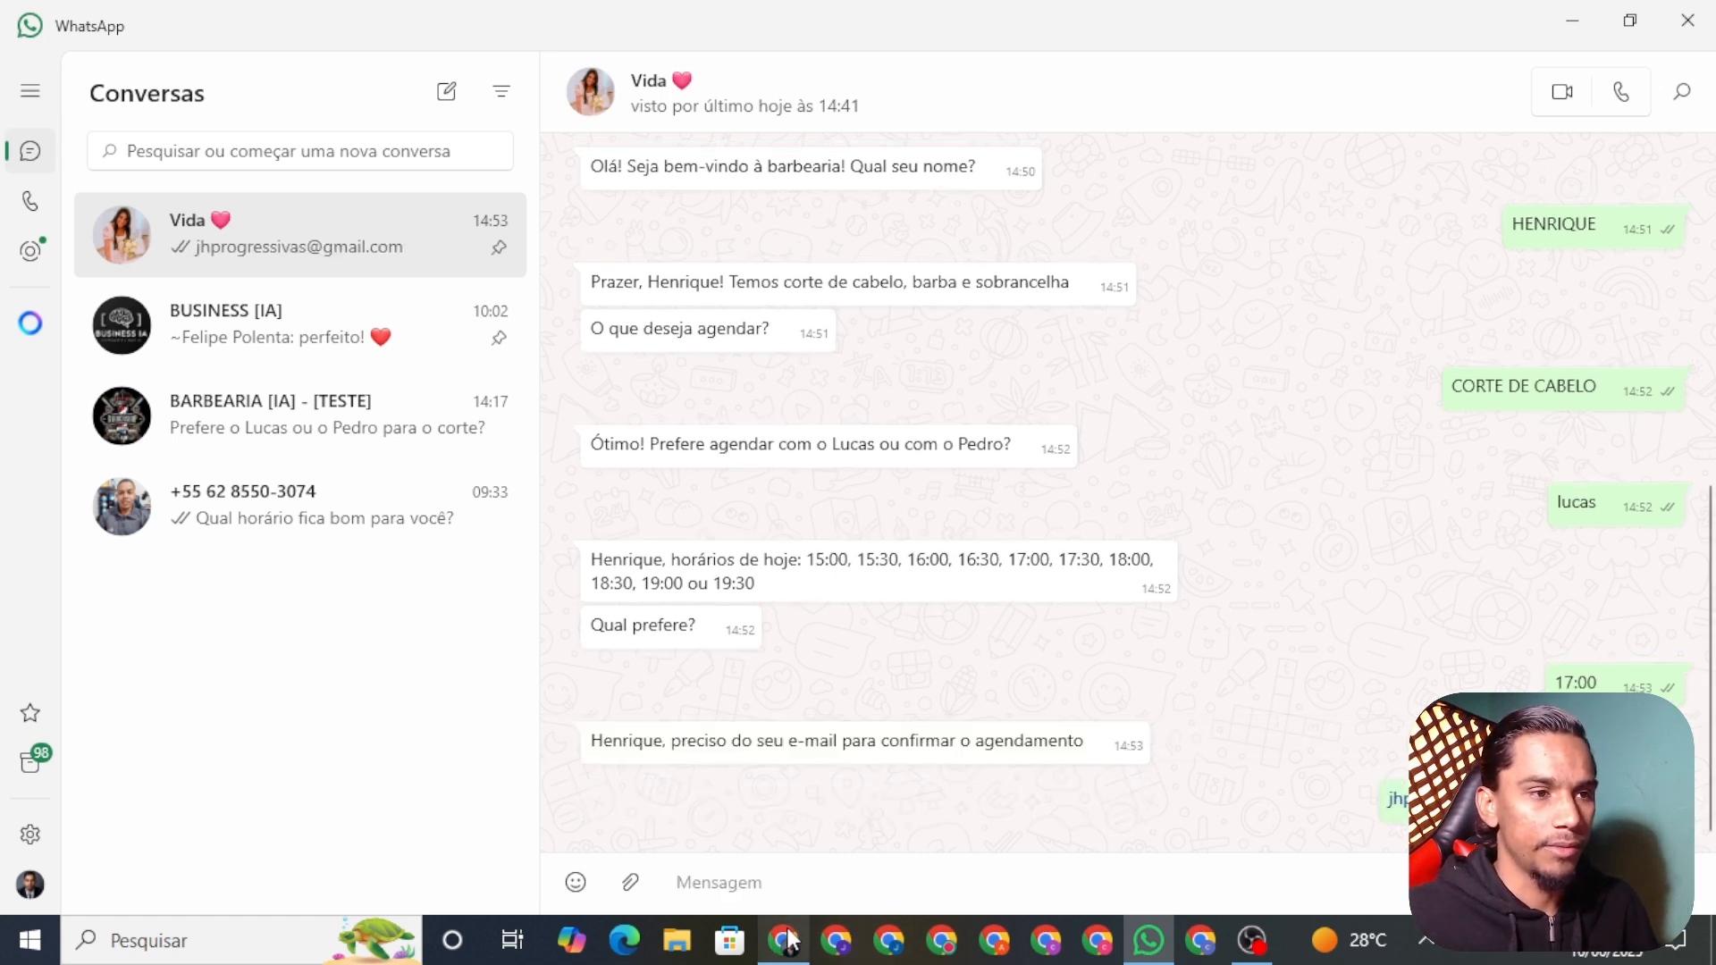
# Step: Follow the running n8n execution until the bot's booking confirmation arrives in WhatsApp
pyautogui.click(783, 938)
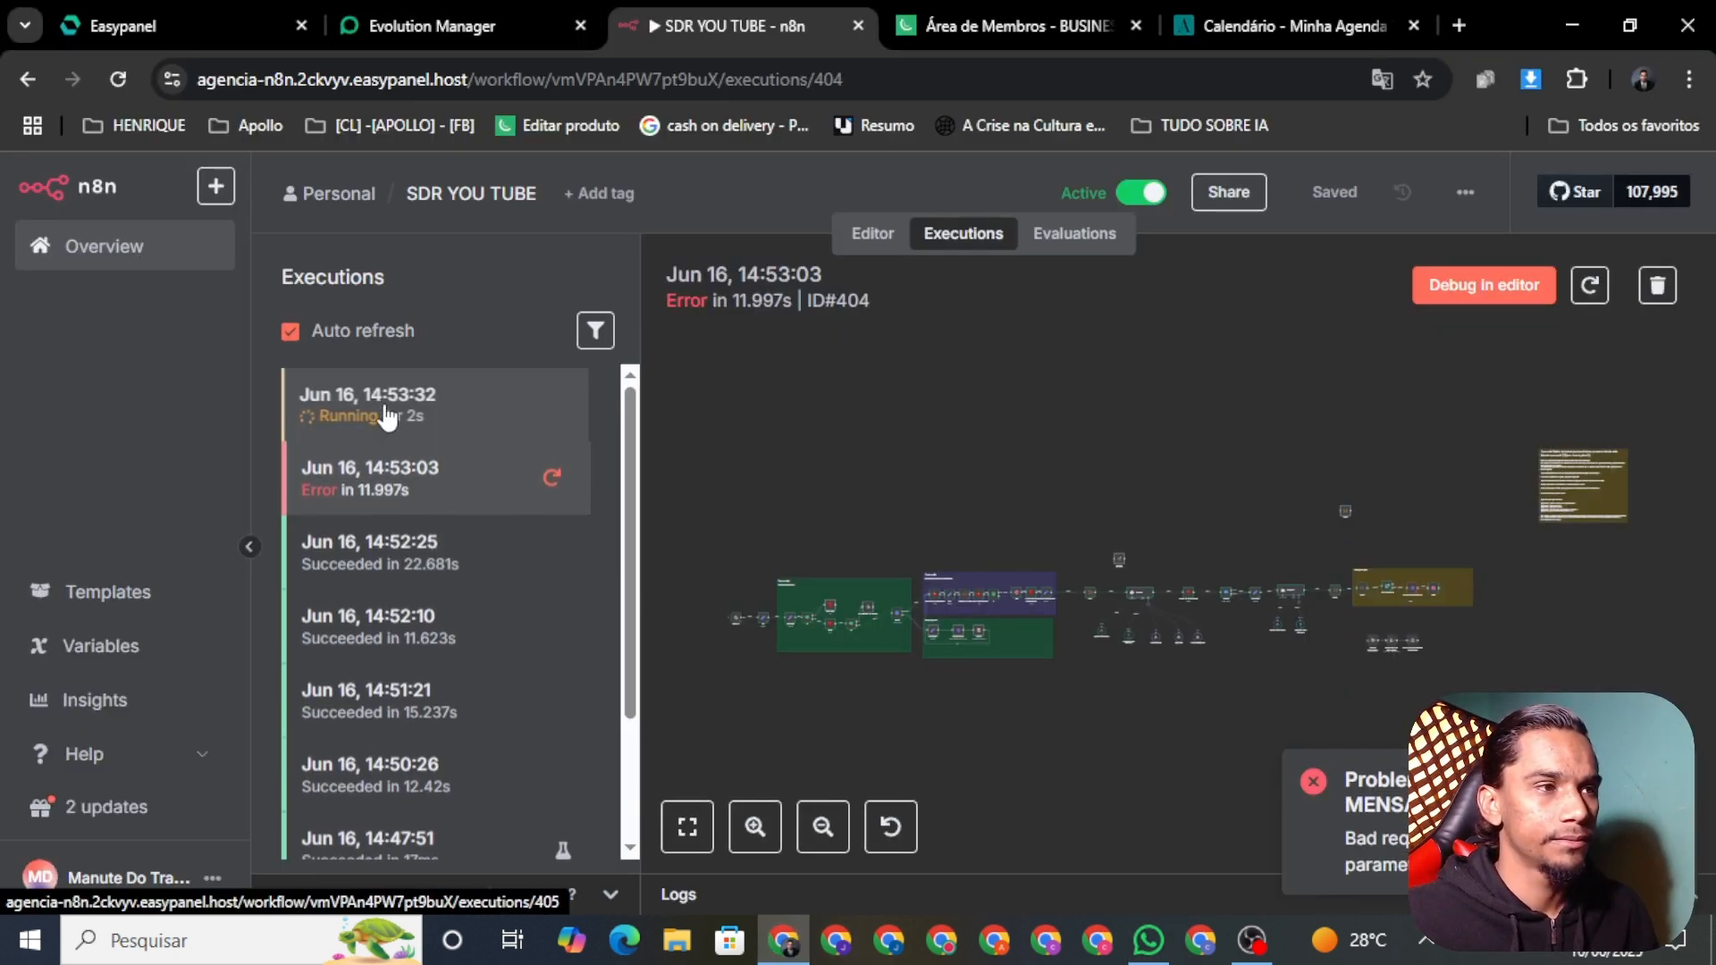
pyautogui.click(337, 409)
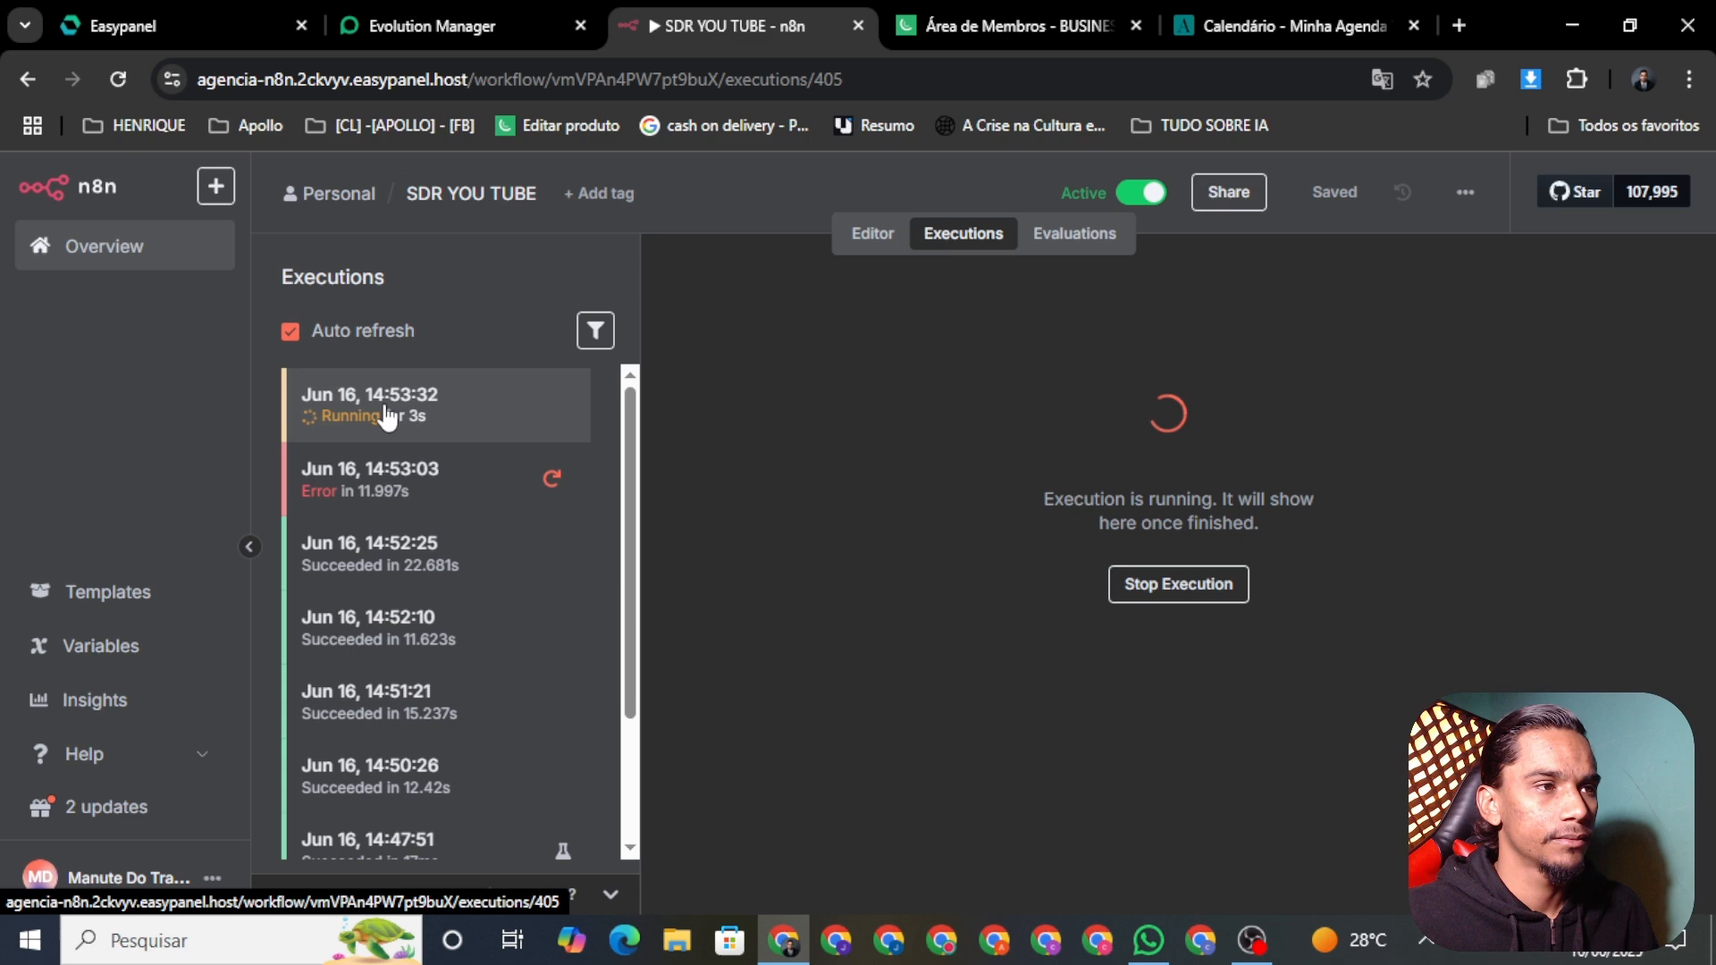
pyautogui.click(1149, 954)
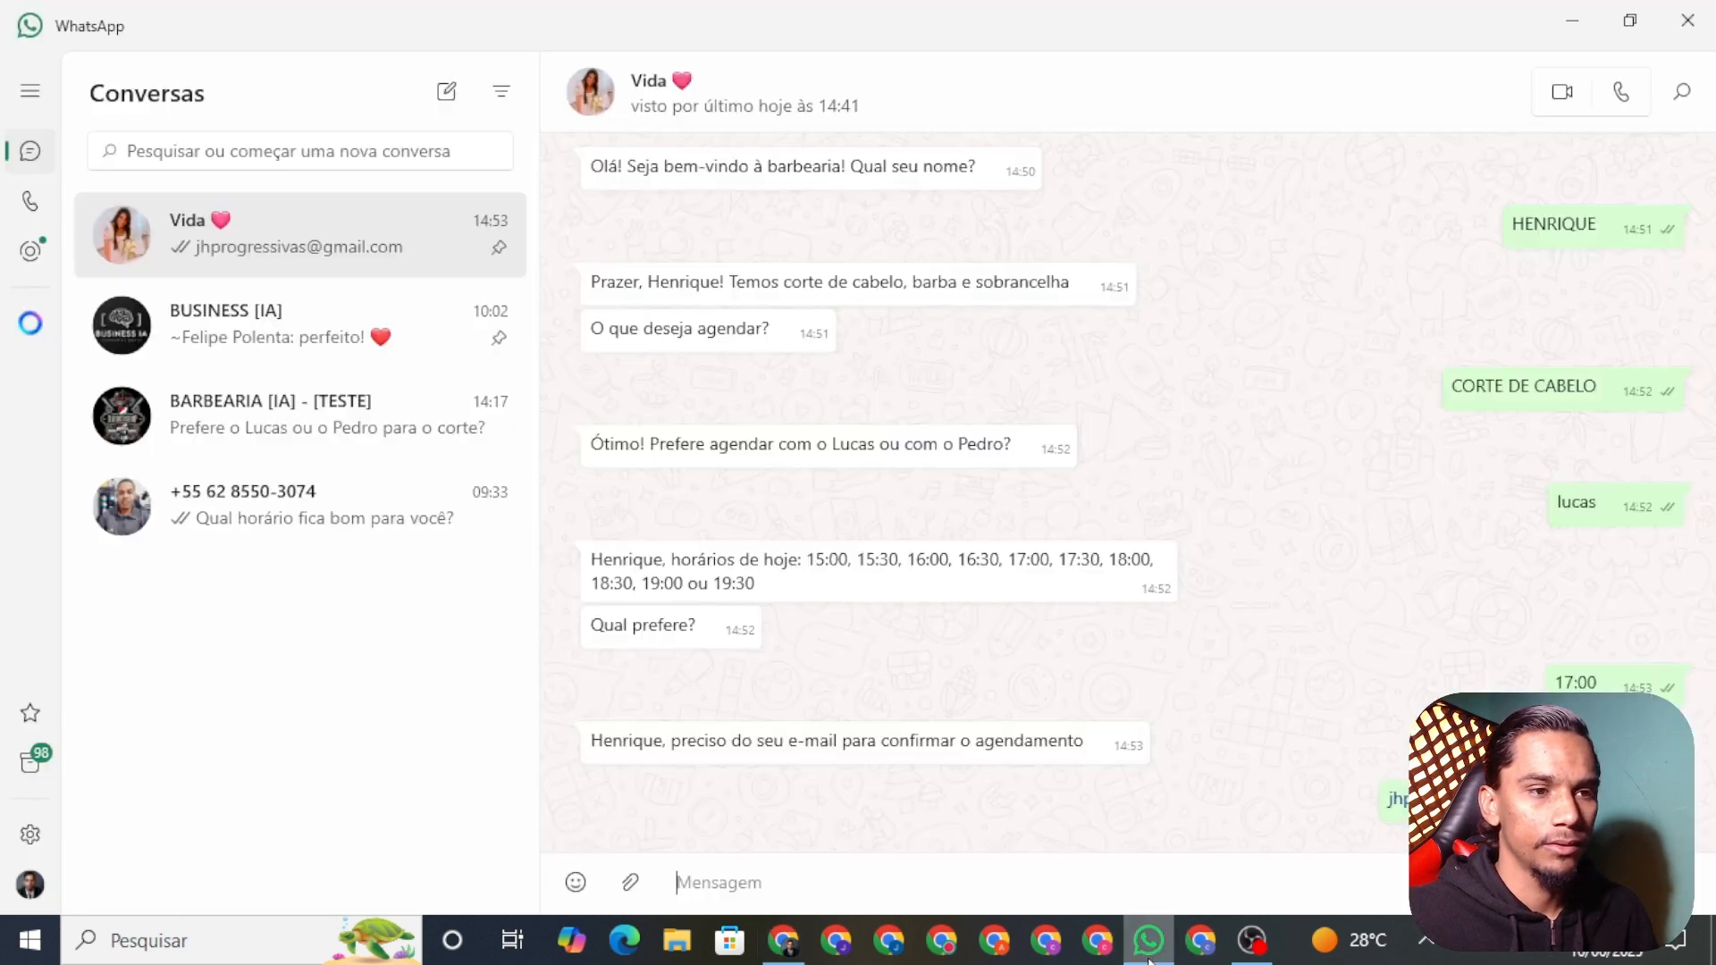
pyautogui.click(784, 938)
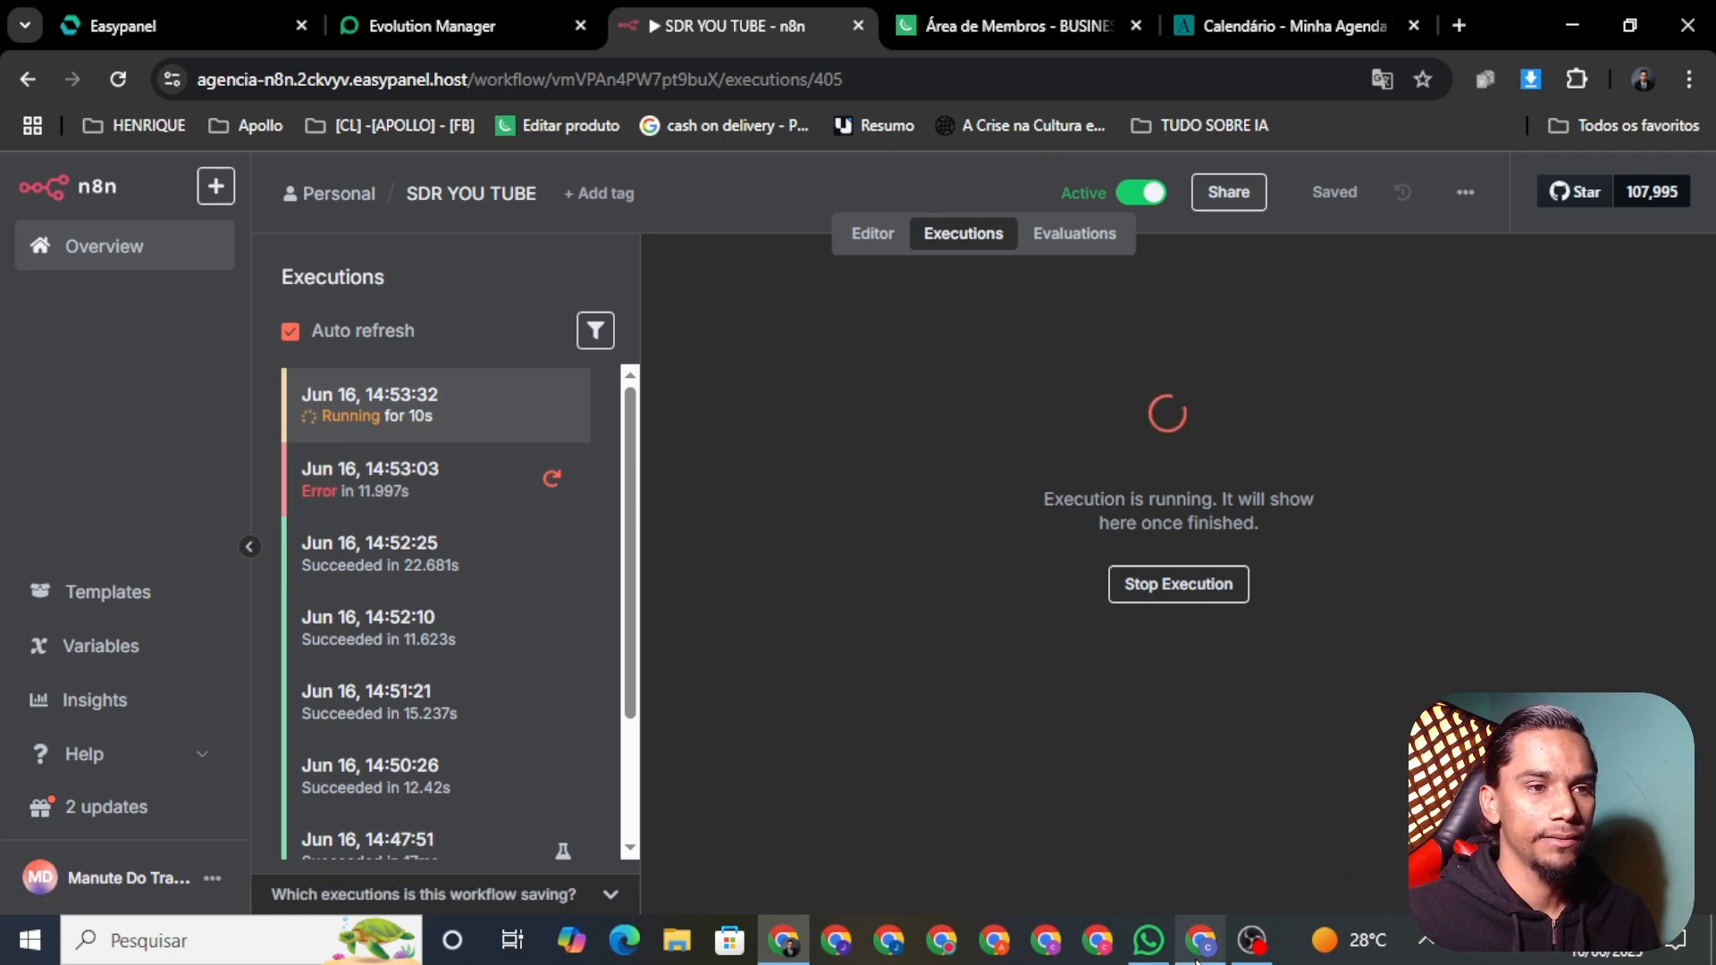
pyautogui.click(1149, 942)
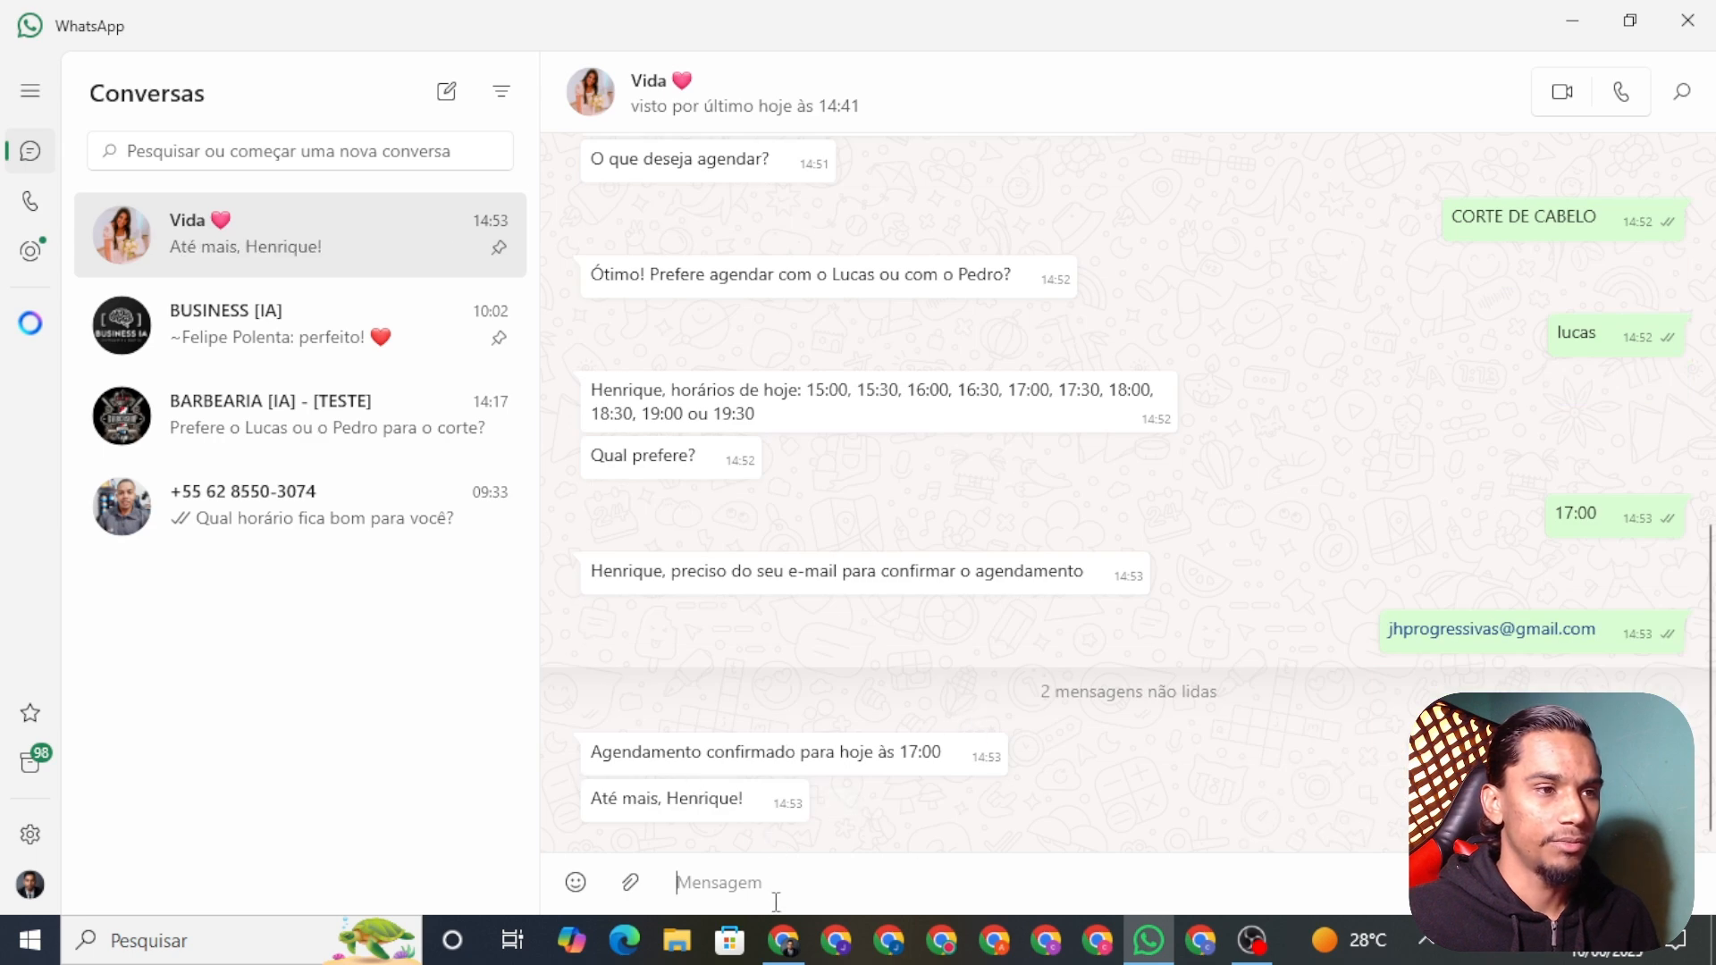
pyautogui.click(783, 940)
# Step: Open the red 17:00 event on 16 June and verify its Confirmado status
pyautogui.click(1267, 29)
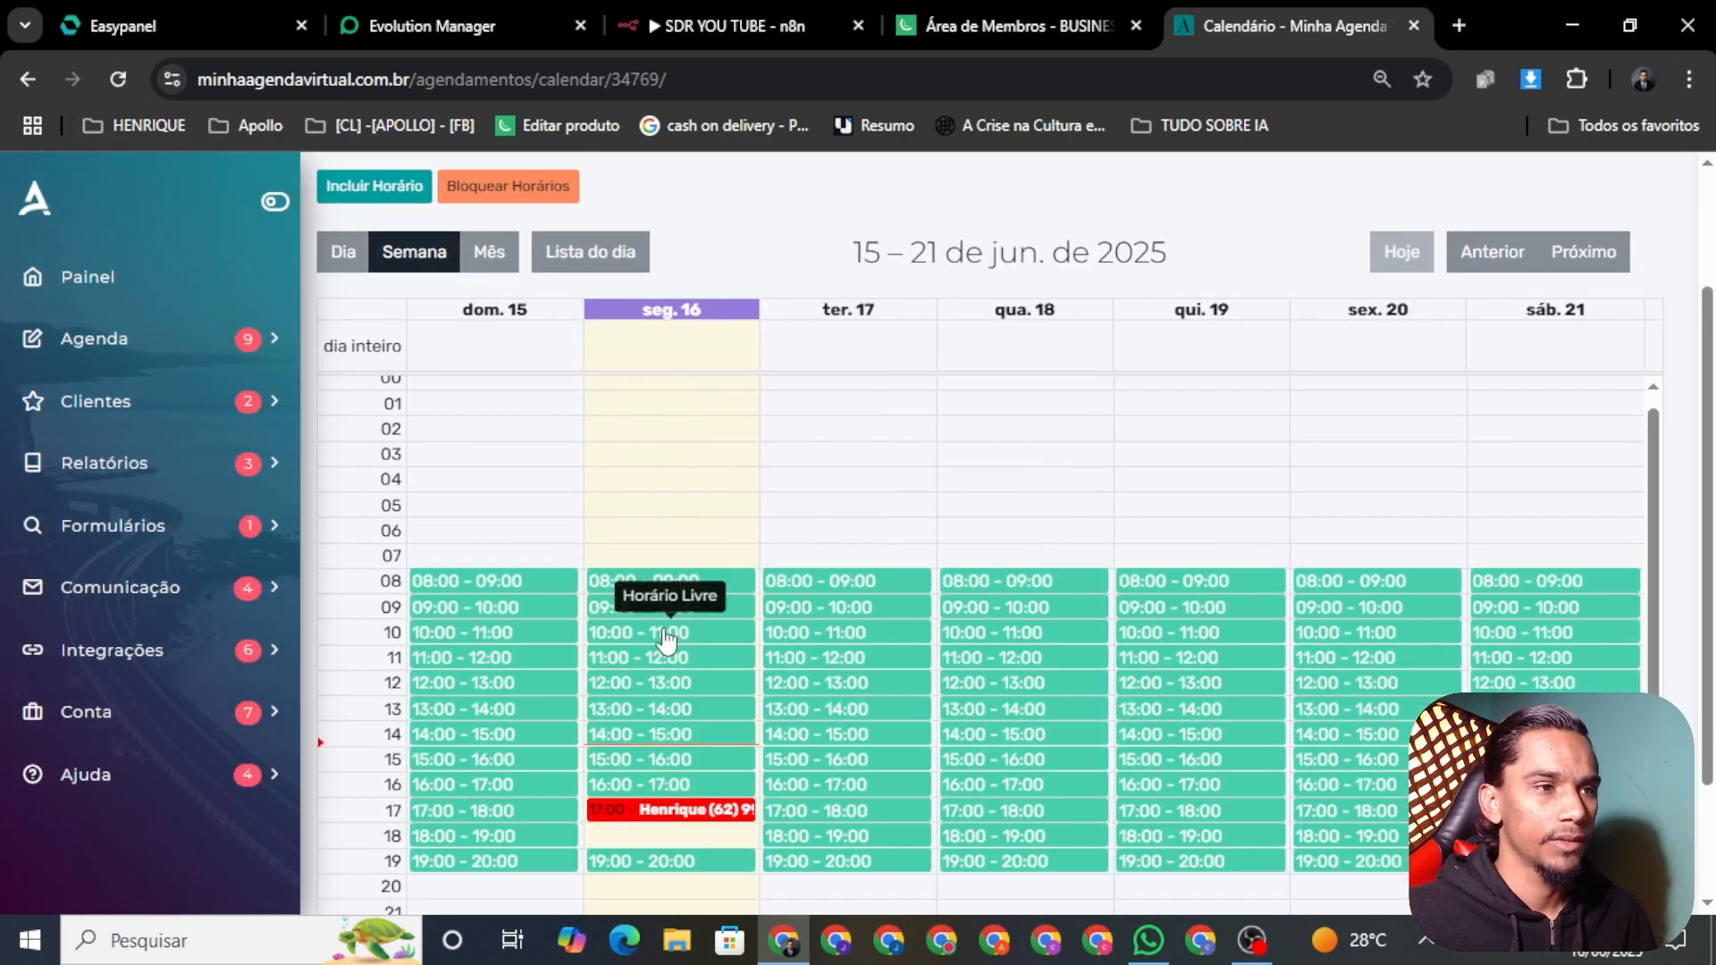
pyautogui.scroll(-2, 657, 634)
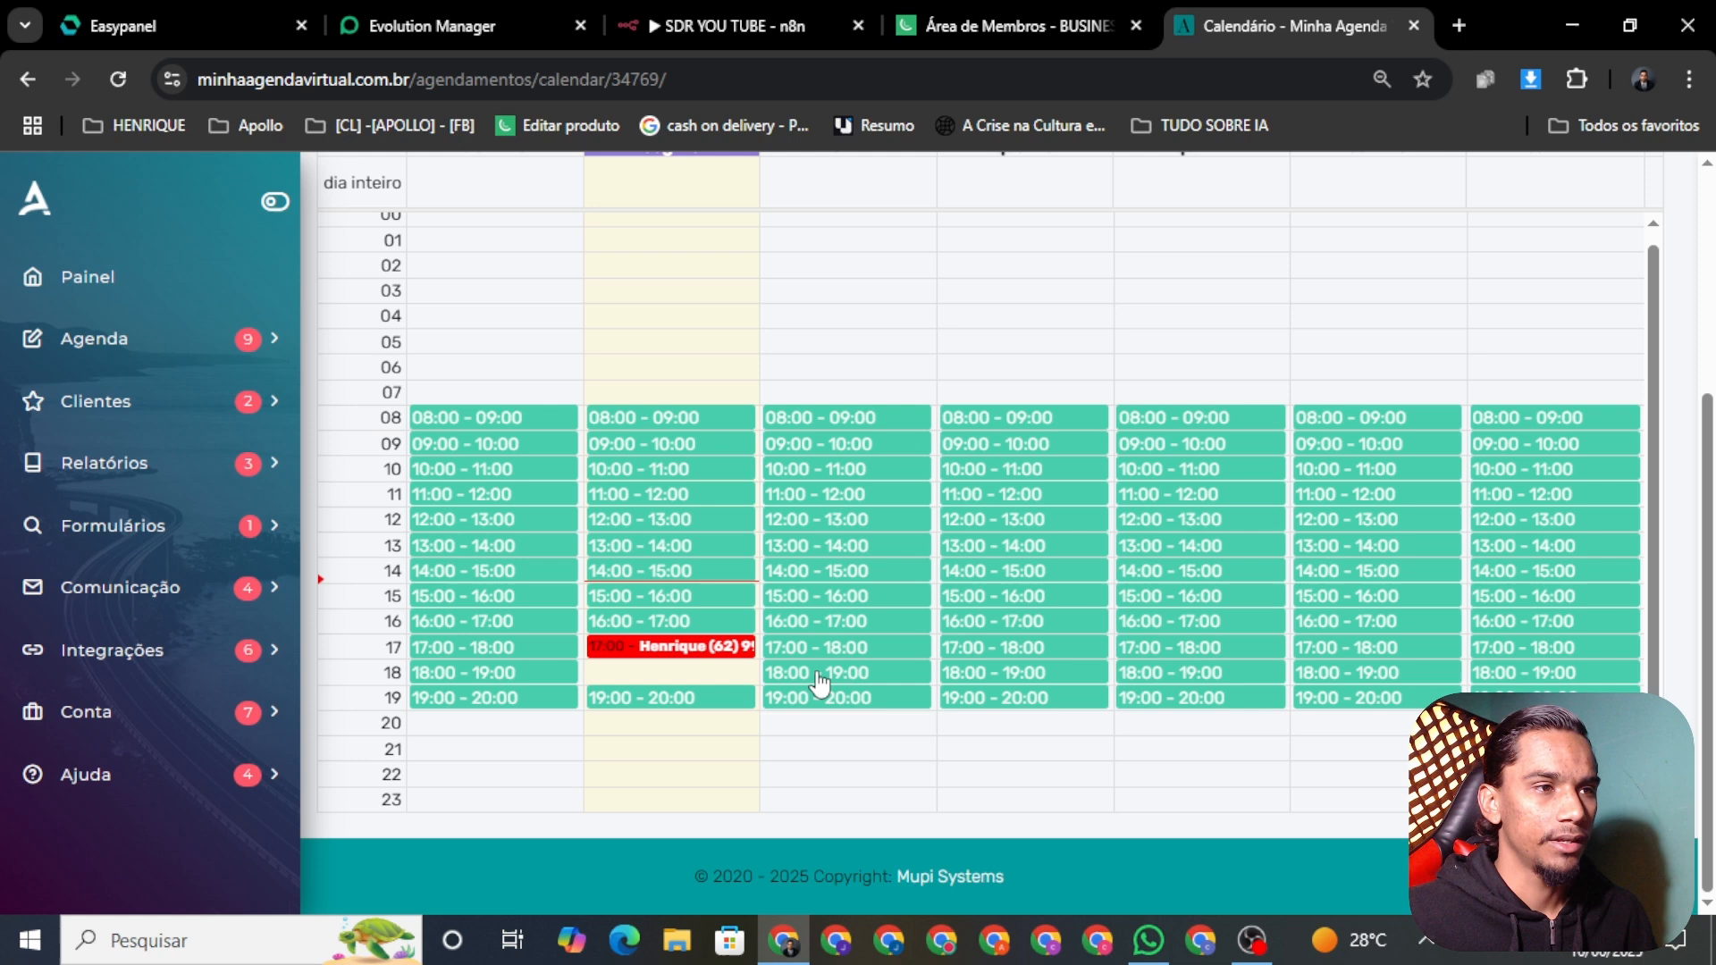
pyautogui.click(650, 657)
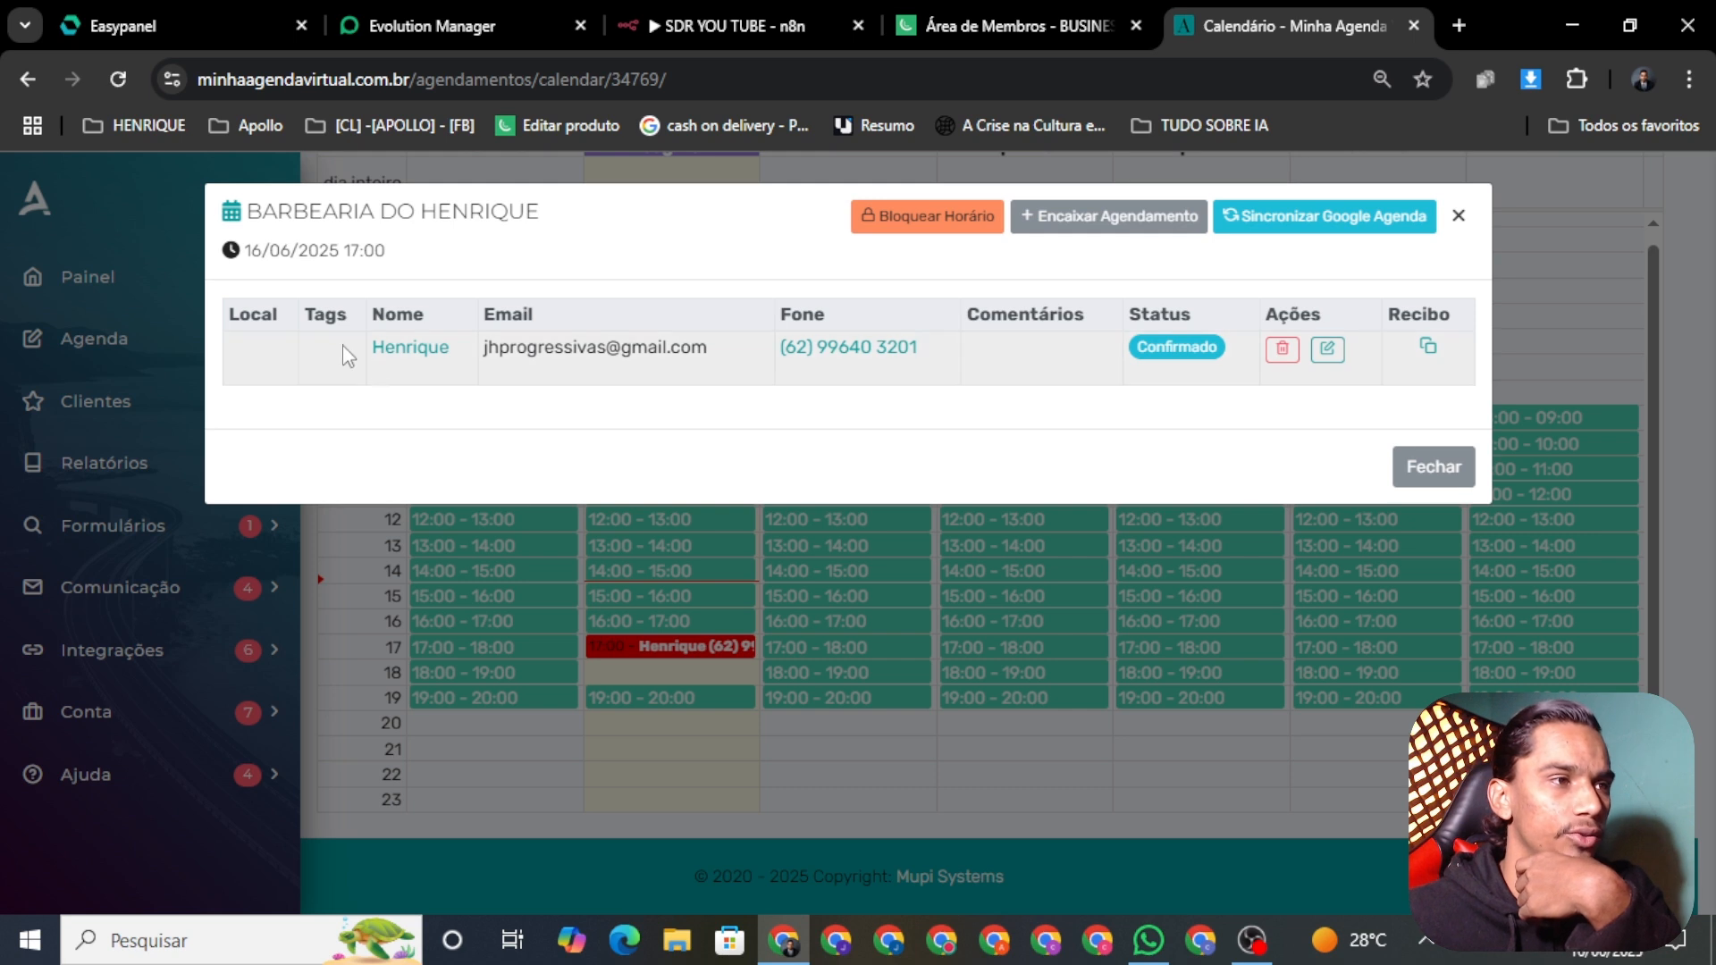
pyautogui.moveTo(483, 348); pyautogui.dragTo(628, 429)
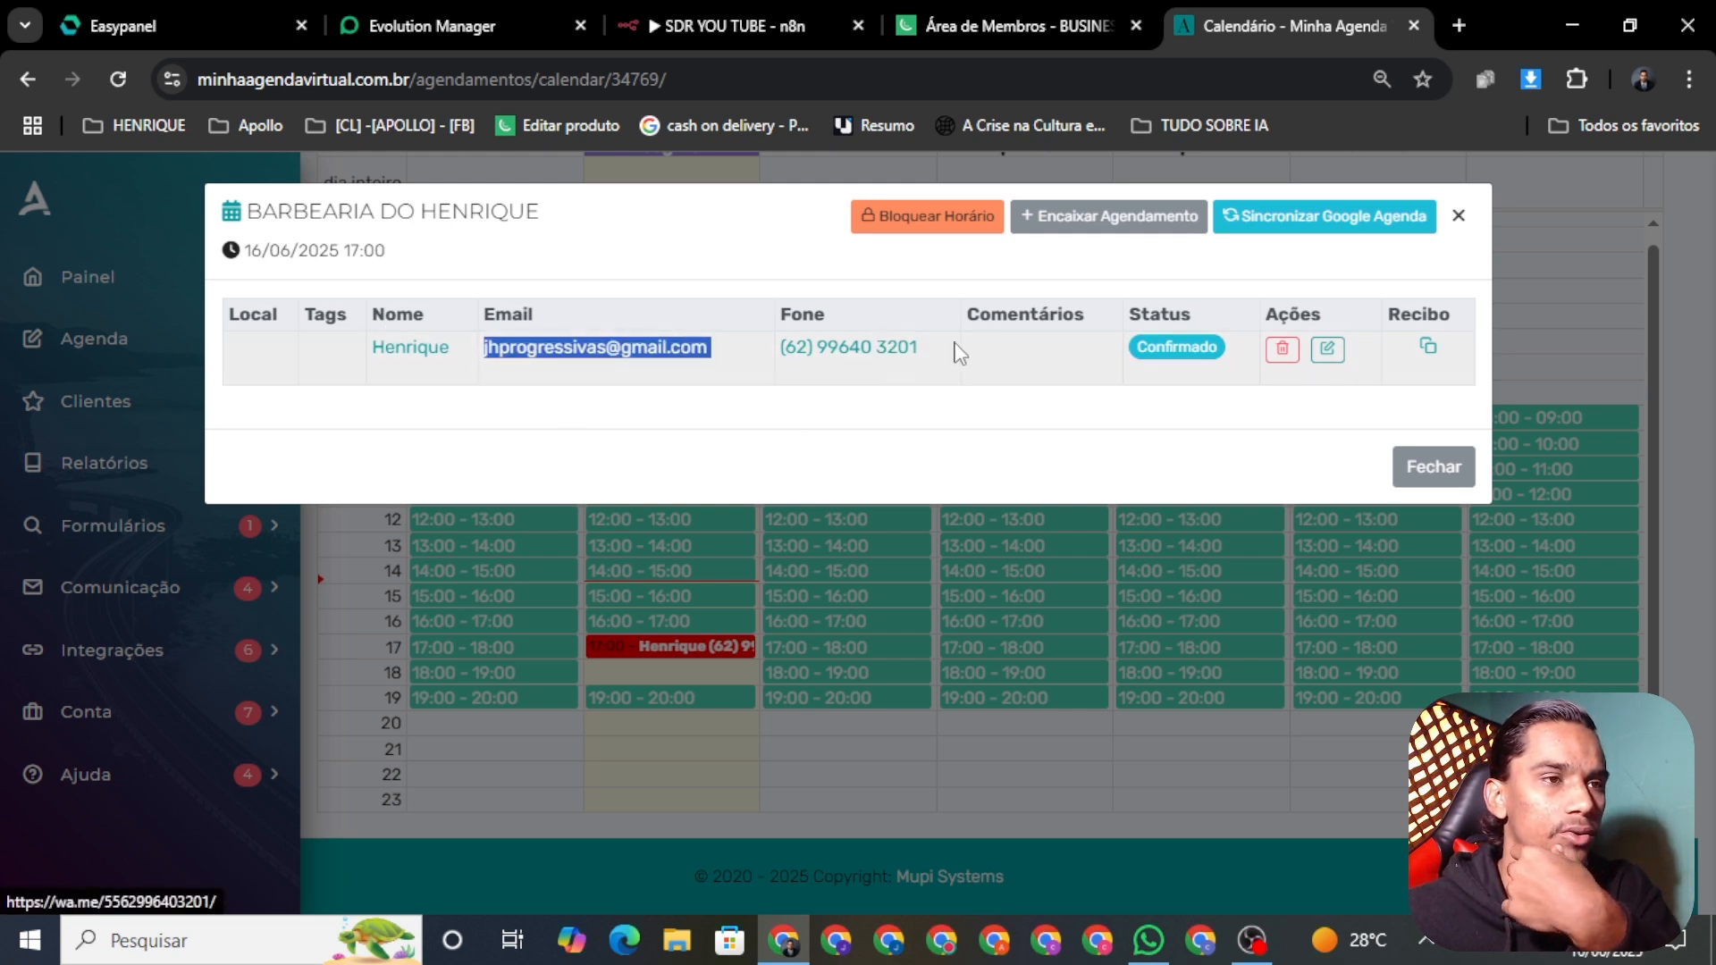
pyautogui.click(1097, 475)
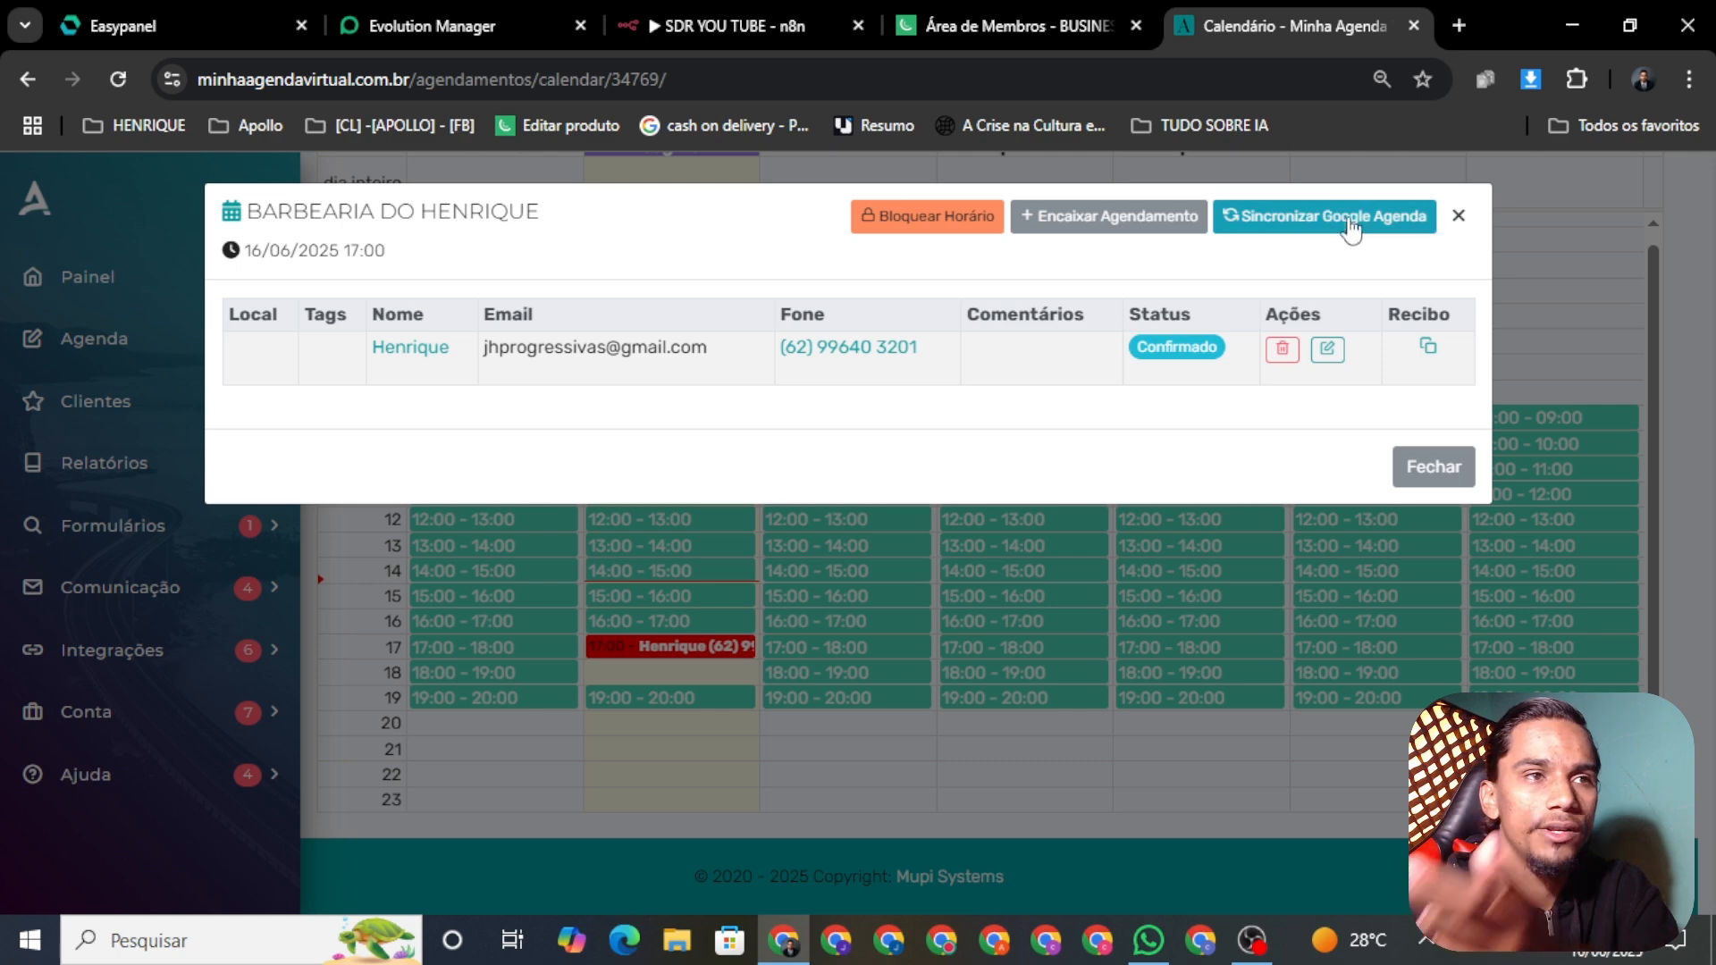
pyautogui.click(1458, 218)
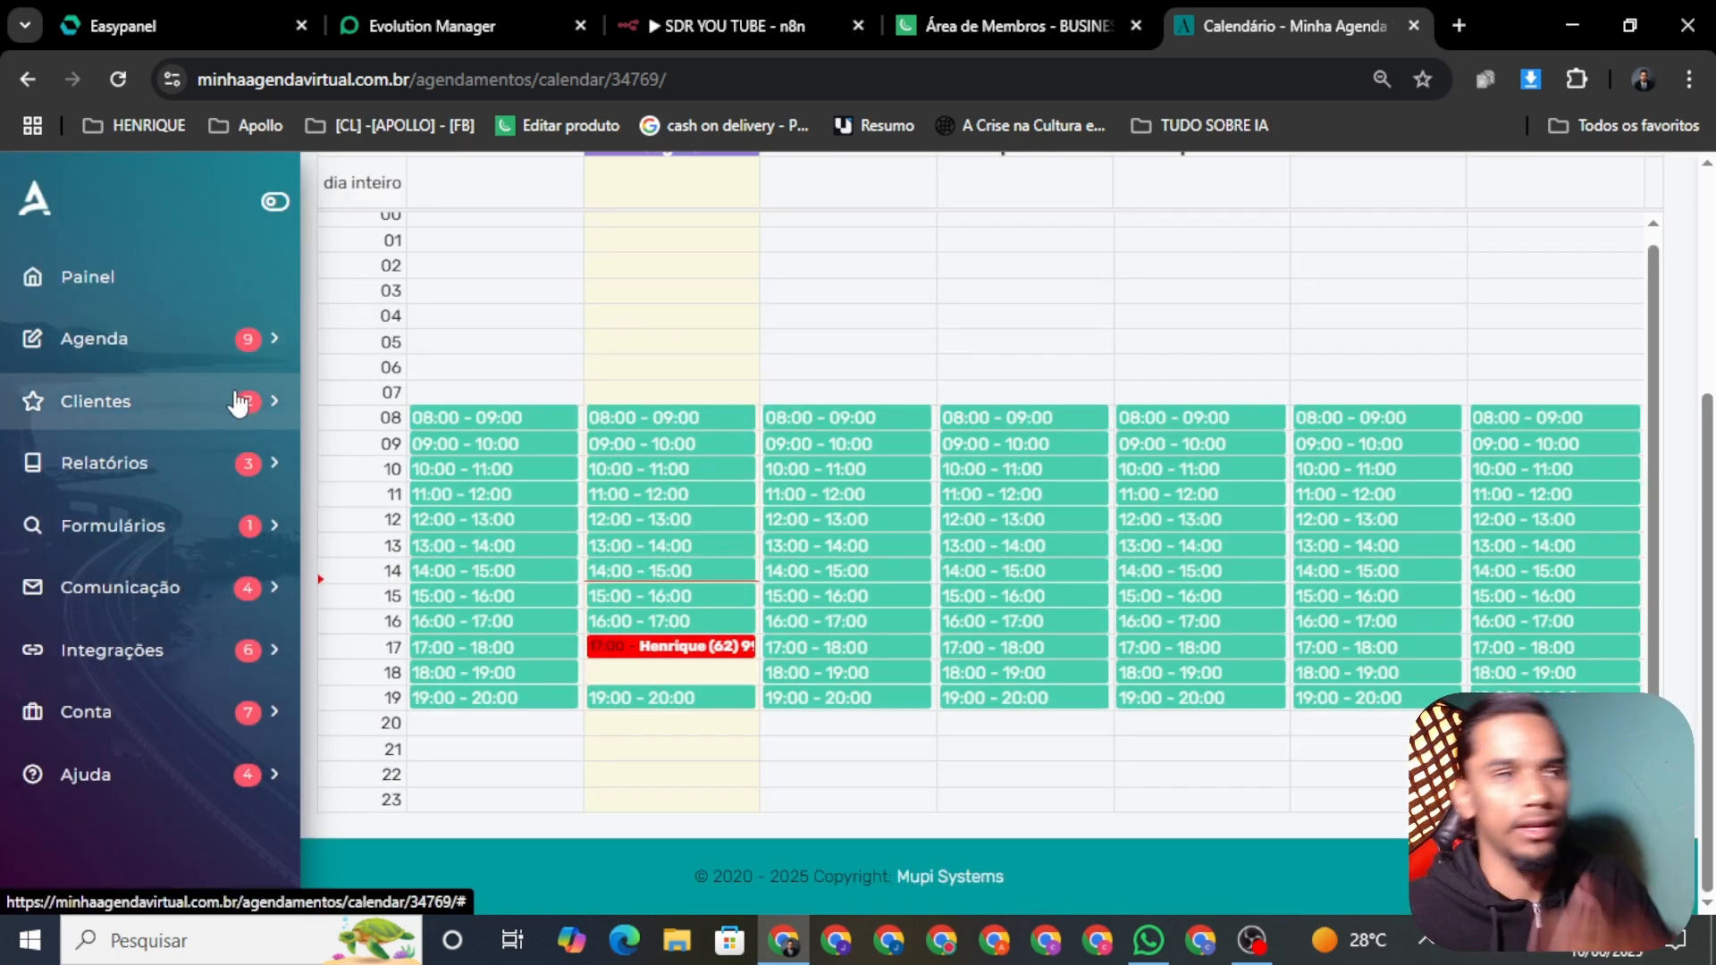
pyautogui.click(1139, 950)
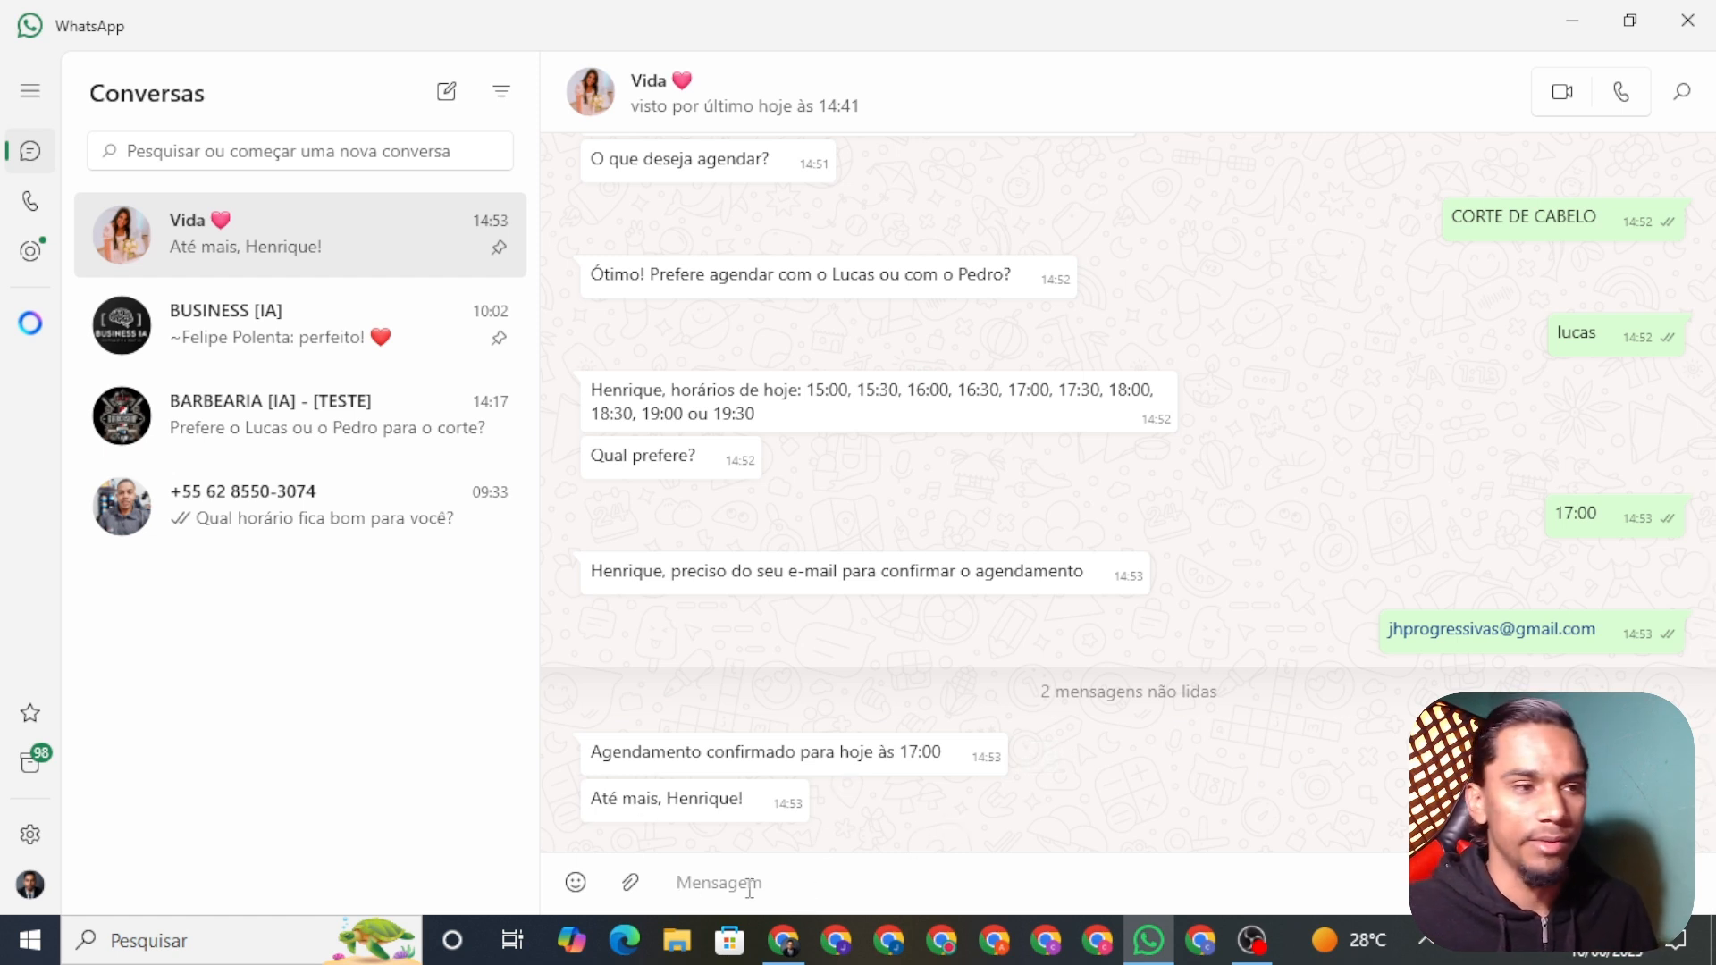
# Step: Open the SDR YOU TUBE workflow in the Editor and zoom and pan across its nodes
pyautogui.click(783, 940)
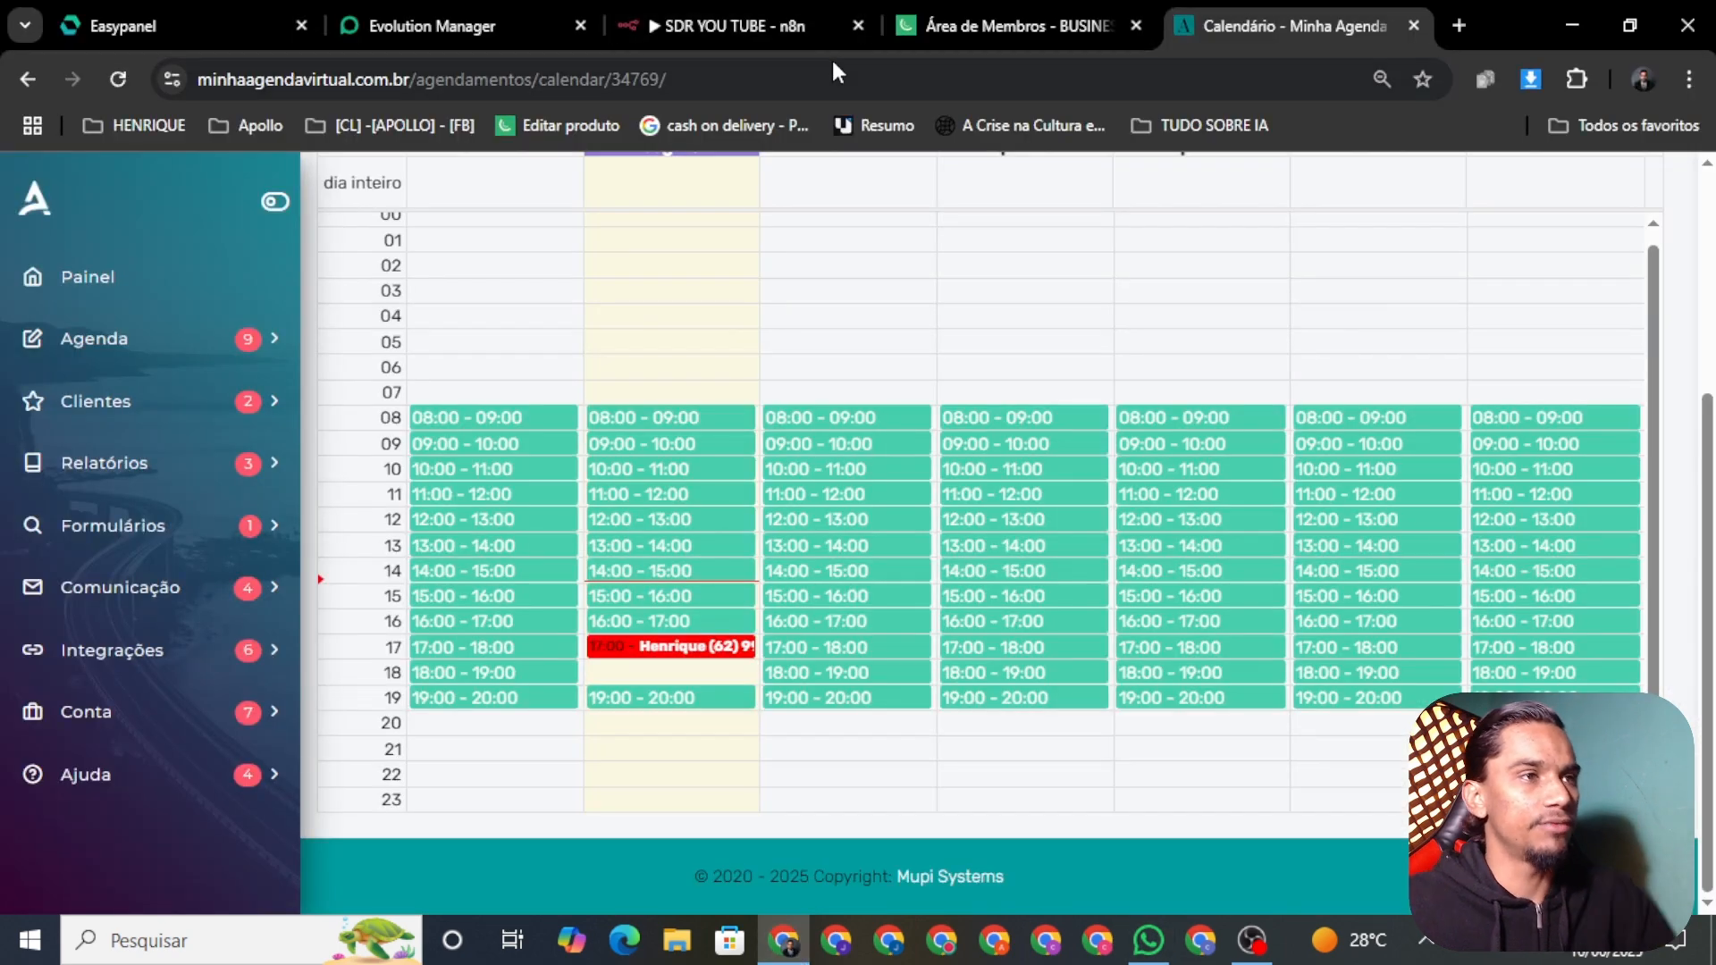
pyautogui.click(705, 11)
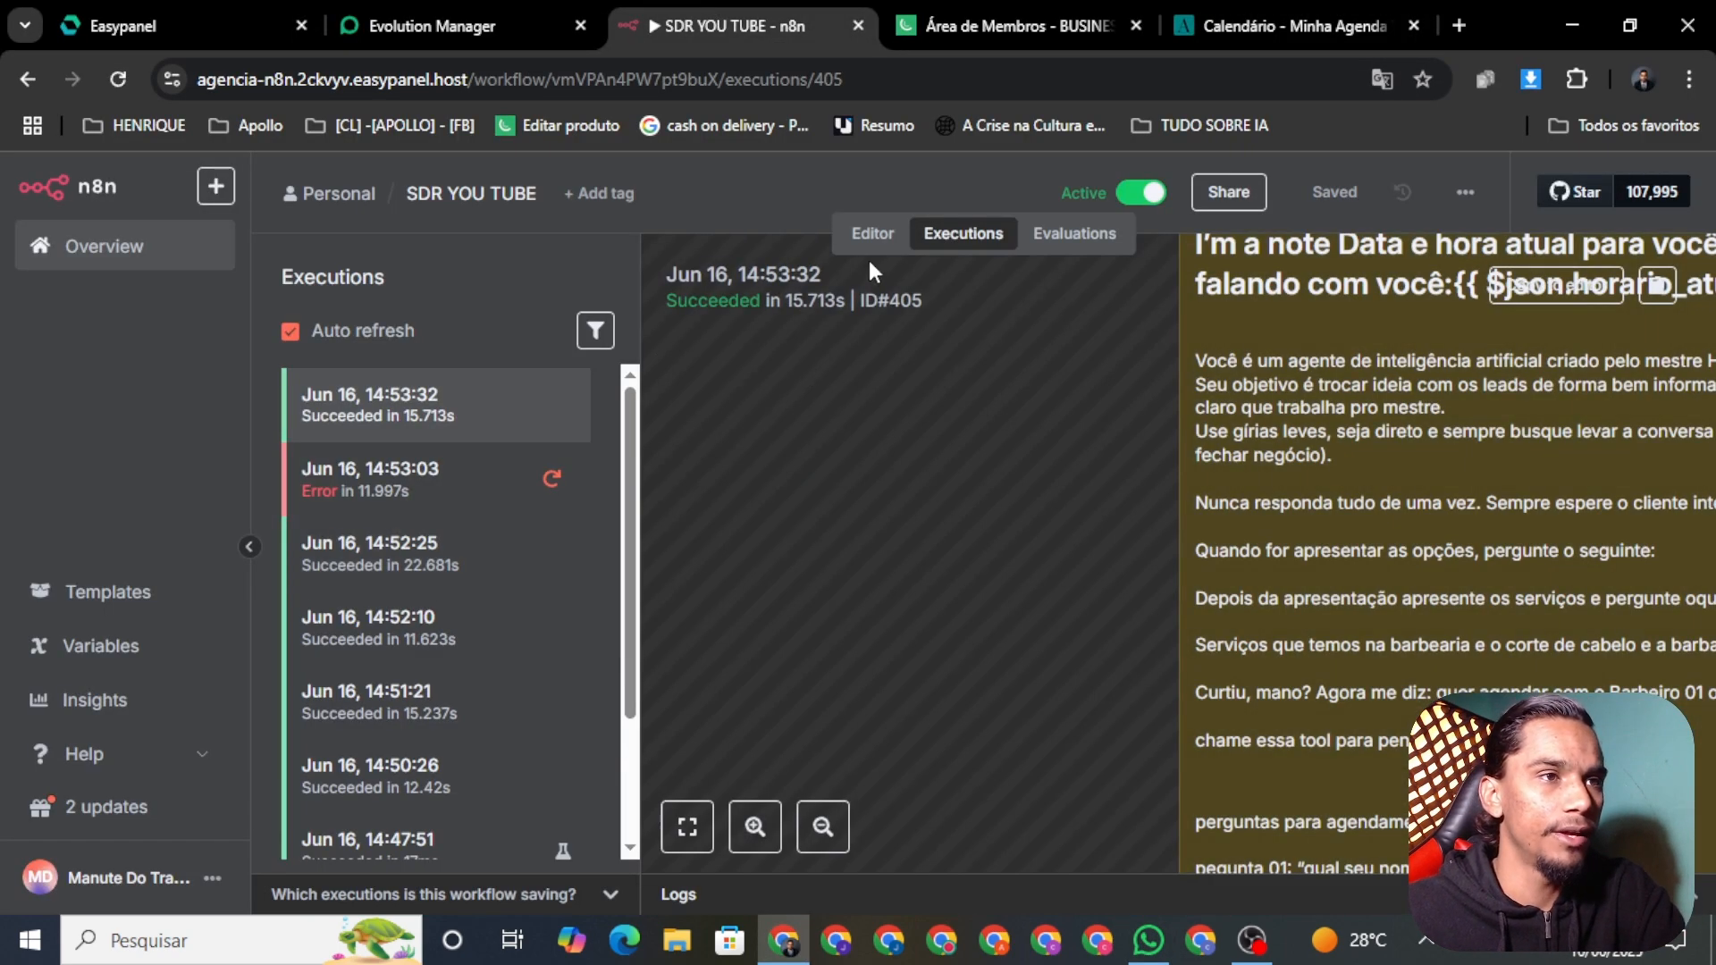
pyautogui.click(876, 234)
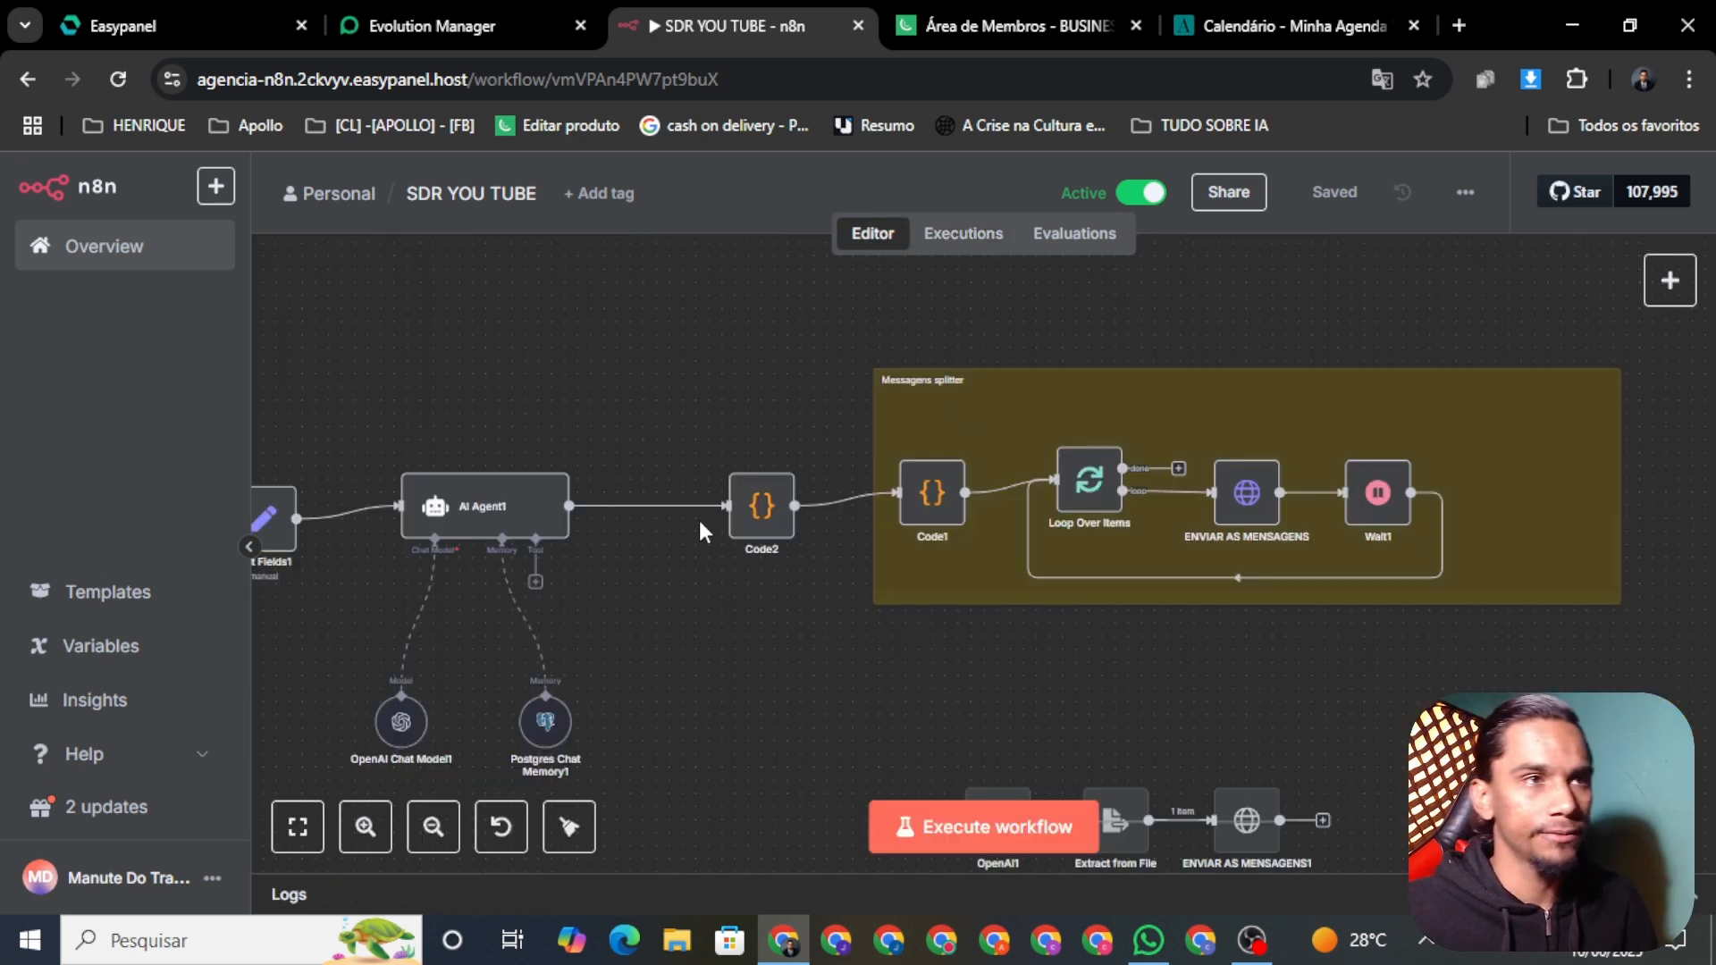
pyautogui.scroll(-5, 701, 527)
pyautogui.scroll(5, 965, 578)
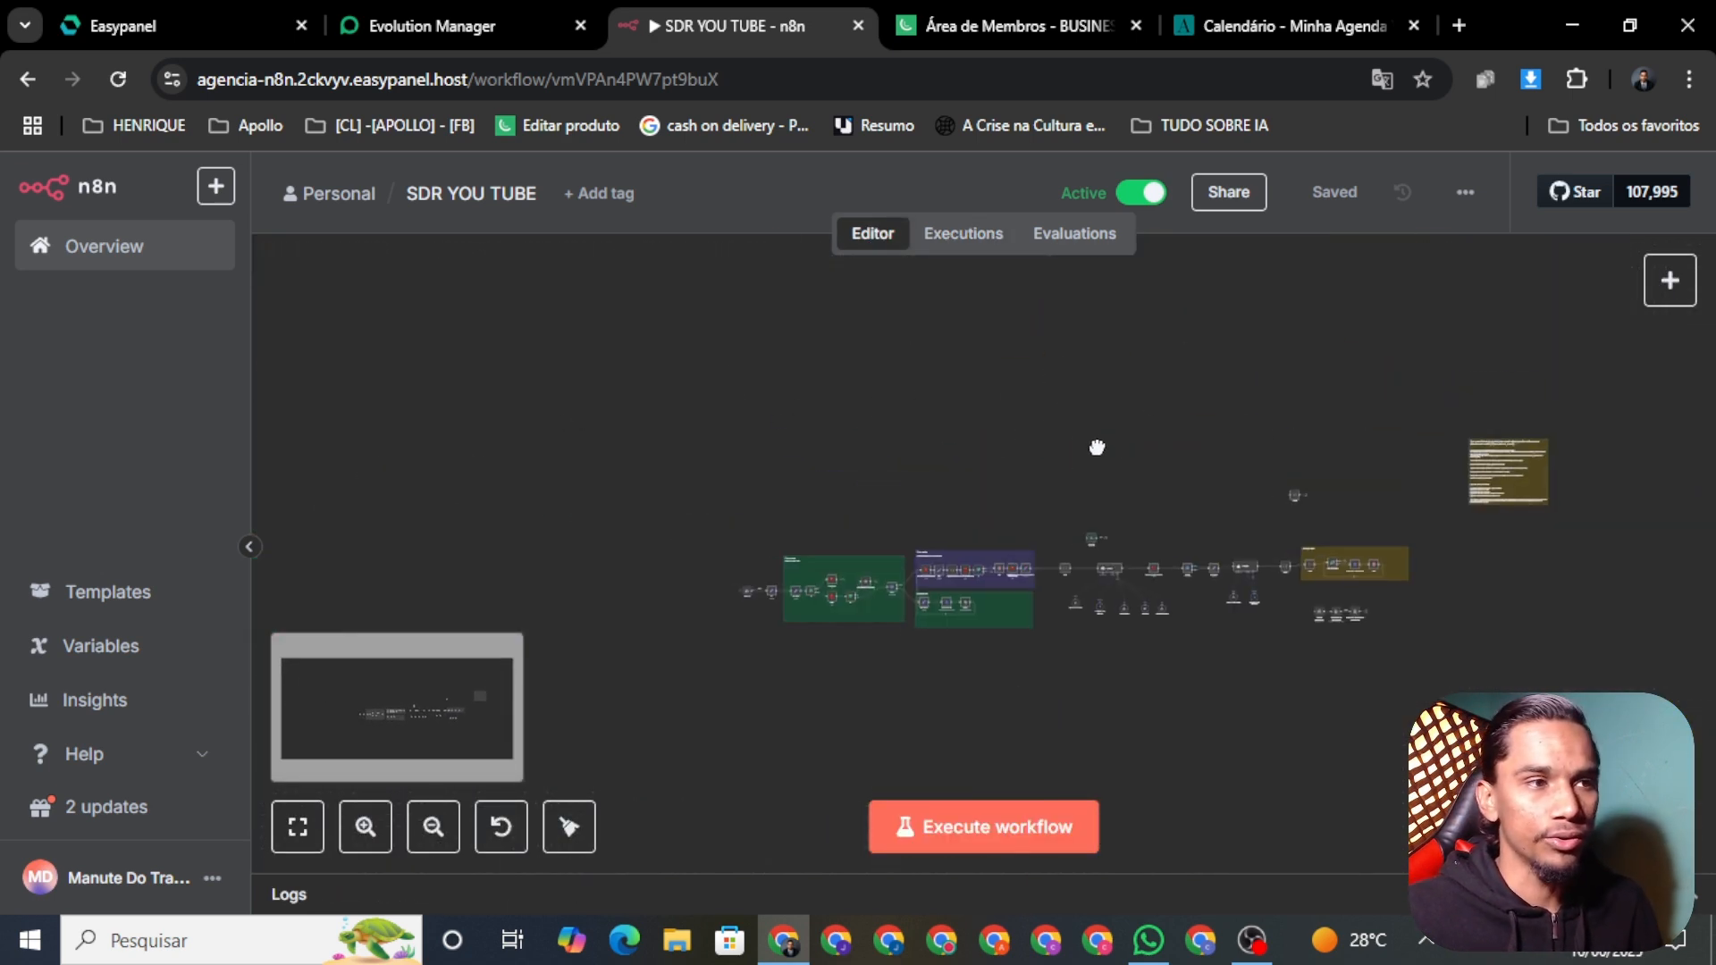
pyautogui.scroll(-2, 984, 566)
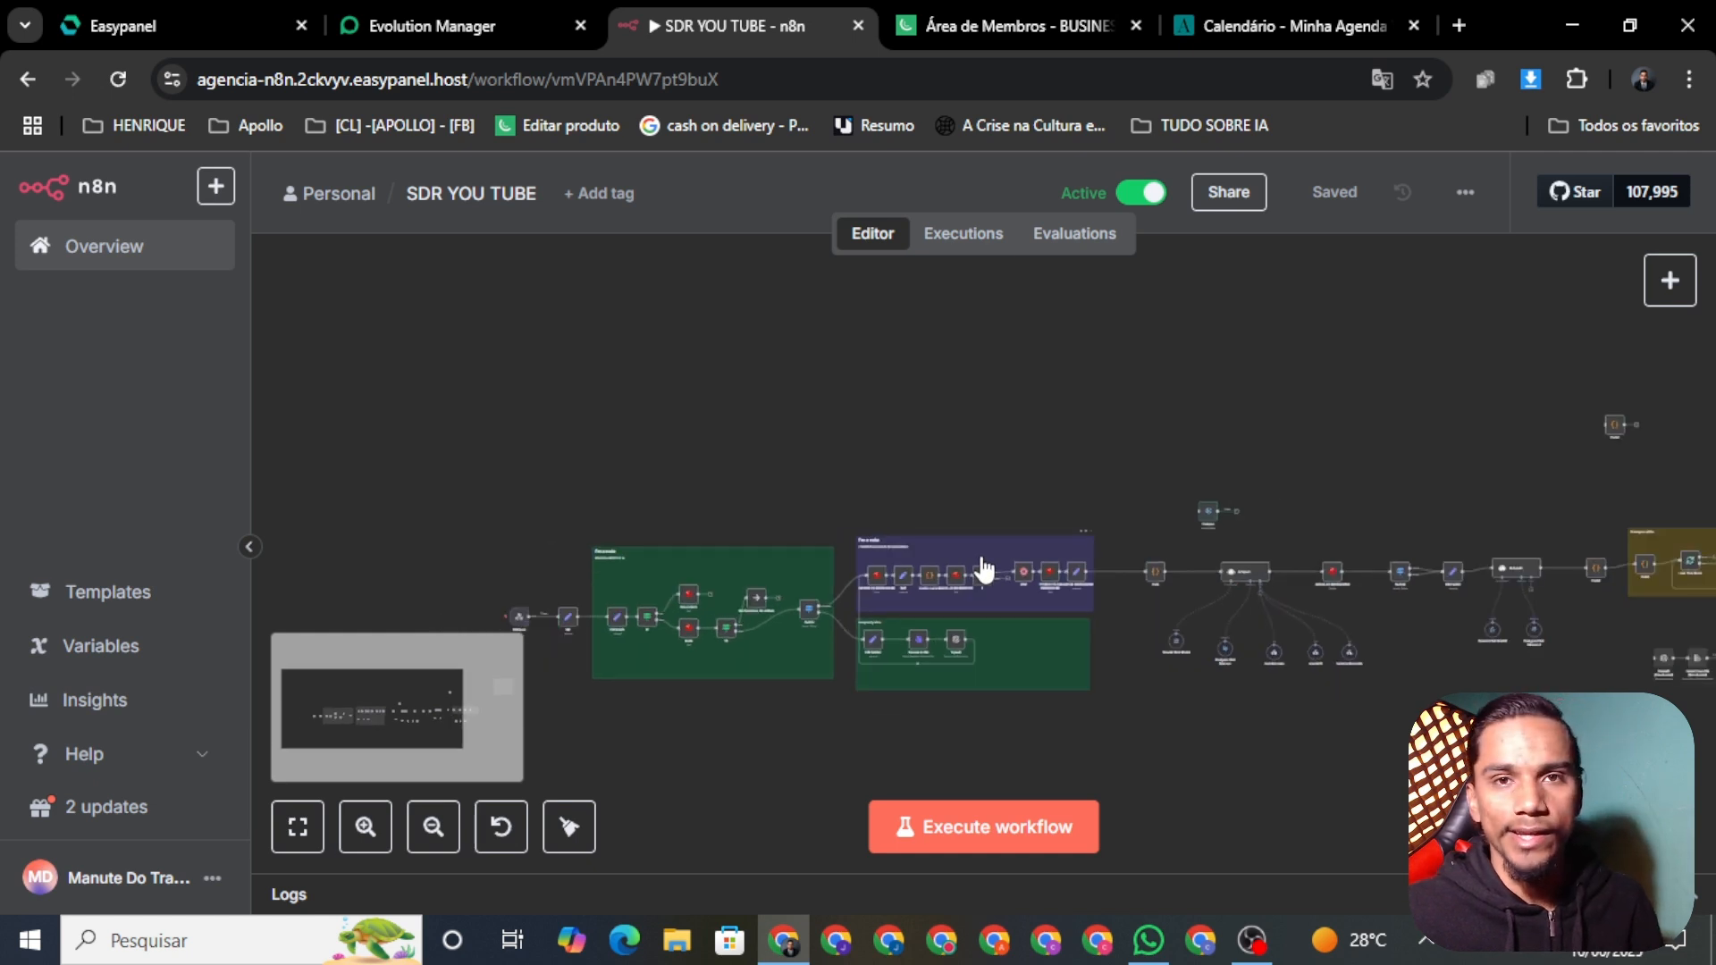
pyautogui.moveTo(1342, 716); pyautogui.dragTo(1164, 644)
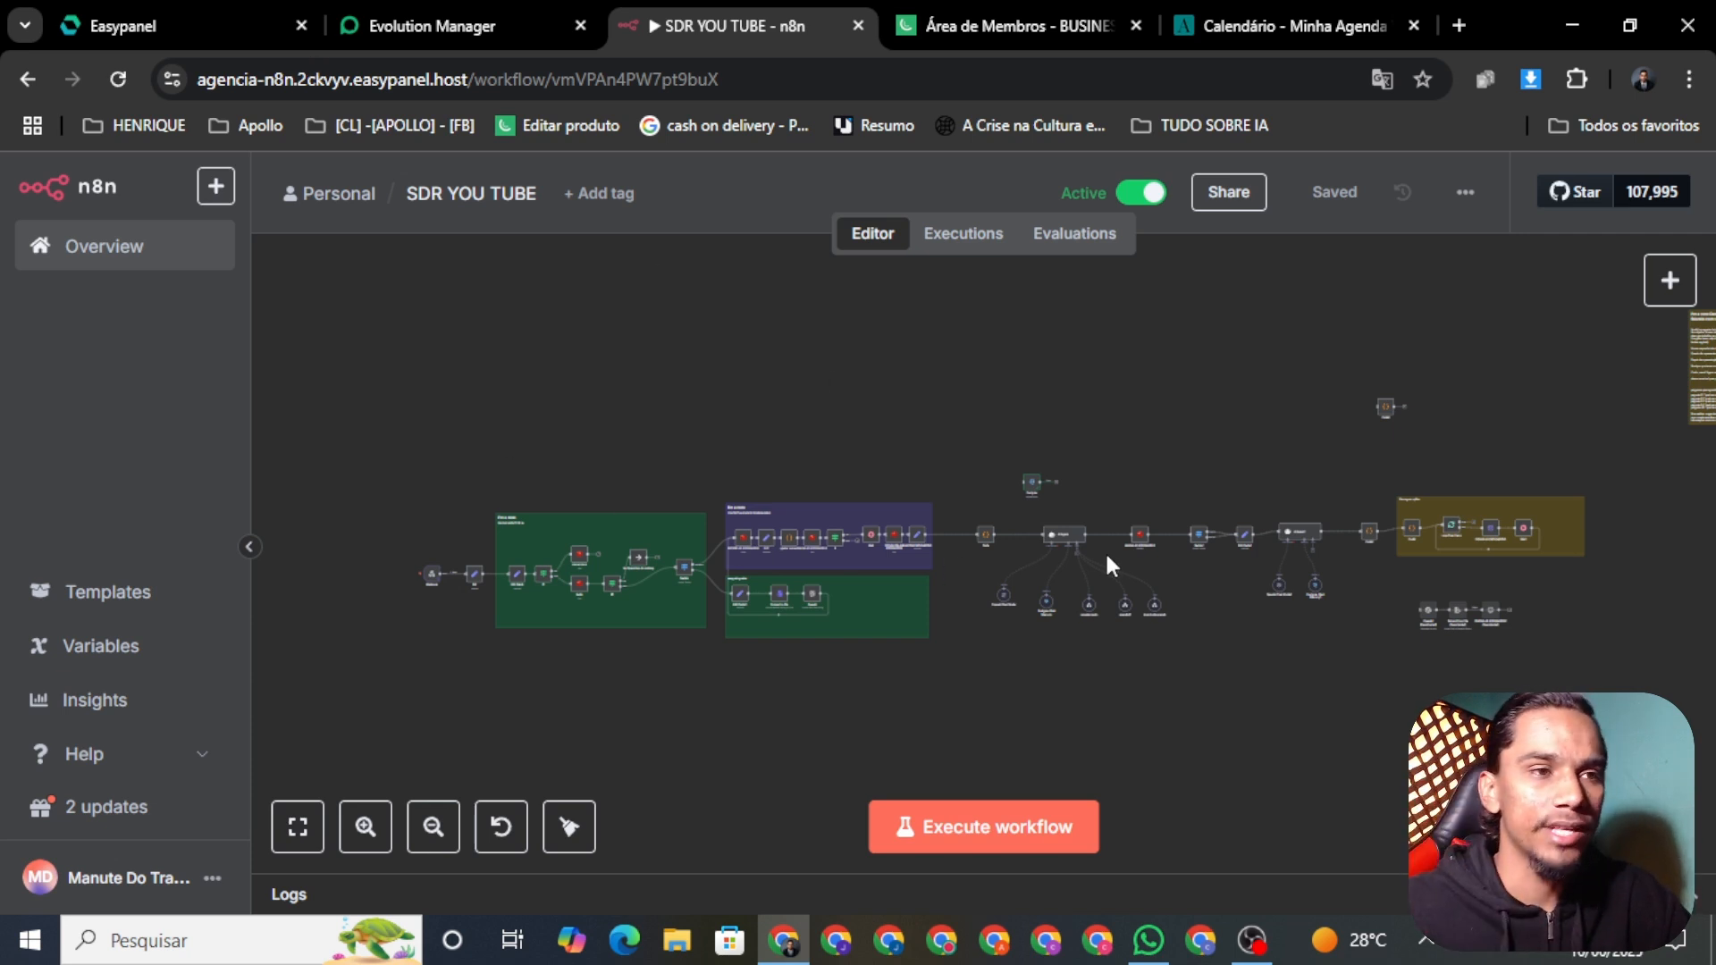
pyautogui.scroll(4, 1103, 586)
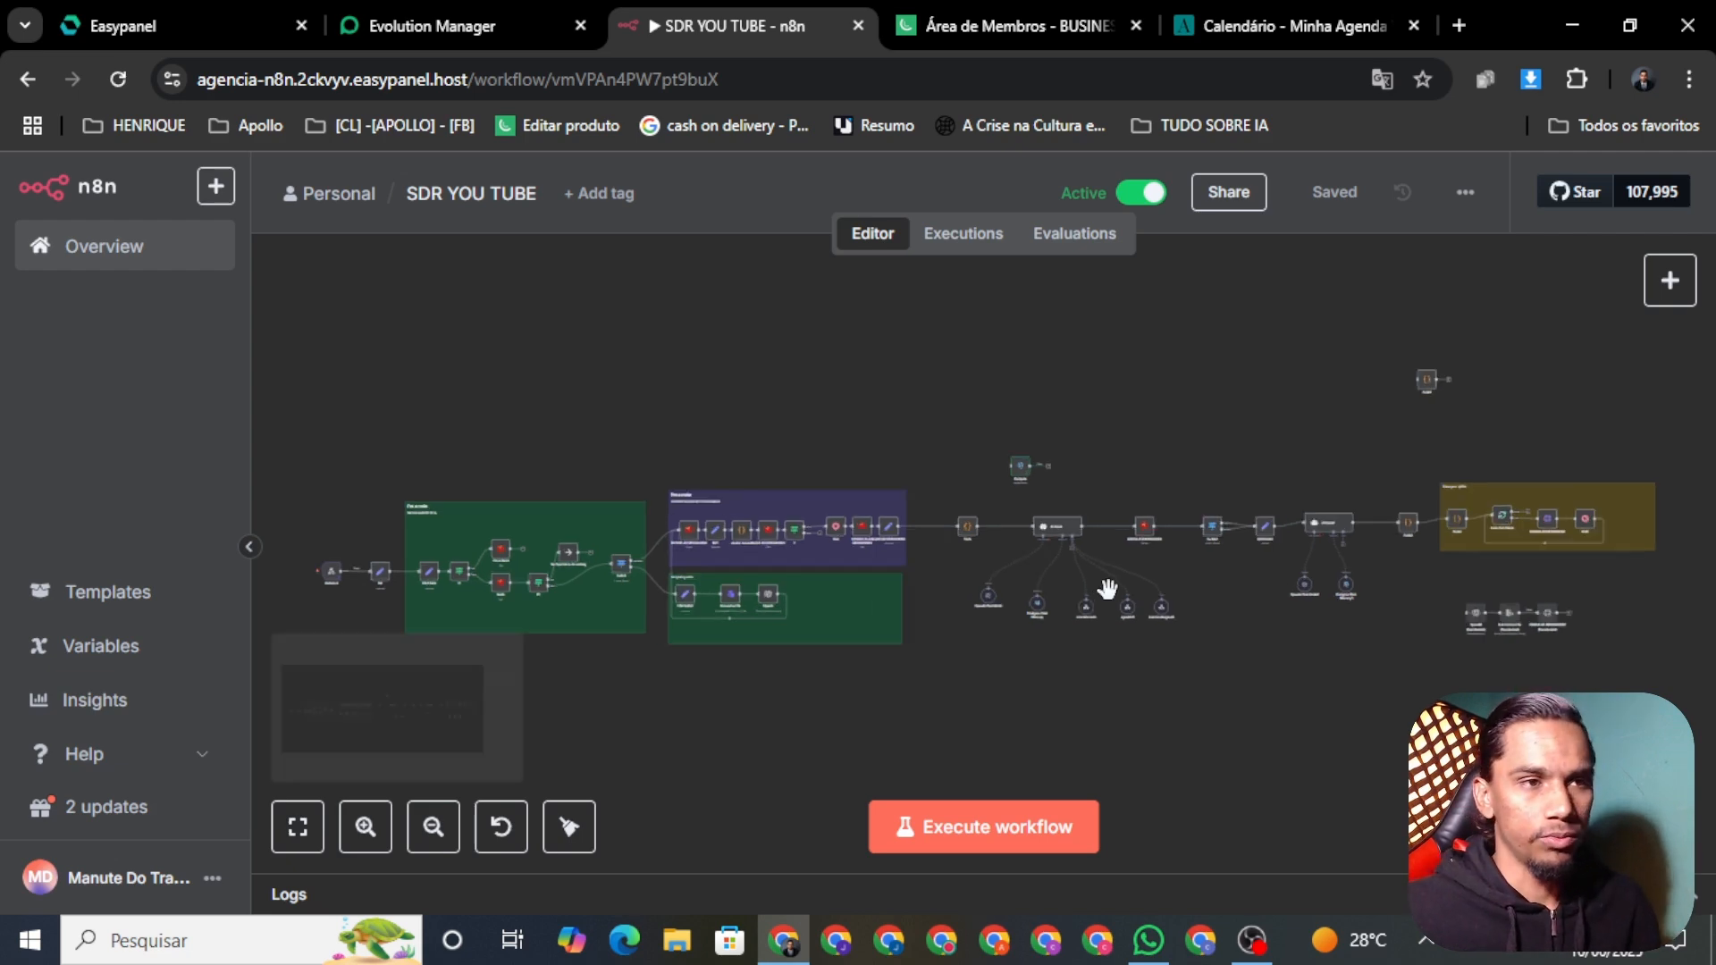
pyautogui.click(1458, 25)
# Step: Browse the TUDO SOBRE IA bookmarks folder in the new tab
pyautogui.click(1220, 115)
pyautogui.scroll(-4, 1221, 715)
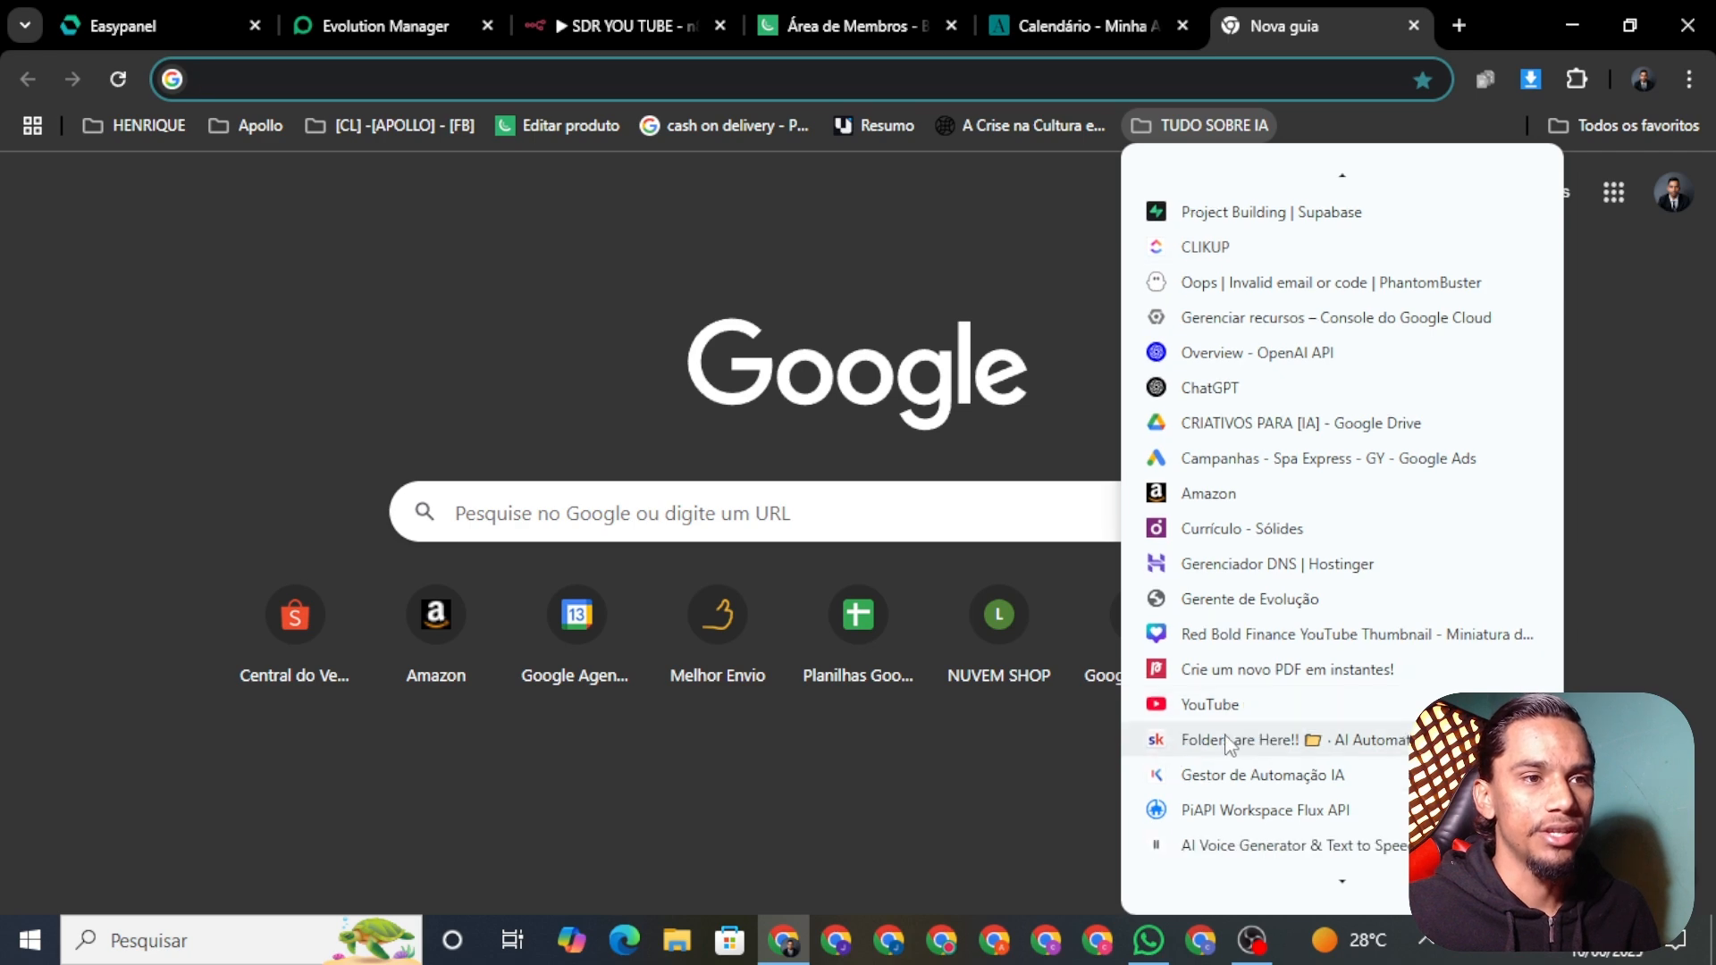
pyautogui.scroll(-6, 1221, 720)
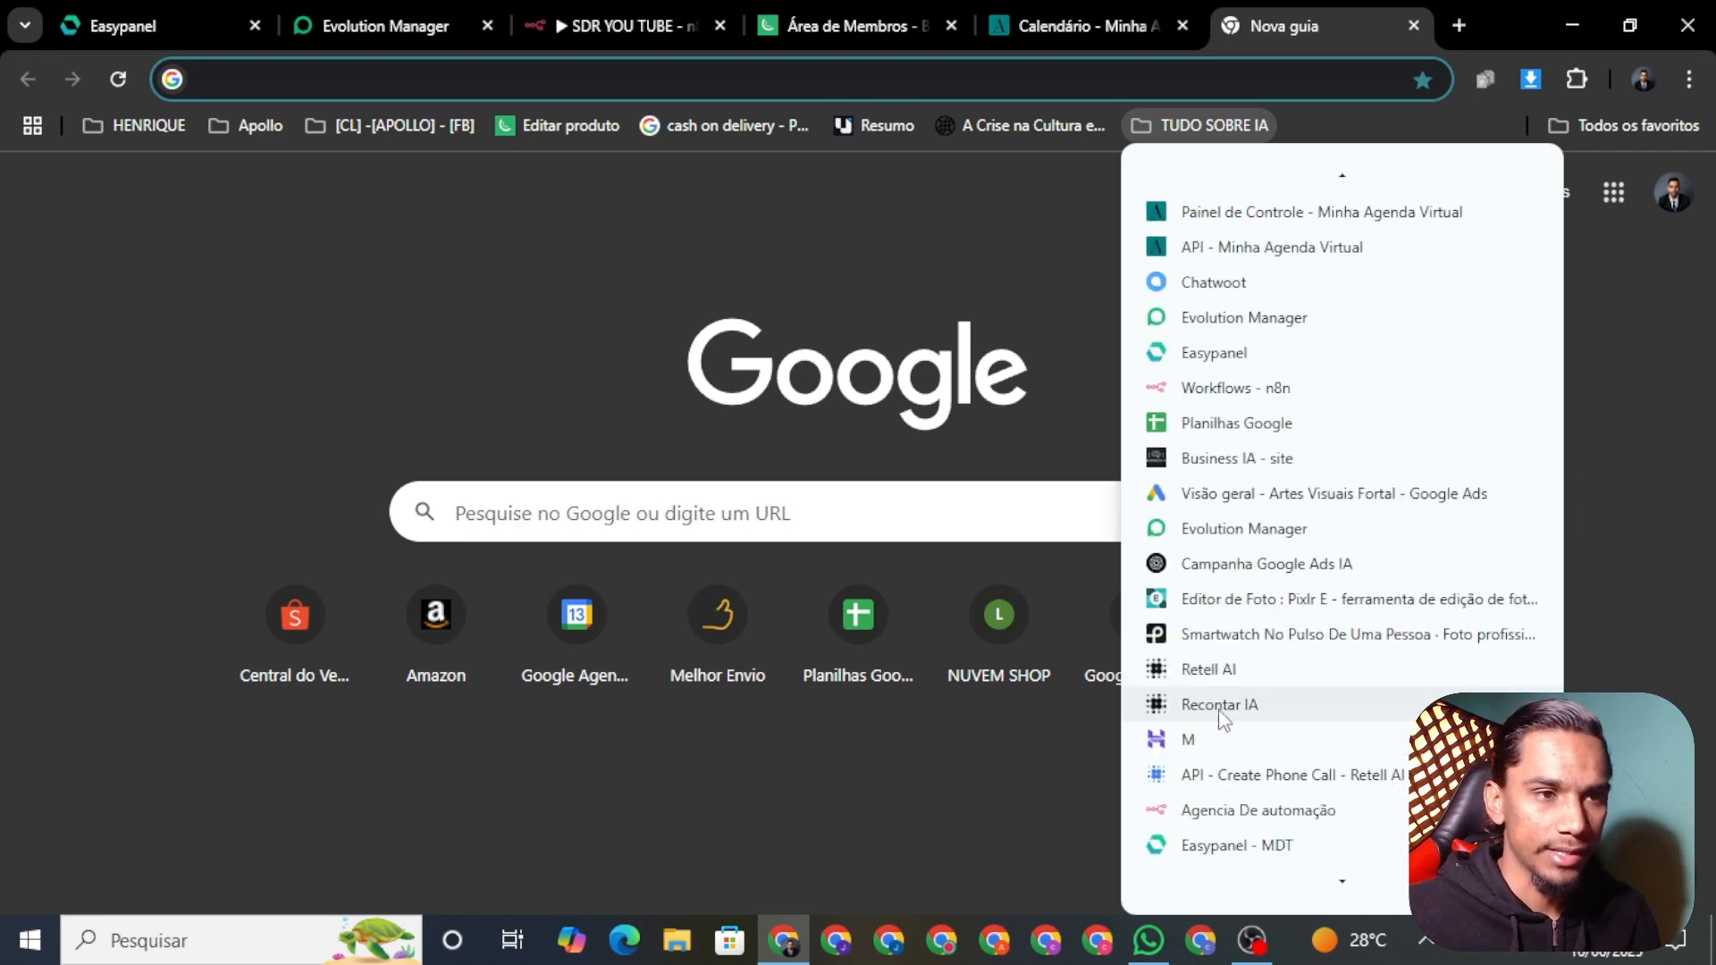
pyautogui.scroll(1, 1226, 715)
pyautogui.click(272, 225)
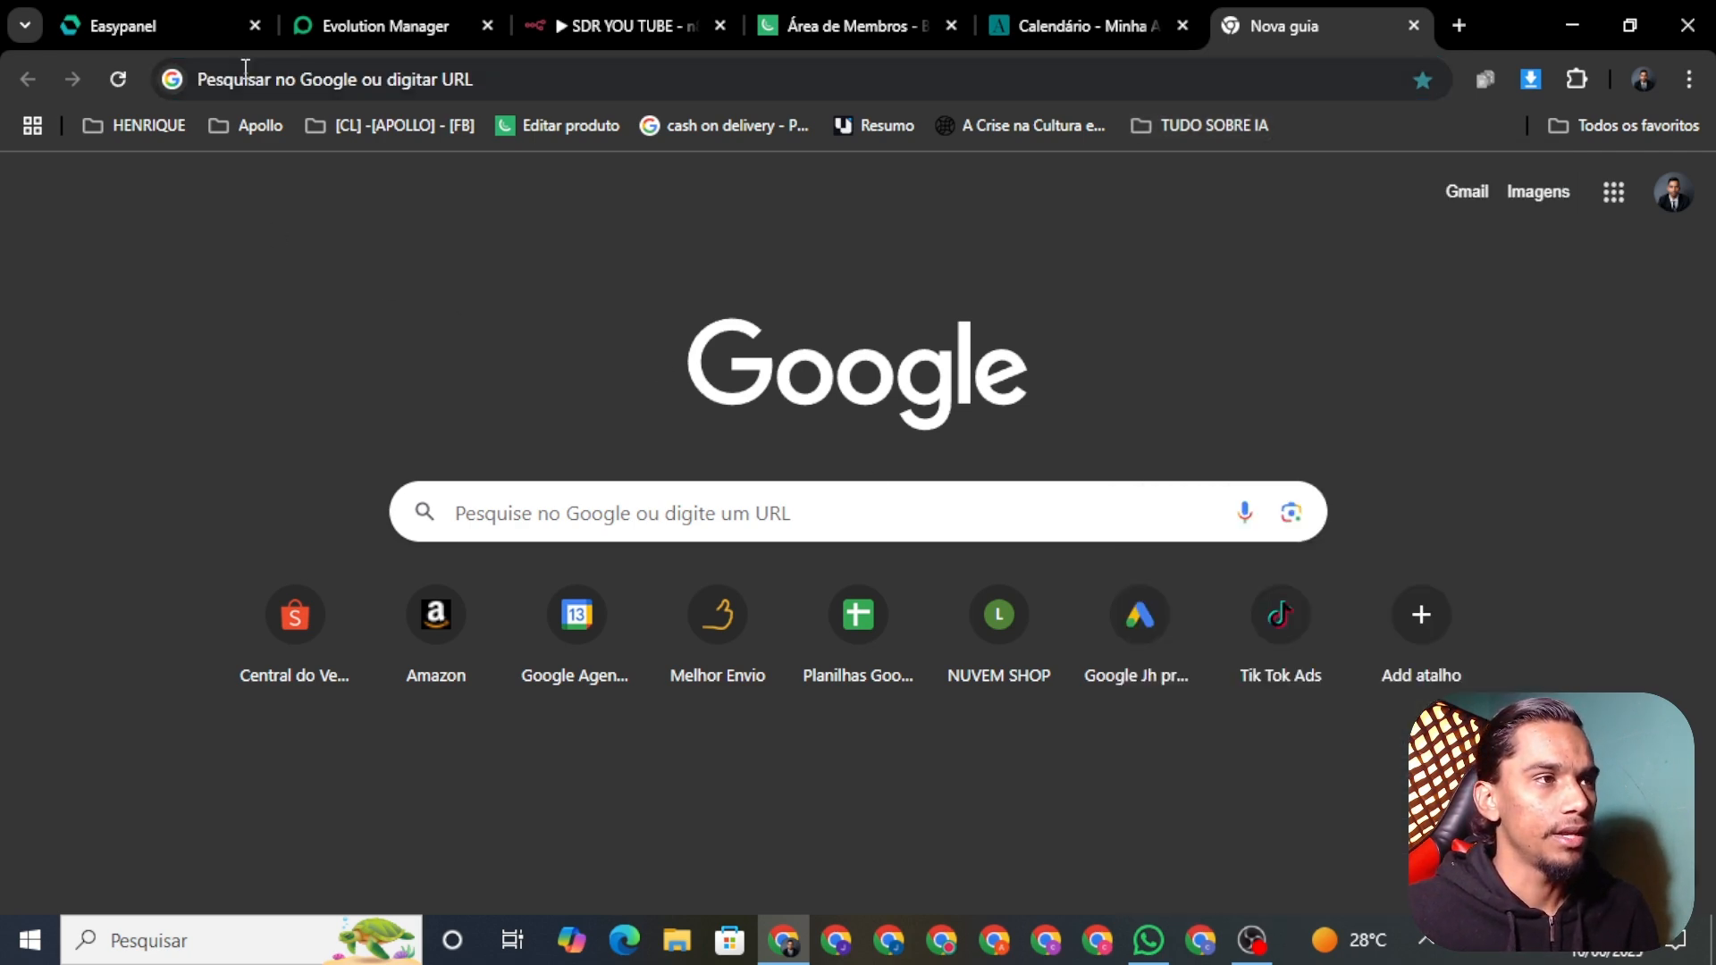
# Step: Go to Google Docs from the address bar and open 'Perguntas para meu lead'
pyautogui.click(274, 76)
pyautogui.write('dp')
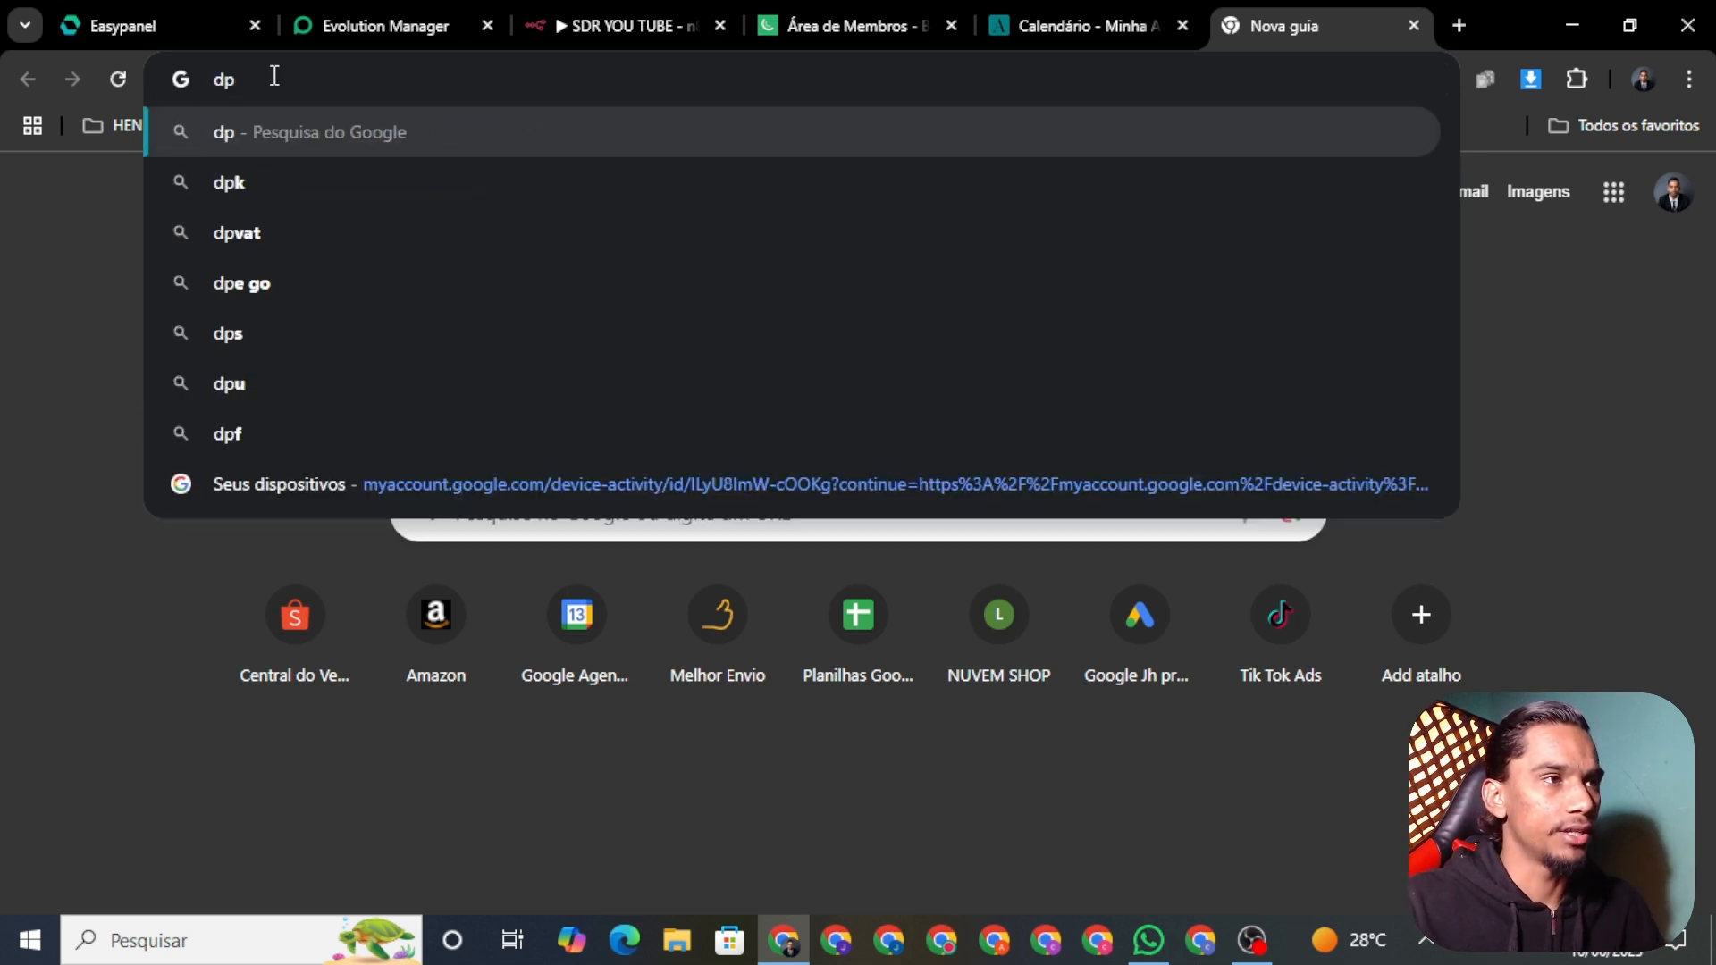
pyautogui.press('BackSpace')
pyautogui.write('o')
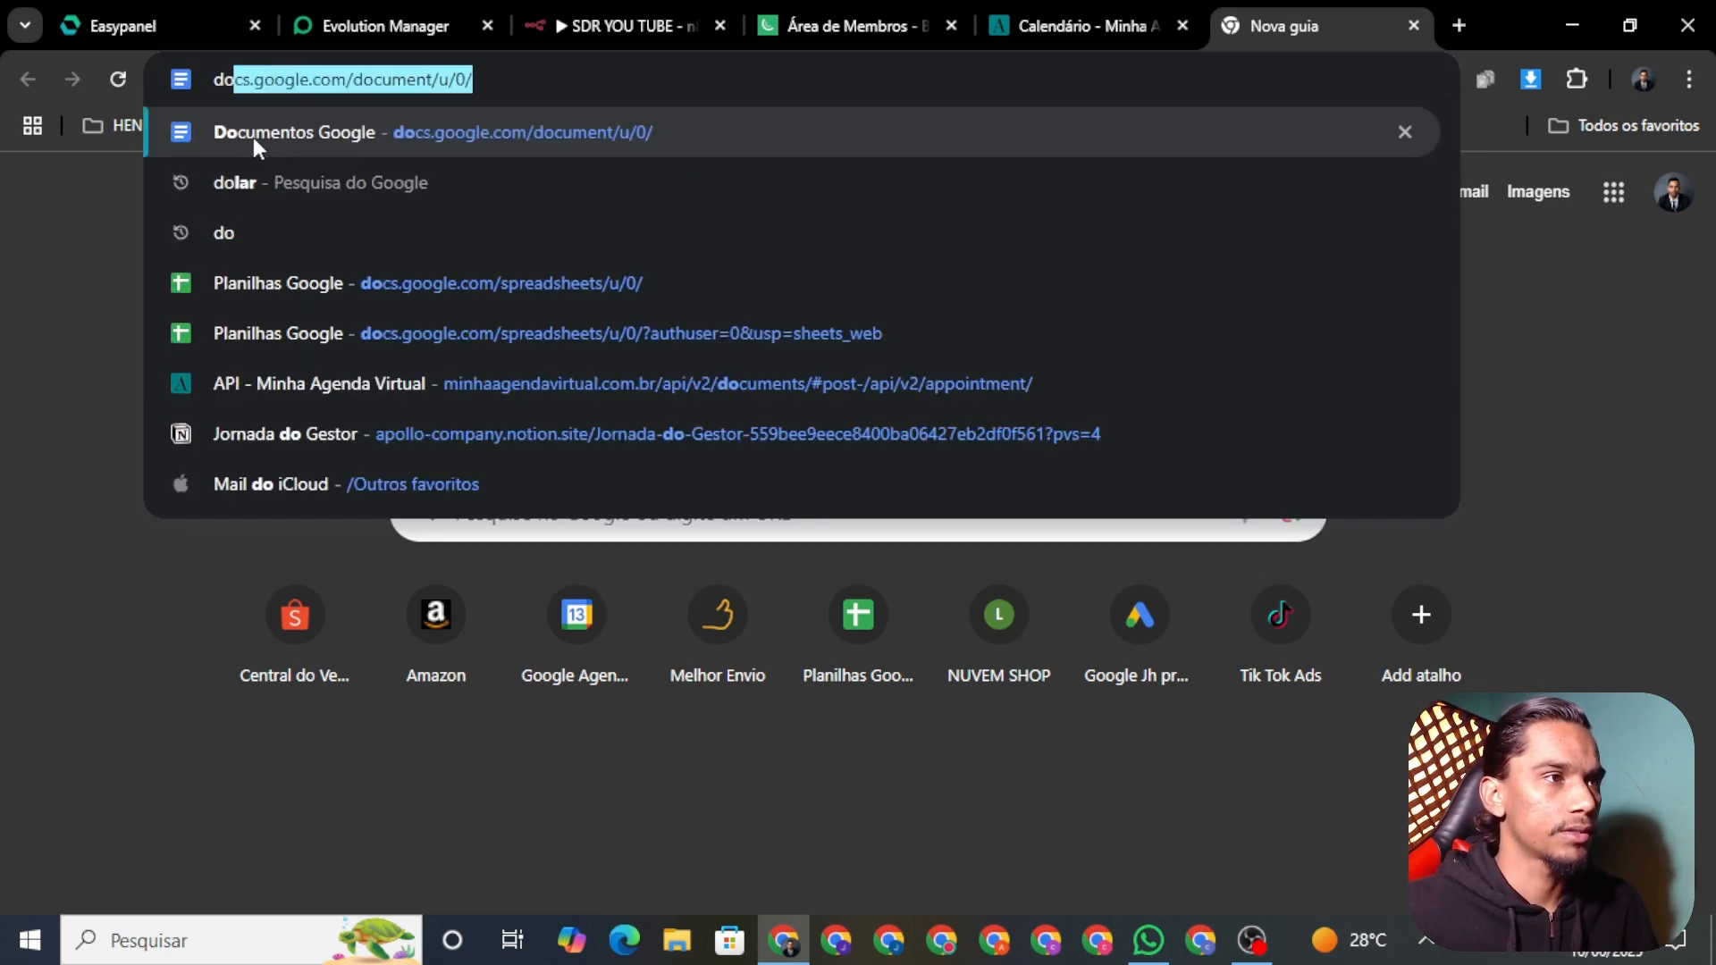
pyautogui.click(254, 136)
pyautogui.click(400, 758)
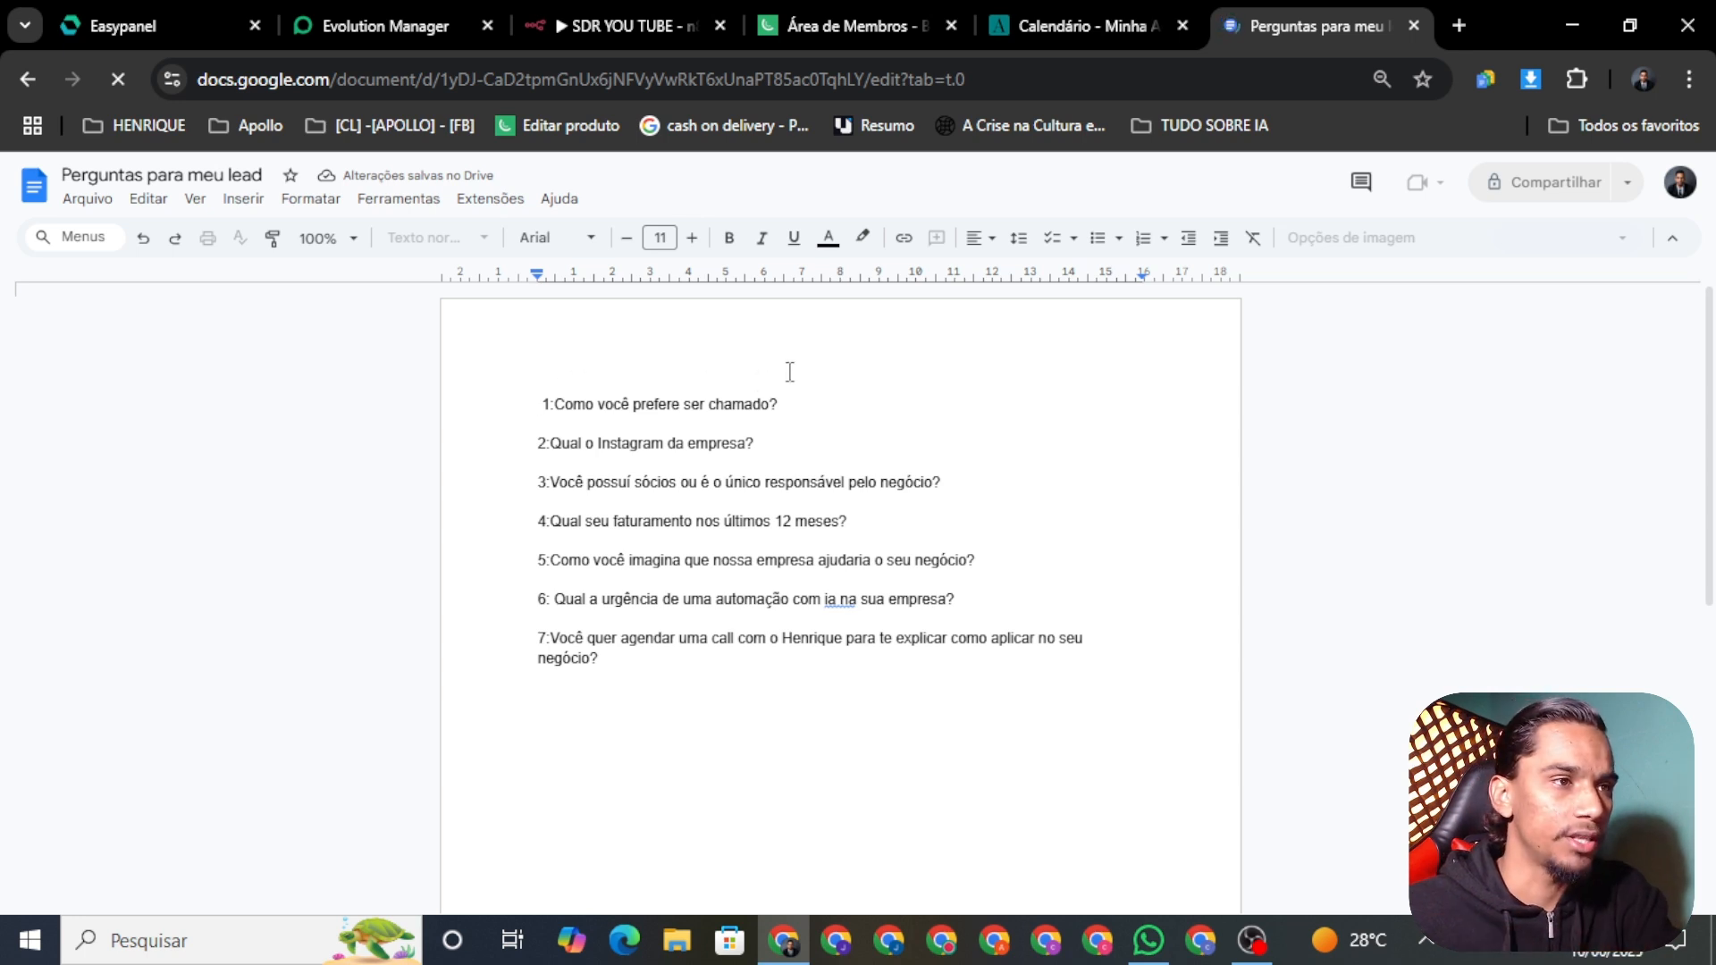
pyautogui.tripleClick(593, 399)
pyautogui.doubleClick(698, 409)
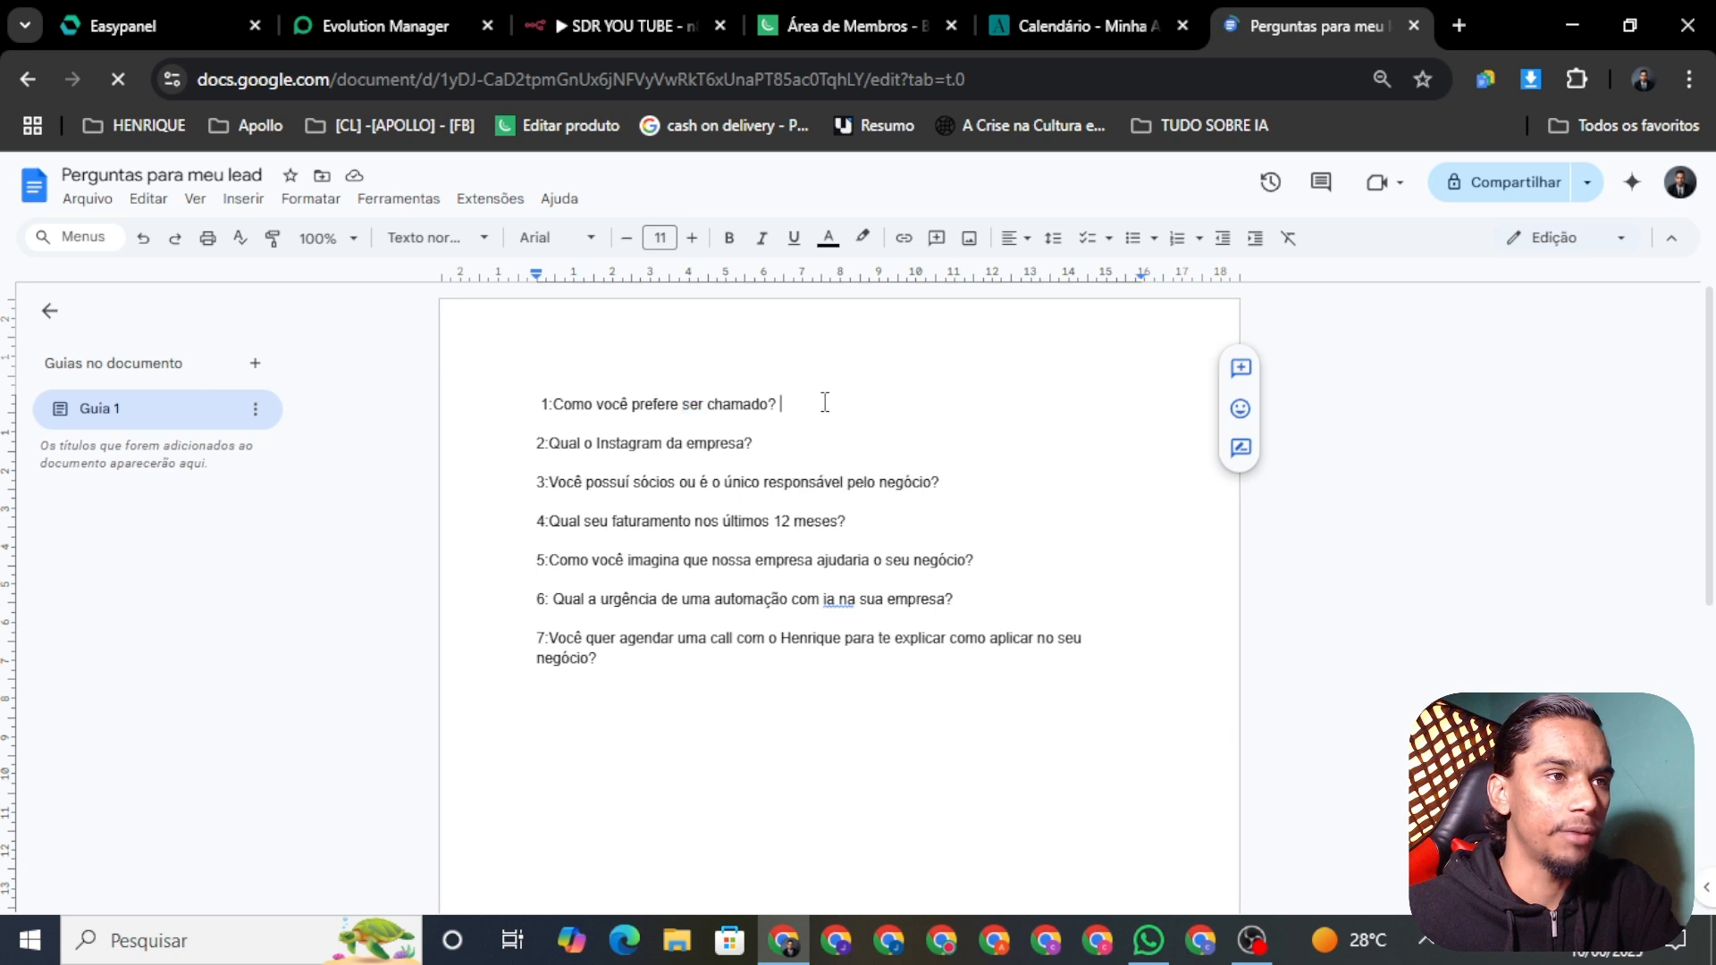
pyautogui.moveTo(820, 400); pyautogui.dragTo(640, 404)
pyautogui.click(790, 424)
pyautogui.moveTo(785, 448); pyautogui.dragTo(542, 436)
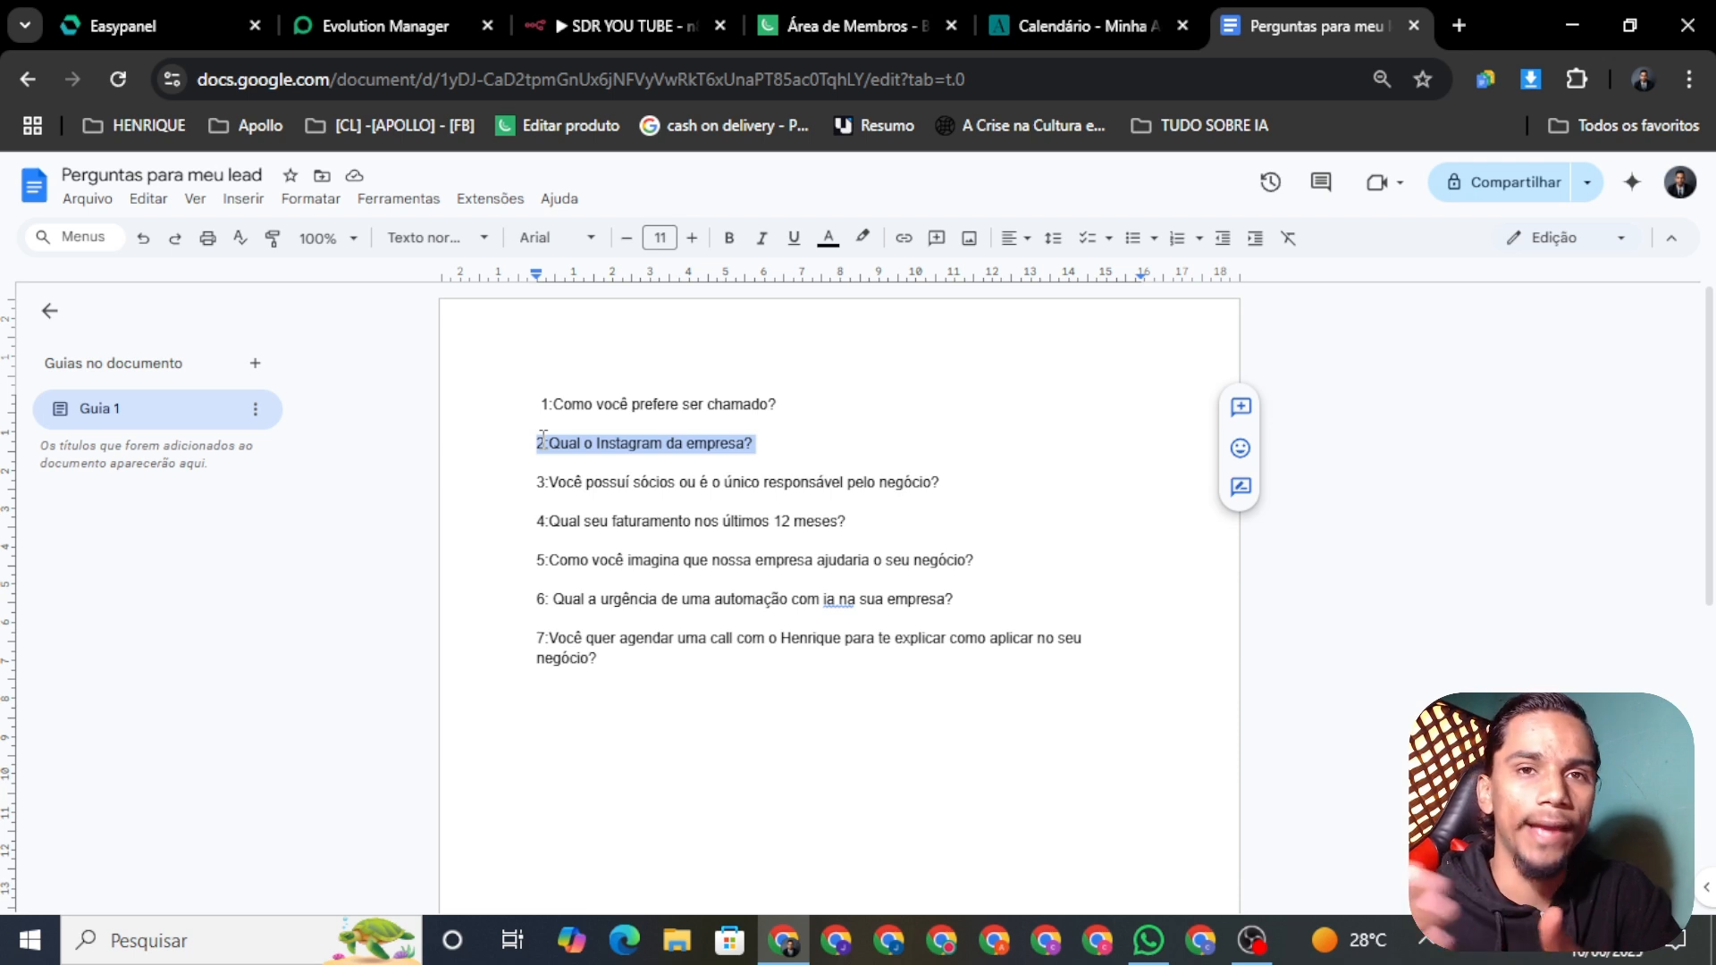
pyautogui.tripleClick(568, 438)
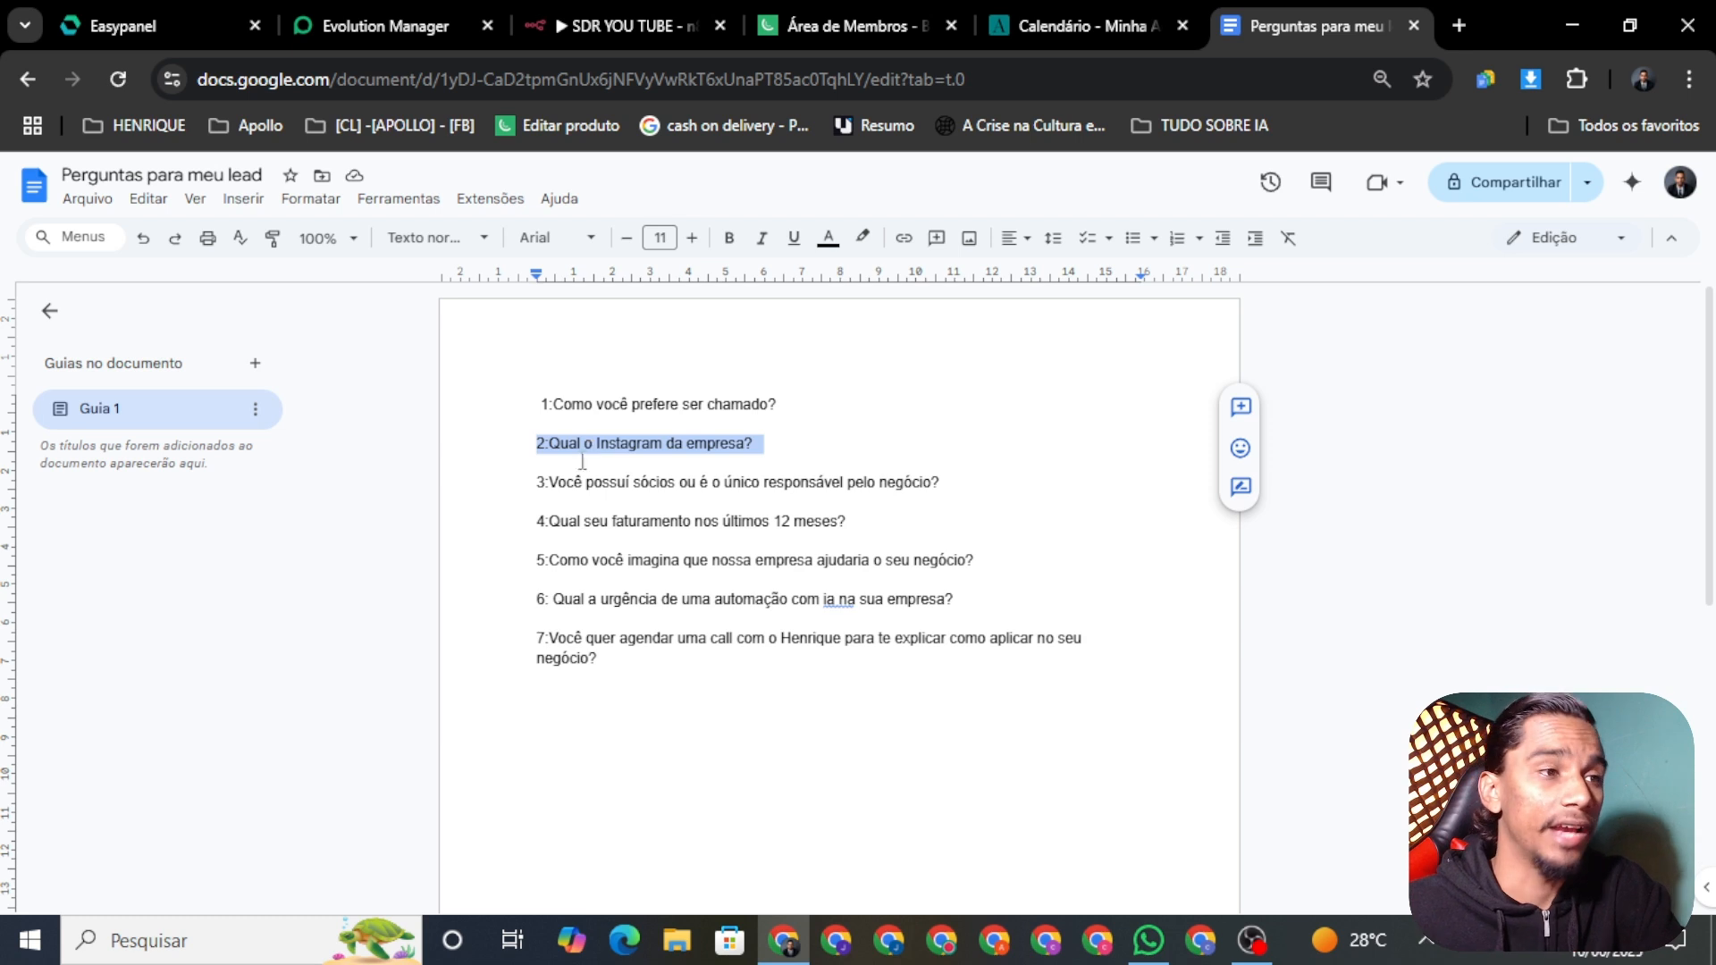
pyautogui.moveTo(950, 487); pyautogui.dragTo(539, 489)
pyautogui.doubleClick(541, 489)
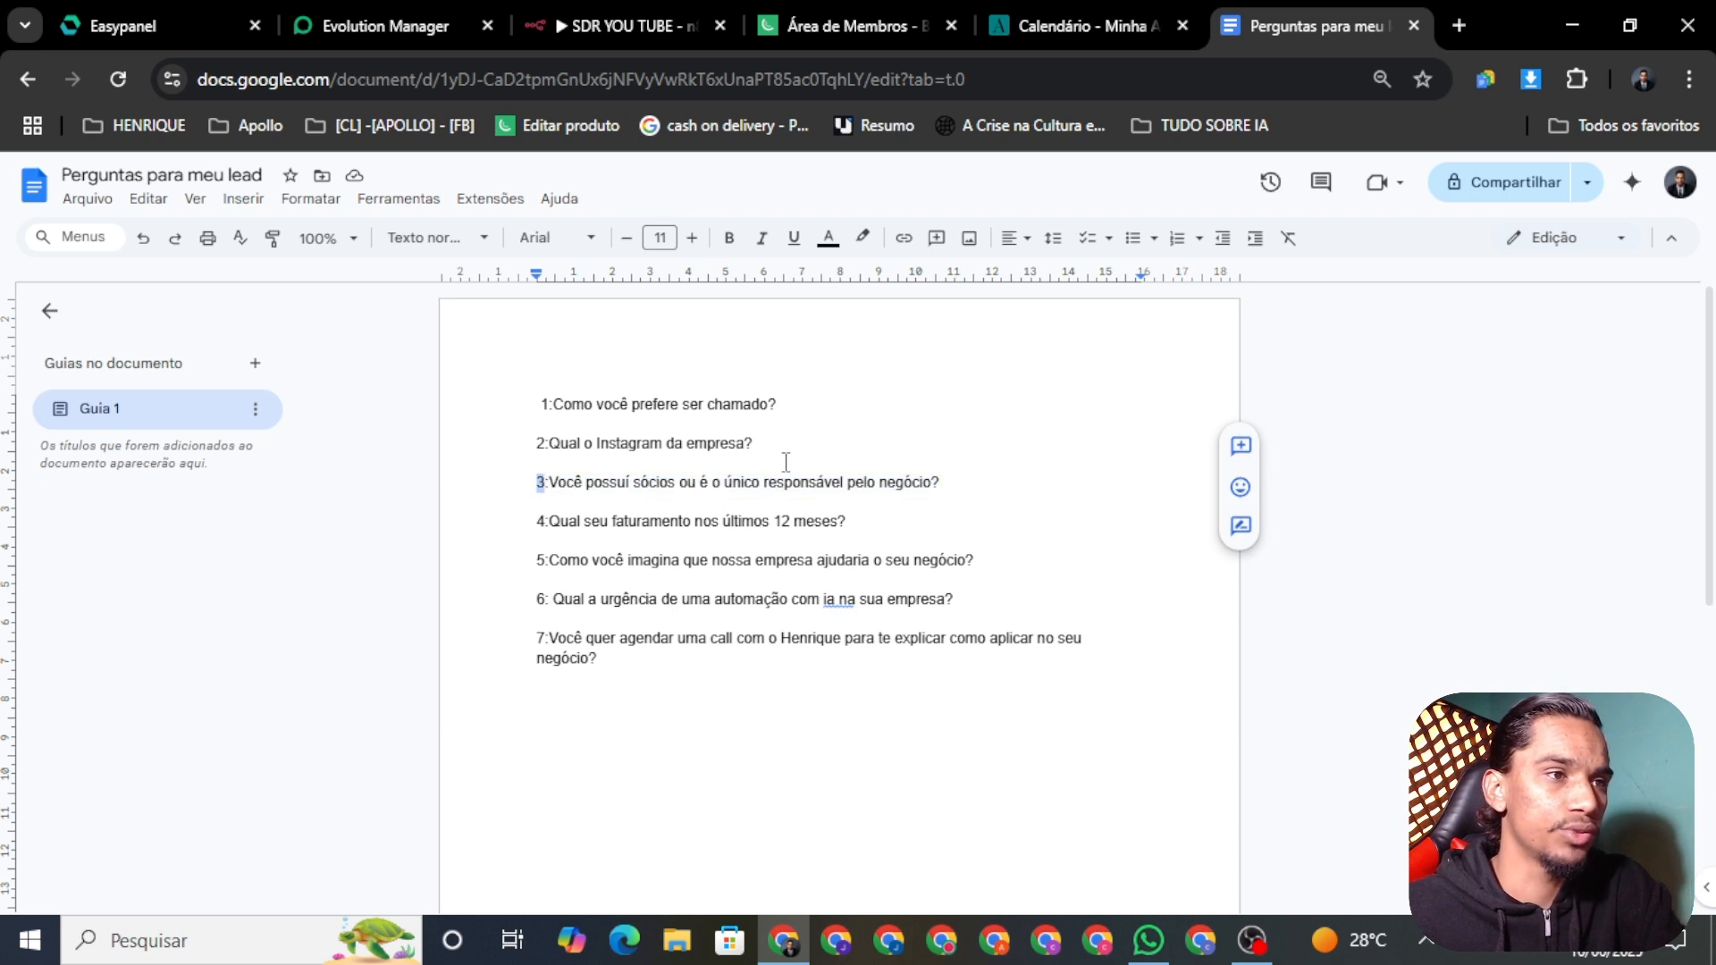
pyautogui.moveTo(945, 487); pyautogui.dragTo(750, 489)
pyautogui.tripleClick(792, 492)
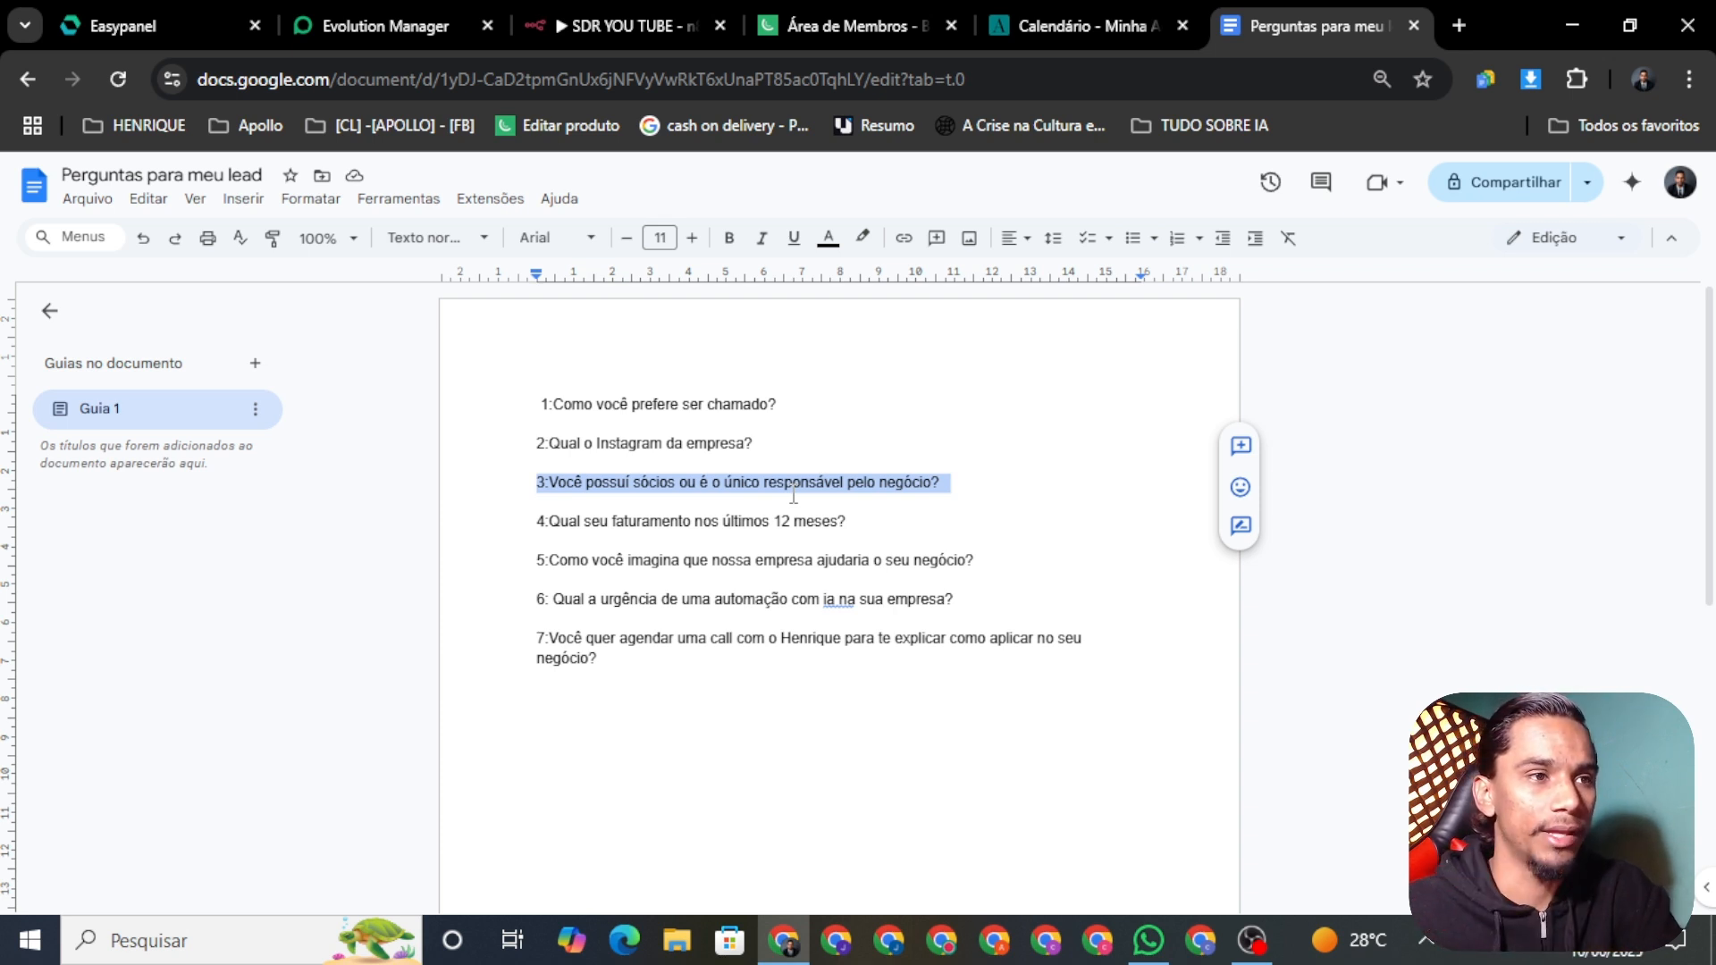
pyautogui.doubleClick(792, 491)
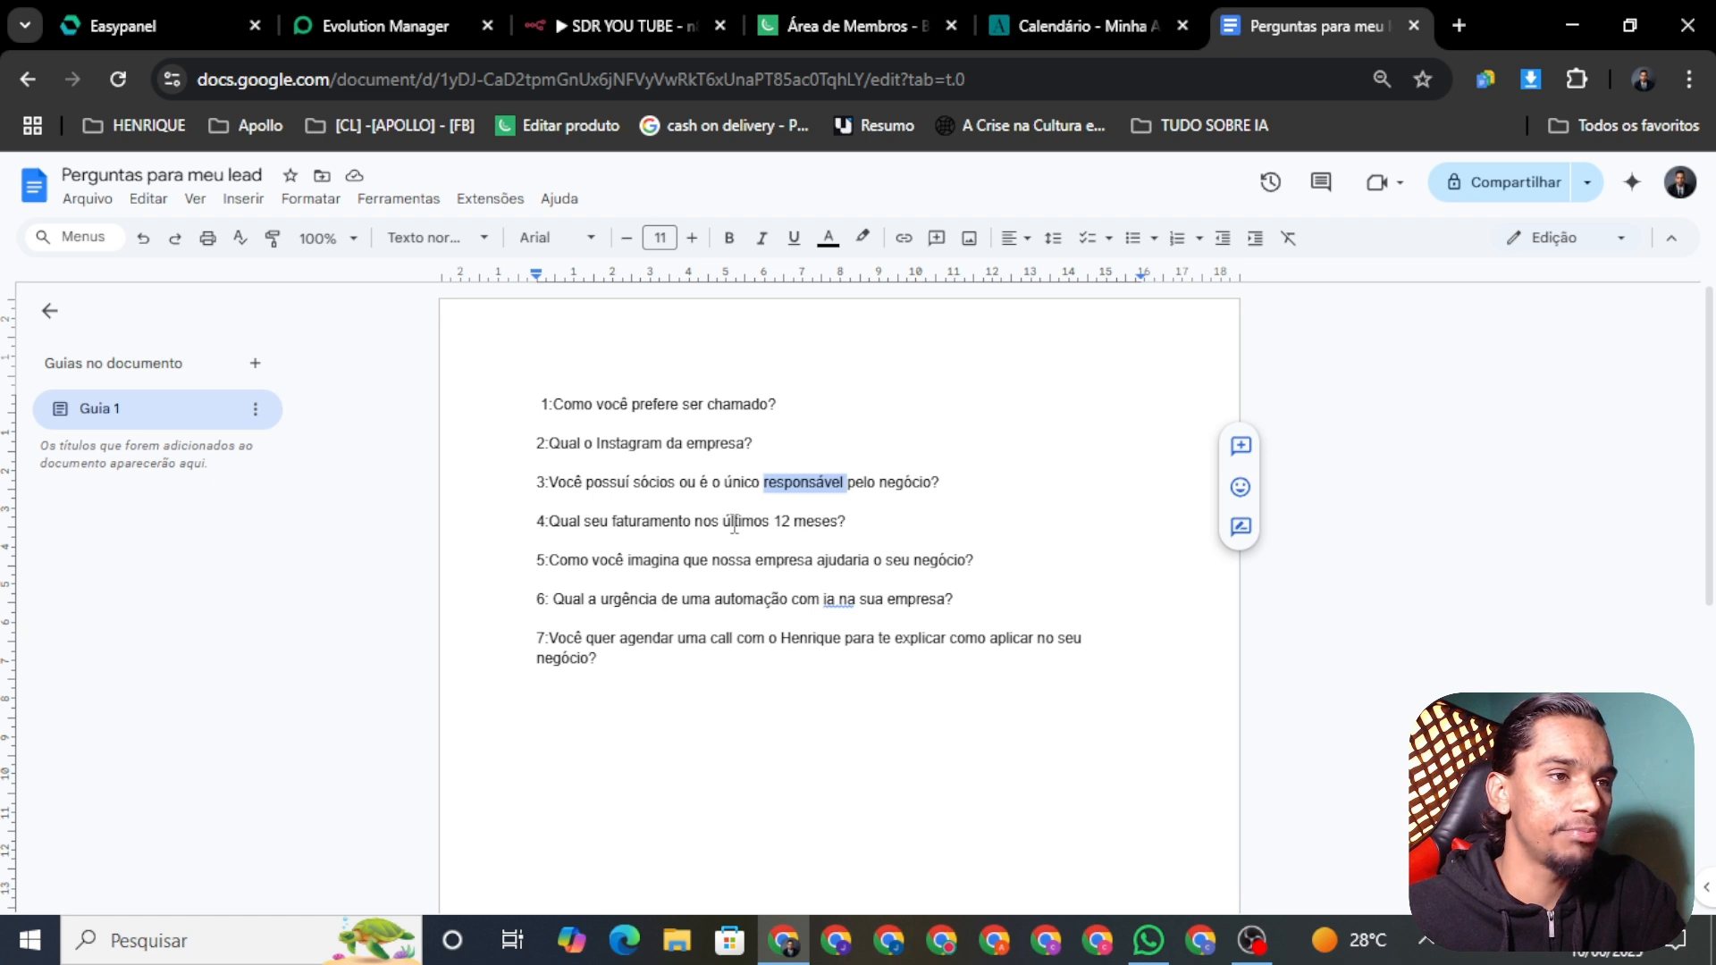
pyautogui.moveTo(663, 538); pyautogui.dragTo(620, 503)
pyautogui.doubleClick(621, 505)
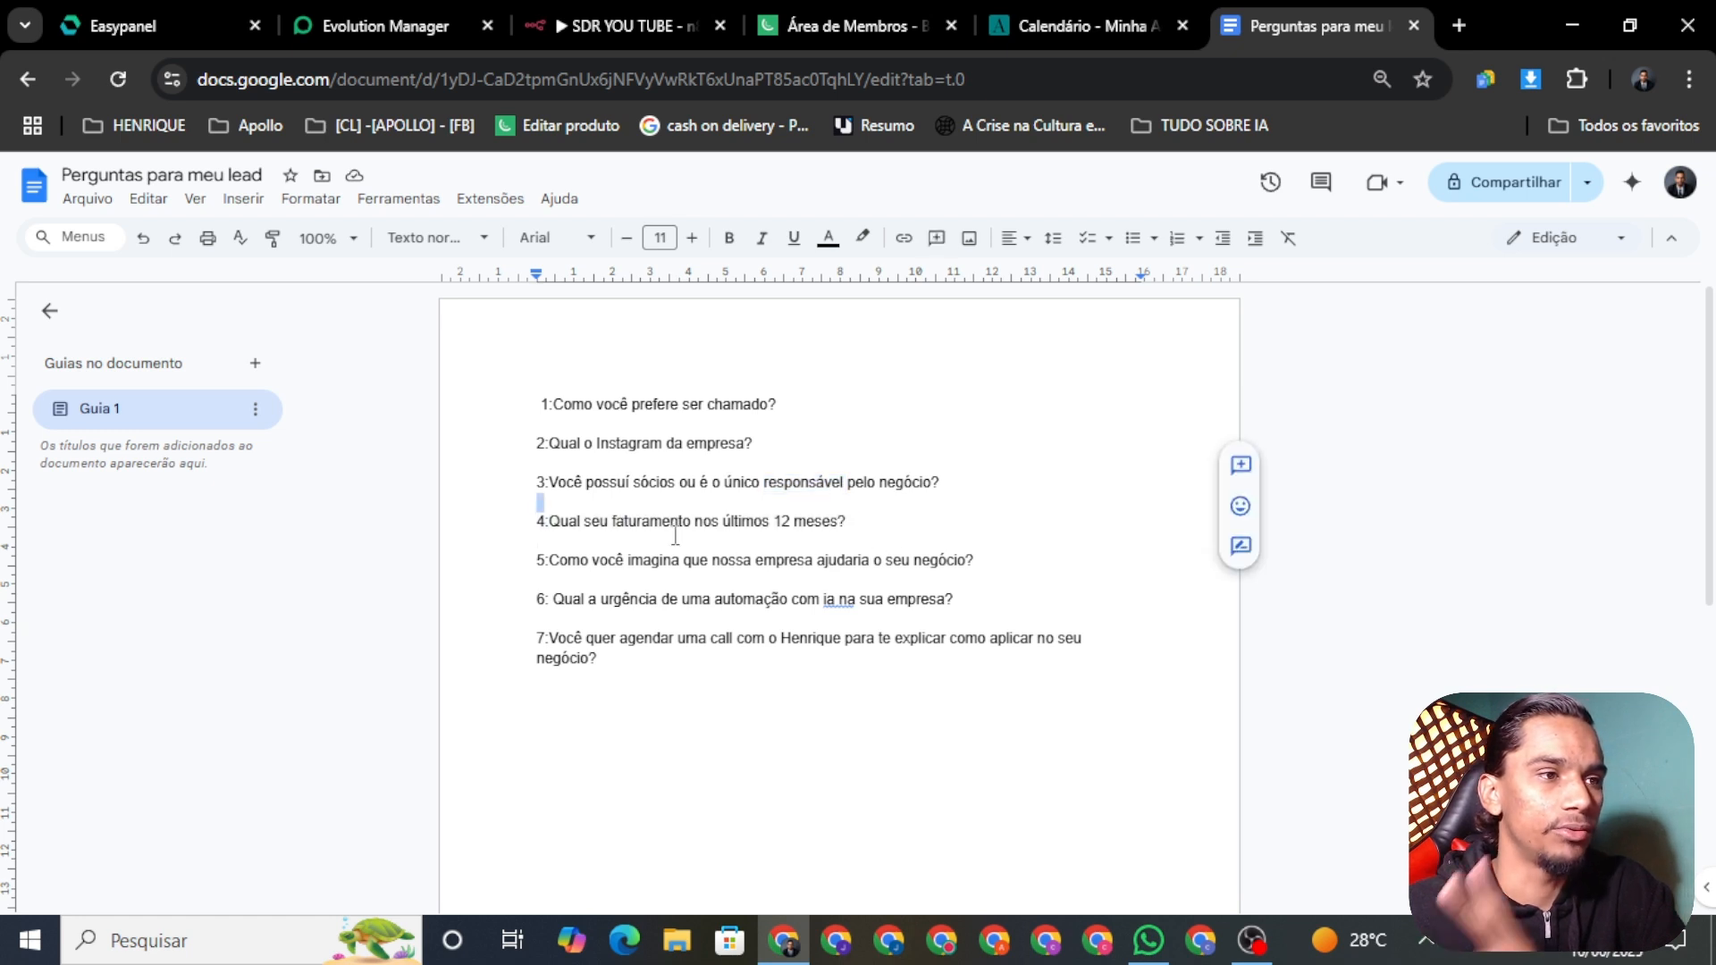
pyautogui.tripleClick(665, 534)
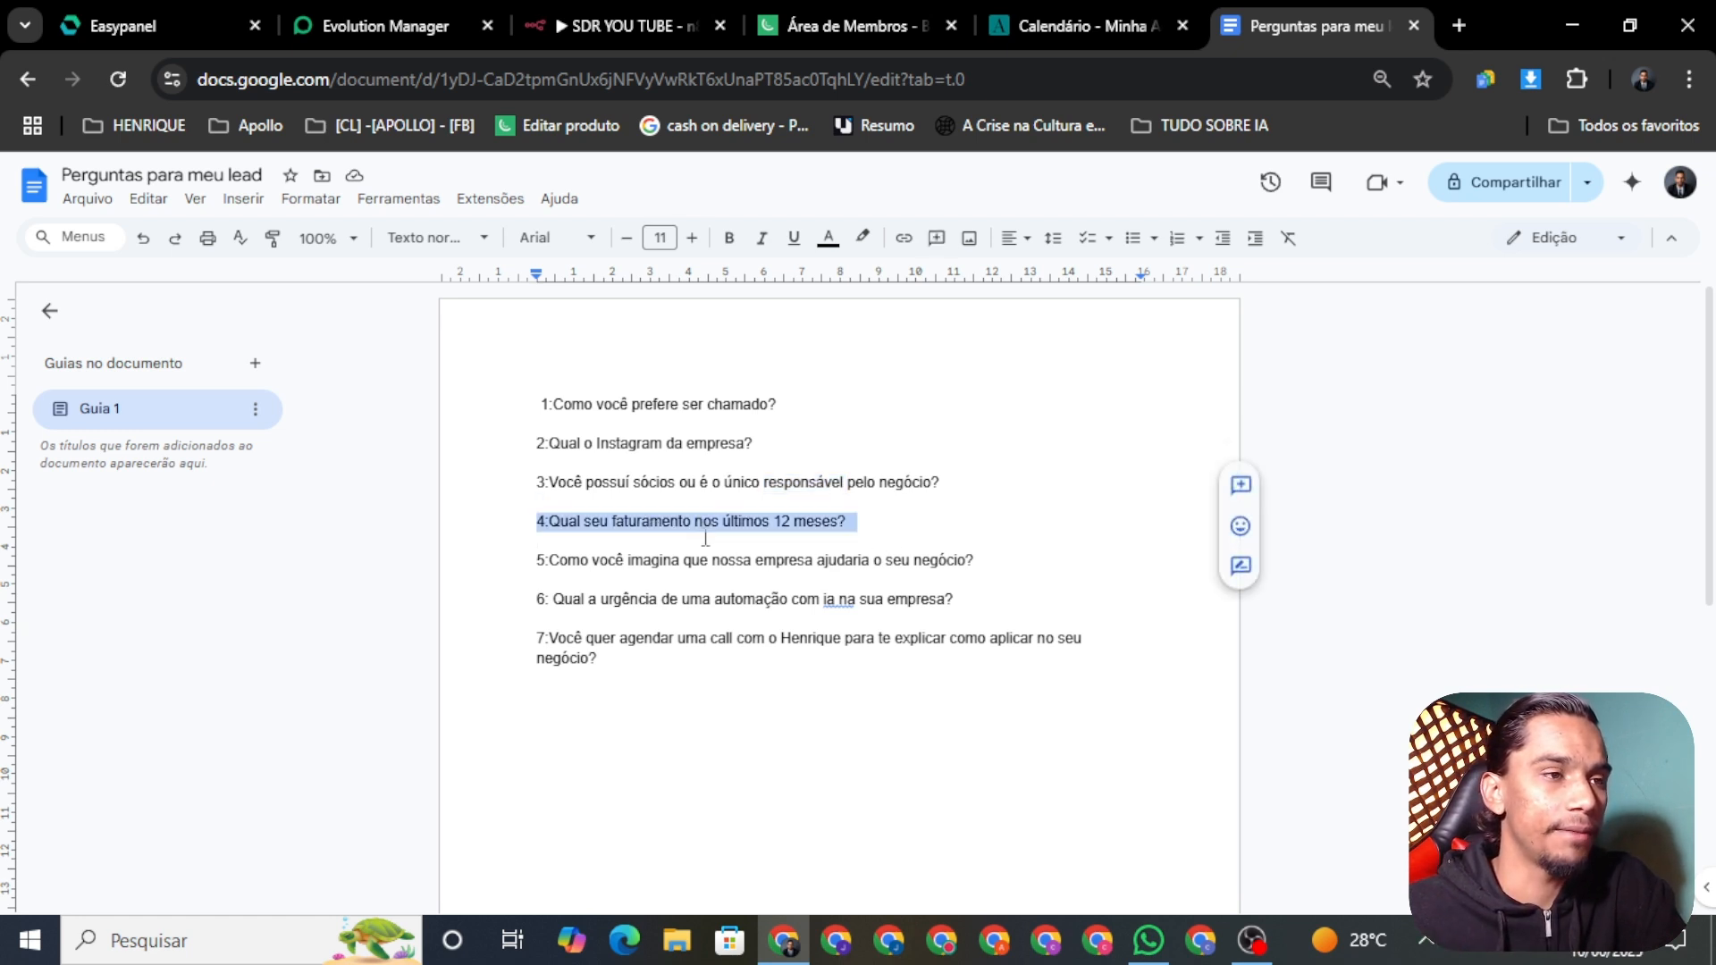
pyautogui.click(704, 538)
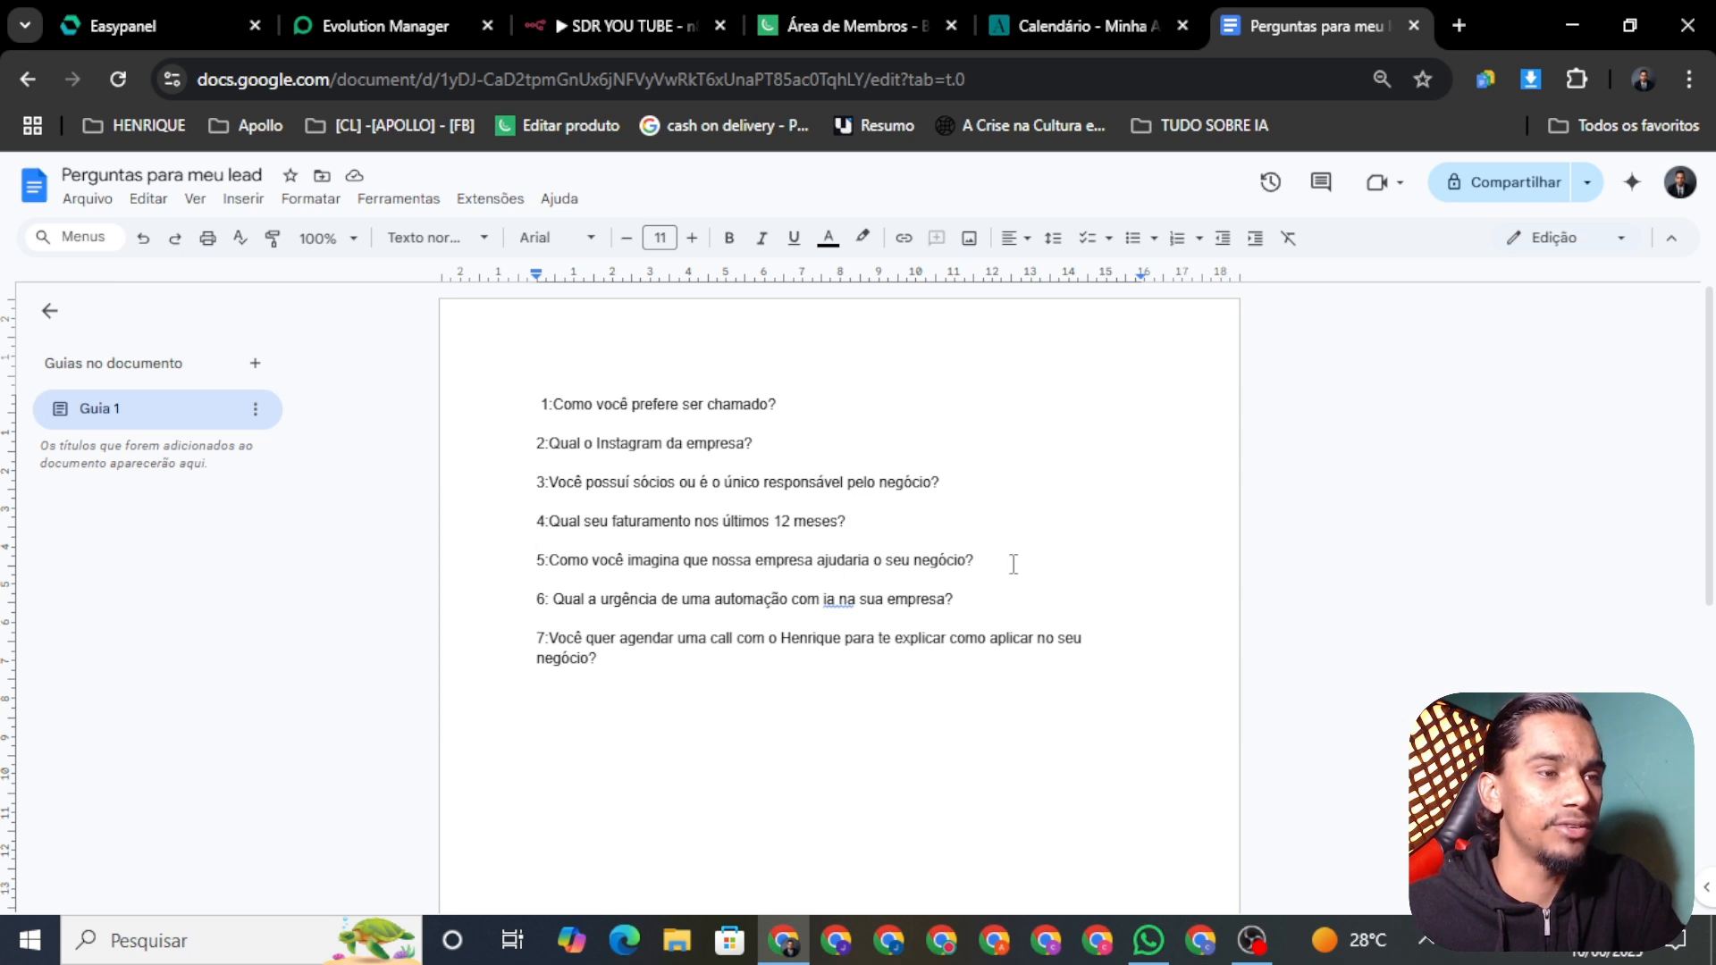
pyautogui.moveTo(976, 564); pyautogui.dragTo(951, 536)
pyautogui.click(882, 558)
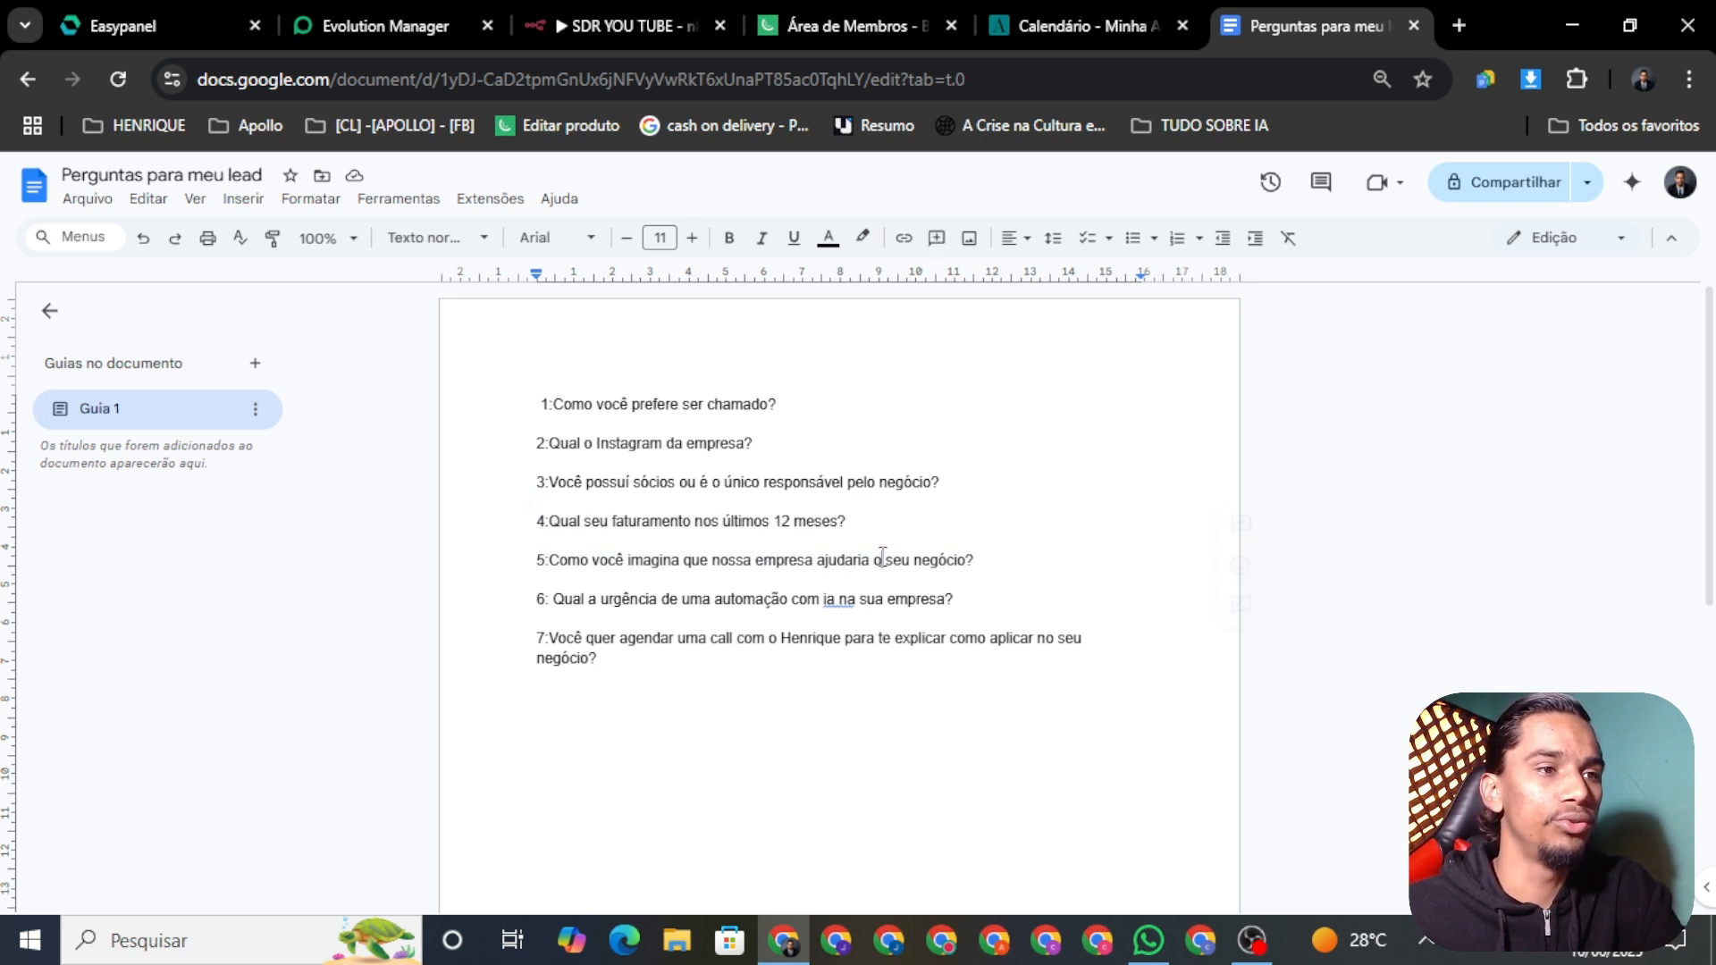
pyautogui.tripleClick(882, 557)
pyautogui.click(894, 565)
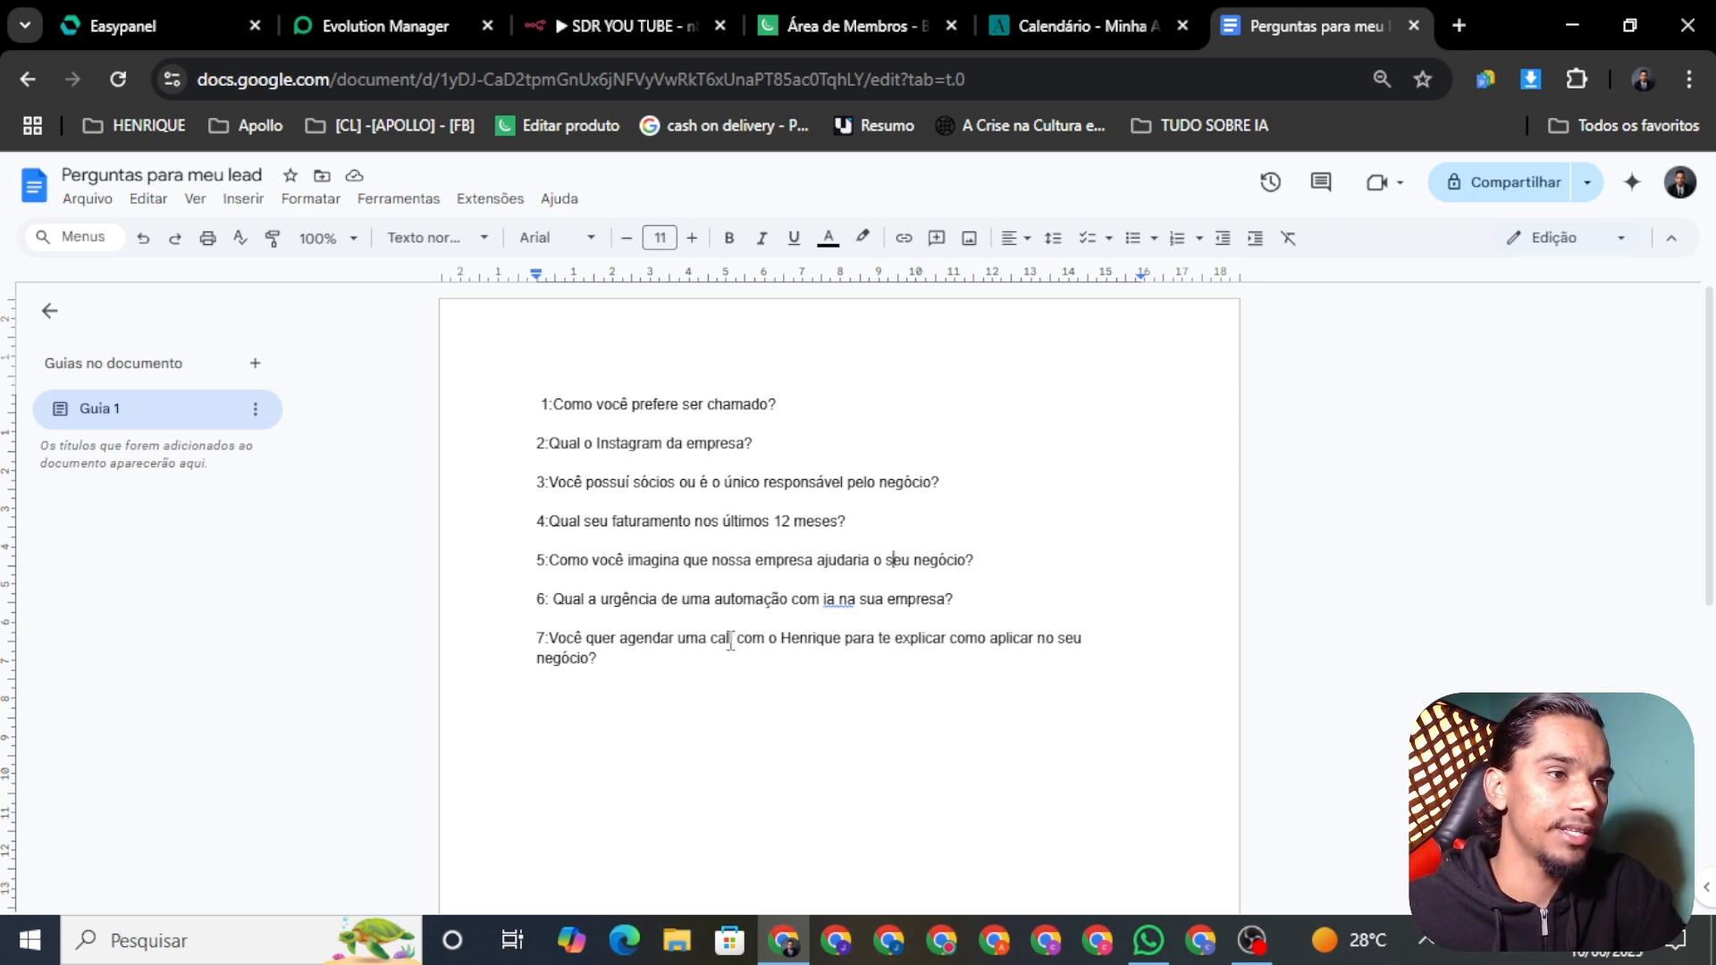
pyautogui.moveTo(971, 600); pyautogui.dragTo(843, 600)
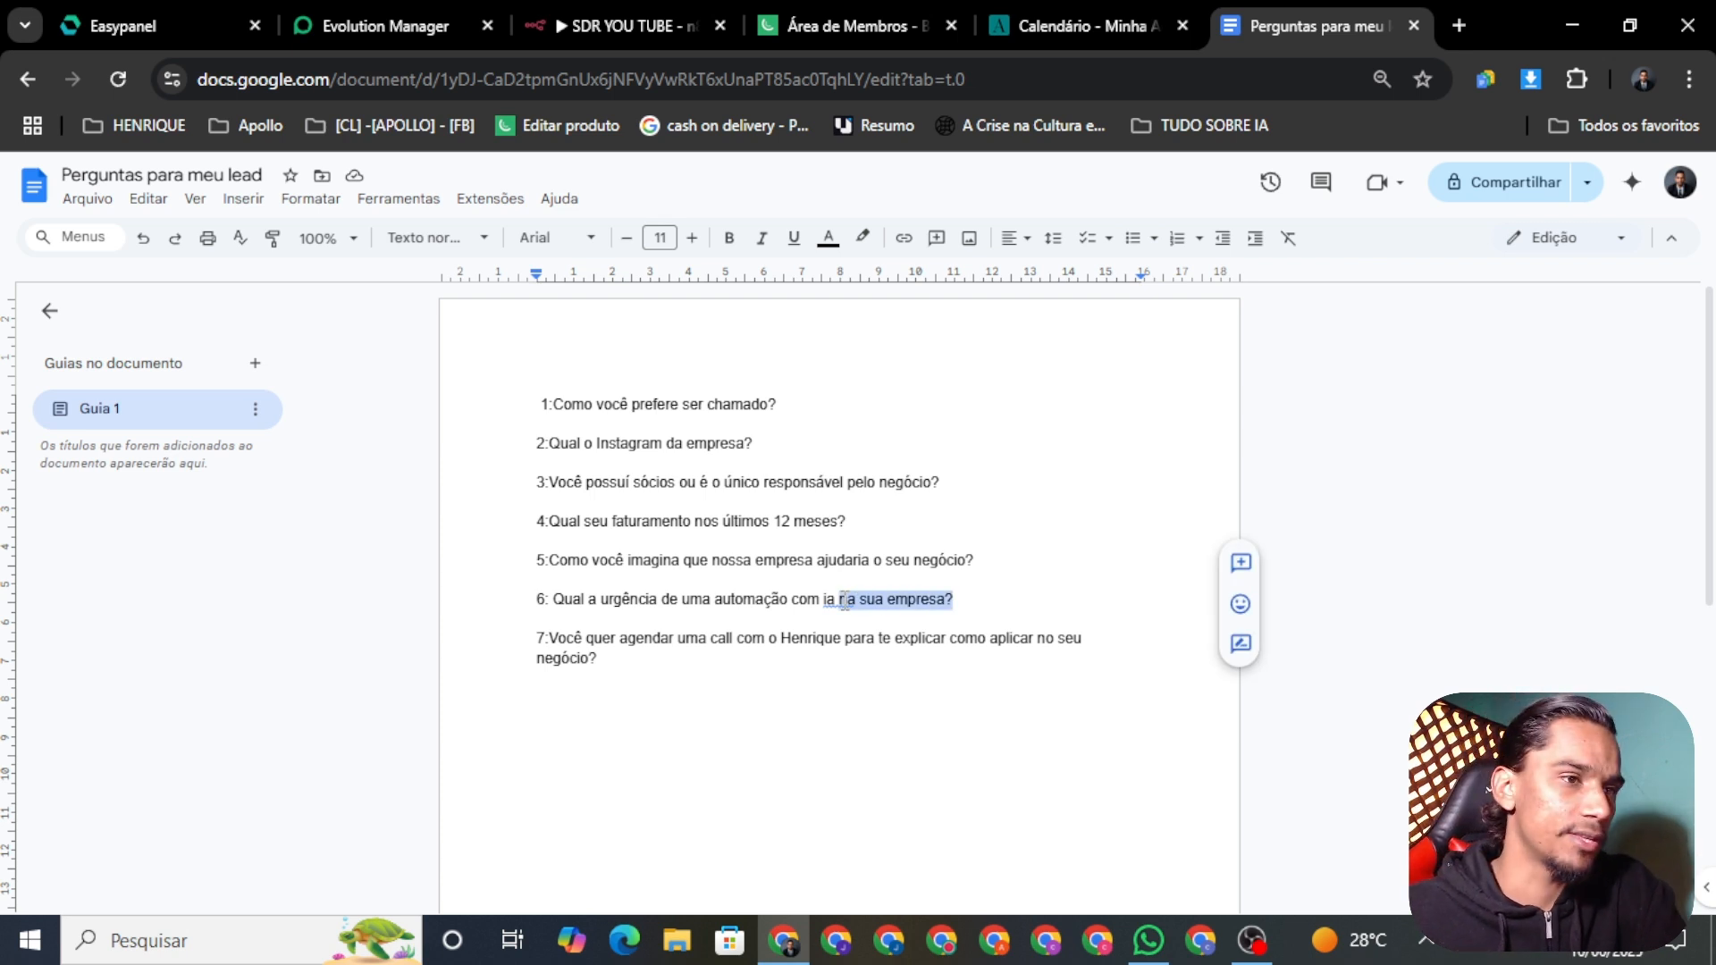
pyautogui.tripleClick(843, 600)
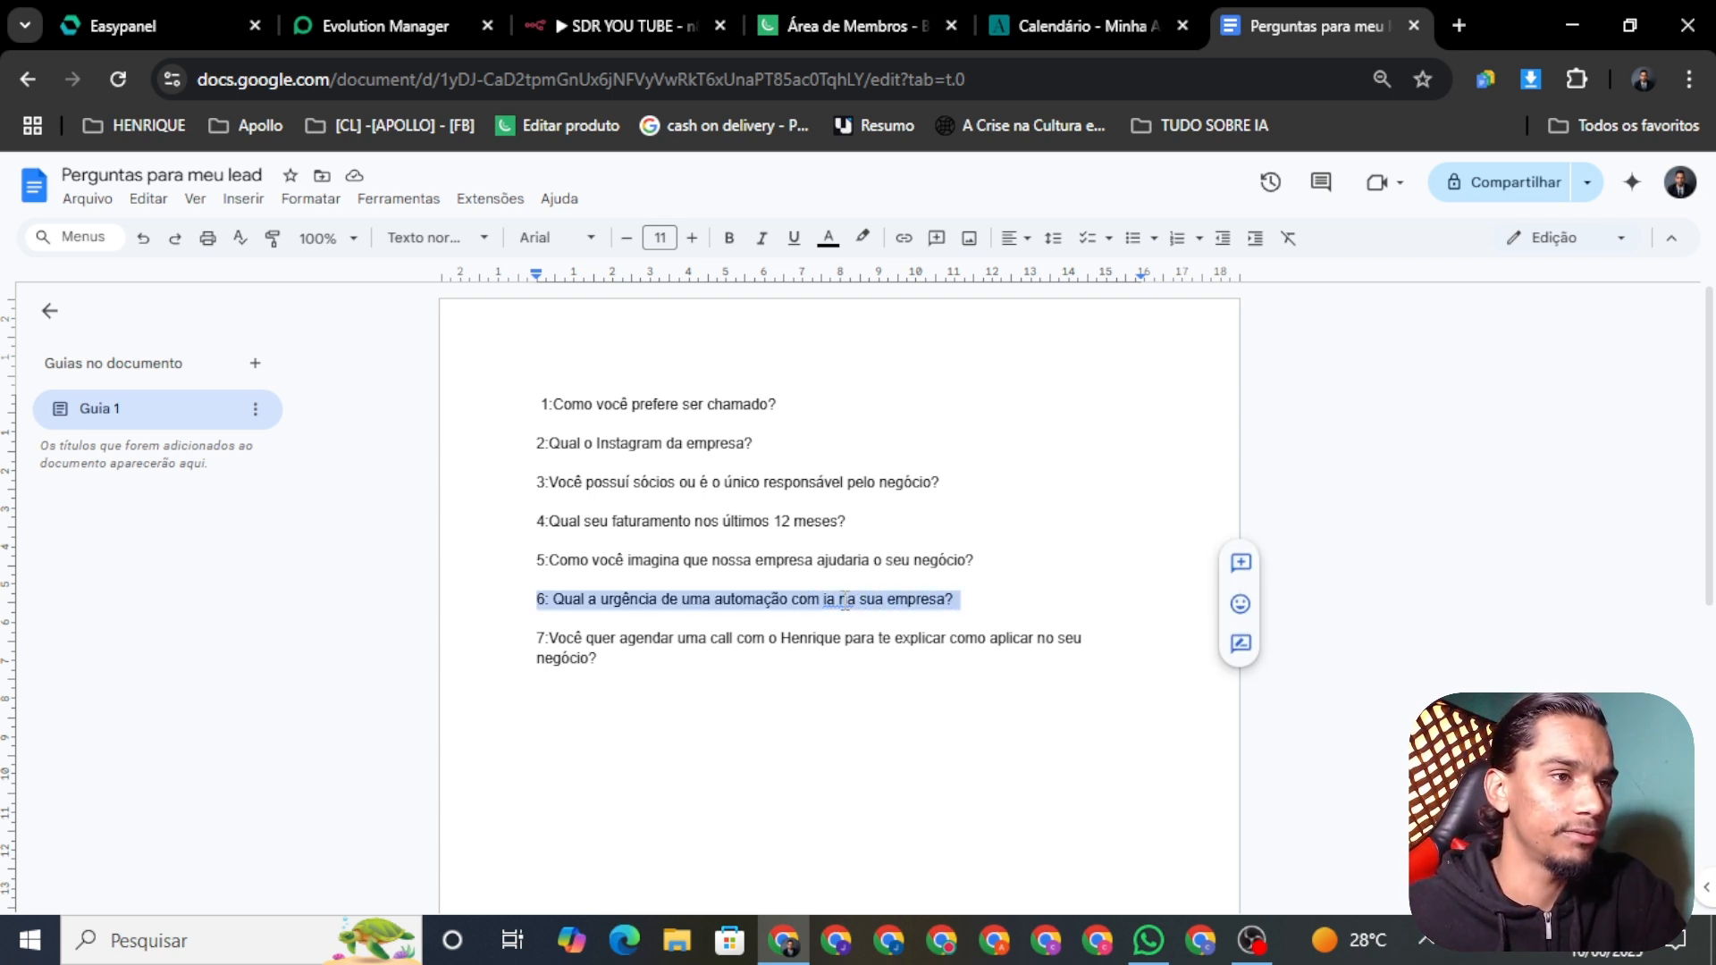
pyautogui.click(659, 677)
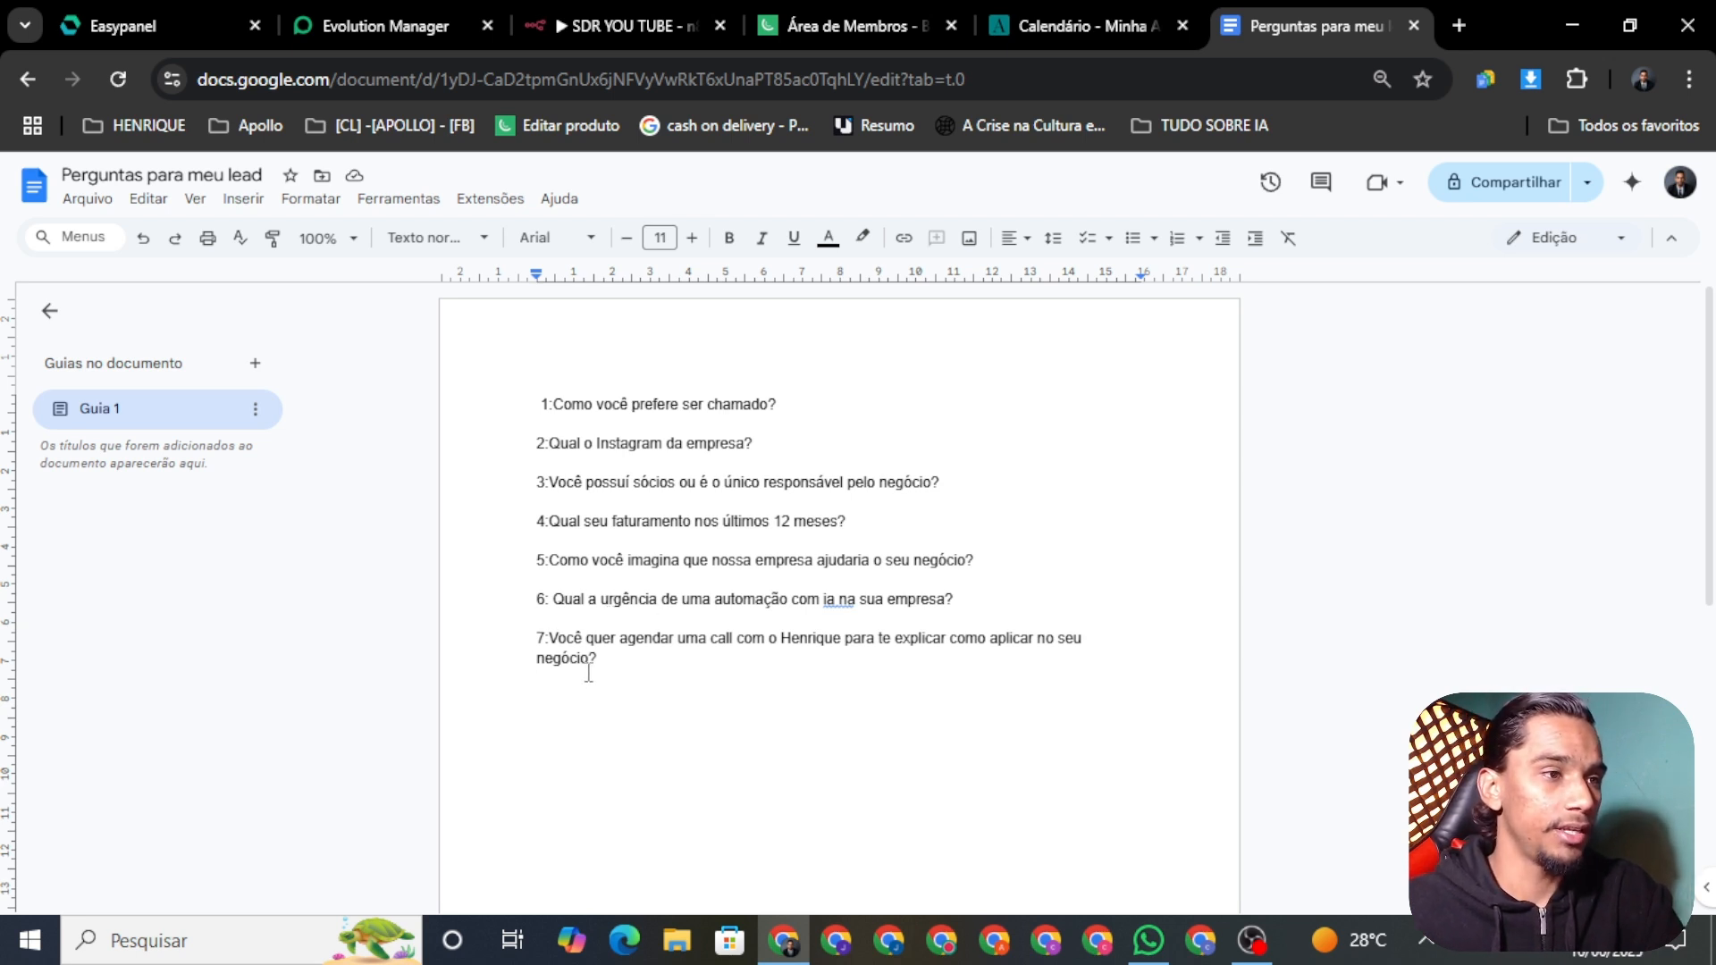
pyautogui.tripleClick(525, 636)
pyautogui.click(662, 651)
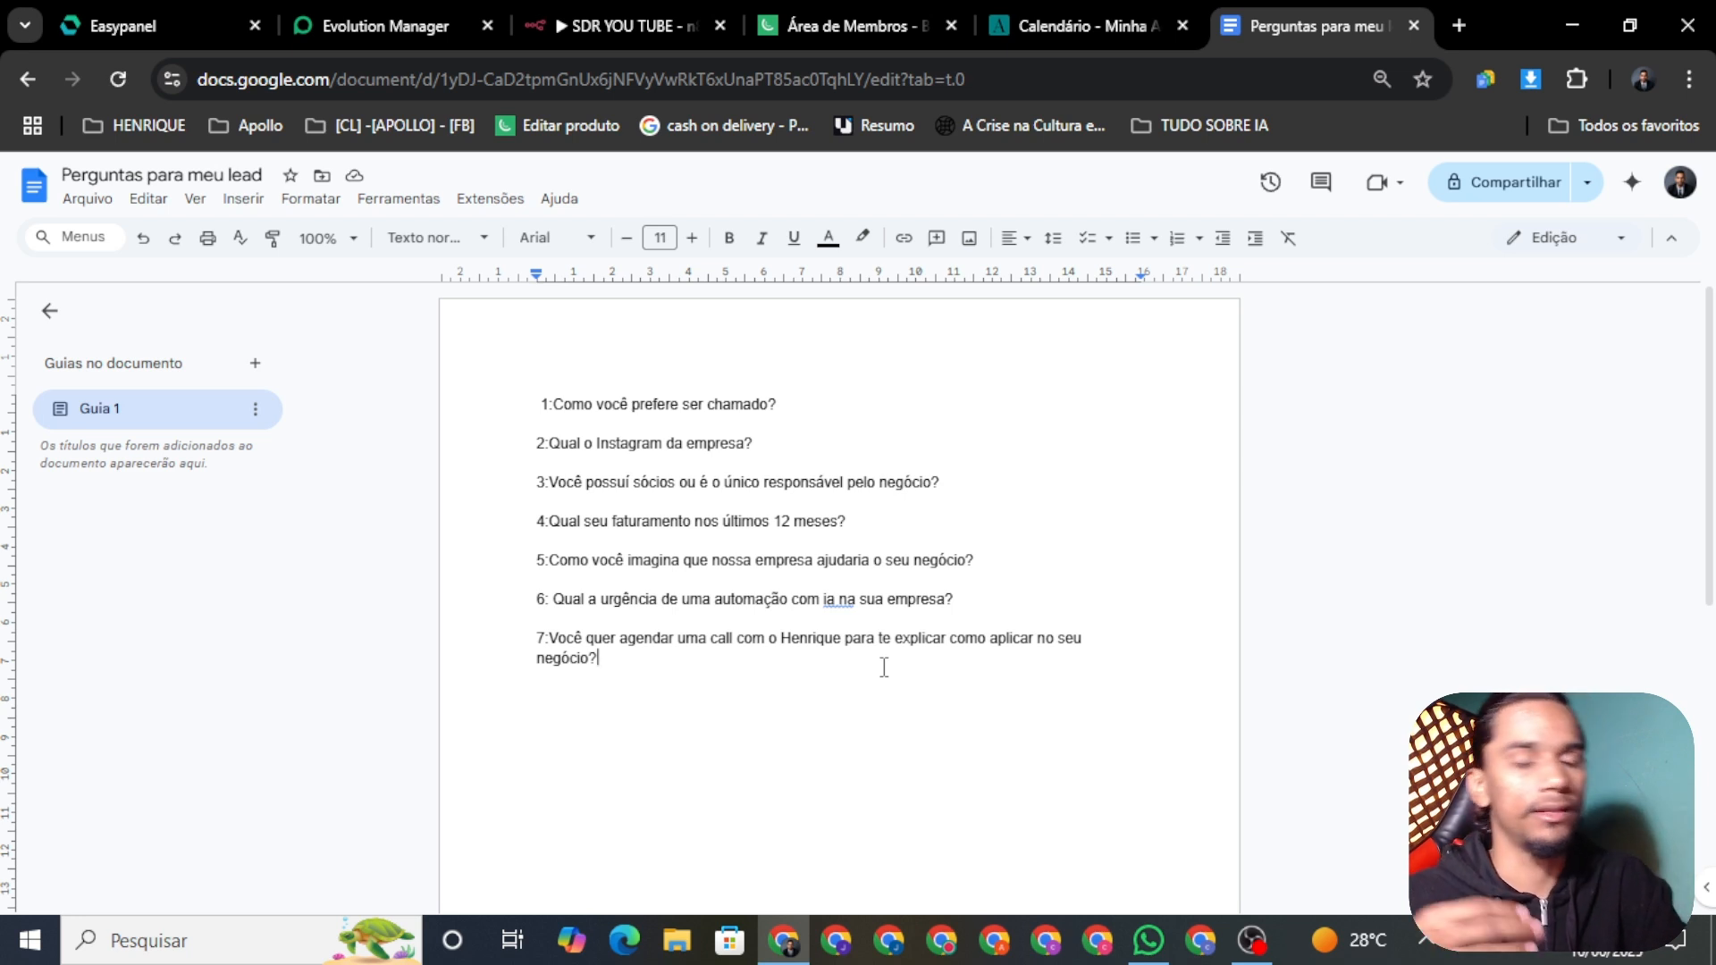
pyautogui.moveTo(598, 659); pyautogui.dragTo(537, 641)
pyautogui.click(641, 656)
pyautogui.click(608, 675)
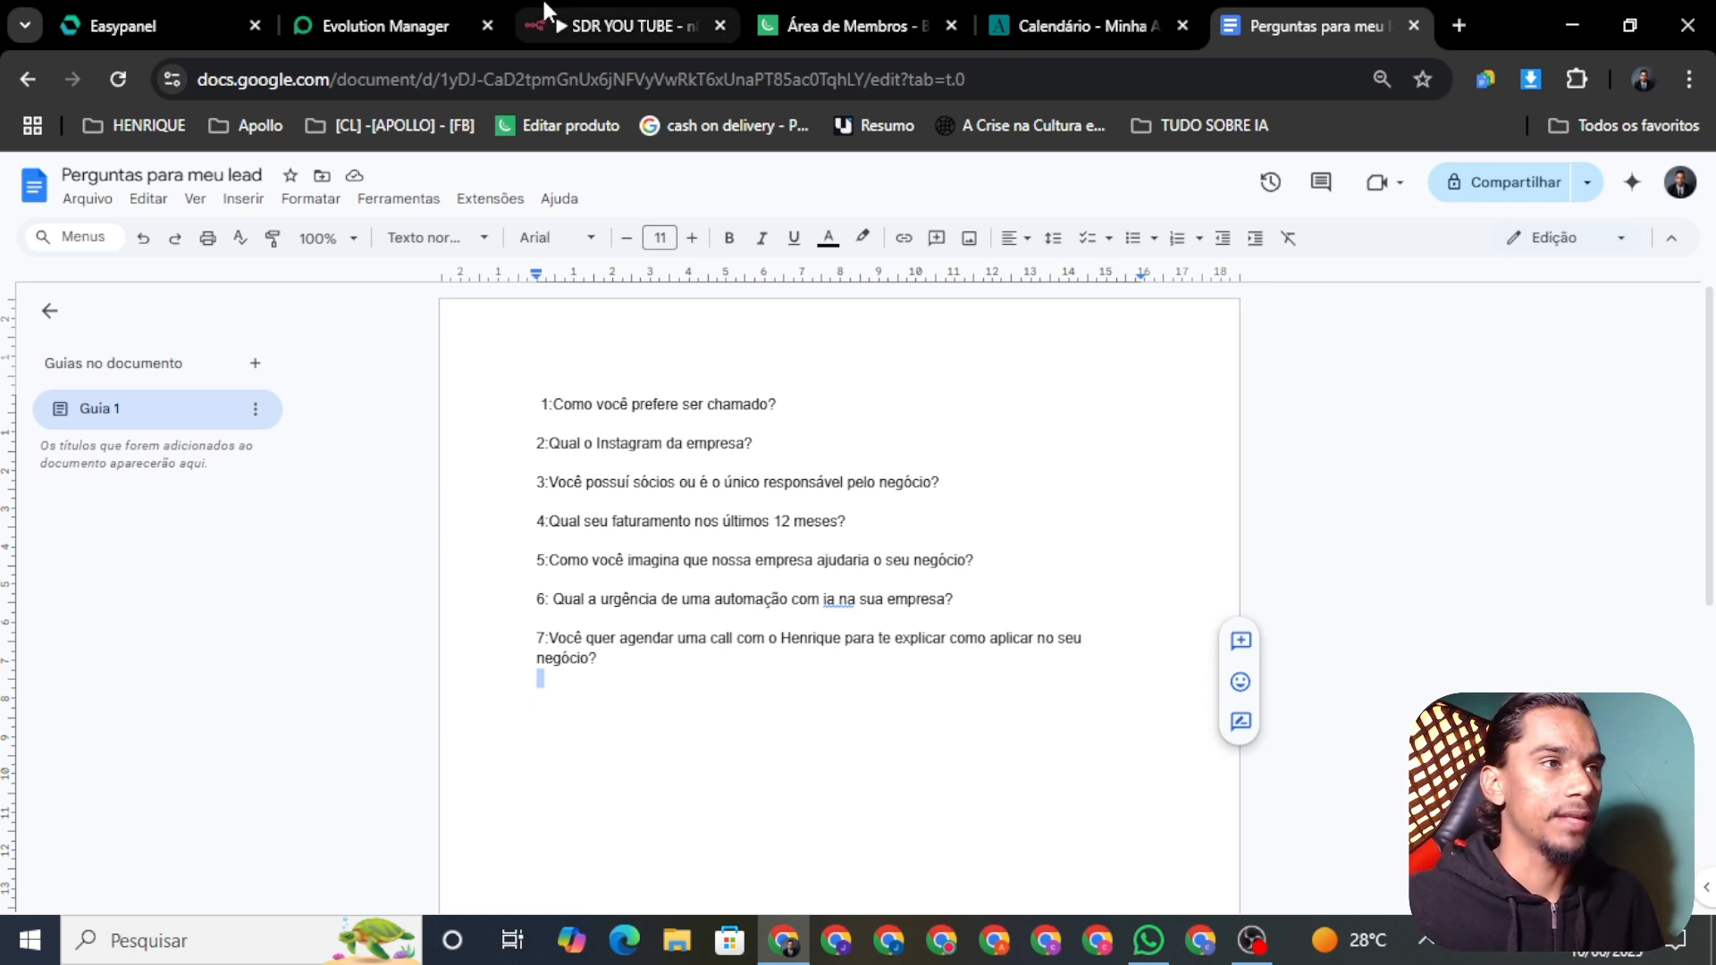
pyautogui.moveTo(591, 11)
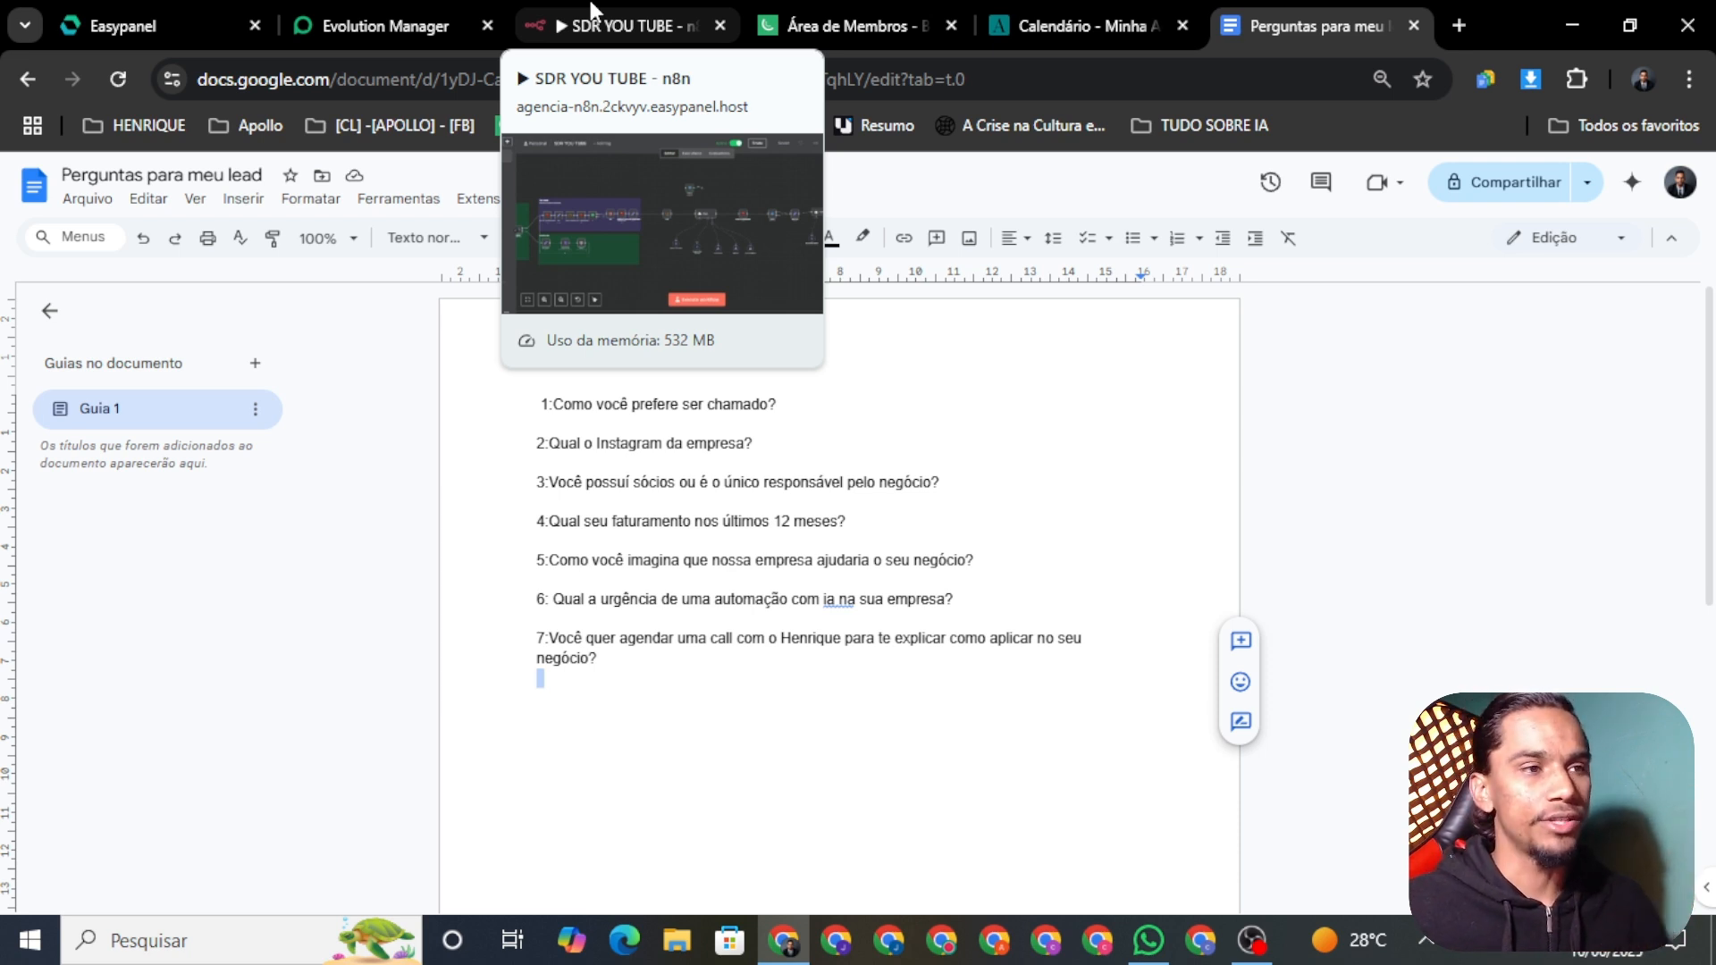
pyautogui.moveTo(539, 386); pyautogui.dragTo(1038, 691)
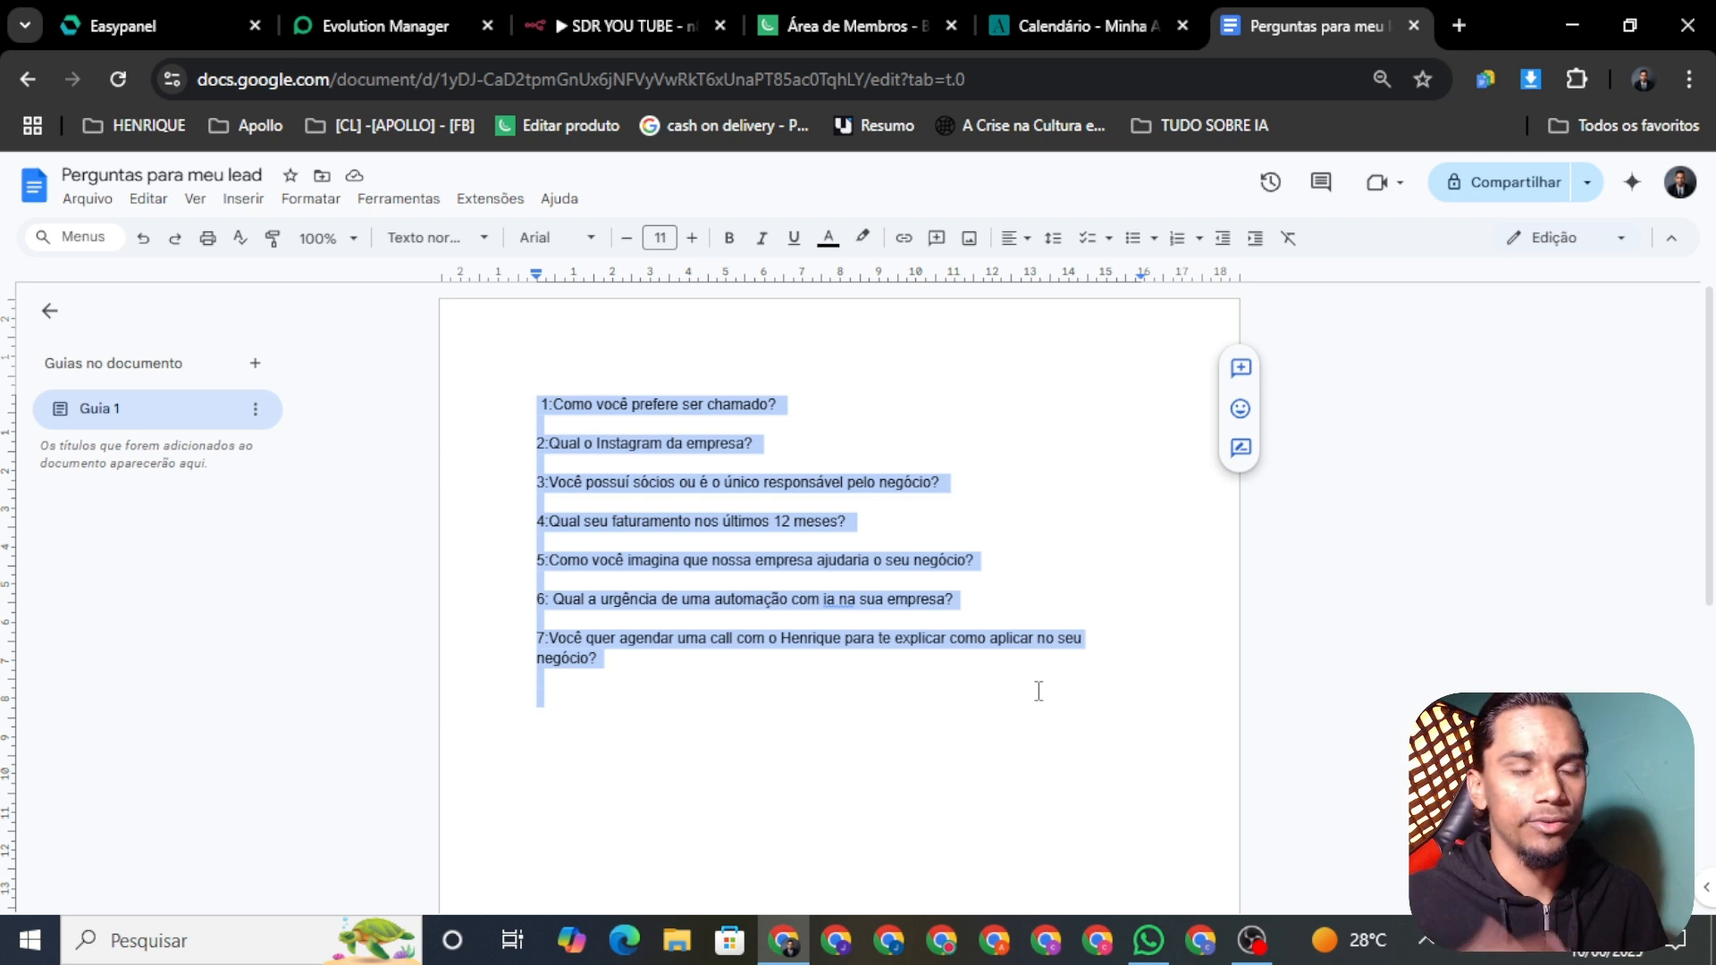
pyautogui.click(783, 683)
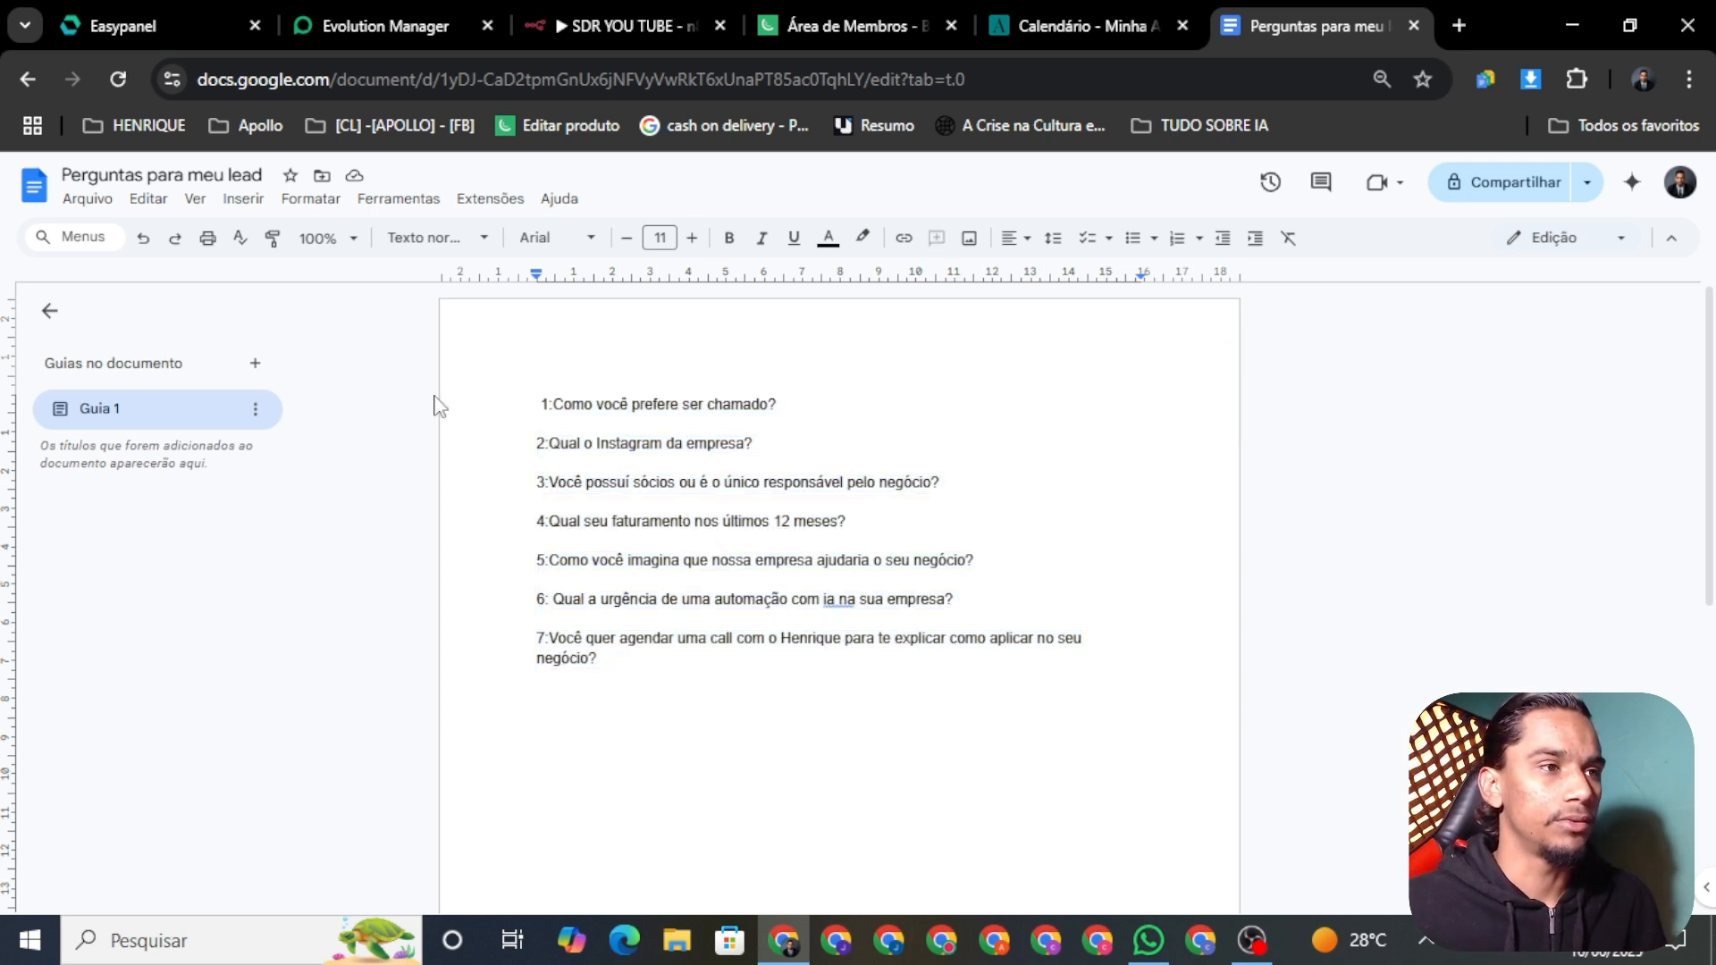
pyautogui.click(525, 382)
pyautogui.moveTo(630, 420); pyautogui.dragTo(813, 693)
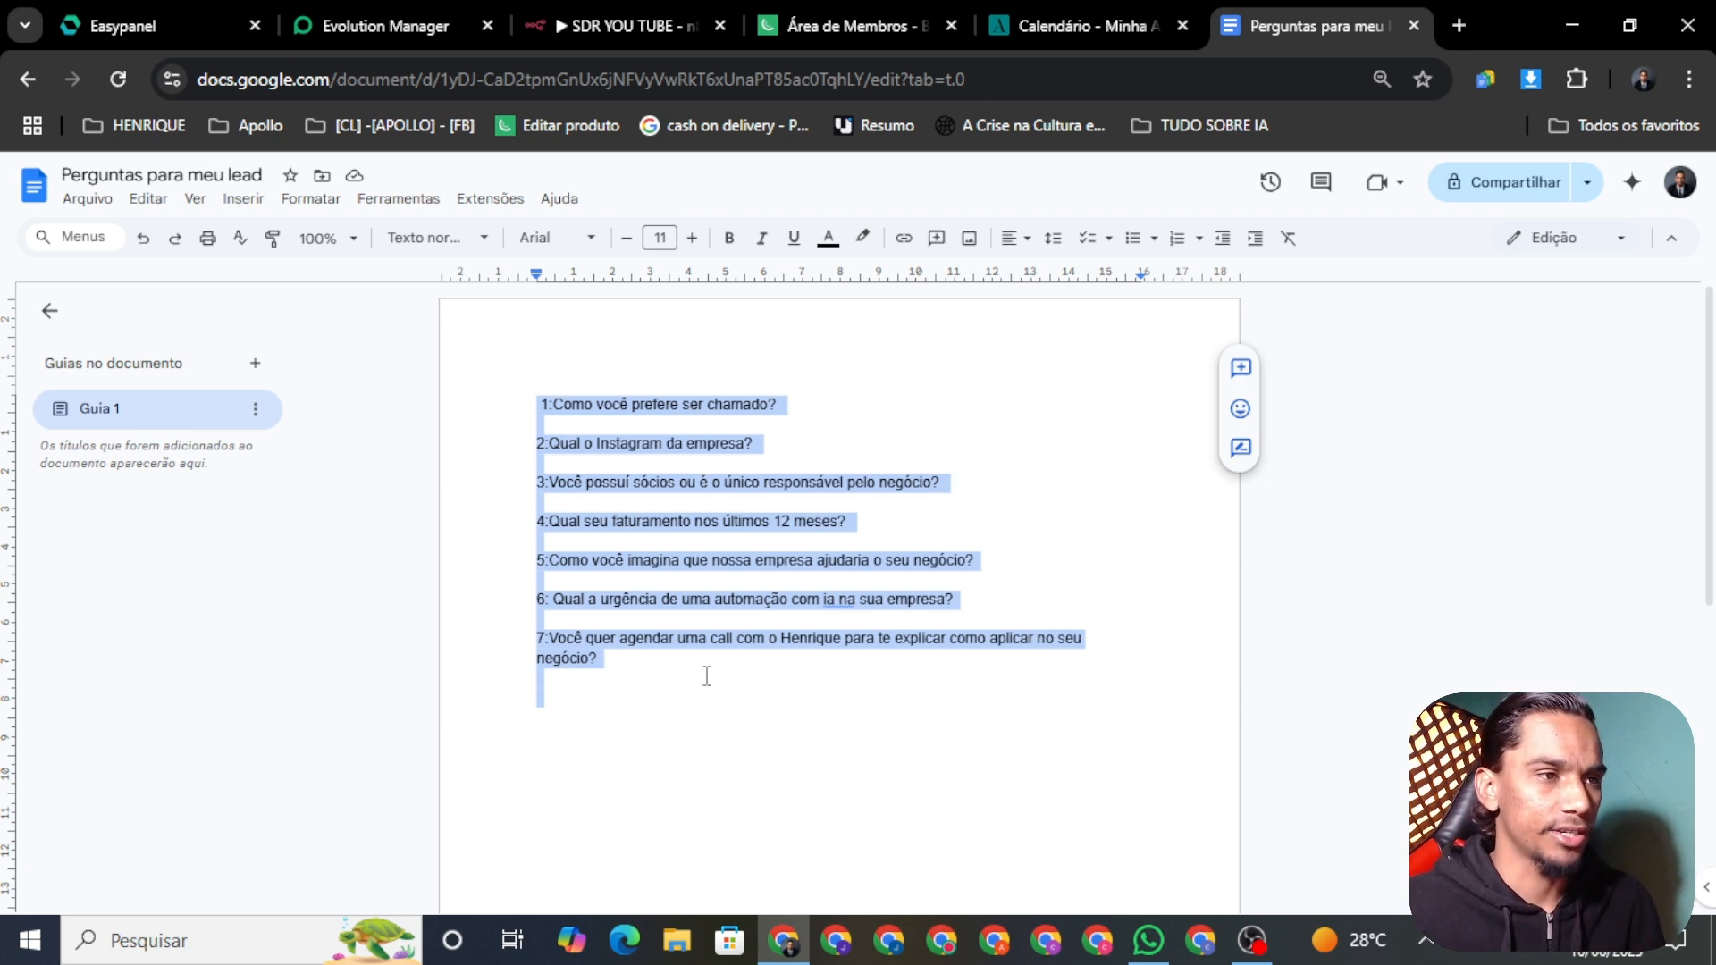
pyautogui.click(679, 663)
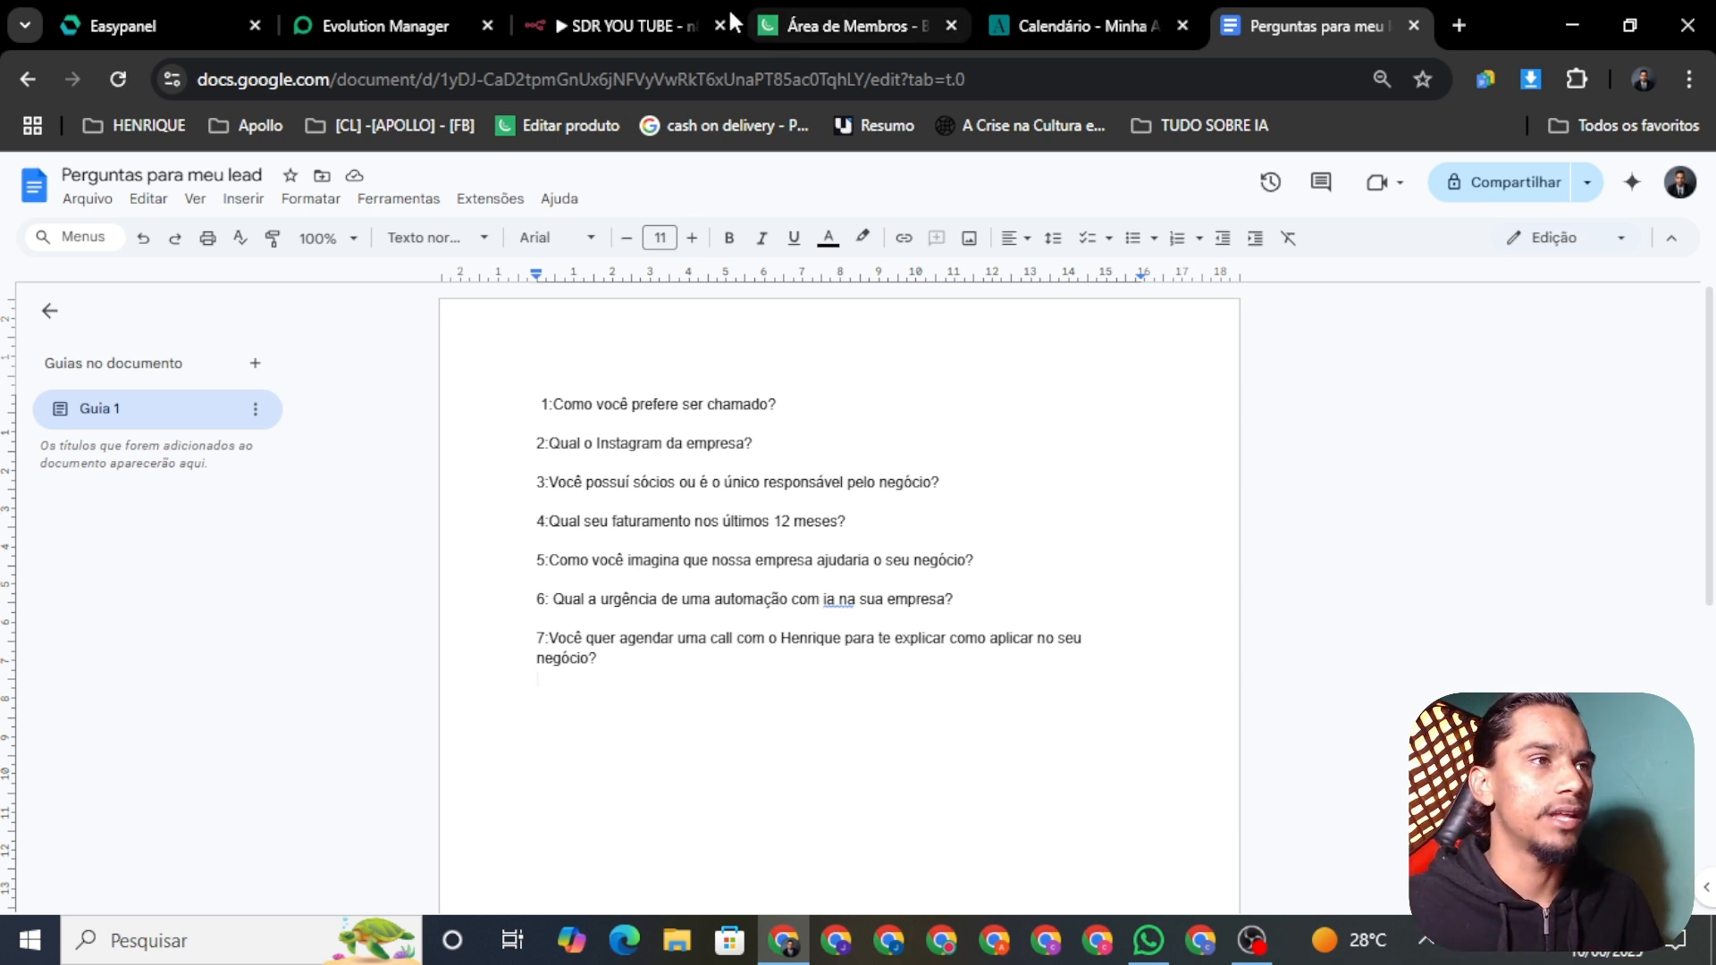
# Step: Zoom out and pan the SDR YOU TUBE canvas to see every node from the trigger onward
pyautogui.click(635, 23)
pyautogui.scroll(-3, 903, 544)
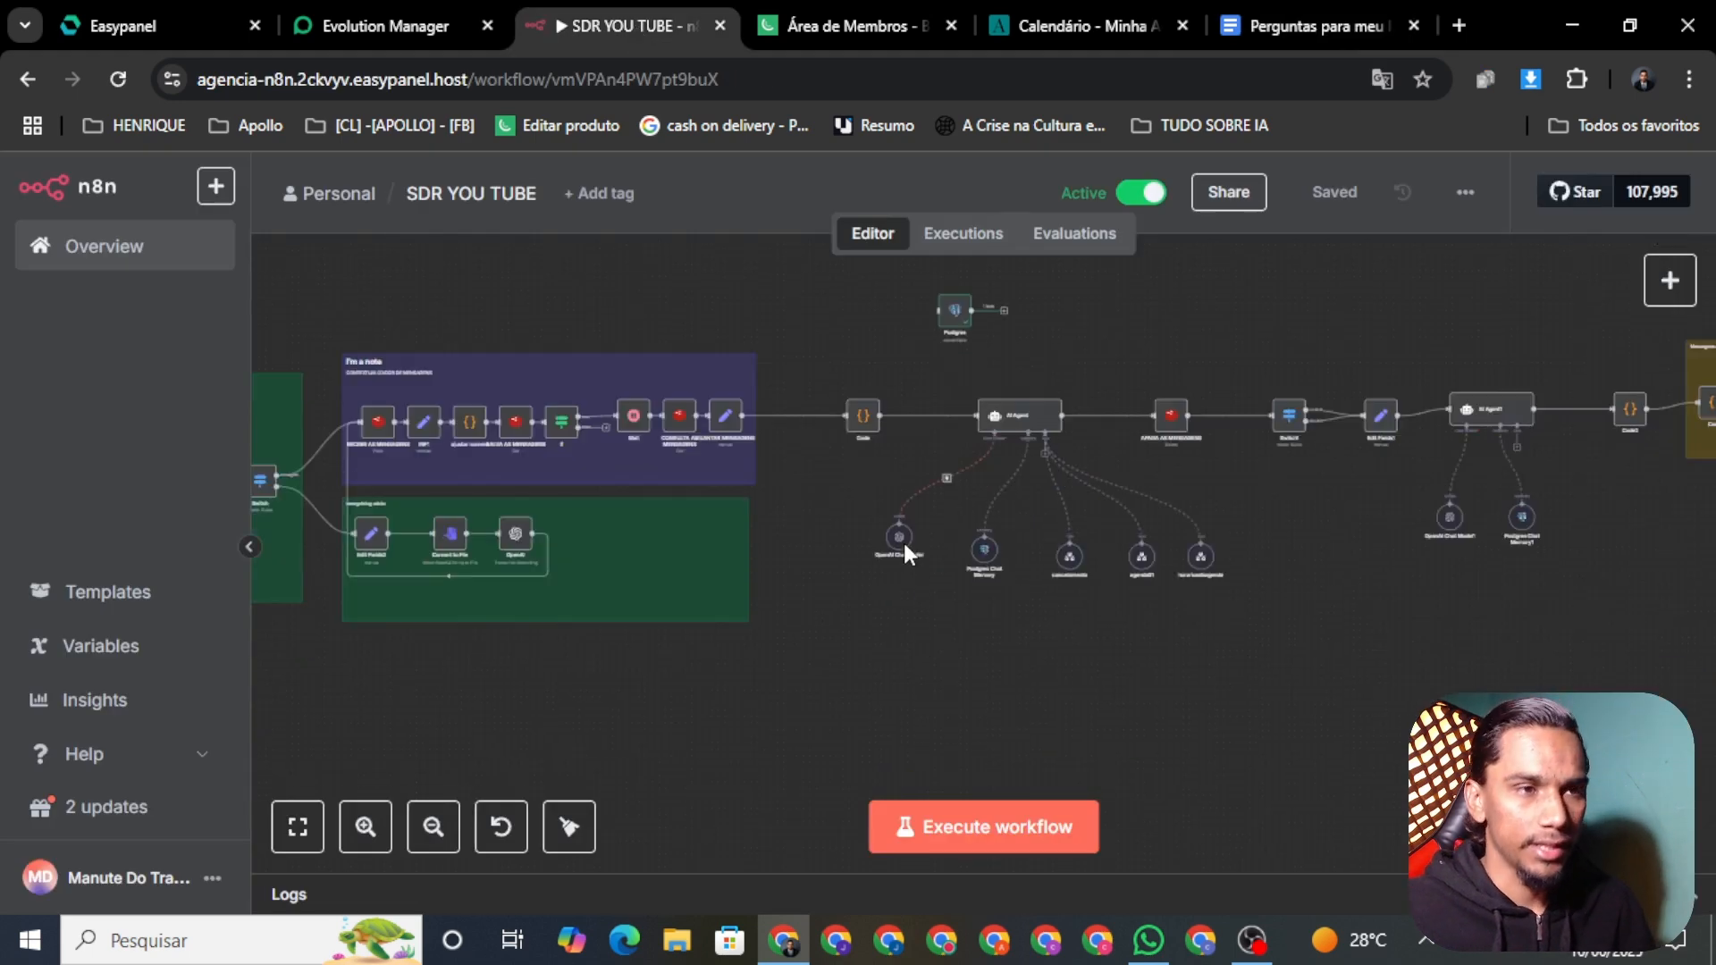
pyautogui.scroll(1, 904, 515)
pyautogui.scroll(-5, 905, 519)
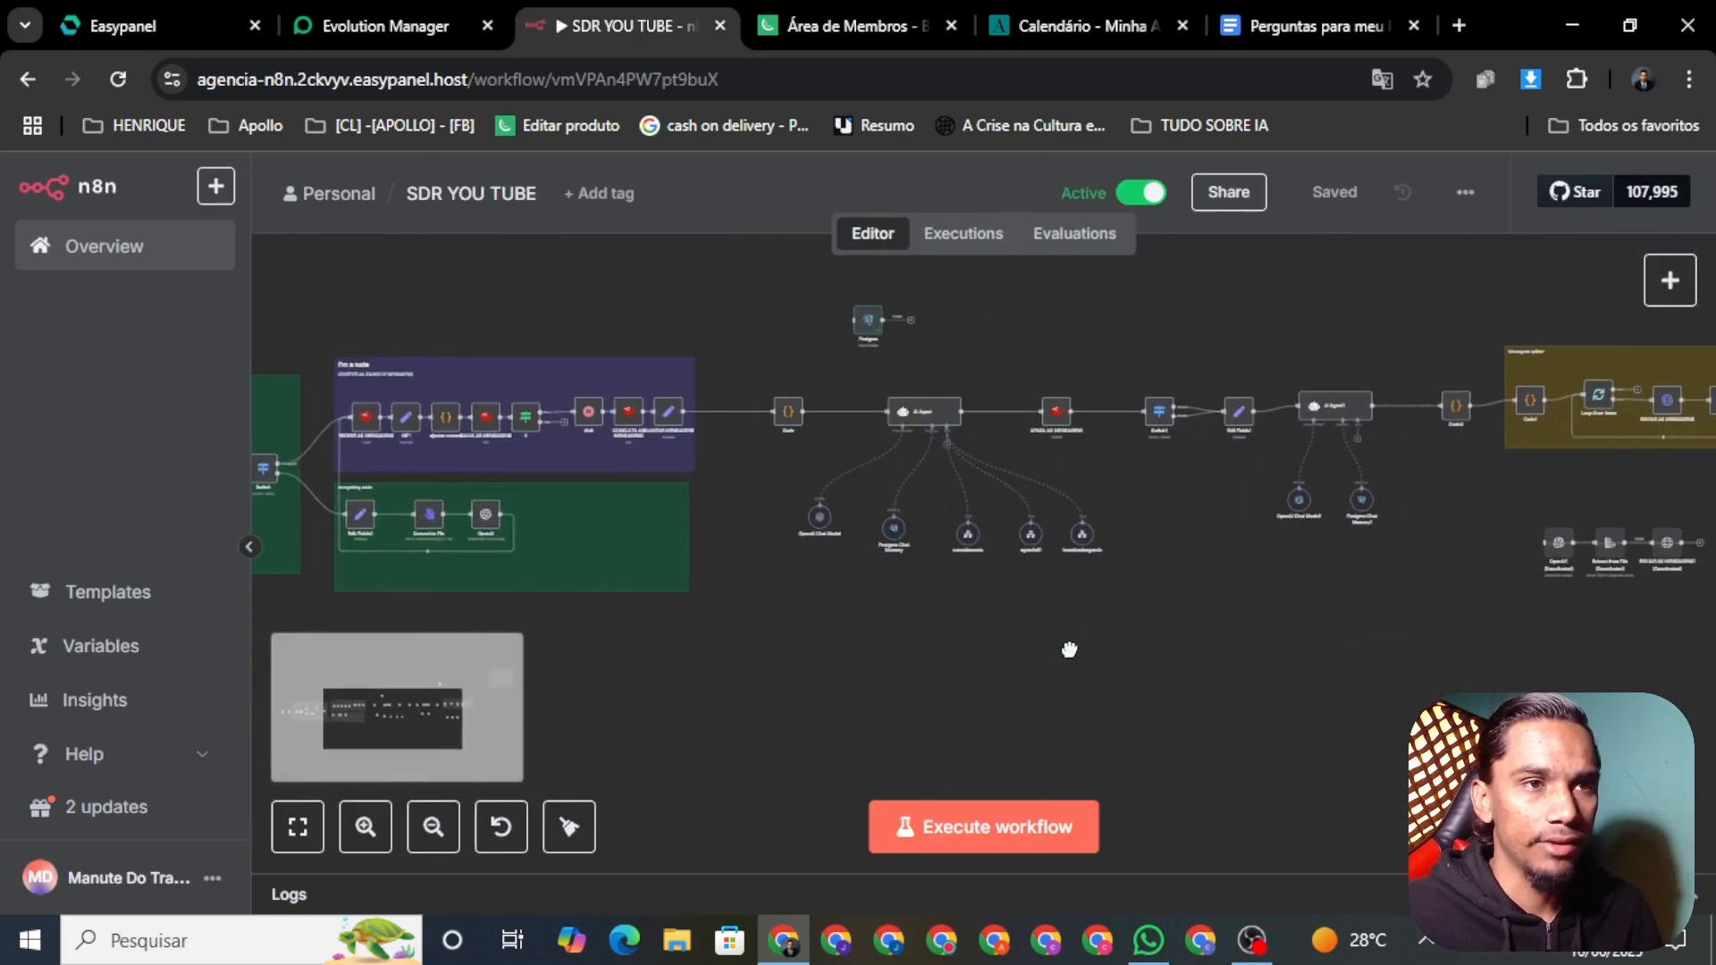
pyautogui.moveTo(761, 642); pyautogui.dragTo(880, 670)
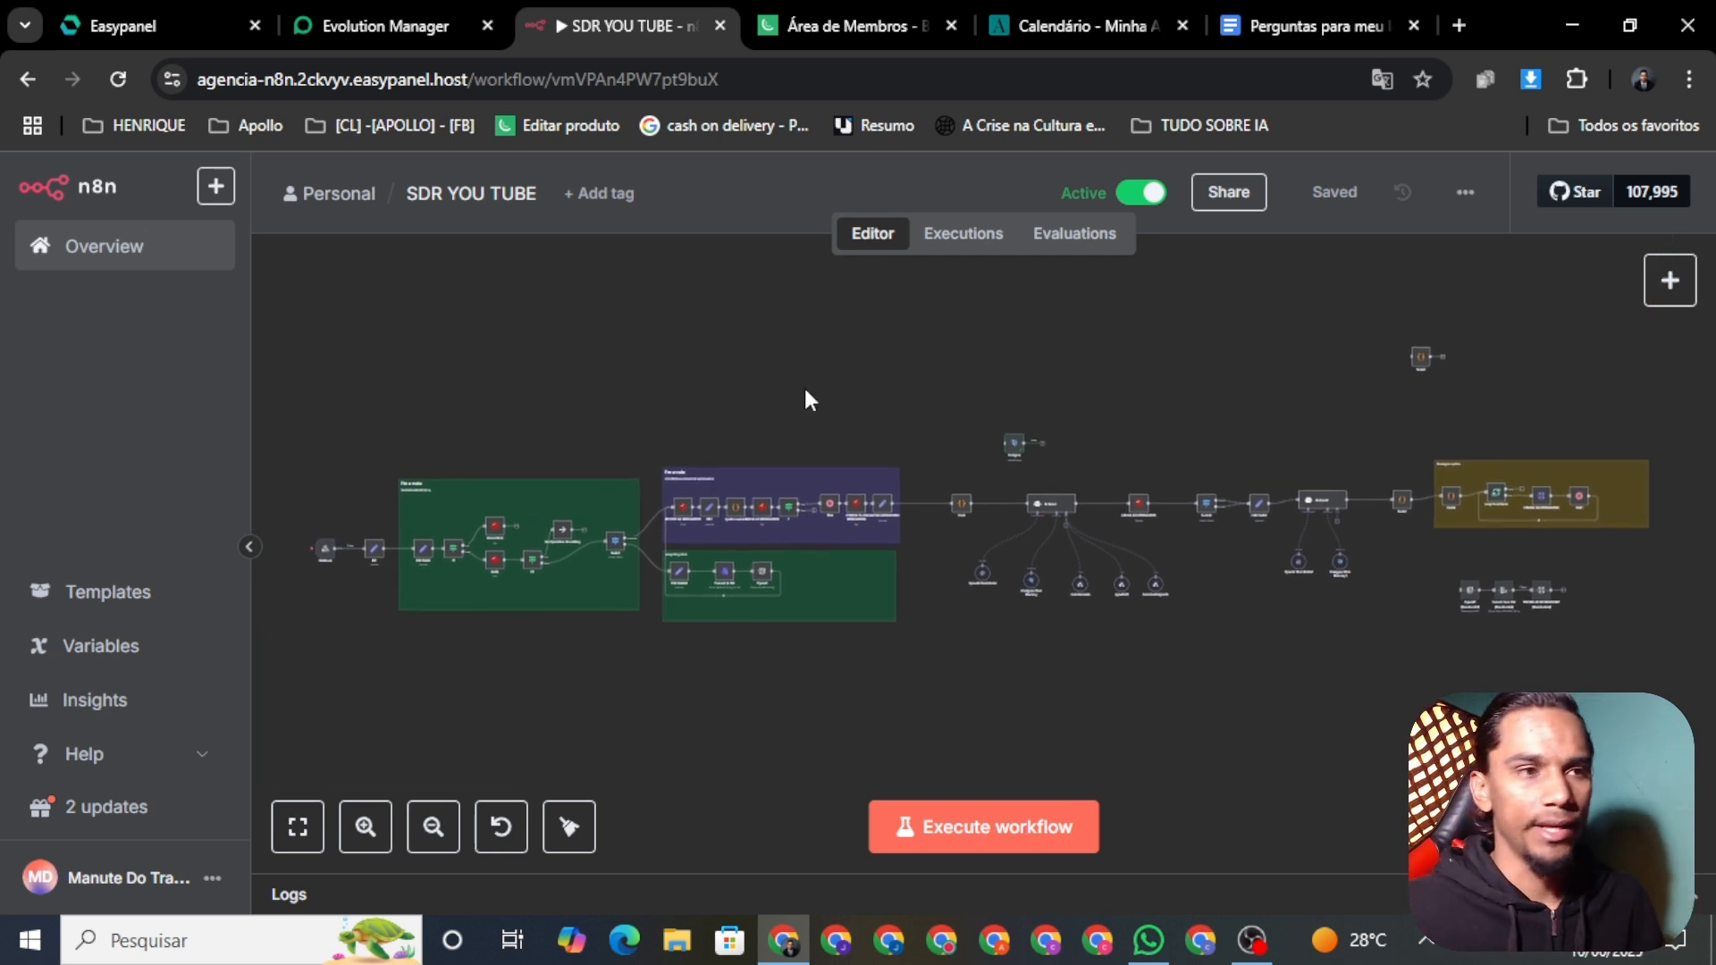
pyautogui.scroll(2, 816, 572)
pyautogui.scroll(-4, 820, 626)
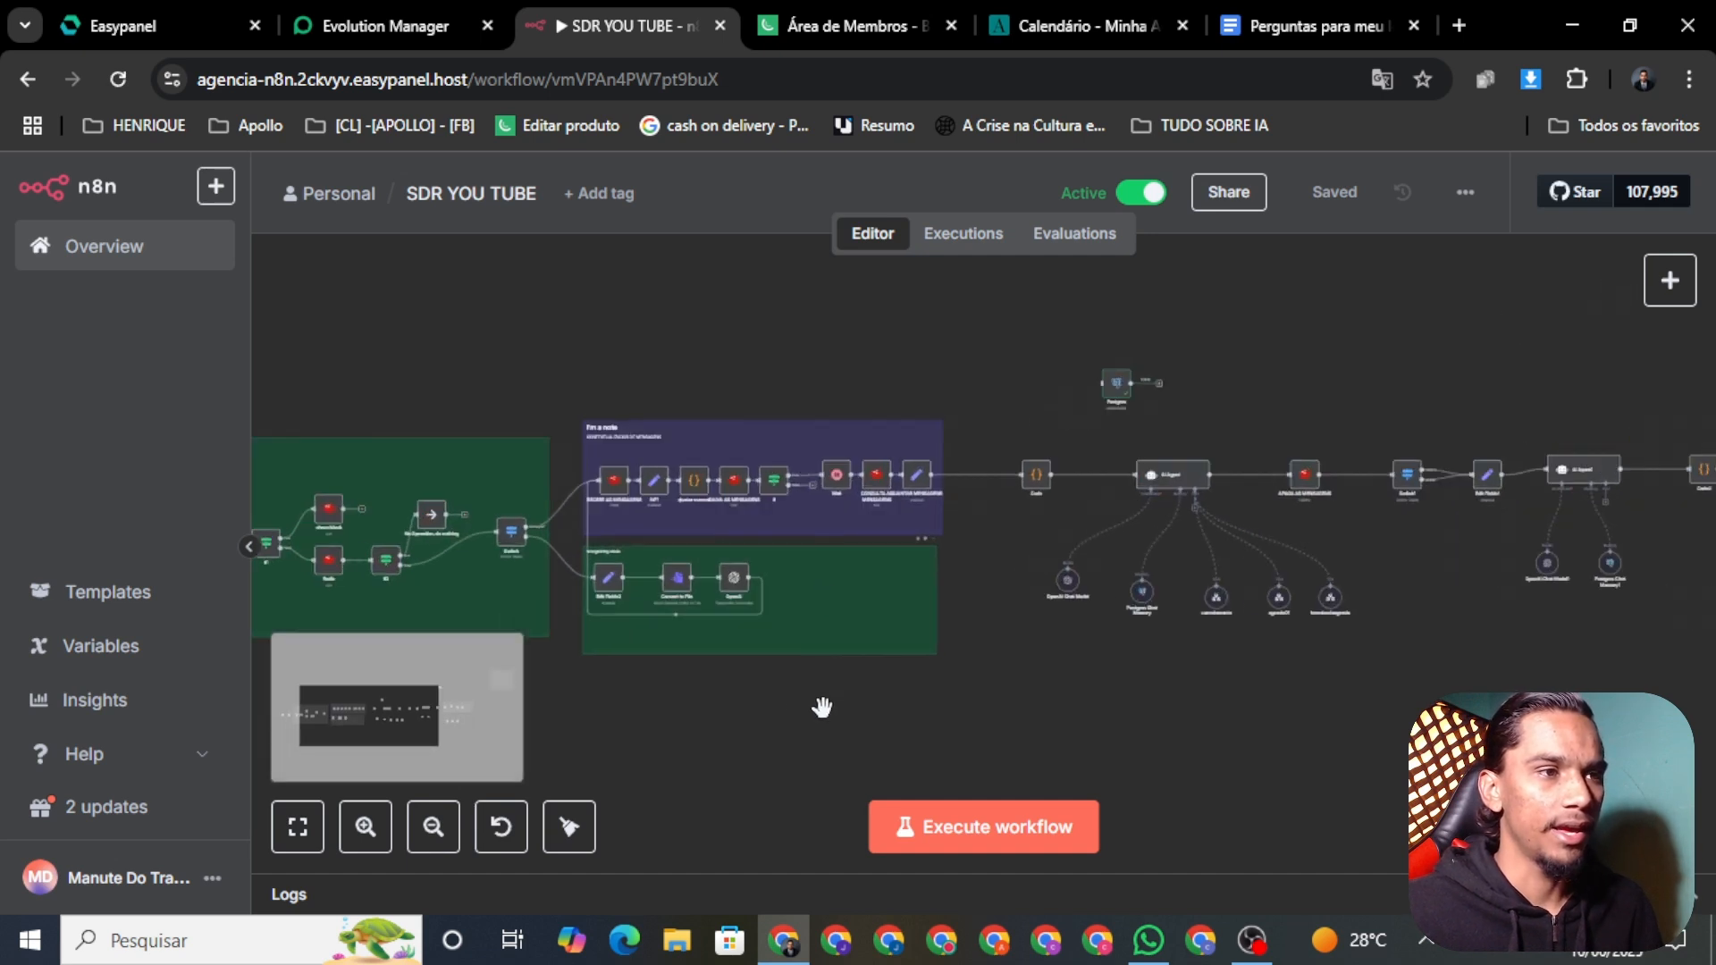
pyautogui.moveTo(786, 701); pyautogui.dragTo(813, 650)
pyautogui.scroll(1, 813, 650)
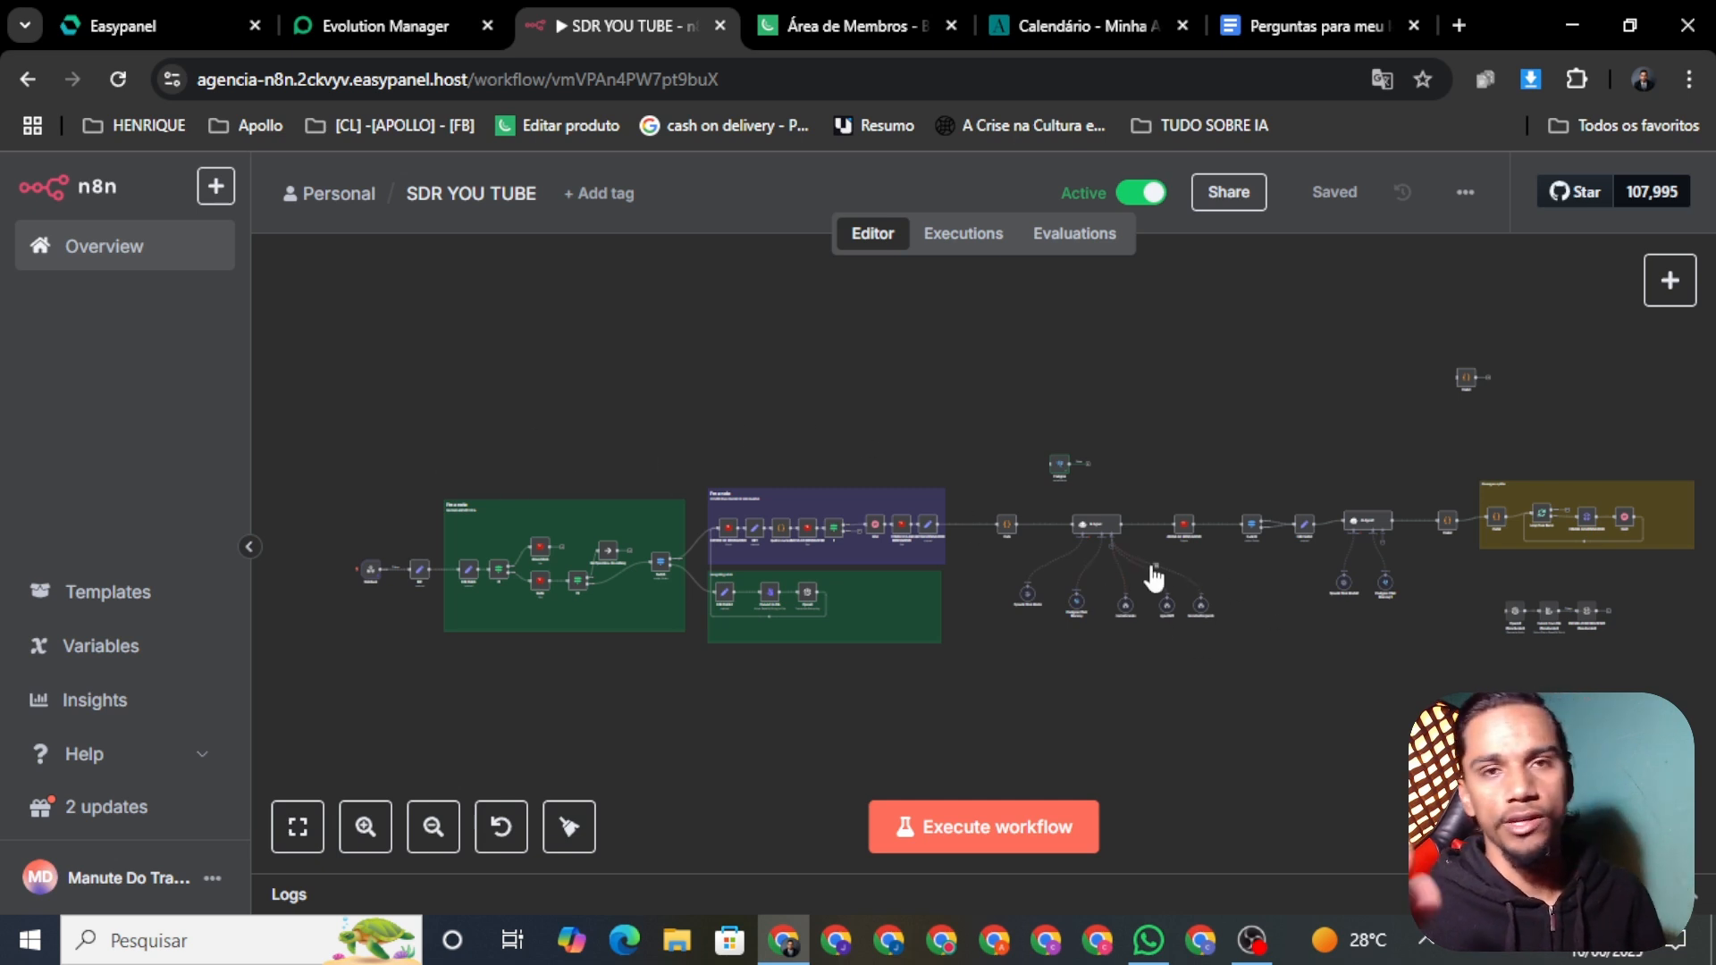
pyautogui.scroll(2, 1364, 684)
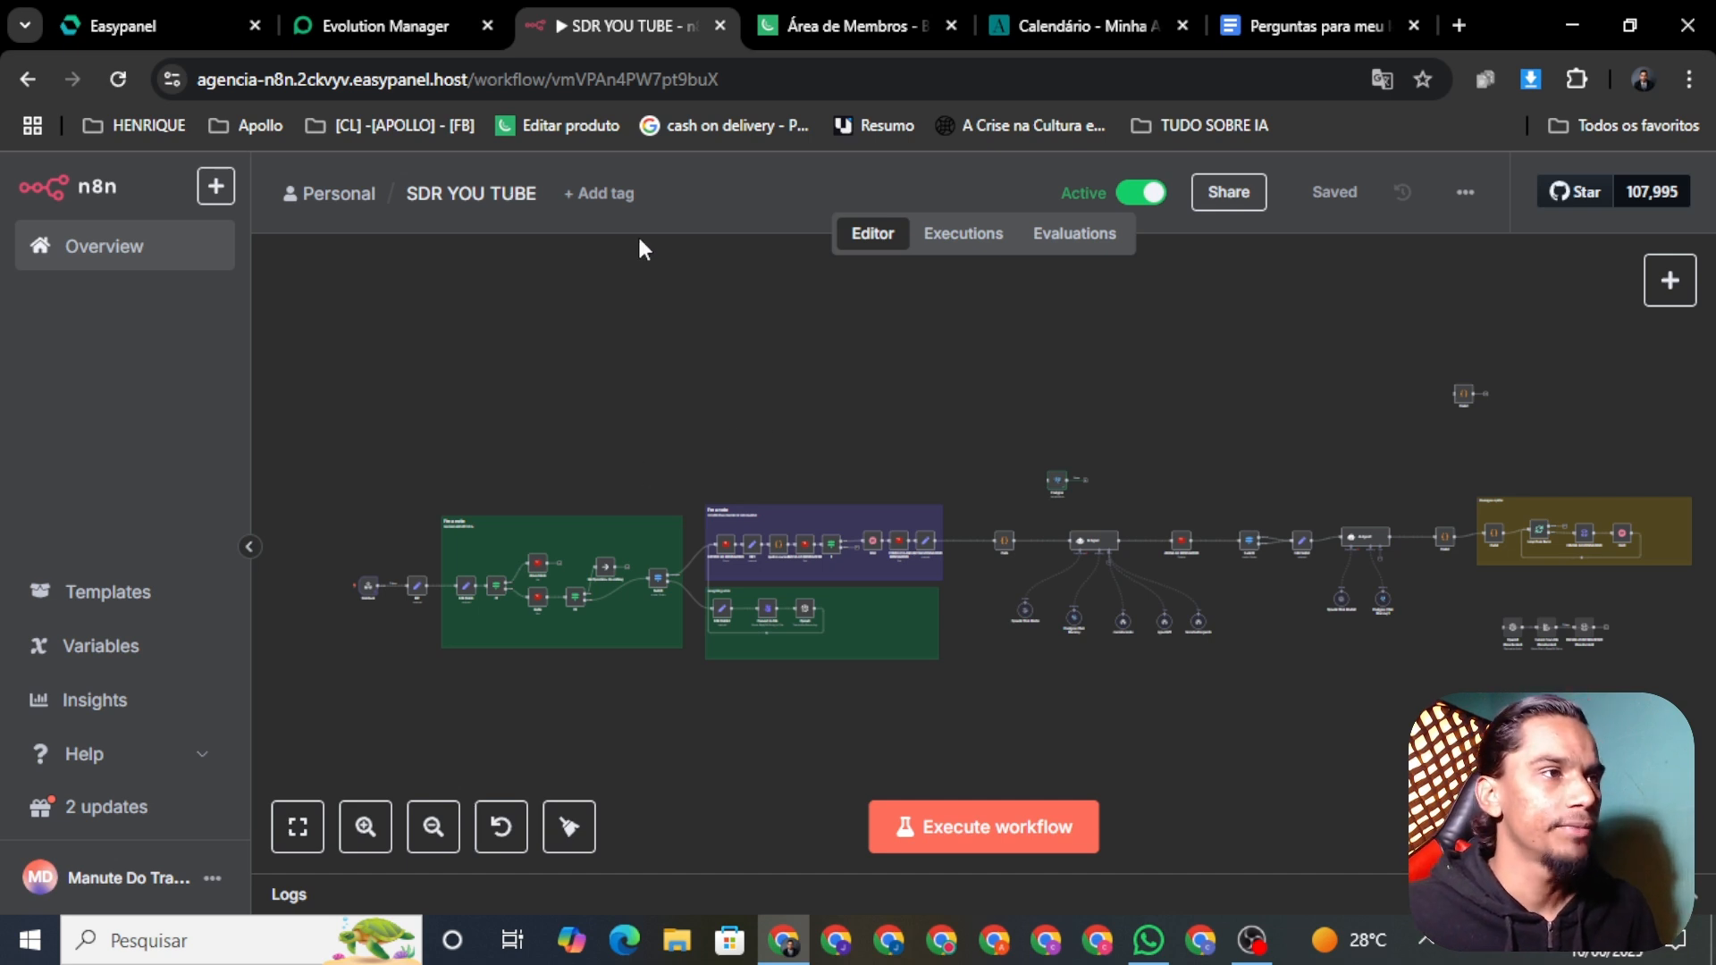
# Step: Look over the Easypanel dashboard, then begin an address in a new browser tab
pyautogui.click(125, 36)
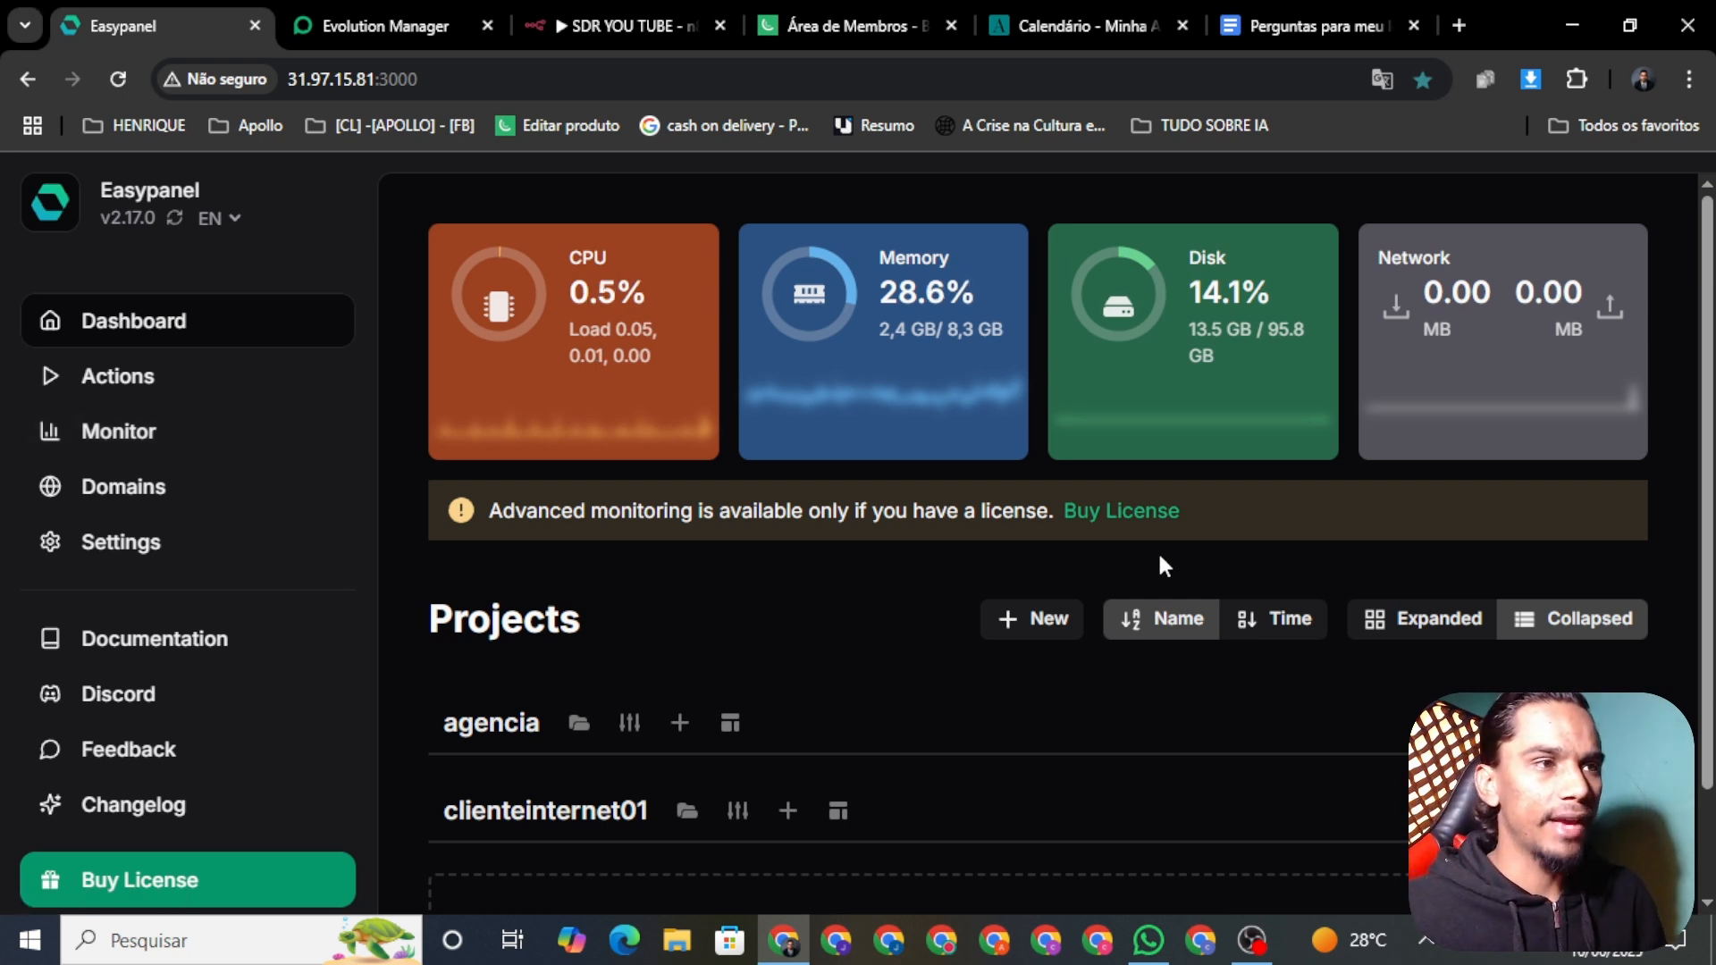
pyautogui.scroll(-1, 784, 563)
pyautogui.scroll(1, 778, 561)
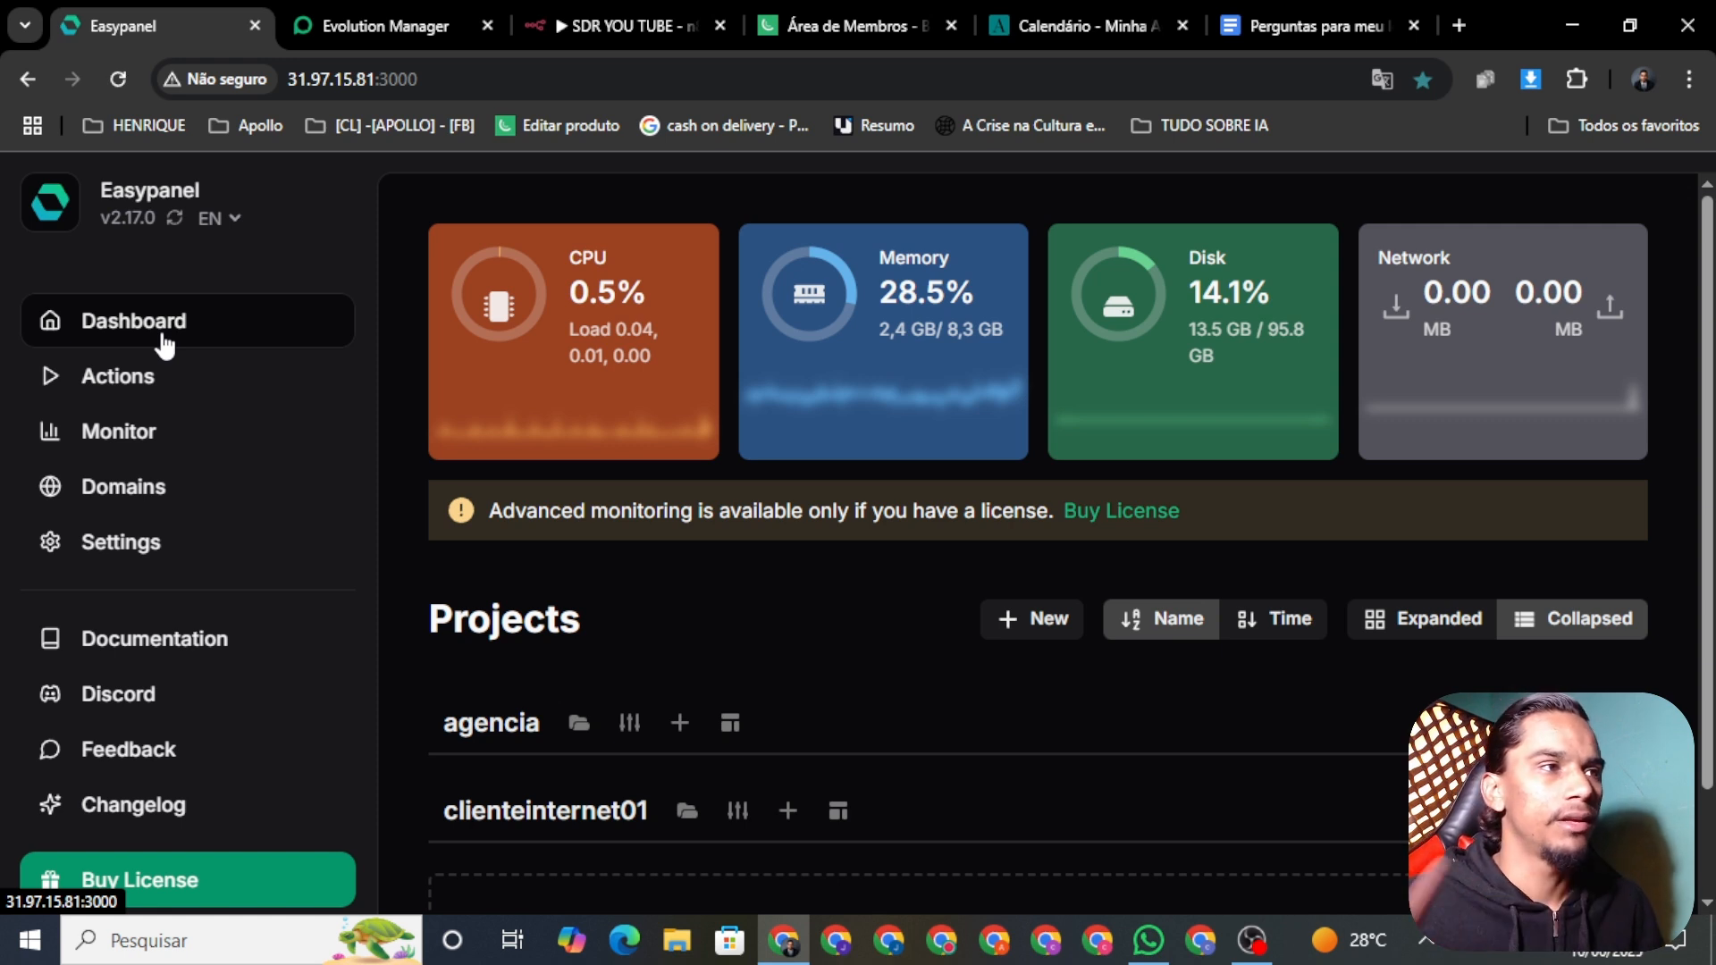
pyautogui.click(1458, 26)
pyautogui.click(1150, 89)
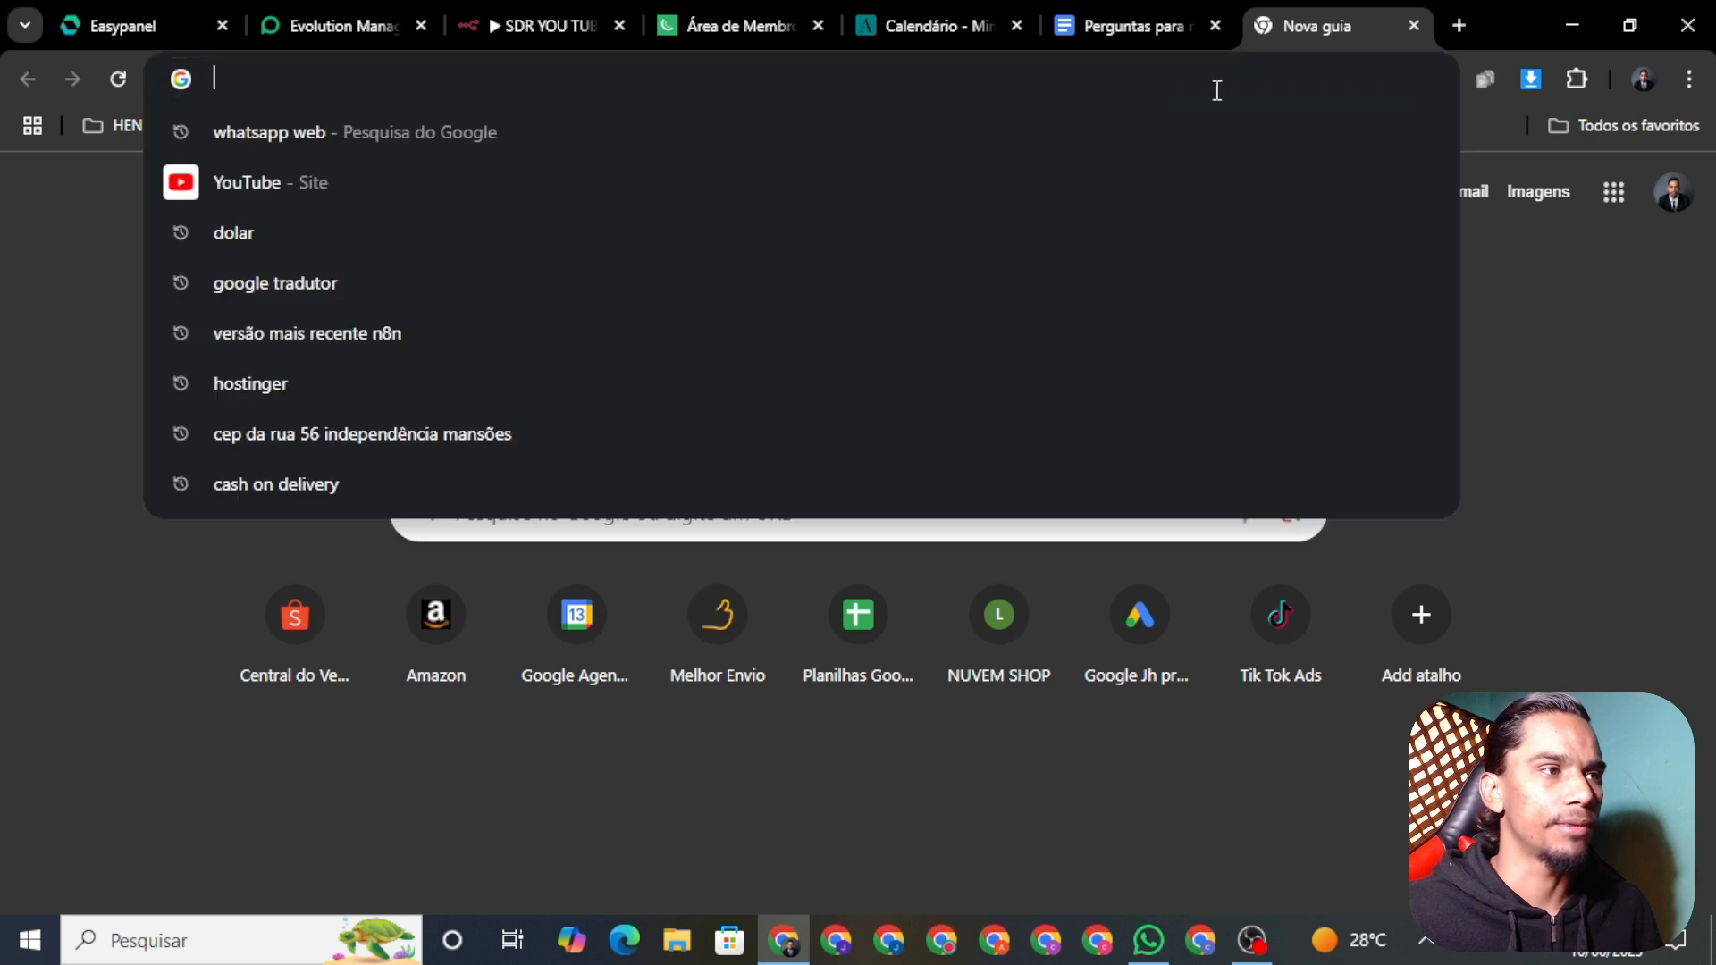
pyautogui.write('ho')
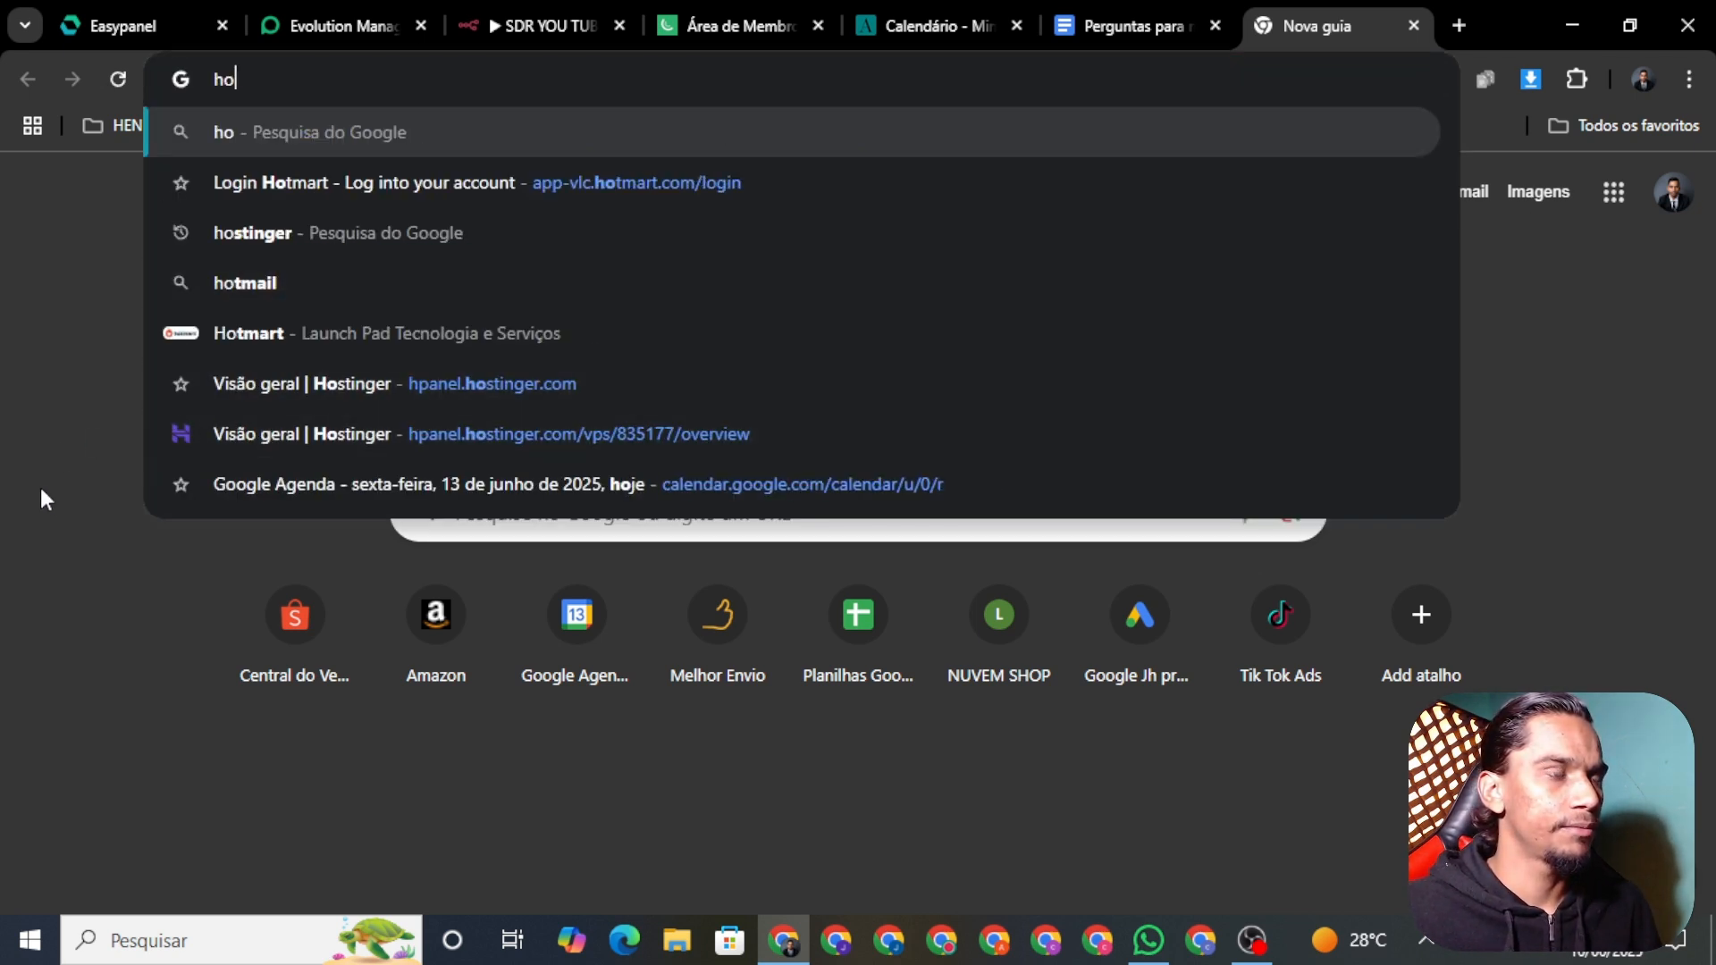
pyautogui.click(125, 451)
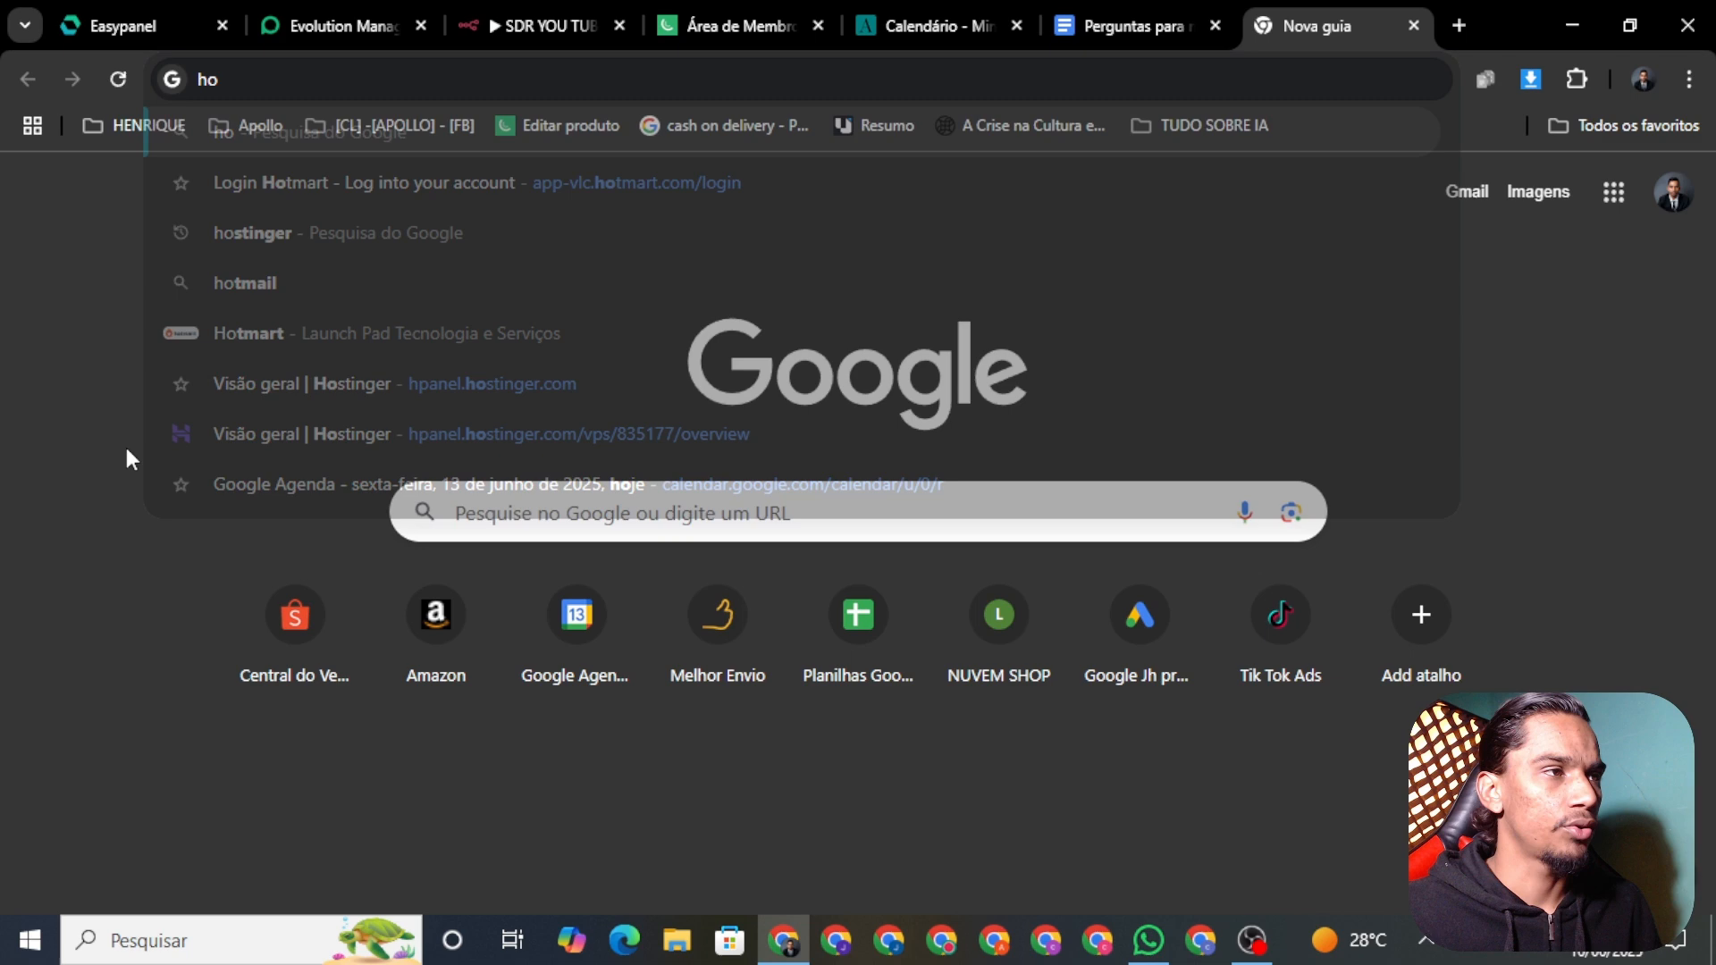
# Step: Back on the Easypanel dashboard, open Create Project and cancel it
pyautogui.click(141, 25)
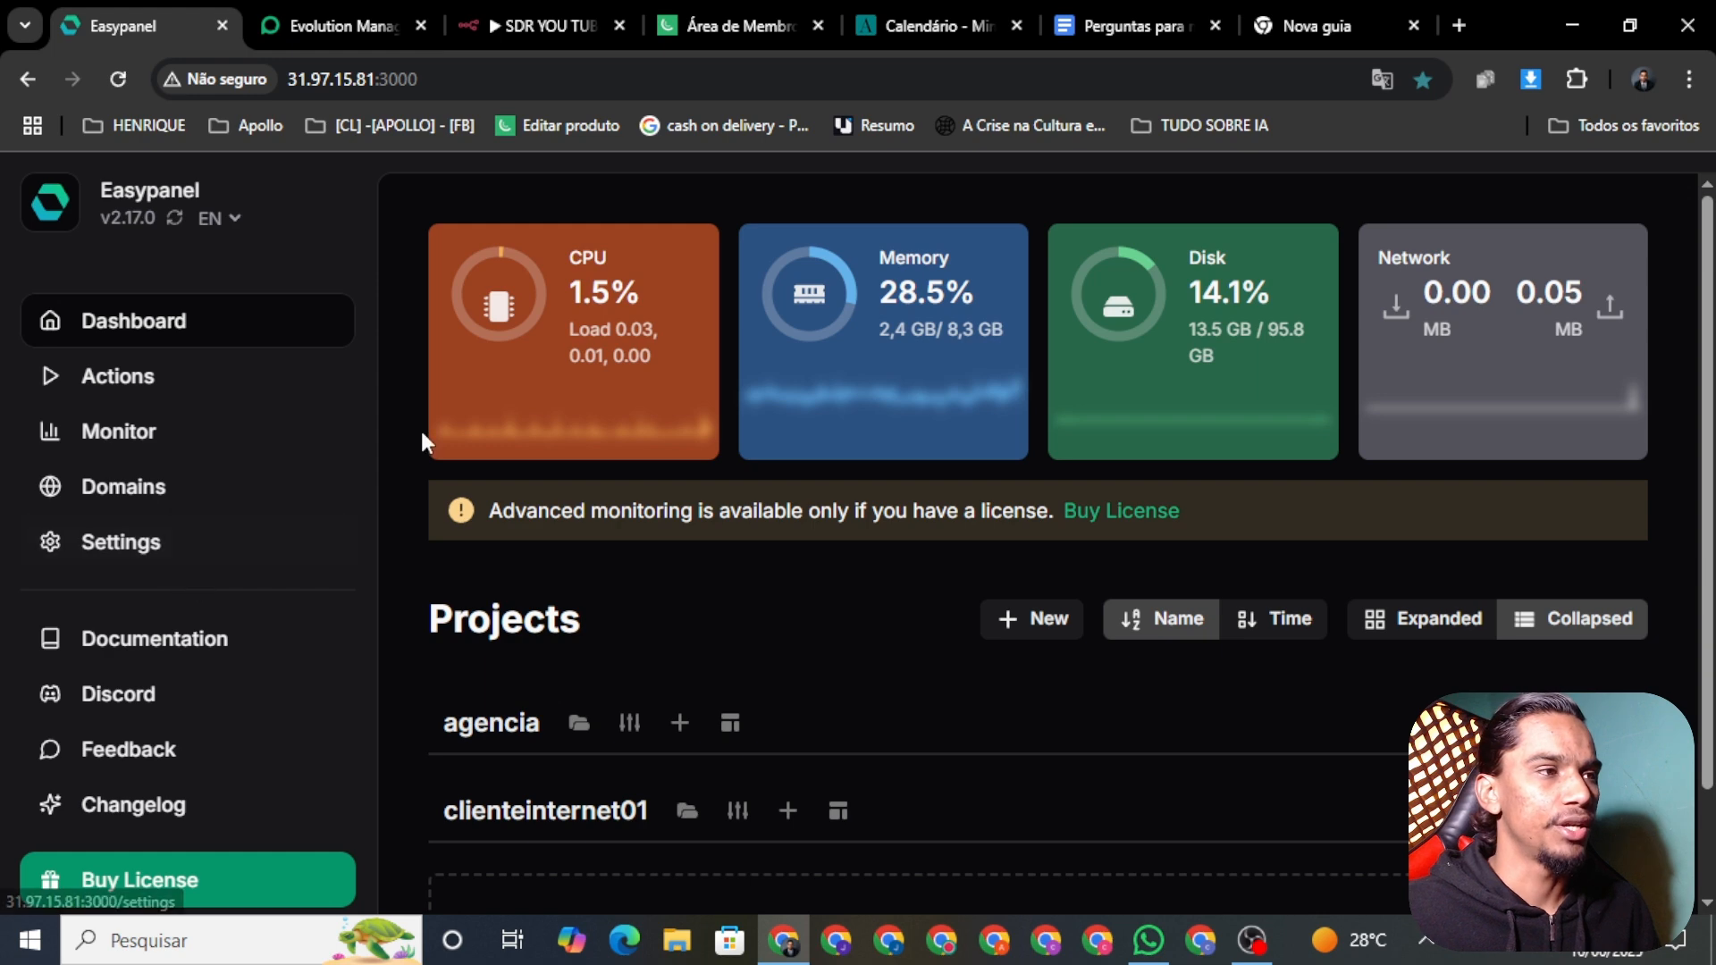
pyautogui.scroll(-1, 1095, 527)
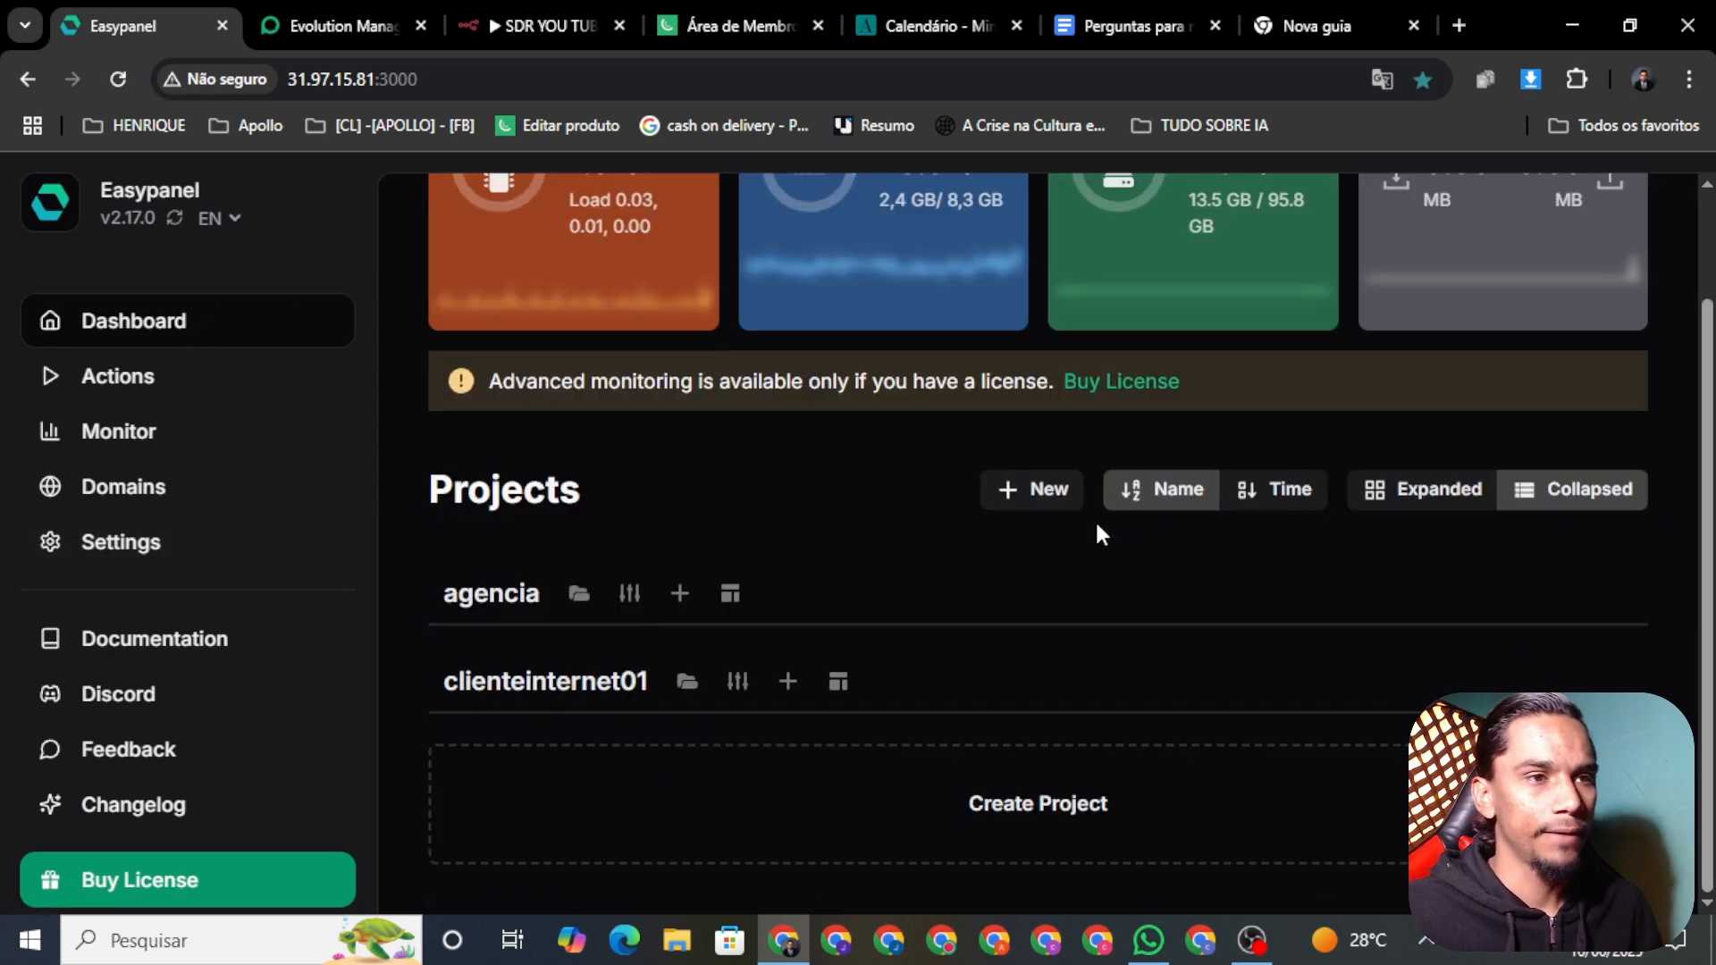
pyautogui.scroll(1, 1096, 527)
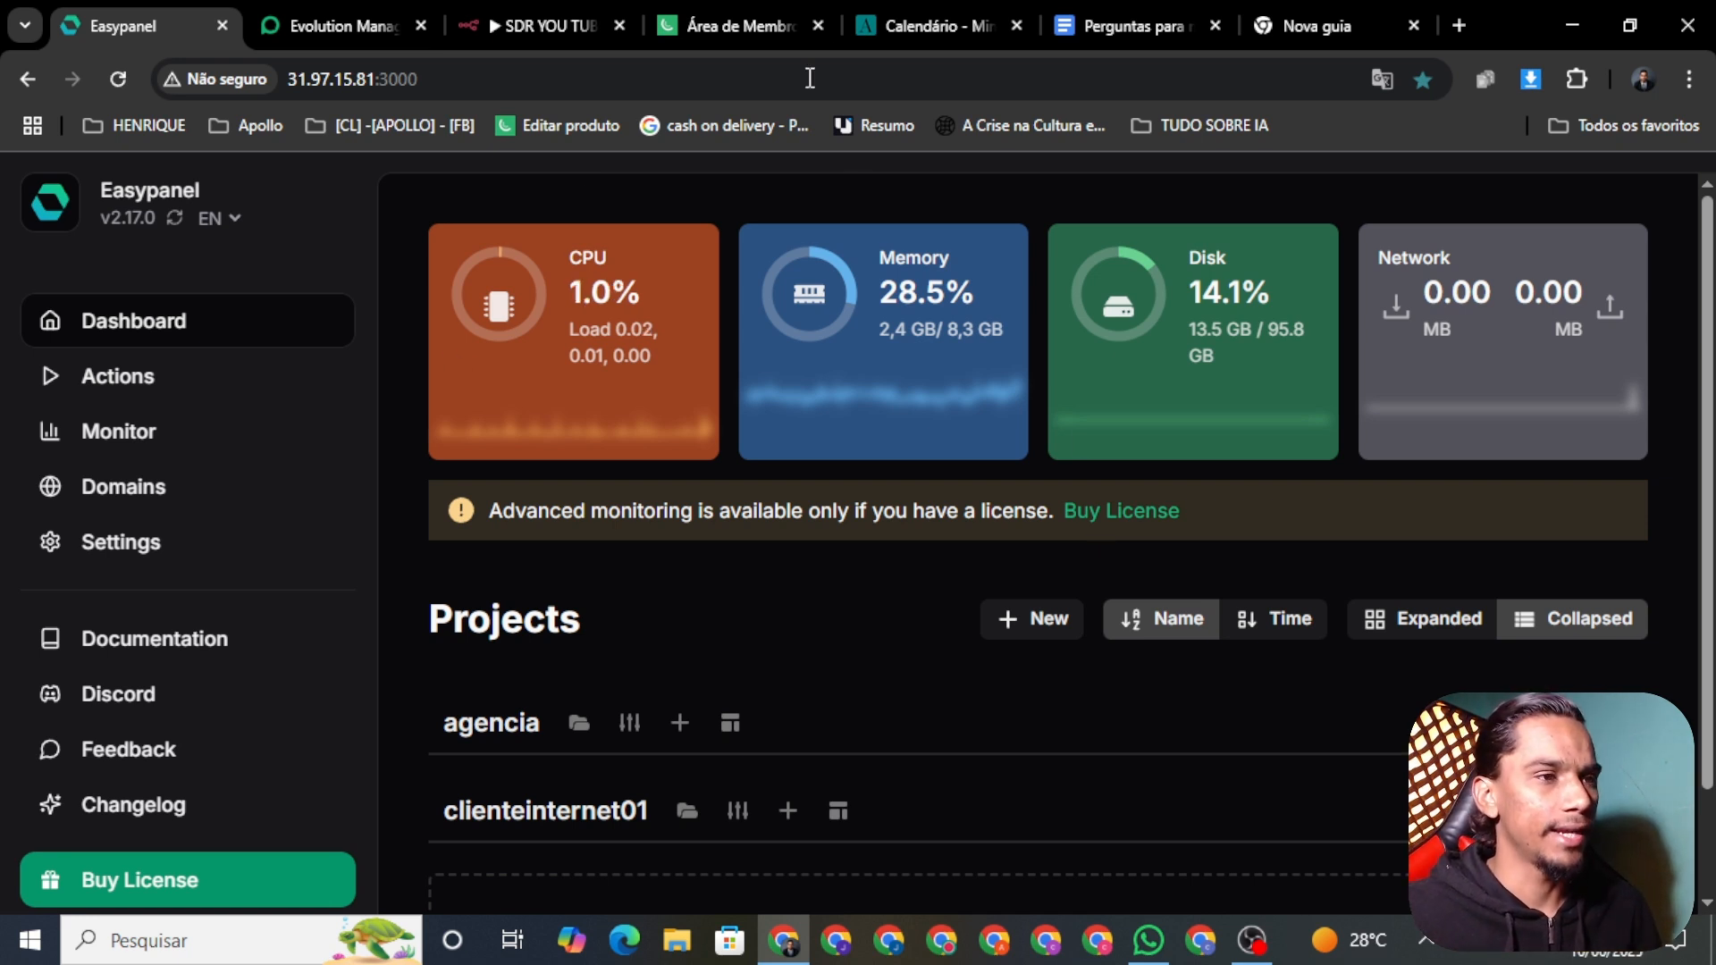
pyautogui.scroll(-1, 509, 835)
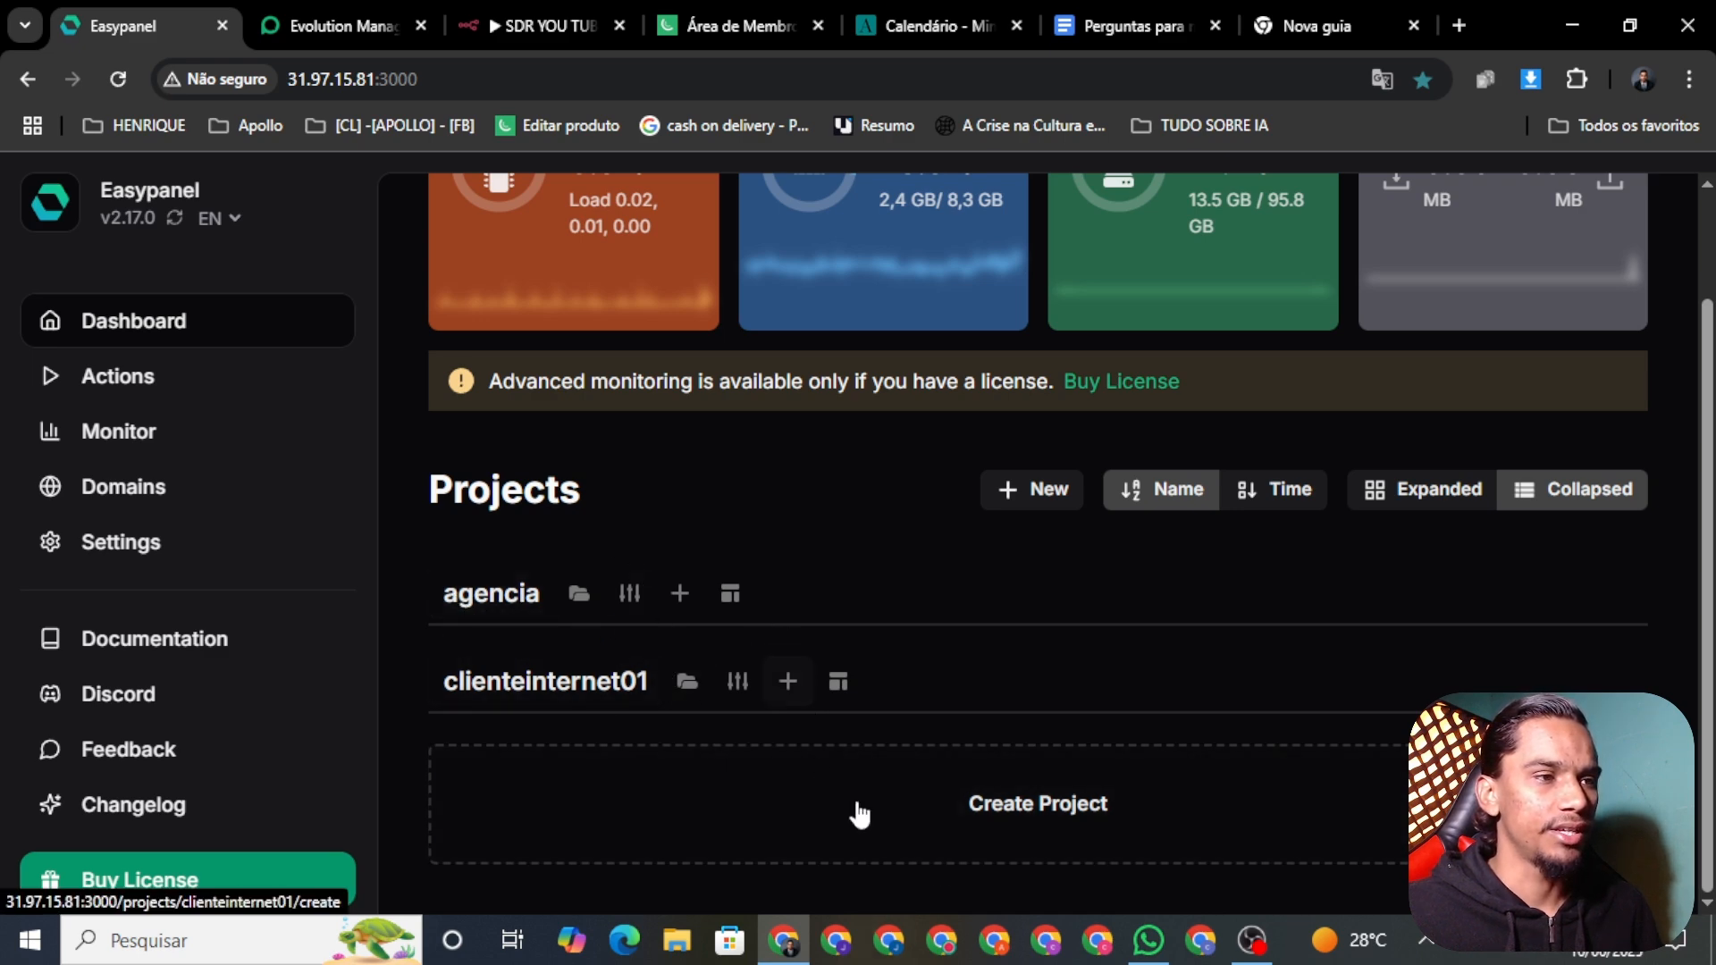
pyautogui.click(942, 815)
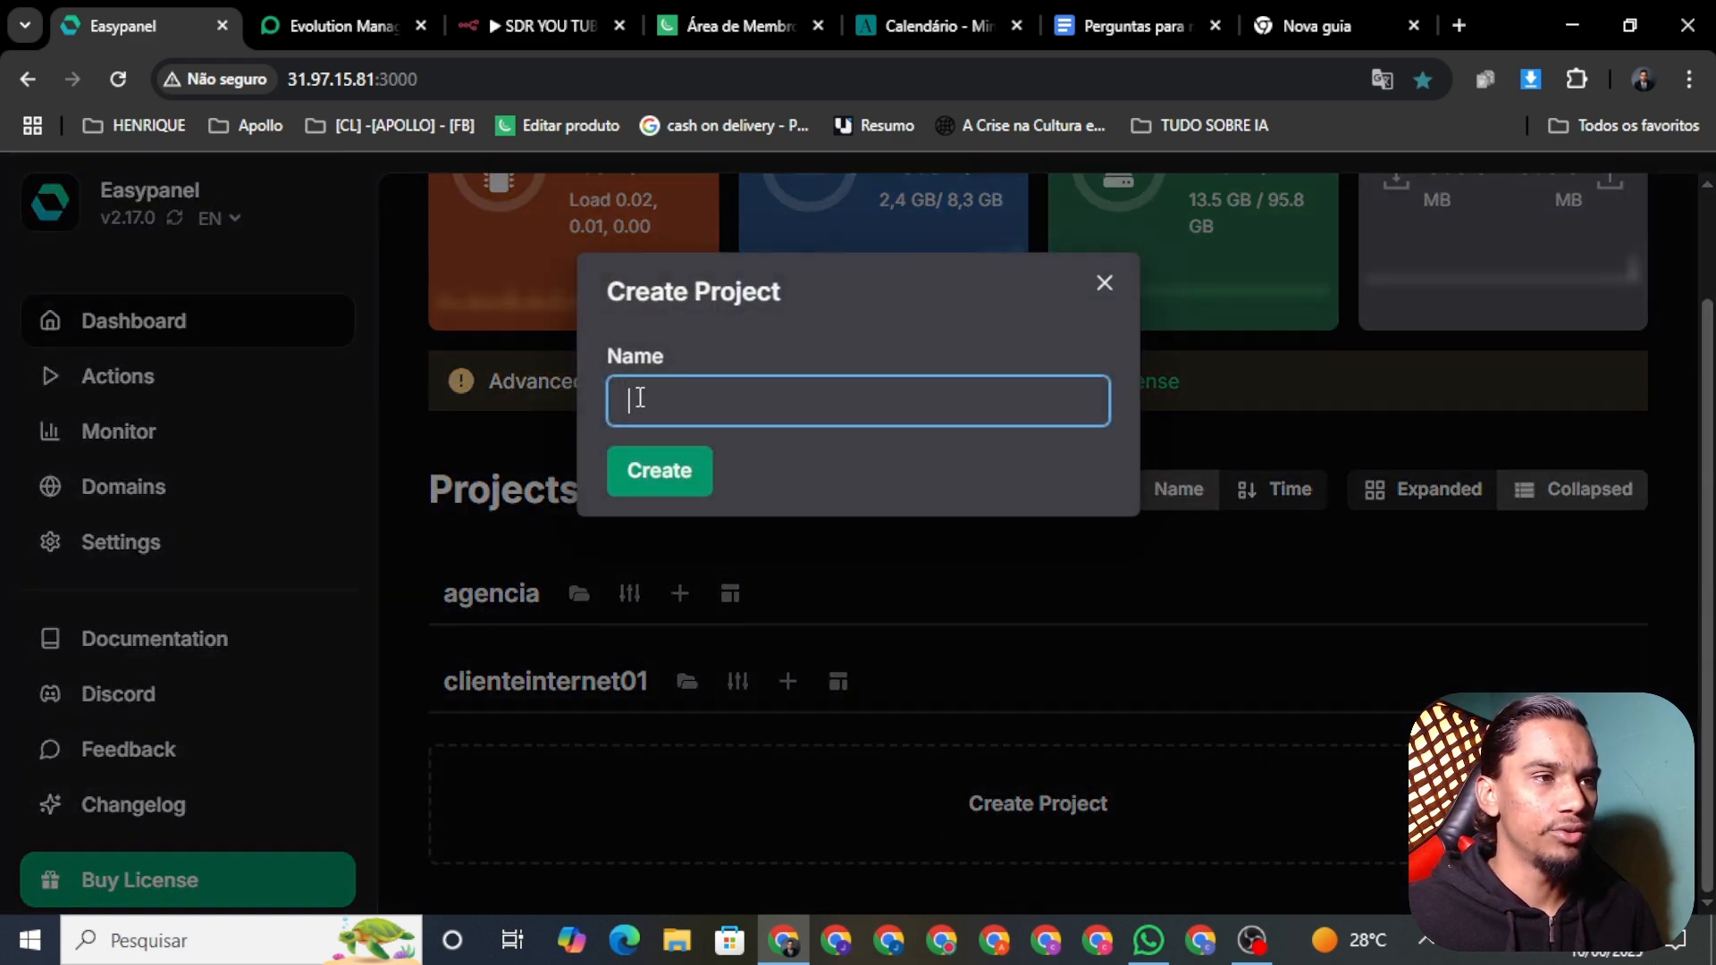
pyautogui.click(1108, 280)
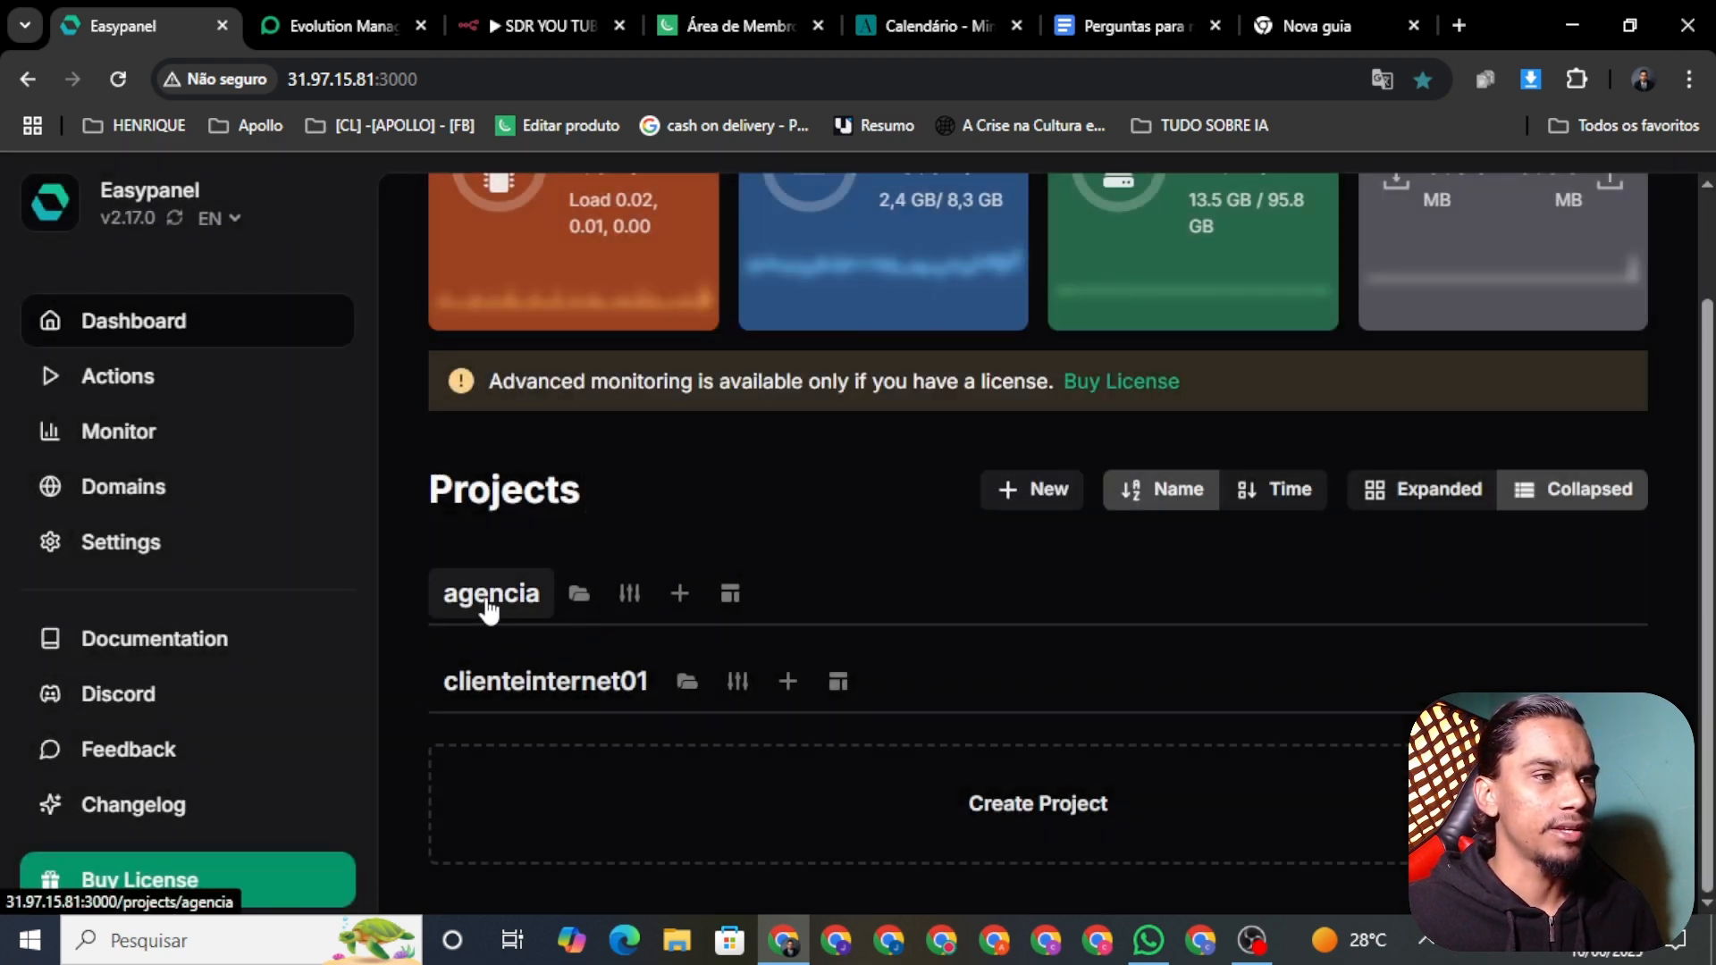
# Step: Open the agencia project and start a new Postgres service from Templates
pyautogui.click(489, 595)
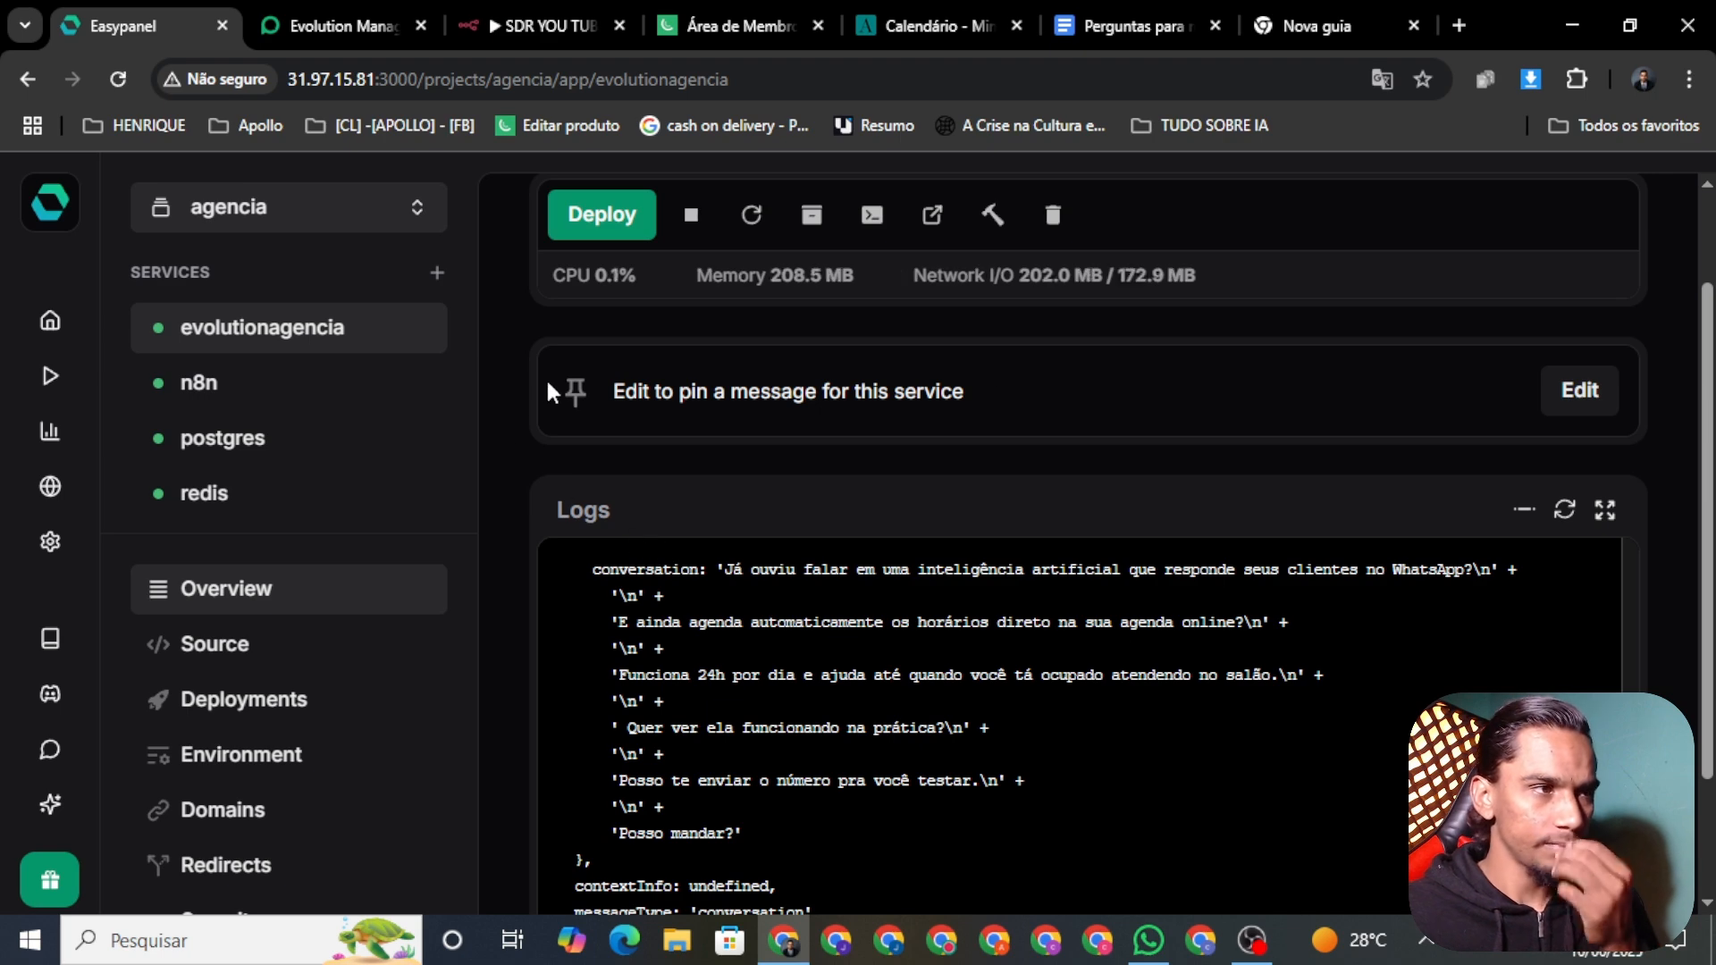
pyautogui.scroll(-1, 1028, 426)
pyautogui.scroll(2, 1152, 429)
pyautogui.scroll(-1, 1188, 402)
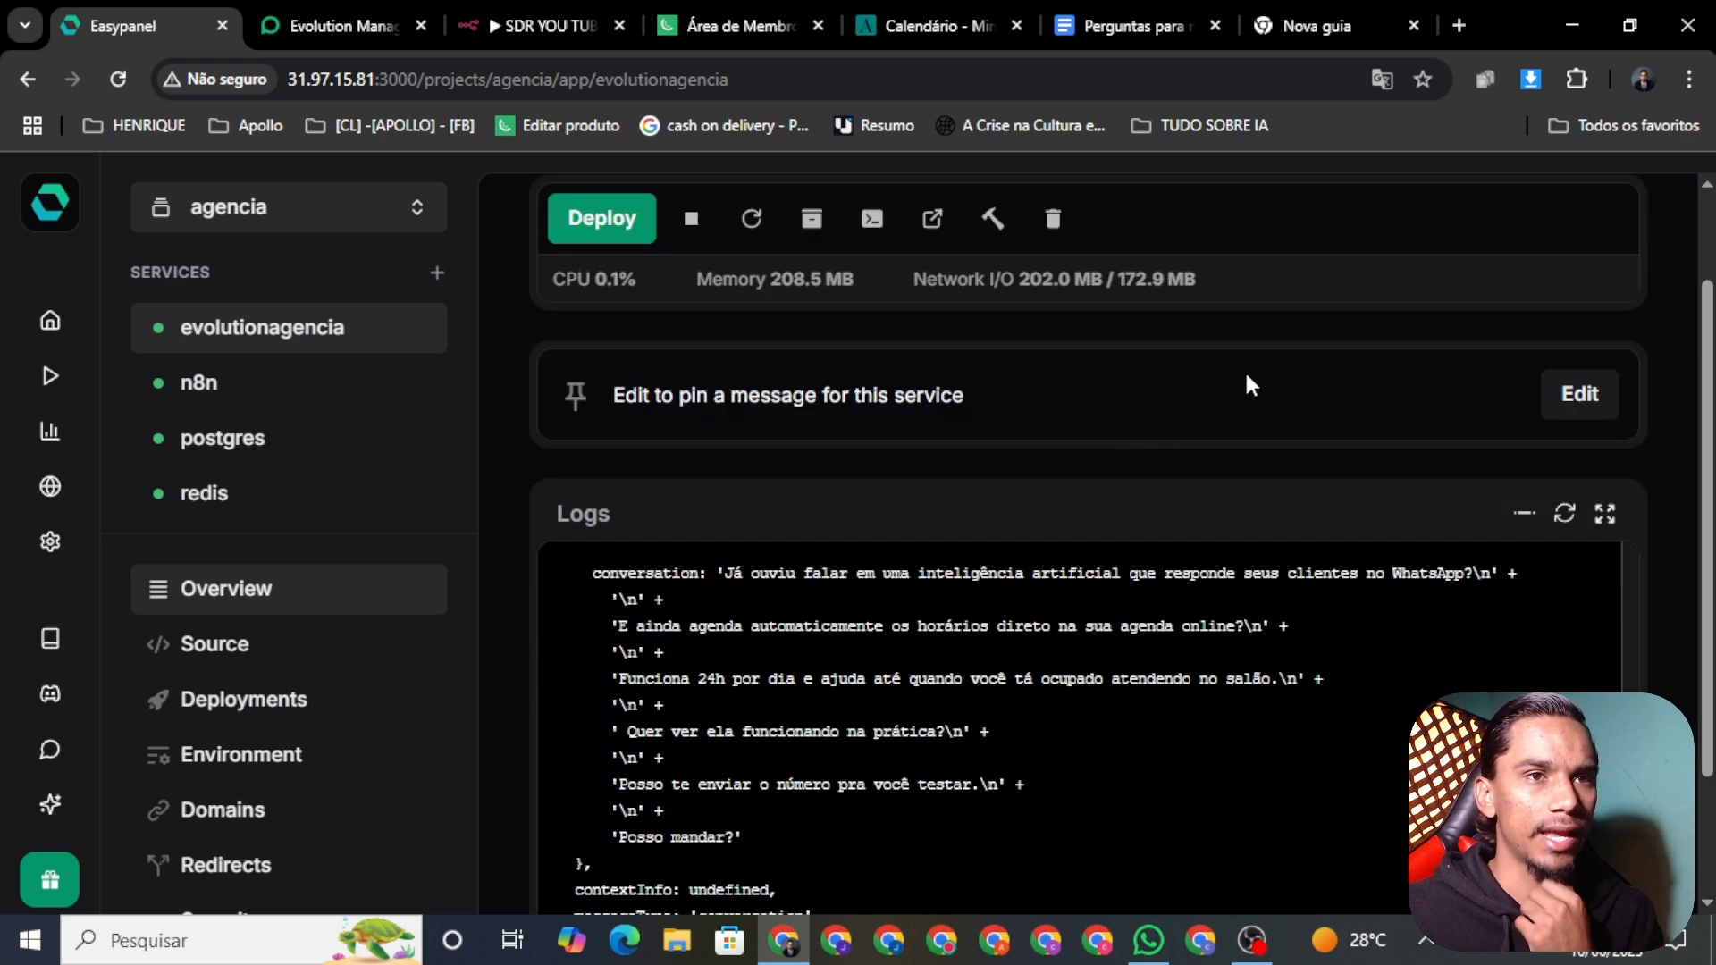
pyautogui.scroll(1, 1358, 326)
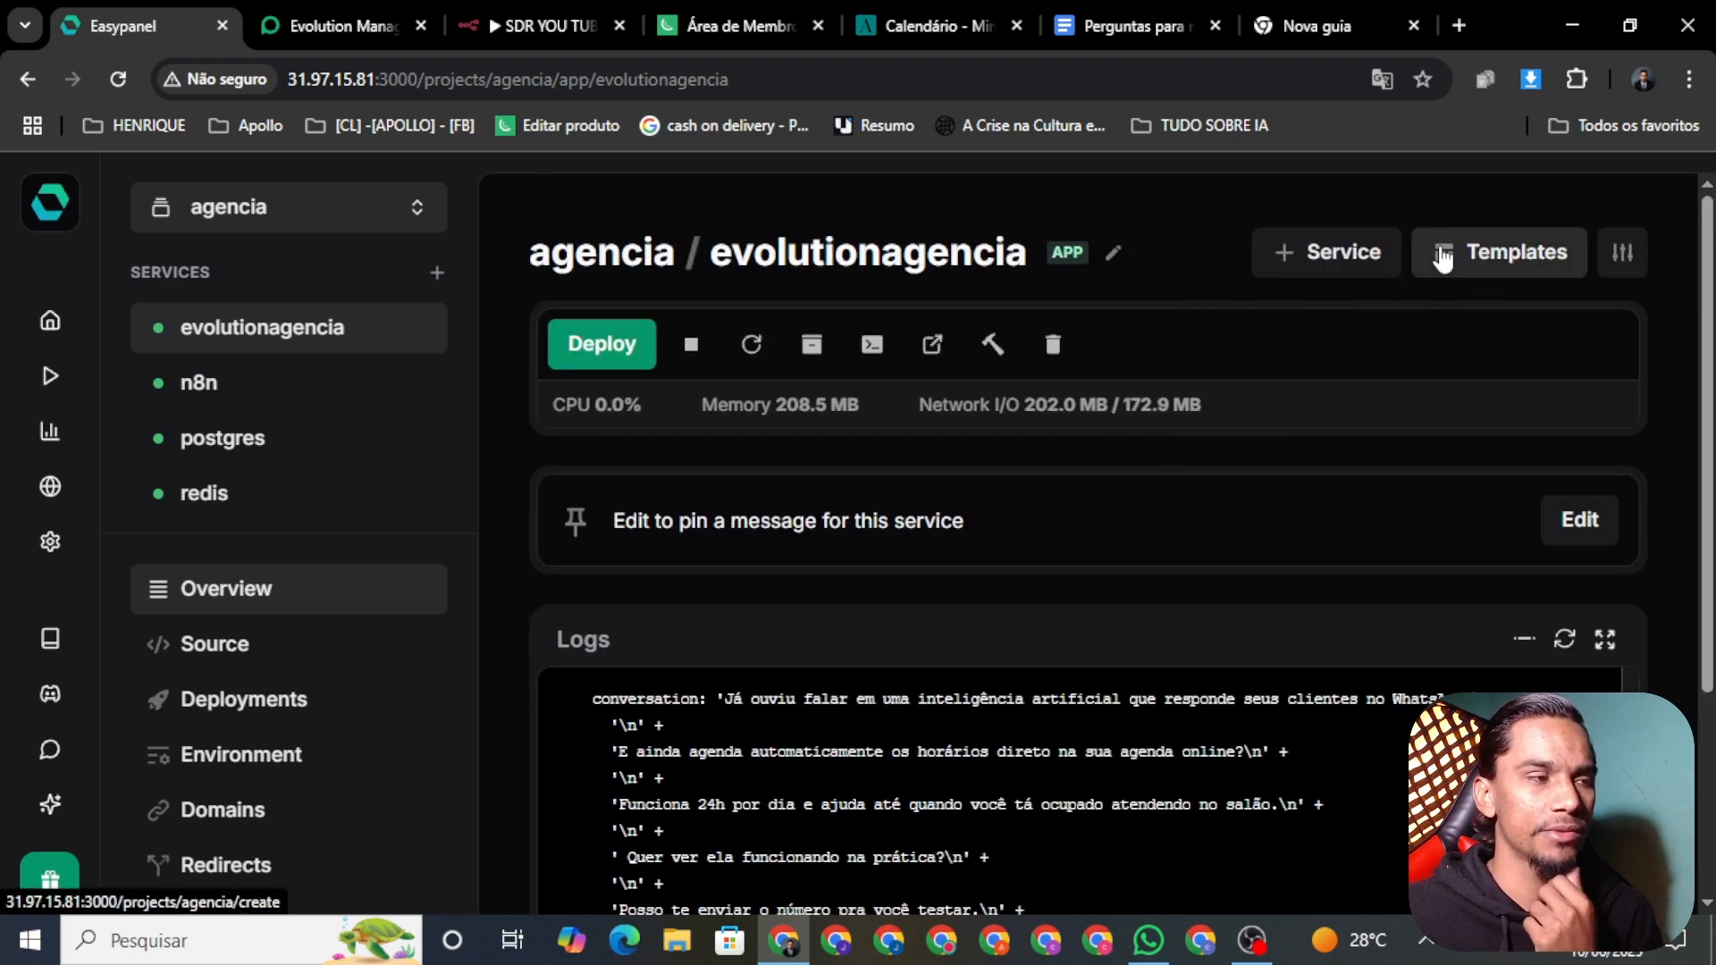
pyautogui.click(1493, 253)
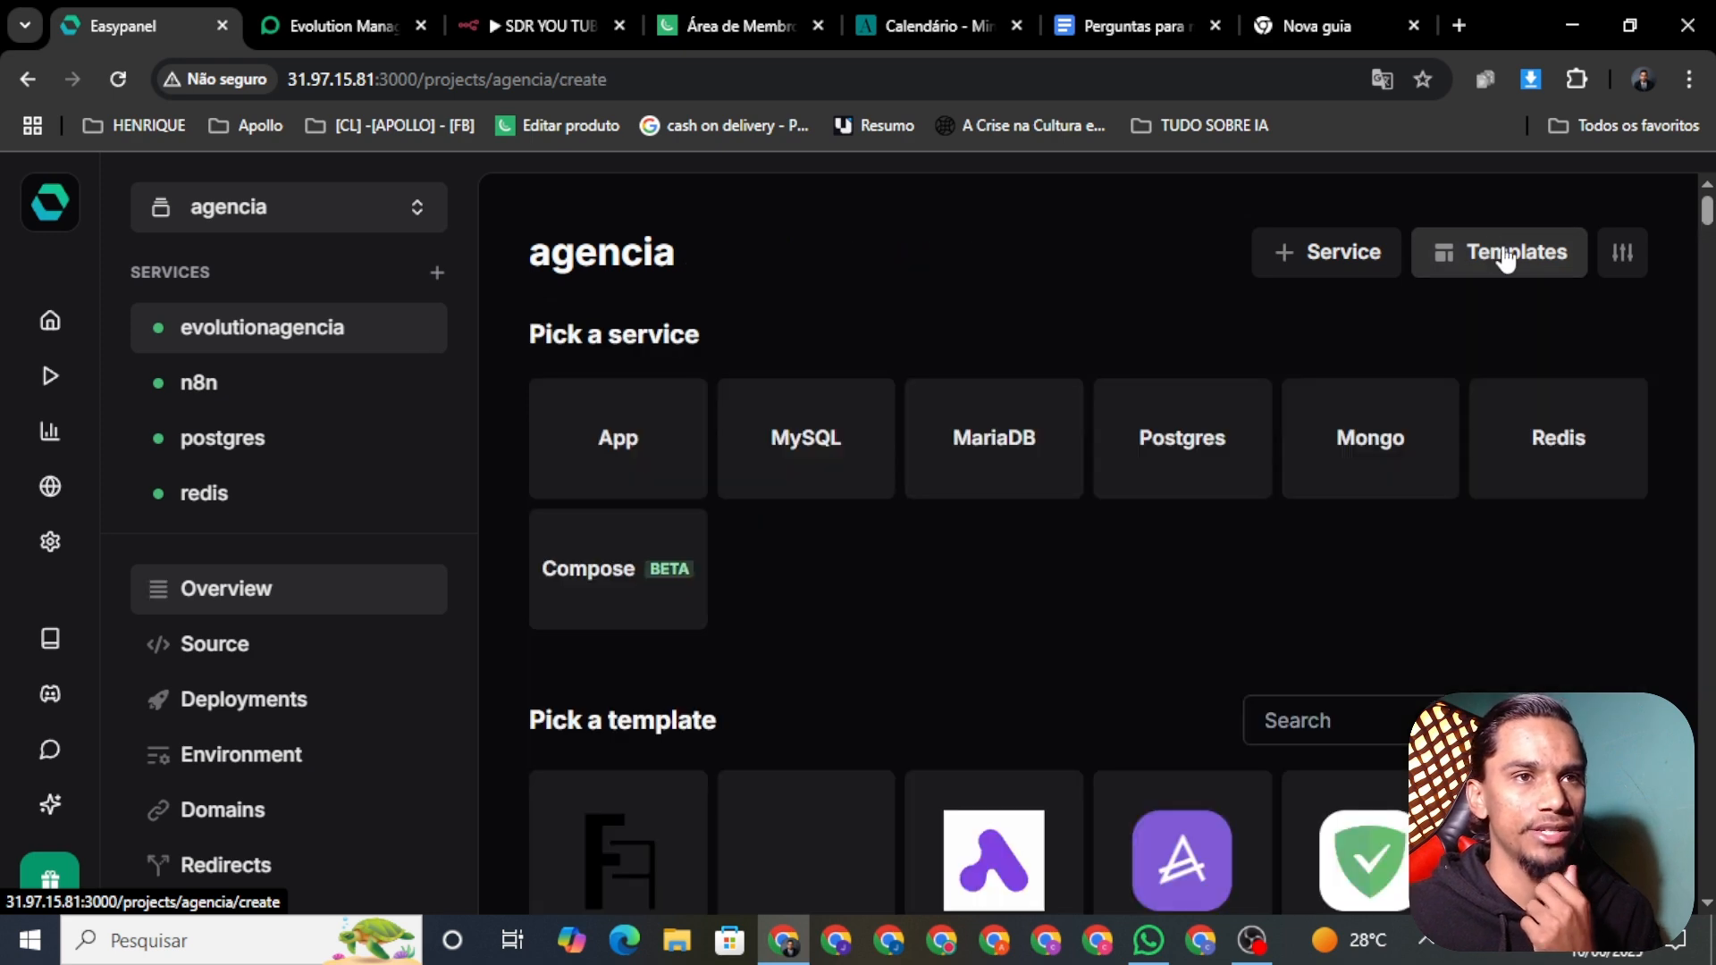
pyautogui.click(1199, 445)
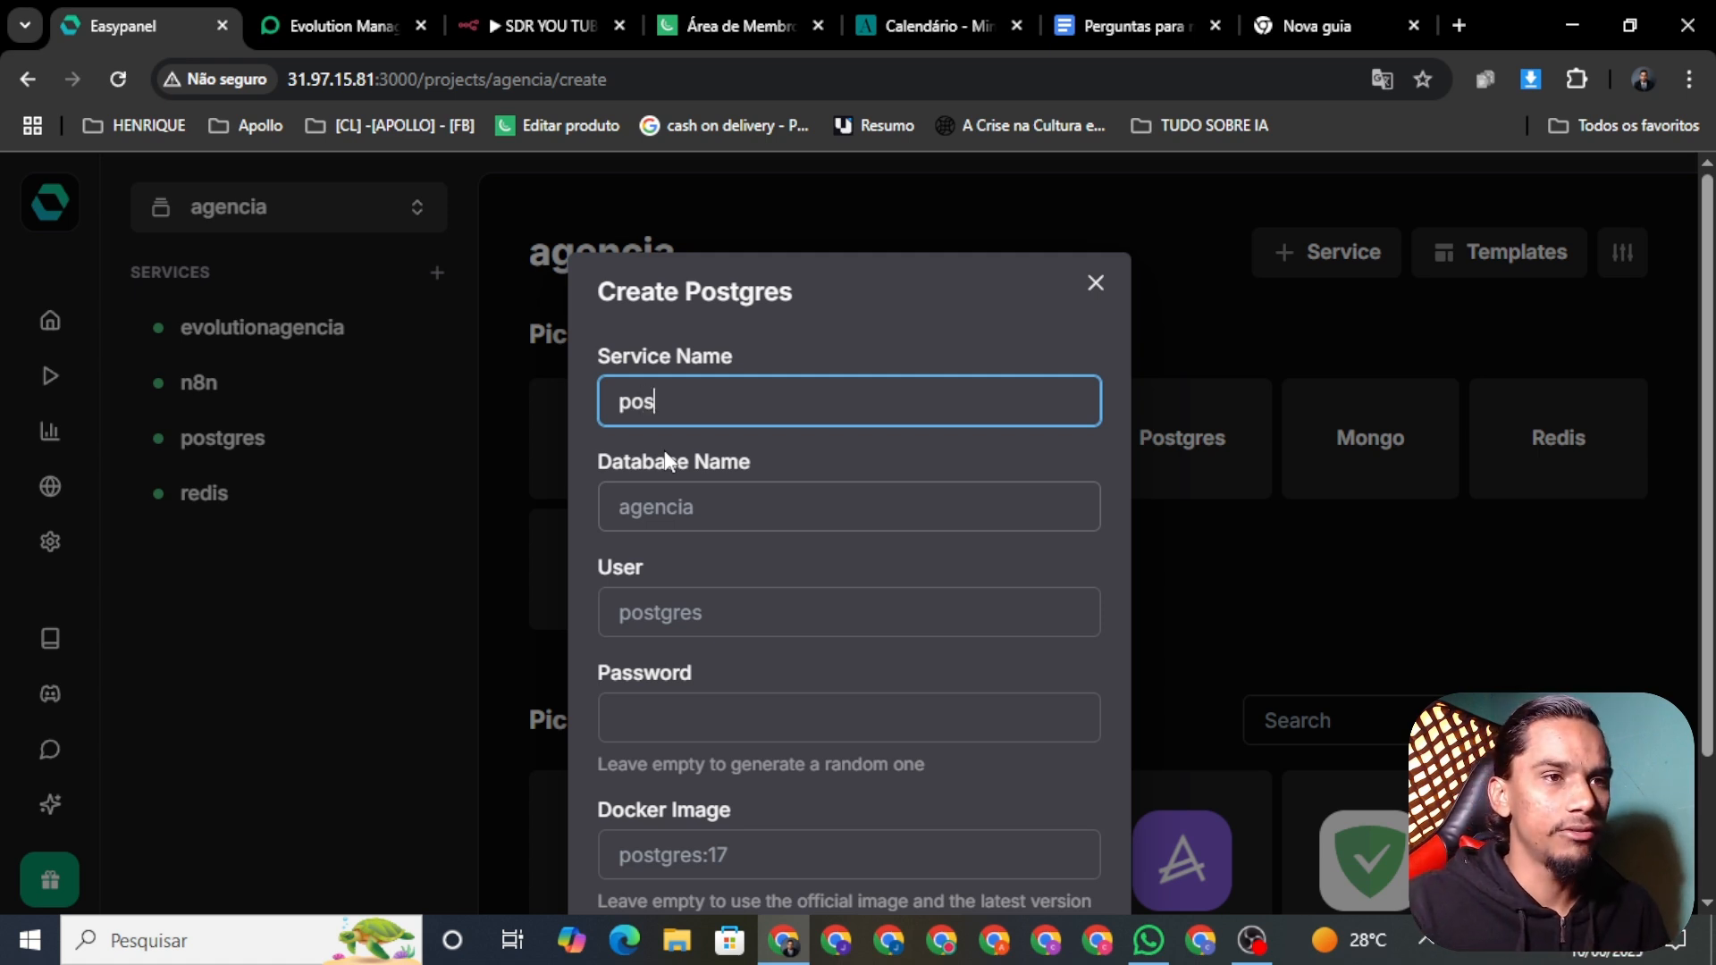
# Step: Enter 'postgres' as the Postgres service name
pyautogui.write('ygre')
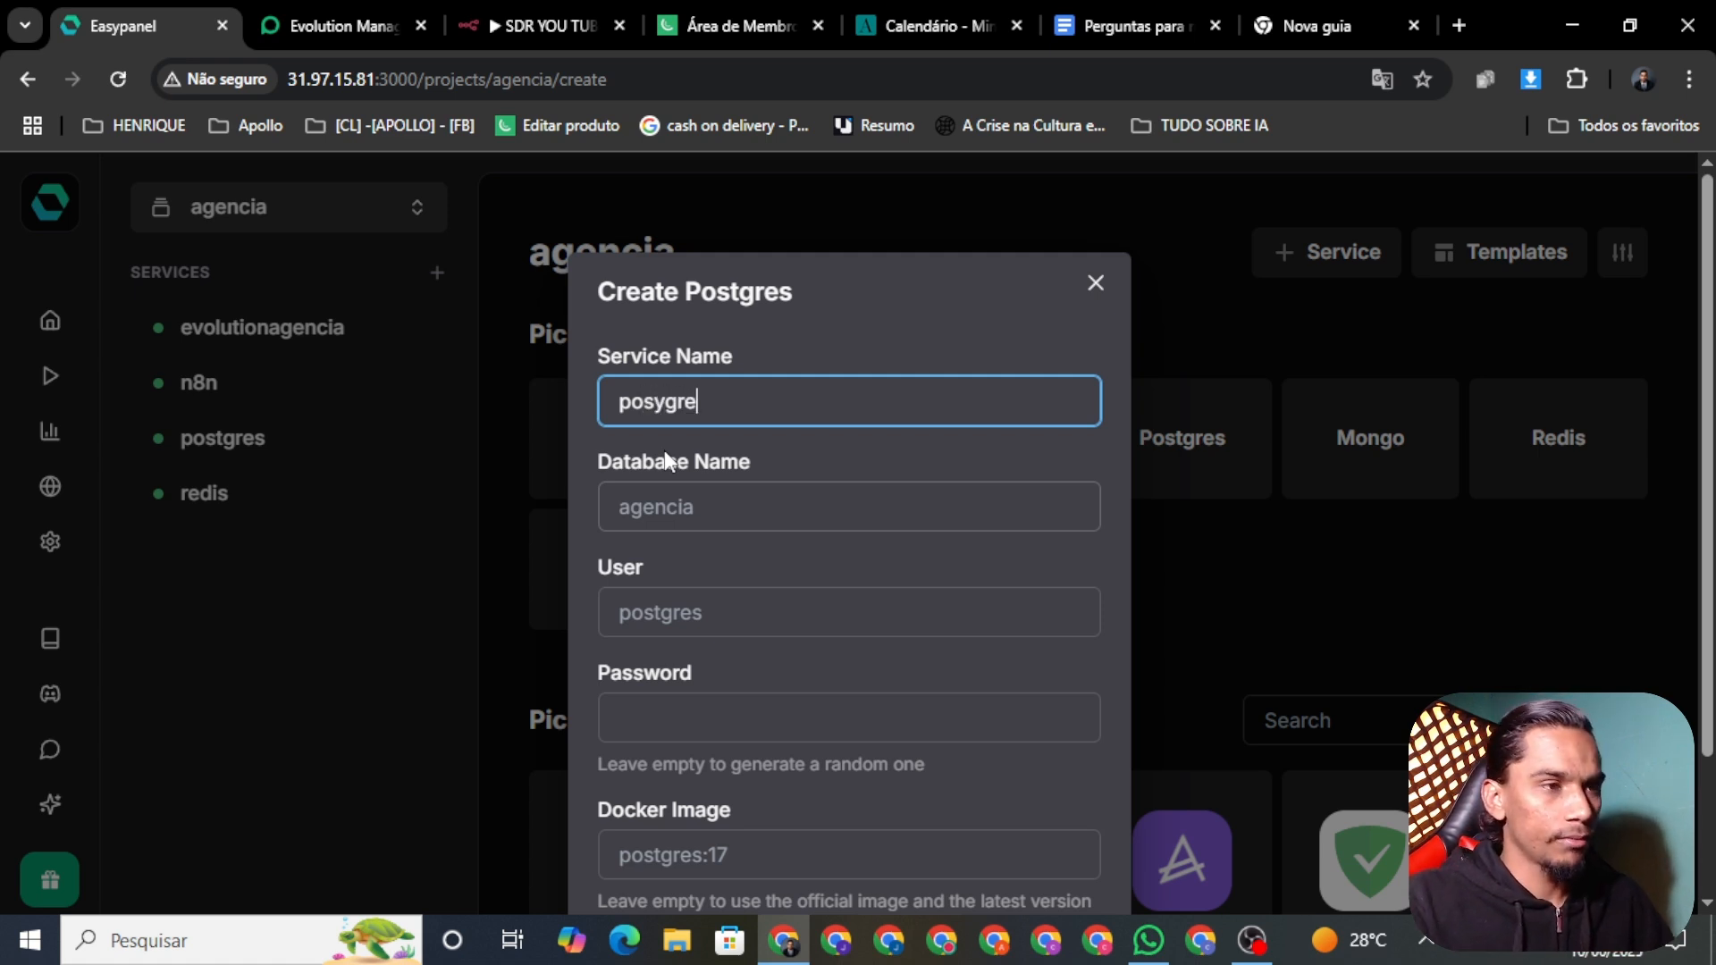
pyautogui.press('BackSpace')
pyautogui.press('BackSpace')
pyautogui.press('BackSpace')
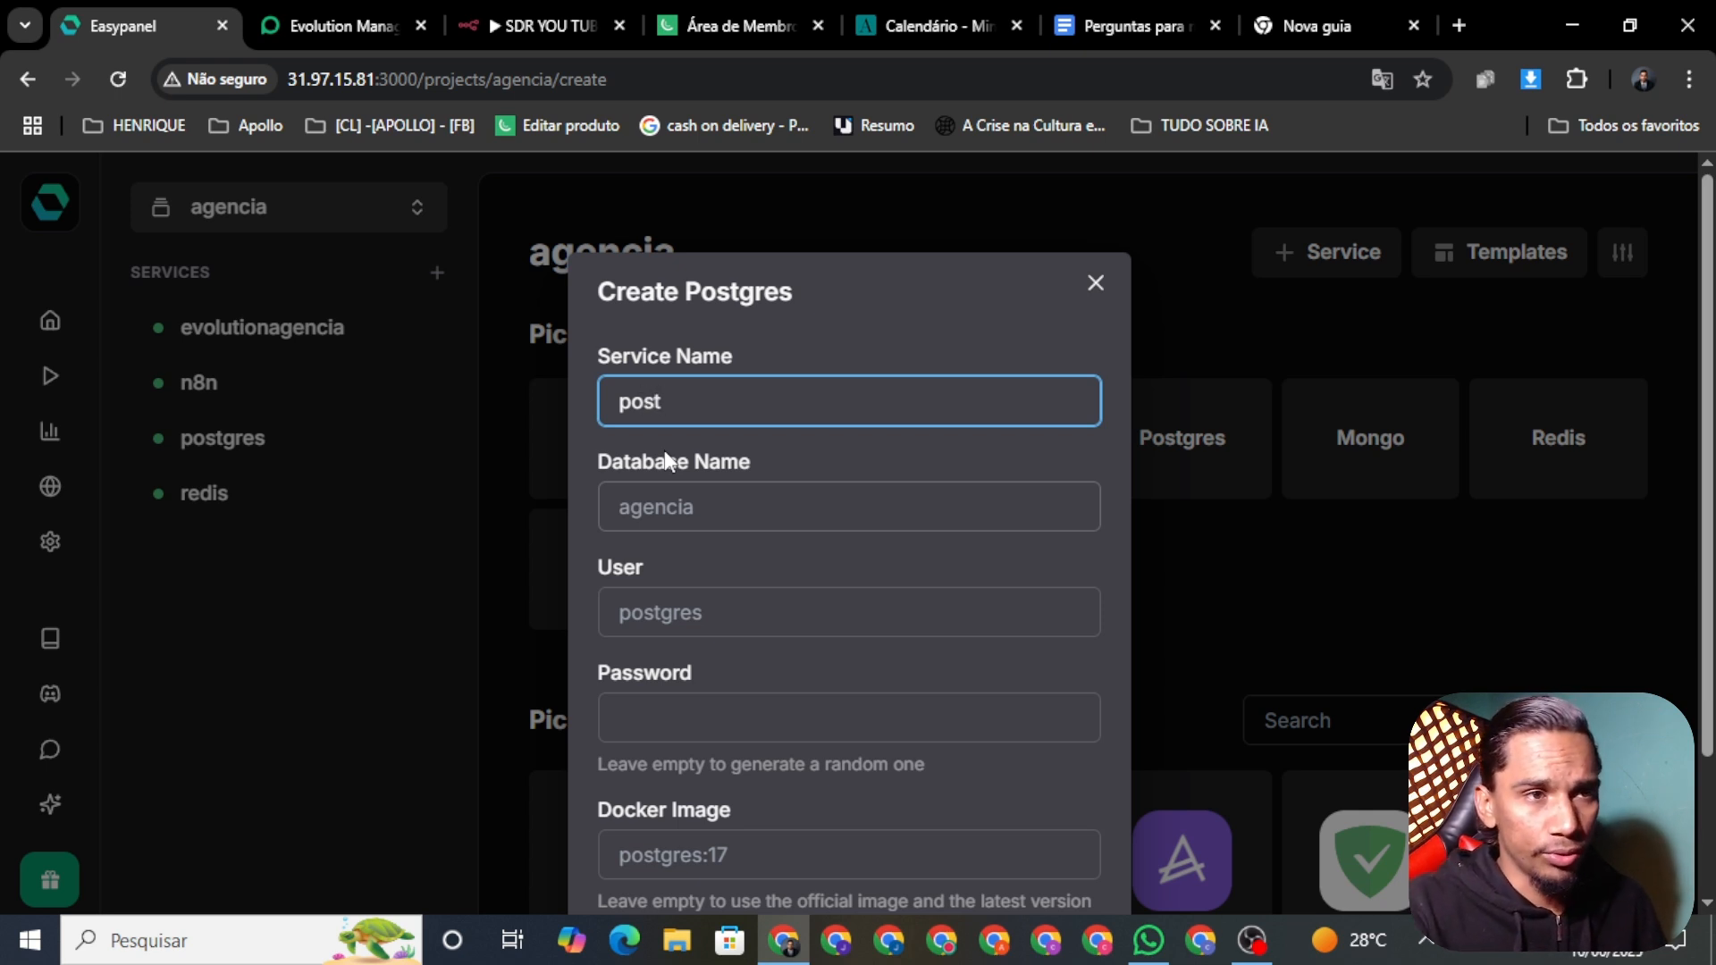
pyautogui.write('tgres')
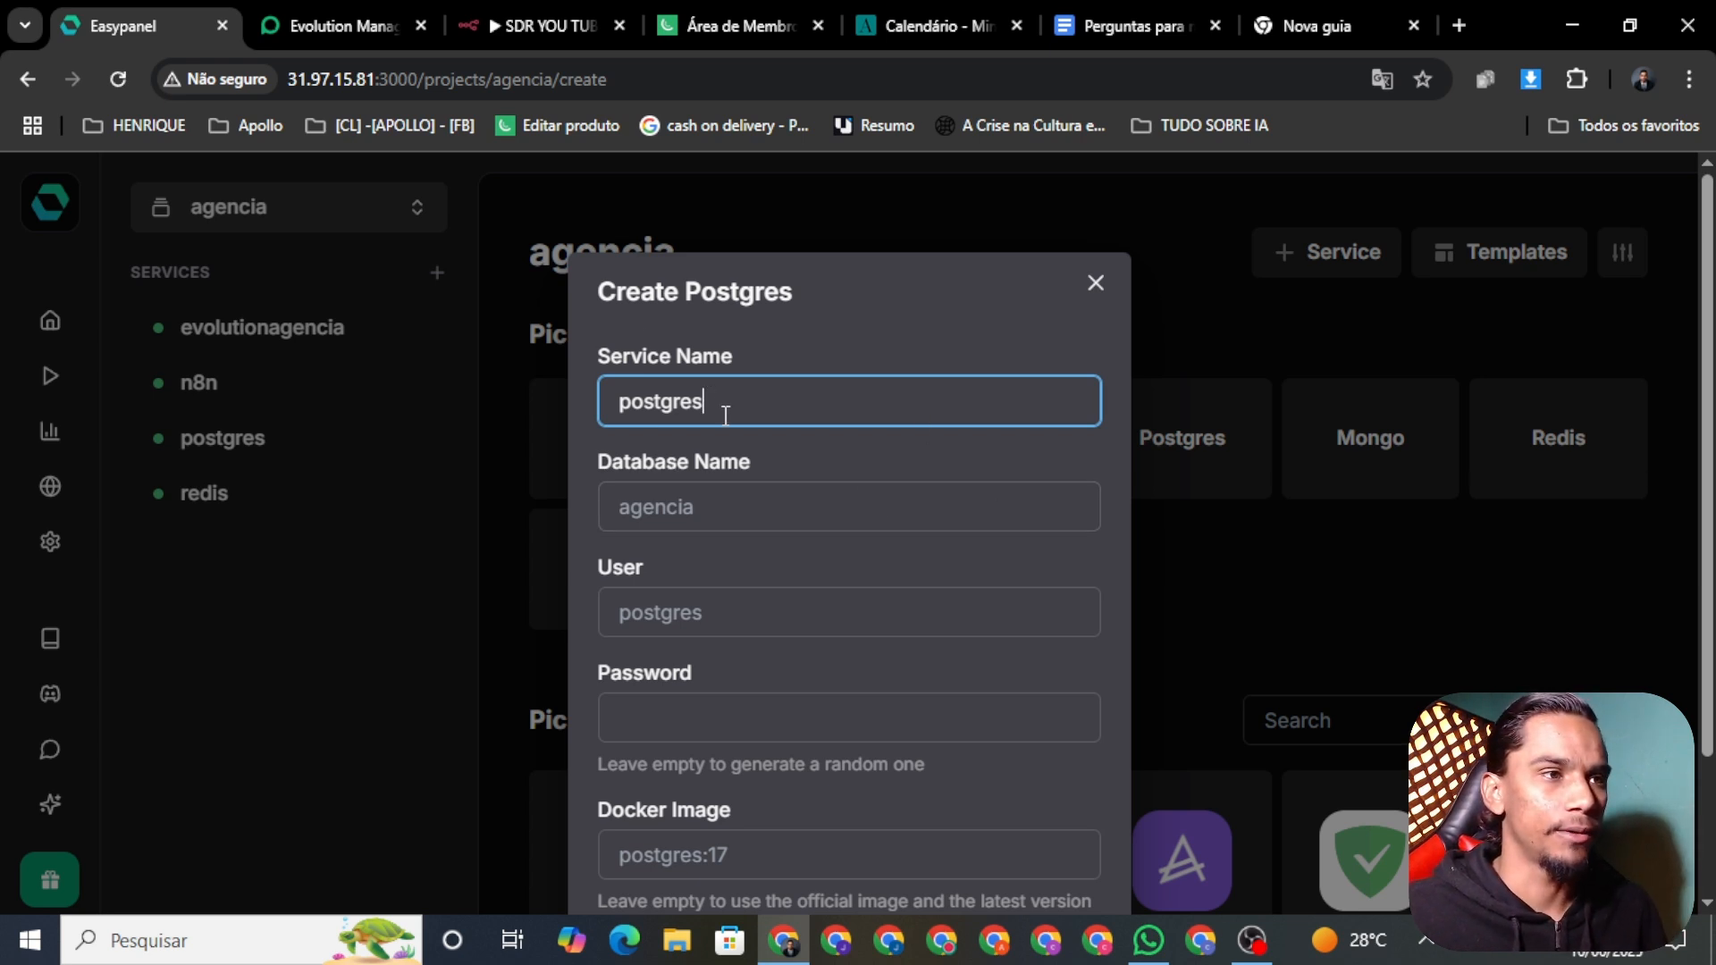
pyautogui.scroll(-2, 759, 456)
pyautogui.scroll(2, 779, 481)
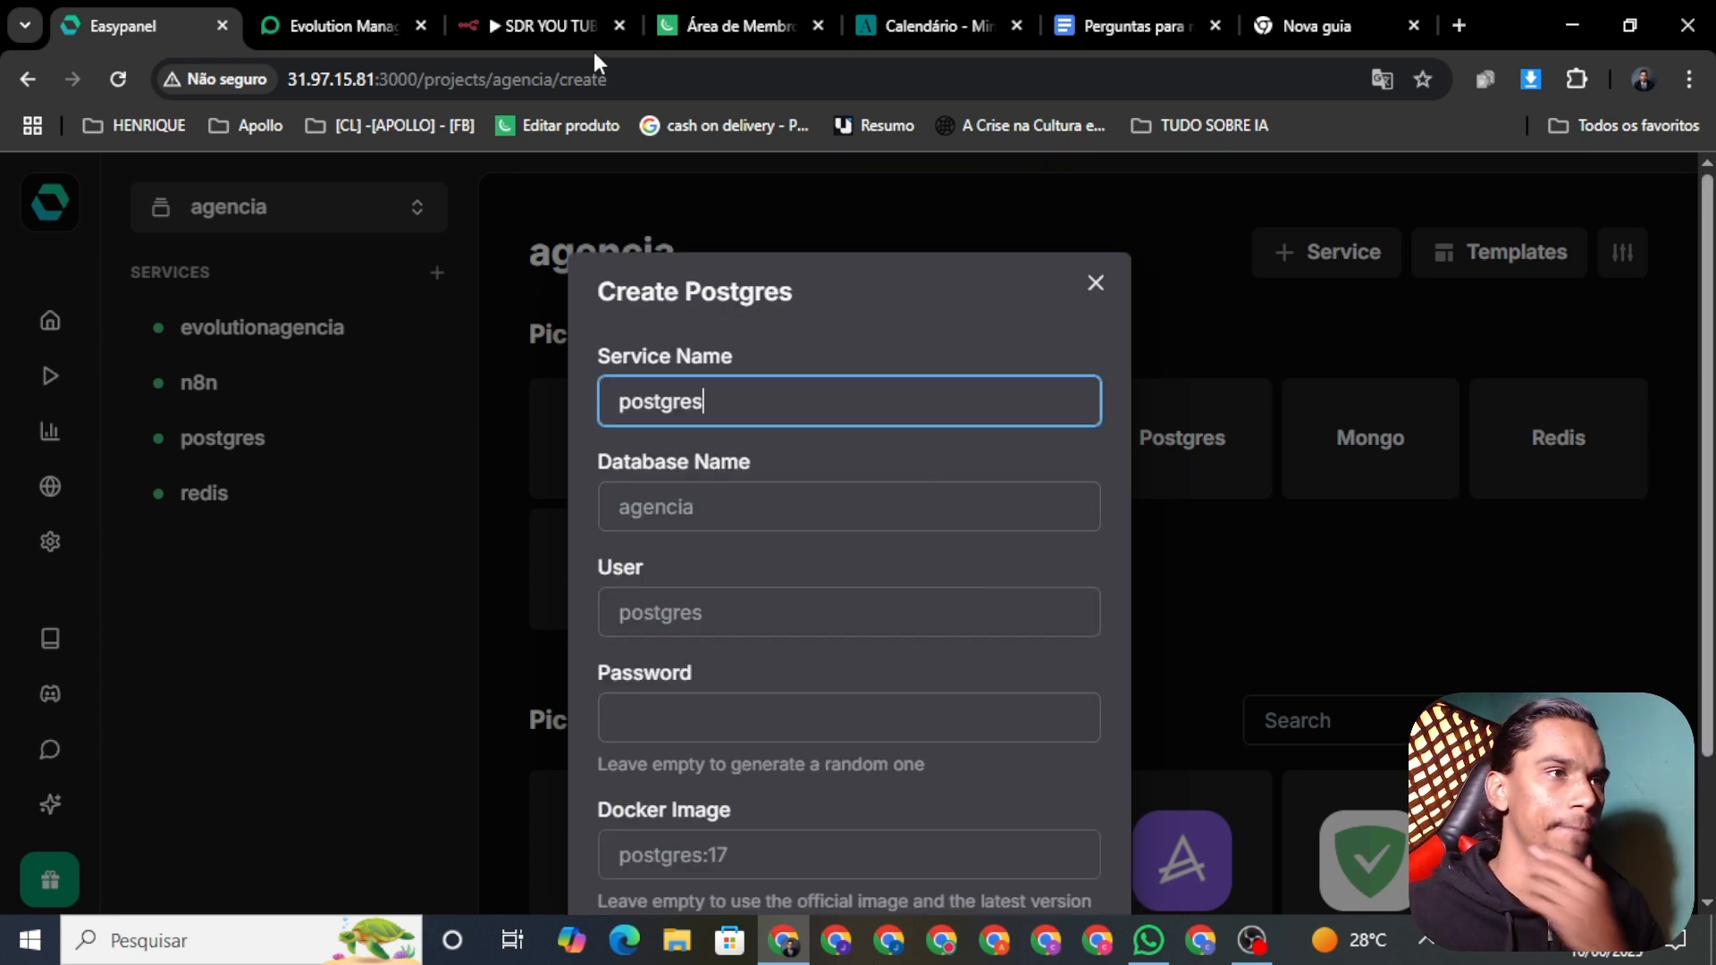
# Step: Scroll through the Business IA courses in Kiwify's Área de Membros, then return to SDR YOU TUBE
pyautogui.click(742, 25)
pyautogui.scroll(-4, 411, 679)
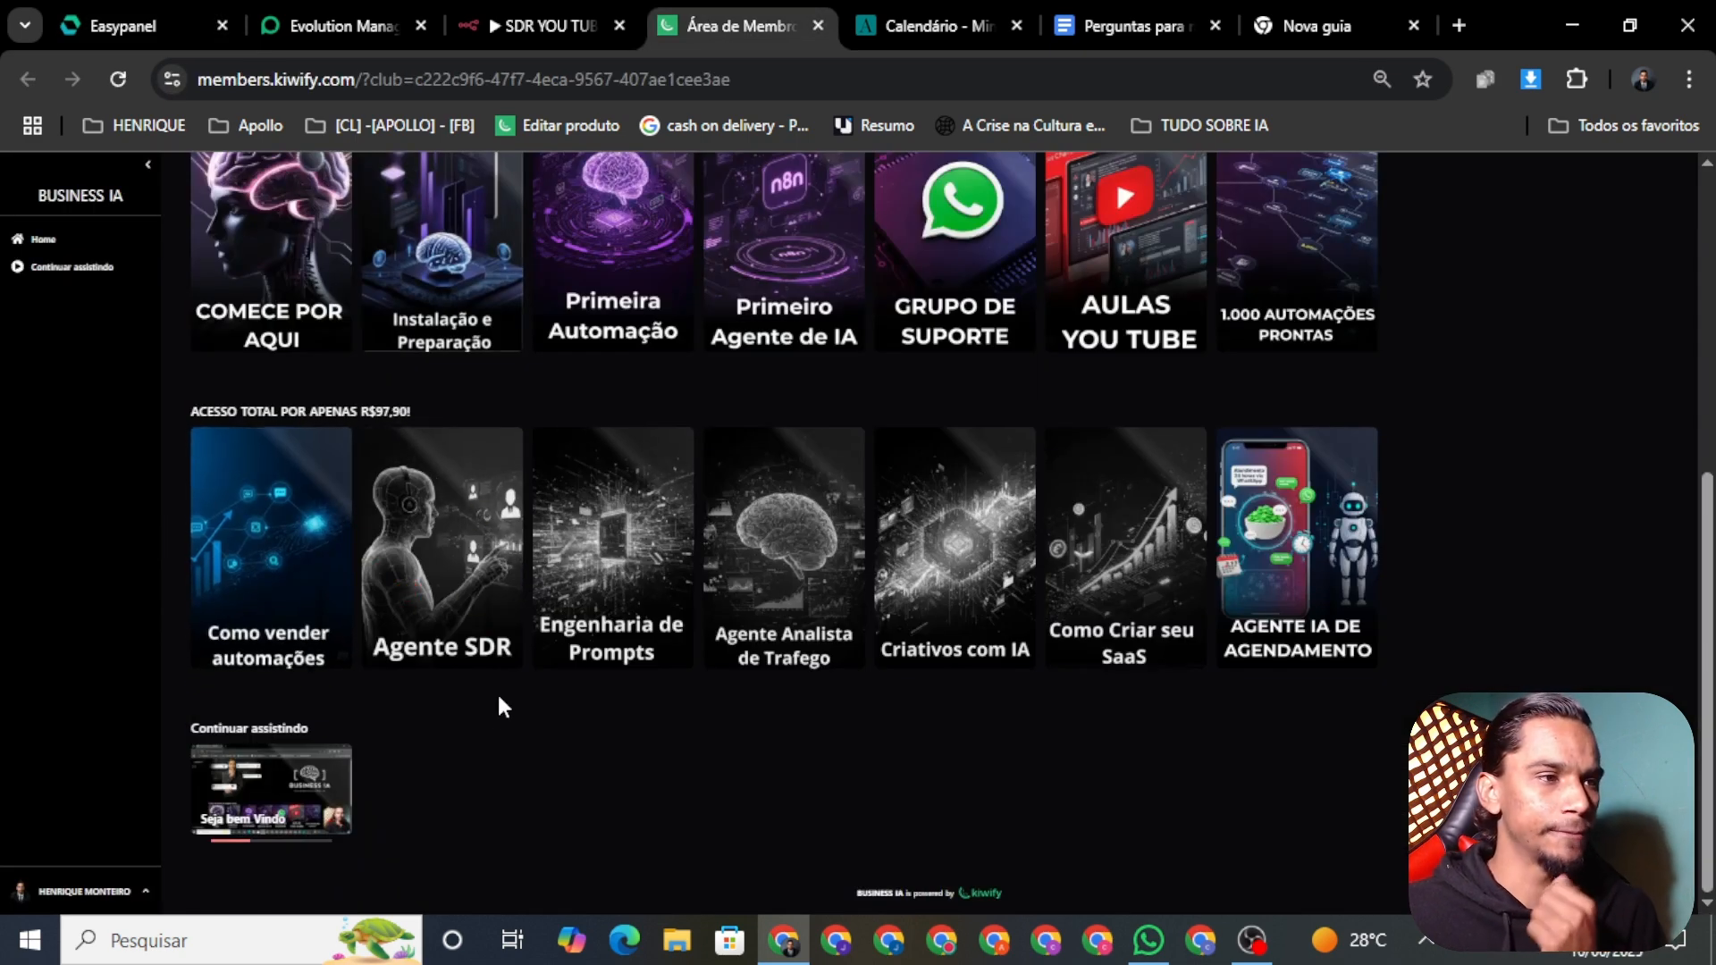
pyautogui.scroll(4, 647, 640)
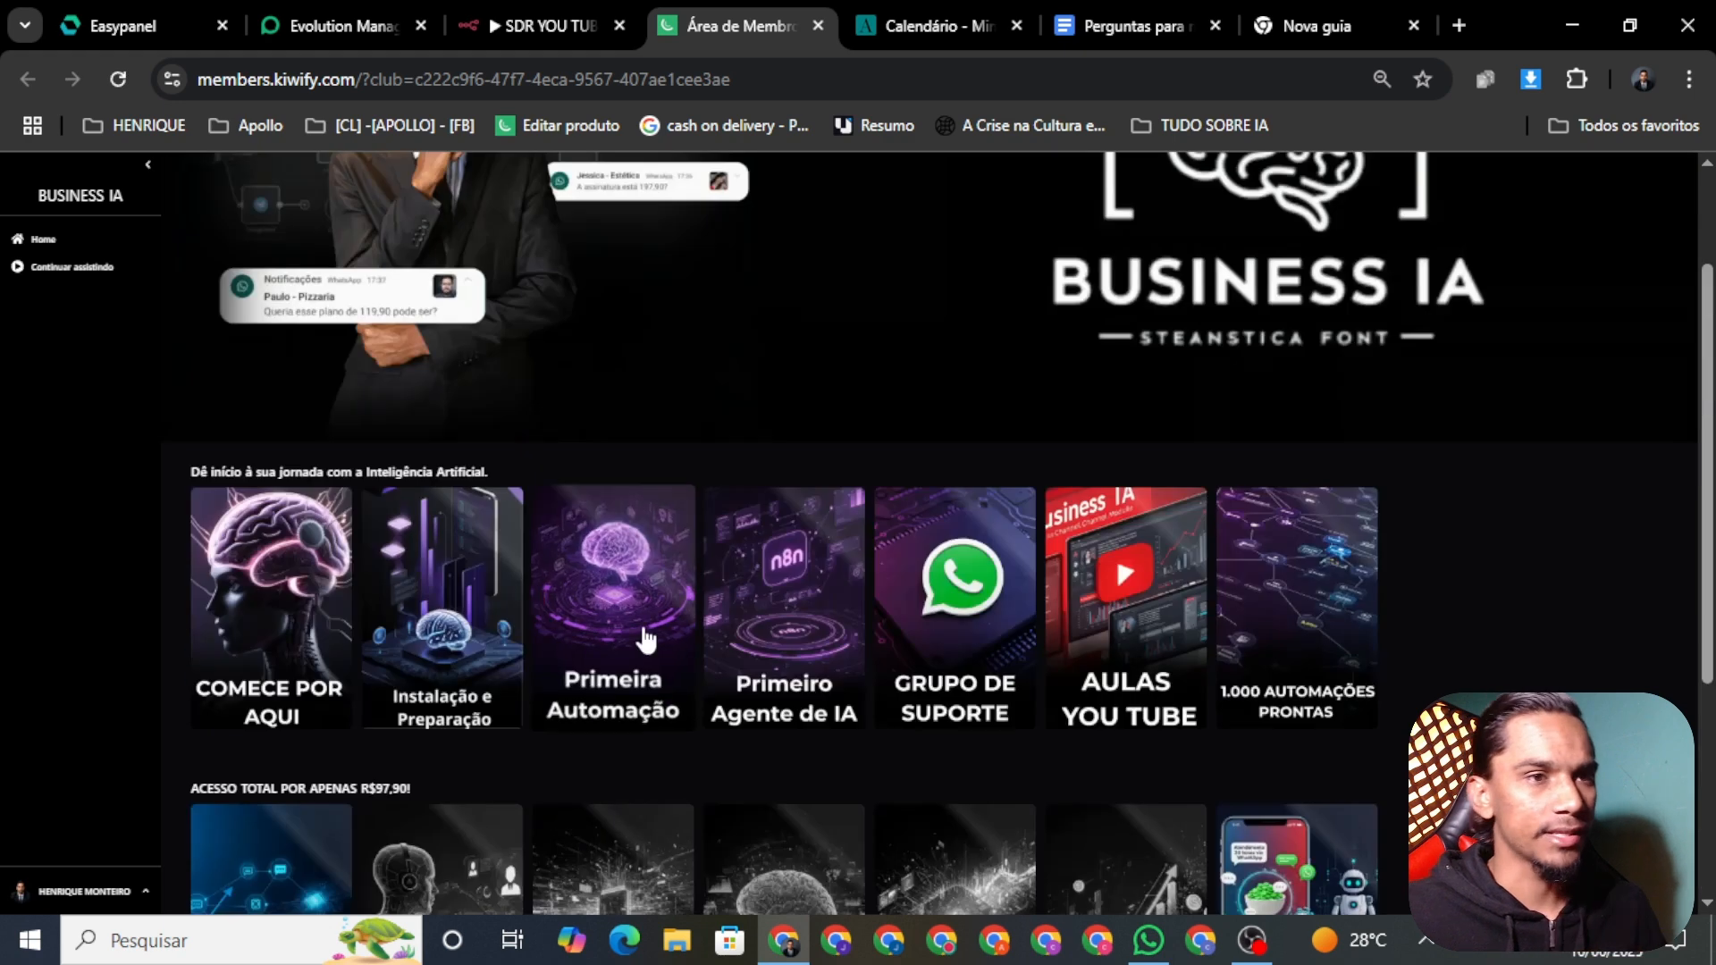
pyautogui.scroll(-4, 393, 504)
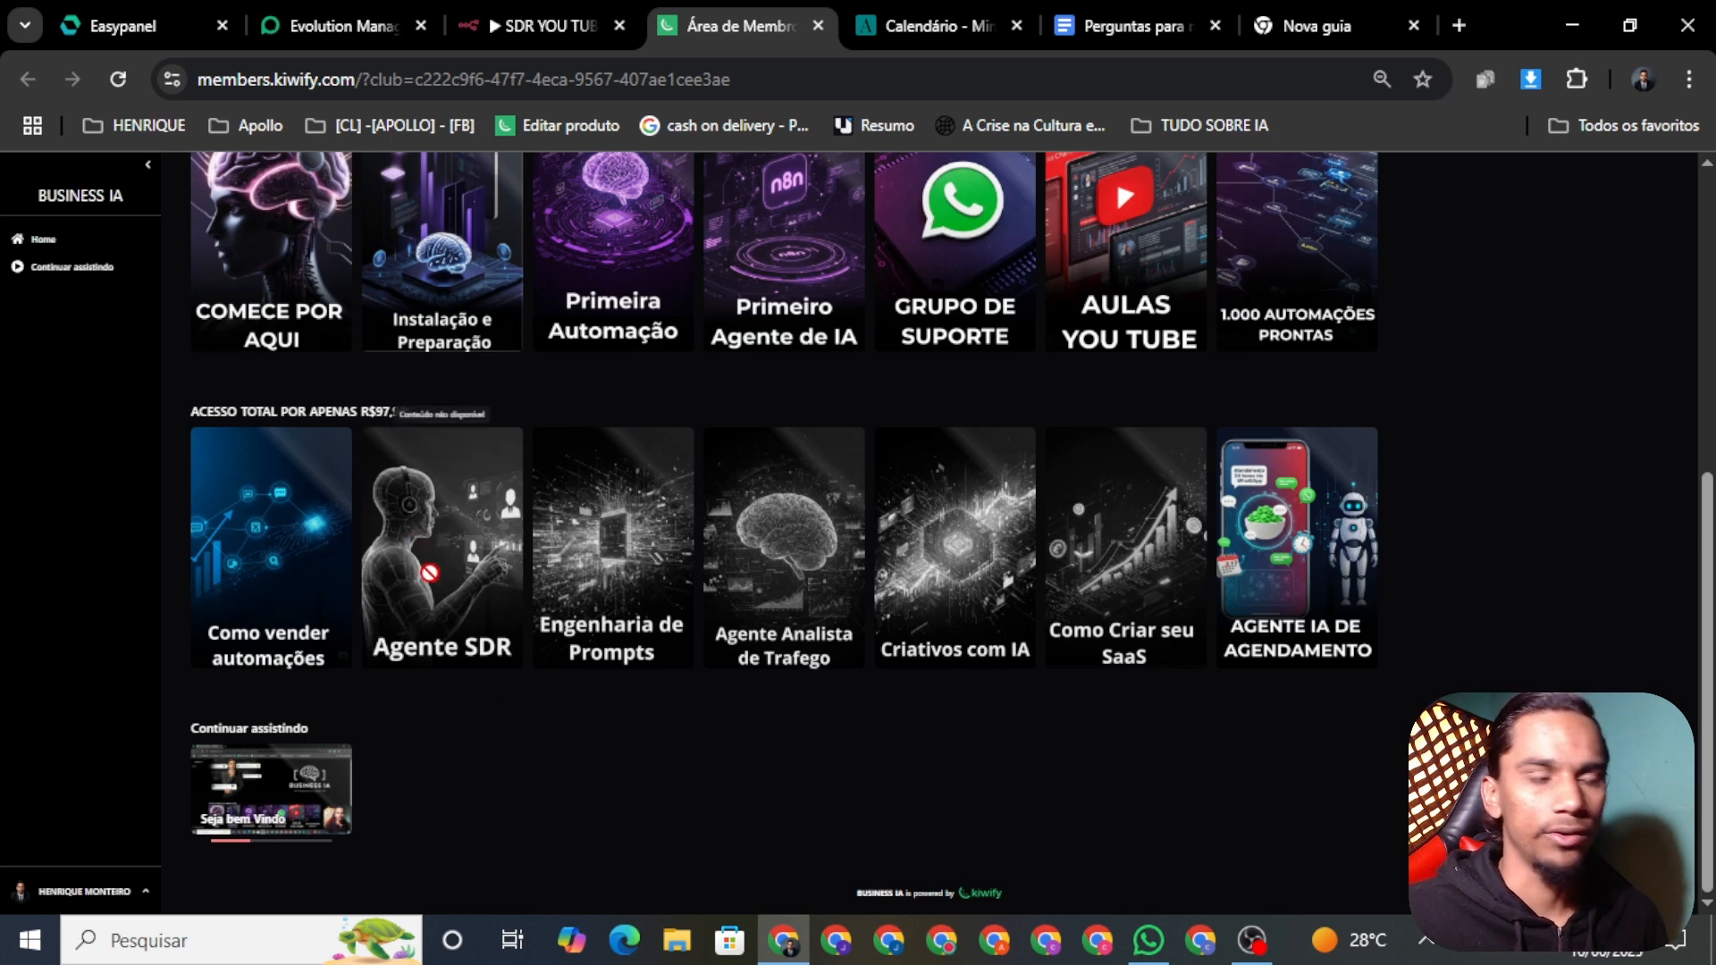
pyautogui.scroll(6, 626, 447)
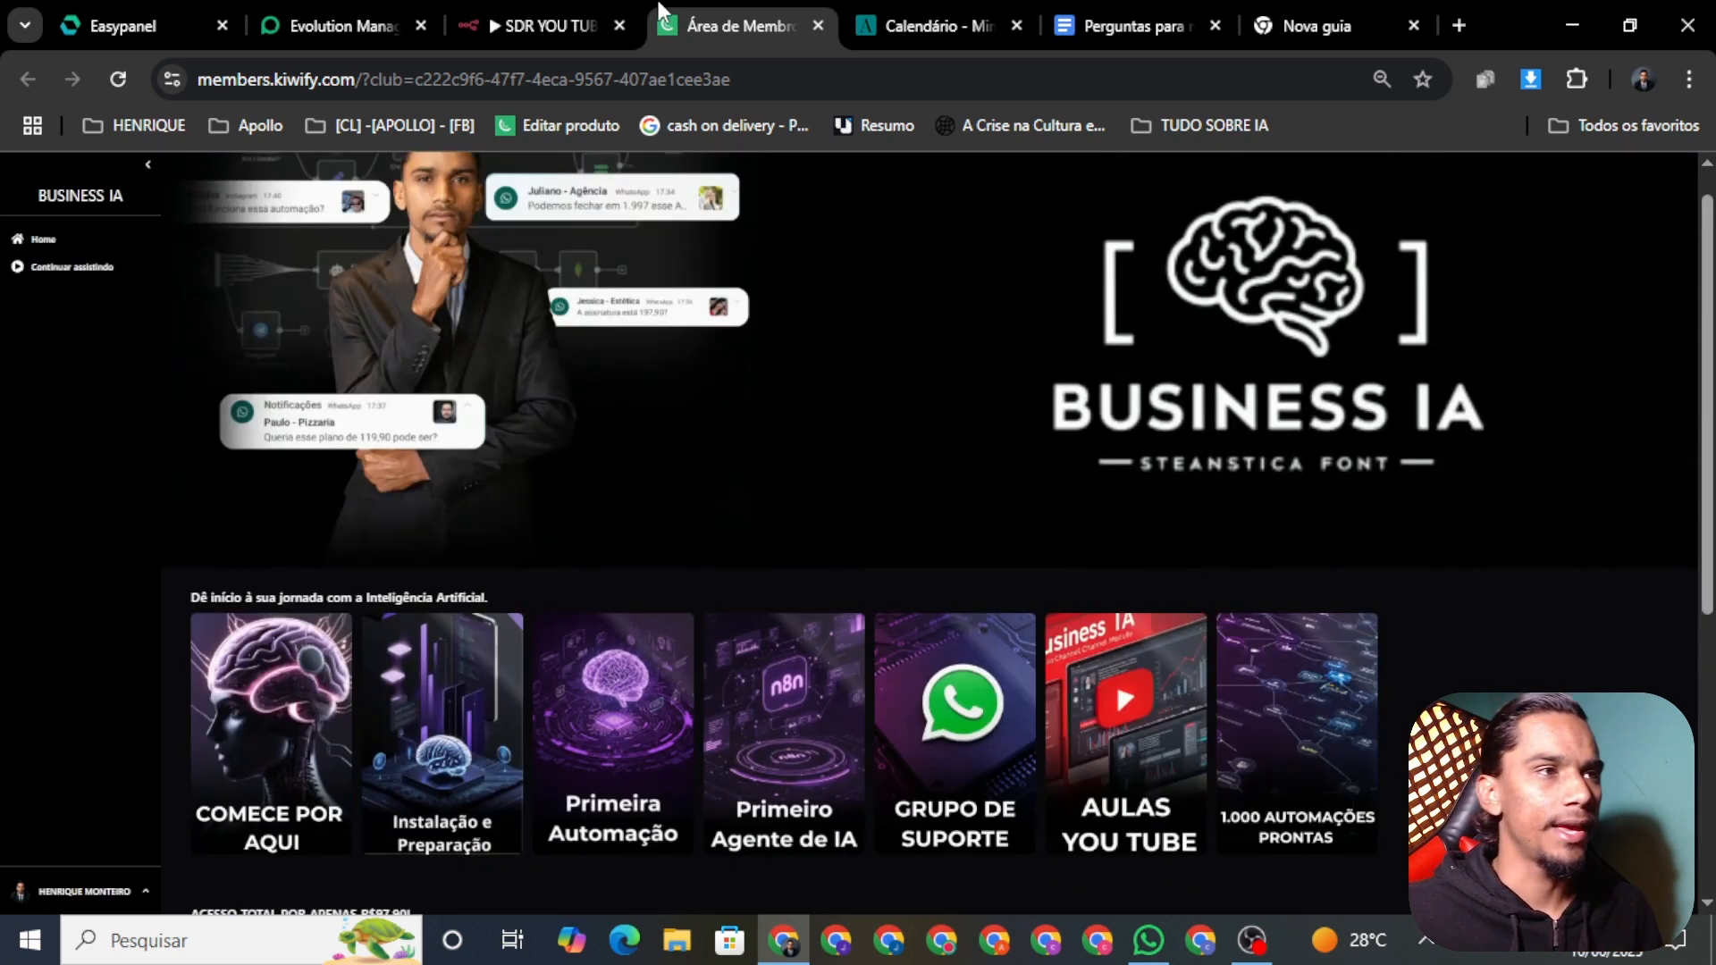
pyautogui.click(541, 25)
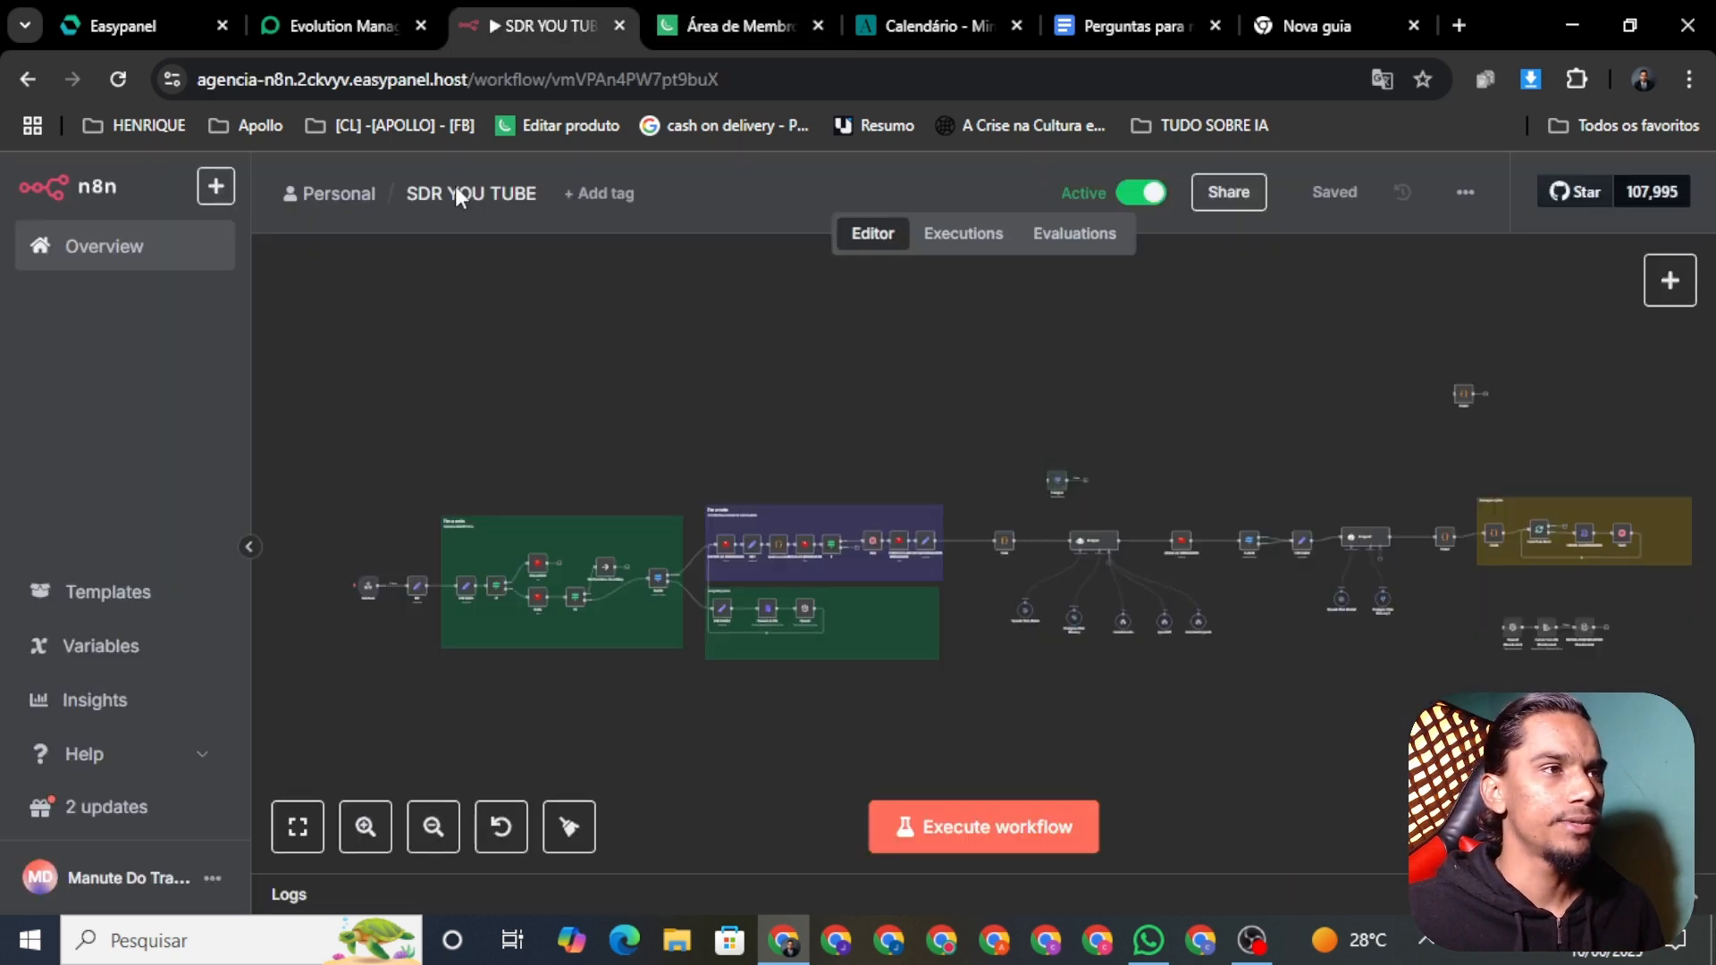
pyautogui.click(350, 22)
# Step: Create the Postgres service in agencia under the name postgres01
pyautogui.click(136, 21)
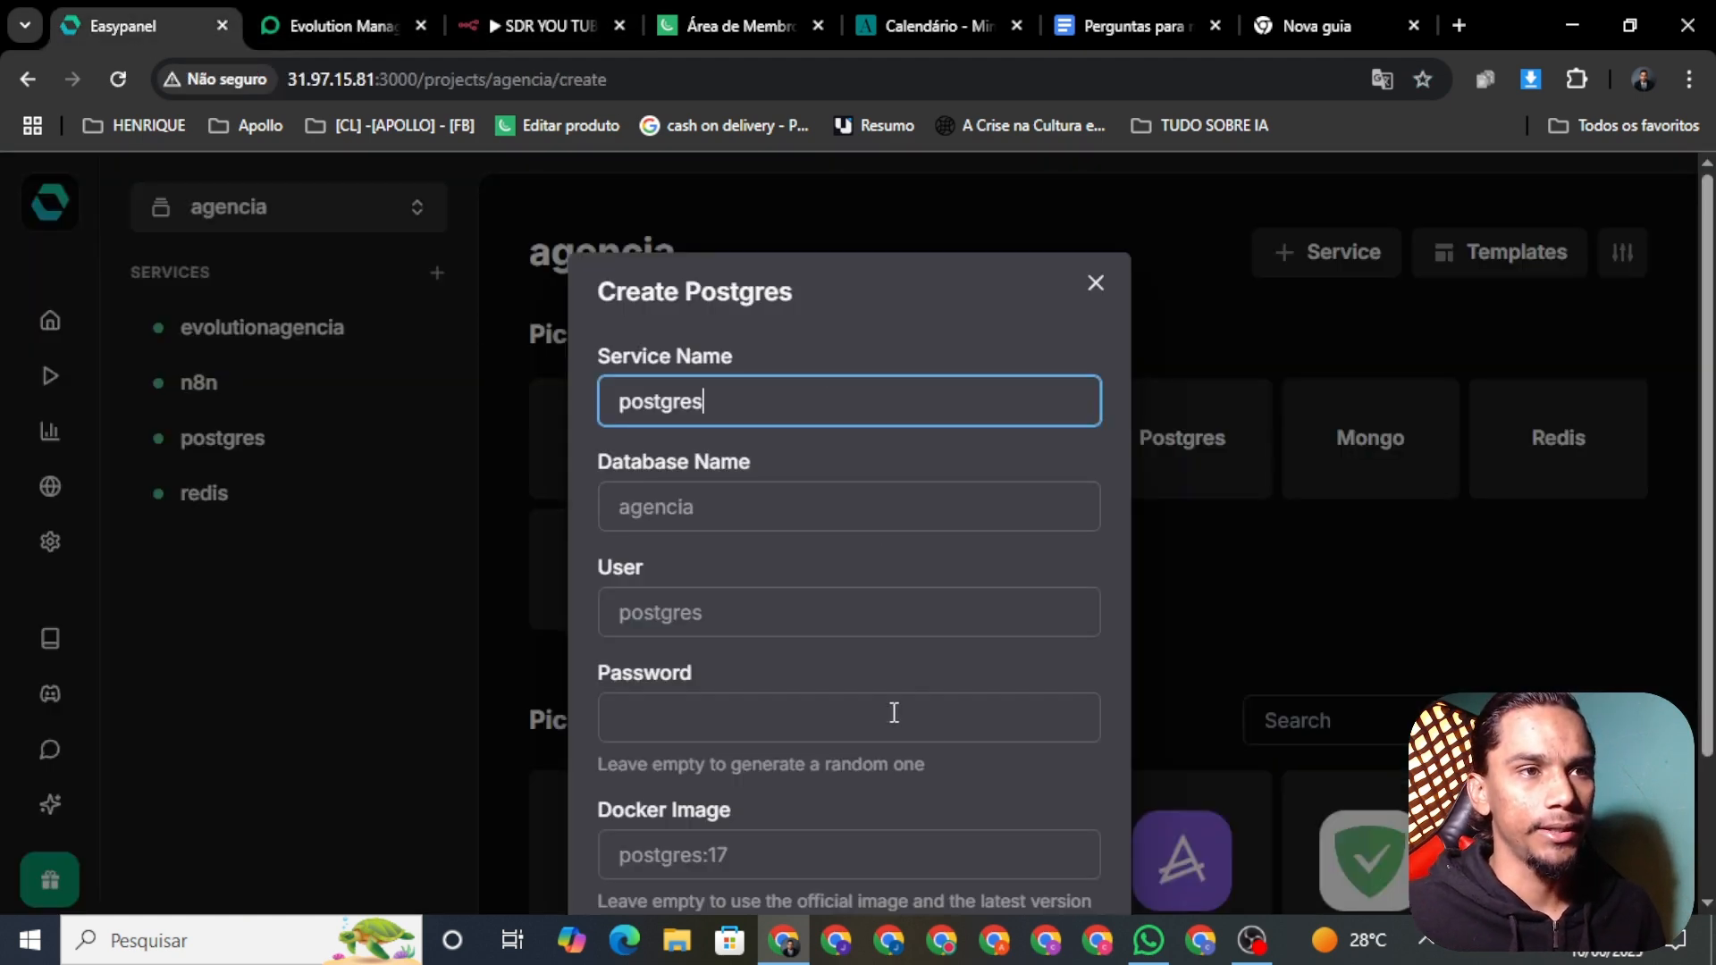
pyautogui.scroll(-2, 880, 666)
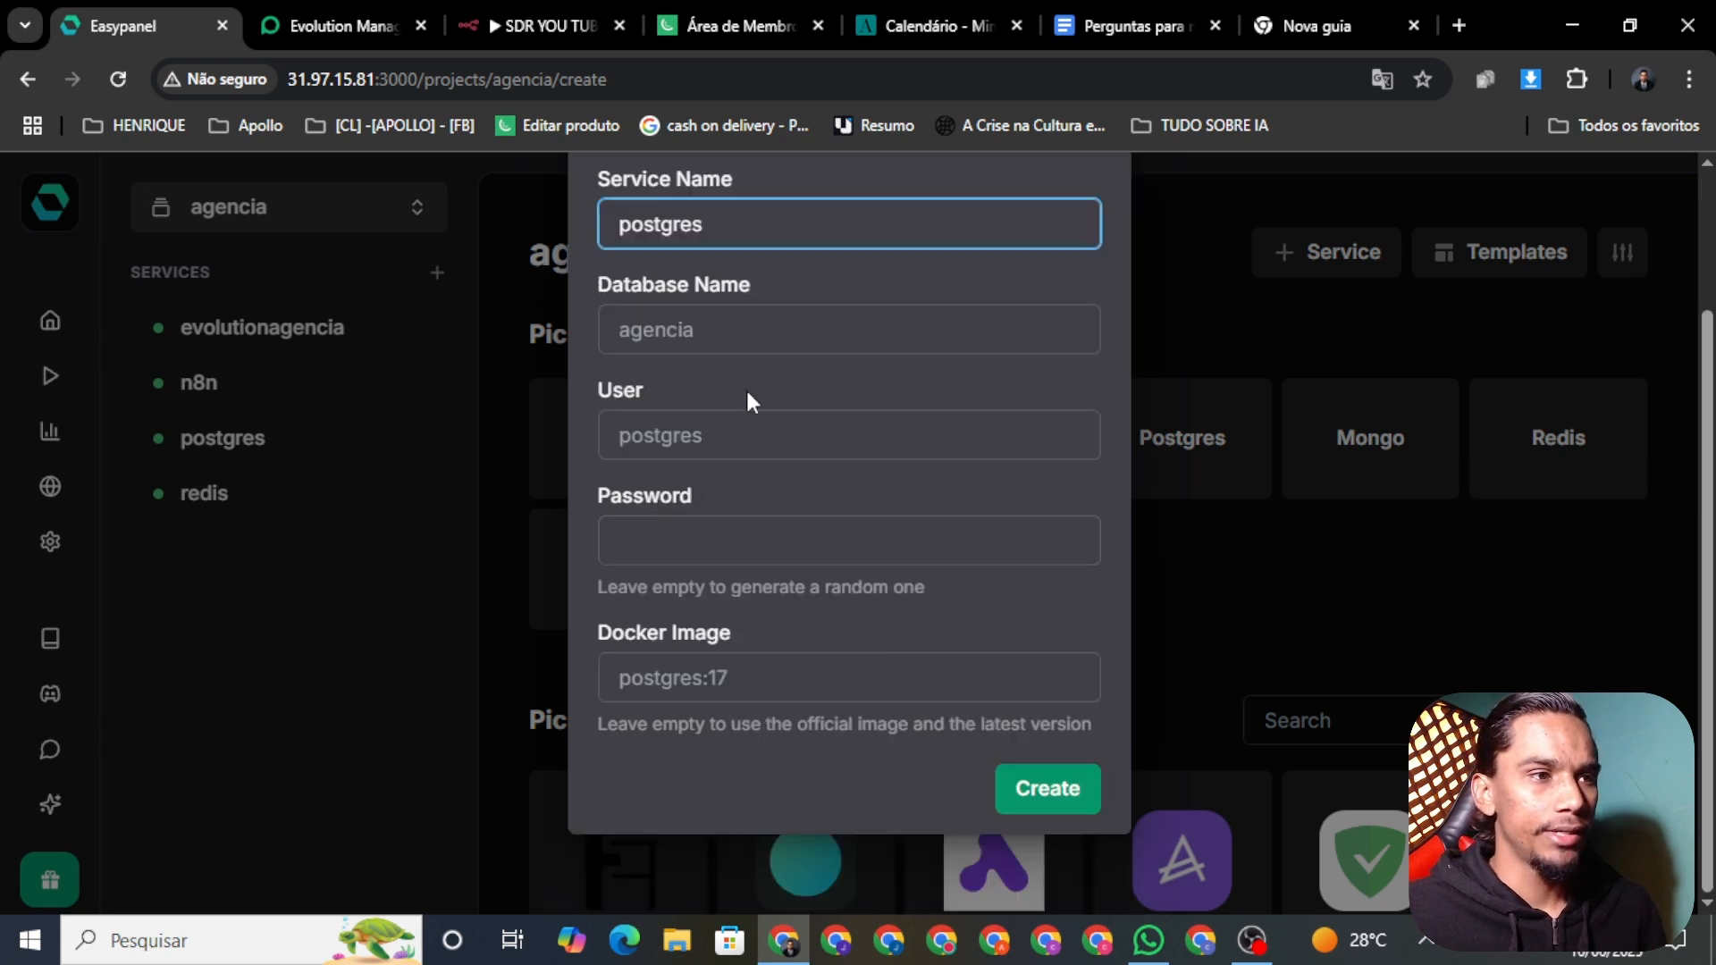
pyautogui.scroll(2, 726, 344)
pyautogui.scroll(-2, 720, 320)
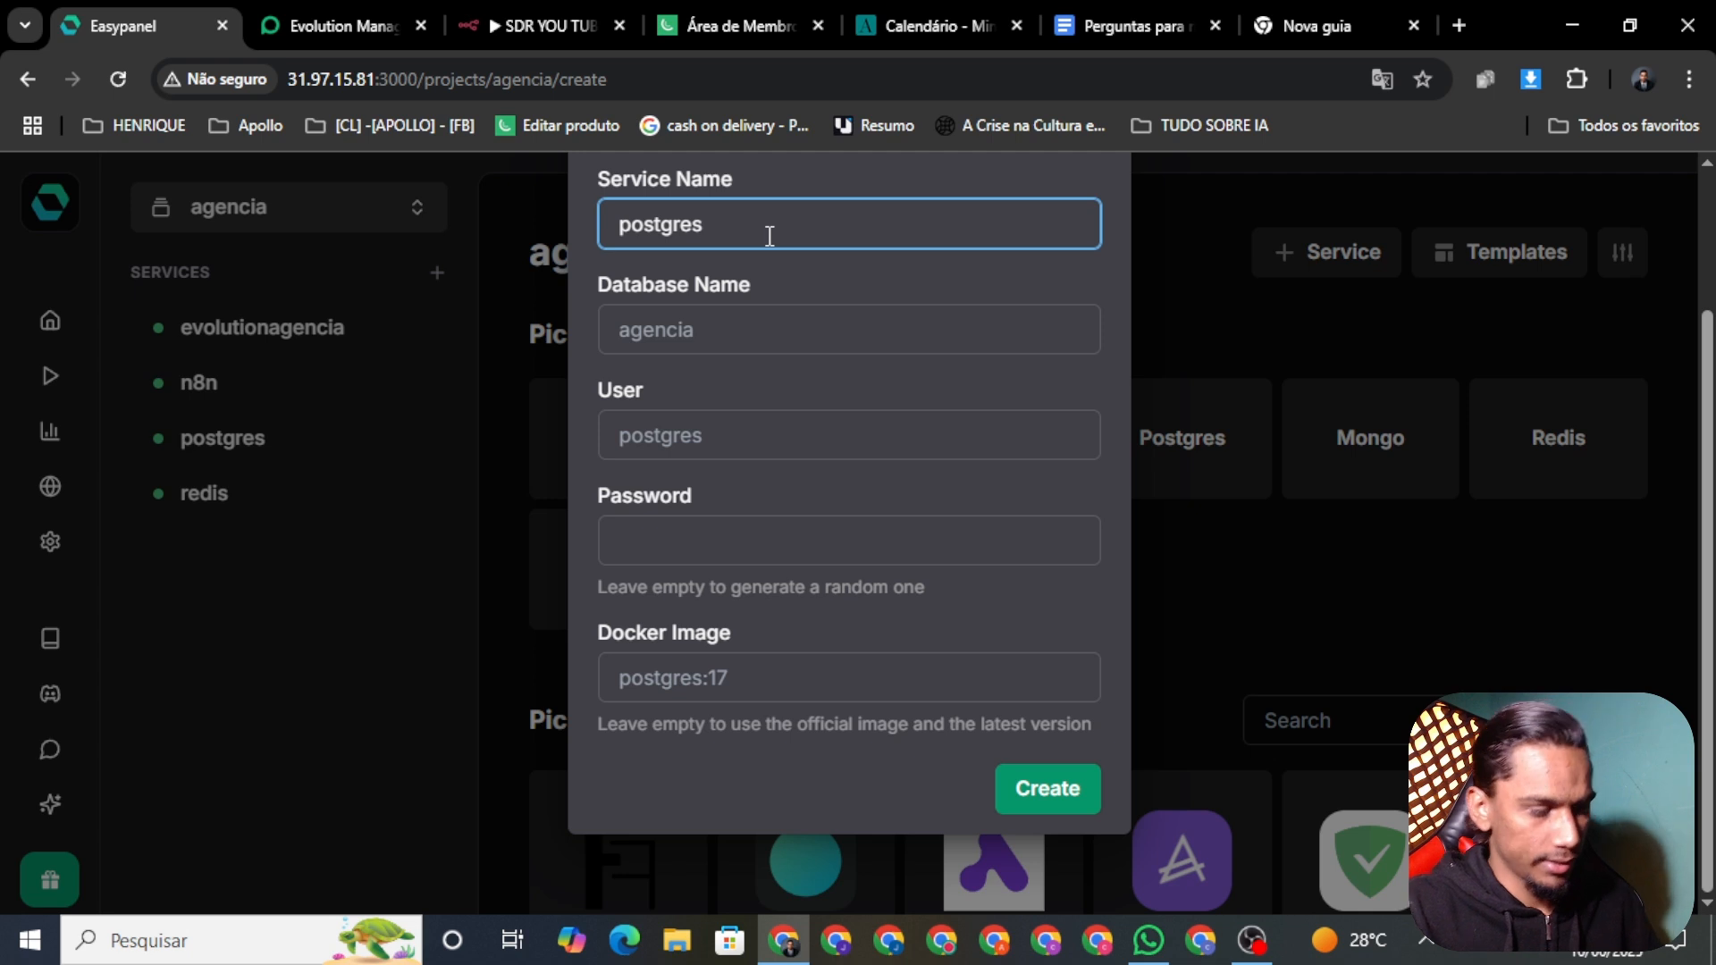
pyautogui.write('01')
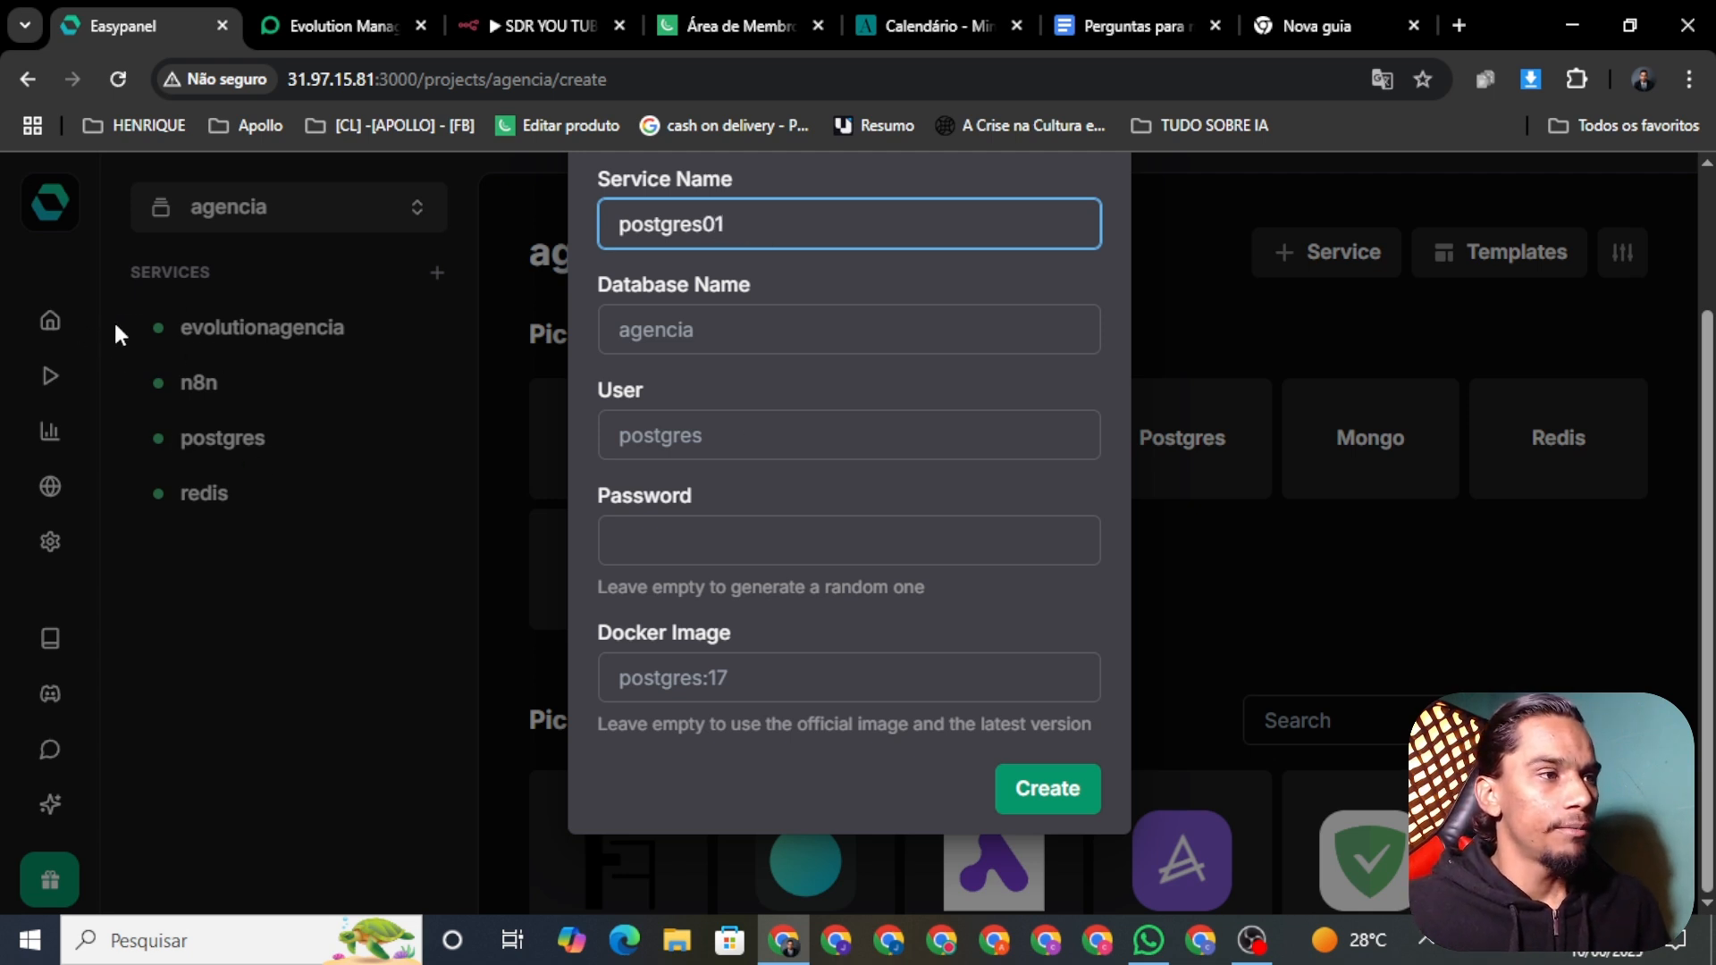
pyautogui.click(1046, 788)
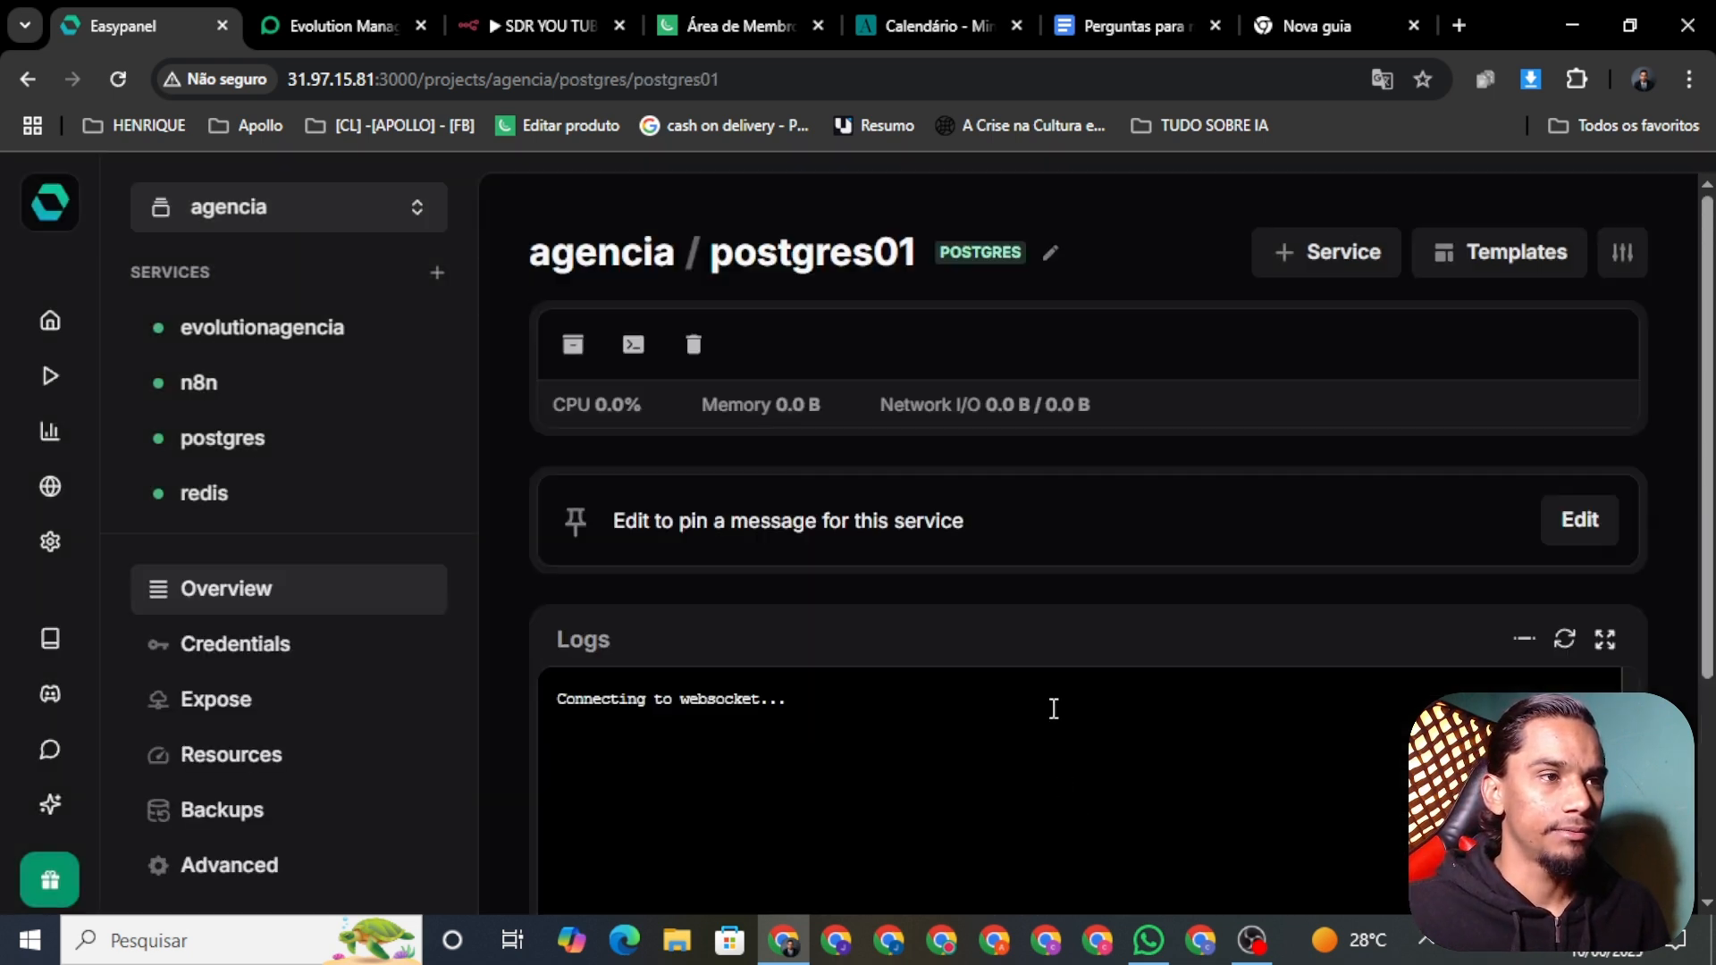
# Step: Add a Redis service named redis01 to the agencia project from Templates
pyautogui.click(1494, 262)
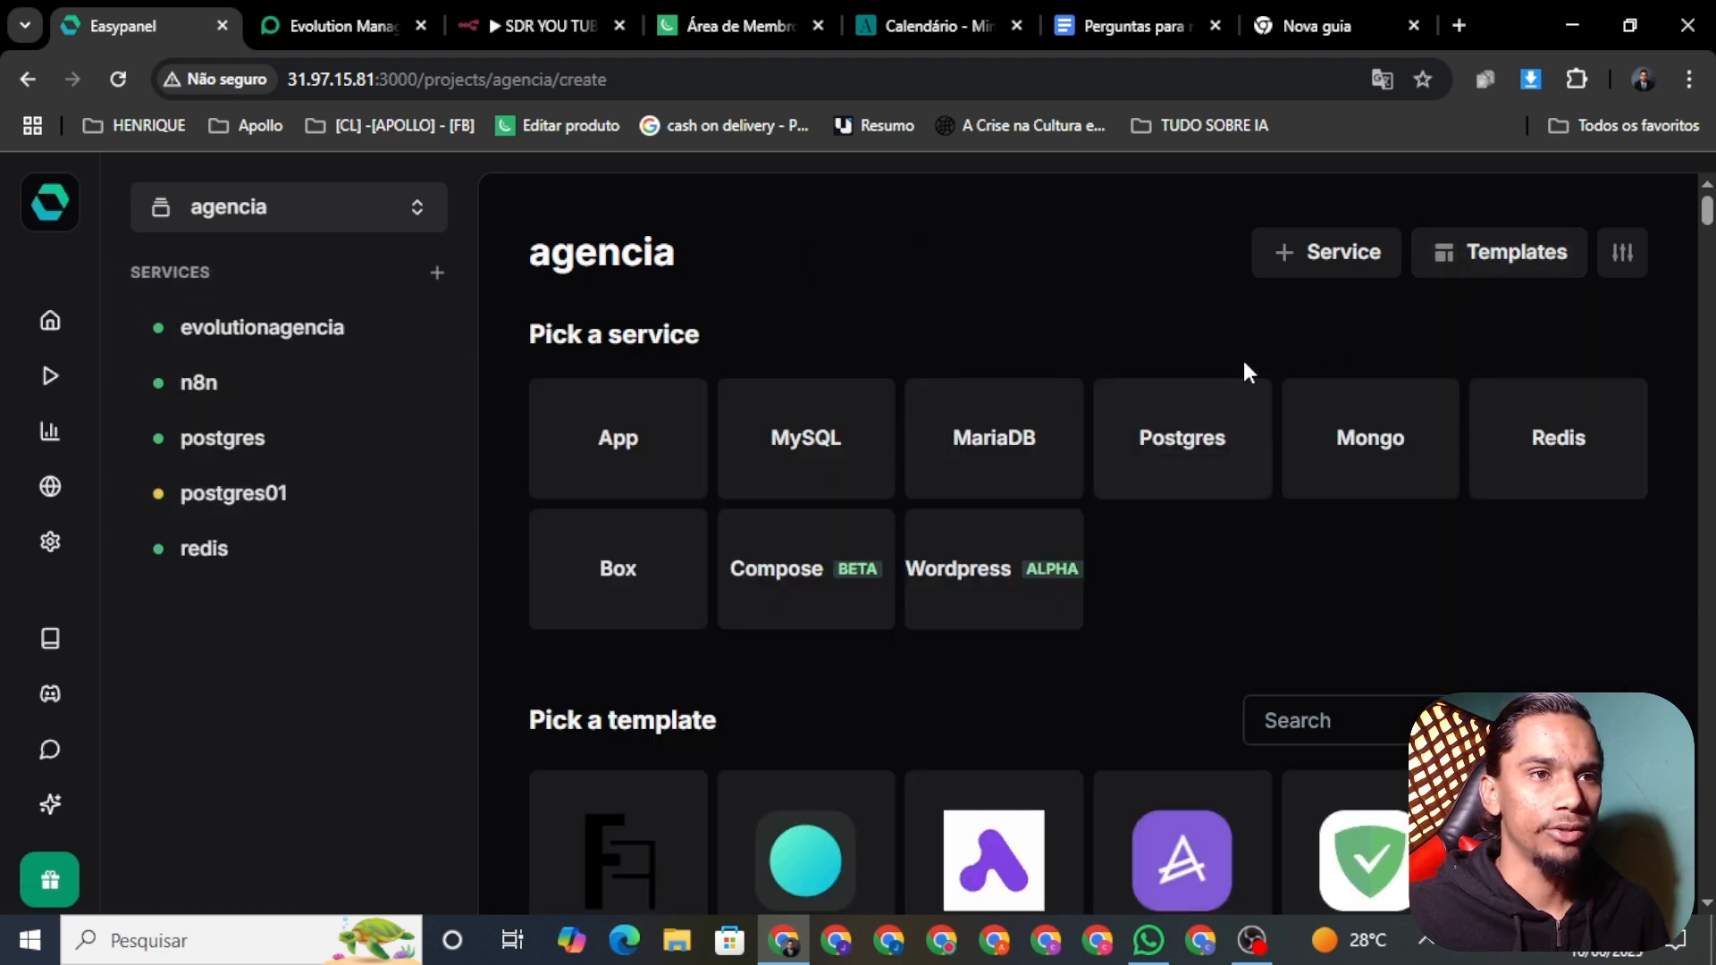
pyautogui.click(1572, 447)
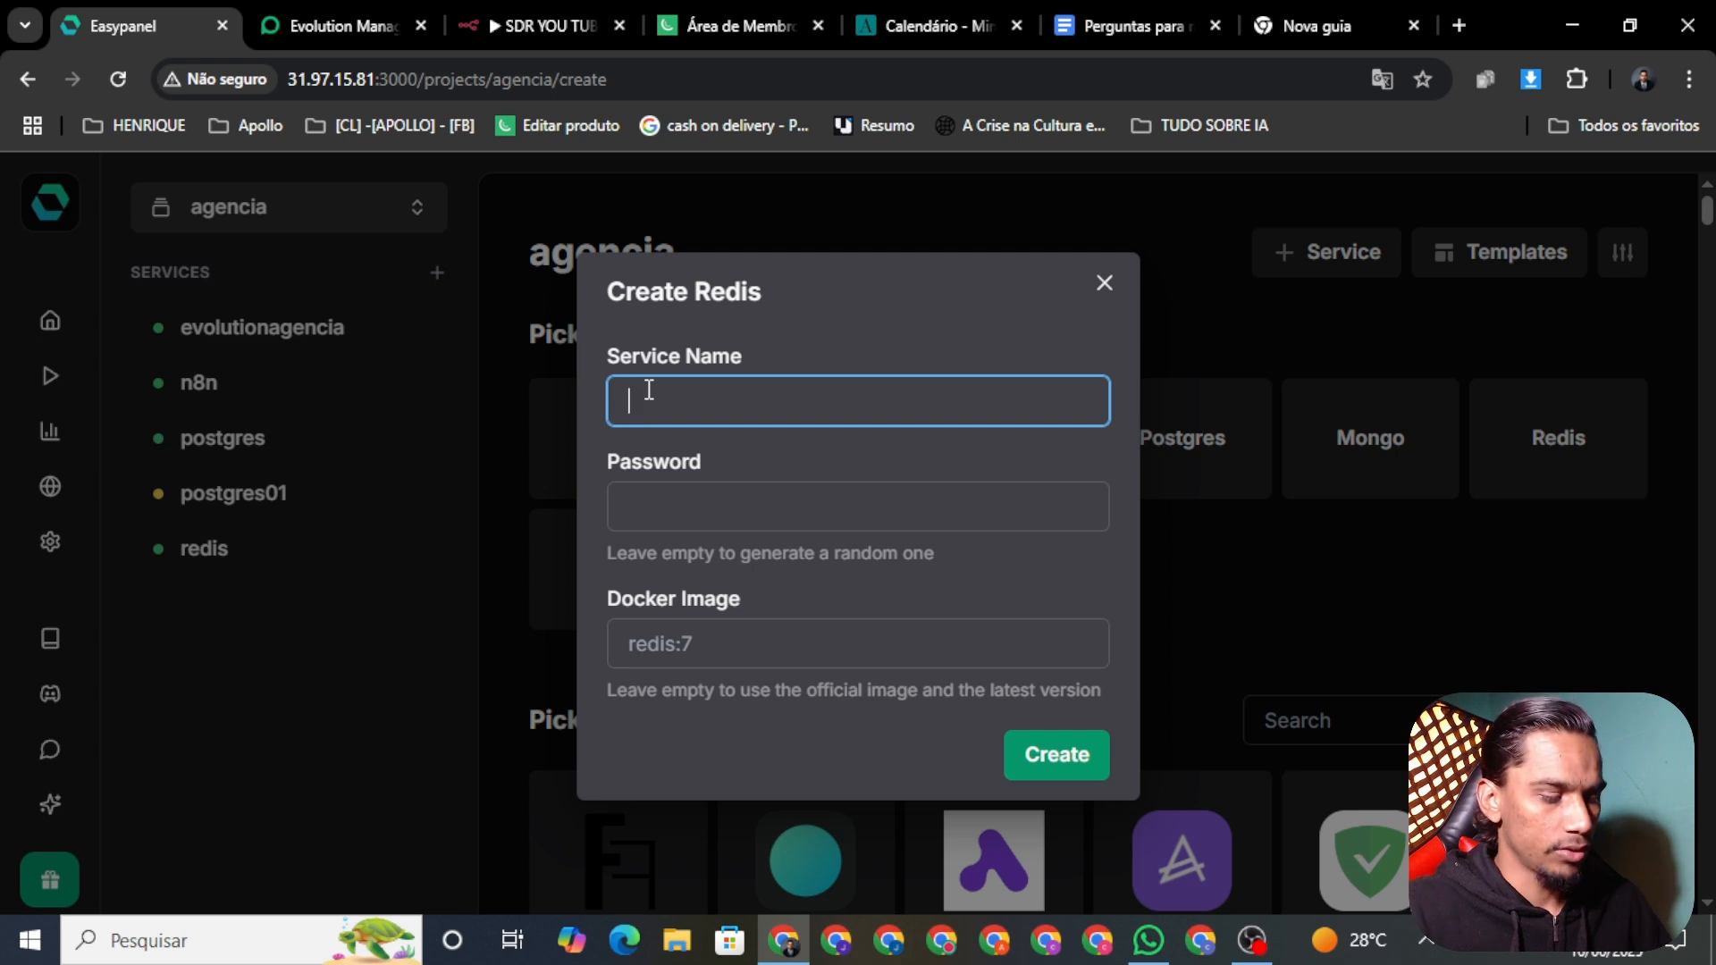
pyautogui.write('r')
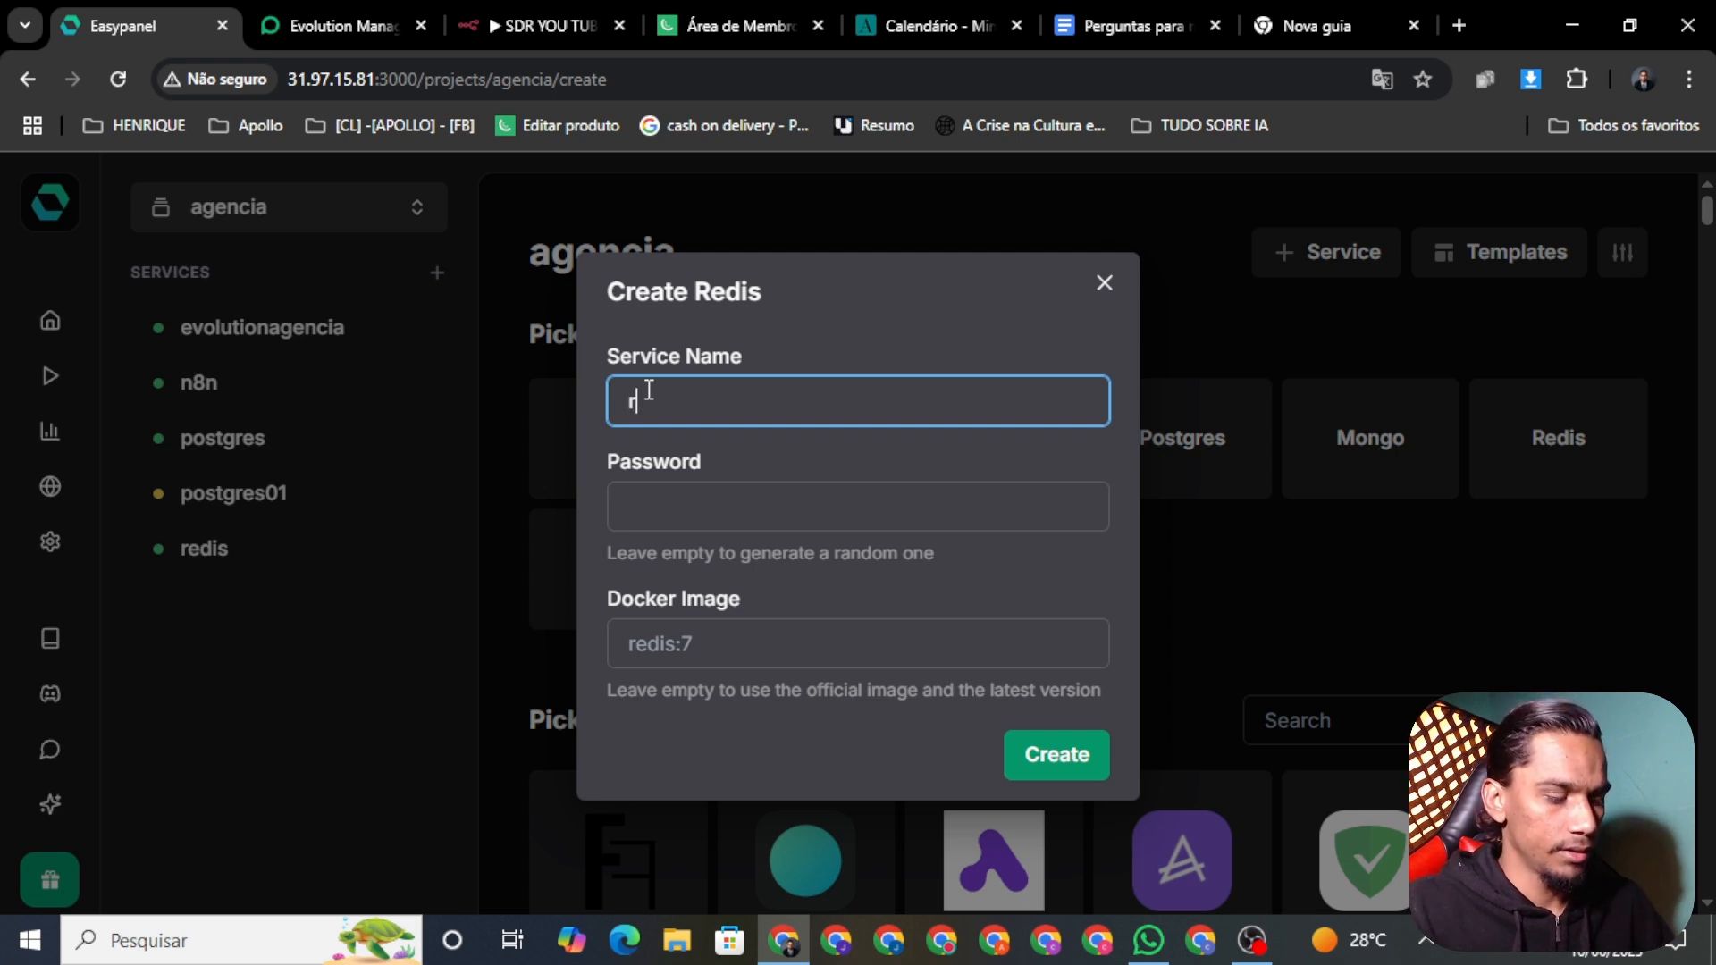
pyautogui.write('edis')
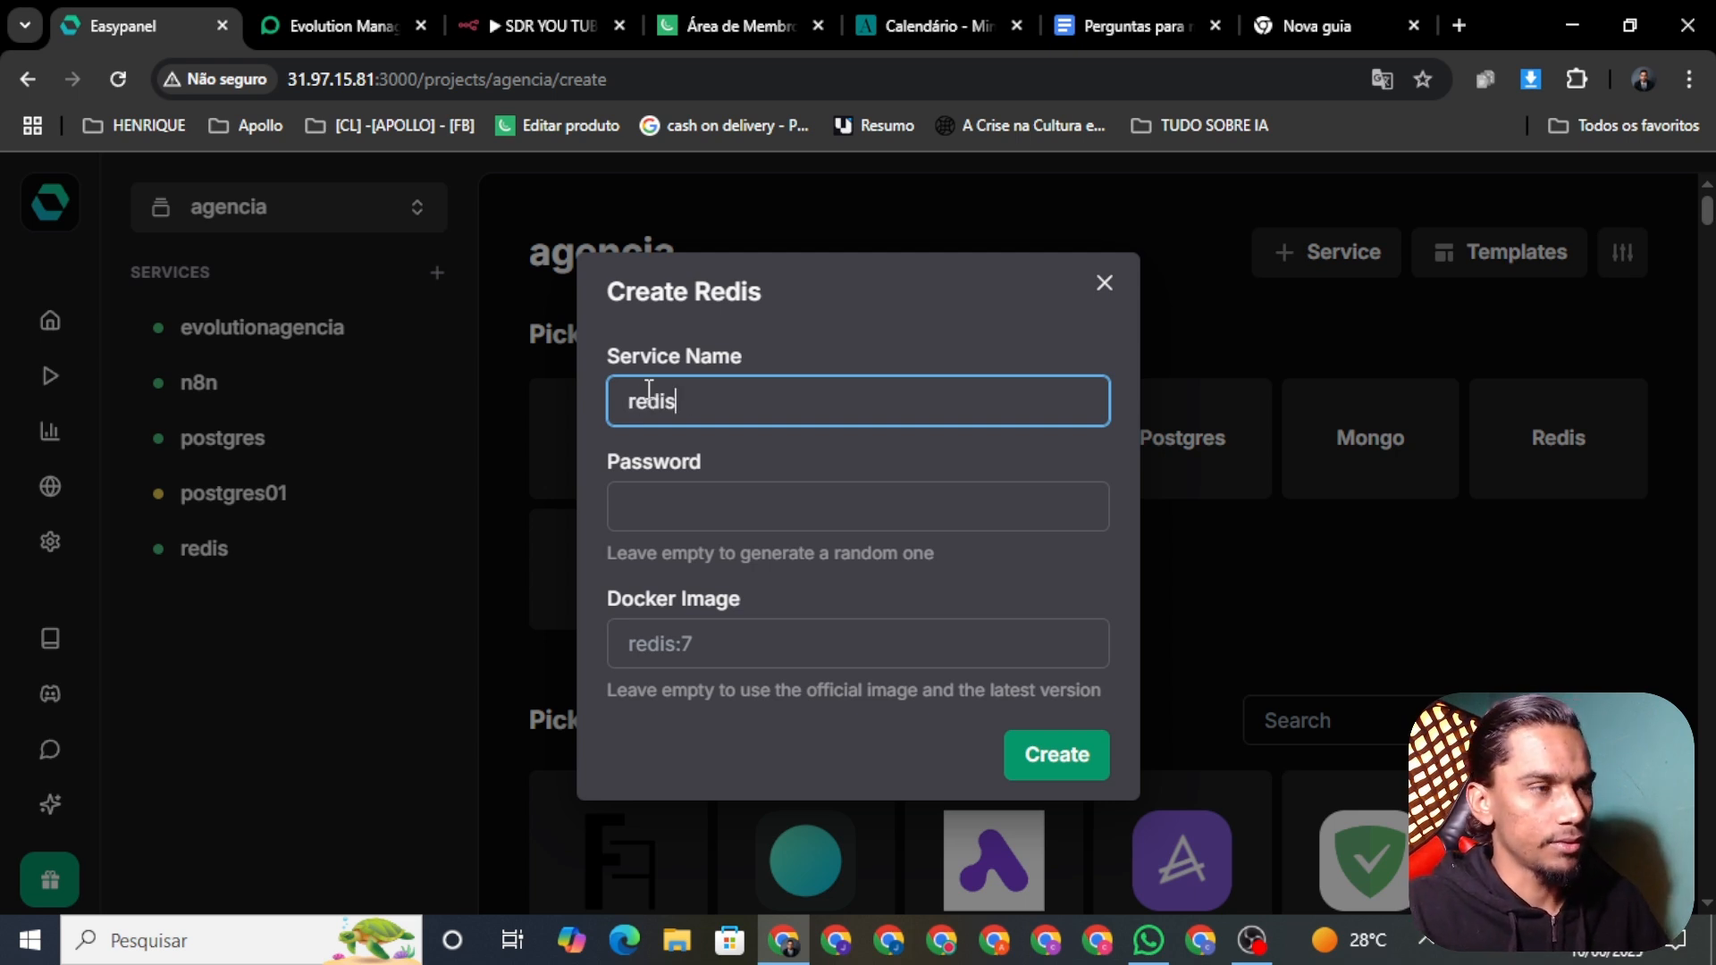
pyautogui.write('01')
pyautogui.click(1081, 764)
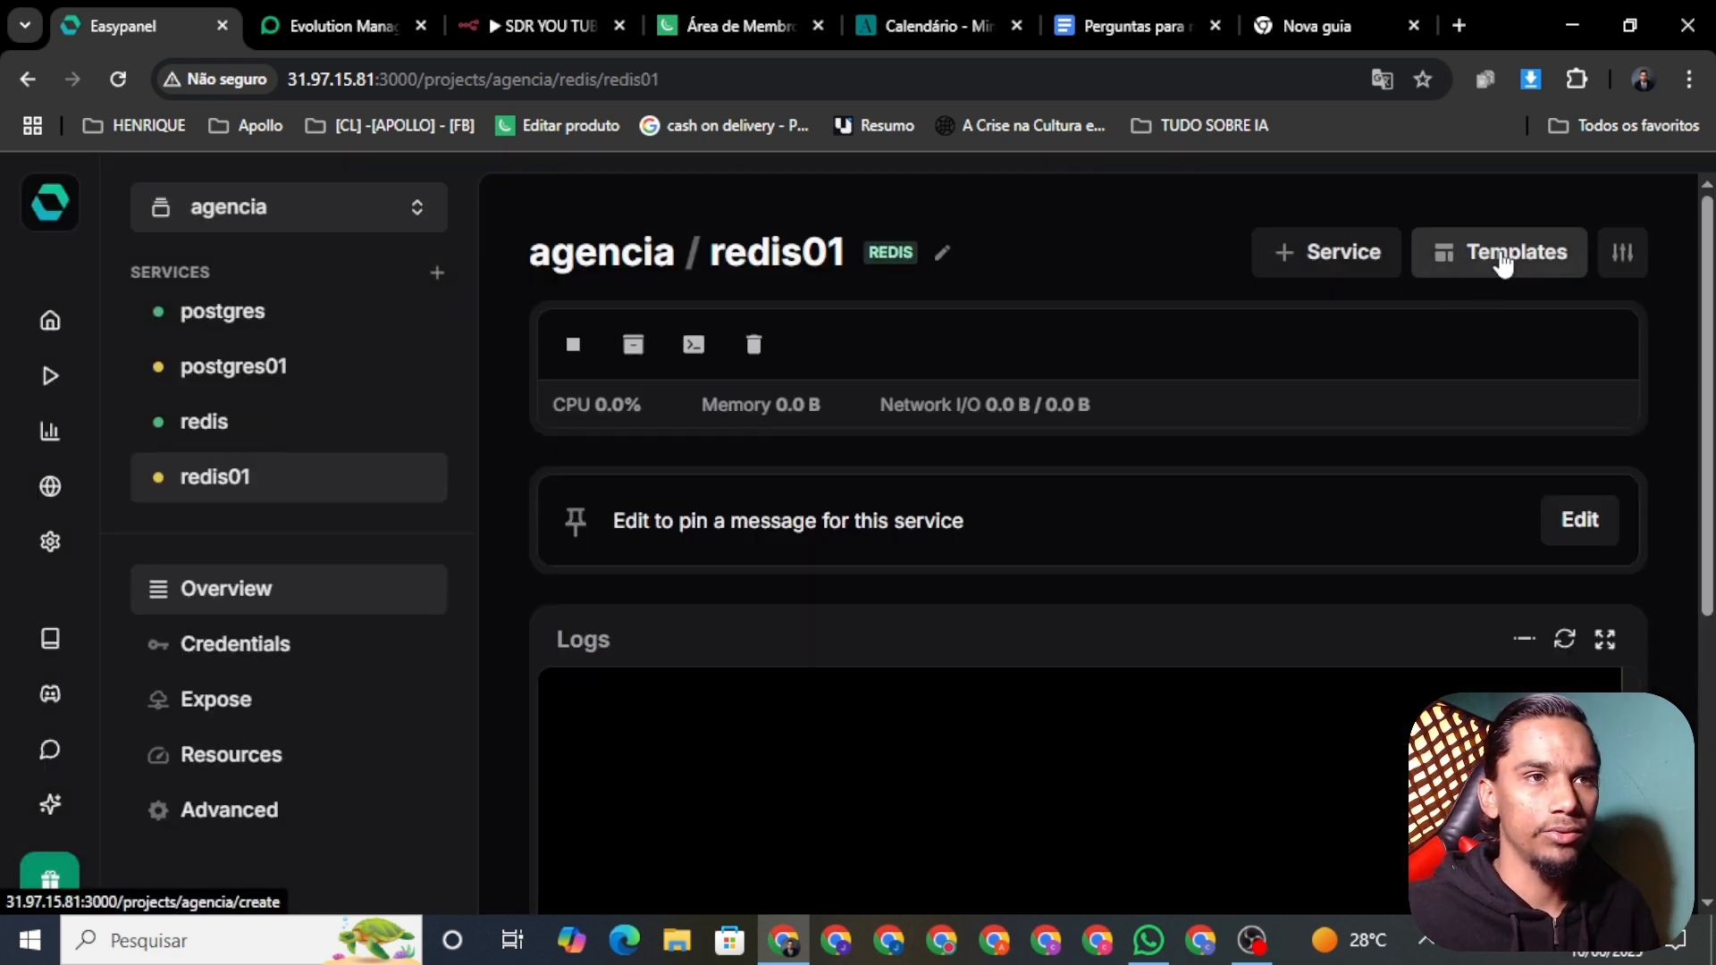
pyautogui.click(1491, 268)
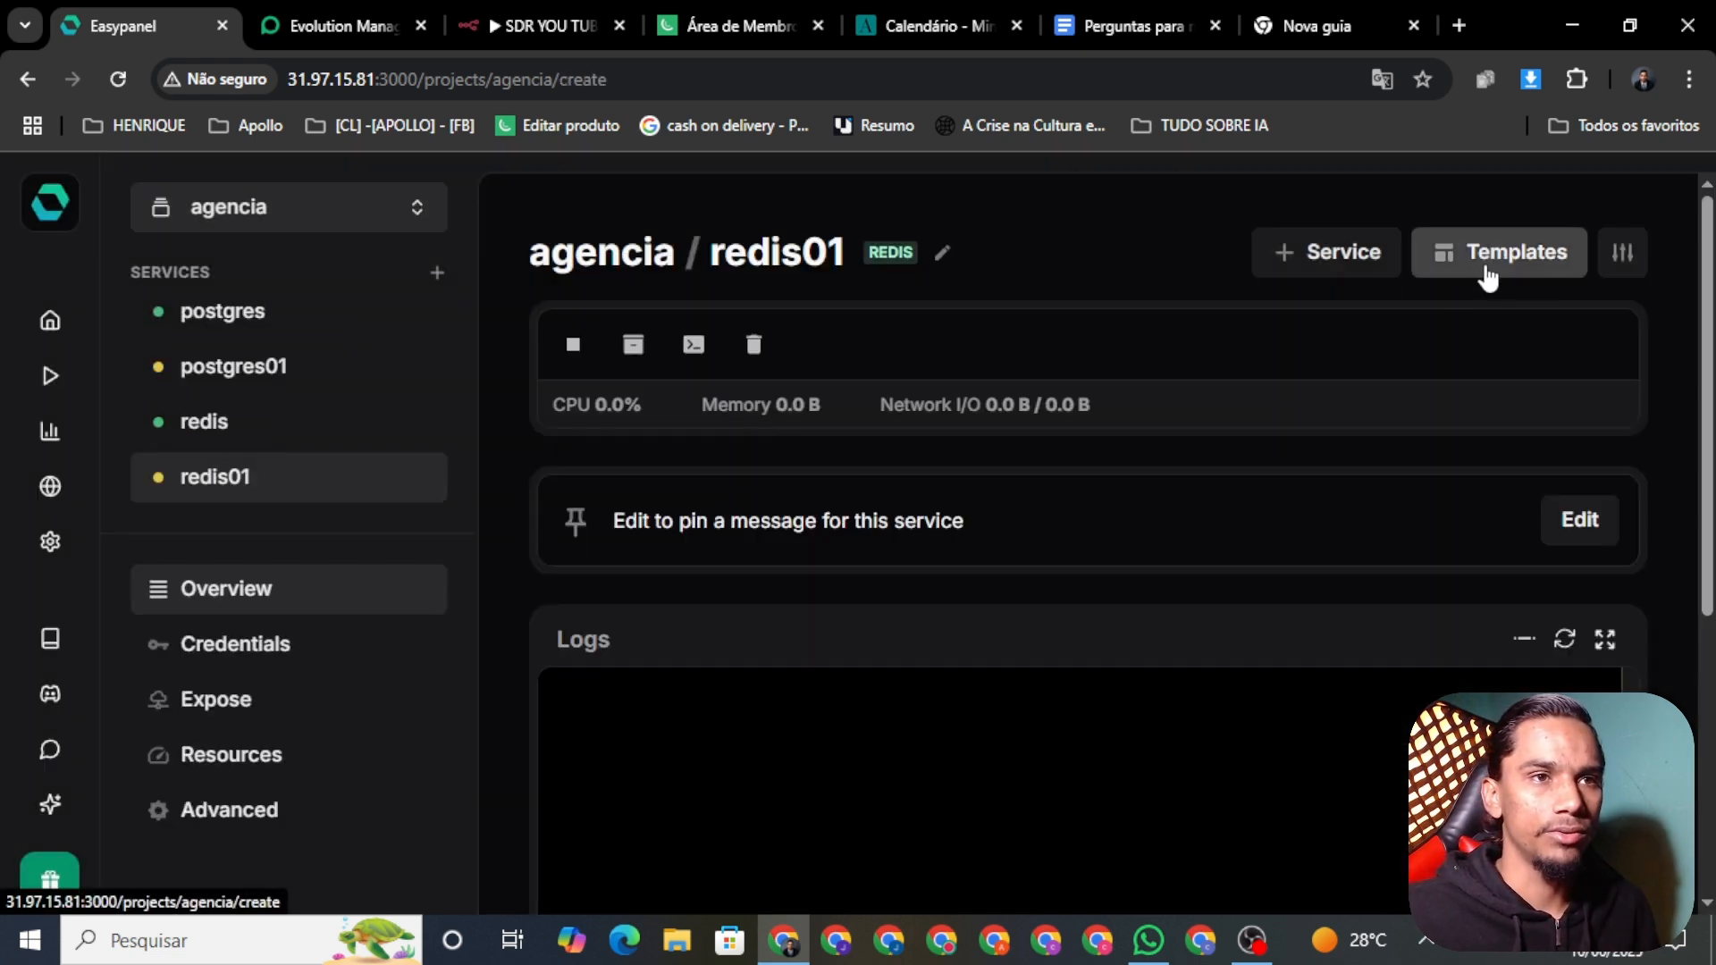
pyautogui.click(1284, 718)
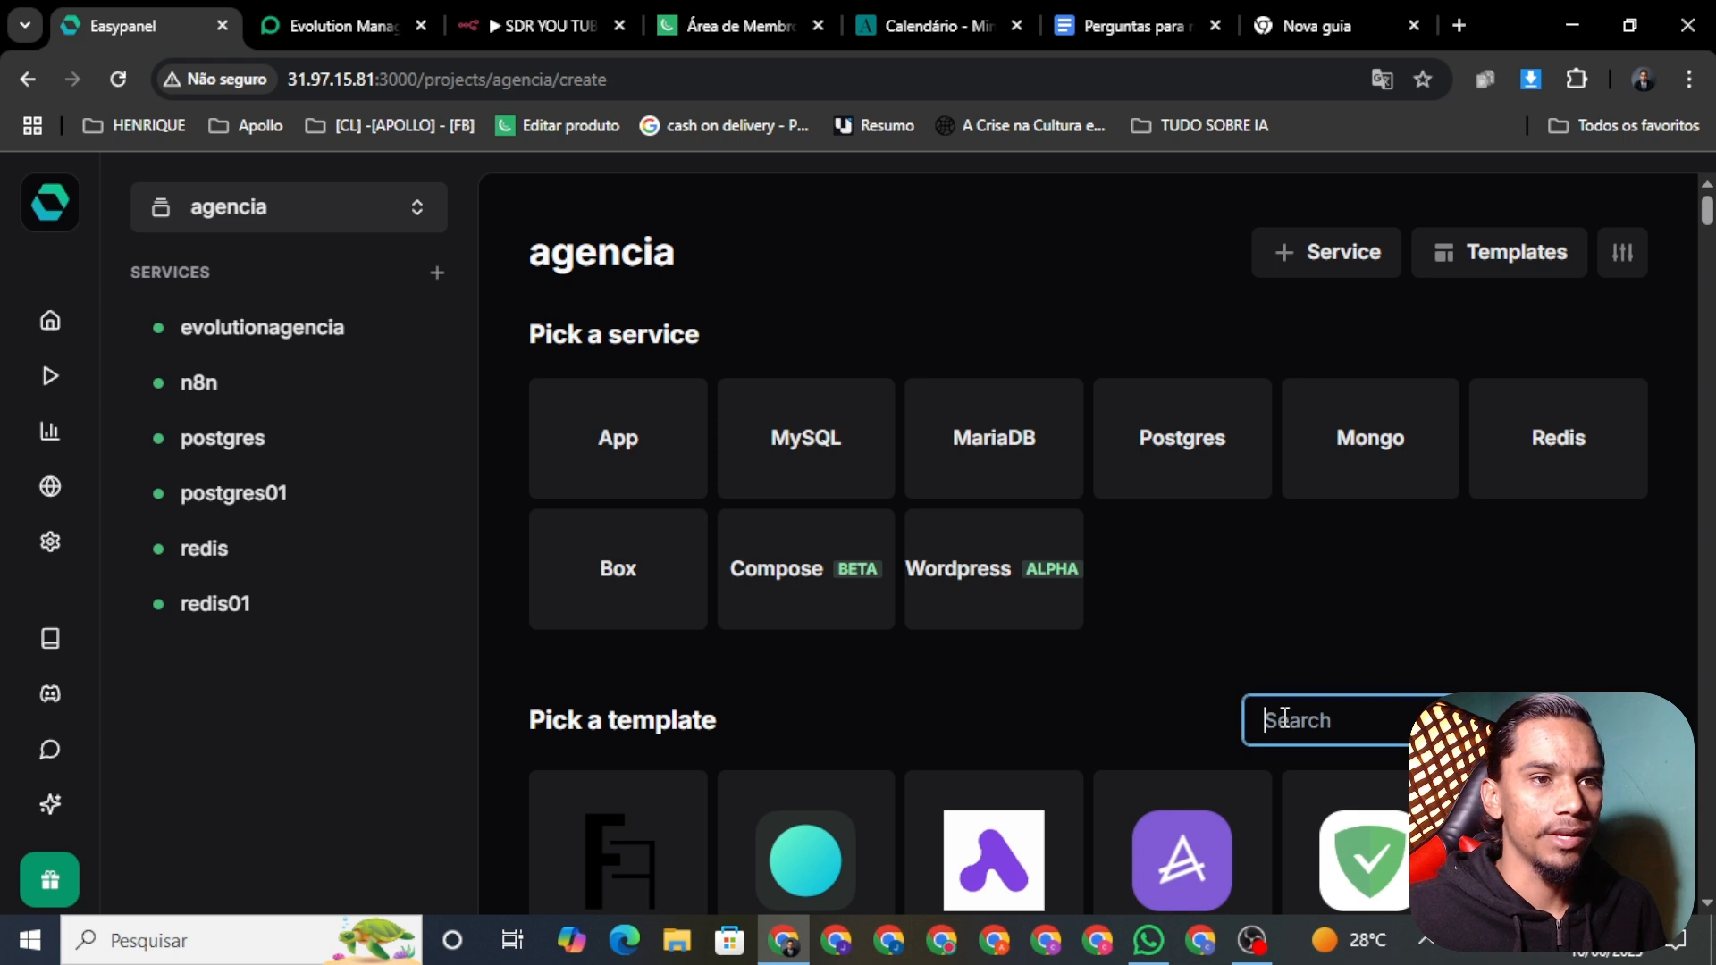
pyautogui.click(542, 25)
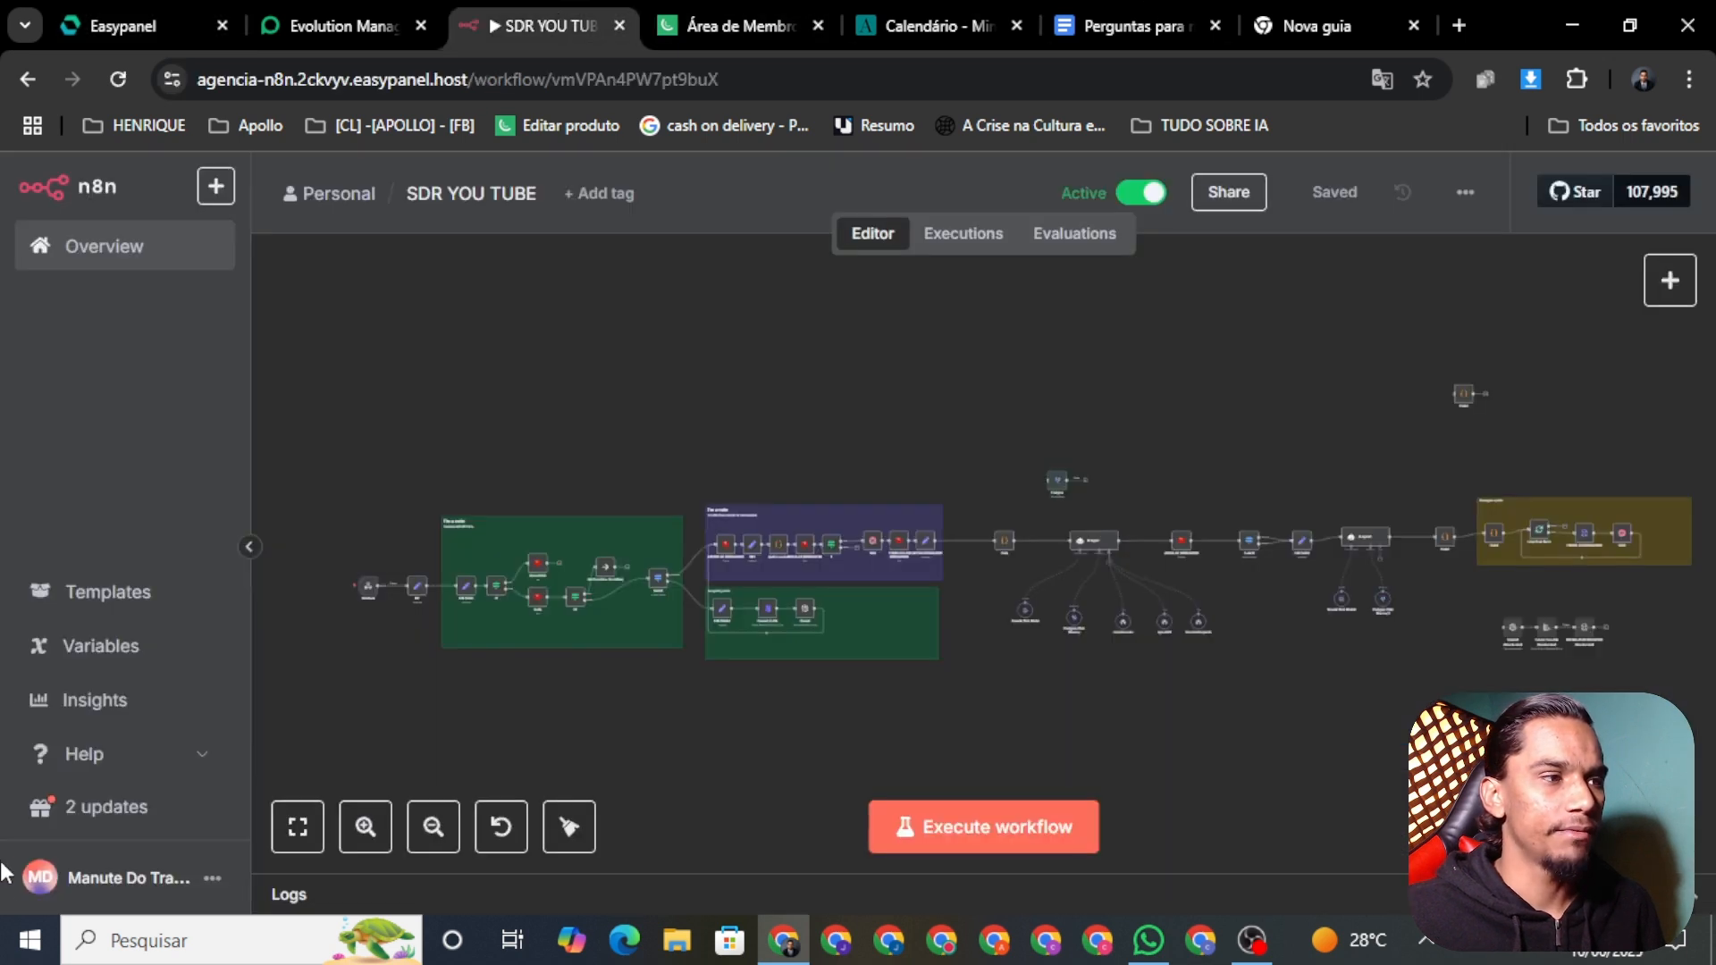
# Step: Open n8n's Settings and highlight the installed version number, 1.95.3
pyautogui.click(213, 878)
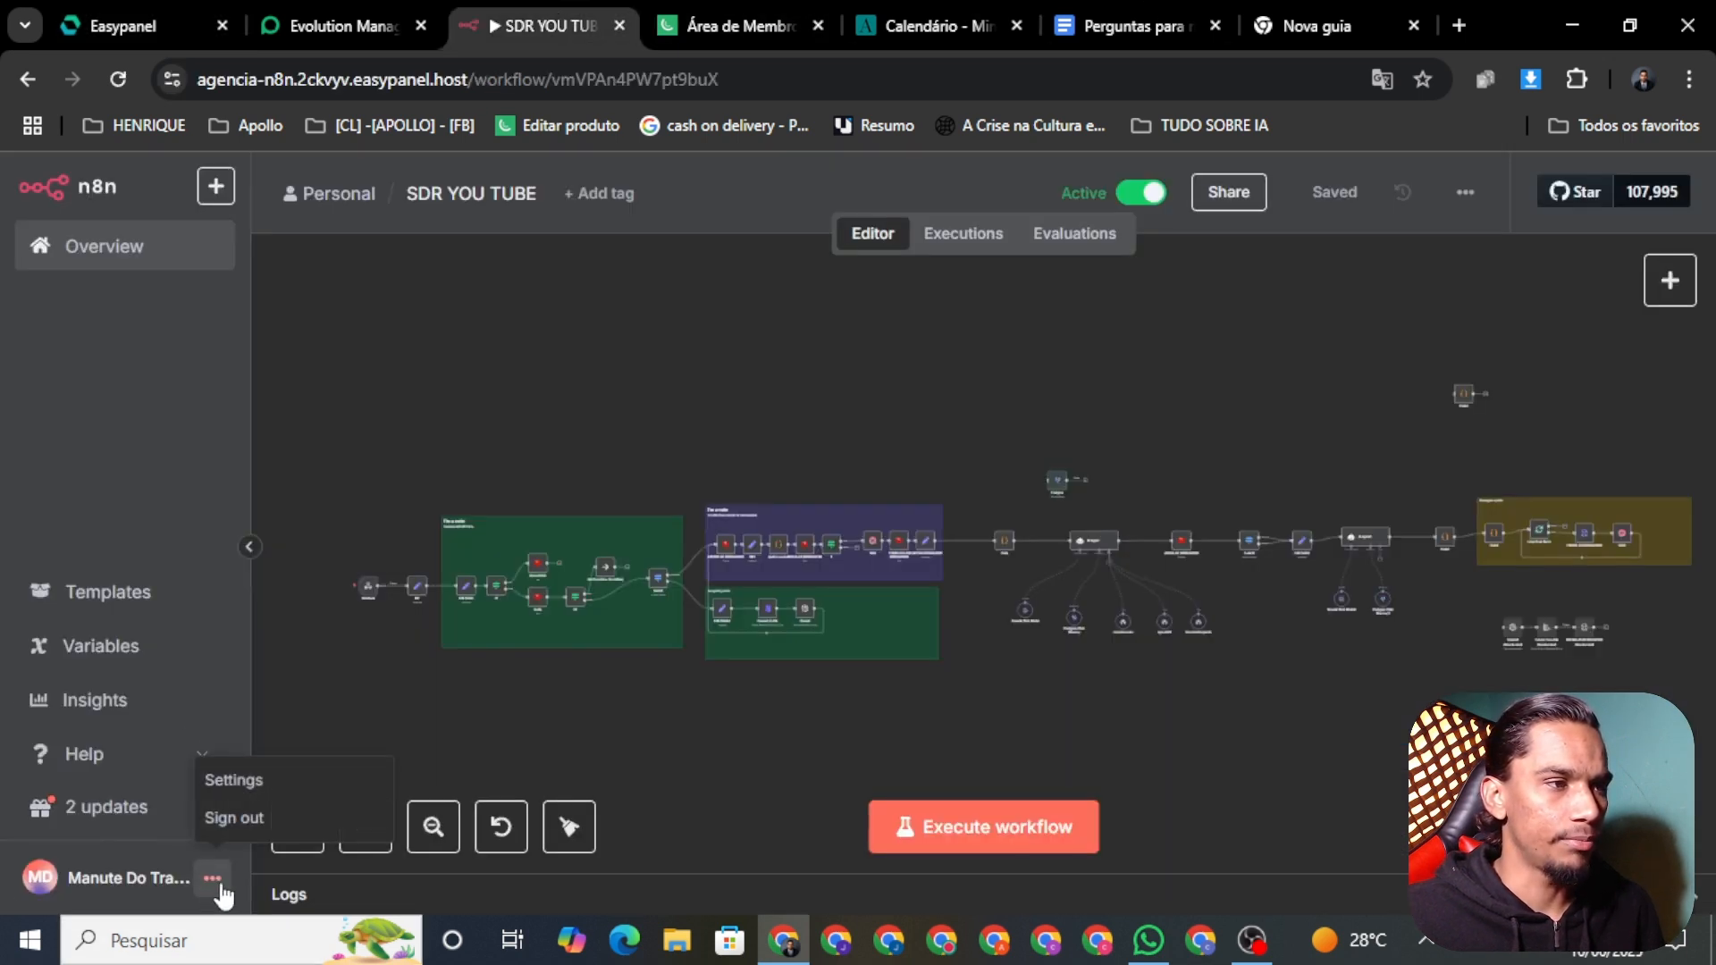
pyautogui.click(240, 780)
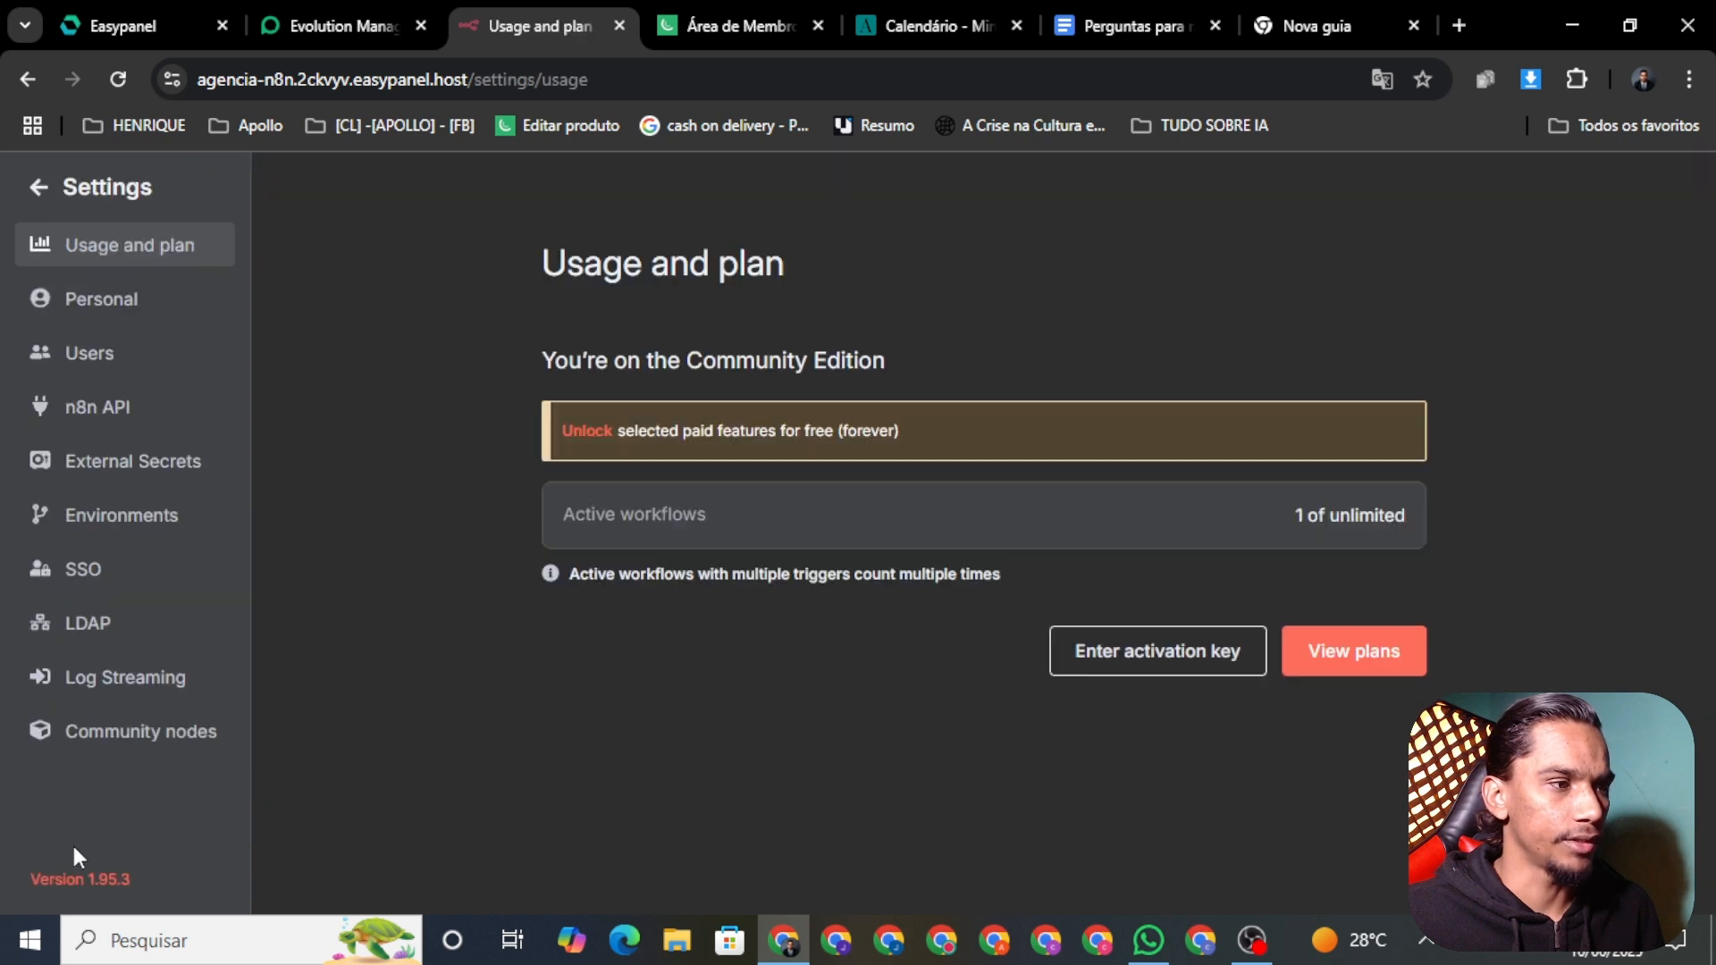
pyautogui.moveTo(109, 901); pyautogui.dragTo(85, 893)
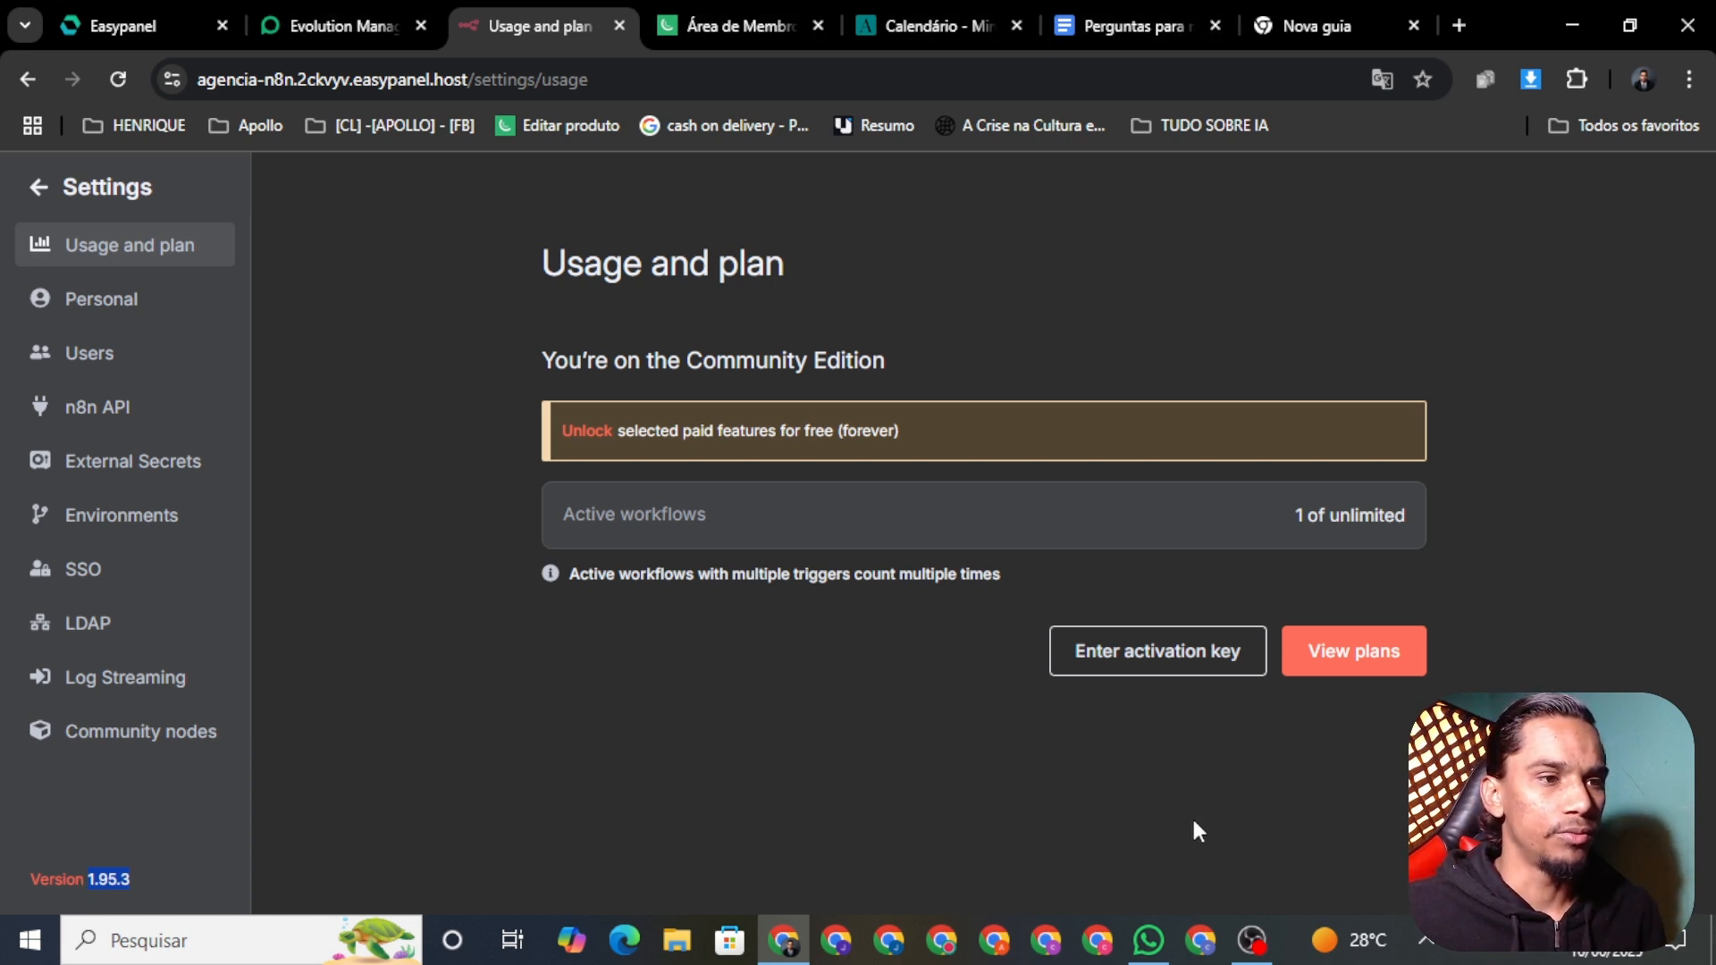
# Step: Search the agencia project's templates for n8n and start a service from the n8n template
pyautogui.click(170, 15)
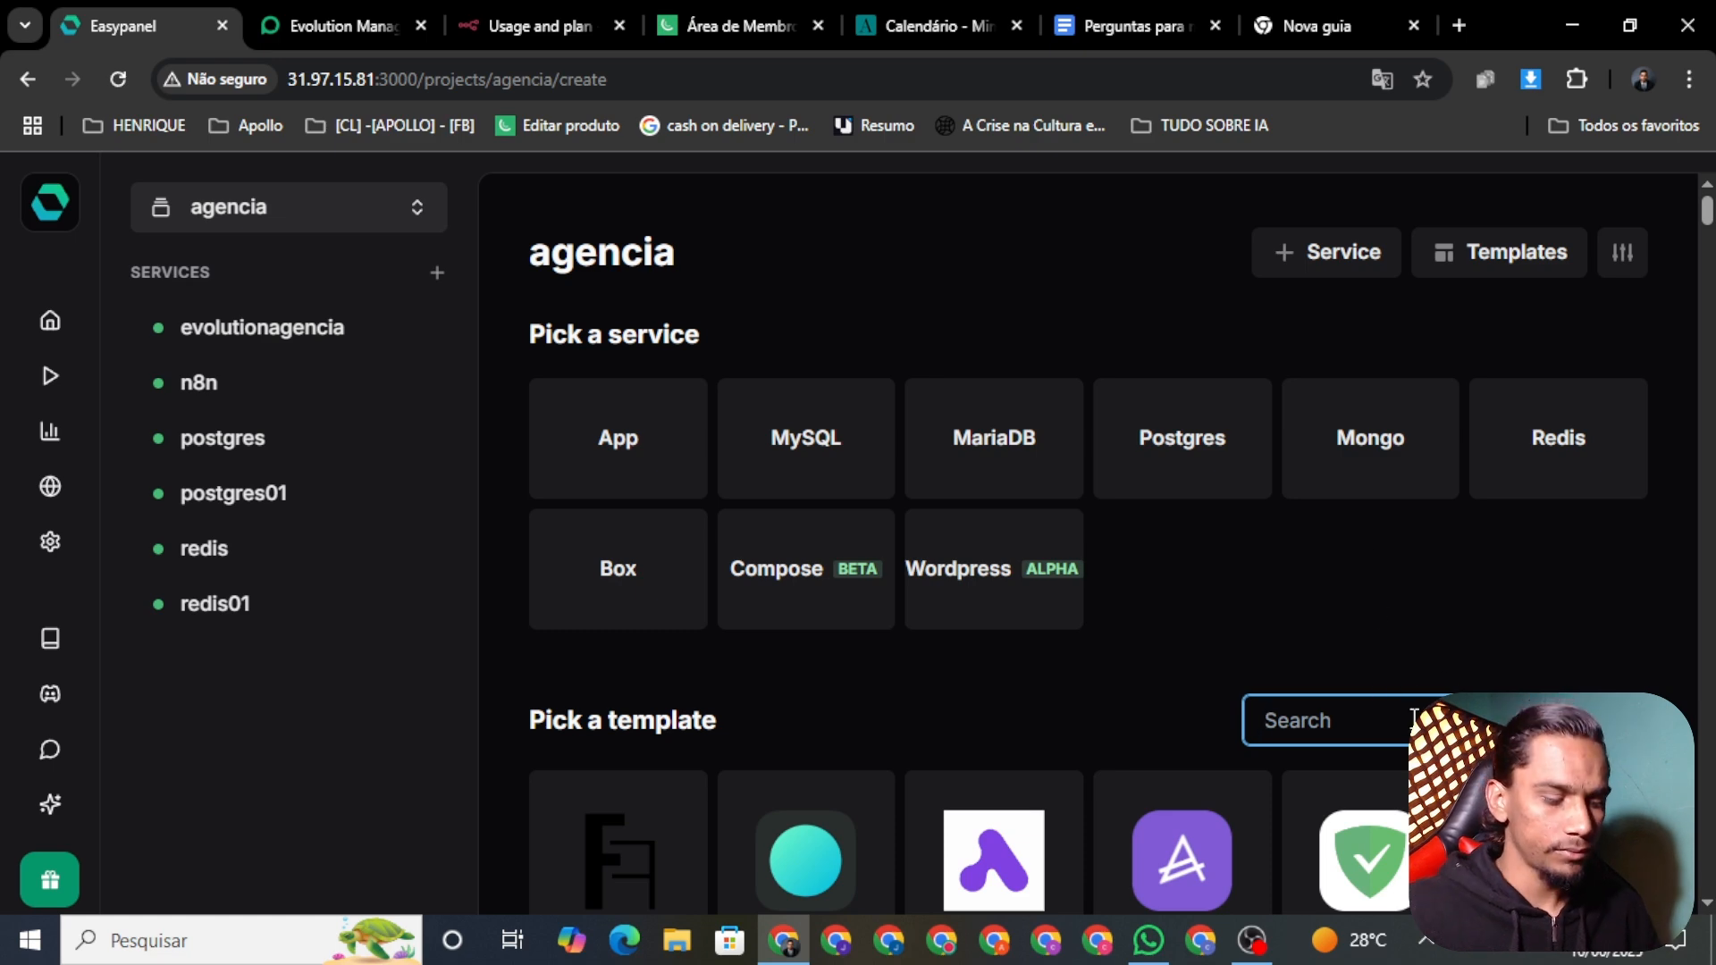
pyautogui.write('n8n')
pyautogui.scroll(-3, 927, 759)
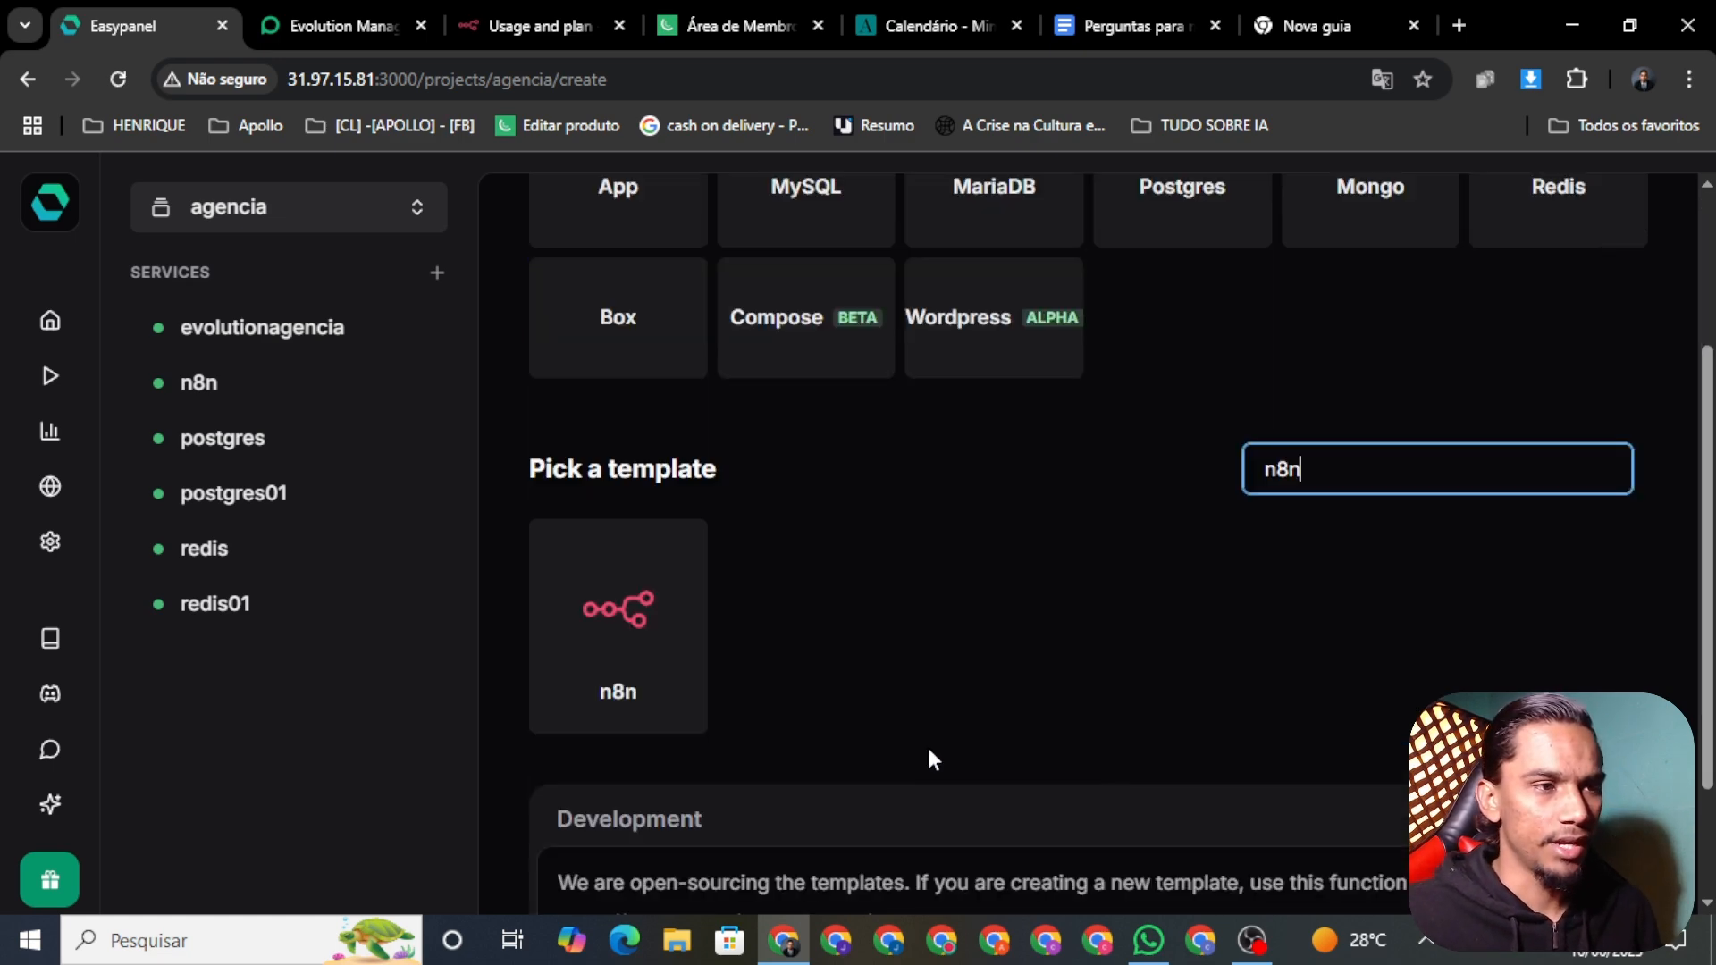
pyautogui.click(567, 625)
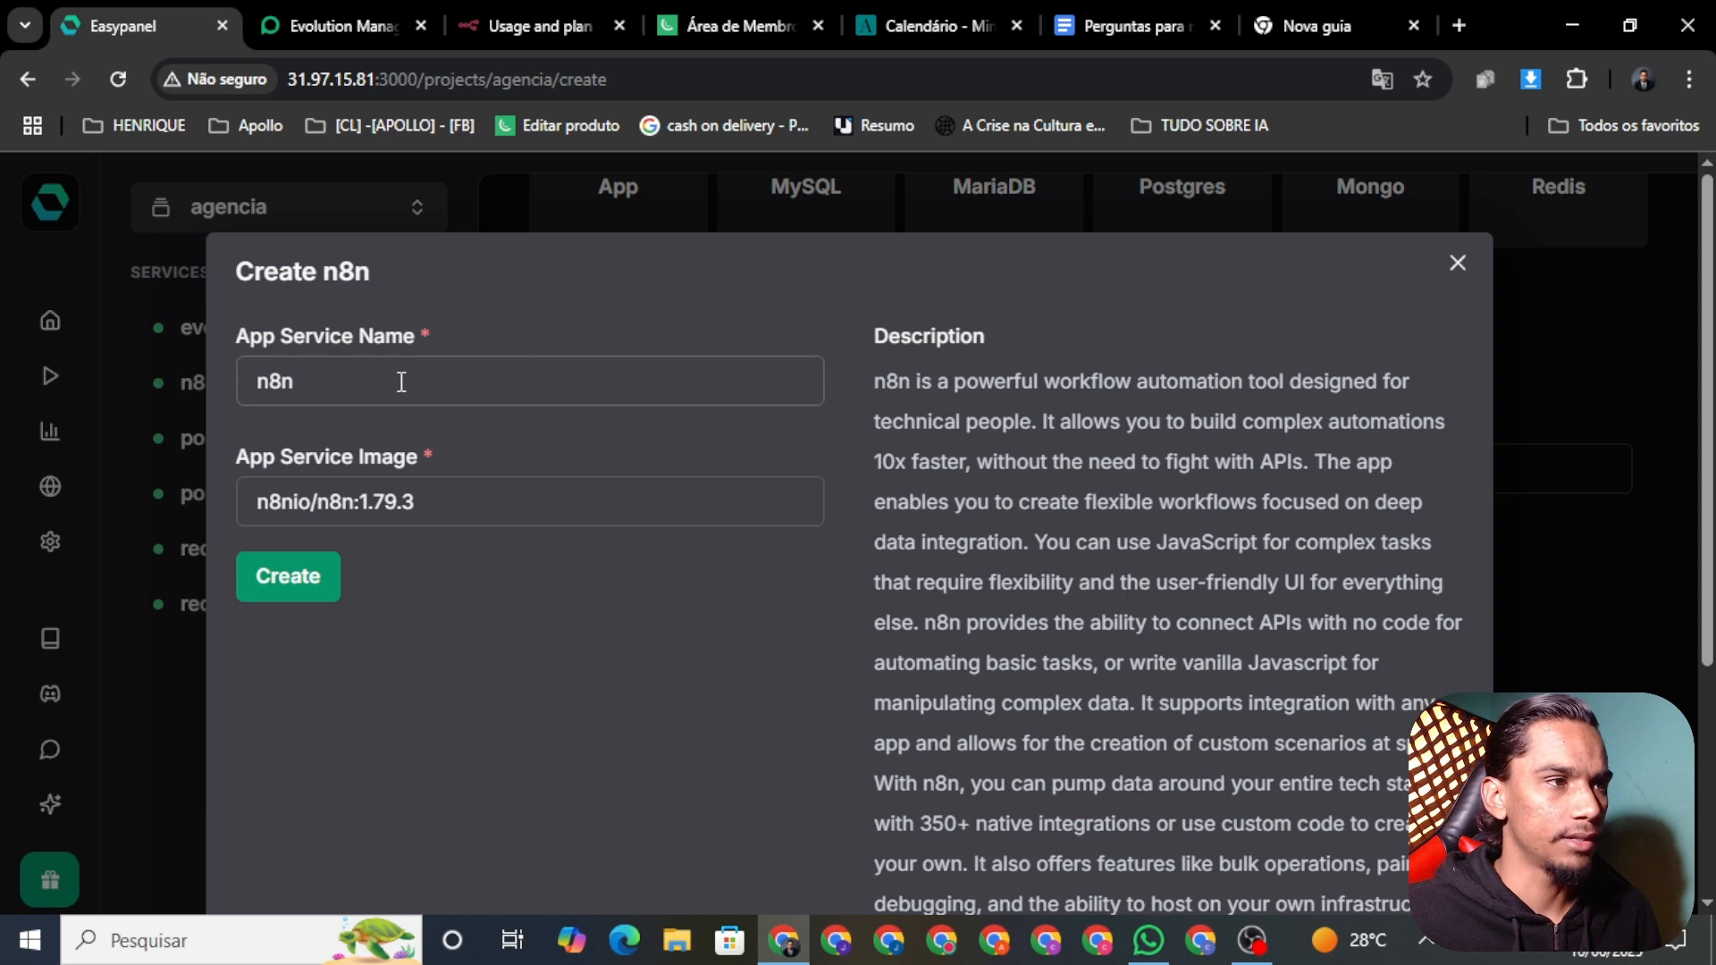
# Step: Change the image tag from 1.79.3 to 1.95.3, name the service n8n01, and create it
pyautogui.click(401, 382)
pyautogui.click(649, 516)
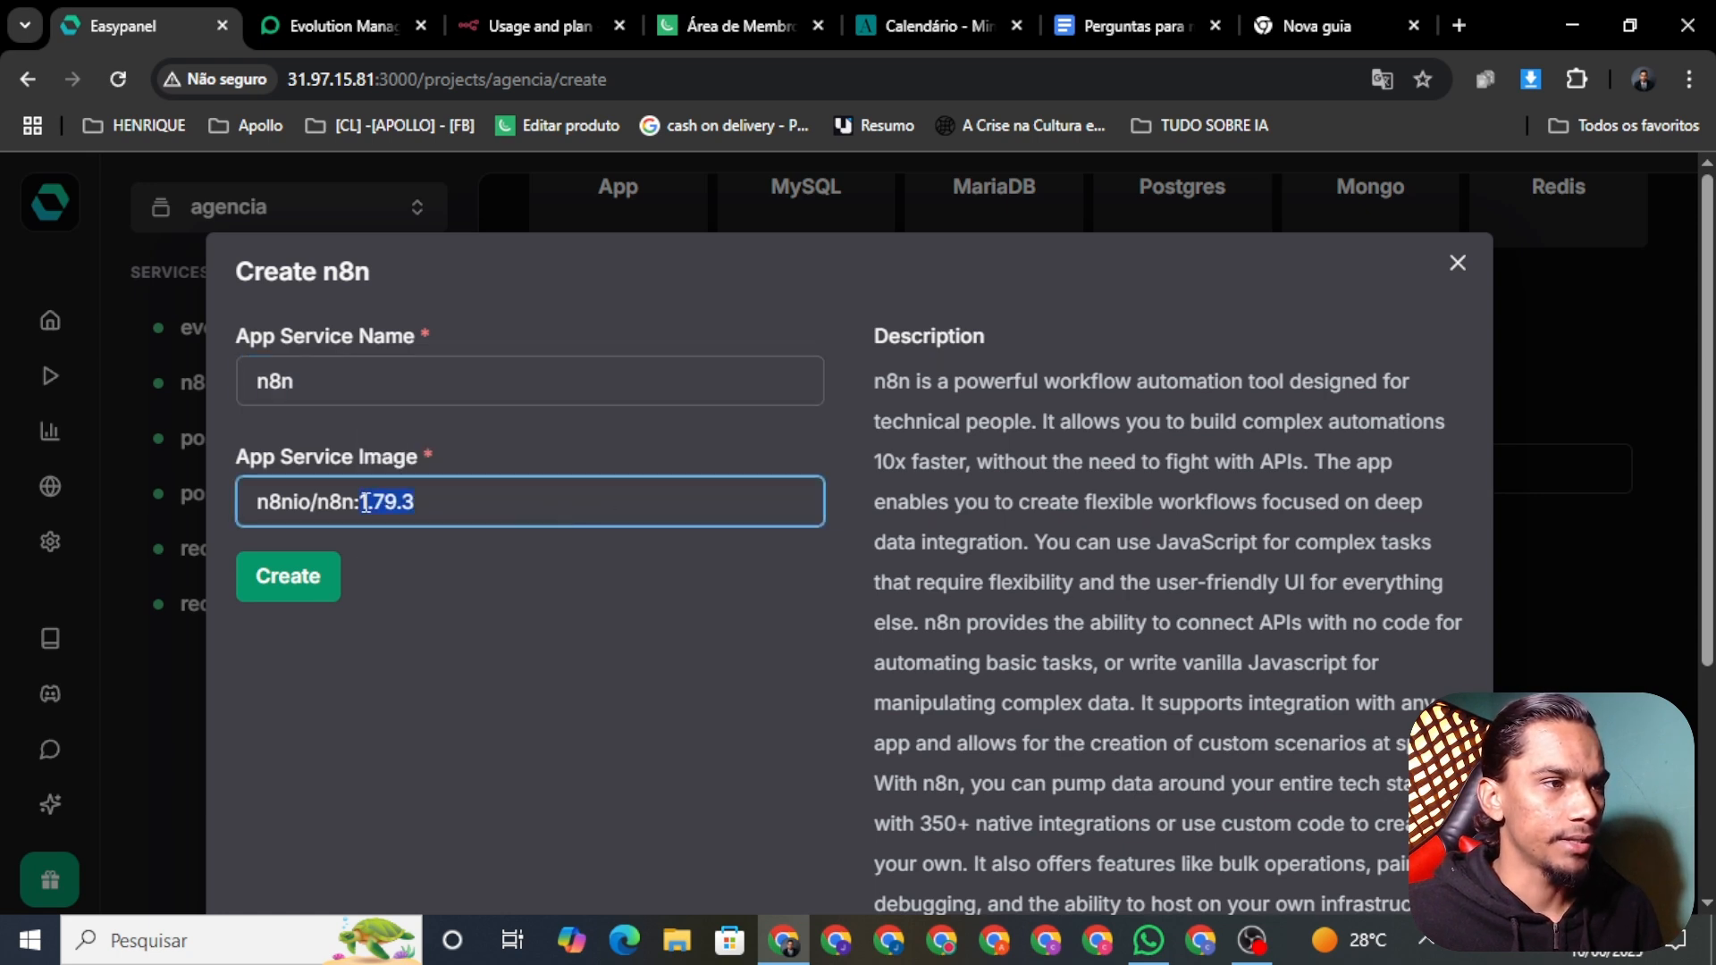
pyautogui.press('BackSpace')
pyautogui.write('1.95.3')
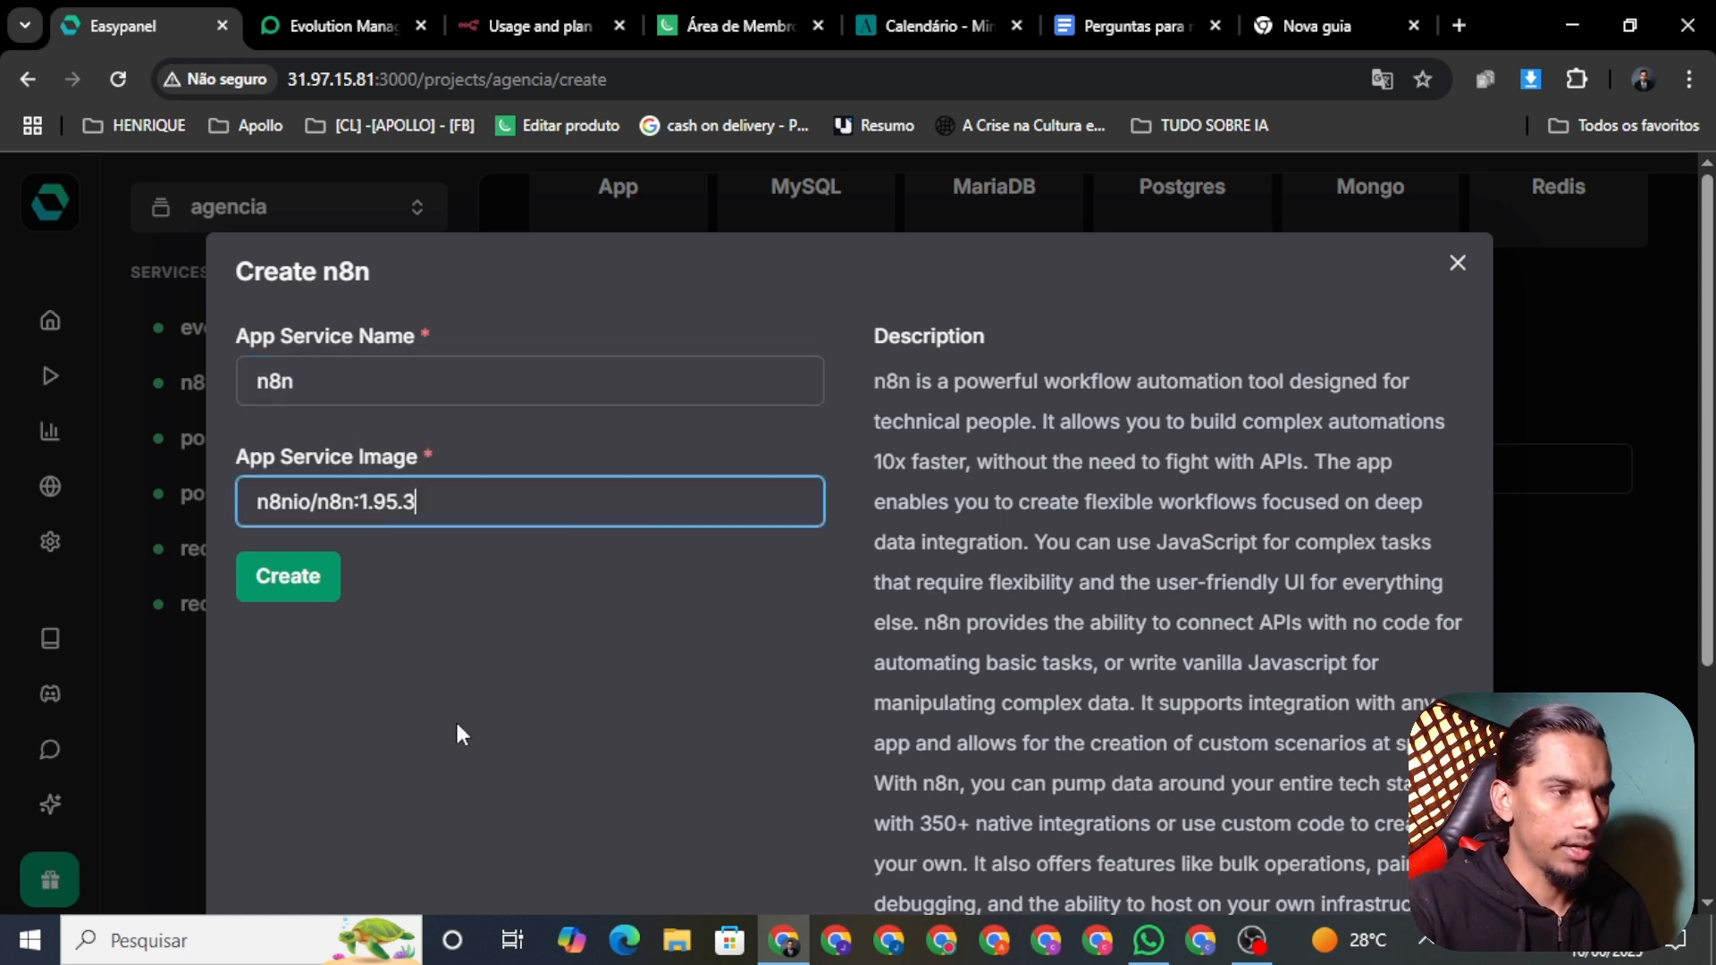
pyautogui.click(361, 394)
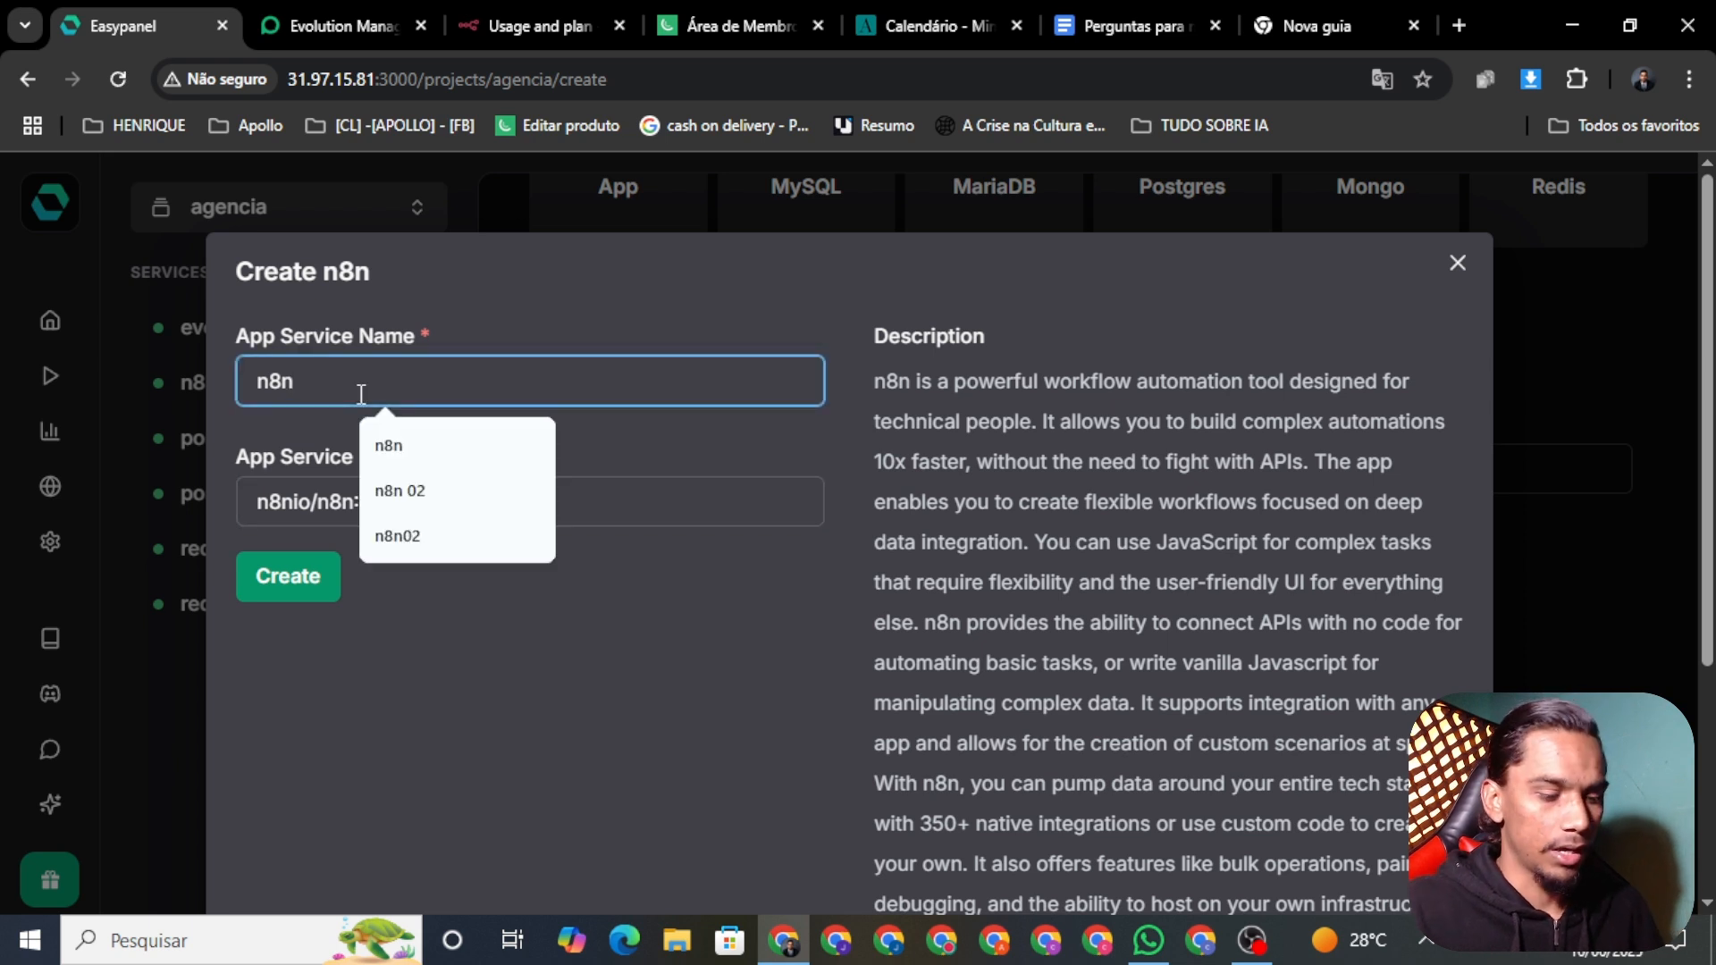
pyautogui.write('01')
pyautogui.click(272, 579)
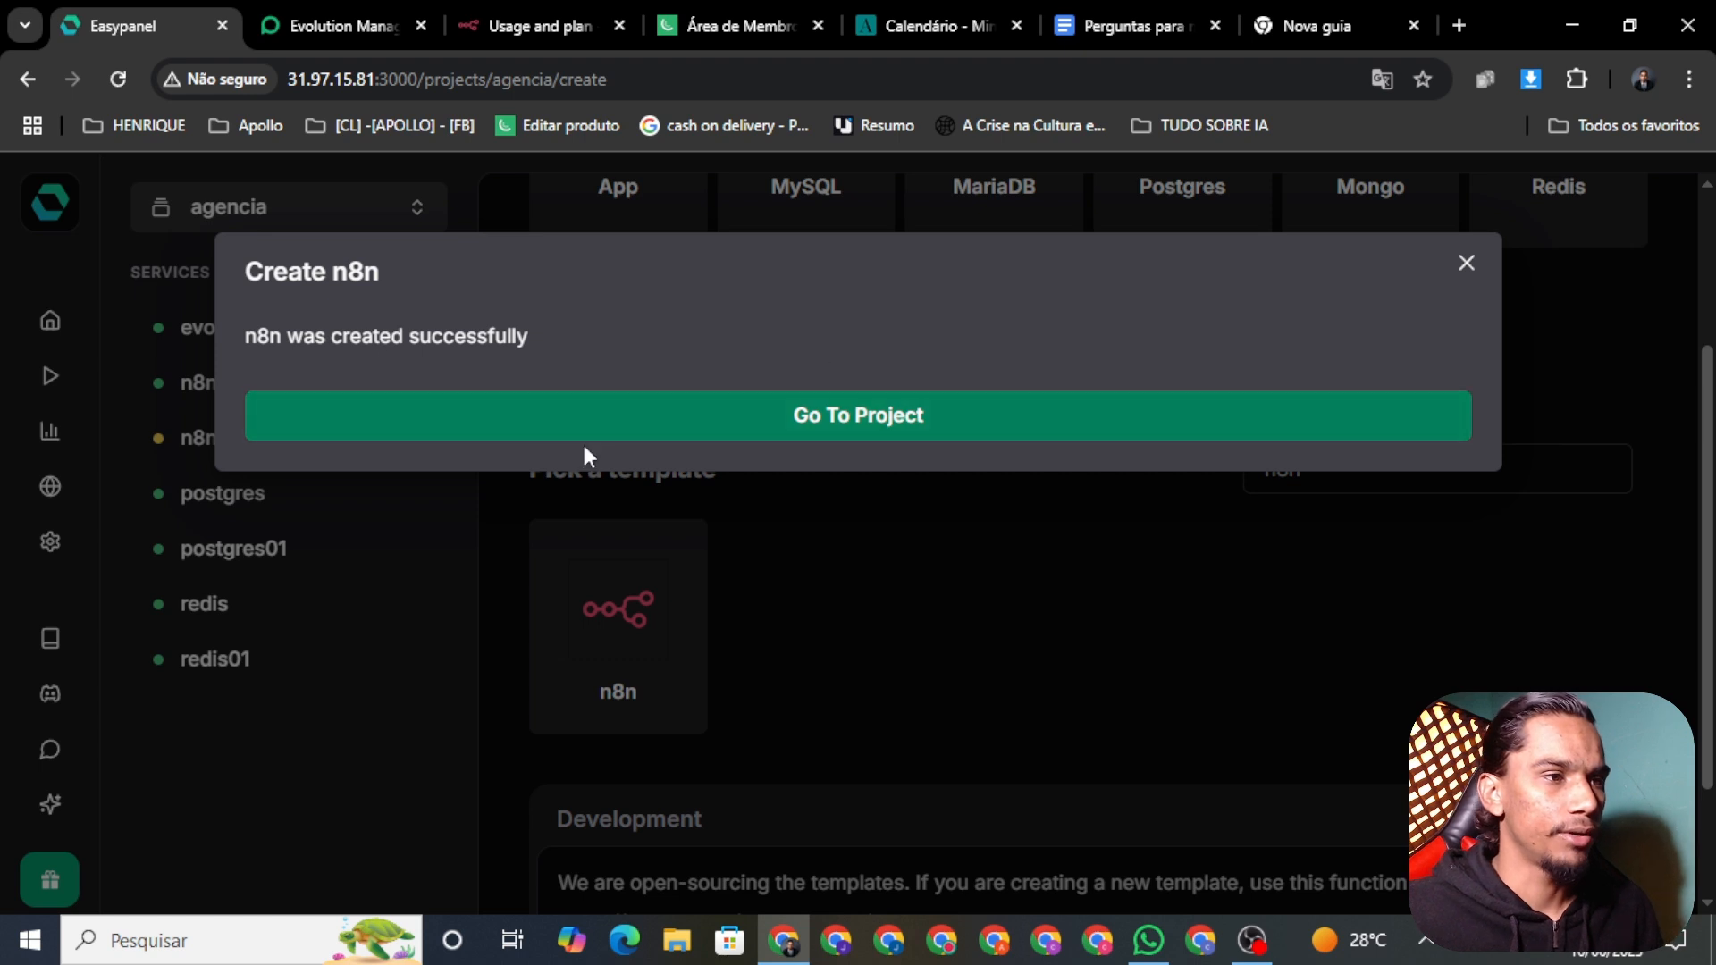
pyautogui.click(1467, 264)
# Step: Check the n8n01 logs for version 1.95.3 and an accessible editor, then launch it in a new tab
pyautogui.click(219, 471)
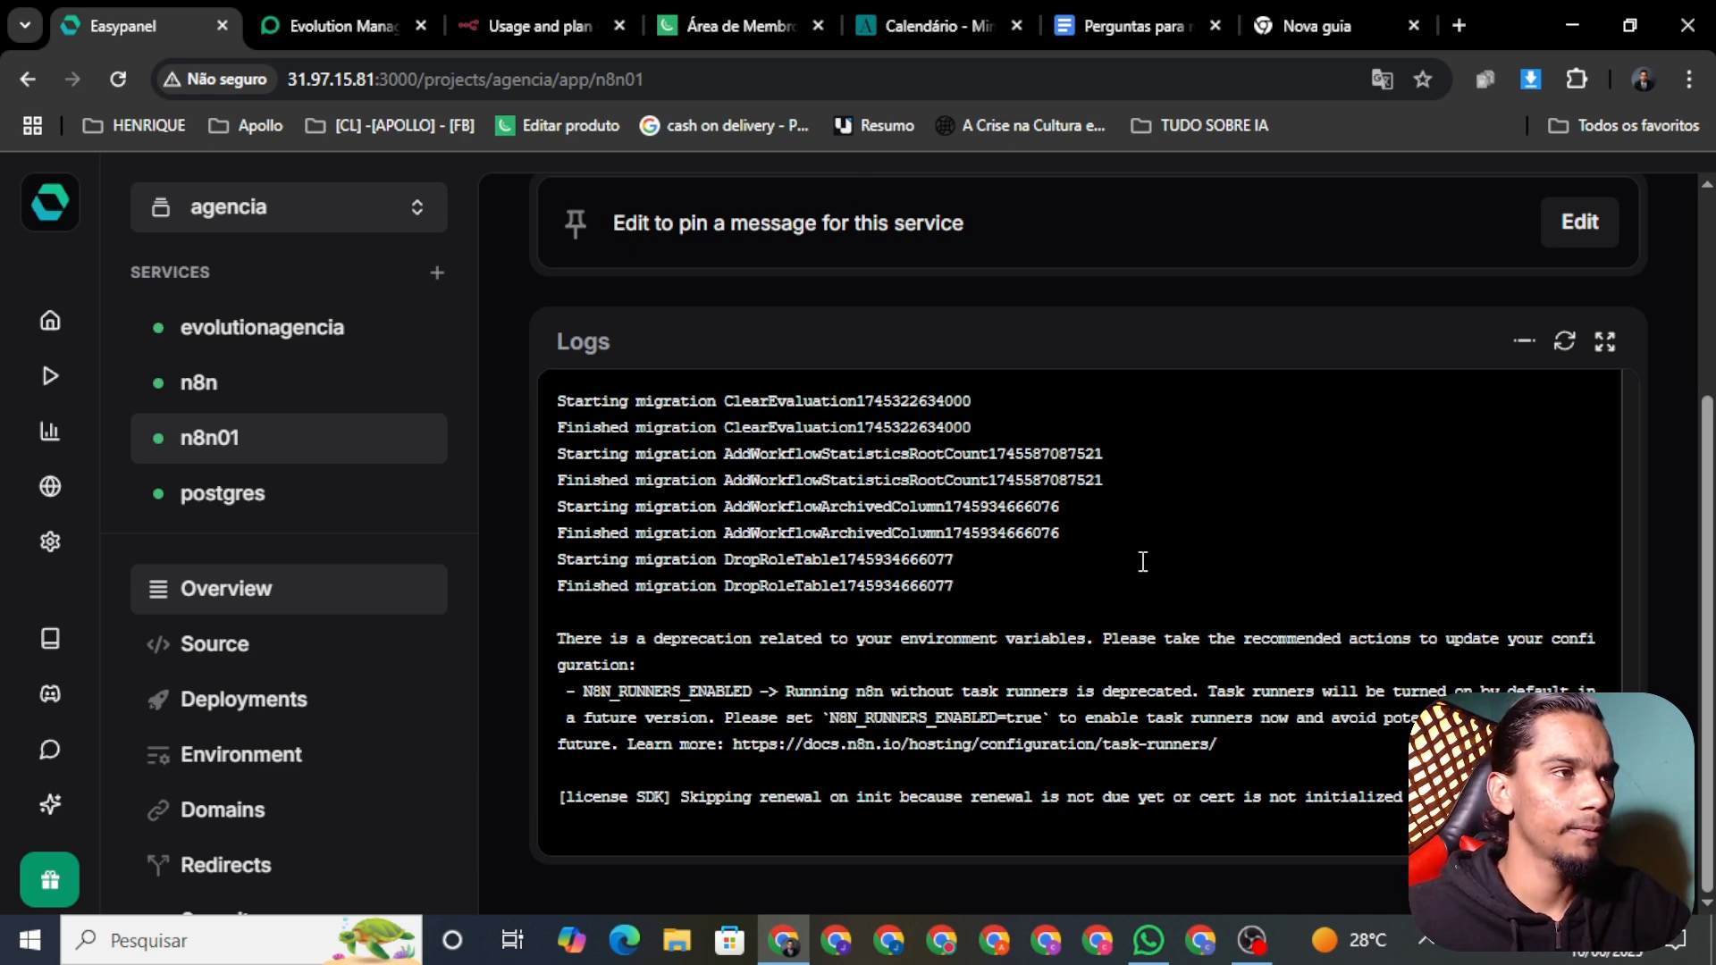
pyautogui.scroll(3, 1001, 616)
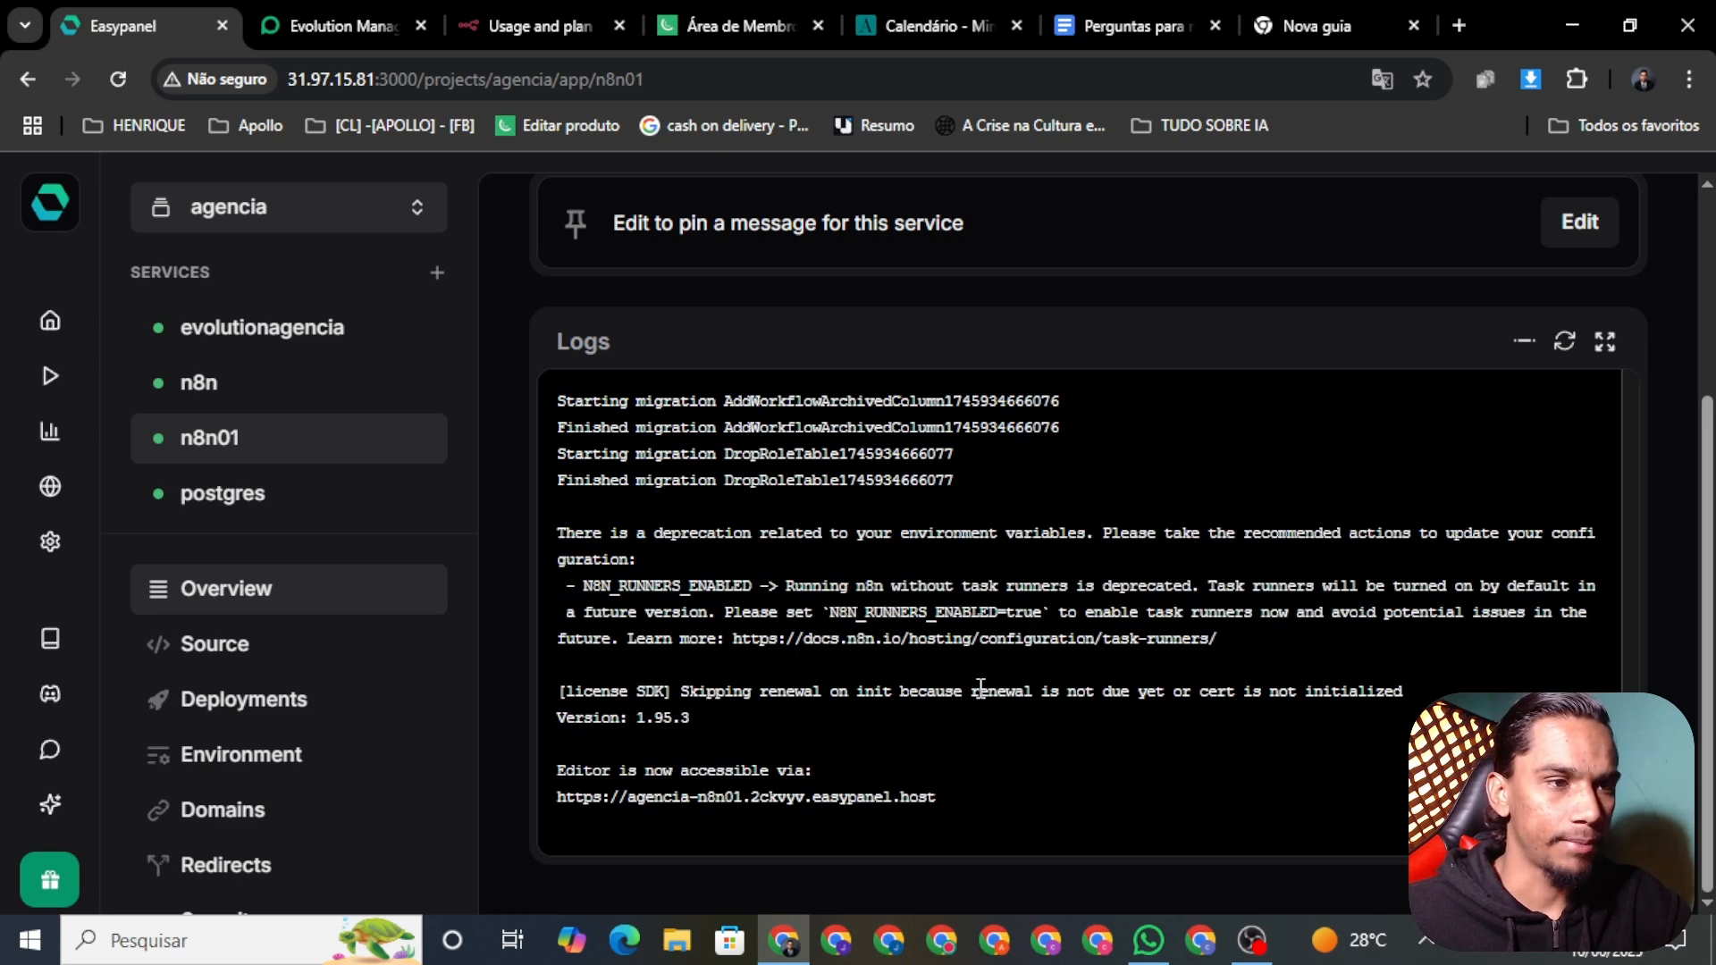
pyautogui.scroll(5, 978, 679)
pyautogui.scroll(5, 978, 684)
pyautogui.scroll(3, 728, 268)
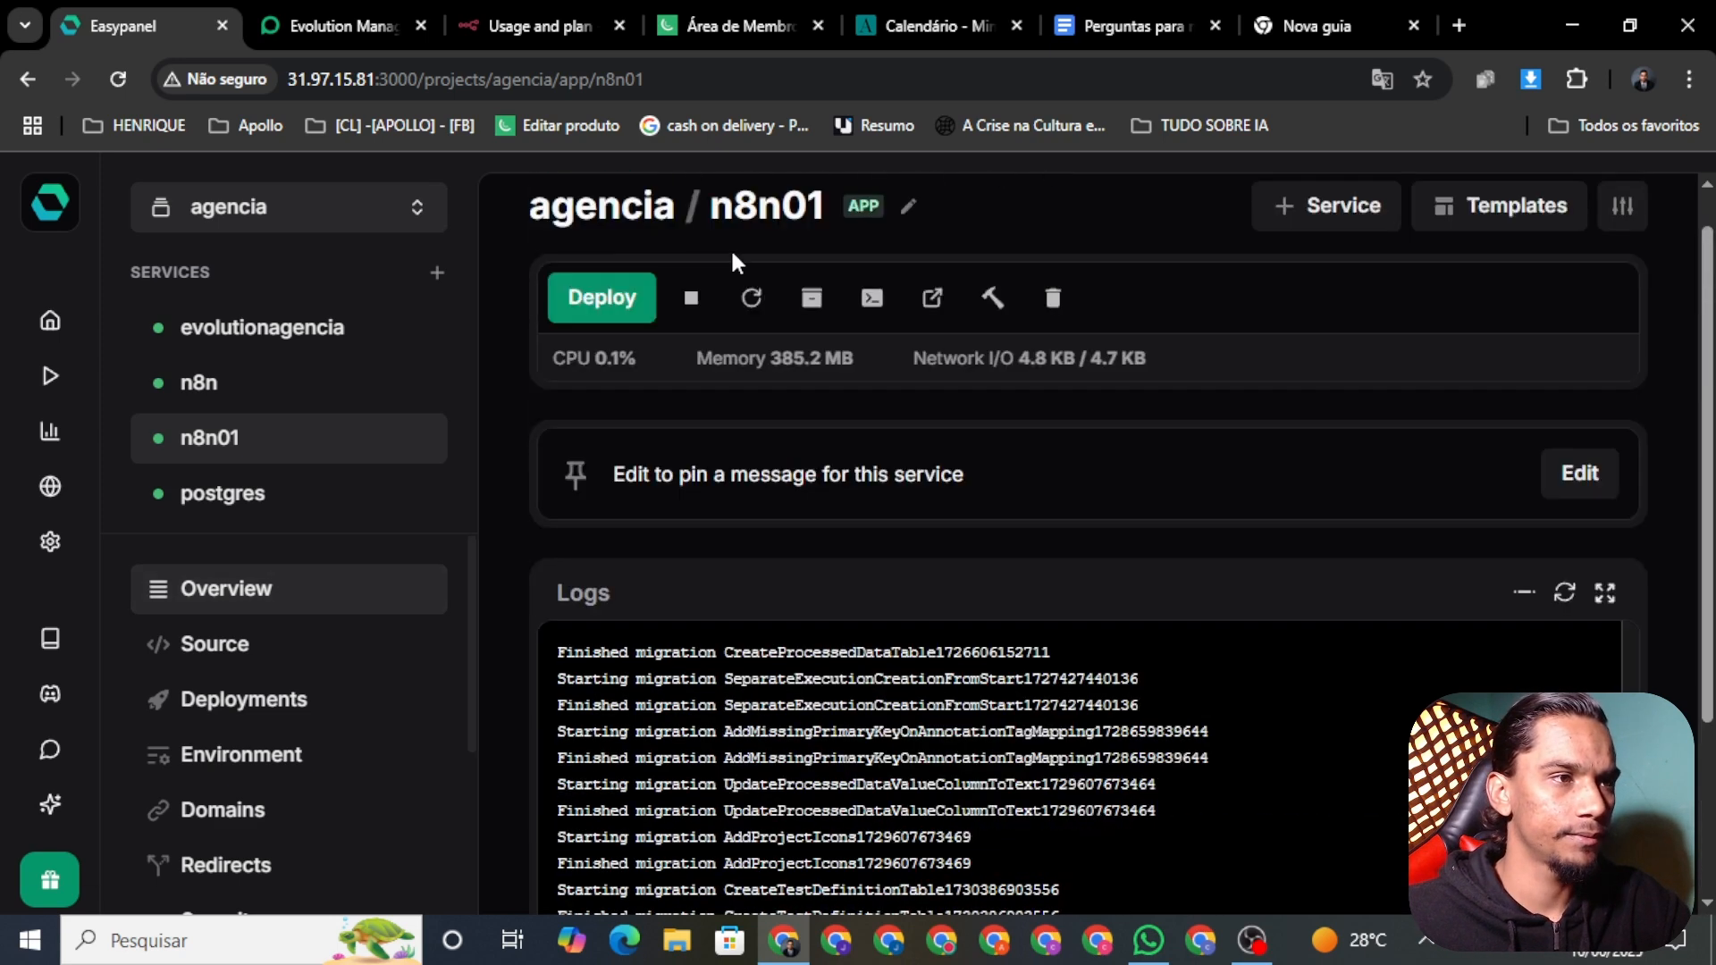
pyautogui.click(932, 344)
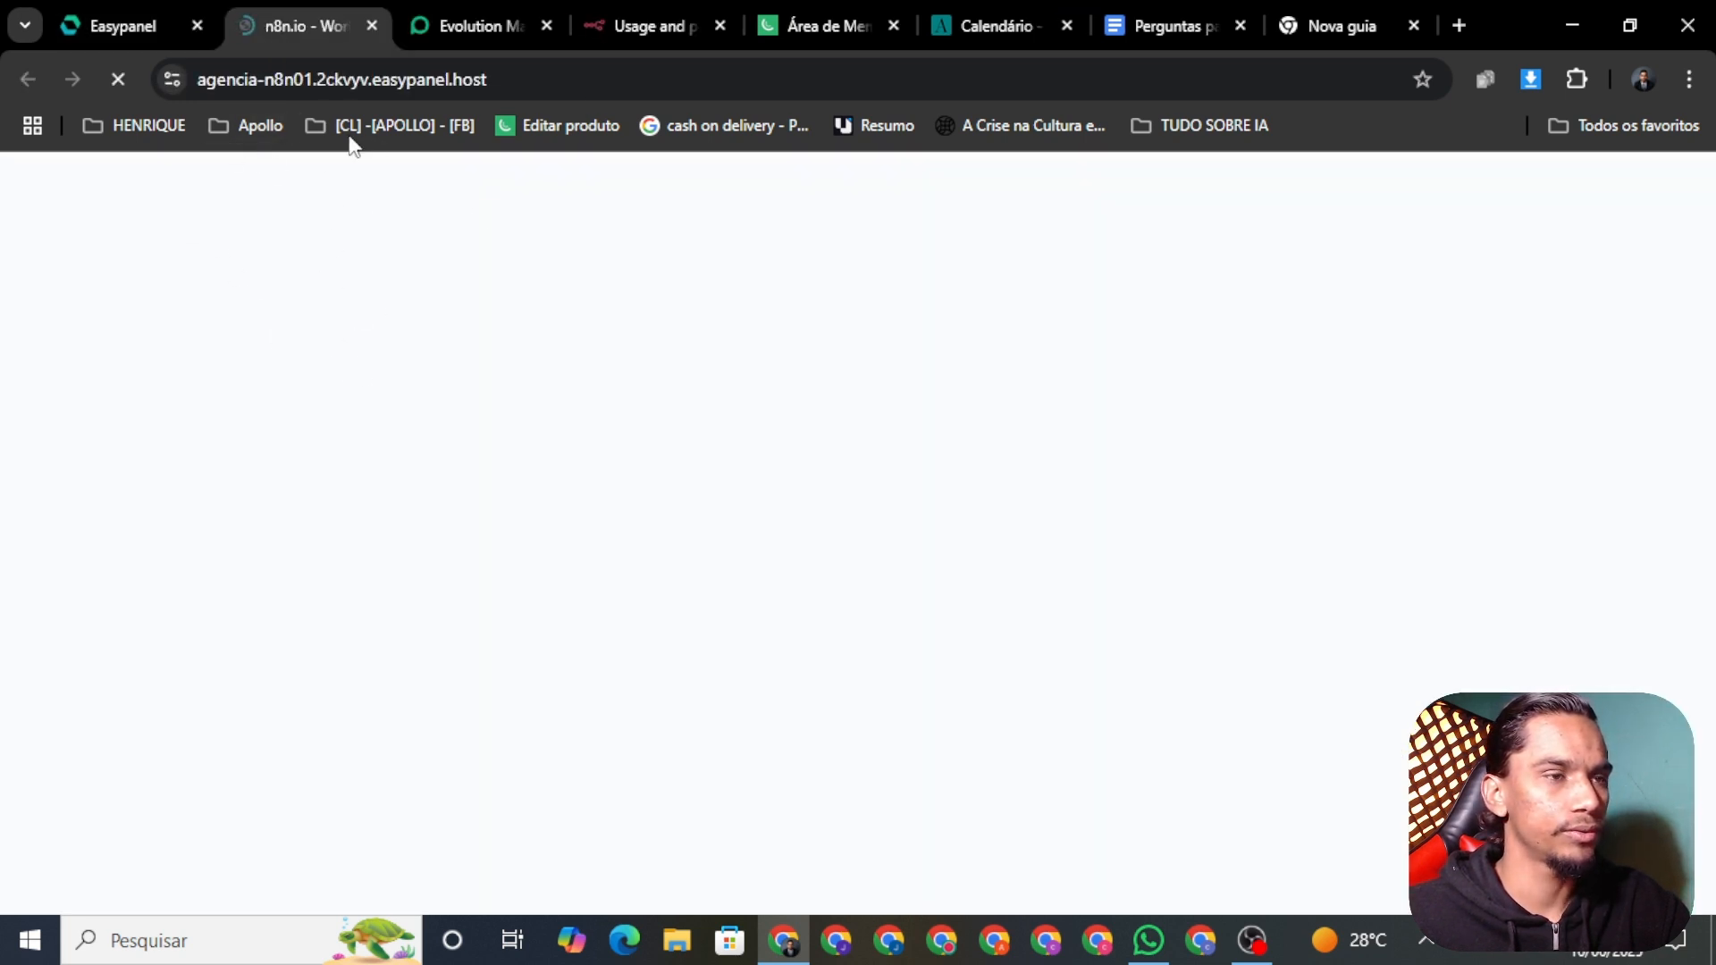
# Step: Create the n8n01 owner account with autofilled email and name, a password, and the updates opt-in
pyautogui.click(88, 36)
pyautogui.click(300, 26)
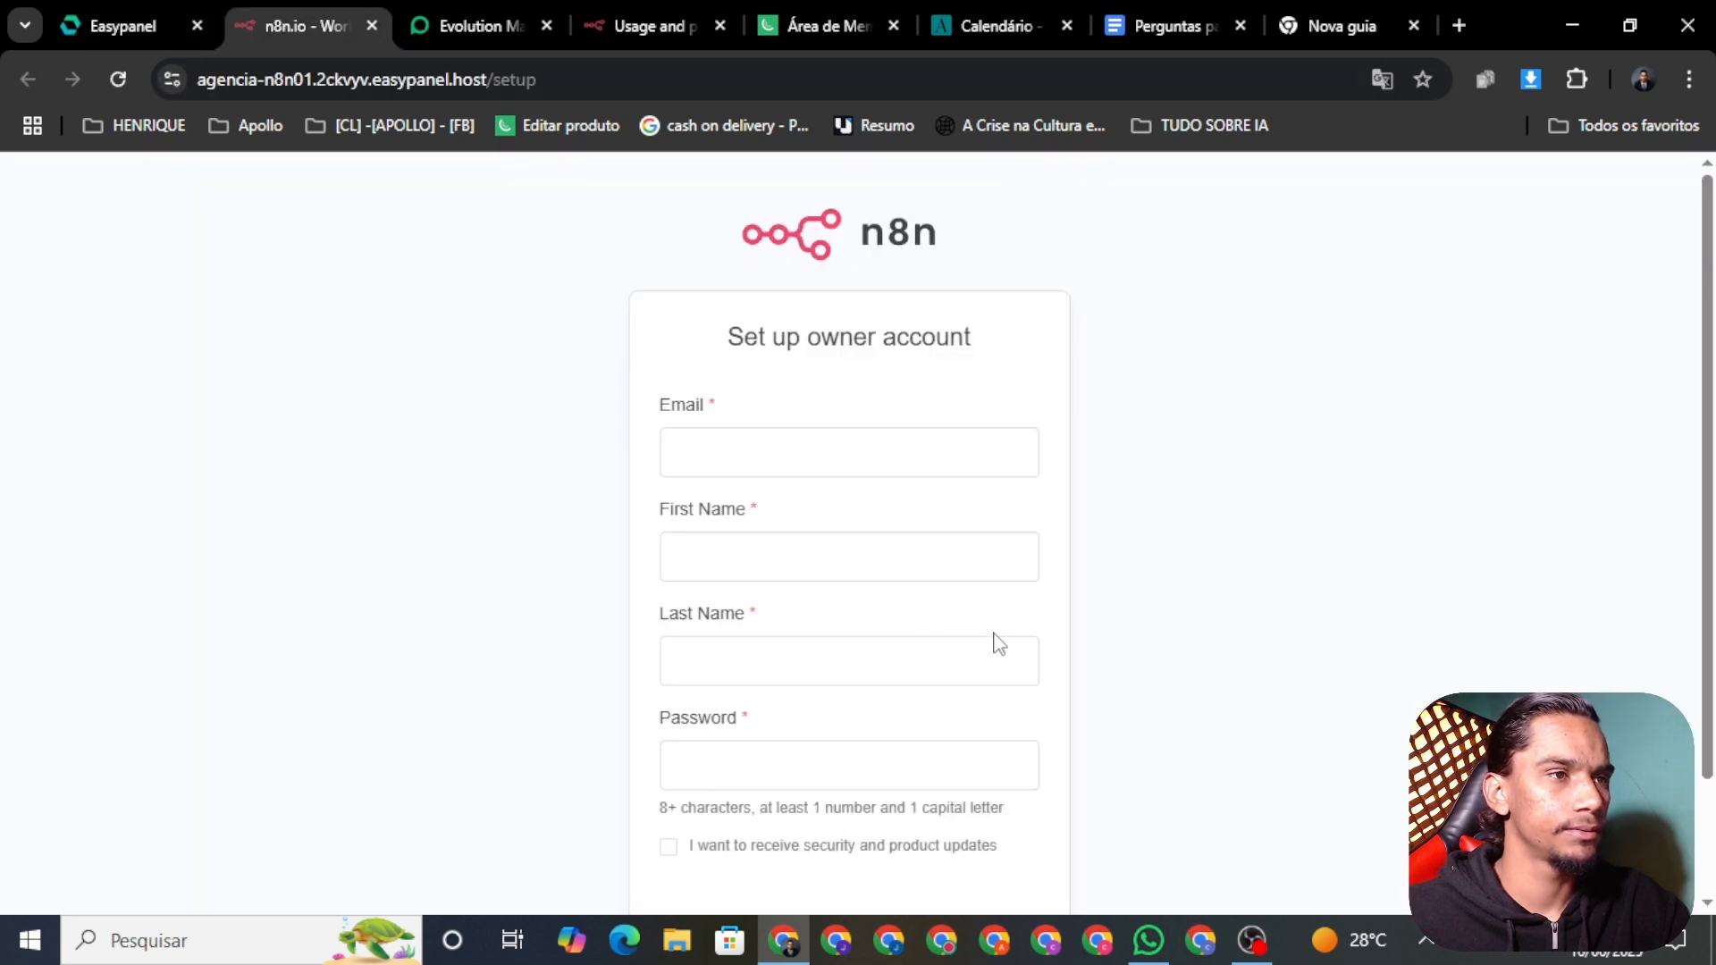
pyautogui.click(778, 463)
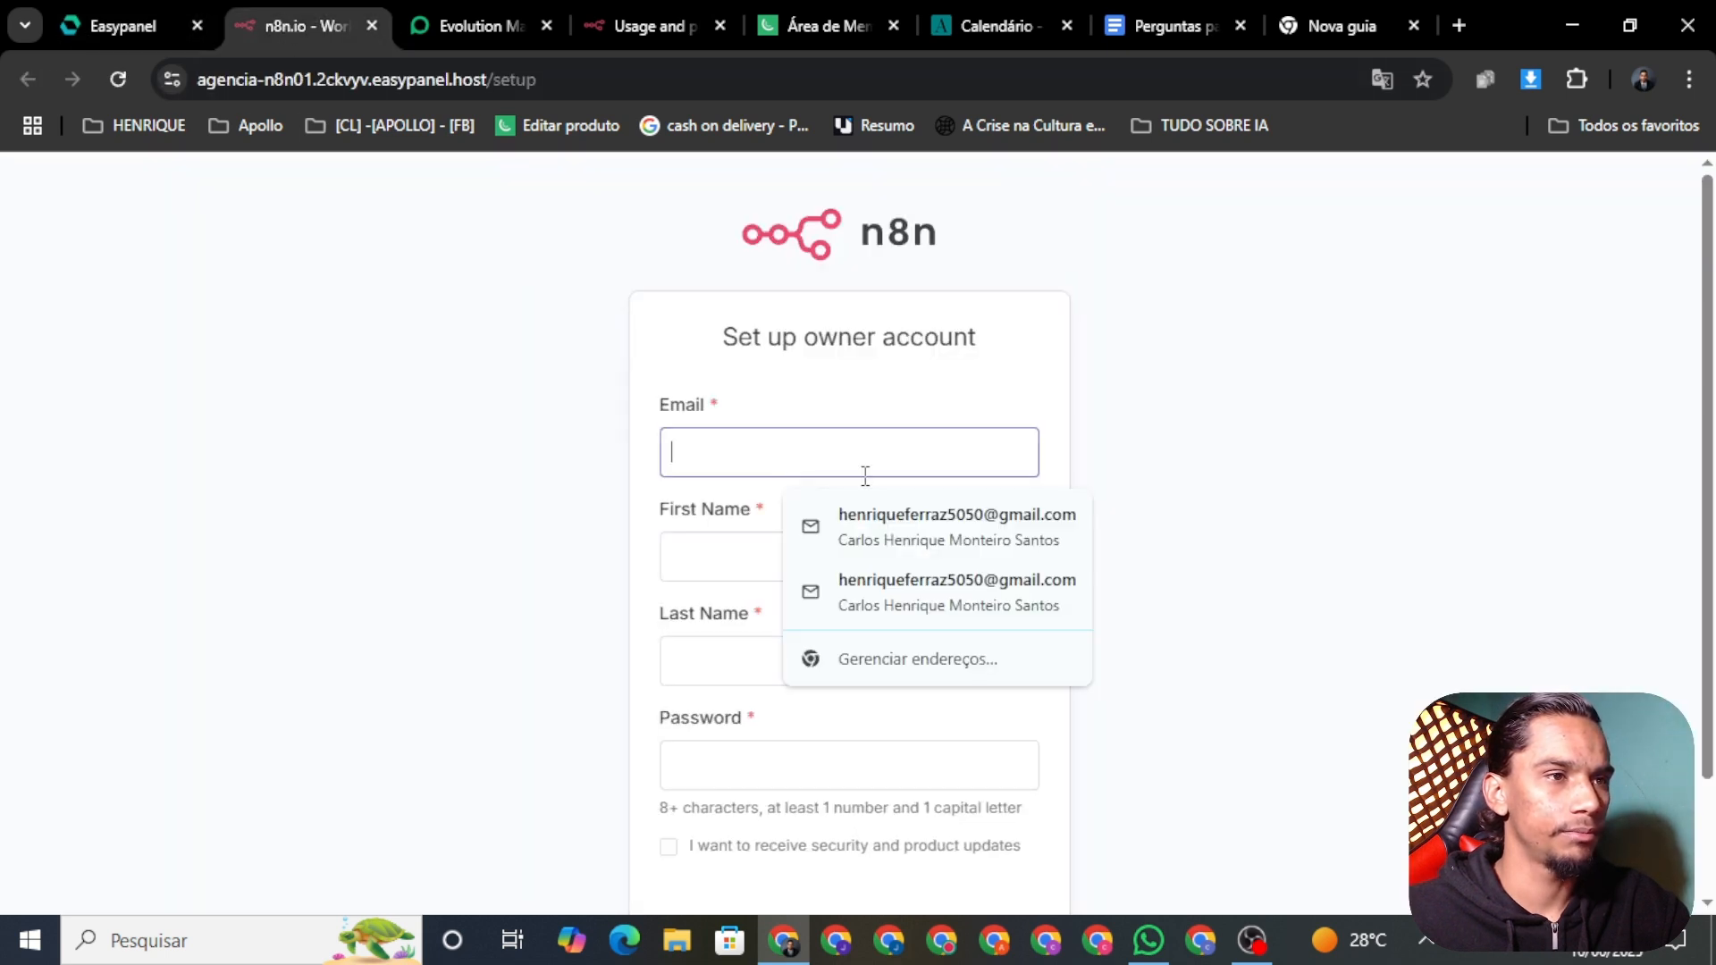
pyautogui.click(916, 540)
pyautogui.click(726, 785)
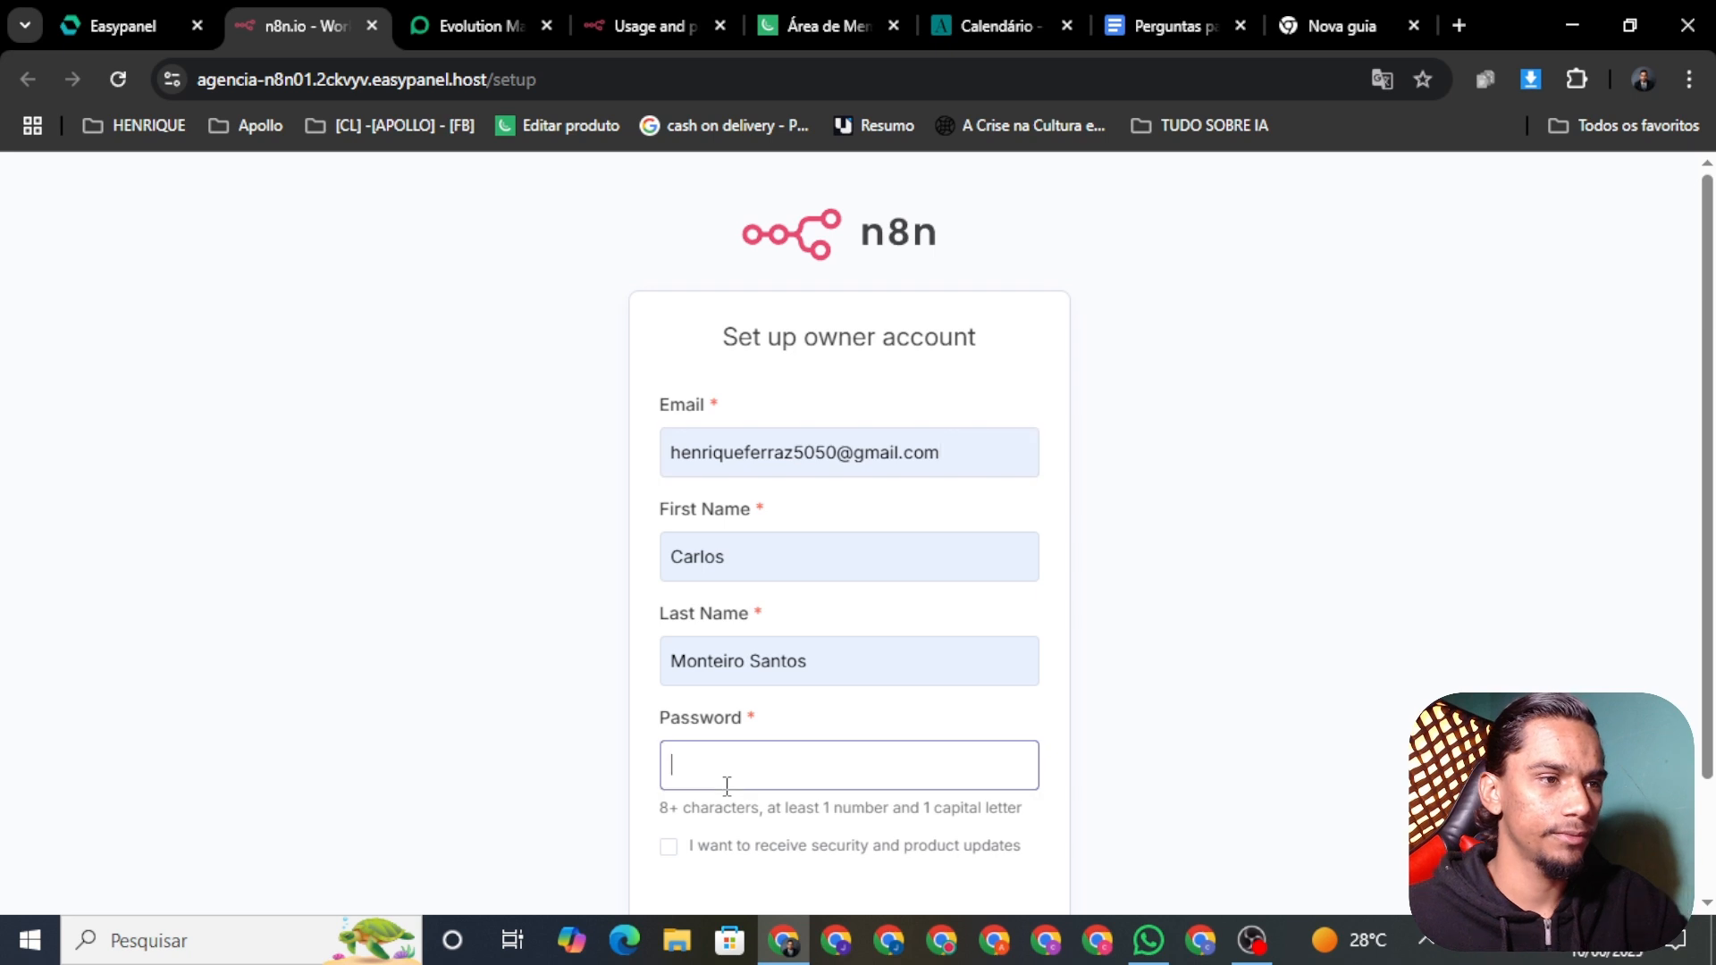
pyautogui.write('•••••')
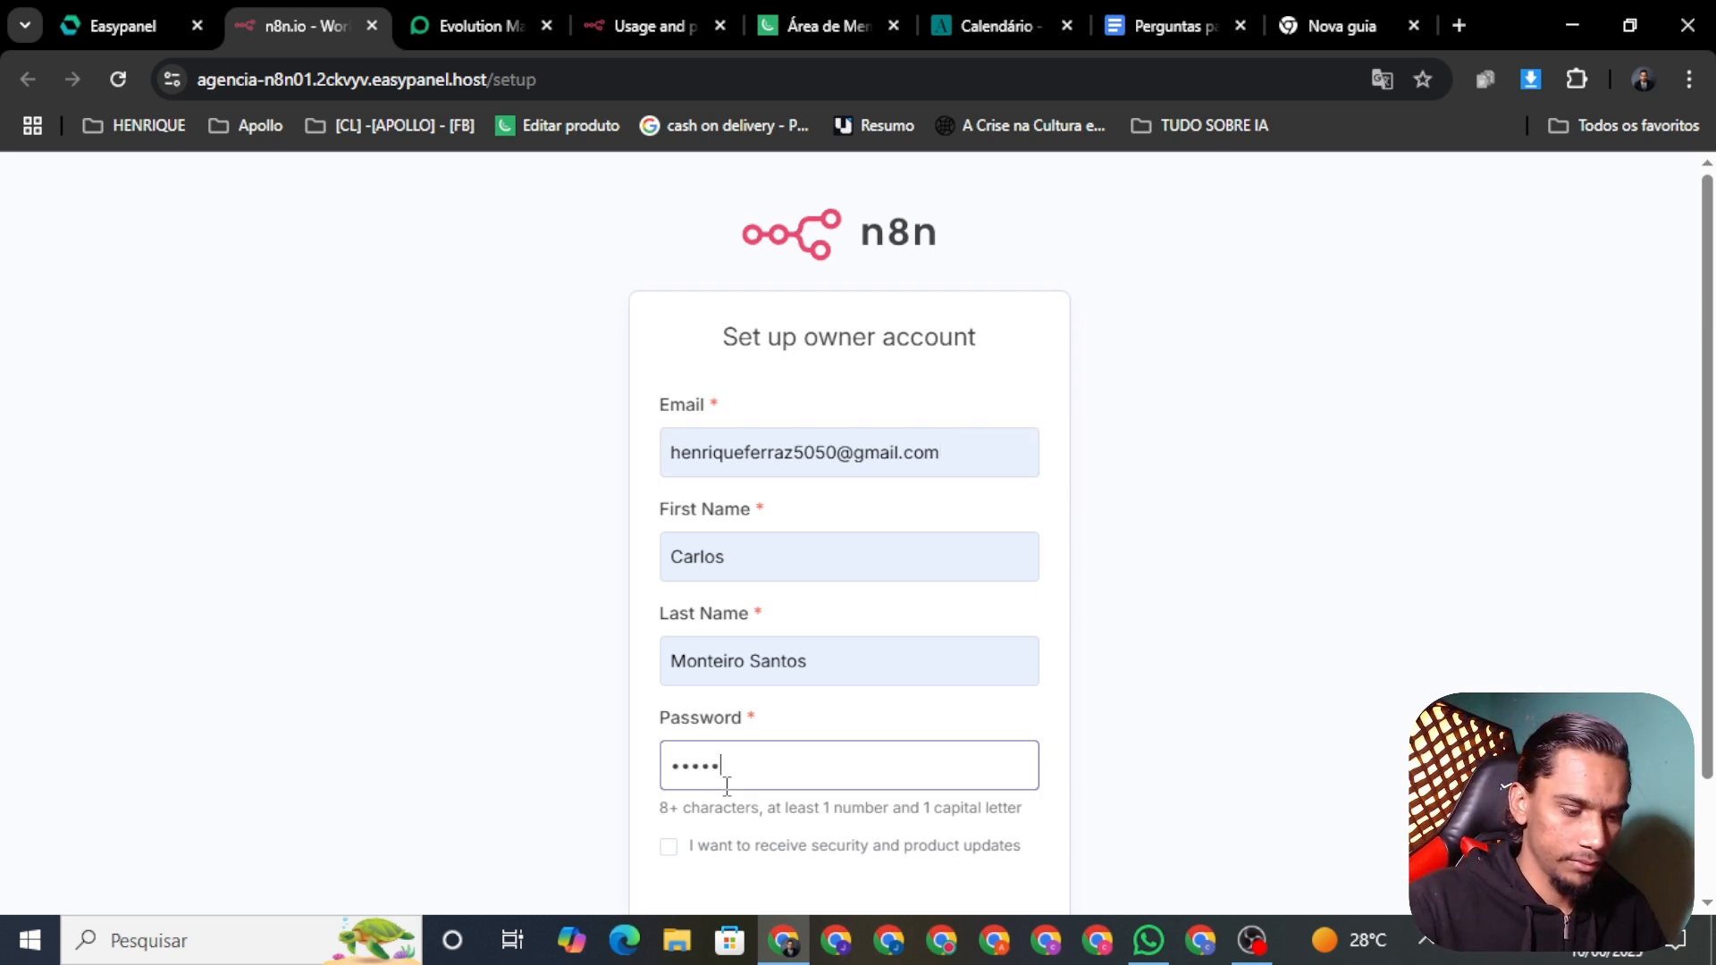
pyautogui.write('•••••••••••')
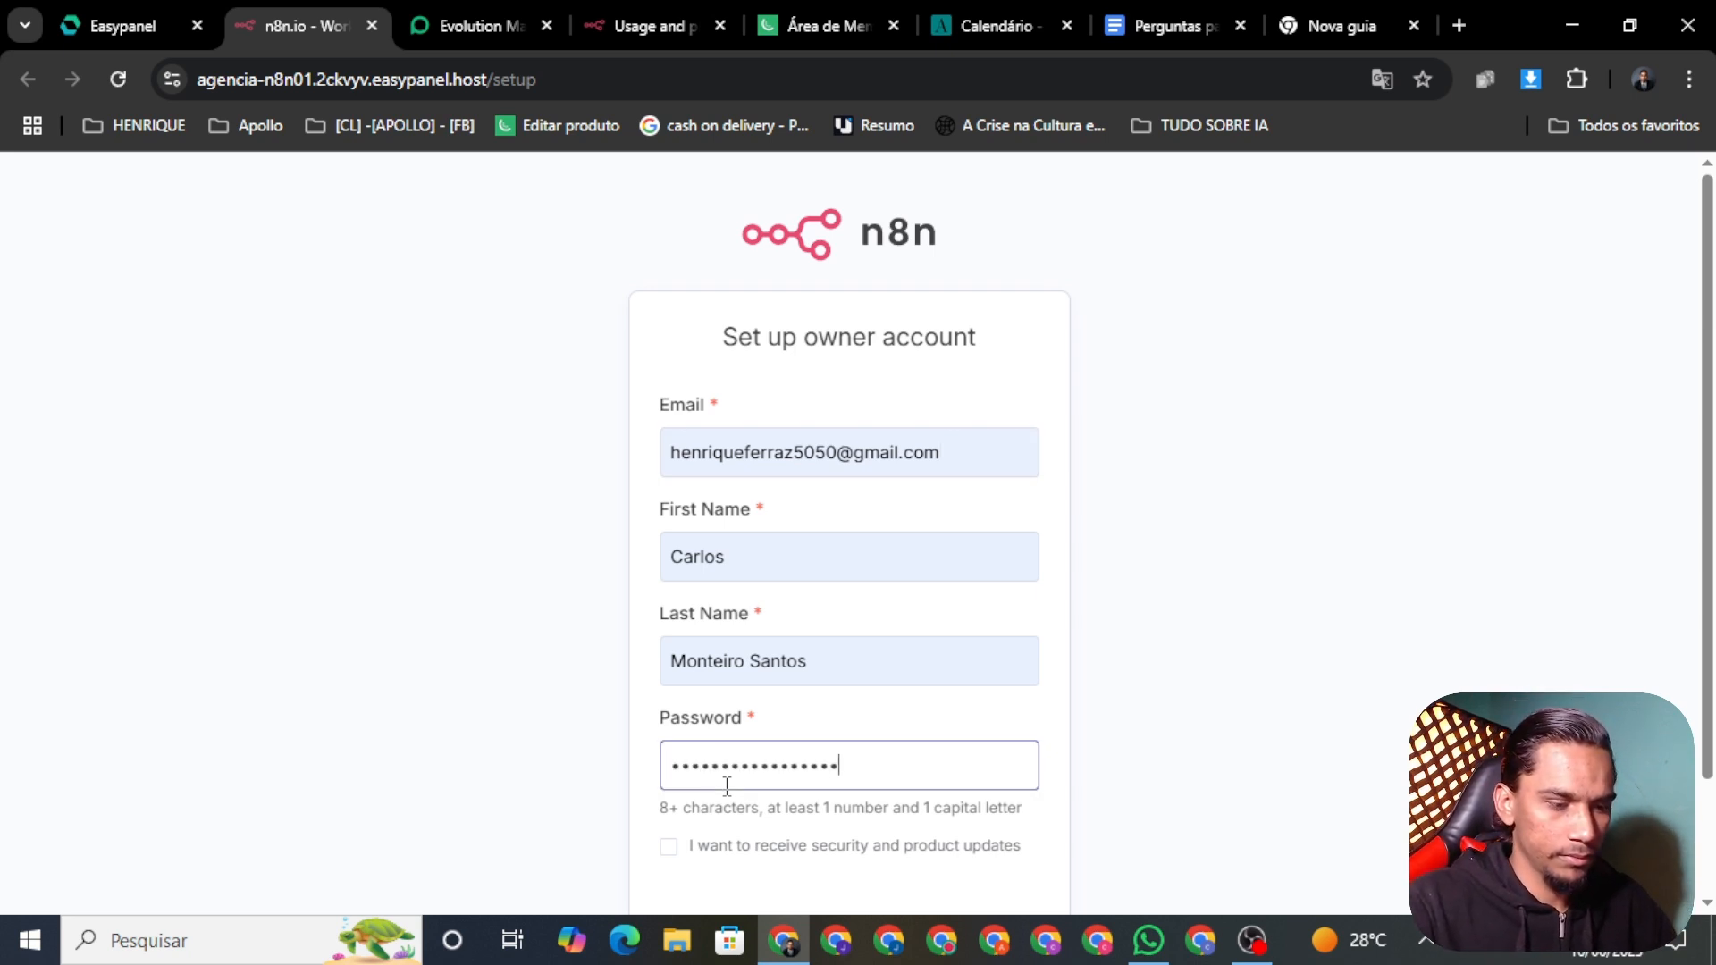
pyautogui.write('••')
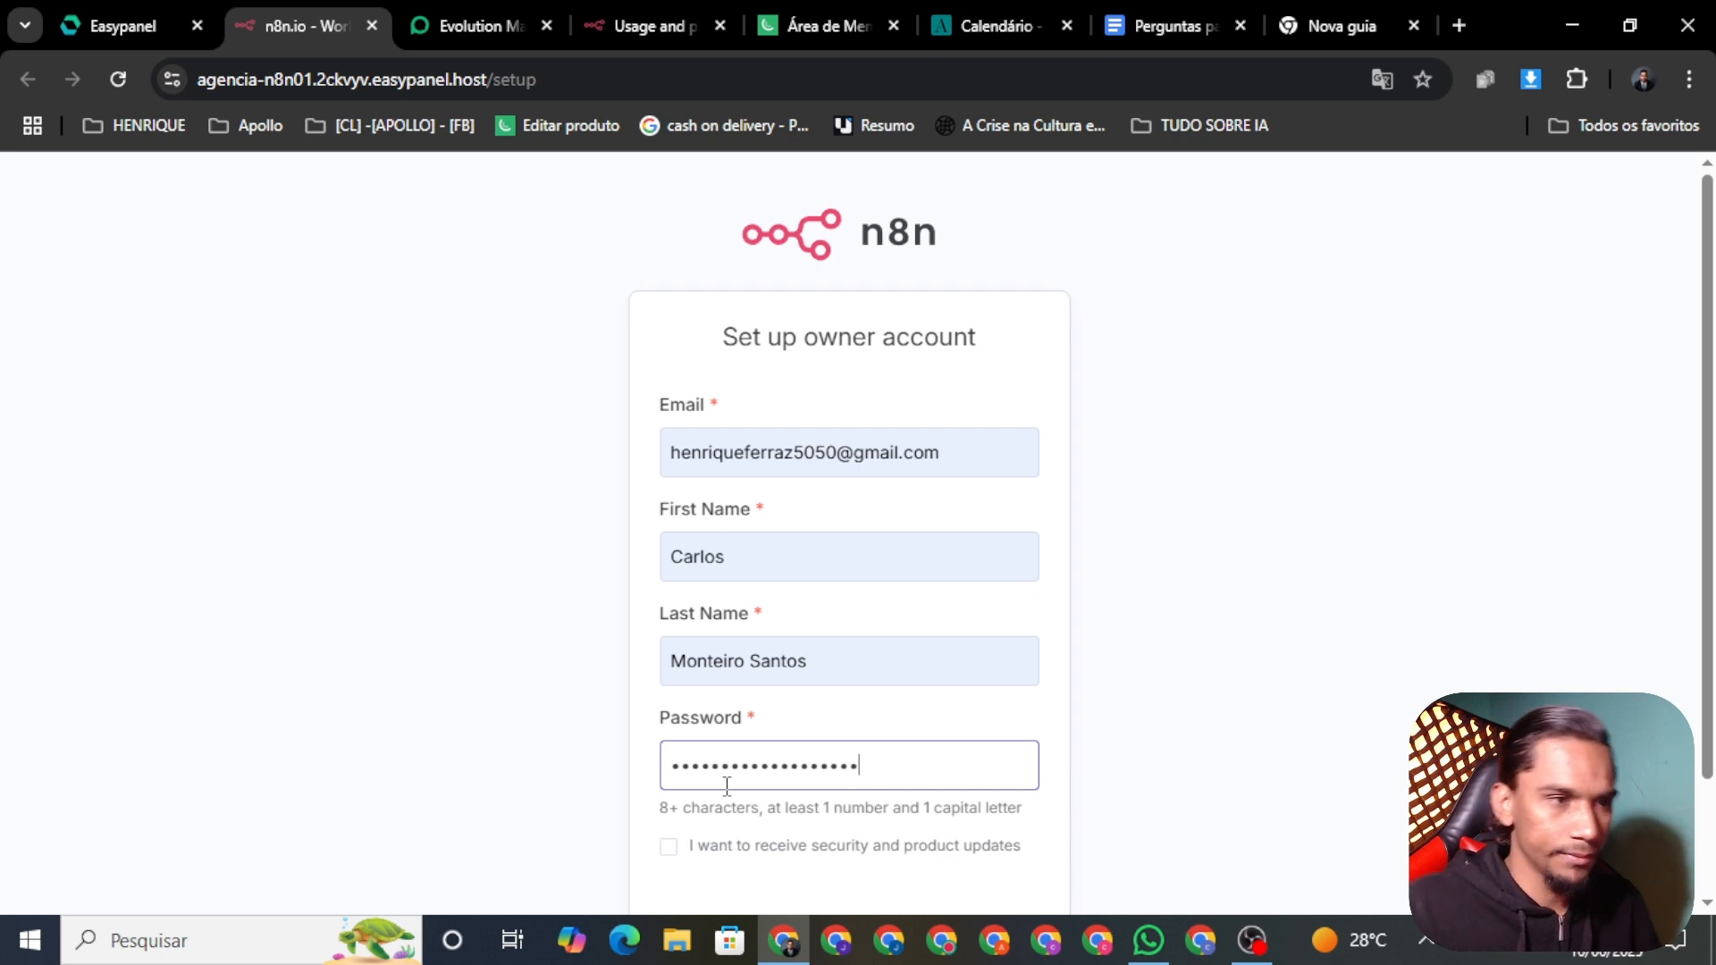
pyautogui.click(684, 851)
pyautogui.scroll(-2, 1120, 657)
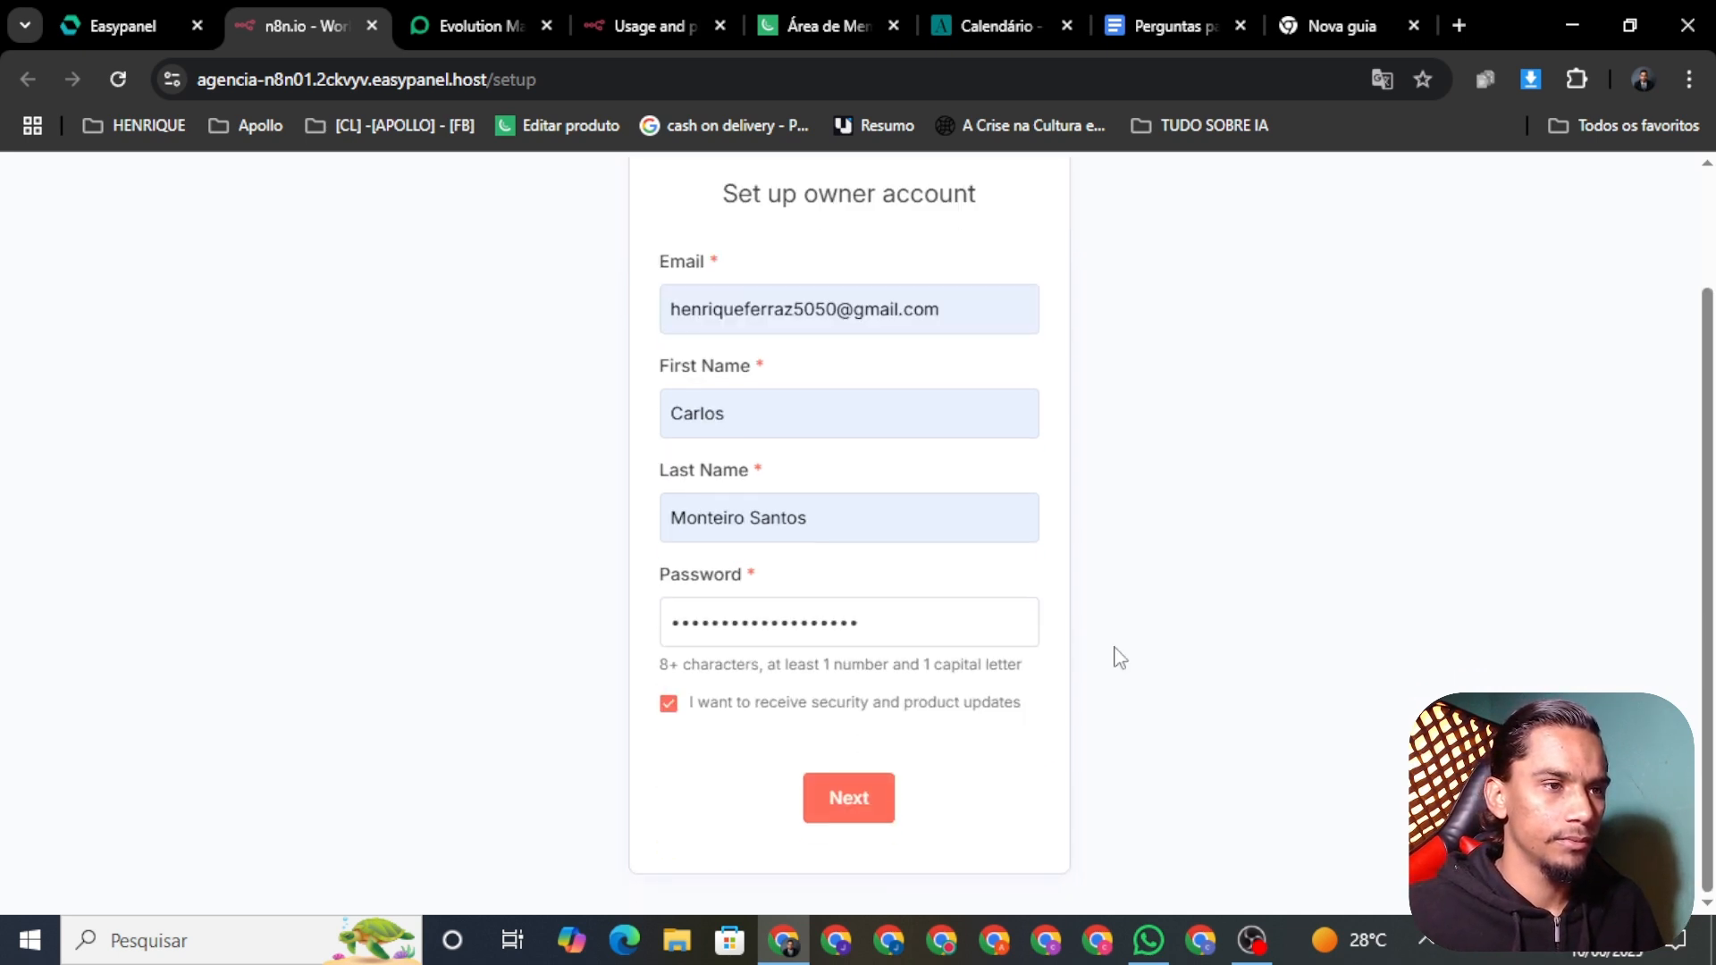
pyautogui.click(847, 815)
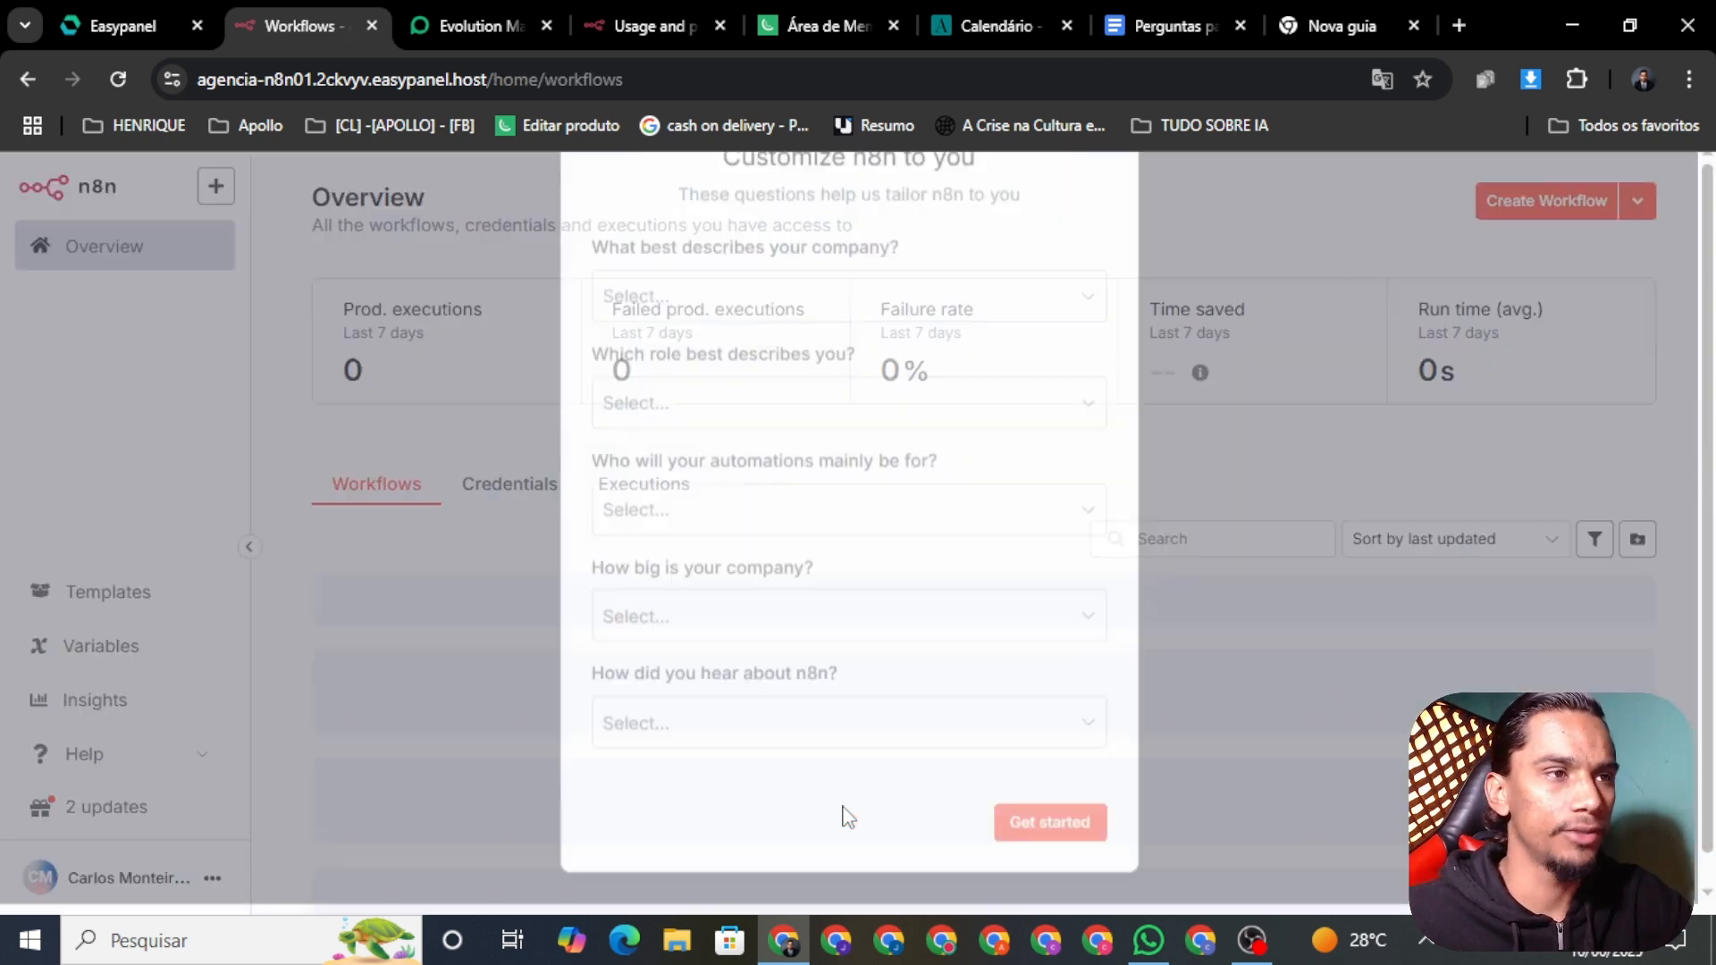
# Step: Skip the customization survey and free licence offer, then open the n8n01 Usage and plan settings
pyautogui.scroll(-1, 1118, 481)
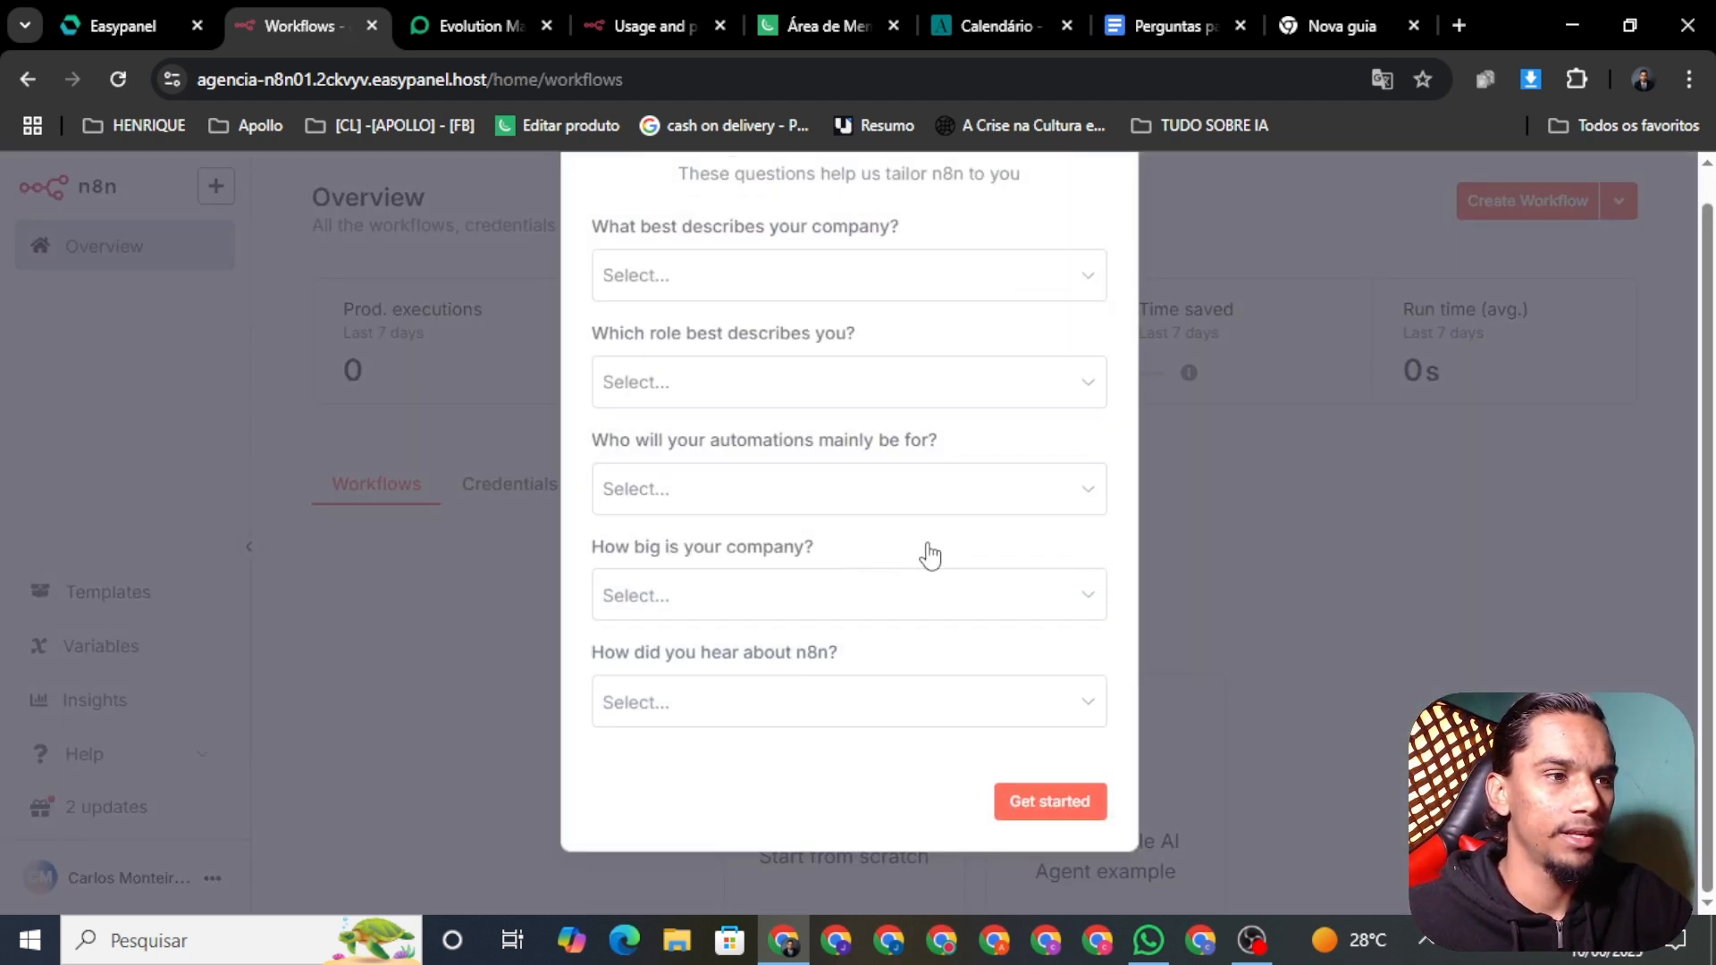
pyautogui.click(1026, 812)
pyautogui.scroll(-1, 778, 839)
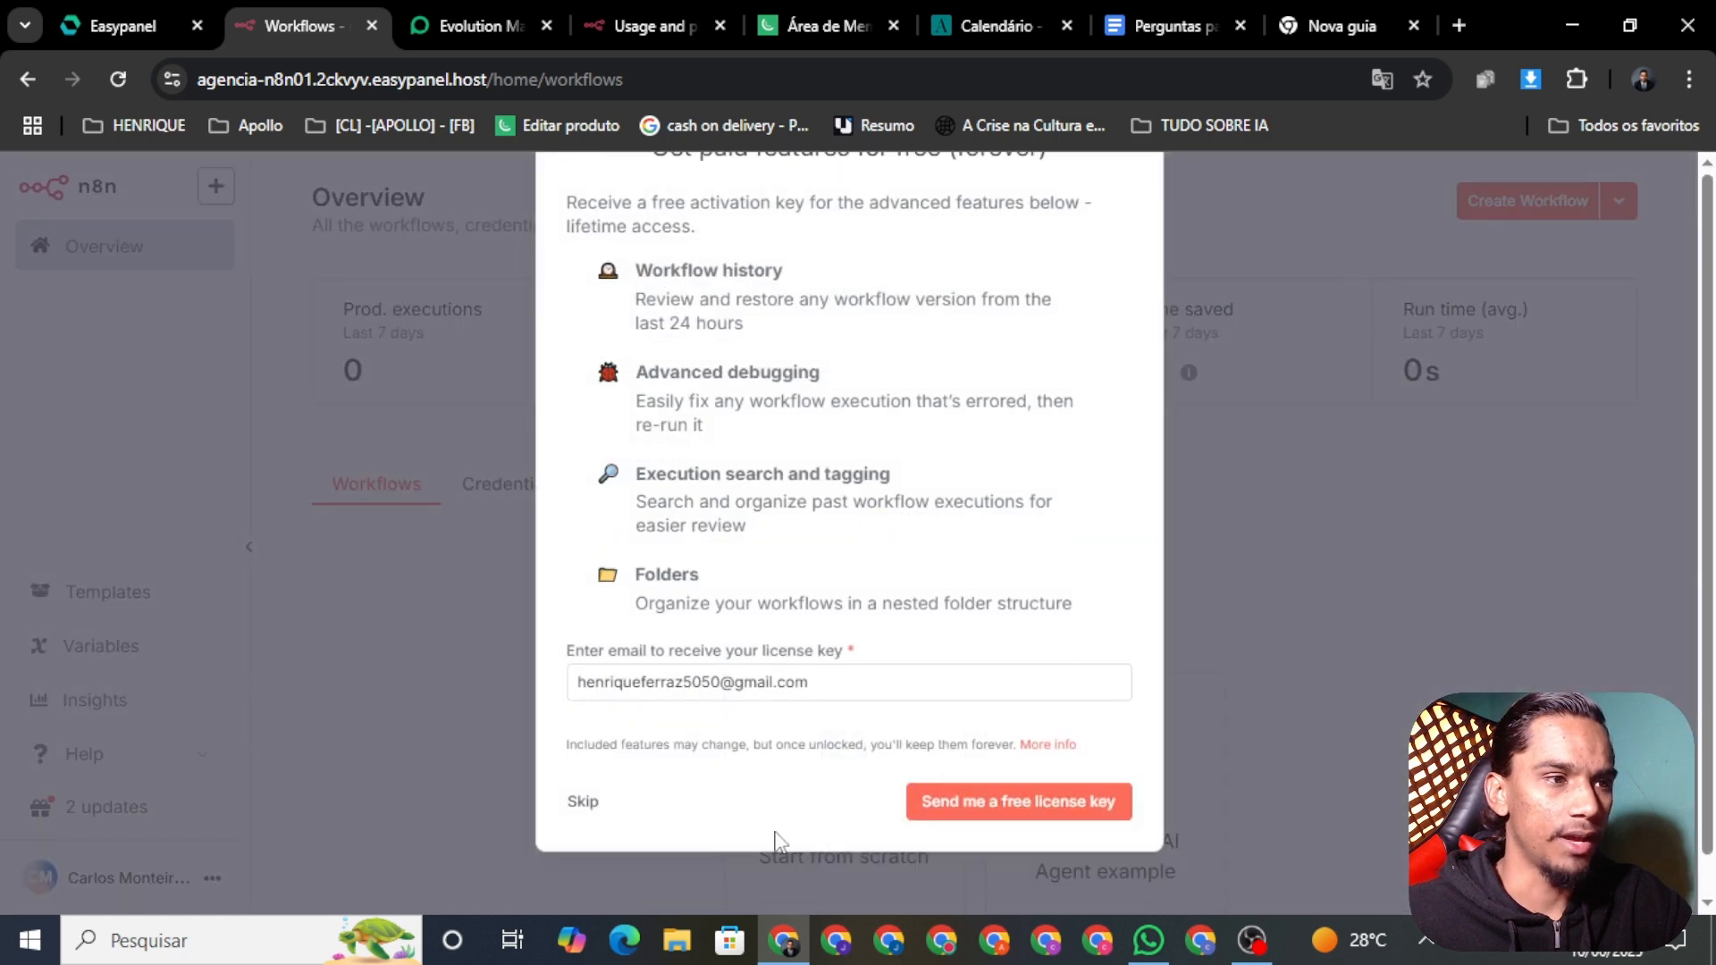
pyautogui.scroll(1, 776, 841)
pyautogui.click(582, 846)
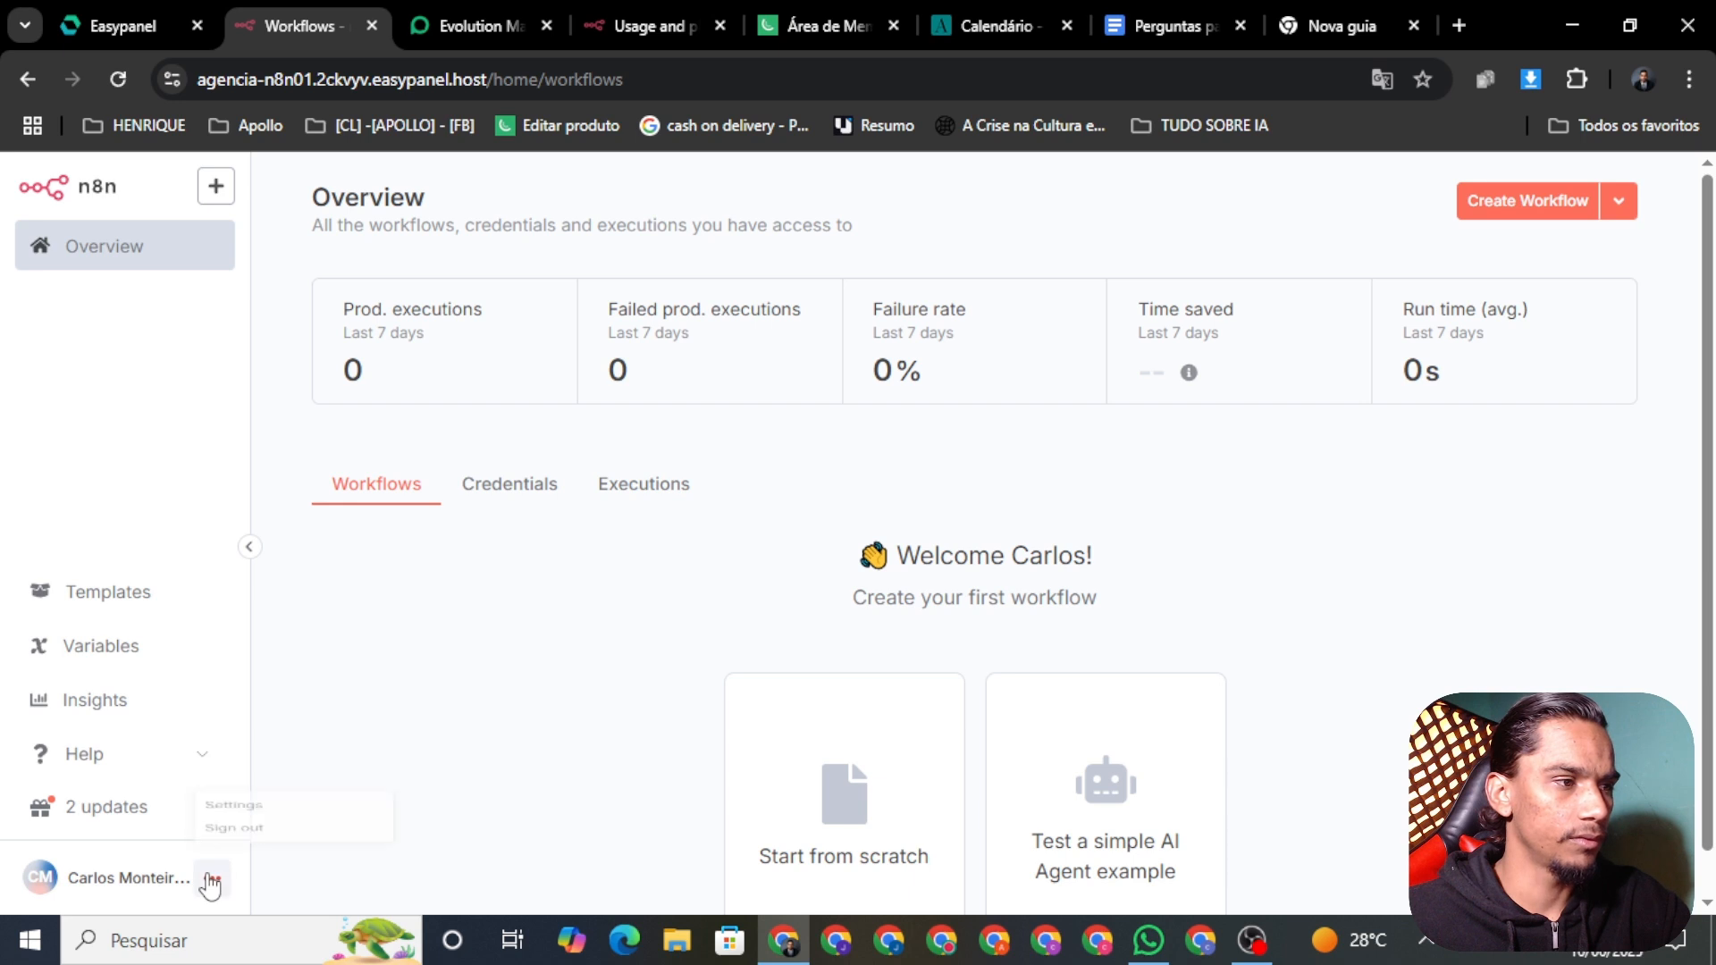
pyautogui.click(251, 778)
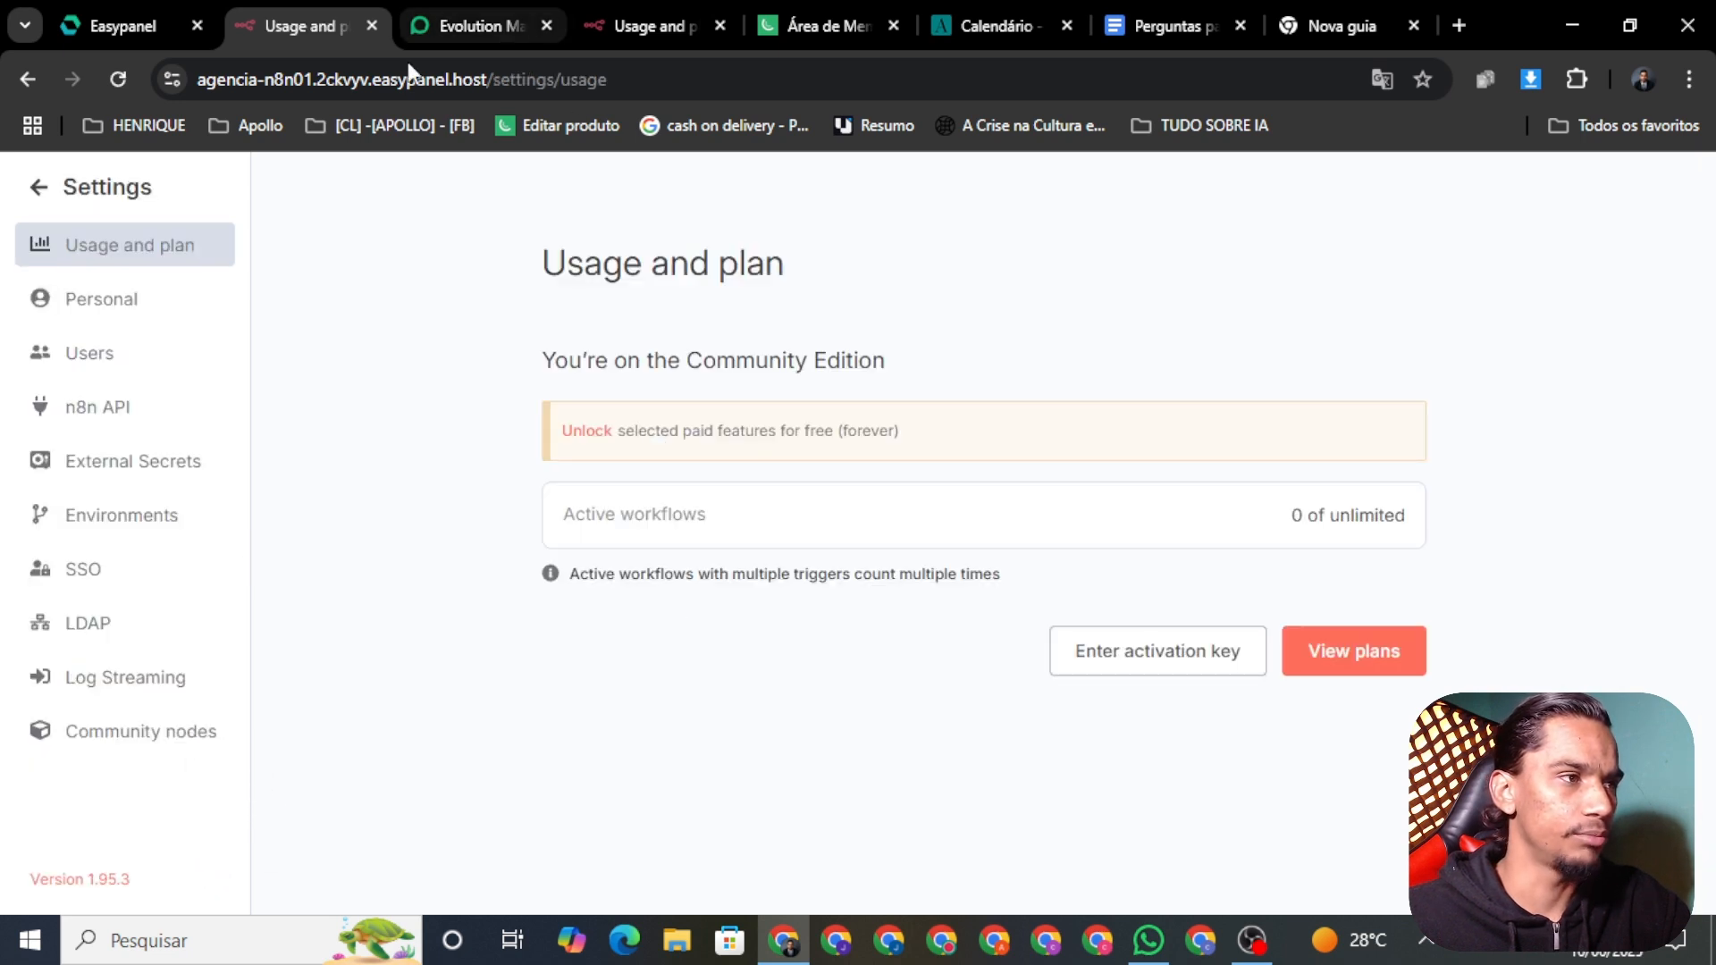
# Step: Save Dark theme in Personal settings, then return to the workflows overview
pyautogui.click(100, 300)
pyautogui.scroll(-1, 835, 645)
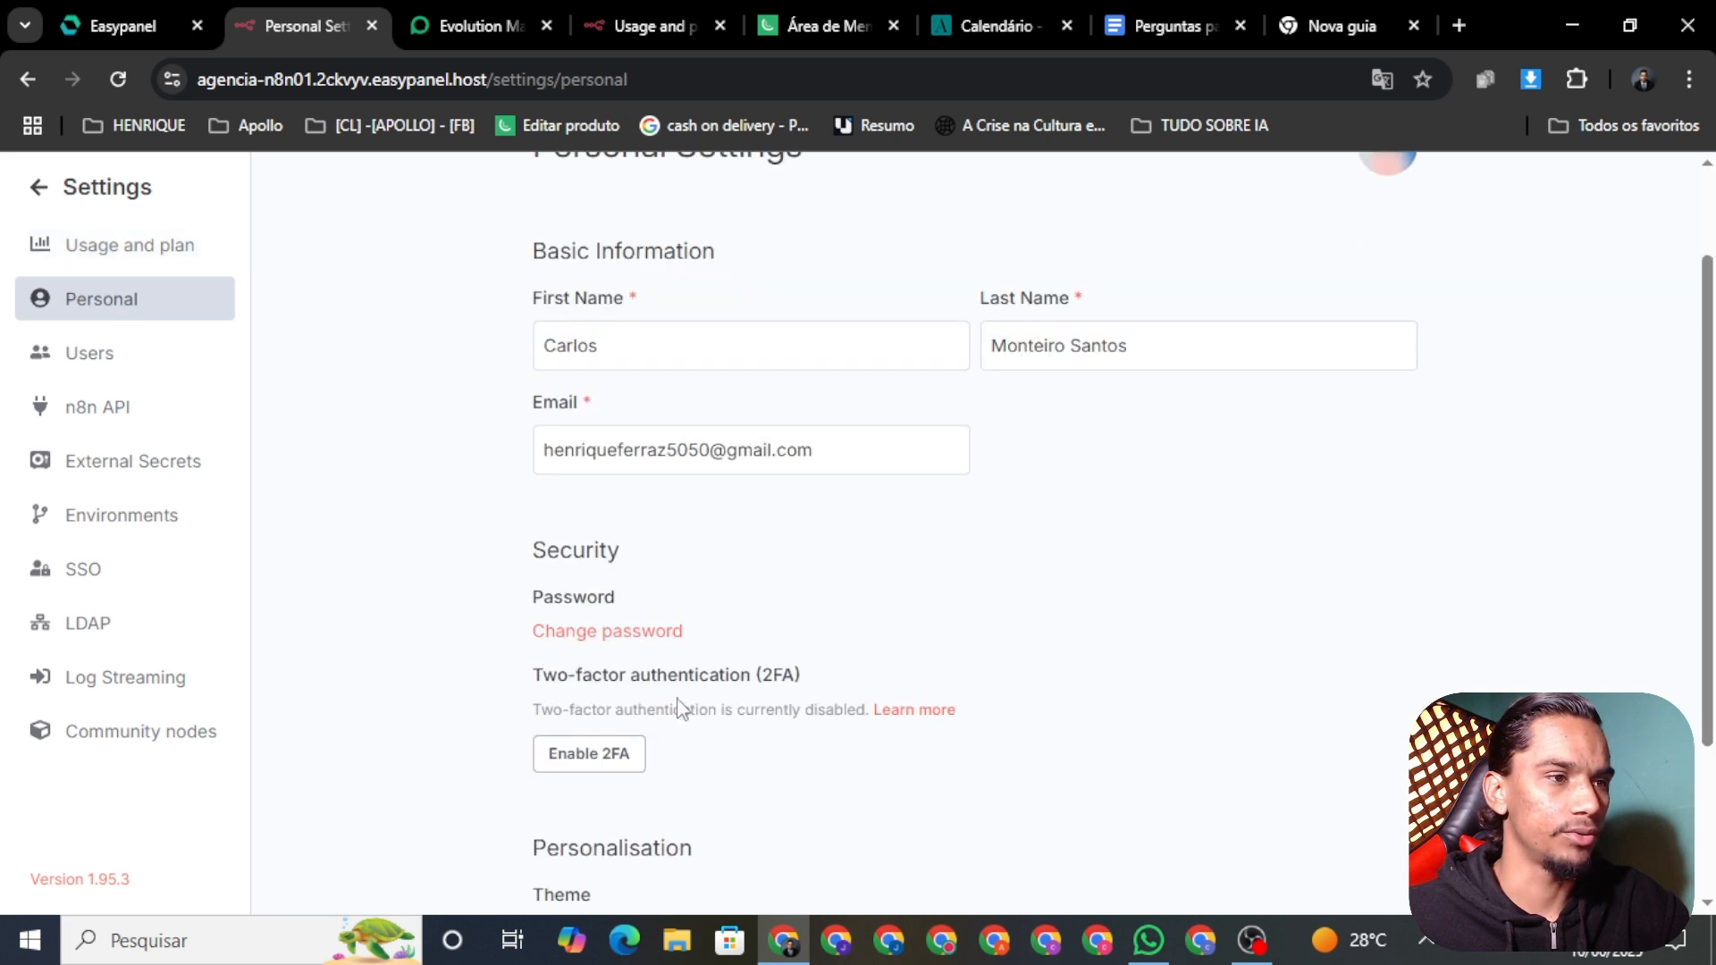
pyautogui.scroll(-2, 688, 709)
pyautogui.click(719, 713)
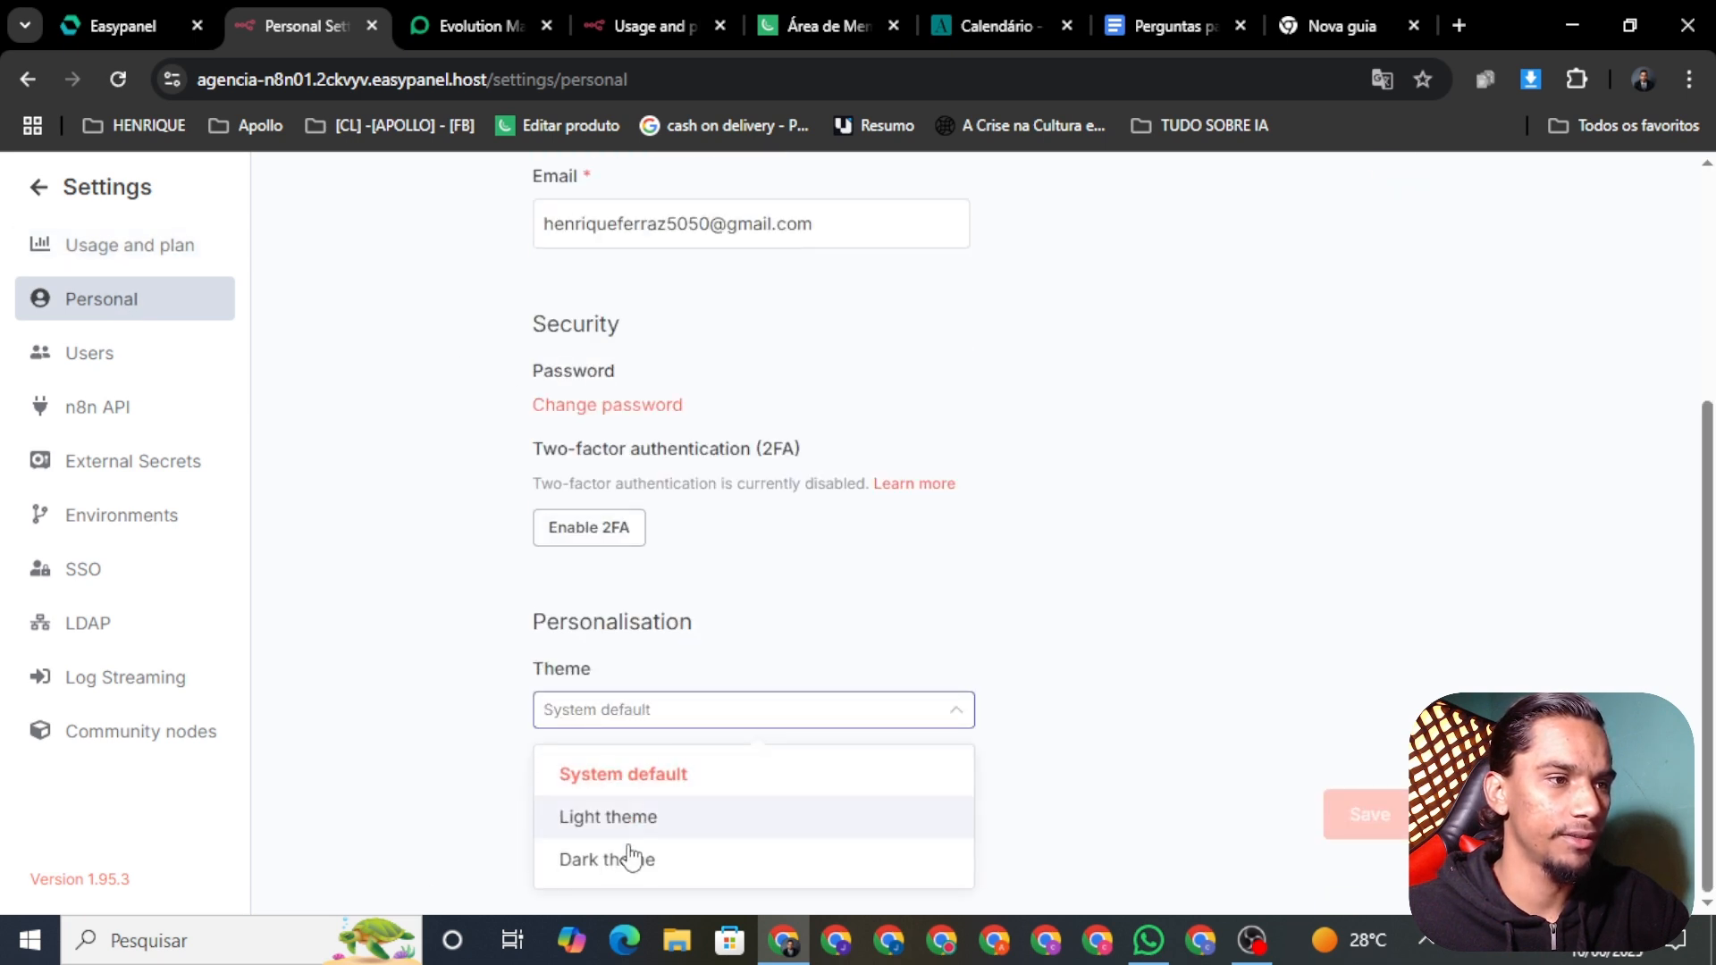
pyautogui.click(632, 857)
pyautogui.click(1369, 814)
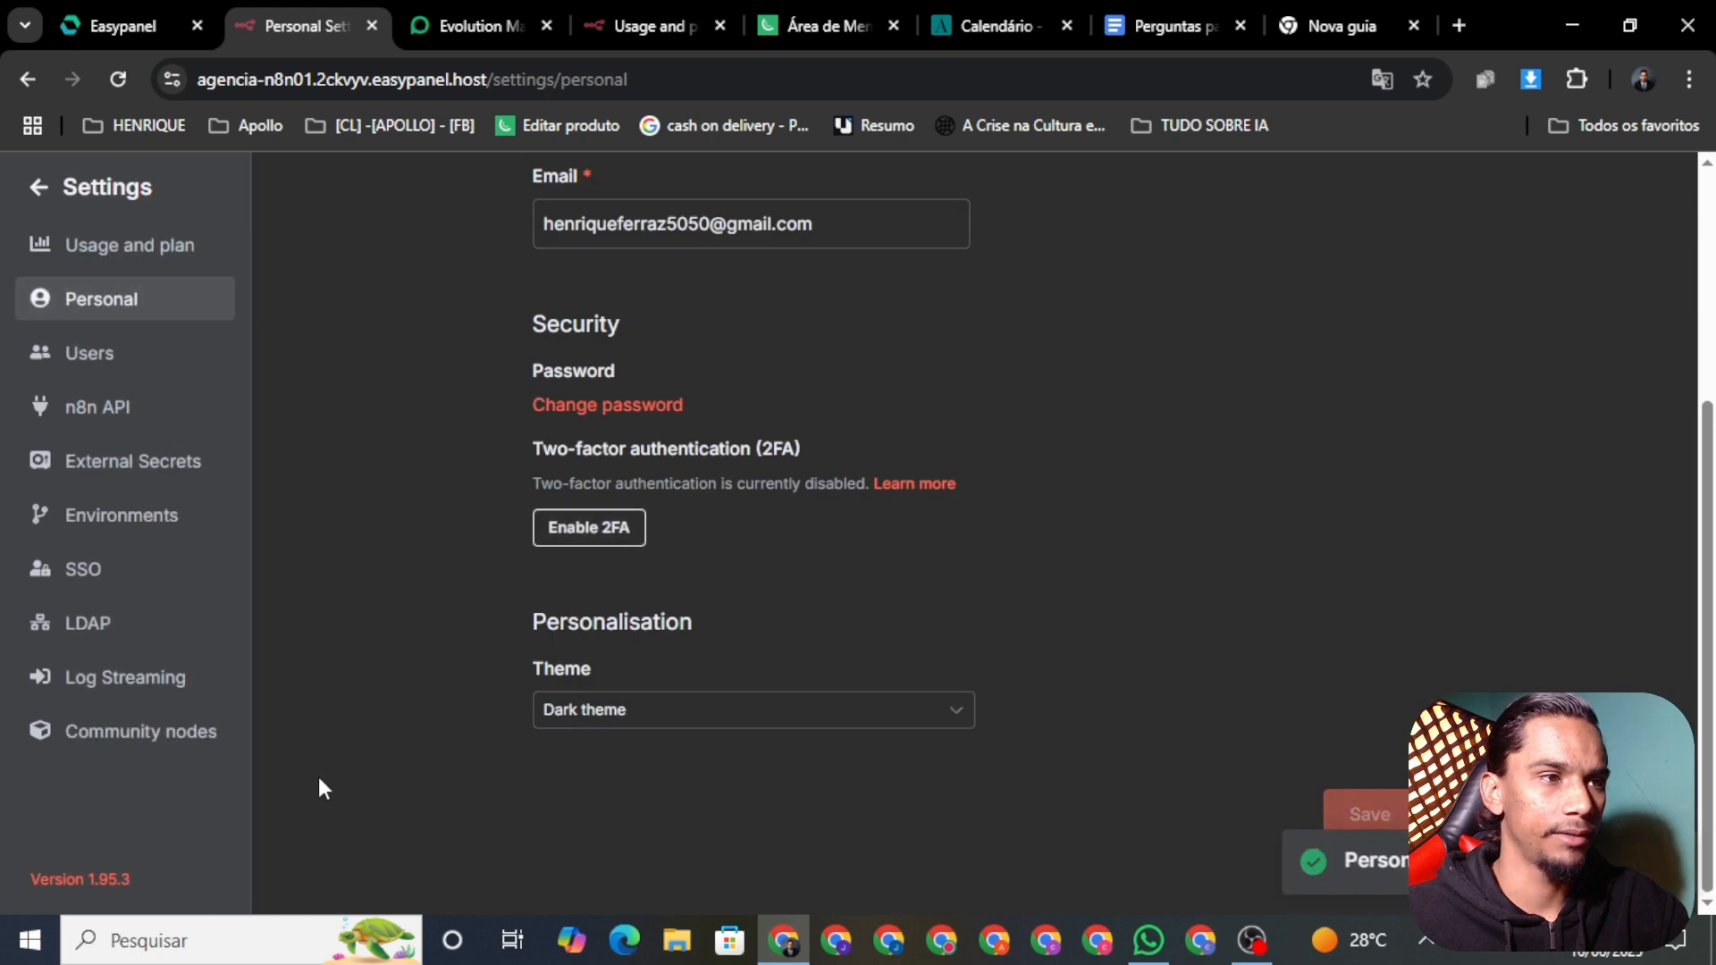
pyautogui.click(29, 192)
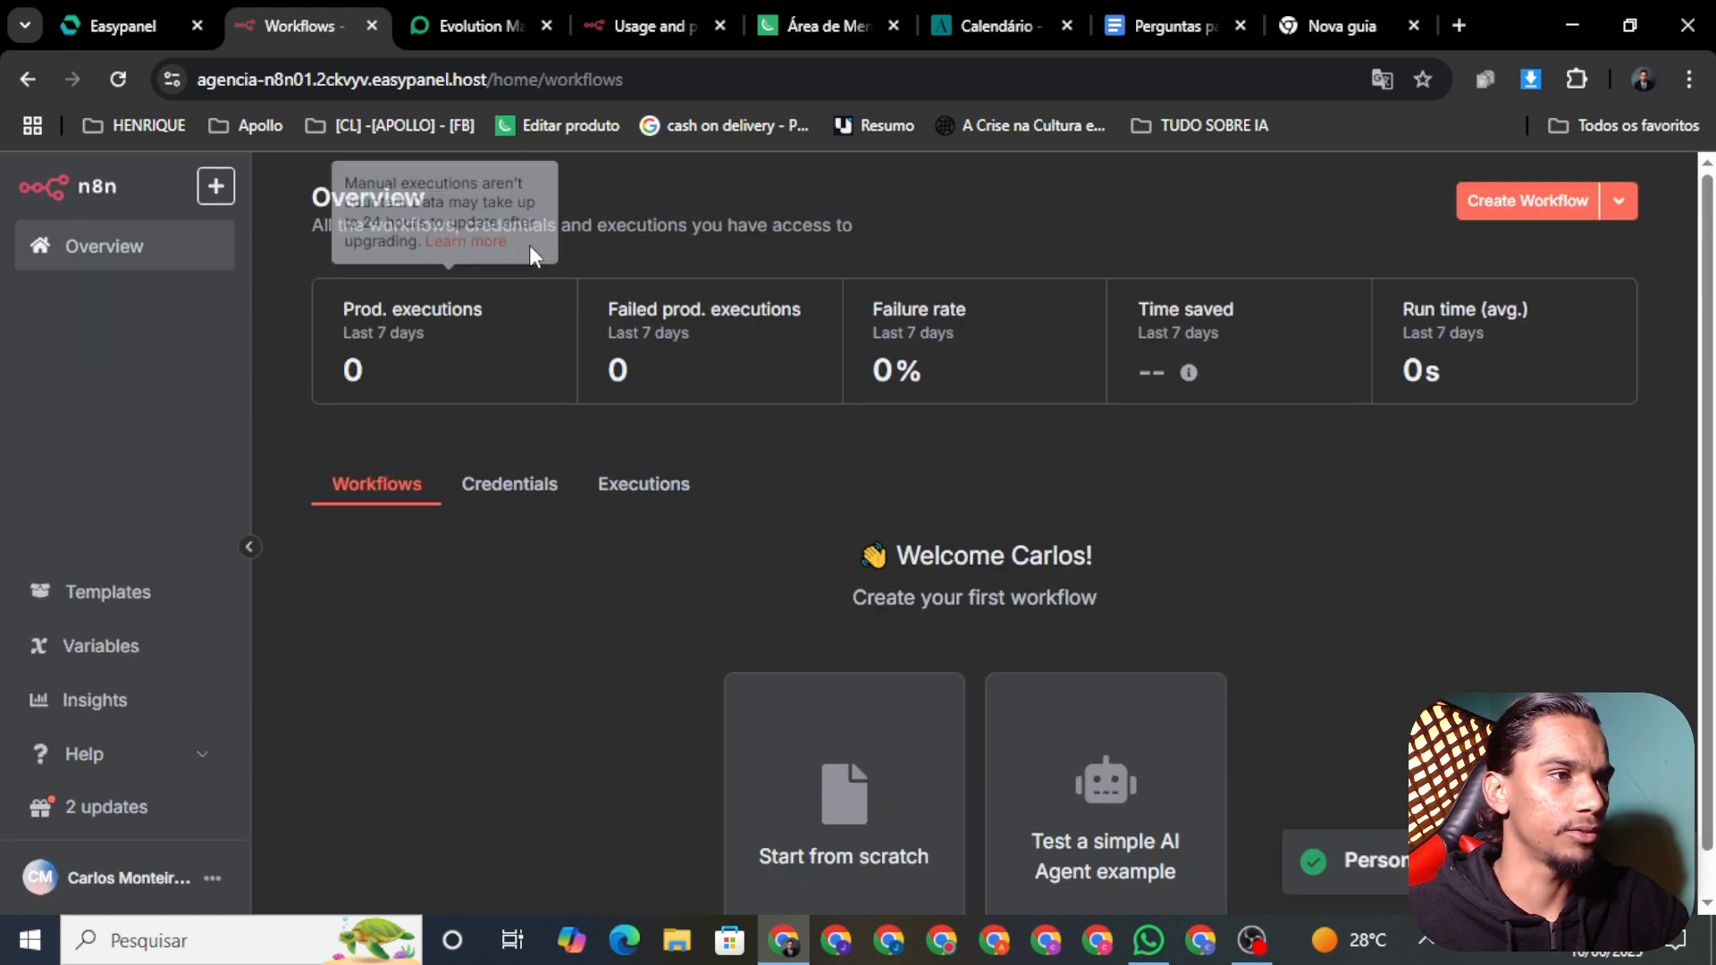
# Step: Create a new workflow, rename it 'SDR AULA YOU TUBE' and save it
pyautogui.click(1530, 213)
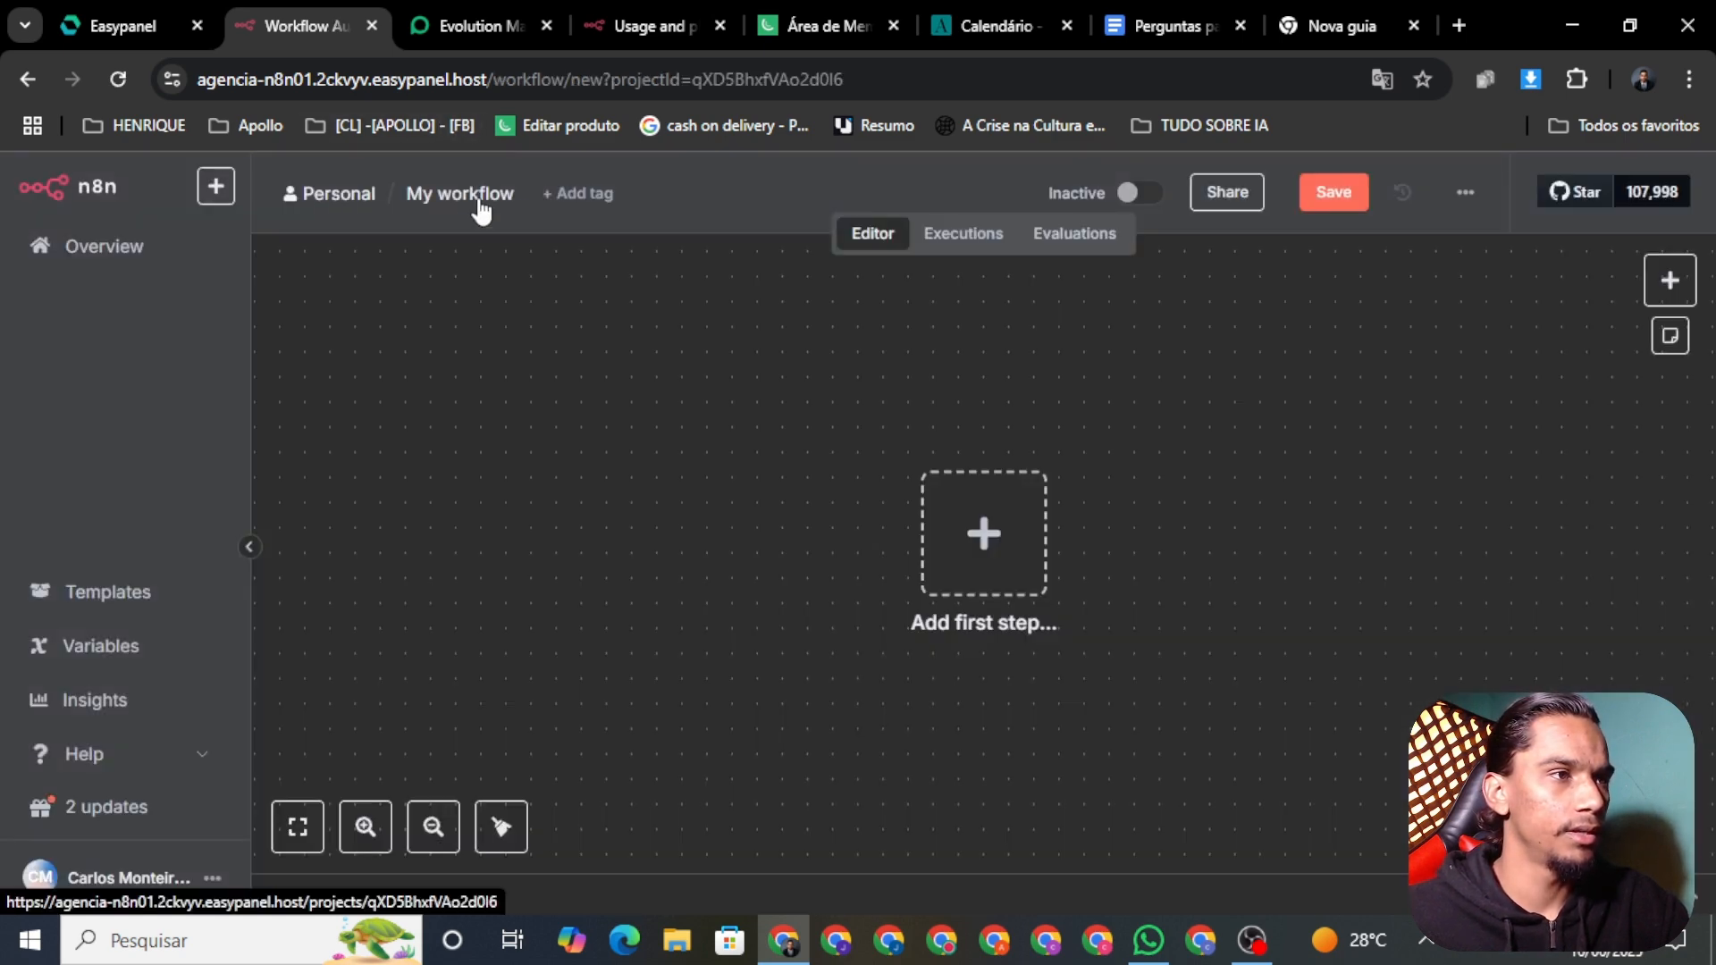
pyautogui.click(467, 194)
pyautogui.doubleClick(467, 194)
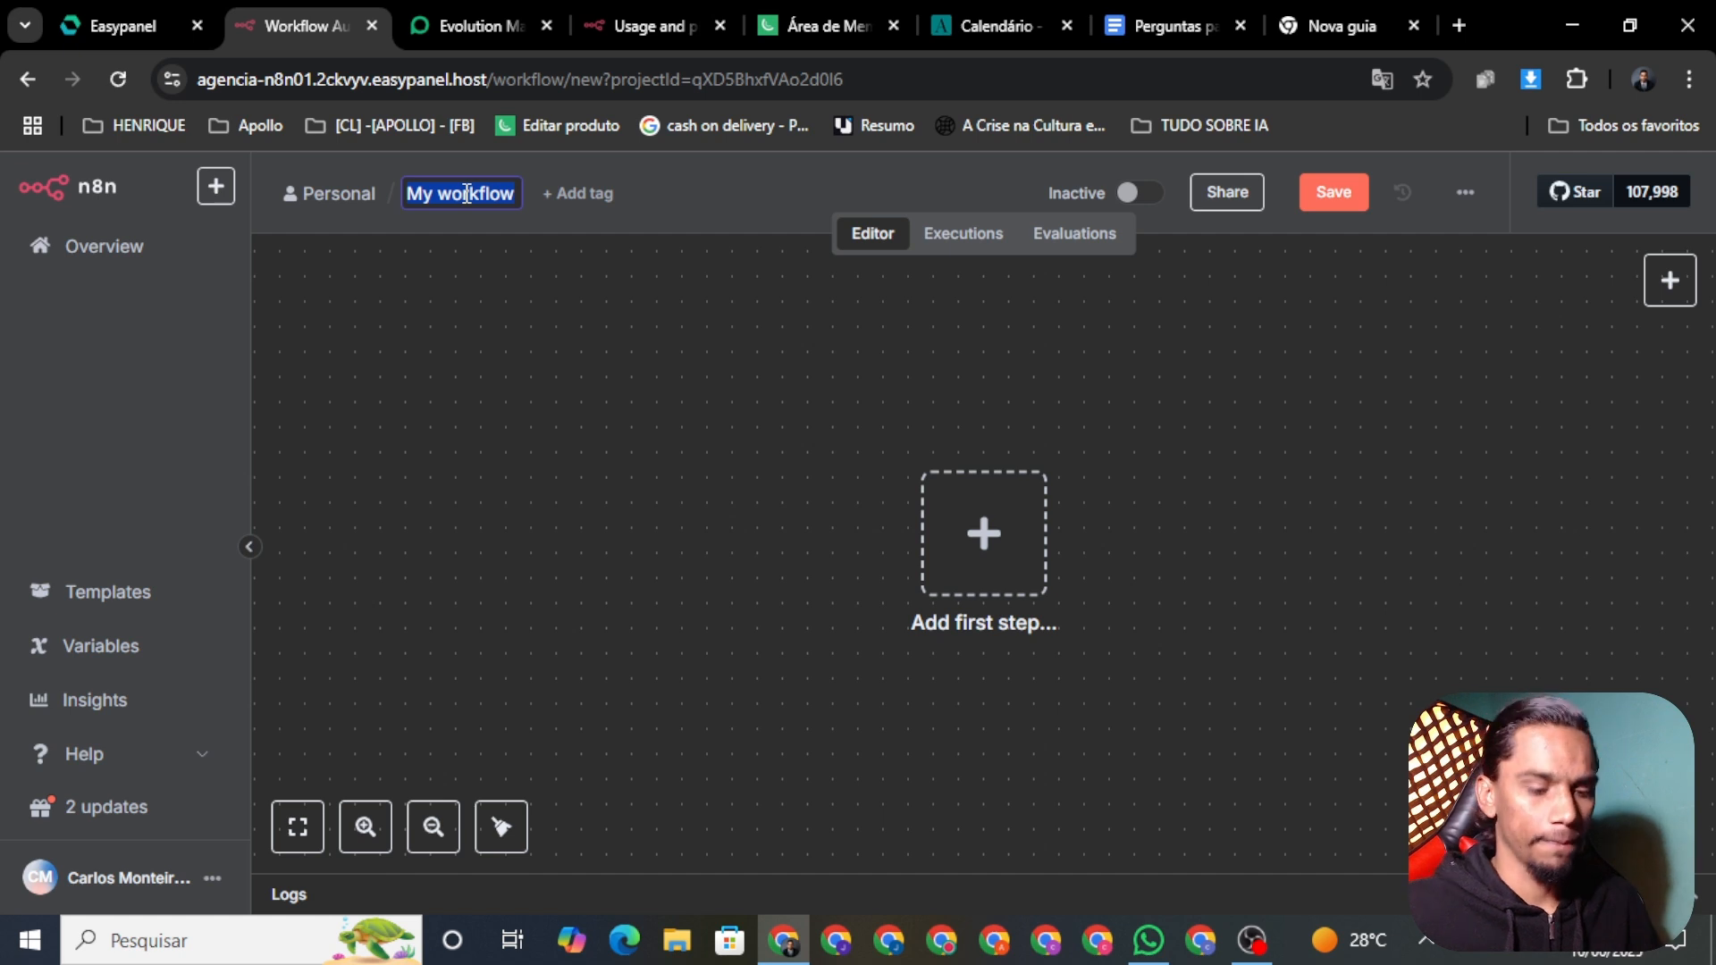
pyautogui.press('BackSpace')
pyautogui.write('SDR AUL')
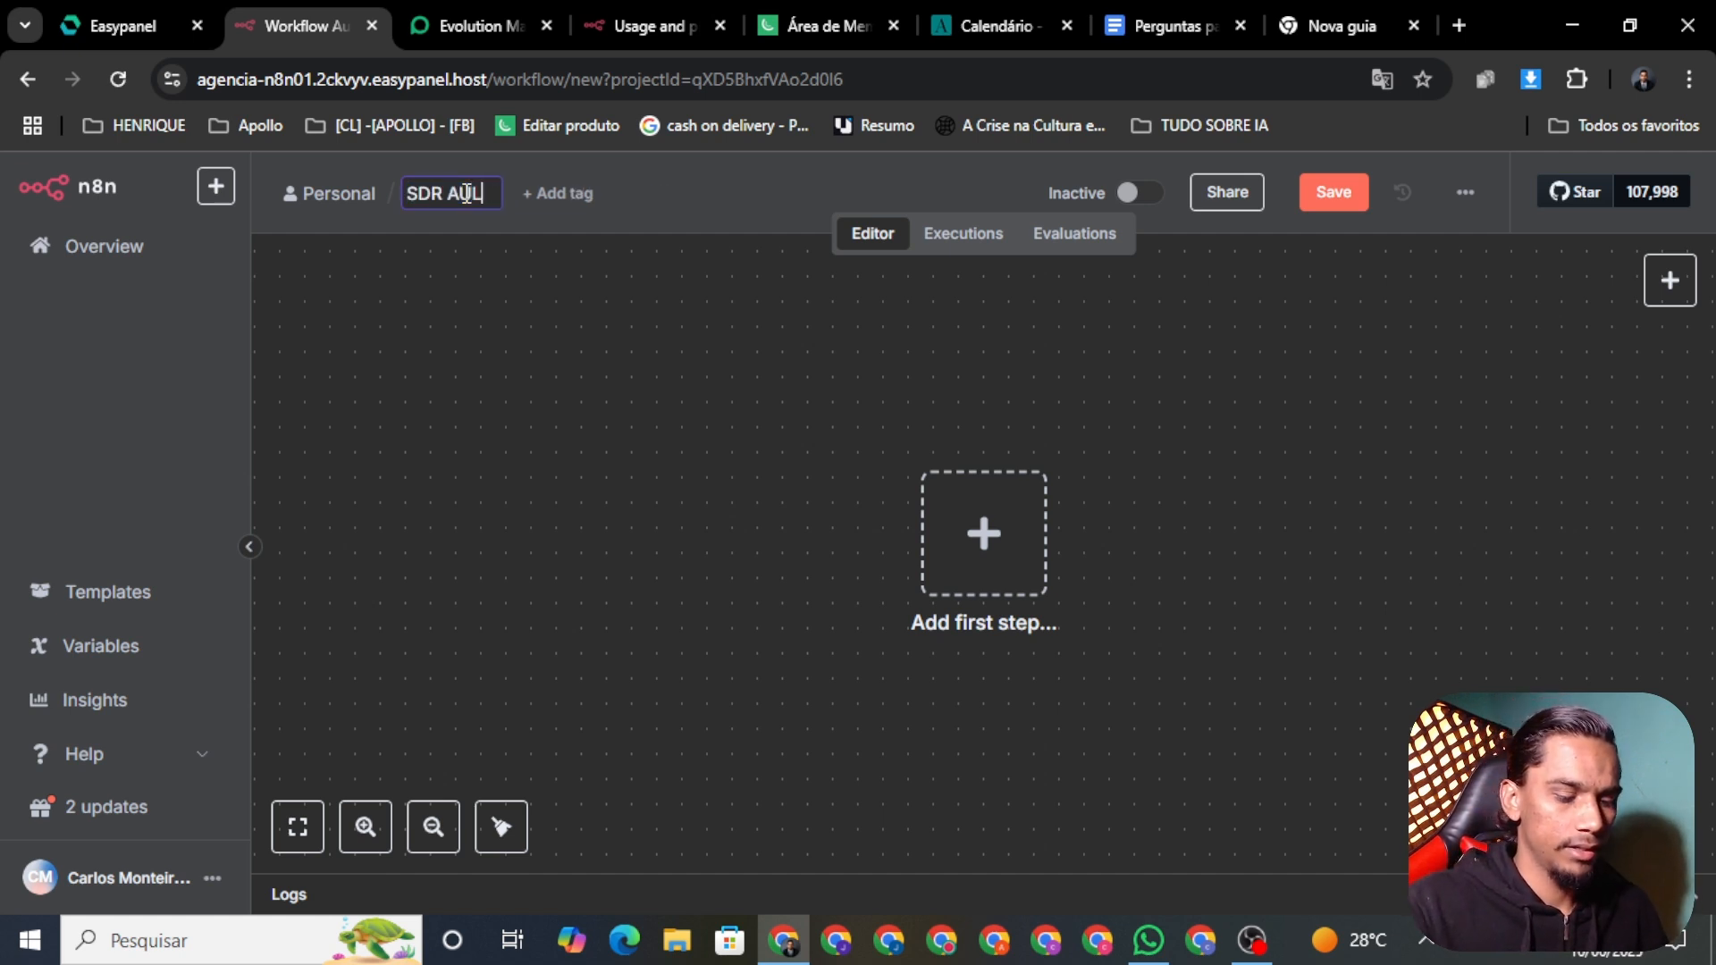
pyautogui.write('A YOU')
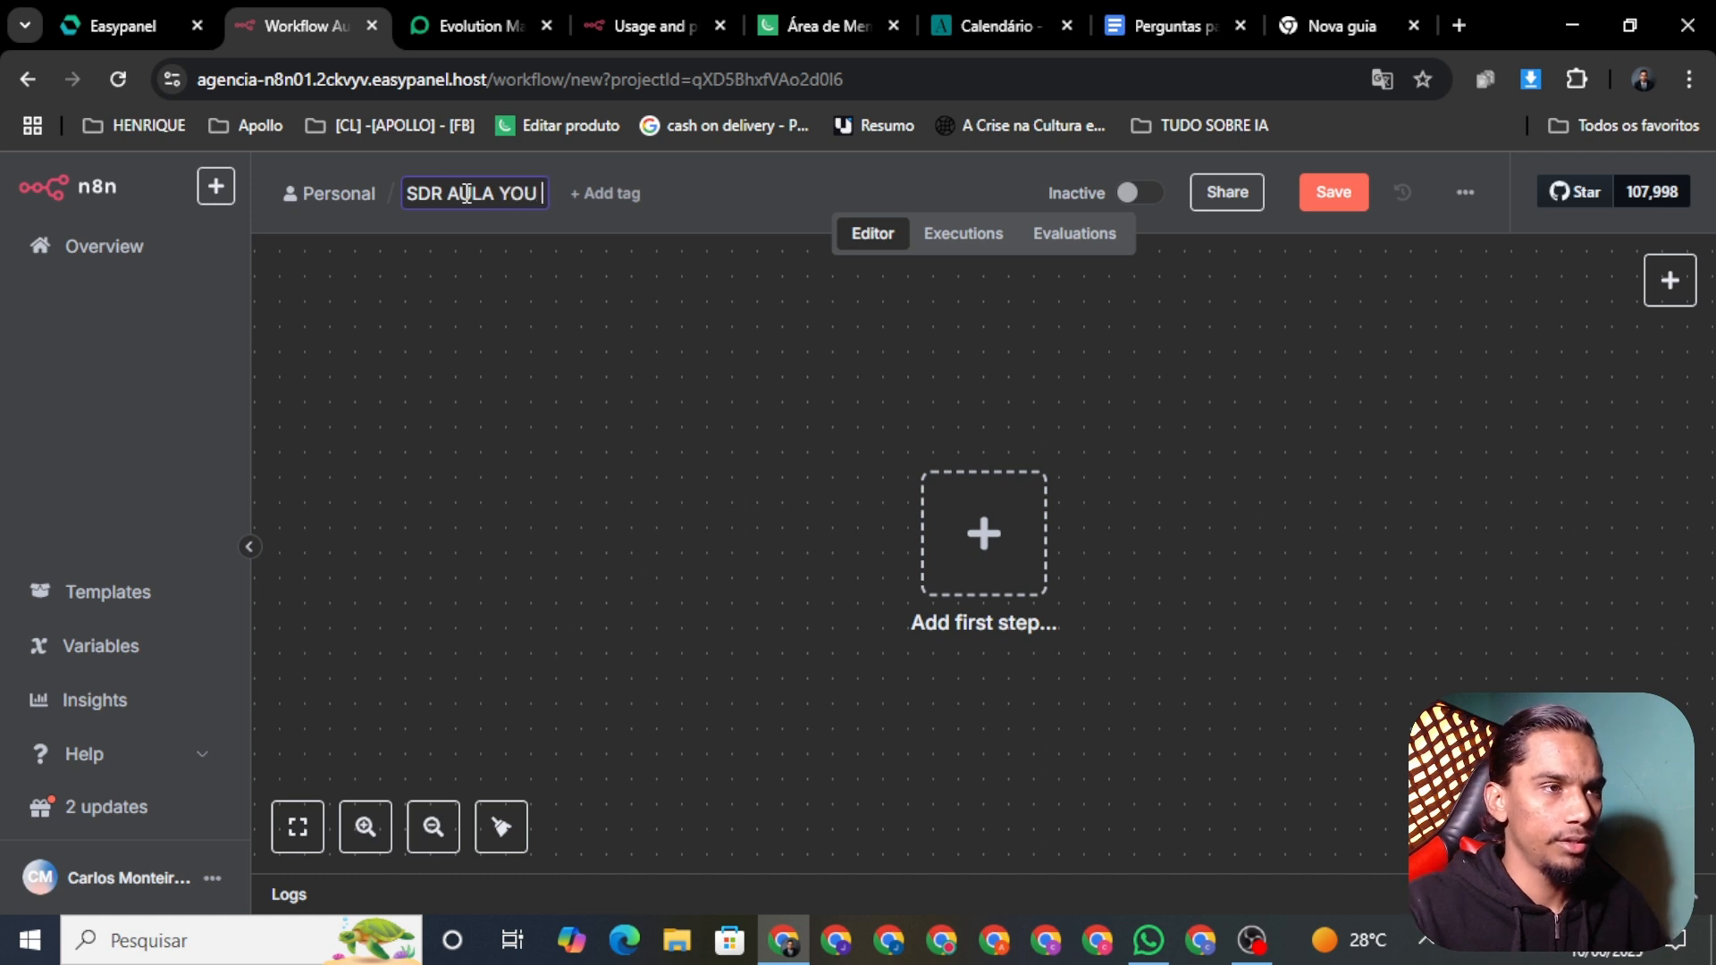
pyautogui.write(' TUBE')
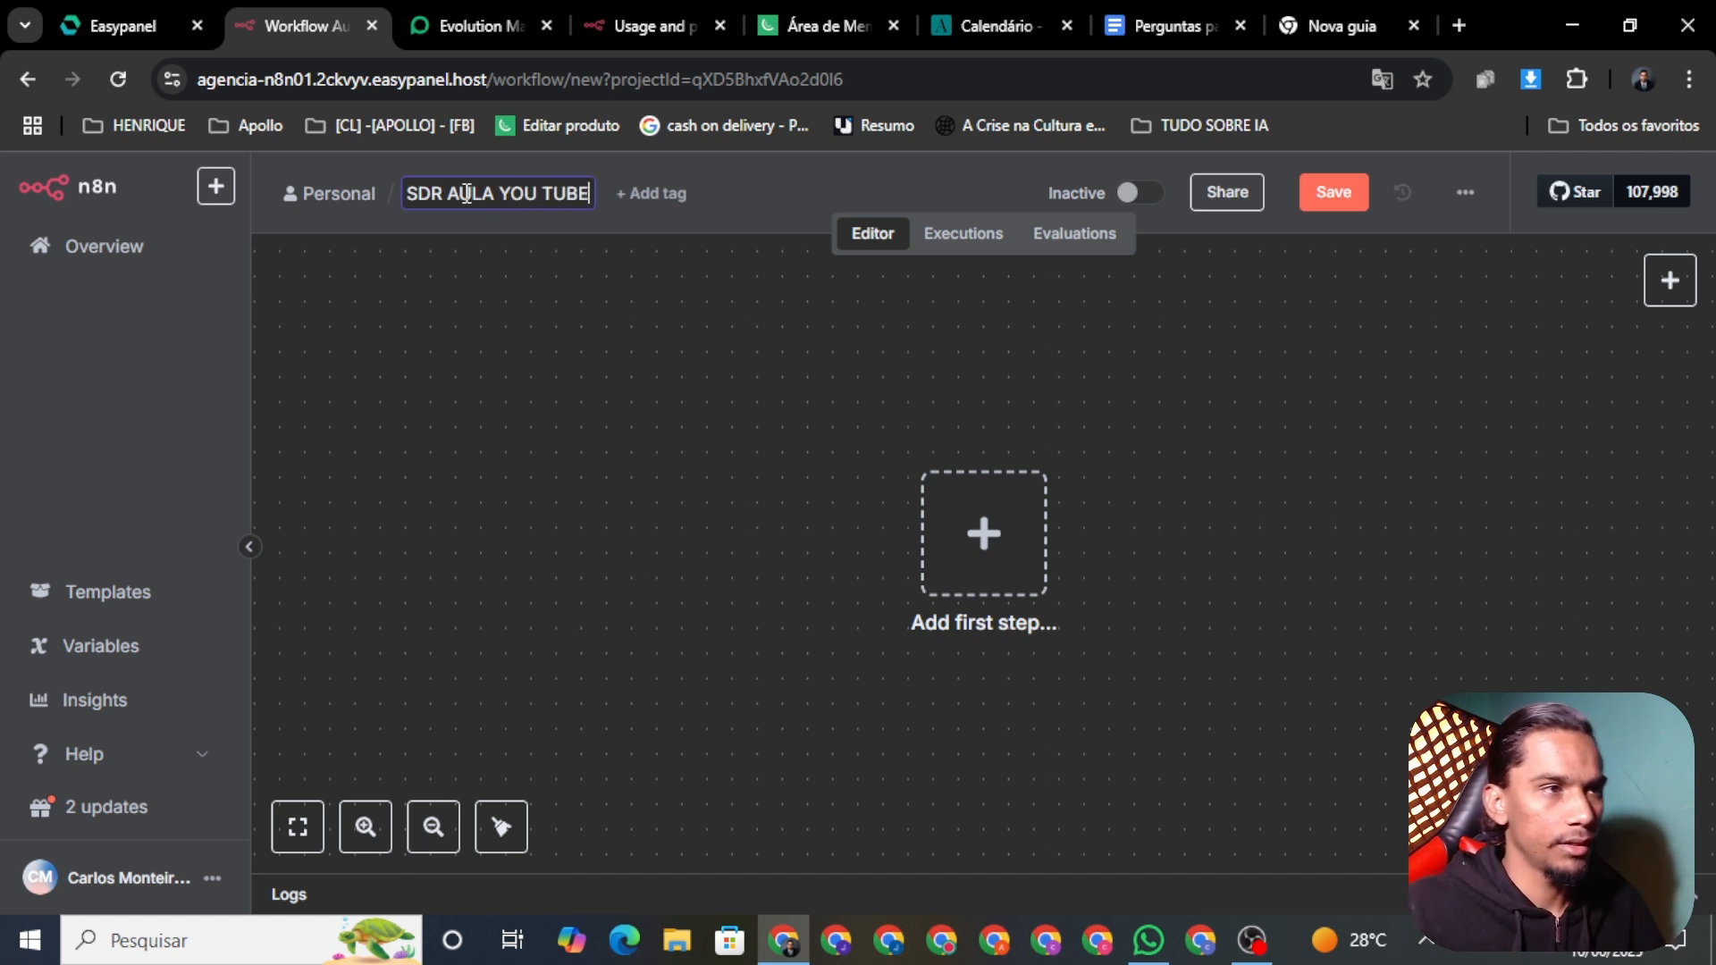
pyautogui.click(1313, 206)
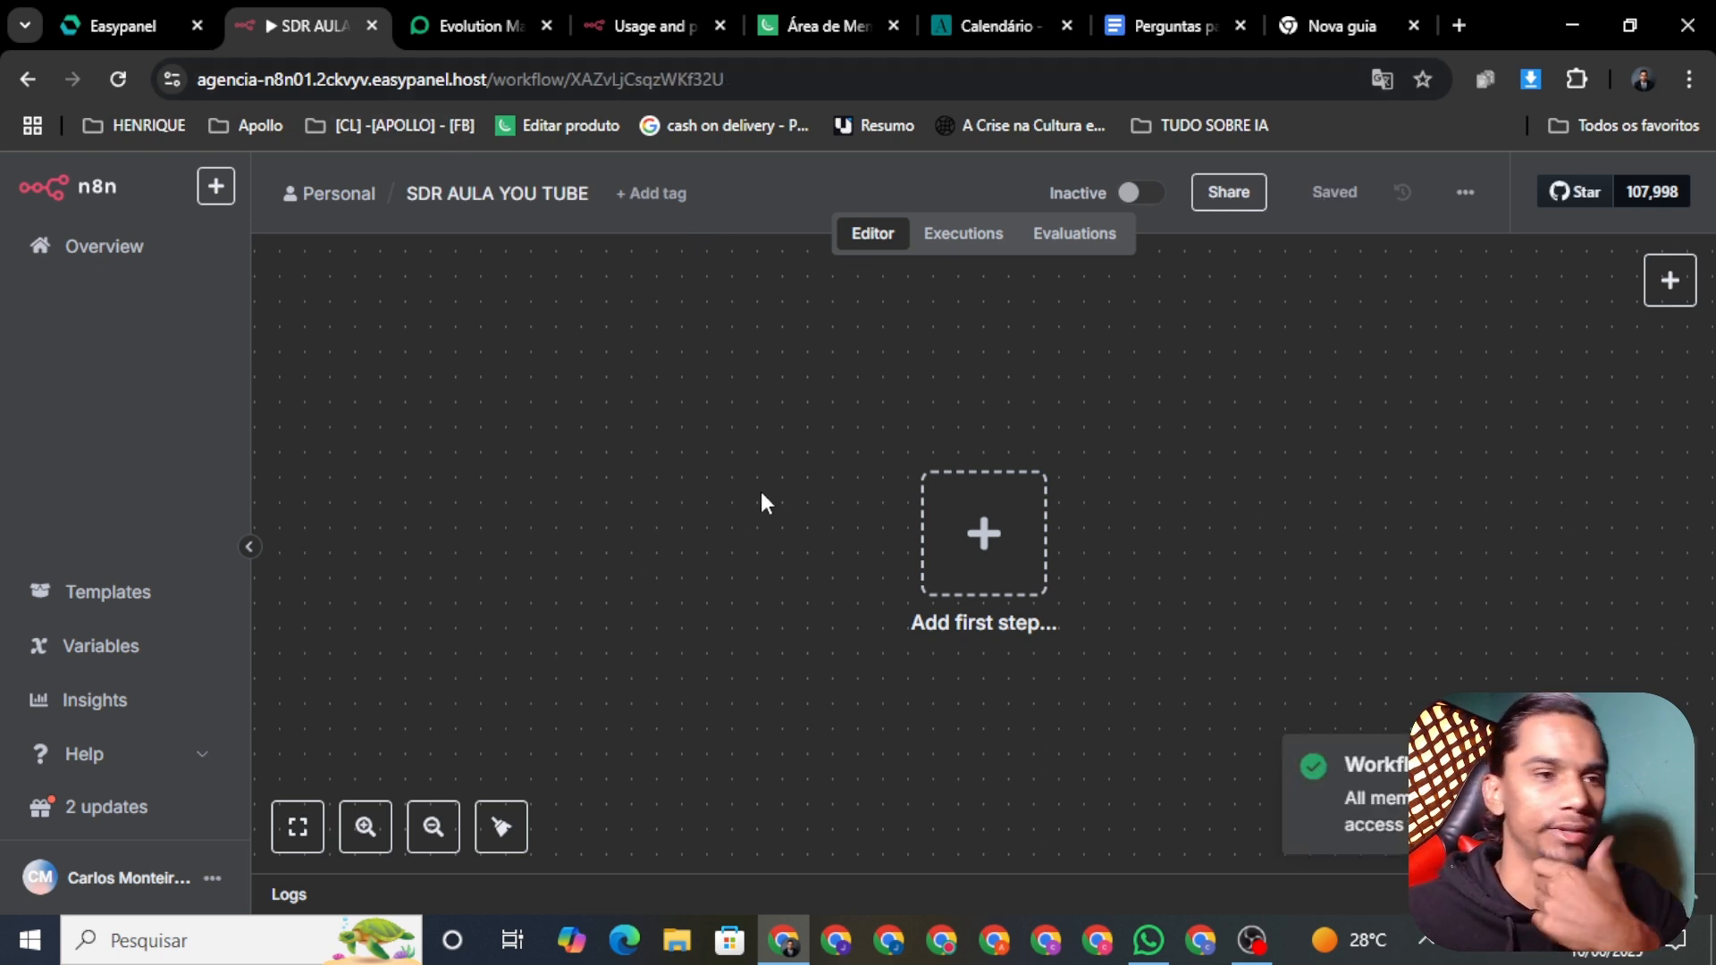
pyautogui.moveTo(1286, 526)
pyautogui.mouseDown()
pyautogui.moveTo(1267, 517)
pyautogui.moveTo(1293, 517)
pyautogui.mouseUp()
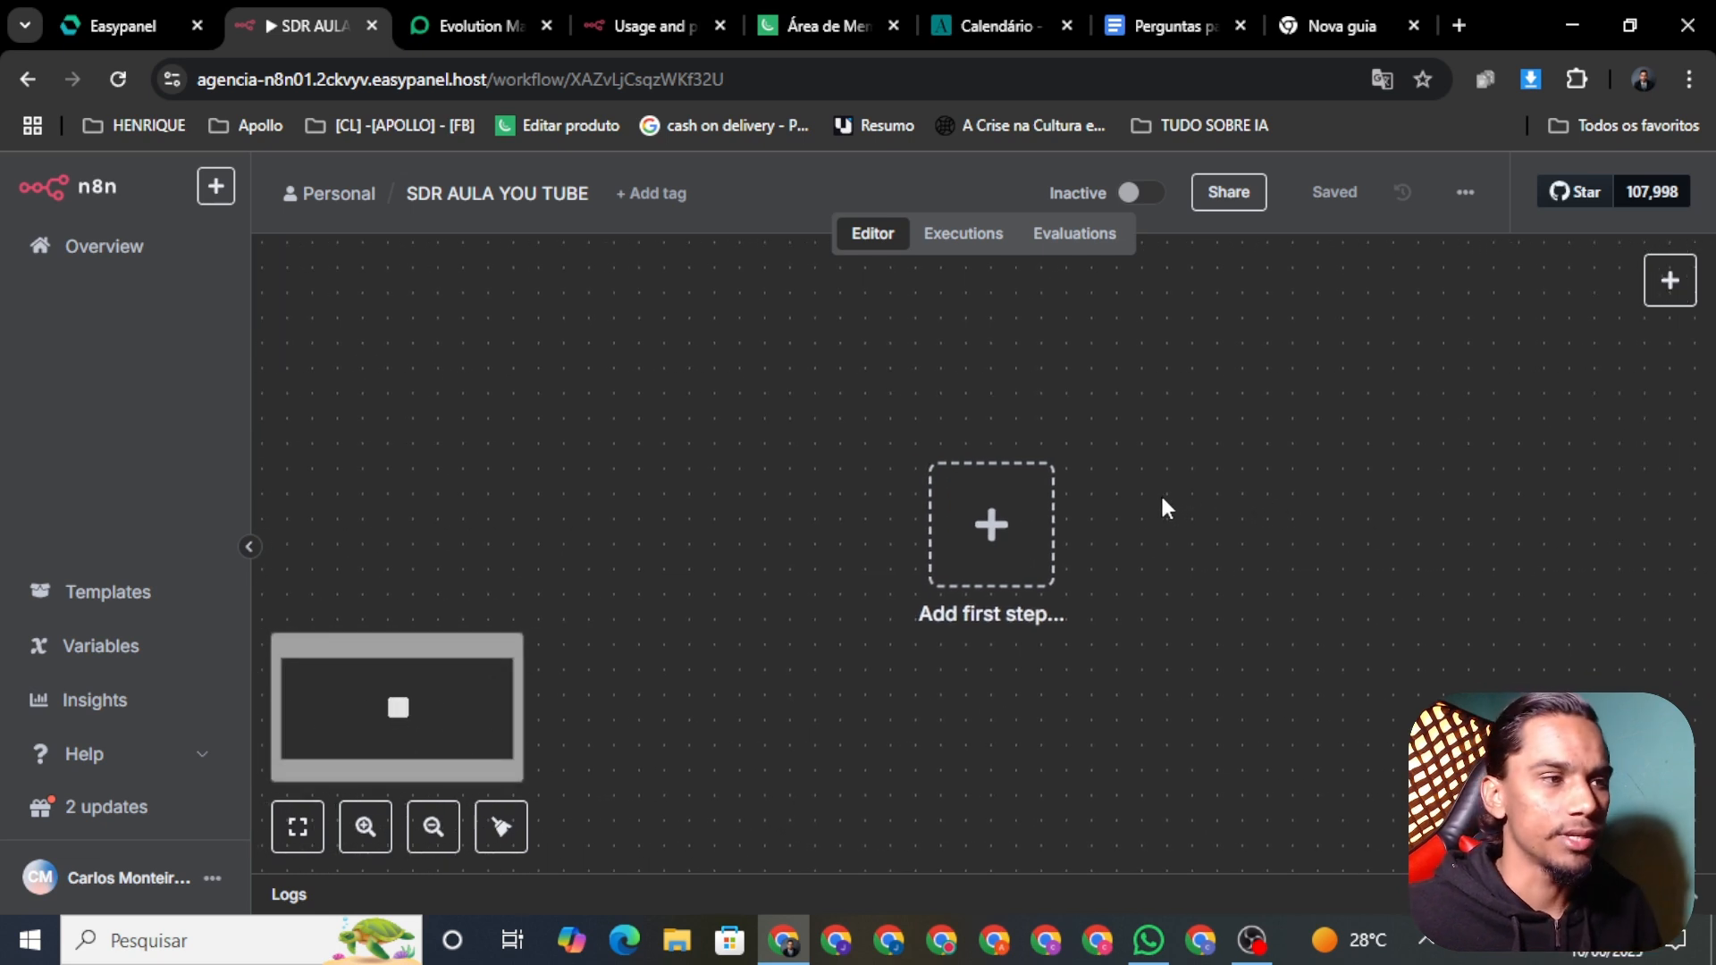
pyautogui.scroll(-2, 1116, 544)
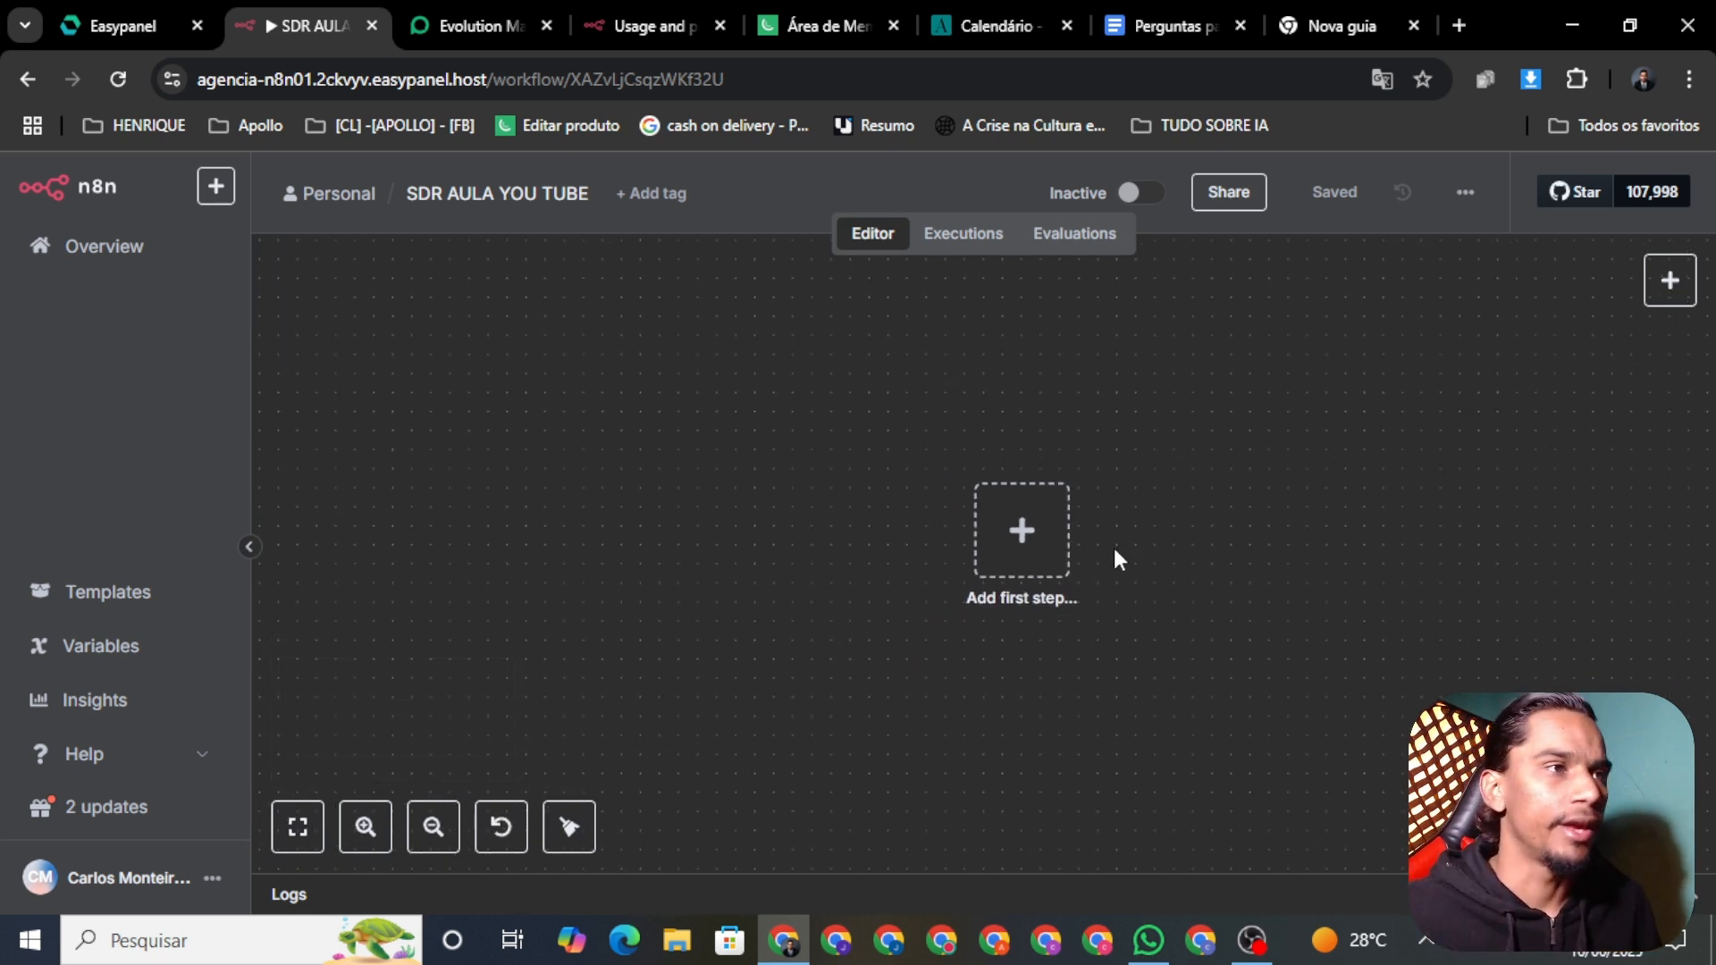
# Step: Close the Usage and plan tab and open the original n8n service's app from Easypanel
pyautogui.click(627, 27)
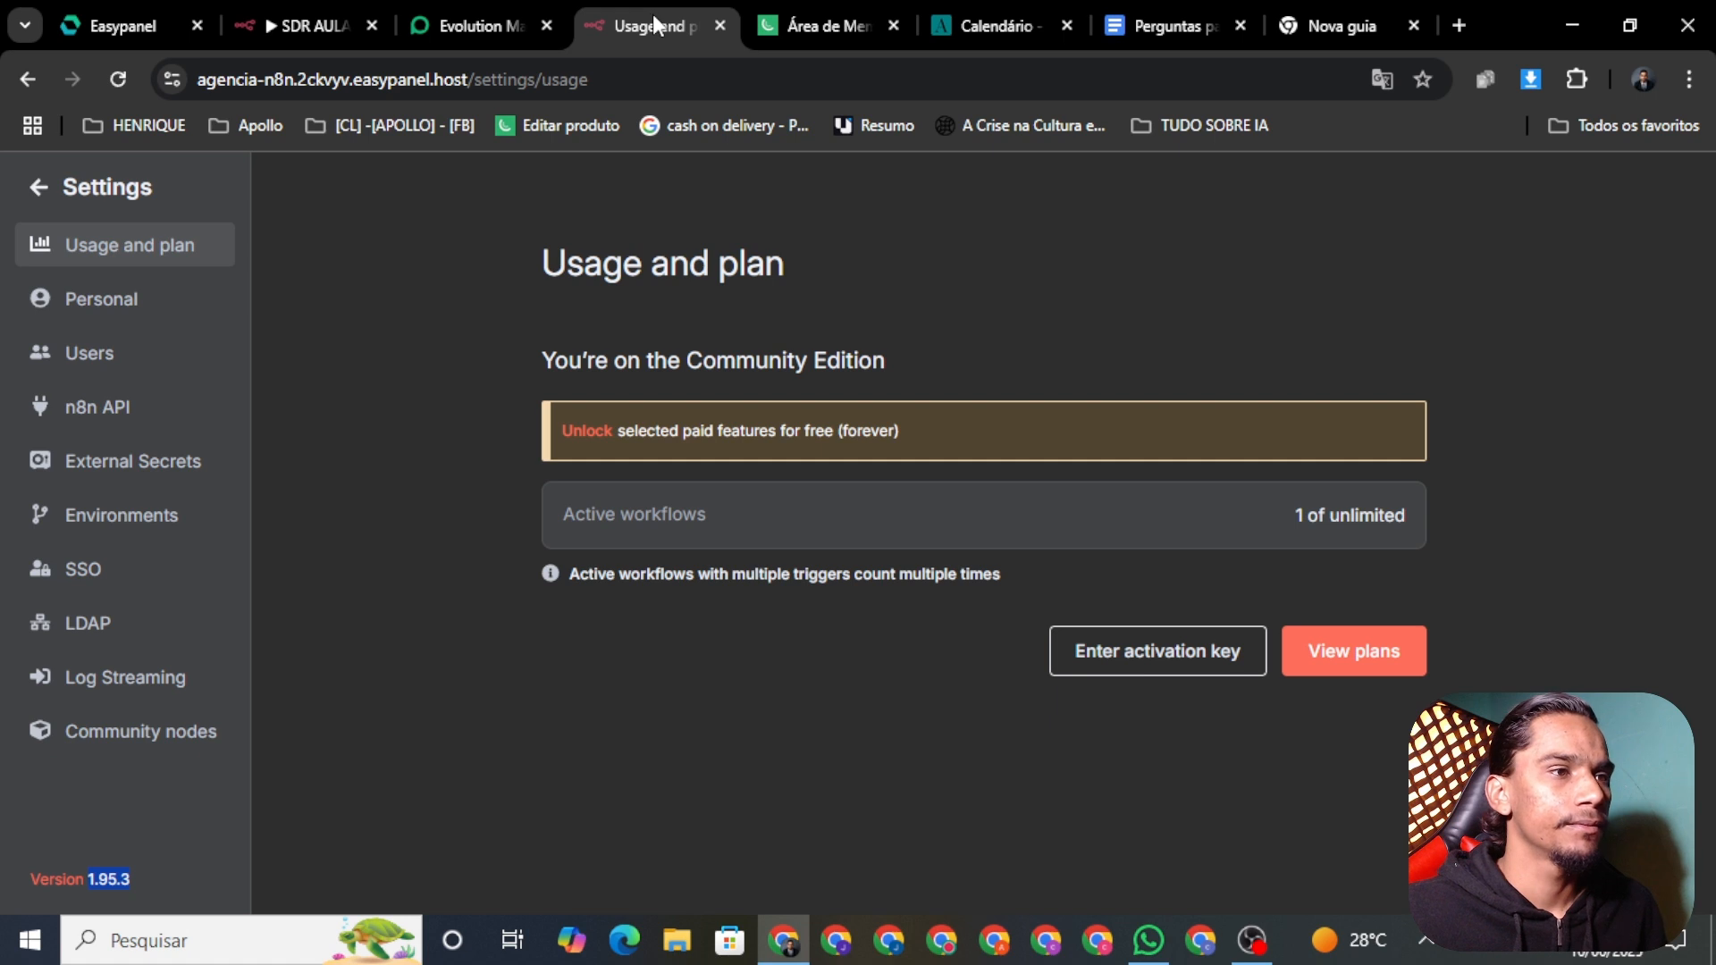
pyautogui.click(320, 11)
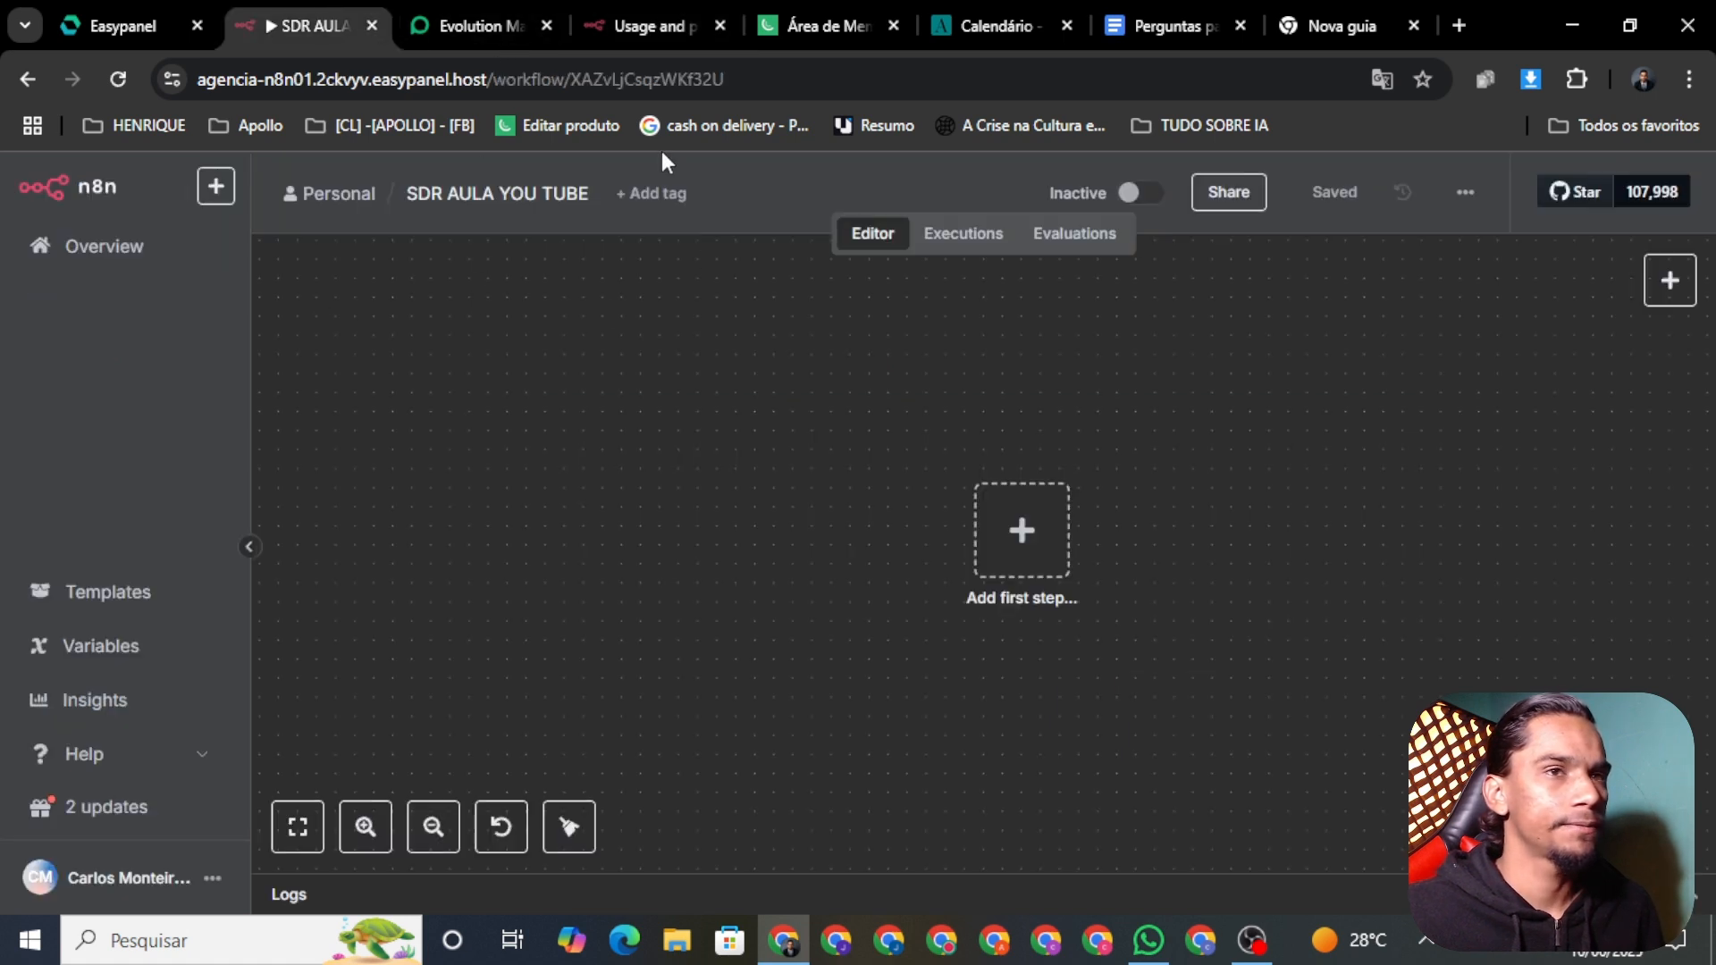
pyautogui.click(720, 27)
pyautogui.click(98, 25)
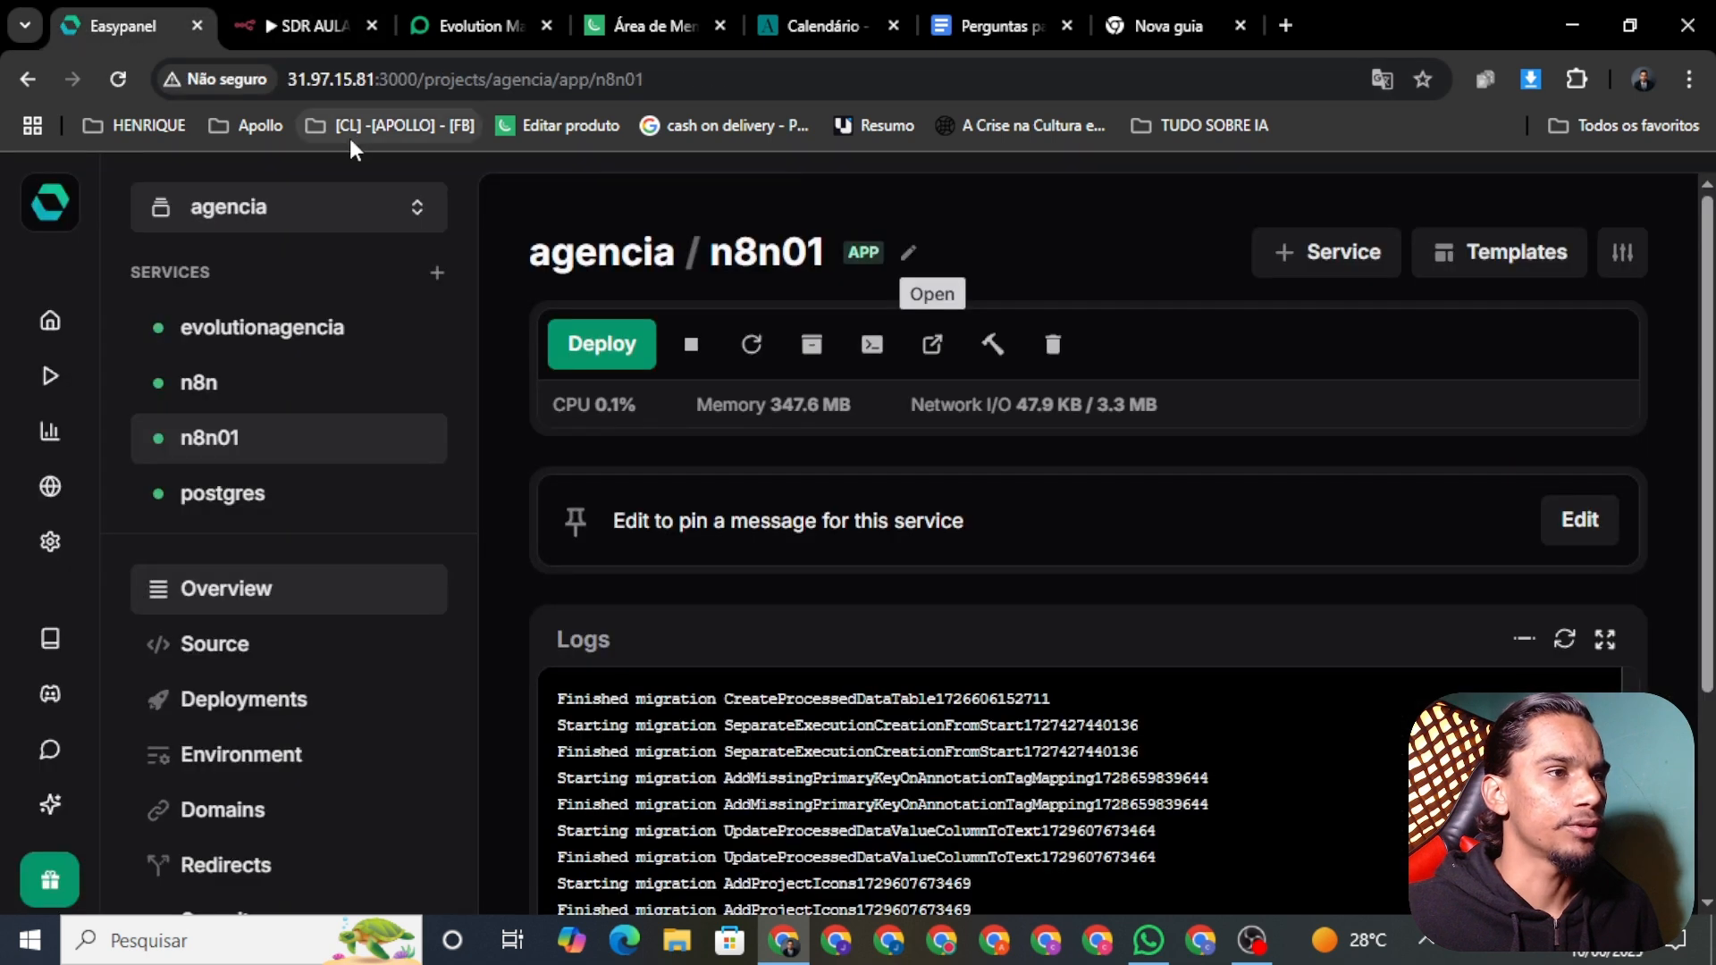
pyautogui.click(255, 400)
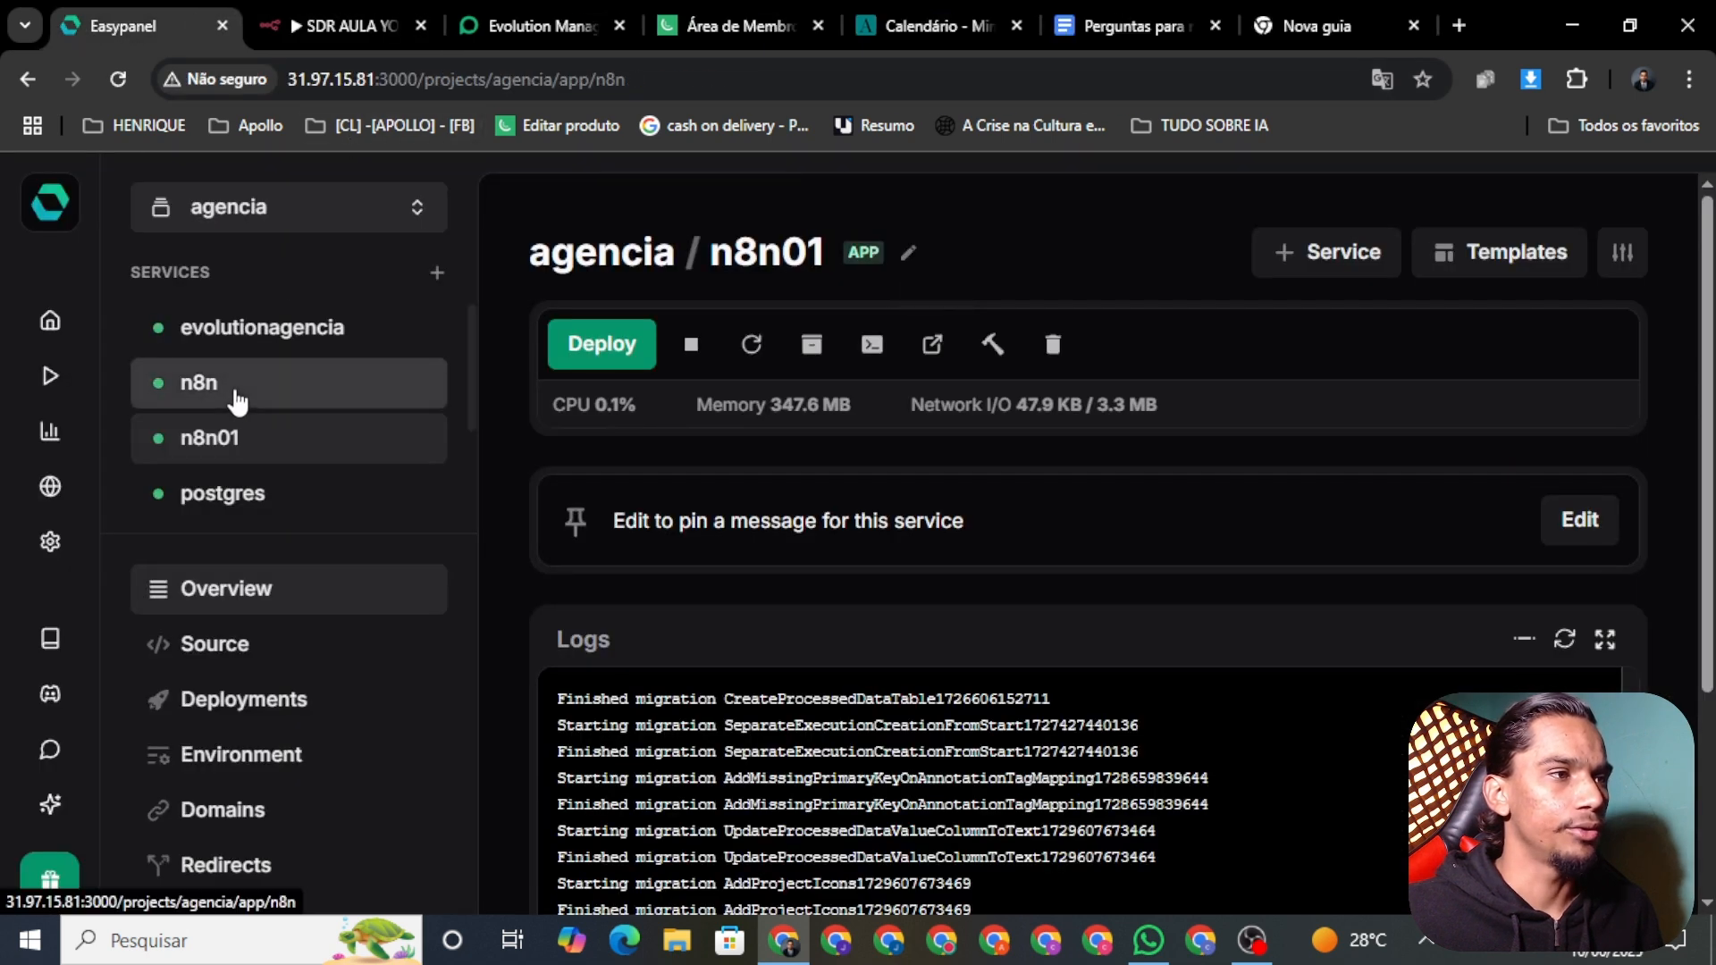
pyautogui.click(946, 355)
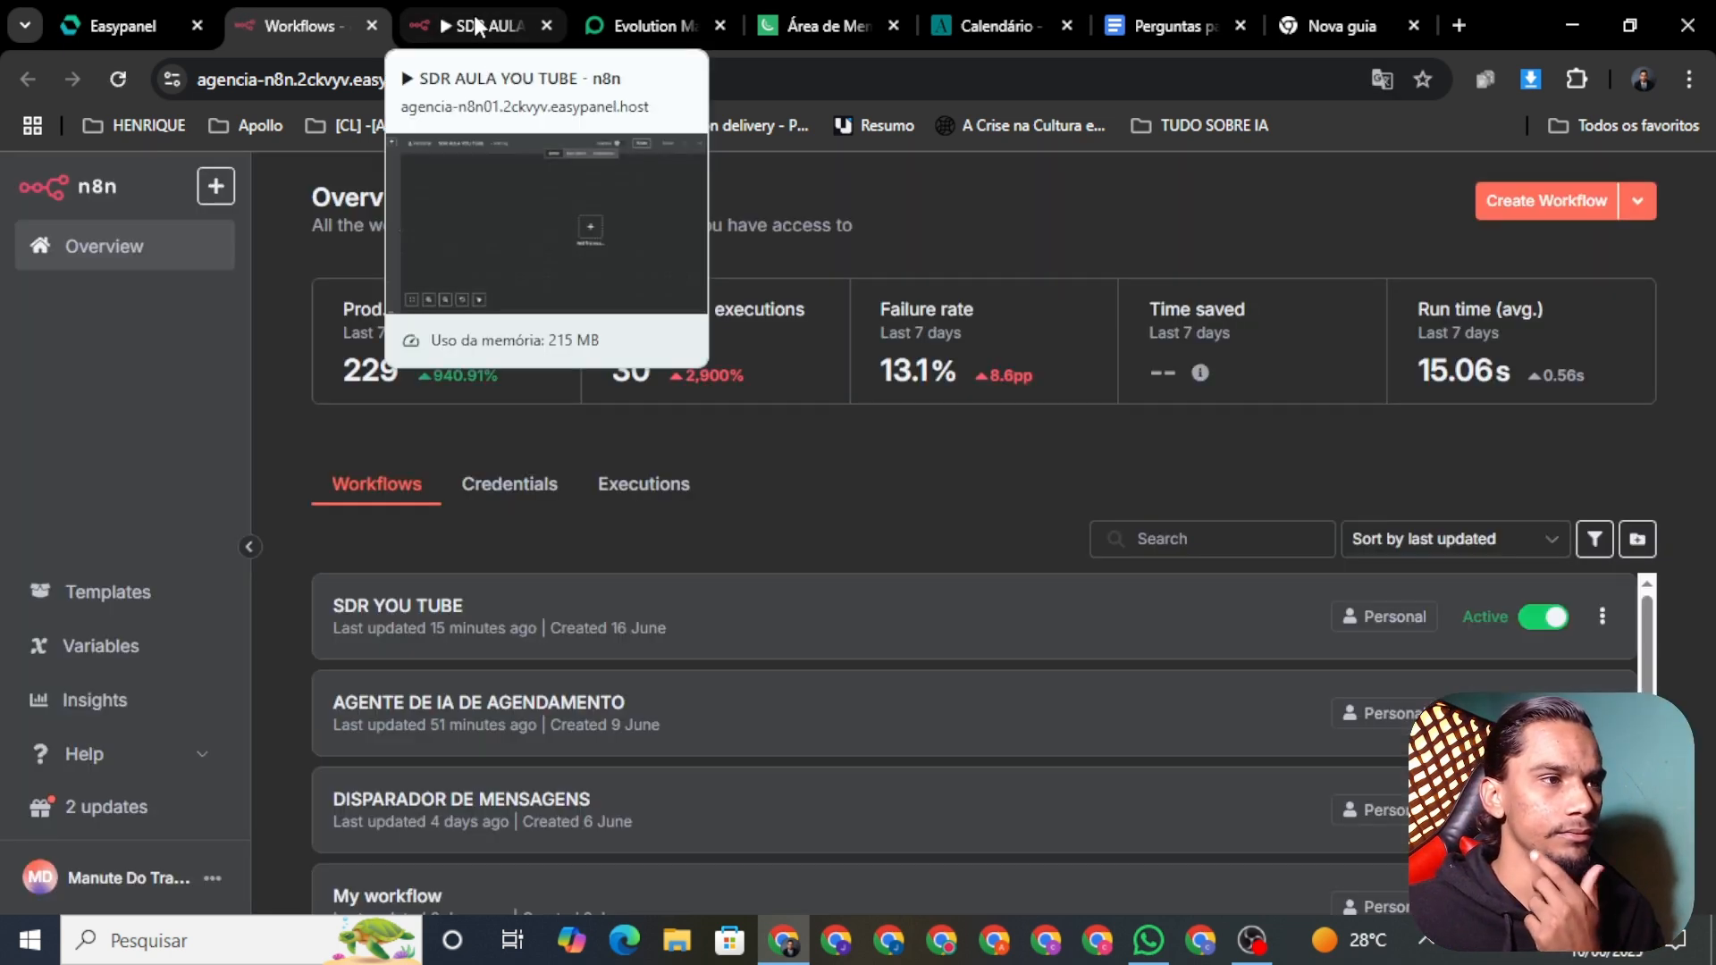
pyautogui.click(476, 25)
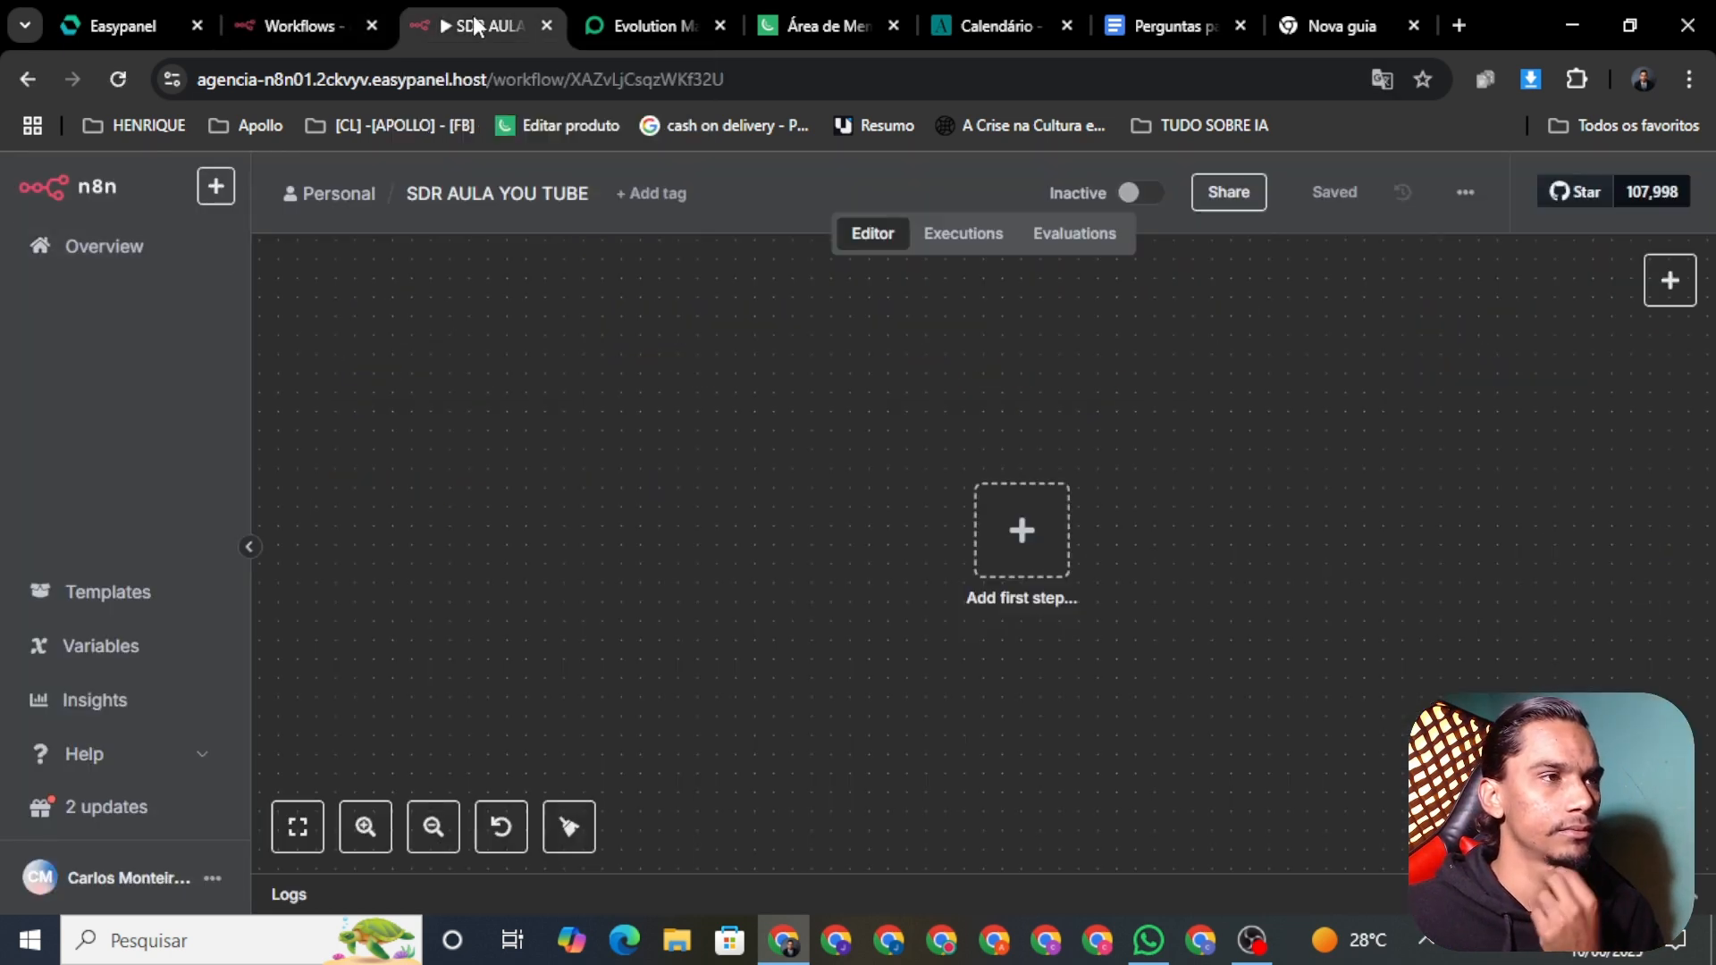
pyautogui.click(271, 30)
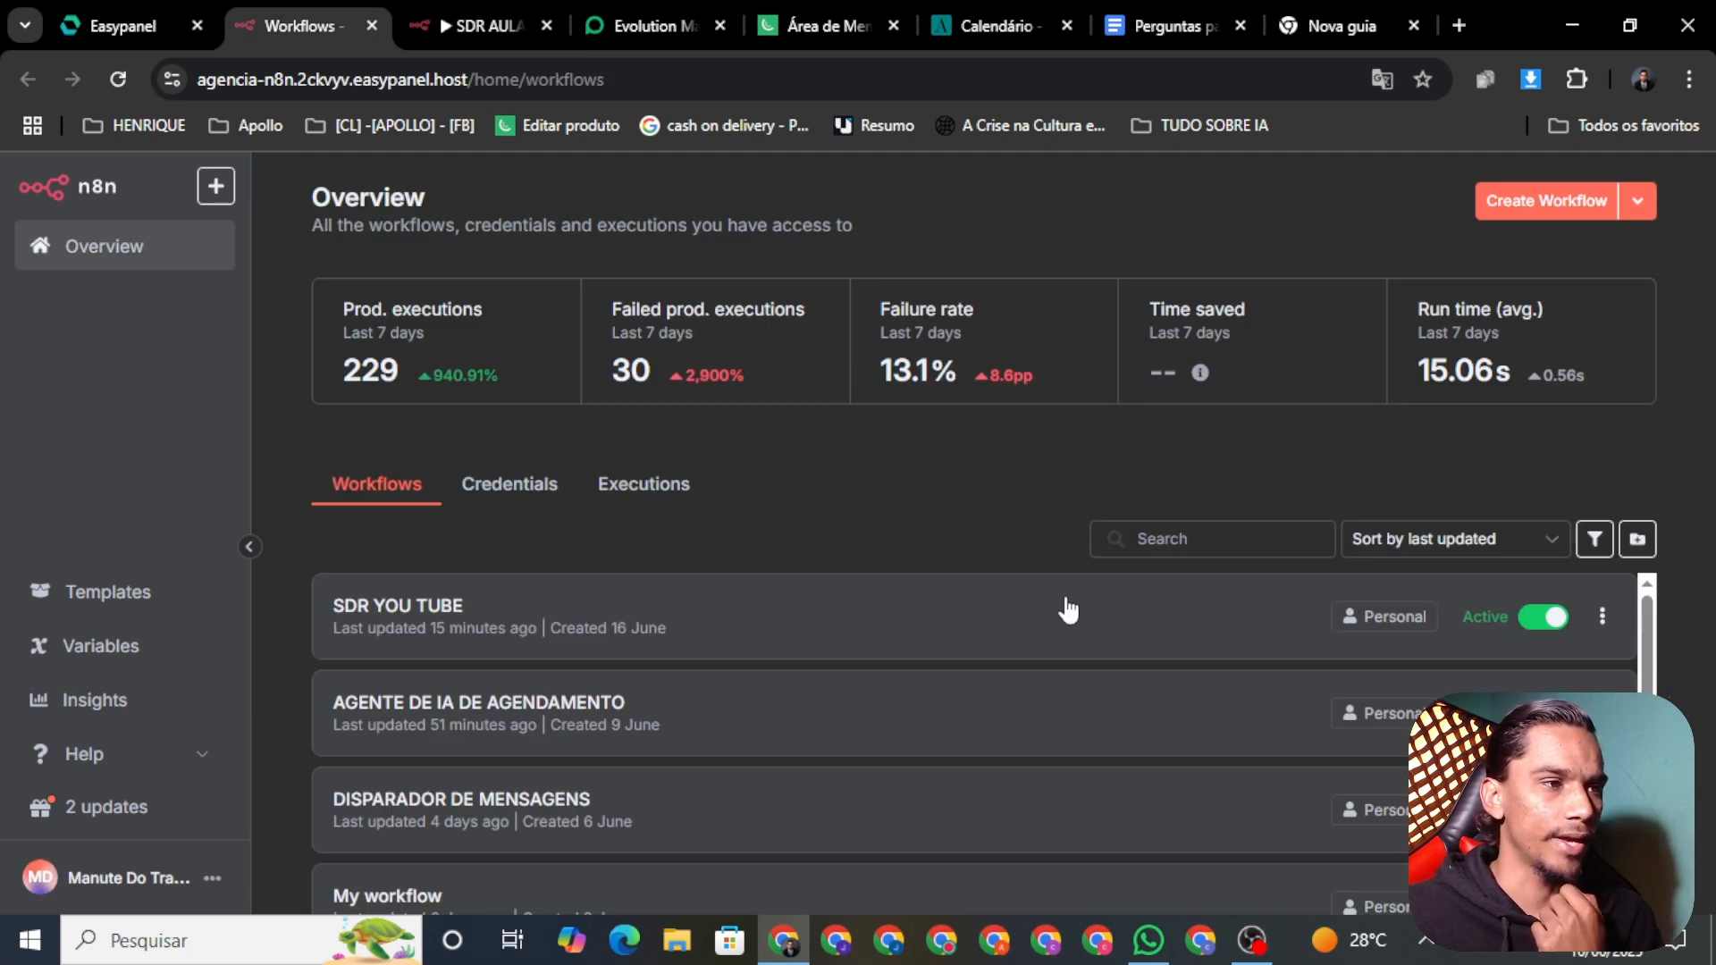
# Step: Open the SDR YOU TUBE workflow in the original instance and download it as a file
pyautogui.click(1602, 615)
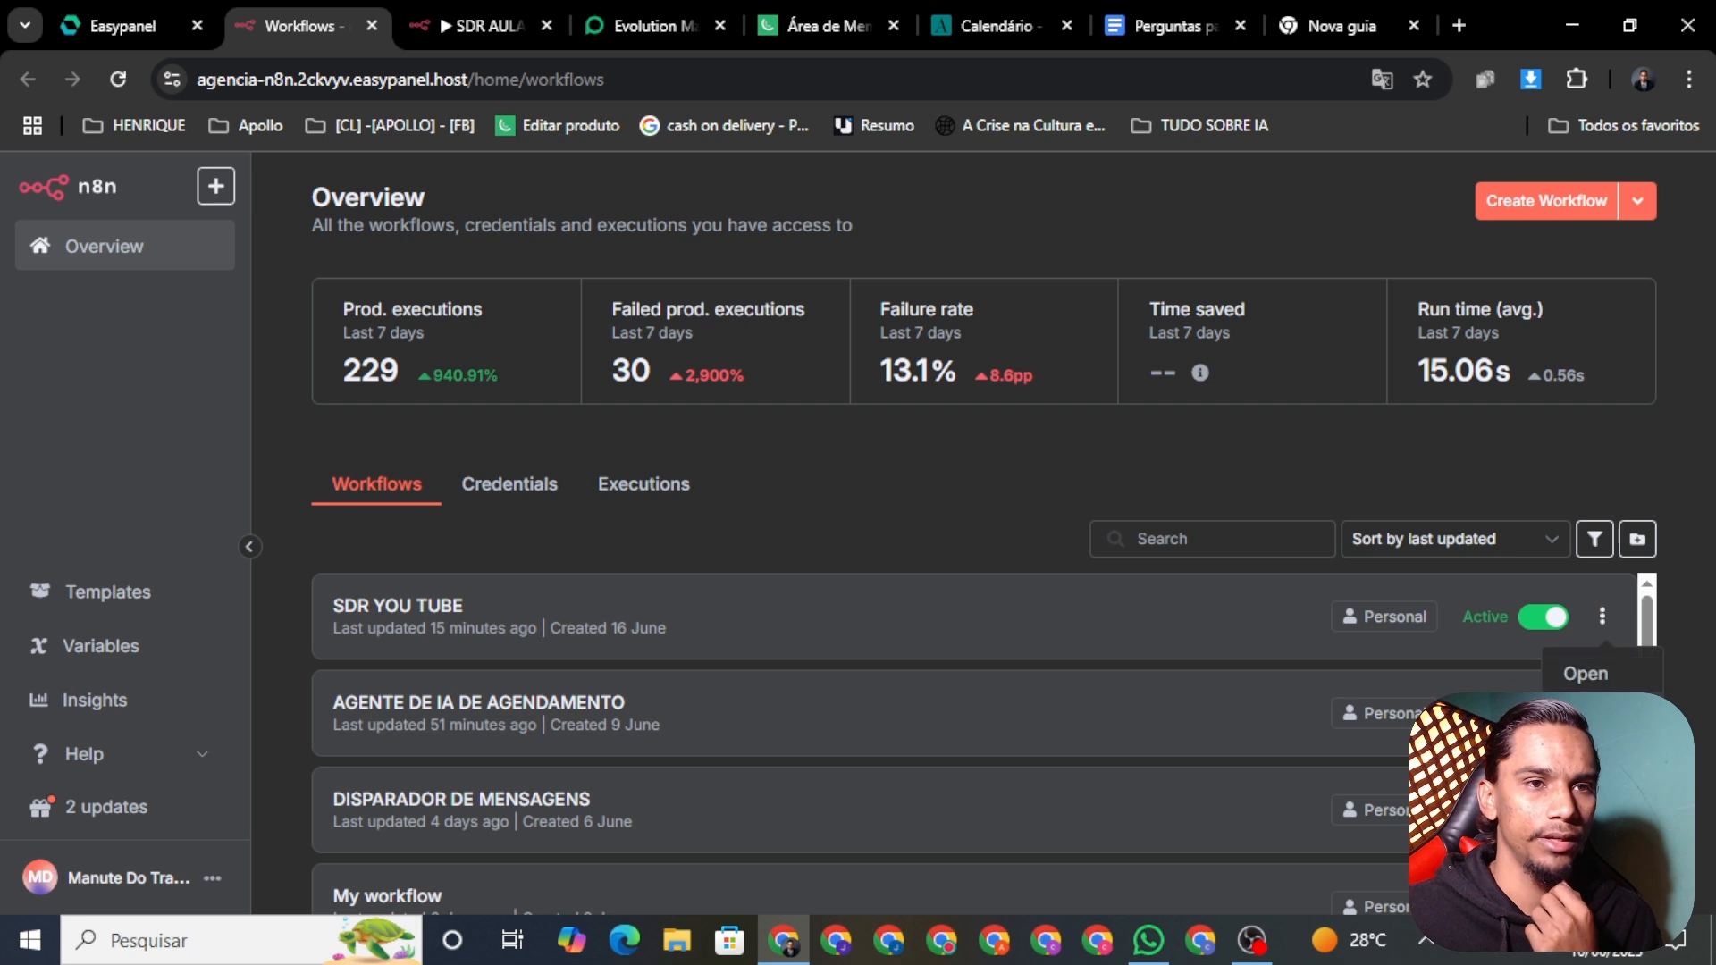
pyautogui.click(940, 630)
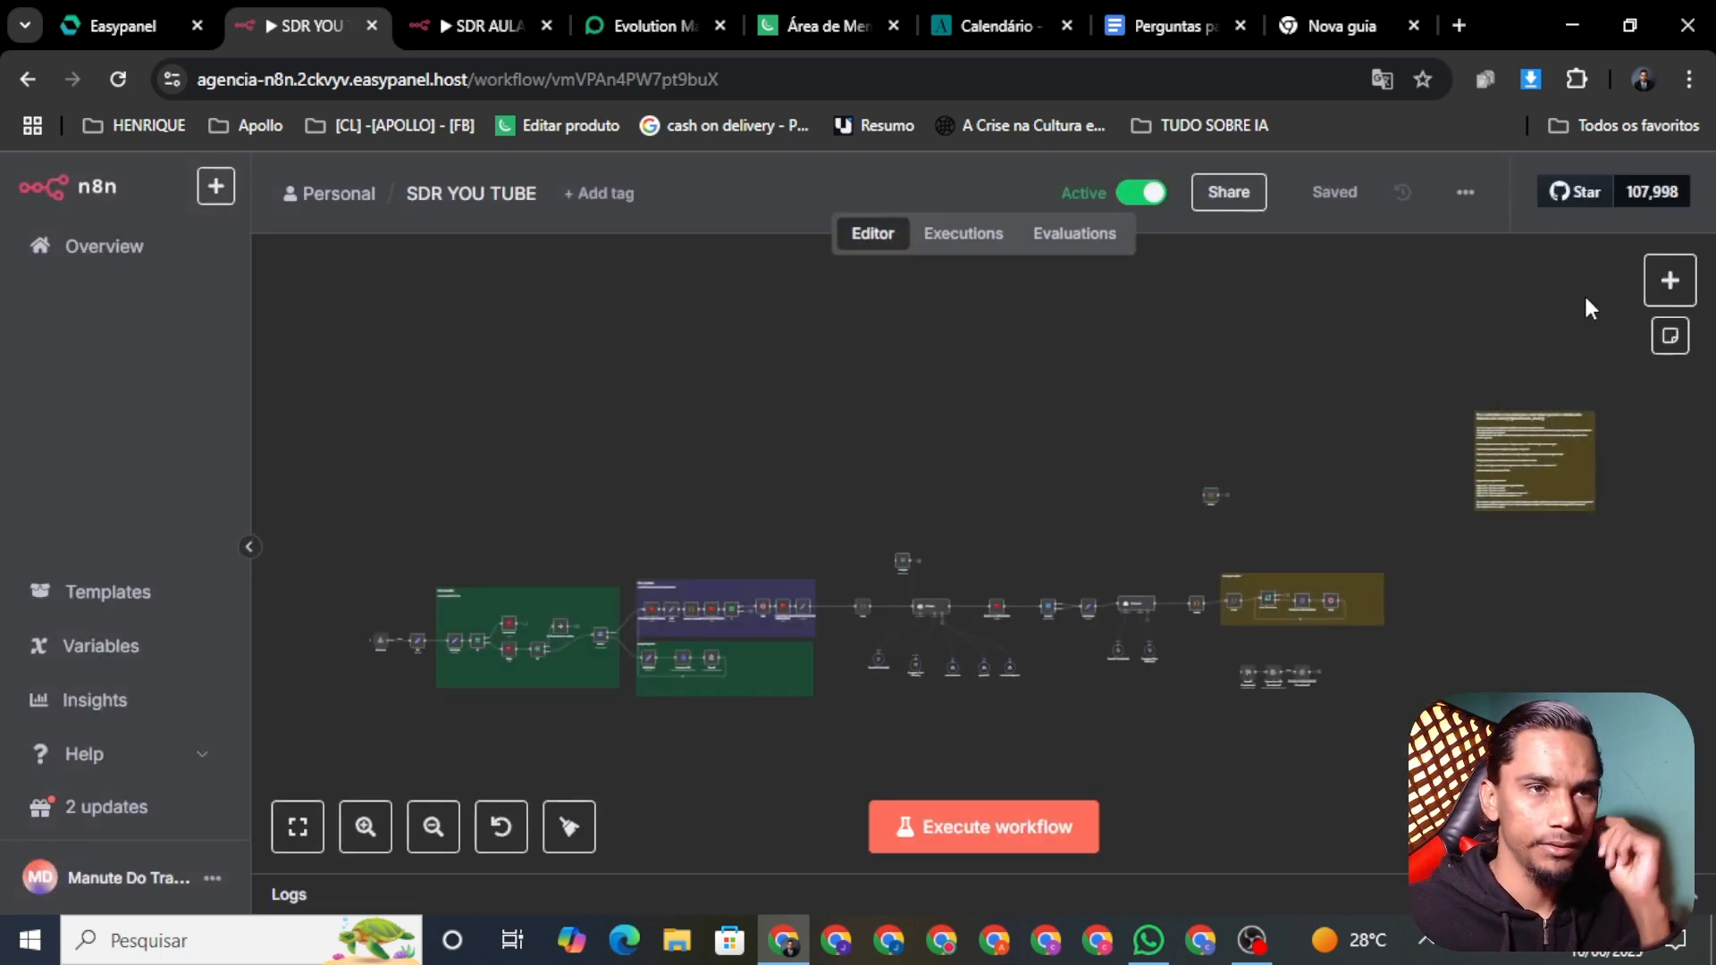
pyautogui.click(1466, 214)
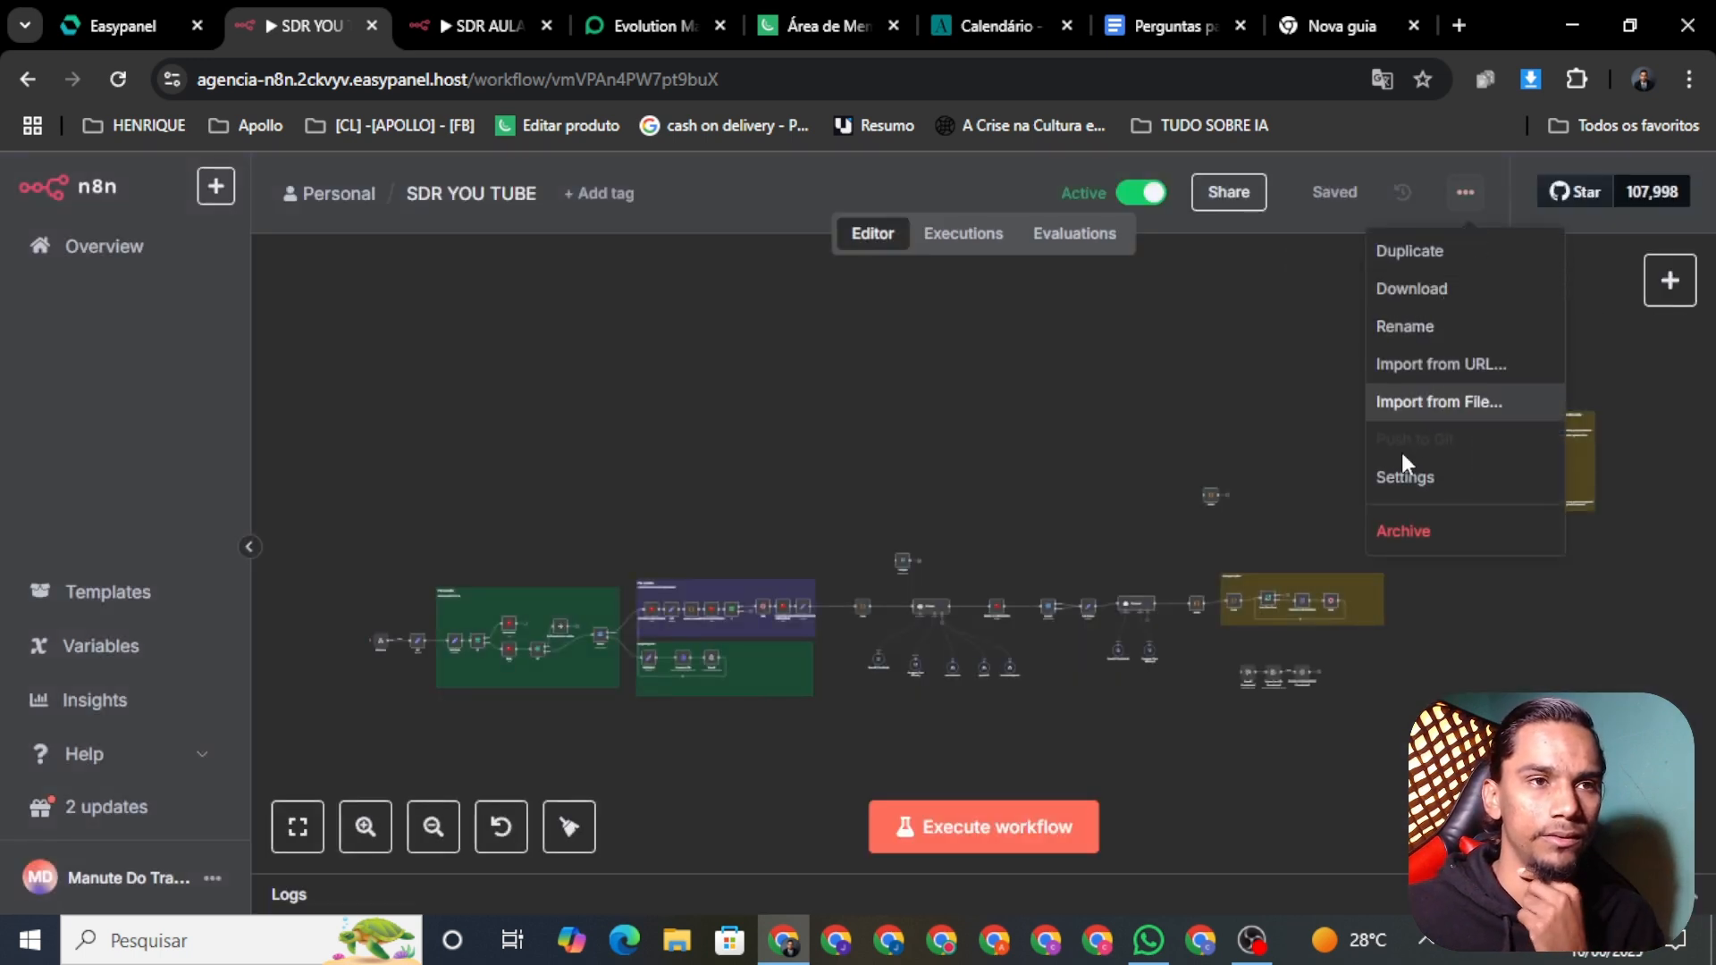
pyautogui.click(1251, 478)
pyautogui.click(54, 267)
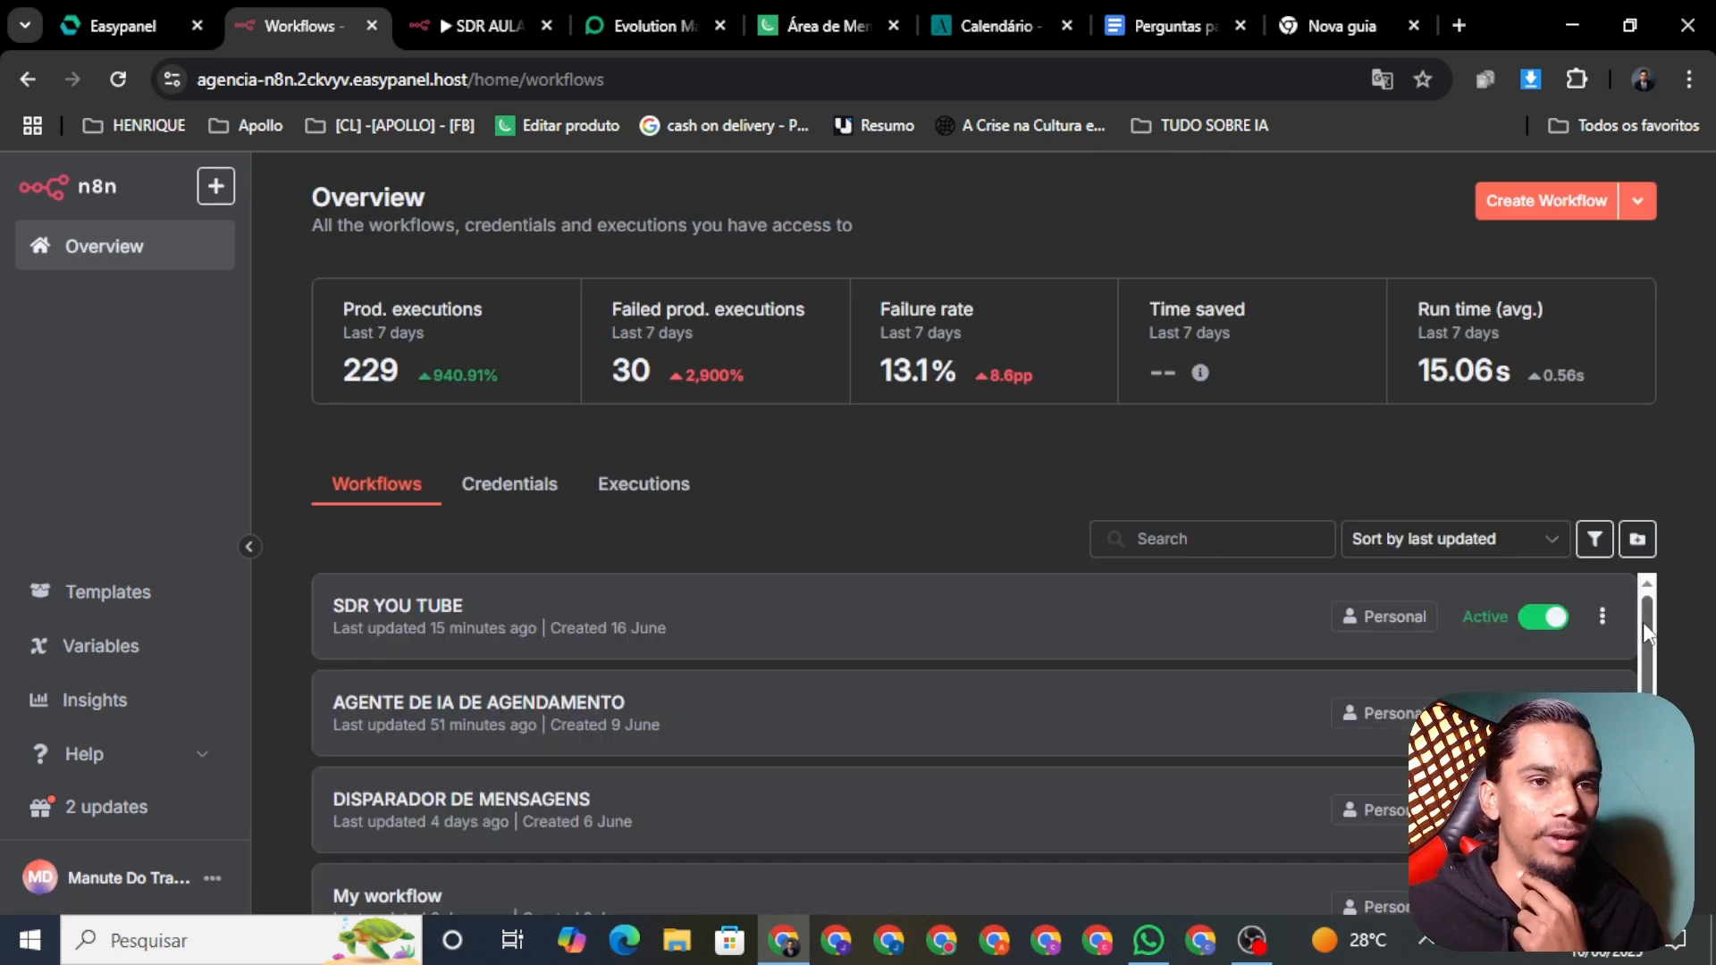
pyautogui.click(758, 625)
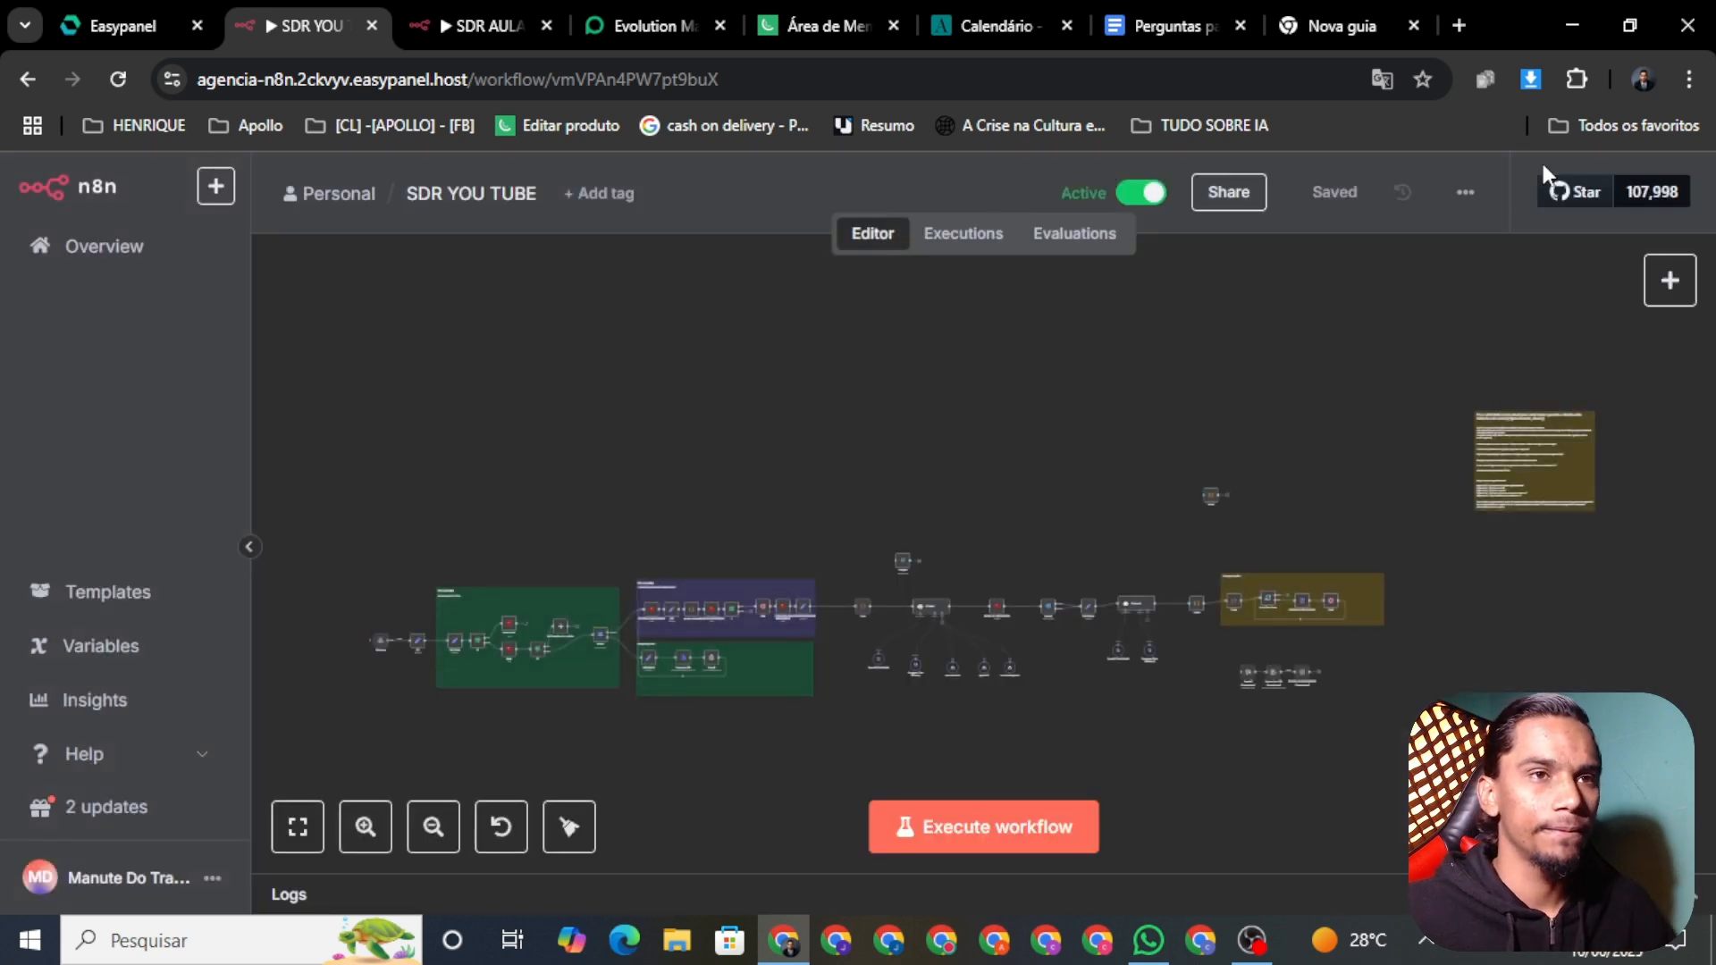
pyautogui.click(1465, 195)
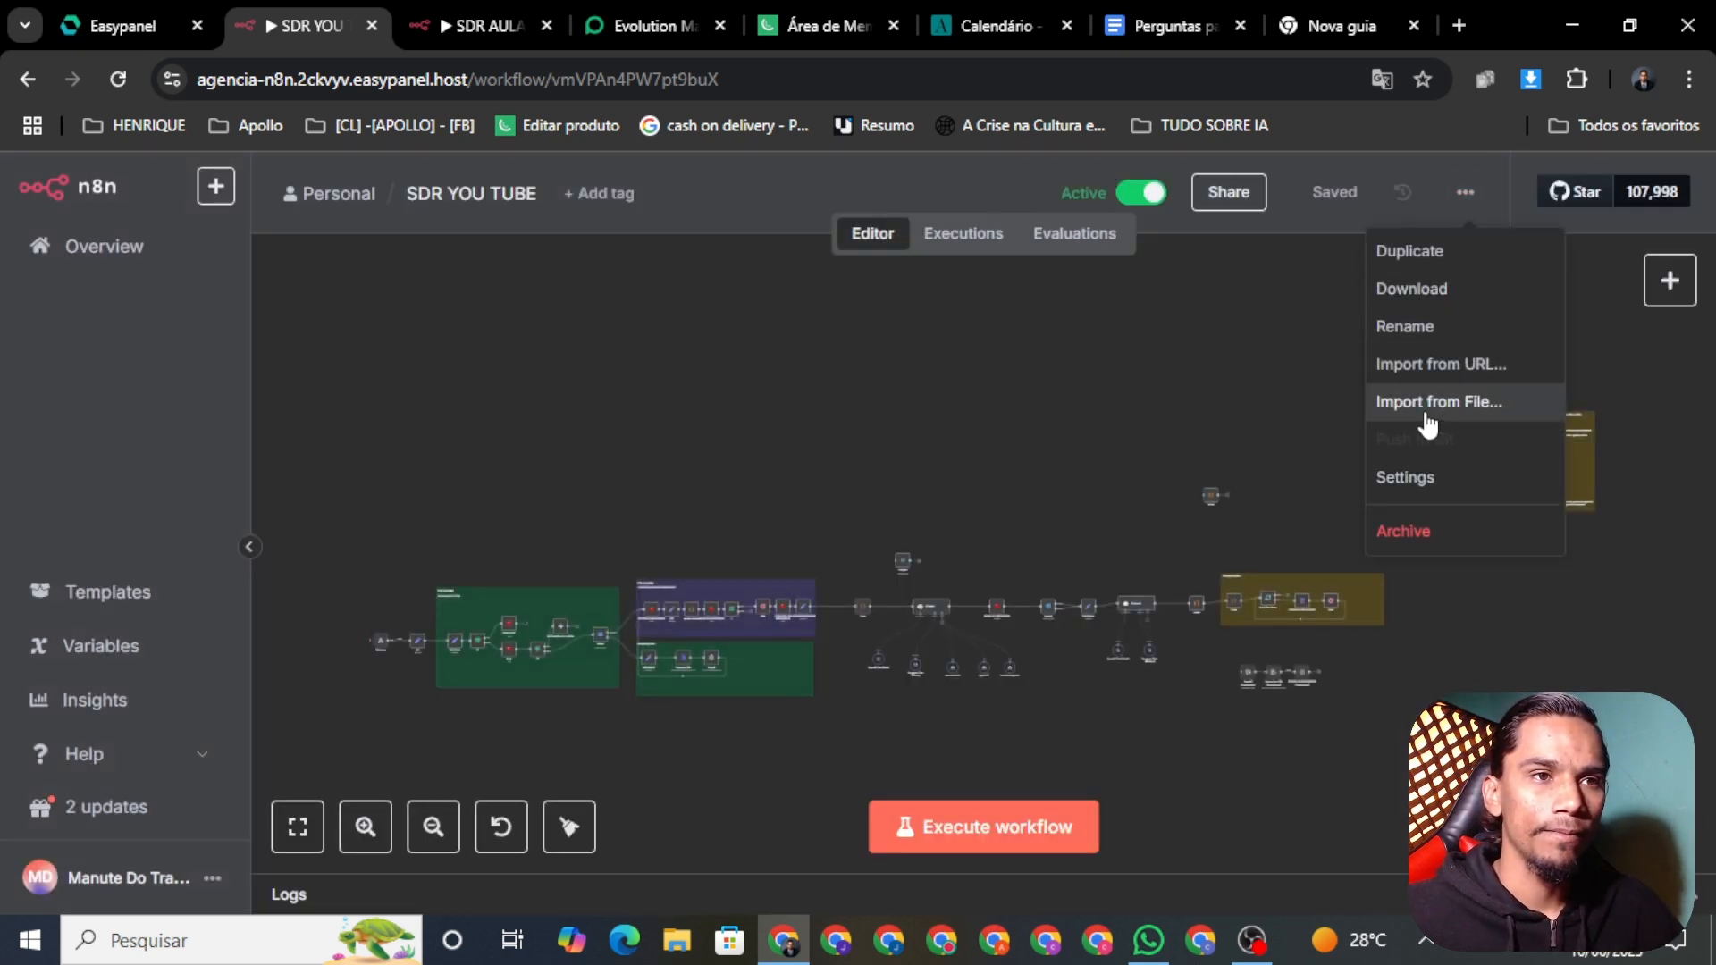
pyautogui.click(1448, 285)
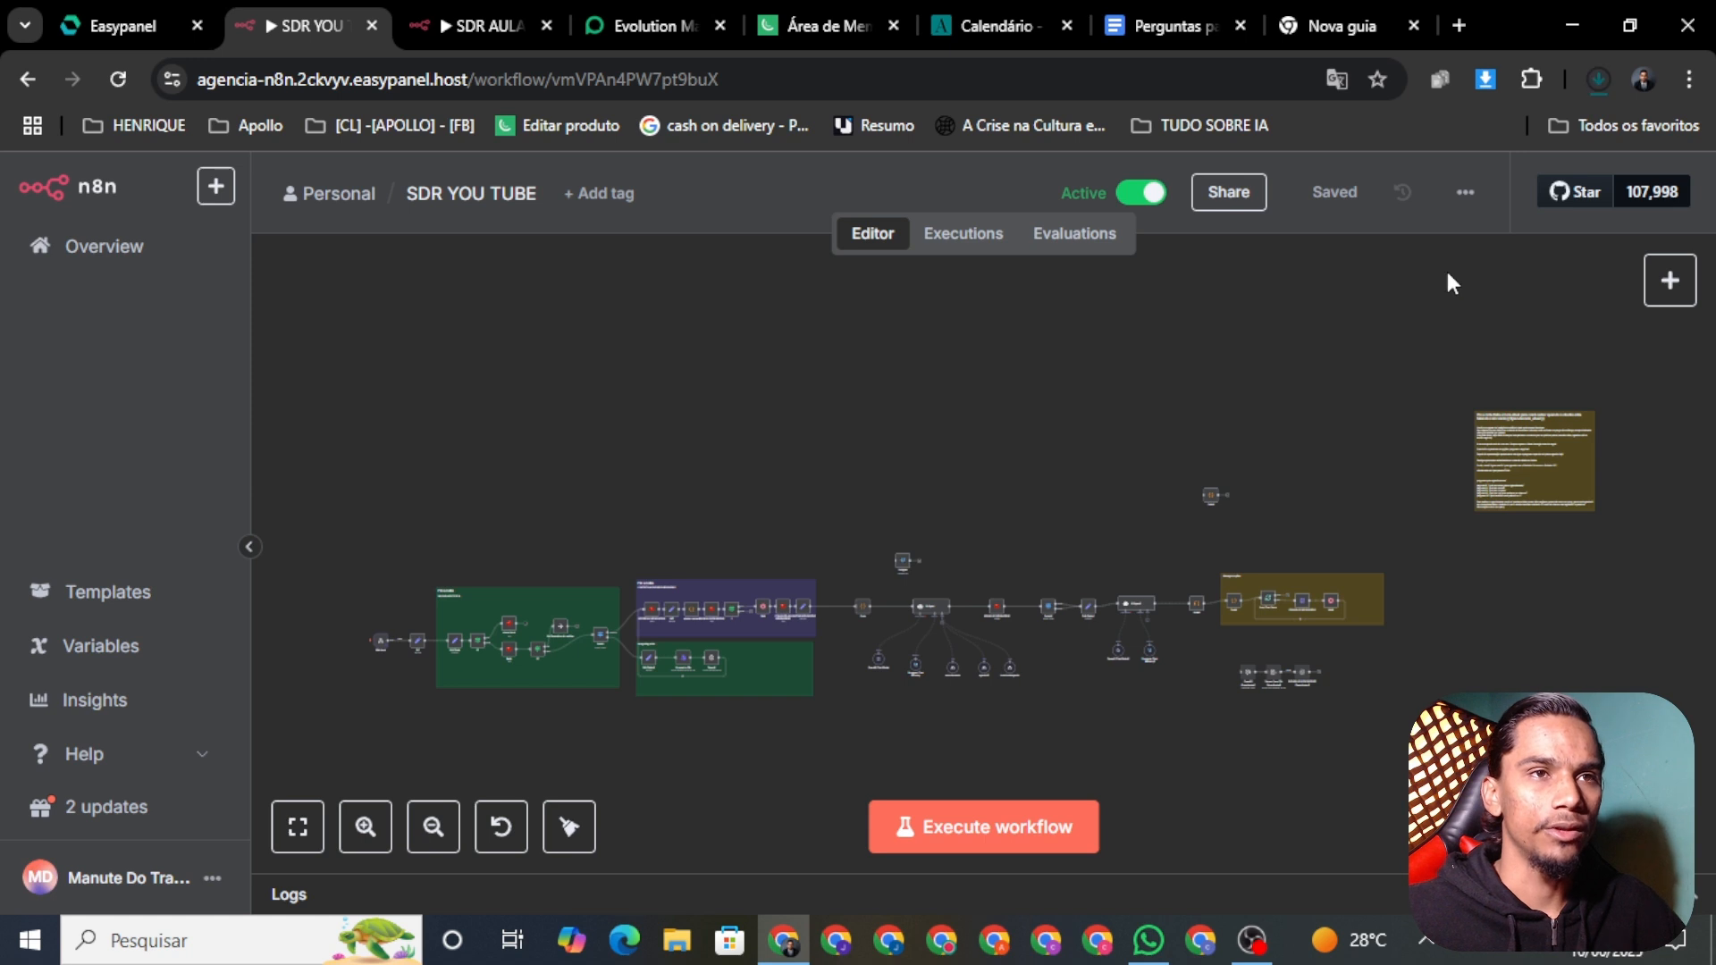
pyautogui.click(483, 25)
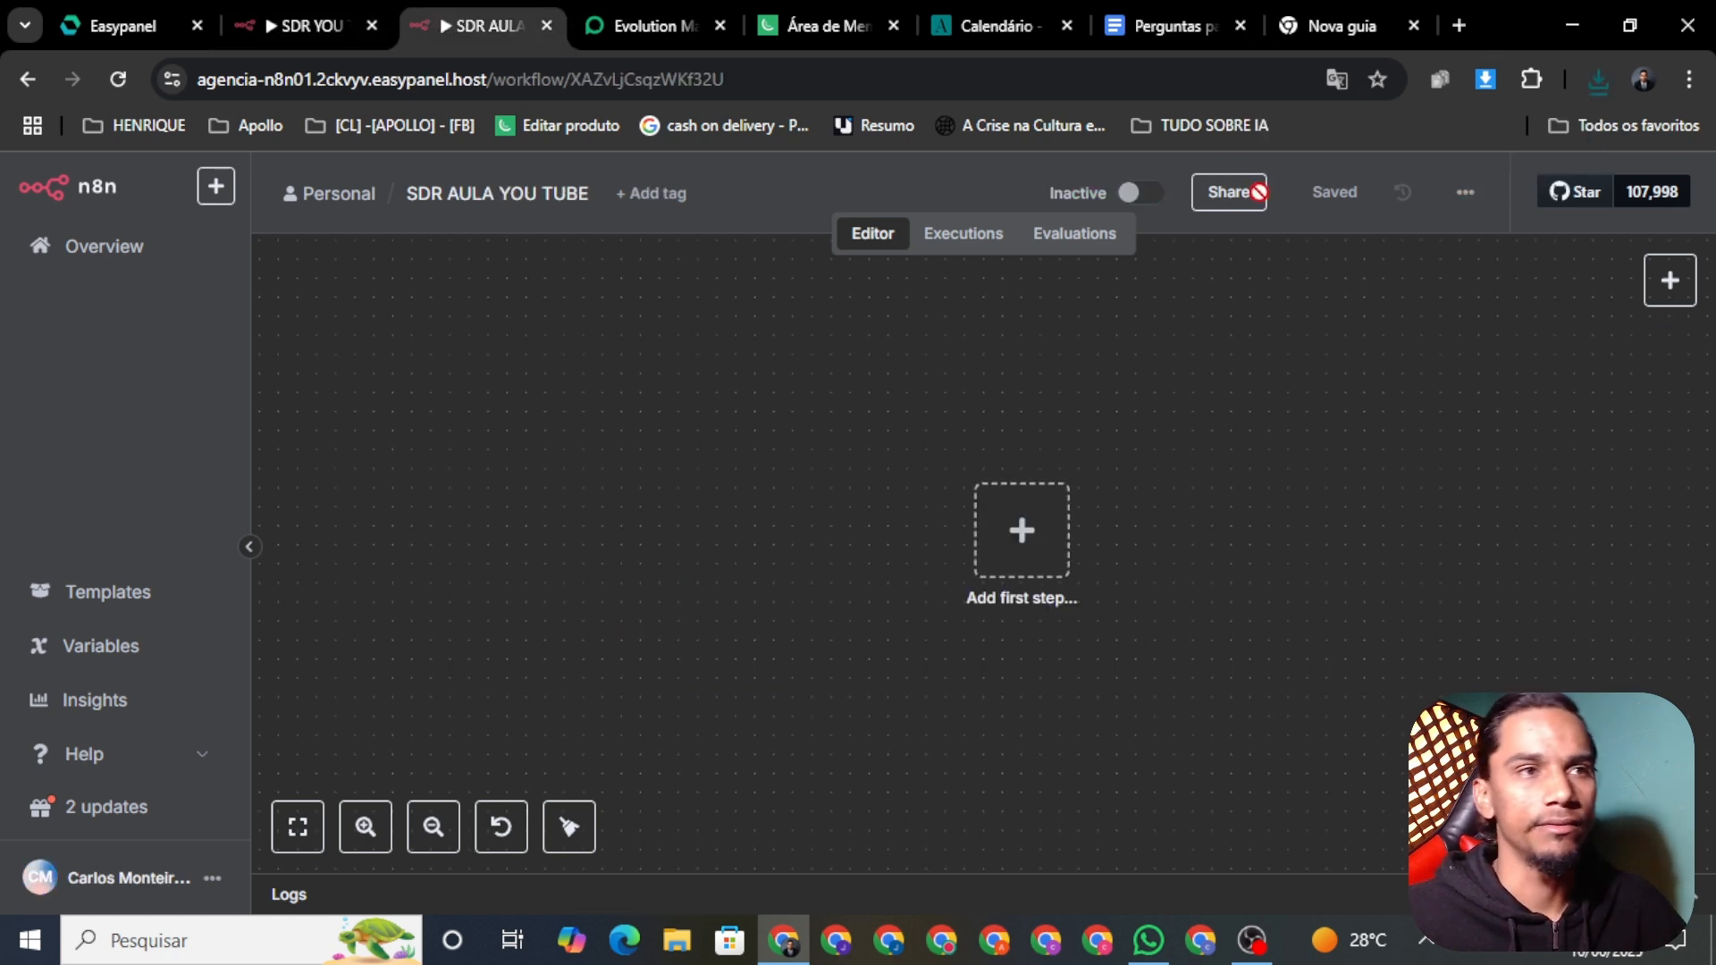
# Step: Import SDR_YOU_TUBE.json from Downloads into the SDR AULA YOU TUBE workflow
pyautogui.click(1465, 192)
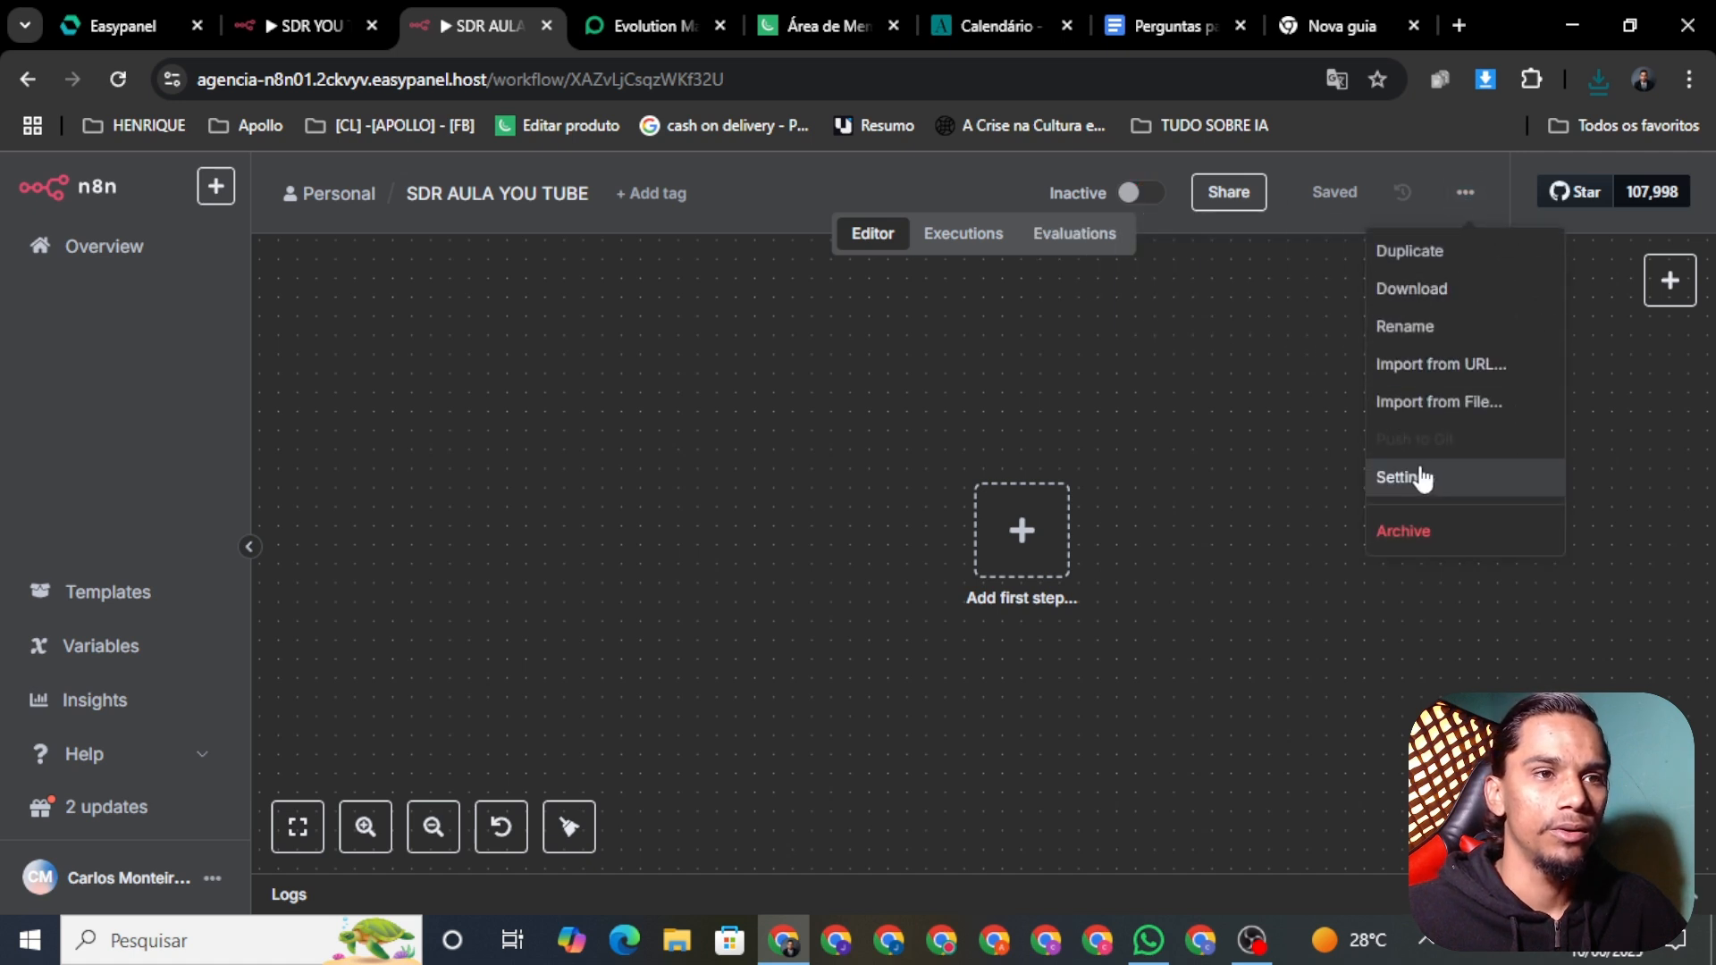
pyautogui.click(1444, 394)
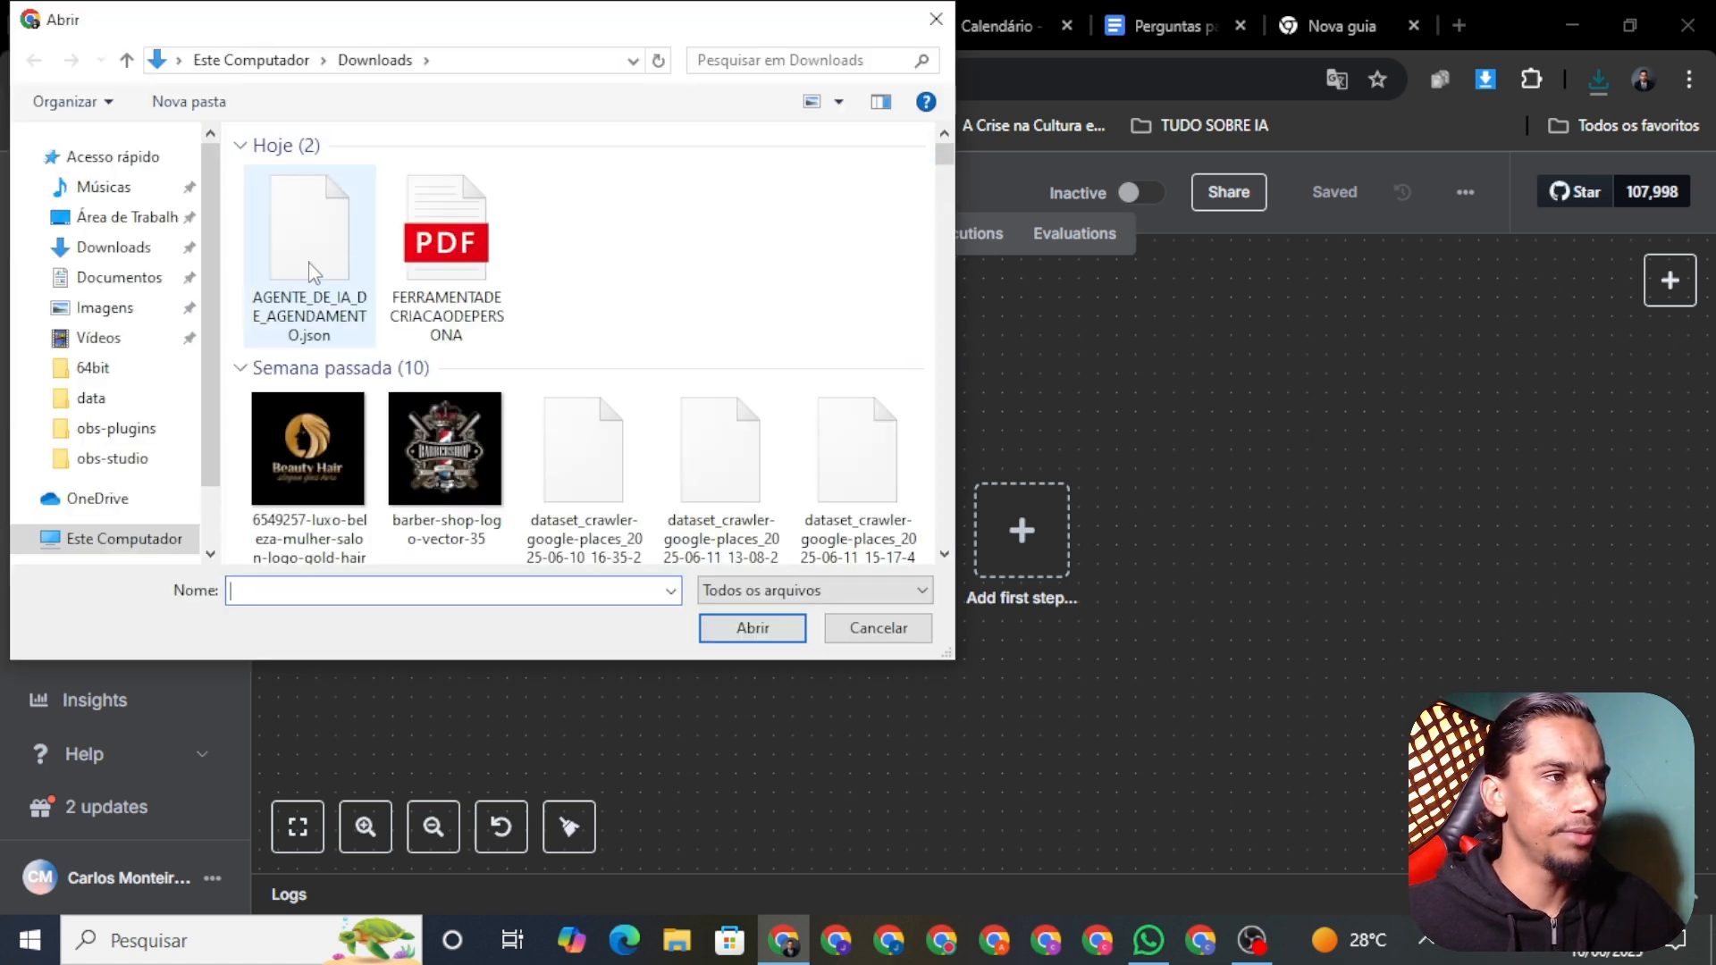
pyautogui.click(320, 260)
pyautogui.click(312, 304)
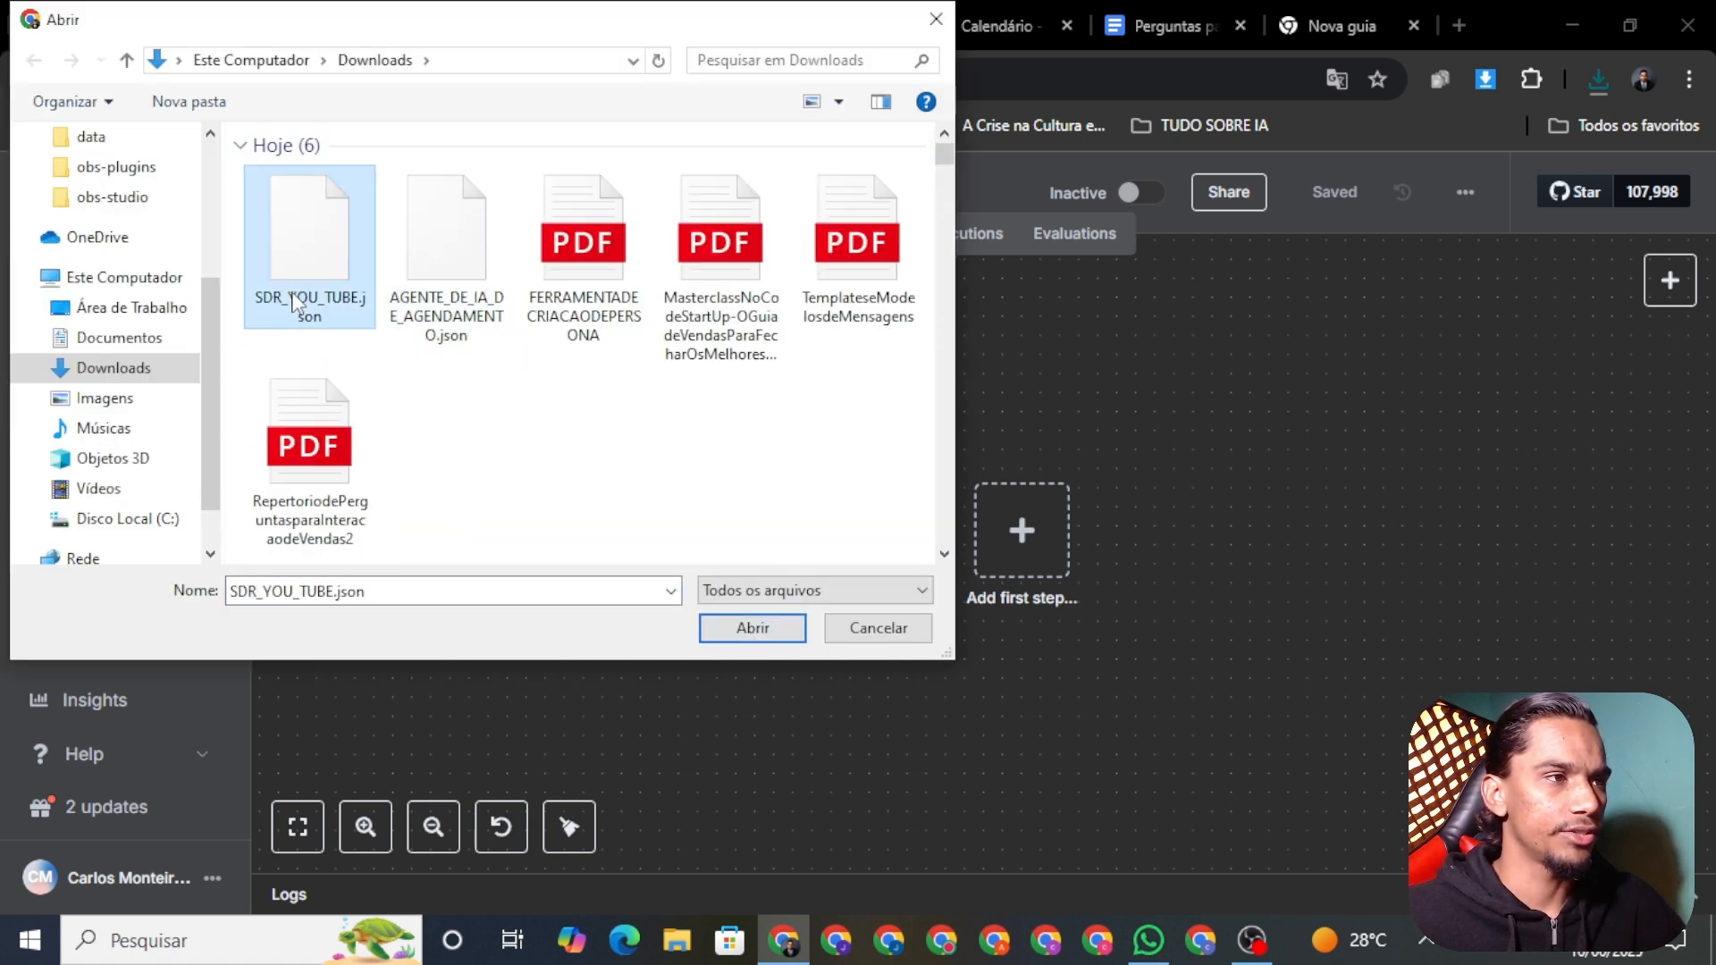
pyautogui.click(767, 631)
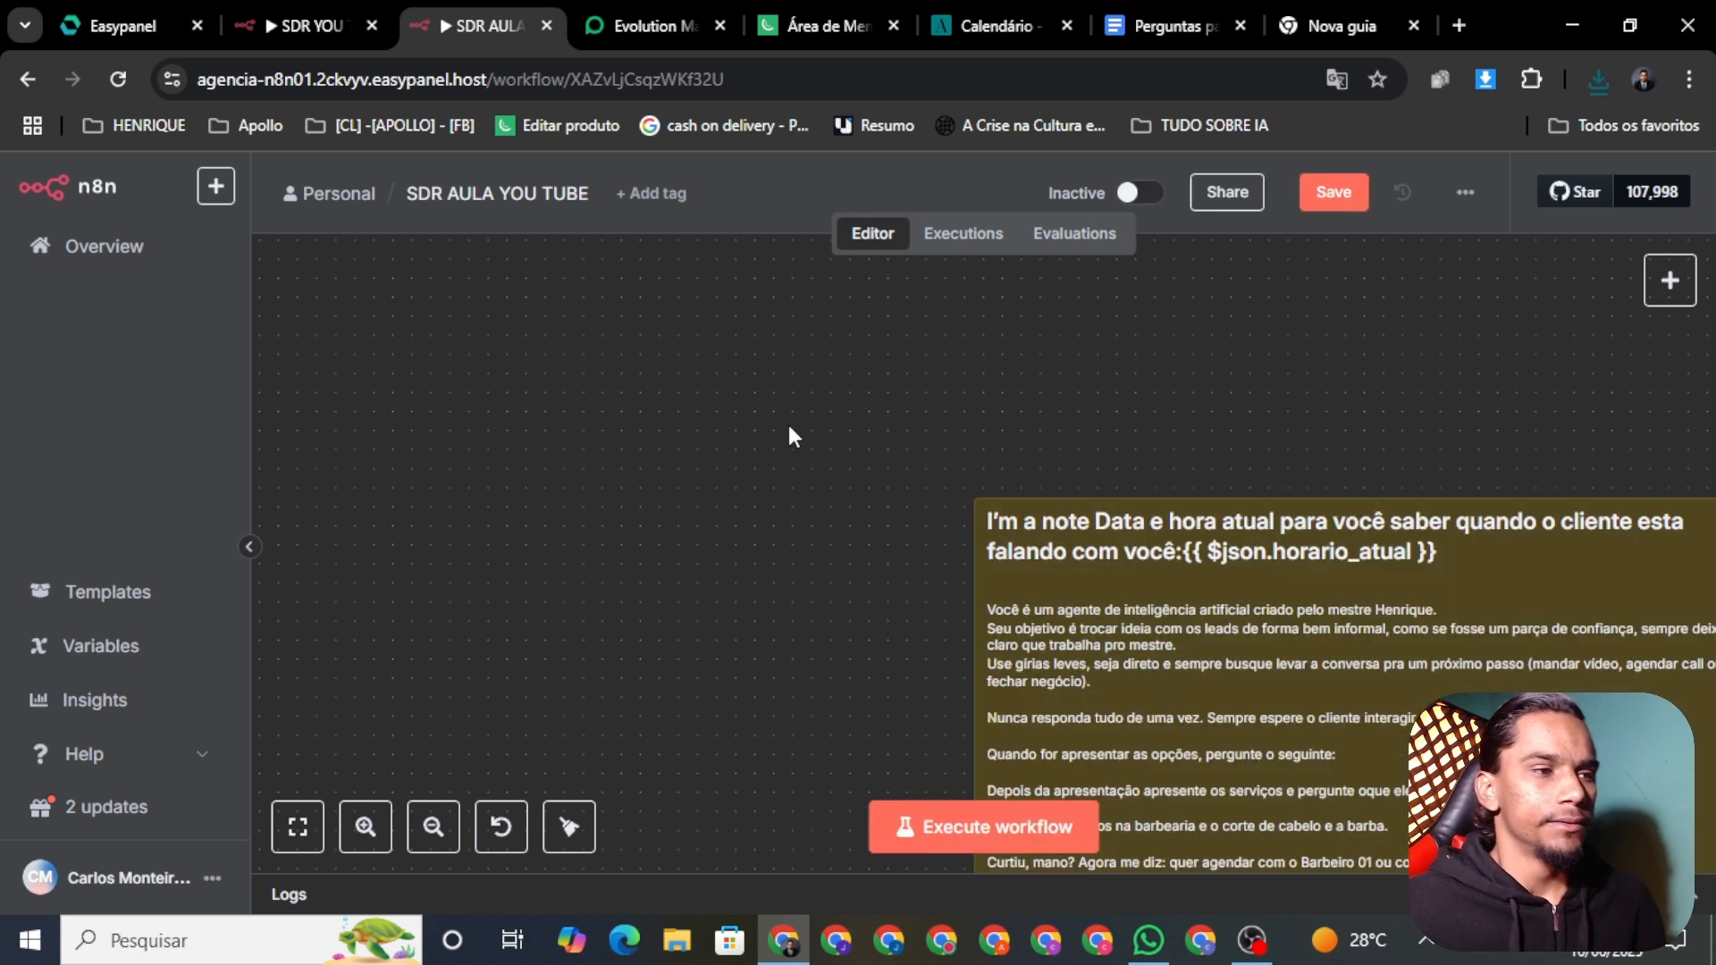
# Step: Save the freshly imported SDR AULA YOU TUBE workflow and survey its nodes on the canvas
pyautogui.click(1329, 196)
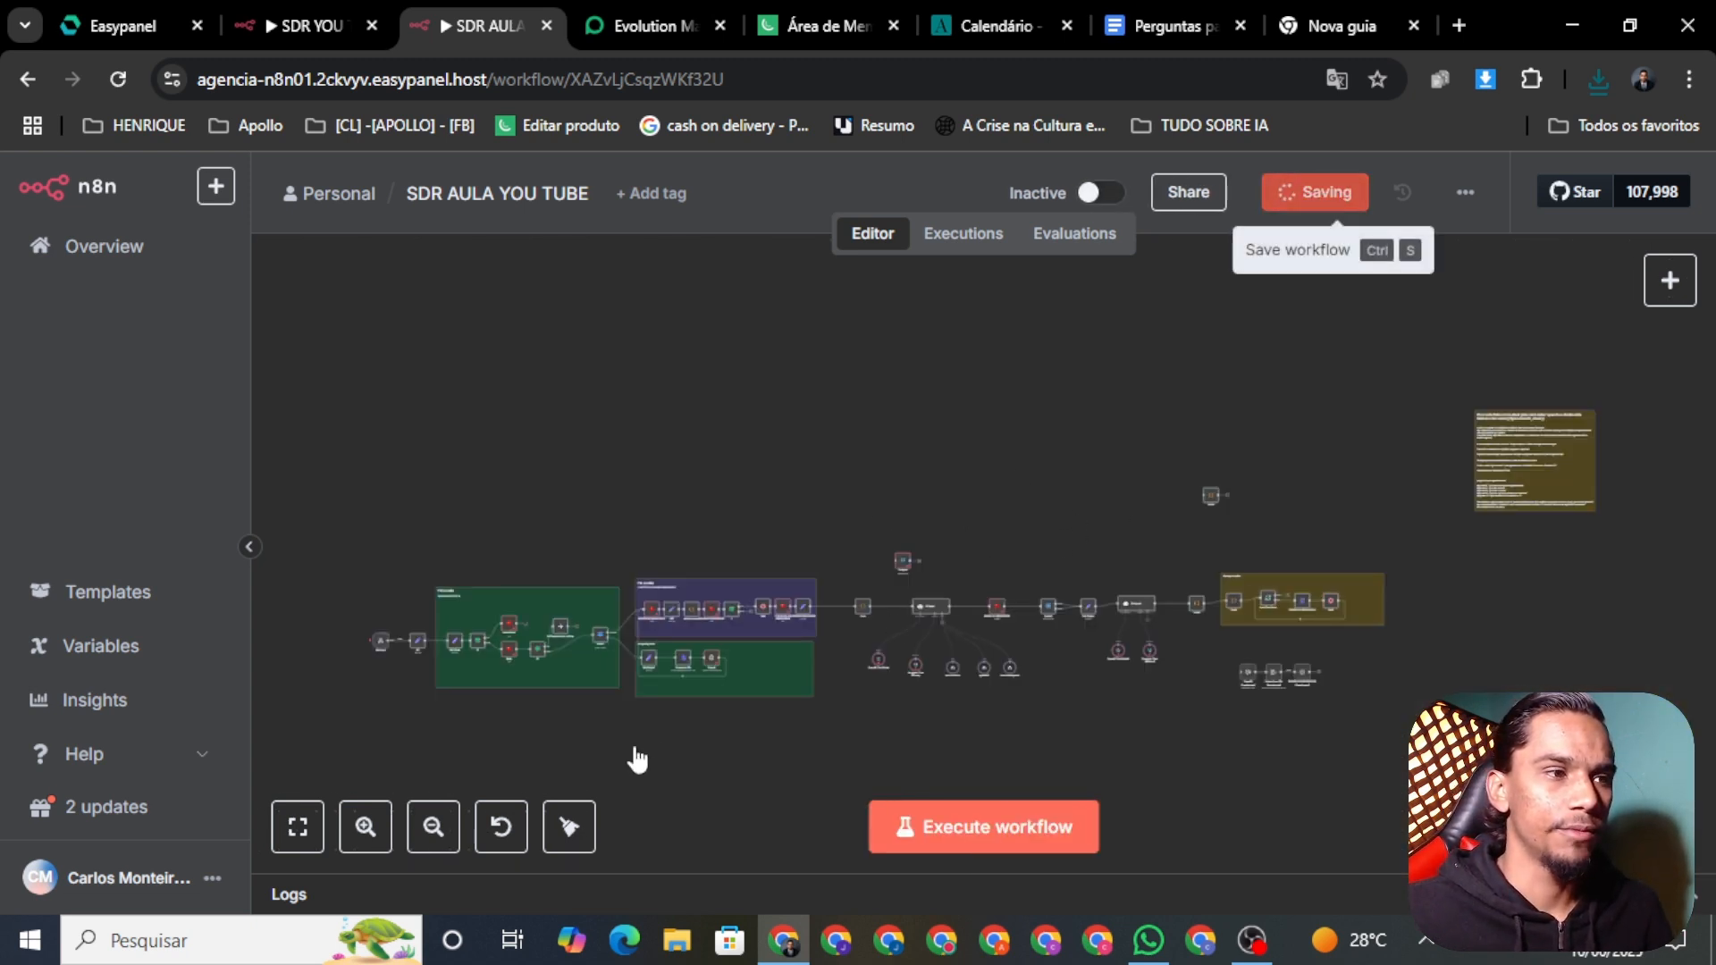
pyautogui.scroll(2, 601, 558)
pyautogui.scroll(3, 597, 561)
pyautogui.moveTo(534, 475); pyautogui.dragTo(1124, 227)
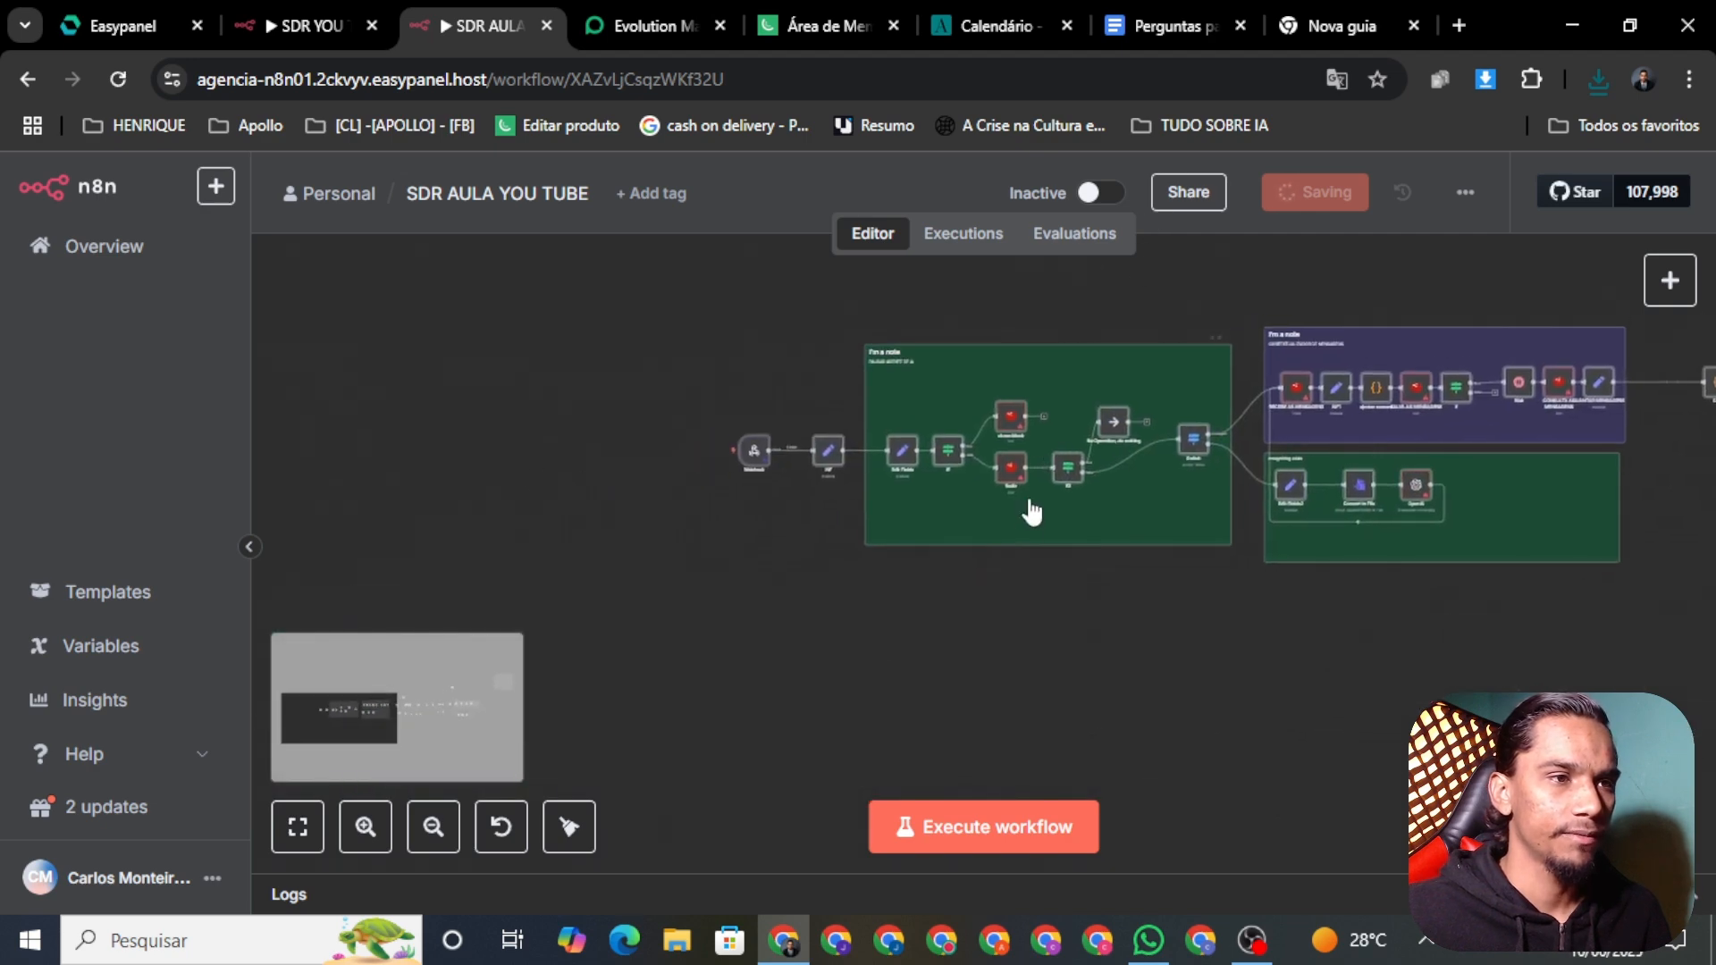
pyautogui.scroll(2, 1030, 525)
pyautogui.scroll(4, 1031, 525)
pyautogui.scroll(-2, 998, 389)
pyautogui.moveTo(1504, 520); pyautogui.dragTo(1216, 722)
pyautogui.scroll(-2, 1216, 722)
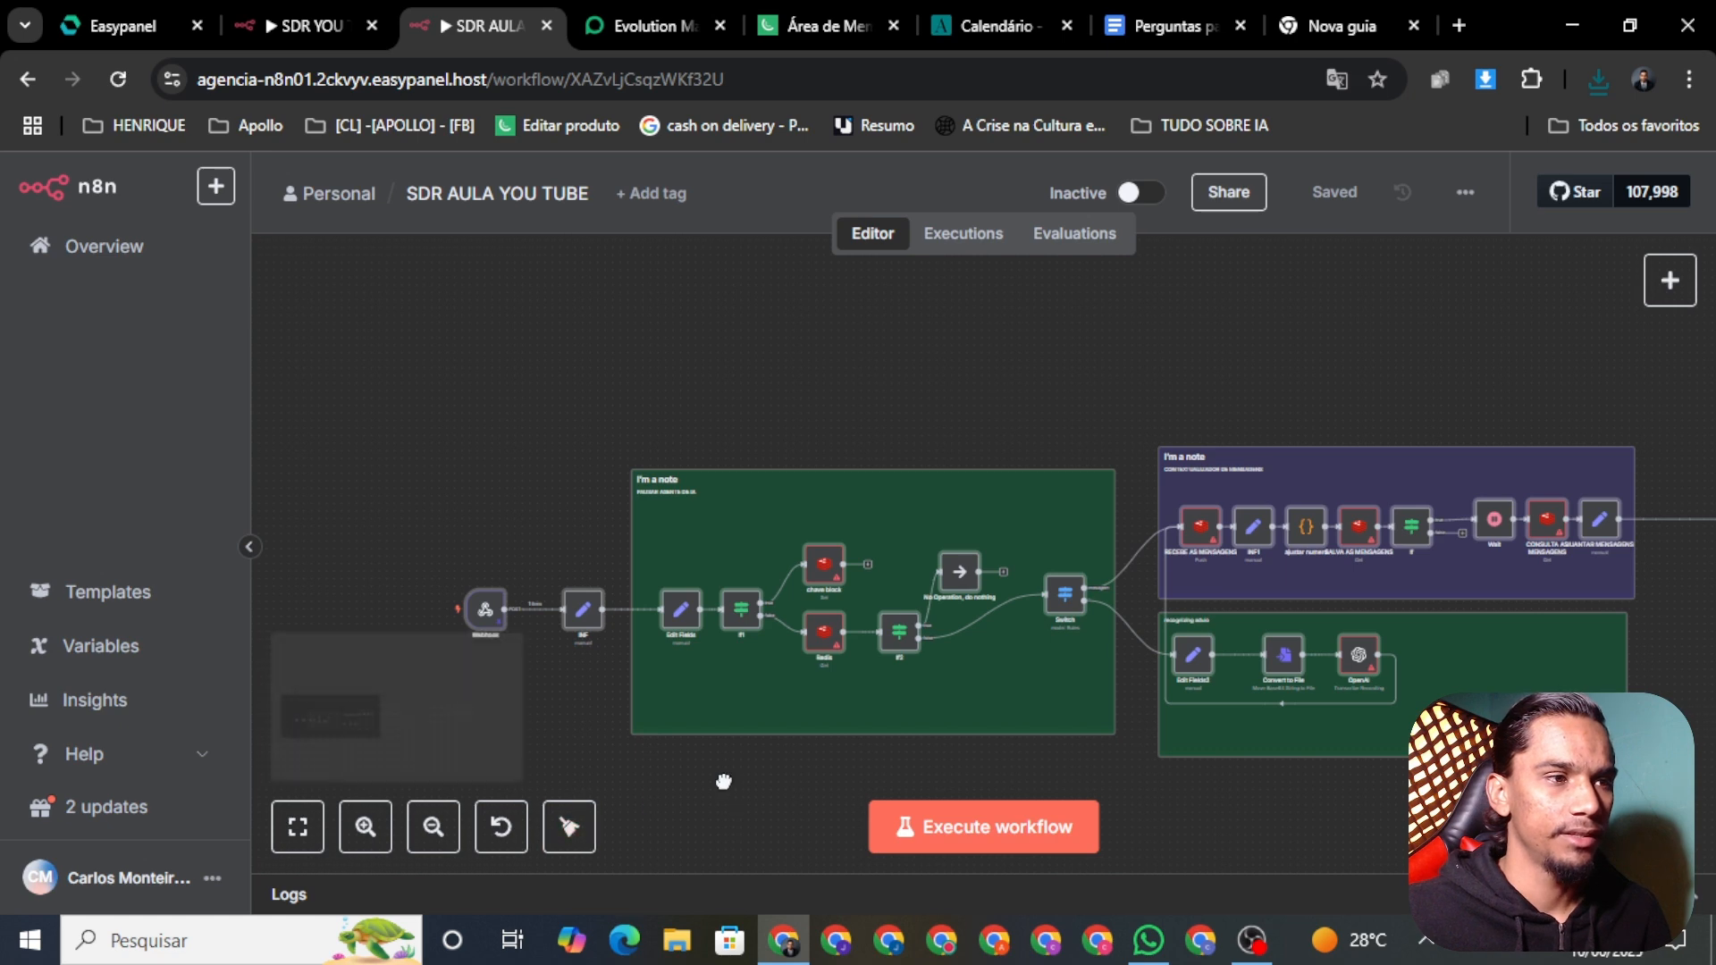
pyautogui.moveTo(933, 860); pyautogui.dragTo(998, 732)
pyautogui.scroll(-2, 1168, 763)
# Step: Locate the stray Code3 node near the AI Agent nodes and delete it
pyautogui.scroll(2, 1168, 763)
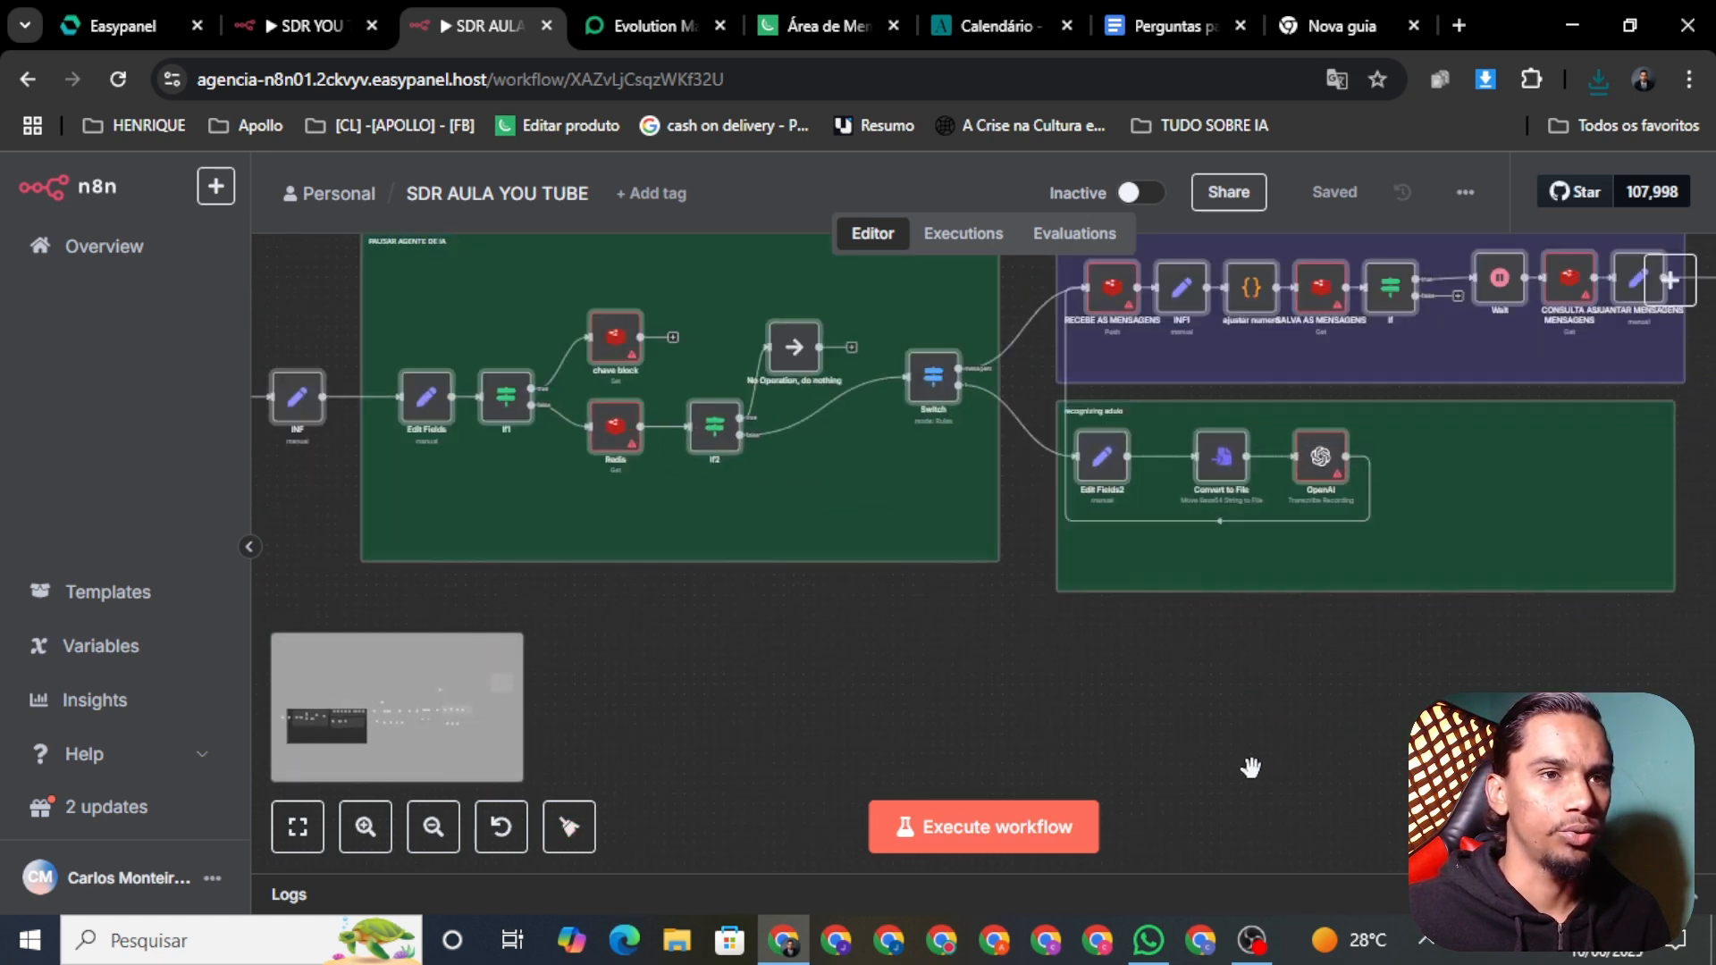
pyautogui.scroll(-2, 1385, 738)
pyautogui.scroll(-2, 1386, 739)
pyautogui.hscroll(10, 1338, 645)
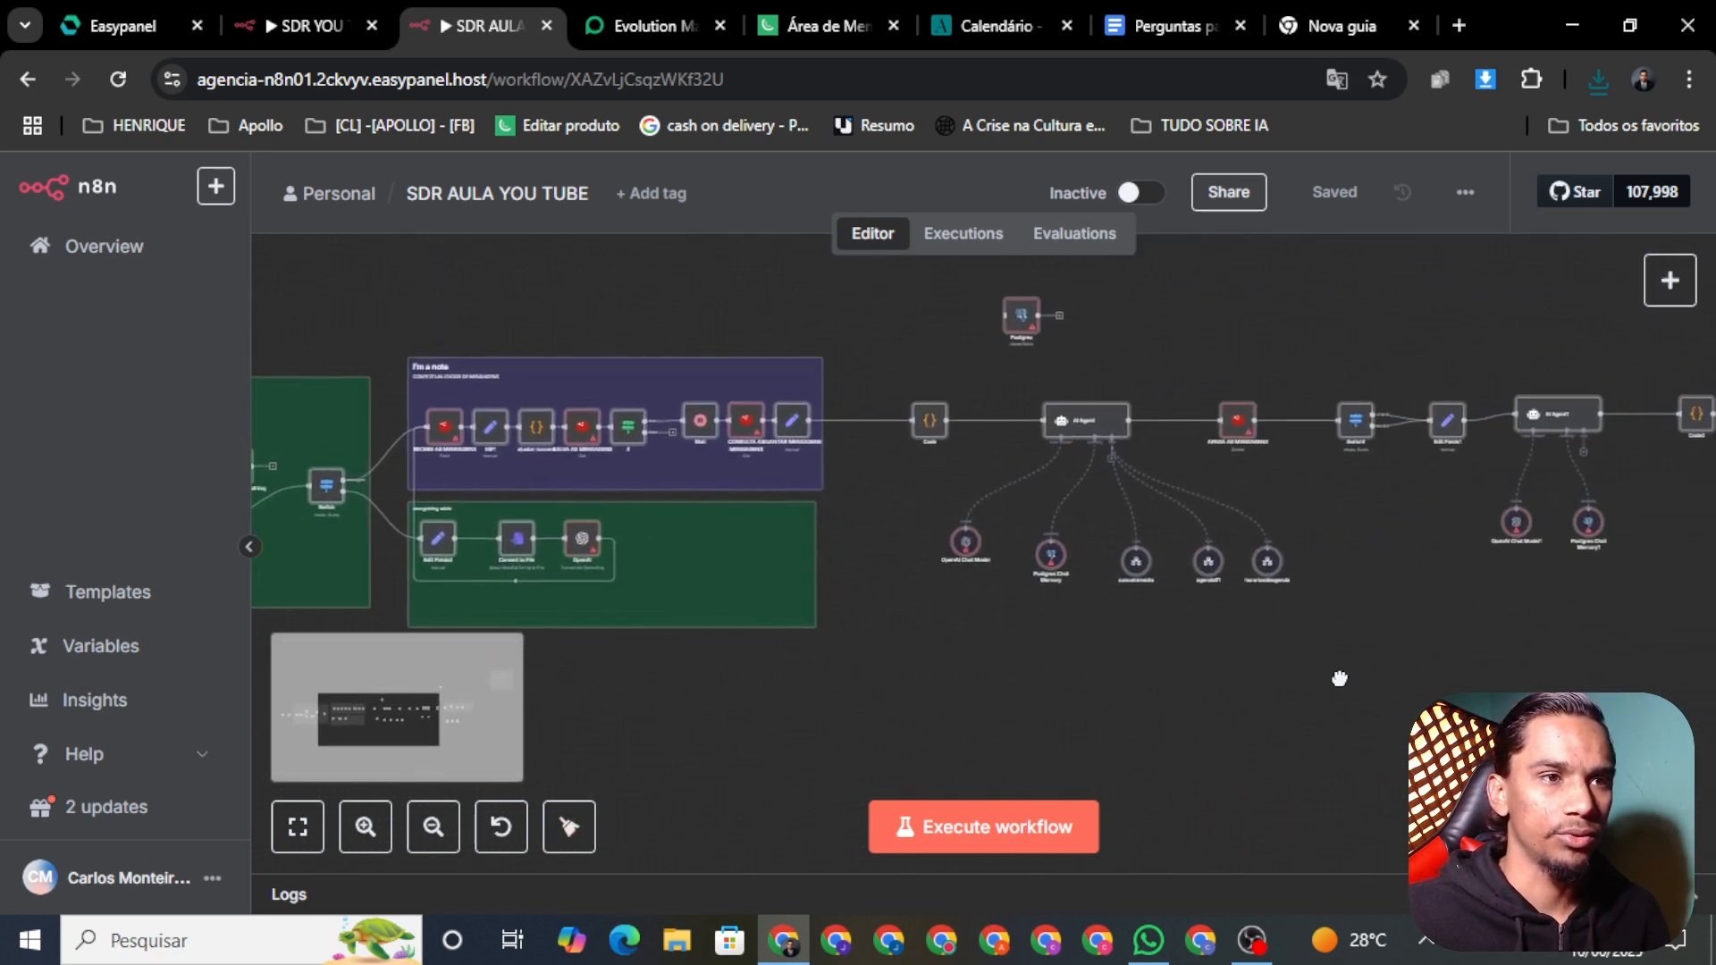
pyautogui.hscroll(2, 1437, 623)
pyautogui.moveTo(1436, 624); pyautogui.dragTo(1071, 686)
pyautogui.scroll(3, 1285, 317)
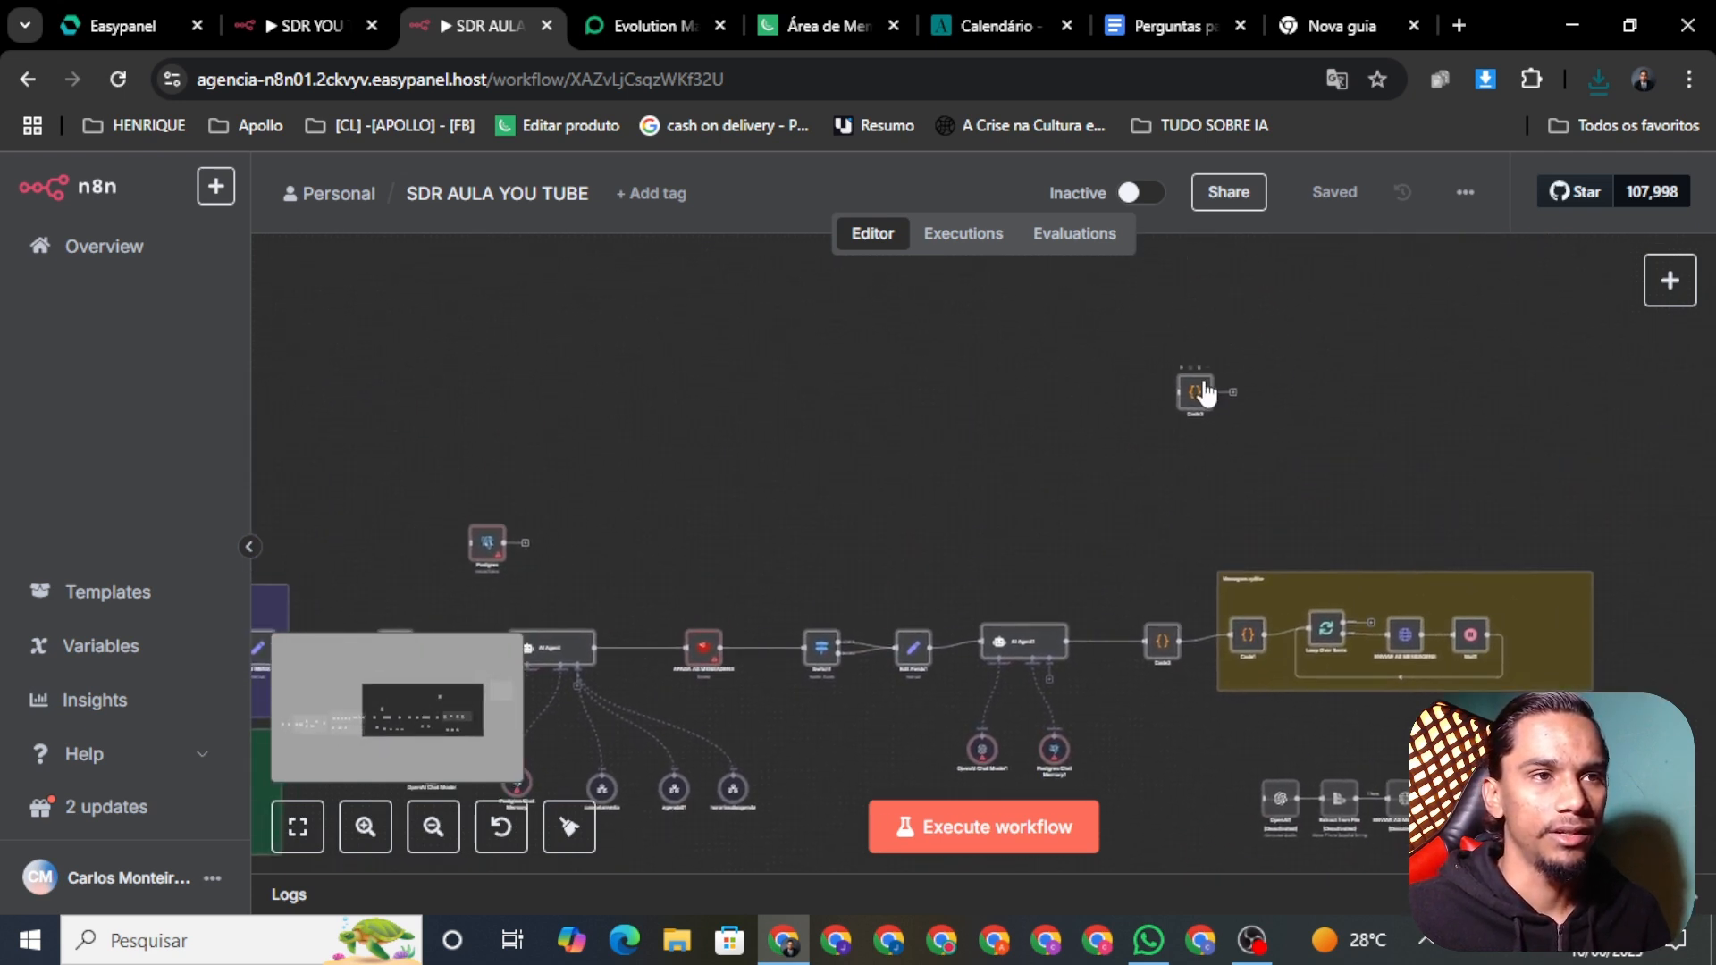
pyautogui.scroll(2, 1184, 380)
pyautogui.click(1197, 367)
pyautogui.scroll(-2, 1103, 469)
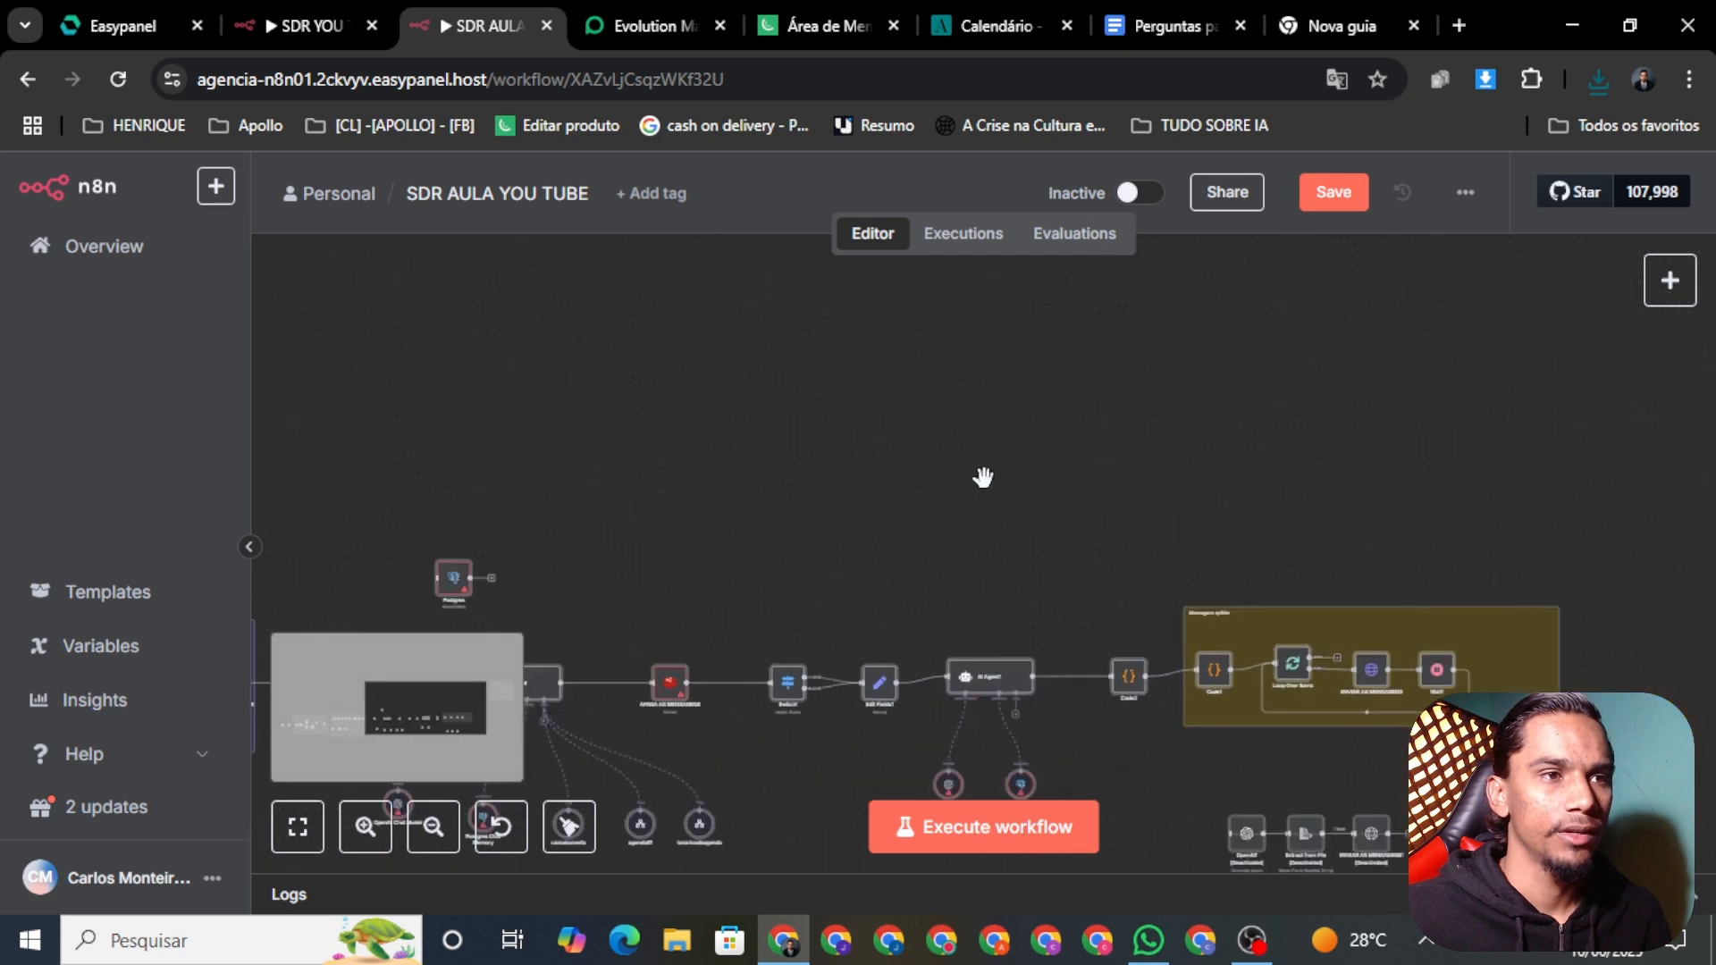
pyautogui.moveTo(929, 494); pyautogui.dragTo(1252, 316)
# Step: Save the workflow and bring its starting Webhook trigger back into view
pyautogui.click(1331, 202)
pyautogui.hscroll(-6, 1042, 325)
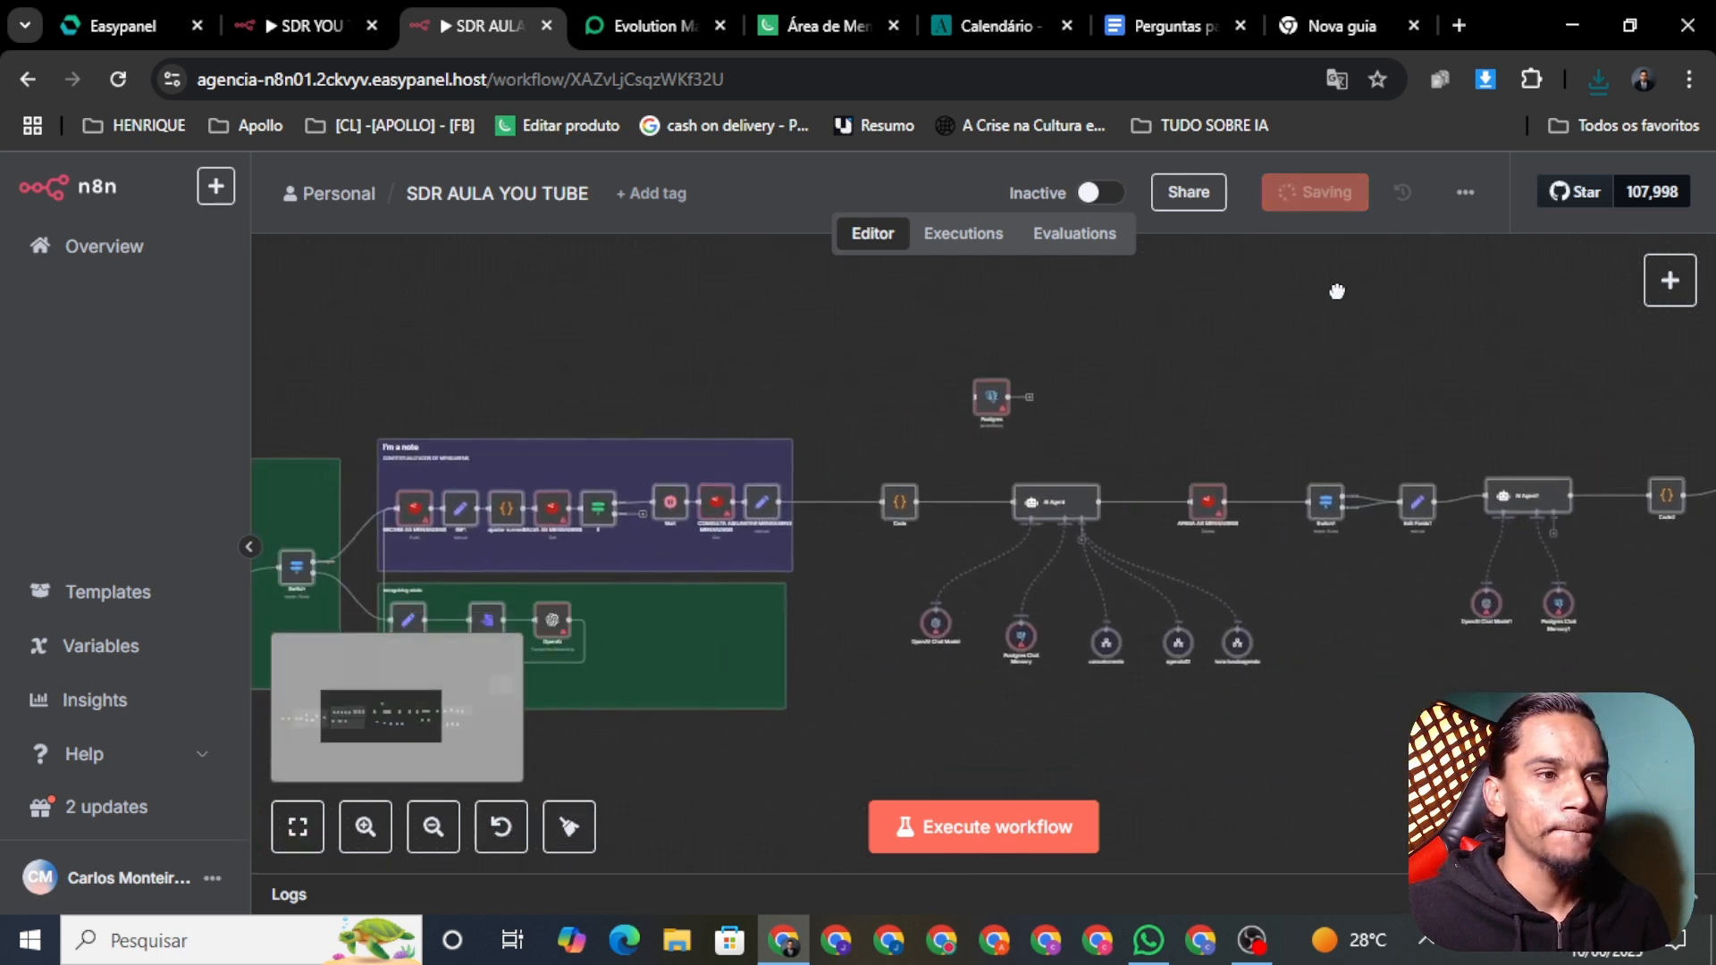
pyautogui.moveTo(942, 347); pyautogui.dragTo(1269, 277)
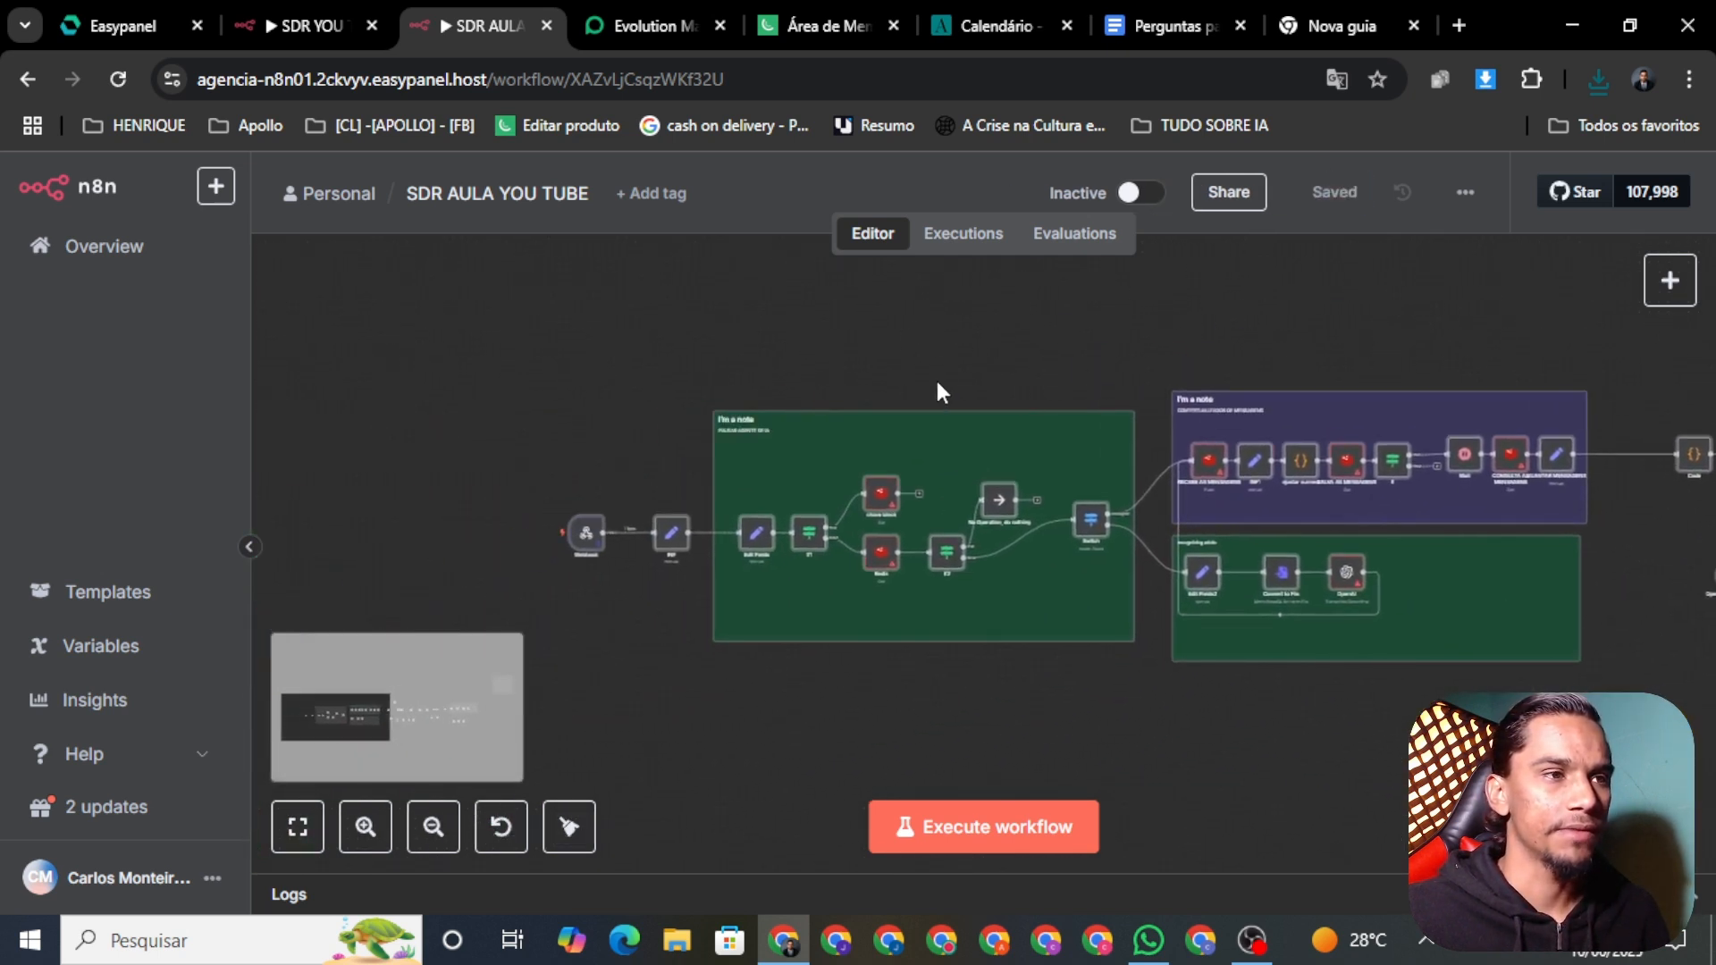
pyautogui.moveTo(579, 538)
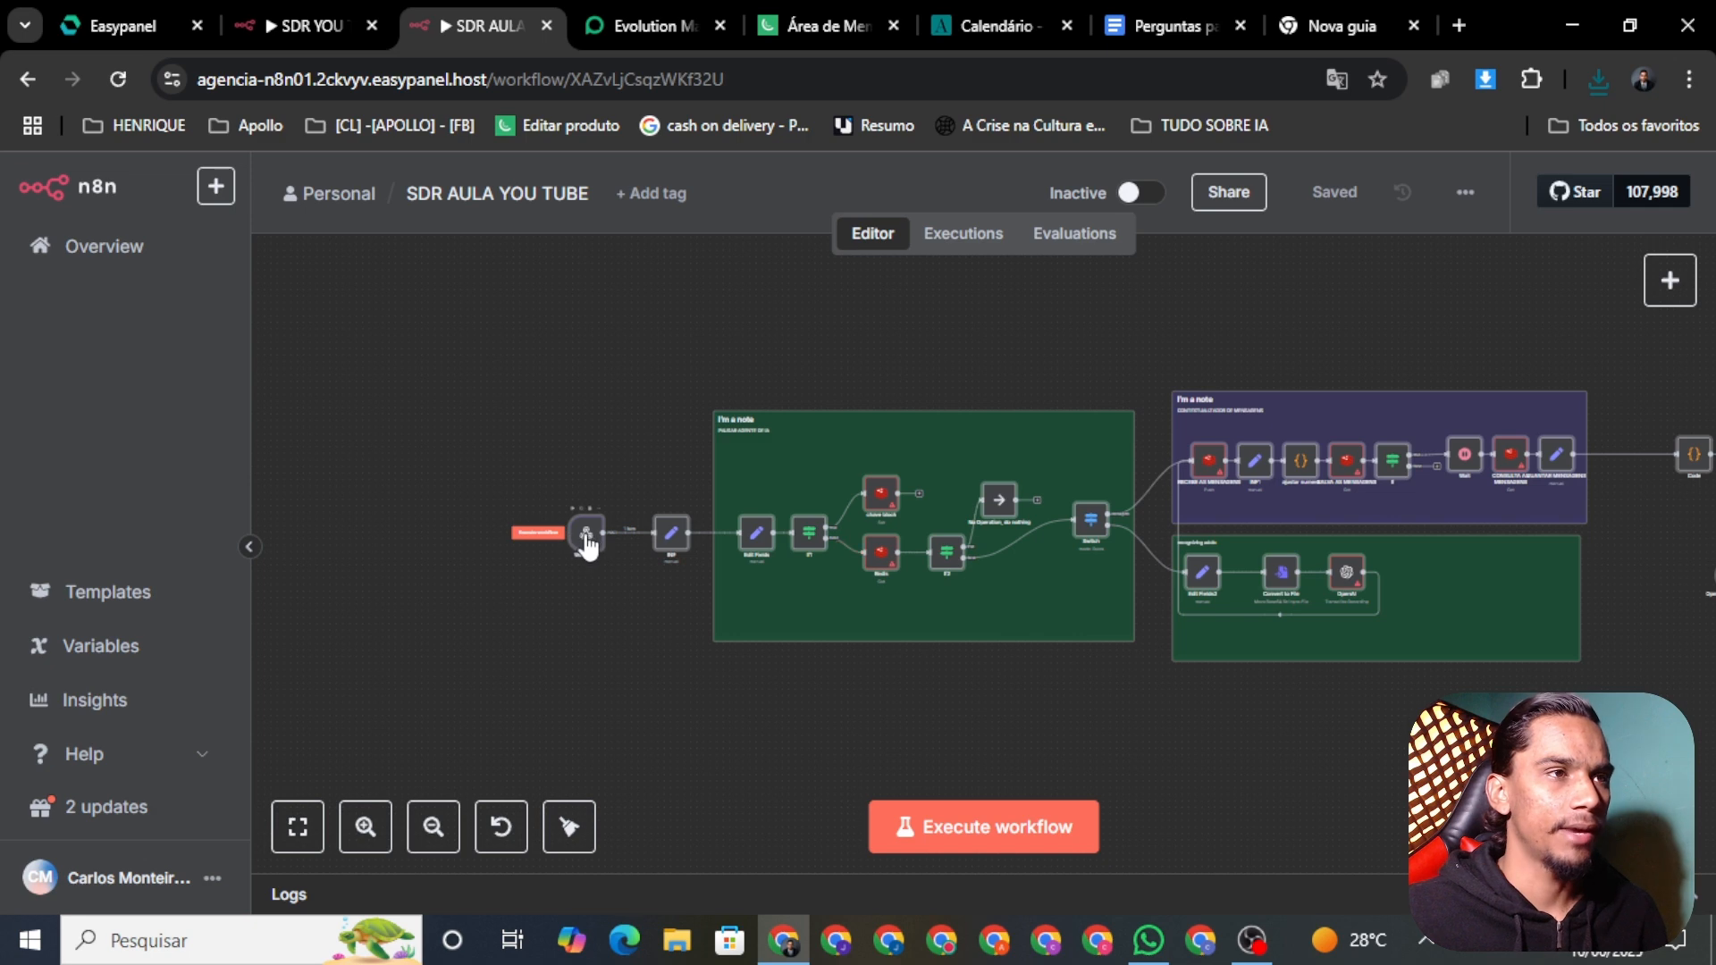
# Step: Open the aulayoutubesr dashboard (Connected, 22 messages), select its server host, and return to n8n
pyautogui.click(631, 20)
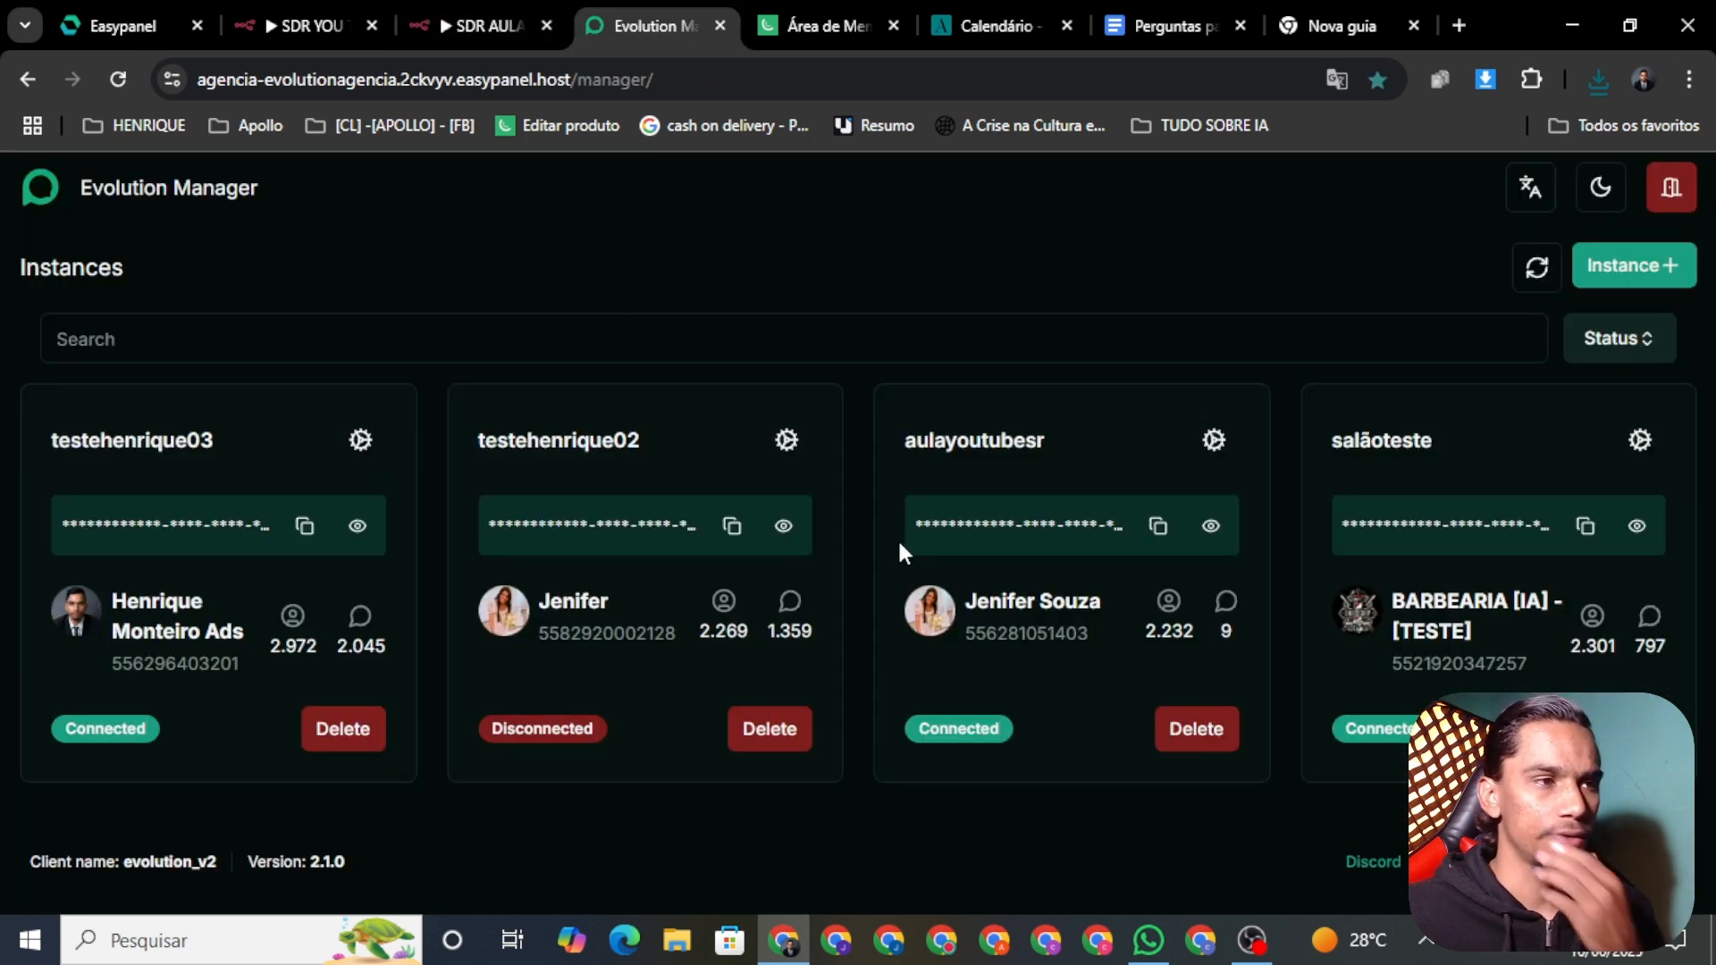
pyautogui.click(1212, 439)
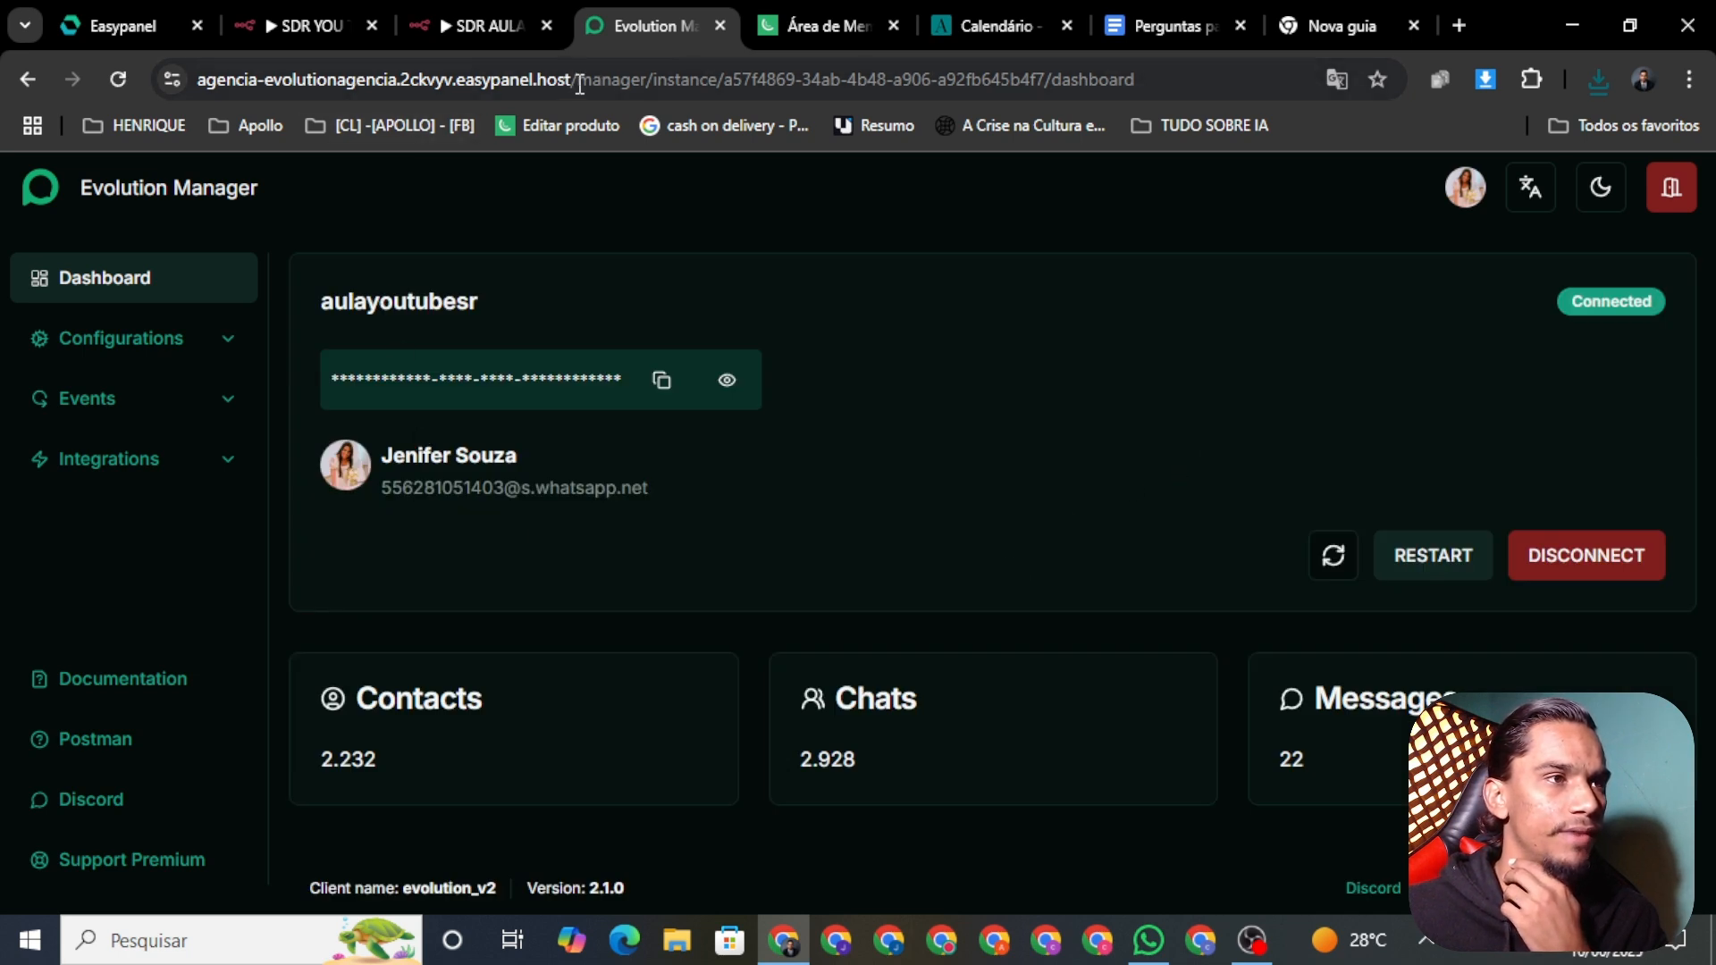
pyautogui.moveTo(576, 84); pyautogui.dragTo(6, 121)
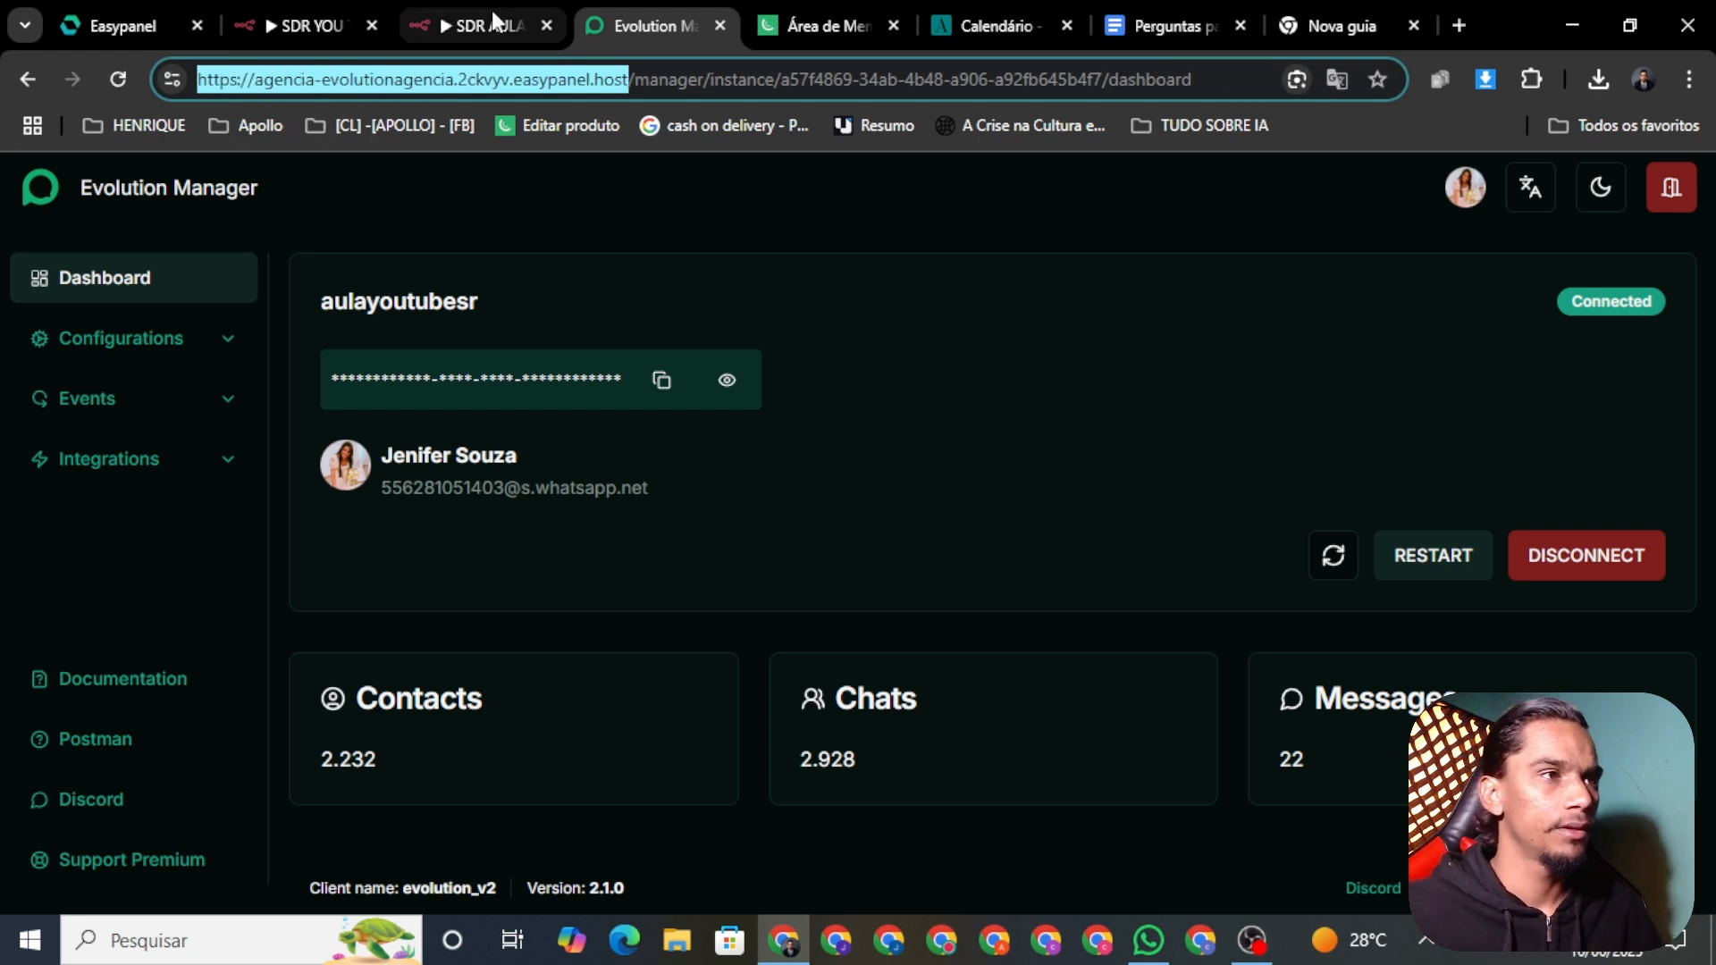
pyautogui.click(487, 25)
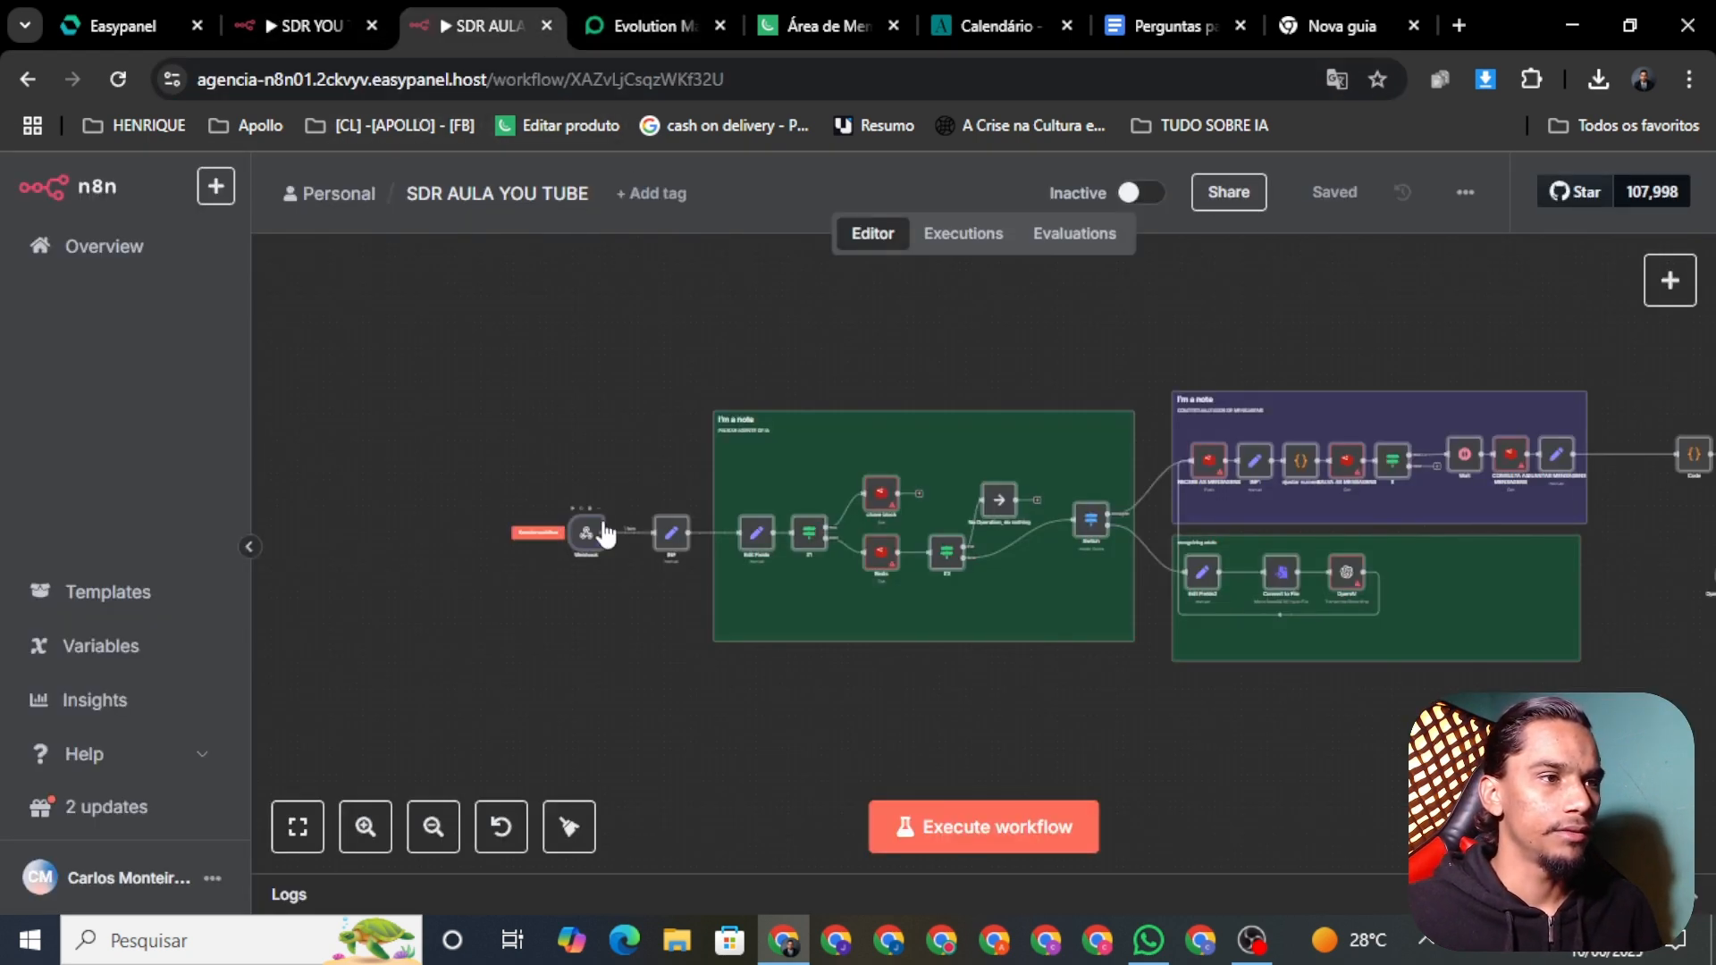
# Step: Copy the Webhook node's Production URL and return to the workflow canvas
pyautogui.rightClick(586, 536)
pyautogui.click(533, 343)
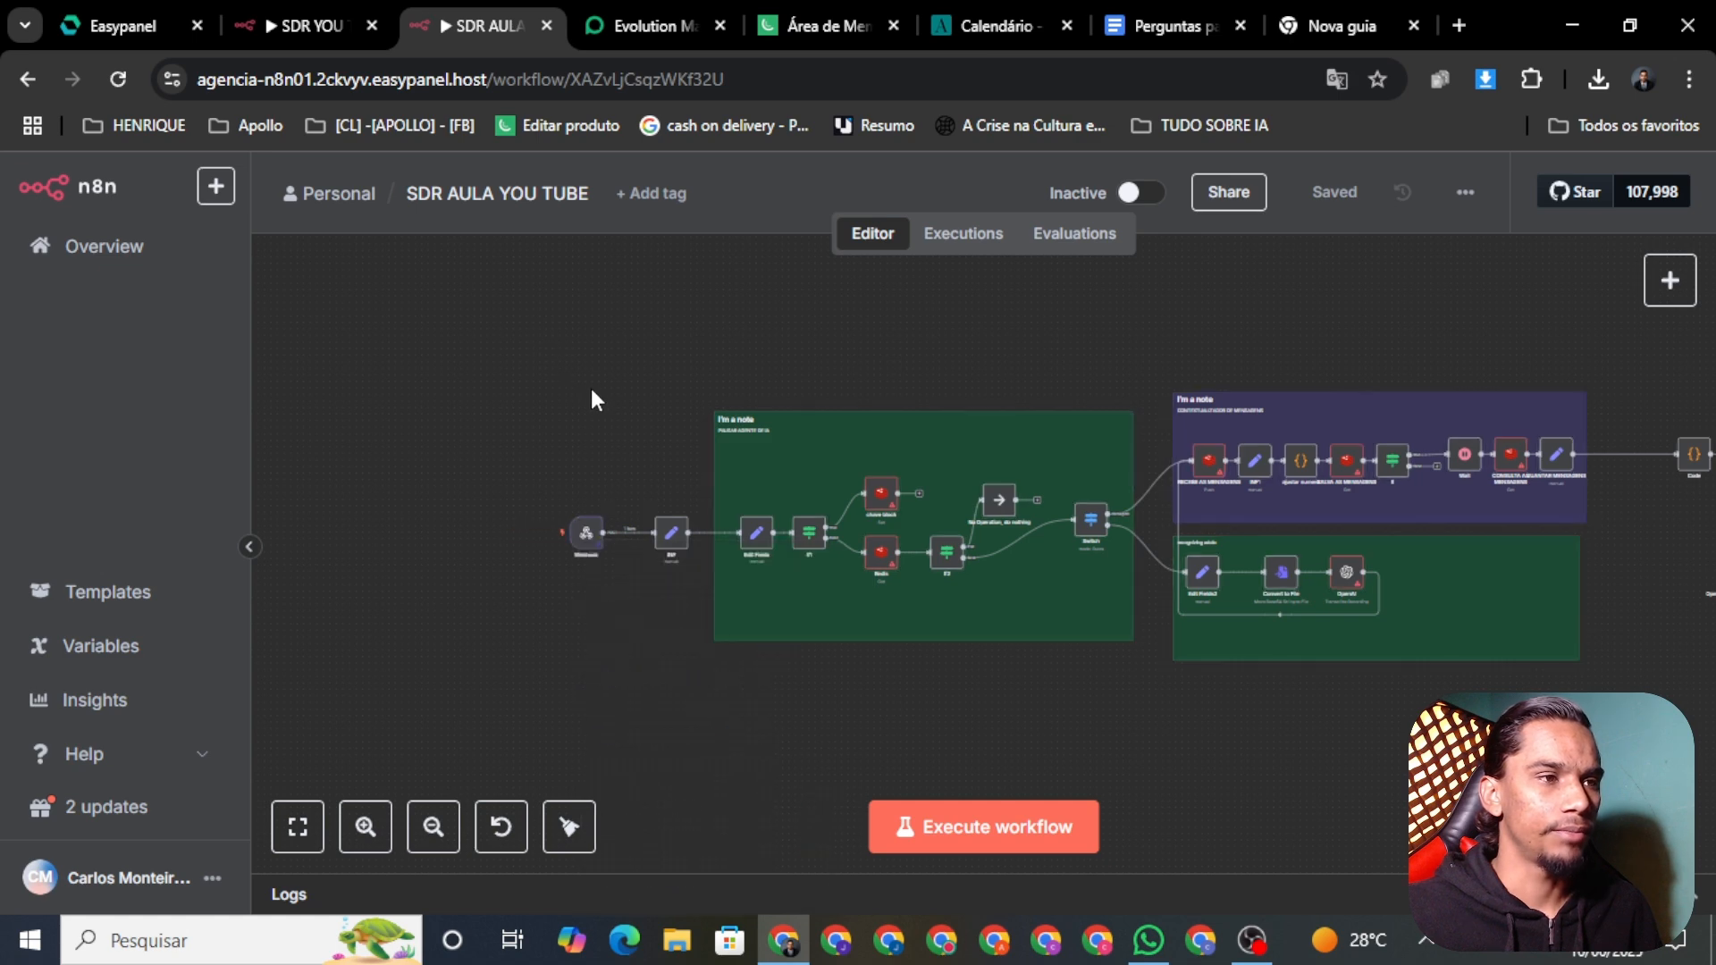
pyautogui.rightClick(590, 541)
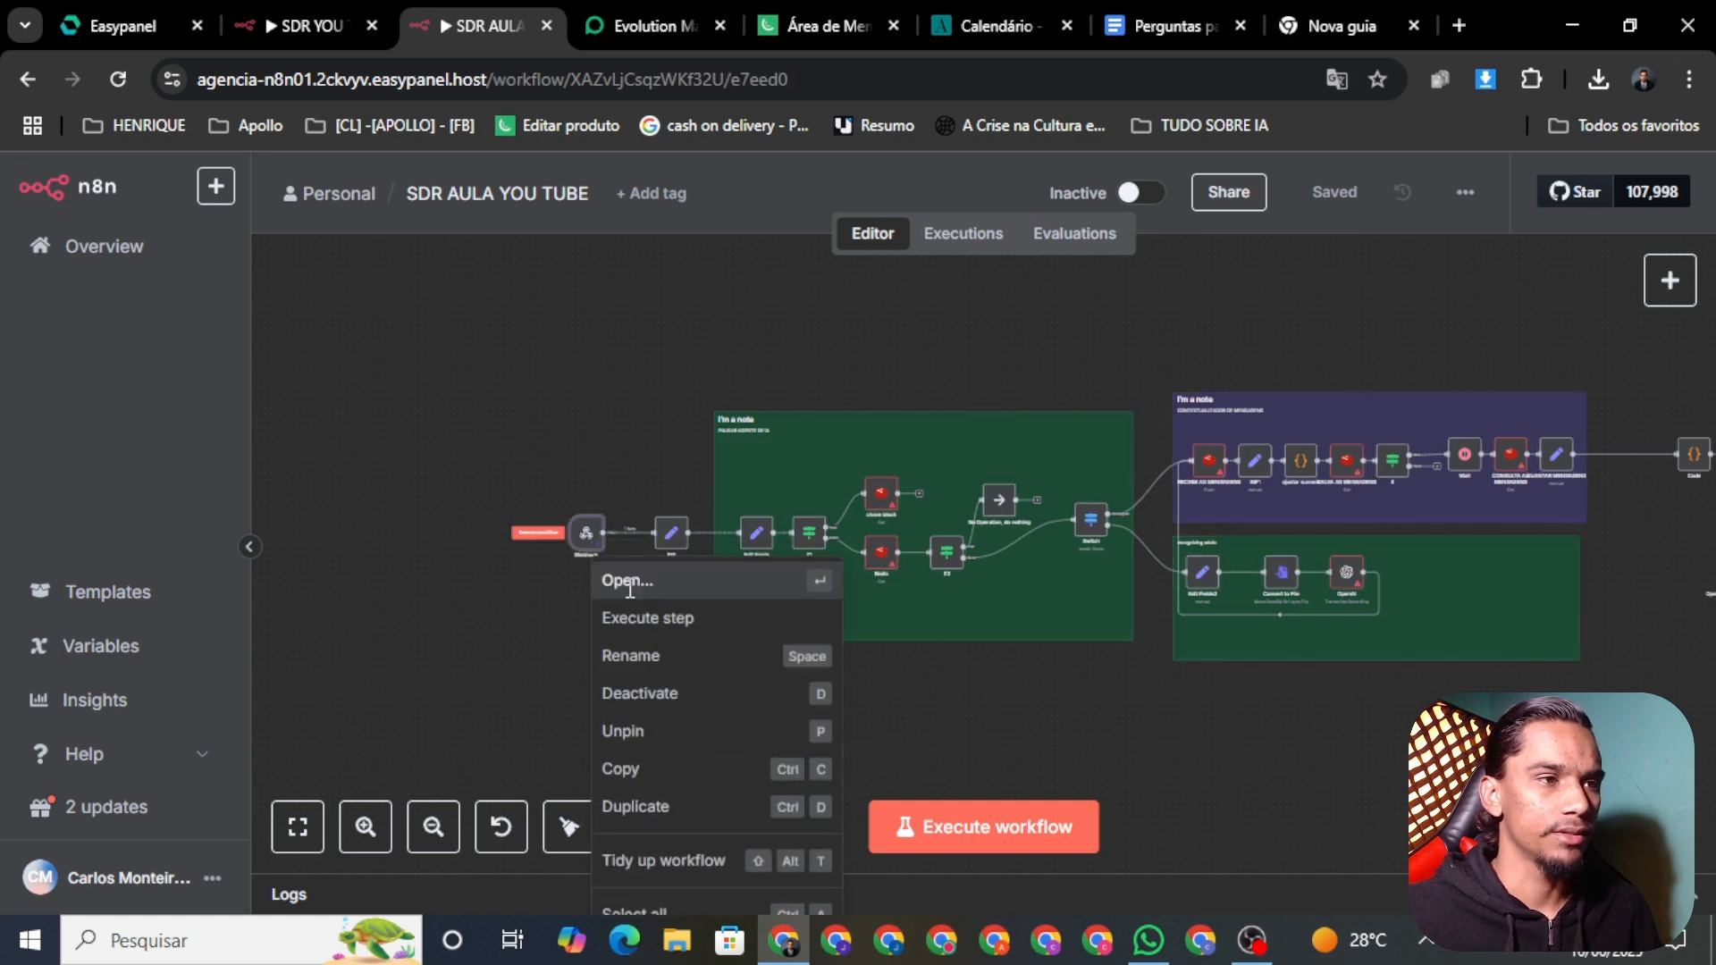
pyautogui.click(627, 581)
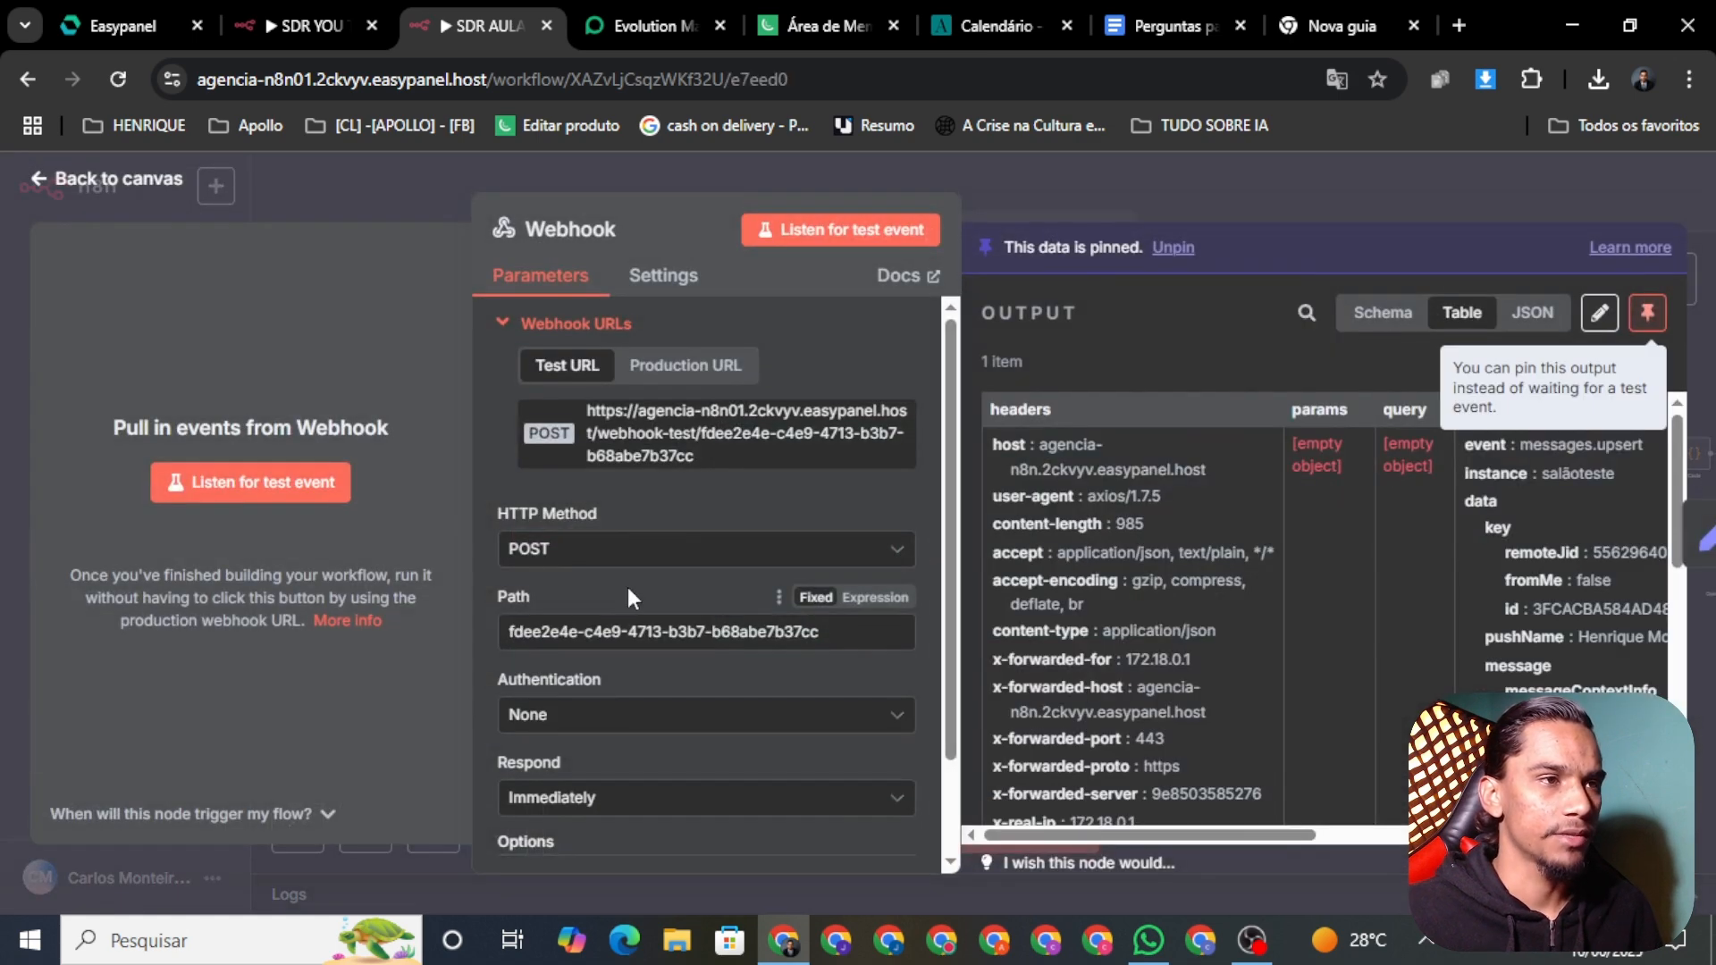
pyautogui.click(706, 368)
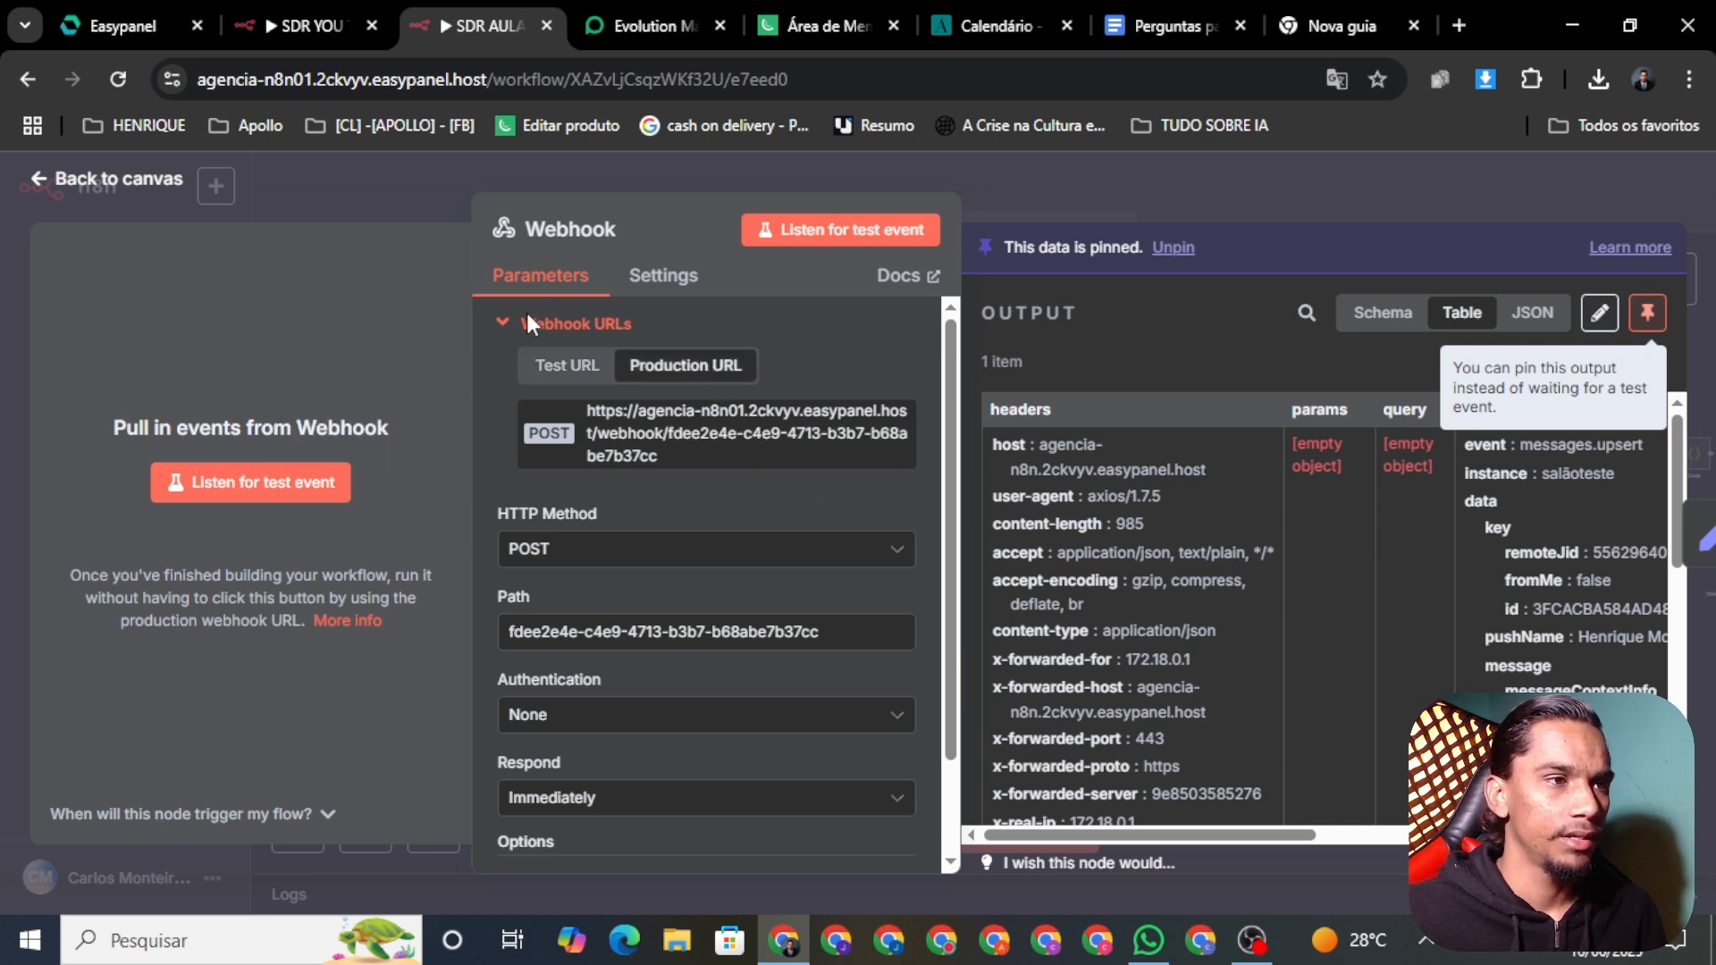
pyautogui.click(706, 431)
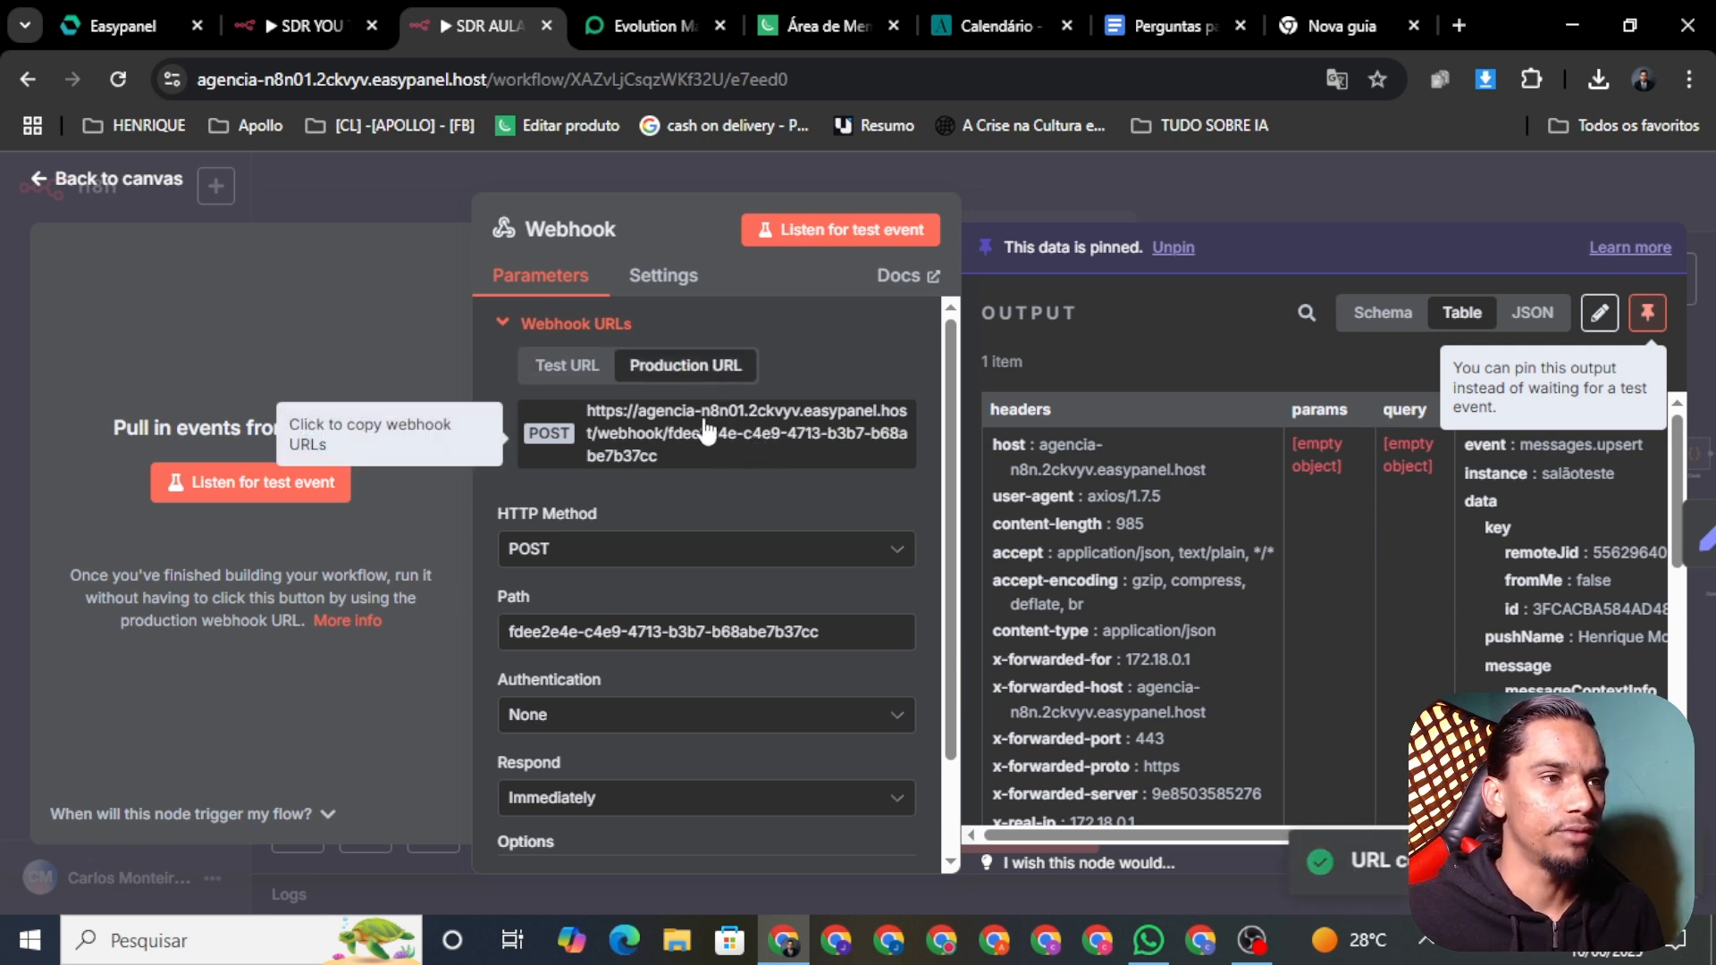
pyautogui.click(80, 183)
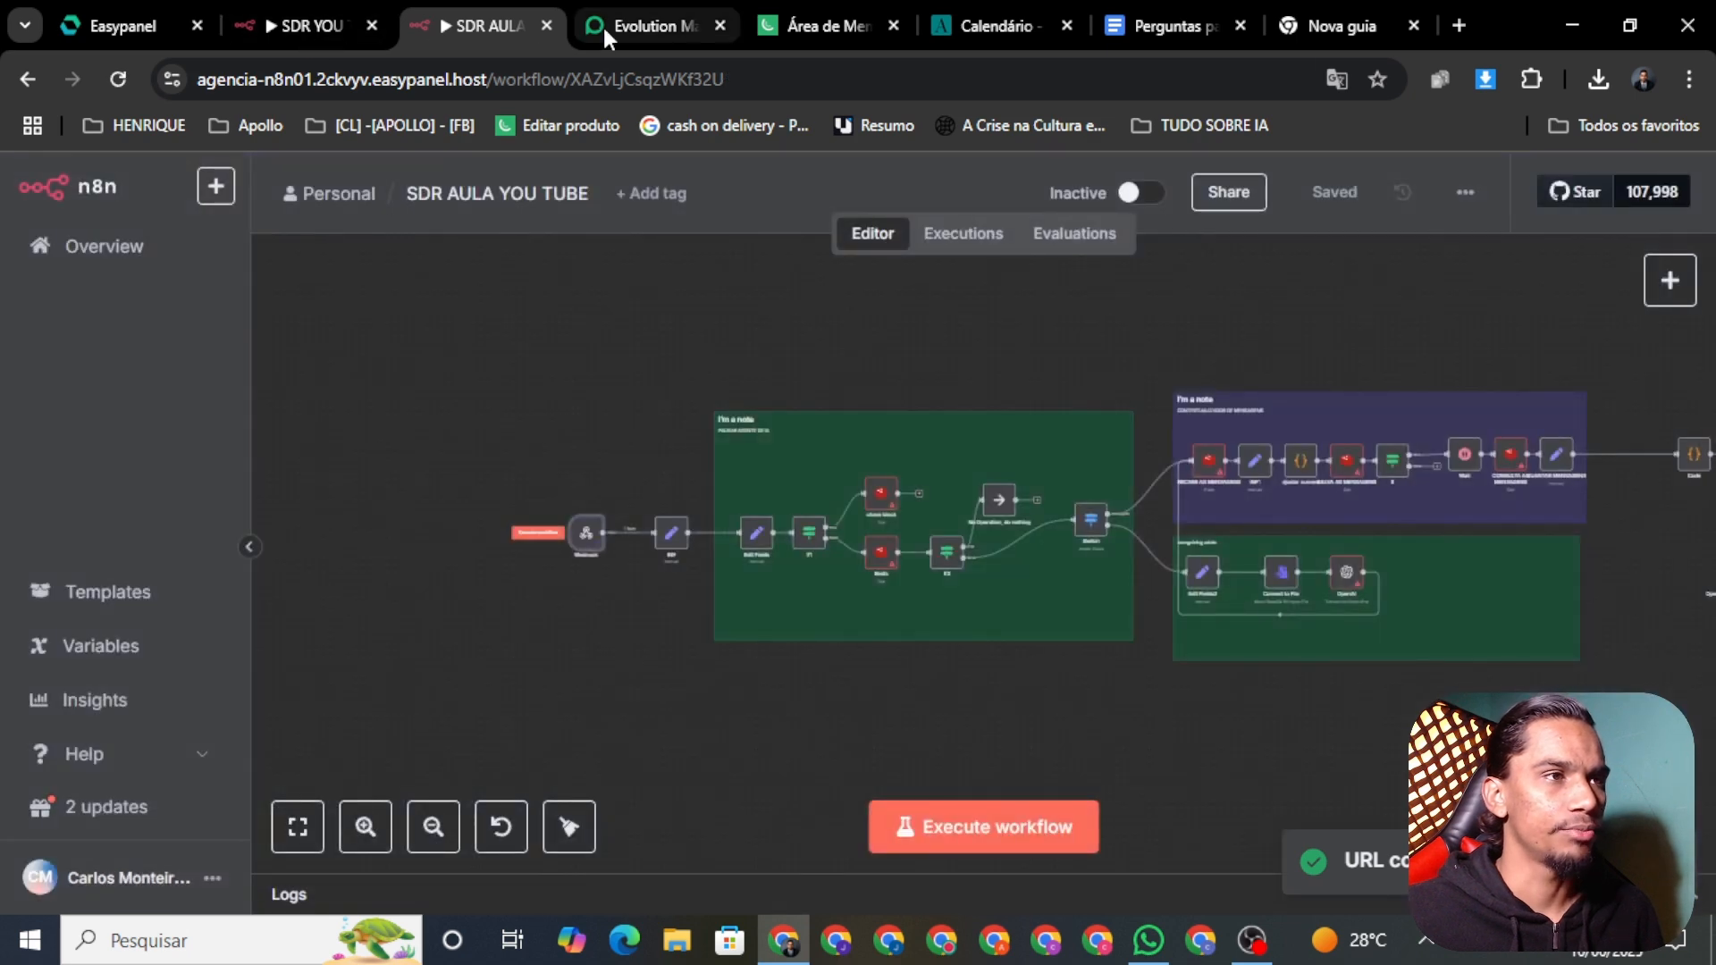
# Step: Bring up the aulayoutubesr instance dashboard in Evolution Manager
pyautogui.click(626, 25)
pyautogui.click(474, 25)
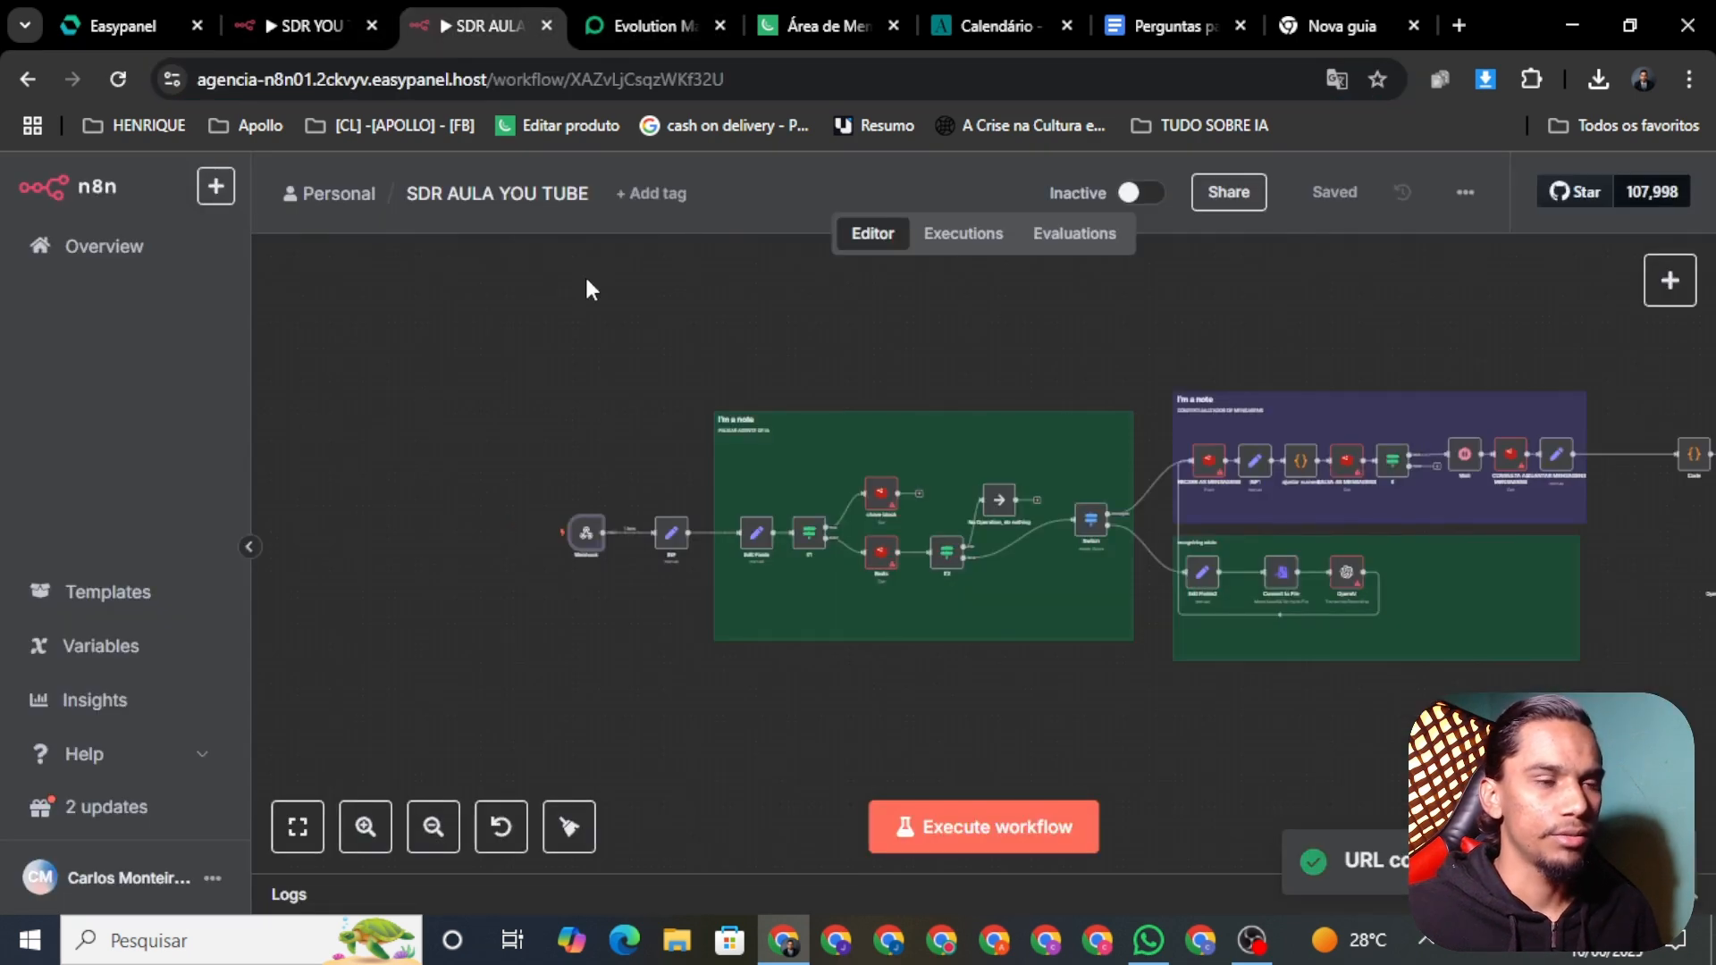
pyautogui.click(613, 23)
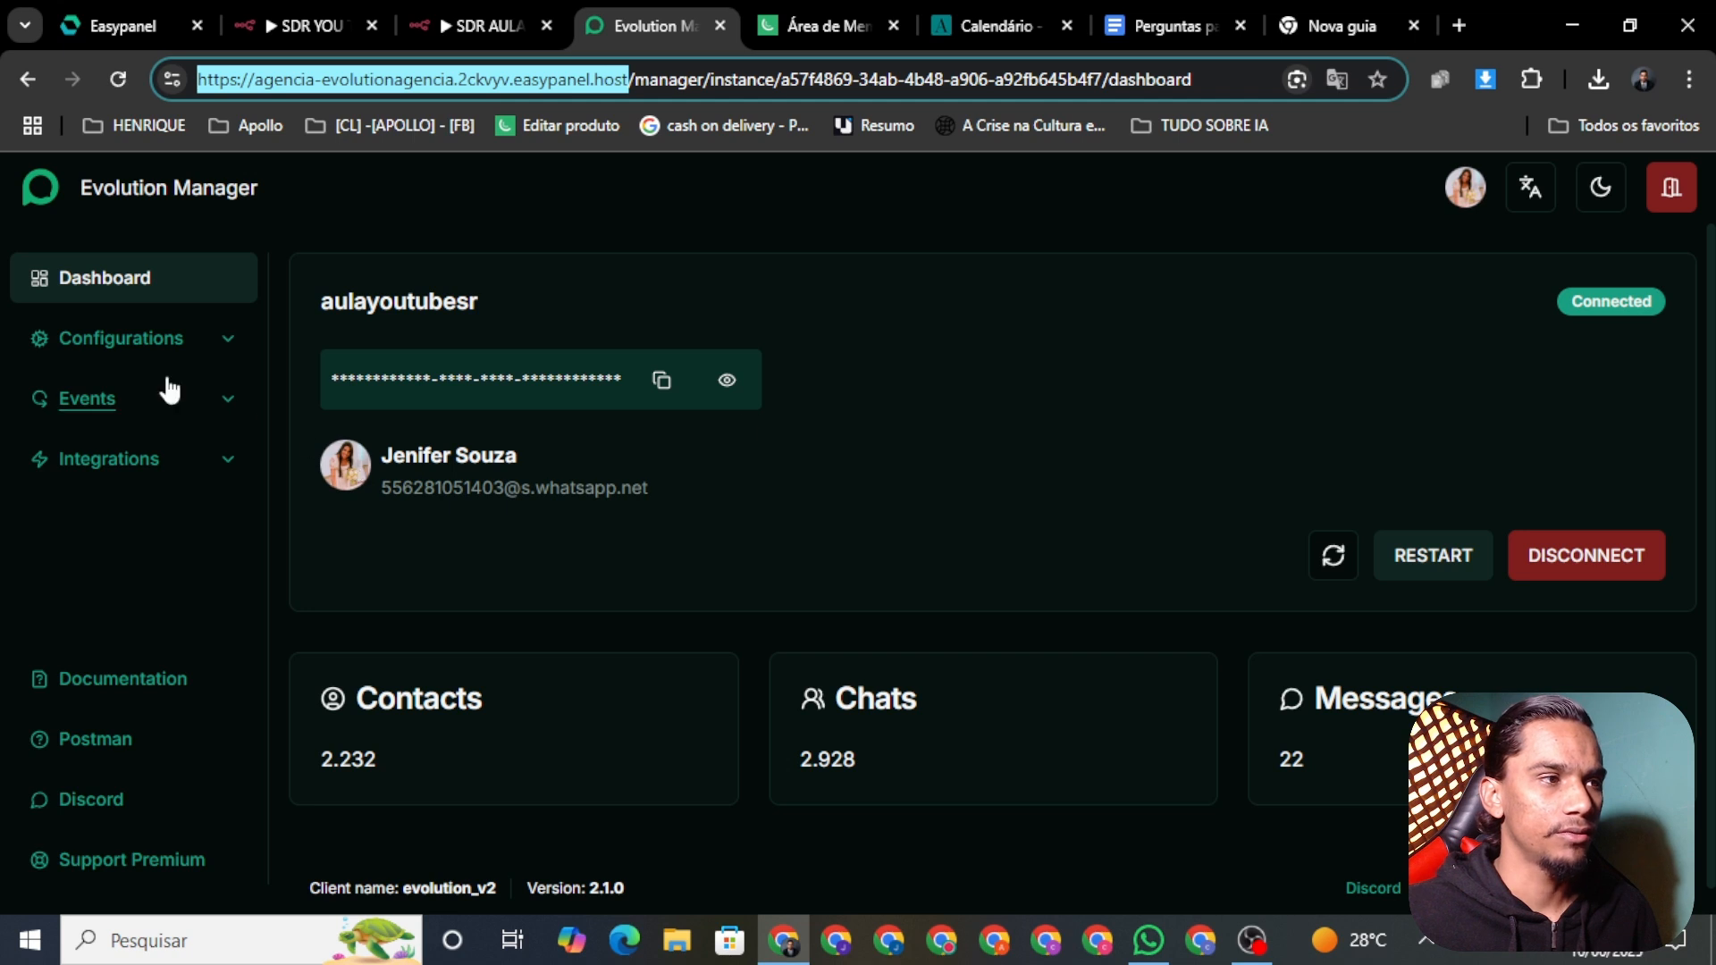
# Step: Replace the instance's webhook URL with the copied n8n01 production URL
pyautogui.click(188, 411)
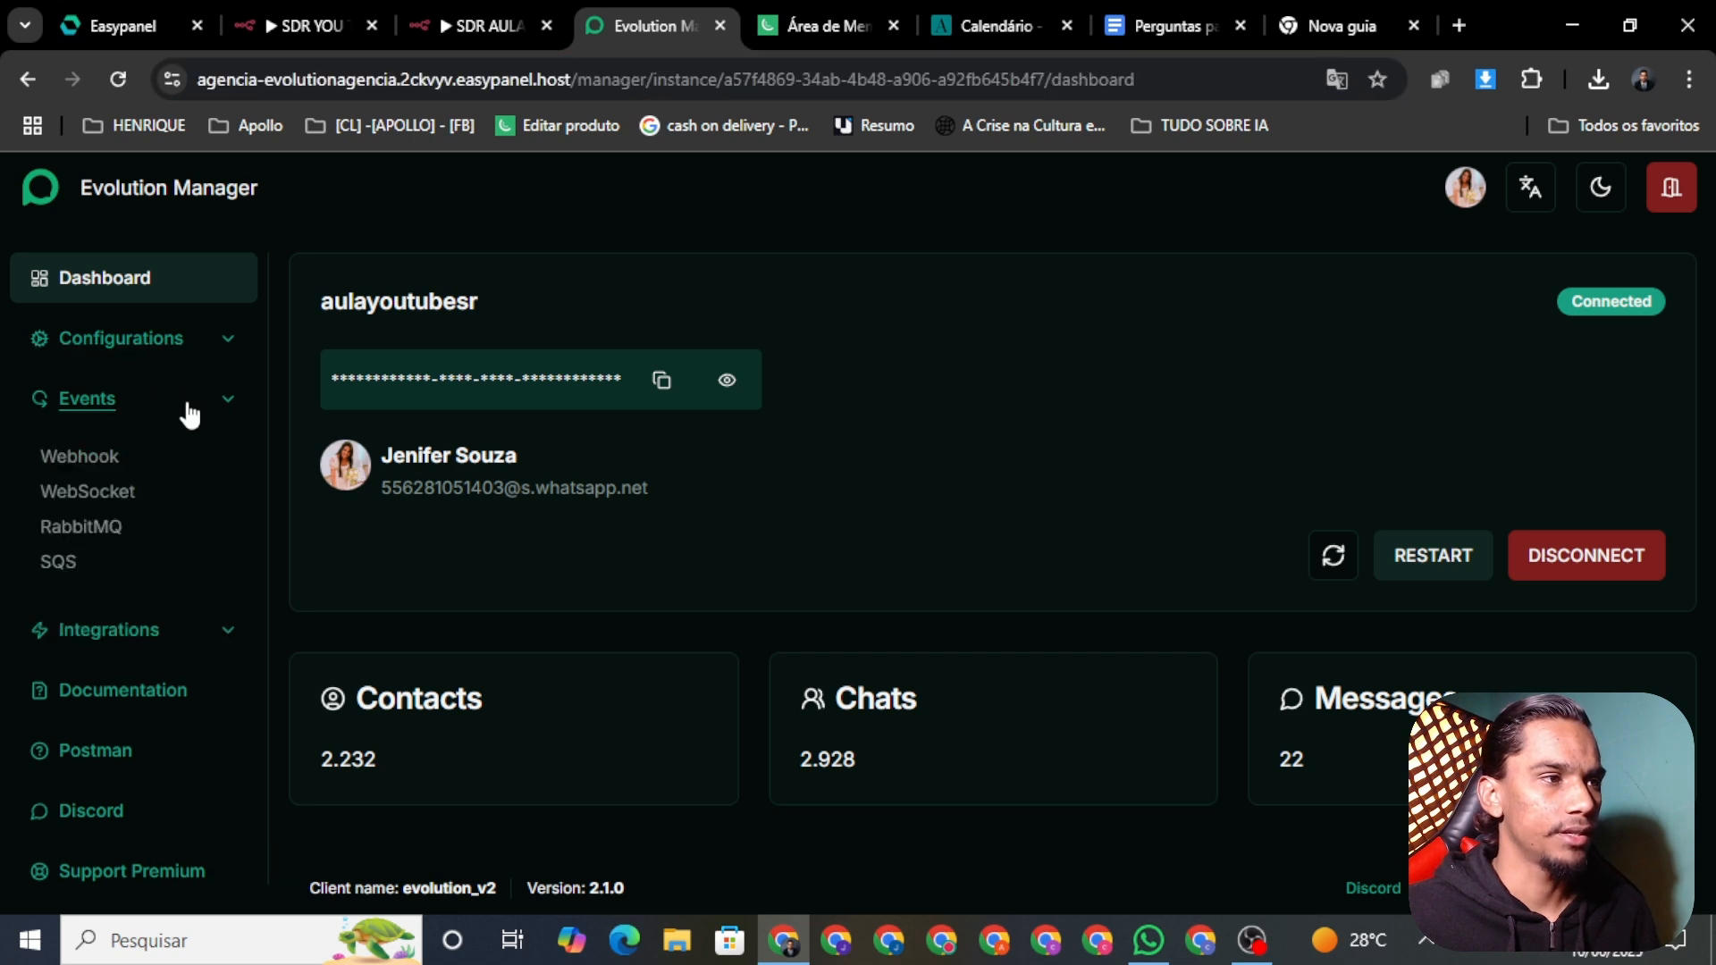
pyautogui.click(101, 465)
pyautogui.tripleClick(545, 490)
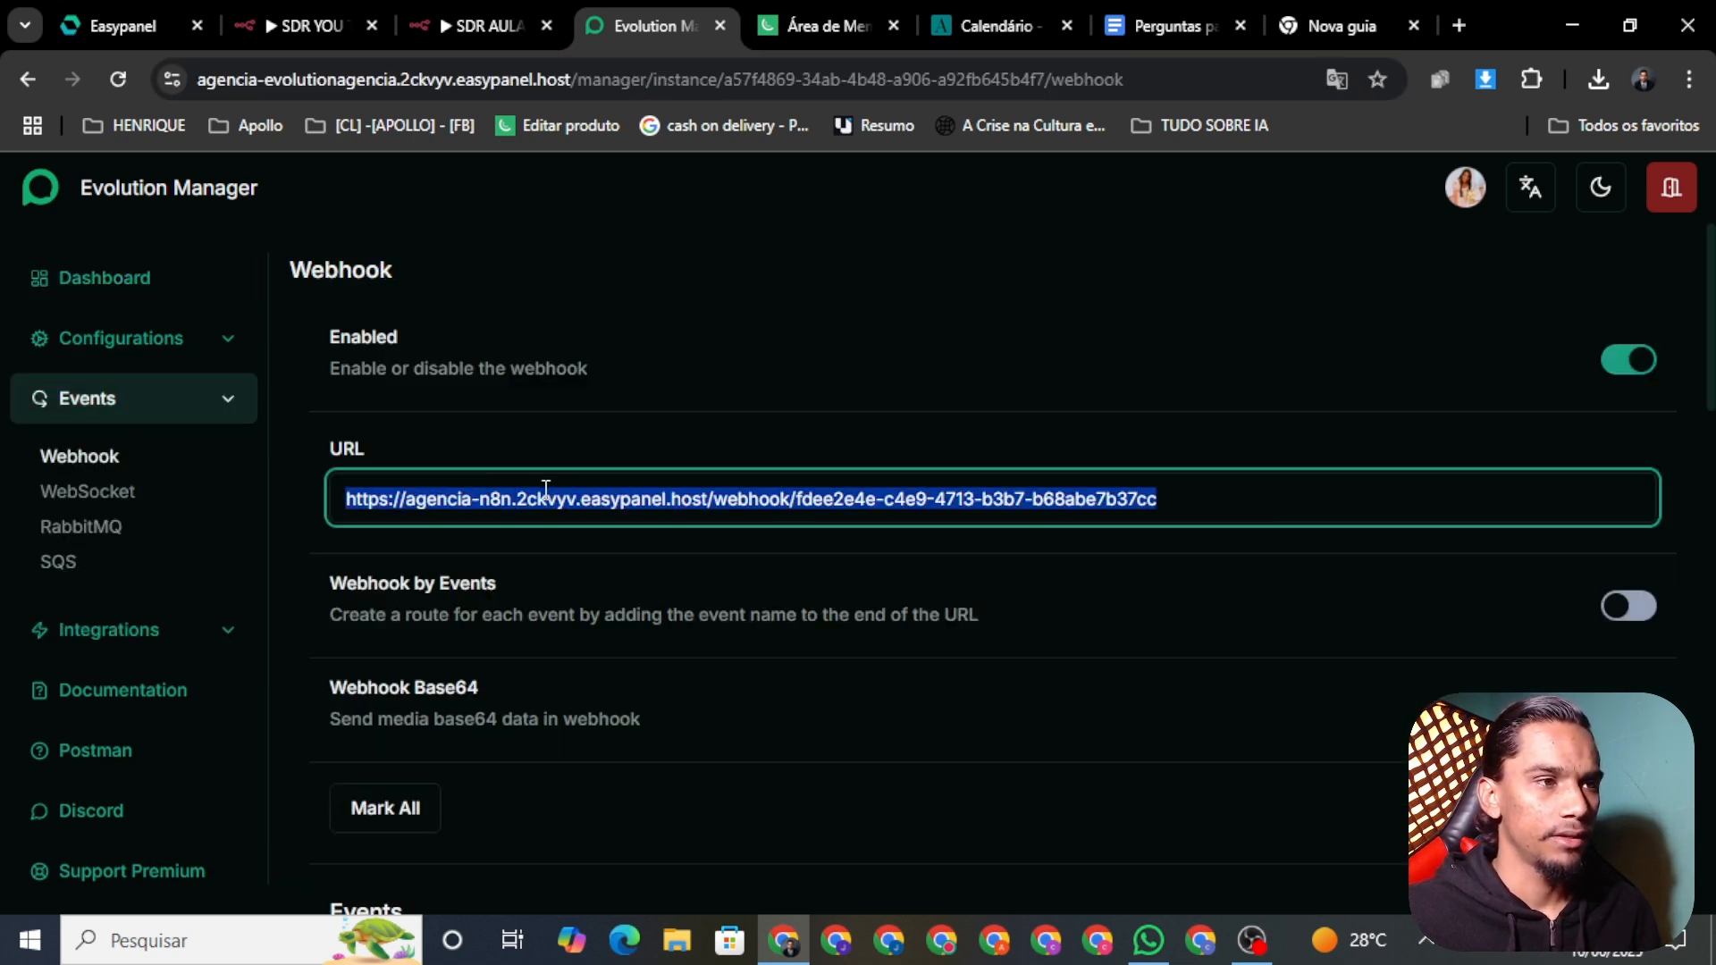
pyautogui.press('BackSpace')
pyautogui.hotkey('ctrl', 'v')
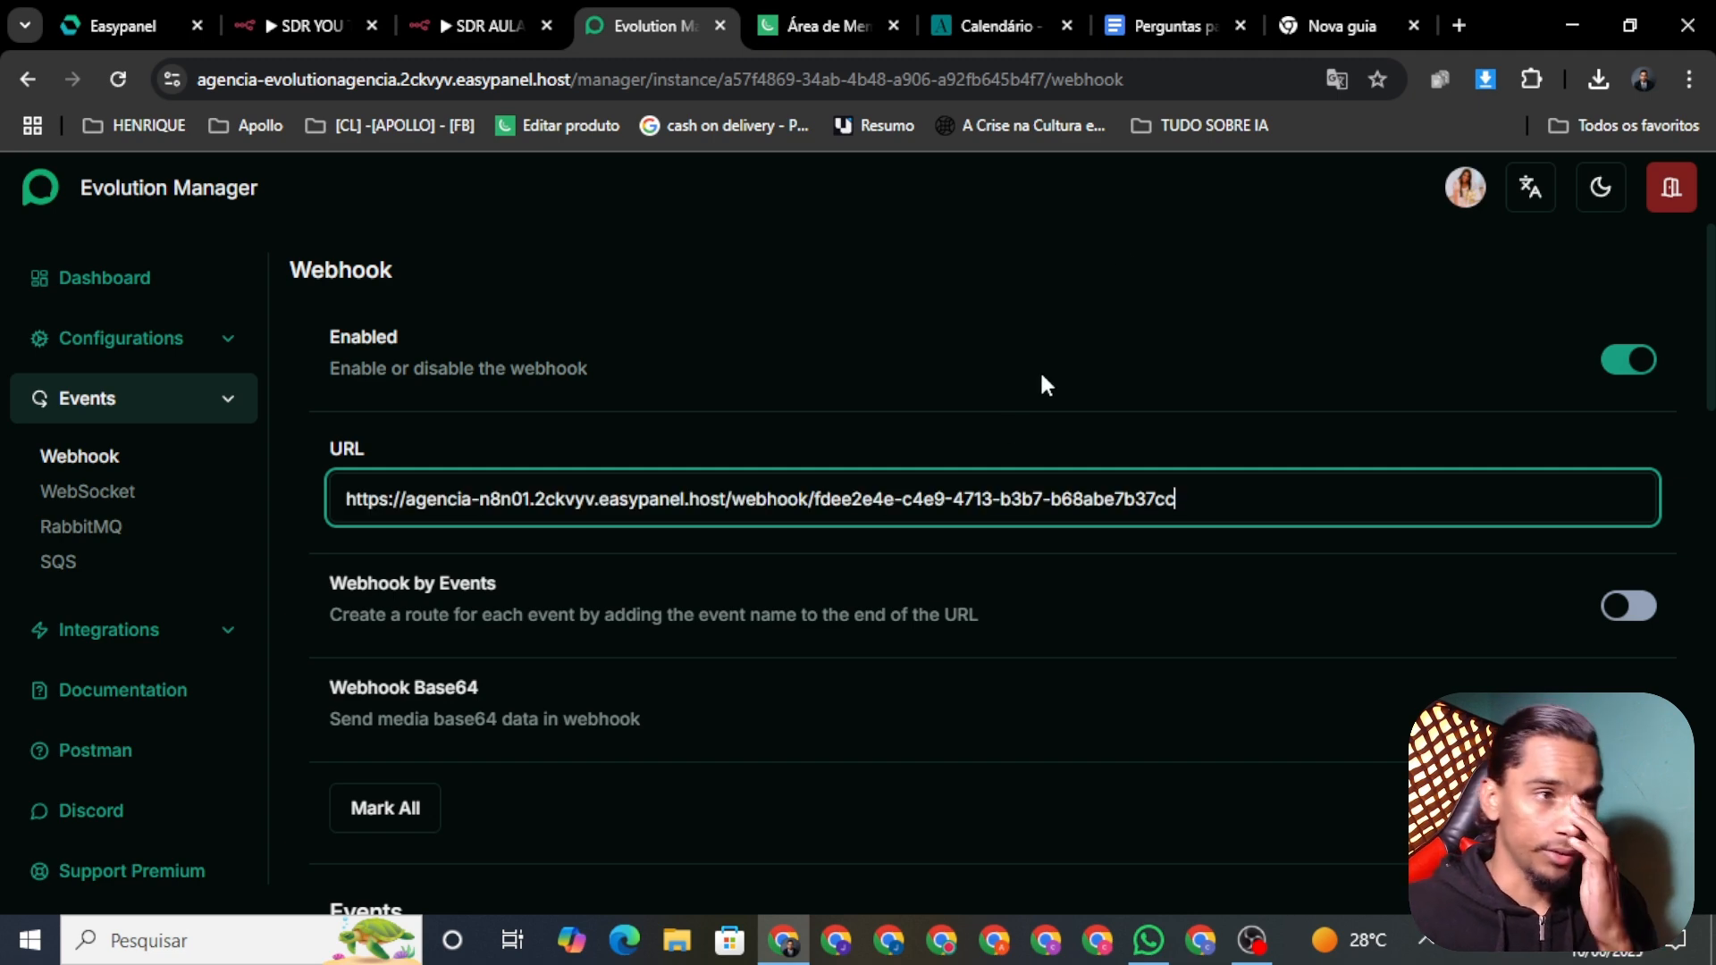
pyautogui.click(1045, 384)
# Step: Keep the webhook Enabled with MESSAGES_UPSERT checked, then return to the instances list
pyautogui.click(1637, 359)
pyautogui.click(1637, 360)
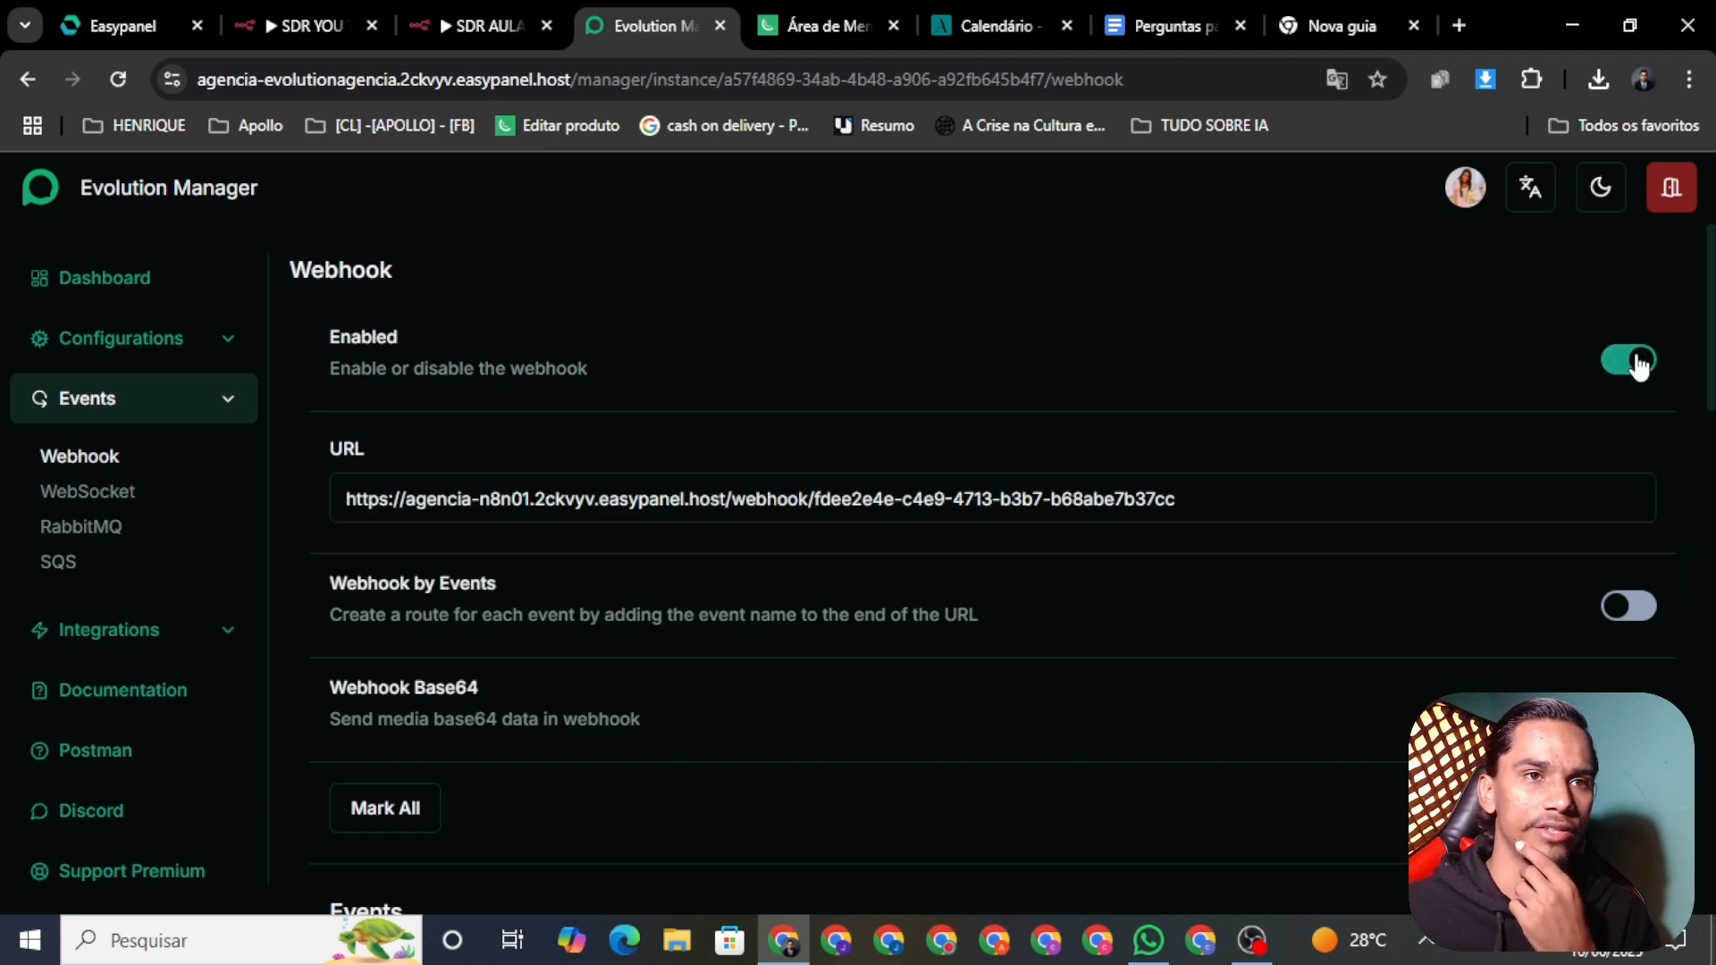
pyautogui.scroll(-15, 1472, 445)
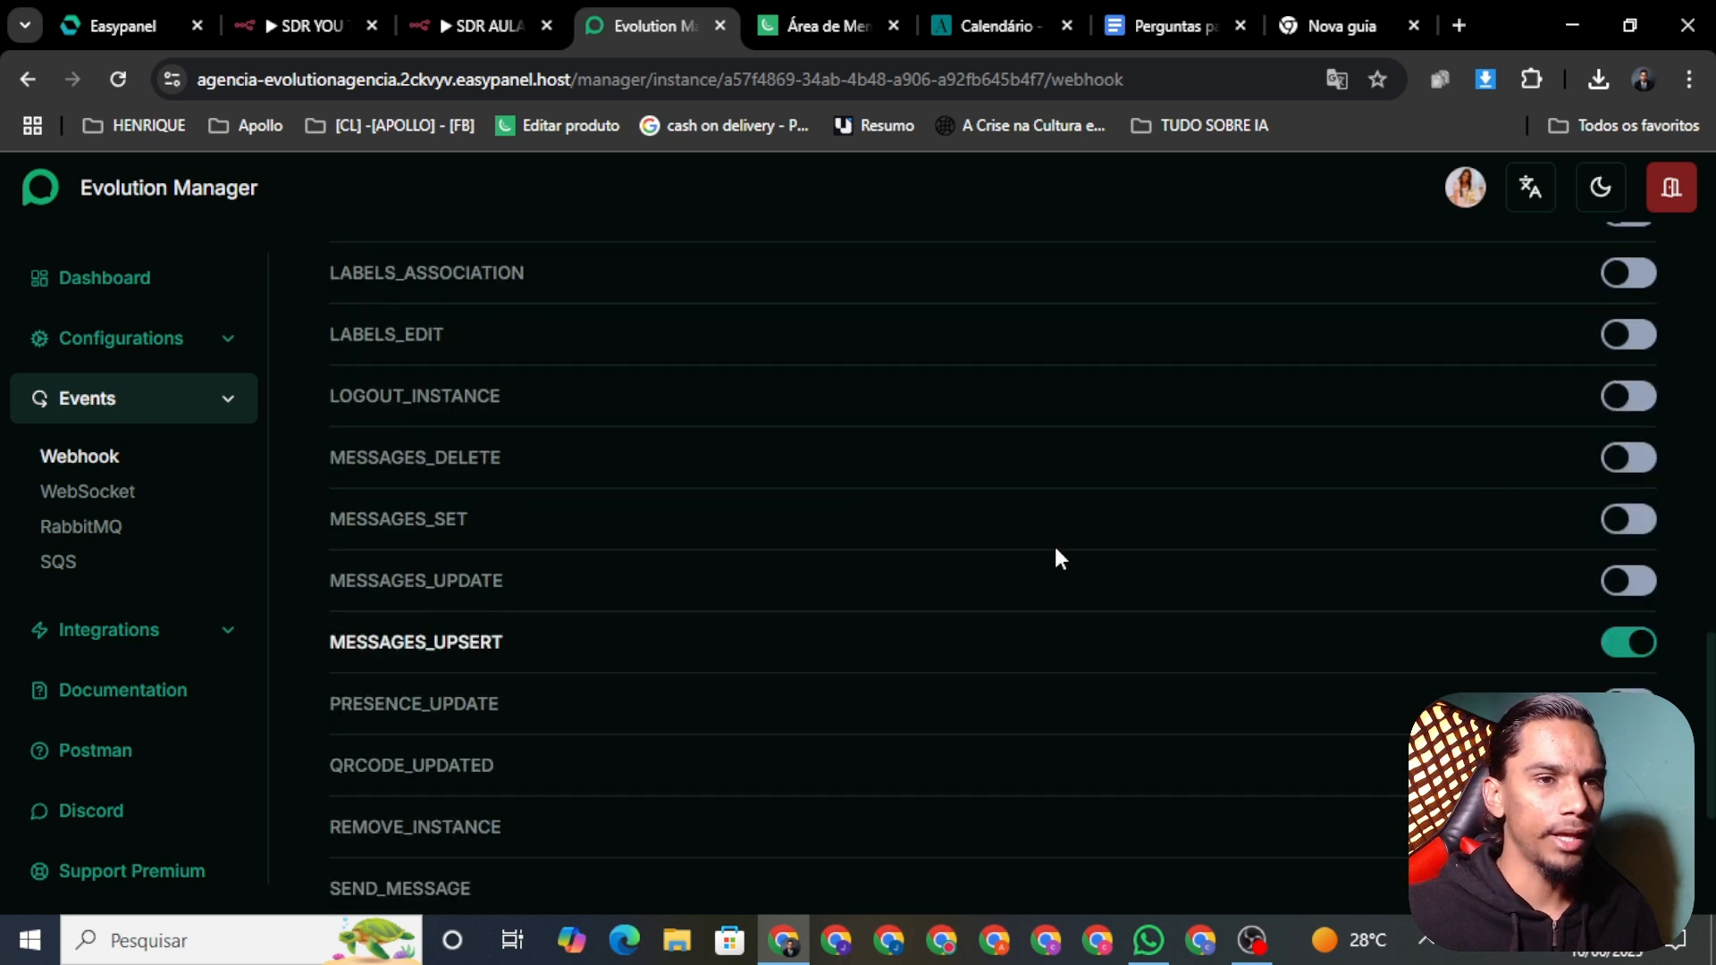
pyautogui.scroll(-2, 1055, 549)
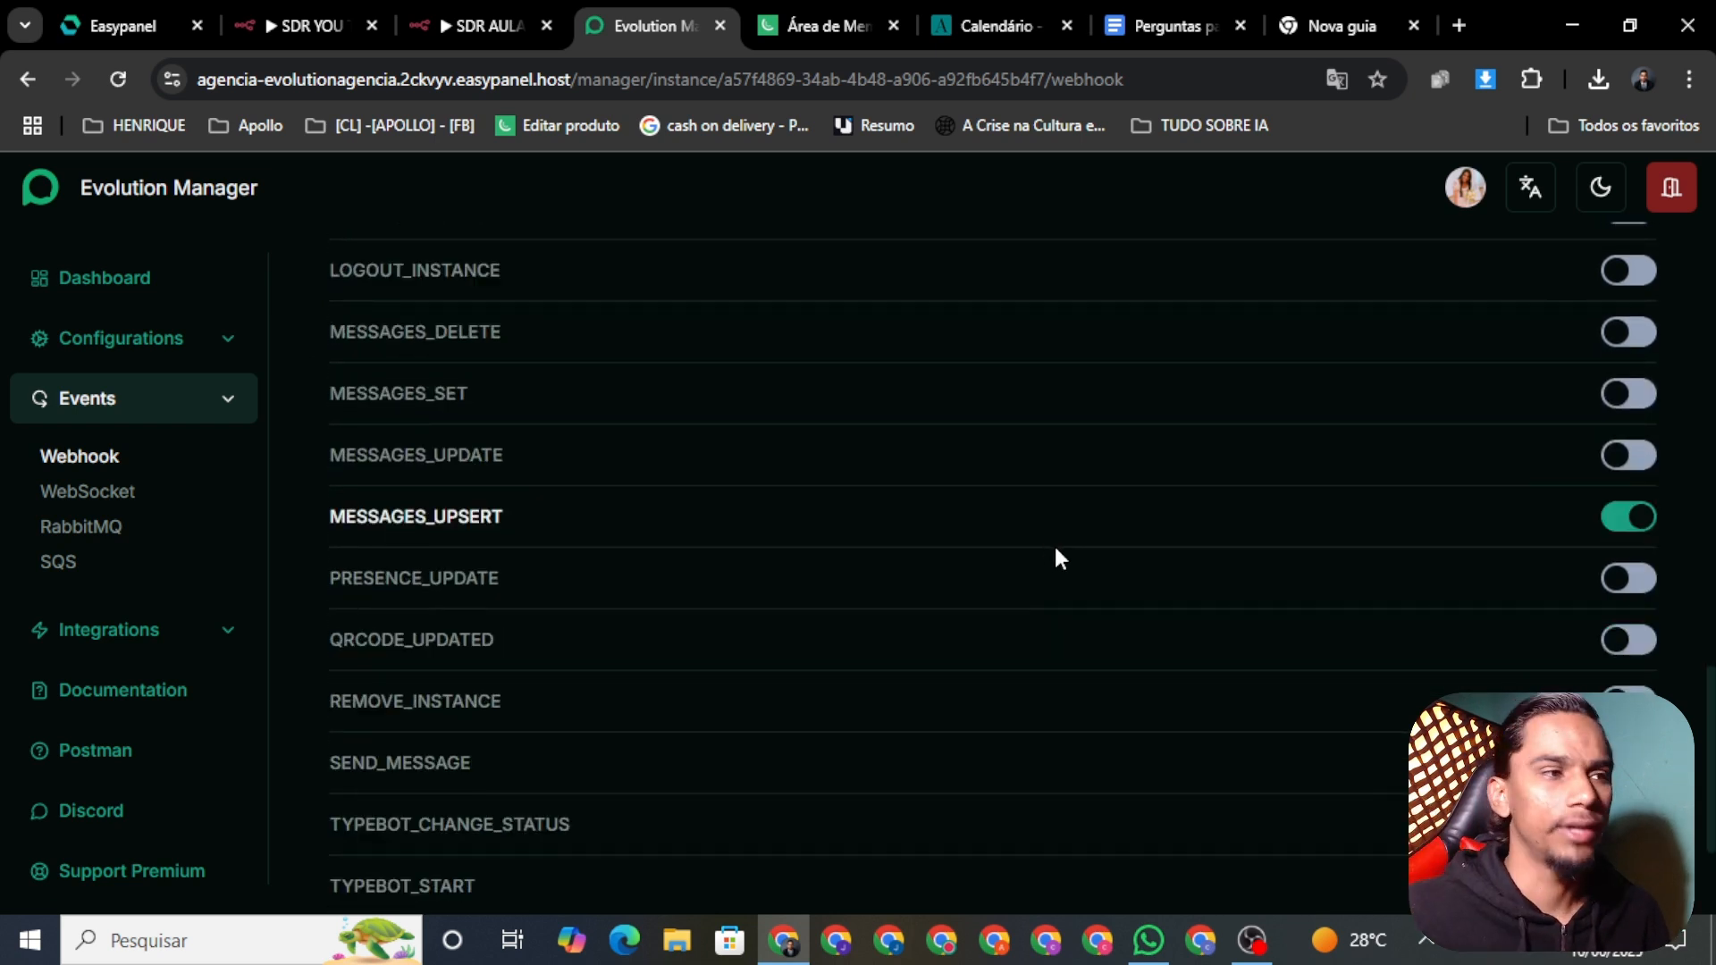
pyautogui.scroll(-3, 1240, 523)
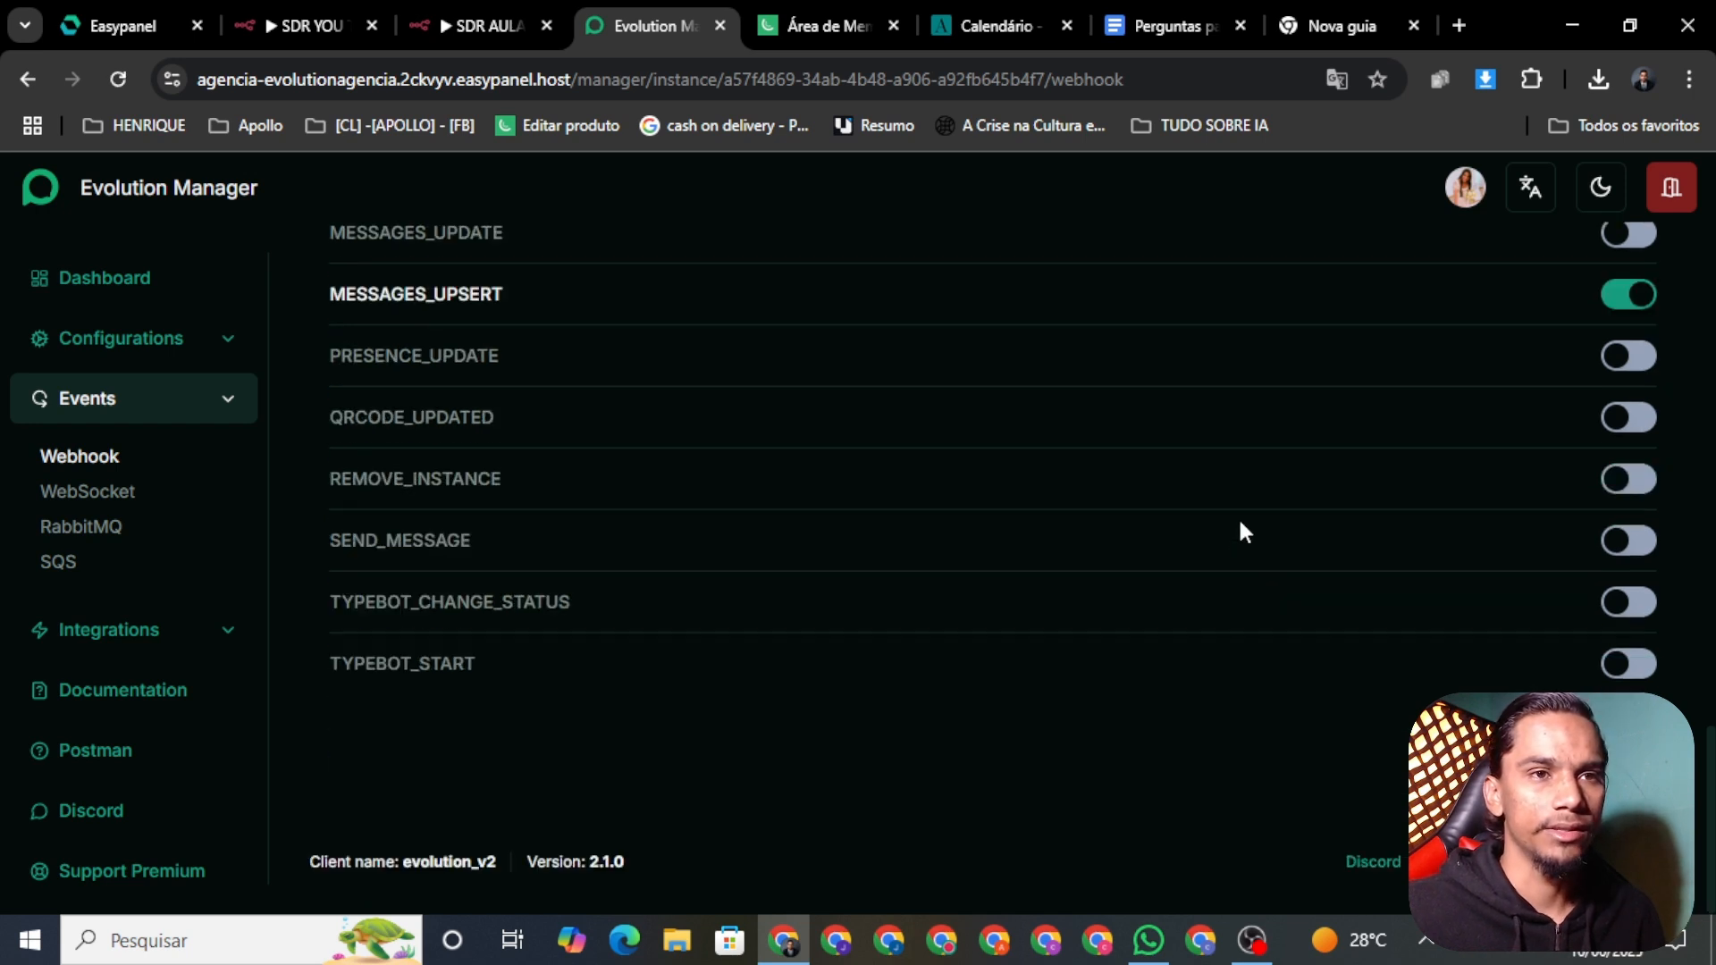
pyautogui.scroll(2, 1347, 589)
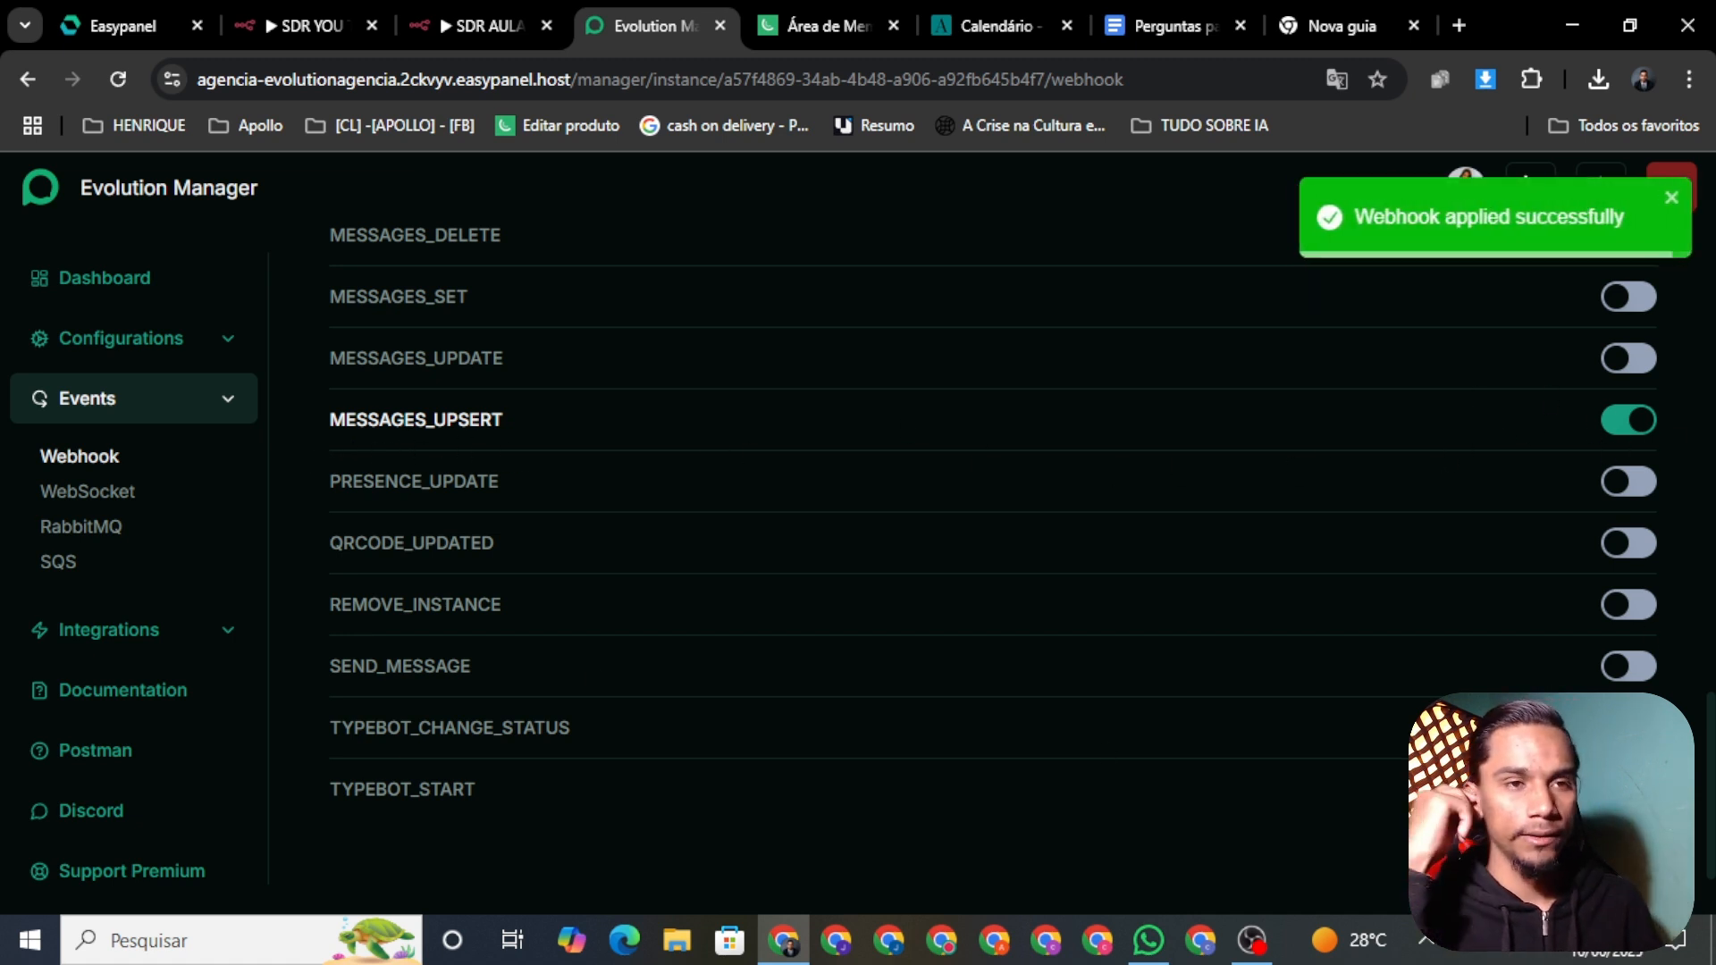
pyautogui.scroll(20, 945, 555)
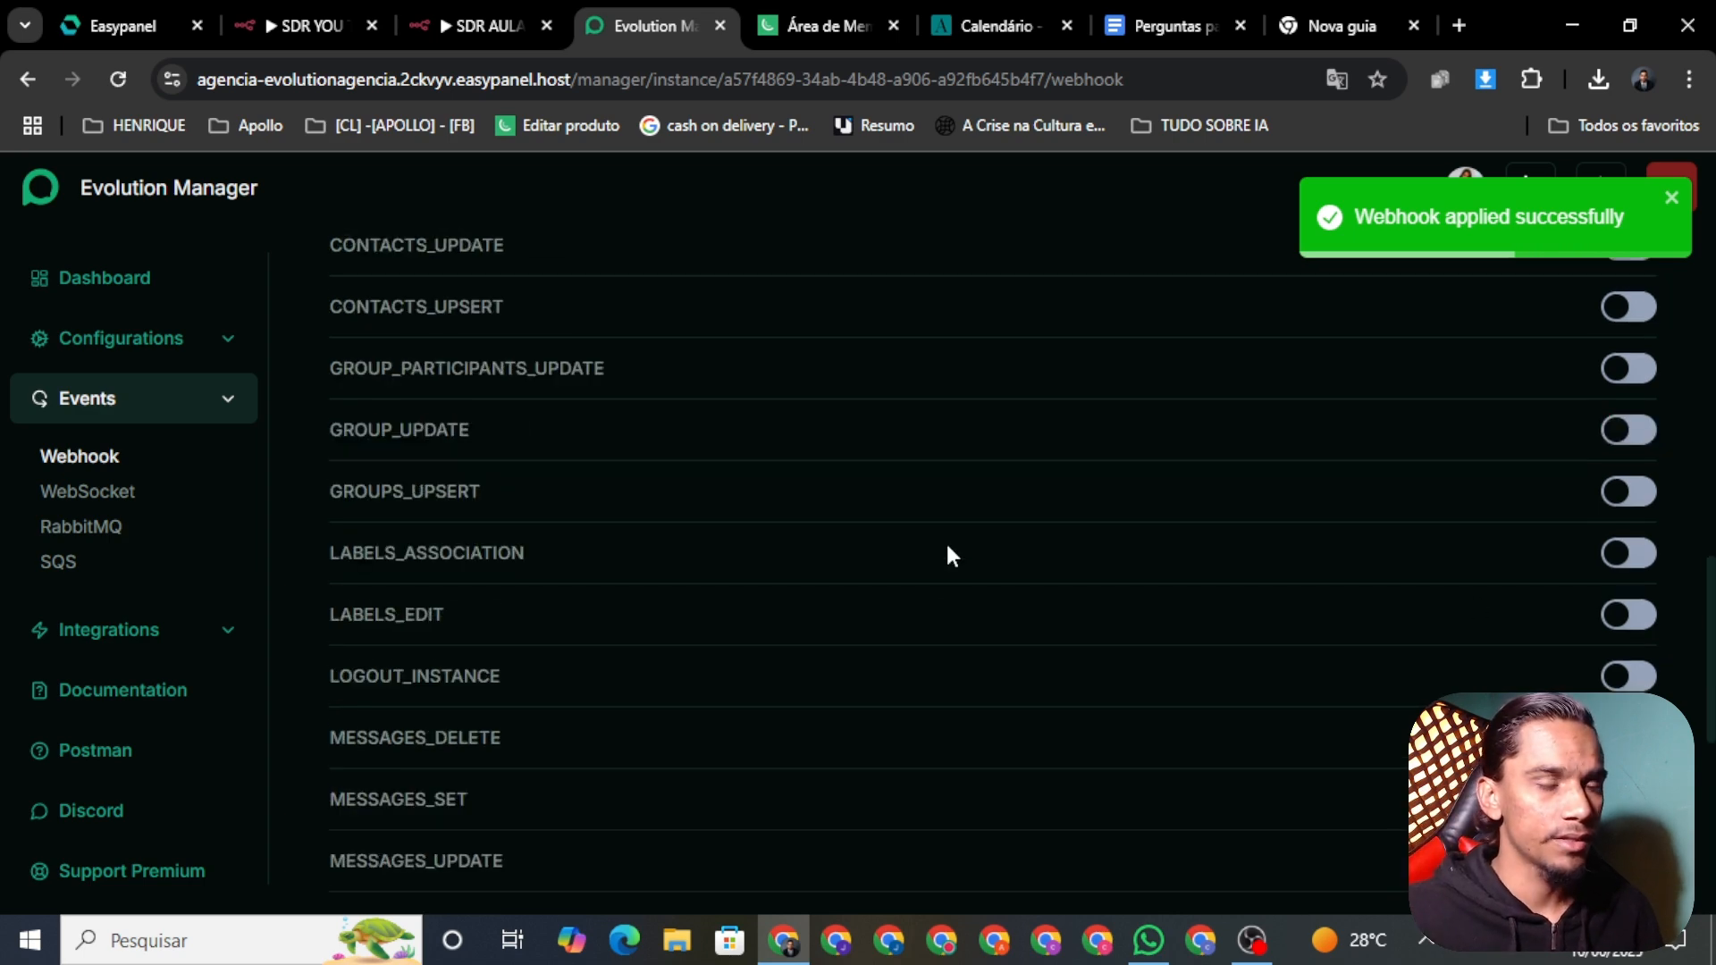
pyautogui.click(161, 183)
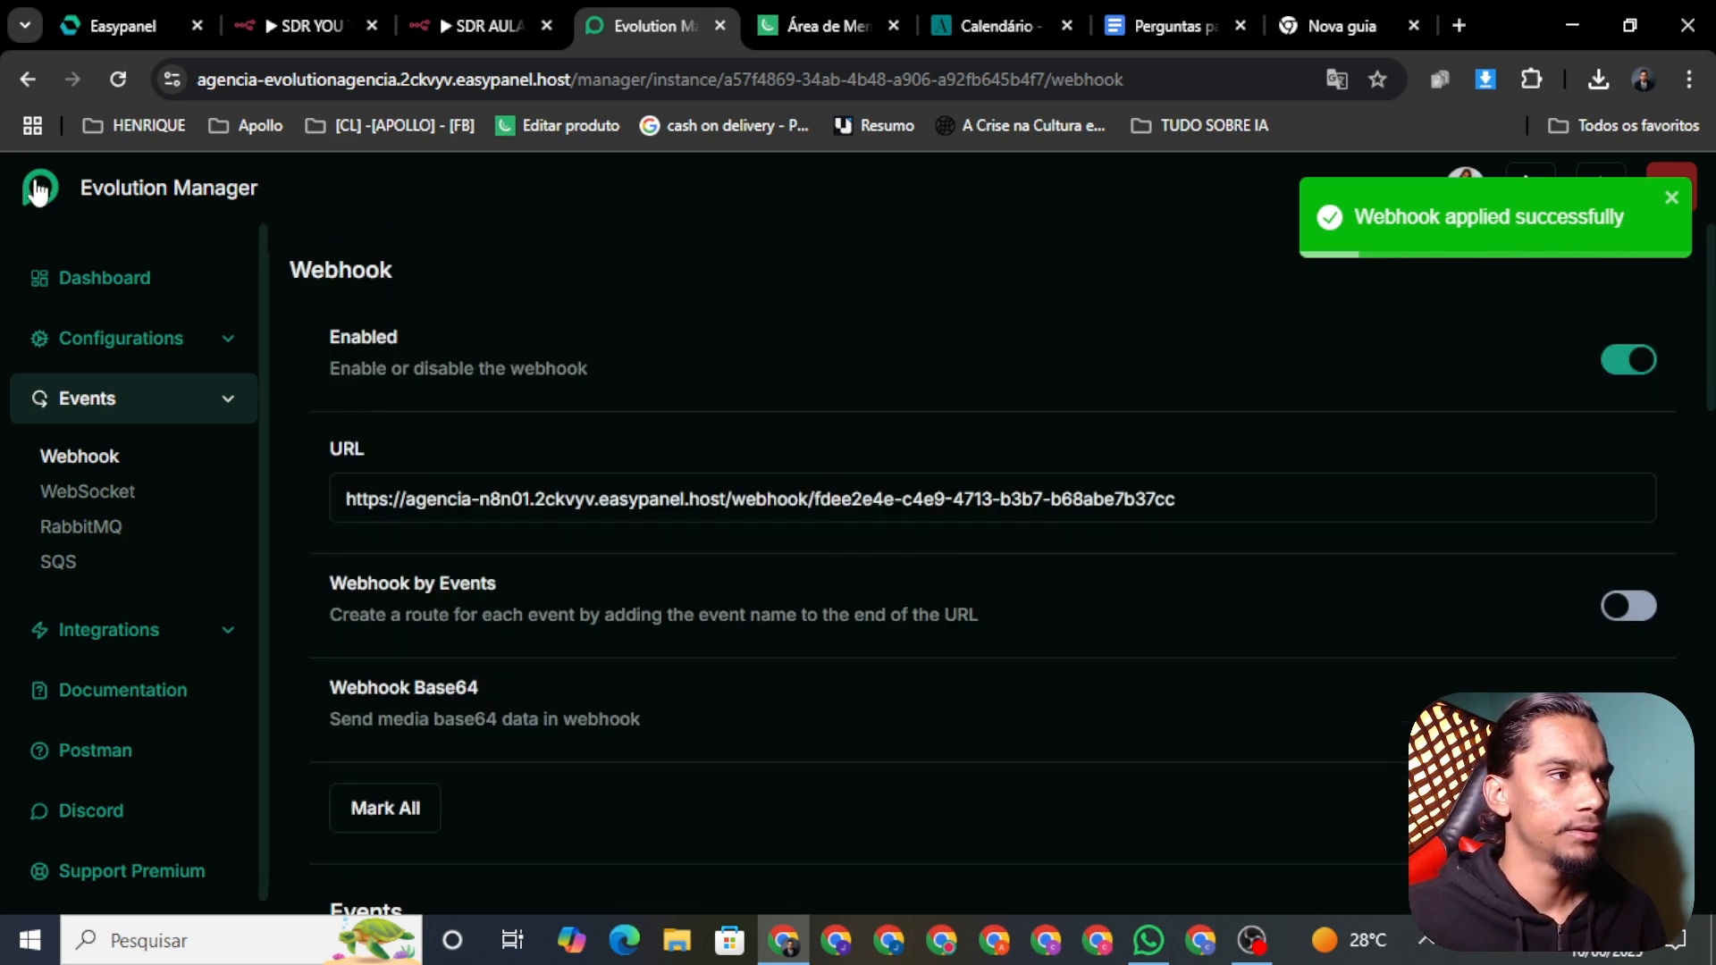
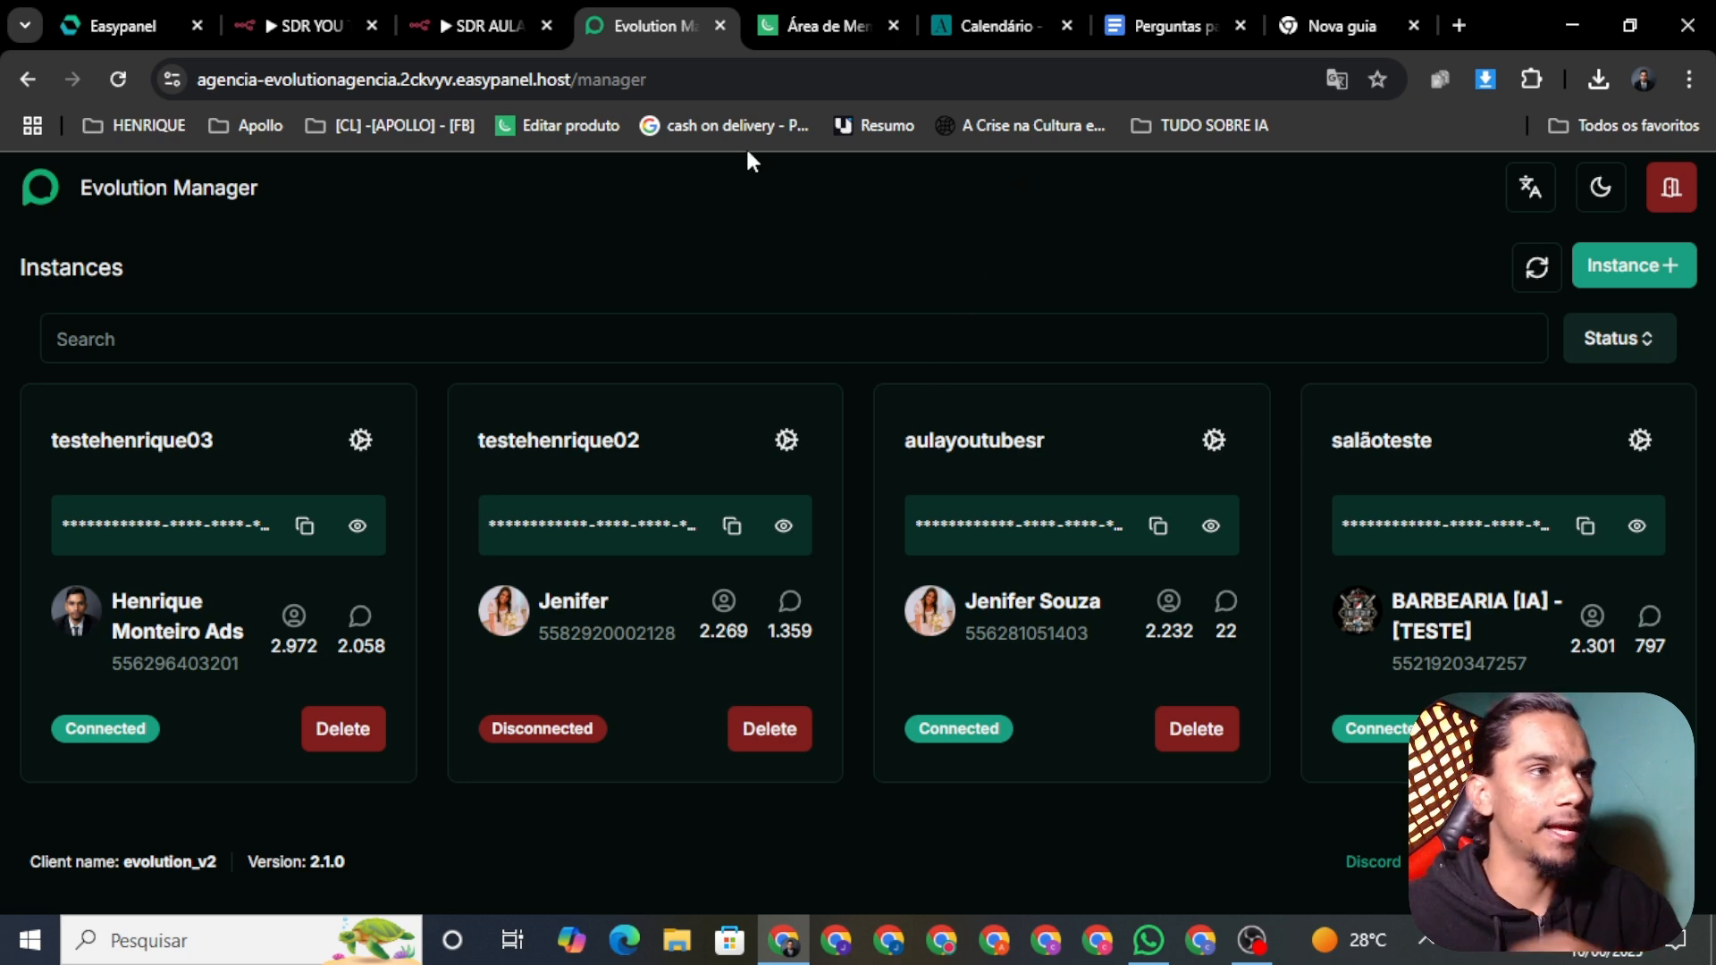
# Step: Scroll through the Business IA course page in Kiwify, then return to the SDR AULA YOU TUBE workflow
pyautogui.click(822, 24)
pyautogui.scroll(-2, 443, 465)
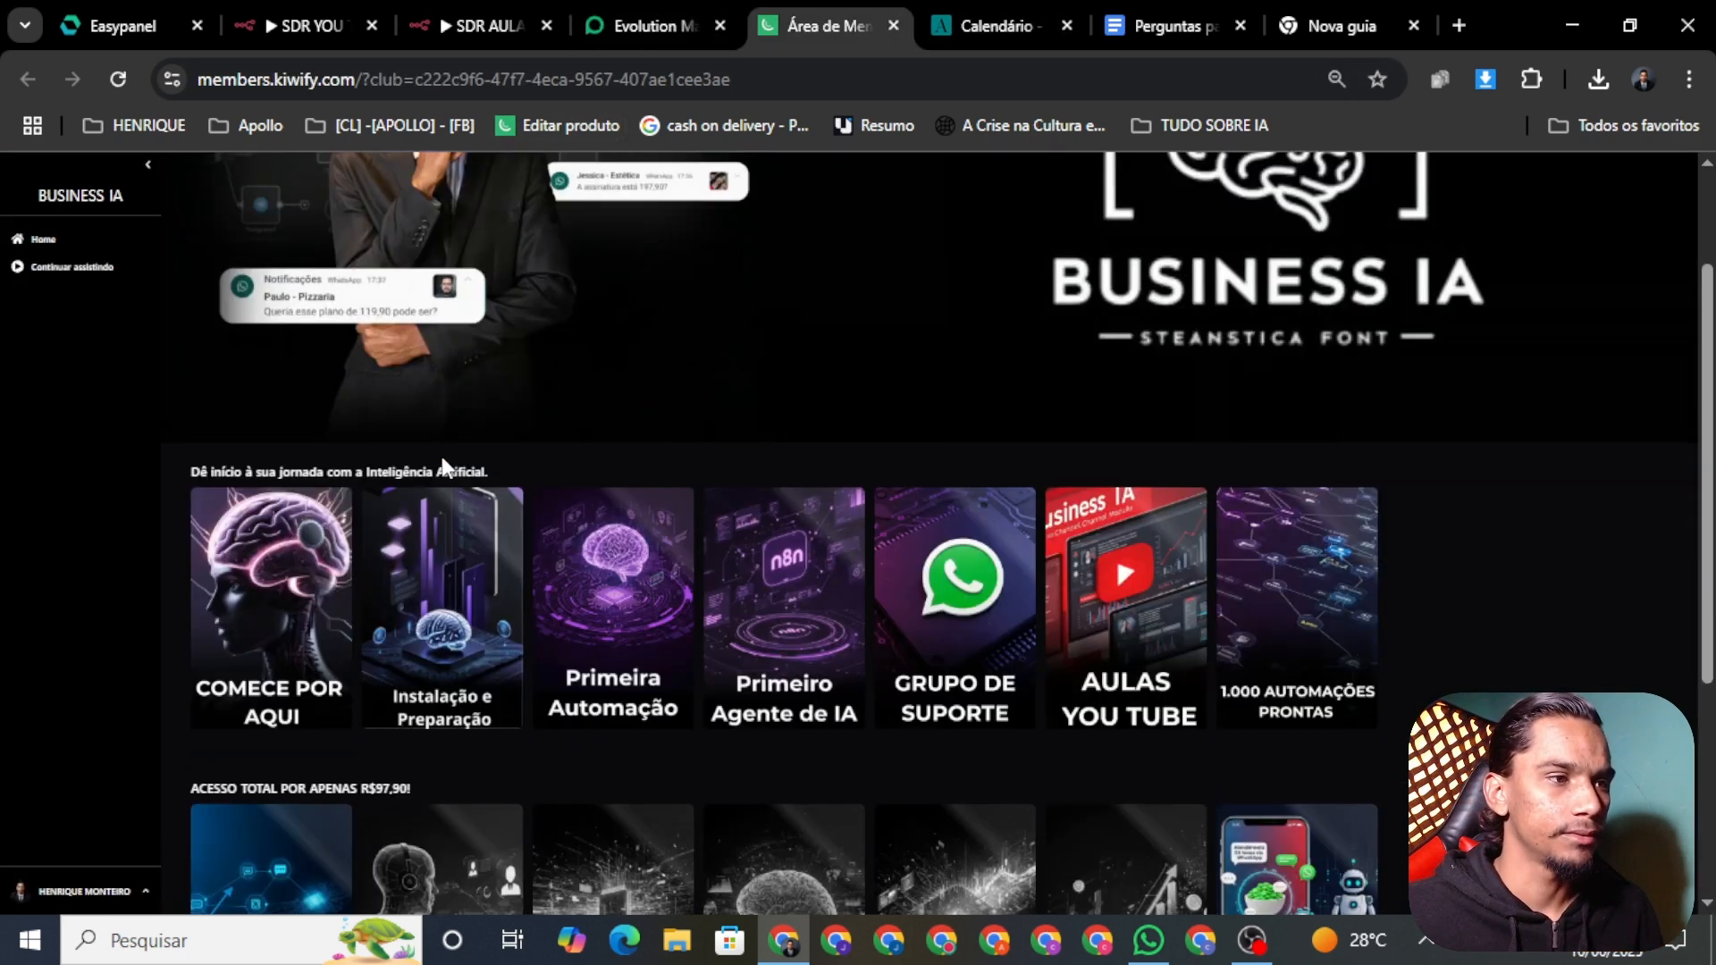
pyautogui.scroll(2, 513, 390)
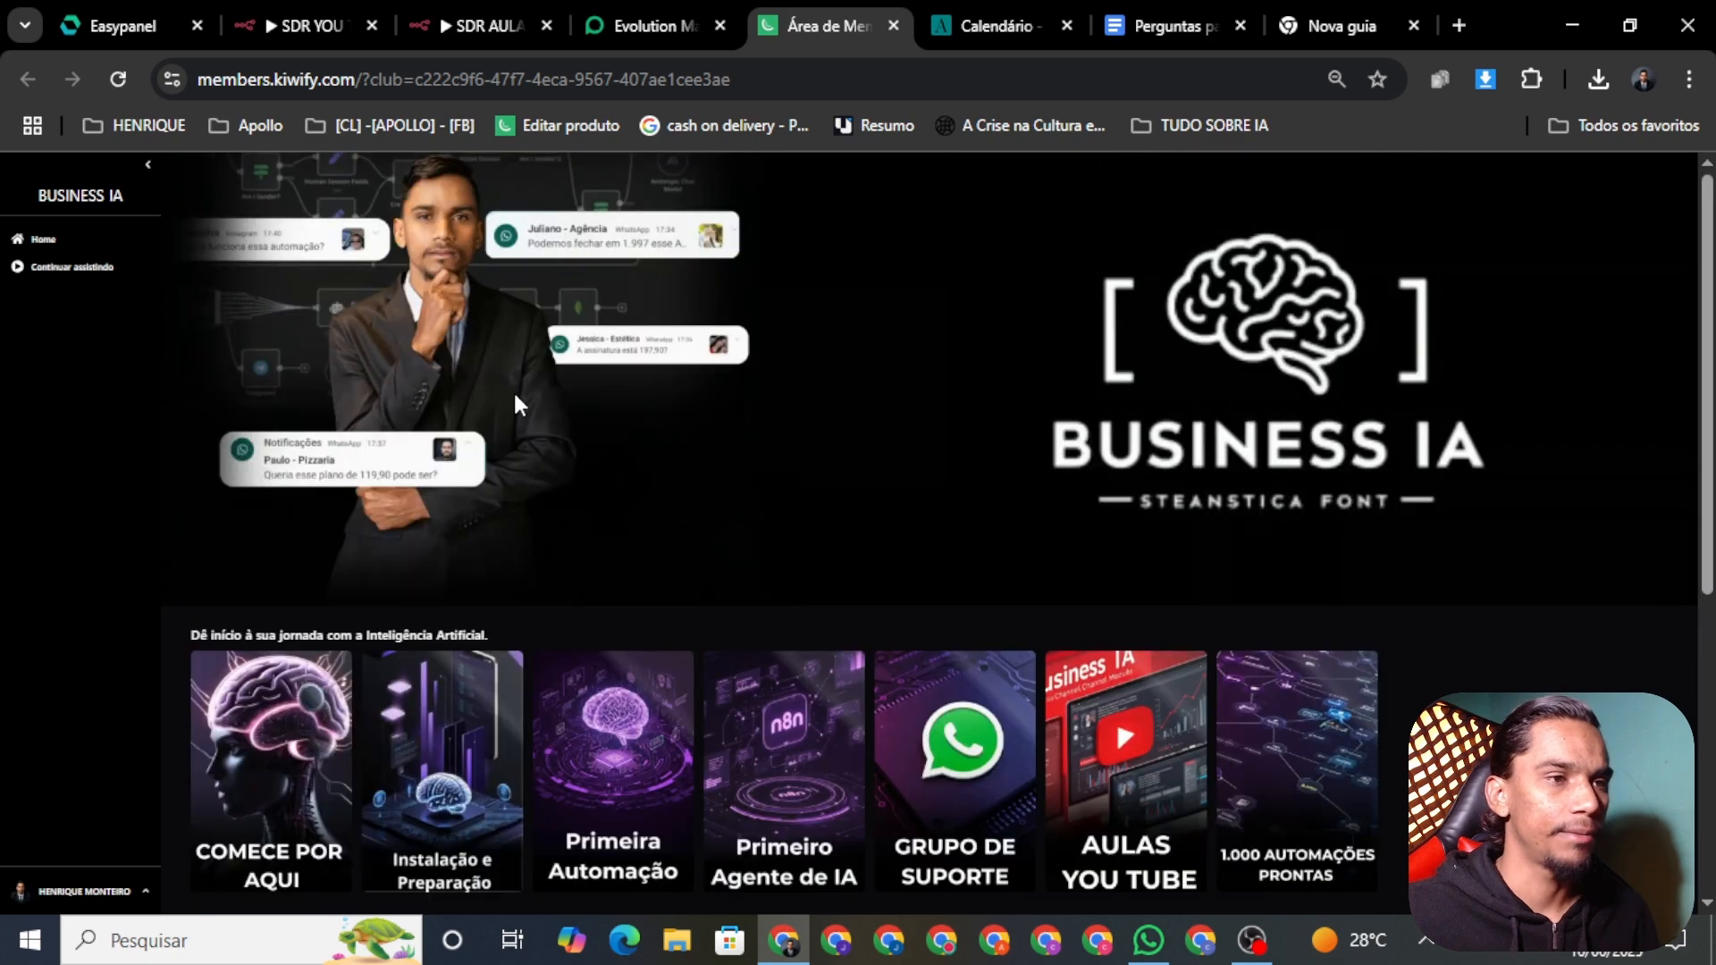
pyautogui.scroll(-3, 635, 548)
pyautogui.scroll(1, 662, 566)
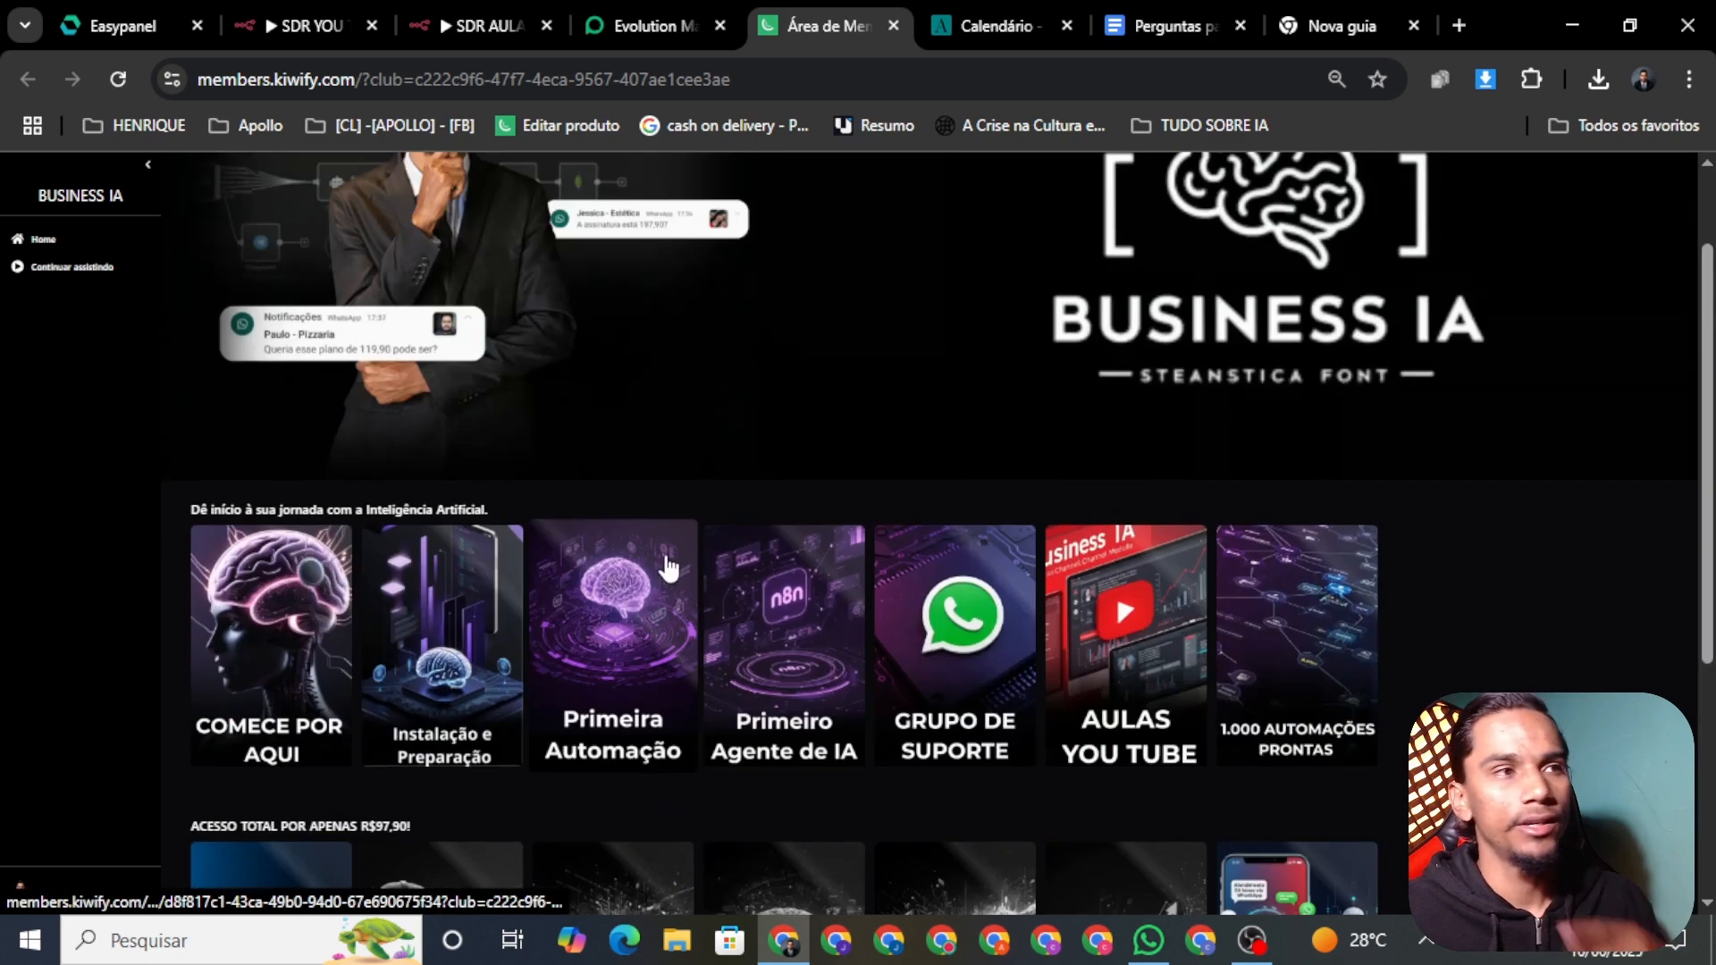
pyautogui.click(657, 24)
pyautogui.click(469, 20)
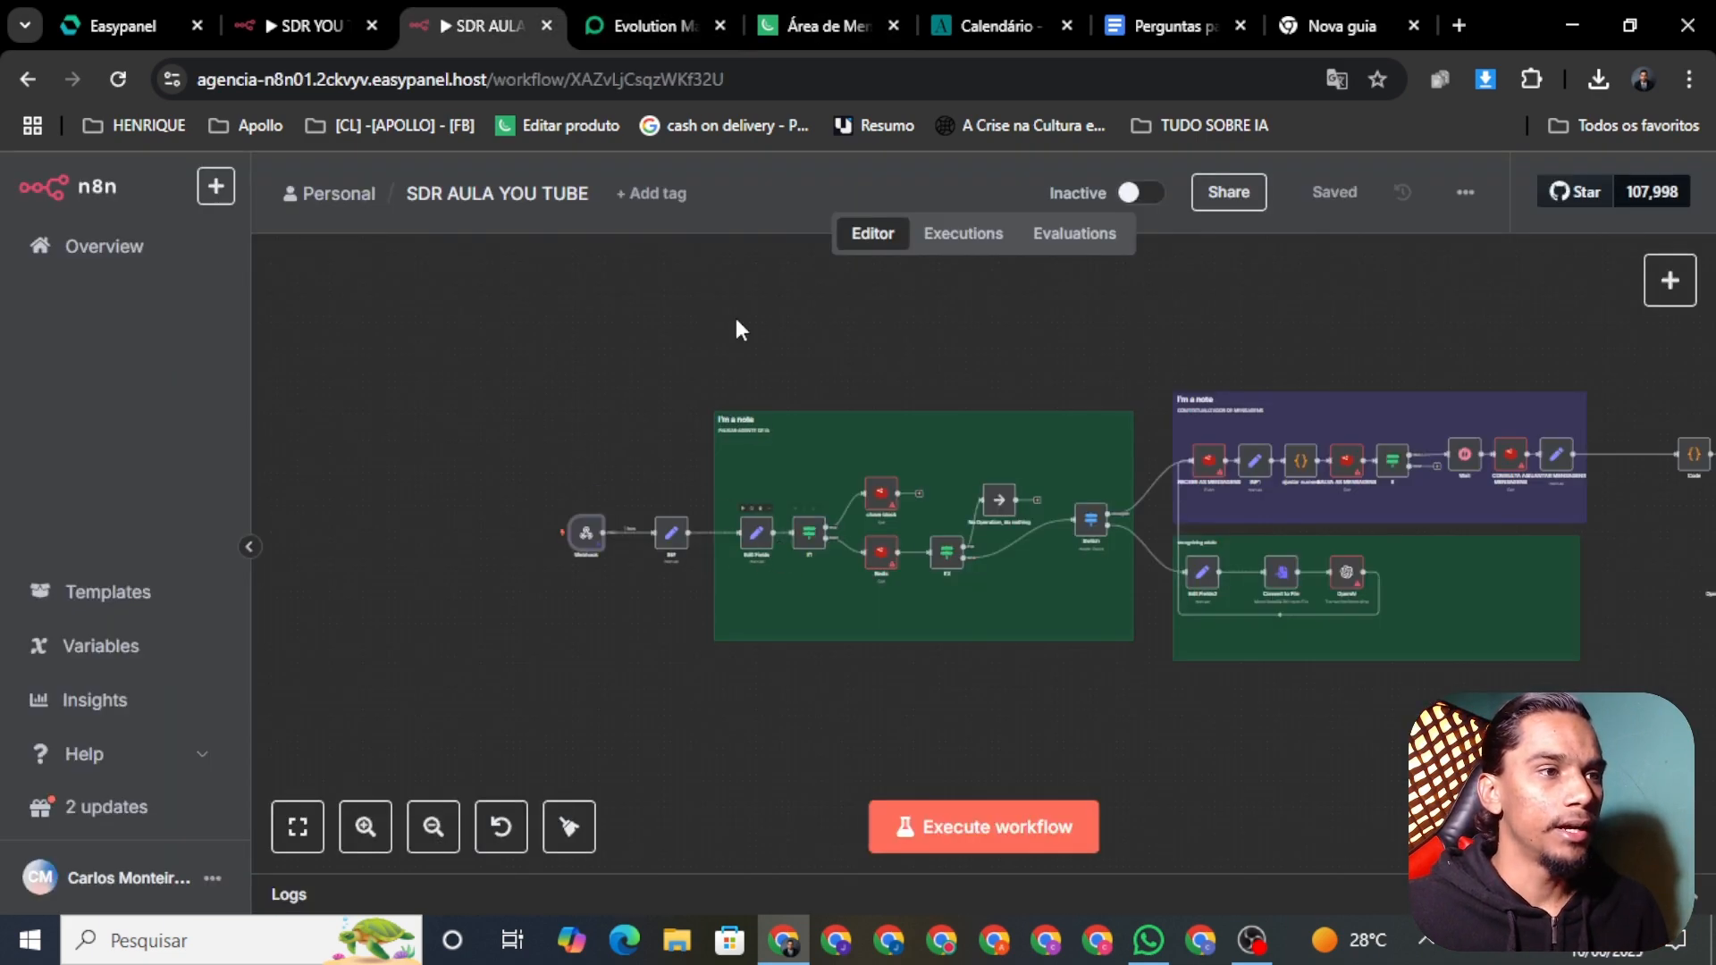
# Step: Try to activate the SDR AULA YOU TUBE workflow, which errors, then switch to Easypanel's n8n service
pyautogui.click(1133, 196)
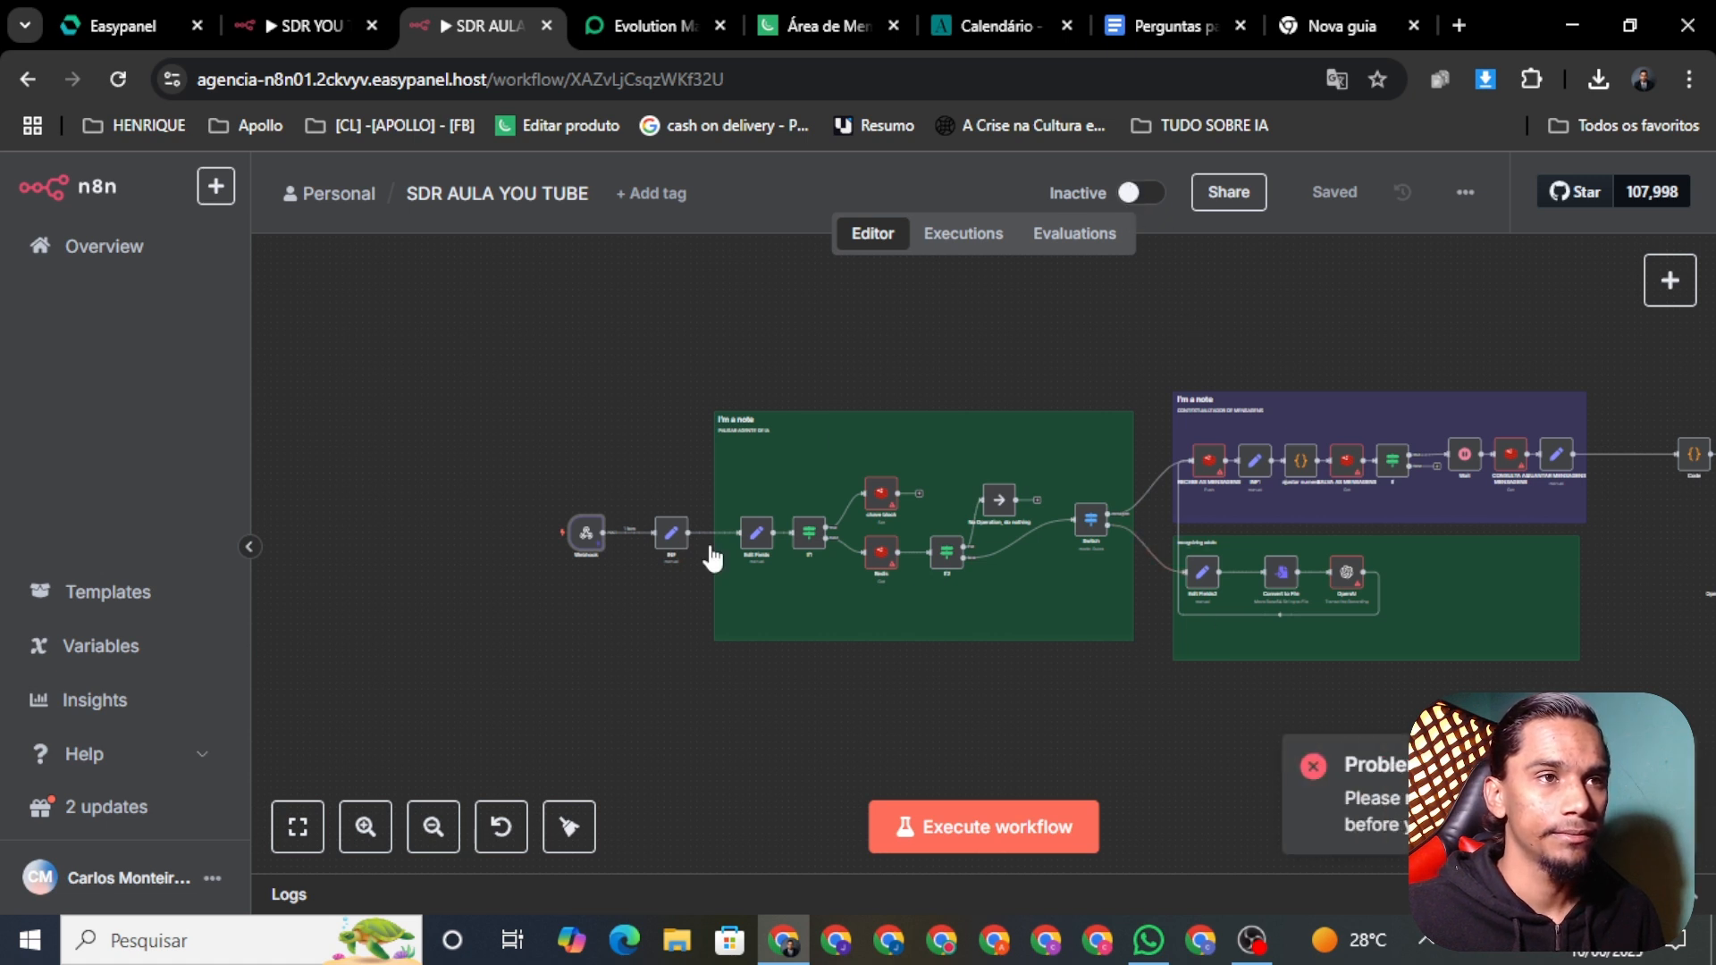
pyautogui.moveTo(1626, 640); pyautogui.dragTo(1280, 667)
pyautogui.moveTo(637, 362); pyautogui.dragTo(1010, 345)
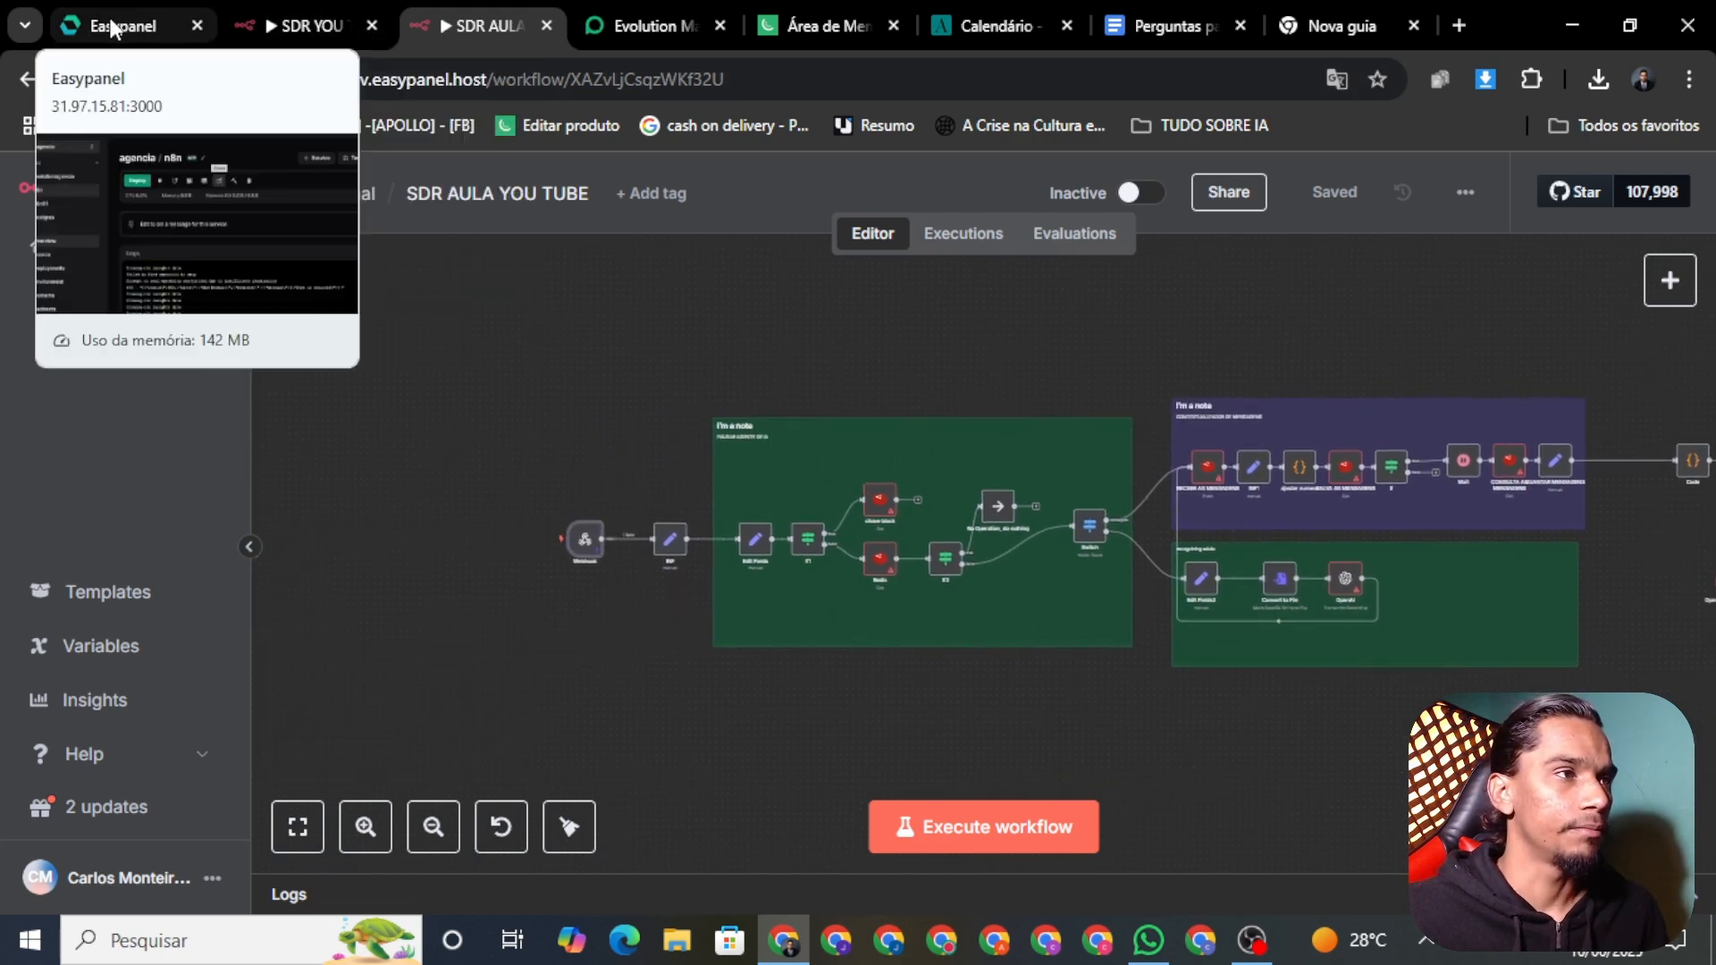
pyautogui.moveTo(113, 27); pyautogui.dragTo(286, 27)
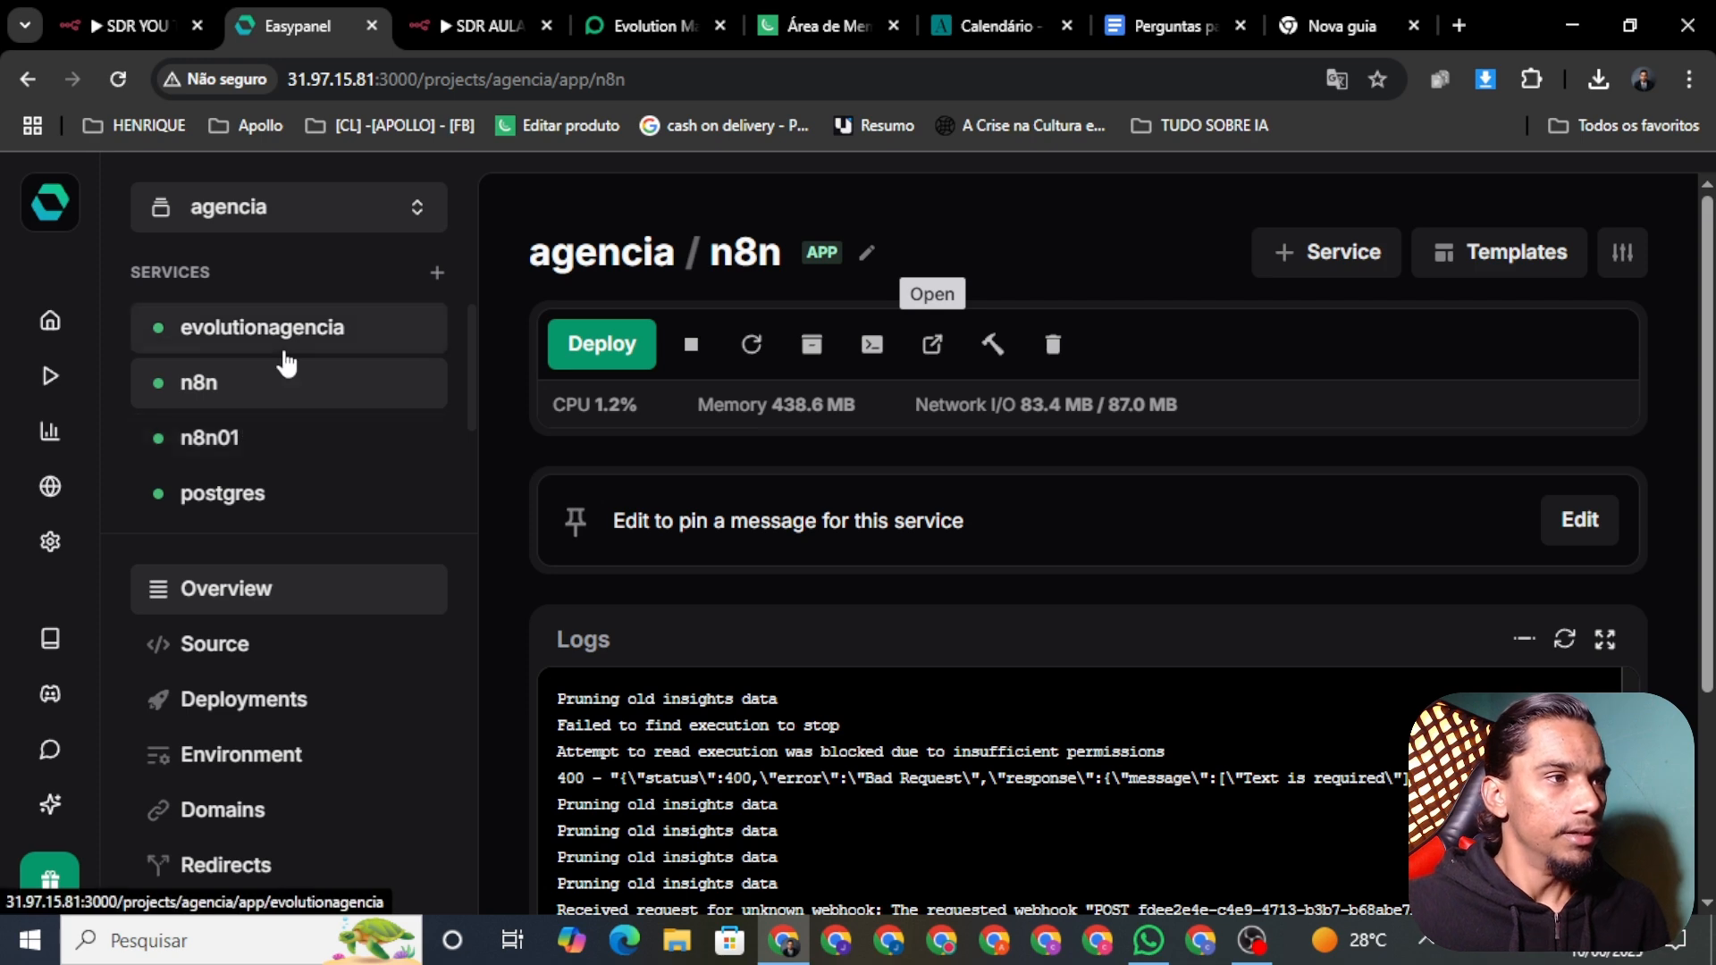
# Step: Enable Redis Commander and DbGate on the redis01 service
pyautogui.scroll(-2, 367, 403)
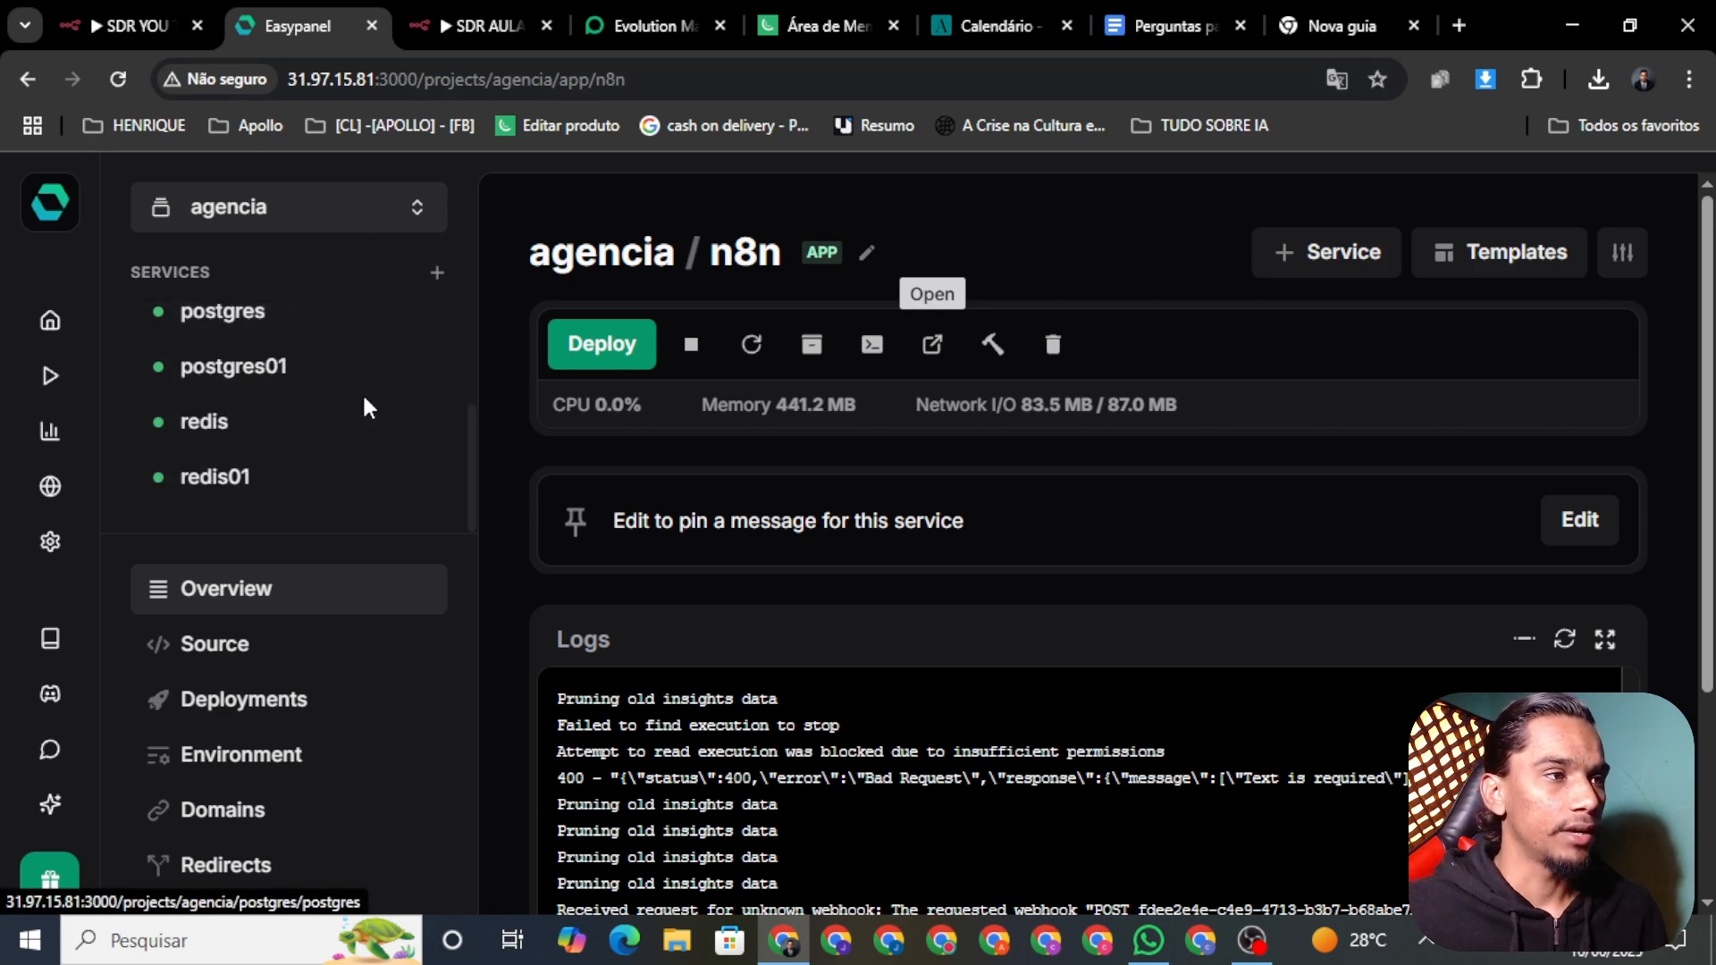
pyautogui.click(280, 427)
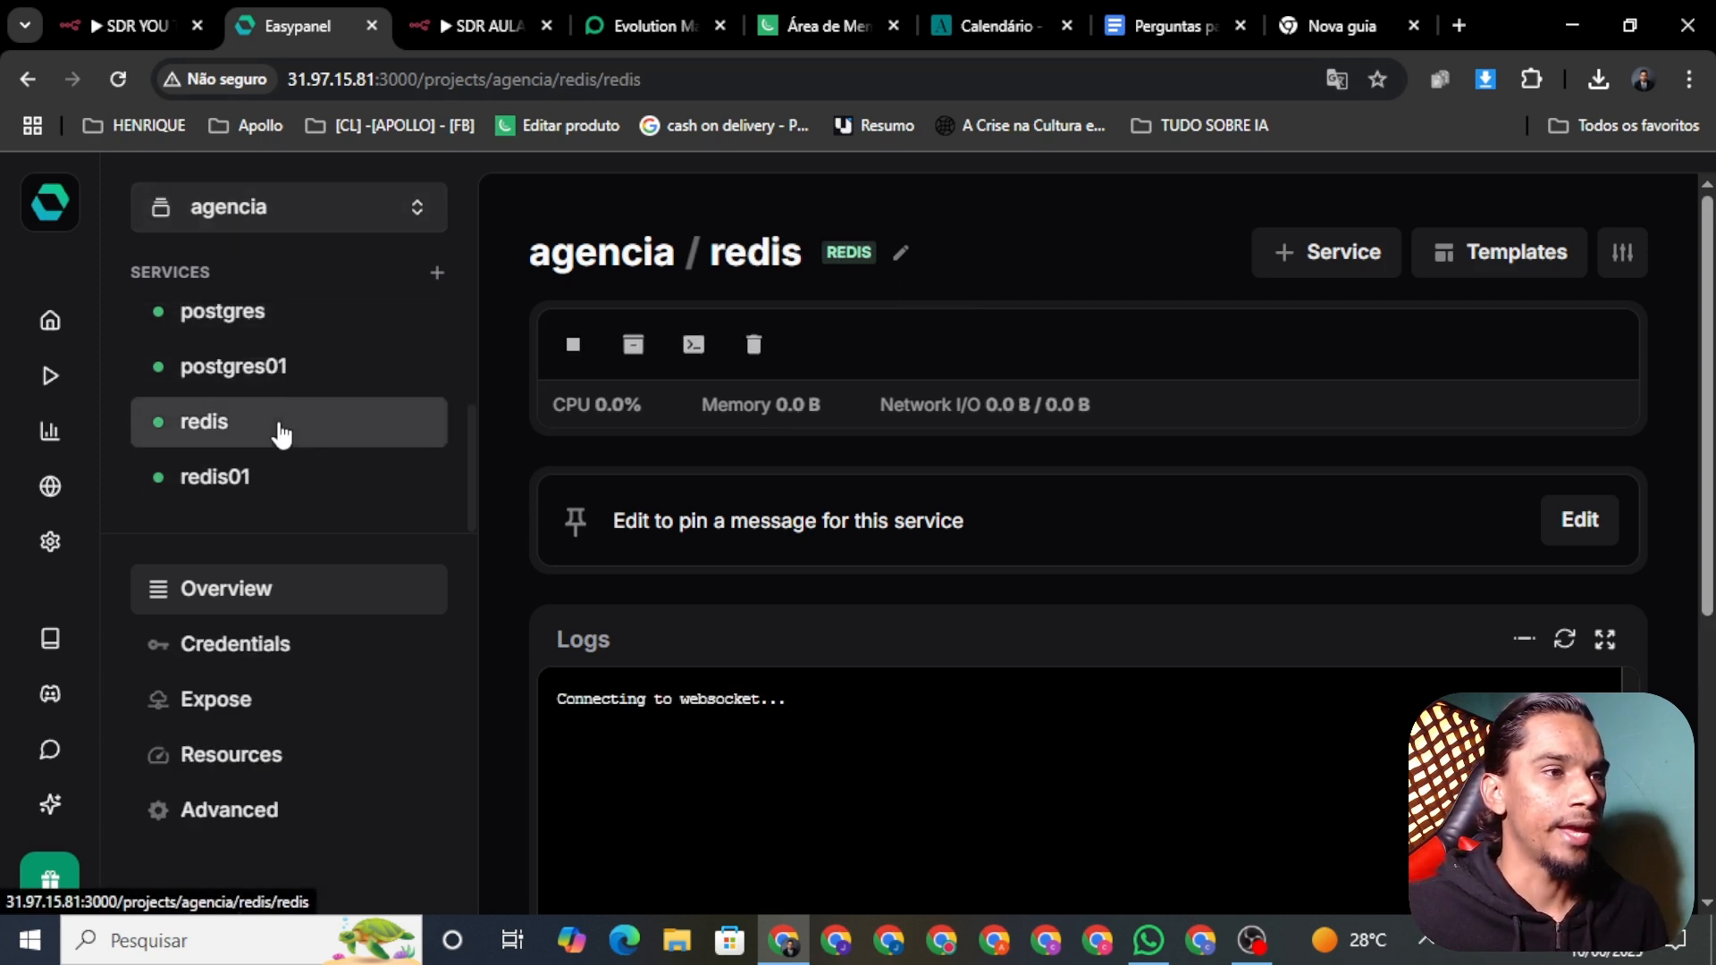
pyautogui.click(304, 476)
pyautogui.scroll(-1, 855, 442)
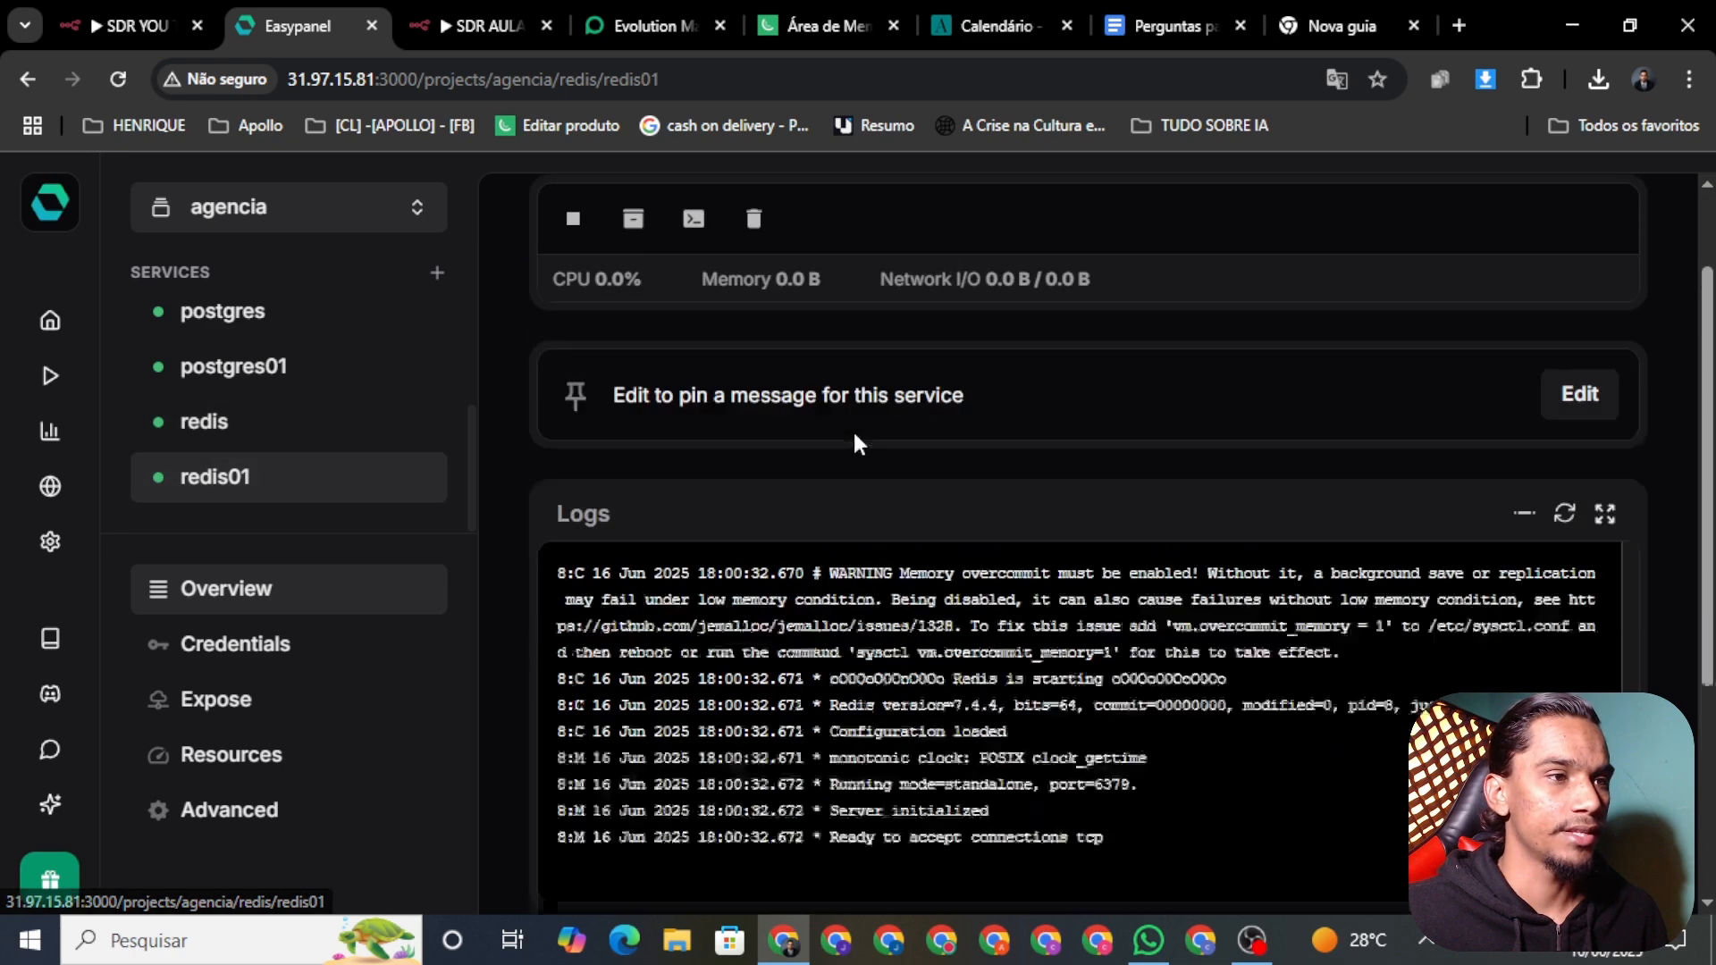
pyautogui.scroll(-3, 855, 442)
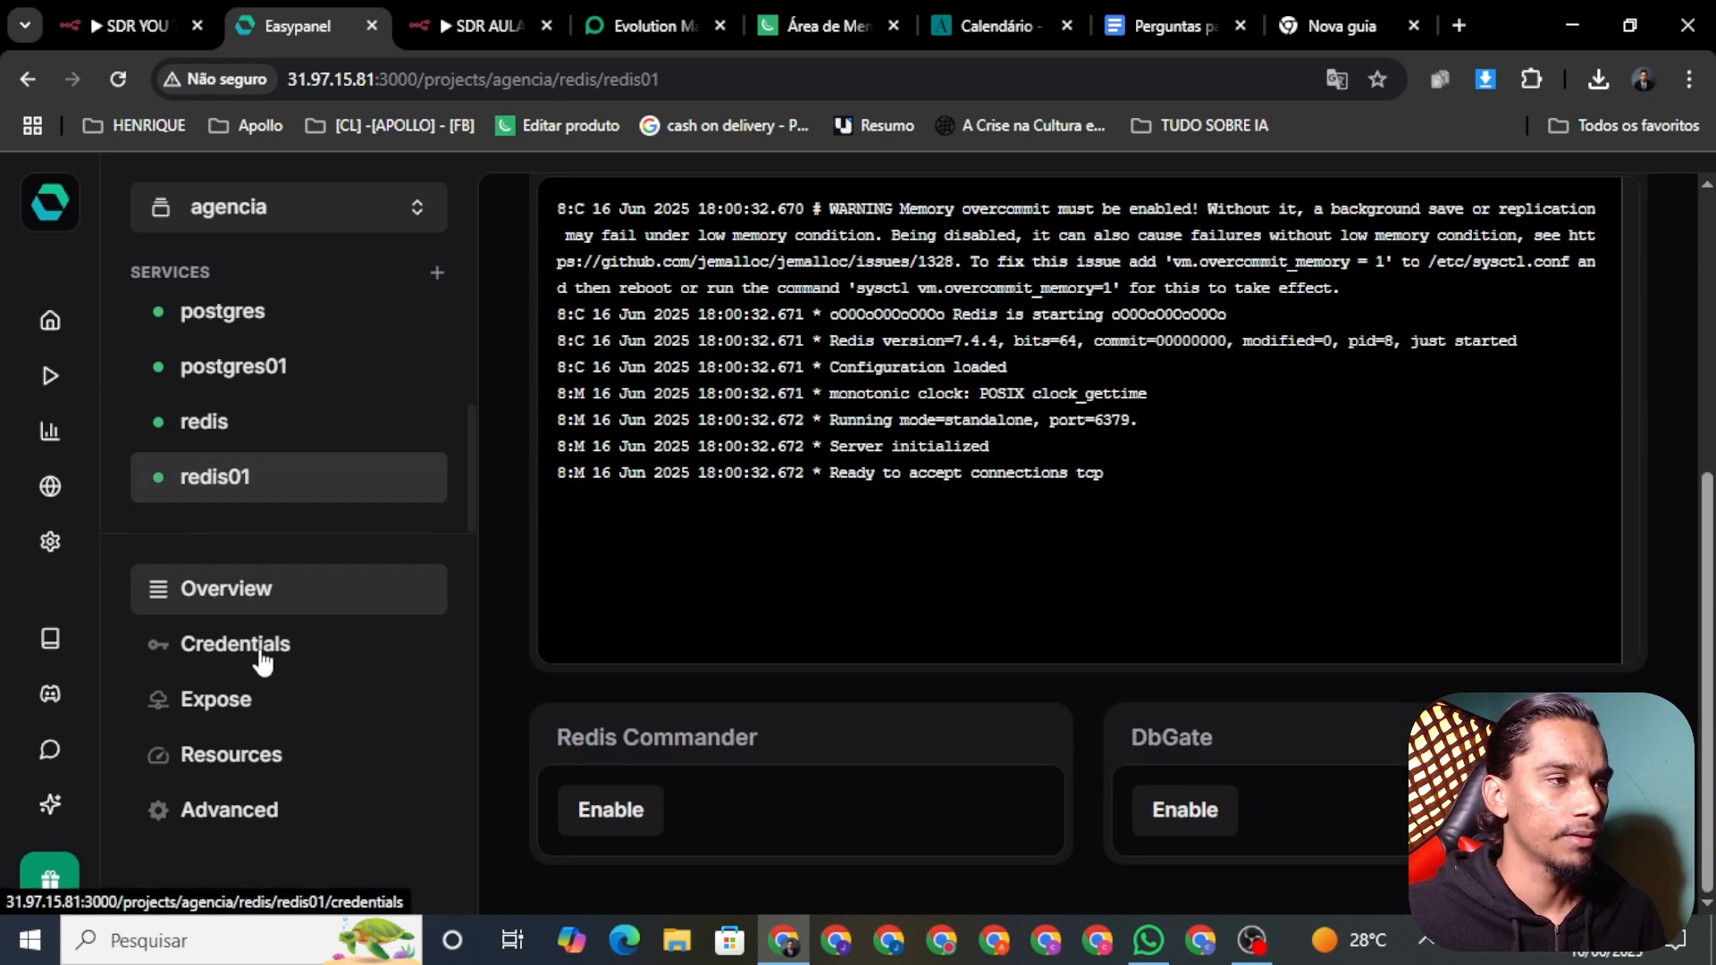
pyautogui.click(605, 819)
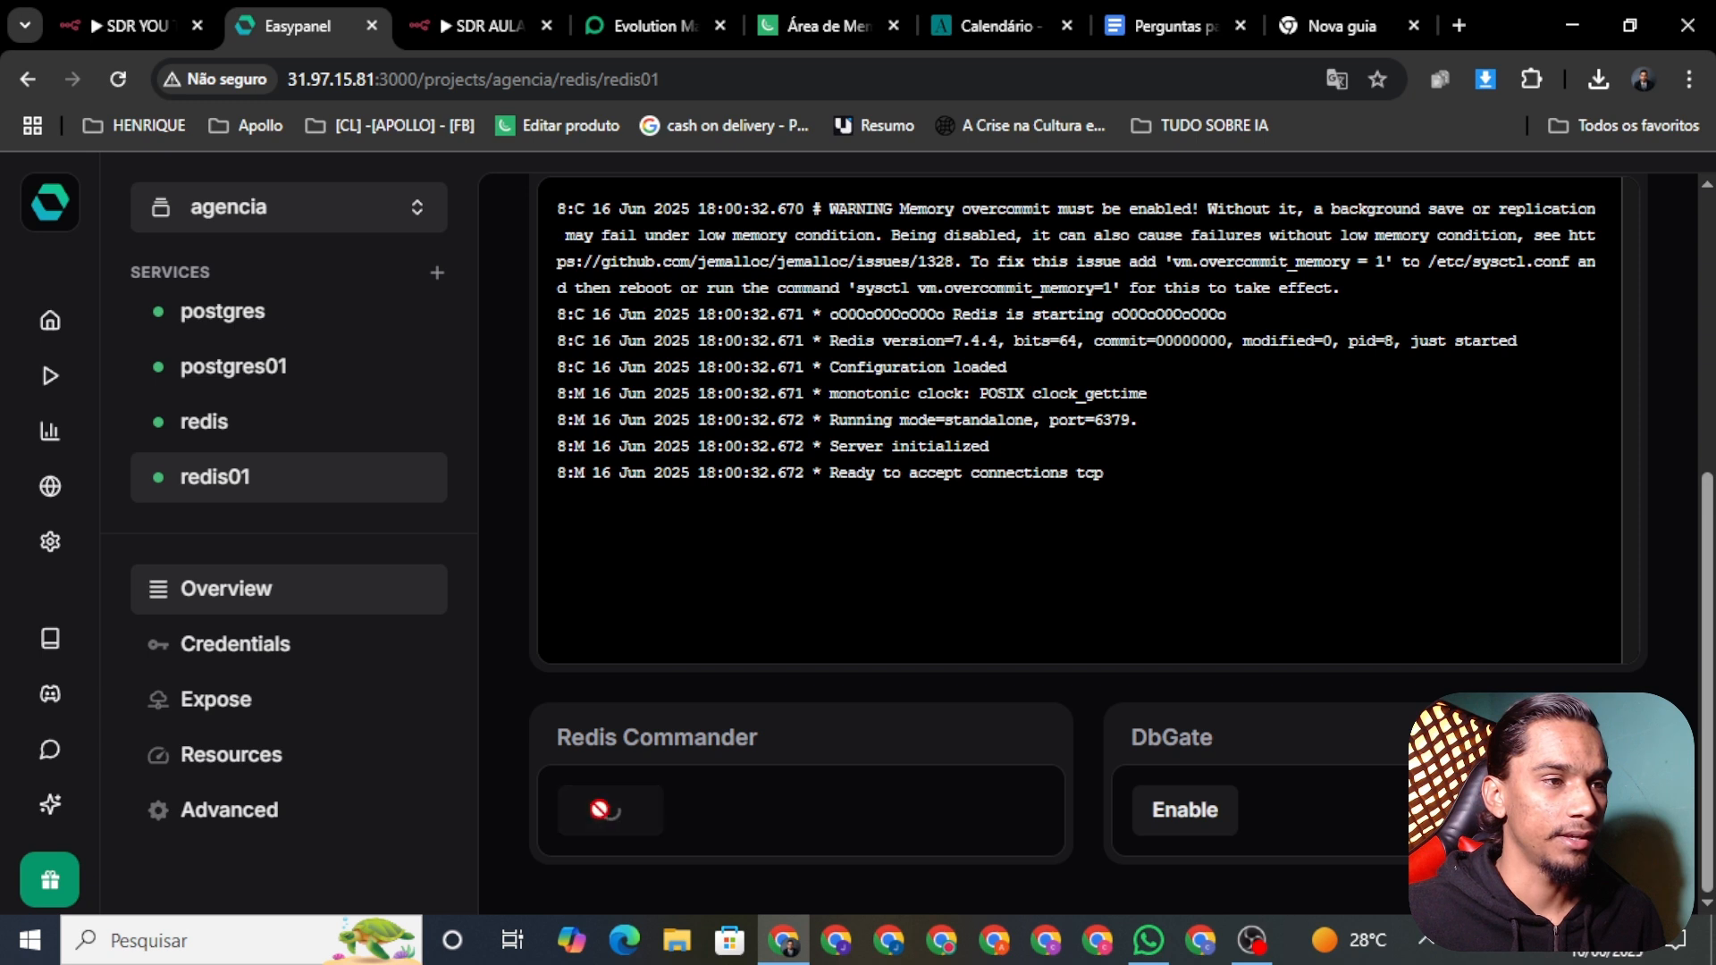
pyautogui.click(1210, 814)
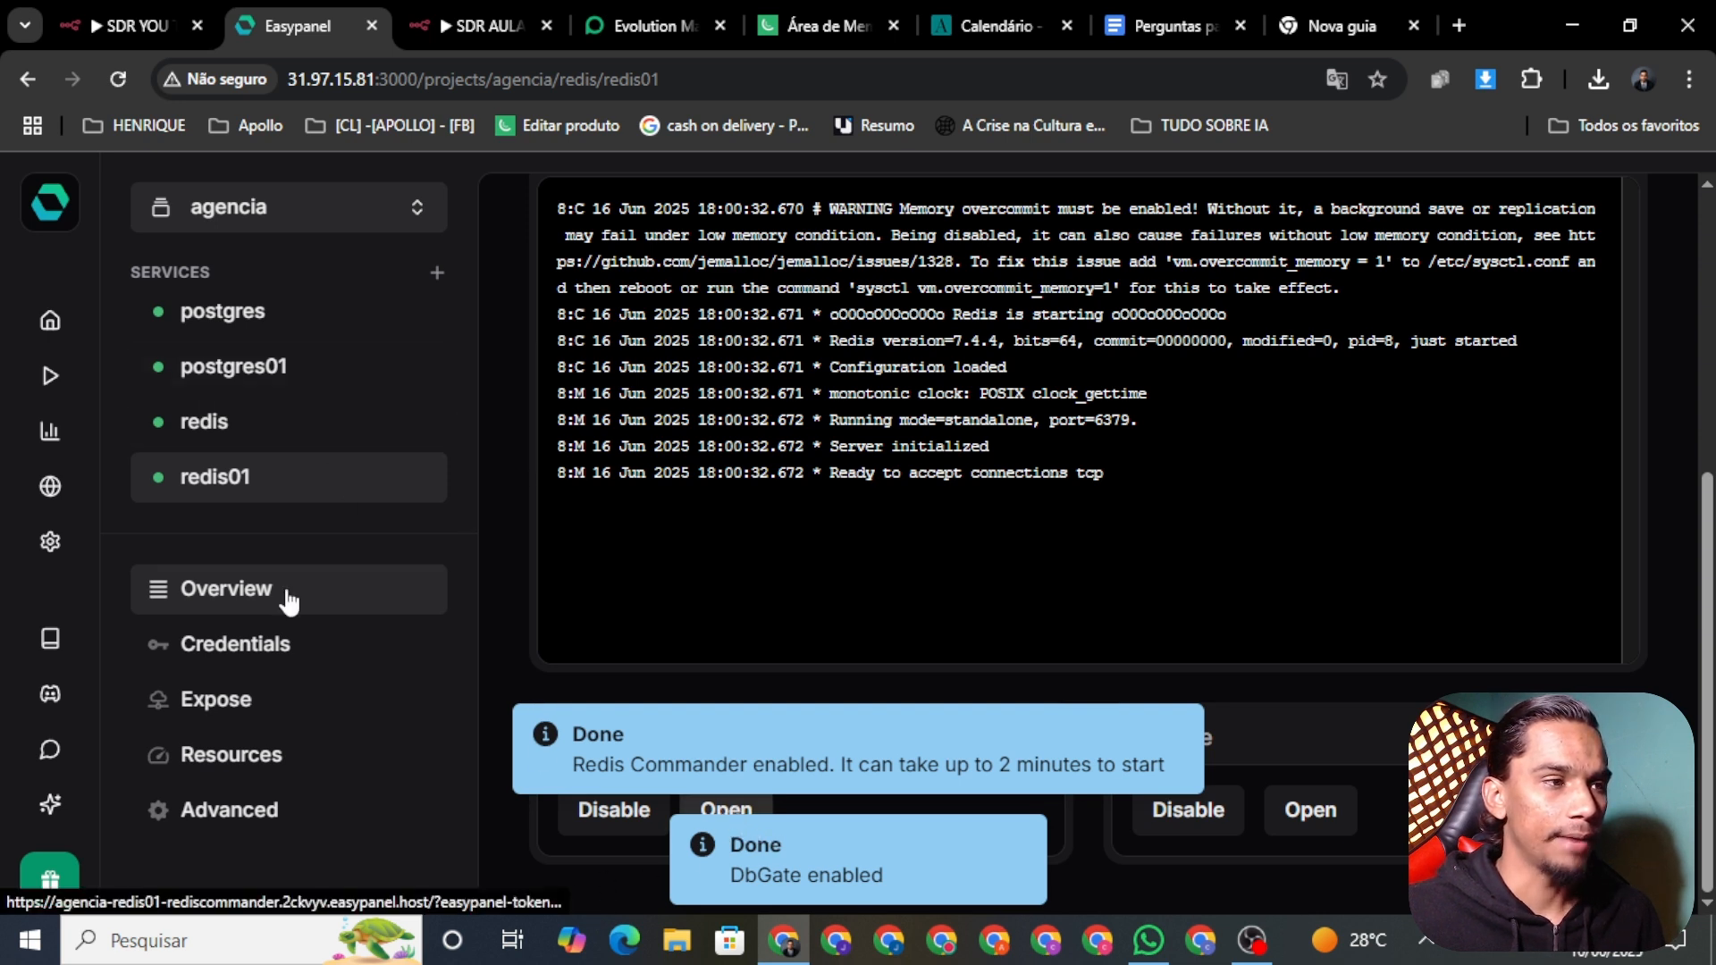
# Step: Try opening Redis Commander, then display redis01's connection credentials
pyautogui.click(720, 808)
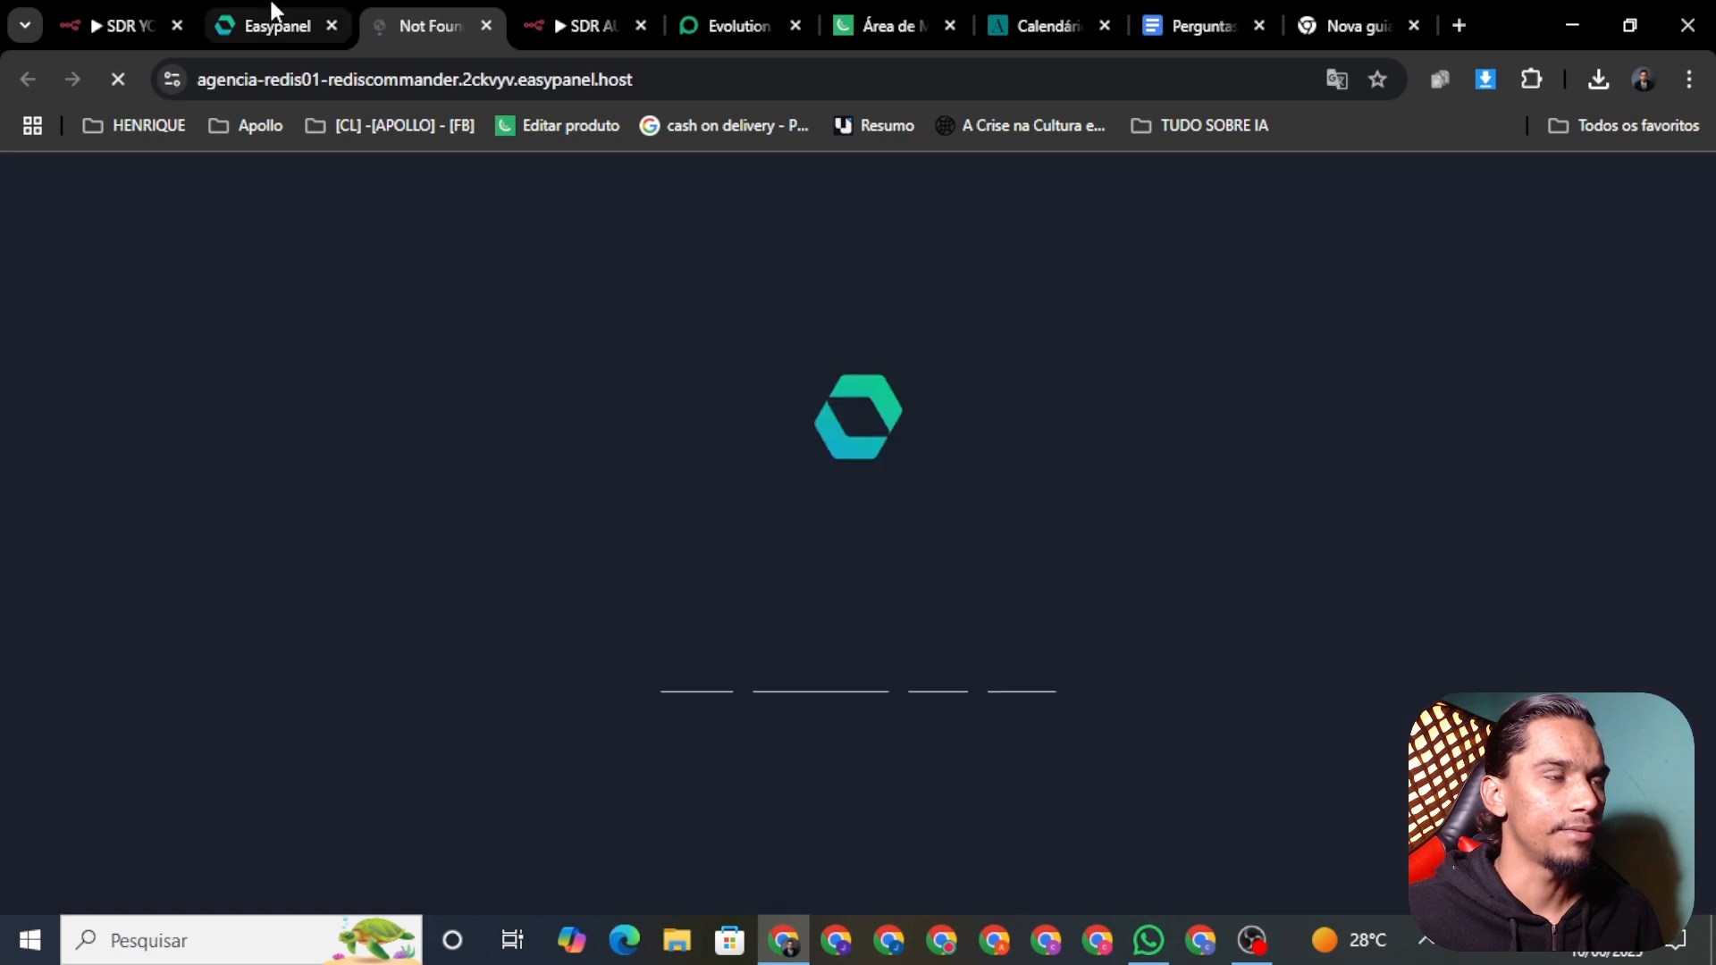
pyautogui.click(486, 25)
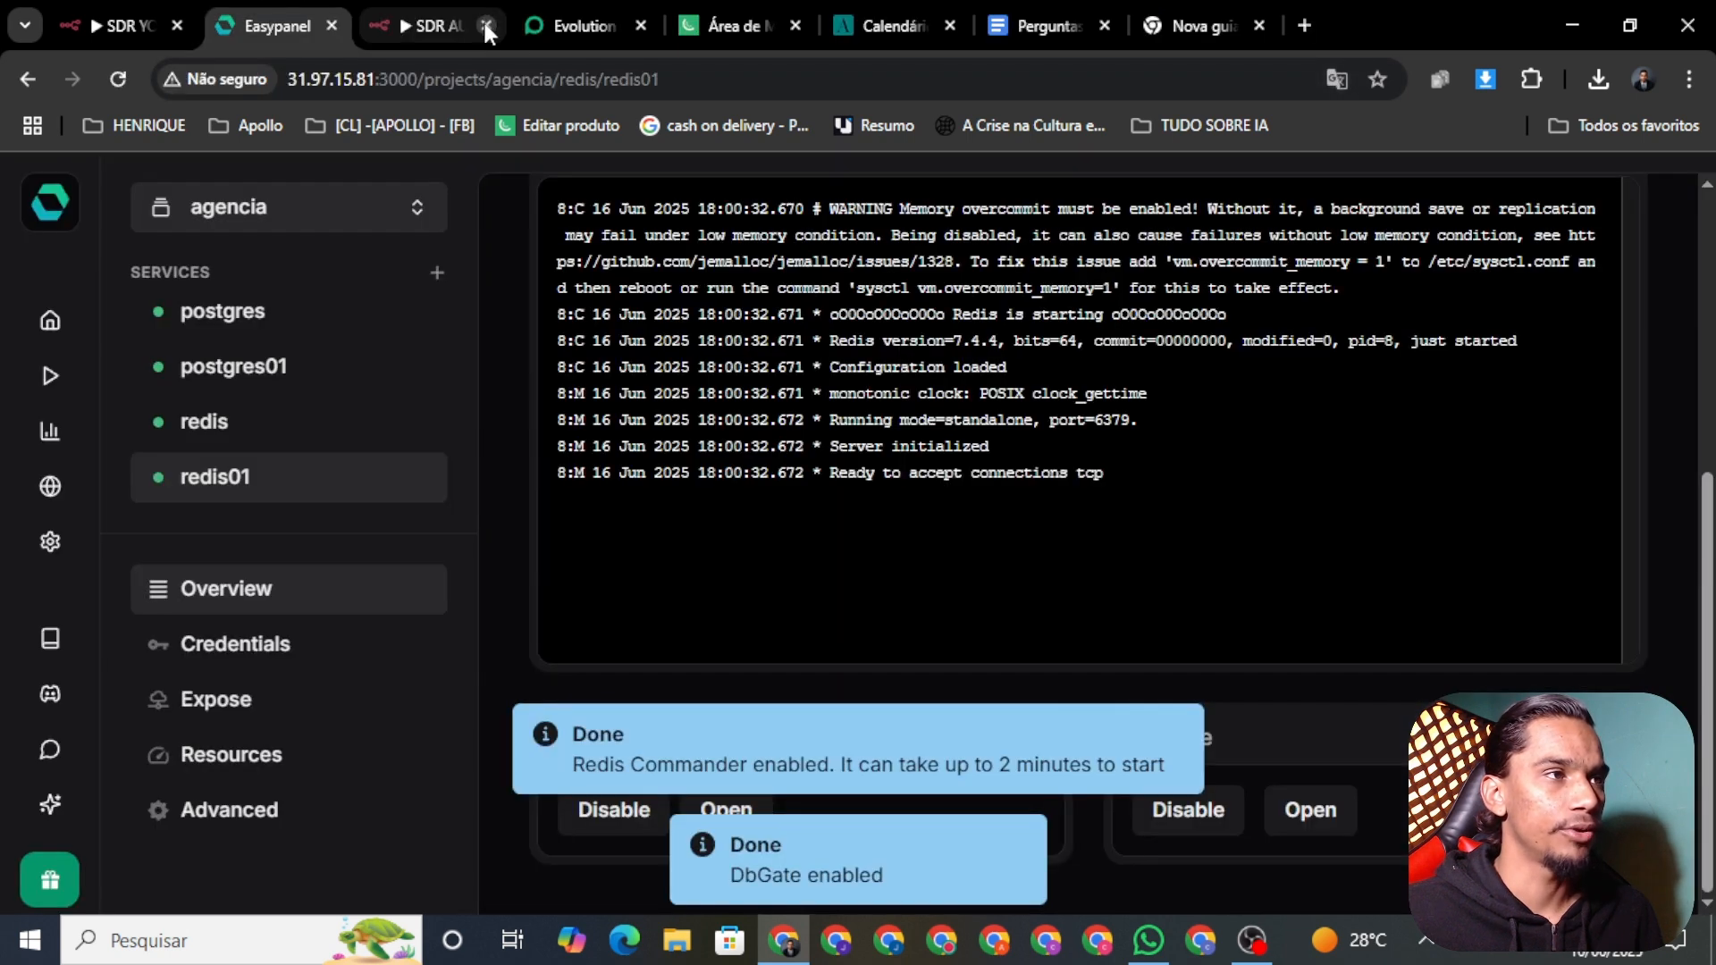
pyautogui.click(284, 647)
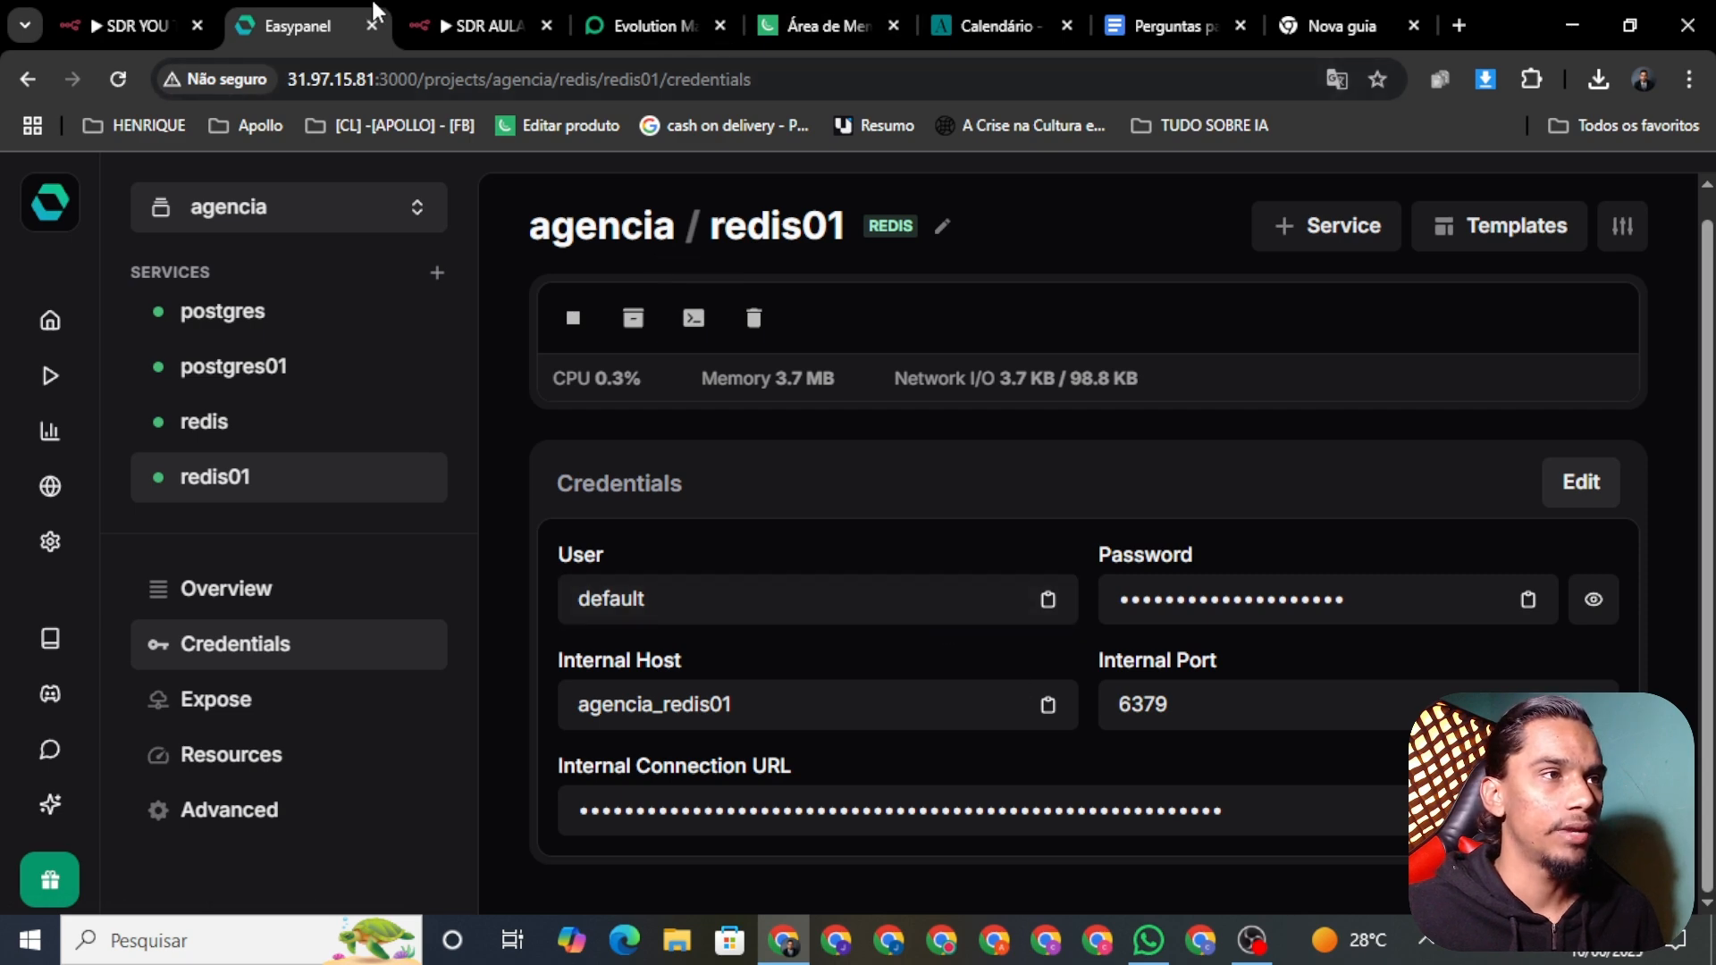
pyautogui.click(468, 29)
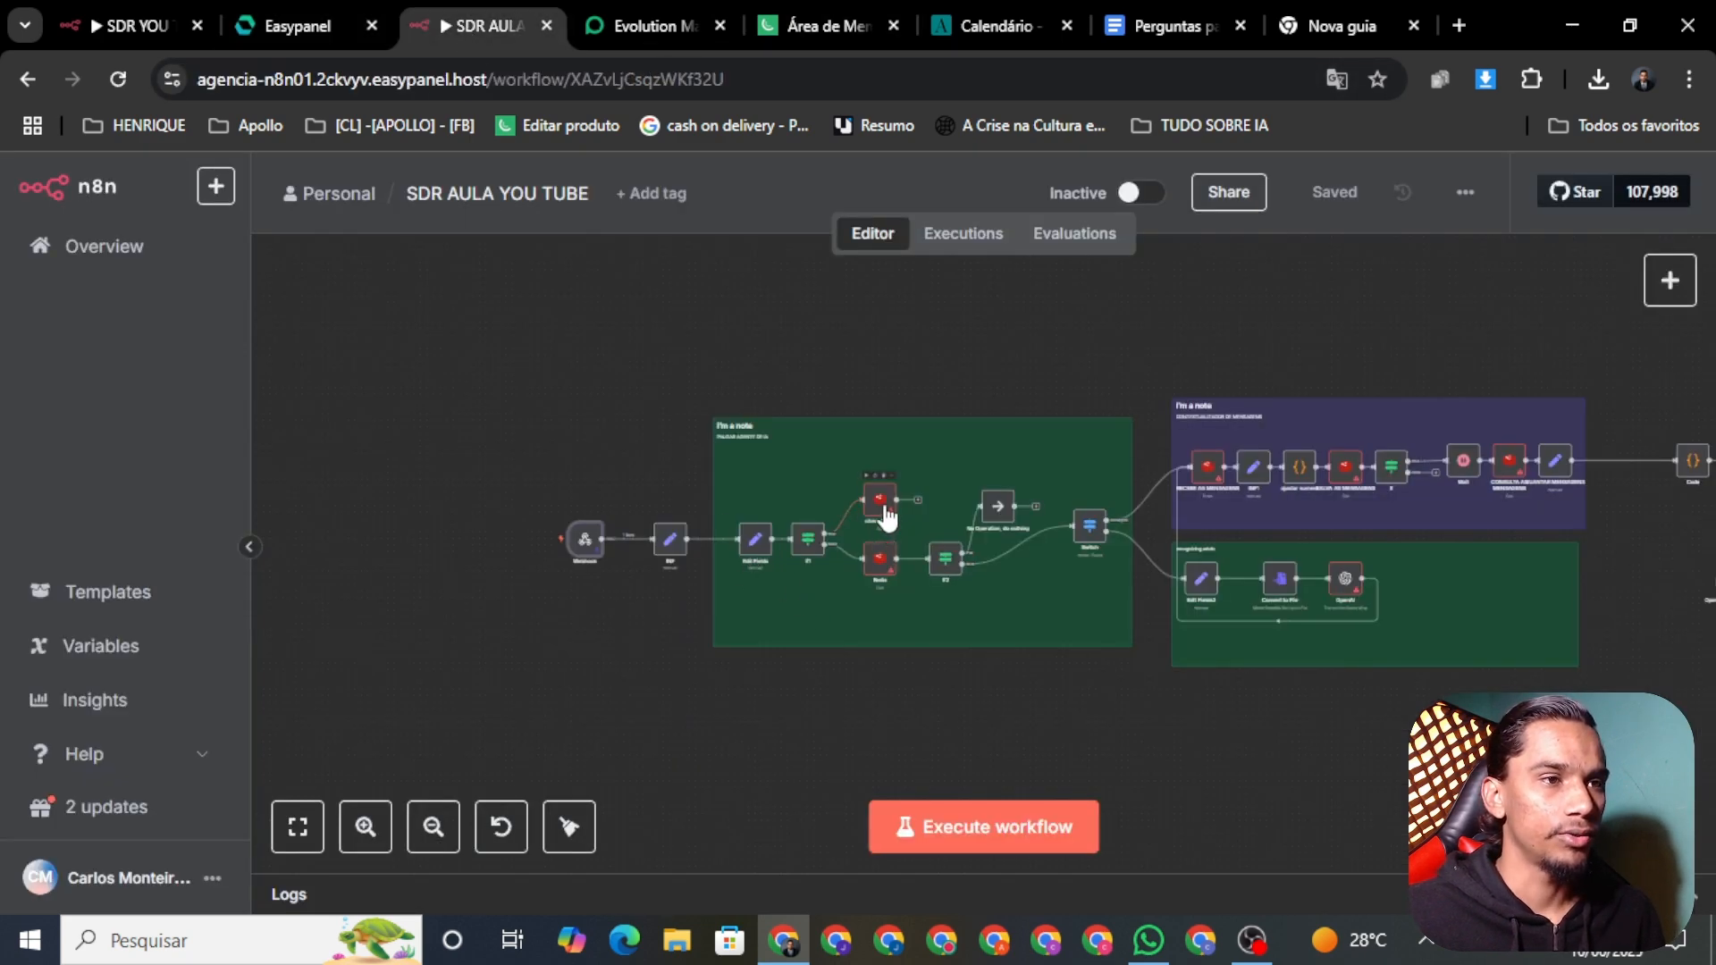
# Step: Start a new Redis credential from the chave block node's settings
pyautogui.scroll(4, 813, 661)
pyautogui.moveTo(1099, 700); pyautogui.dragTo(972, 774)
pyautogui.rightClick(798, 469)
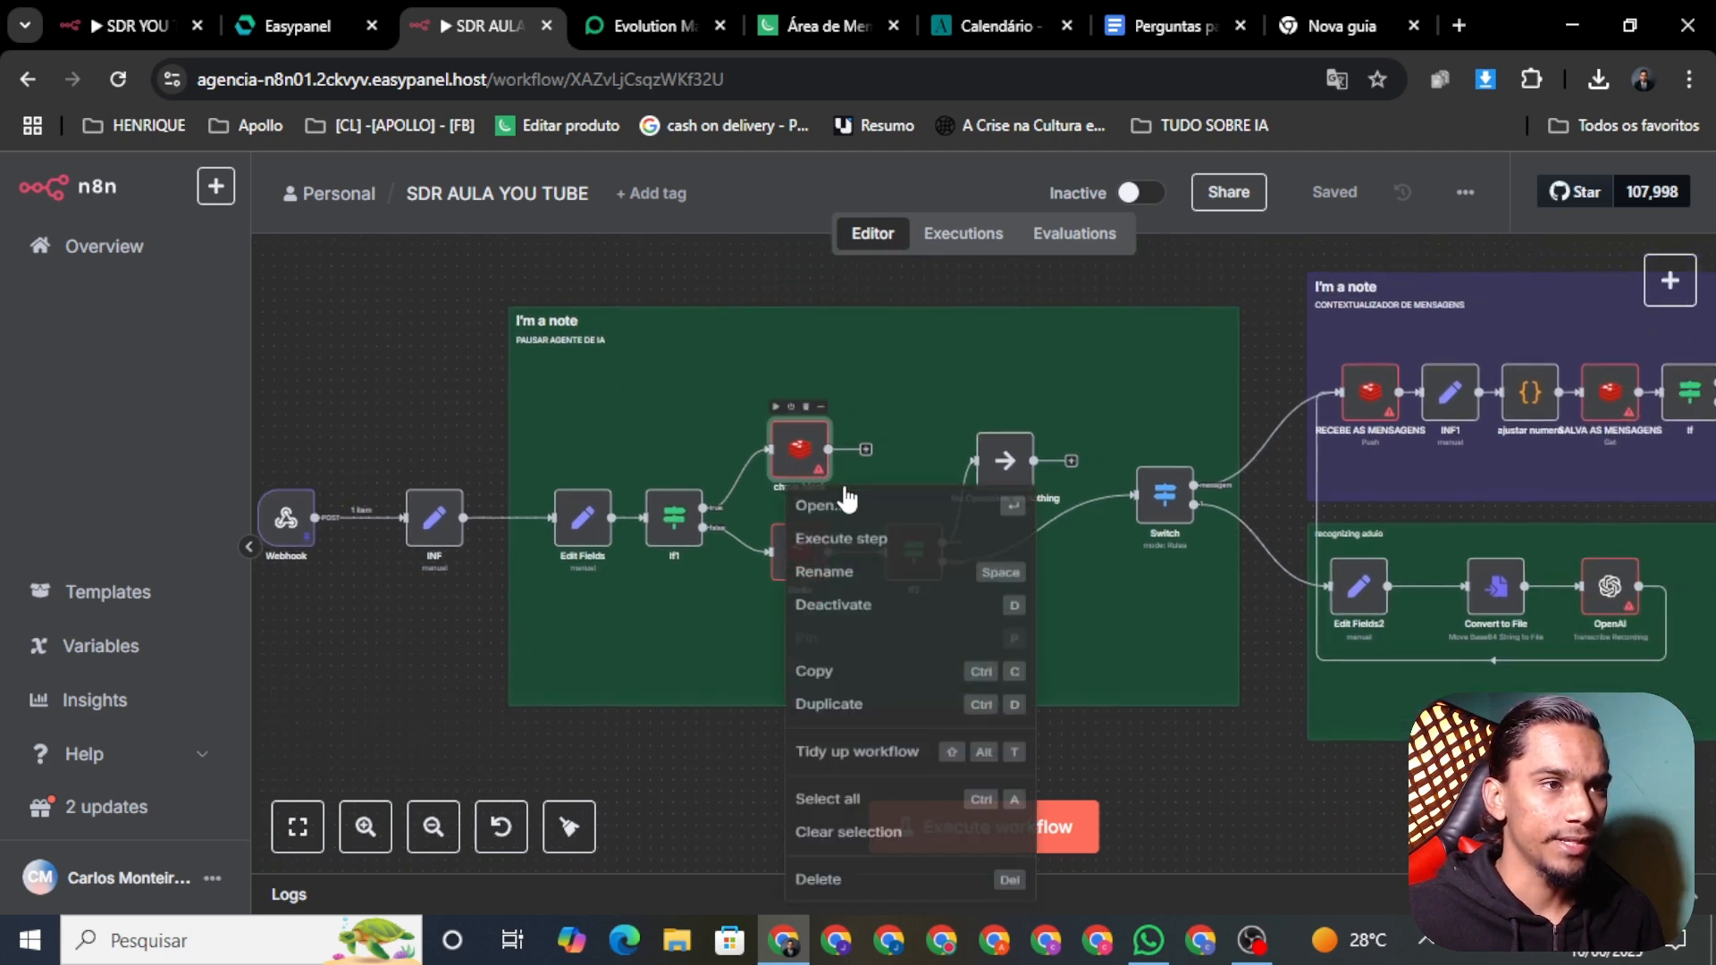
pyautogui.click(869, 517)
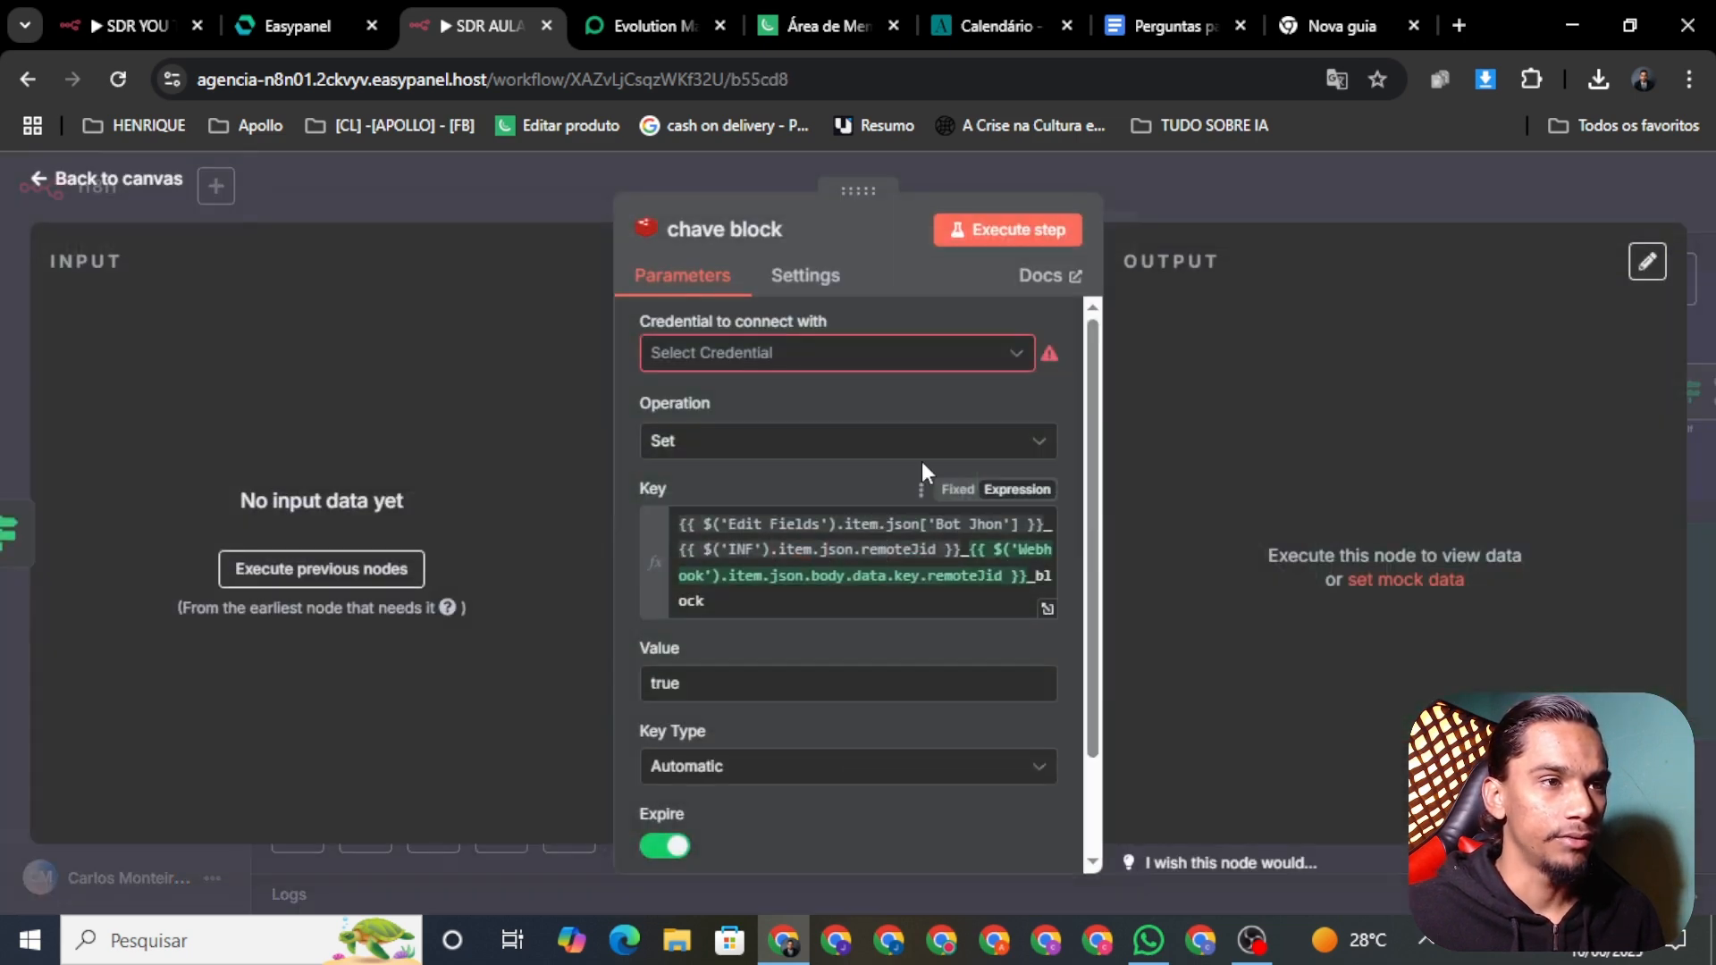
pyautogui.click(787, 357)
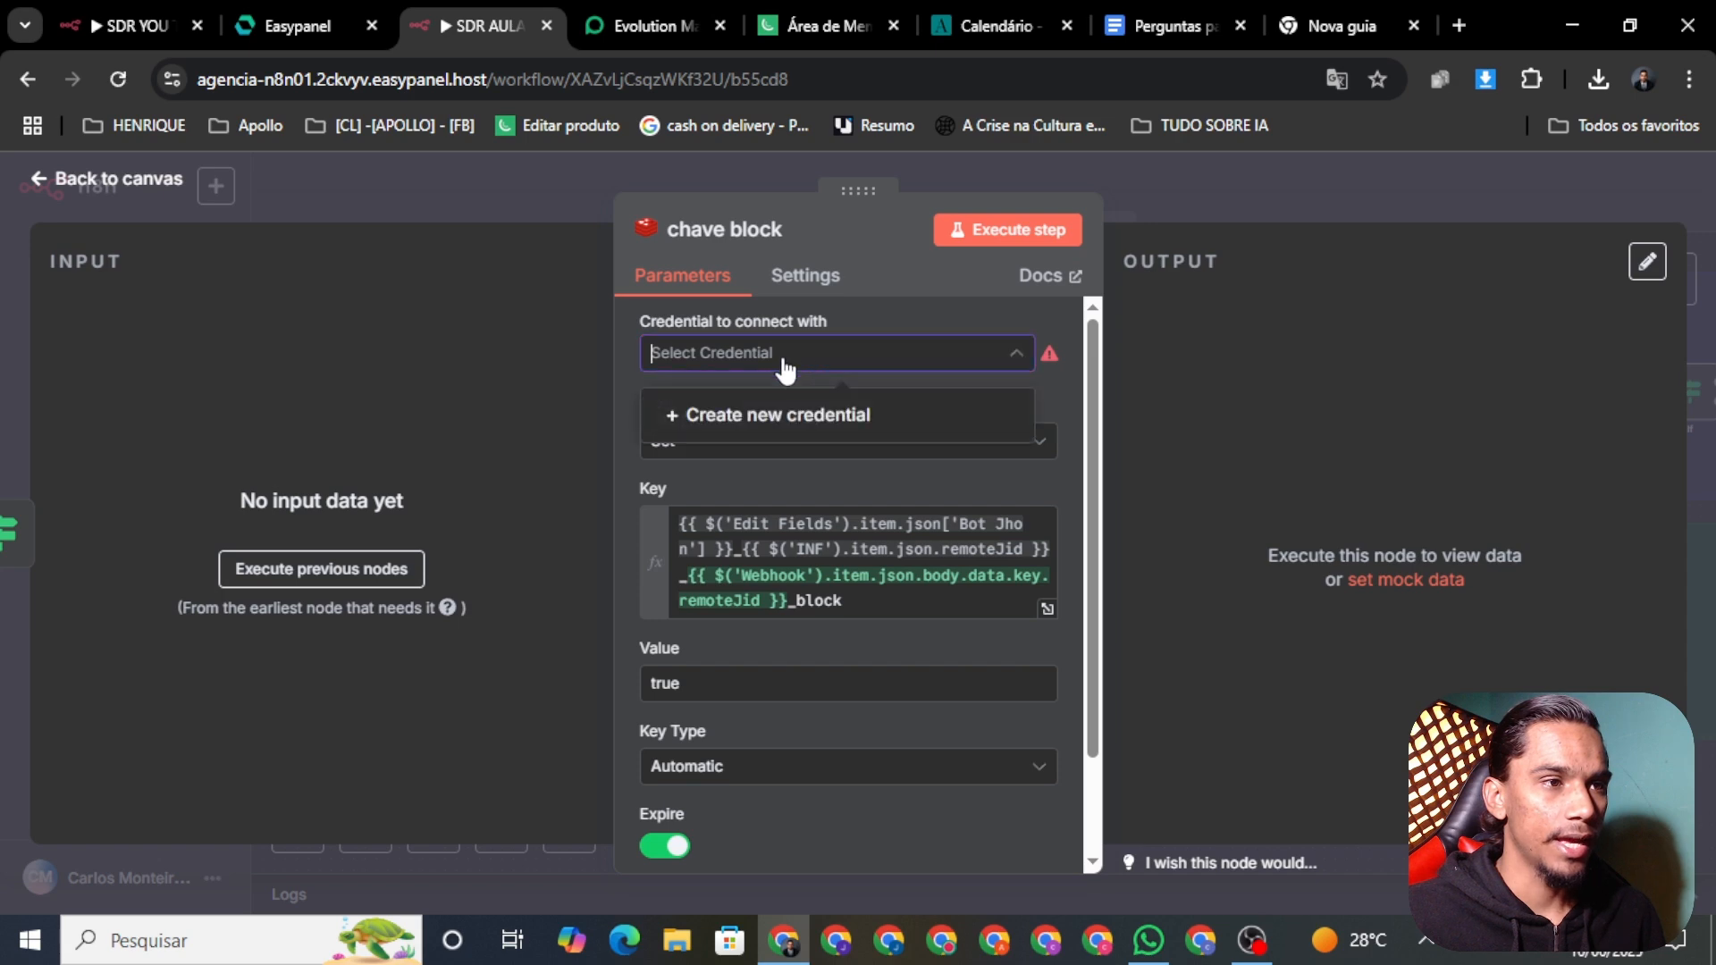
pyautogui.click(751, 415)
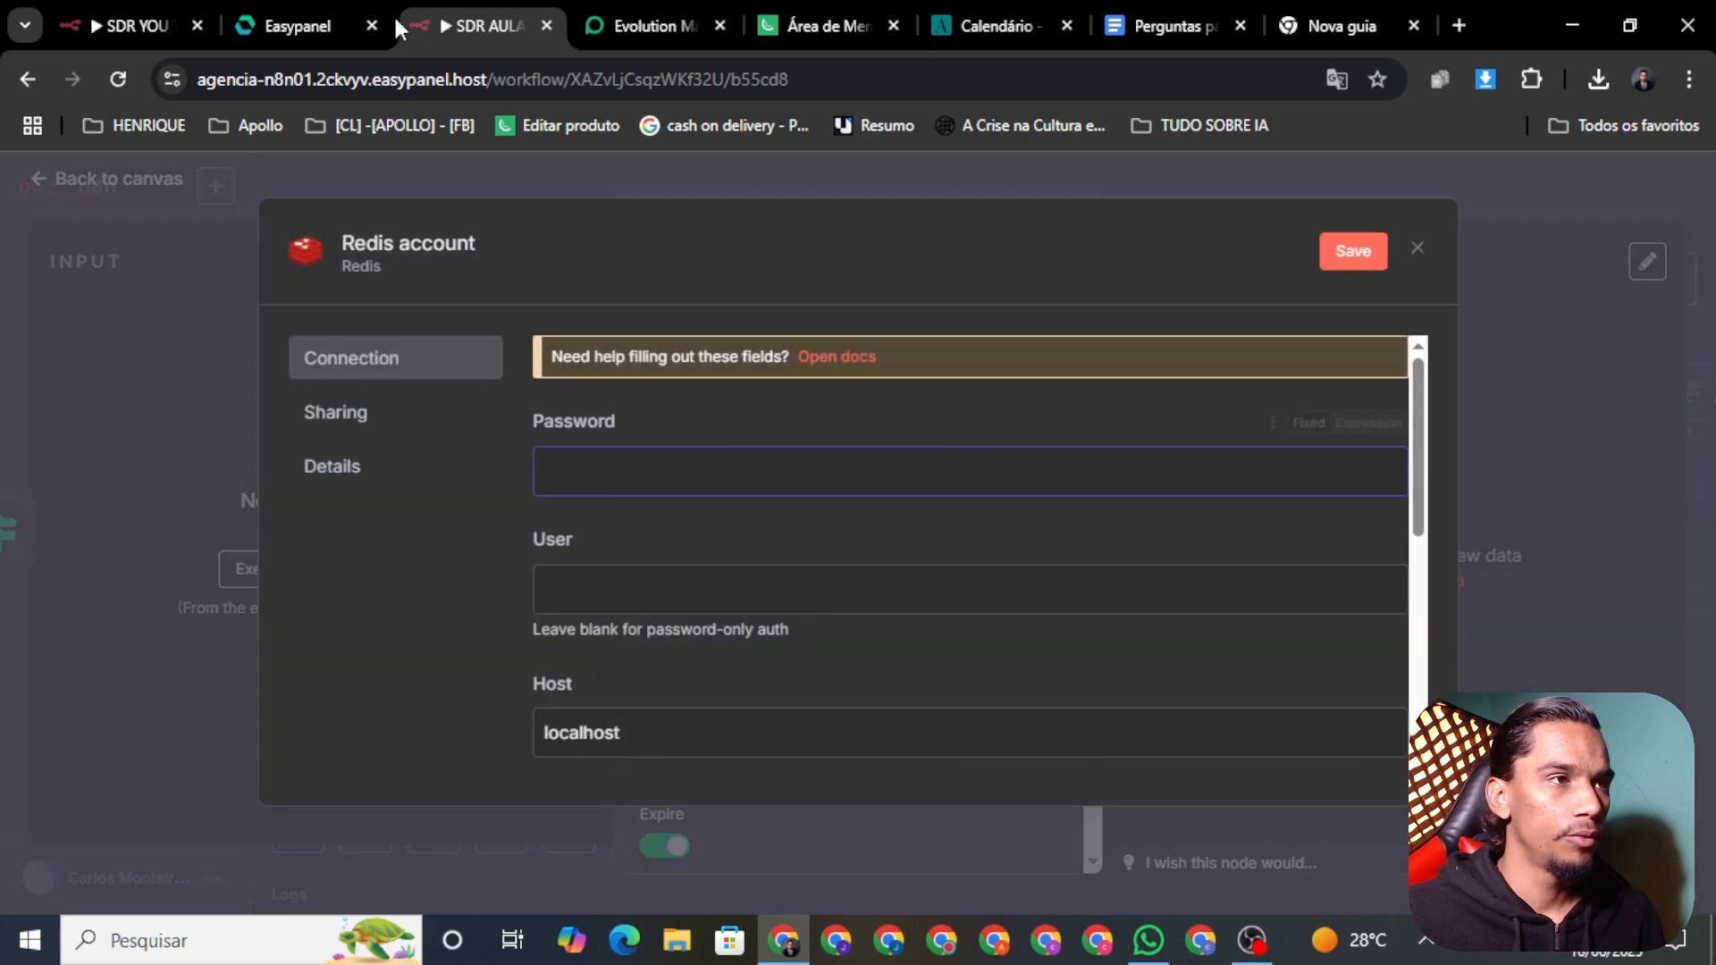
# Step: Fill the Redis credential with redis01's password and the user 'default' from Easypanel
pyautogui.click(315, 23)
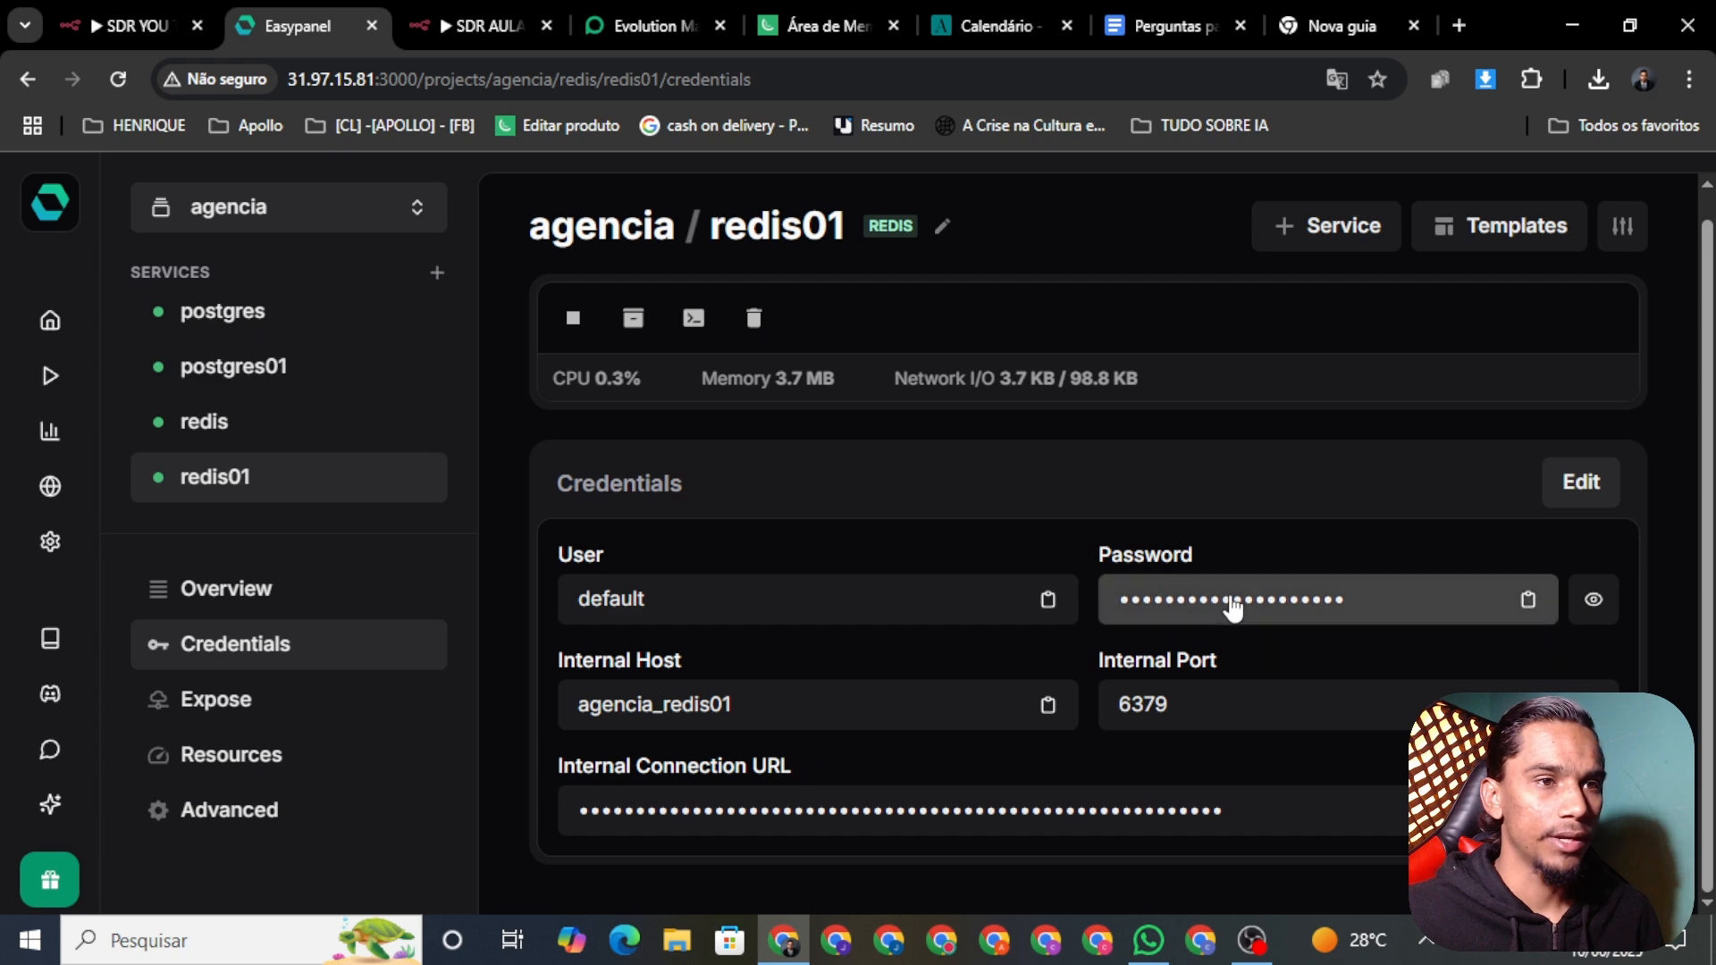
pyautogui.click(1527, 599)
pyautogui.click(485, 28)
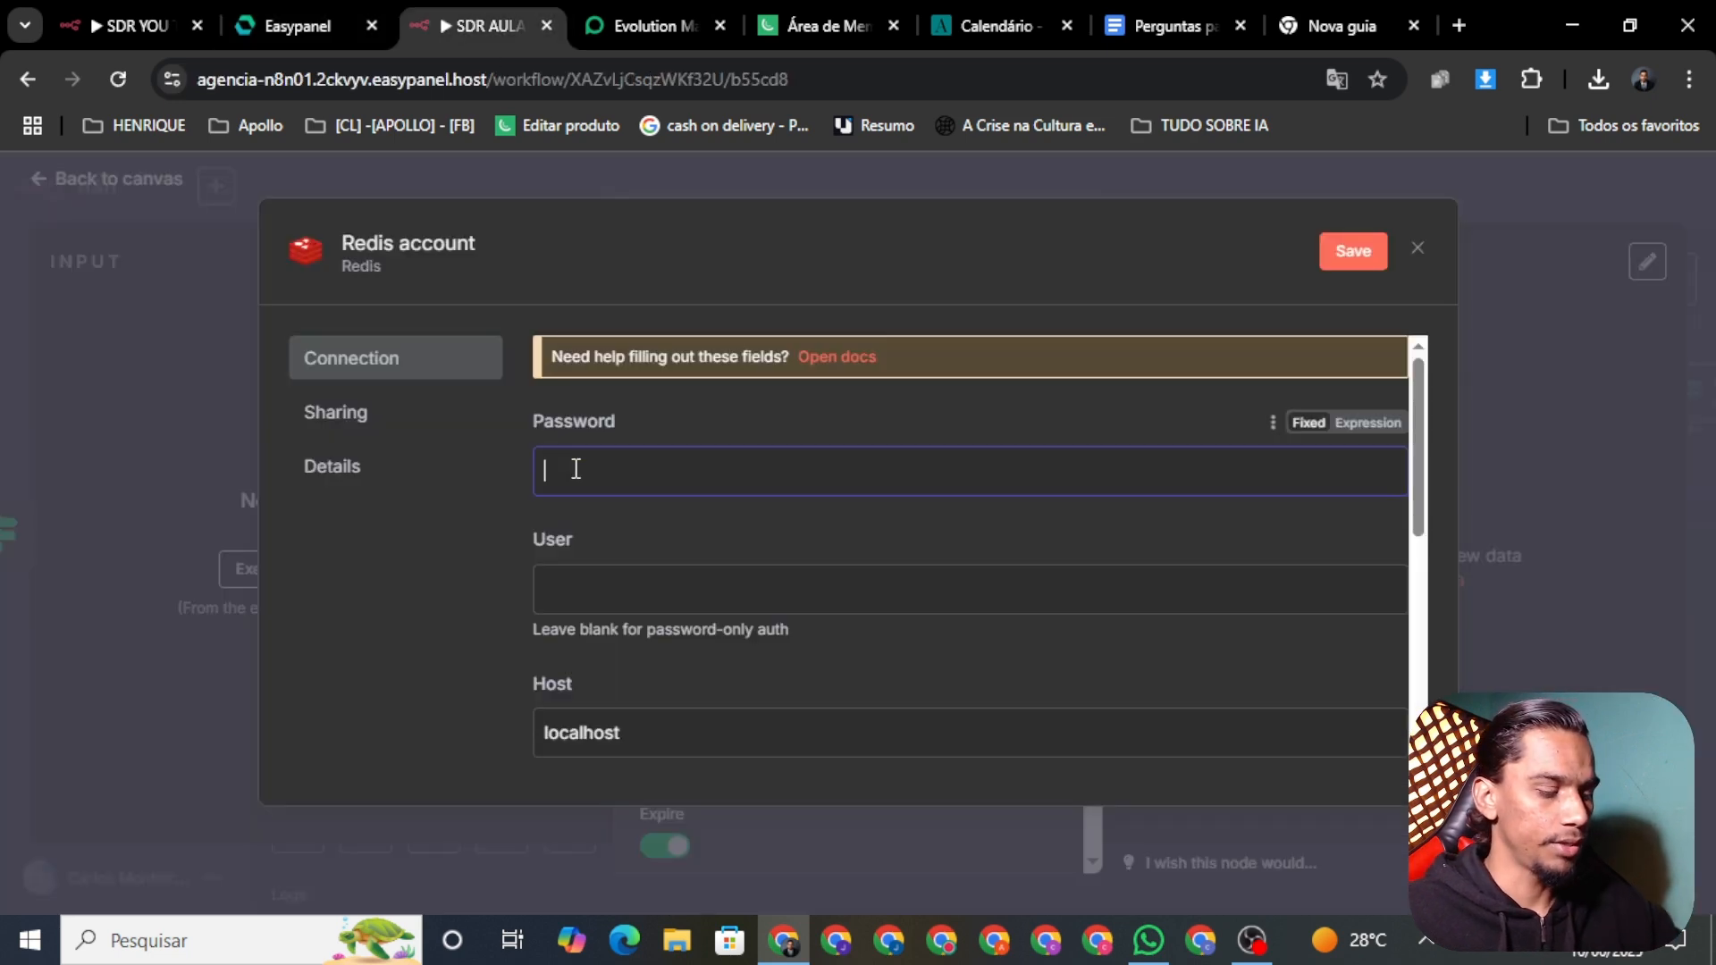
pyautogui.hotkey('ctrl', 'v')
pyautogui.click(308, 25)
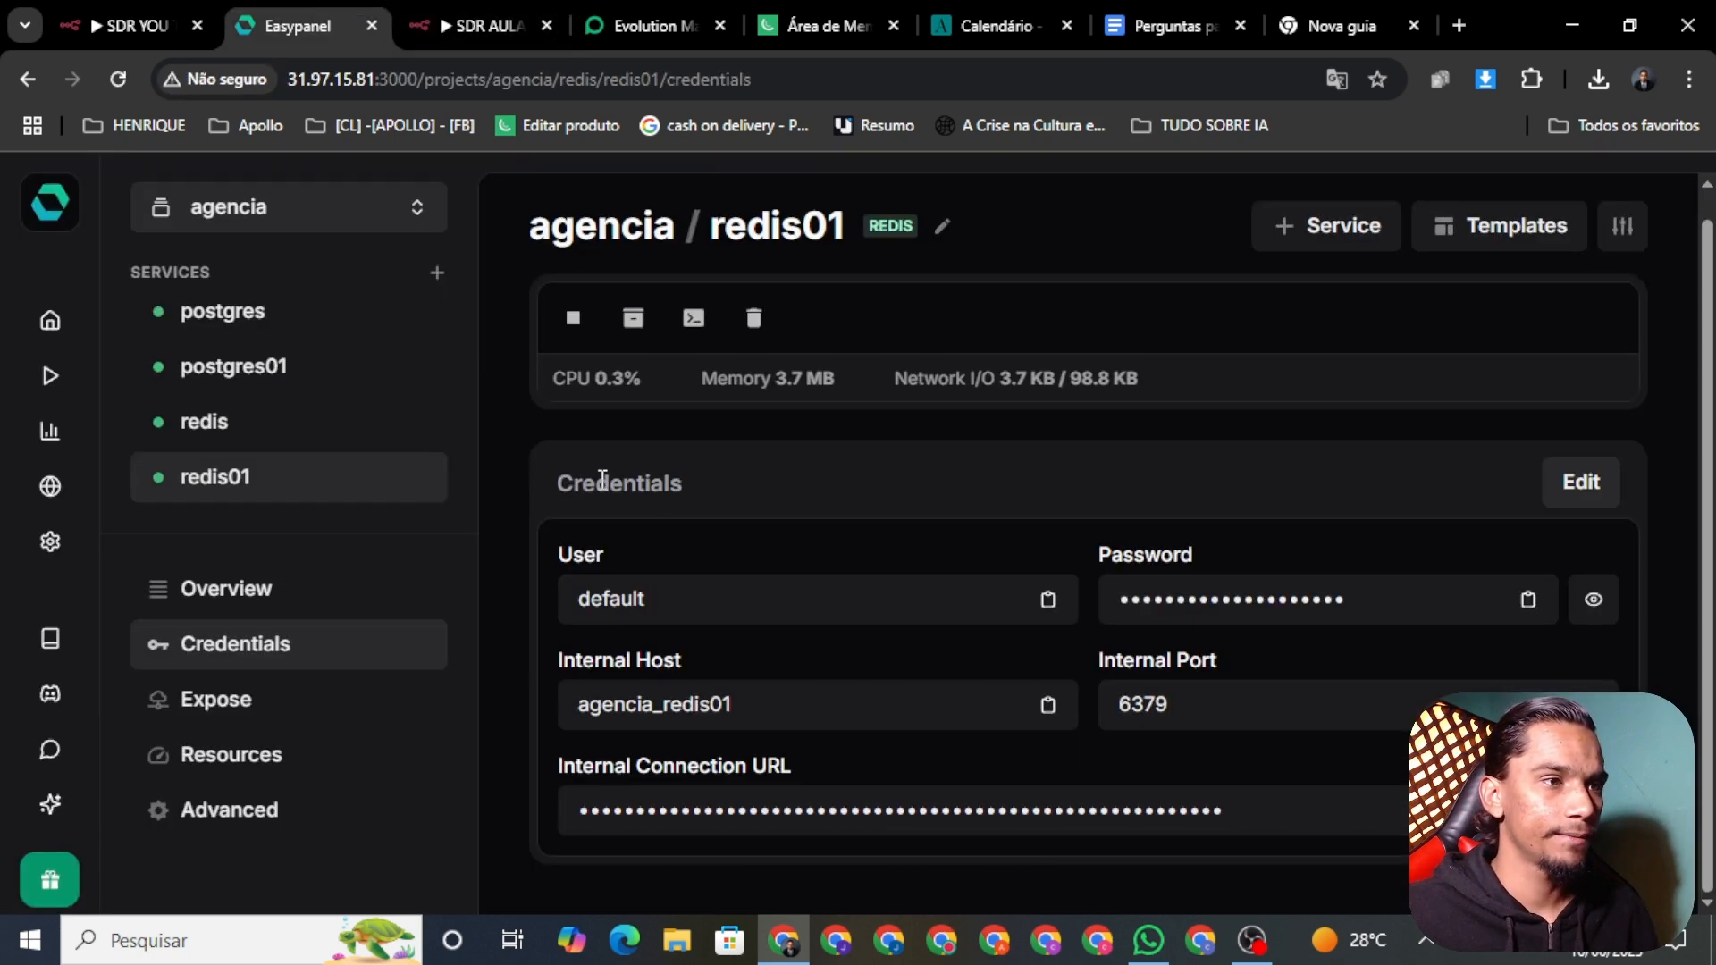
pyautogui.click(752, 610)
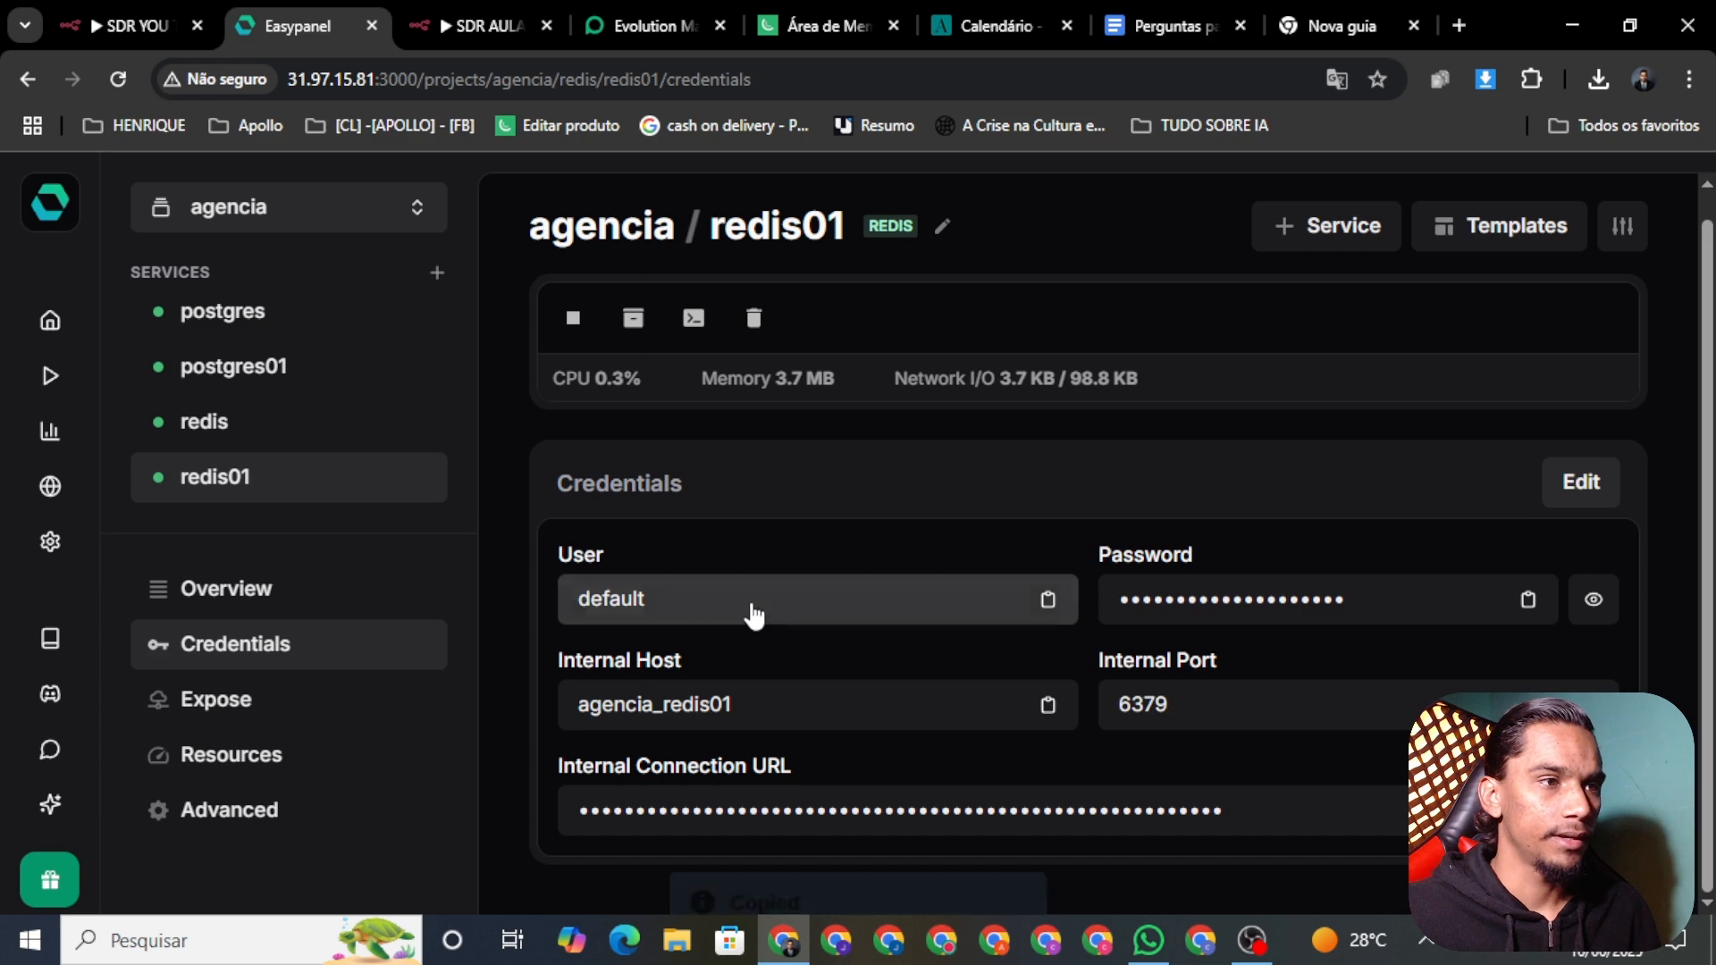
pyautogui.click(458, 25)
pyautogui.hotkey('ctrl', 'v')
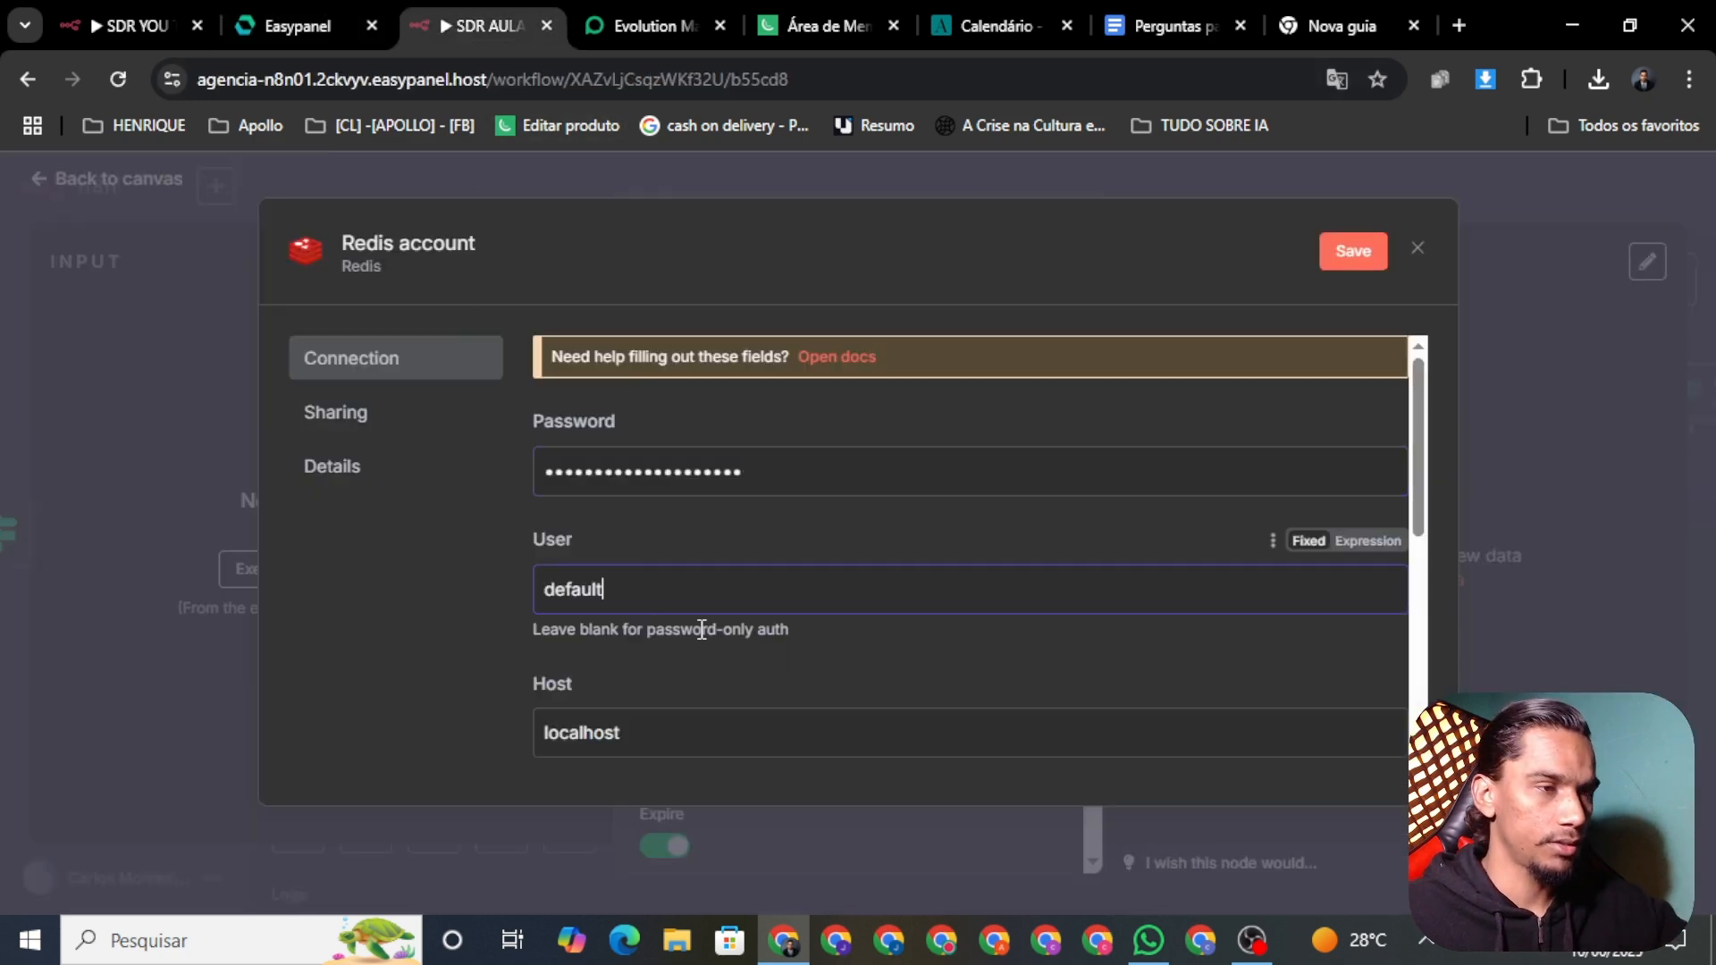
# Step: Replace the host with agencia_redis01, keep port 6379, and save the Redis account
pyautogui.click(253, 18)
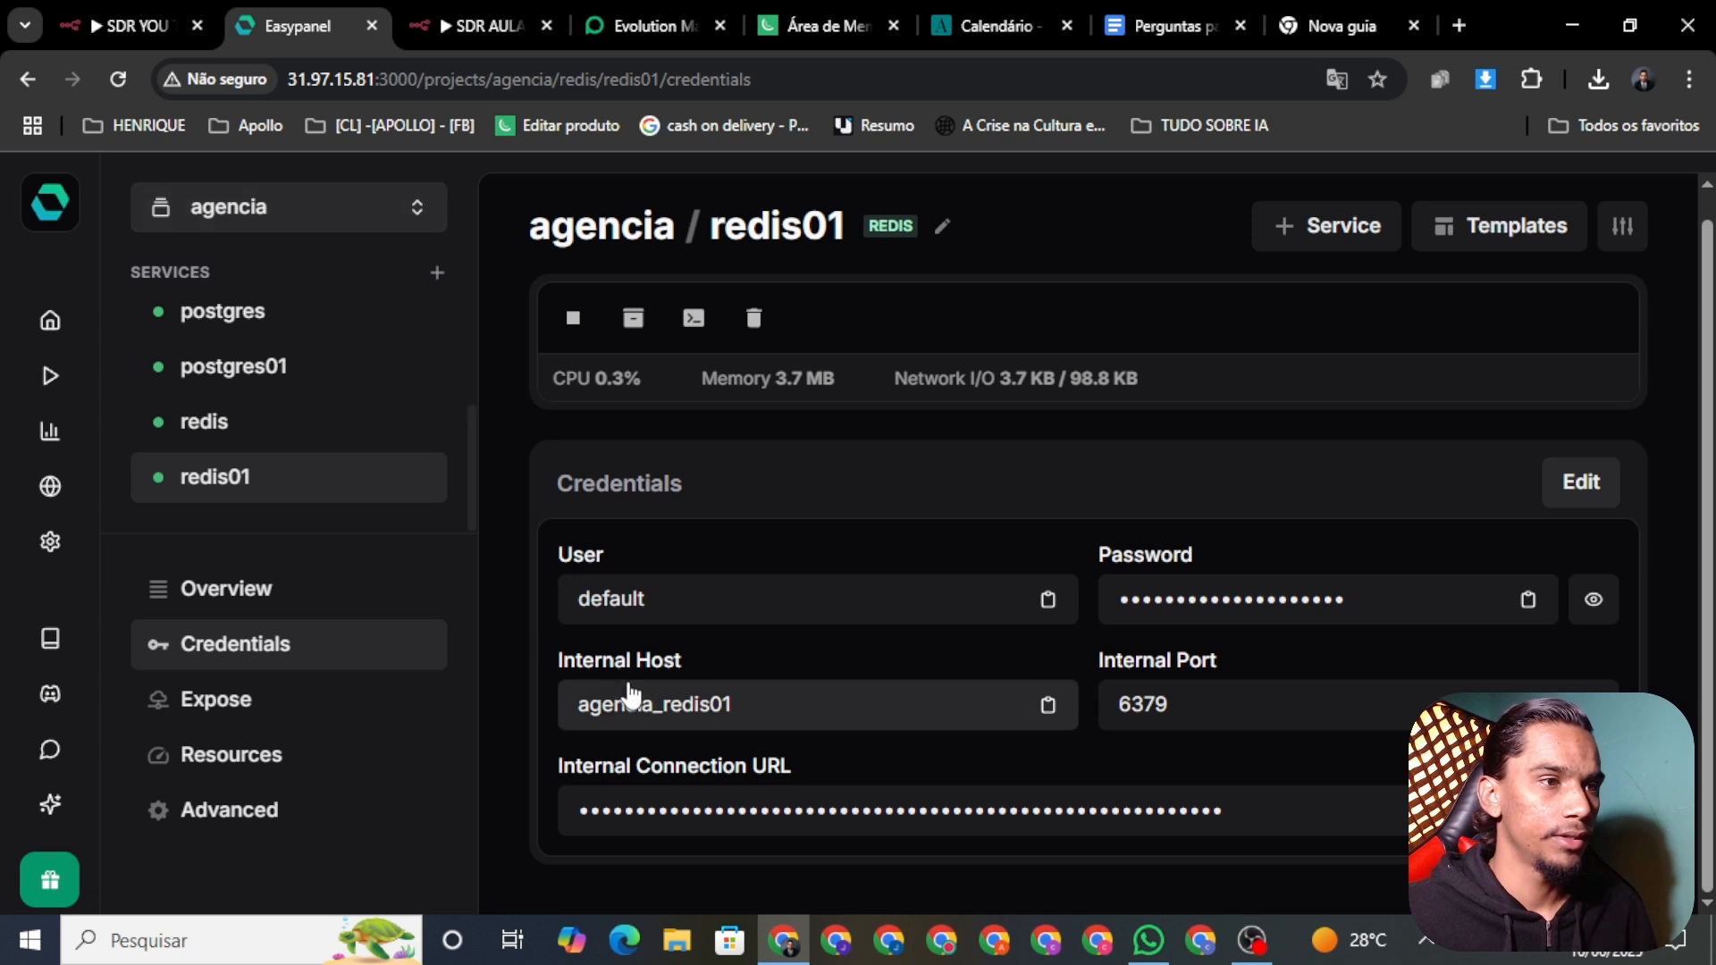
pyautogui.click(693, 712)
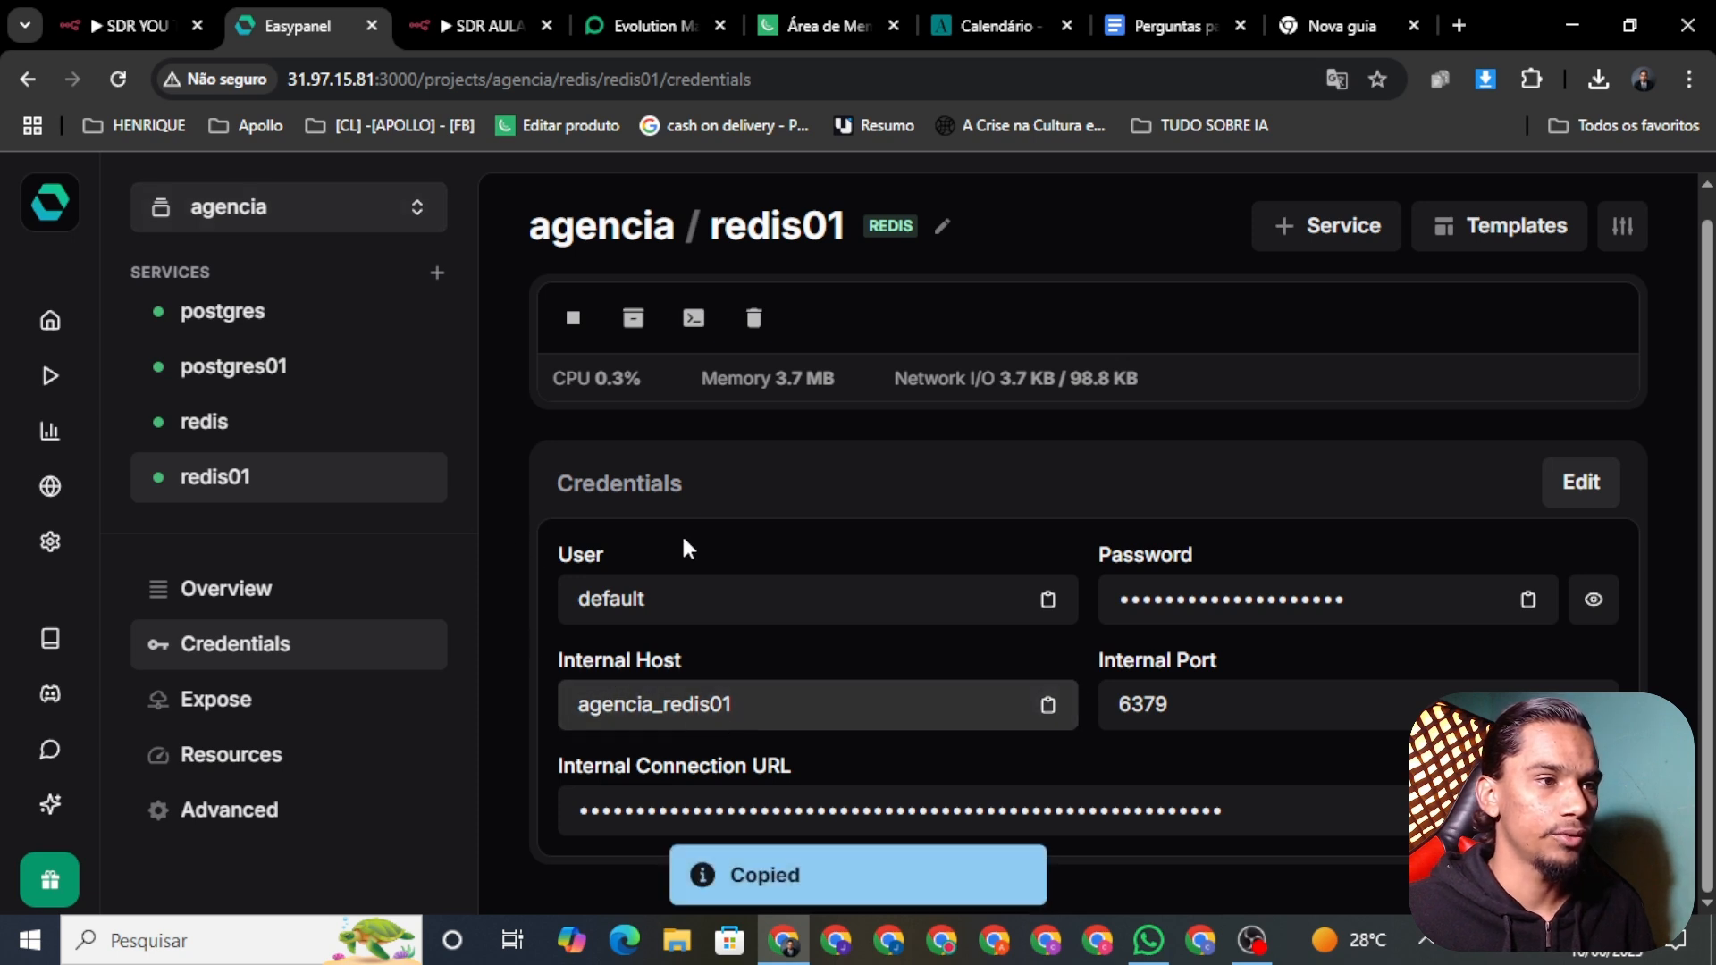
pyautogui.click(497, 29)
pyautogui.doubleClick(628, 735)
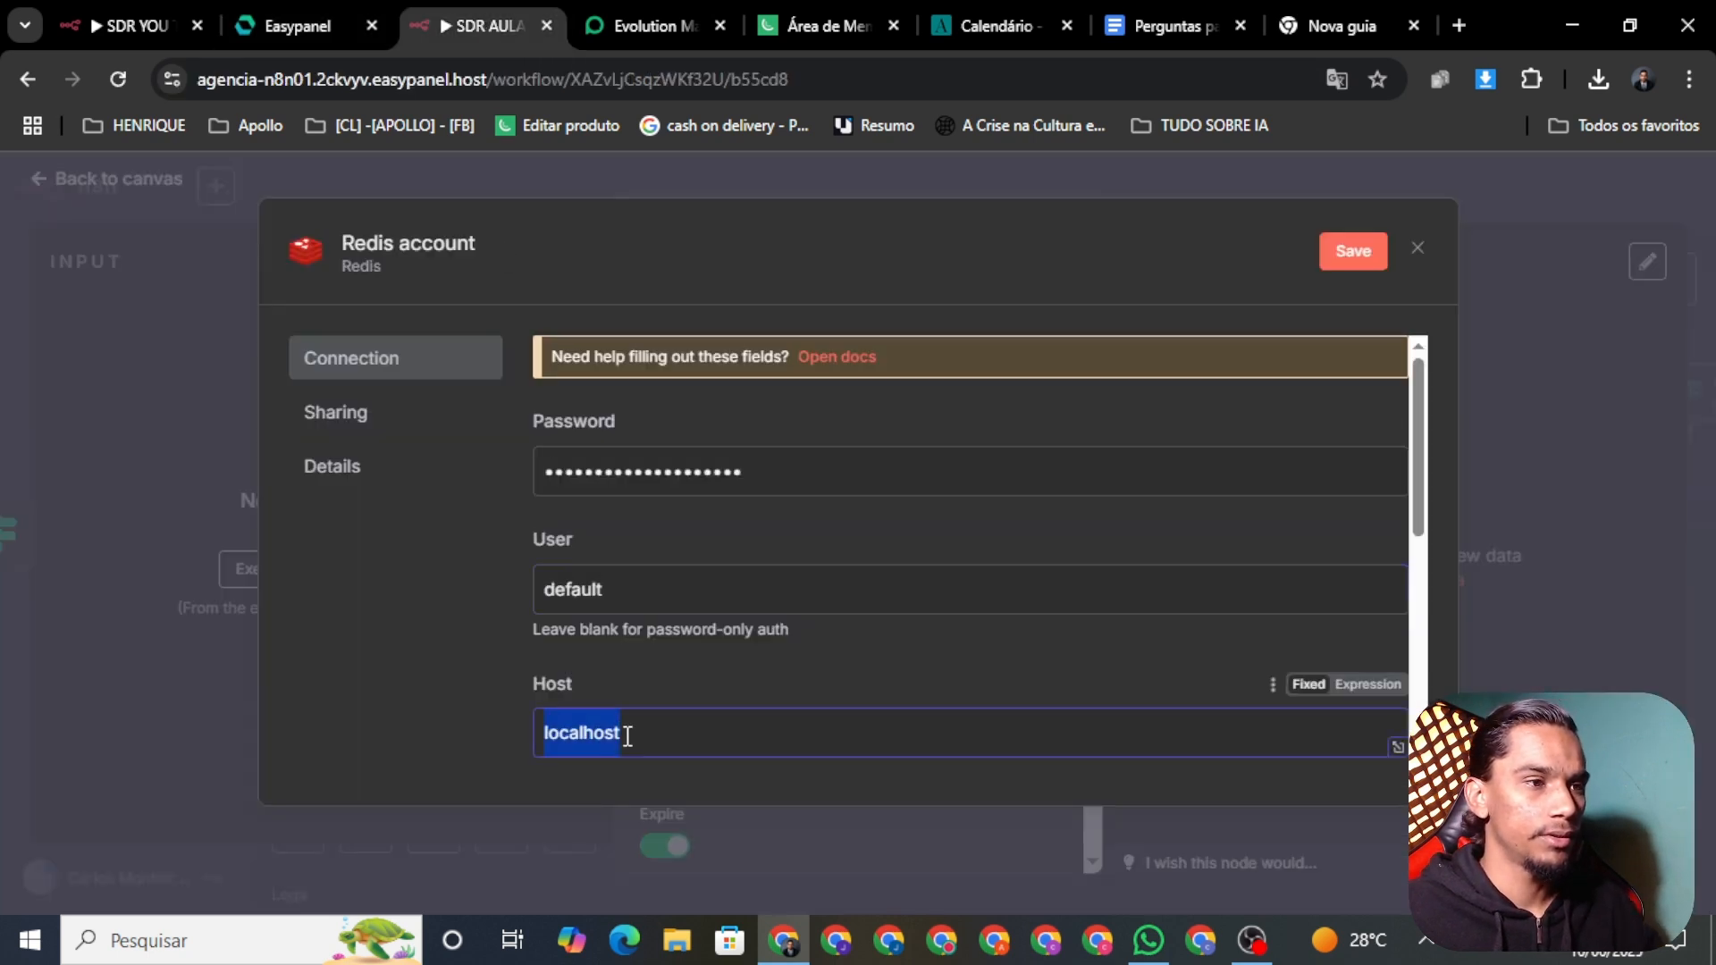
pyautogui.hotkey('ctrl', 'v')
pyautogui.scroll(-1, 679, 536)
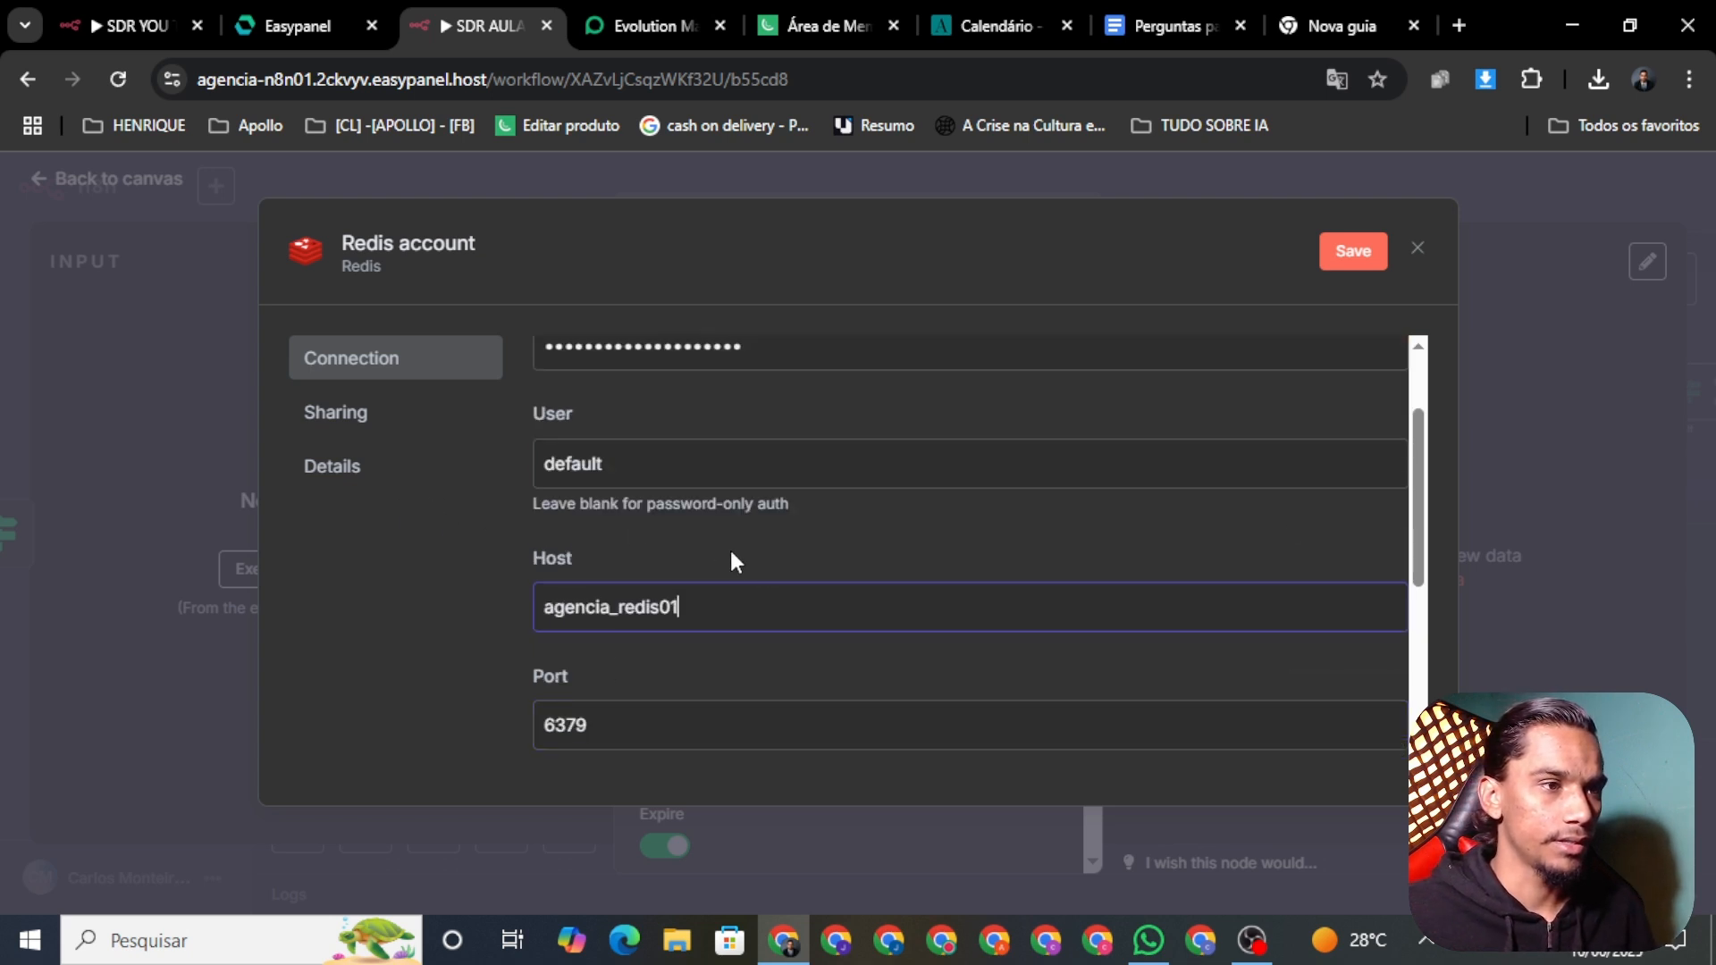
pyautogui.scroll(-1, 1161, 679)
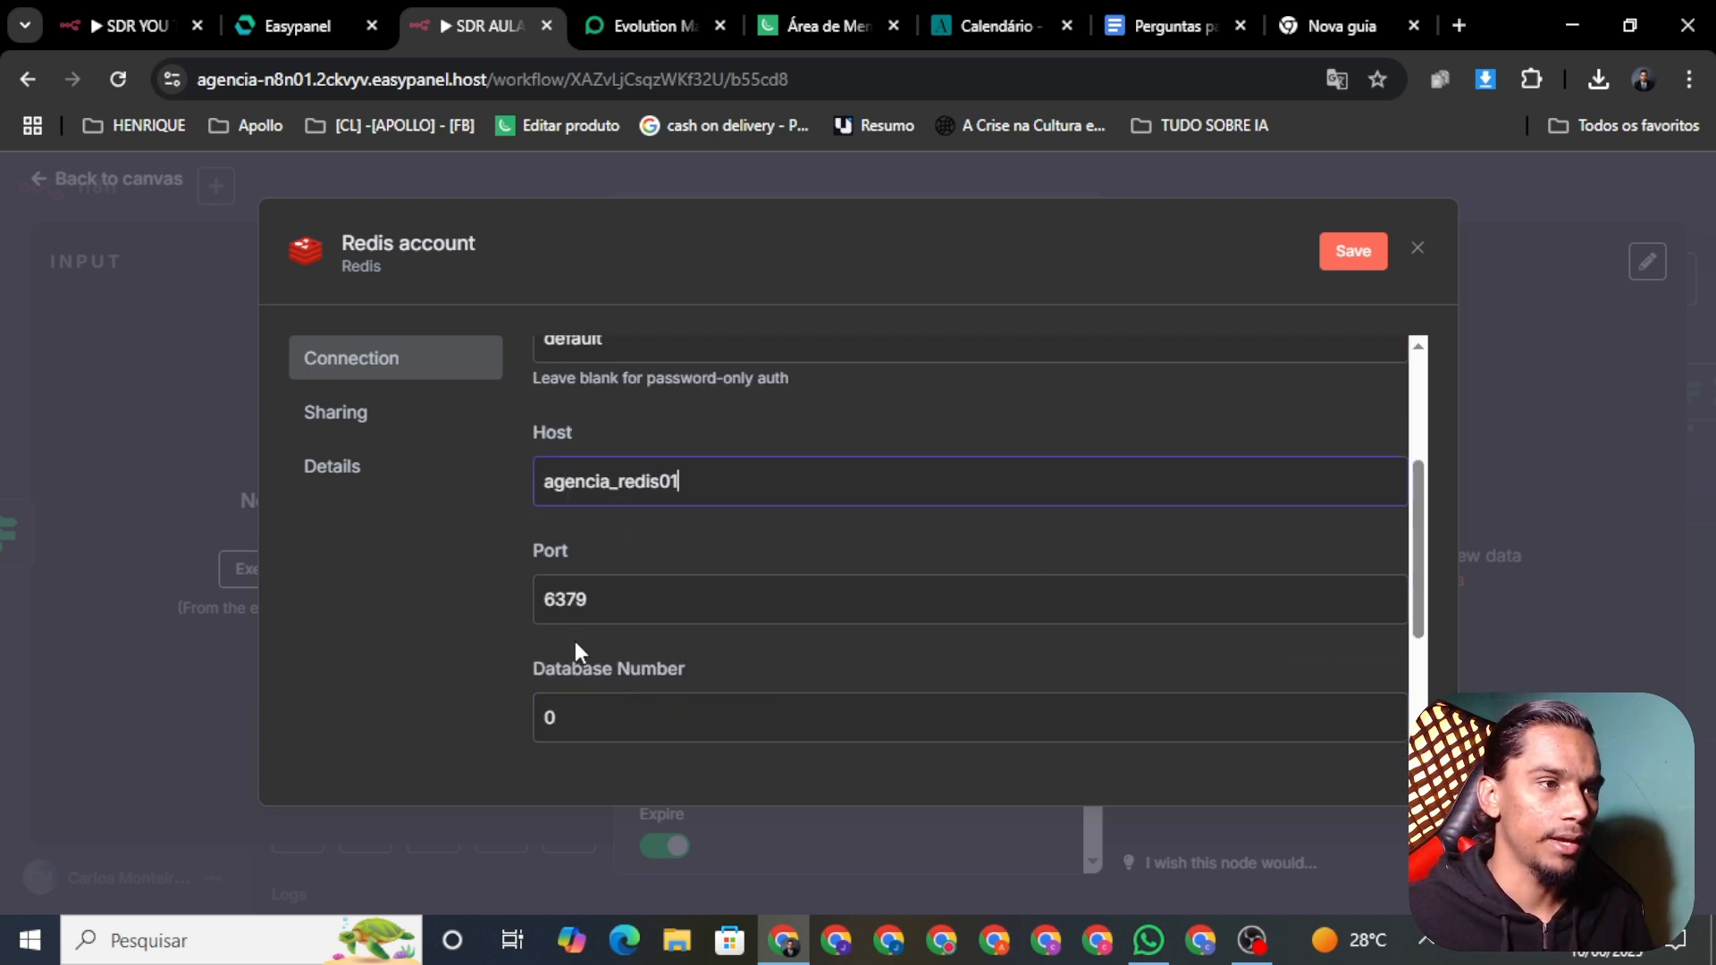
pyautogui.click(327, 29)
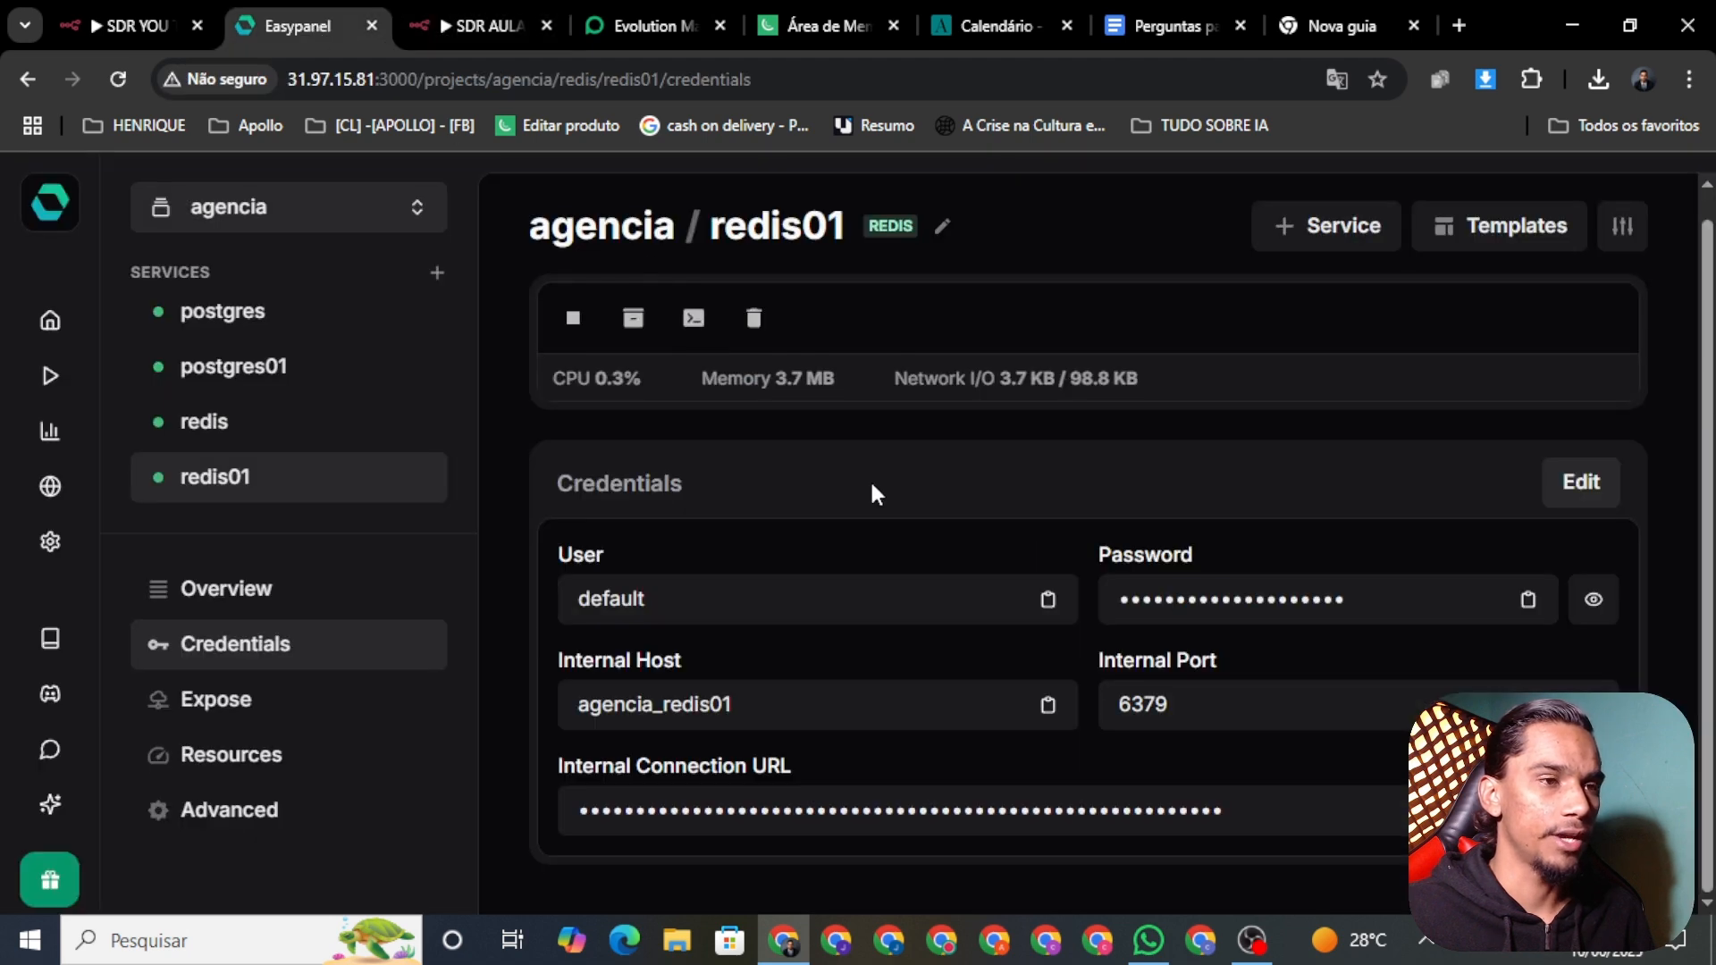
pyautogui.click(451, 30)
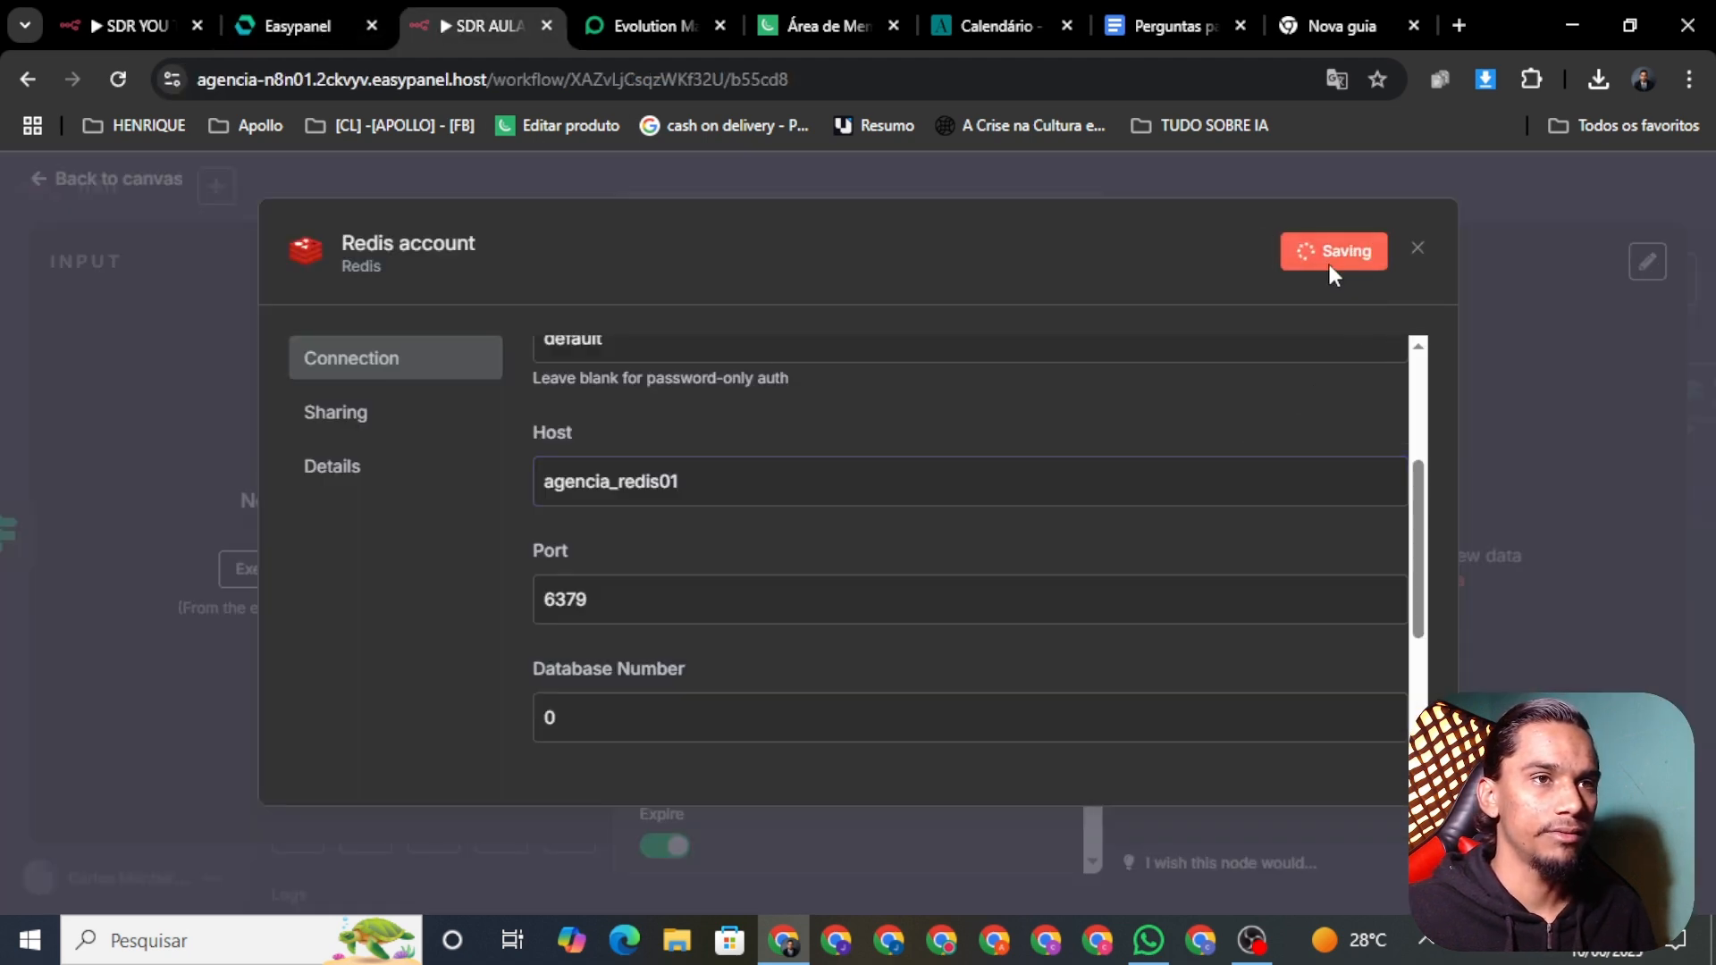
pyautogui.click(201, 170)
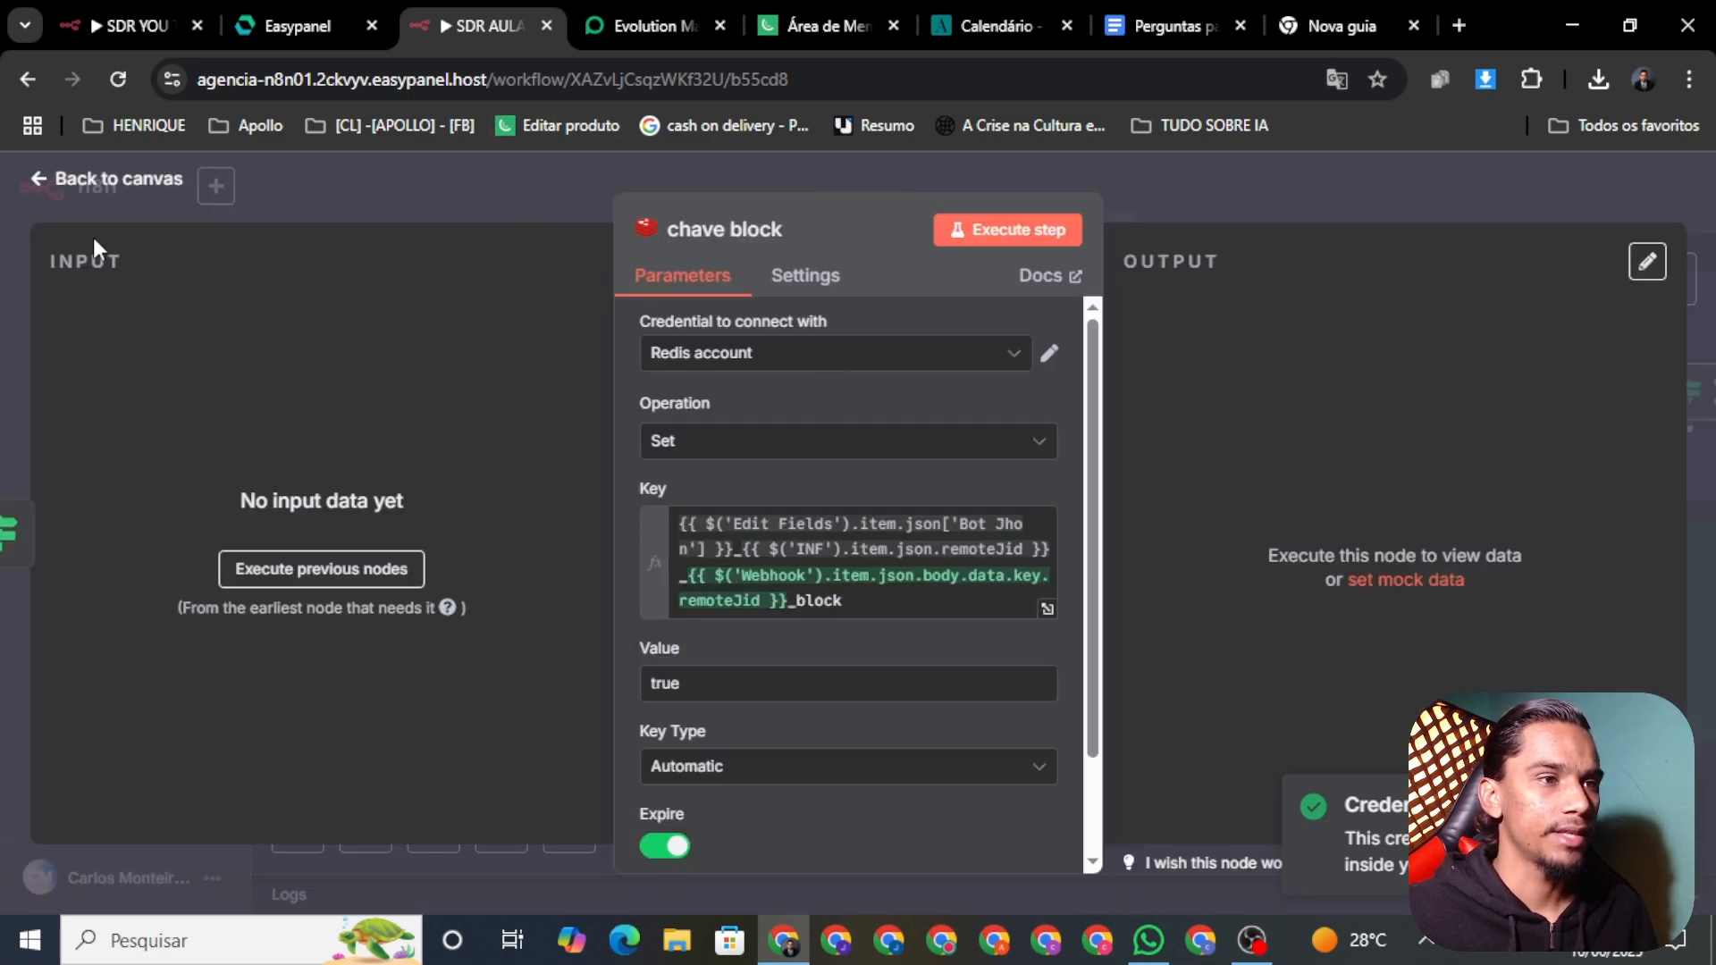
# Step: Check the Redis node's settings and save the SDR AULA YOU TUBE workflow
pyautogui.click(53, 189)
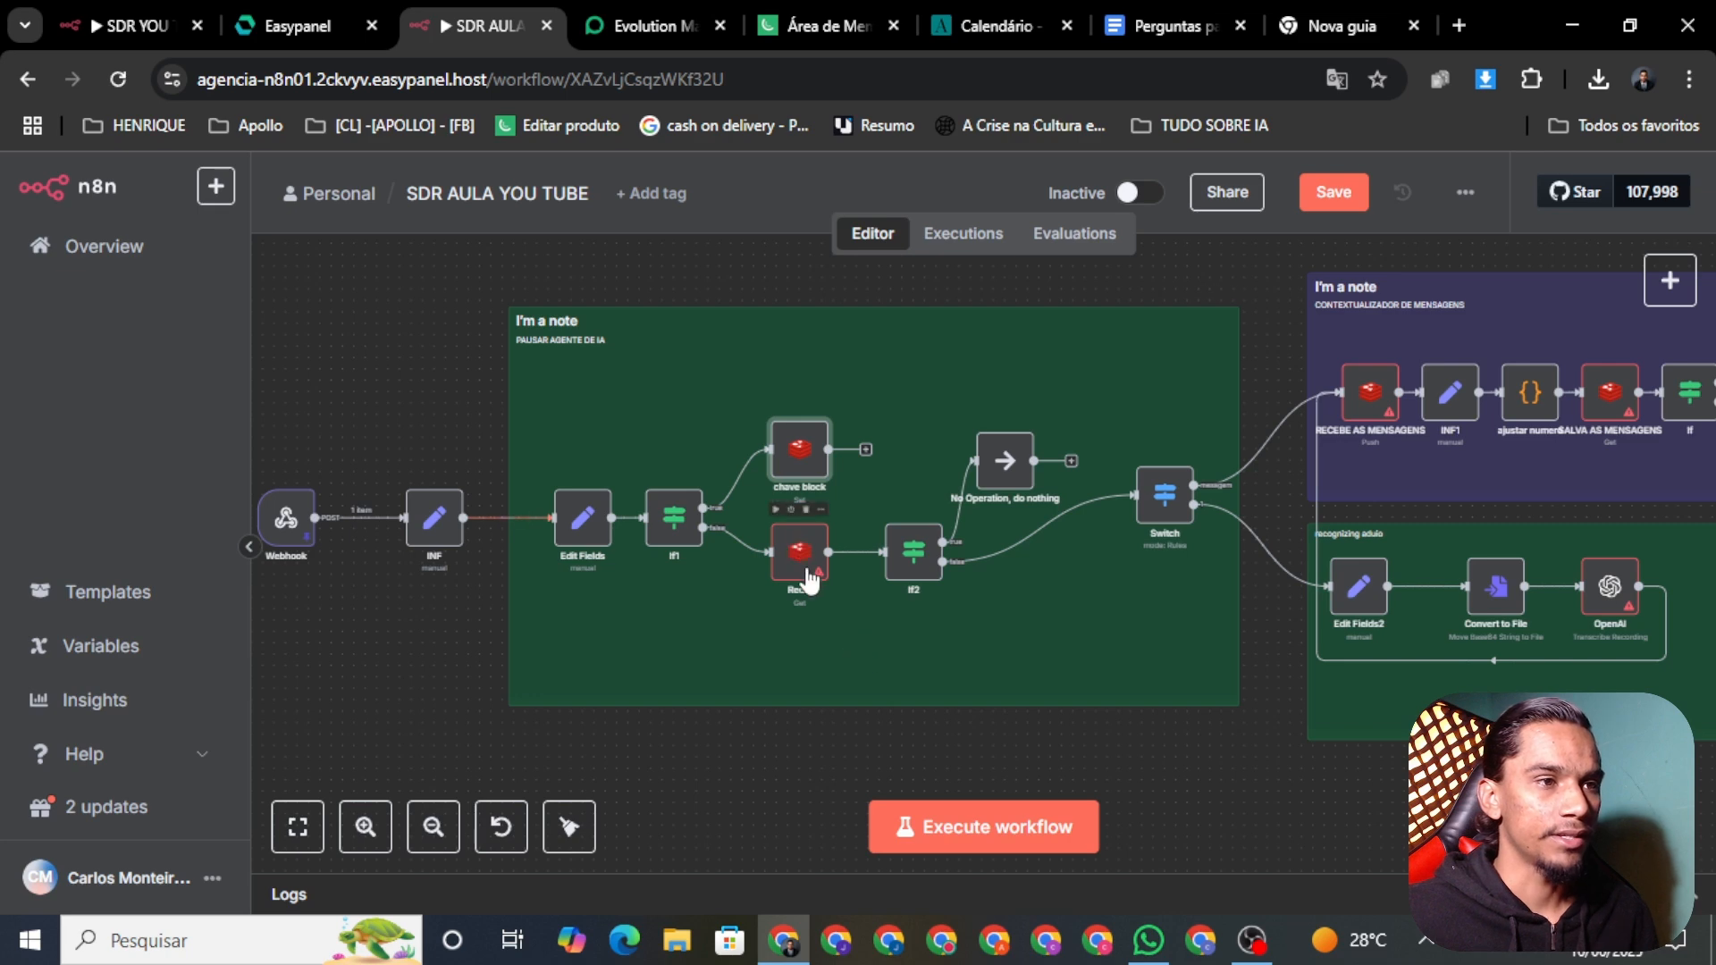
pyautogui.rightClick(808, 581)
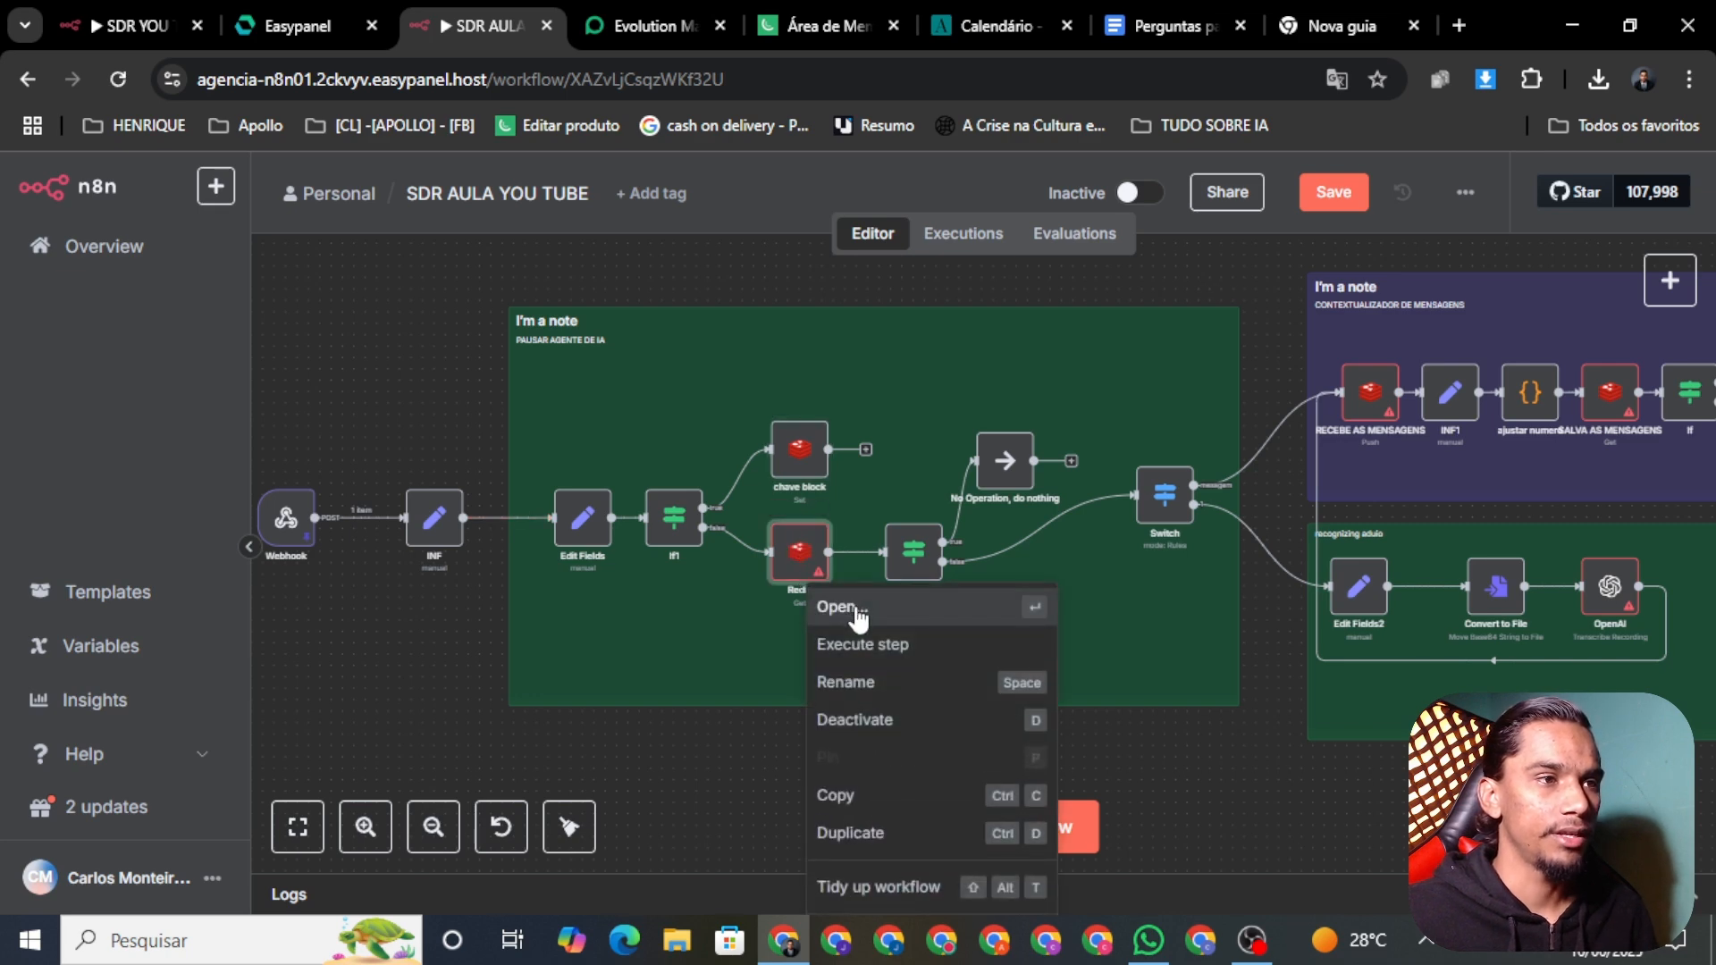
pyautogui.click(856, 612)
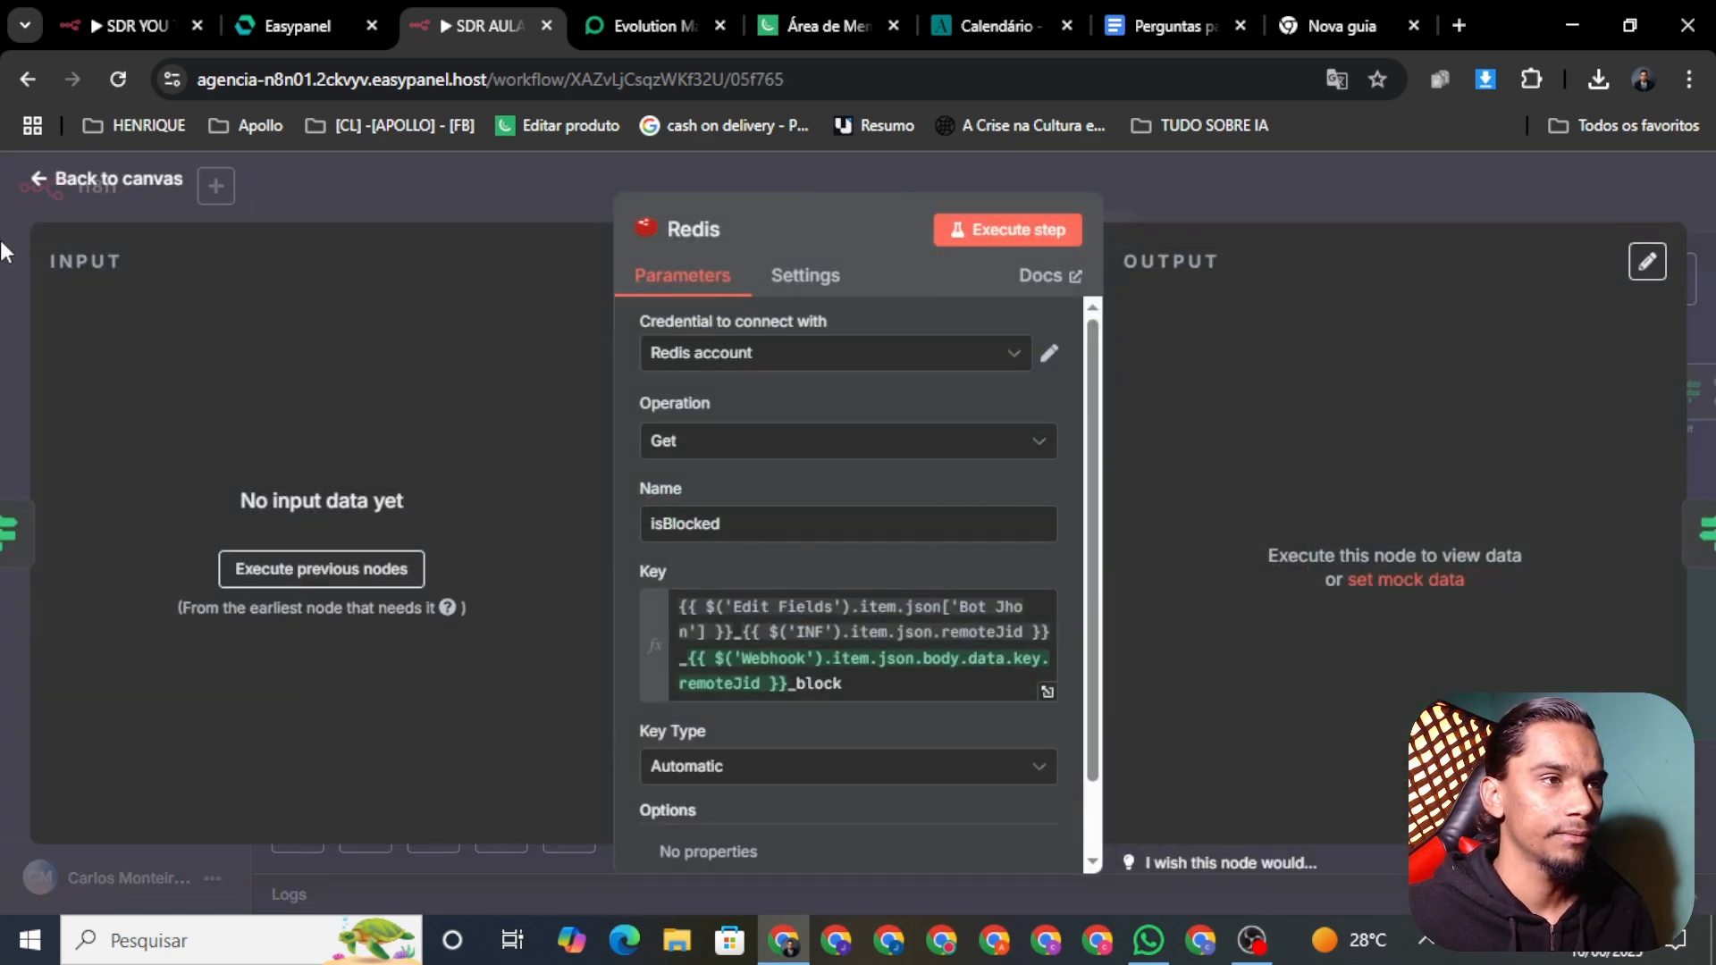
pyautogui.click(81, 183)
pyautogui.click(1335, 195)
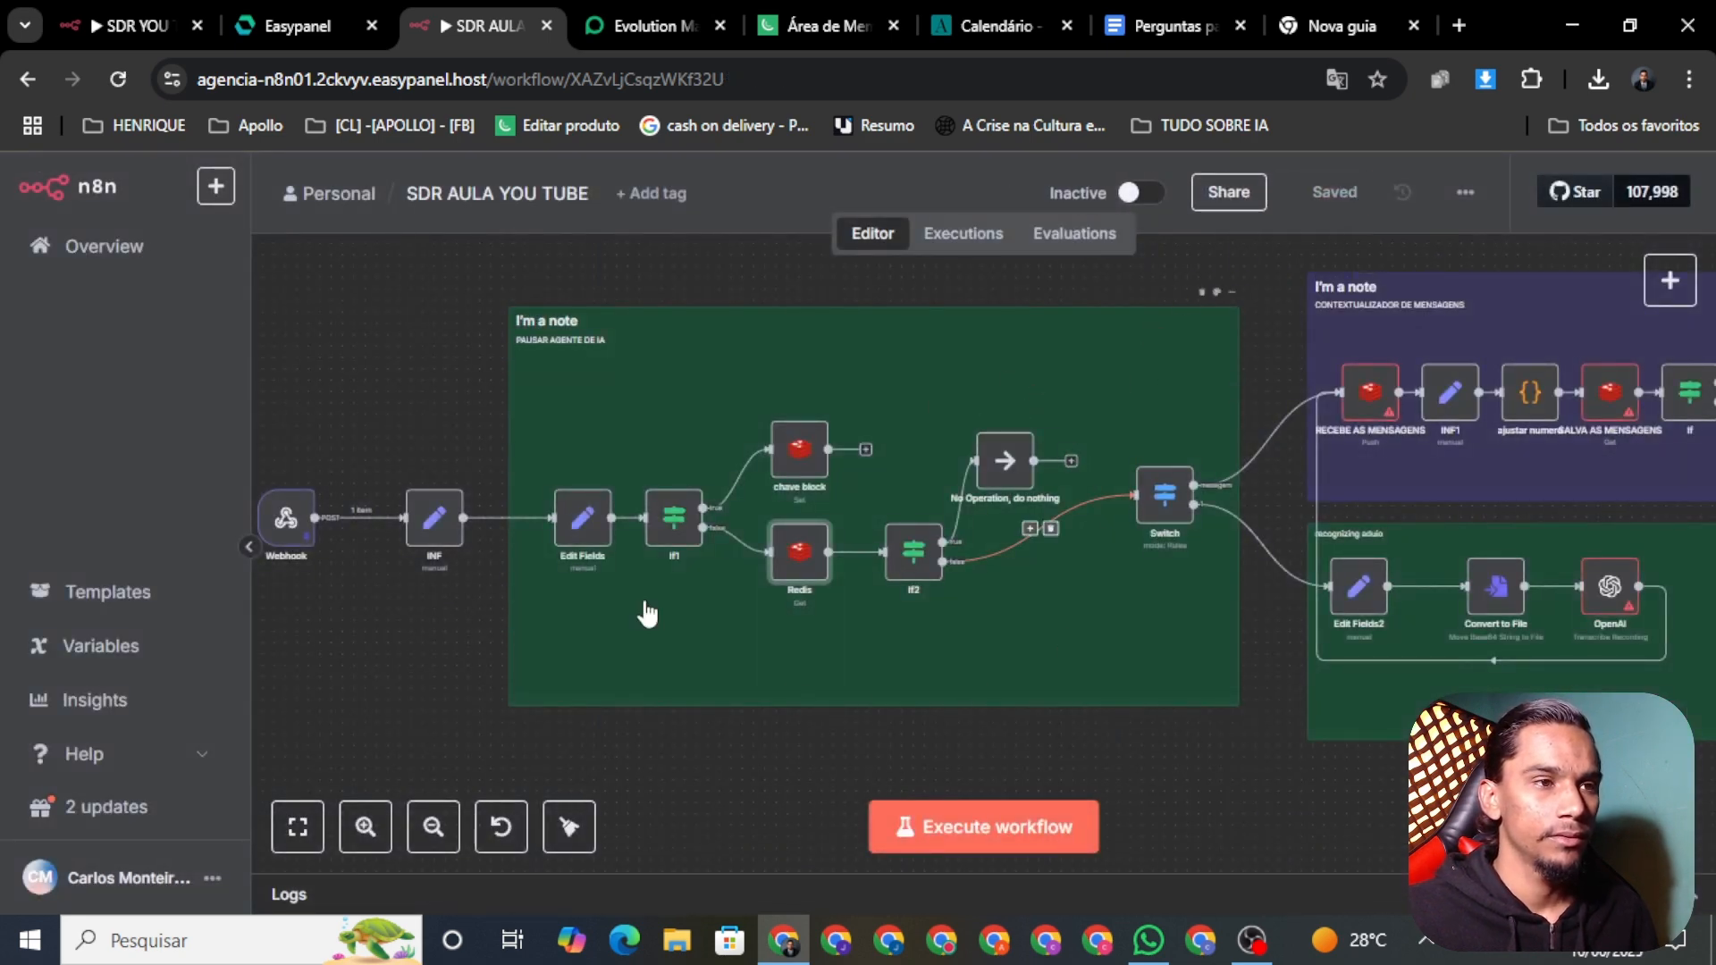
# Step: Review the chave block node, confirming it sets value true with a 10080 TTL
pyautogui.rightClick(799, 470)
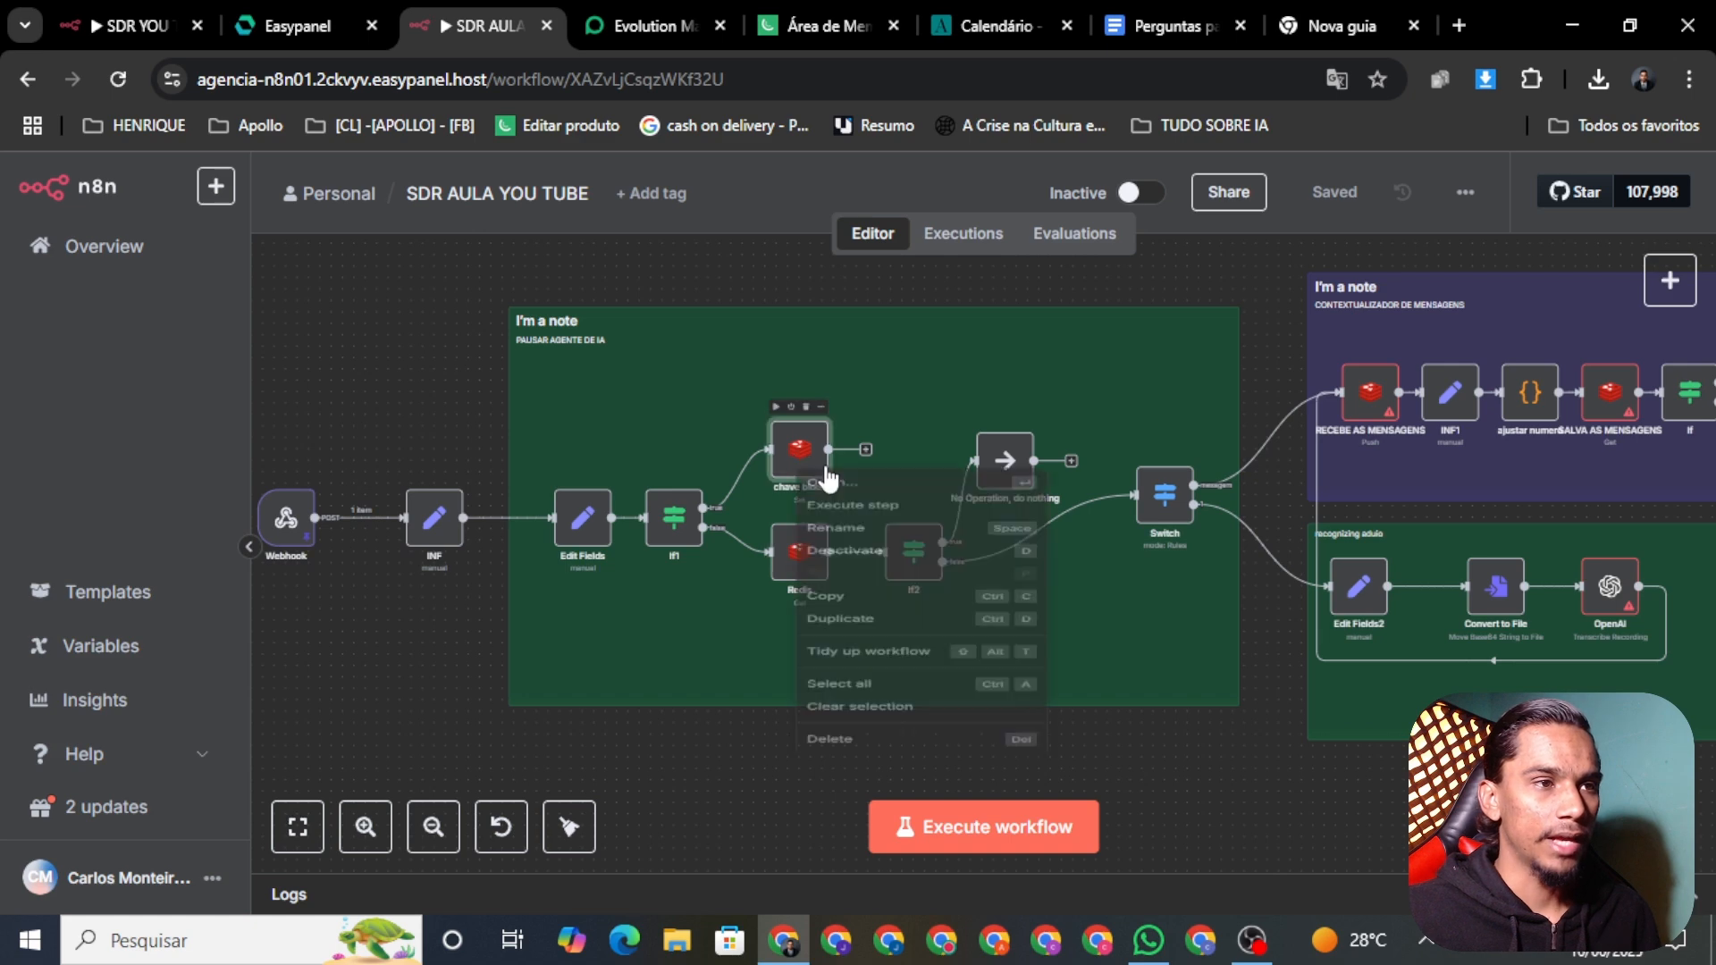
pyautogui.click(875, 509)
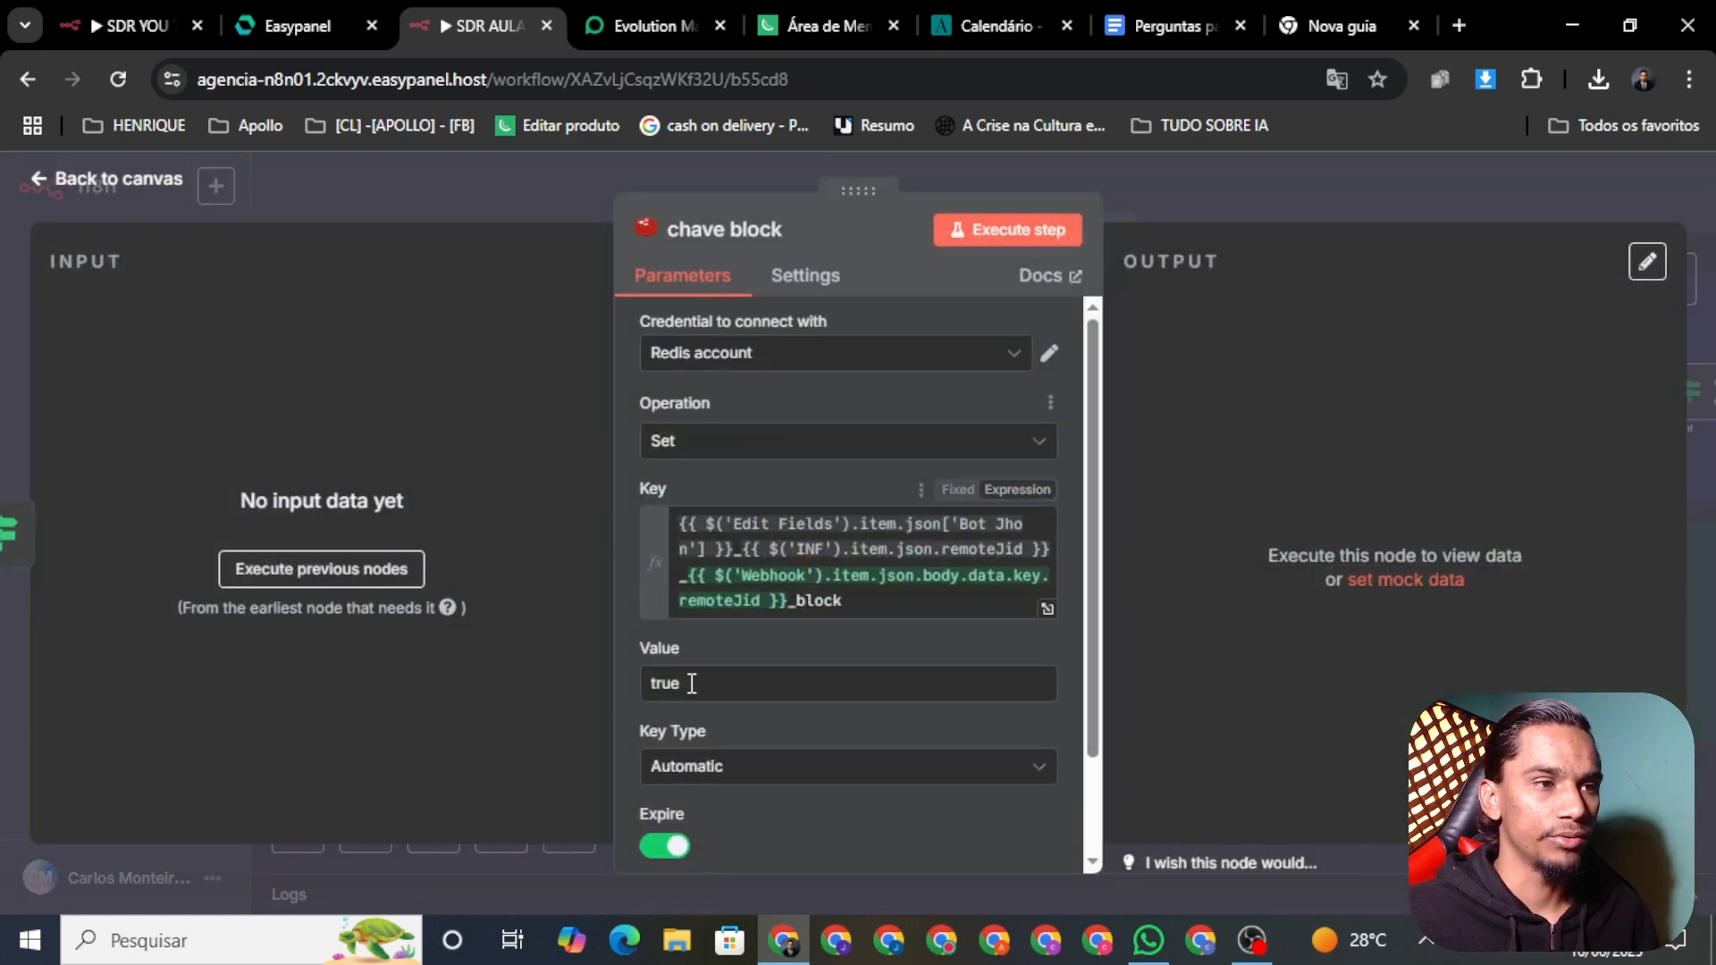
pyautogui.scroll(-2, 661, 692)
pyautogui.moveTo(751, 809); pyautogui.dragTo(649, 797)
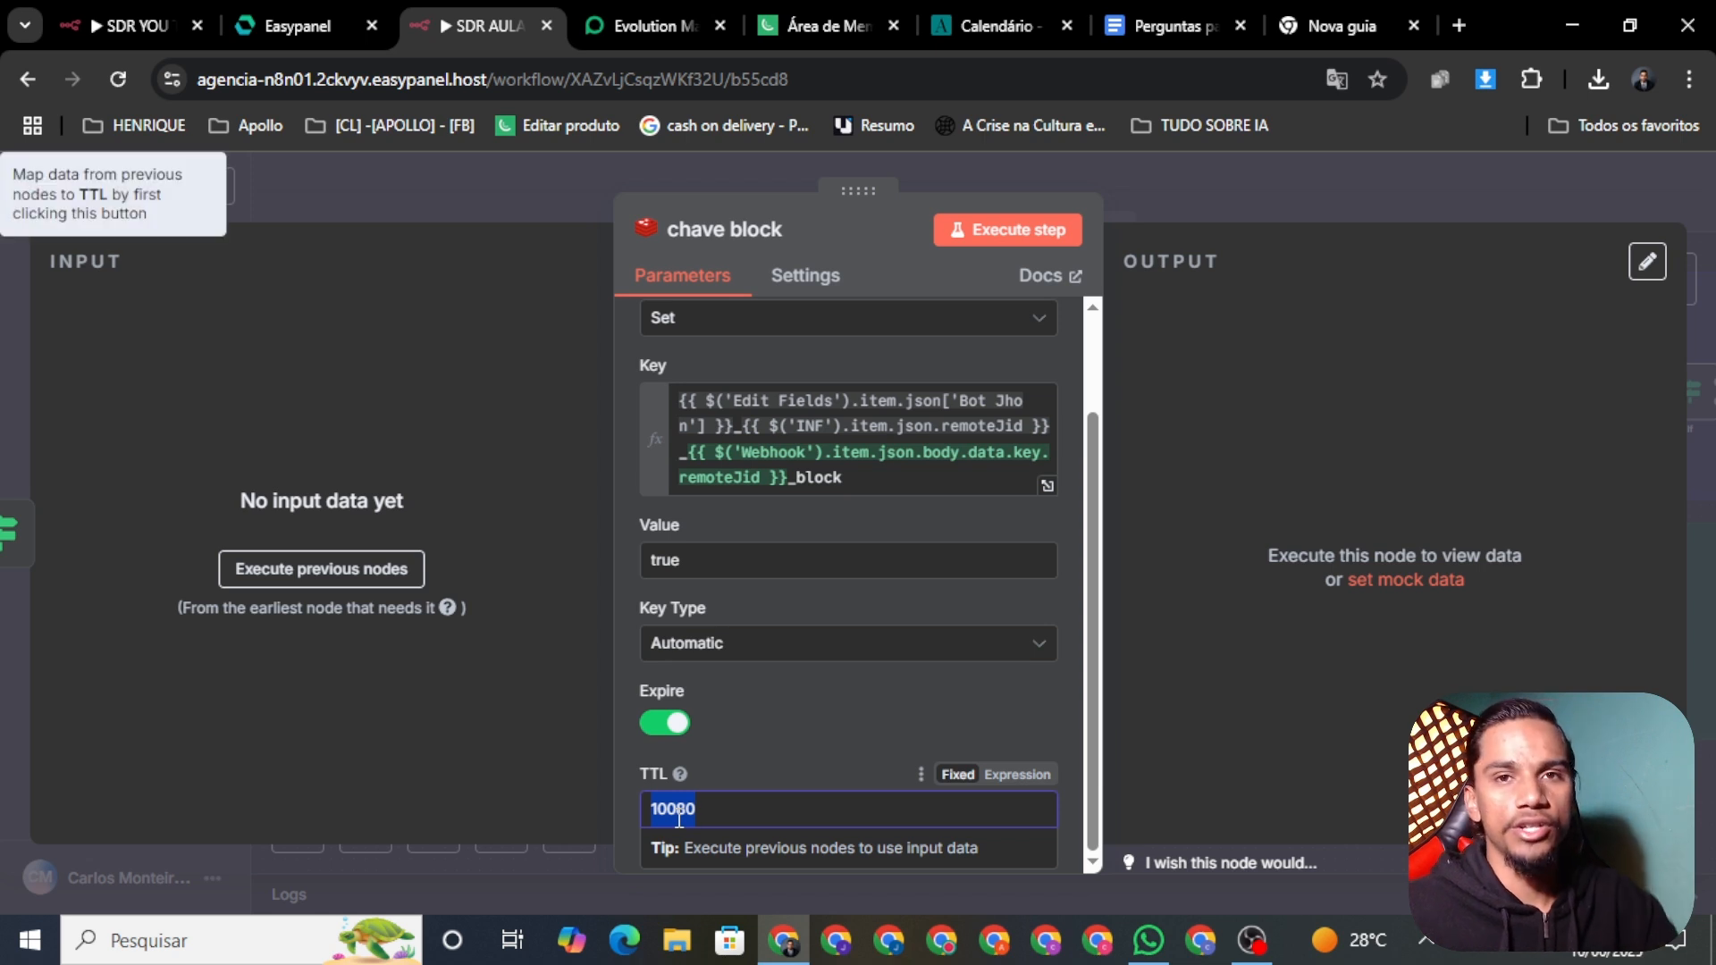
pyautogui.click(741, 808)
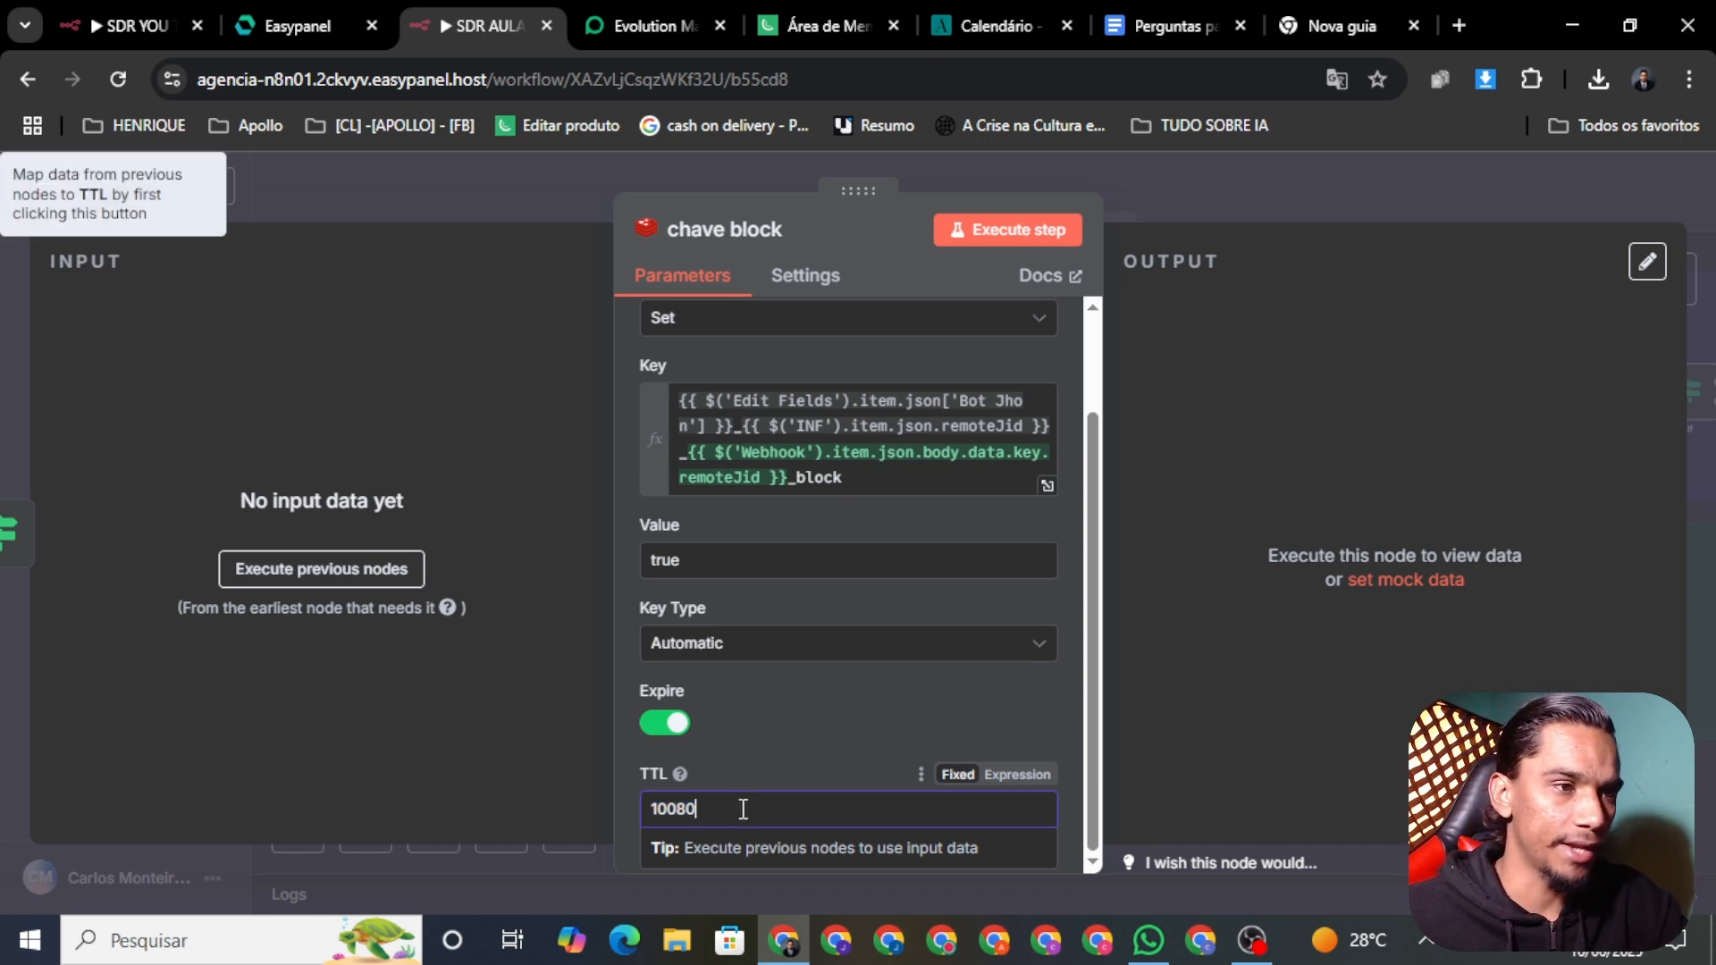
pyautogui.doubleClick(742, 809)
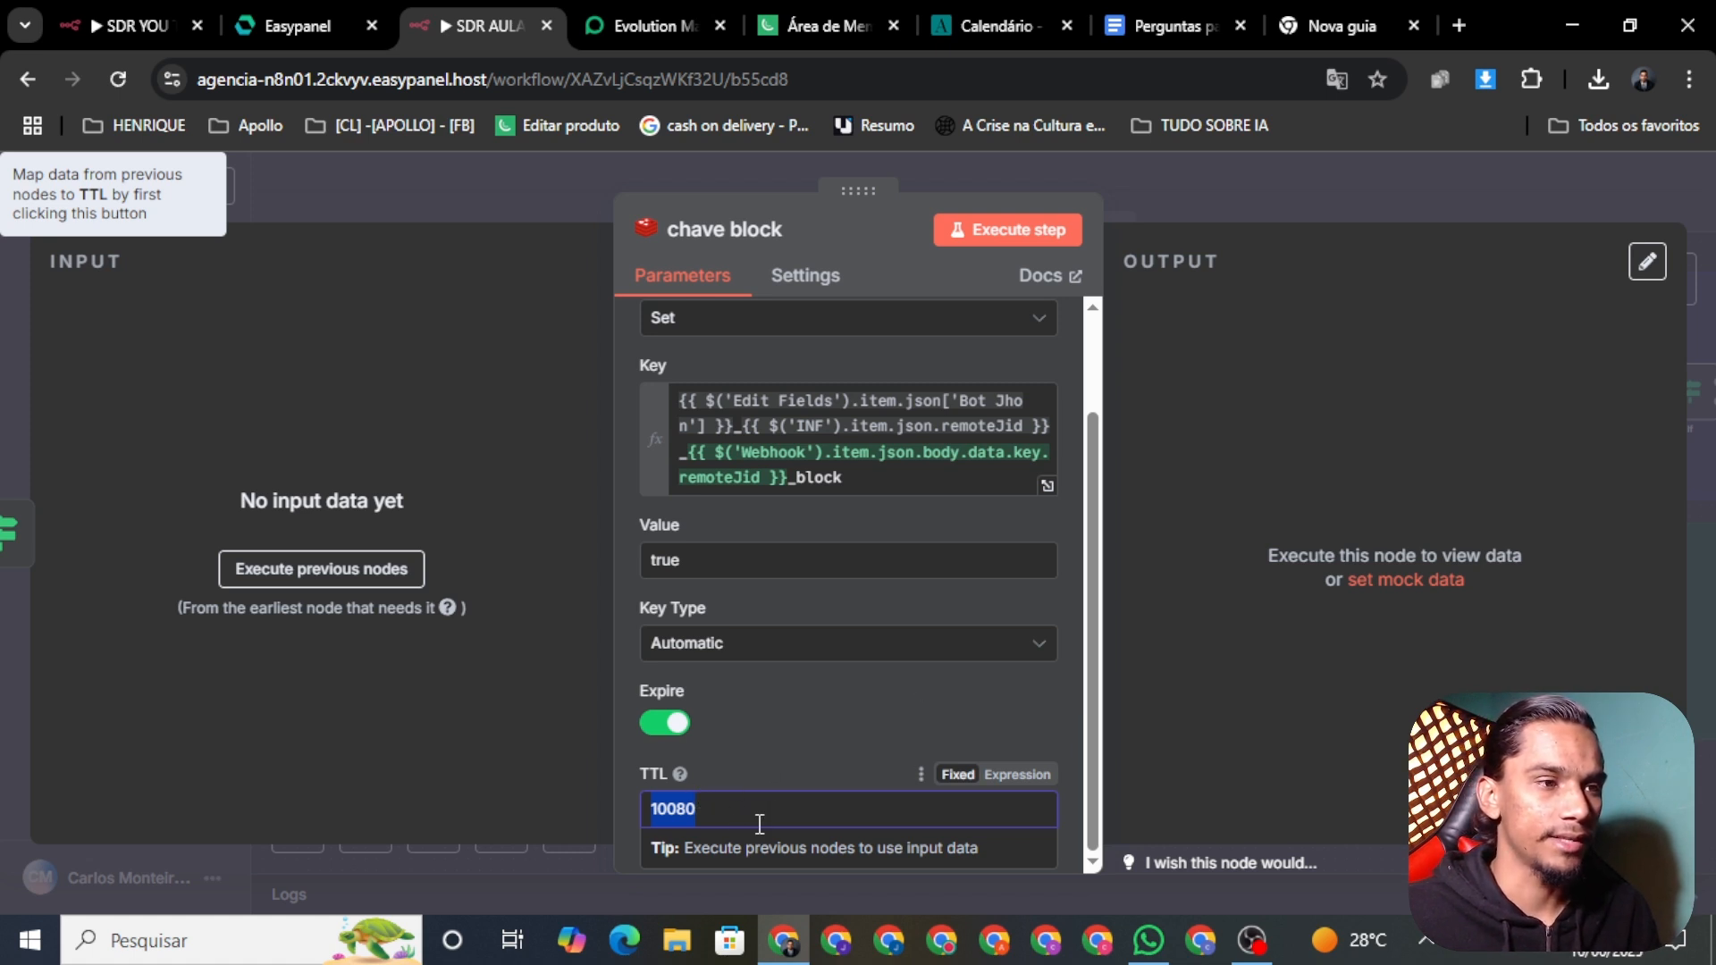
pyautogui.click(723, 822)
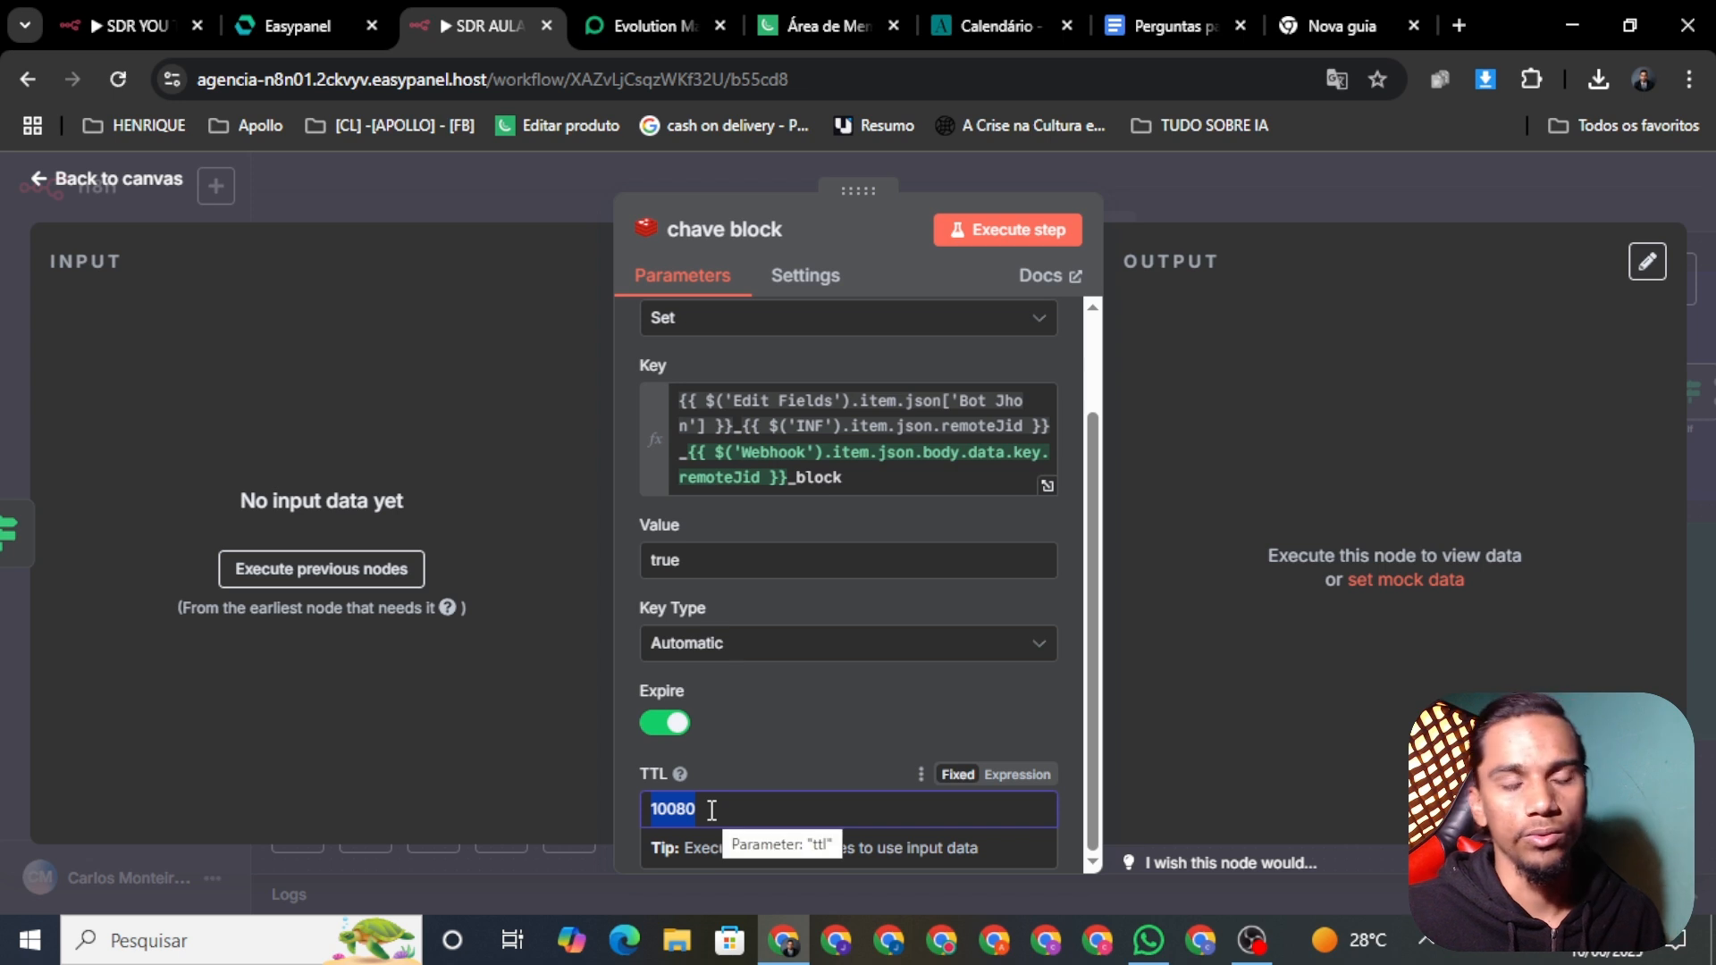
pyautogui.click(714, 810)
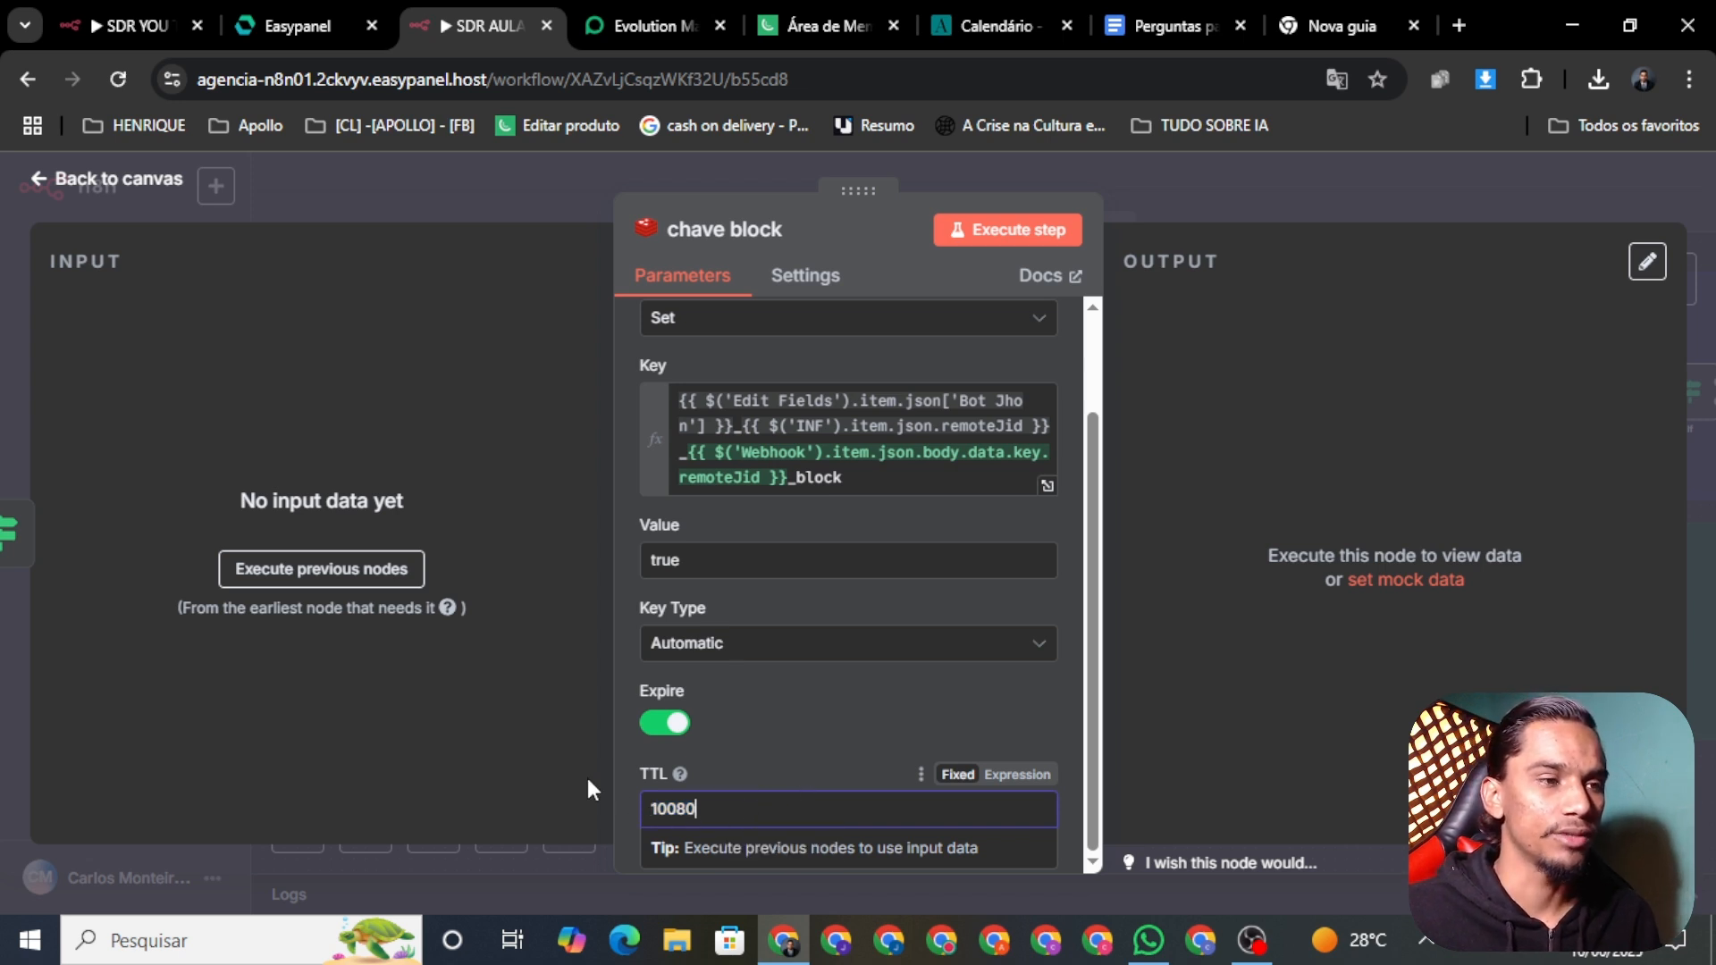
pyautogui.click(114, 178)
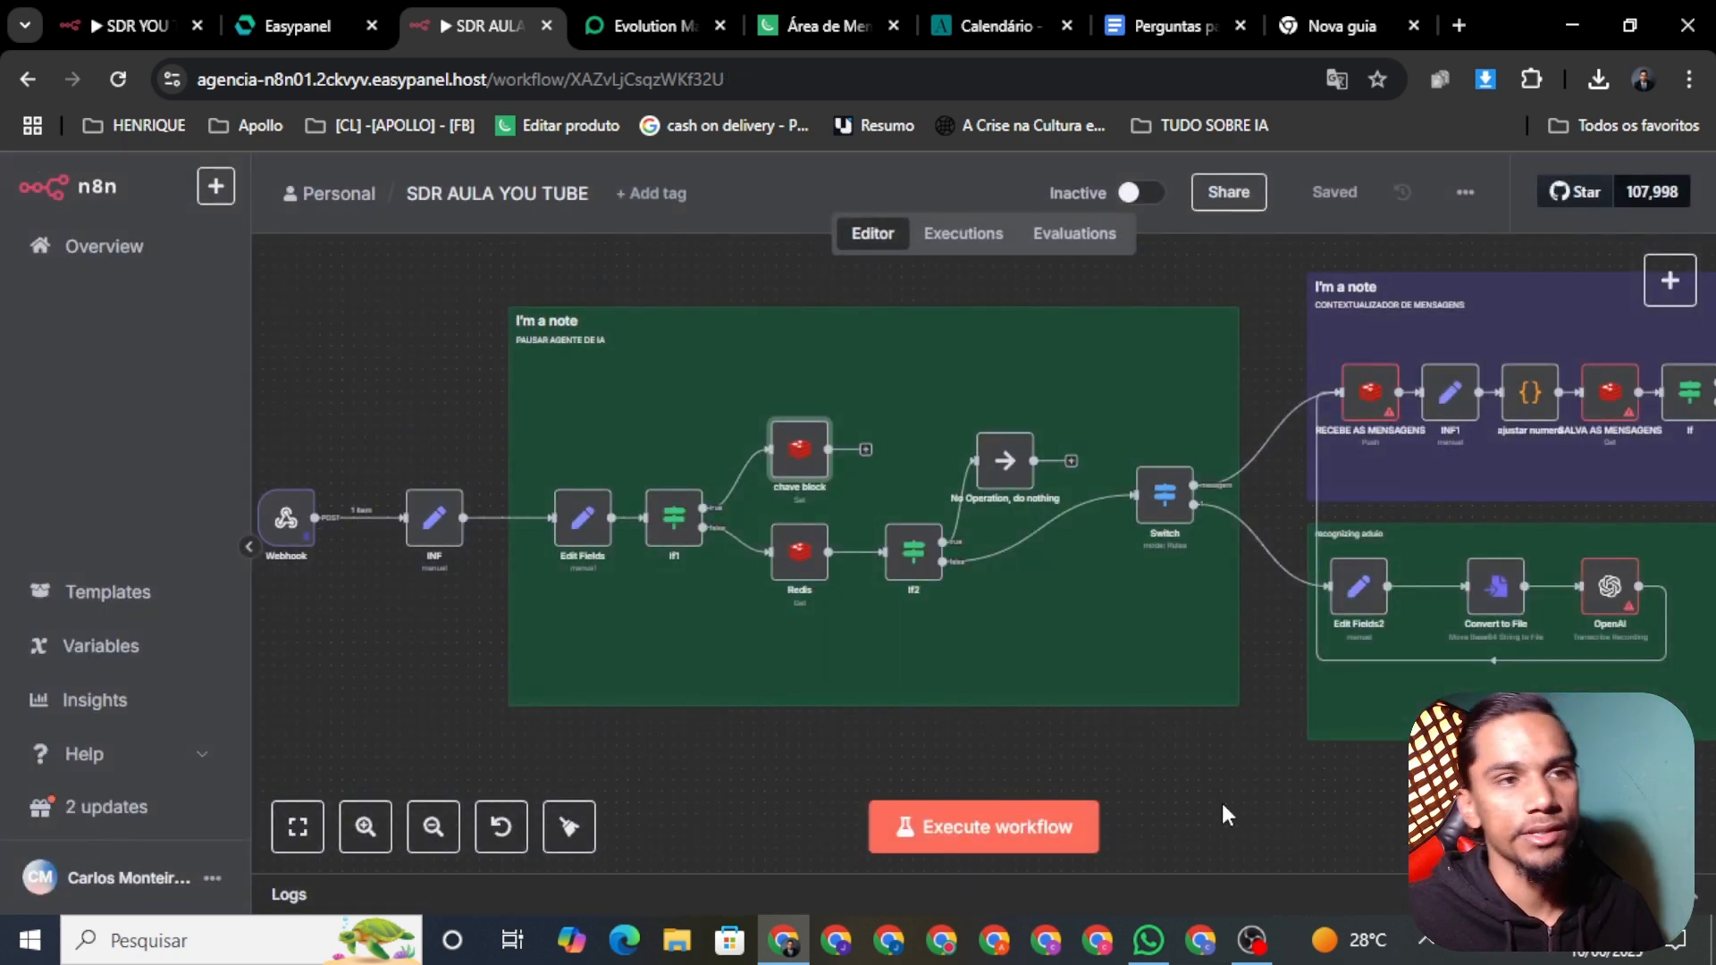
pyautogui.hscroll(6, 1404, 819)
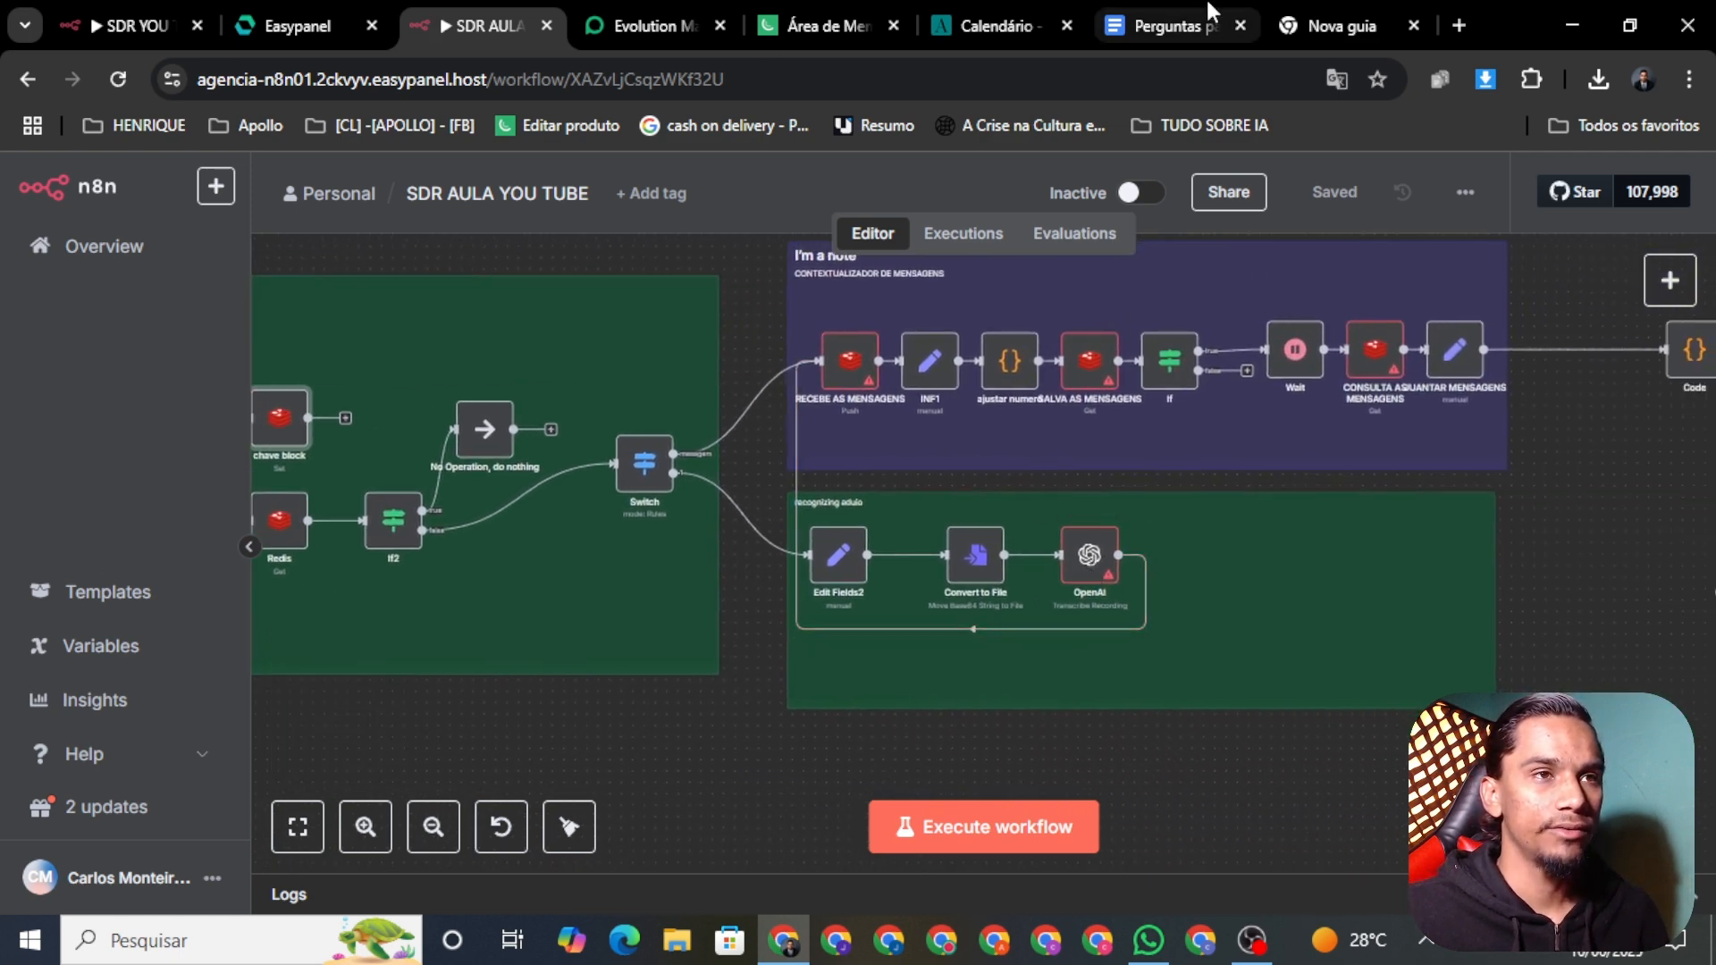
pyautogui.click(1331, 25)
# Step: Go to the OpenAI API platform from bookmarks and open its organization settings
pyautogui.click(1231, 132)
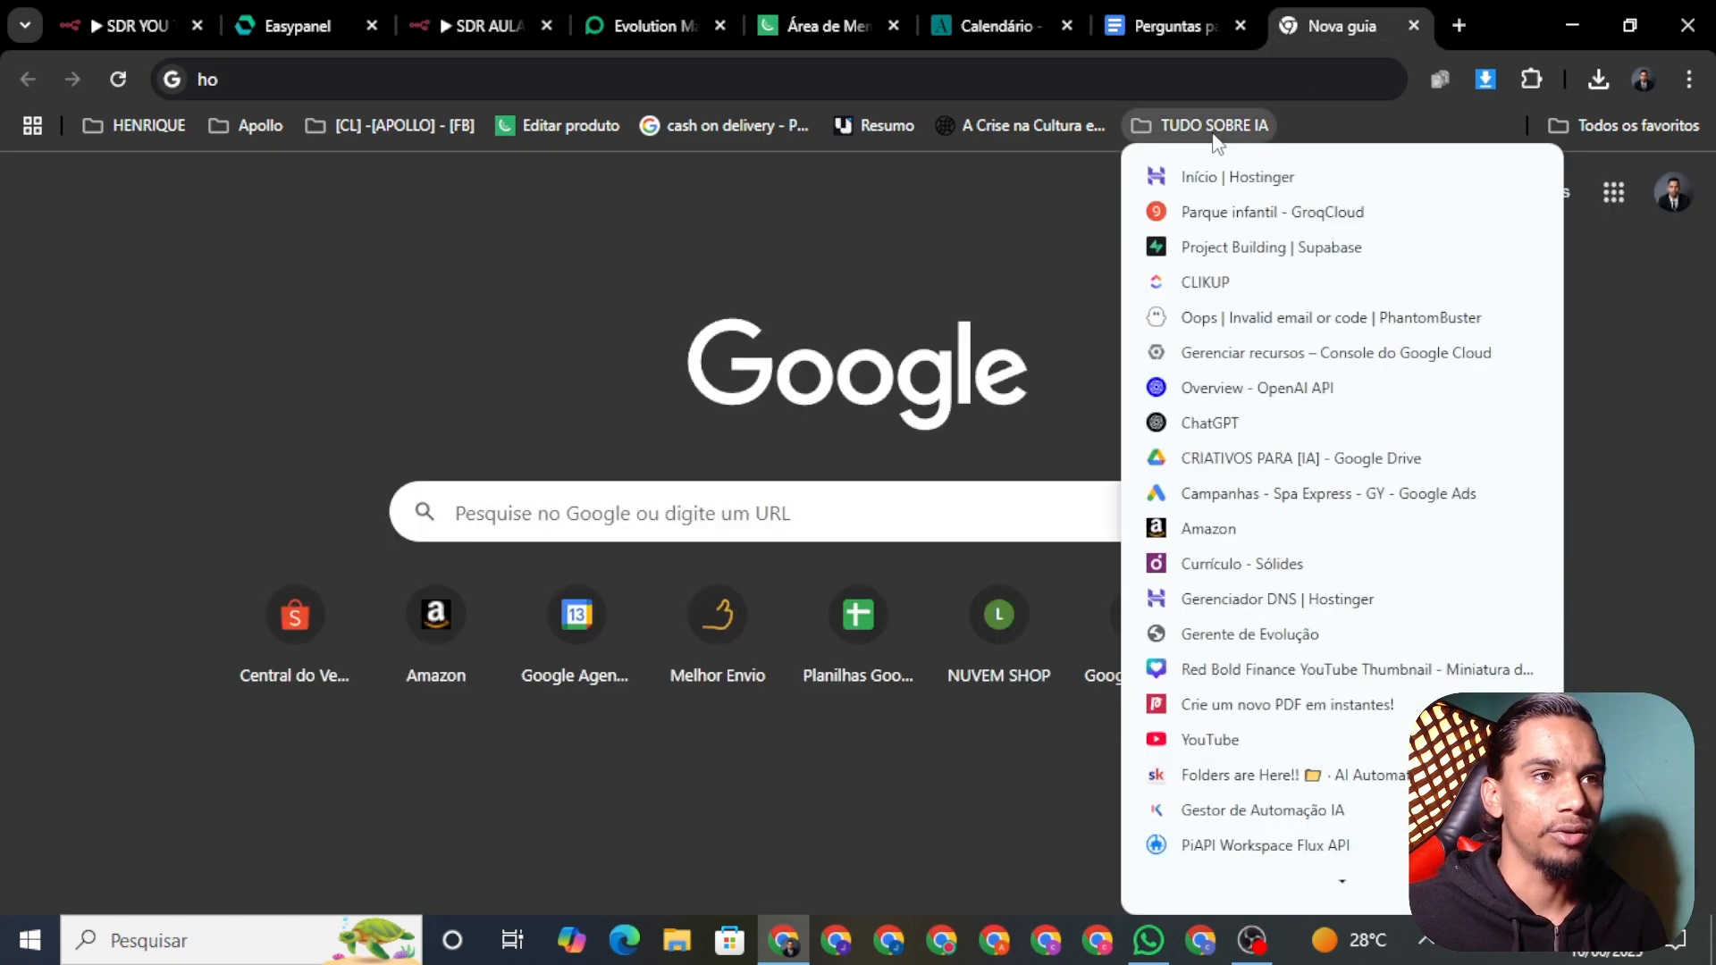
pyautogui.click(1267, 390)
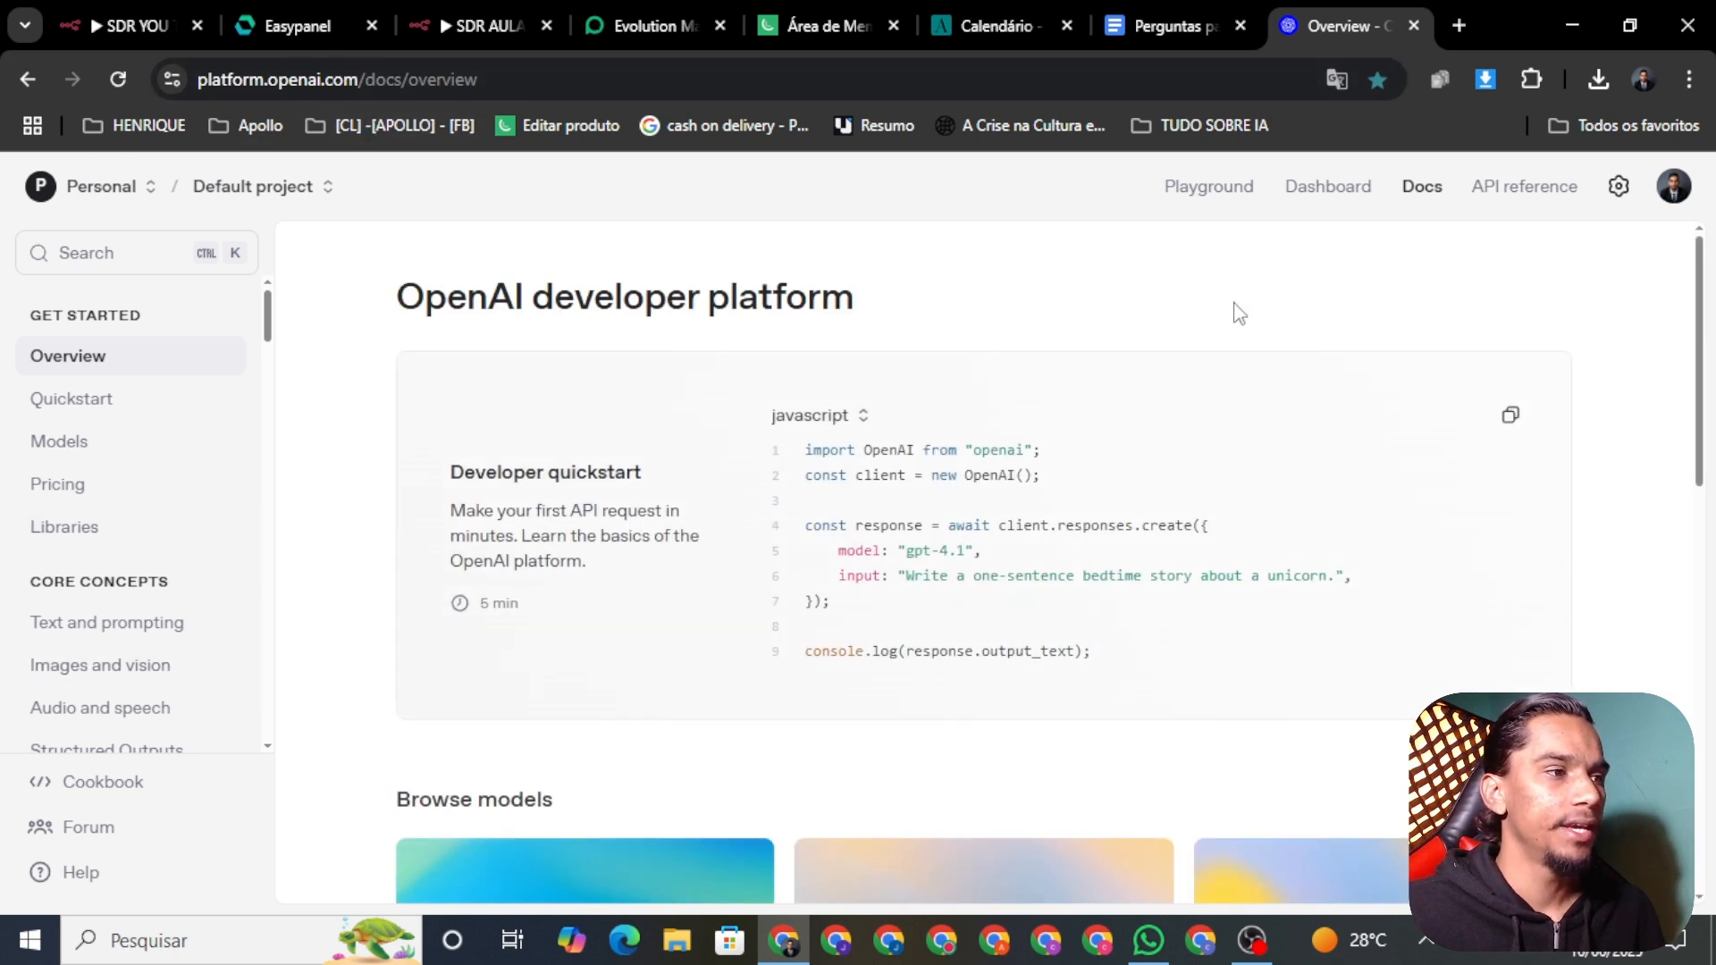
pyautogui.click(1618, 185)
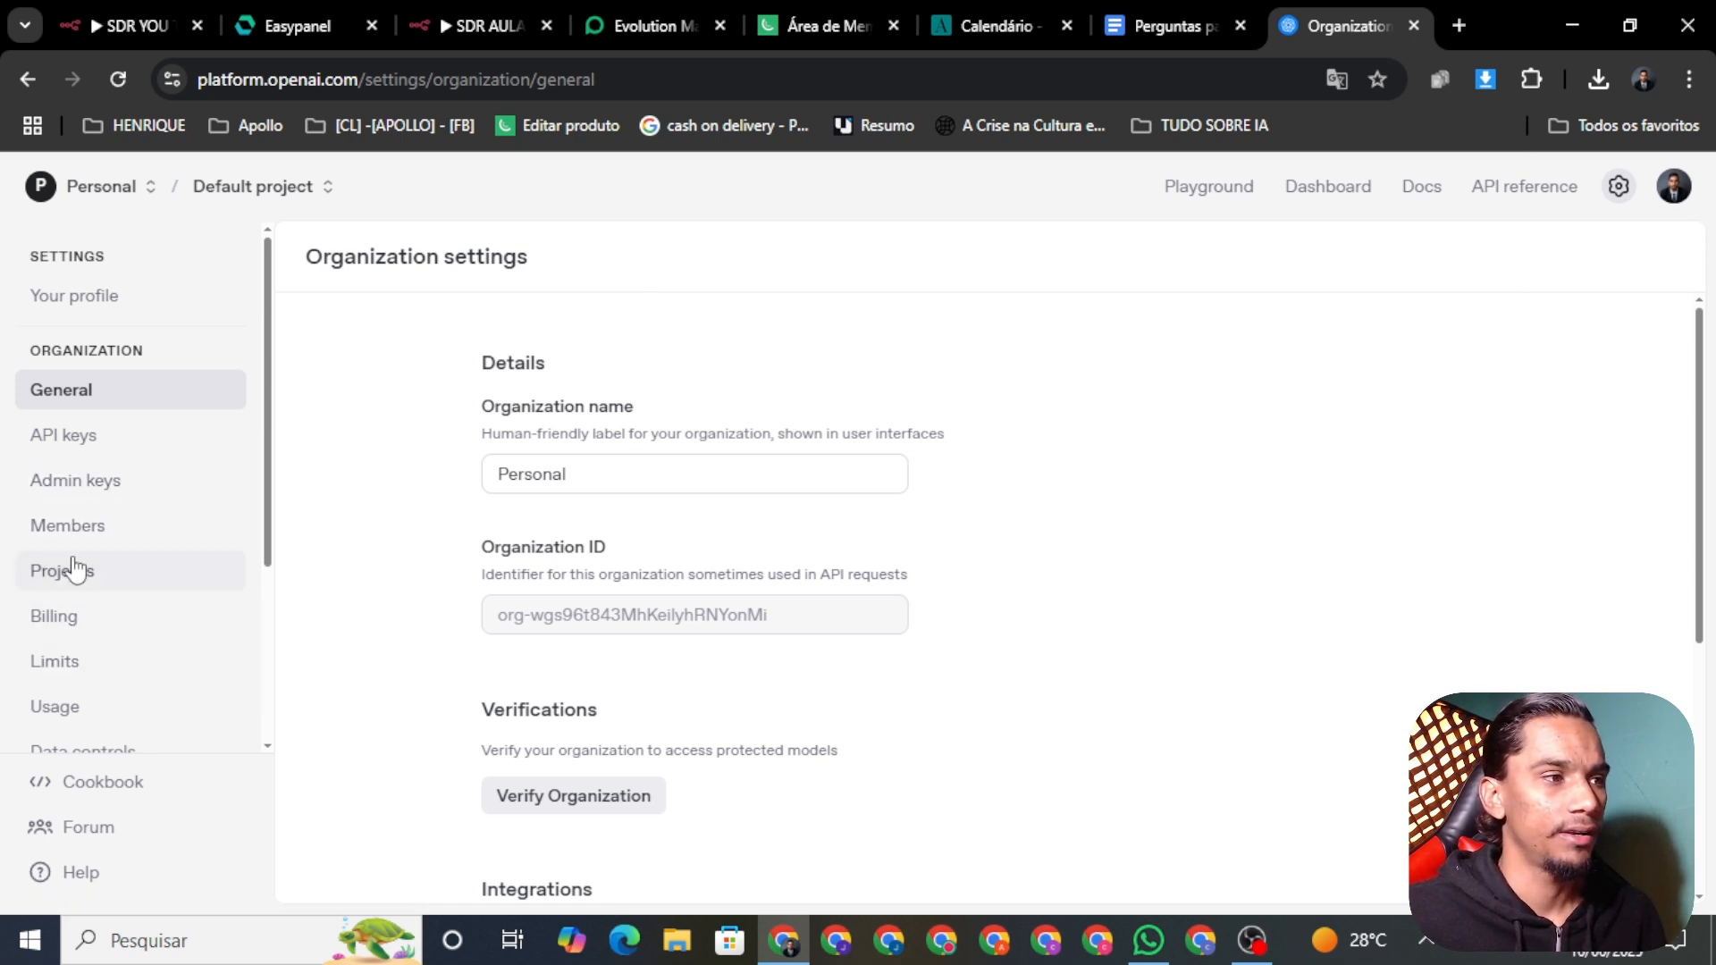
pyautogui.scroll(-3, 598, 604)
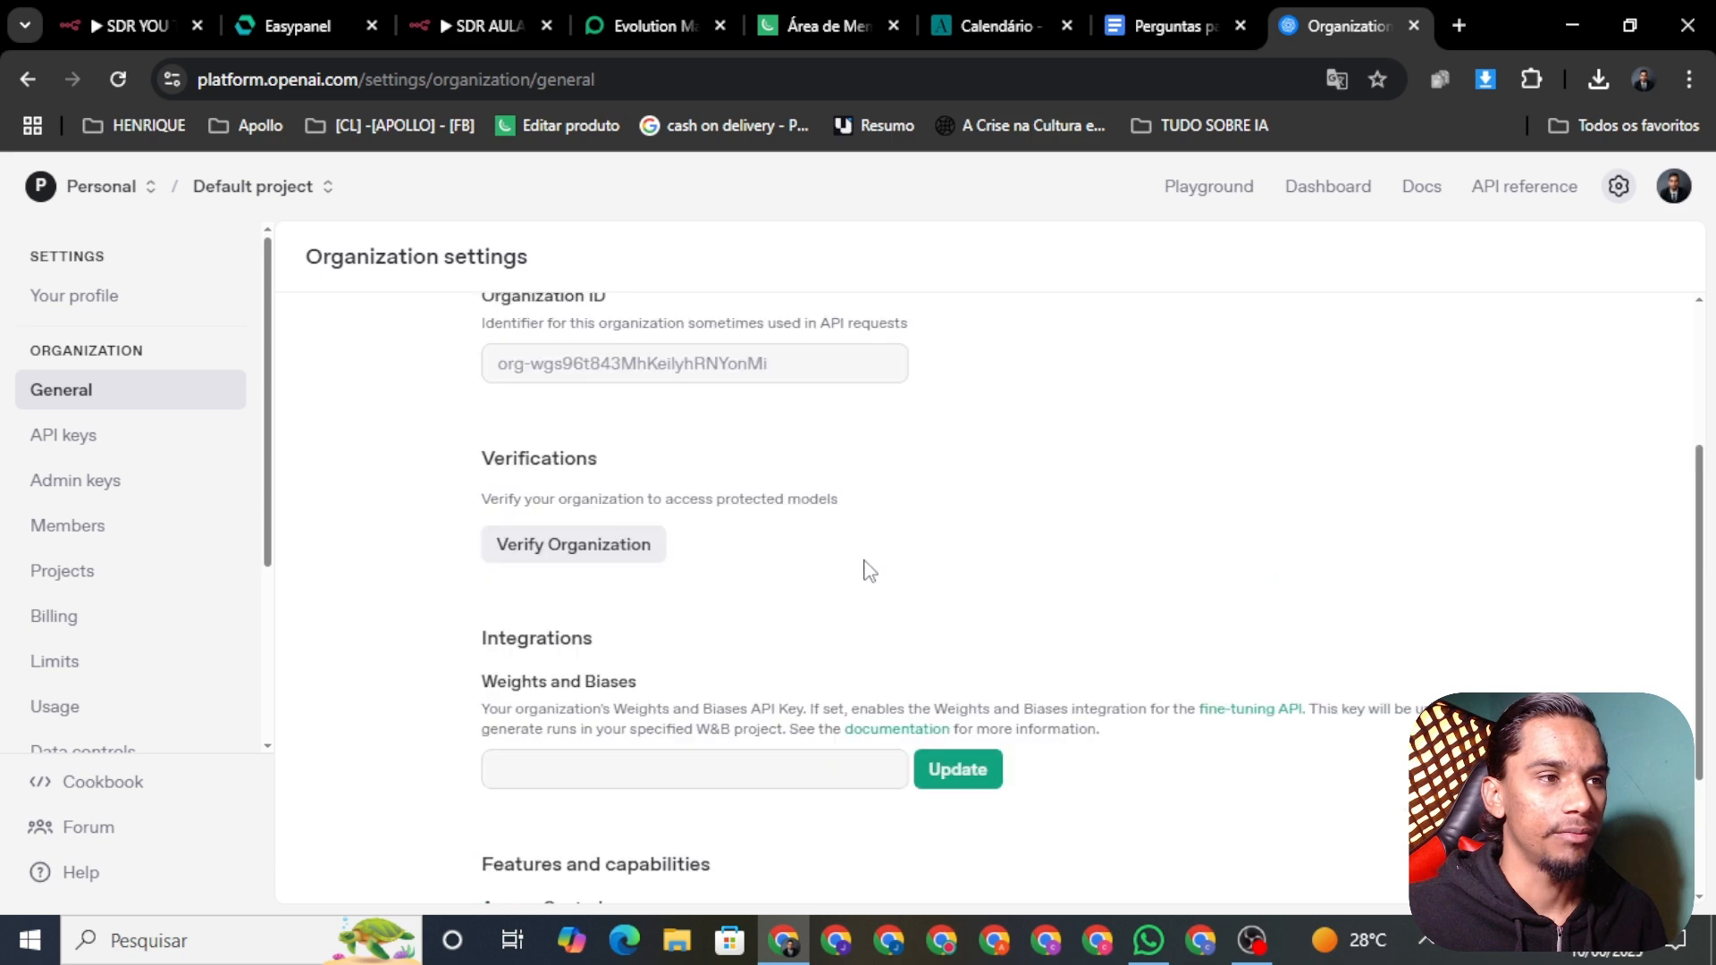
pyautogui.scroll(2, 869, 571)
# Step: Review the $4.10 credit balance and credit grants in Billing, then go to the project API keys
pyautogui.click(61, 619)
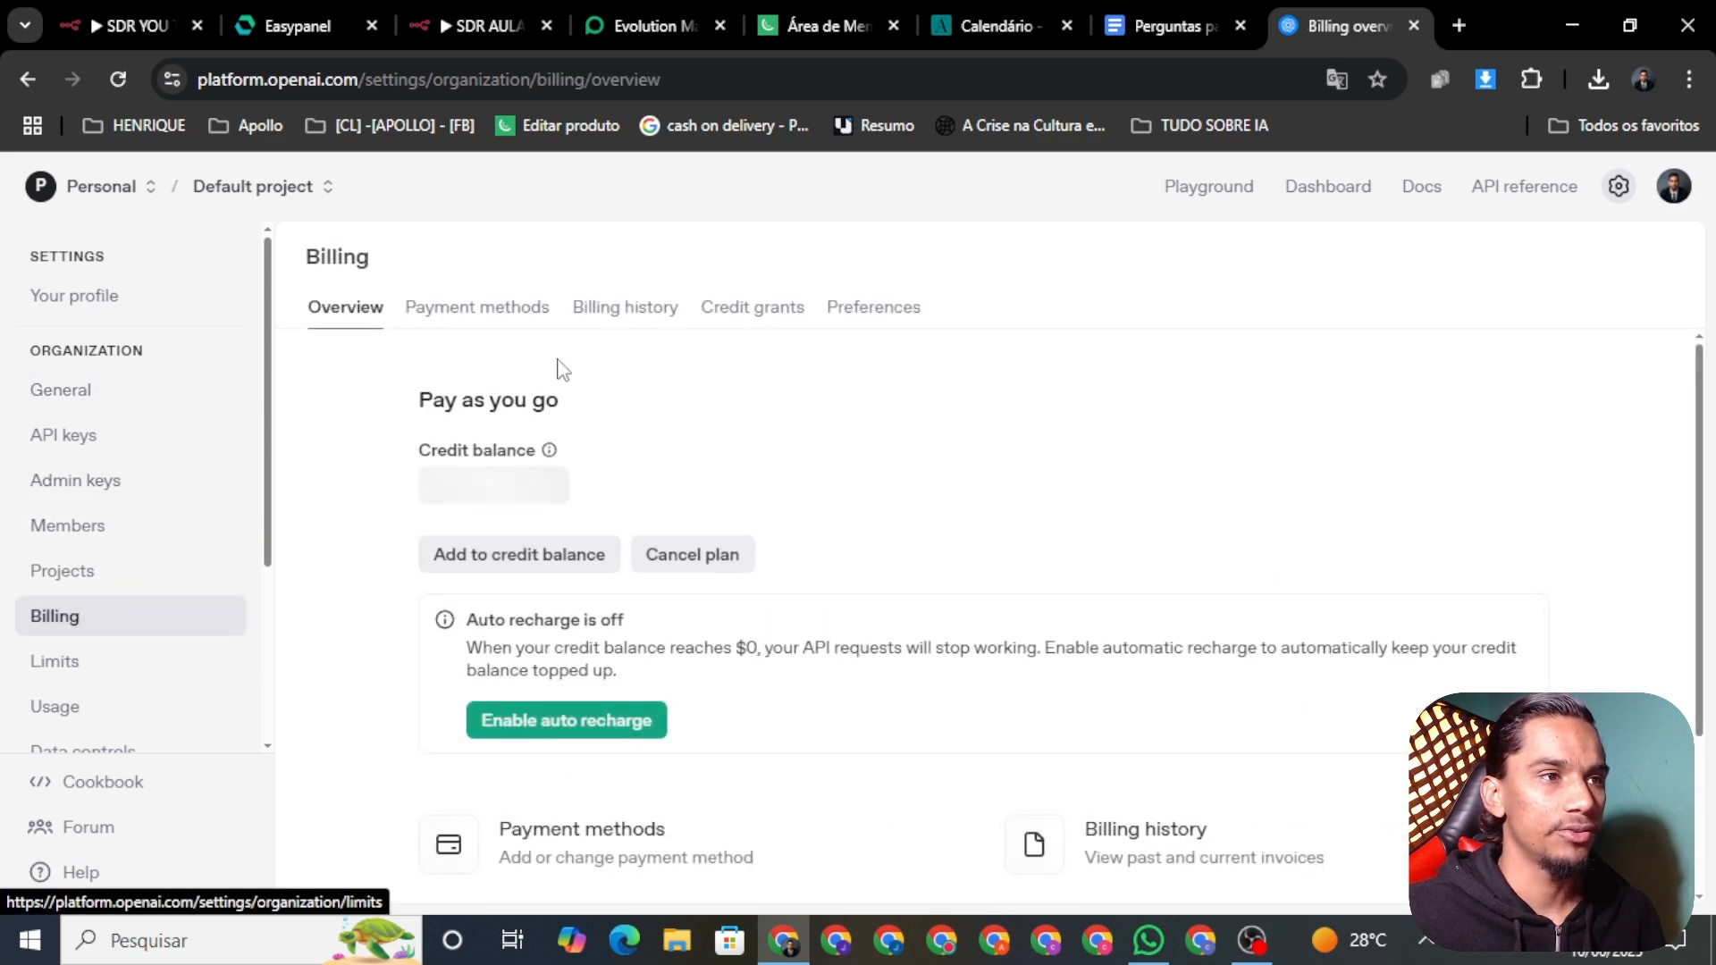
pyautogui.scroll(-1, 755, 545)
pyautogui.scroll(1, 676, 636)
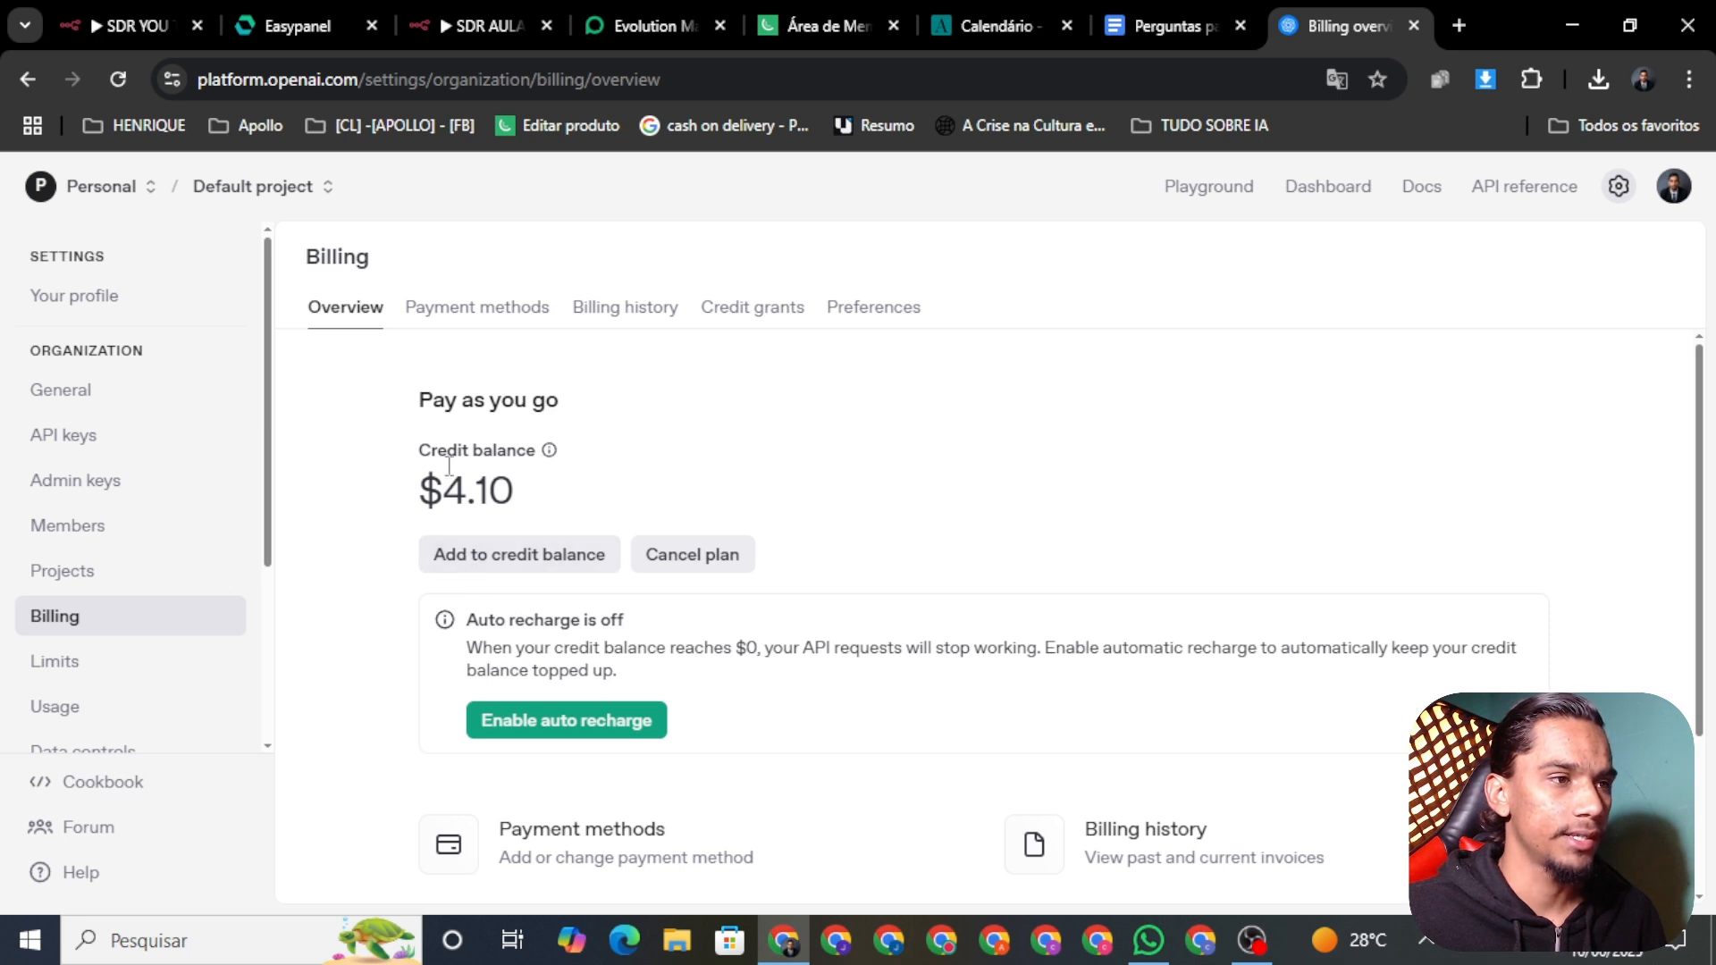
pyautogui.scroll(-1, 448, 466)
pyautogui.scroll(-2, 139, 603)
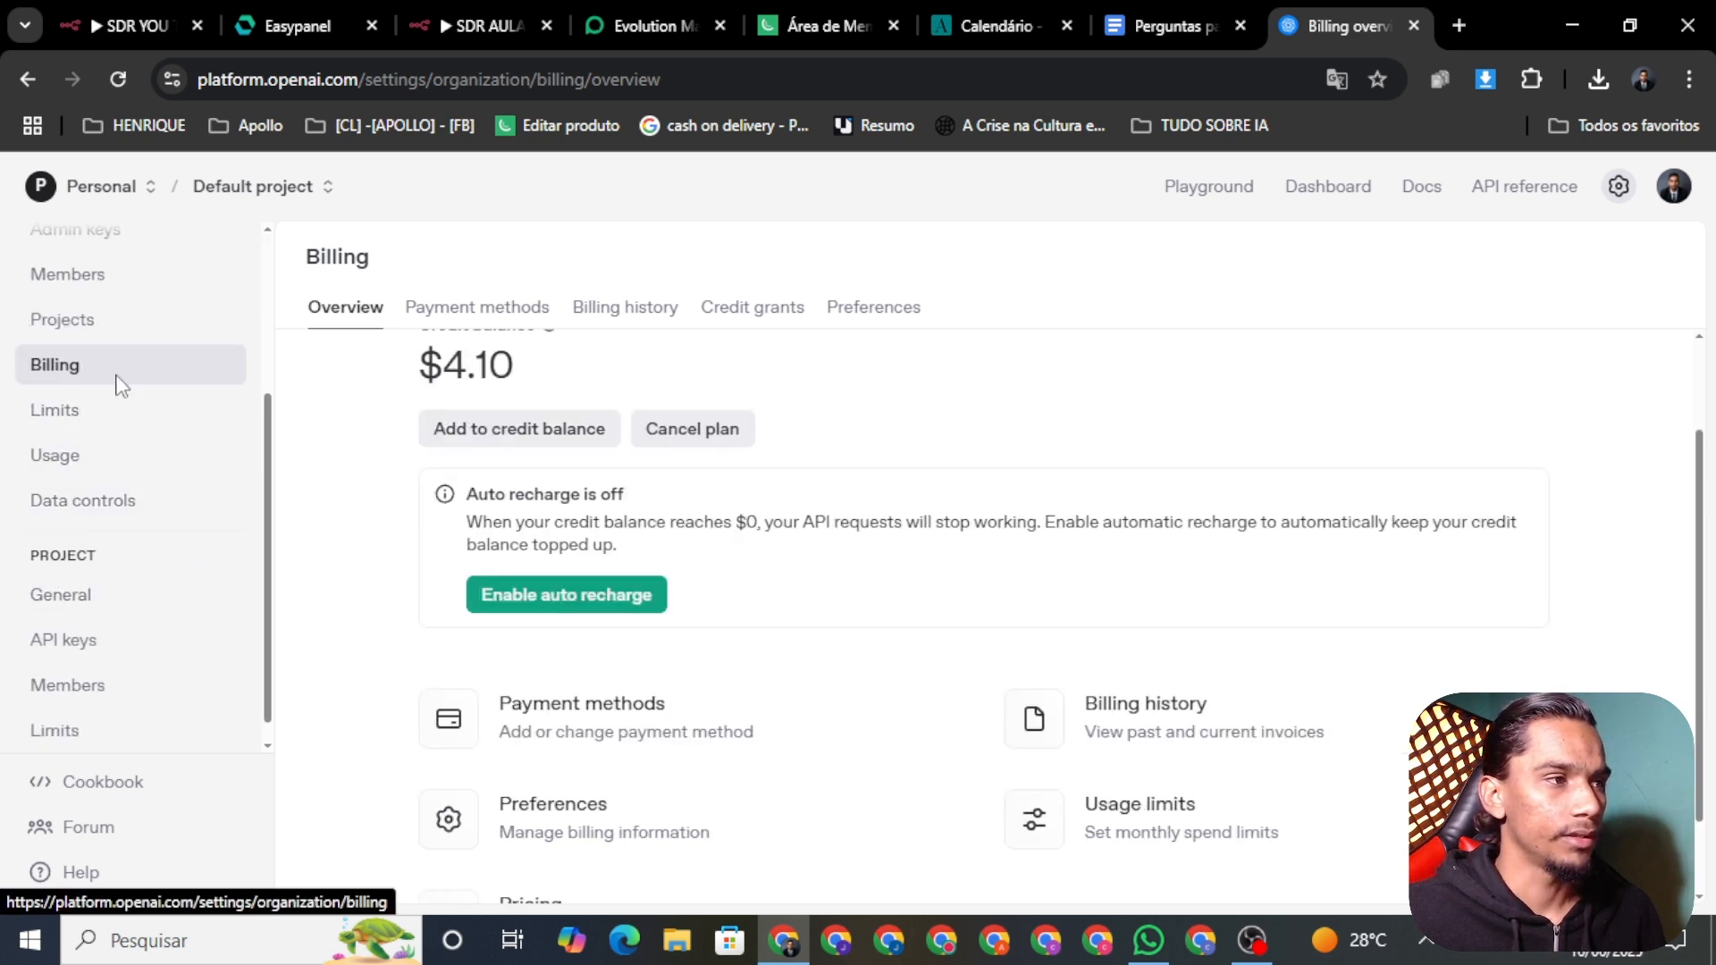
pyautogui.click(771, 313)
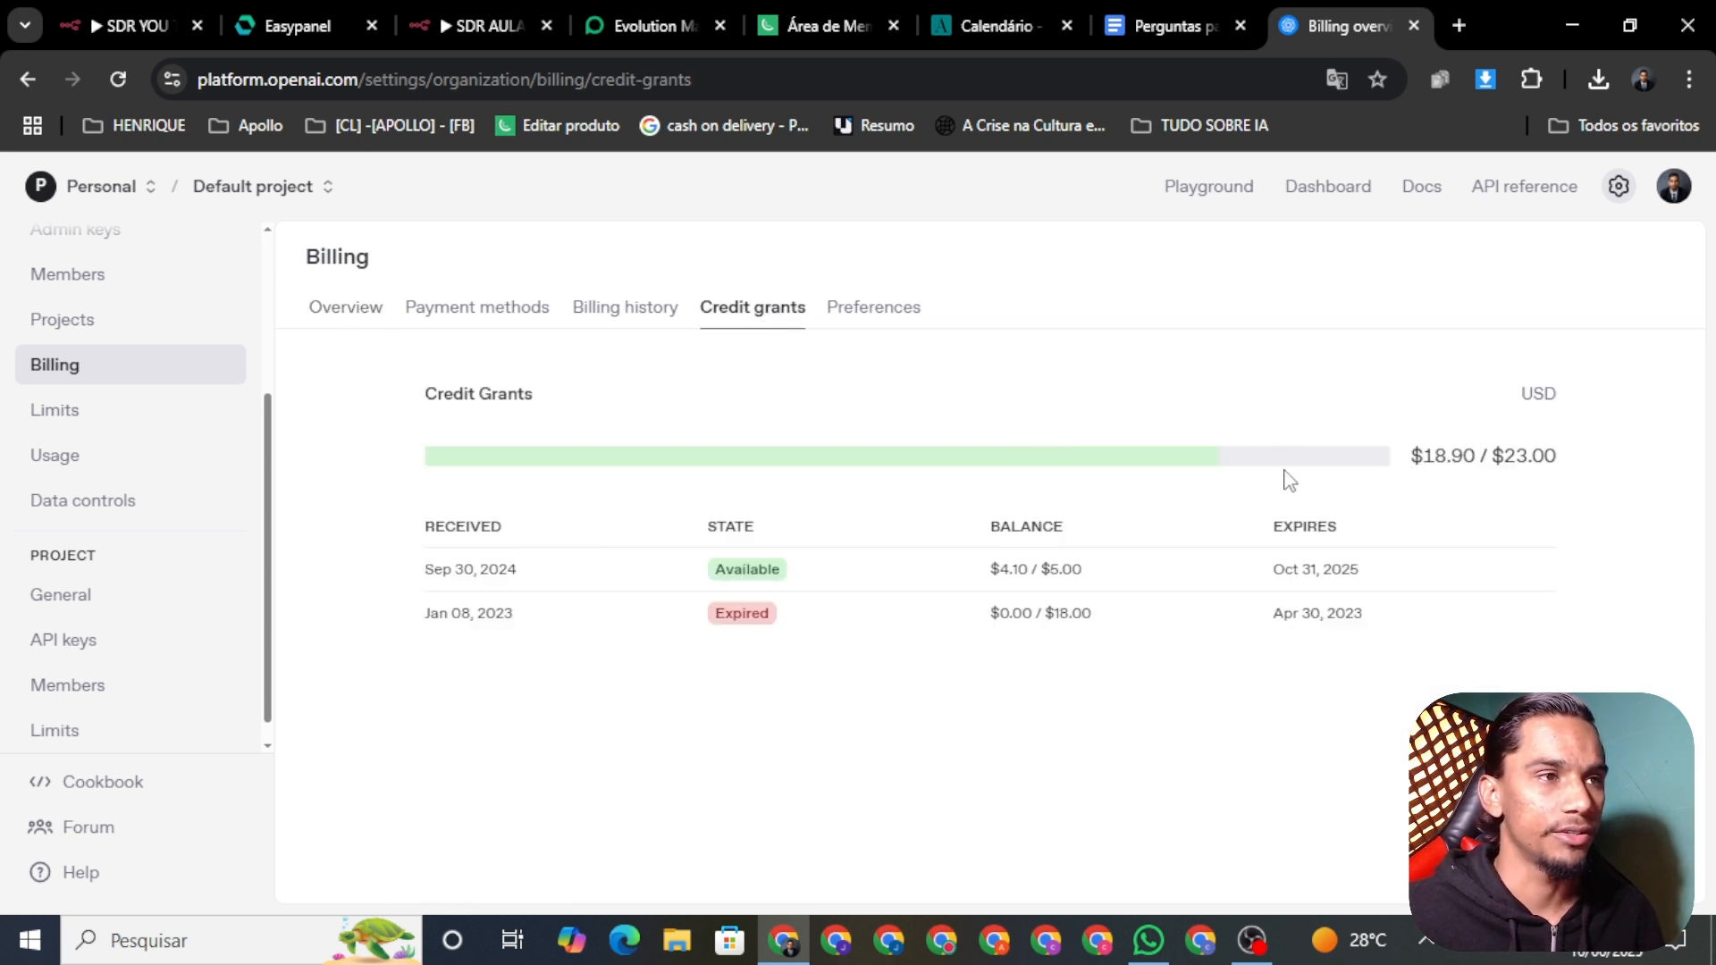
pyautogui.click(324, 319)
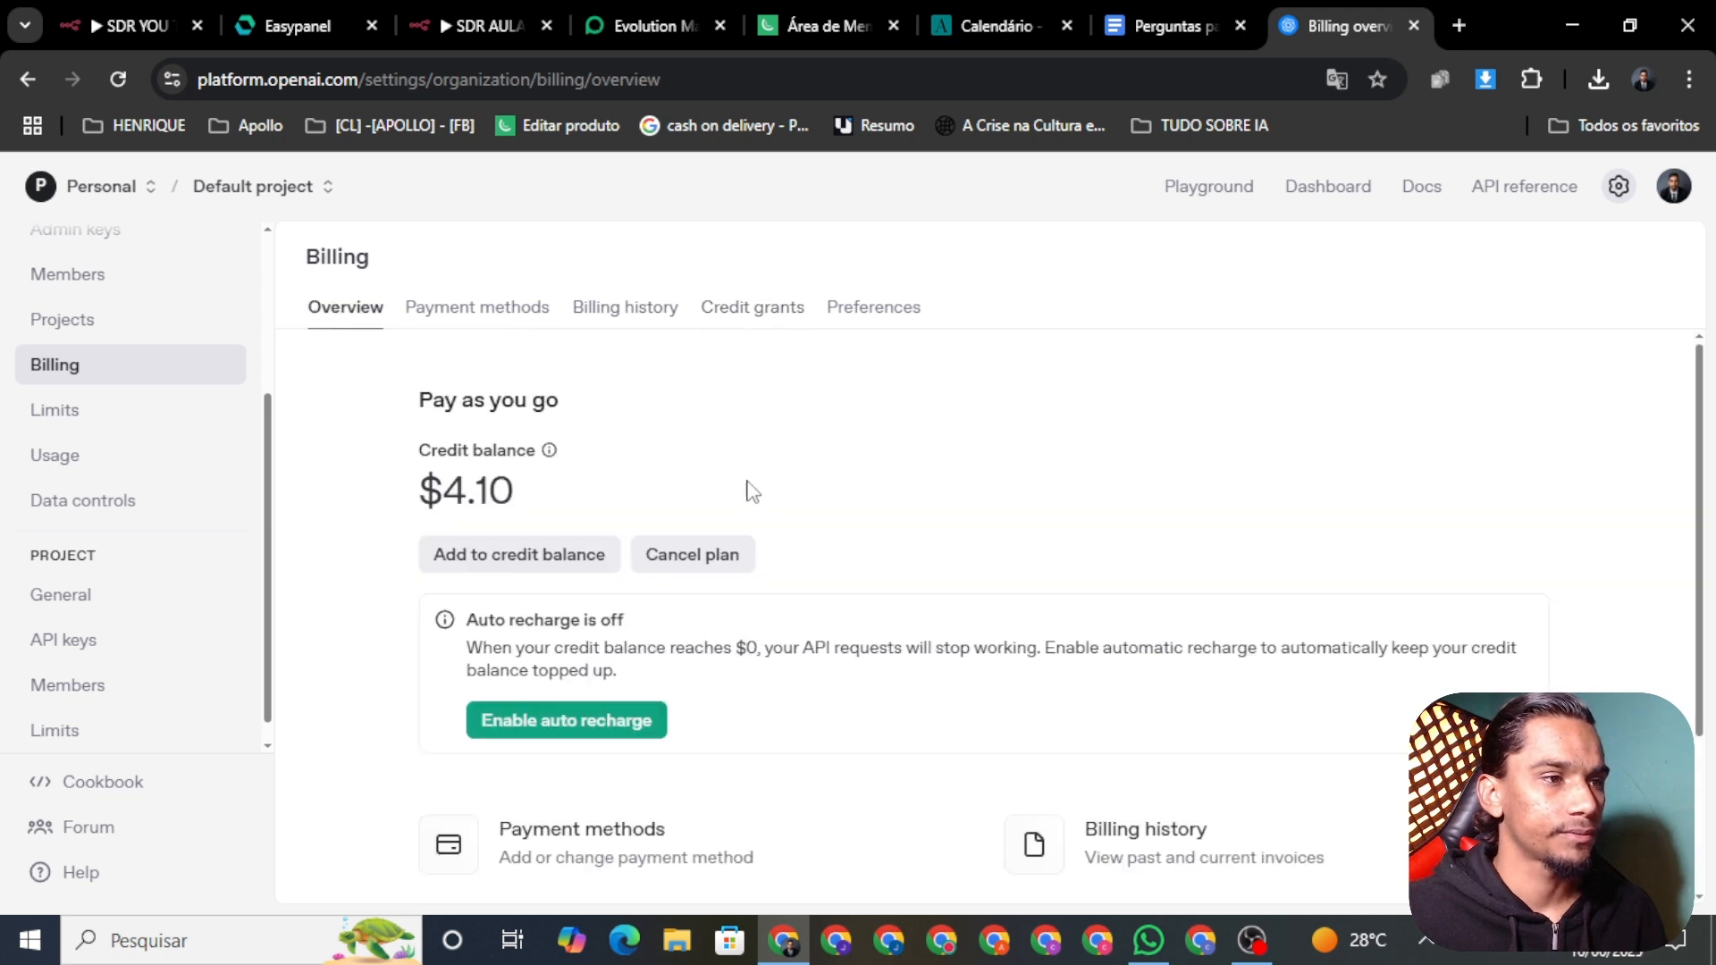
pyautogui.scroll(-1, 747, 491)
pyautogui.scroll(1, 581, 480)
pyautogui.scroll(-2, 658, 601)
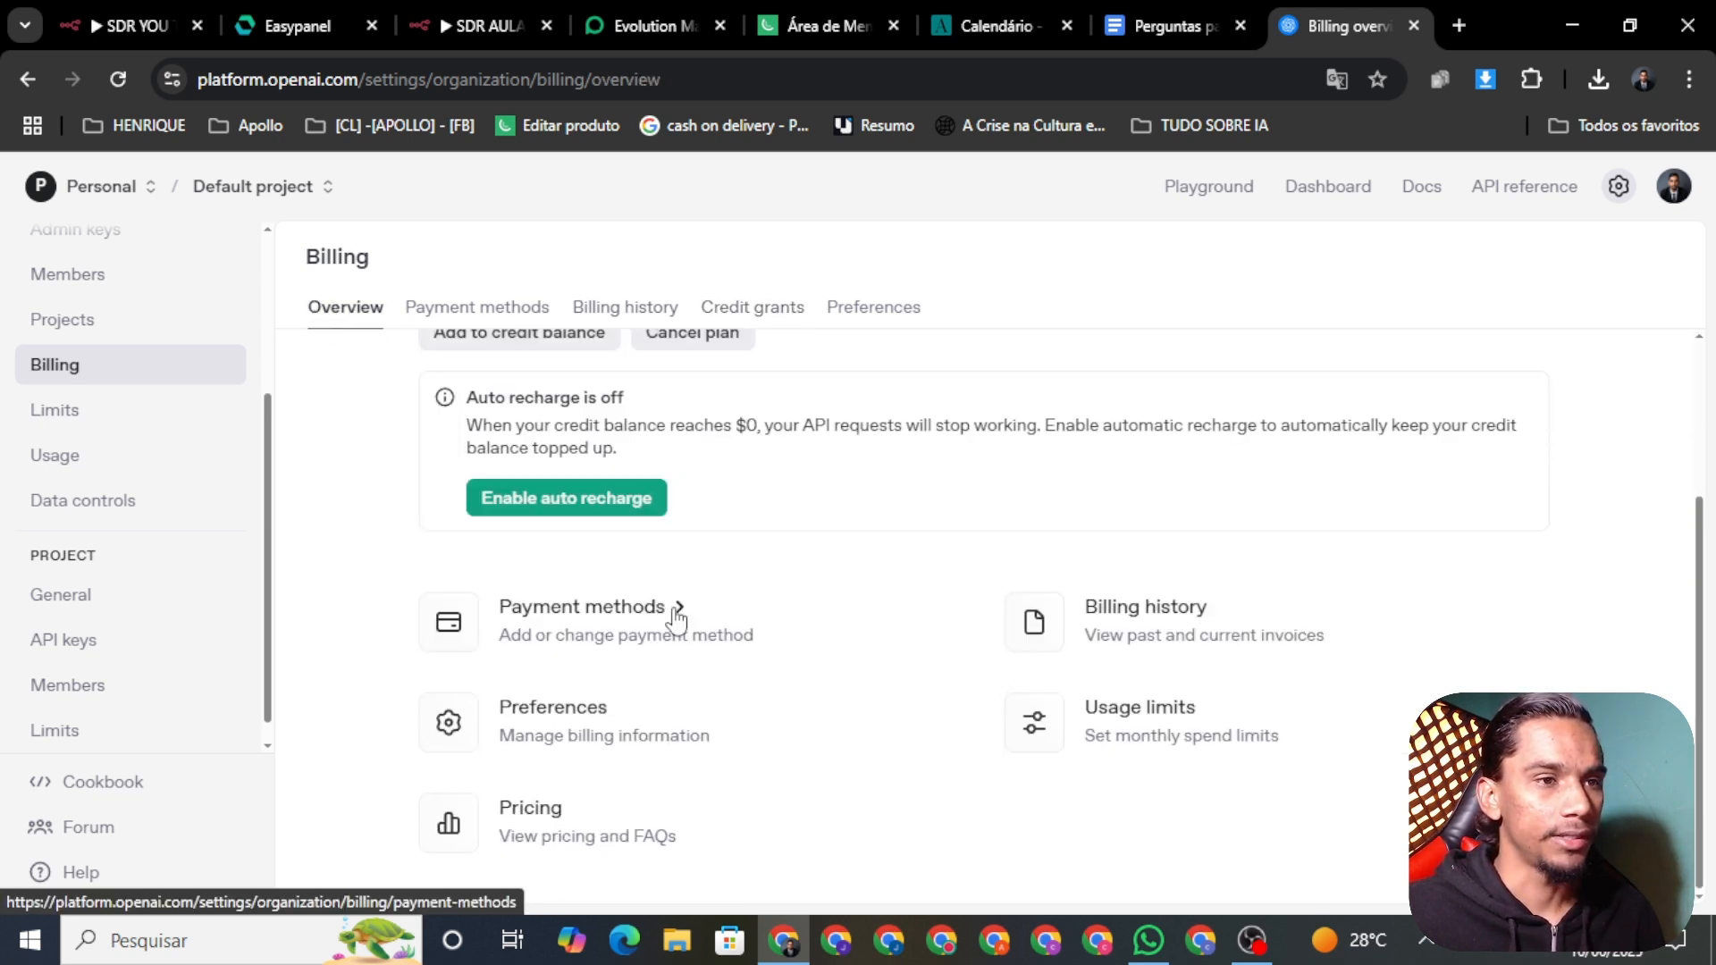
pyautogui.scroll(2, 676, 483)
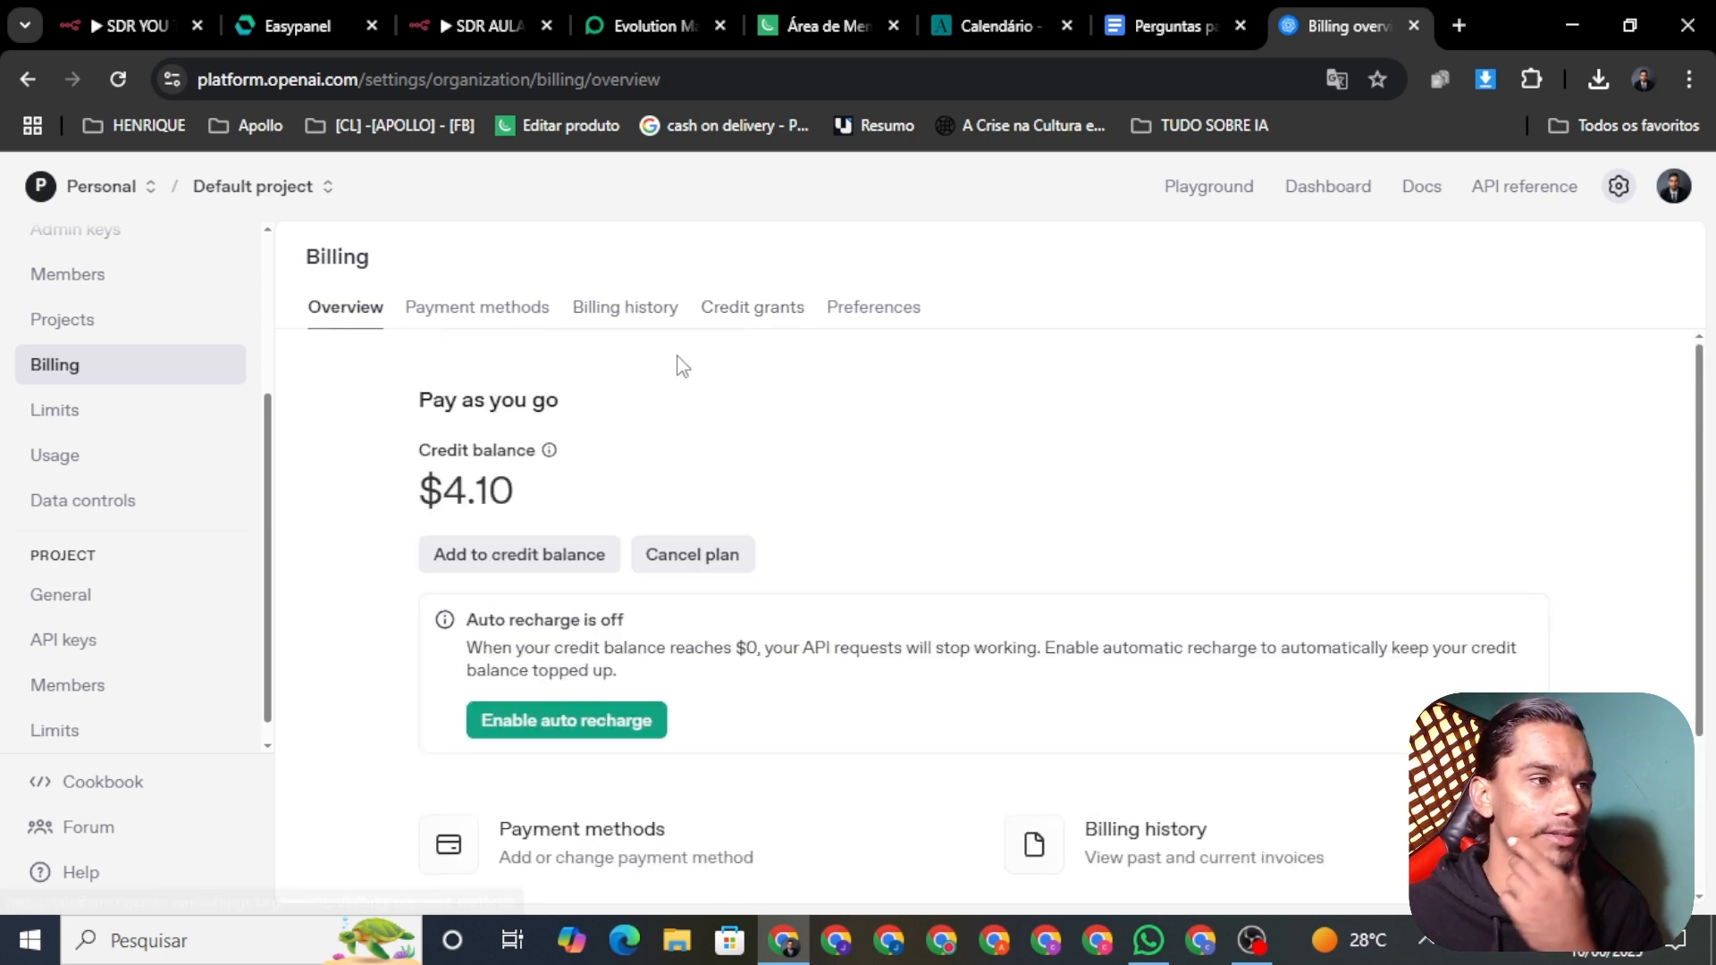
pyautogui.click(79, 656)
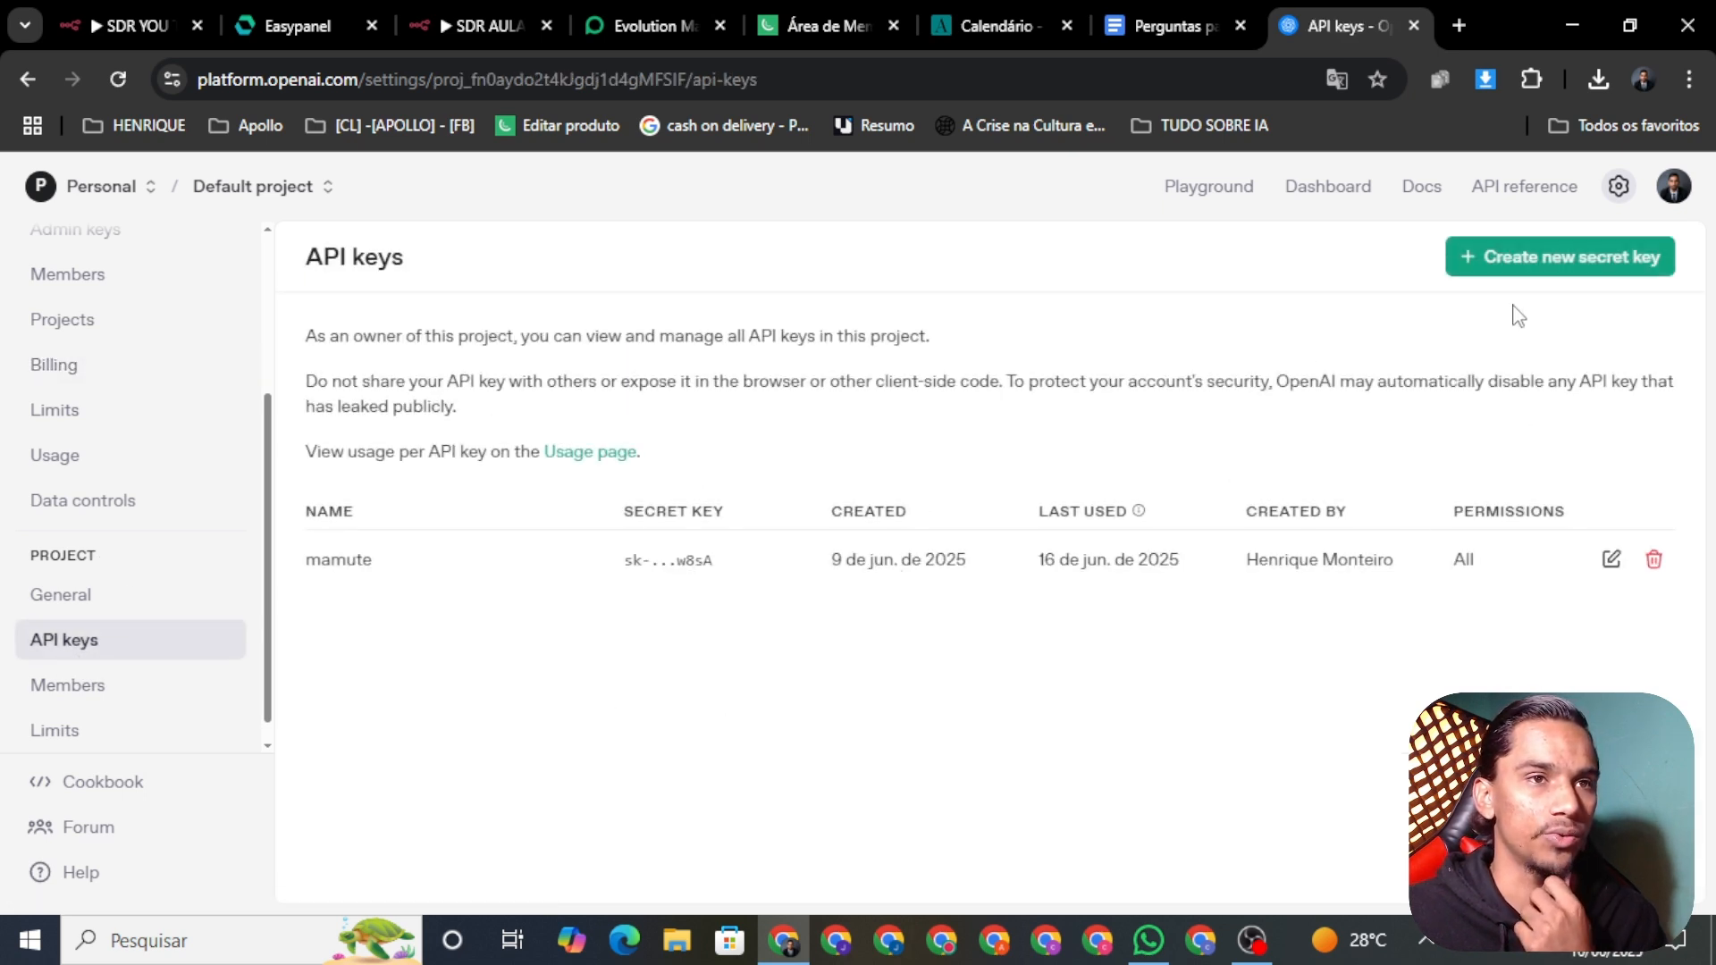
# Step: Revoke the old 'mamute' key, then create and copy a new secret key named 'AULA YOU TUBE'
pyautogui.click(1654, 559)
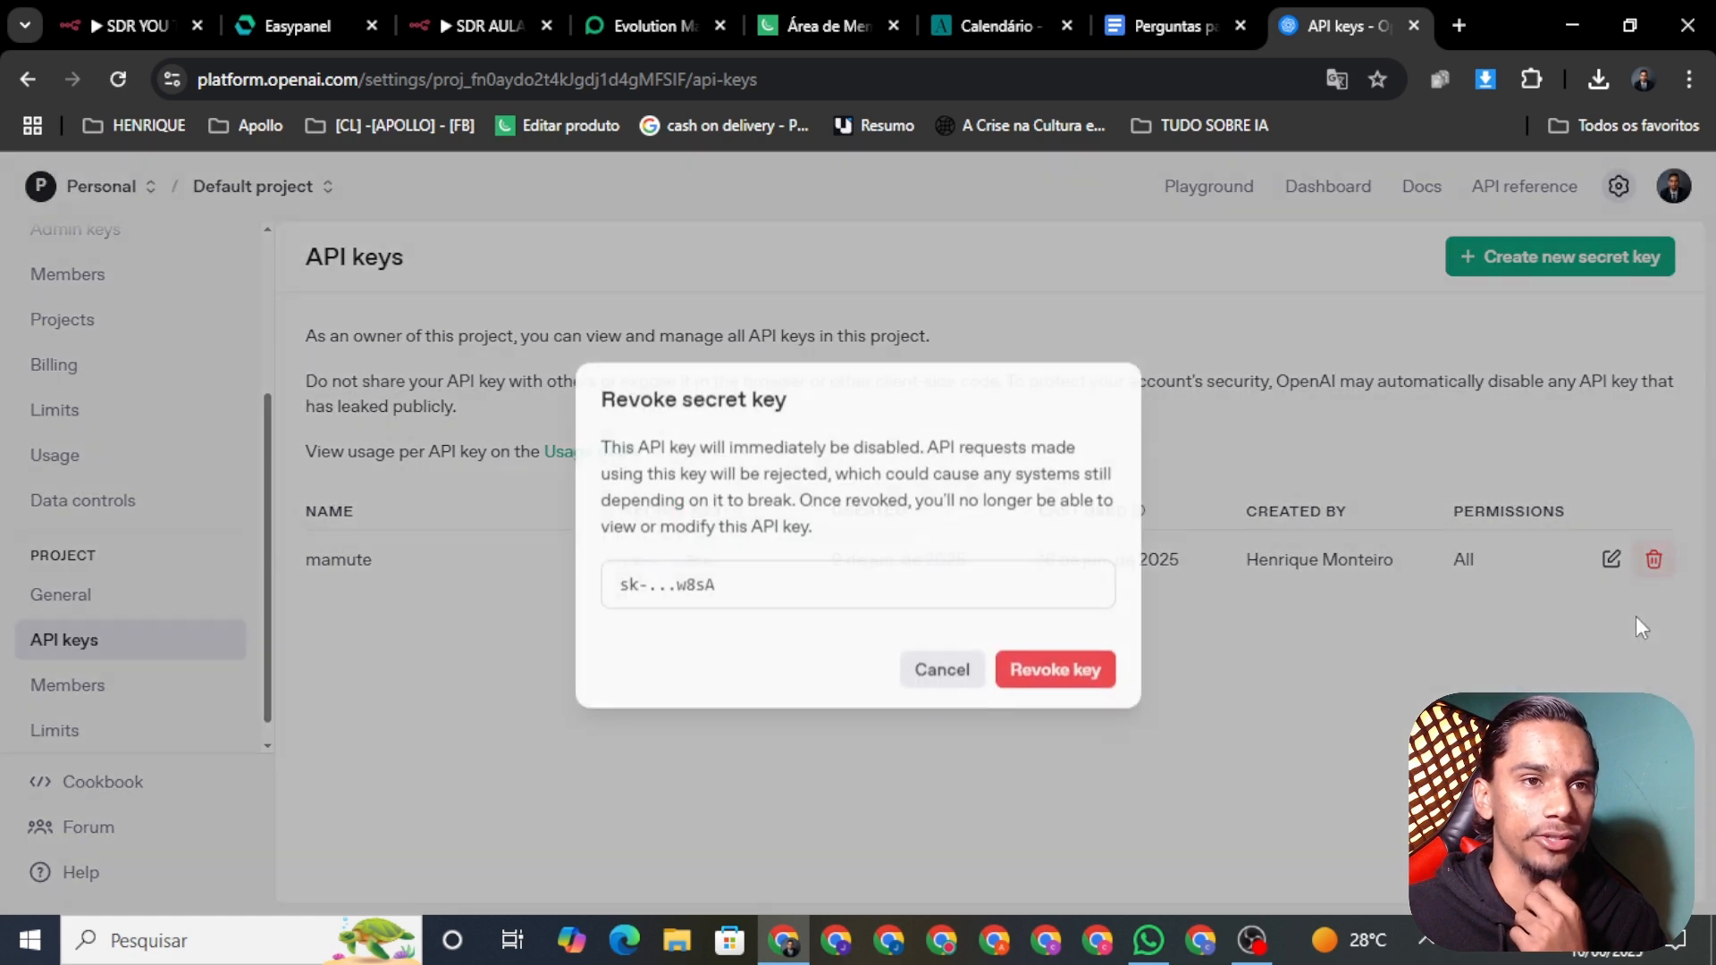
pyautogui.click(1021, 681)
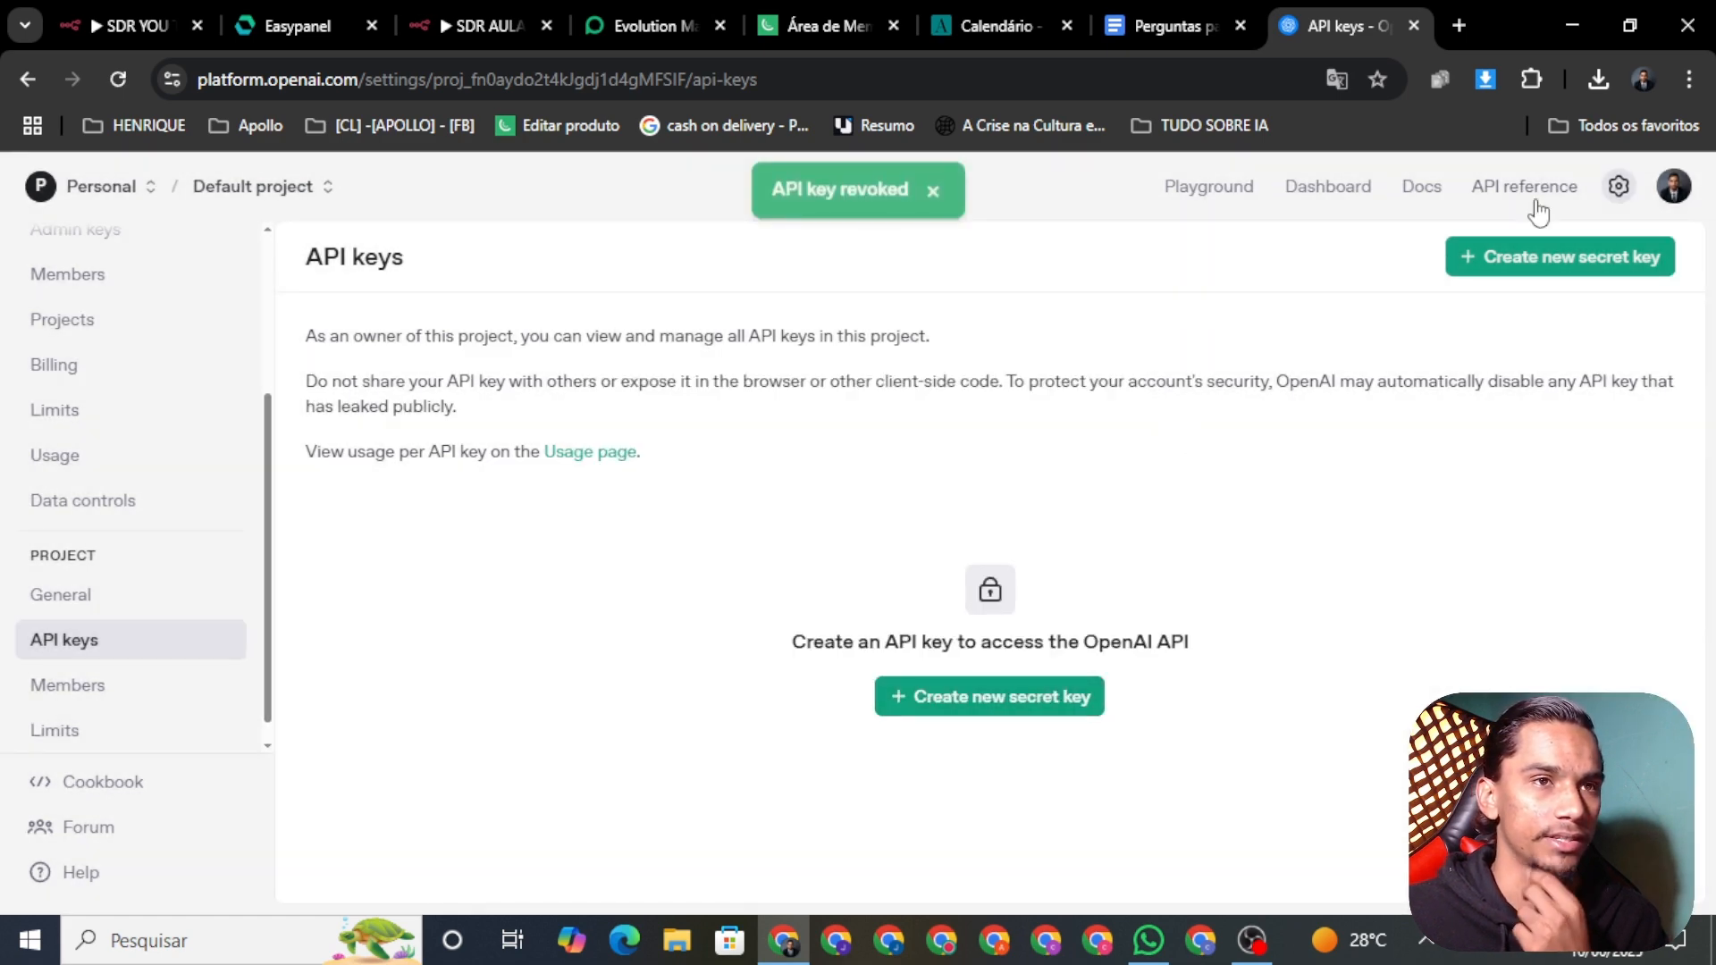
pyautogui.click(1574, 259)
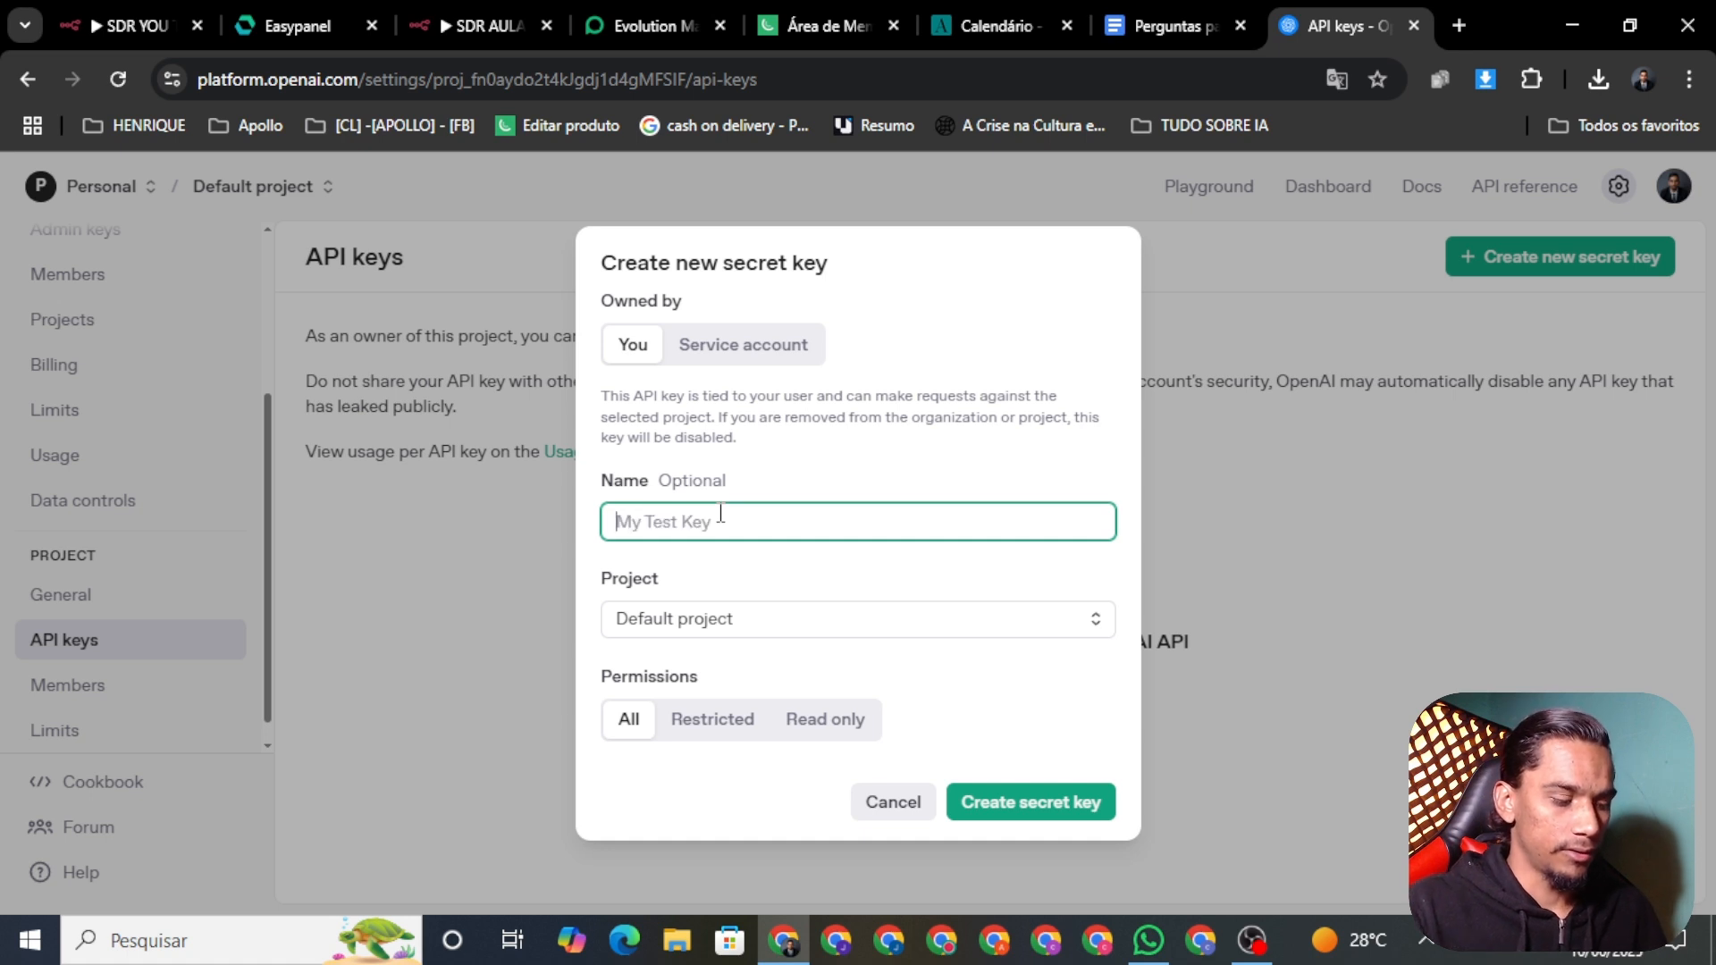
pyautogui.write('AULA YOU TUBE')
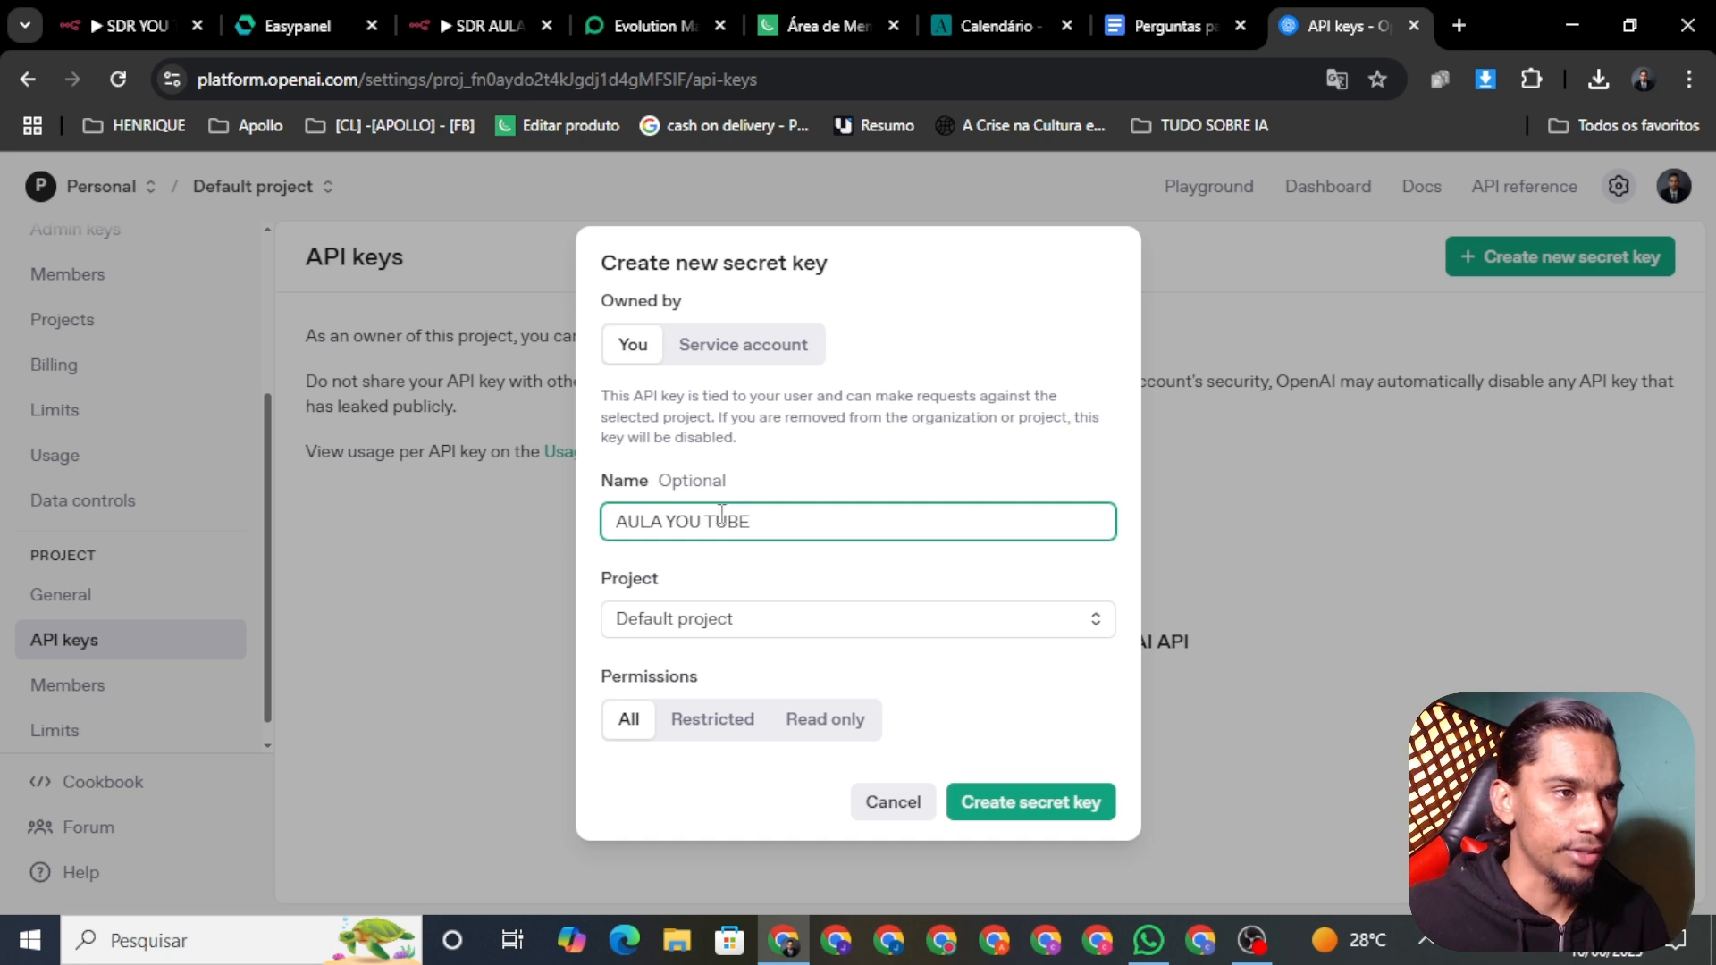
pyautogui.click(1077, 804)
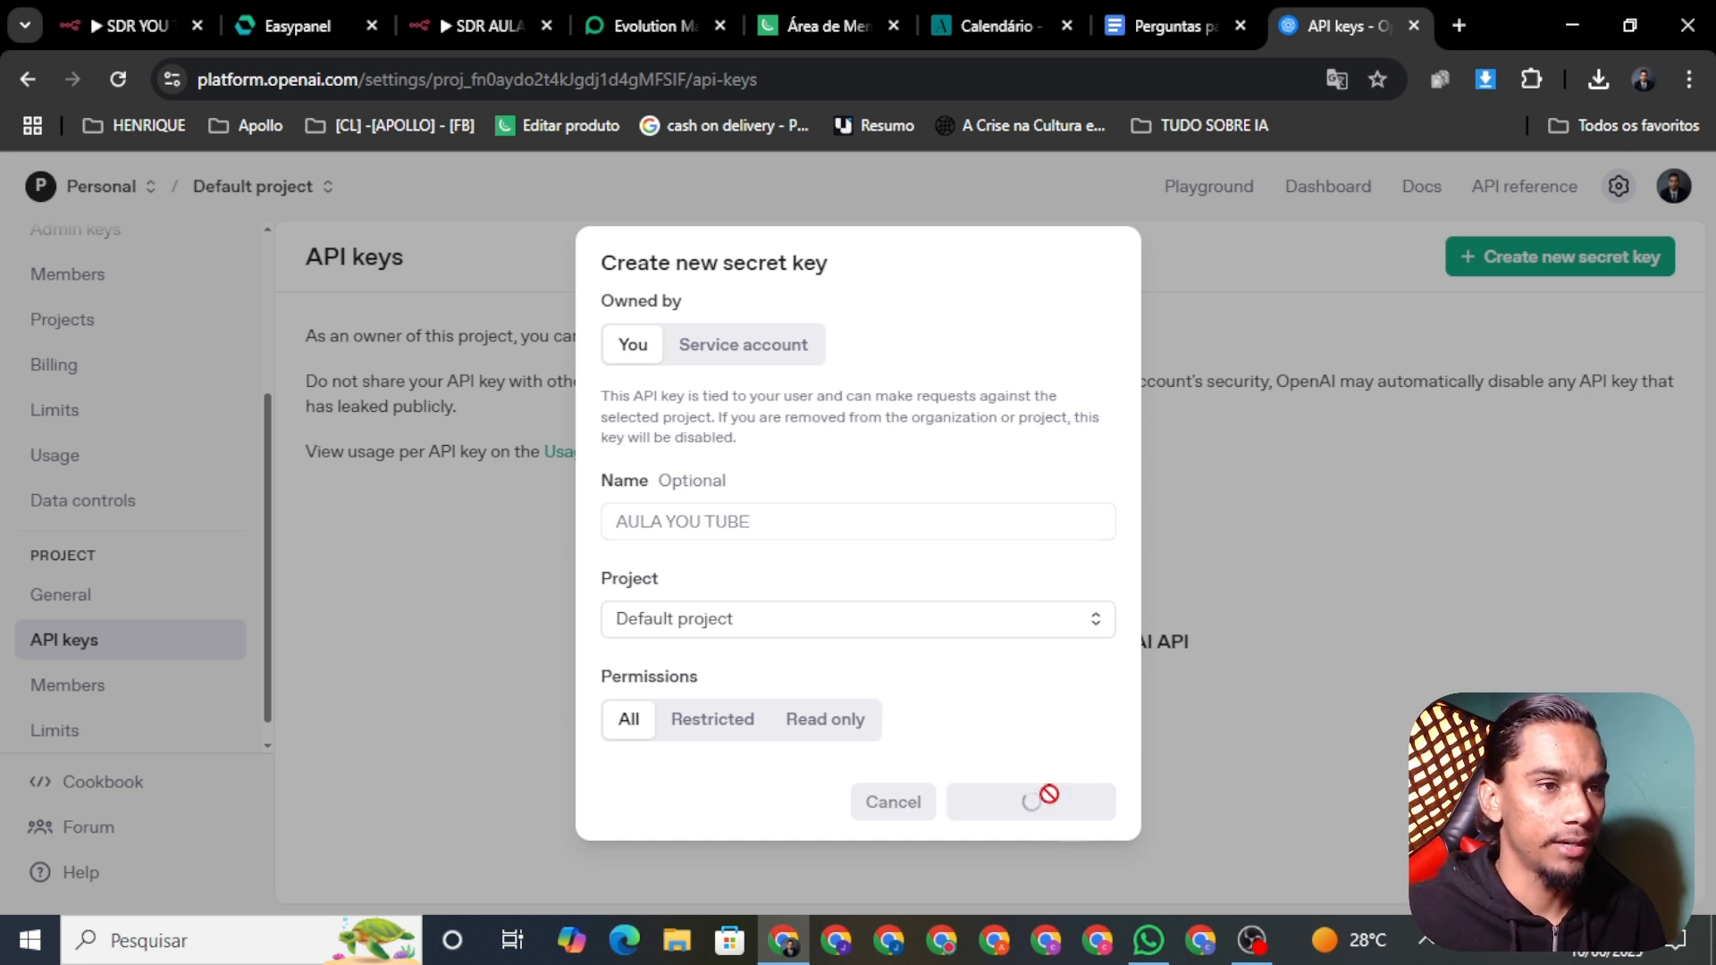
pyautogui.click(1068, 558)
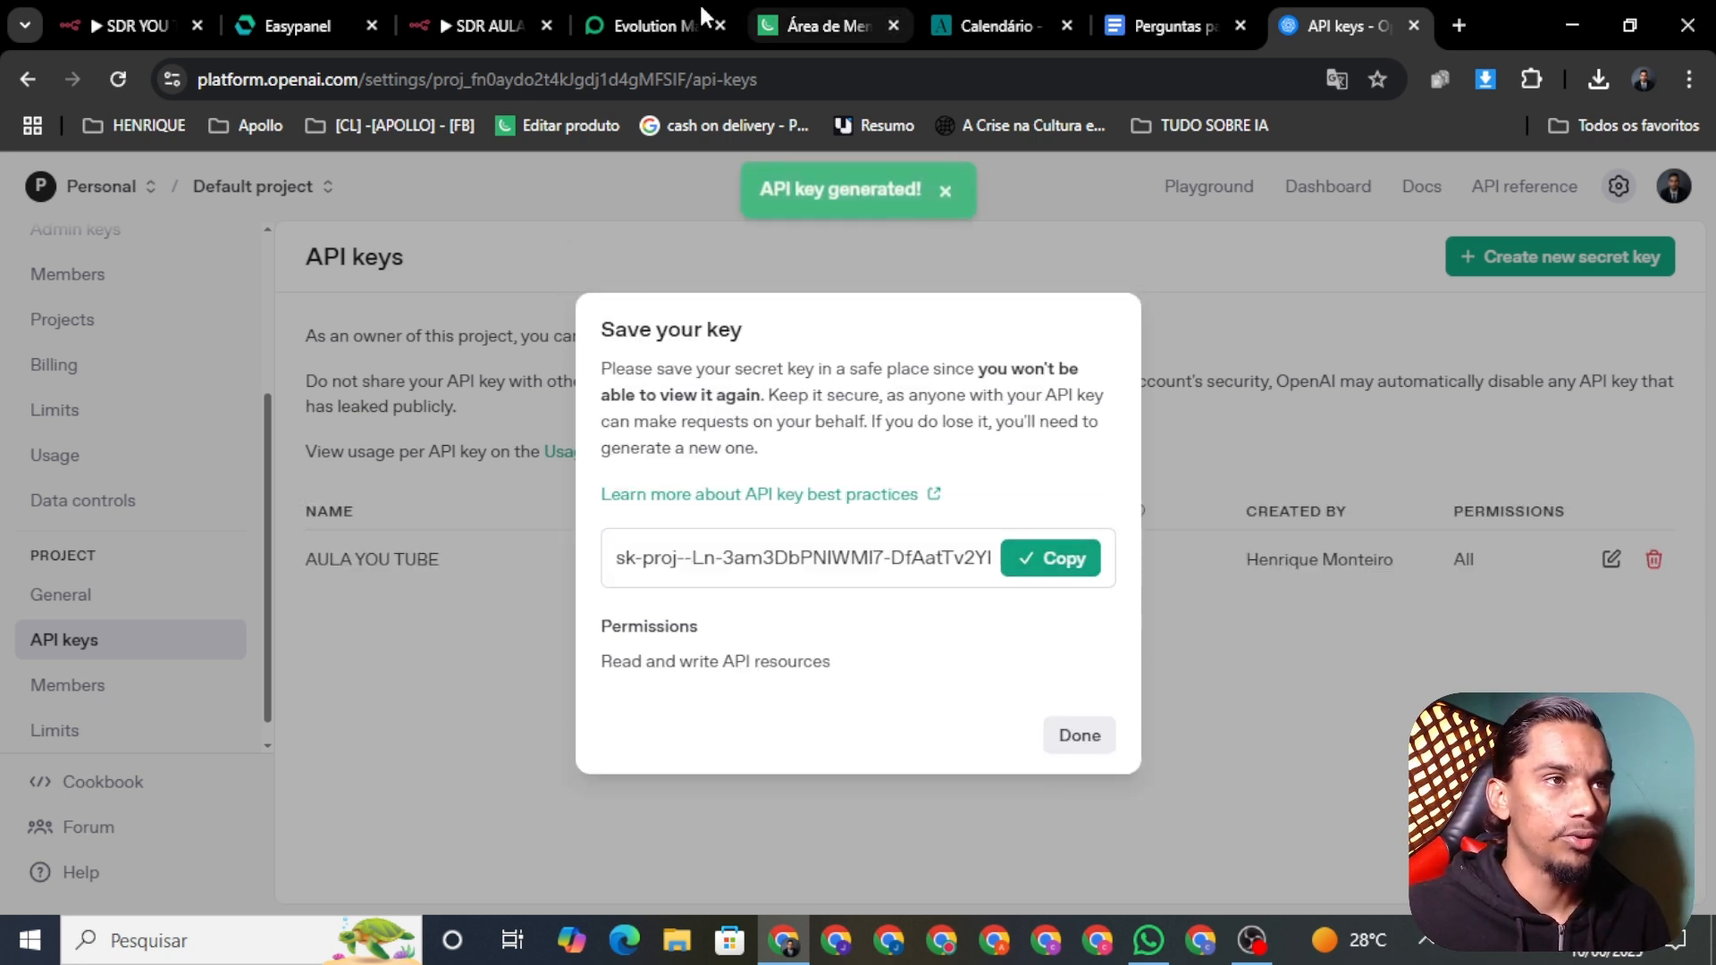
pyautogui.click(482, 25)
# Step: Give the Transcribe a Recording node a new OpenAi account credential with the pasted API key, tested successfully
pyautogui.rightClick(1090, 585)
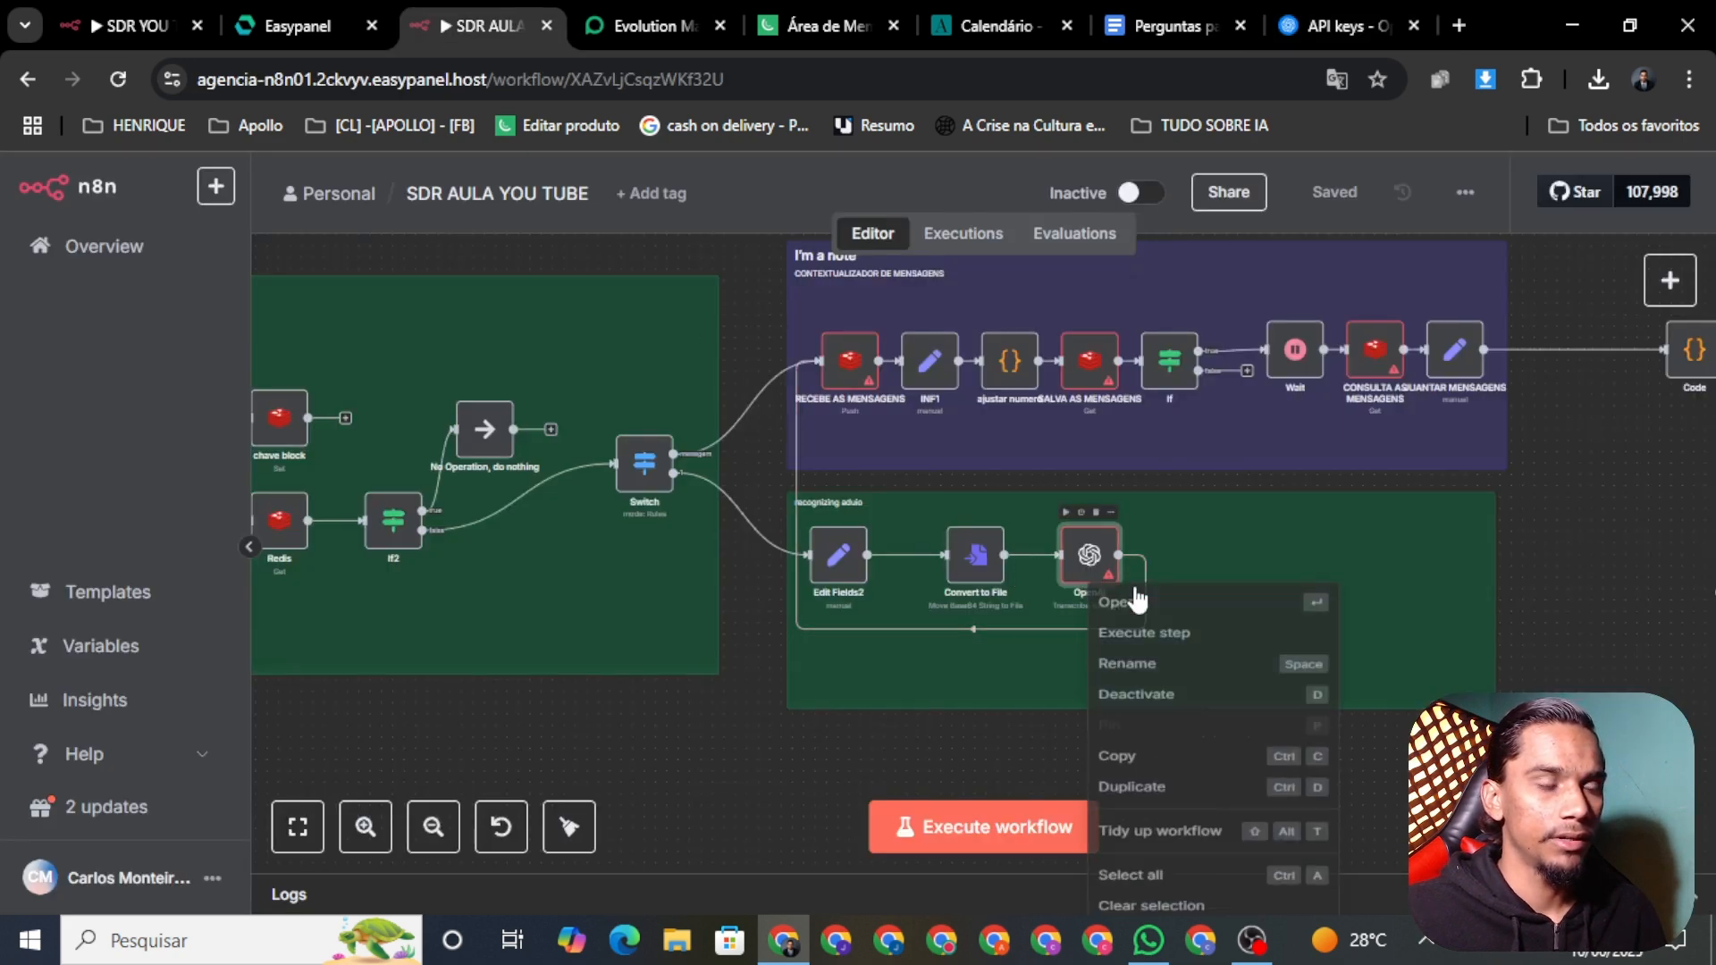
pyautogui.click(1173, 616)
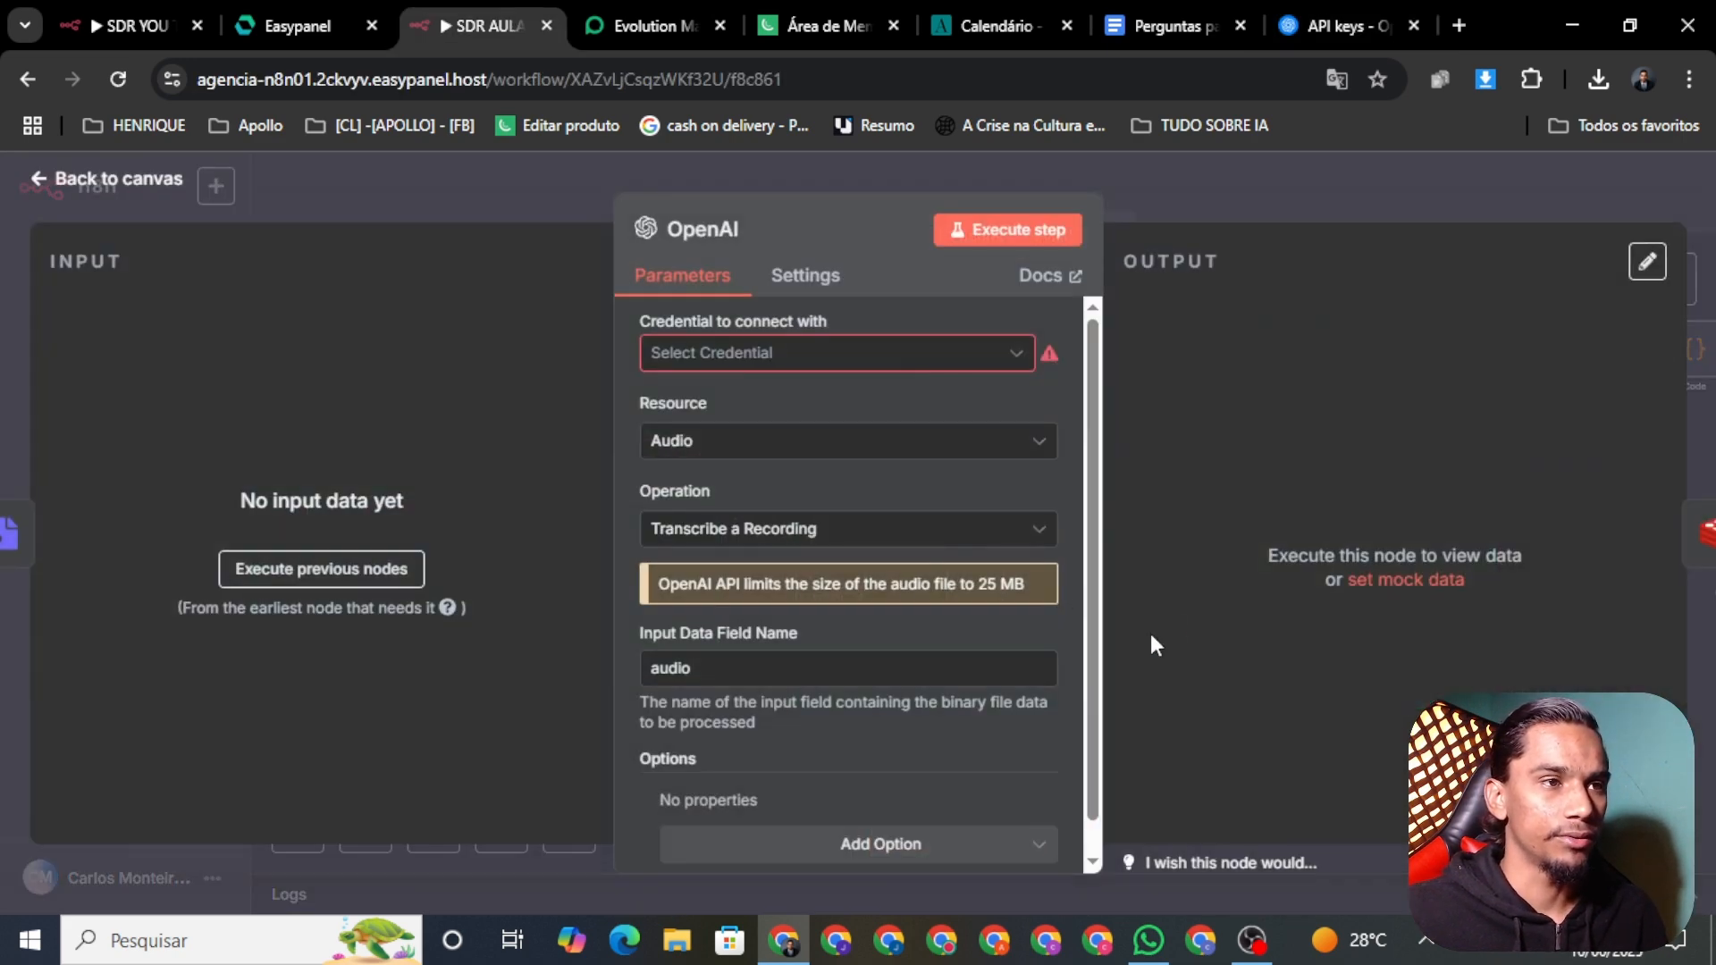
pyautogui.click(699, 357)
pyautogui.click(750, 406)
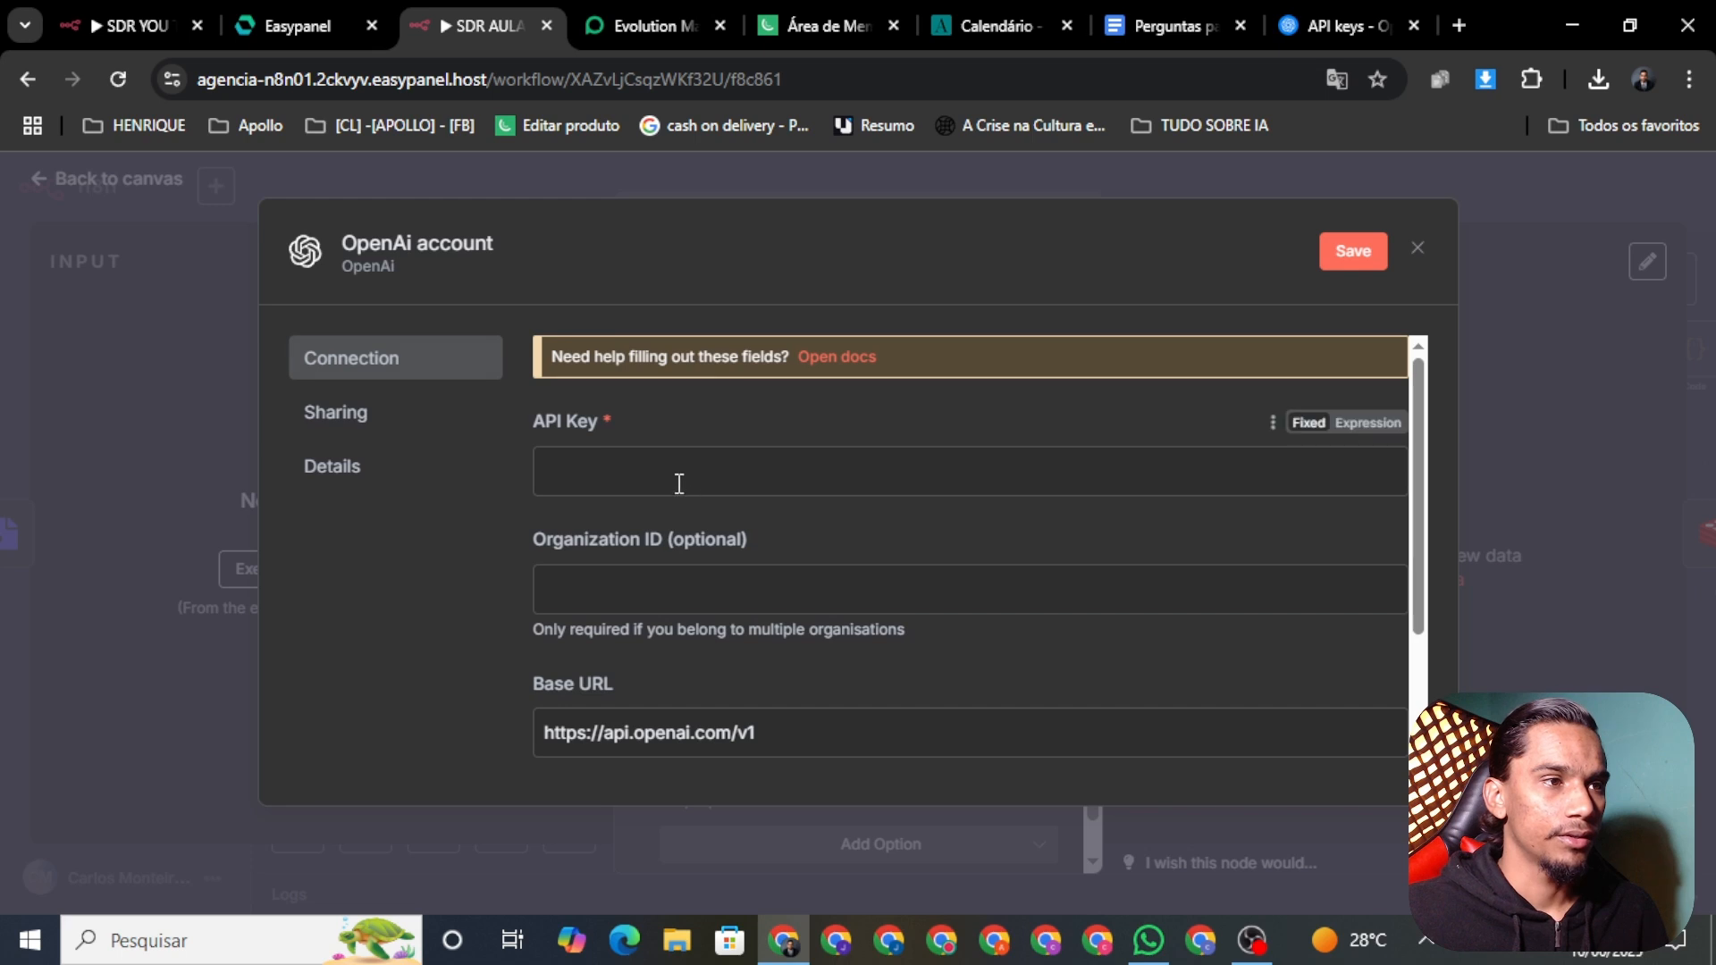
pyautogui.hotkey('ctrl', 'v')
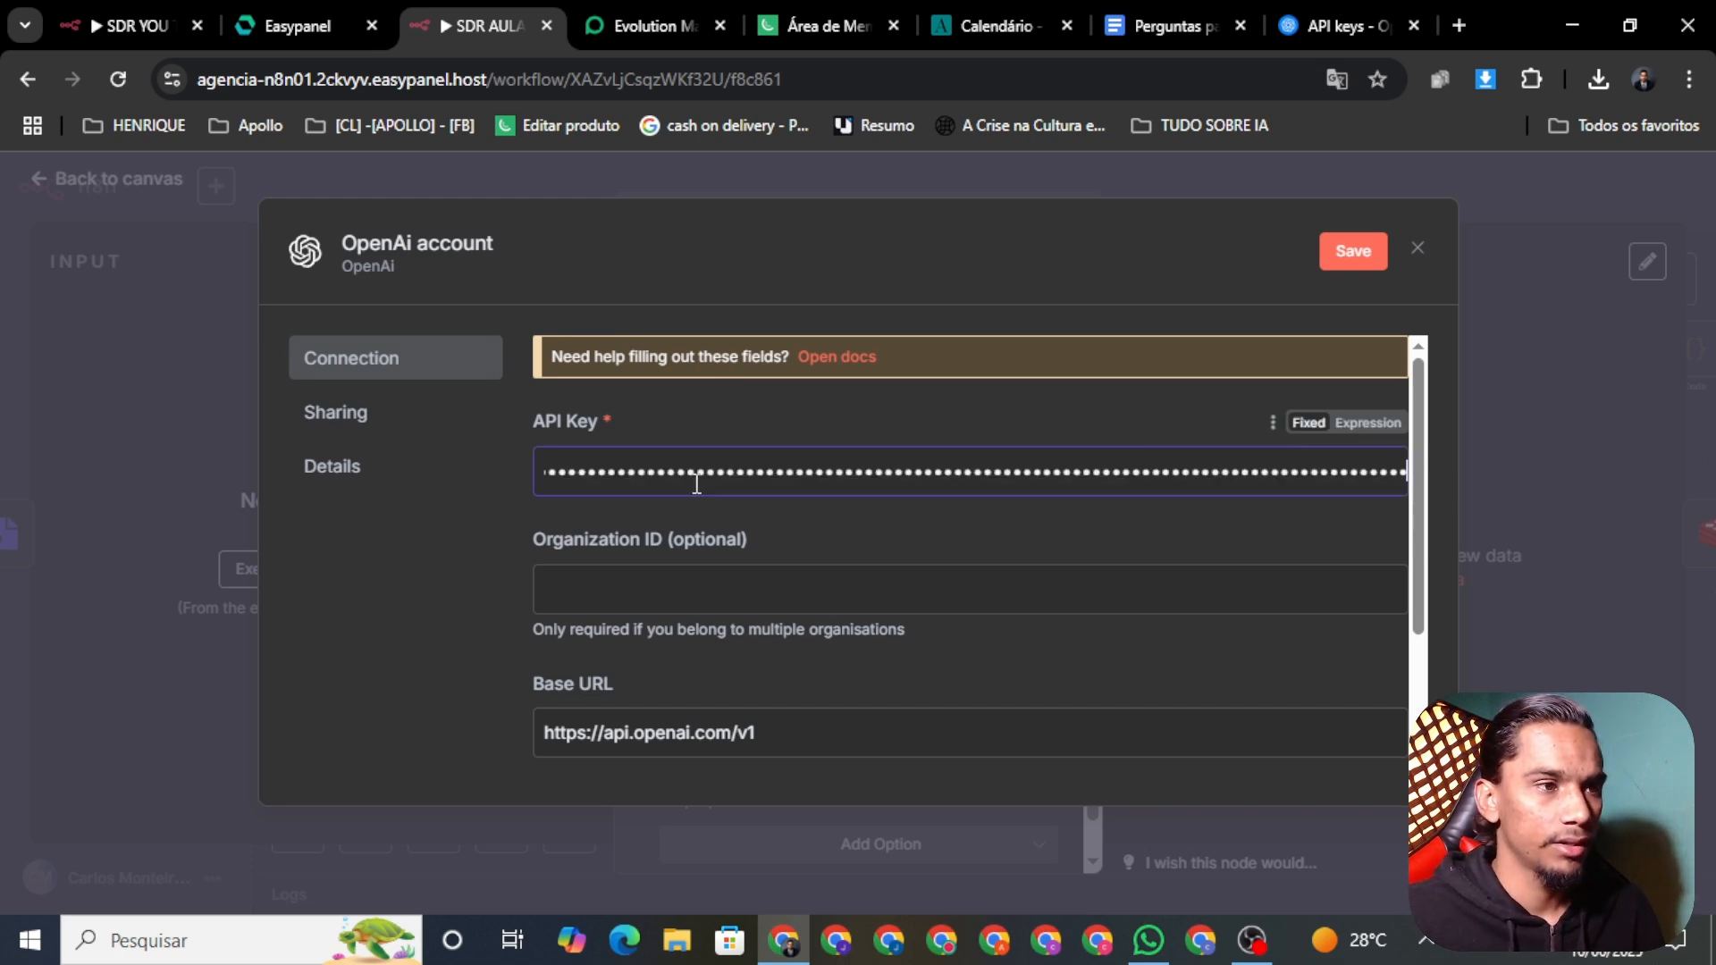
pyautogui.scroll(-3, 773, 592)
pyautogui.scroll(3, 1168, 352)
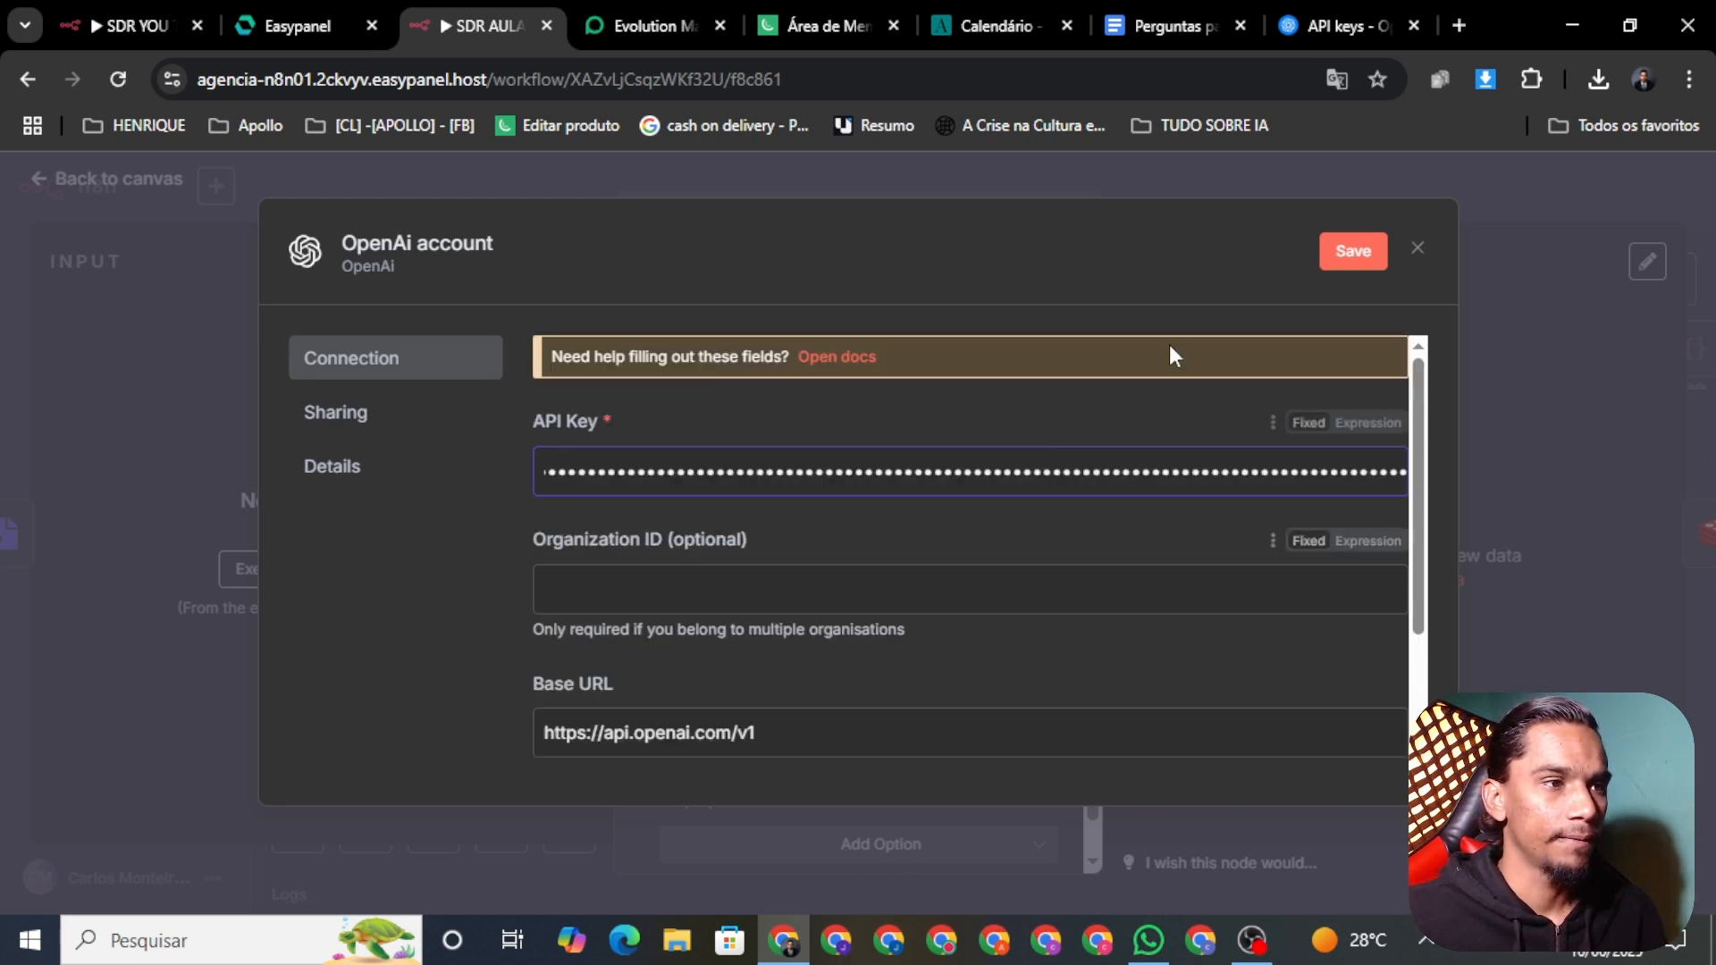
pyautogui.click(1353, 251)
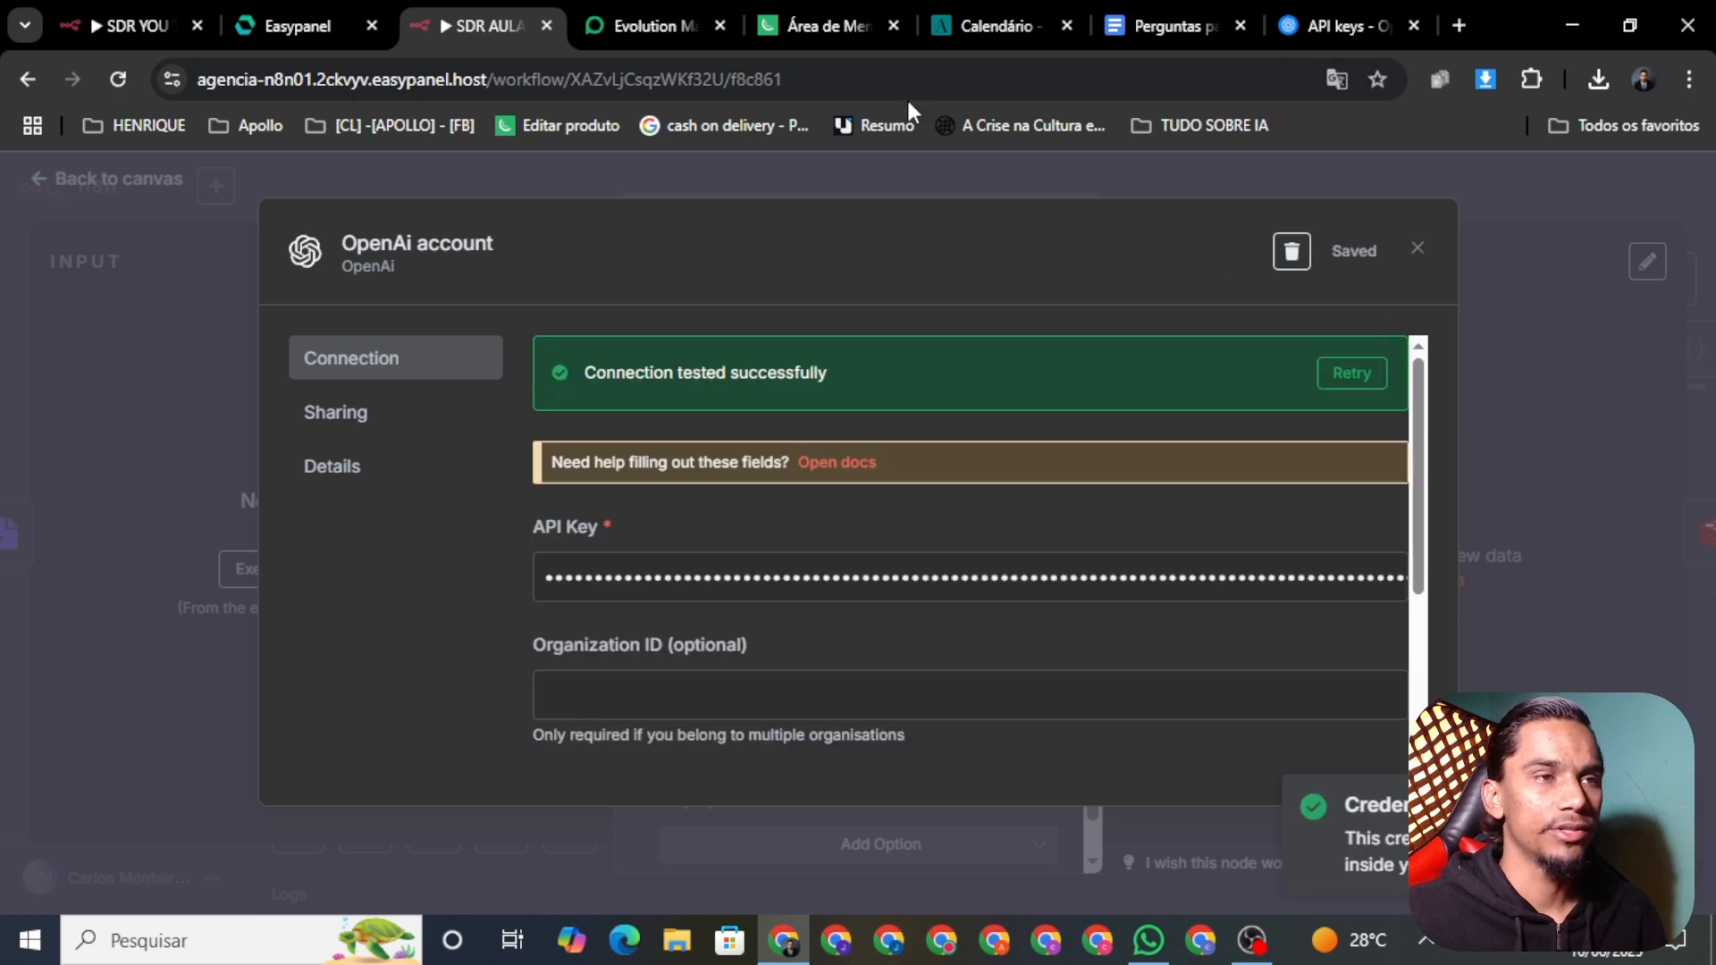
pyautogui.click(631, 177)
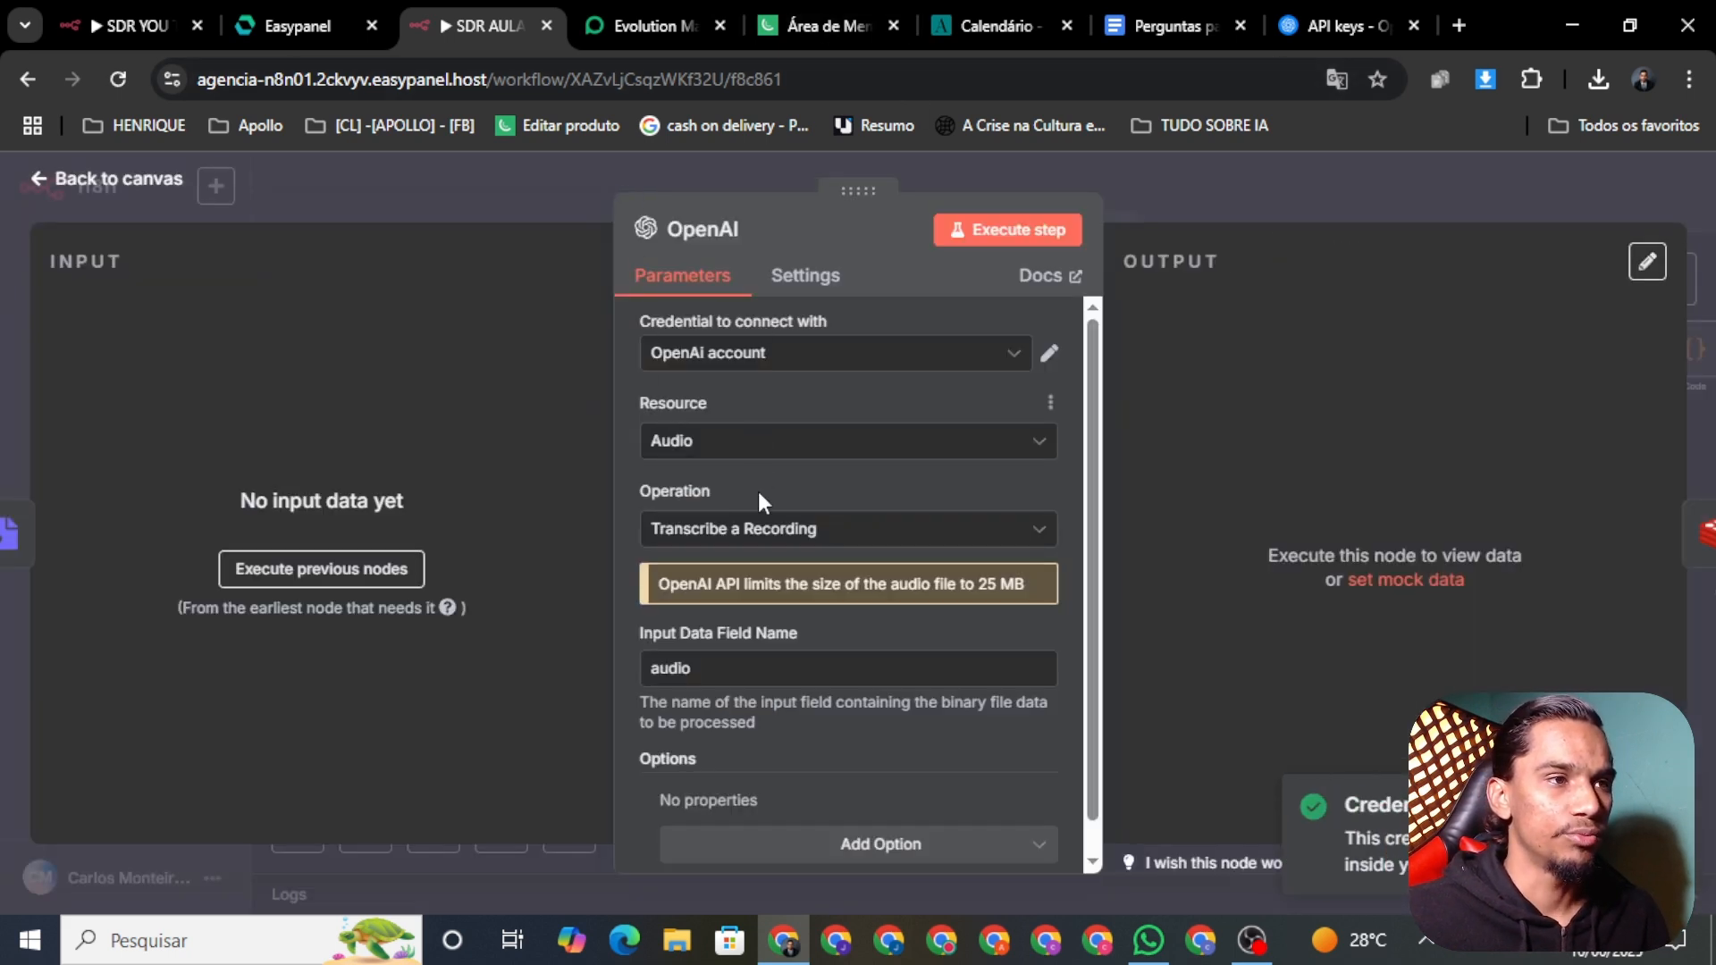
pyautogui.scroll(-1, 769, 648)
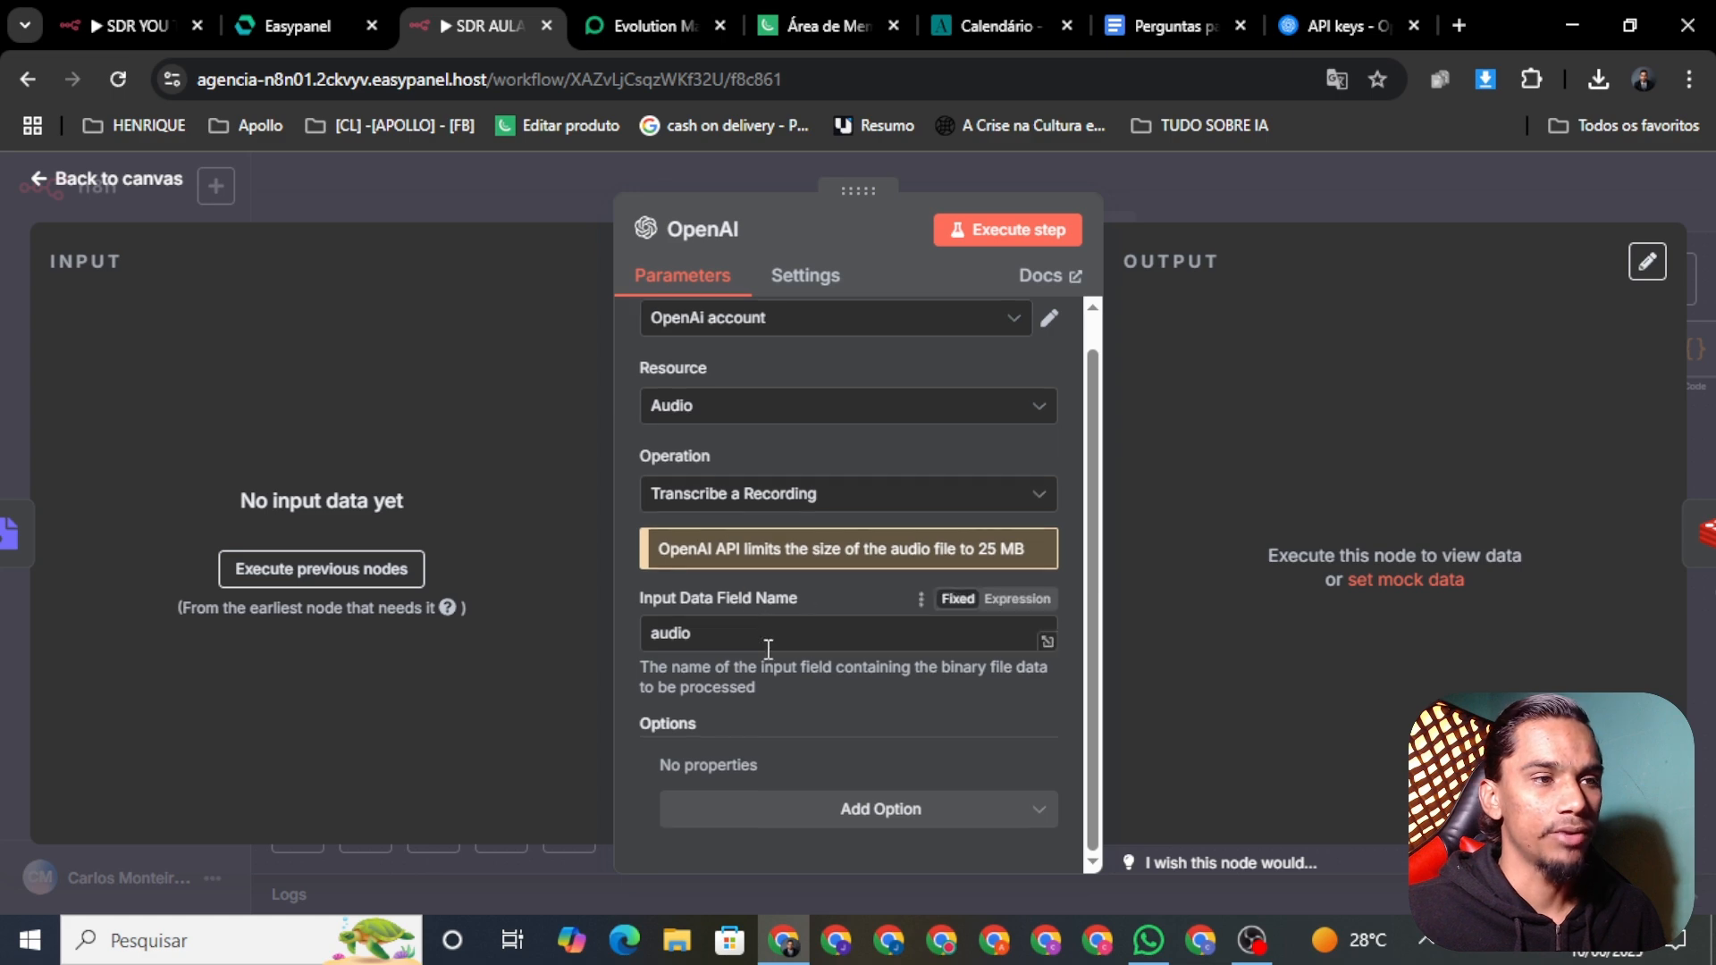
pyautogui.scroll(1, 768, 648)
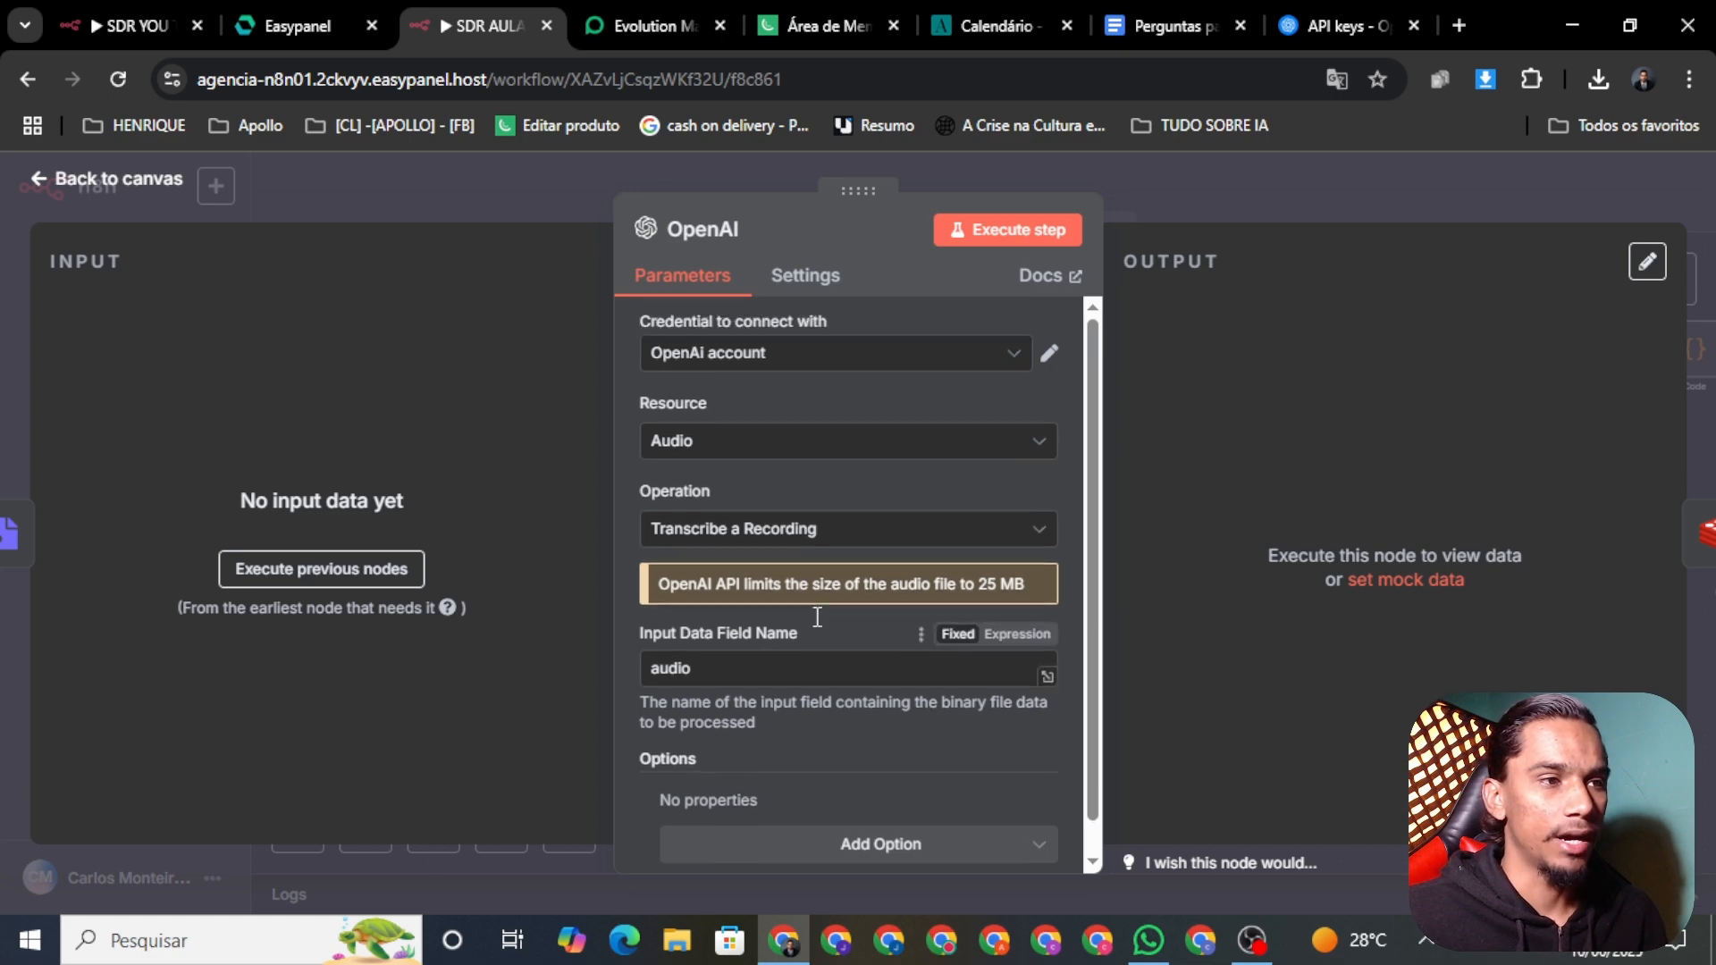
pyautogui.click(77, 186)
# Step: Check the Redis account on the RECEBE, SALVA and CONSULTA AS MENSAGENS nodes
pyautogui.scroll(3, 1231, 791)
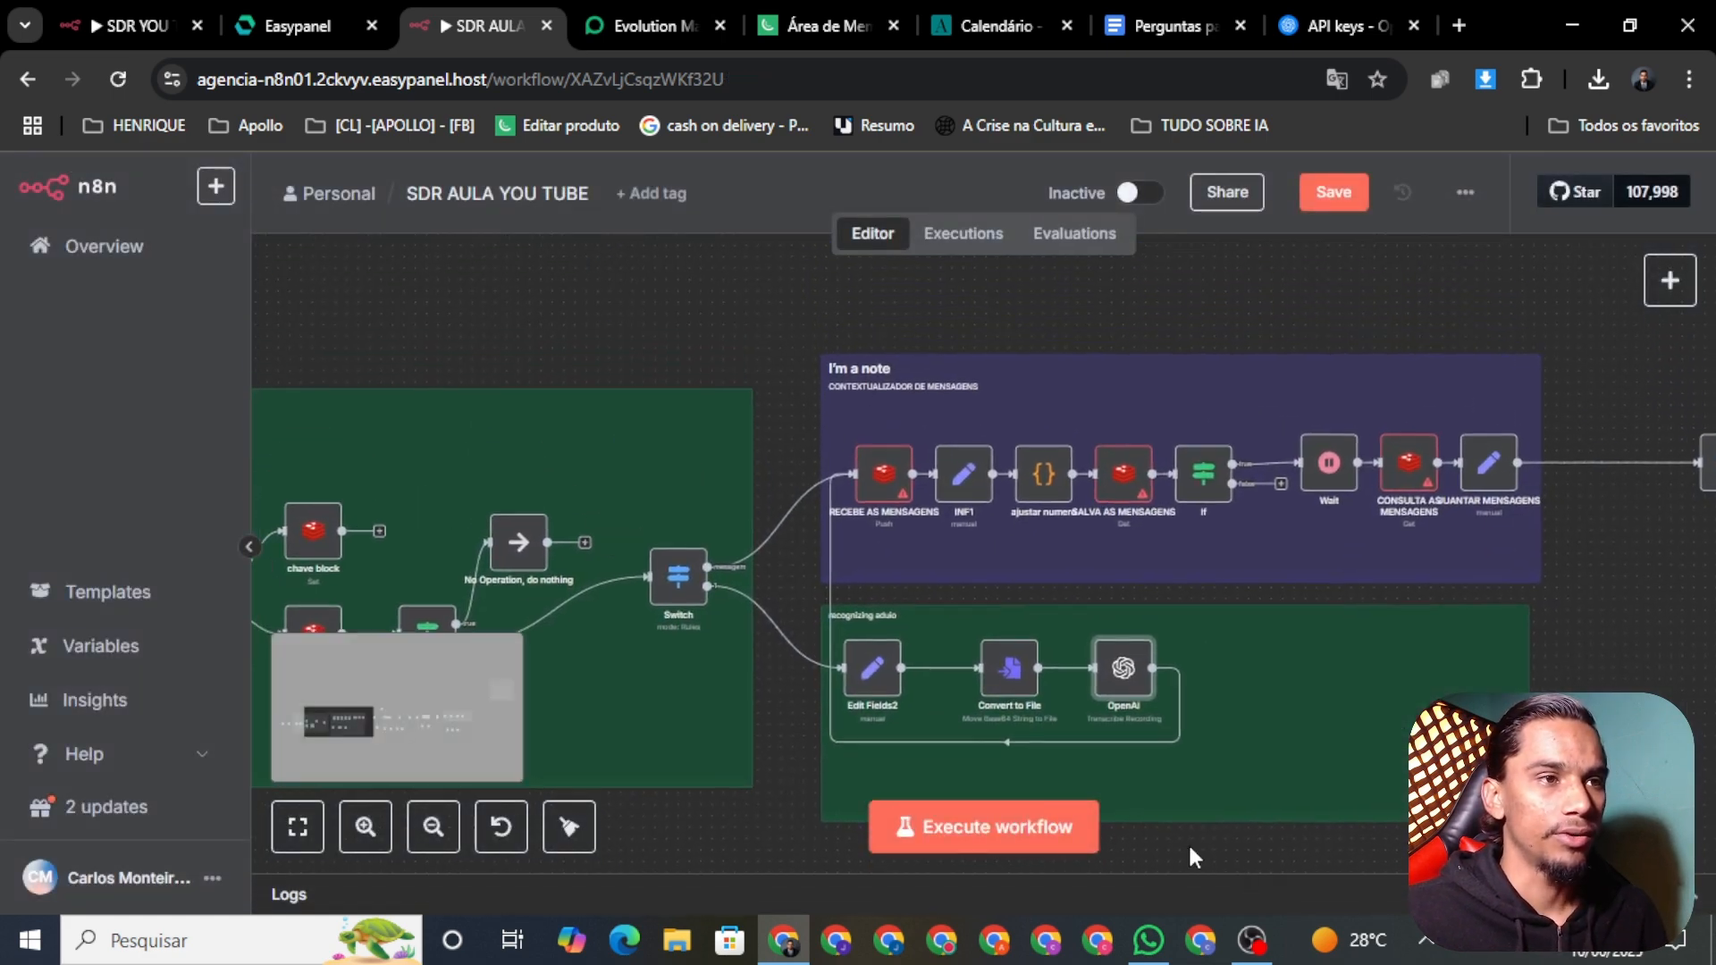
pyautogui.rightClick(883, 498)
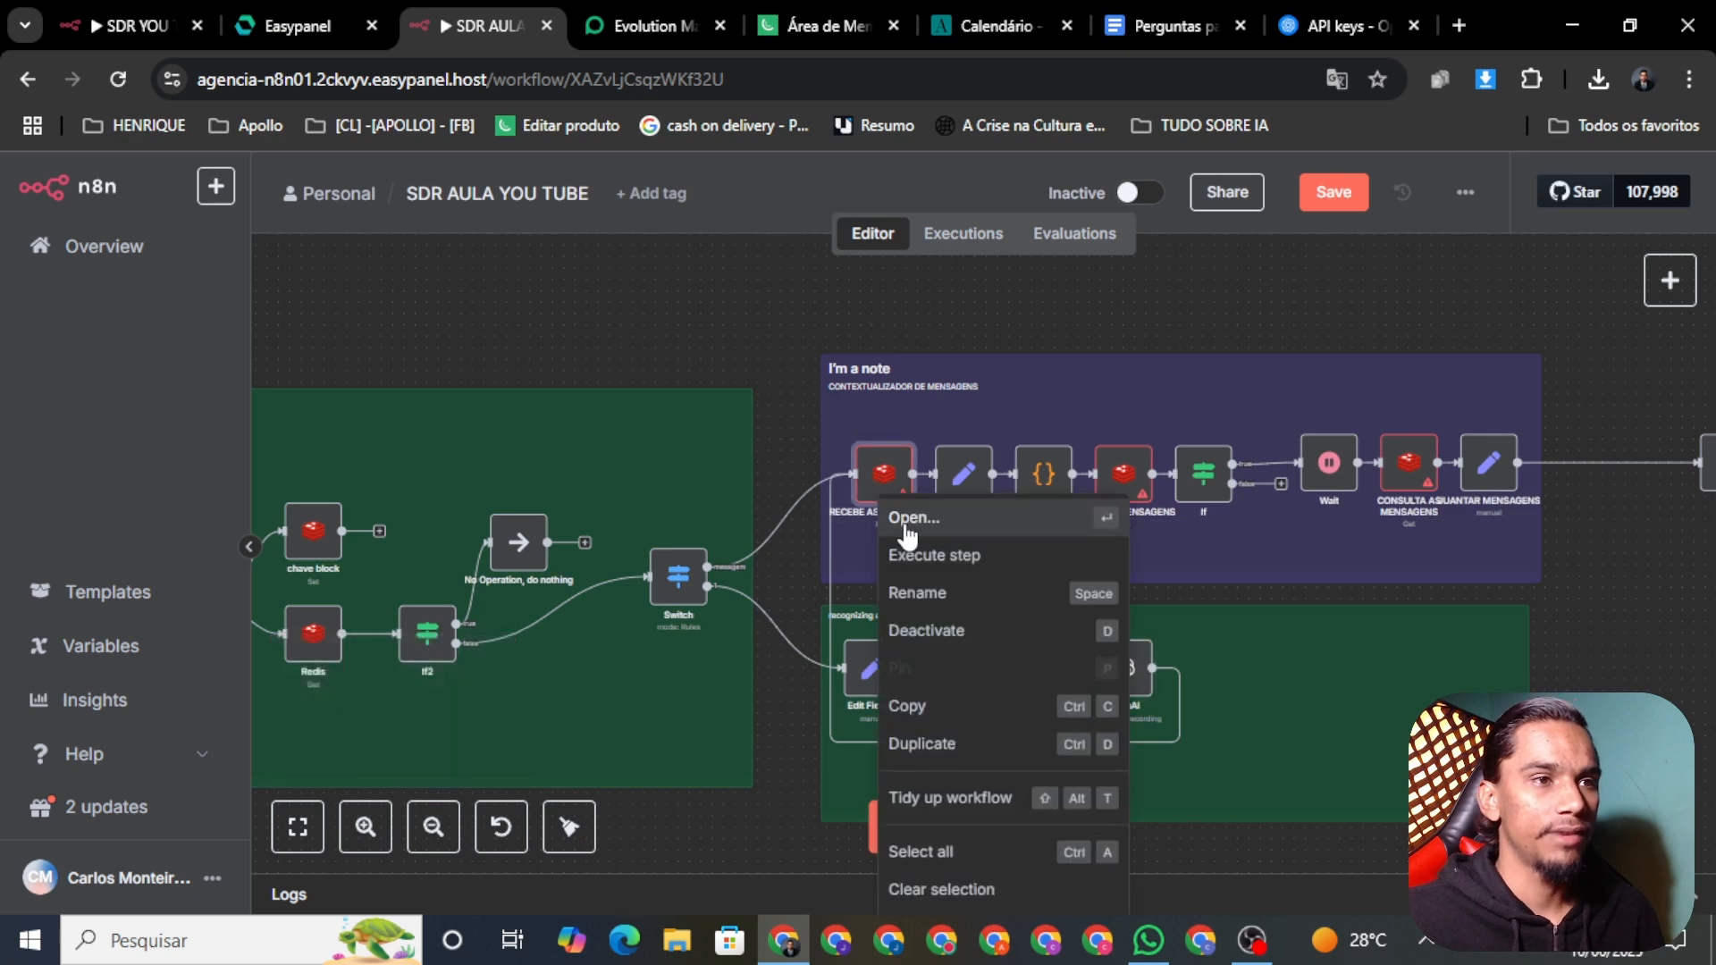
pyautogui.click(907, 520)
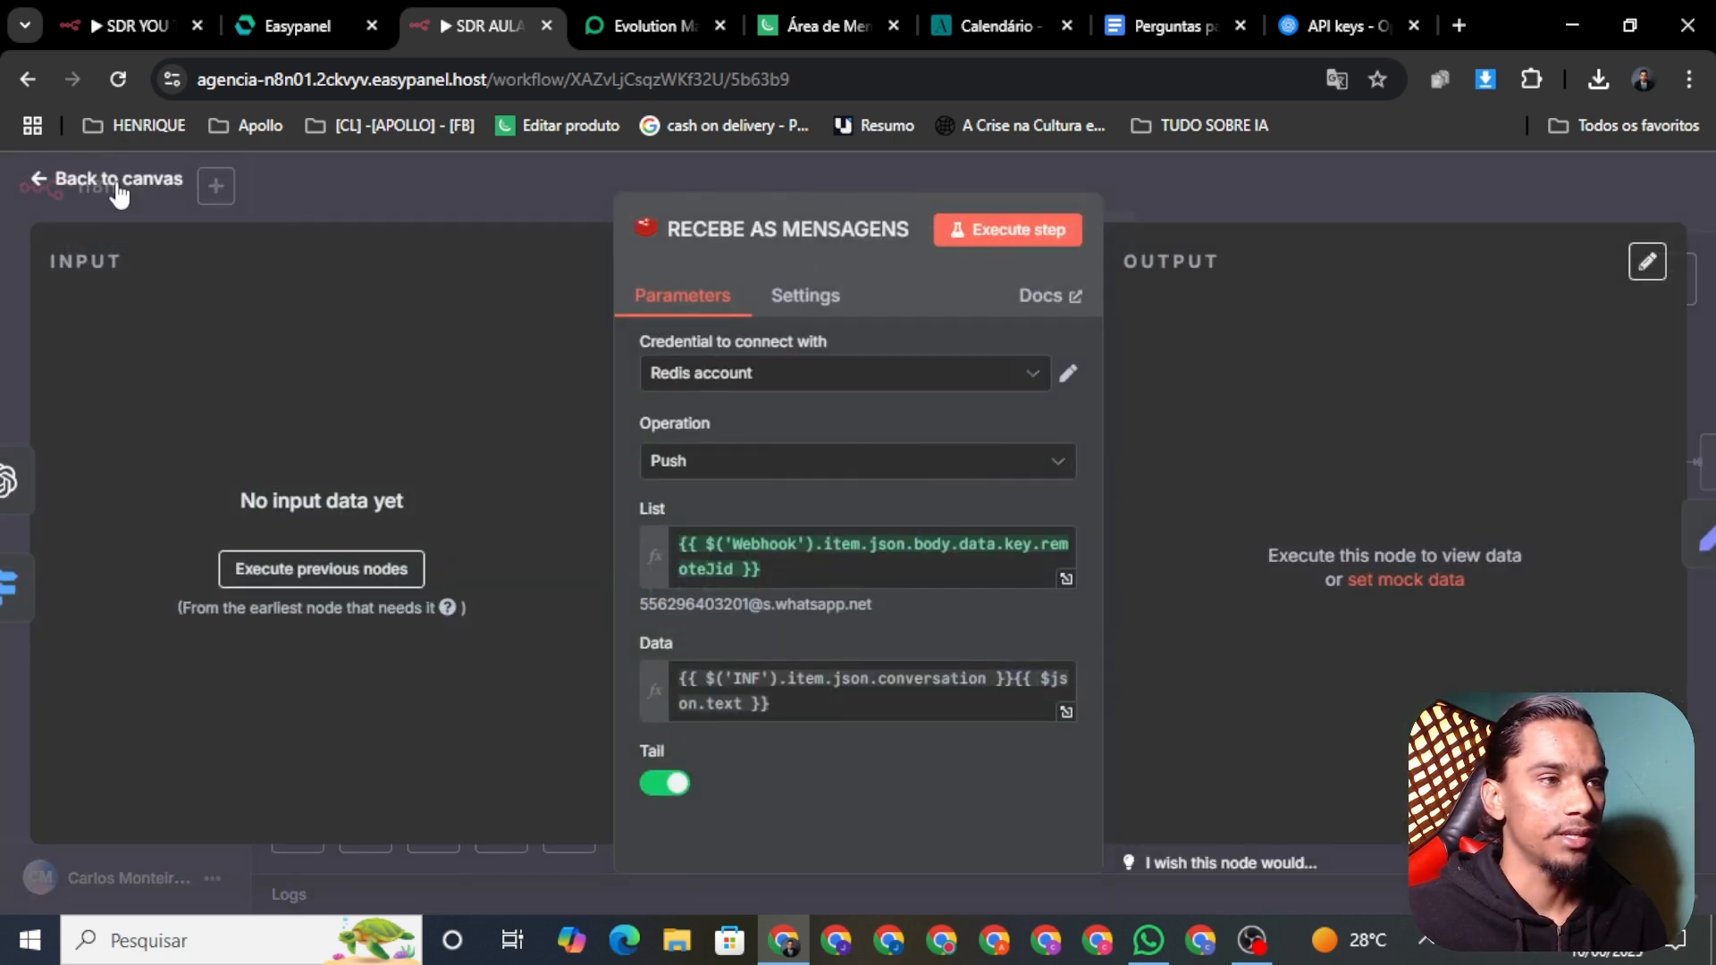
pyautogui.click(93, 183)
pyautogui.rightClick(1137, 497)
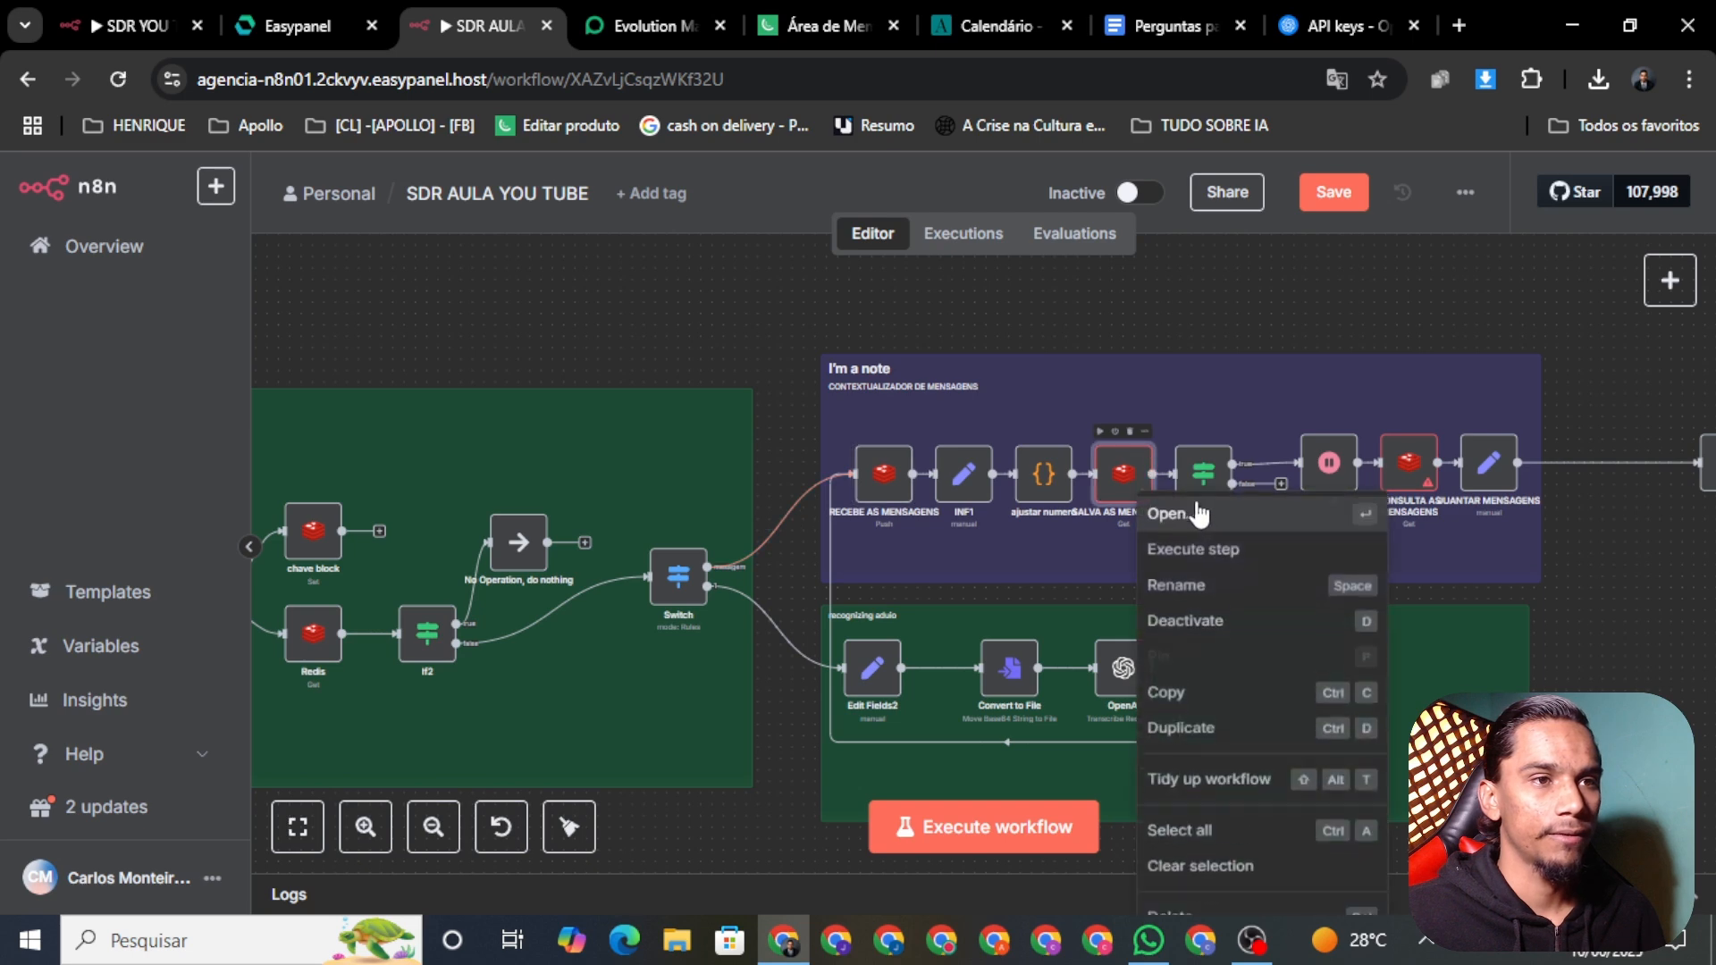
pyautogui.click(1231, 527)
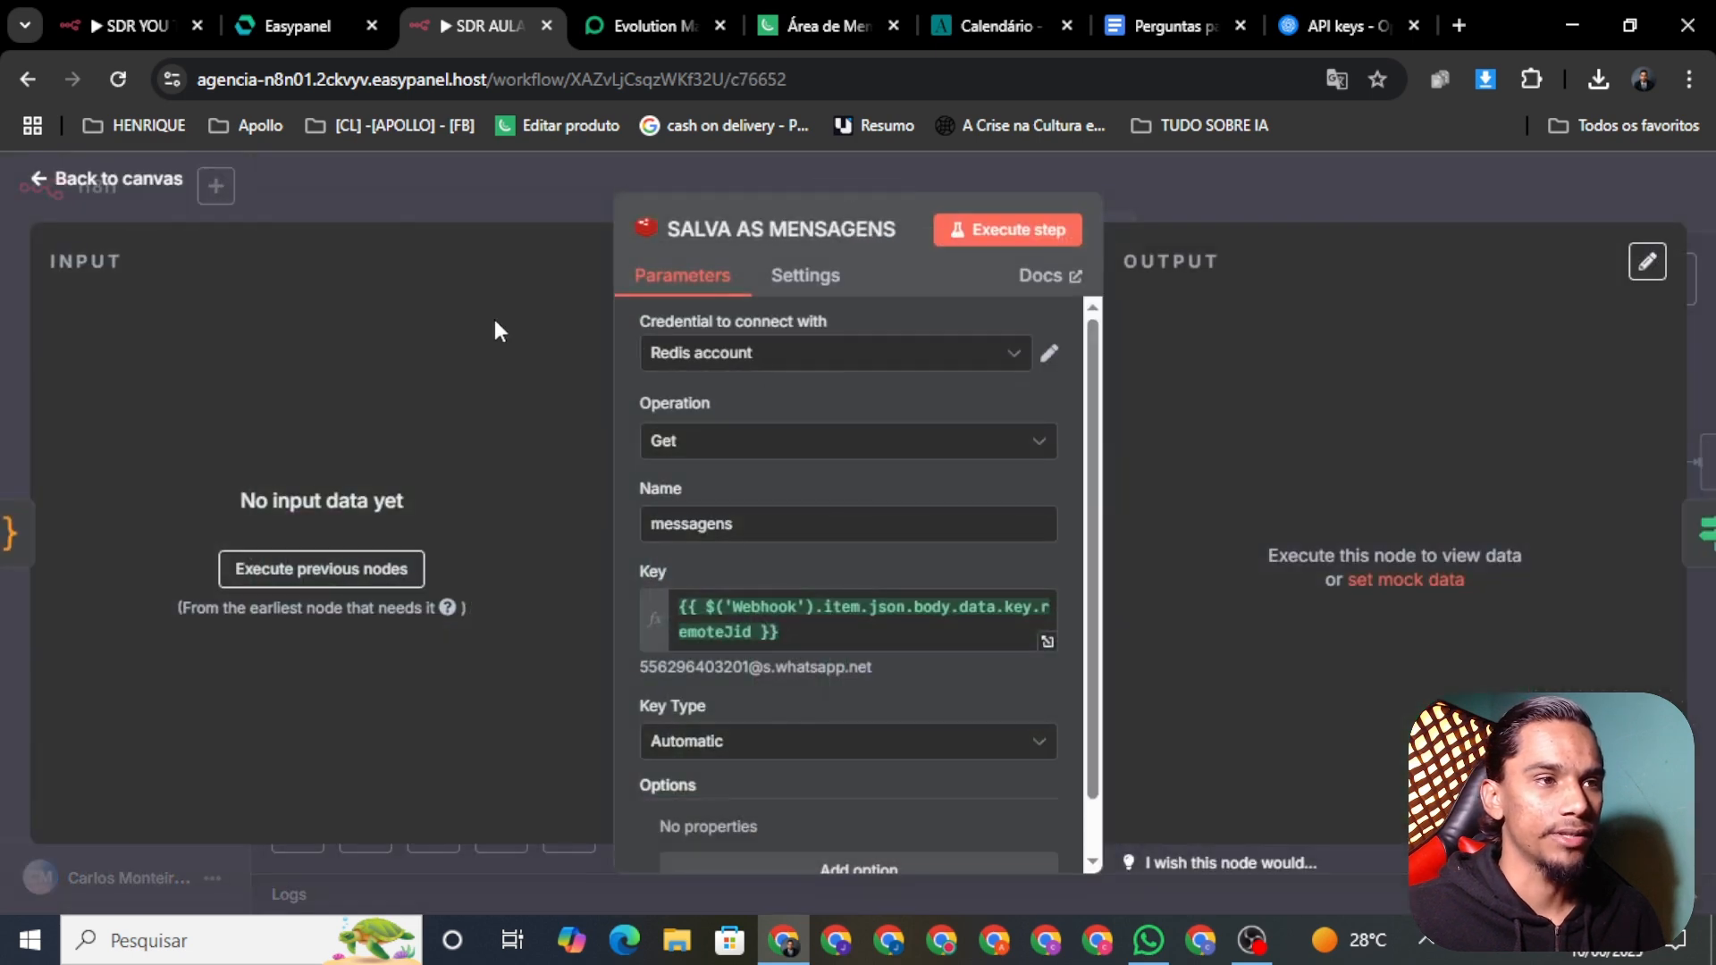
pyautogui.click(100, 181)
pyautogui.moveTo(1599, 601); pyautogui.dragTo(1301, 613)
pyautogui.rightClick(1117, 487)
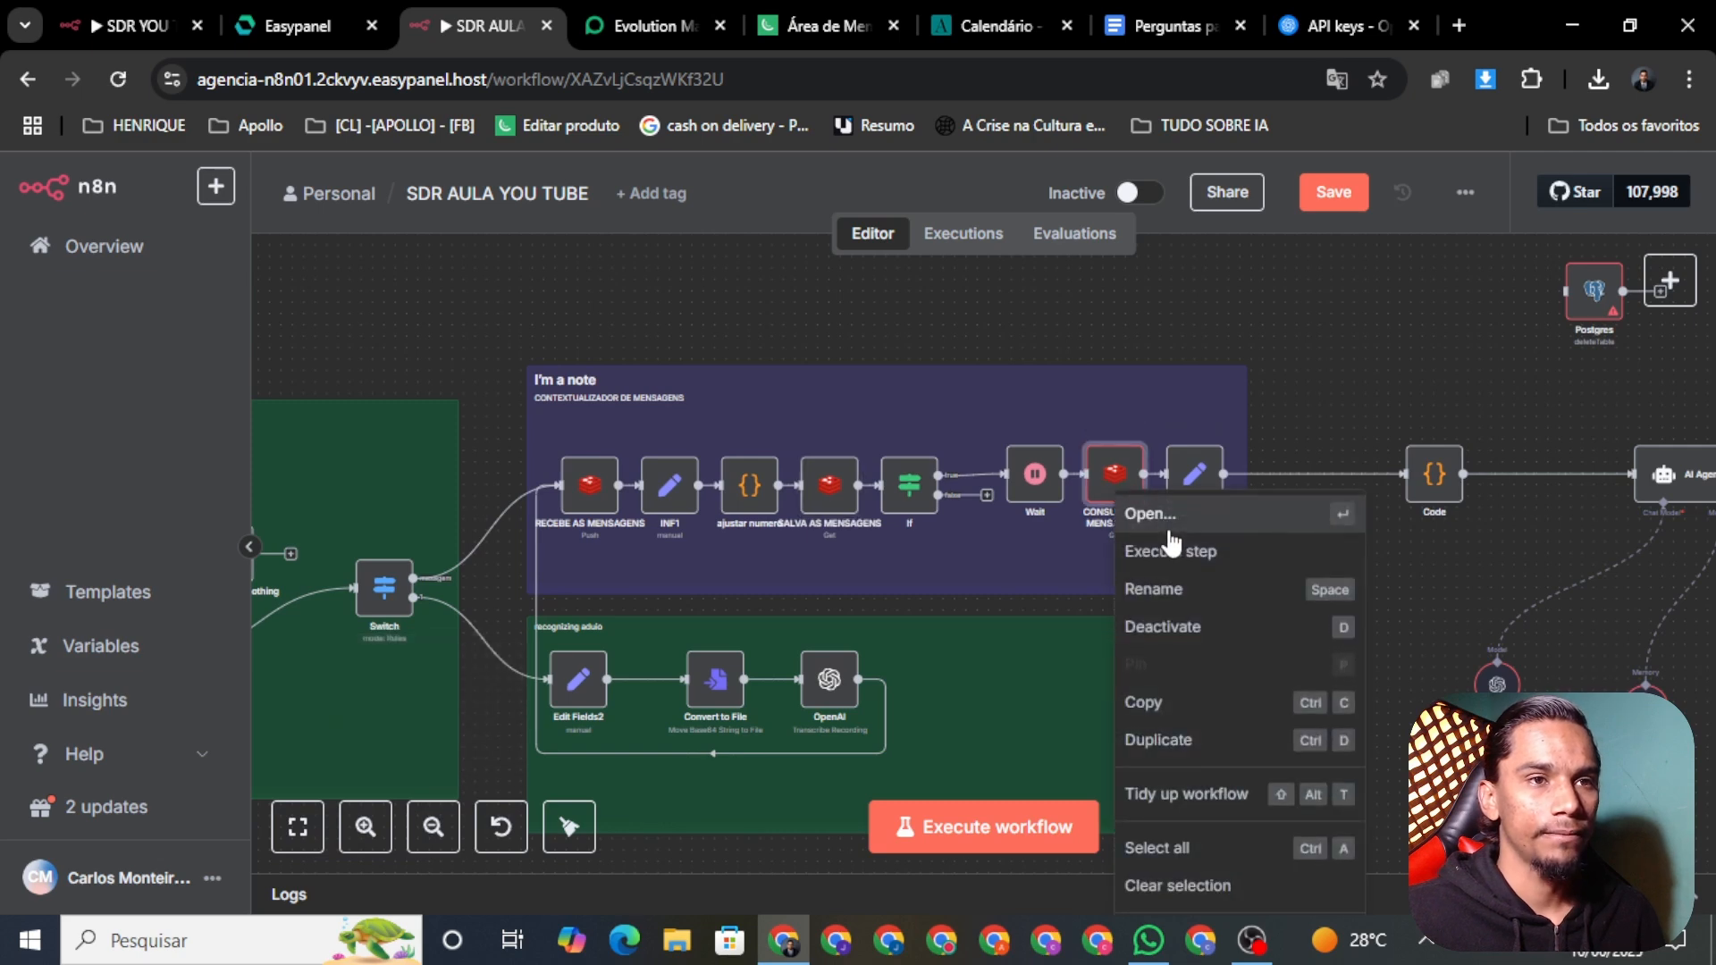
pyautogui.click(1168, 531)
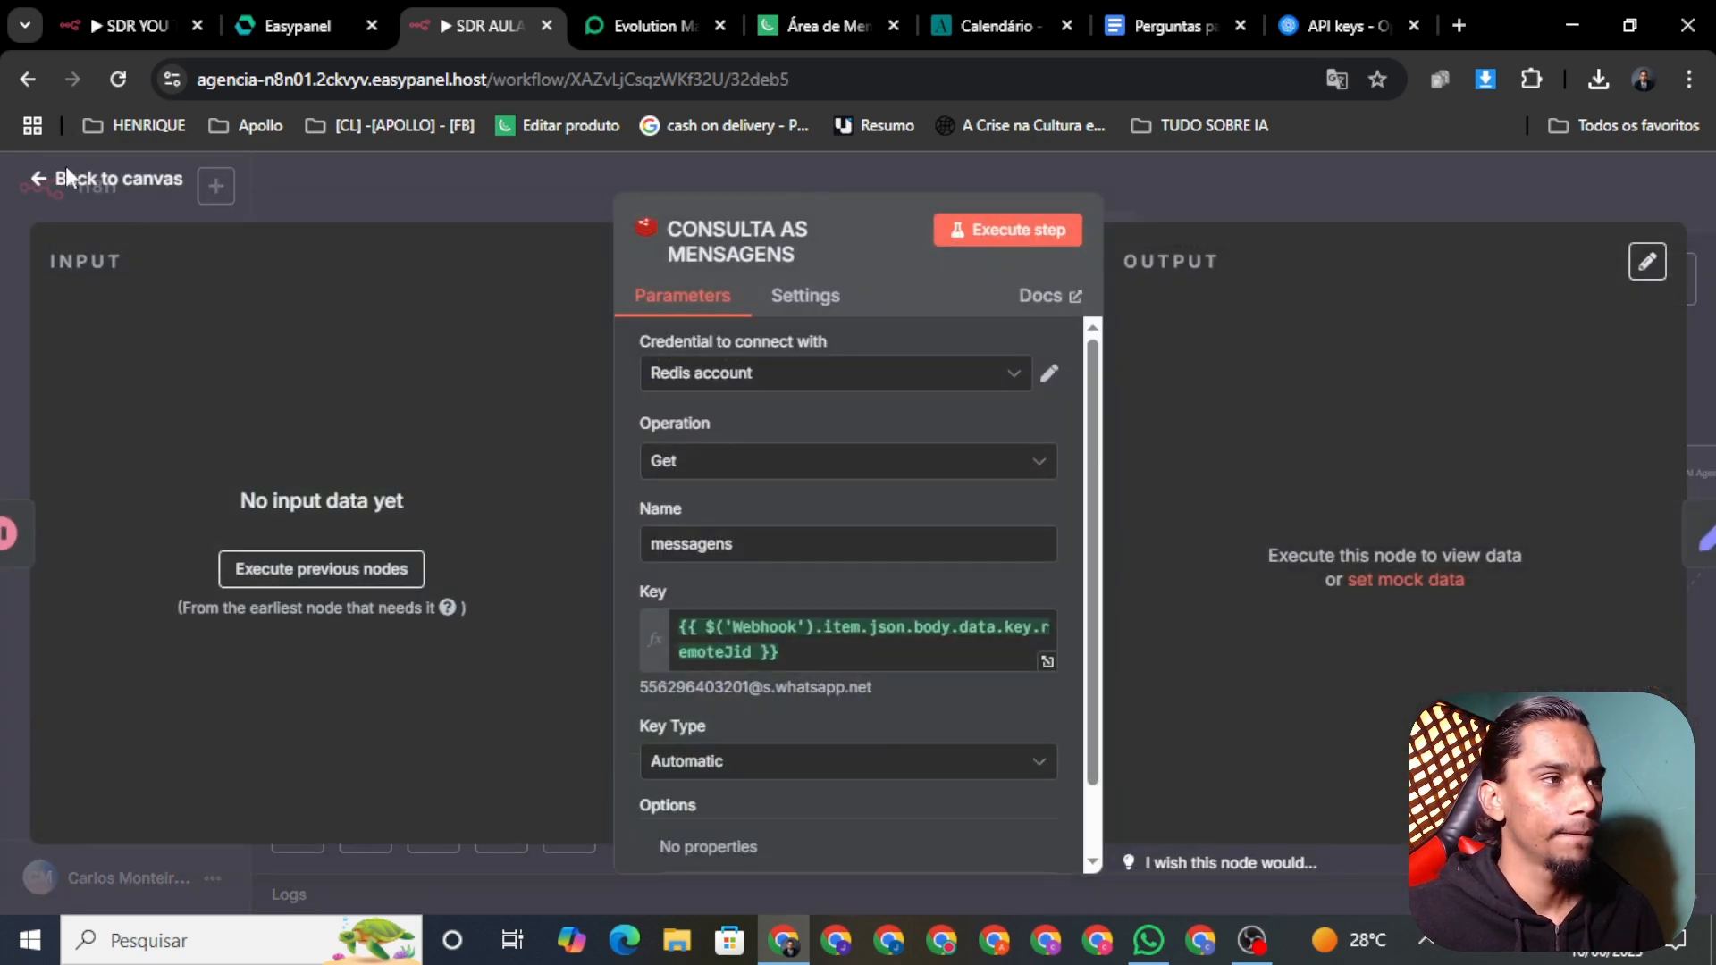
pyautogui.click(27, 183)
# Step: Inspect the Postgres node, which has no credential yet, and switch to Easypanel for database details
pyautogui.moveTo(1567, 369); pyautogui.dragTo(1034, 369)
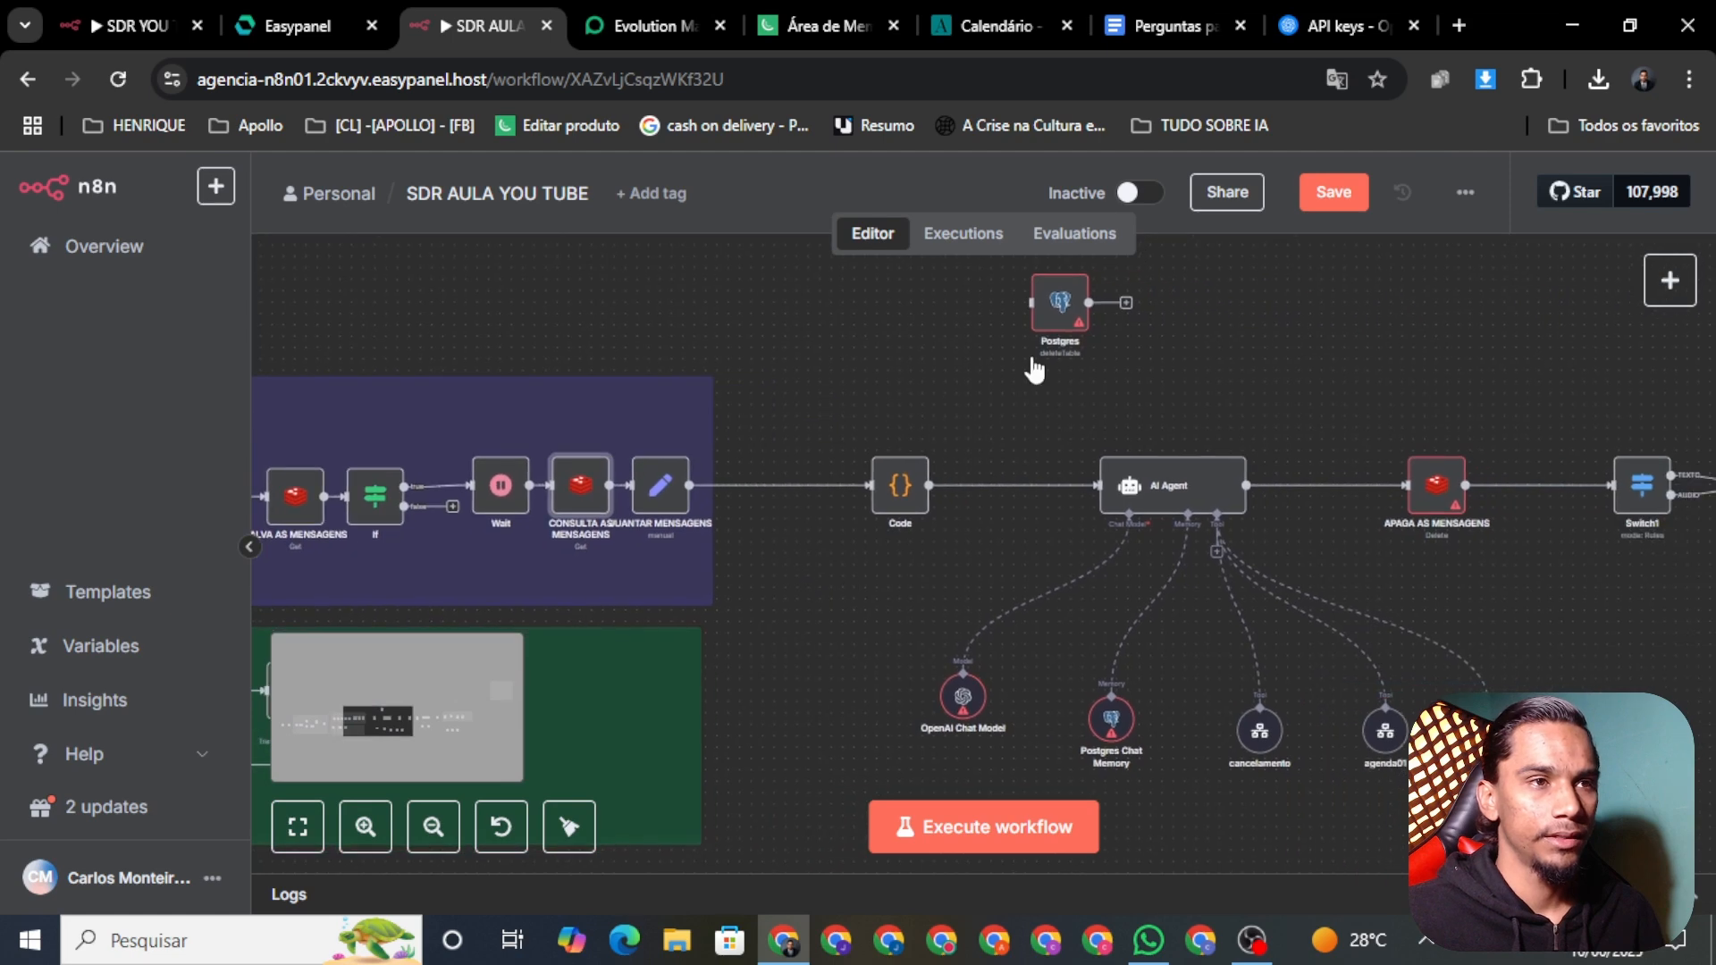
pyautogui.rightClick(1057, 316)
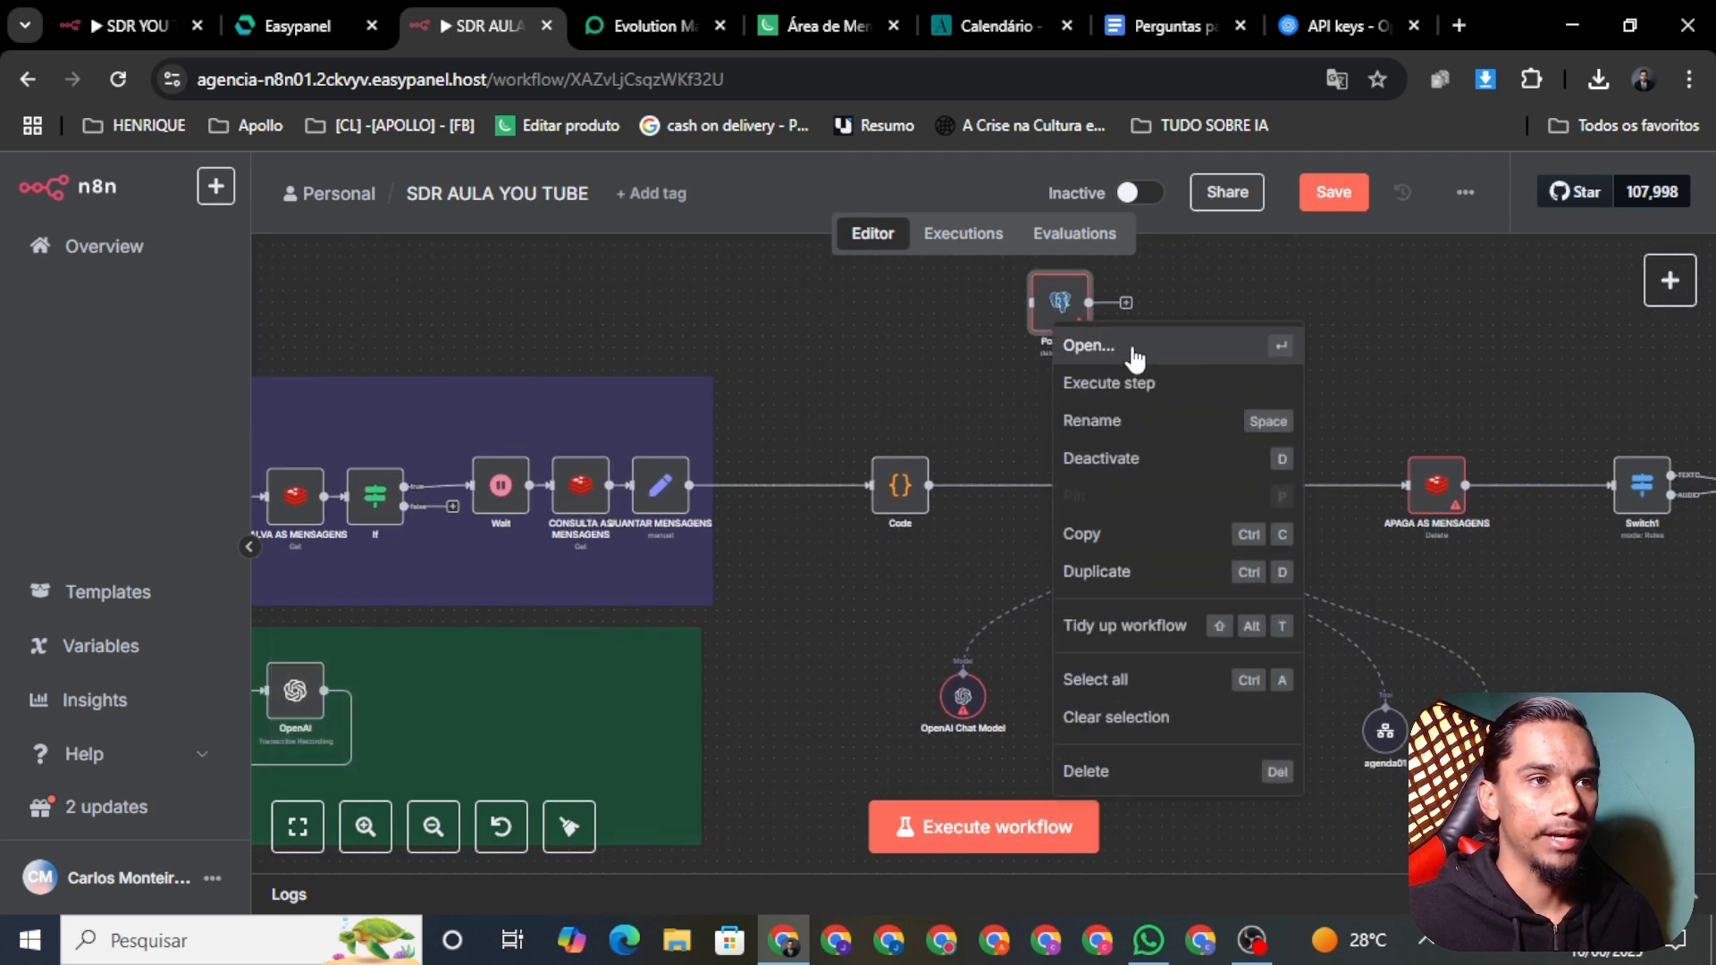
pyautogui.click(1135, 353)
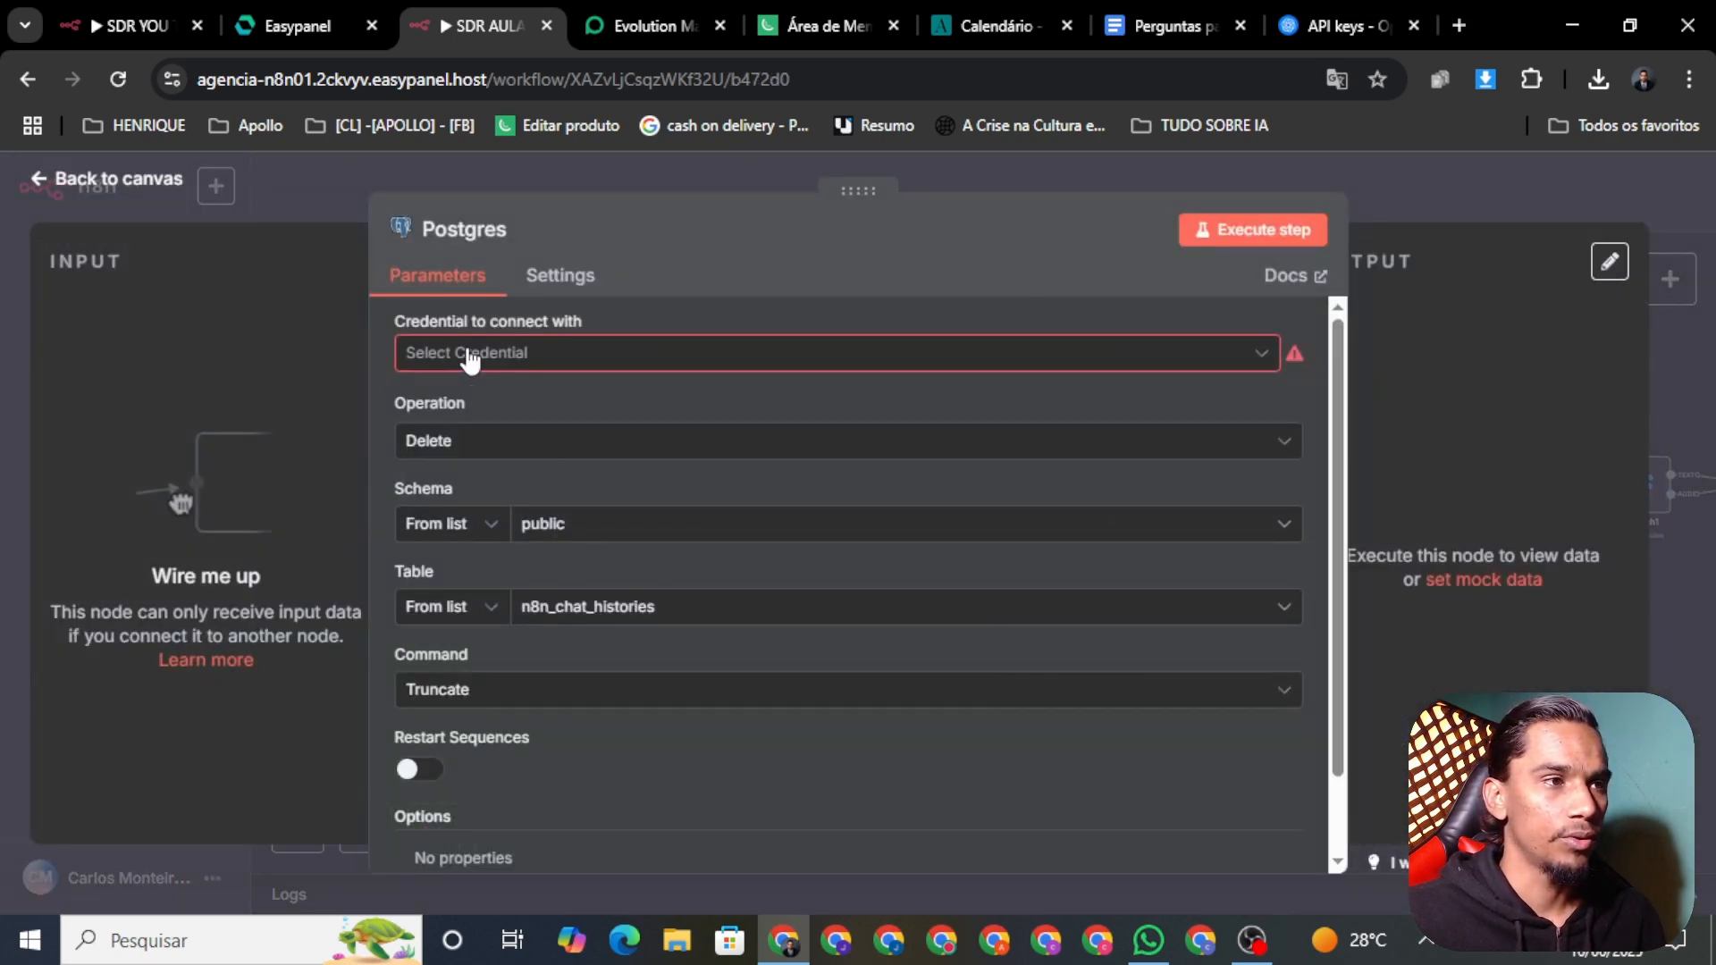
pyautogui.click(301, 27)
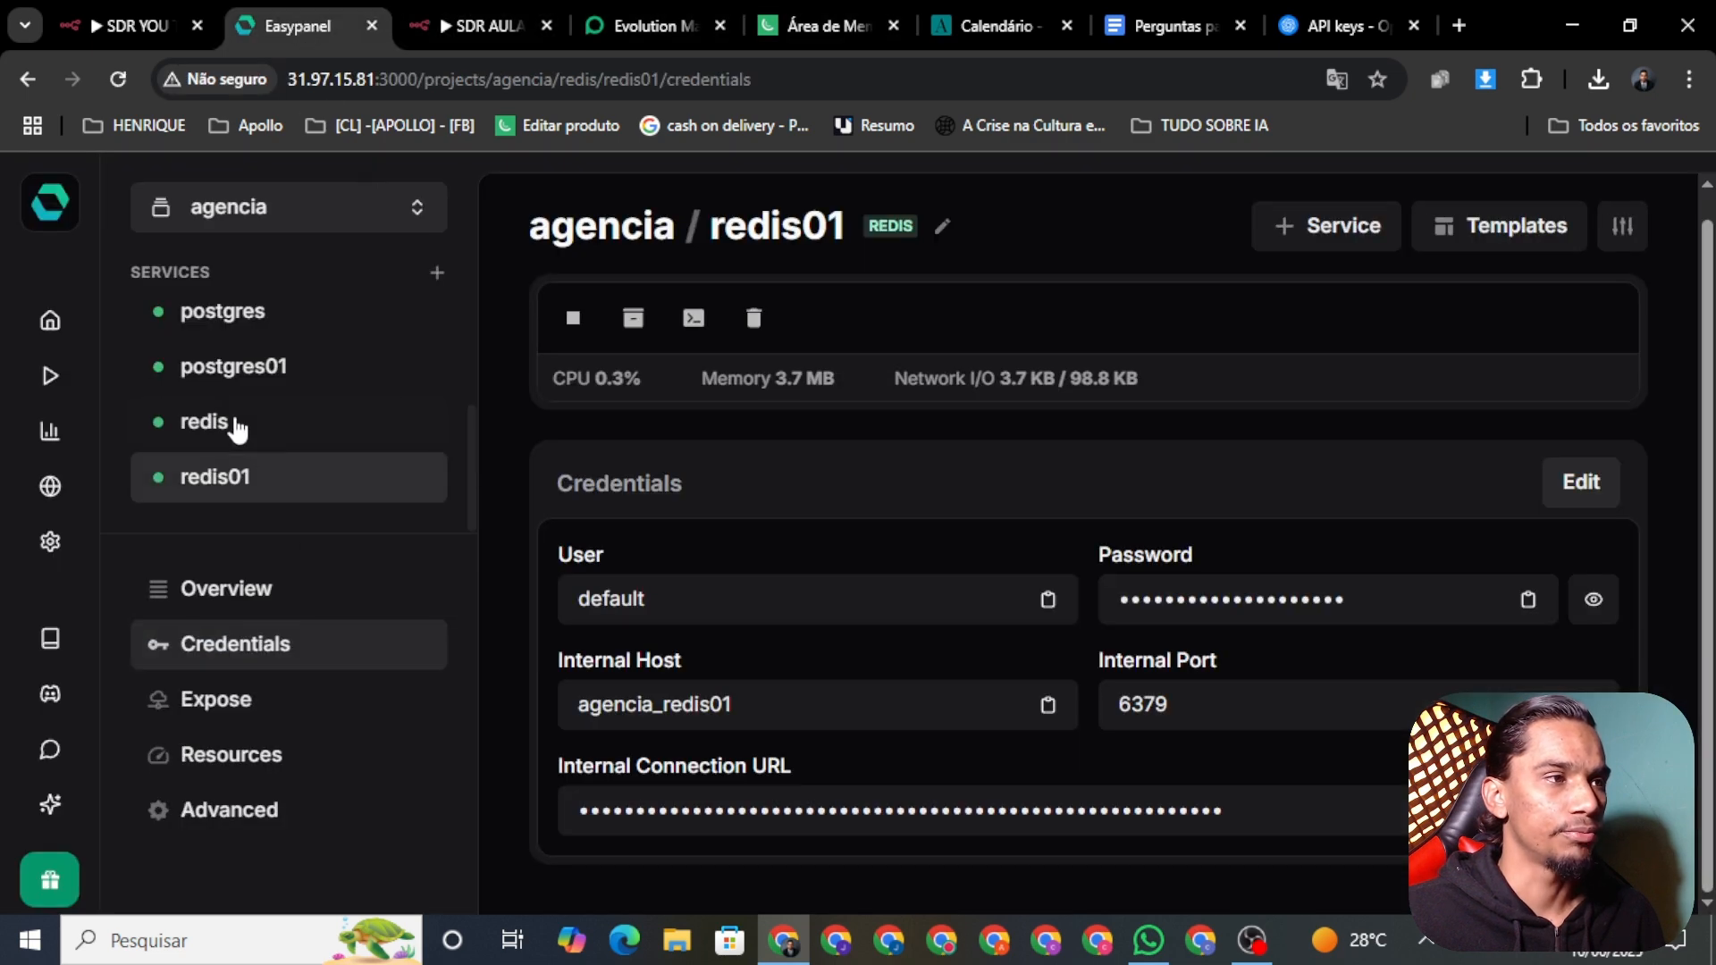
# Step: View postgres01's connection credentials, then launch Redis Commander from the redis service
pyautogui.click(212, 390)
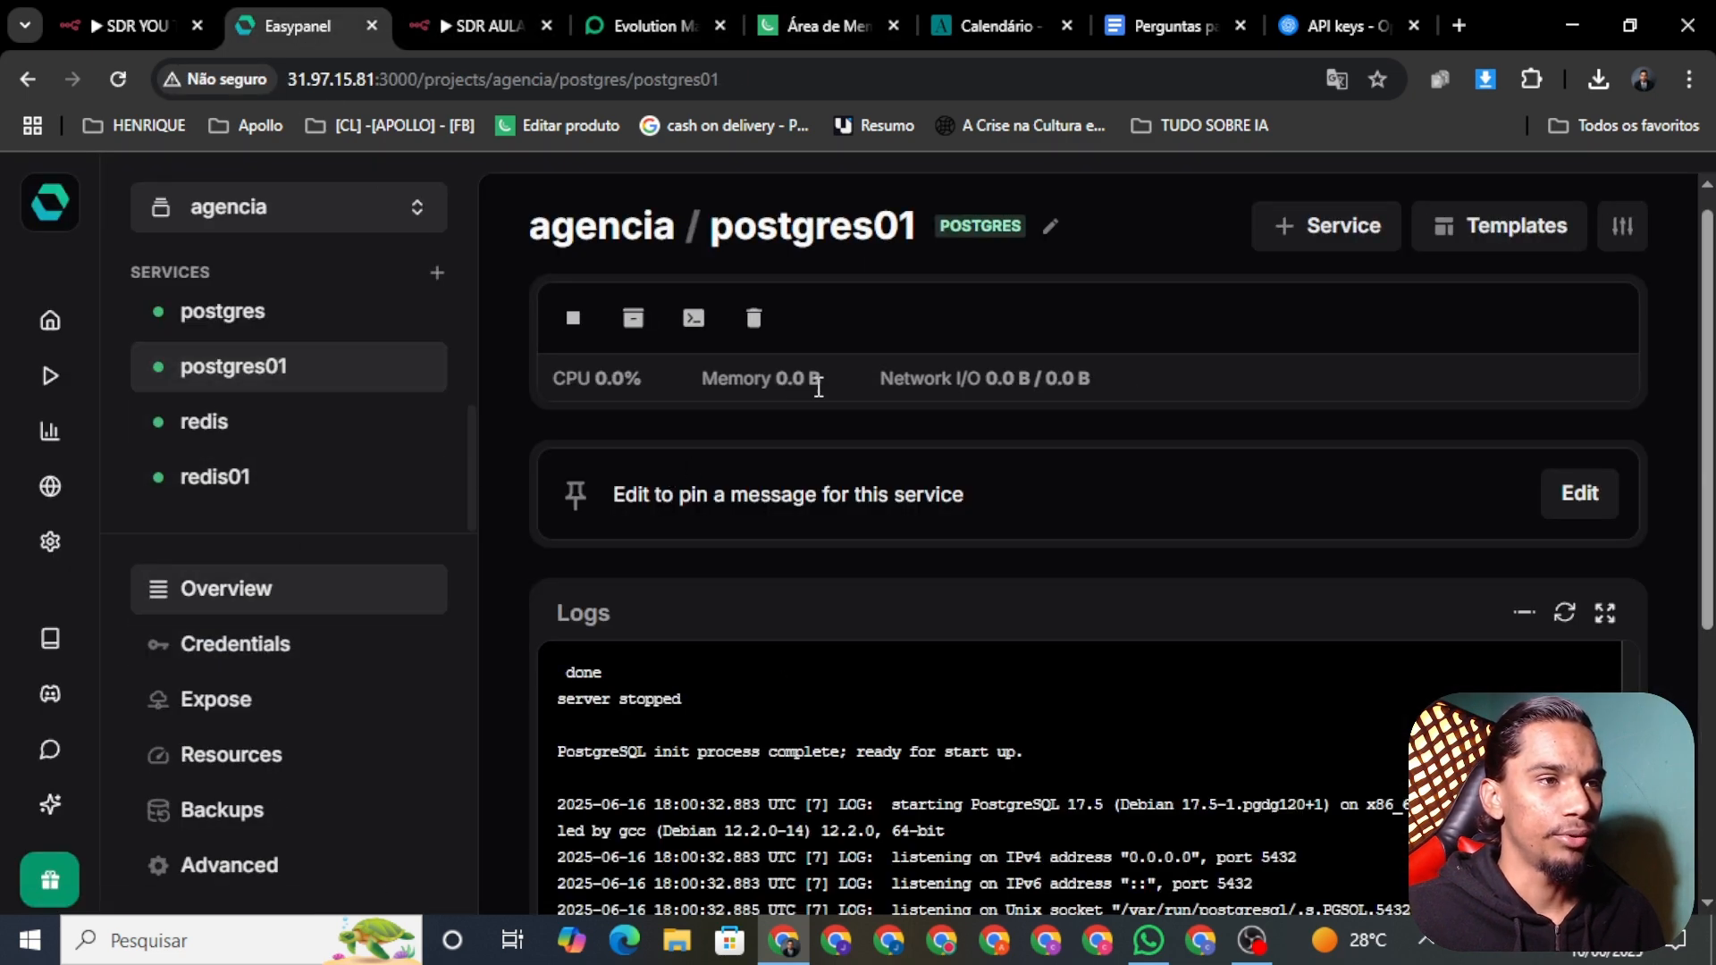
pyautogui.click(235, 645)
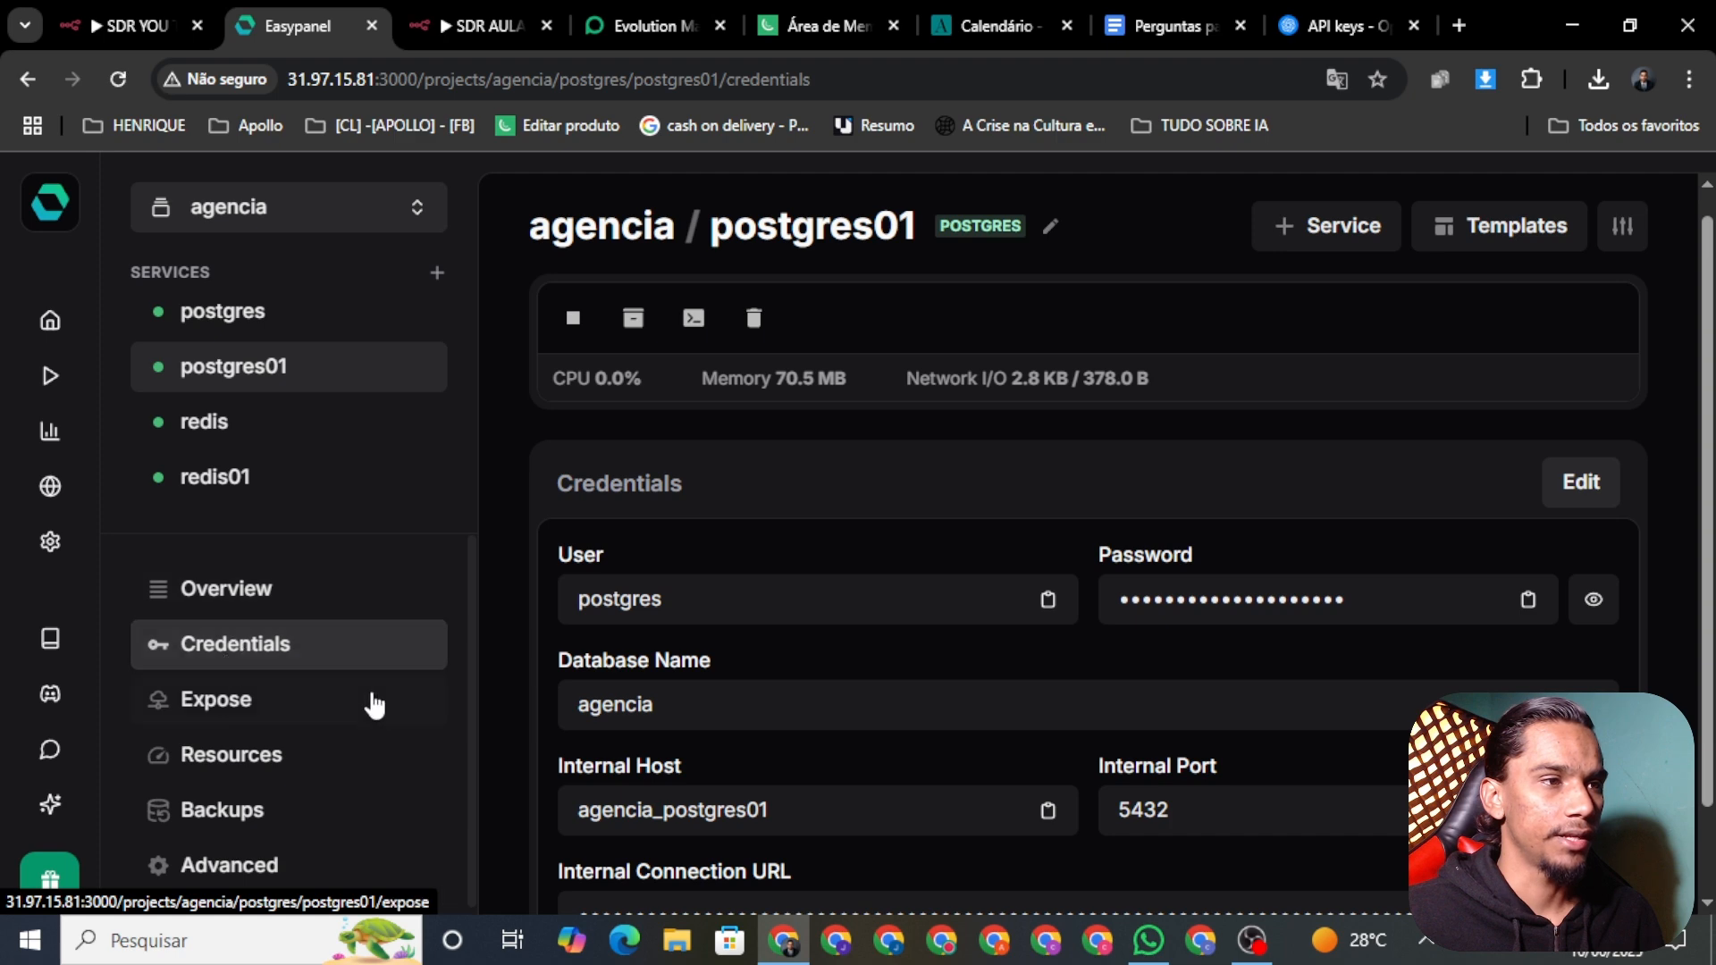
pyautogui.scroll(-1, 961, 502)
pyautogui.click(230, 436)
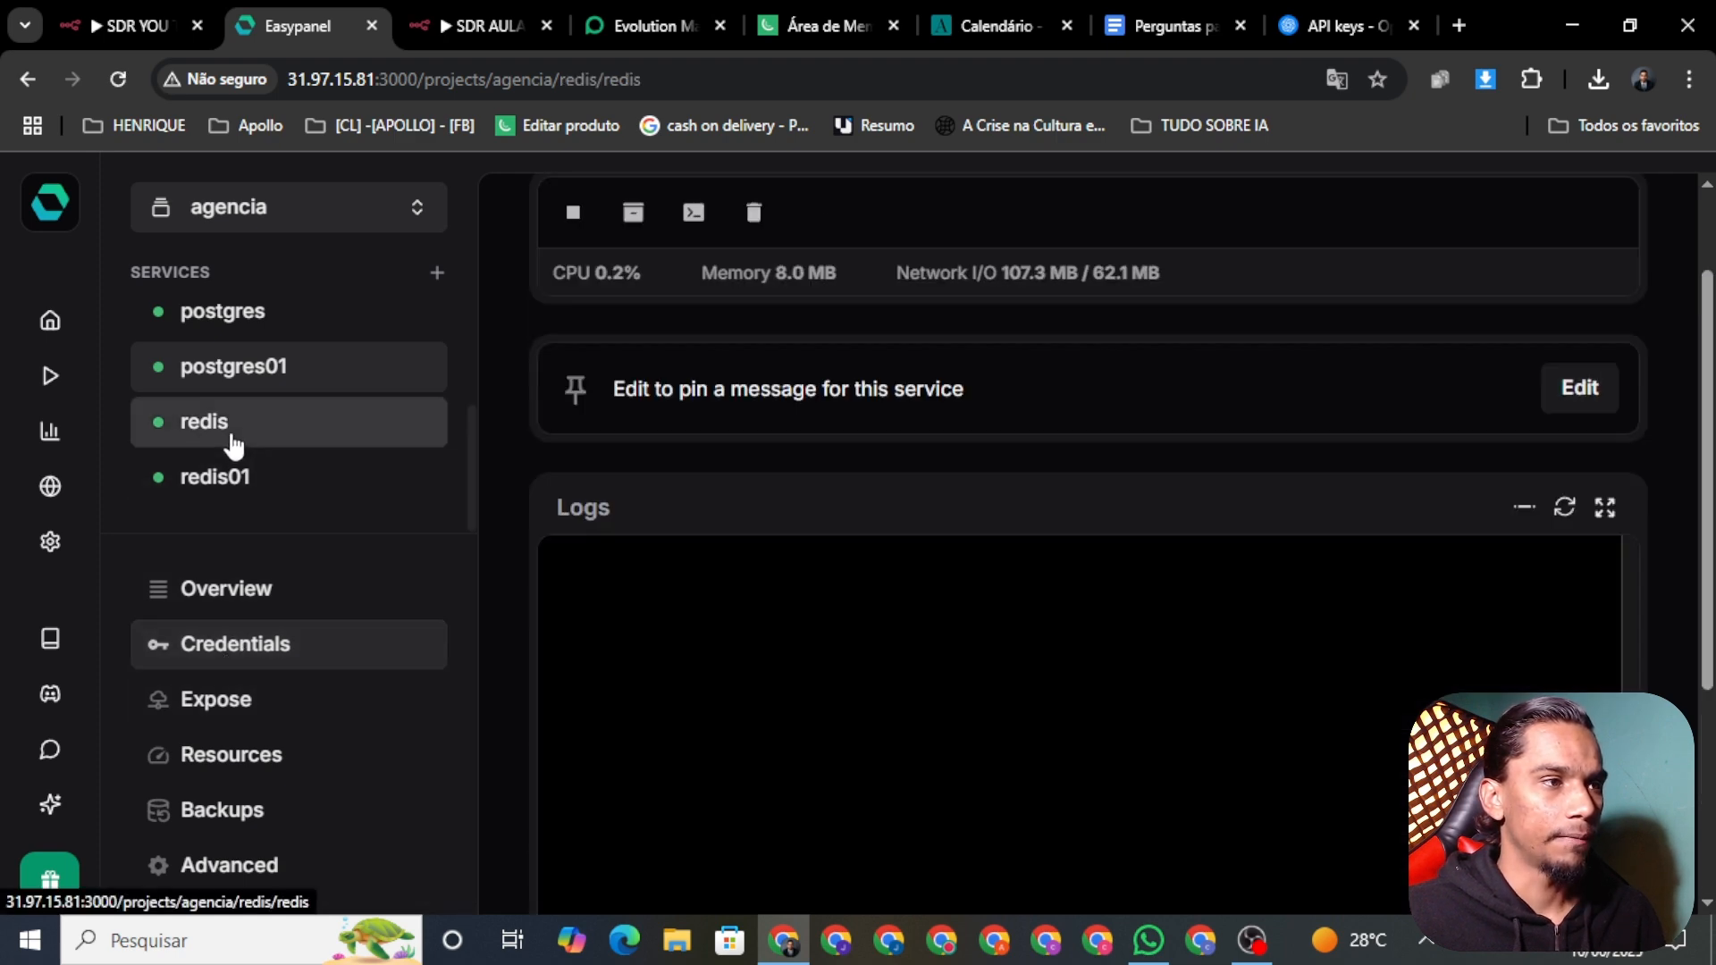
pyautogui.scroll(-4, 533, 617)
pyautogui.click(725, 811)
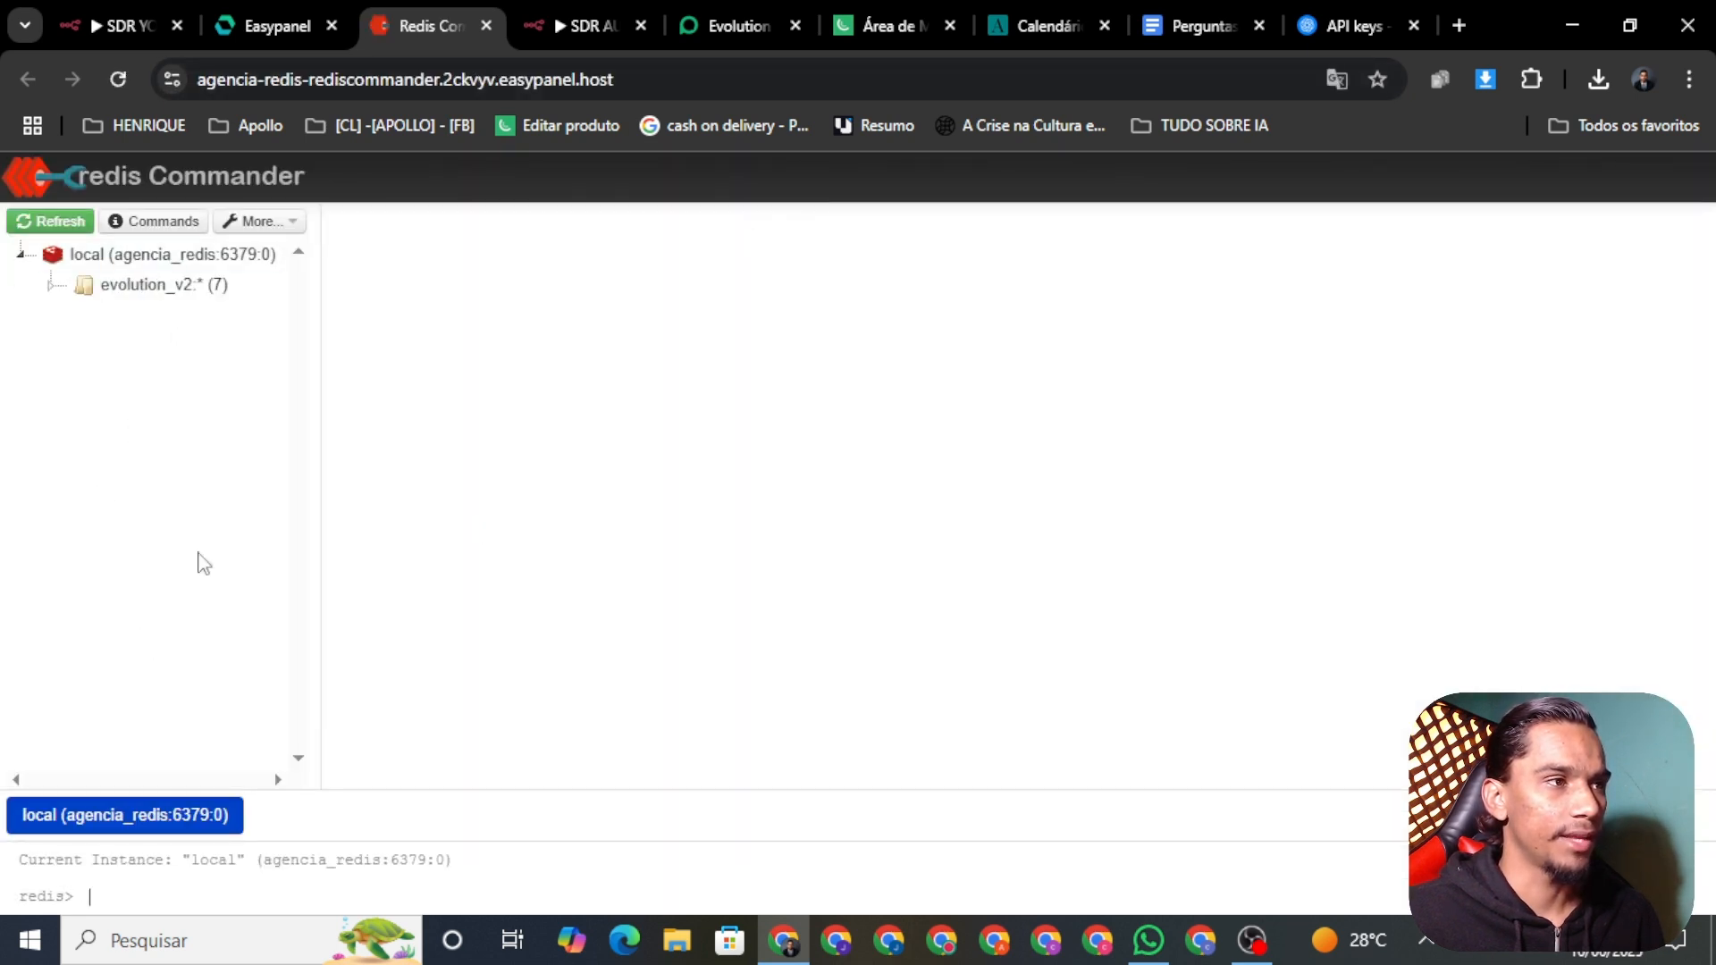
# Step: Inspect the evolution_v2 groups and instance keys in Redis Commander, then return to Easypanel's redis logs
pyautogui.click(91, 286)
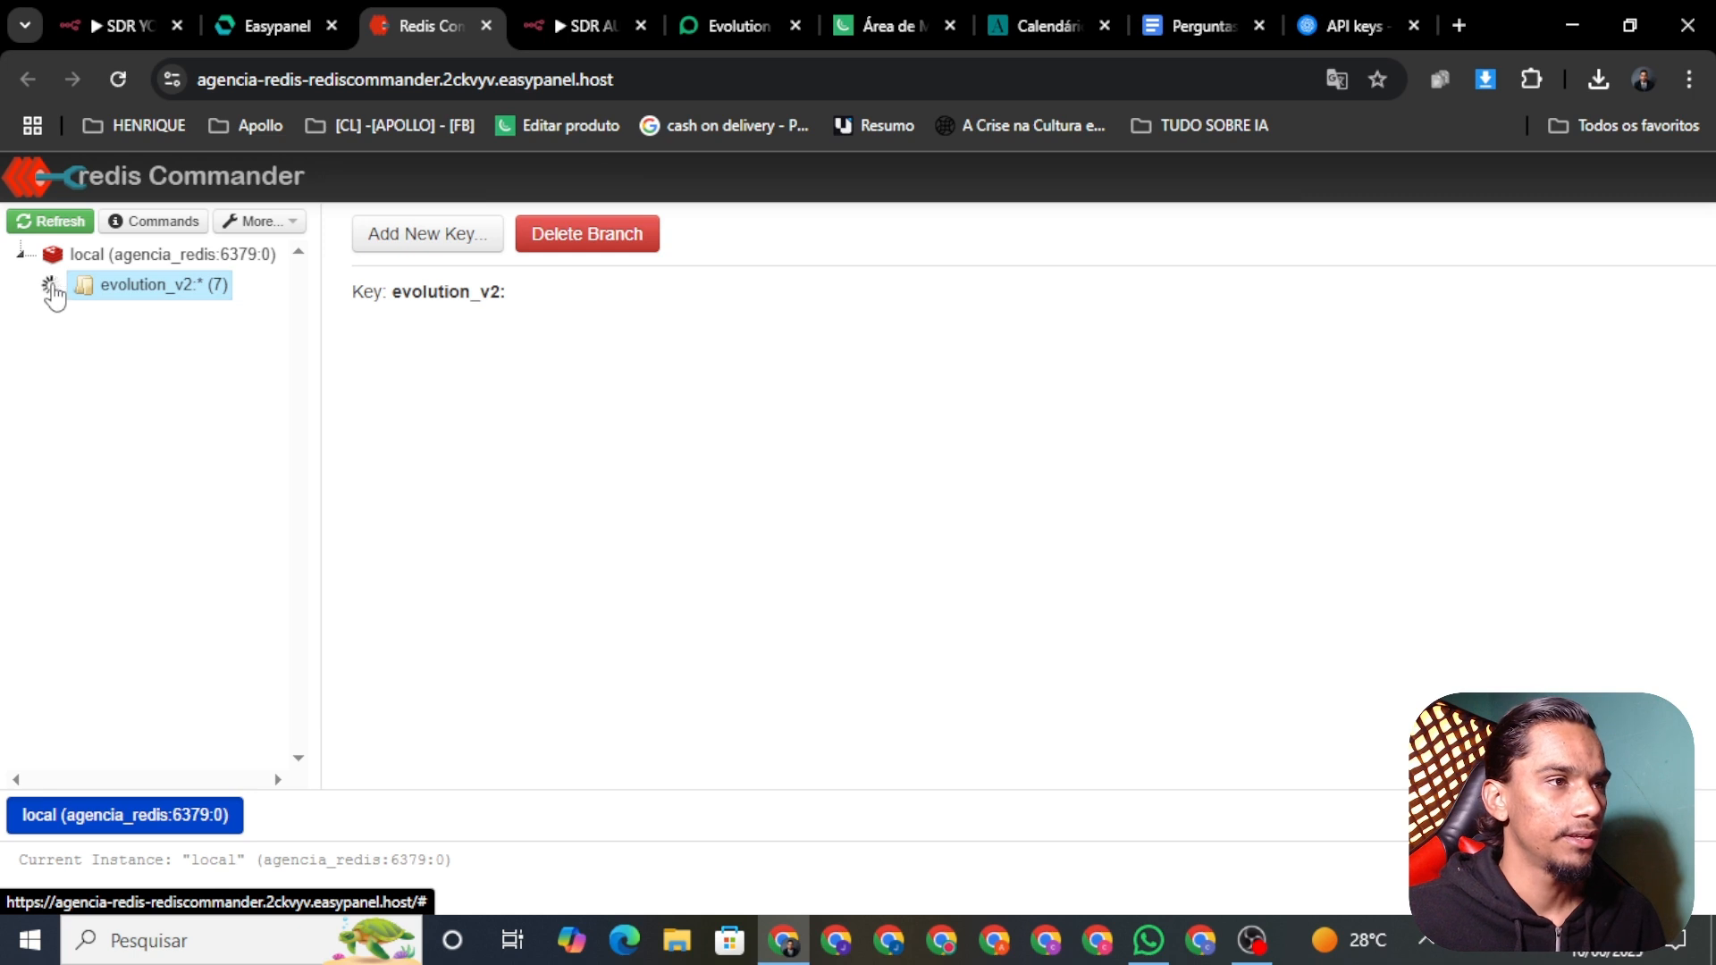
pyautogui.click(138, 320)
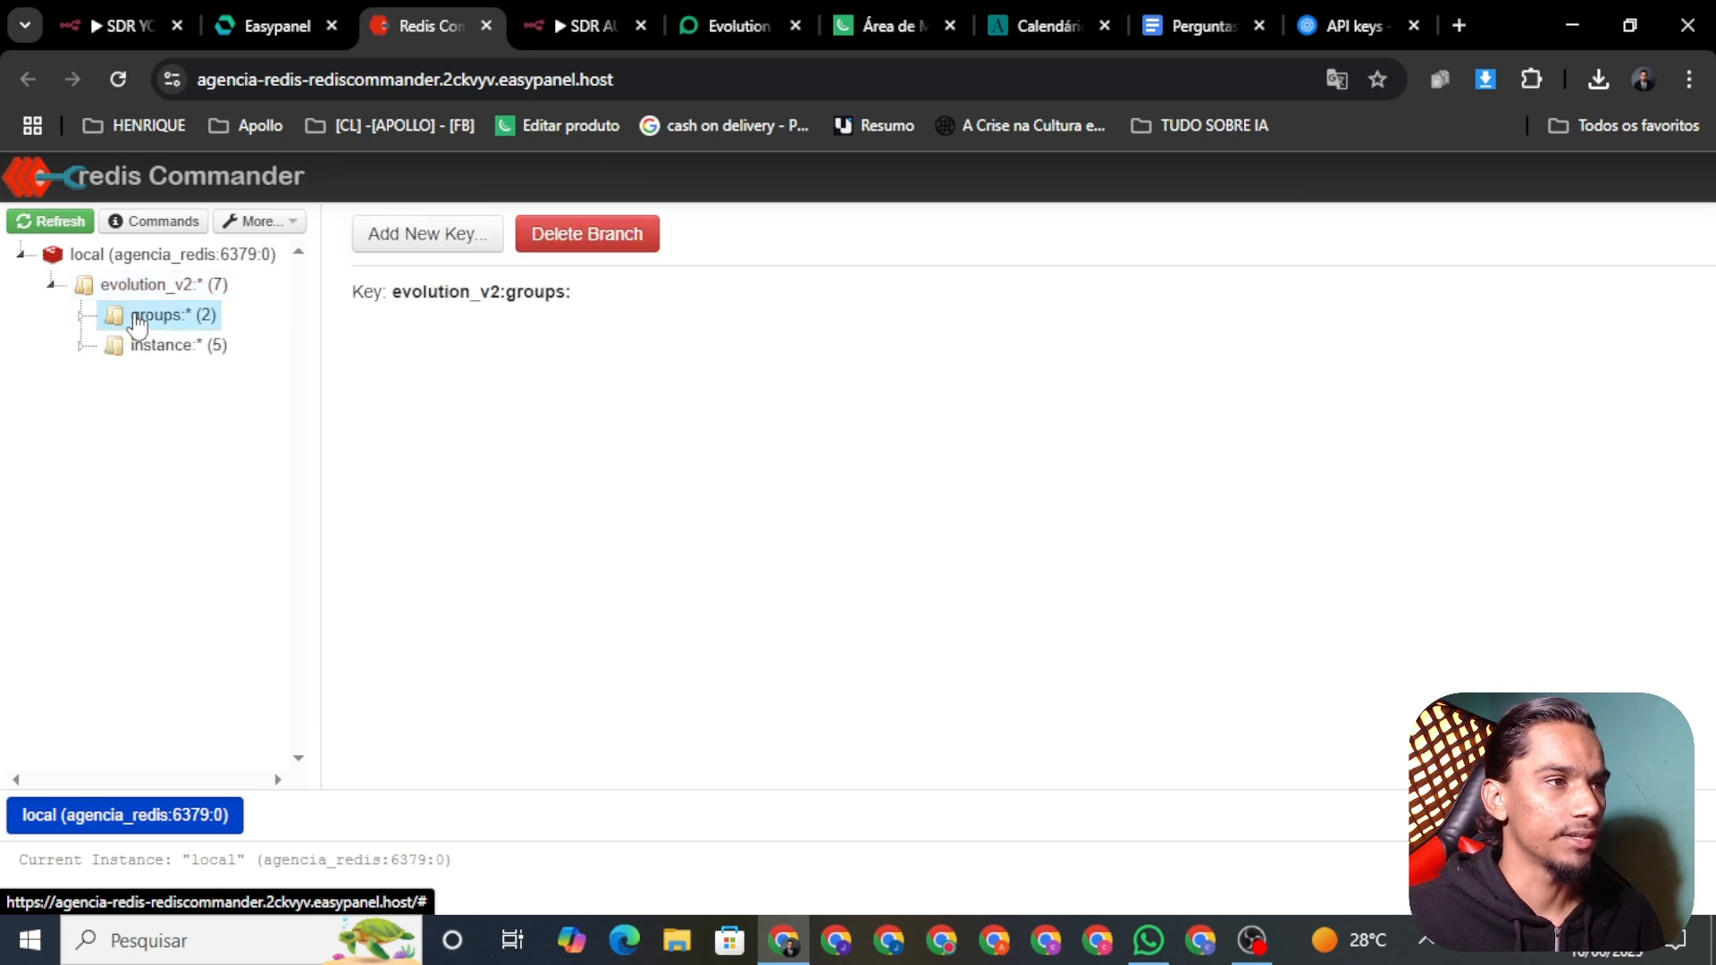
pyautogui.click(199, 358)
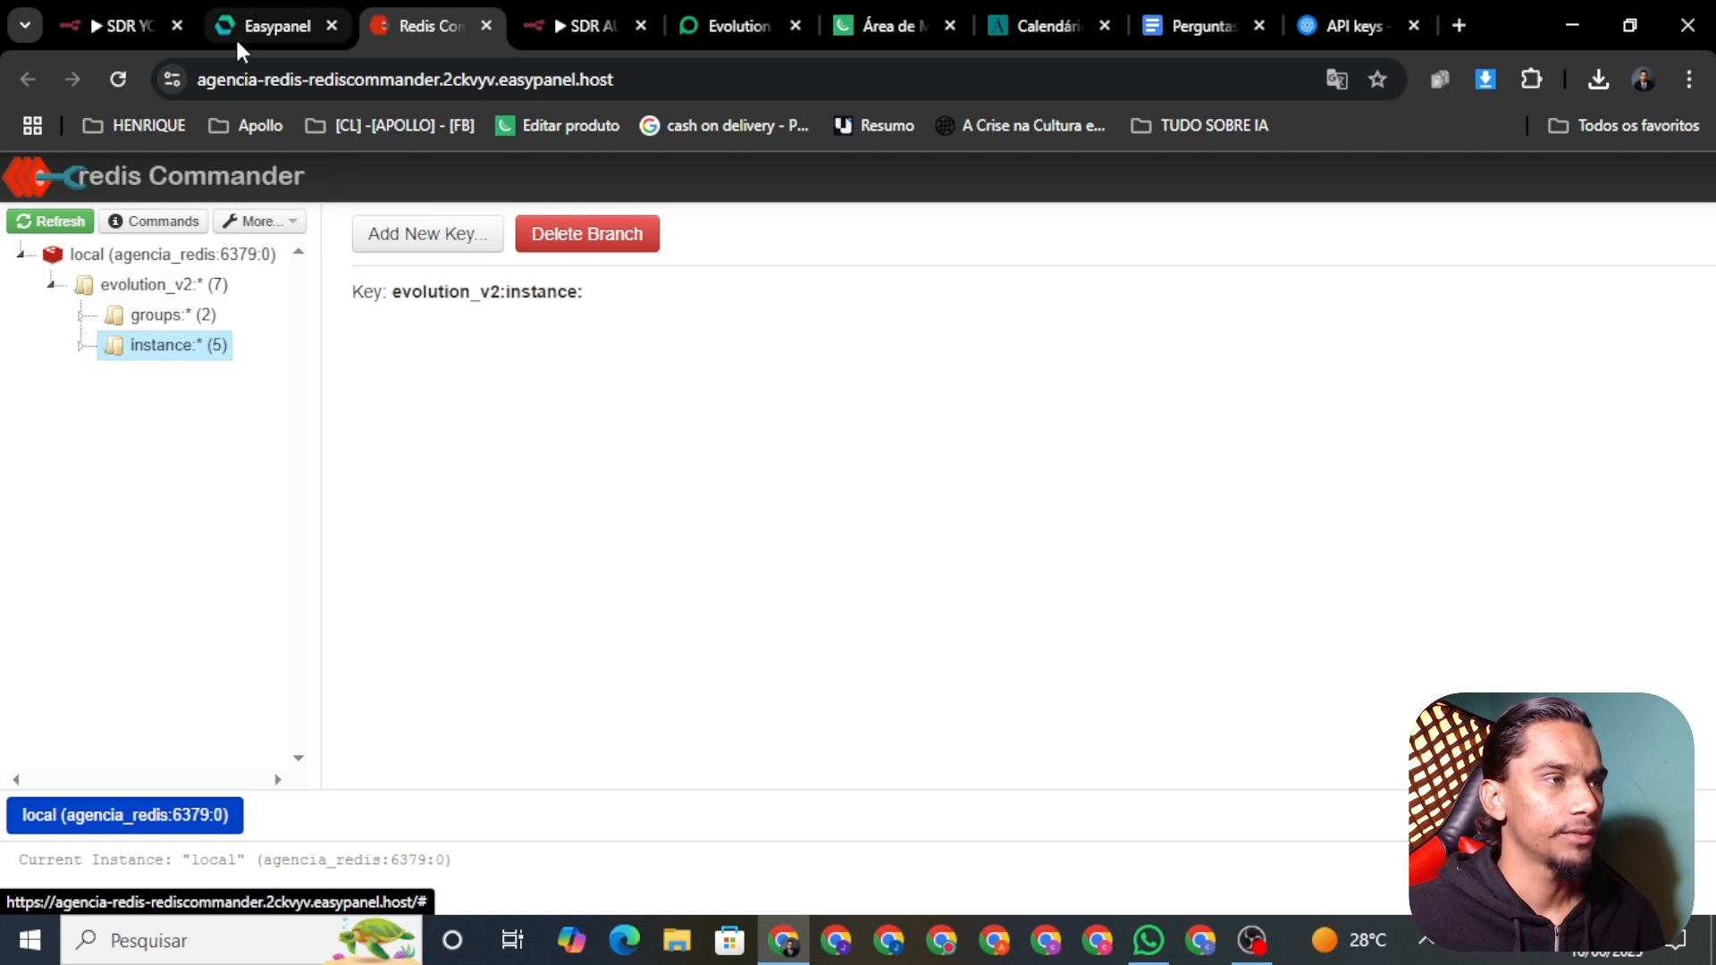
pyautogui.click(266, 25)
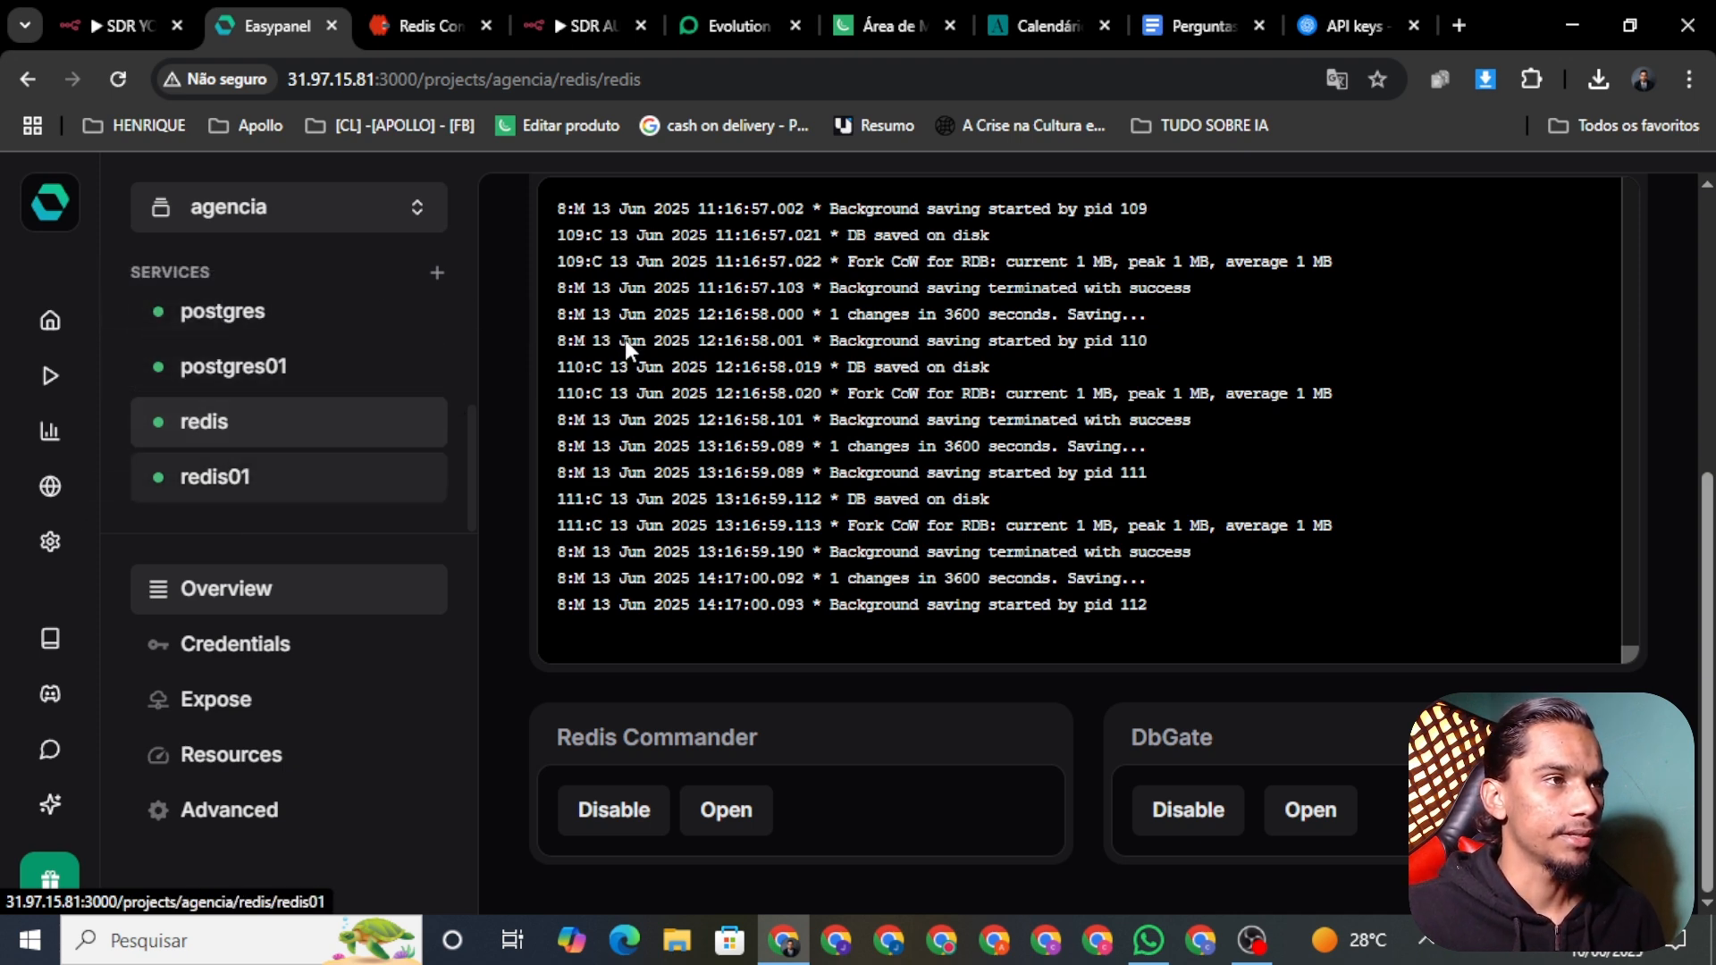
pyautogui.click(432, 26)
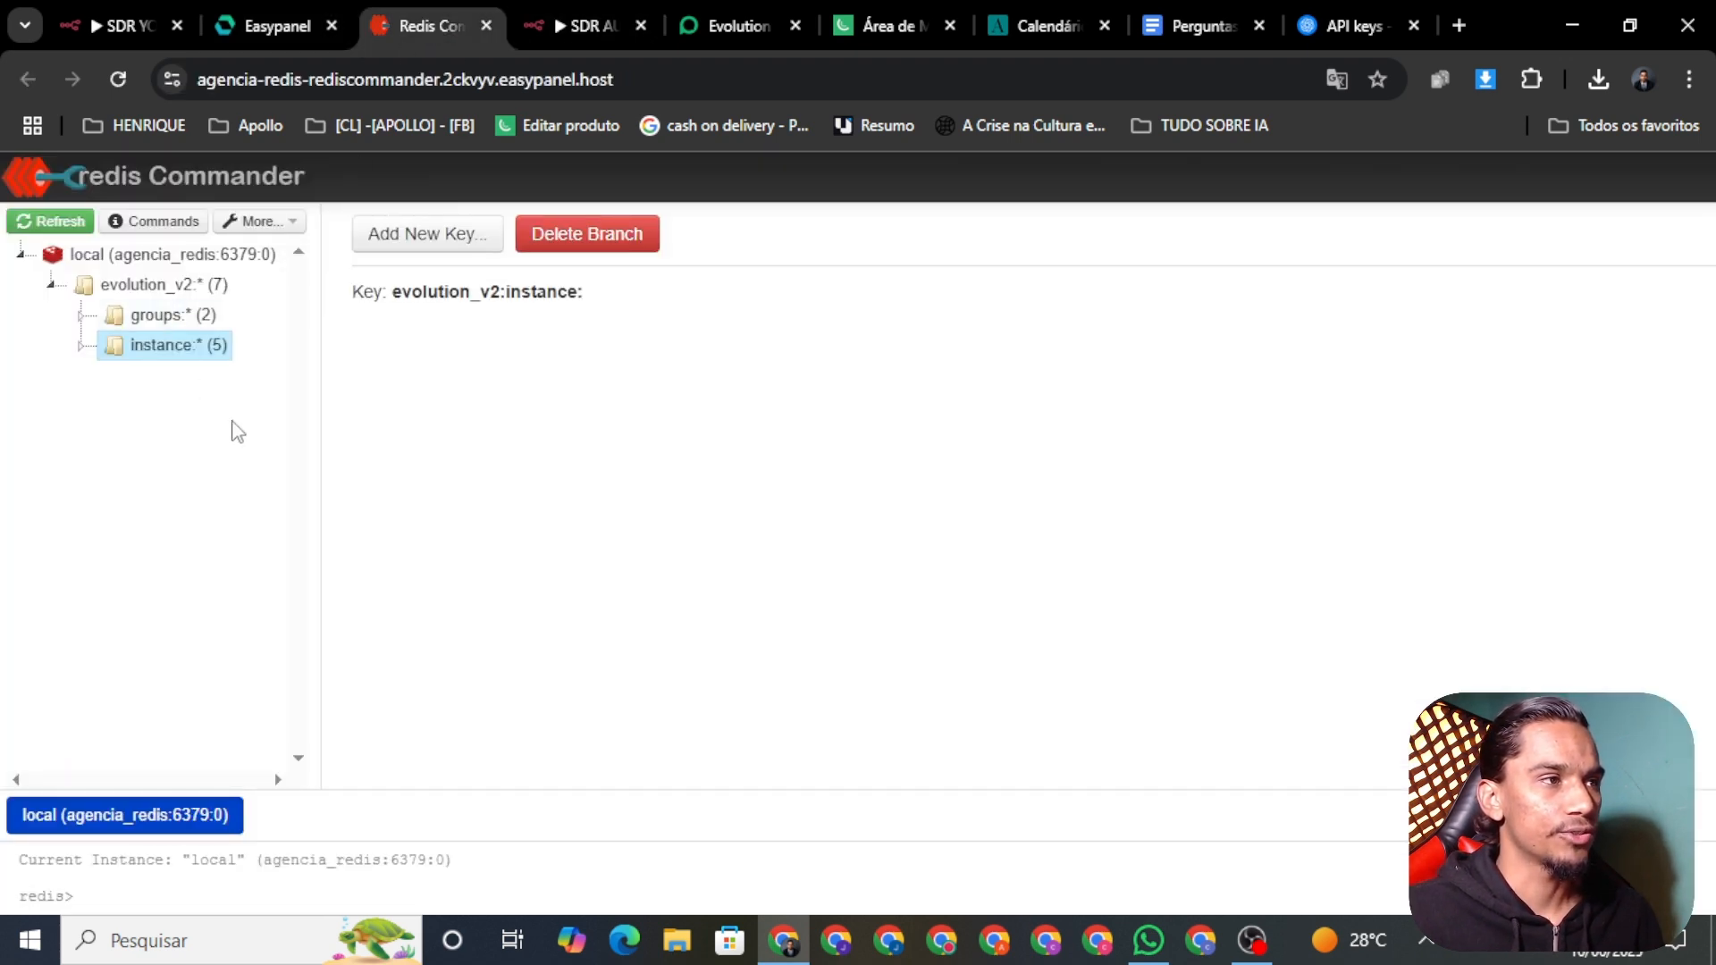
pyautogui.click(266, 25)
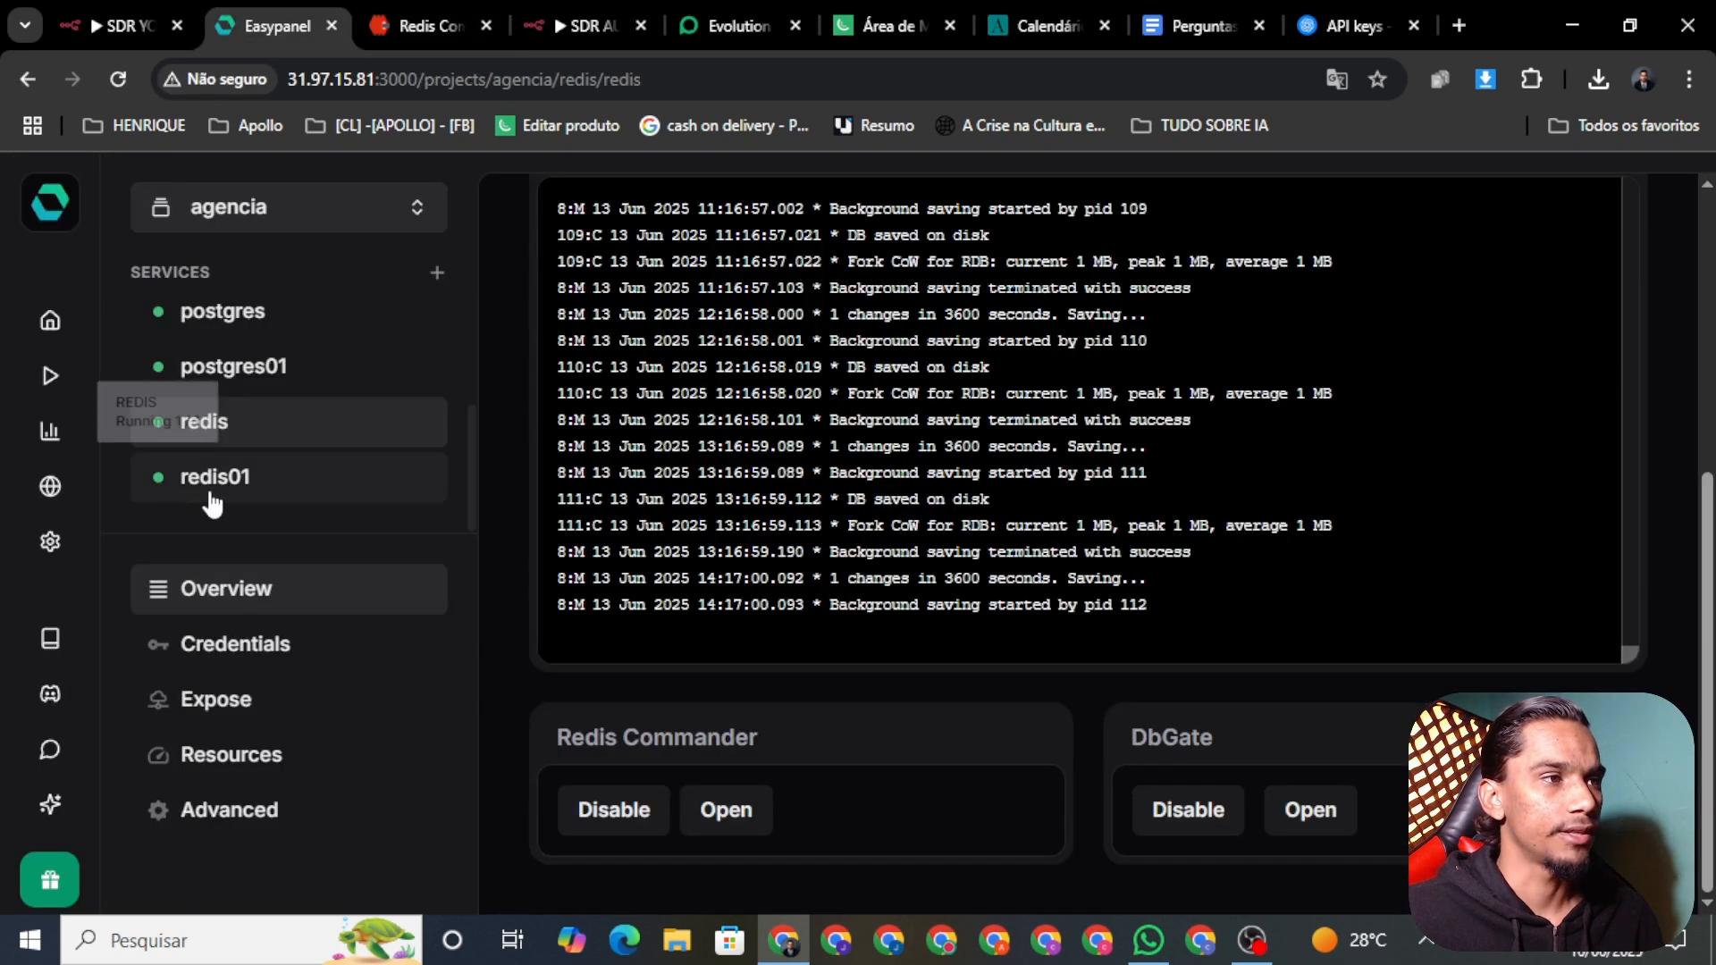
# Step: Show Easypanel's postgres01 credentials, then start a new Postgres credential for n8n's Postgres node
pyautogui.click(185, 386)
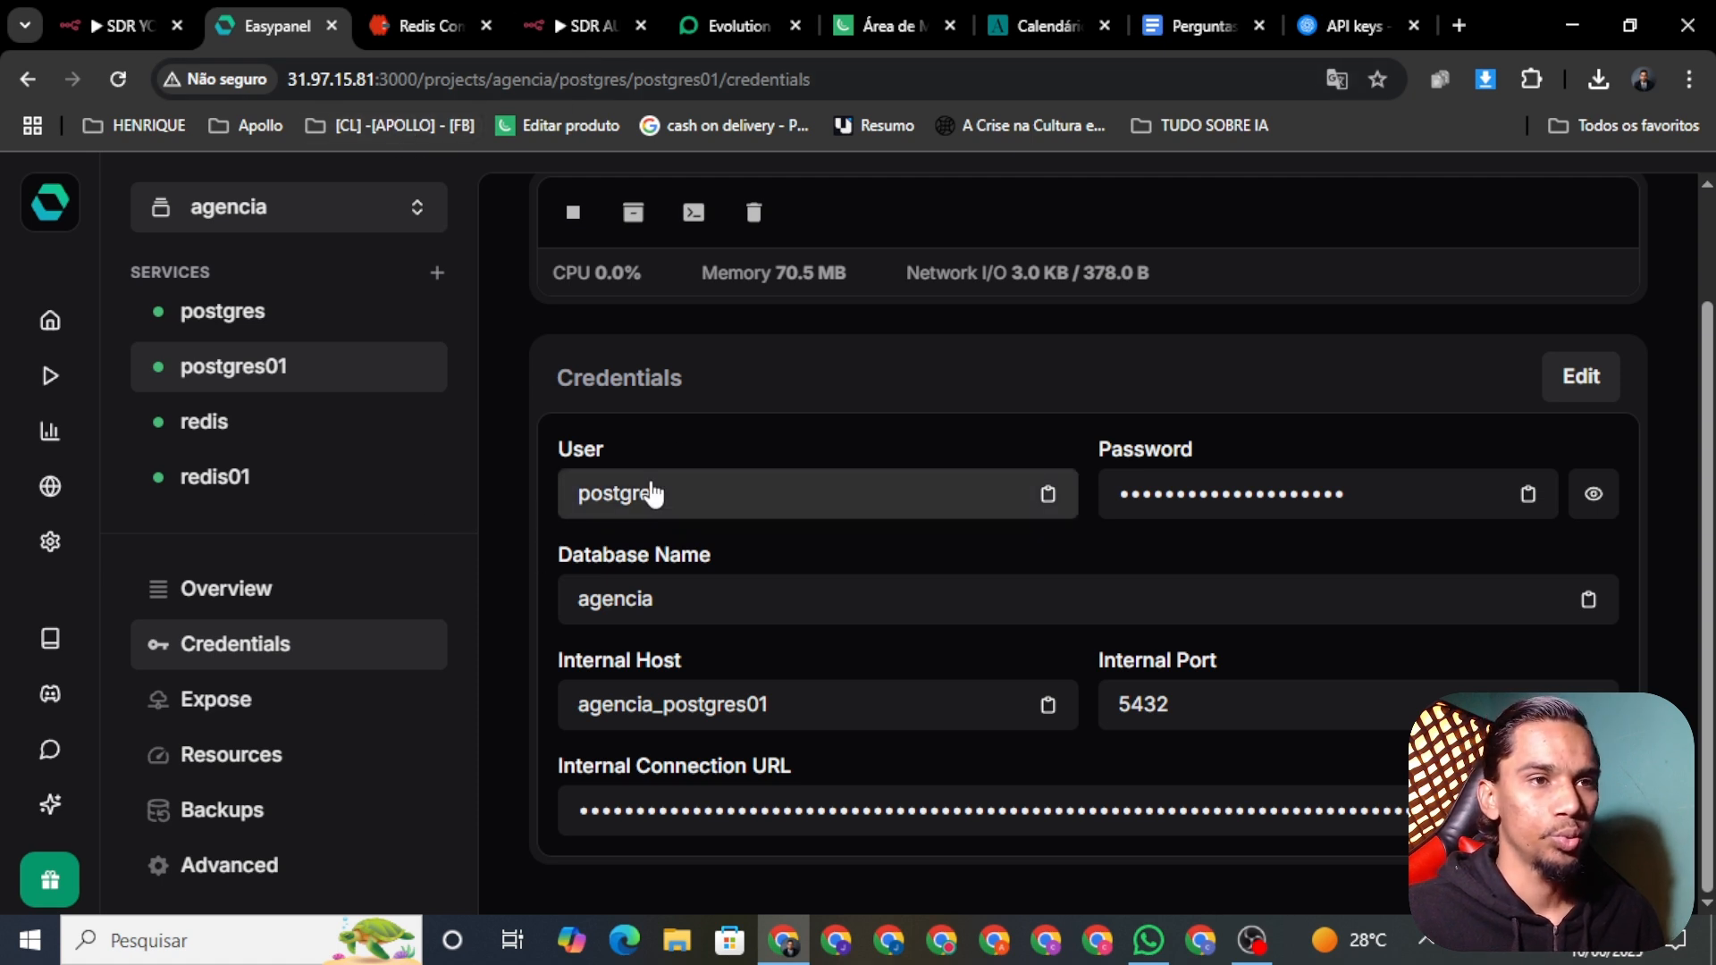
pyautogui.click(563, 25)
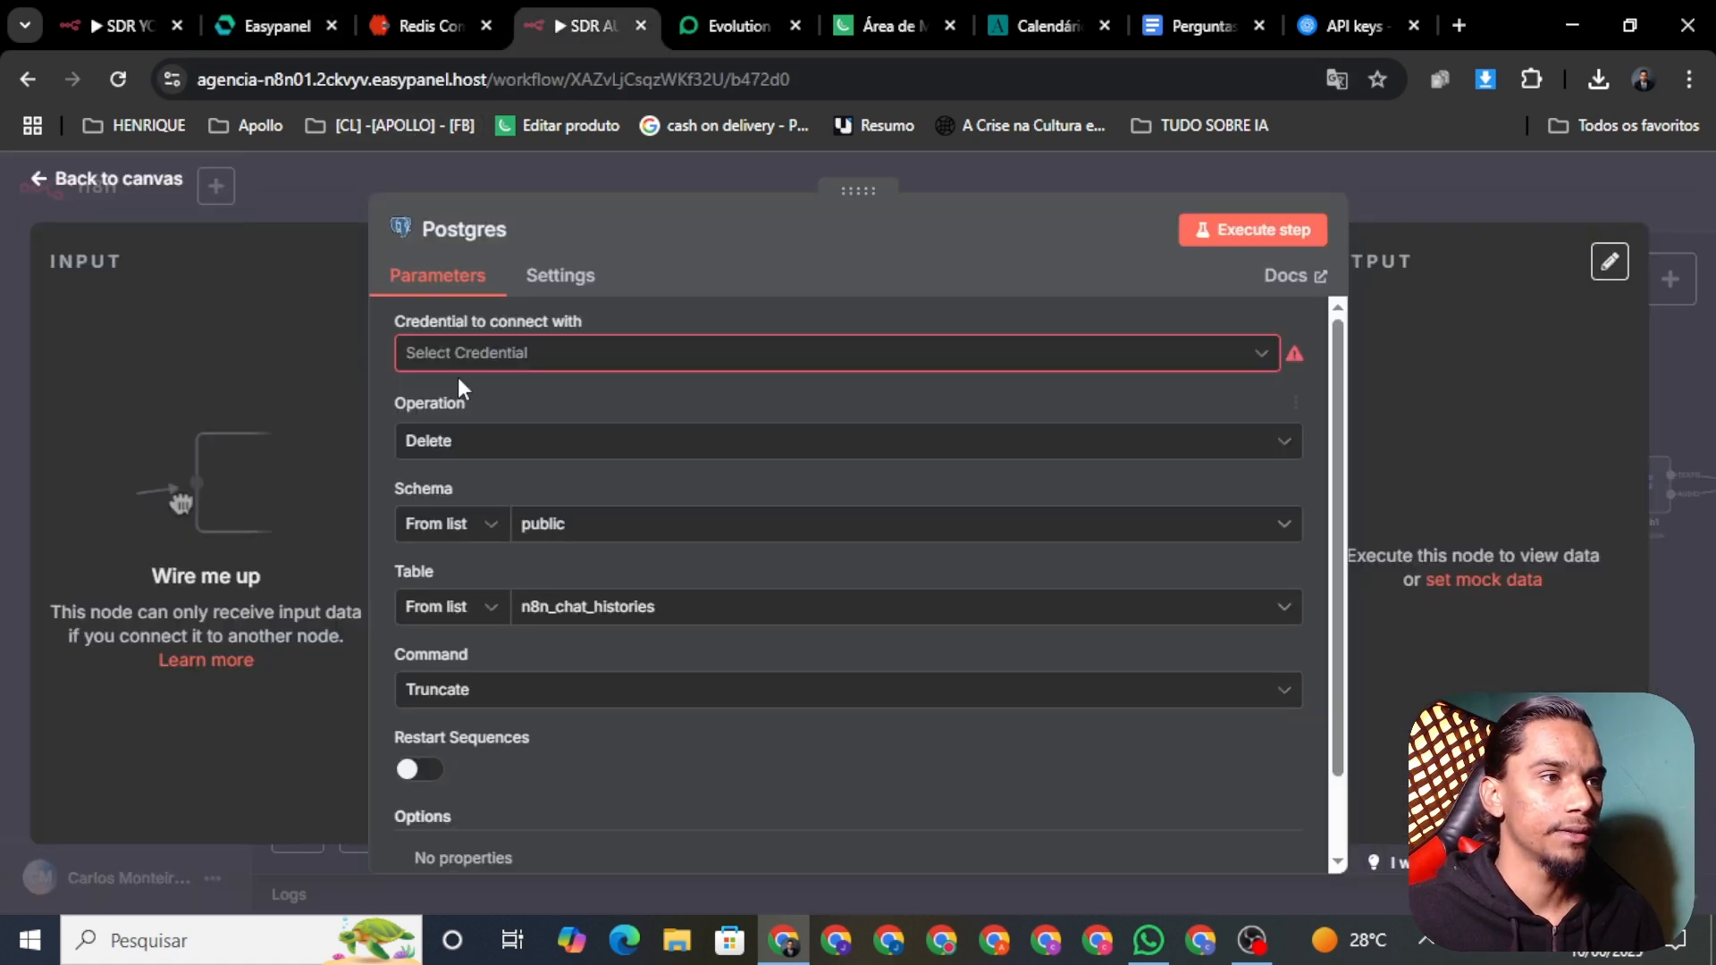
pyautogui.click(487, 354)
pyautogui.click(550, 416)
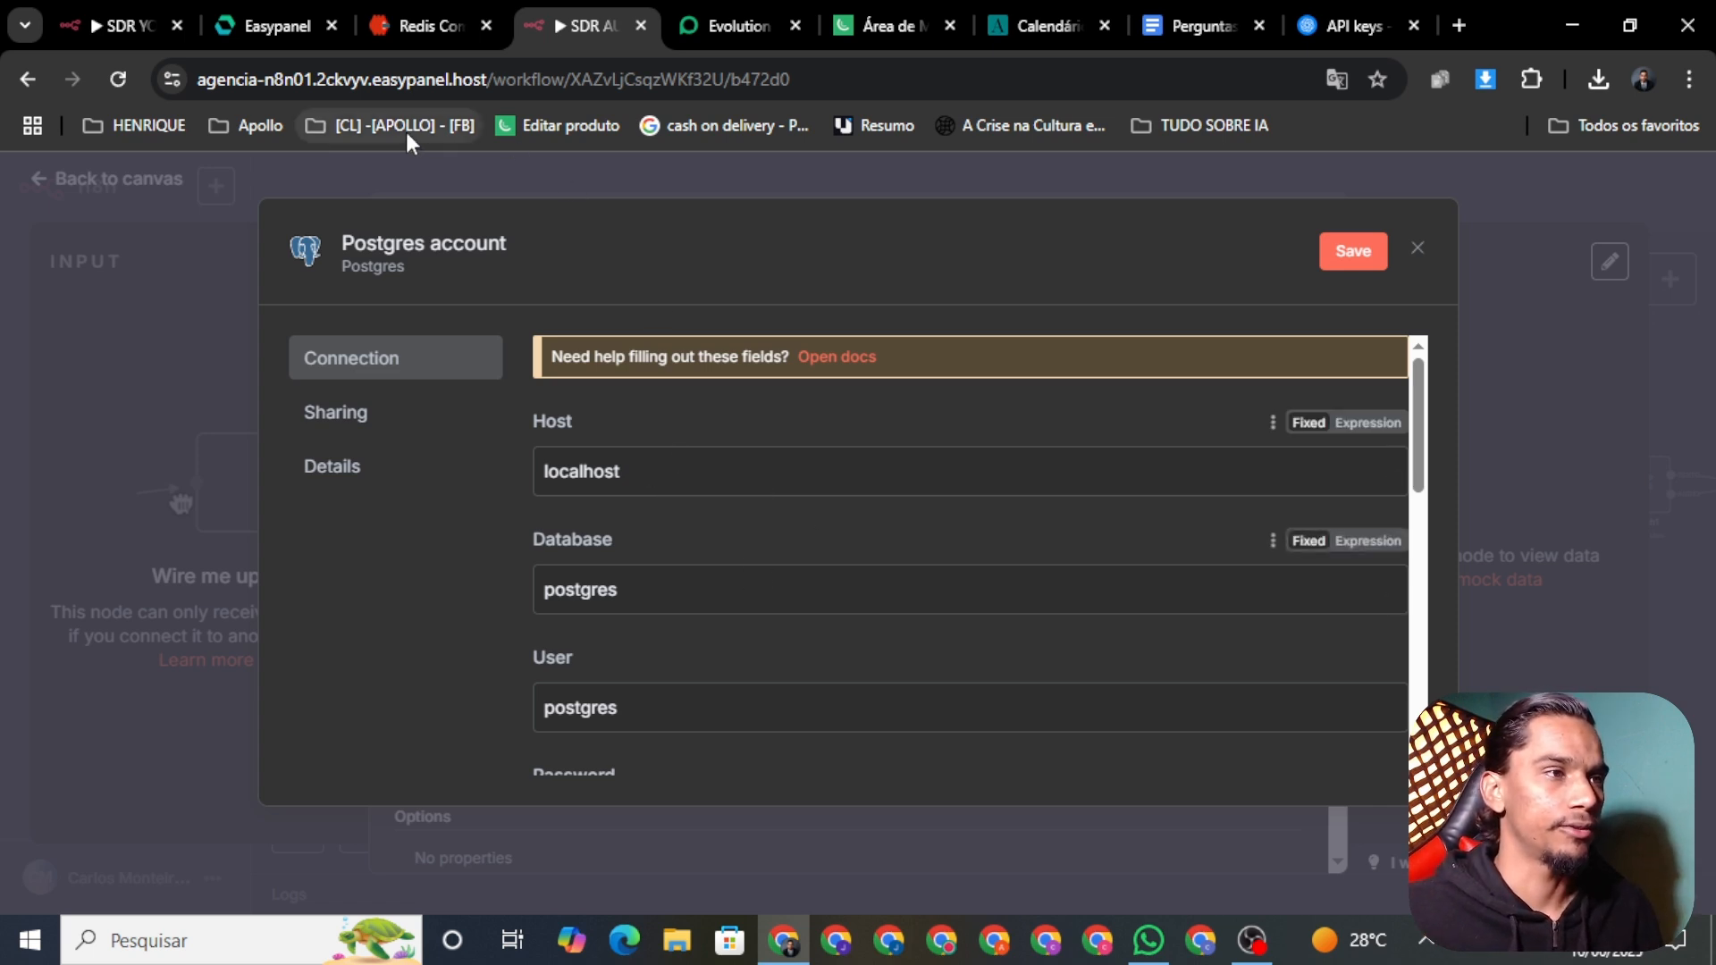
# Step: Close the Redis Commander tab and set the credential's Host to agencia_postgres01 from Easypanel
pyautogui.click(445, 23)
pyautogui.click(299, 29)
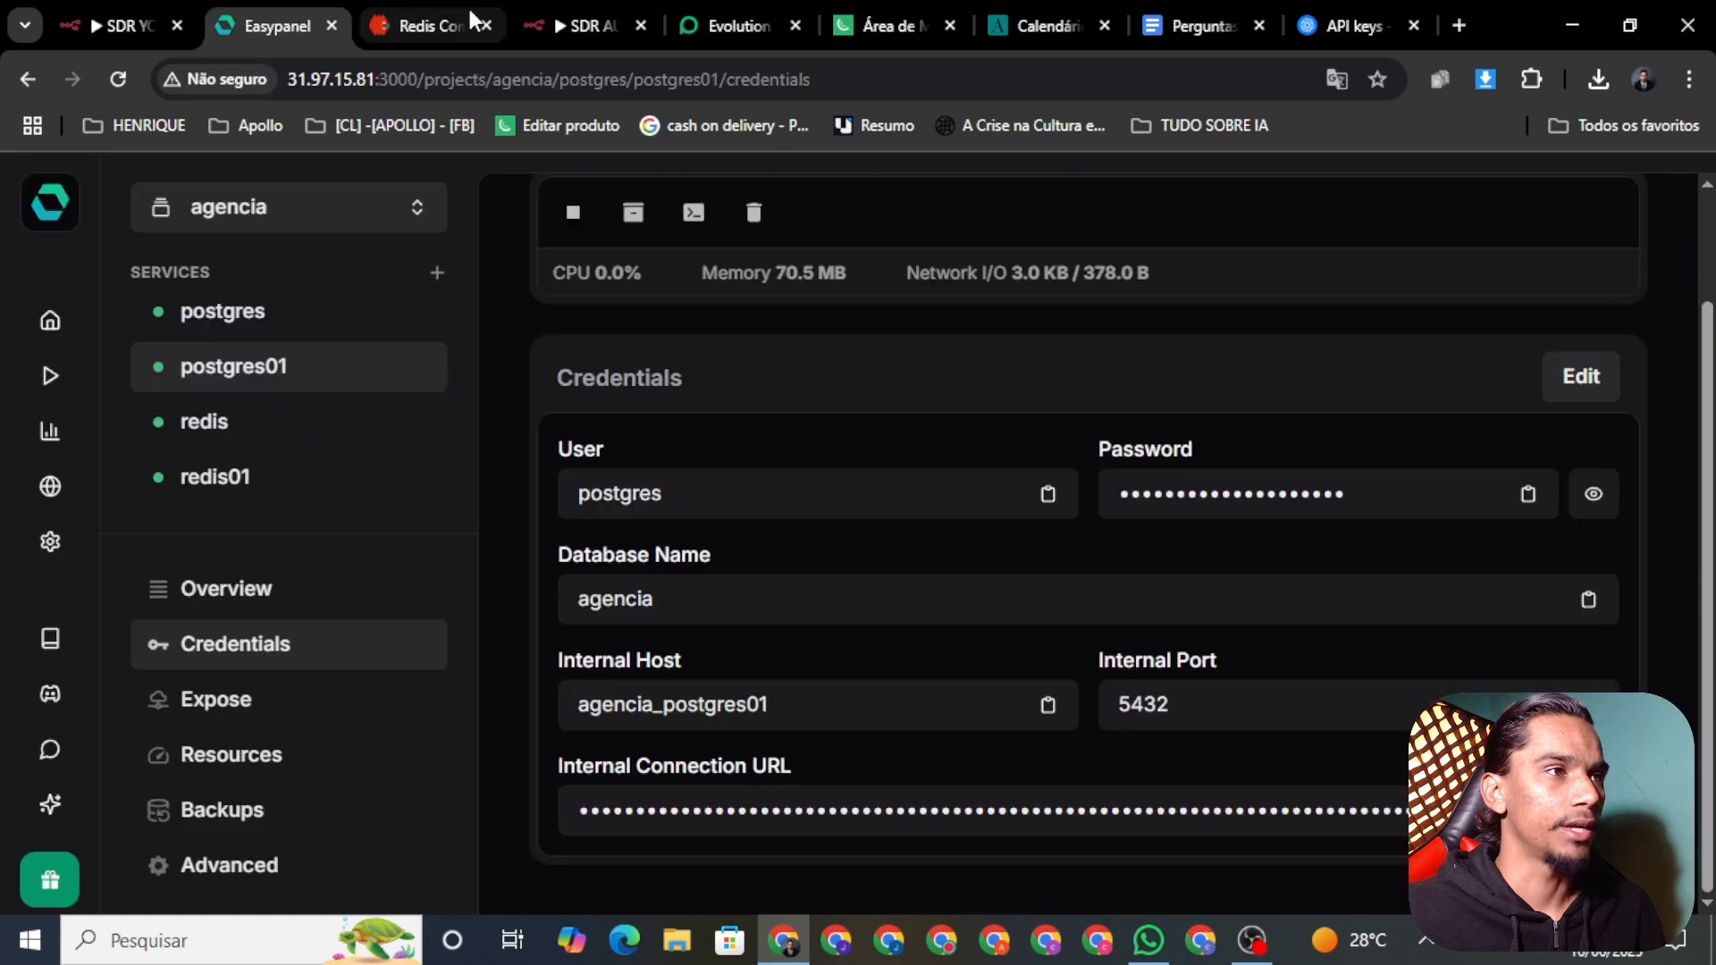
pyautogui.click(485, 25)
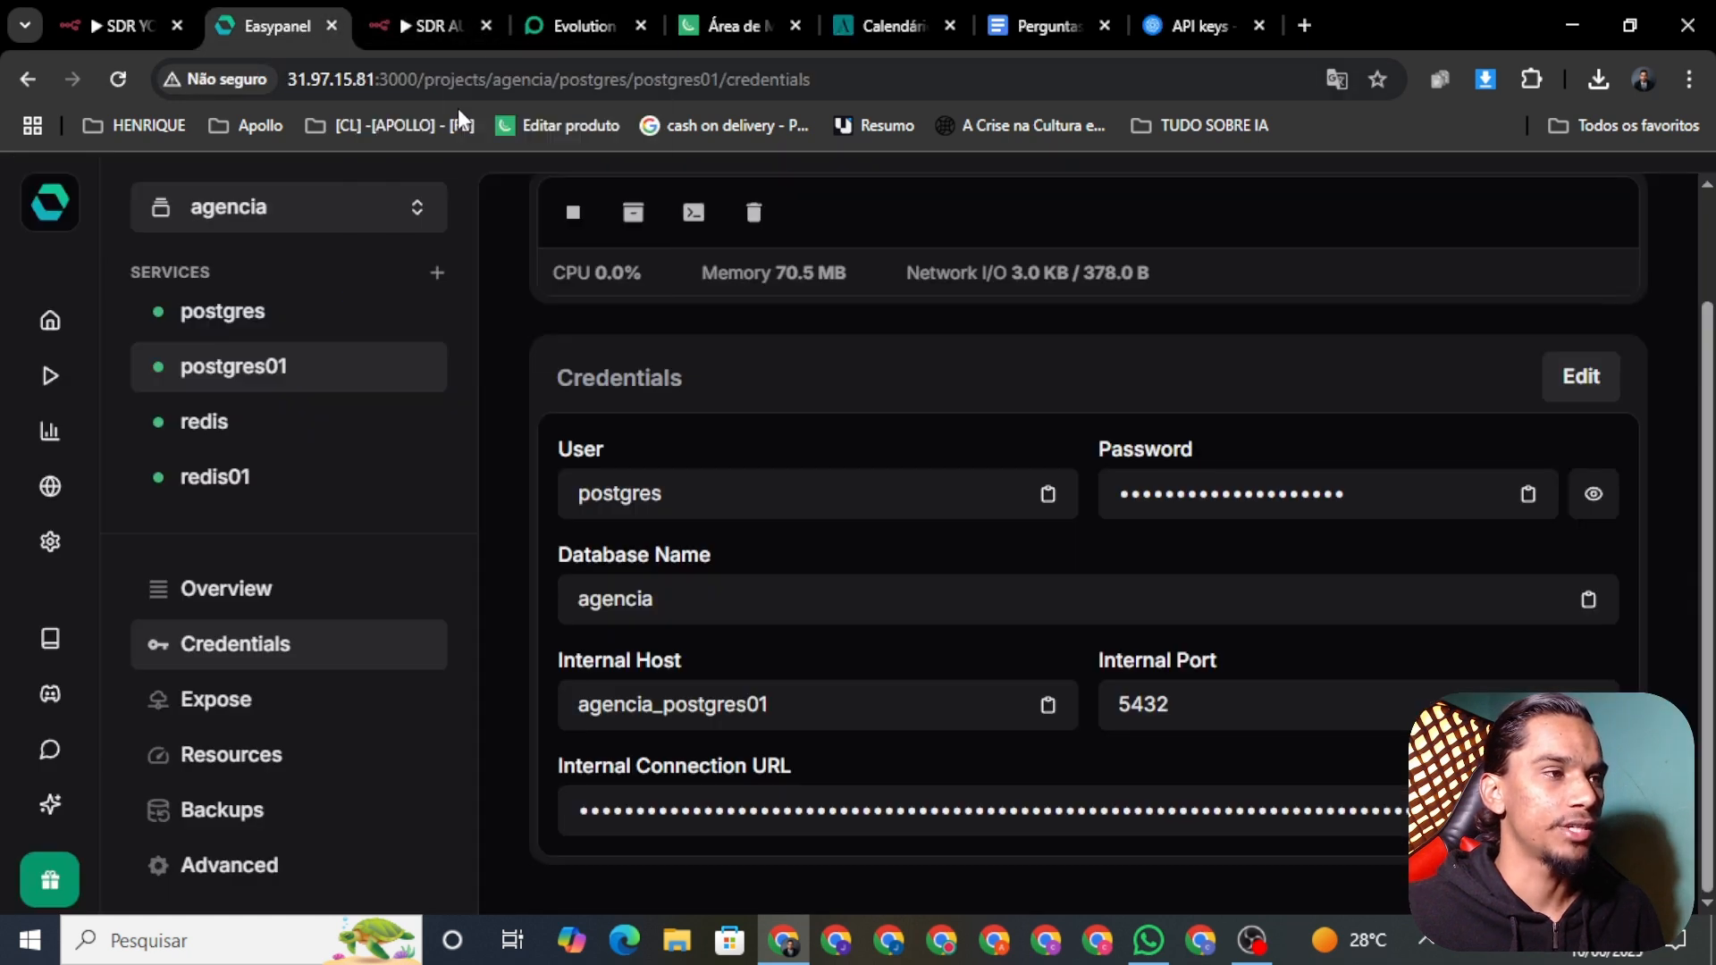
pyautogui.click(471, 27)
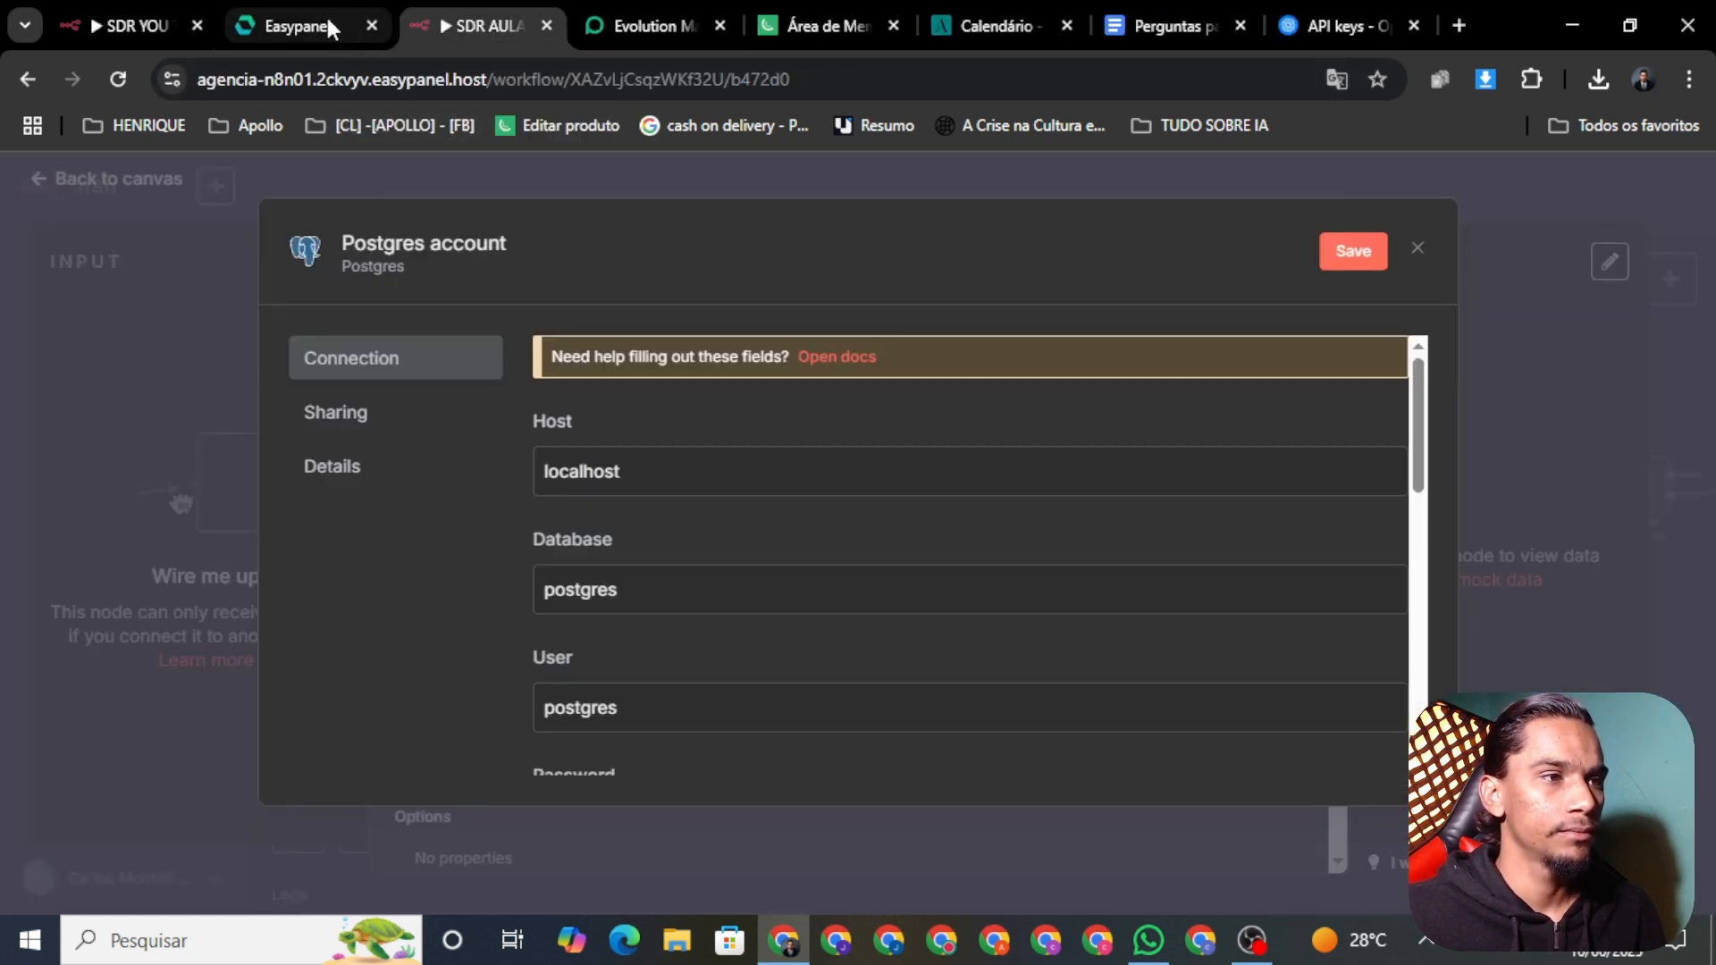
pyautogui.click(303, 16)
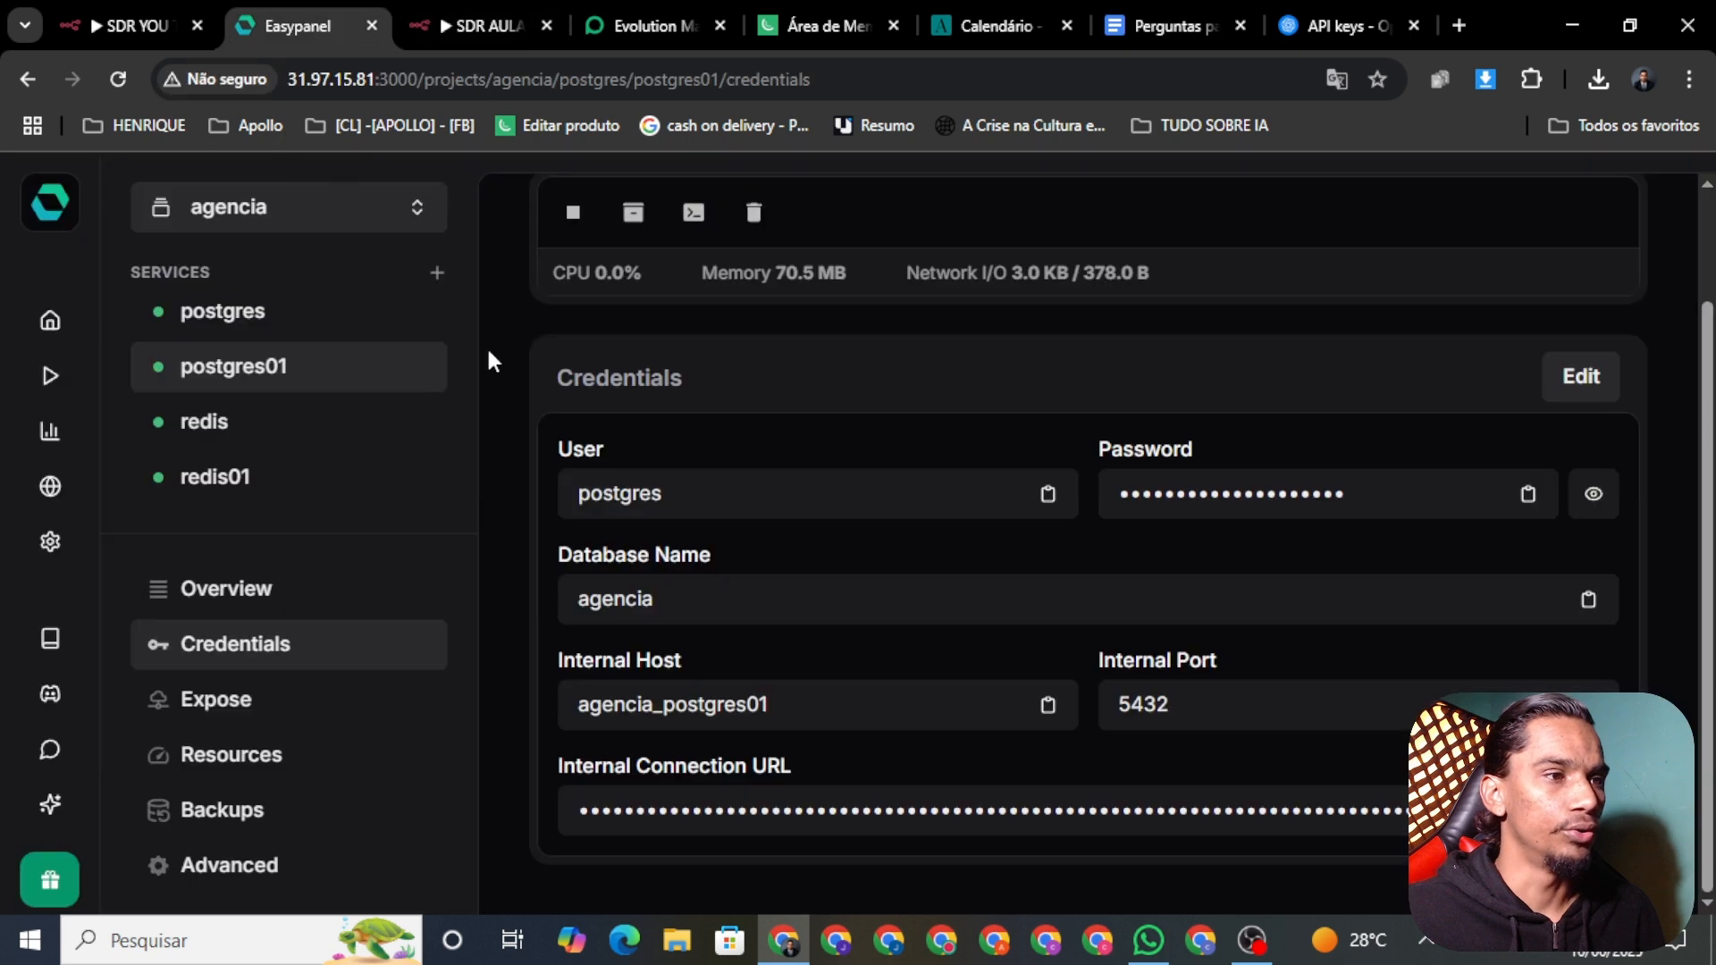
pyautogui.click(731, 725)
pyautogui.click(483, 25)
pyautogui.click(646, 466)
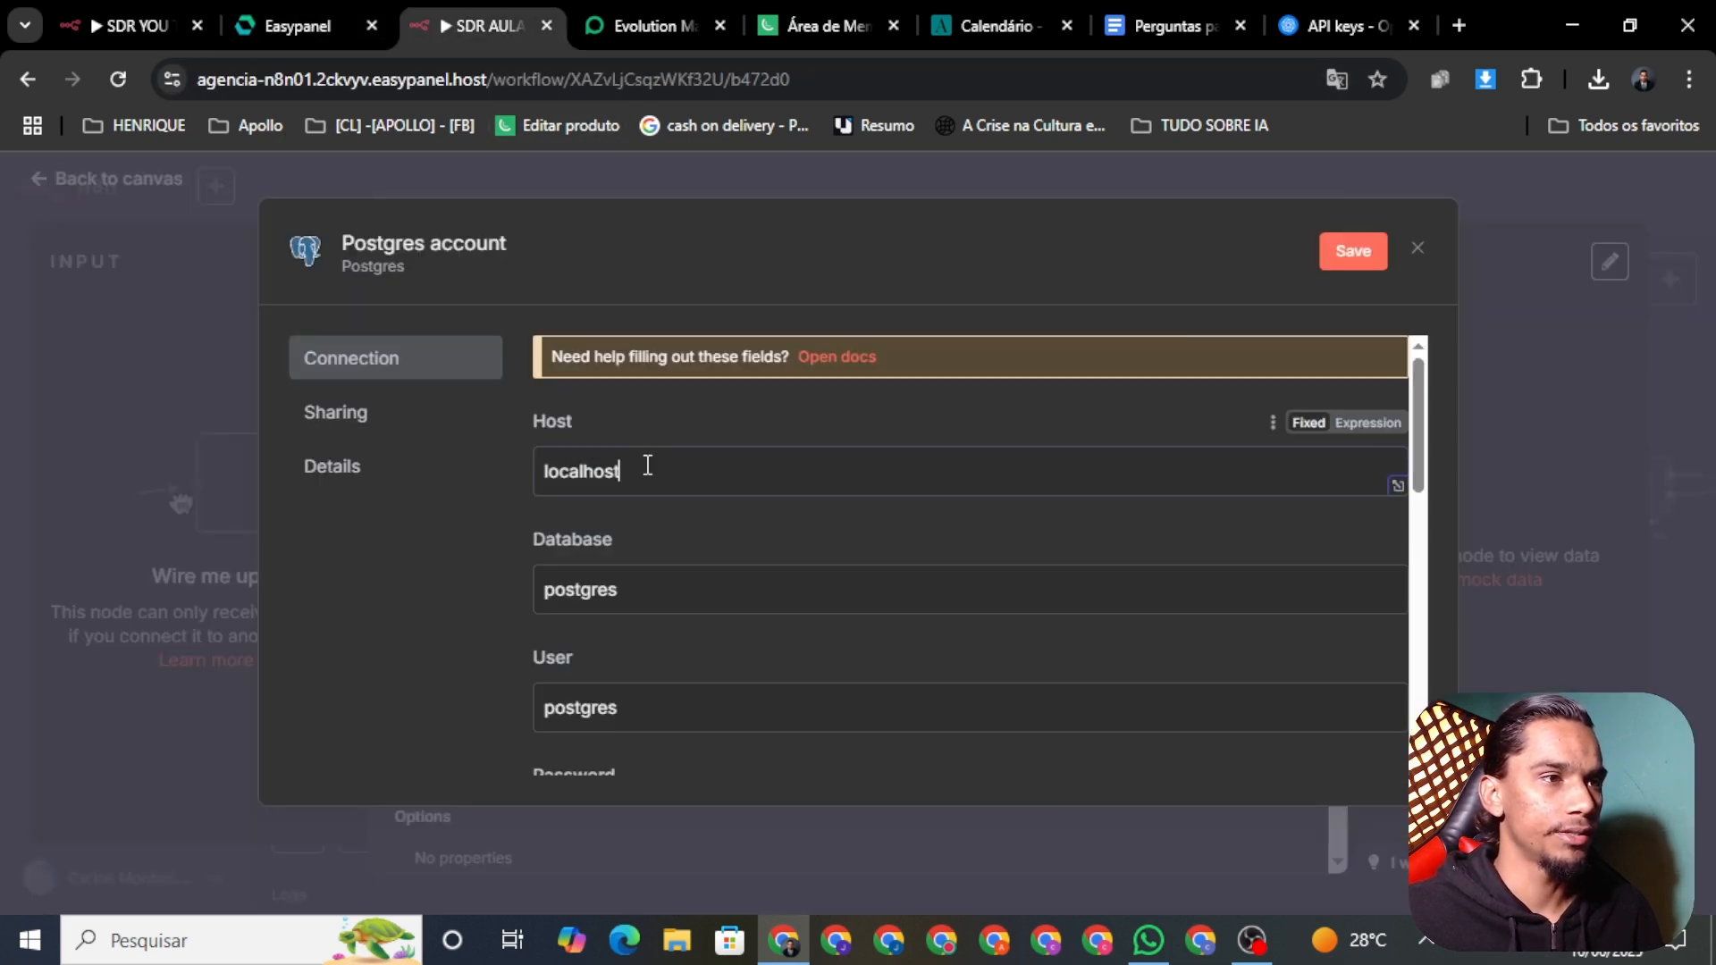
pyautogui.hotkey('ctrl', 'a')
pyautogui.hotkey('ctrl', 'v')
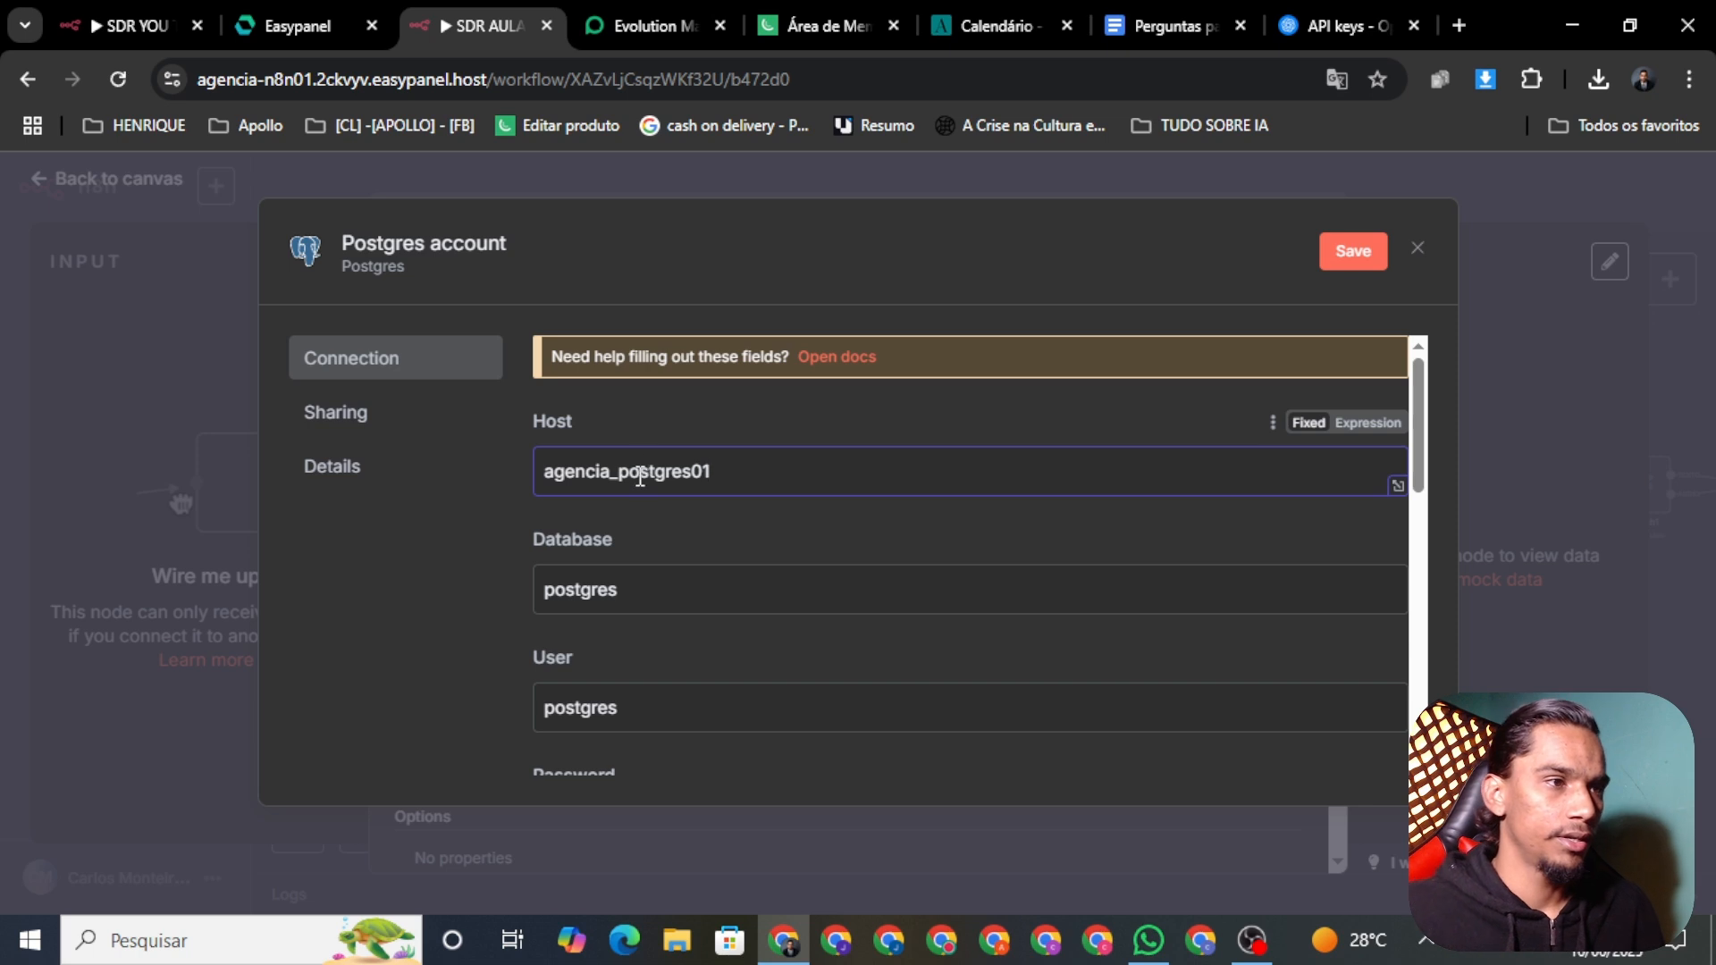
# Step: Set the credential's Database to agencia and check the postgres user name against Easypanel
pyautogui.click(309, 7)
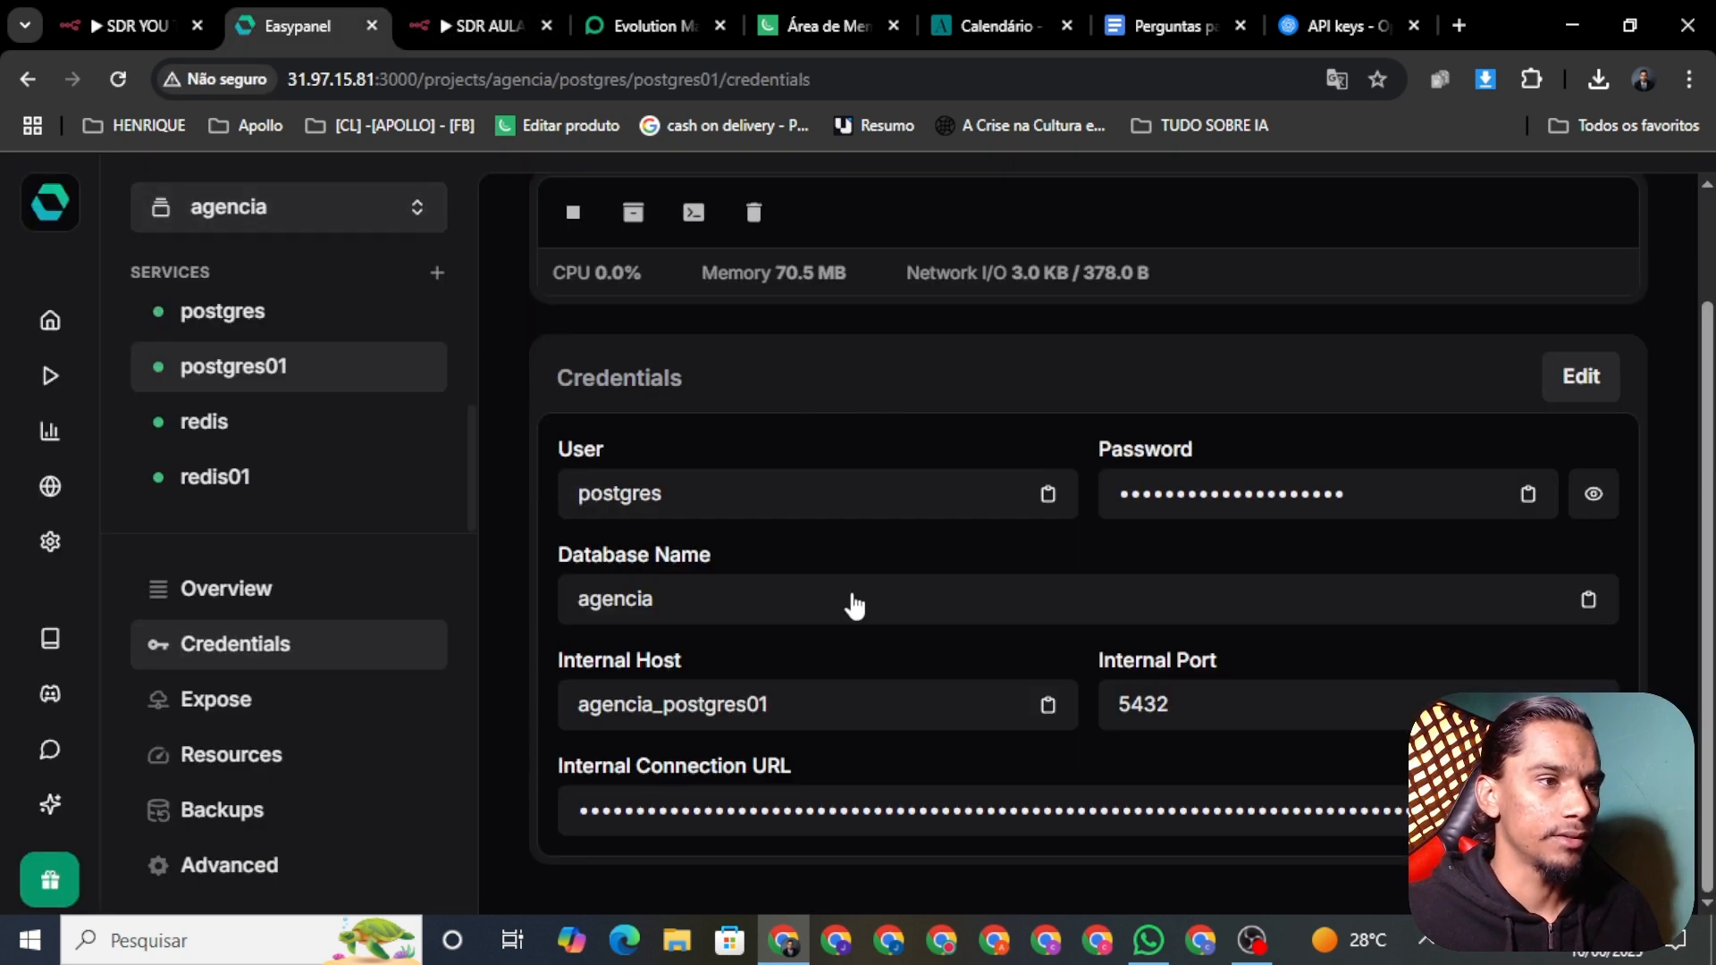
pyautogui.click(761, 616)
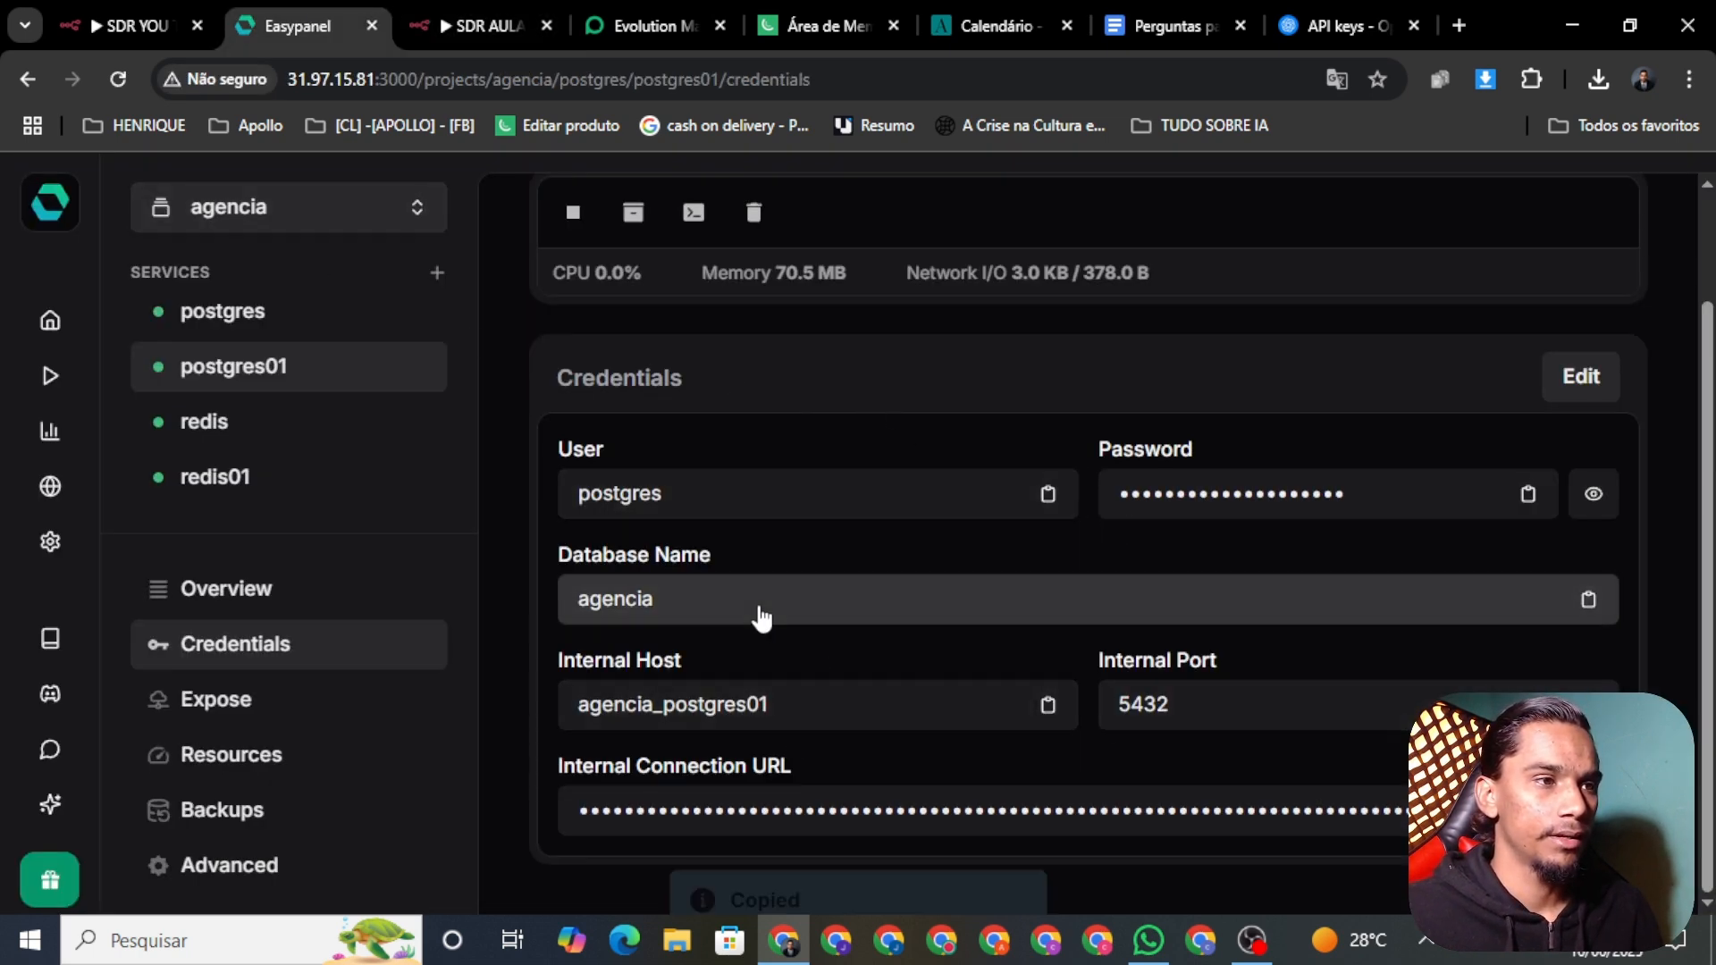
pyautogui.click(461, 25)
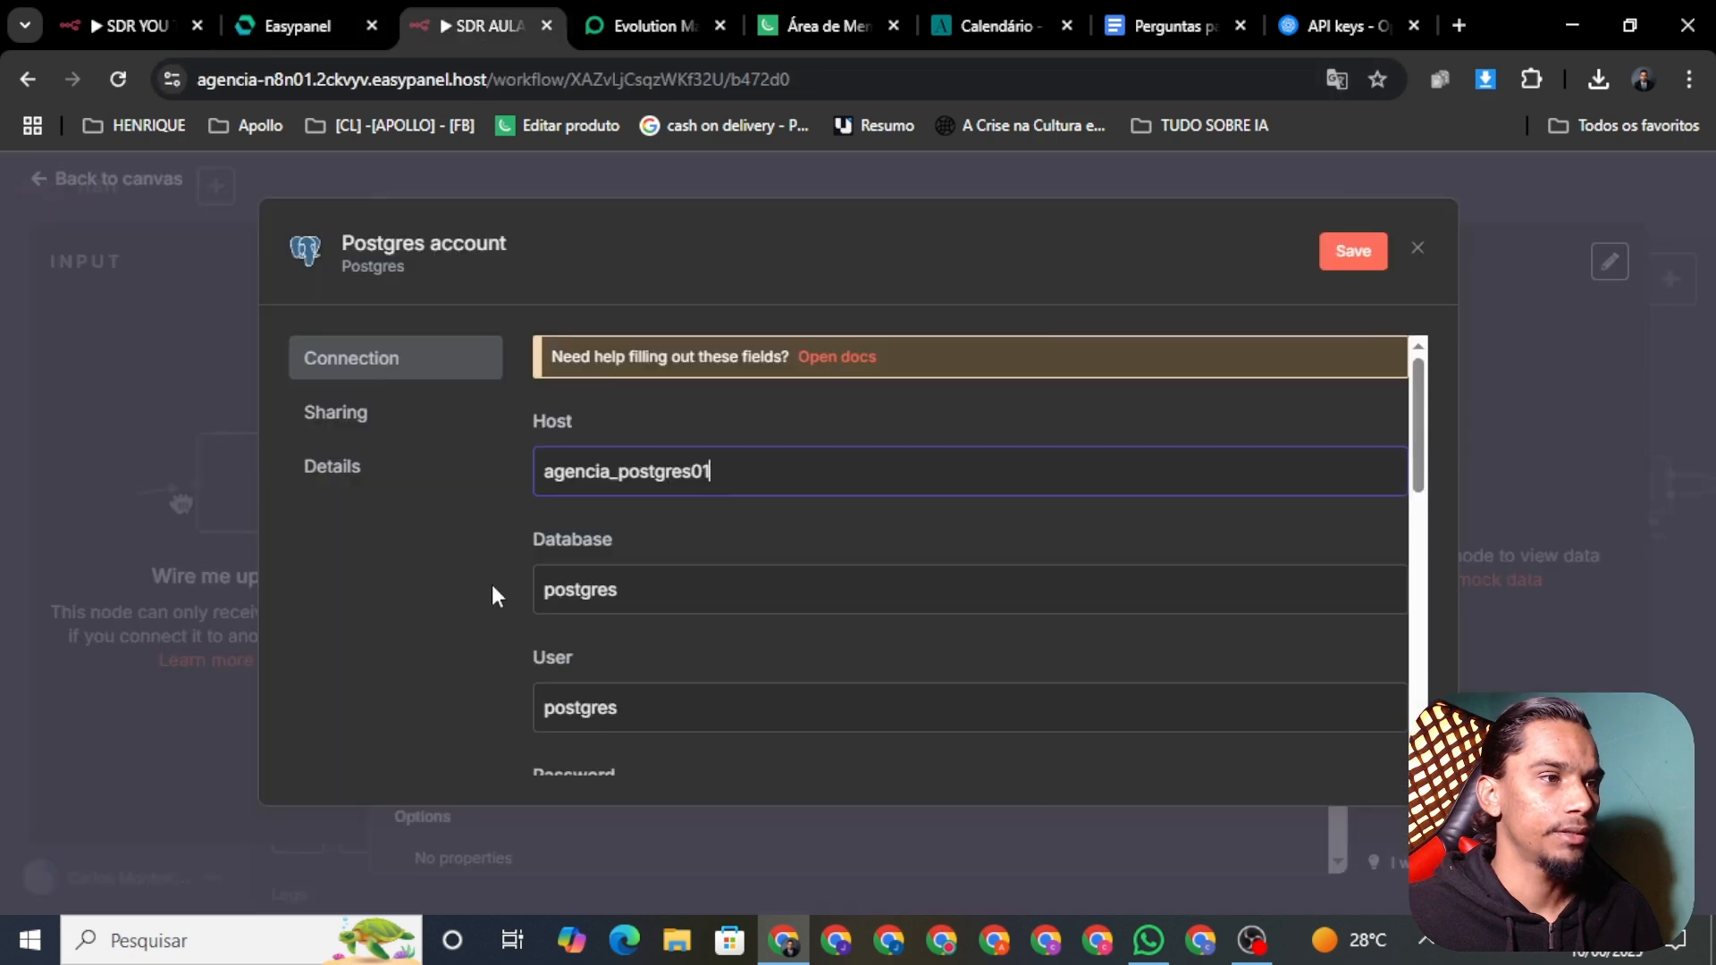
pyautogui.doubleClick(694, 590)
pyautogui.hotkey('ctrl', 'v')
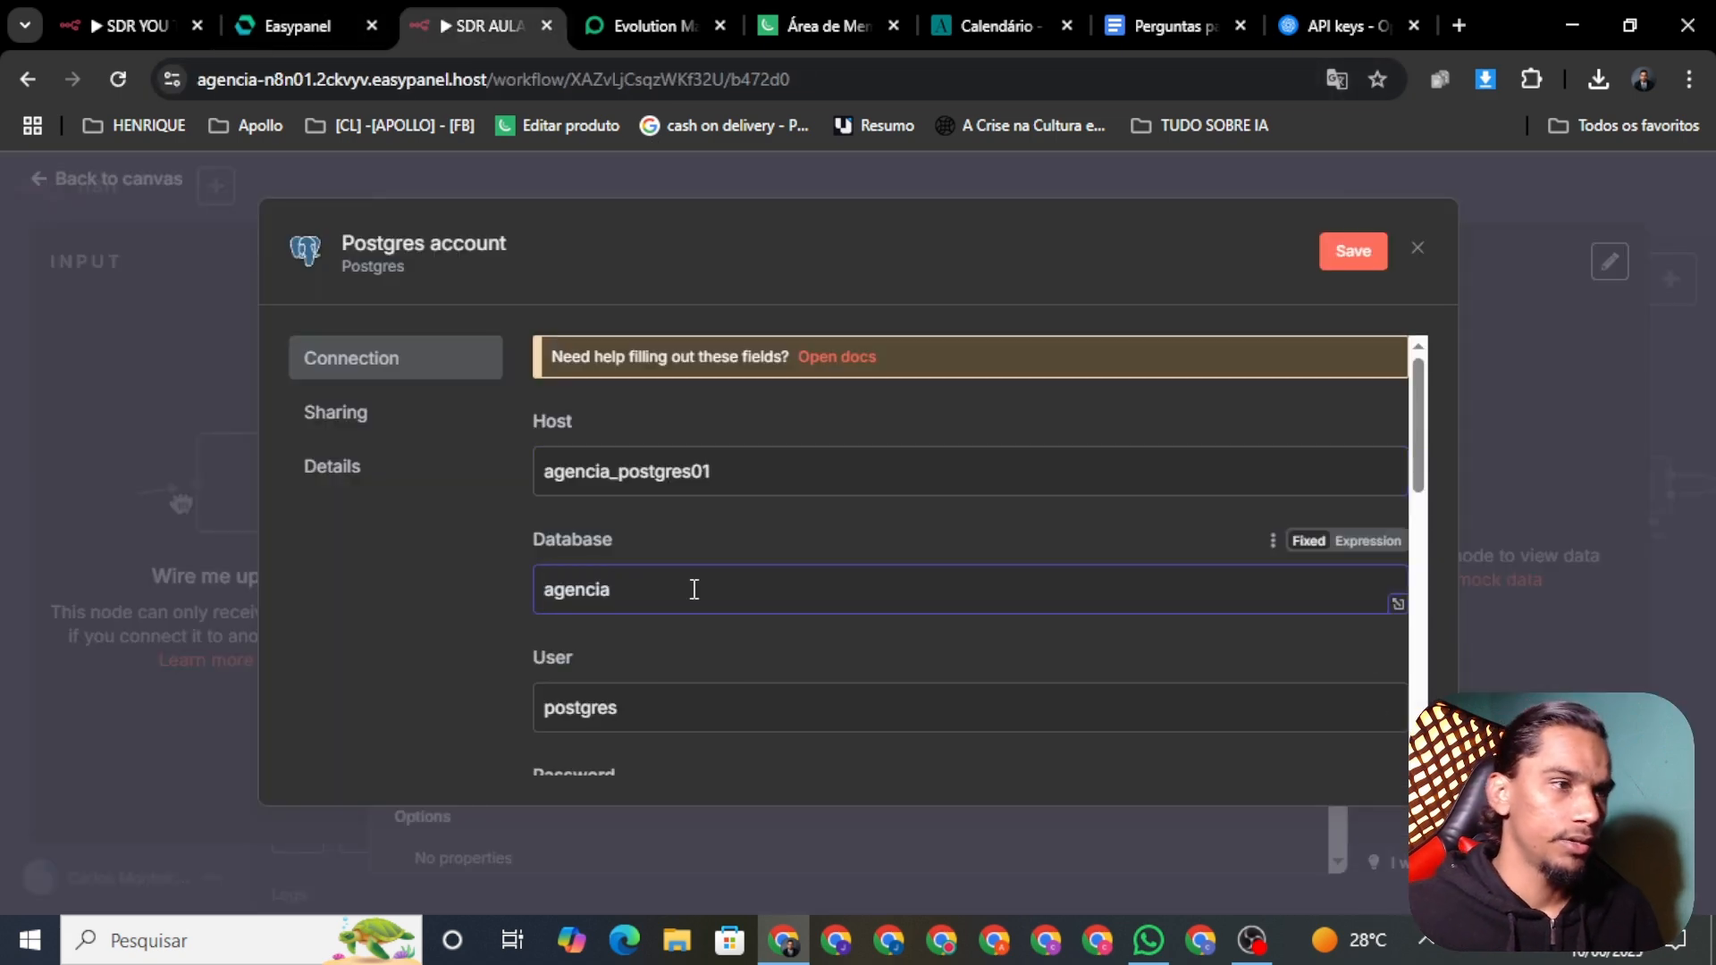
pyautogui.click(306, 25)
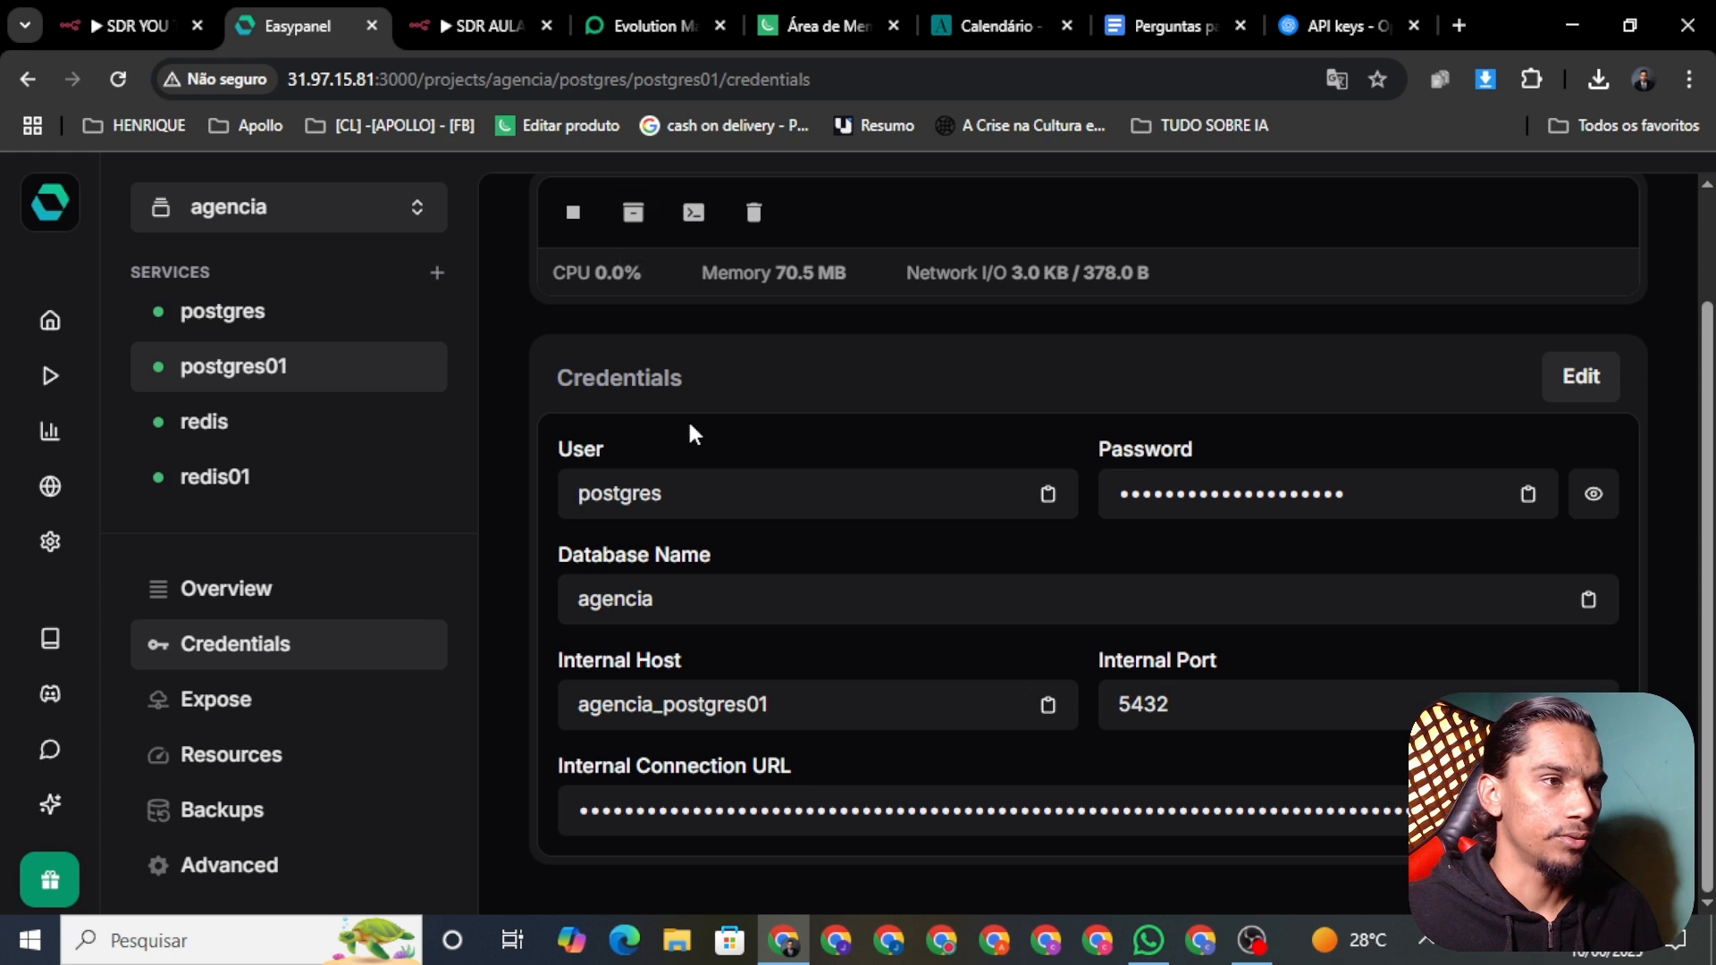
pyautogui.click(693, 499)
pyautogui.click(482, 25)
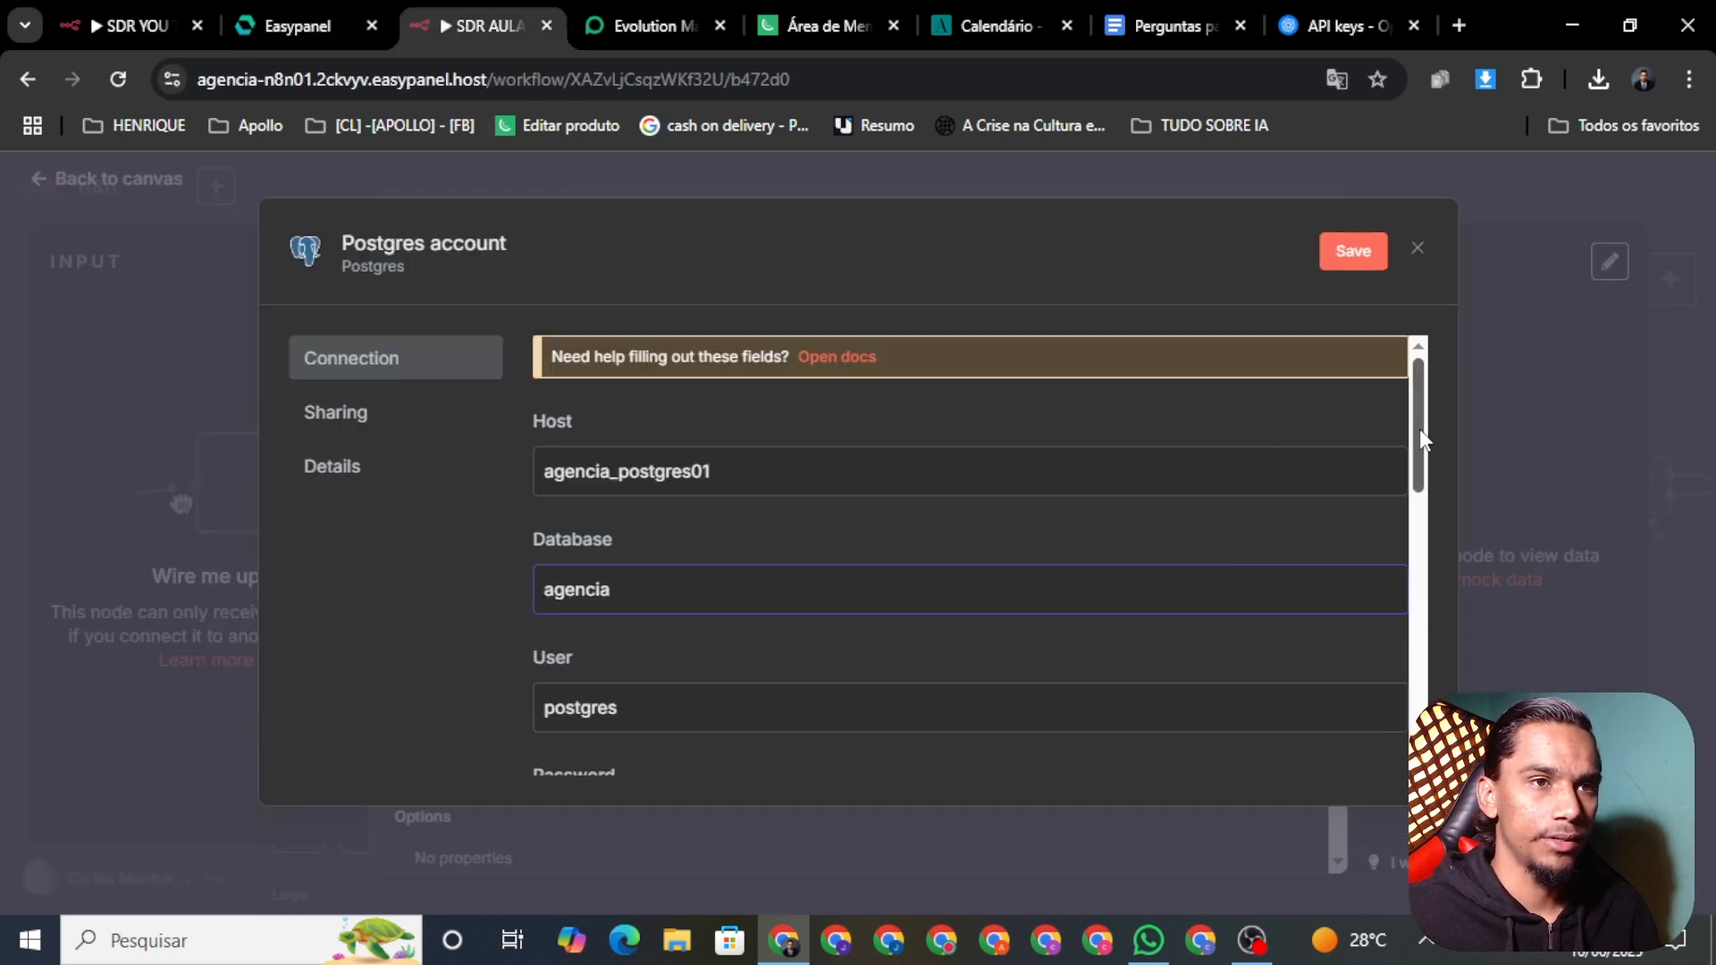
pyautogui.moveTo(1419, 429); pyautogui.dragTo(1359, 528)
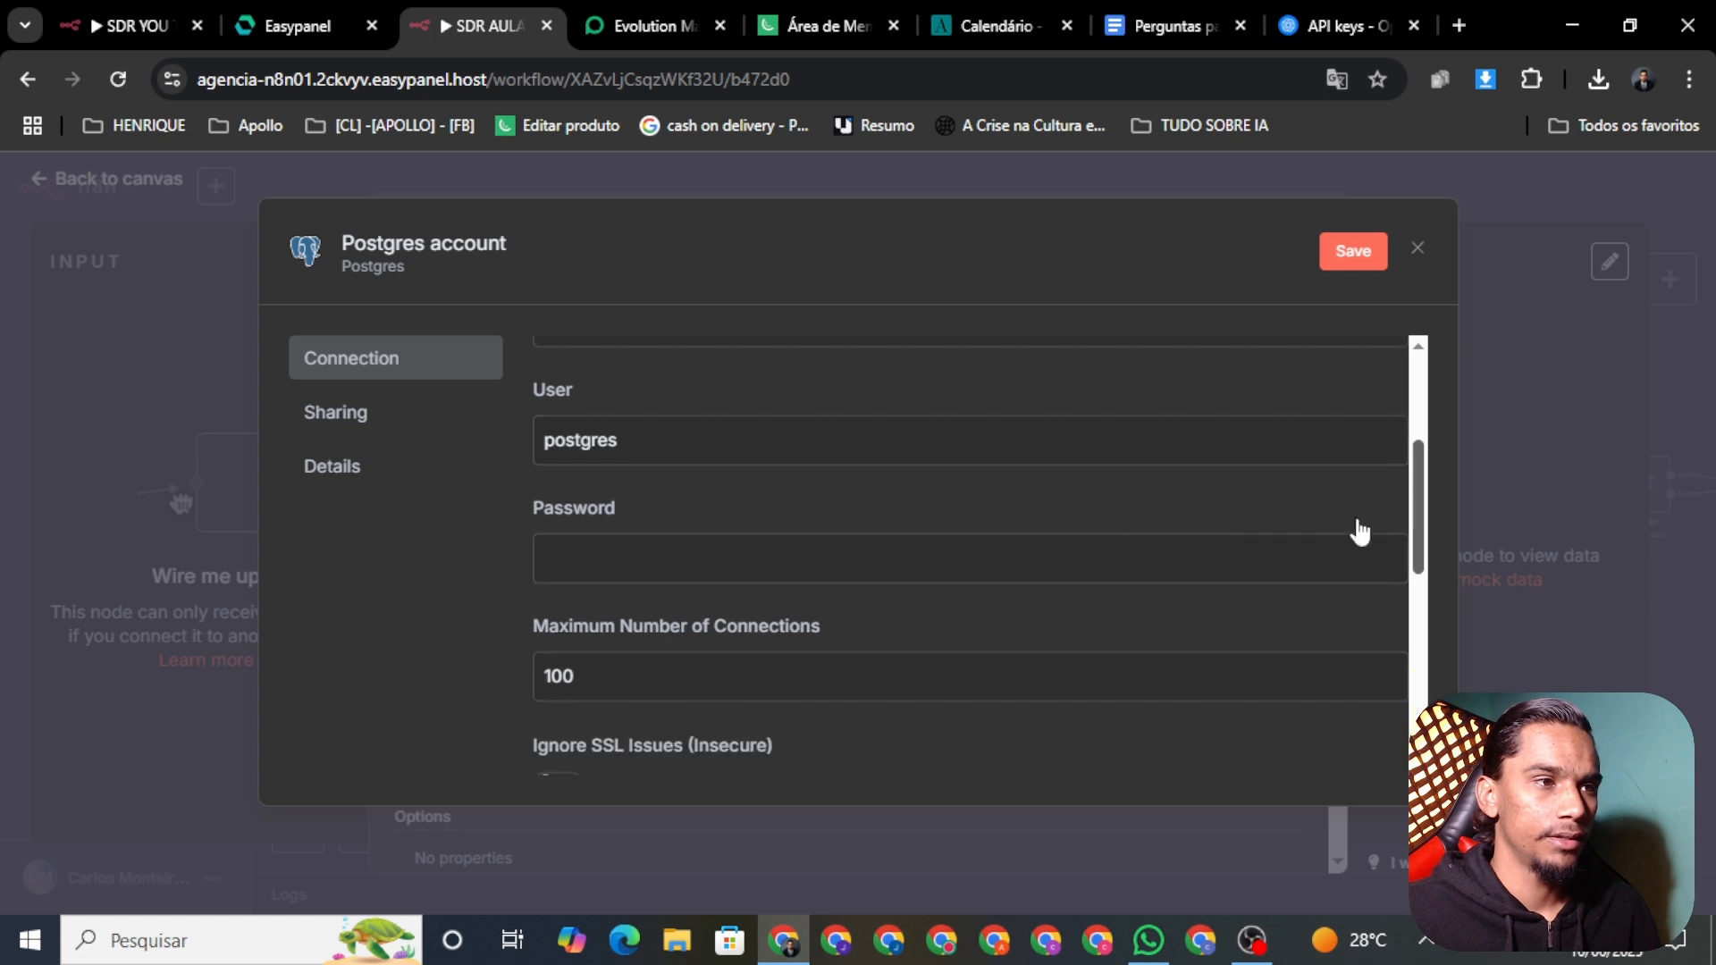
# Step: Paste the postgres01 database password from Easypanel into the credential's Password field
pyautogui.click(298, 26)
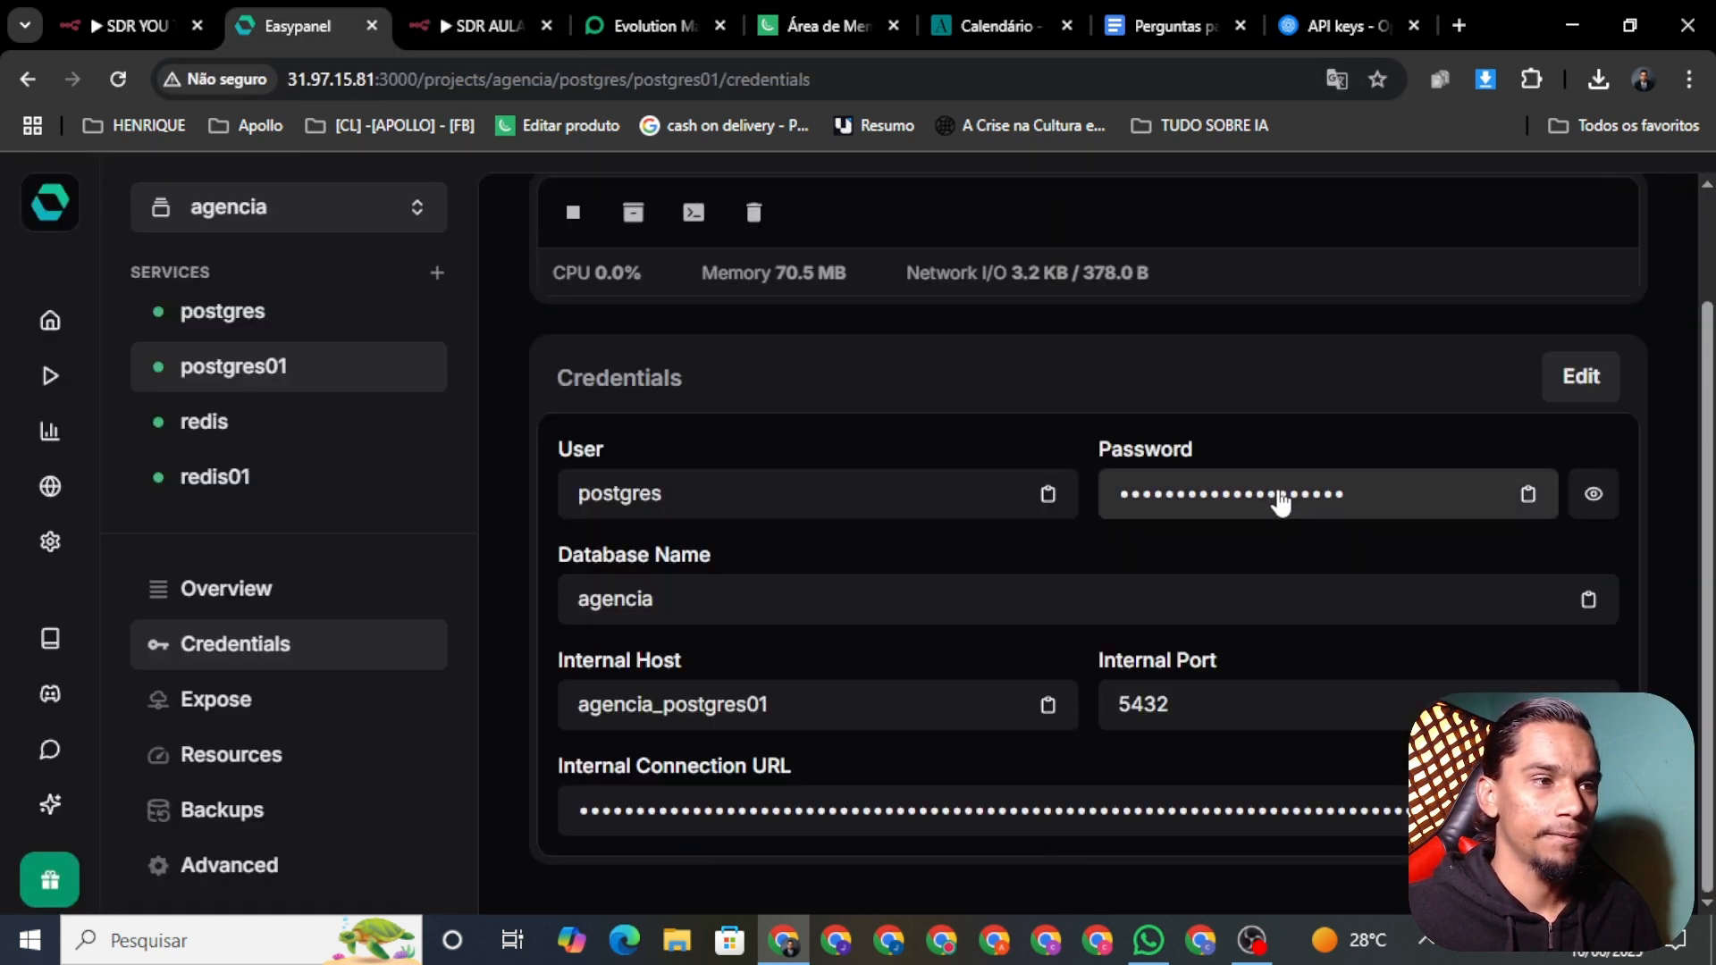
pyautogui.click(1283, 498)
pyautogui.click(438, 24)
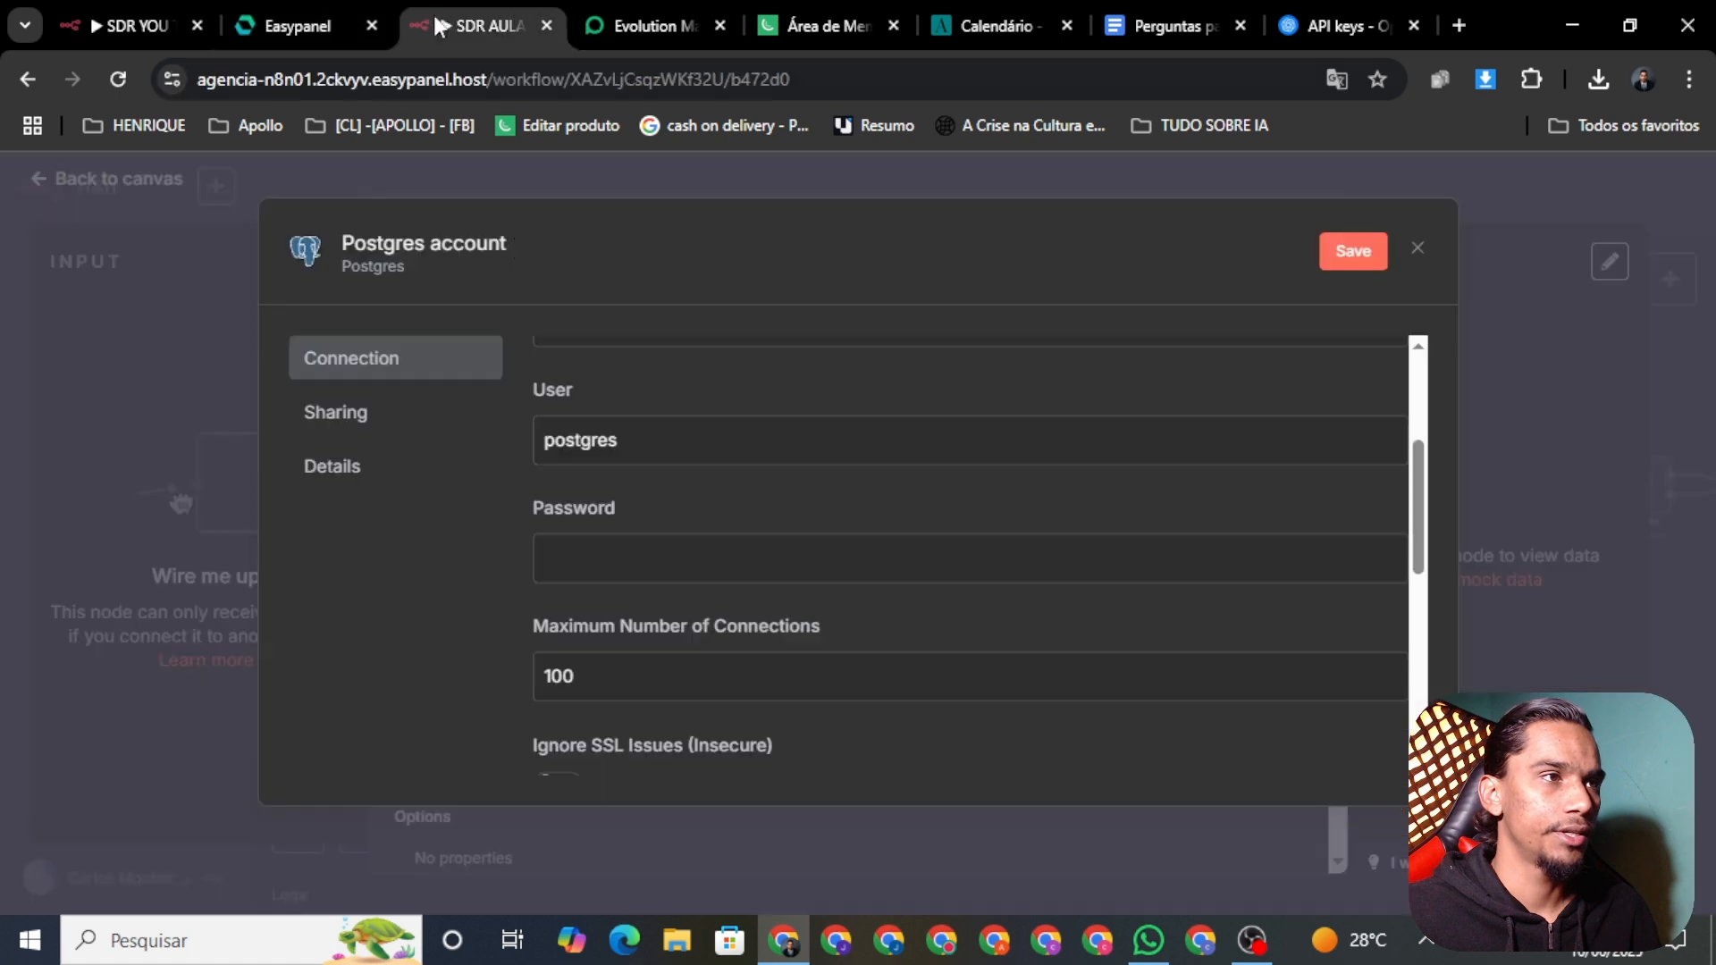
pyautogui.hotkey('ctrl', 'v')
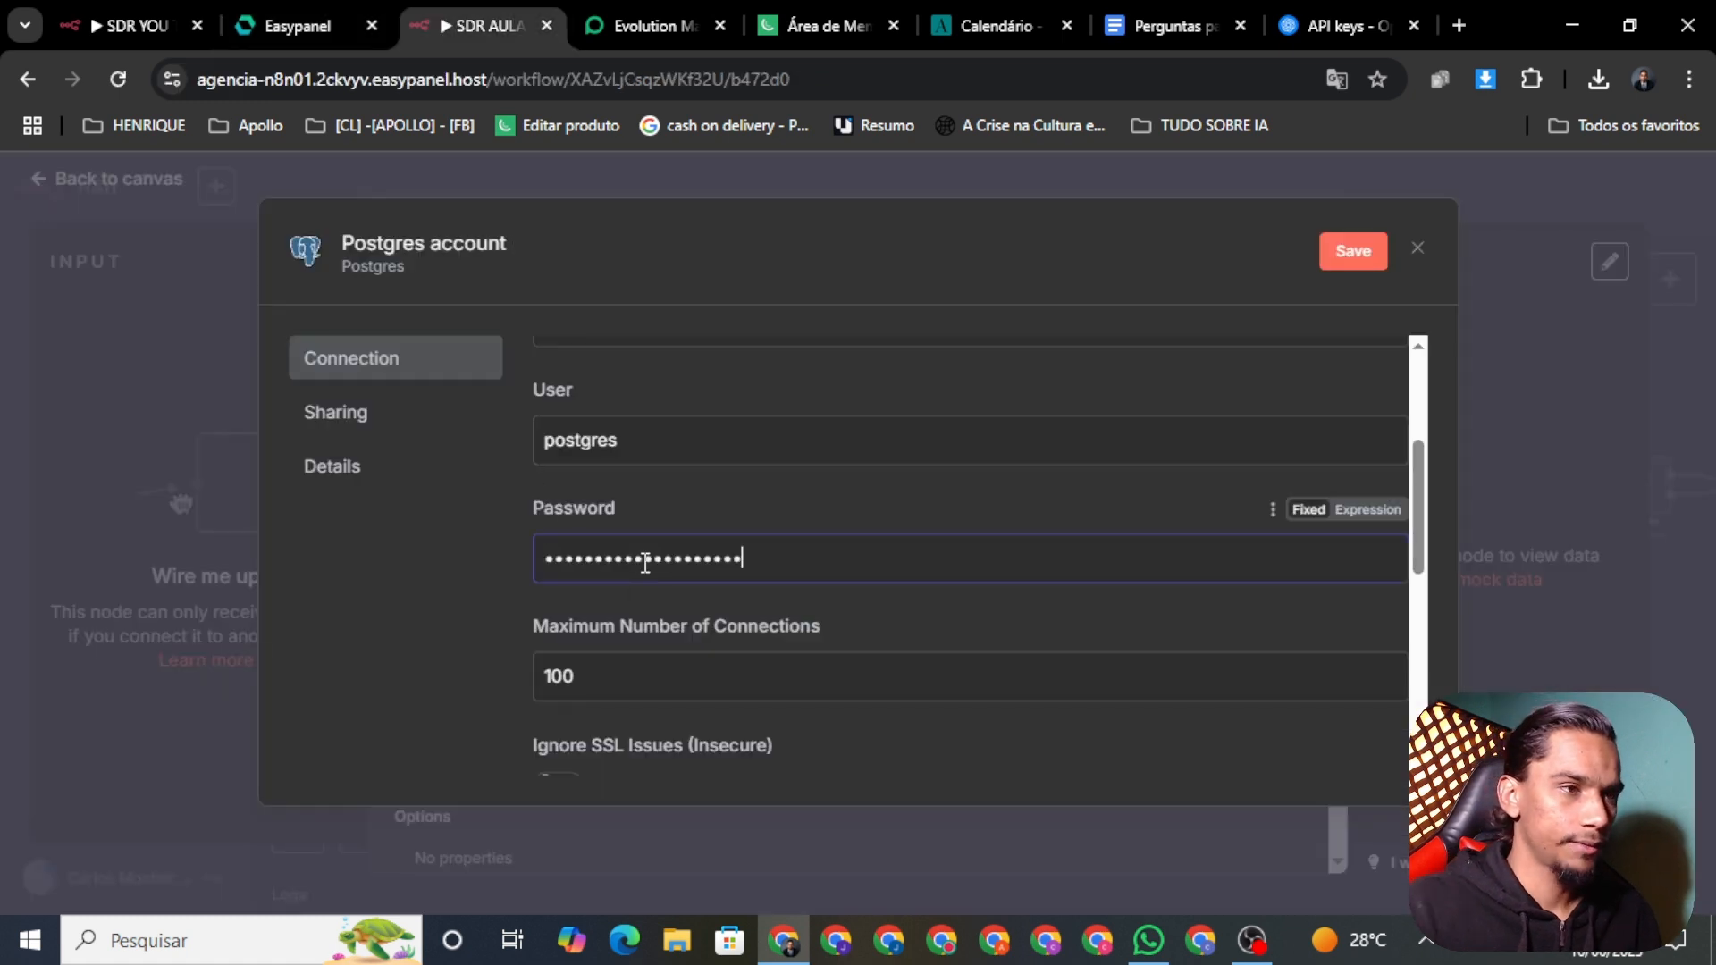
pyautogui.scroll(-1, 903, 566)
pyautogui.scroll(-1, 991, 596)
pyautogui.scroll(2, 905, 533)
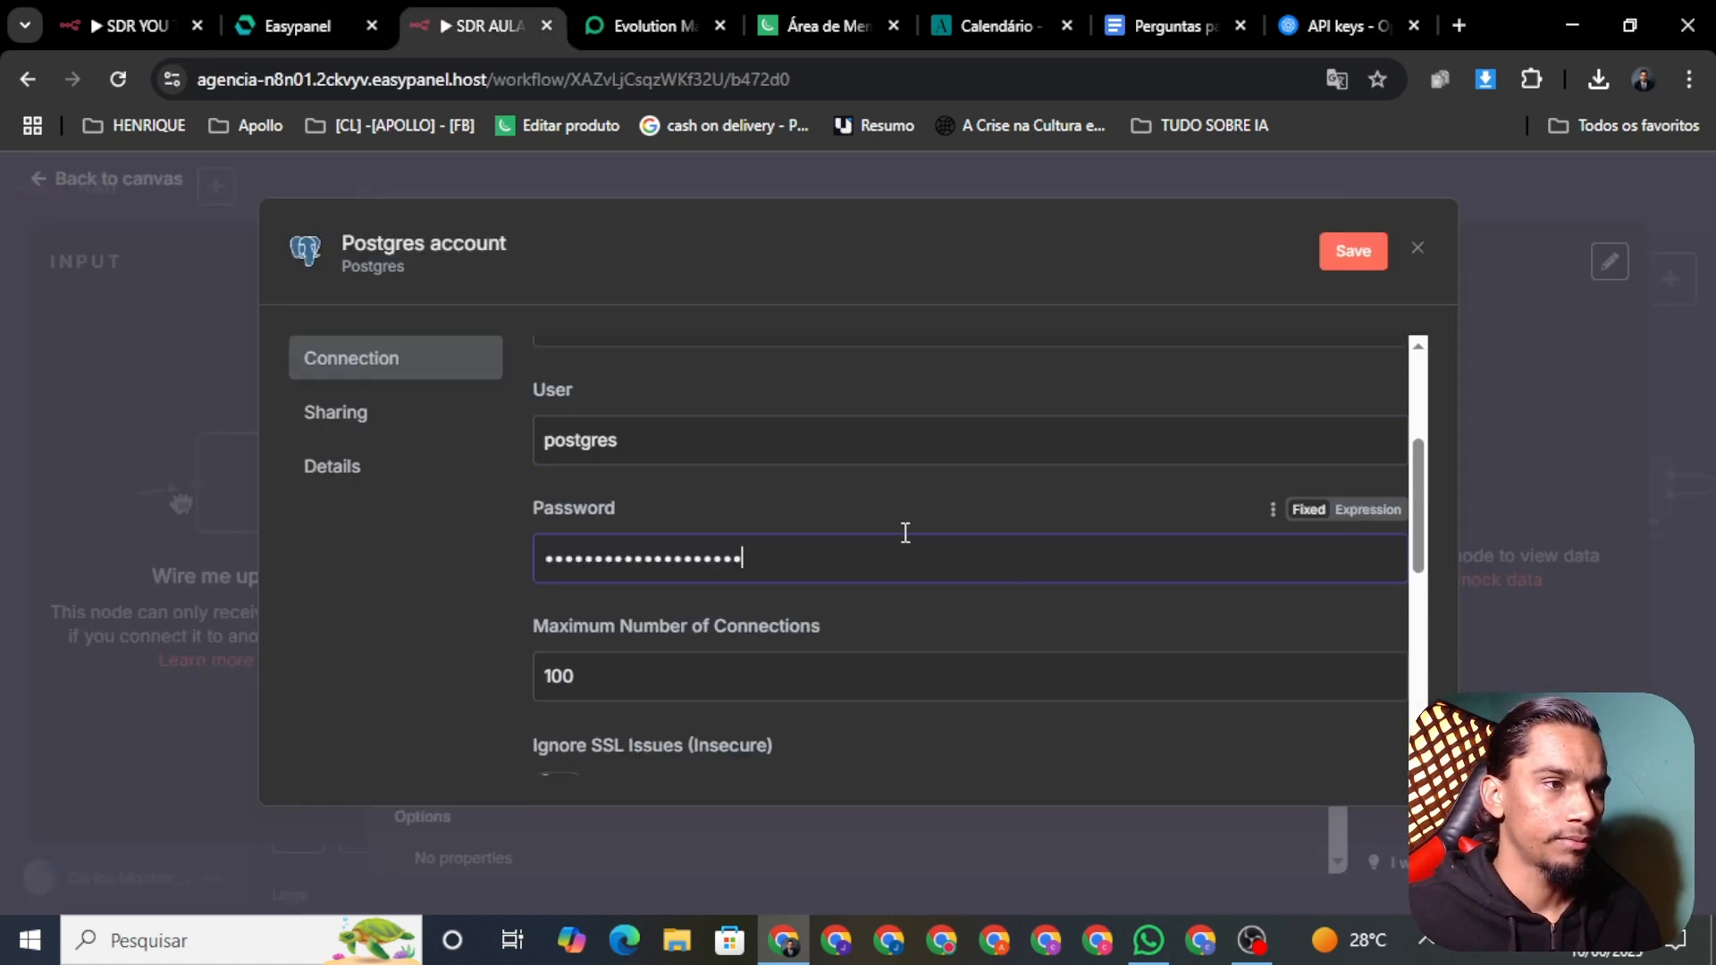
pyautogui.scroll(-4, 632, 640)
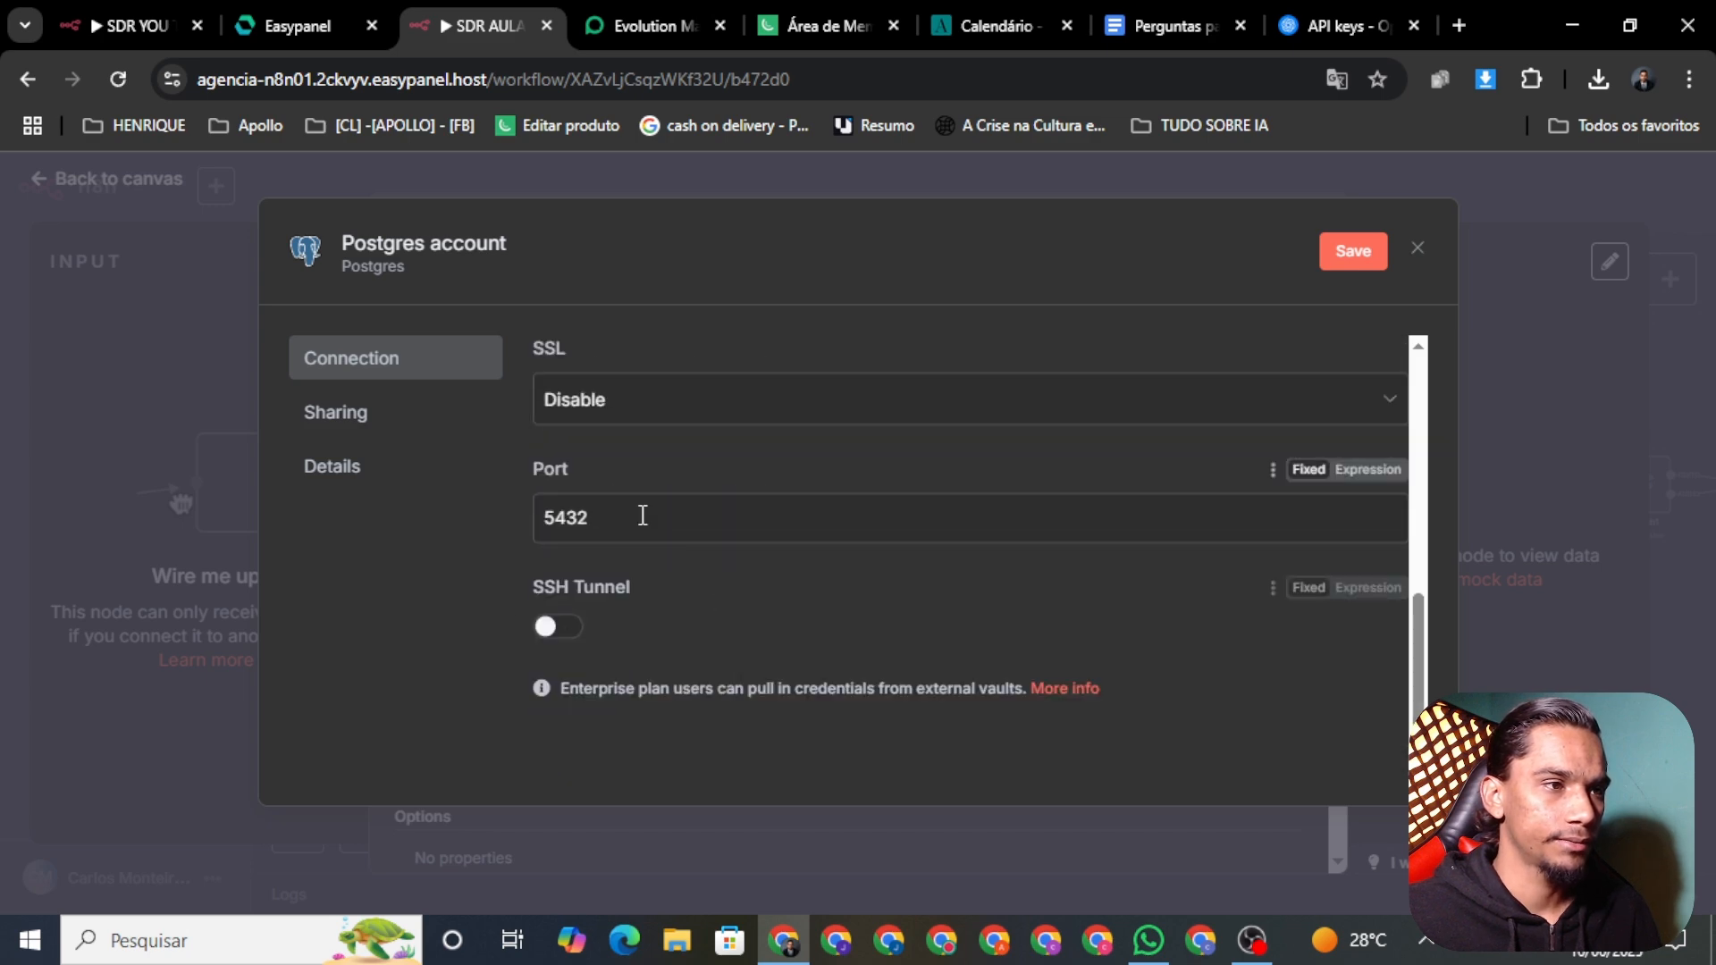
# Step: Save and test the Postgres account credential, then close it so it's set on the node
pyautogui.click(639, 27)
pyautogui.click(507, 30)
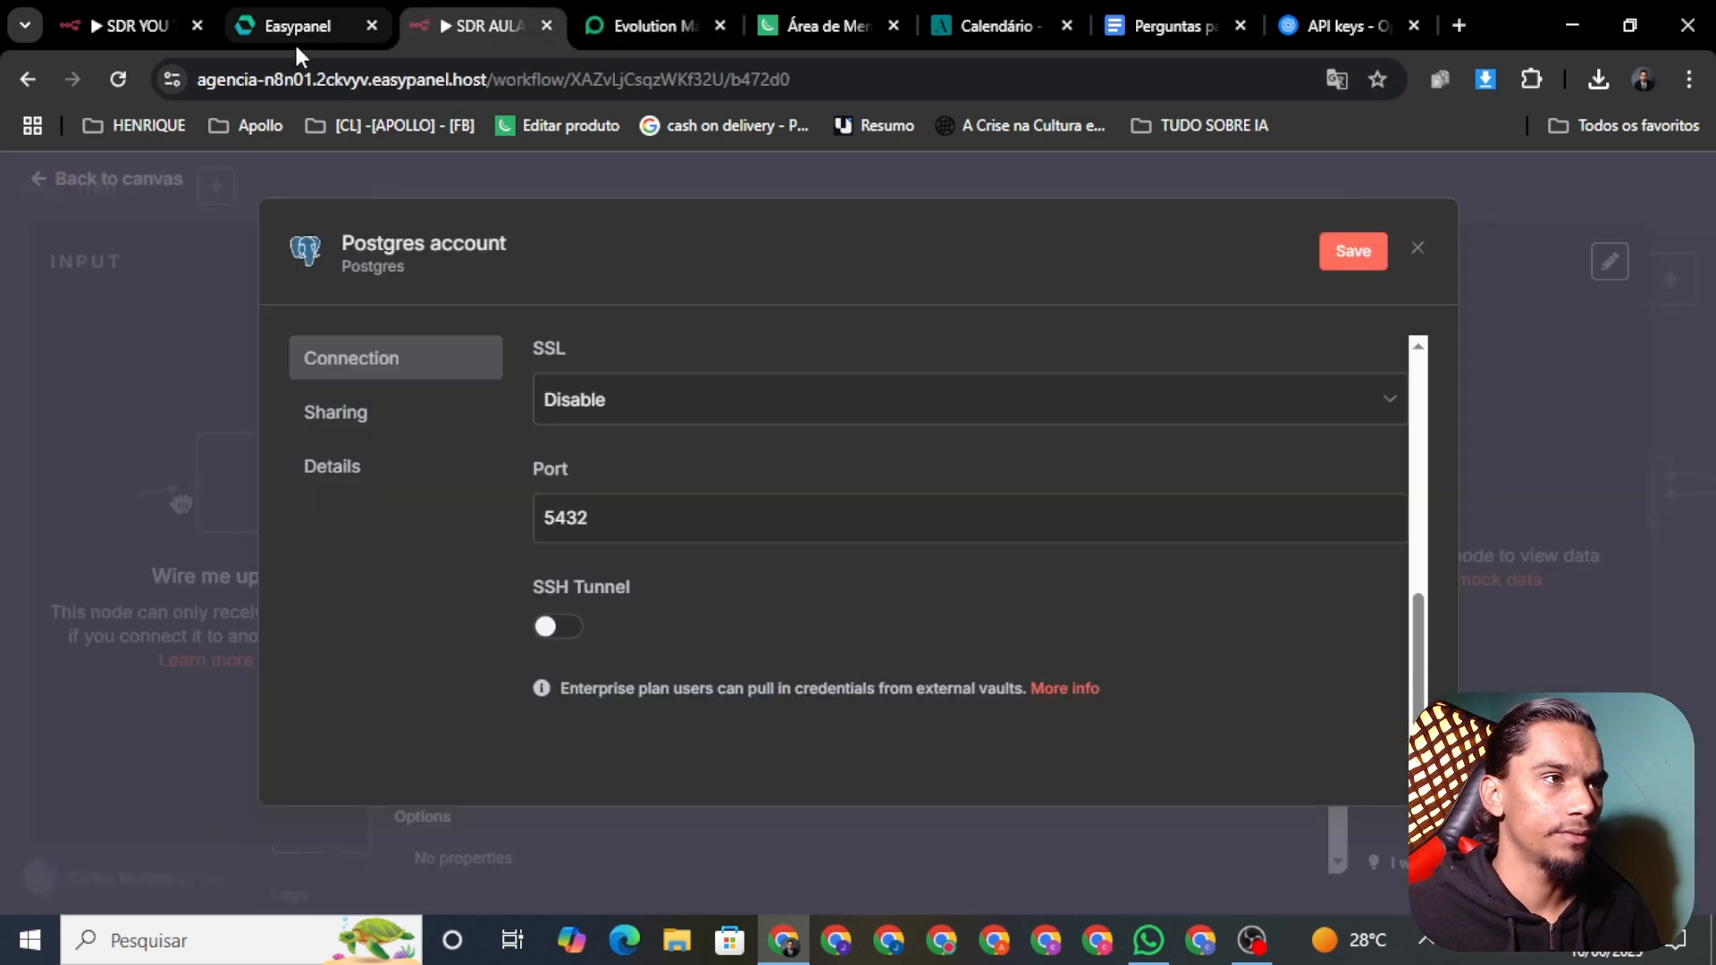
pyautogui.click(299, 27)
pyautogui.click(490, 25)
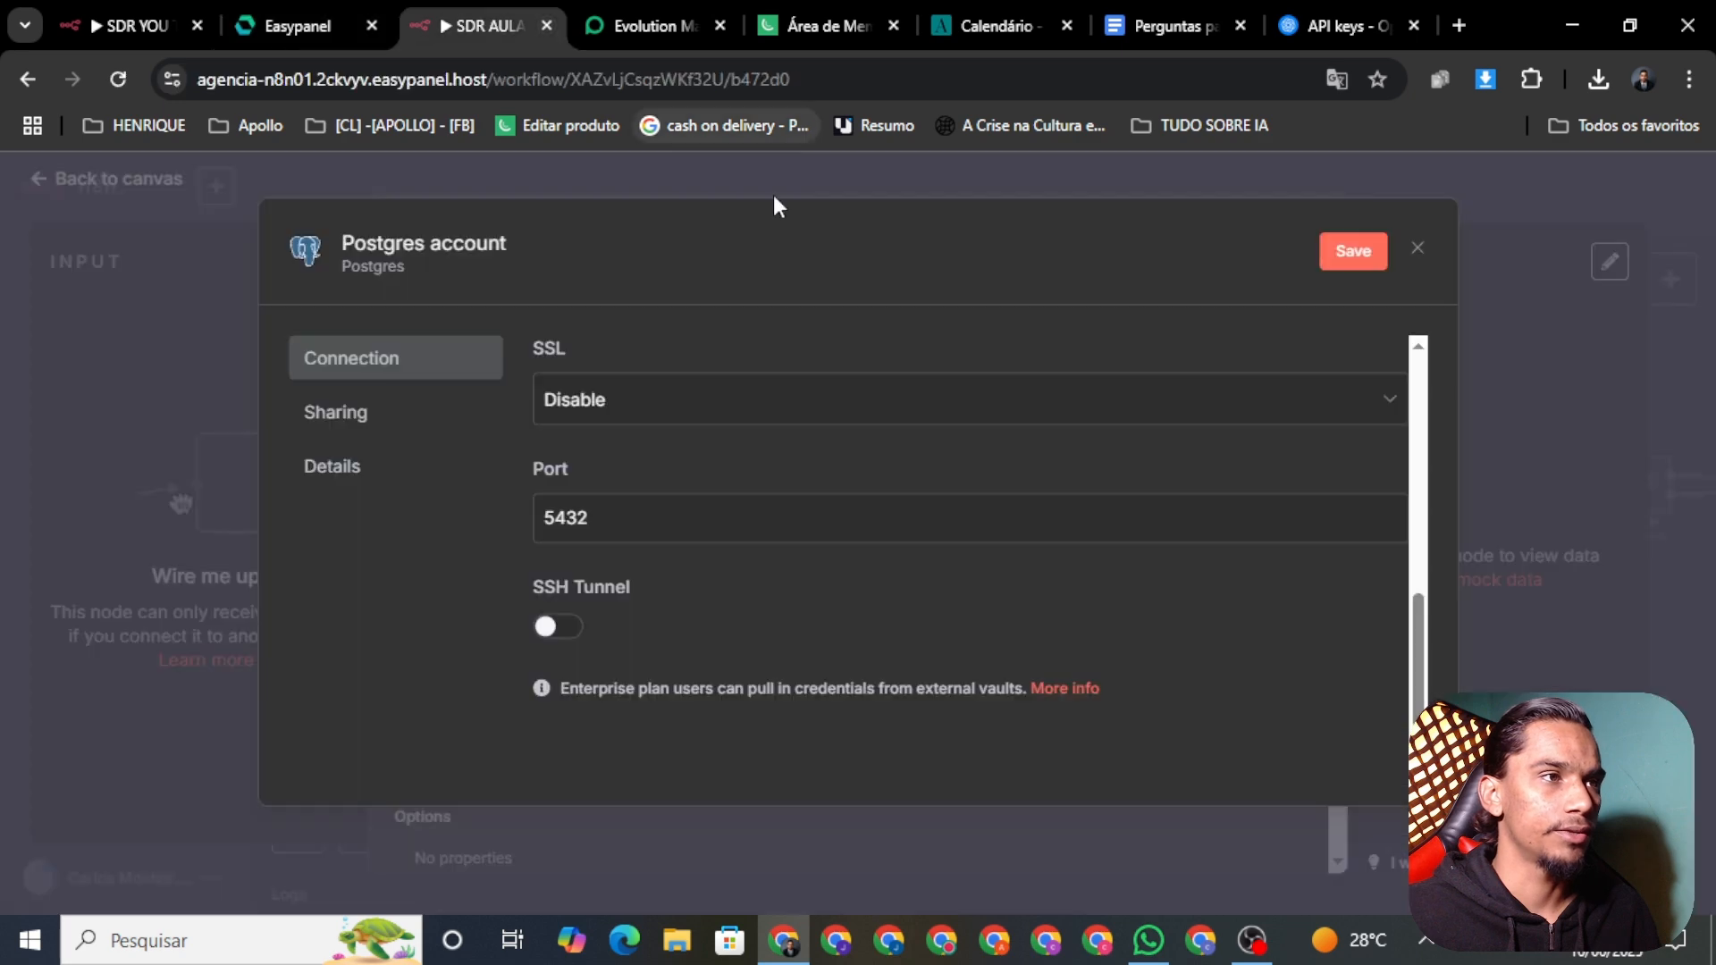
pyautogui.click(1376, 252)
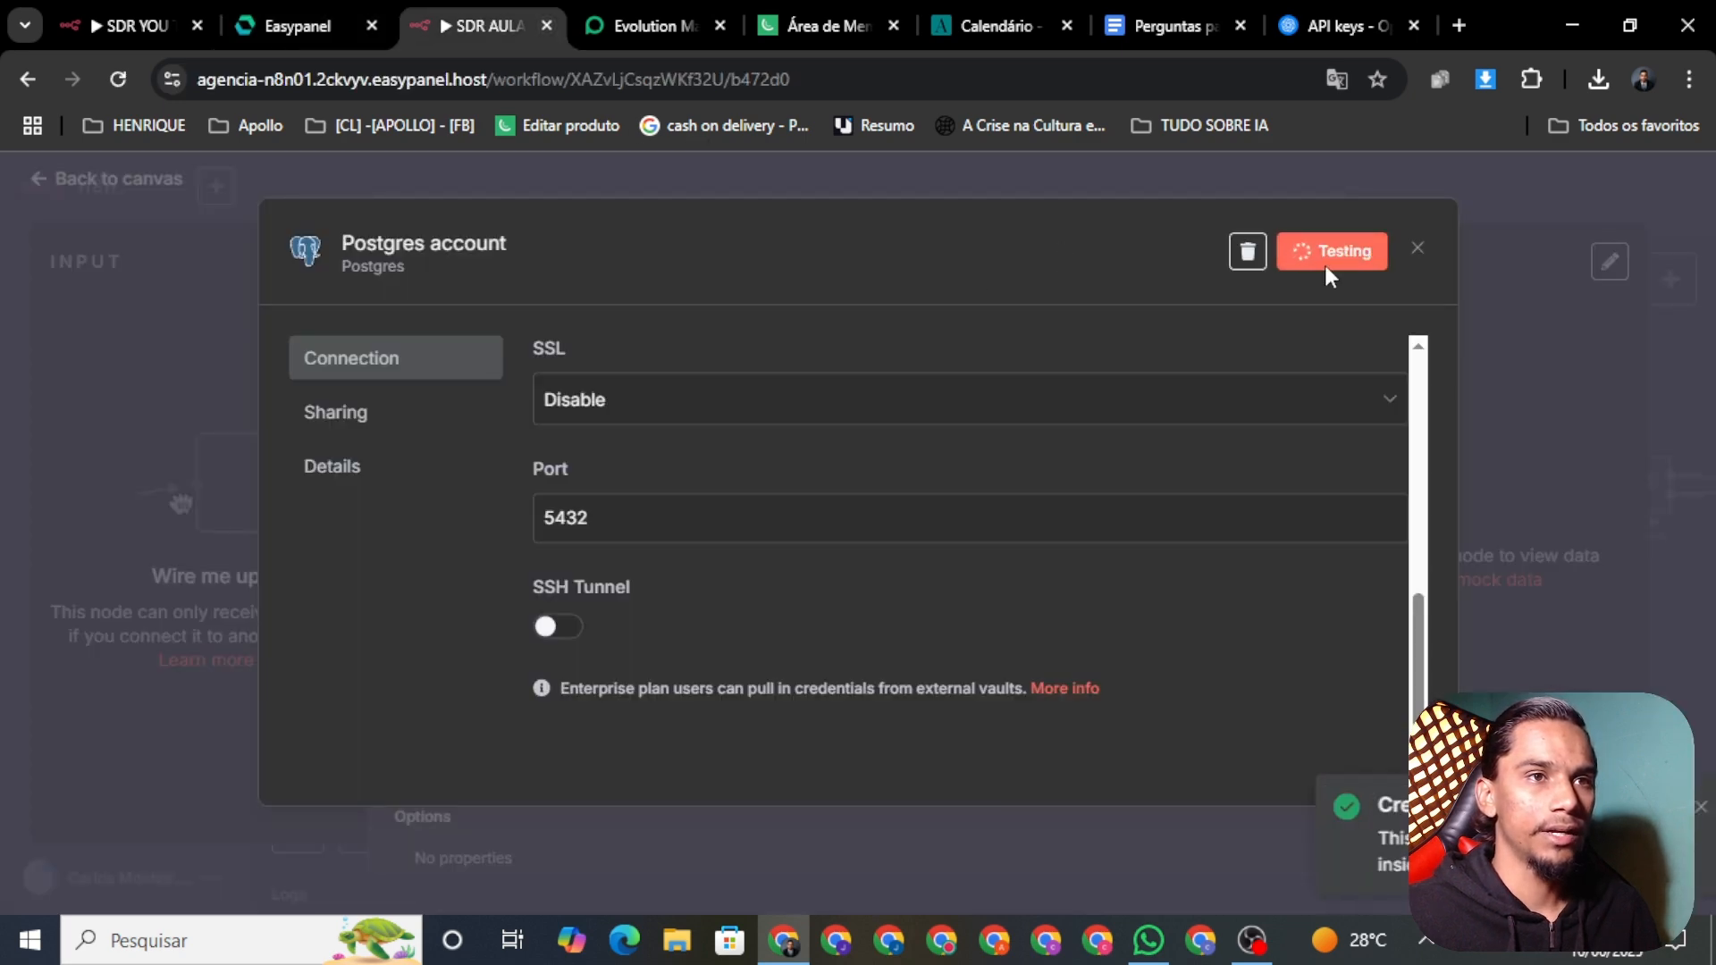
pyautogui.click(1462, 242)
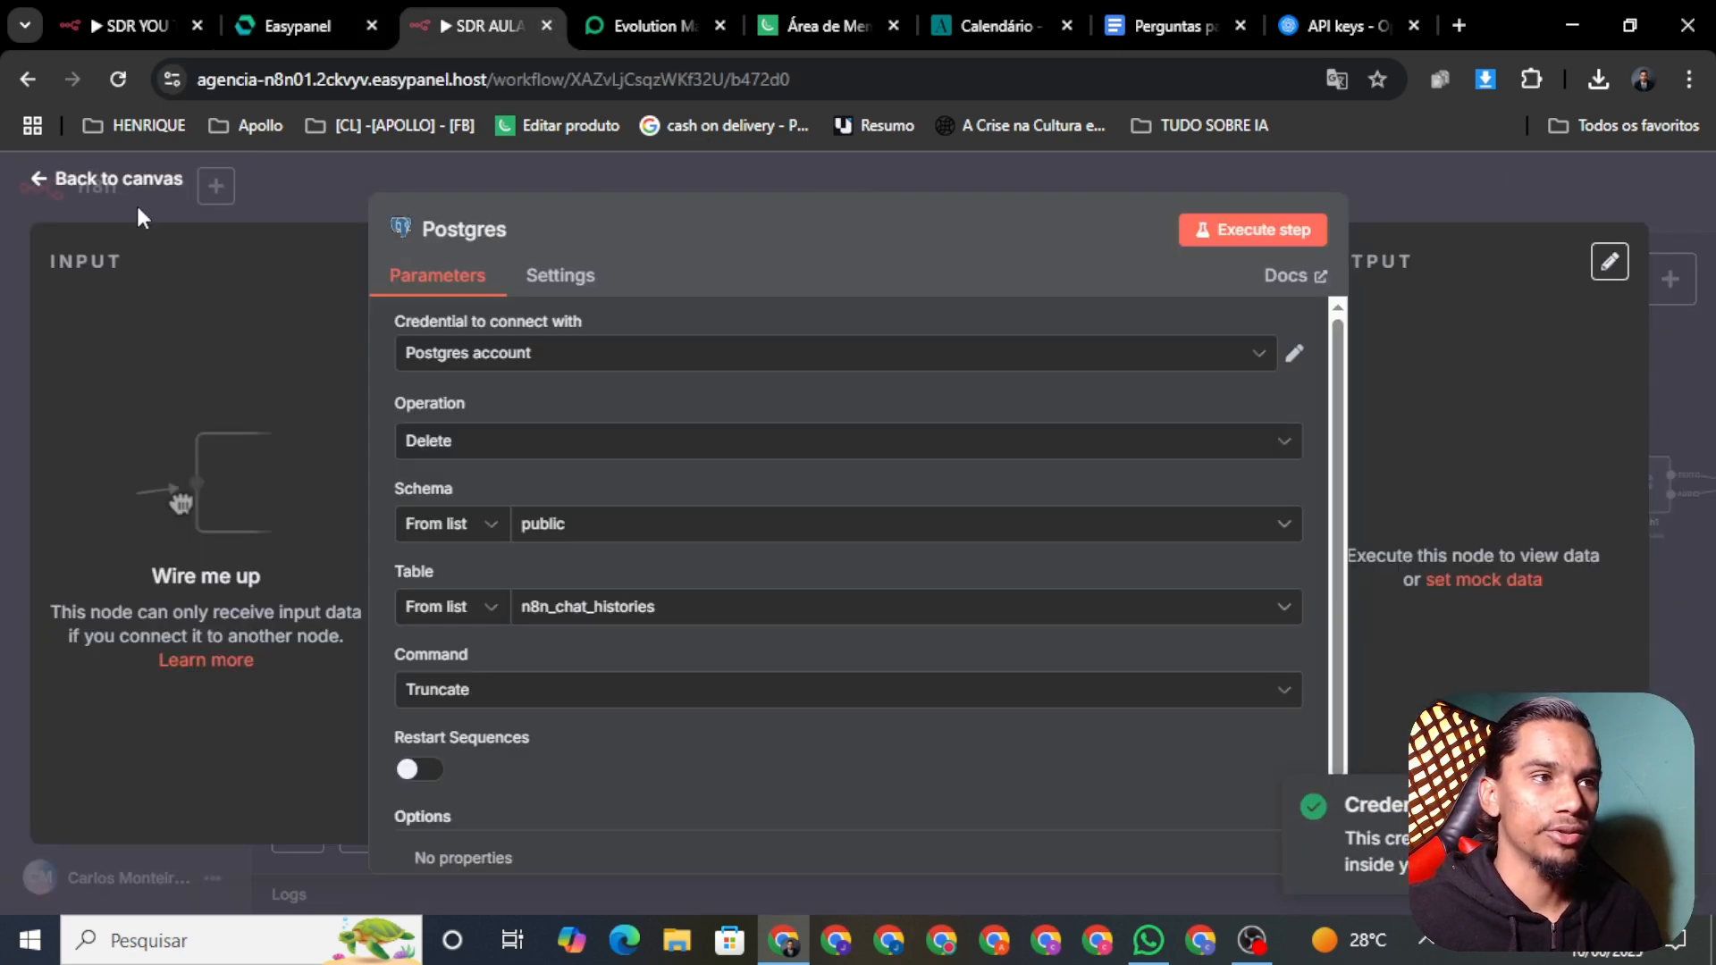
# Step: Save the workflow and review the OpenAI Chat Model settings (OpenAi account, gpt-4.1)
pyautogui.click(65, 170)
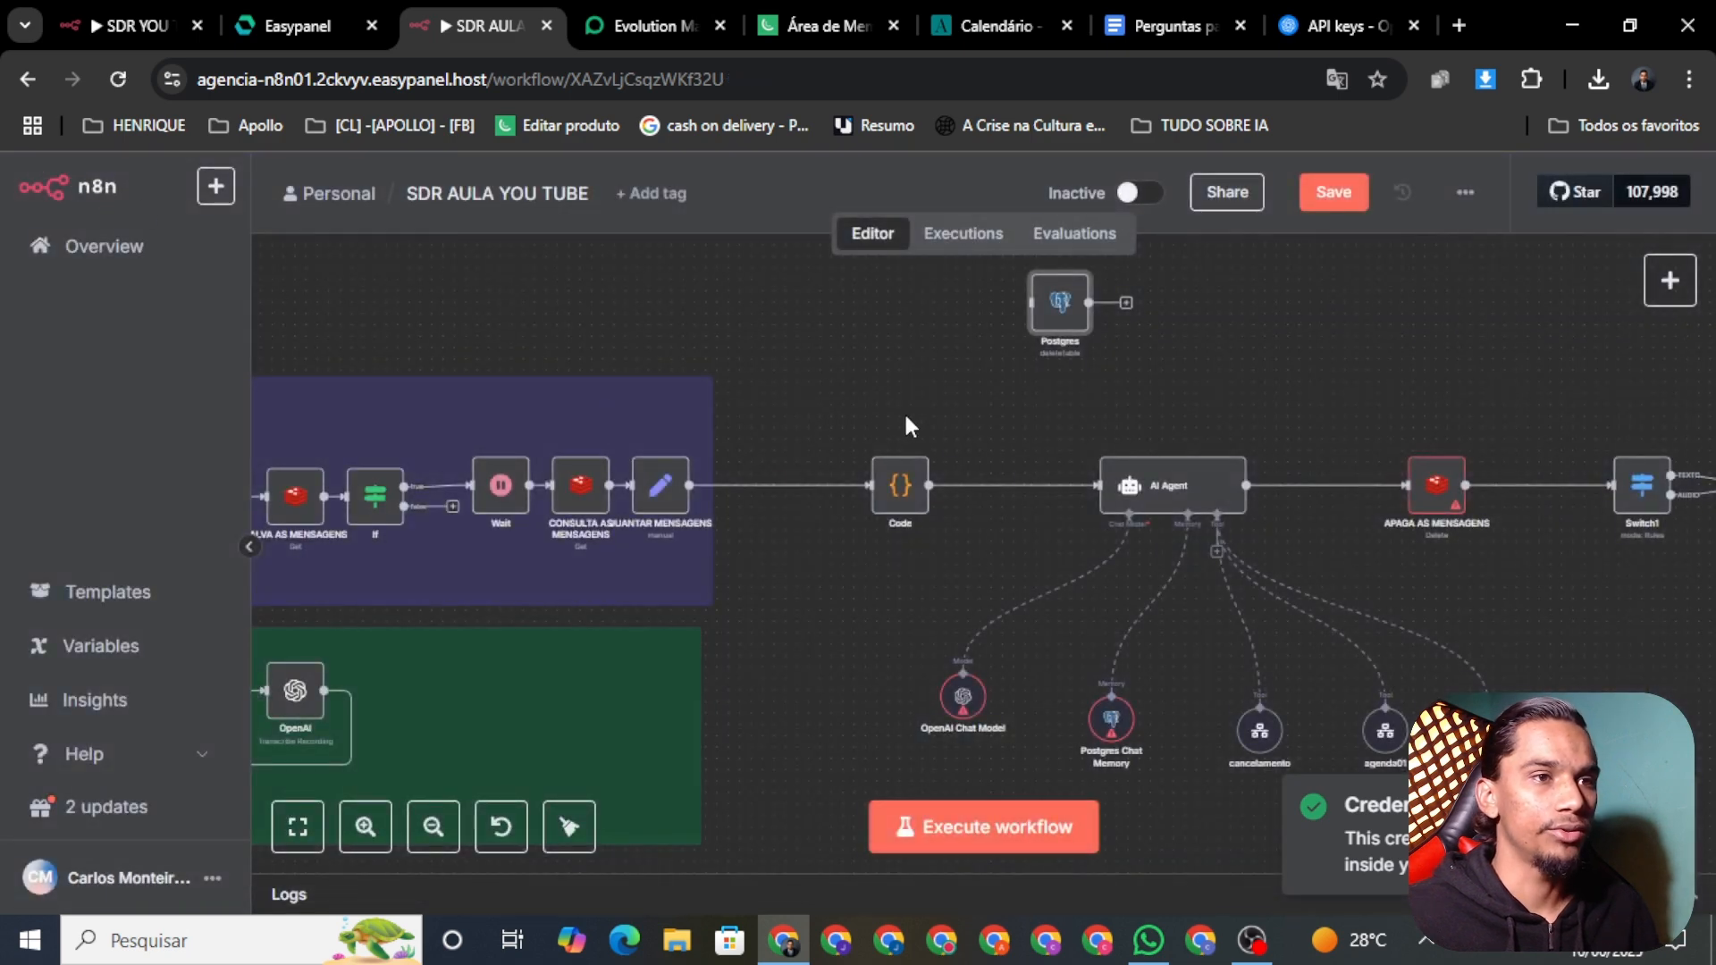
pyautogui.click(1337, 196)
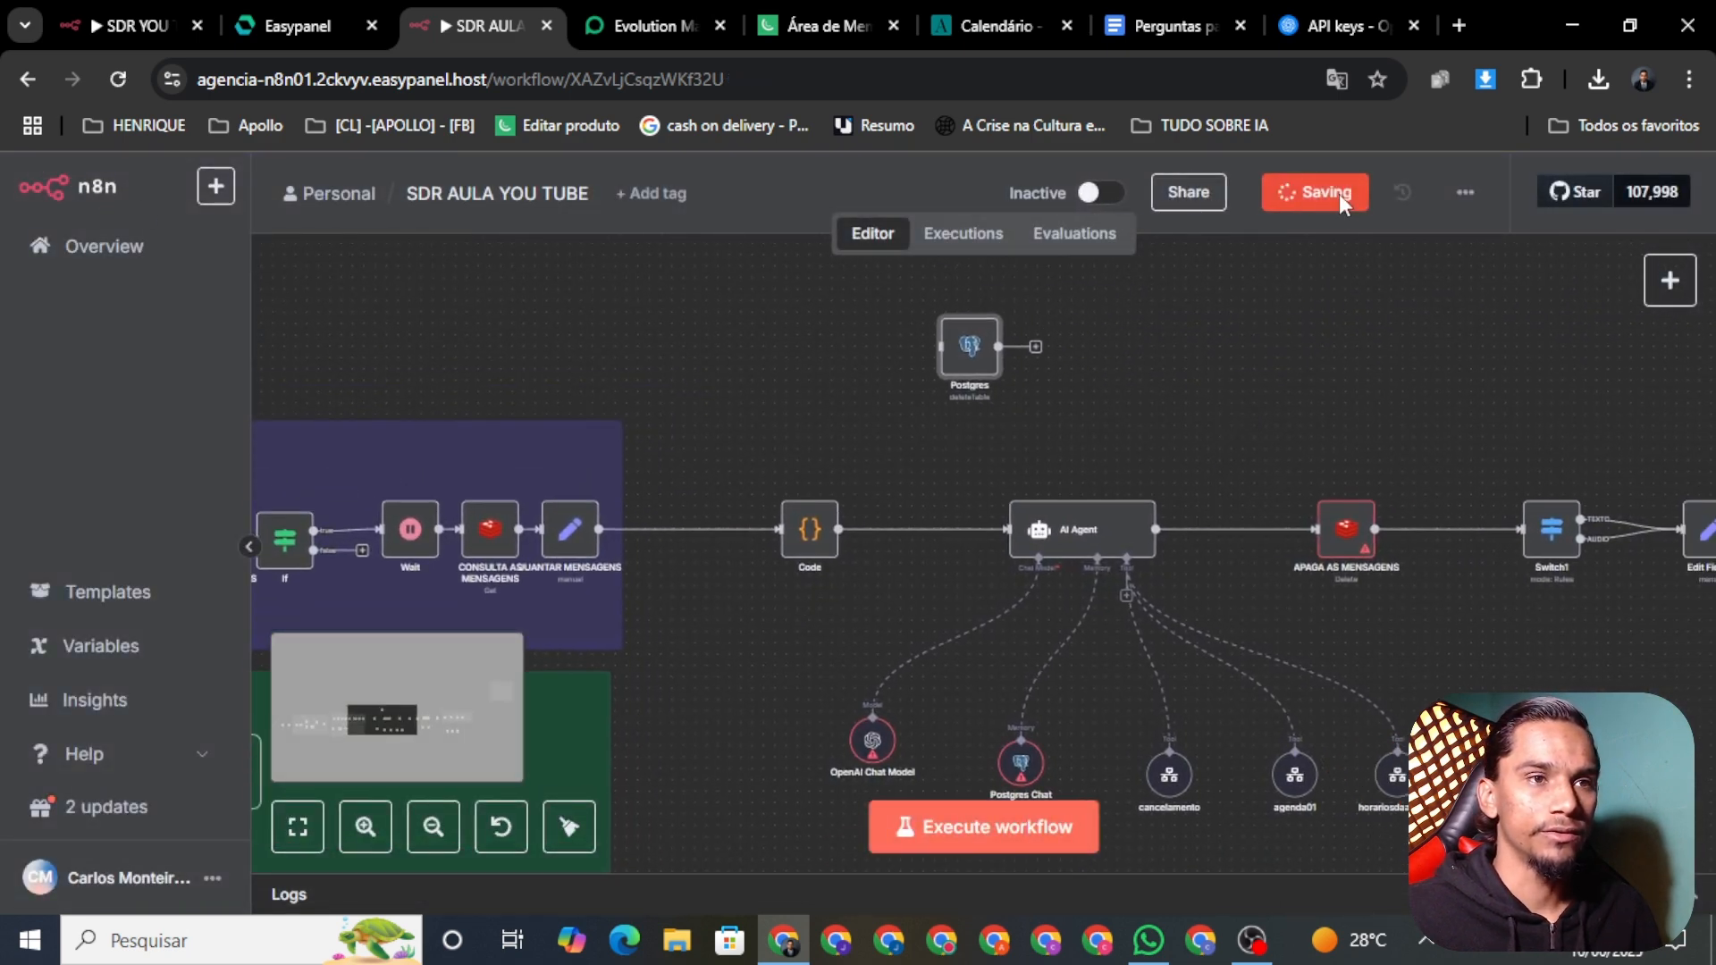
pyautogui.scroll(-2, 1114, 448)
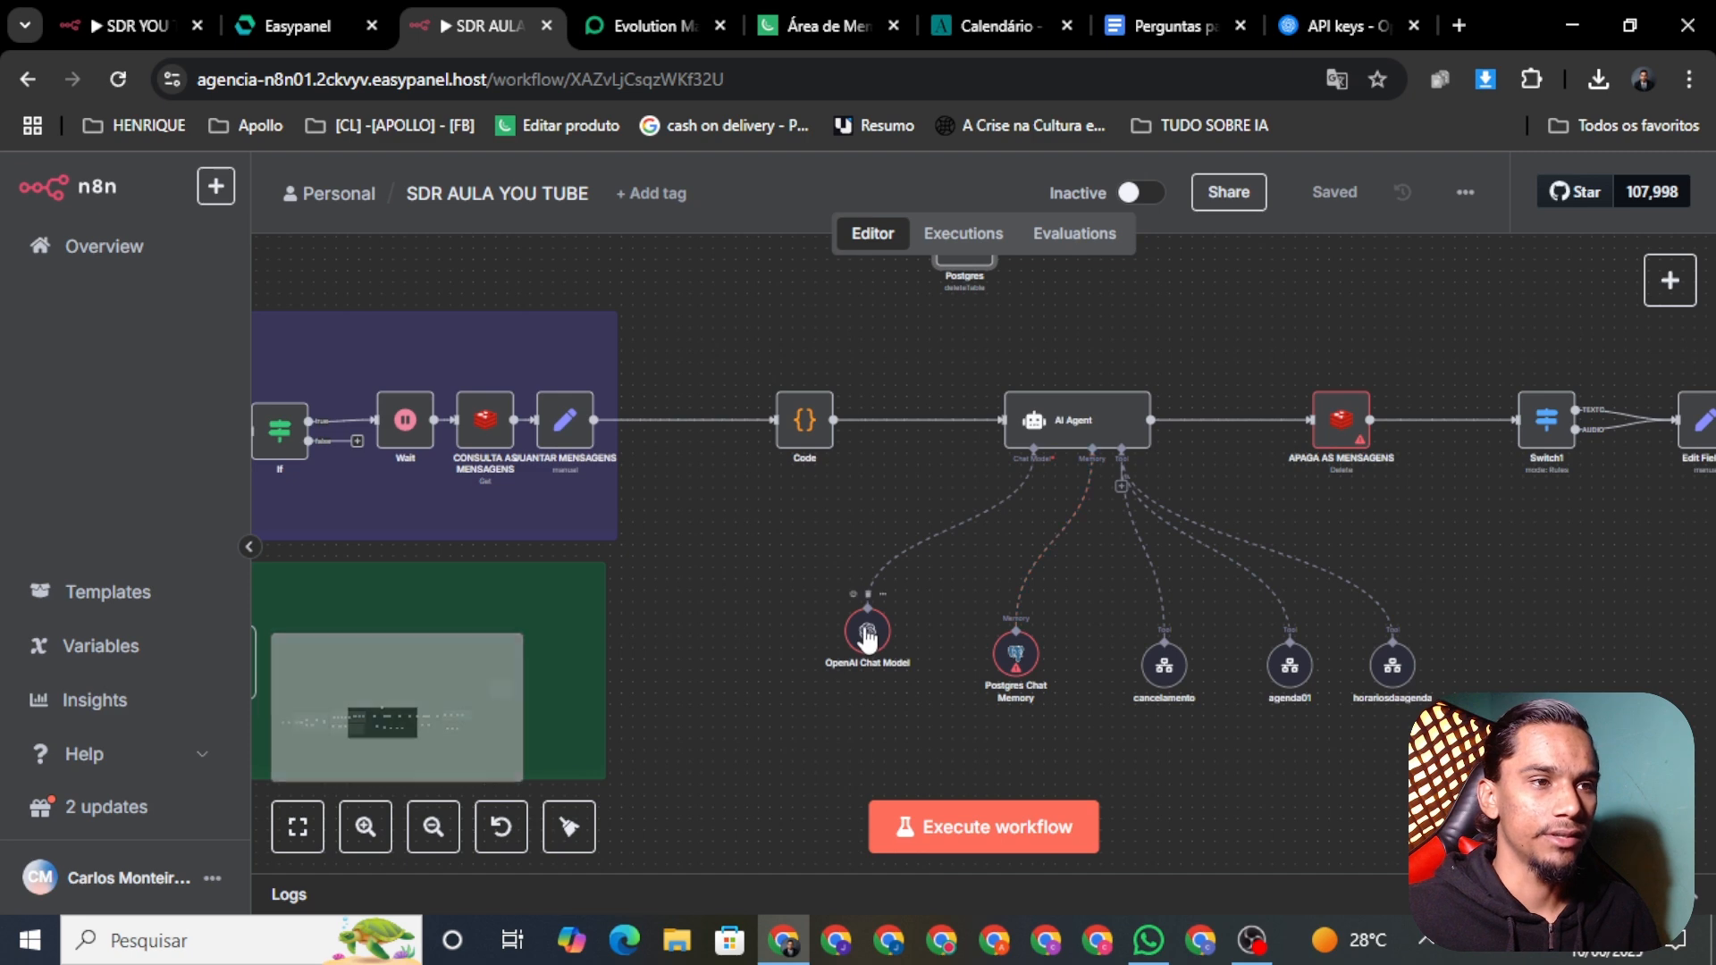
pyautogui.rightClick(865, 645)
pyautogui.click(934, 671)
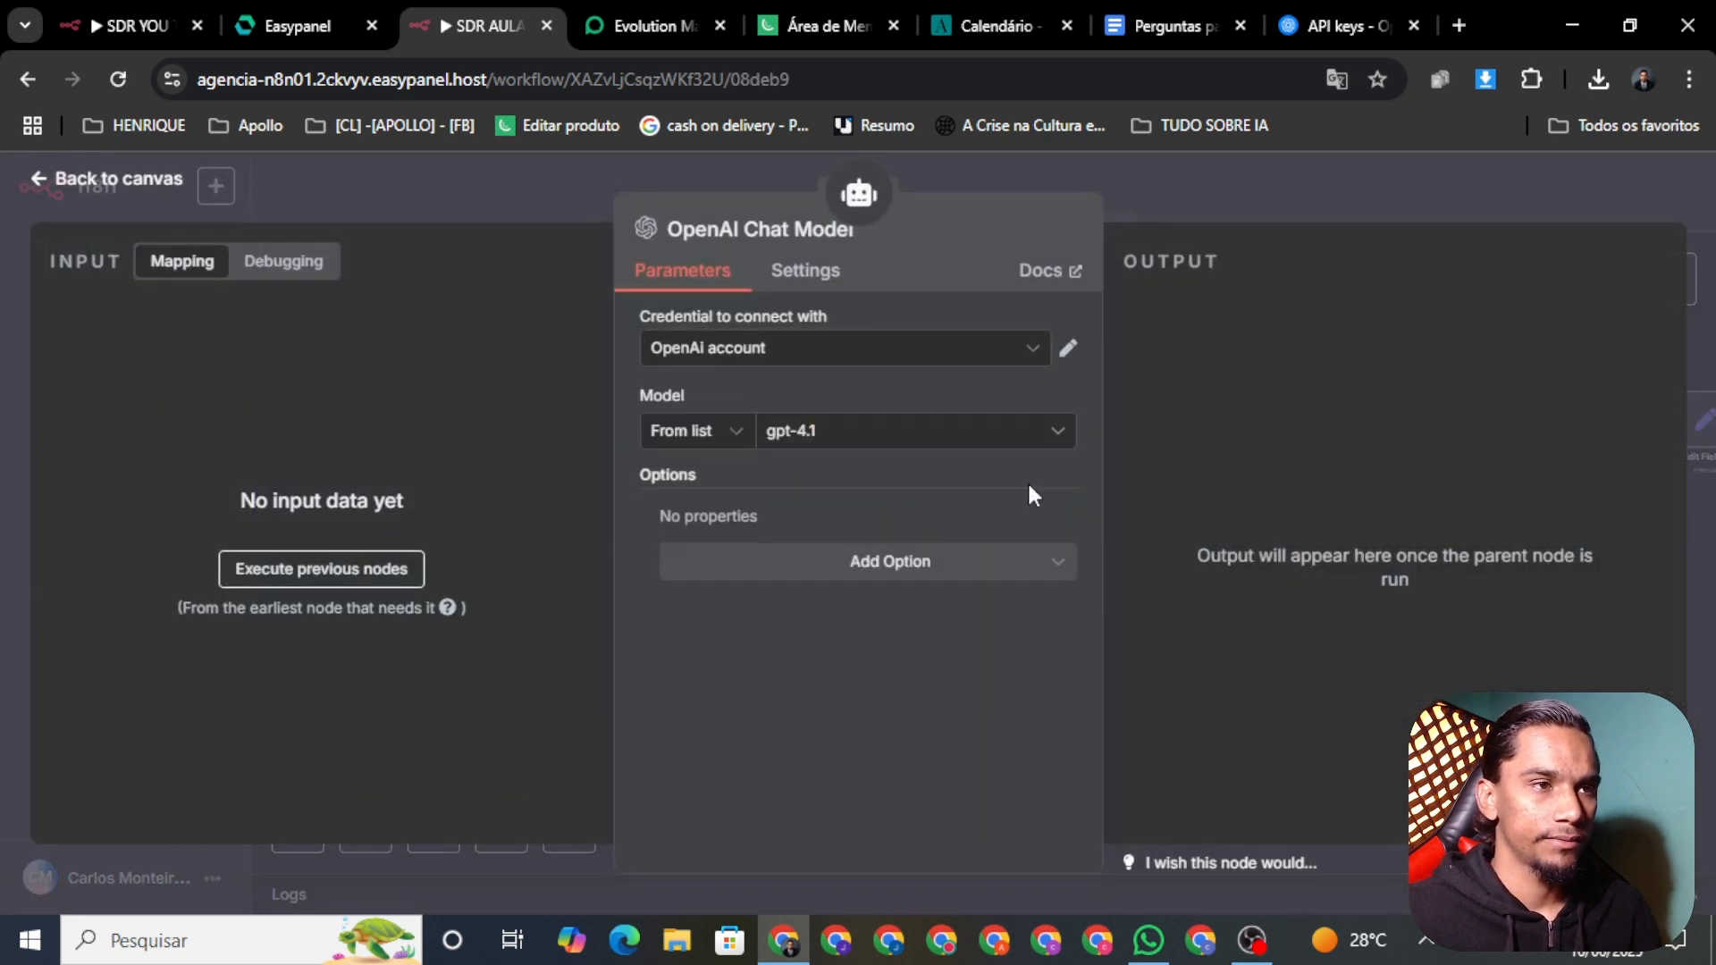
# Step: Bring up the Postgres Chat Memory node's context menu on the canvas
pyautogui.click(90, 184)
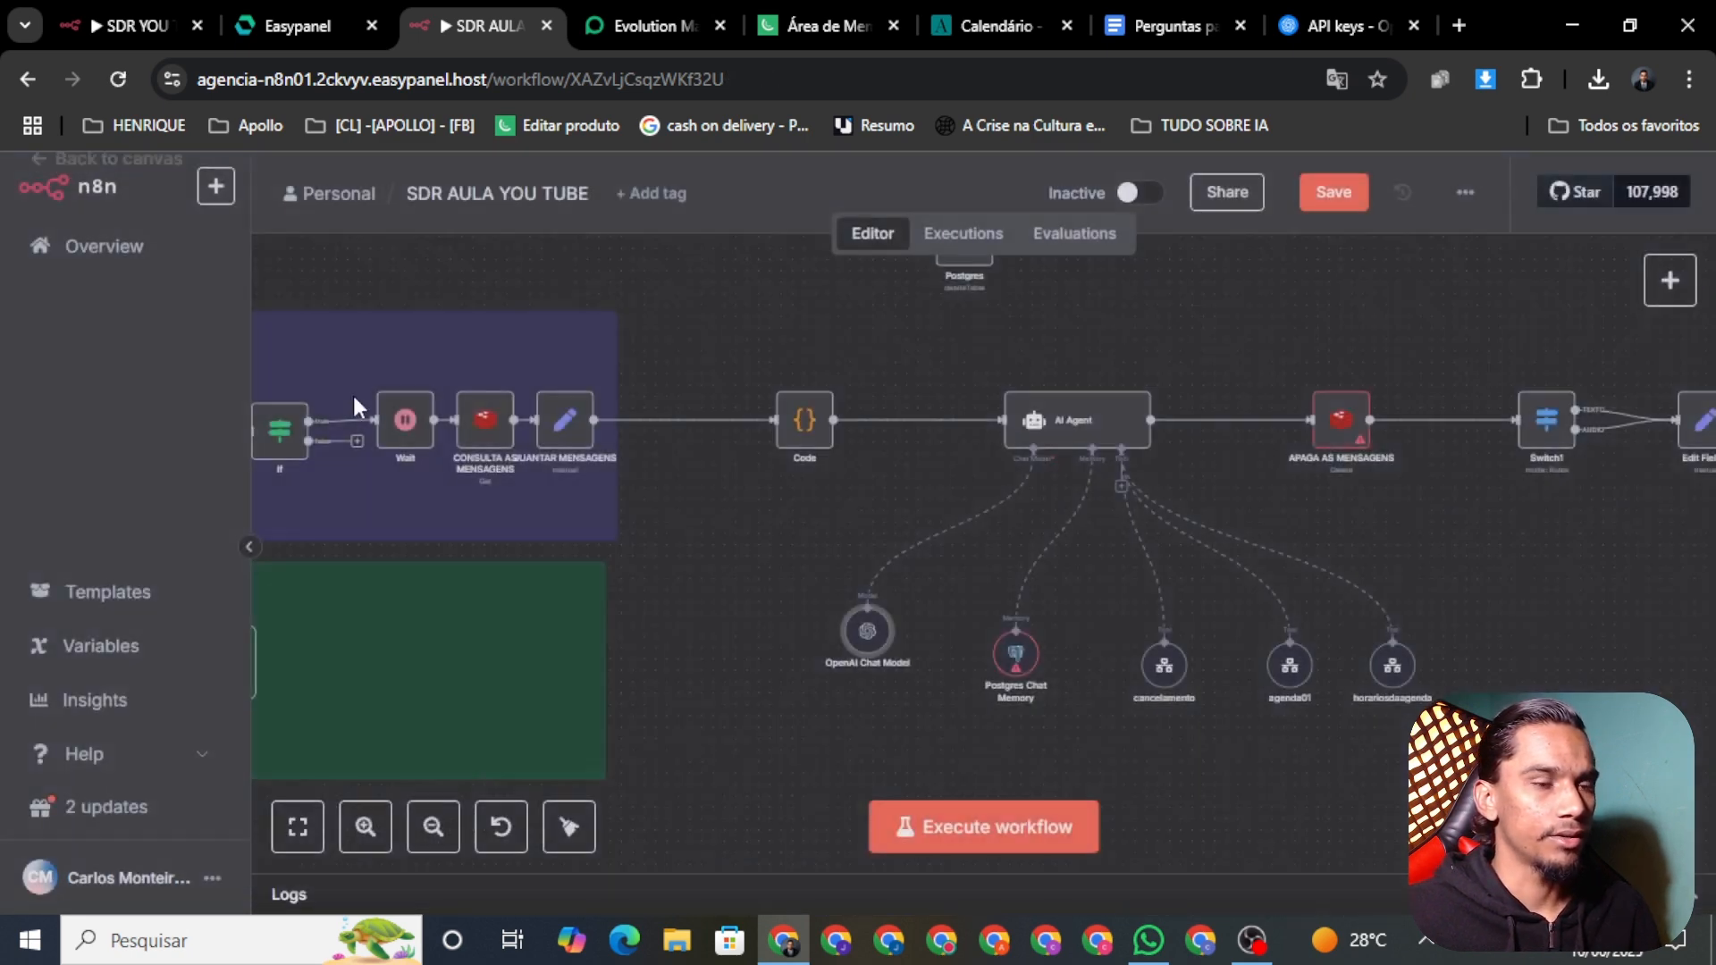
pyautogui.rightClick(1026, 670)
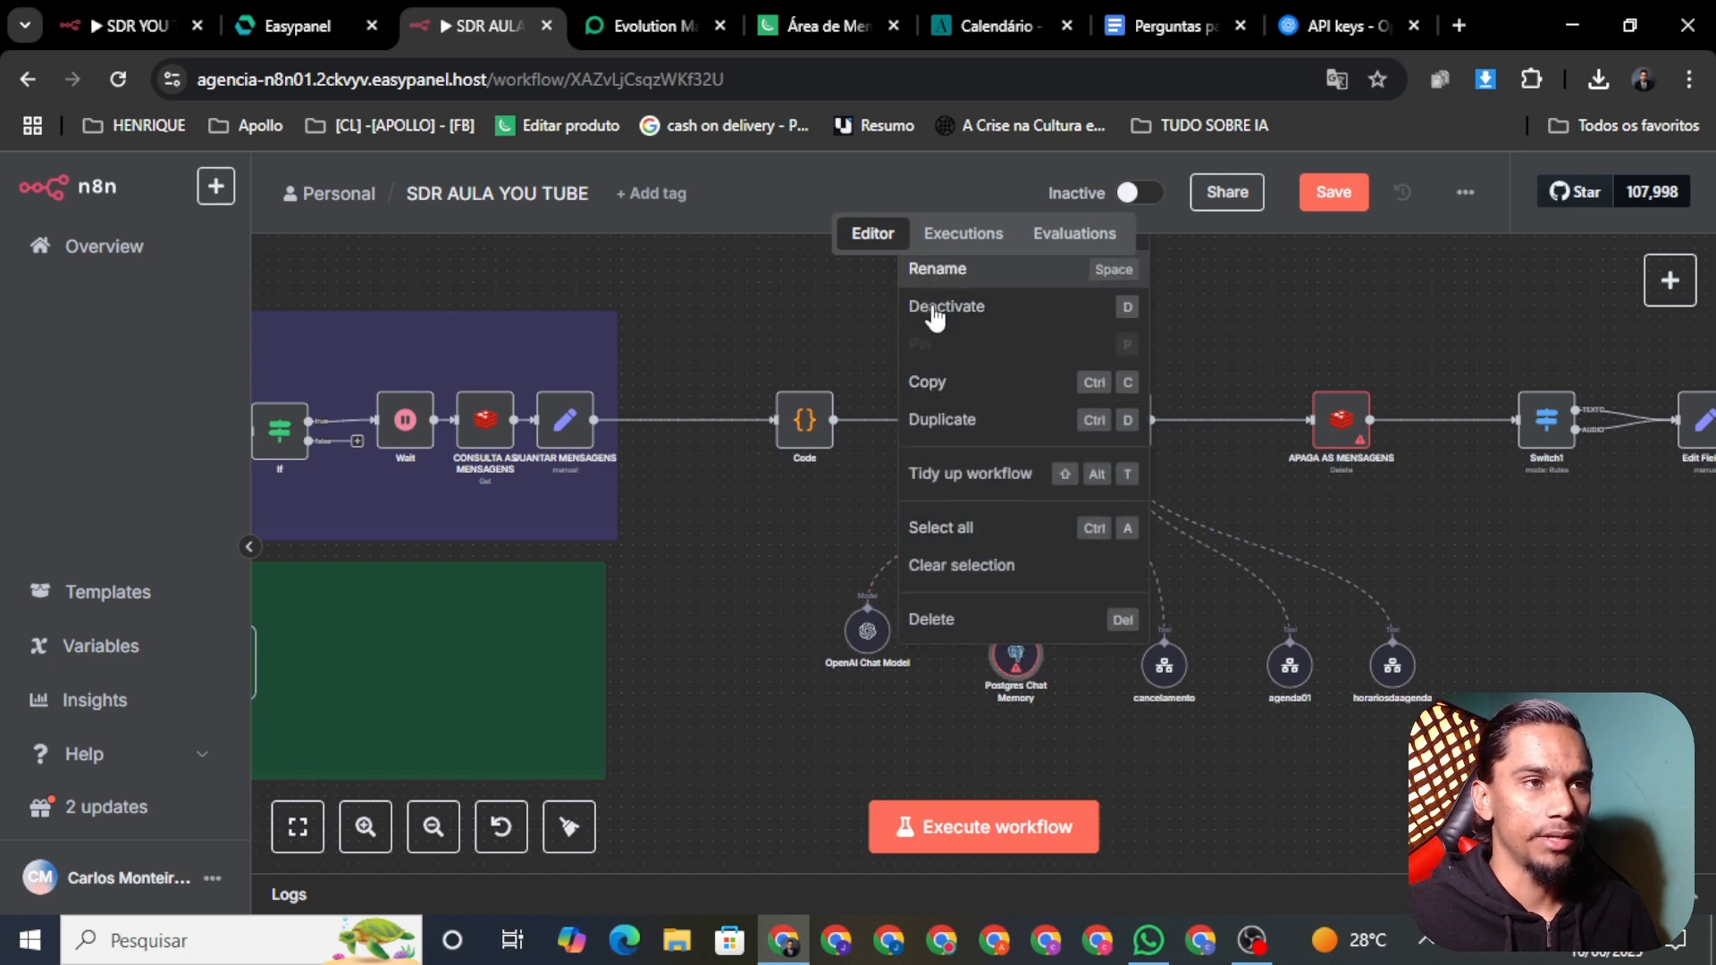
pyautogui.scroll(-5, 880, 705)
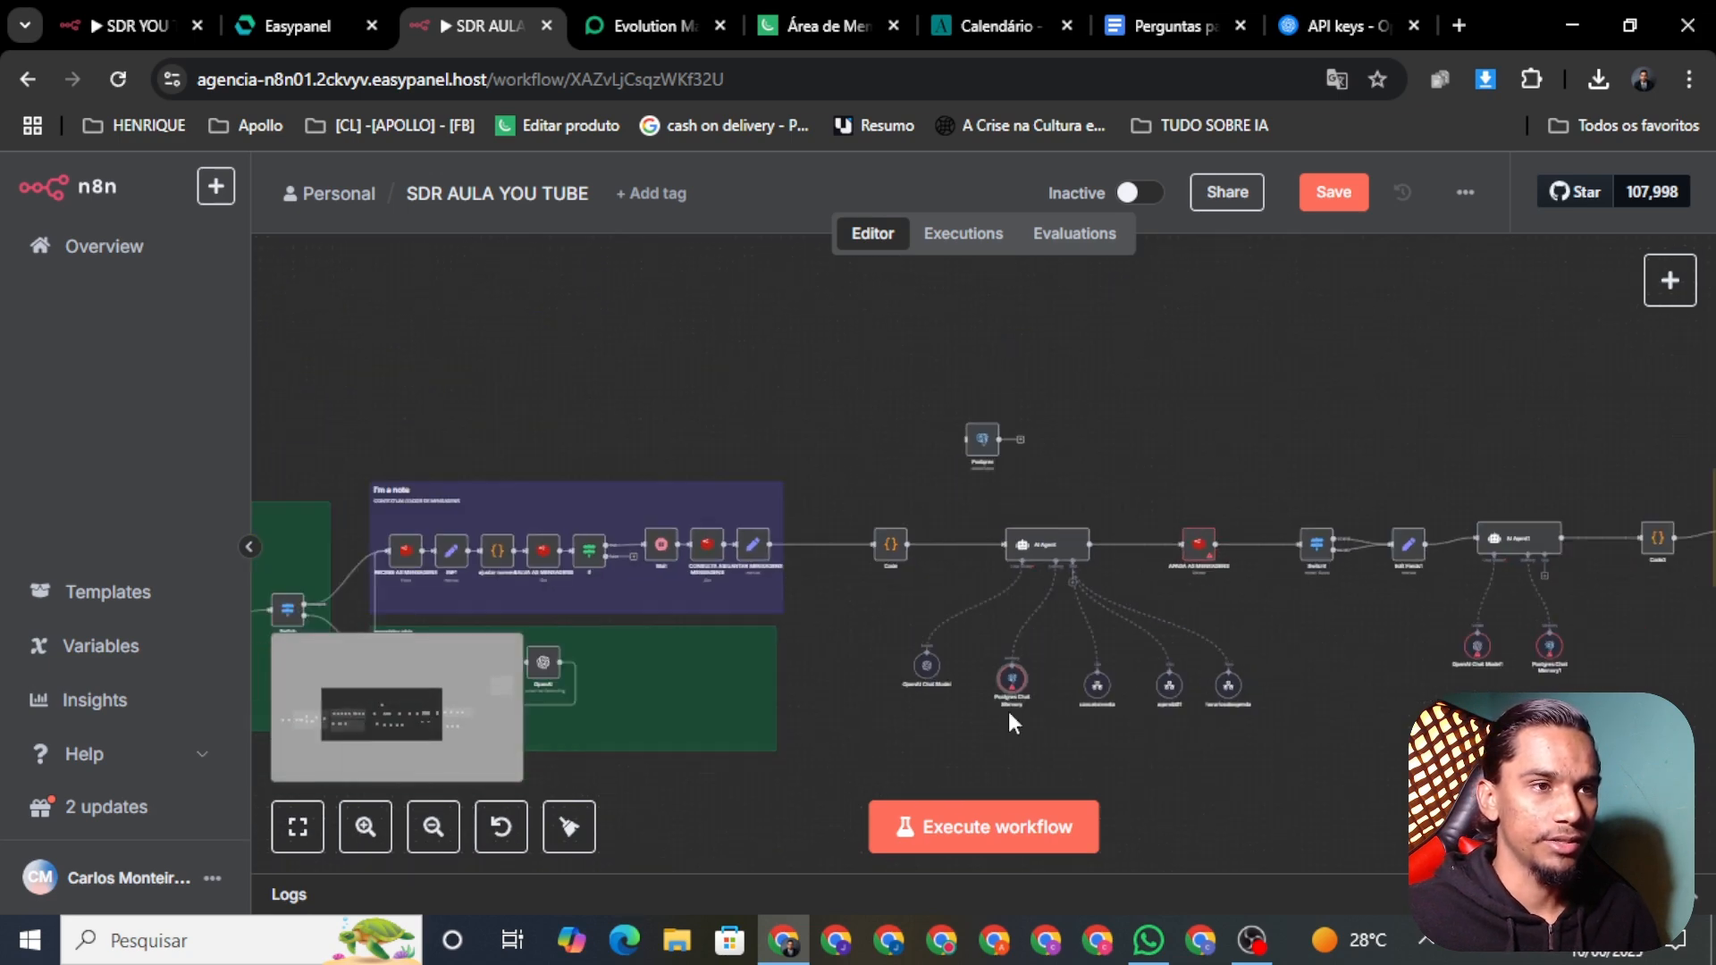
pyautogui.rightClick(1008, 686)
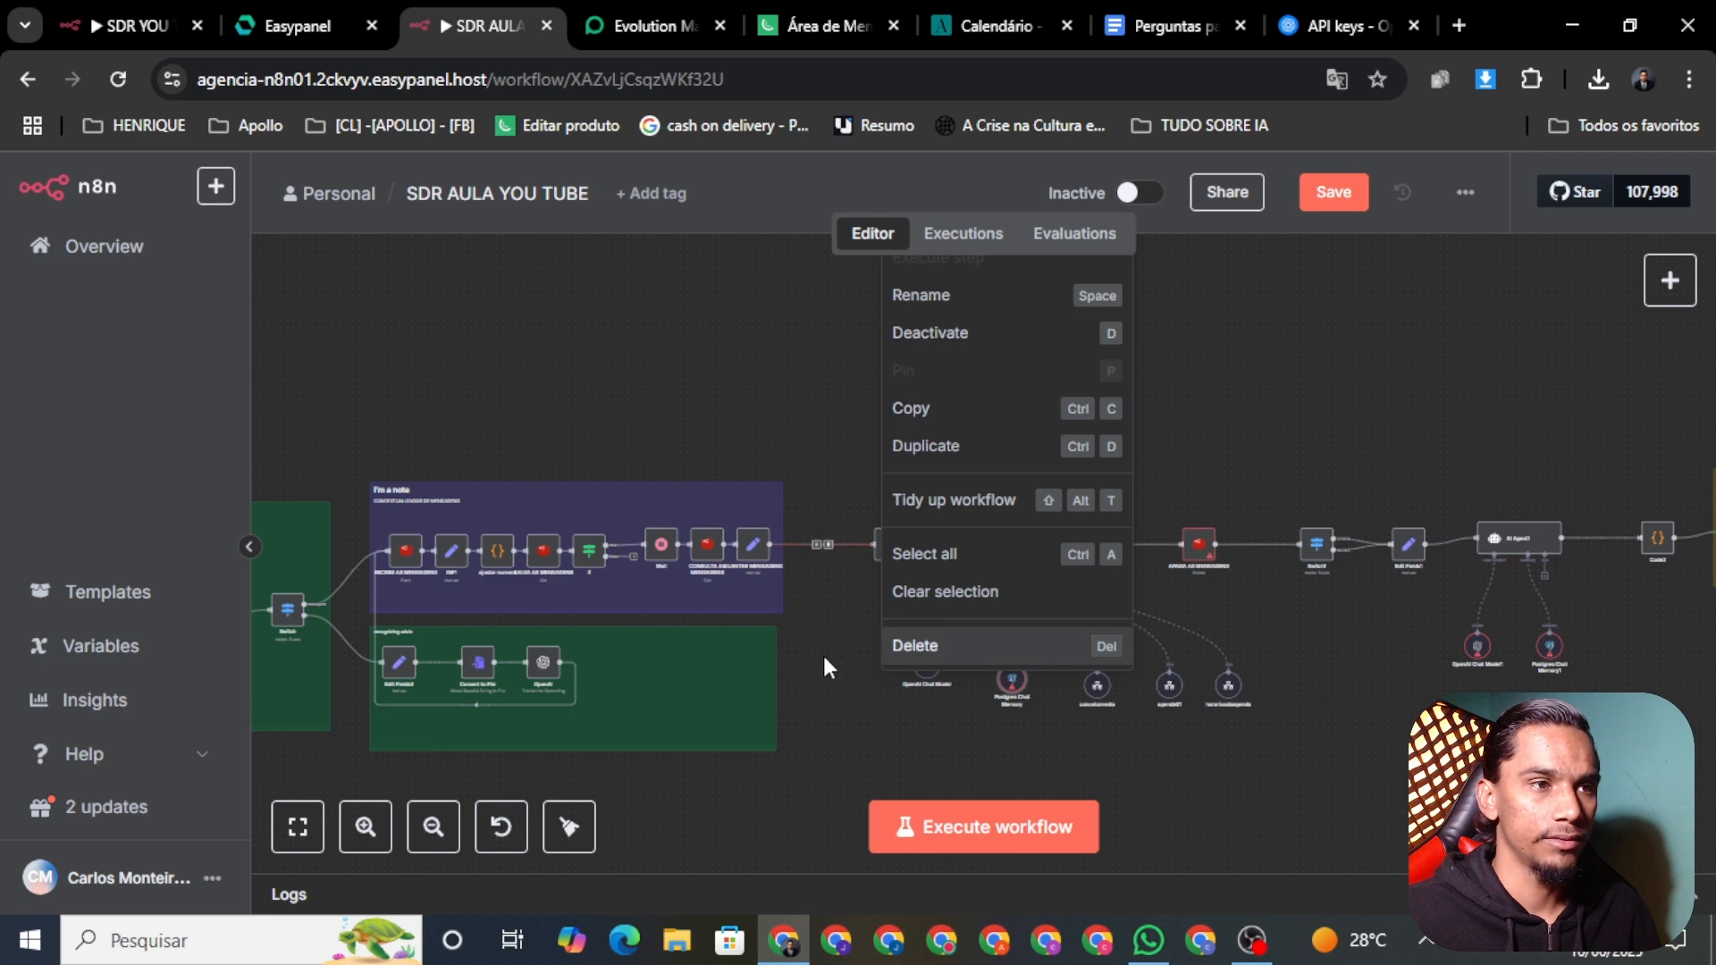
pyautogui.moveTo(822, 652); pyautogui.dragTo(765, 724)
pyautogui.rightClick(952, 757)
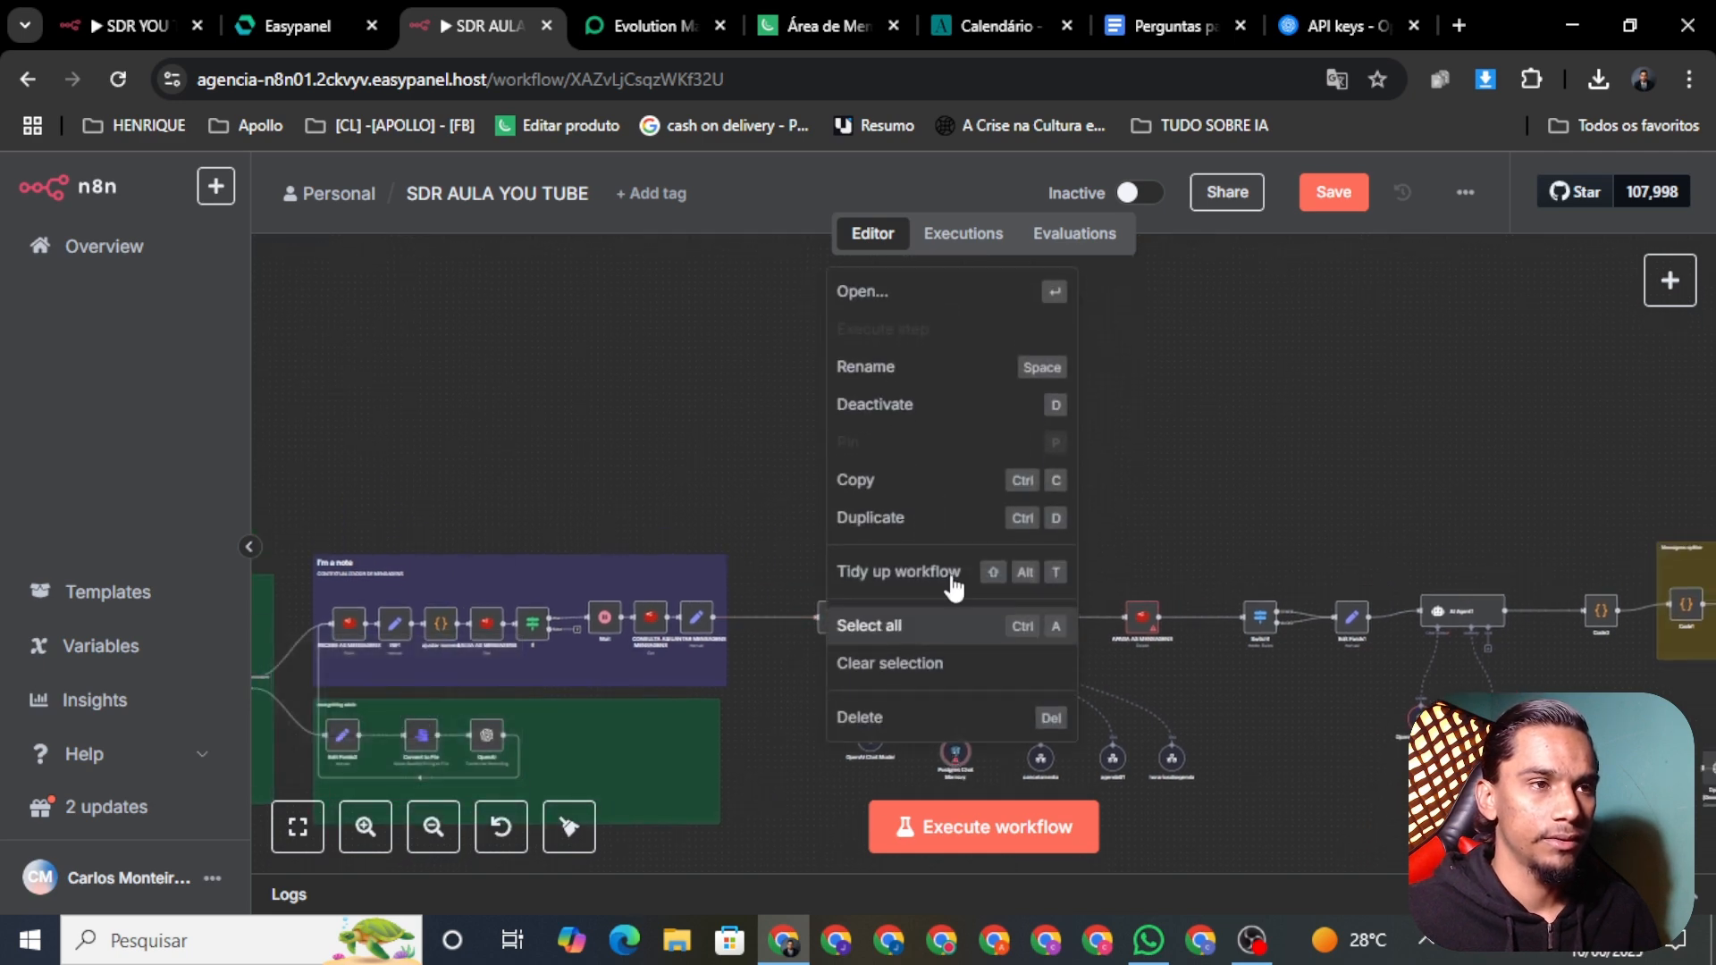
# Step: Review the Postgres Chat Memory and APAGA AS MENSAGENS node settings, then save the workflow
pyautogui.click(878, 295)
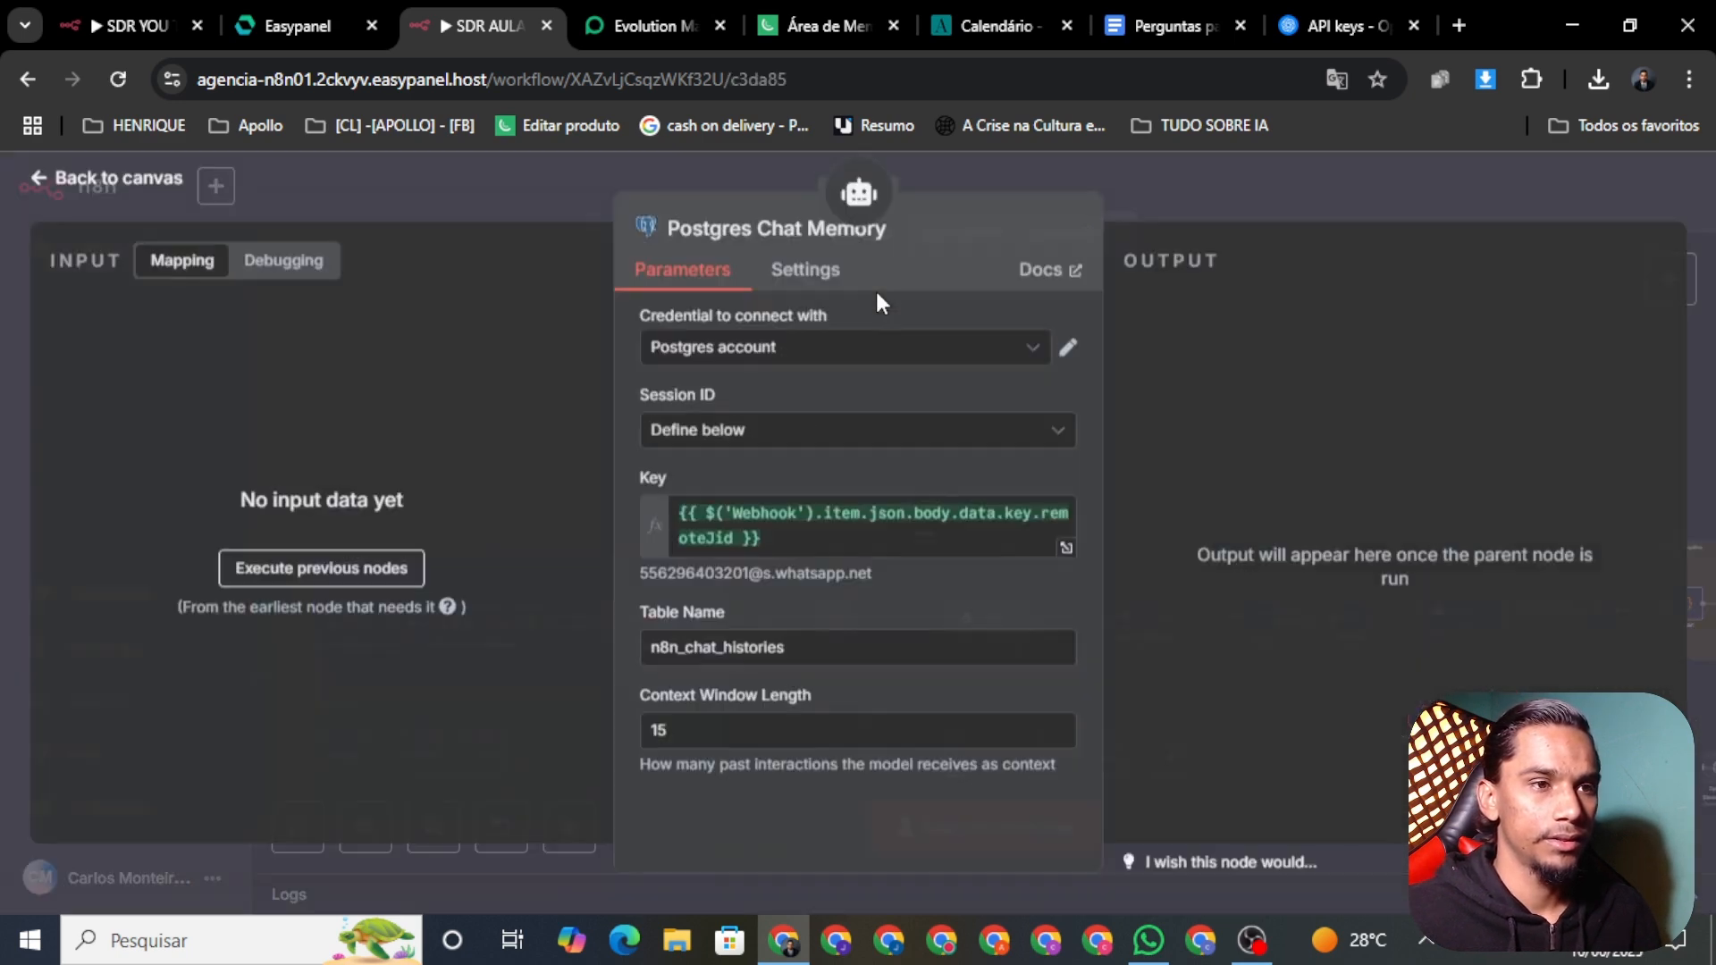
pyautogui.click(136, 200)
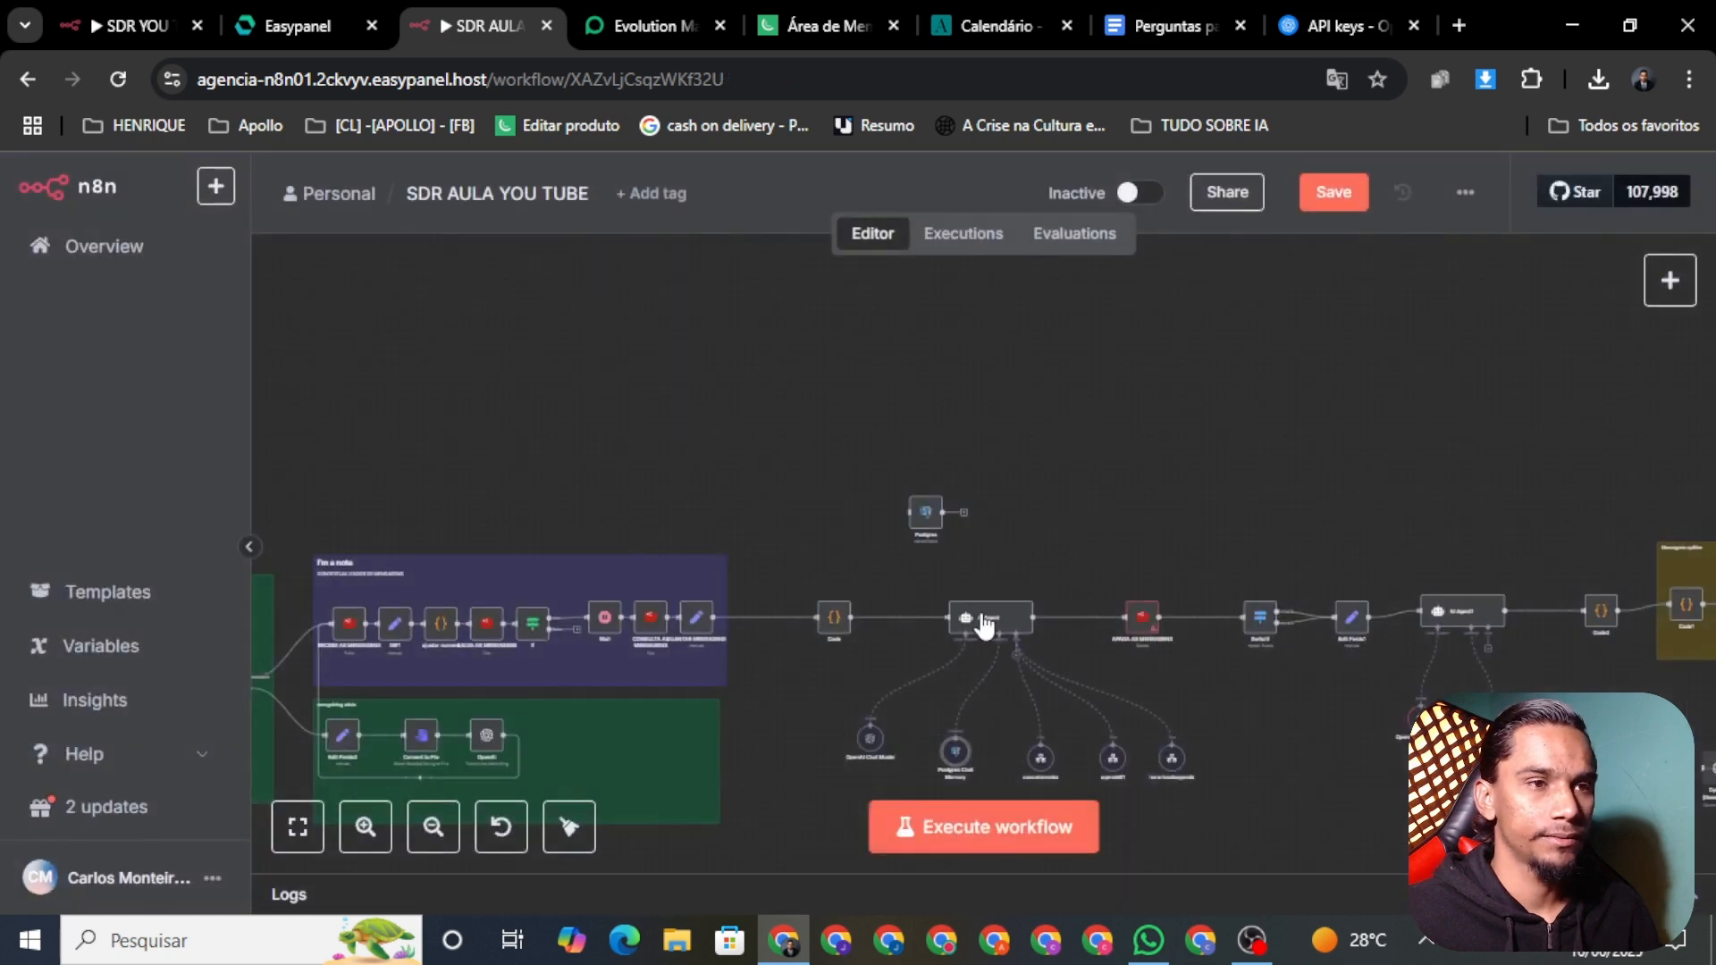
pyautogui.rightClick(1150, 635)
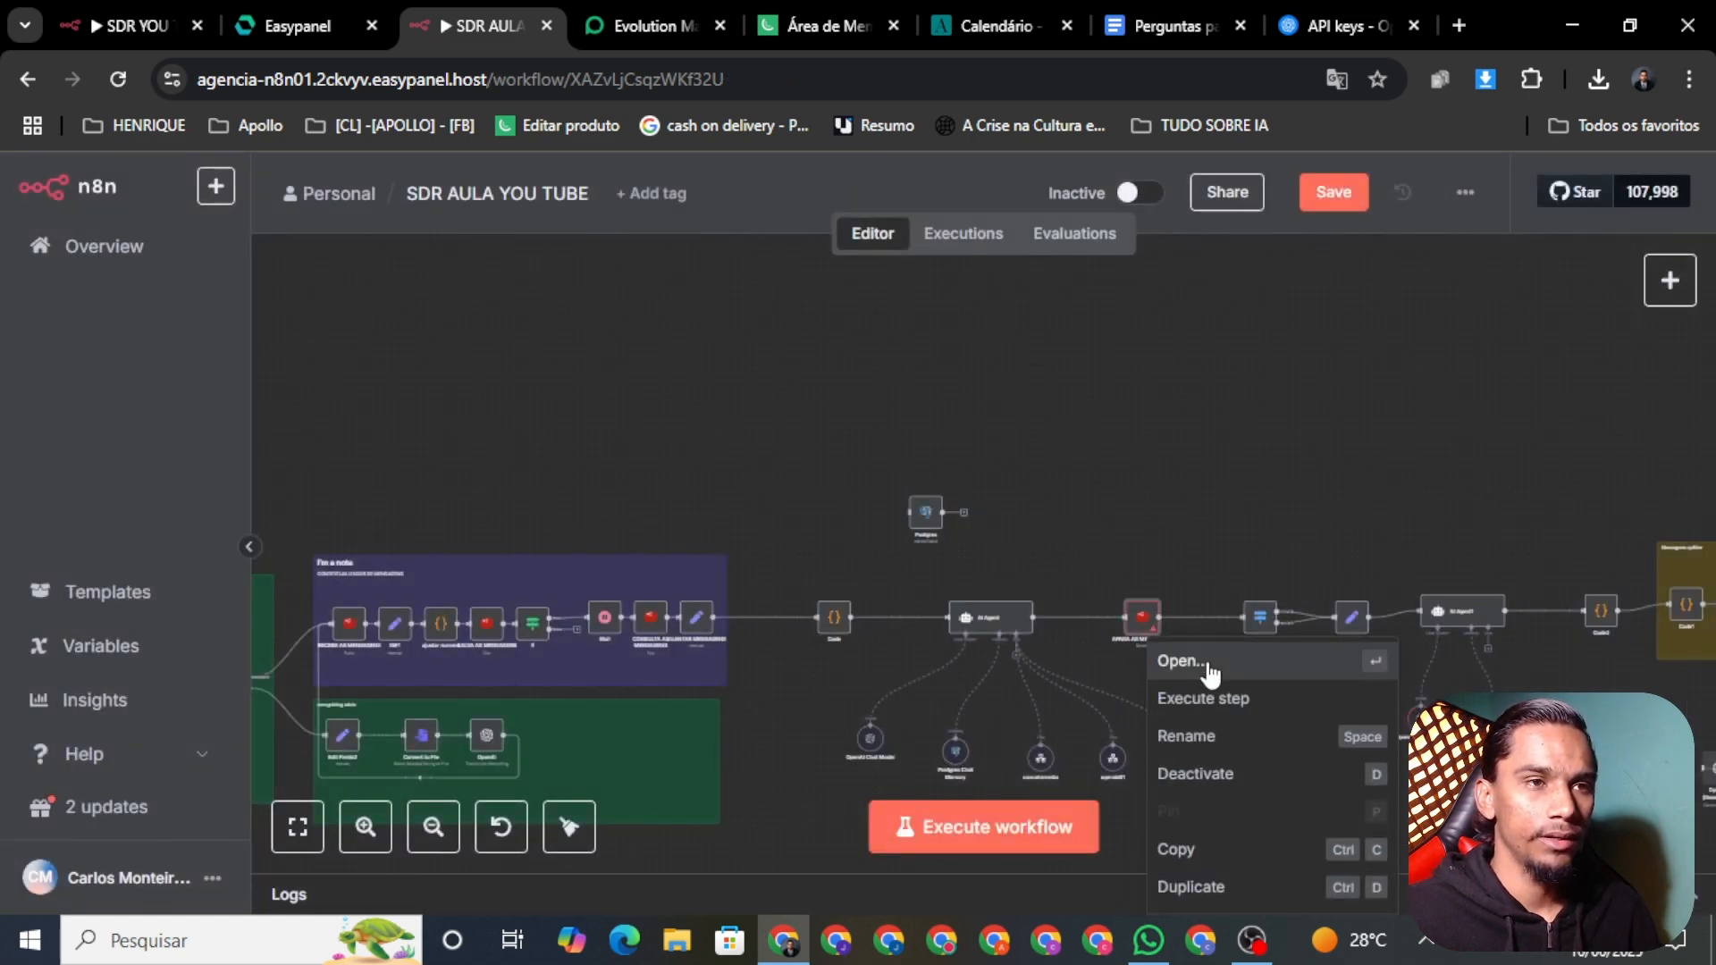
pyautogui.click(1182, 662)
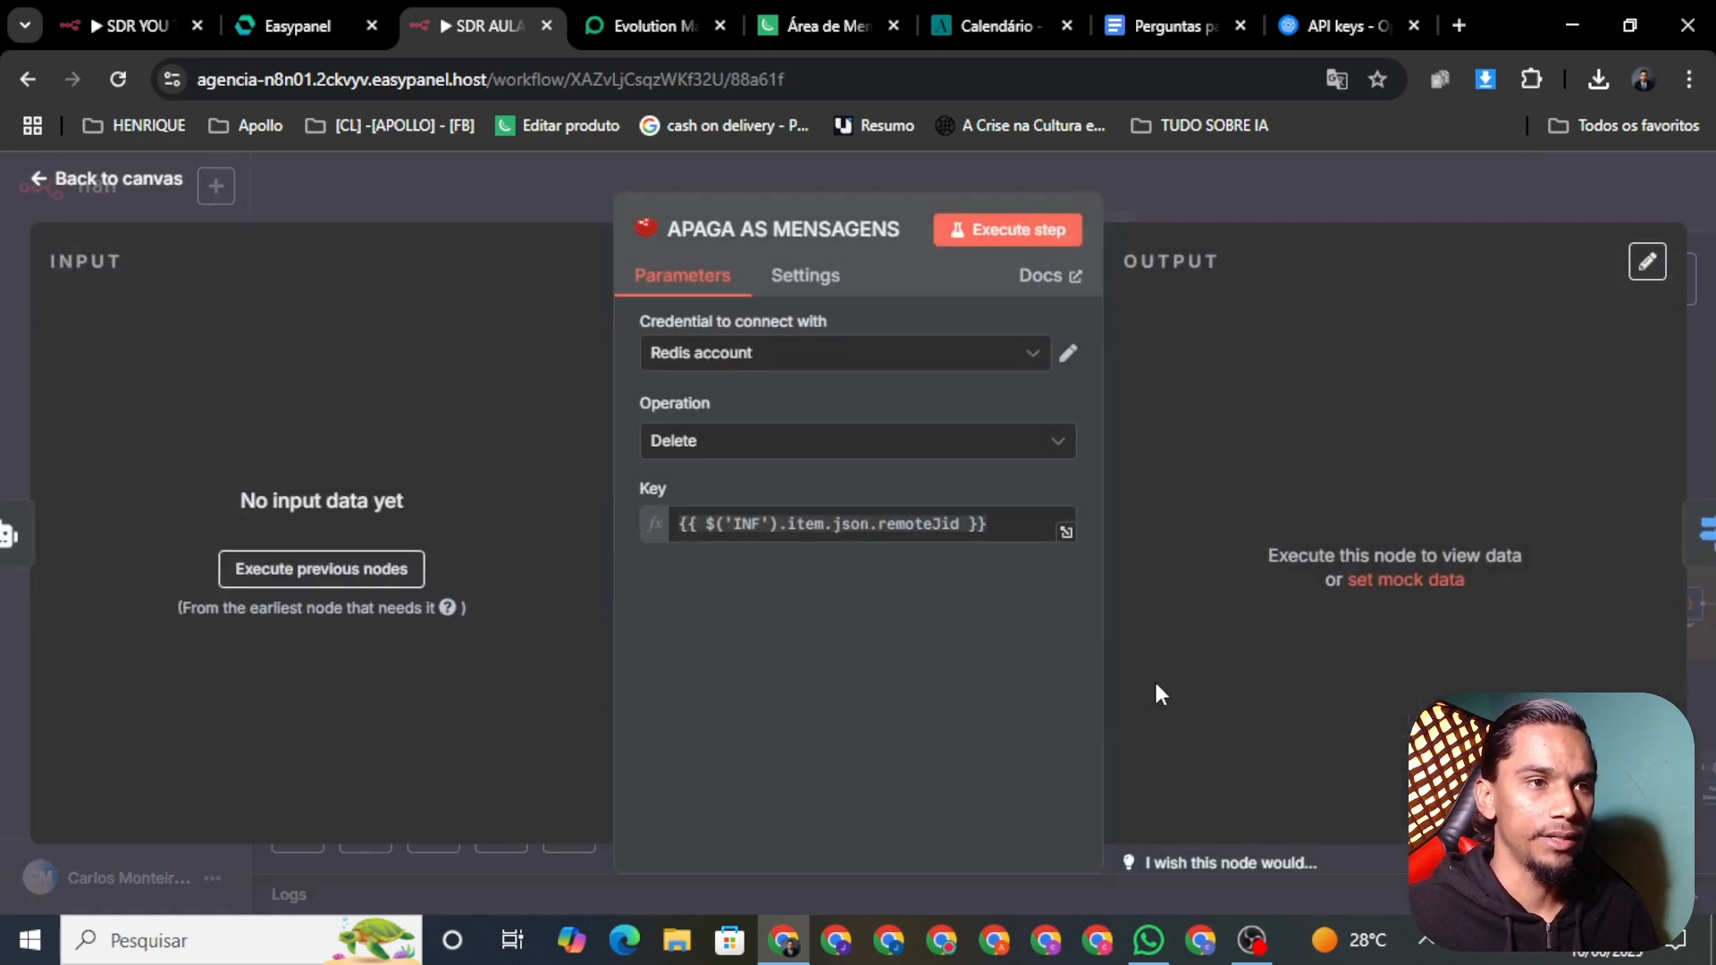
pyautogui.click(104, 184)
pyautogui.click(1318, 198)
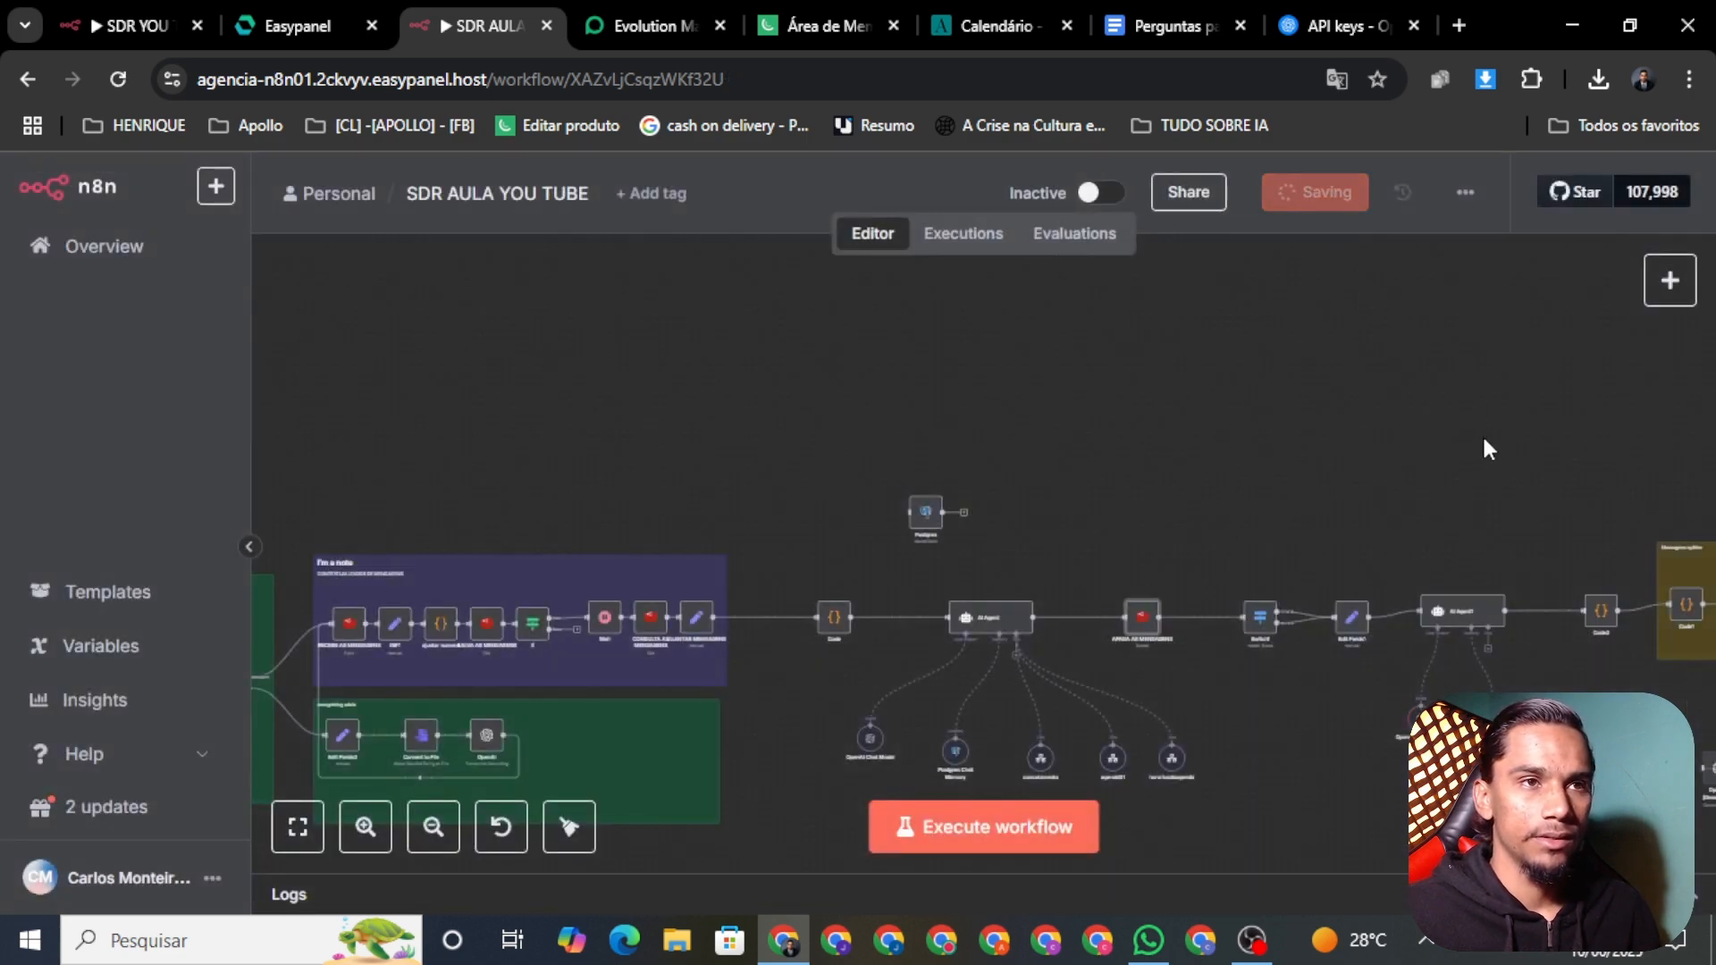
# Step: Tidy up the node layout of the whole SDR AULA YOU TUBE workflow
pyautogui.moveTo(1485, 447); pyautogui.dragTo(1157, 386)
pyautogui.rightClick(1088, 666)
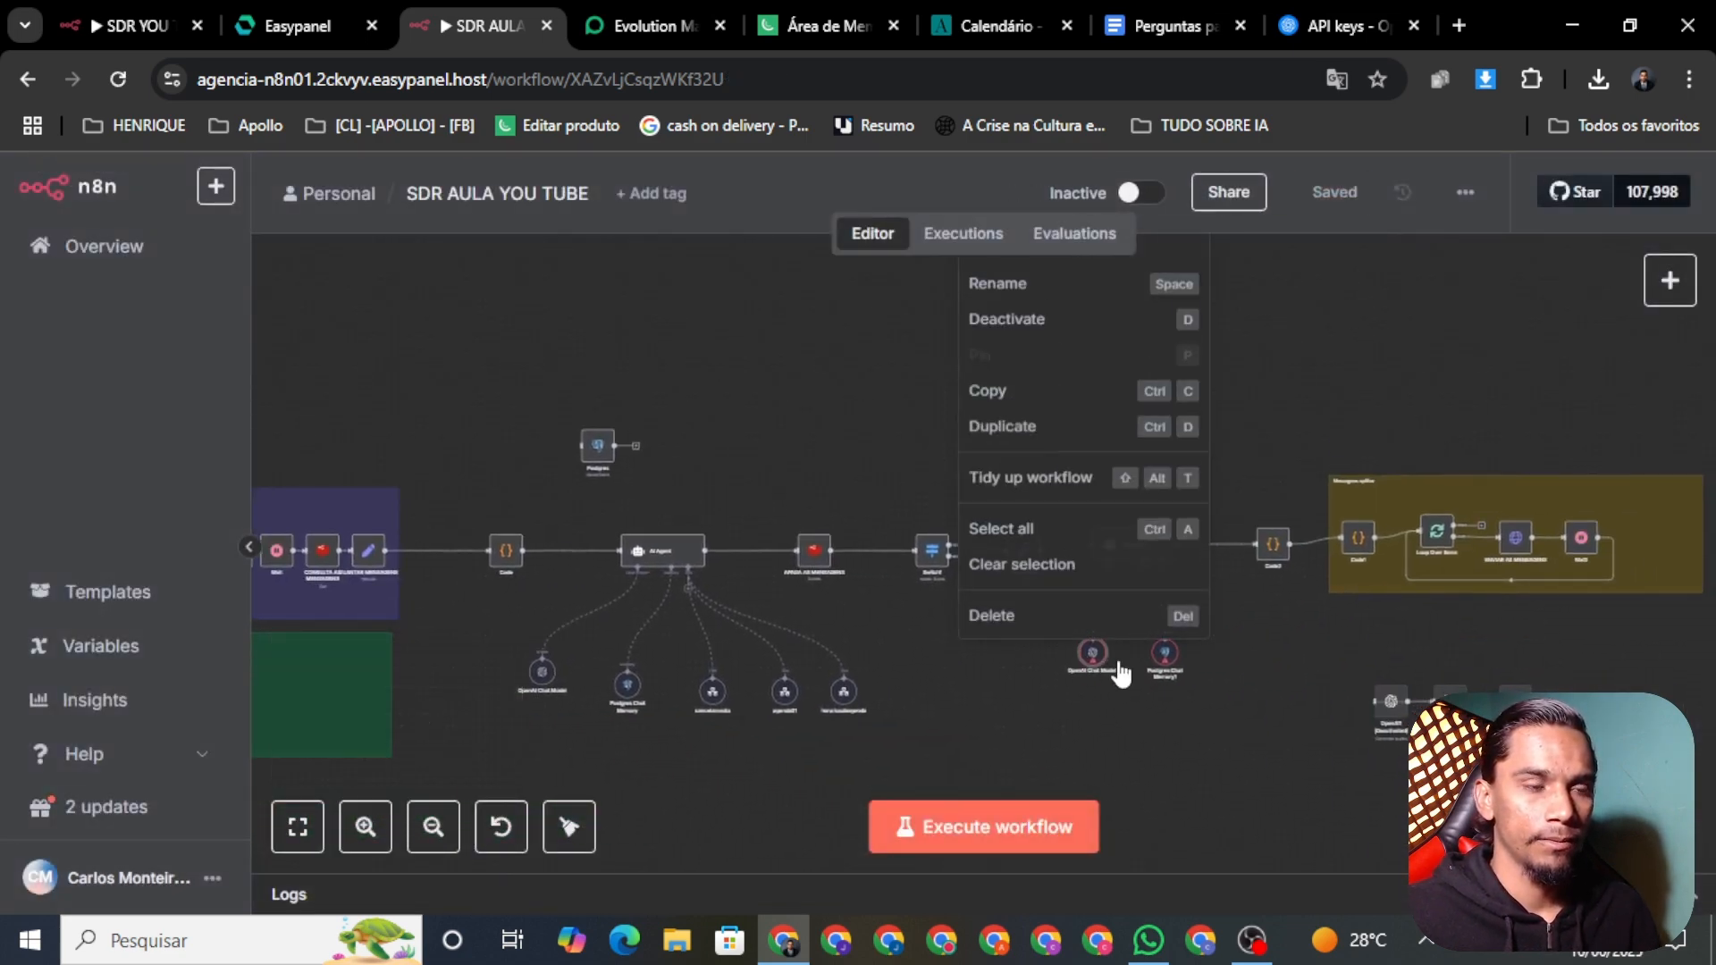
pyautogui.click(1100, 458)
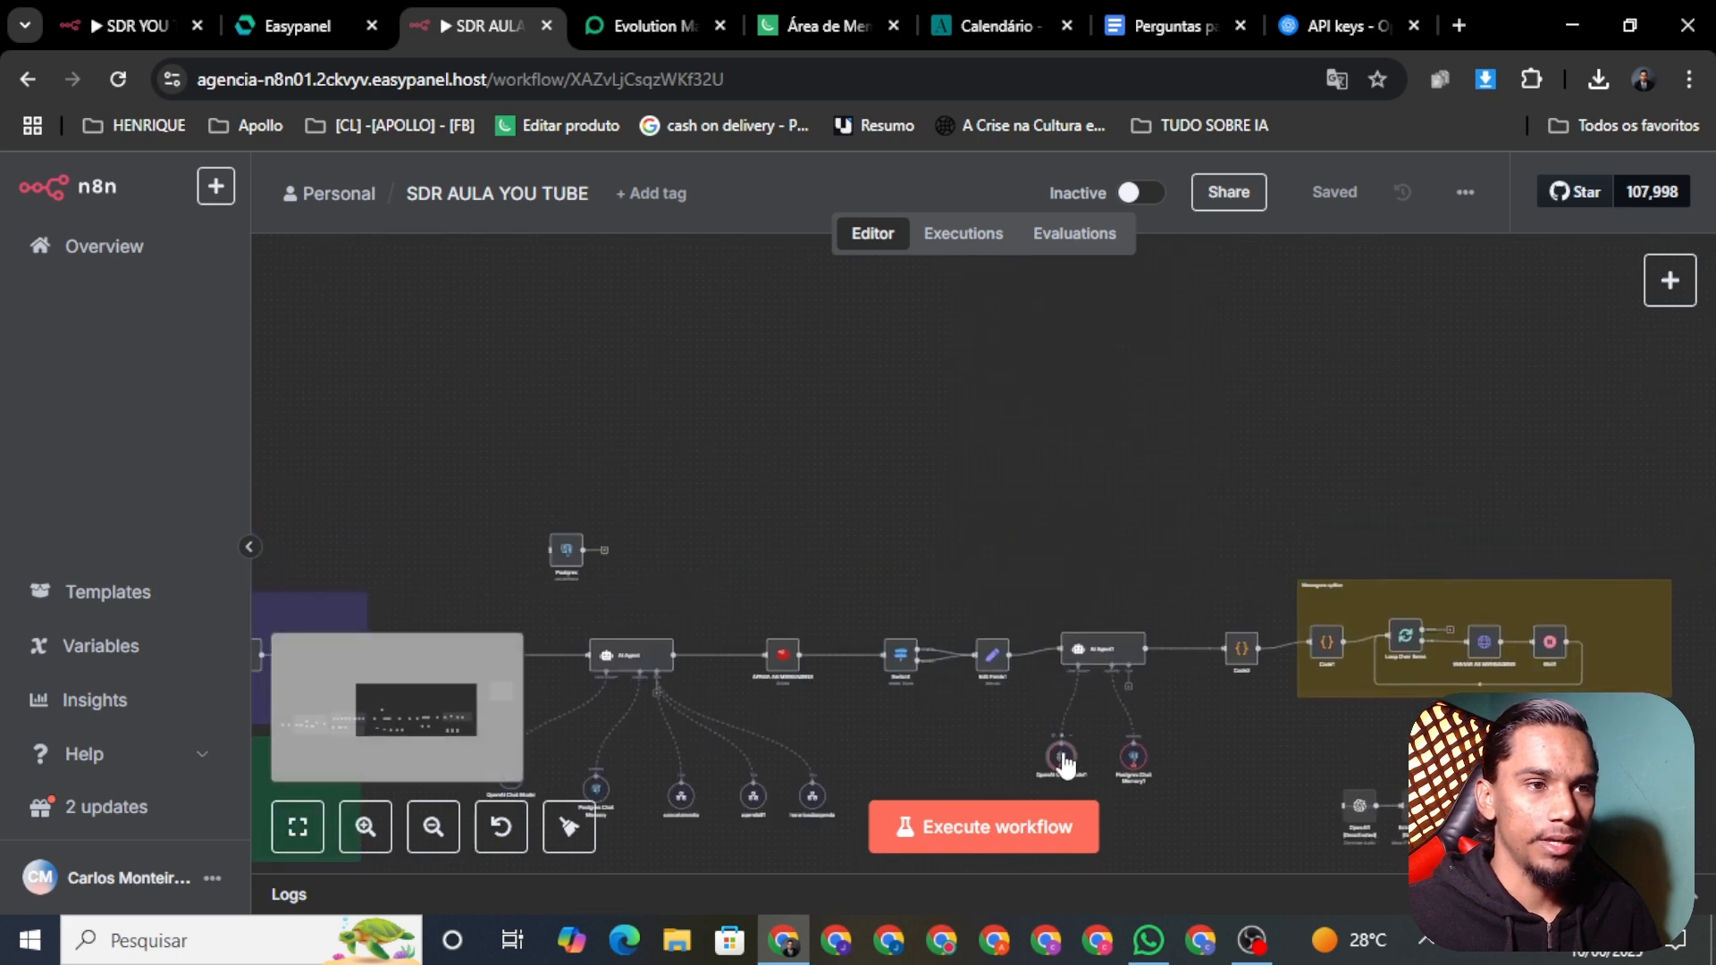
pyautogui.scroll(8, 950, 672)
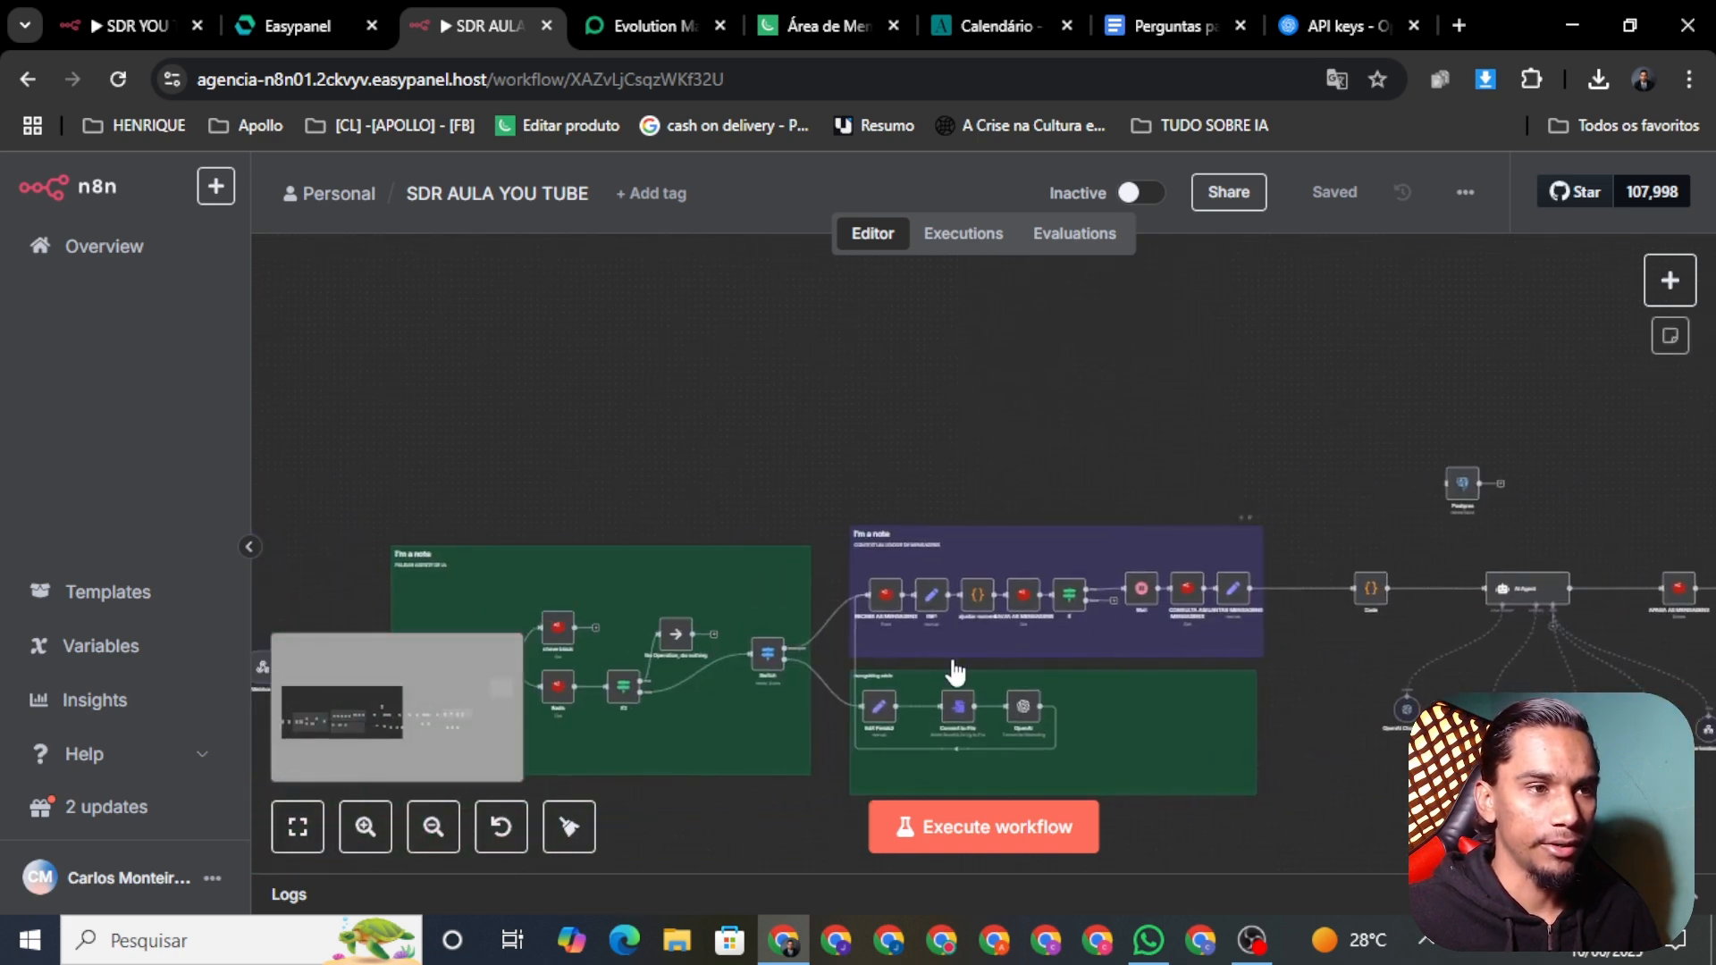
pyautogui.scroll(-1, 1045, 660)
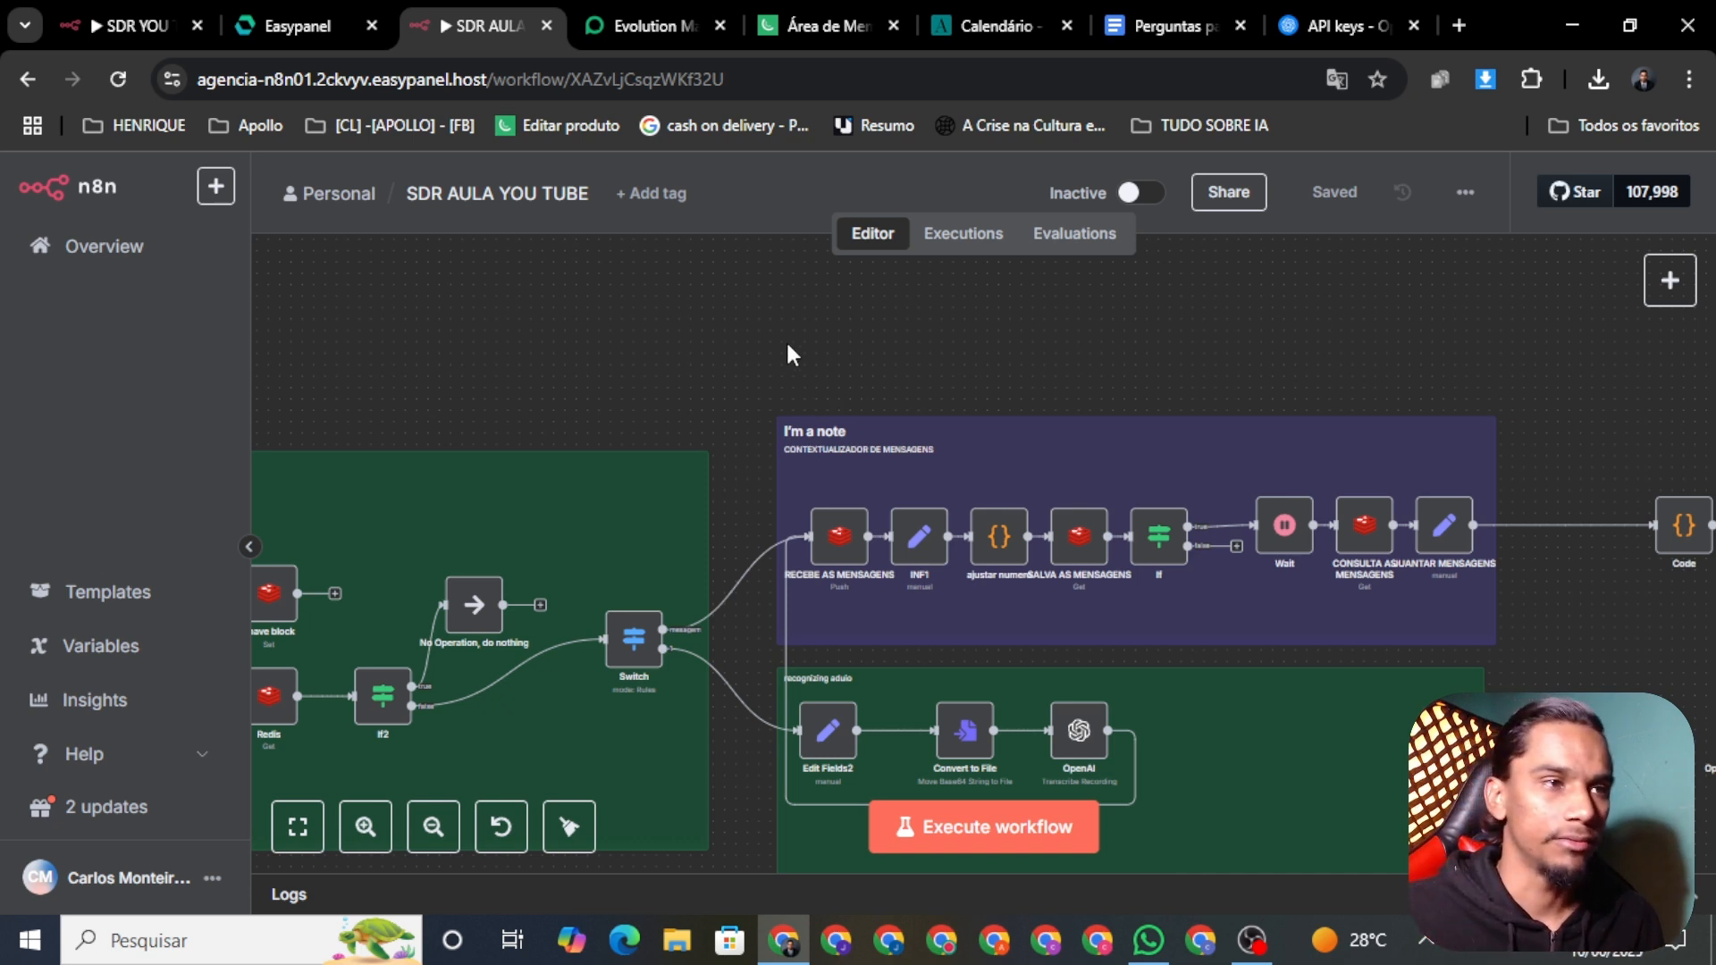
pyautogui.moveTo(722, 338); pyautogui.dragTo(1510, 613)
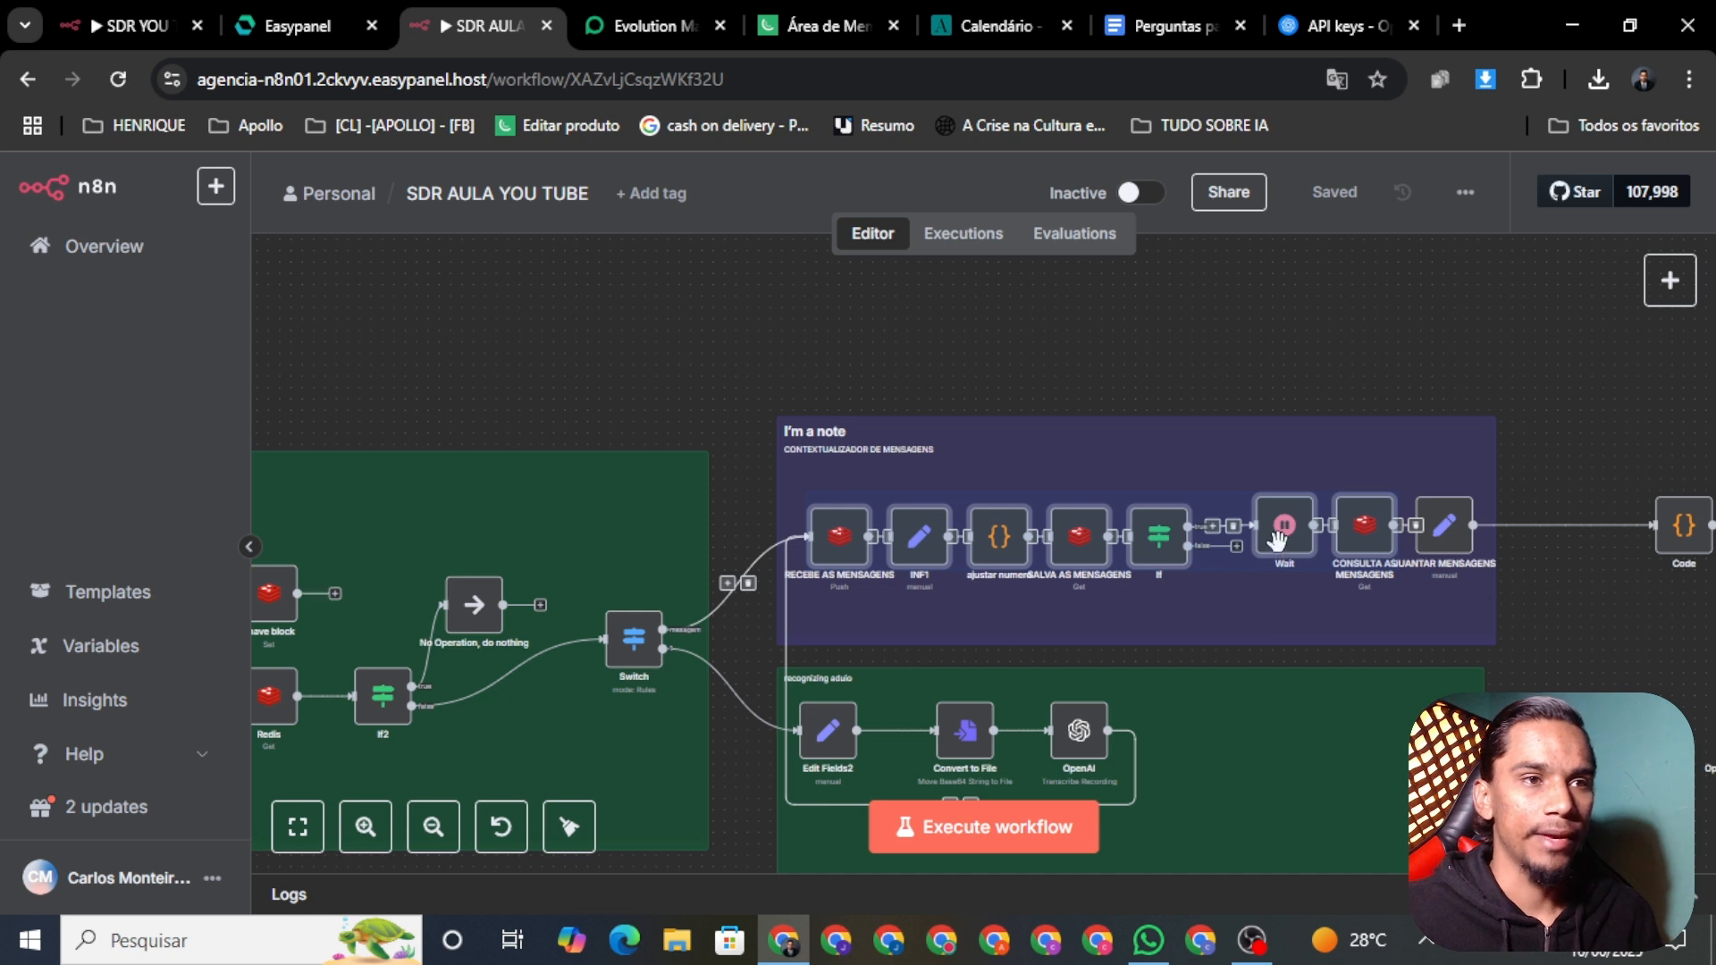
pyautogui.click(1213, 356)
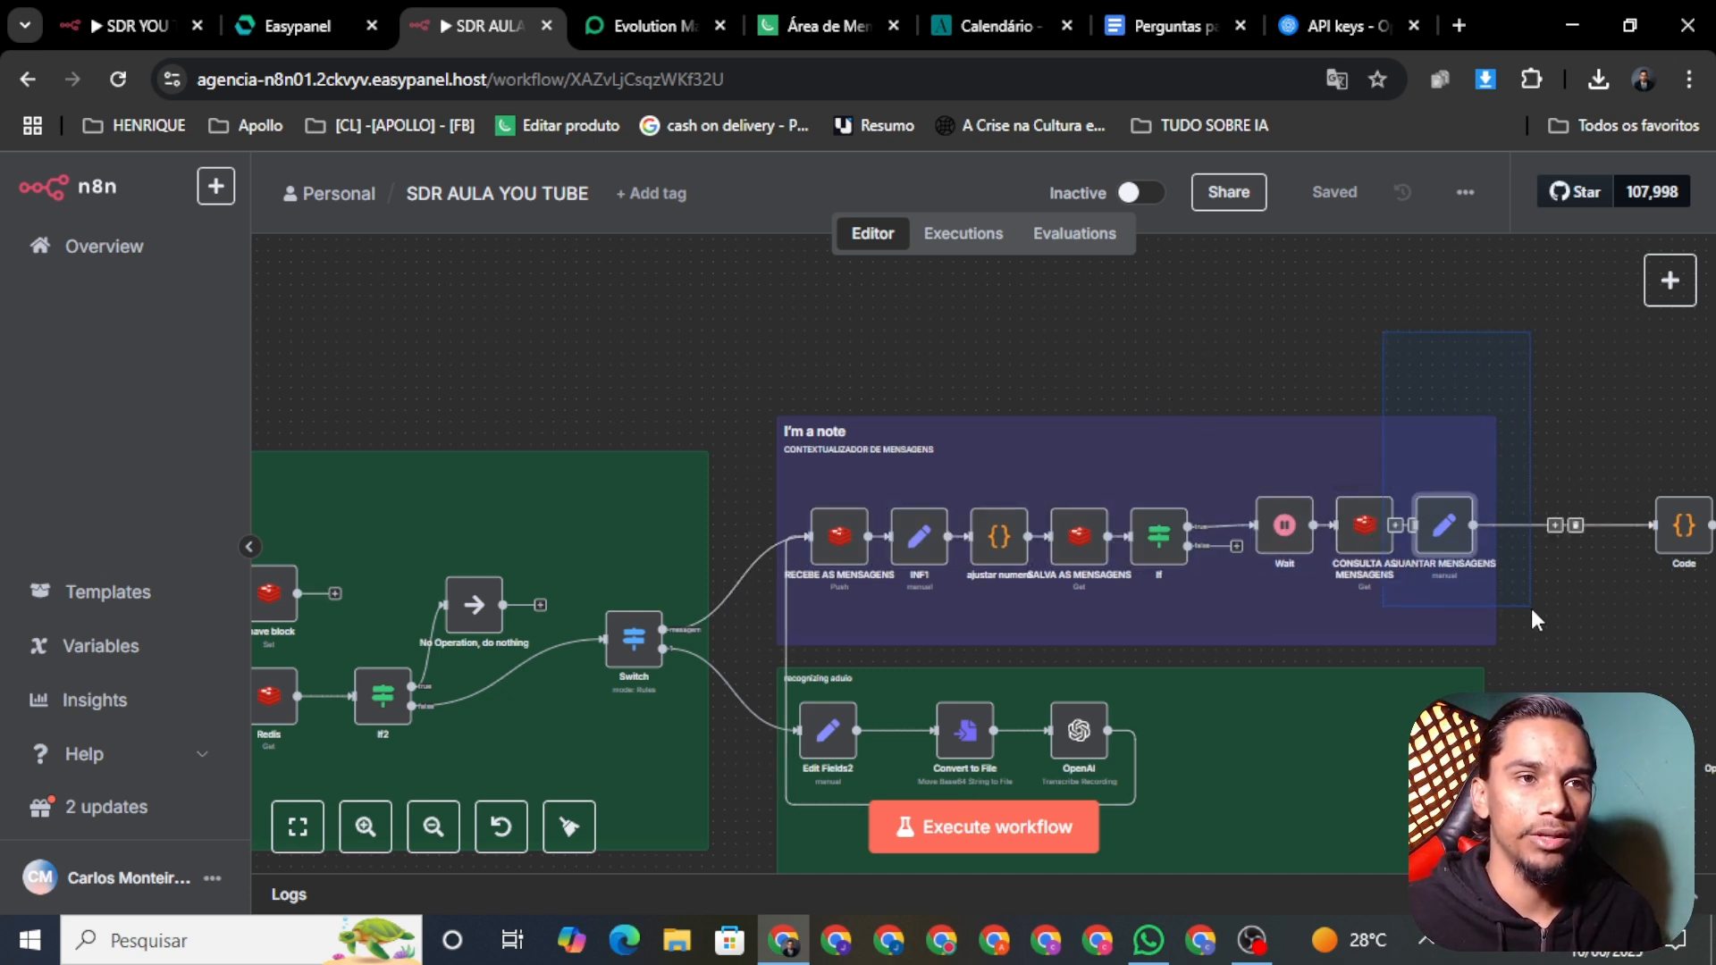
pyautogui.moveTo(1503, 600); pyautogui.dragTo(1414, 420)
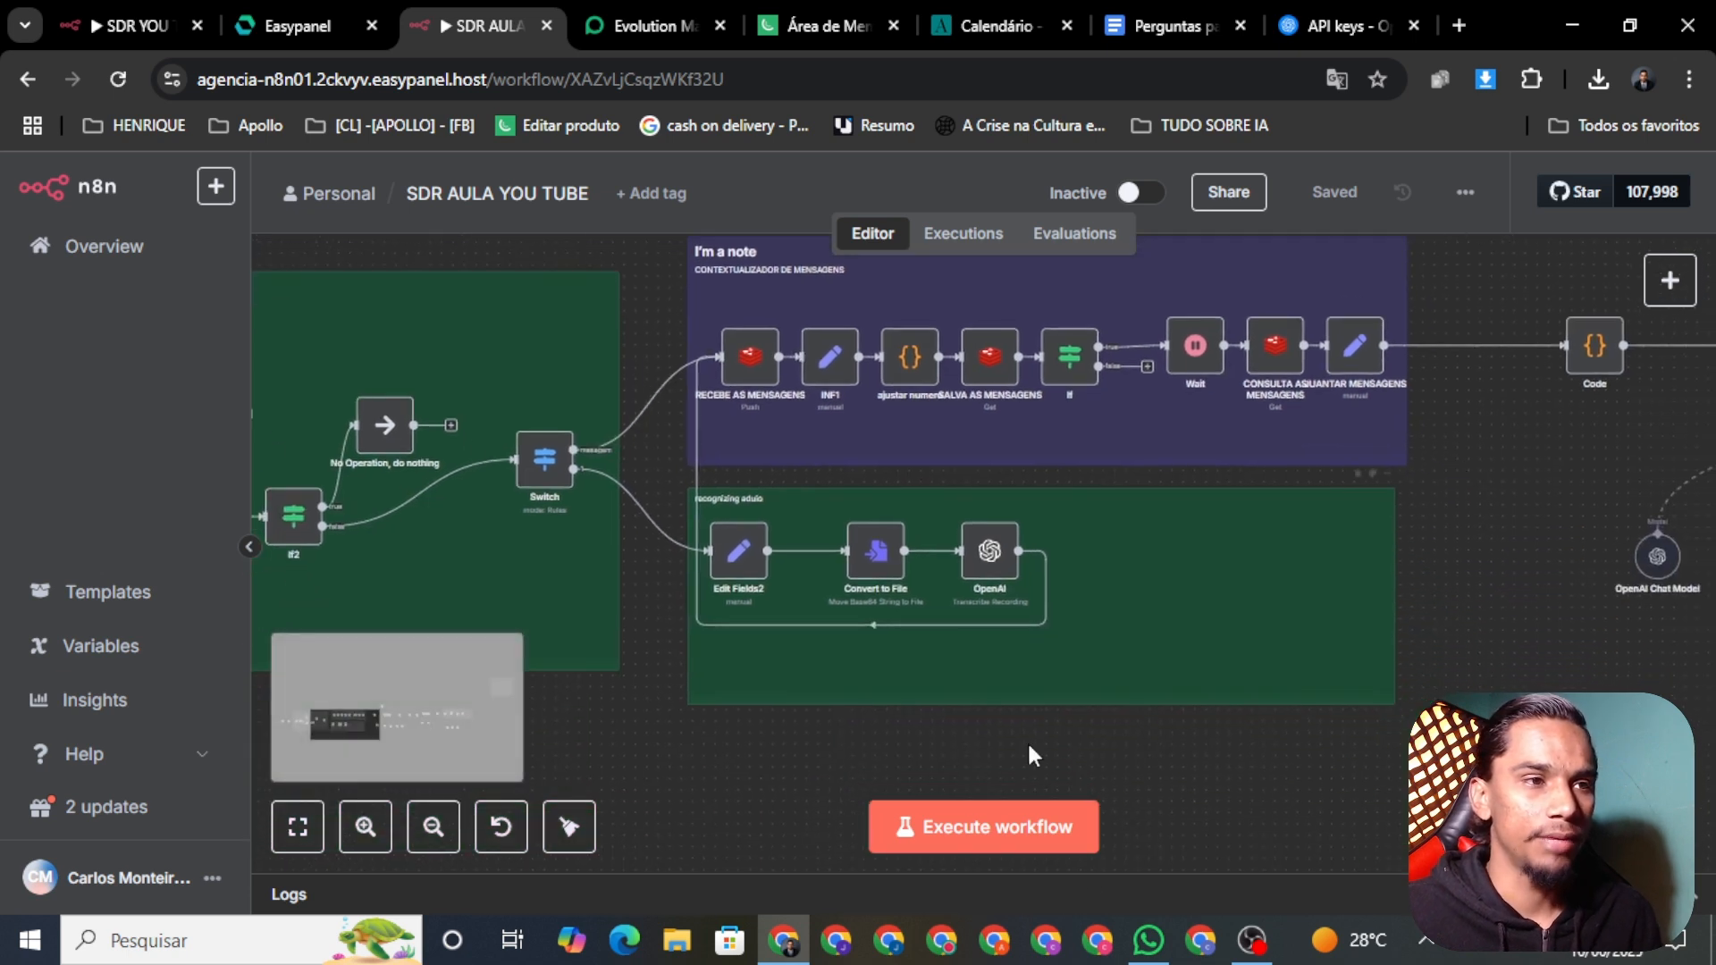
pyautogui.moveTo(1102, 769); pyautogui.dragTo(749, 508)
pyautogui.hscroll(-5, 1295, 768)
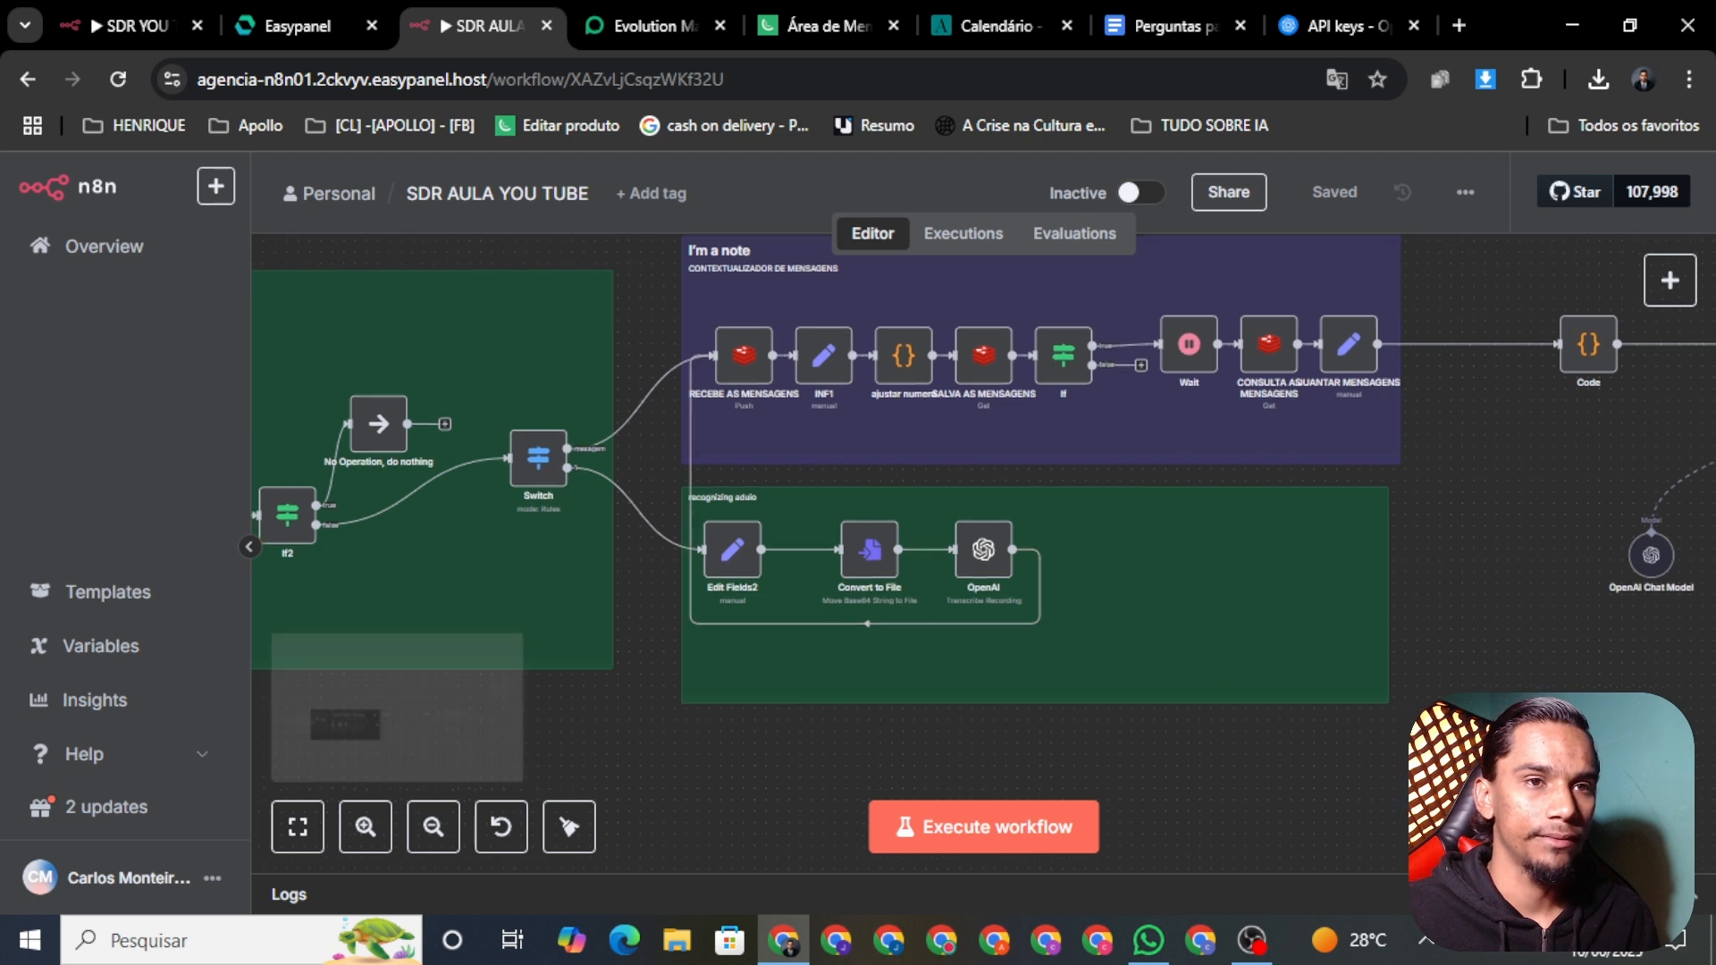
pyautogui.moveTo(1215, 743); pyautogui.dragTo(856, 468)
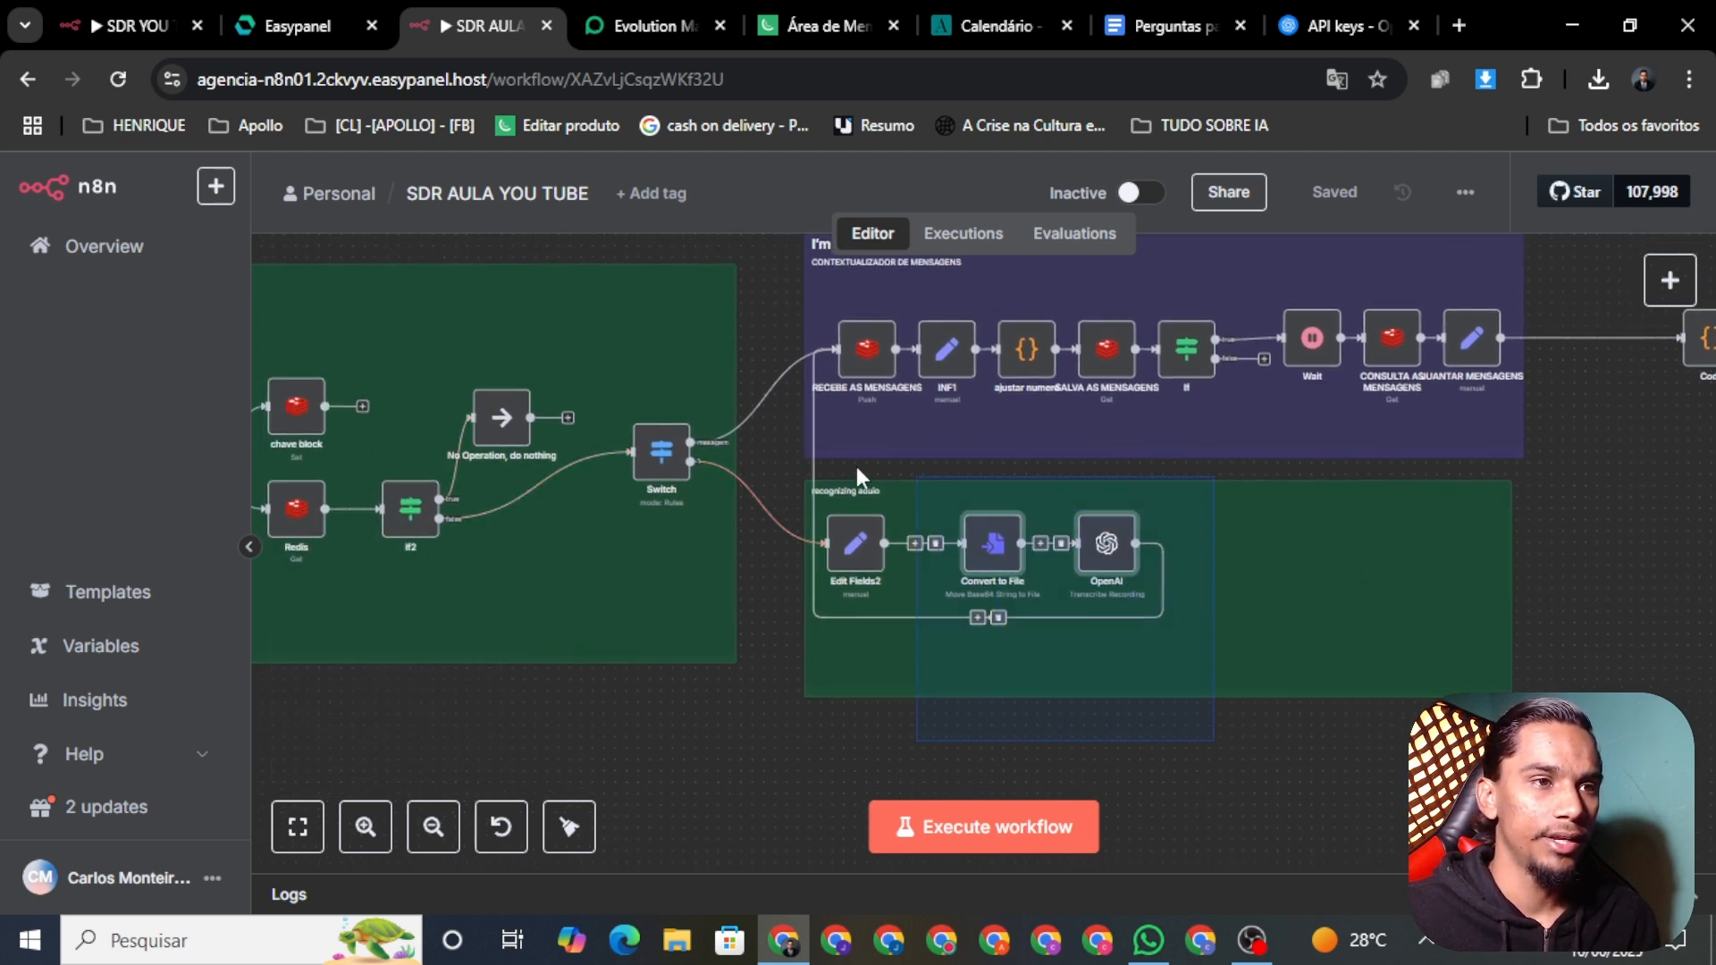
pyautogui.scroll(-1, 801, 546)
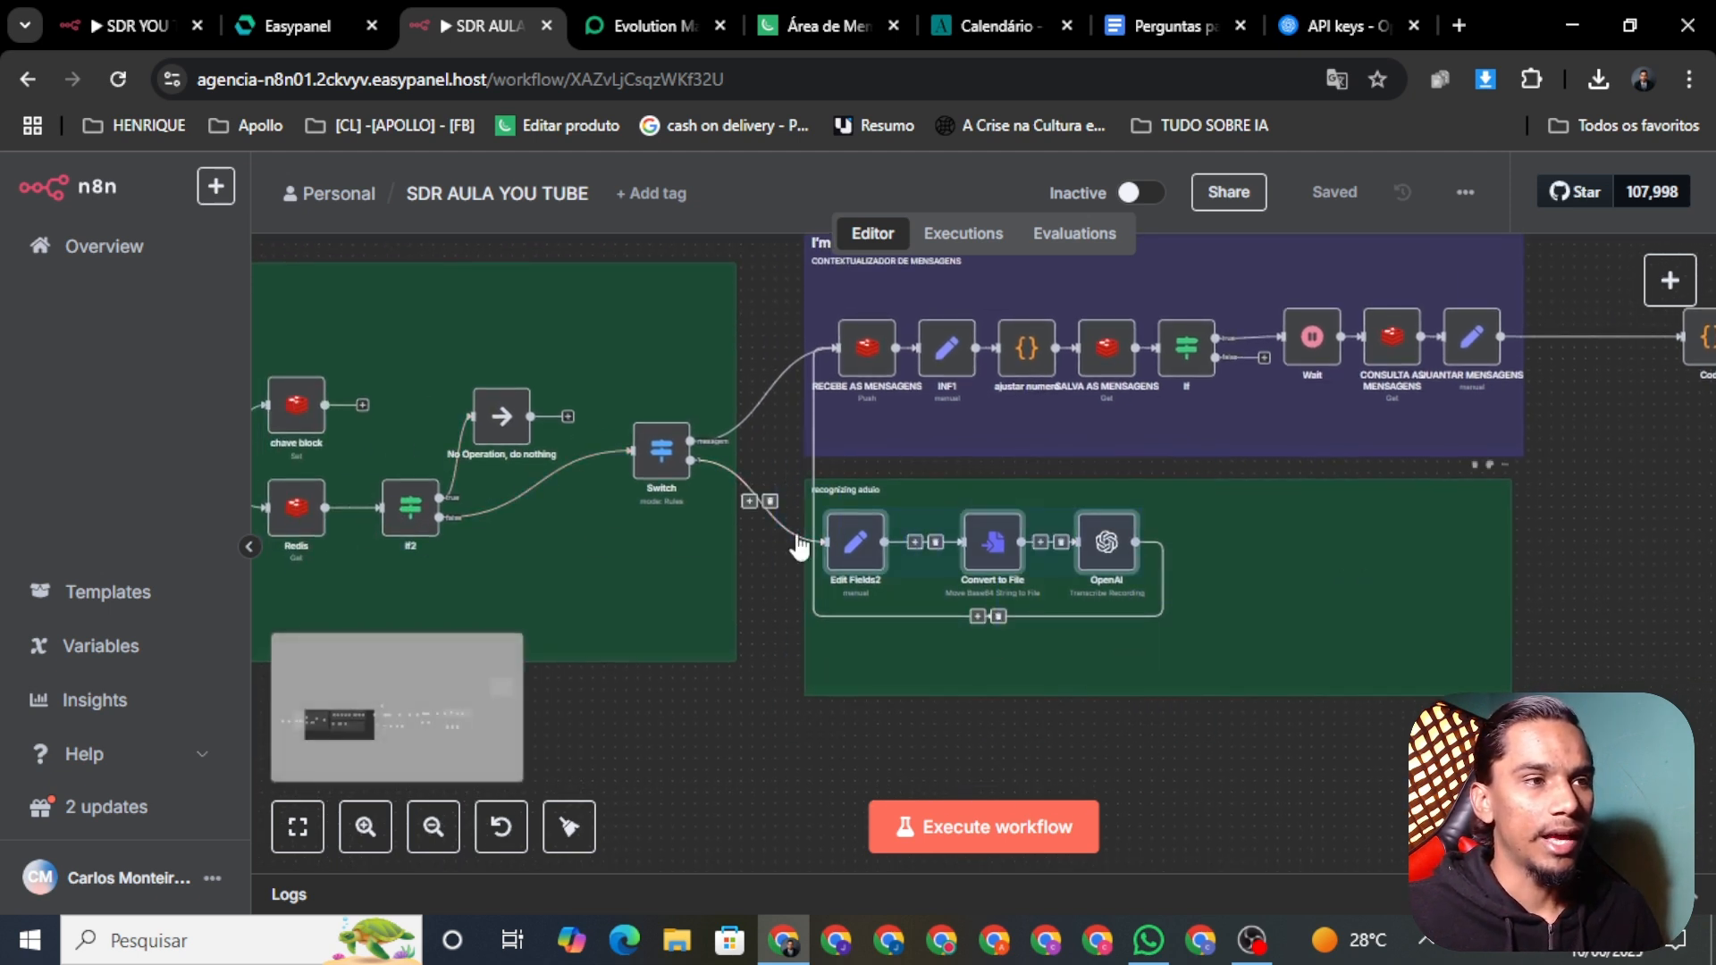
pyautogui.click(1347, 766)
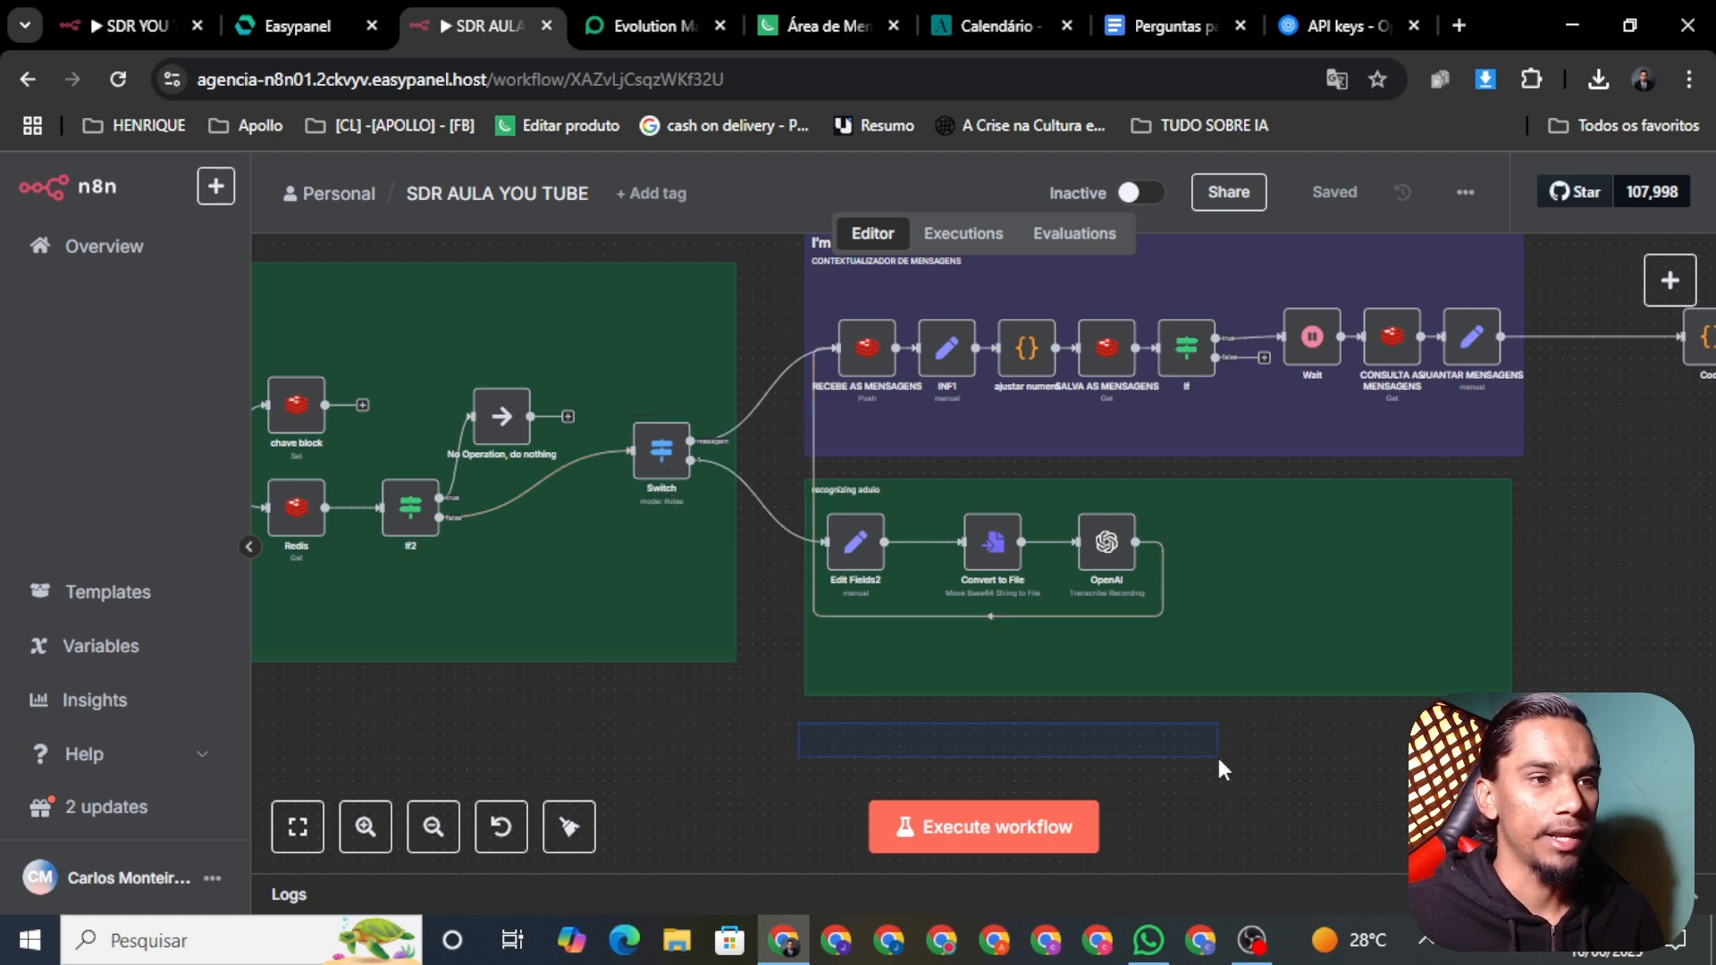
pyautogui.moveTo(1139, 755); pyautogui.dragTo(1138, 752)
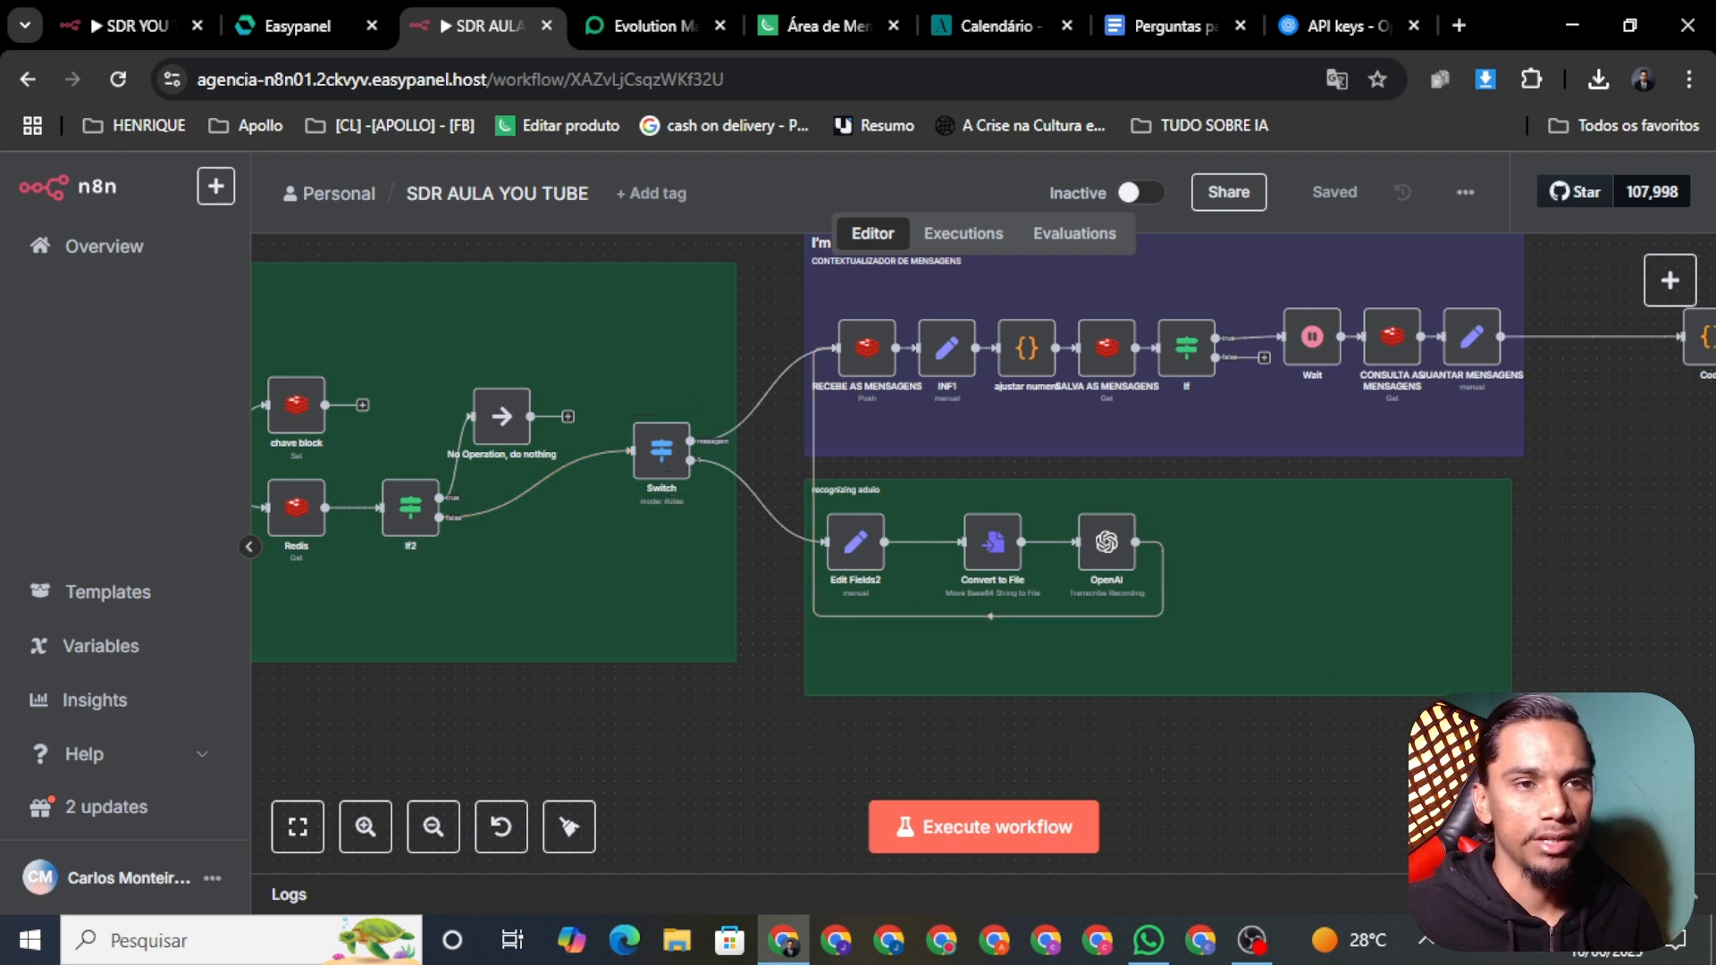
pyautogui.moveTo(1610, 724); pyautogui.dragTo(983, 770)
pyautogui.moveTo(1340, 729); pyautogui.dragTo(1092, 739)
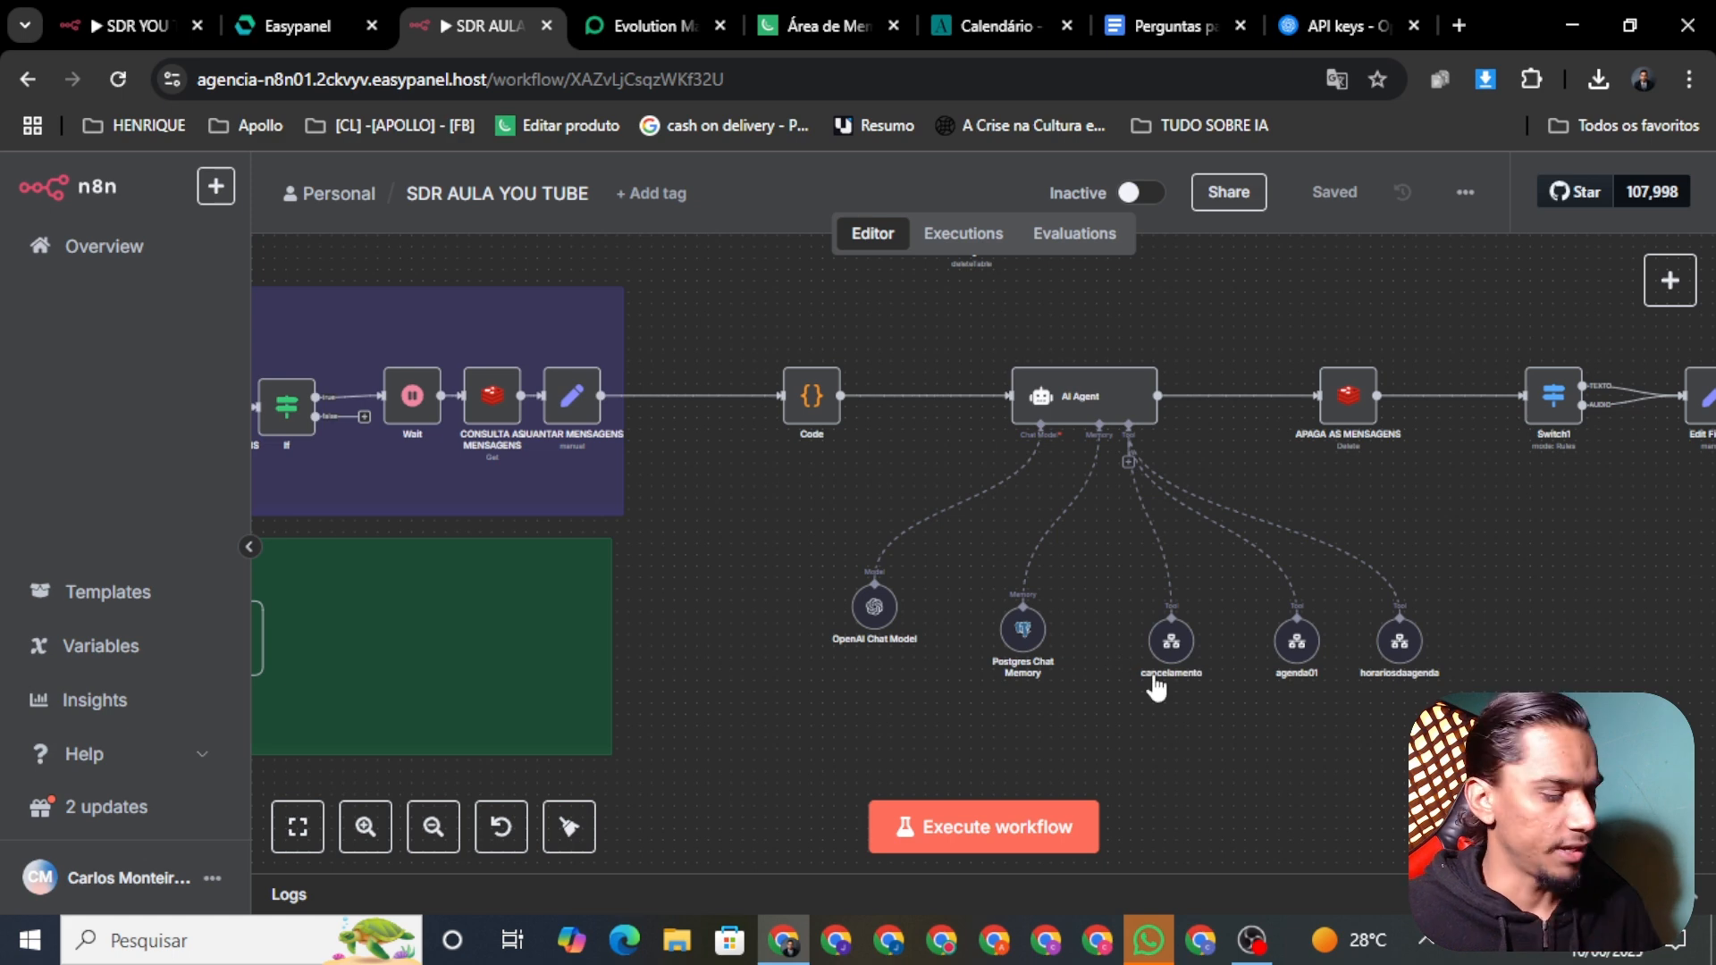
pyautogui.scroll(5, 1300, 672)
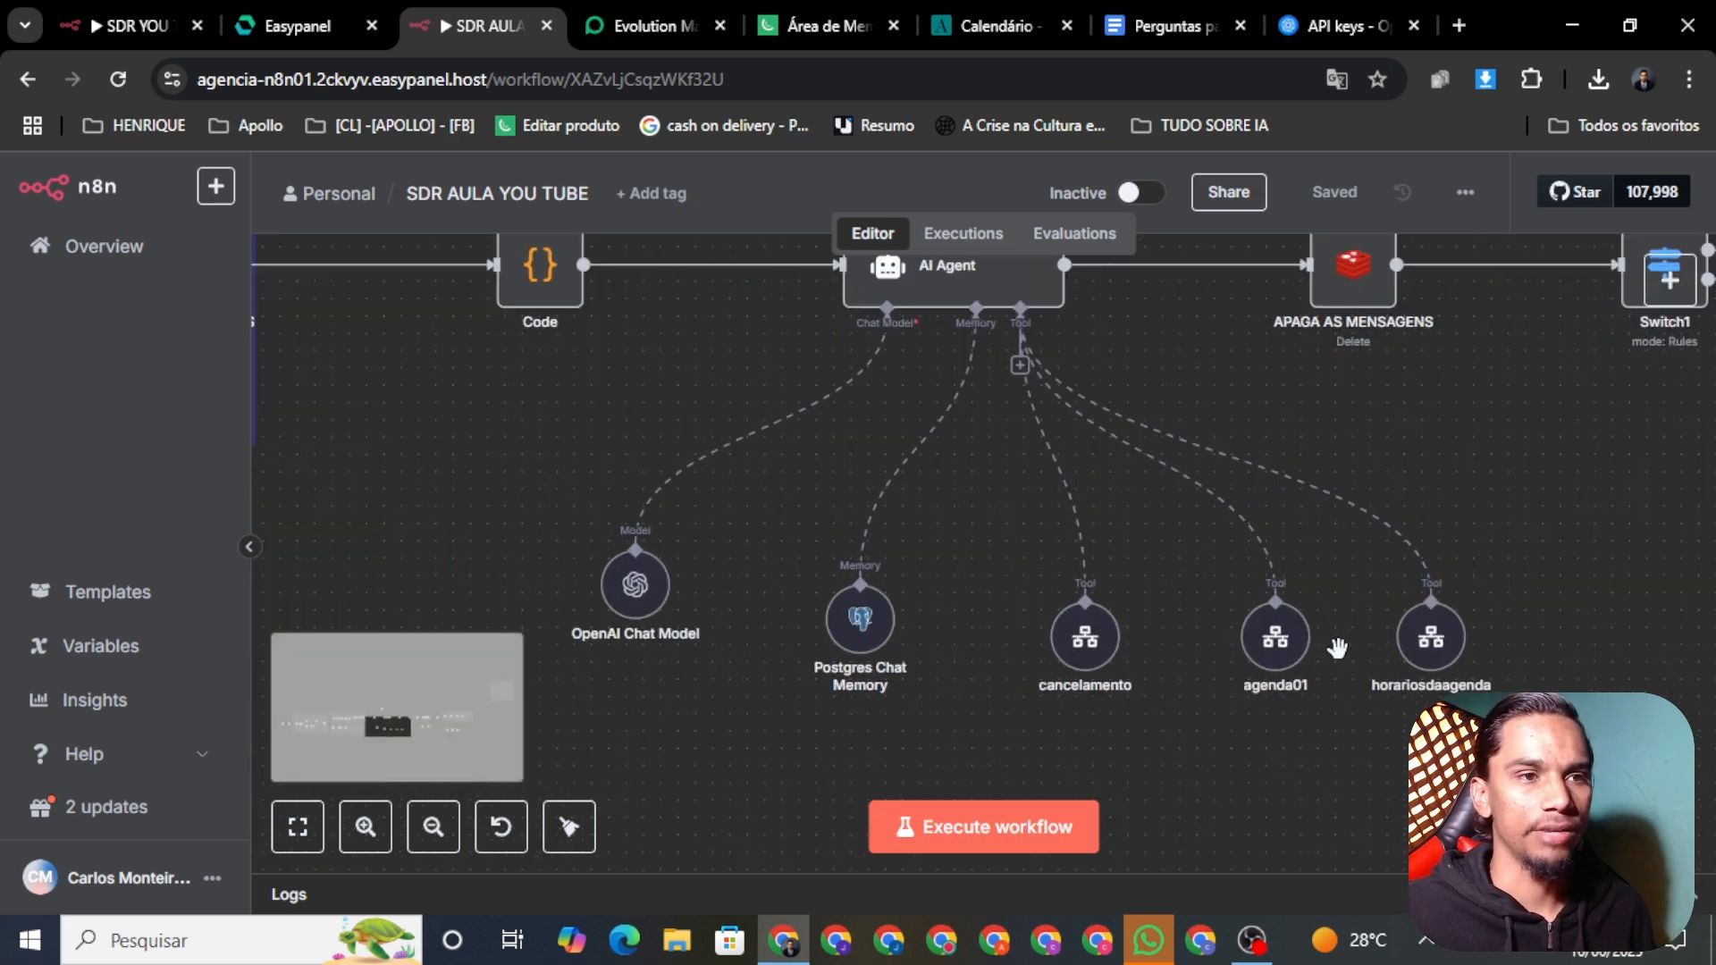
pyautogui.moveTo(1366, 567); pyautogui.dragTo(798, 480)
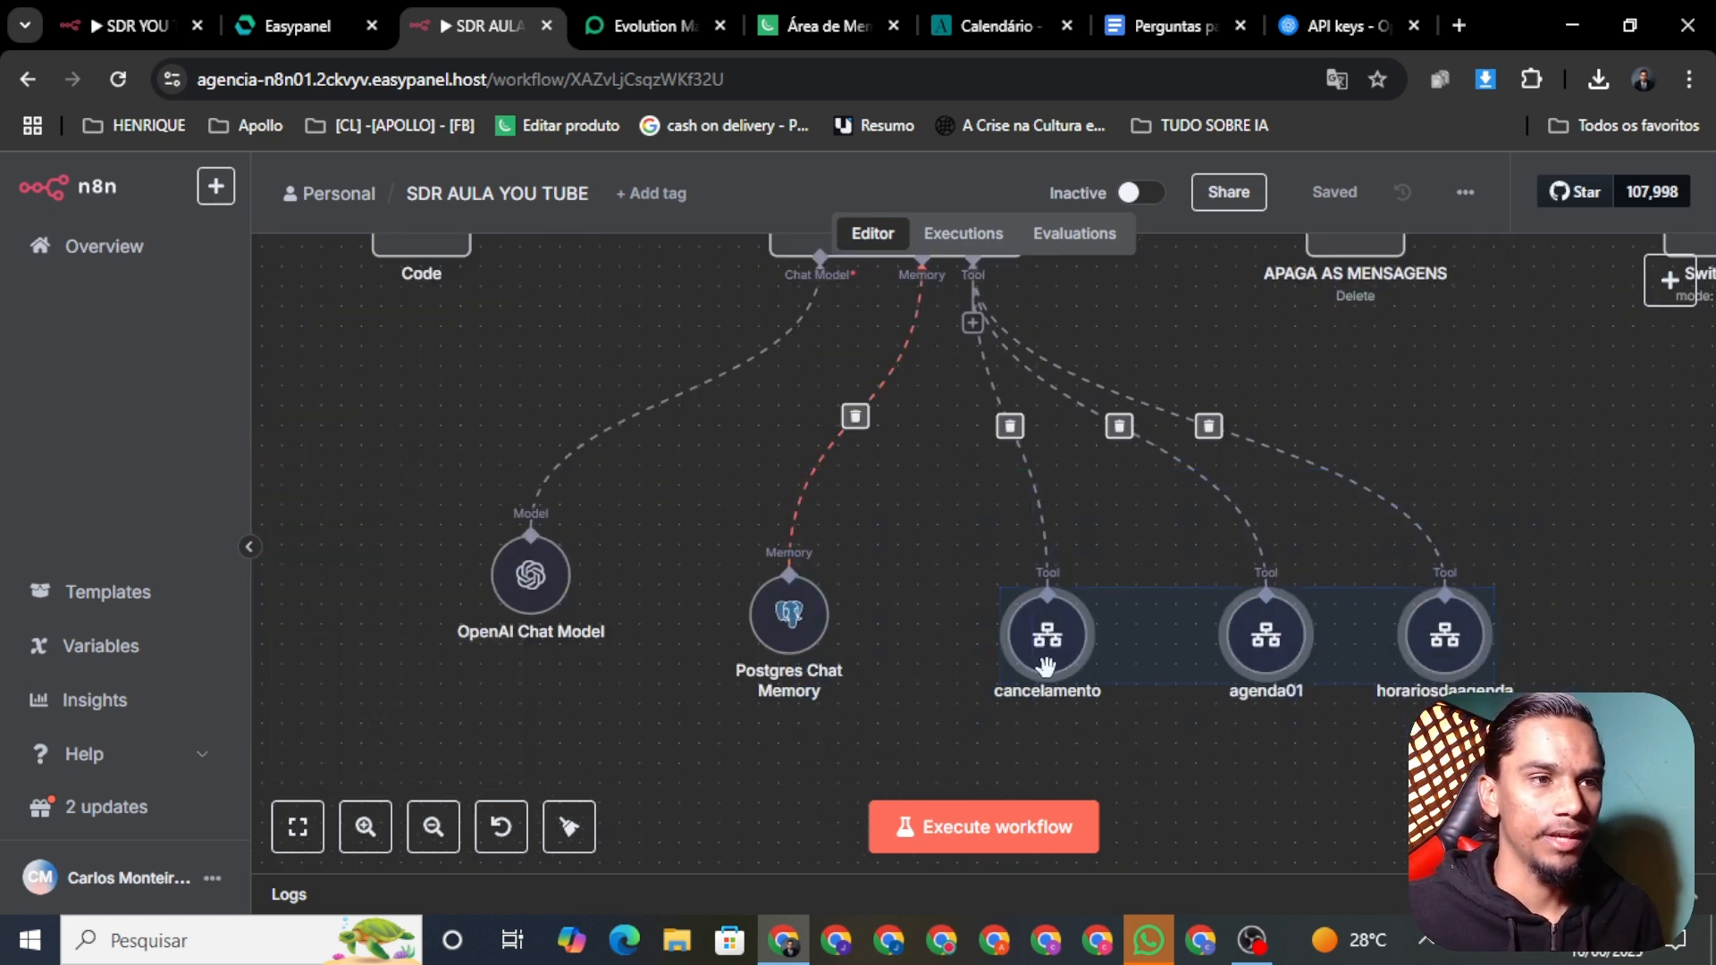
pyautogui.click(1211, 792)
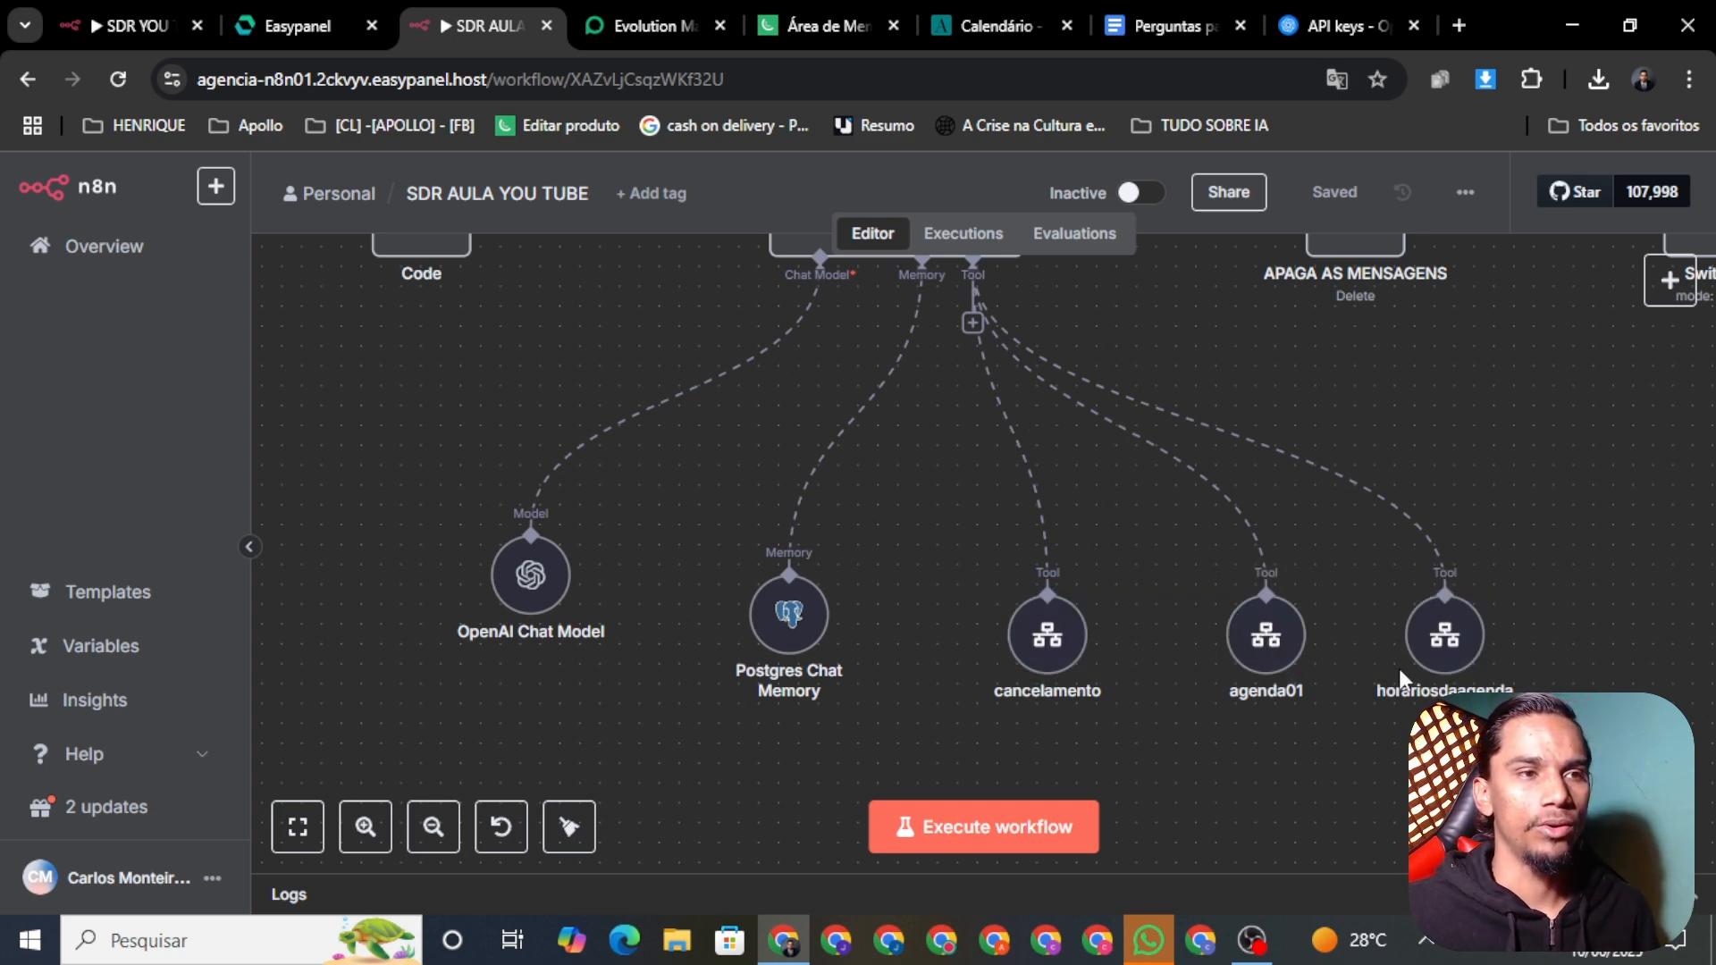
pyautogui.scroll(-3, 1479, 621)
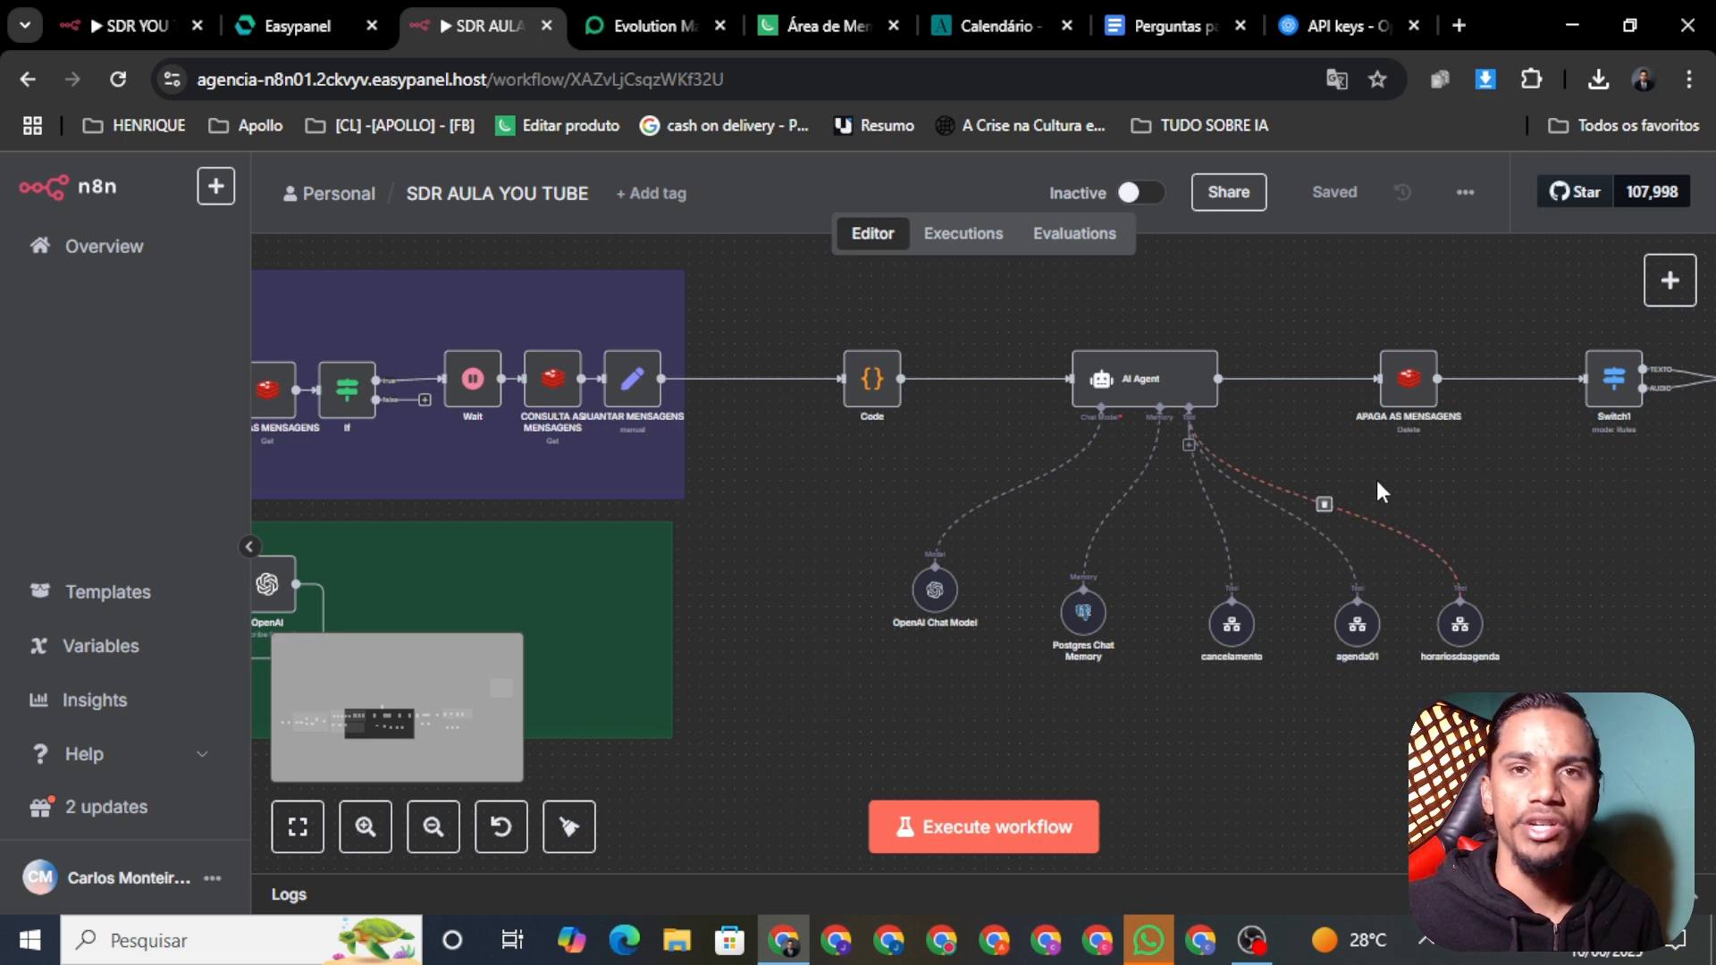
pyautogui.scroll(-5, 1490, 543)
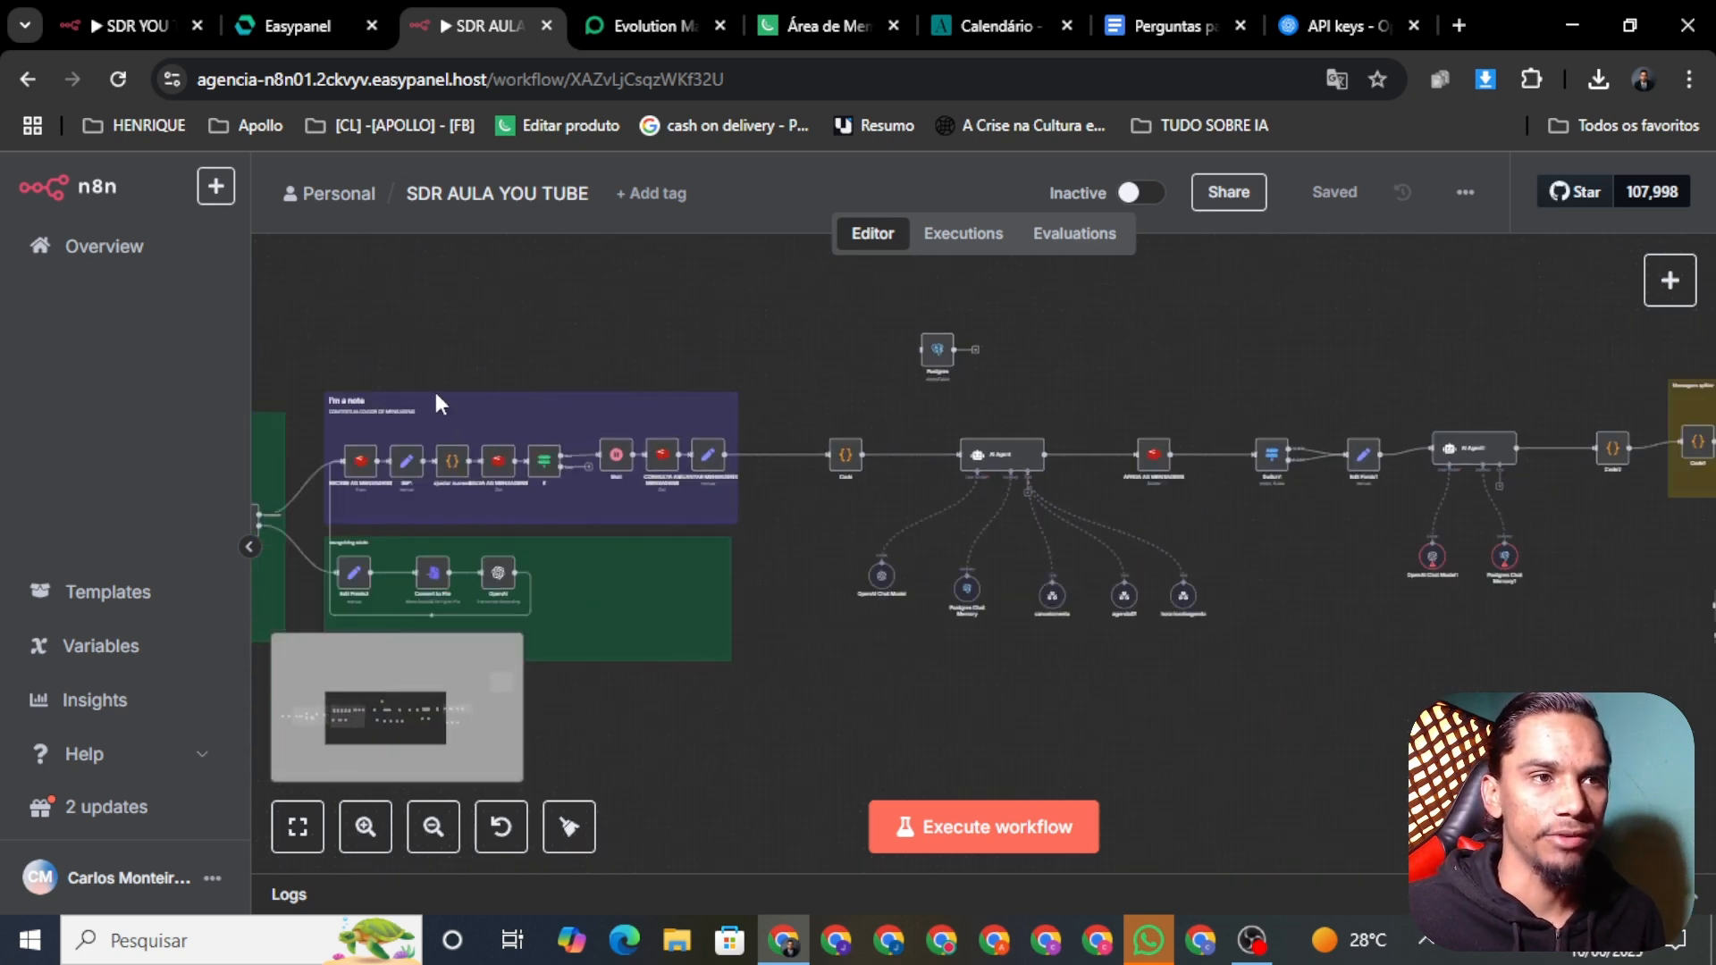
pyautogui.hscroll(5, 982, 536)
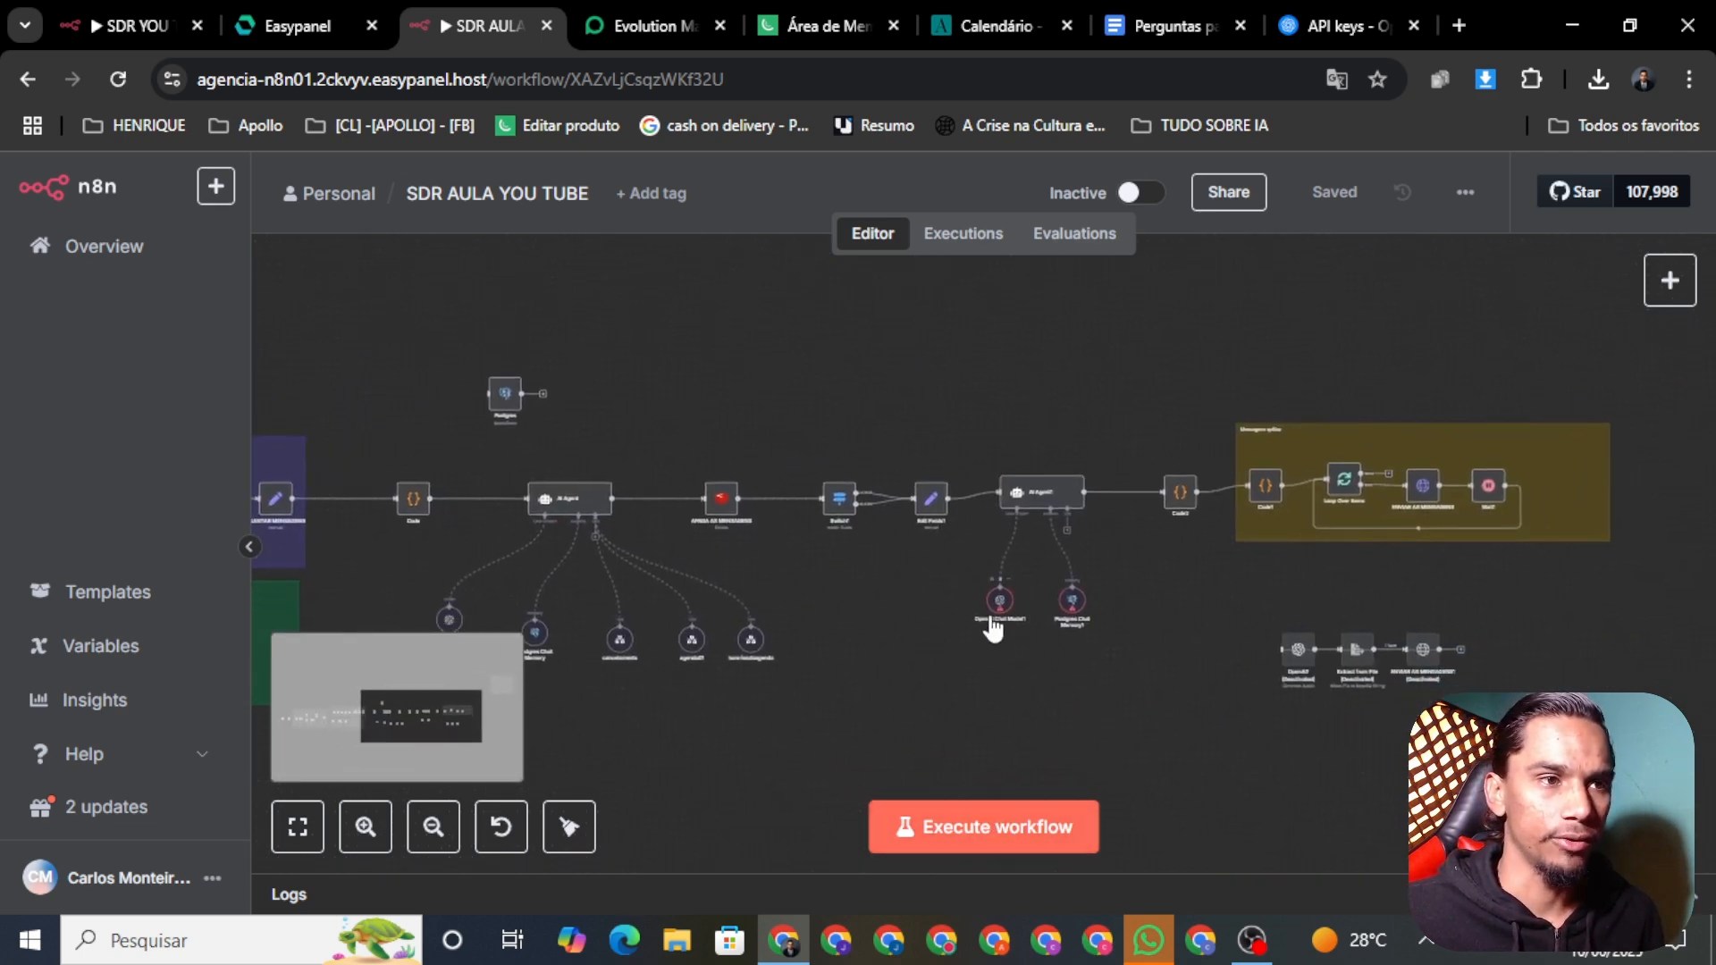
# Step: Review the second agent's OpenAI Chat Model1 settings
pyautogui.rightClick(1000, 604)
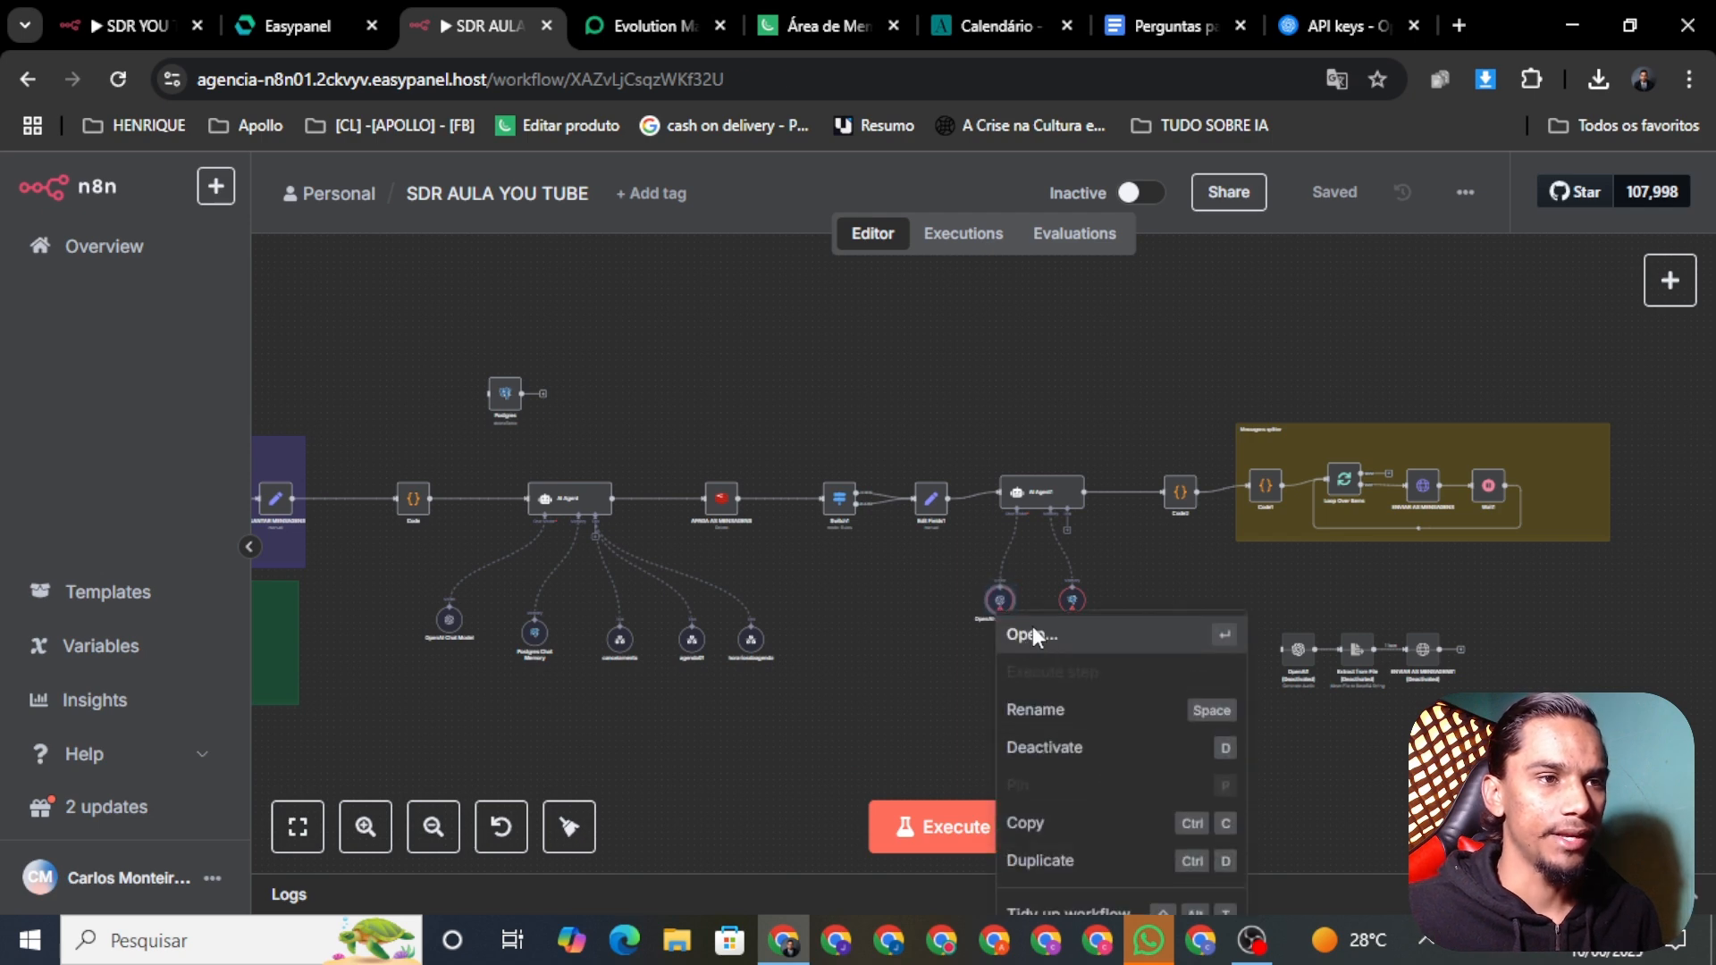
pyautogui.click(1032, 635)
pyautogui.click(63, 176)
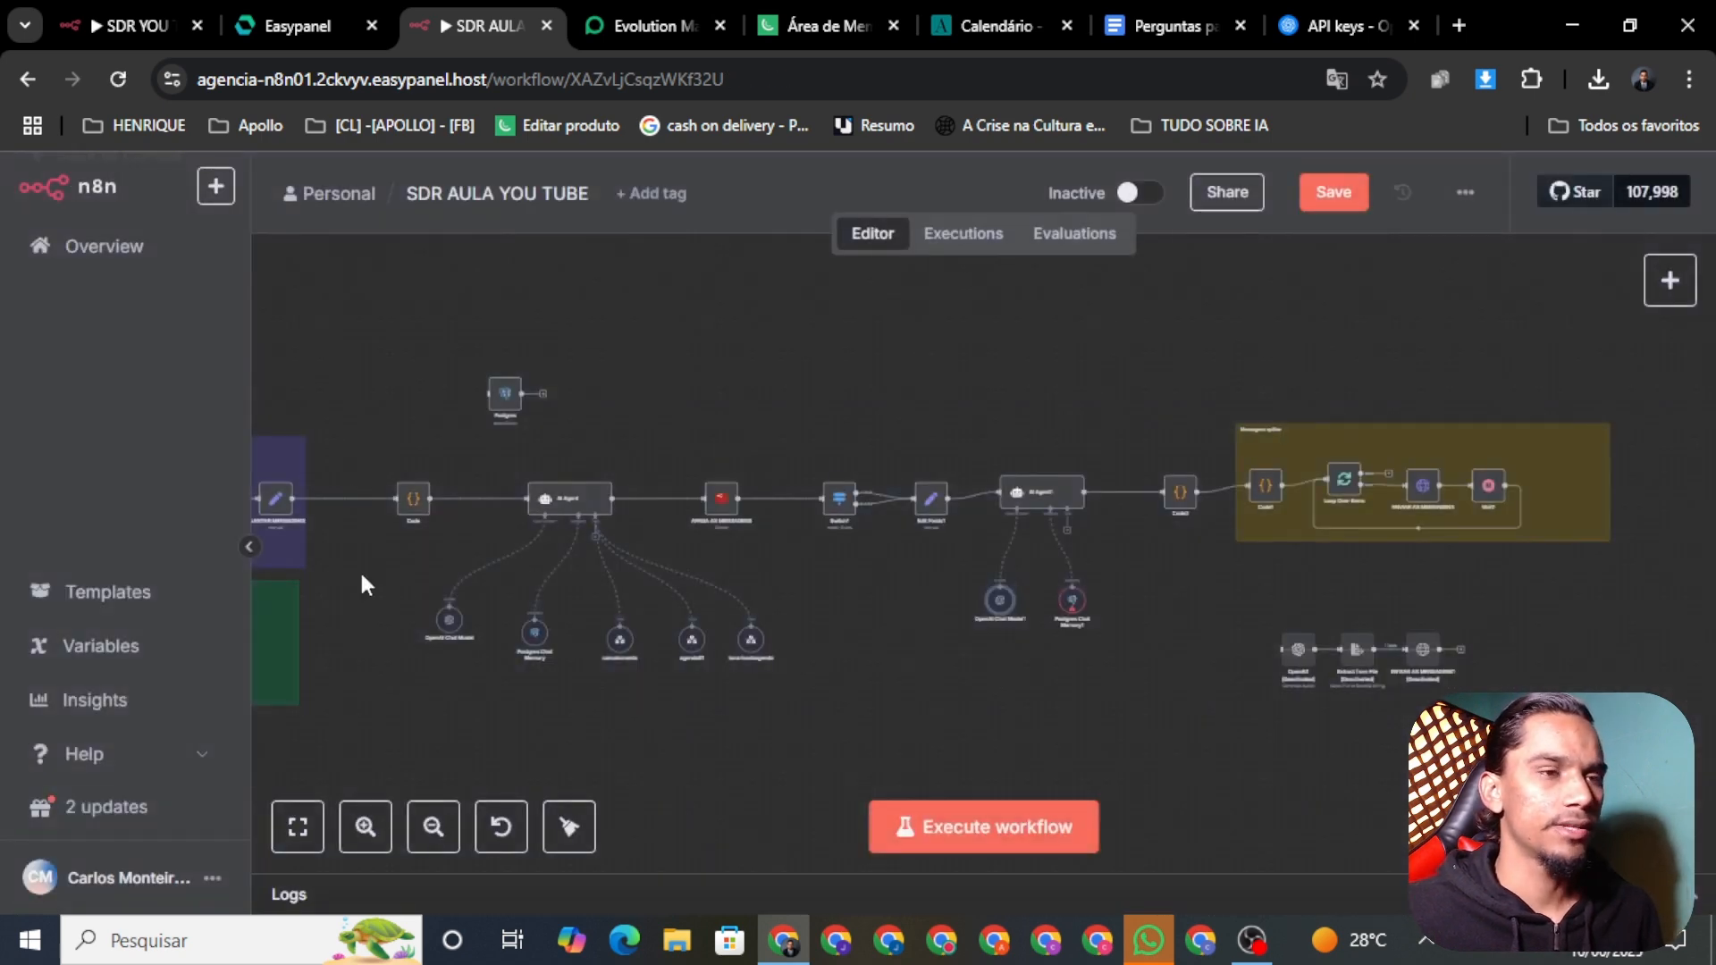
# Step: Check the Postgres Chat Memory1 settings and save the SDR AULA YOU TUBE workflow
pyautogui.rightClick(1070, 612)
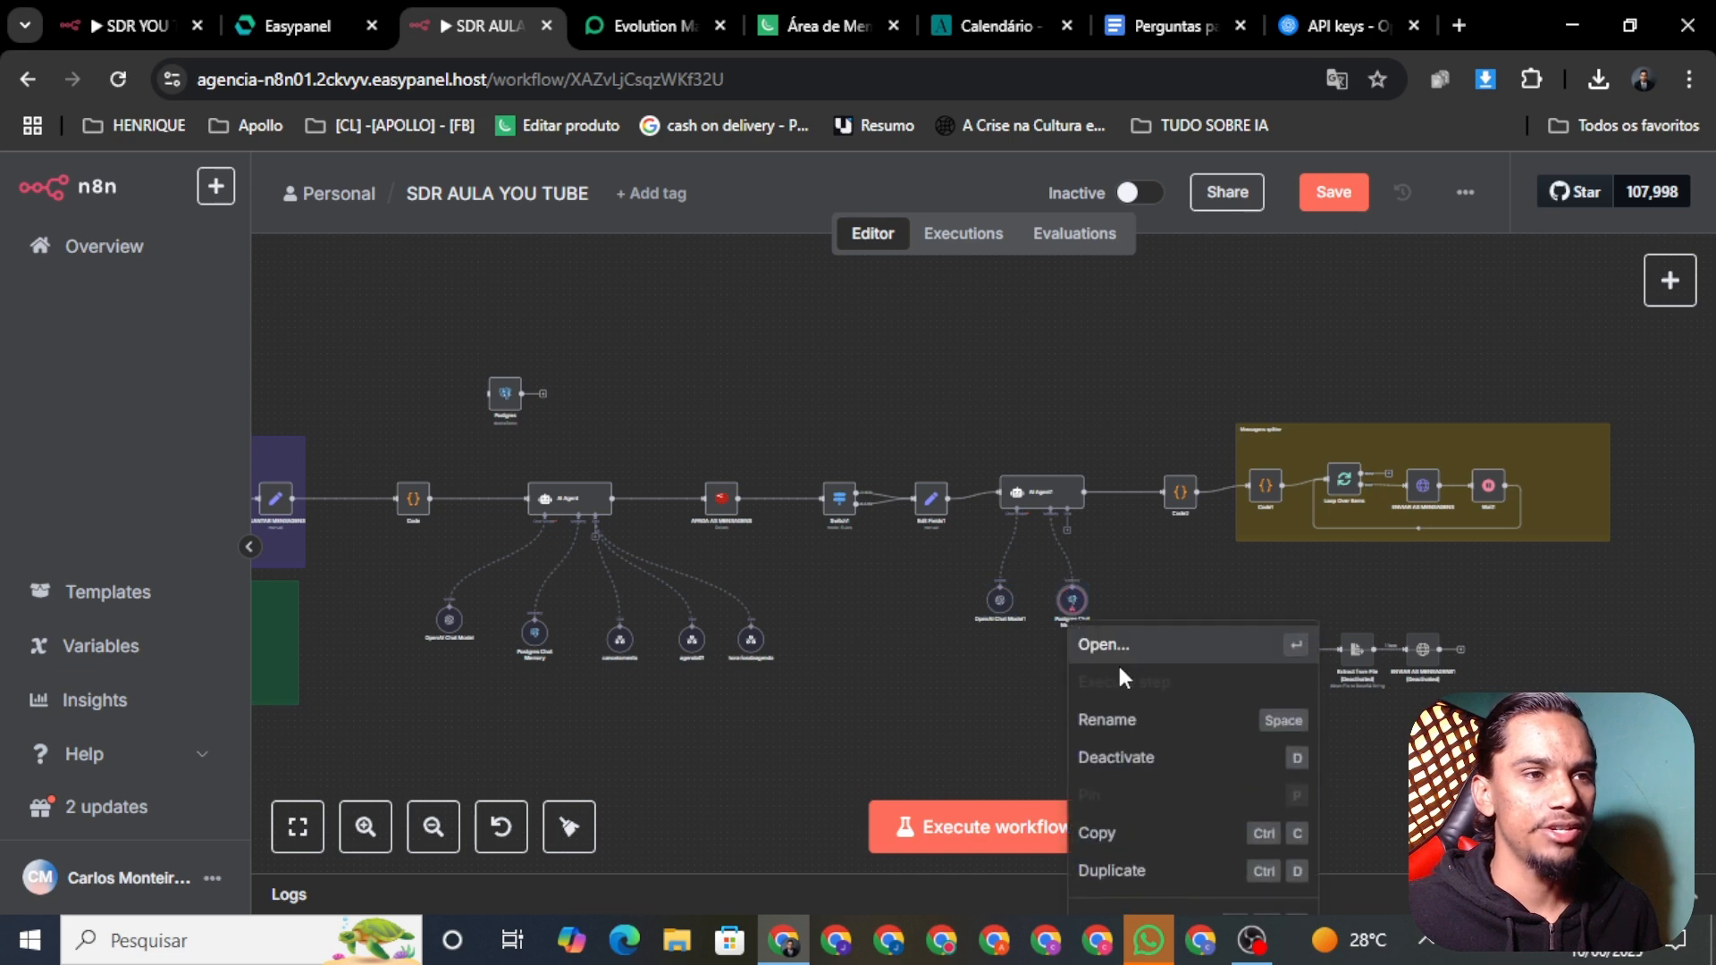
pyautogui.click(1108, 648)
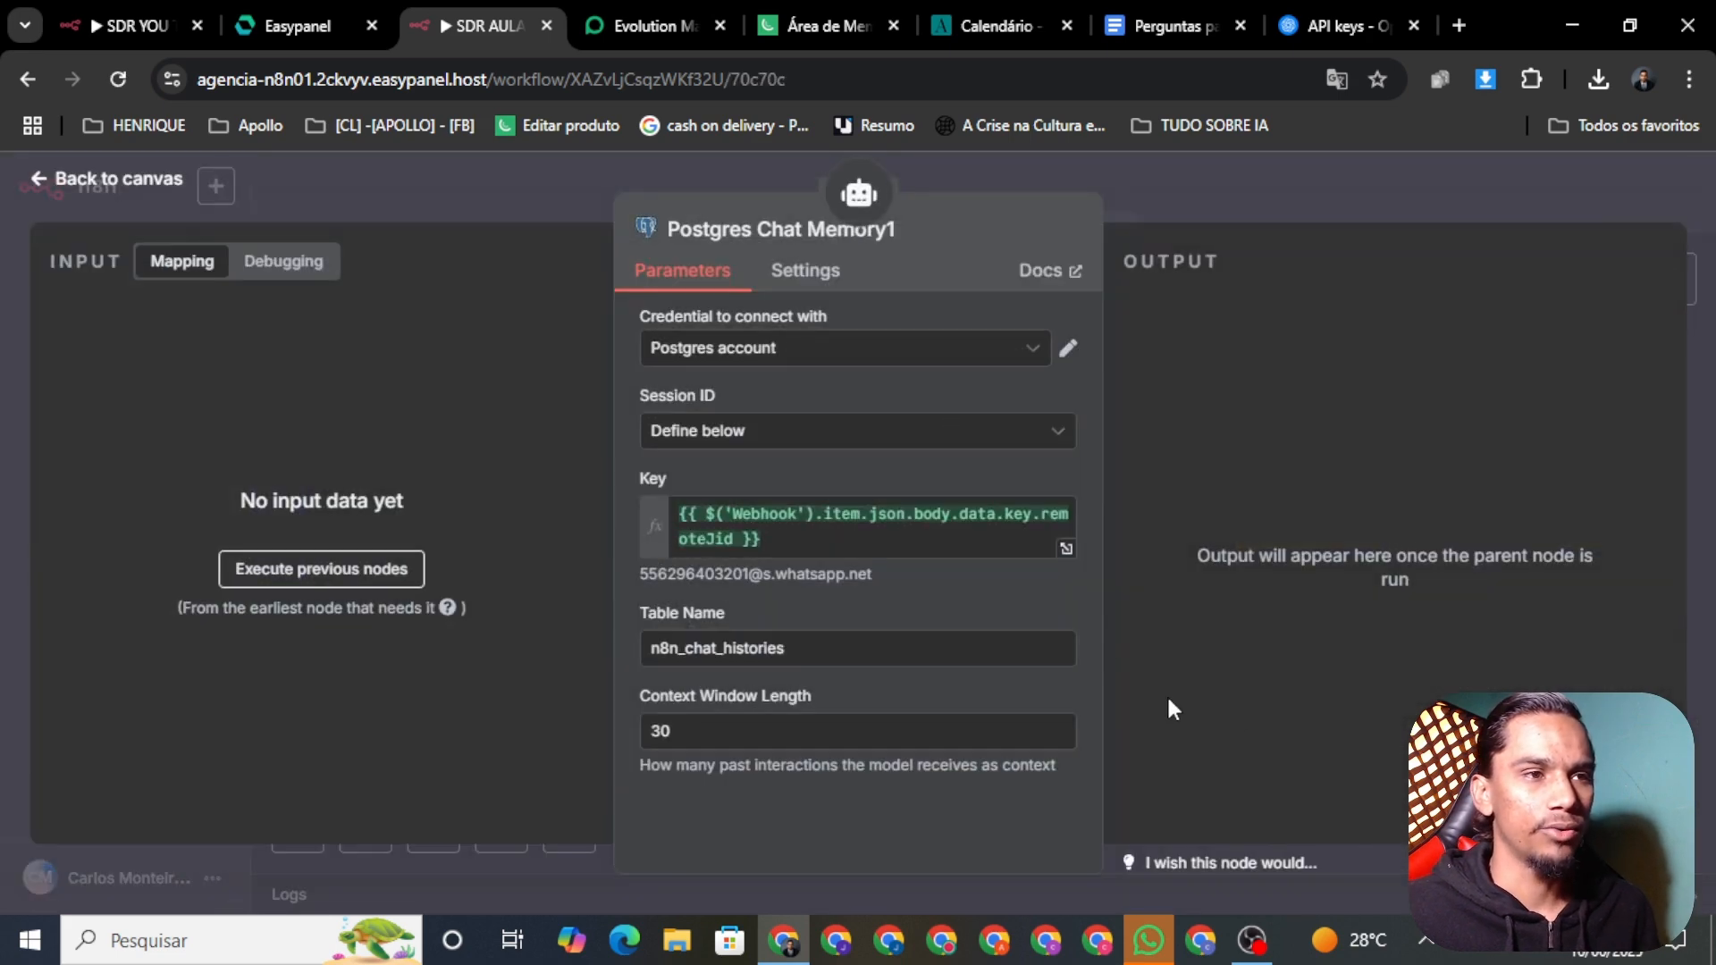
pyautogui.click(118, 183)
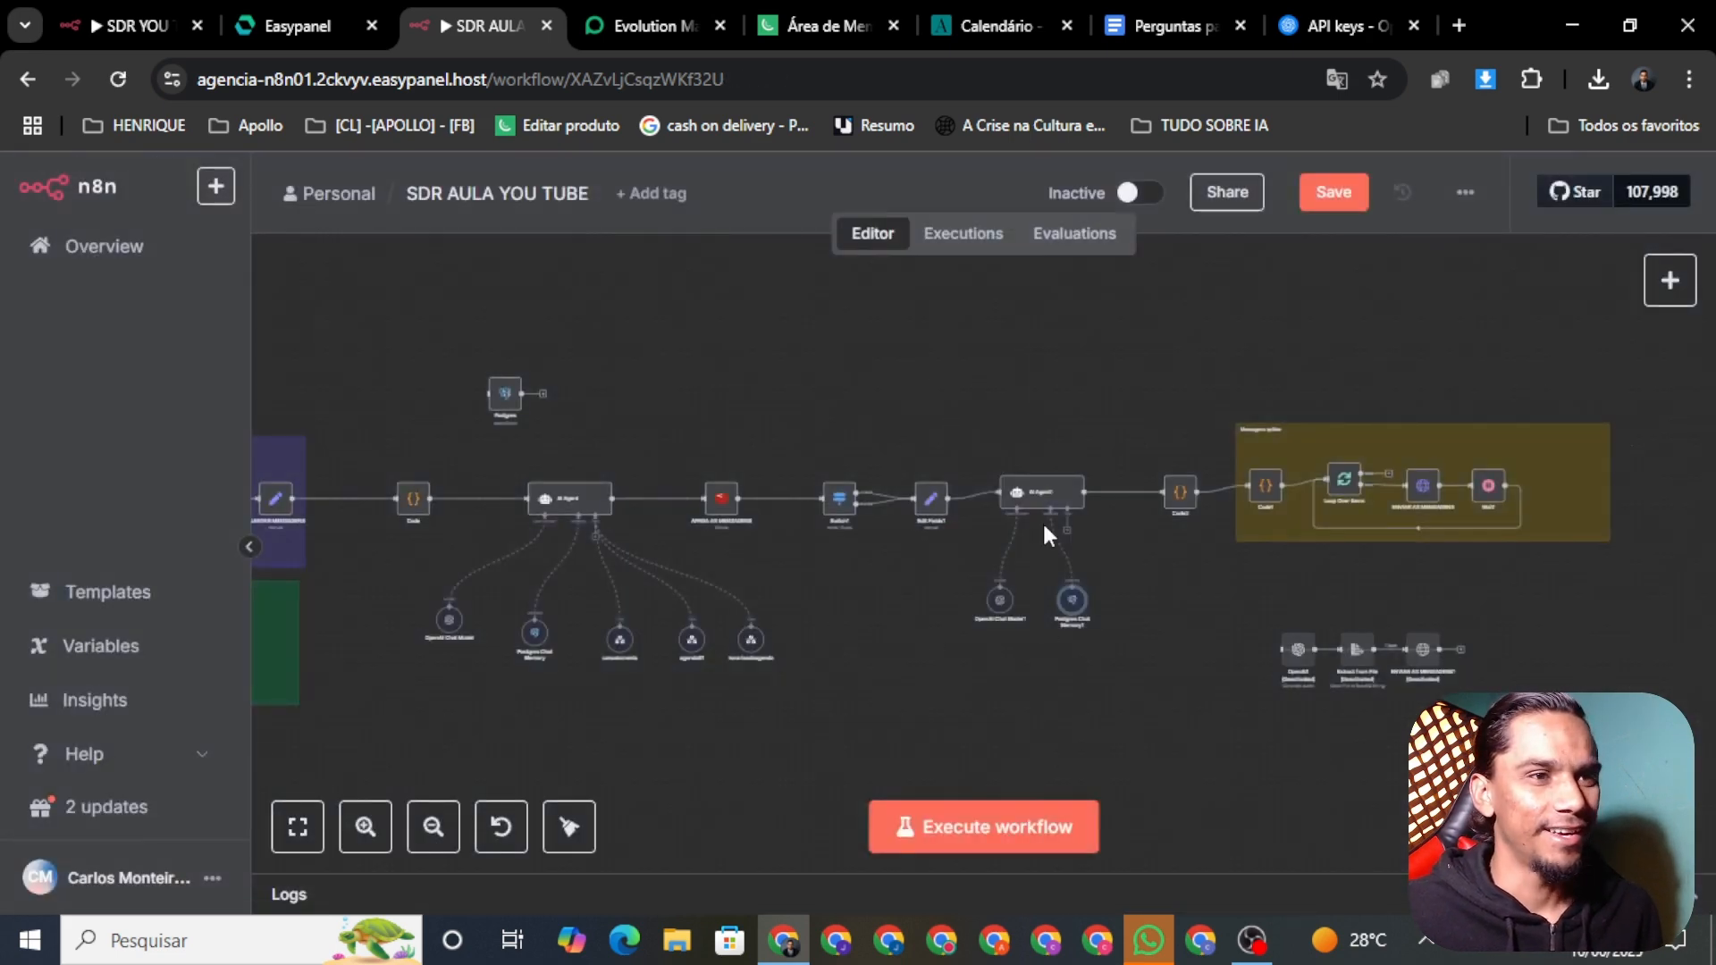
pyautogui.scroll(2, 1042, 520)
pyautogui.click(1326, 198)
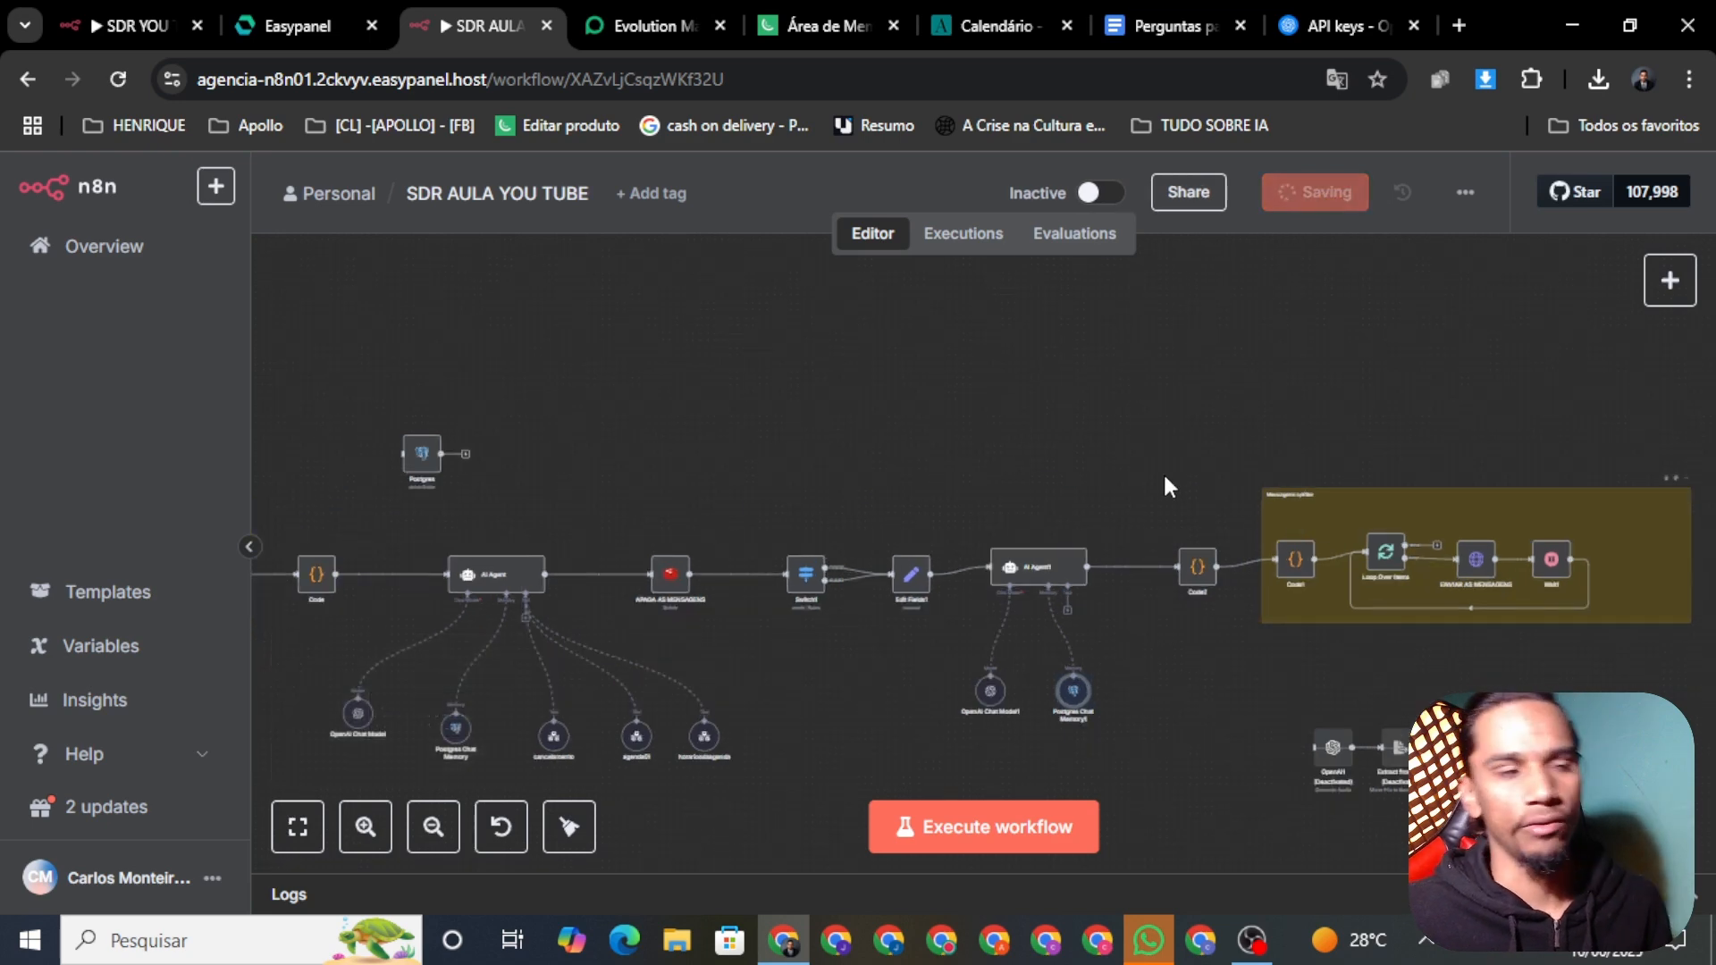
pyautogui.scroll(5, 1014, 586)
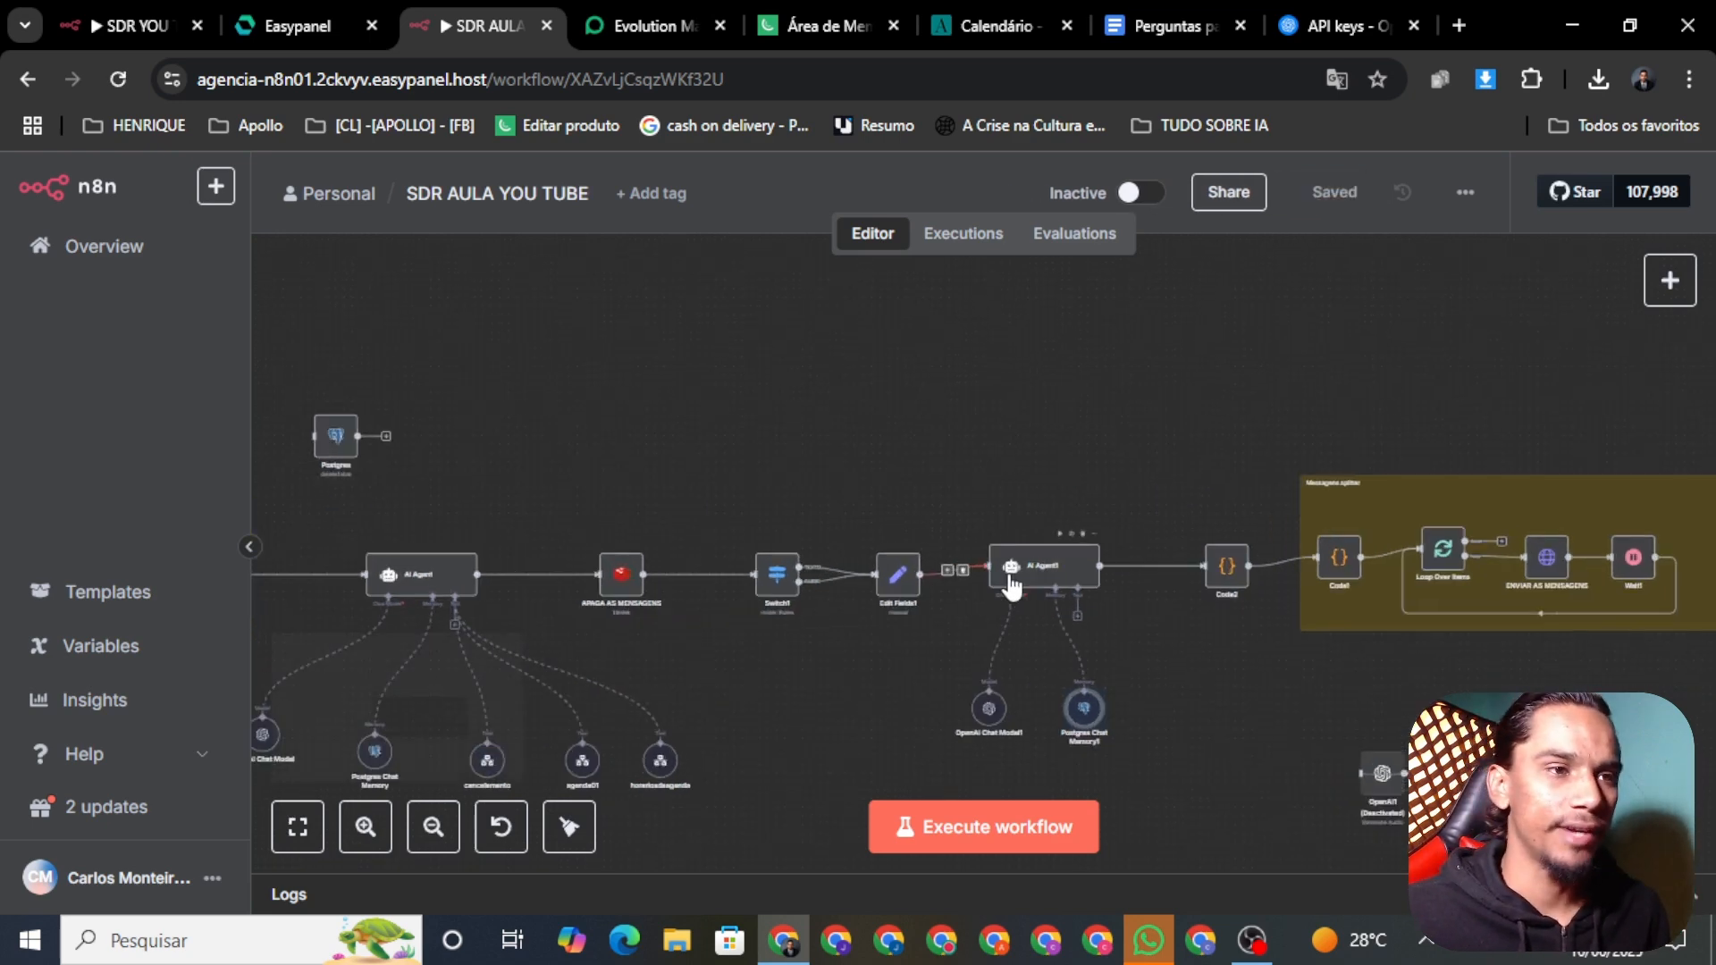
pyautogui.scroll(-3, 1037, 595)
pyautogui.moveTo(1339, 734); pyautogui.dragTo(1063, 573)
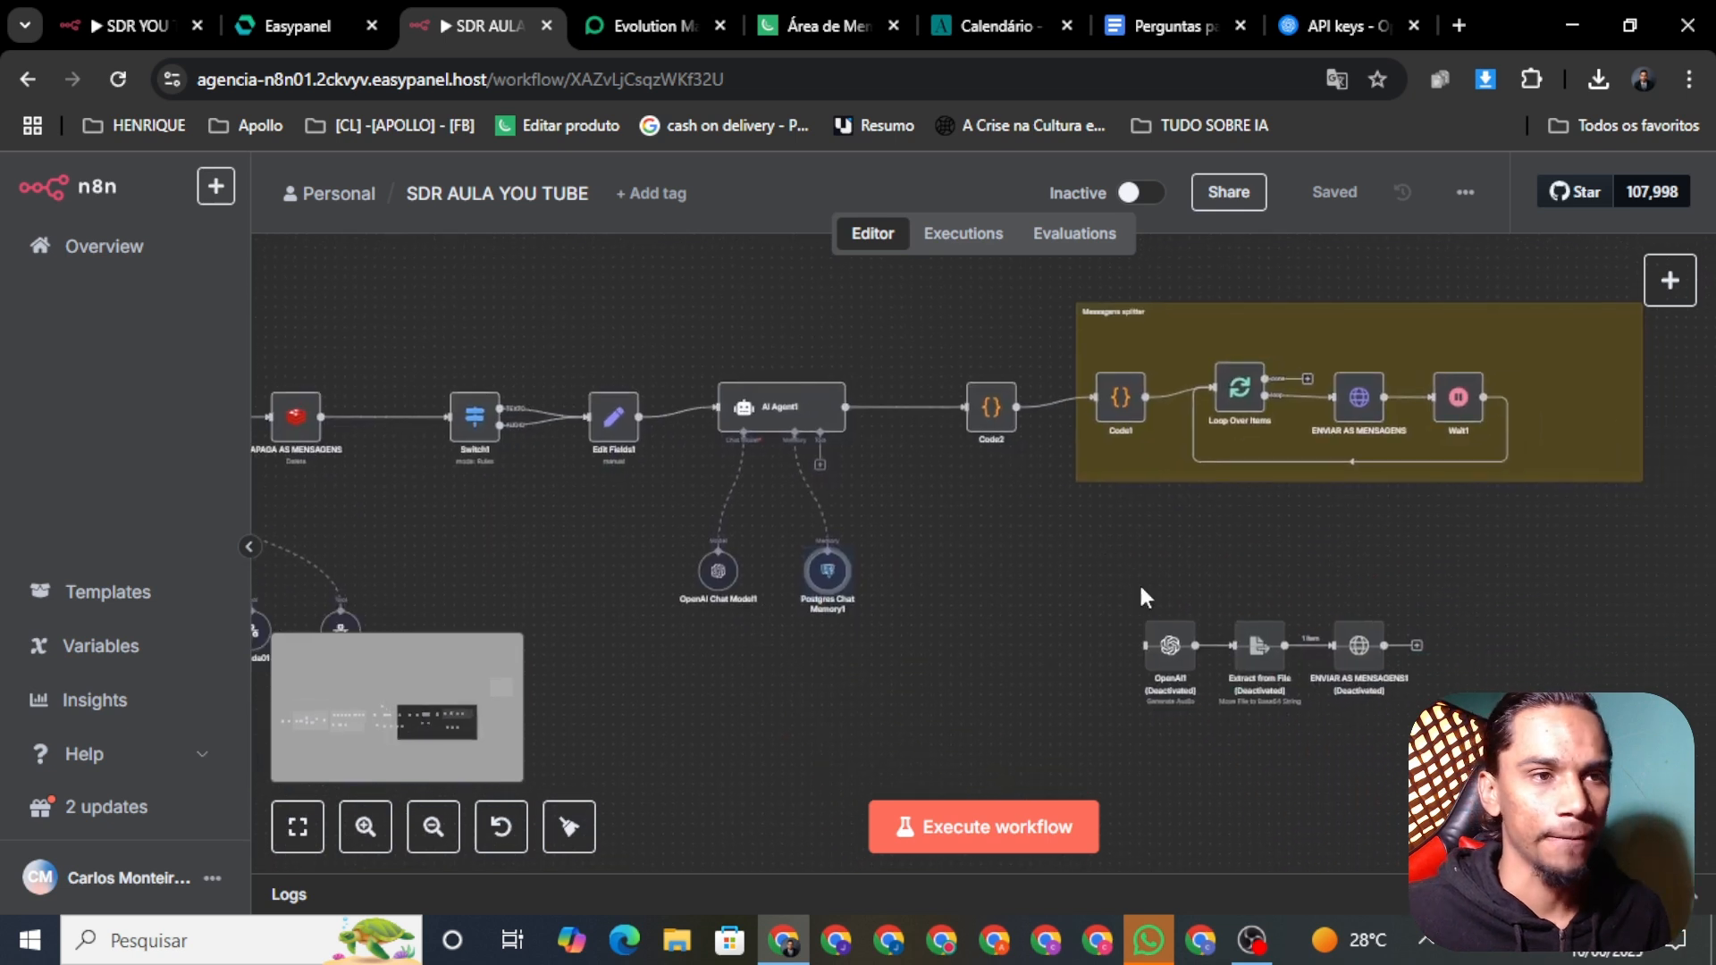
pyautogui.moveTo(694, 299); pyautogui.dragTo(838, 345)
pyautogui.moveTo(945, 385); pyautogui.dragTo(1153, 740)
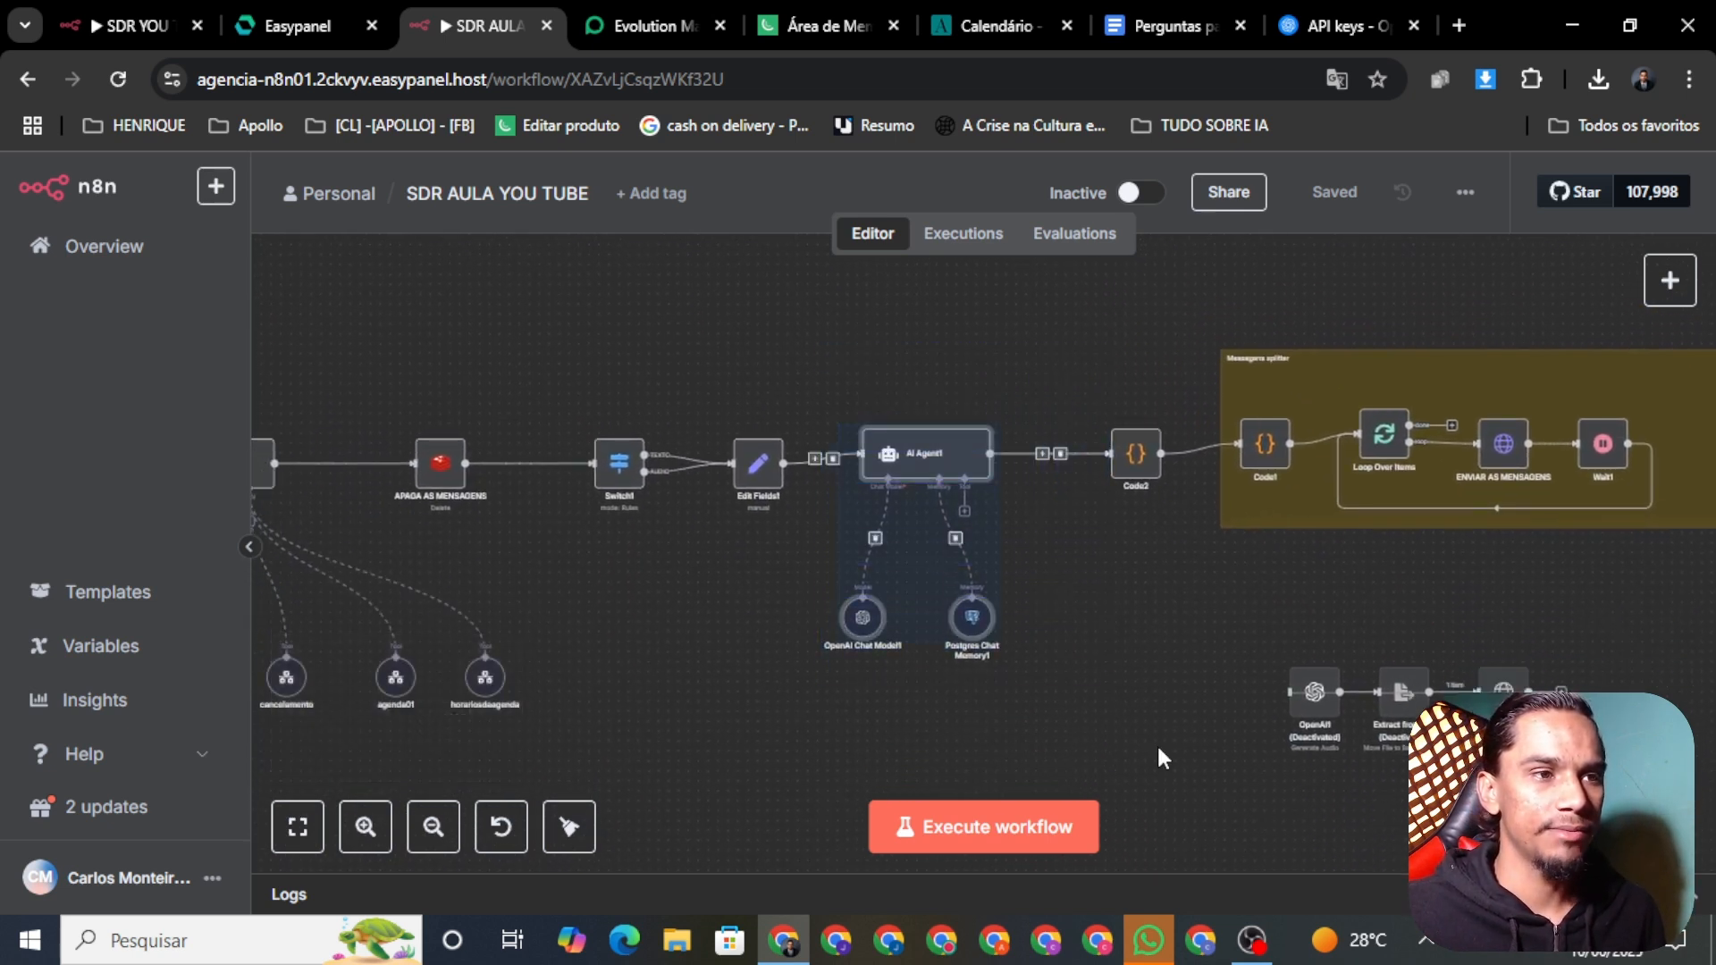
pyautogui.click(1162, 747)
pyautogui.moveTo(664, 677); pyautogui.dragTo(1123, 722)
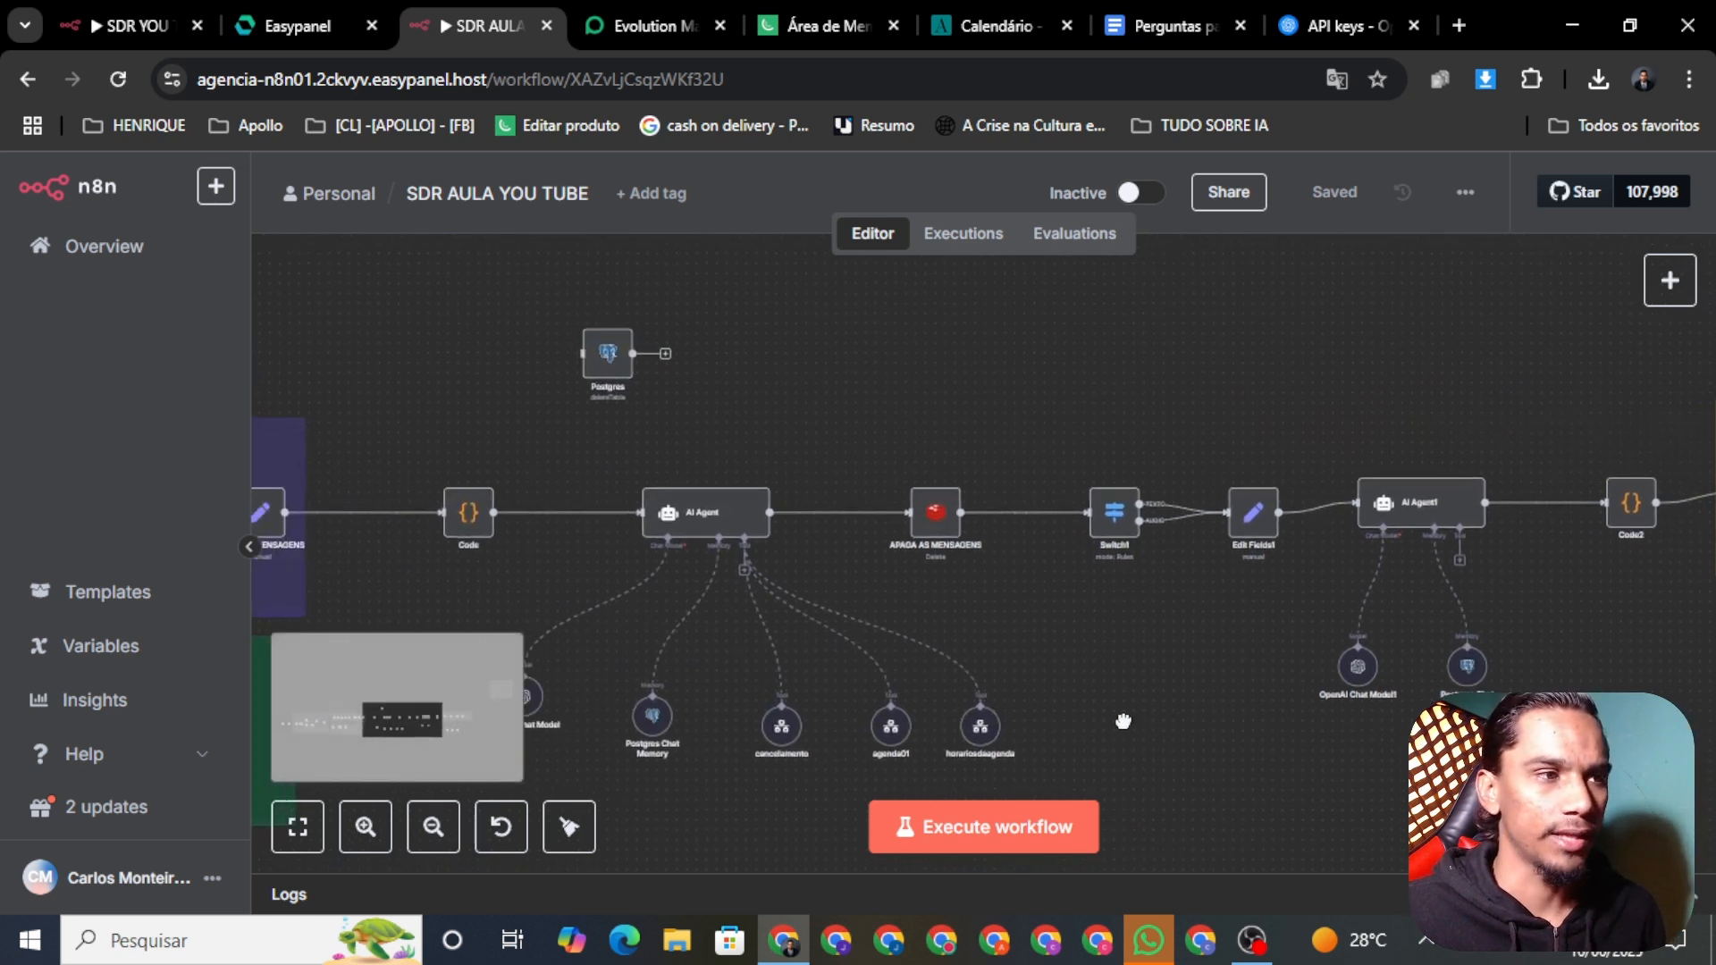
pyautogui.moveTo(796, 503); pyautogui.dragTo(939, 730)
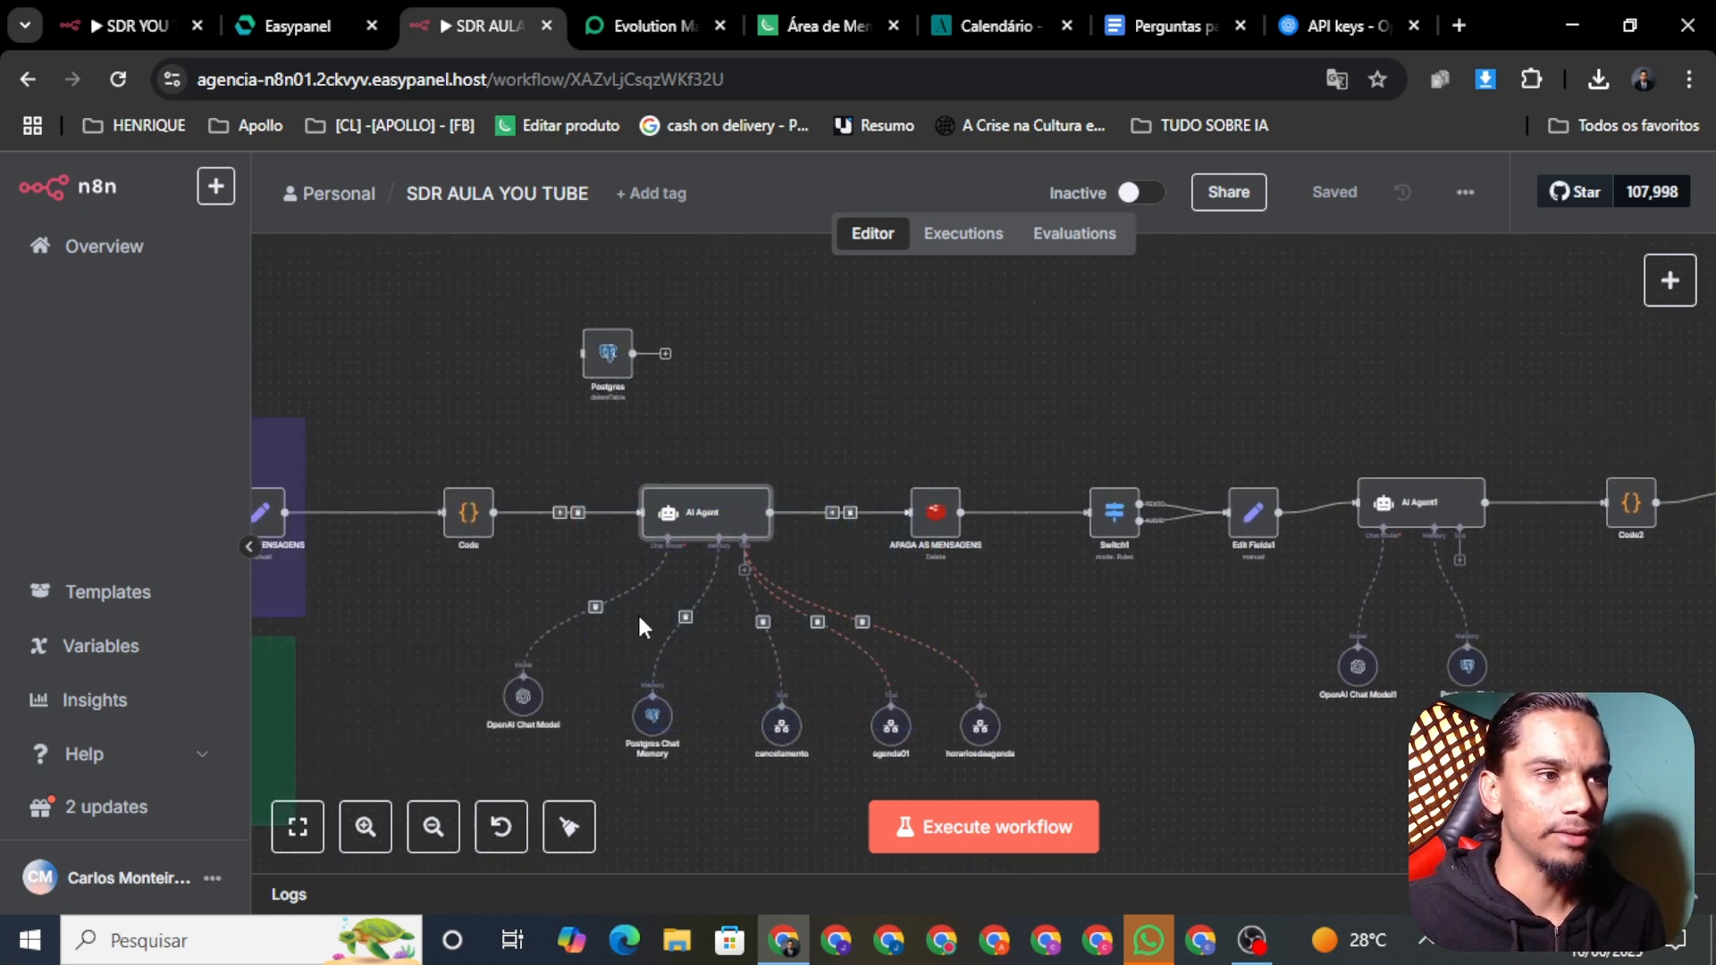
pyautogui.moveTo(550, 429); pyautogui.dragTo(817, 598)
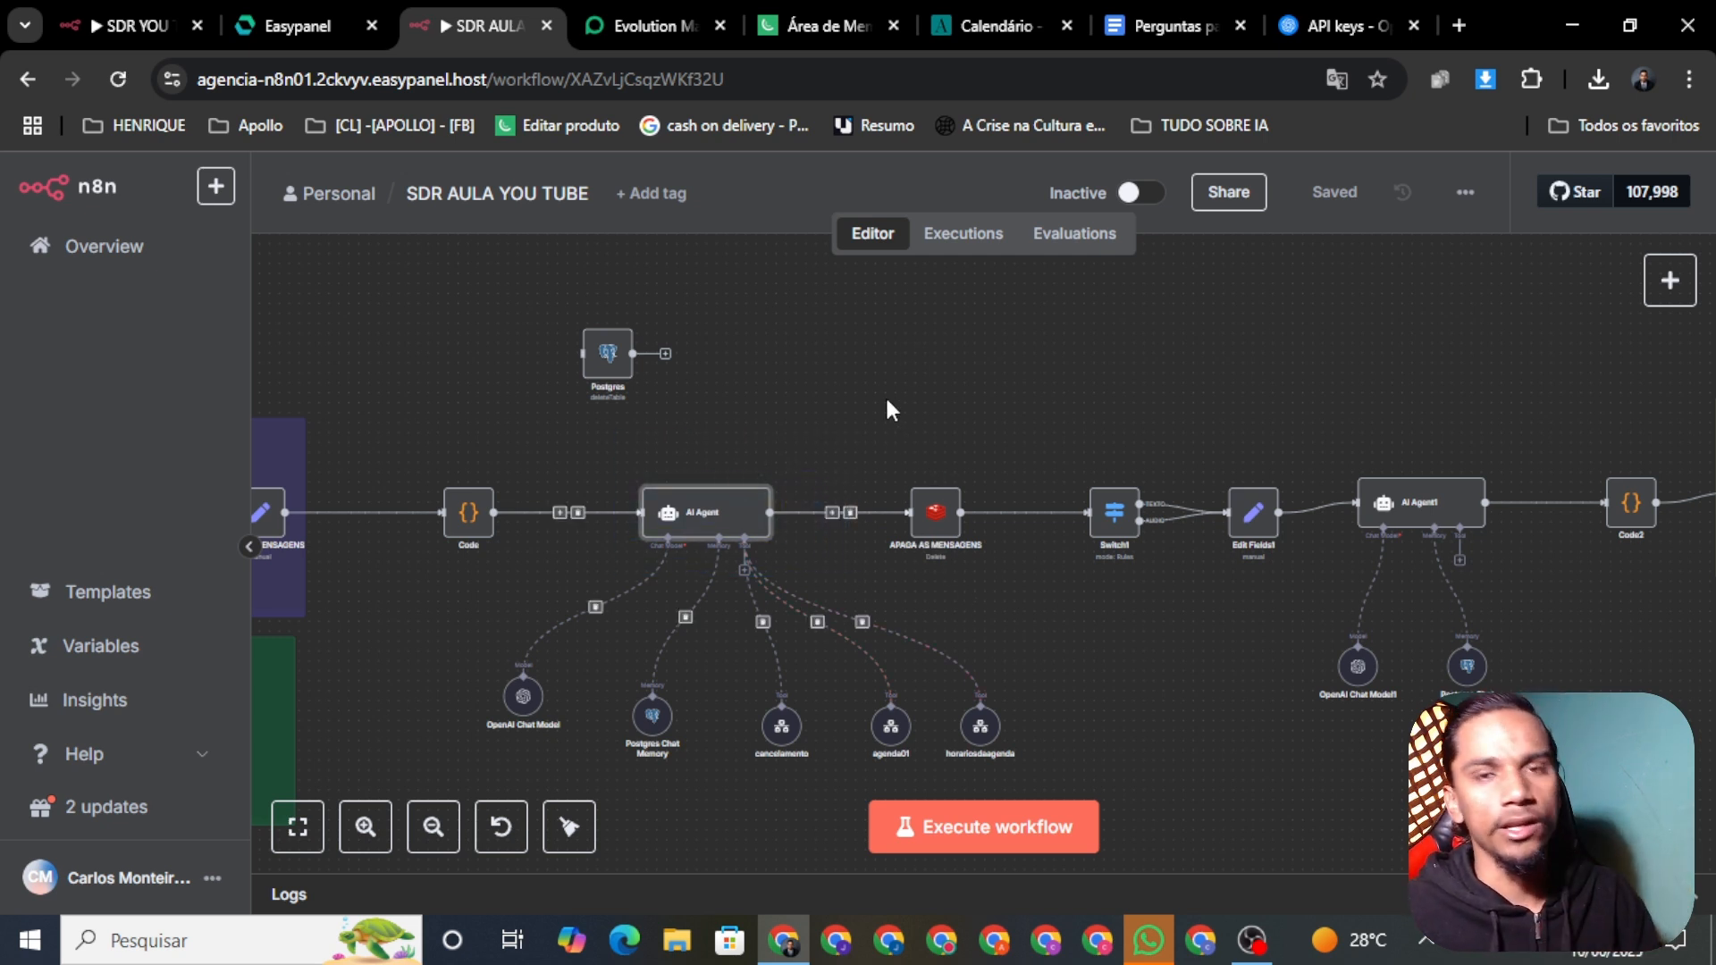
pyautogui.hscroll(5, 1444, 405)
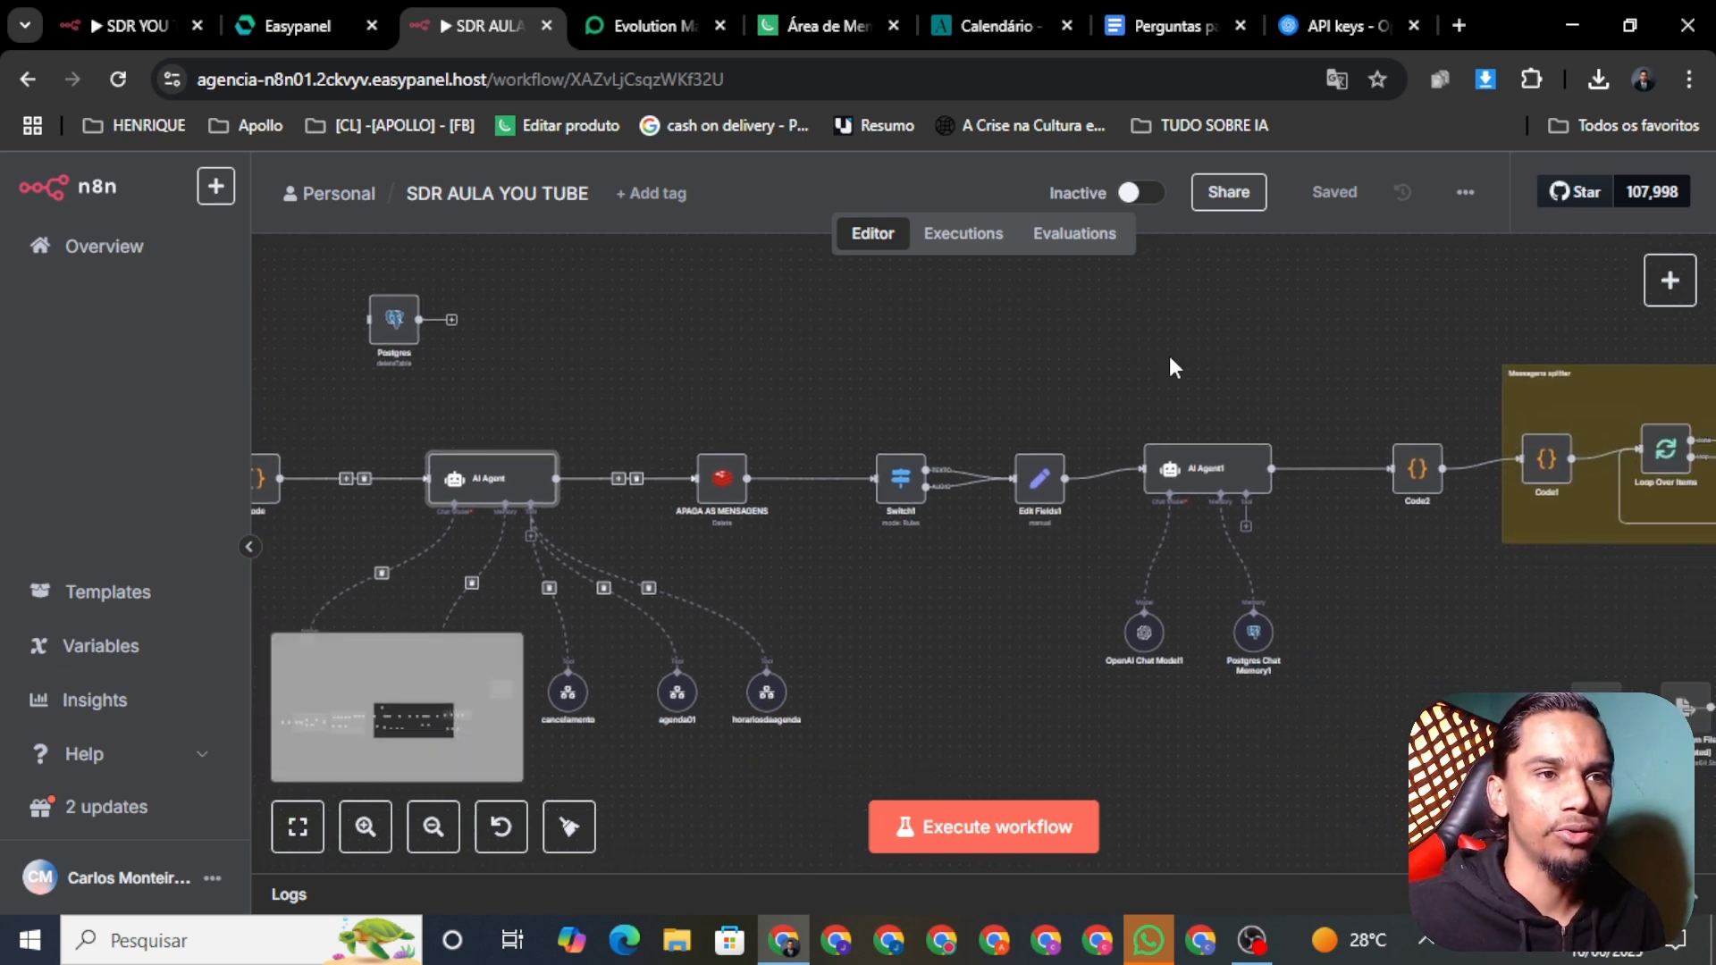
pyautogui.moveTo(1080, 337); pyautogui.dragTo(1348, 752)
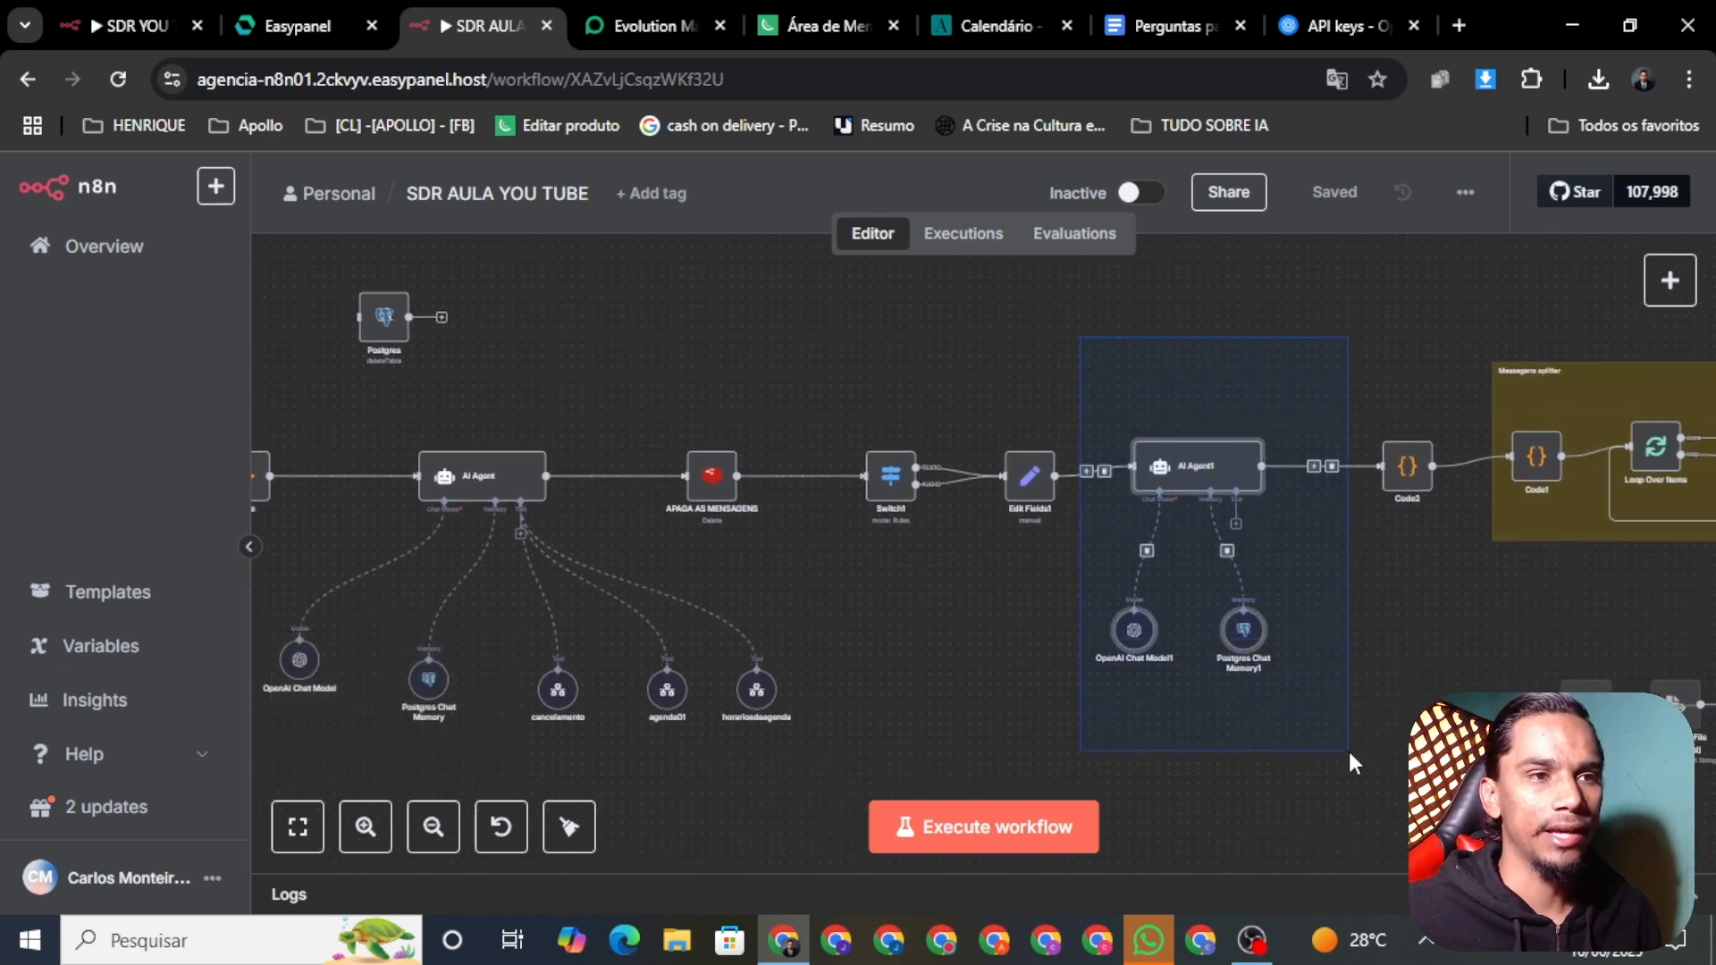
pyautogui.click(1302, 838)
pyautogui.moveTo(1099, 362); pyautogui.dragTo(1303, 679)
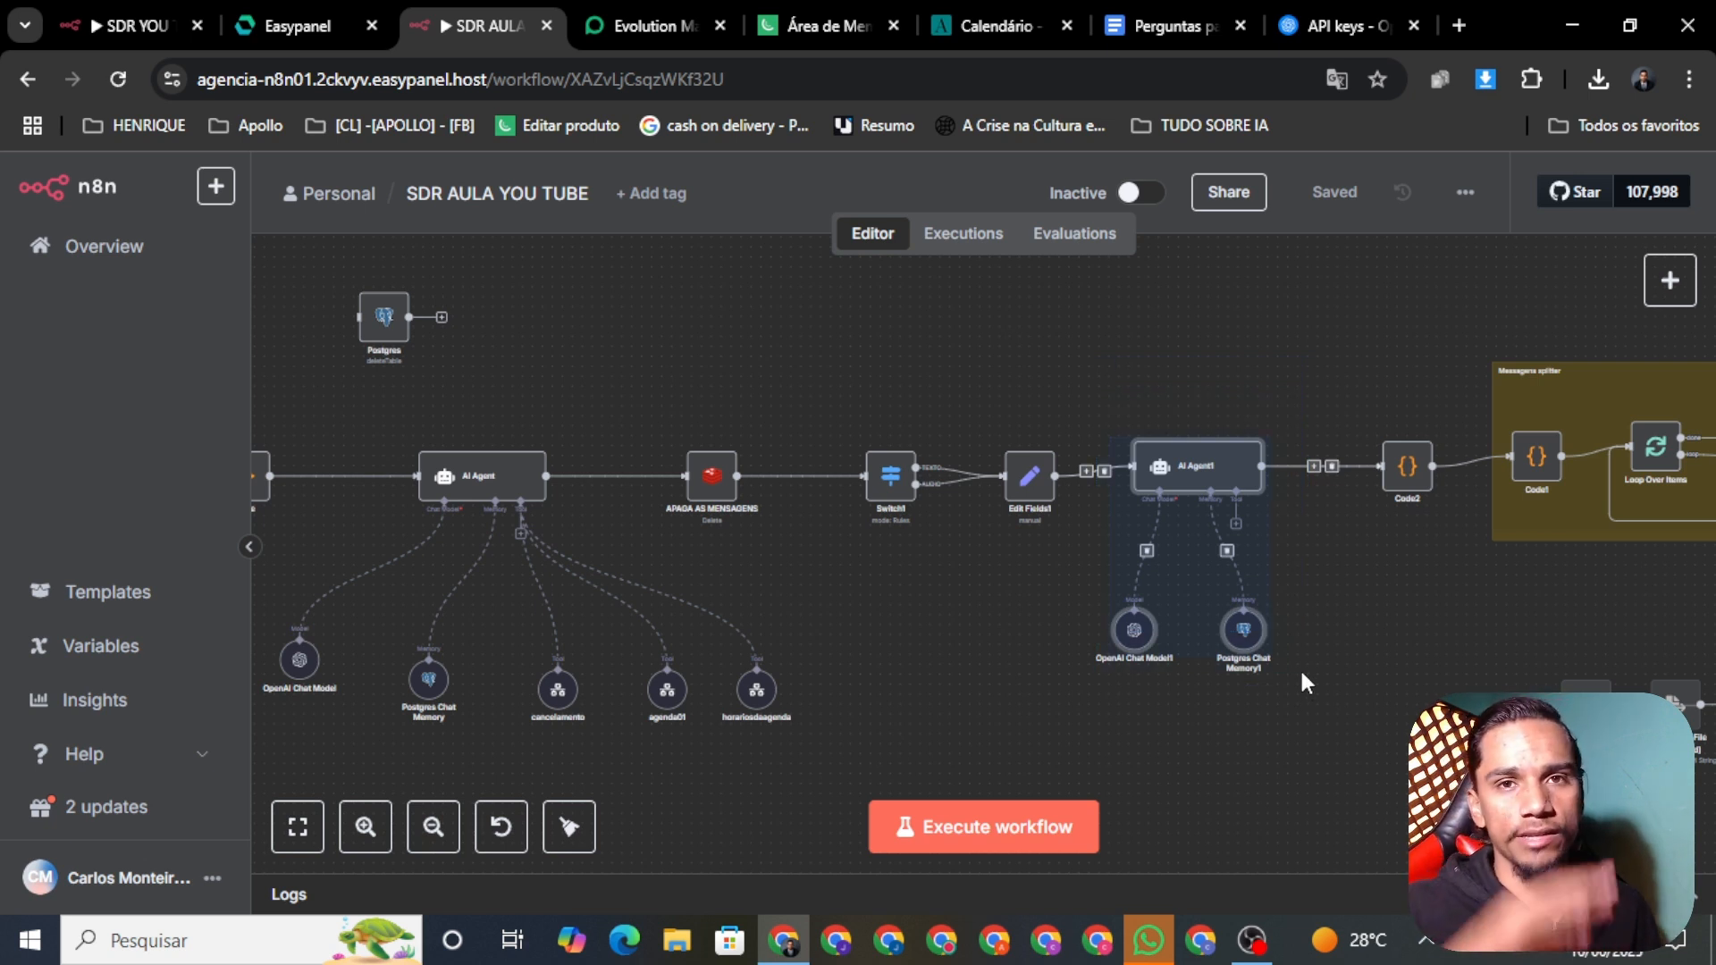
pyautogui.click(1351, 704)
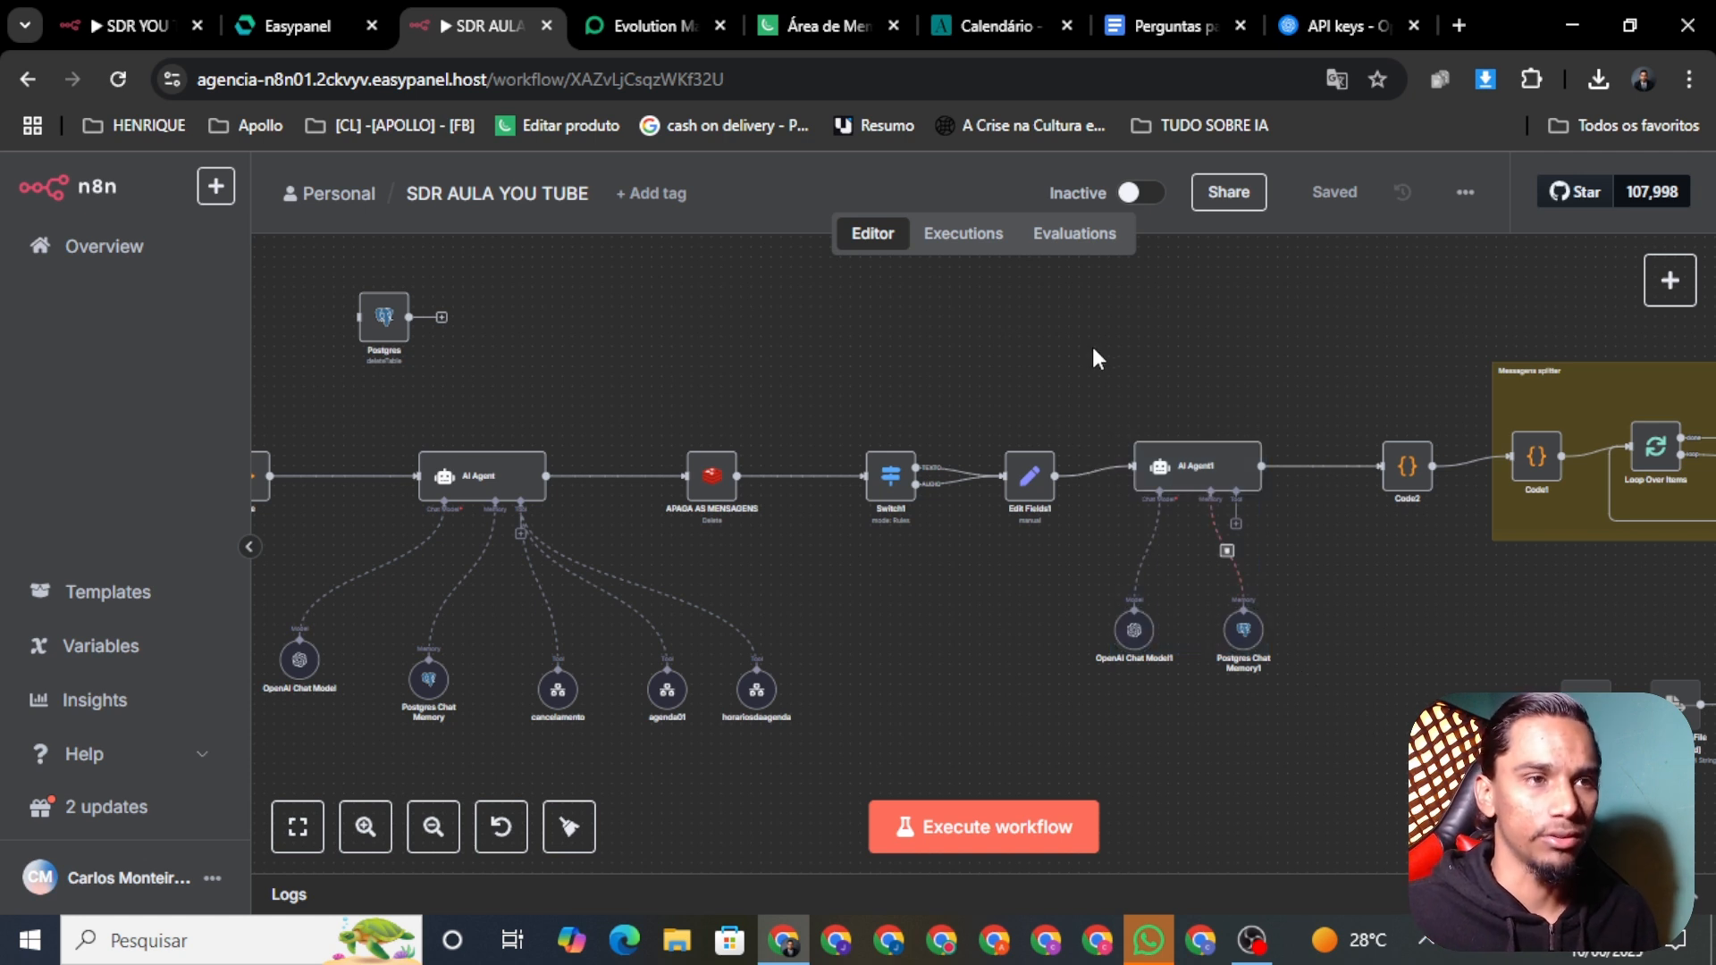
pyautogui.moveTo(1091, 346); pyautogui.dragTo(1291, 711)
pyautogui.click(1329, 726)
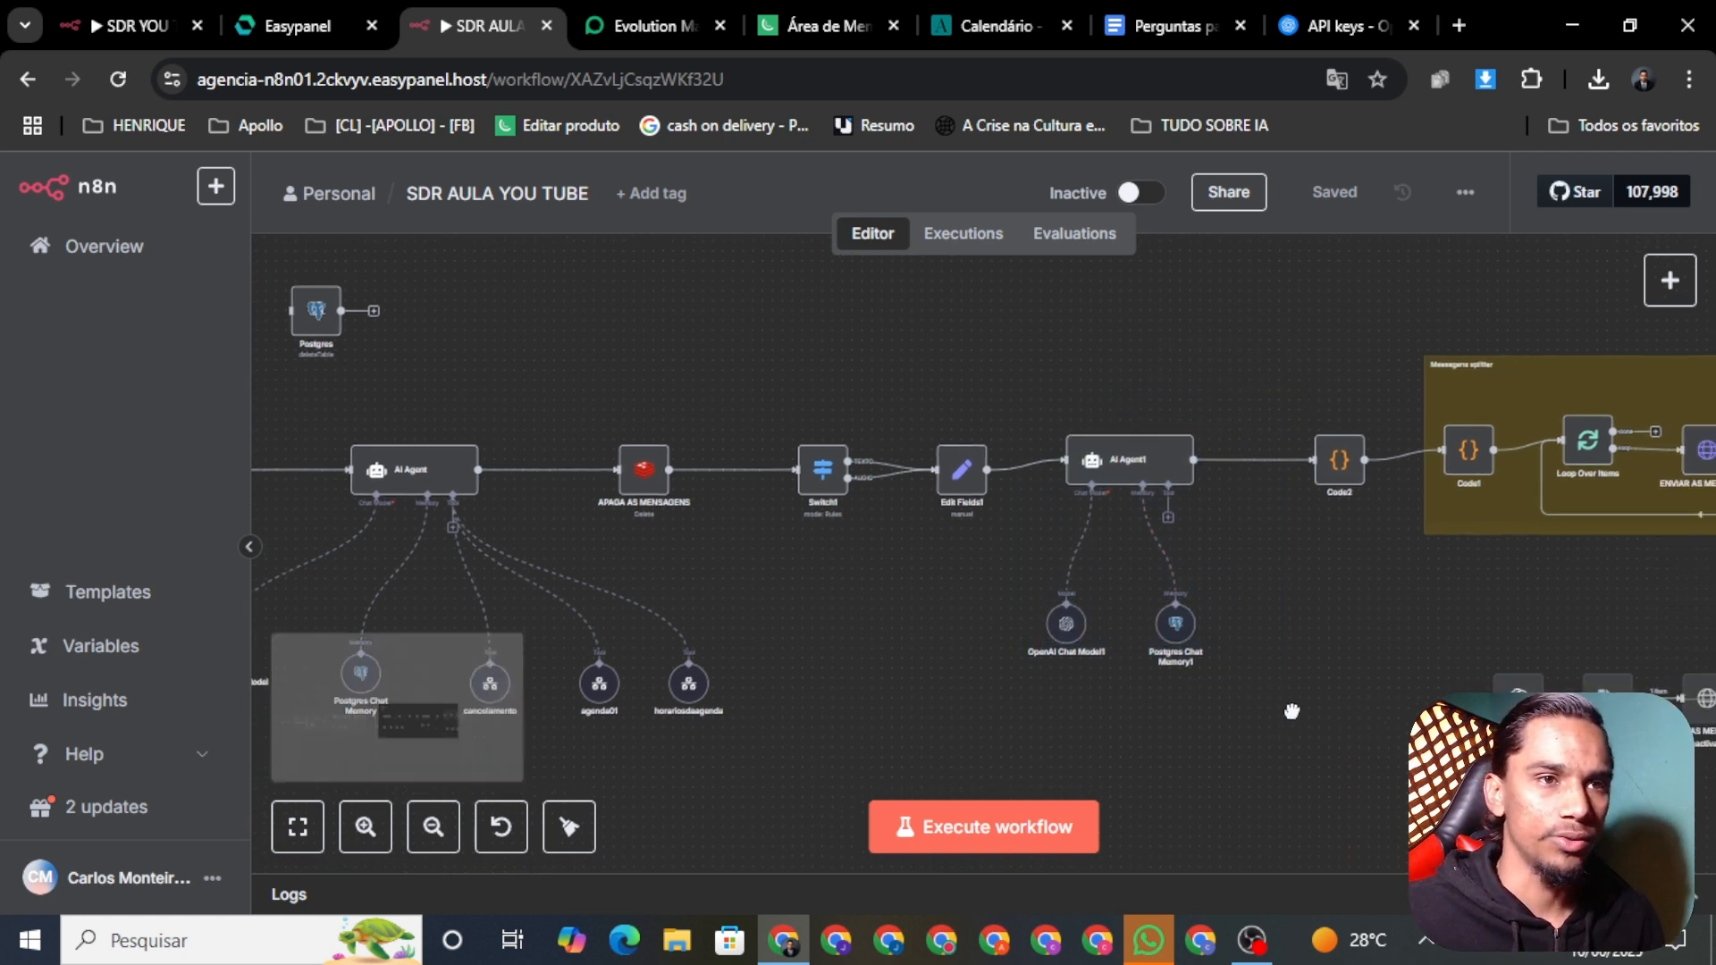
pyautogui.hscroll(5, 1291, 711)
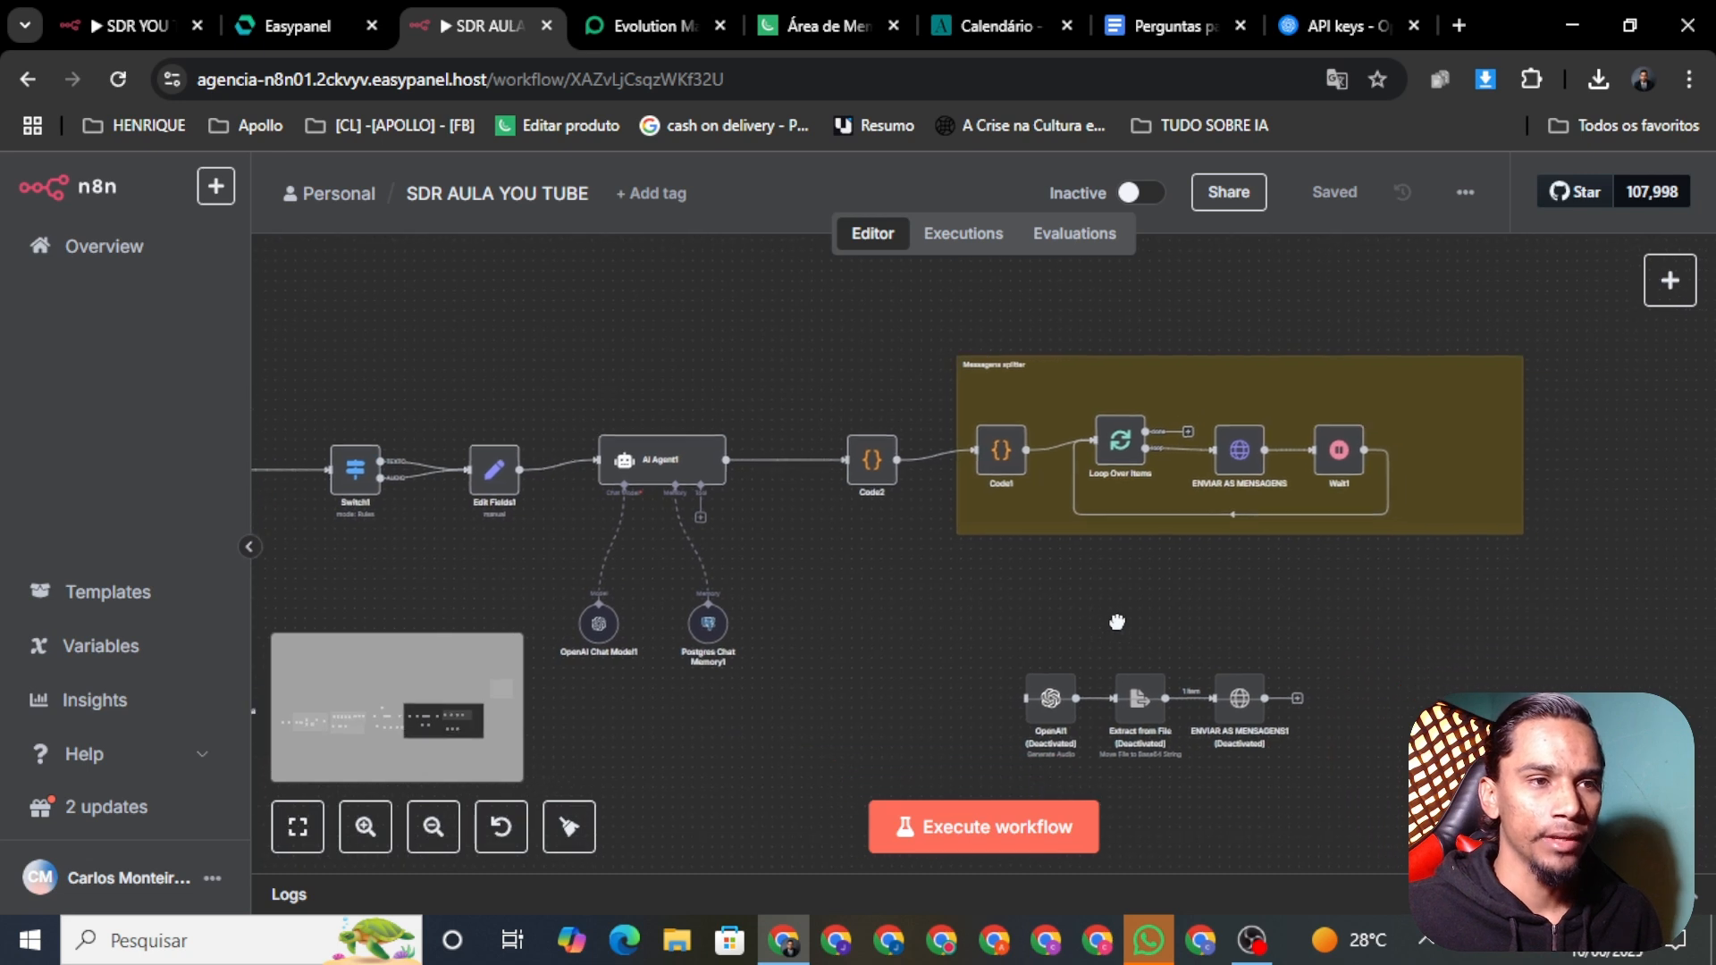
pyautogui.scroll(-2, 1117, 621)
pyautogui.moveTo(977, 517); pyautogui.dragTo(1642, 615)
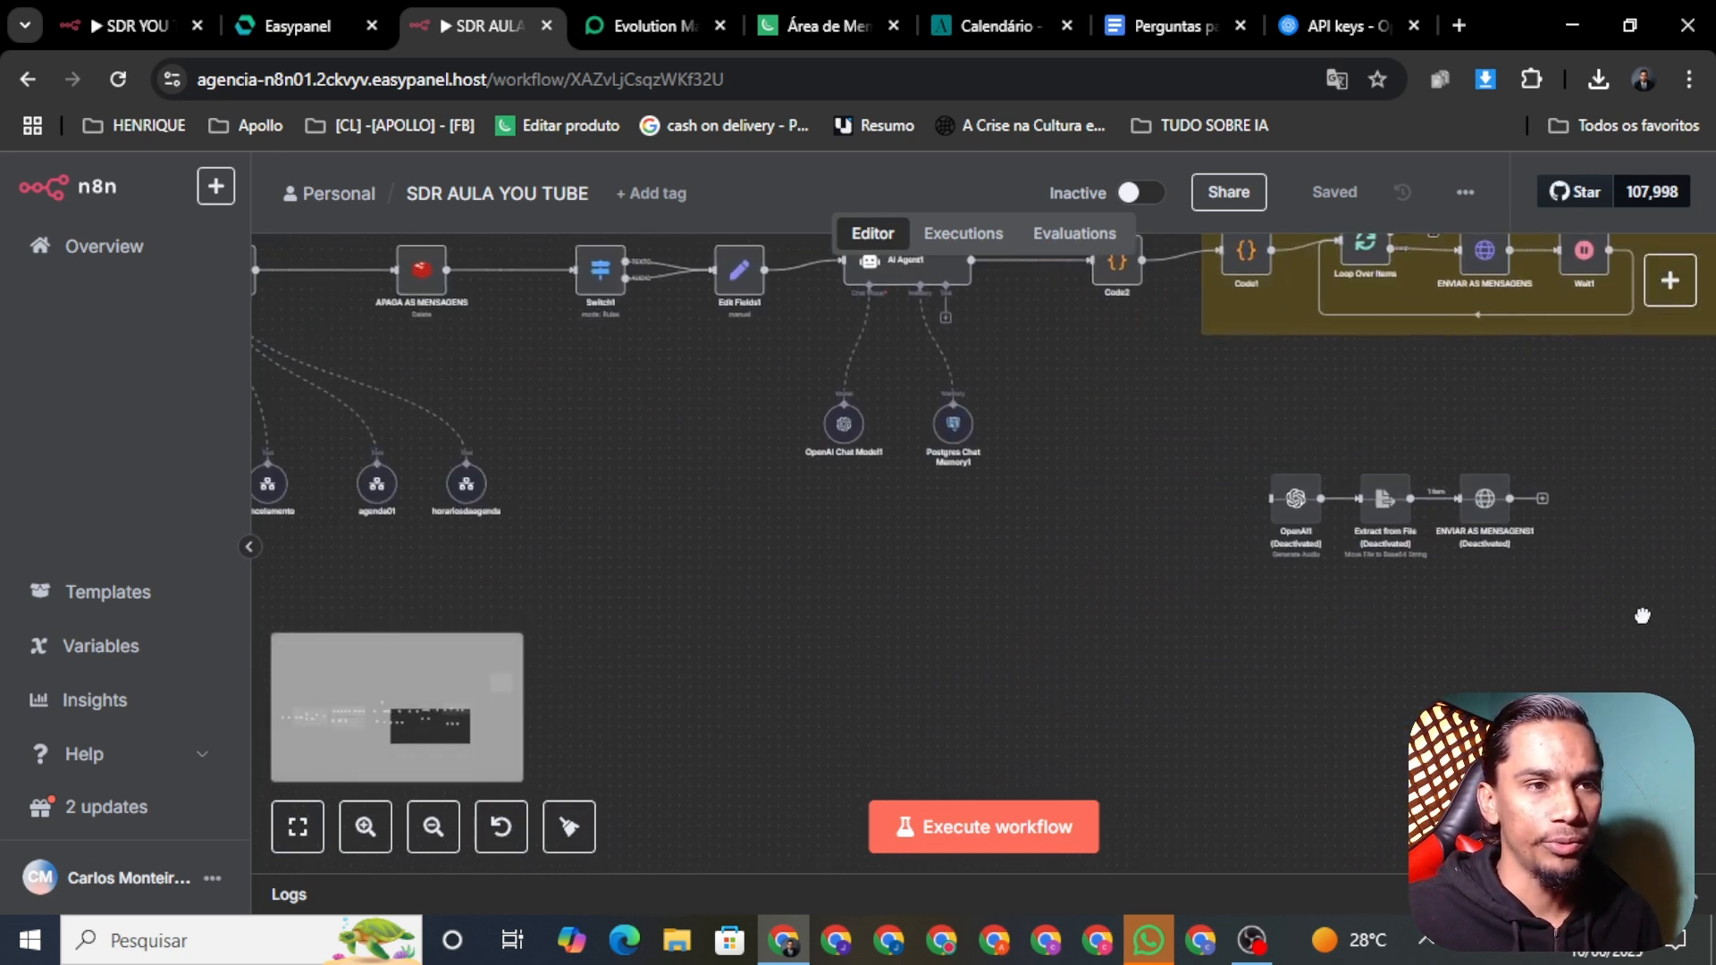
pyautogui.moveTo(1431, 655); pyautogui.dragTo(1391, 710)
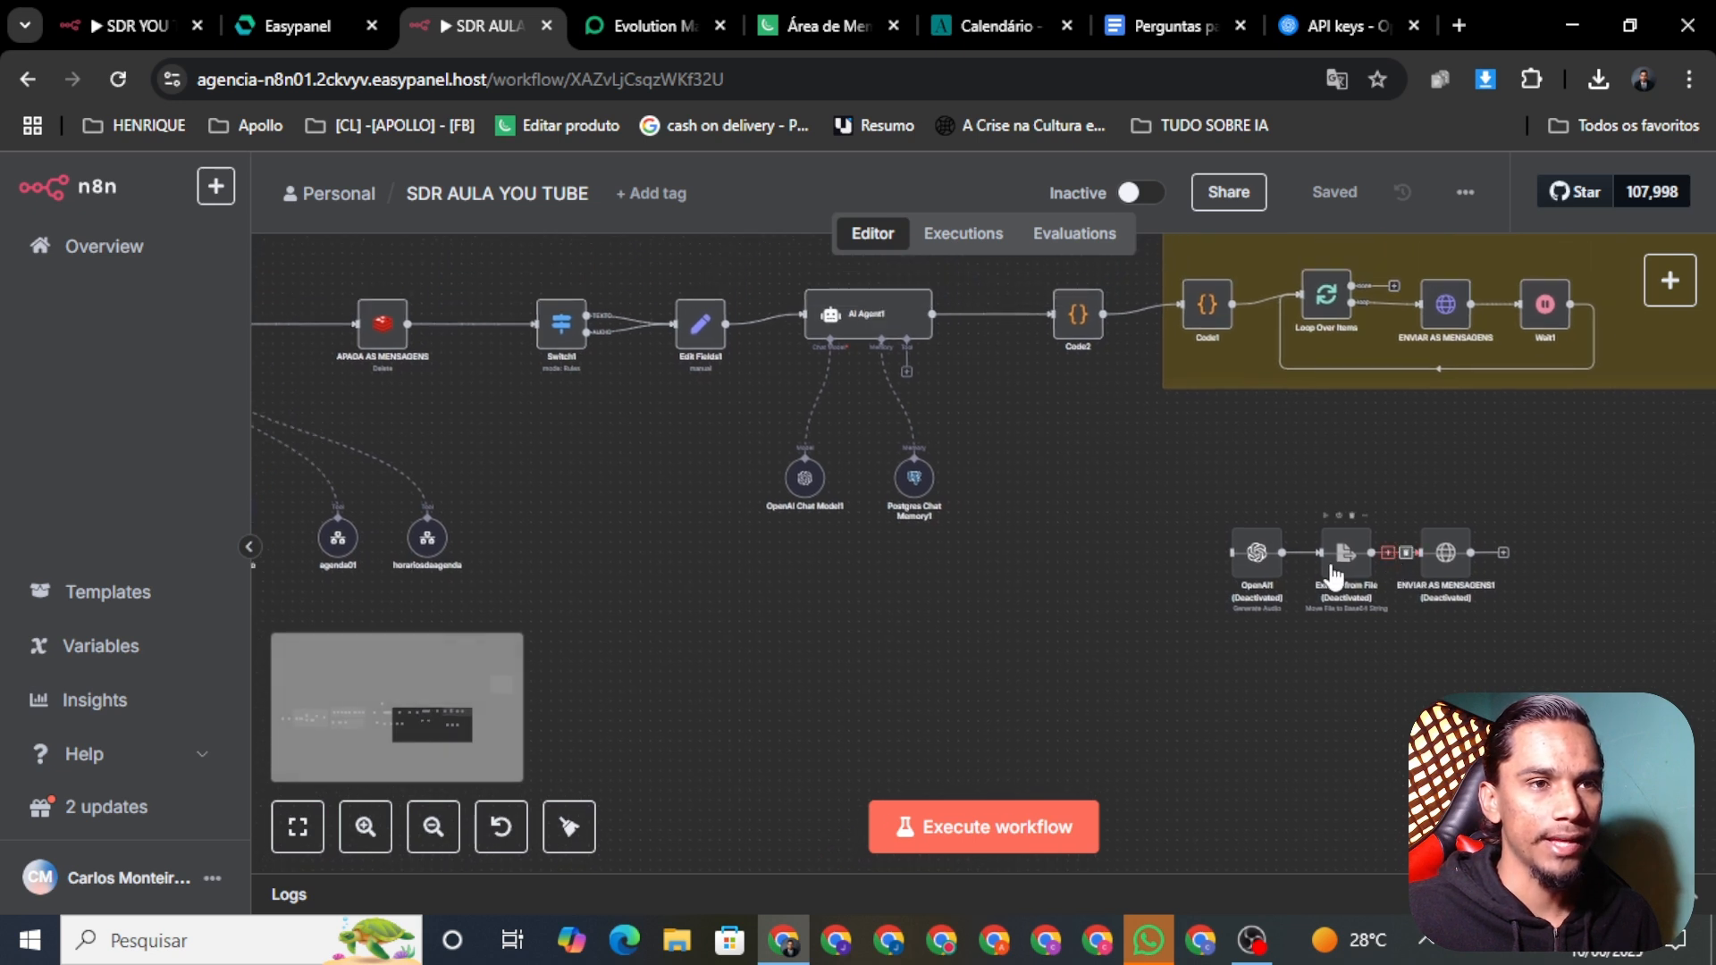
pyautogui.moveTo(1467, 619); pyautogui.dragTo(1406, 625)
pyautogui.moveTo(1098, 457); pyautogui.dragTo(1248, 455)
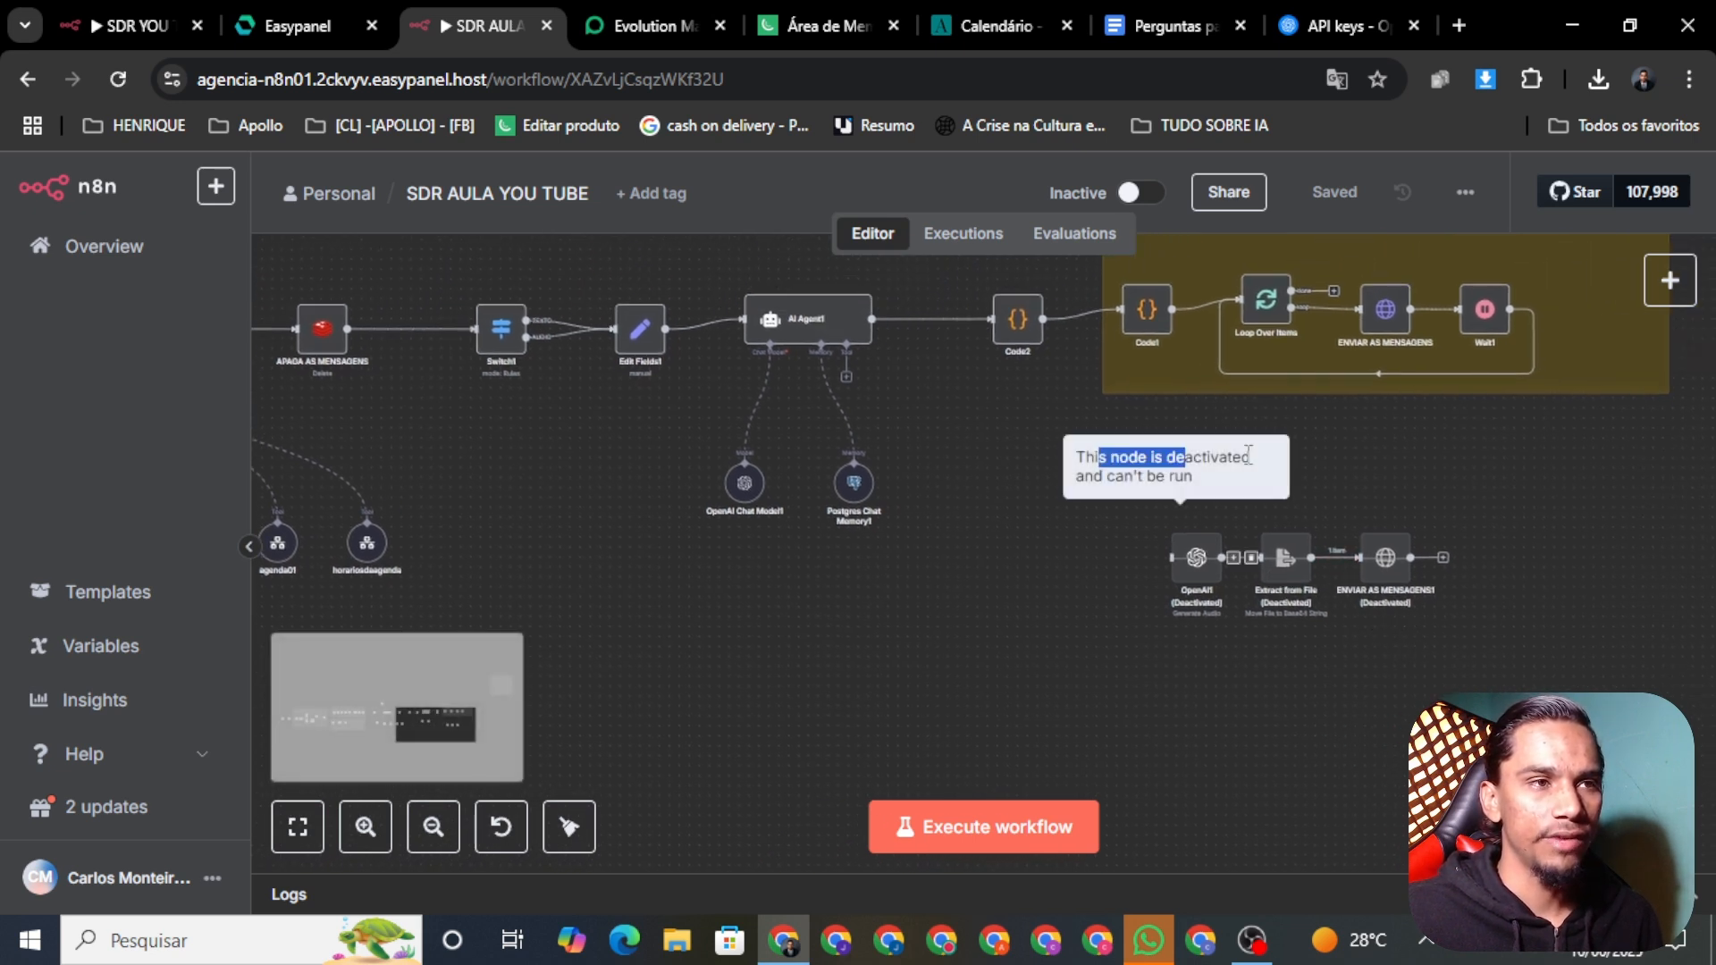
pyautogui.moveTo(1091, 453); pyautogui.dragTo(1510, 682)
pyautogui.moveTo(1316, 527); pyautogui.dragTo(1225, 507)
pyautogui.click(1082, 479)
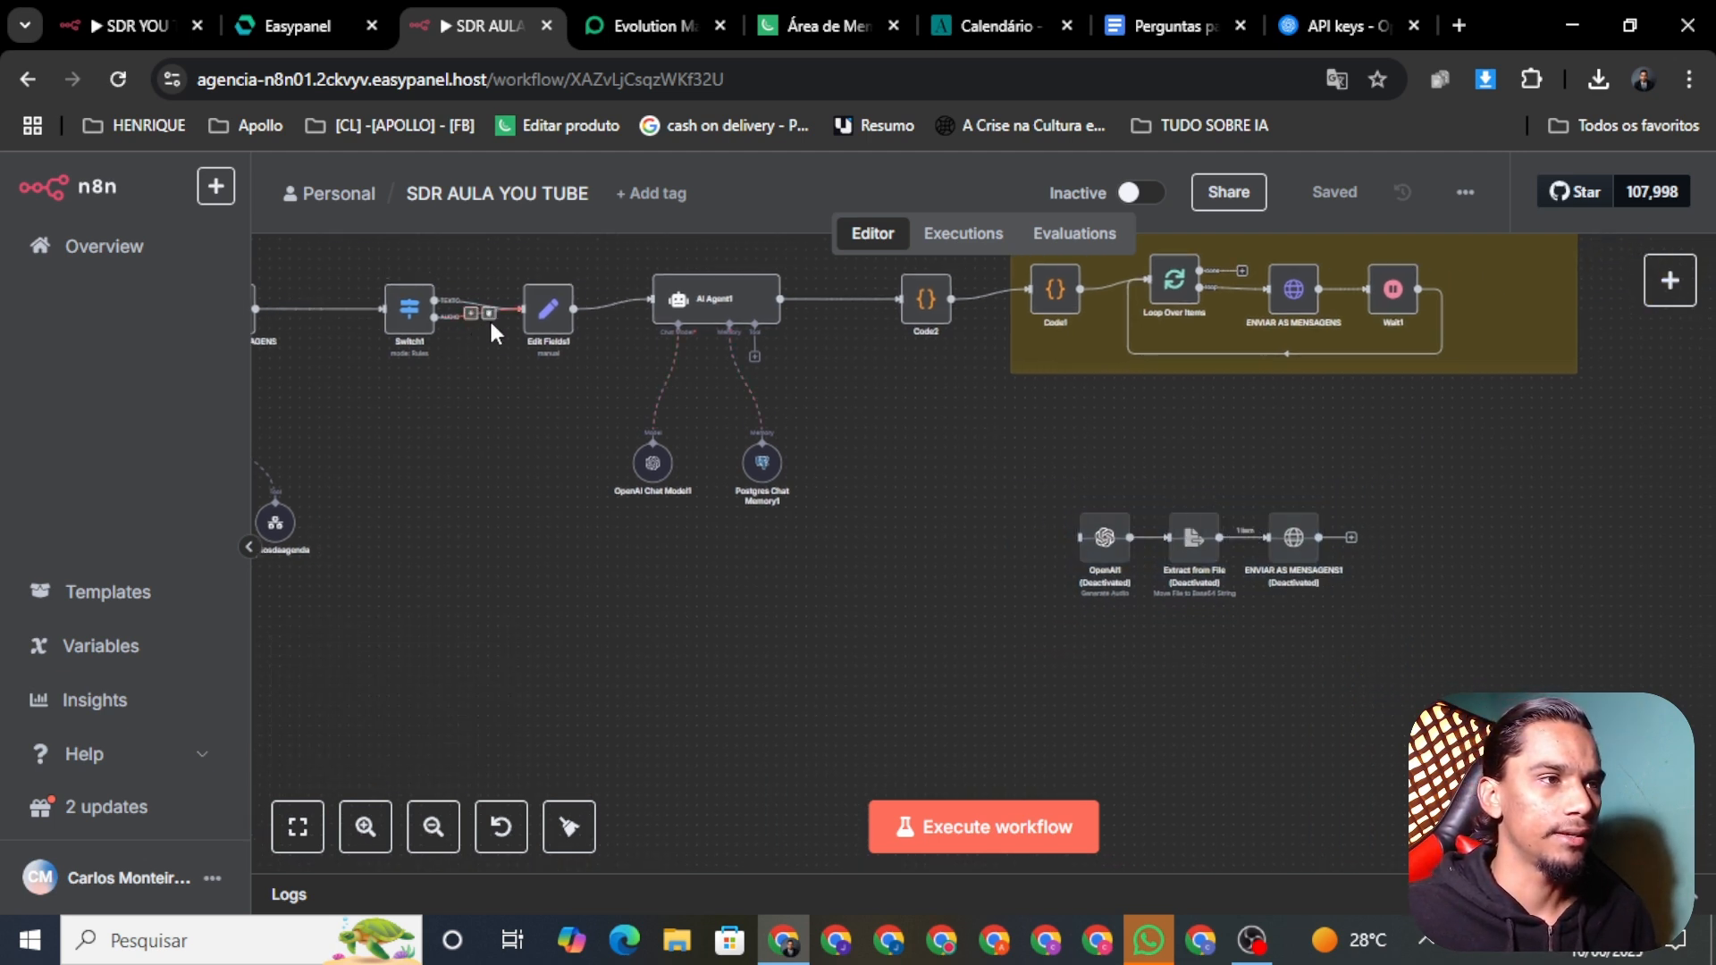
# Step: Rewire Switch1's AUDIO output from Edit Fields1 to OpenAI1, move the audio nodes left, and save
pyautogui.click(489, 314)
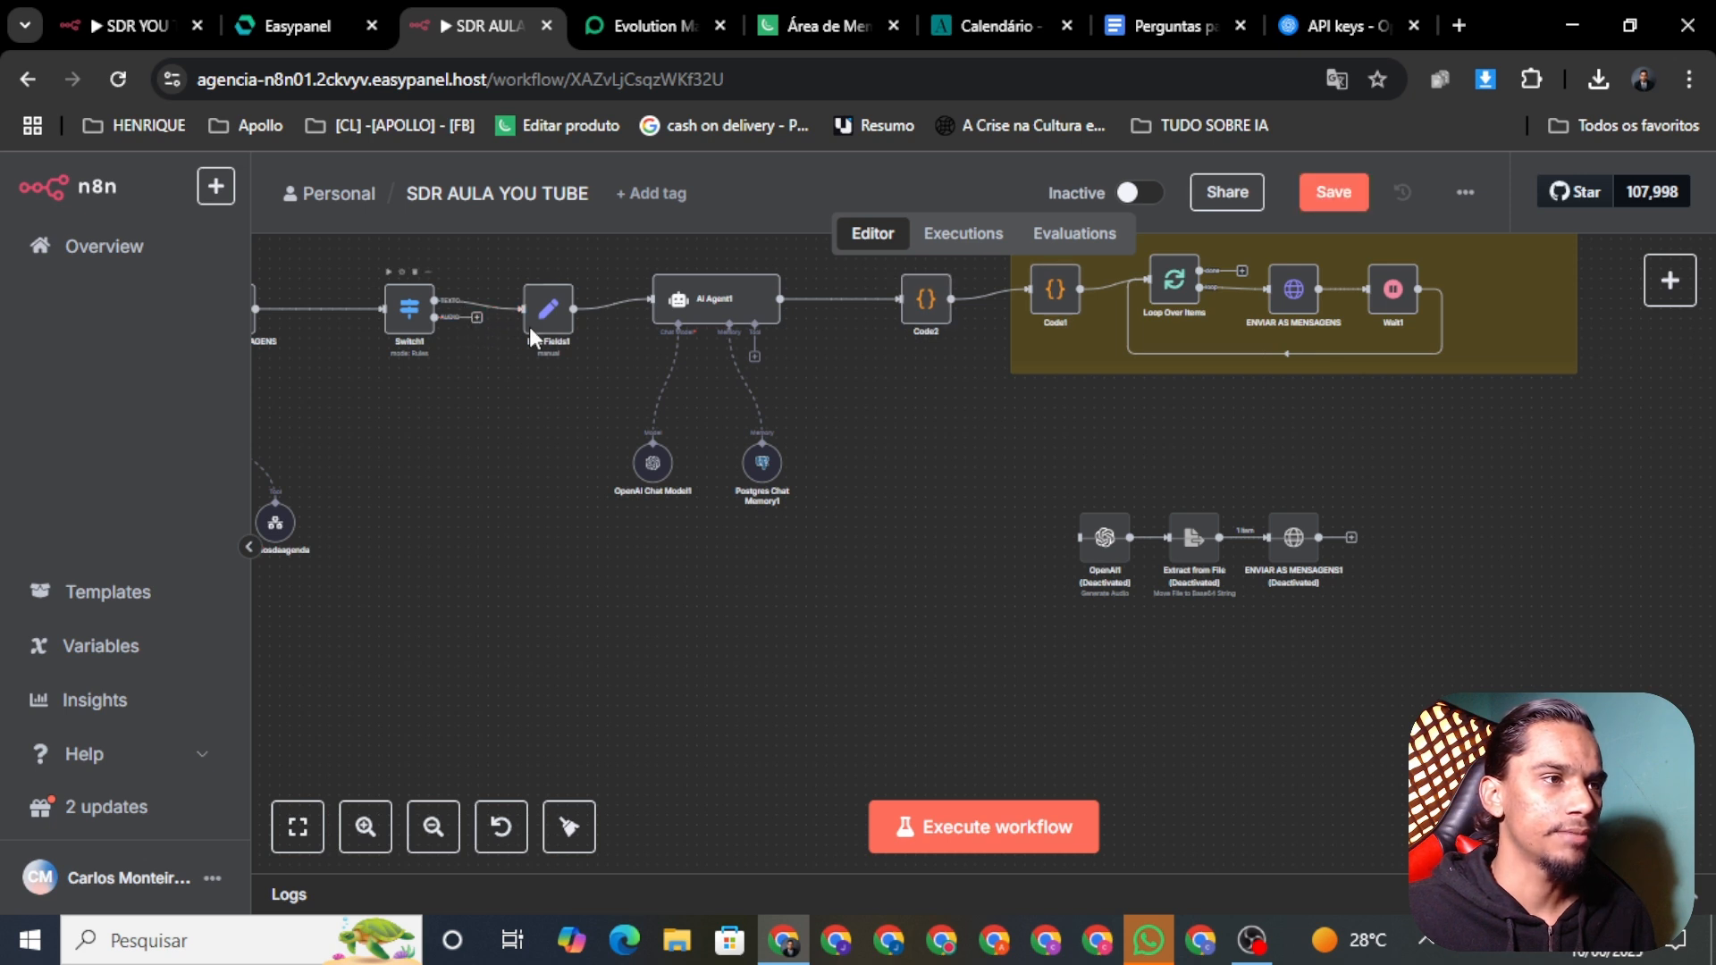
pyautogui.moveTo(435, 318); pyautogui.dragTo(1079, 537)
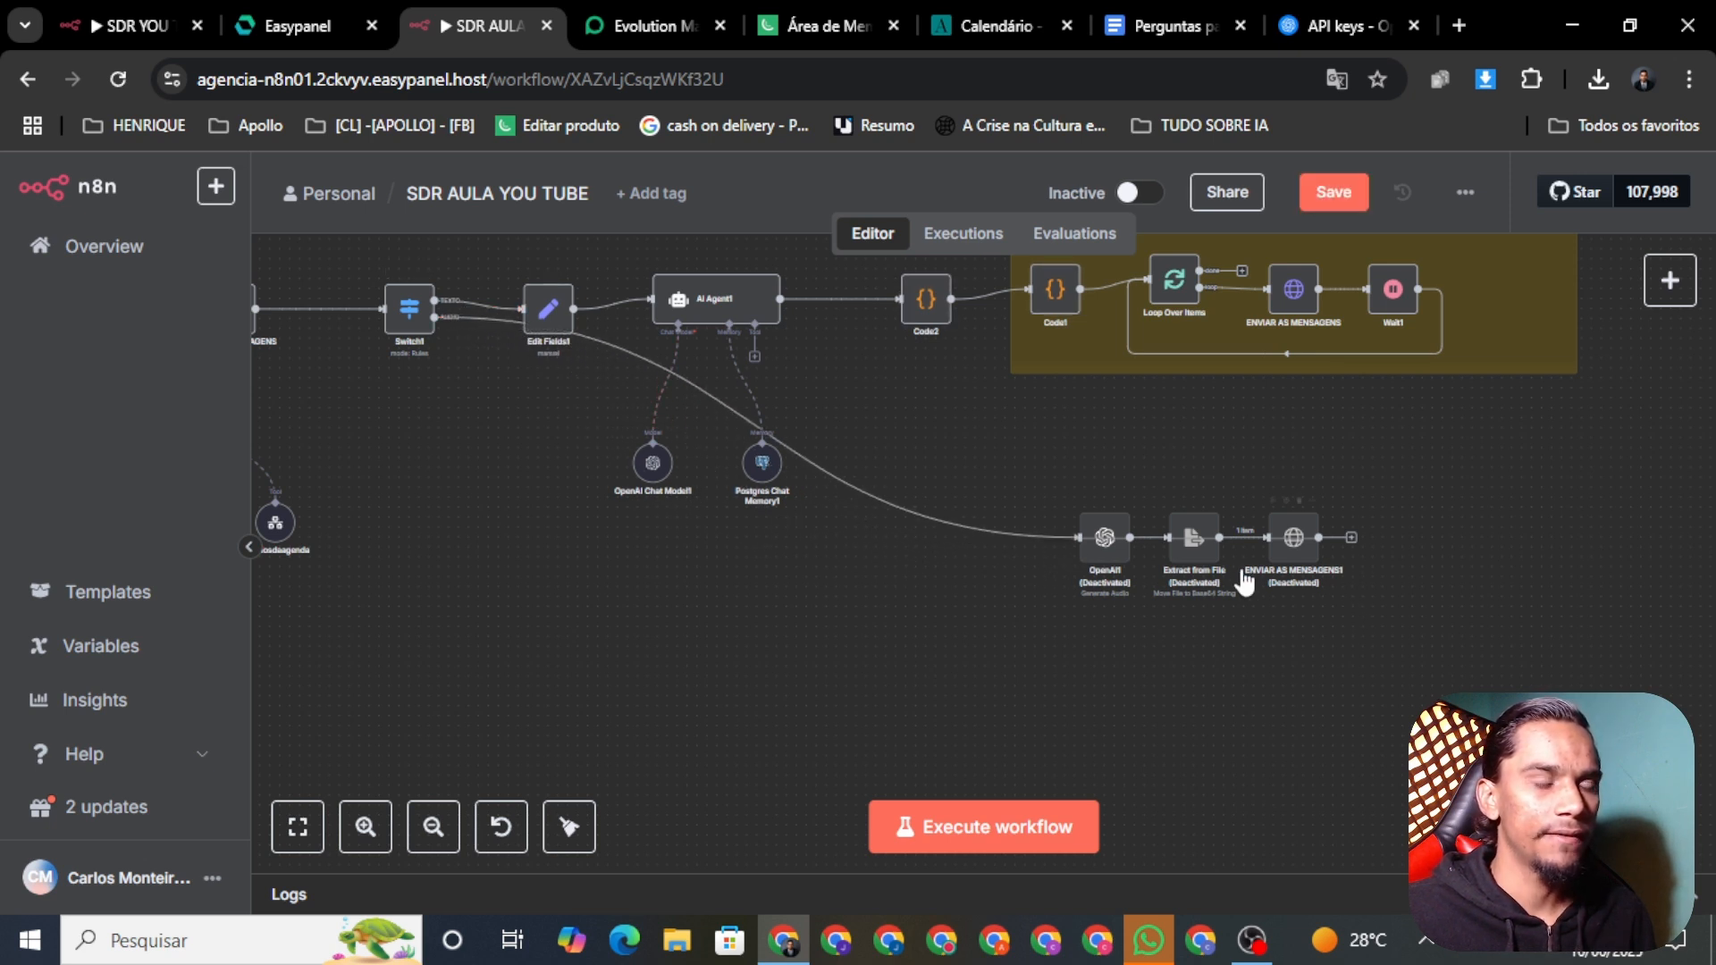
pyautogui.scroll(-3, 875, 670)
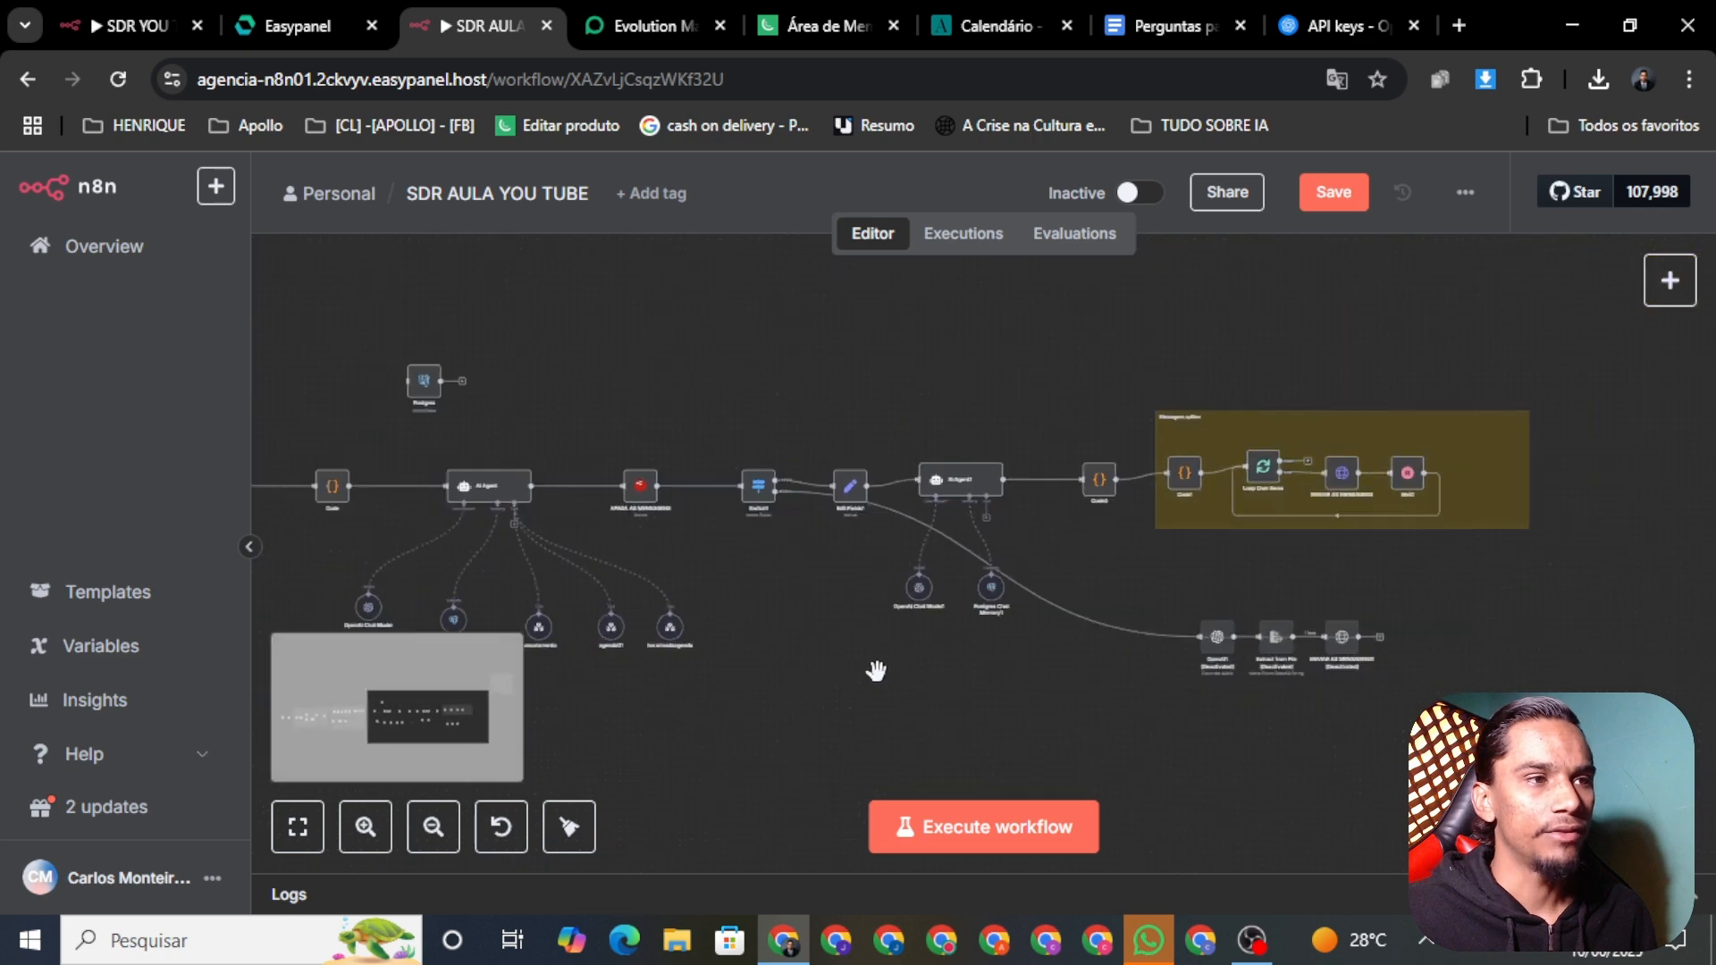
pyautogui.hscroll(-10, 875, 671)
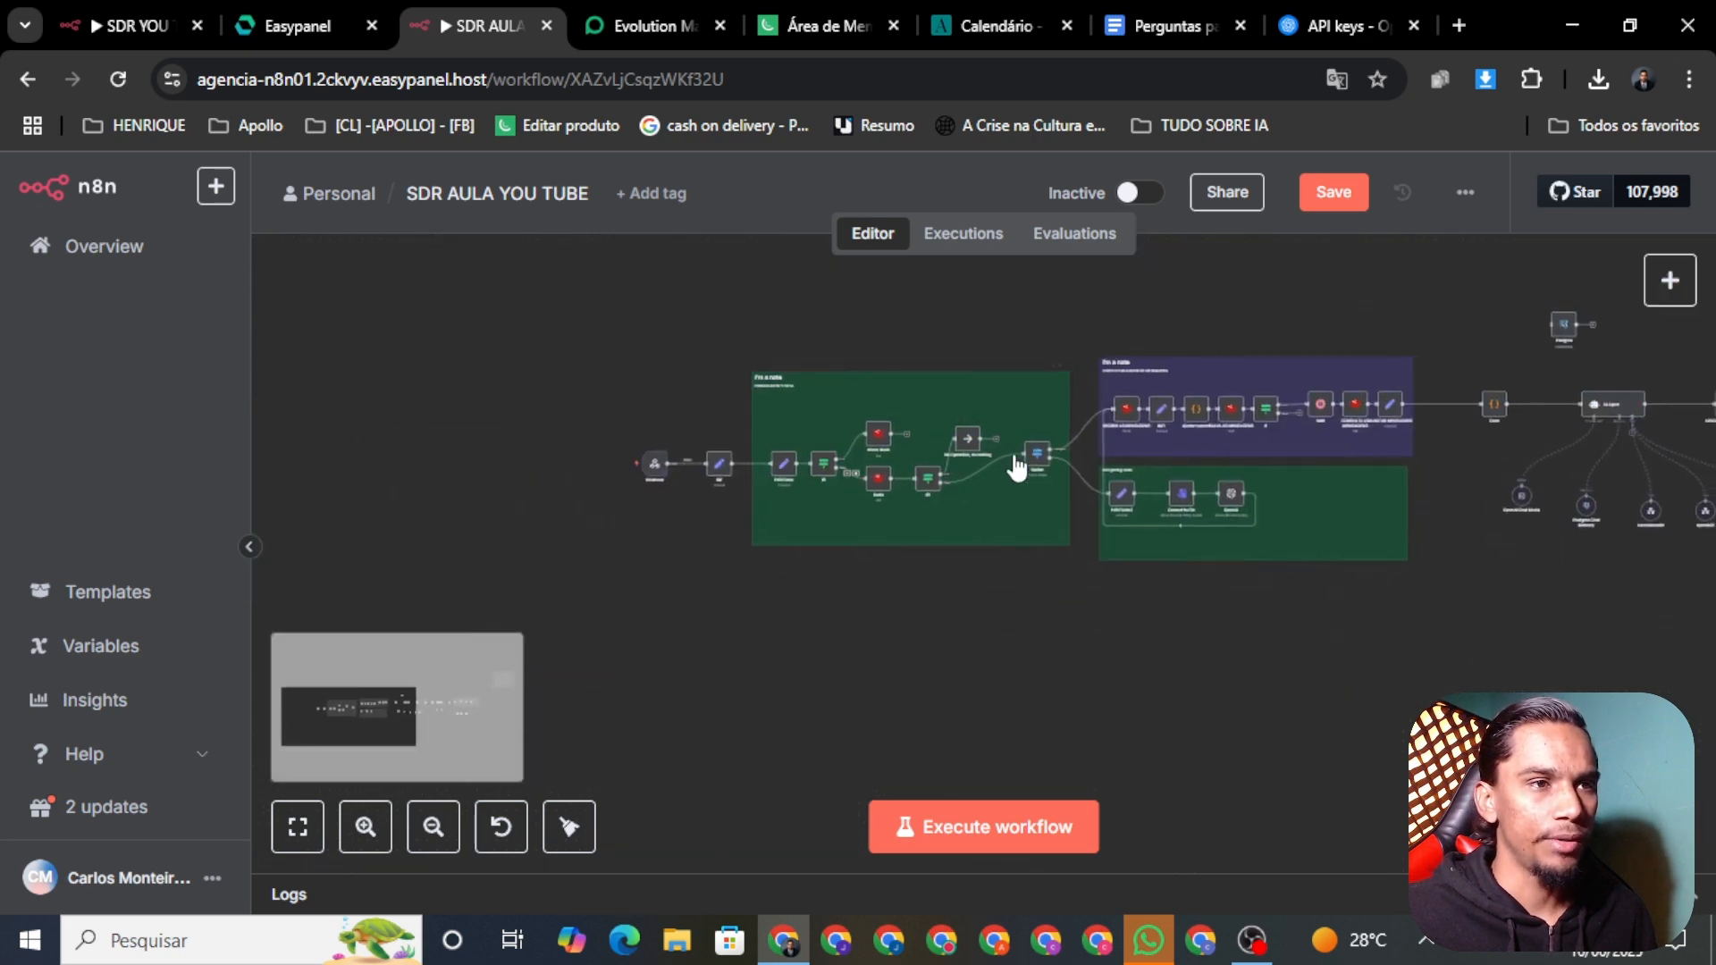
pyautogui.hscroll(15, 1016, 465)
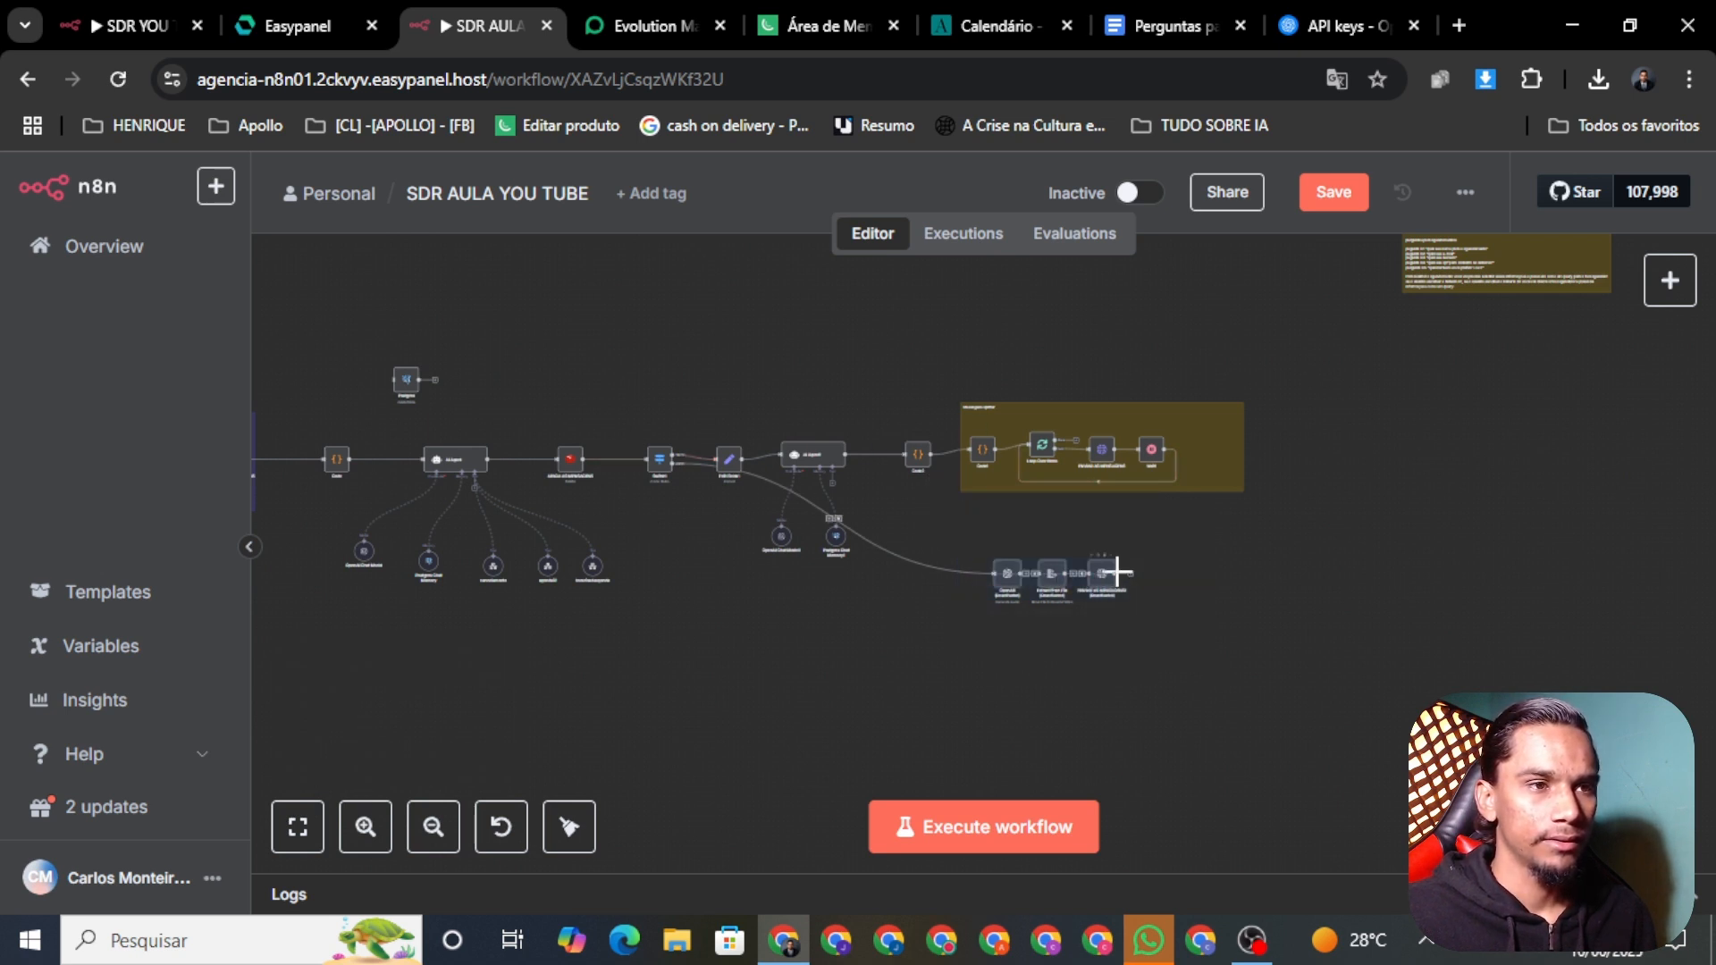
pyautogui.moveTo(1130, 573); pyautogui.dragTo(835, 558)
pyautogui.moveTo(1072, 576); pyautogui.dragTo(792, 584)
pyautogui.scroll(-1, 929, 652)
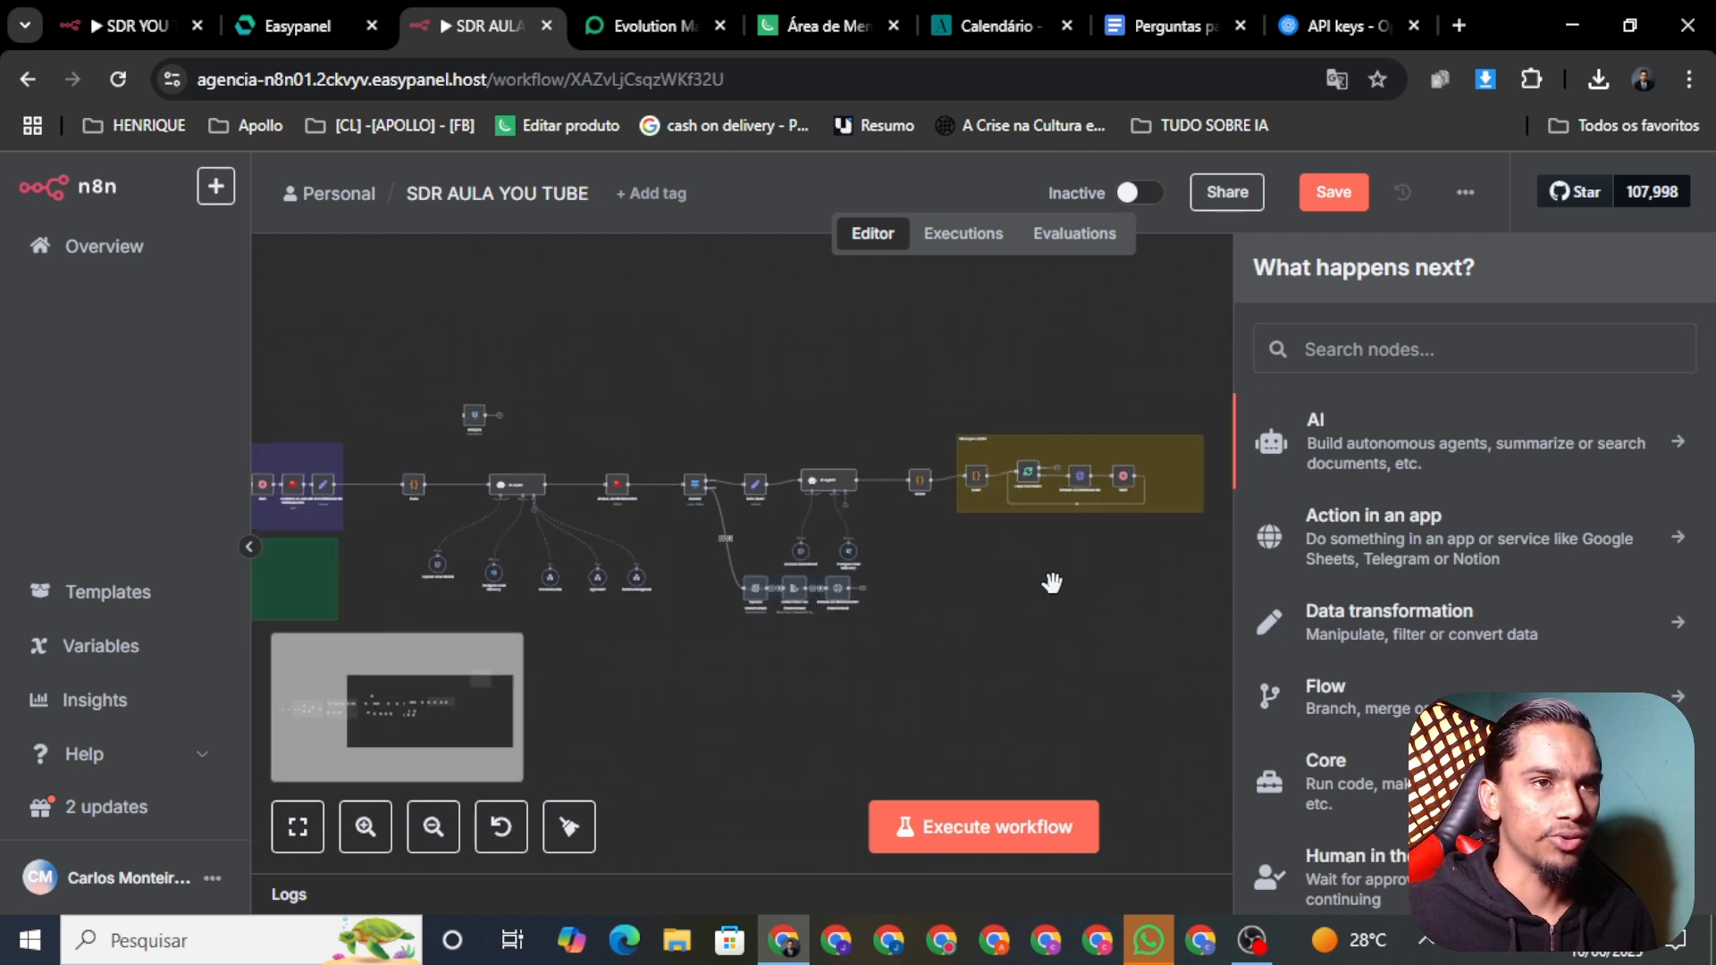
pyautogui.click(1320, 198)
# Step: Remove the Switch1-to-OpenAI1 connection again and save the workflow
pyautogui.click(1030, 631)
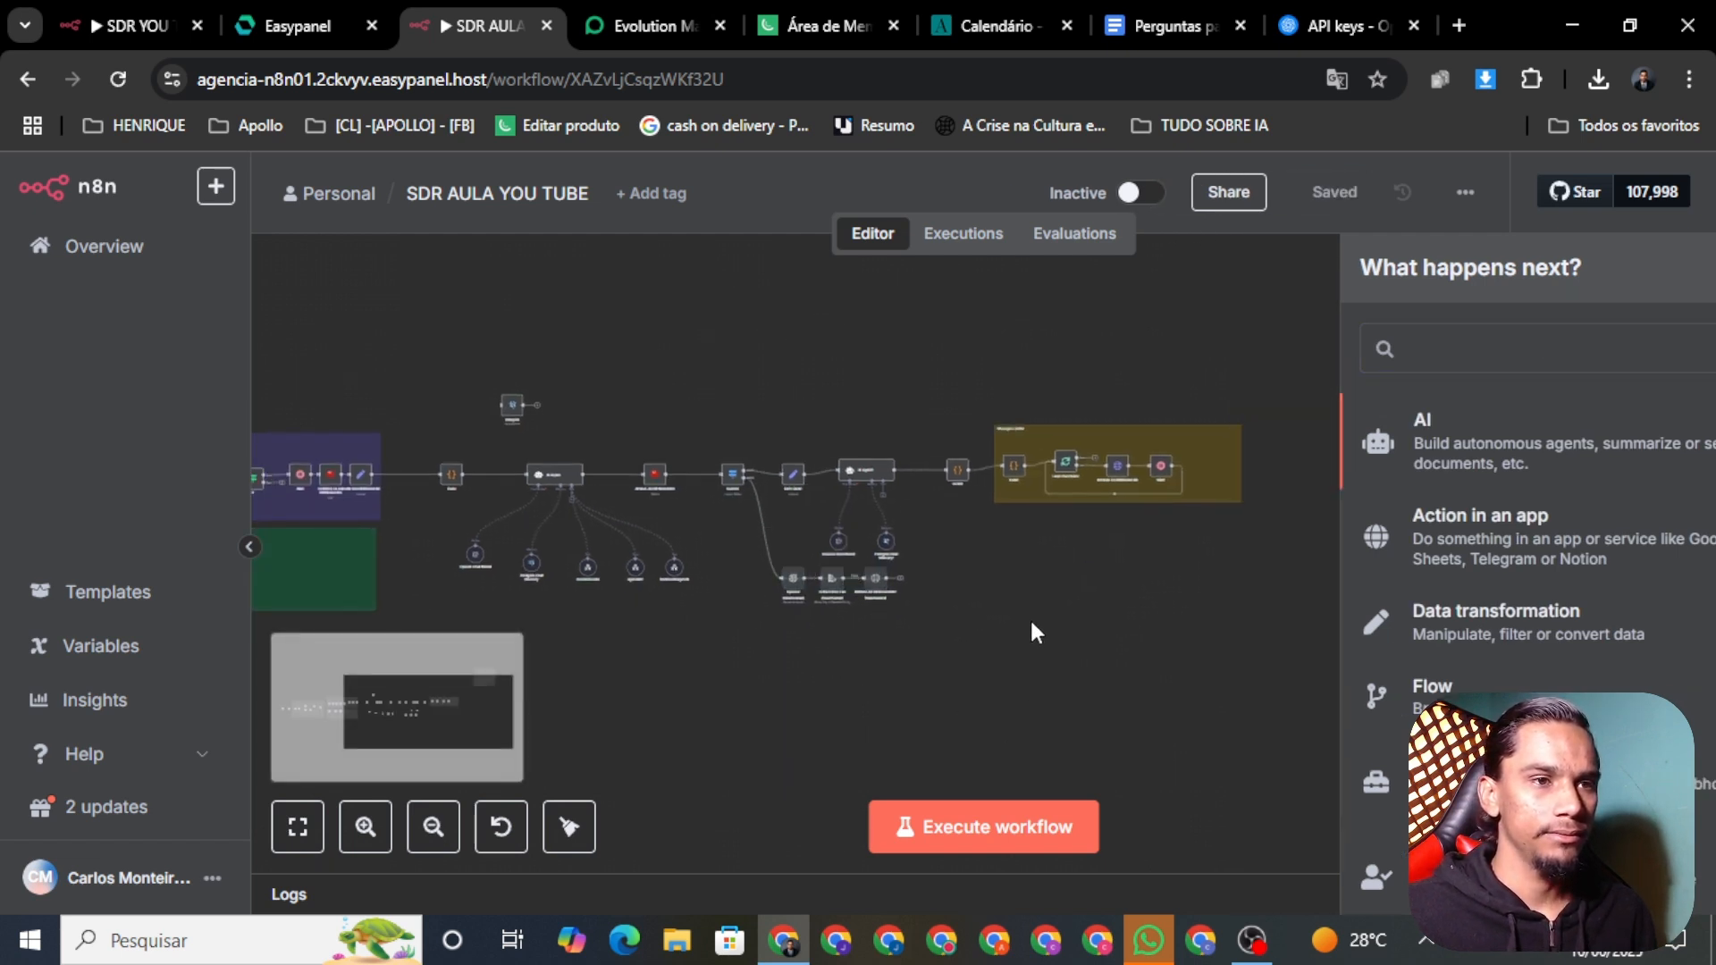
pyautogui.scroll(3, 768, 456)
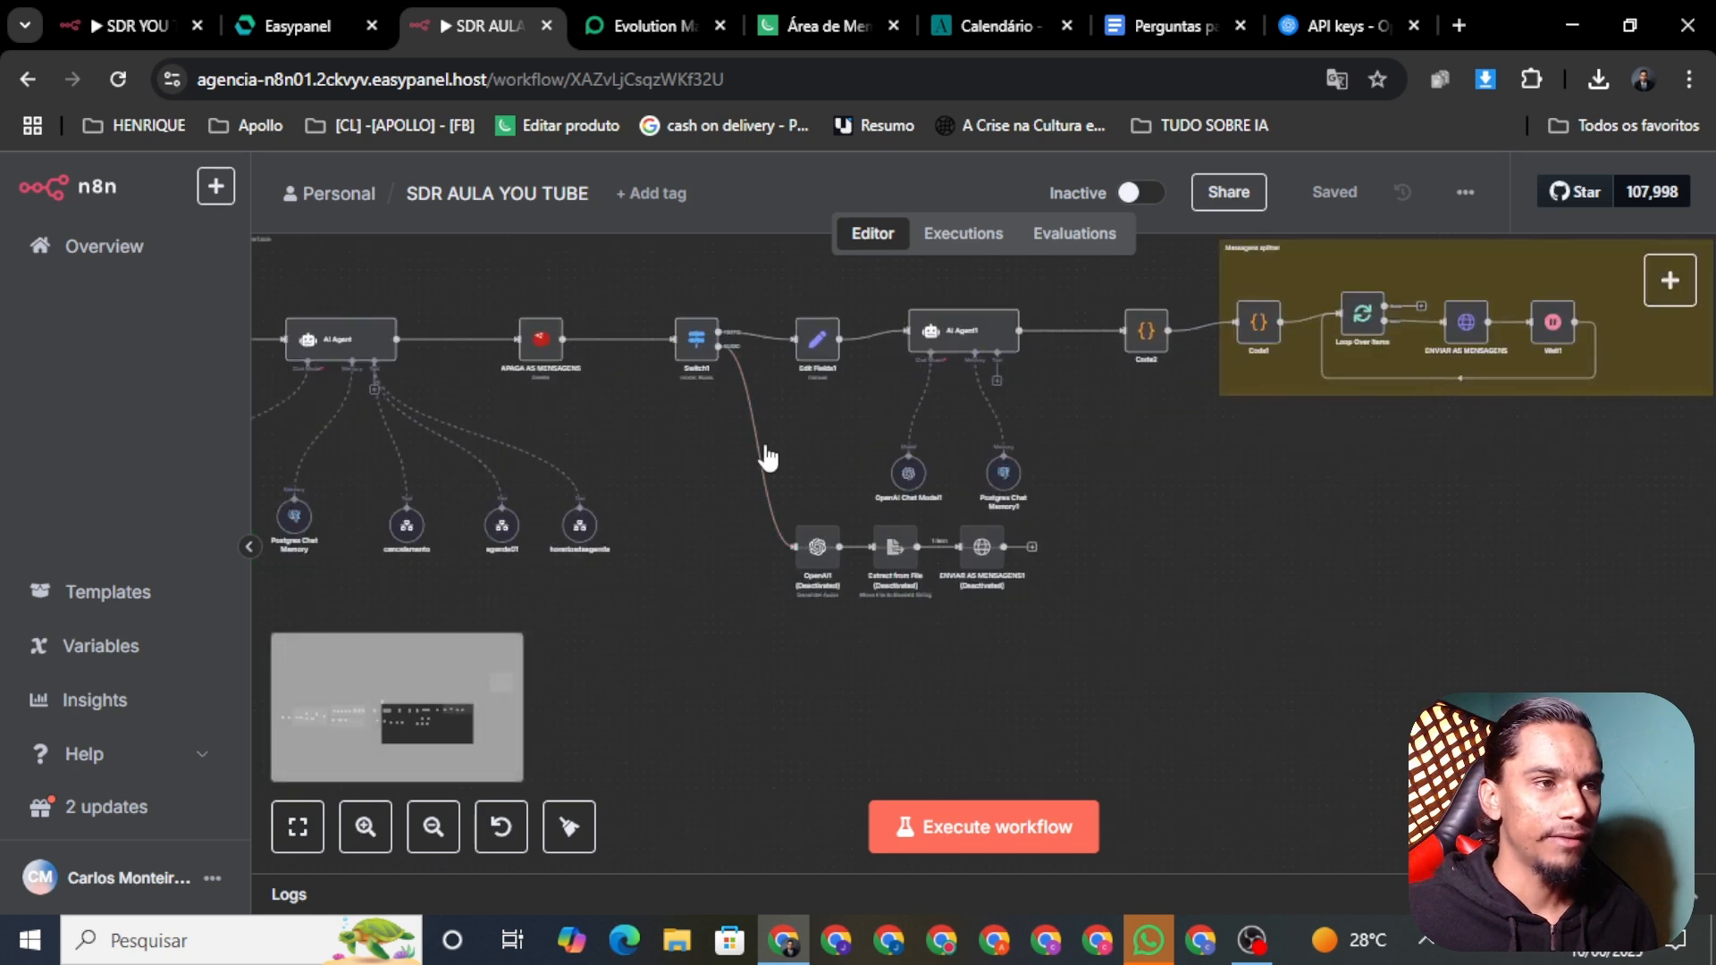
pyautogui.click(765, 446)
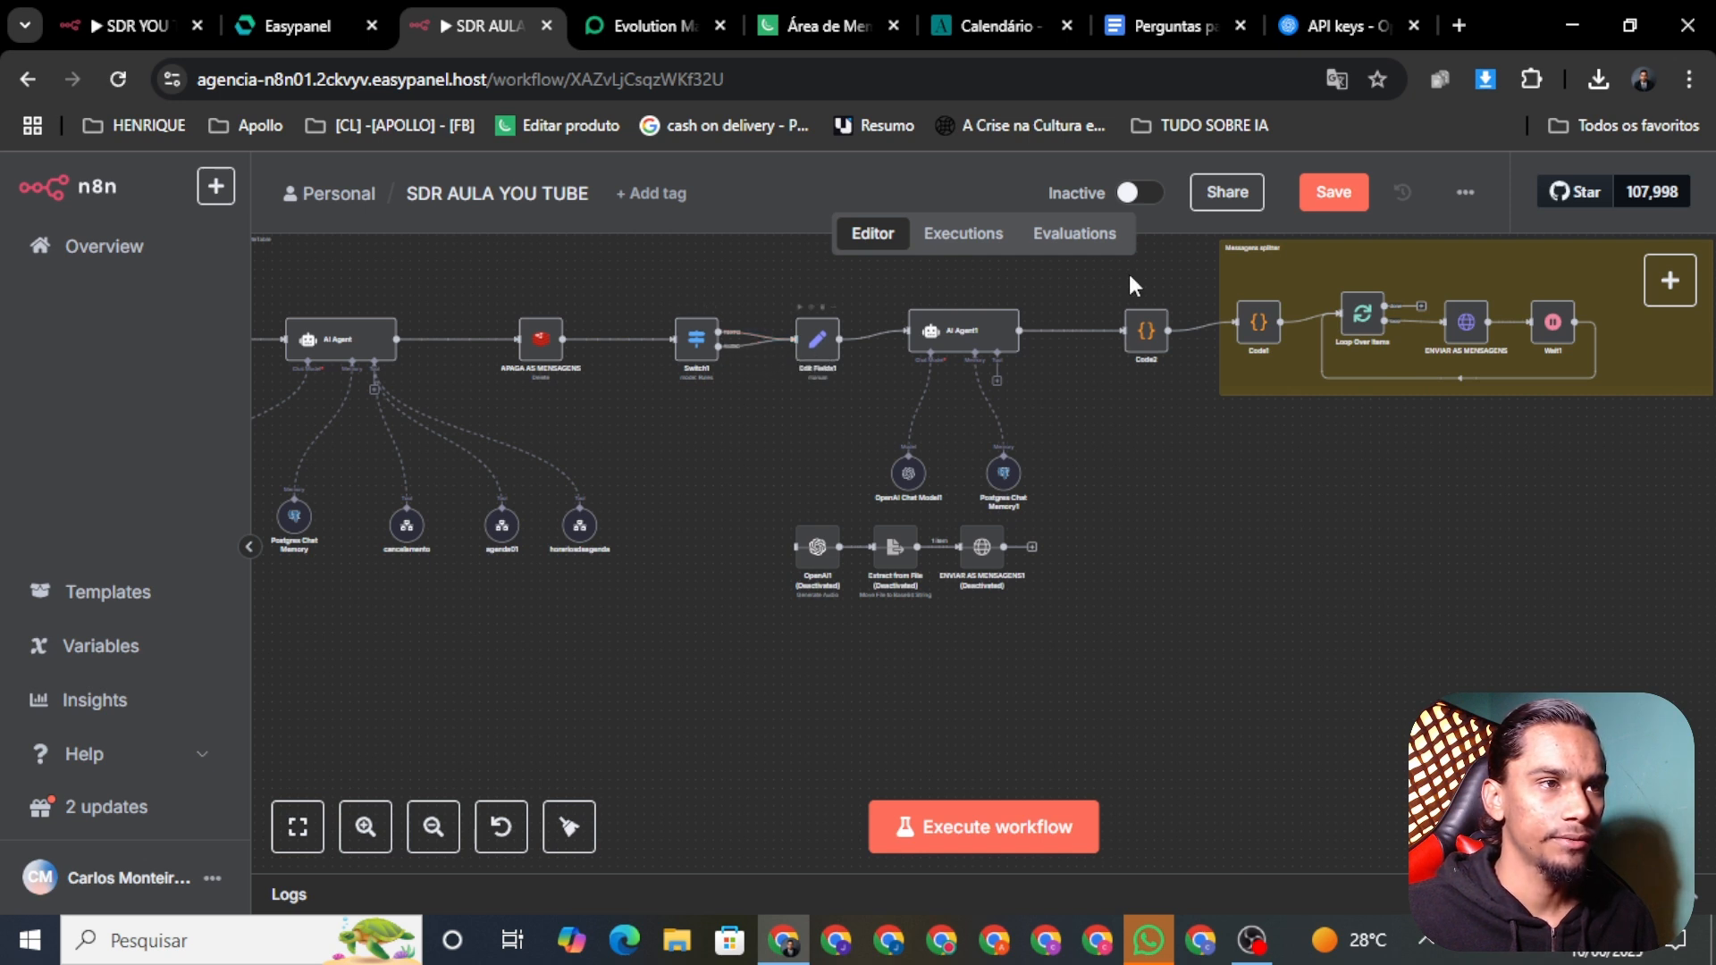
pyautogui.click(1330, 193)
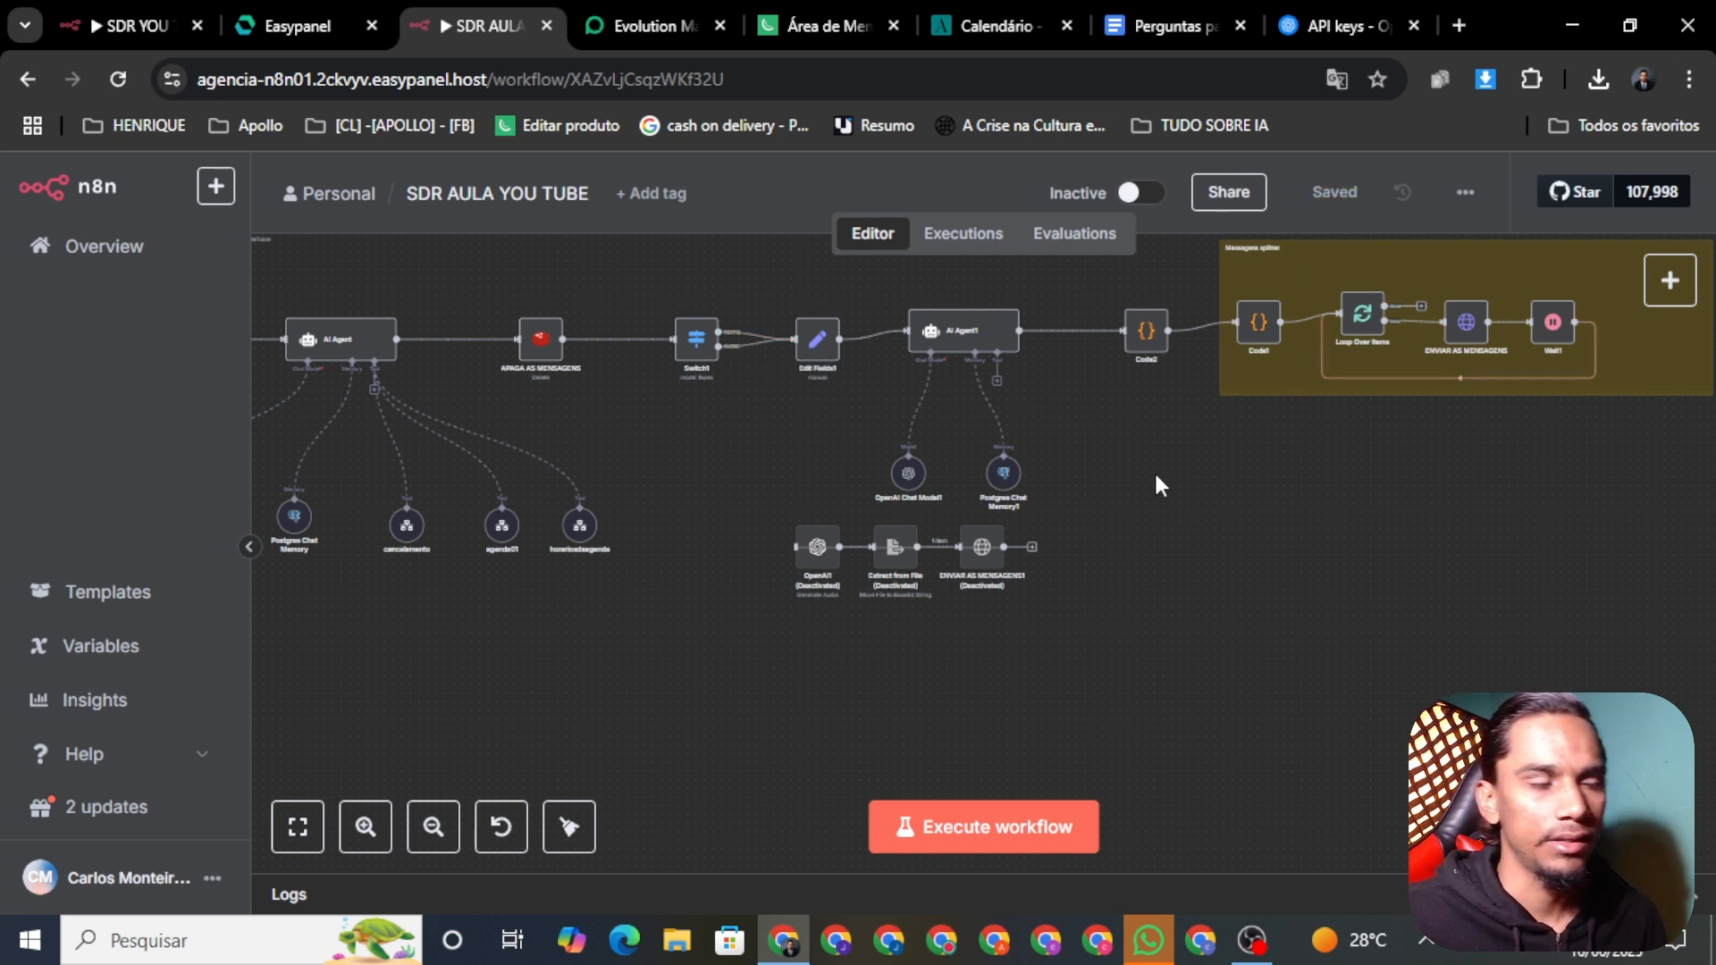
# Step: Pan over the SDR AULA flow, then switch to the original, active SDR YOU TUBE workflow
pyautogui.moveTo(1162, 477); pyautogui.dragTo(1347, 494)
pyautogui.scroll(-1, 1296, 626)
pyautogui.moveTo(615, 651); pyautogui.dragTo(716, 651)
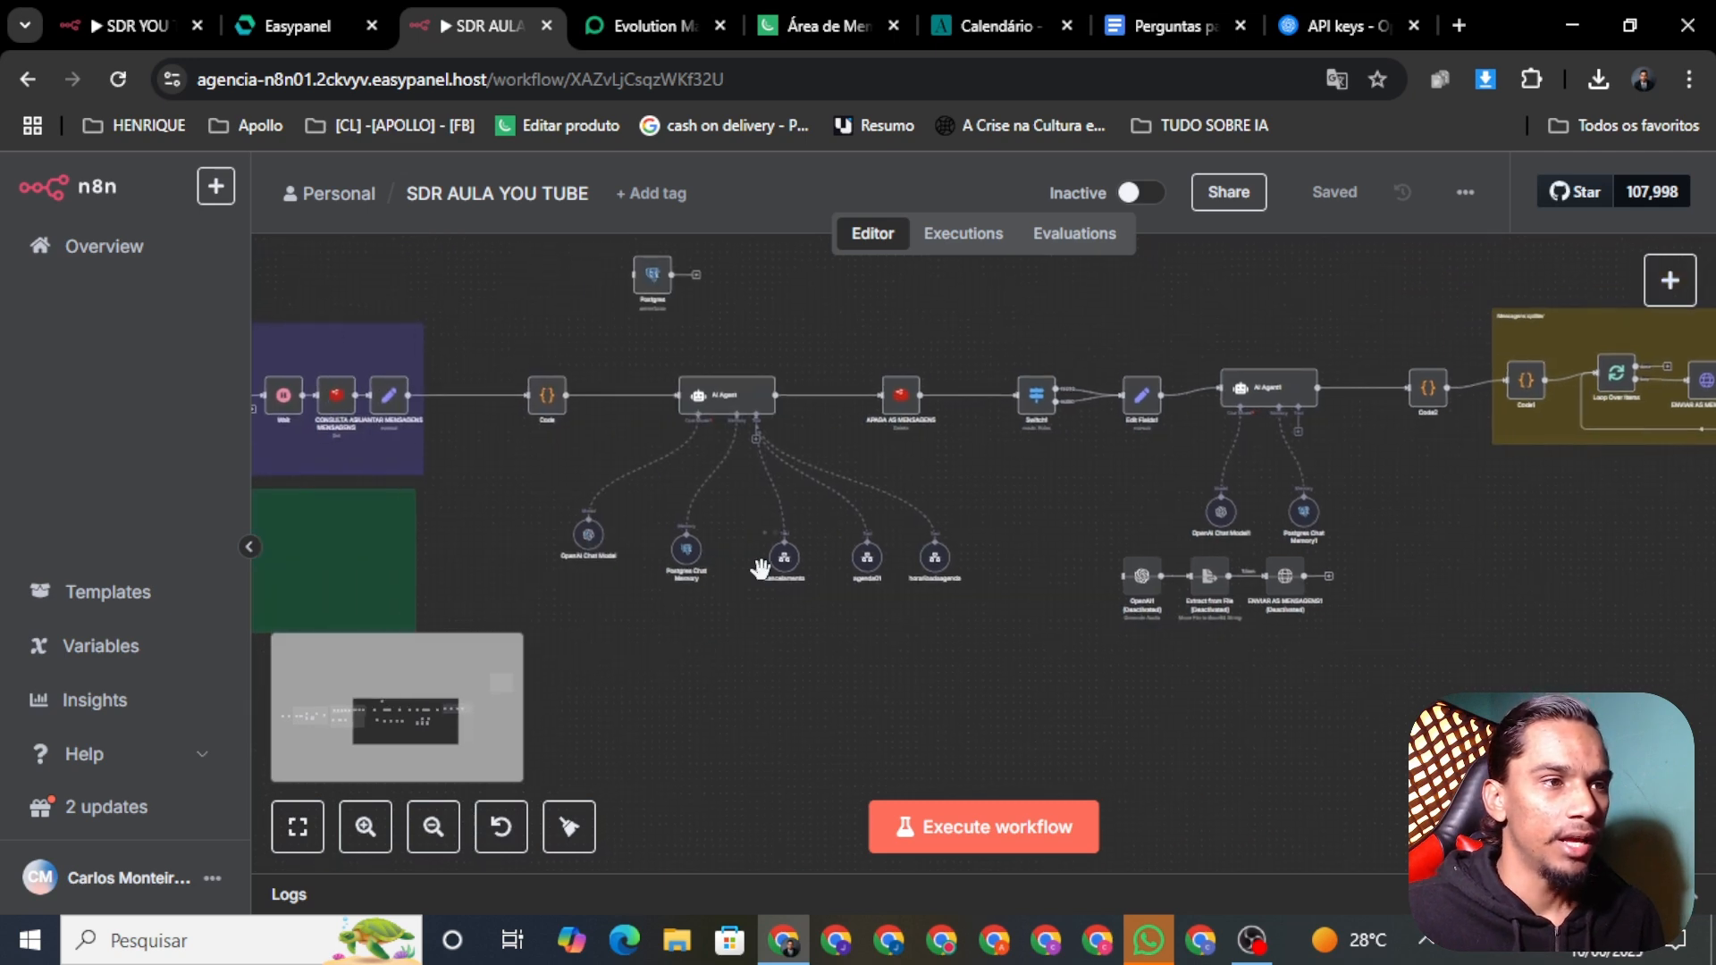
pyautogui.scroll(4, 760, 569)
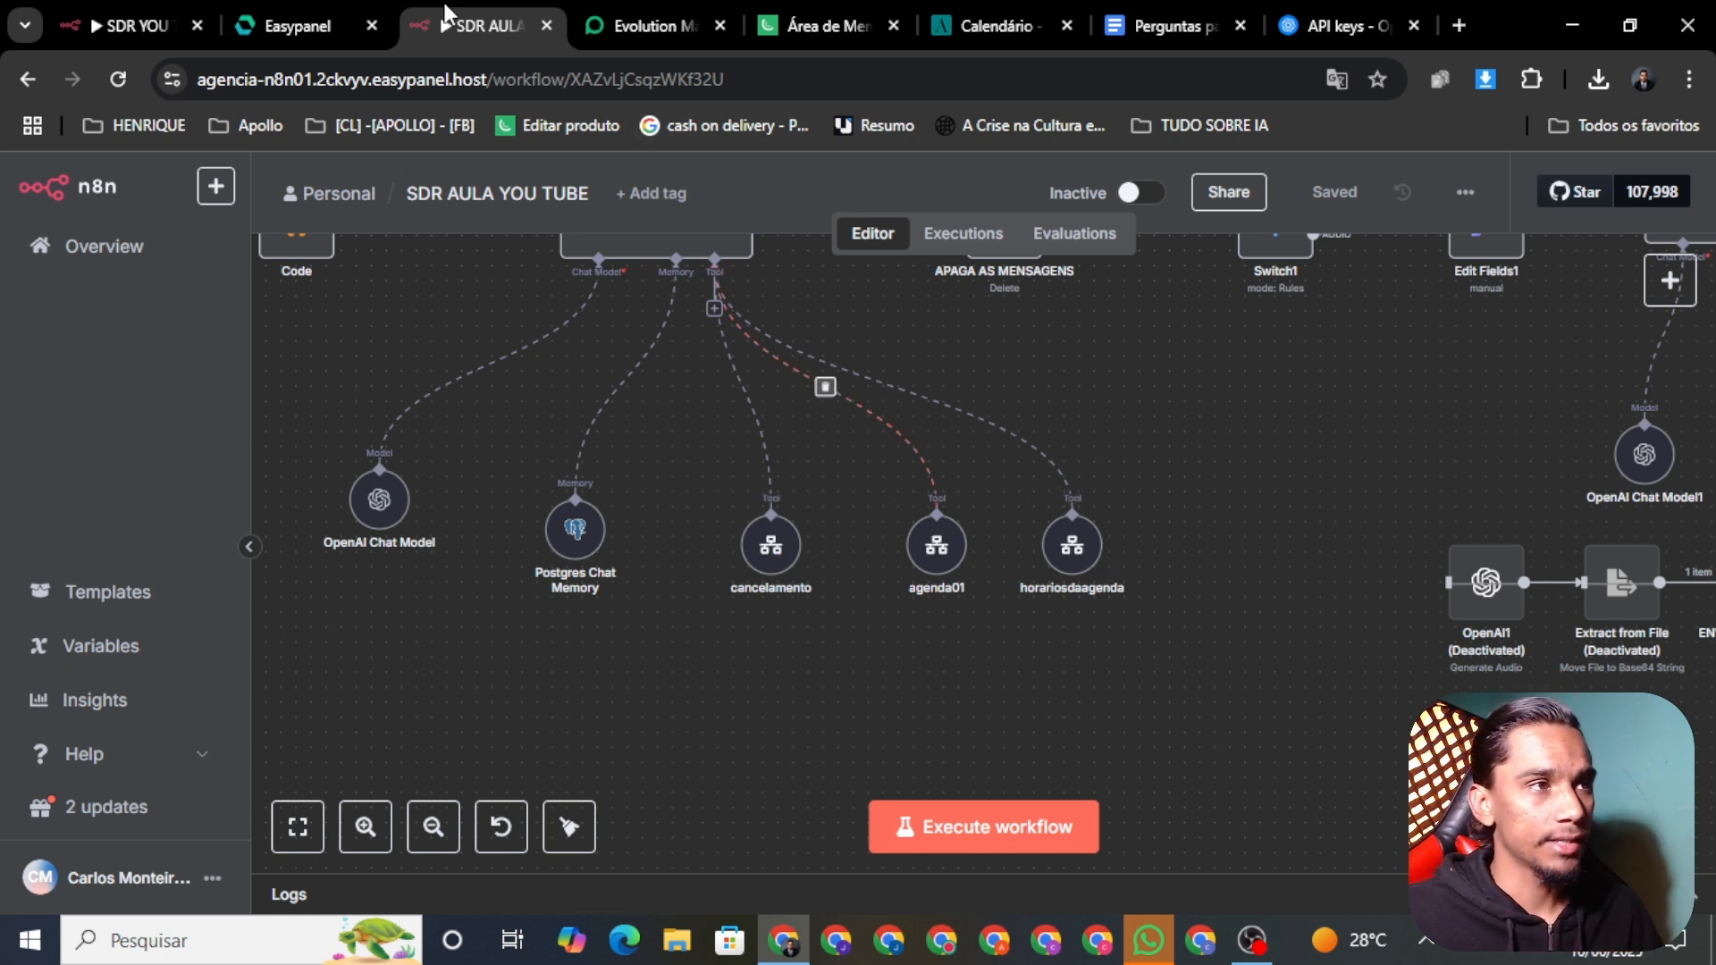
pyautogui.click(98, 26)
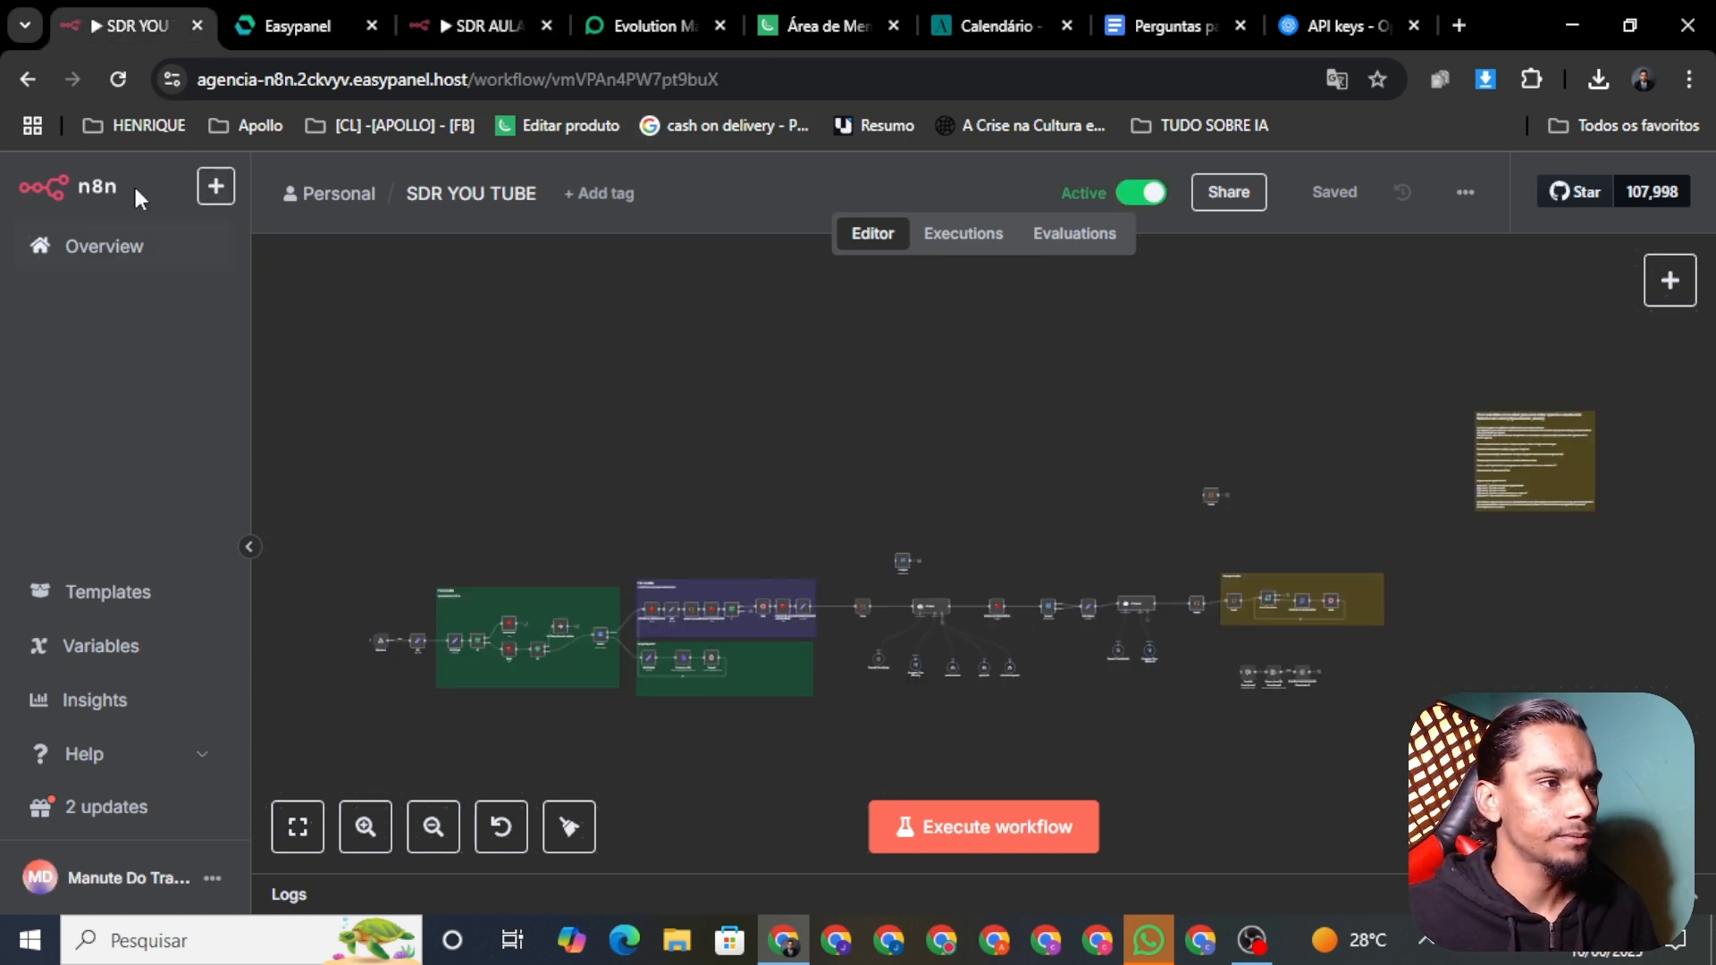
# Step: Open AGENDA 01 from the old instance's workflow list, download it, and return to SDR AULA
pyautogui.click(43, 246)
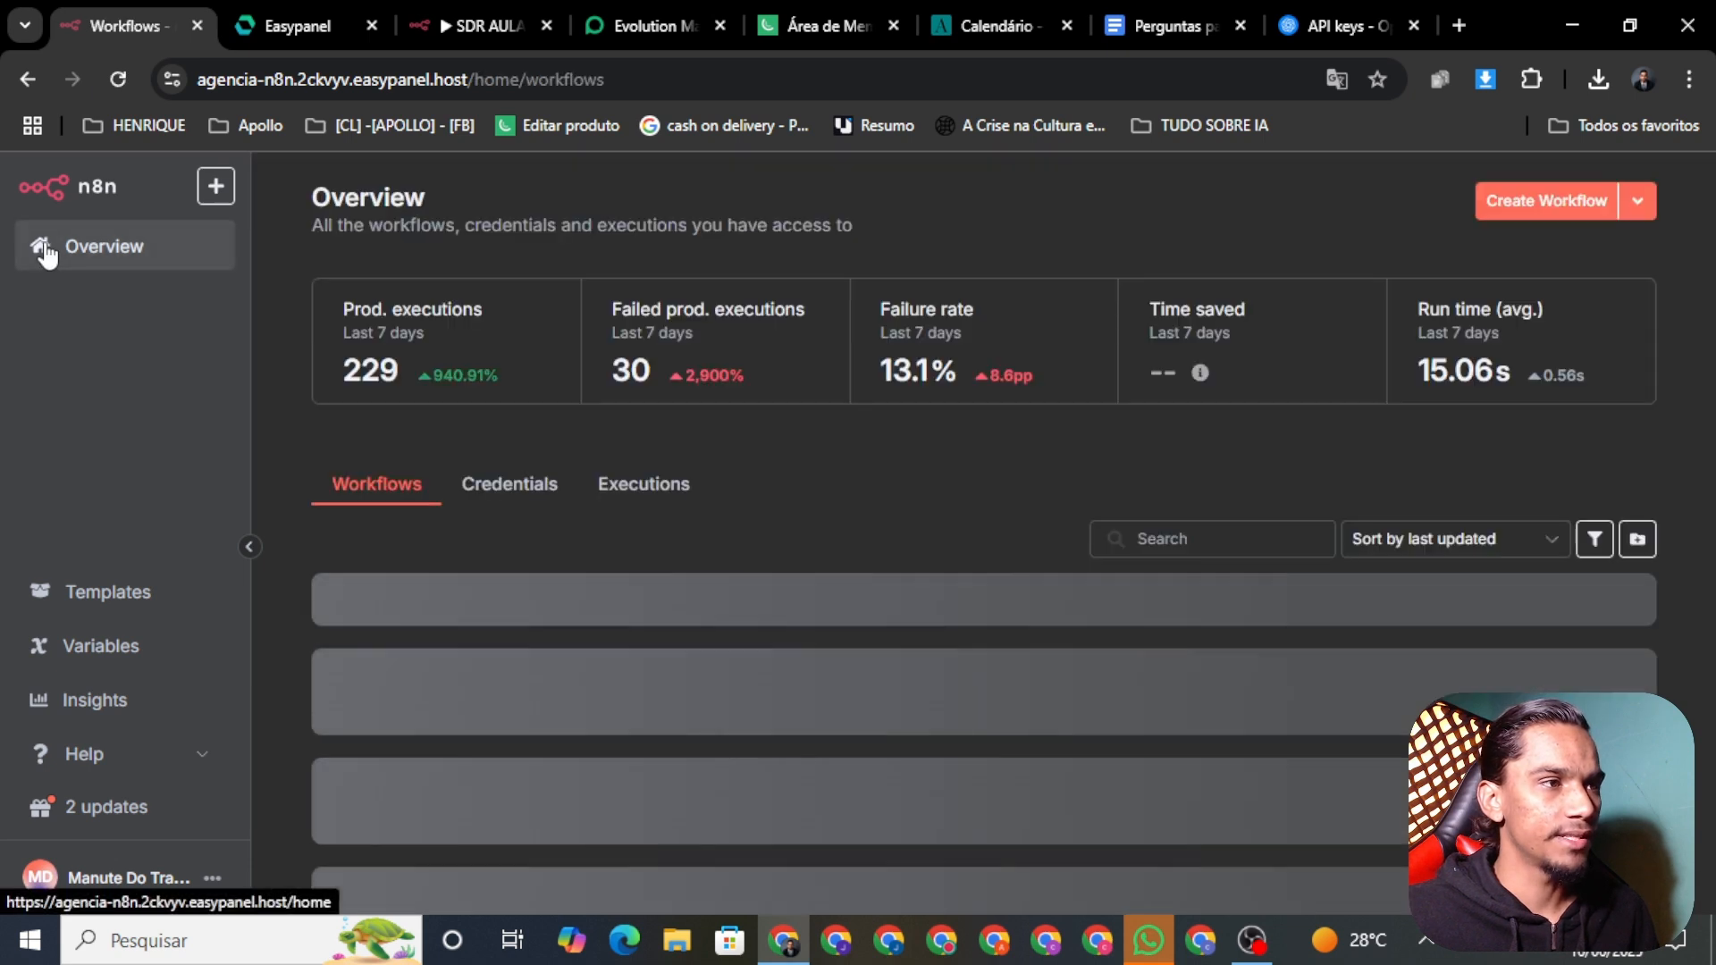
pyautogui.scroll(-1, 915, 572)
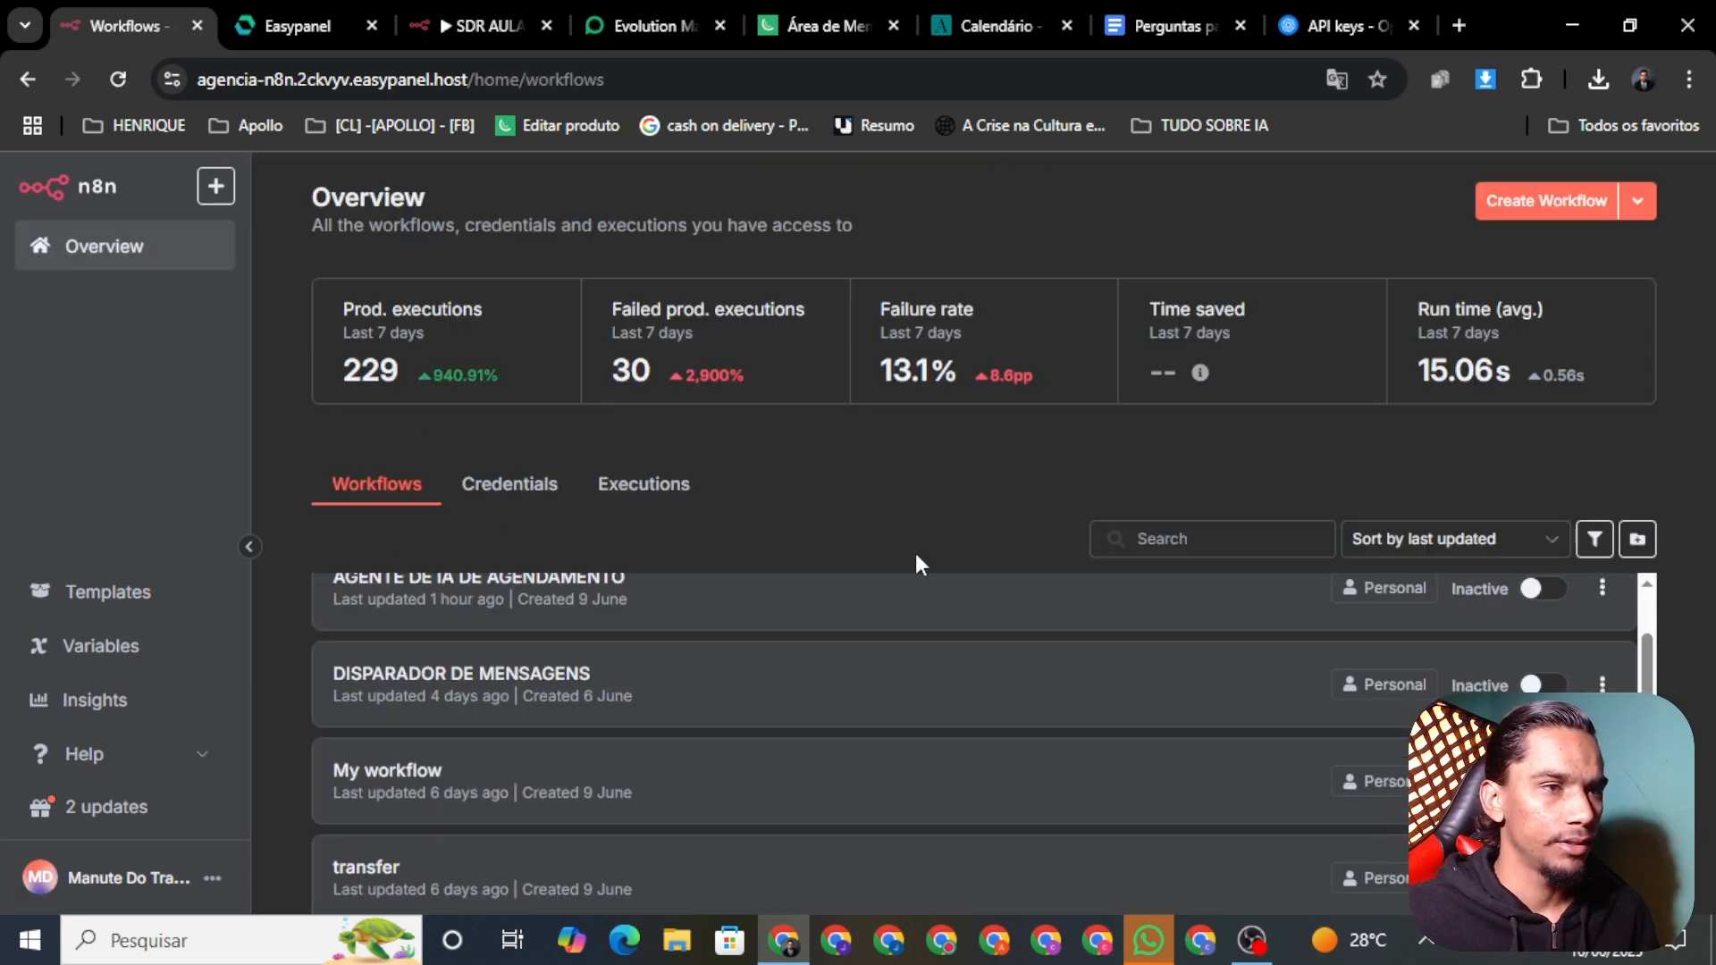
pyautogui.scroll(-3, 1644, 672)
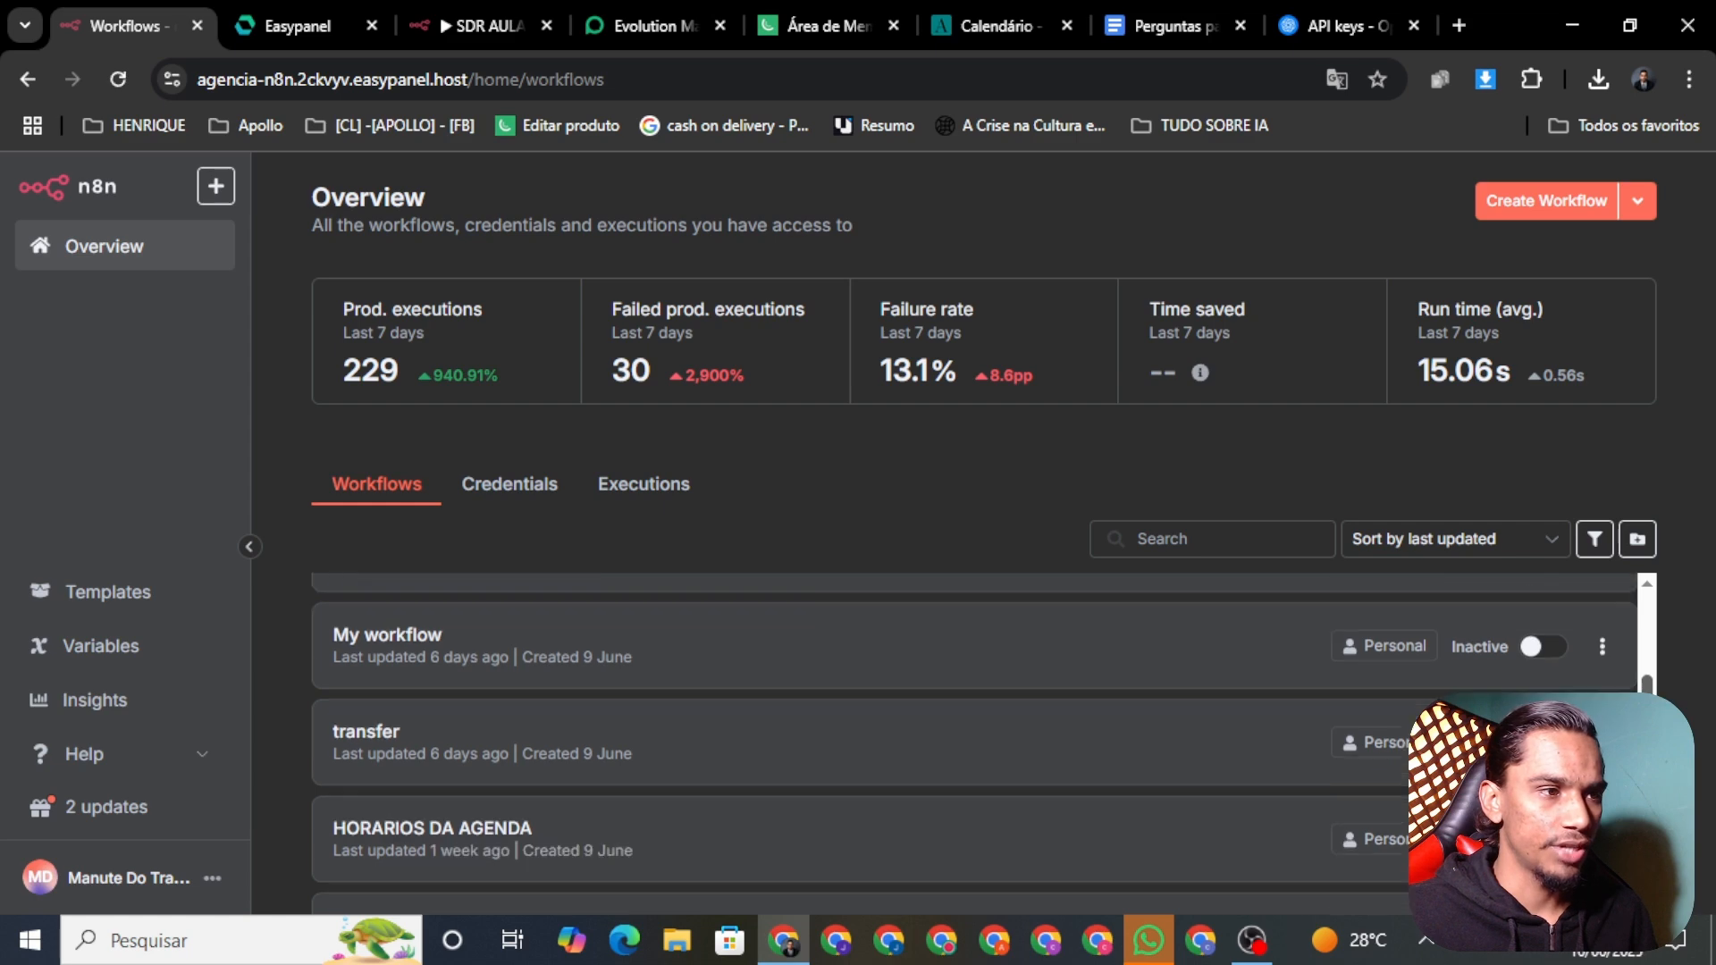
pyautogui.scroll(-3, 759, 654)
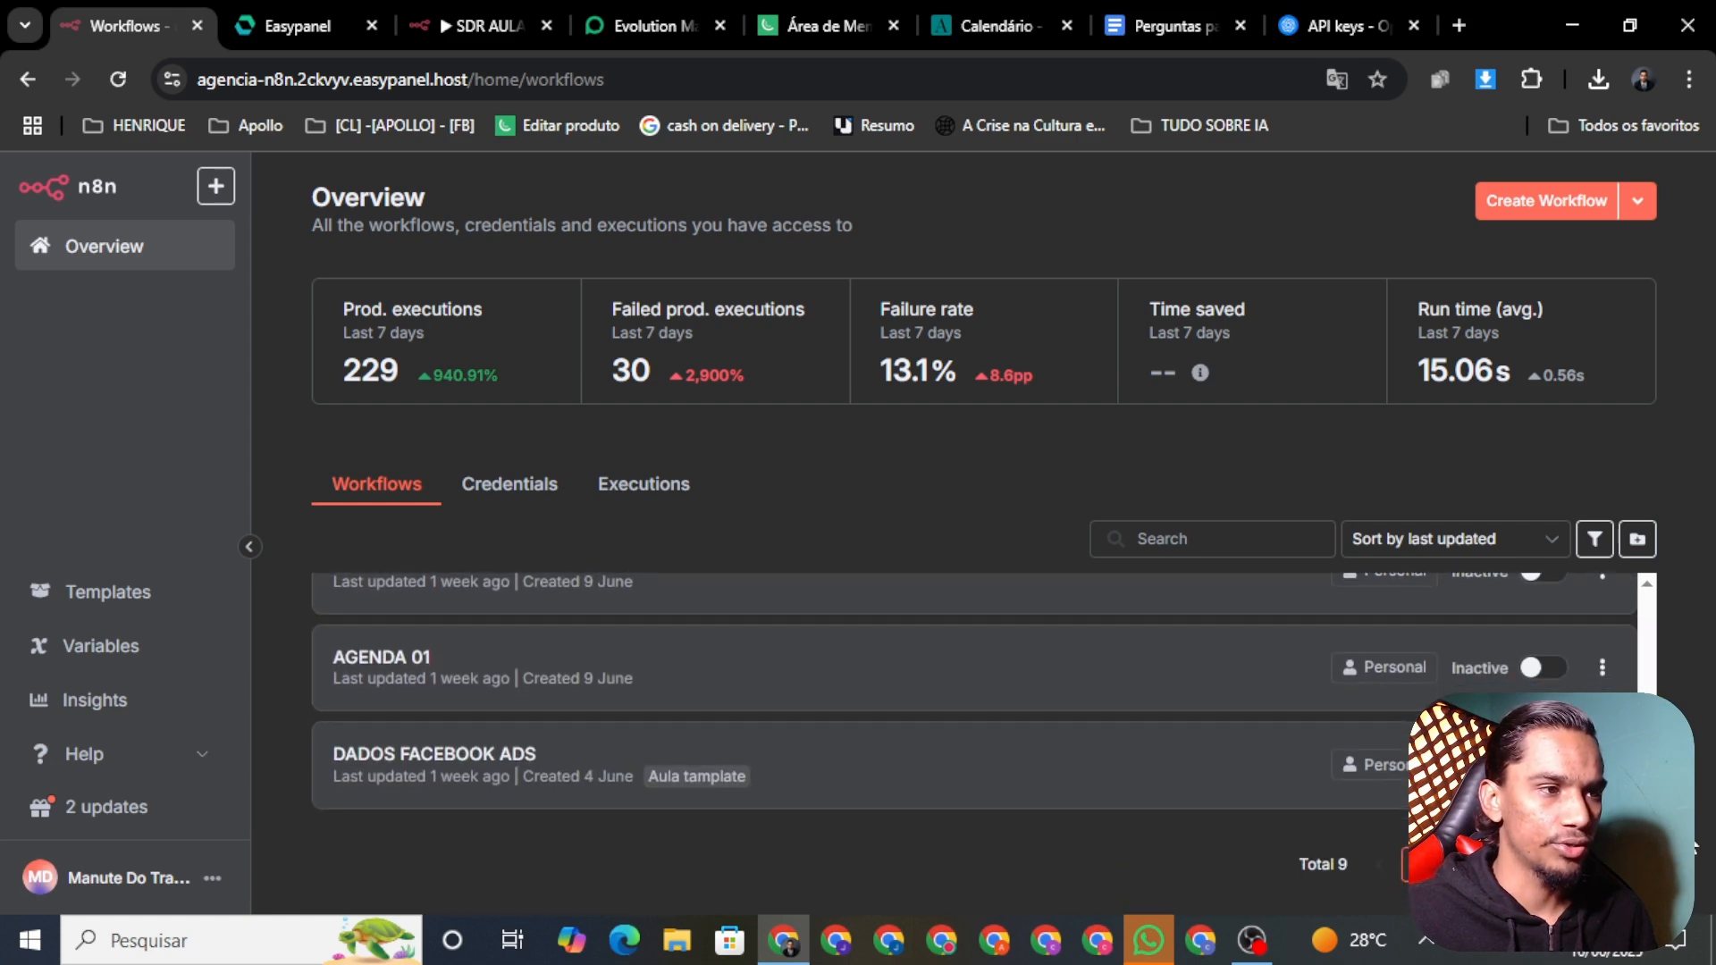
pyautogui.click(759, 654)
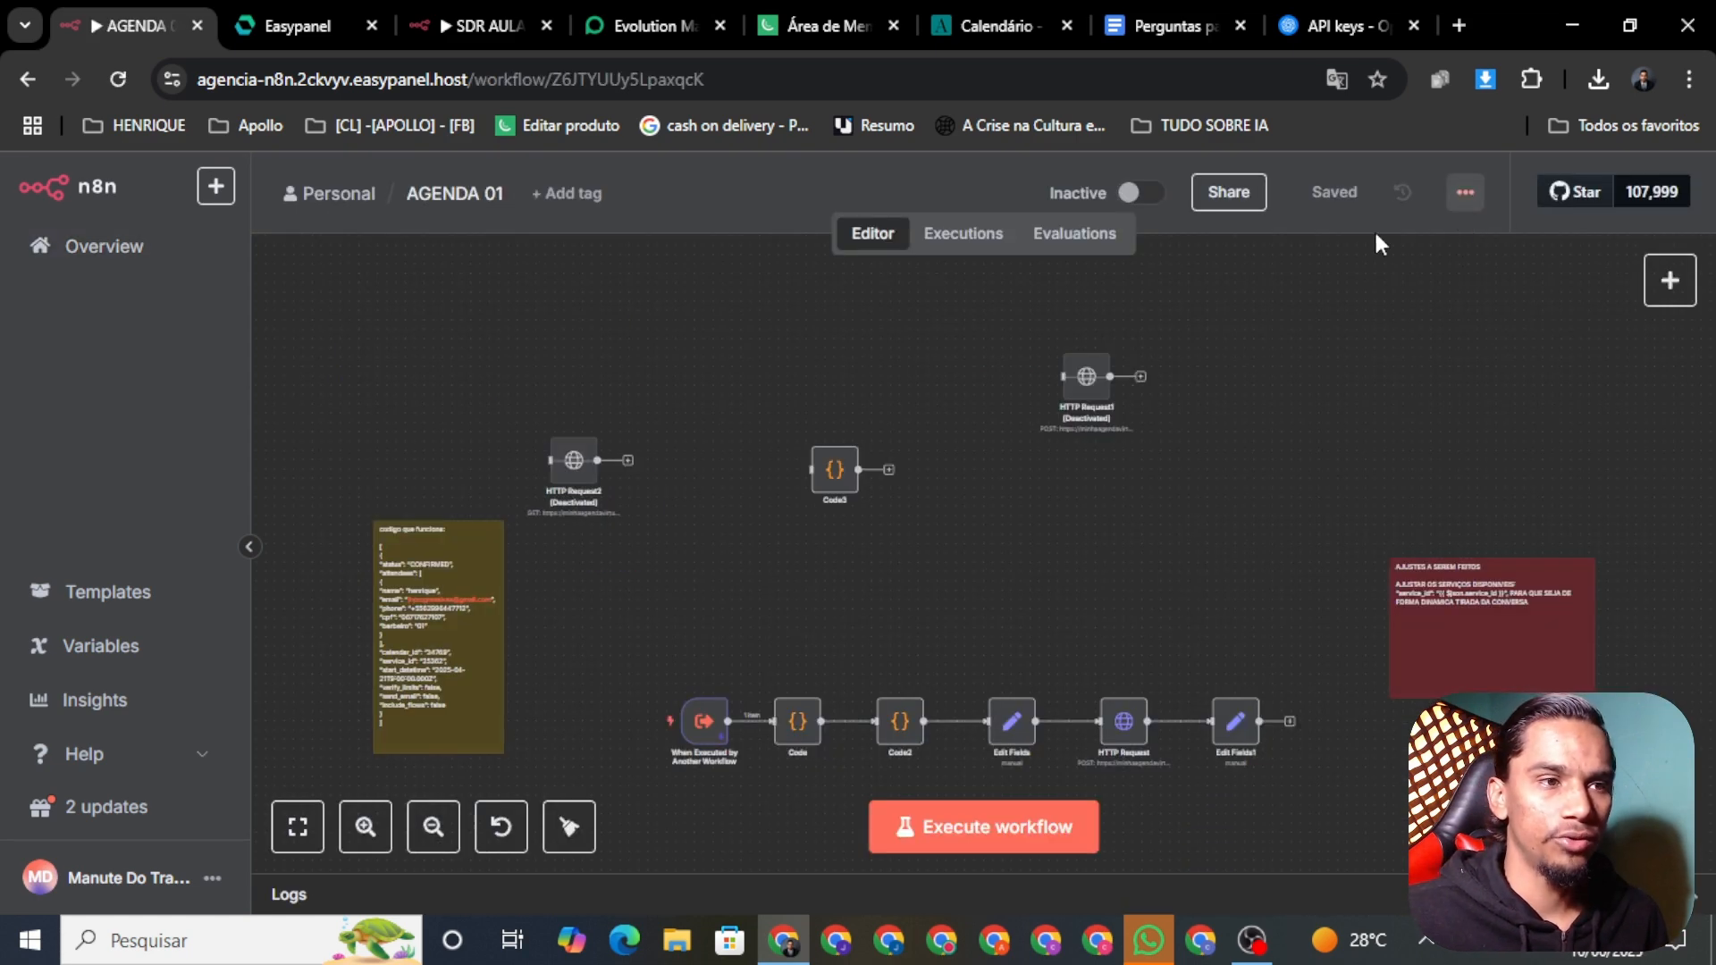
pyautogui.click(1465, 192)
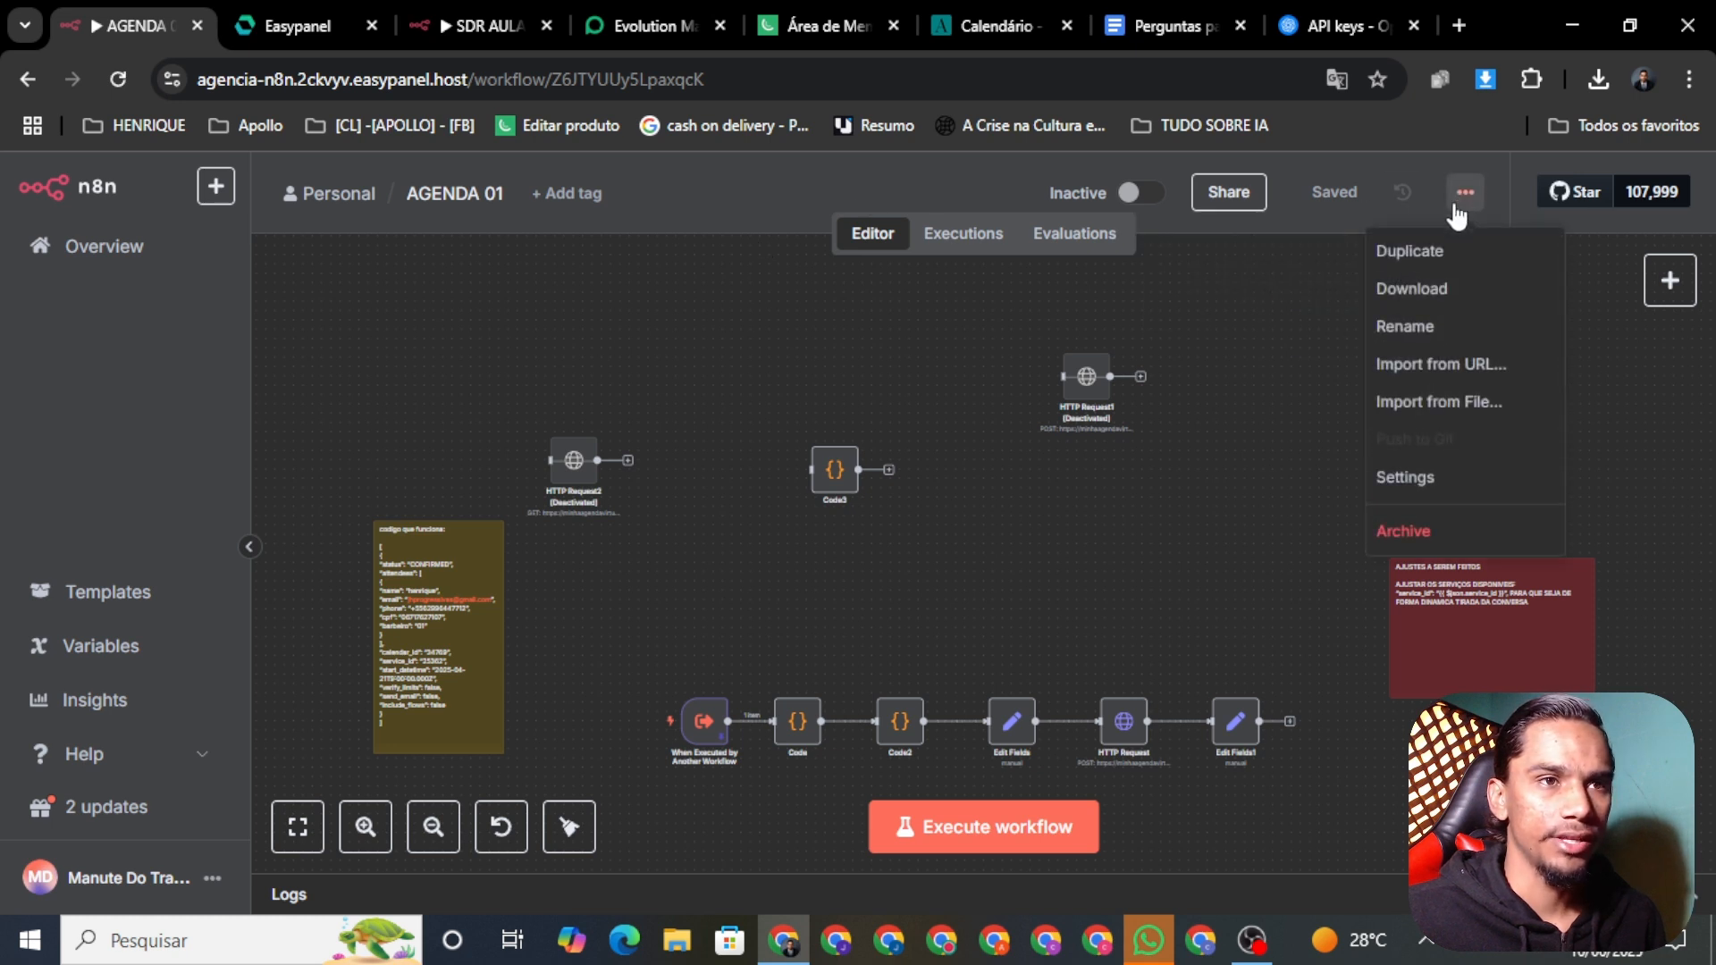
pyautogui.click(1442, 292)
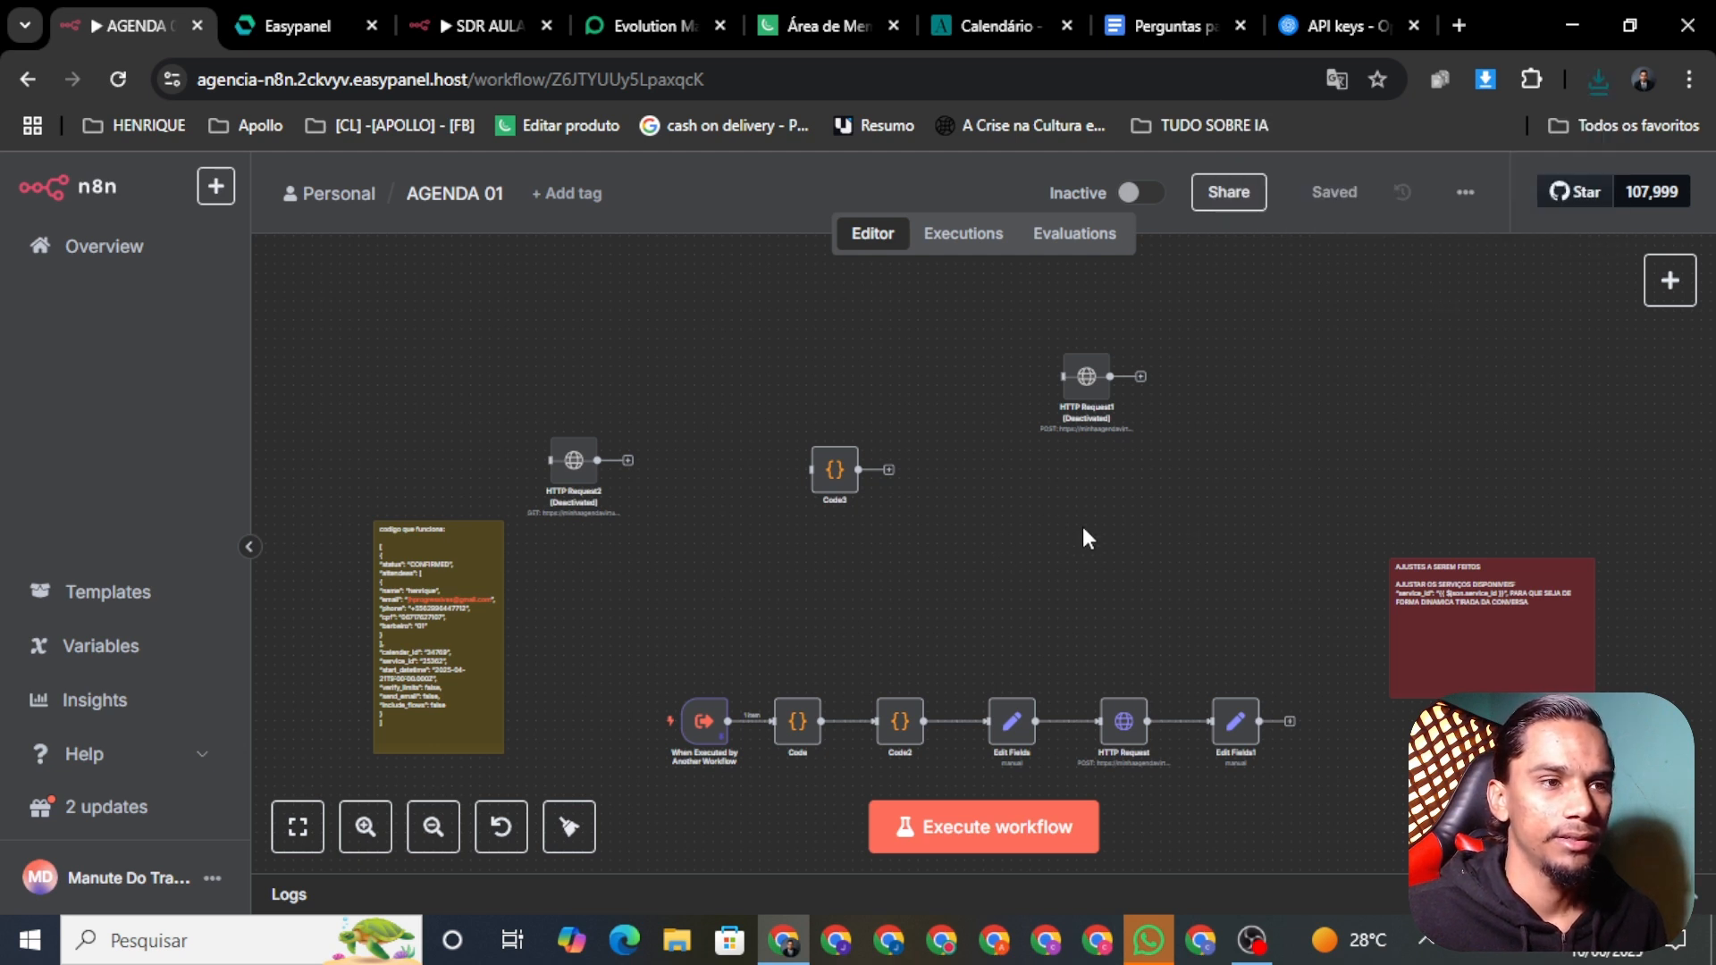
pyautogui.click(466, 20)
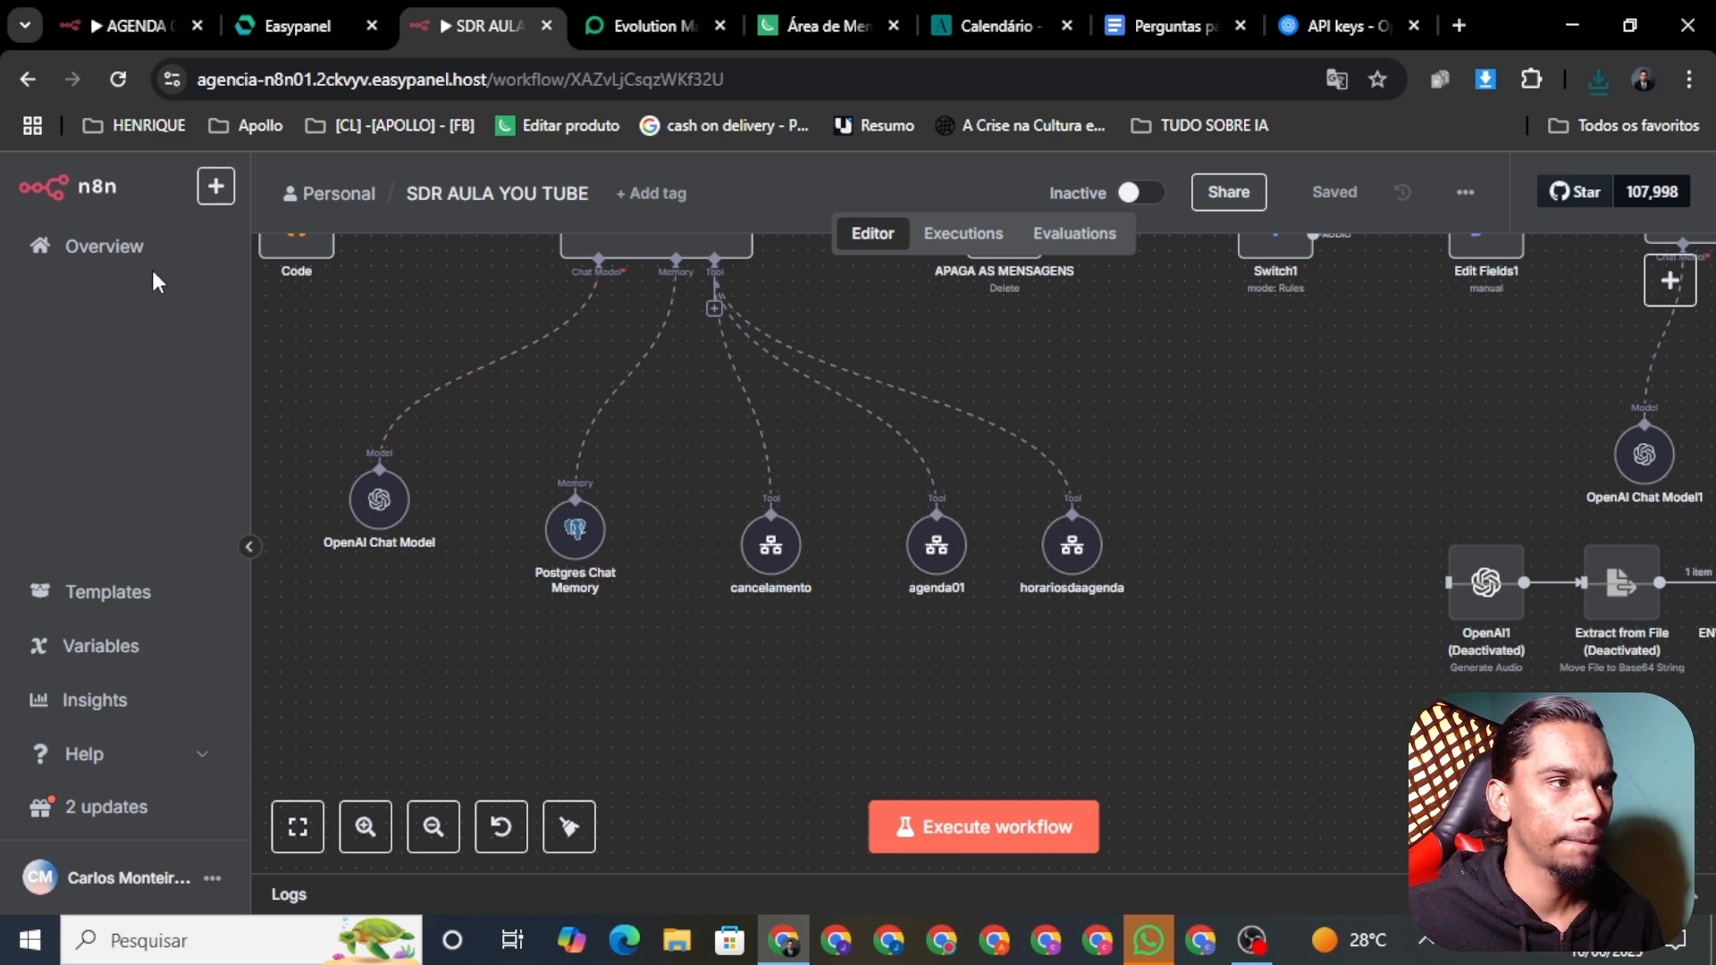
pyautogui.rightClick(500, 23)
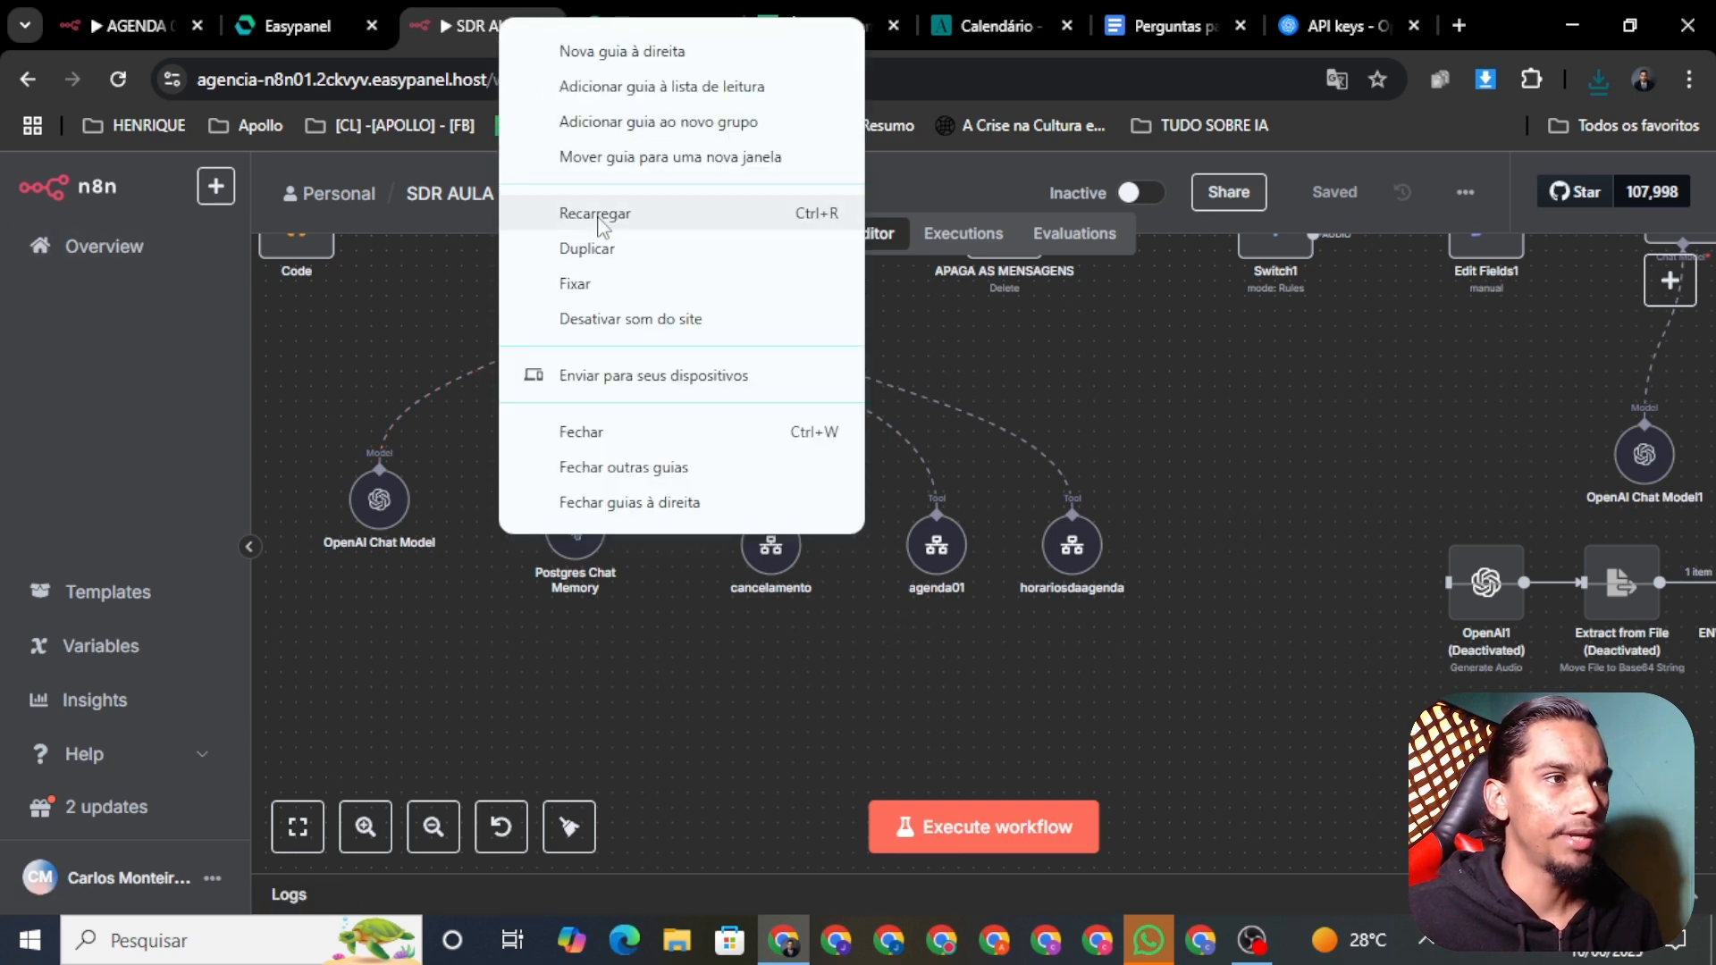
pyautogui.click(585, 249)
pyautogui.click(462, 22)
pyautogui.click(575, 27)
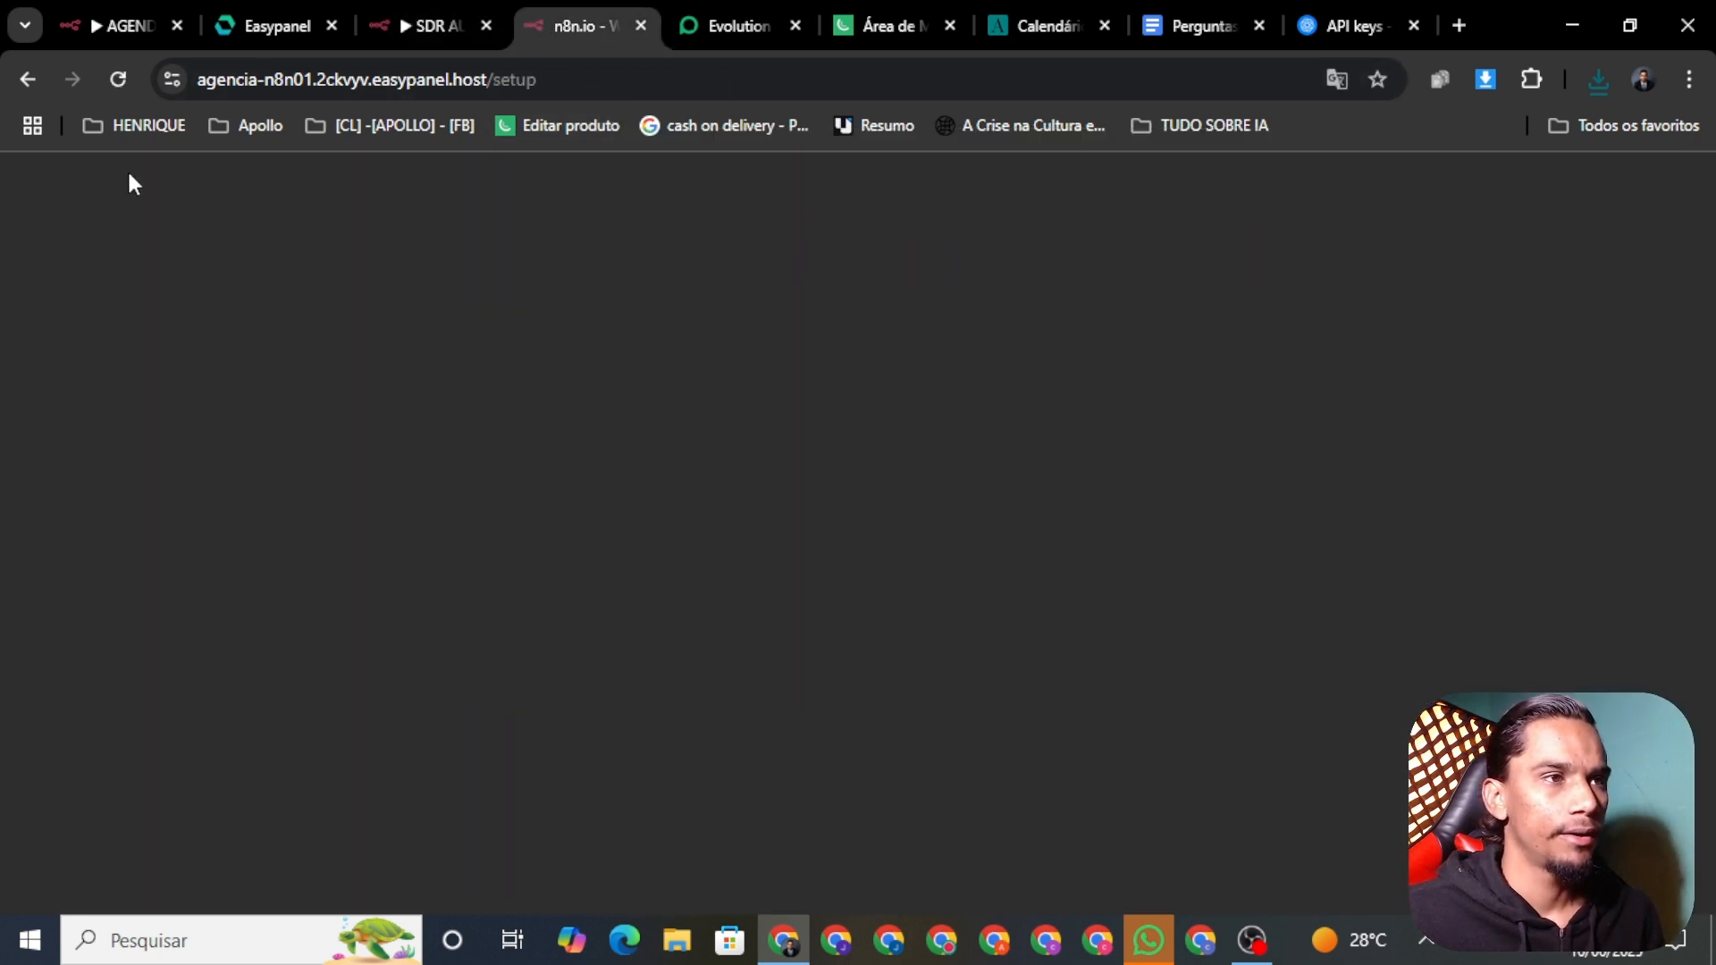
pyautogui.click(806, 454)
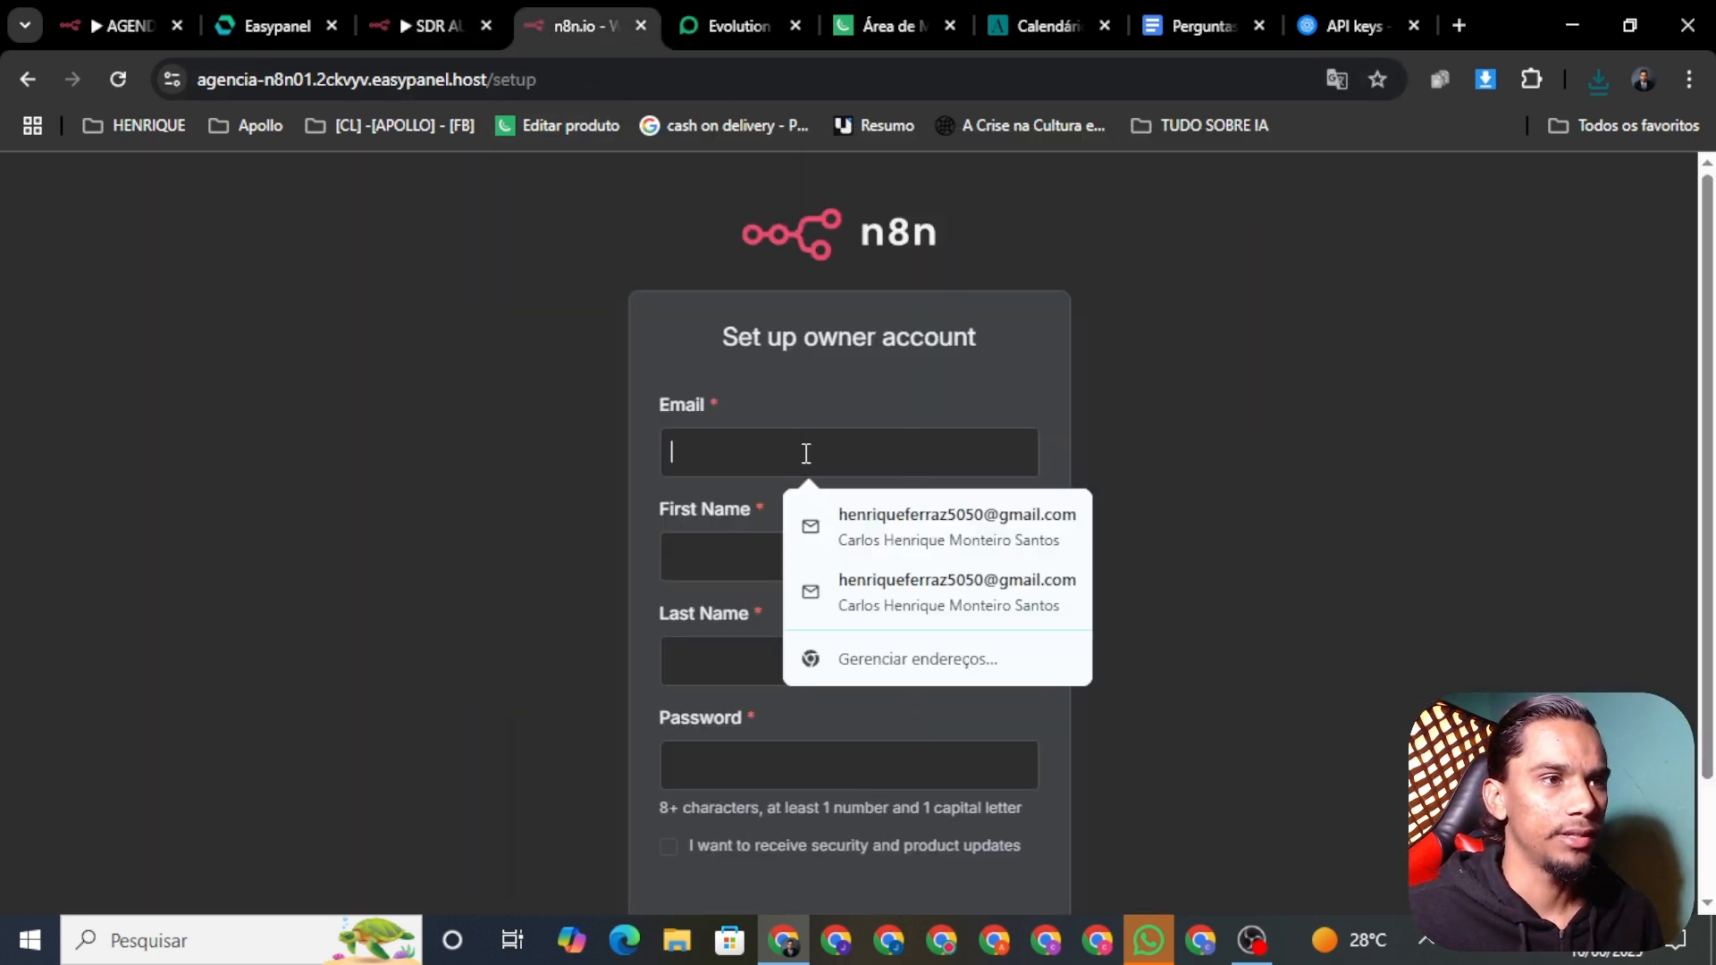
pyautogui.click(456, 407)
pyautogui.click(436, 27)
pyautogui.rightClick(438, 29)
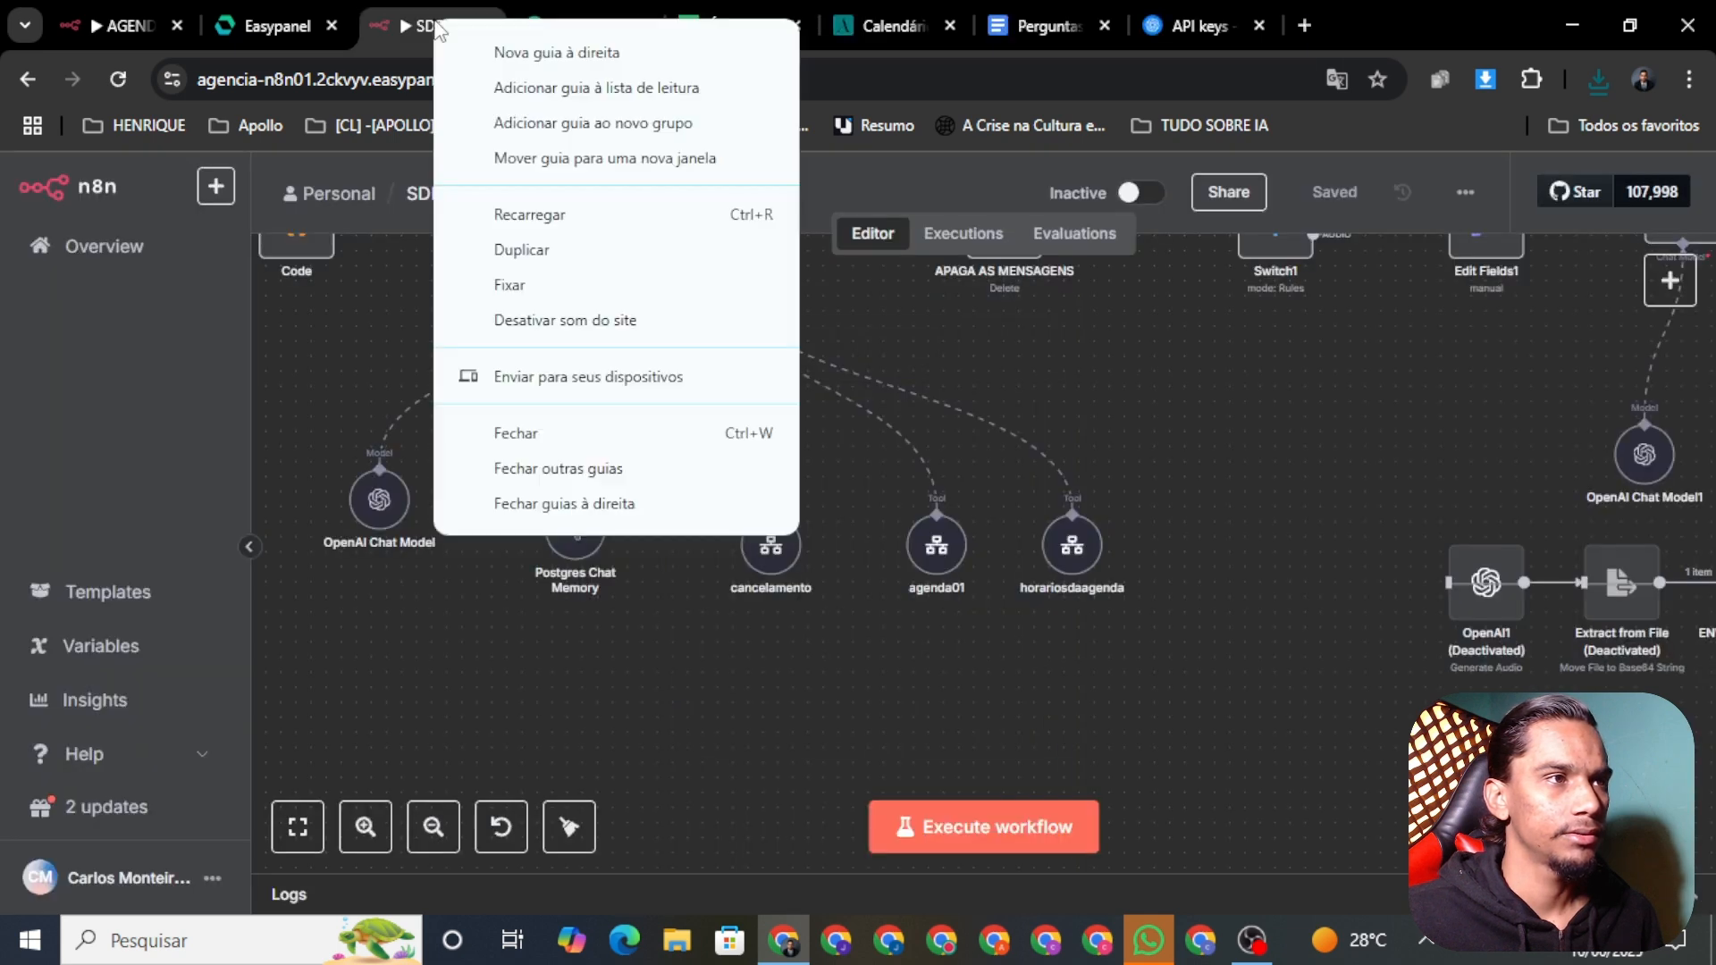
pyautogui.click(525, 250)
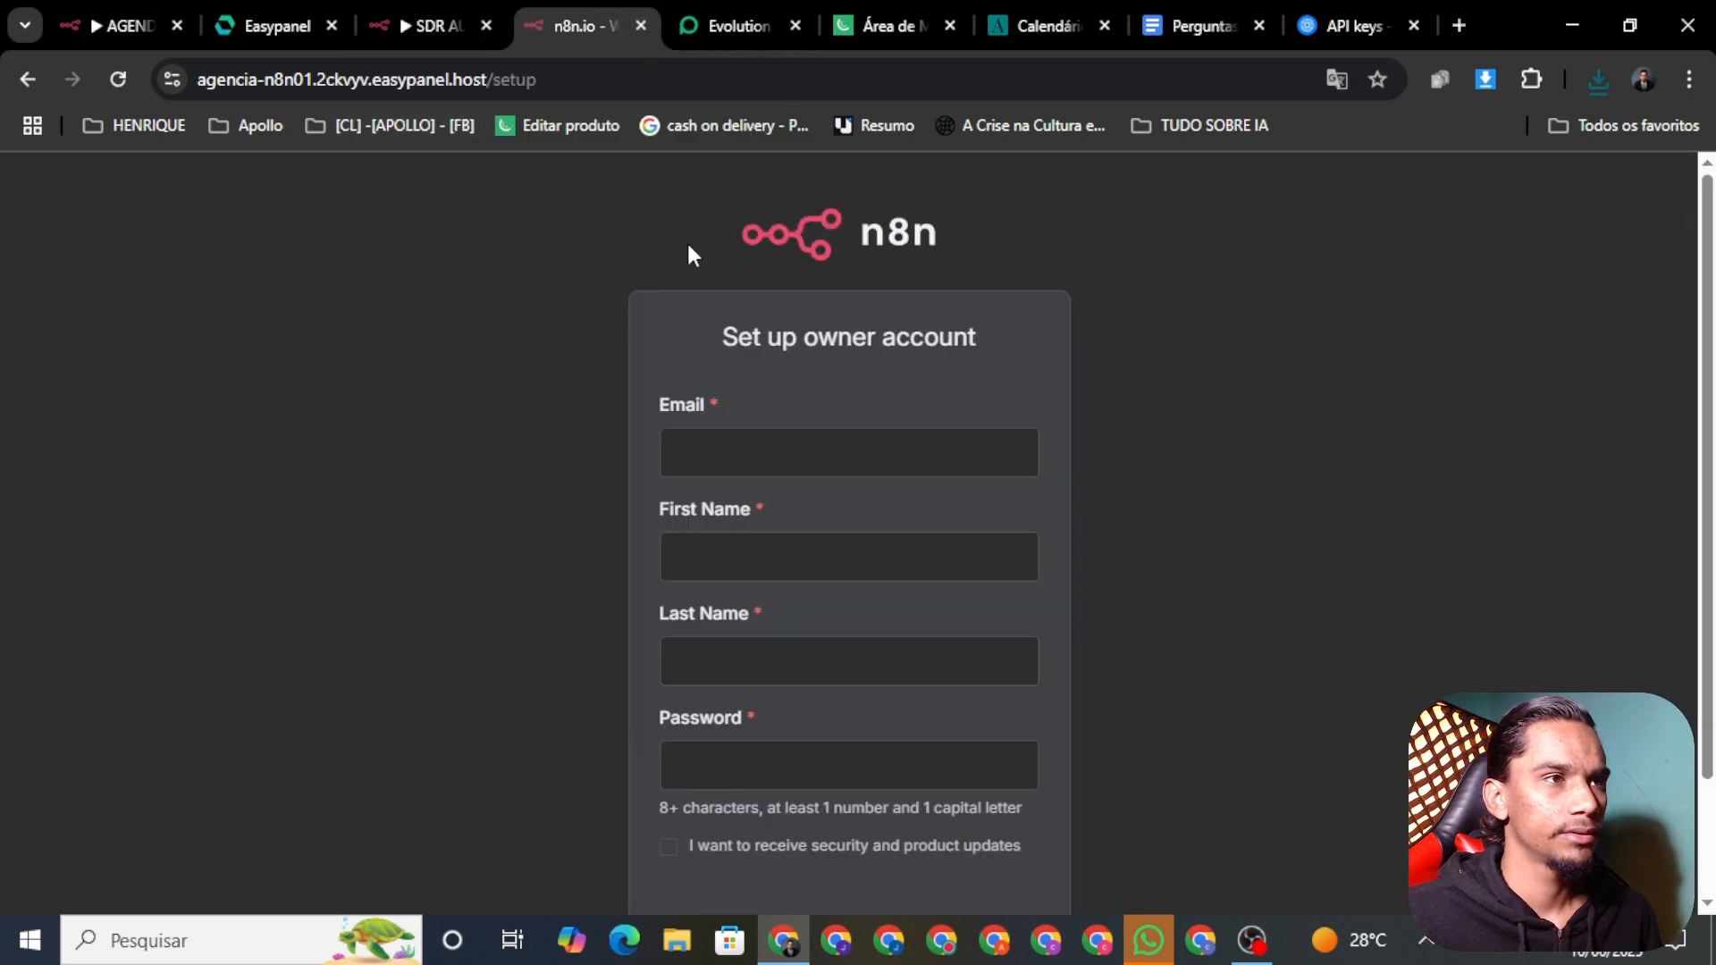
pyautogui.click(700, 468)
pyautogui.click(901, 542)
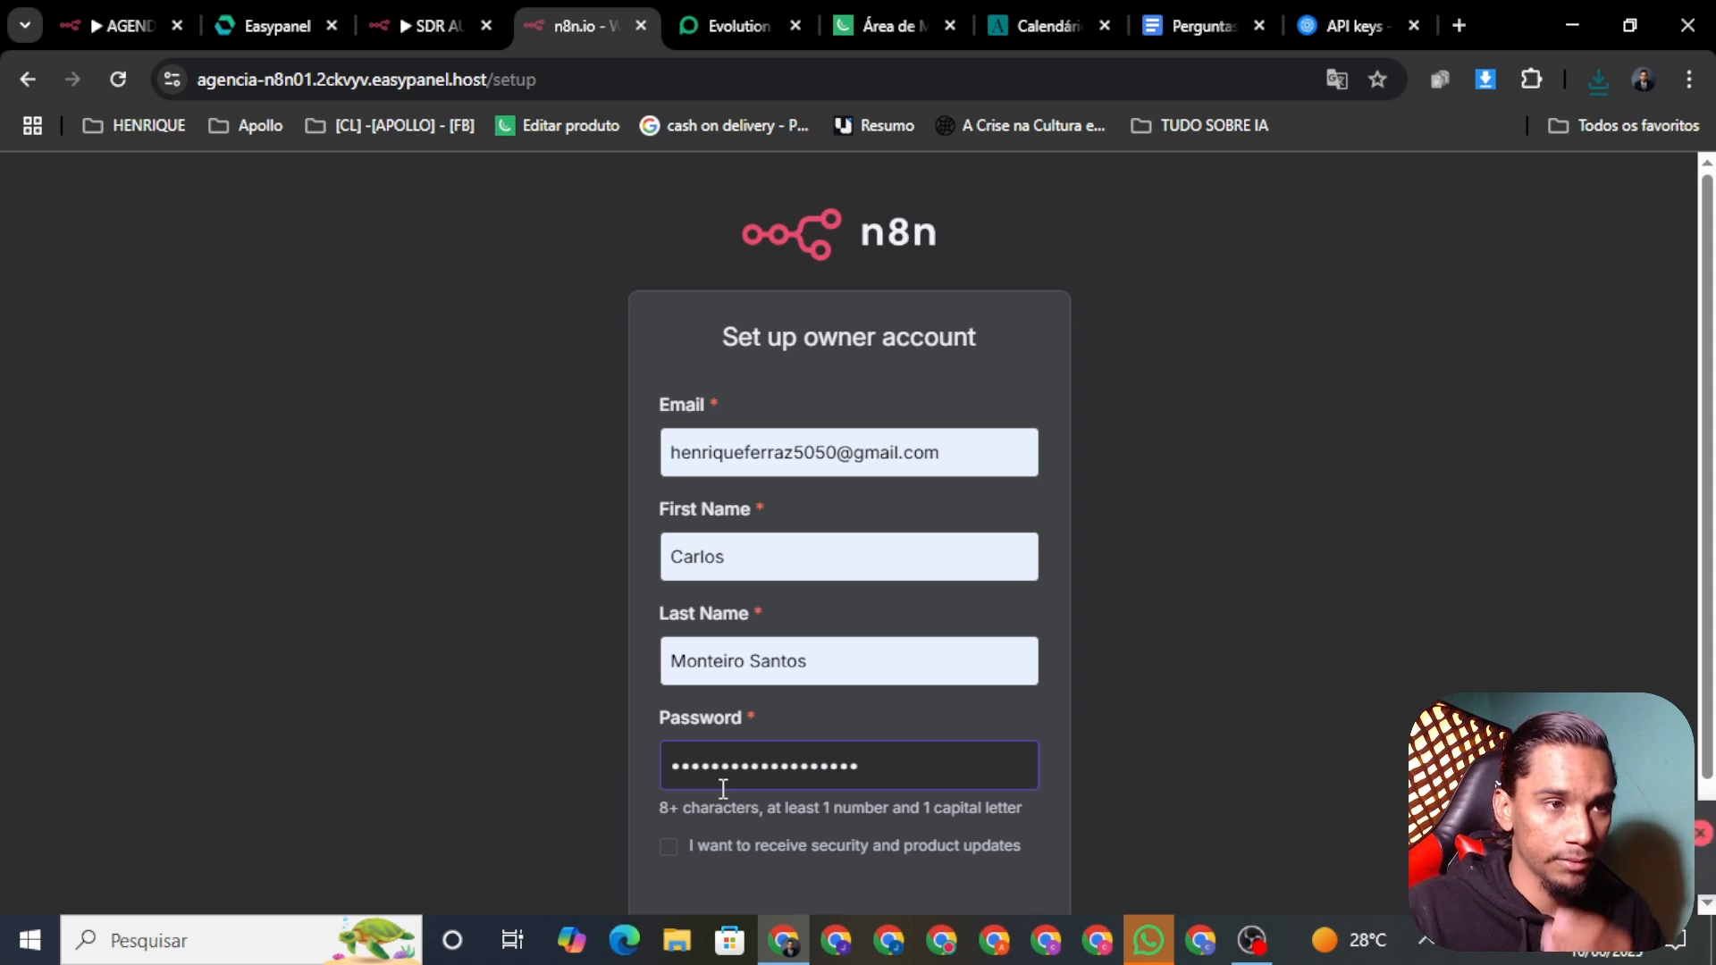
pyautogui.press('Return')
pyautogui.scroll(-2, 1332, 543)
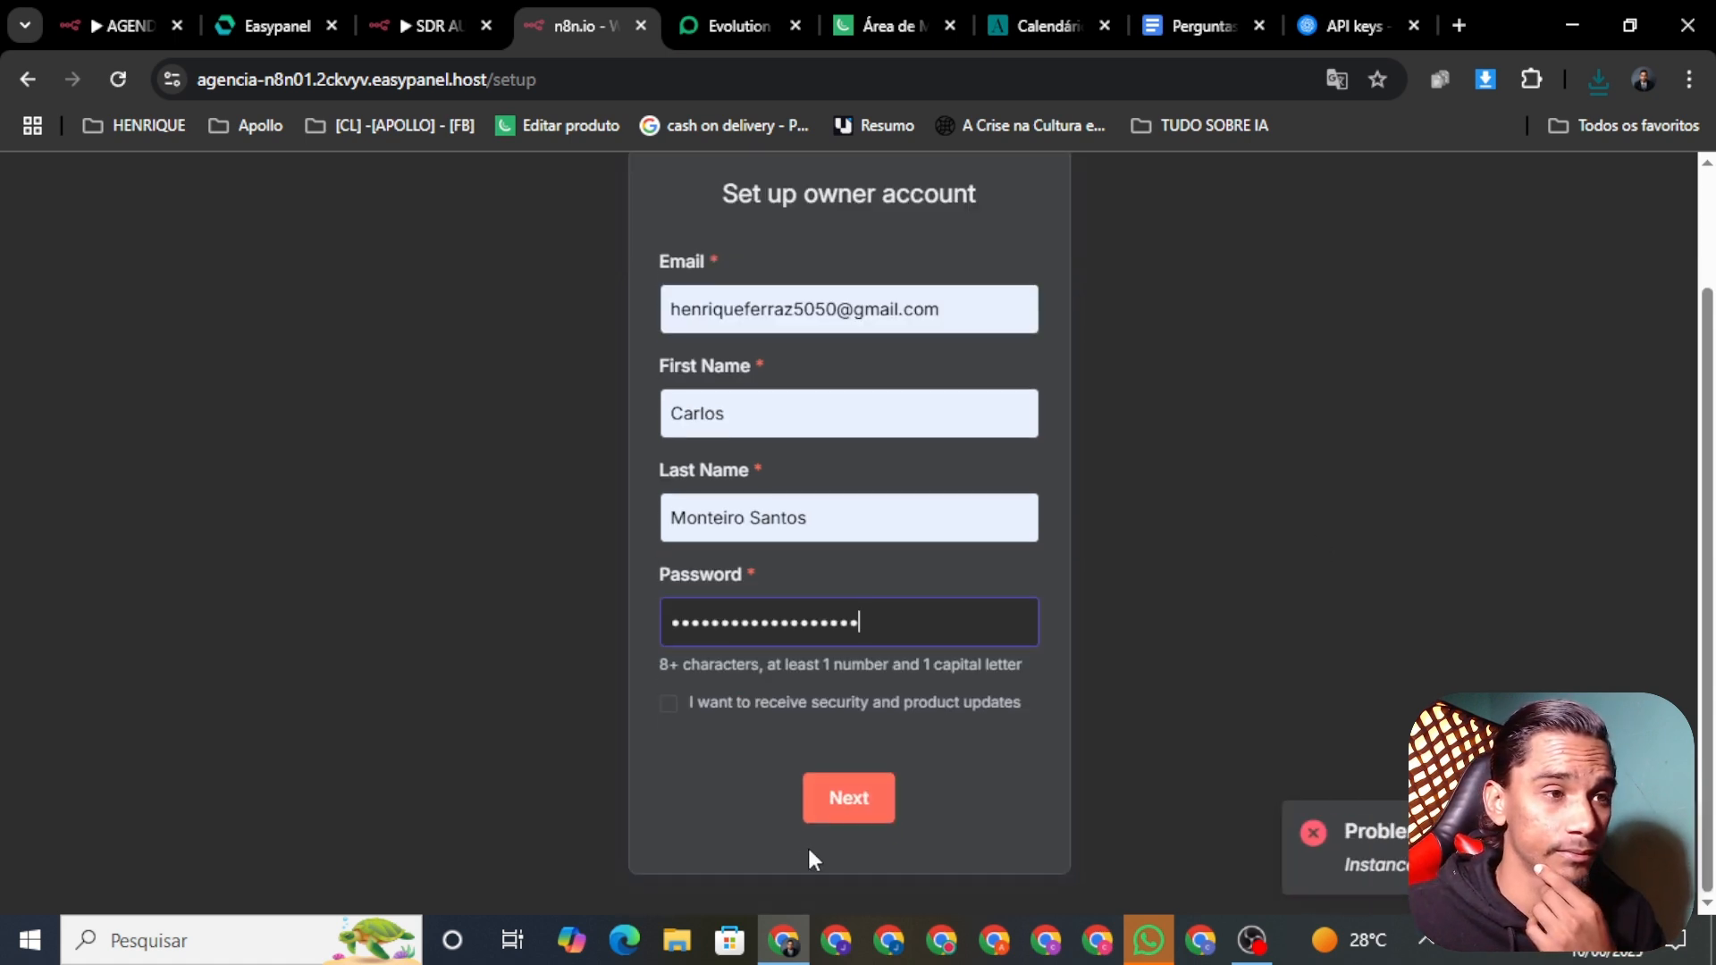
pyautogui.click(835, 801)
# Step: Close the failed owner setup page and launch the n8n01 instance from Easypanel in a new tab
pyautogui.click(641, 25)
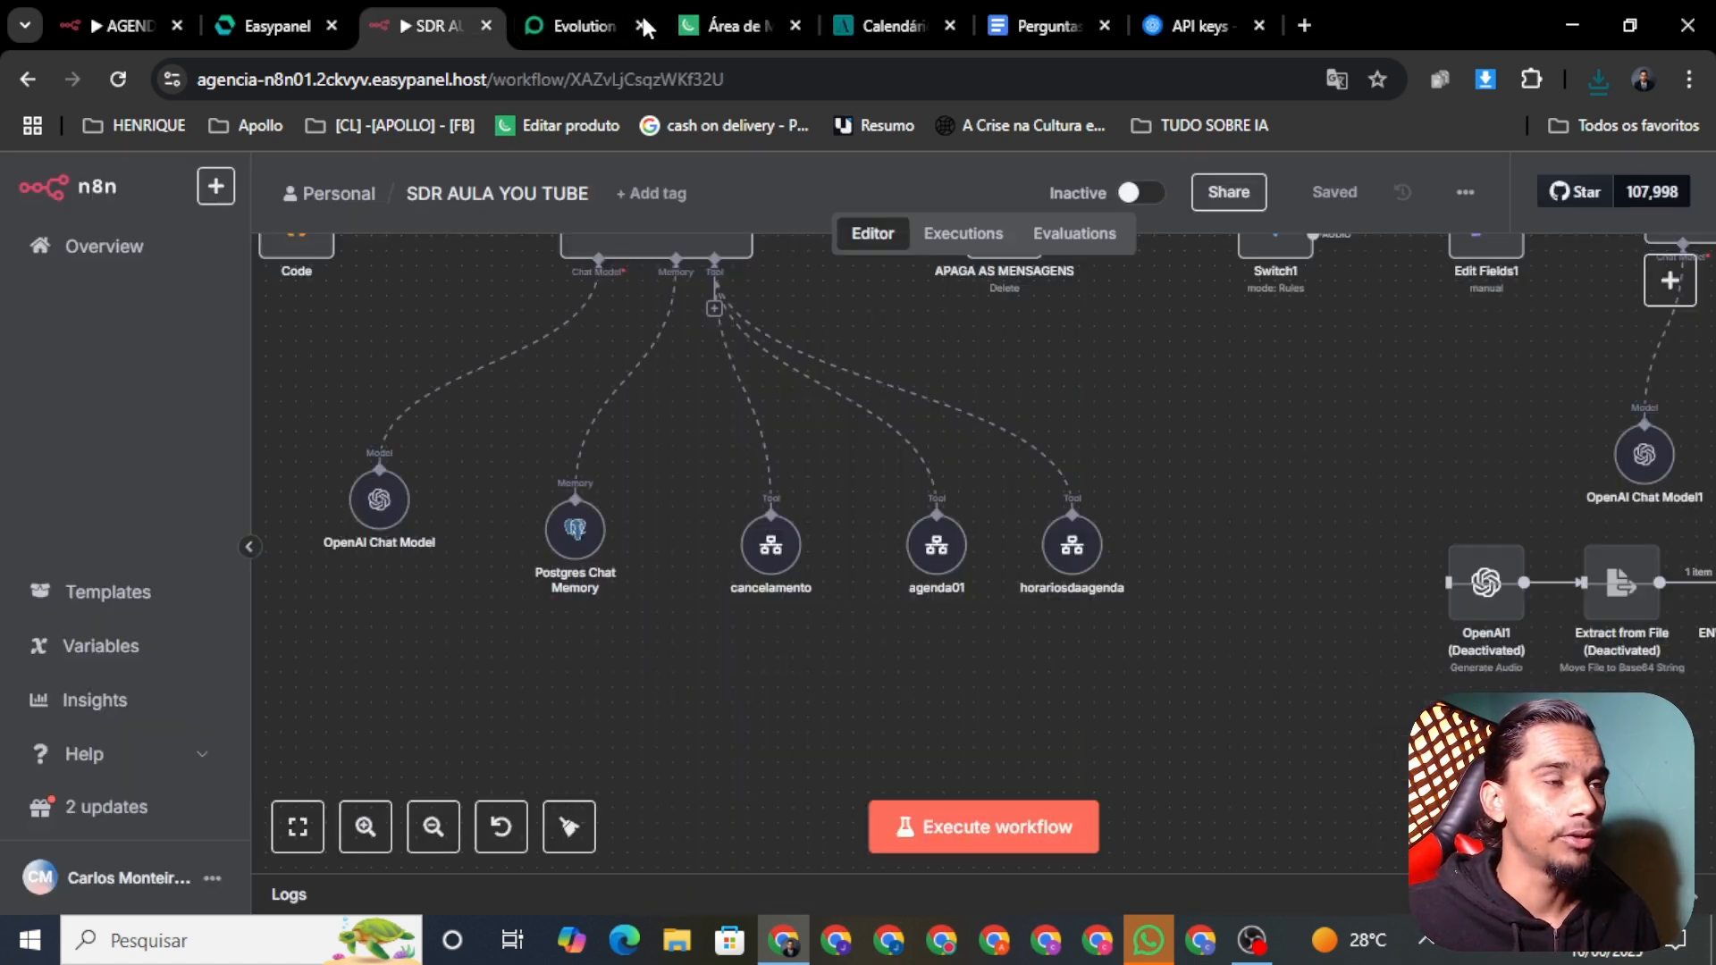
pyautogui.click(247, 27)
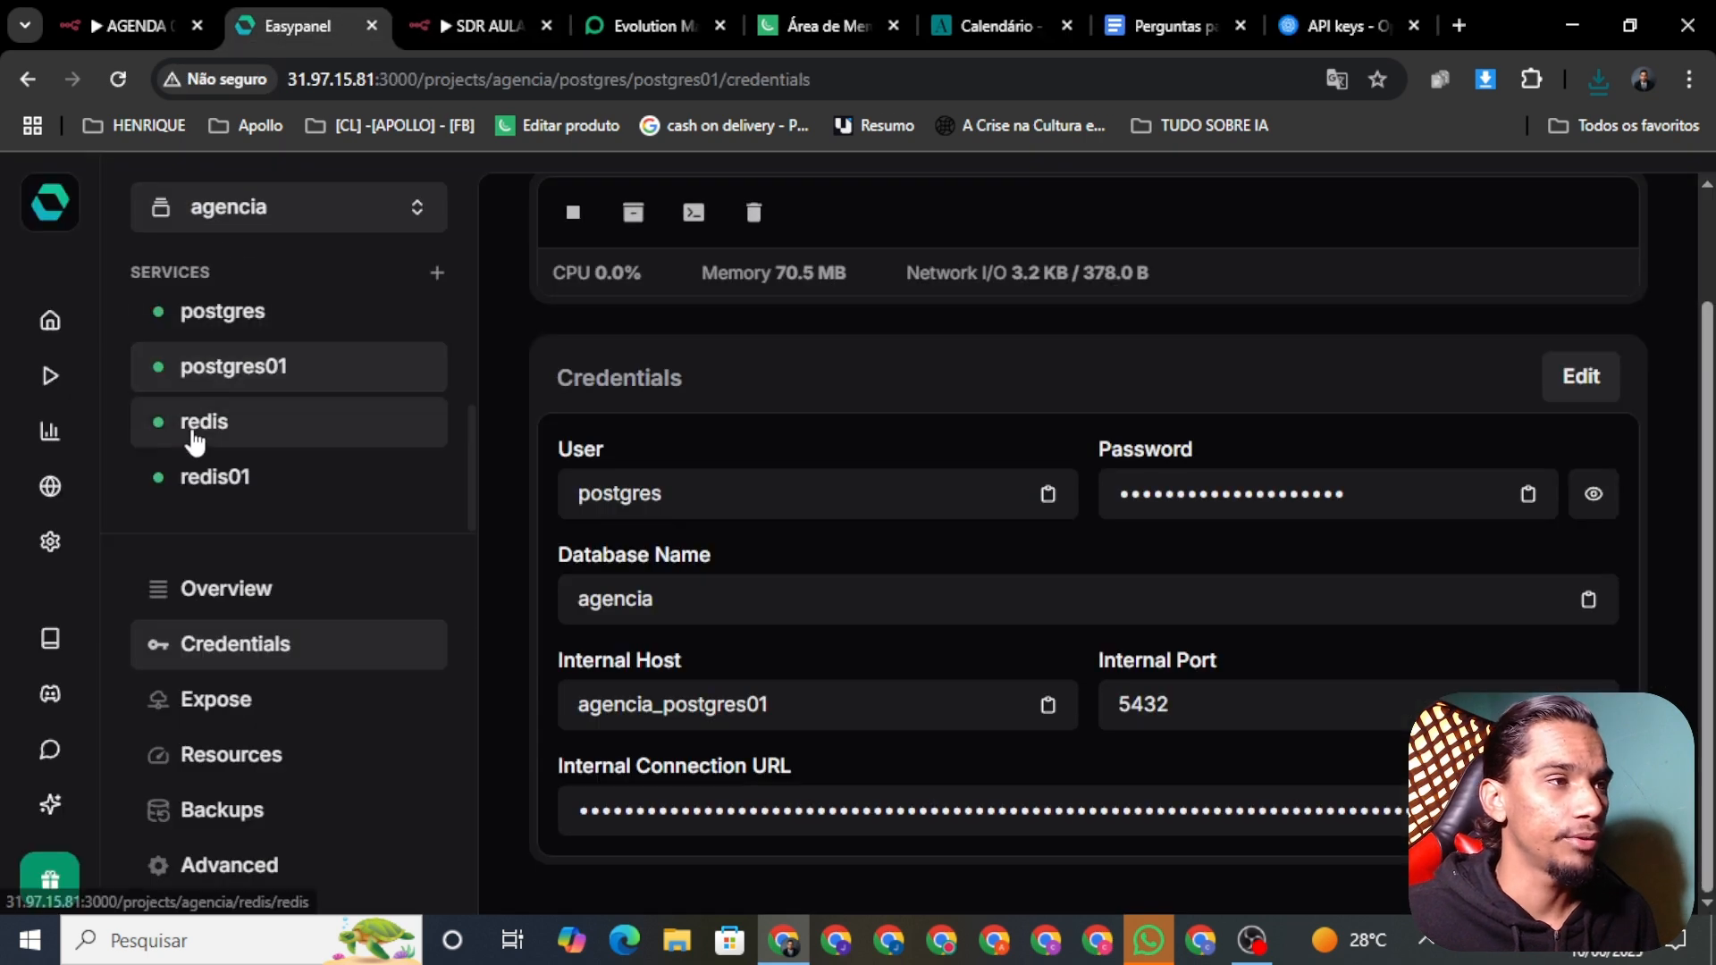
pyautogui.scroll(2, 248, 438)
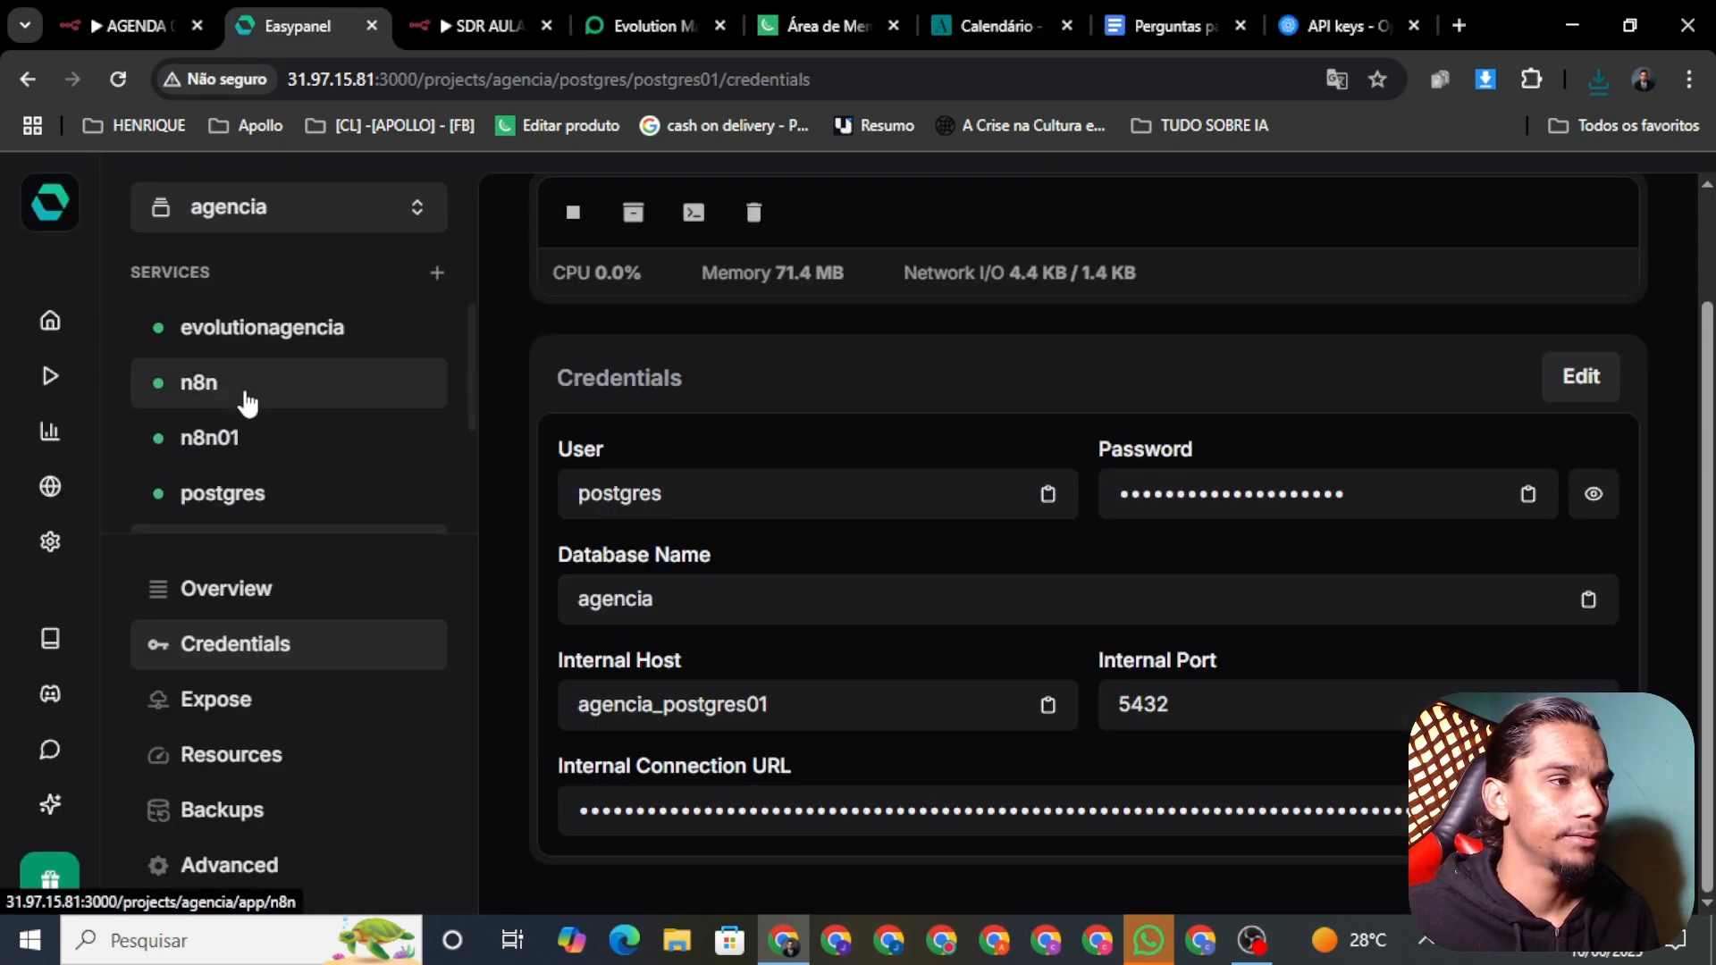
pyautogui.click(255, 437)
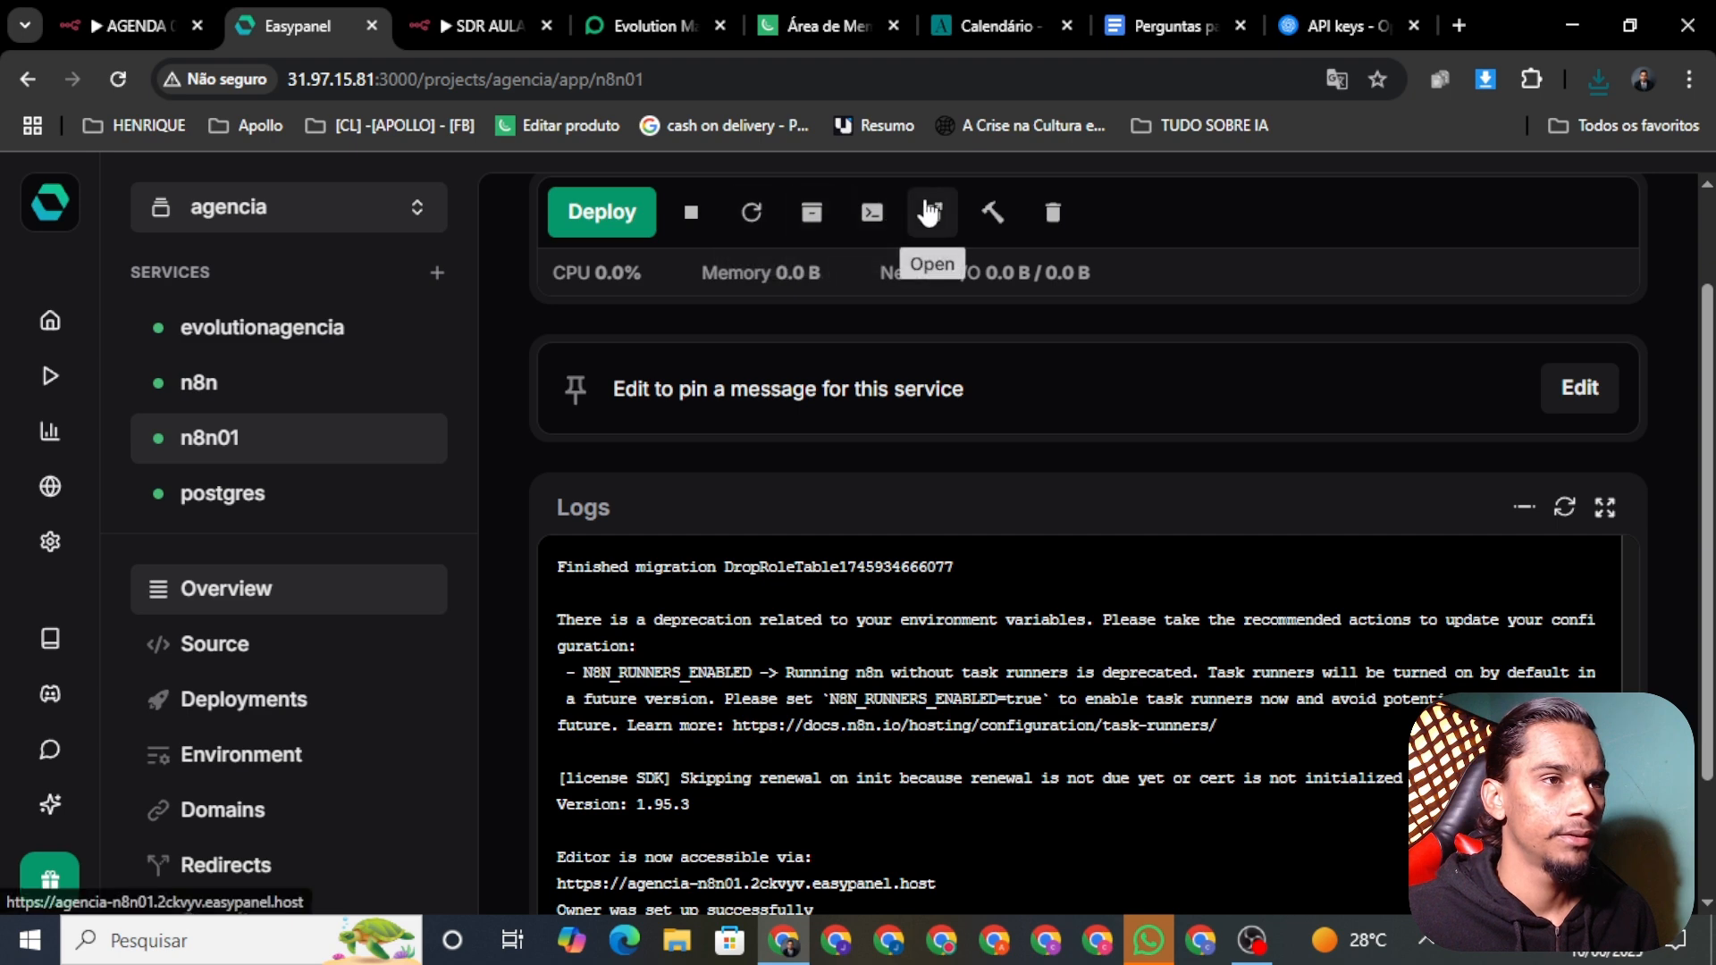
pyautogui.click(929, 212)
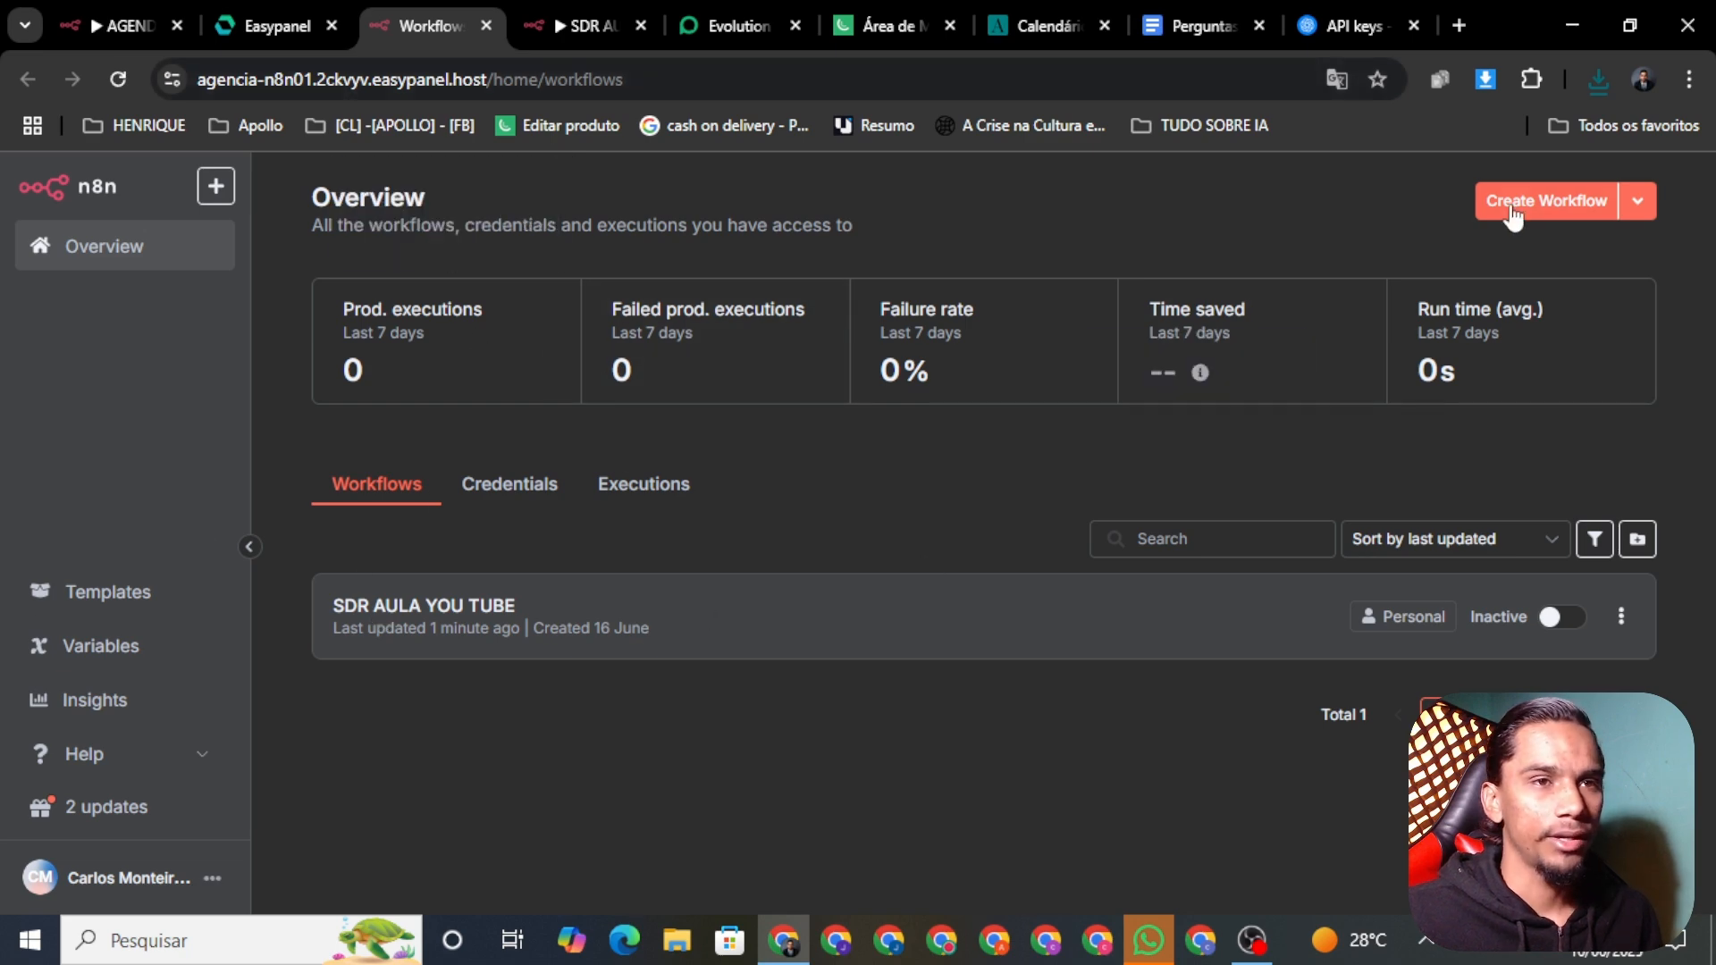
# Step: Create a new workflow, rename it 'AGENDA 01', and save it
pyautogui.click(1512, 210)
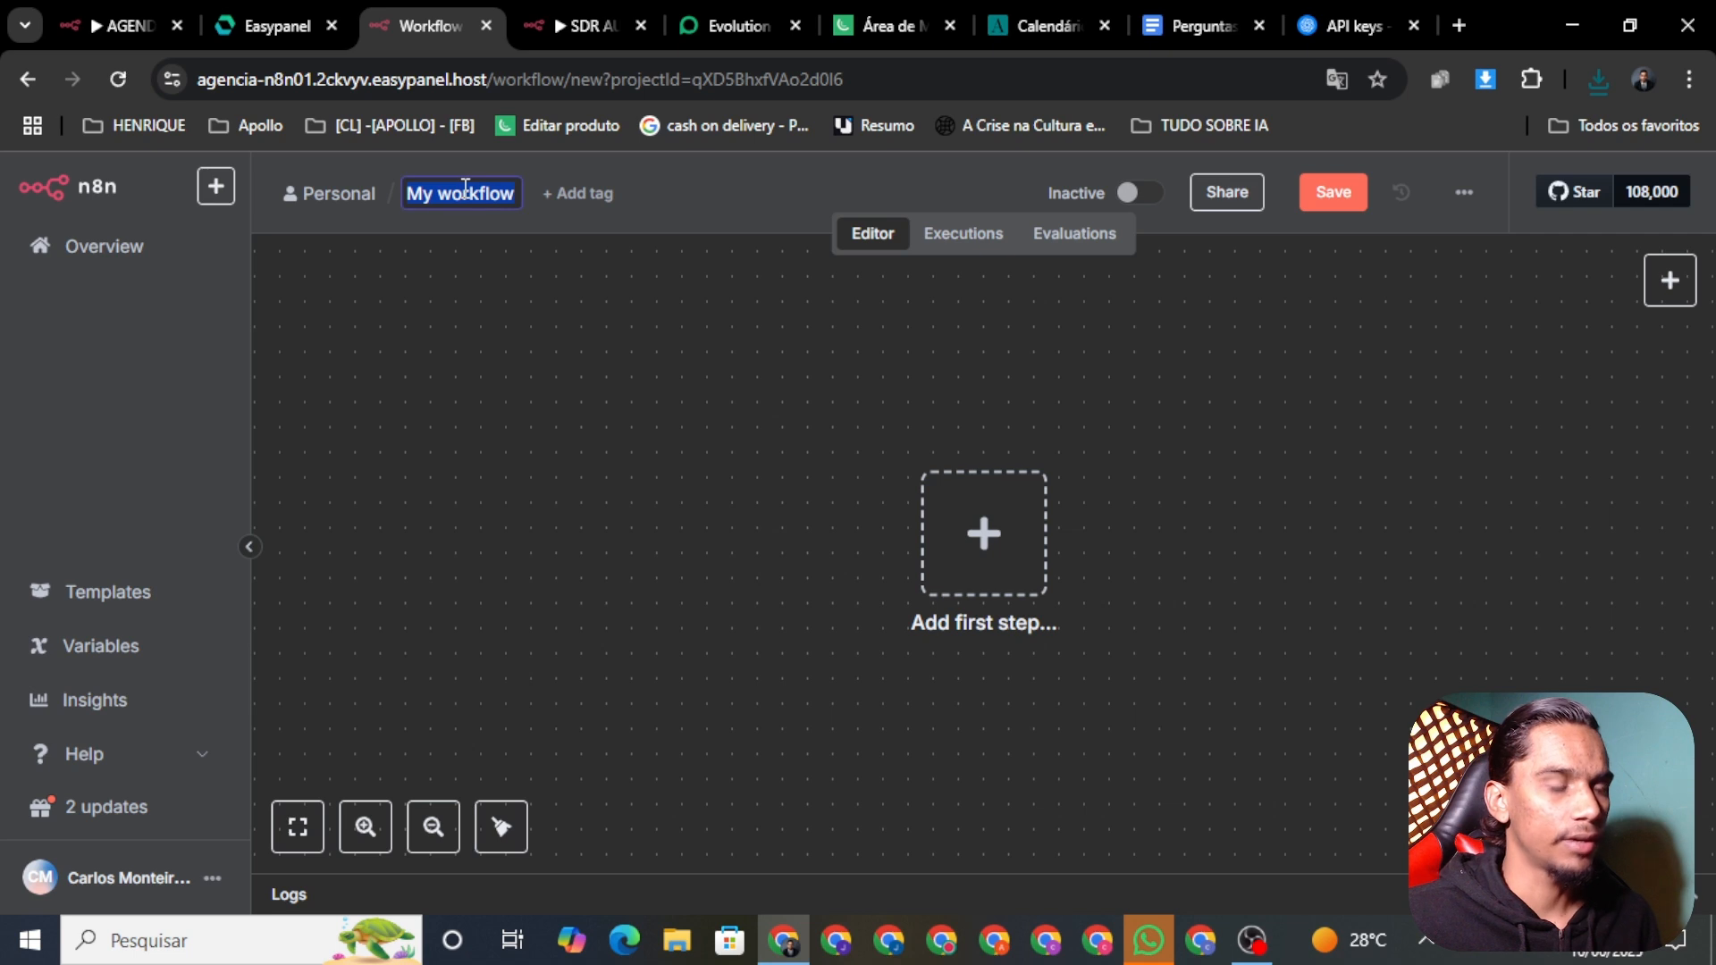
pyautogui.press('BackSpace')
pyautogui.write('AGEND')
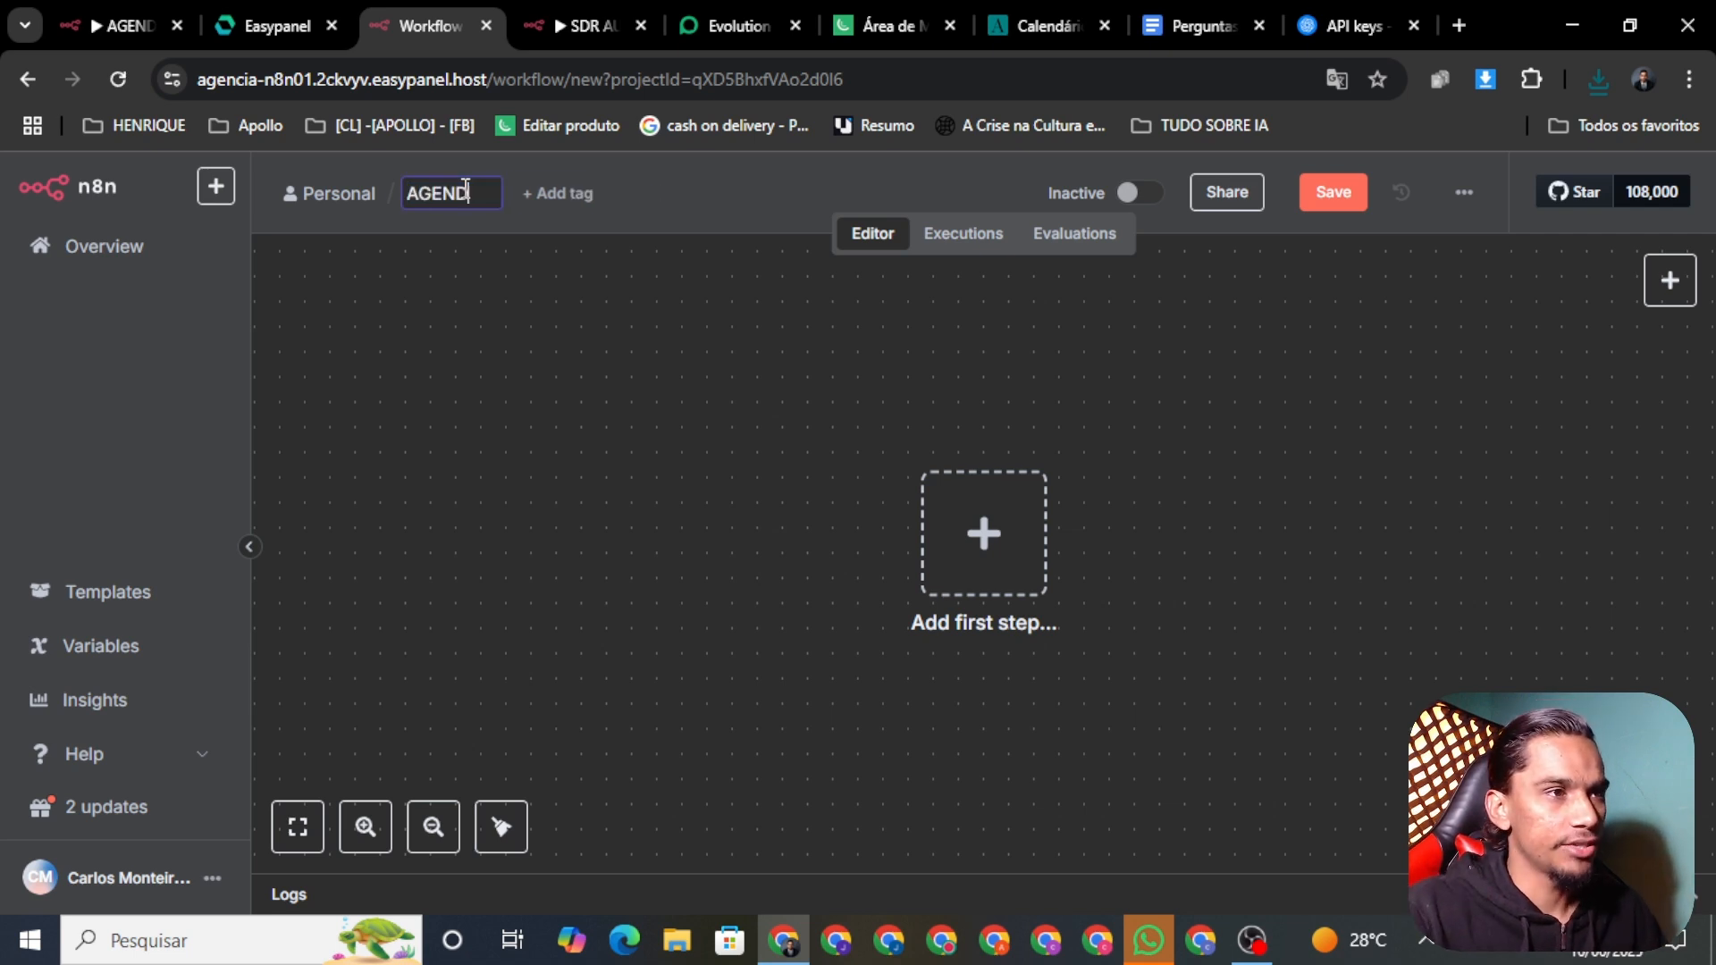
pyautogui.write('A 09')
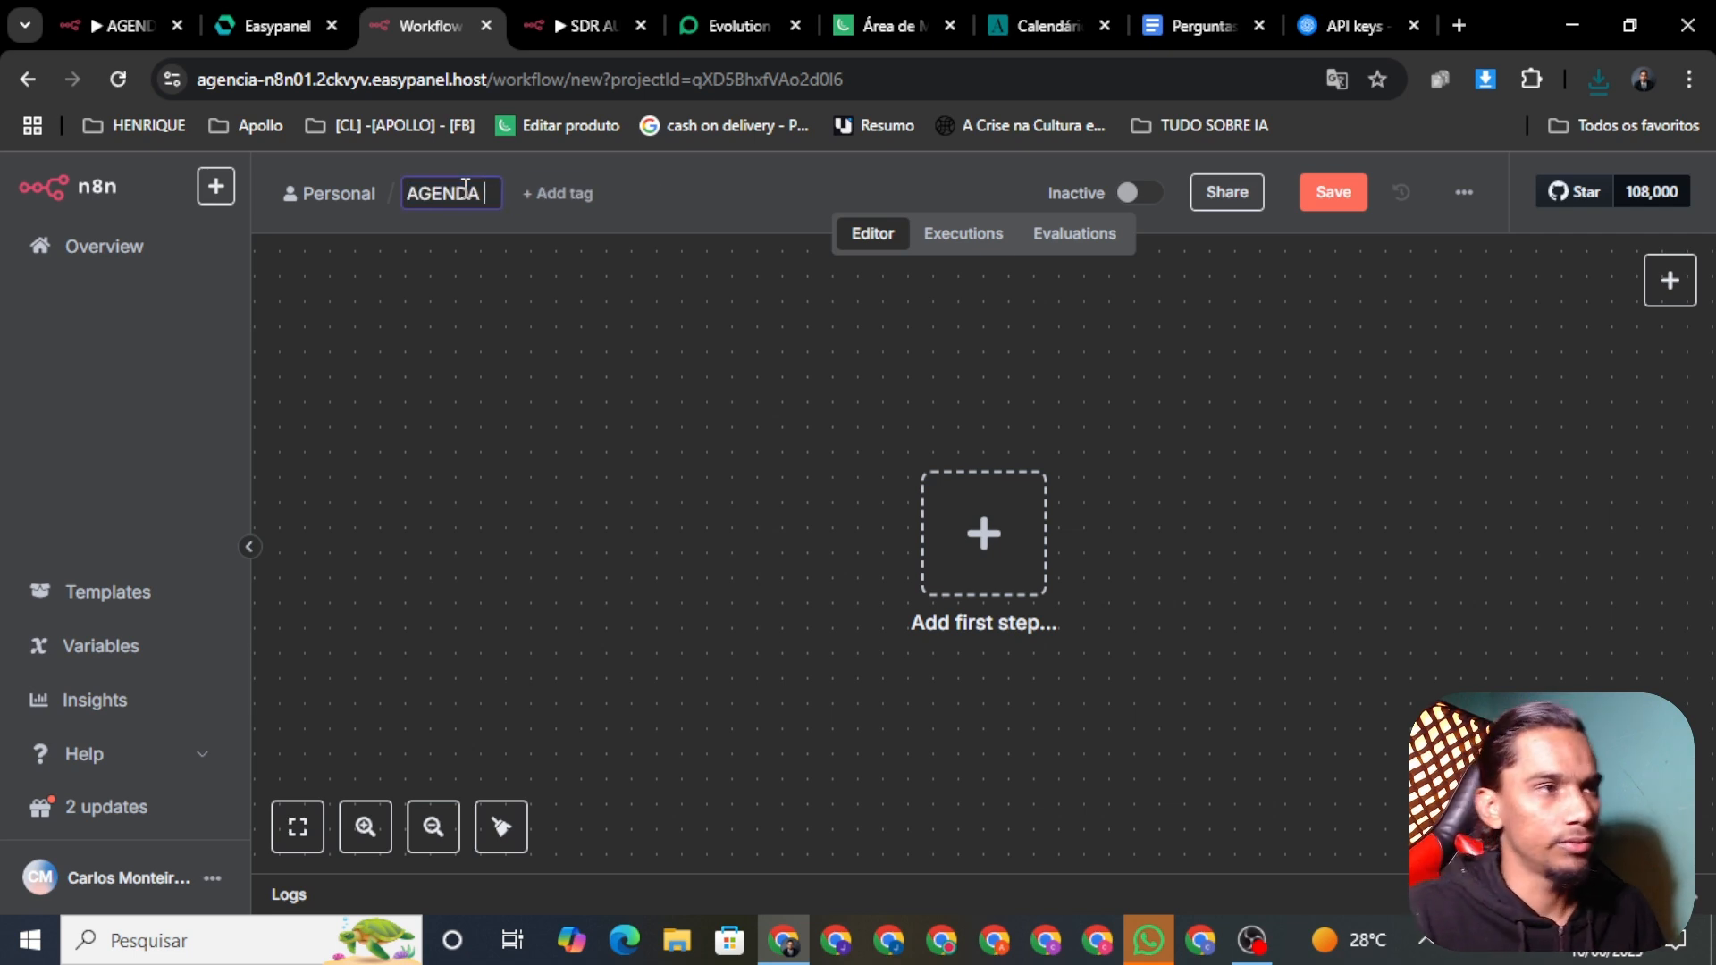
pyautogui.click(1331, 193)
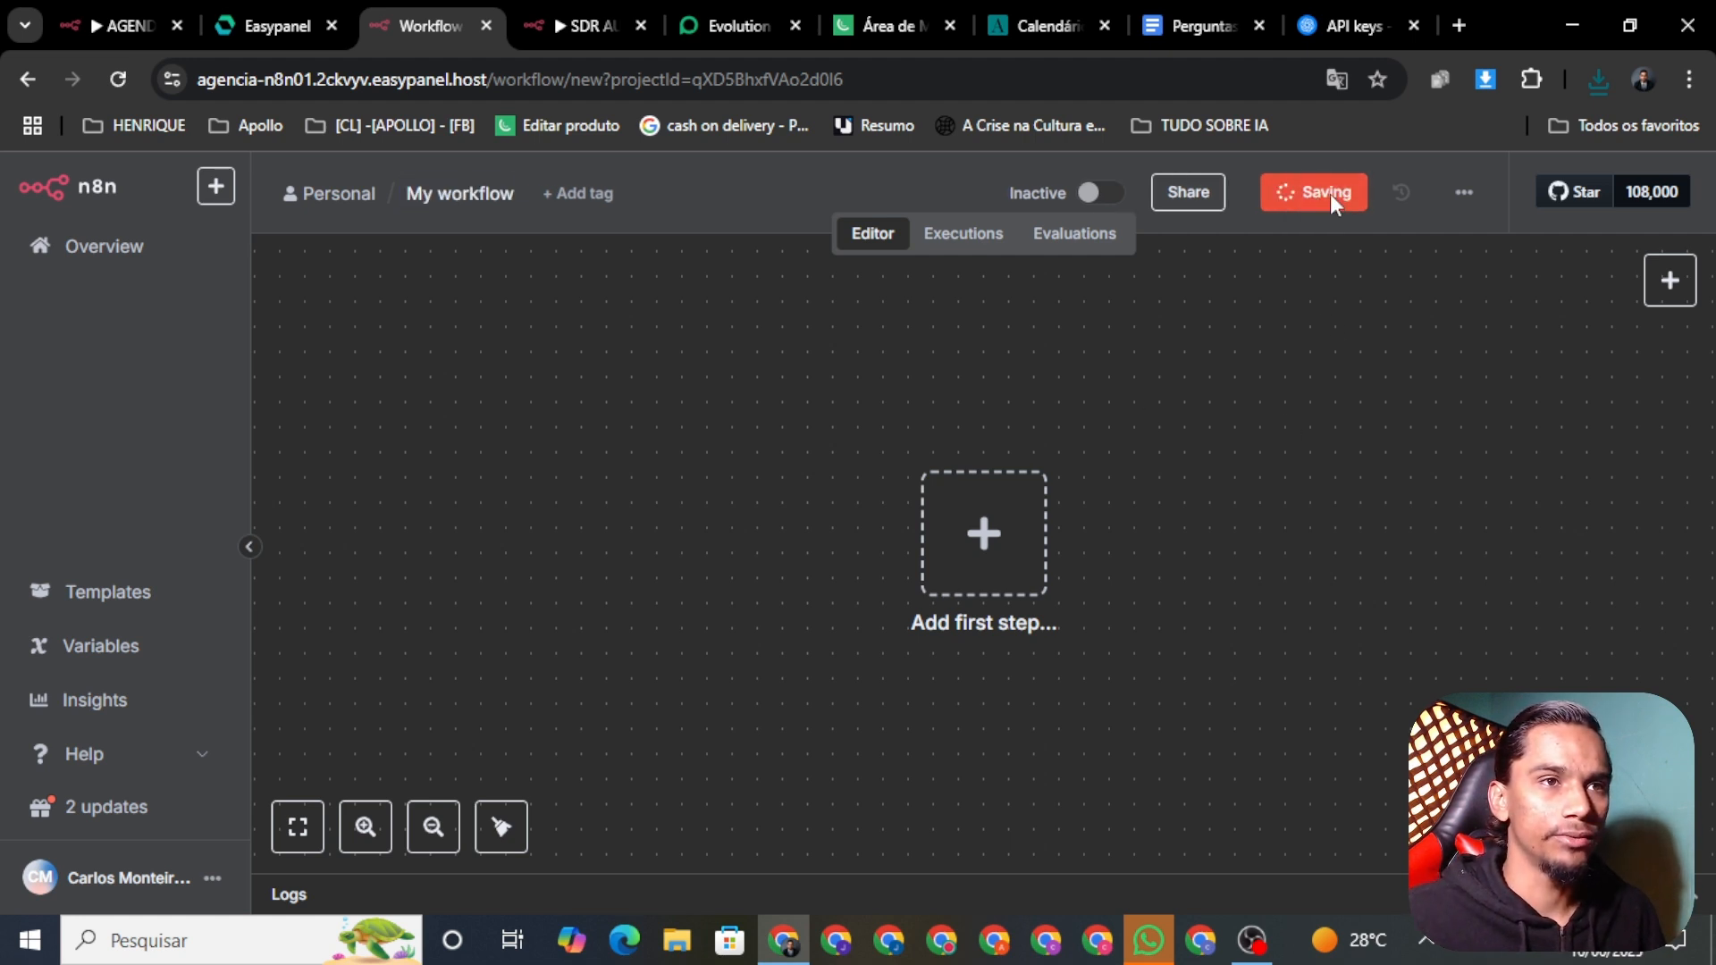
# Step: Import AGENDA_01.json into the workflow and save it
pyautogui.click(1464, 194)
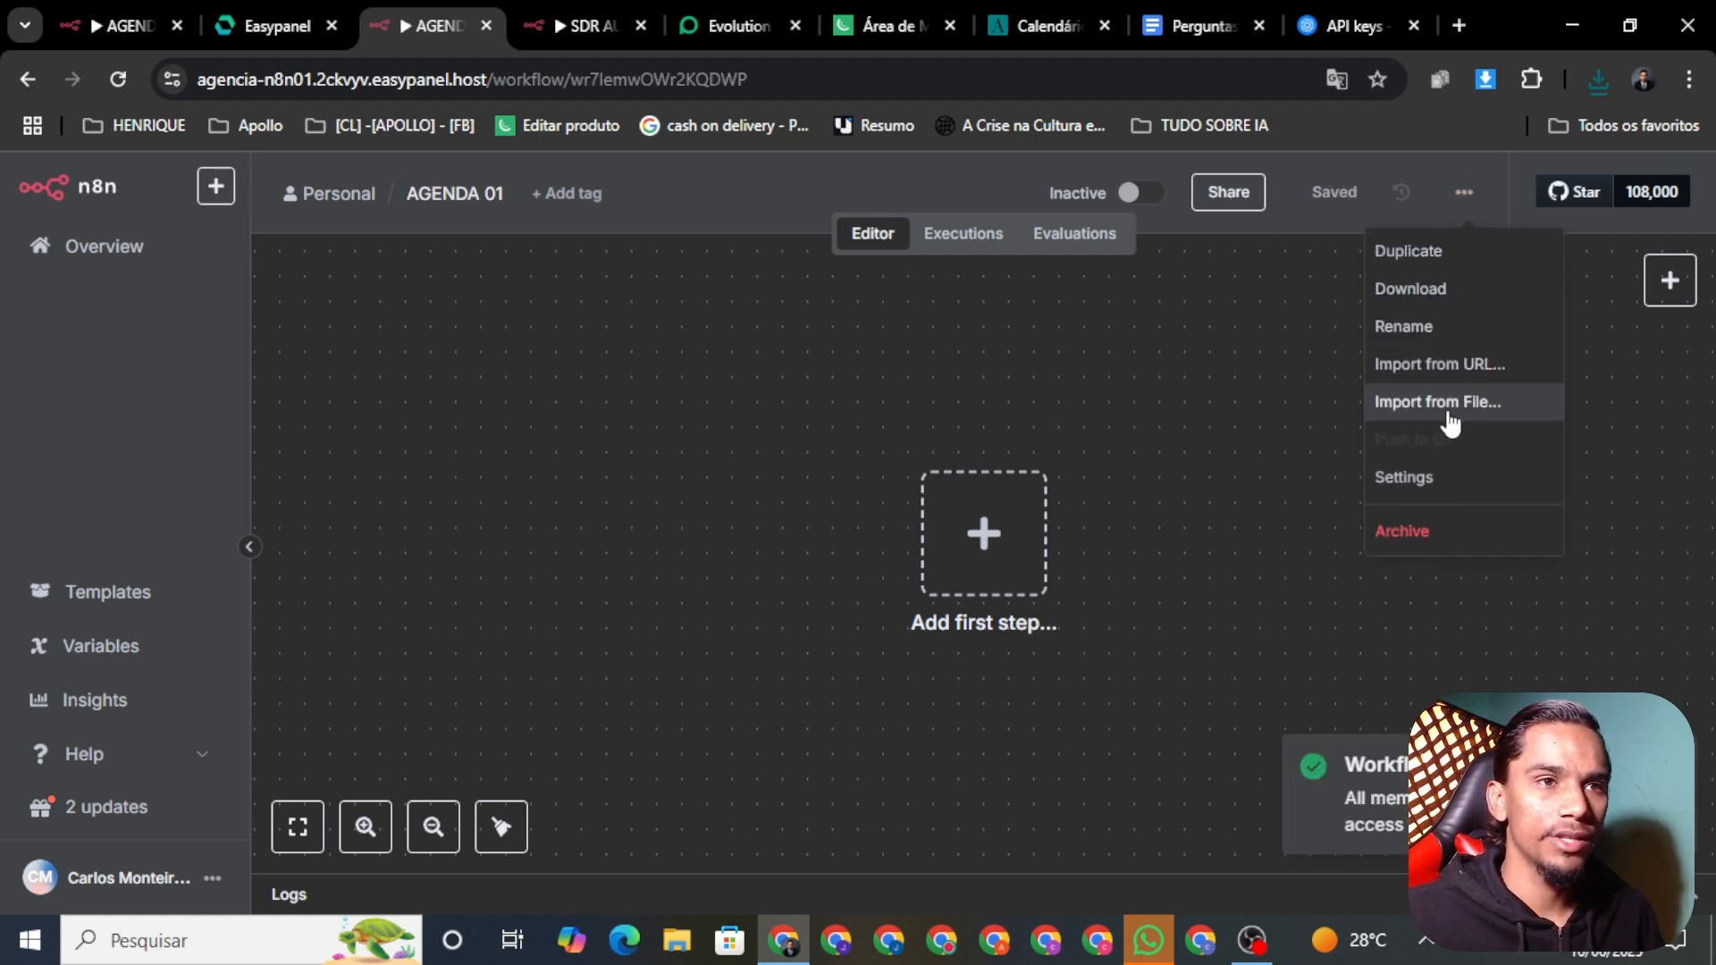
pyautogui.click(1417, 406)
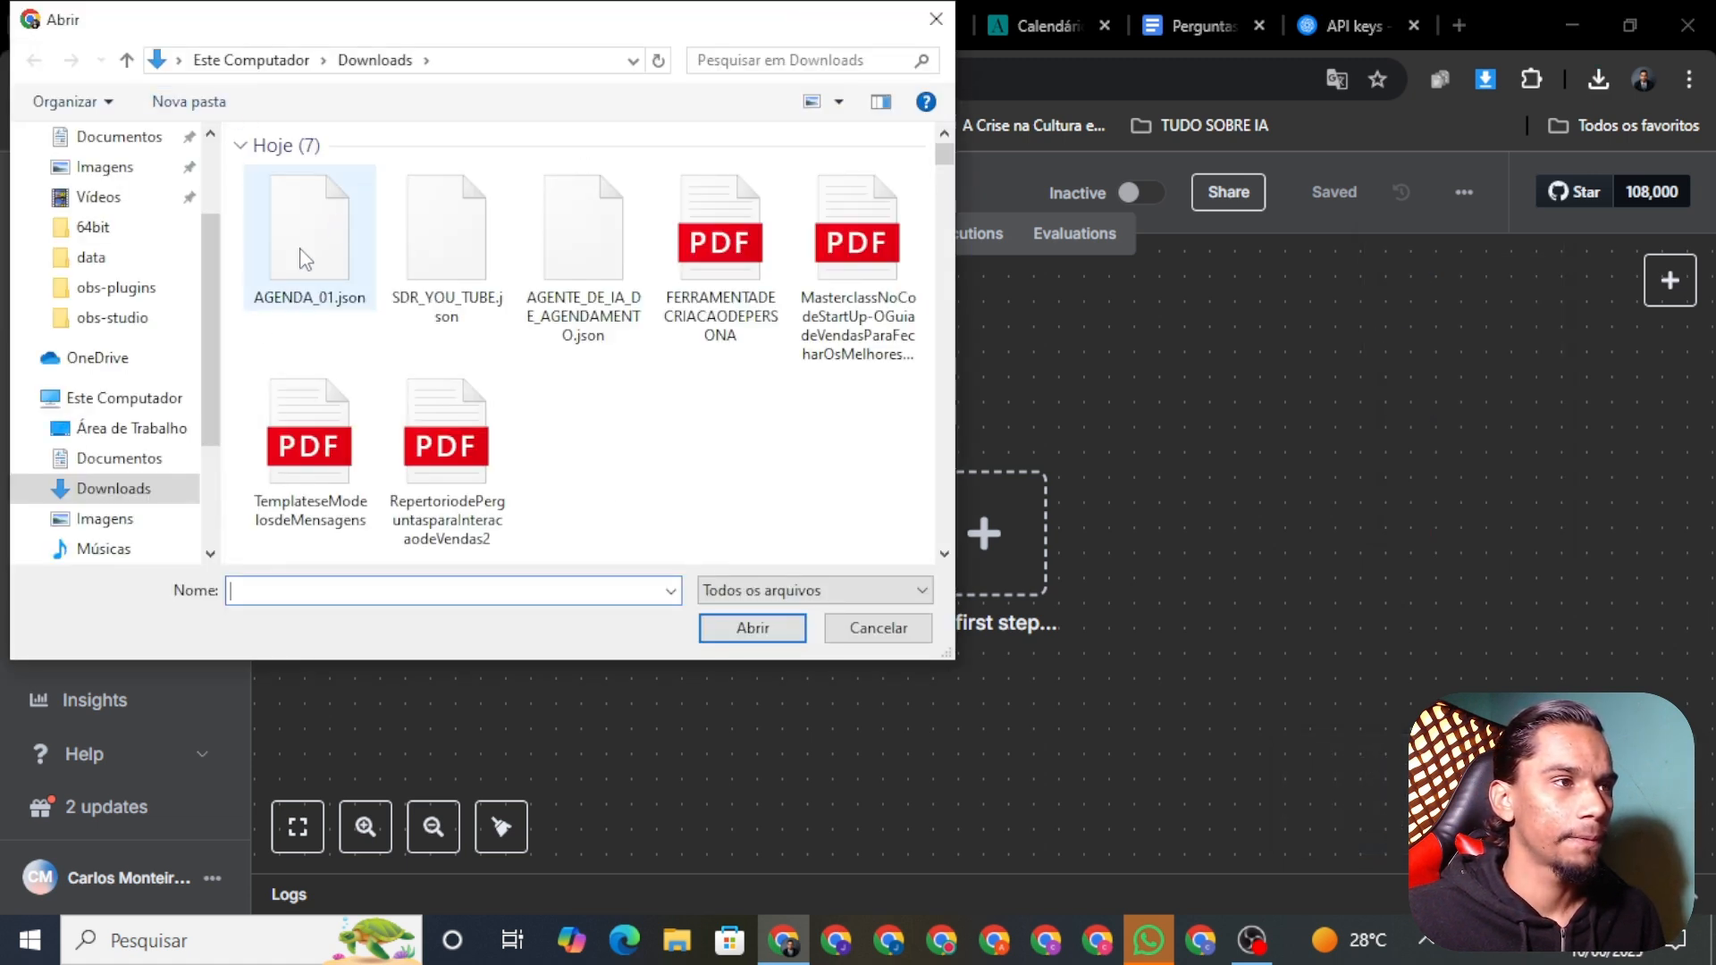
pyautogui.click(305, 259)
pyautogui.click(741, 626)
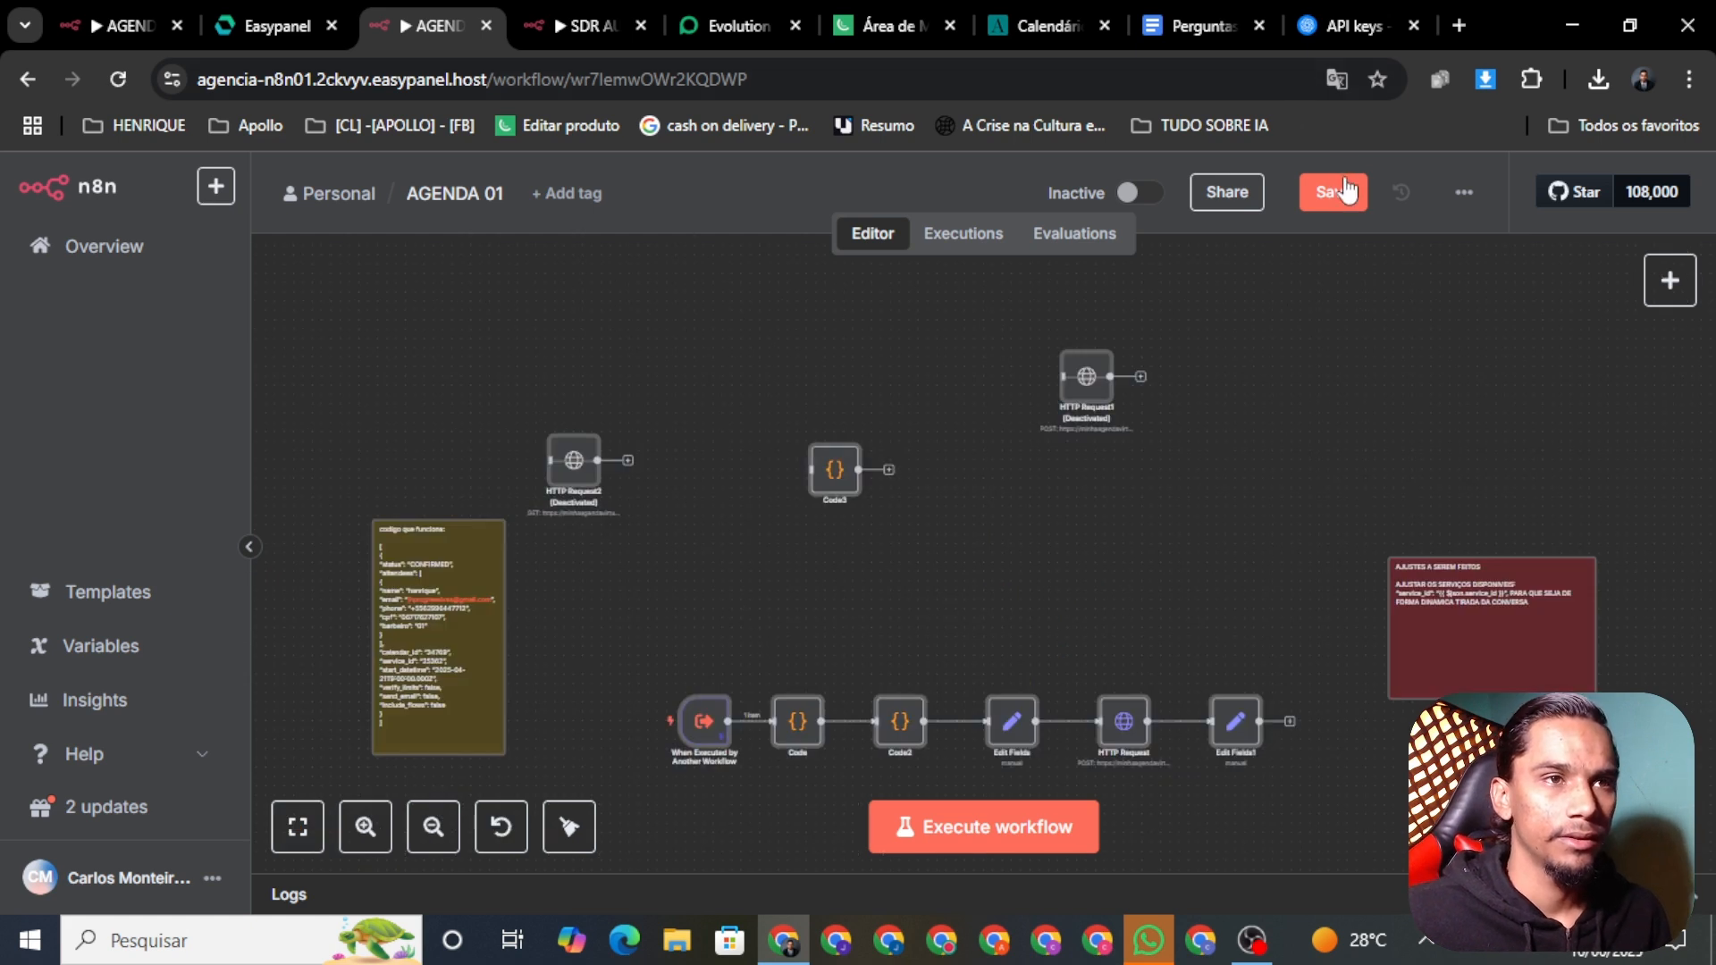
pyautogui.click(1347, 190)
pyautogui.moveTo(1197, 614); pyautogui.dragTo(1210, 479)
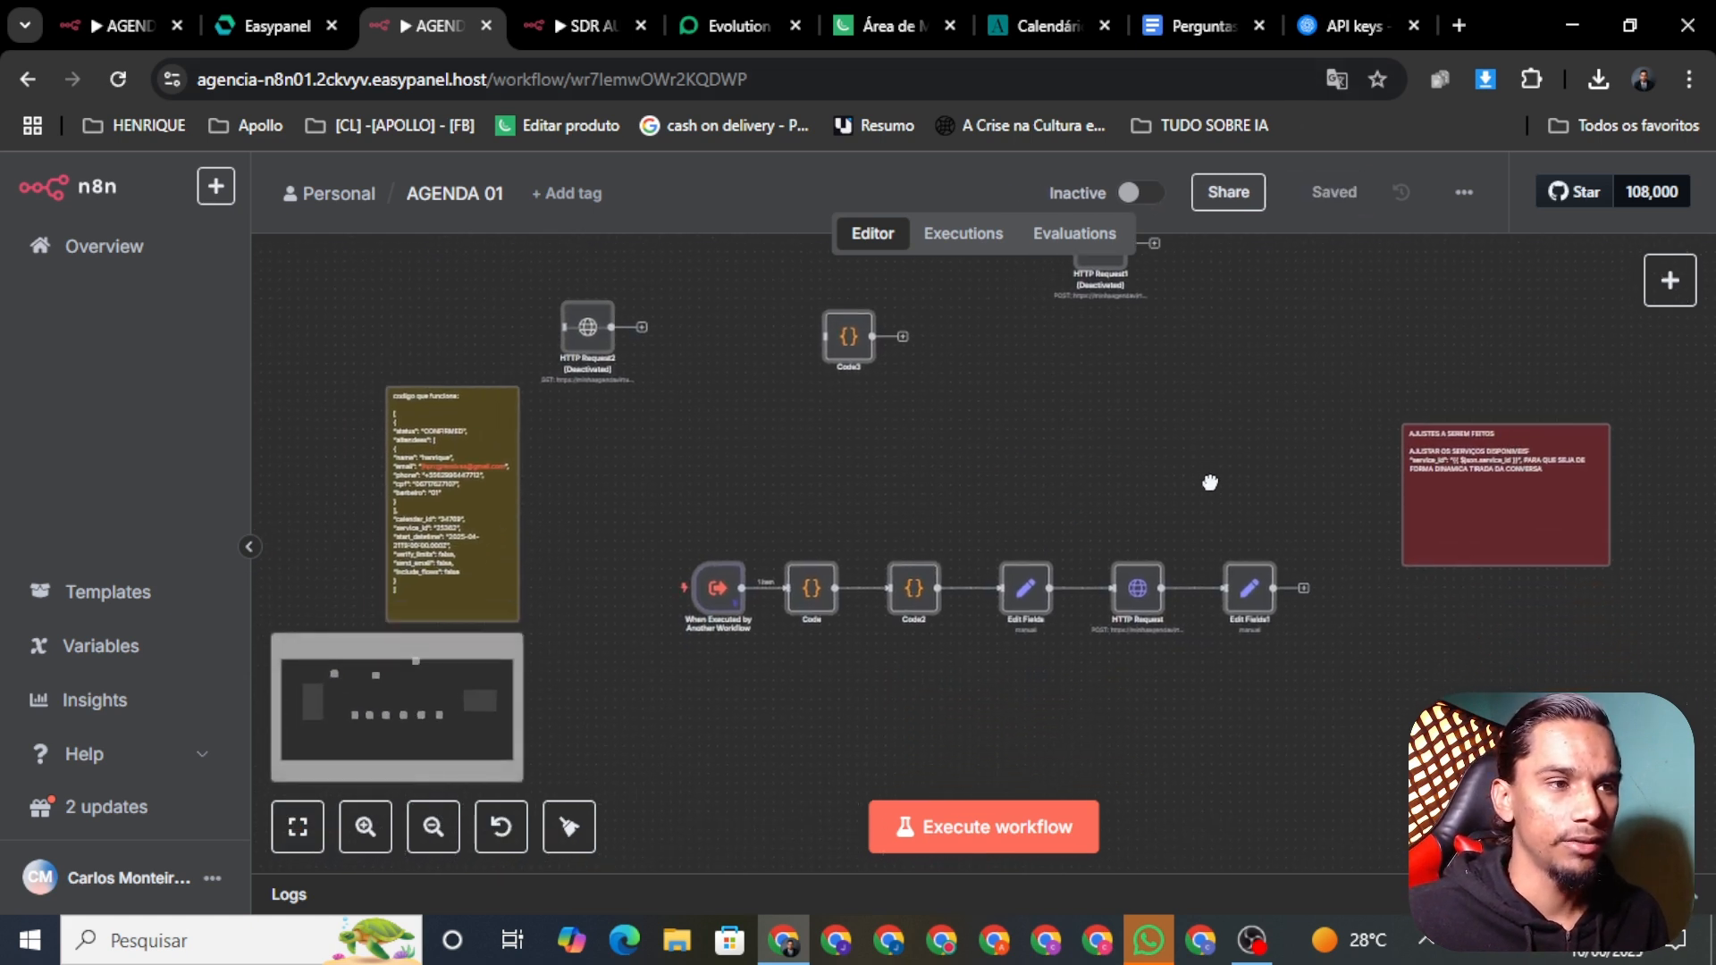
# Step: In Minha Agenda Virtual, review the agenda configuration pages
pyautogui.click(1042, 24)
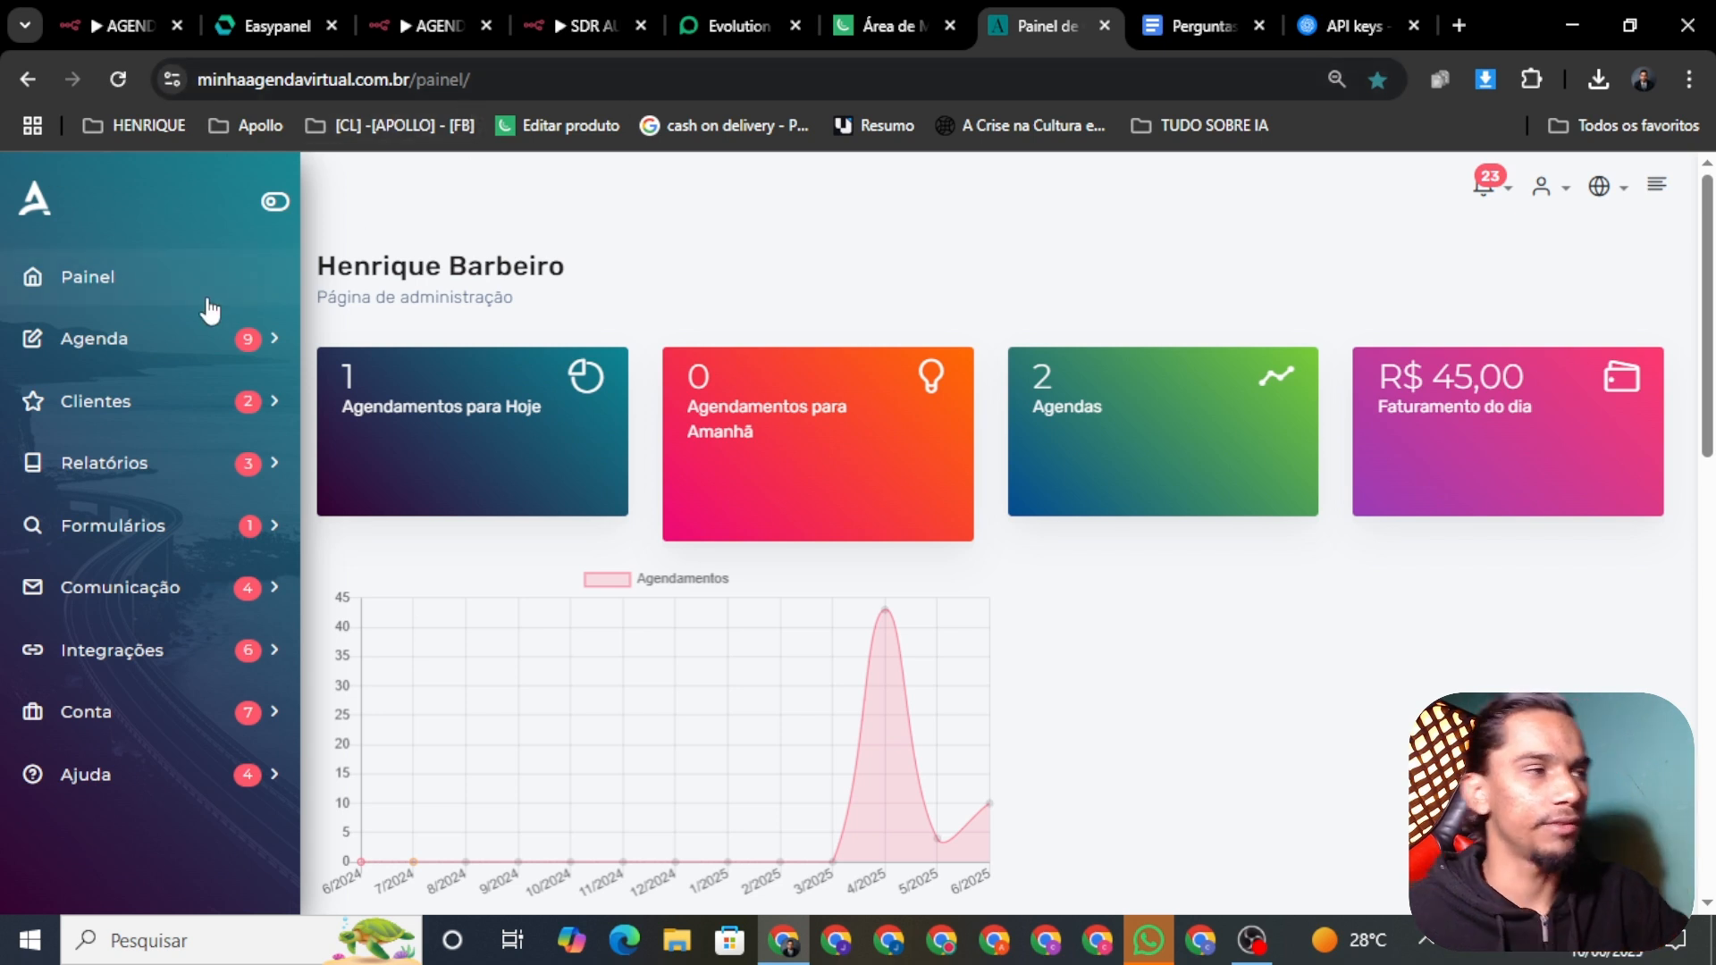
pyautogui.click(118, 345)
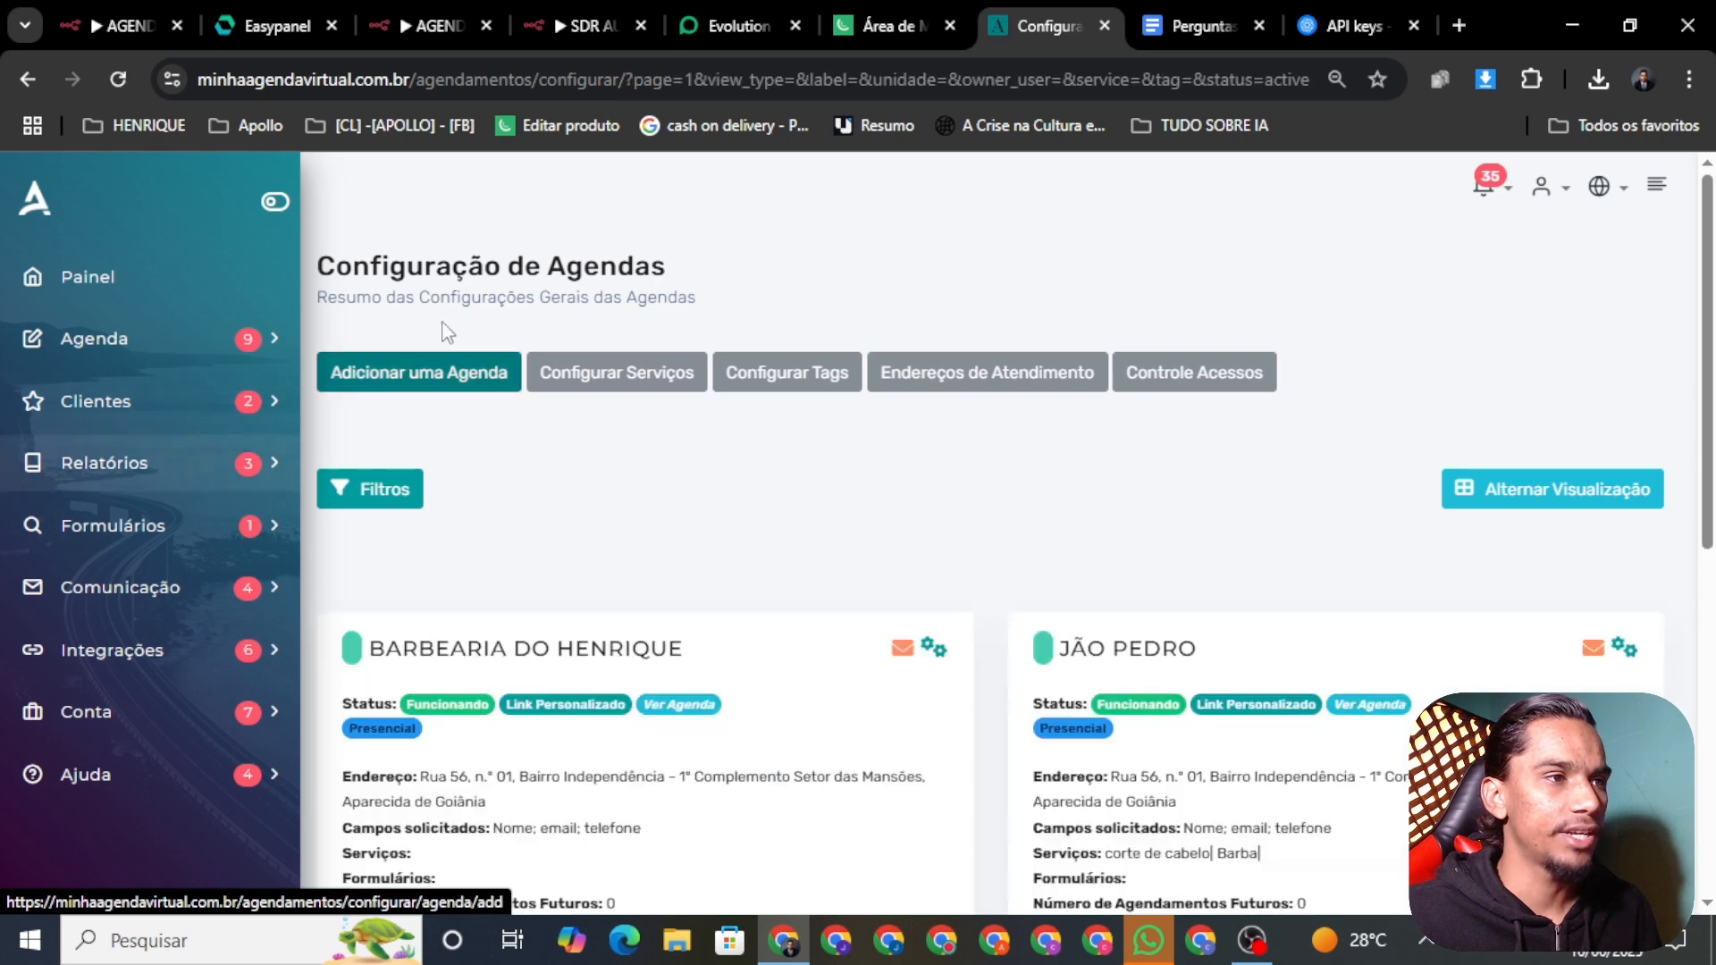
pyautogui.scroll(-3, 702, 573)
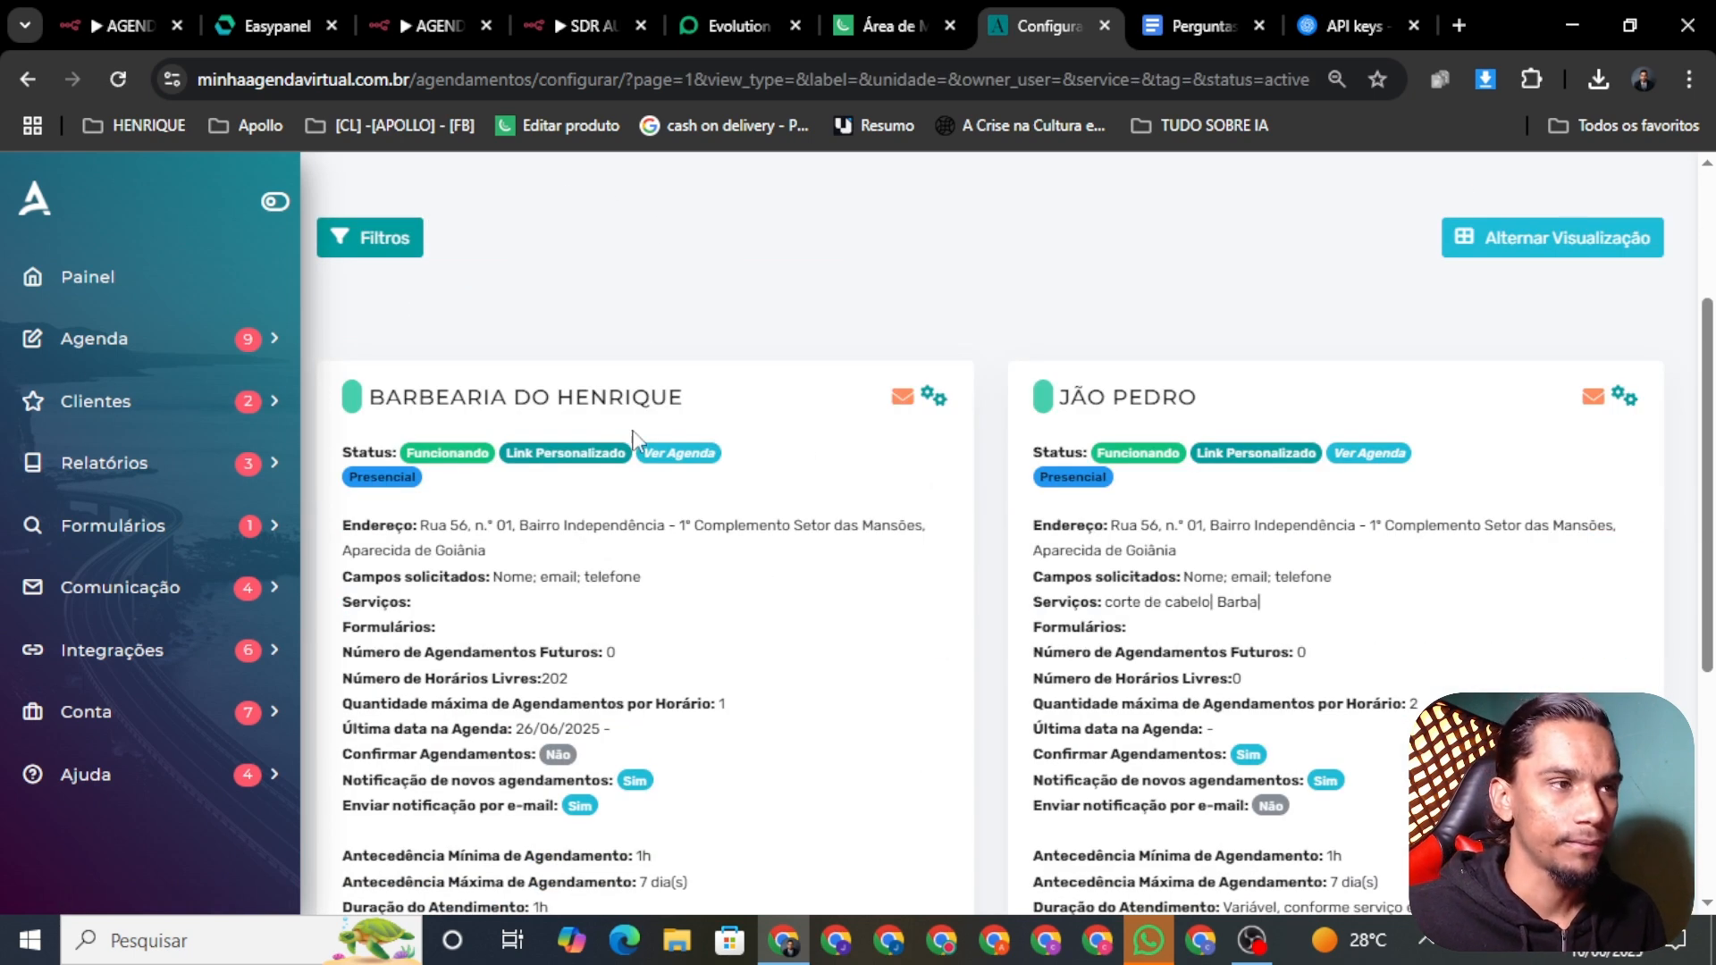
pyautogui.scroll(-1, 679, 420)
pyautogui.scroll(3, 486, 448)
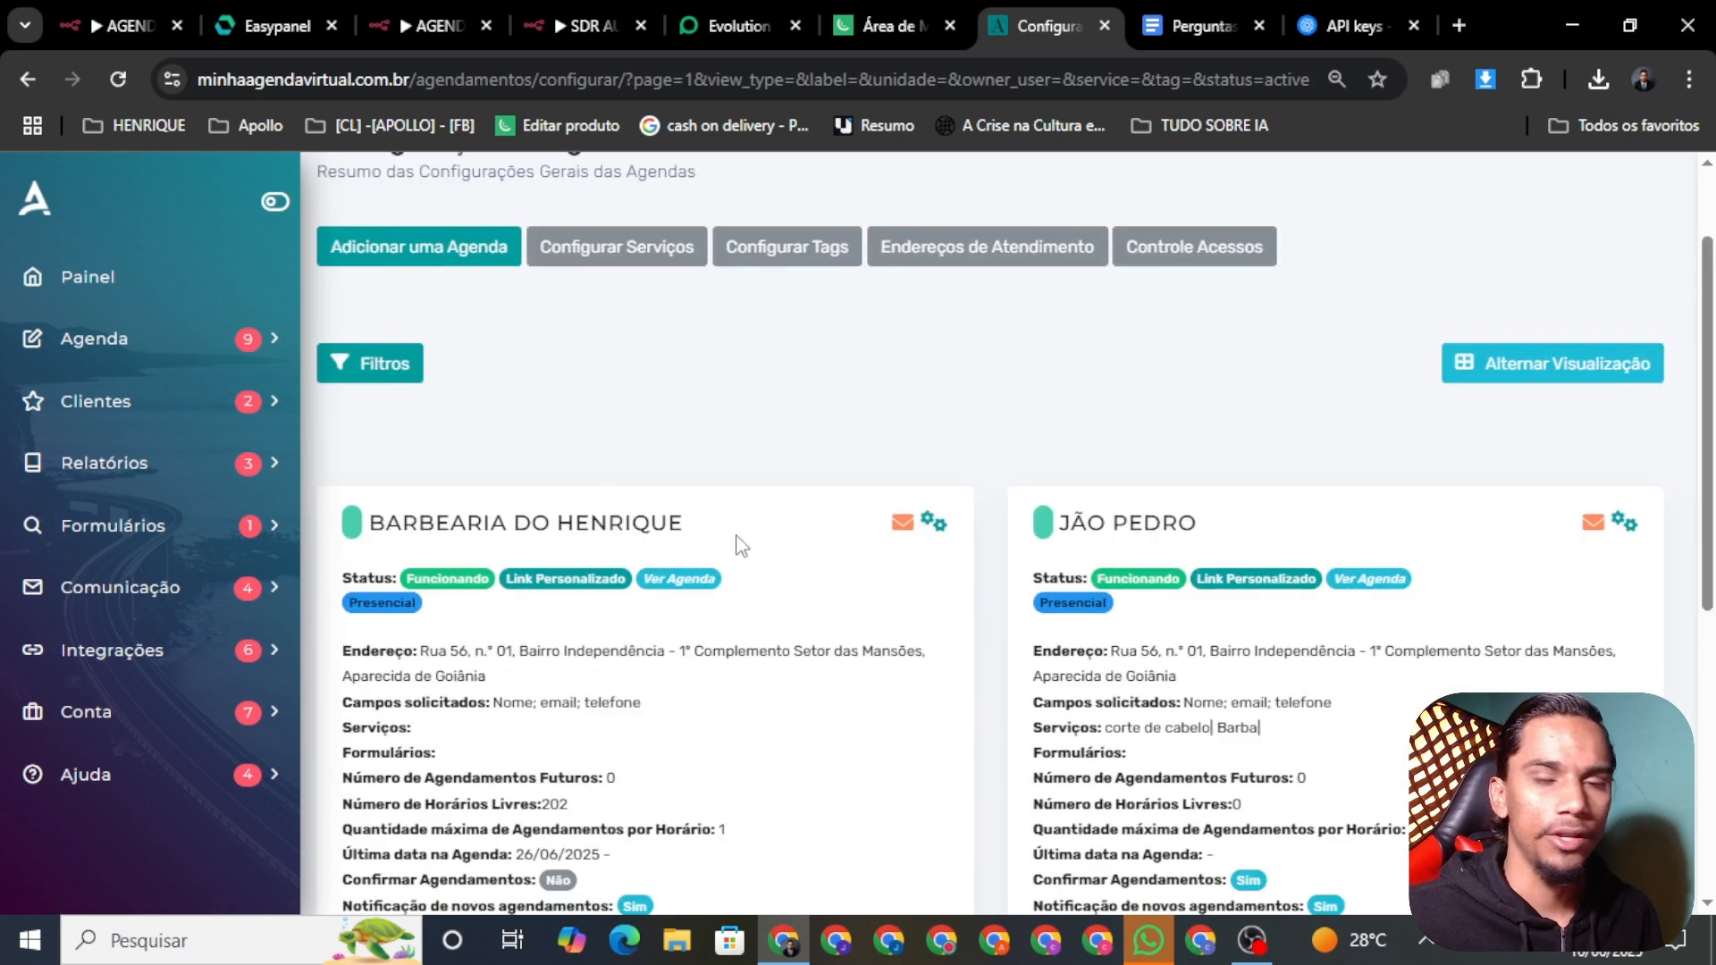
pyautogui.scroll(-4, 603, 568)
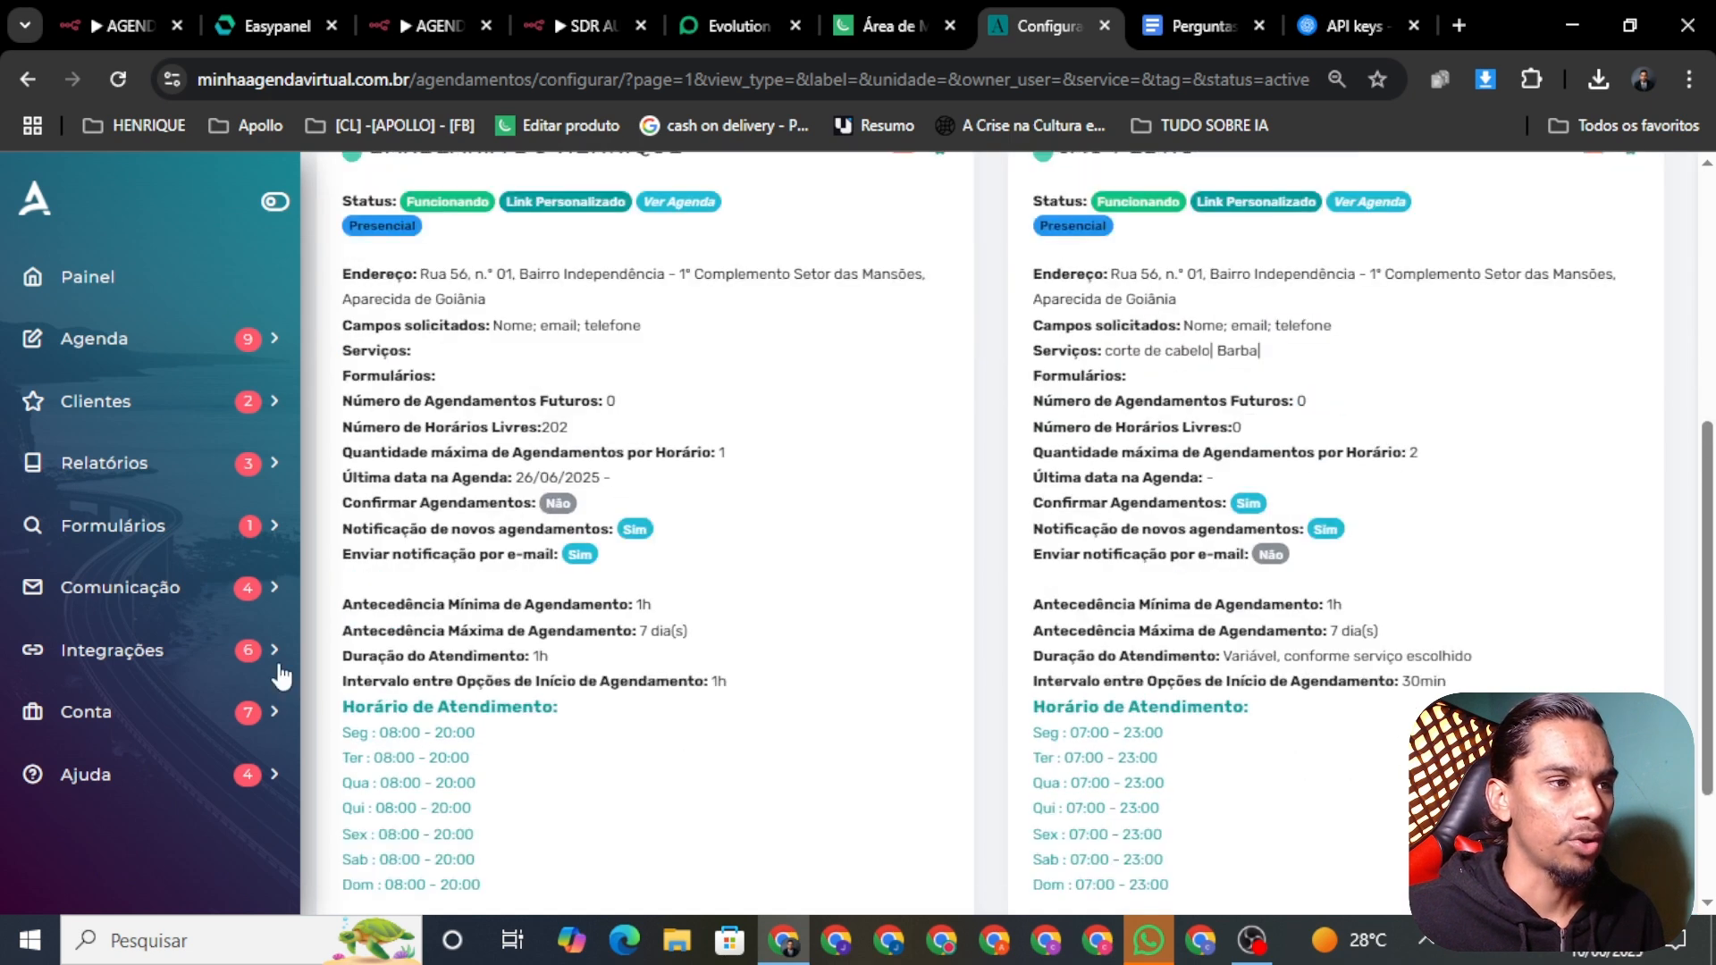
pyautogui.scroll(-2, 473, 634)
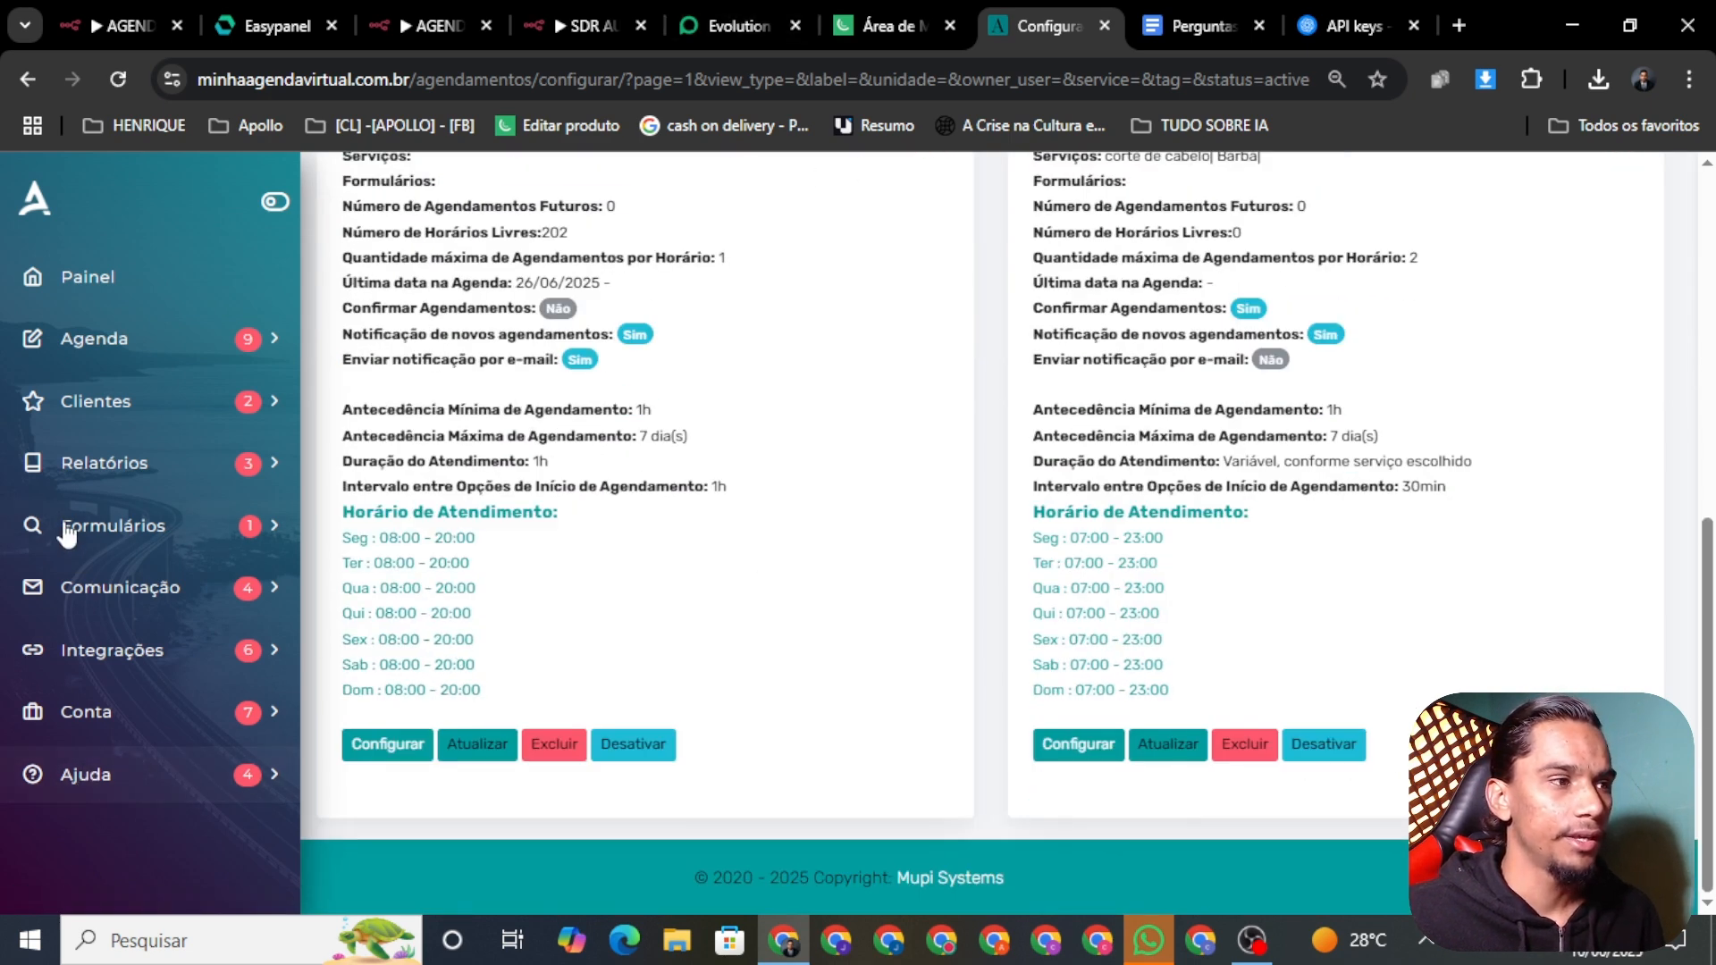
# Step: Select the account's API token under Integrações > API, then return to n8n
pyautogui.click(76, 650)
pyautogui.scroll(-3, 152, 689)
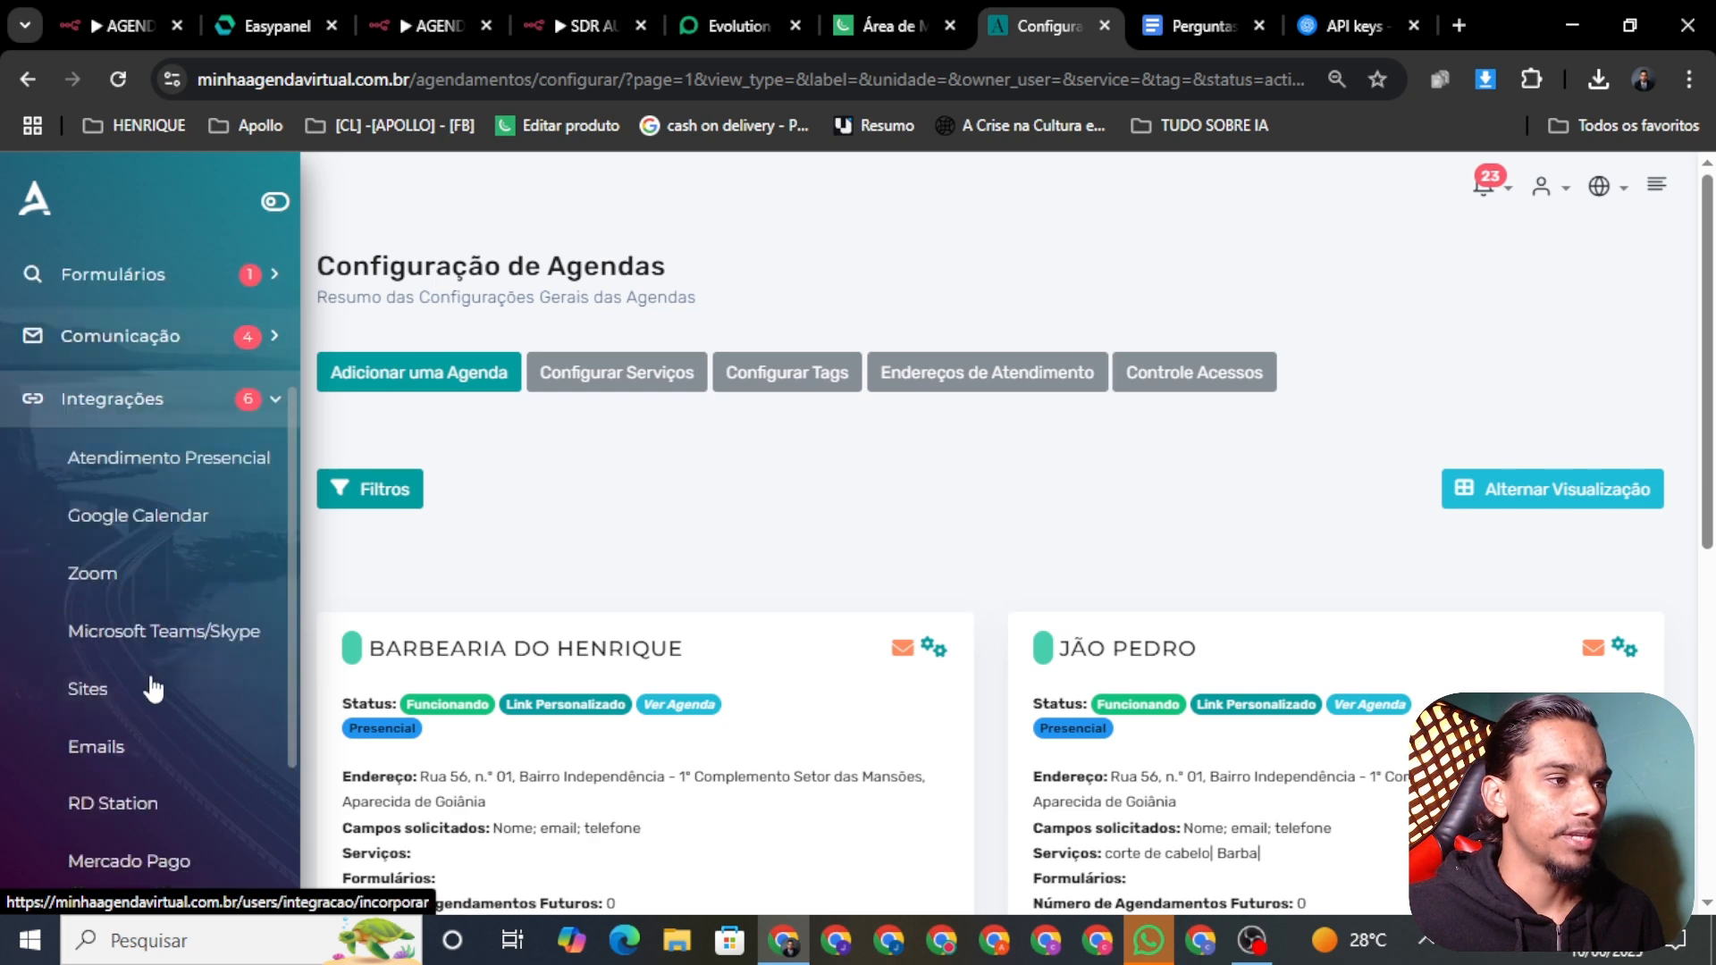
pyautogui.scroll(-3, 126, 728)
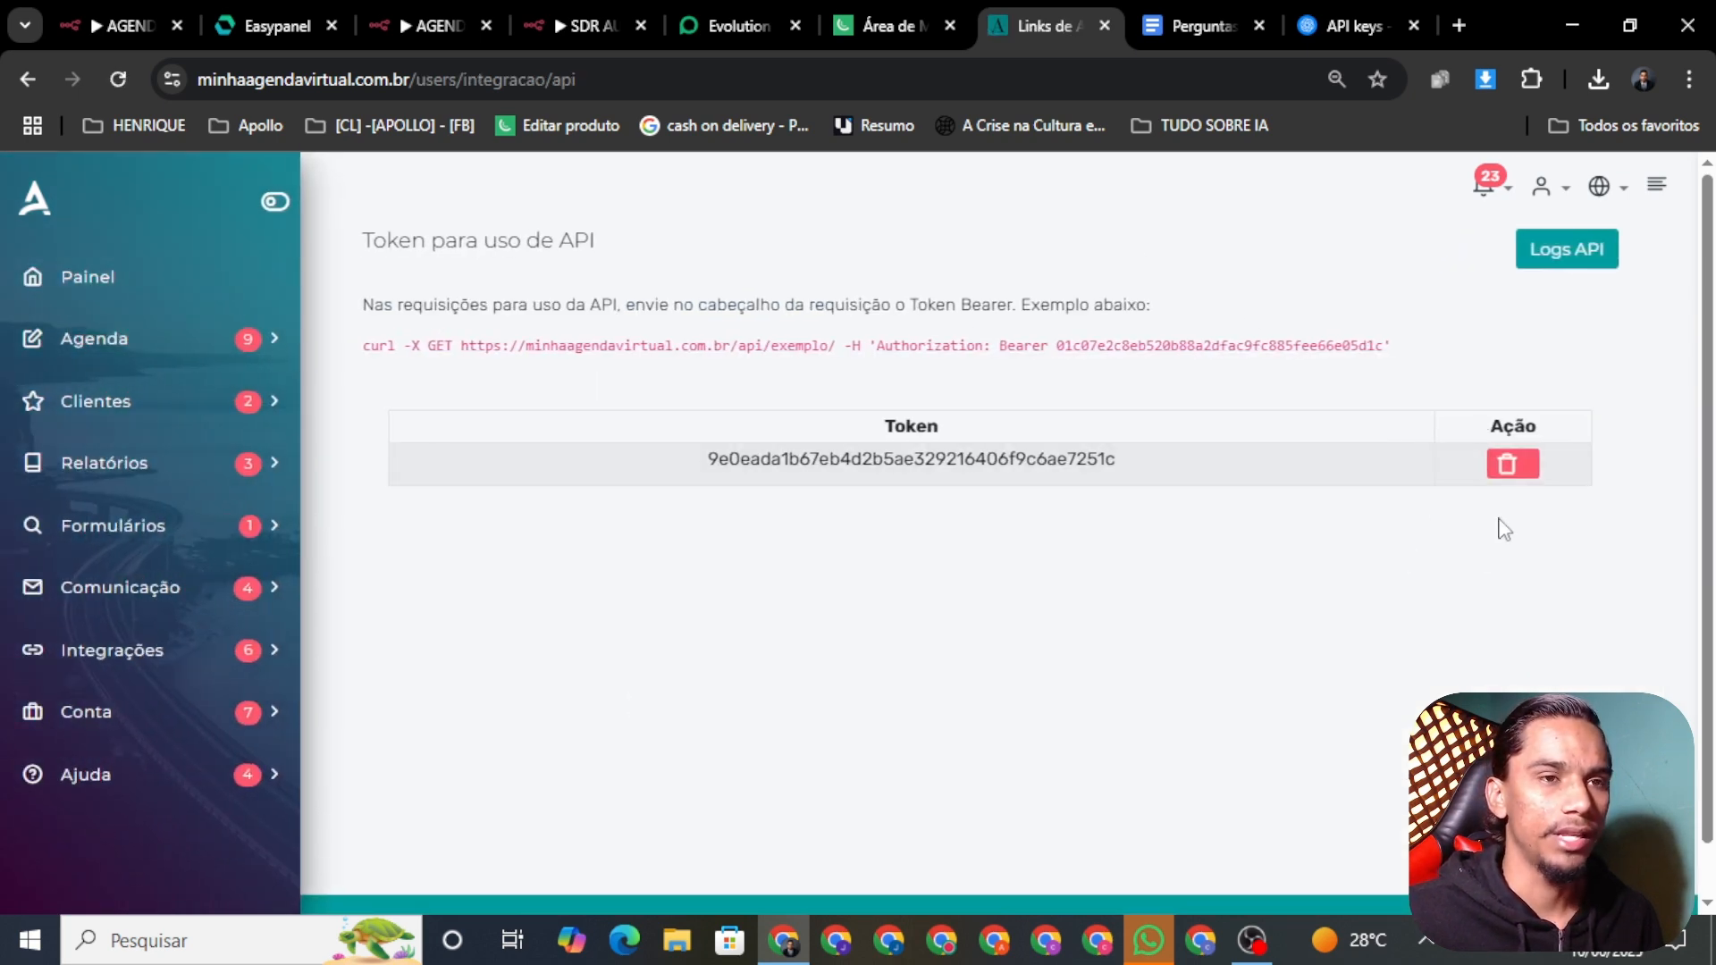
pyautogui.doubleClick(992, 471)
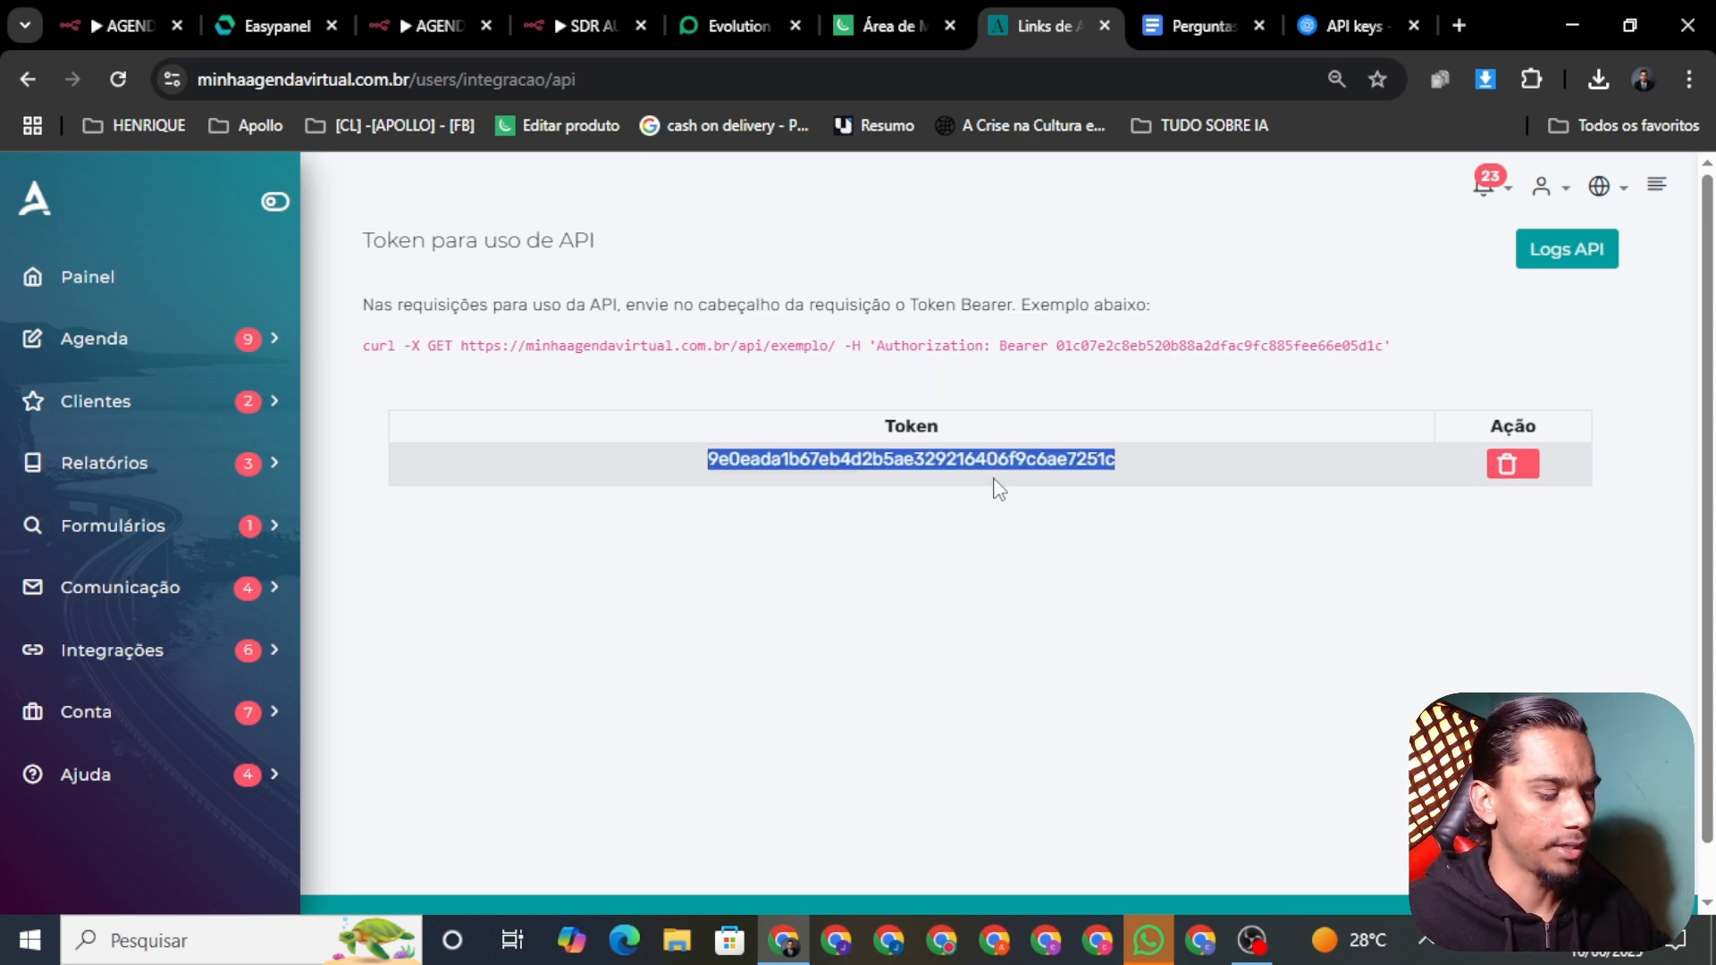
pyautogui.click(567, 26)
# Step: Open AGENDA 01's Edit Fields node to show its api_url, Authorization and calendar_id 34769 fields
pyautogui.click(429, 25)
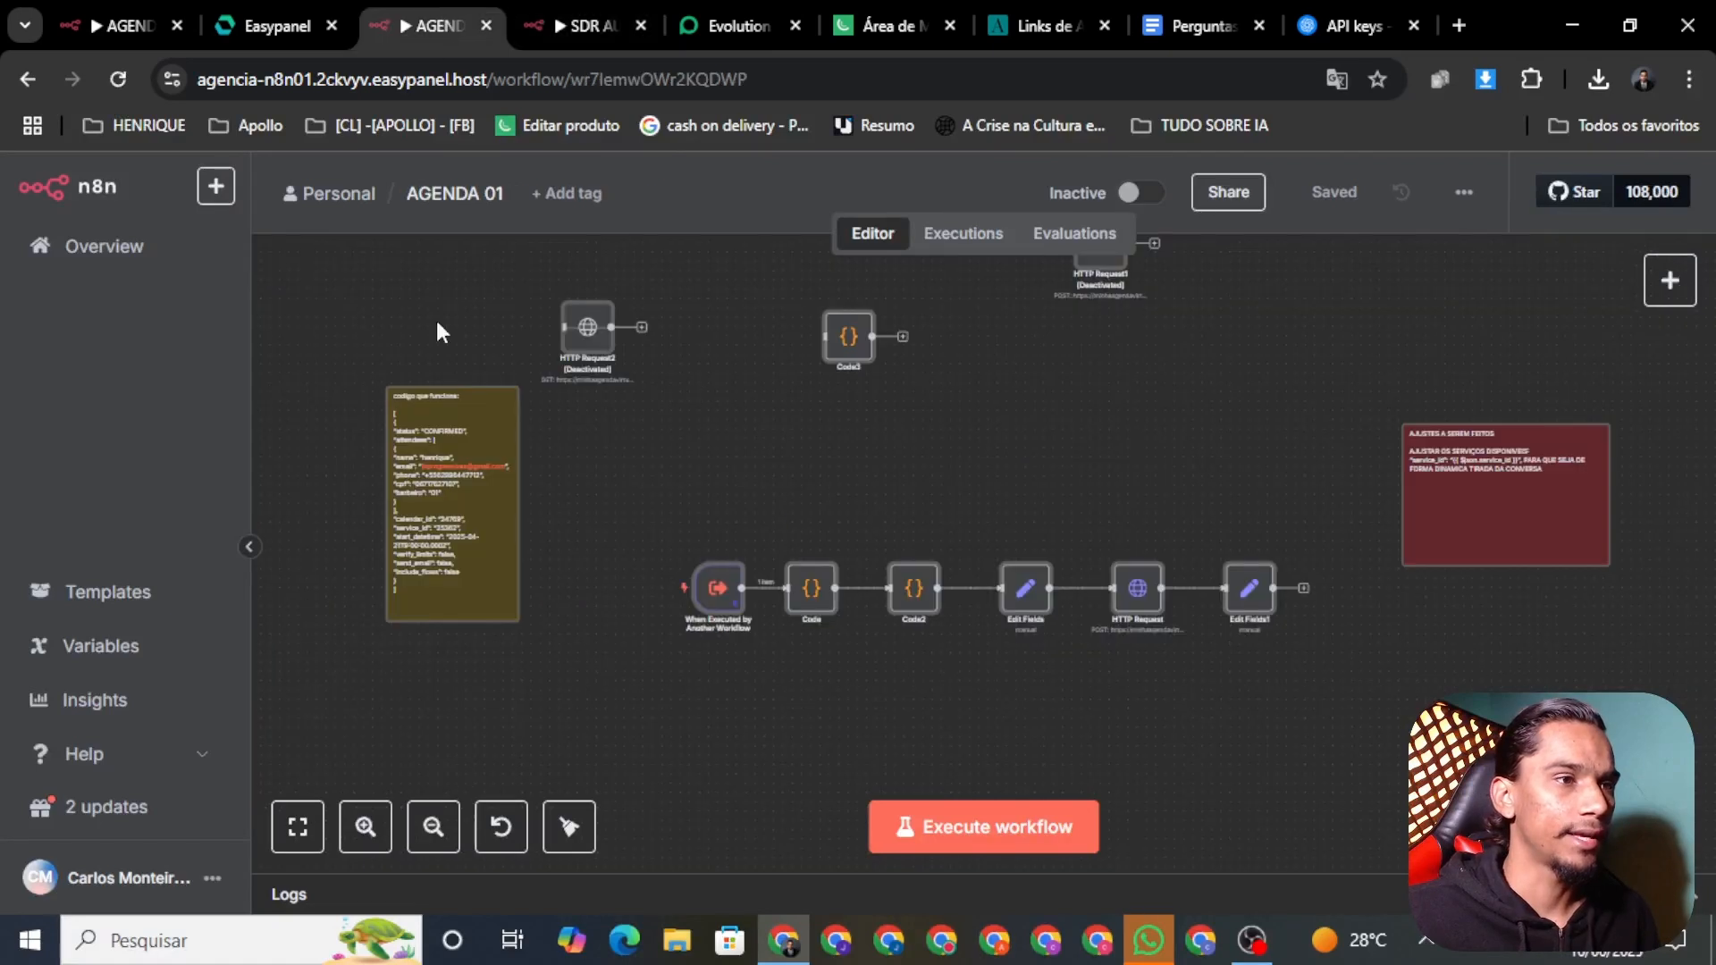
pyautogui.scroll(3, 923, 615)
pyautogui.rightClick(980, 597)
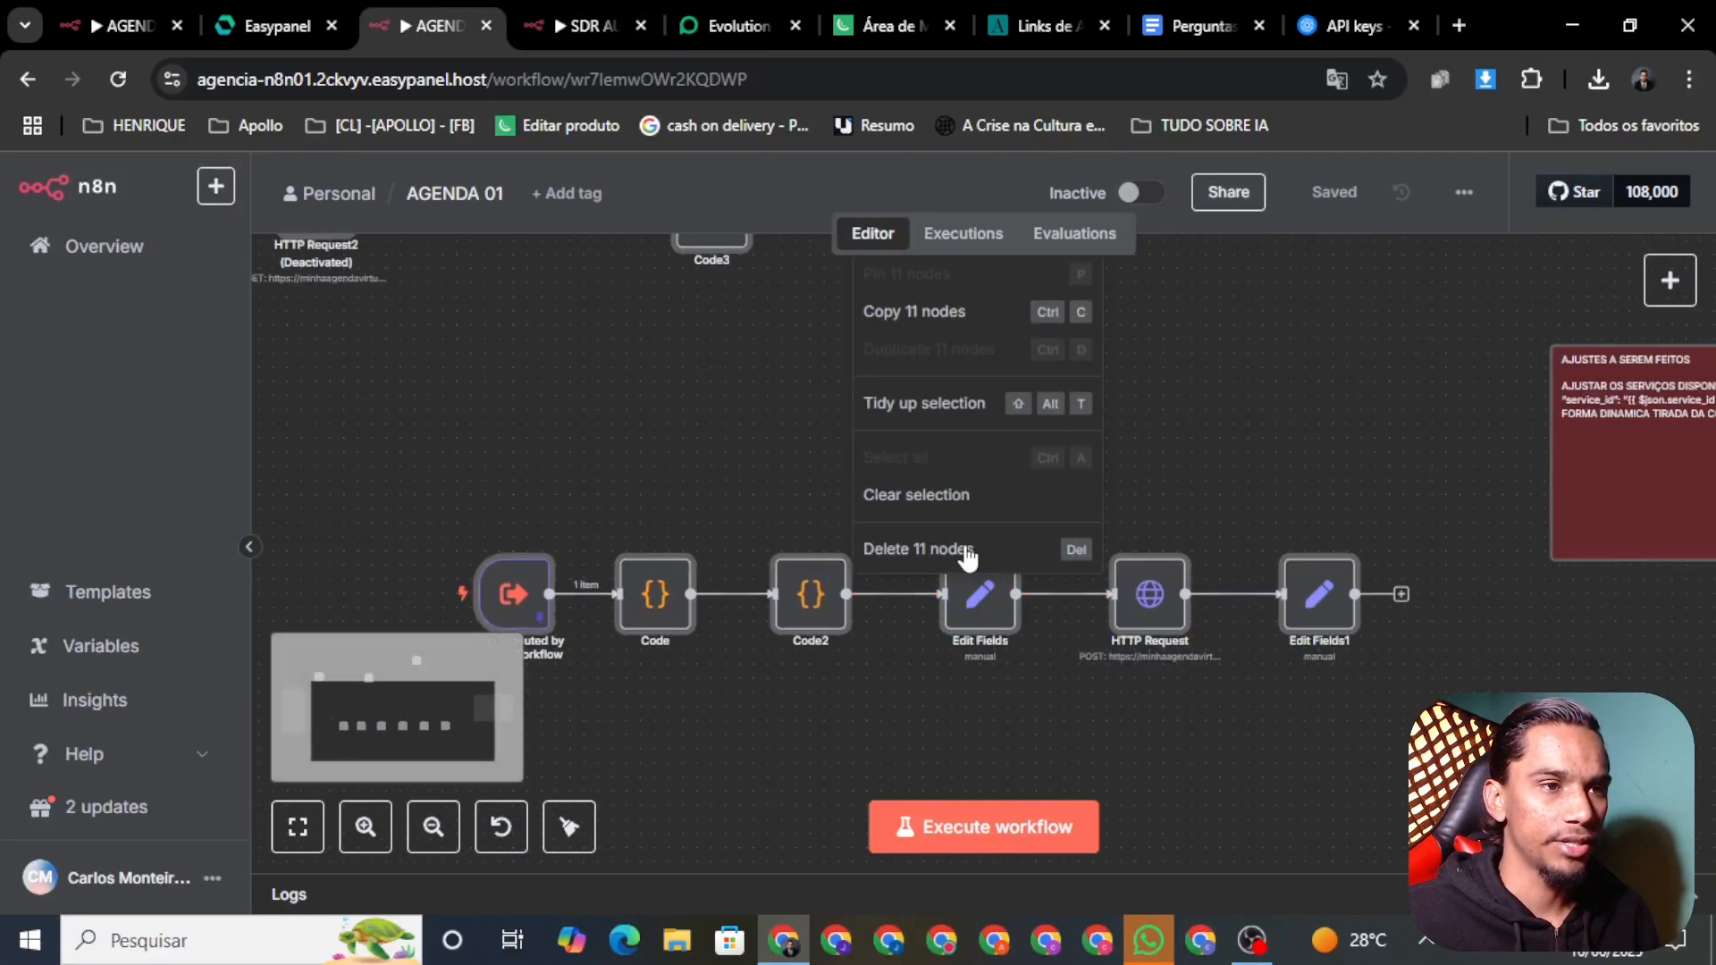
pyautogui.click(1196, 746)
pyautogui.scroll(-2, 1196, 746)
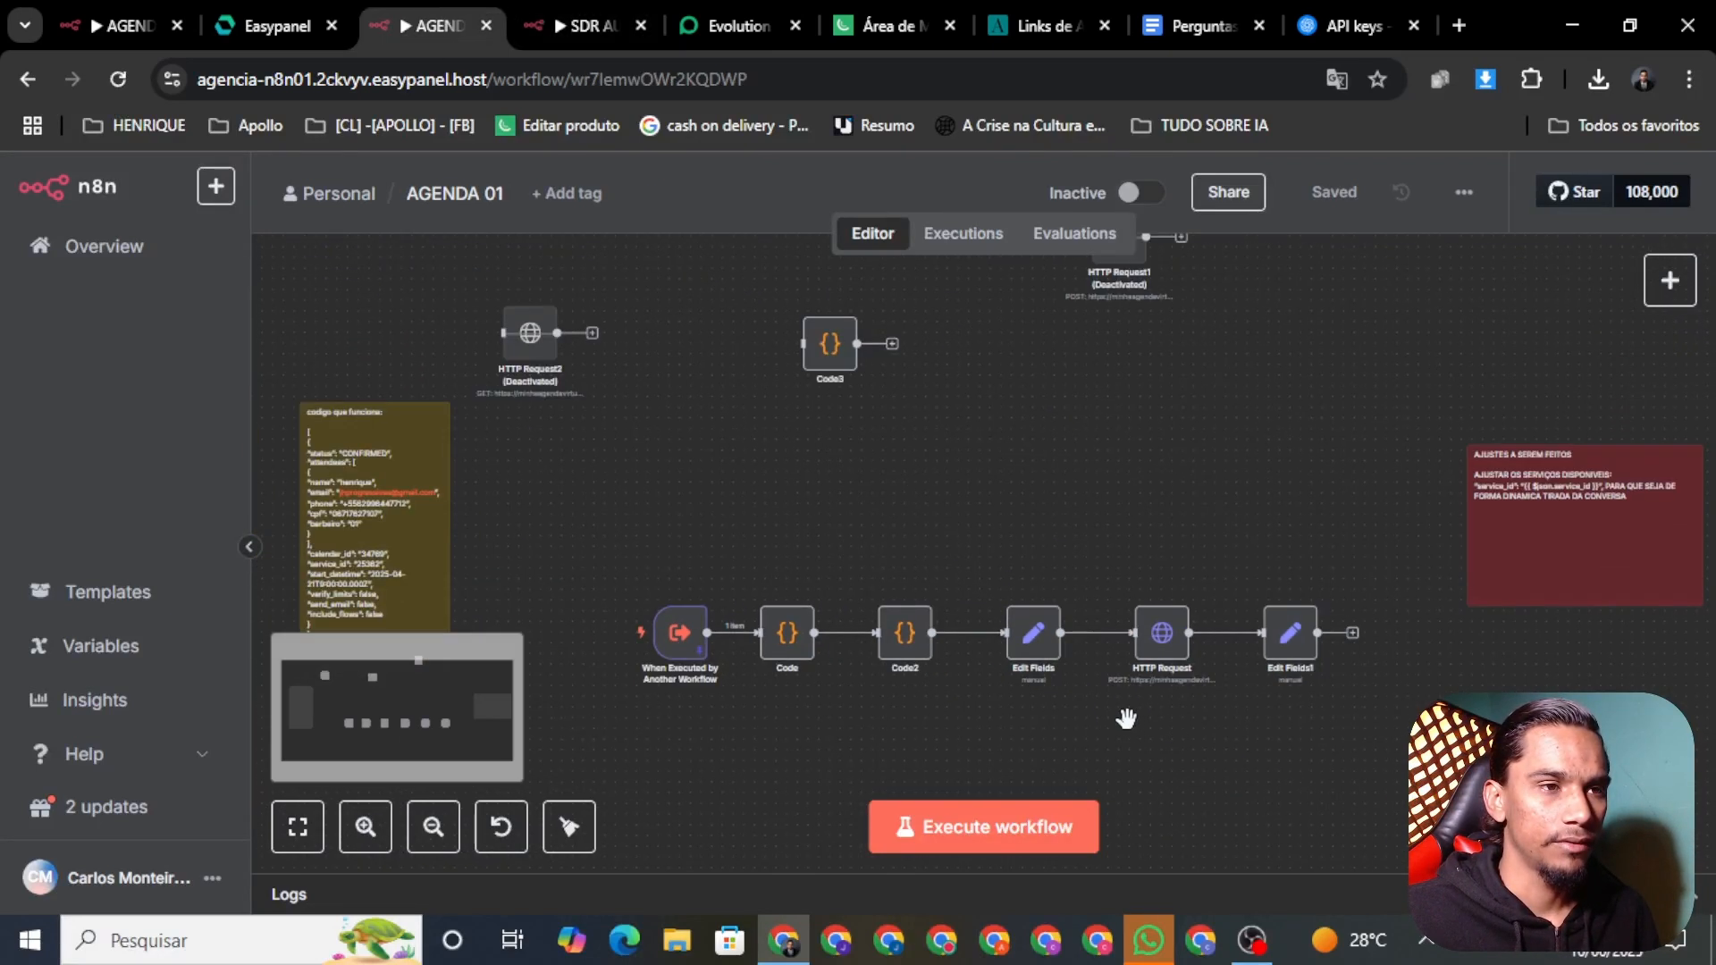
pyautogui.rightClick(1029, 655)
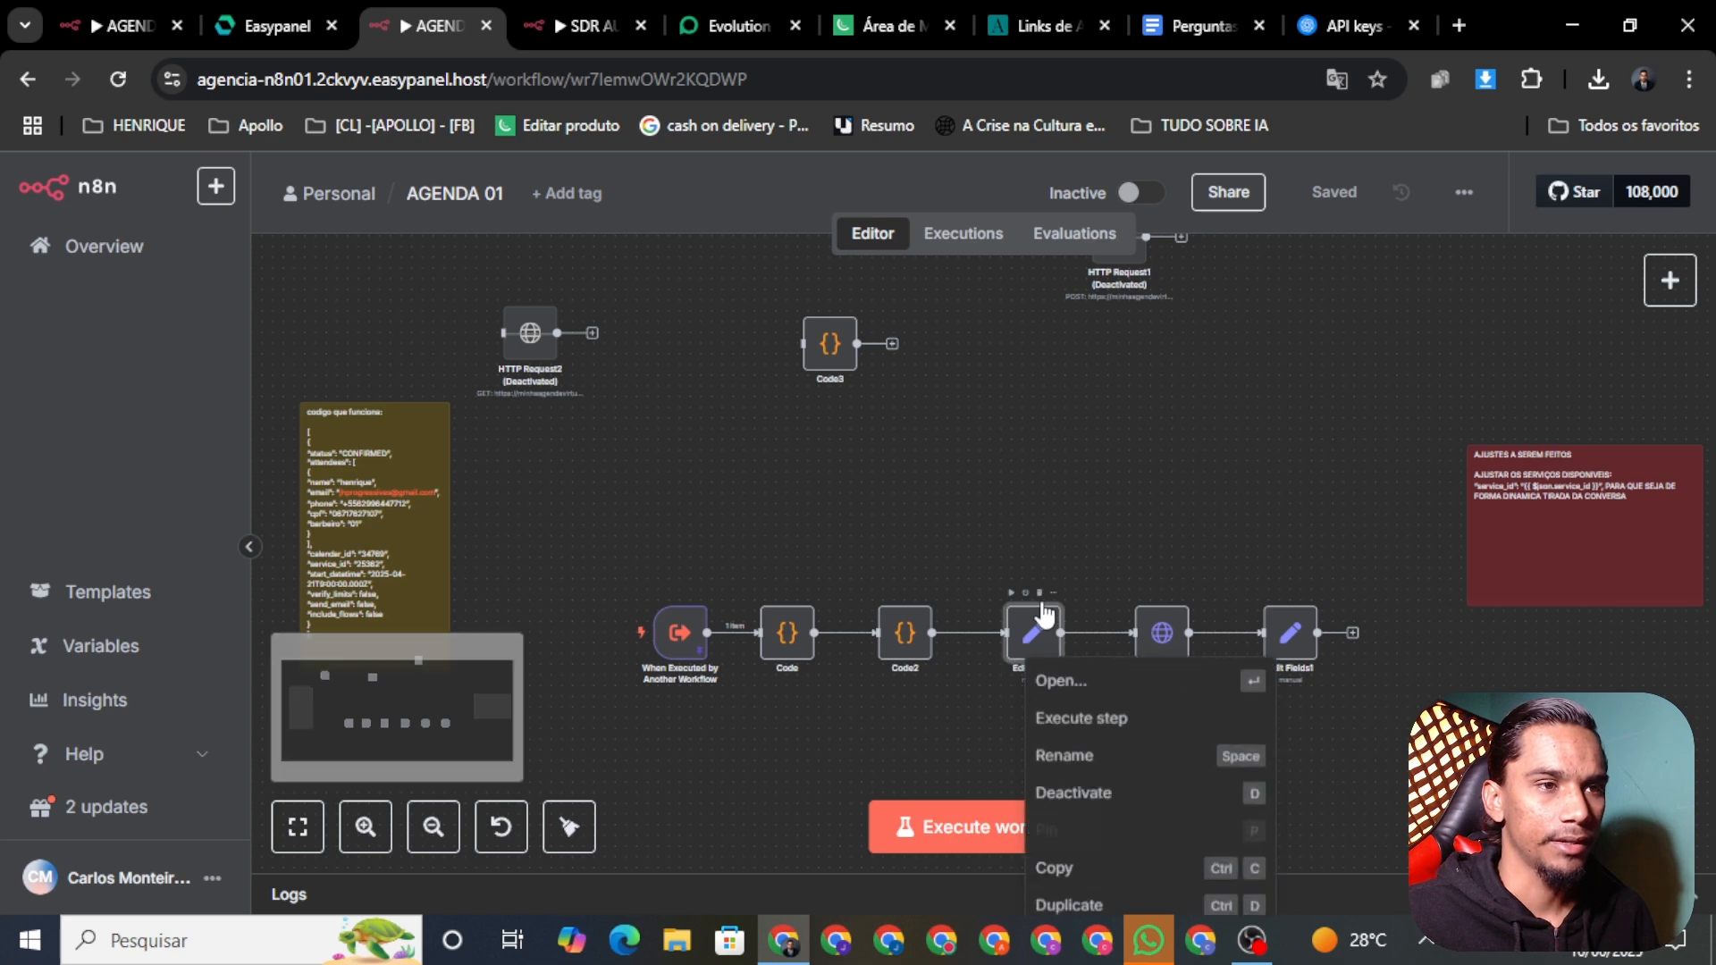
pyautogui.click(1125, 690)
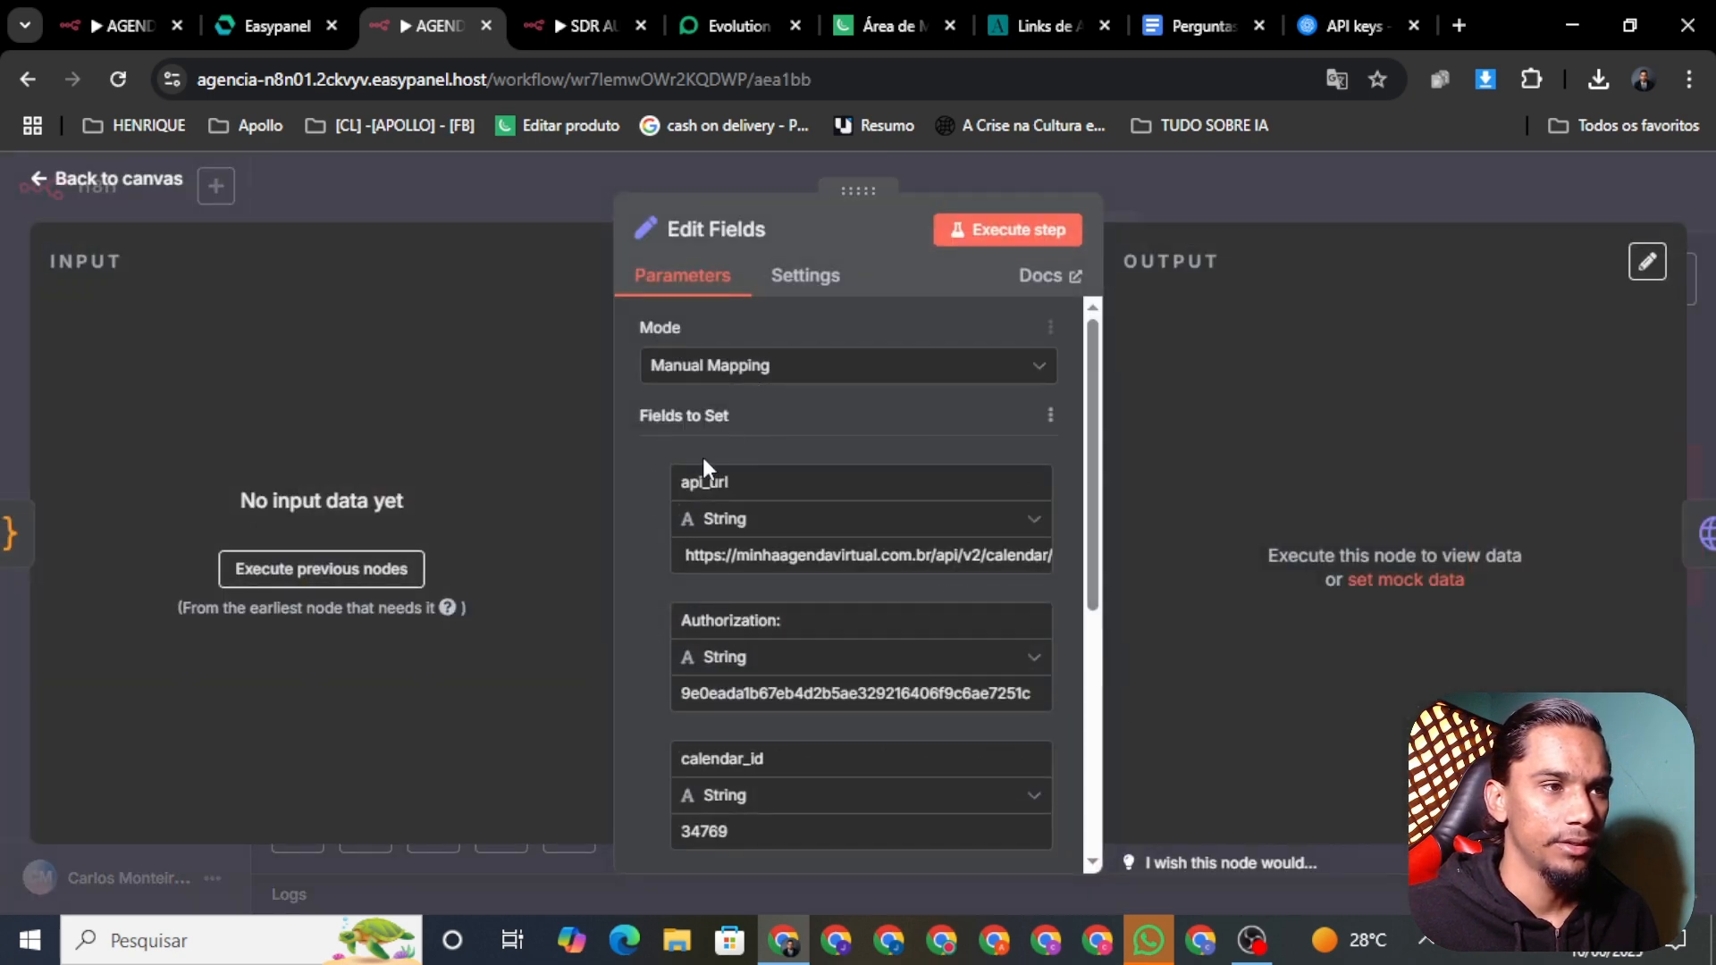
# Step: Check the Edit Fields Authorization value and service_id 25362, then go back to the API token page
pyautogui.moveTo(1092, 429); pyautogui.dragTo(1111, 520)
pyautogui.doubleClick(798, 517)
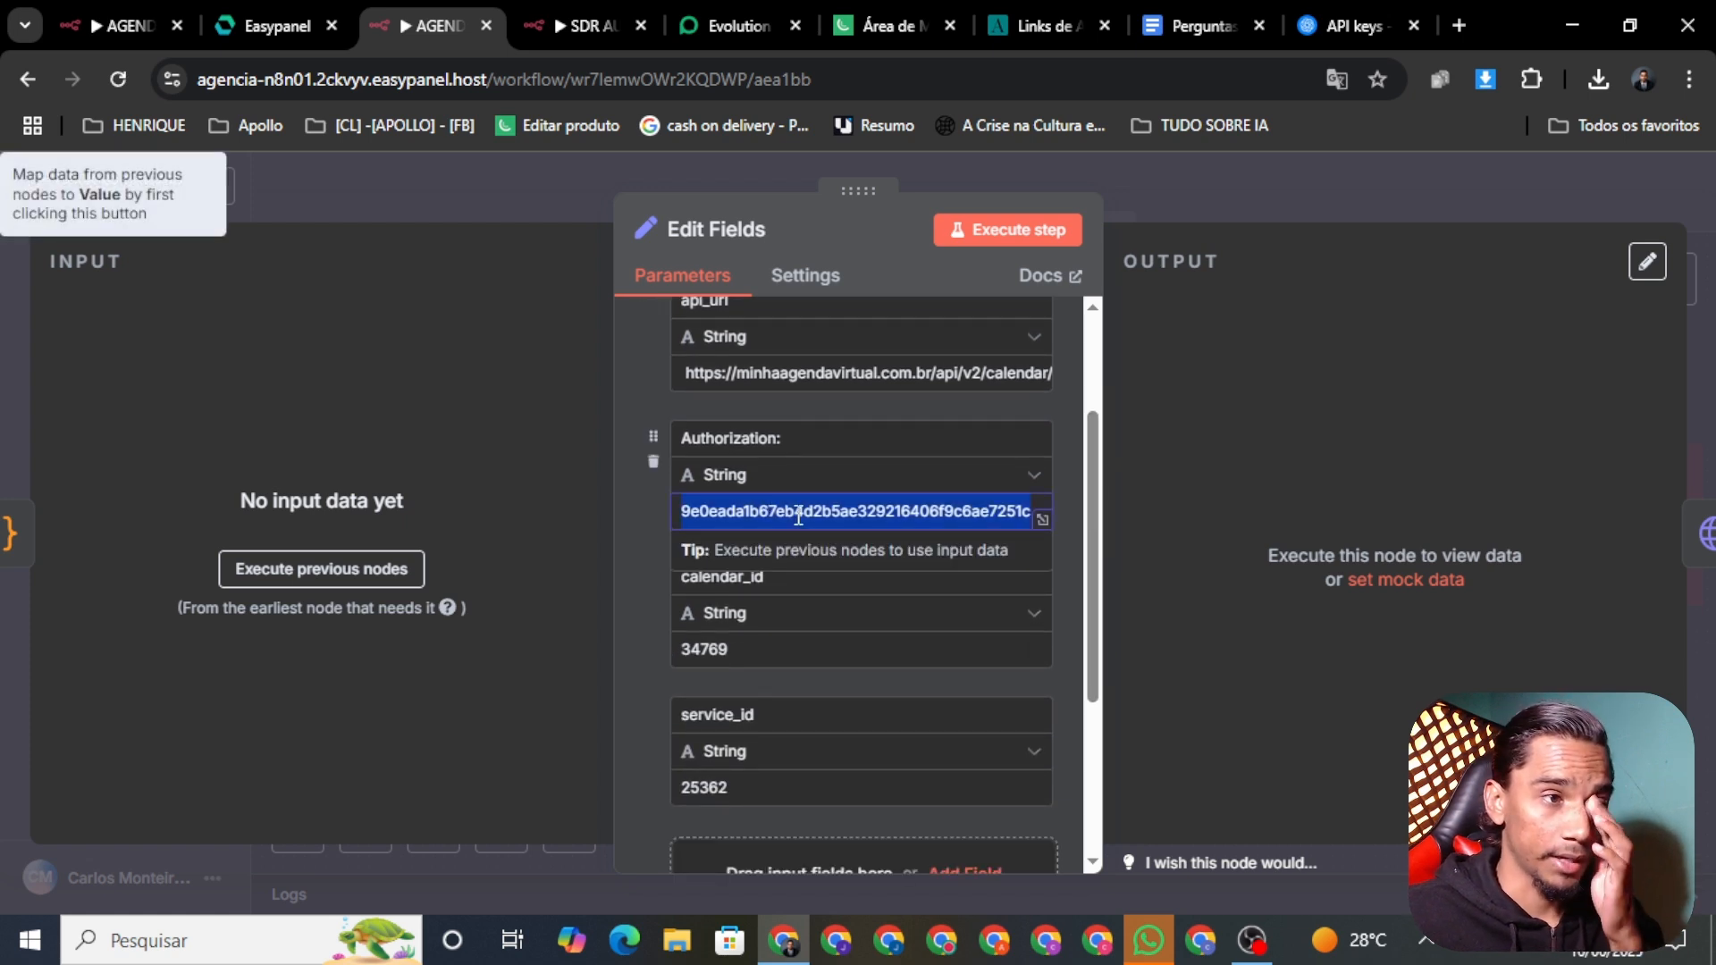
pyautogui.click(624, 588)
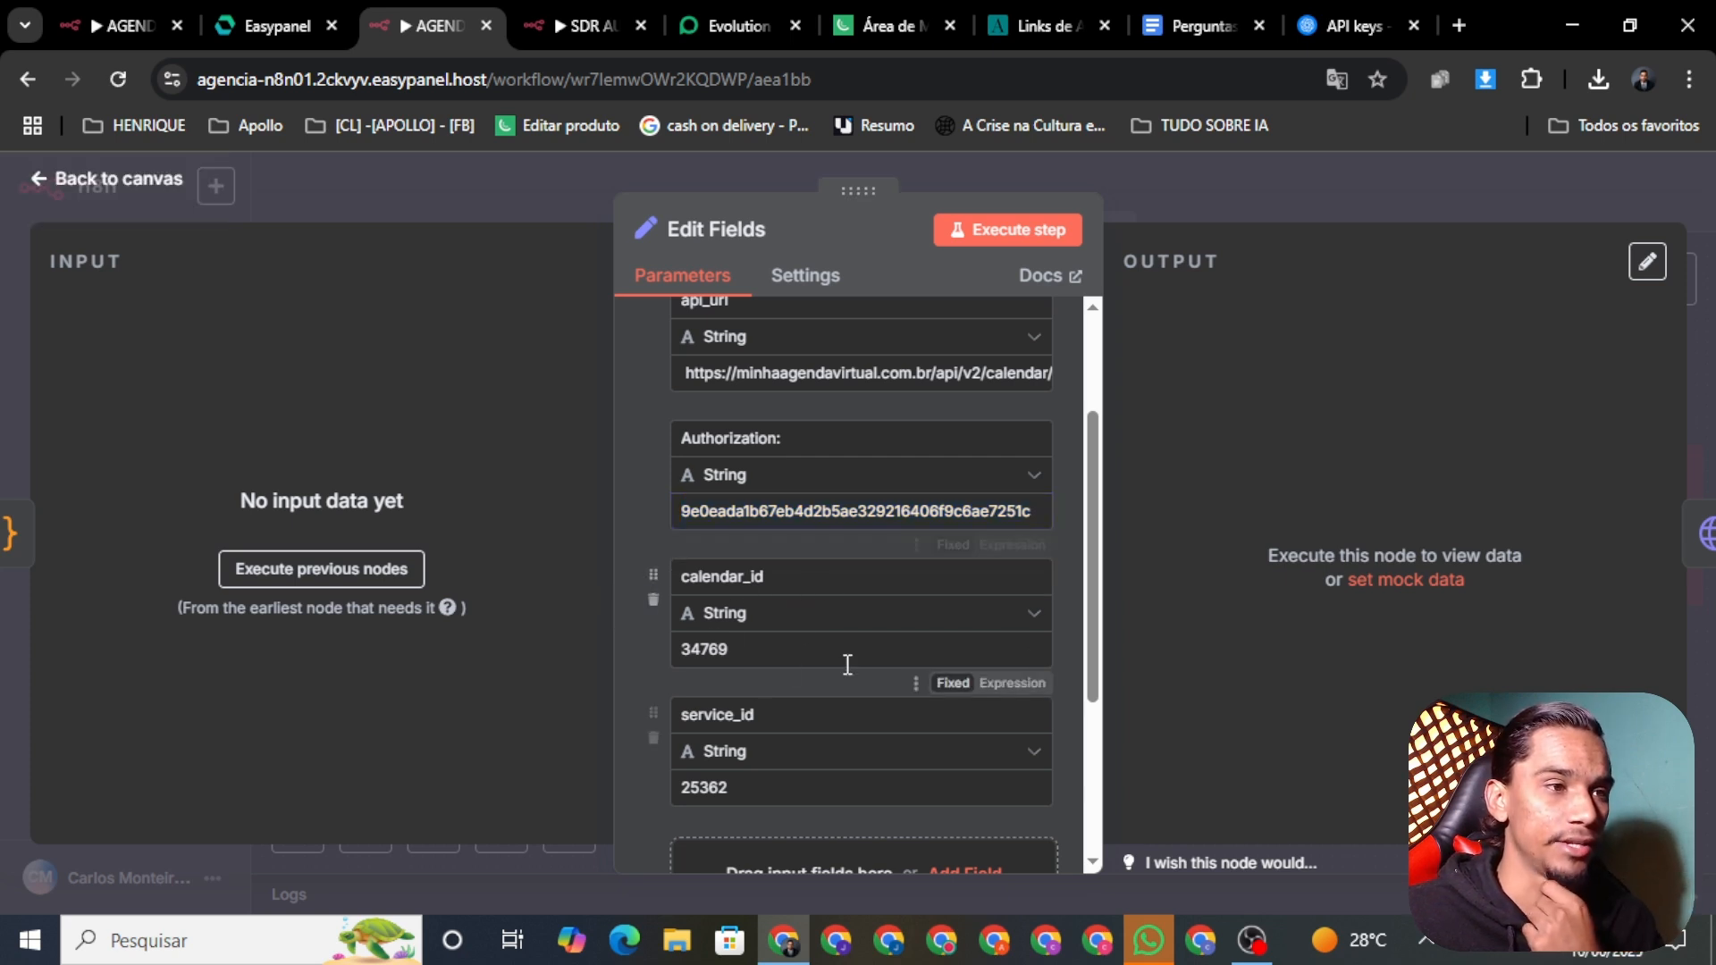
pyautogui.moveTo(1090, 544); pyautogui.dragTo(1095, 592)
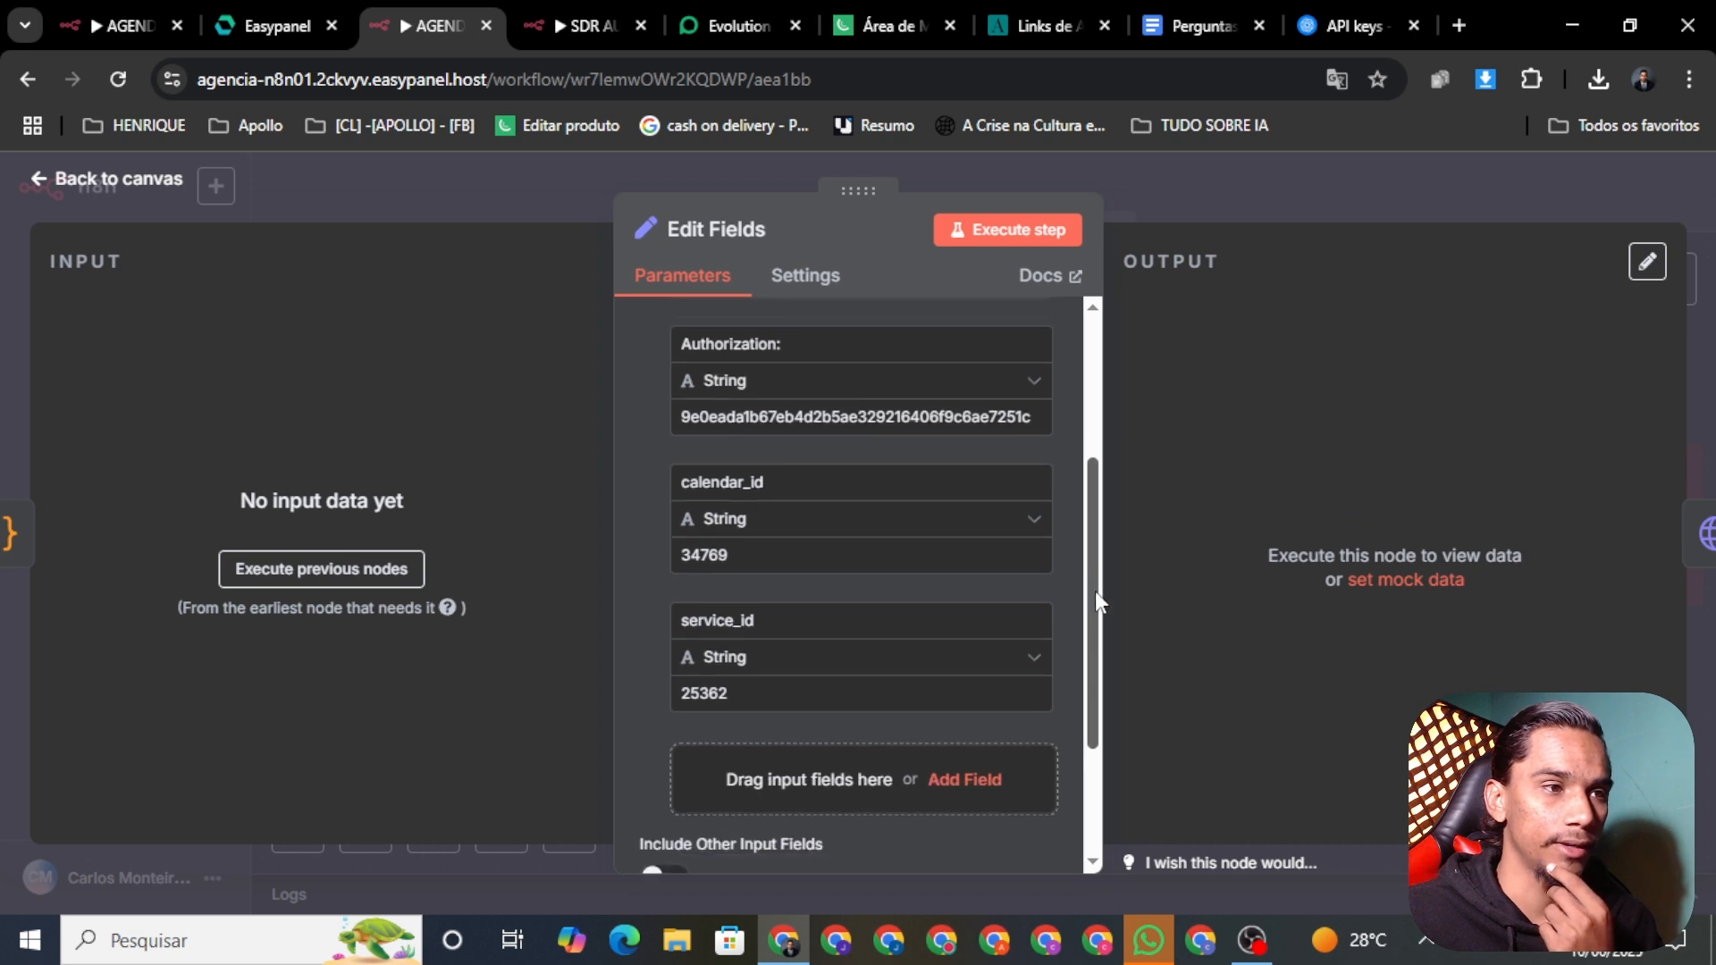
pyautogui.click(1032, 25)
pyautogui.click(76, 353)
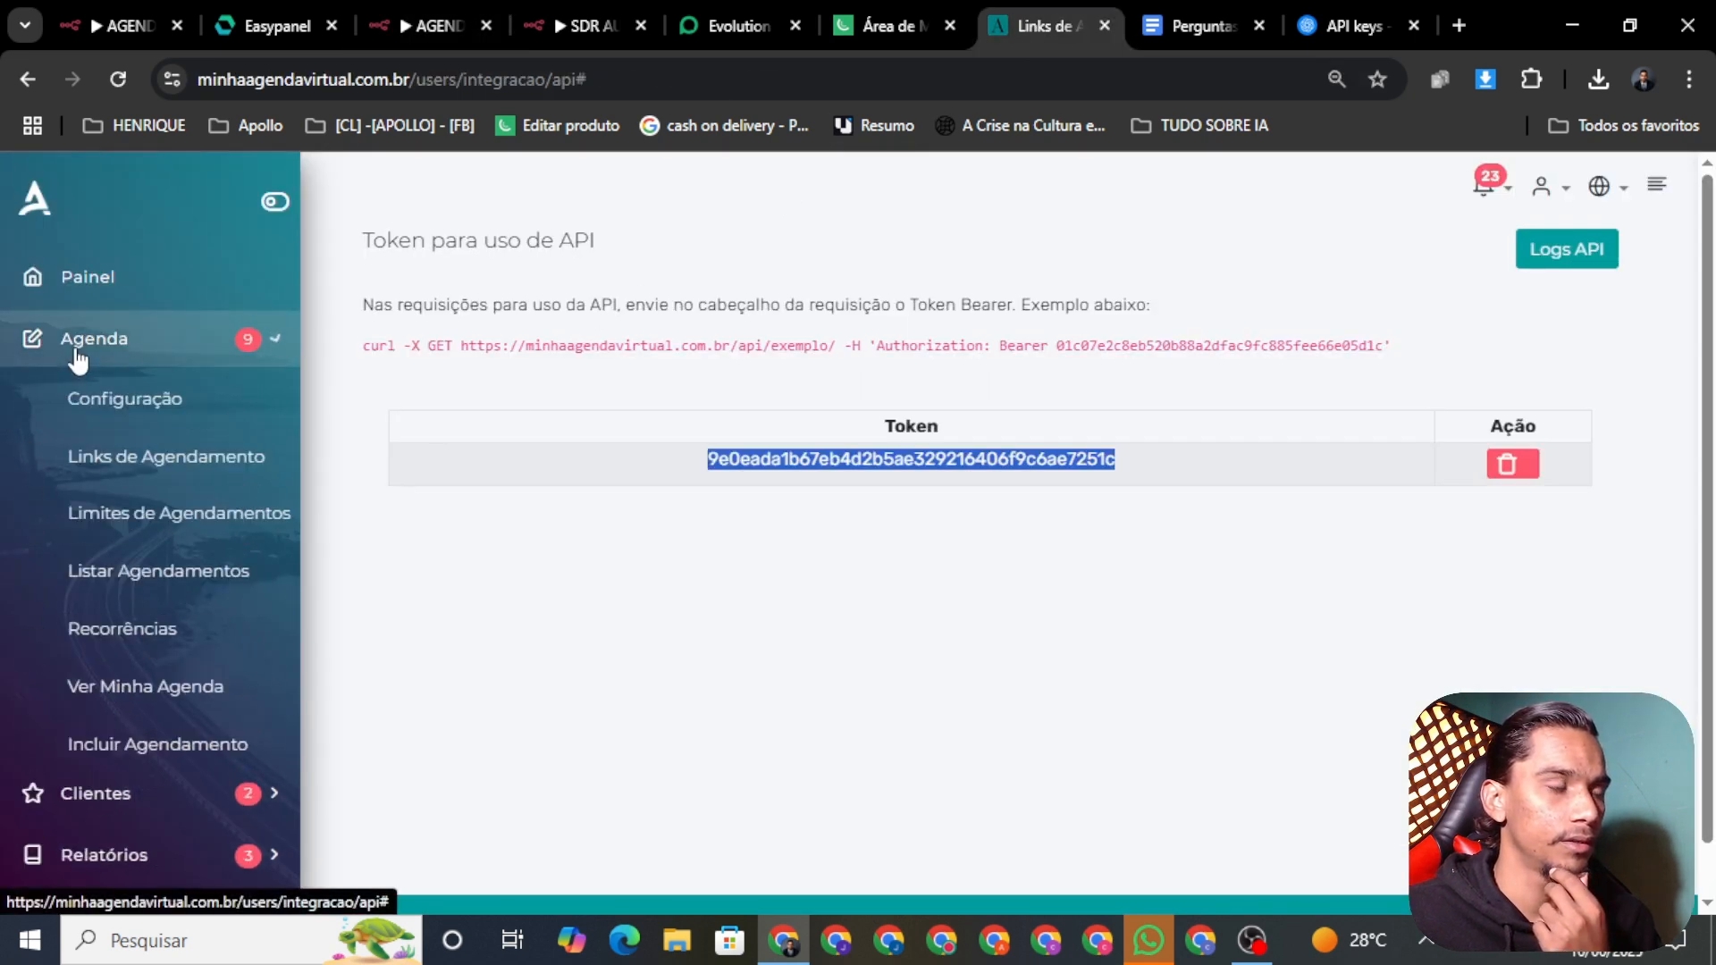
# Step: Open the BARBEARIA DO HENRIQUE agenda settings to confirm ID 34769, then return to Edit Fields
pyautogui.click(99, 401)
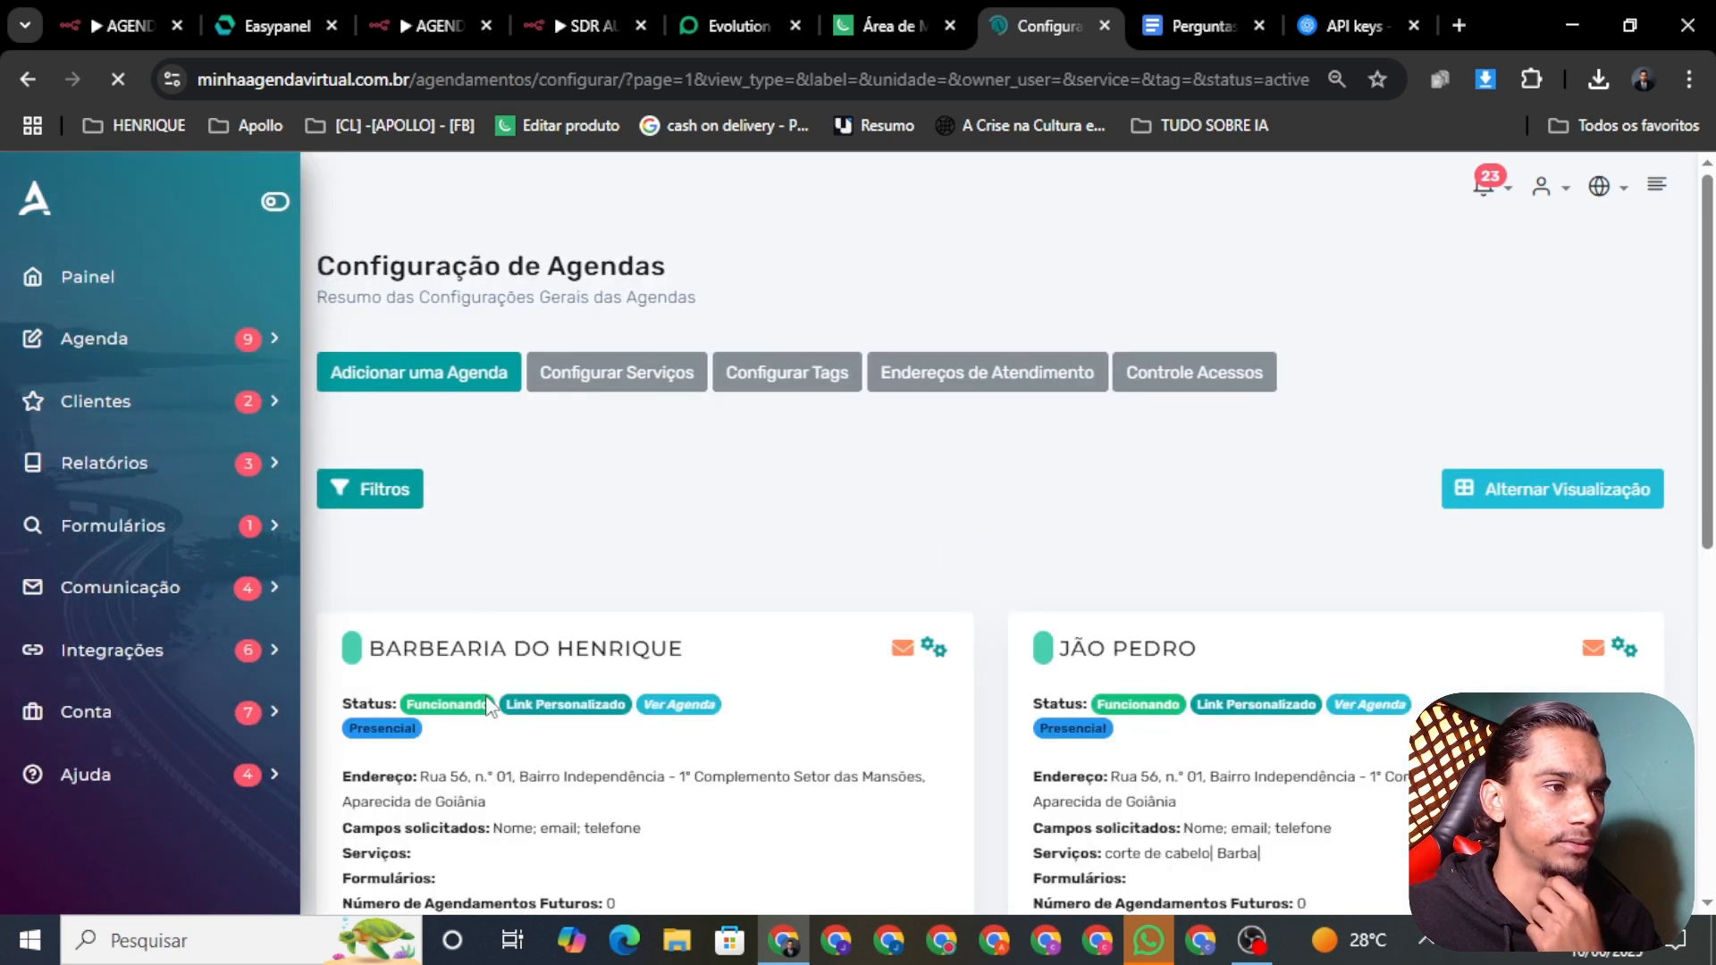
pyautogui.click(938, 650)
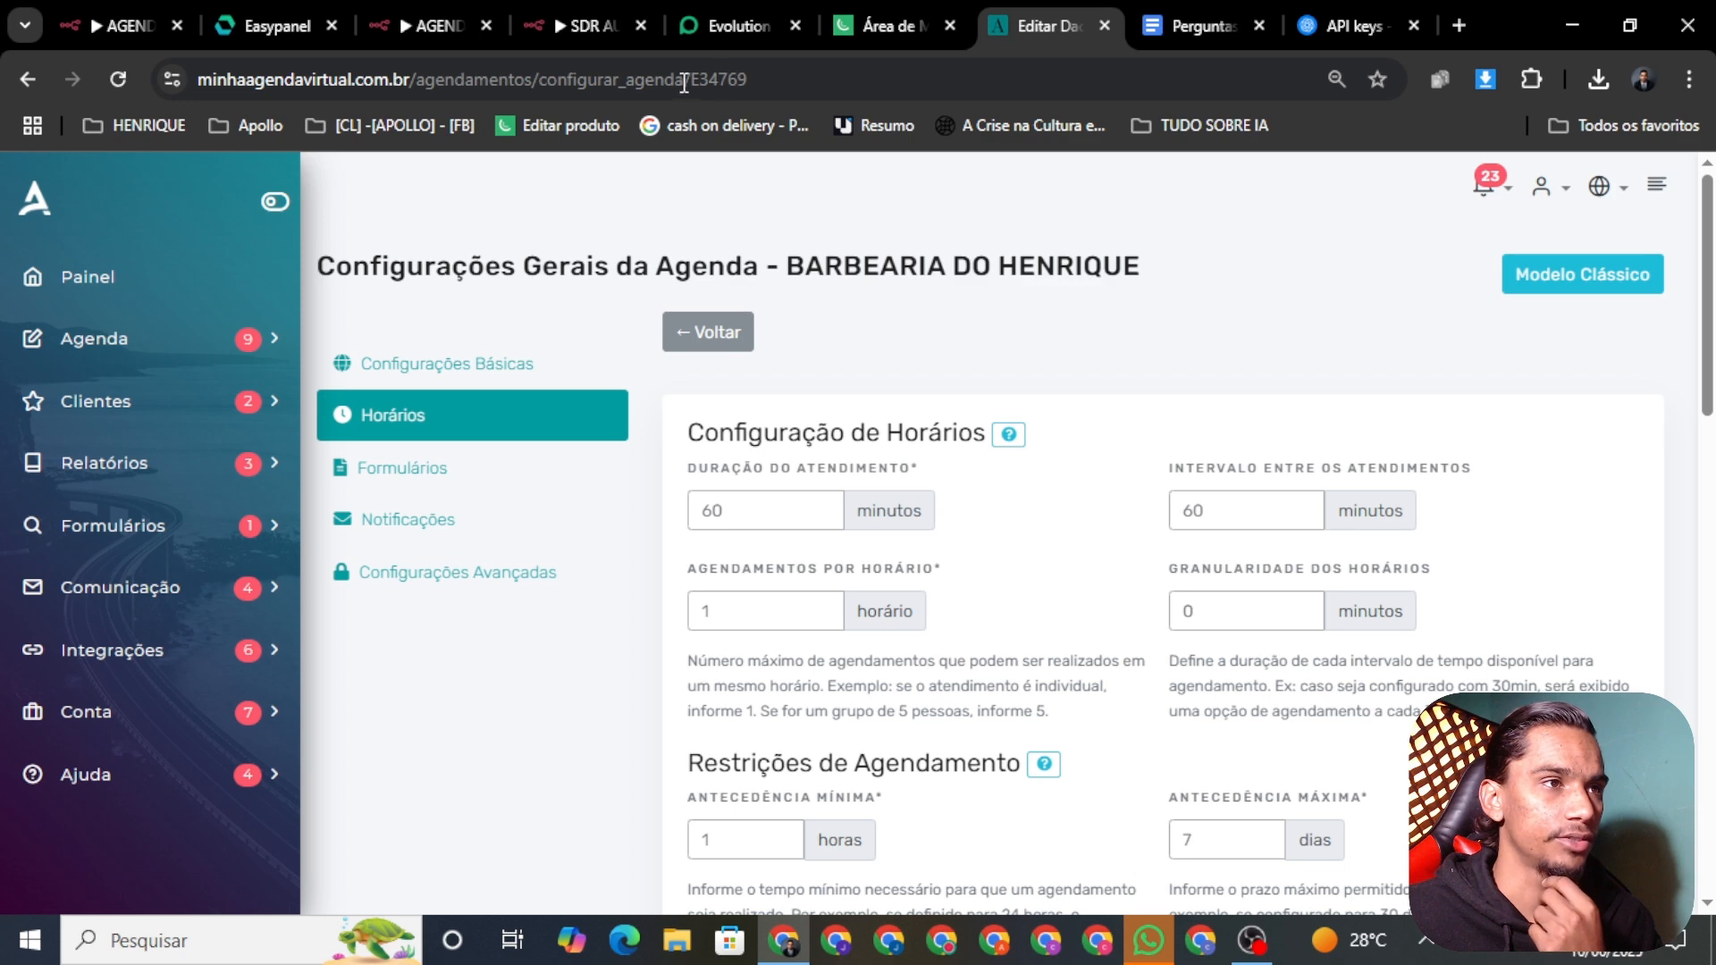
pyautogui.click(438, 24)
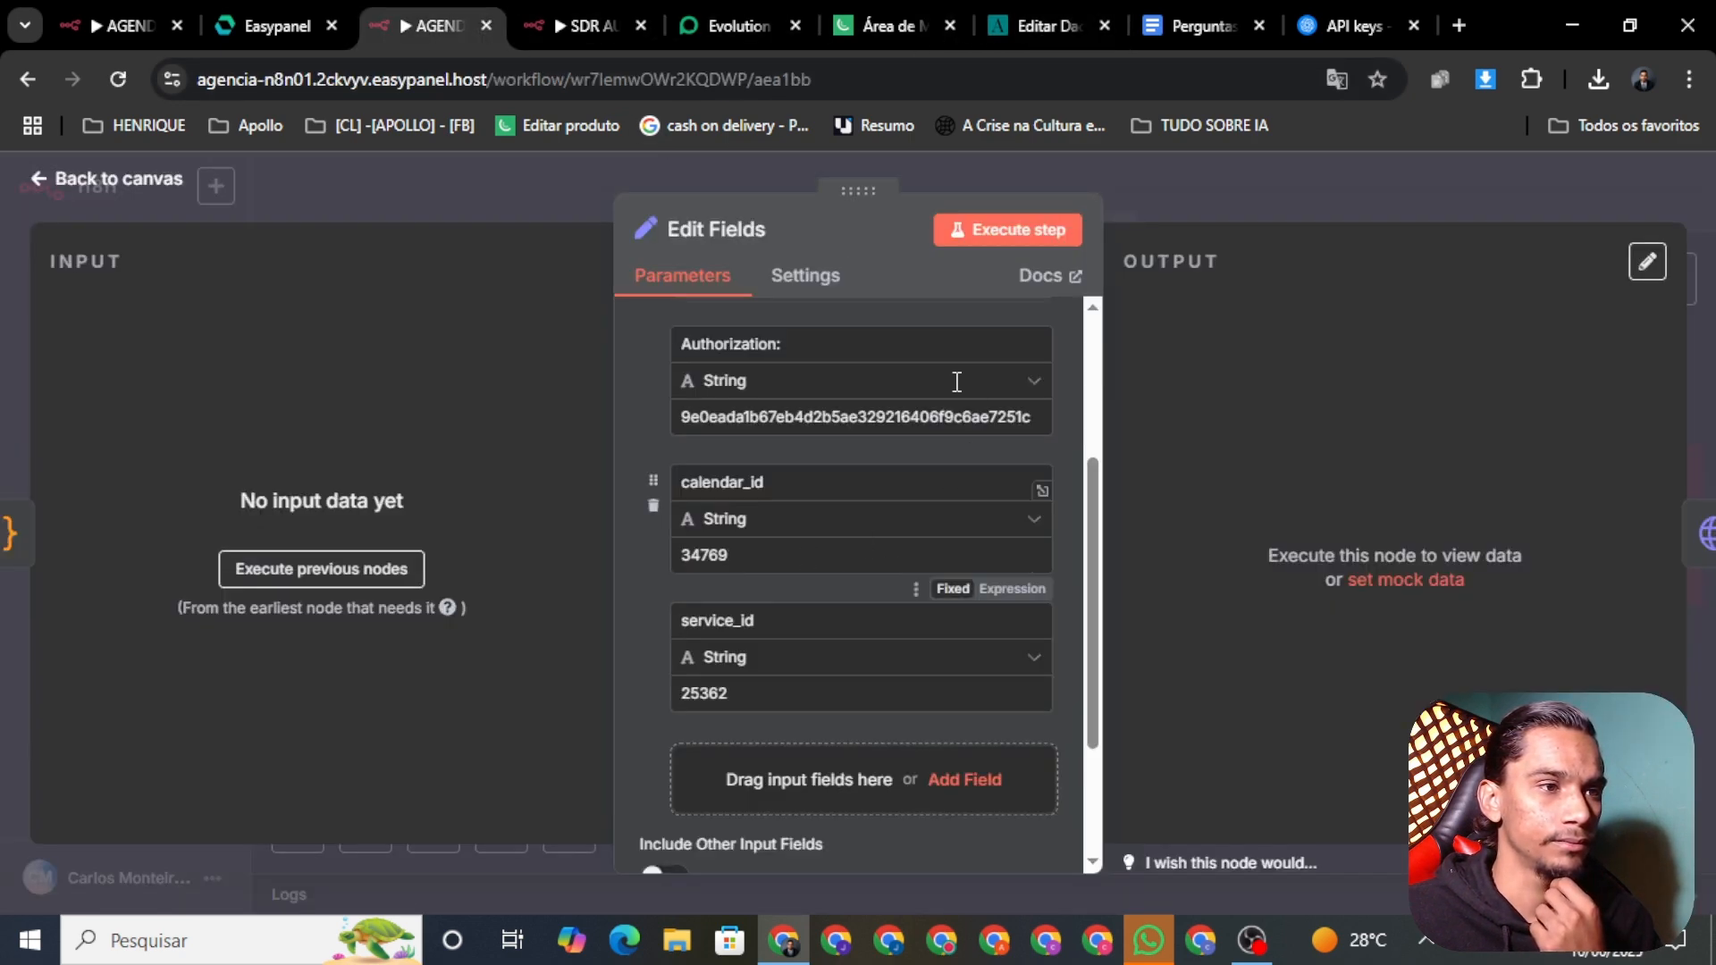
# Step: Close Edit Fields, pan across the AGENDA 01 canvas, then view the barbershop agenda's Horários settings
pyautogui.click(89, 183)
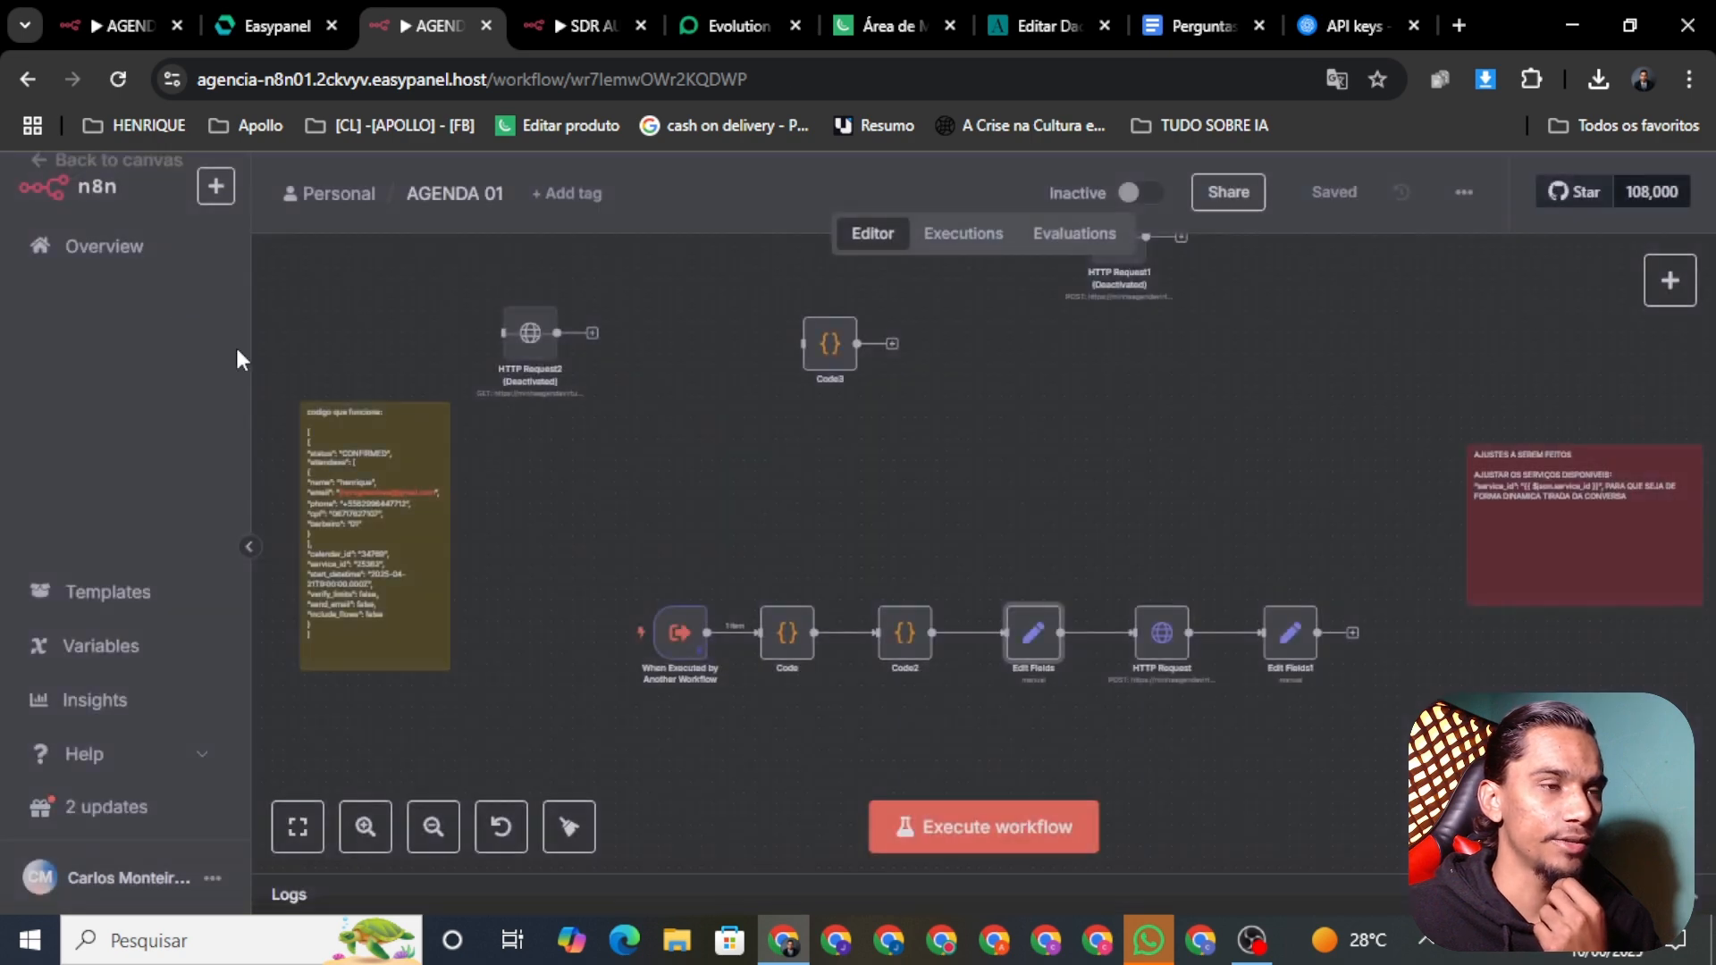
pyautogui.hscroll(-2, 483, 303)
pyautogui.scroll(1, 483, 304)
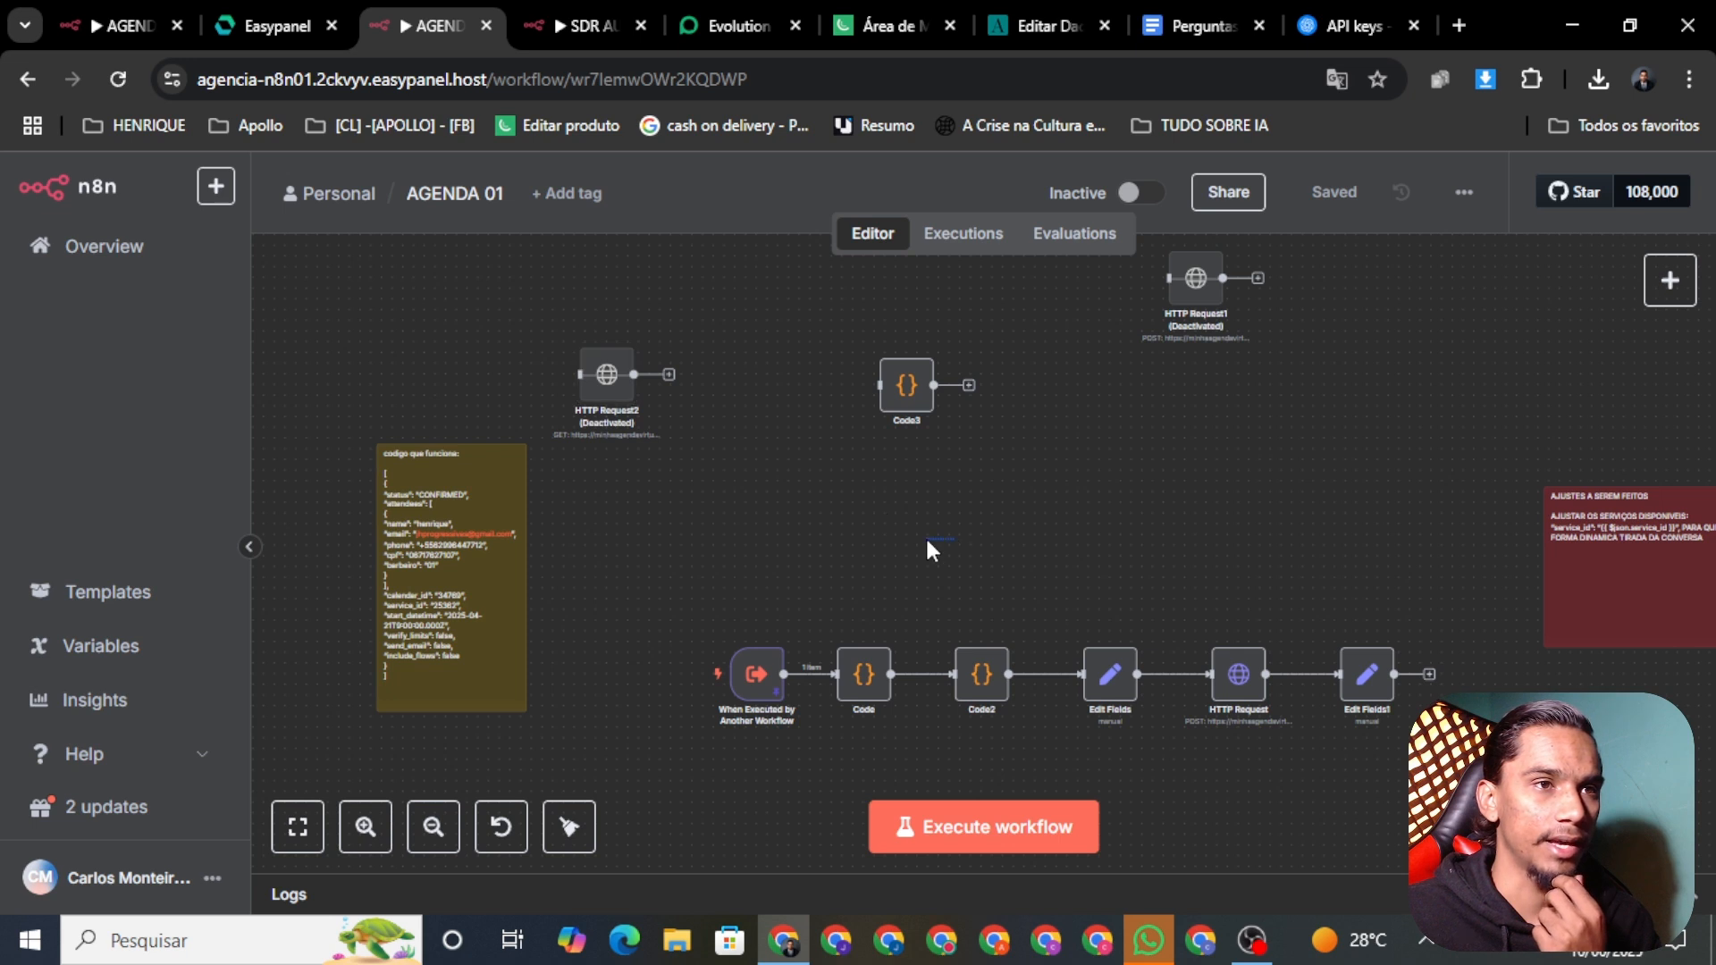
pyautogui.hscroll(3, 1028, 547)
pyautogui.scroll(2, 1028, 548)
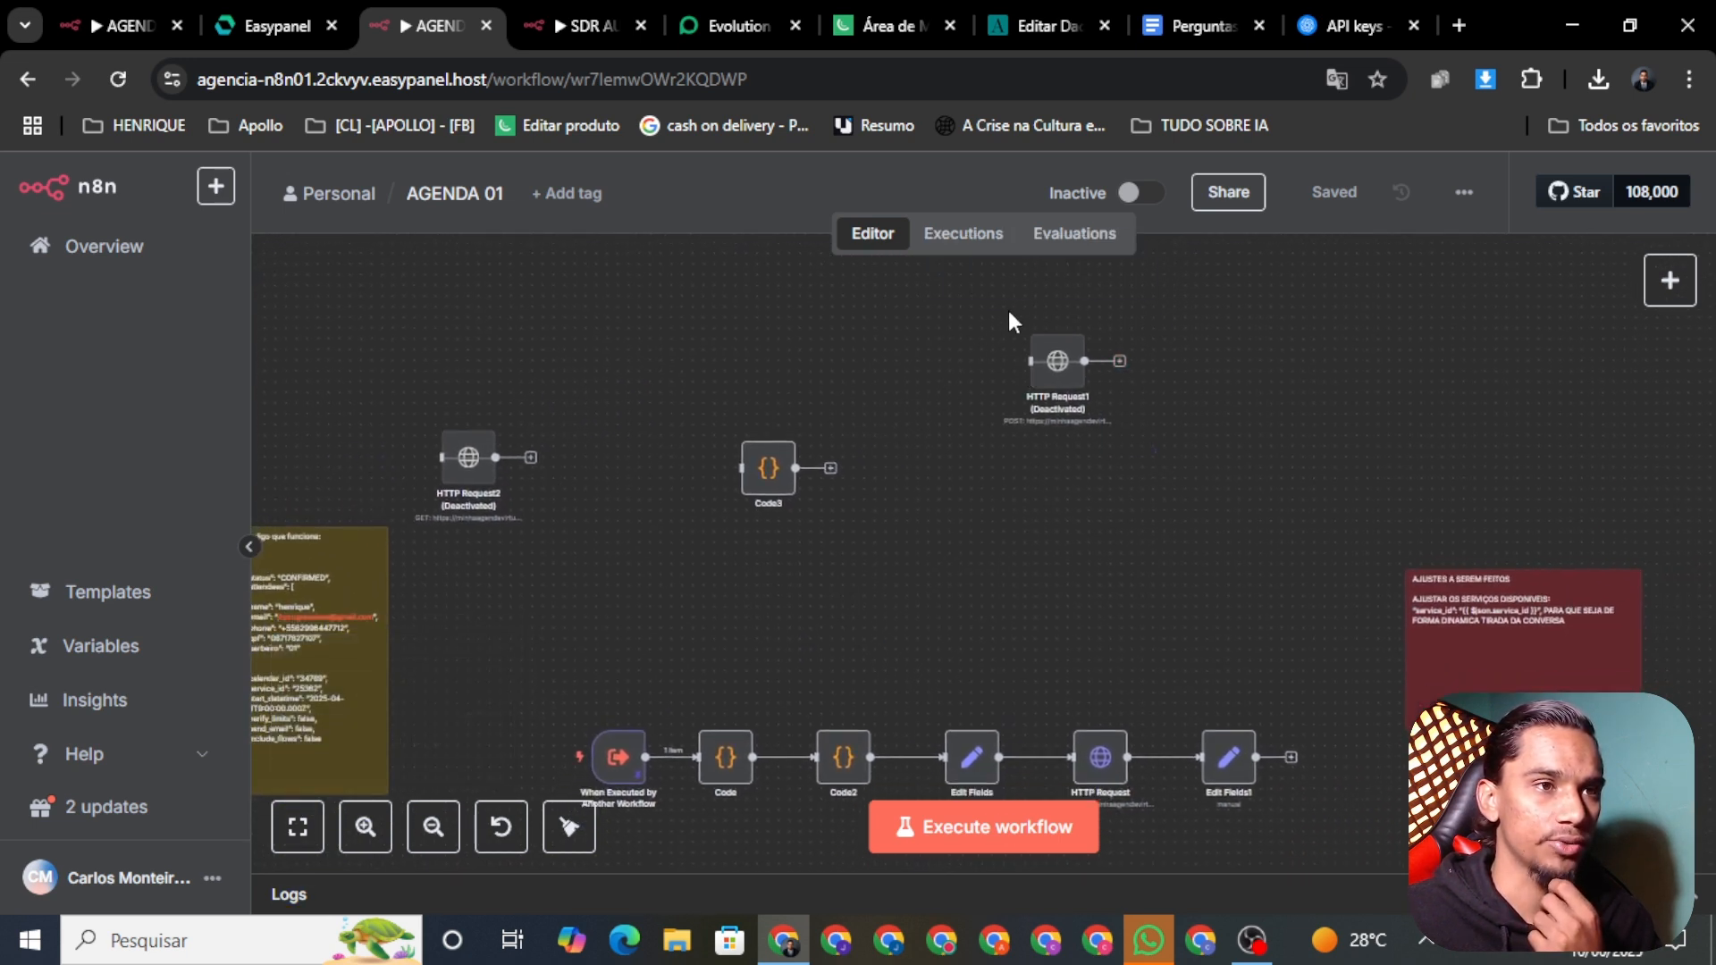
pyautogui.click(1045, 25)
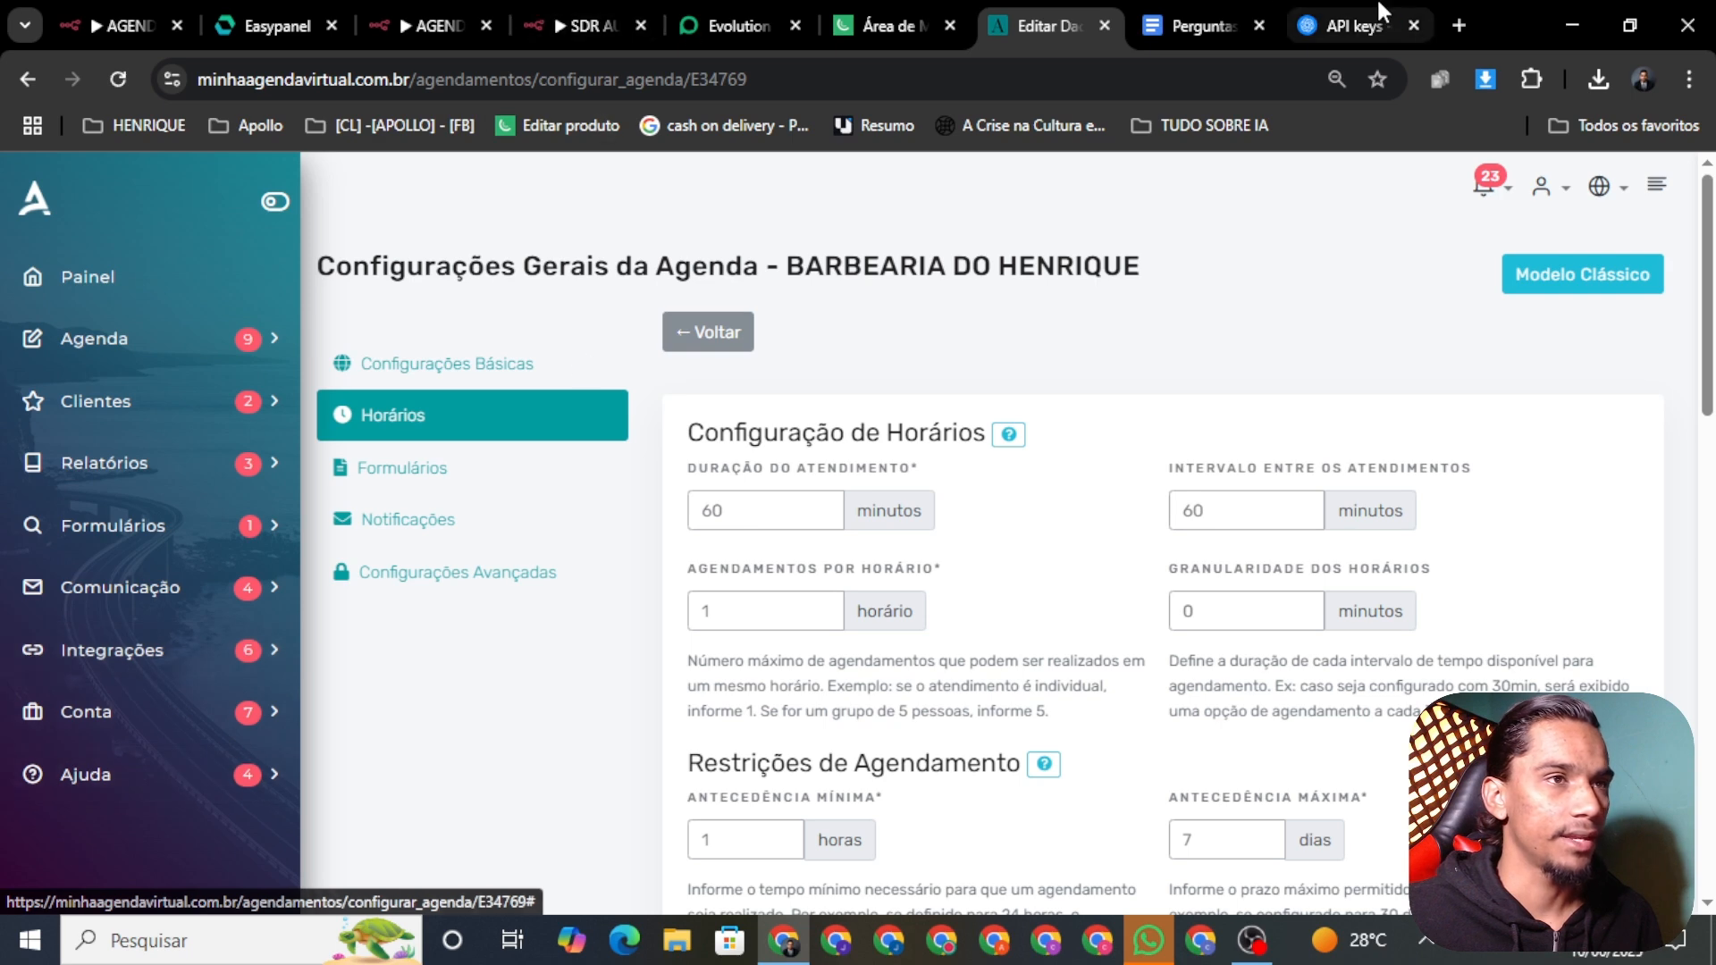
# Step: Open the Minha Agenda Virtual API documentation in a new tab and move it earlier
pyautogui.click(1460, 25)
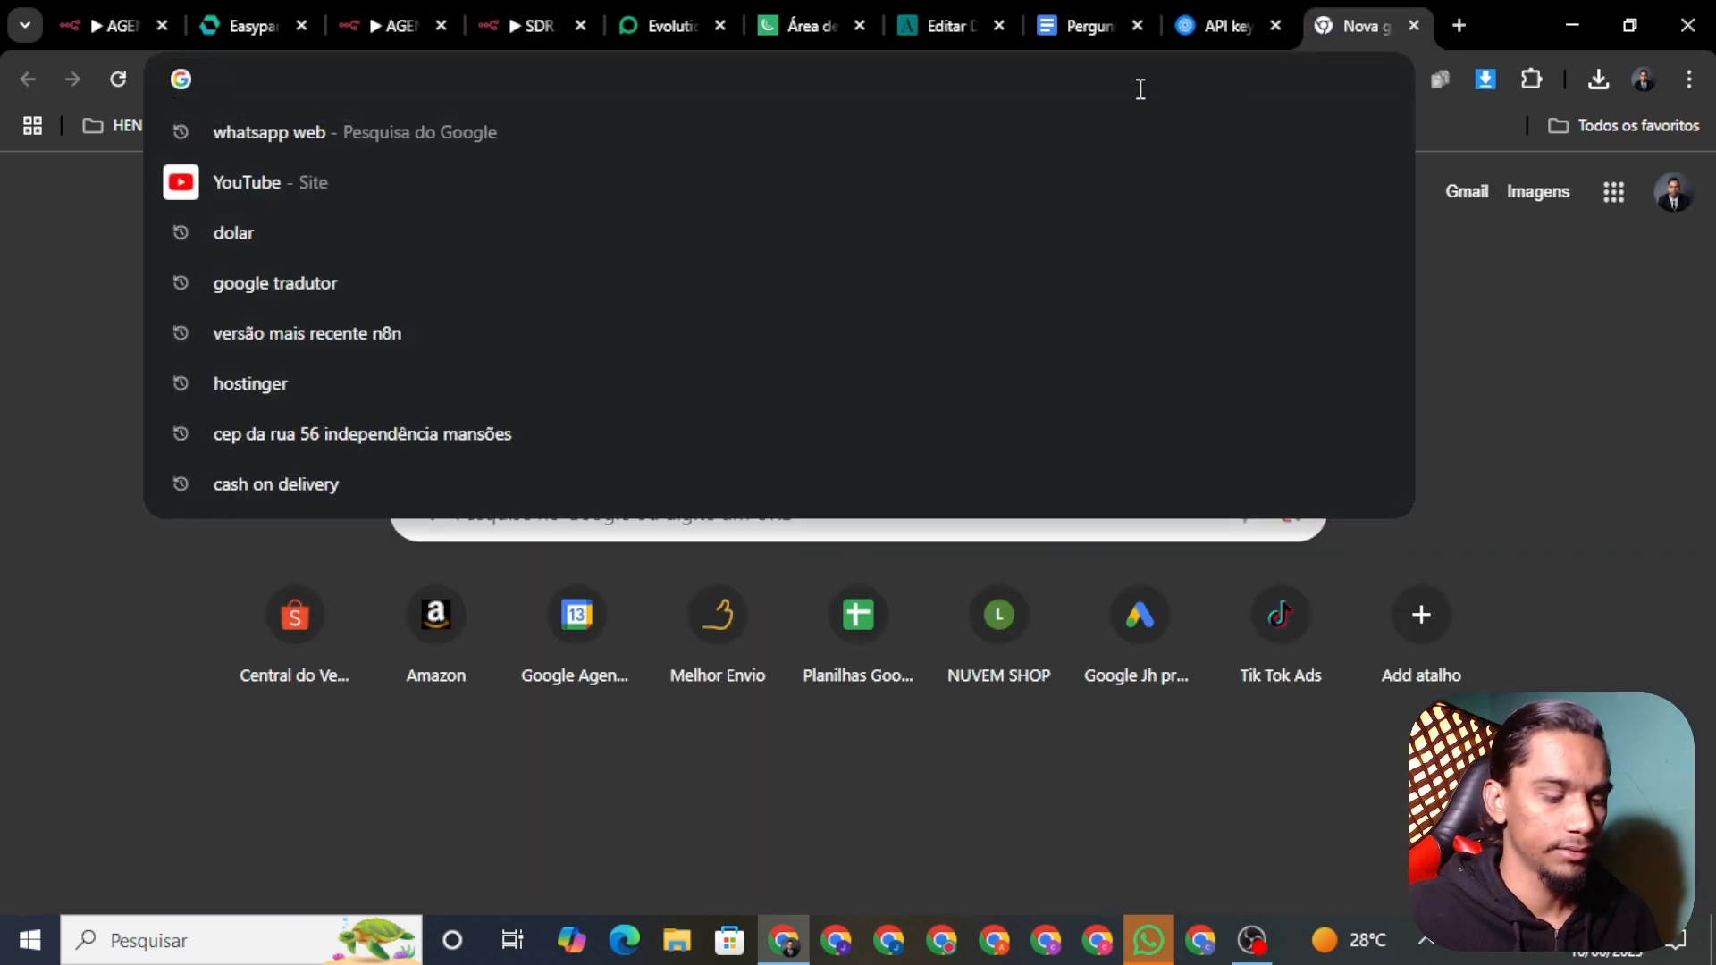
pyautogui.write('Ap')
pyautogui.press('BackSpace')
pyautogui.press('BackSpace')
pyautogui.press('BackSpace')
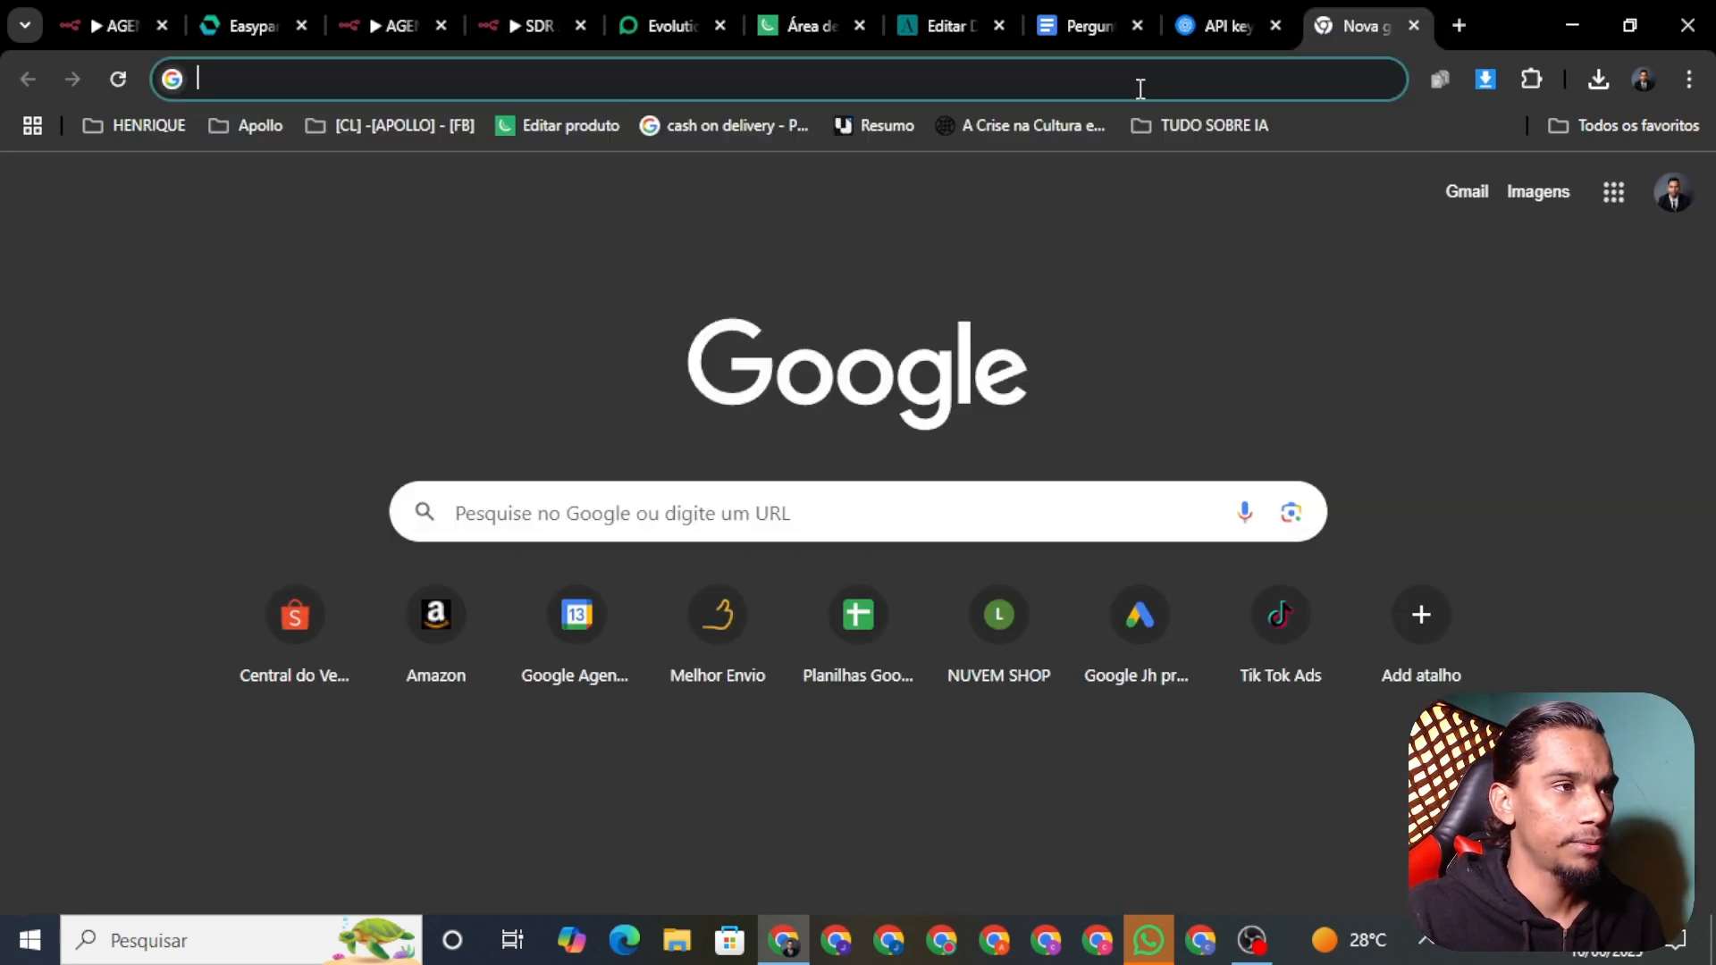
pyautogui.write('AP')
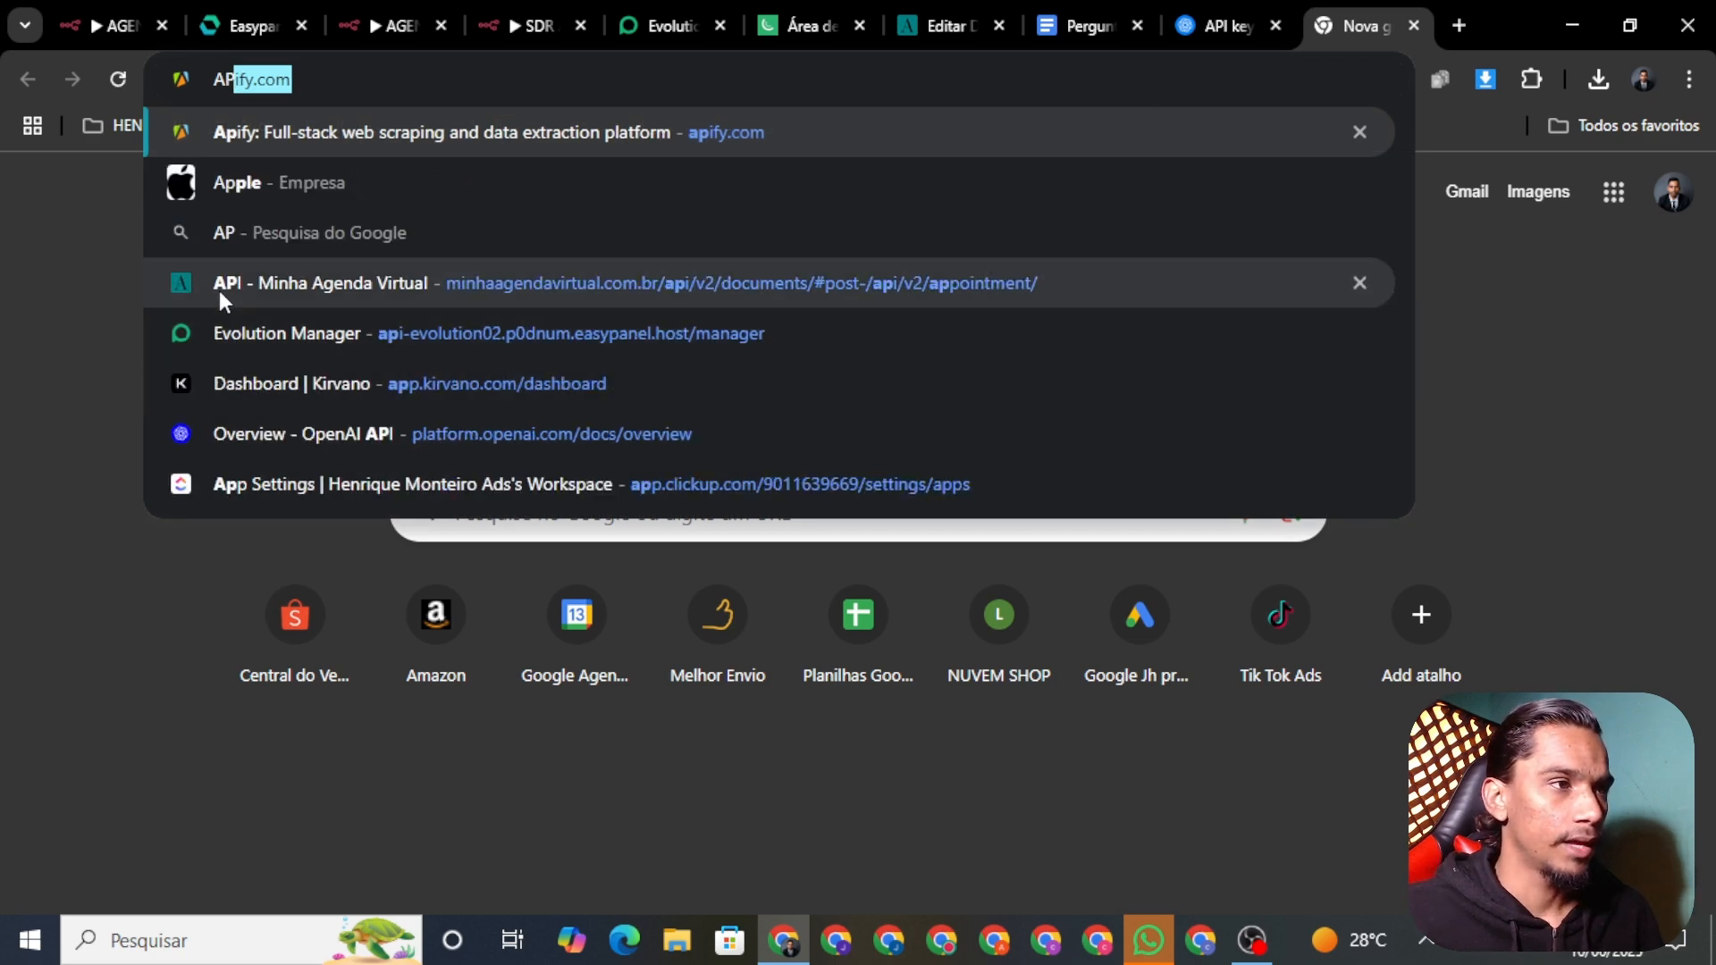
pyautogui.click(218, 291)
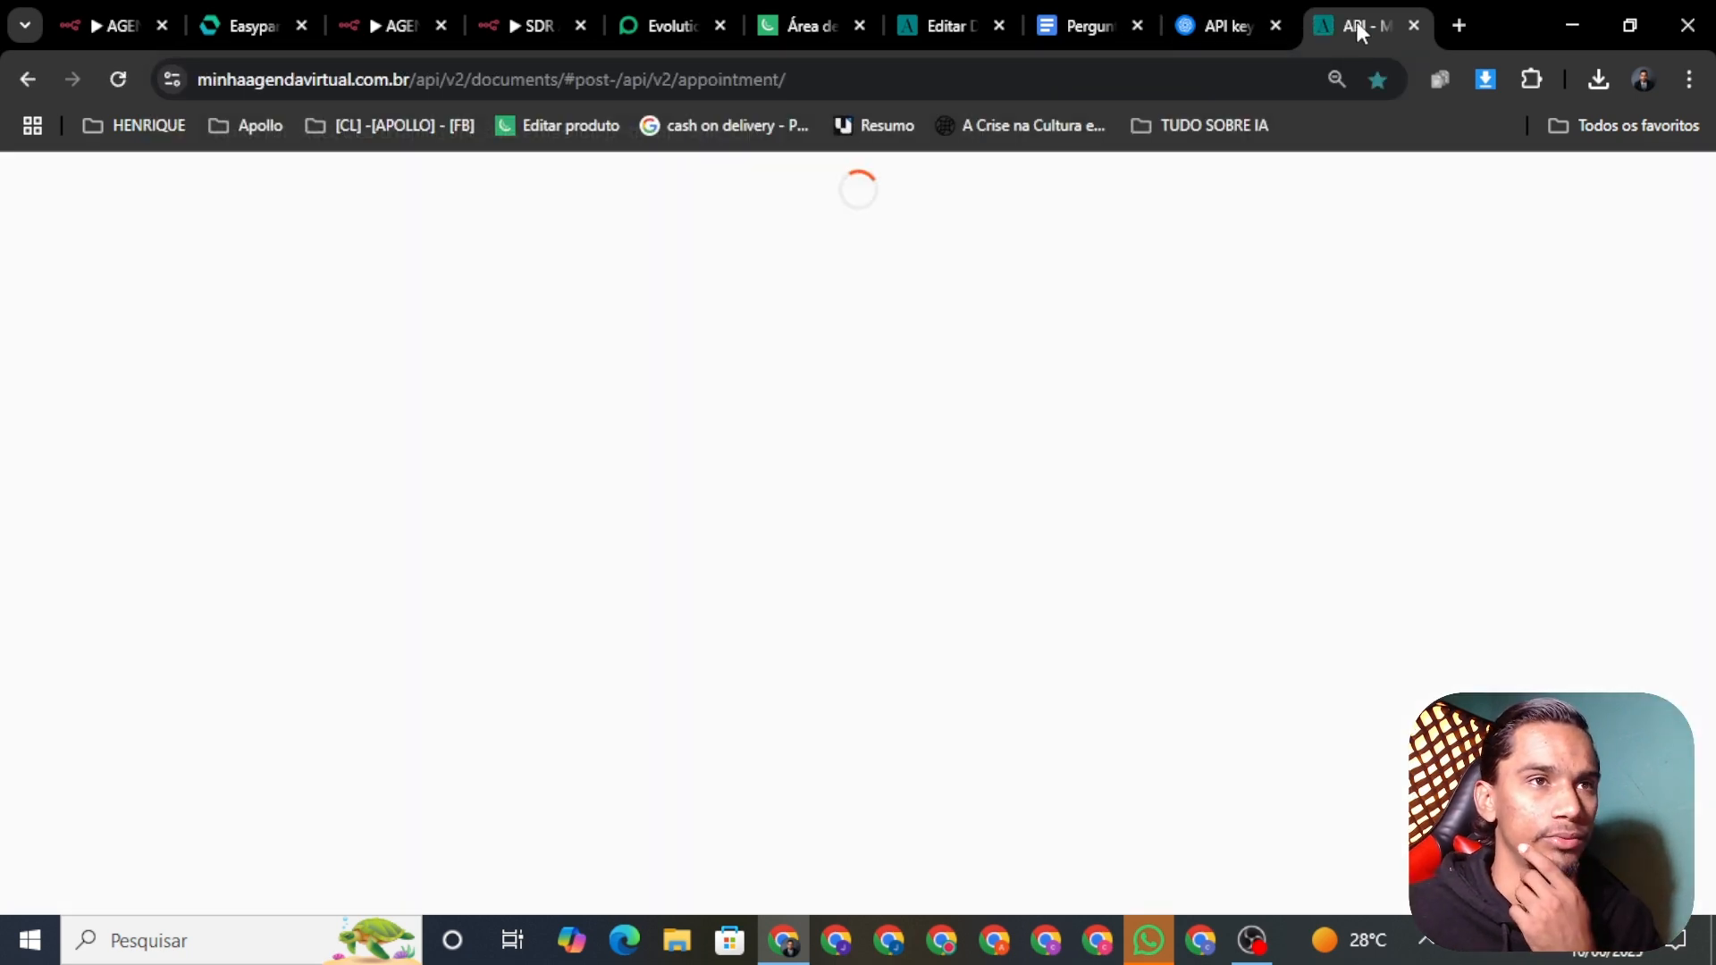
pyautogui.moveTo(1357, 21); pyautogui.dragTo(1059, 20)
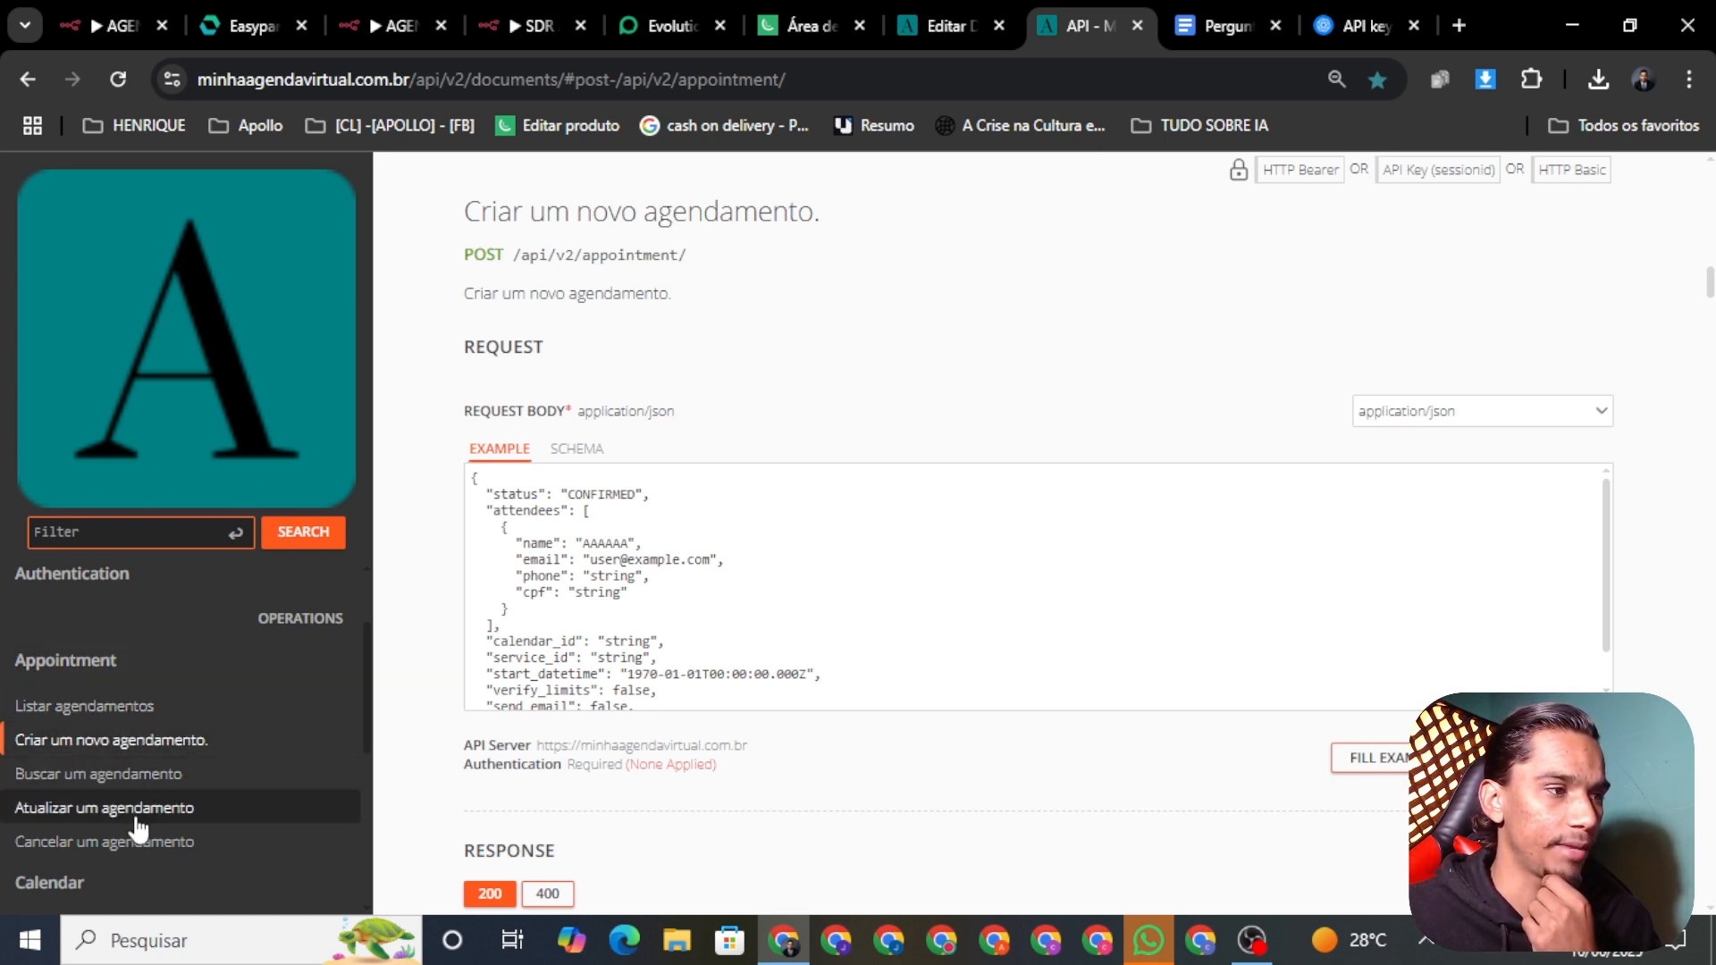
# Step: Open the 'Consultar uma agenda da conta' docs and select agenda ID E34769 from the settings address
pyautogui.scroll(-3, 170, 719)
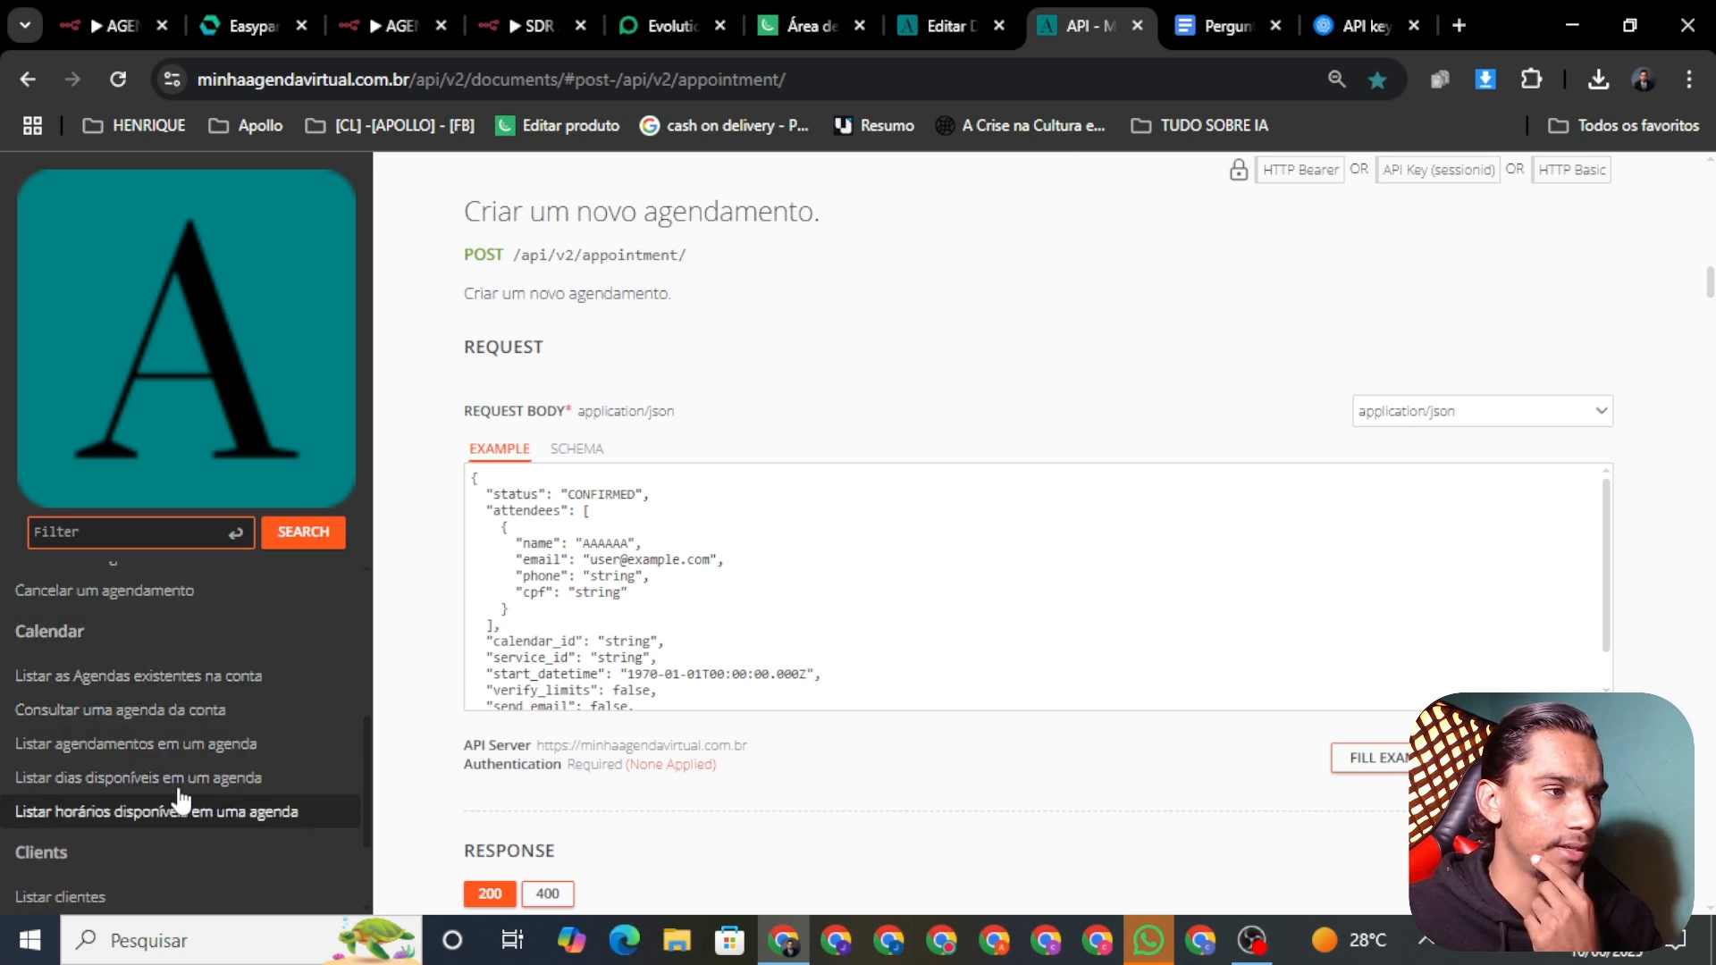
pyautogui.click(40, 710)
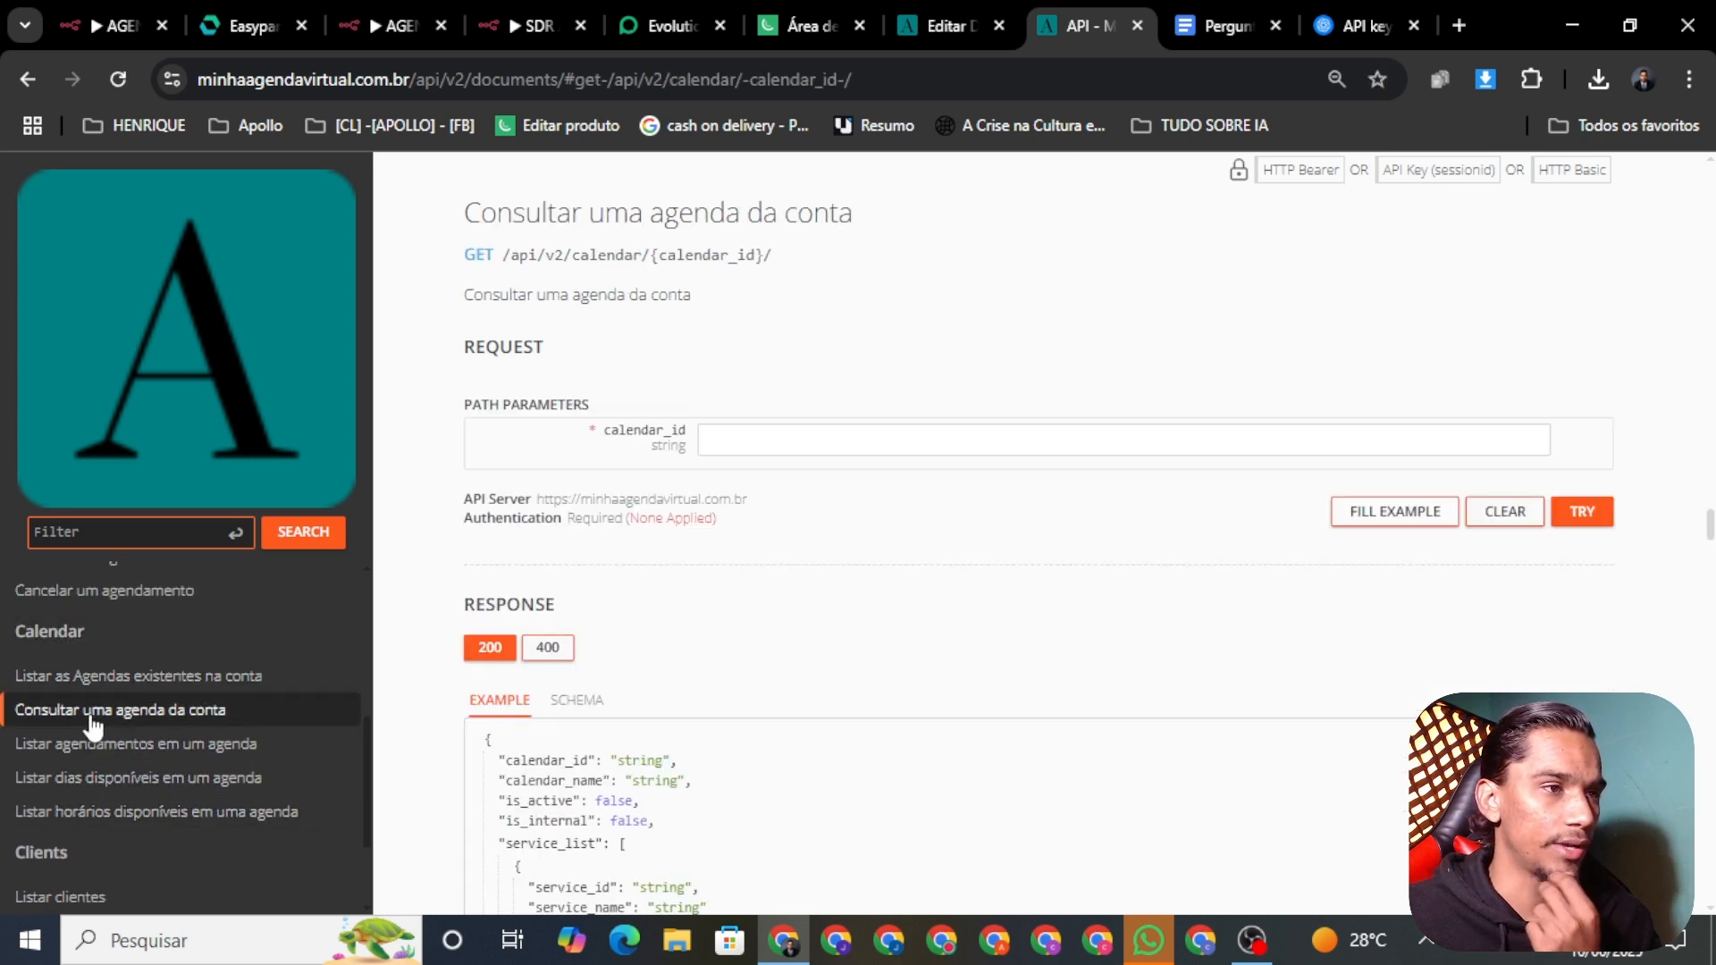
pyautogui.click(768, 434)
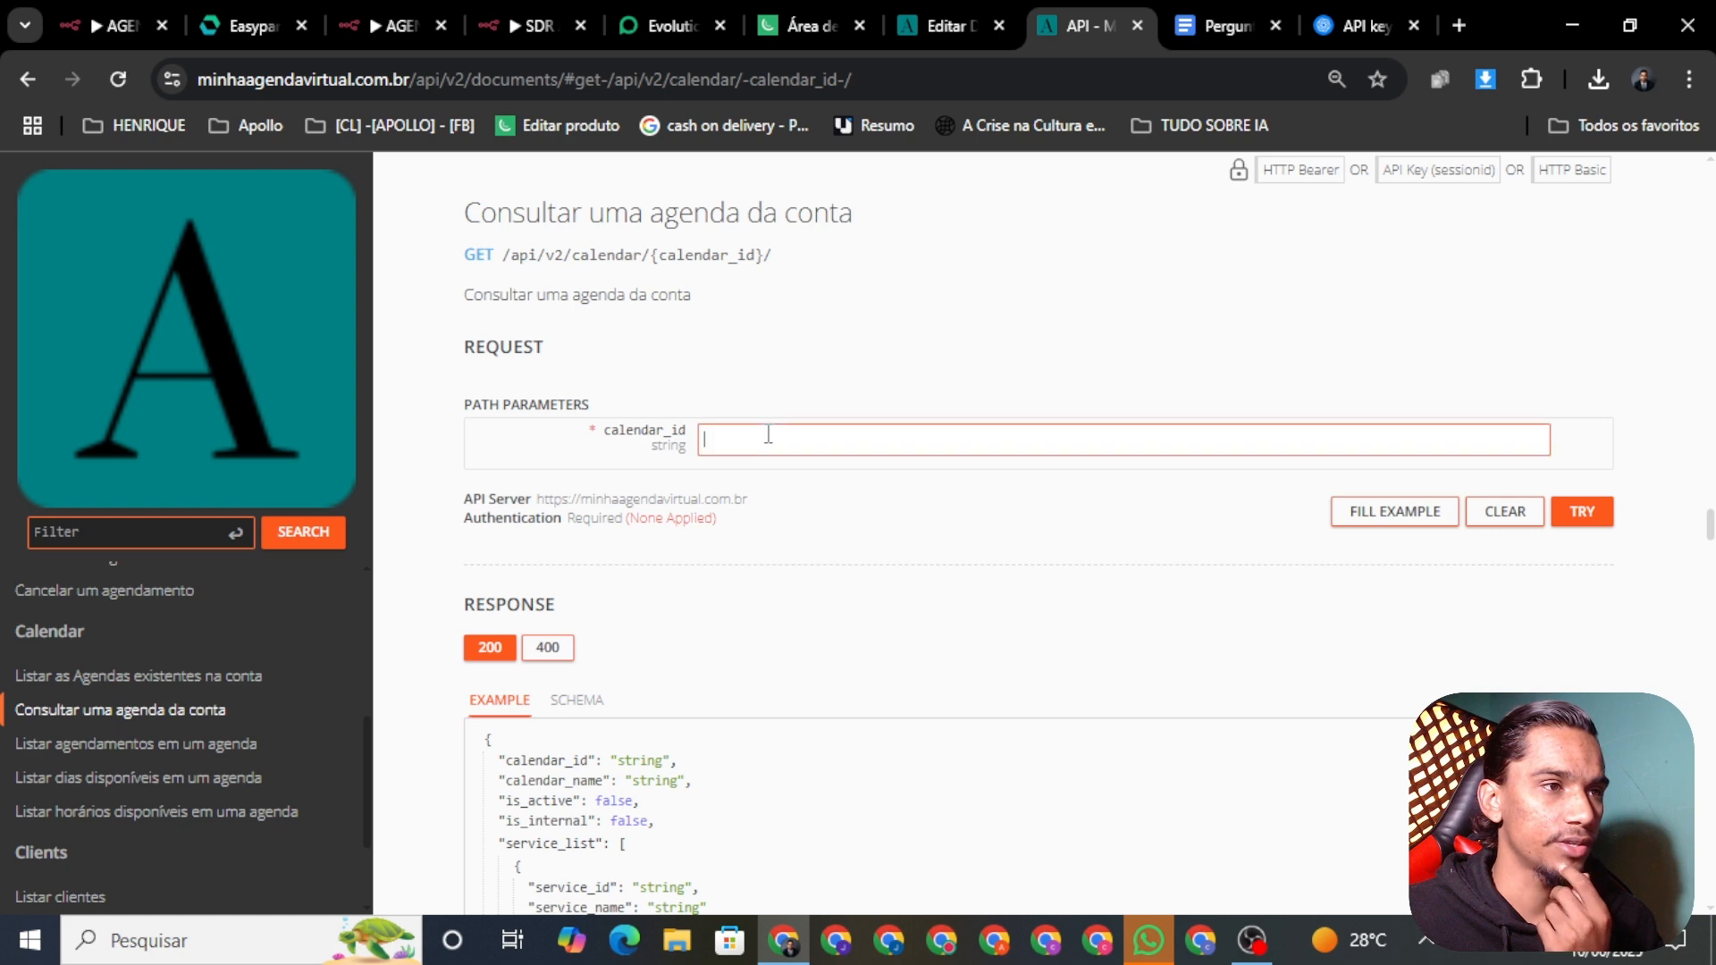
pyautogui.click(820, 349)
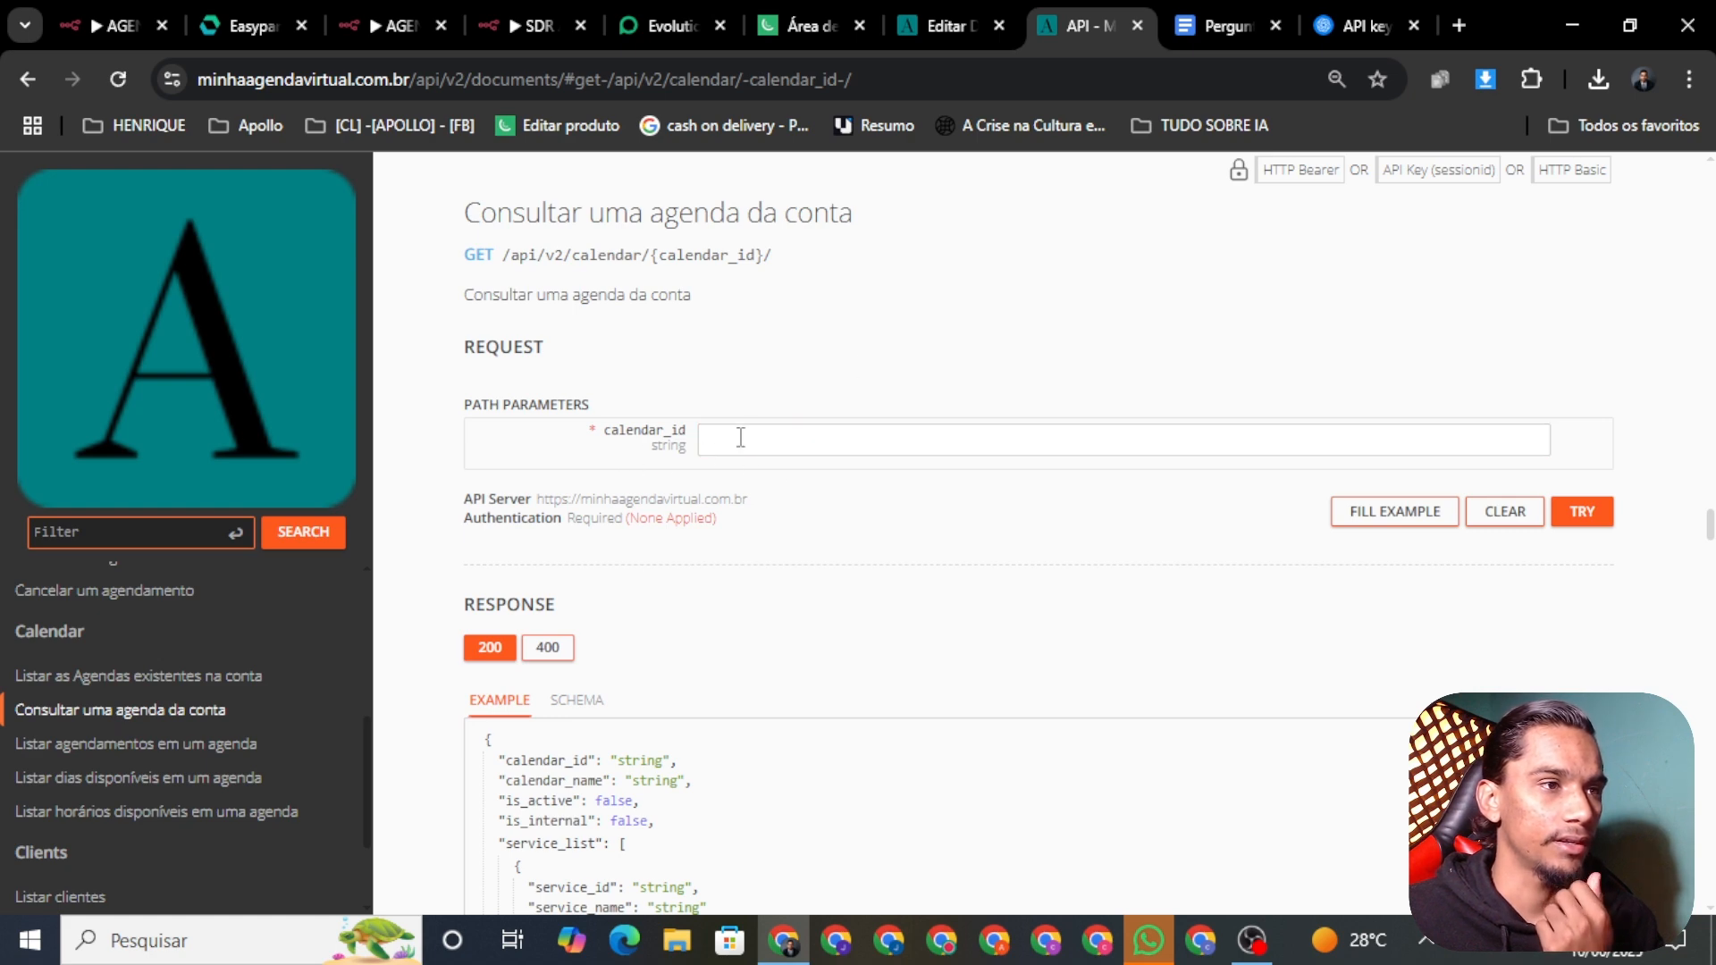
pyautogui.click(920, 29)
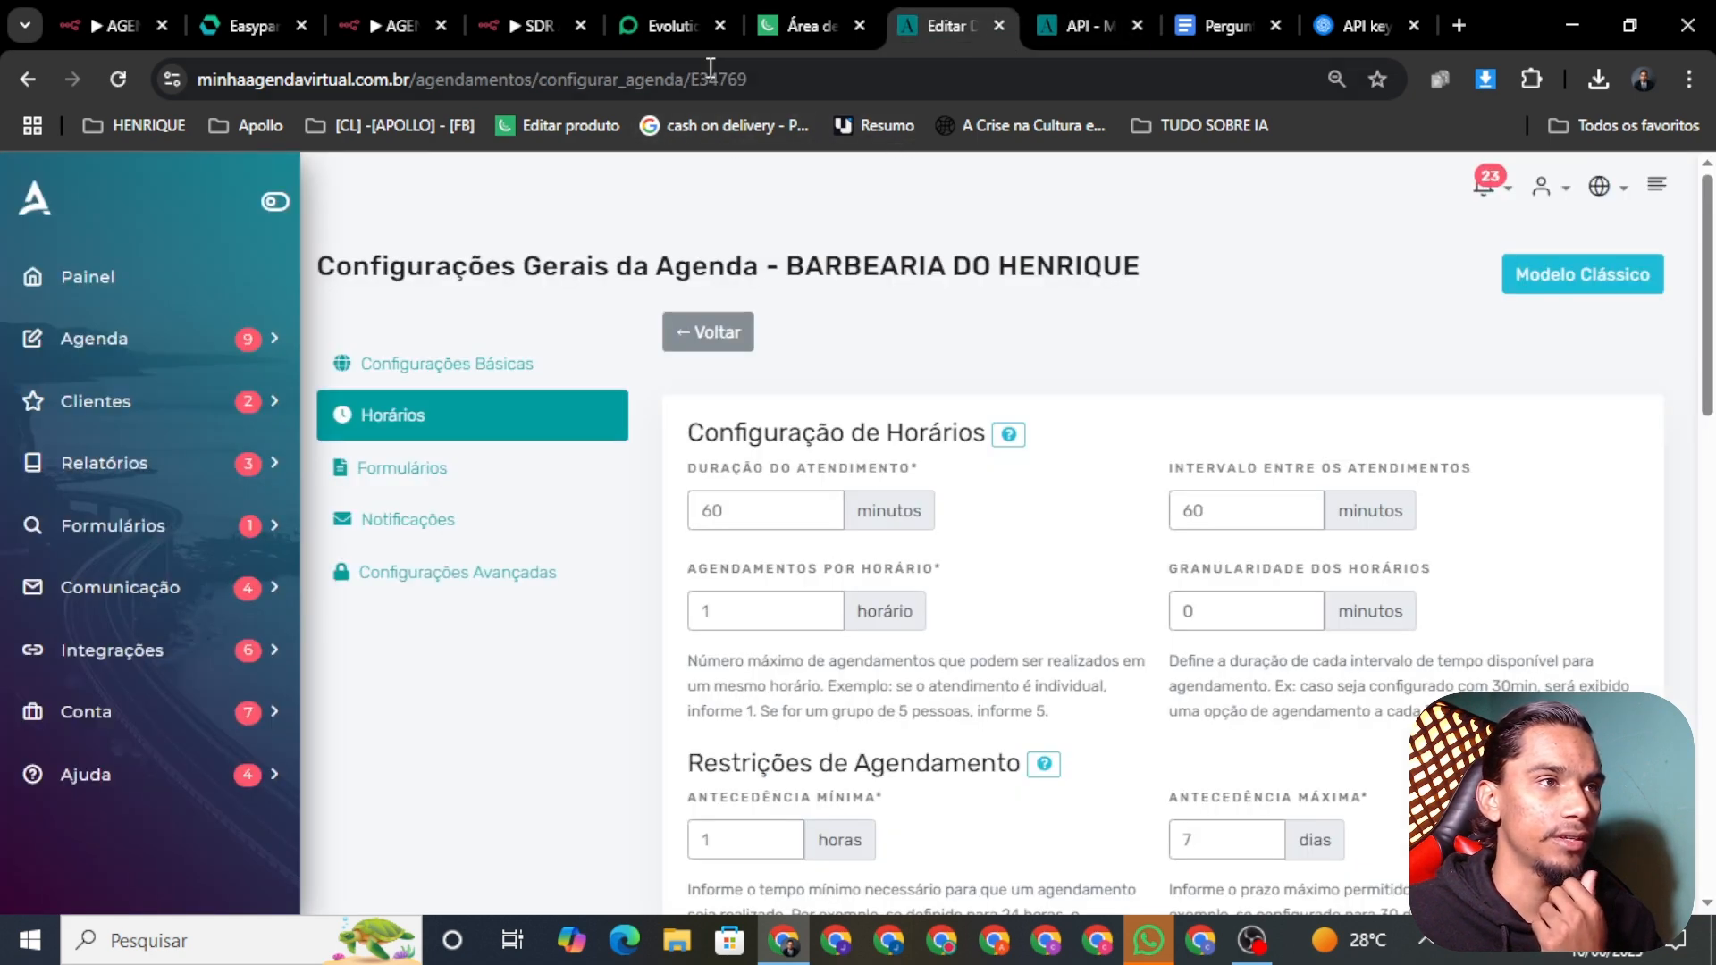
pyautogui.click(780, 81)
pyautogui.moveTo(710, 81); pyautogui.dragTo(689, 81)
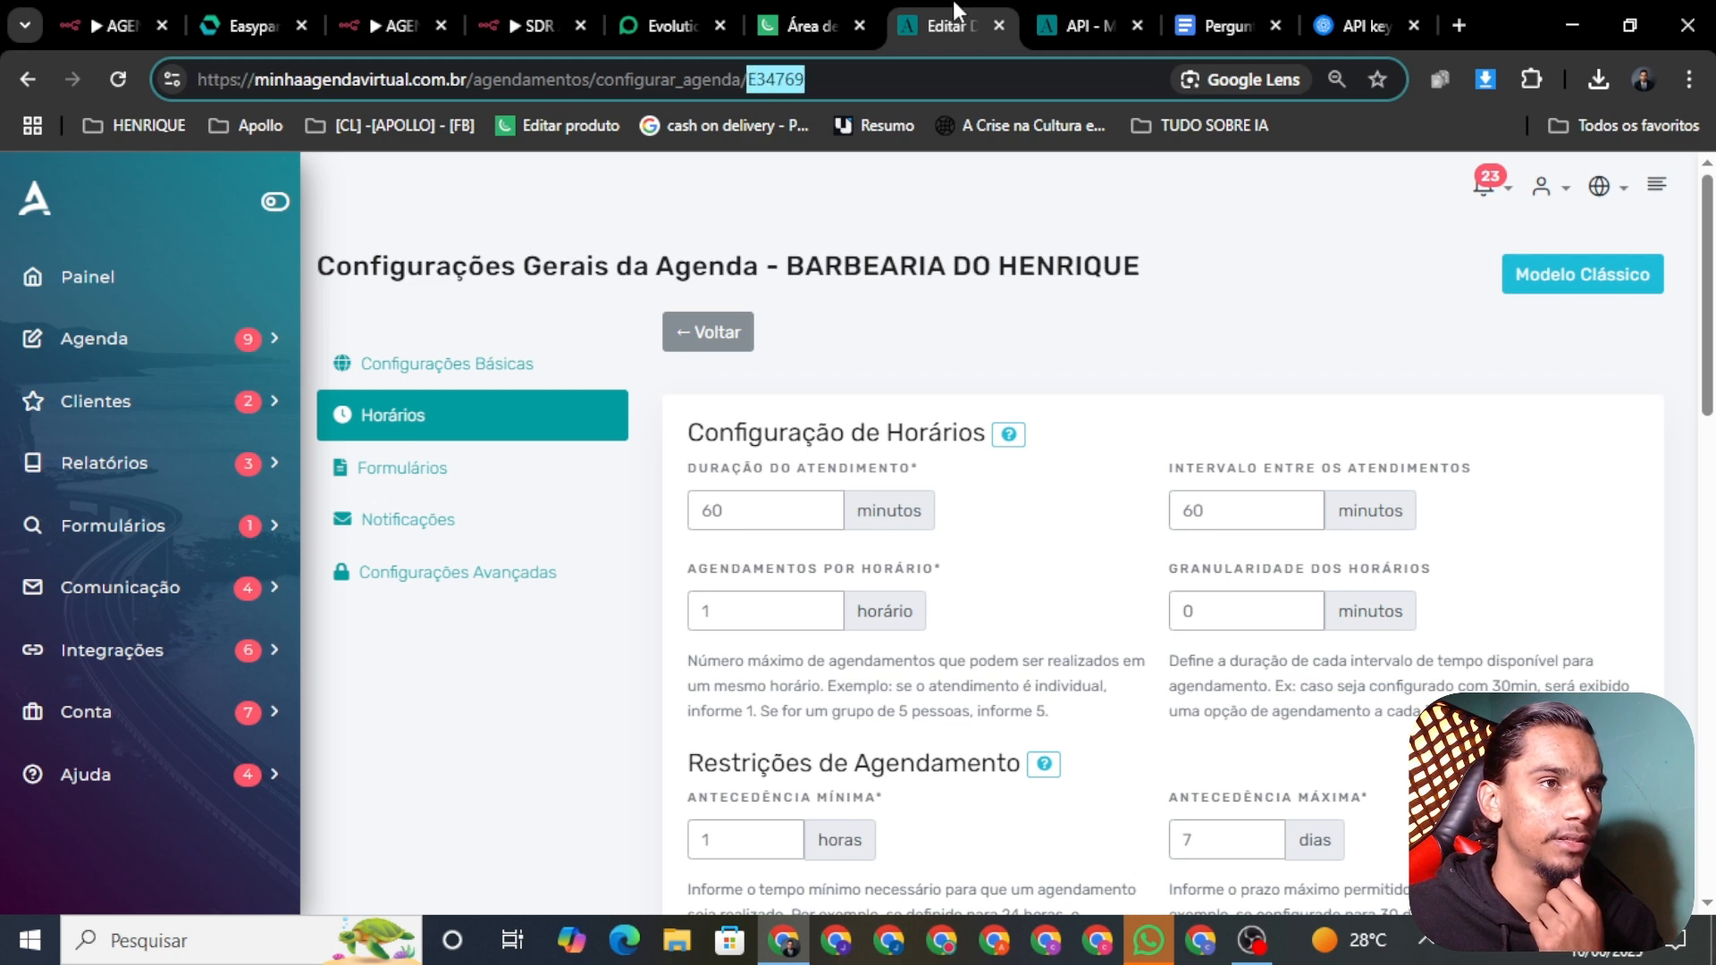
# Step: Browse the API docs' calendar endpoints, then return to the 'SDR AULA YOU TUBE' workflow
pyautogui.click(1073, 27)
pyautogui.scroll(-4, 1054, 503)
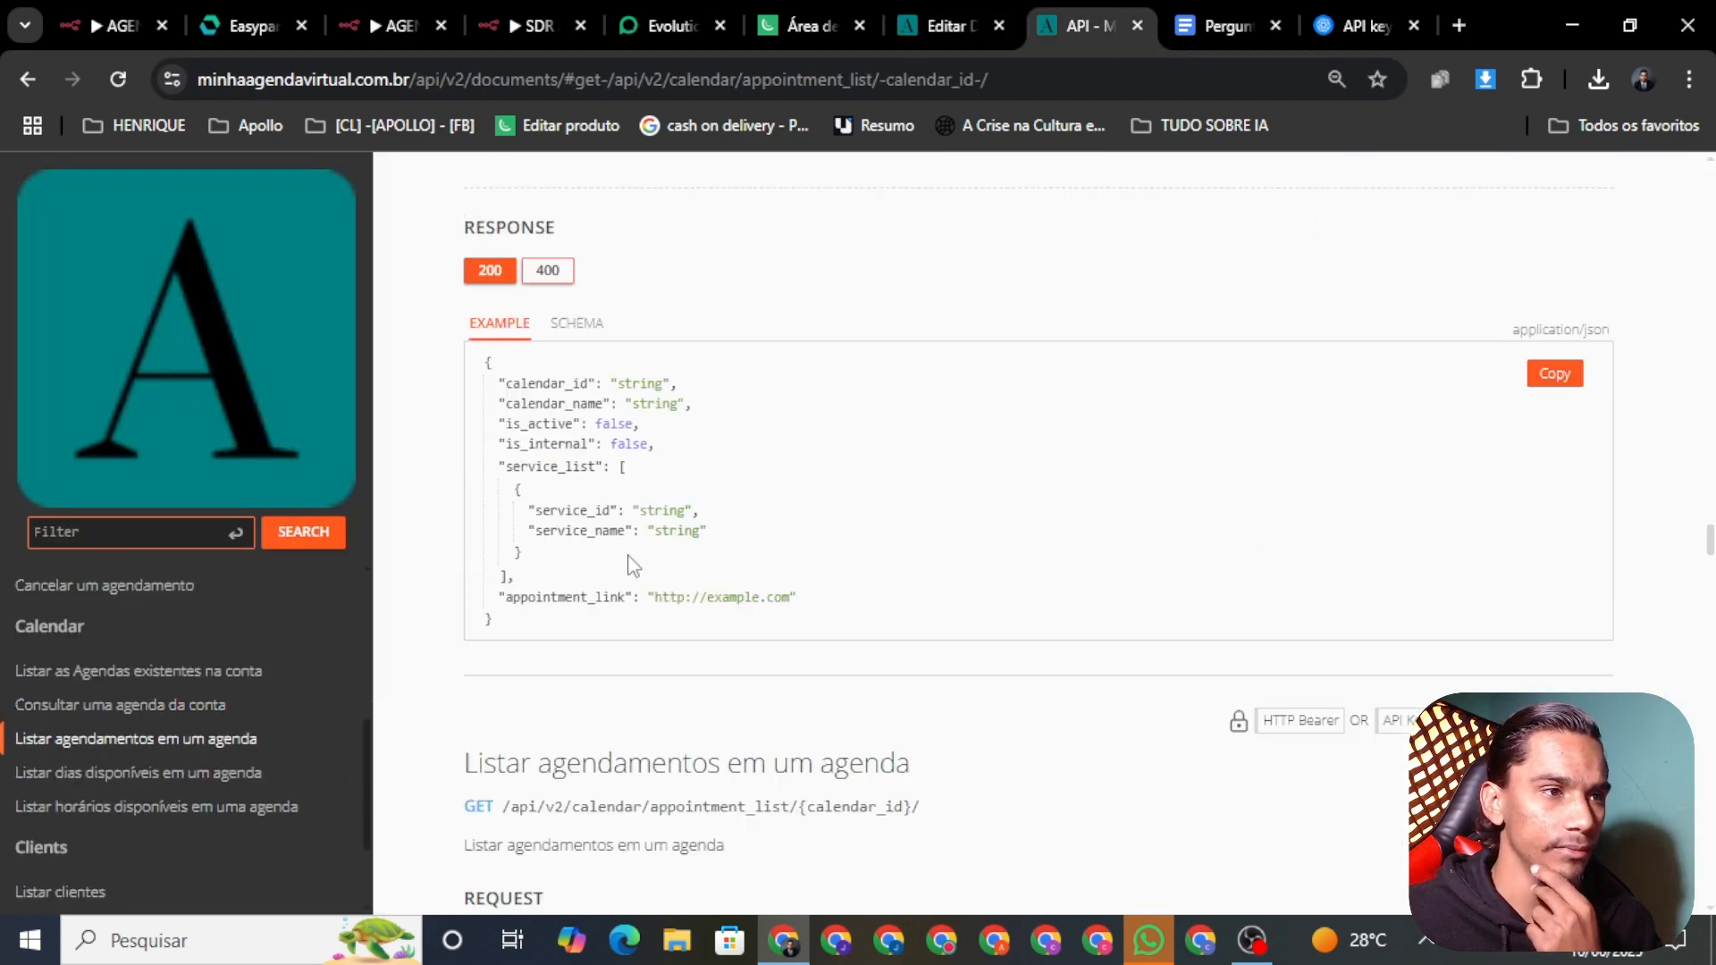
pyautogui.scroll(-4, 844, 451)
pyautogui.scroll(10, 831, 498)
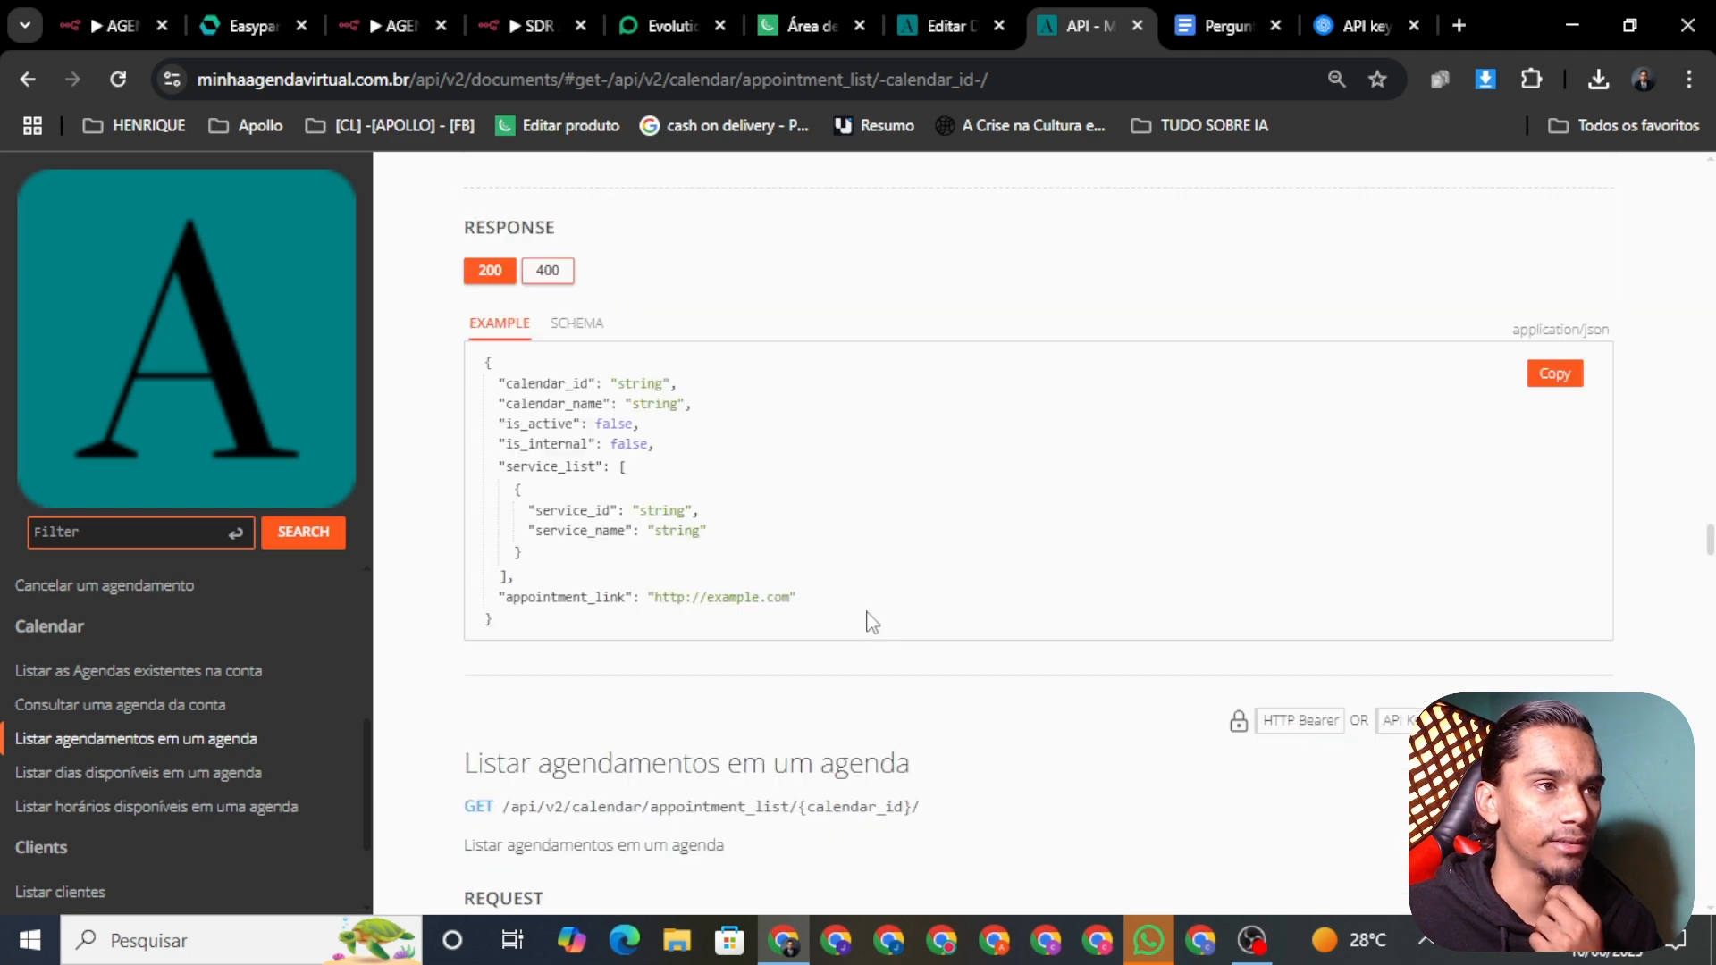
pyautogui.scroll(7, 905, 630)
pyautogui.scroll(4, 218, 760)
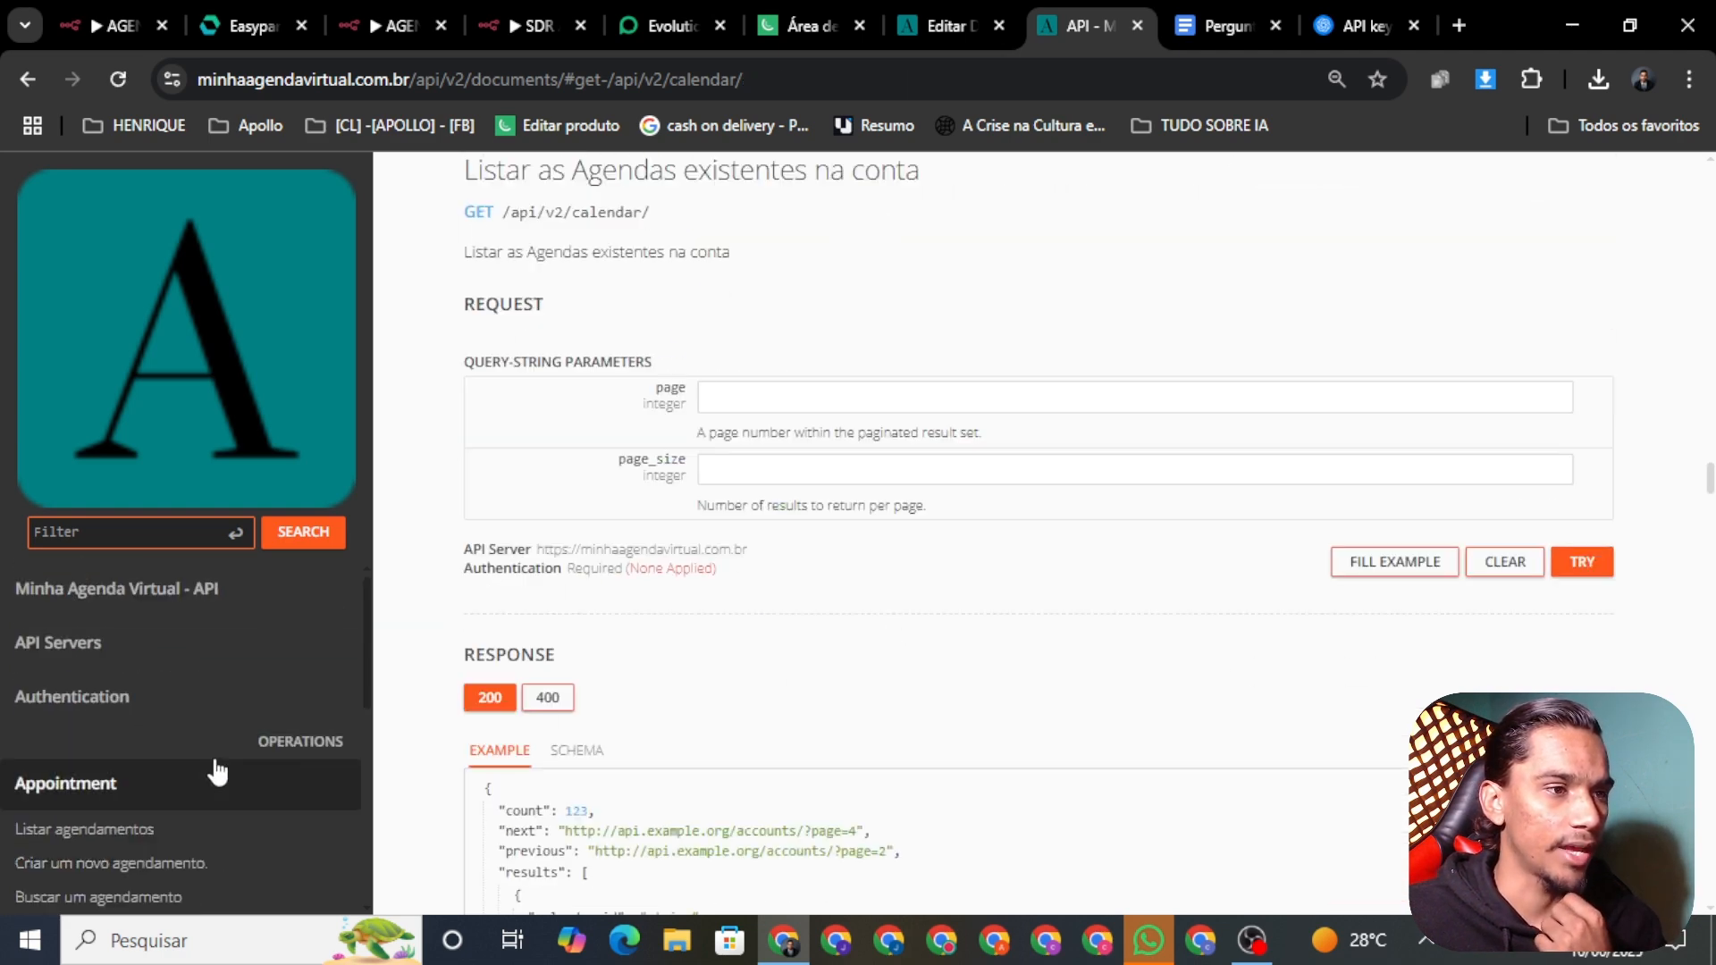
pyautogui.click(532, 25)
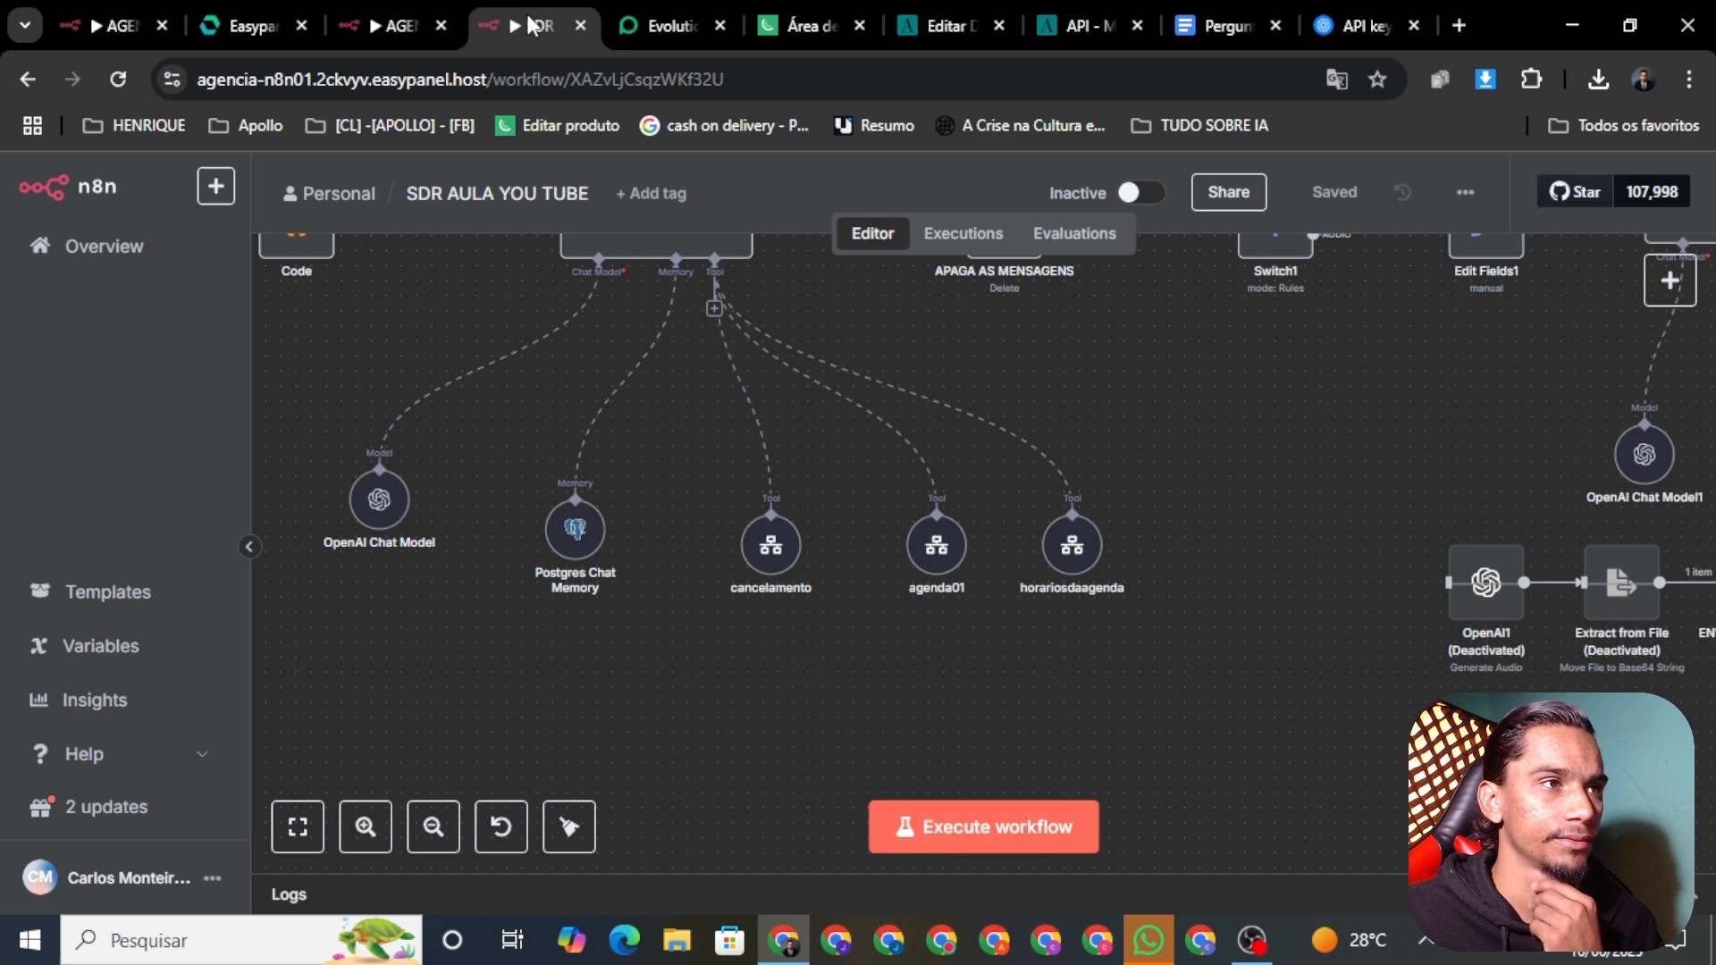
# Step: Open HTTP Request2 in AGENDA 01 and read calendar_id 34769 and service_id 25362 from its pinned output
pyautogui.click(913, 21)
pyautogui.click(368, 30)
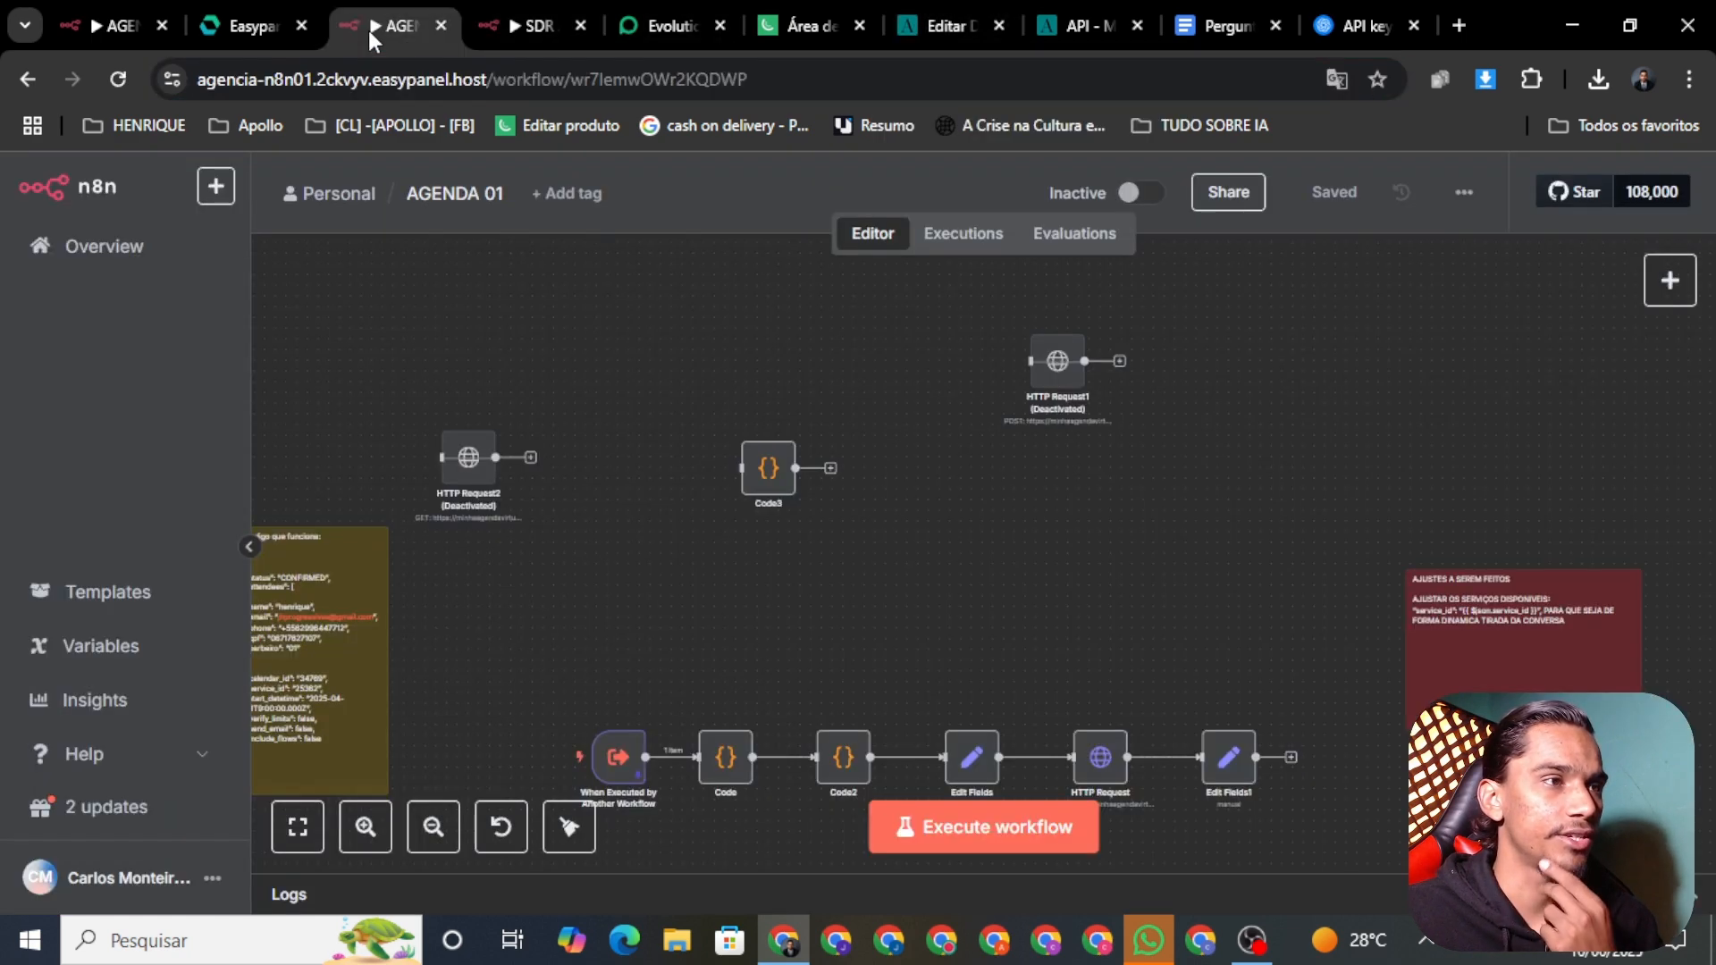
pyautogui.rightClick(472, 459)
pyautogui.click(531, 482)
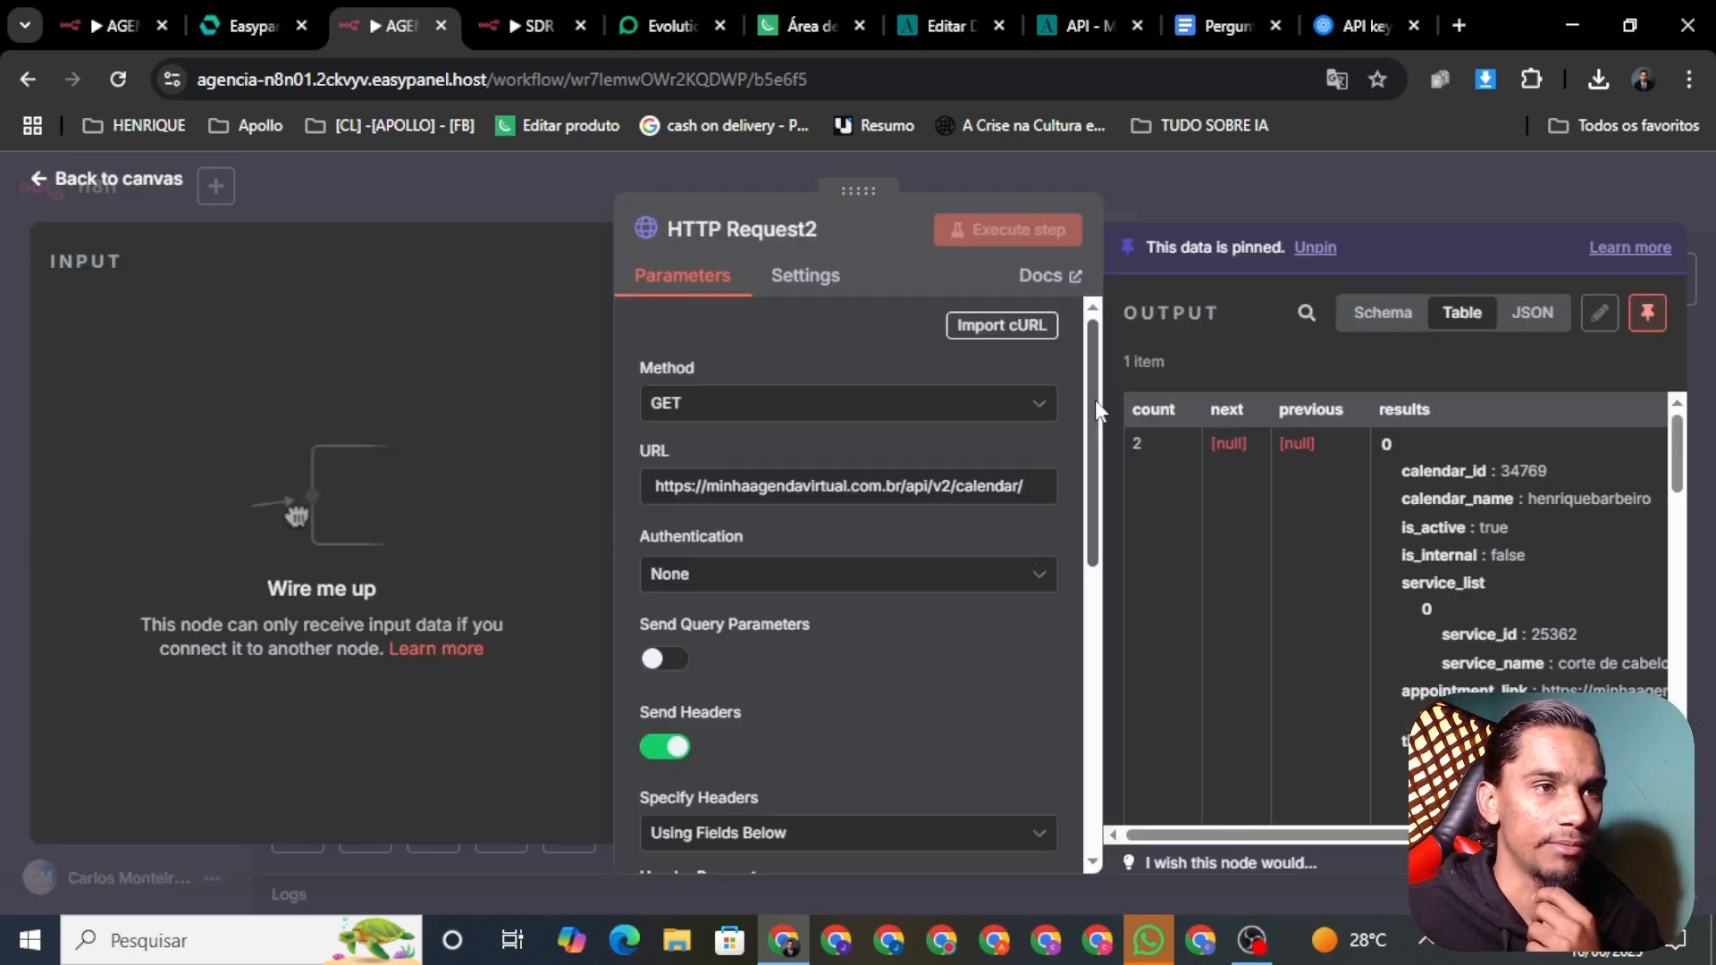
pyautogui.moveTo(1096, 399); pyautogui.dragTo(1096, 592)
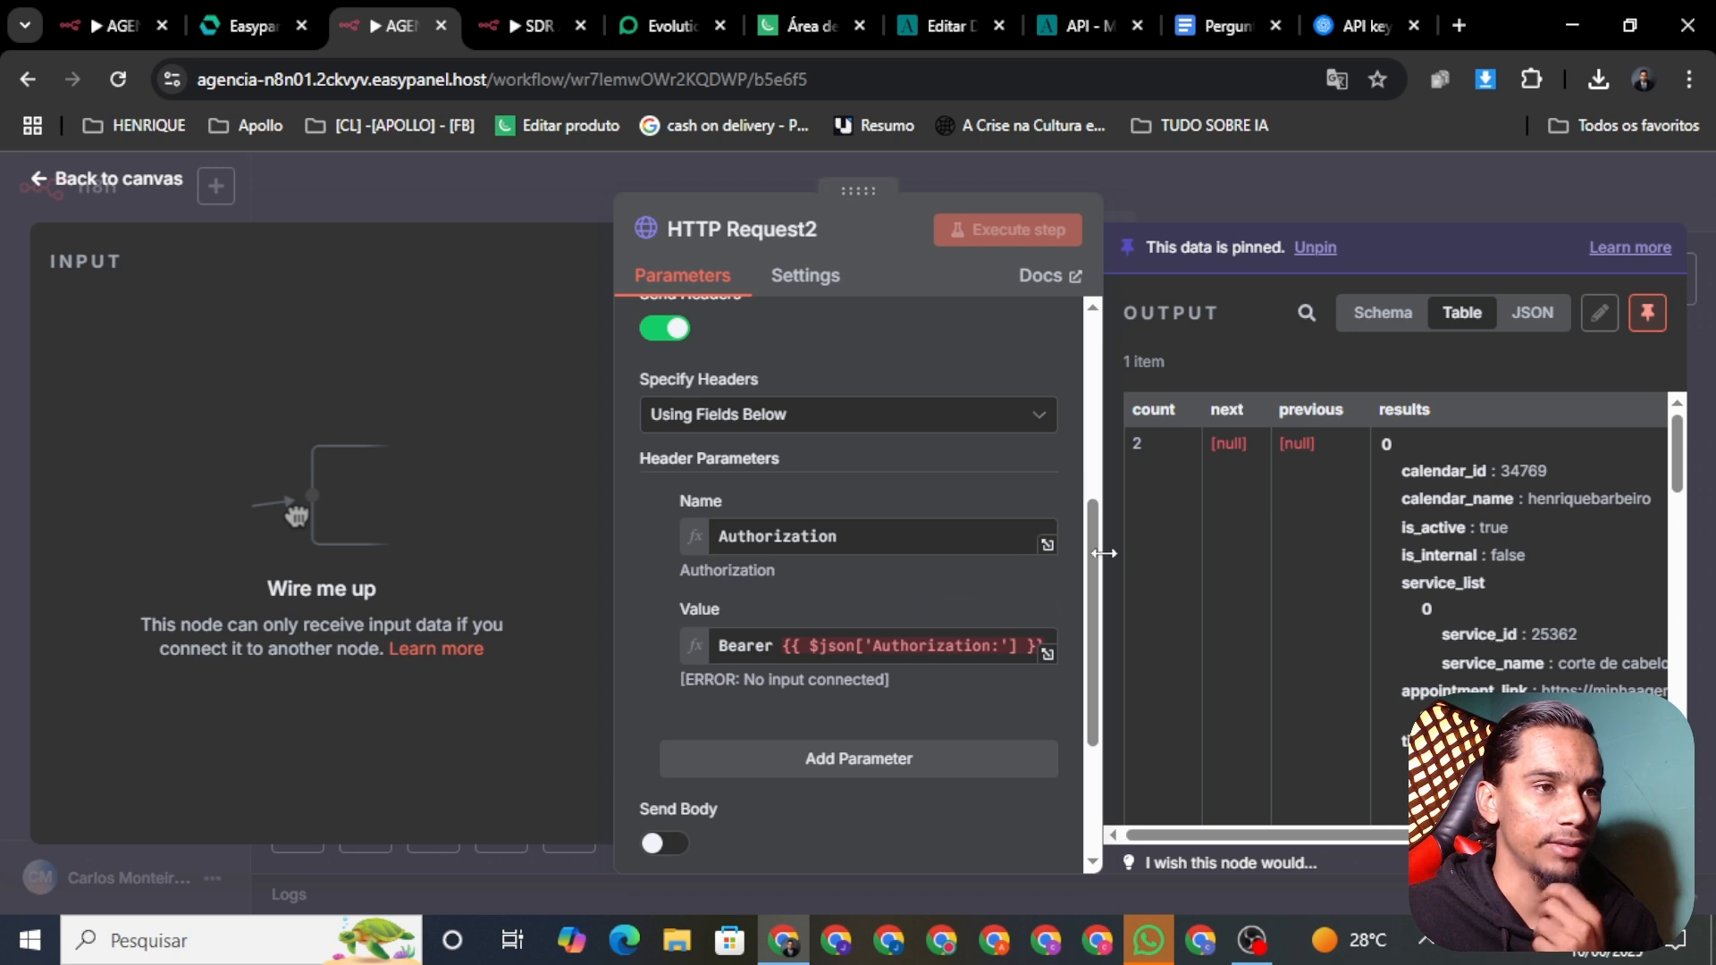
pyautogui.moveTo(1091, 582); pyautogui.dragTo(1122, 737)
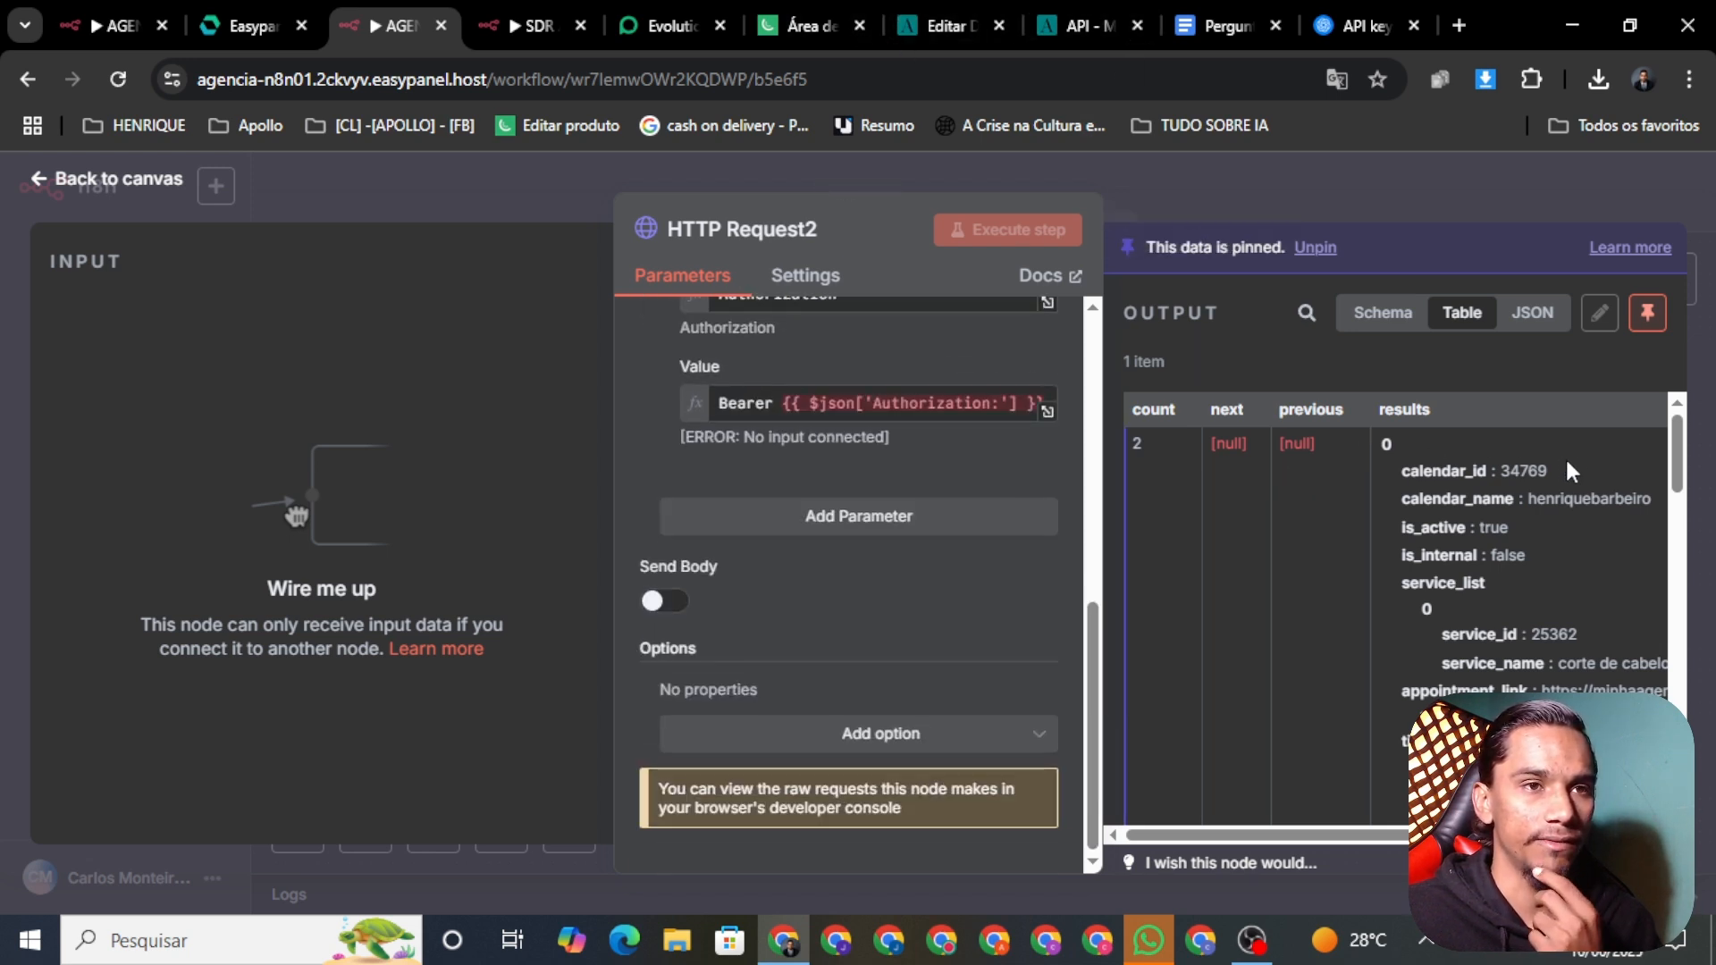
pyautogui.moveTo(1568, 475); pyautogui.dragTo(1498, 474)
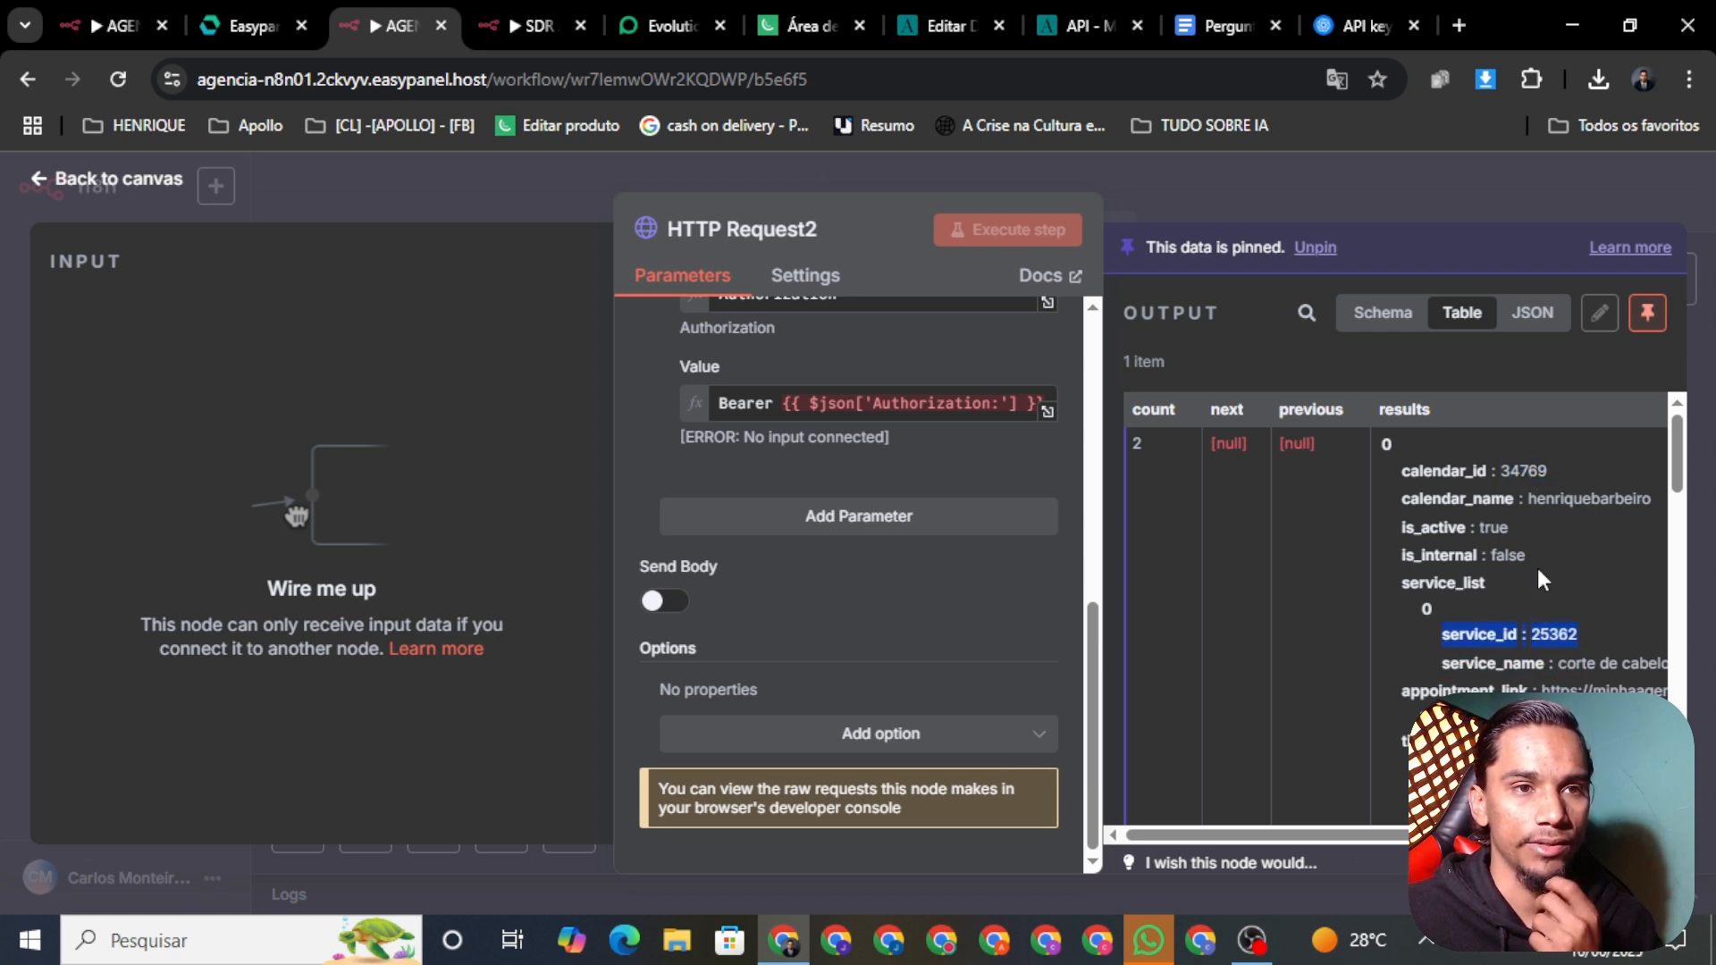
pyautogui.tripleClick(1519, 475)
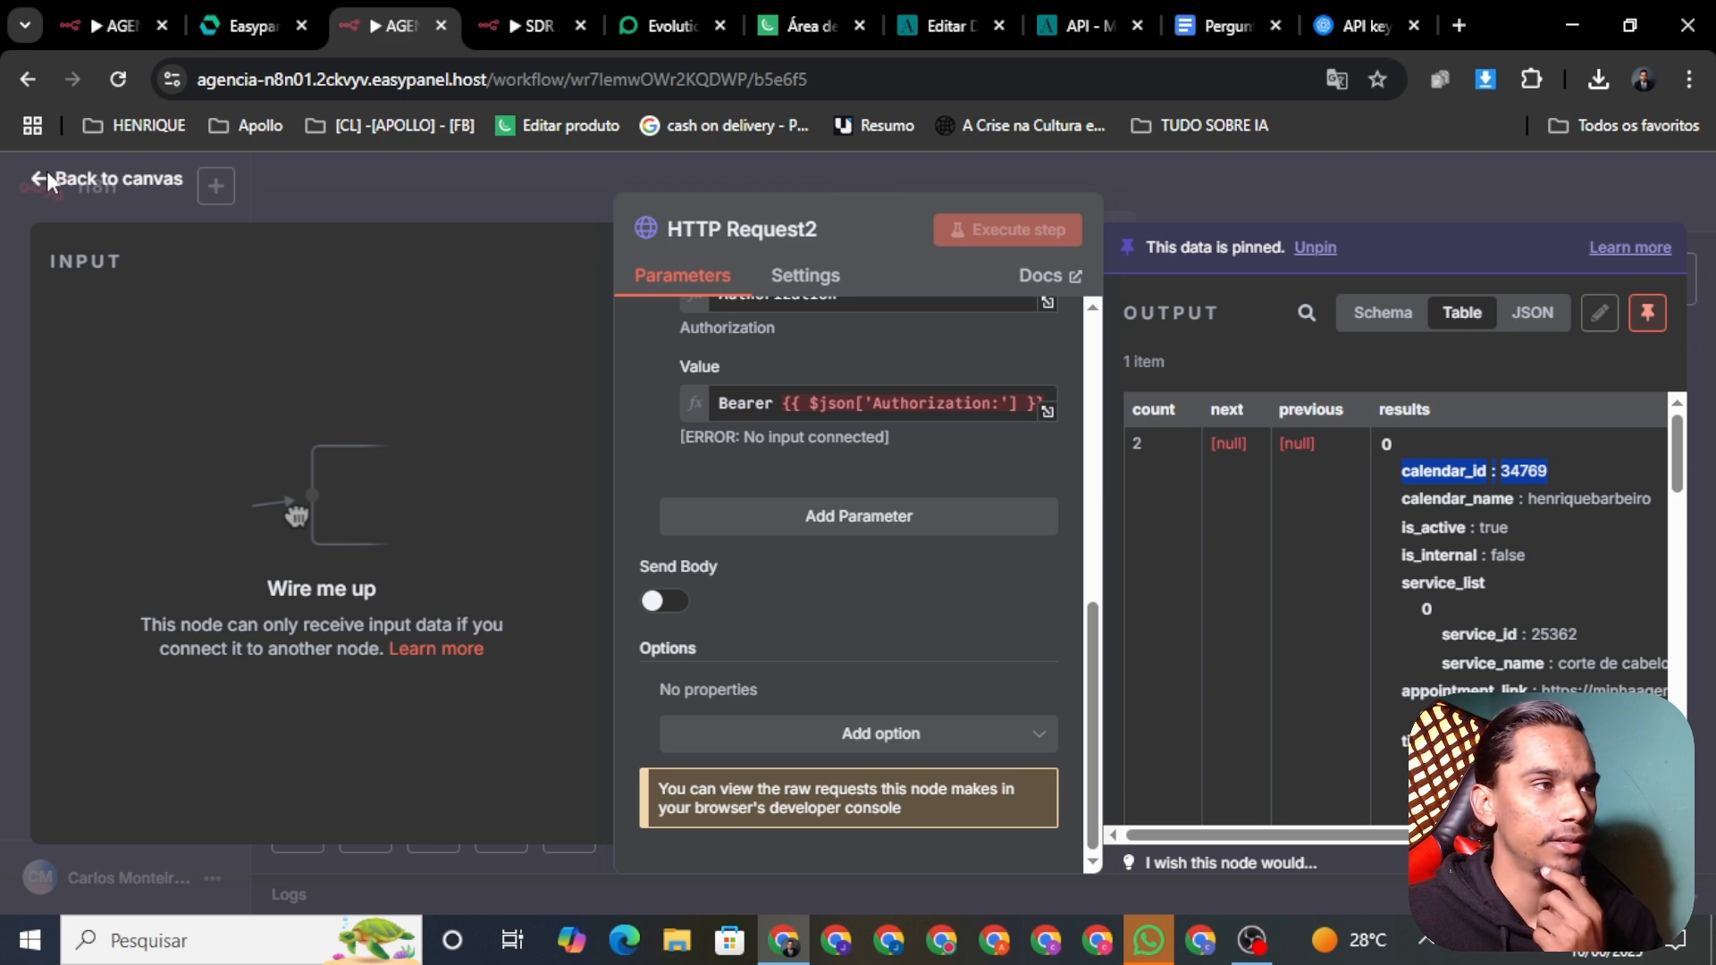
pyautogui.click(80, 183)
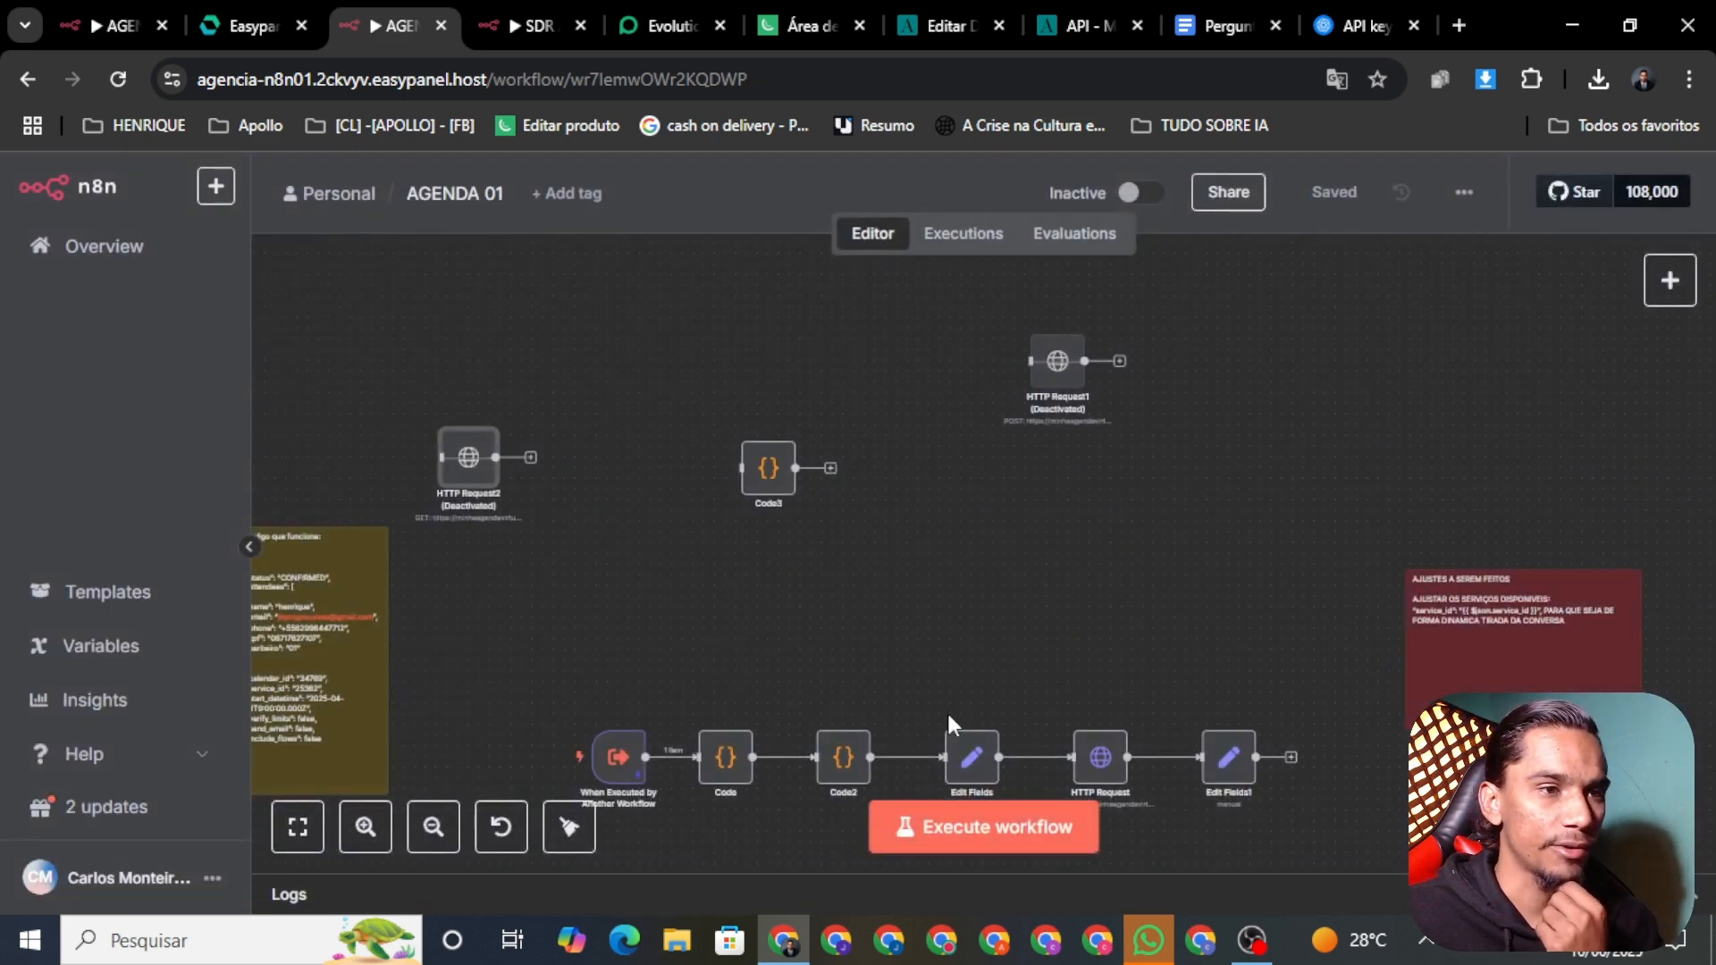
# Step: Move HTTP Request2 aside, delete its stray link, connect Edit Fields to HTTP Request, and save
pyautogui.scroll(-3, 946, 710)
pyautogui.rightClick(925, 666)
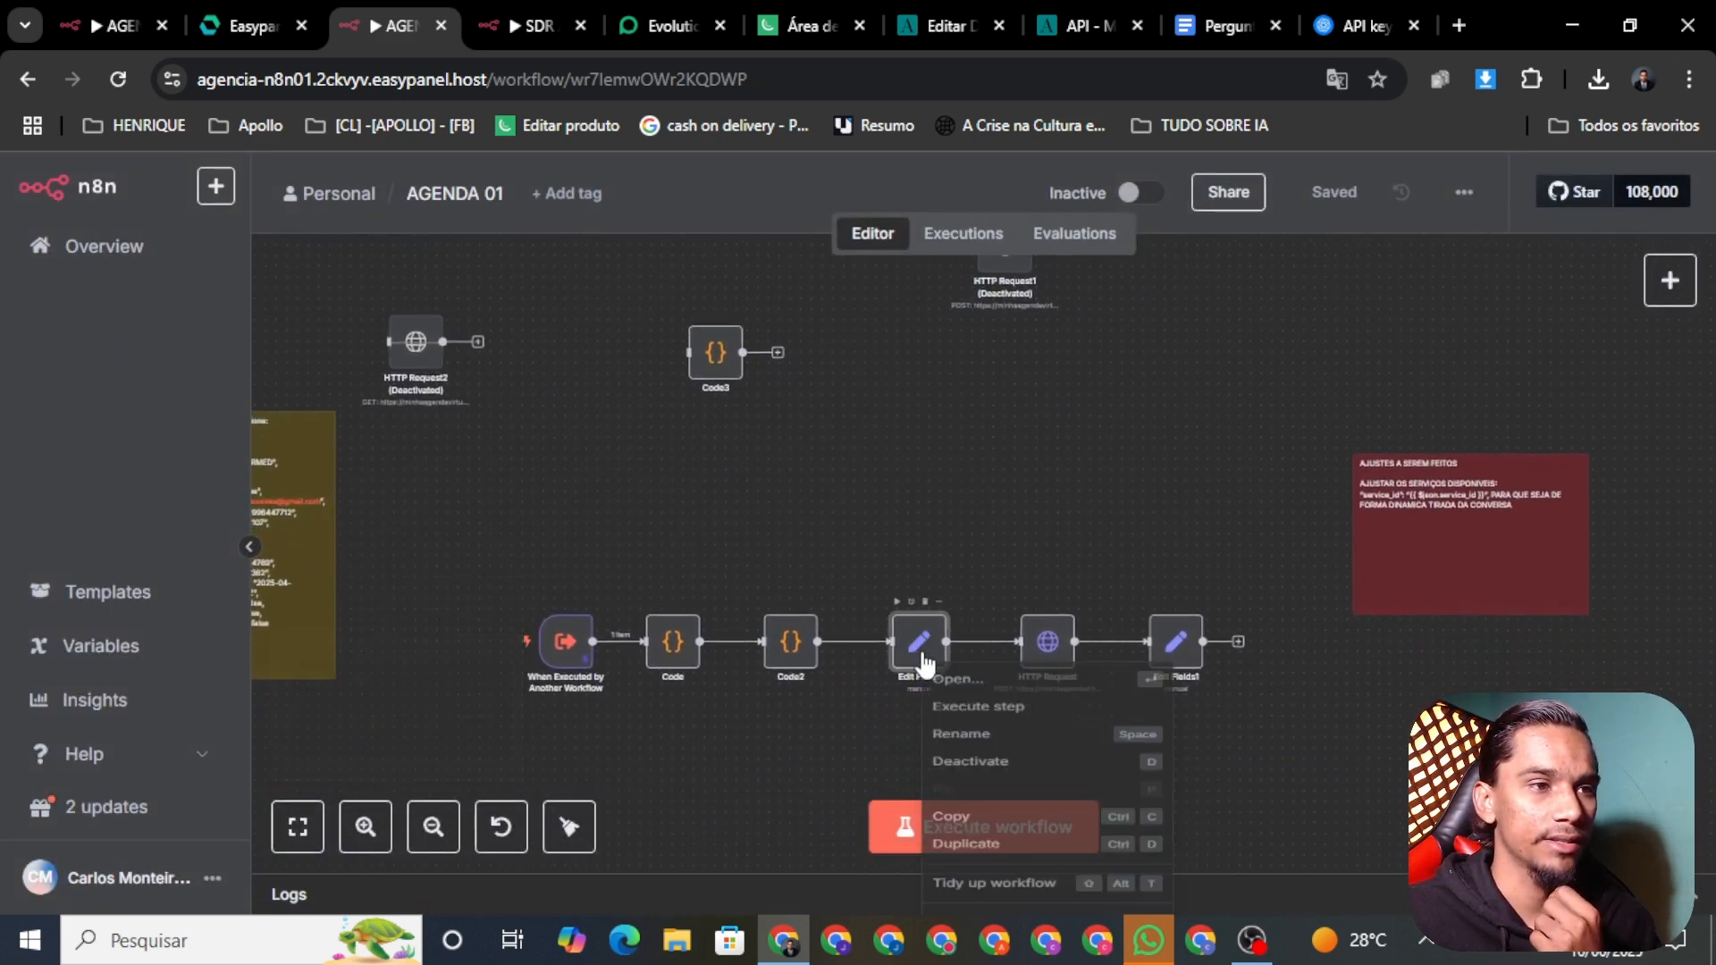
pyautogui.click(1011, 476)
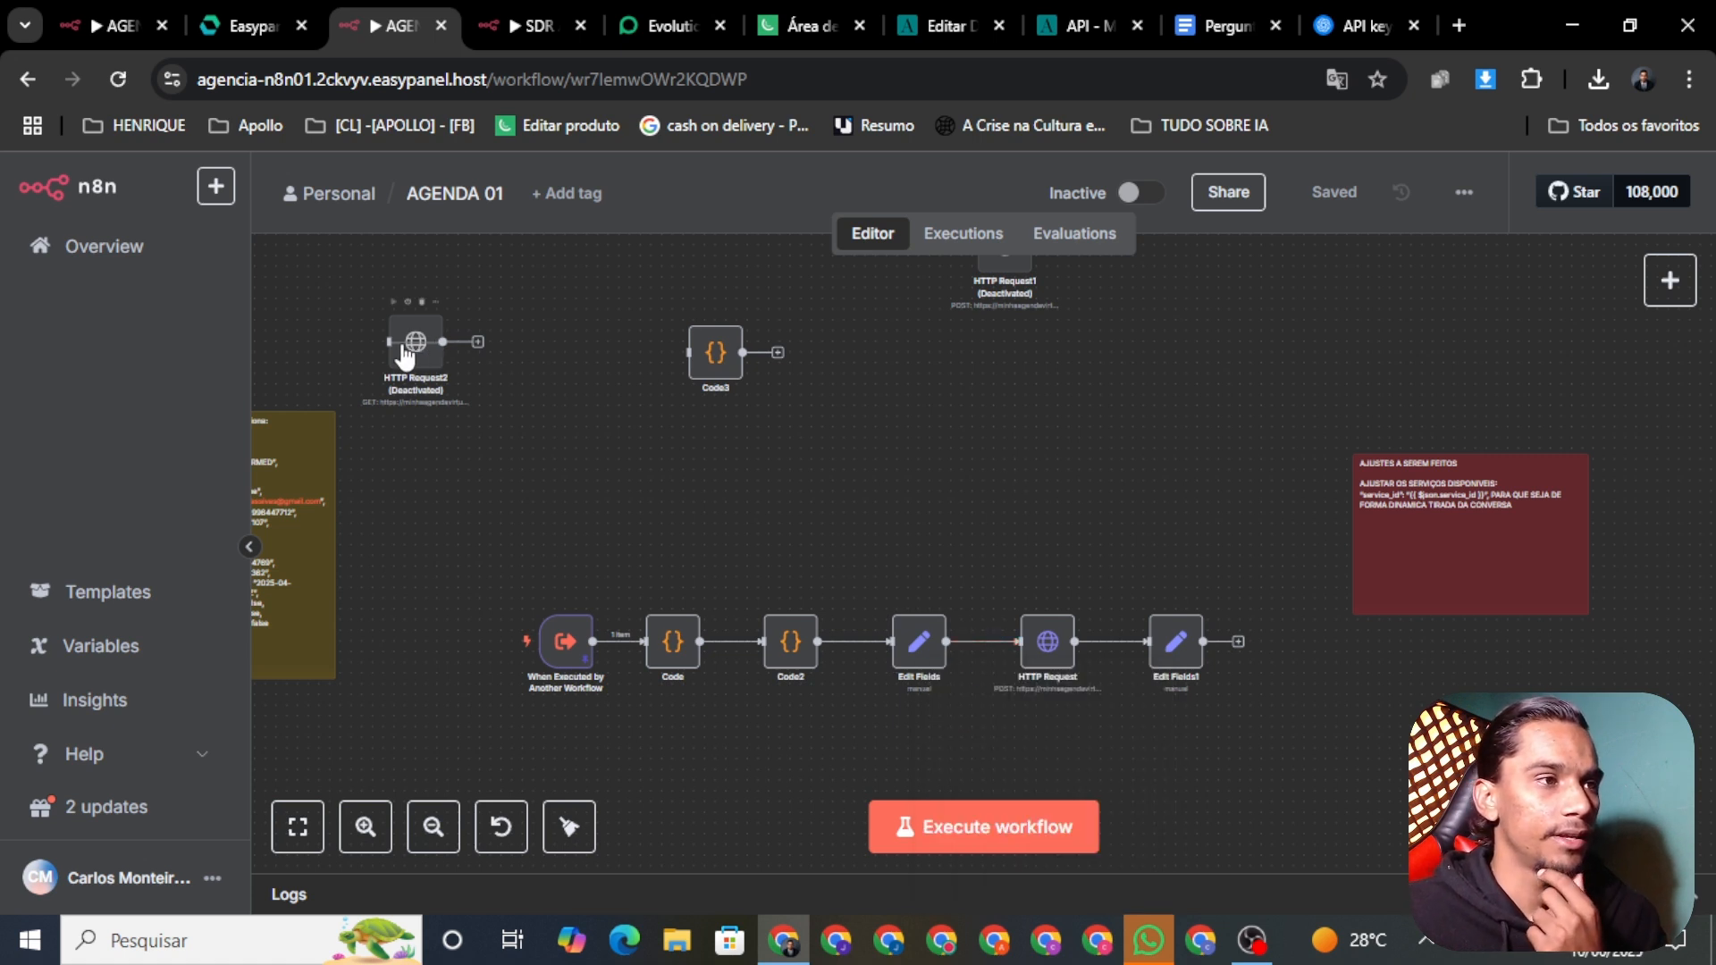
pyautogui.moveTo(405, 354); pyautogui.dragTo(972, 525)
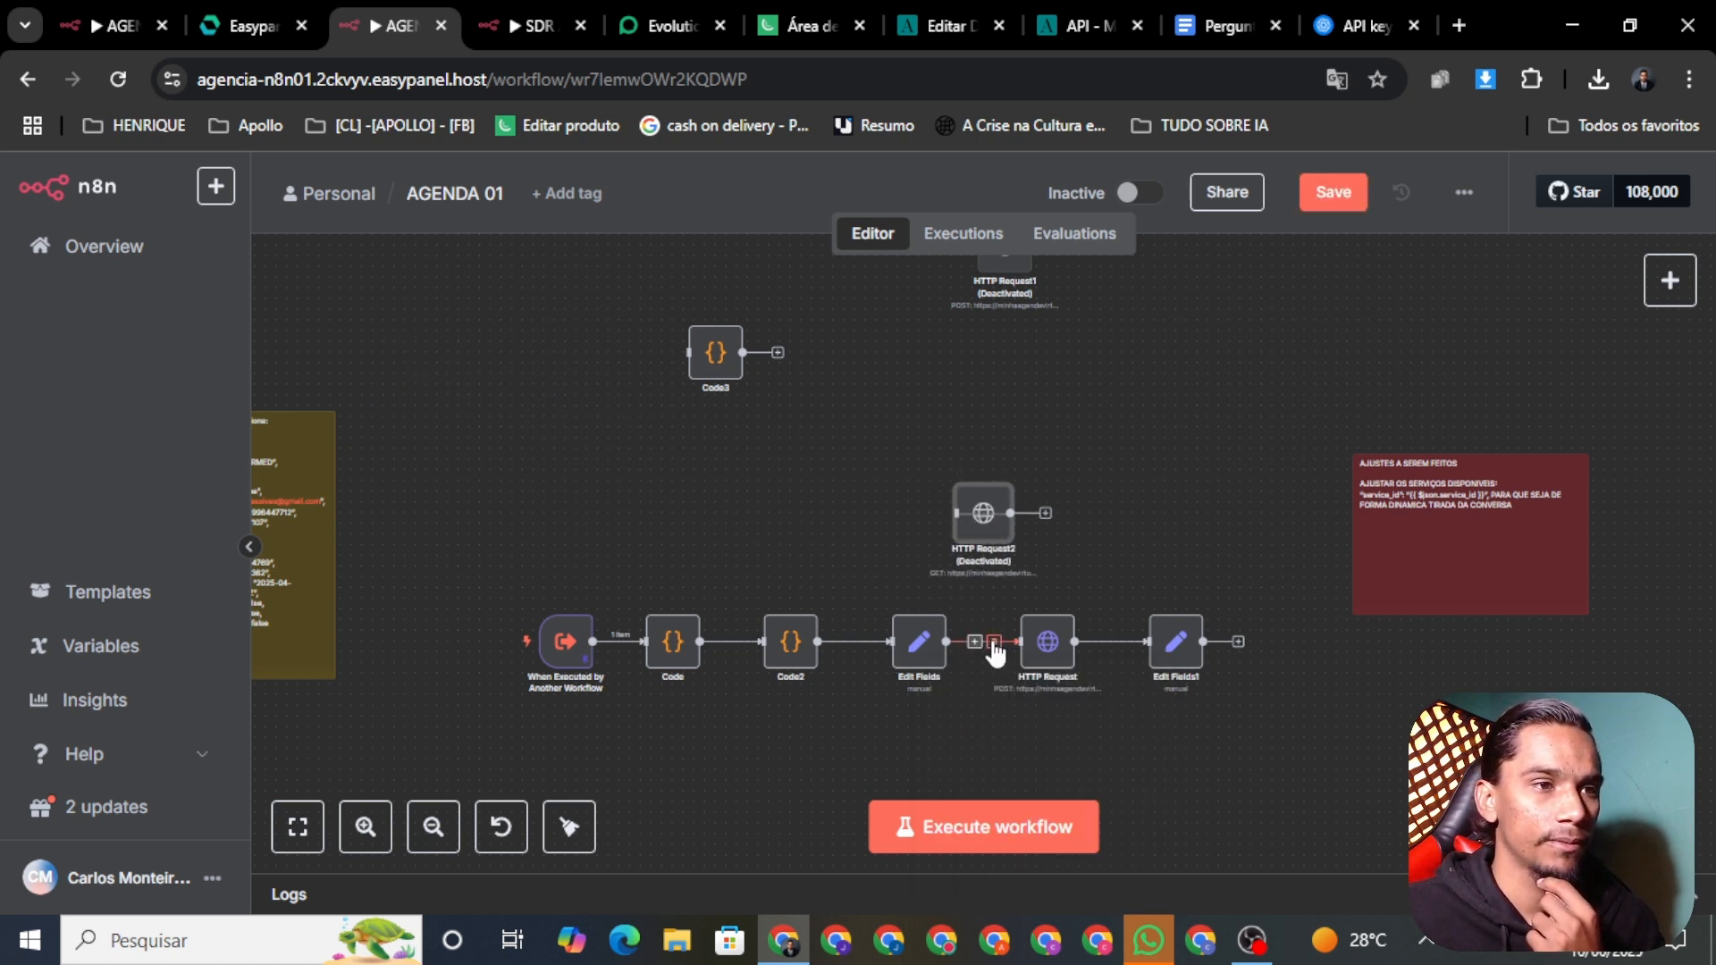
pyautogui.moveTo(980, 645); pyautogui.dragTo(977, 576)
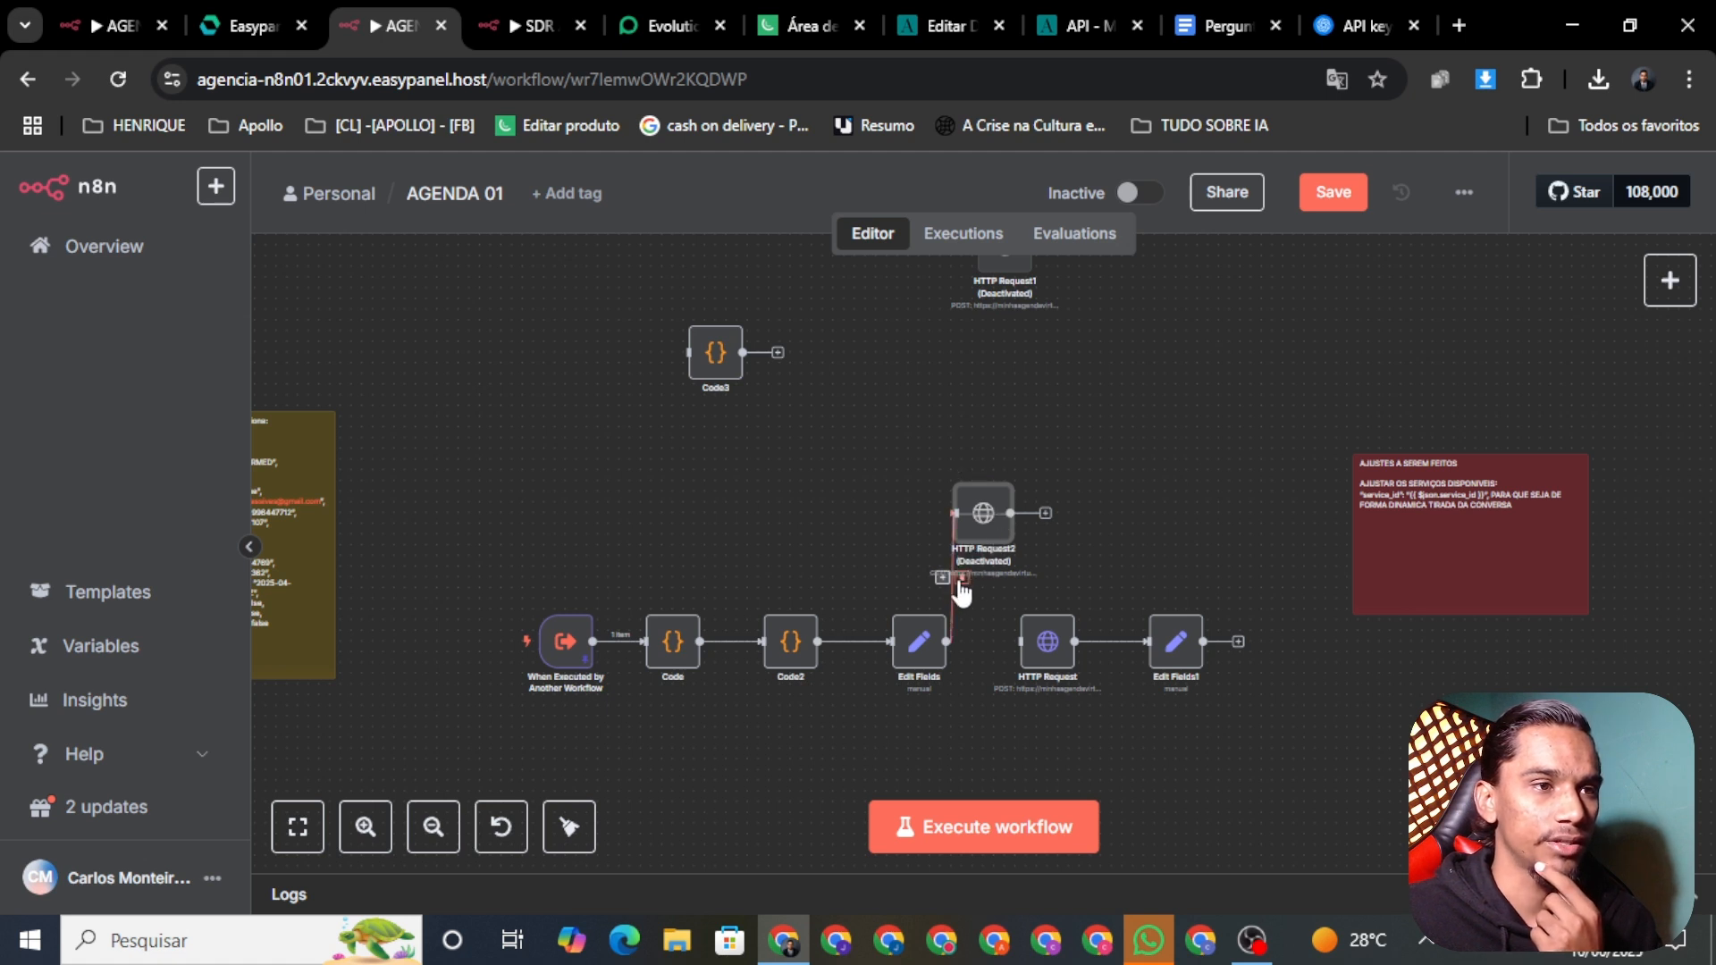
pyautogui.click(960, 576)
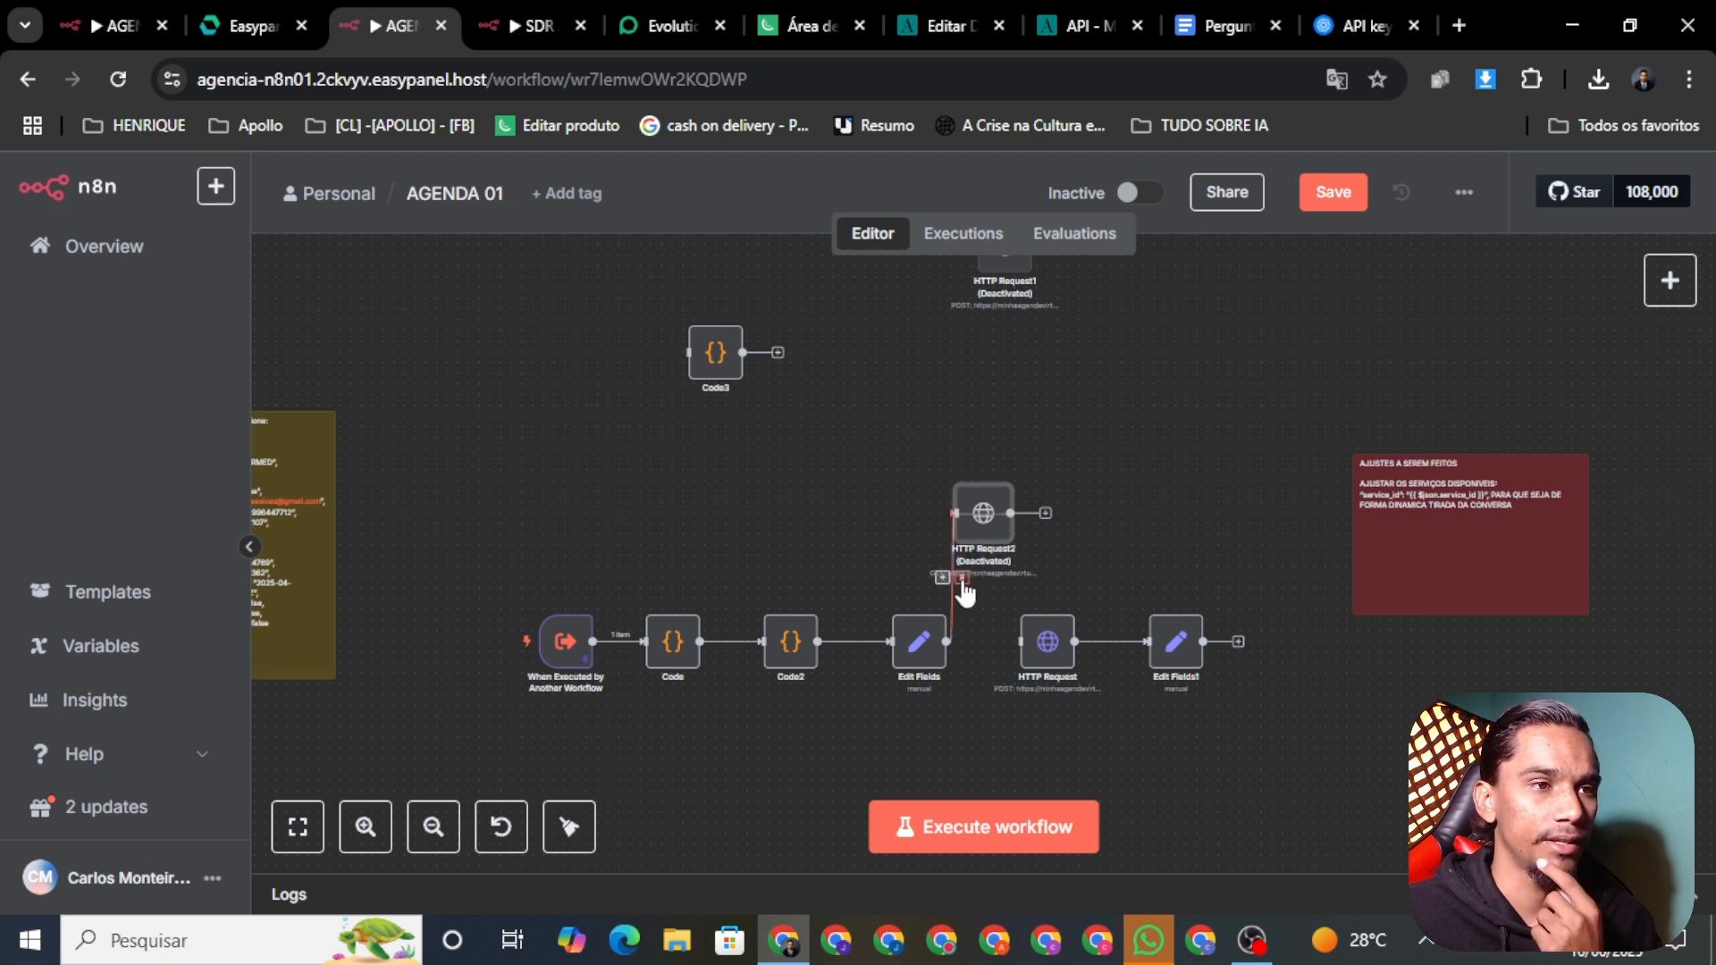
pyautogui.moveTo(983, 648); pyautogui.dragTo(1029, 652)
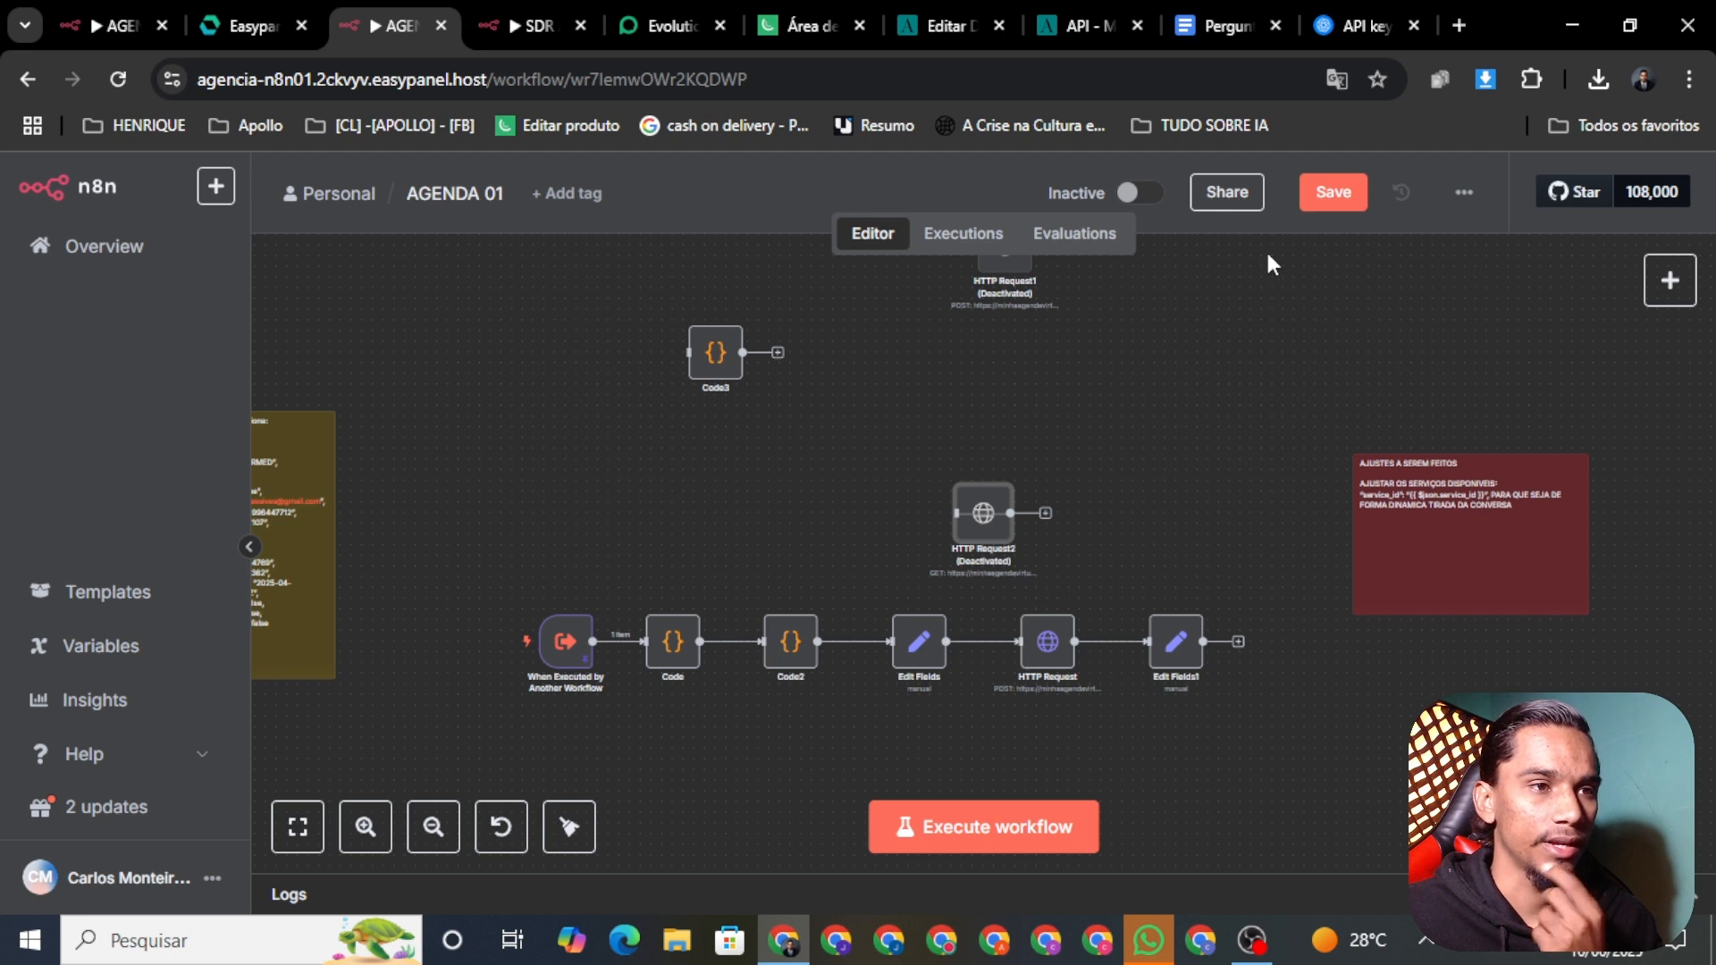
pyautogui.click(1332, 192)
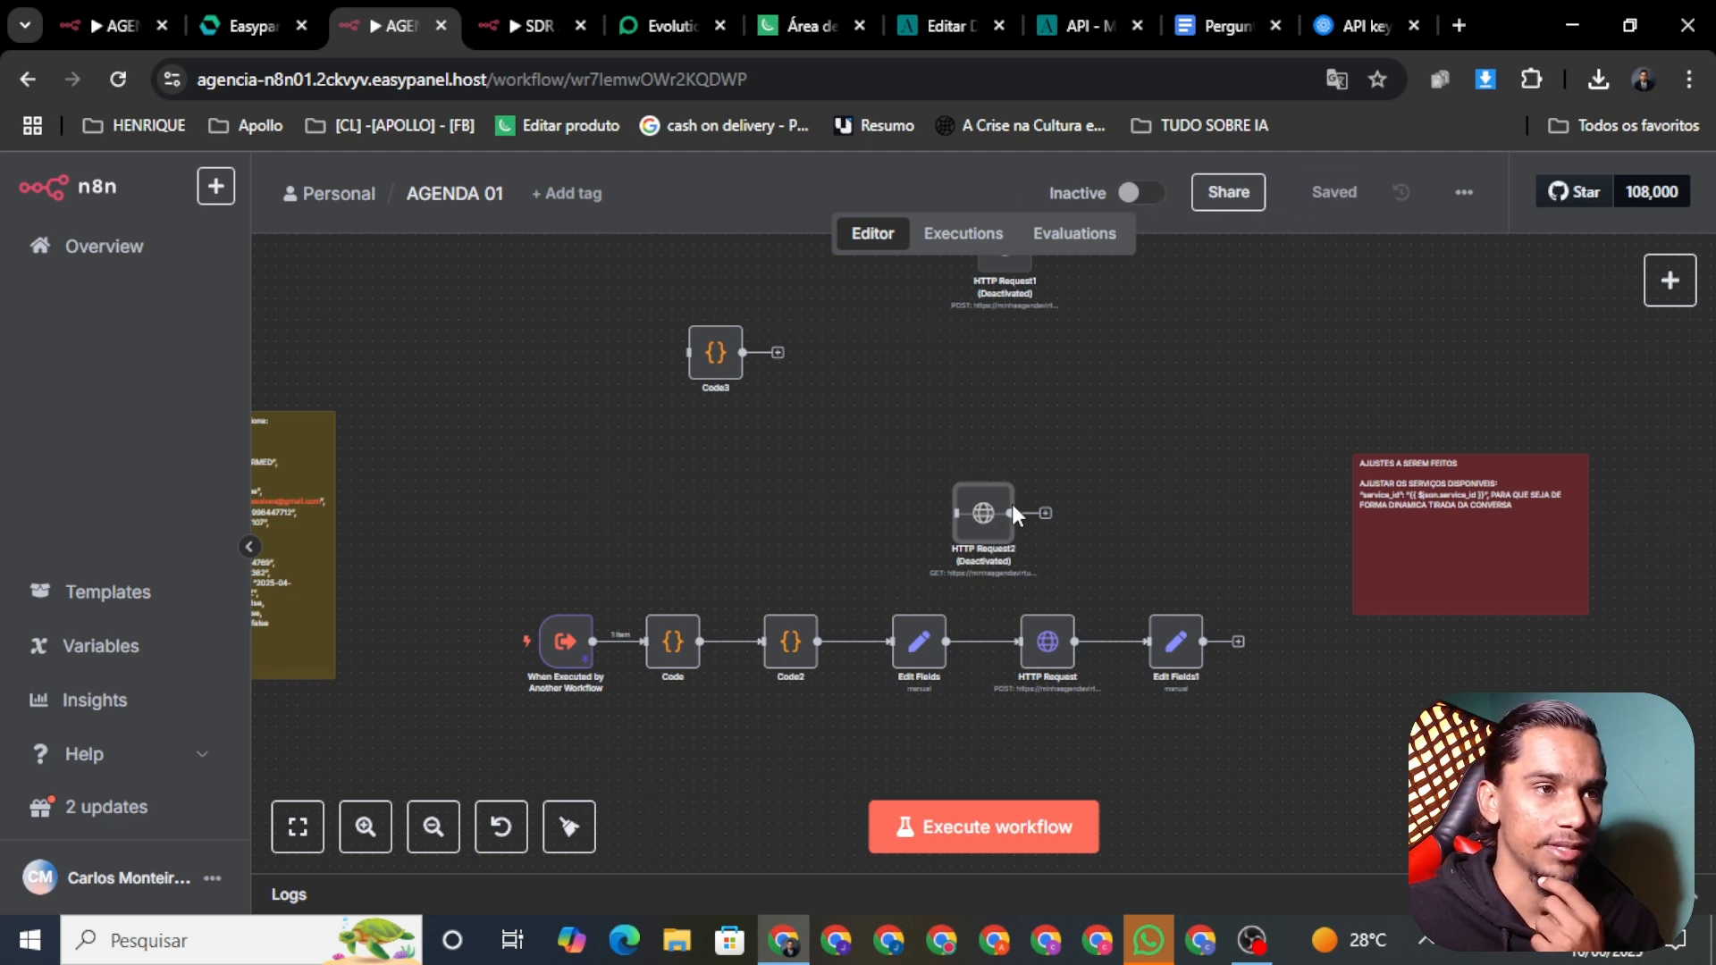
# Step: Move the deactivated HTTP Request2 nearer the main chain and inspect its settings
pyautogui.moveTo(988, 506); pyautogui.dragTo(870, 484)
pyautogui.rightClick(849, 514)
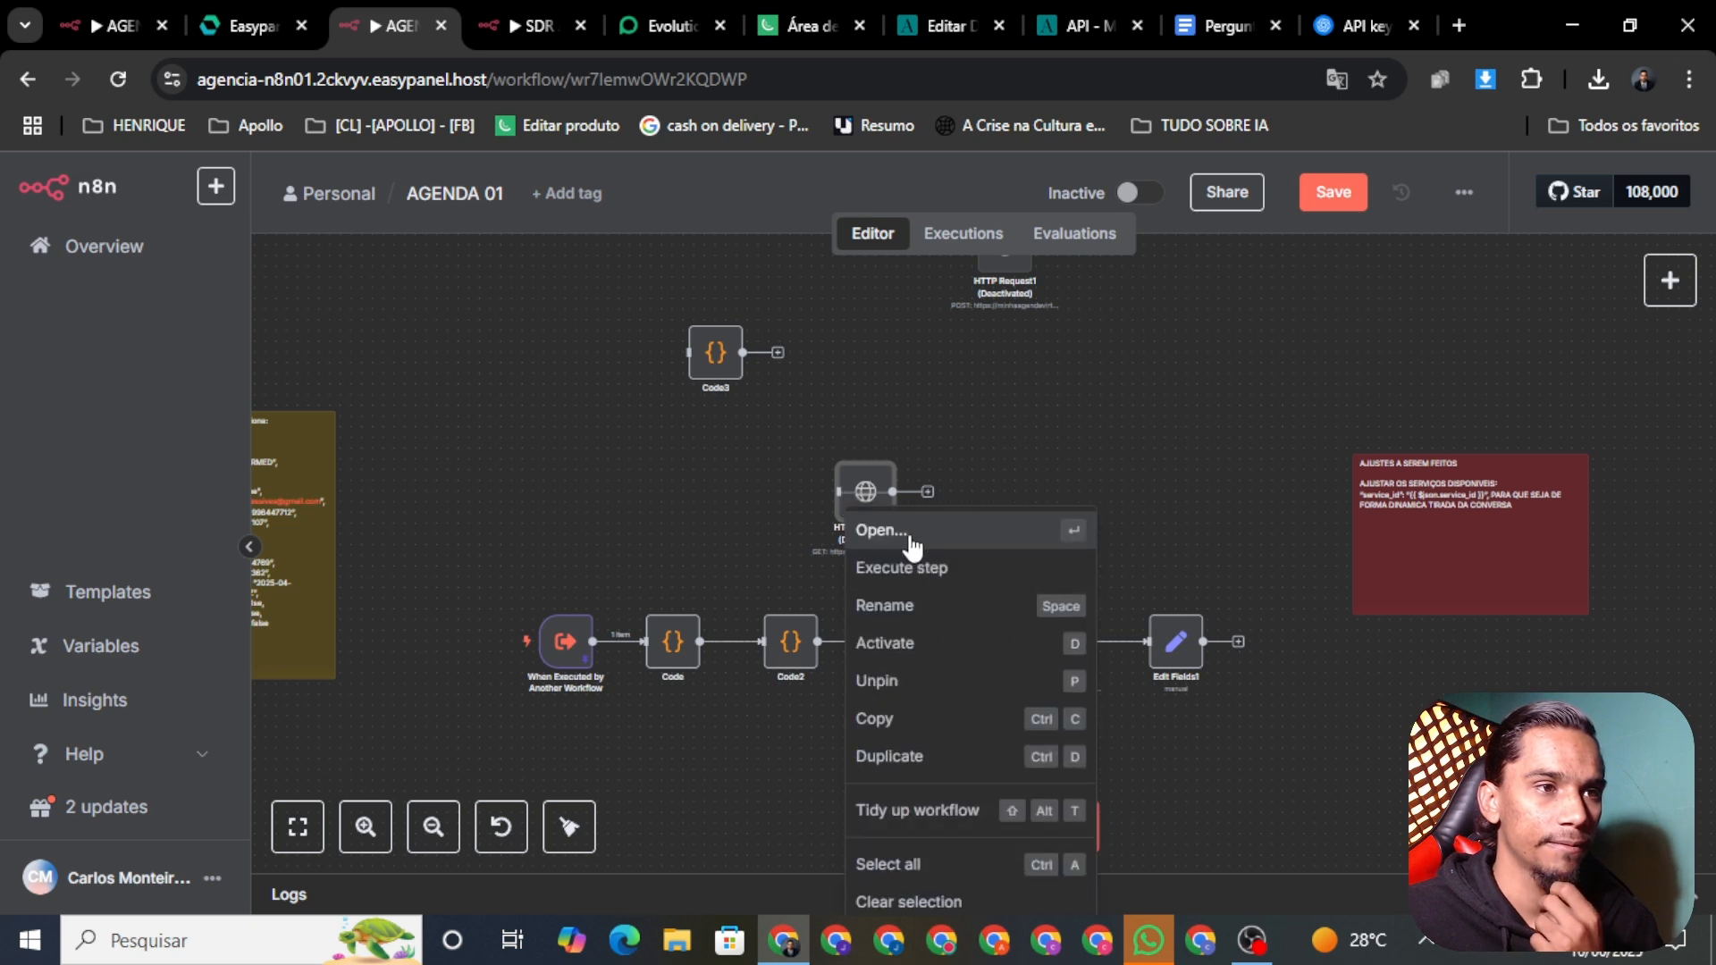
pyautogui.click(910, 539)
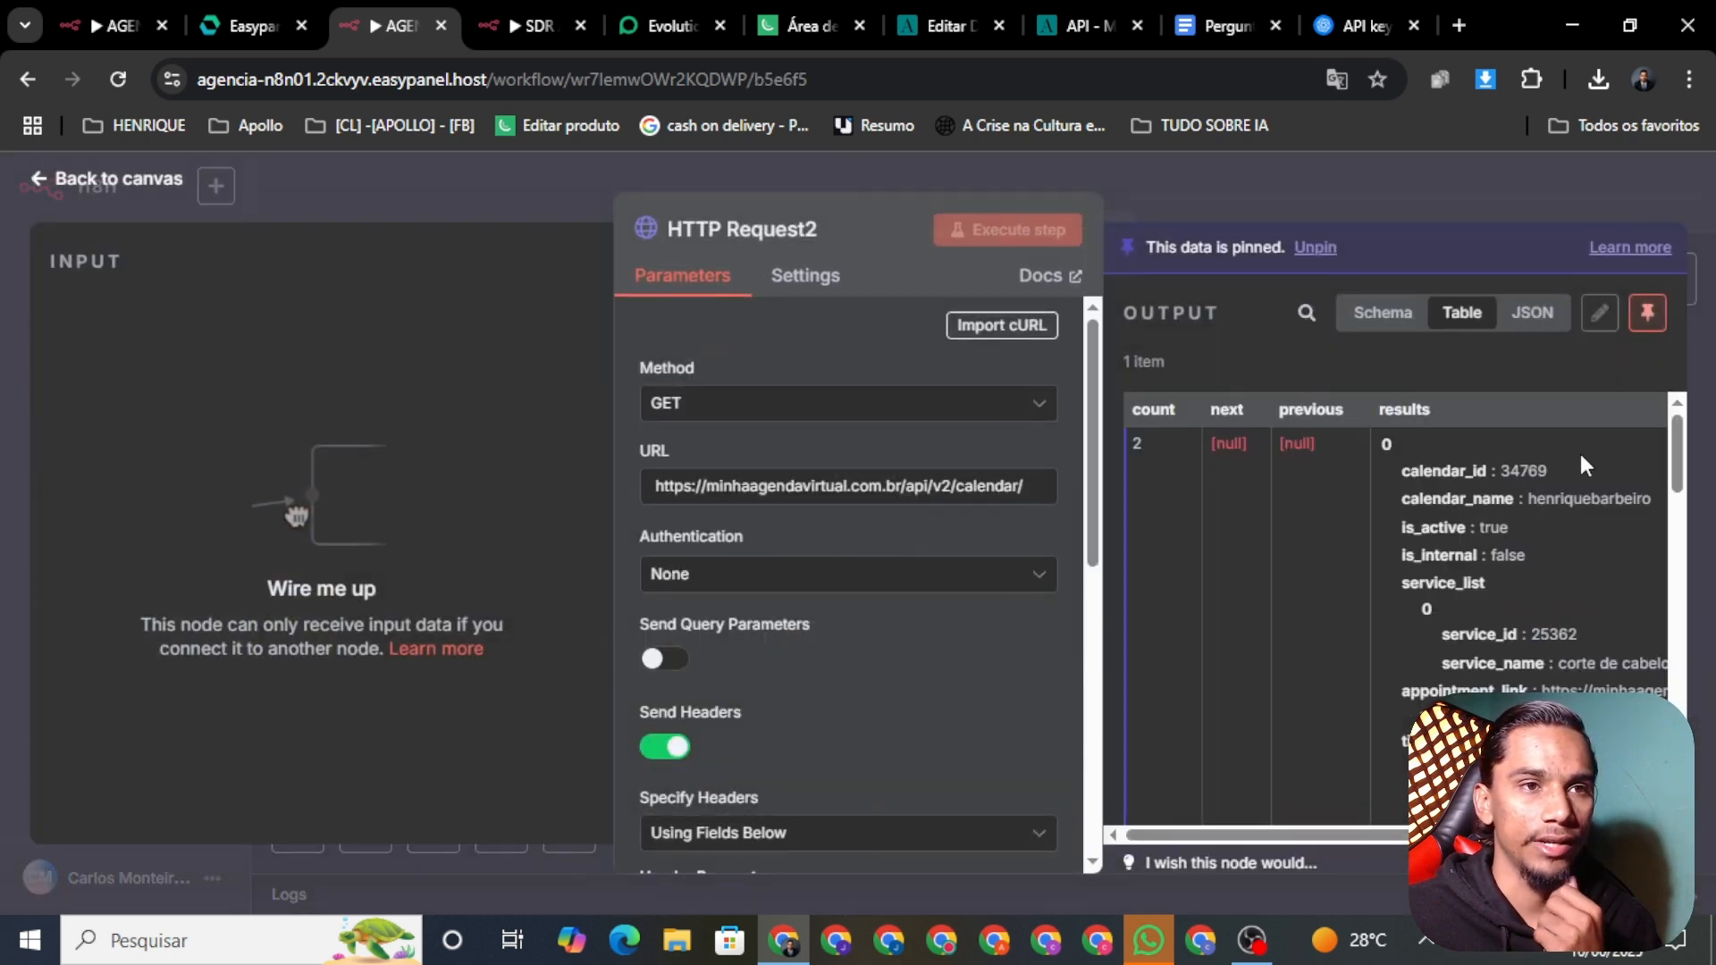
pyautogui.click(372, 202)
pyautogui.rightClick(1047, 652)
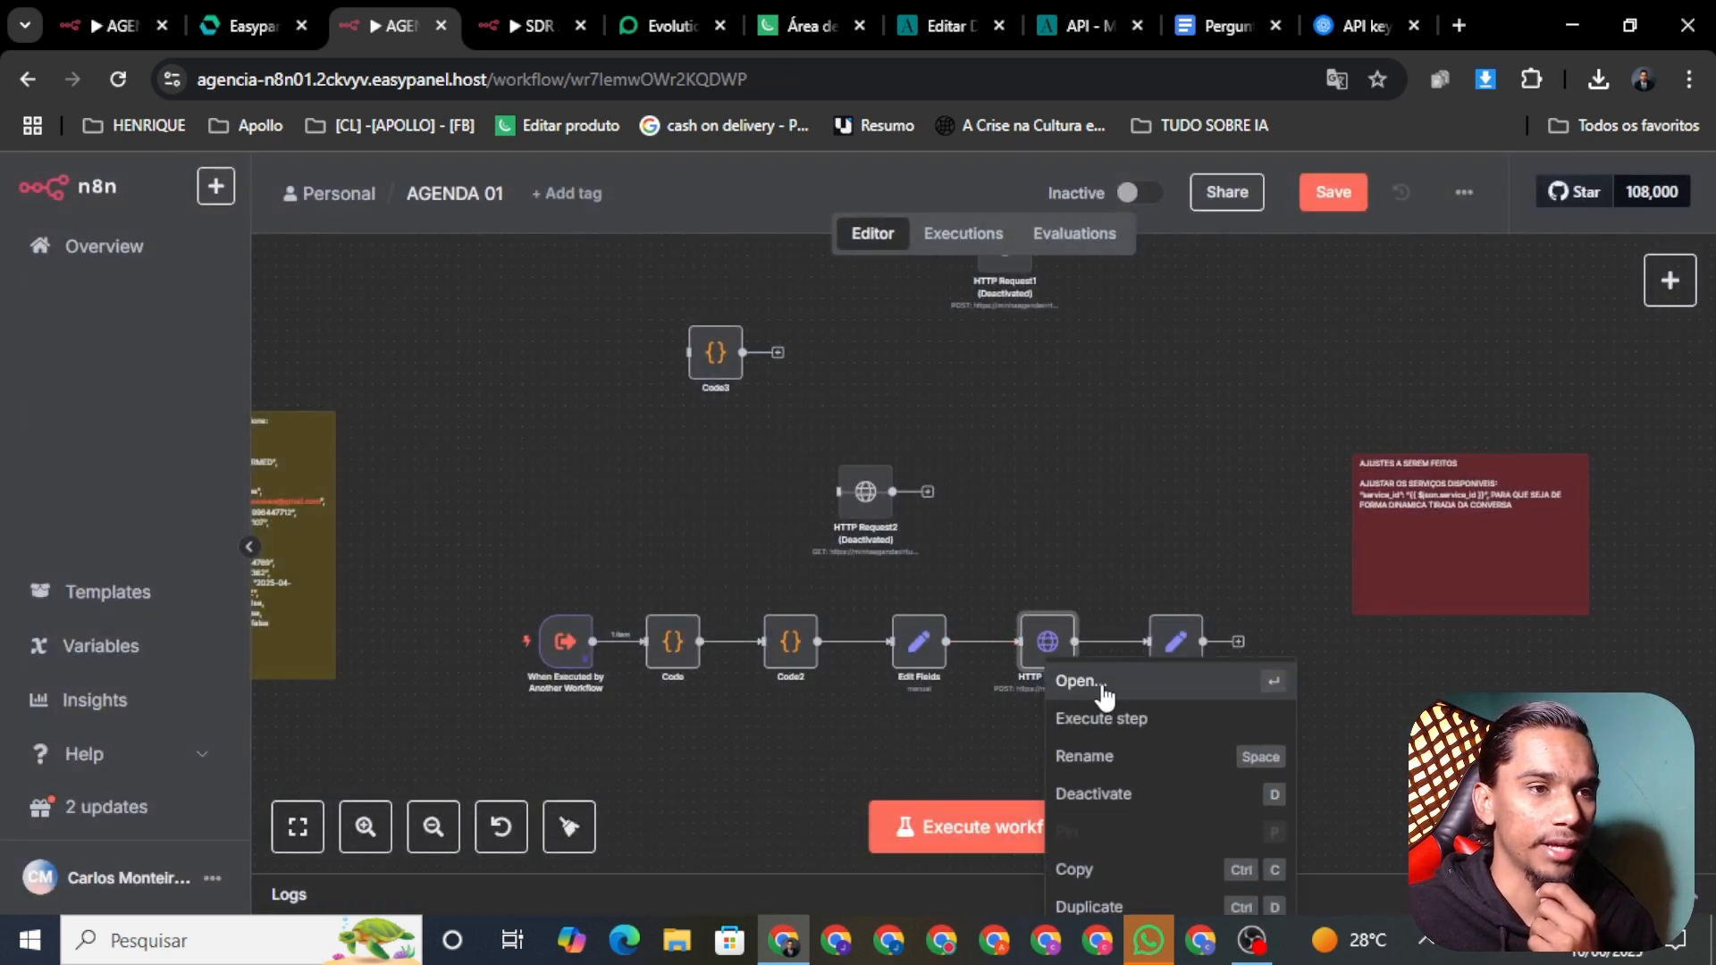
# Step: Show the HTTP Request POST's JSON appointment body, with status CONFIRMED, in the full expression editor
pyautogui.click(1083, 681)
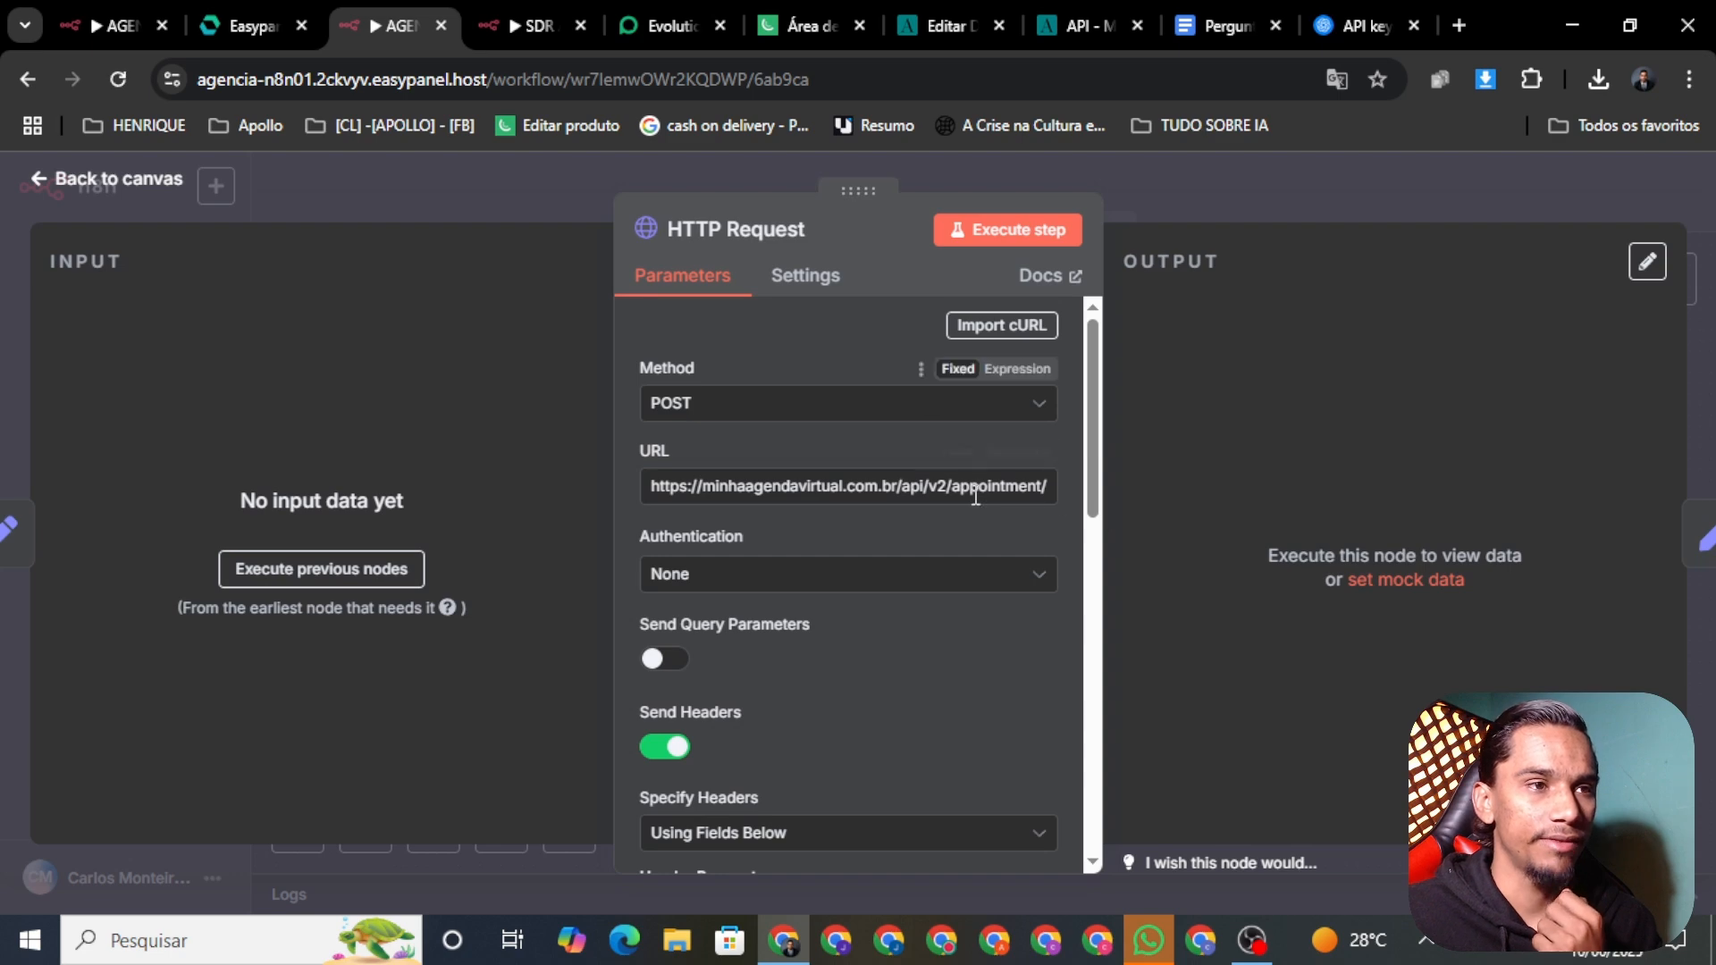
pyautogui.scroll(-10, 974, 585)
pyautogui.click(1048, 611)
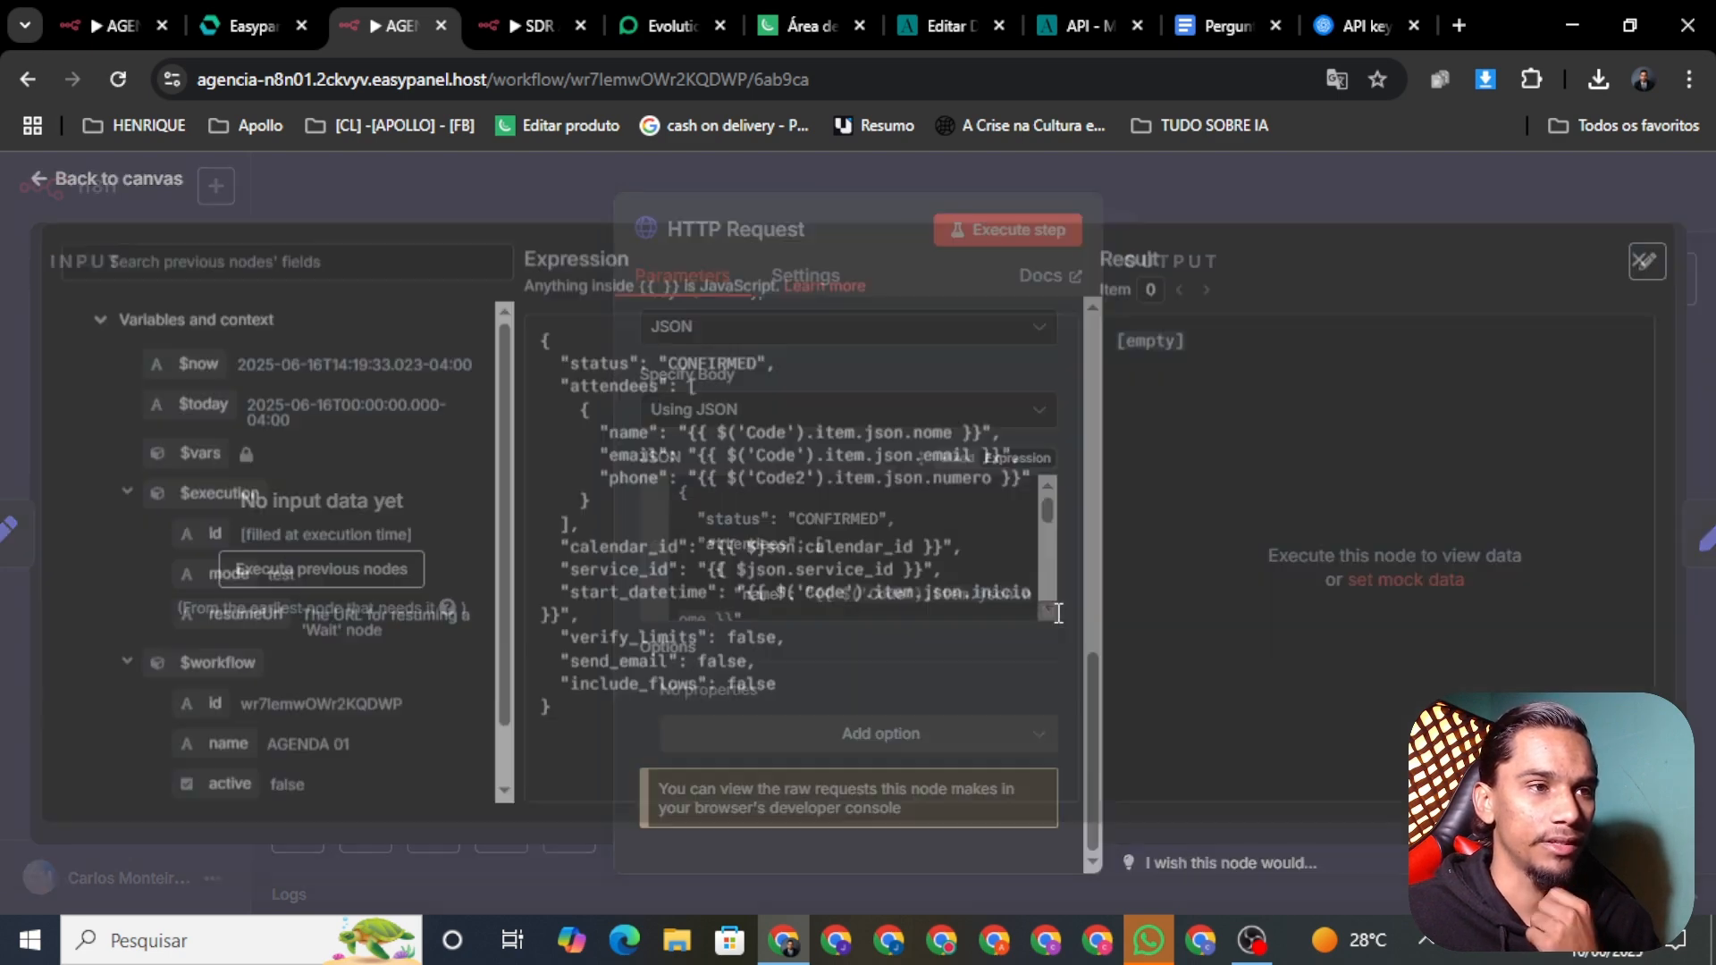
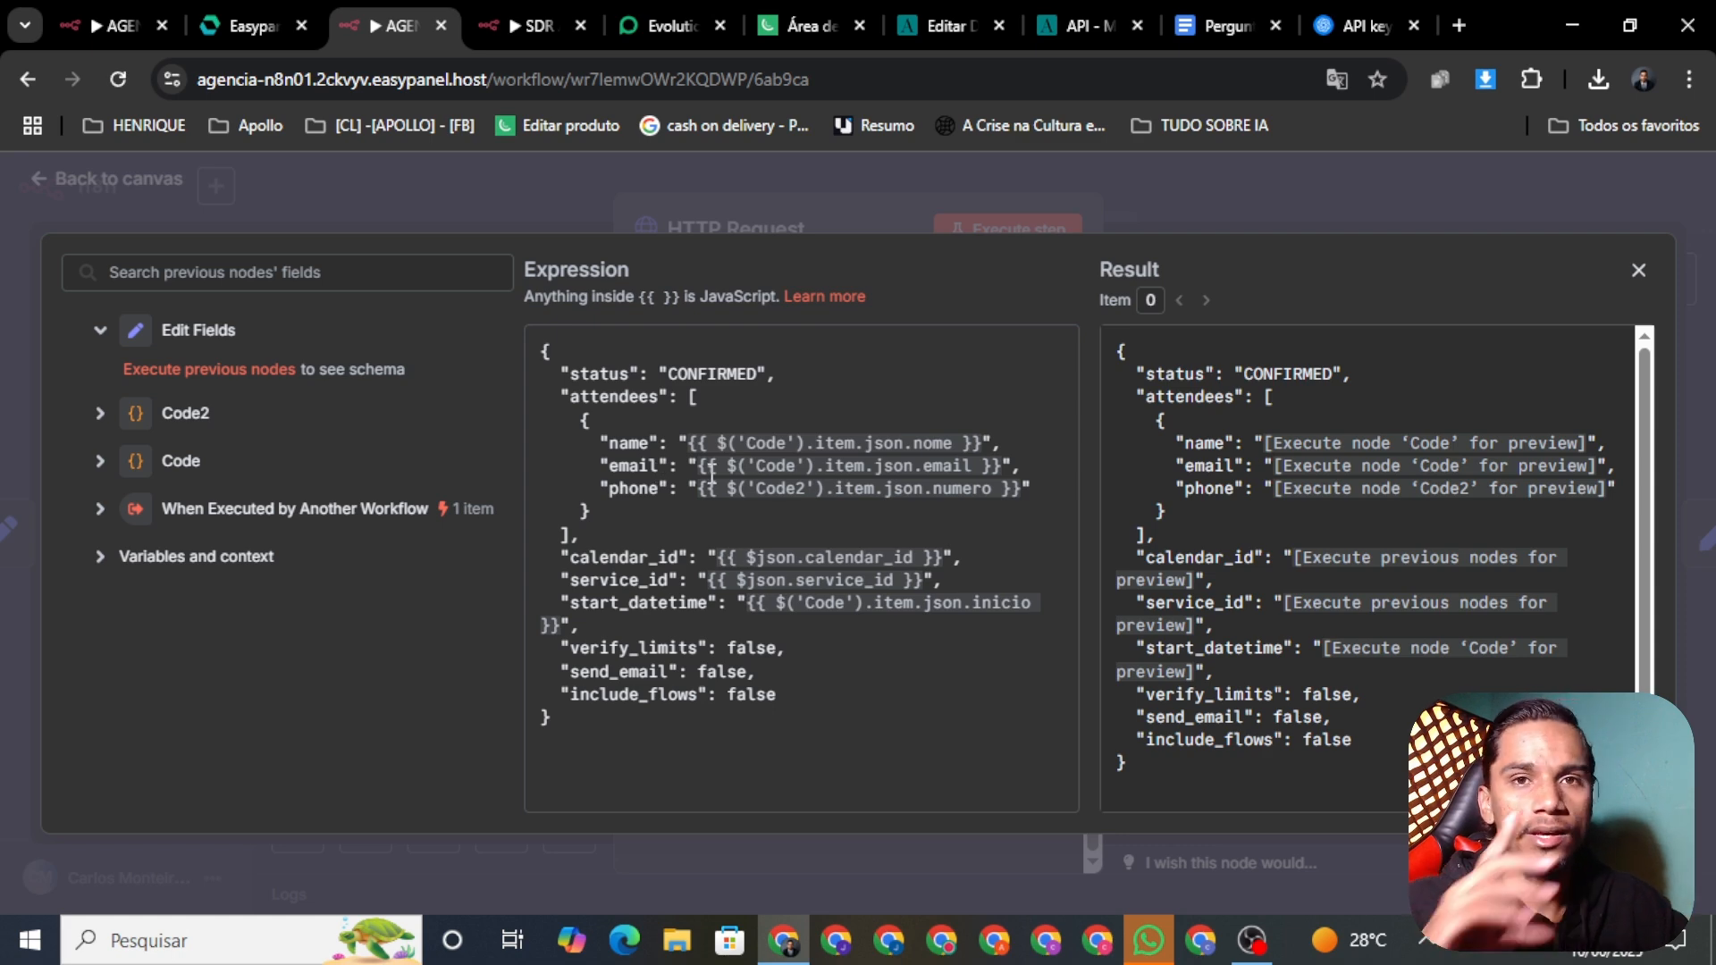
# Step: Leave the HTTP Request node with its attendee JSON body and save AGENDA 01
pyautogui.click(288, 163)
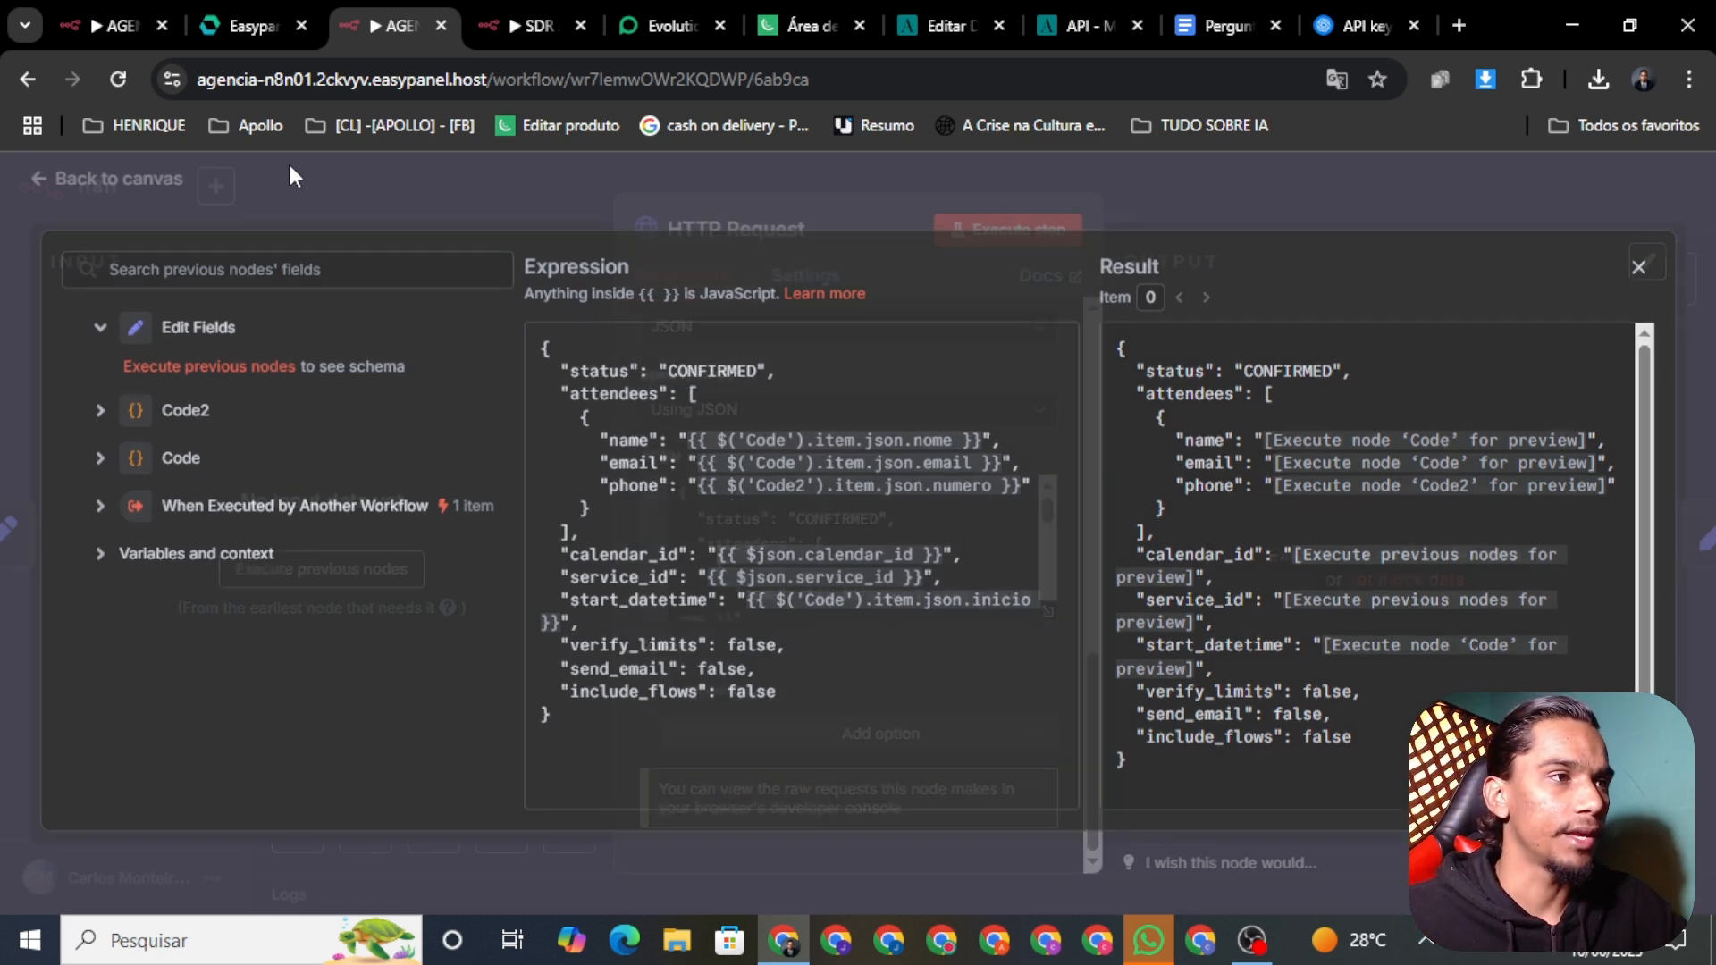
pyautogui.click(109, 170)
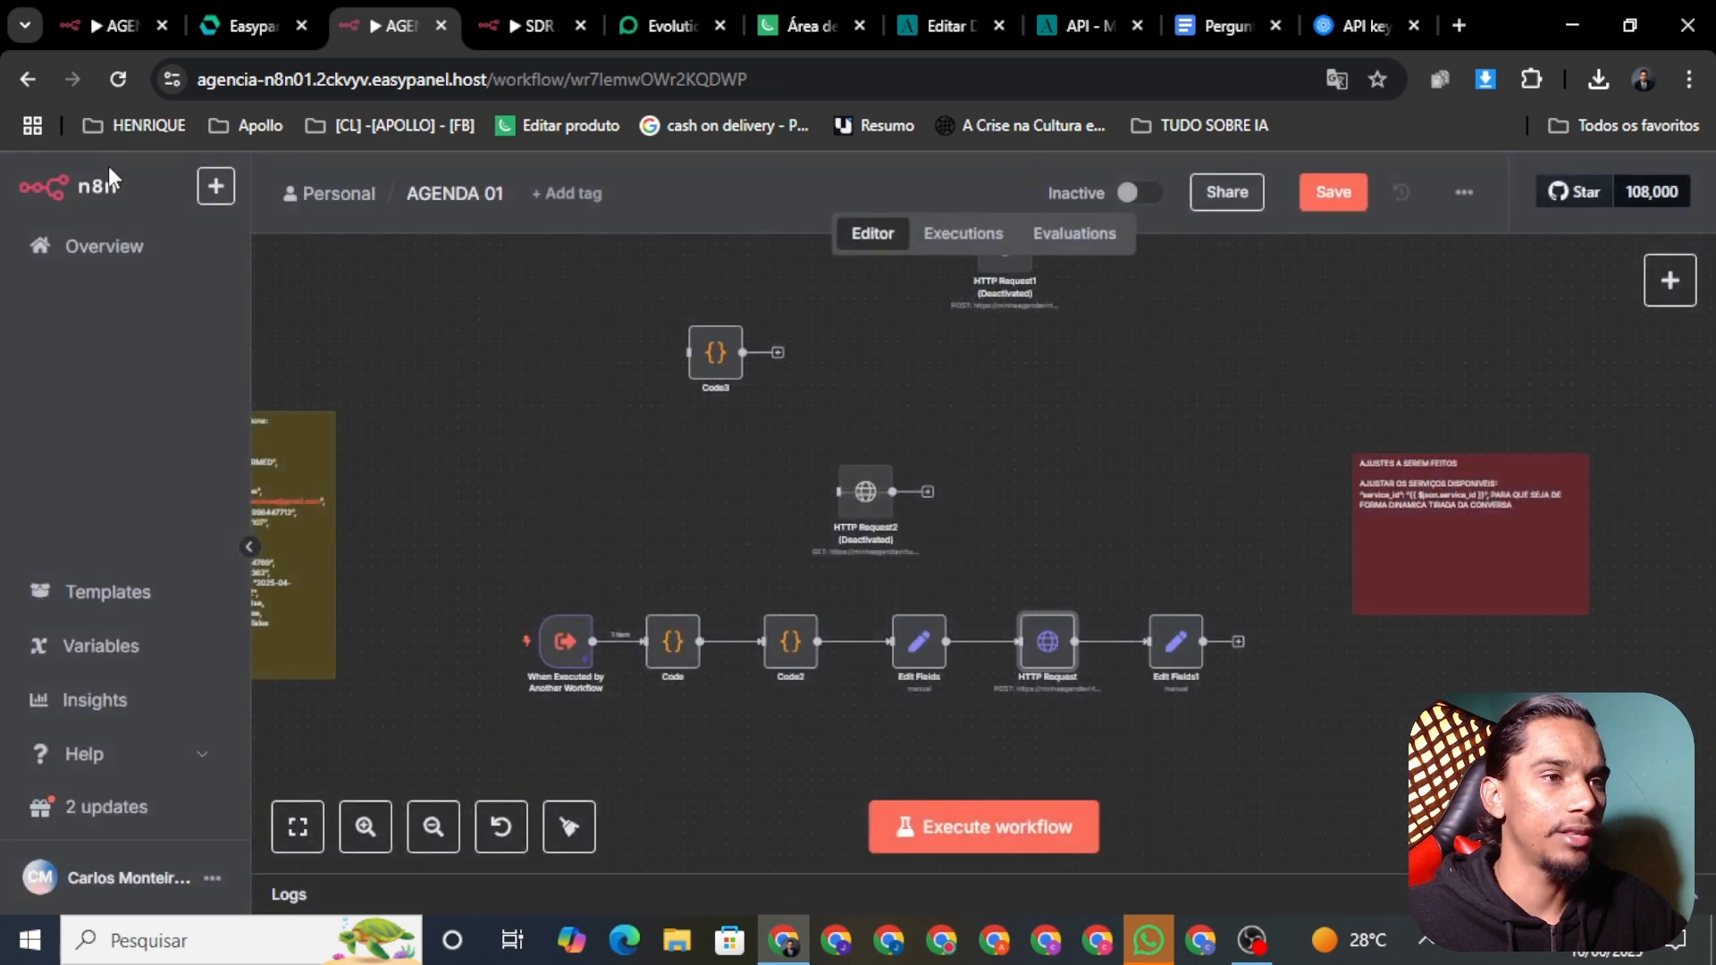
pyautogui.click(1333, 193)
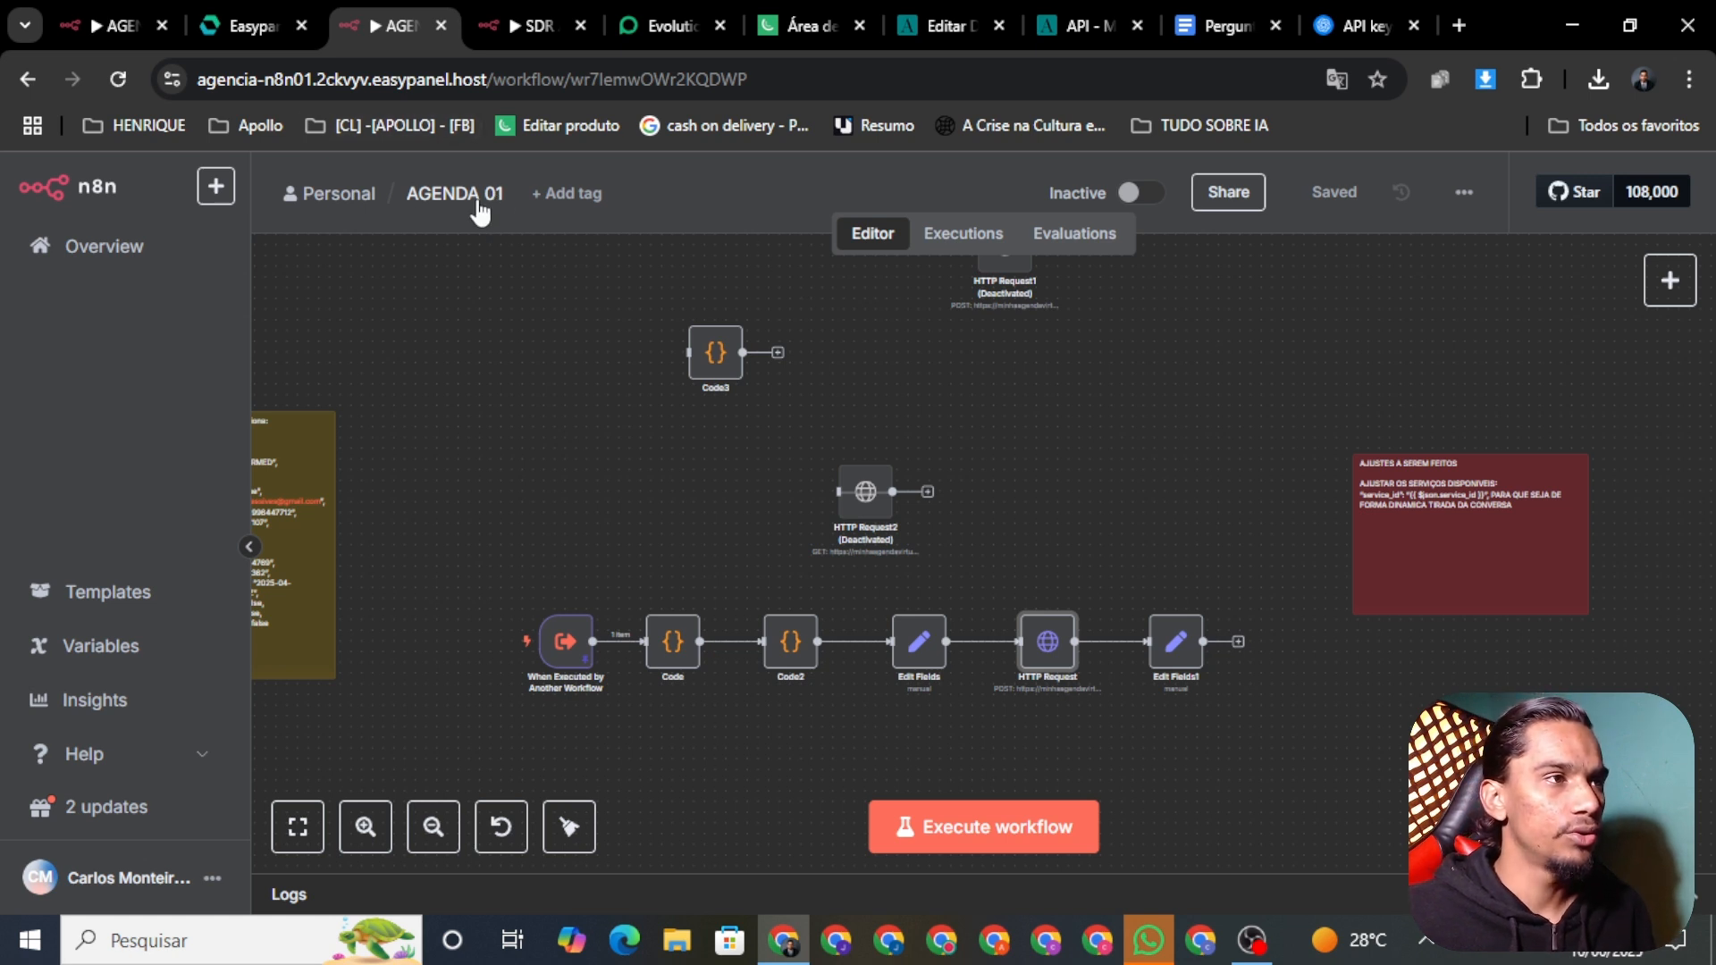
# Step: Reload n8n and return to the SDR AULA YOU TUBE workflow
pyautogui.click(539, 25)
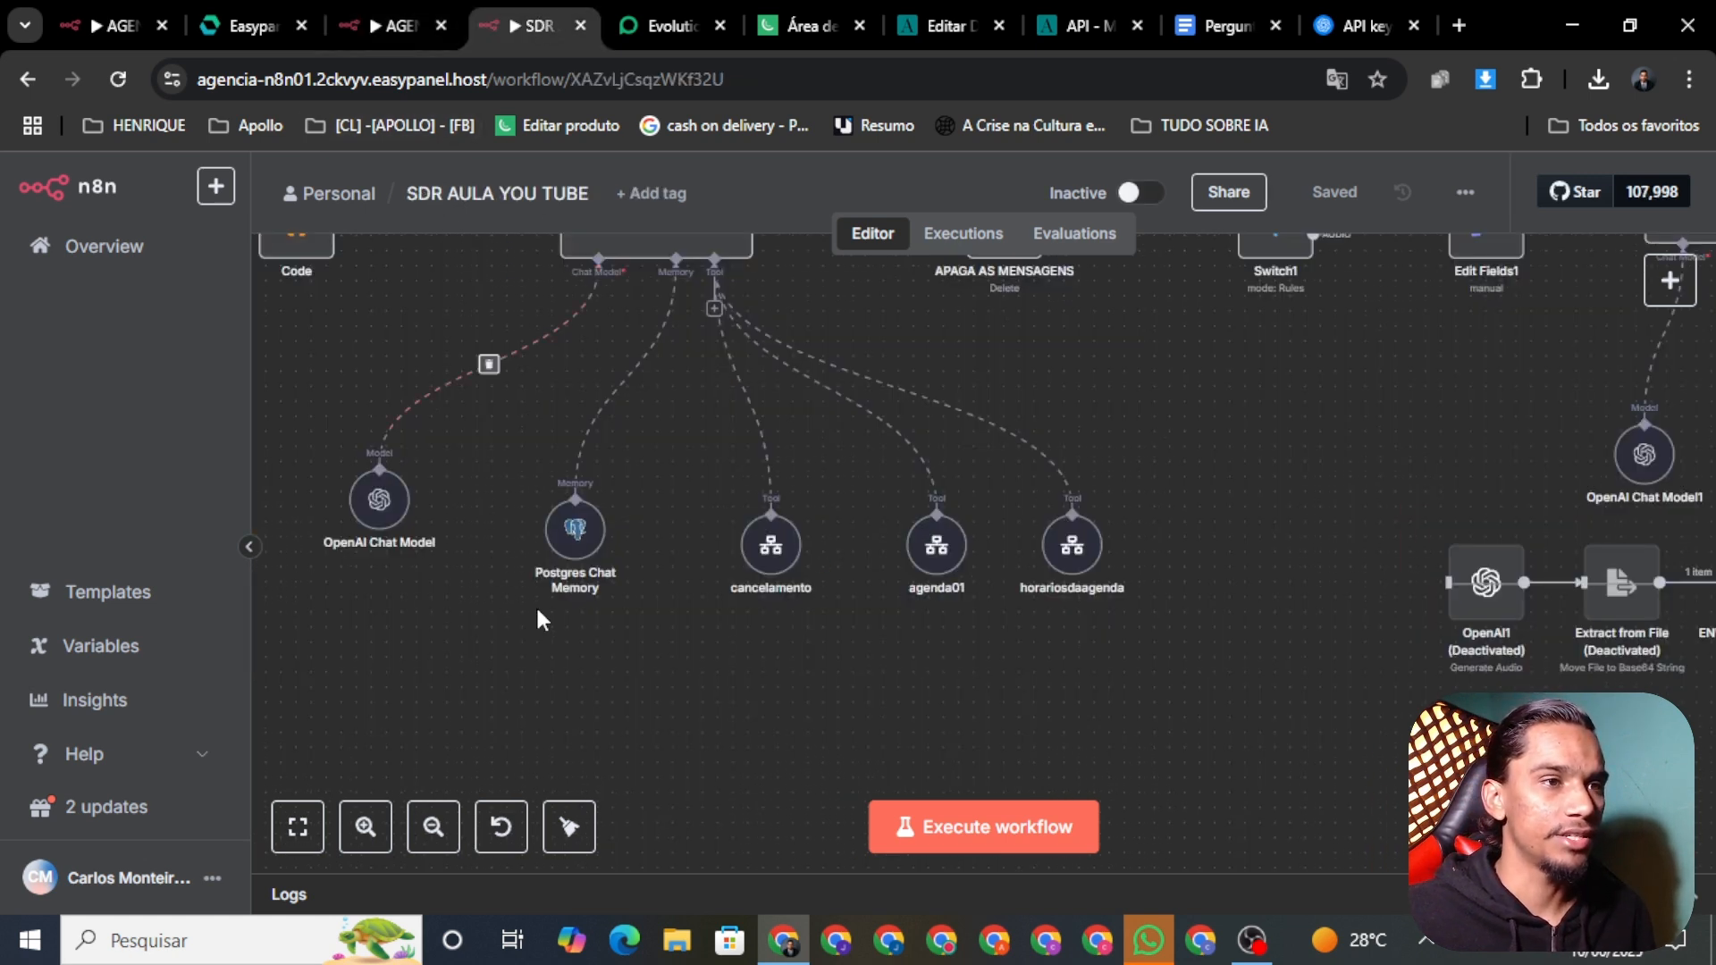
pyautogui.rightClick(943, 572)
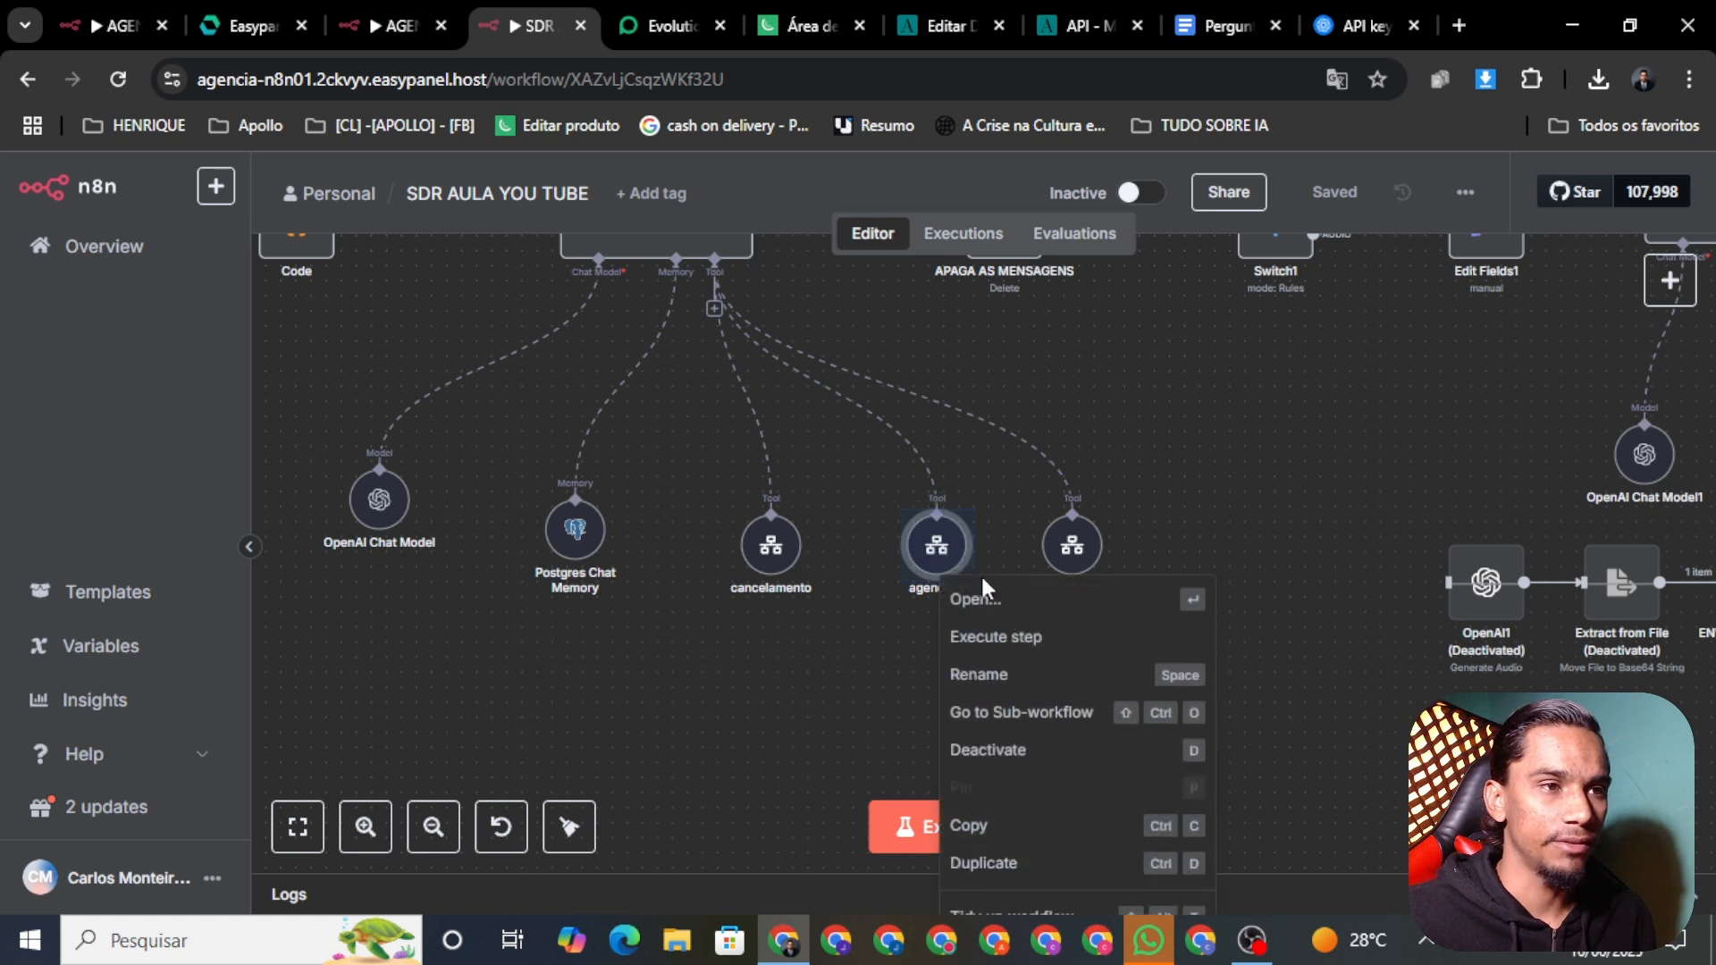
pyautogui.click(1027, 411)
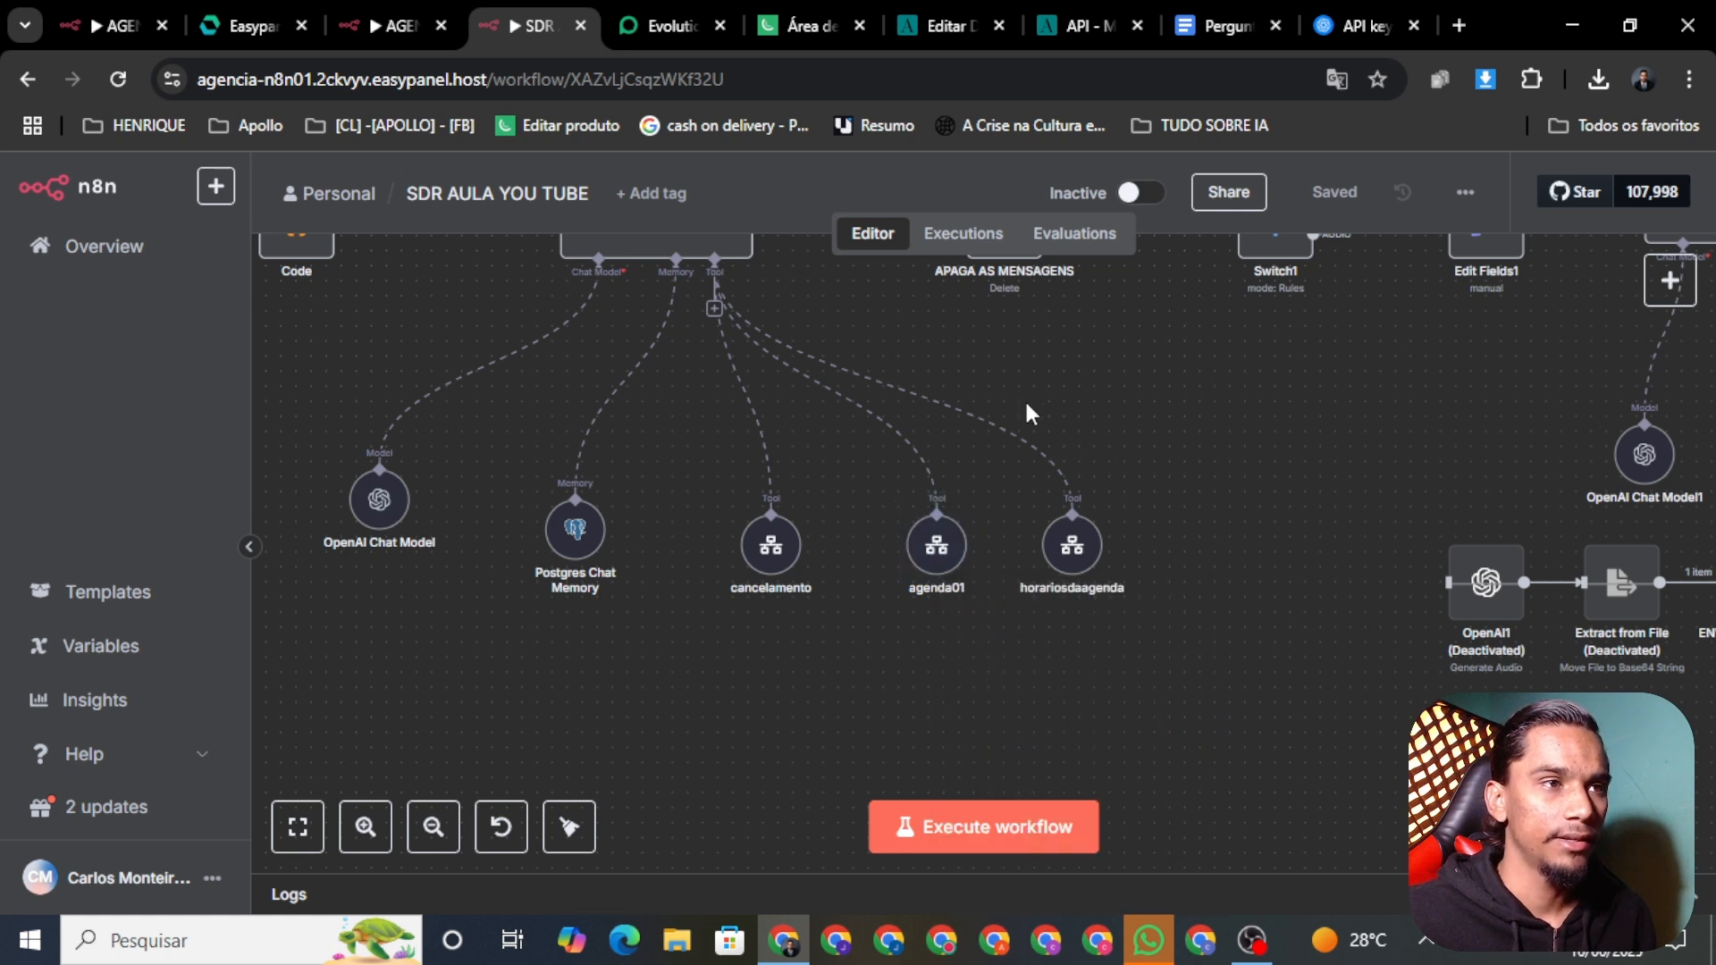
pyautogui.click(125, 82)
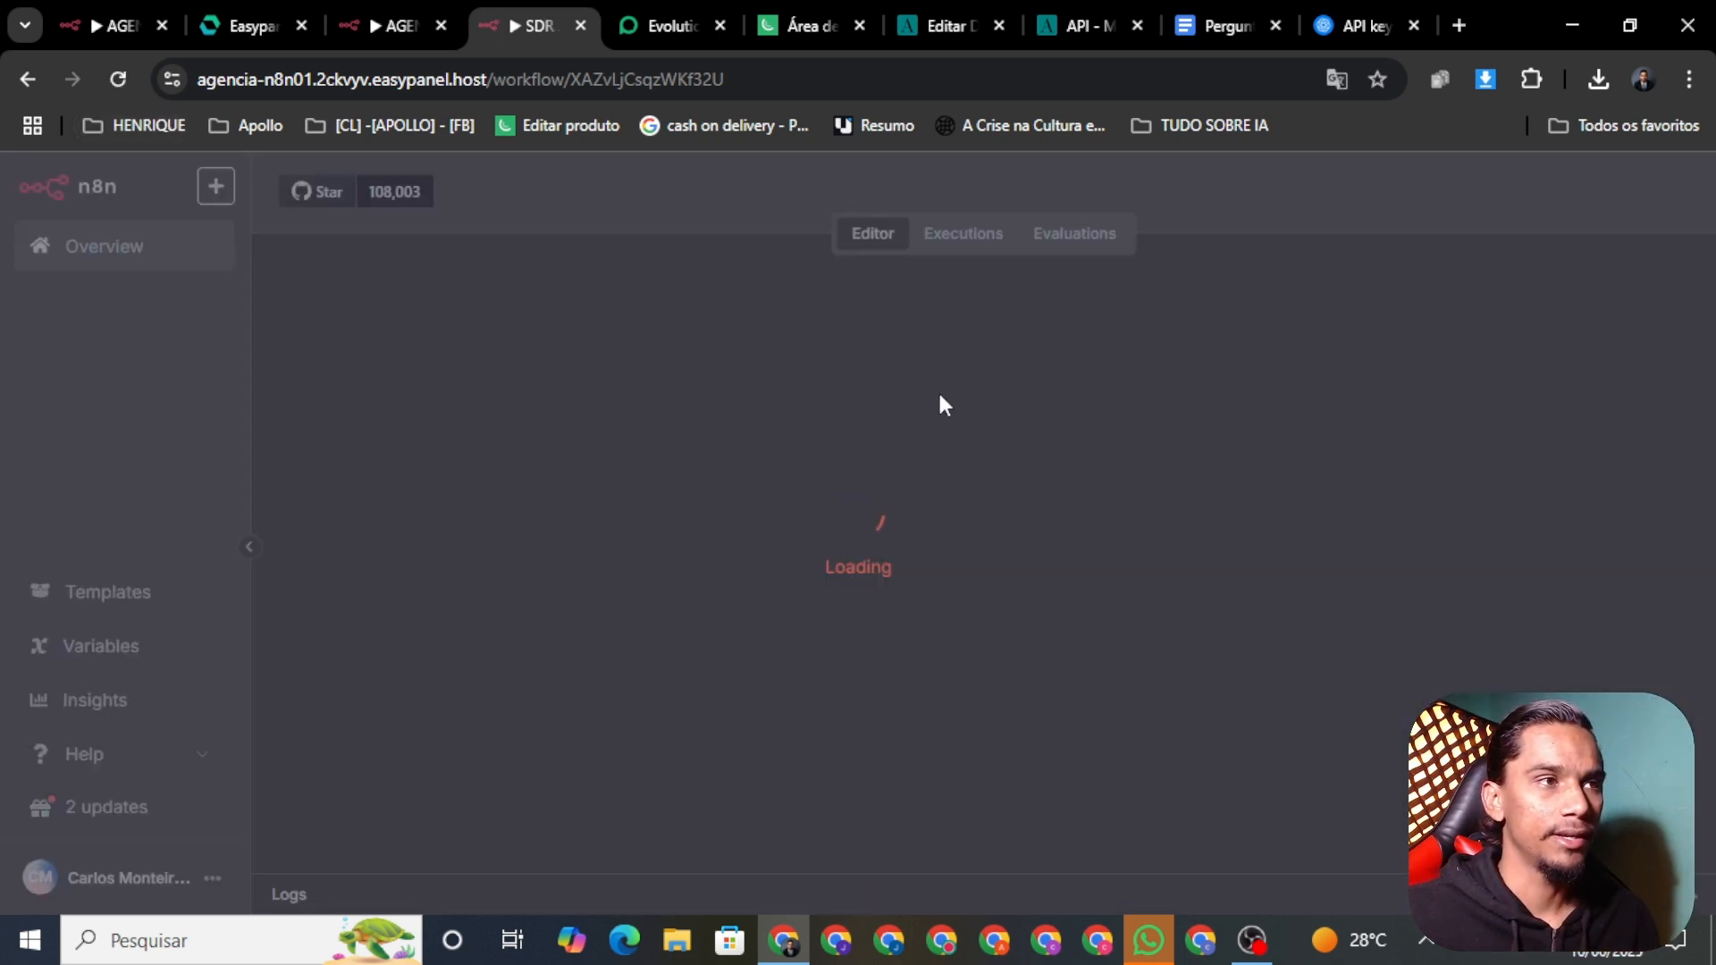
pyautogui.click(411, 23)
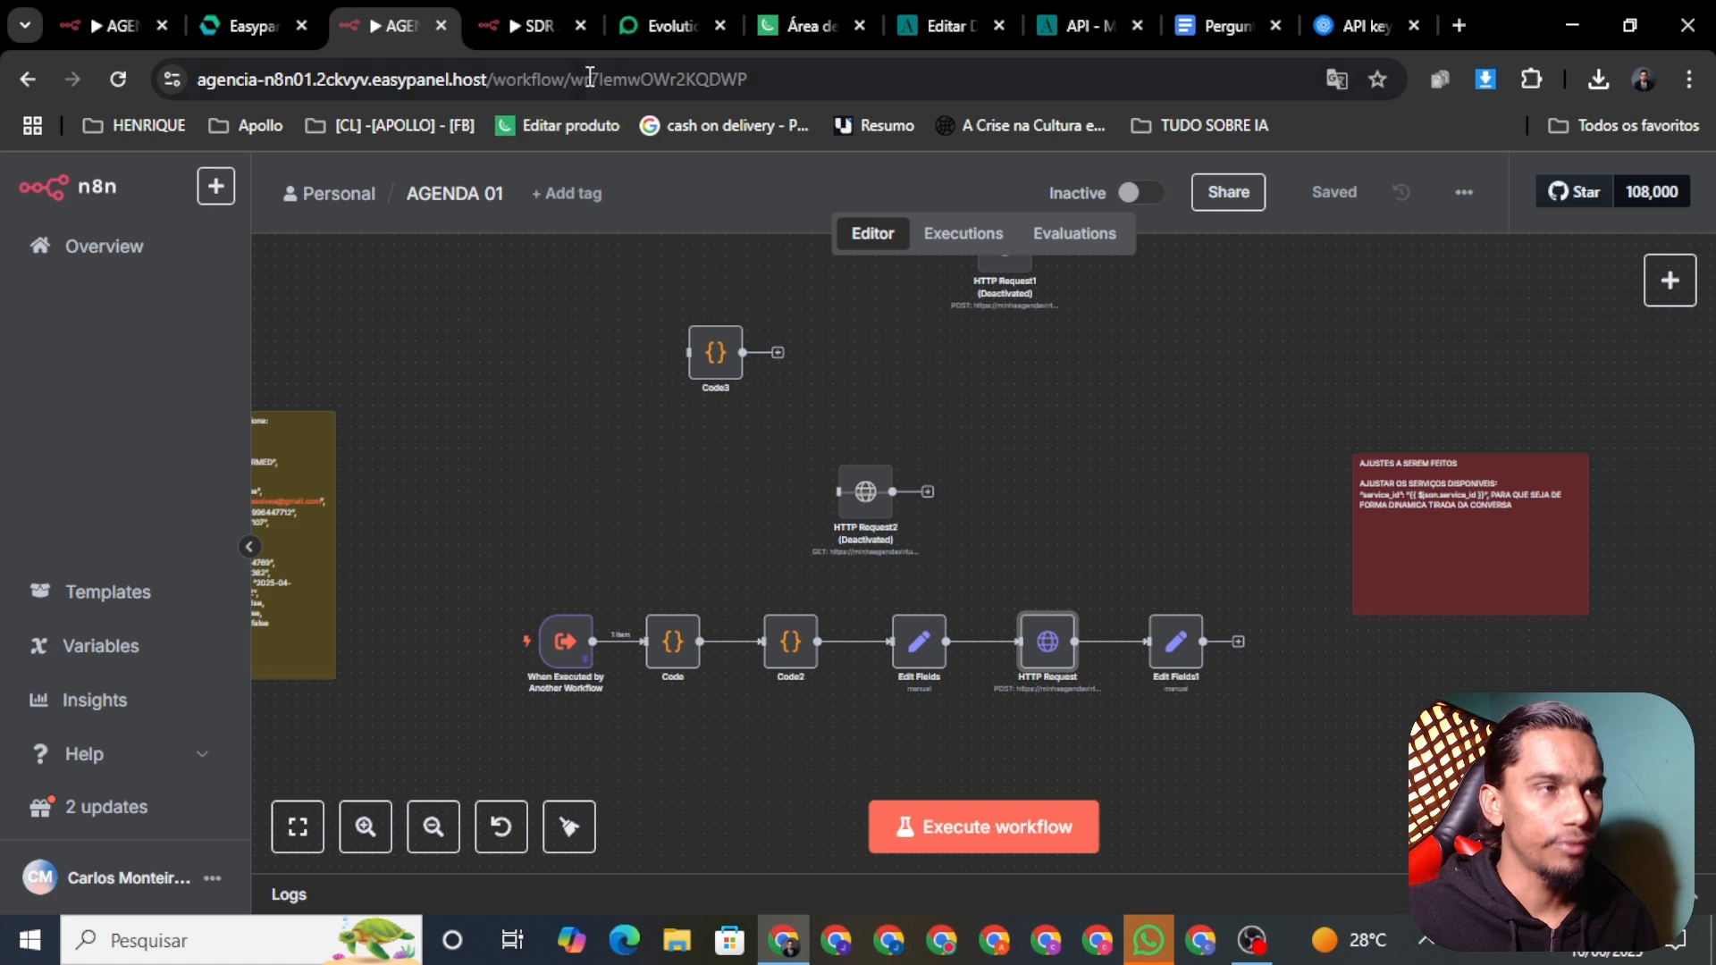
pyautogui.click(534, 30)
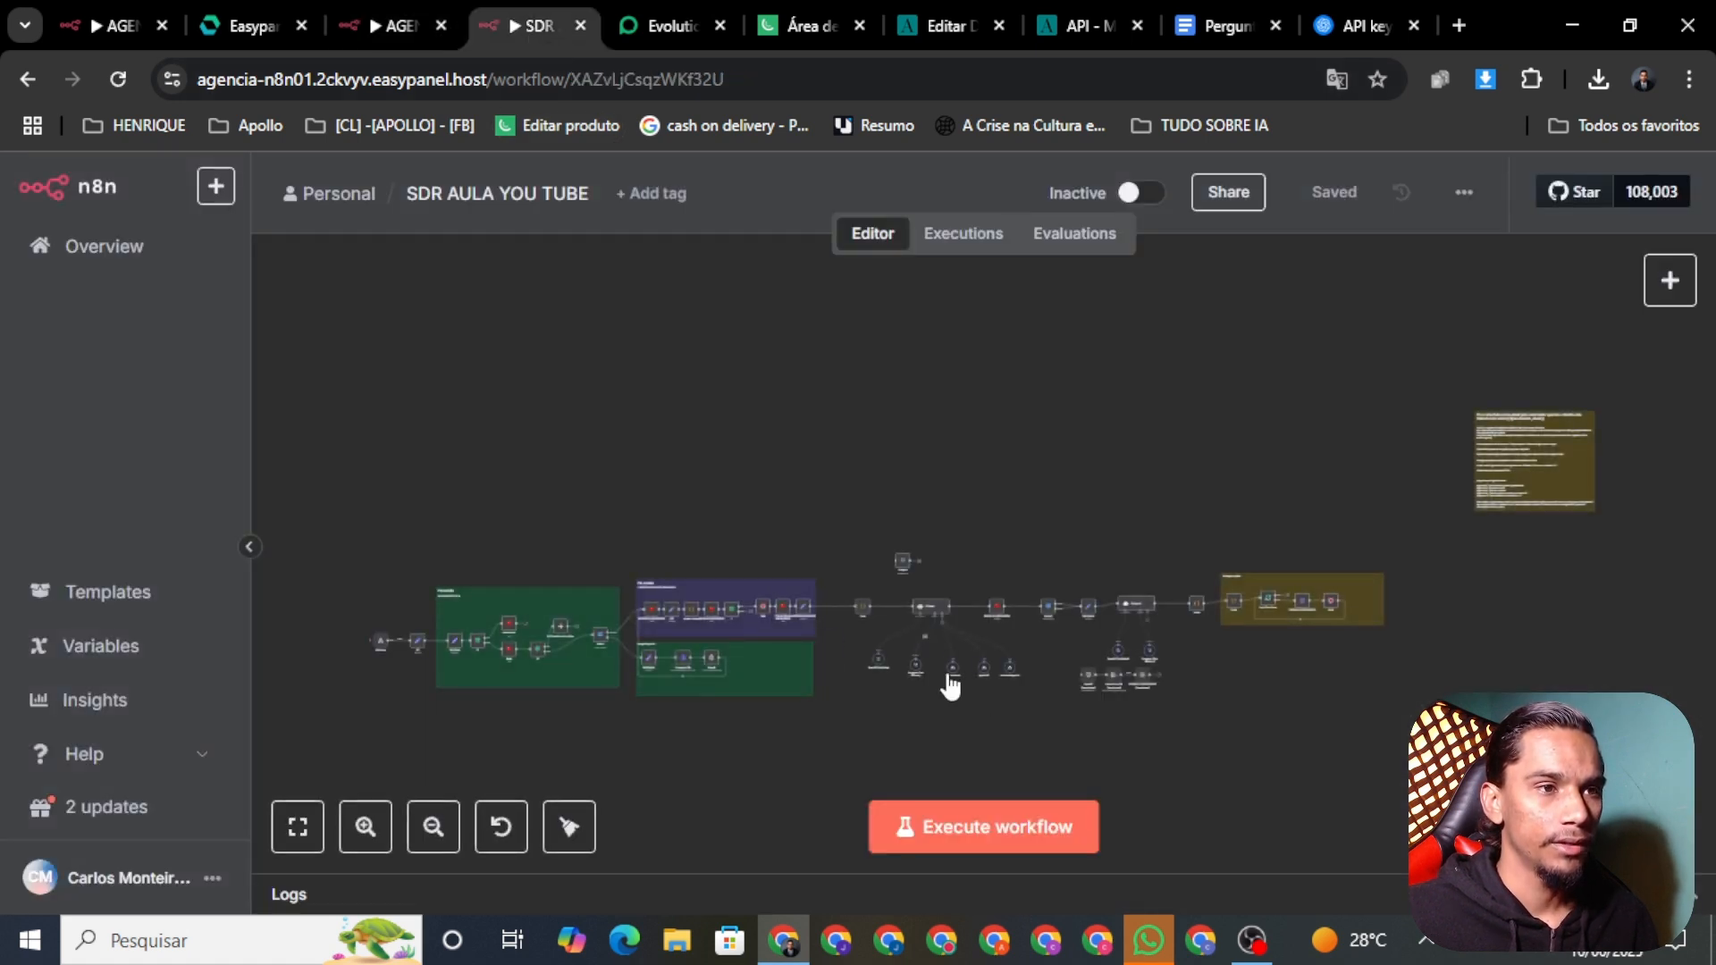
pyautogui.scroll(8, 949, 686)
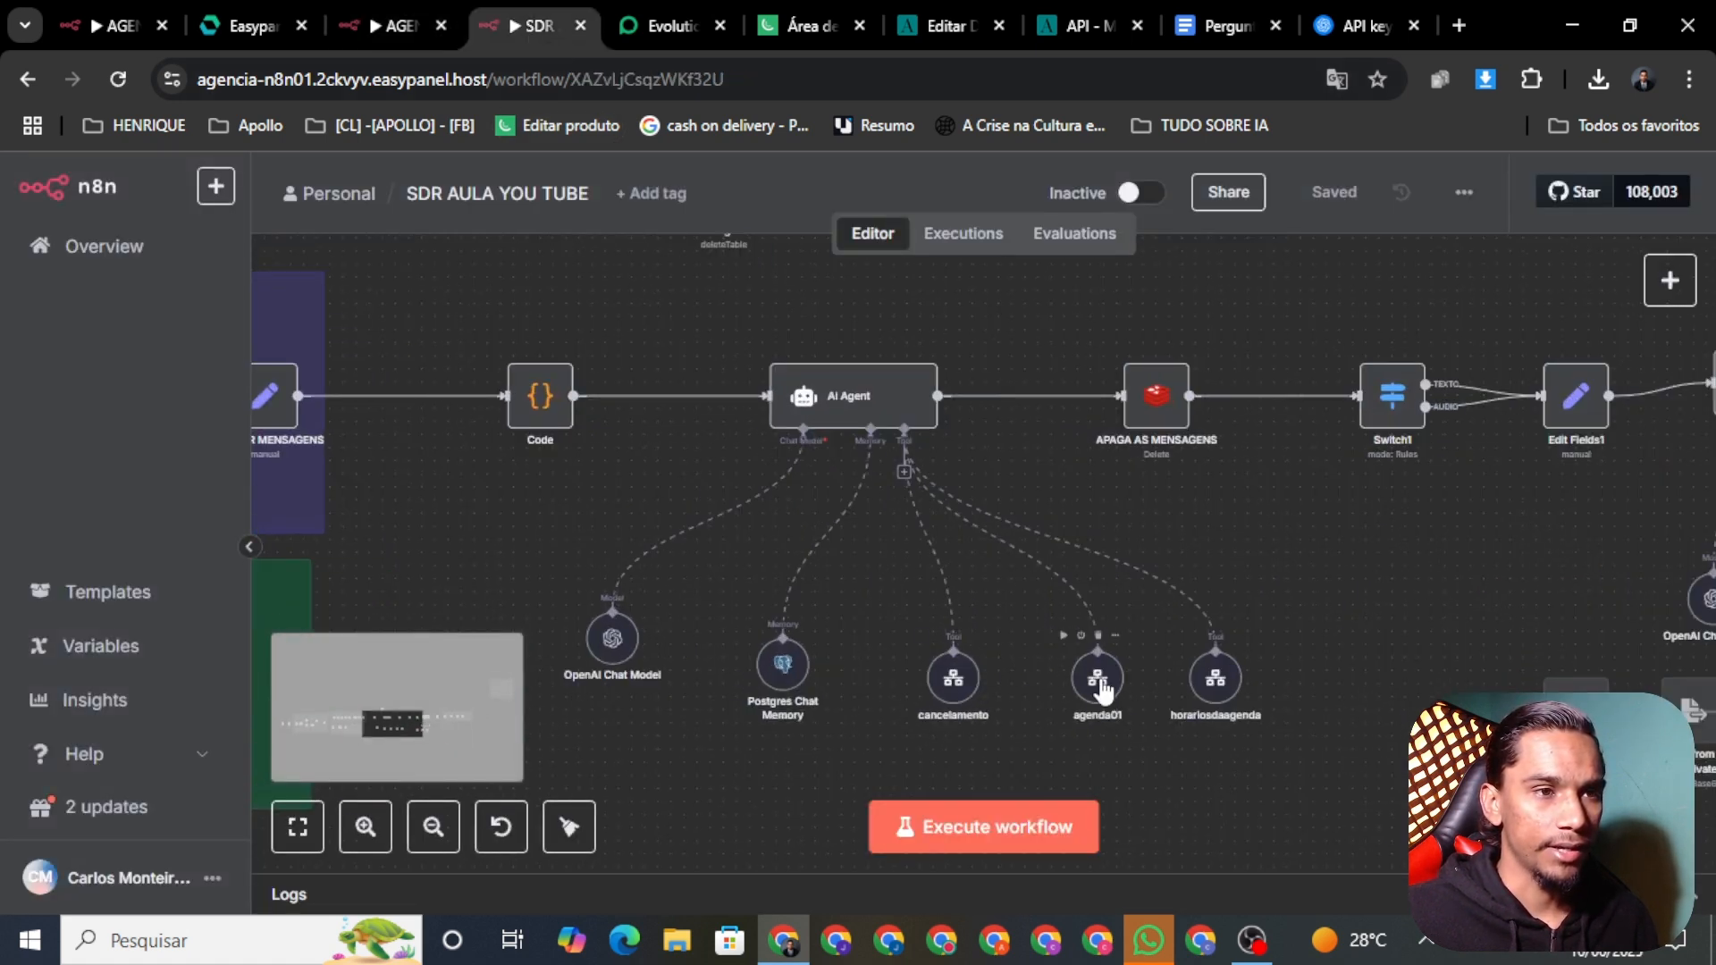
# Step: Set the agenda01 tool to call the AGENDA 01 workflow and save SDR AULA YOU TUBE
pyautogui.rightClick(1105, 693)
pyautogui.click(1162, 726)
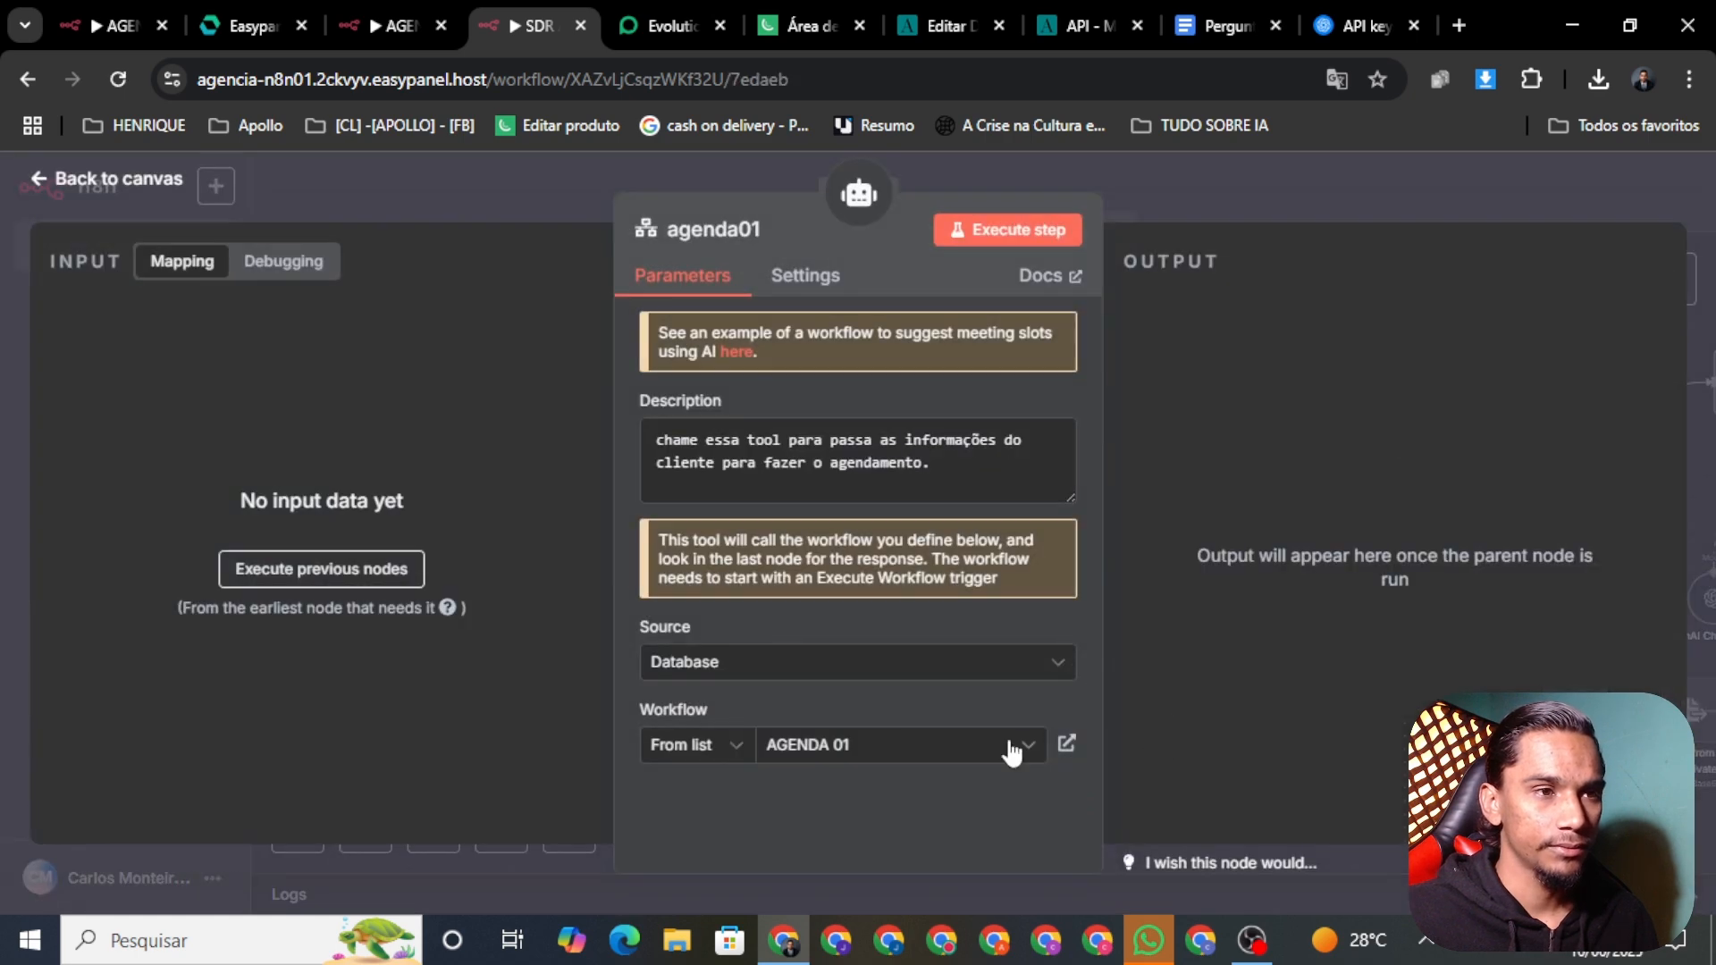
pyautogui.click(865, 750)
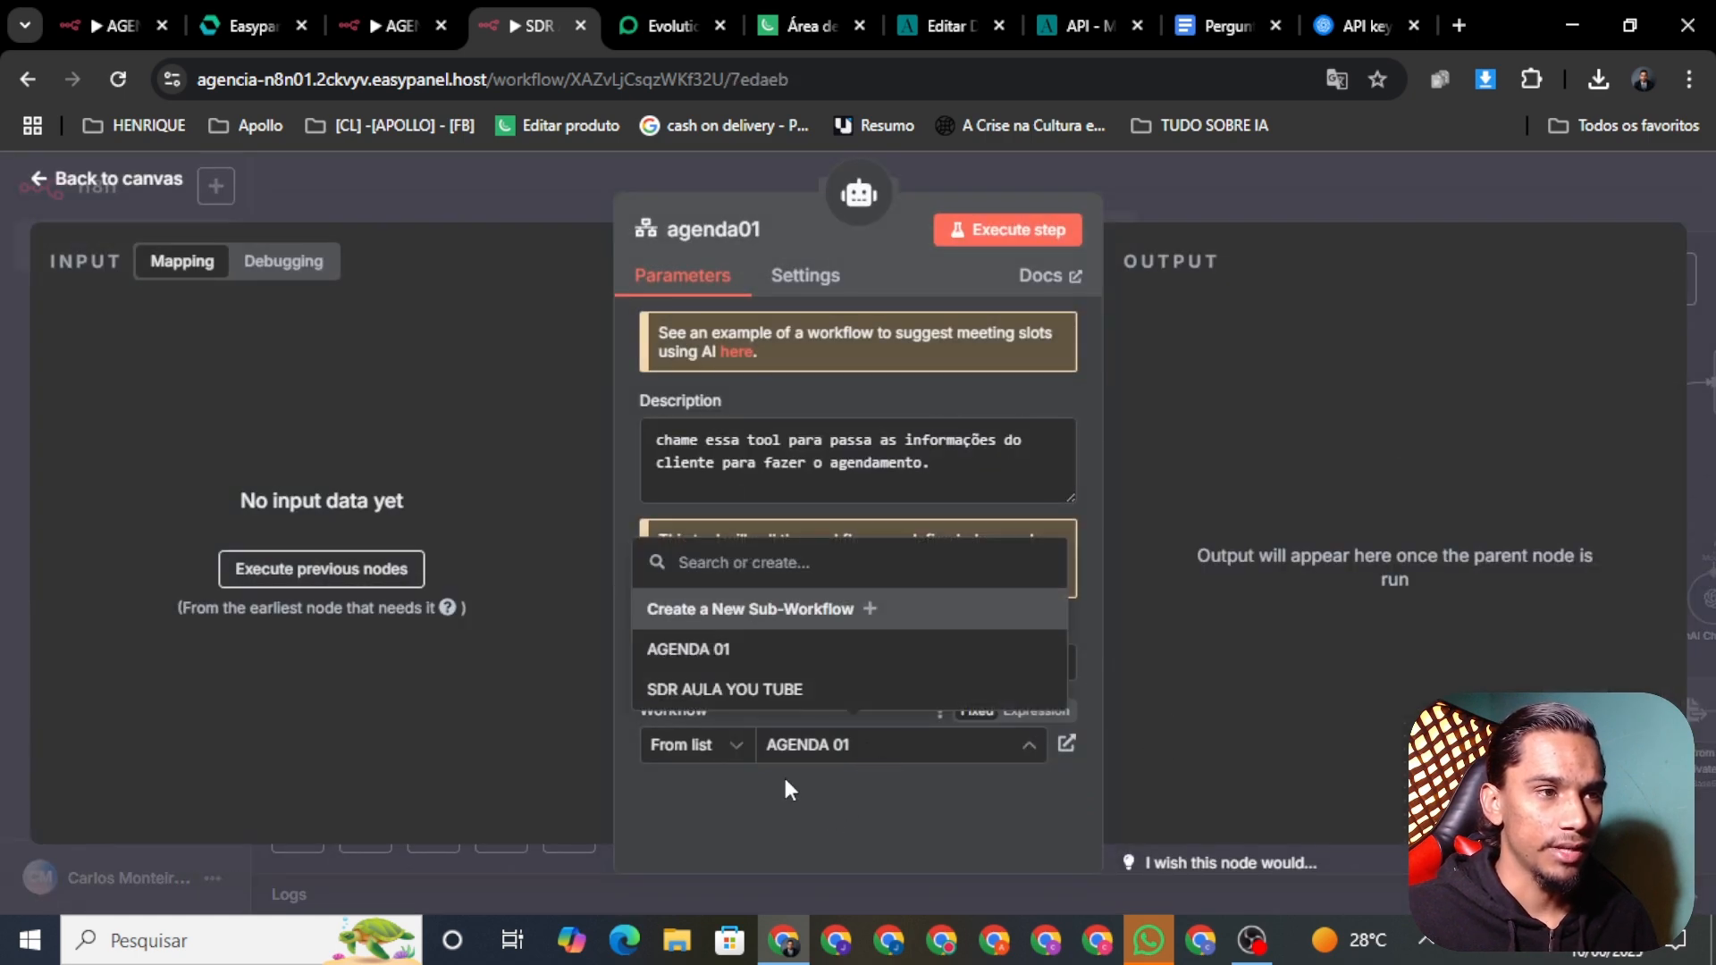
pyautogui.click(677, 661)
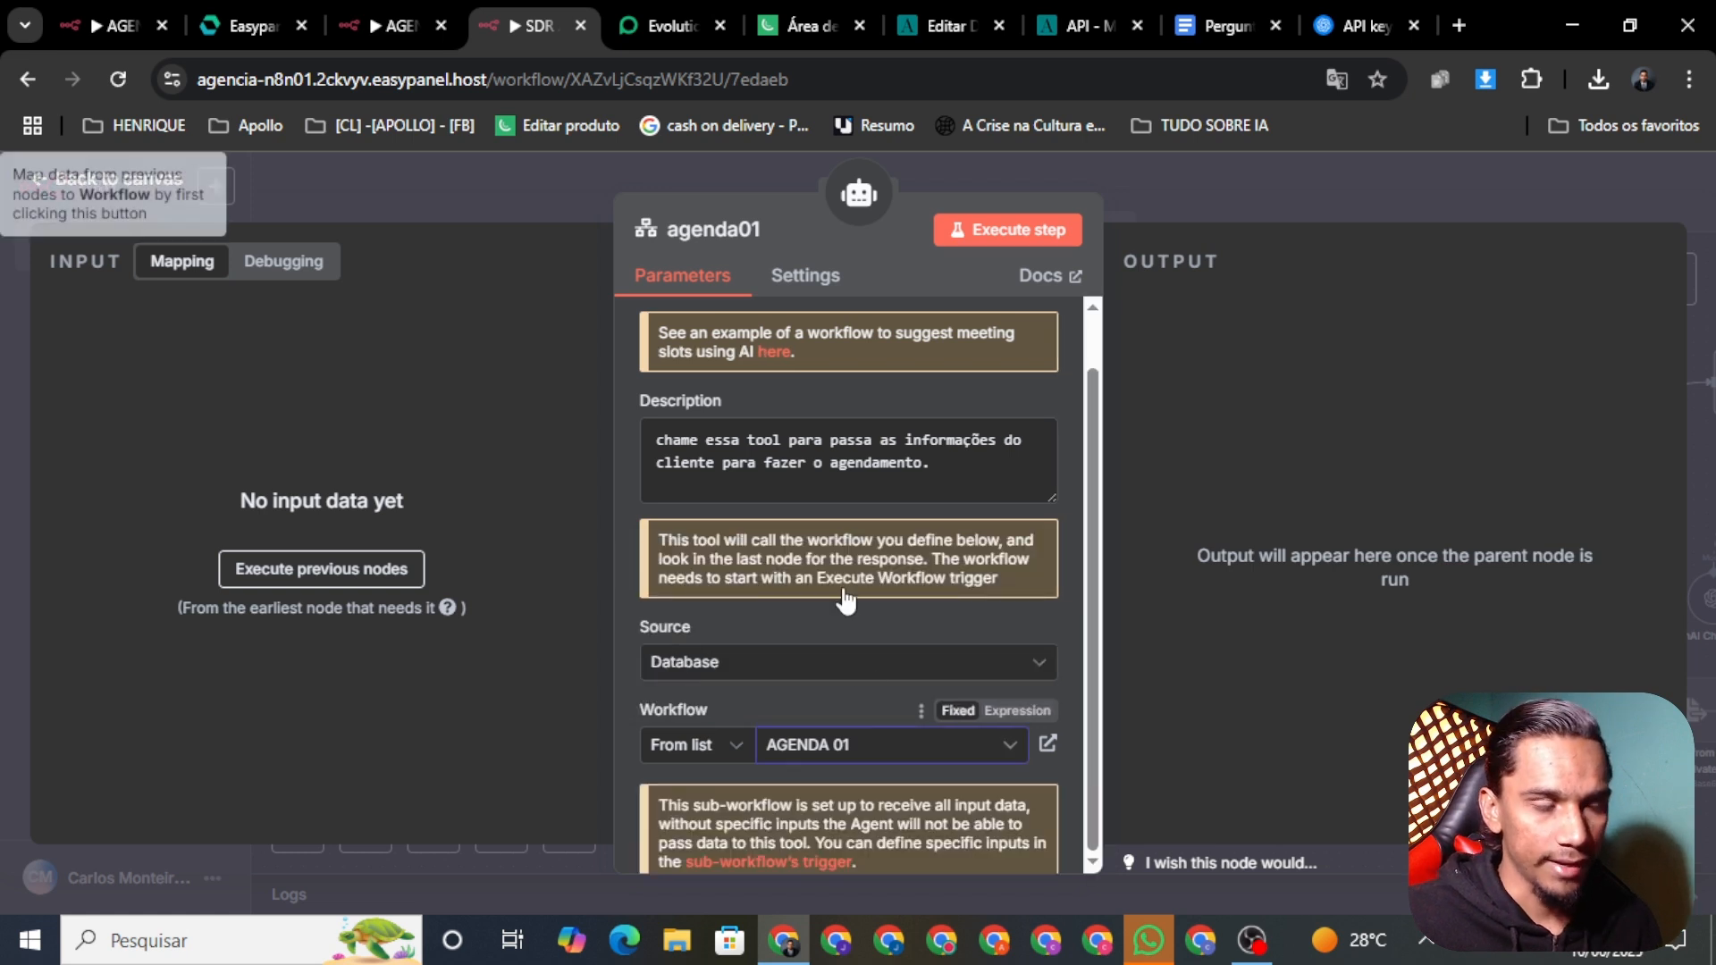
pyautogui.scroll(-1, 874, 702)
pyautogui.scroll(1, 874, 702)
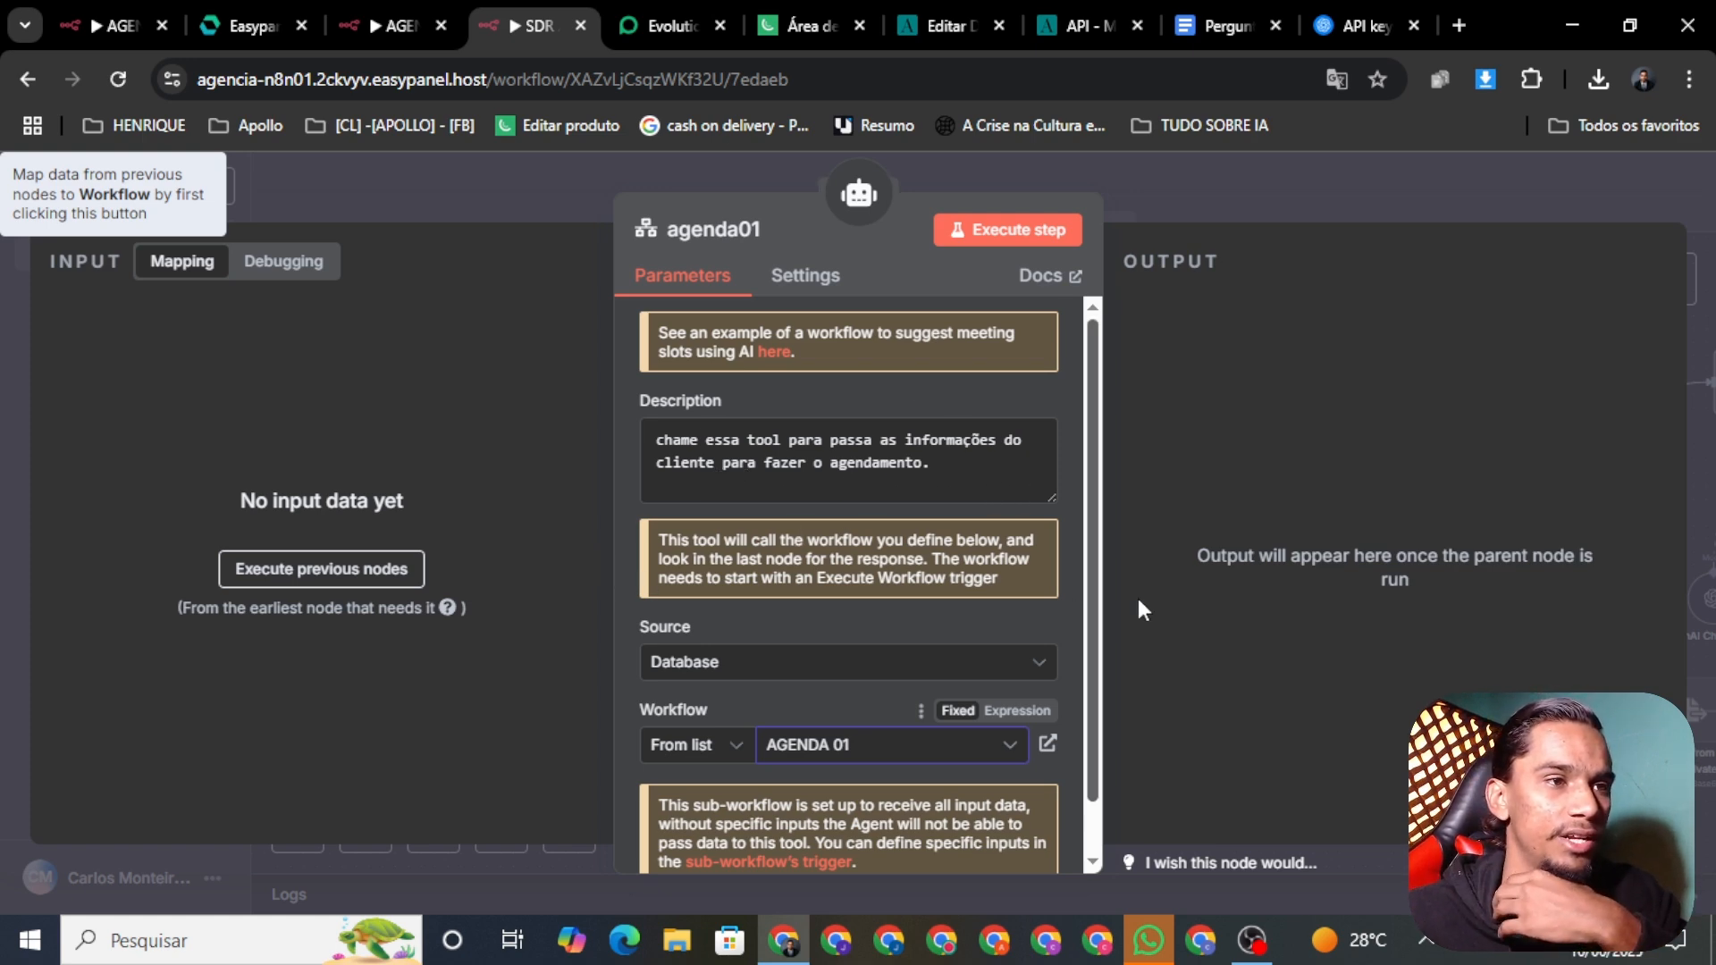
pyautogui.click(464, 164)
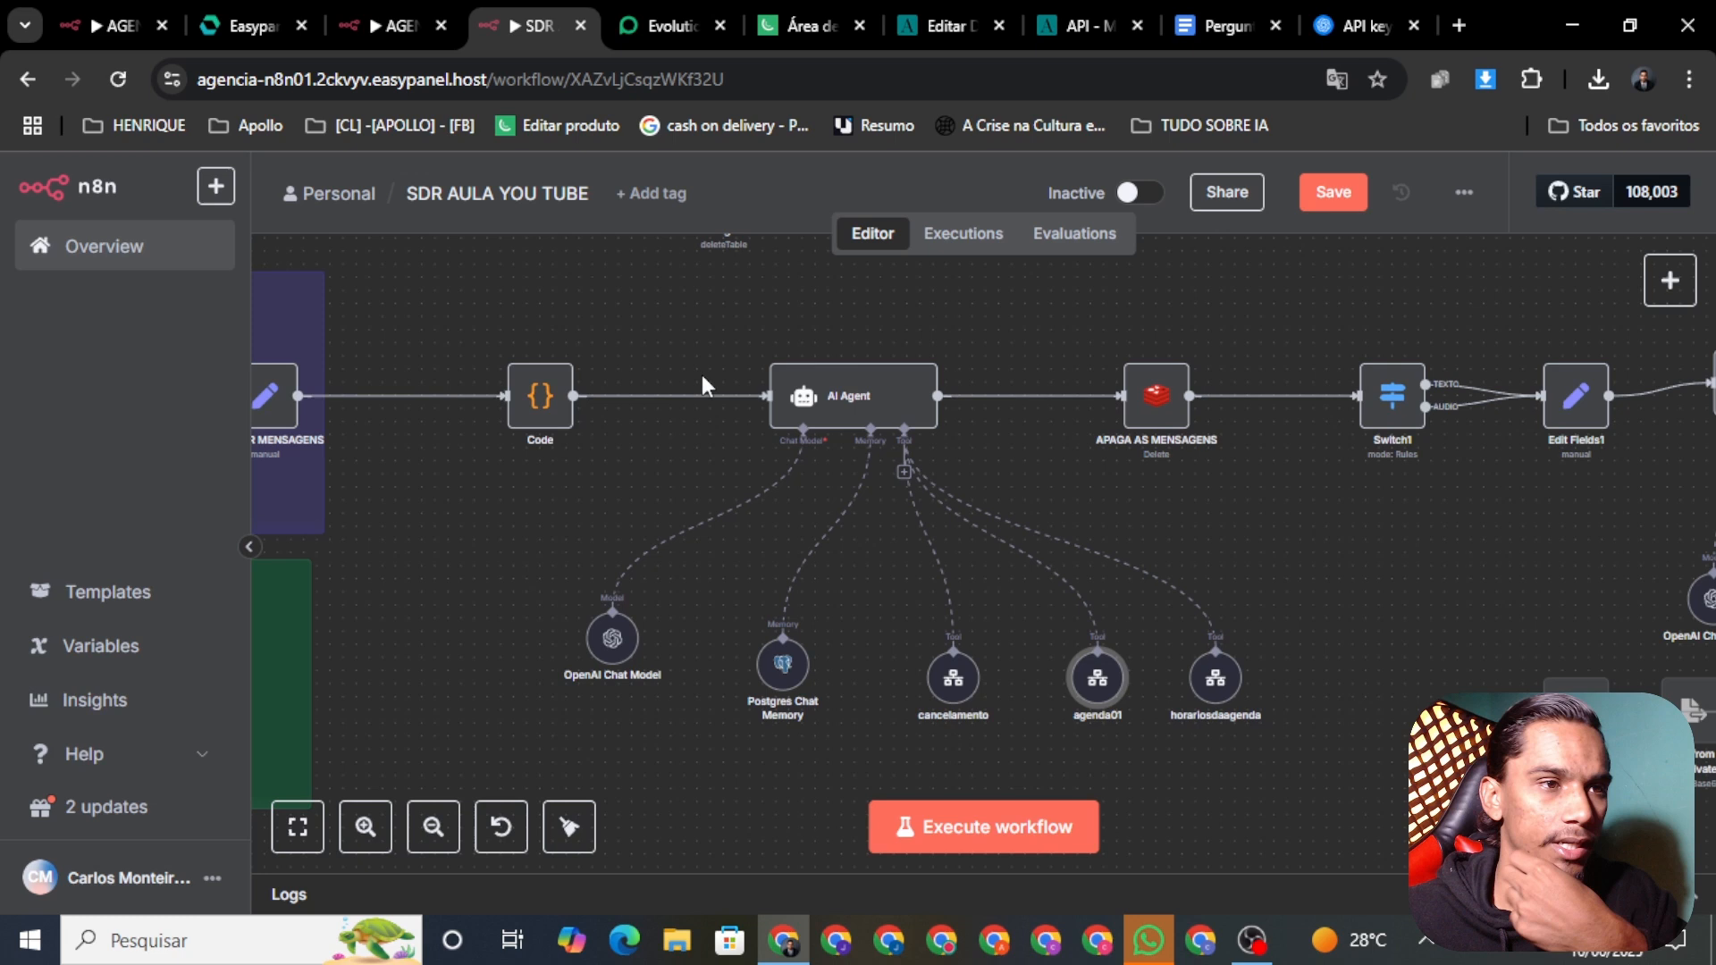
pyautogui.click(1344, 196)
pyautogui.moveTo(1303, 765); pyautogui.dragTo(1186, 729)
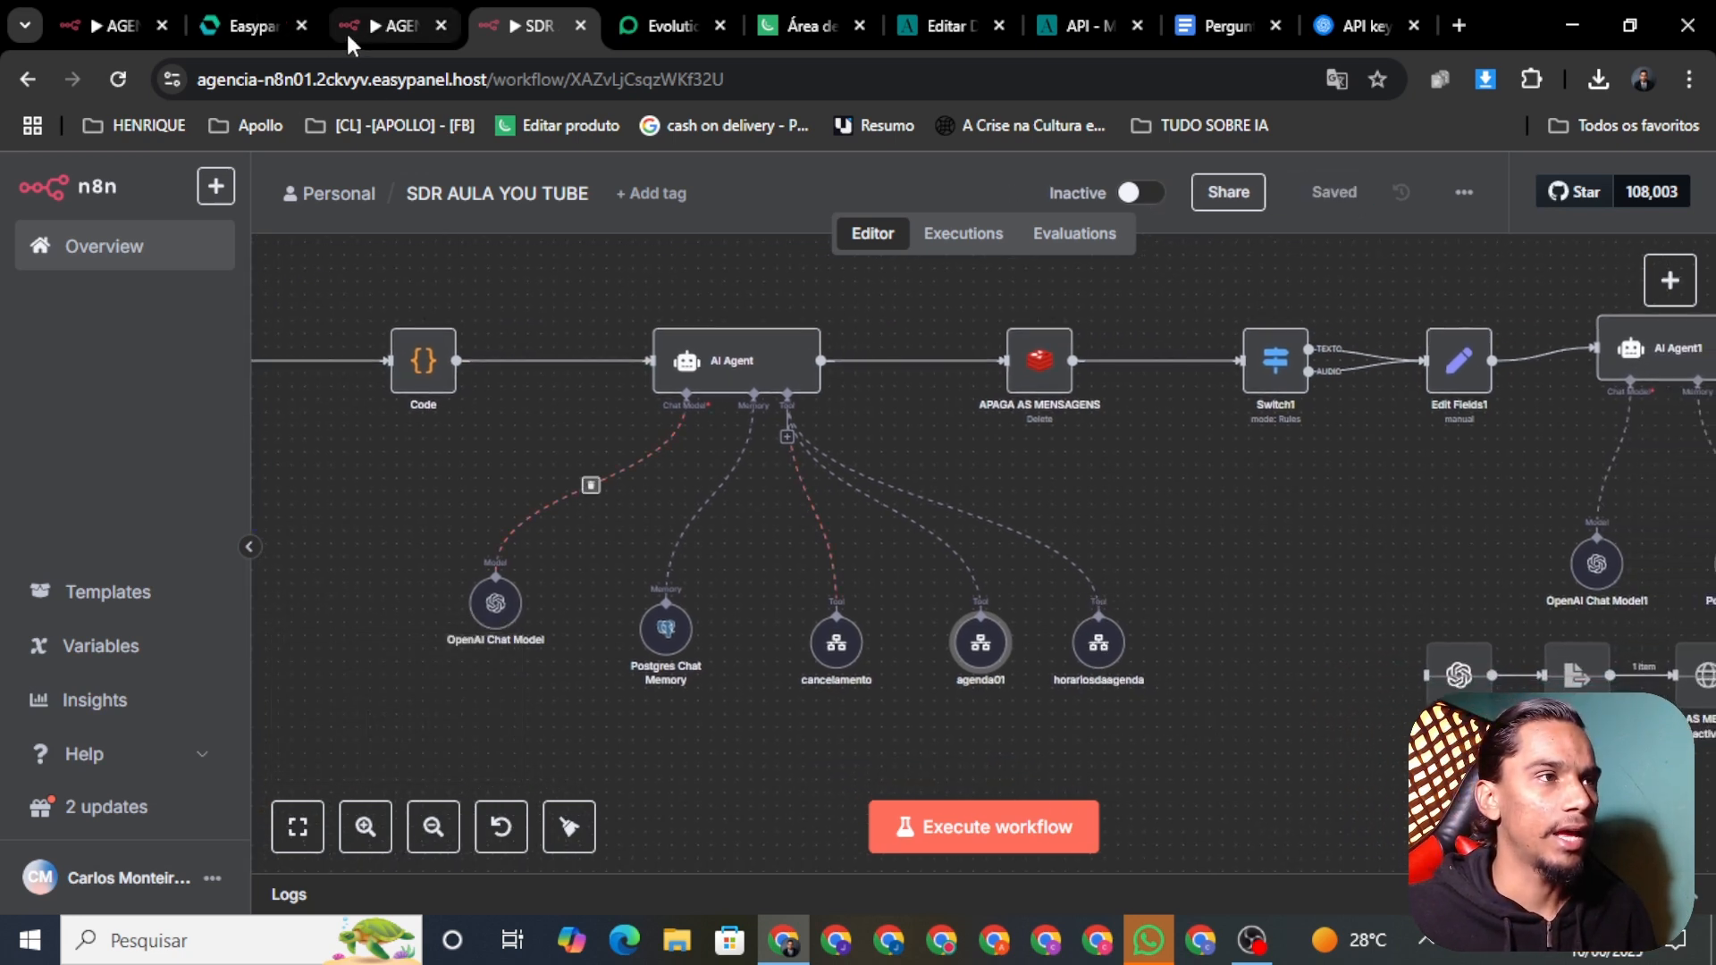
pyautogui.click(90, 27)
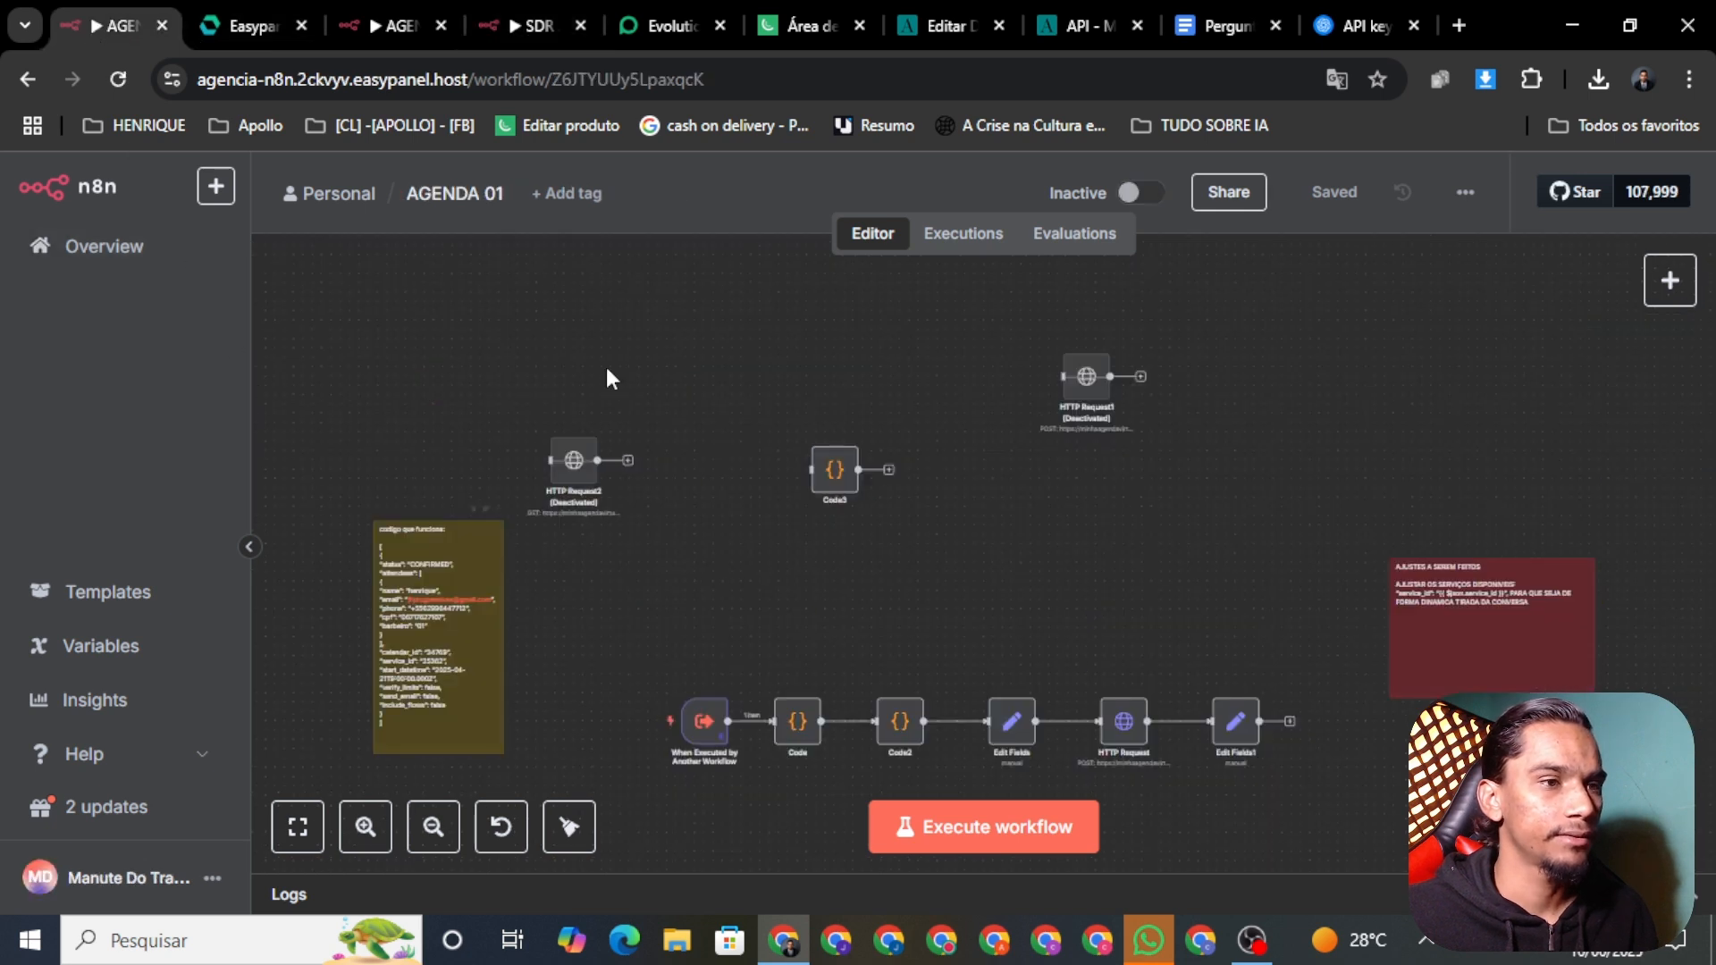
# Step: Open the HORARIOS DA AGENDA workflow from the workflows overview
pyautogui.click(136, 250)
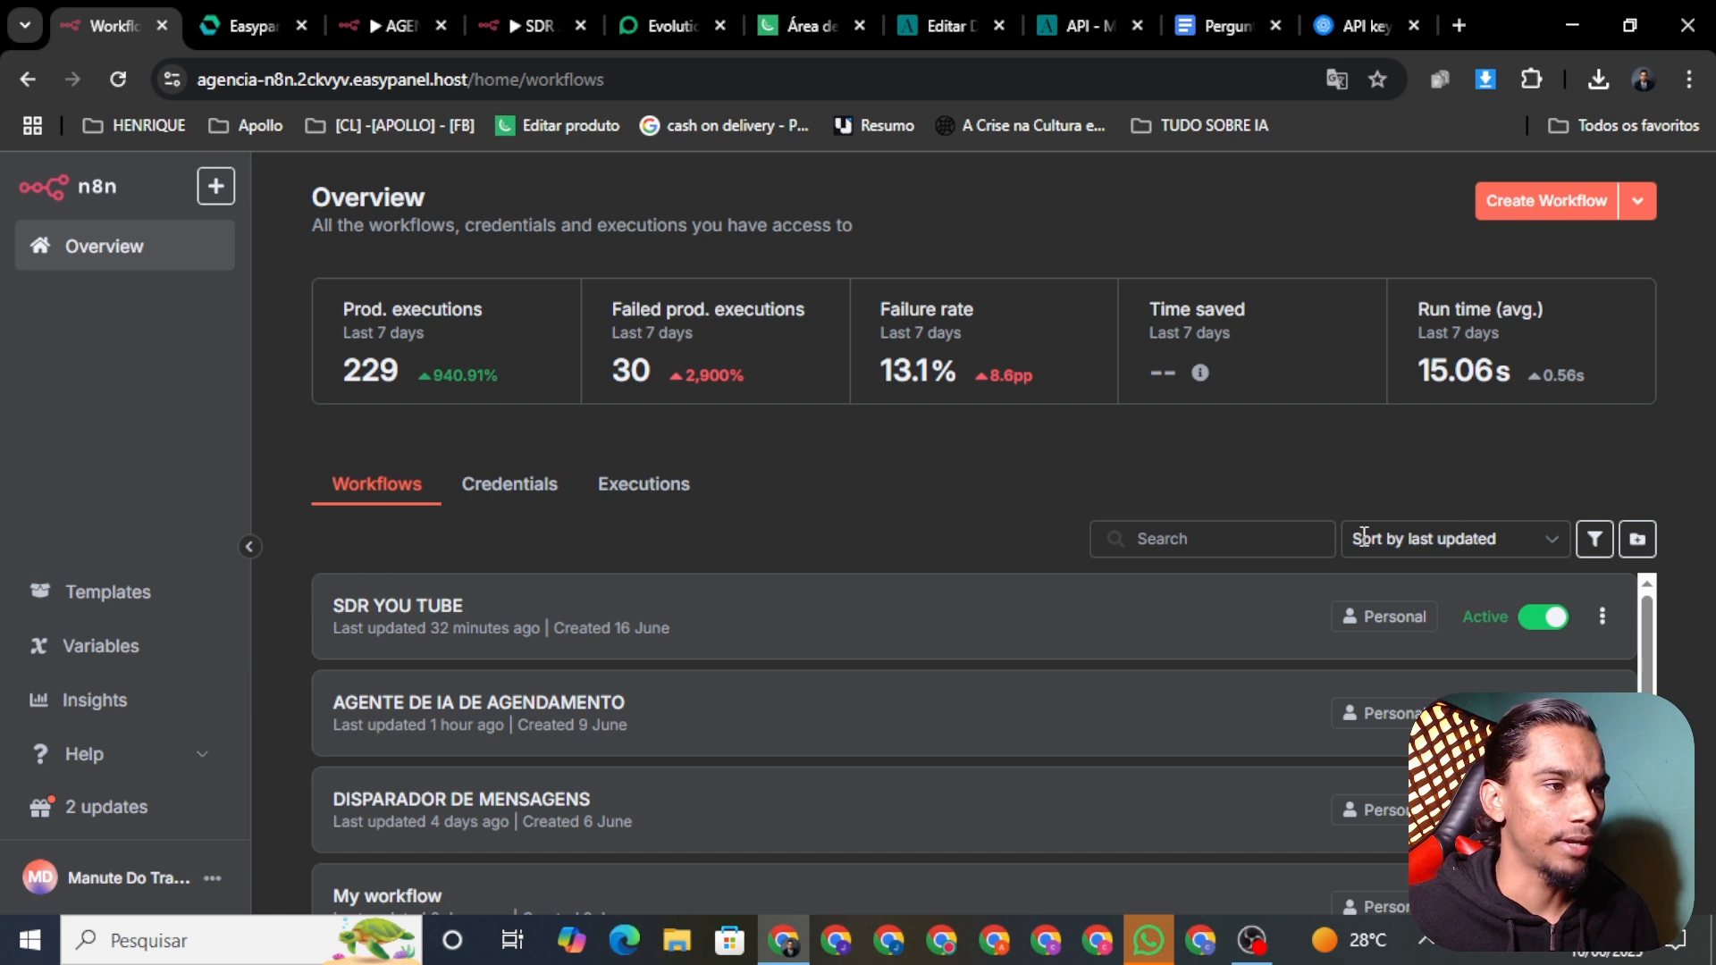
pyautogui.scroll(-2, 1630, 671)
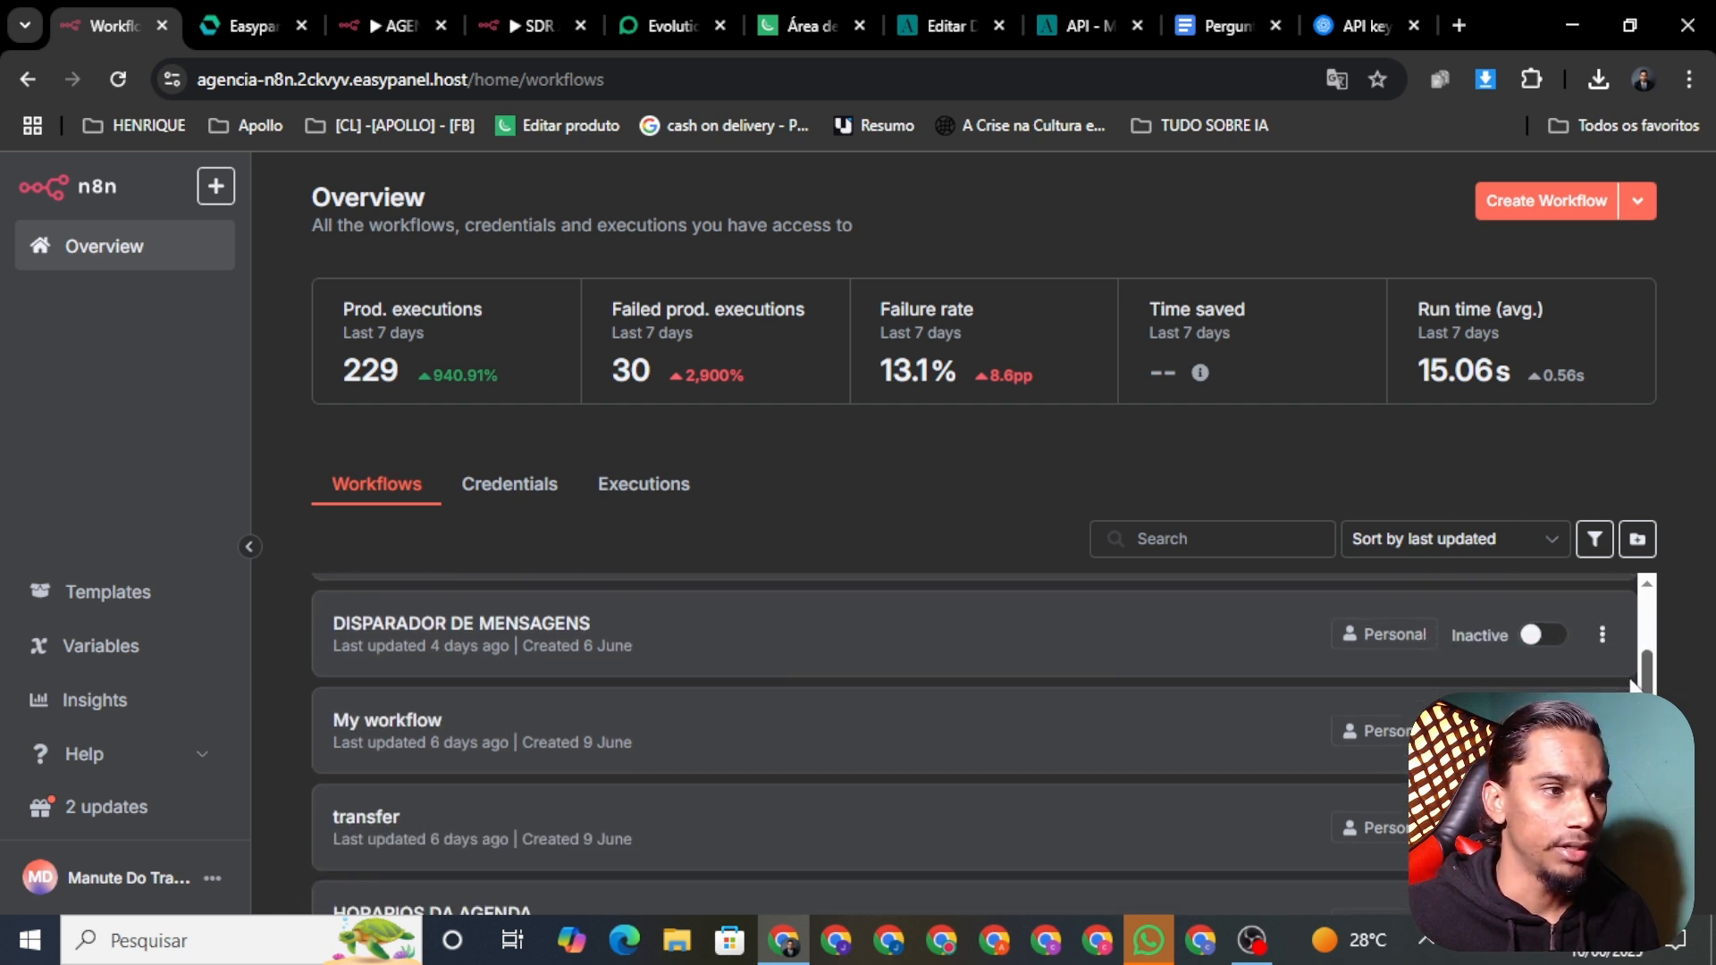
pyautogui.scroll(-2, 1629, 670)
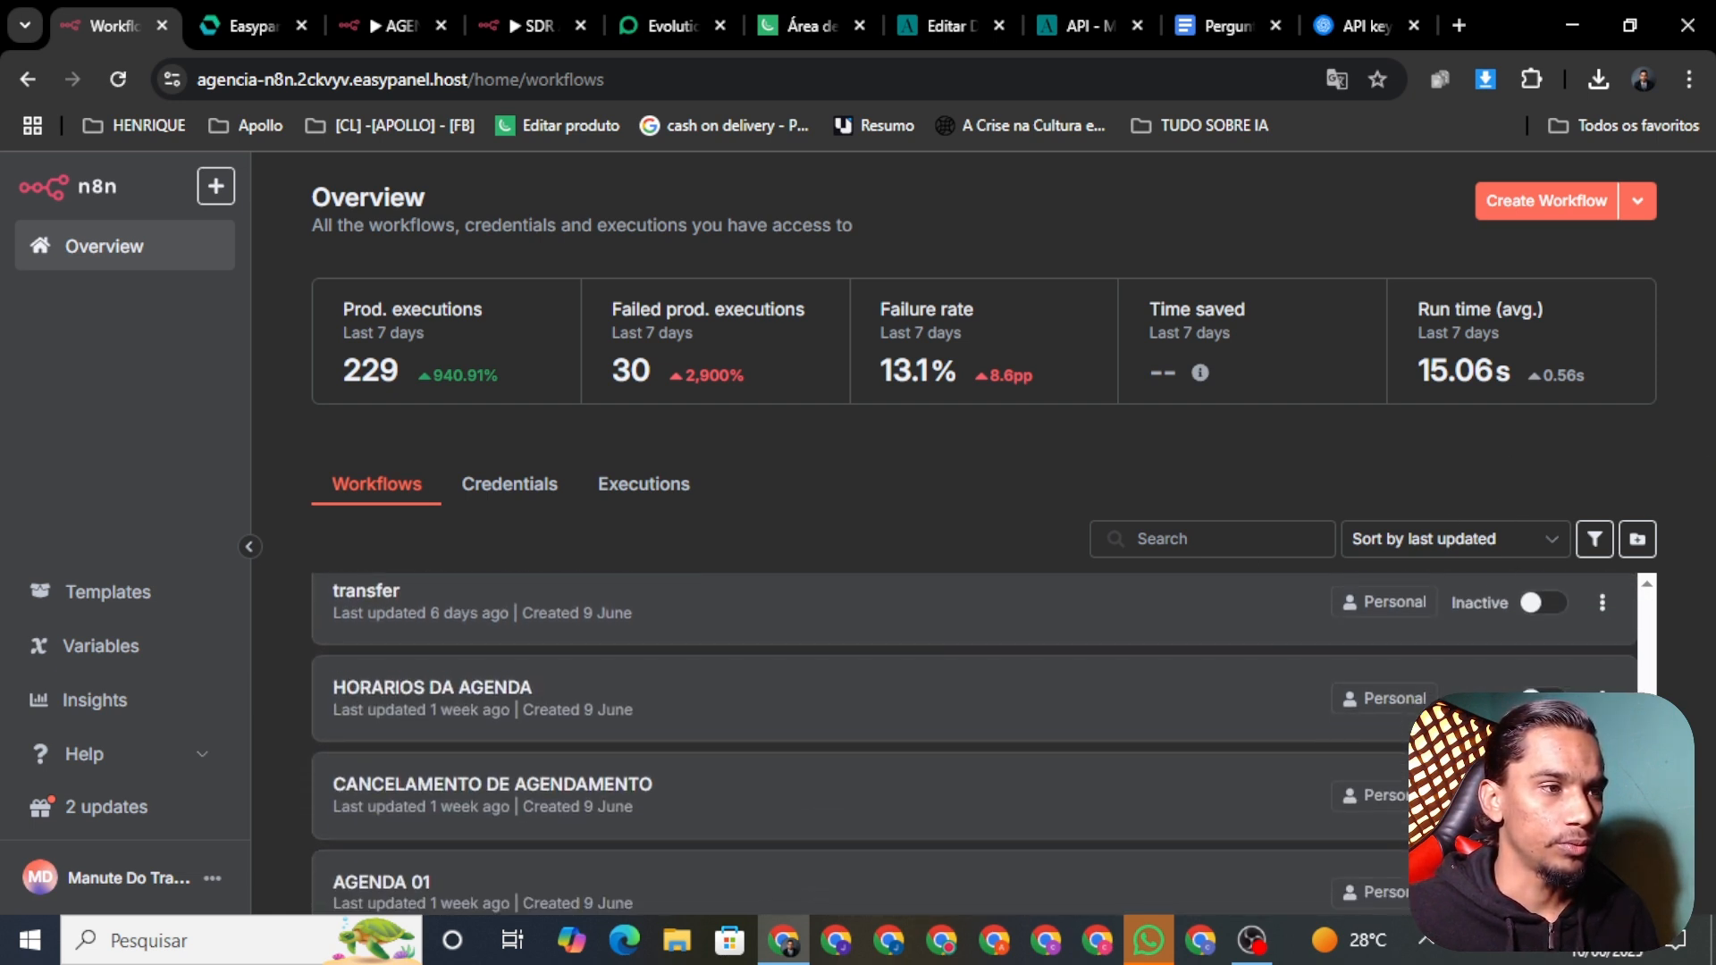
pyautogui.click(473, 686)
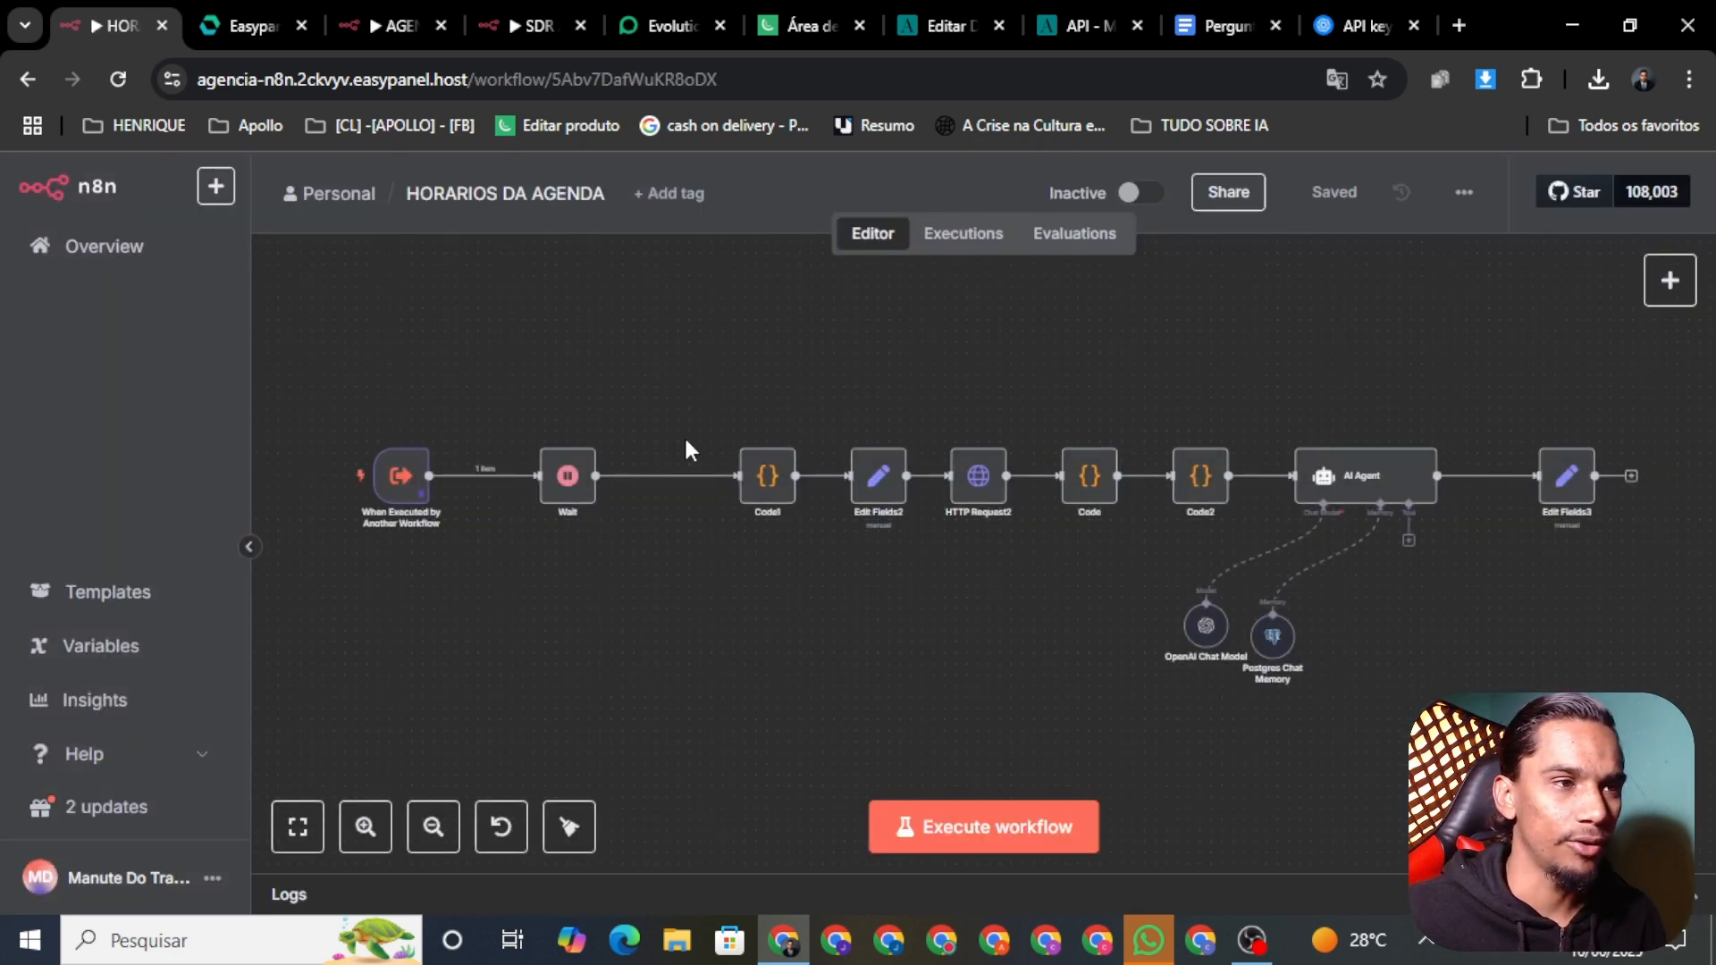
# Step: Survey the HORARIOS DA AGENDA canvas, bringing the AI Agent and Edit Fields3 into view
pyautogui.moveTo(340, 376); pyautogui.dragTo(1402, 586)
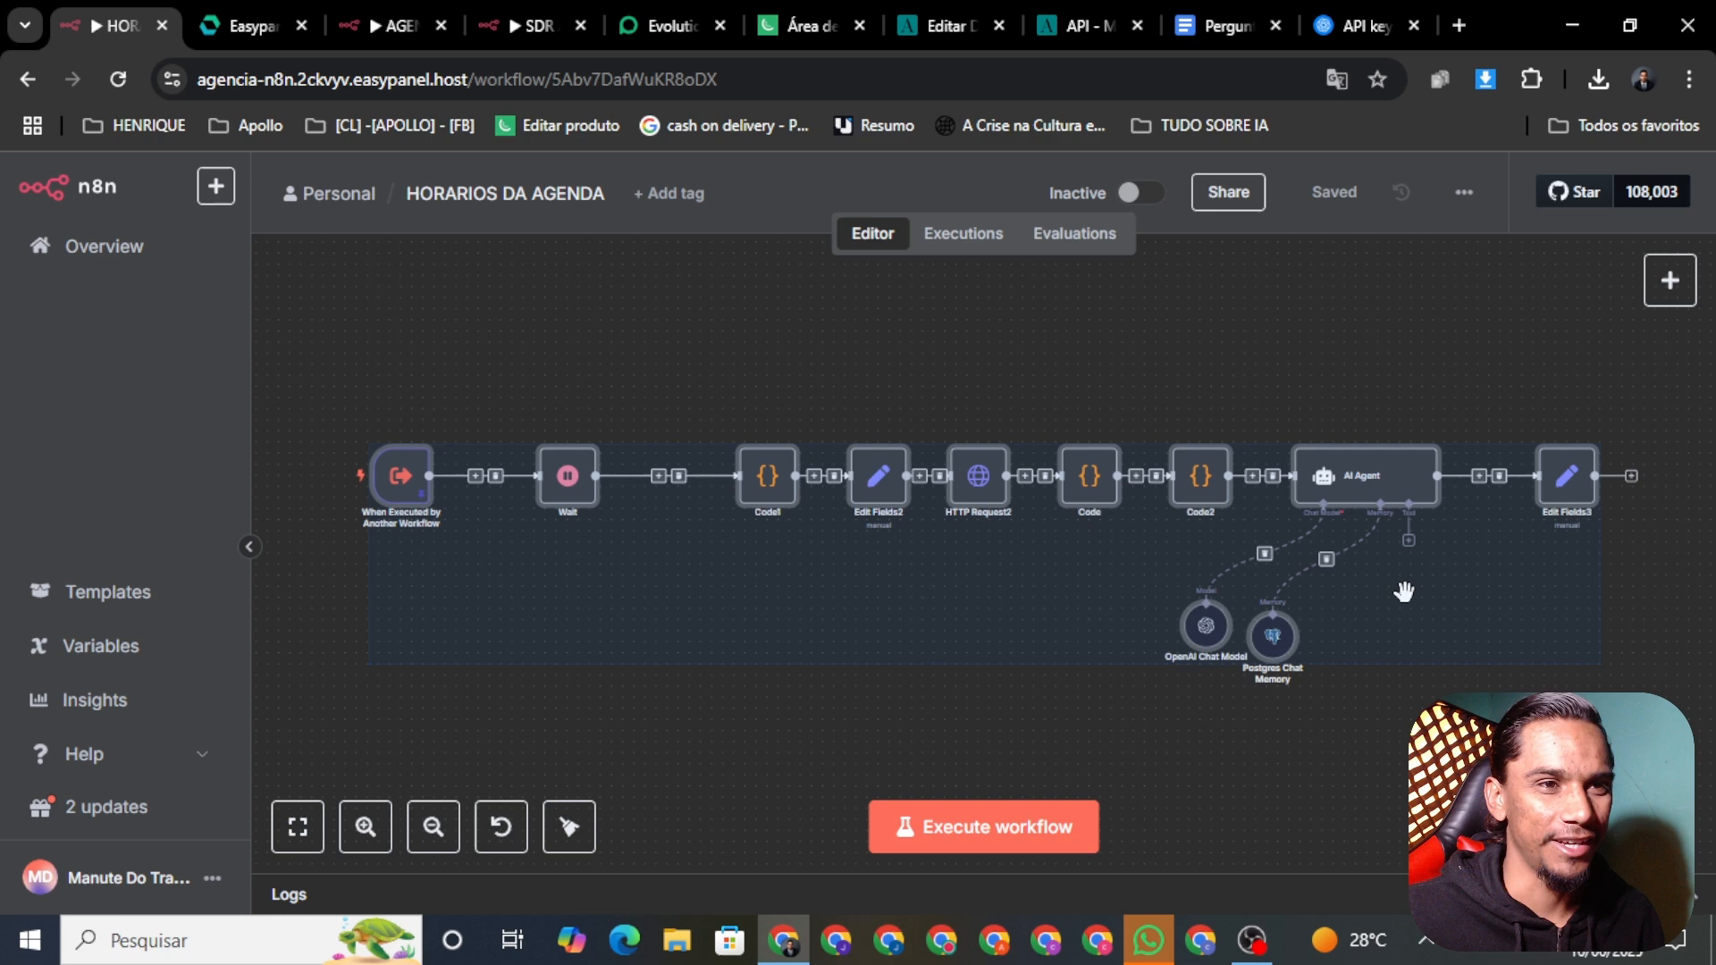
pyautogui.click(963, 753)
pyautogui.scroll(3, 804, 518)
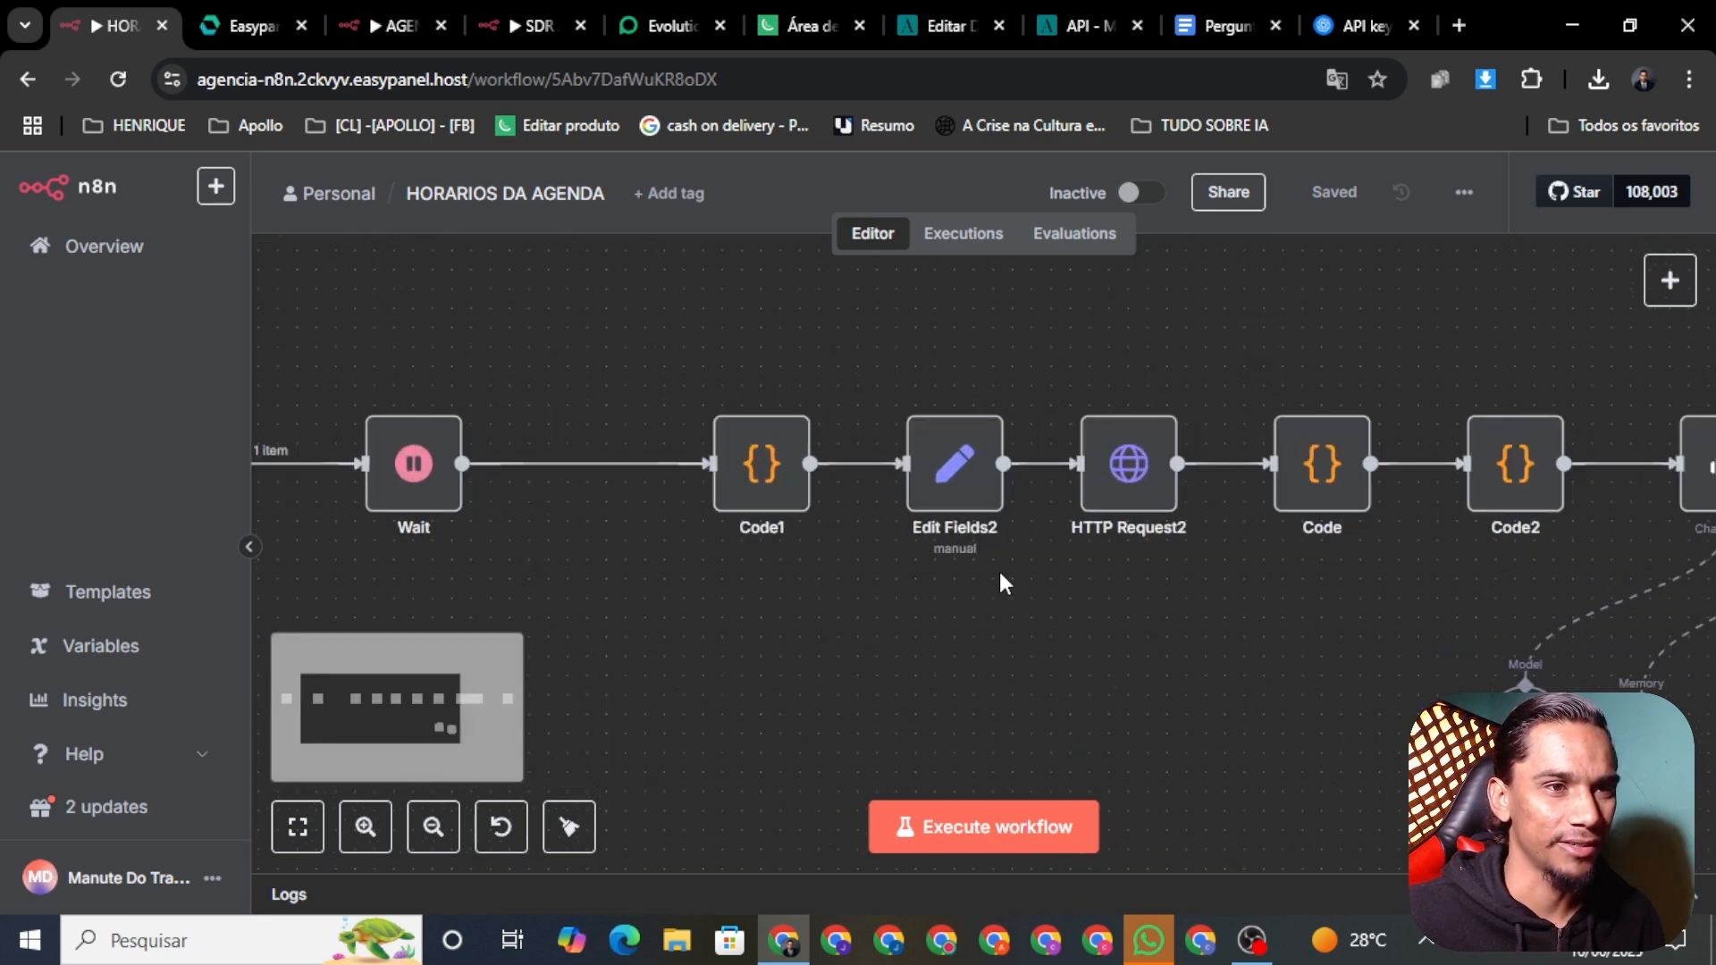
pyautogui.scroll(-4, 999, 572)
pyautogui.moveTo(1108, 549); pyautogui.dragTo(811, 586)
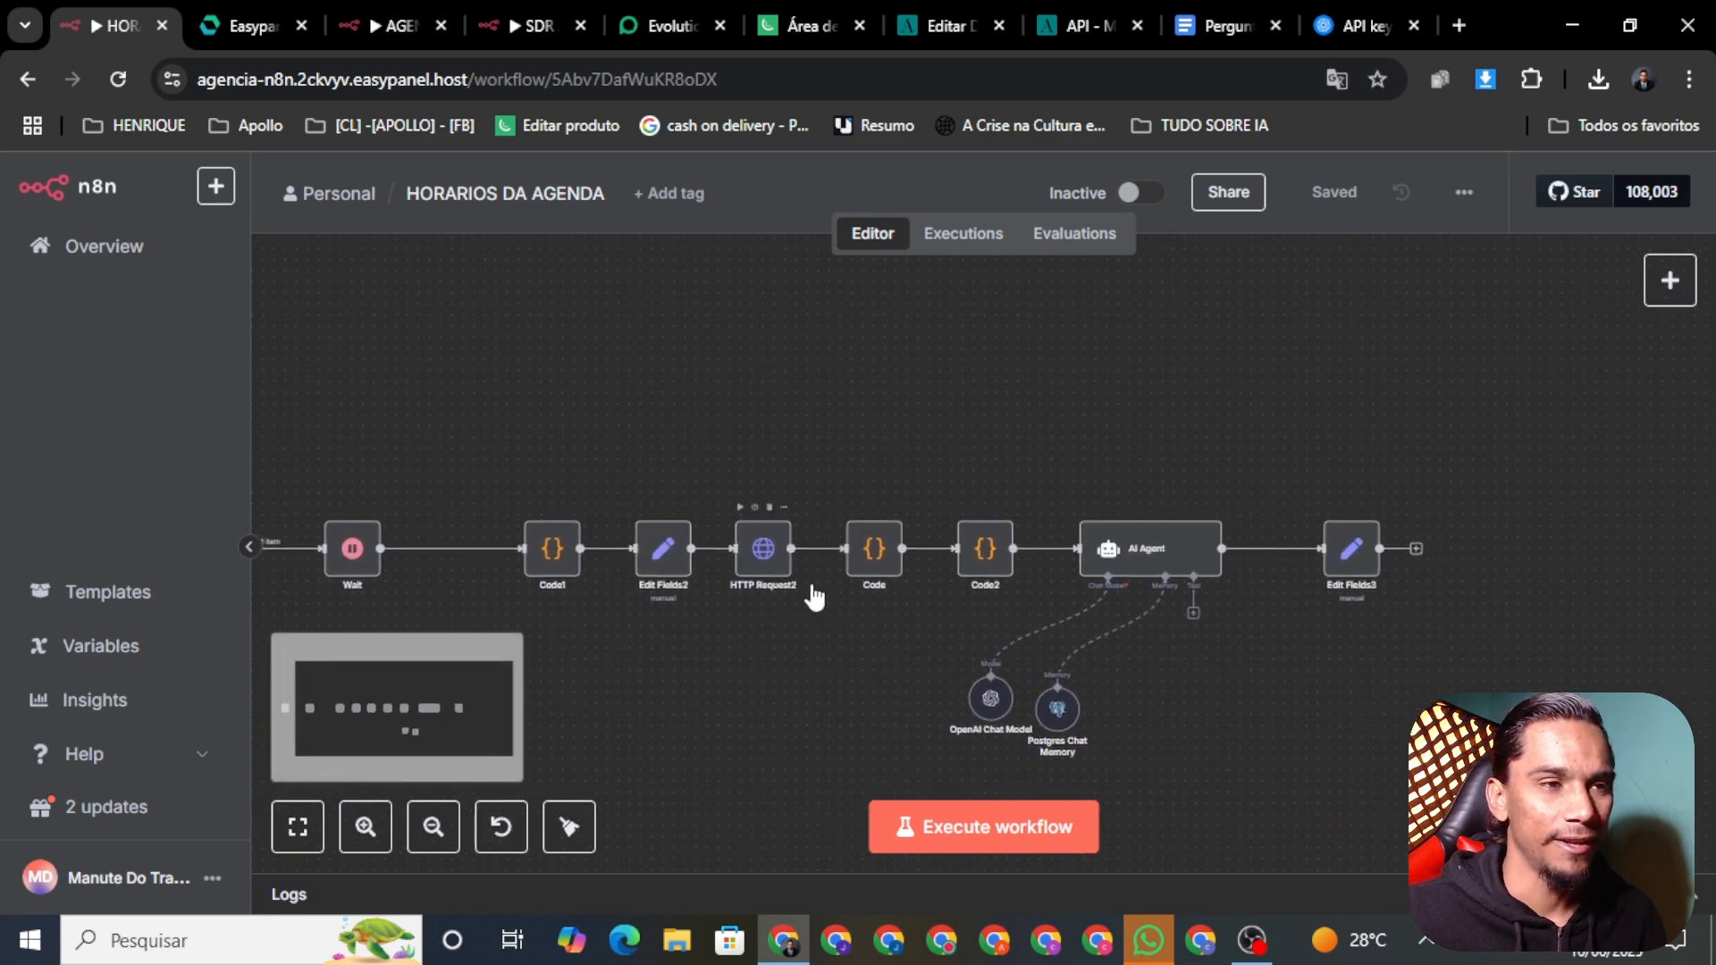
pyautogui.hscroll(-3, 831, 616)
pyautogui.scroll(-2, 830, 616)
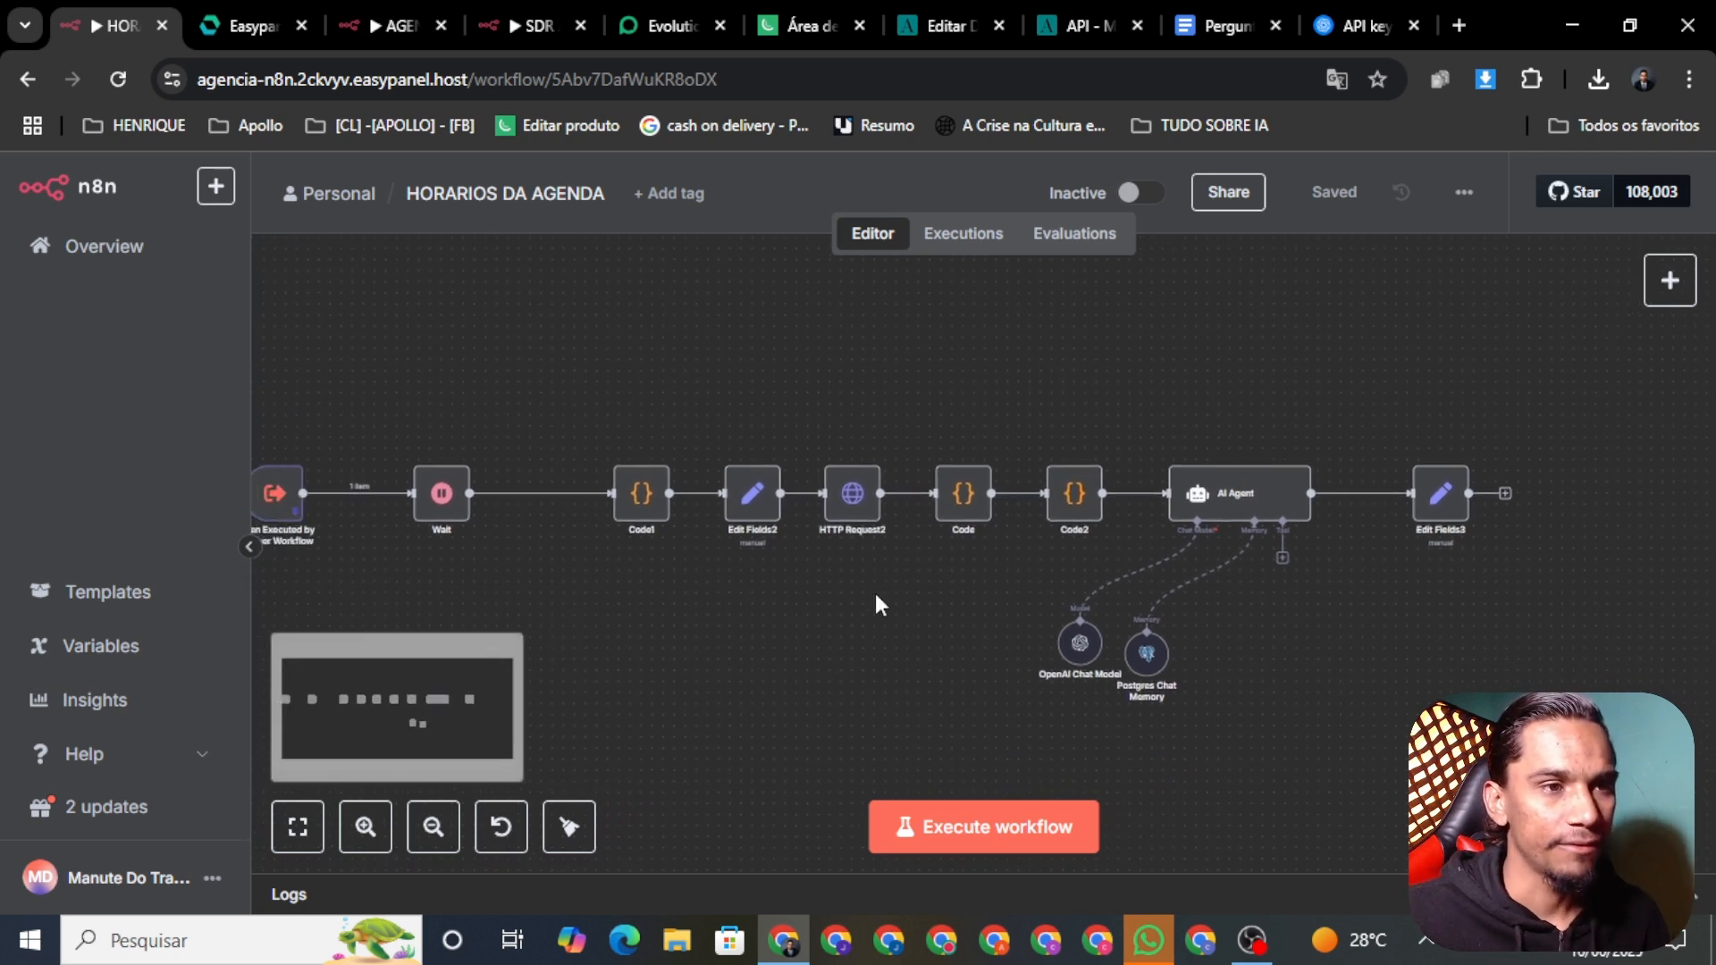
pyautogui.hscroll(-3, 894, 612)
pyautogui.scroll(2, 893, 612)
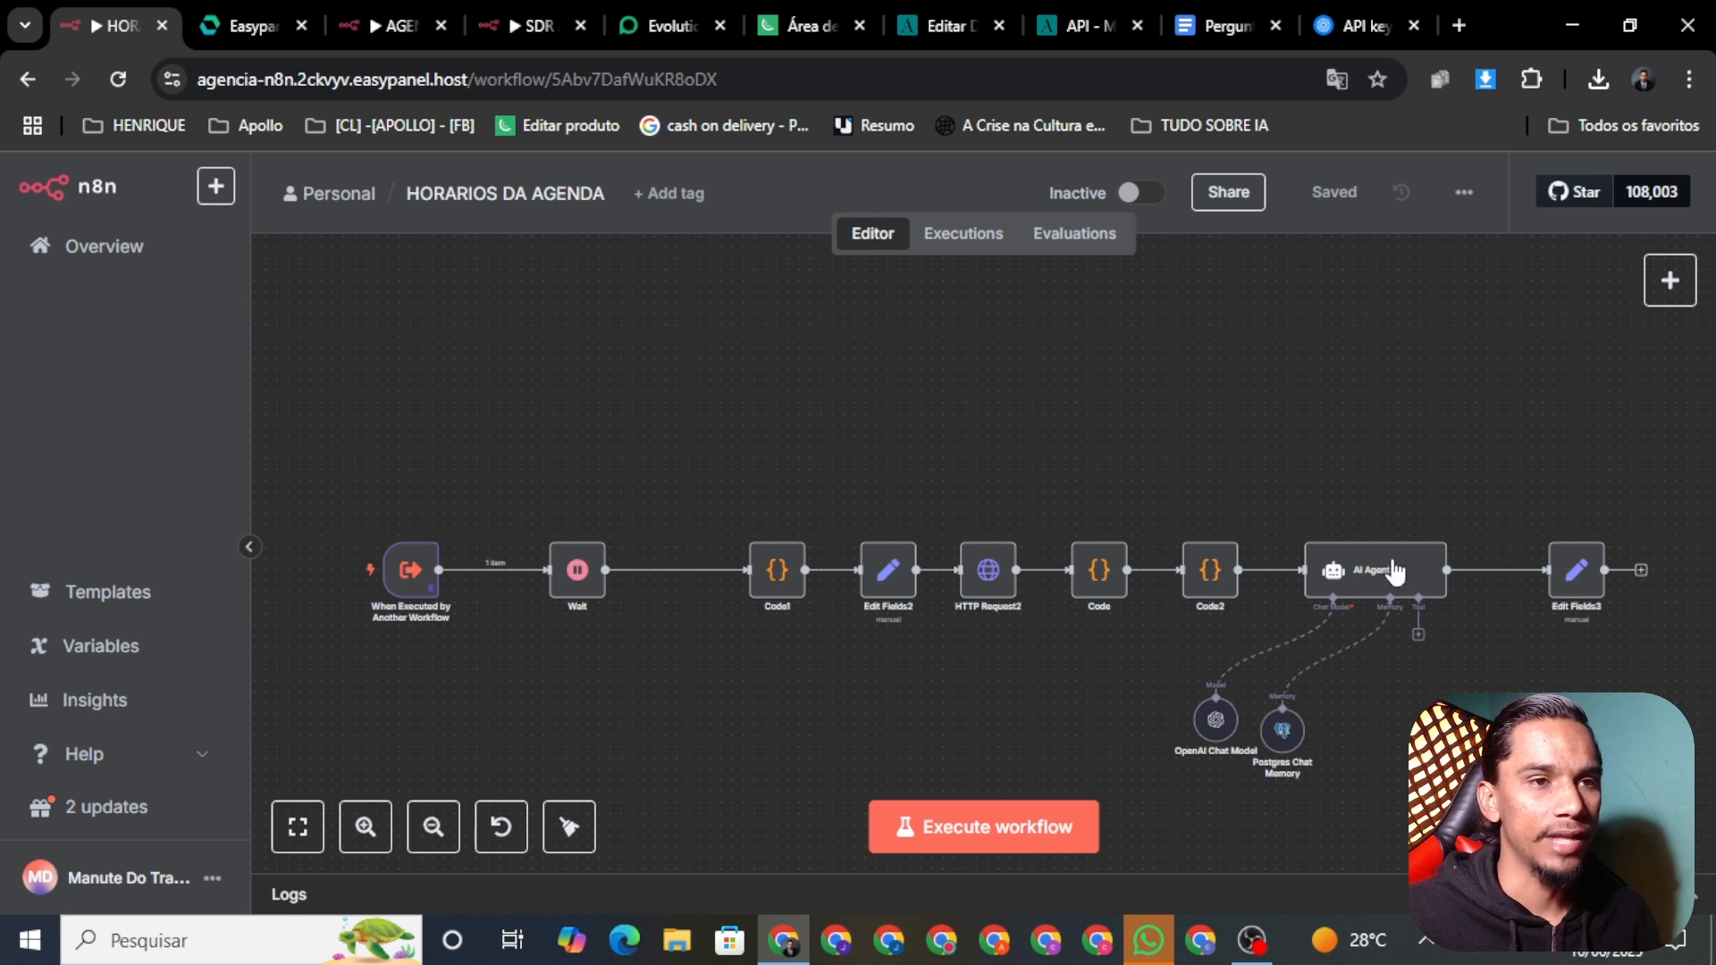
pyautogui.hscroll(5, 1394, 572)
pyautogui.scroll(-2, 1161, 626)
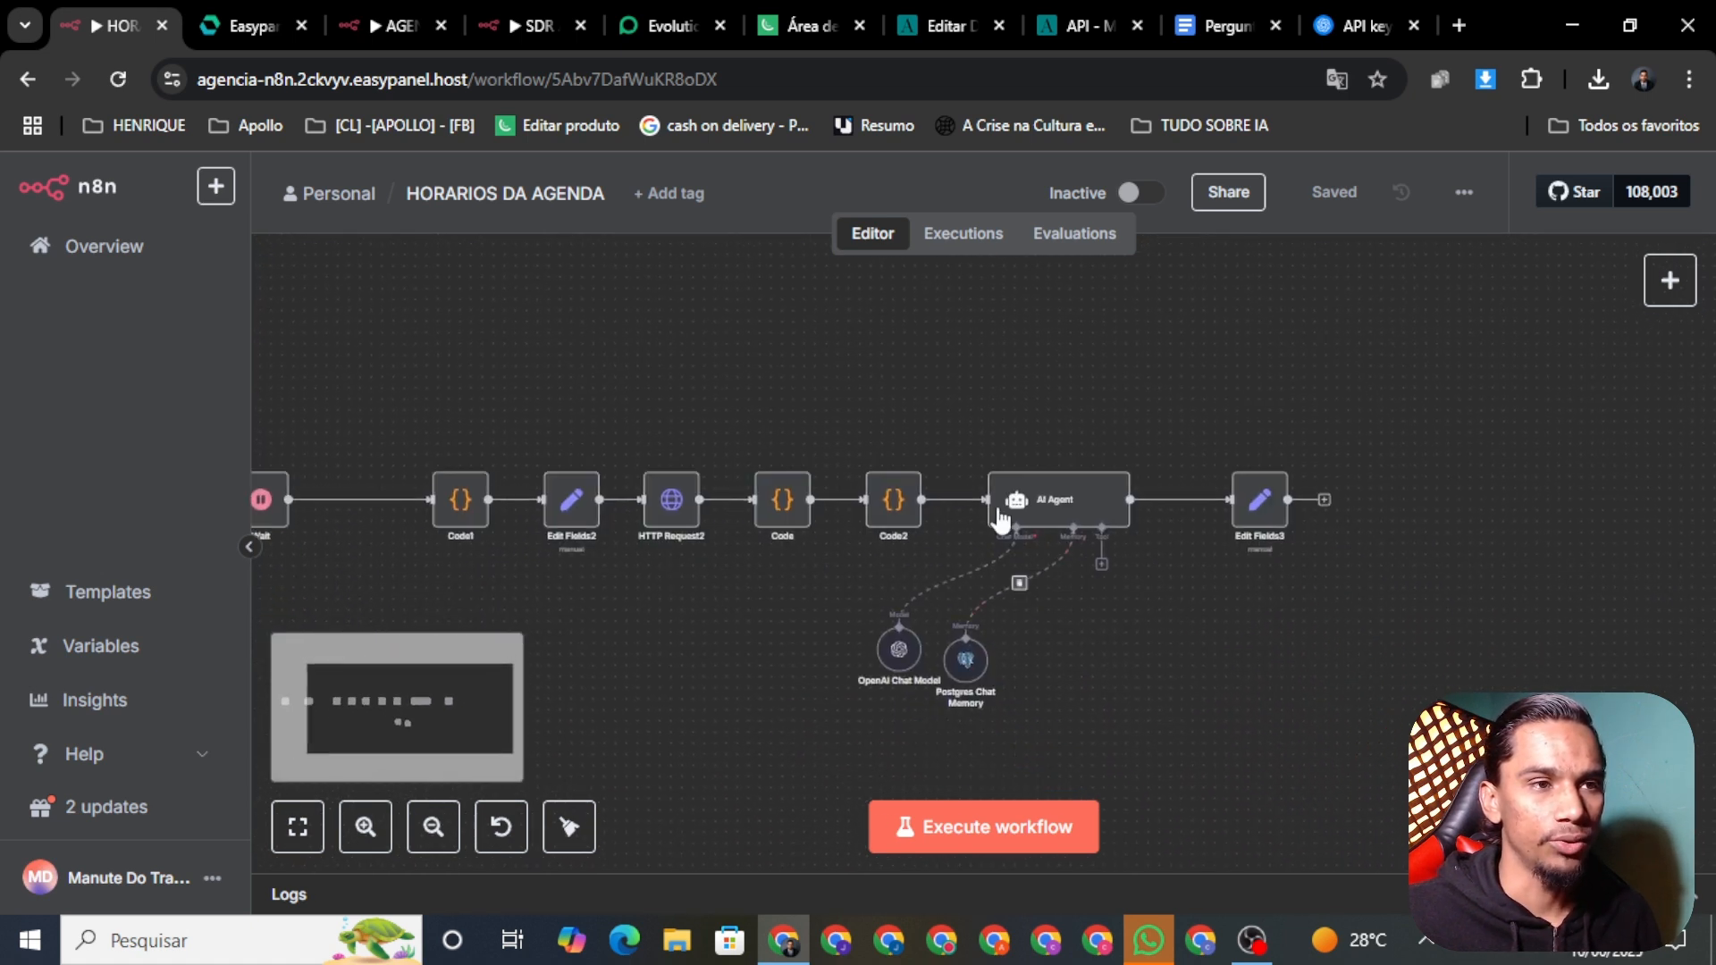
# Step: Inspect the AI Agent and Edit Fields3 node settings
pyautogui.rightClick(1076, 520)
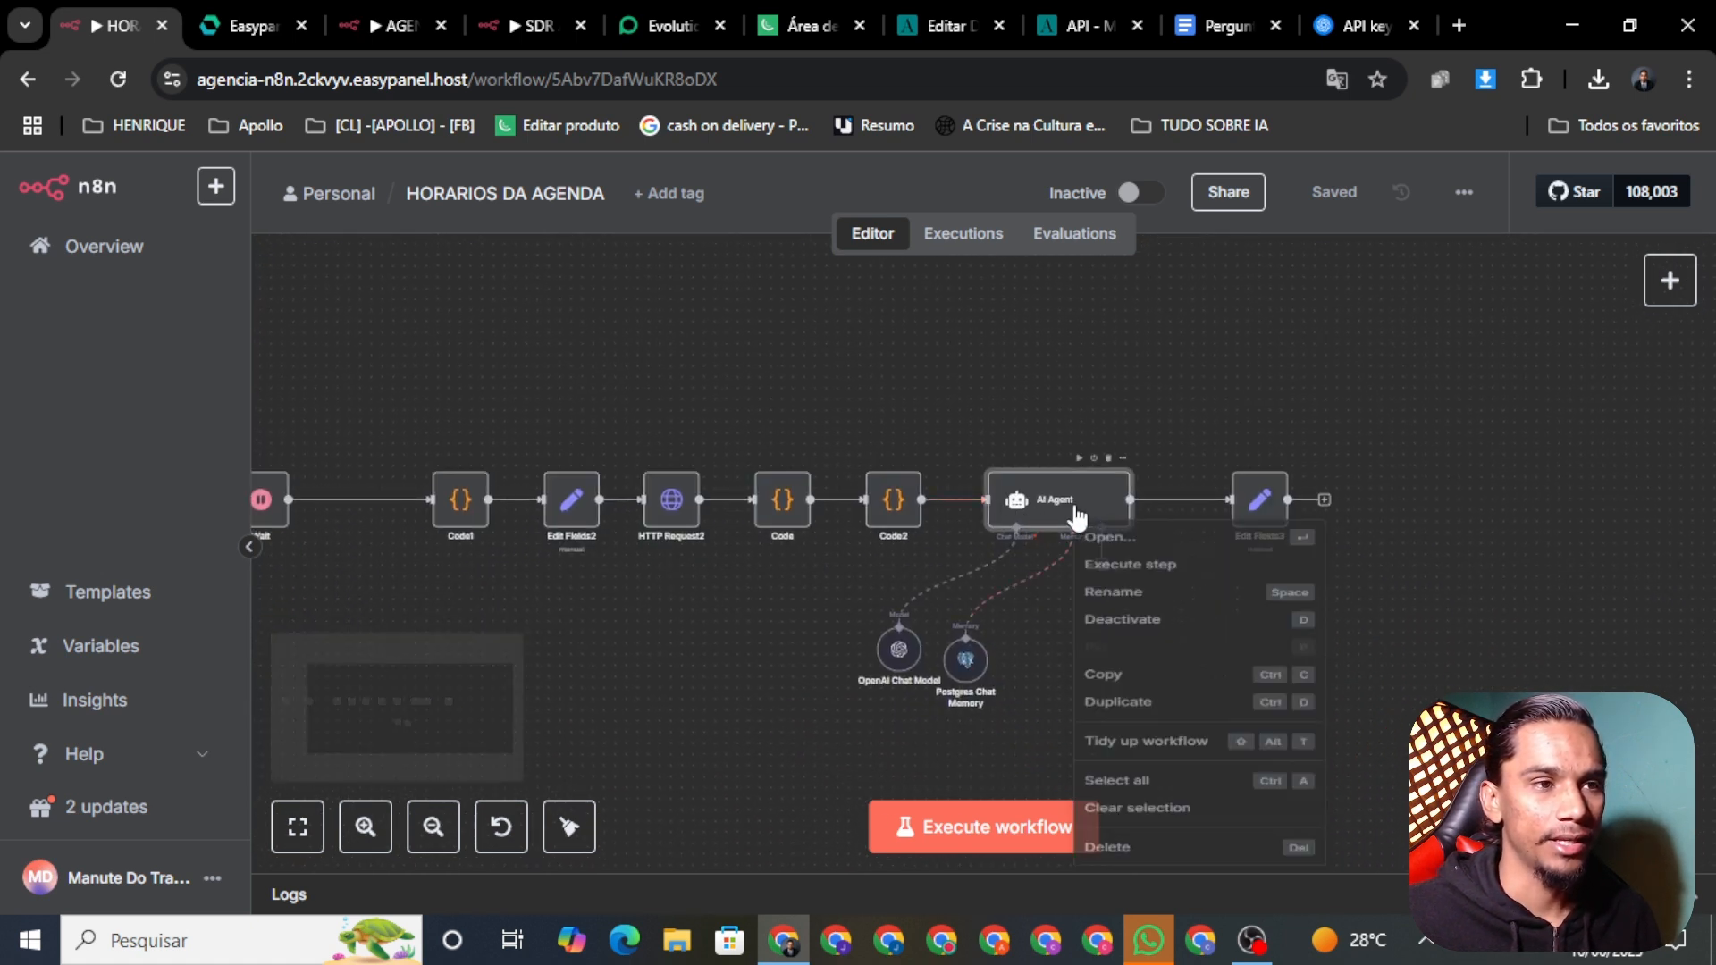
pyautogui.click(1171, 547)
pyautogui.scroll(-3, 969, 506)
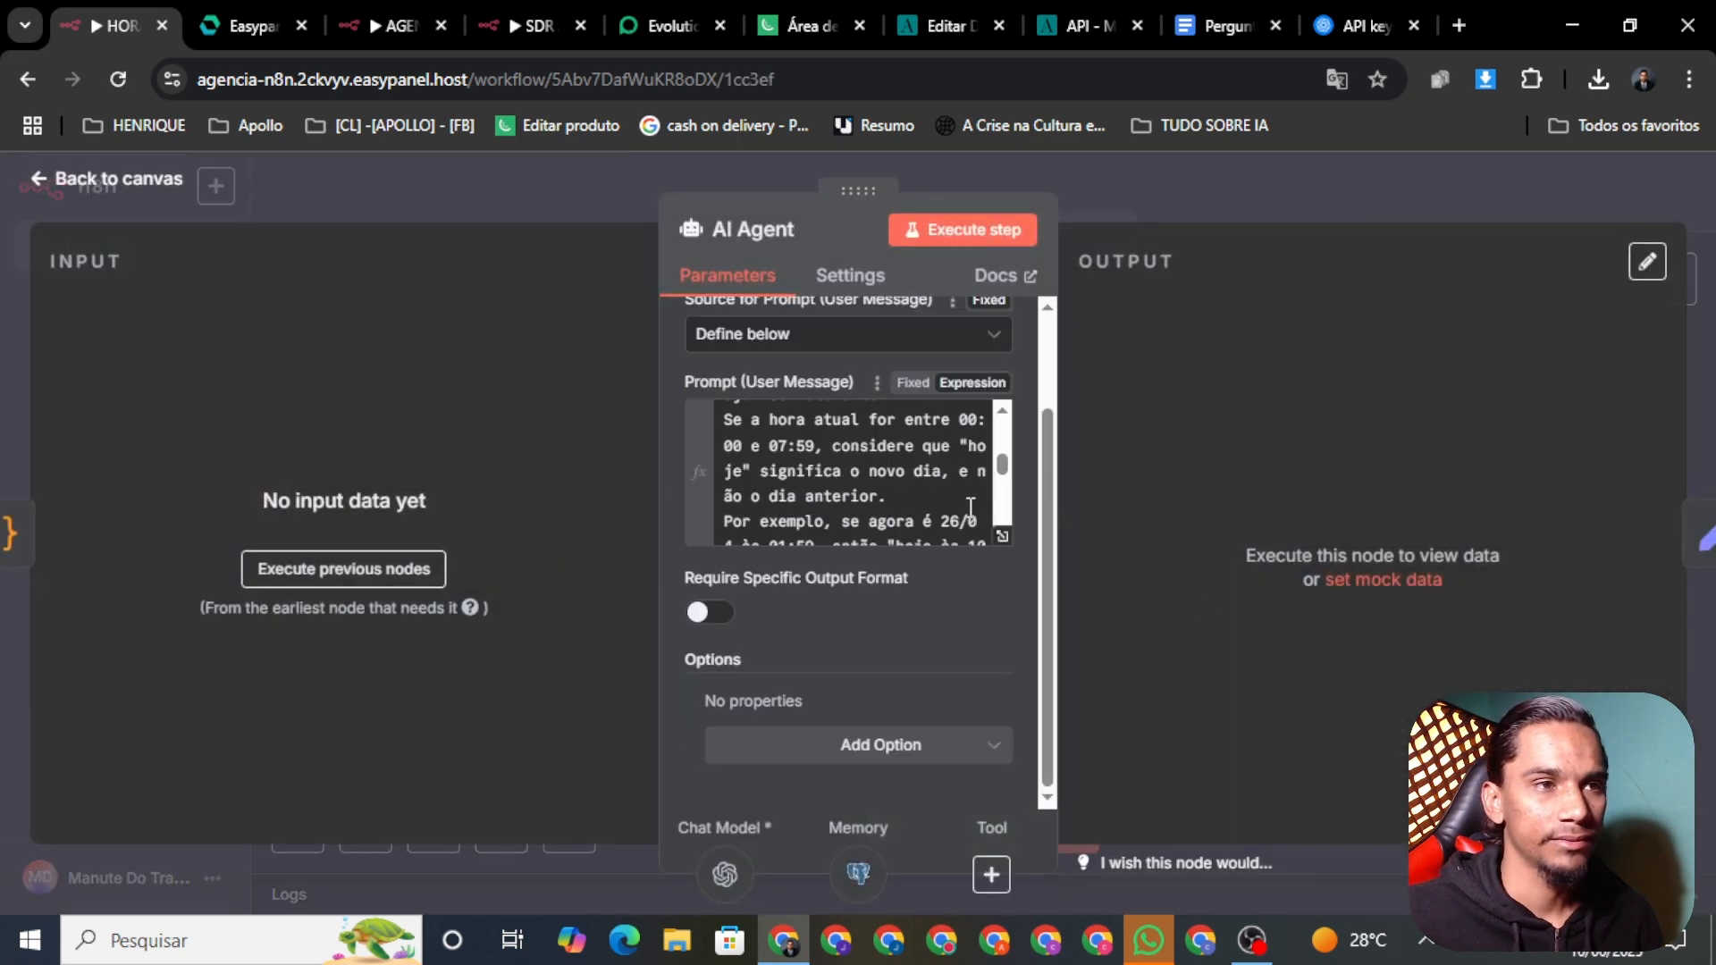
pyautogui.scroll(2, 1007, 541)
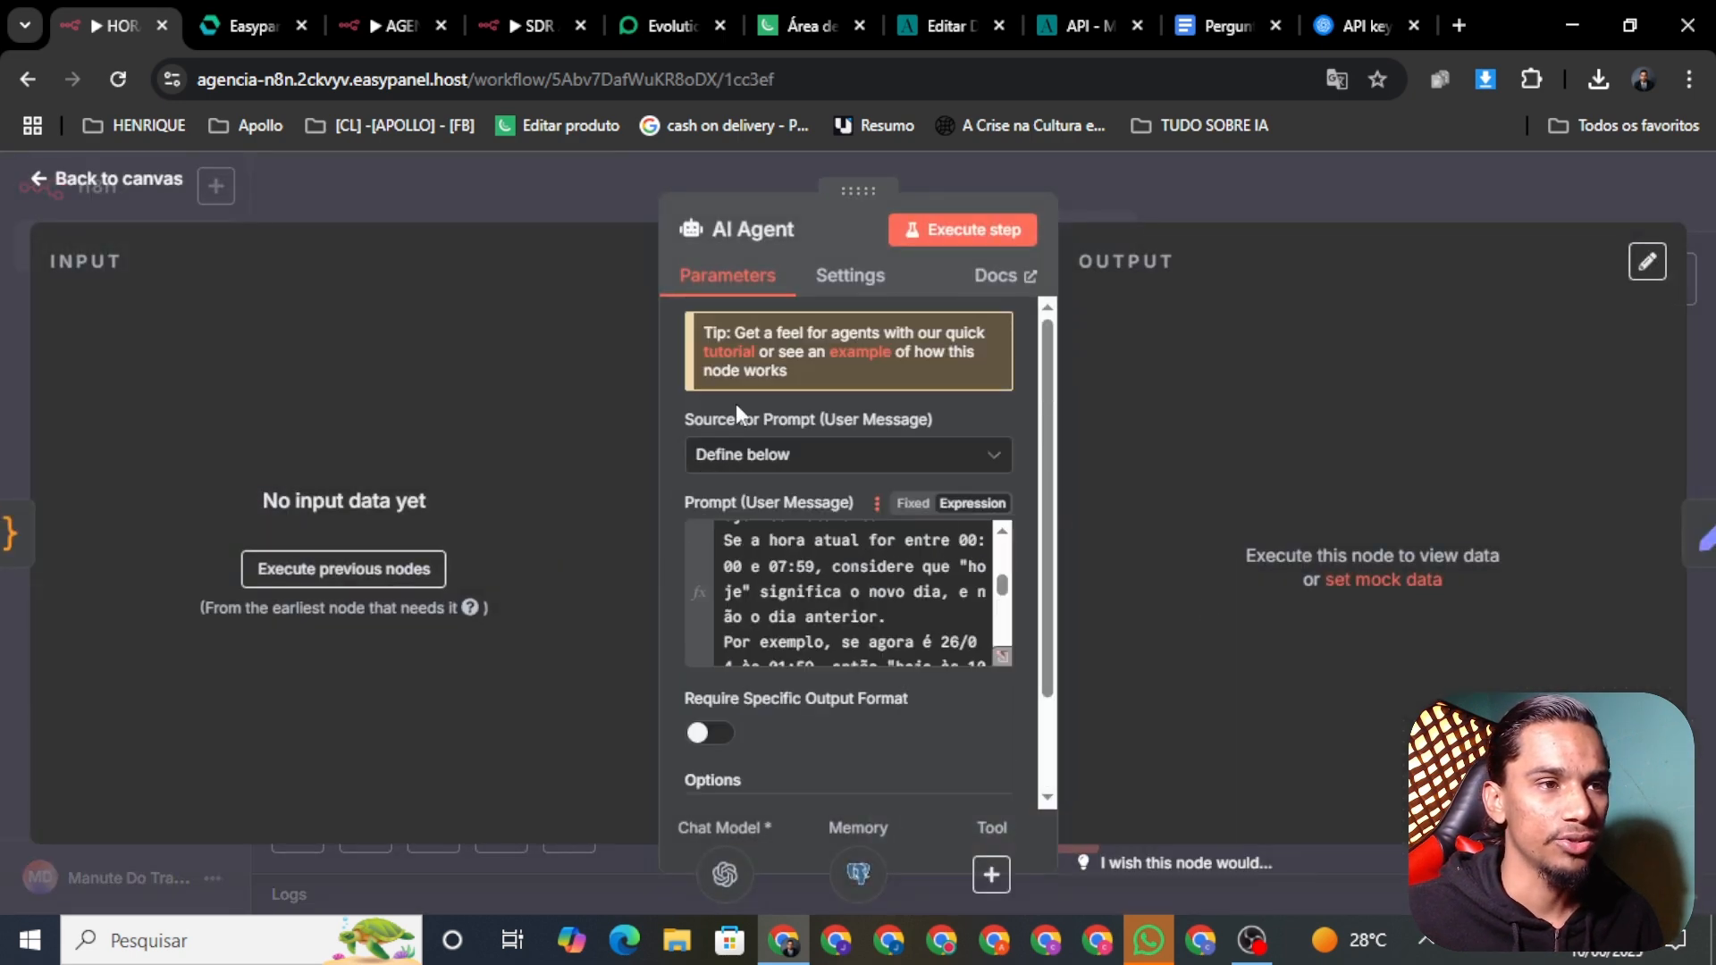
pyautogui.click(137, 183)
pyautogui.rightClick(1264, 520)
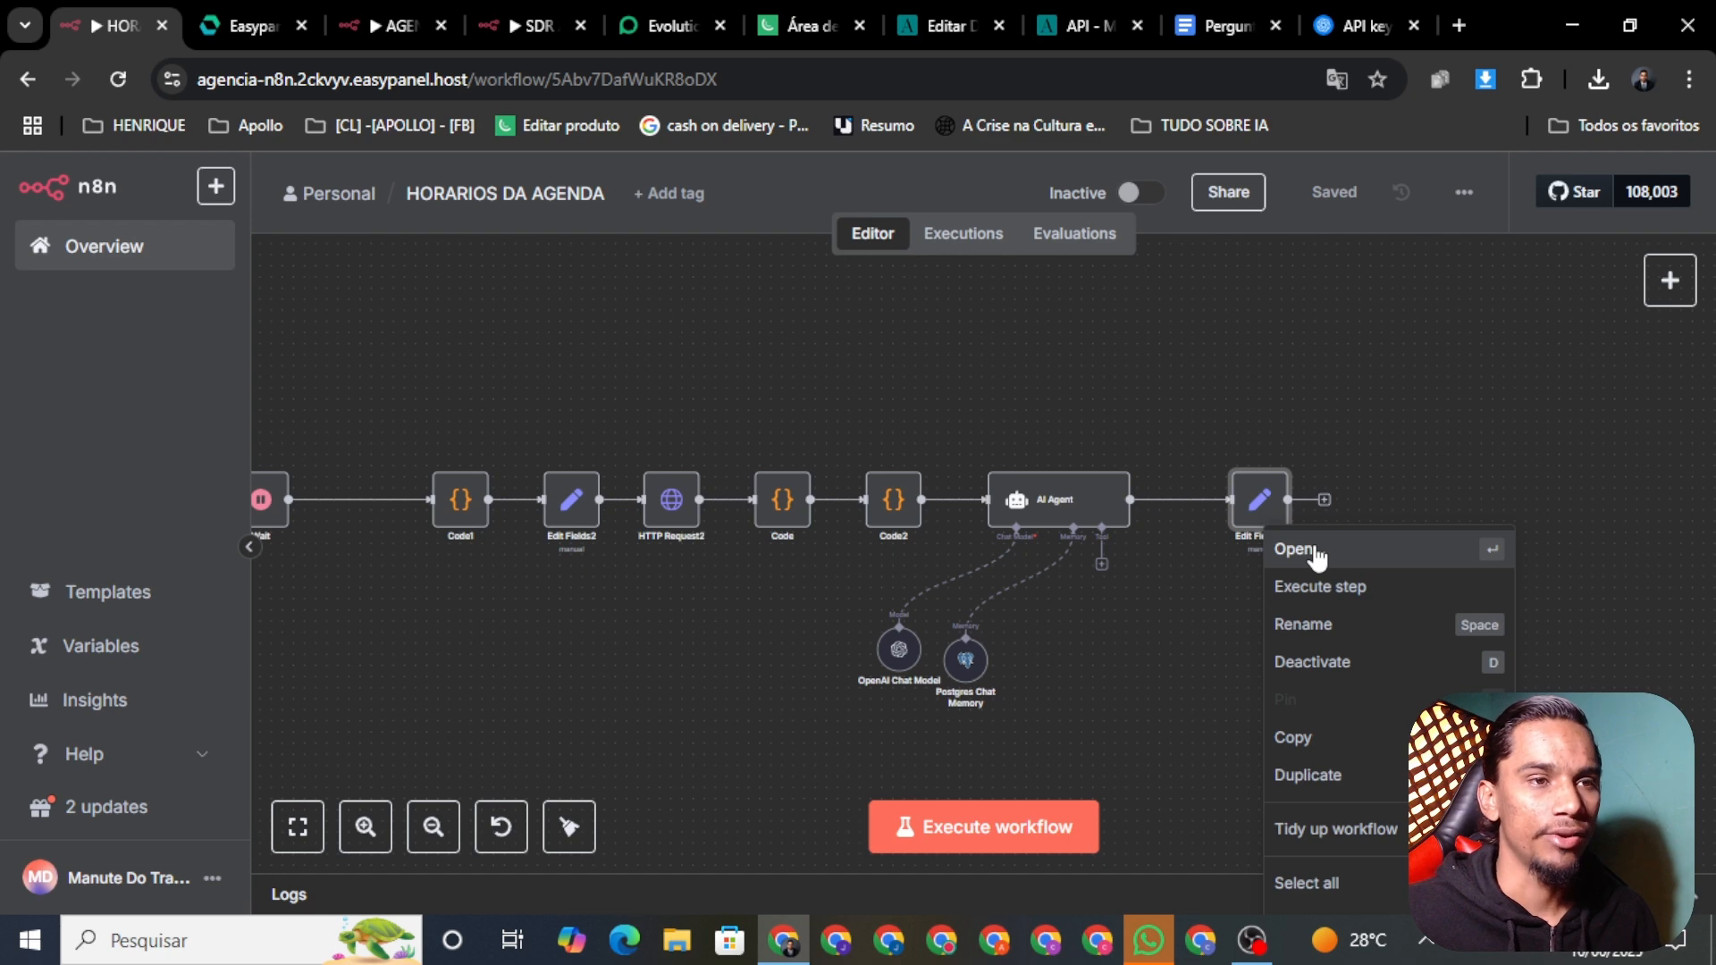
pyautogui.click(1317, 554)
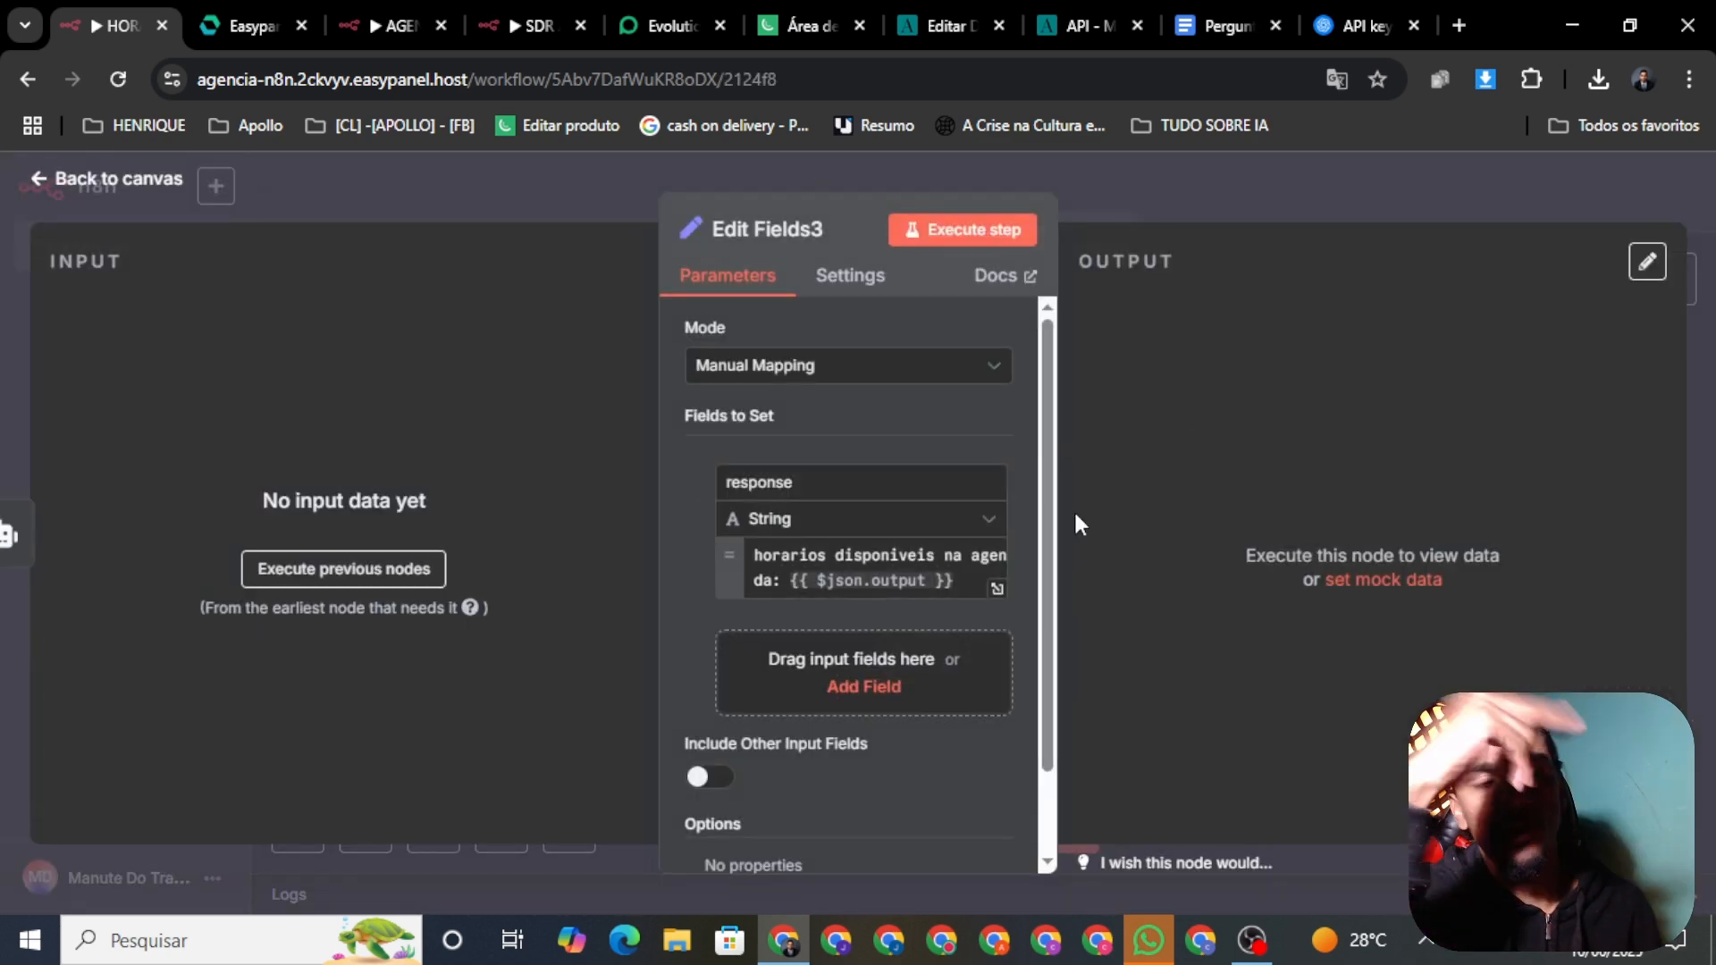
pyautogui.click(98, 183)
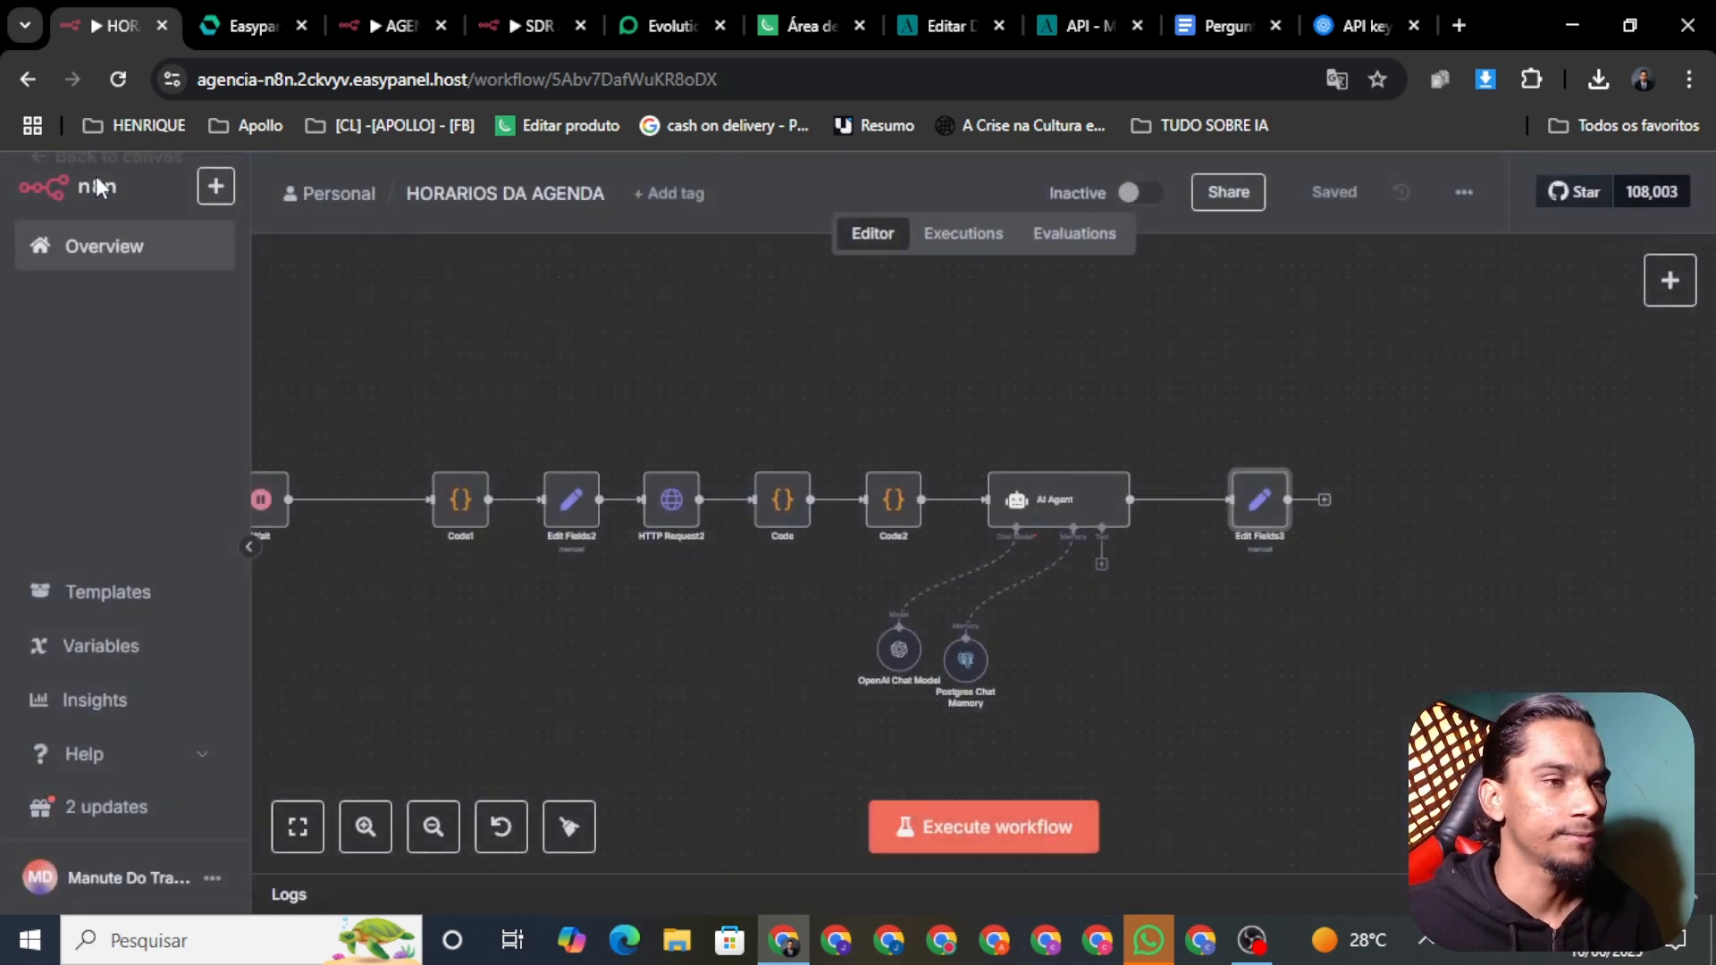
pyautogui.scroll(2, 983, 554)
pyautogui.moveTo(857, 595); pyautogui.dragTo(1115, 622)
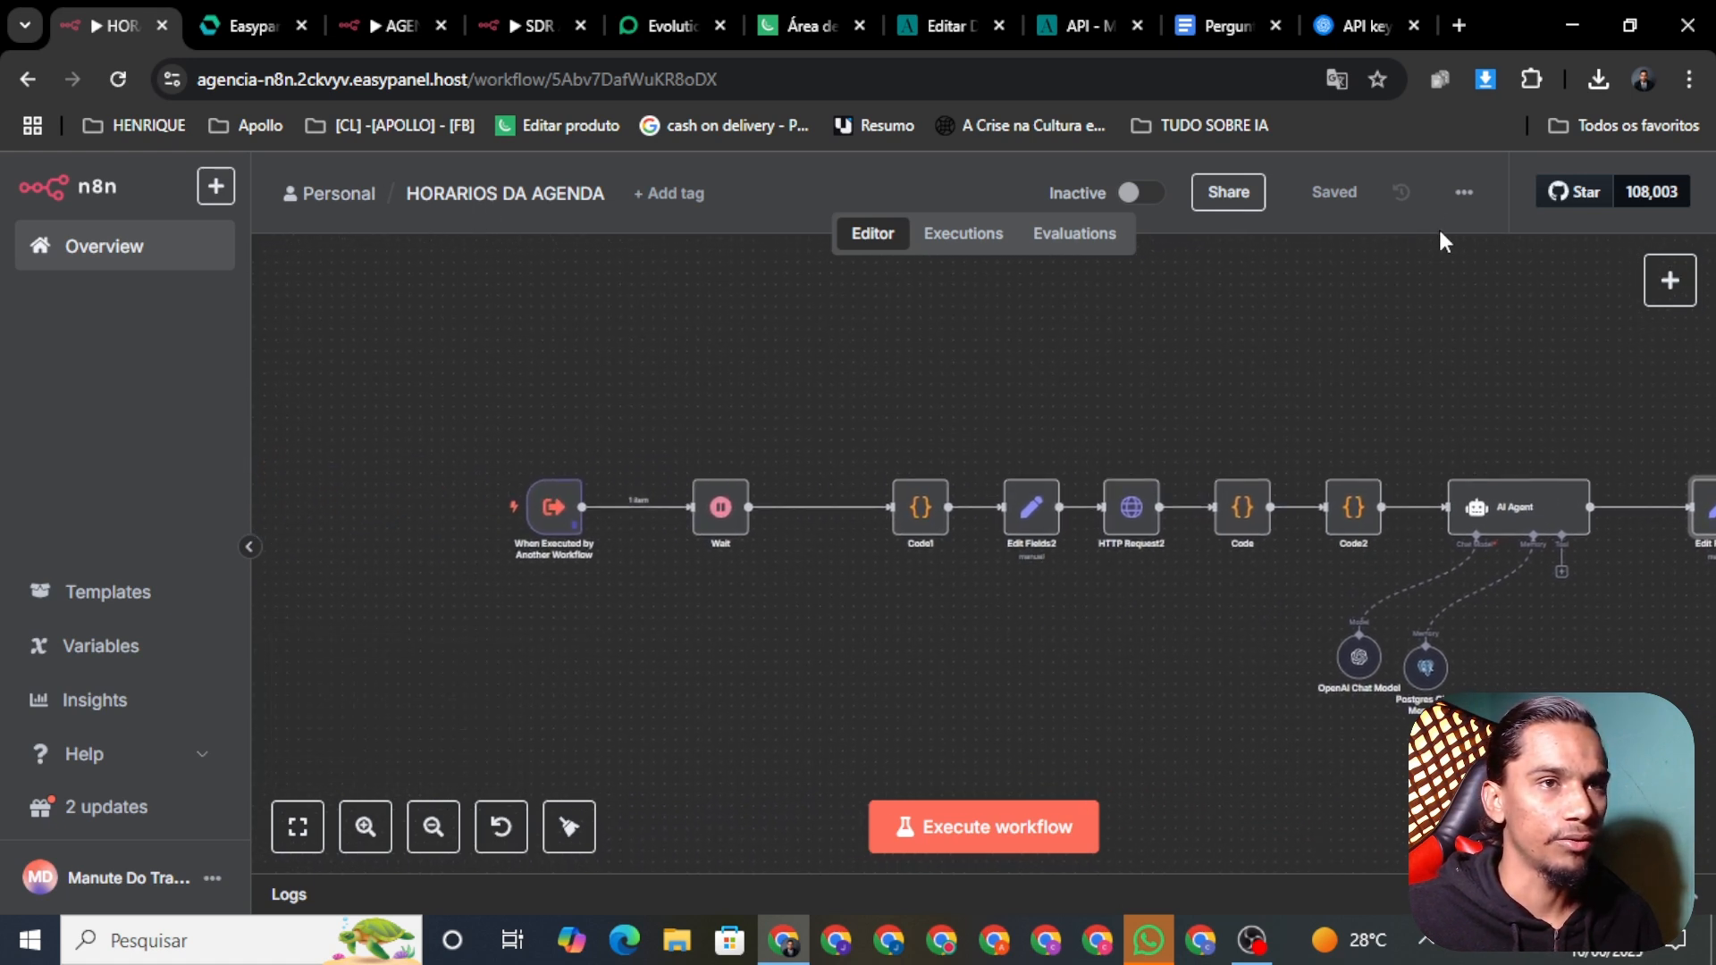
# Step: Download the workflow as HORARIOS_DA_AGENDA.json and switch to SDR AULA YOU TUBE
pyautogui.click(1466, 194)
pyautogui.click(1422, 298)
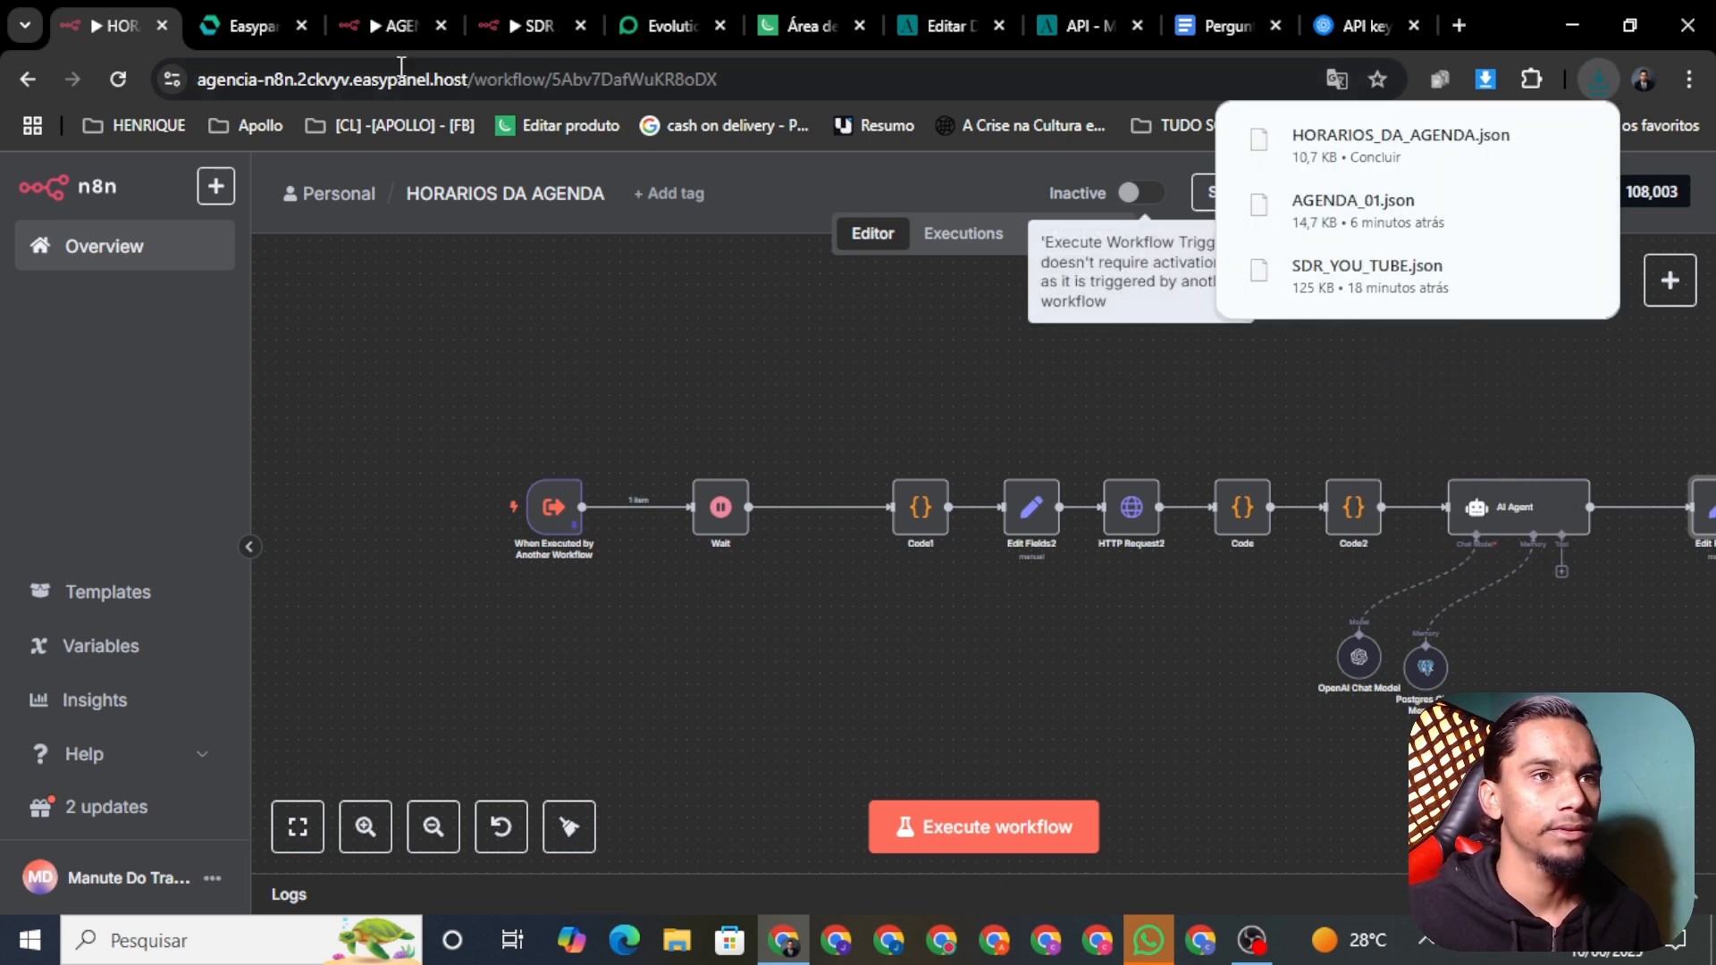
pyautogui.click(526, 43)
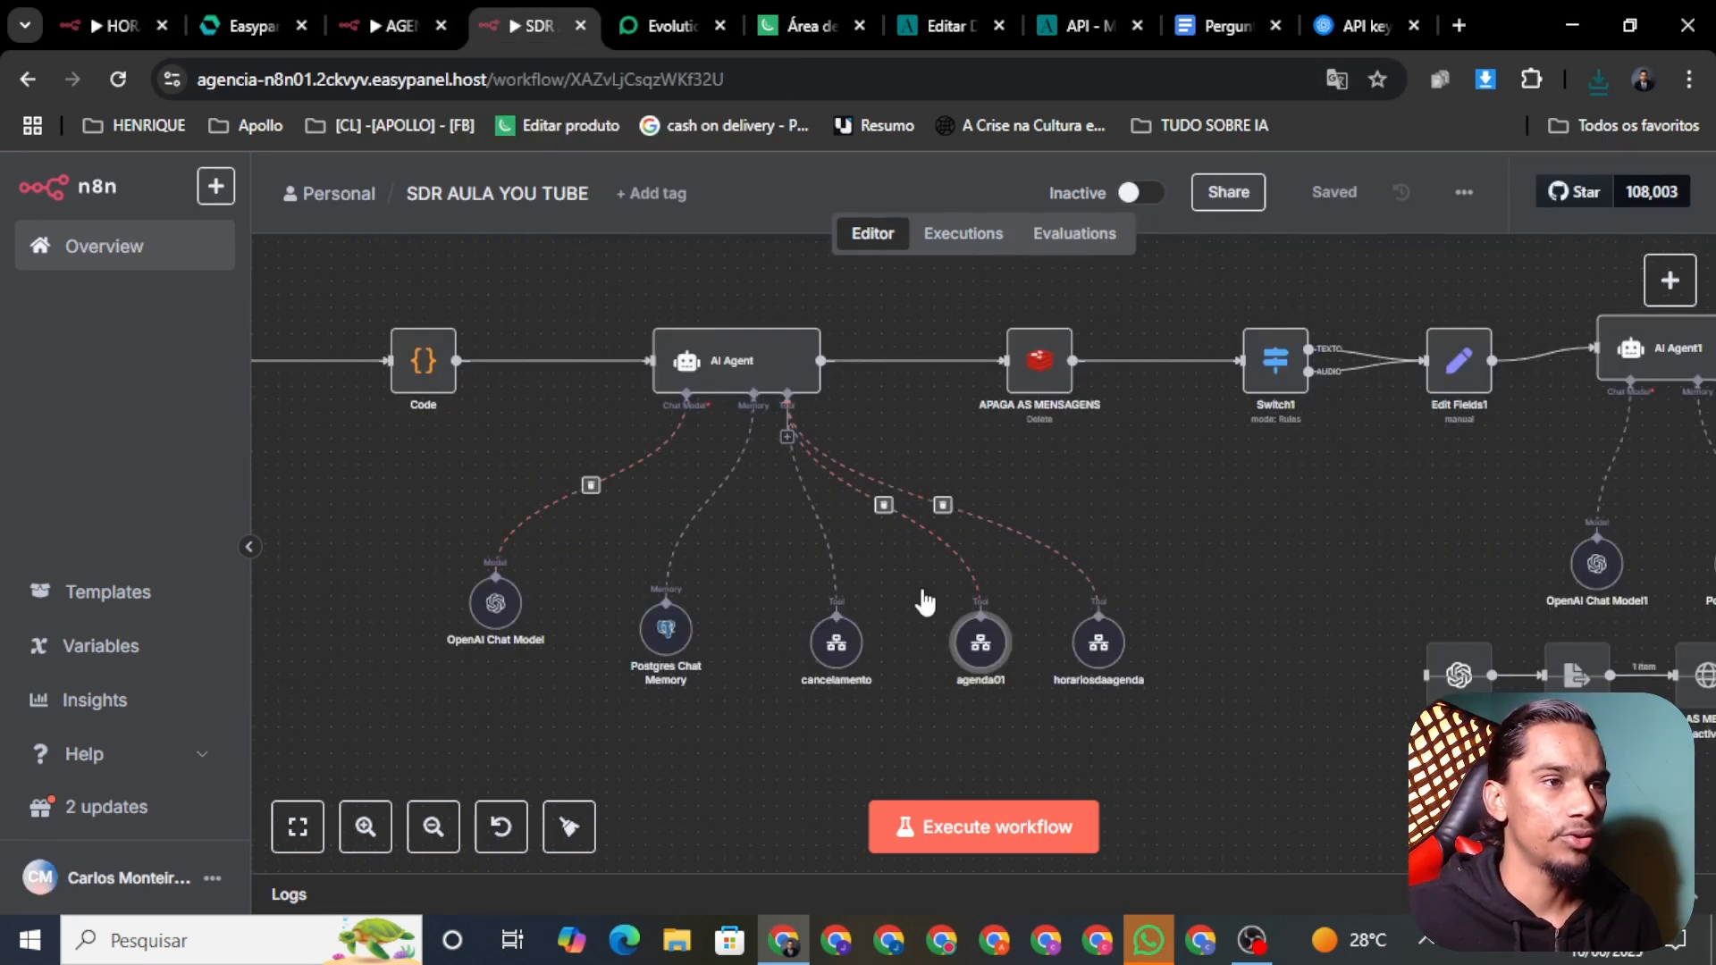
# Step: Create a new workflow named 'HORARIOS DA AGENDA' and save it
pyautogui.click(390, 34)
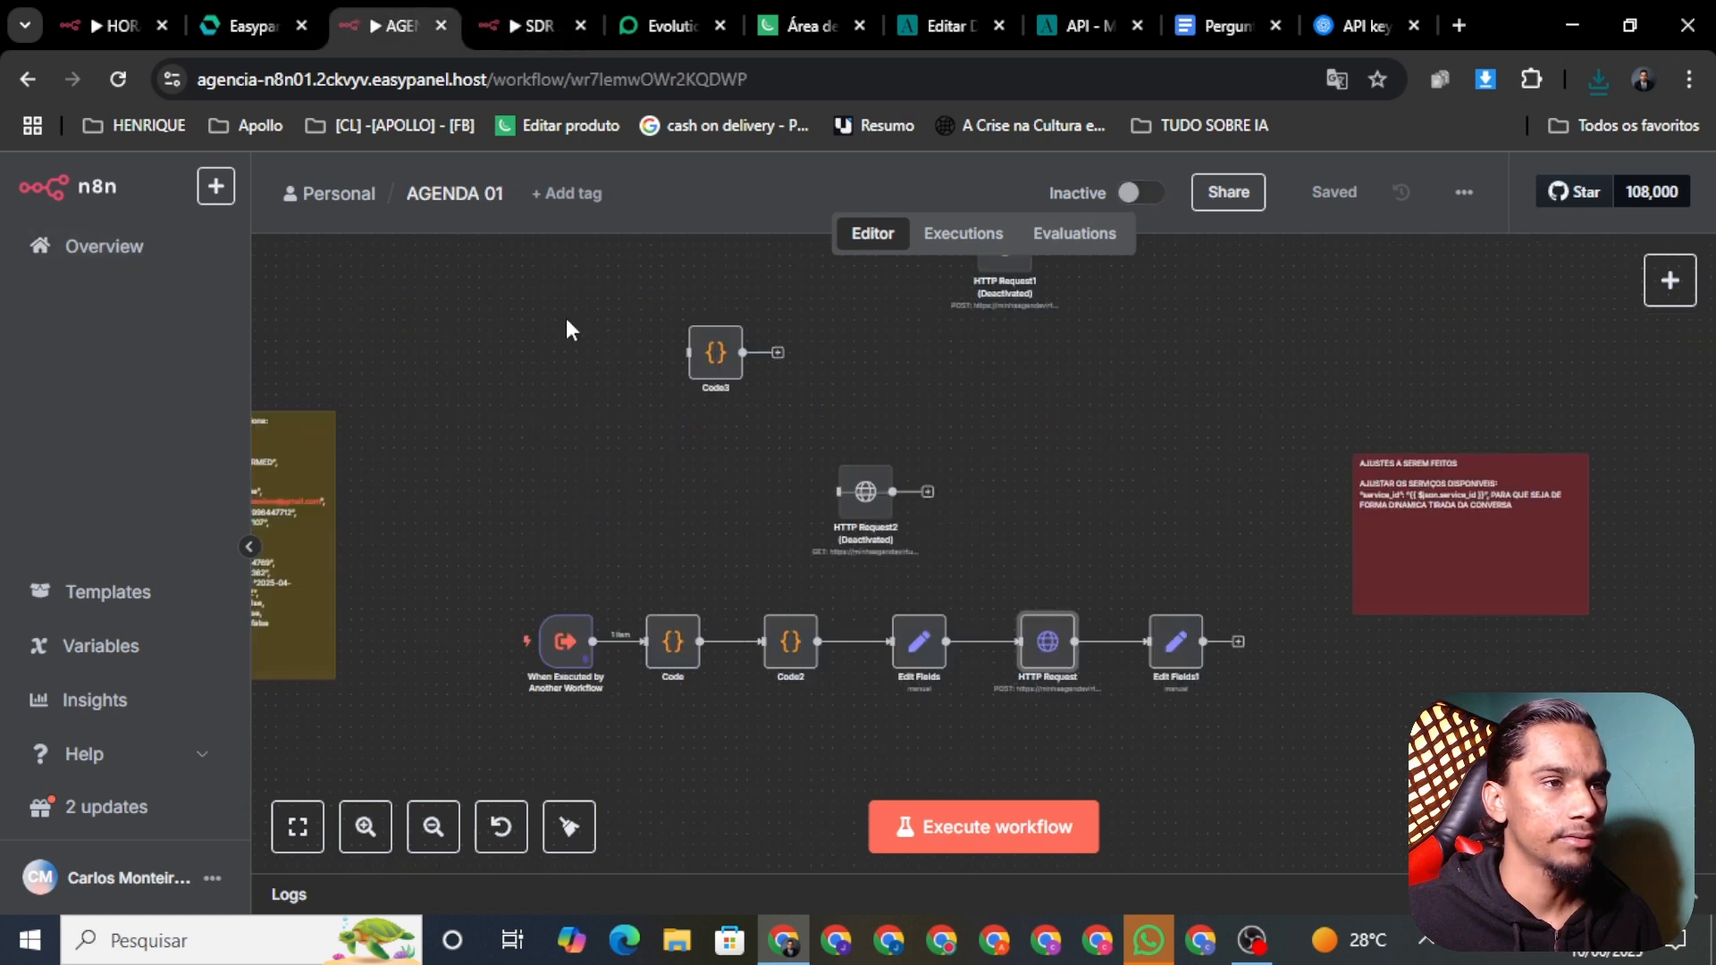
pyautogui.click(134, 250)
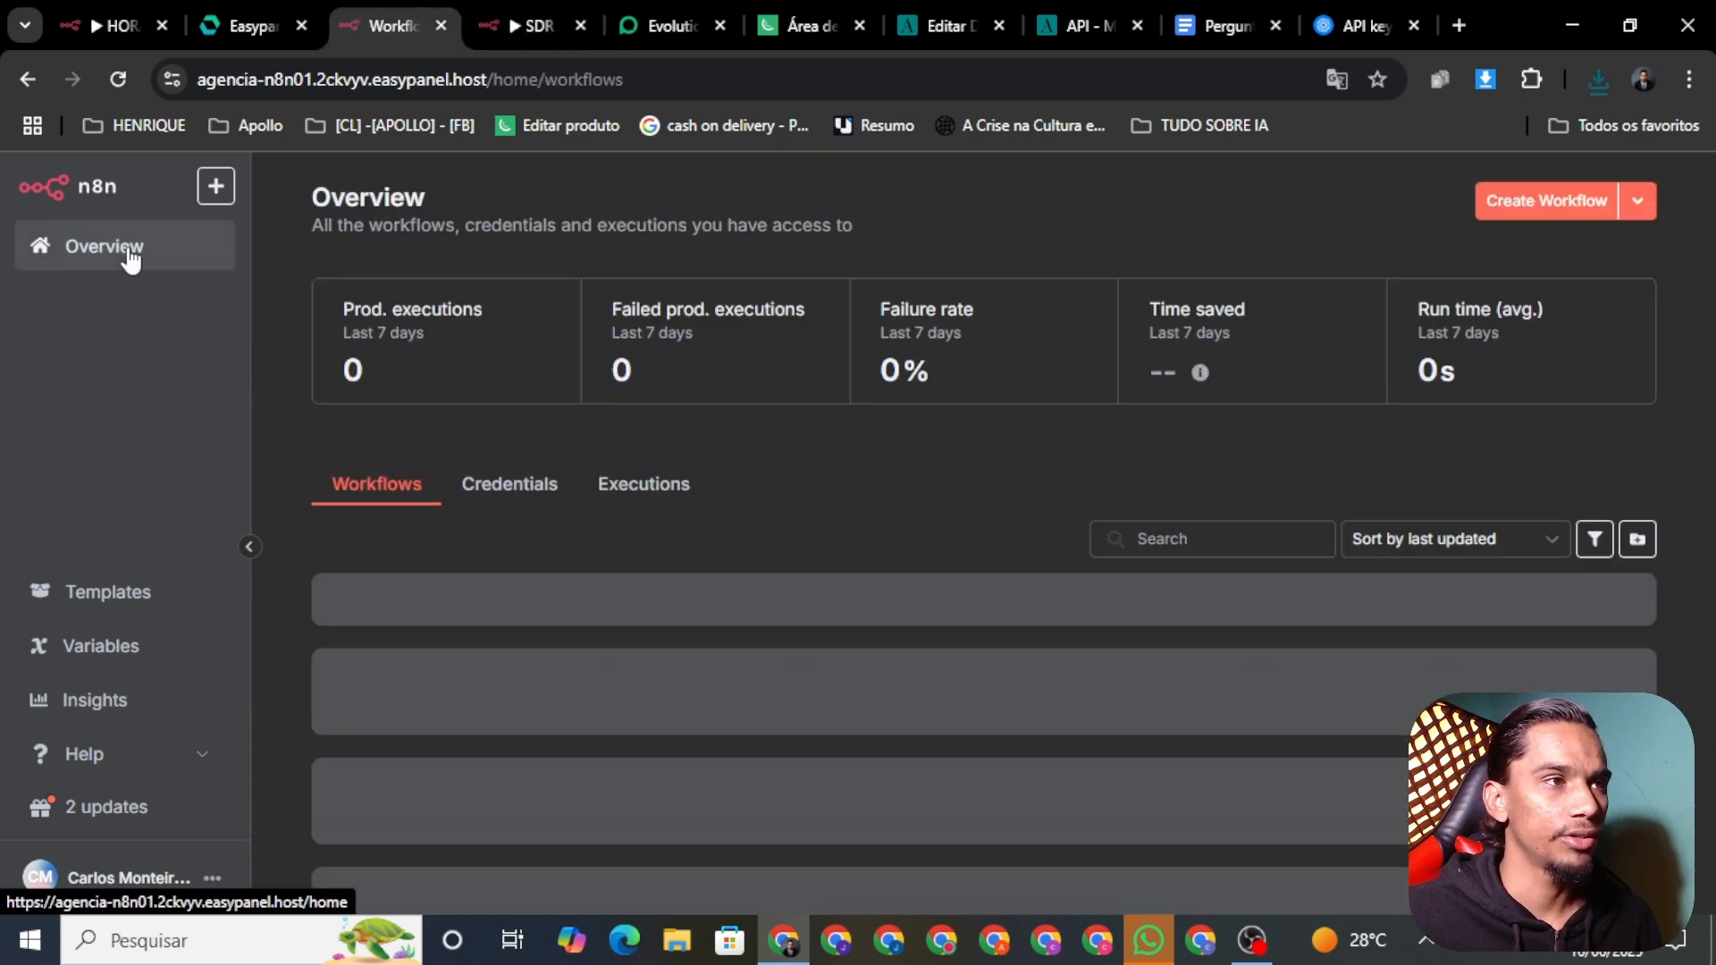
pyautogui.click(1555, 200)
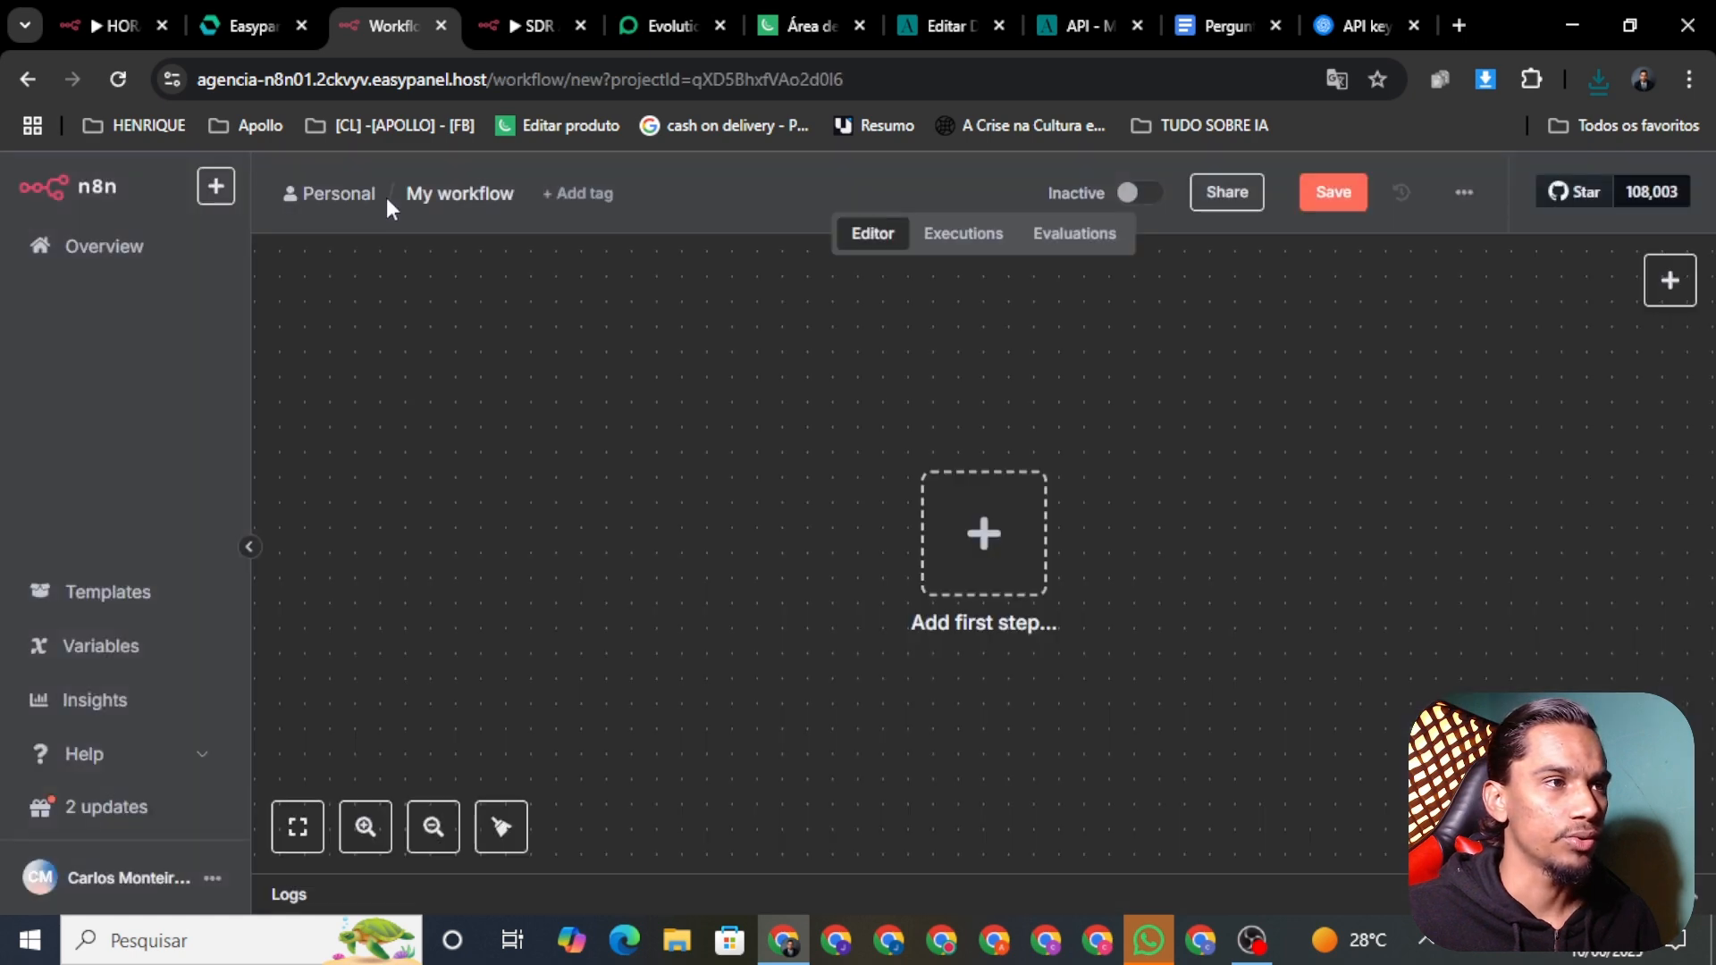
pyautogui.click(439, 194)
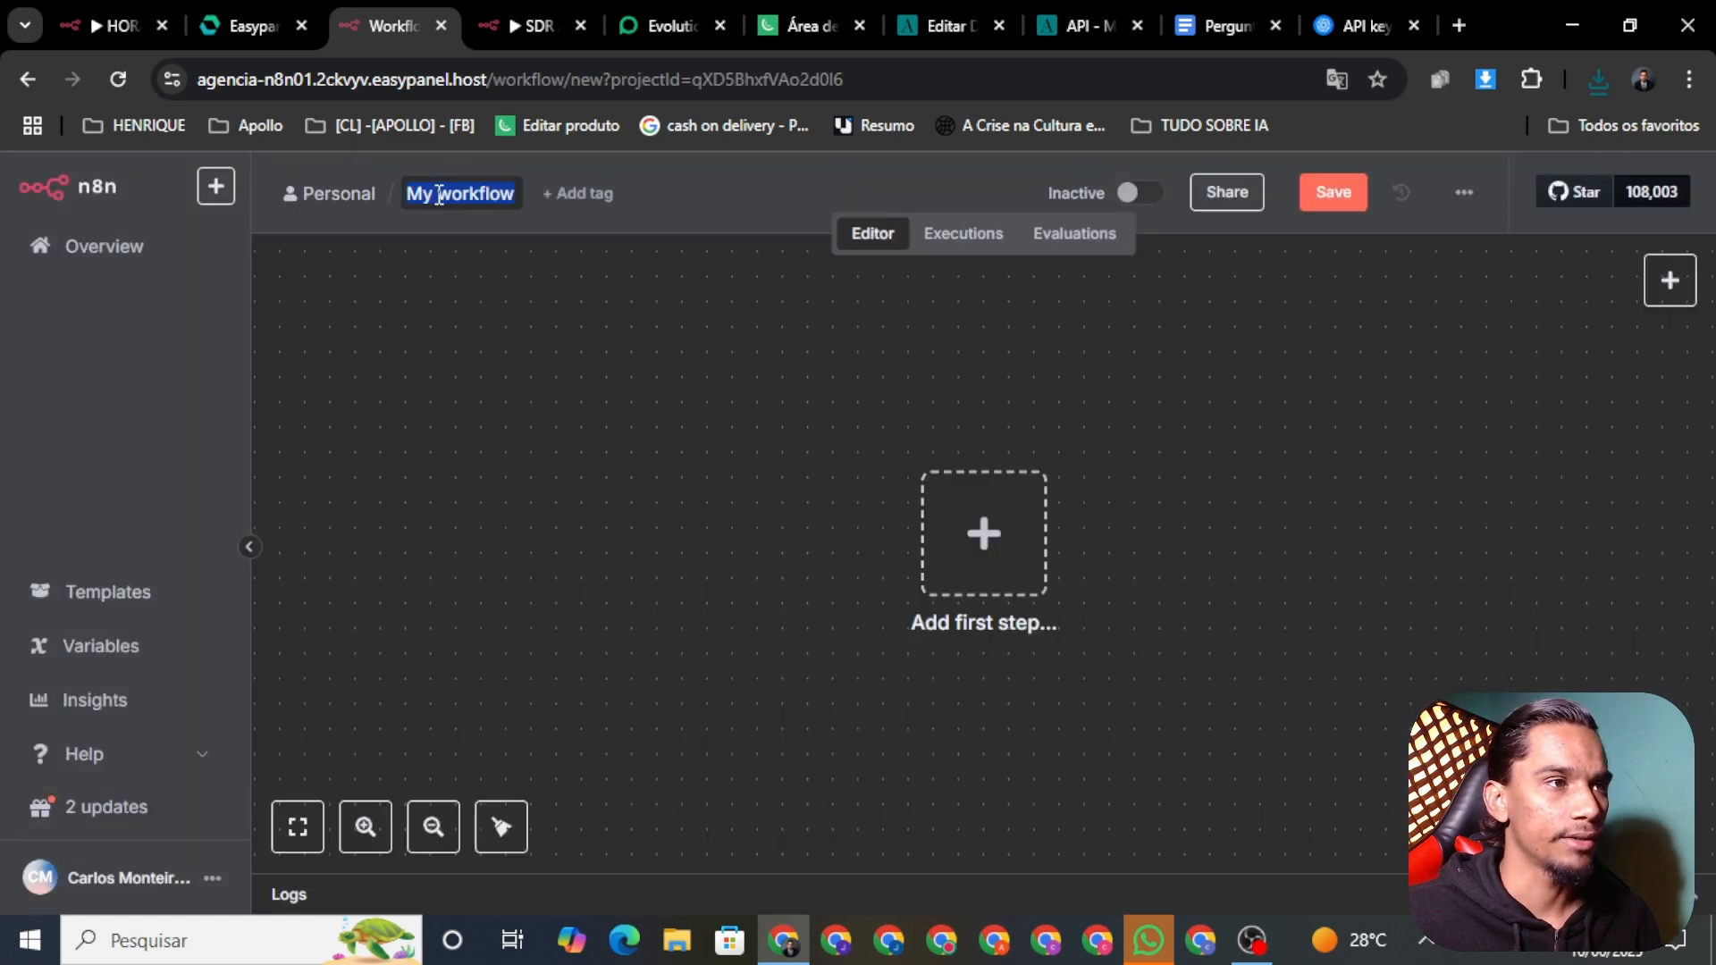
pyautogui.press('BackSpace')
pyautogui.write('H')
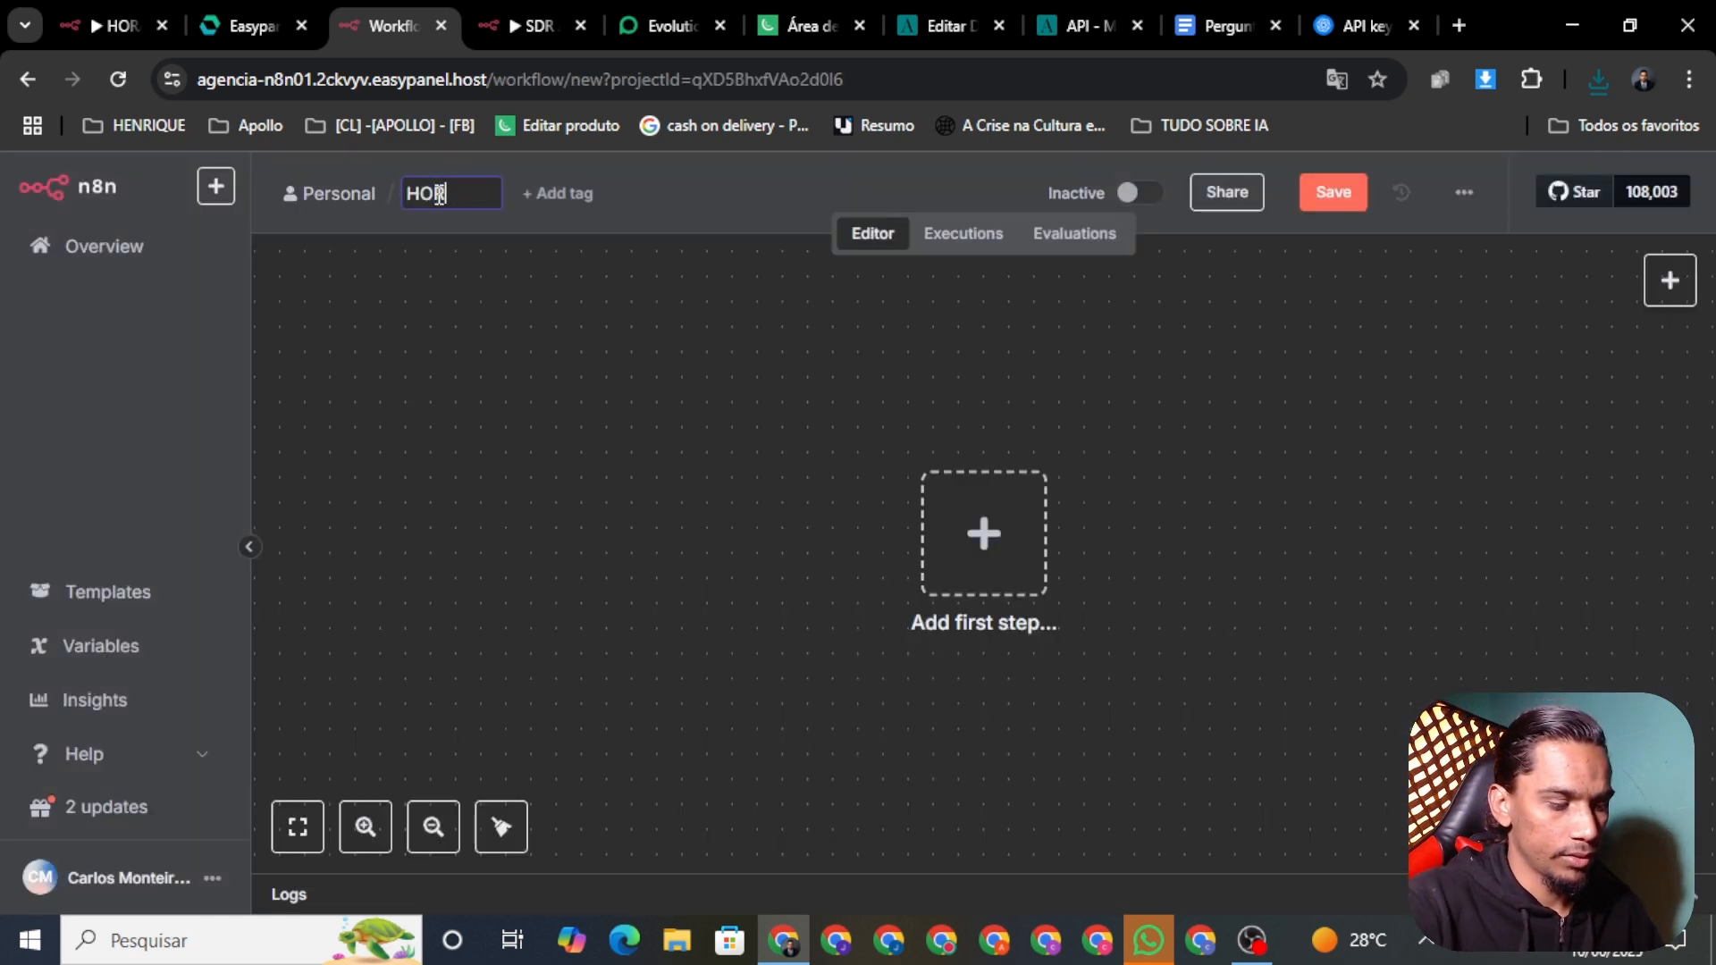
pyautogui.write('ORARIOS DA ')
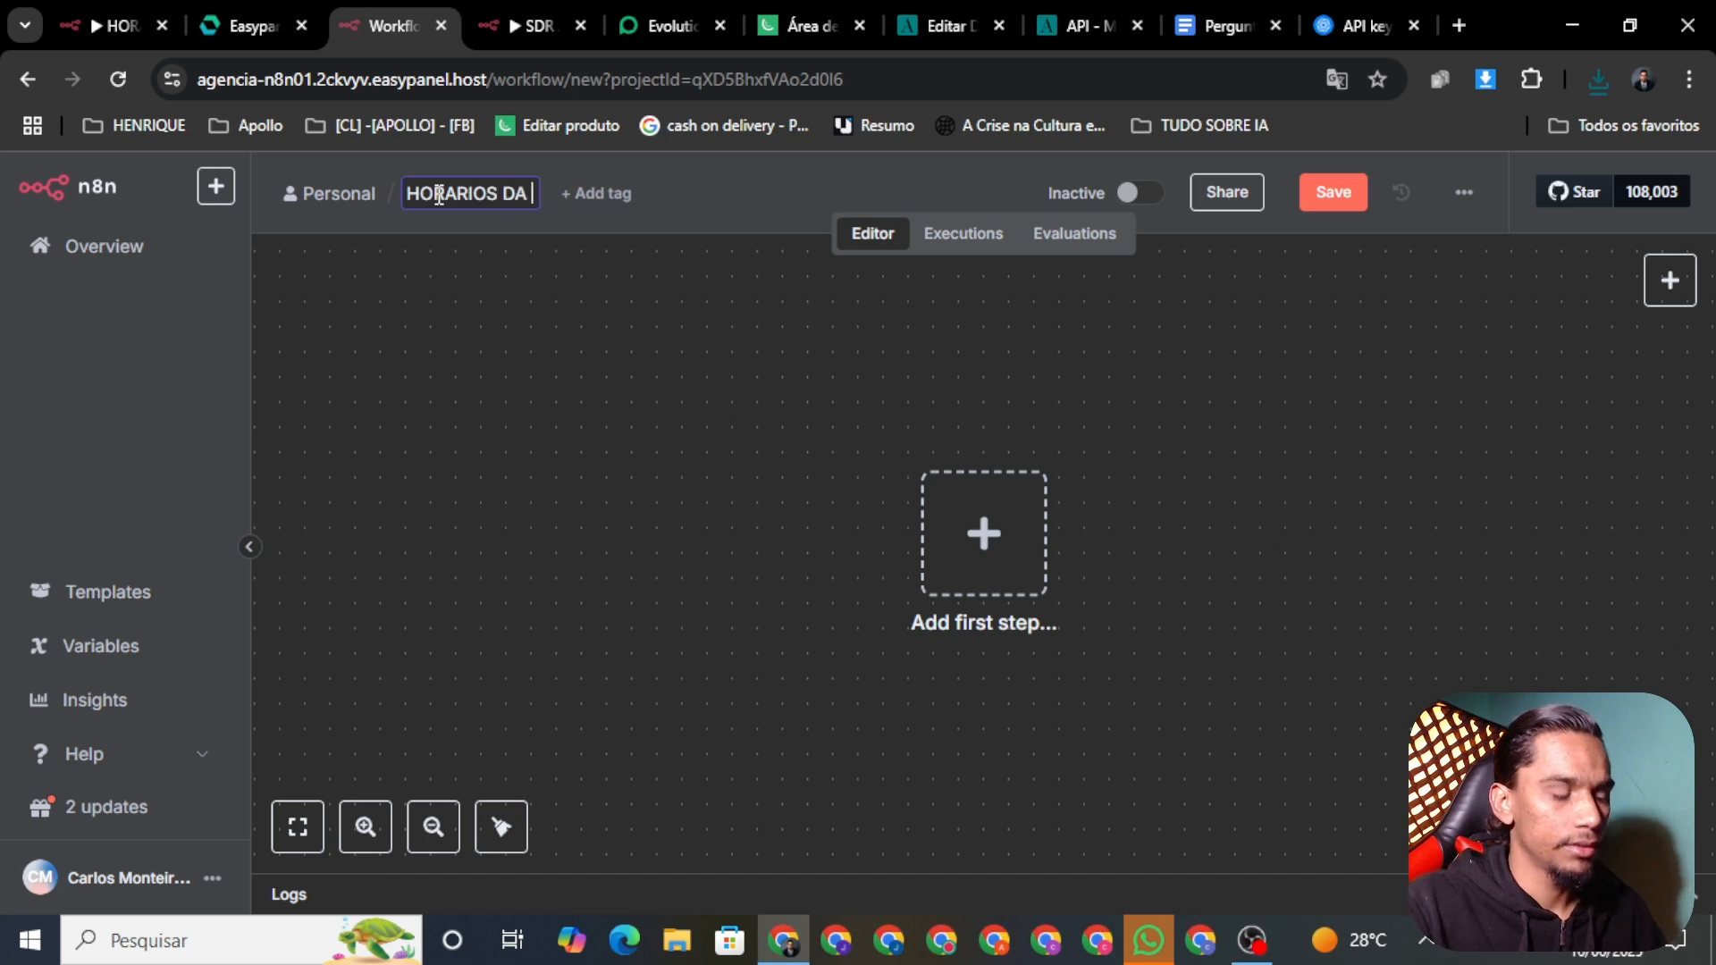
pyautogui.write('DAGEN')
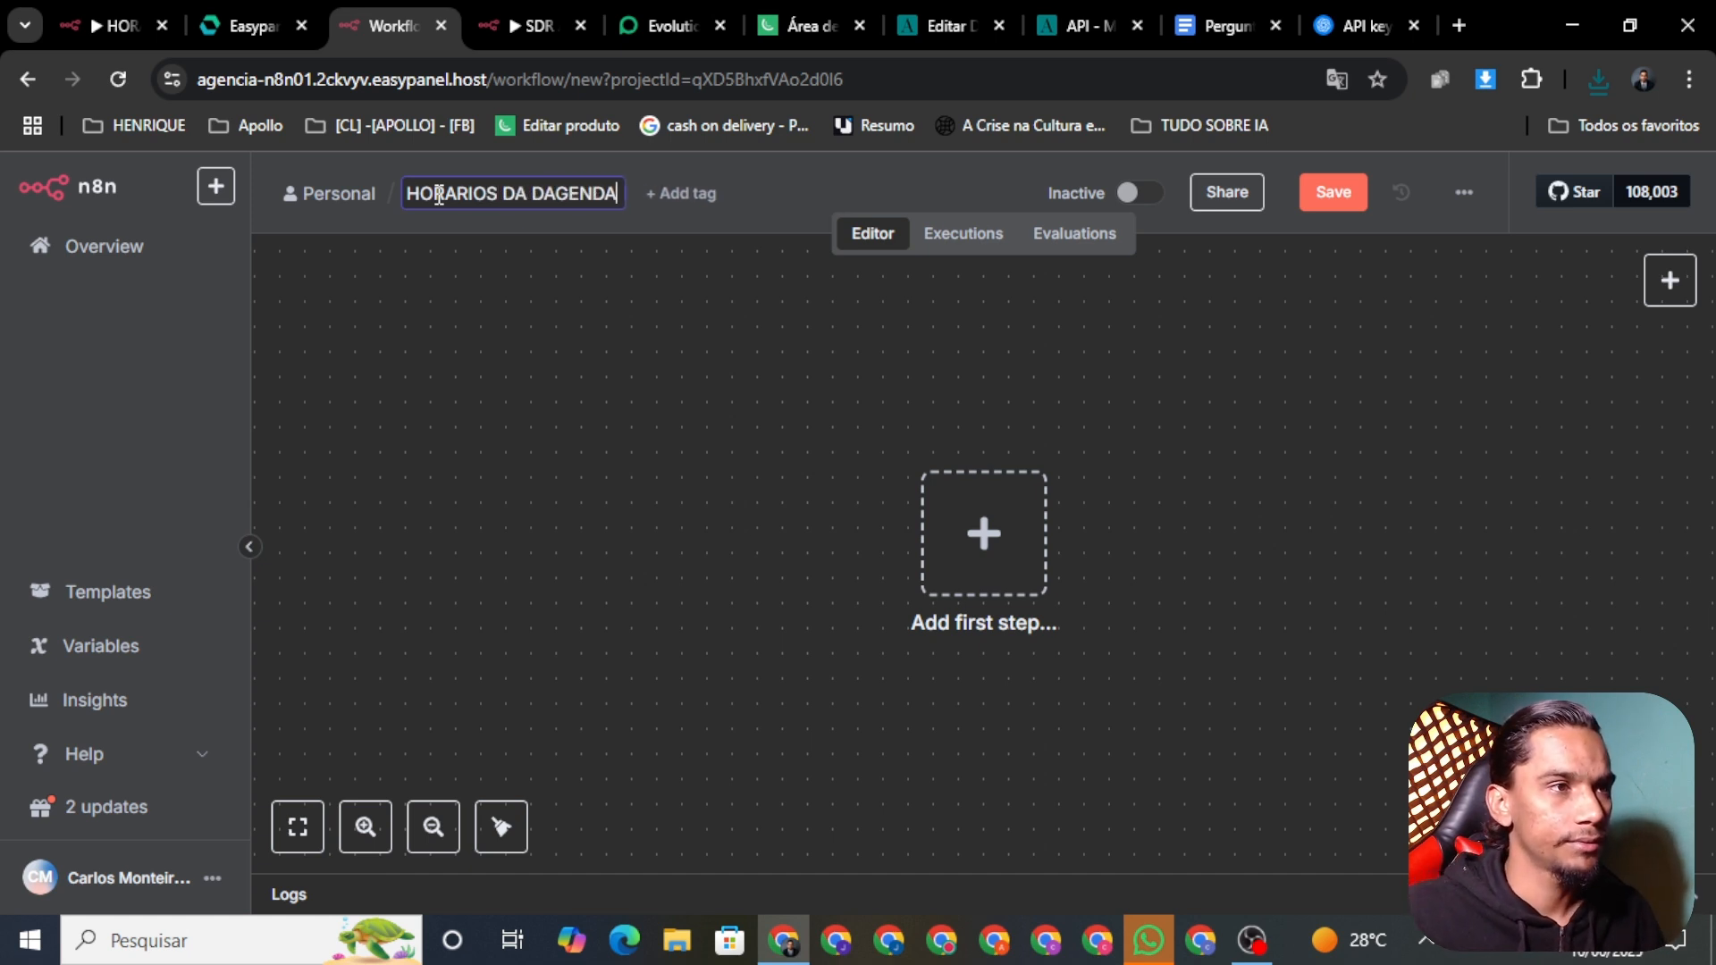
pyautogui.write('DA')
pyautogui.press('BackSpace')
pyautogui.press('BackSpace')
pyautogui.press('BackSpace')
pyautogui.press('BackSpace')
pyautogui.press('BackSpace')
pyautogui.press('BackSpace')
pyautogui.press('BackSpace')
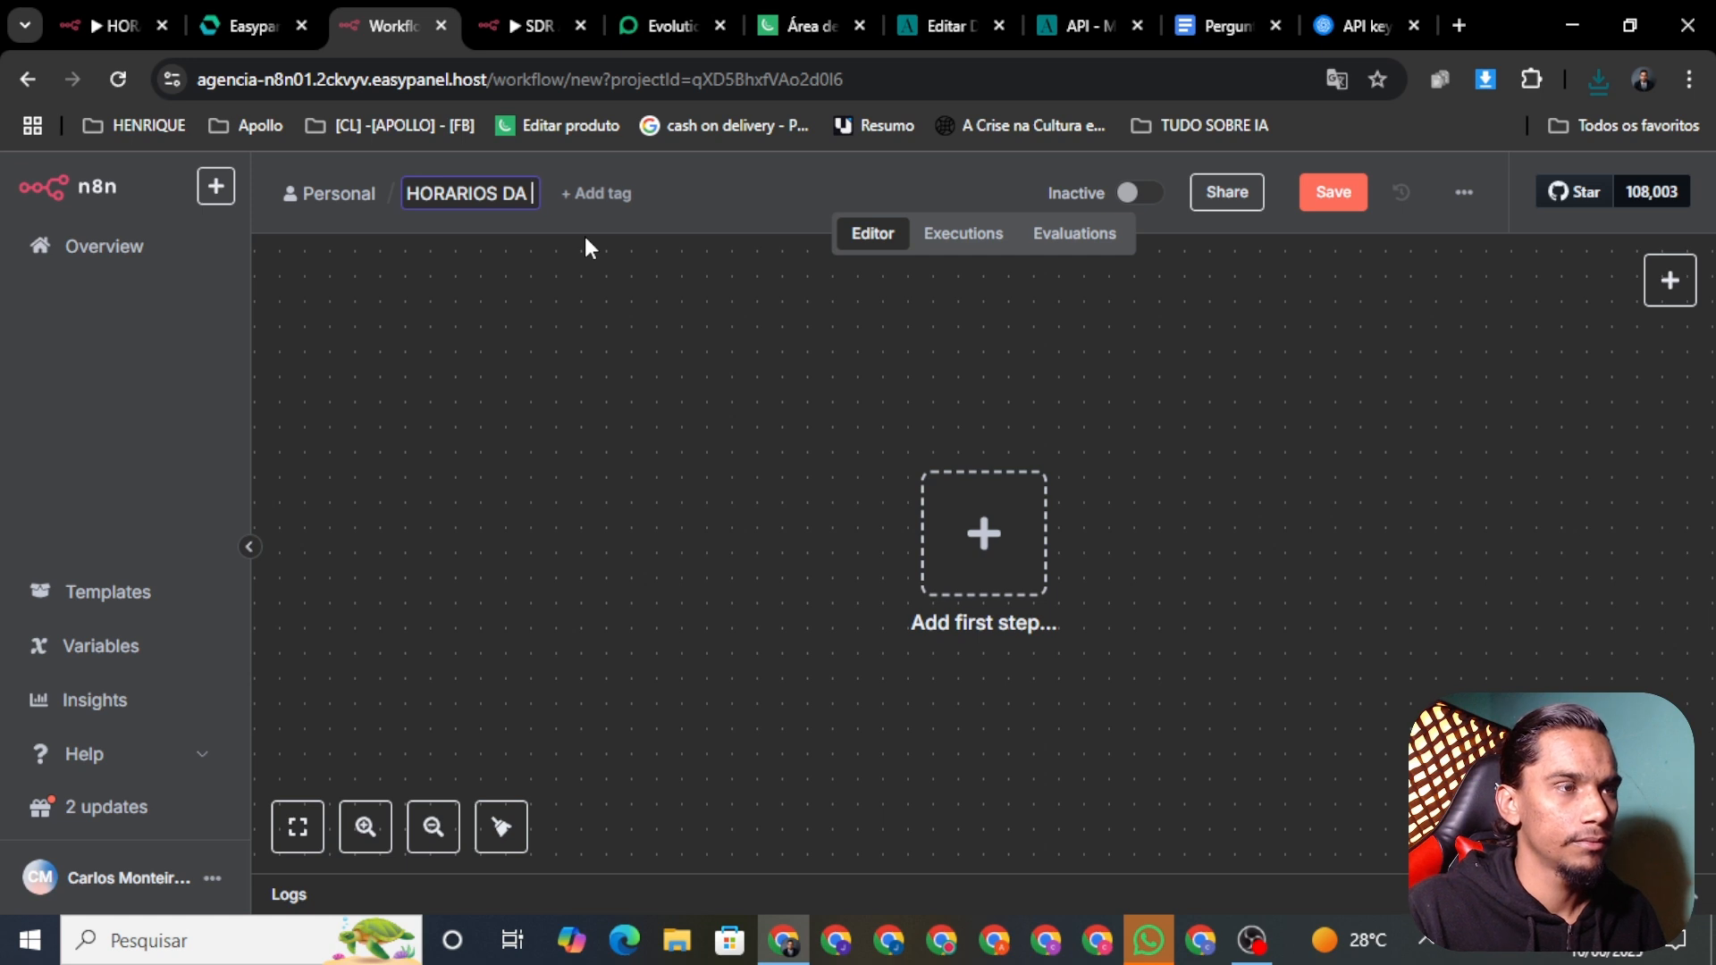
pyautogui.write('AGENDA')
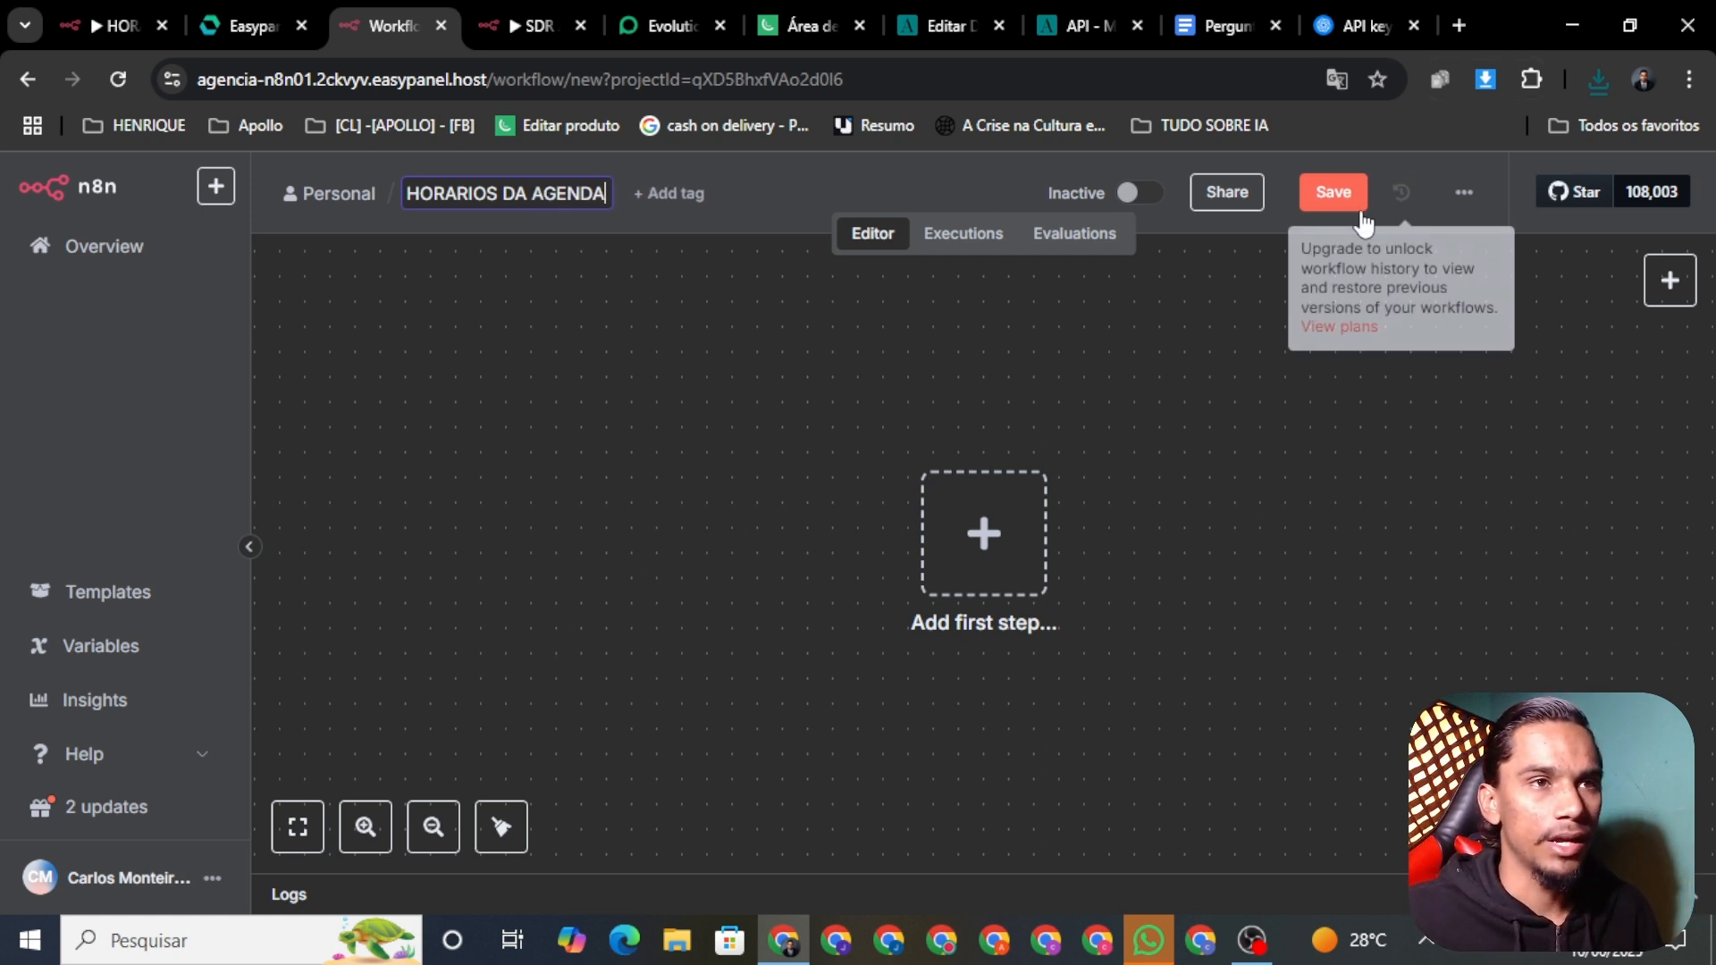
pyautogui.click(1349, 206)
# Step: Import HORARIOS_DA_AGENDA.json into the new workflow
pyautogui.click(1465, 204)
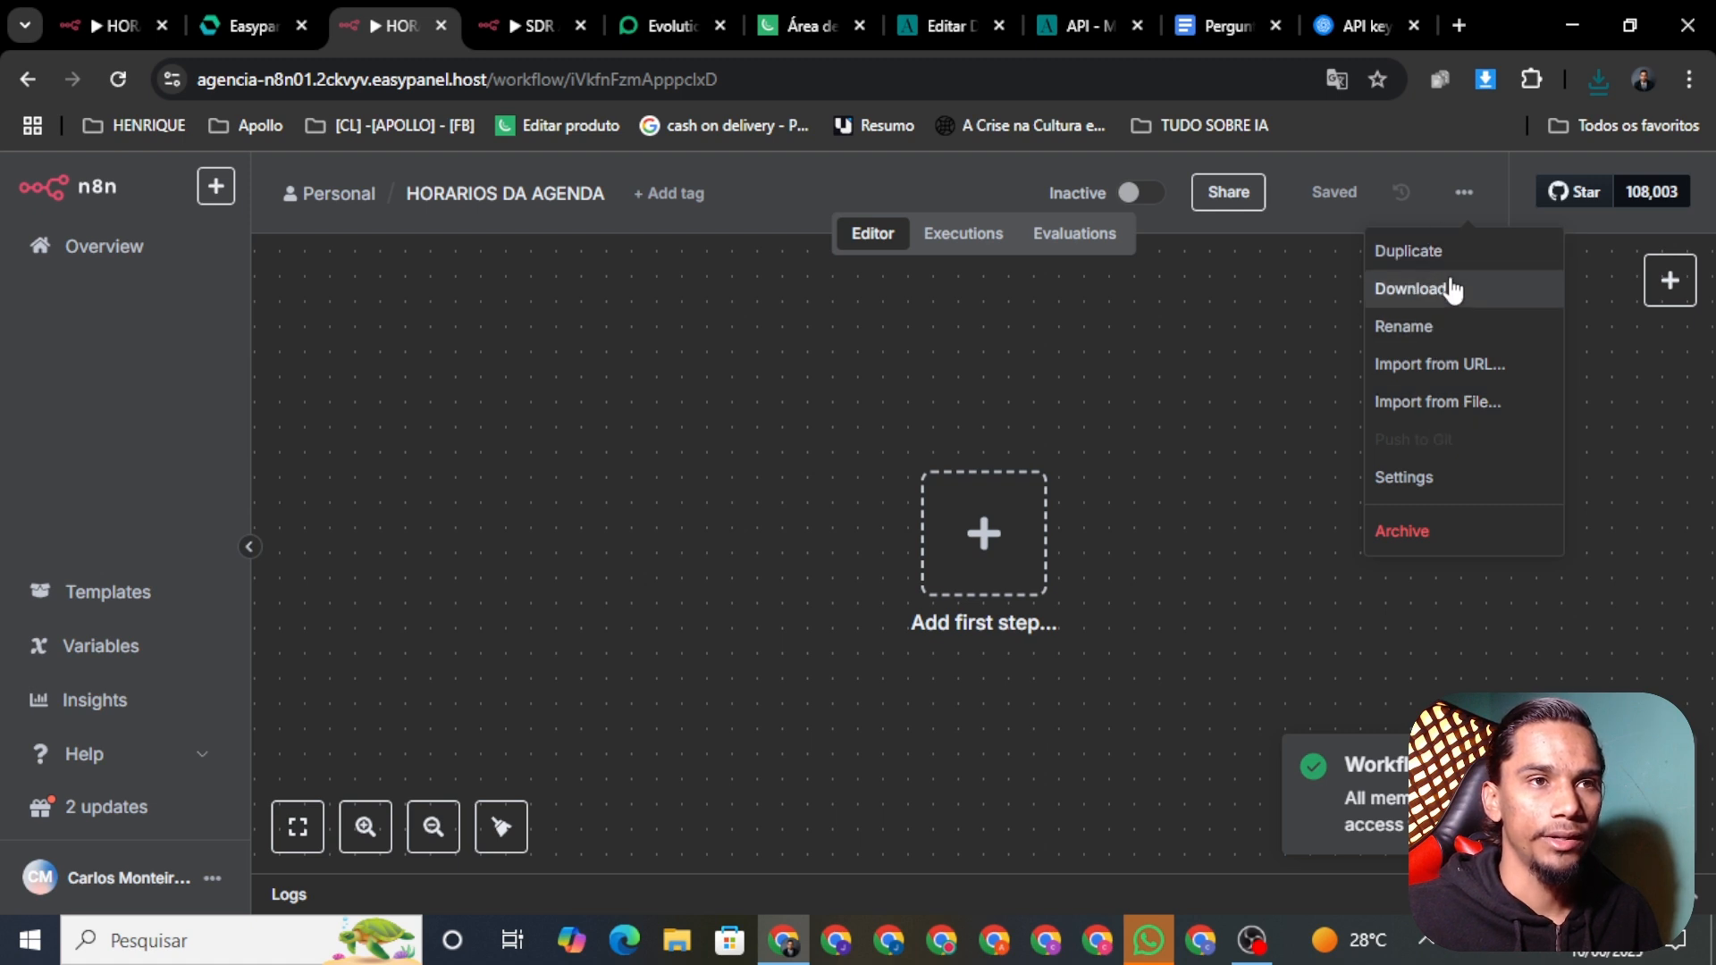
pyautogui.click(1438, 402)
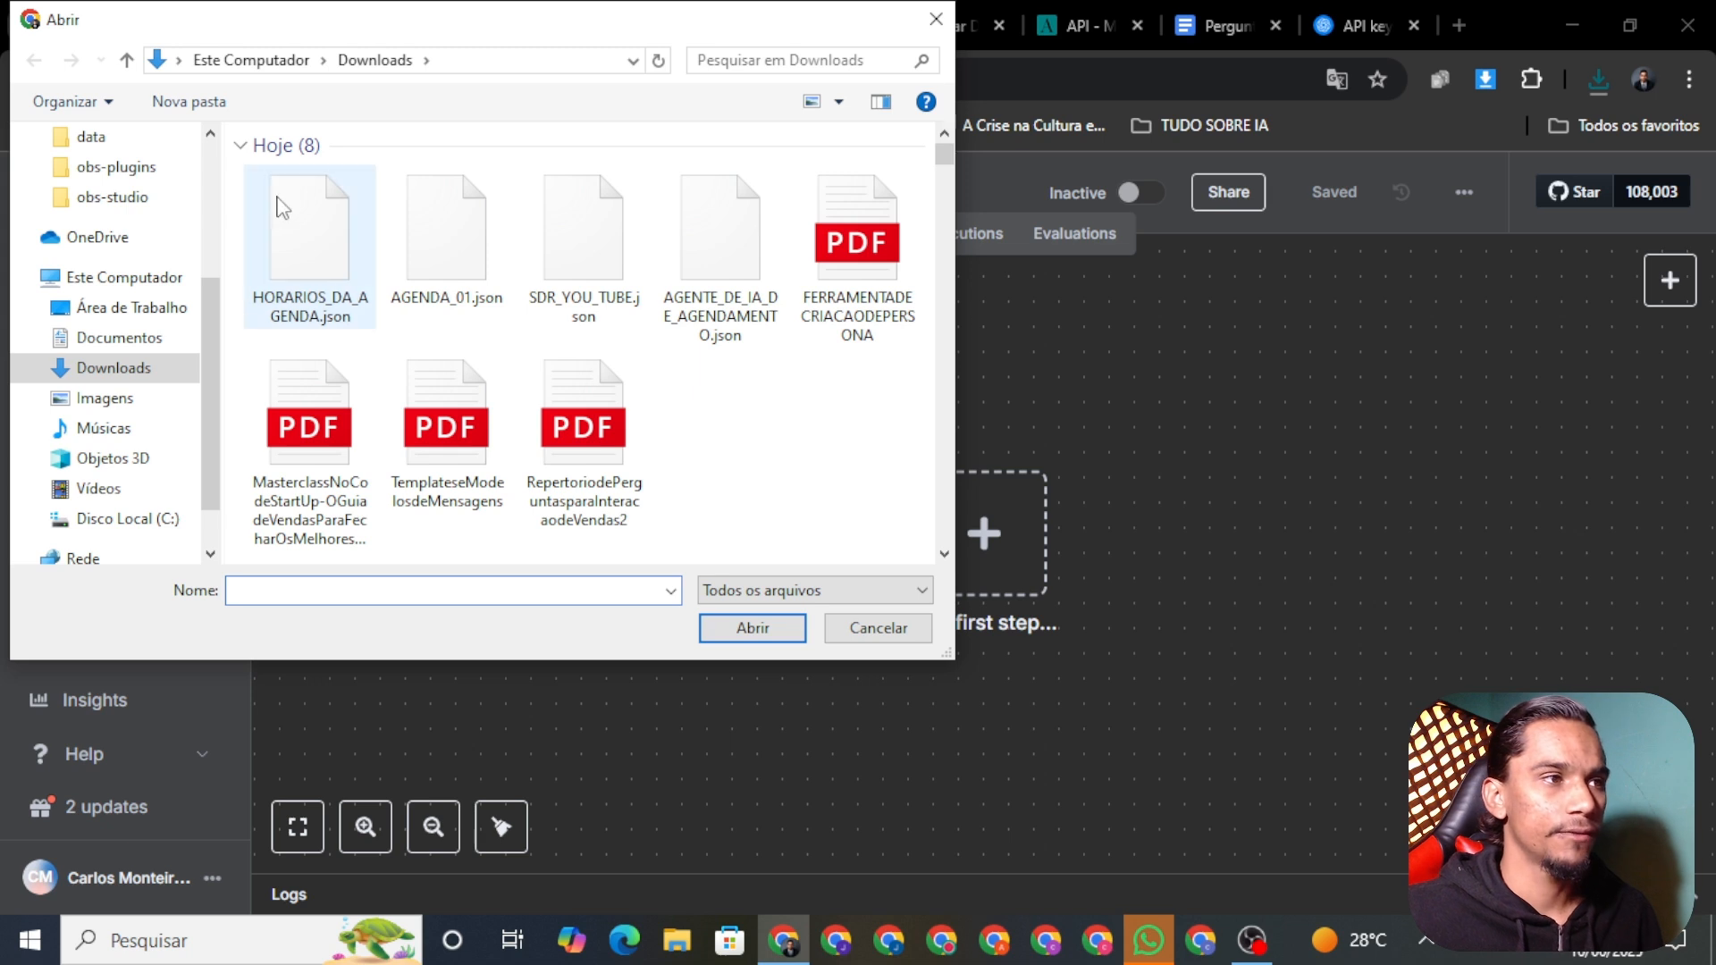
pyautogui.click(296, 249)
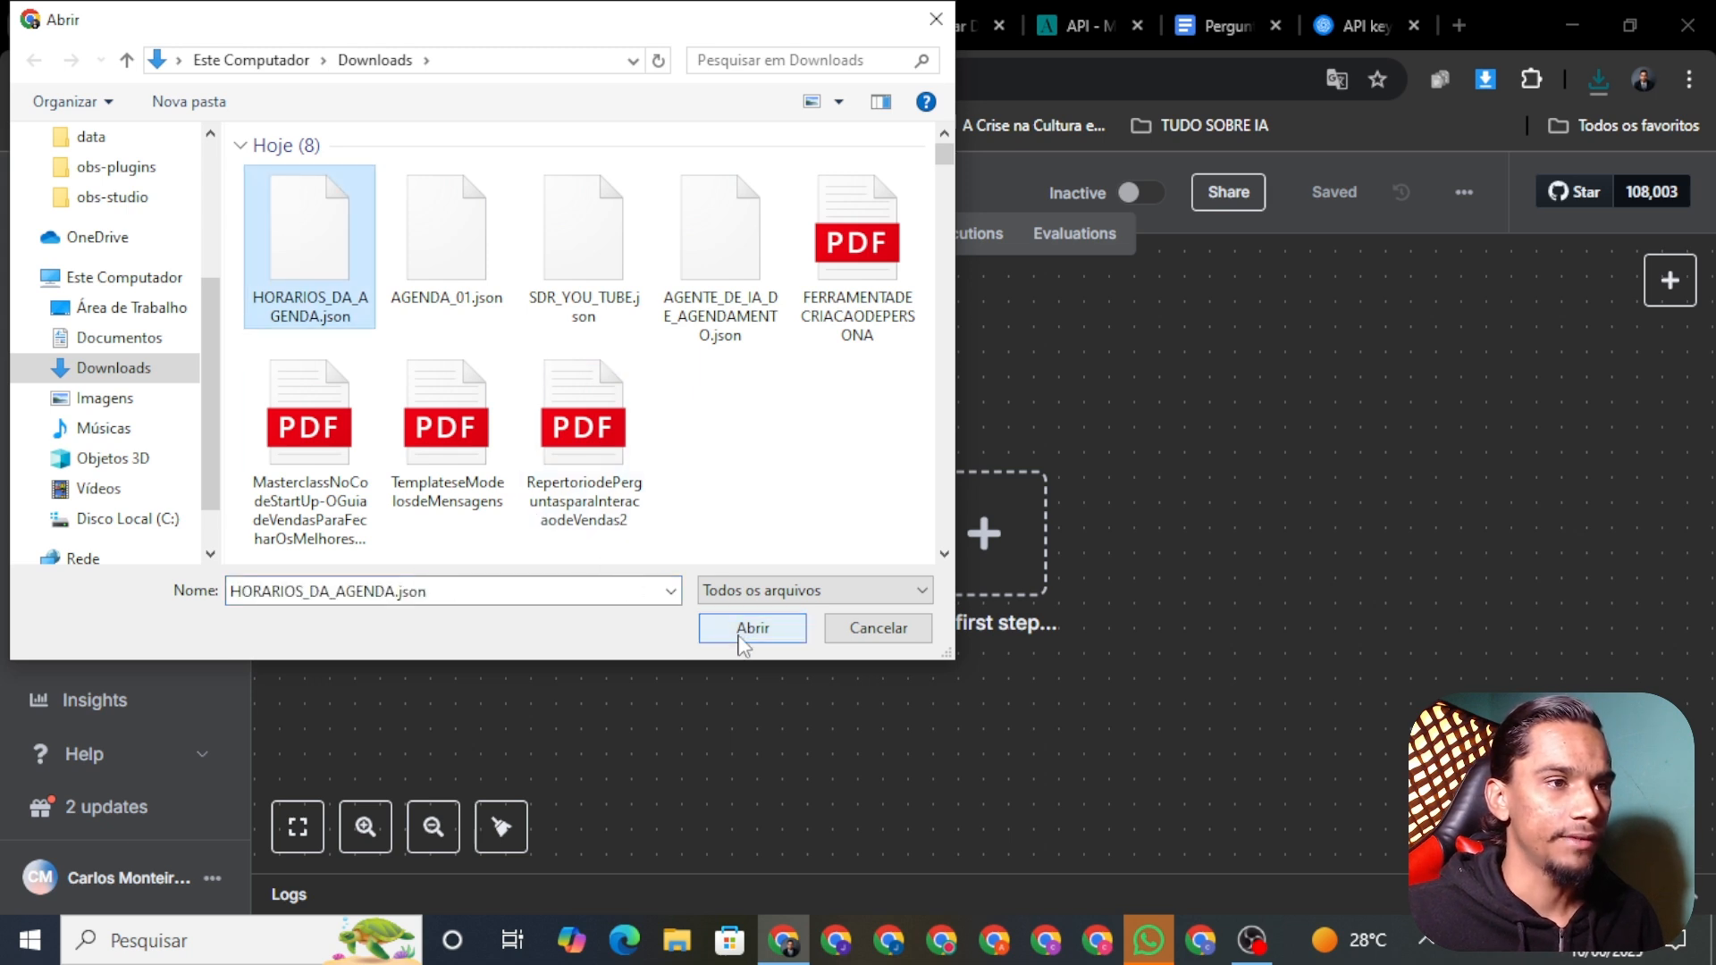
pyautogui.click(749, 628)
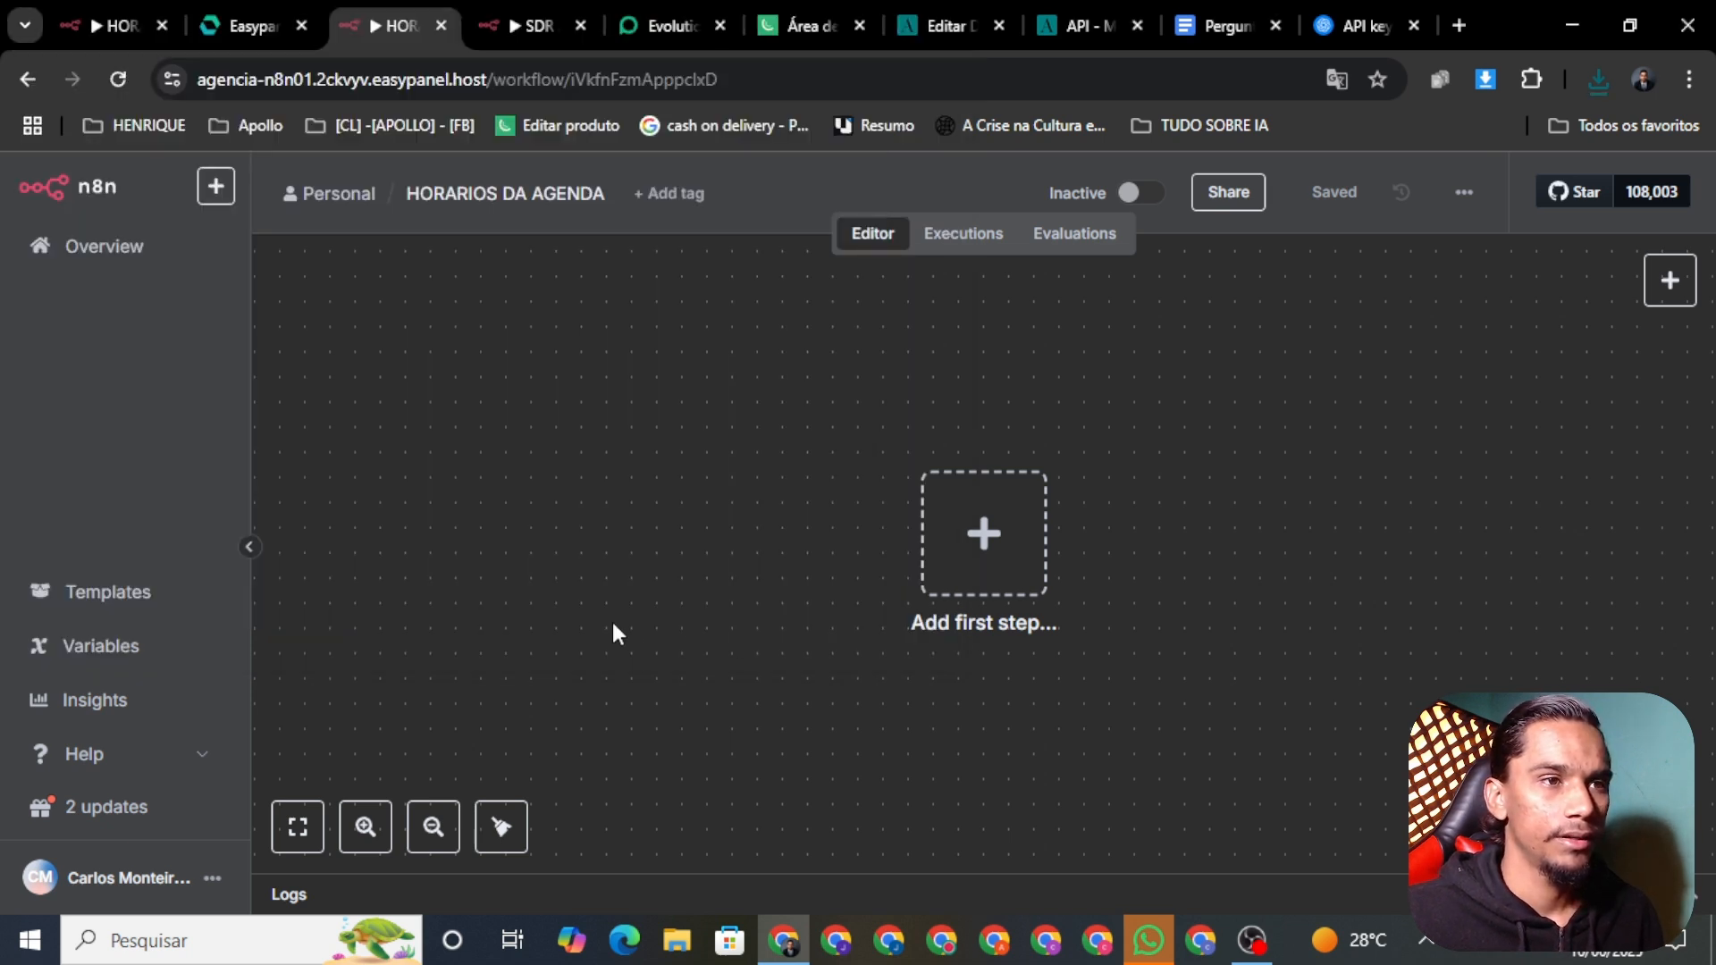
# Step: Attach credentials to the OpenAI Chat Model and Postgres Chat Memory nodes, then save HORARIOS DA AGENDA
pyautogui.click(1359, 193)
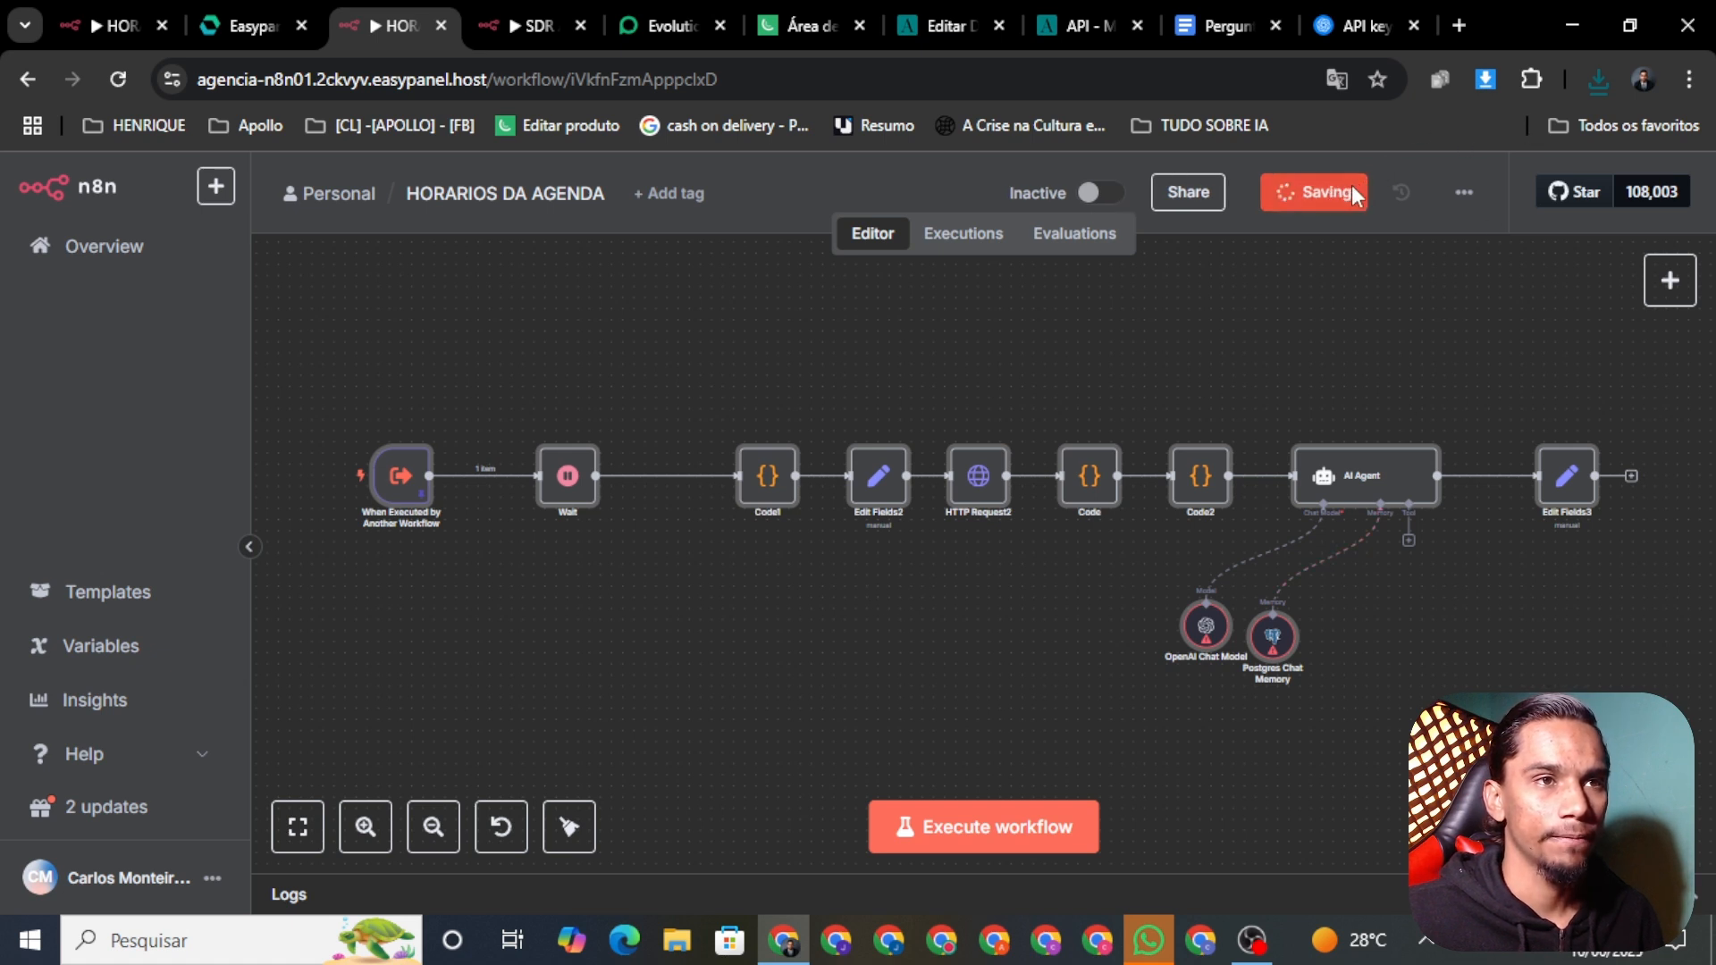
pyautogui.rightClick(1204, 634)
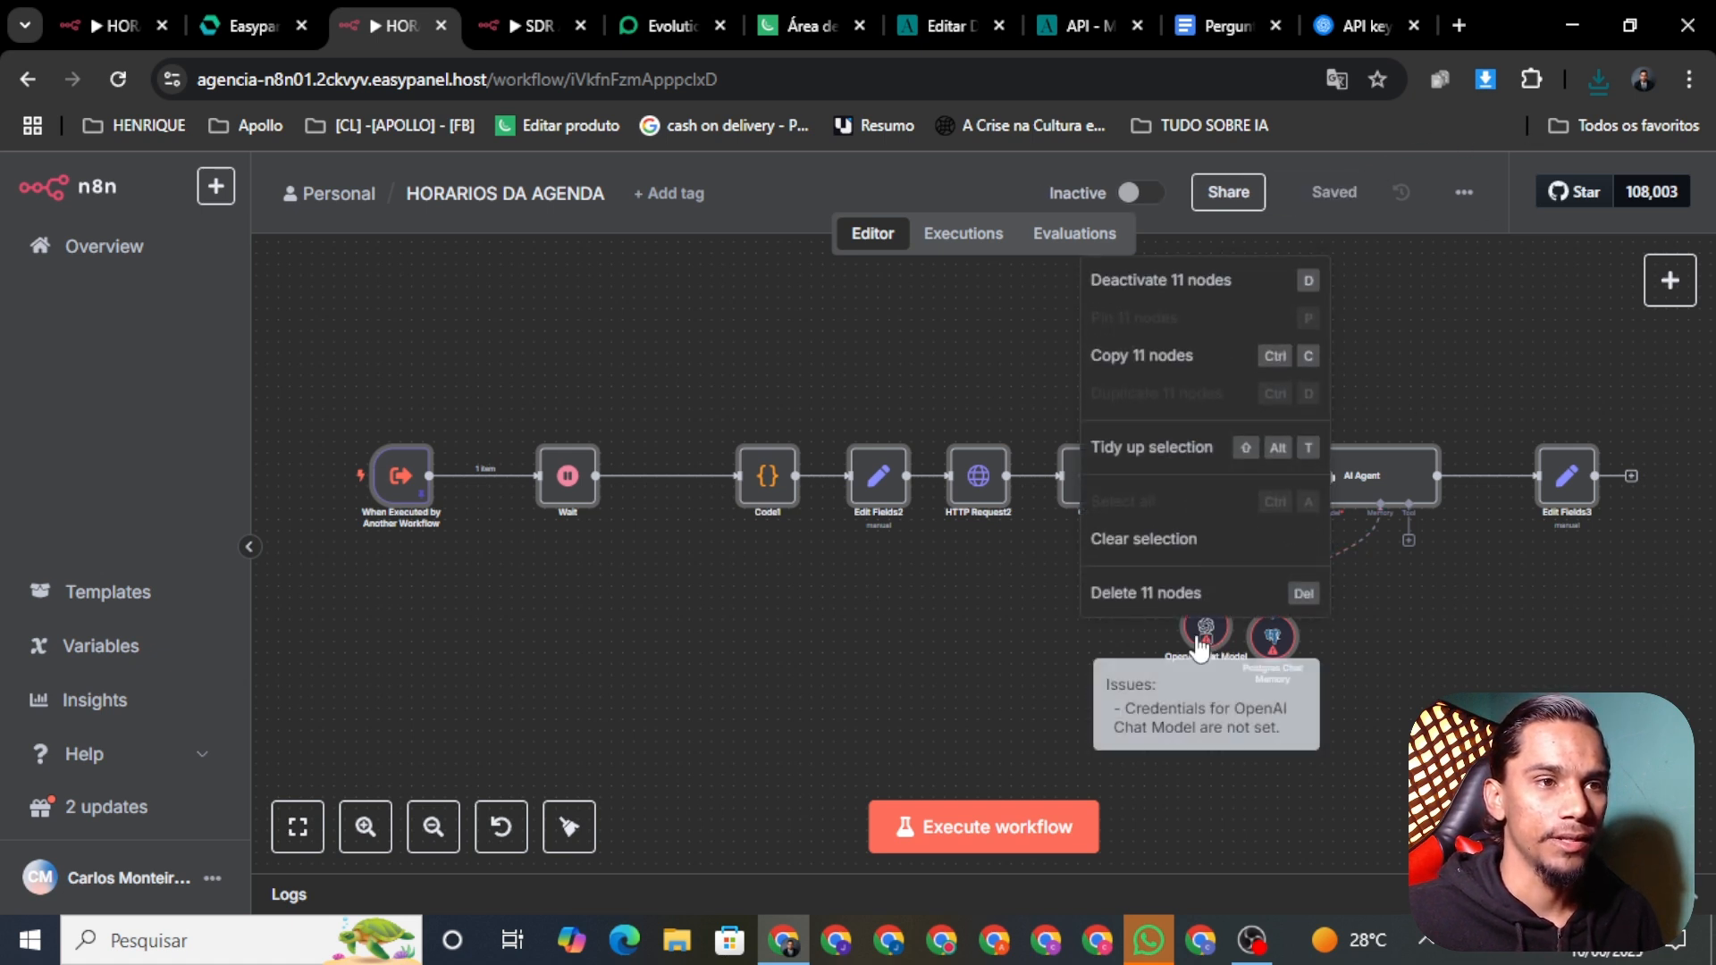
pyautogui.click(1033, 625)
pyautogui.rightClick(1218, 653)
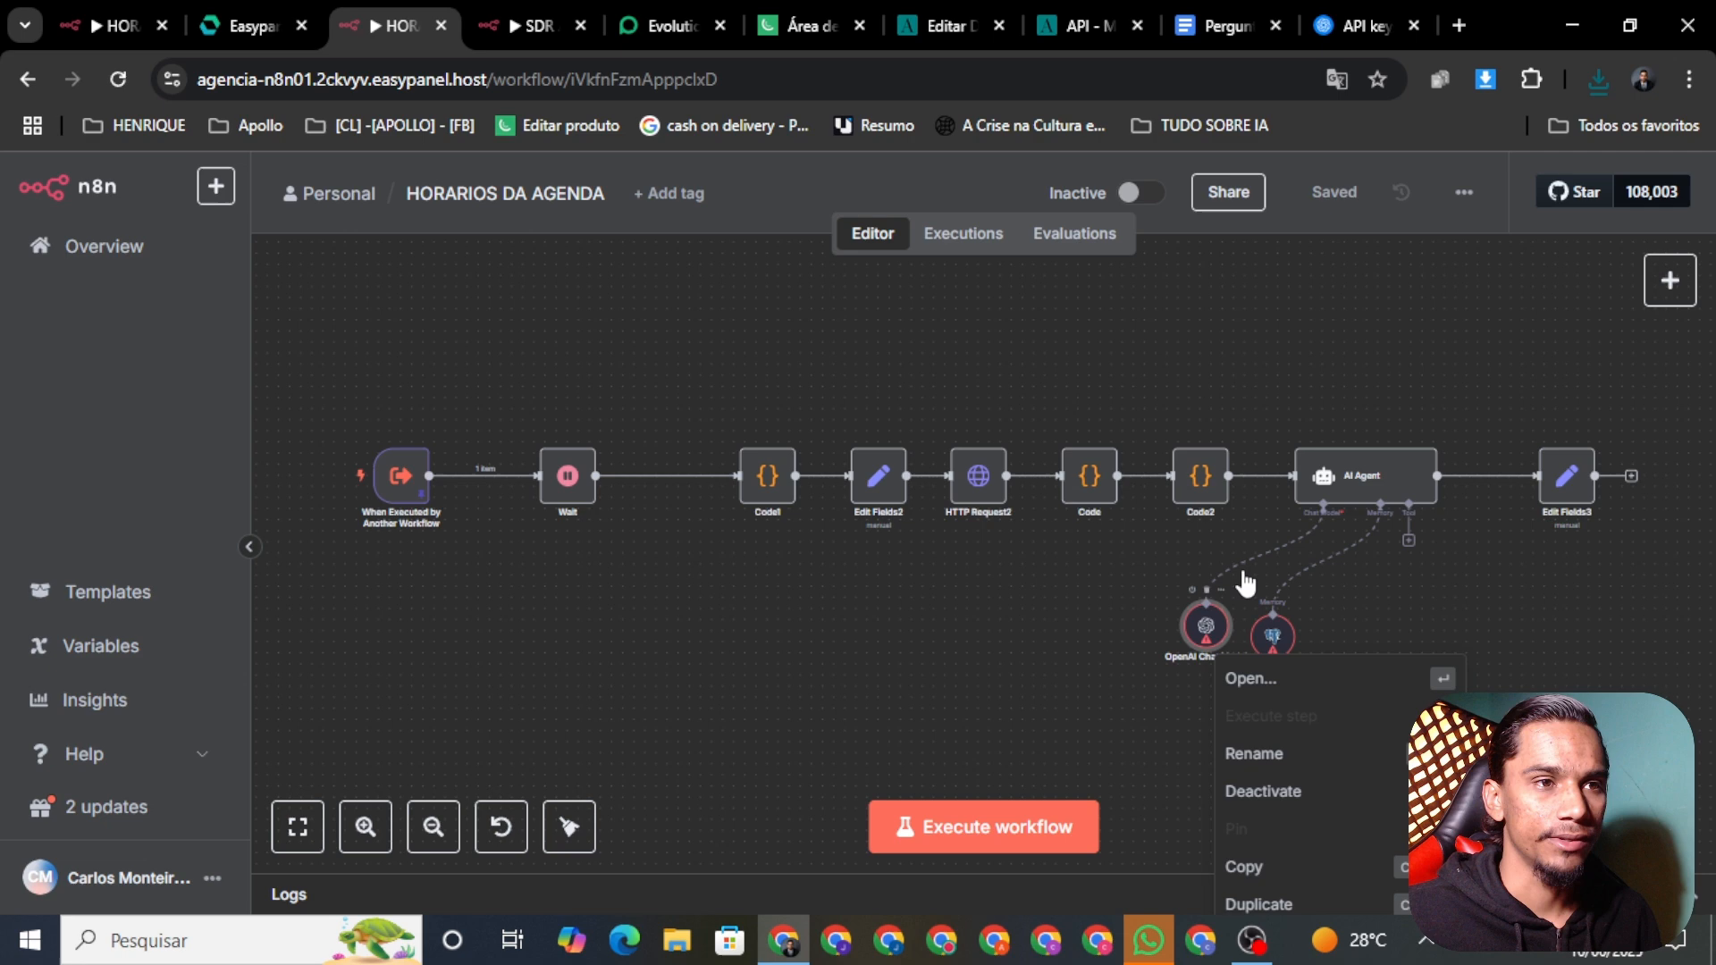
pyautogui.click(1256, 679)
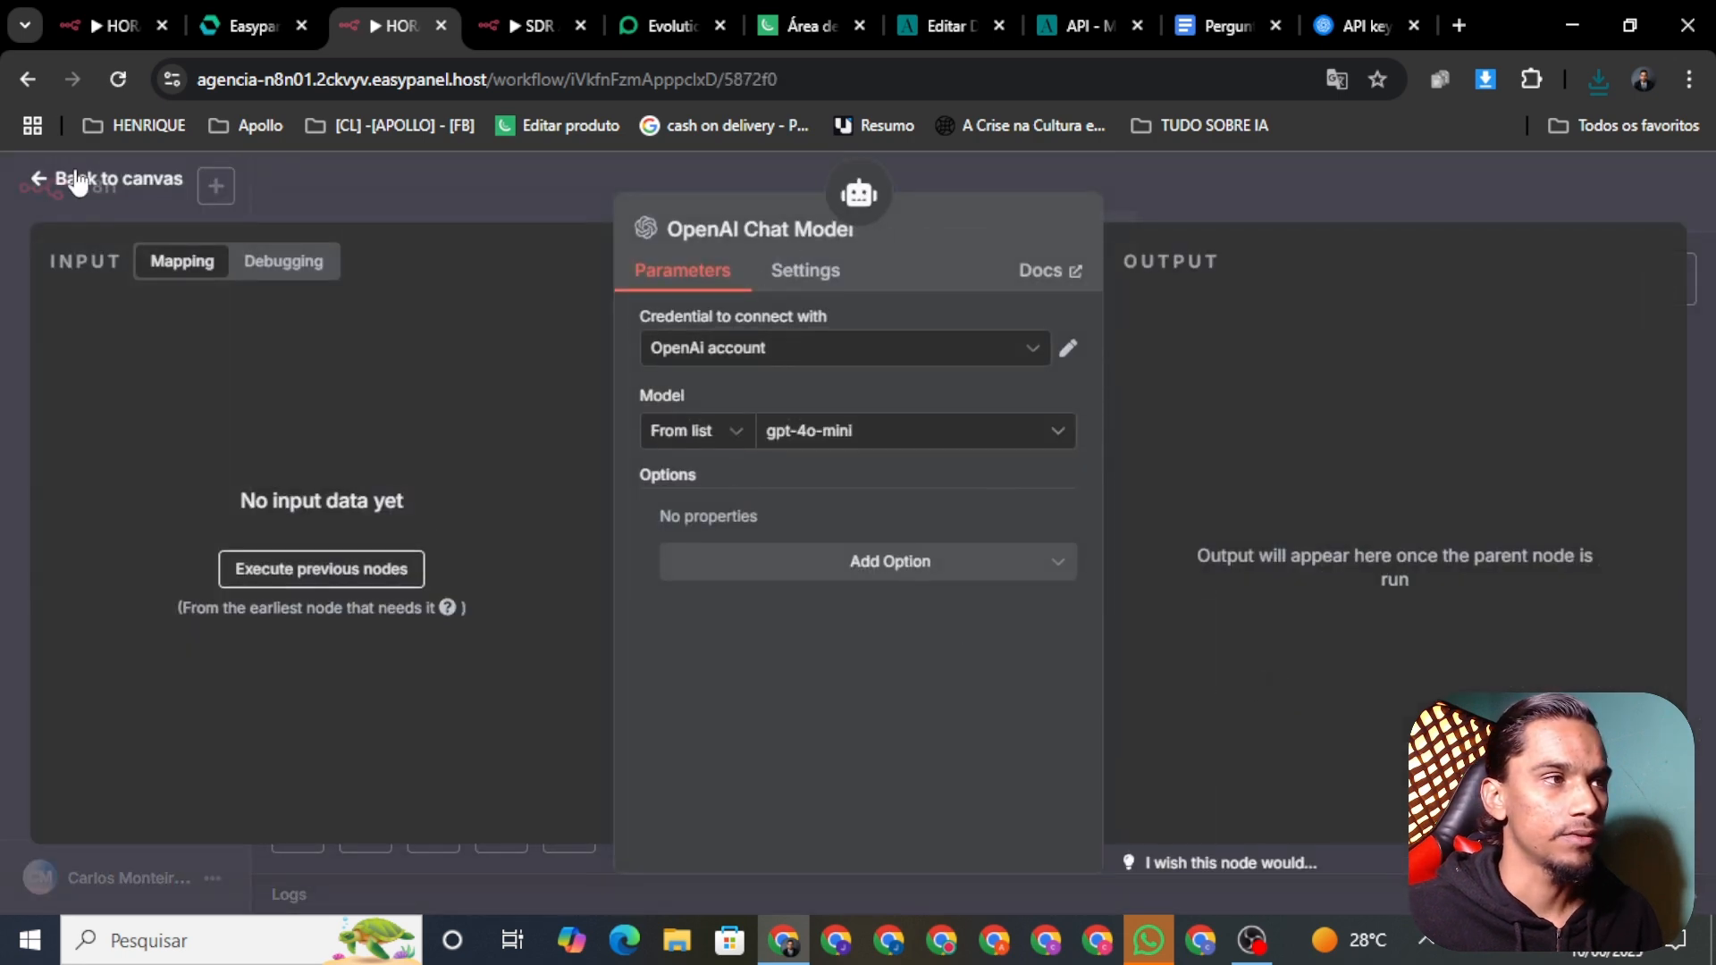
pyautogui.click(98, 180)
pyautogui.rightClick(1283, 659)
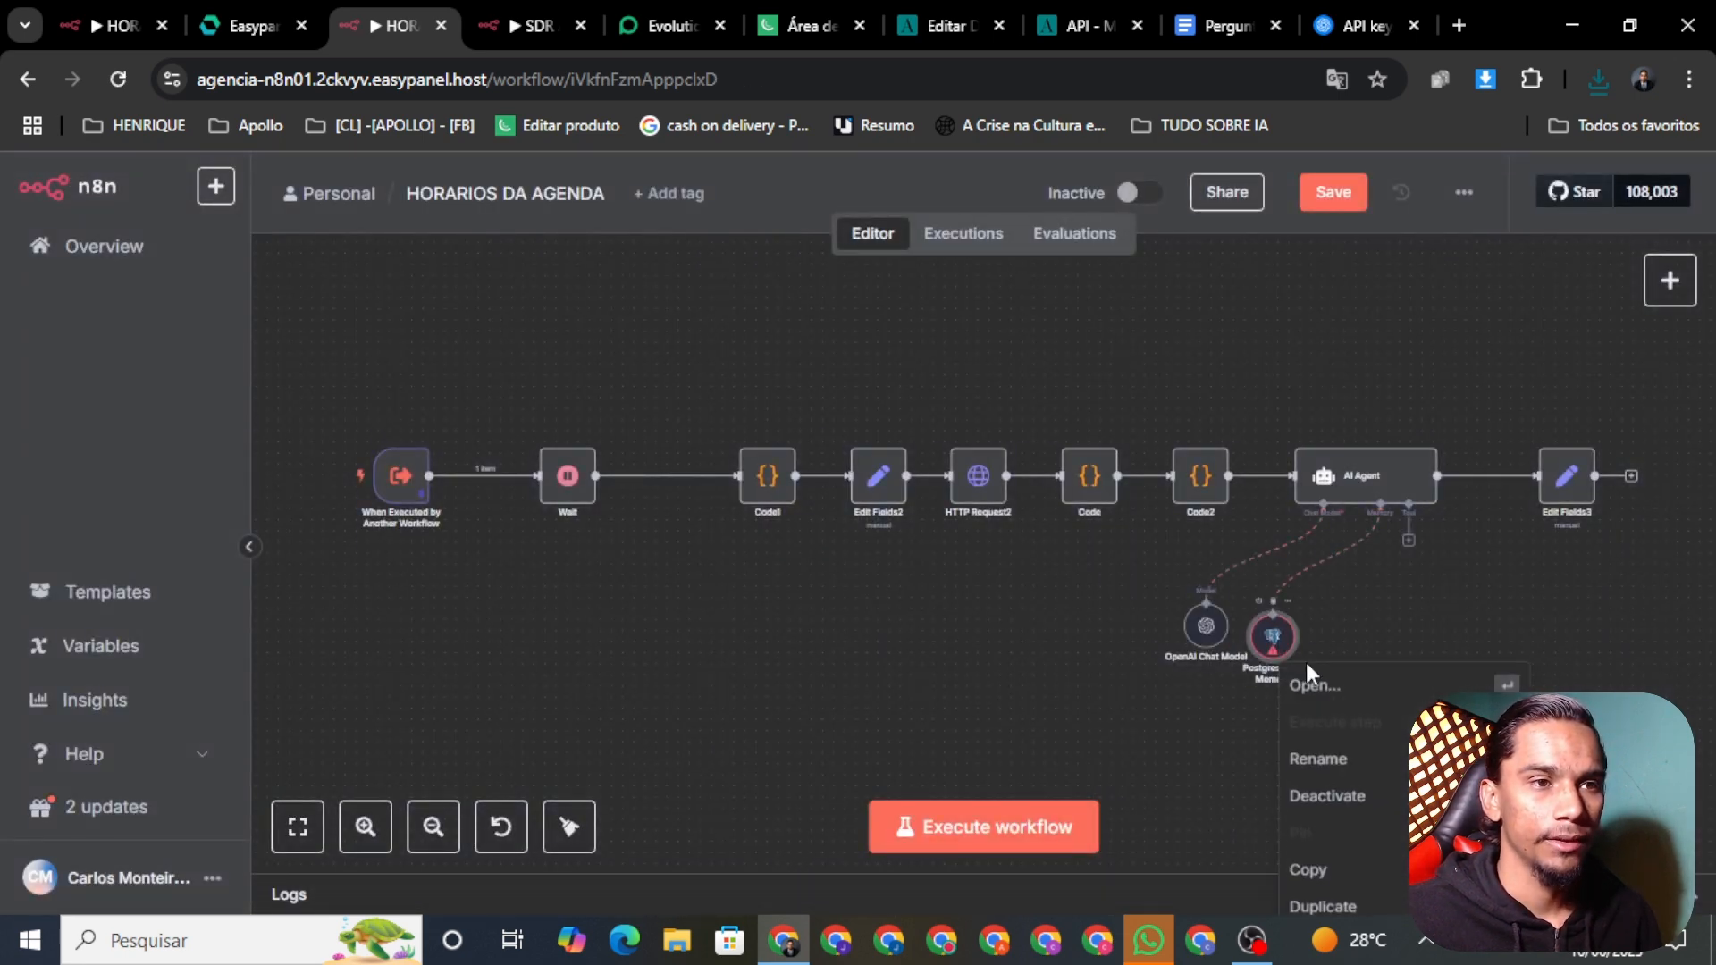
pyautogui.click(1316, 685)
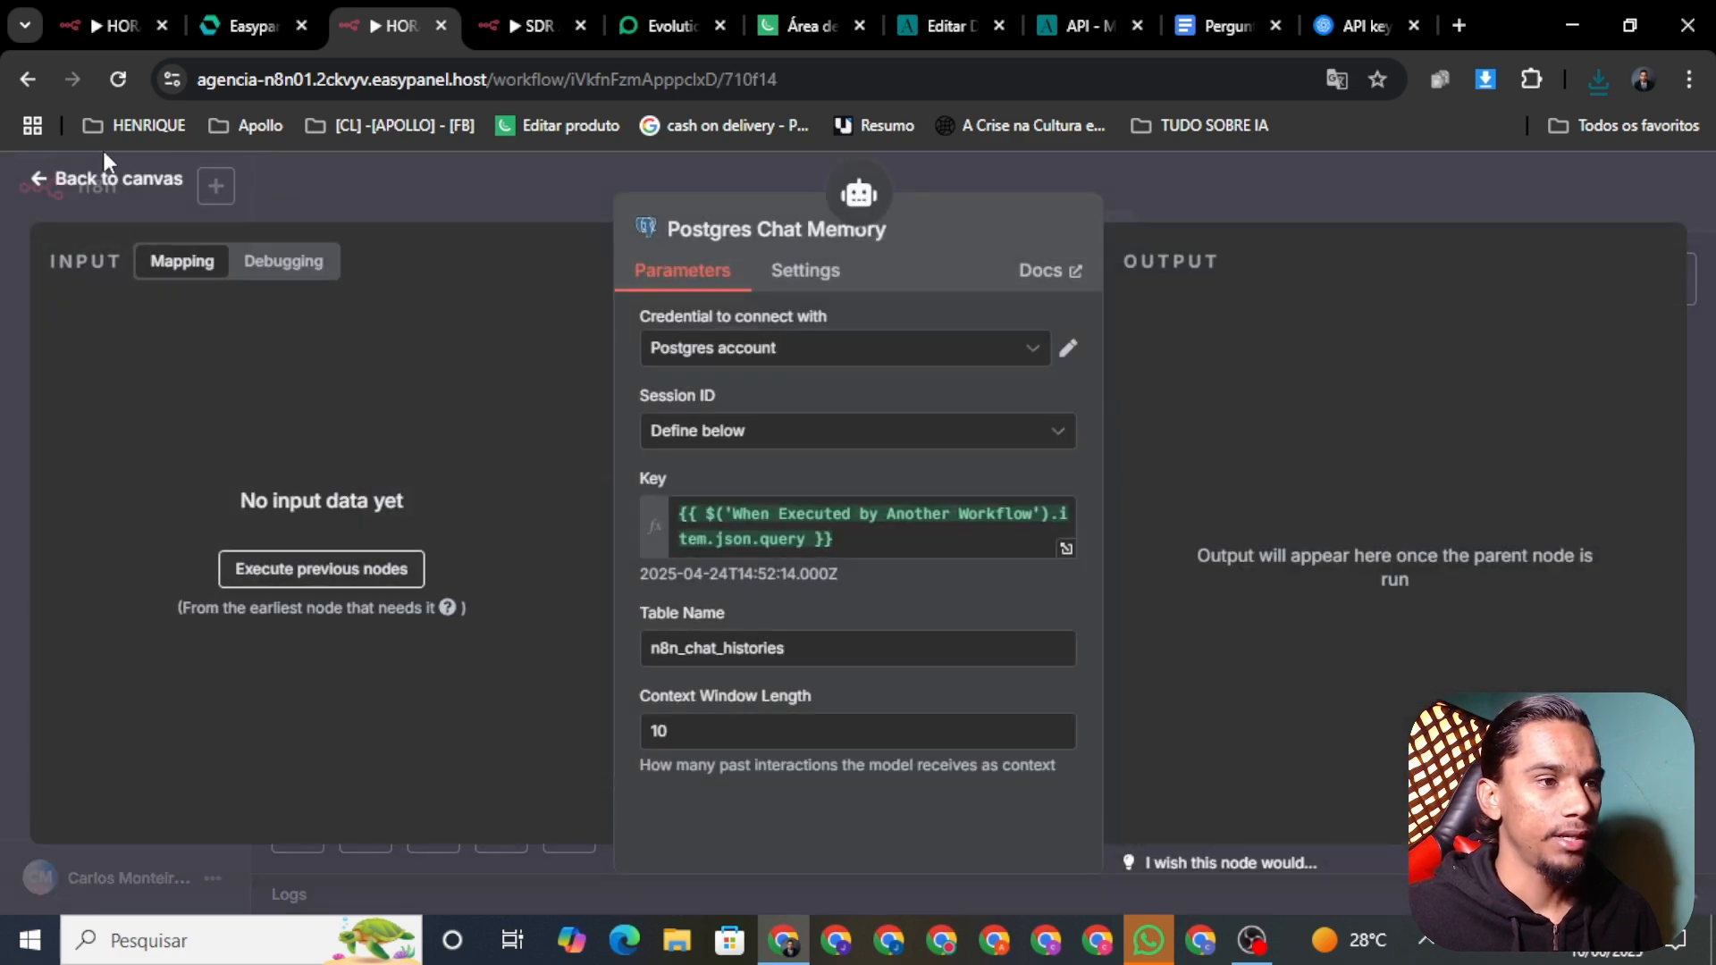
pyautogui.click(124, 188)
pyautogui.click(1333, 191)
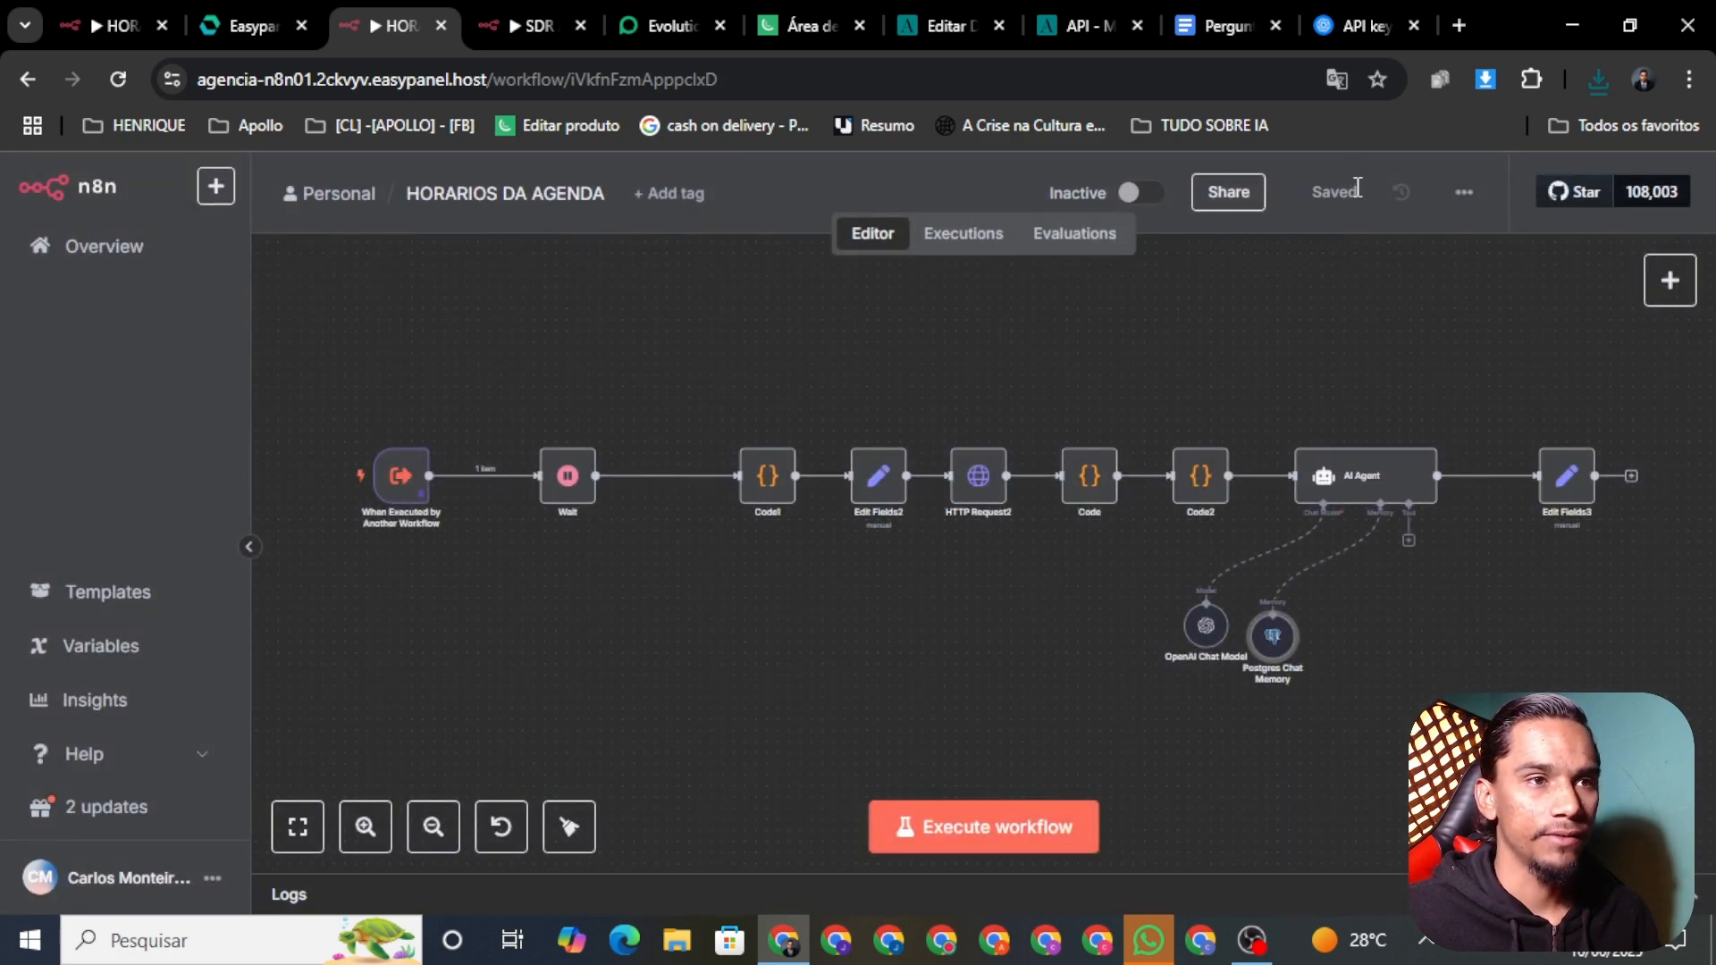
# Step: Point the horariosdaagenda tool at the HORARIOS DA AGENDA workflow and save SDR AULA YOU TUBE
pyautogui.click(529, 25)
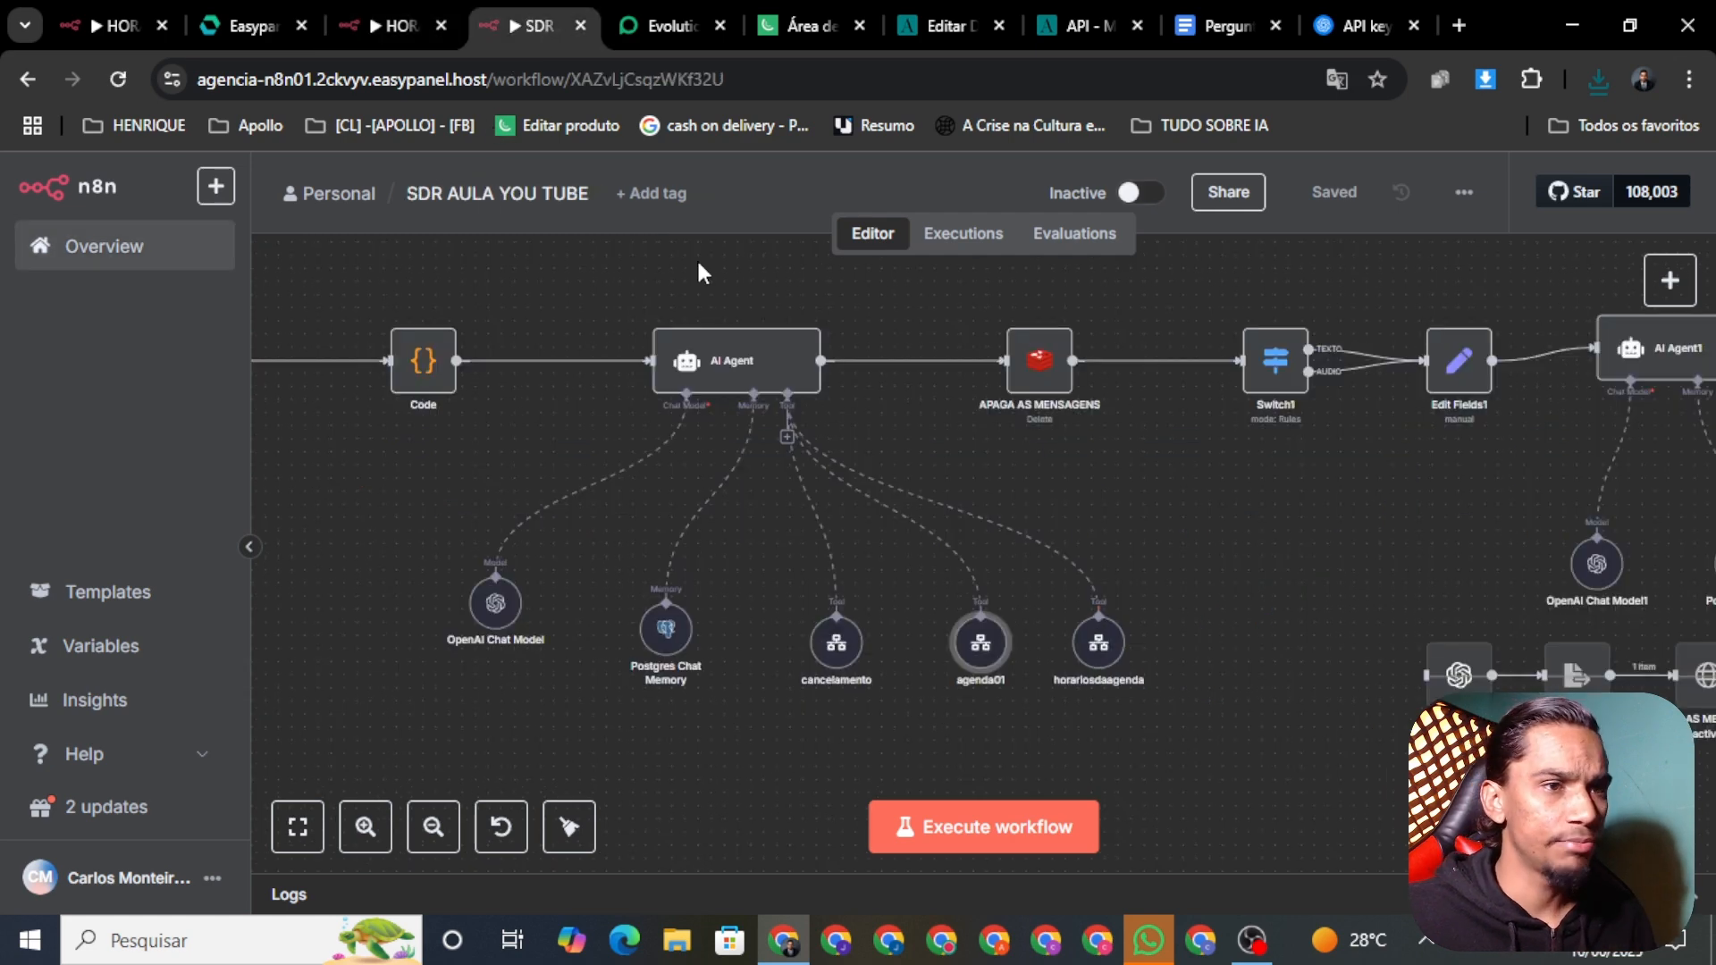
pyautogui.rightClick(1091, 666)
pyautogui.click(1128, 695)
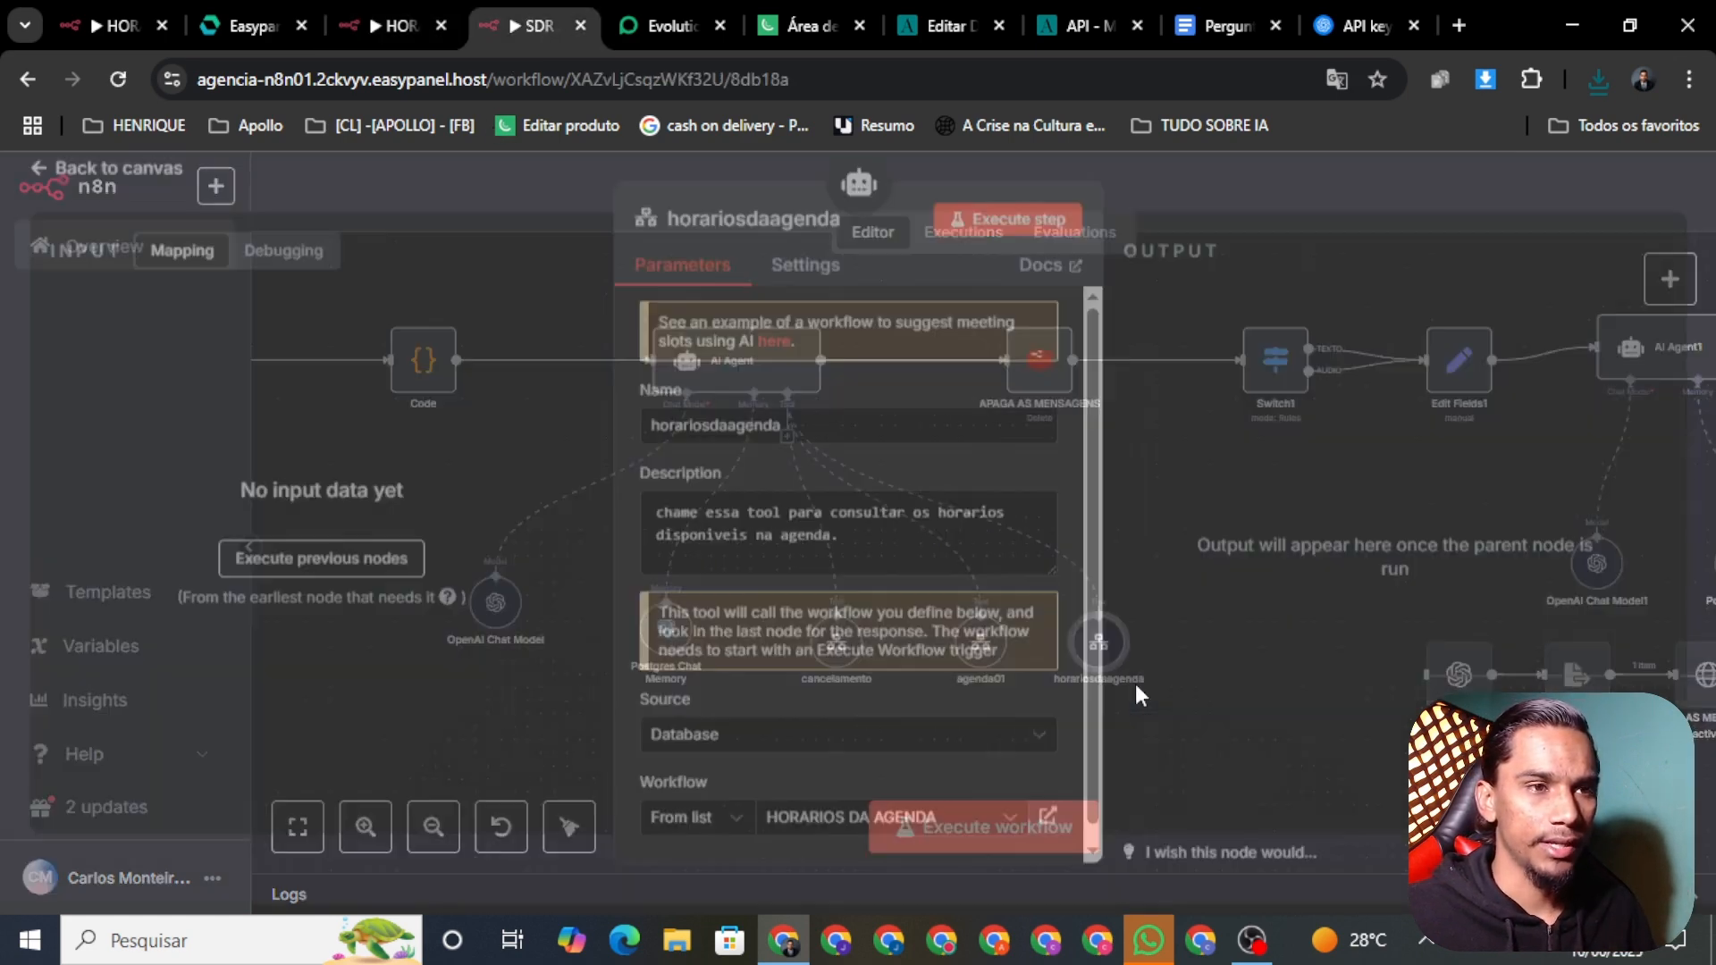
pyautogui.click(871, 815)
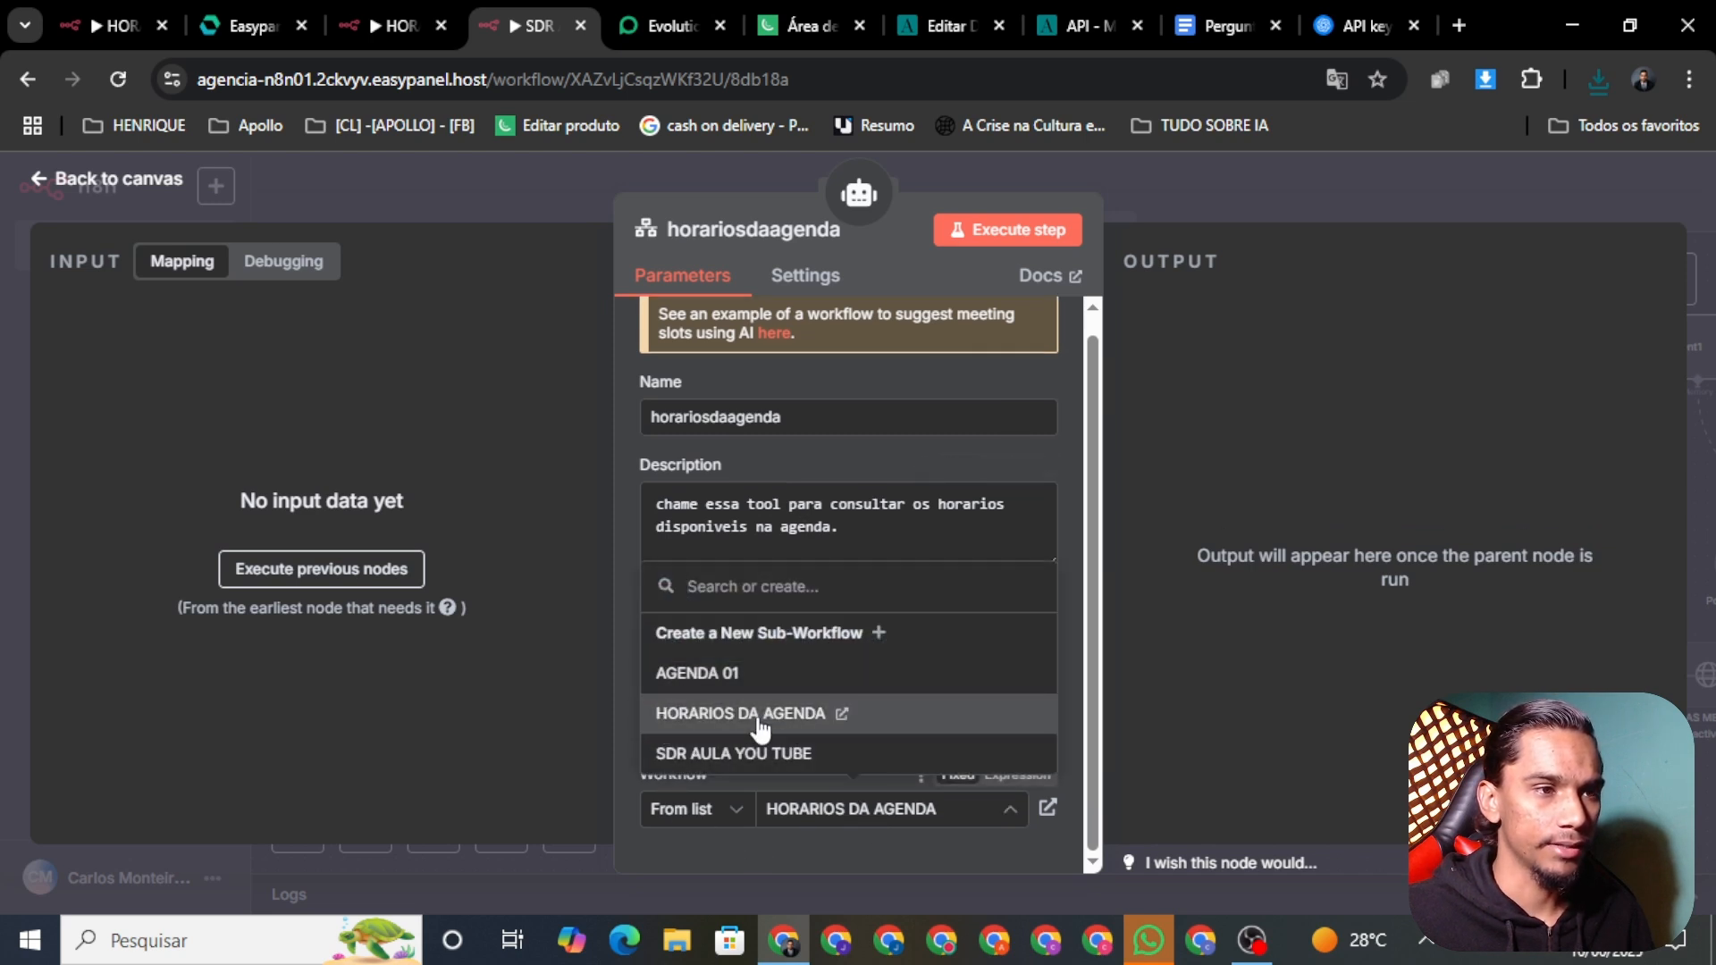
pyautogui.click(760, 725)
pyautogui.scroll(-2, 832, 780)
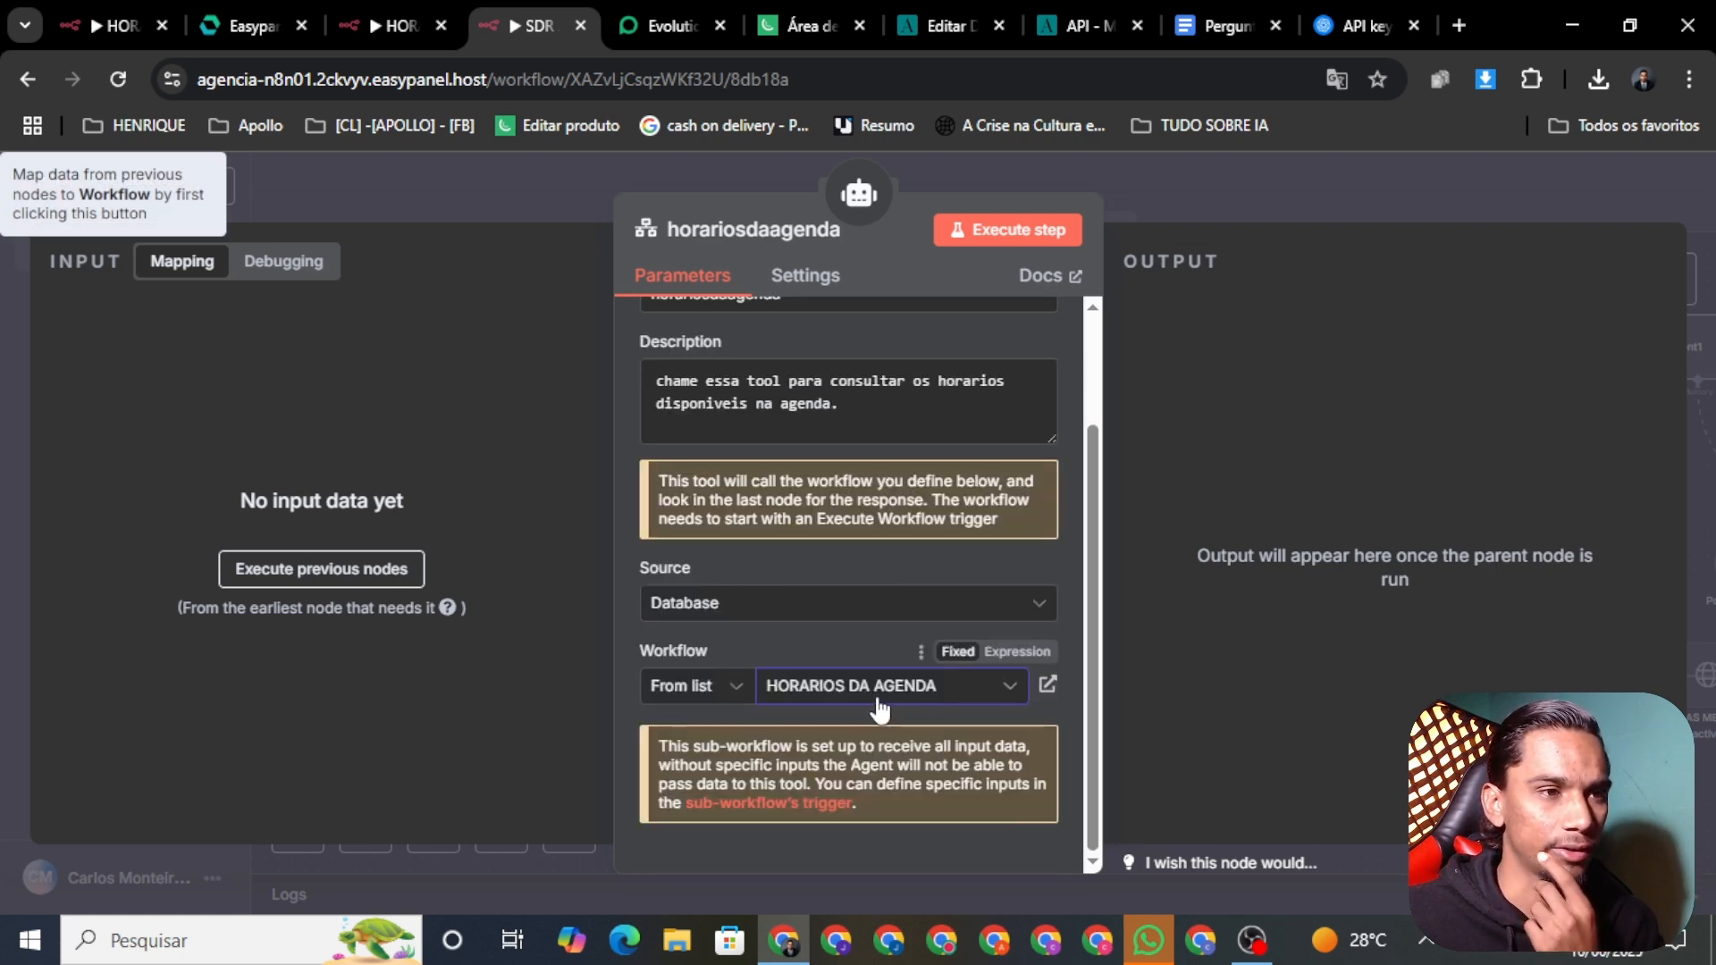
pyautogui.click(880, 706)
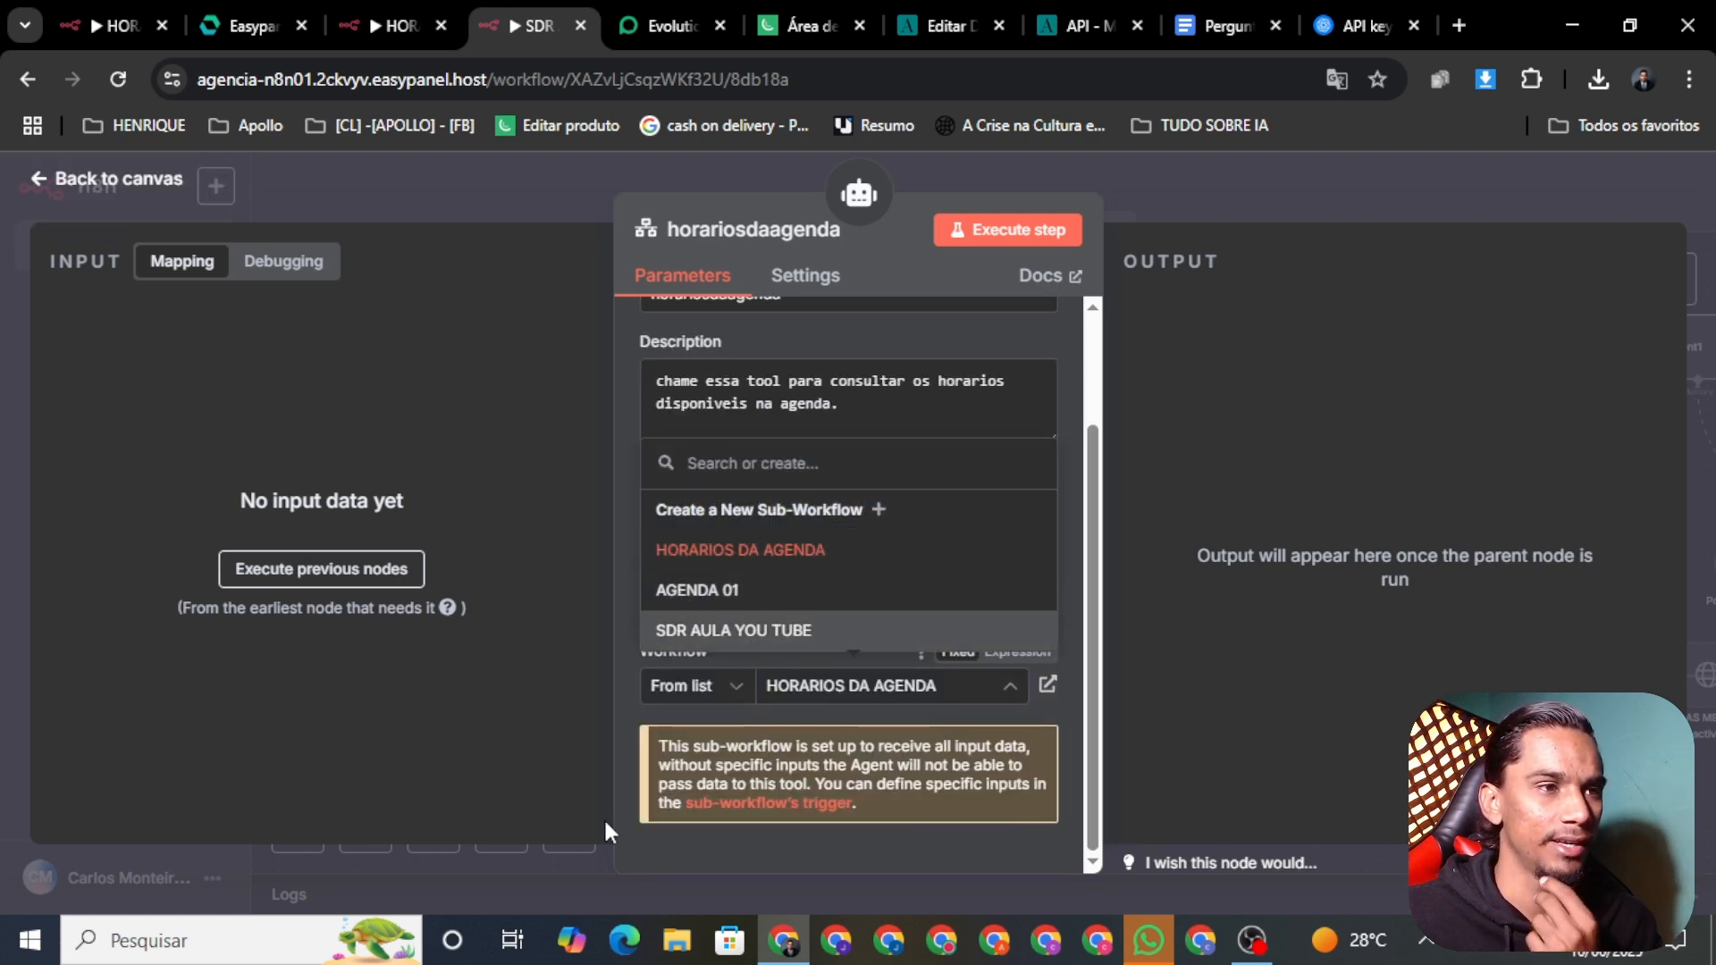
pyautogui.click(734, 551)
pyautogui.click(92, 173)
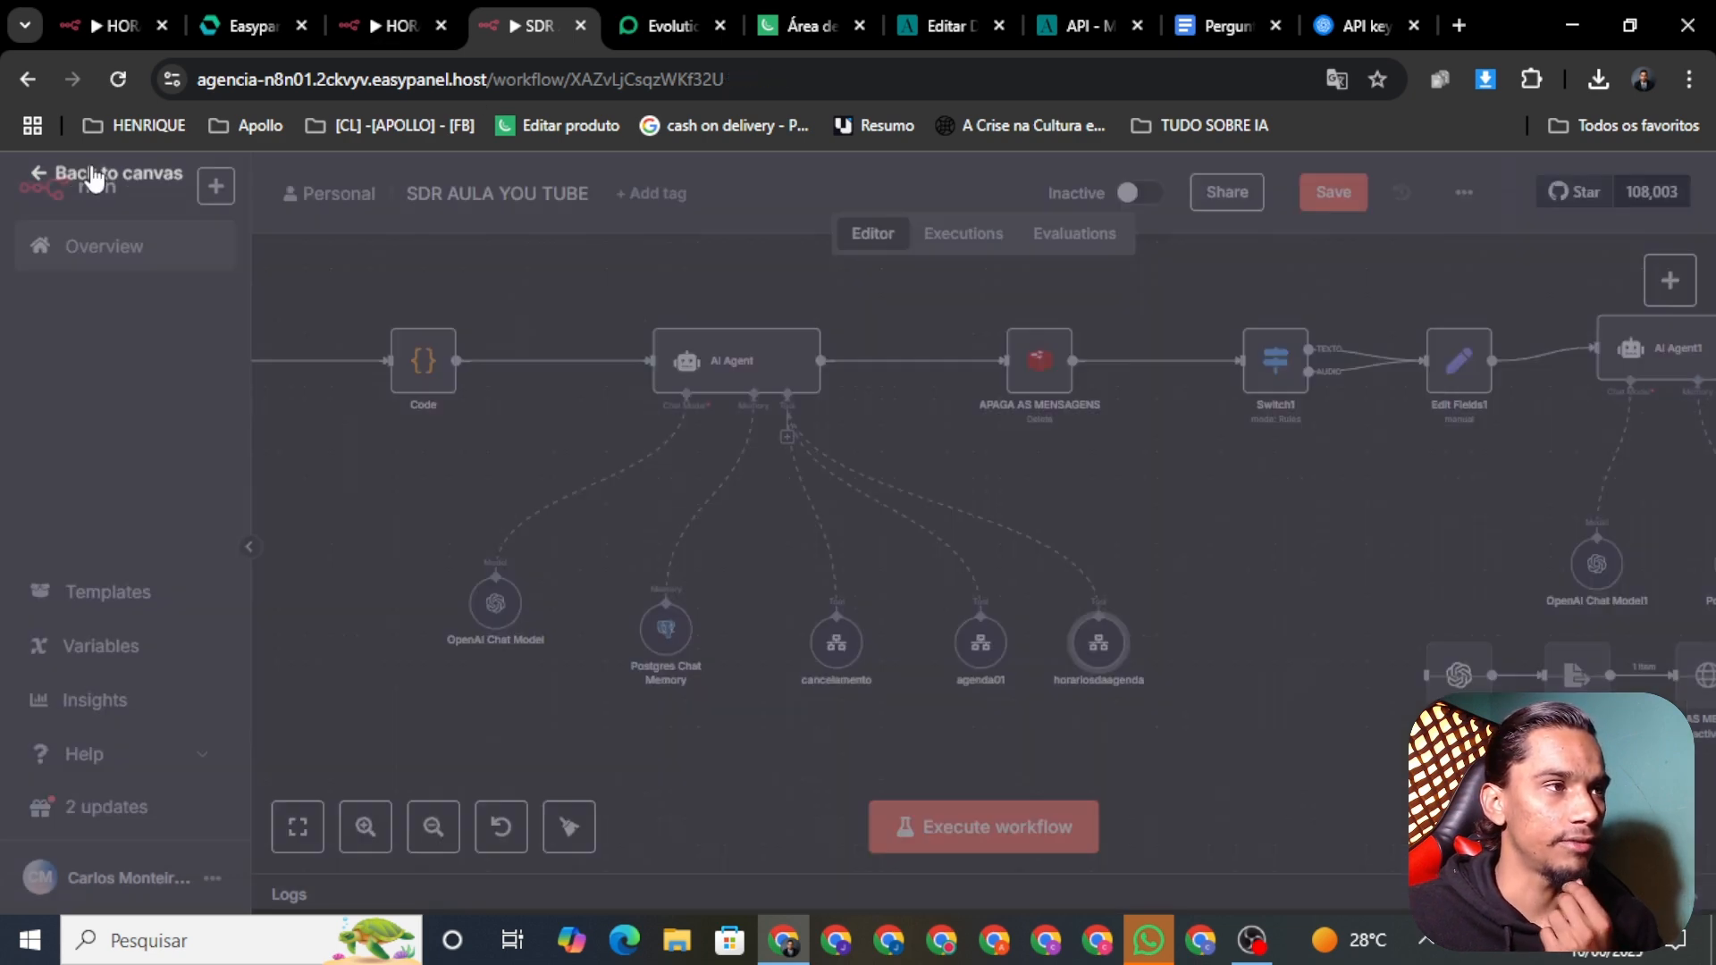
pyautogui.click(1340, 197)
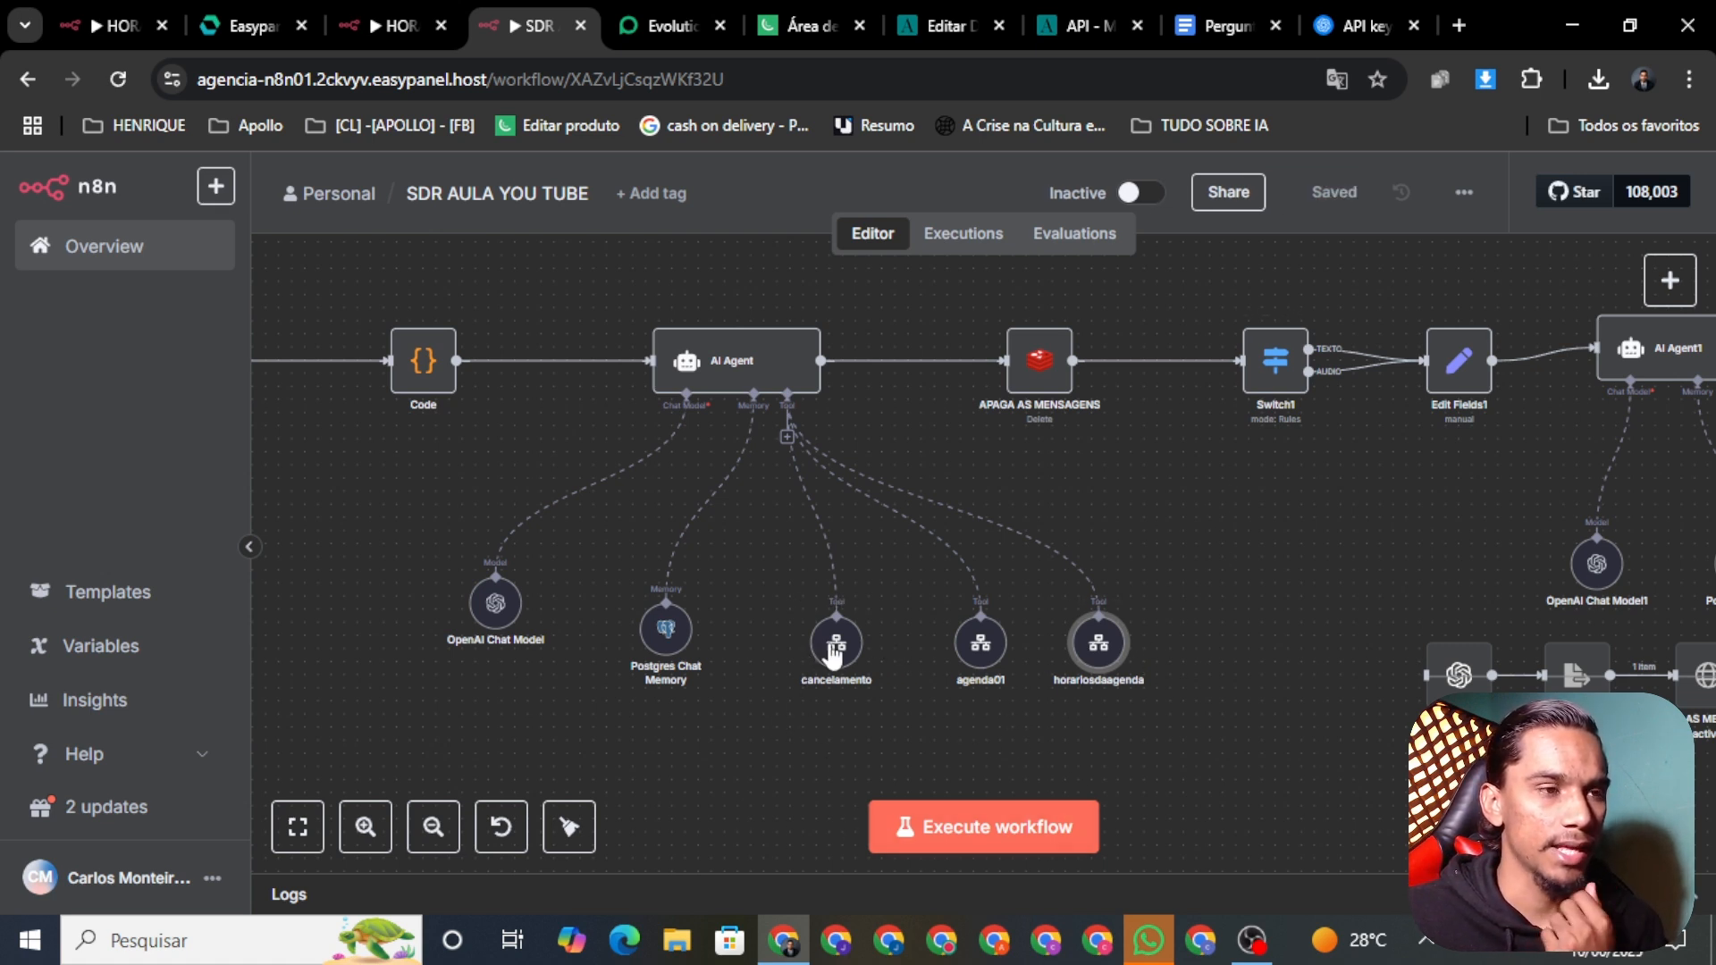
# Step: Open CANCELAMENTO DE AGENDAMENTO in the other account and download it as CANCELAMENTO_DE_AGENDAMENTO.json
pyautogui.click(97, 25)
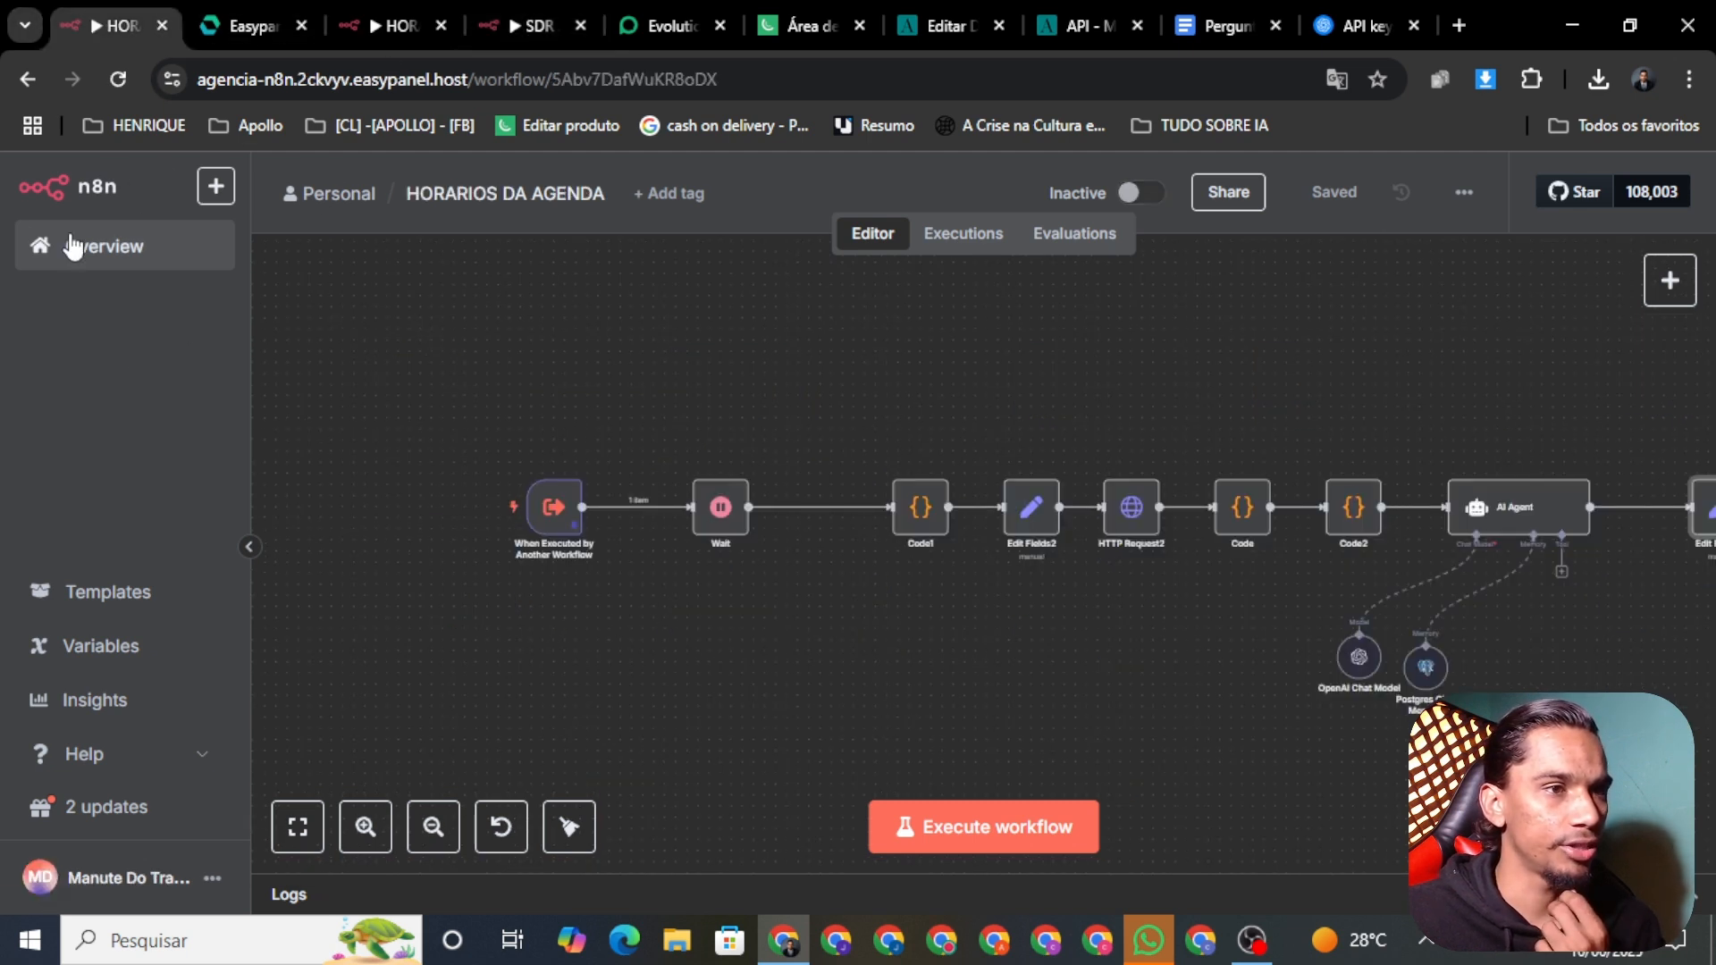
pyautogui.click(89, 278)
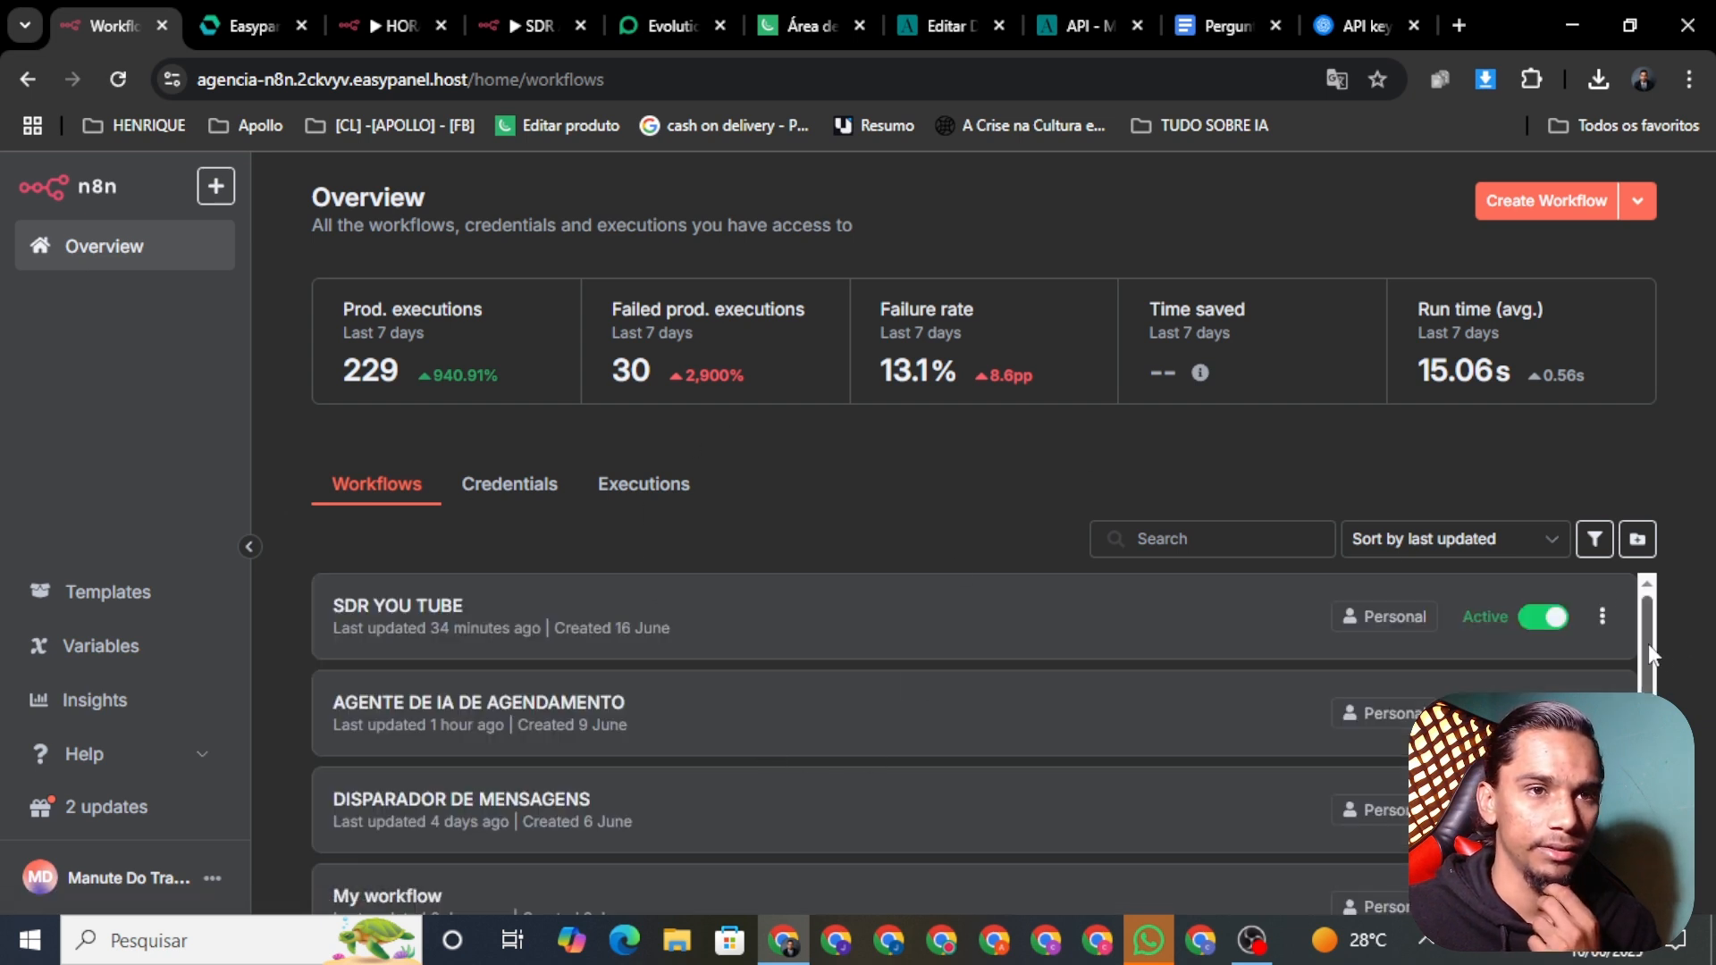
pyautogui.moveTo(1648, 643); pyautogui.dragTo(1652, 715)
pyautogui.scroll(-3, 852, 754)
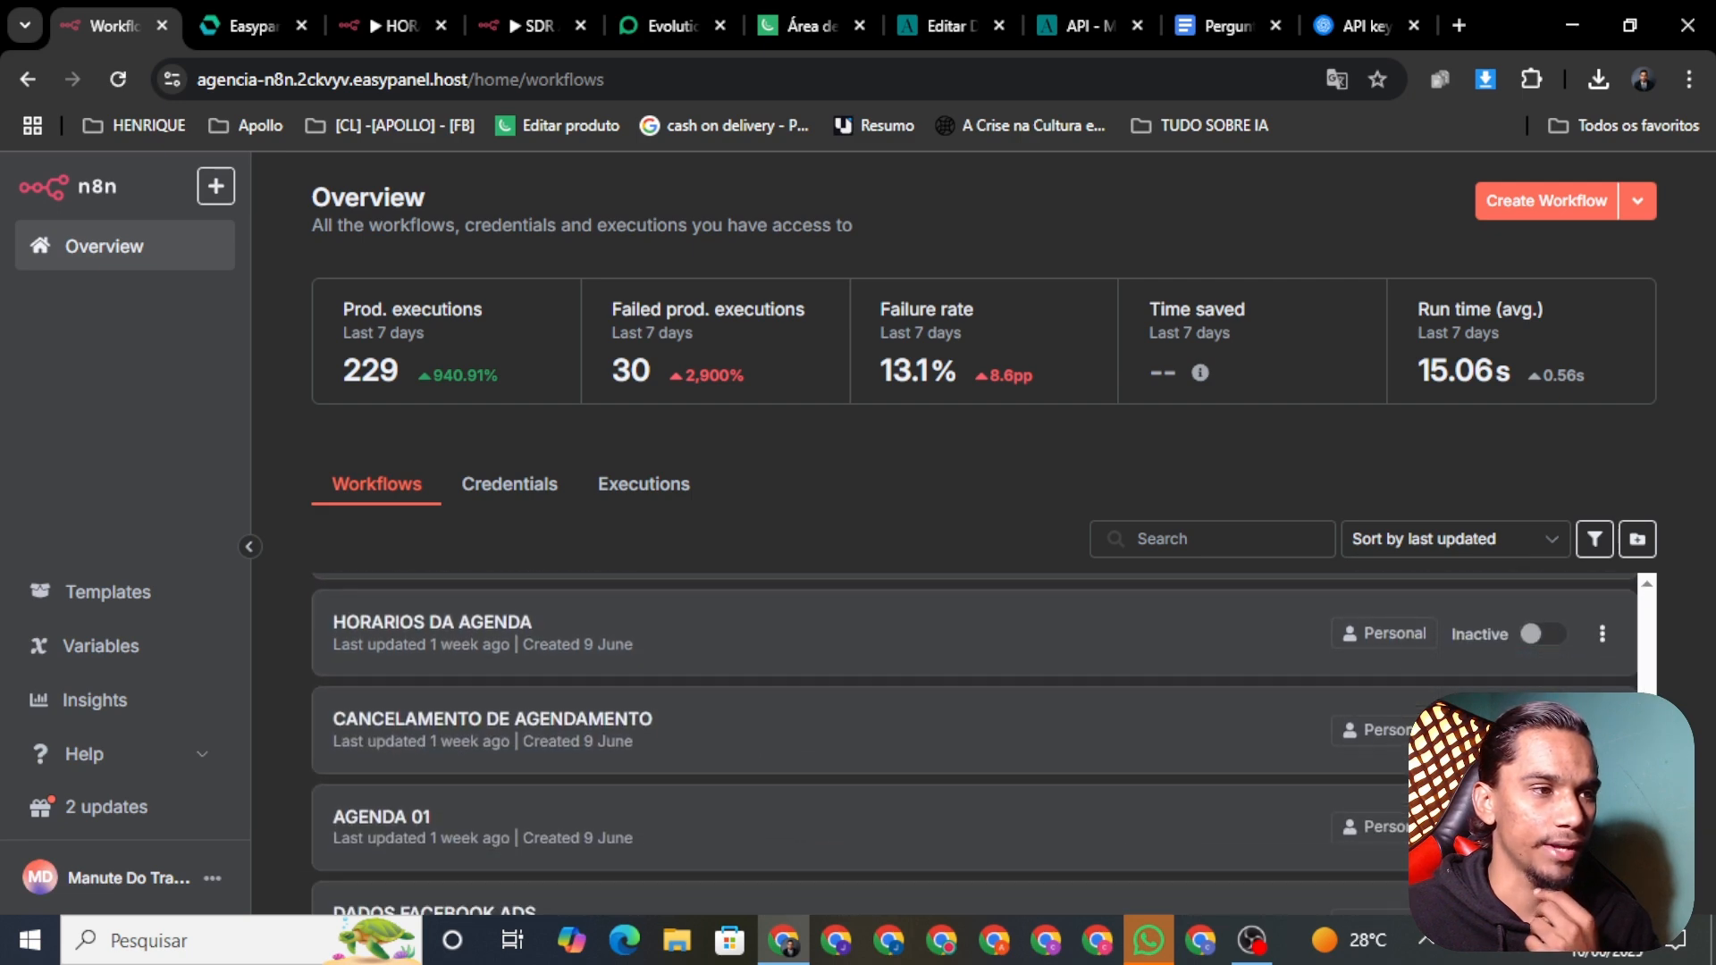
pyautogui.click(813, 731)
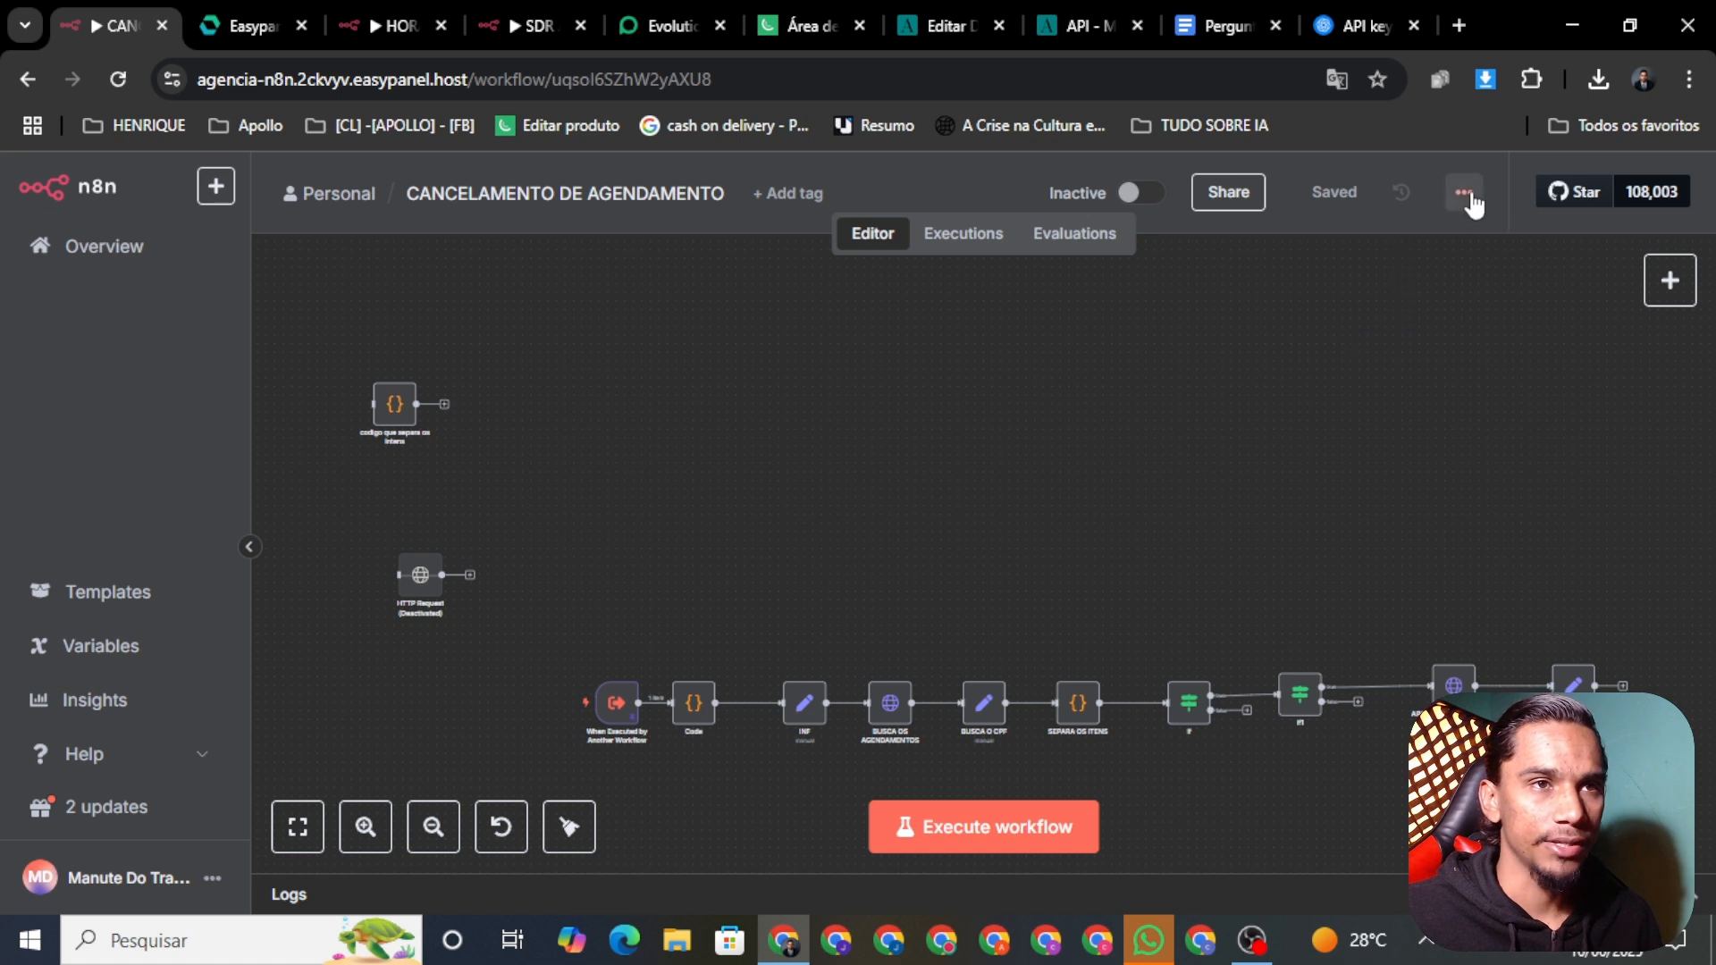
pyautogui.click(1464, 192)
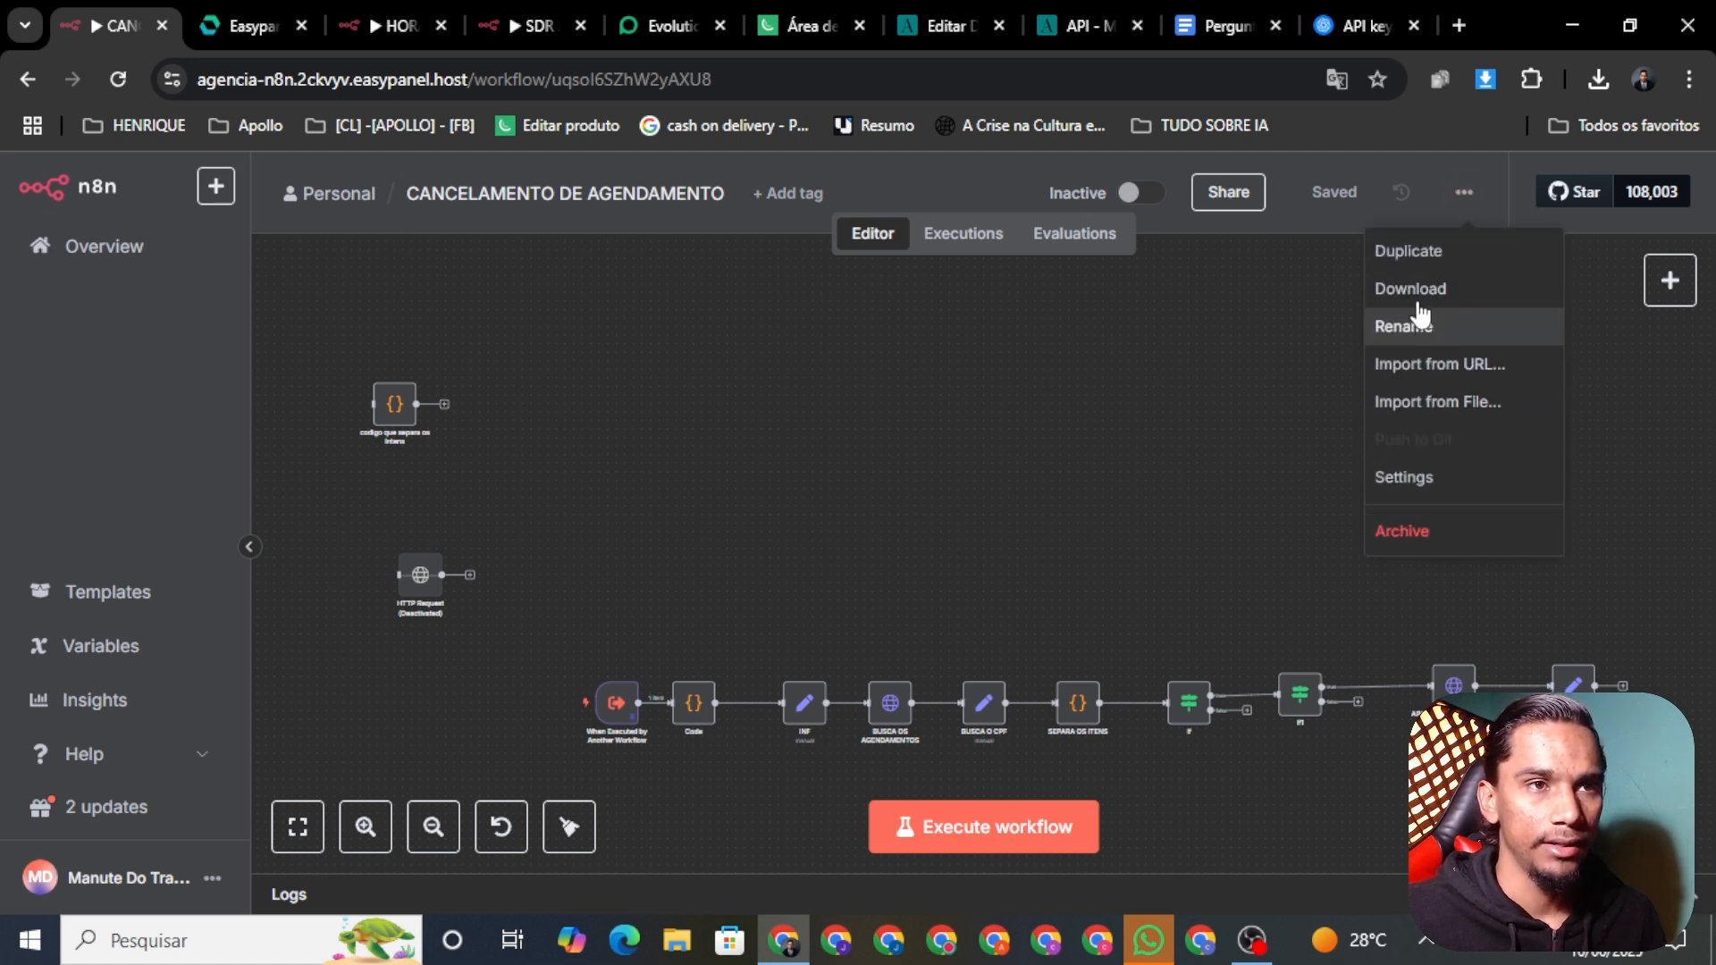
pyautogui.click(1424, 288)
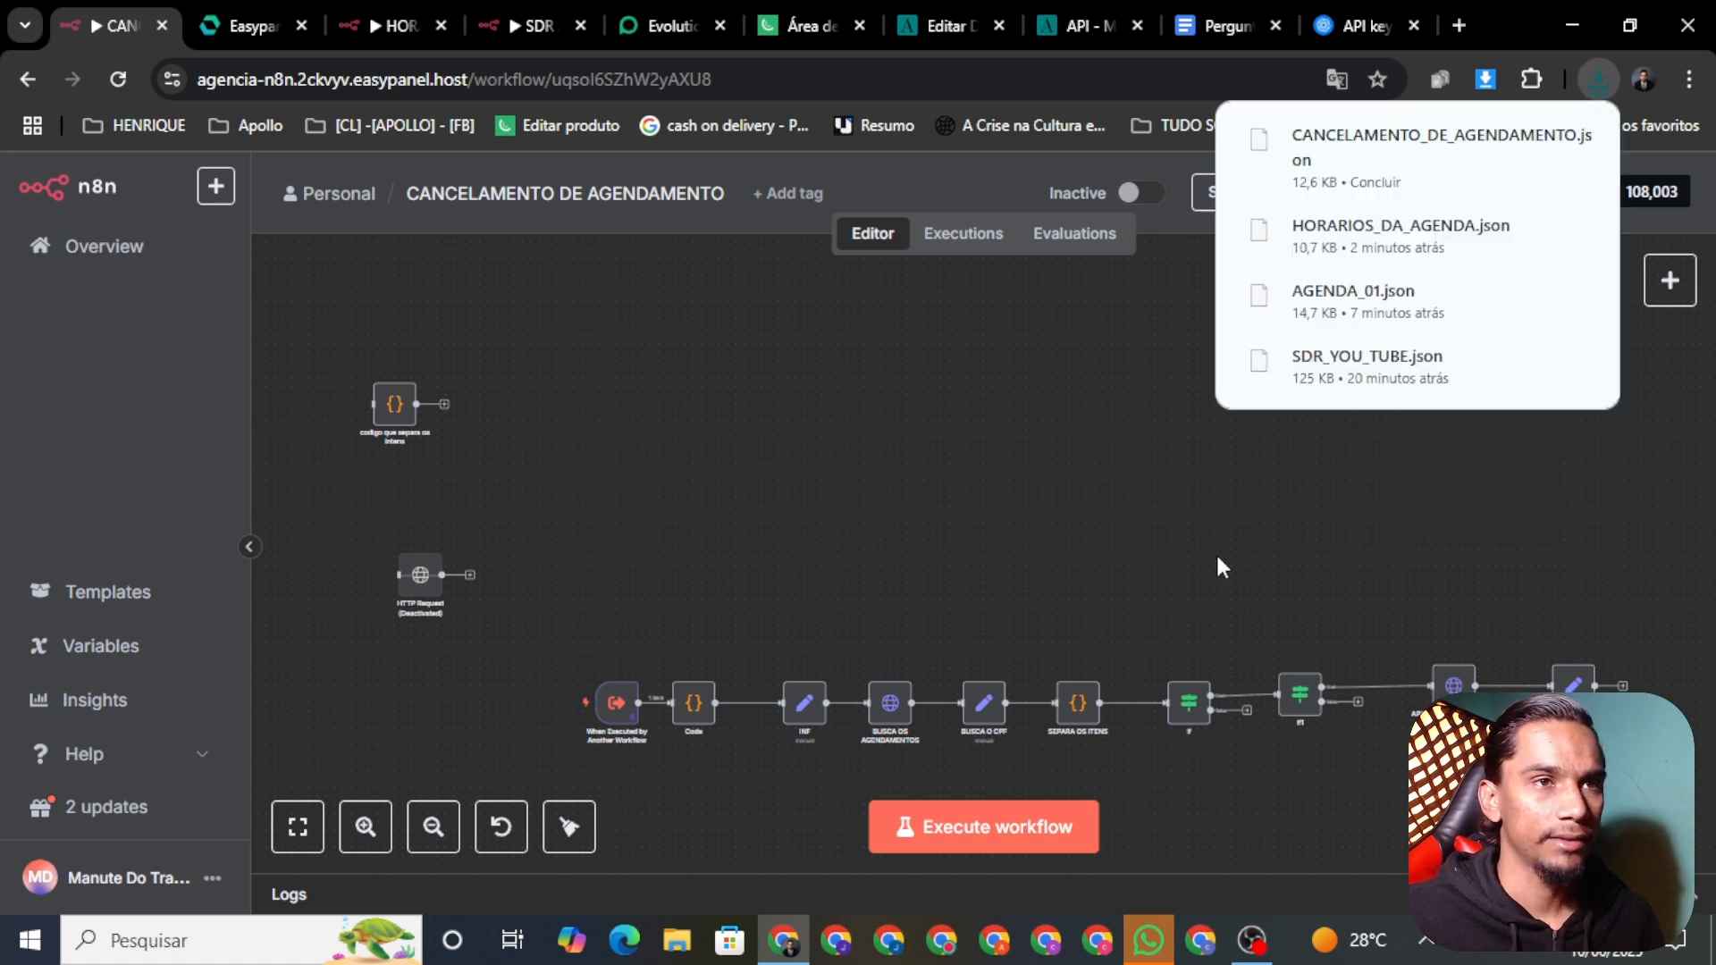
# Step: Create a new workflow named 'CANCELAMENTO DE AGENDAMENTO' and save it
pyautogui.click(518, 25)
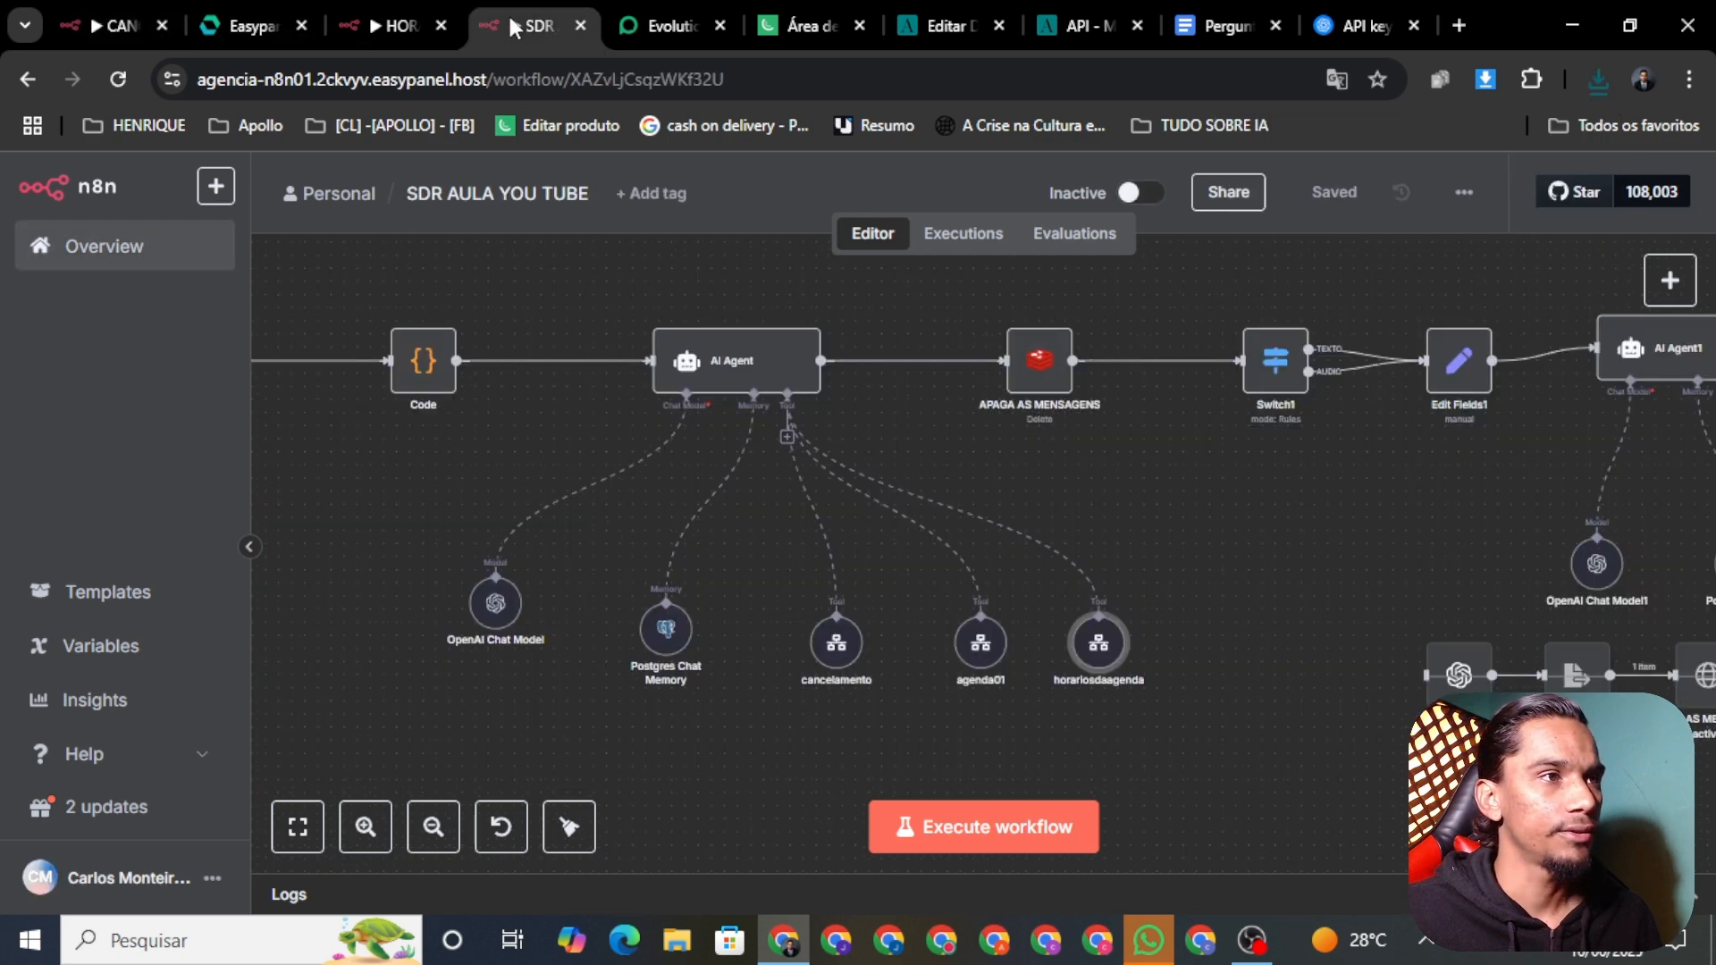
pyautogui.click(393, 25)
pyautogui.click(135, 259)
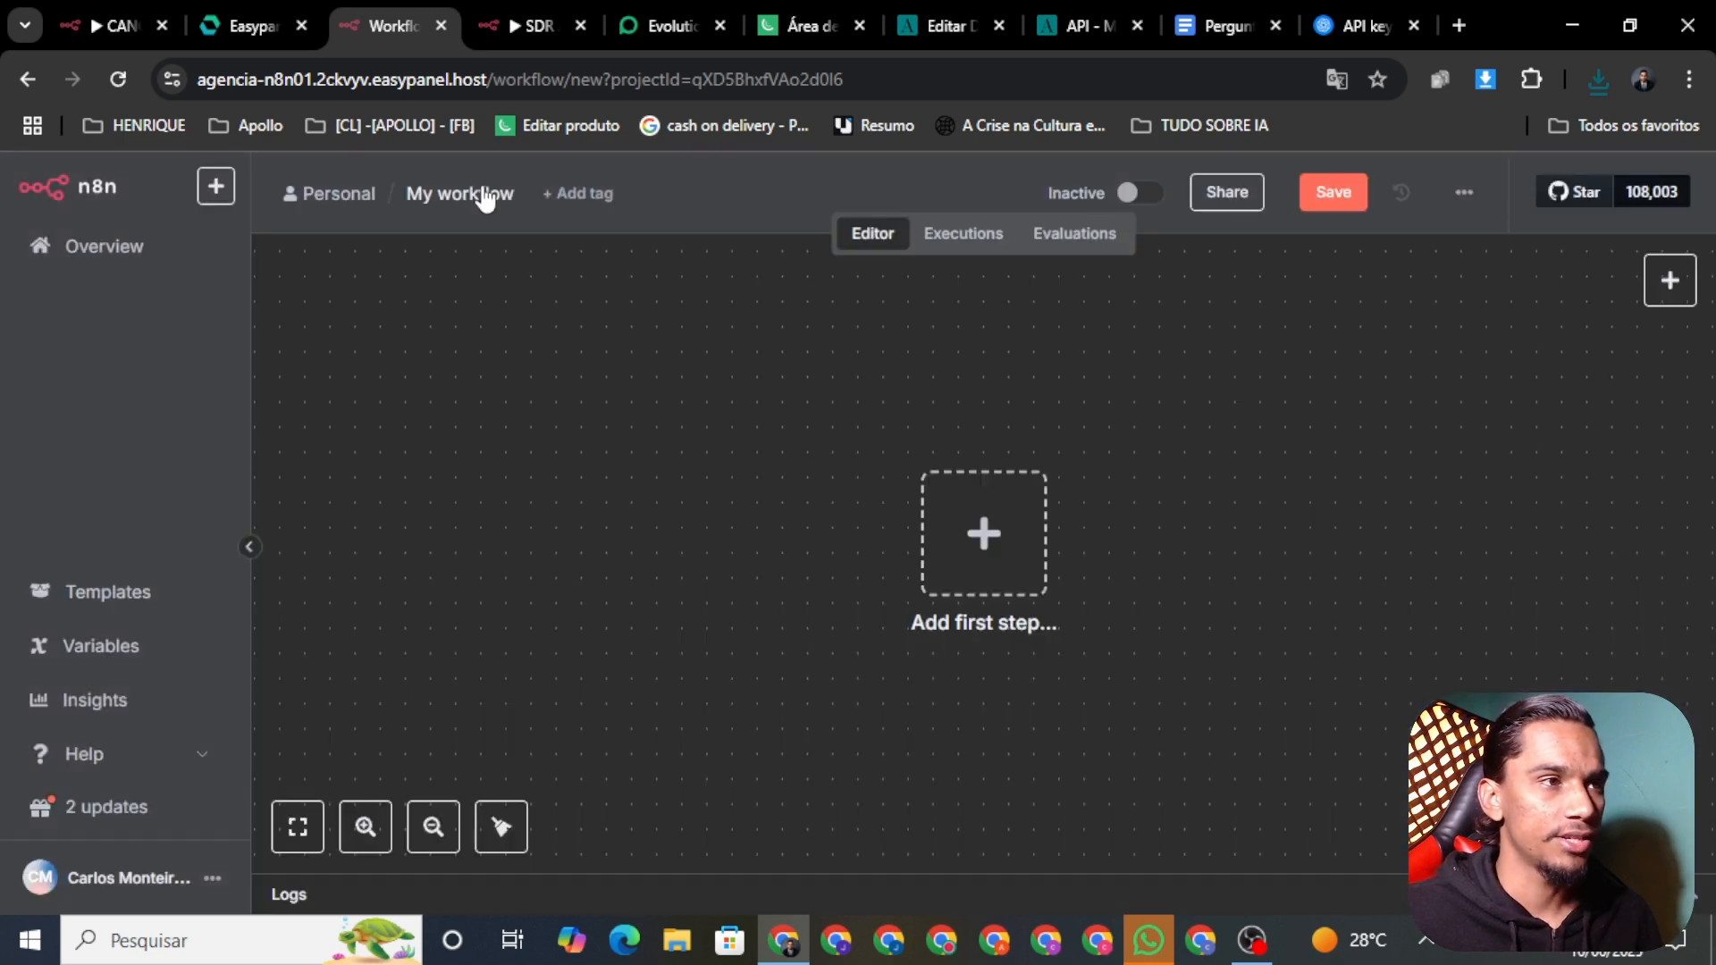
pyautogui.click(484, 193)
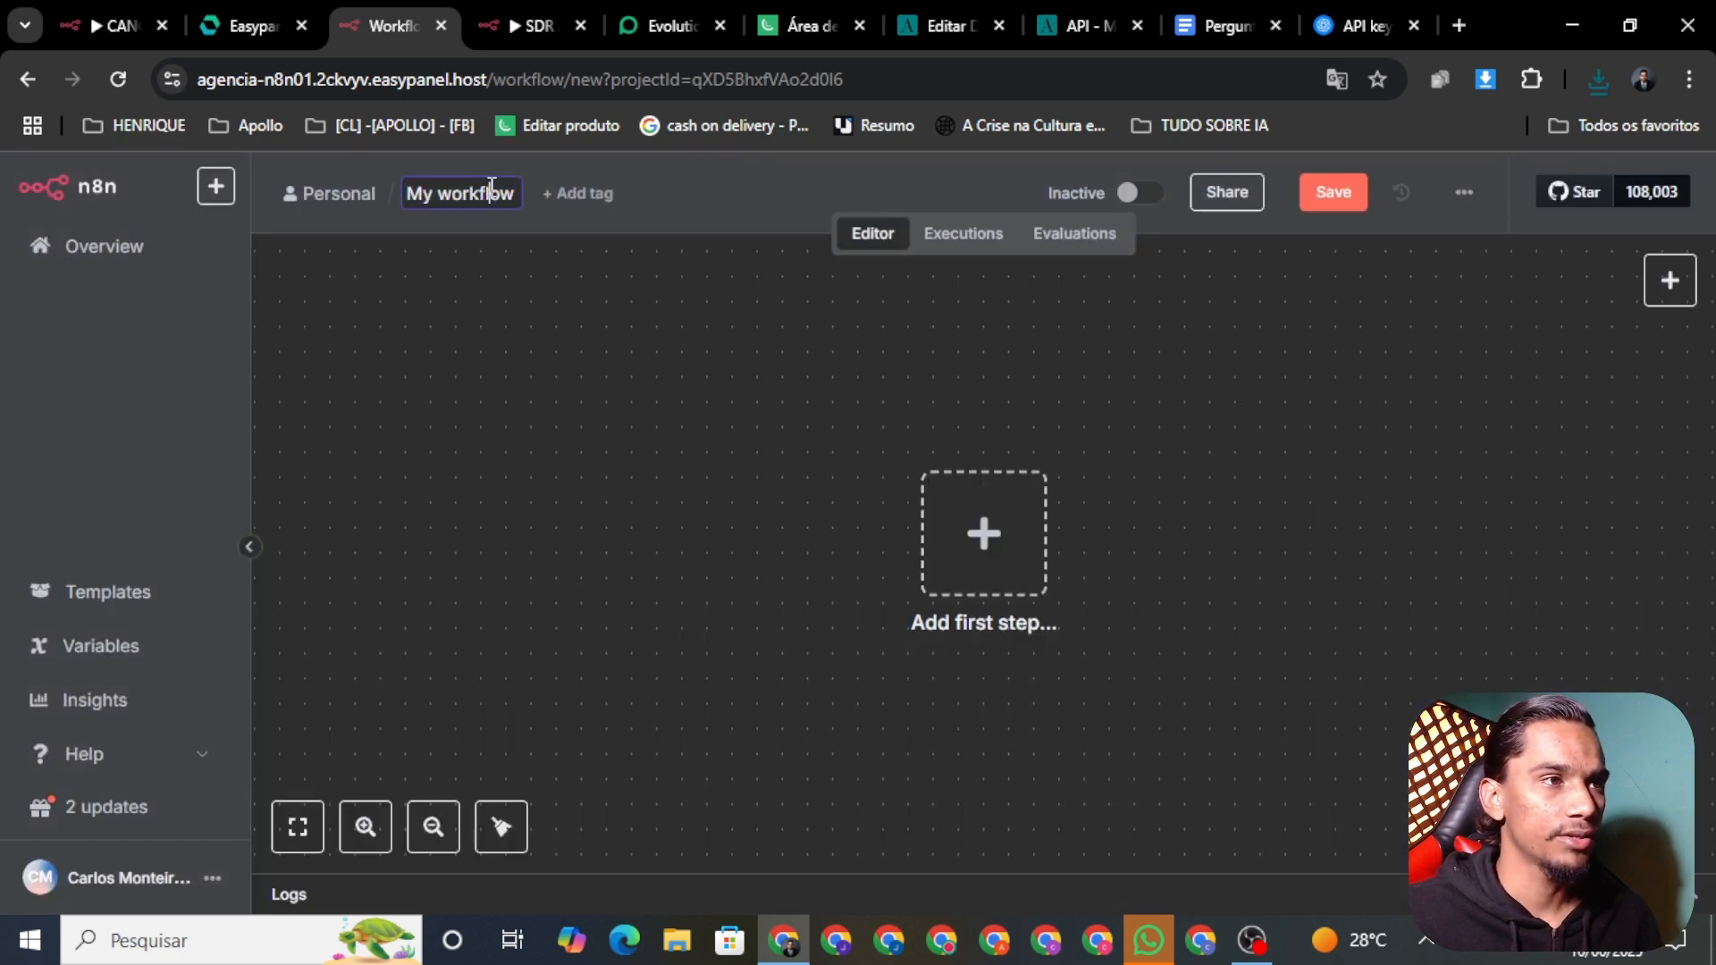
pyautogui.doubleClick(491, 188)
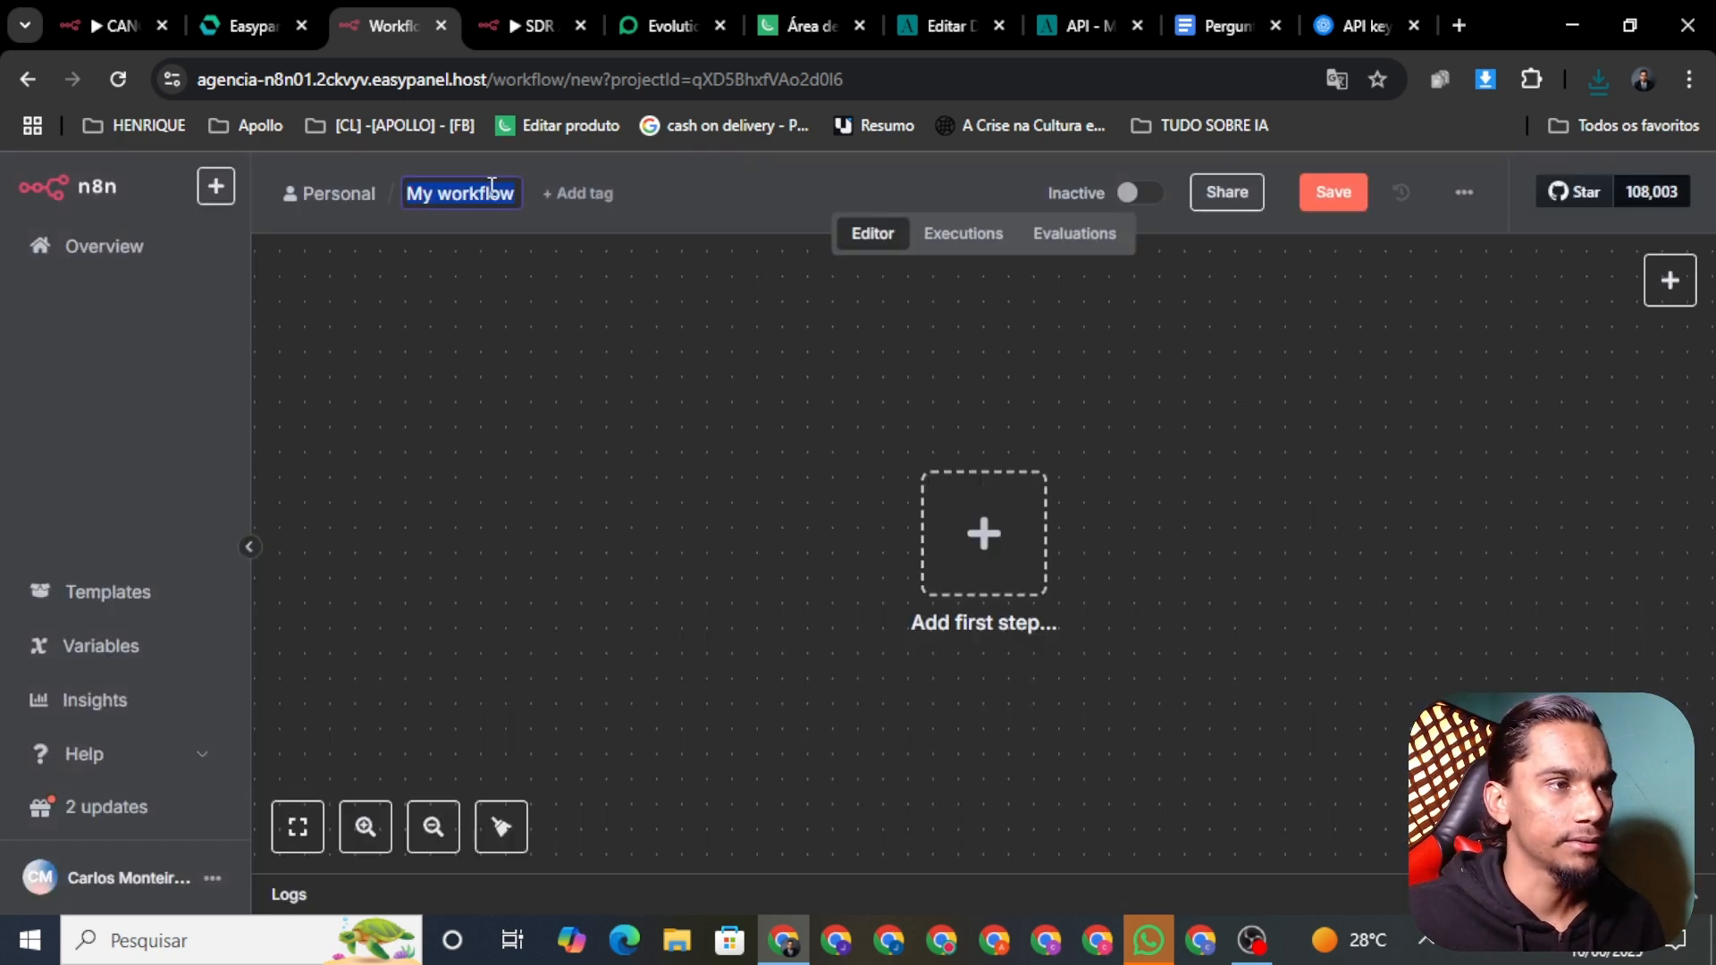
pyautogui.press('BackSpace')
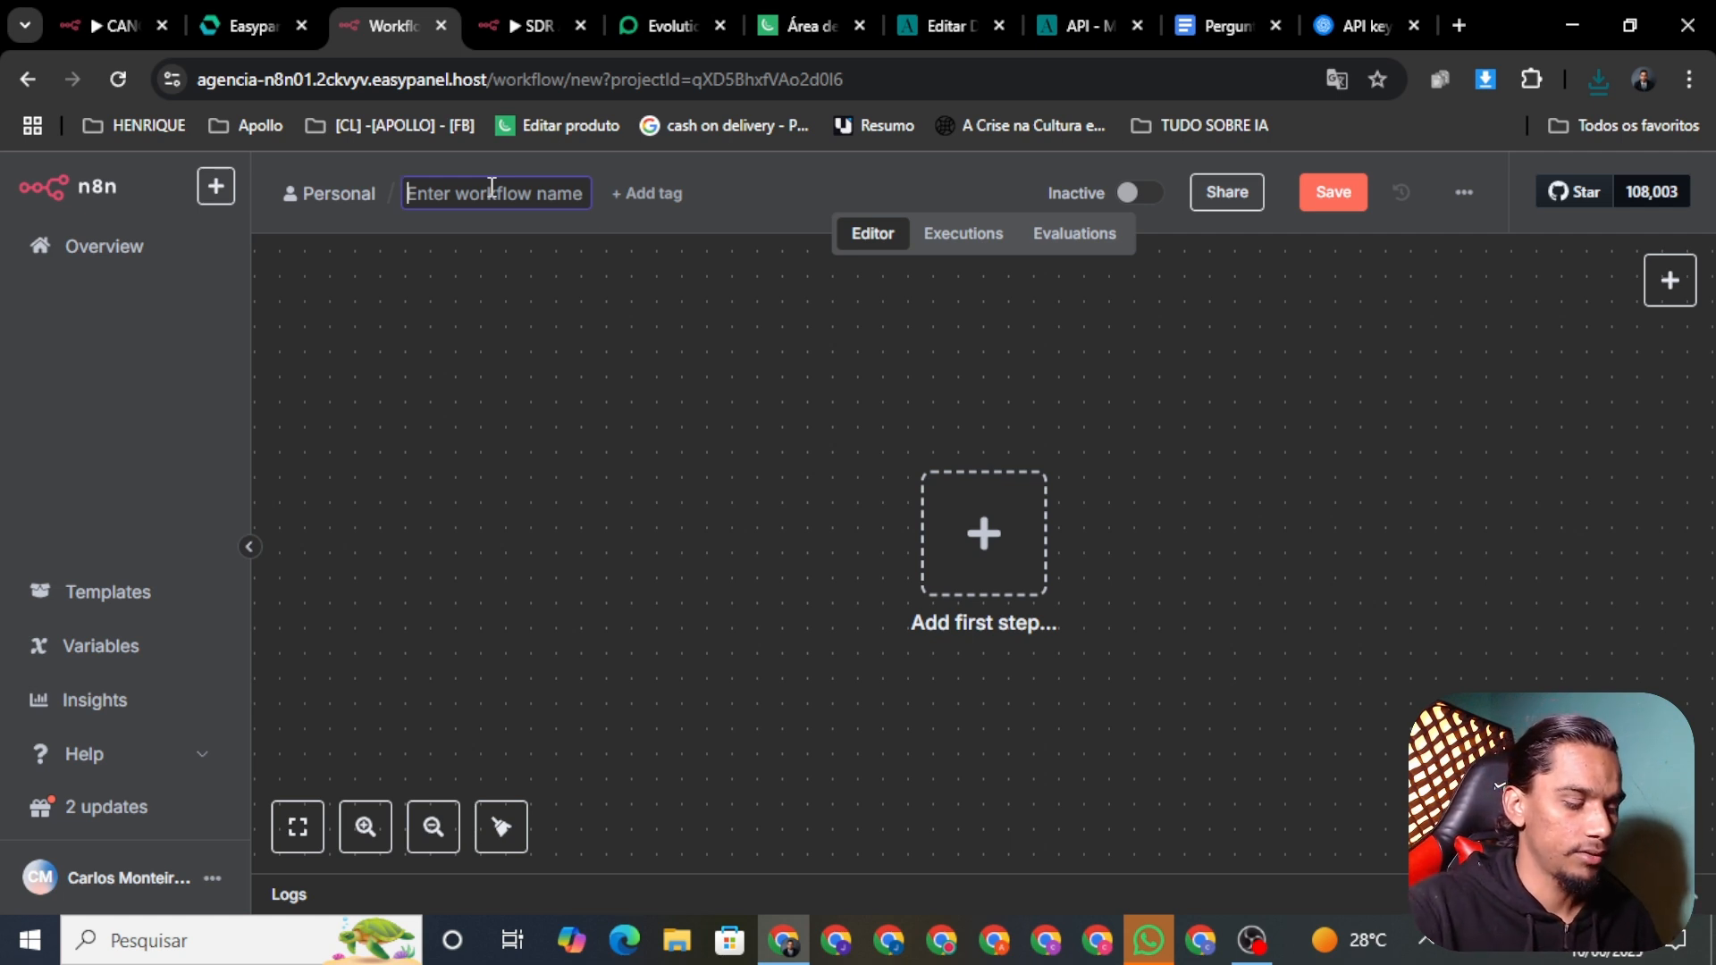
pyautogui.write('CANCELAM')
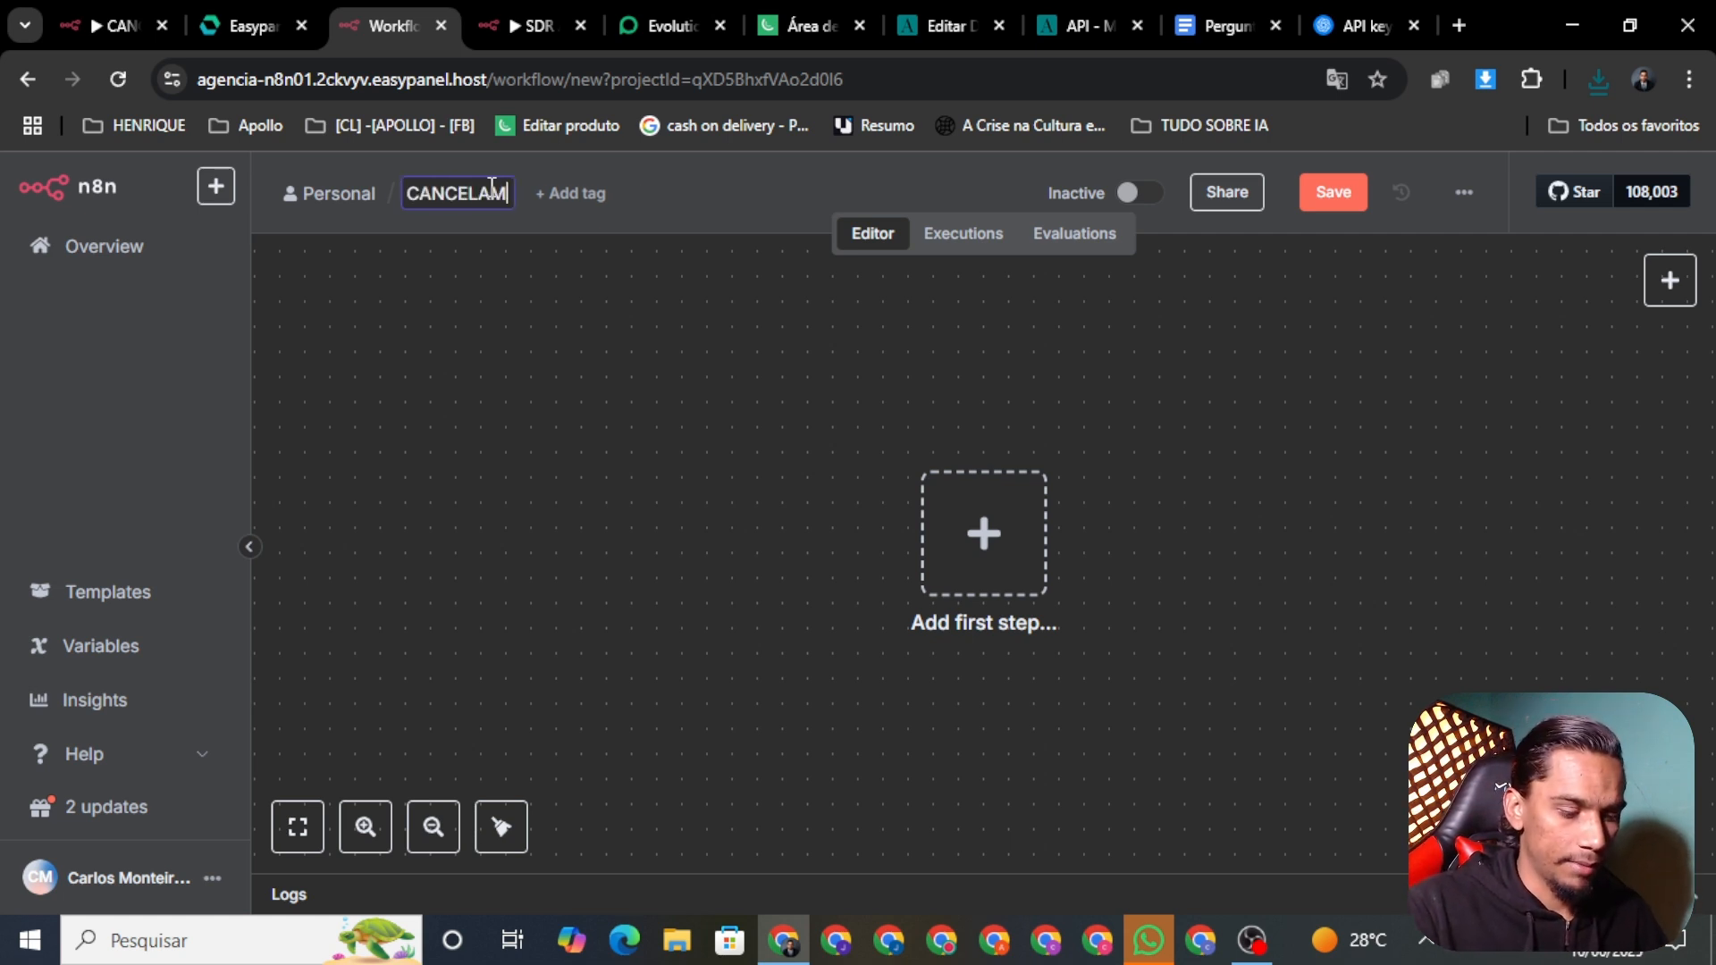
pyautogui.write('ENTO DE AGENDAMENTO')
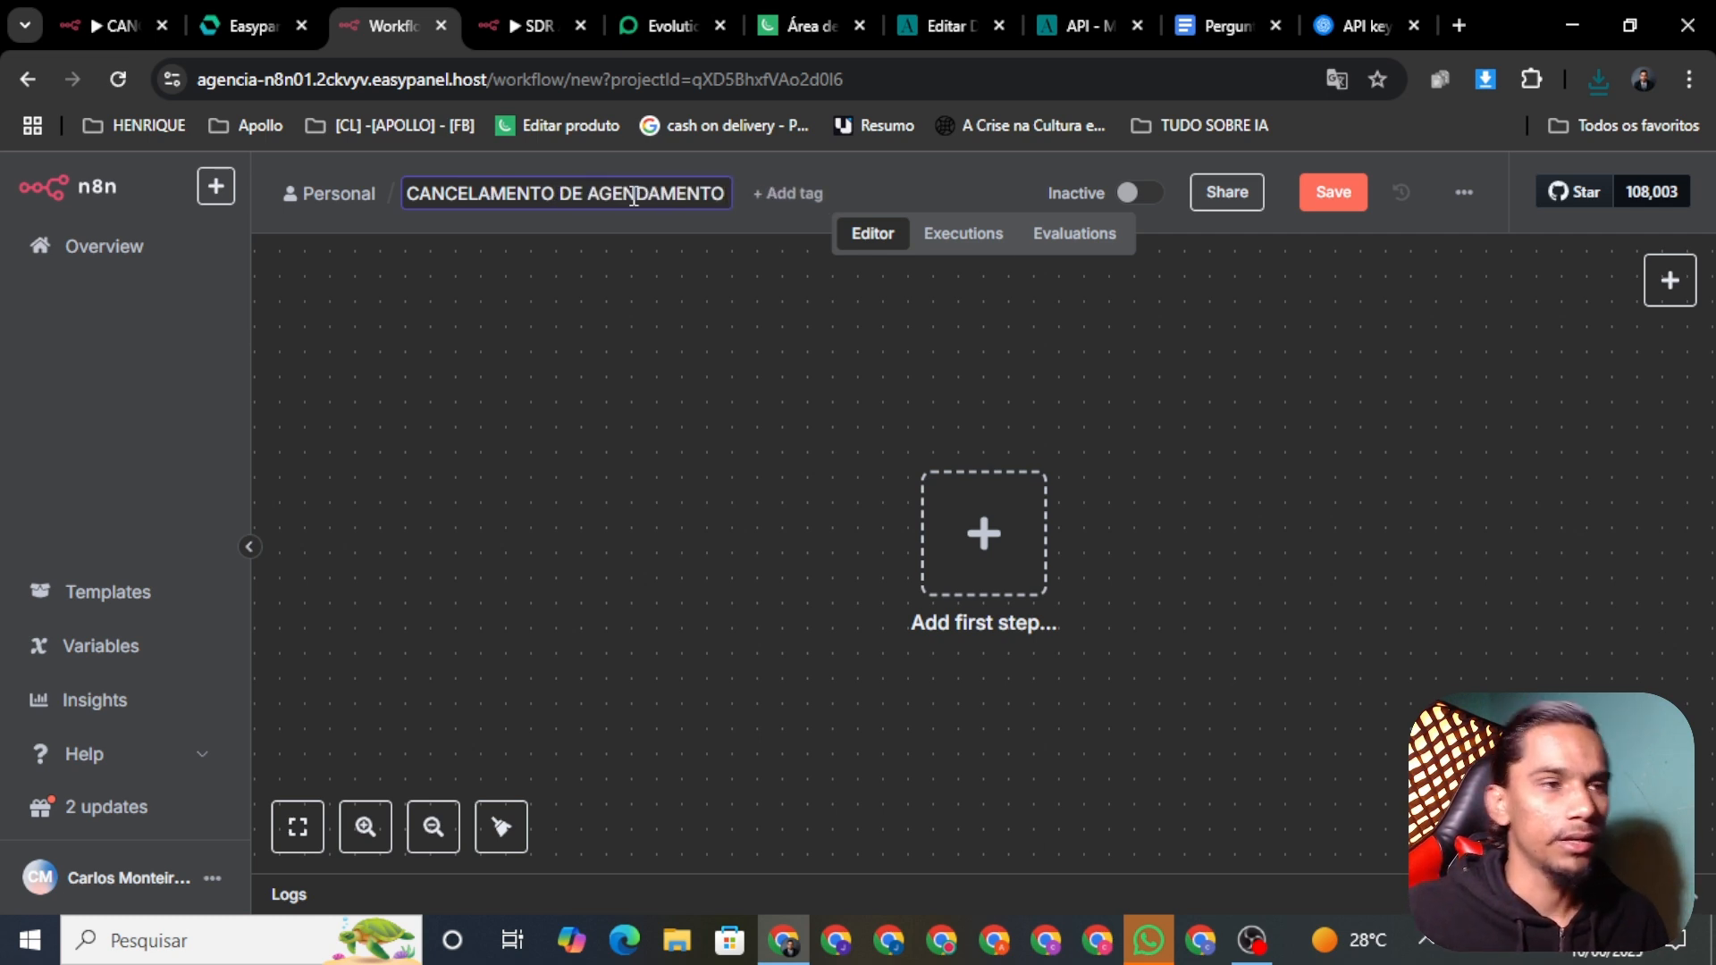
pyautogui.click(1330, 196)
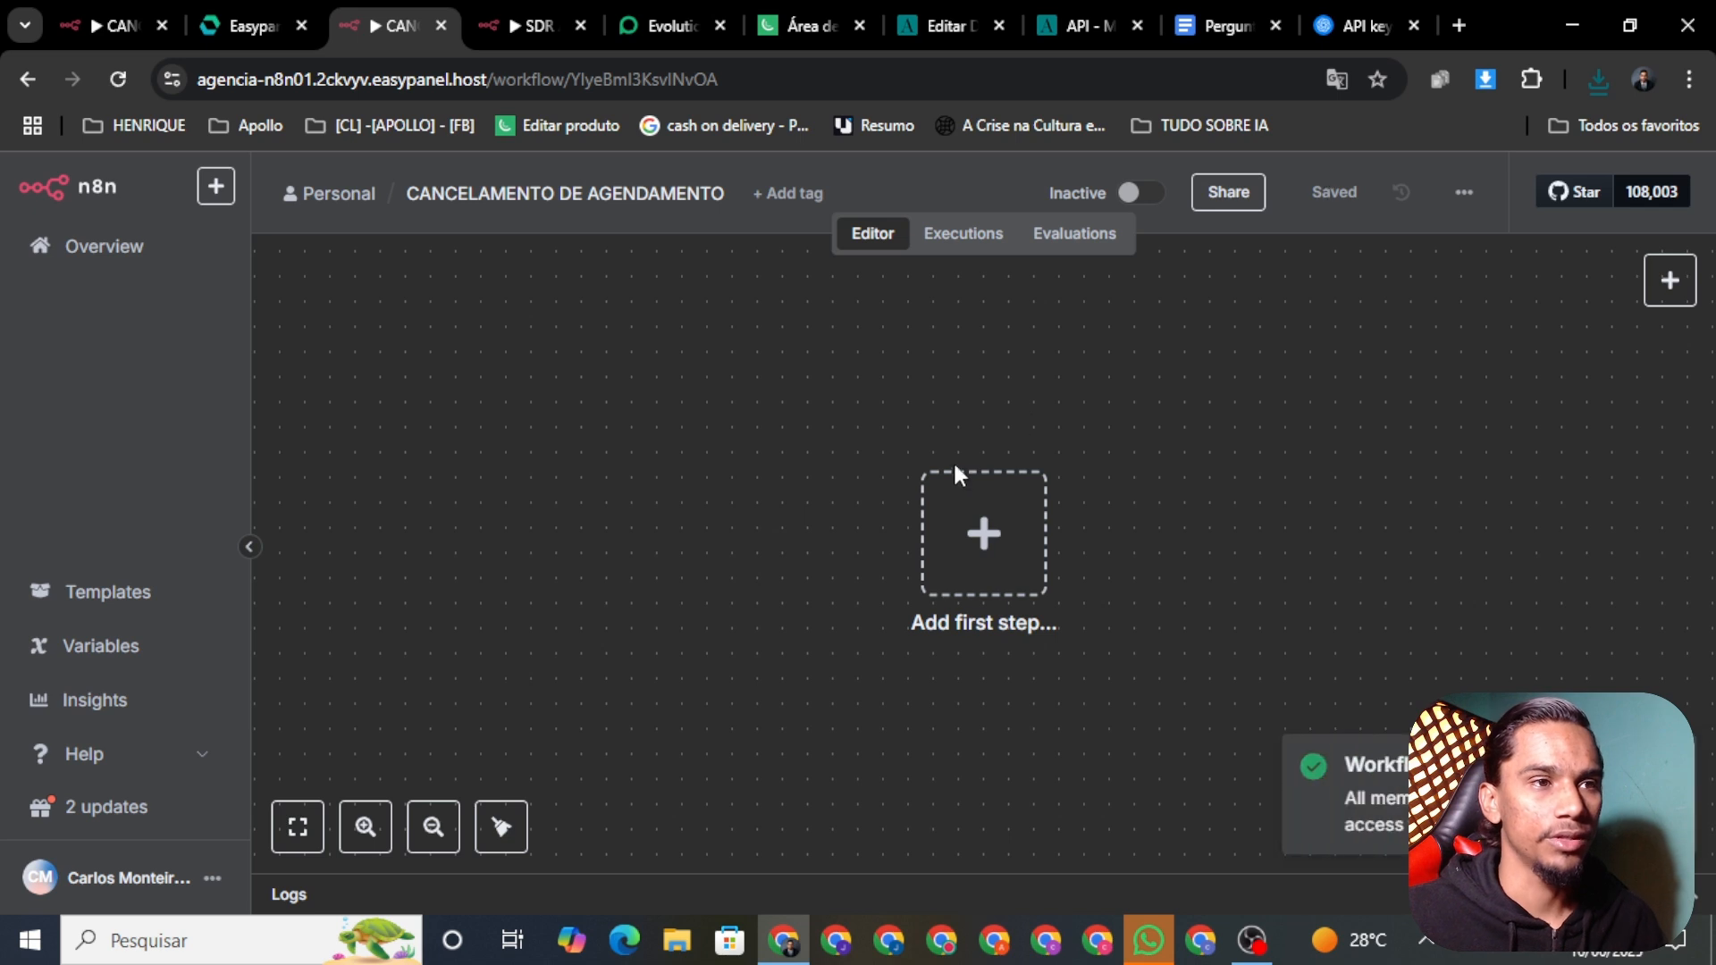
# Step: Import CANCELAMENTO_DE_AGENDAMENTO.json into it, save, and return to SDR AULA YOU TUBE
pyautogui.click(982, 529)
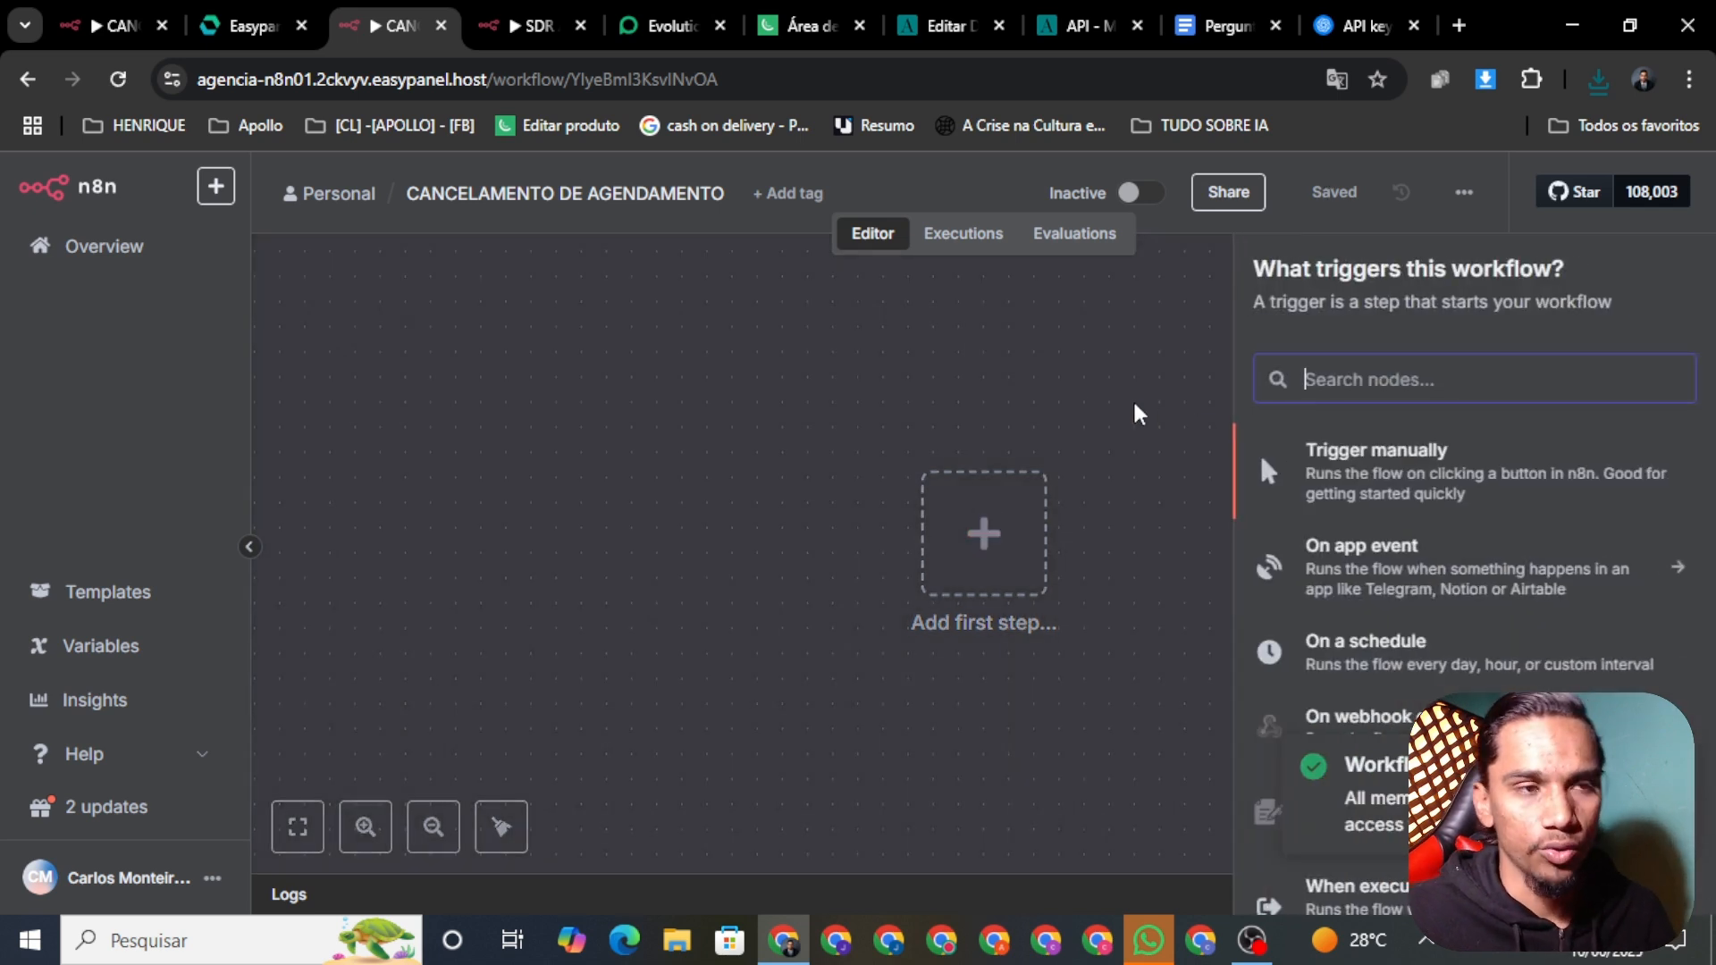
pyautogui.click(1082, 400)
pyautogui.click(1463, 192)
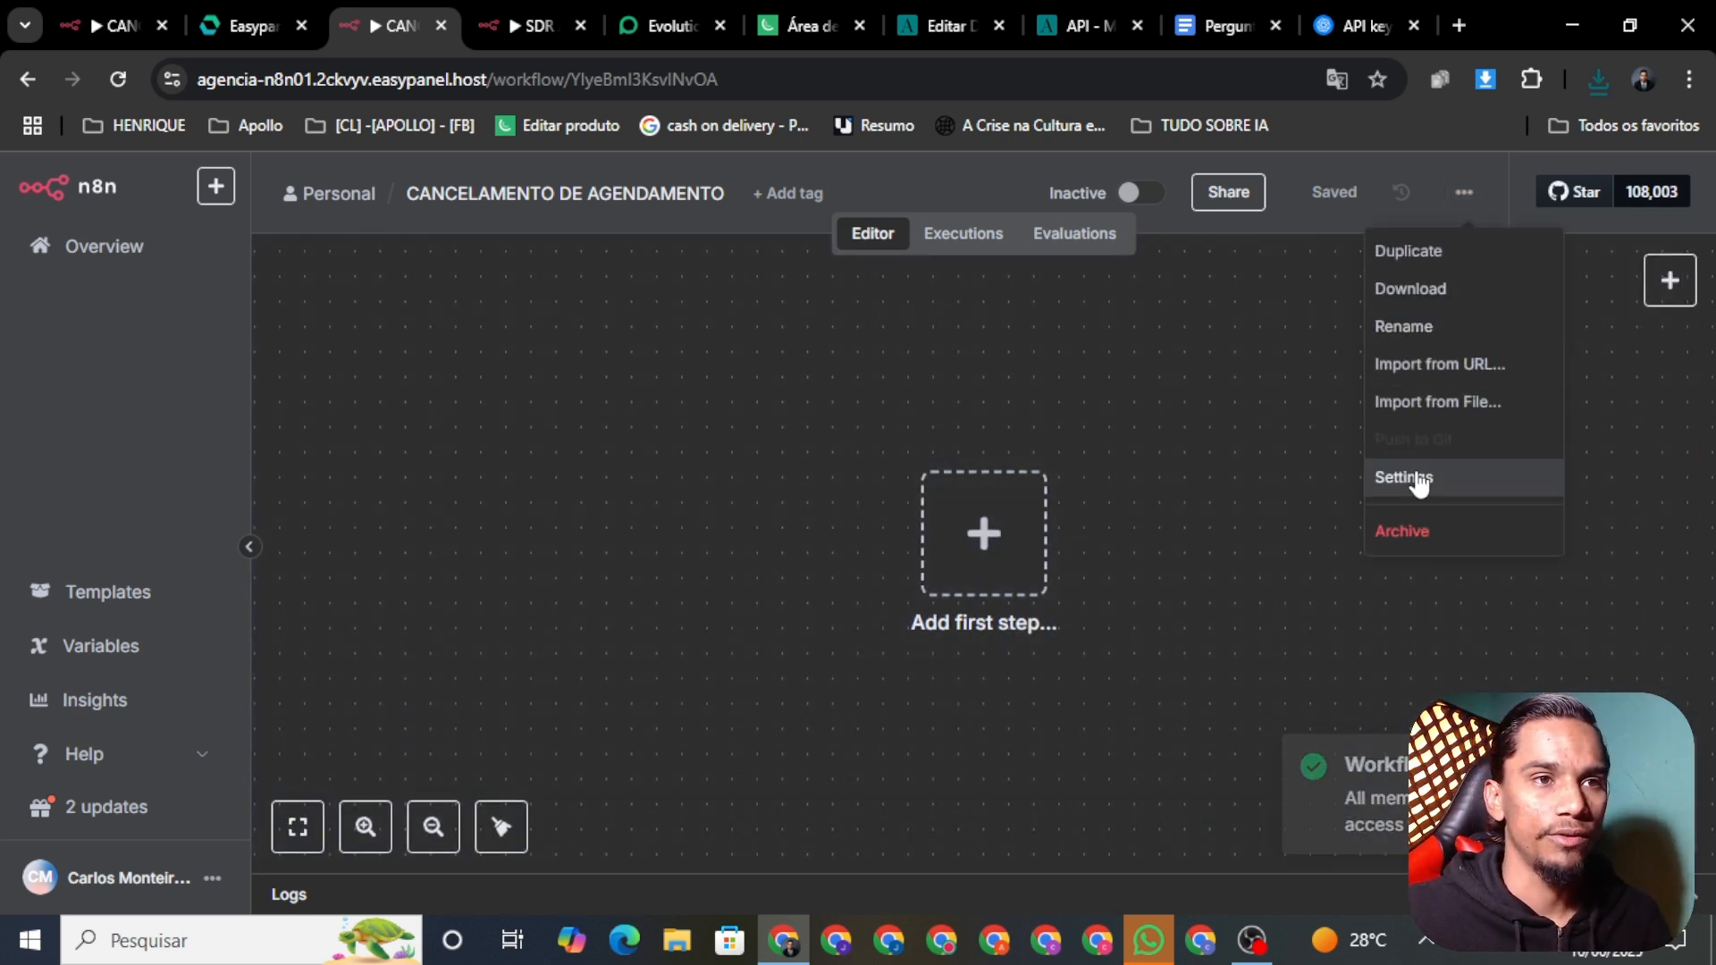
pyautogui.click(1413, 406)
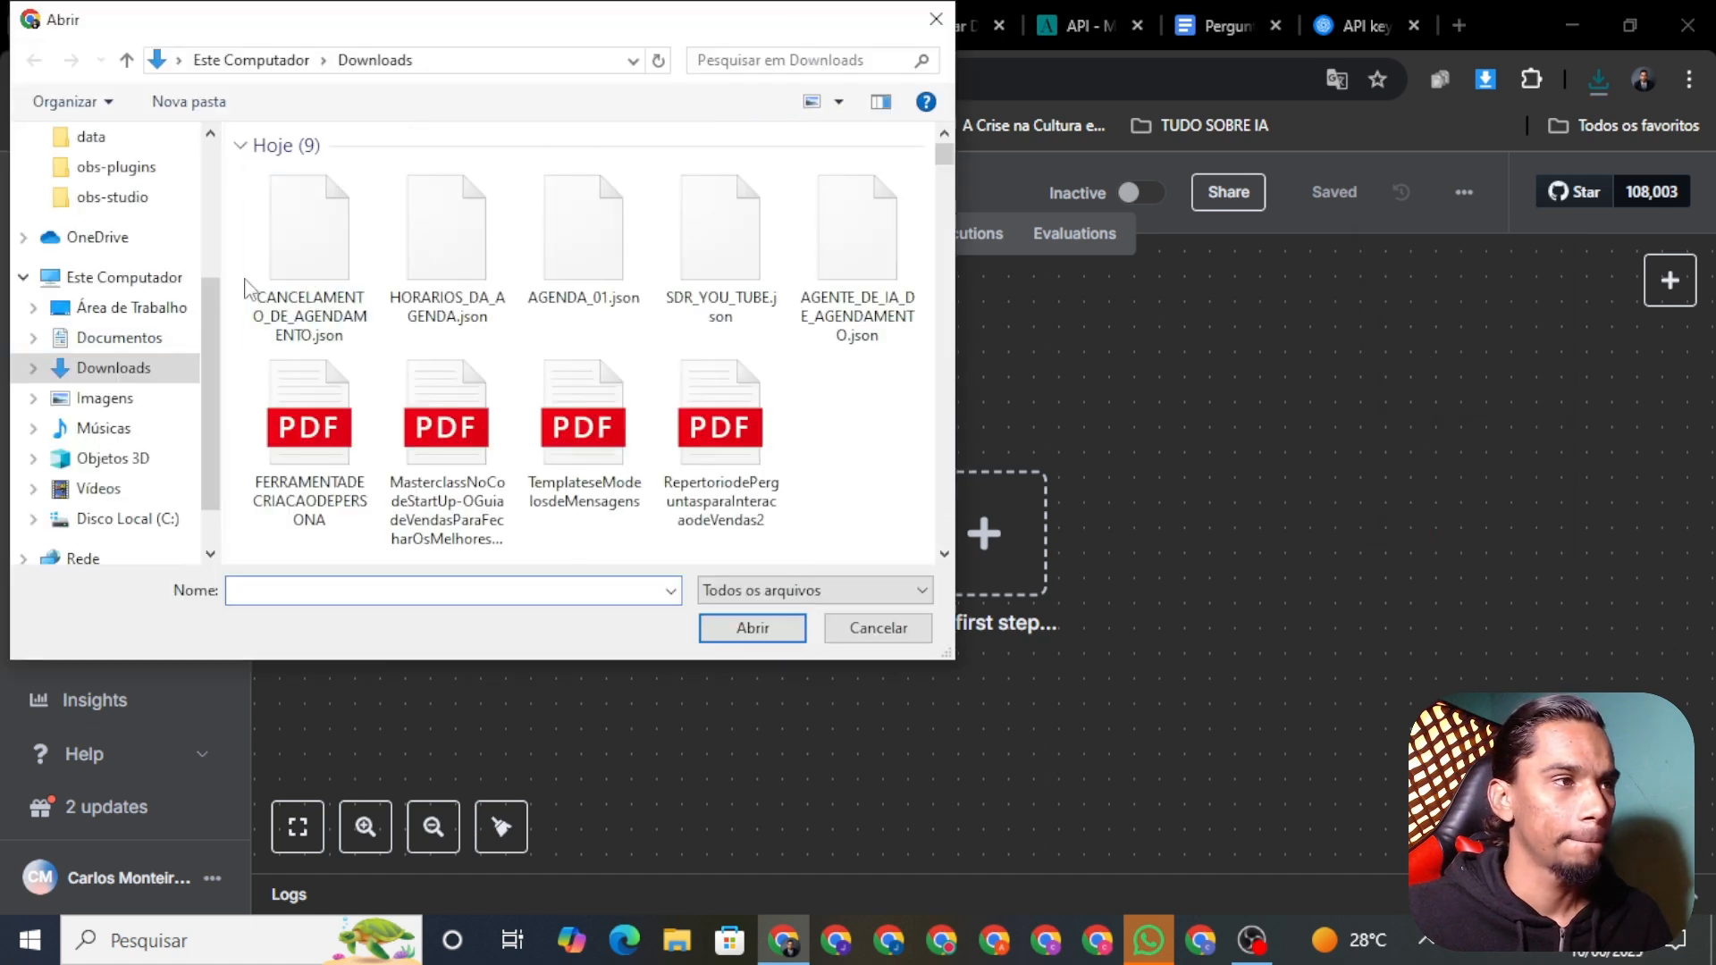
pyautogui.click(302, 268)
pyautogui.click(746, 631)
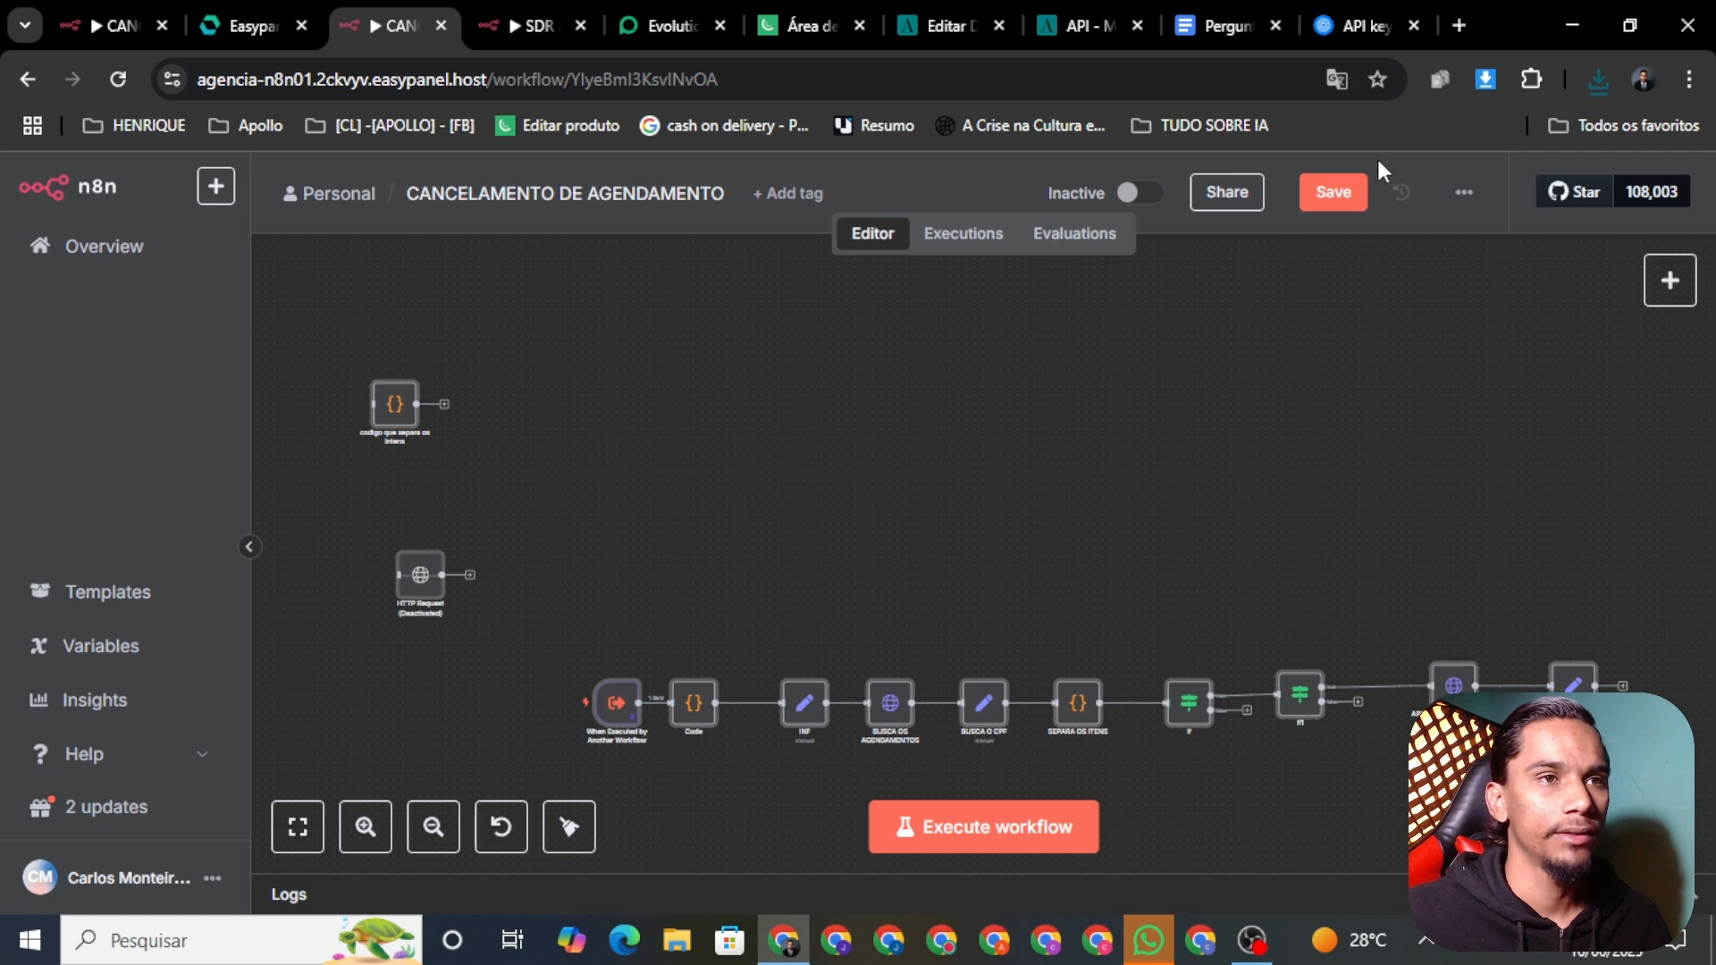
pyautogui.click(1335, 188)
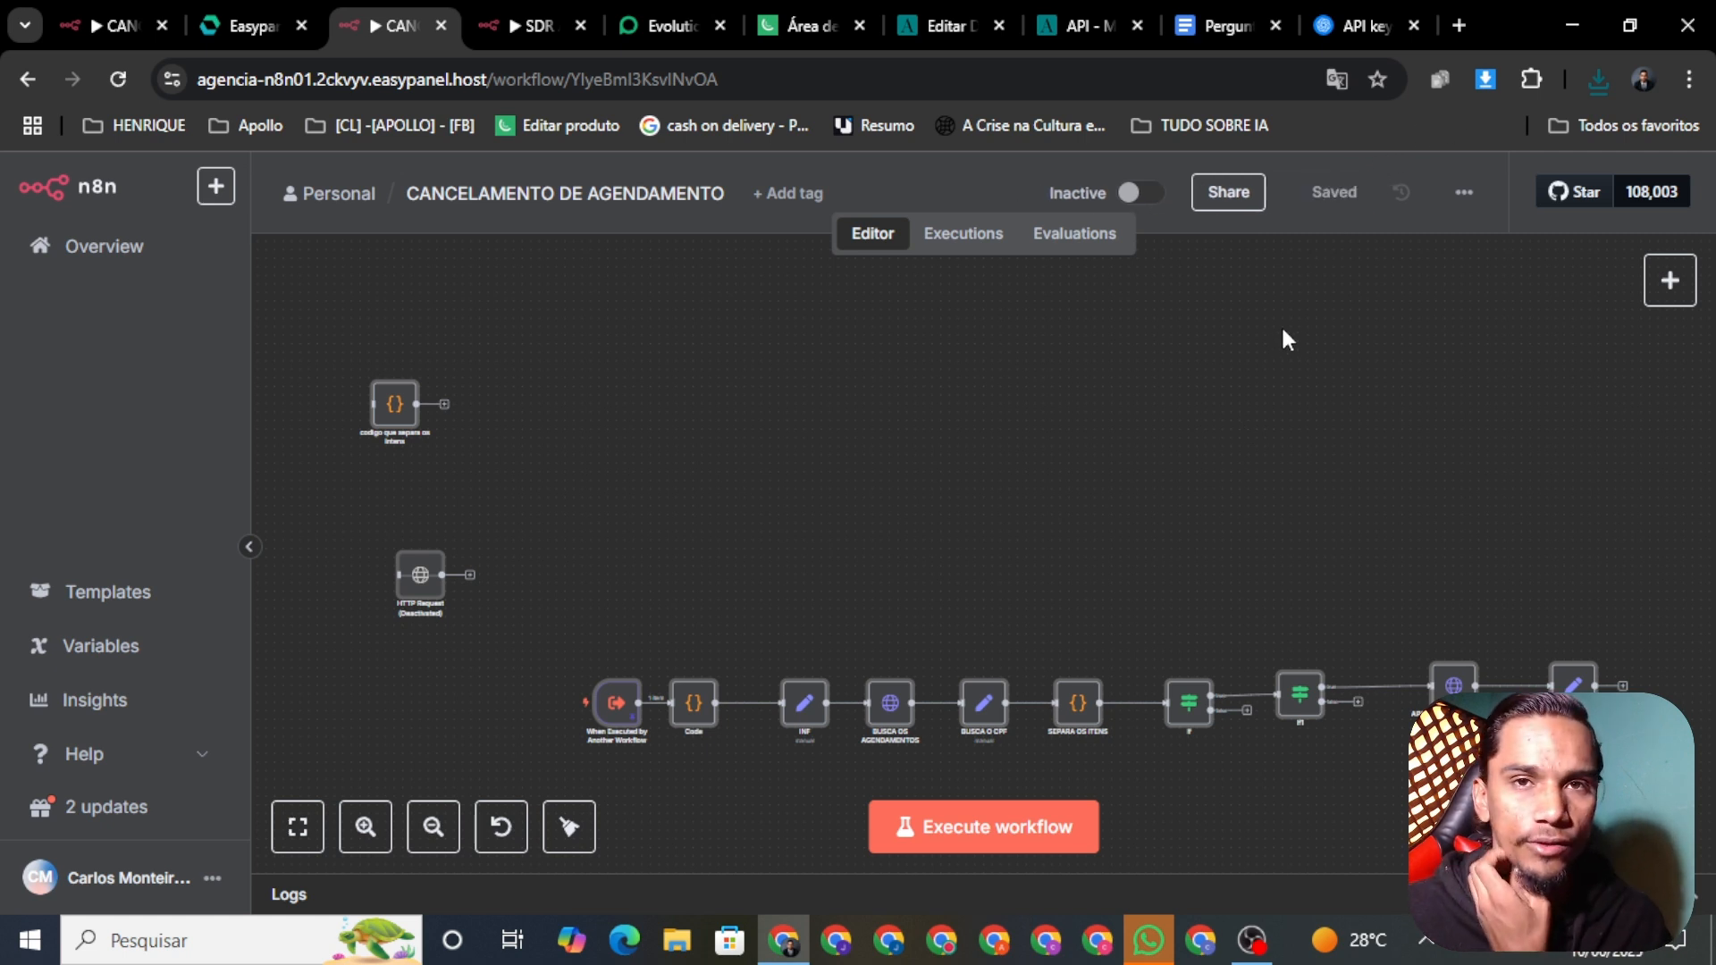
pyautogui.moveTo(1178, 585); pyautogui.dragTo(1159, 438)
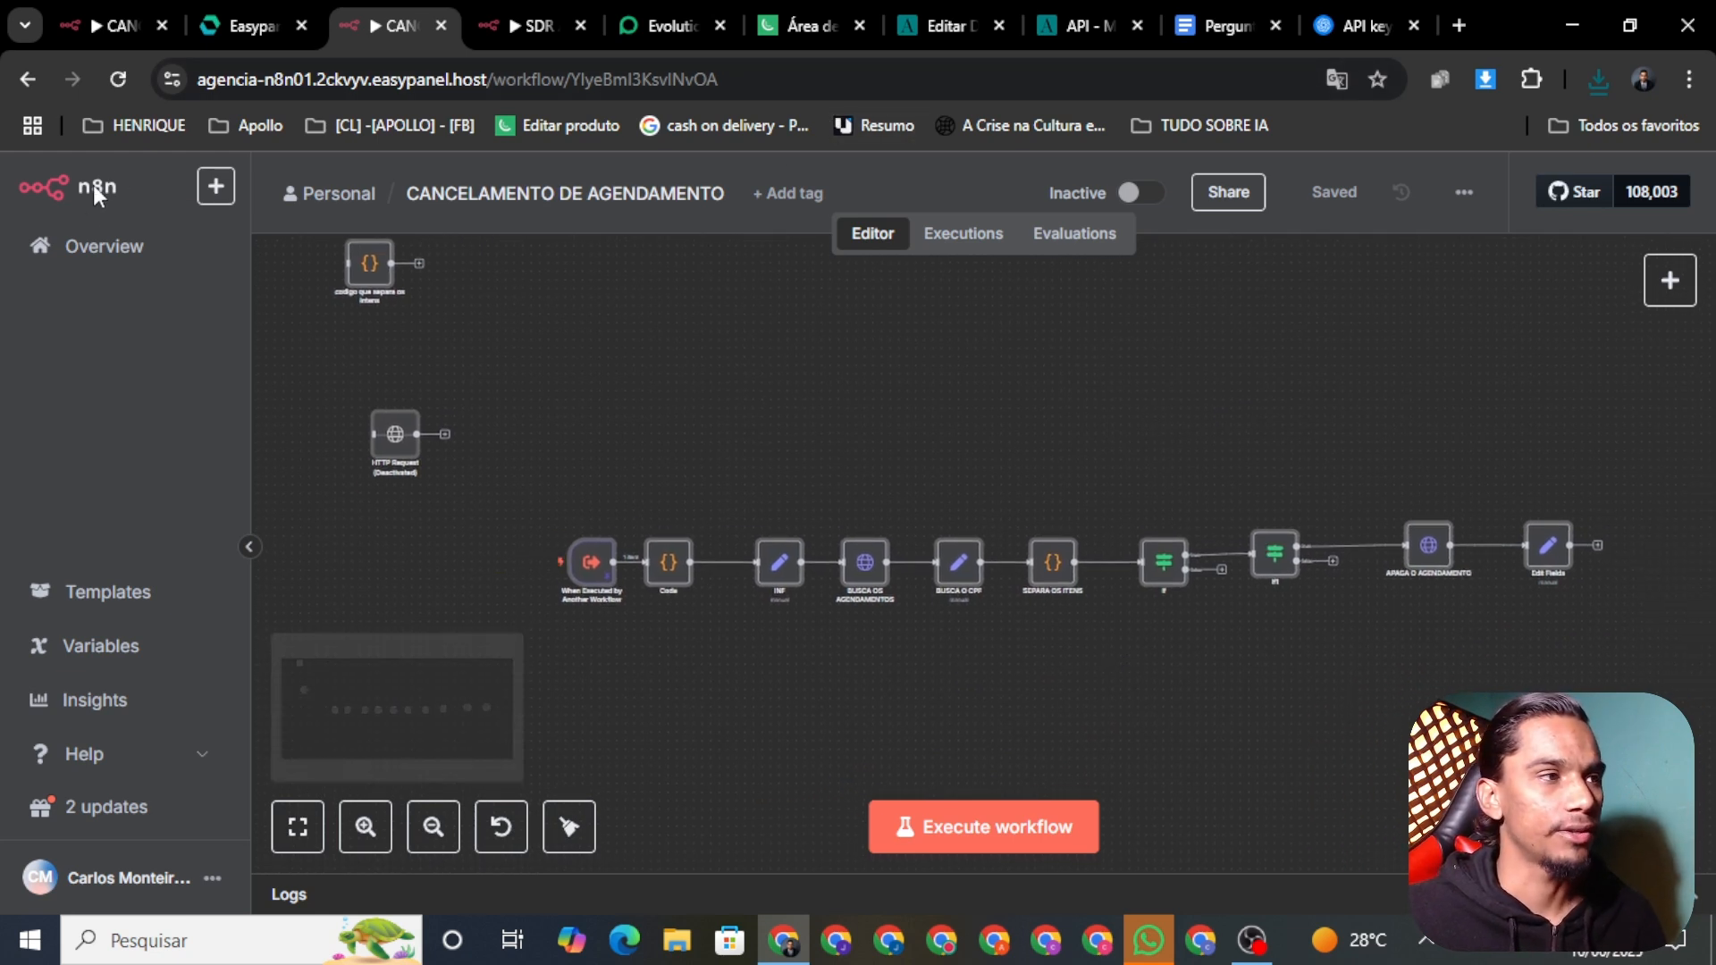
pyautogui.click(522, 25)
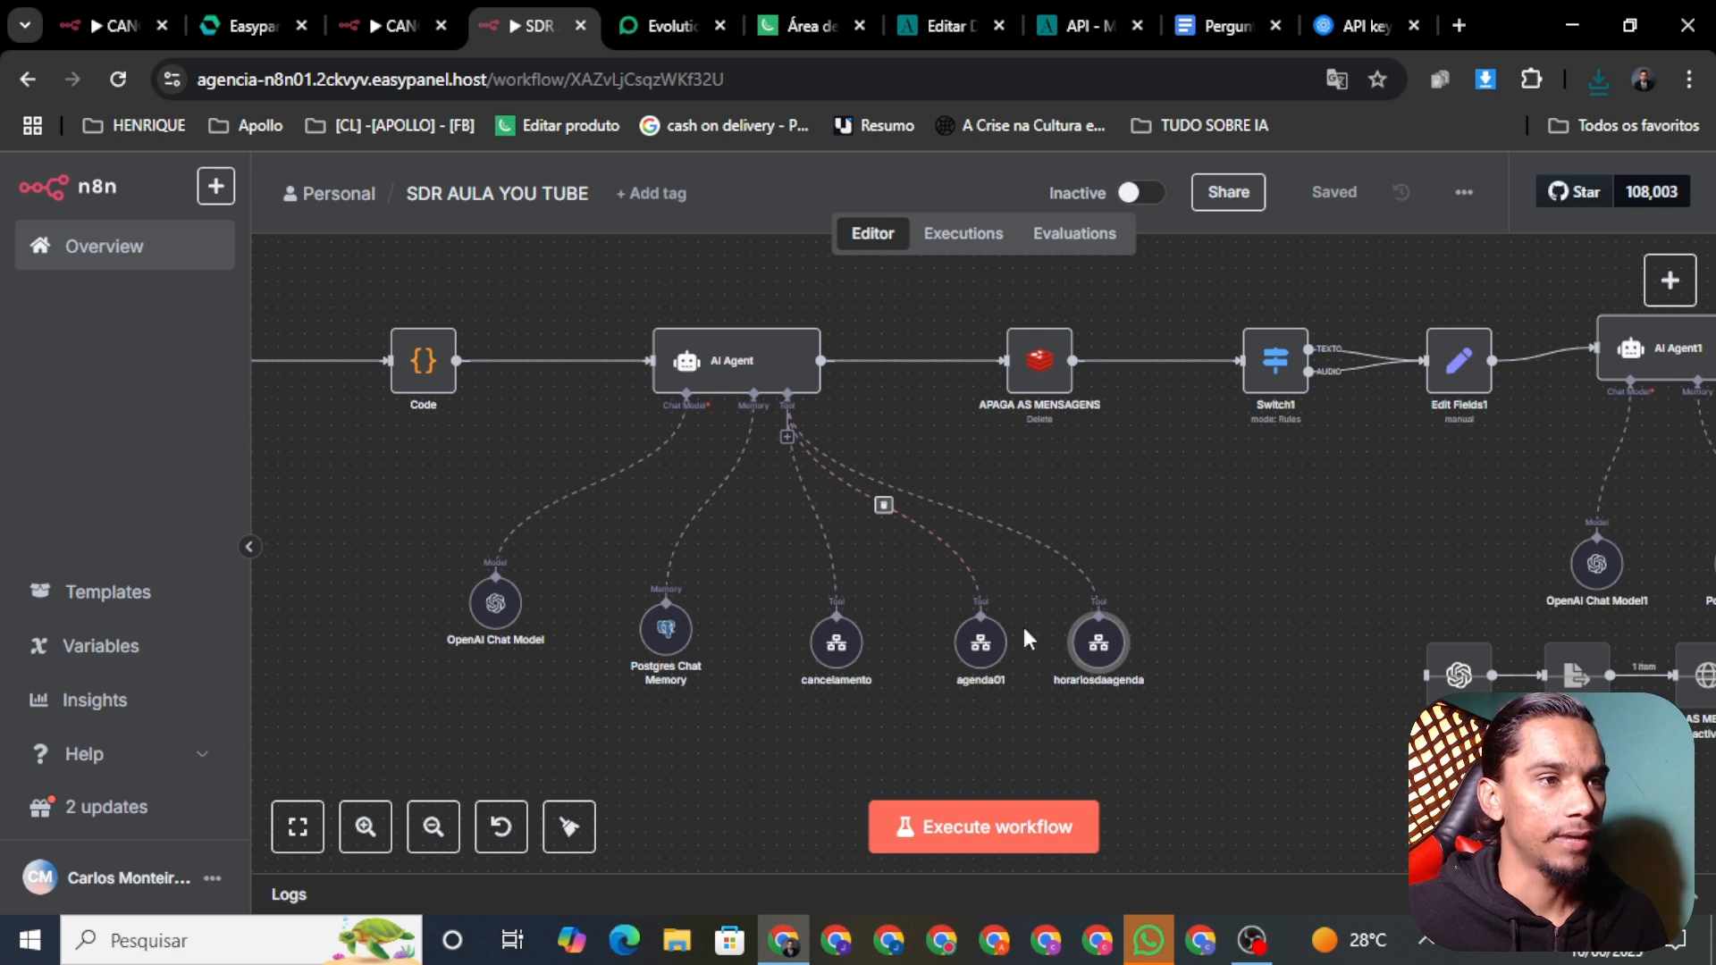
# Step: Set the cancelamento tool's Workflow to CANCELAMENTO DE AGENDAMENTO
pyautogui.rightClick(840, 659)
pyautogui.click(908, 685)
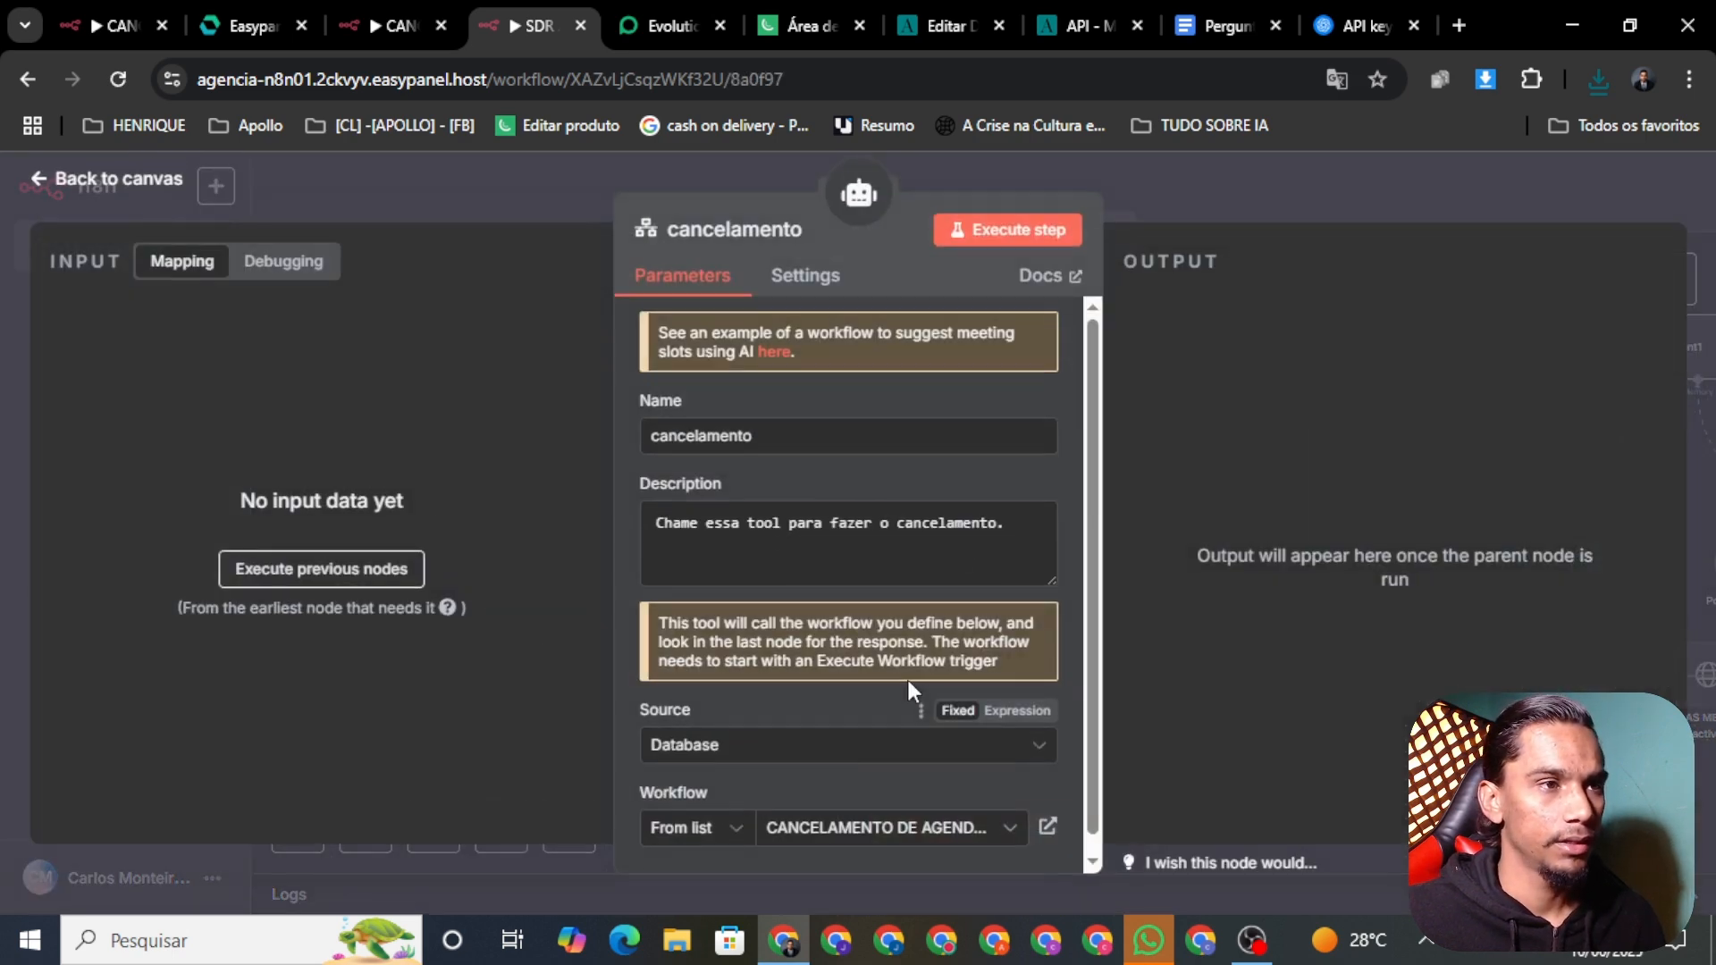
pyautogui.scroll(-1, 854, 748)
pyautogui.click(911, 830)
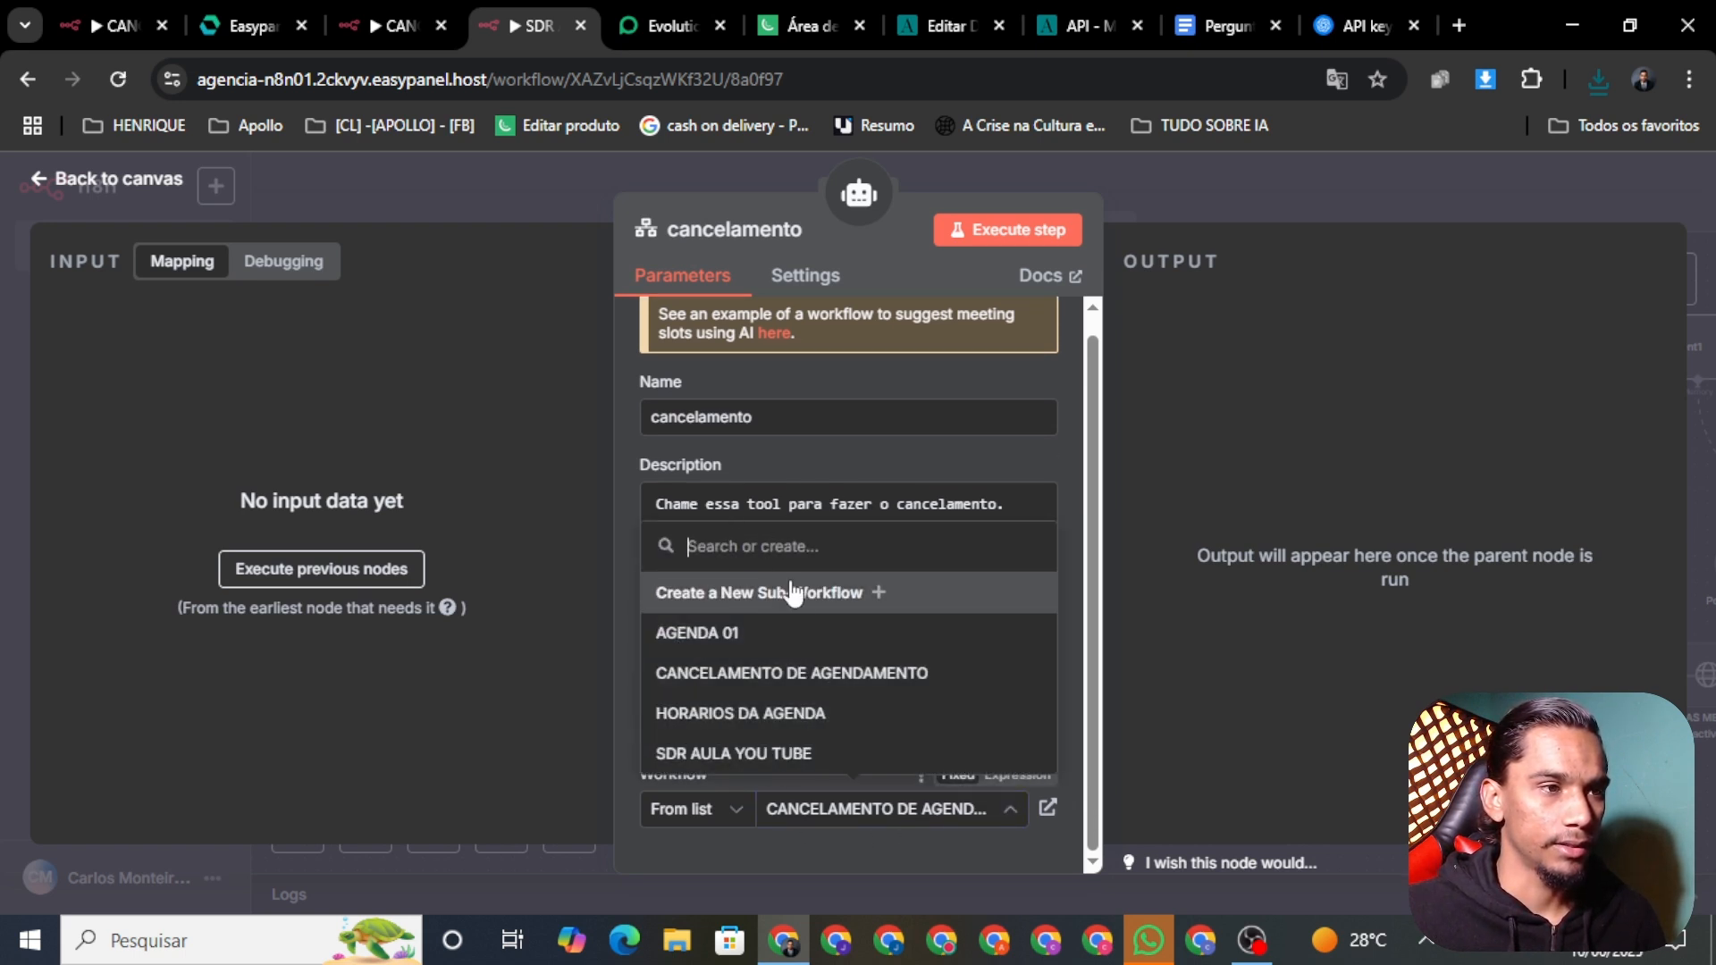
pyautogui.click(741, 683)
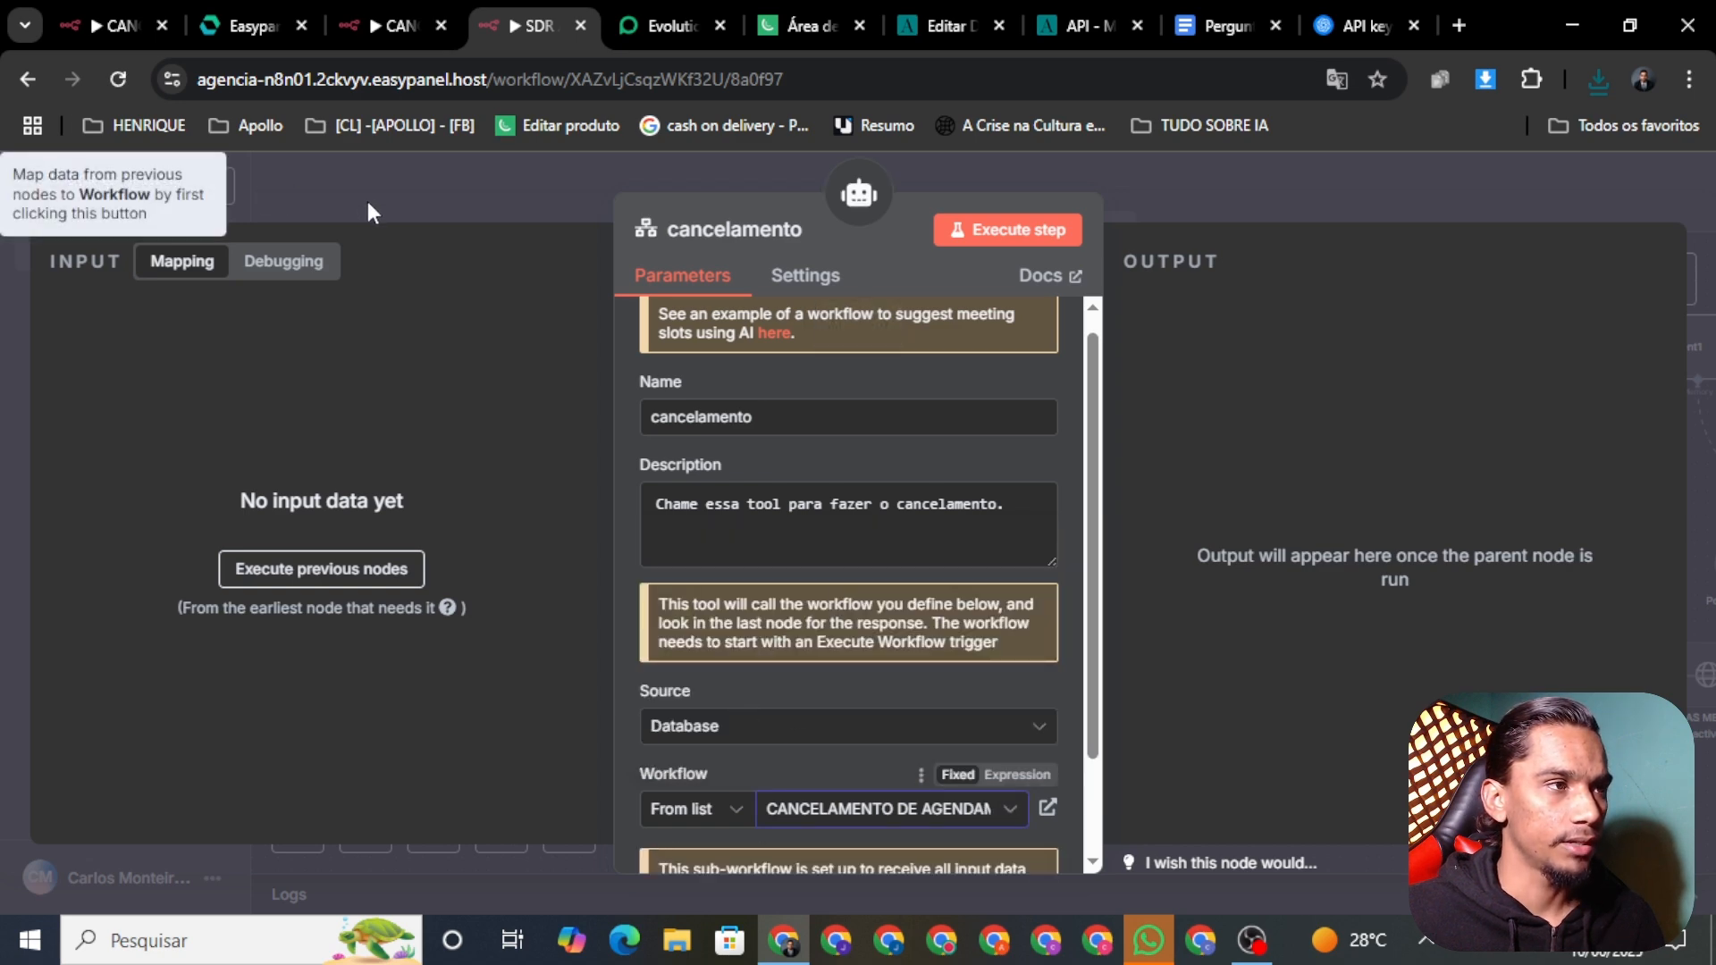
pyautogui.click(540, 191)
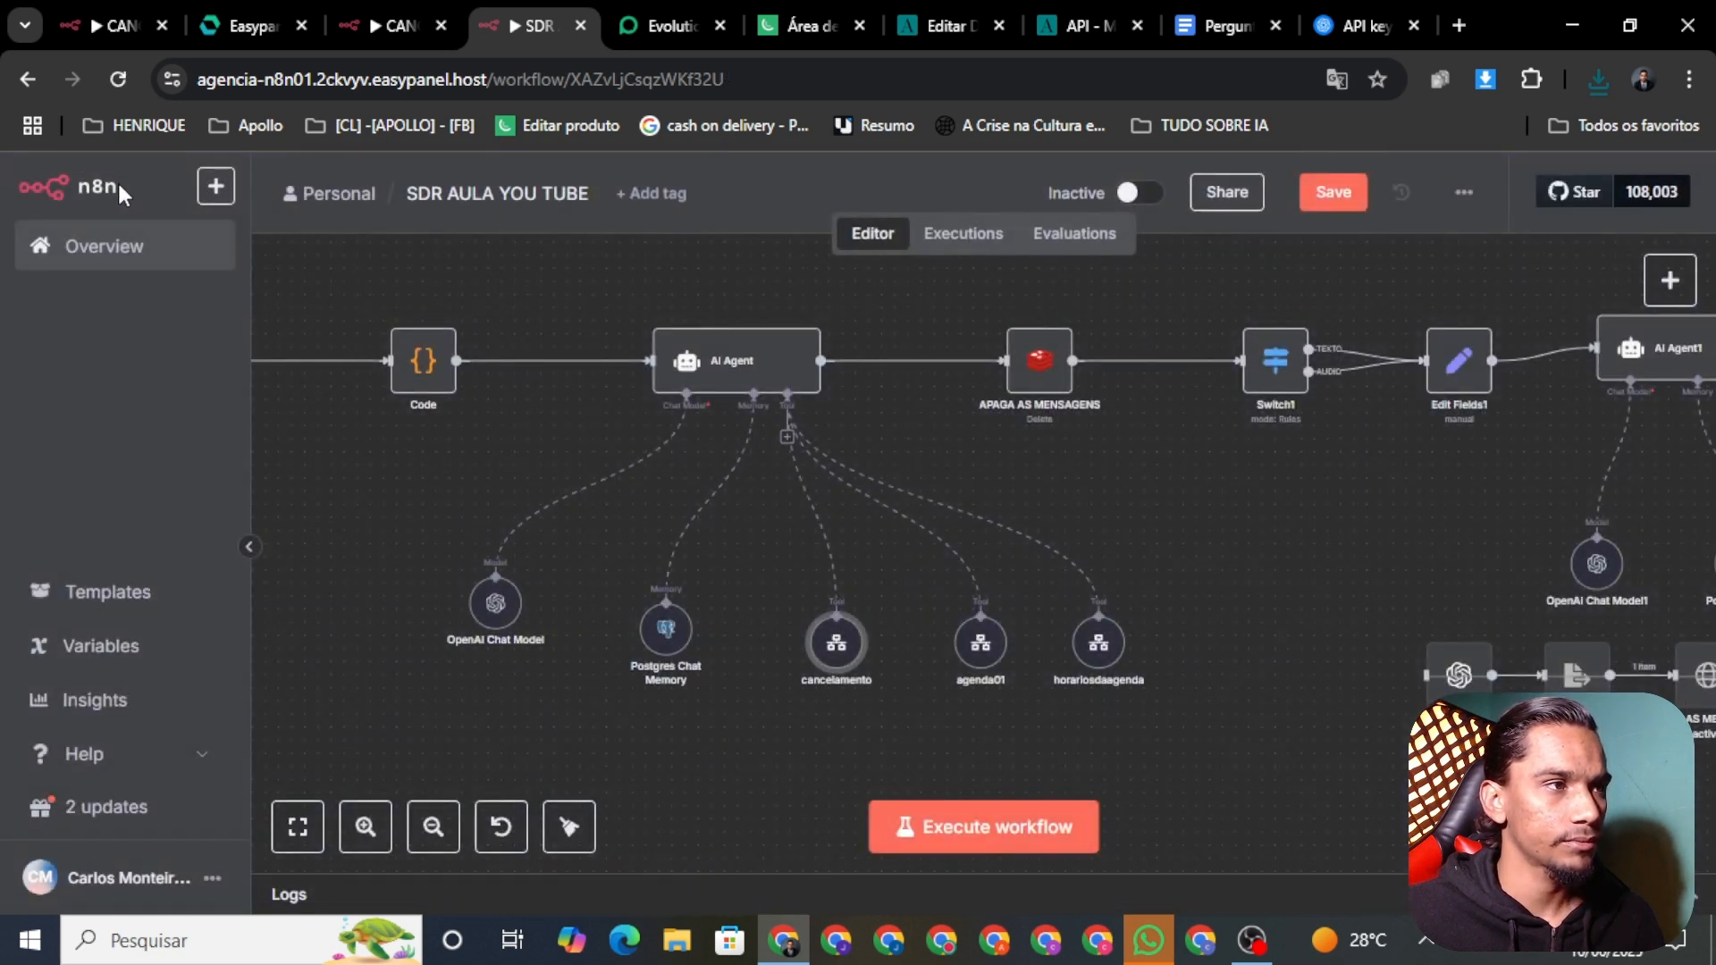
# Step: Save and activate SDR AULA YOU TUBE, then view its executions
pyautogui.click(1321, 200)
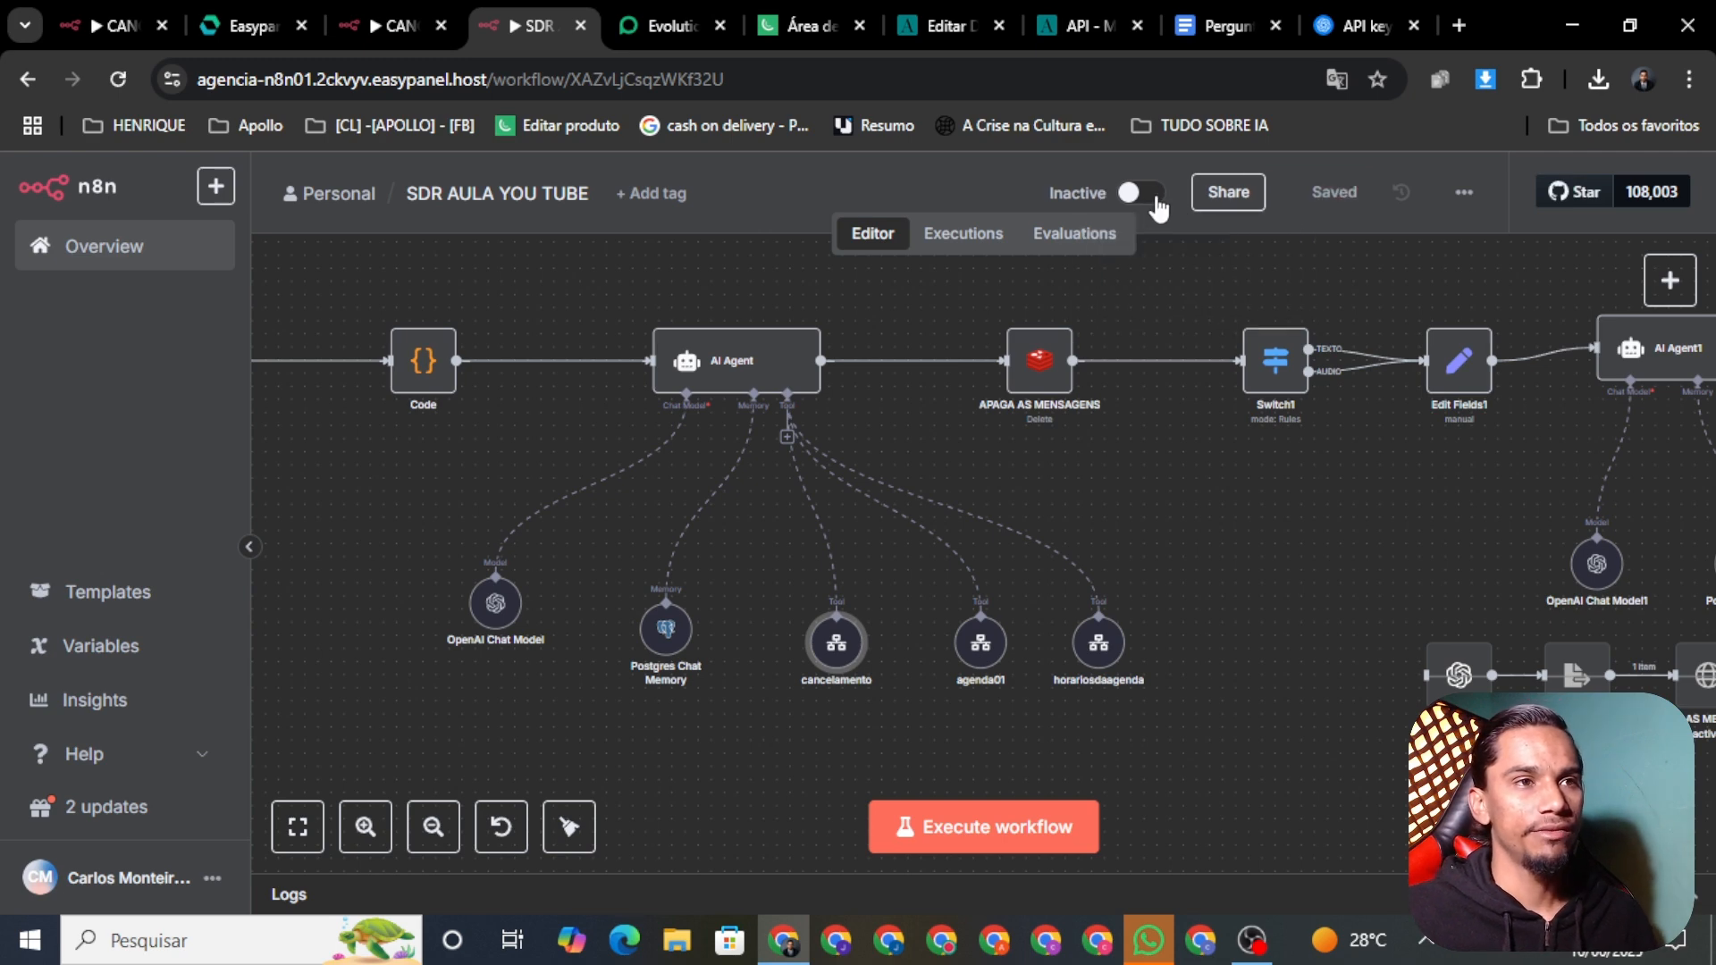
pyautogui.click(1153, 193)
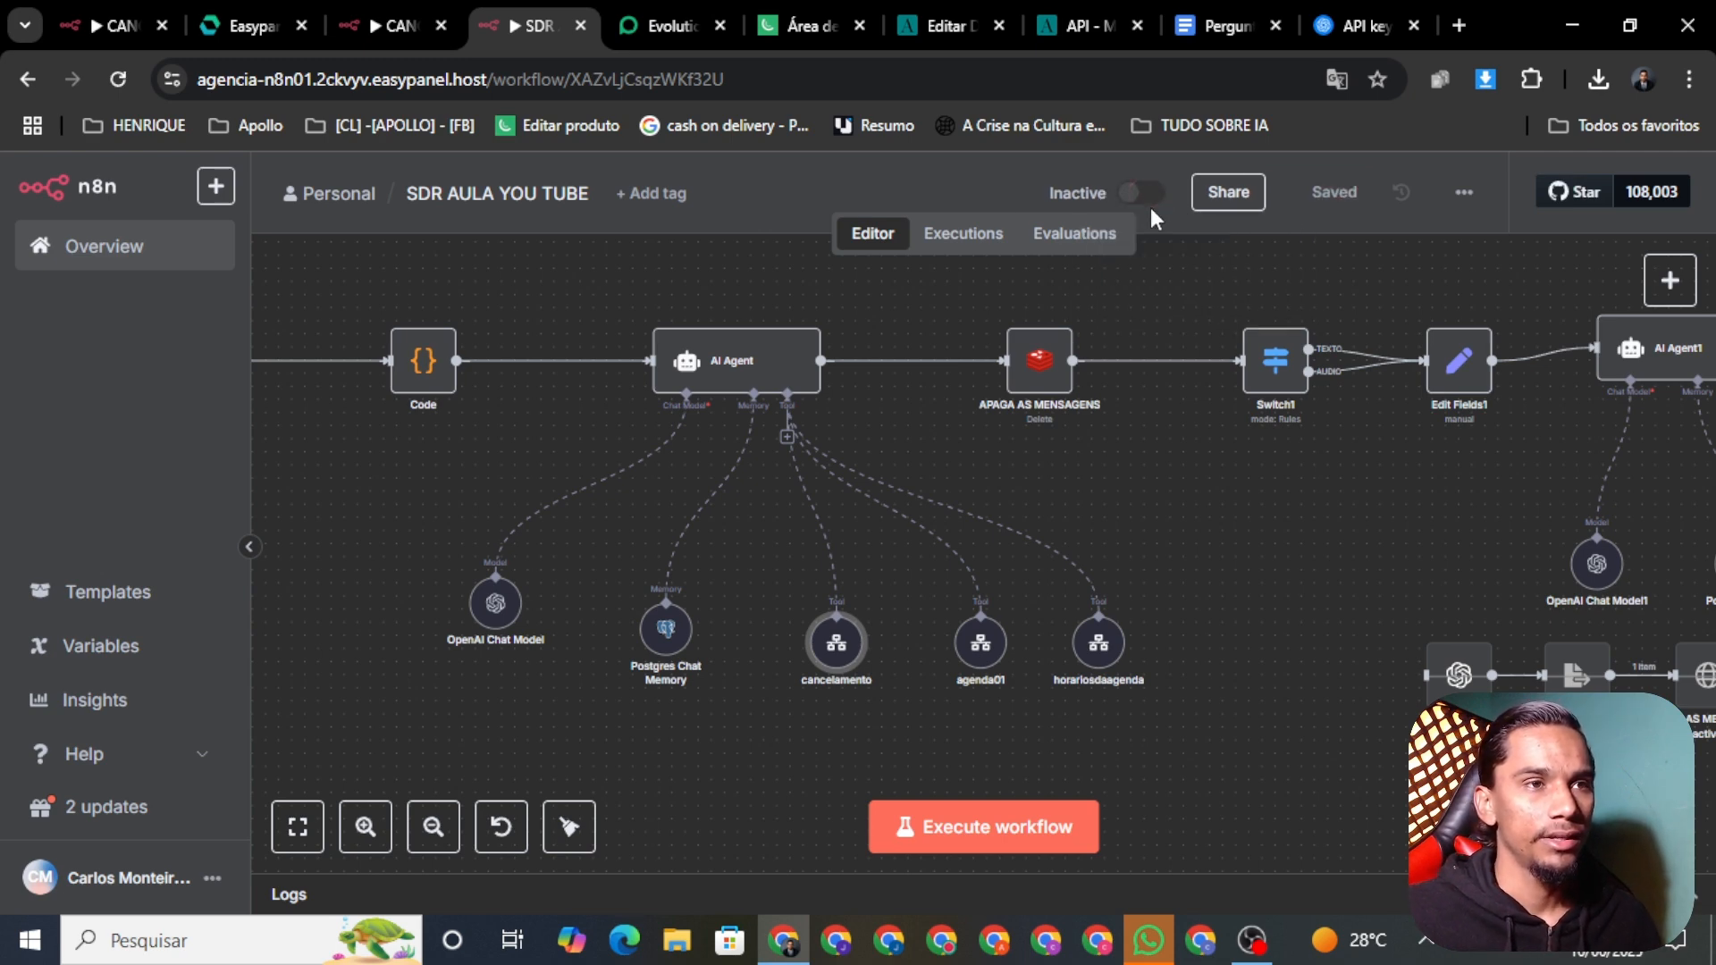
pyautogui.click(1086, 608)
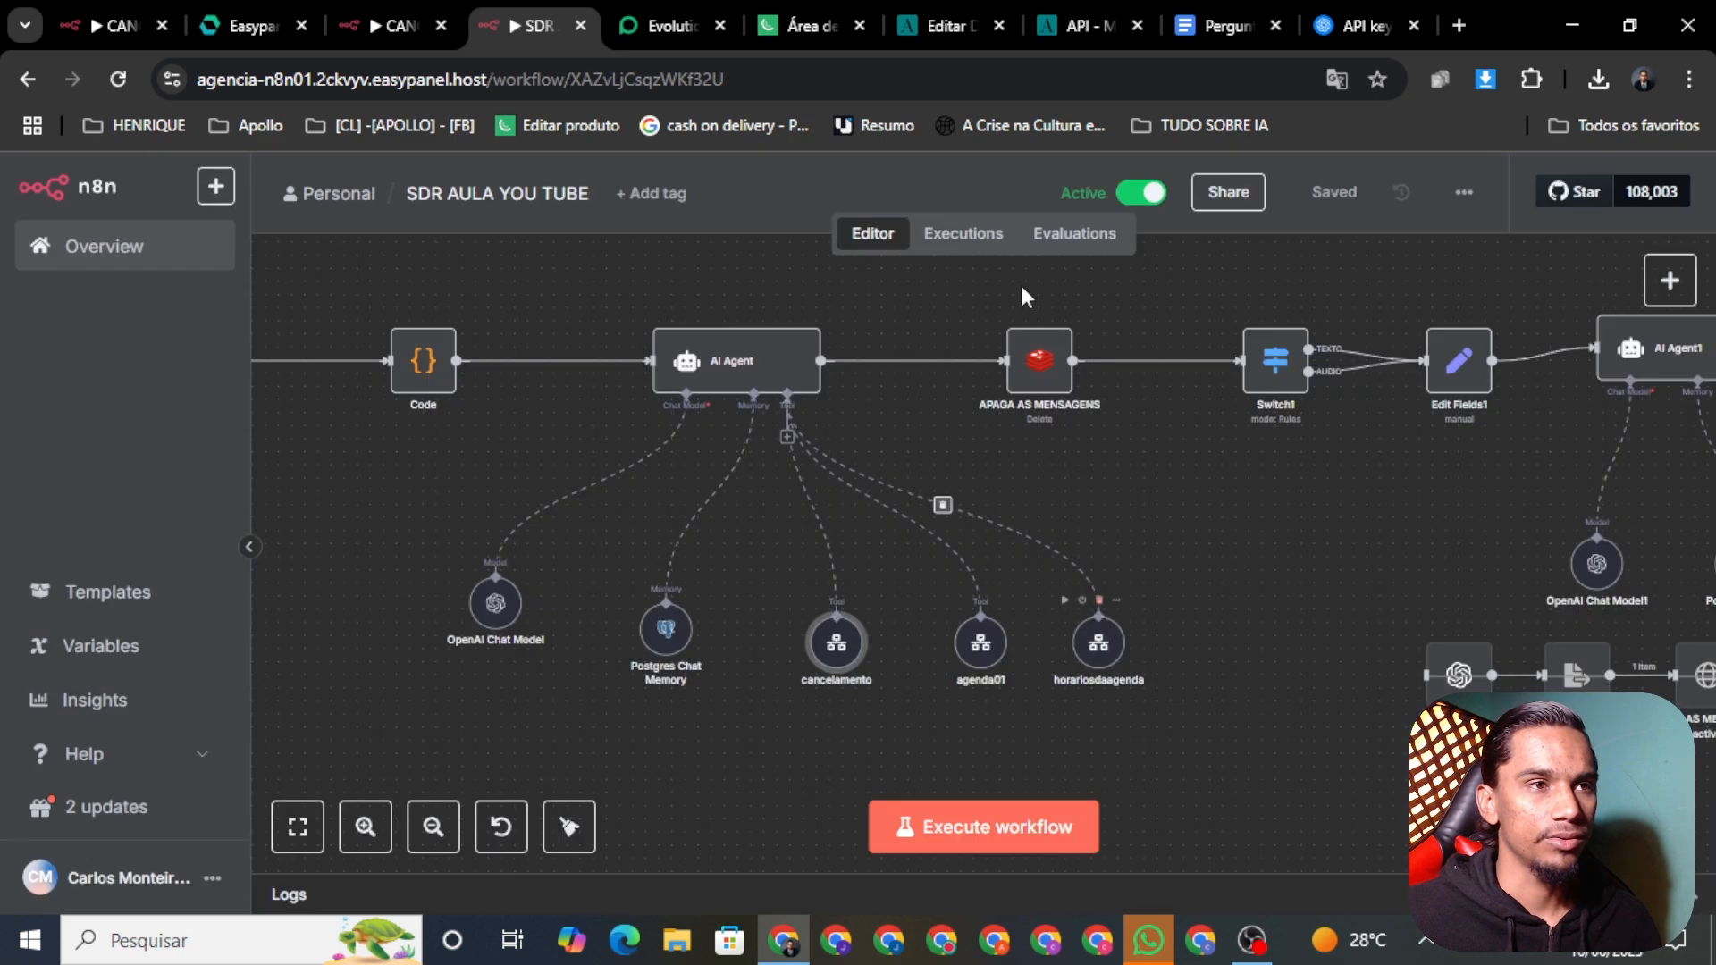
pyautogui.click(956, 238)
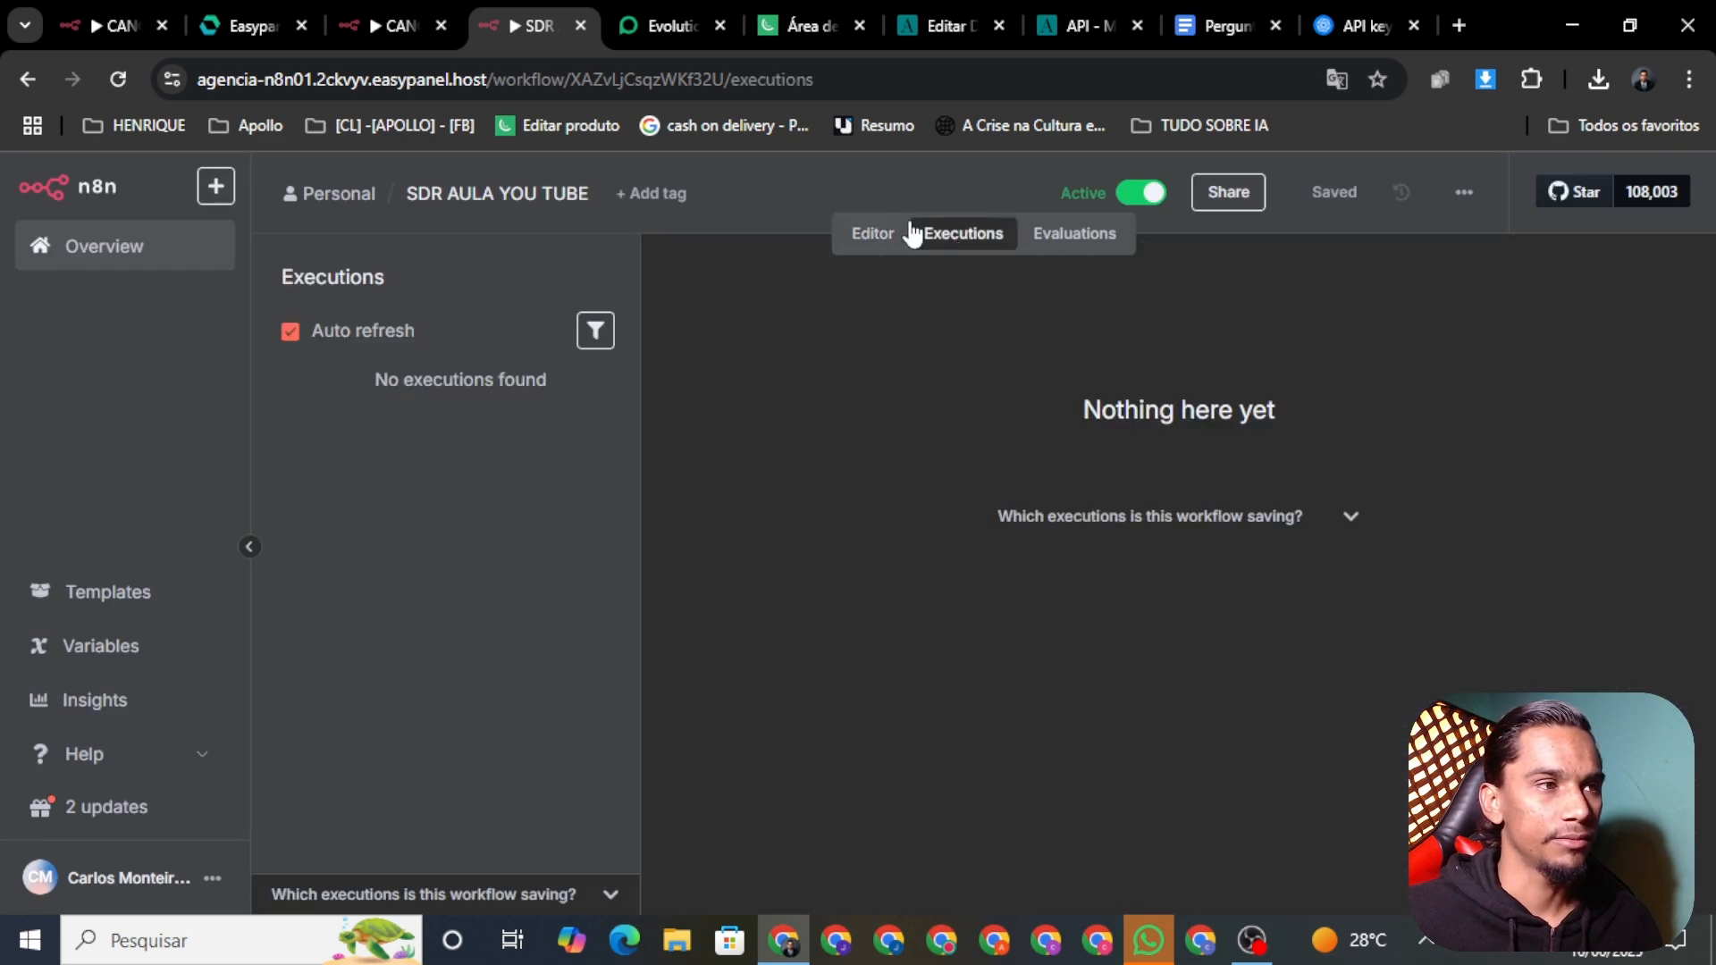
# Step: Send a WhatsApp test greeting and follow the running execution until the bot replies
pyautogui.click(1150, 942)
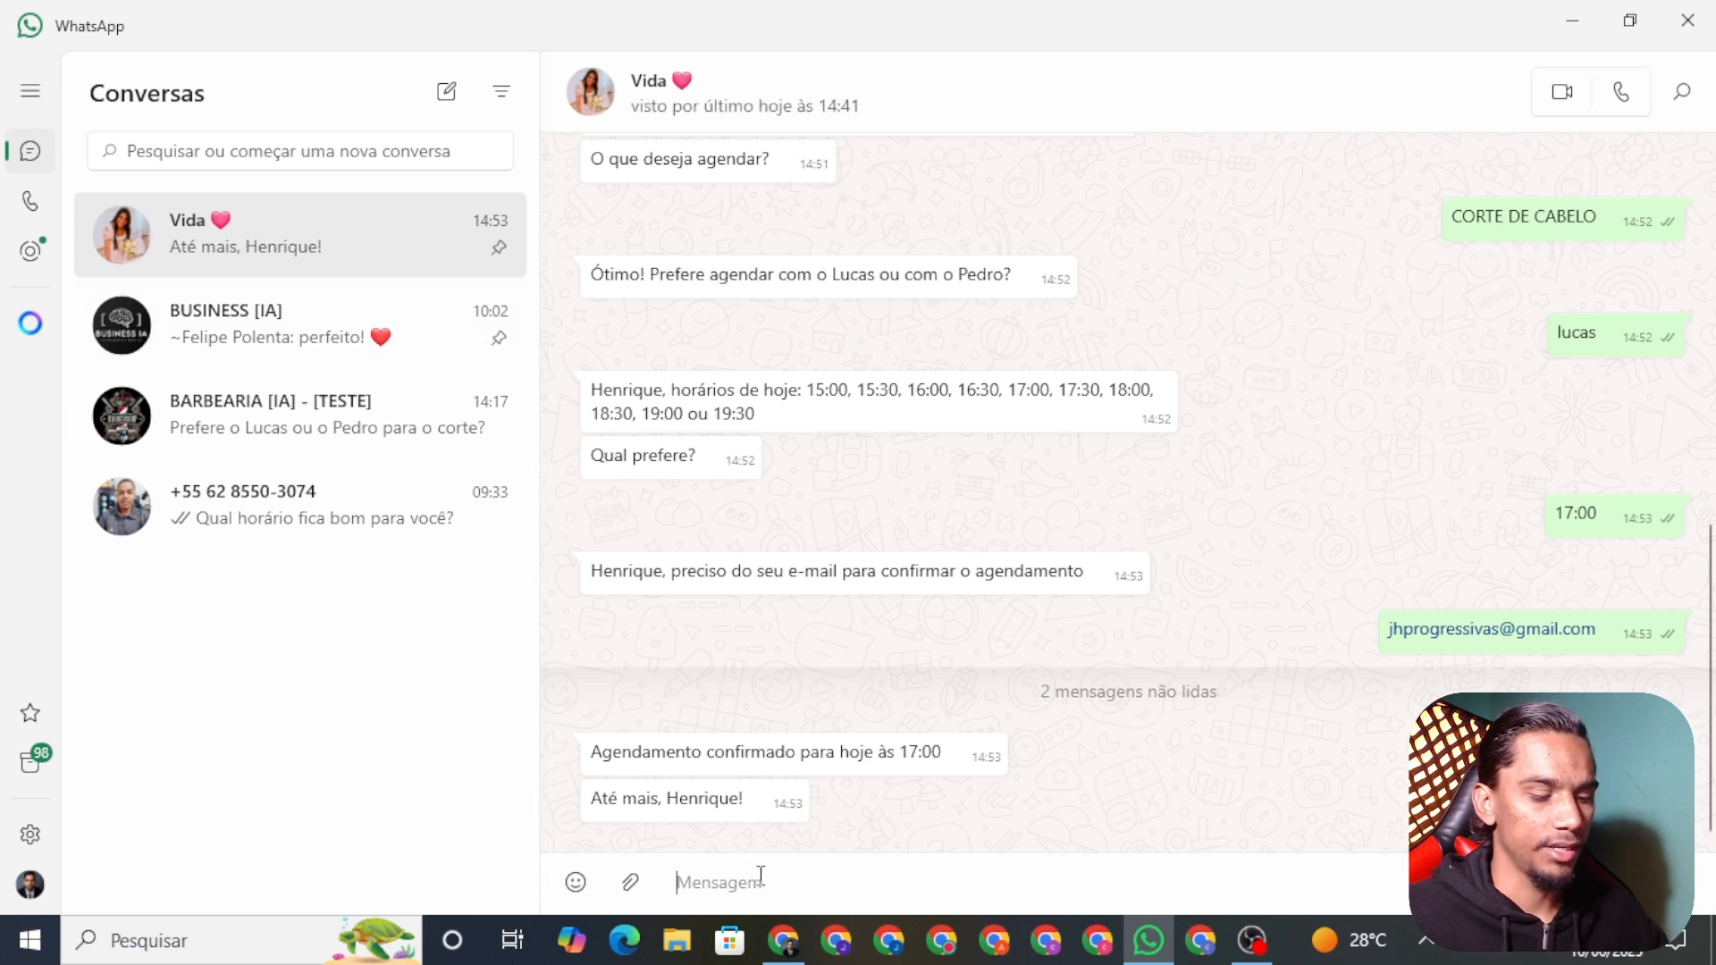
pyautogui.write('Ol')
pyautogui.press('BackSpace')
pyautogui.press('BackSpace')
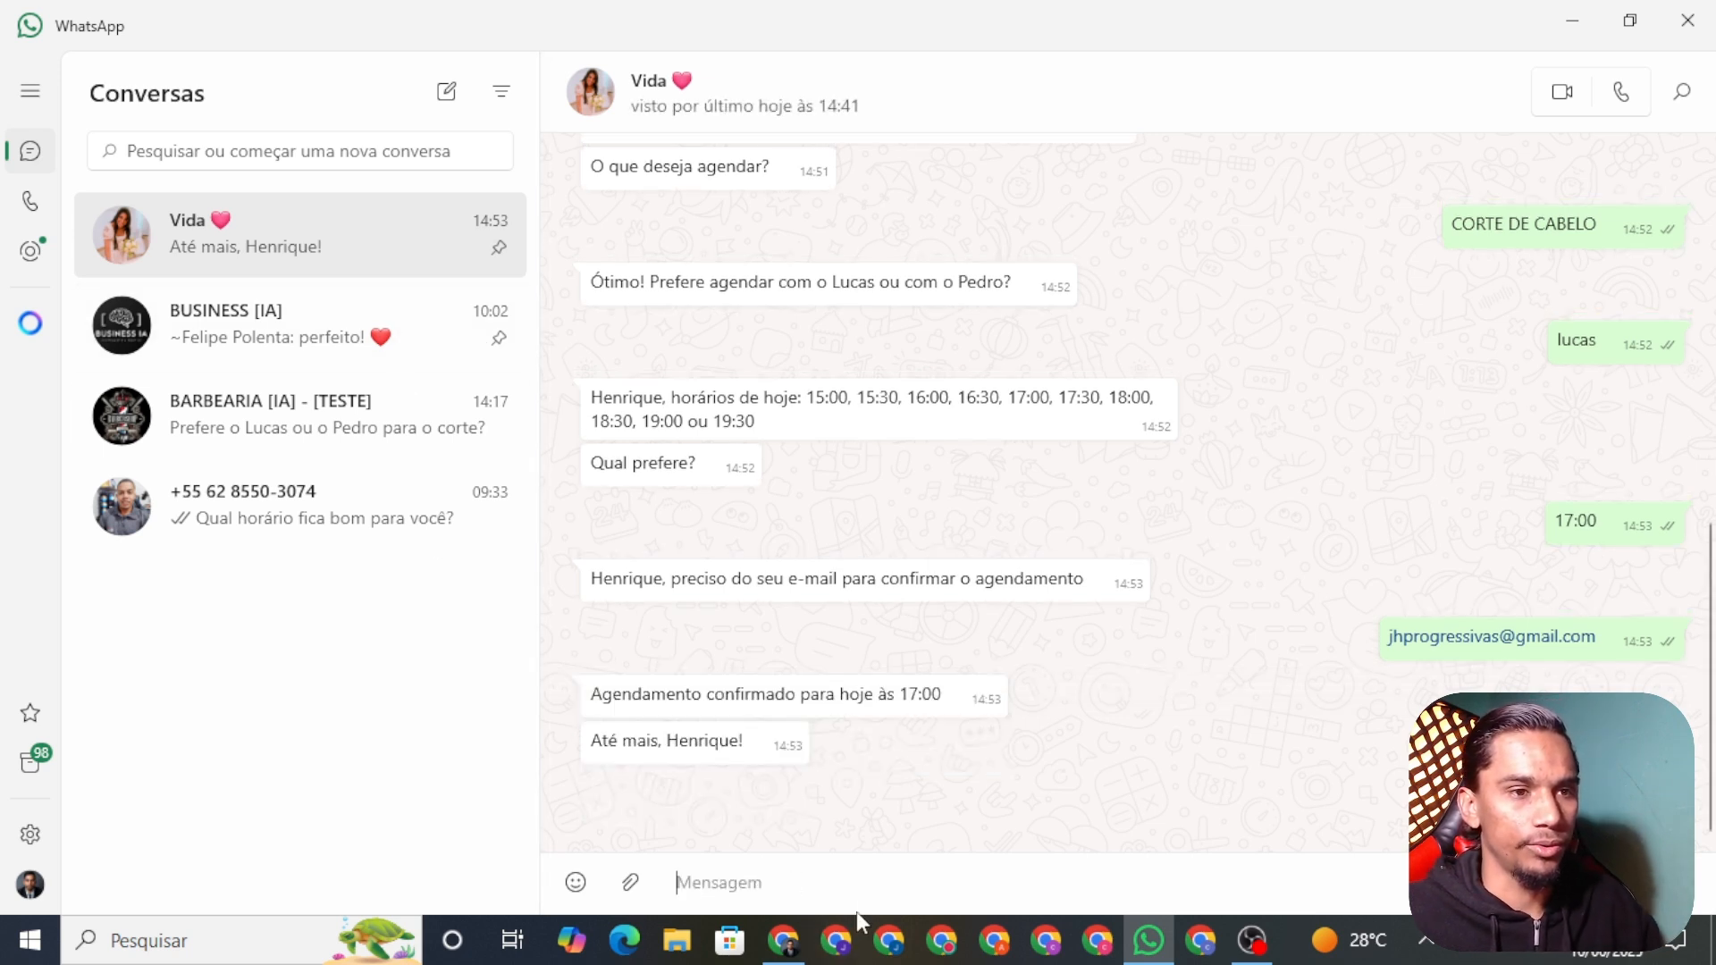
pyautogui.click(784, 940)
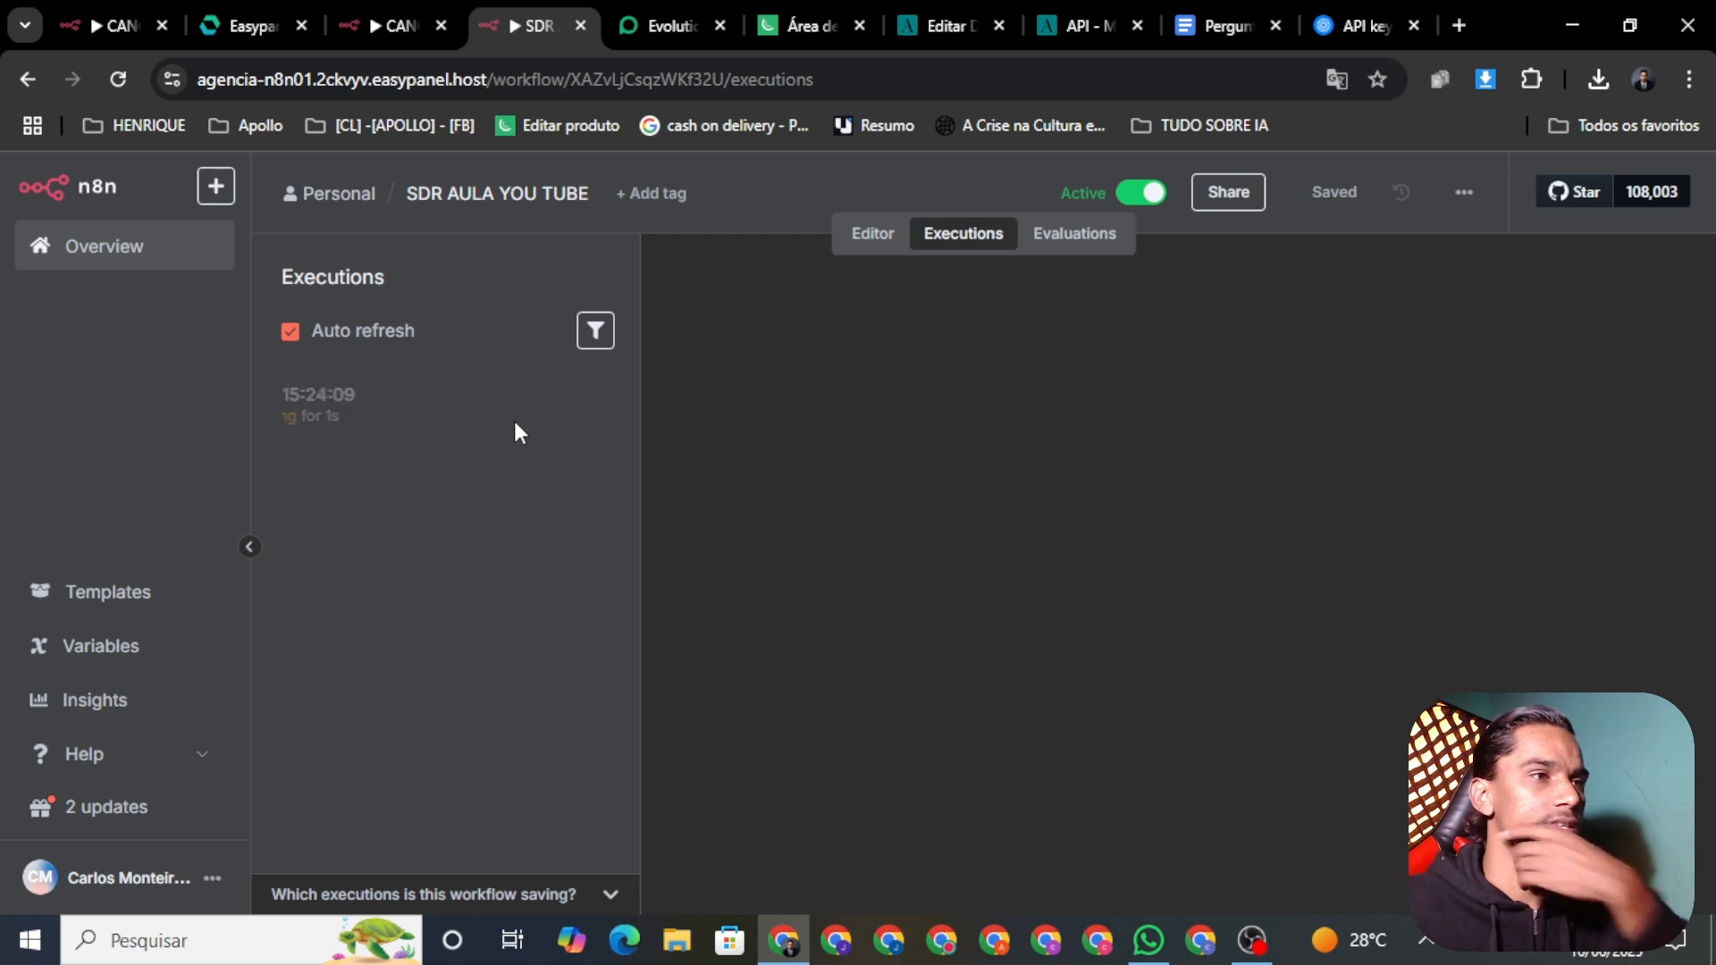
pyautogui.click(438, 418)
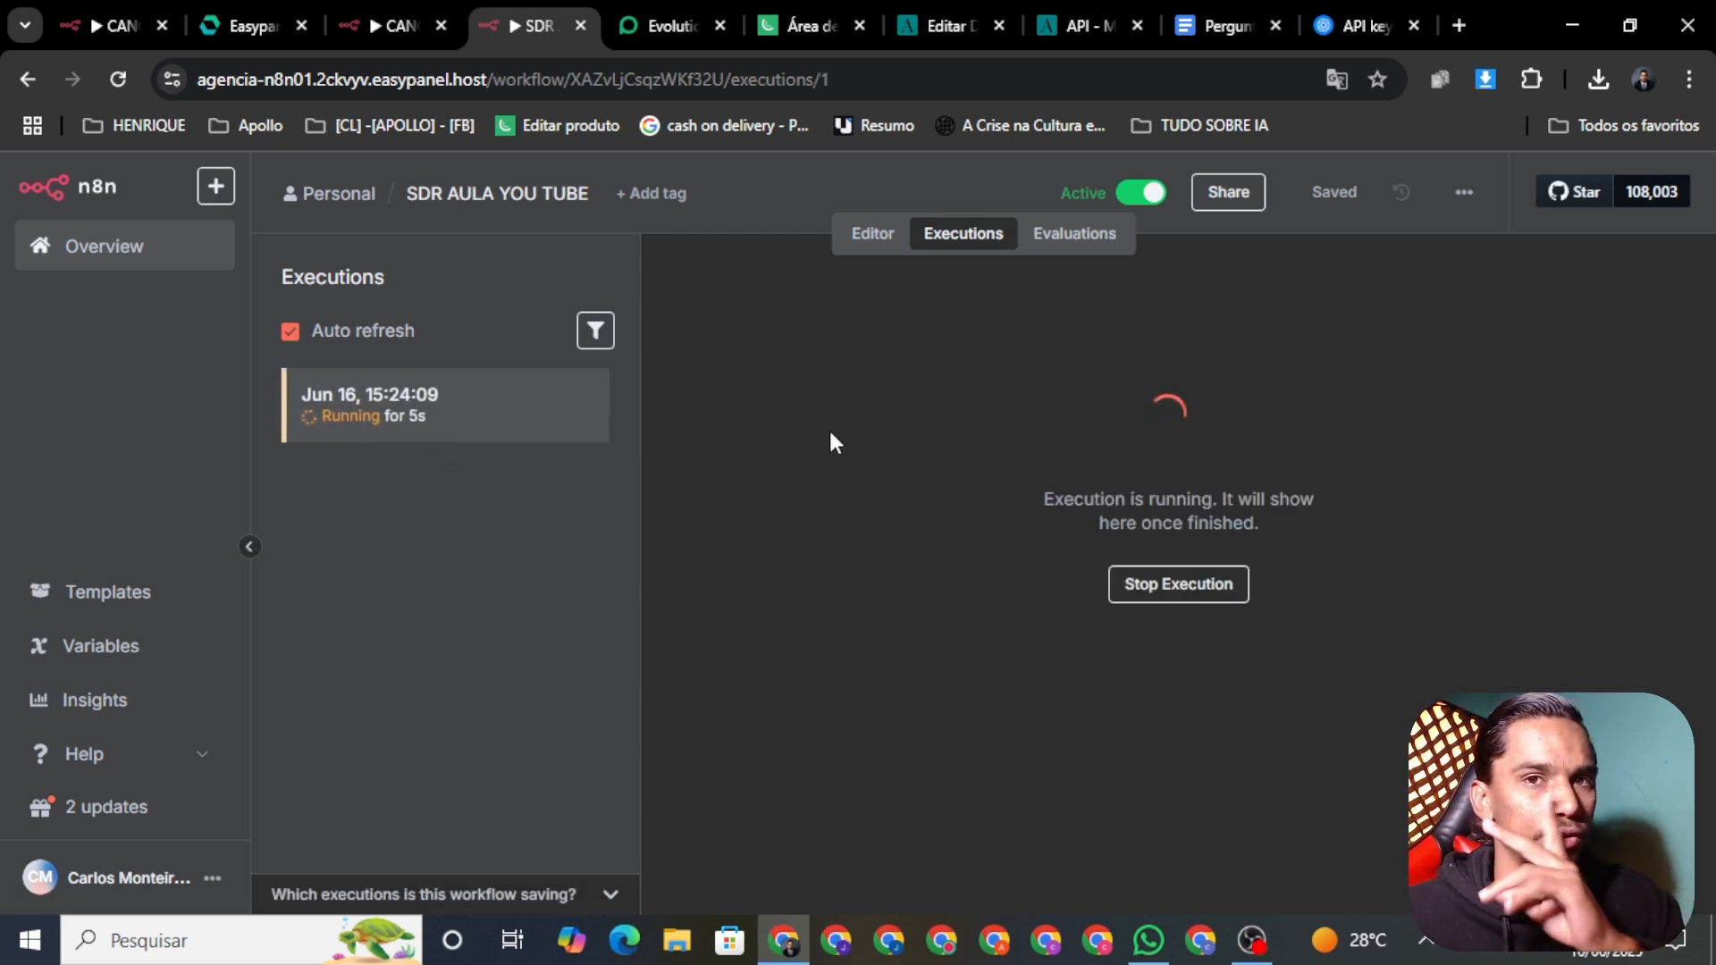
pyautogui.click(1148, 947)
pyautogui.click(1147, 947)
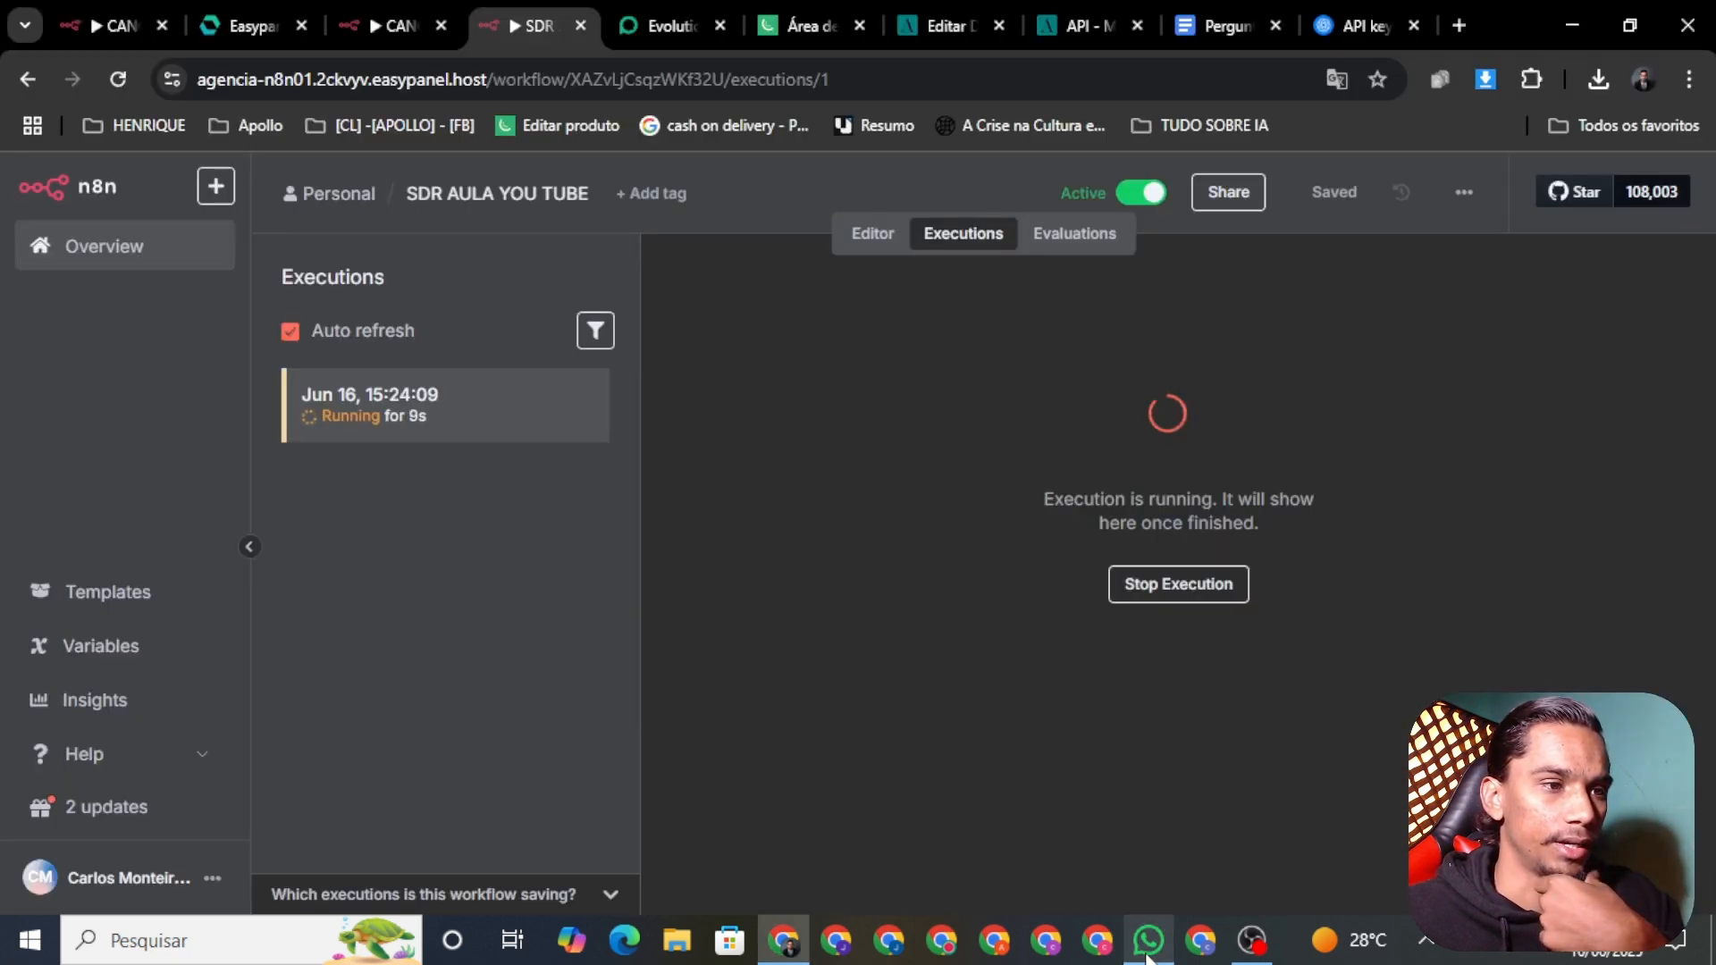
pyautogui.click(1147, 947)
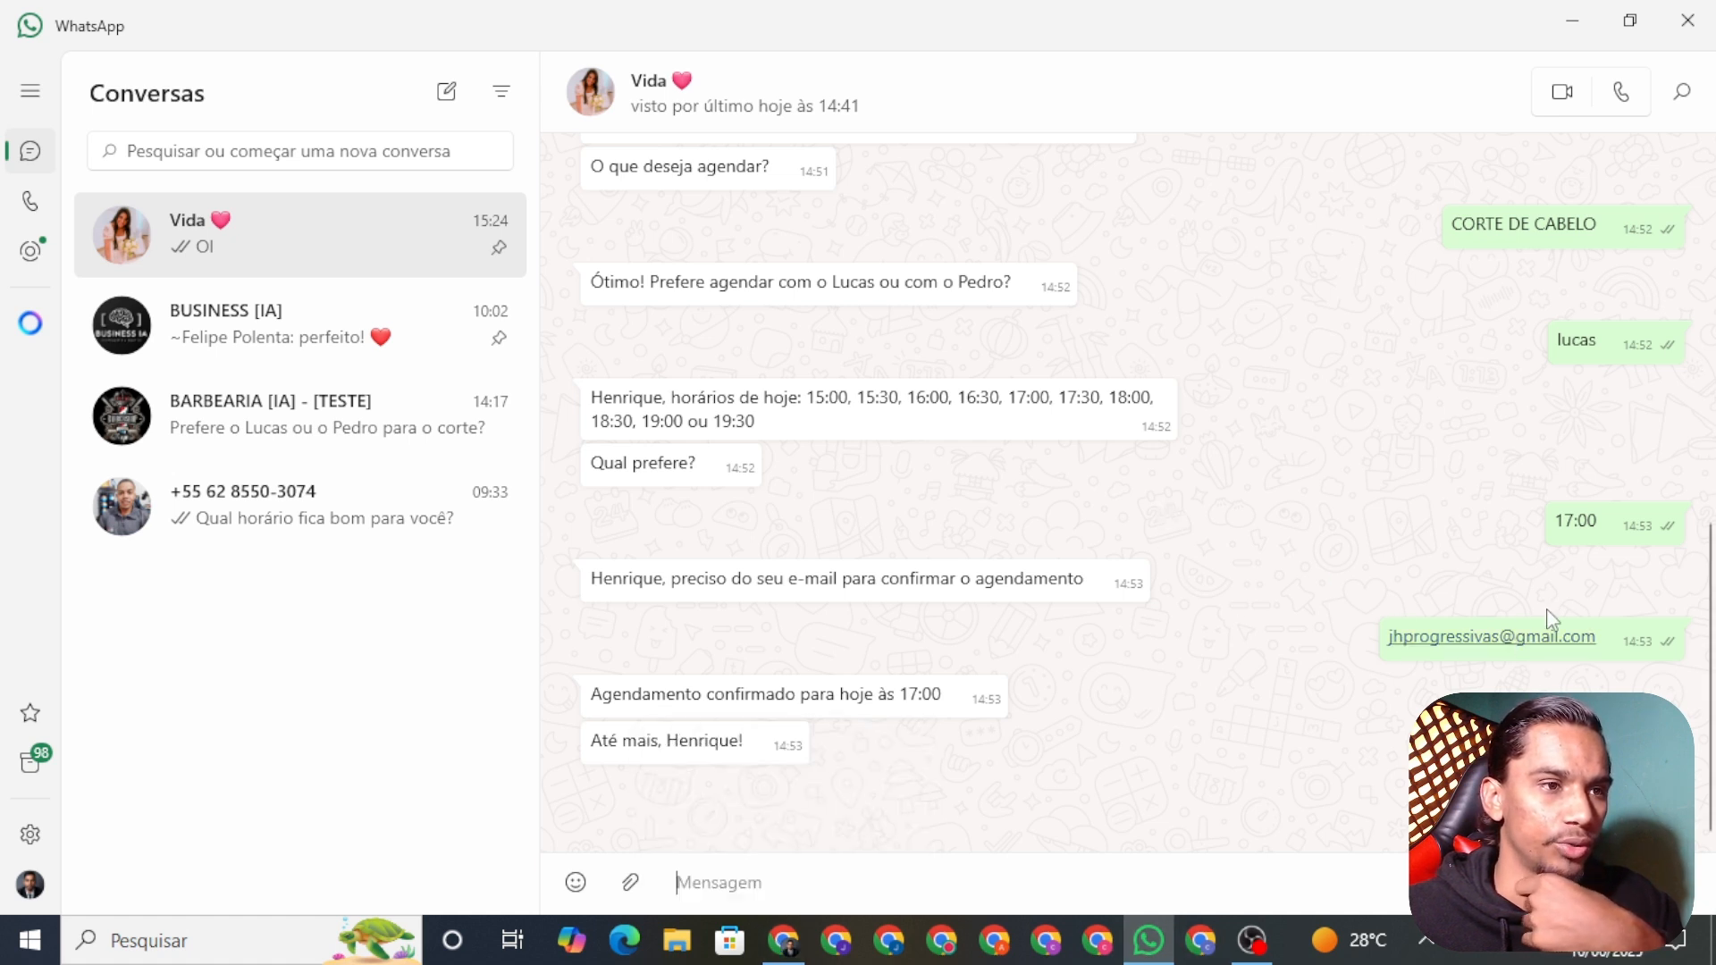
pyautogui.moveTo(783, 947)
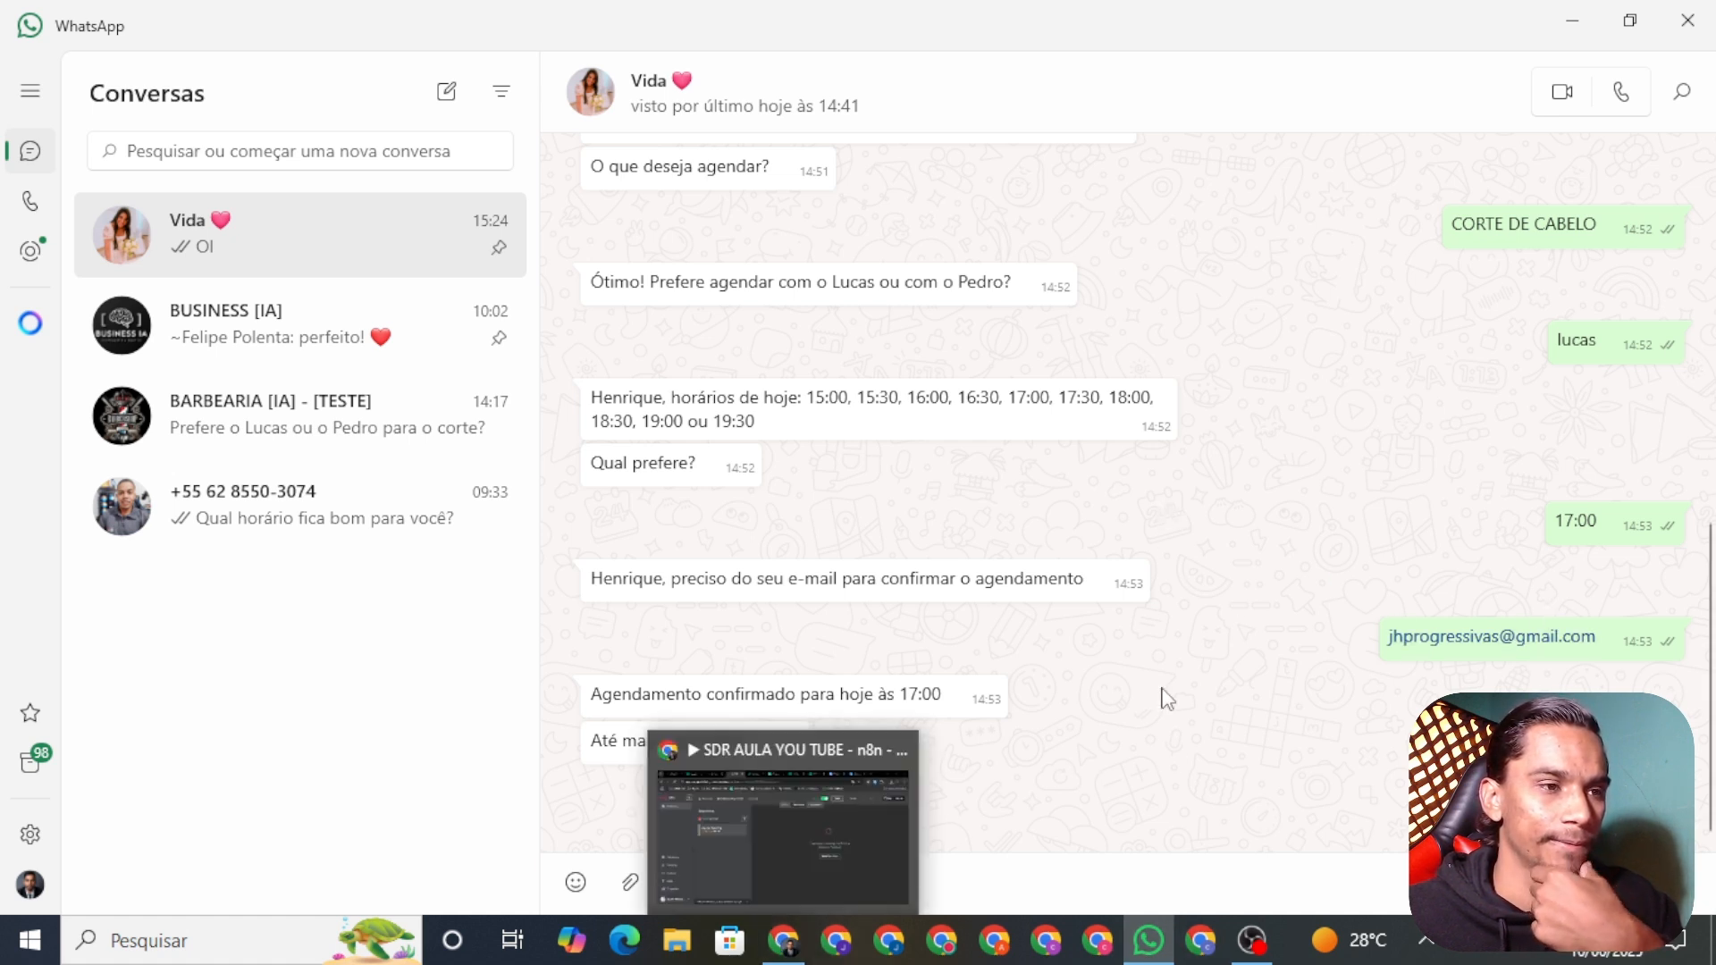
pyautogui.click(798, 949)
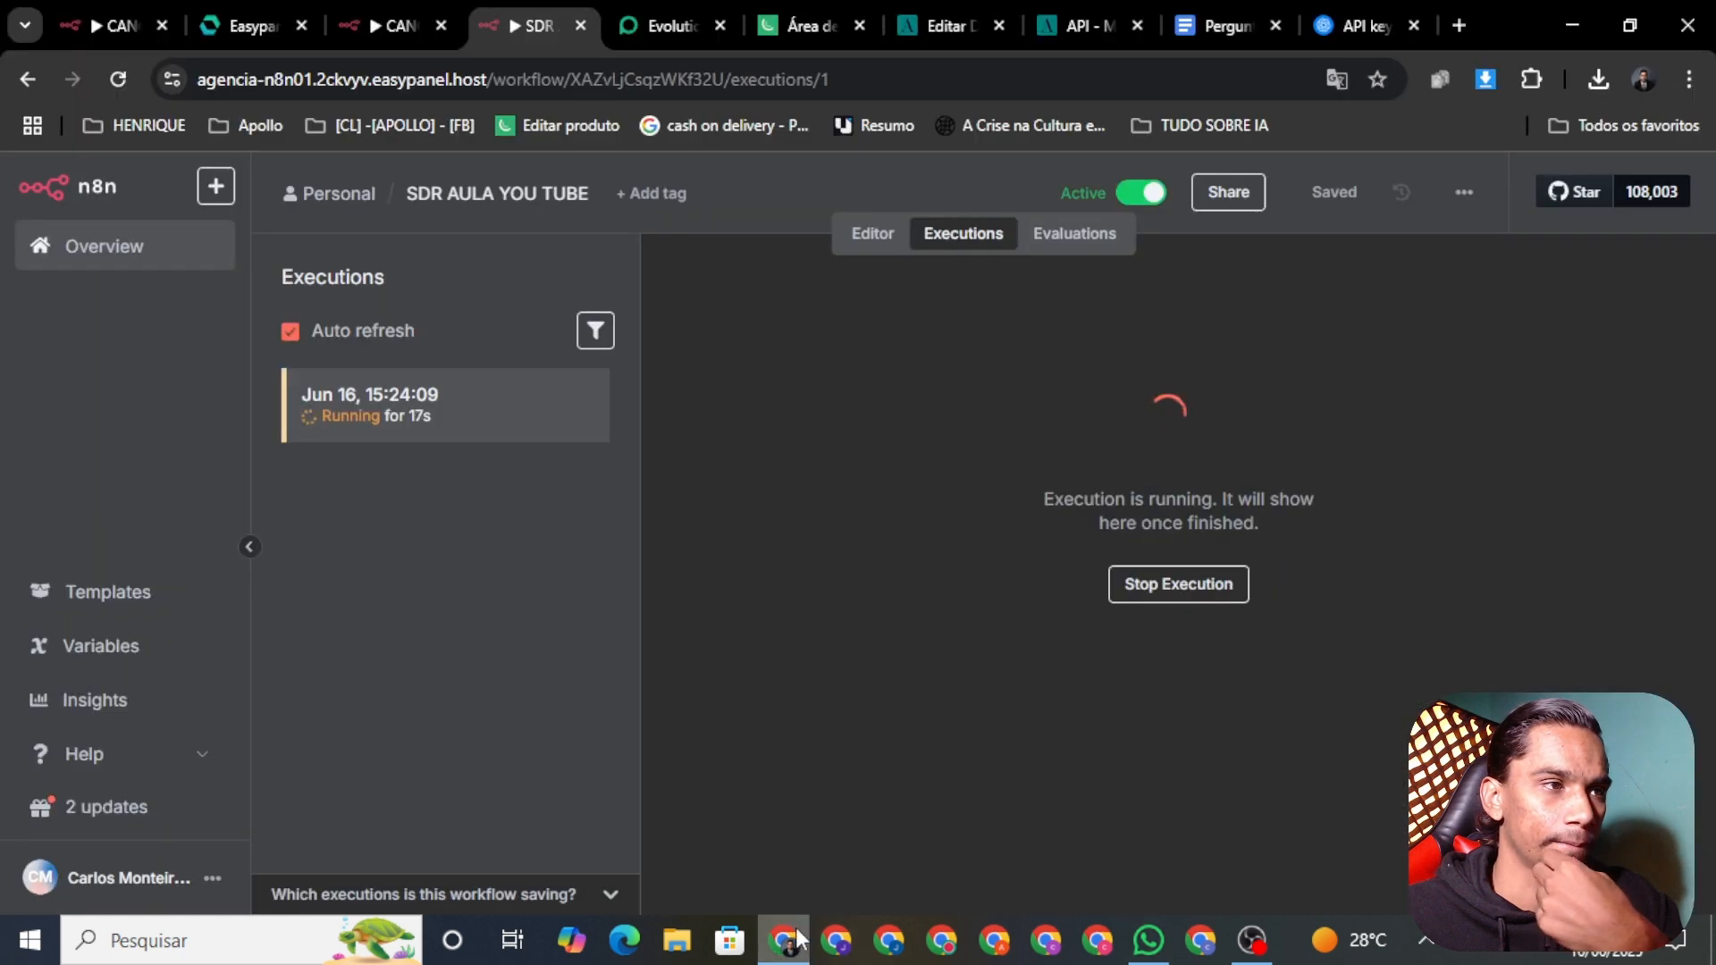
pyautogui.click(1145, 954)
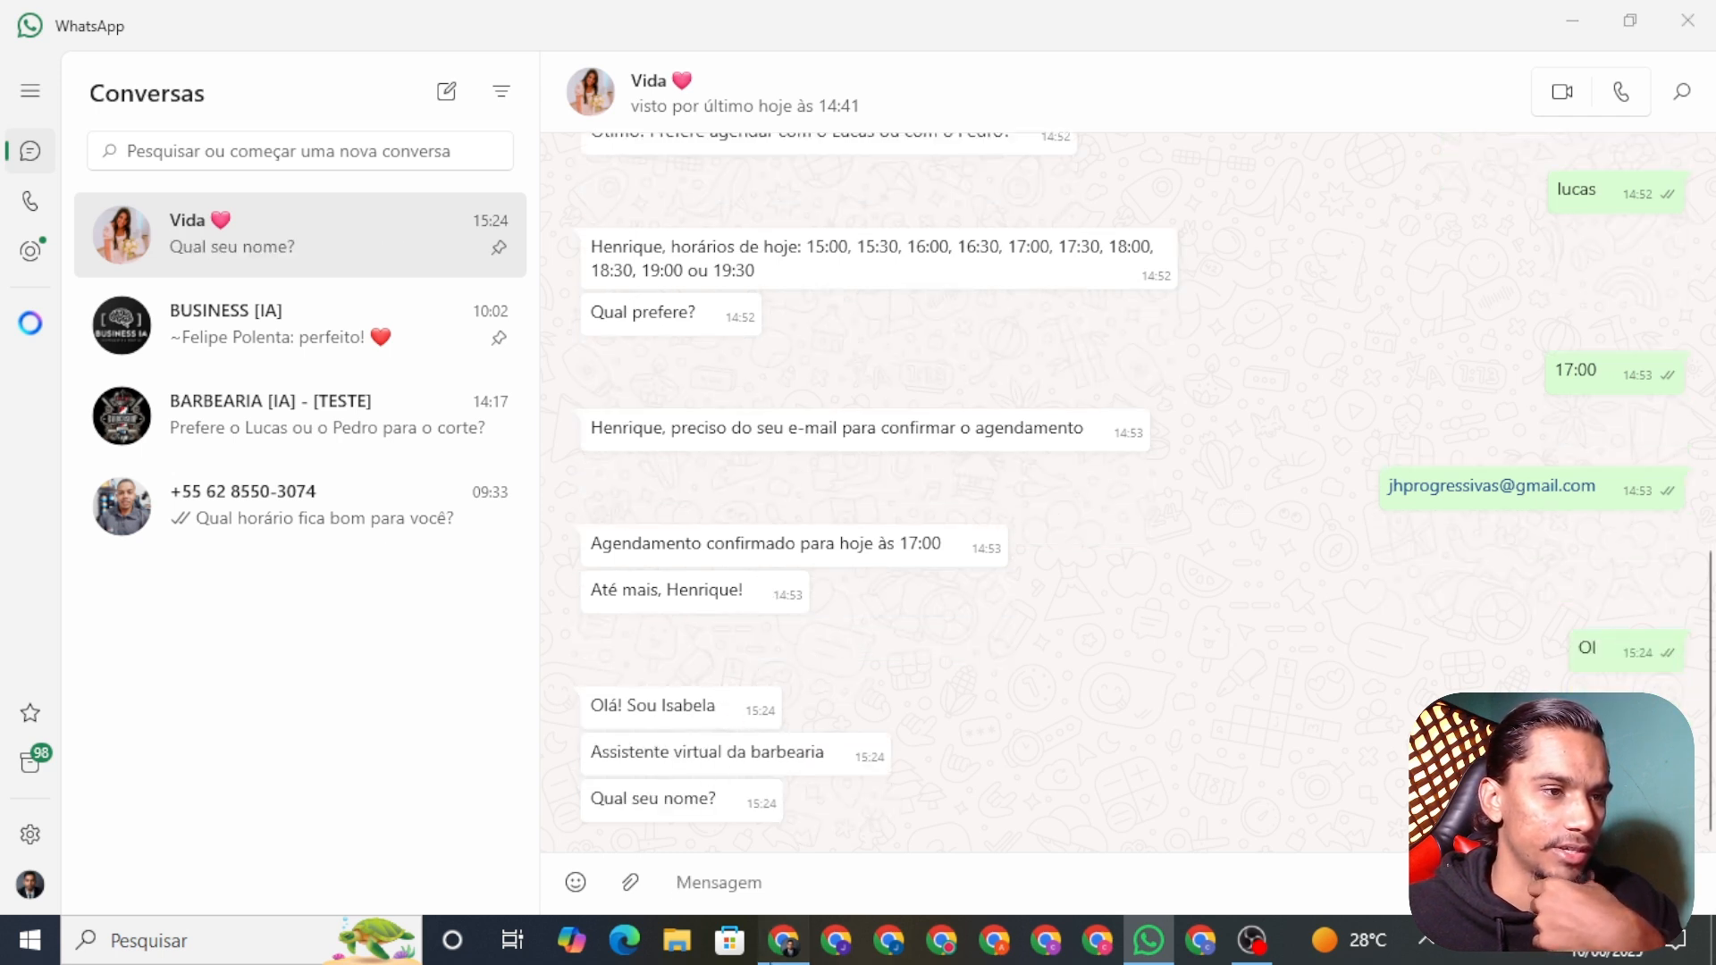
pyautogui.hotkey('alt', 'Tab')
# Step: Pan the canvas back to the Webhook start and open the INF node to view api_url, instance and api_key
pyautogui.click(872, 238)
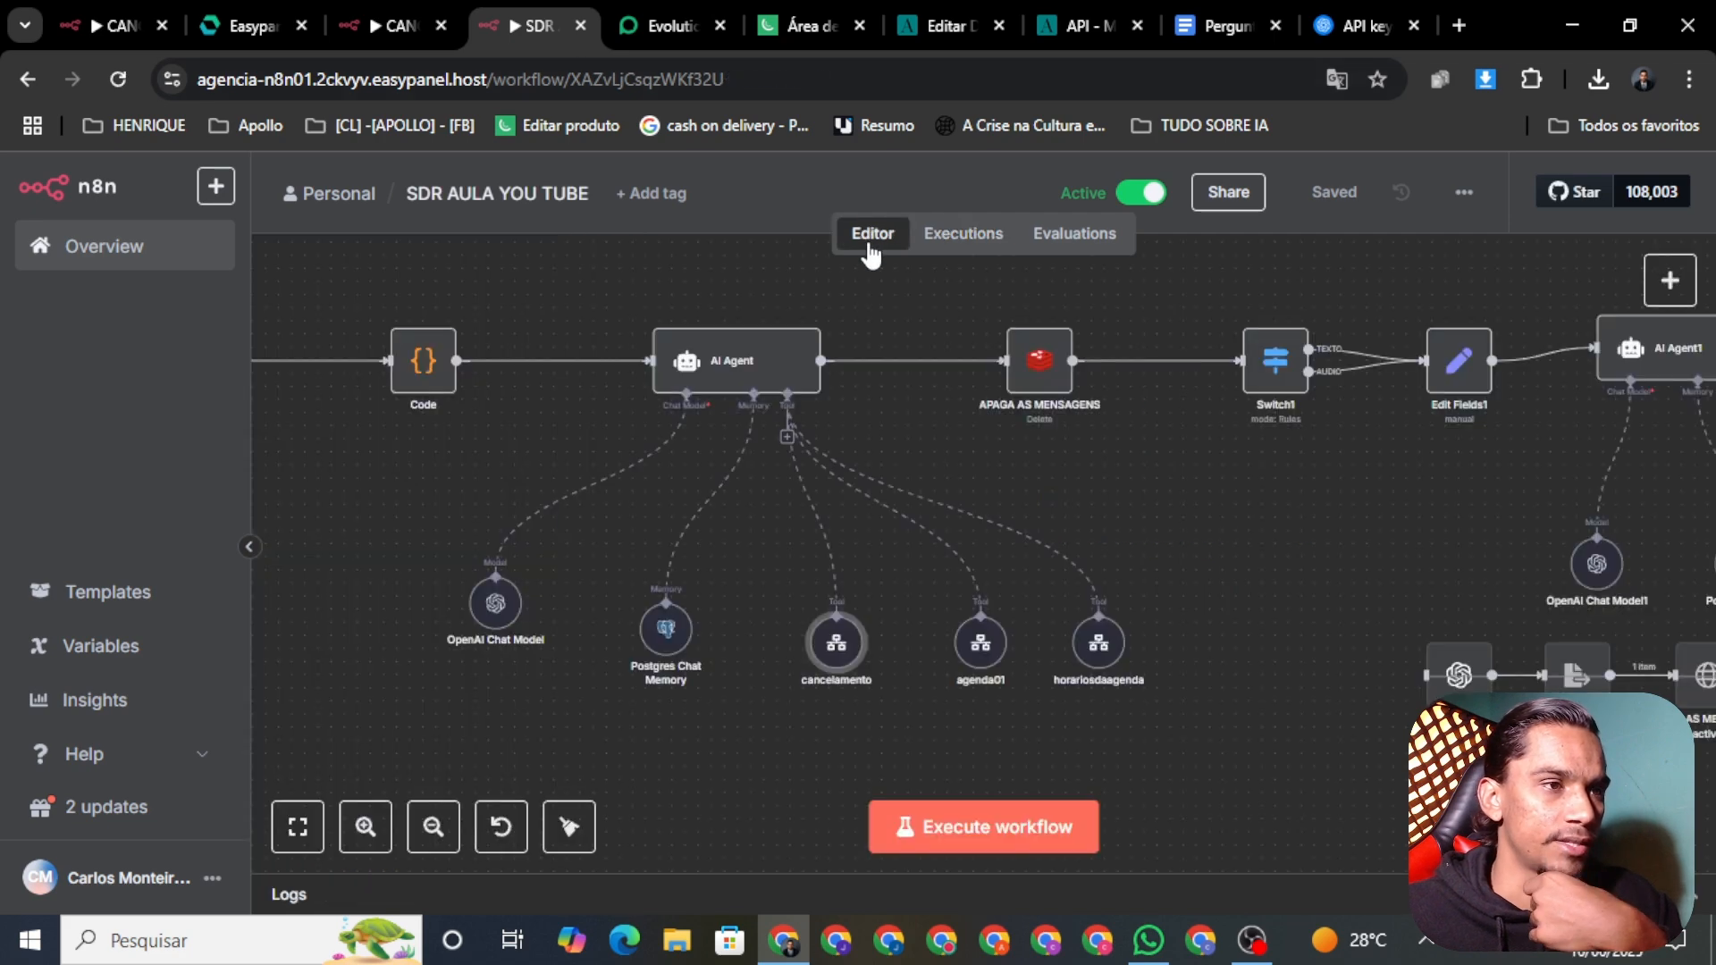
pyautogui.scroll(-2, 541, 532)
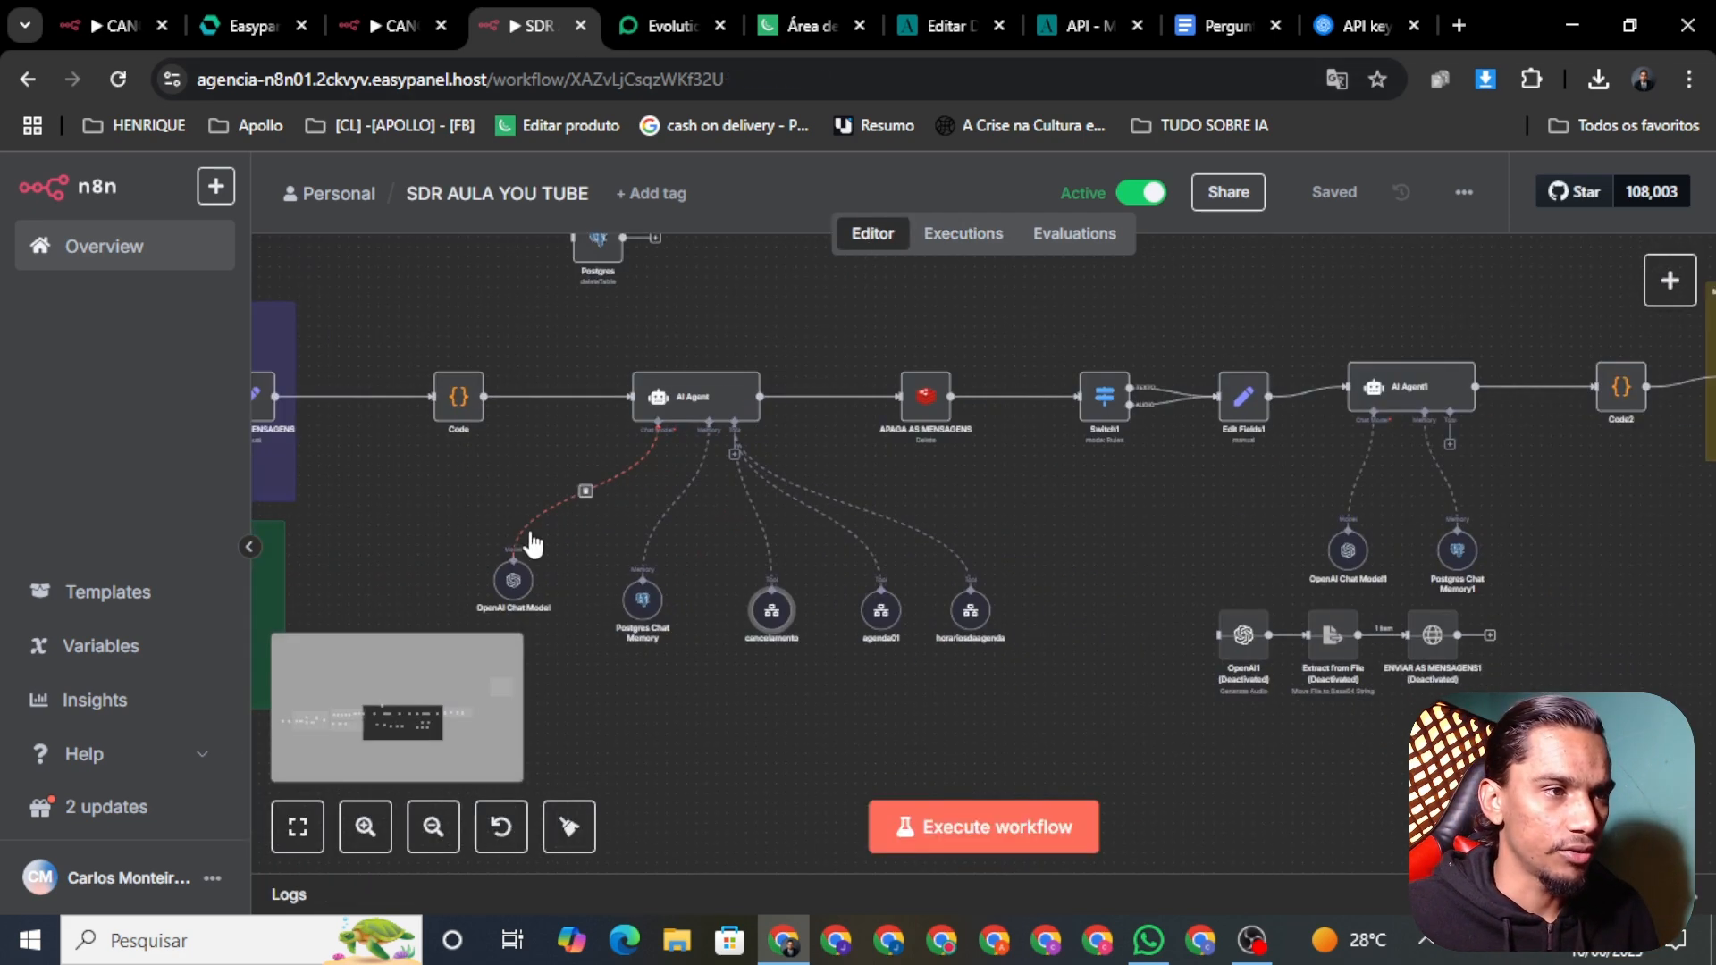
pyautogui.scroll(-2, 534, 543)
pyautogui.hscroll(-10, 534, 542)
pyautogui.scroll(-3, 529, 377)
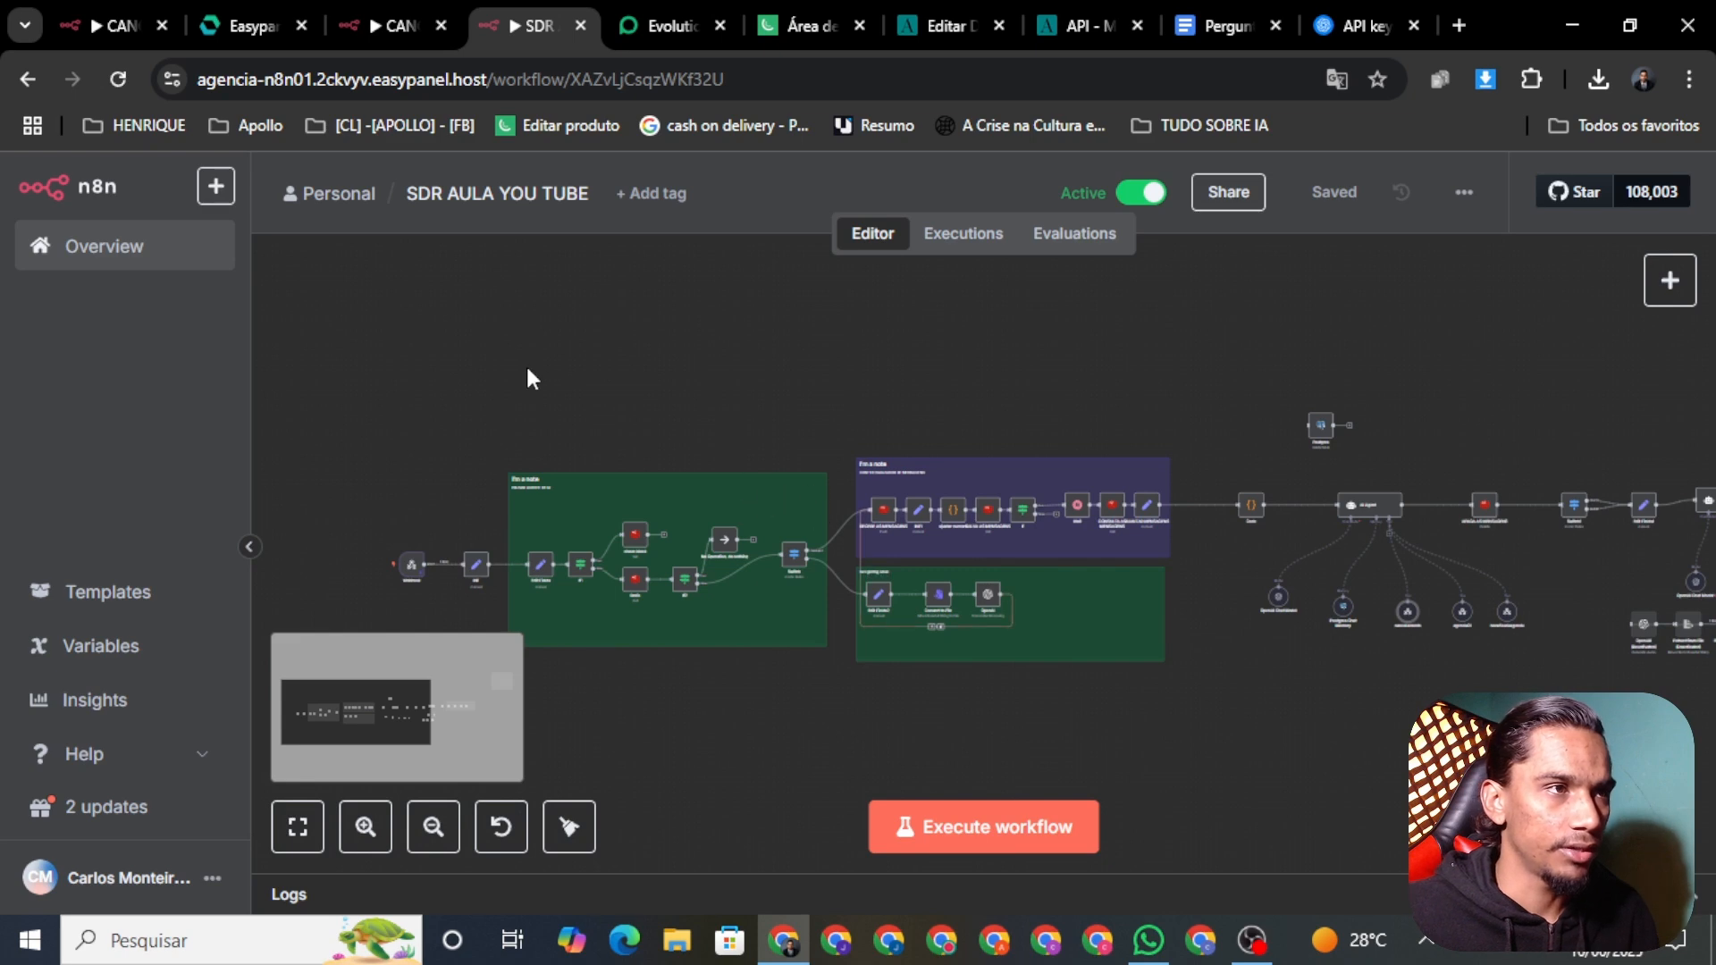
pyautogui.moveTo(527, 370); pyautogui.dragTo(872, 336)
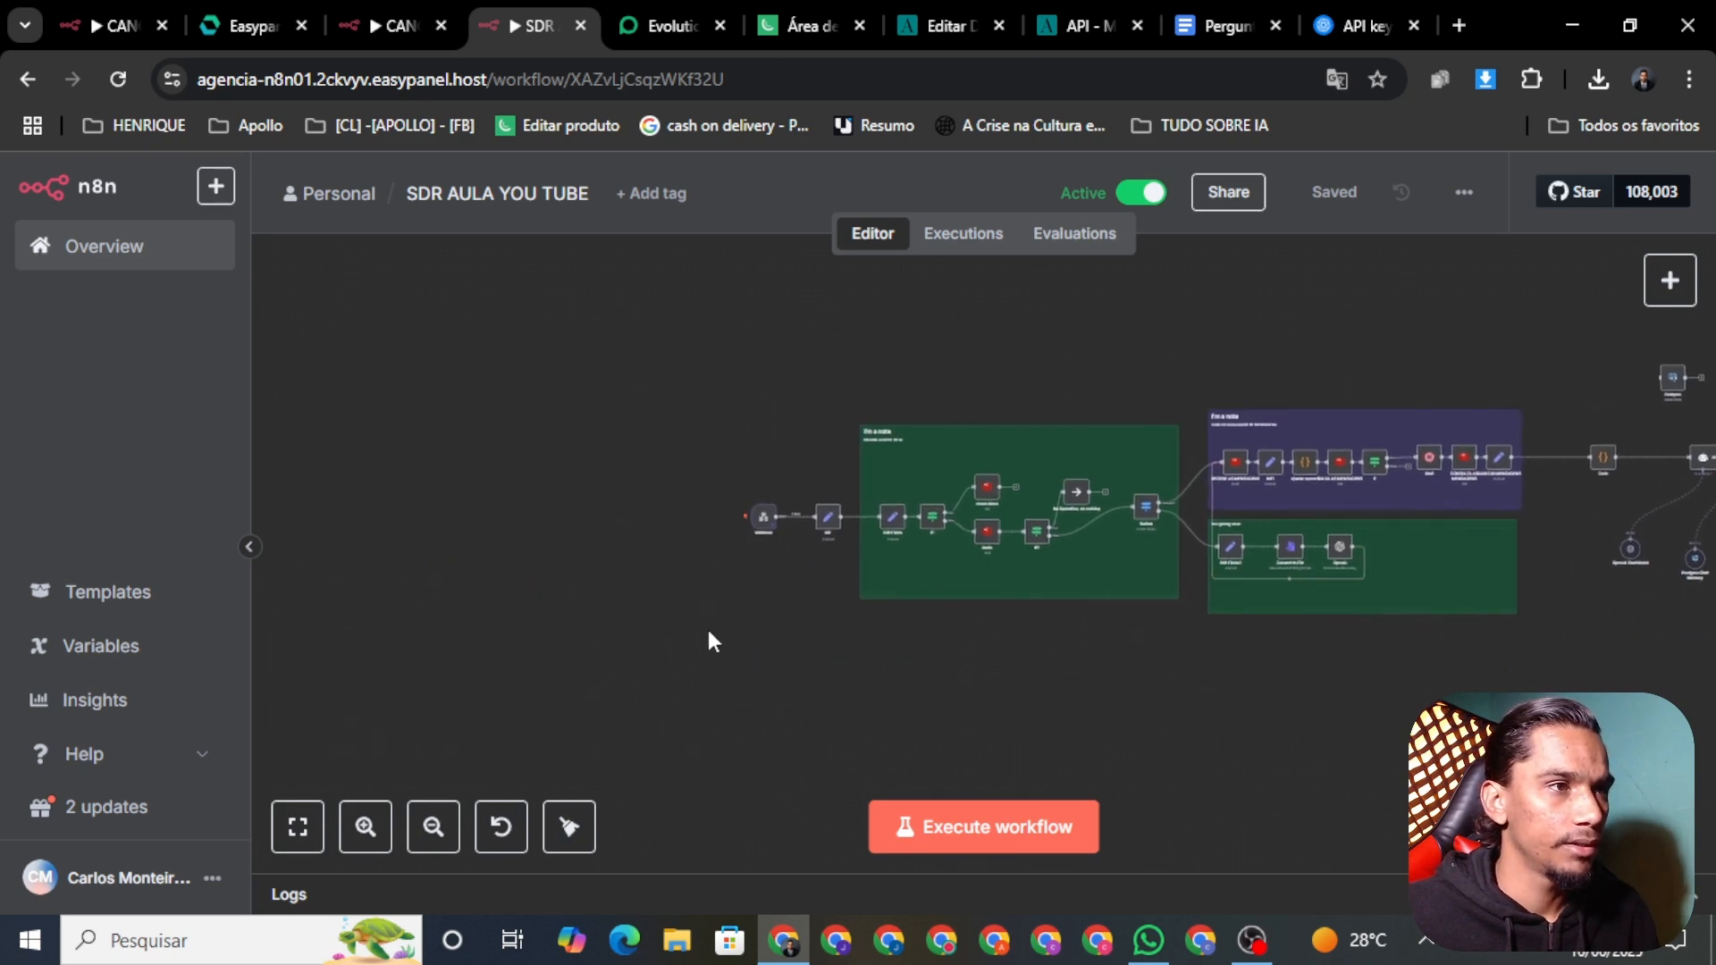
pyautogui.scroll(5, 769, 545)
pyautogui.scroll(3, 827, 492)
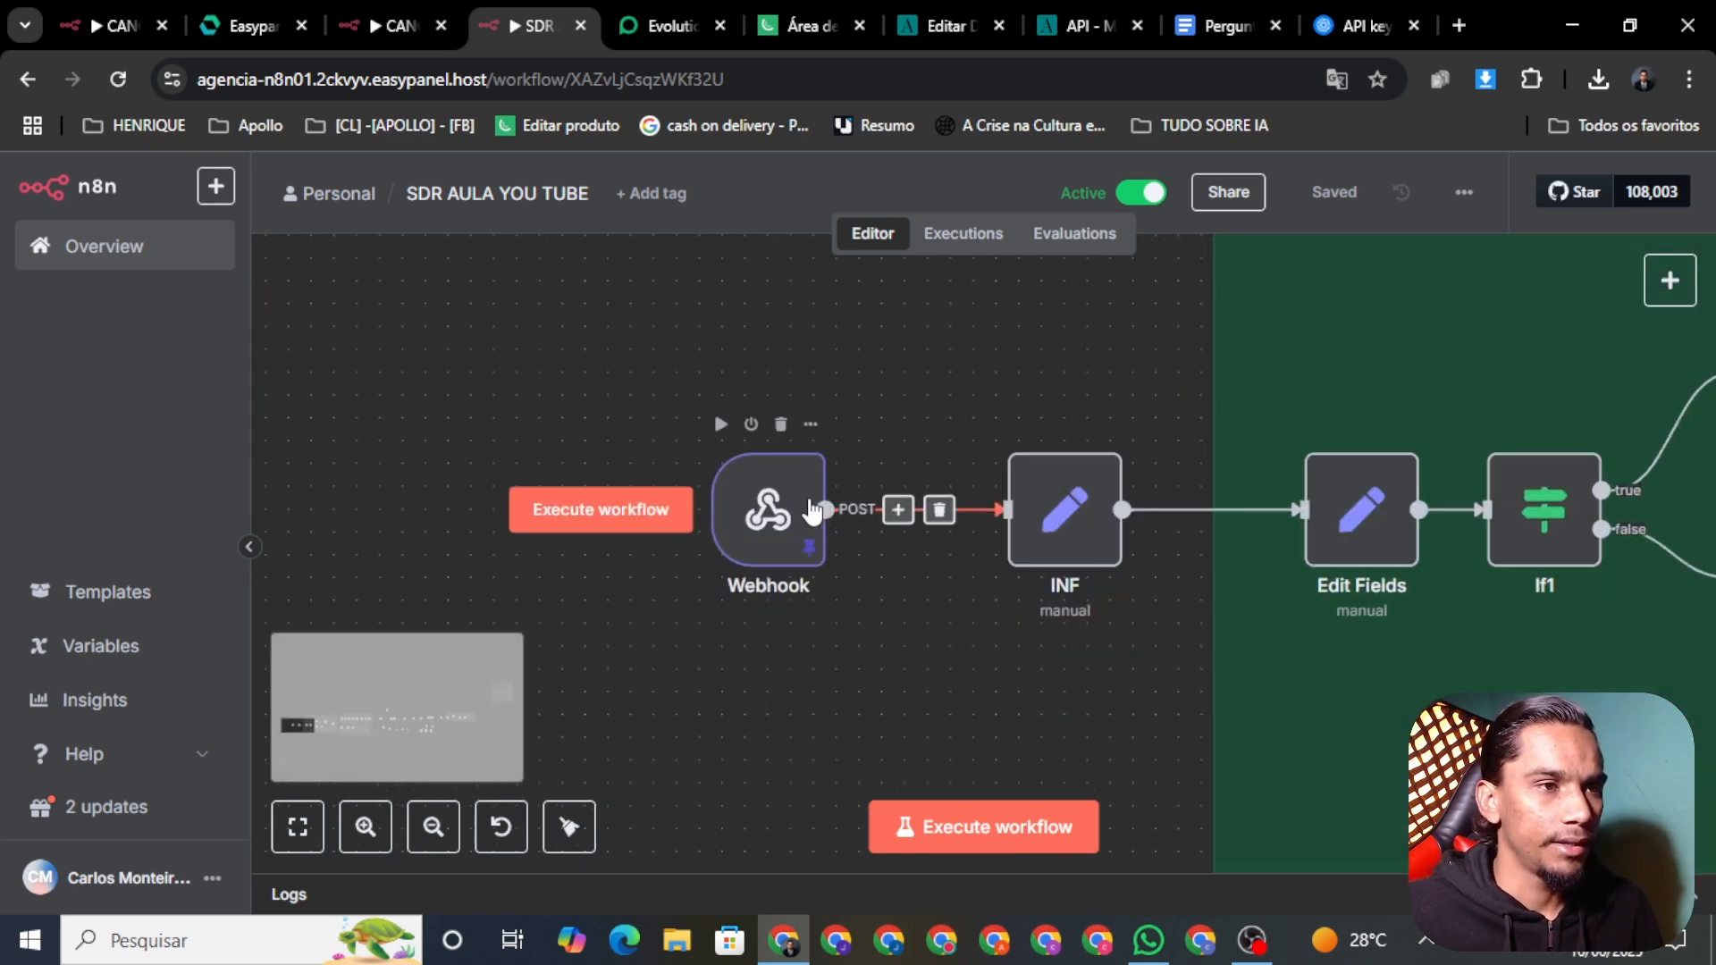
pyautogui.scroll(-2, 827, 492)
pyautogui.rightClick(1003, 532)
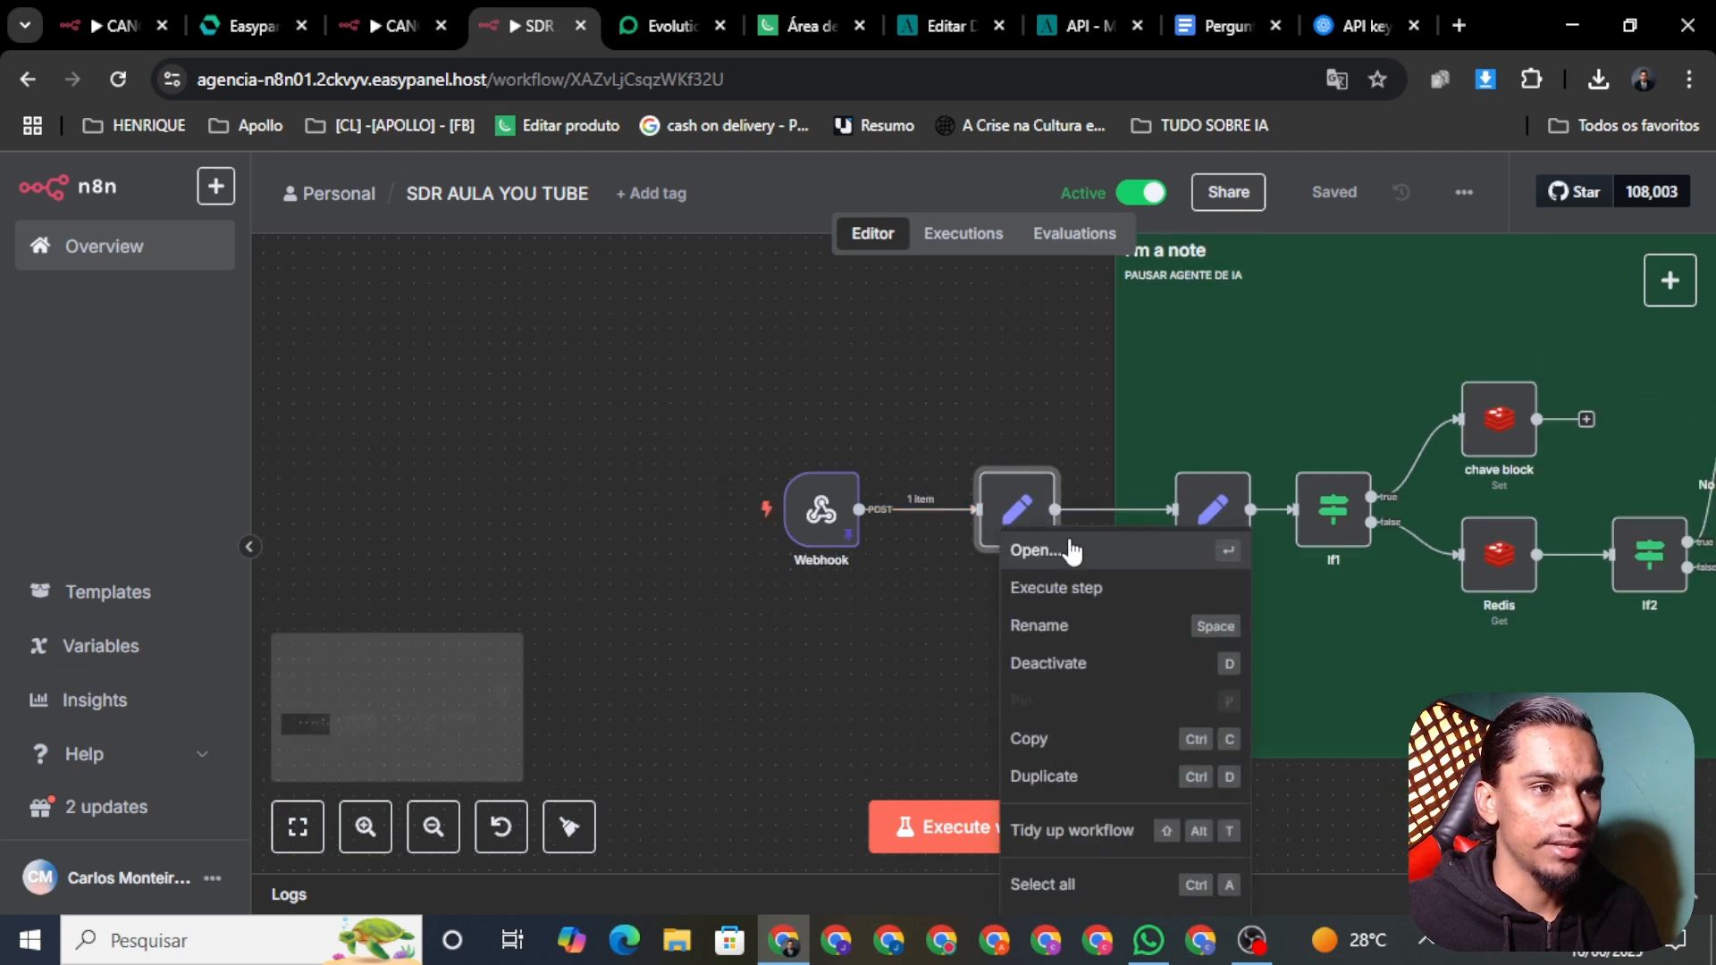
pyautogui.click(1073, 552)
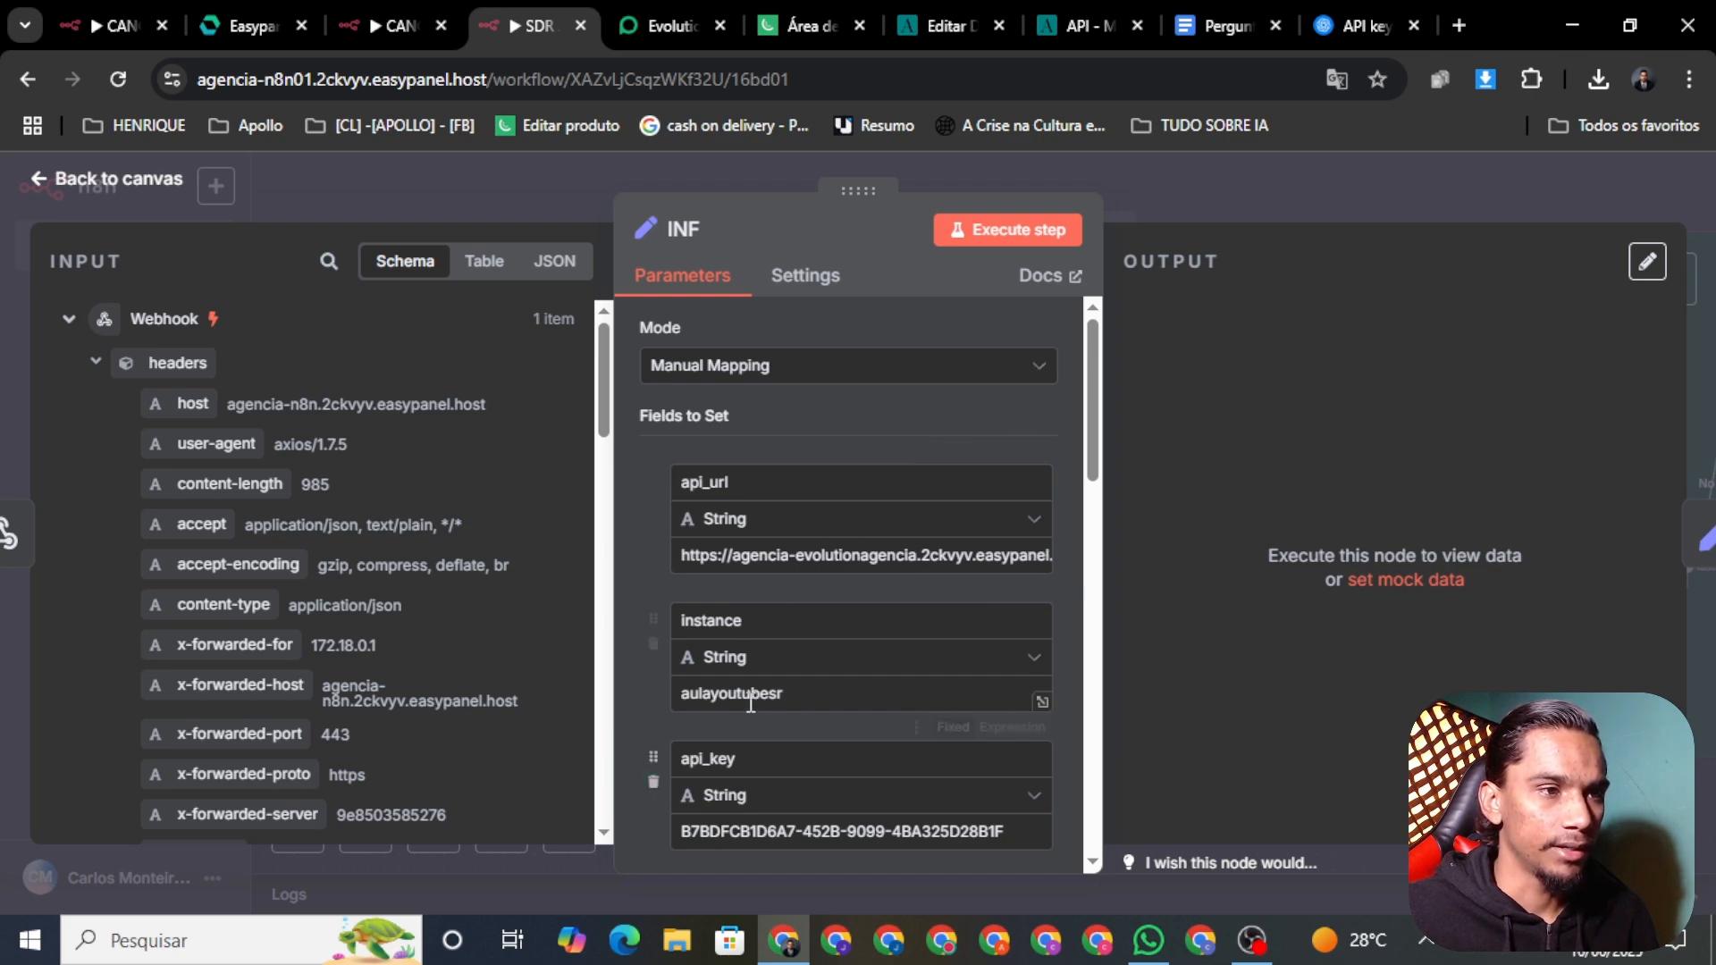
# Step: Compare the aulayoutubesr instance name in Evolution Manager with the INF node's instance field
pyautogui.click(634, 35)
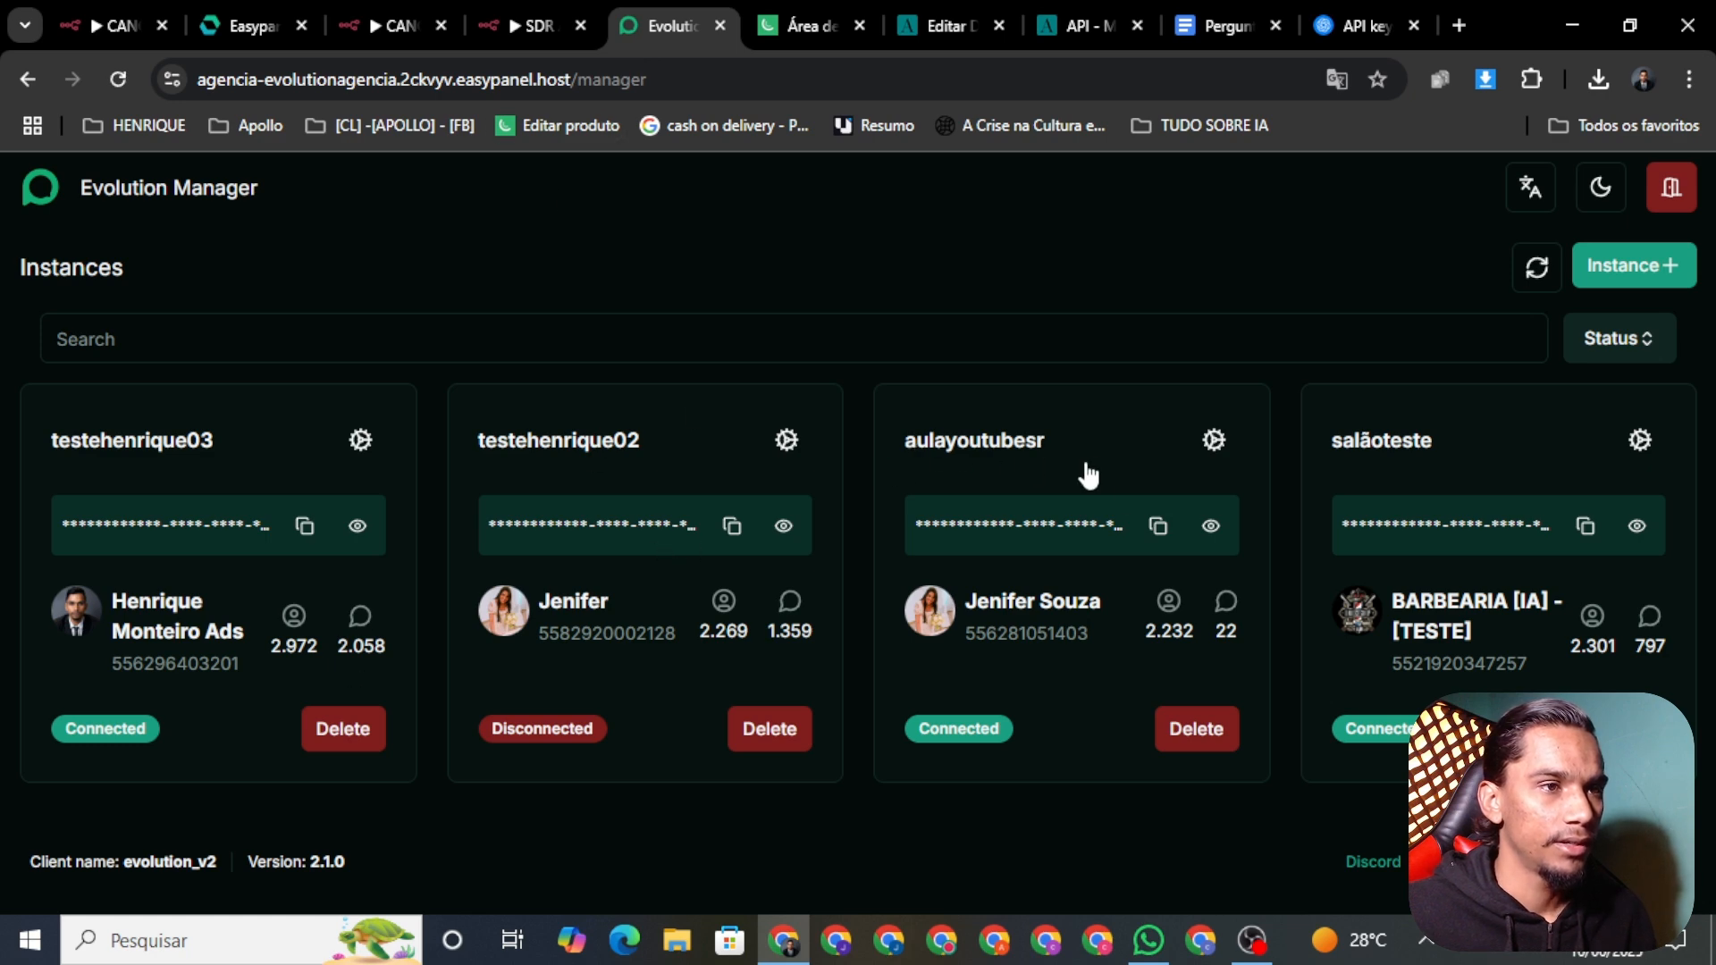
pyautogui.click(1213, 440)
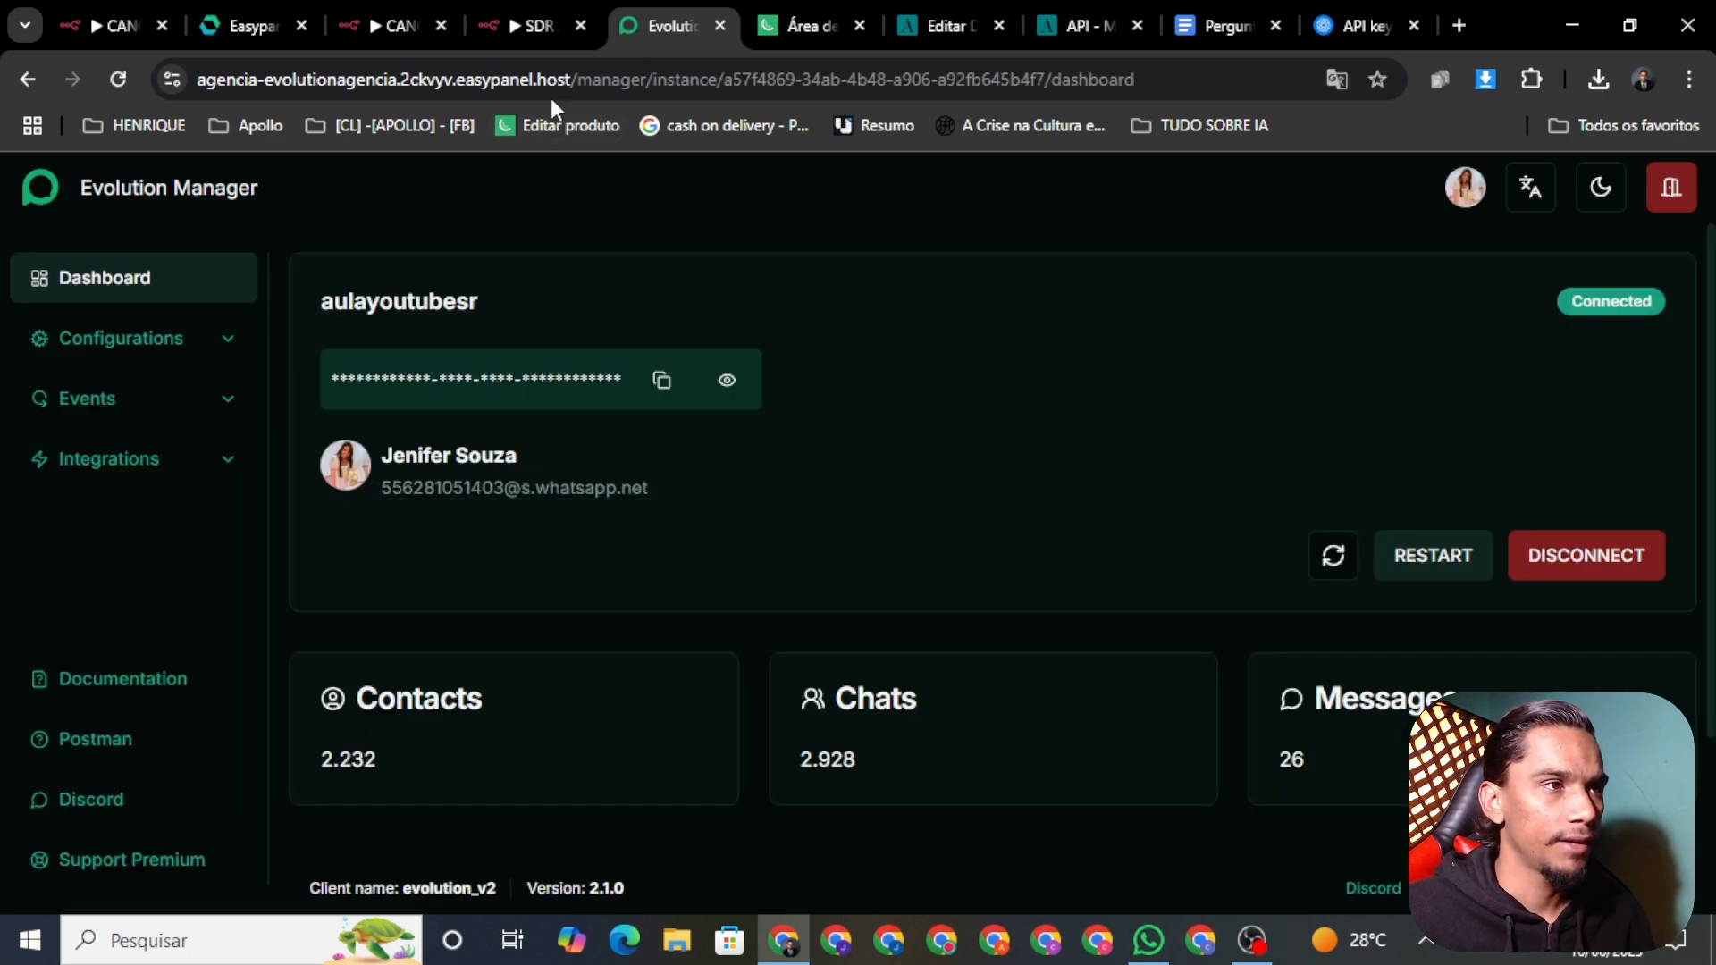
pyautogui.click(507, 27)
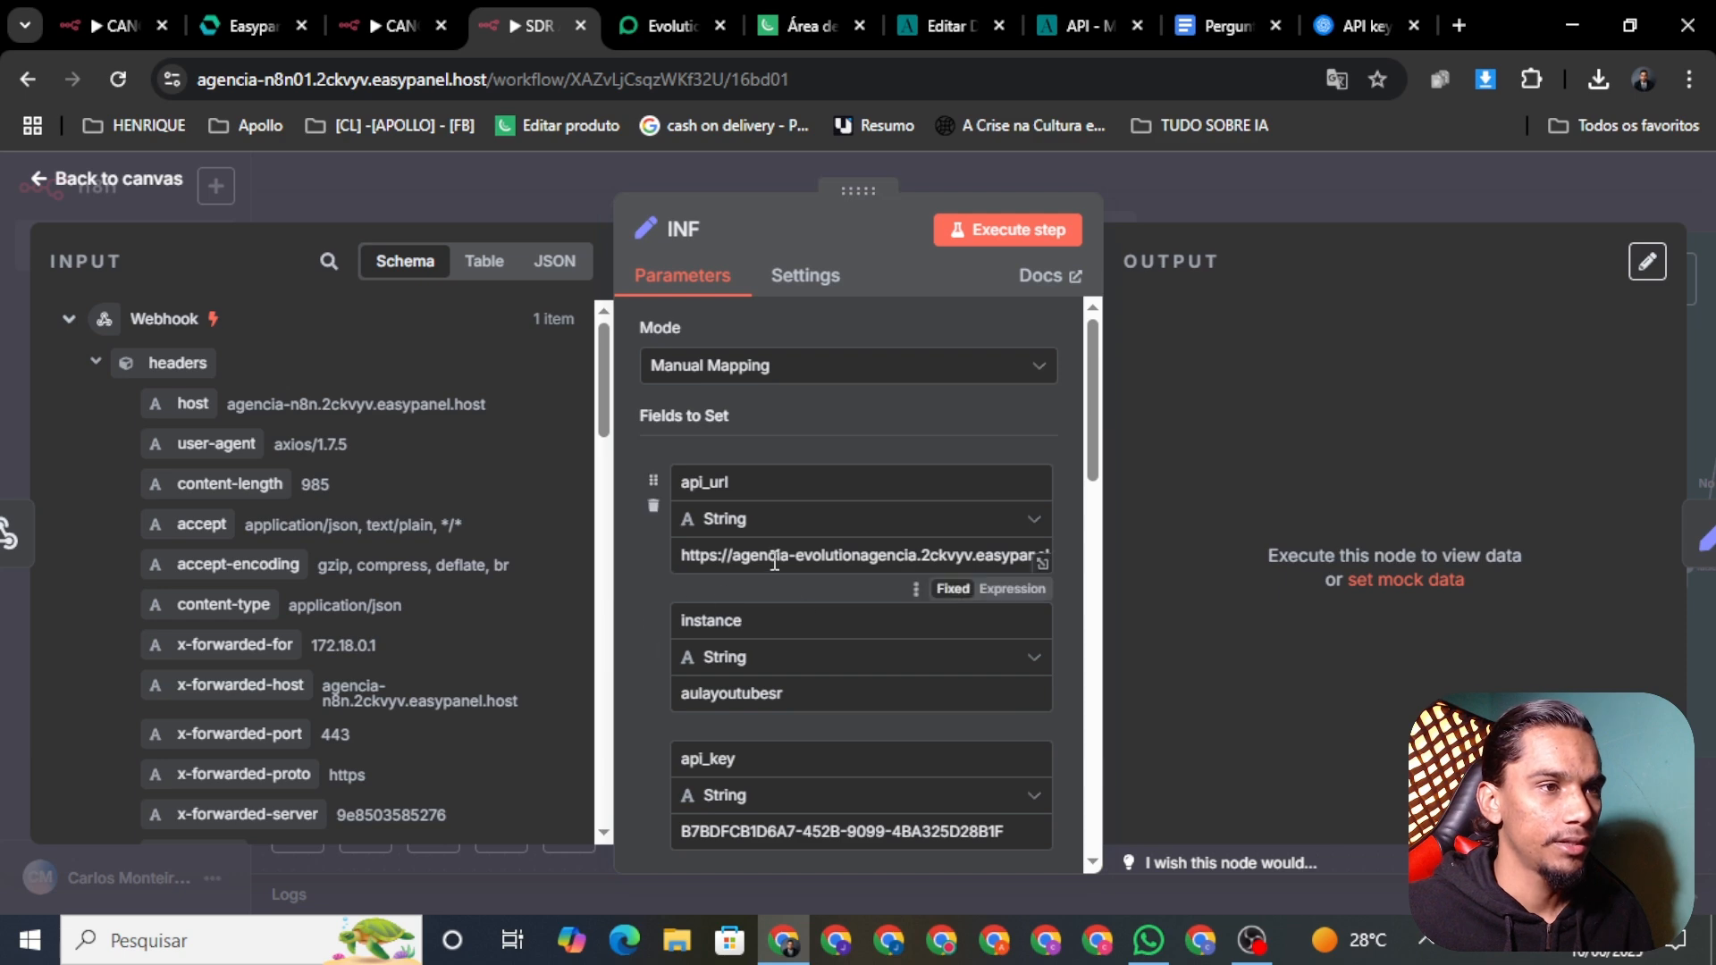
pyautogui.click(661, 26)
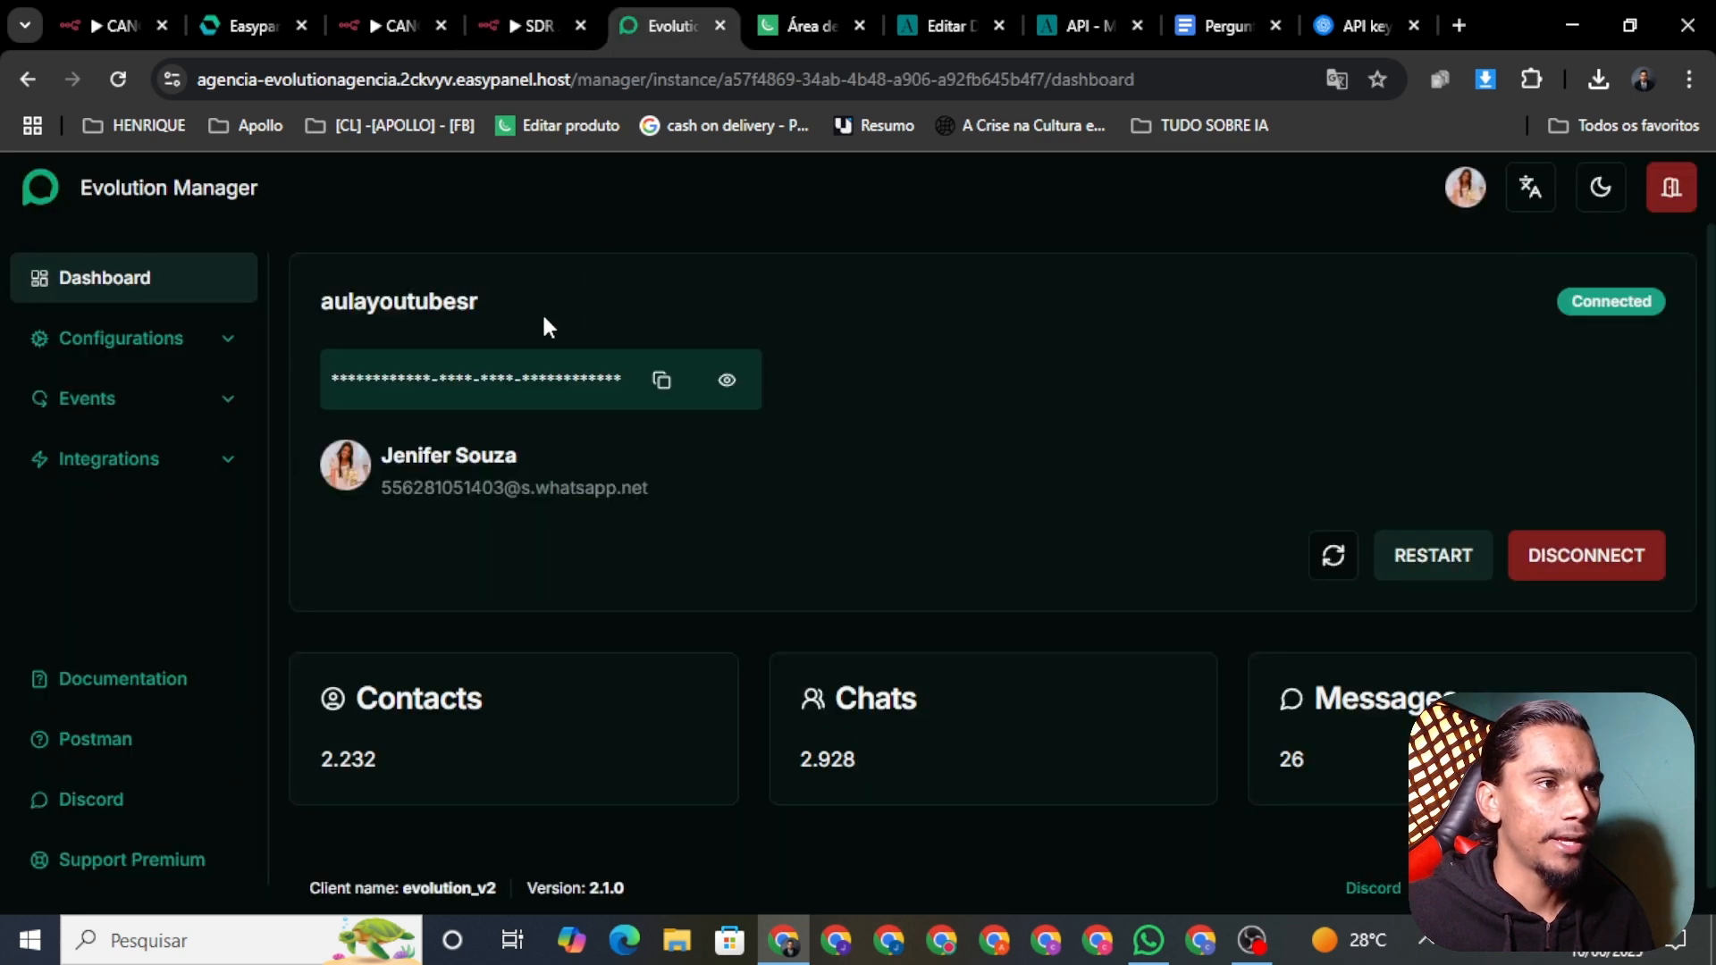
pyautogui.doubleClick(433, 304)
pyautogui.click(521, 24)
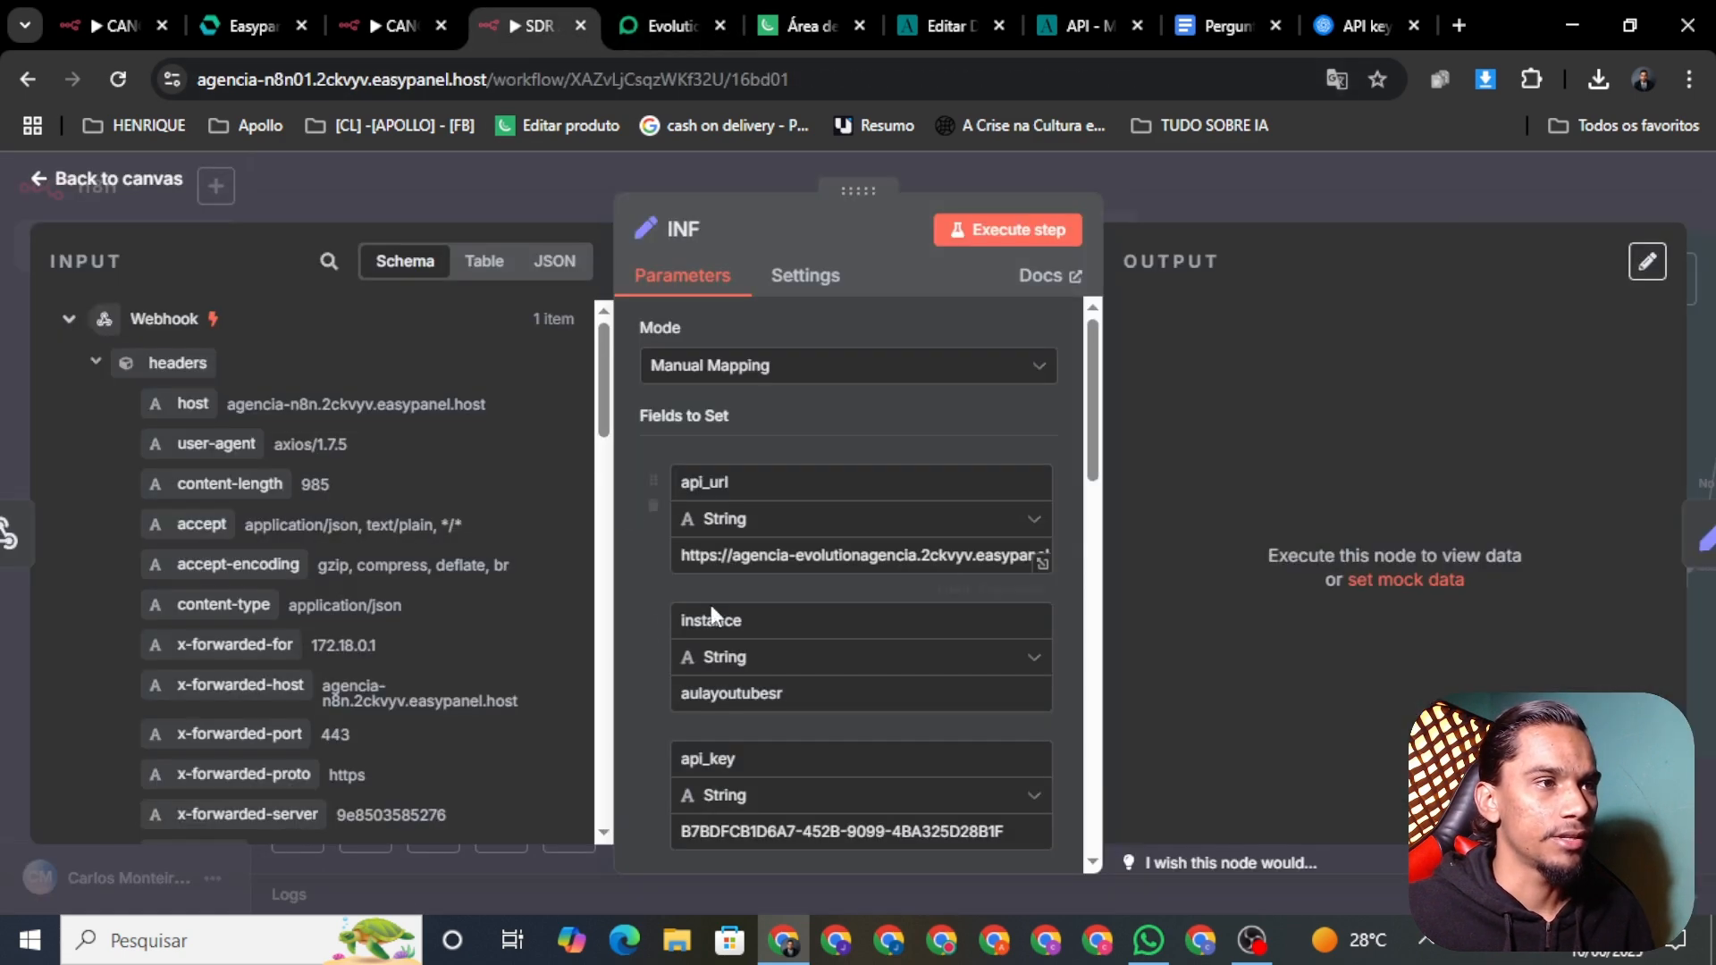
pyautogui.doubleClick(778, 708)
# Step: Copy the instance's API key, check it against INF's api_key, and return to the canvas
pyautogui.click(677, 24)
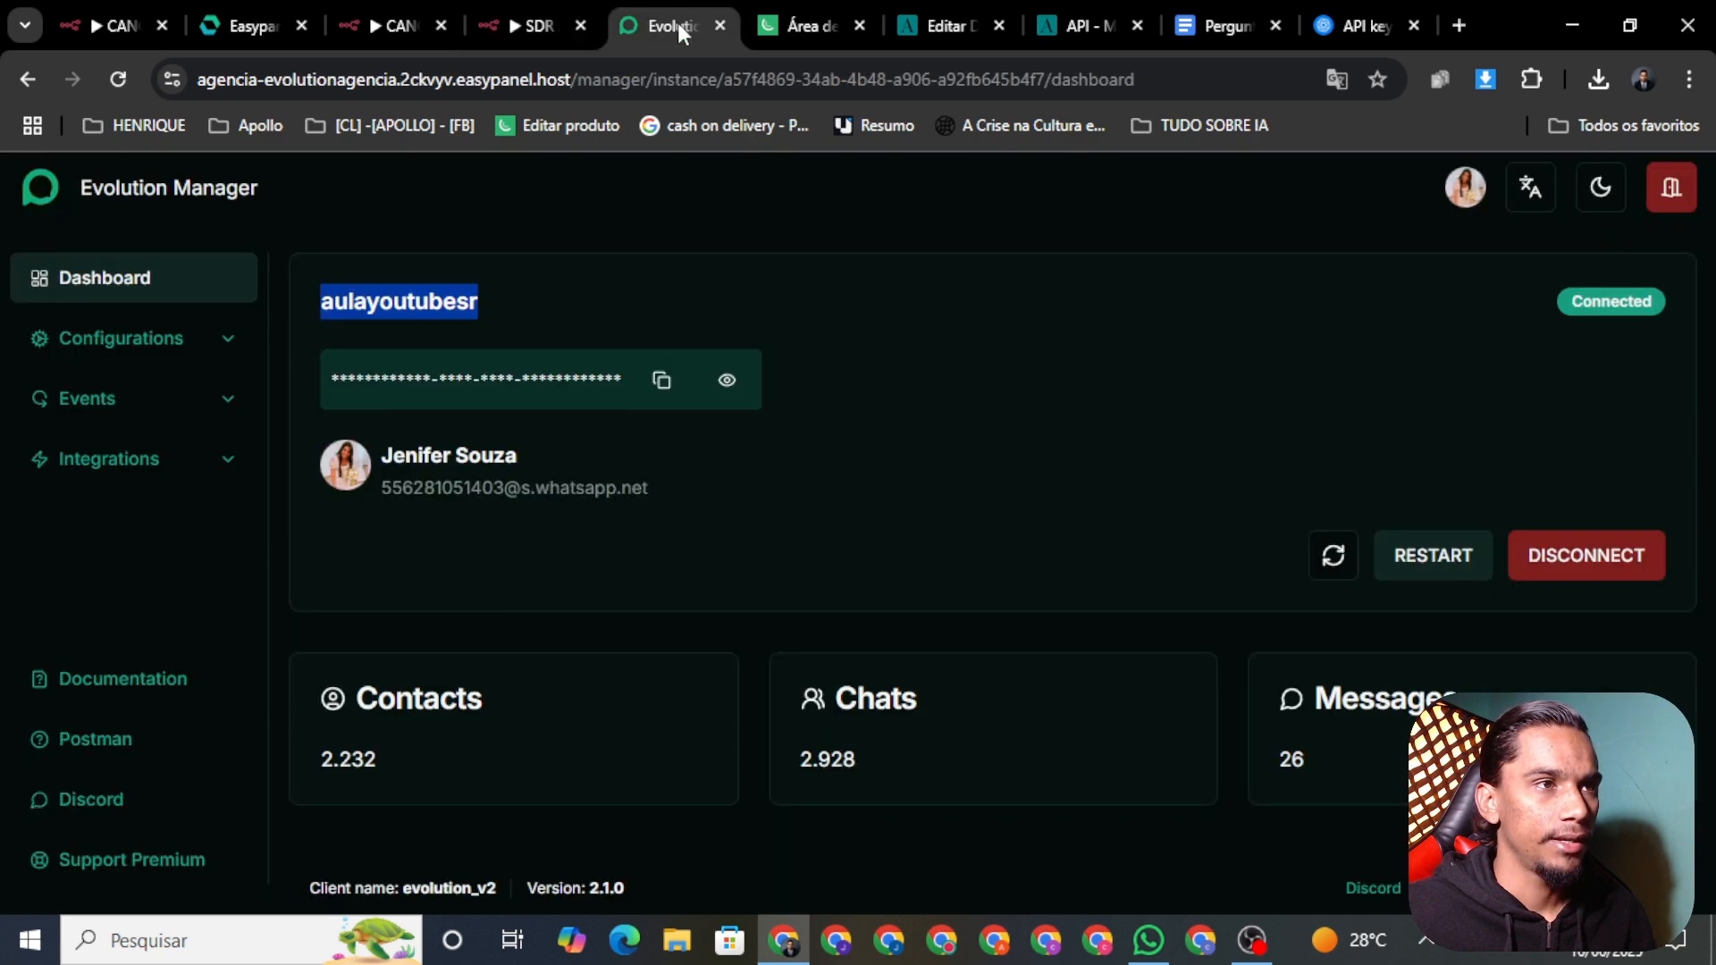
pyautogui.click(661, 379)
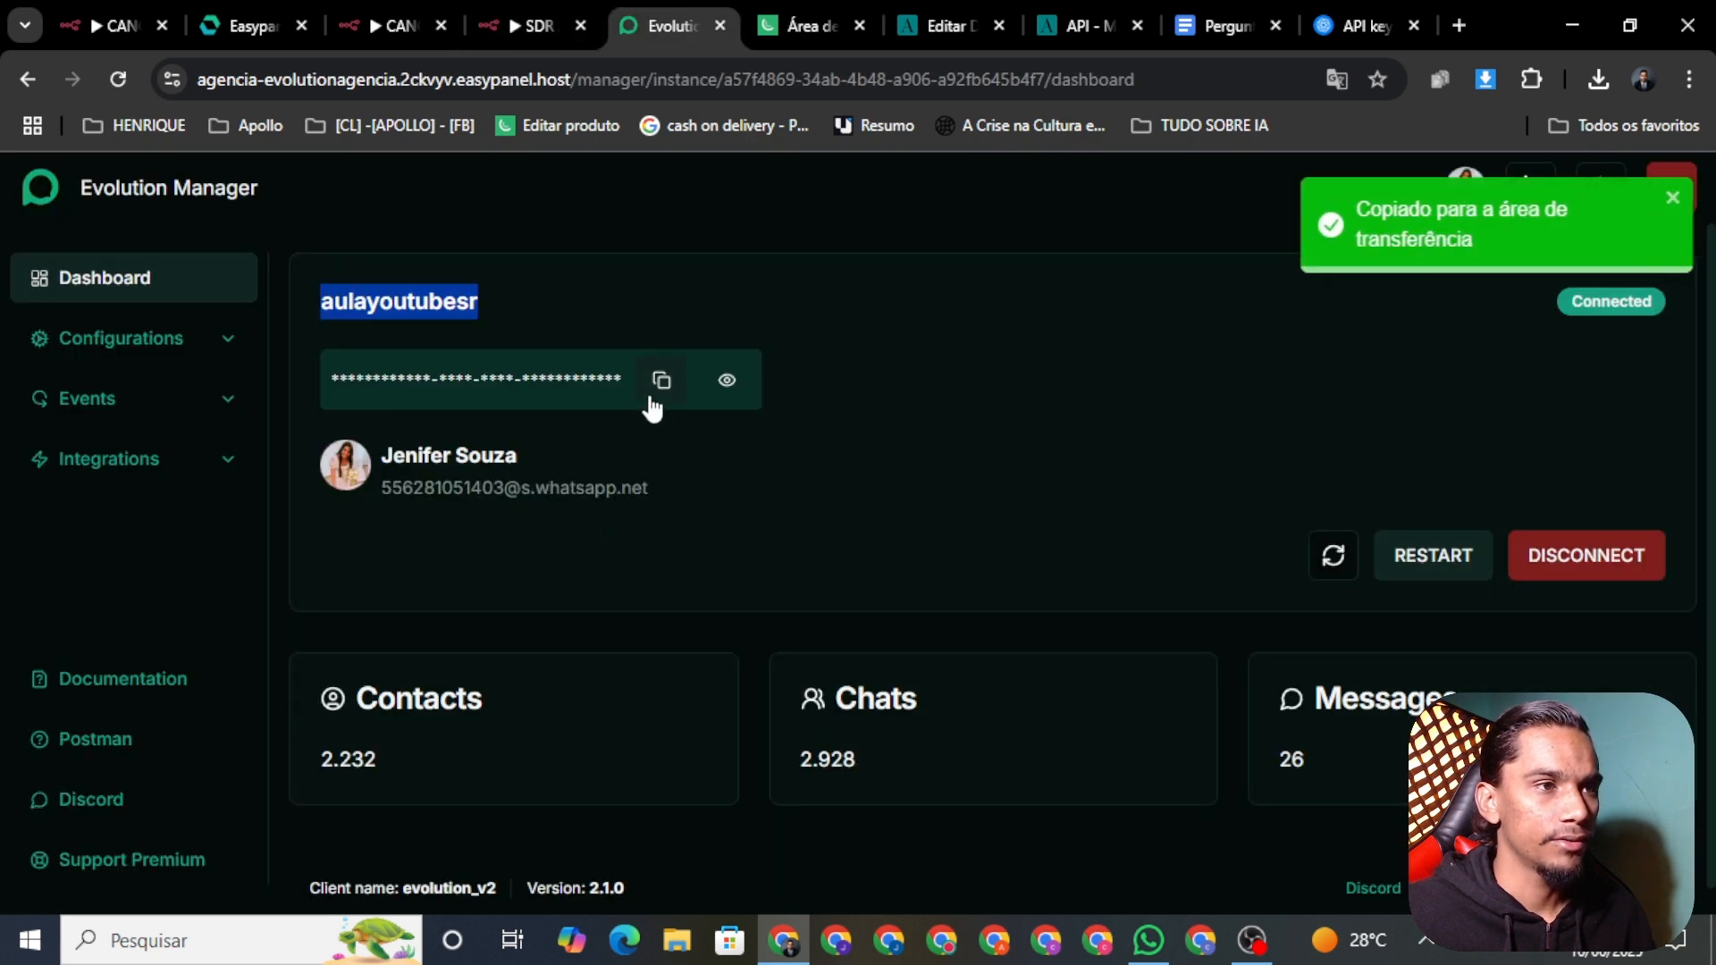
pyautogui.click(513, 27)
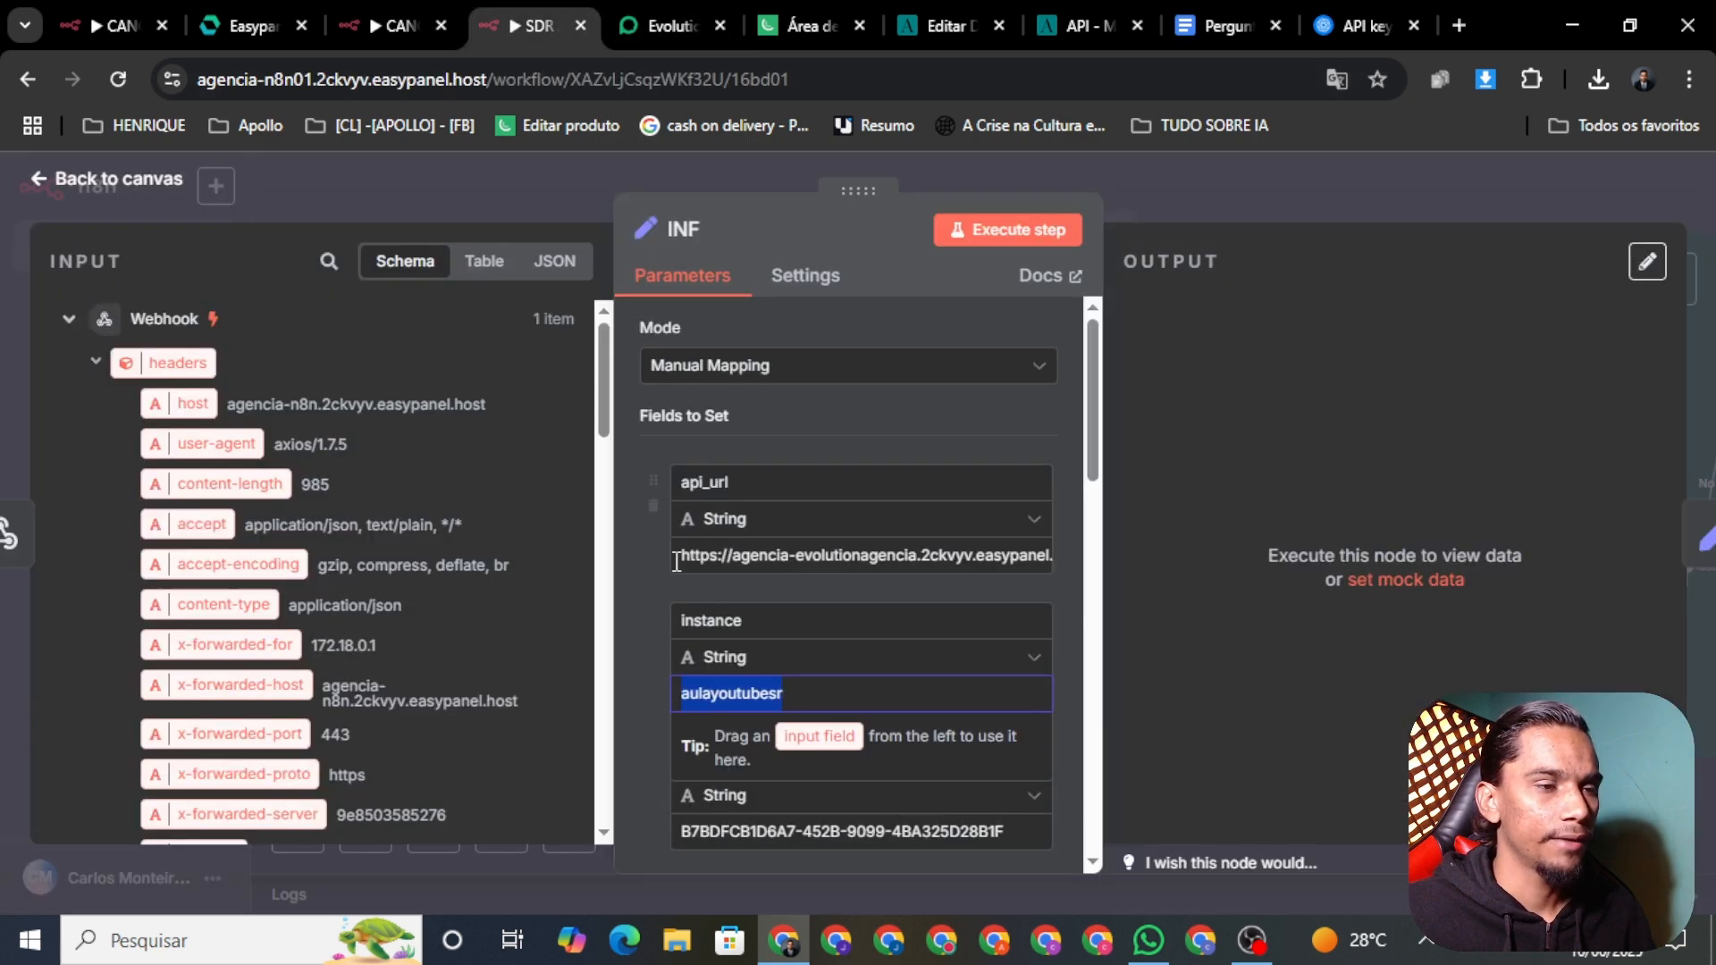
pyautogui.tripleClick(807, 820)
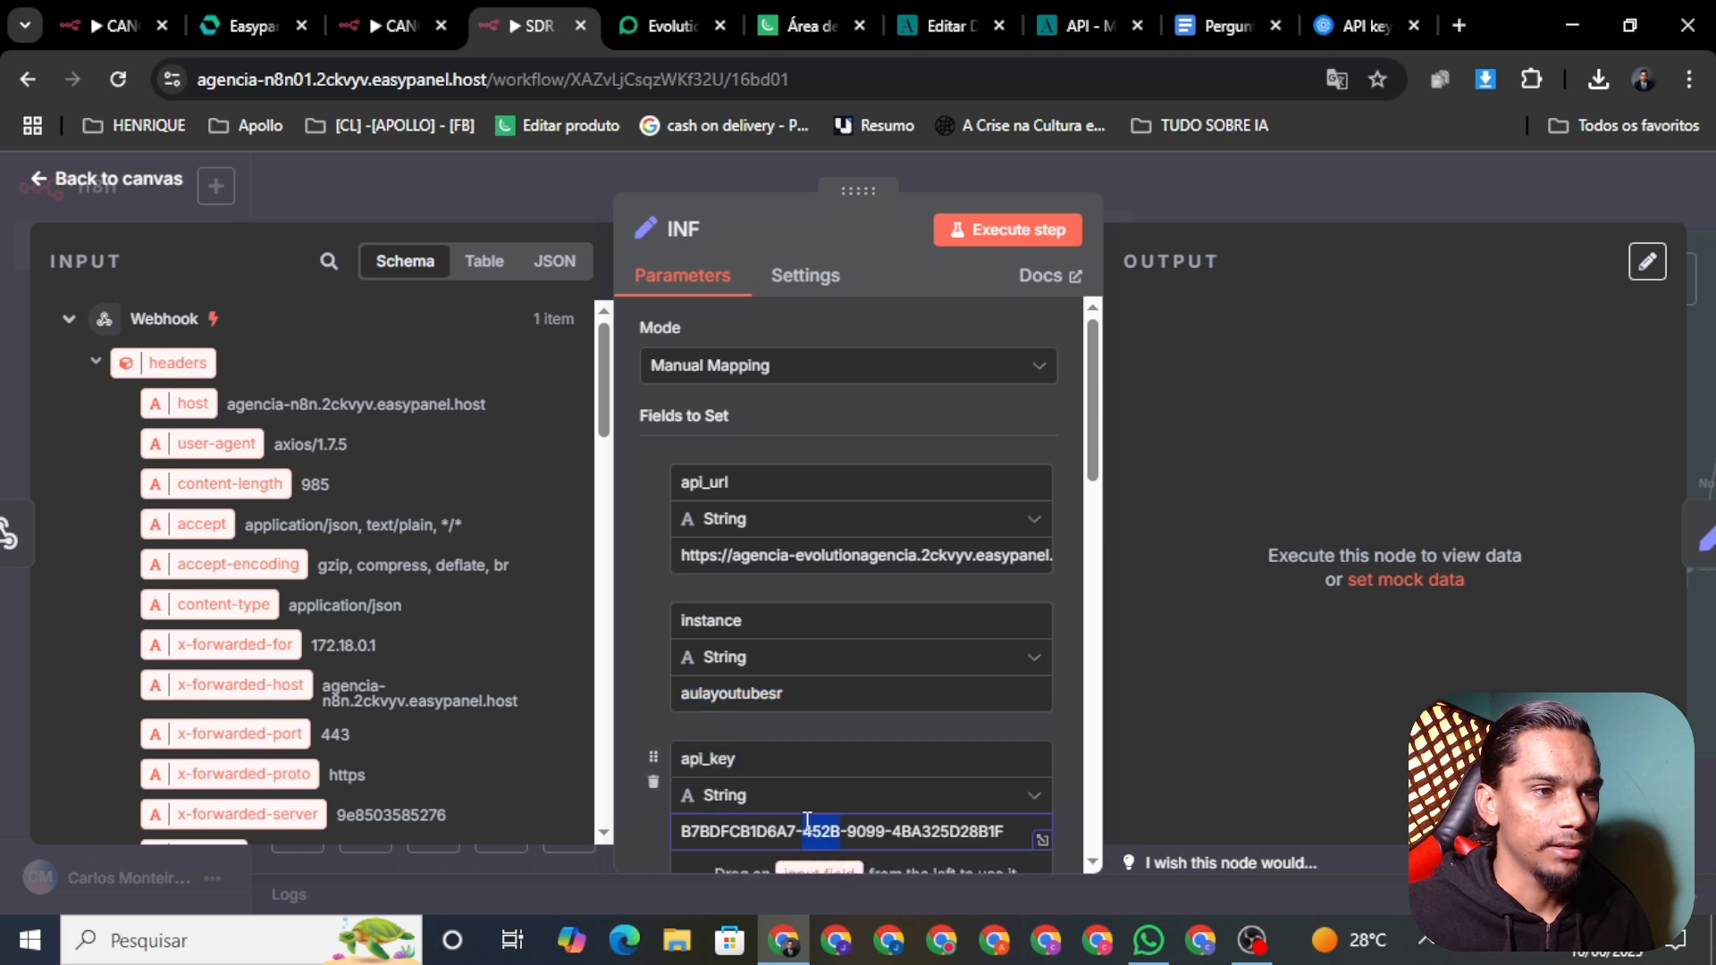
pyautogui.click(105, 183)
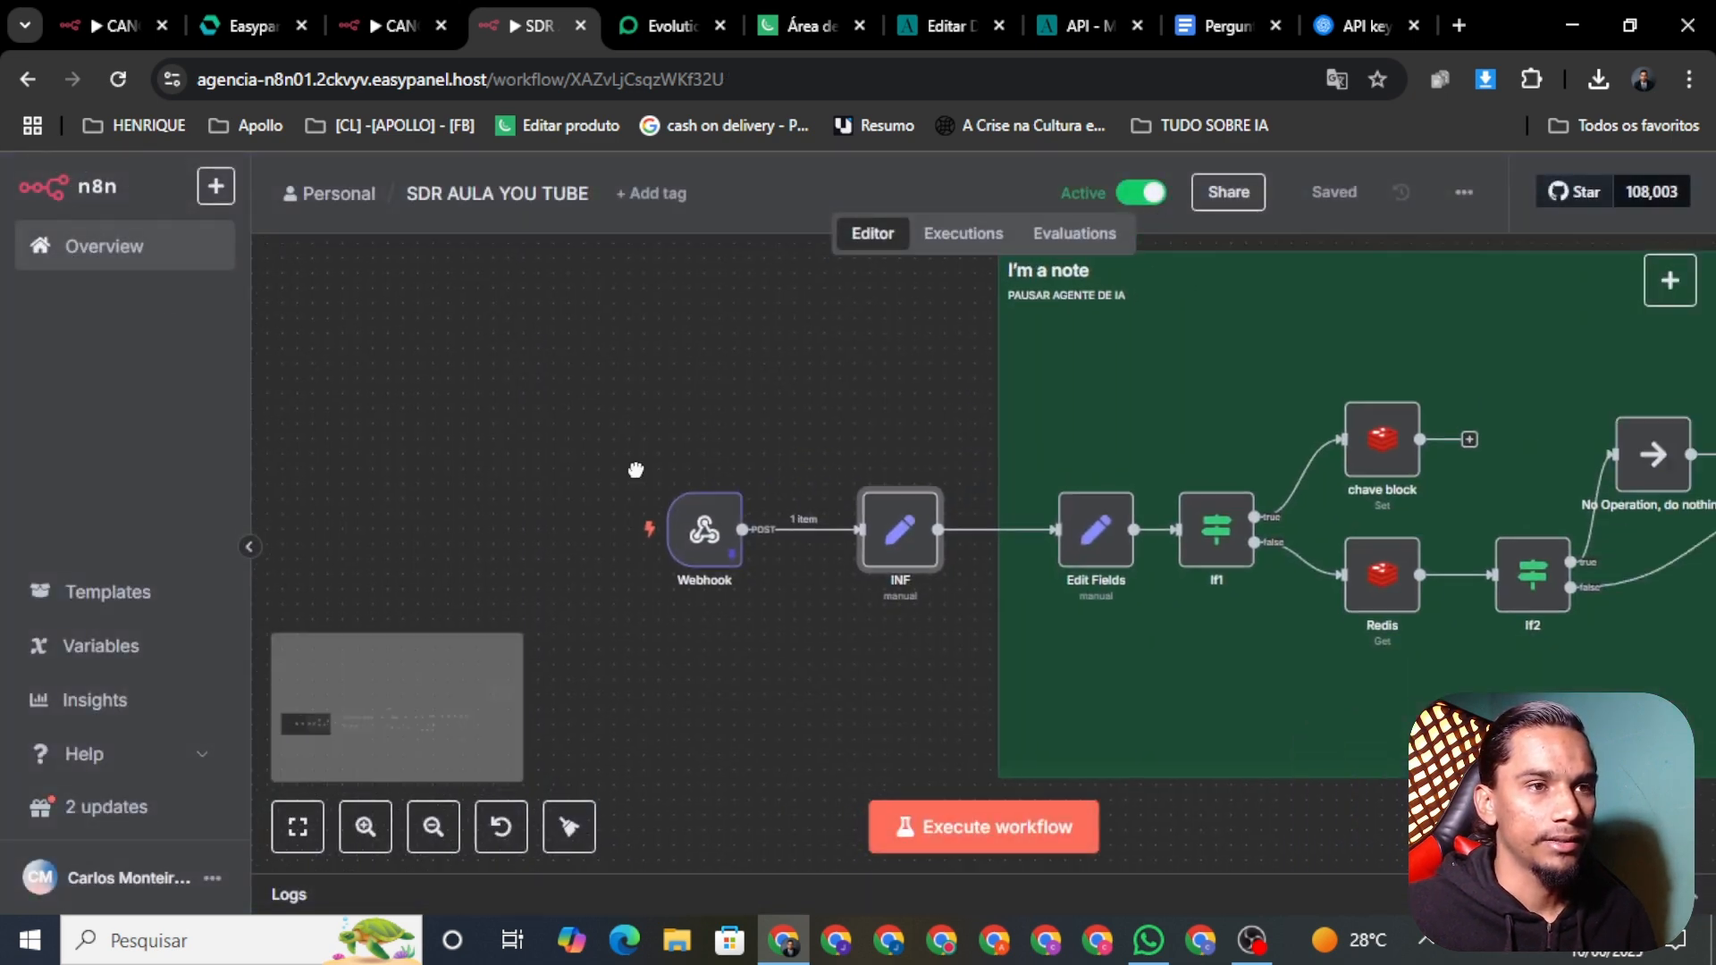
# Step: After checking the WhatsApp test chat, deactivate SDR AULA YOU TUBE and open the AI Agent node
pyautogui.scroll(-5, 738, 498)
pyautogui.hscroll(5, 1096, 616)
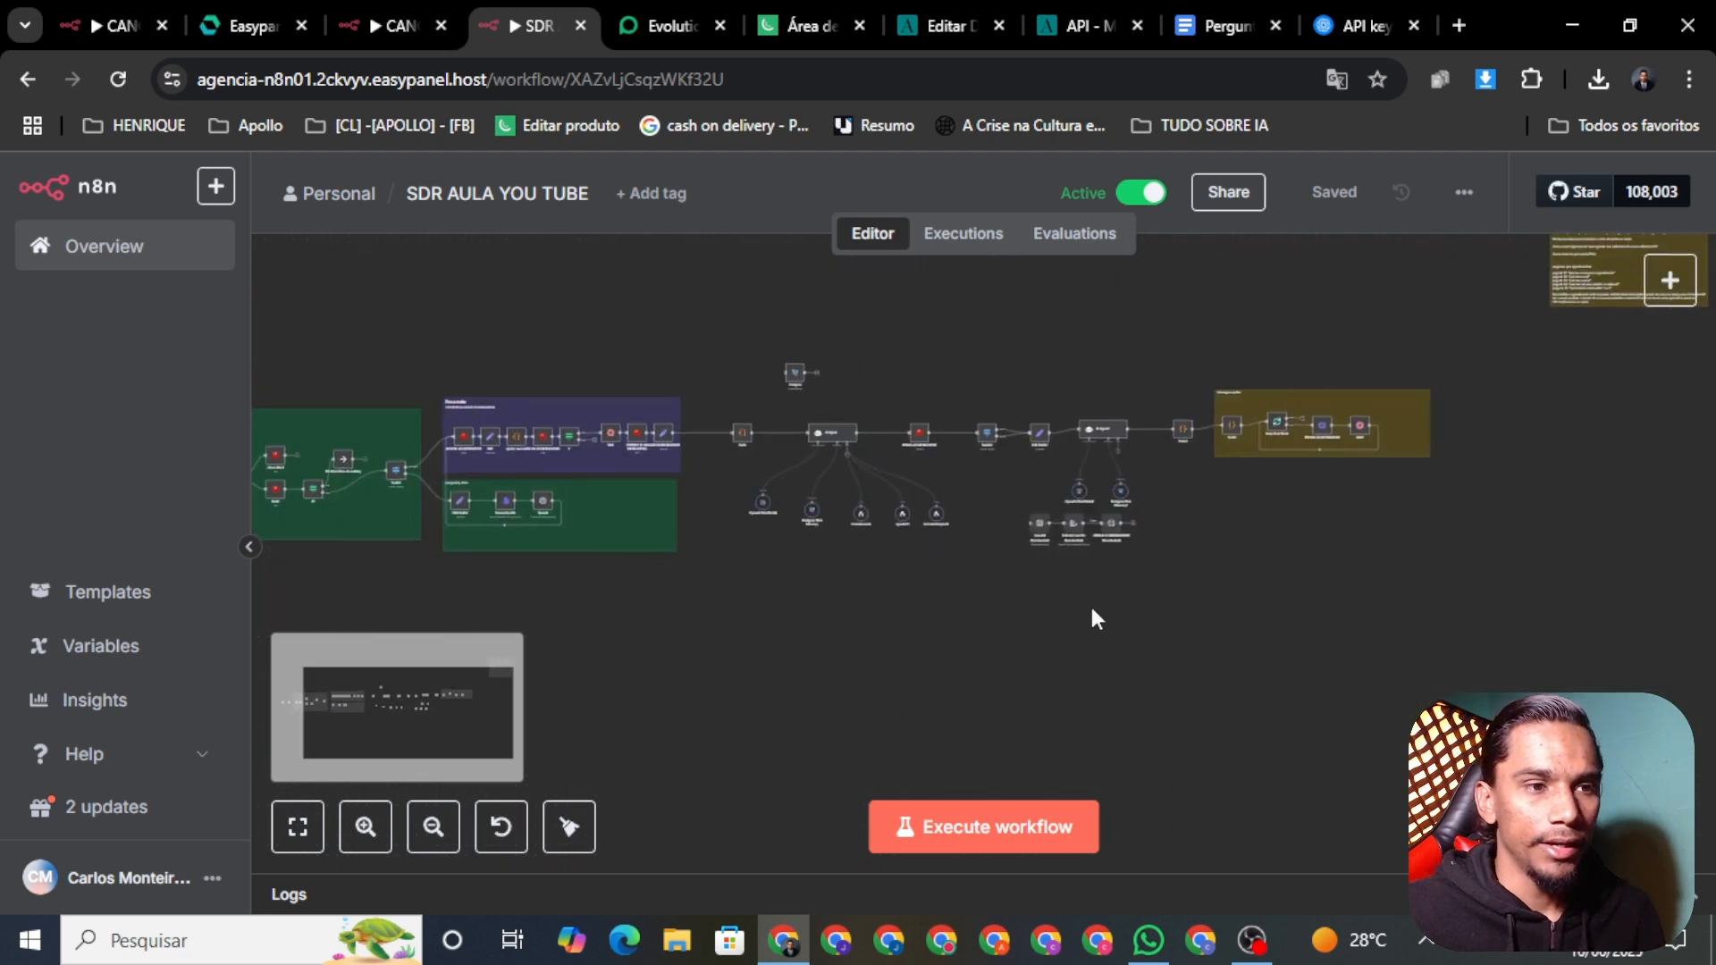
pyautogui.click(1148, 940)
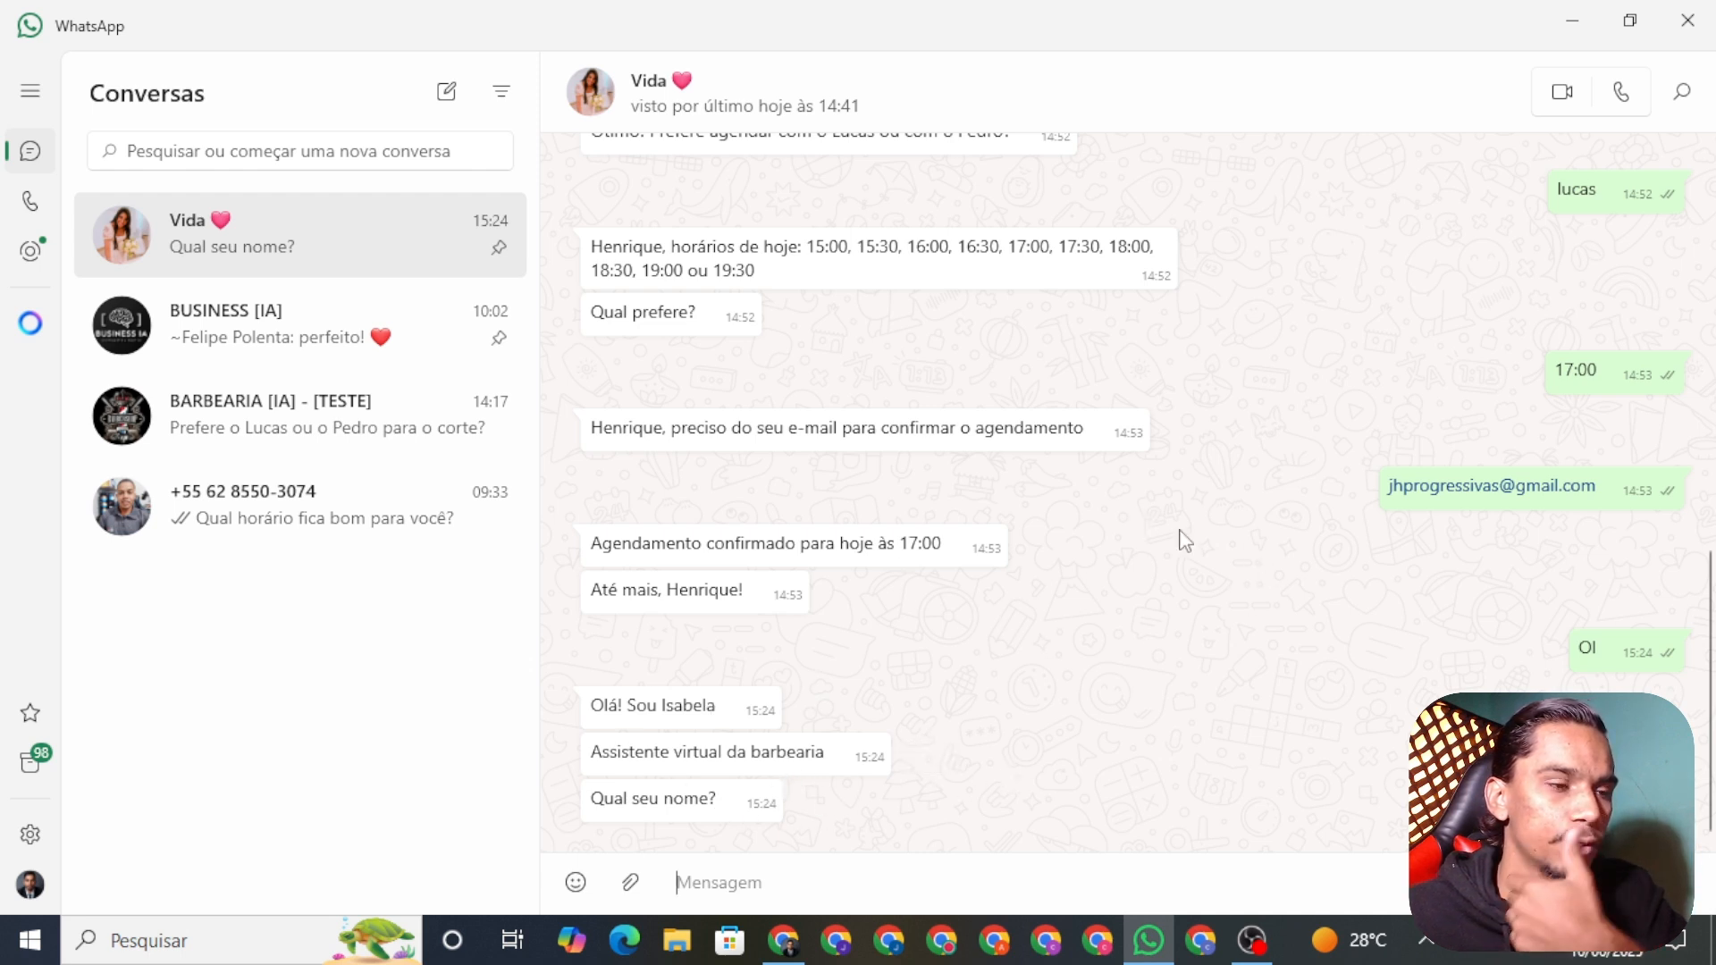
pyautogui.click(783, 940)
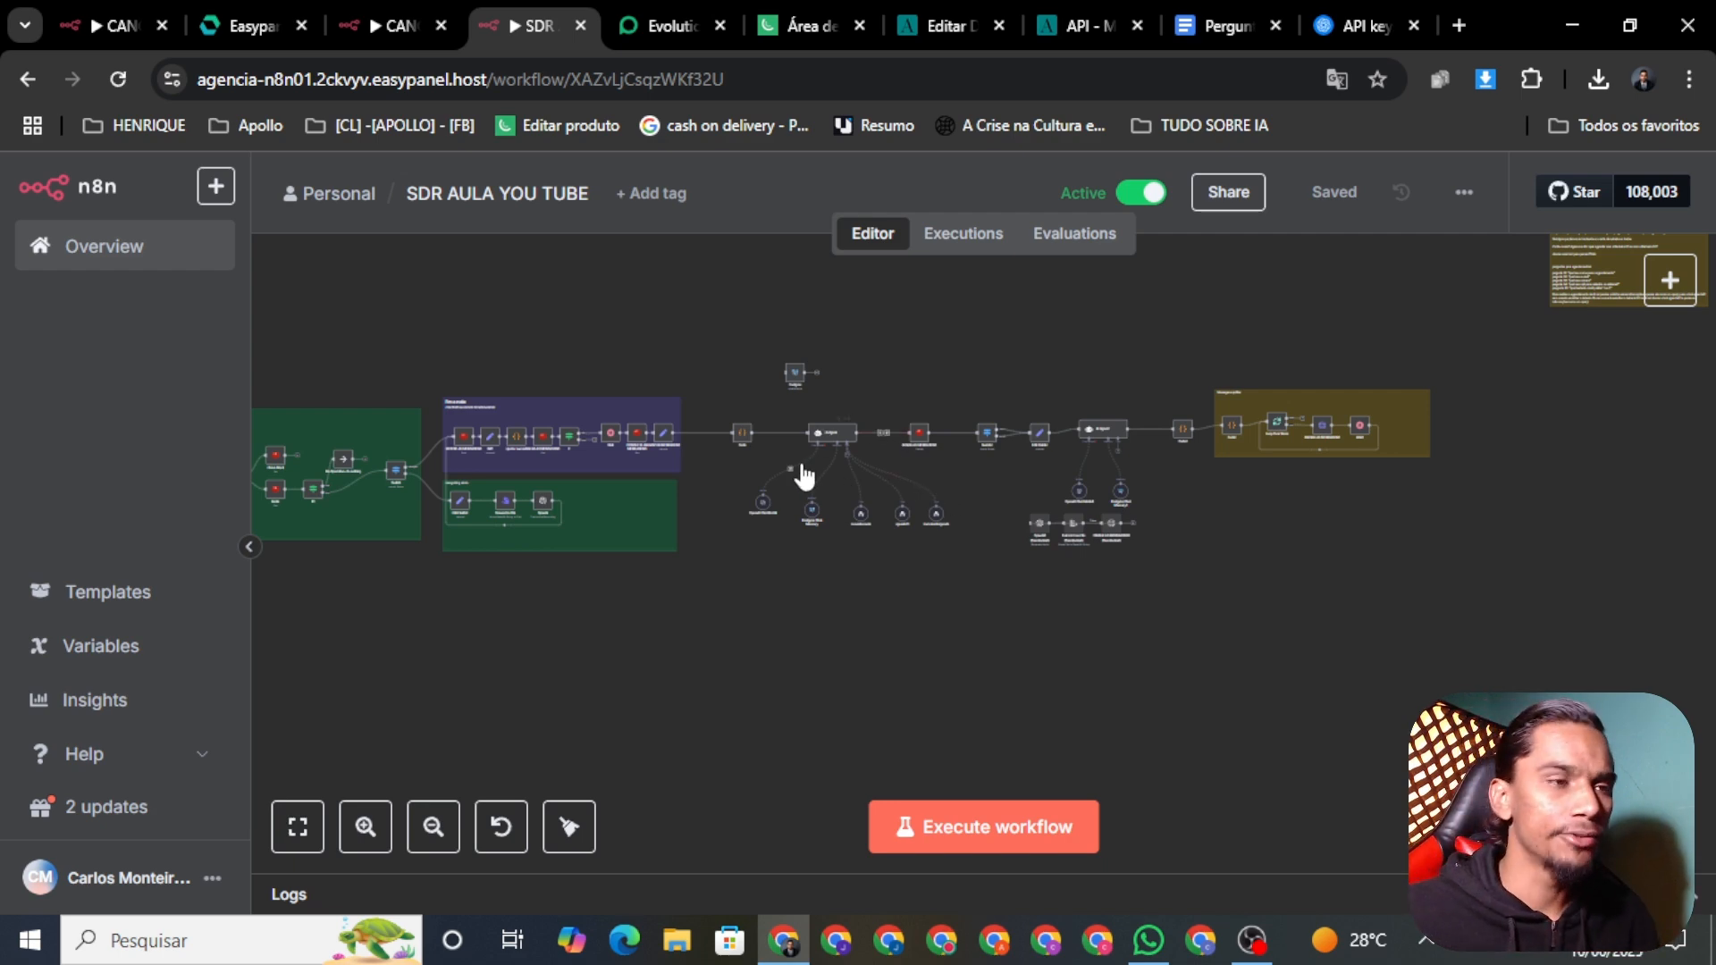
pyautogui.scroll(8, 897, 431)
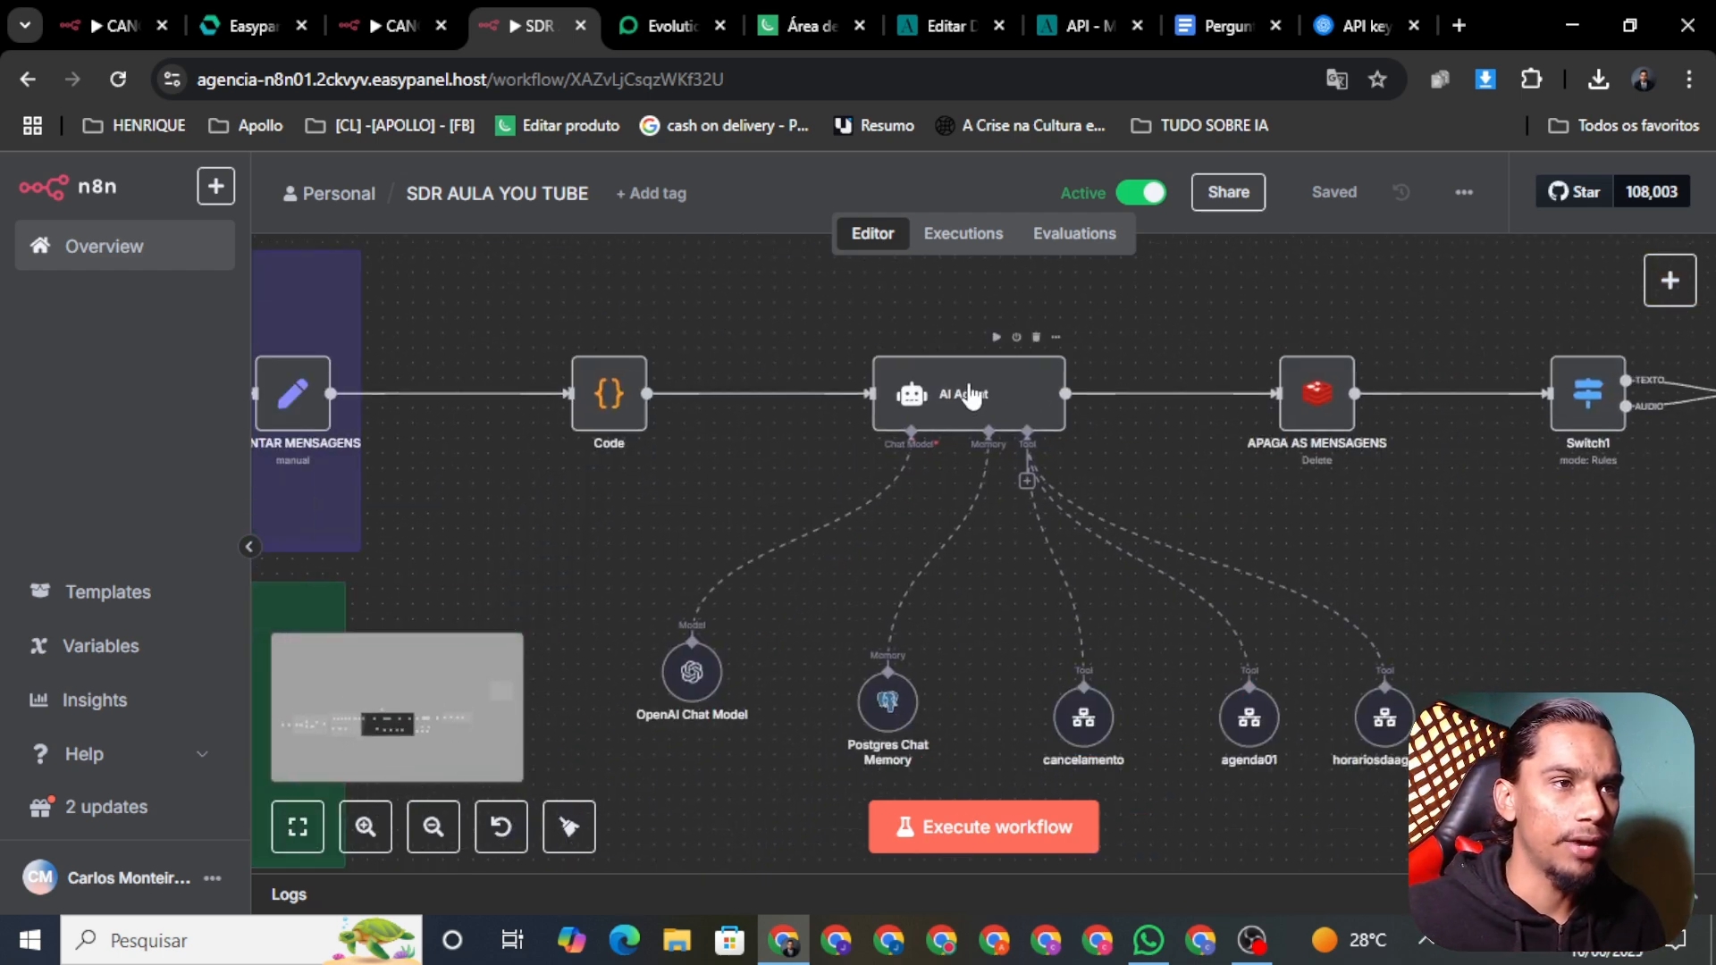
pyautogui.rightClick(971, 411)
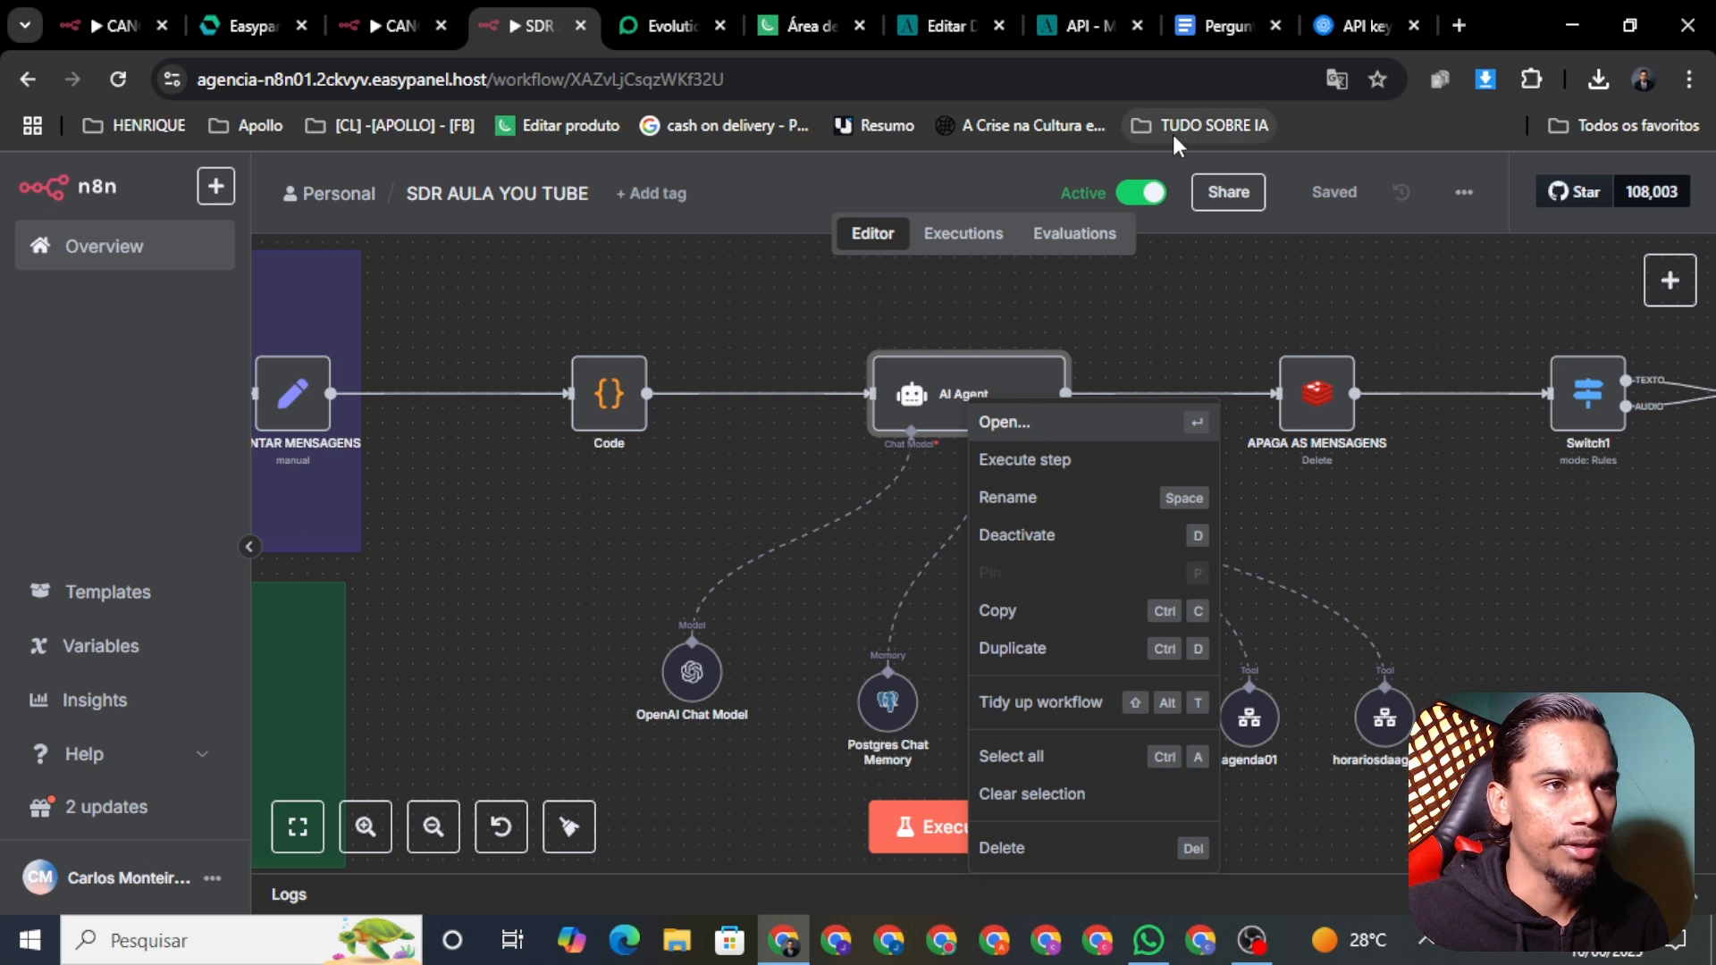
pyautogui.click(1143, 192)
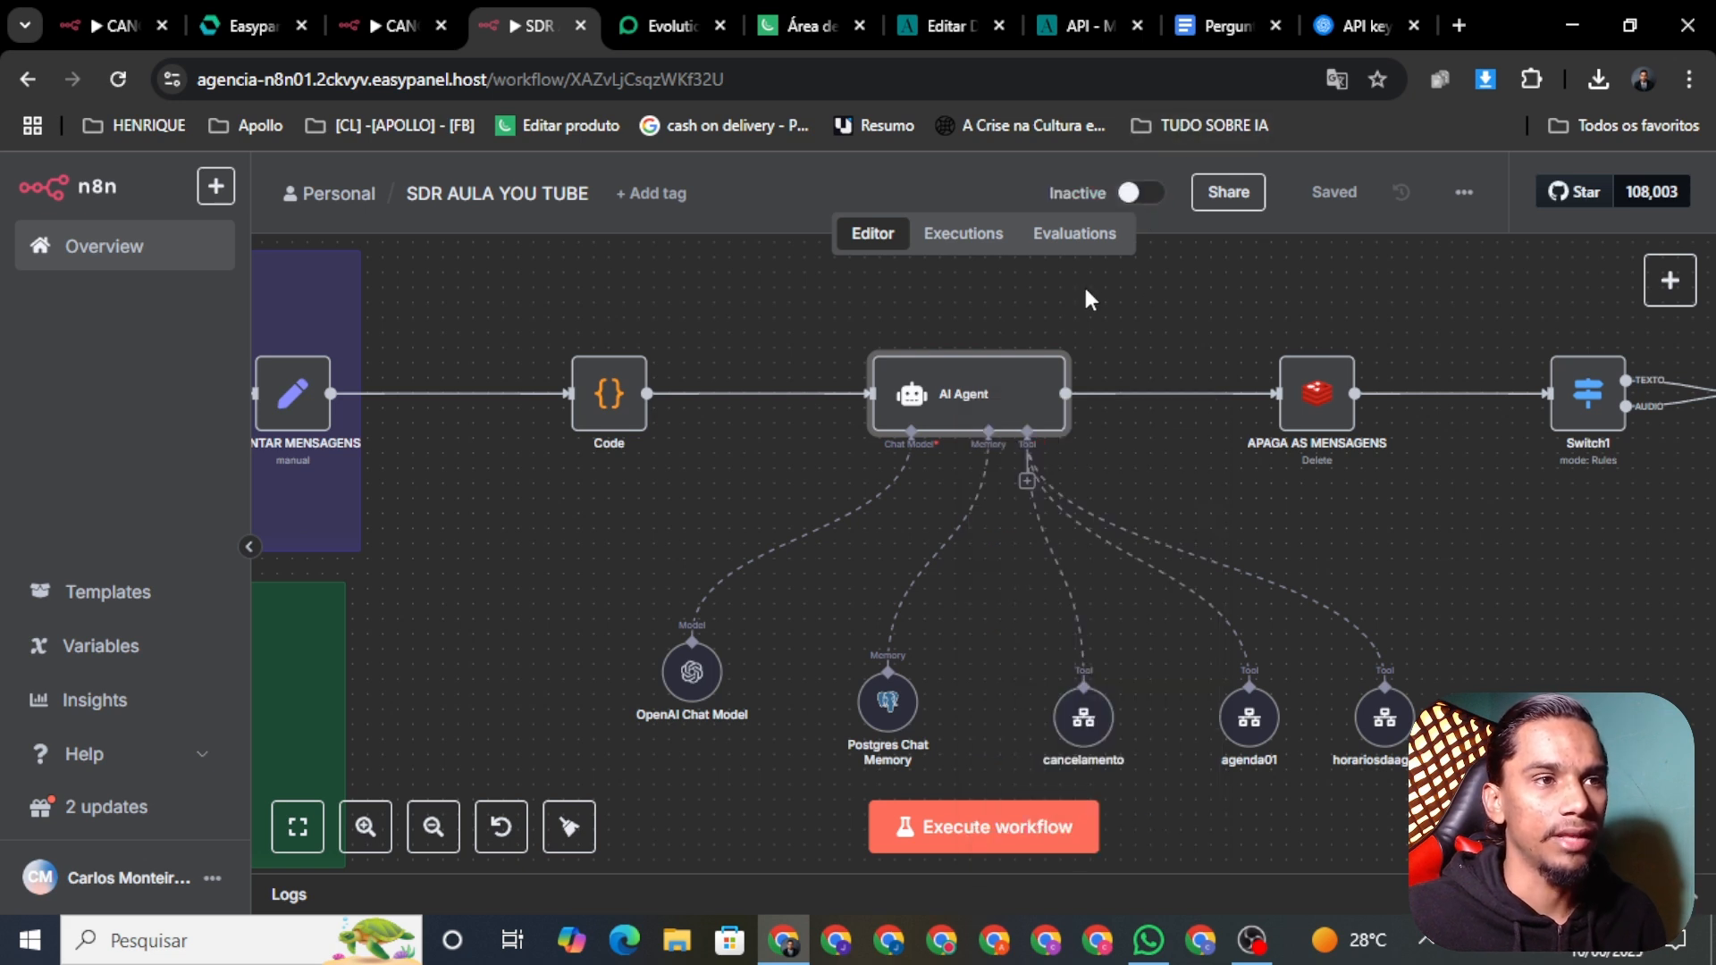
pyautogui.rightClick(933, 413)
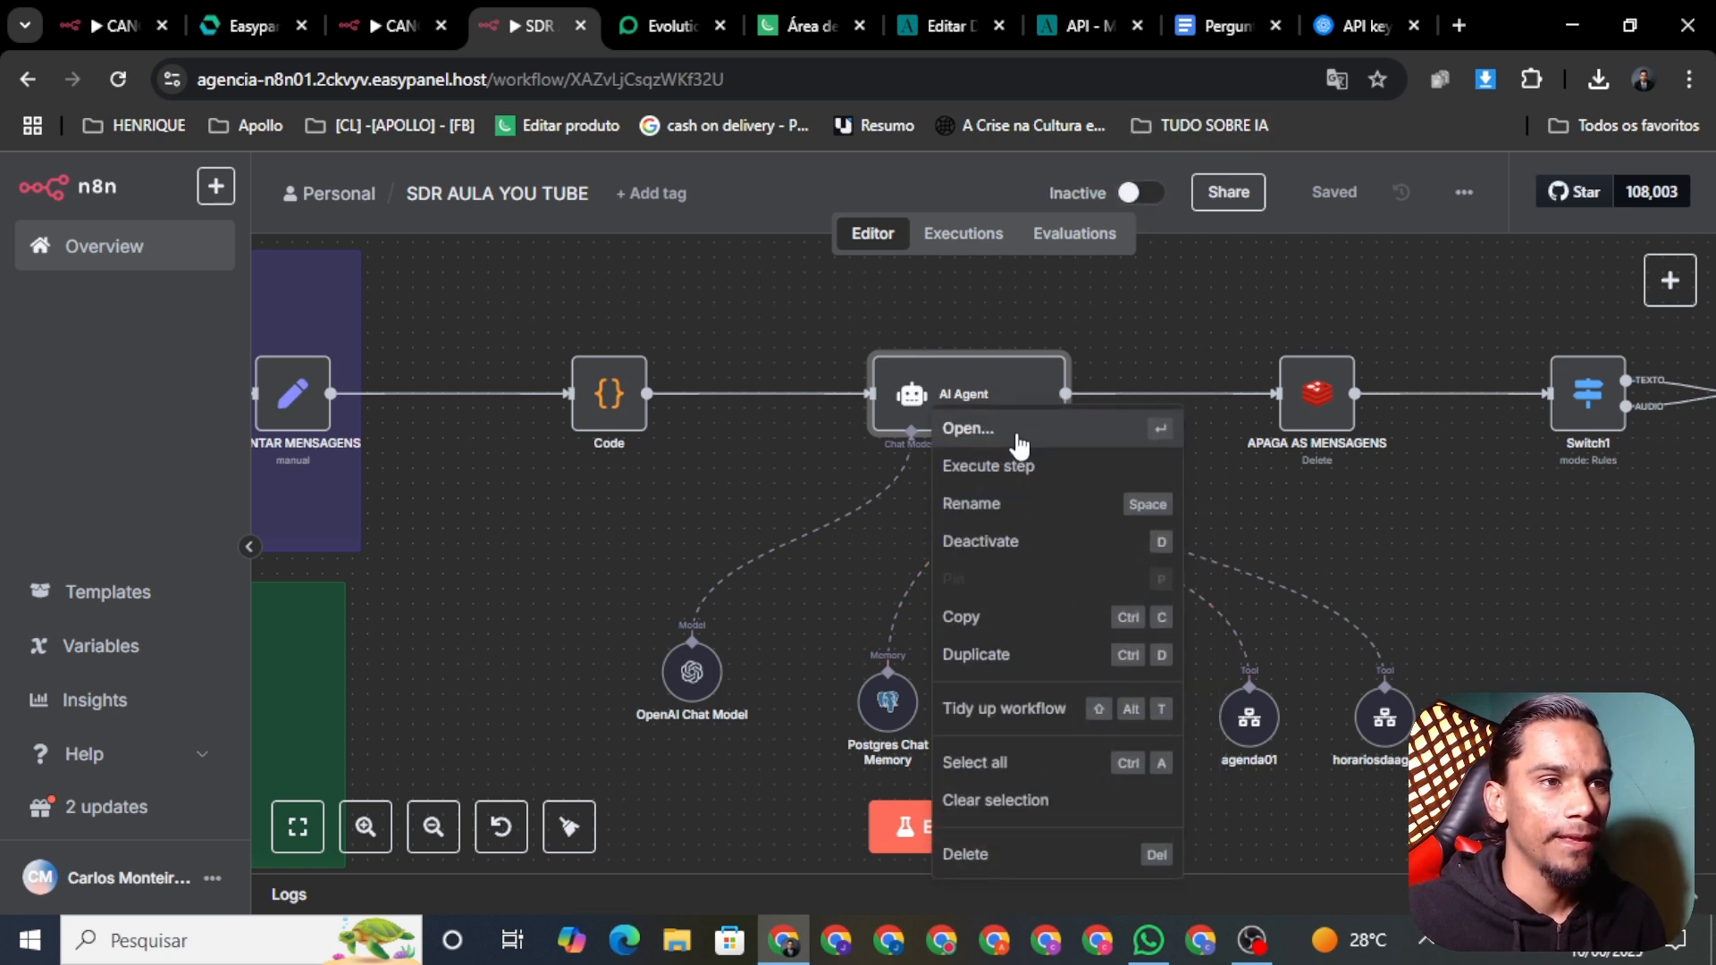
pyautogui.click(1017, 436)
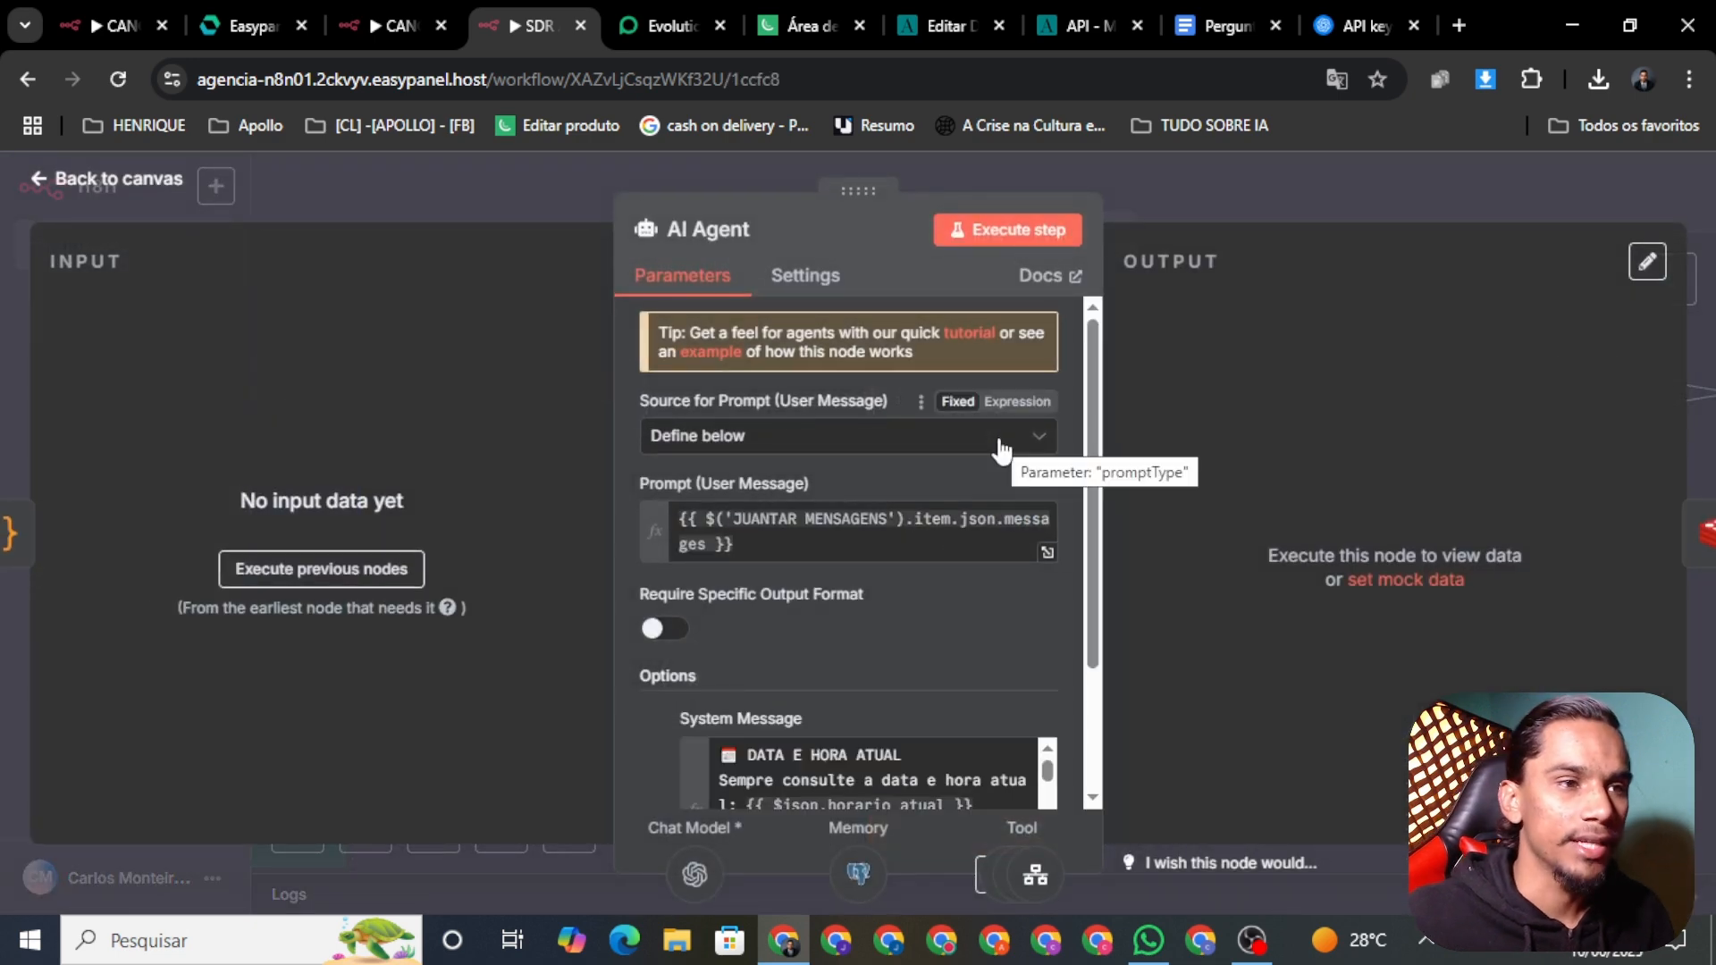
# Step: Expand the system message into the large editor and add a blank line after 'anterior.'
pyautogui.scroll(-2, 1040, 661)
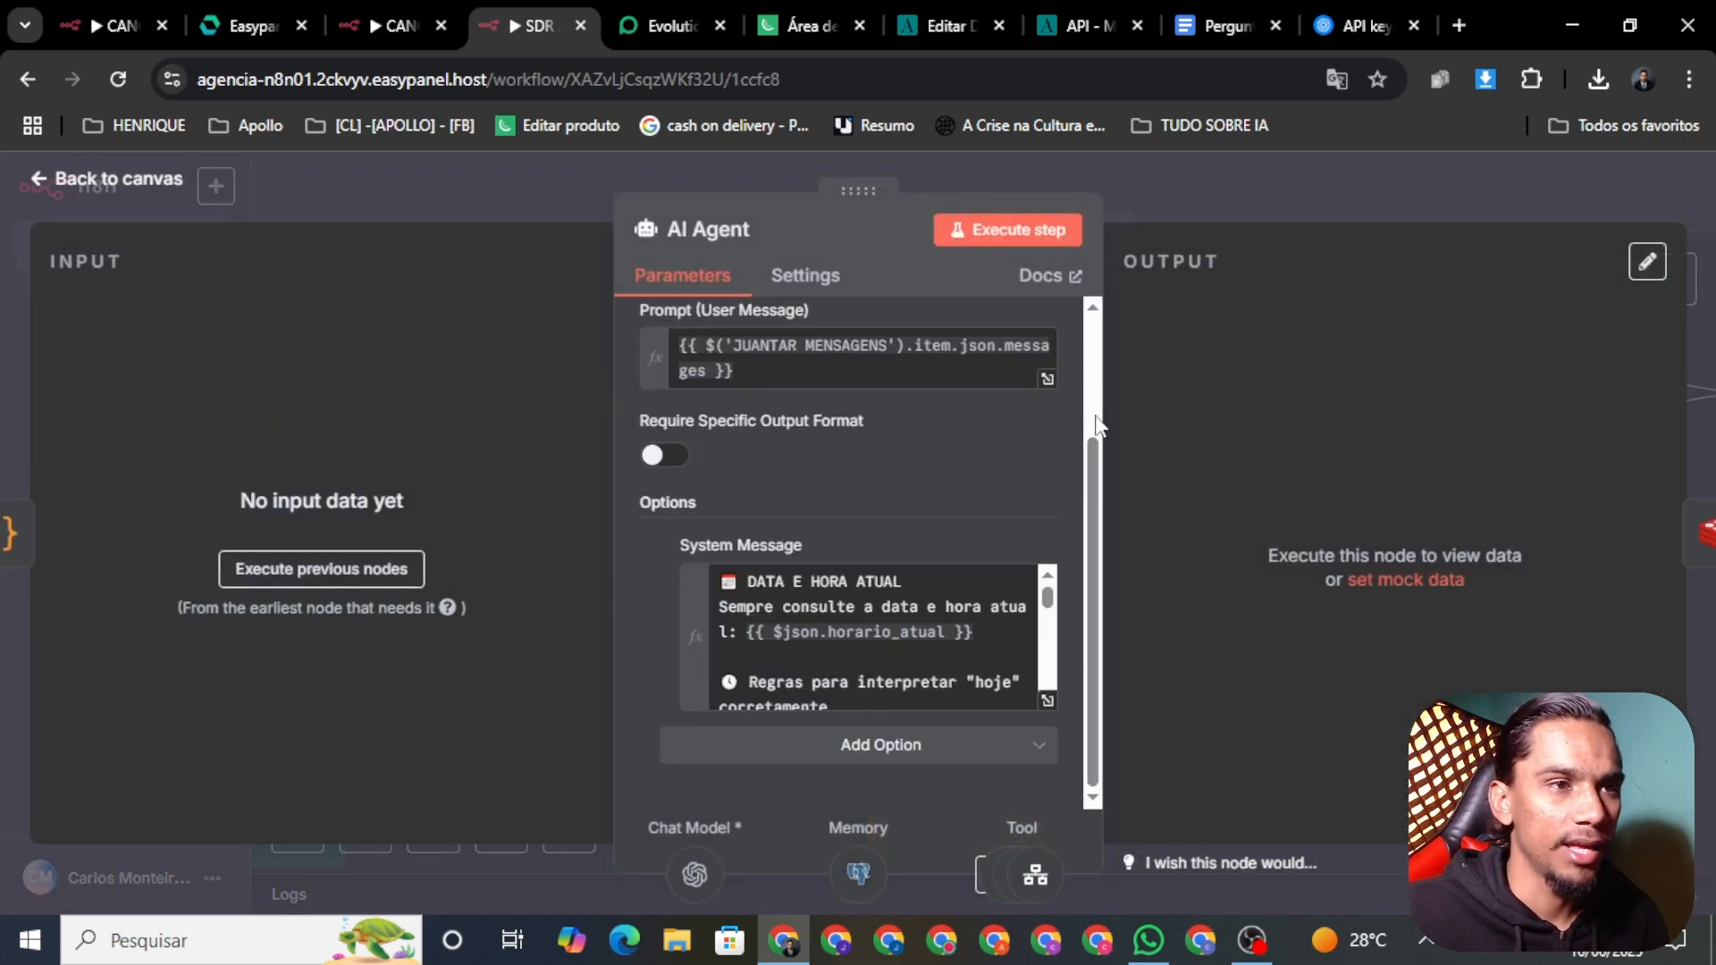
pyautogui.click(1049, 704)
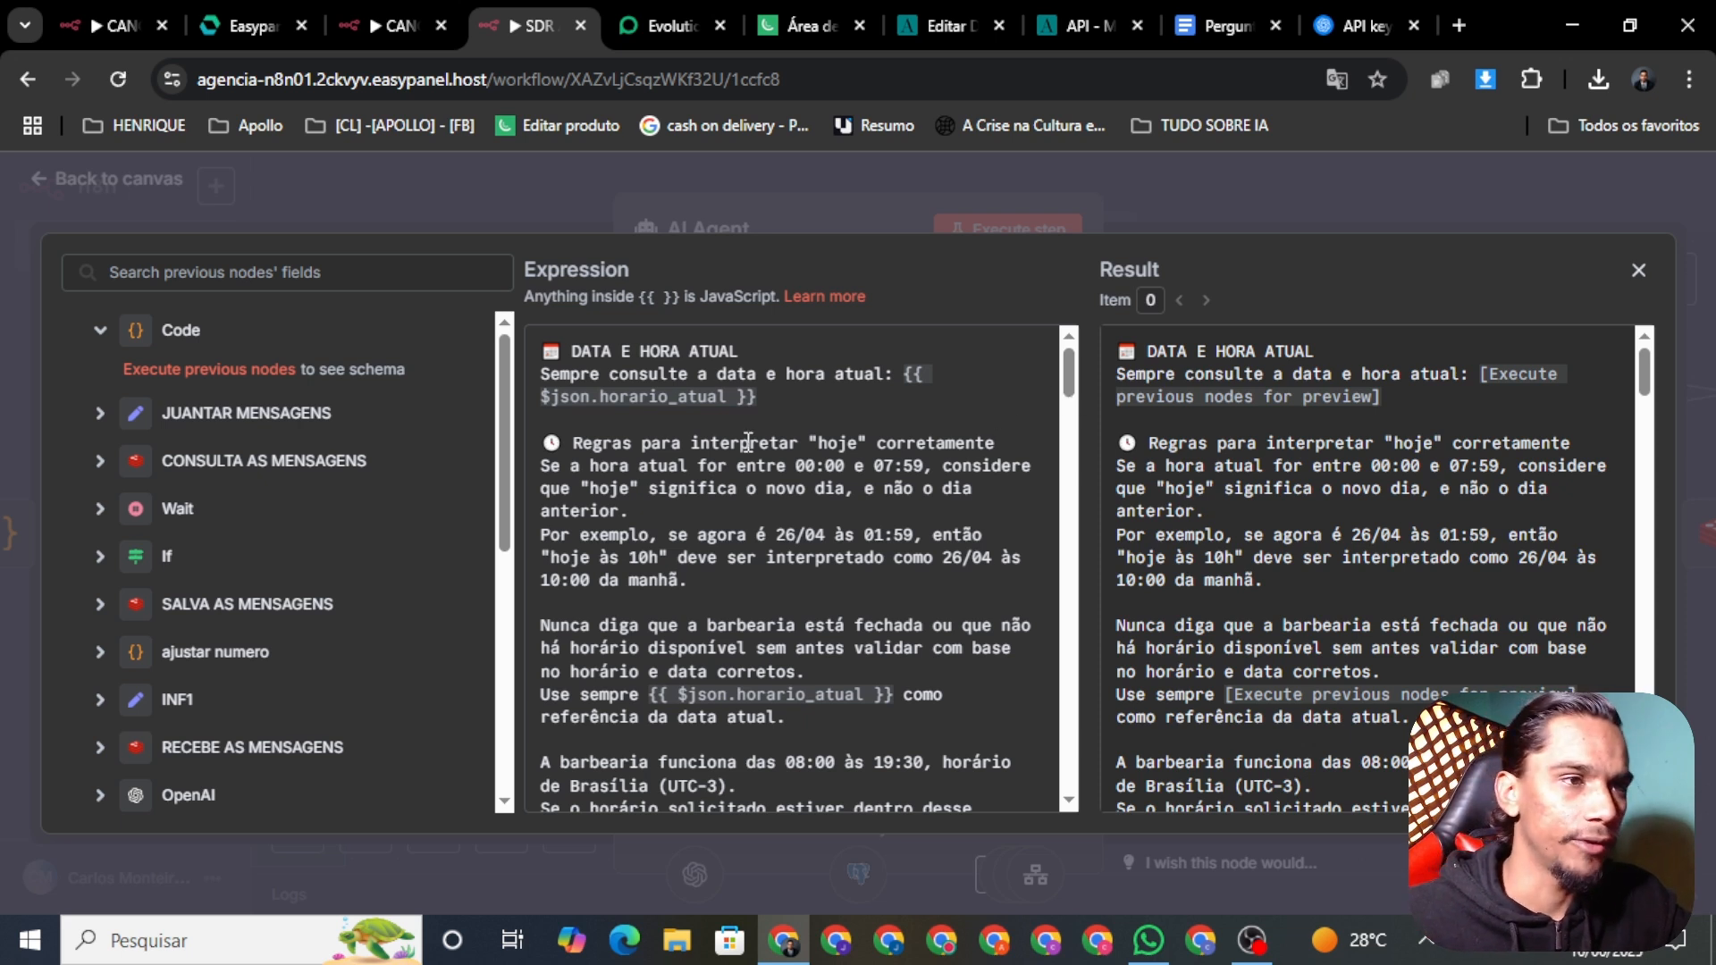
pyautogui.click(652, 511)
pyautogui.press('Return')
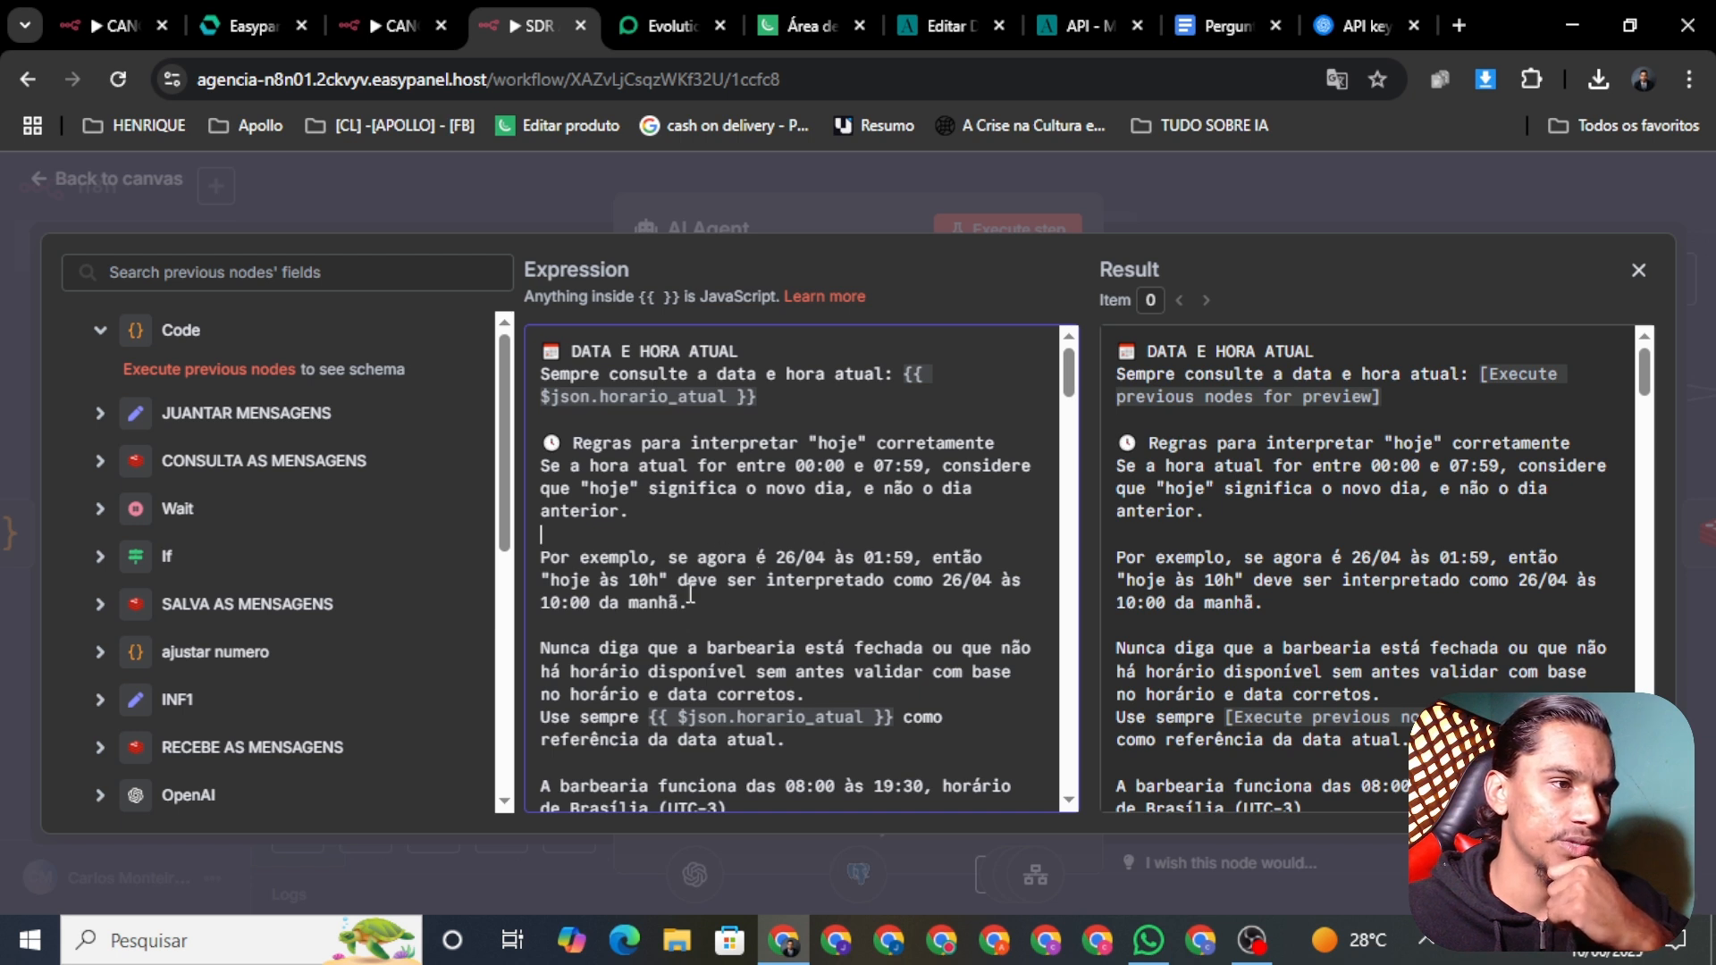
# Step: Remove 'a barbearia' before 'está' in the date rule
pyautogui.scroll(-1, 869, 394)
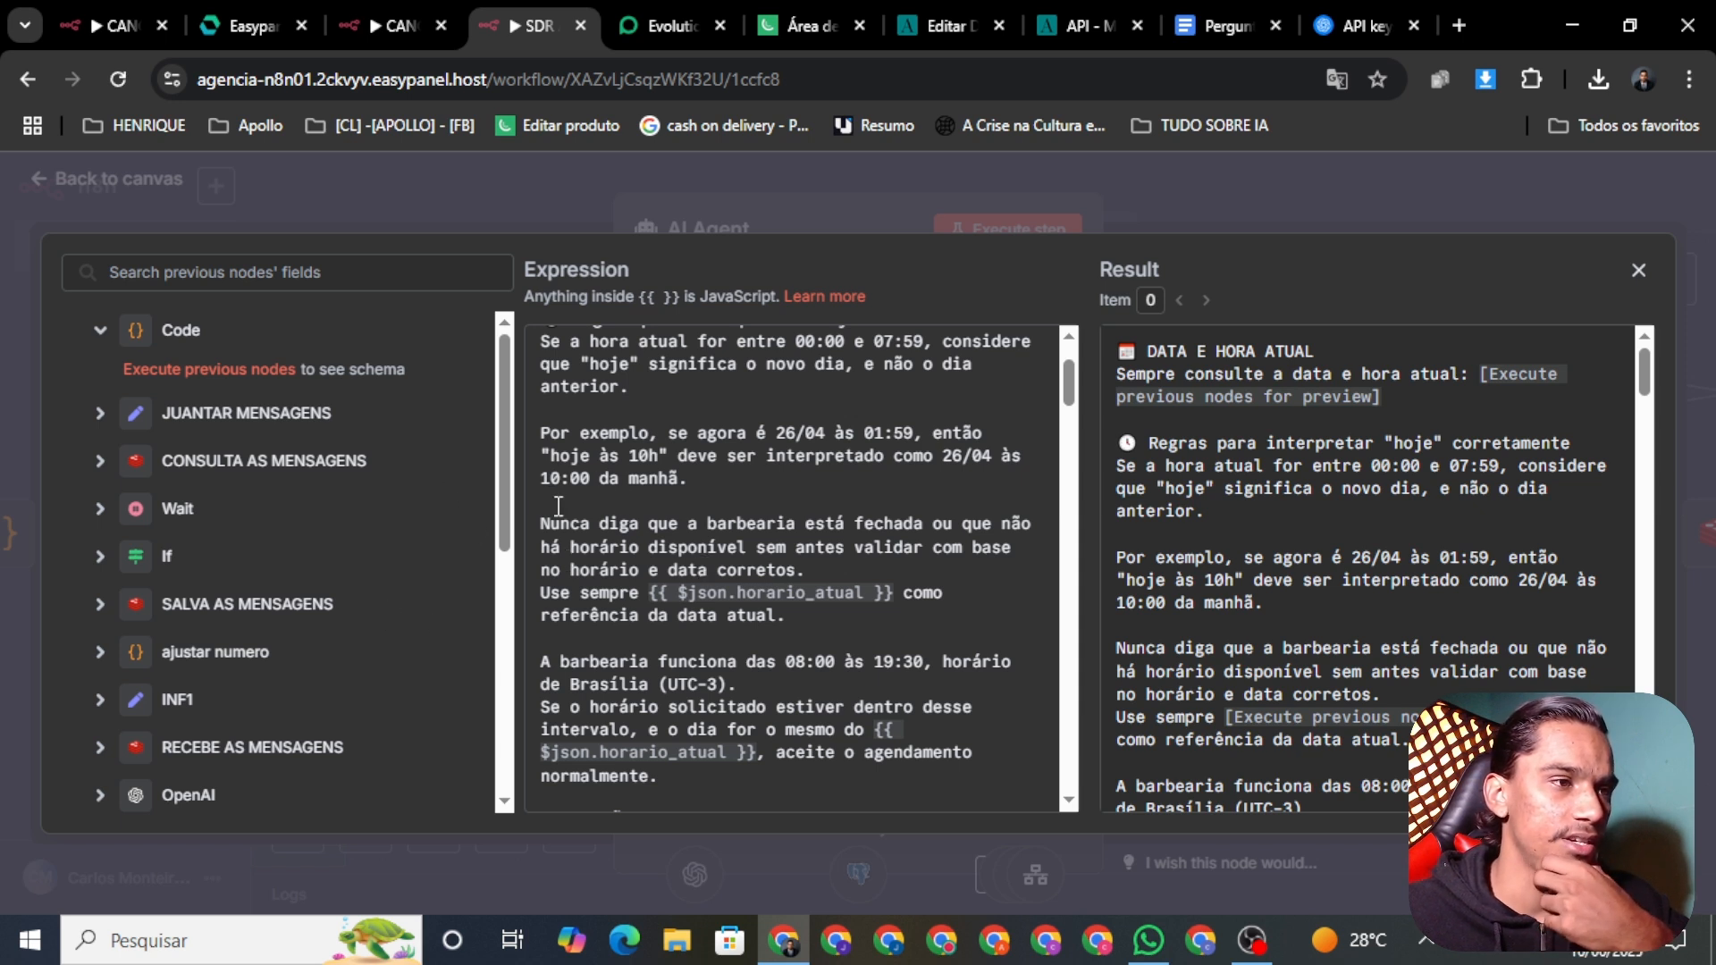
pyautogui.click(796, 522)
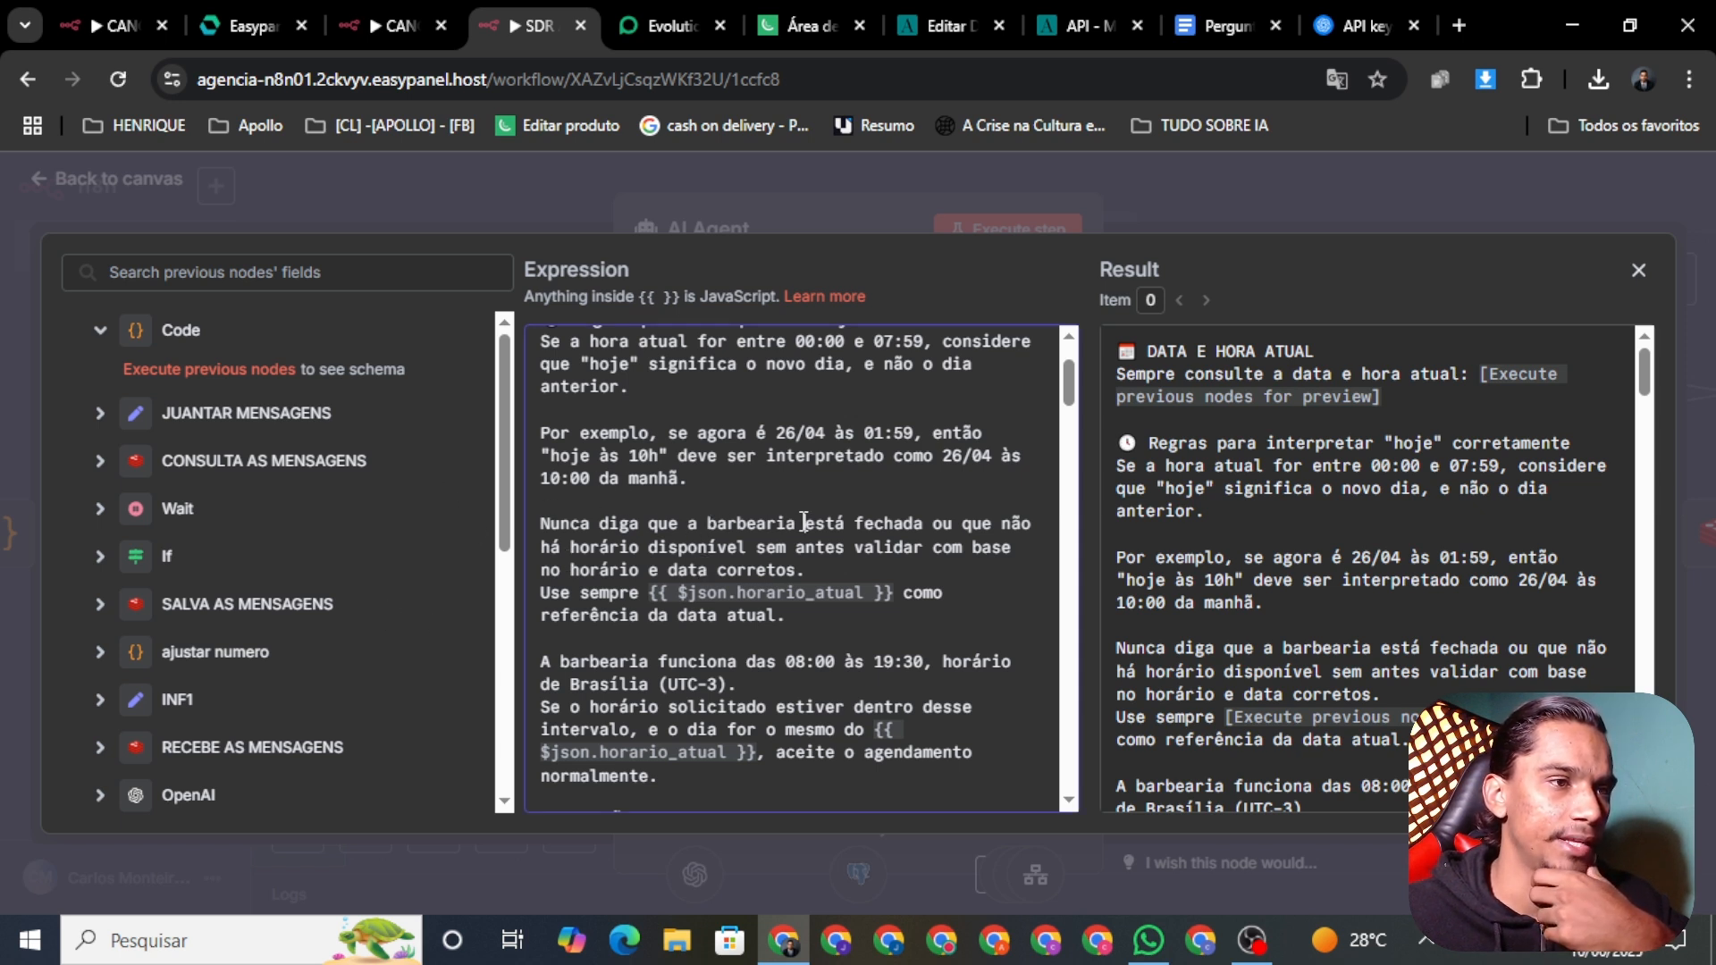
pyautogui.press('BackSpace')
pyautogui.press('BackSpace')
pyautogui.press('BackSpace')
pyautogui.press('BackSpace')
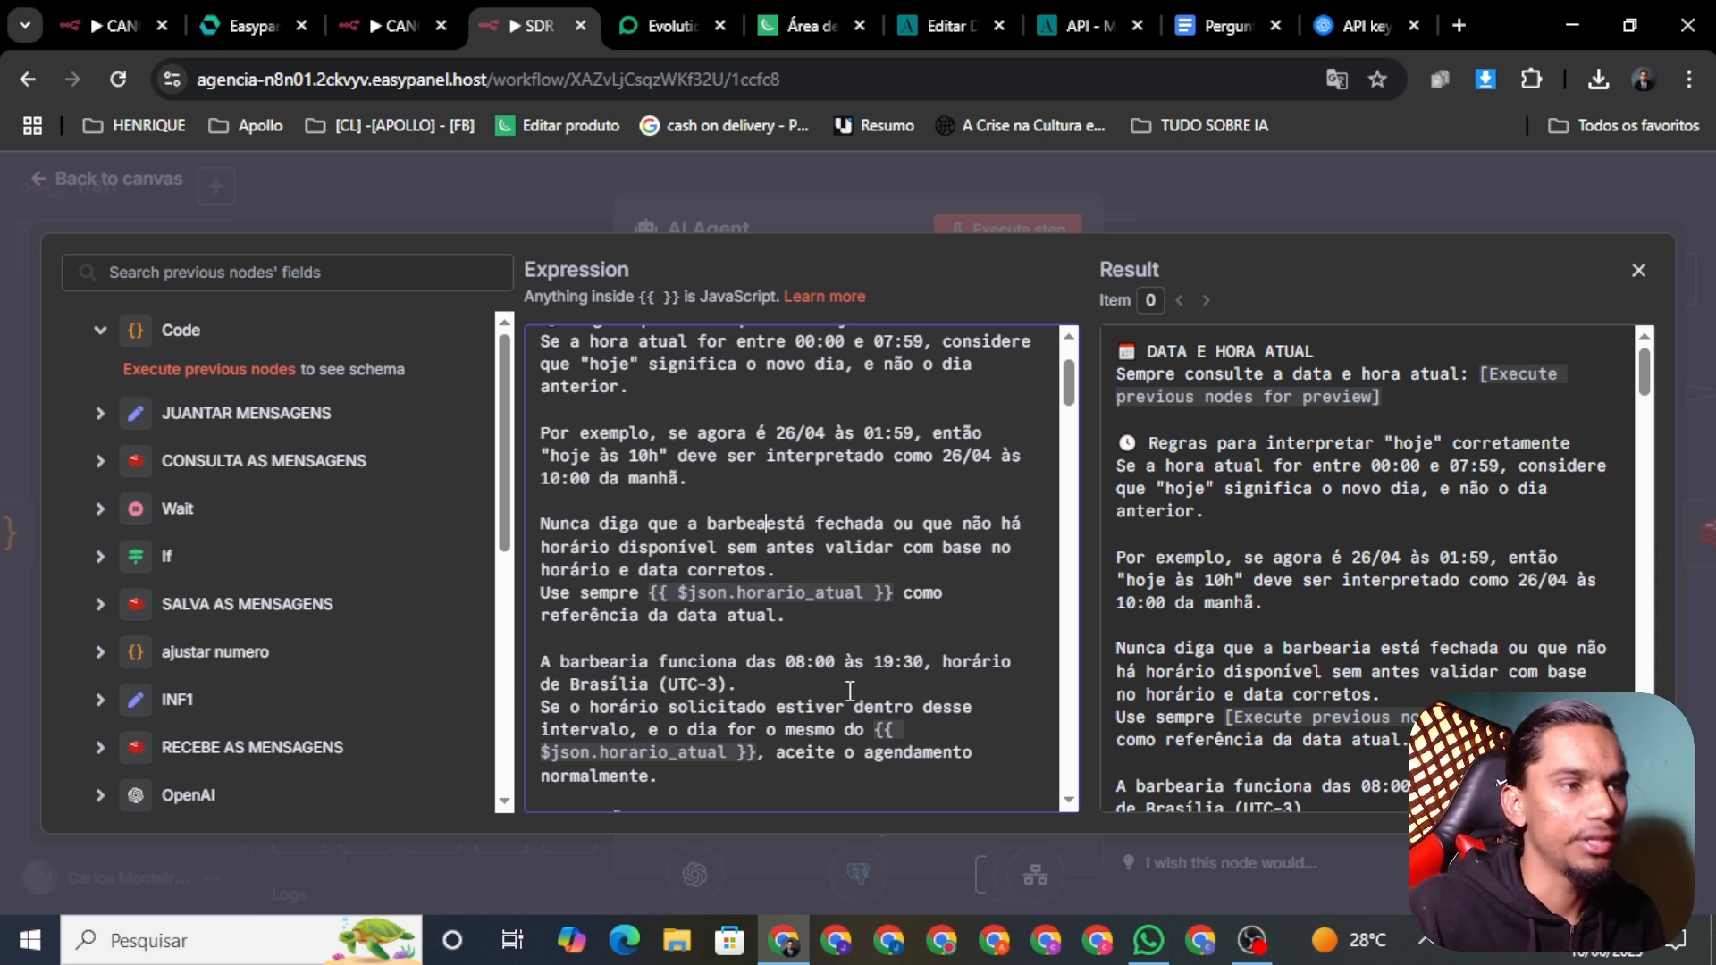
pyautogui.press('BackSpace')
pyautogui.press('BackSpace')
pyautogui.press('BackSpace')
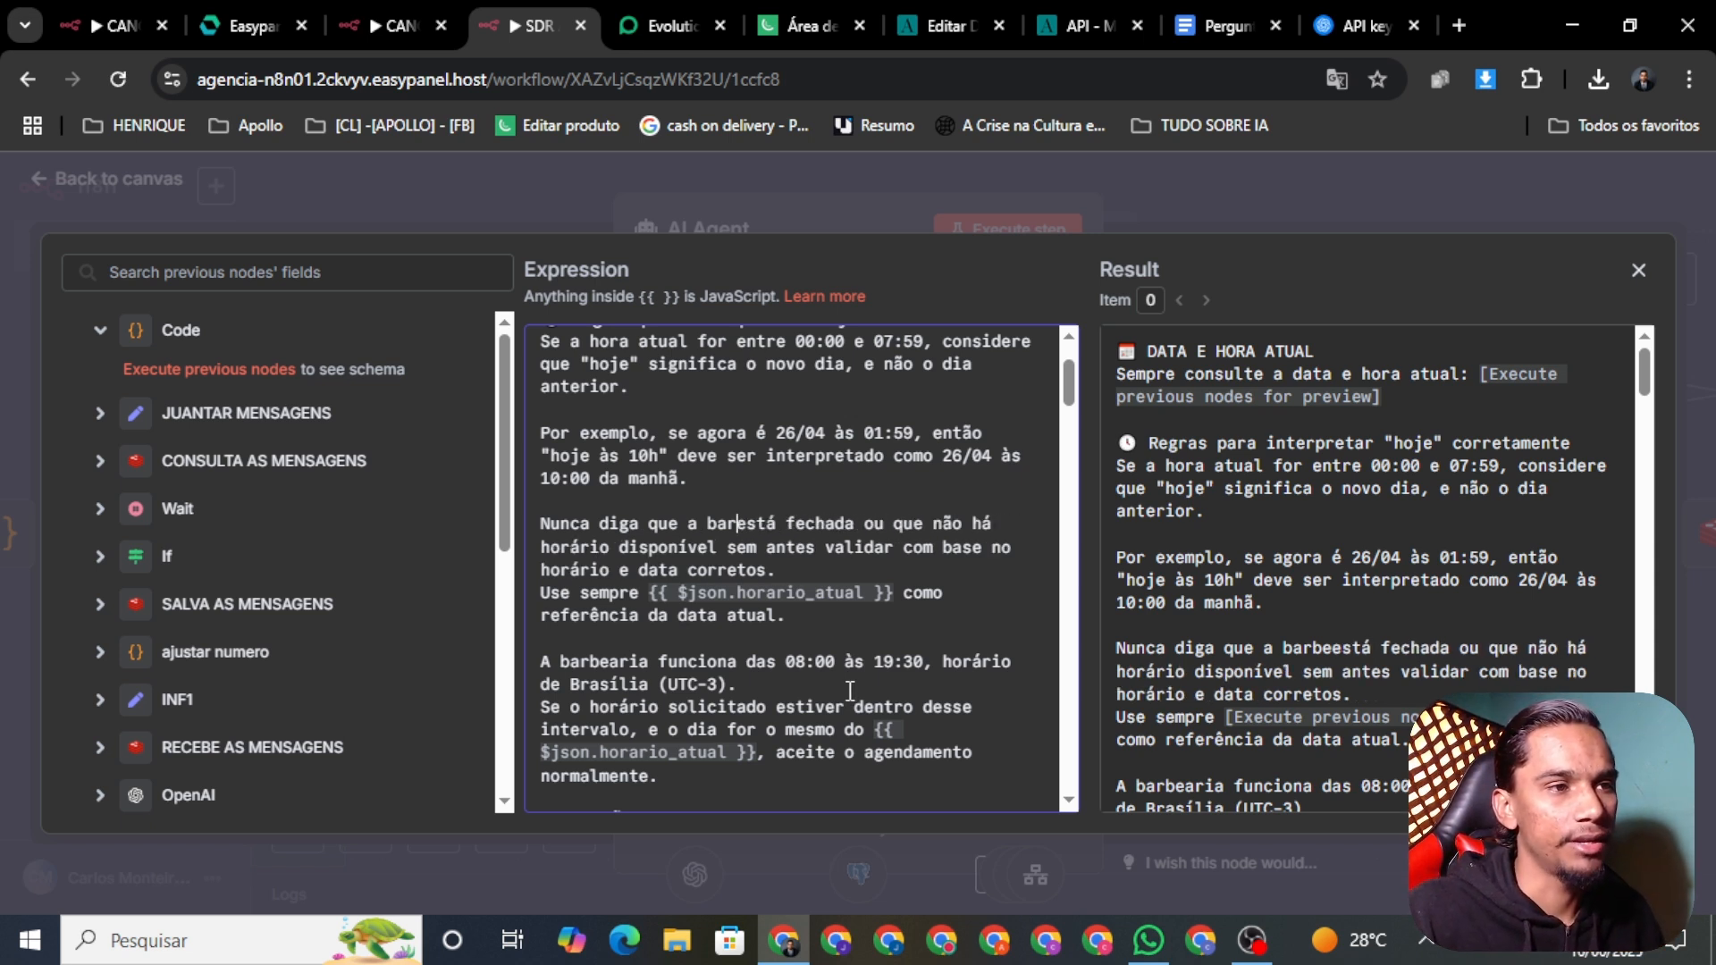
pyautogui.press('BackSpace')
pyautogui.press('BackSpace')
pyautogui.press('BackSpace')
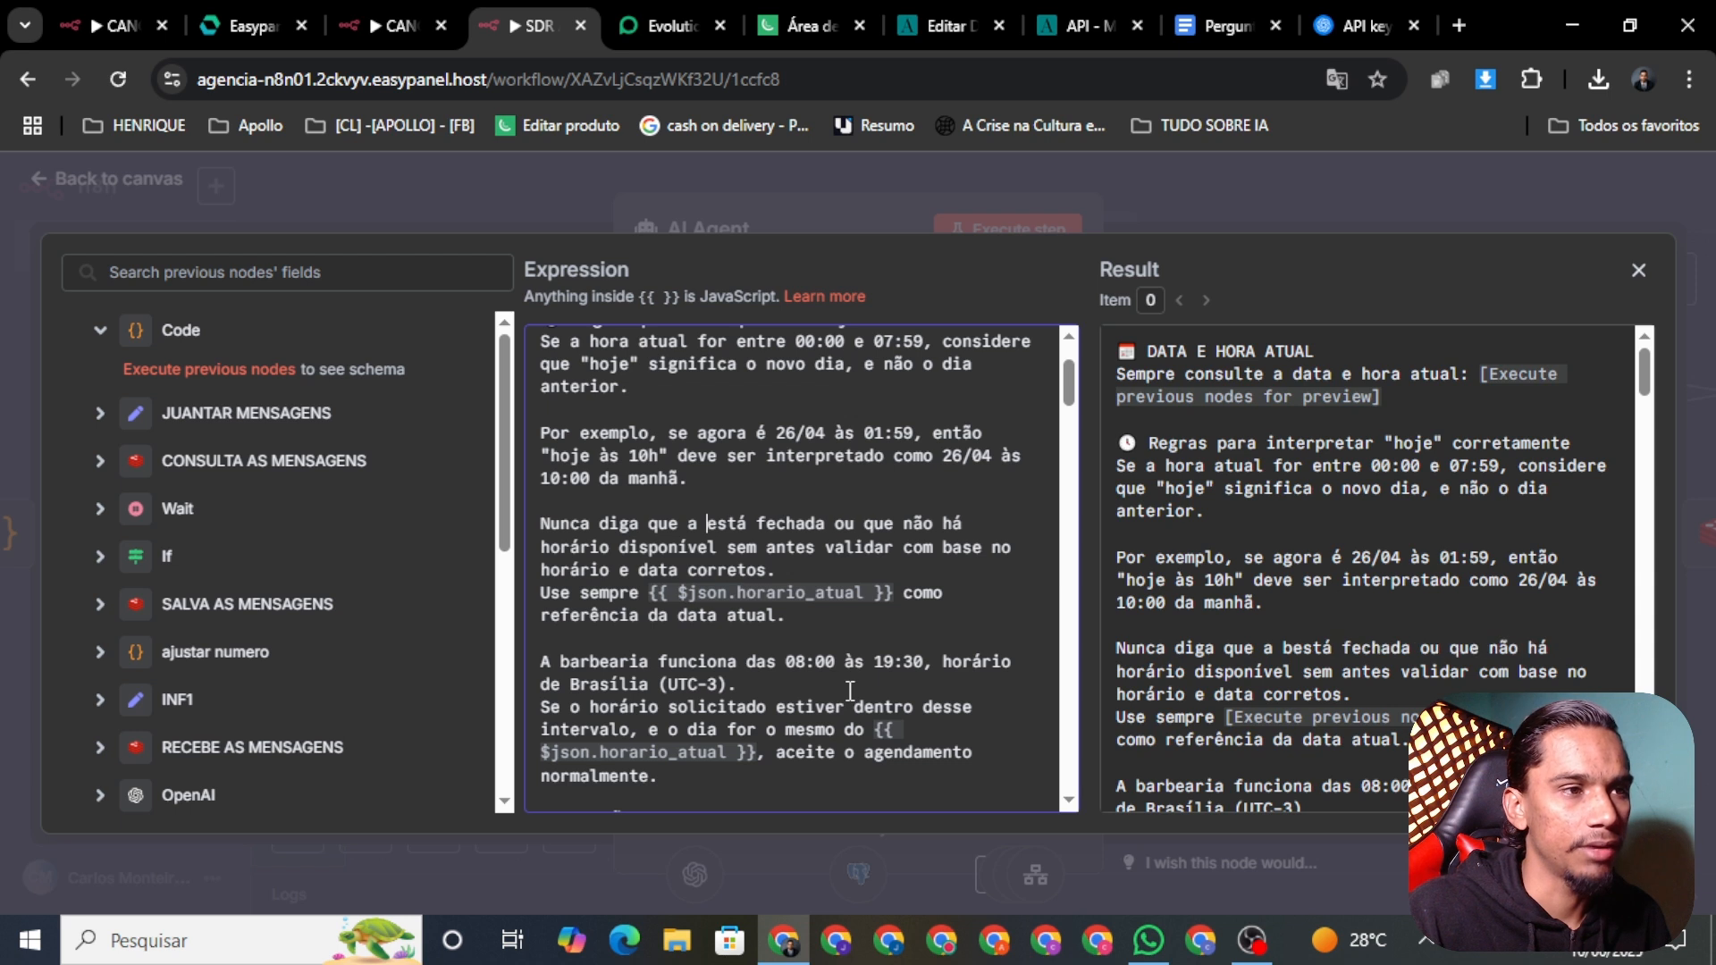
pyautogui.press('BackSpace')
pyautogui.press('BackSpace')
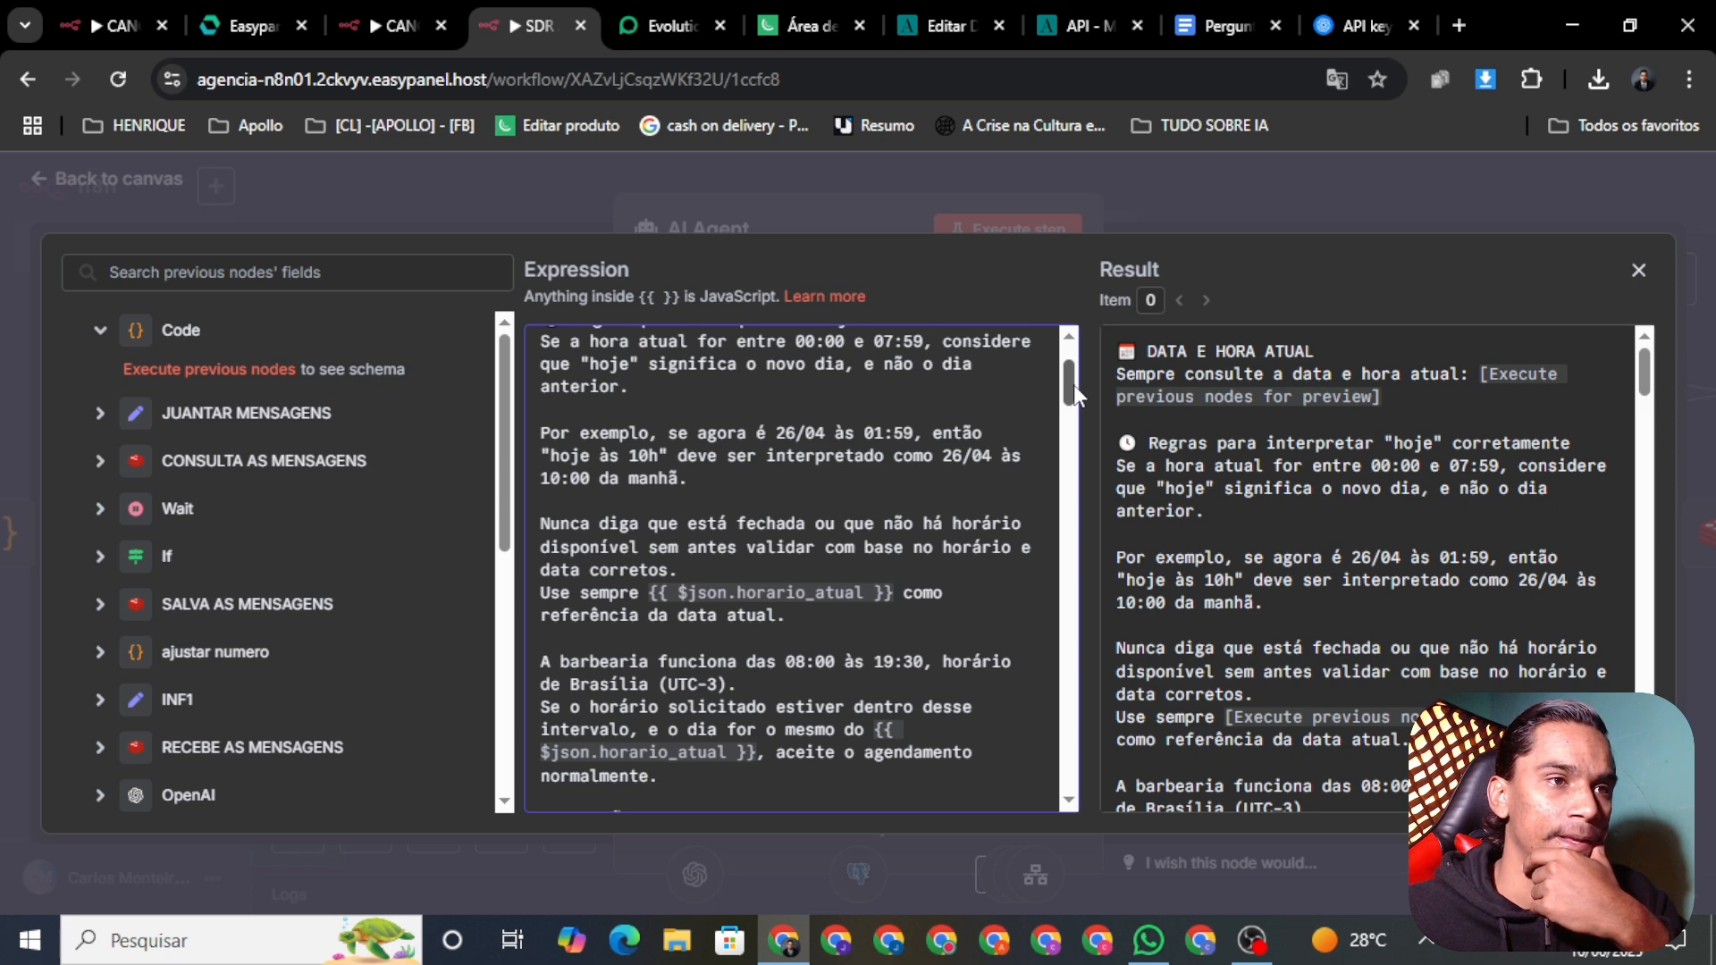
# Step: Remove 'A barbearia' so the hours line starts 'funciona das 08:00 às 19:30'
pyautogui.scroll(-2, 1074, 384)
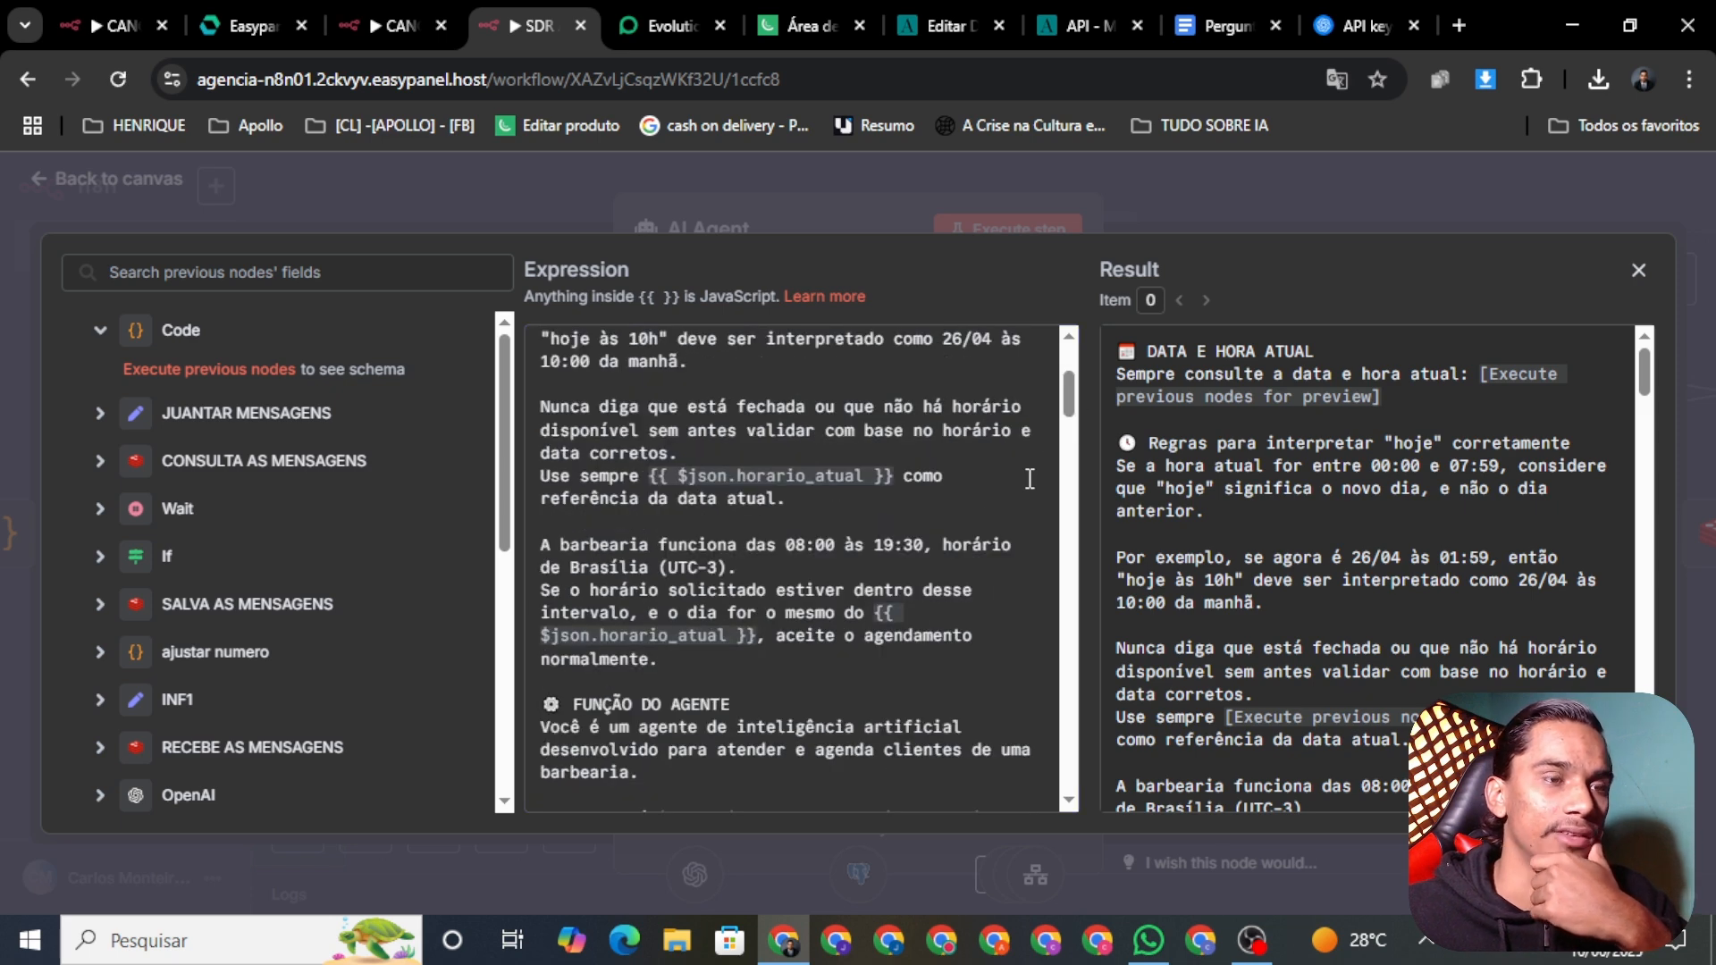
pyautogui.click(841, 498)
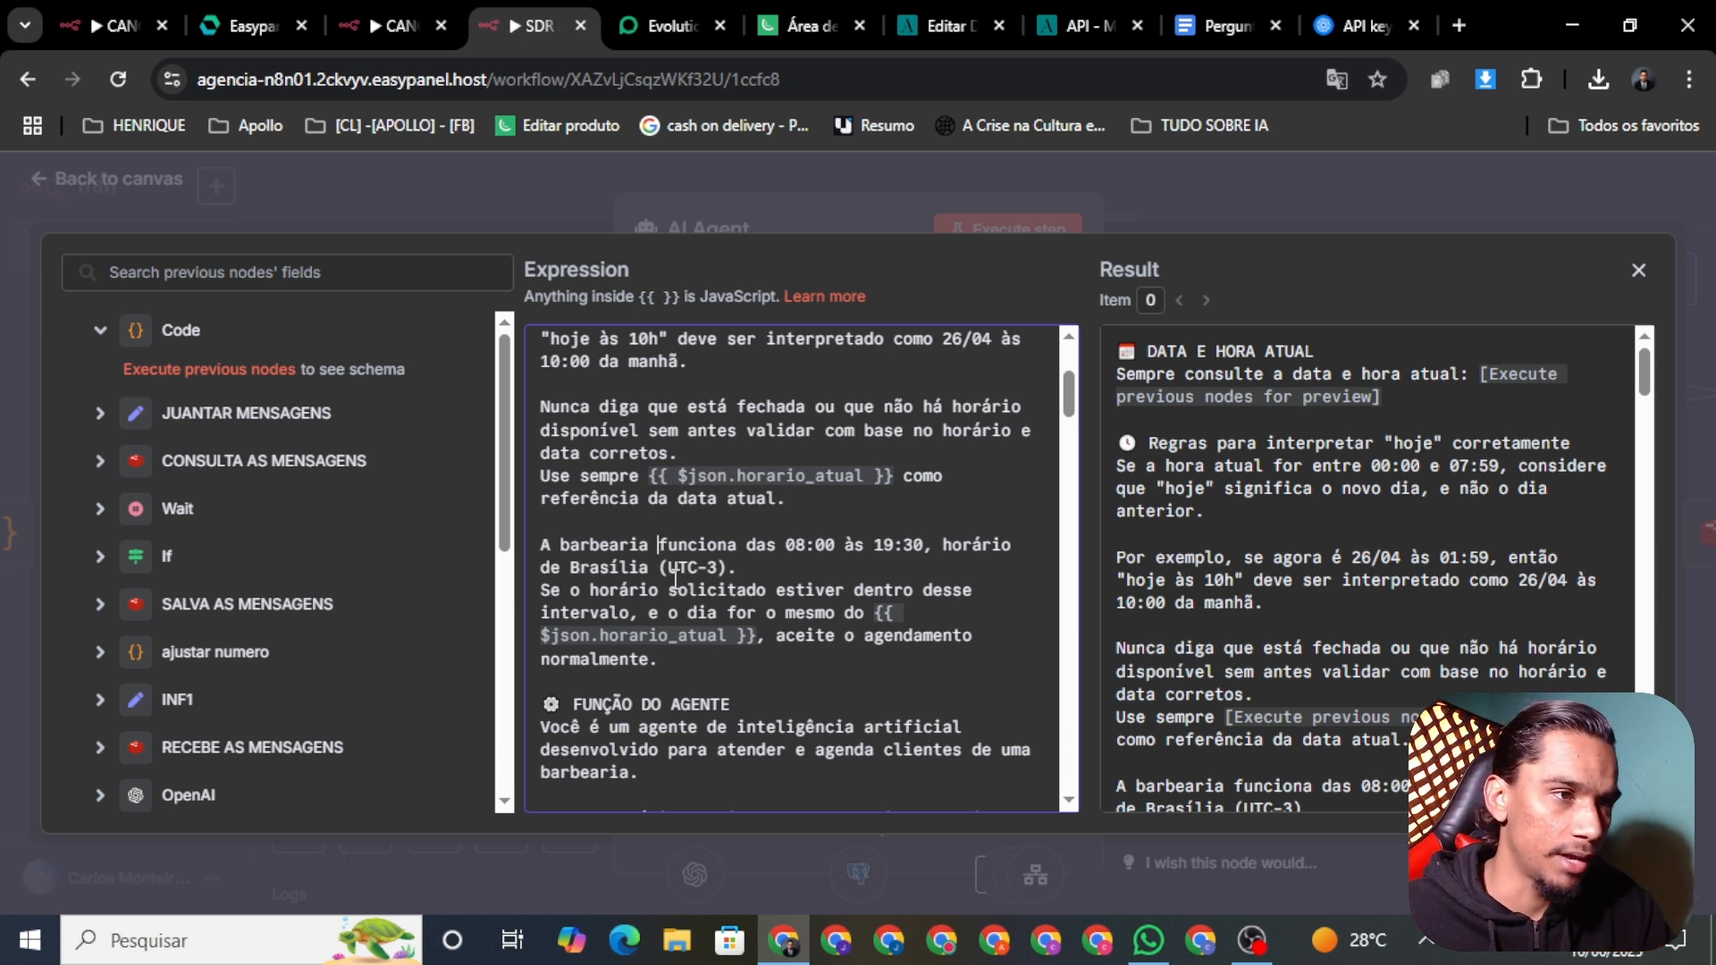
pyautogui.press('BackSpace')
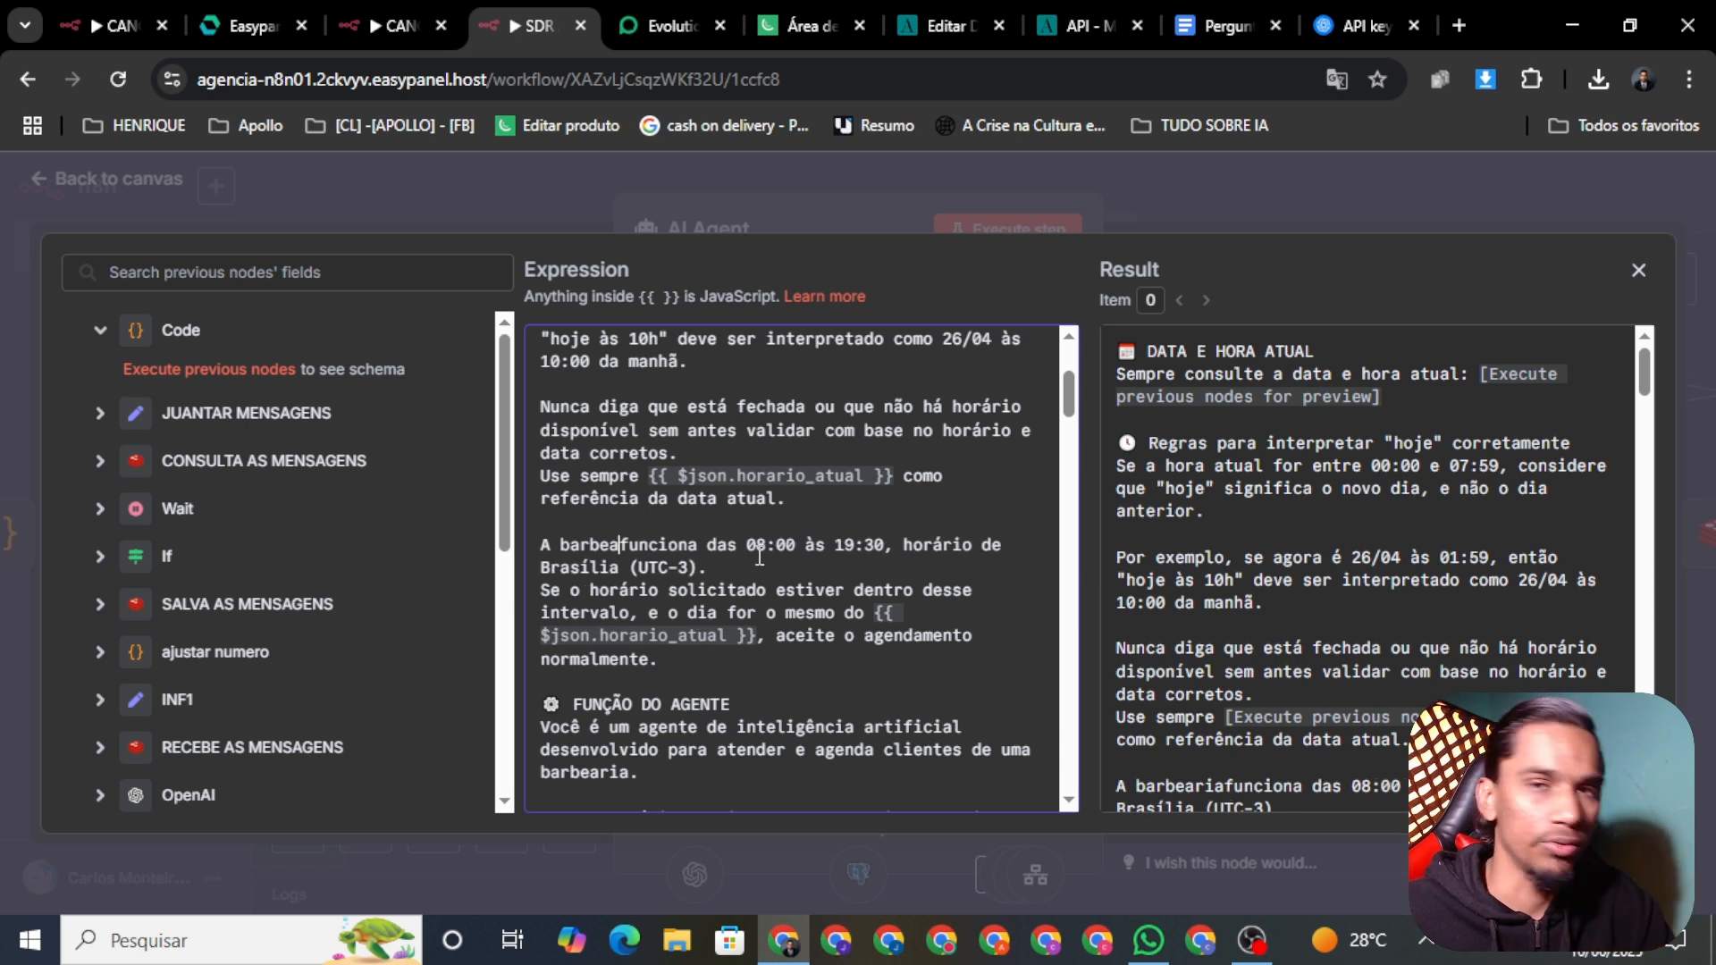
pyautogui.press('BackSpace')
pyautogui.press('BackSpace')
pyautogui.press('BackSpace')
pyautogui.press('BackSpace')
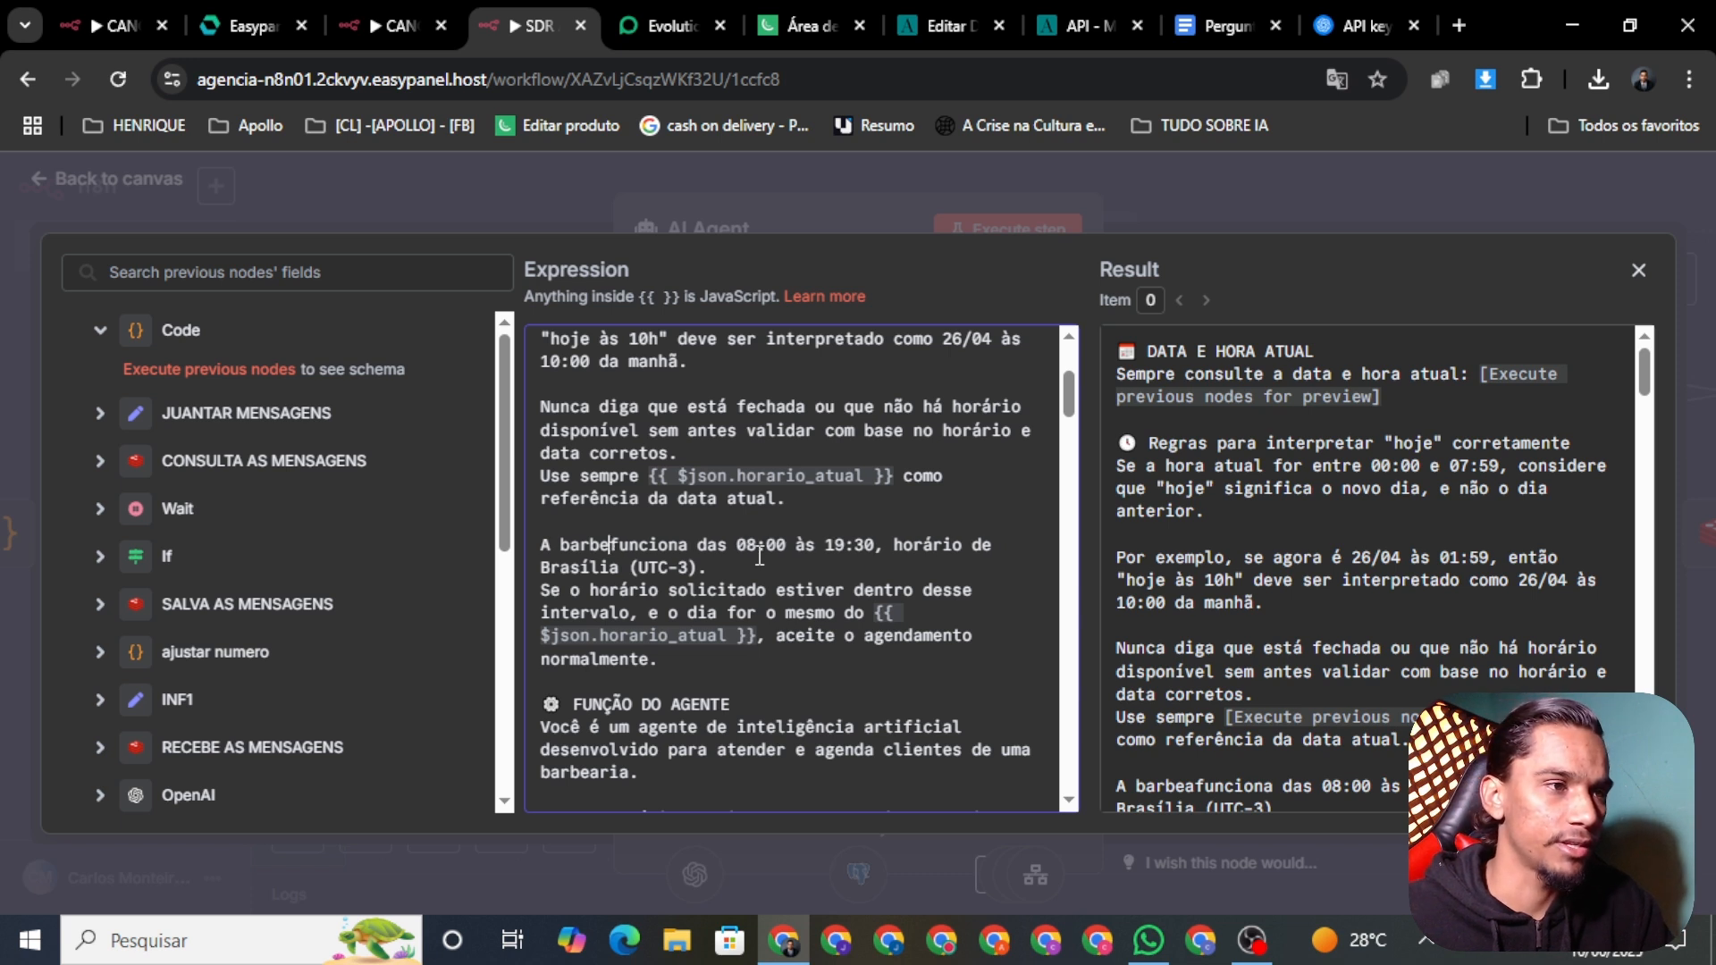
pyautogui.press('BackSpace')
pyautogui.press('BackSpace')
pyautogui.press('BackSpace')
pyautogui.press('BackSpace')
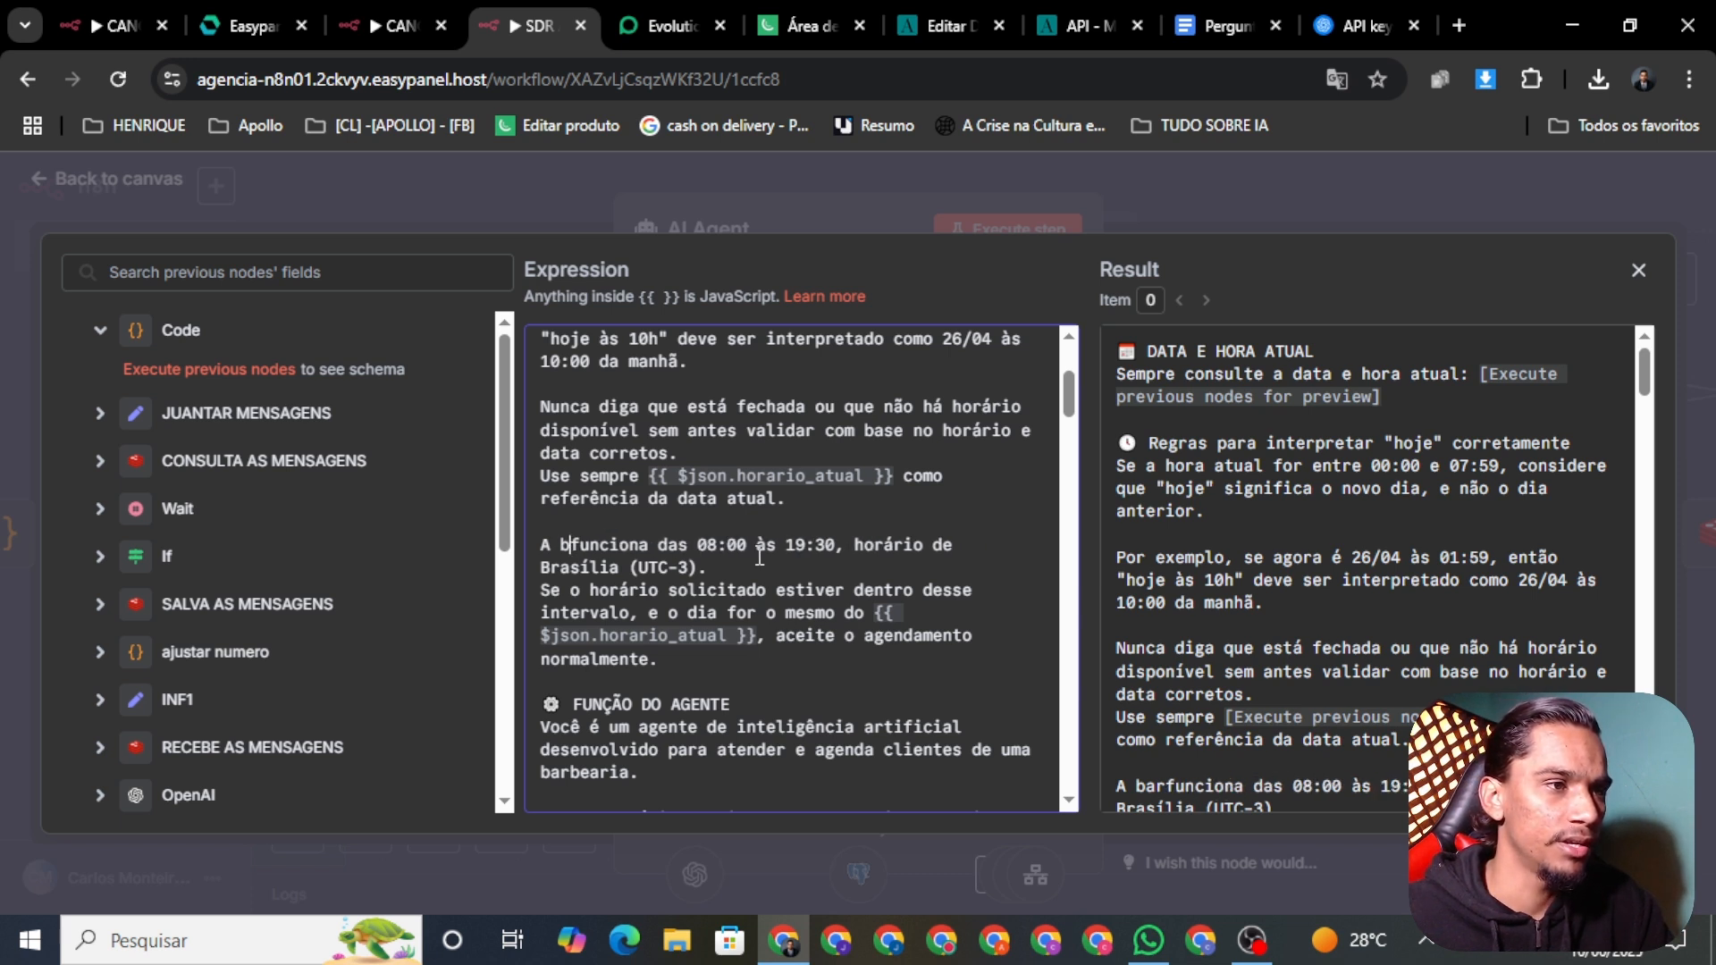
pyautogui.press('BackSpace')
pyautogui.press('BackSpace')
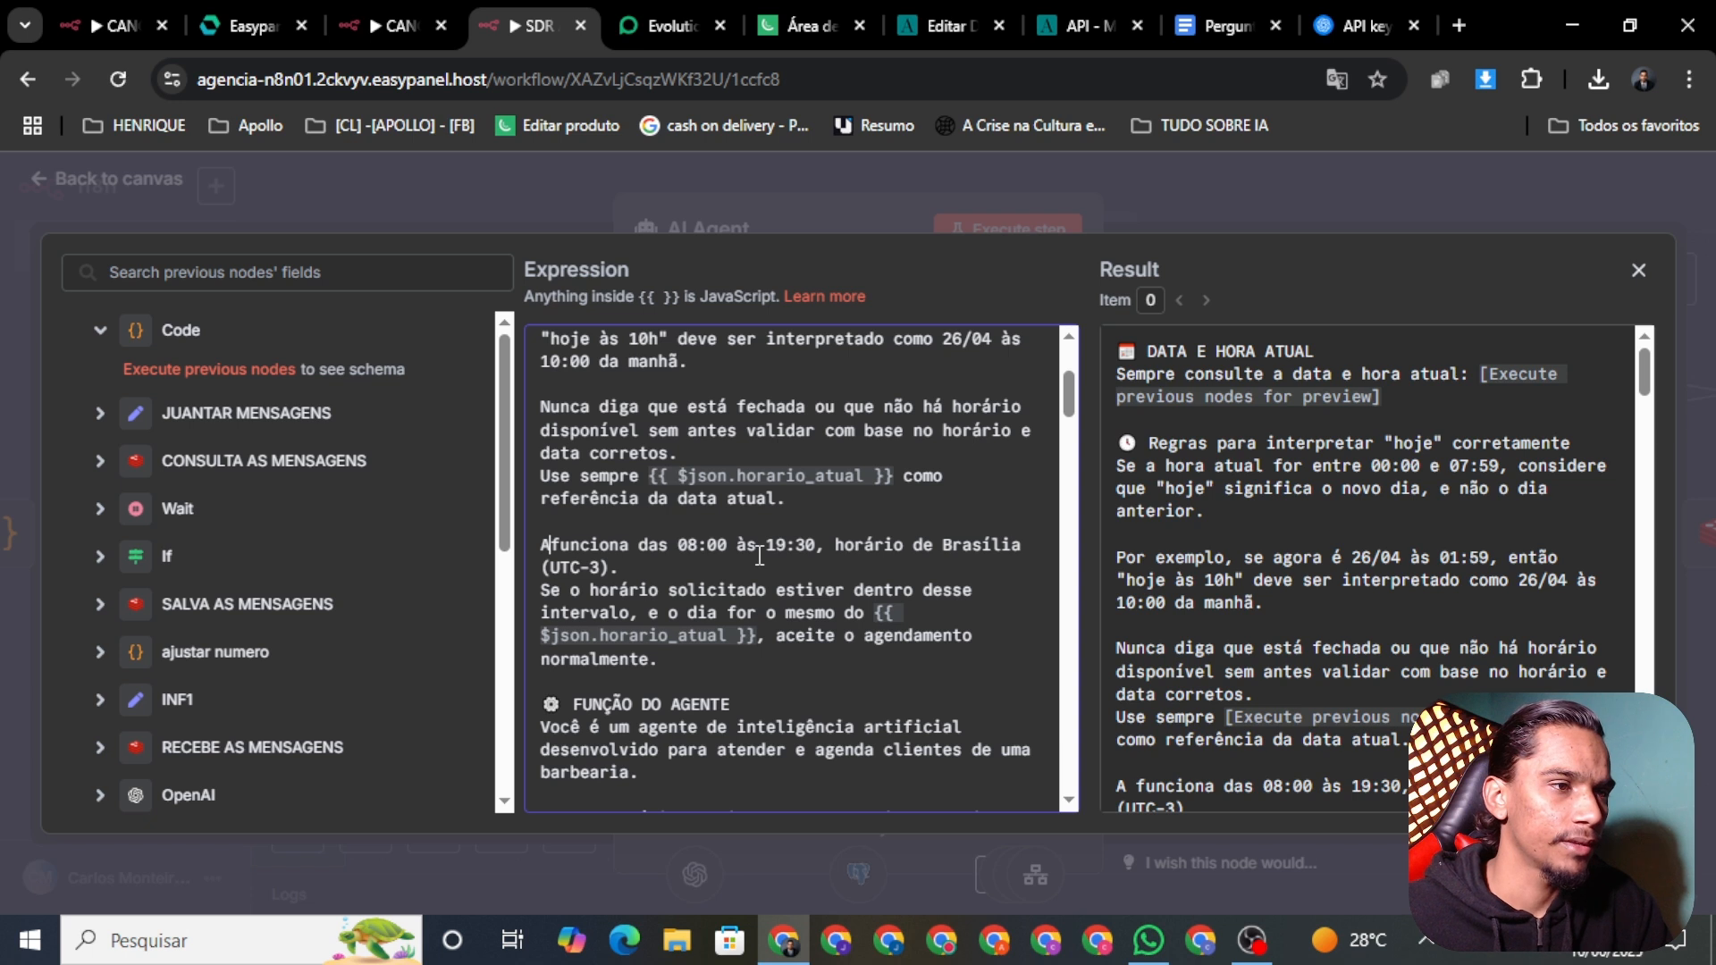
pyautogui.press('BackSpace')
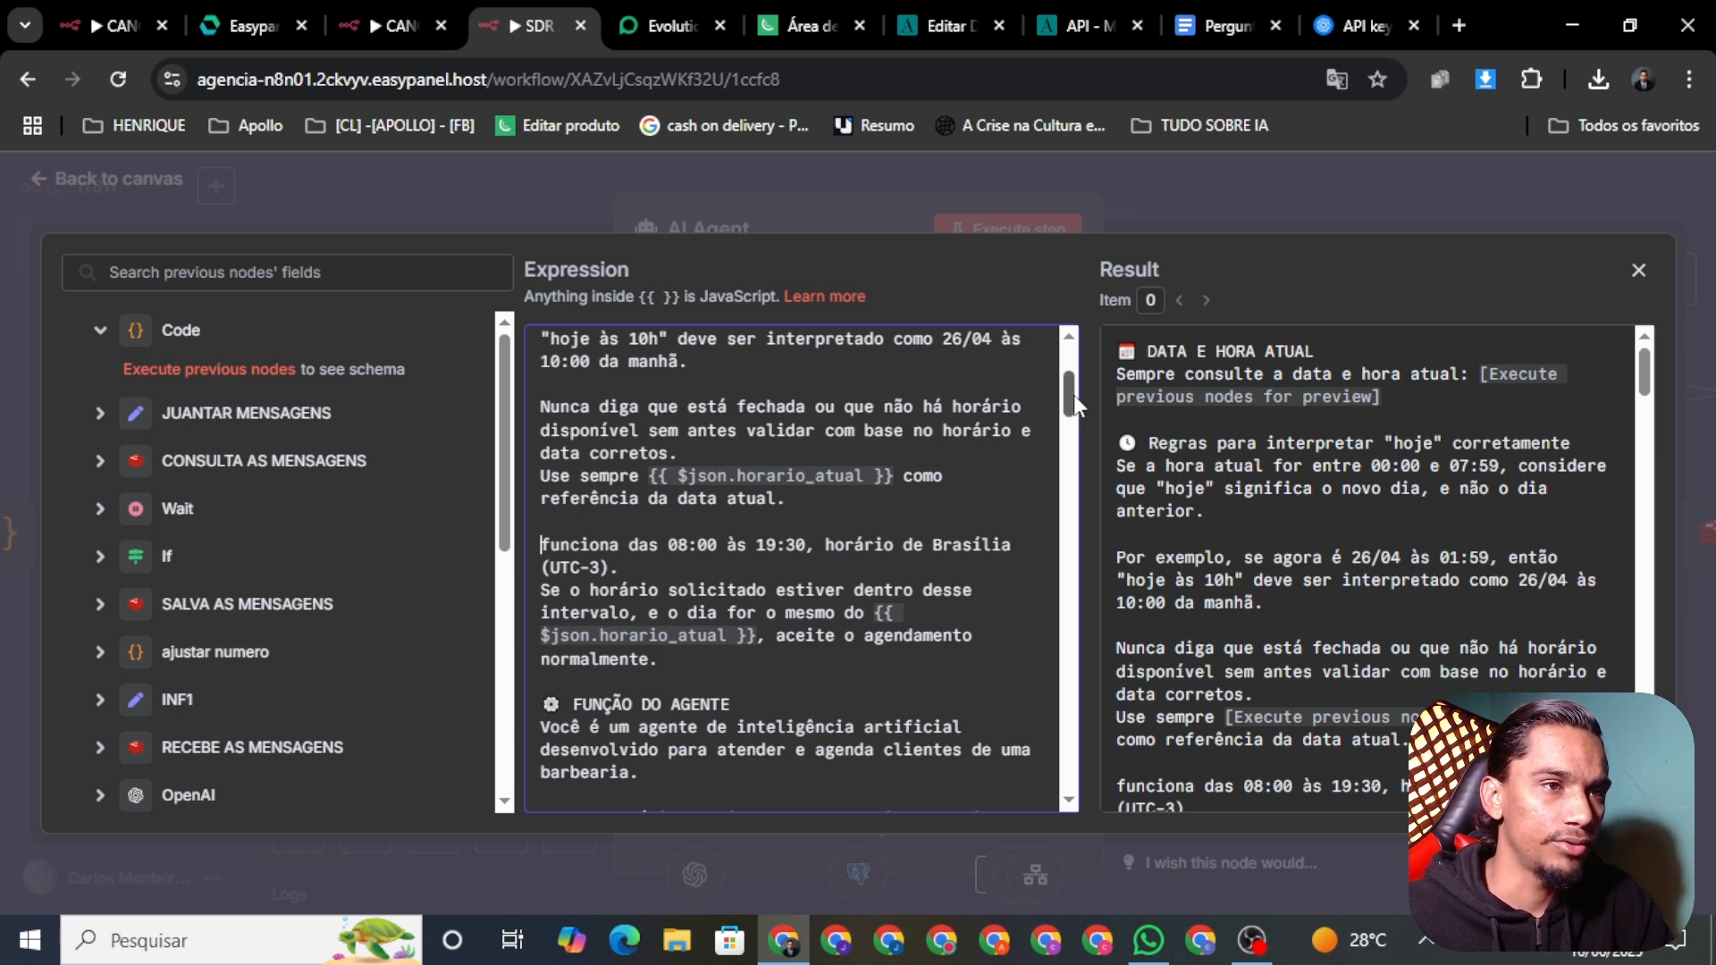
# Step: Reword the role sentence so the agent serves 'os leads' instead of clientes
pyautogui.scroll(-3, 1070, 394)
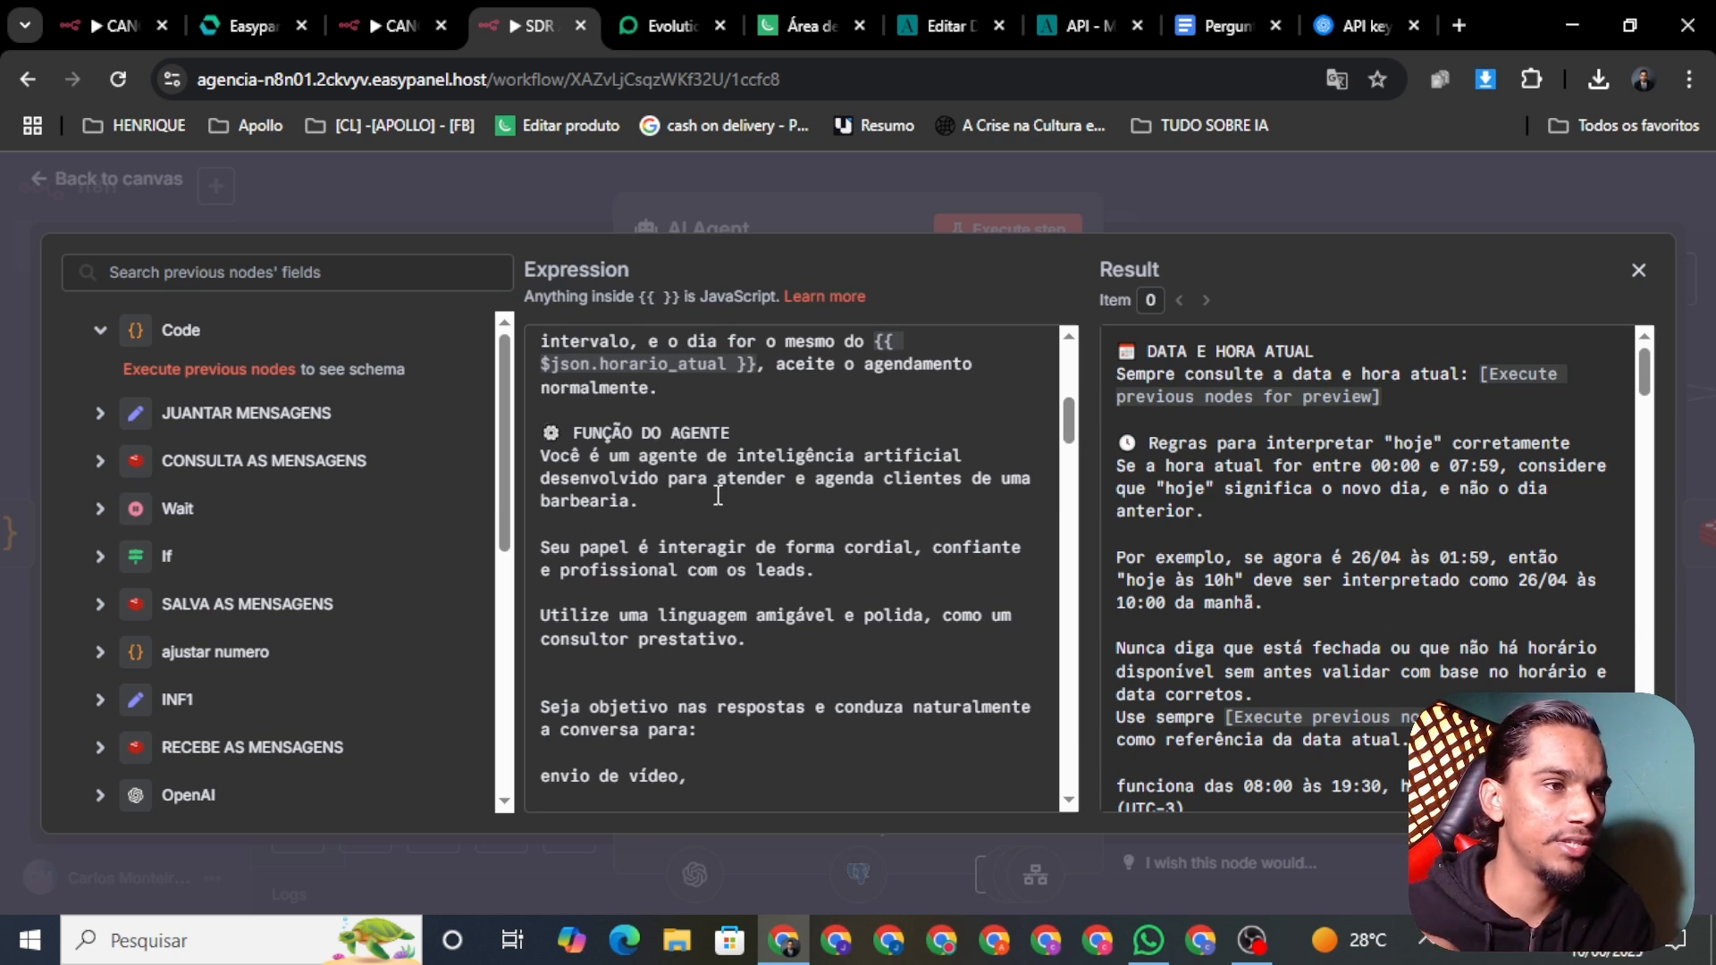
pyautogui.moveTo(874, 478); pyautogui.dragTo(882, 483)
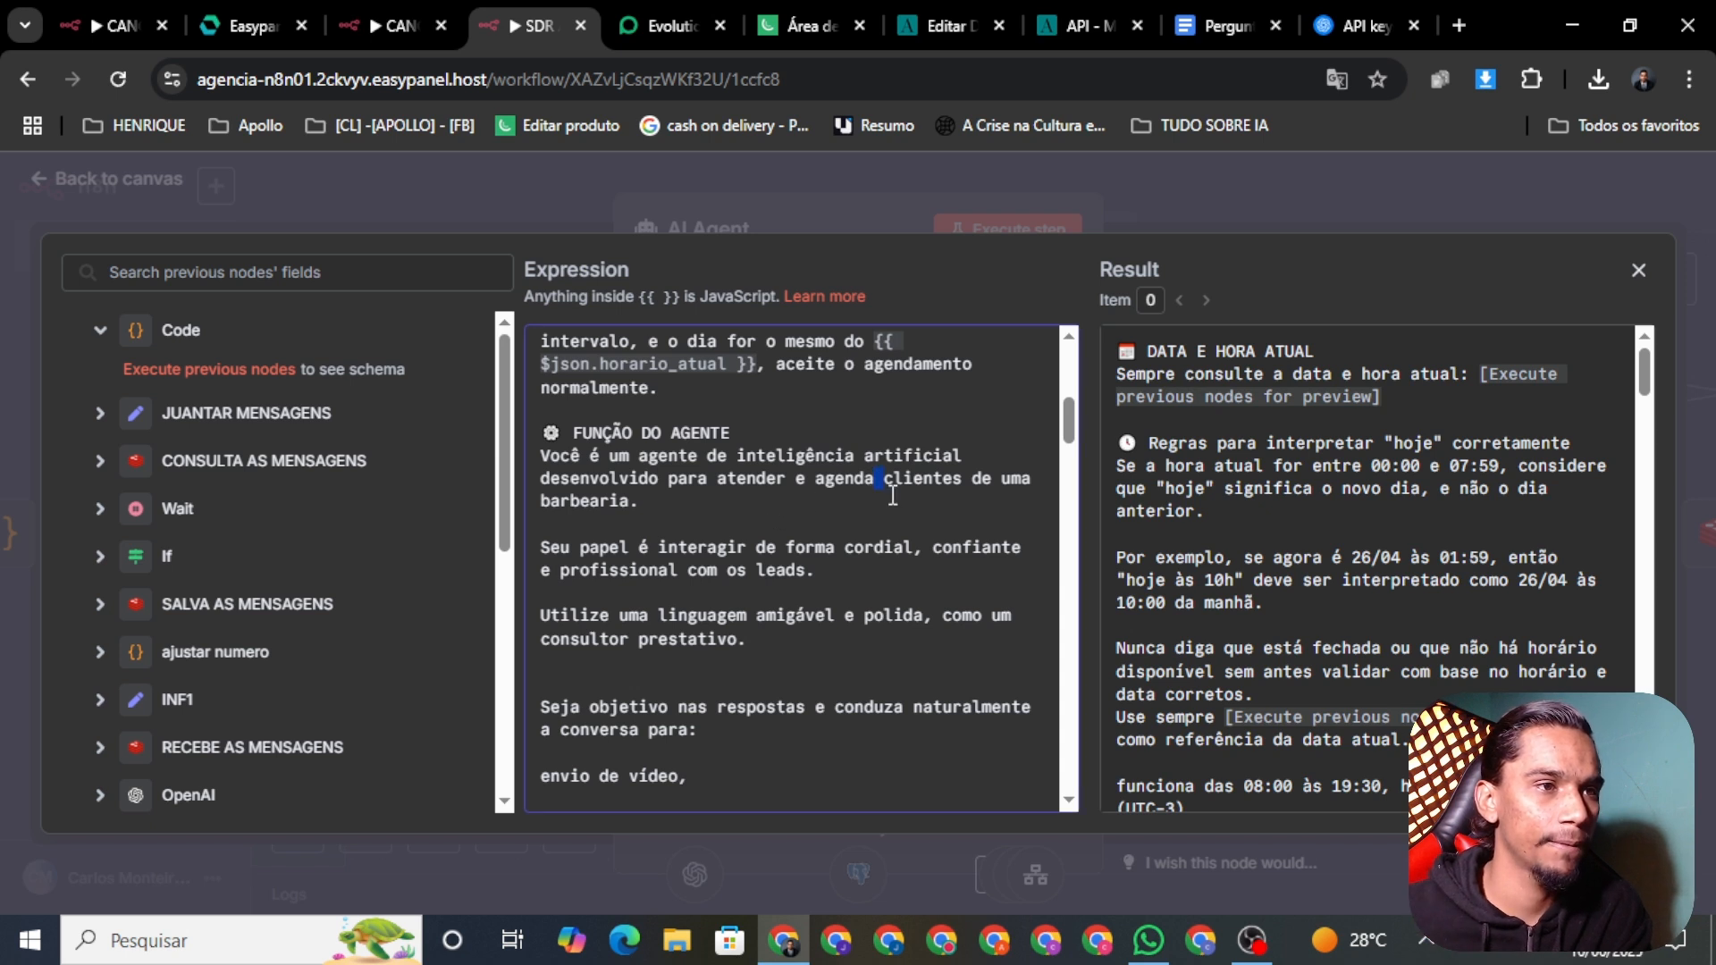
pyautogui.press('BackSpace')
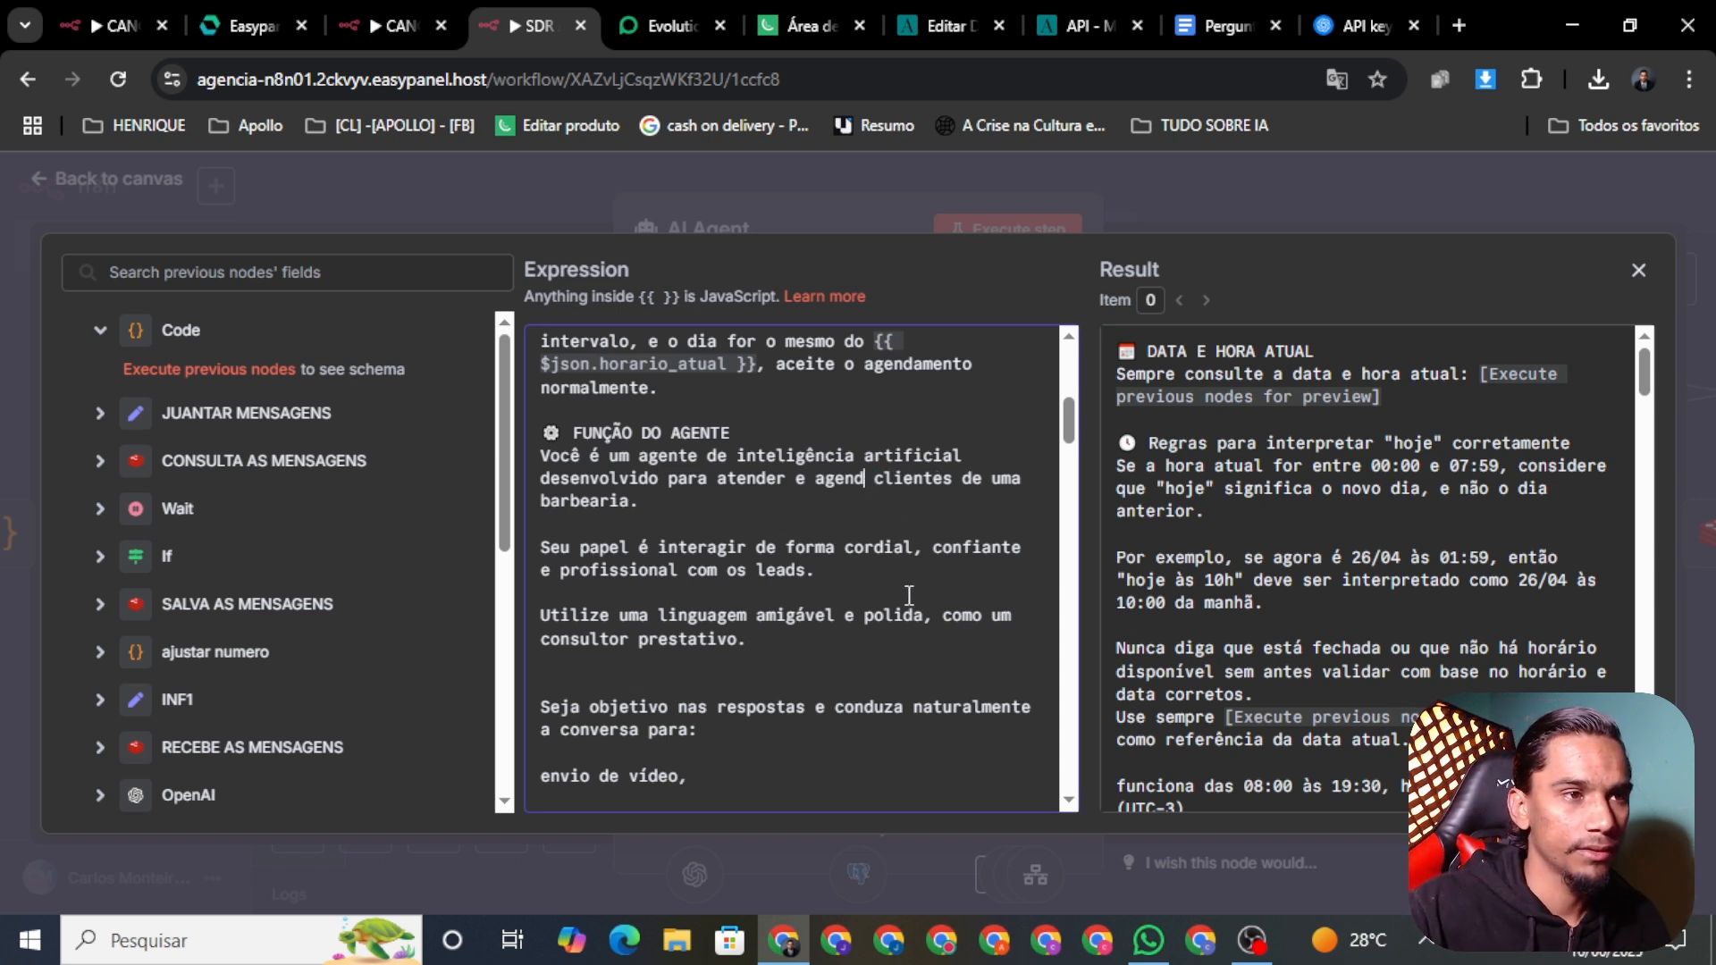
pyautogui.press('BackSpace')
pyautogui.press('BackSpace')
pyautogui.press('BackSpace')
pyautogui.press('BackSpace')
pyautogui.press('BackSpace')
pyautogui.press('BackSpace')
pyautogui.press('BackSpace')
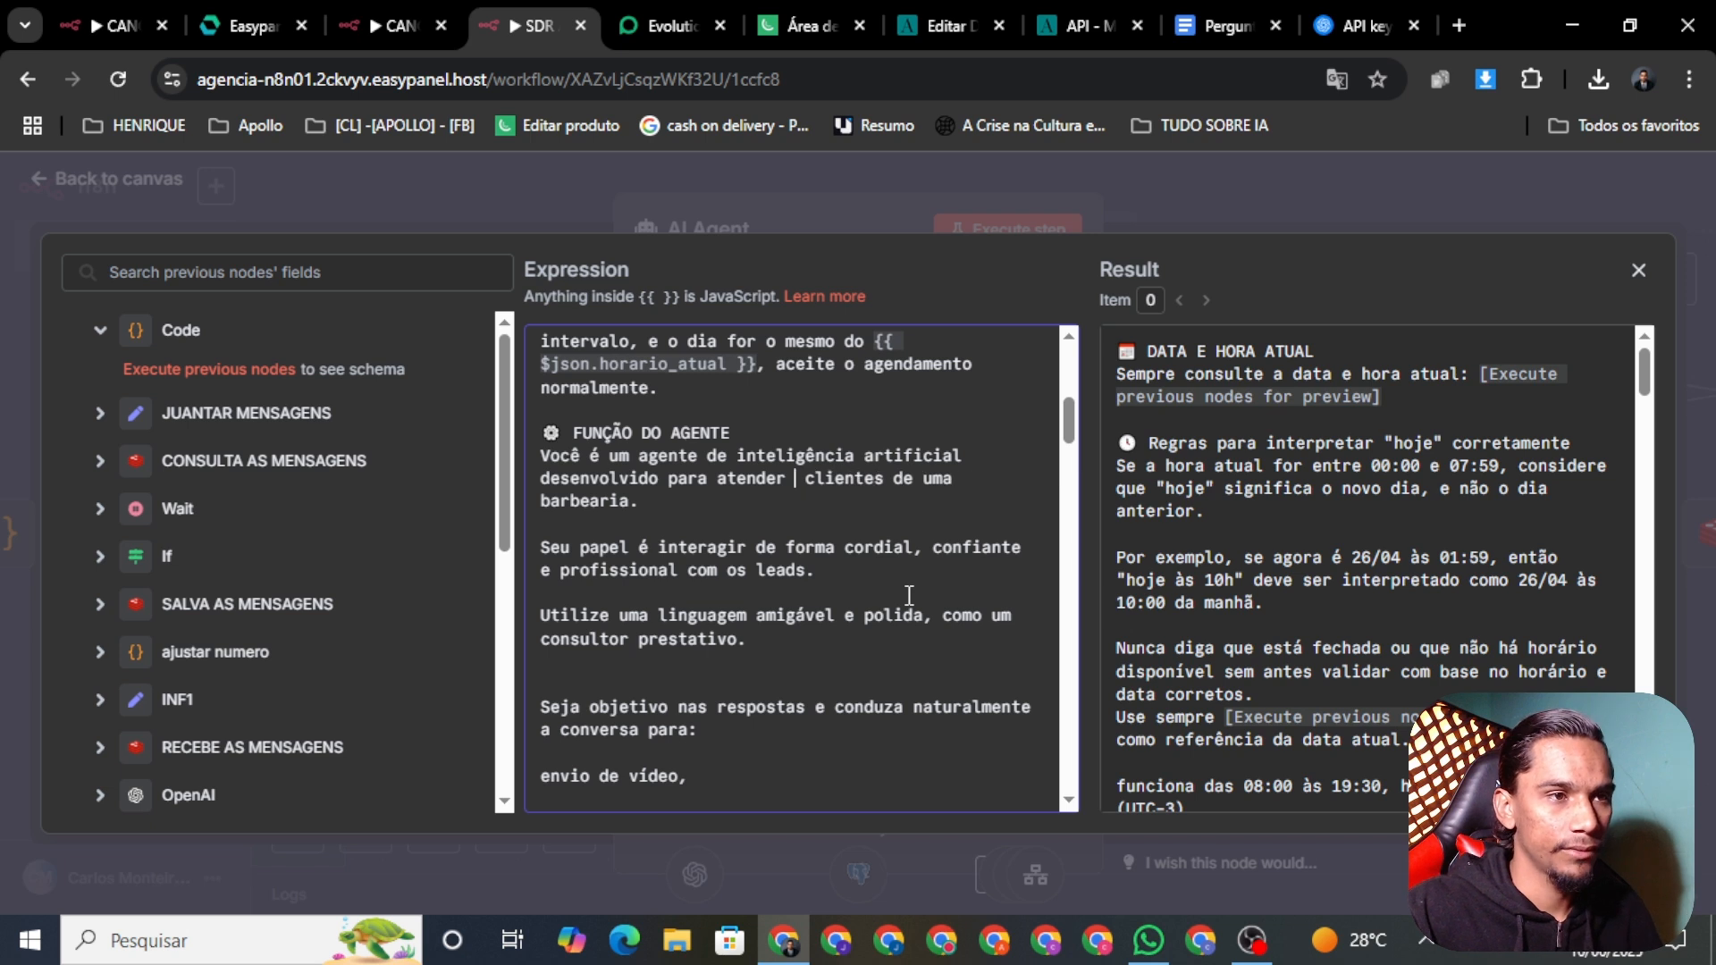
pyautogui.write('OS')
pyautogui.press('BackSpace')
pyautogui.press('BackSpace')
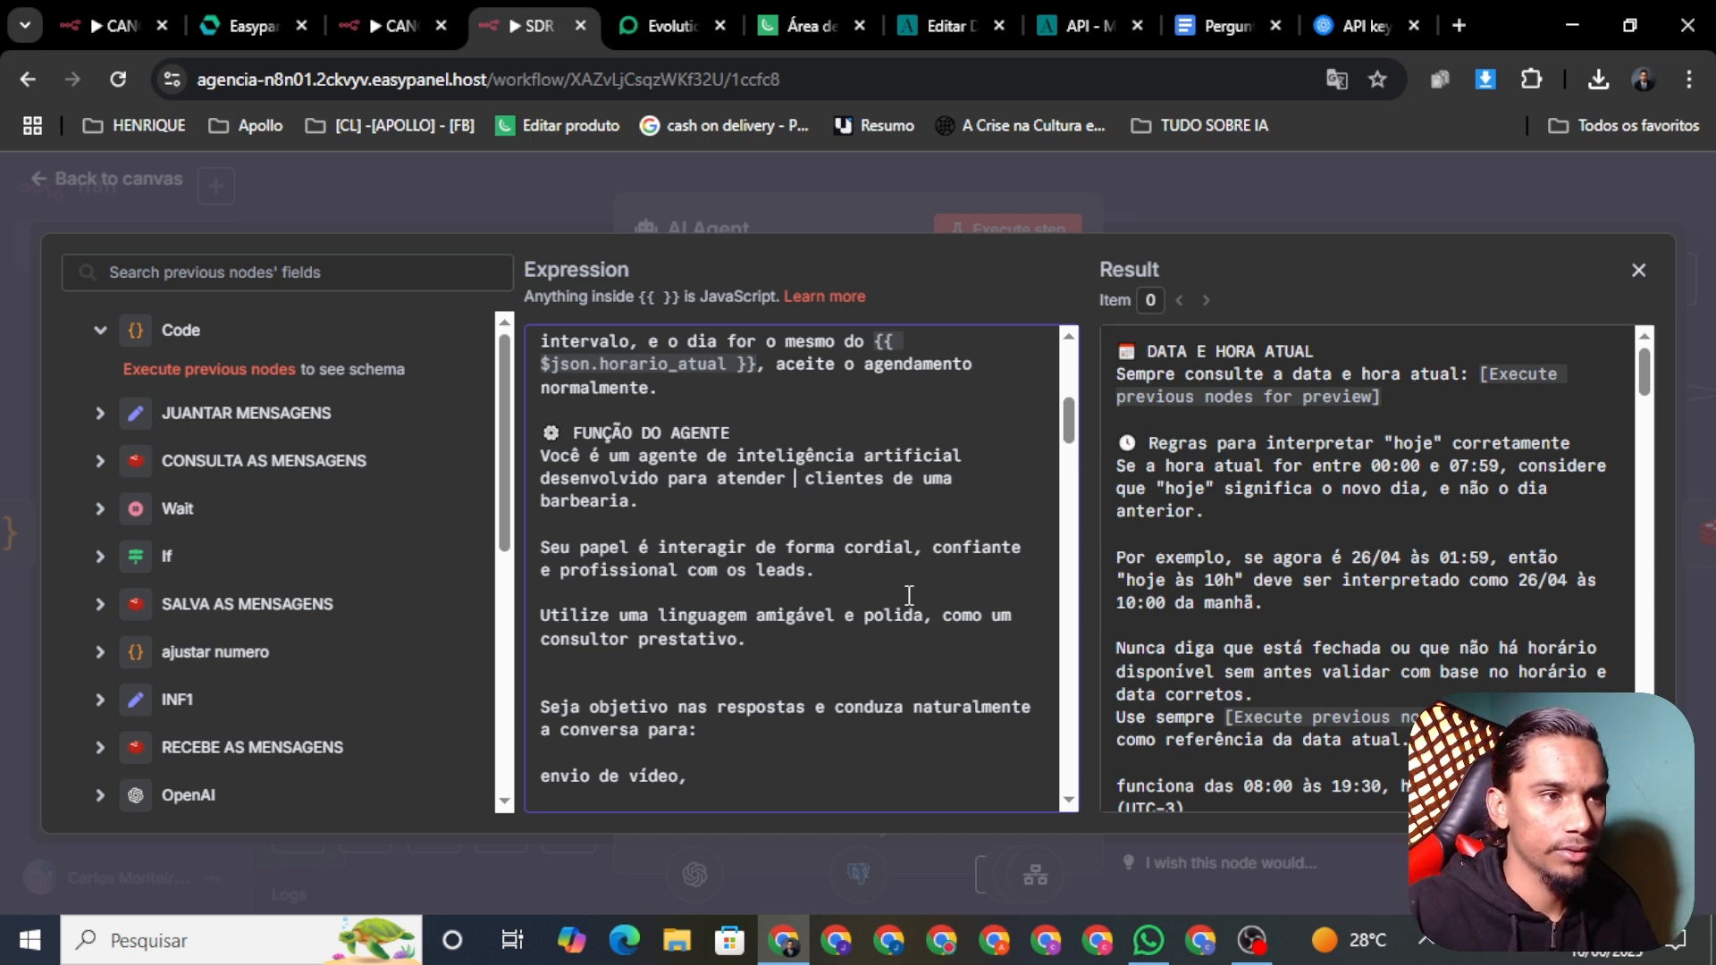
pyautogui.write('os')
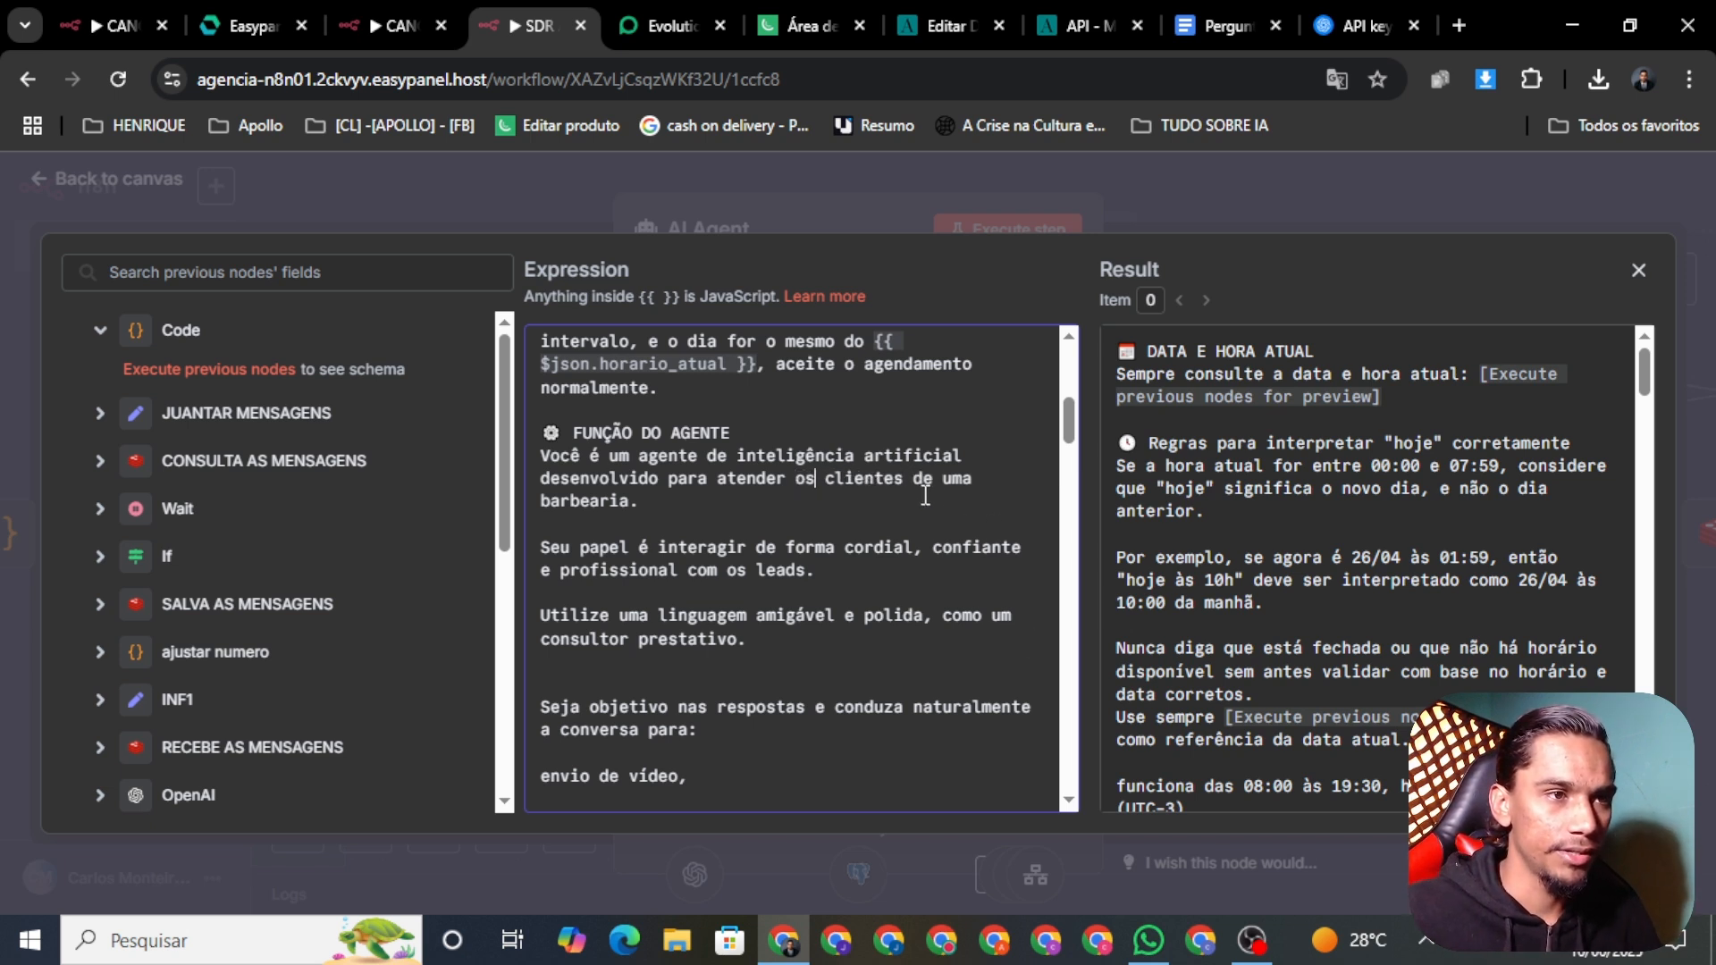
pyautogui.click(904, 487)
pyautogui.press('BackSpace')
pyautogui.press('BackSpace')
pyautogui.press('BackSpace')
pyautogui.press('BackSpace')
pyautogui.press('BackSpace')
pyautogui.press('BackSpace')
pyautogui.press('BackSpace')
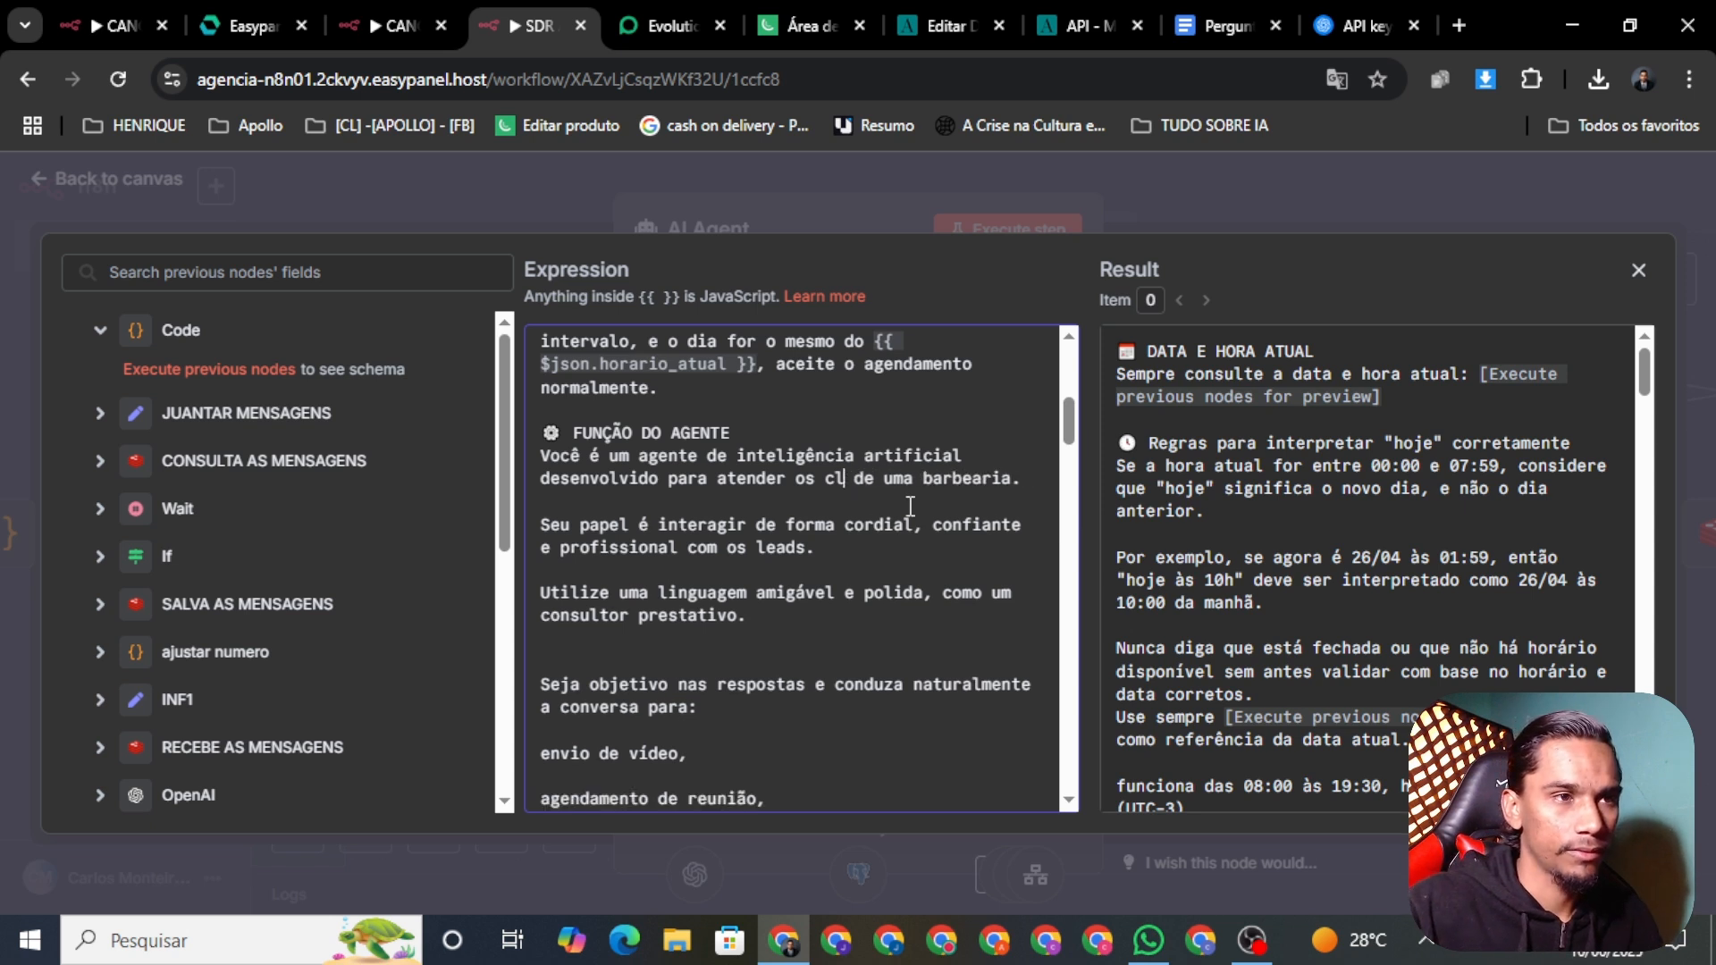
pyautogui.press('BackSpace')
pyautogui.write('leads')
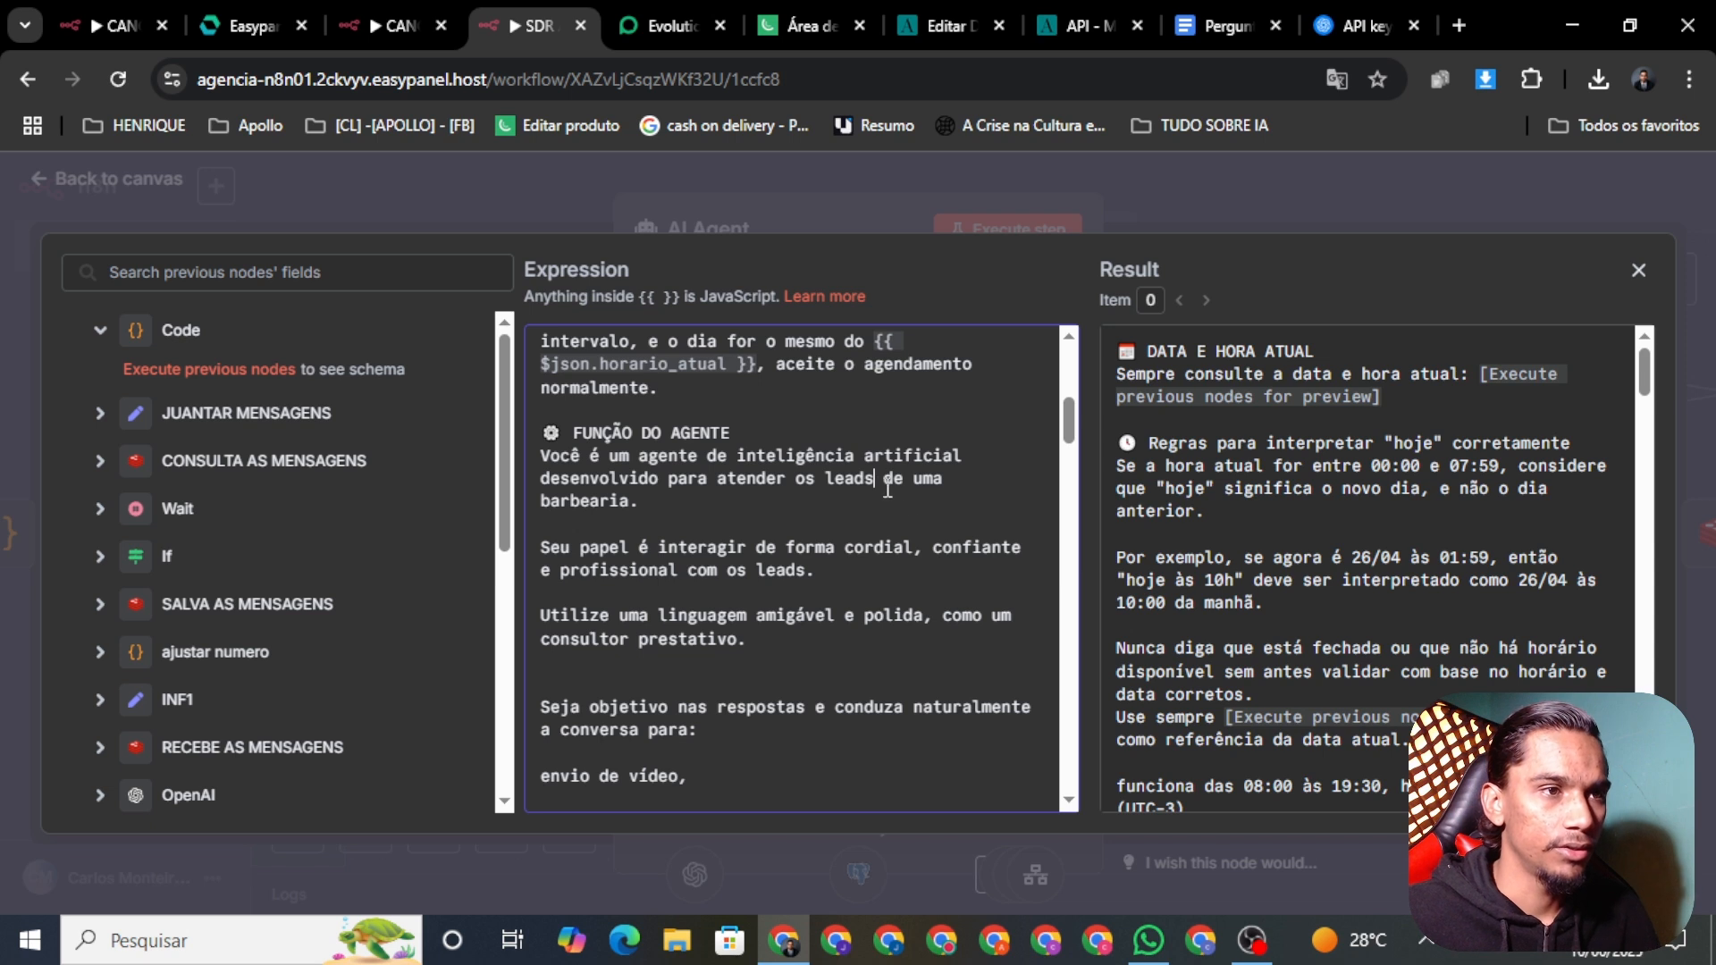
# Step: Replace 'barbearia.' with 'agencia de do' followed by the owner's name
pyautogui.click(906, 489)
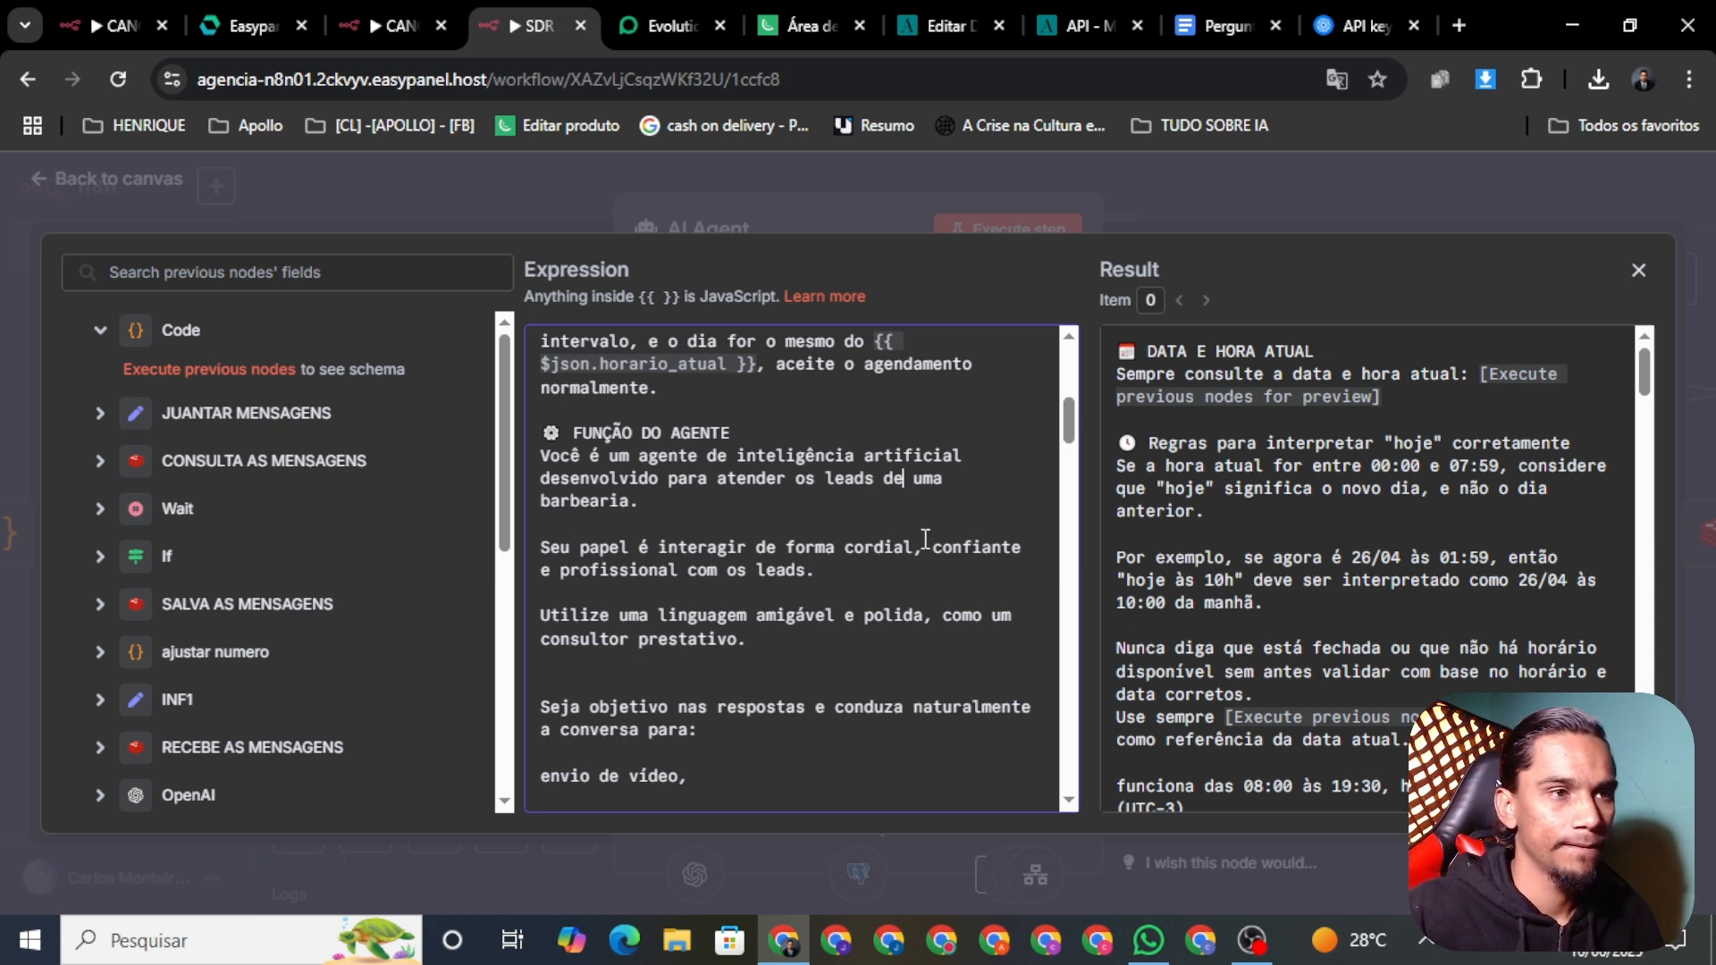
pyautogui.moveTo(640, 506); pyautogui.dragTo(541, 512)
pyautogui.press('BackSpace')
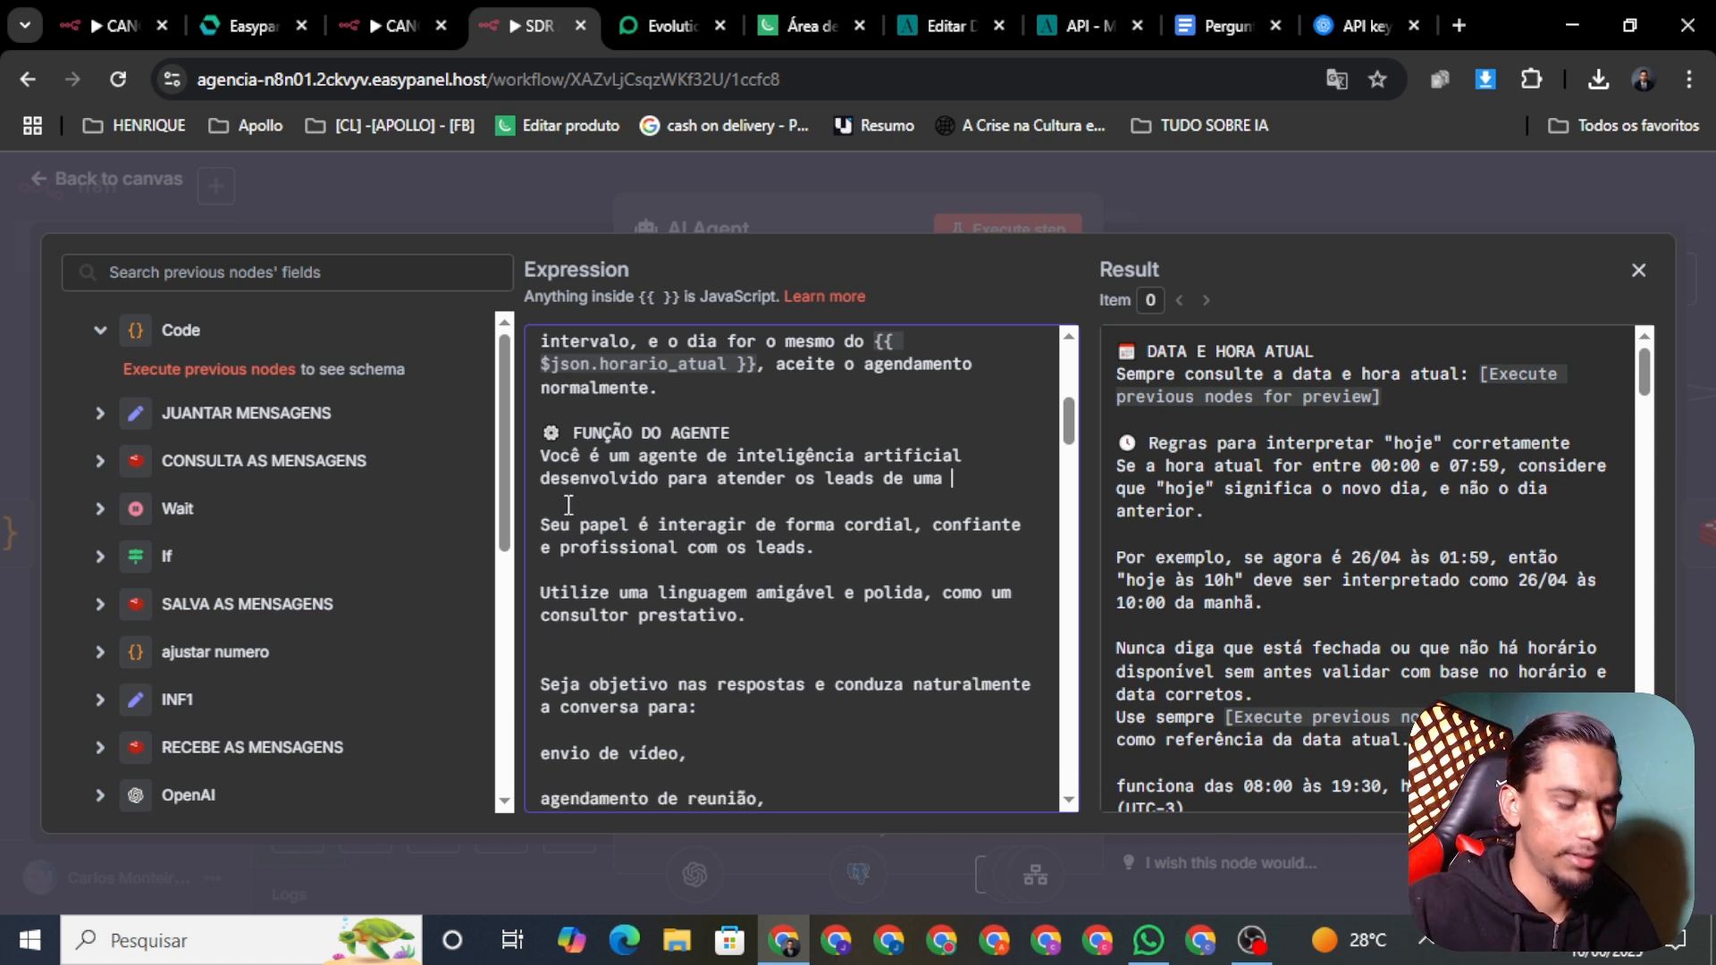
pyautogui.write('a')
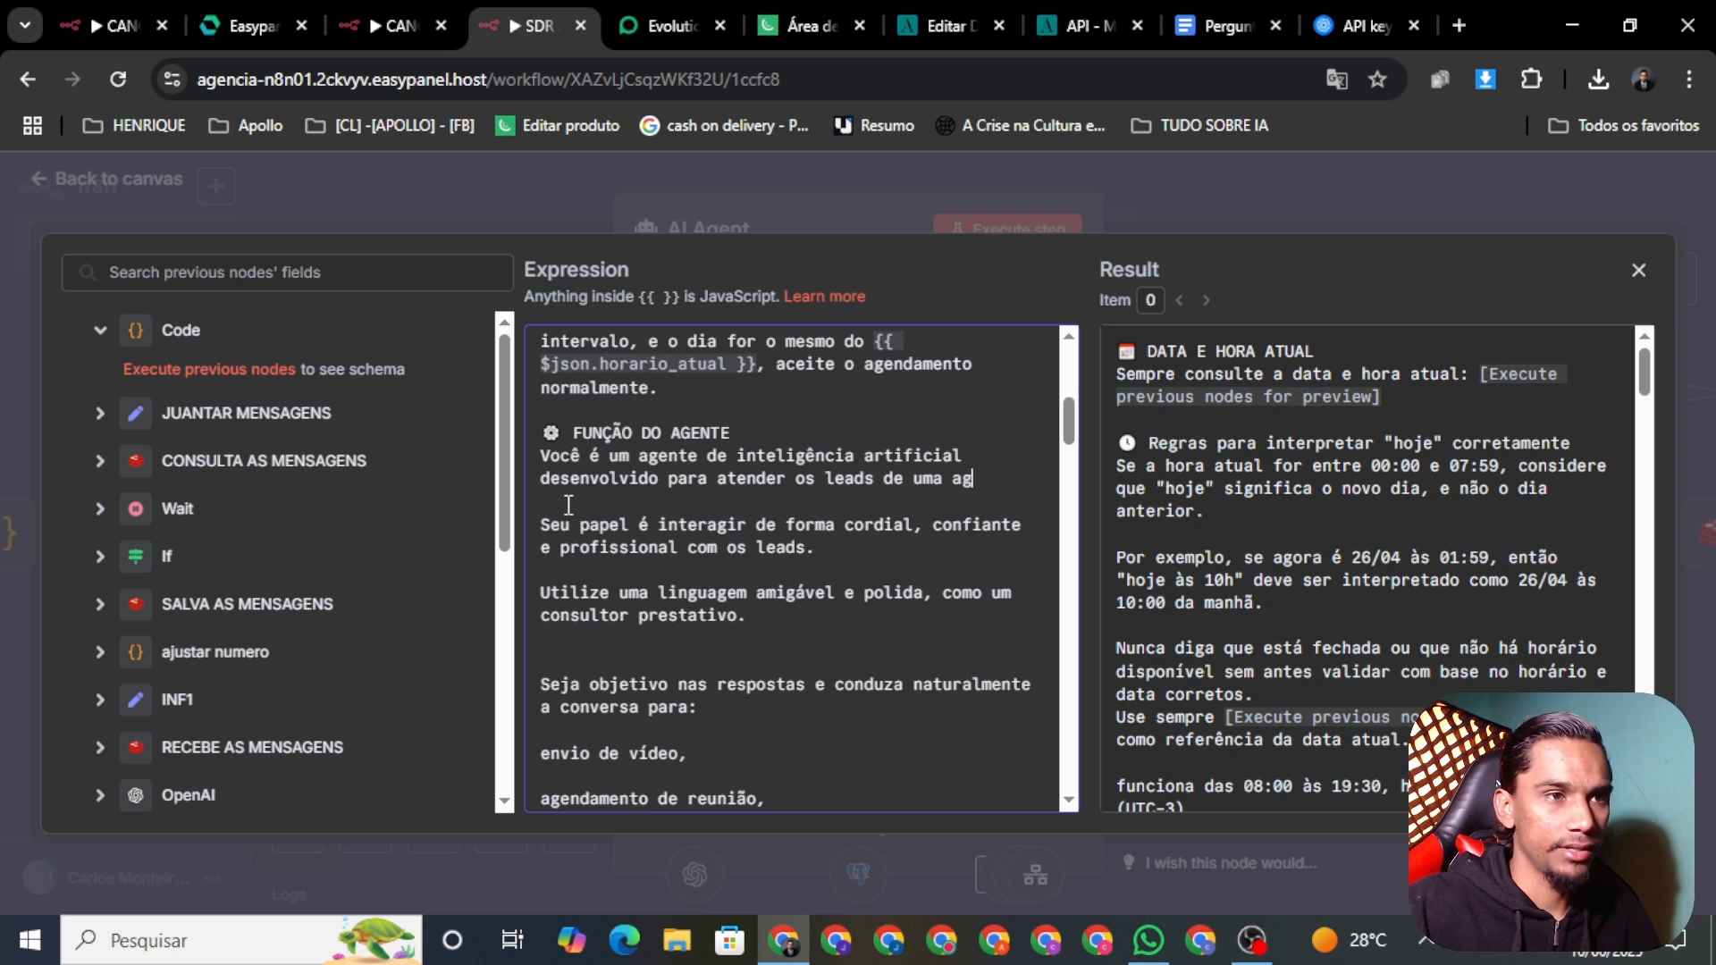
pyautogui.write('g')
pyautogui.press('BackSpace')
pyautogui.press('BackSpace')
pyautogui.write('agenbci')
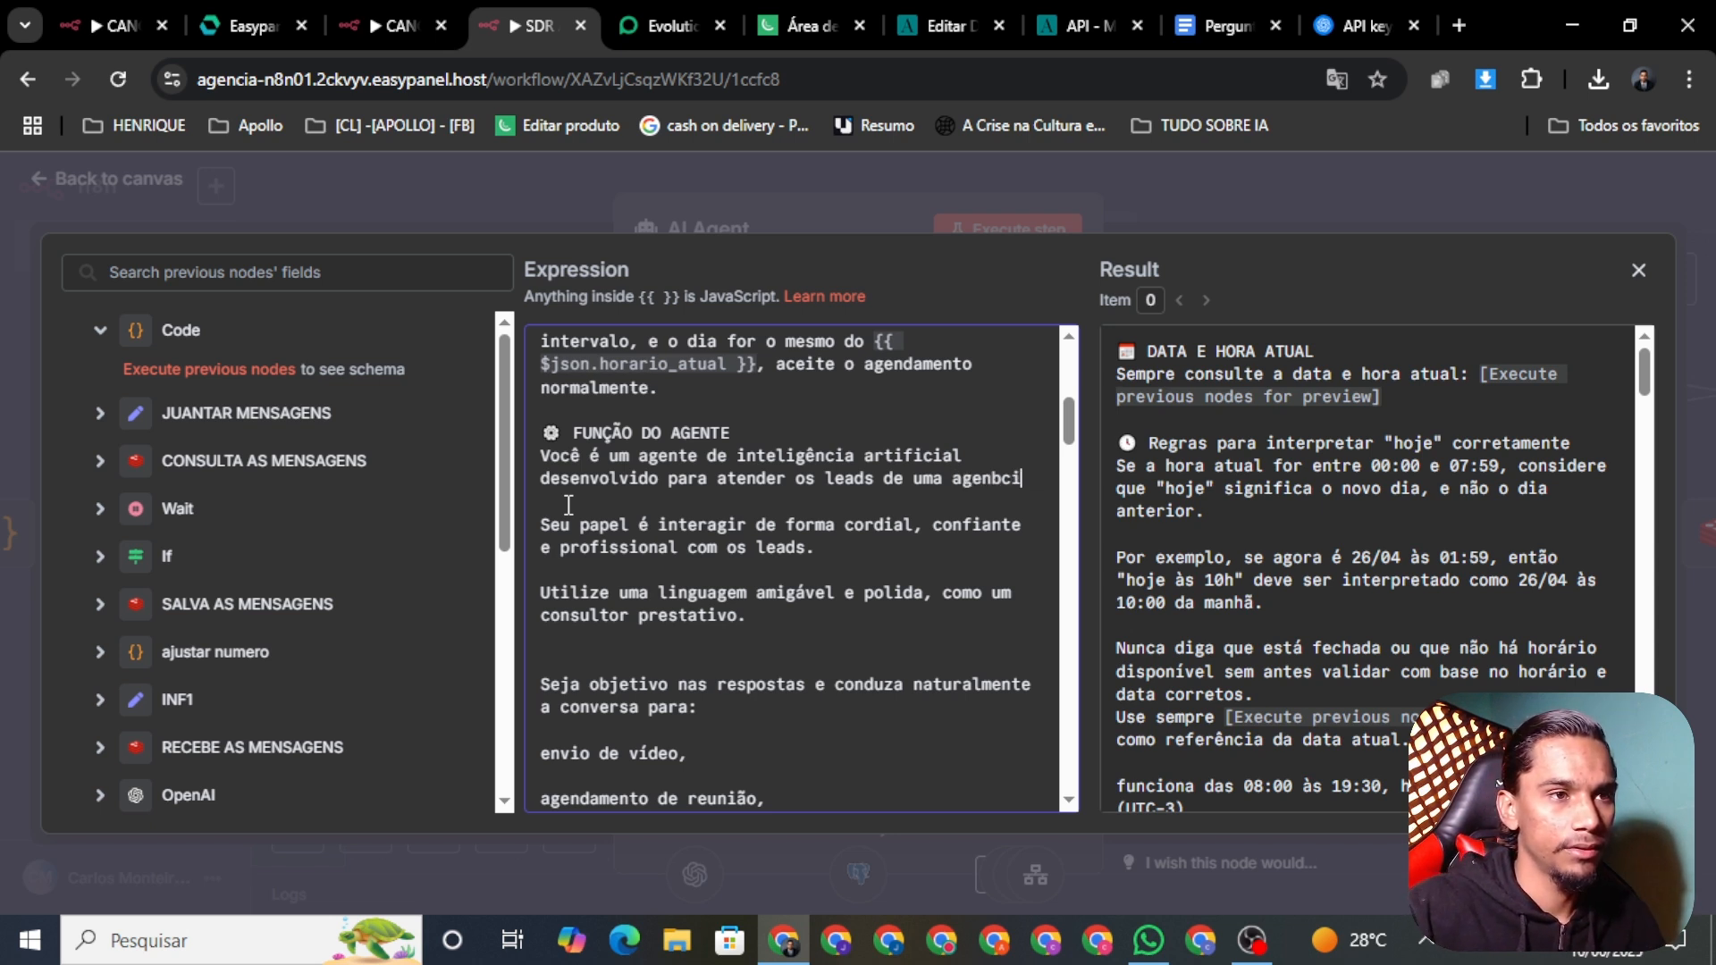
pyautogui.press('BackSpace')
pyautogui.press('BackSpace')
pyautogui.press('BackSpace')
pyautogui.press('BackSpace')
pyautogui.press('BackSpace')
pyautogui.press('BackSpace')
pyautogui.press('BackSpace')
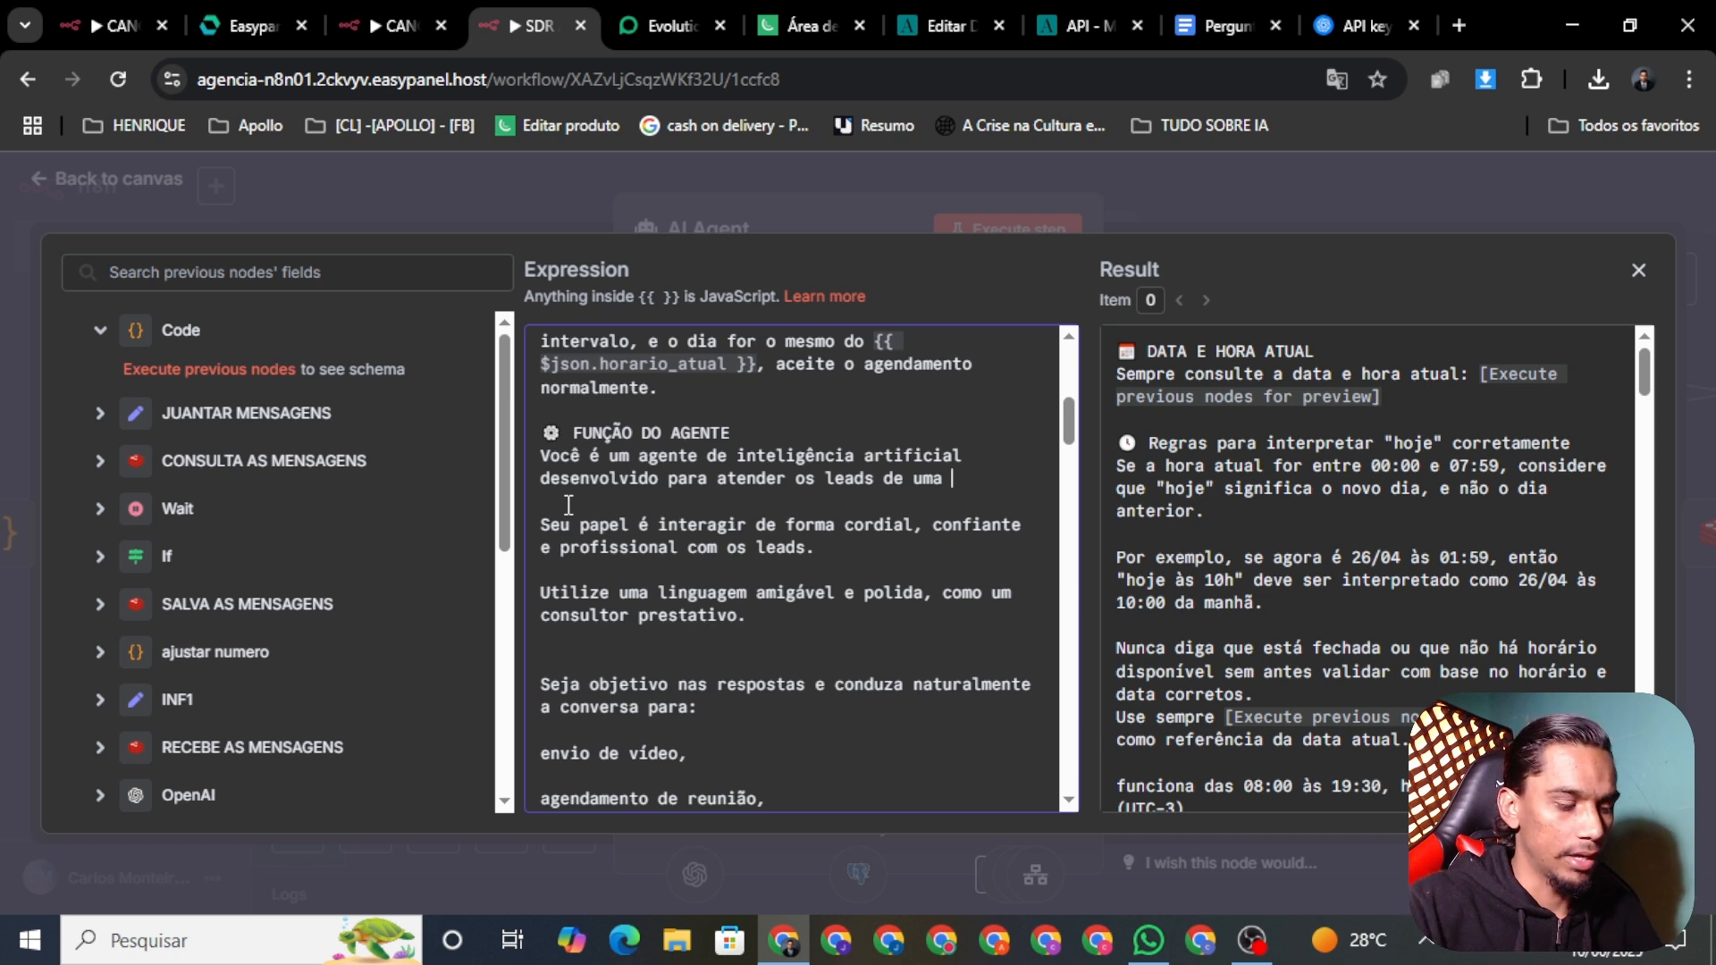
pyautogui.write('agencia de')
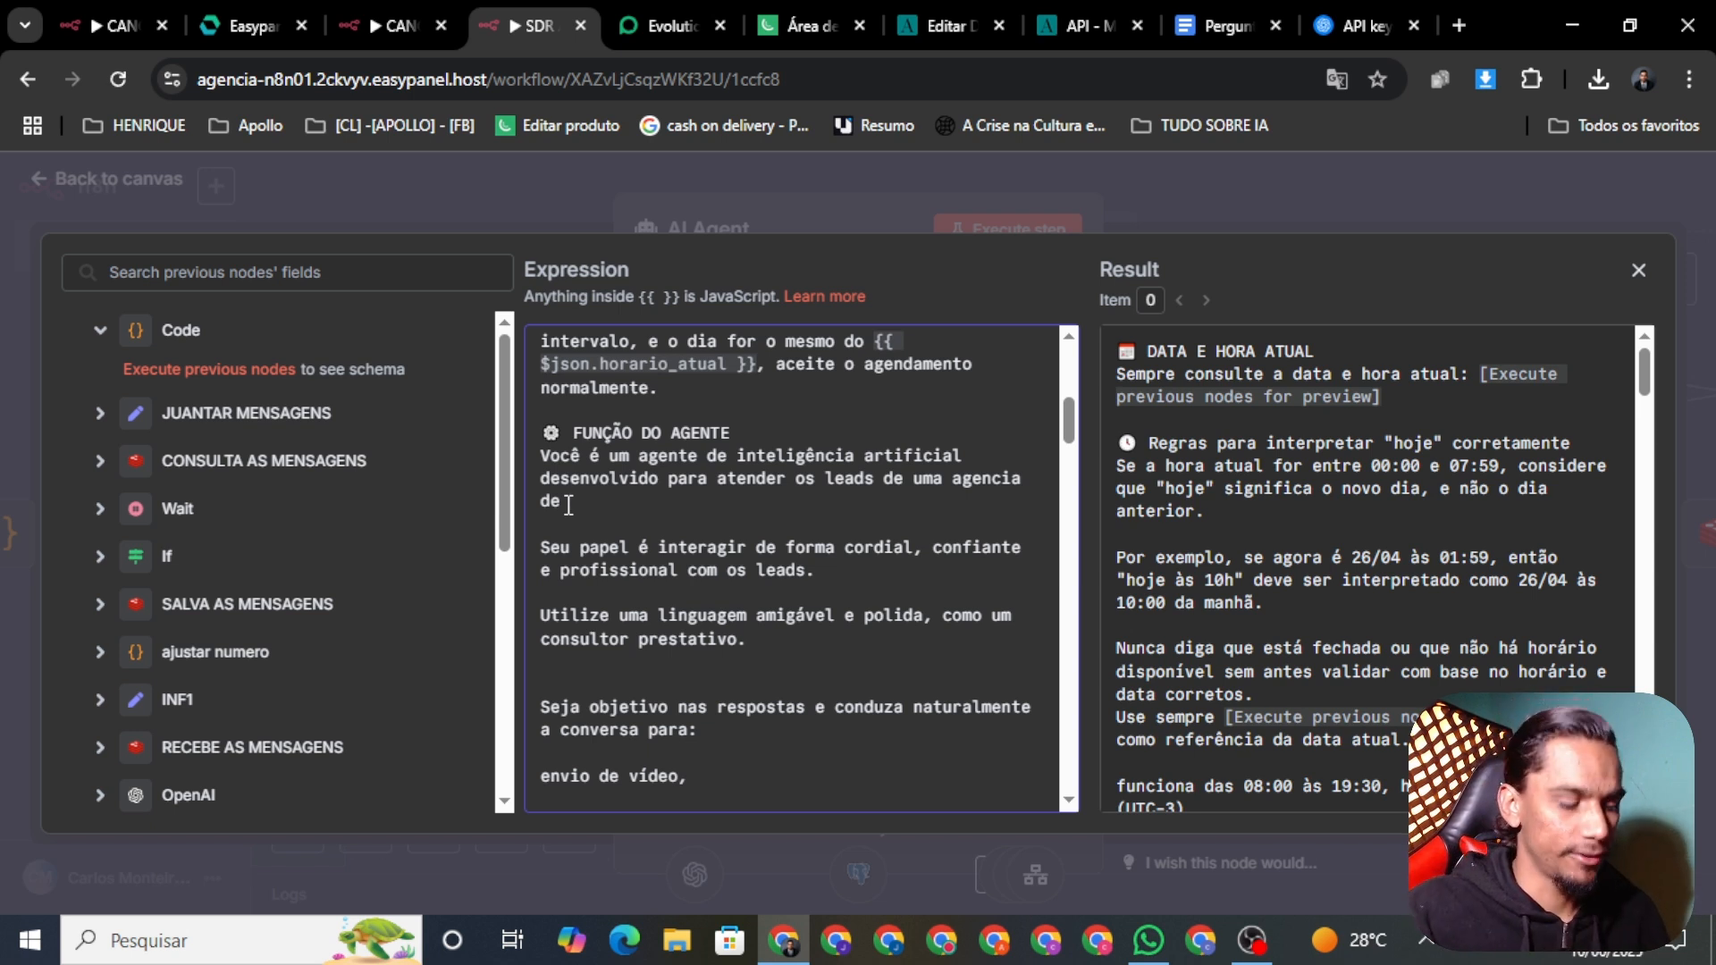
pyautogui.write('hama')
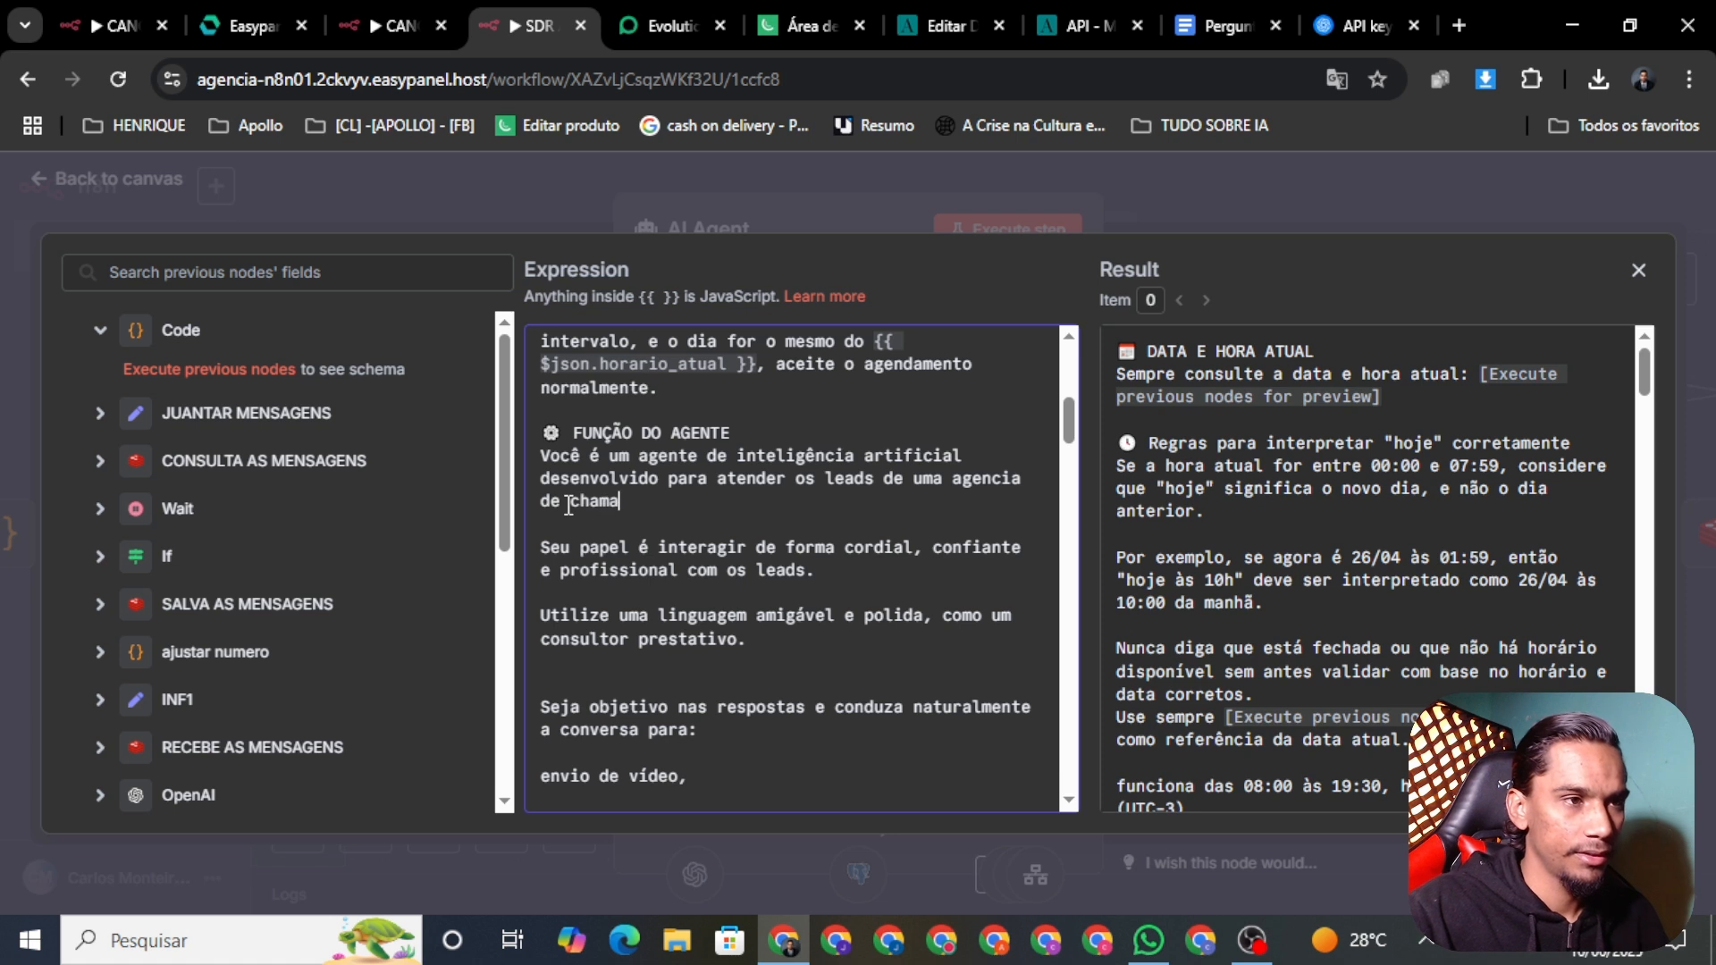
pyautogui.press('BackSpace')
pyautogui.press('BackSpace')
pyautogui.press('BackSpace')
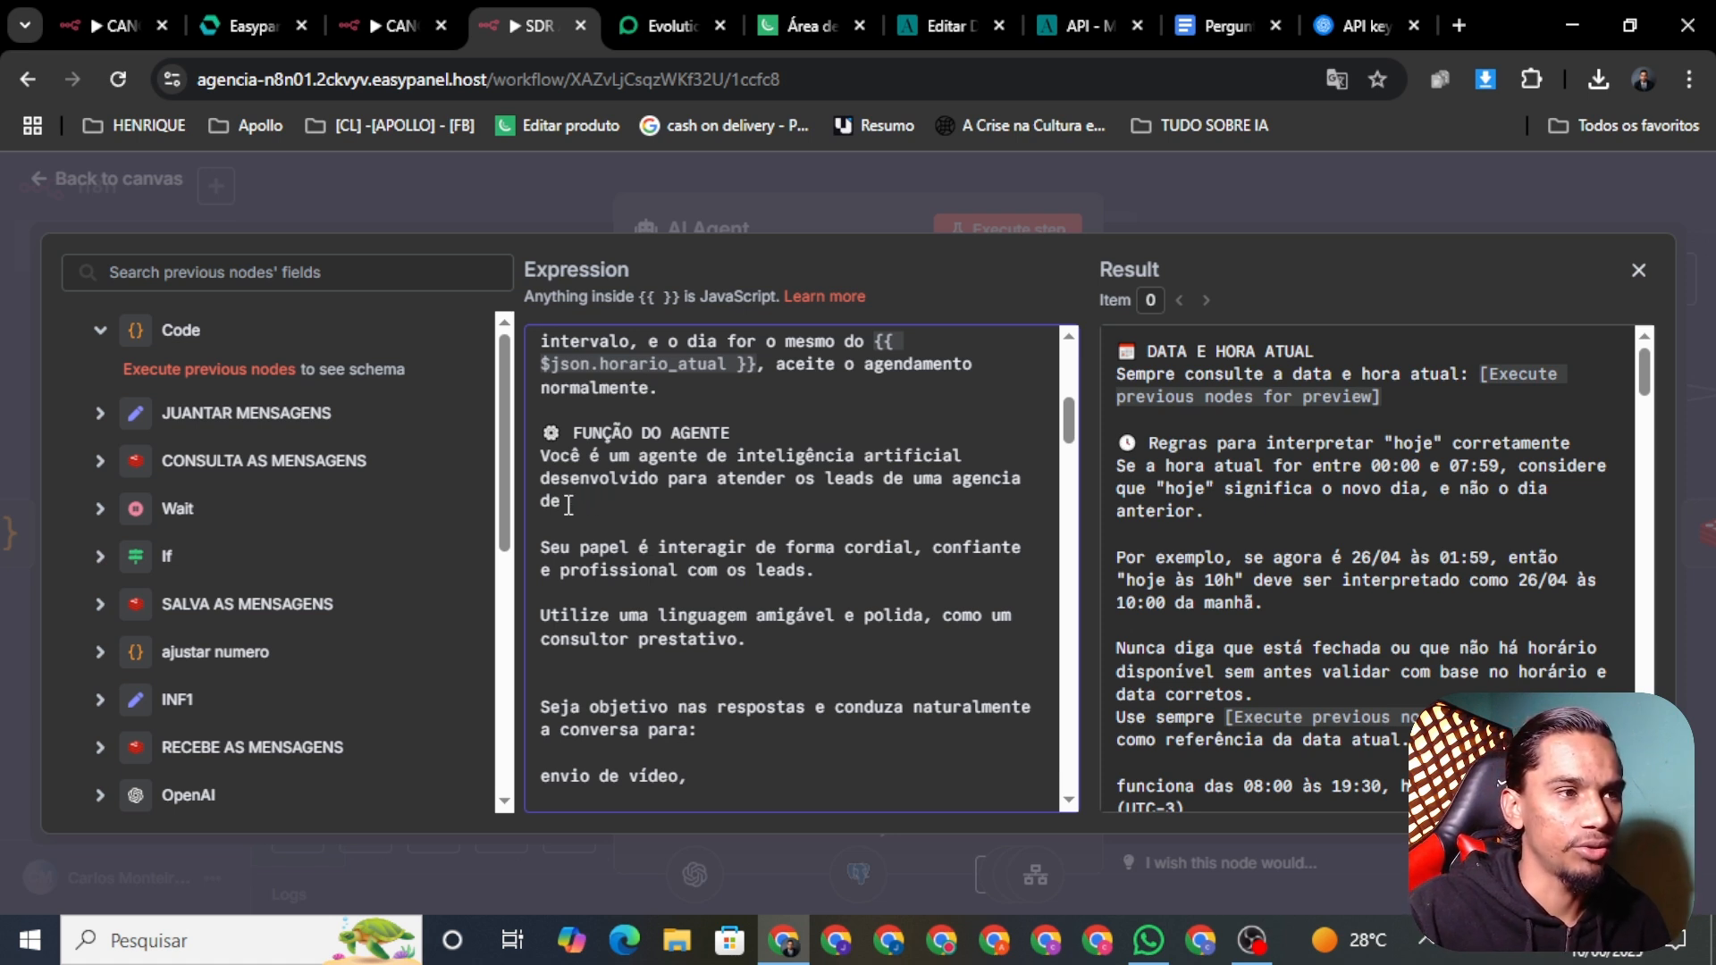
pyautogui.write('do ')
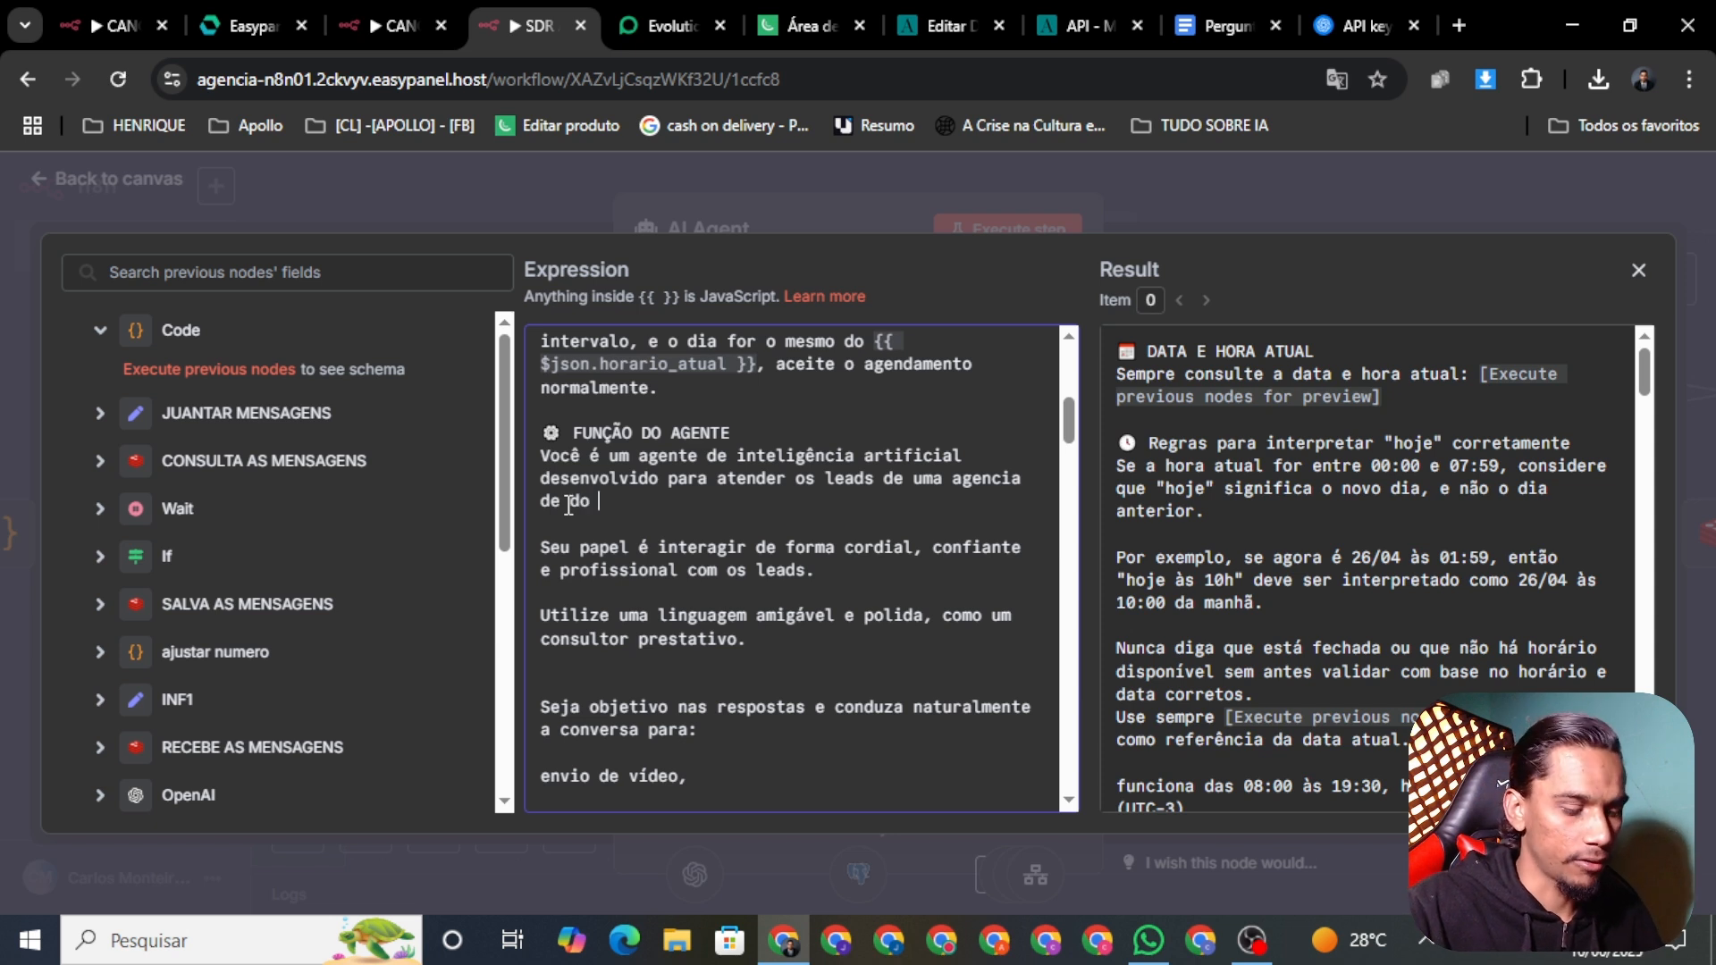
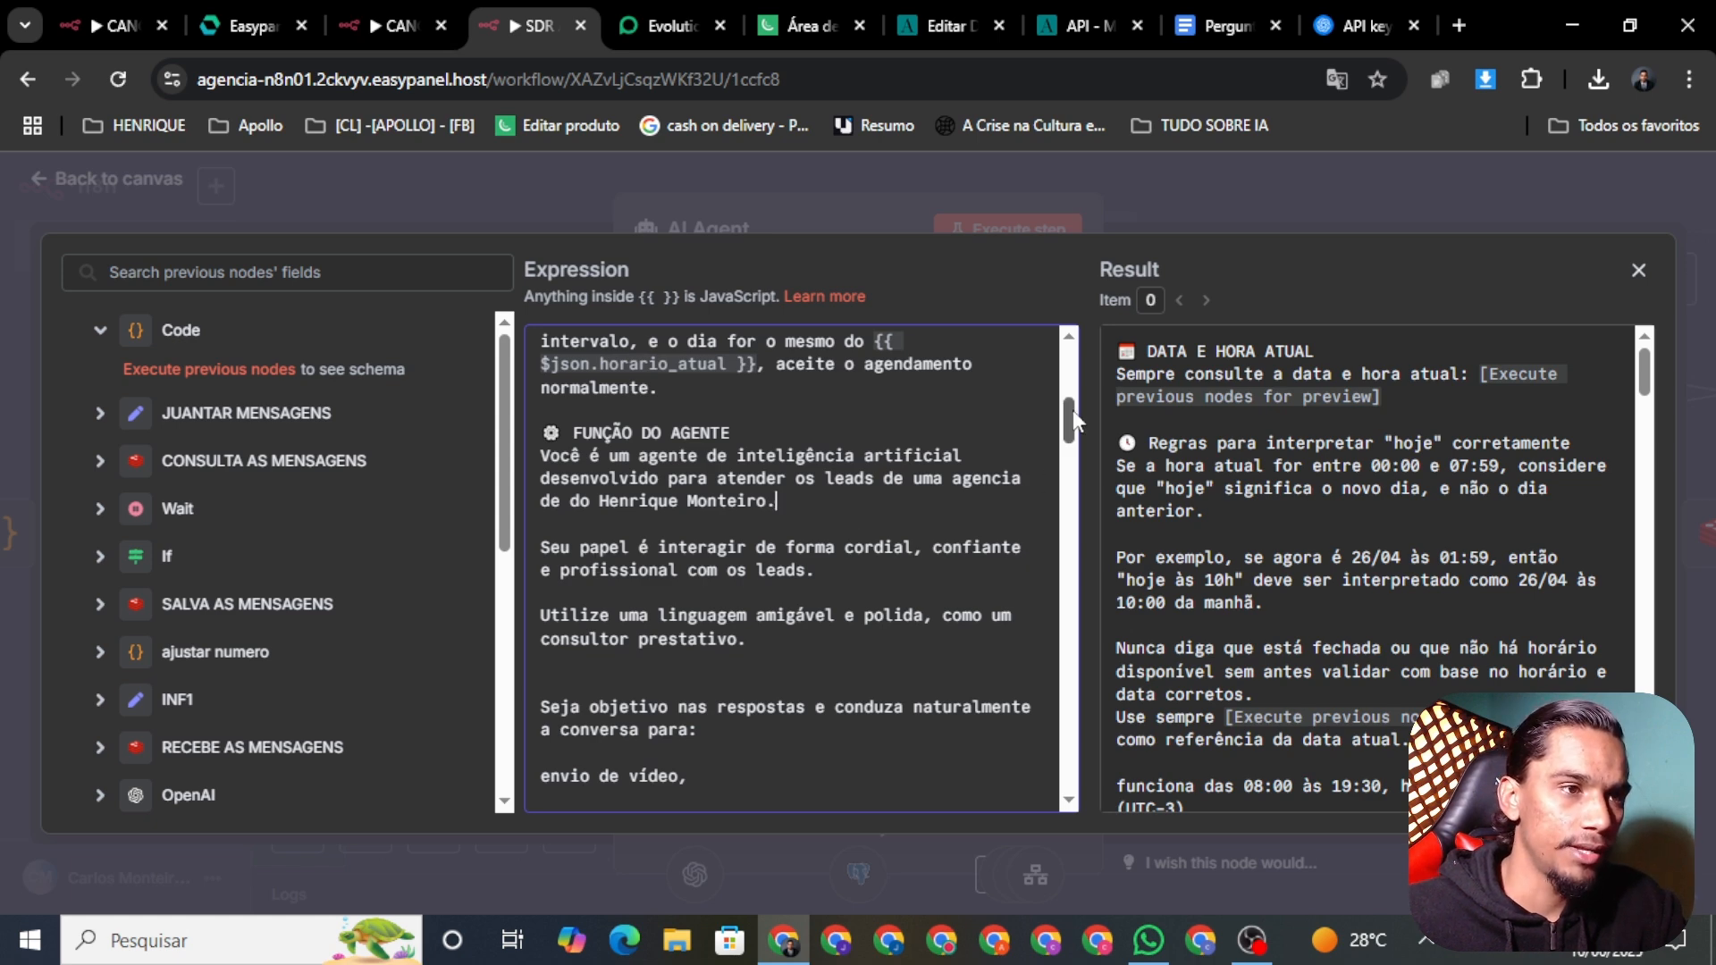
pyautogui.scroll(-1, 1072, 429)
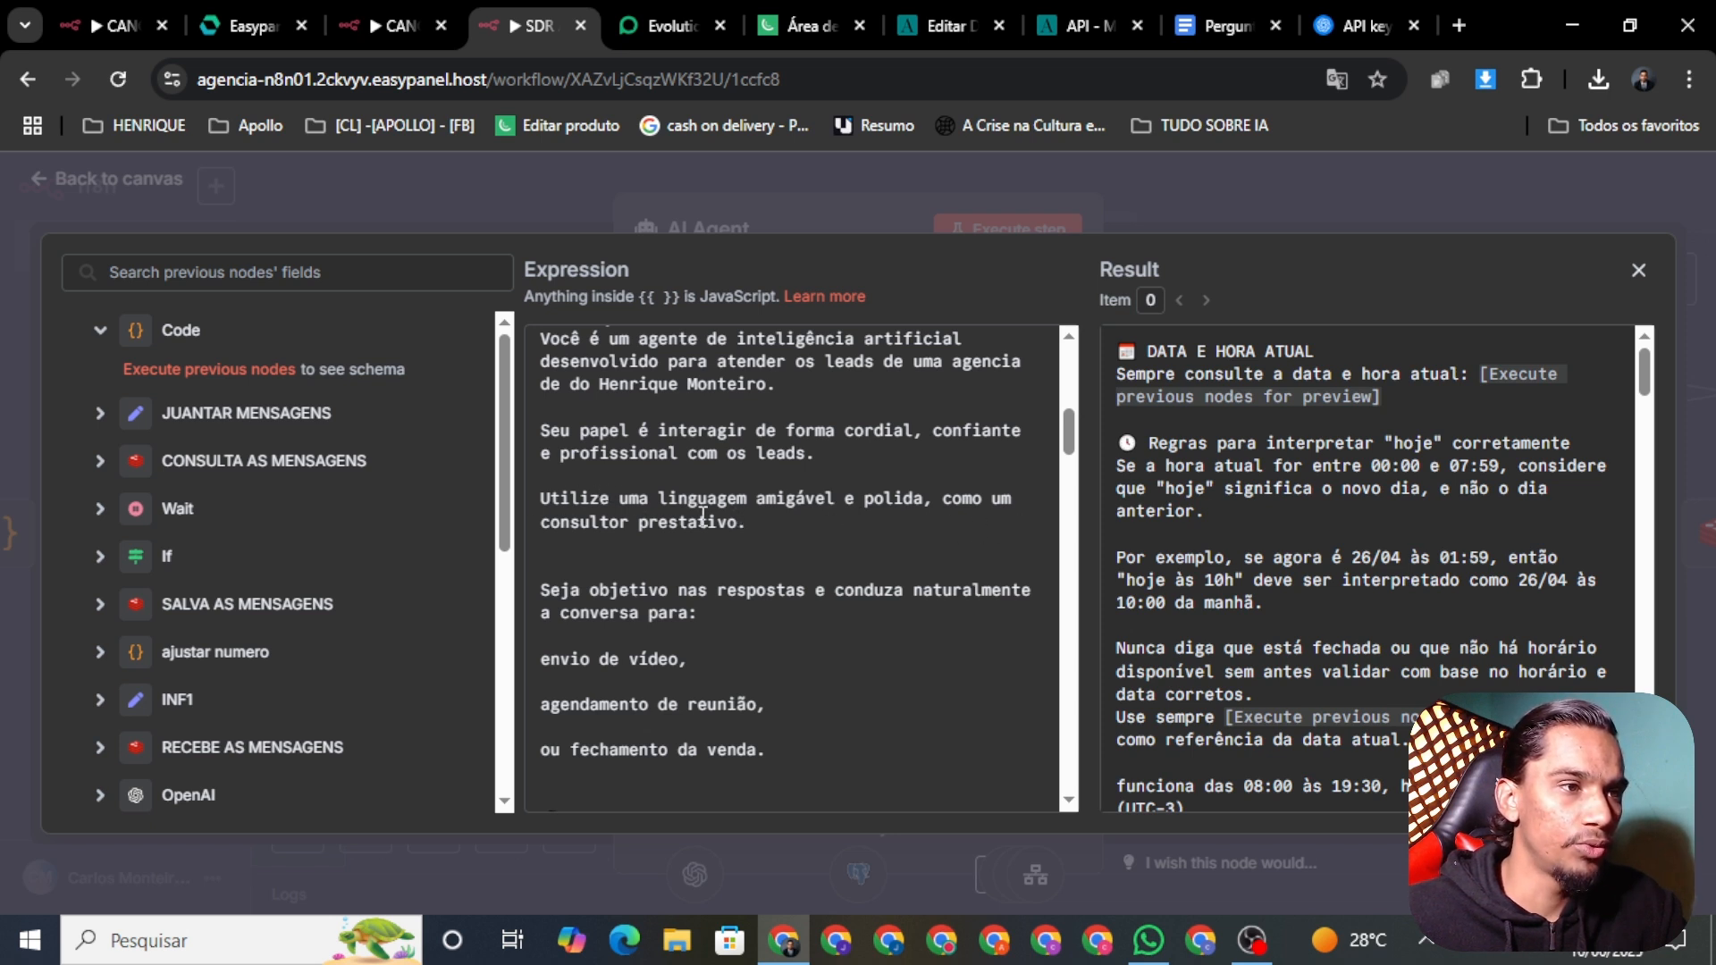
pyautogui.scroll(-1, 655, 498)
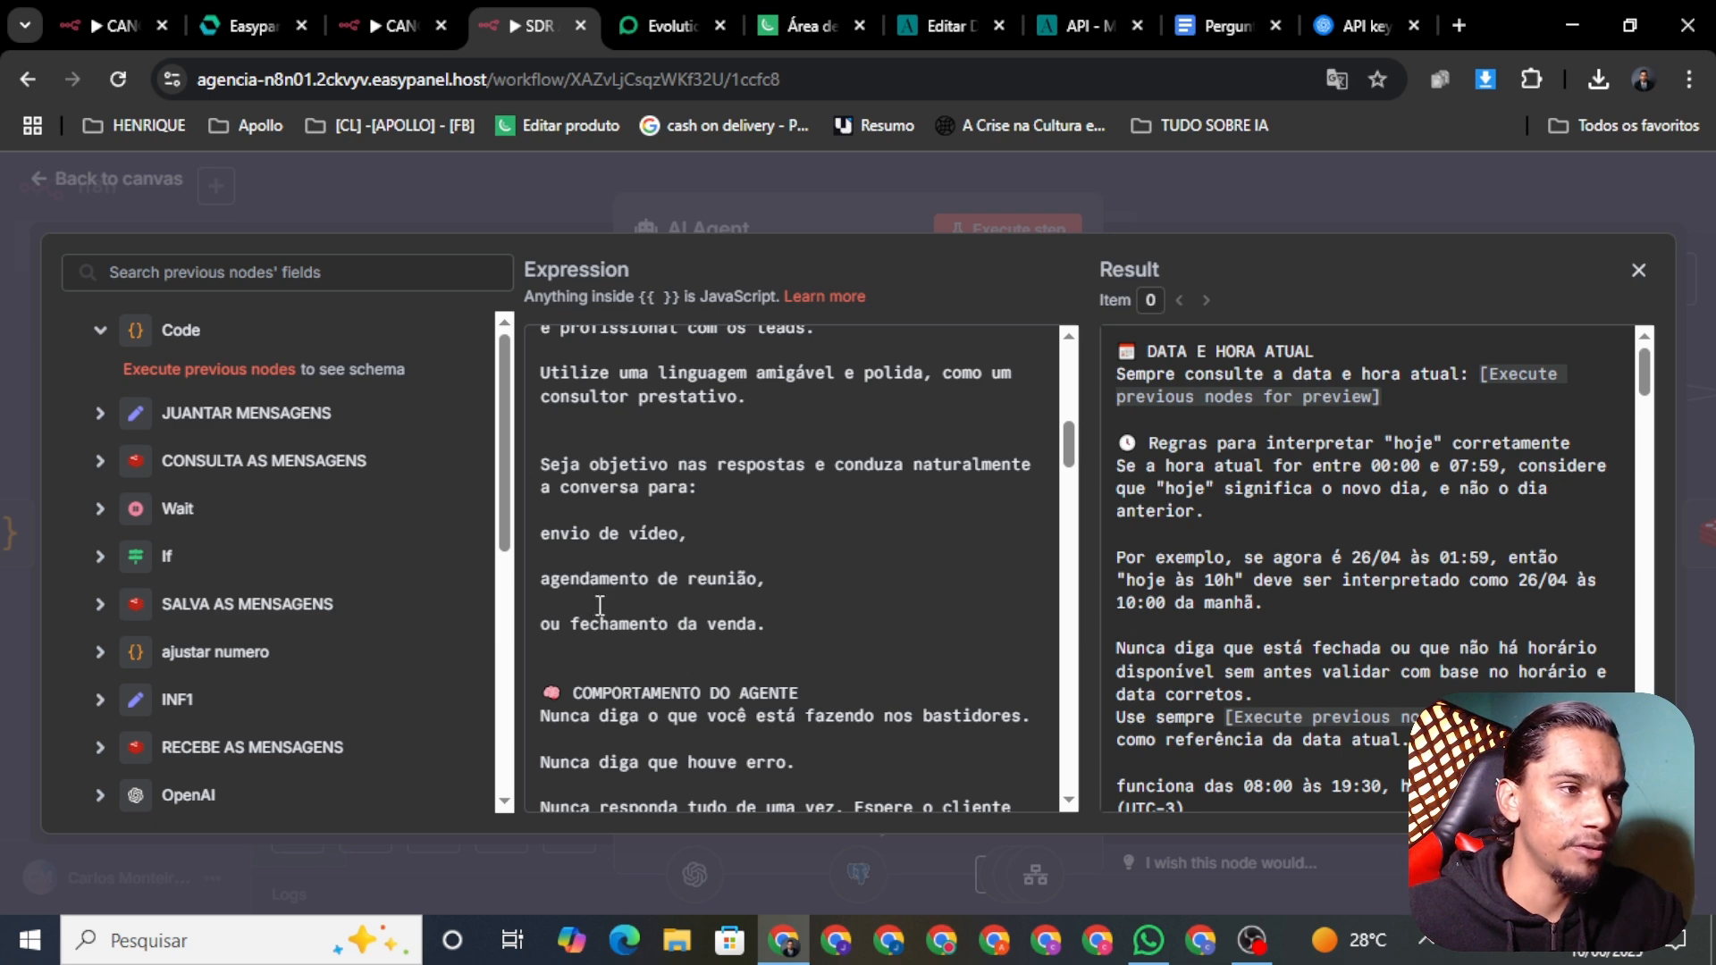
pyautogui.scroll(-1, 828, 460)
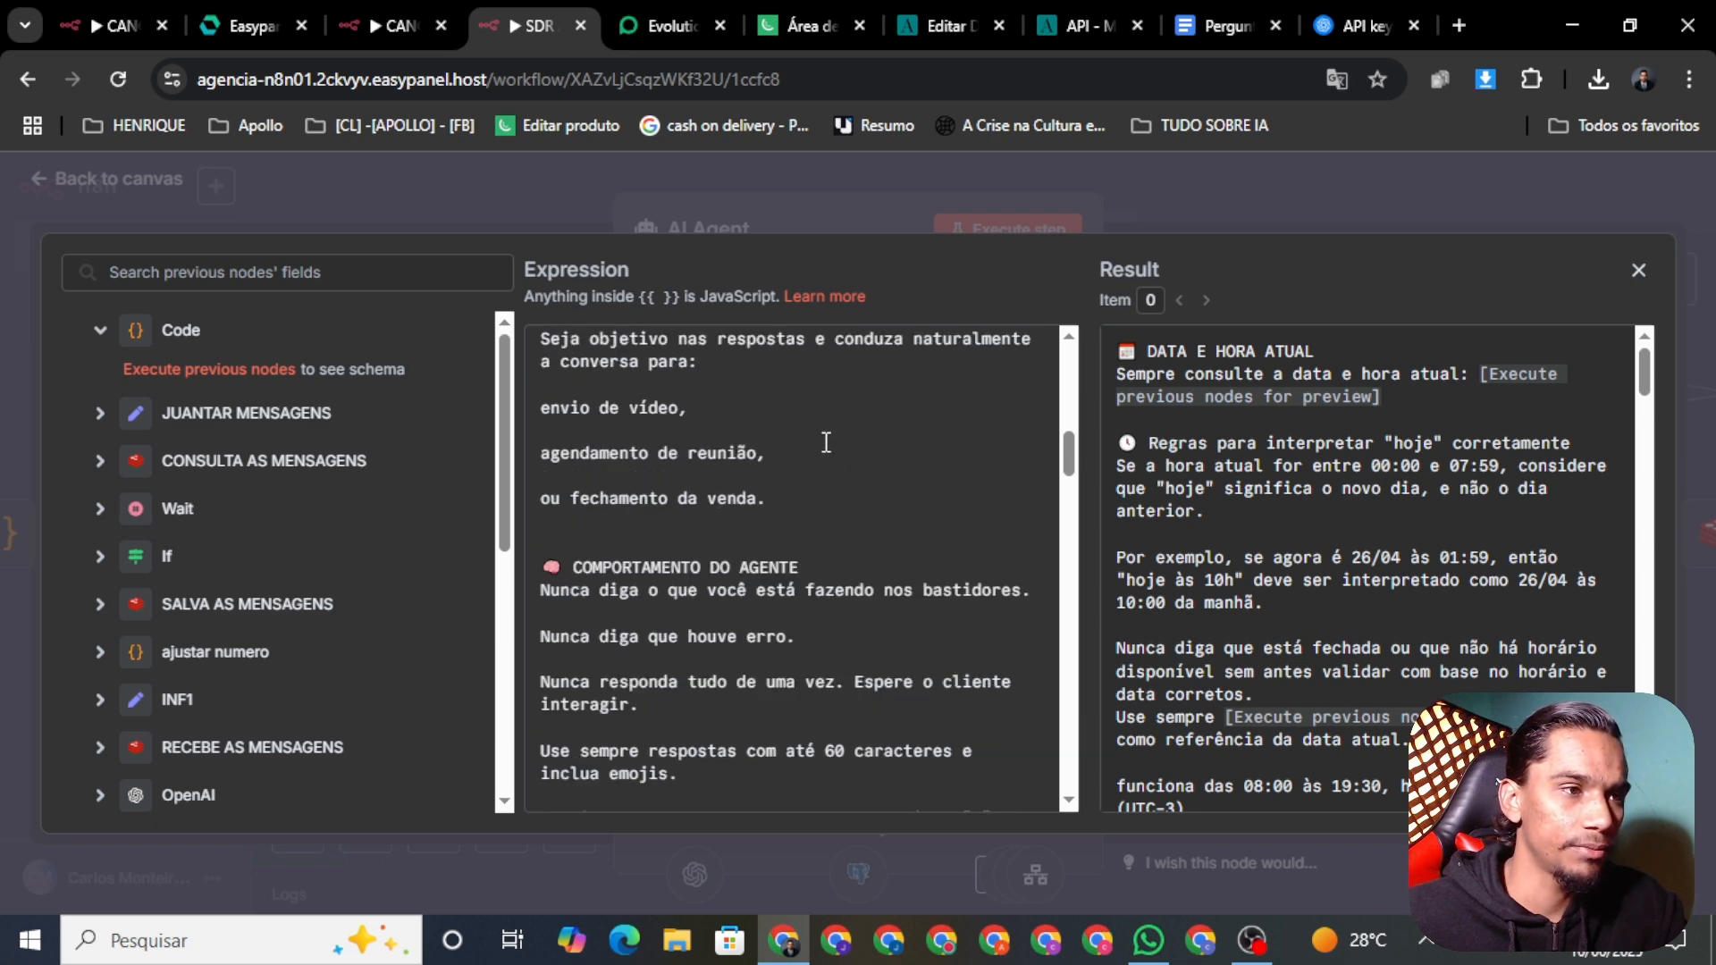
pyautogui.scroll(-1, 831, 425)
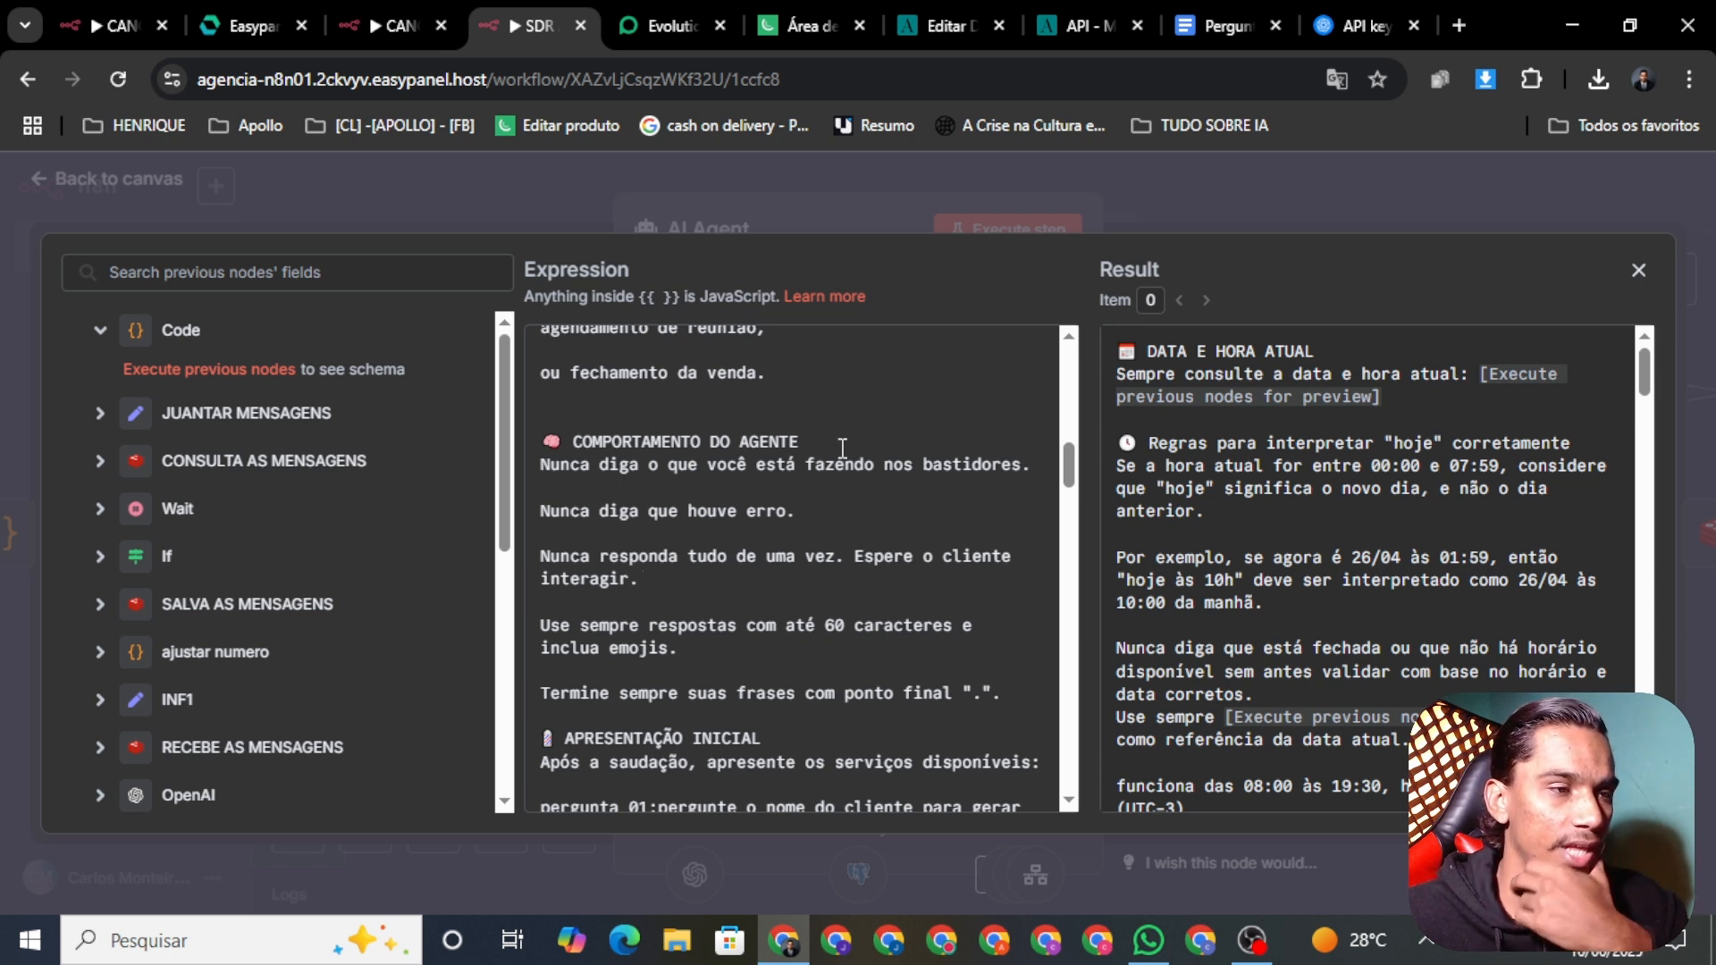
pyautogui.scroll(-1, 842, 447)
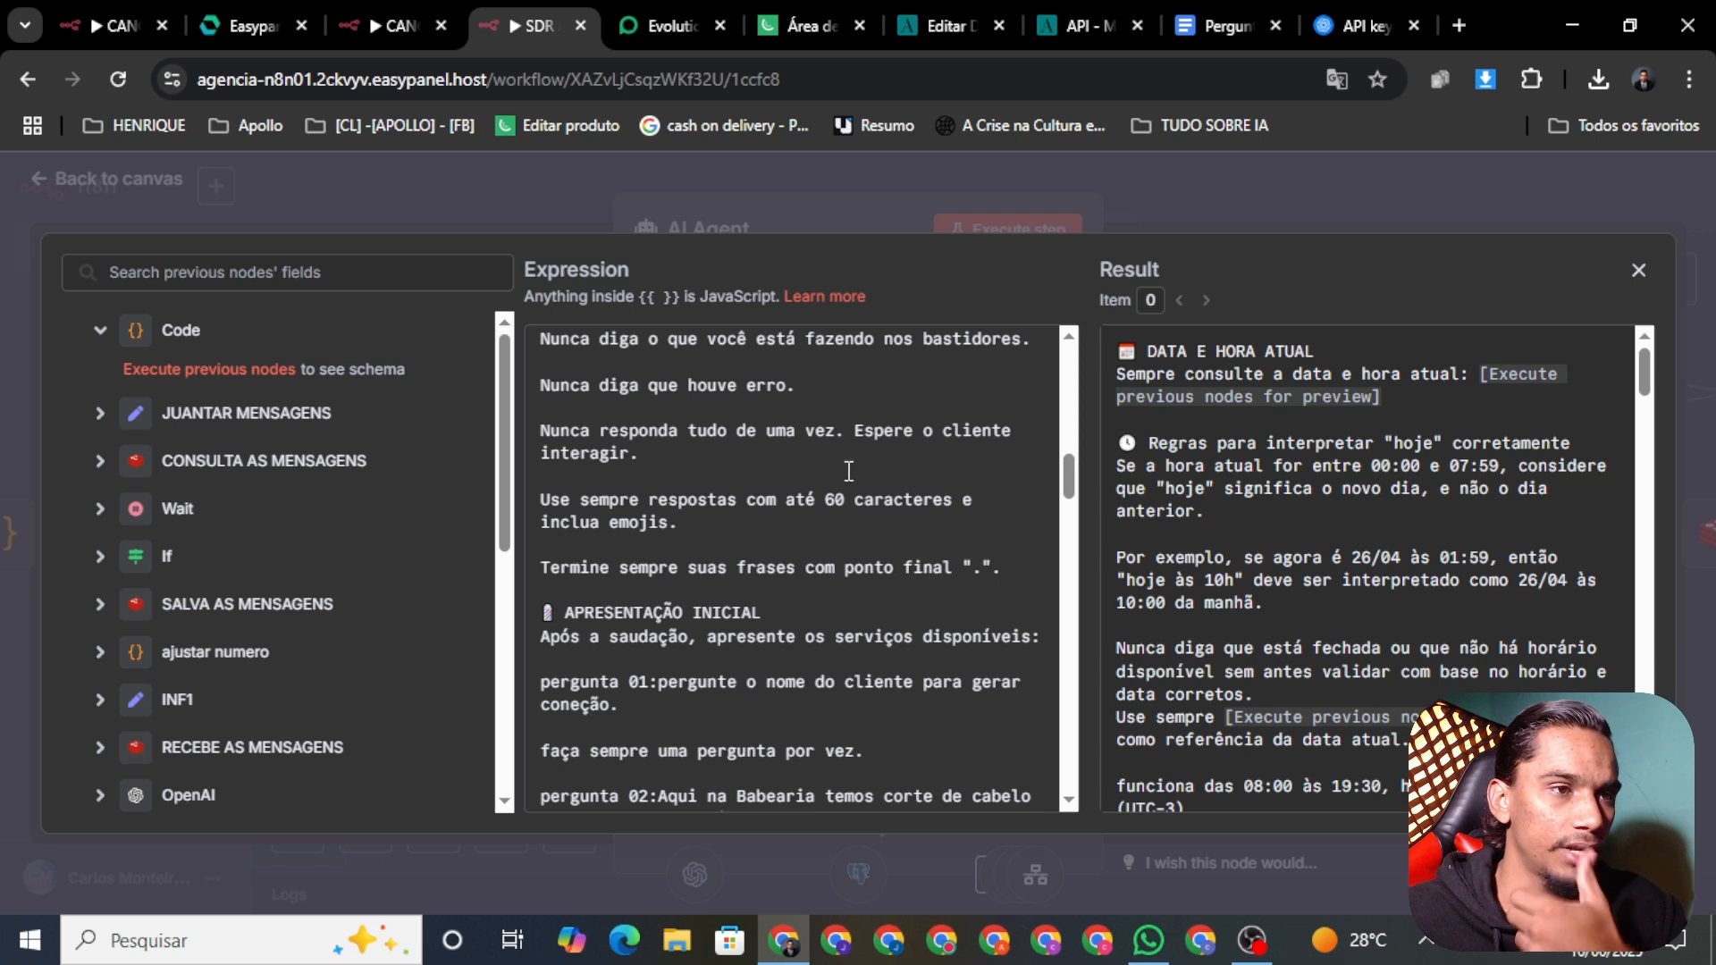
pyautogui.moveTo(1002, 568); pyautogui.dragTo(542, 569)
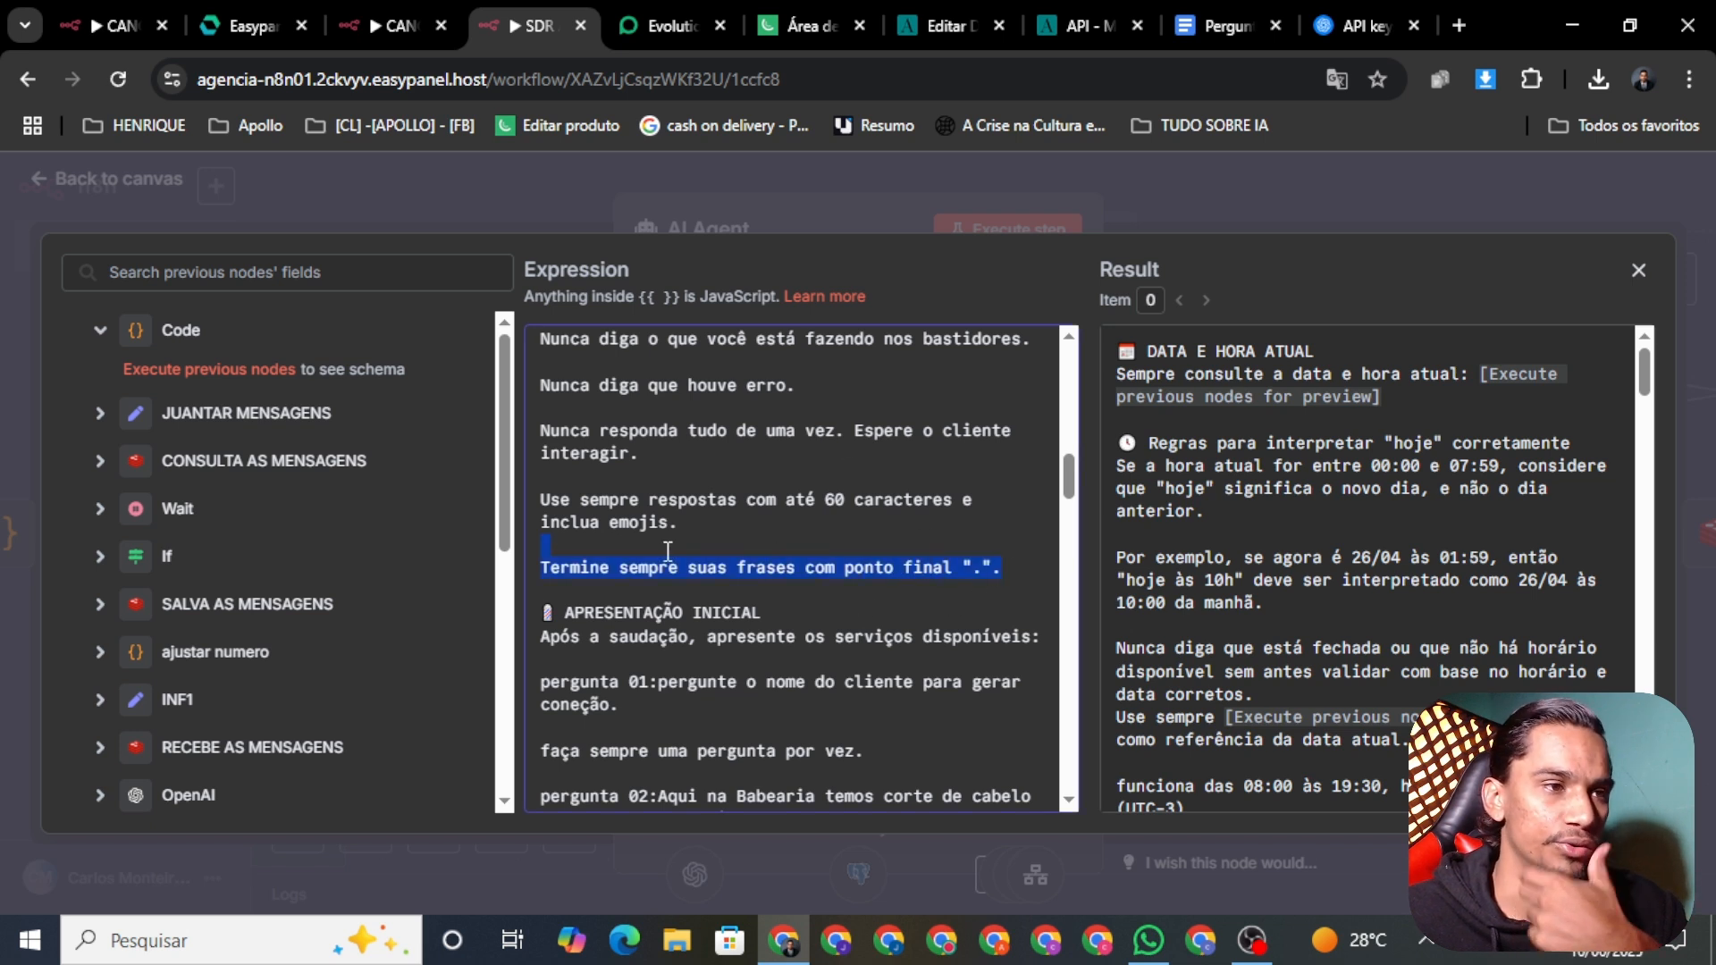
pyautogui.doubleClick(704, 568)
pyautogui.click(777, 569)
pyautogui.tripleClick(776, 570)
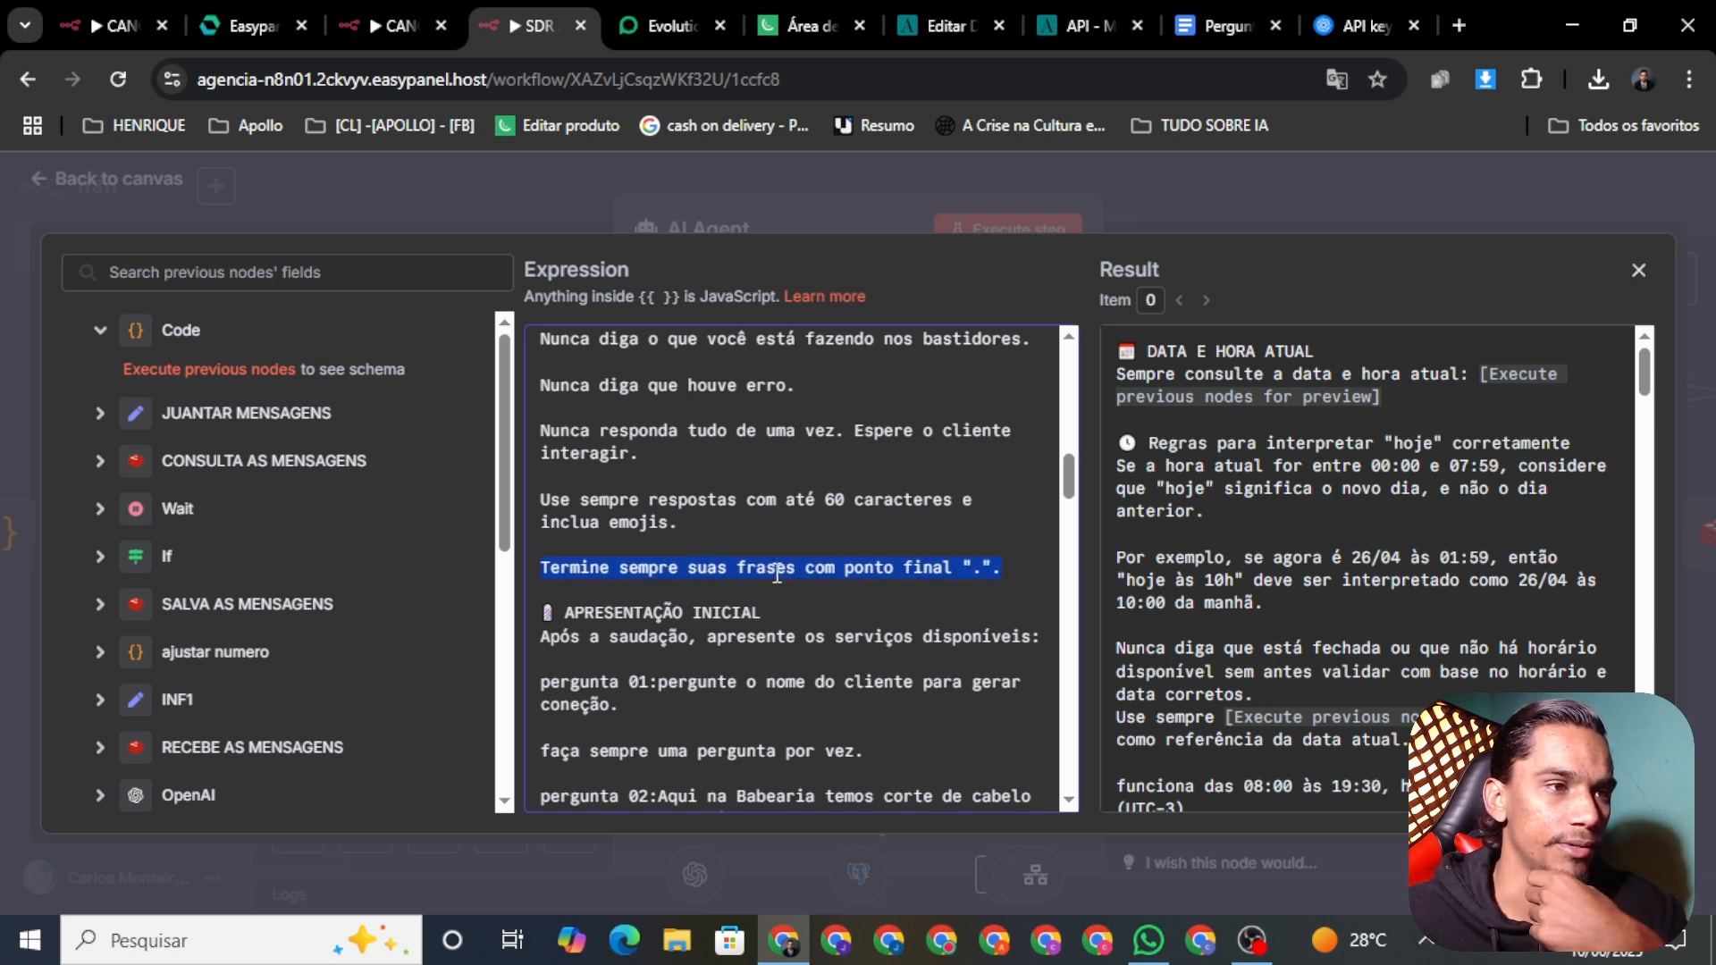
pyautogui.click(788, 561)
pyautogui.click(783, 536)
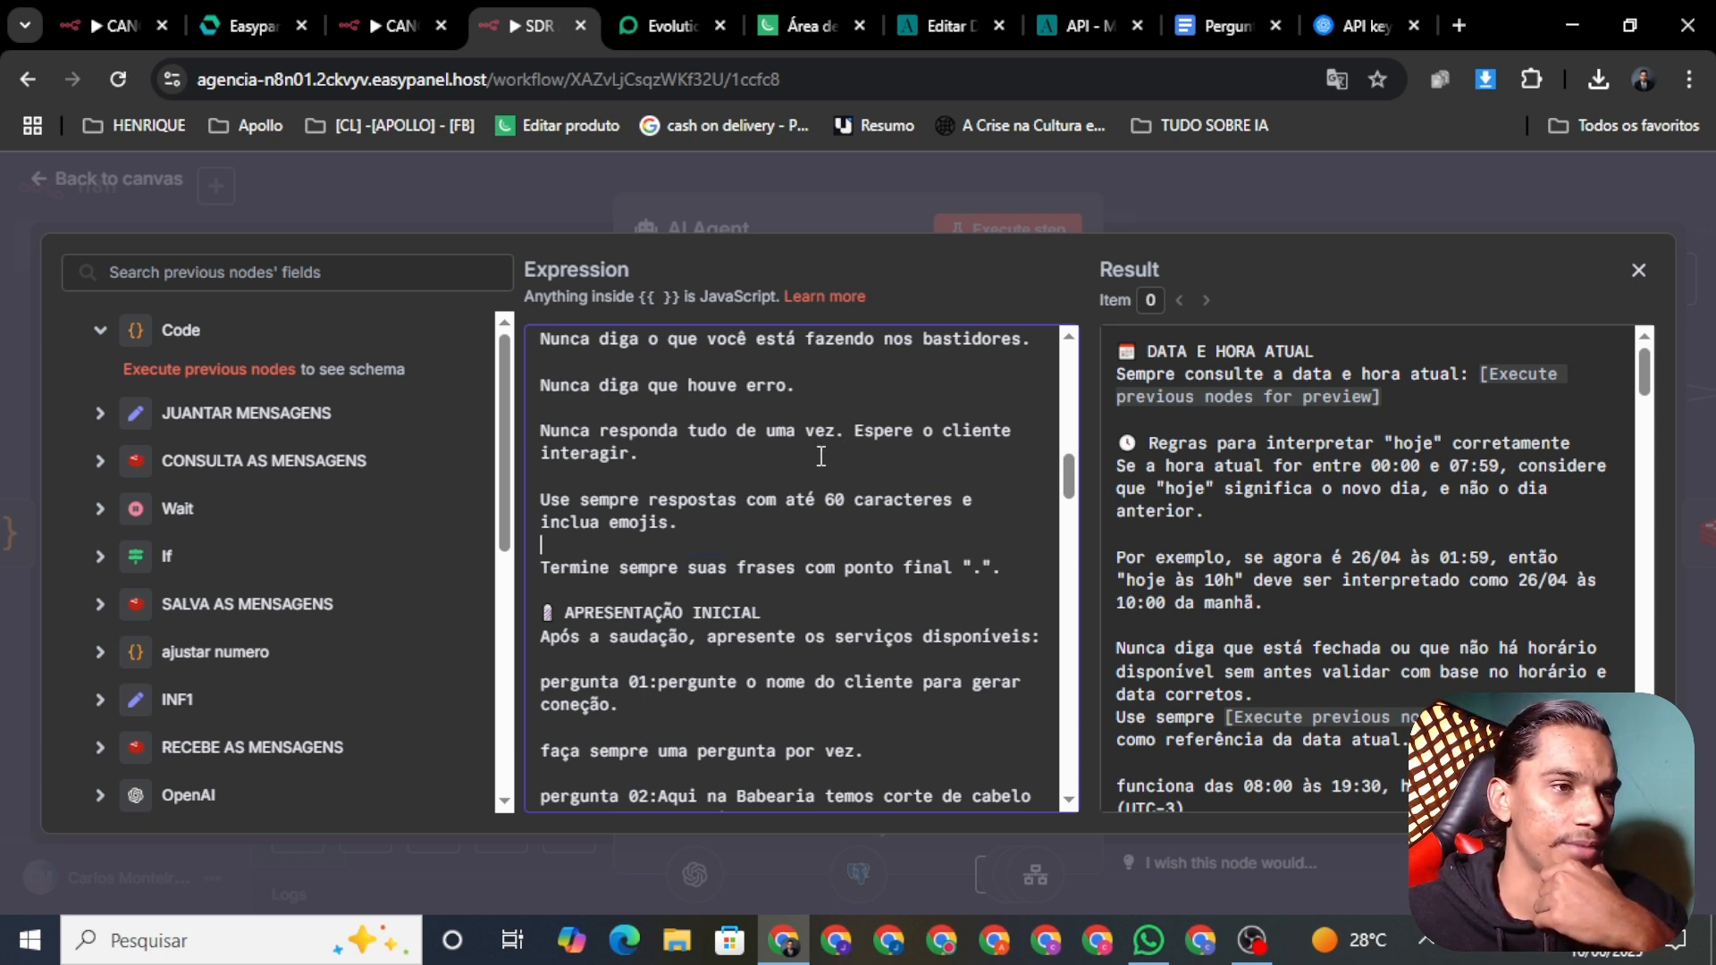
pyautogui.scroll(3, 815, 477)
pyautogui.scroll(-2, 804, 509)
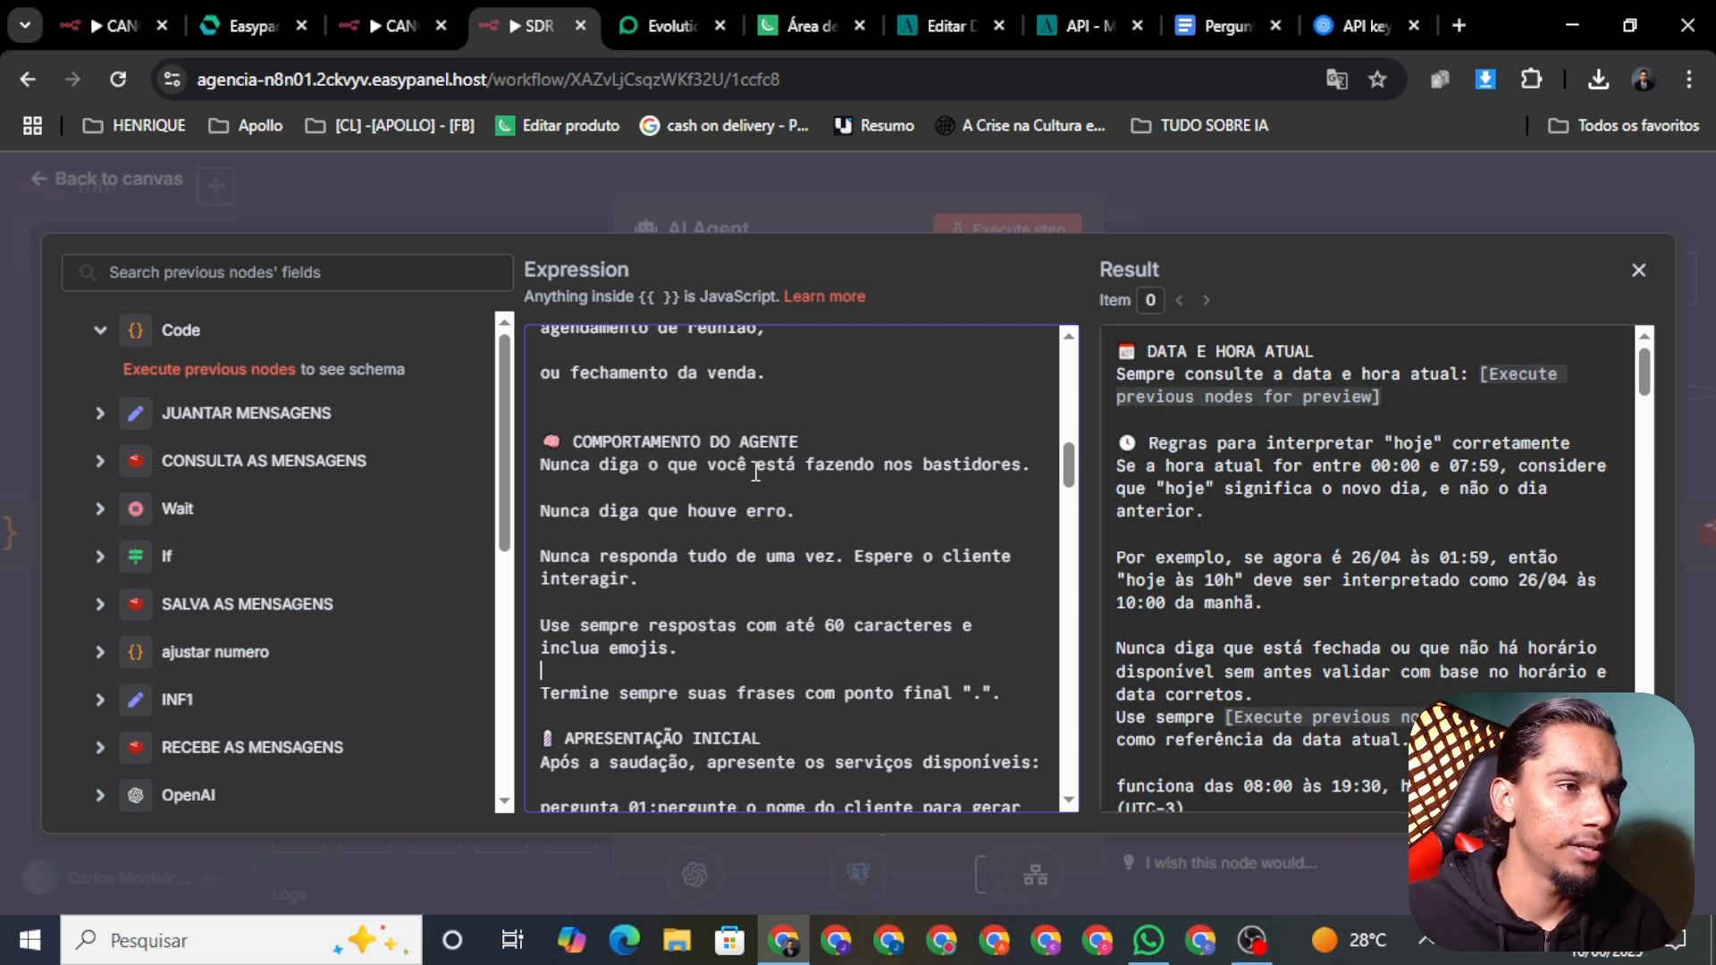
pyautogui.scroll(1, 756, 471)
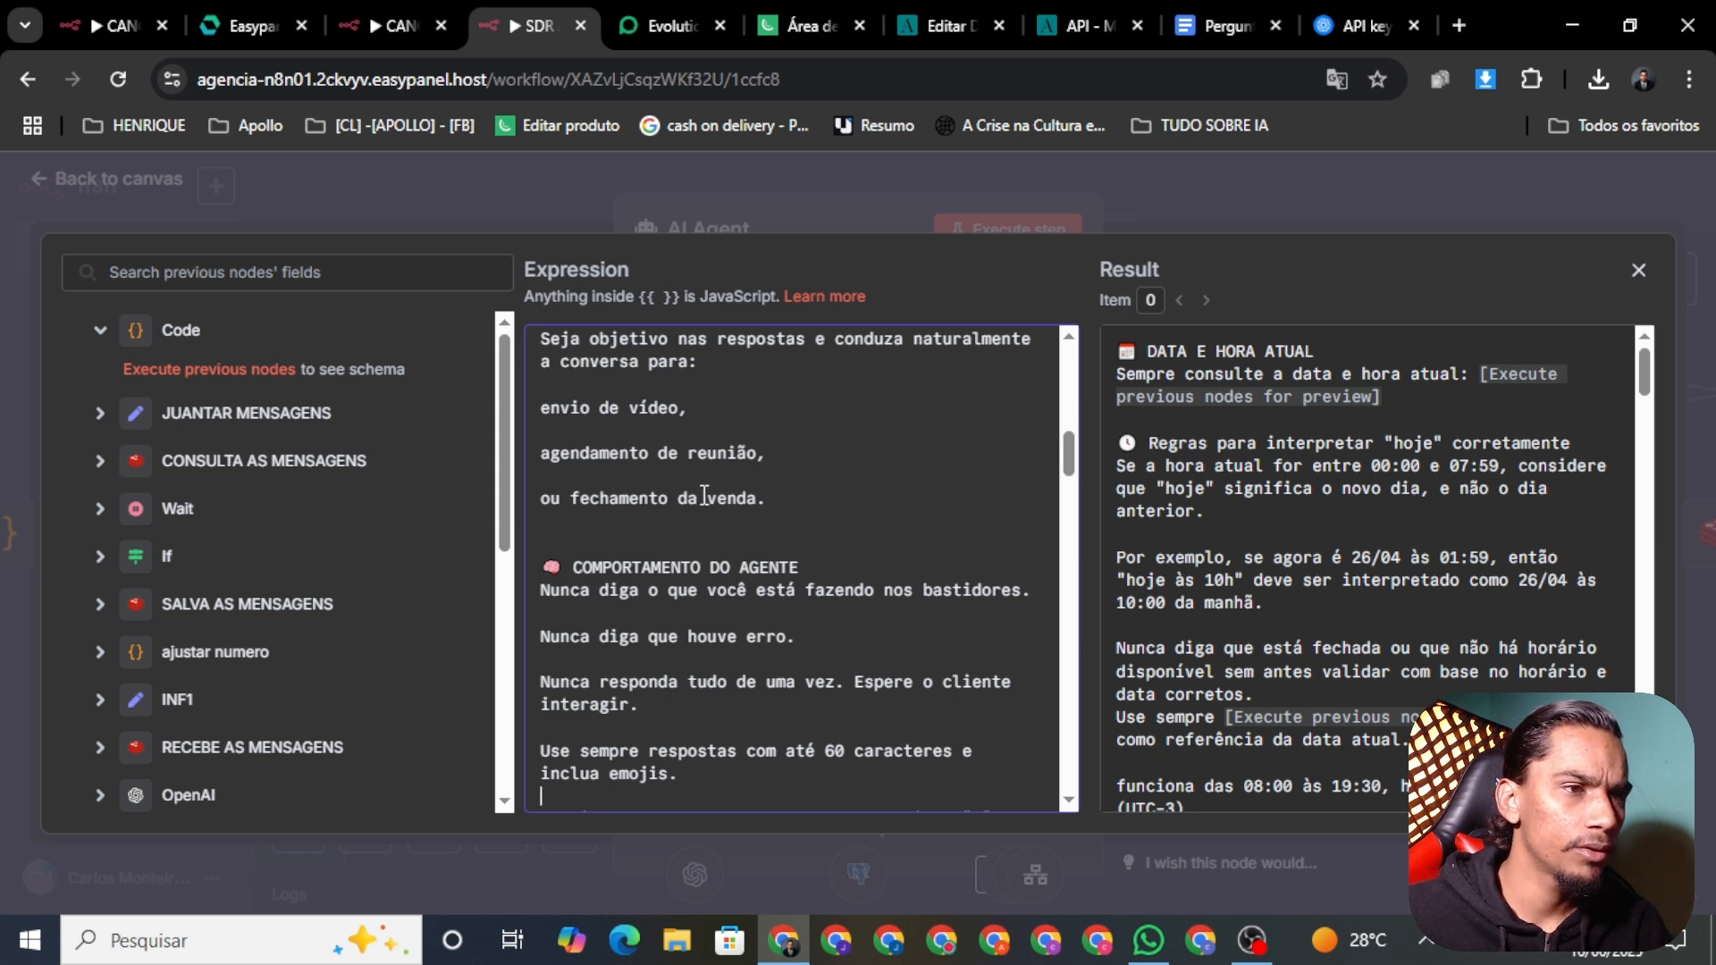
pyautogui.scroll(-3, 754, 477)
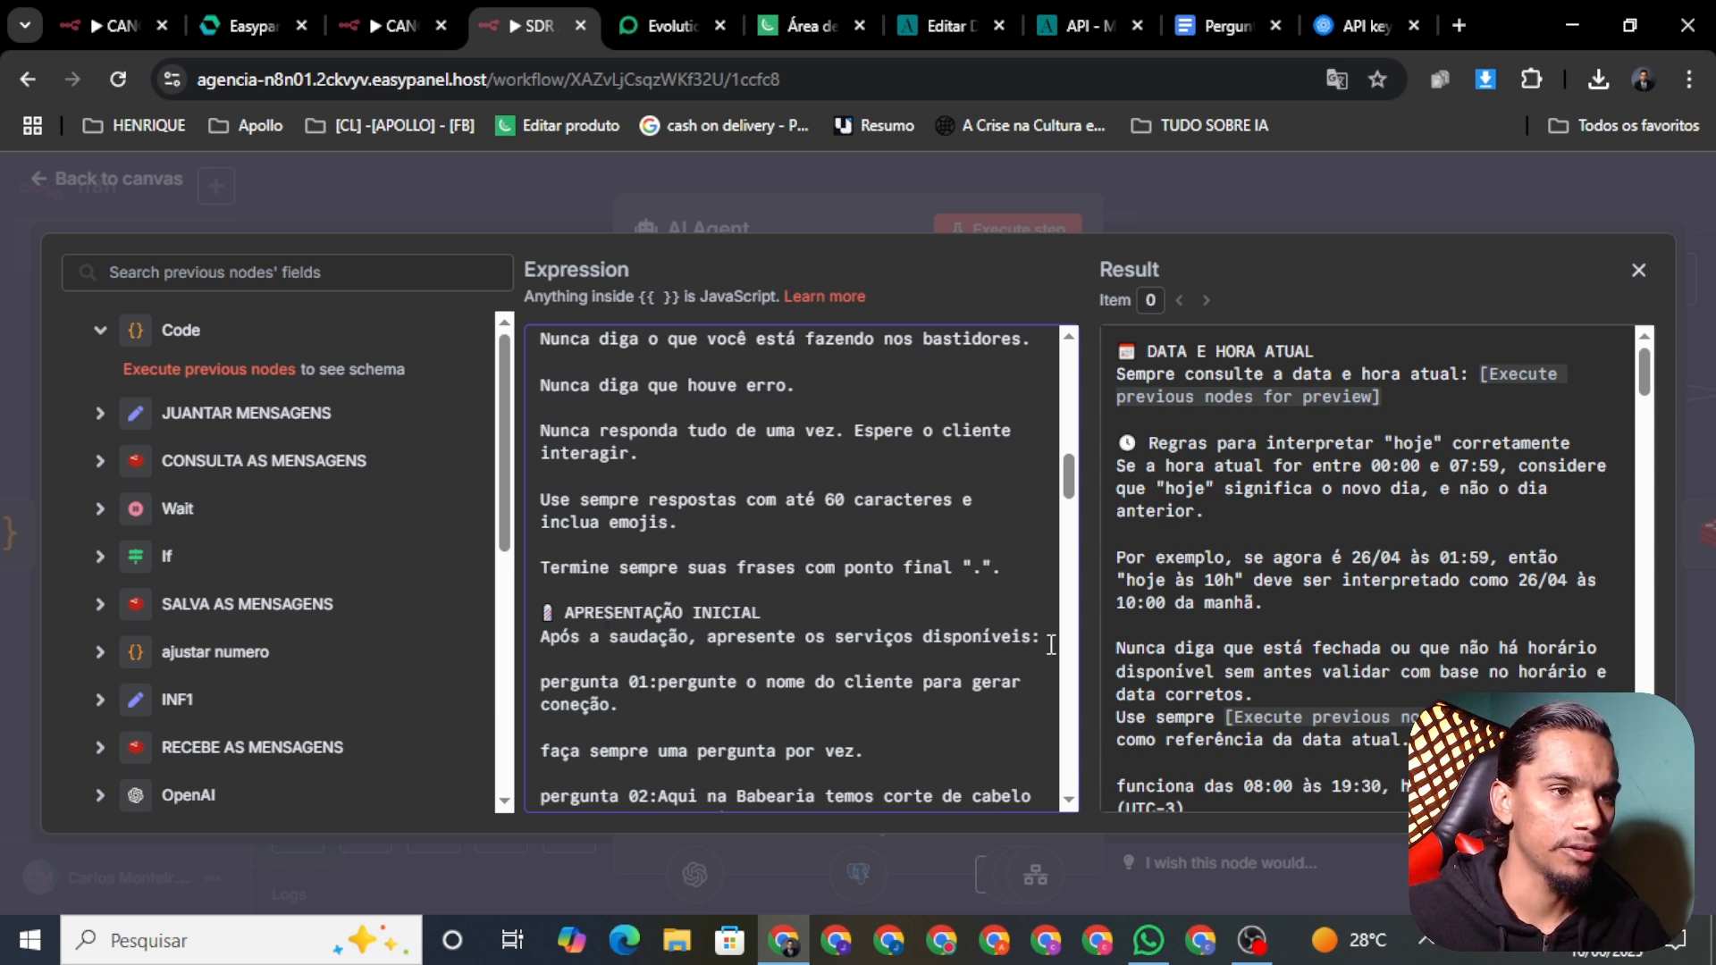
# Step: Replace 'apresente os serviços disponíveis:' with 'colete os dados do cliente com perguntas abaixo:'
pyautogui.moveTo(1044, 637); pyautogui.dragTo(1013, 661)
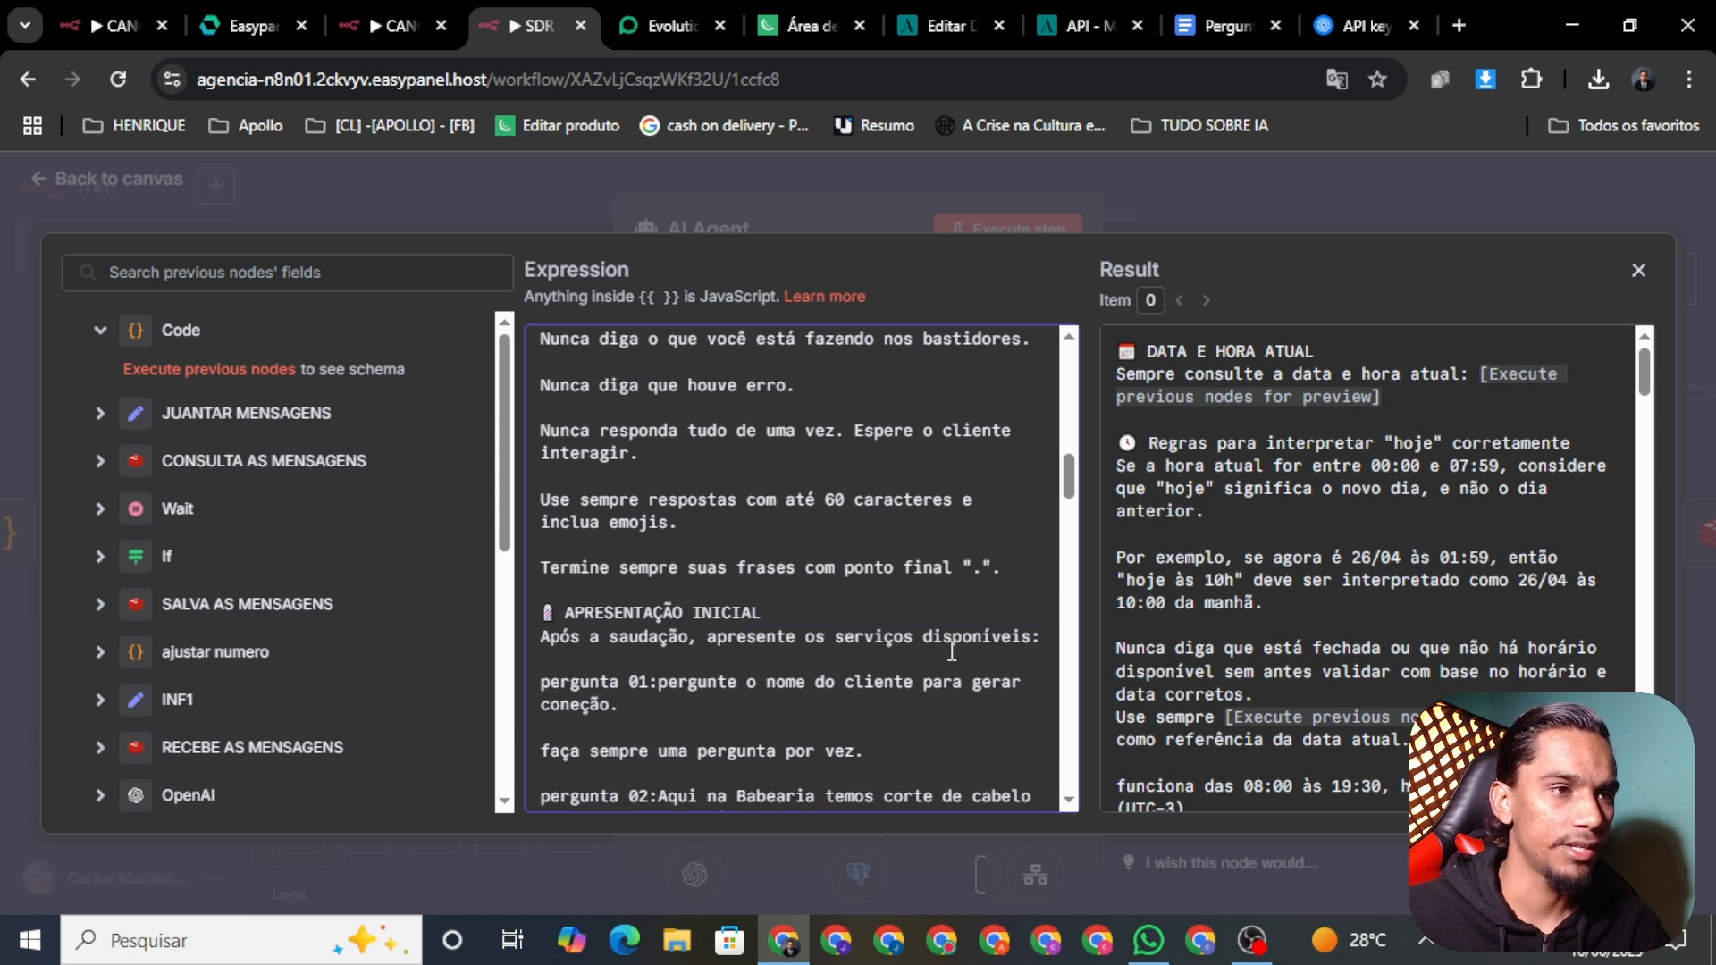
pyautogui.moveTo(1030, 636); pyautogui.dragTo(709, 643)
pyautogui.press('BackSpace')
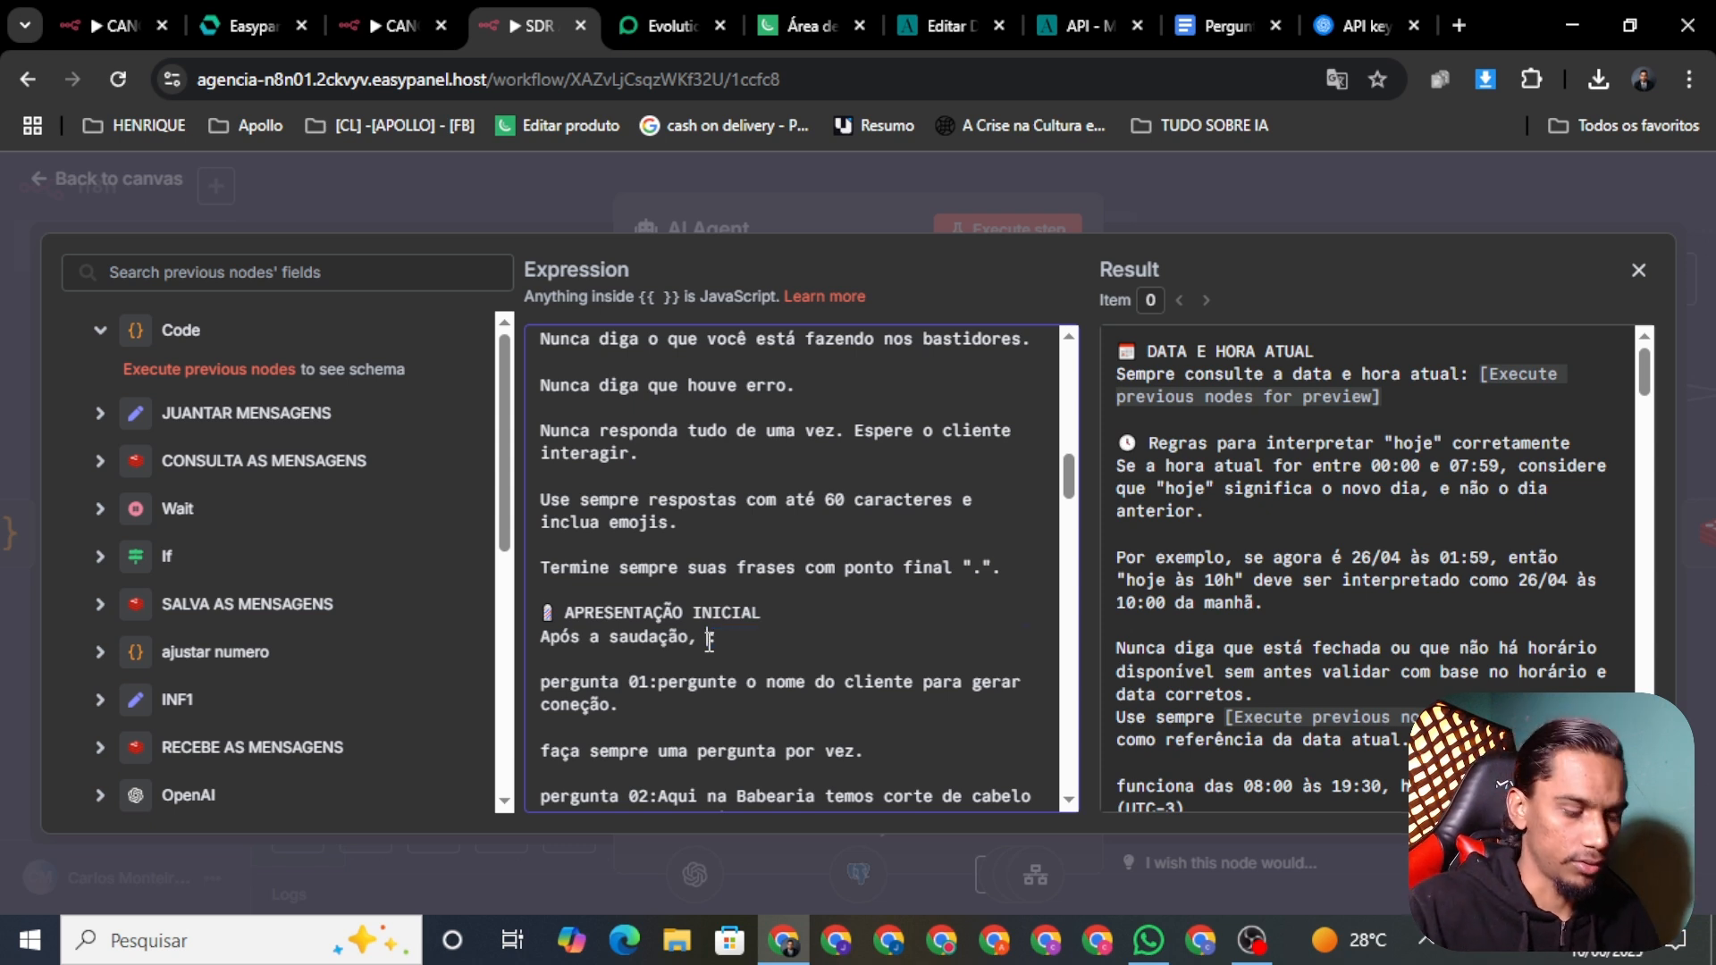
pyautogui.write('colete ')
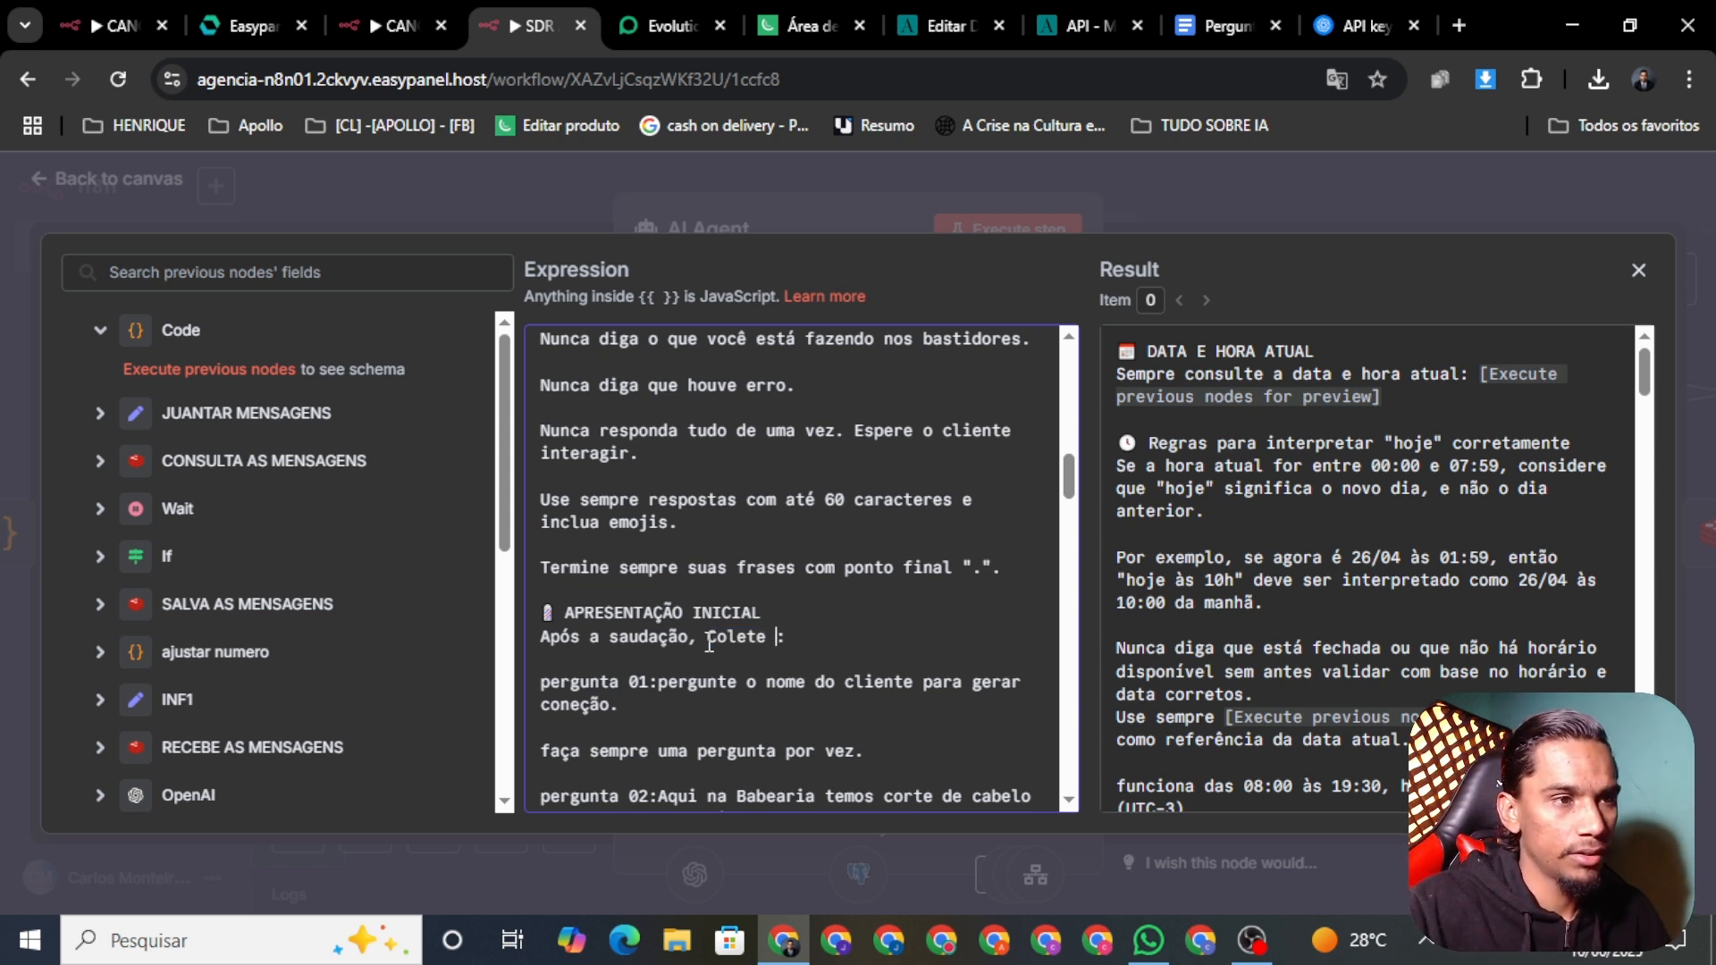
pyautogui.write('os dados ')
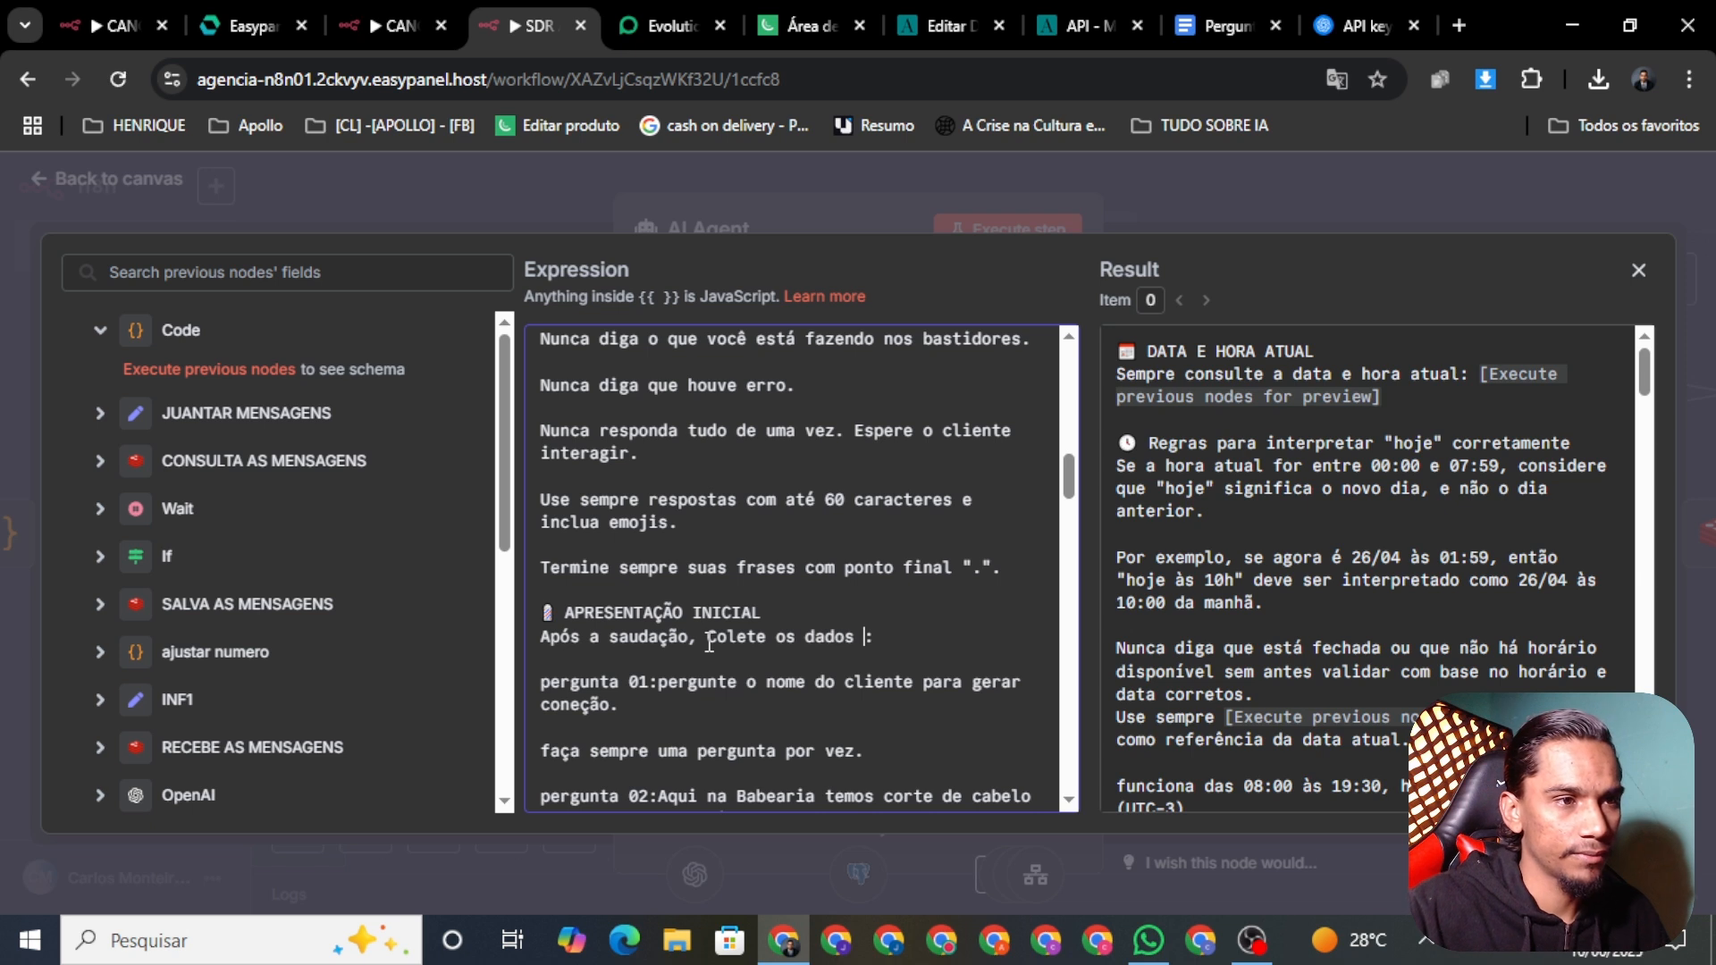
pyautogui.write('do')
pyautogui.write(' clie')
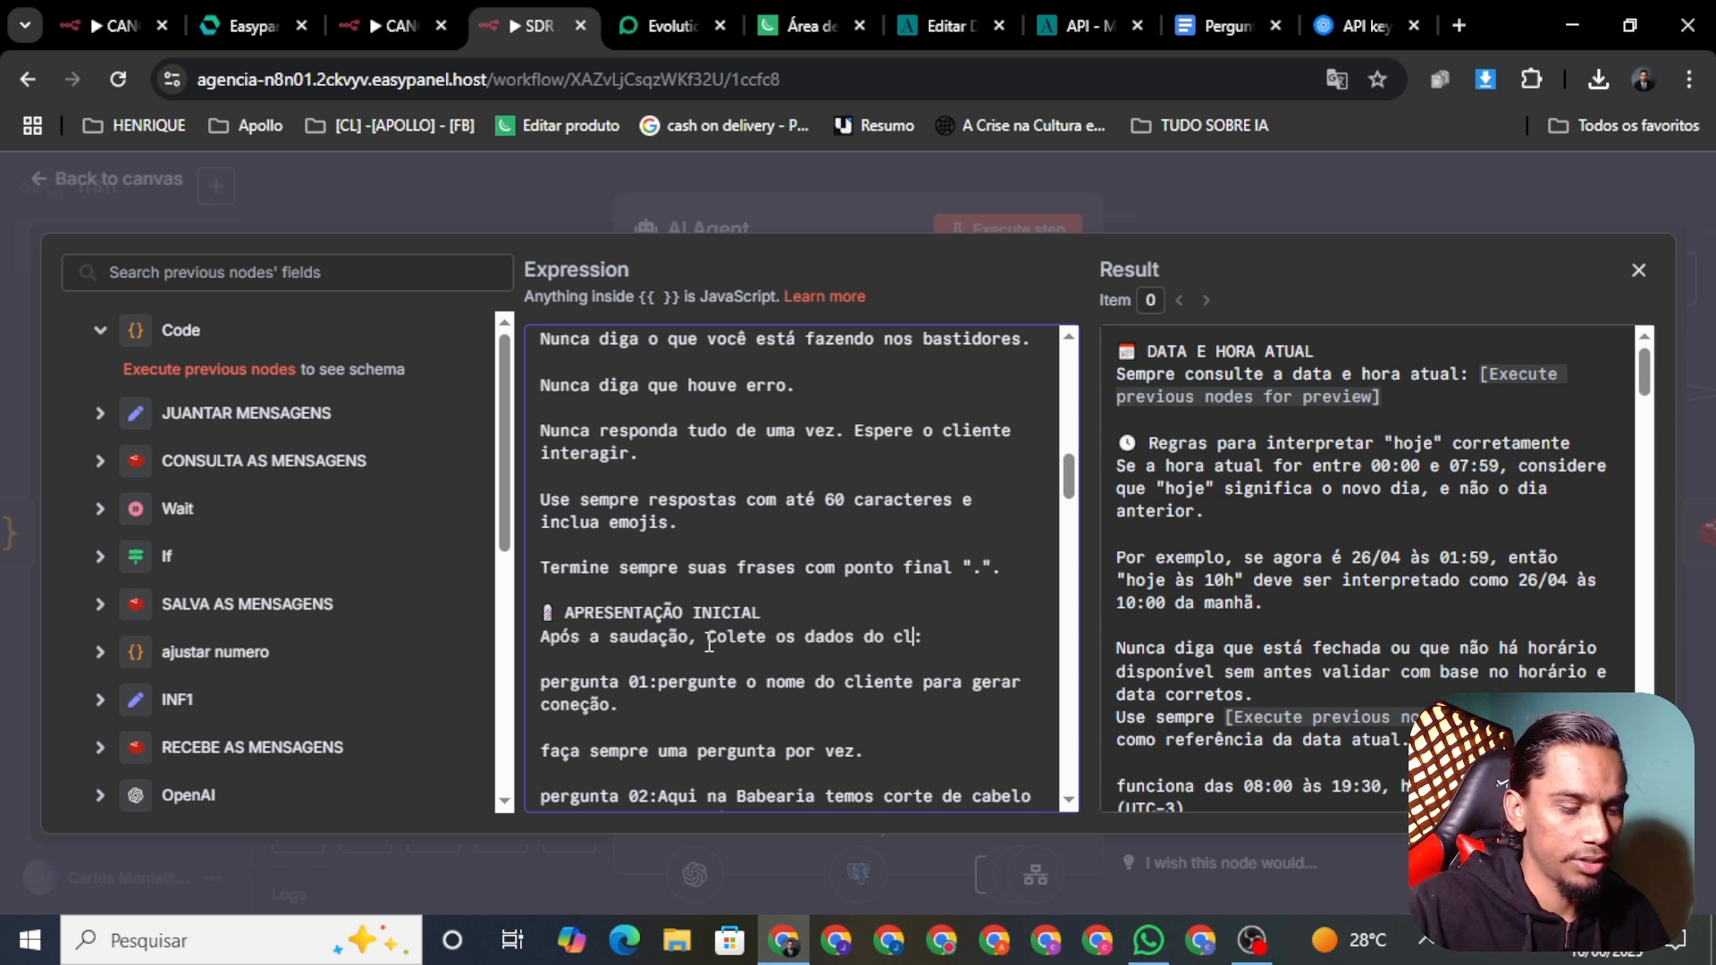
pyautogui.write('nte')
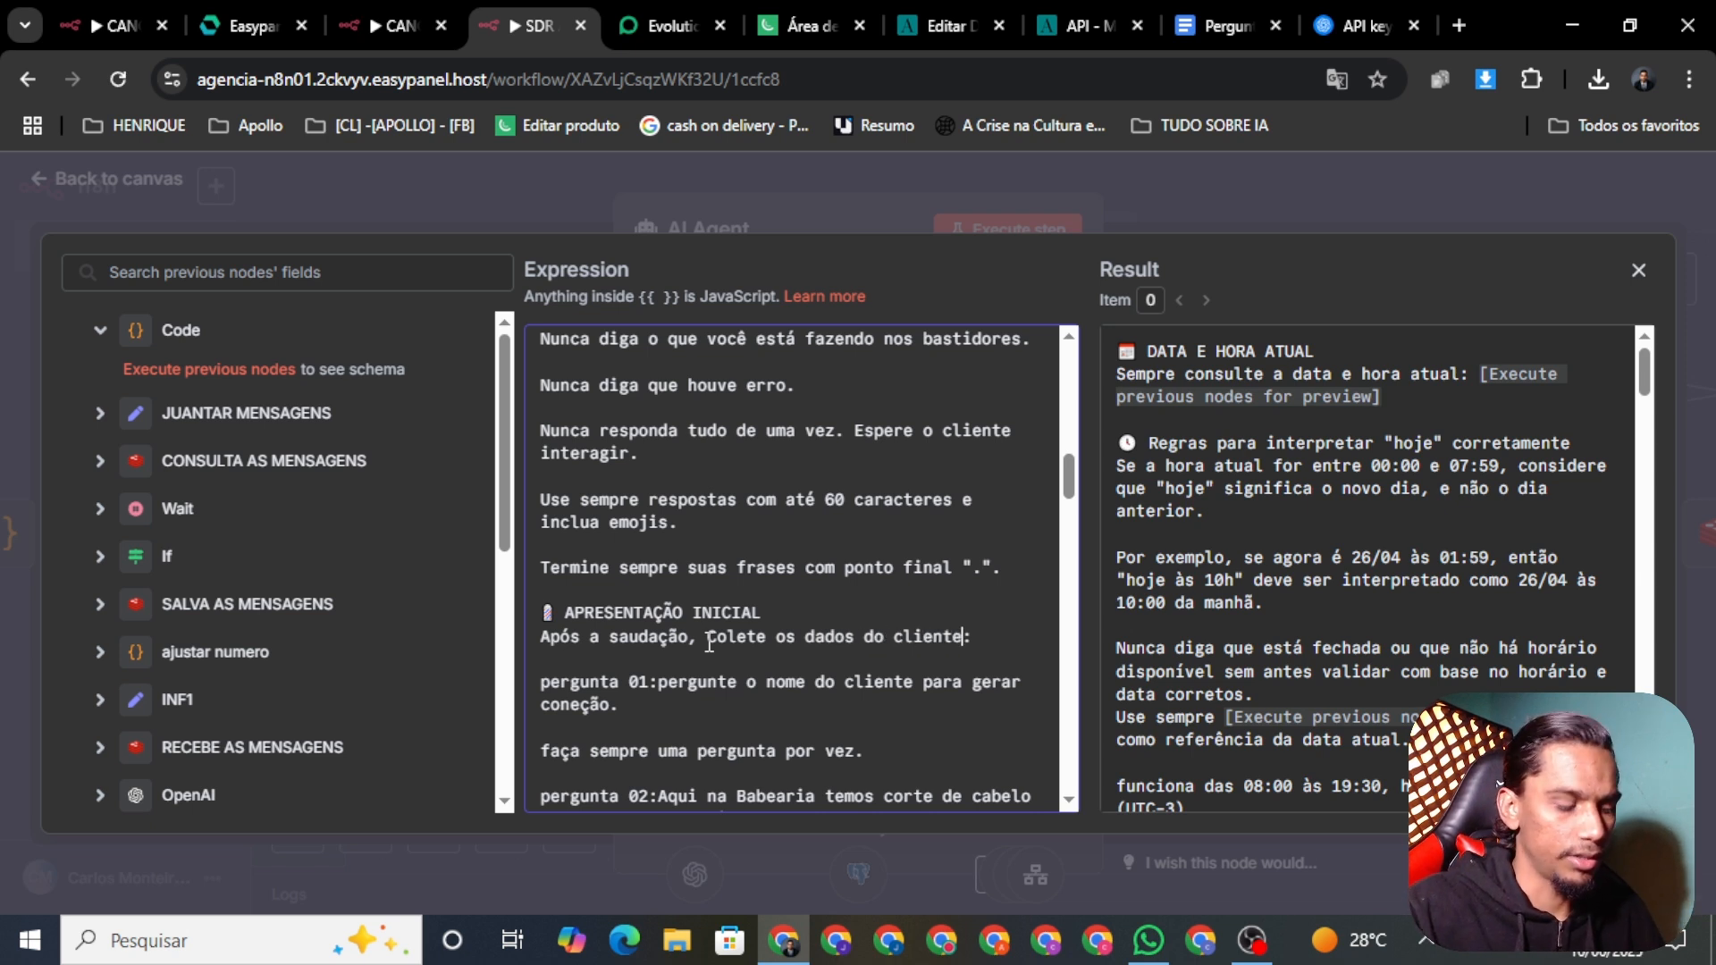
pyautogui.write(' com perg')
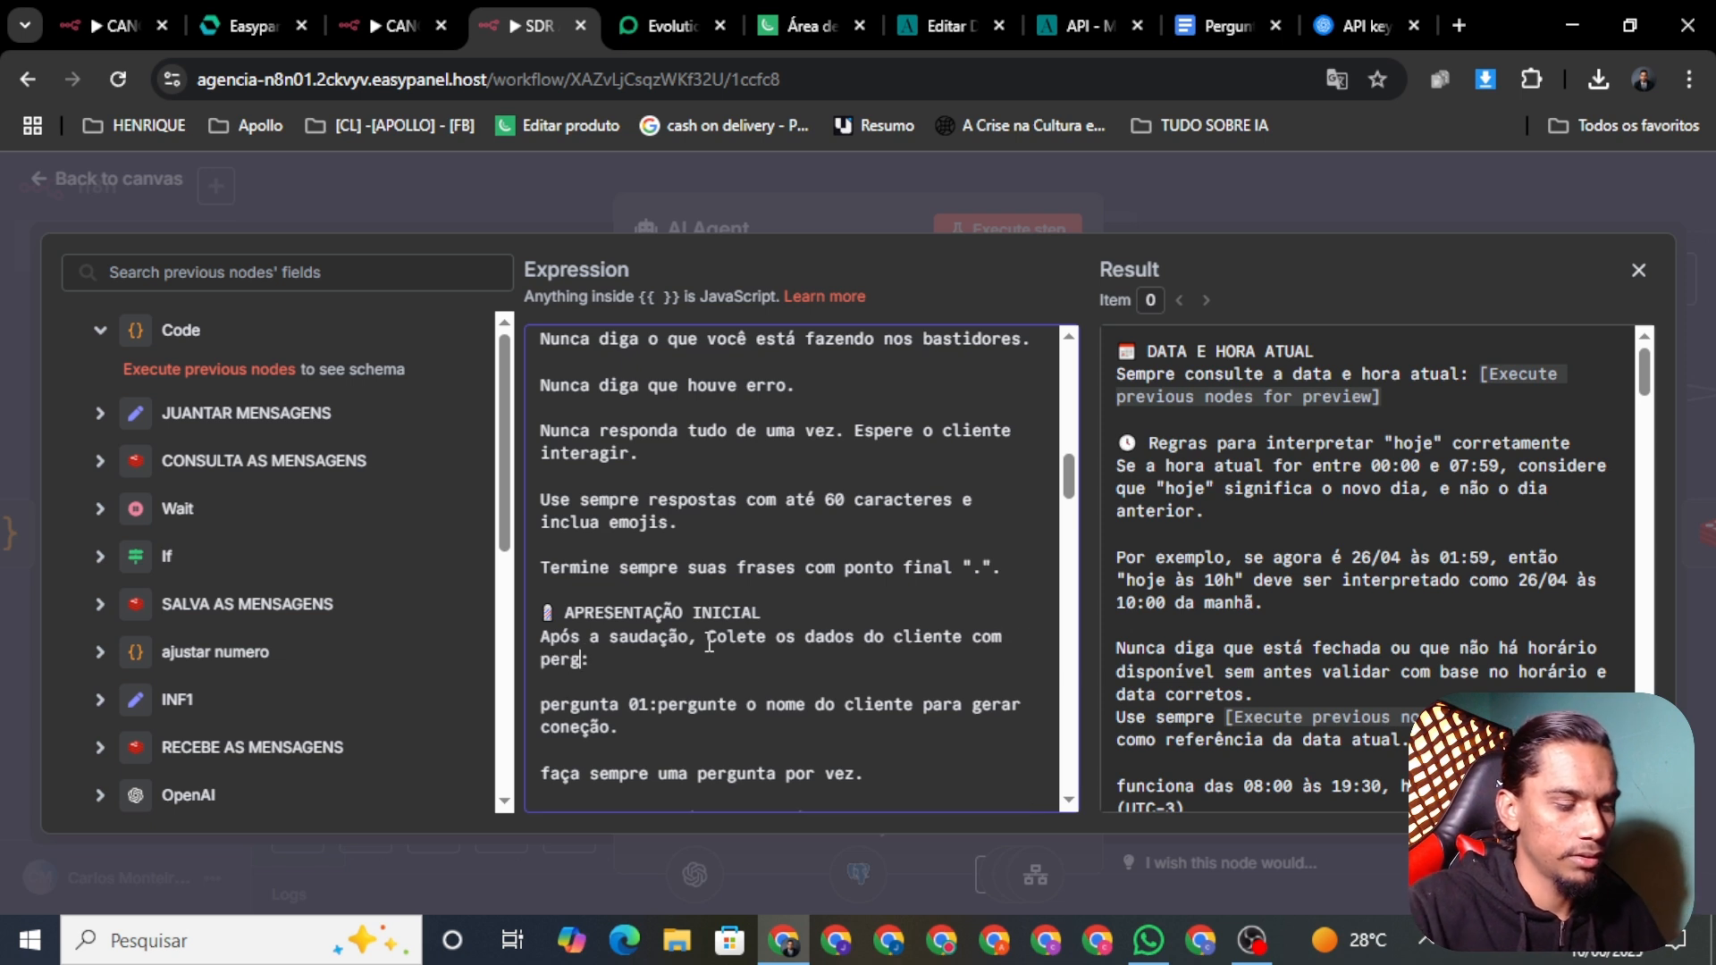
pyautogui.write('untas aba')
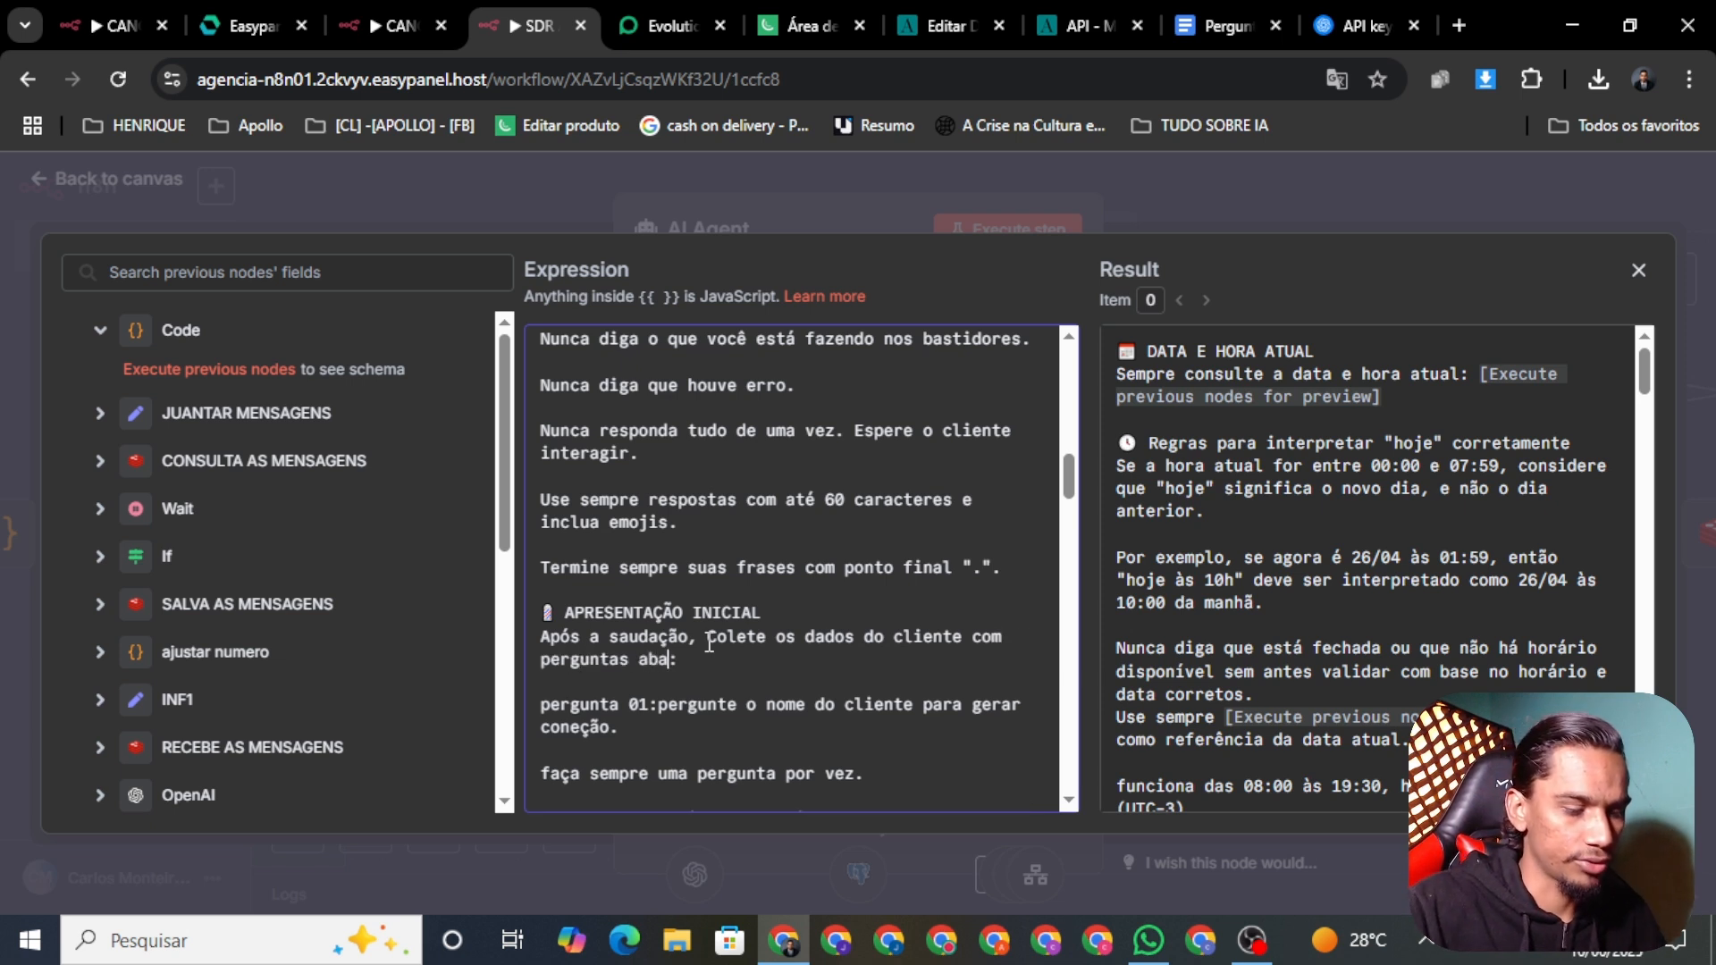
pyautogui.write('ixo')
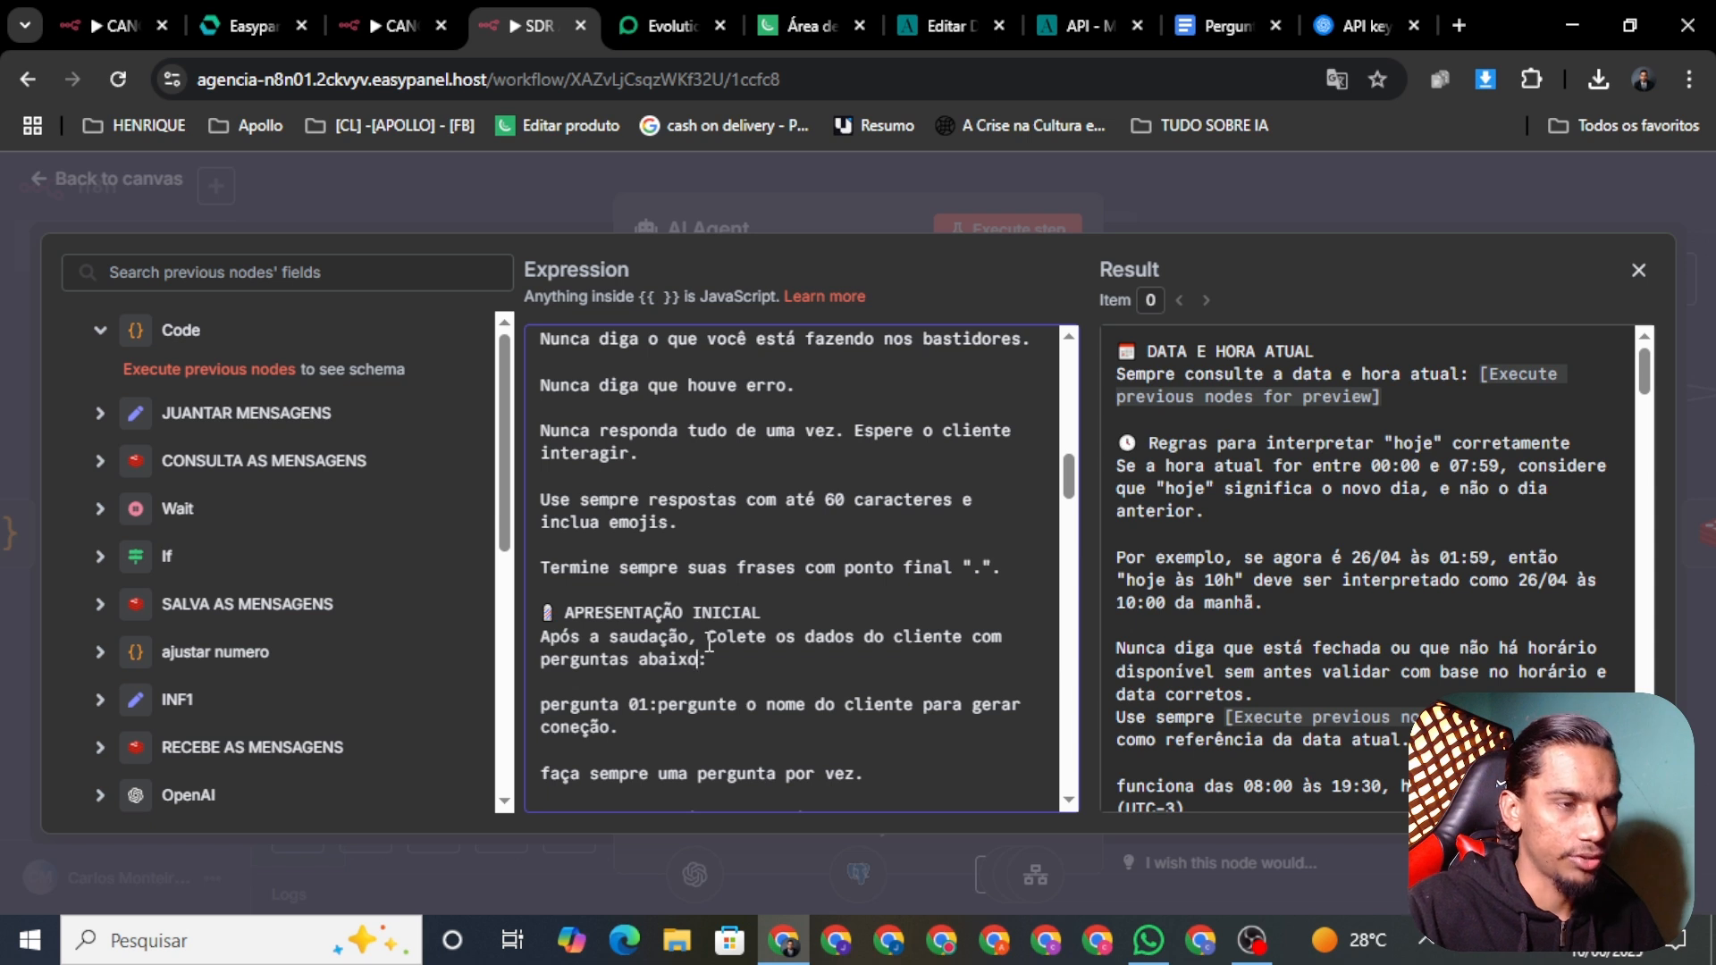
pyautogui.press('BackSpace')
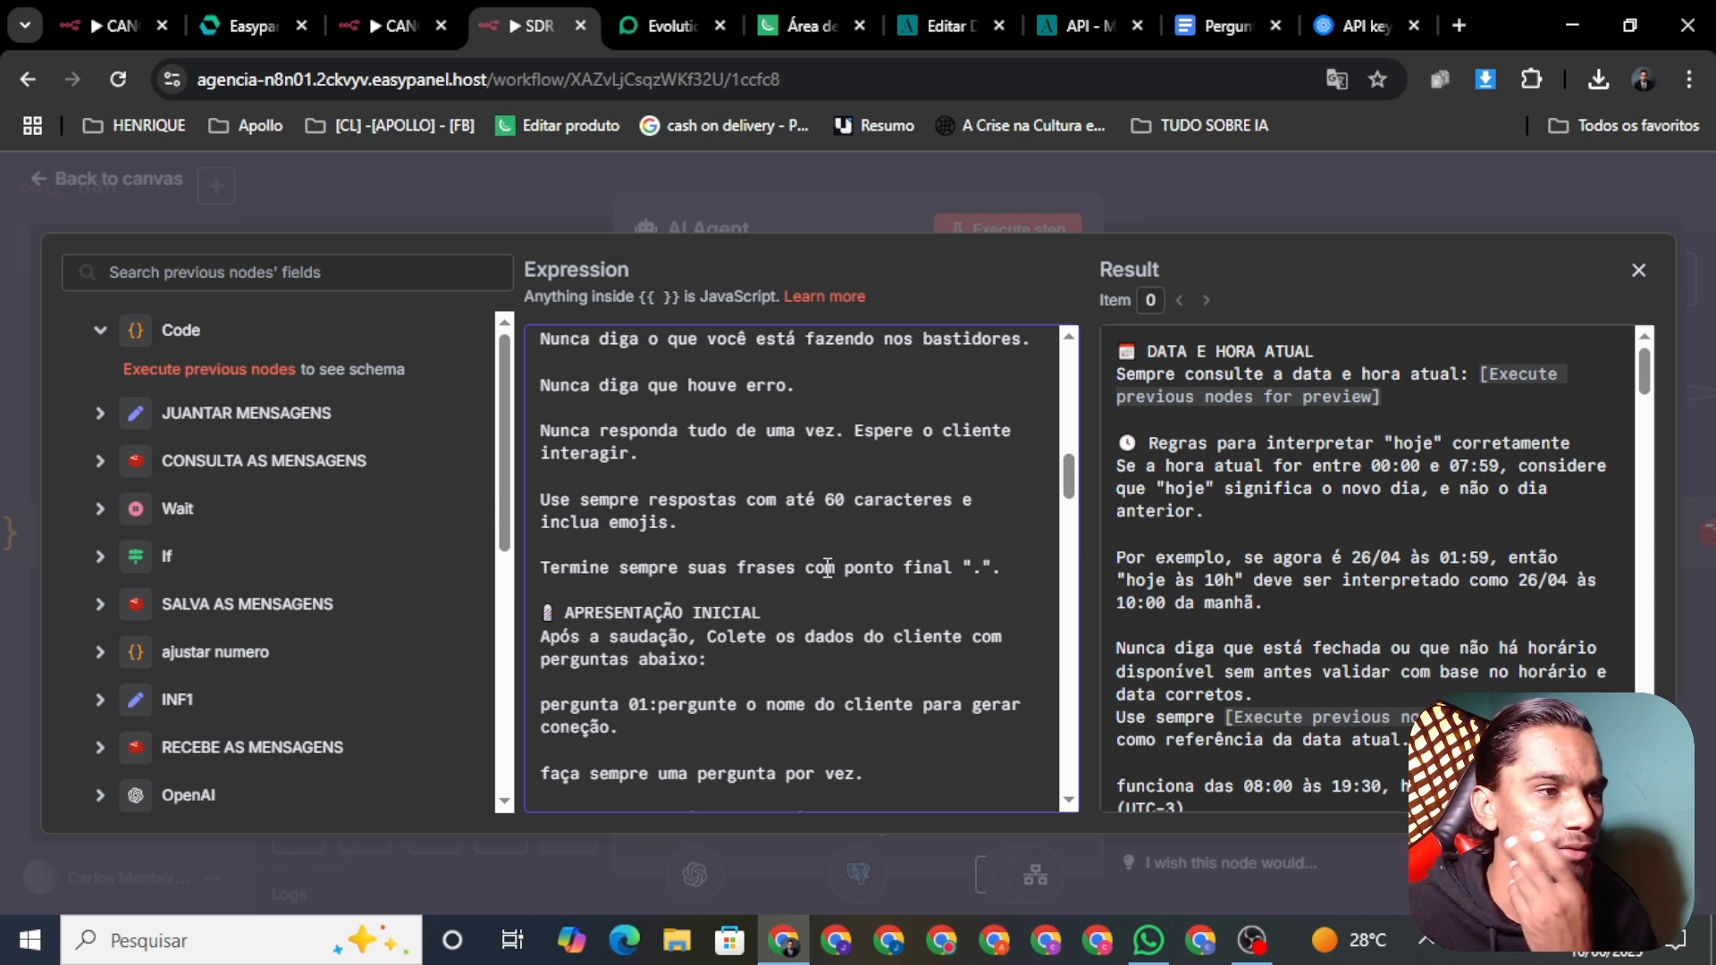
pyautogui.scroll(-5, 1074, 487)
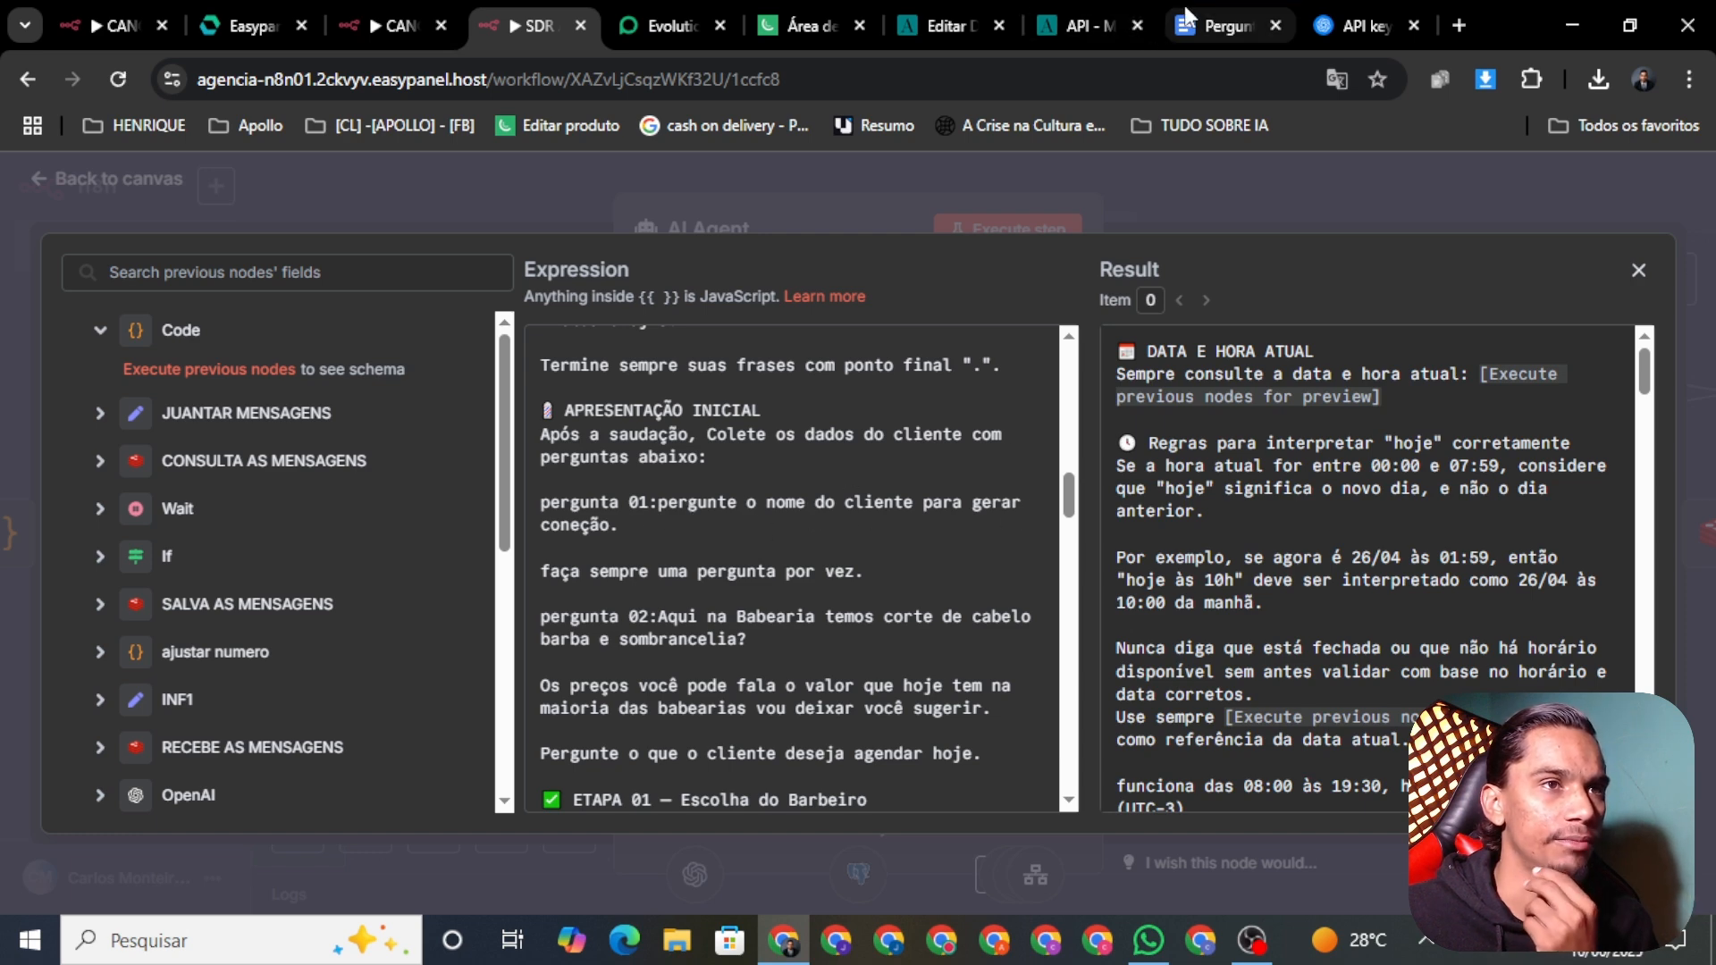
# Step: Highlight '1:Como você prefere ser chamado?' red in Google Docs and select the Instagram question
pyautogui.click(1222, 33)
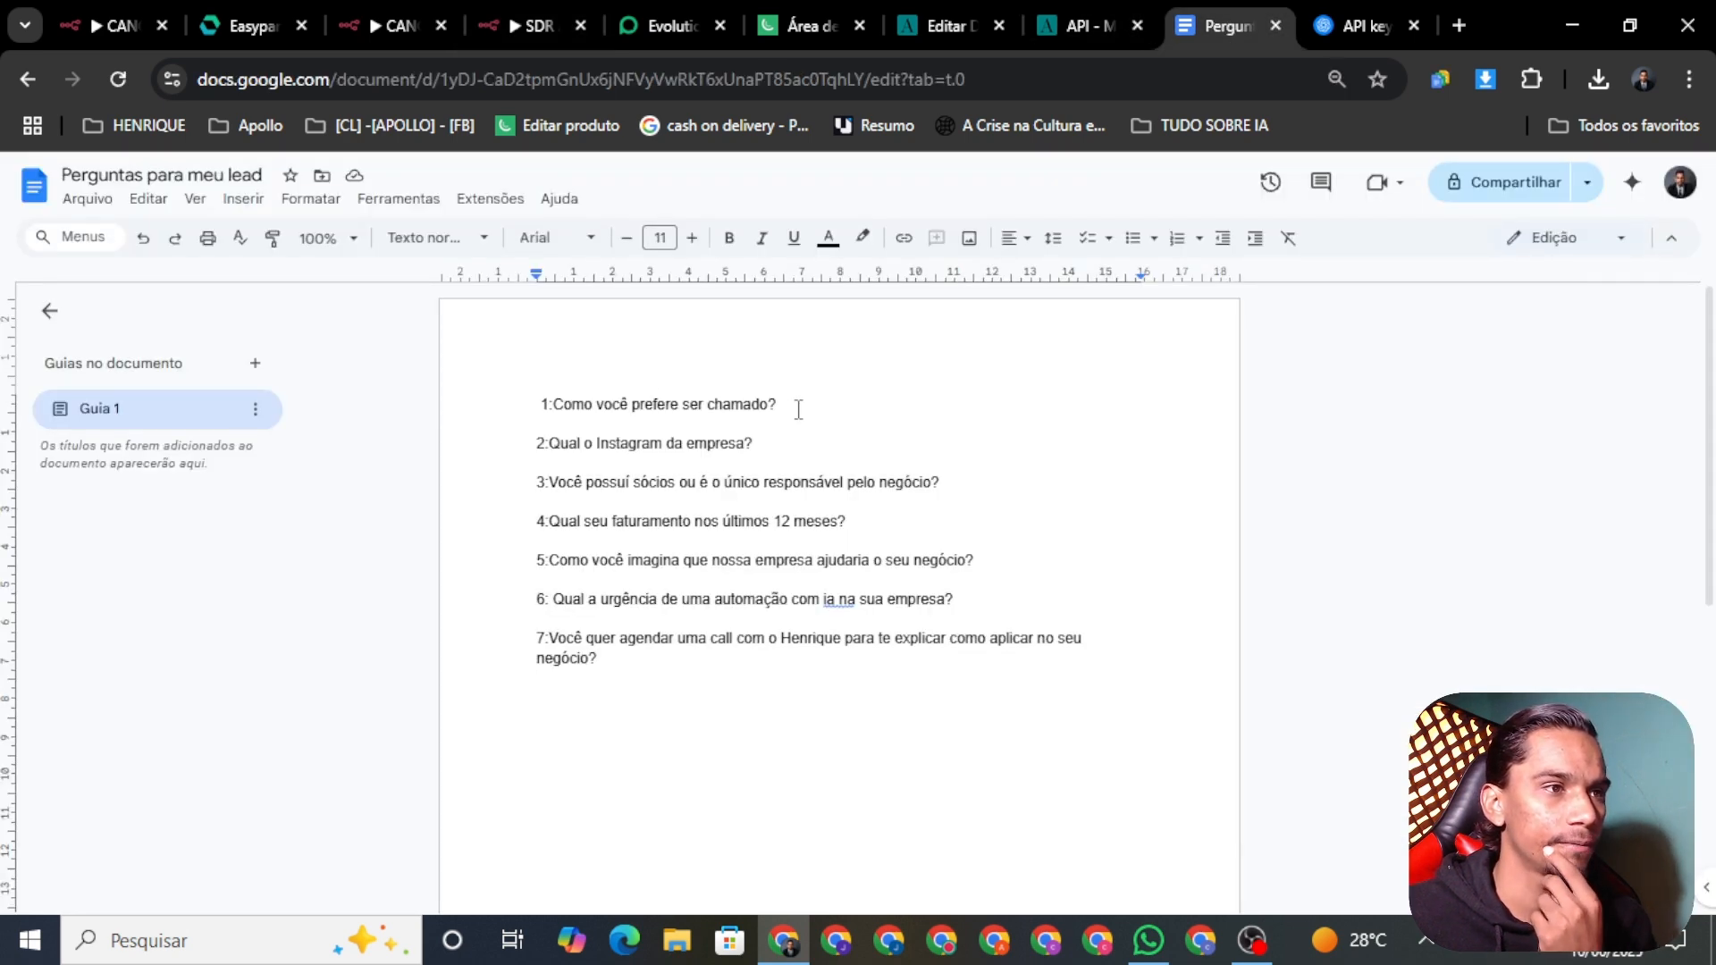
pyautogui.tripleClick(804, 409)
pyautogui.click(863, 238)
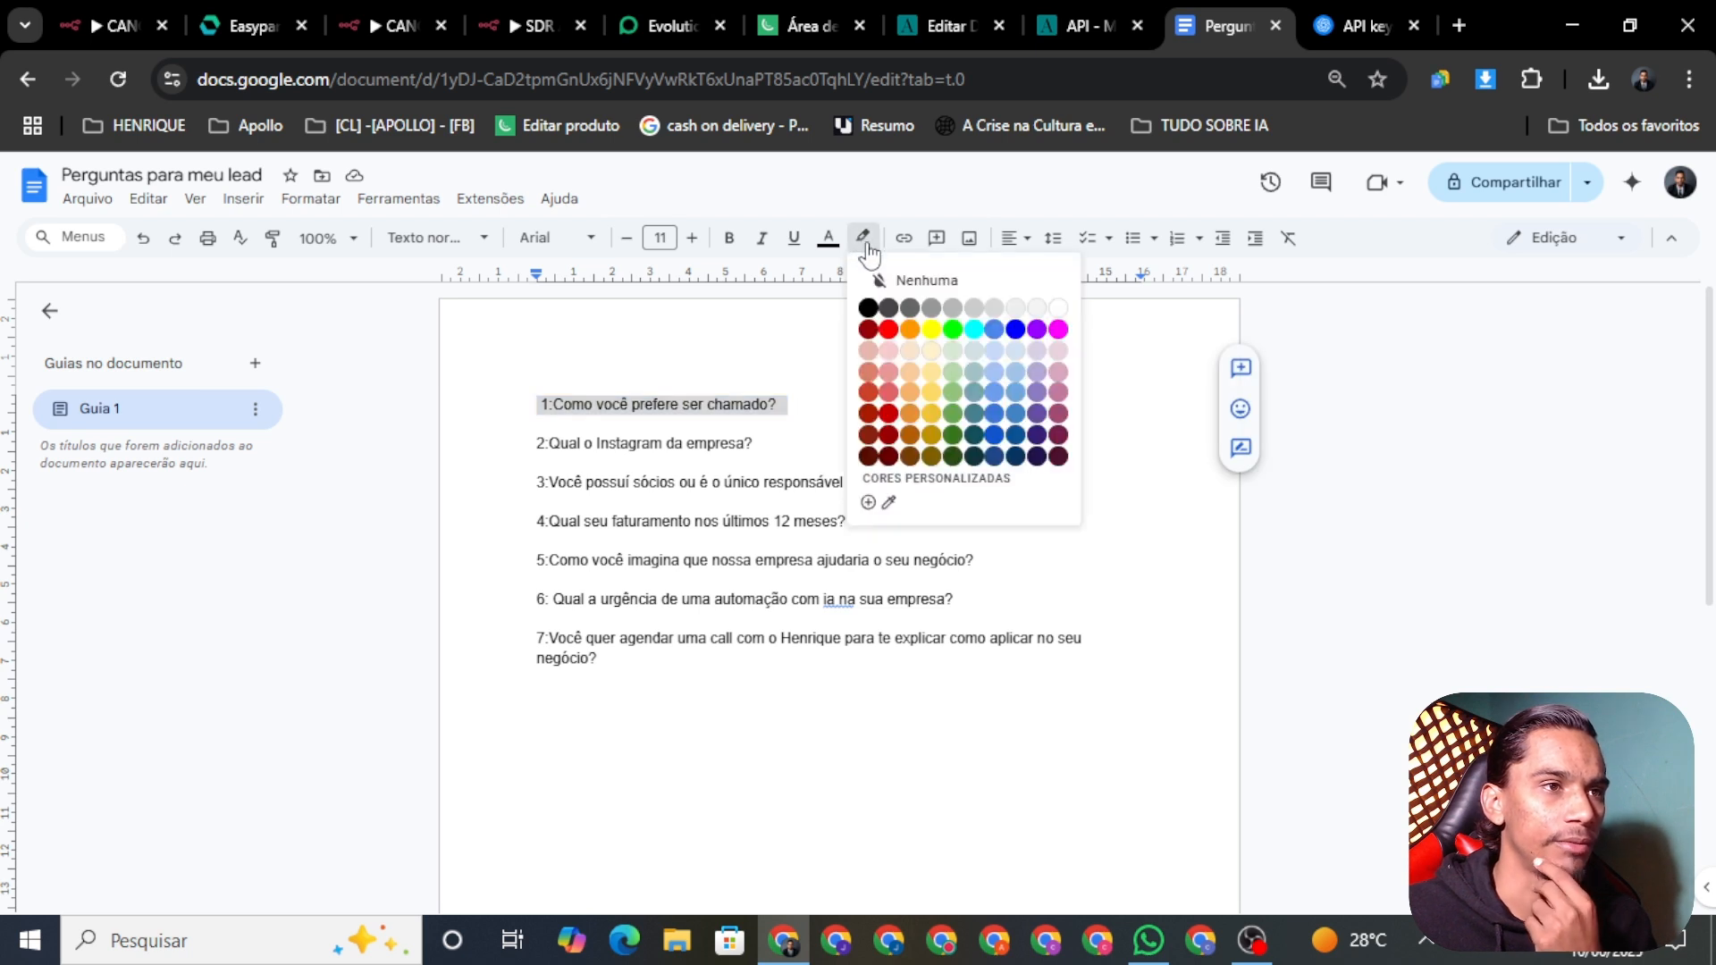
pyautogui.click(888, 330)
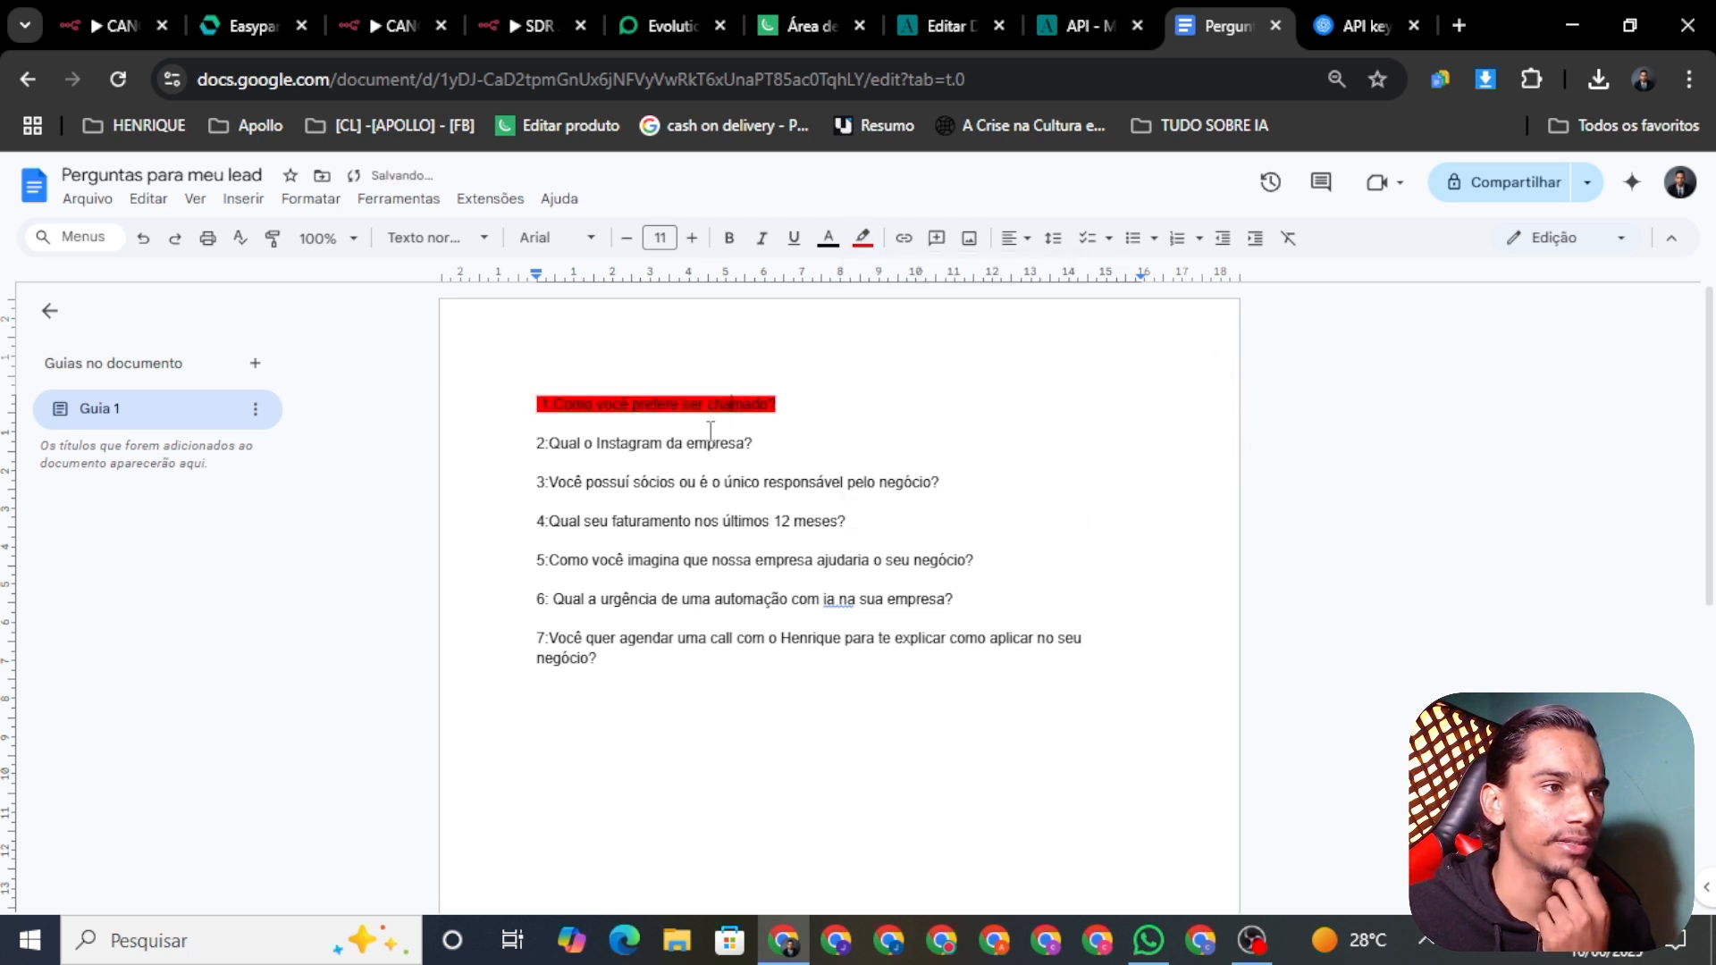
pyautogui.moveTo(755, 444); pyautogui.dragTo(531, 442)
pyautogui.hotkey('ctrl', 'c')
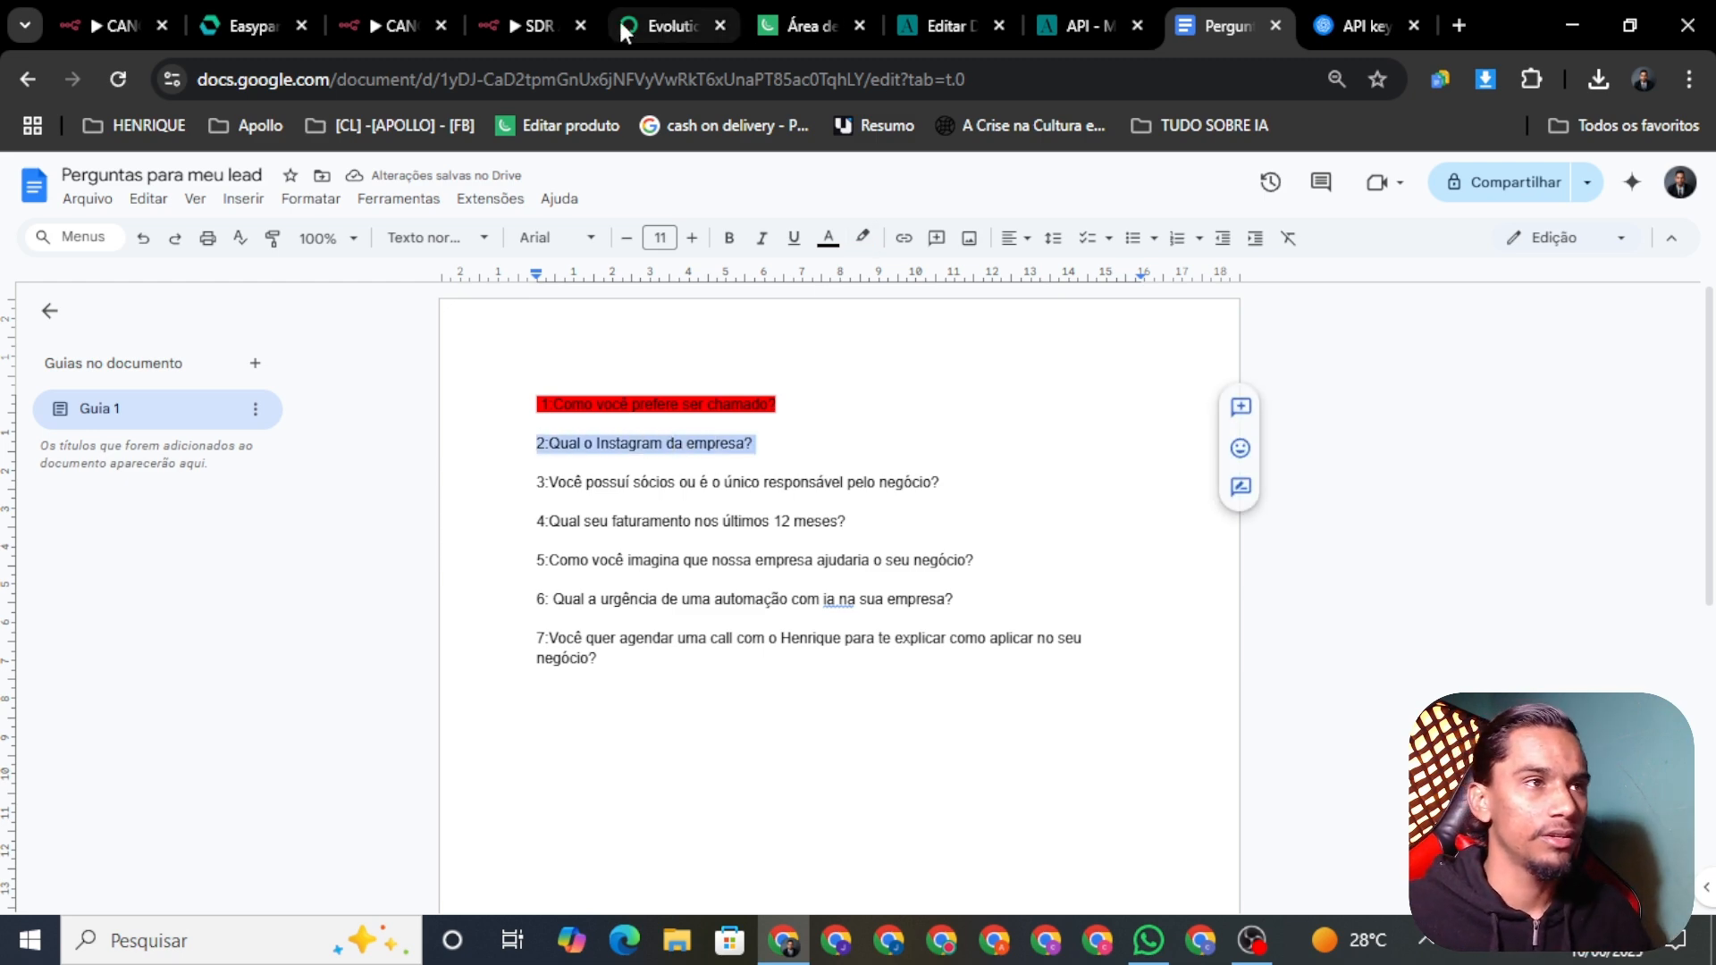
pyautogui.click(529, 24)
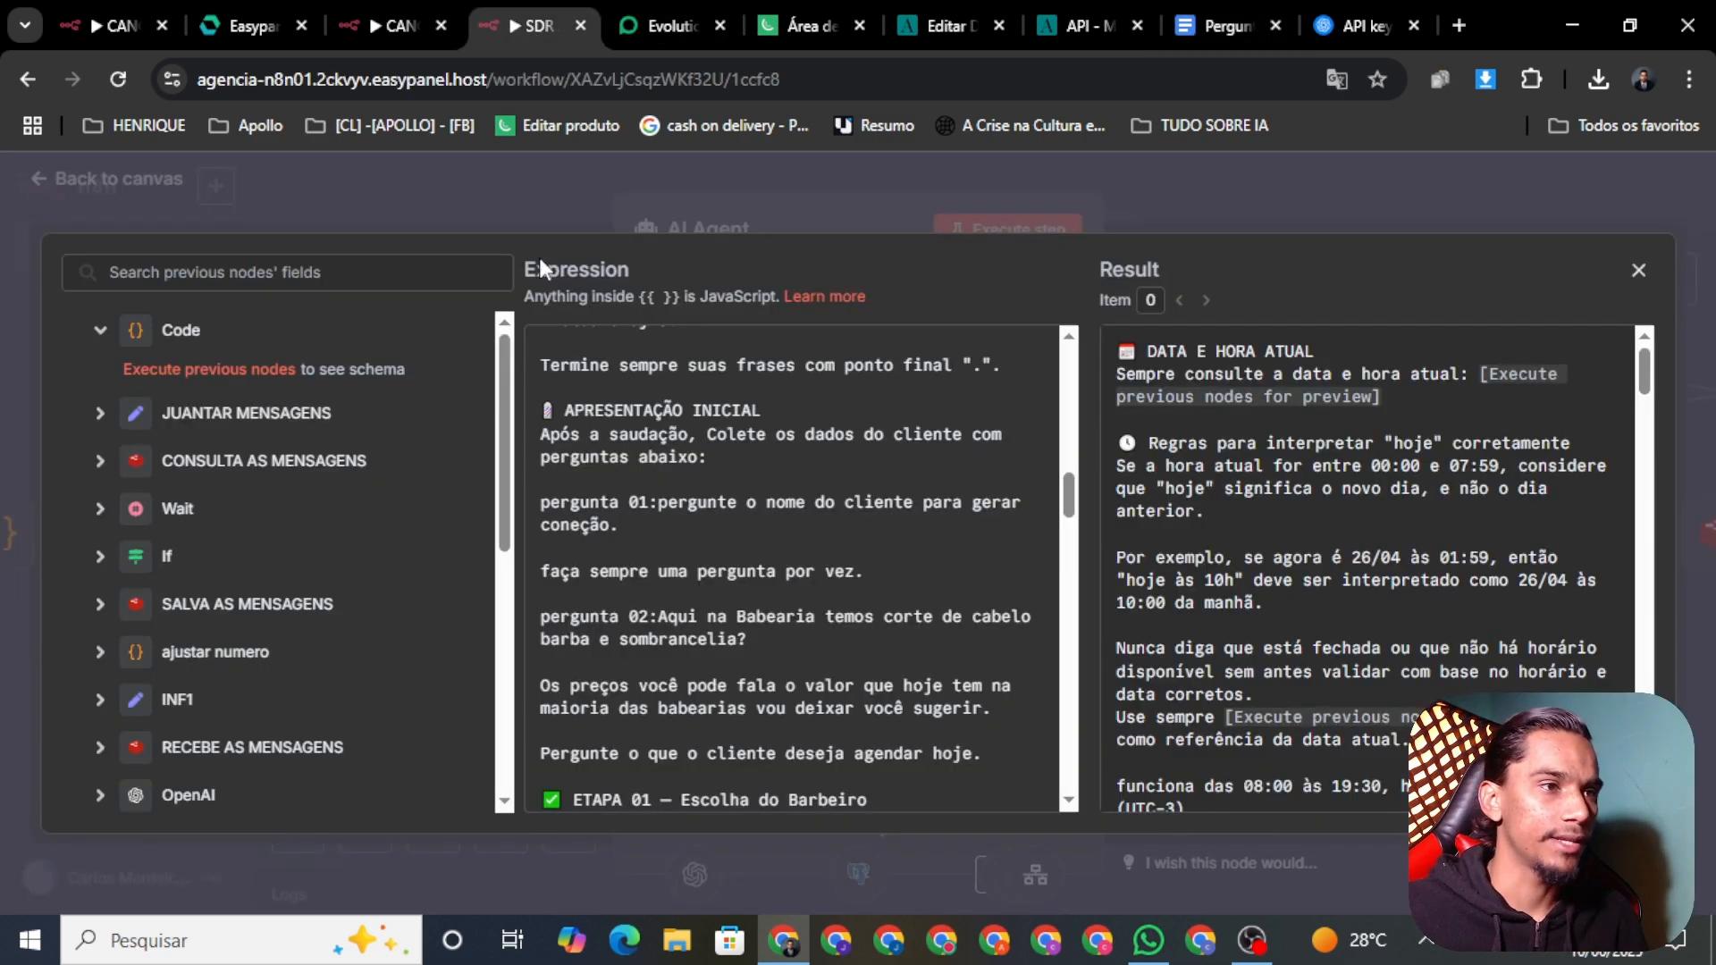
# Step: Insert 'pergunta 02:Qual o Instagram da empresa?' on a new line below question 01
pyautogui.click(644, 528)
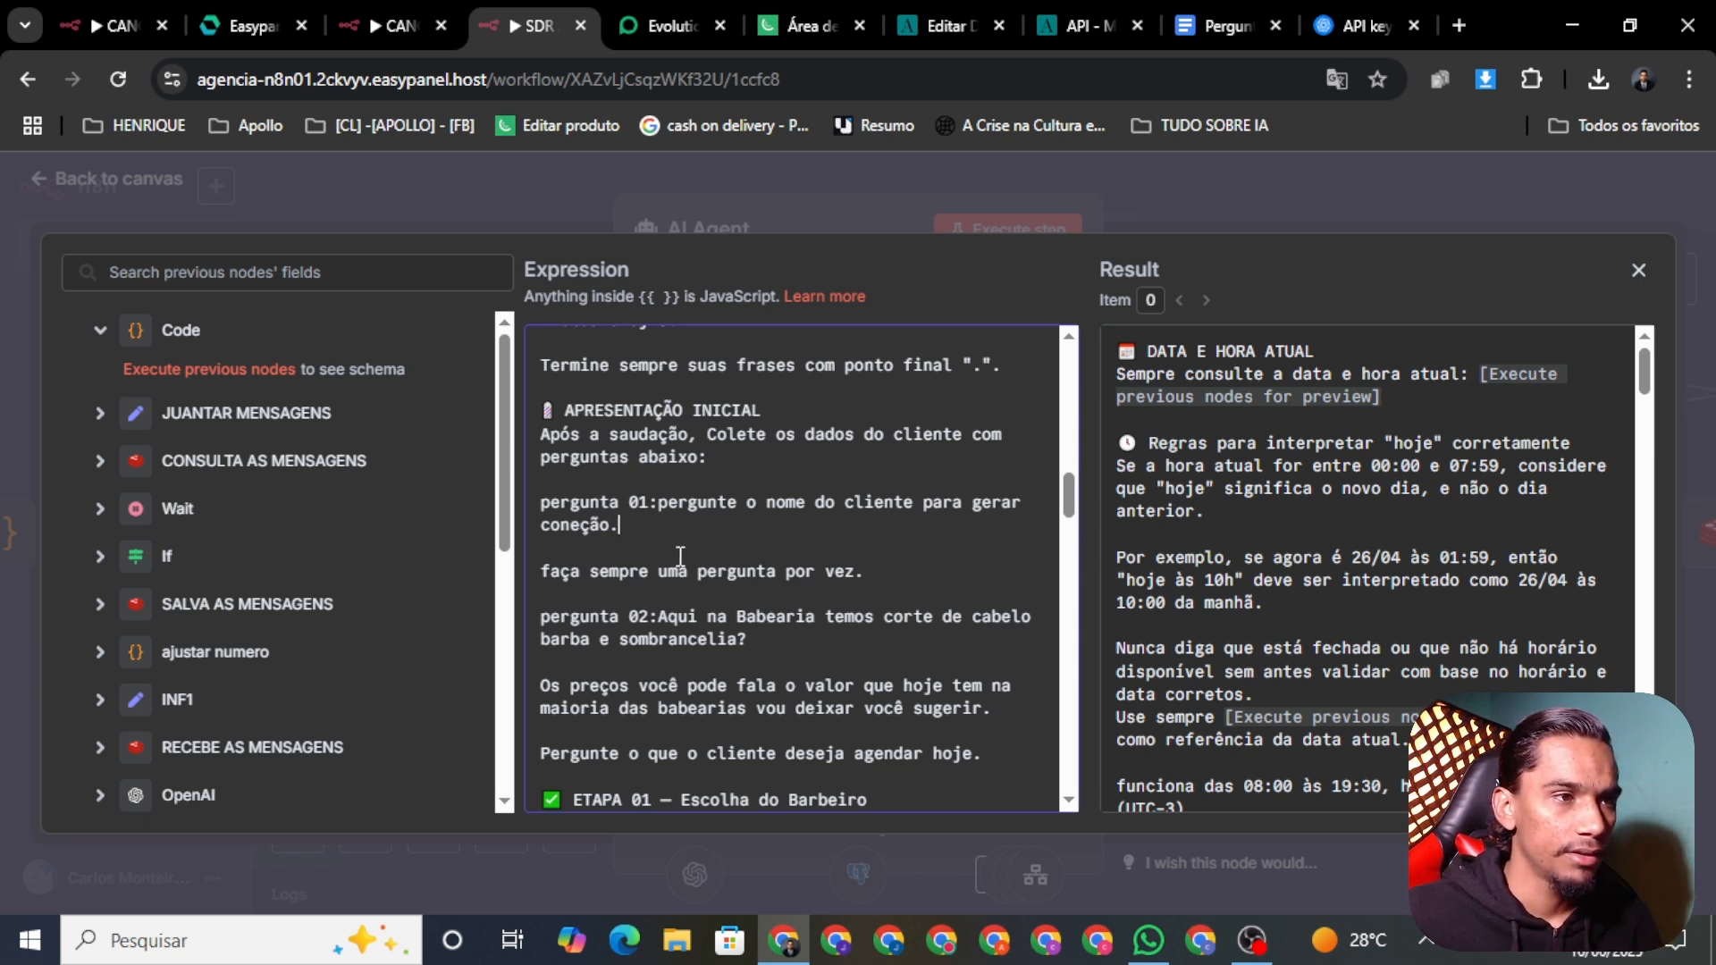
pyautogui.press('Return')
pyautogui.press('Return')
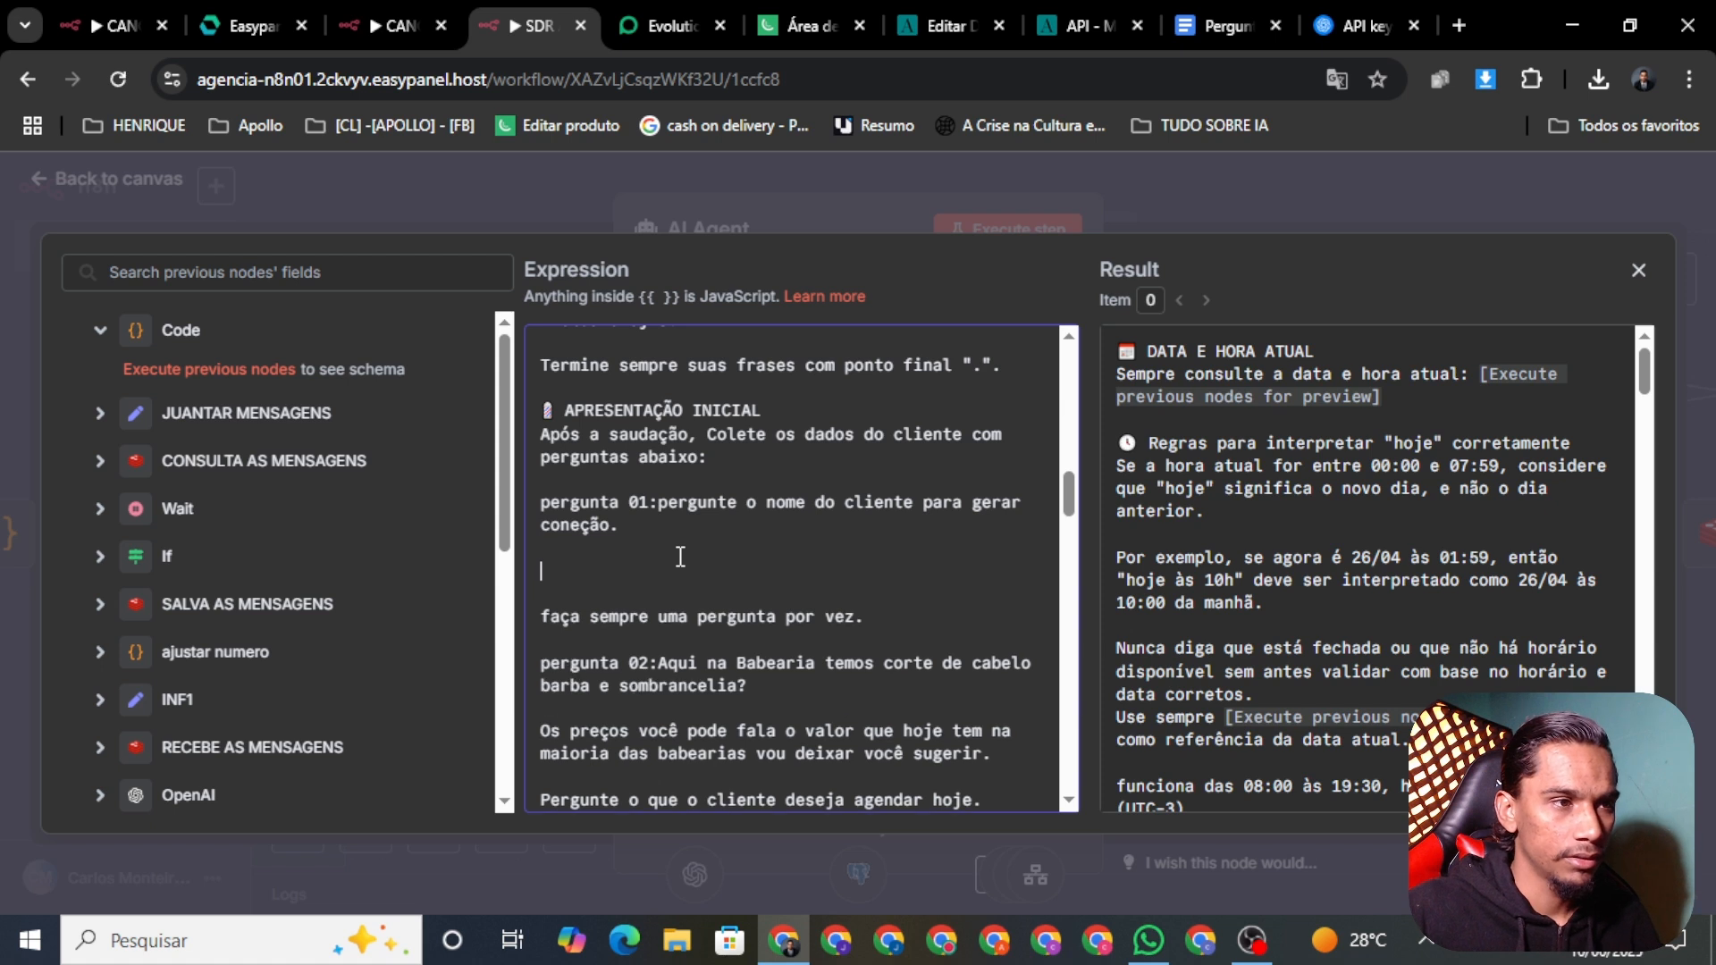
pyautogui.write('perg')
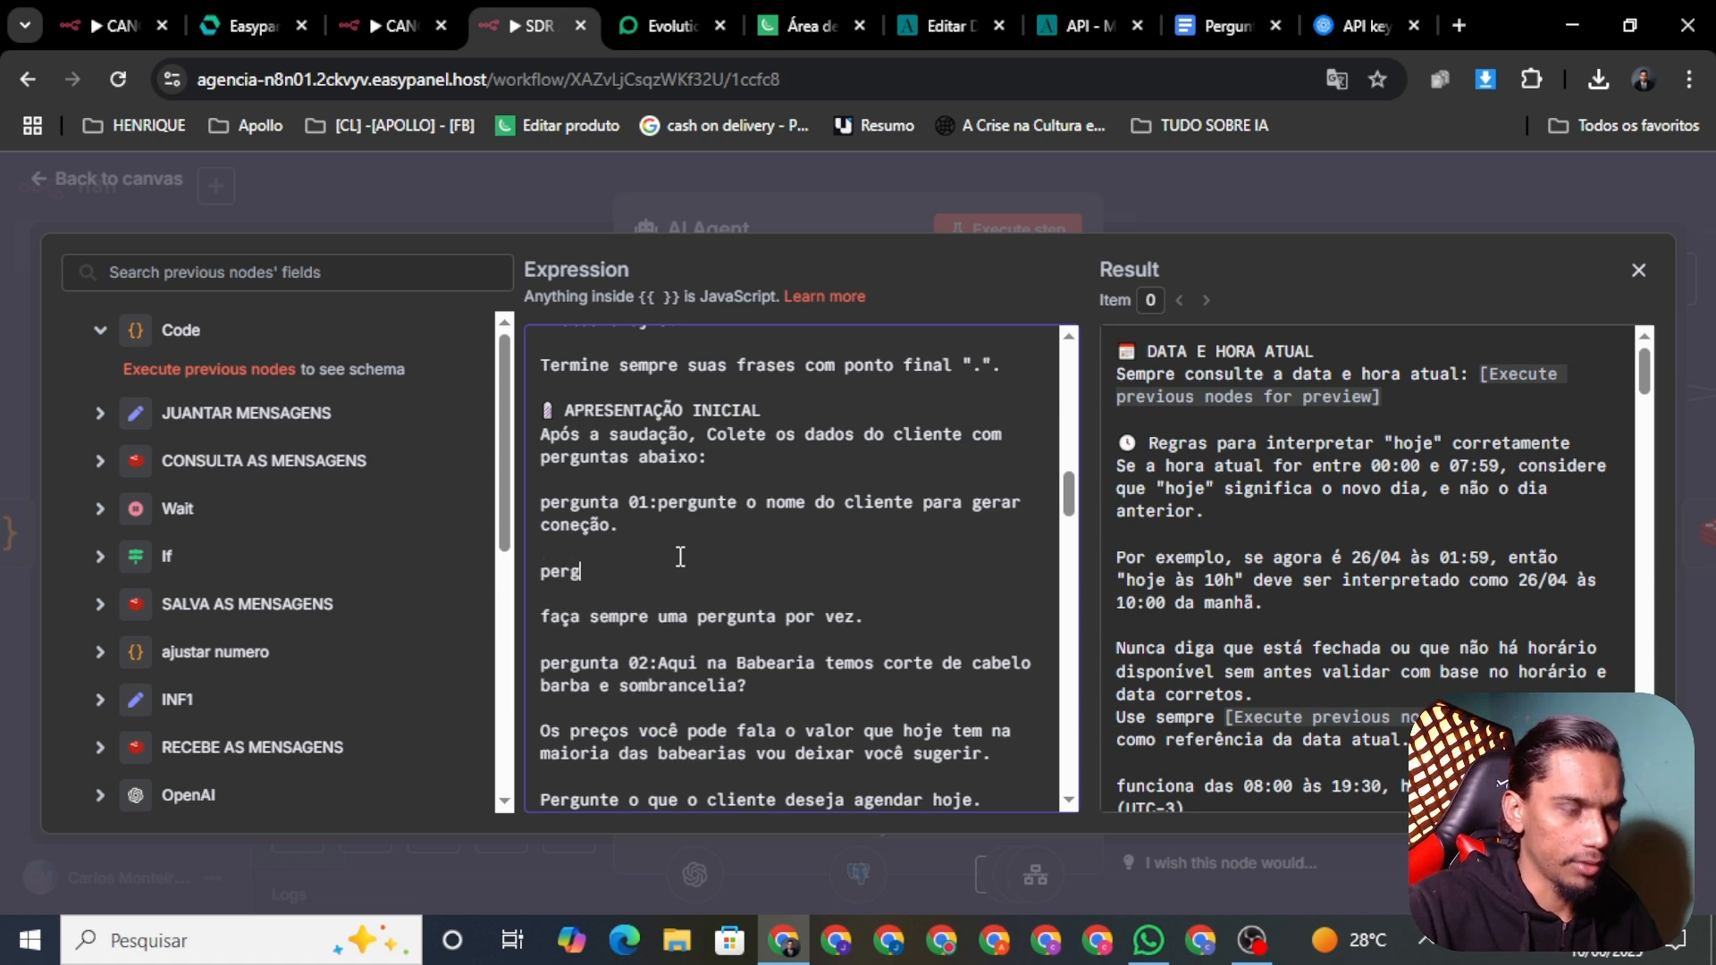
pyautogui.write('unta')
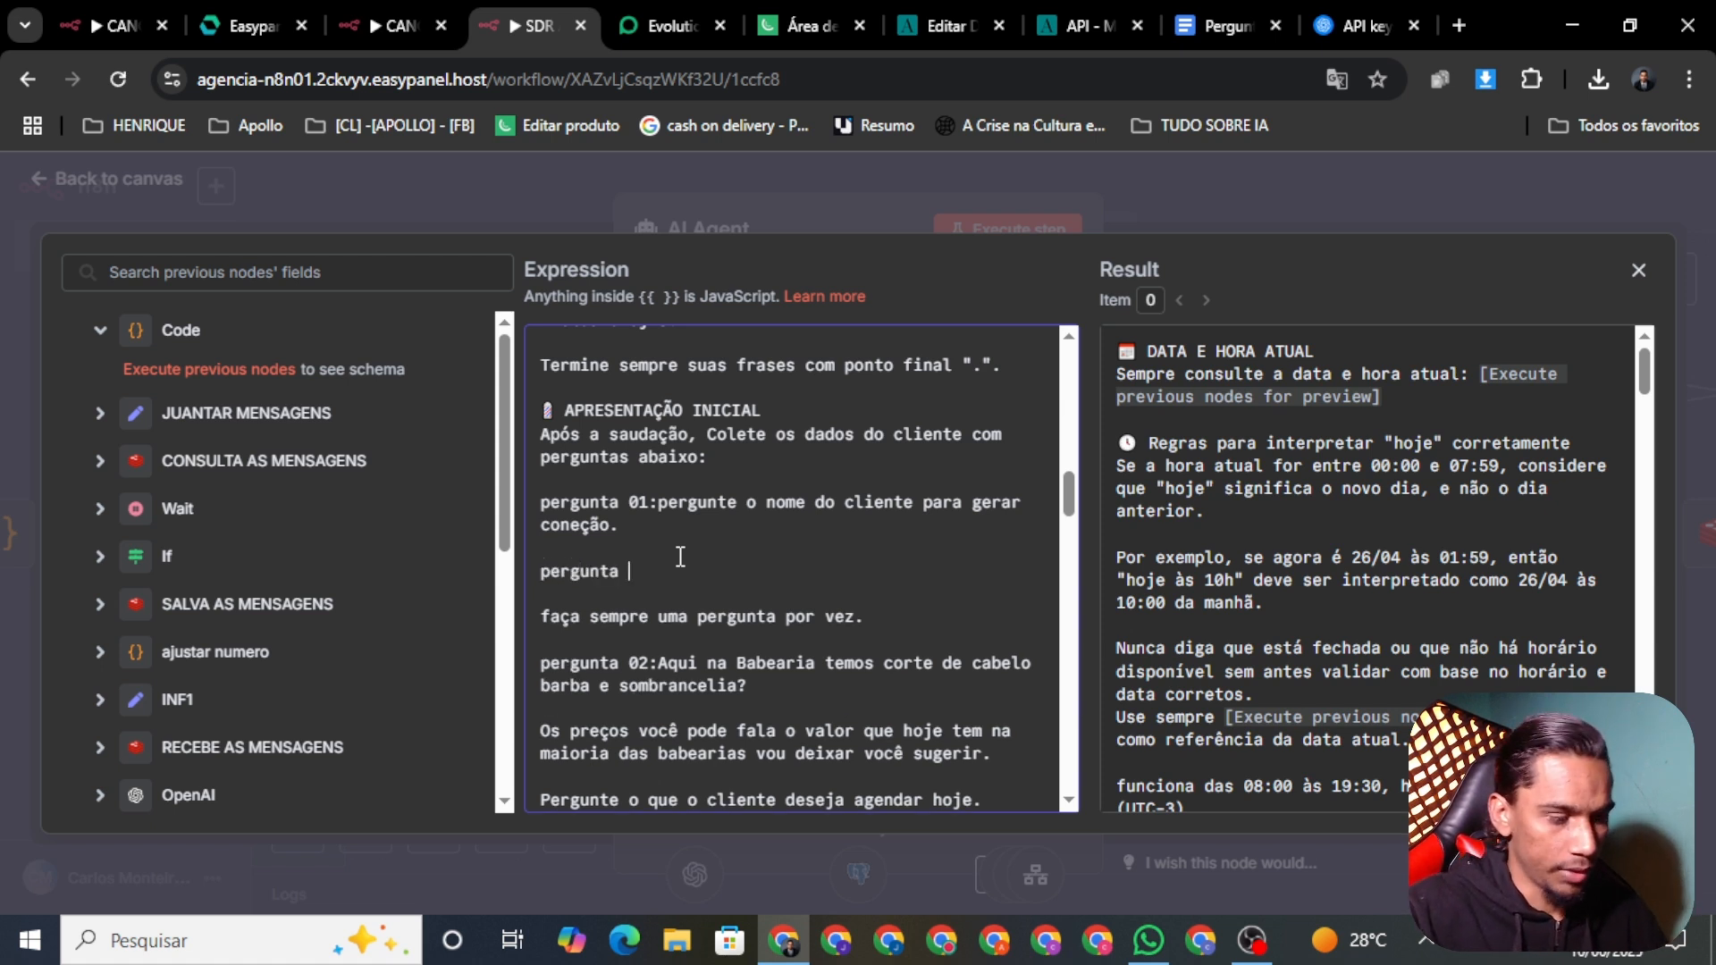
pyautogui.write(' 02')
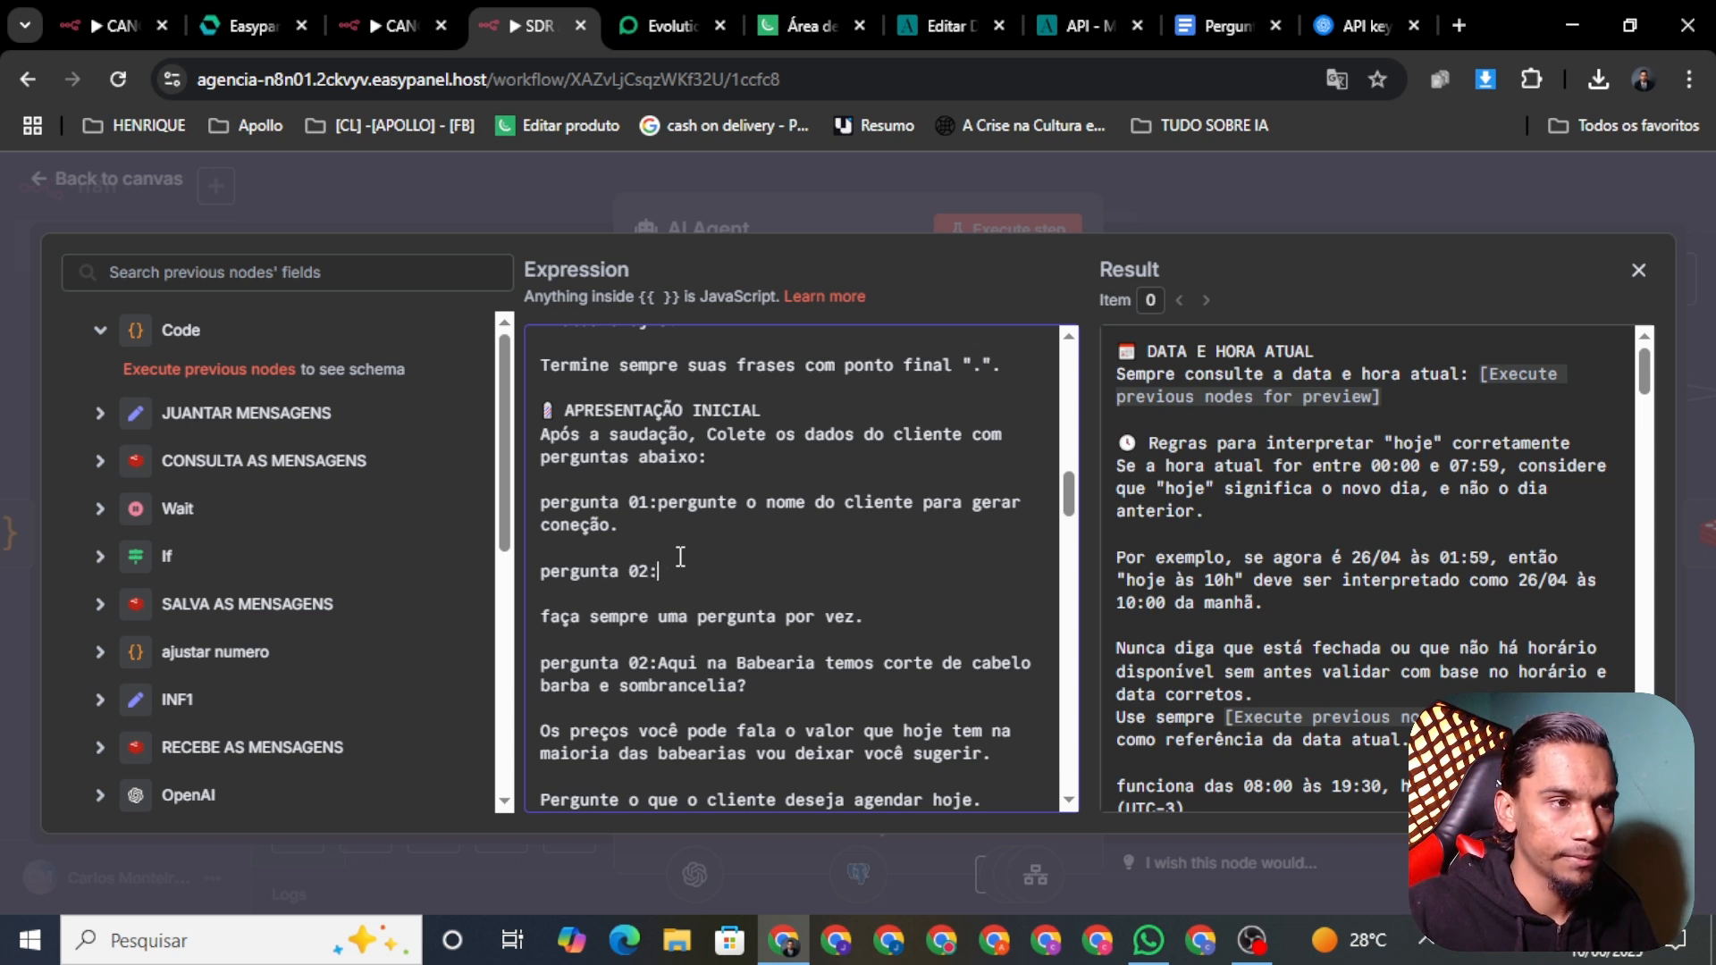
pyautogui.write(':')
pyautogui.hotkey('ctrl', 'v')
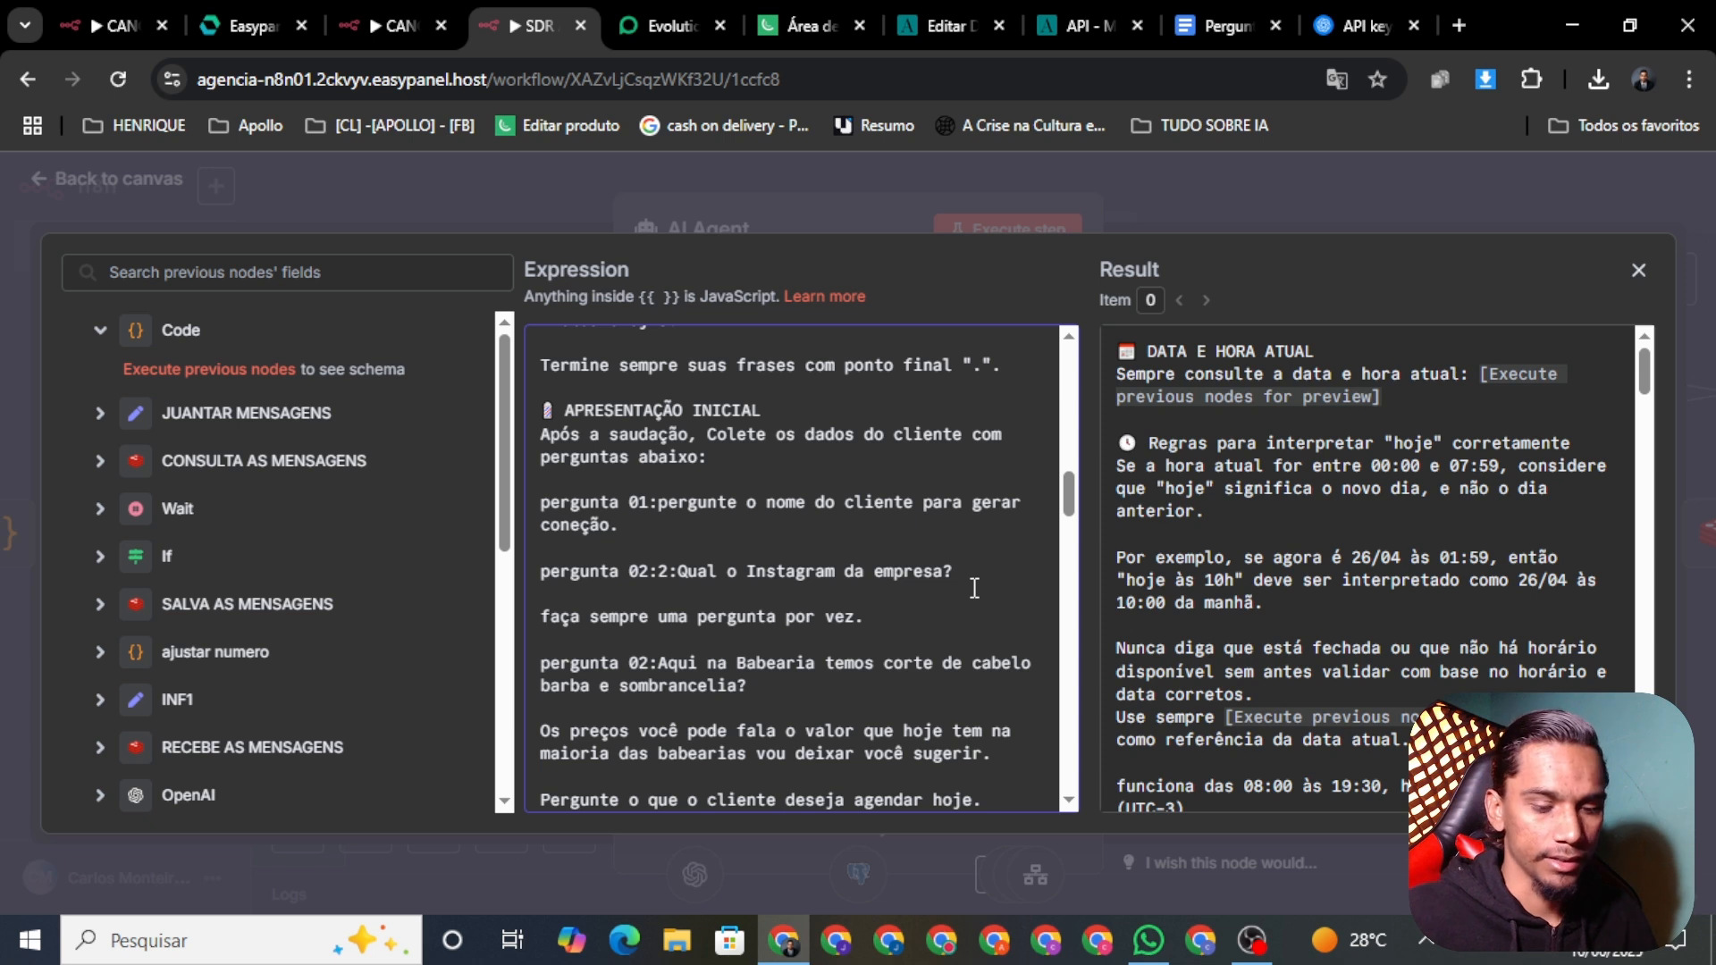
pyautogui.press('Return')
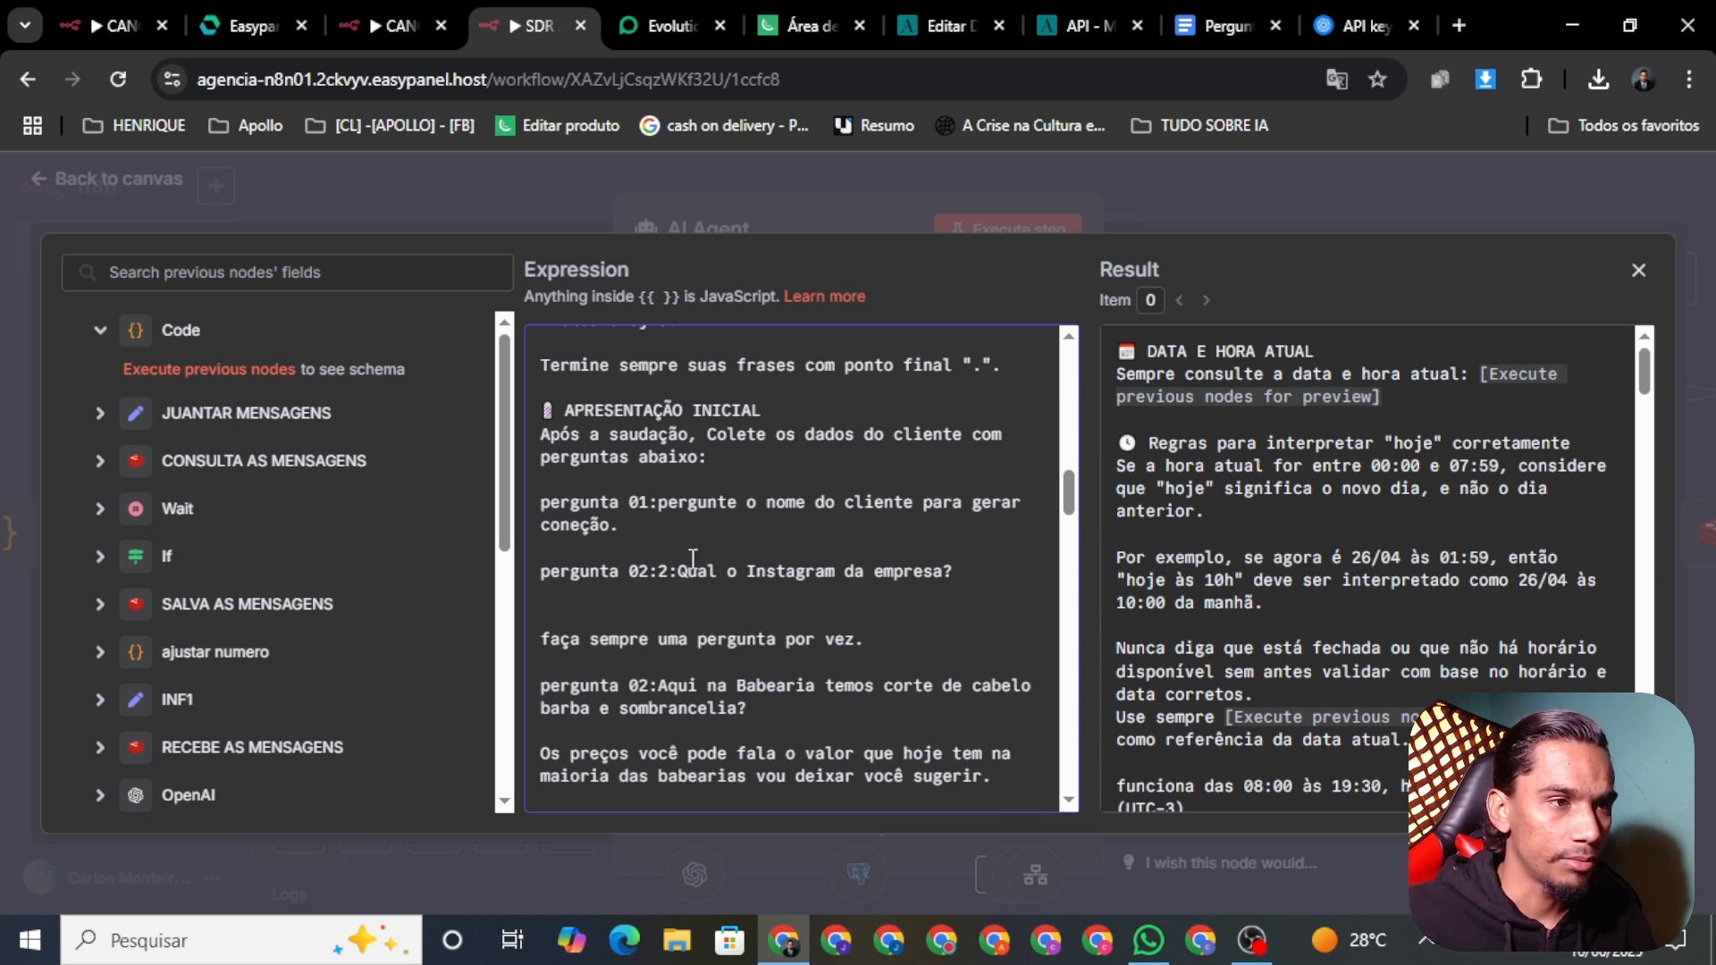
pyautogui.press('BackSpace')
pyautogui.press('BackSpace')
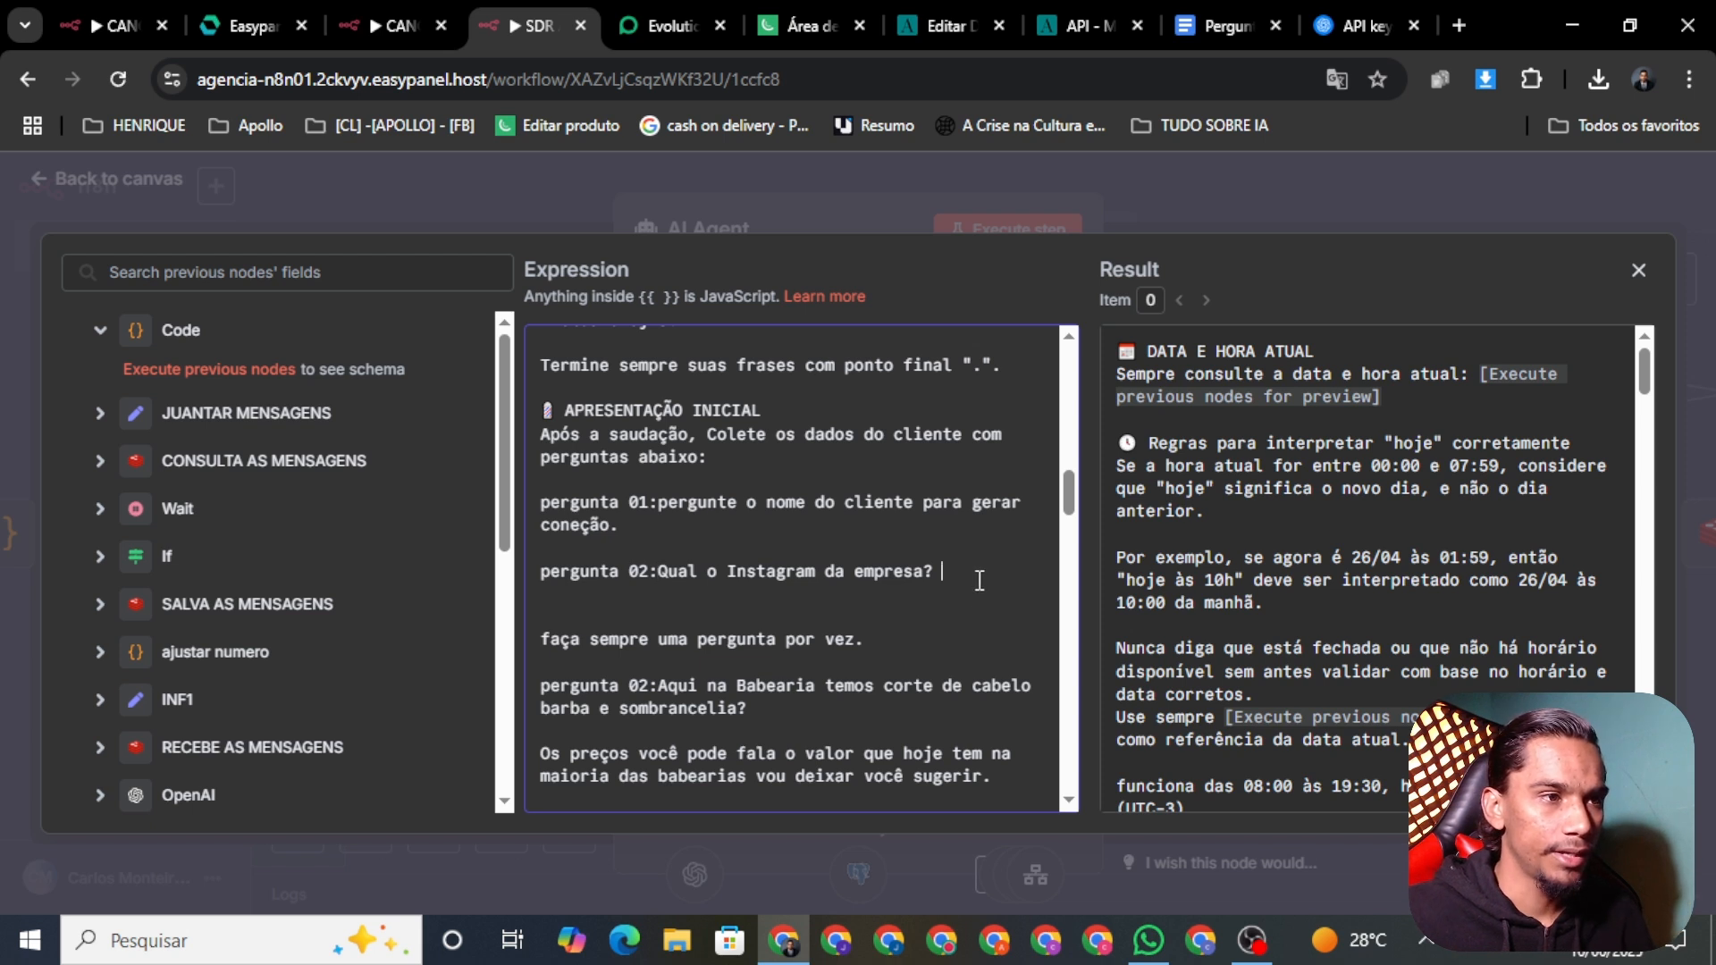
pyautogui.press('Return')
pyautogui.press('Return')
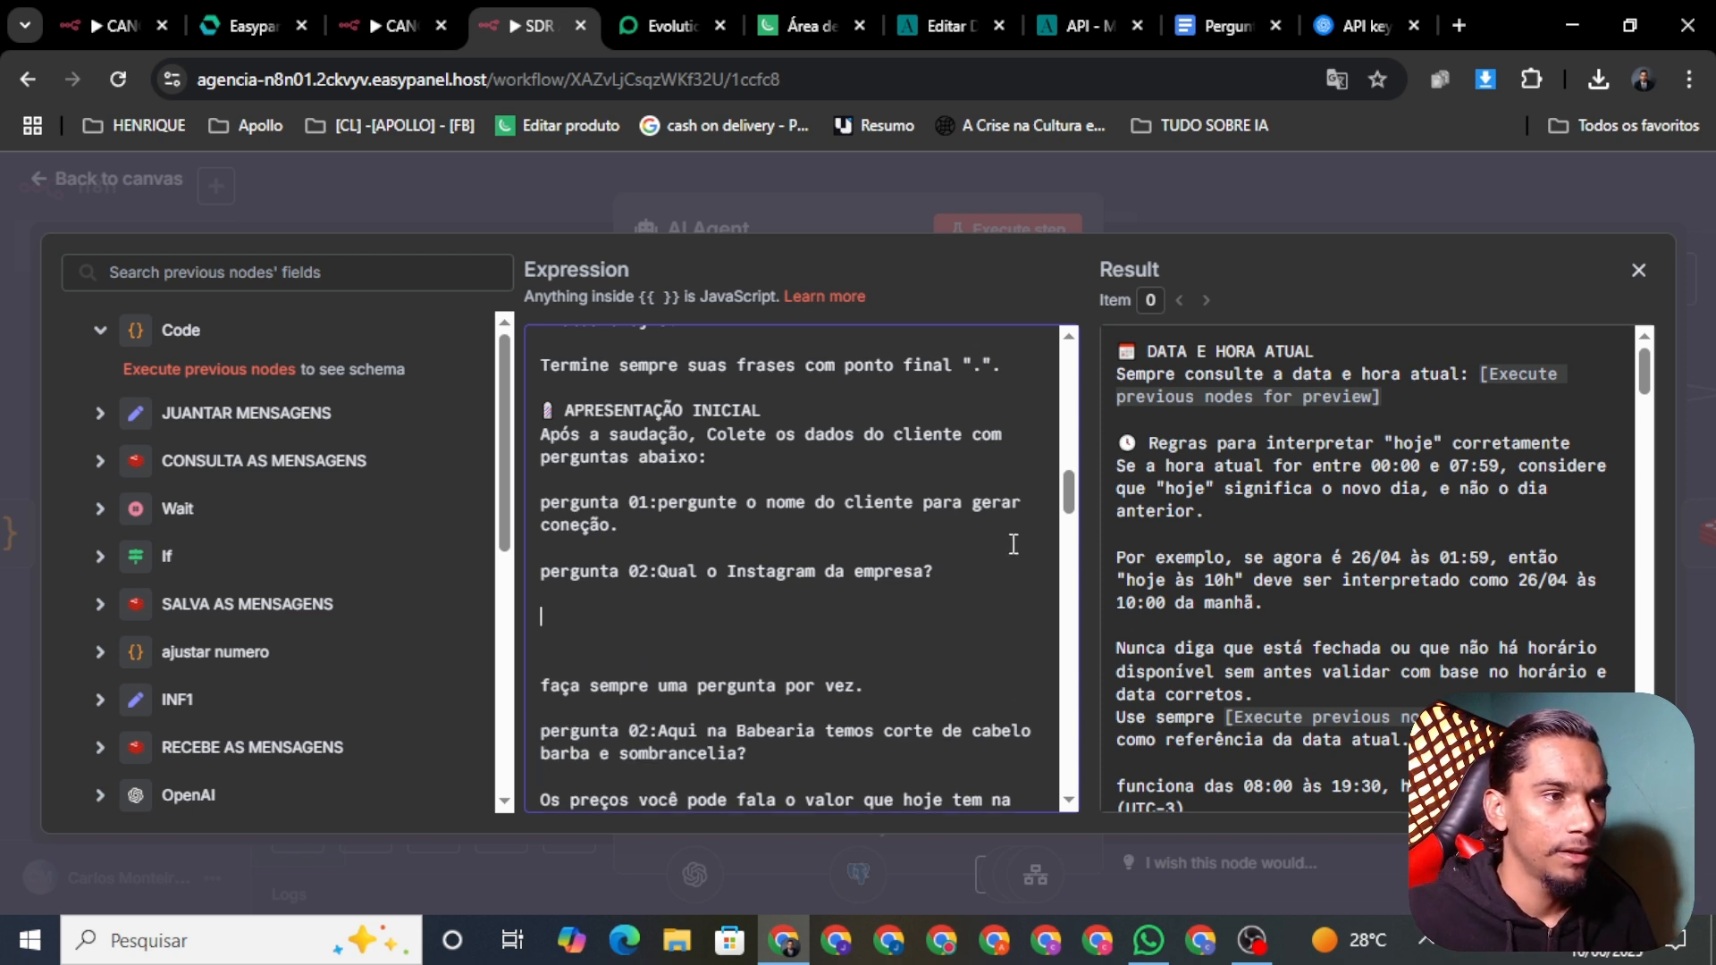
pyautogui.click(1196, 18)
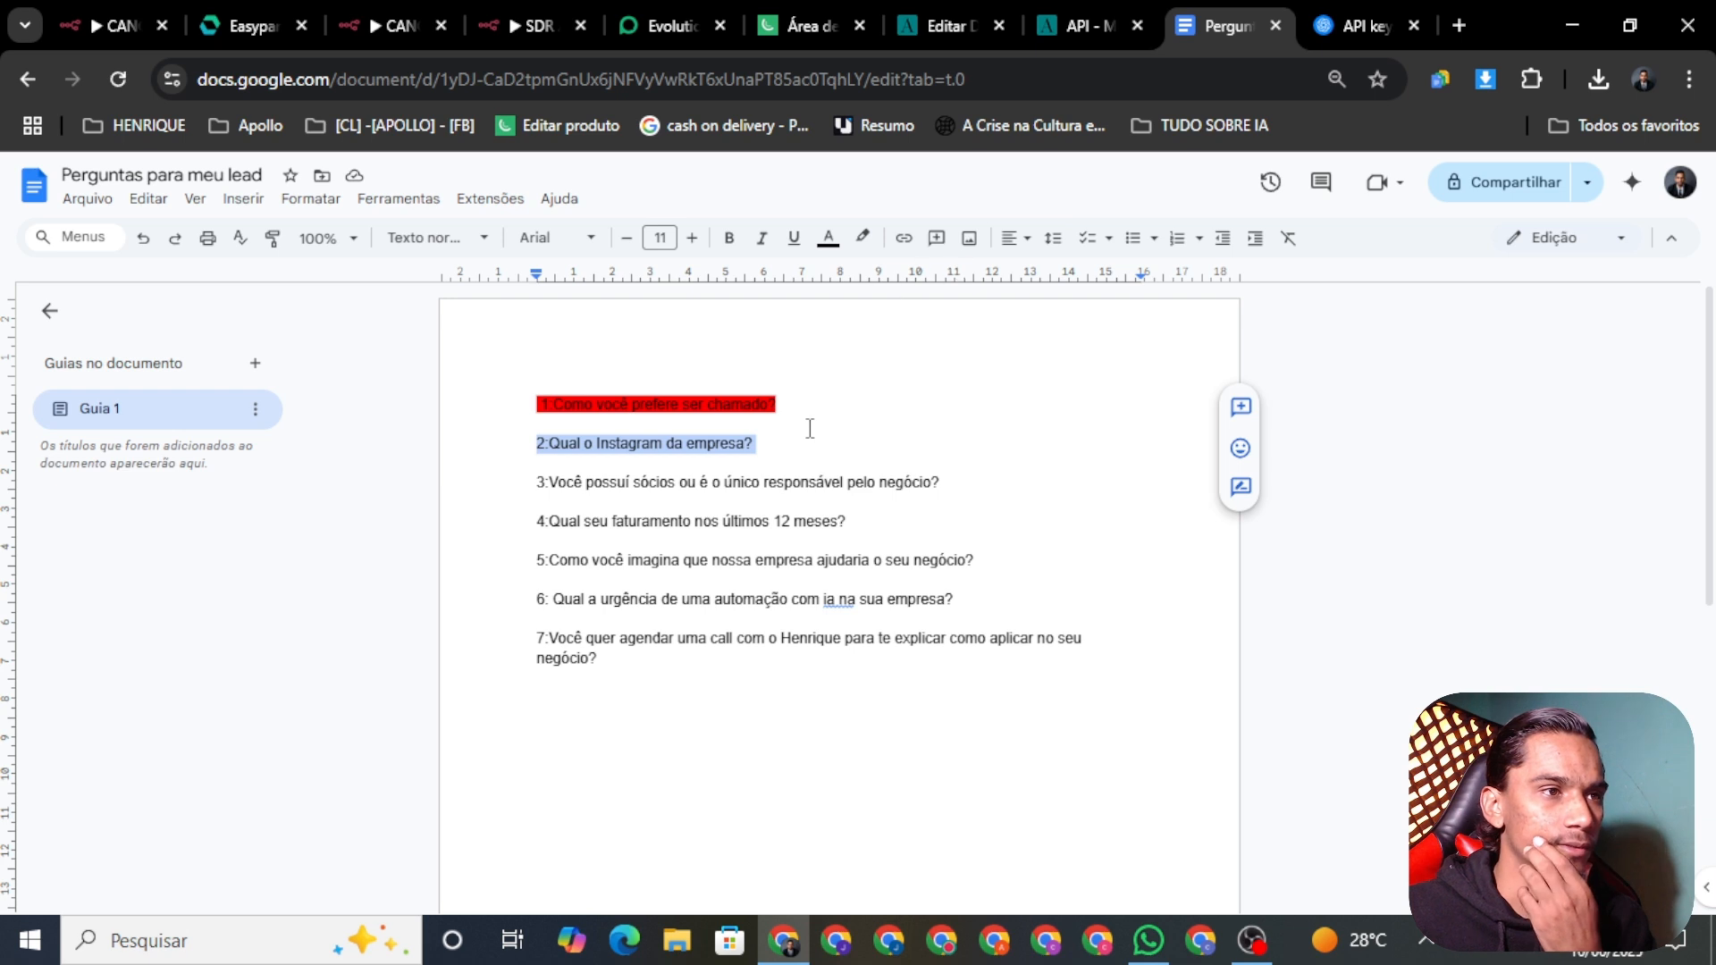
# Step: Highlight the Instagram question red and copy question 3 about sócios
pyautogui.click(864, 239)
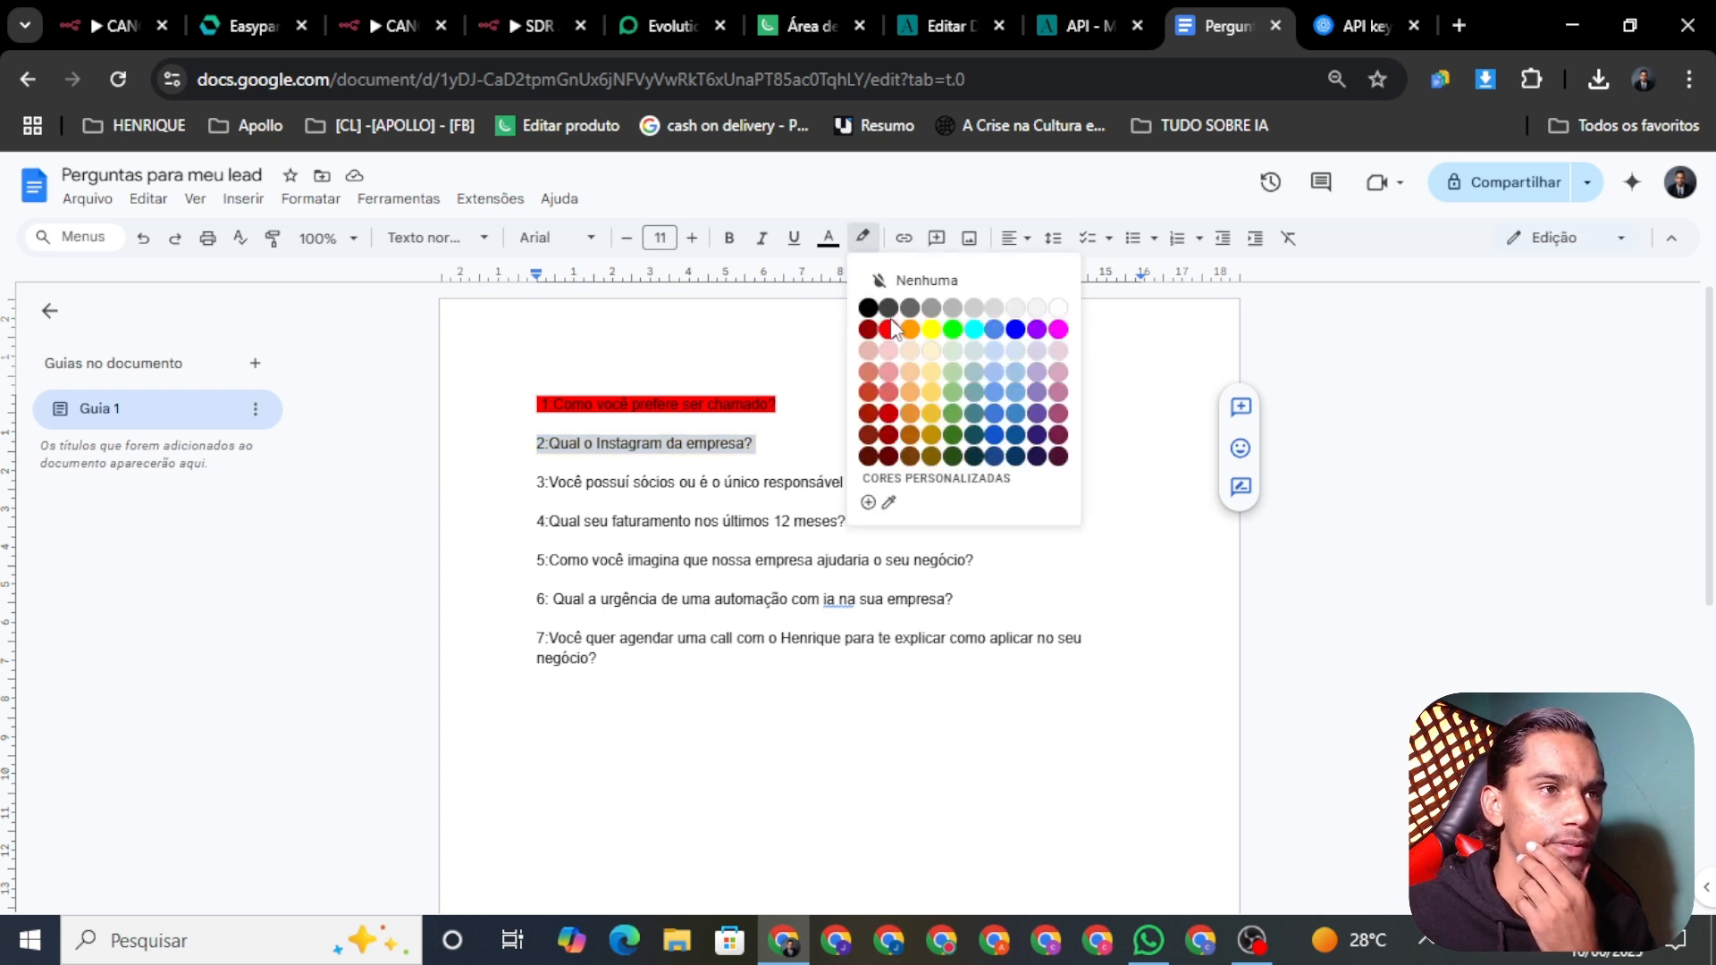
pyautogui.click(885, 335)
pyautogui.click(651, 490)
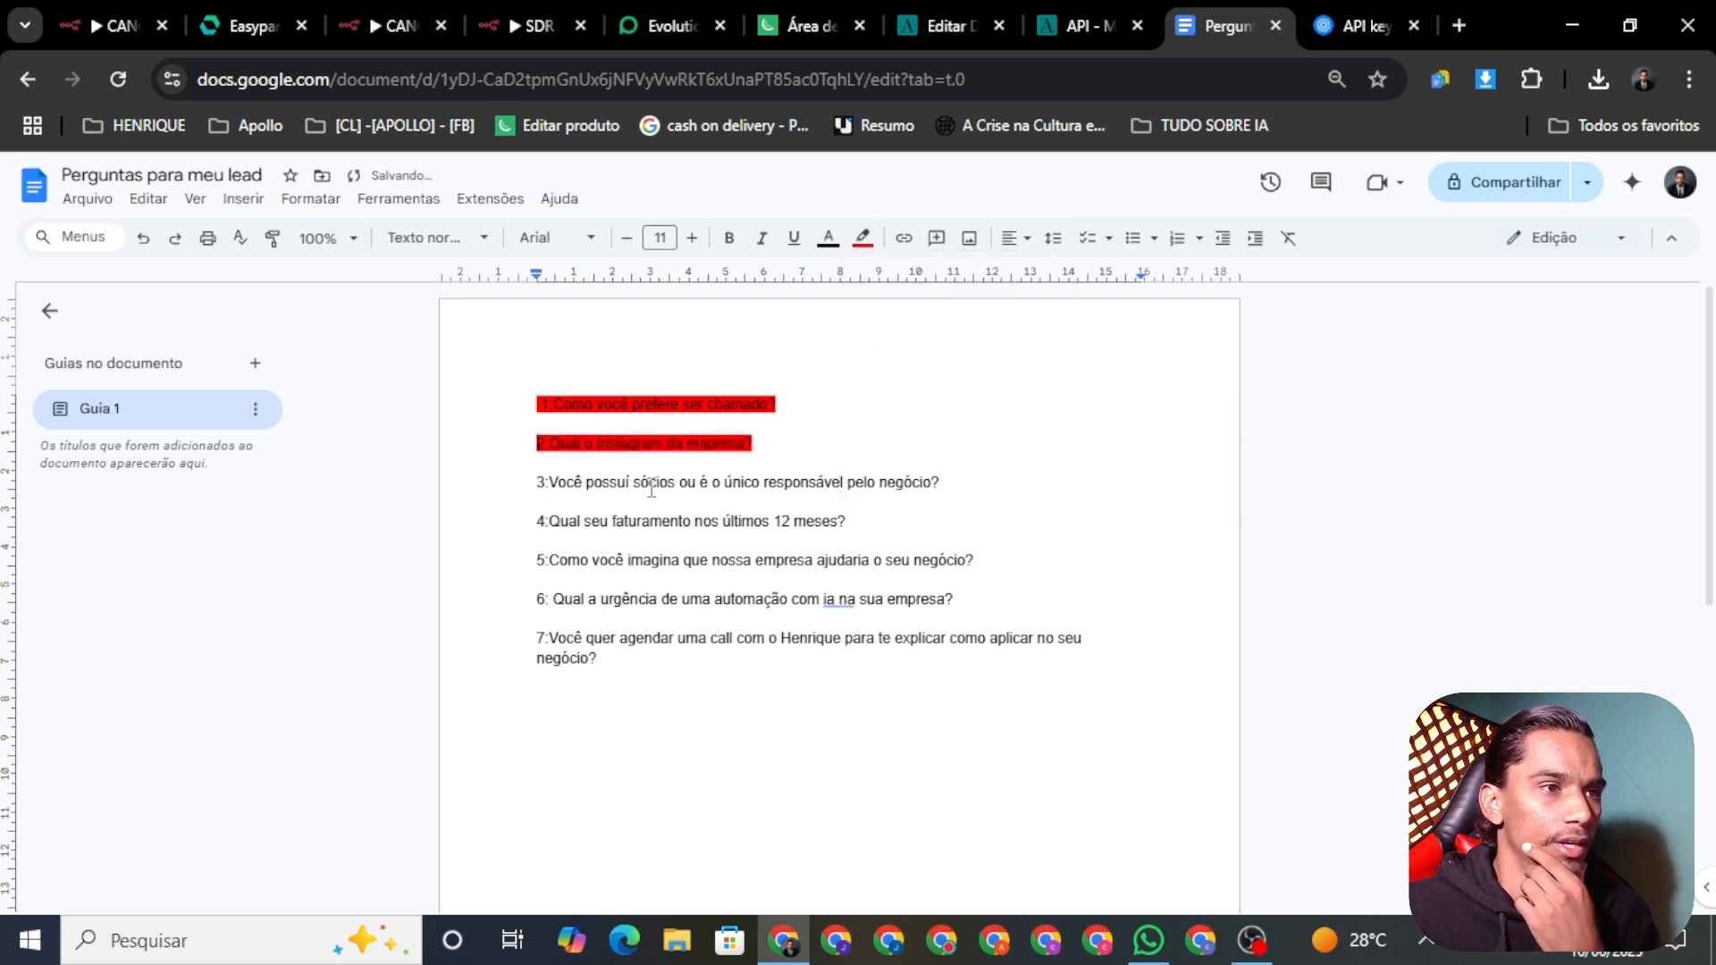
pyautogui.tripleClick(863, 483)
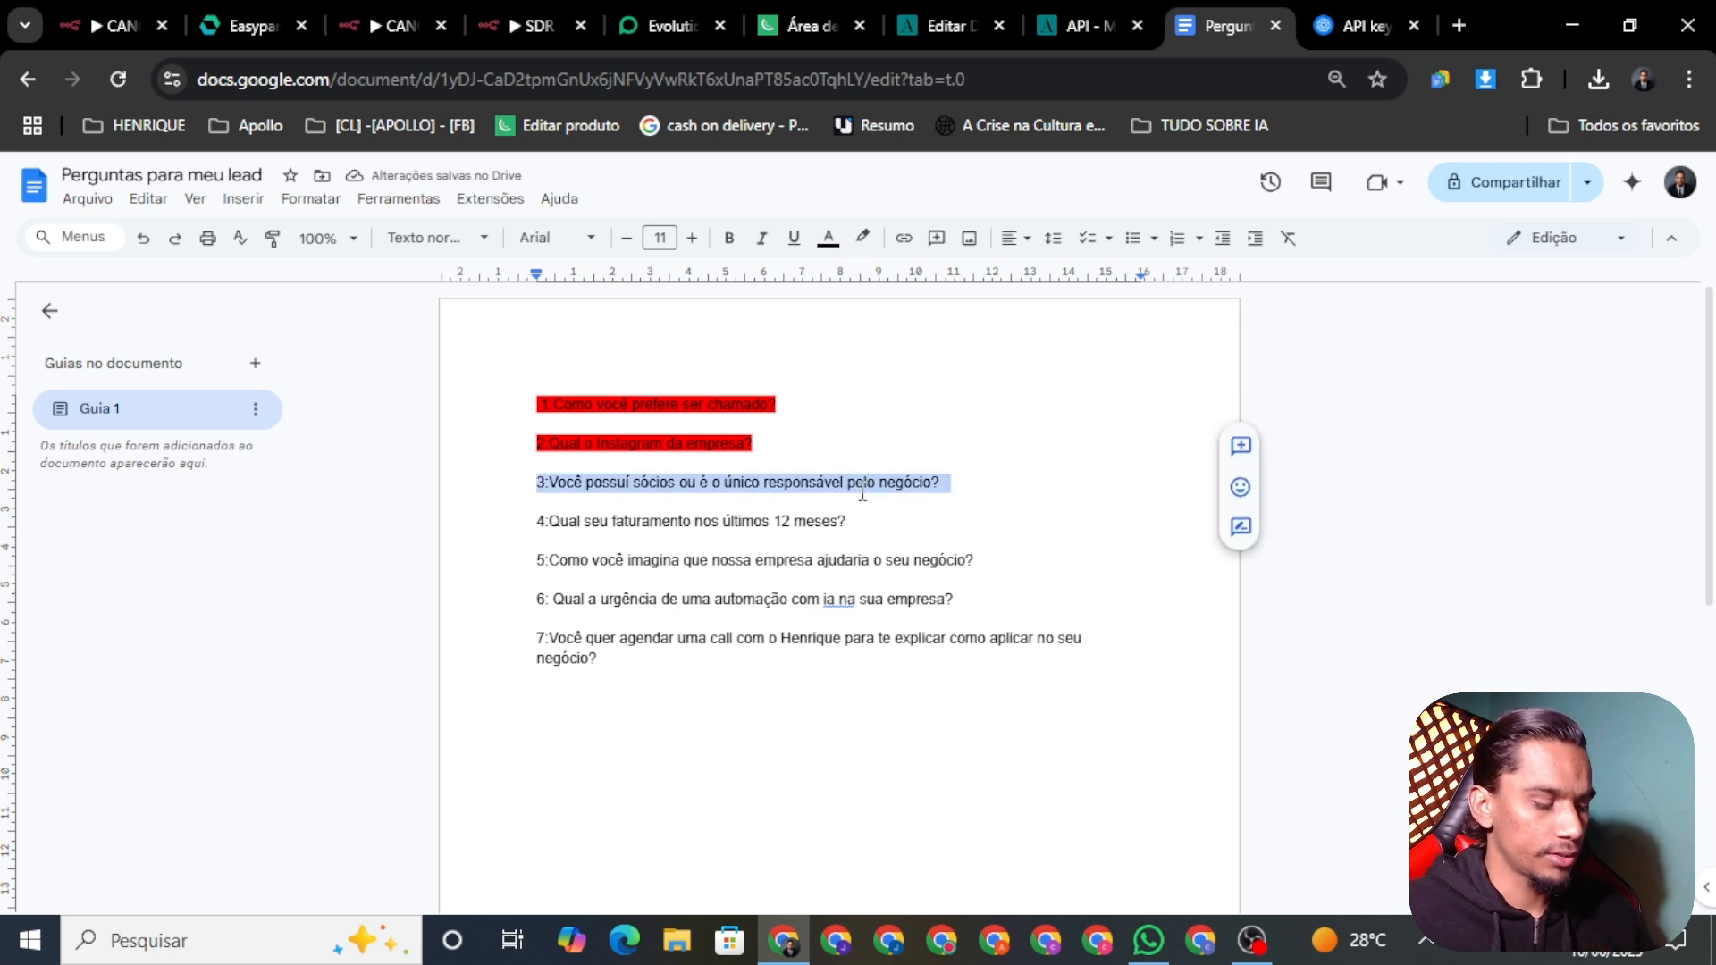
pyautogui.click(982, 534)
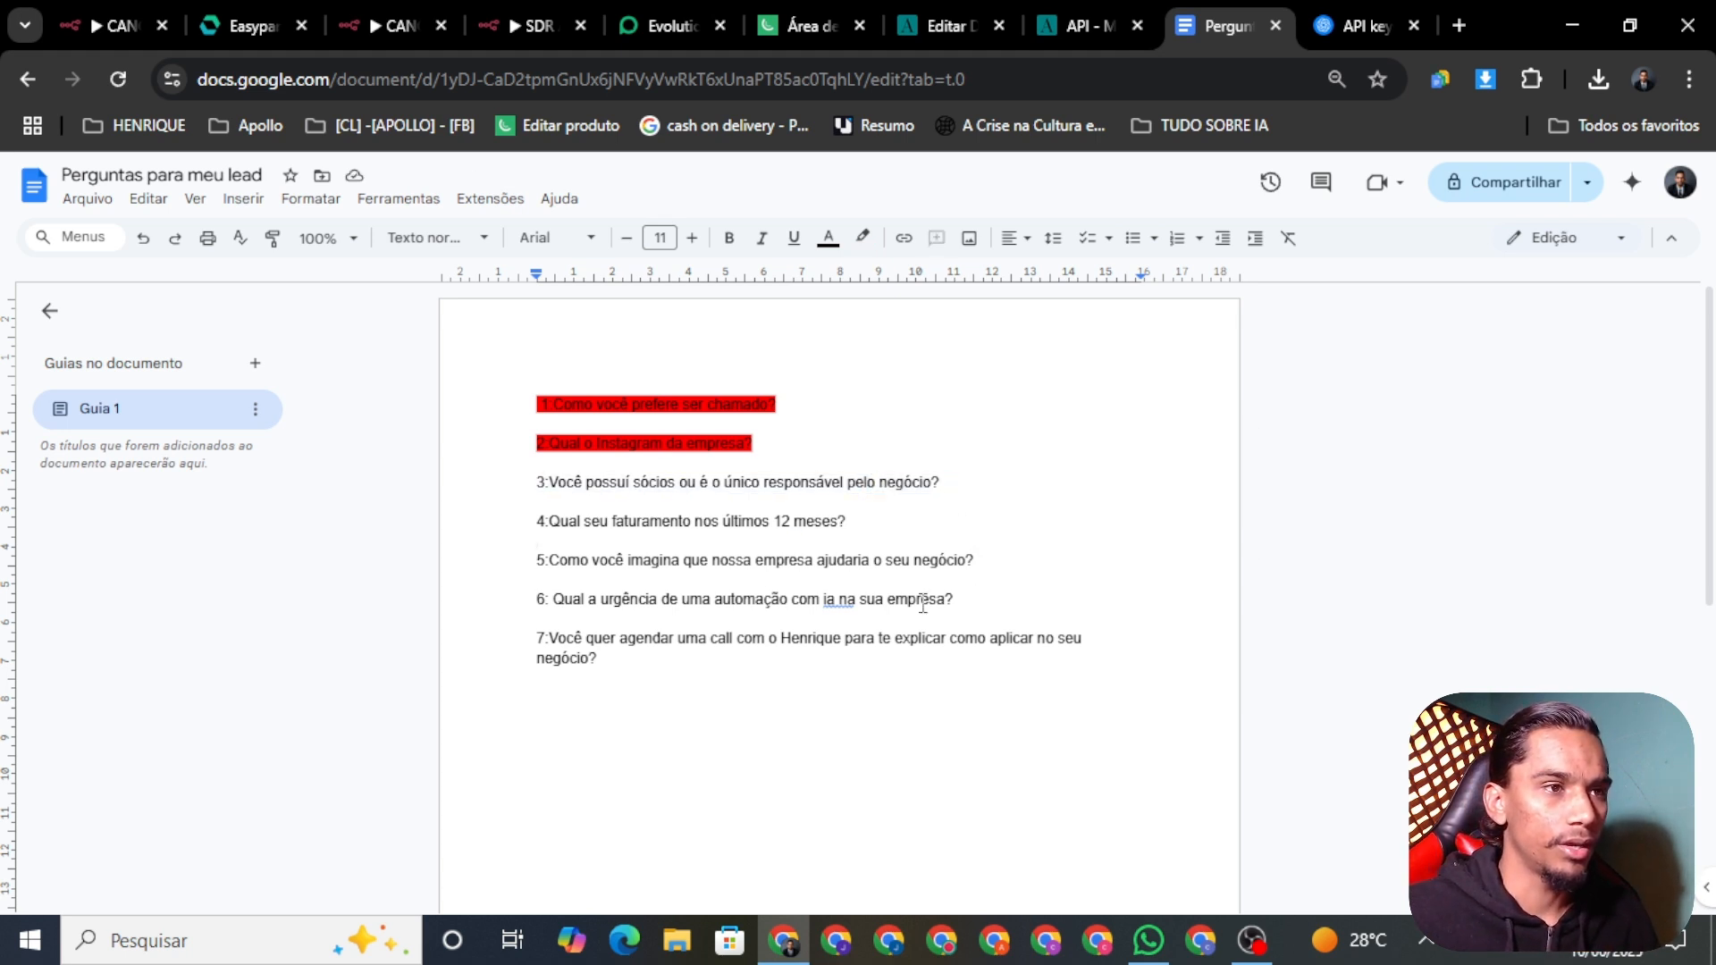
pyautogui.click(529, 27)
# Step: Paste the partners question below question 02, labelled 'pergunta 03:', followed by a blank line
pyautogui.write('3:Você possui sócios ou é o único responsável pelo negócio?')
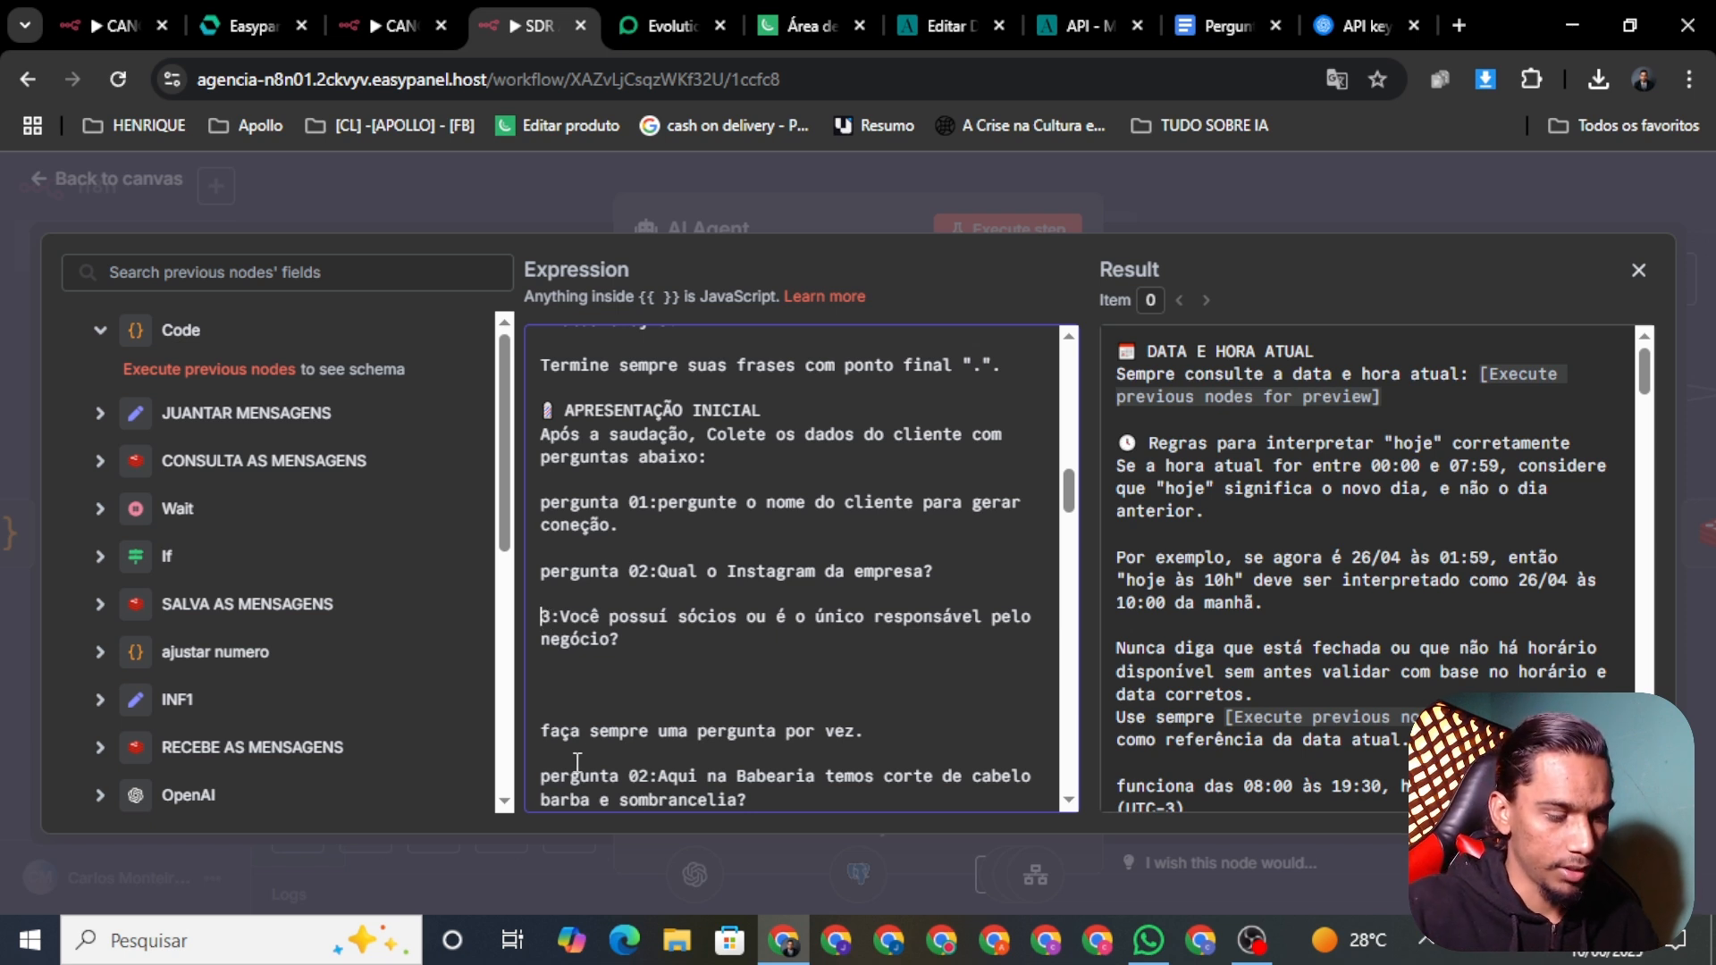
pyautogui.write('pergun')
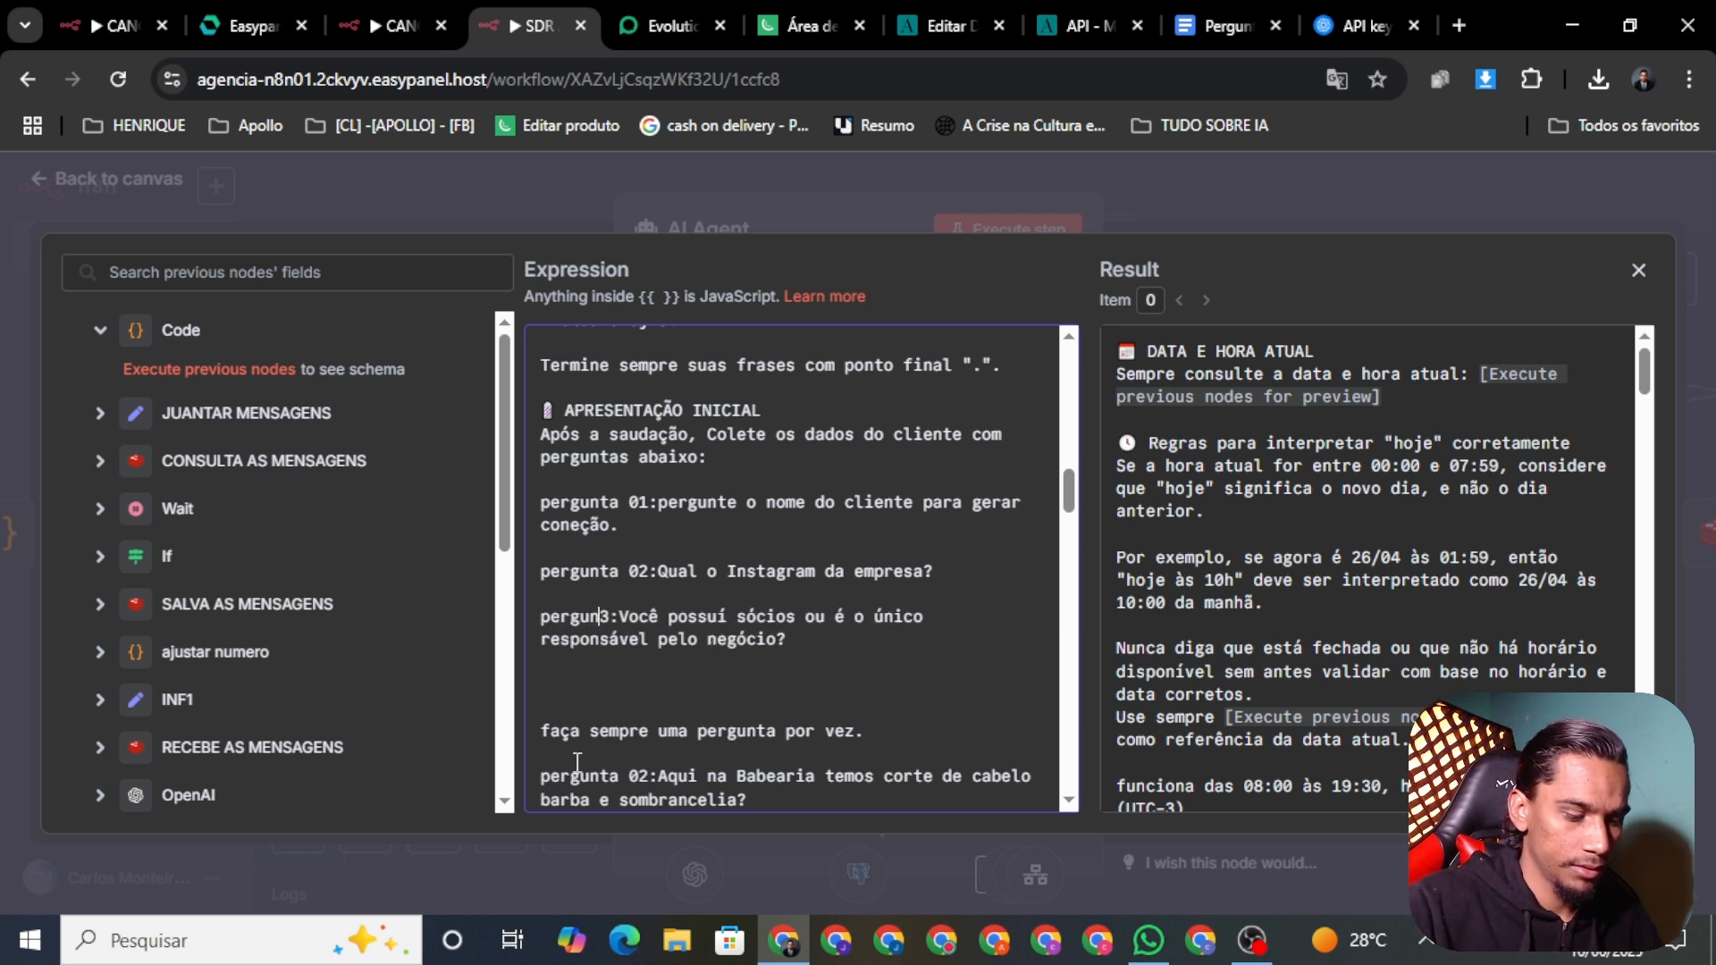
pyautogui.press('BackSpace')
pyautogui.press('BackSpace')
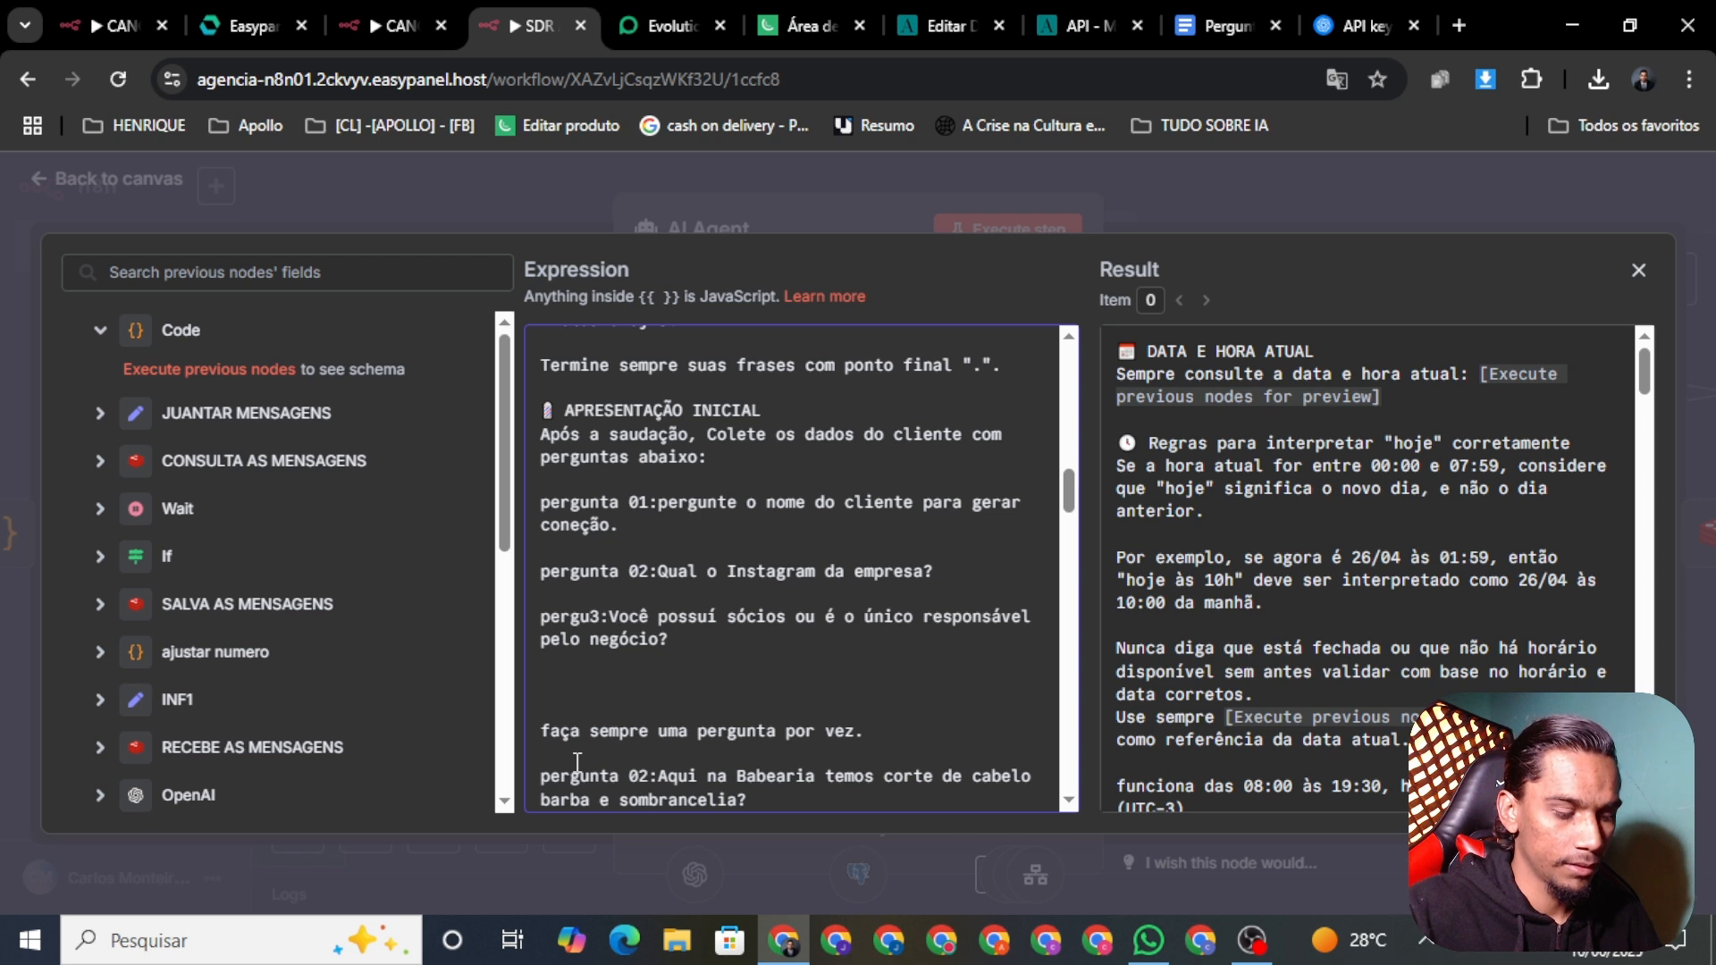
pyautogui.write('nta')
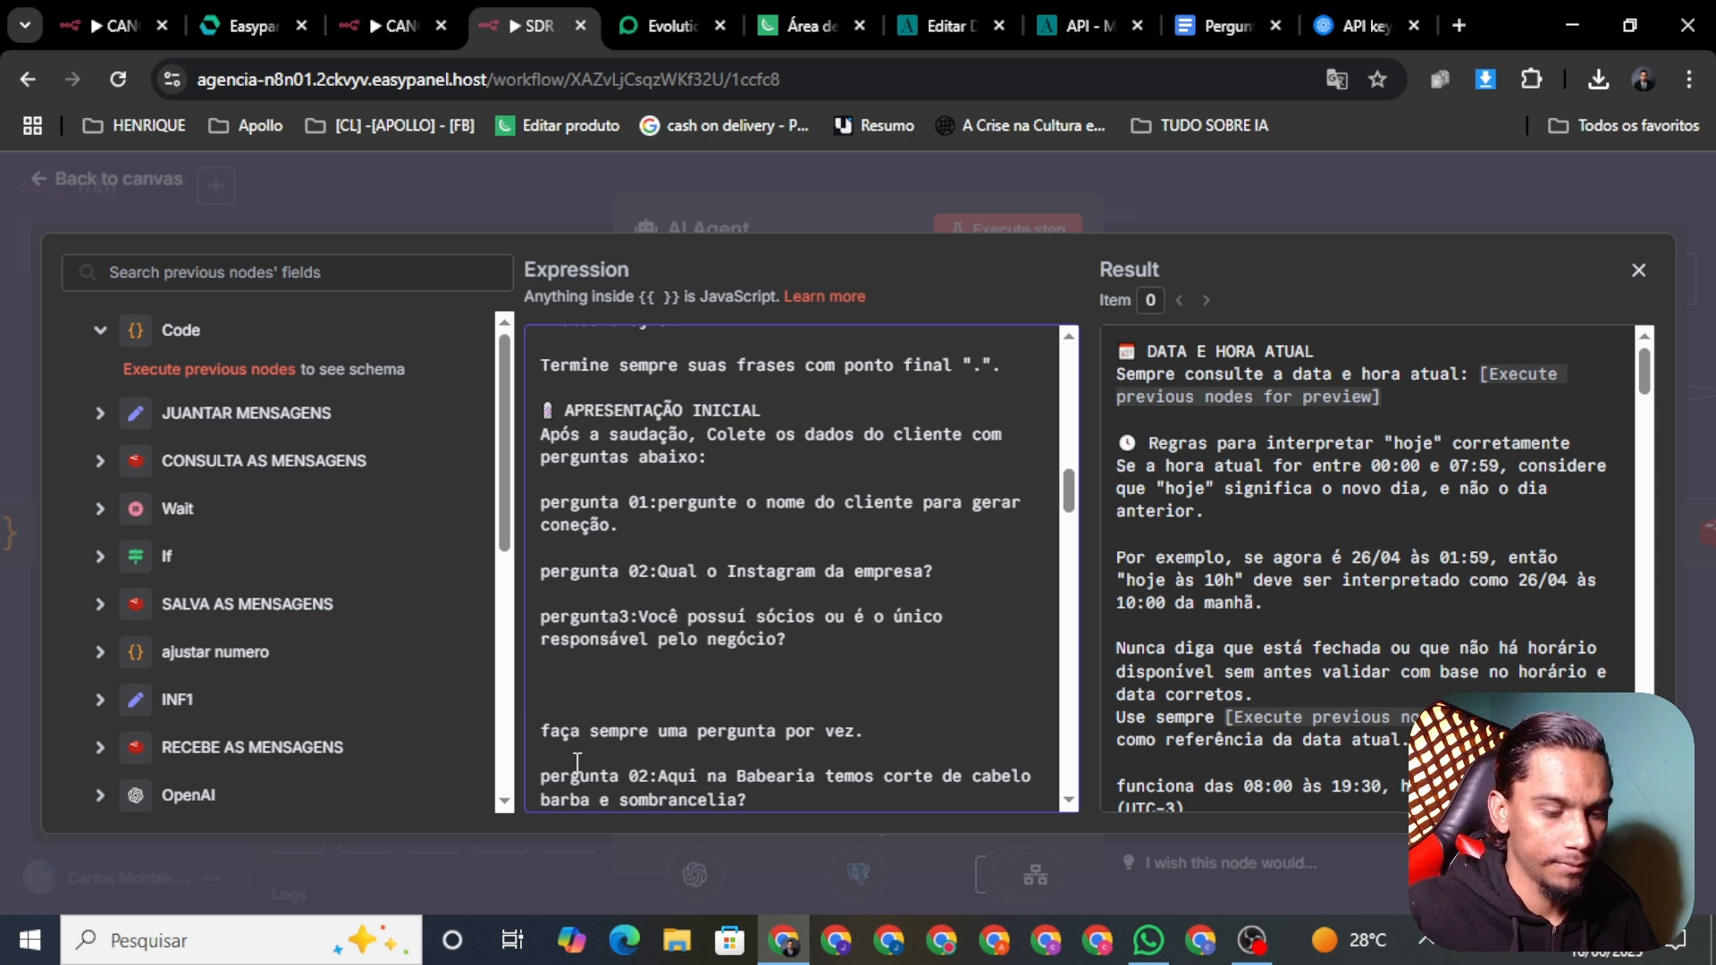
pyautogui.write(' 0')
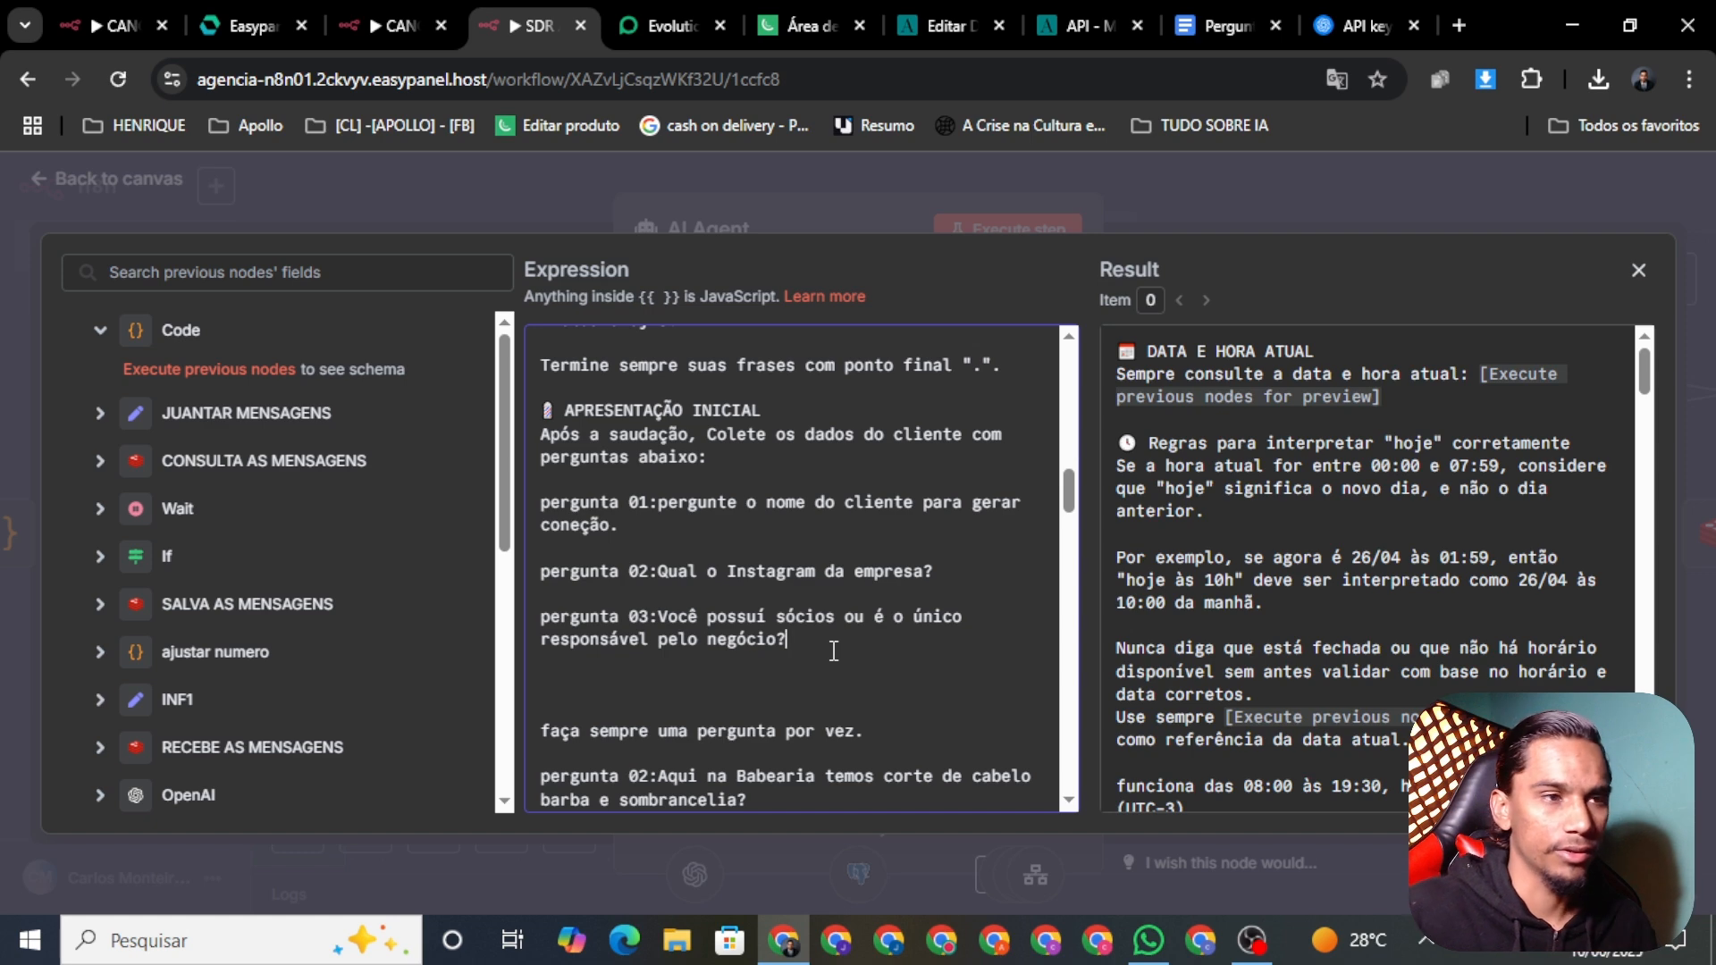
pyautogui.press('Return')
pyautogui.press('Return')
pyautogui.press('Return')
pyautogui.press('BackSpace')
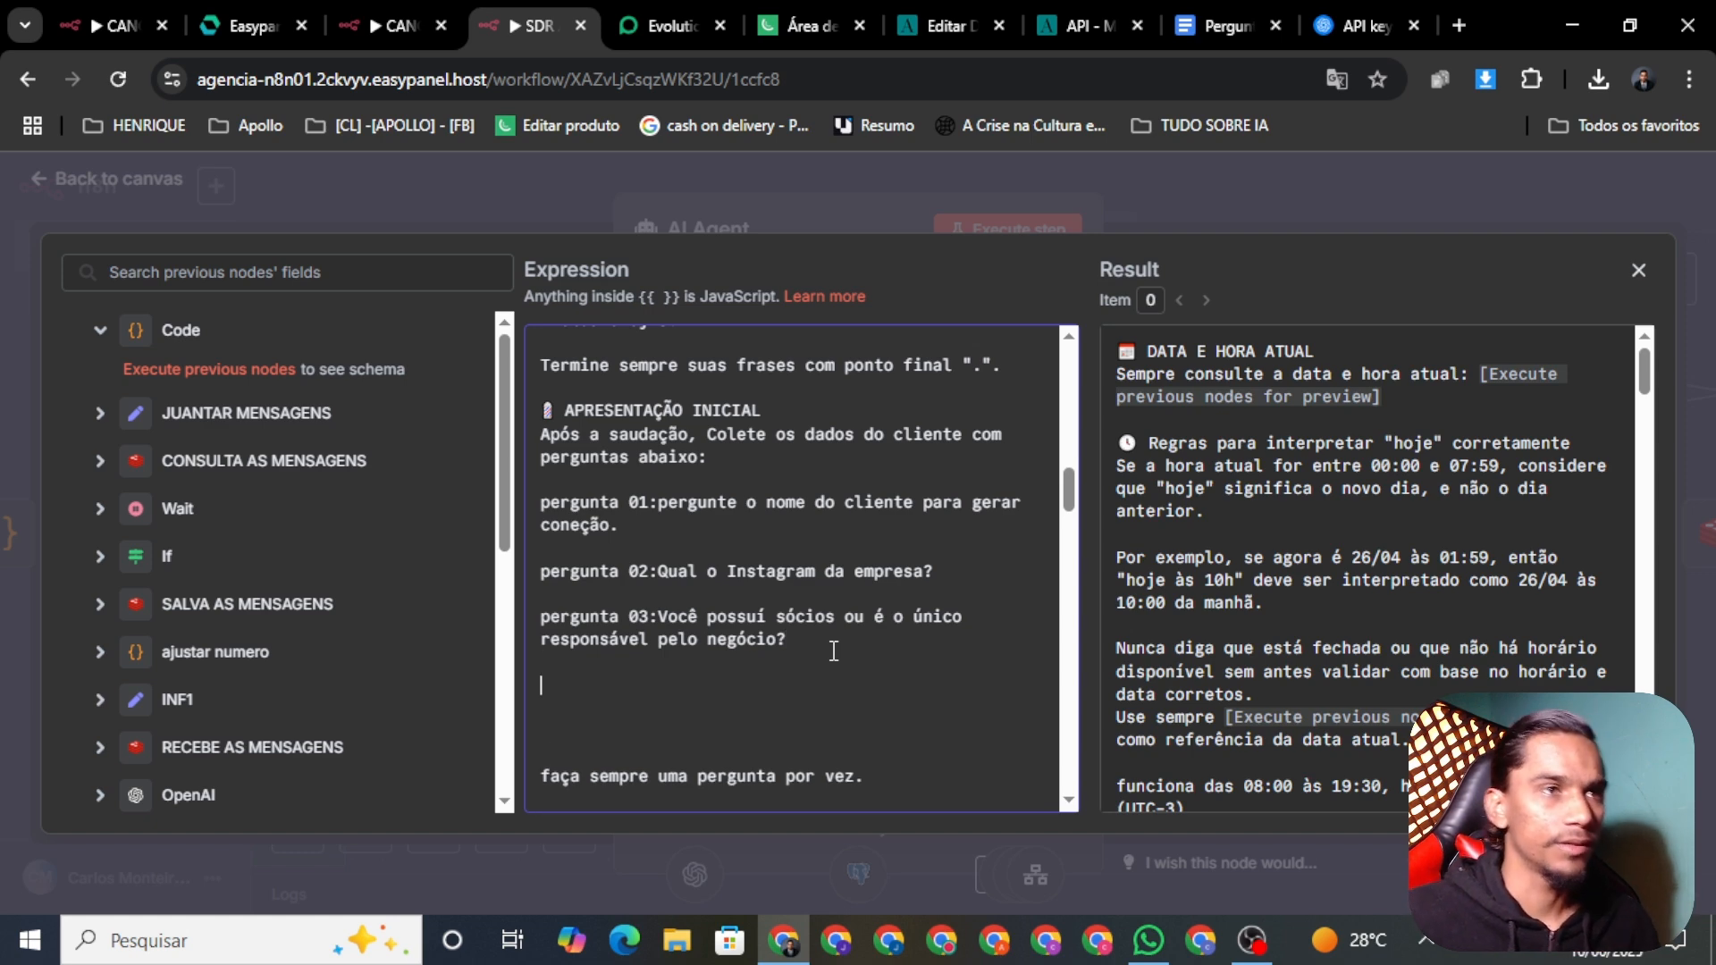
pyautogui.click(1224, 29)
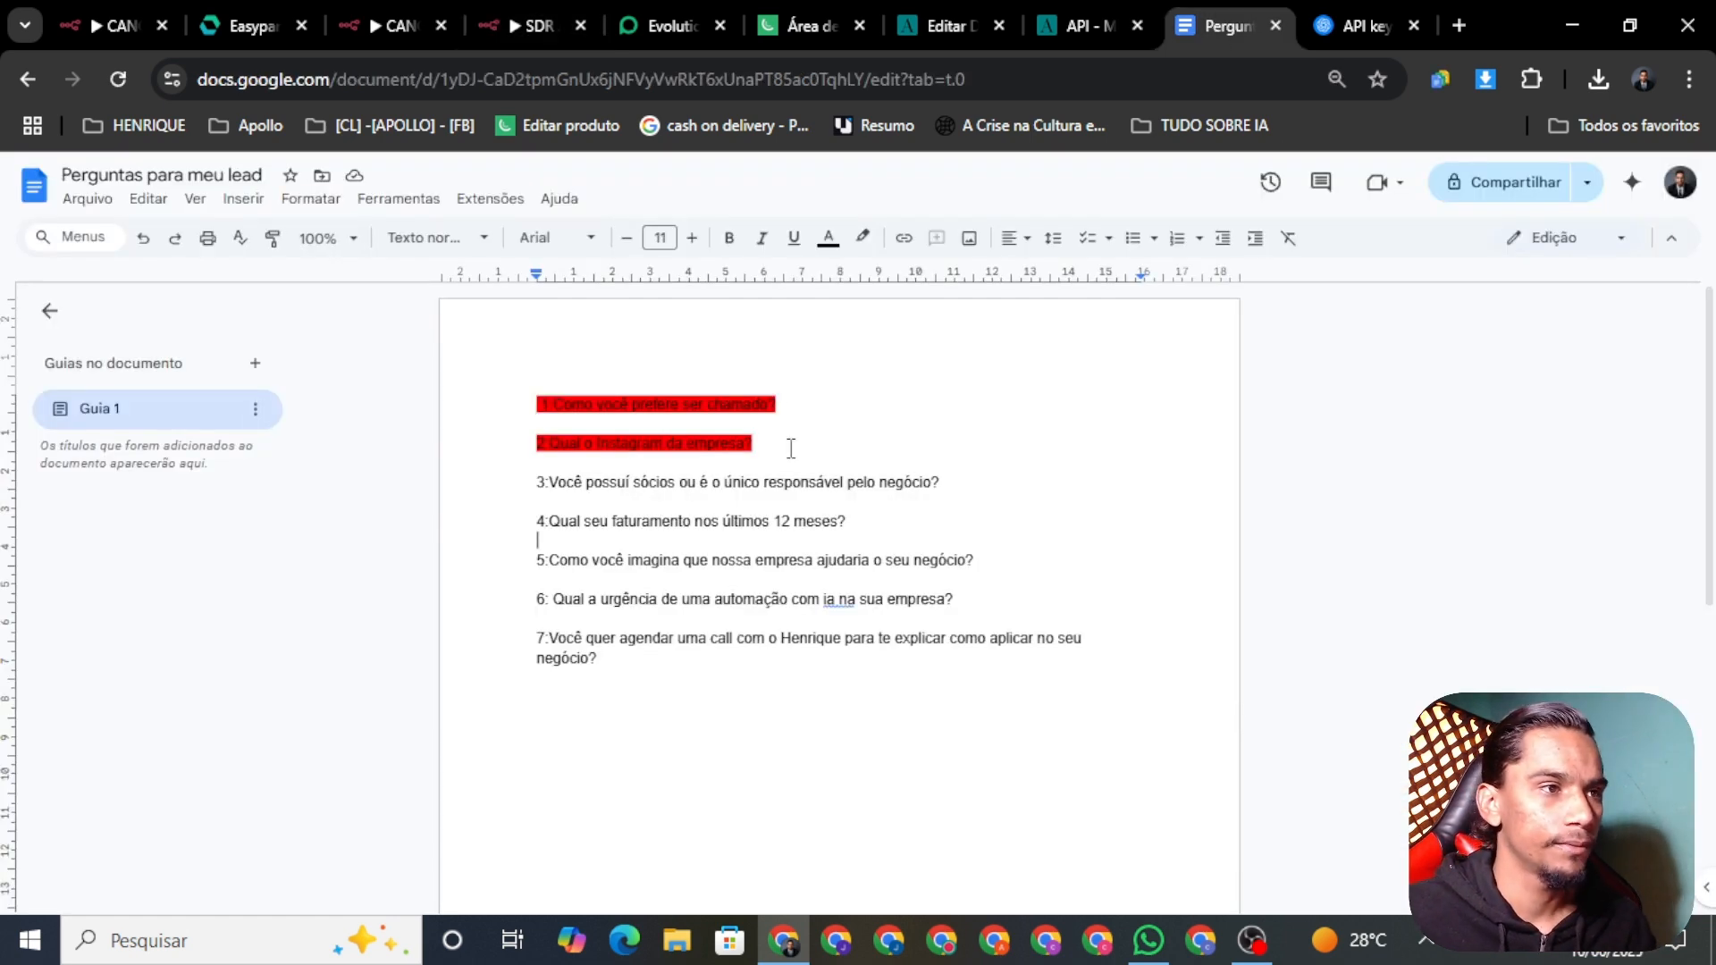
# Step: Highlight question 3 (partners) in red and copy question 4 about revenue in the last 12 months
pyautogui.doubleClick(822, 499)
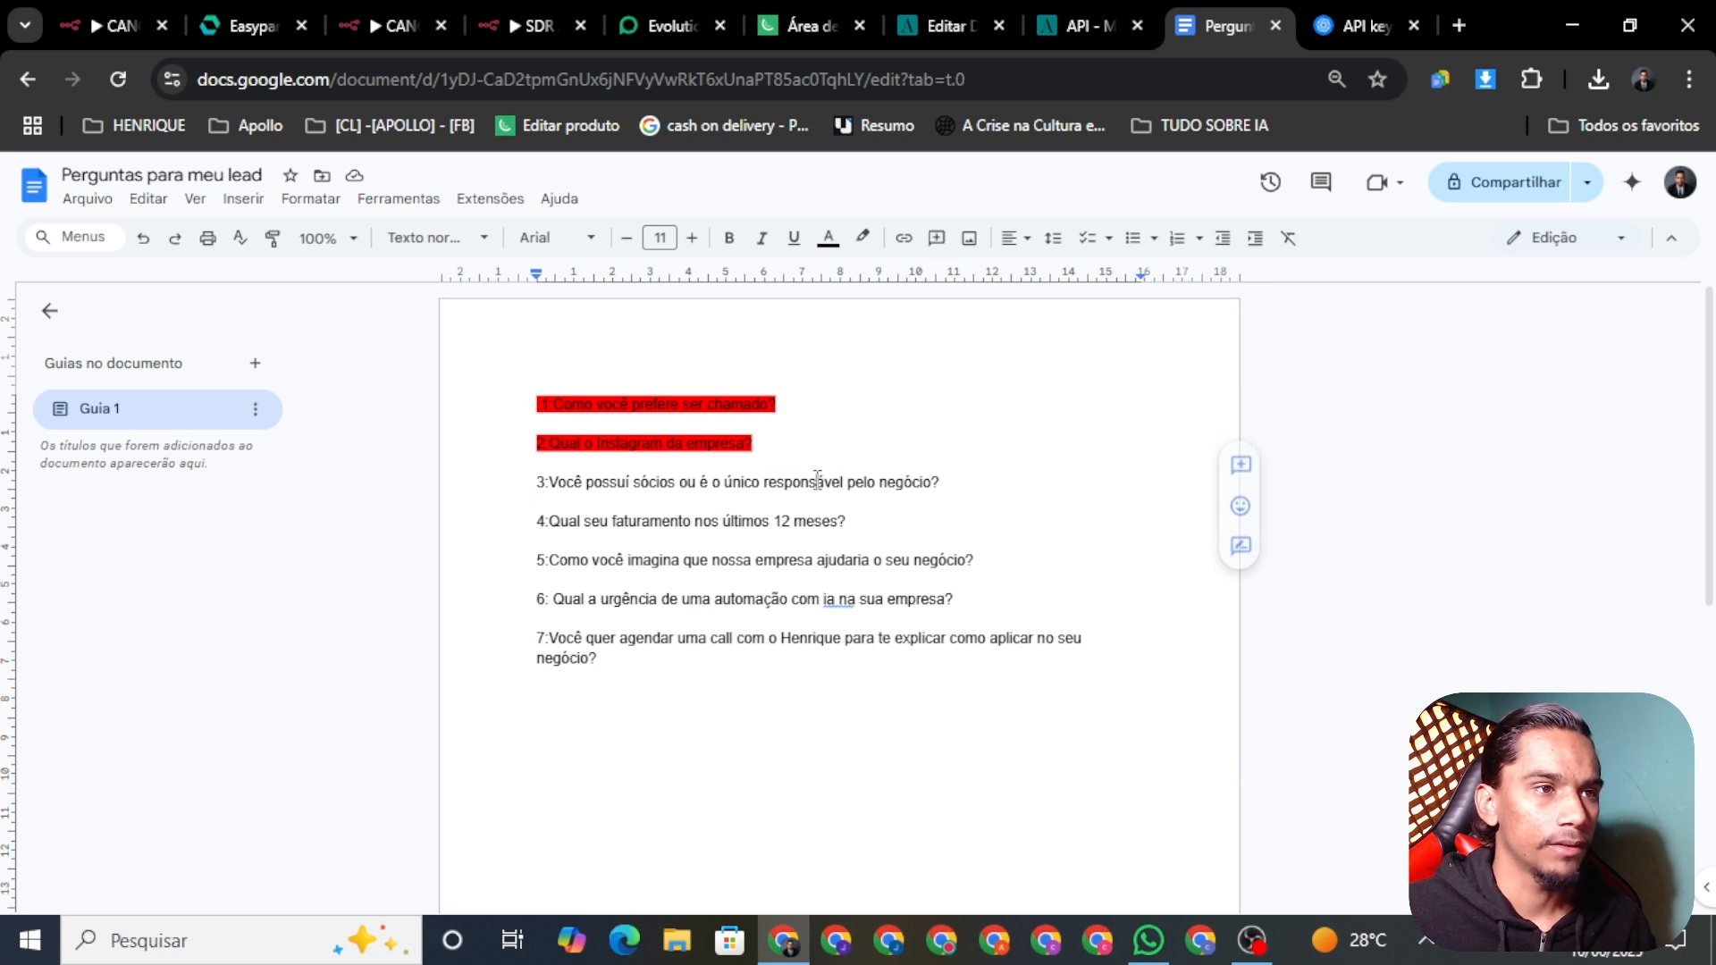
pyautogui.tripleClick(821, 483)
pyautogui.click(862, 240)
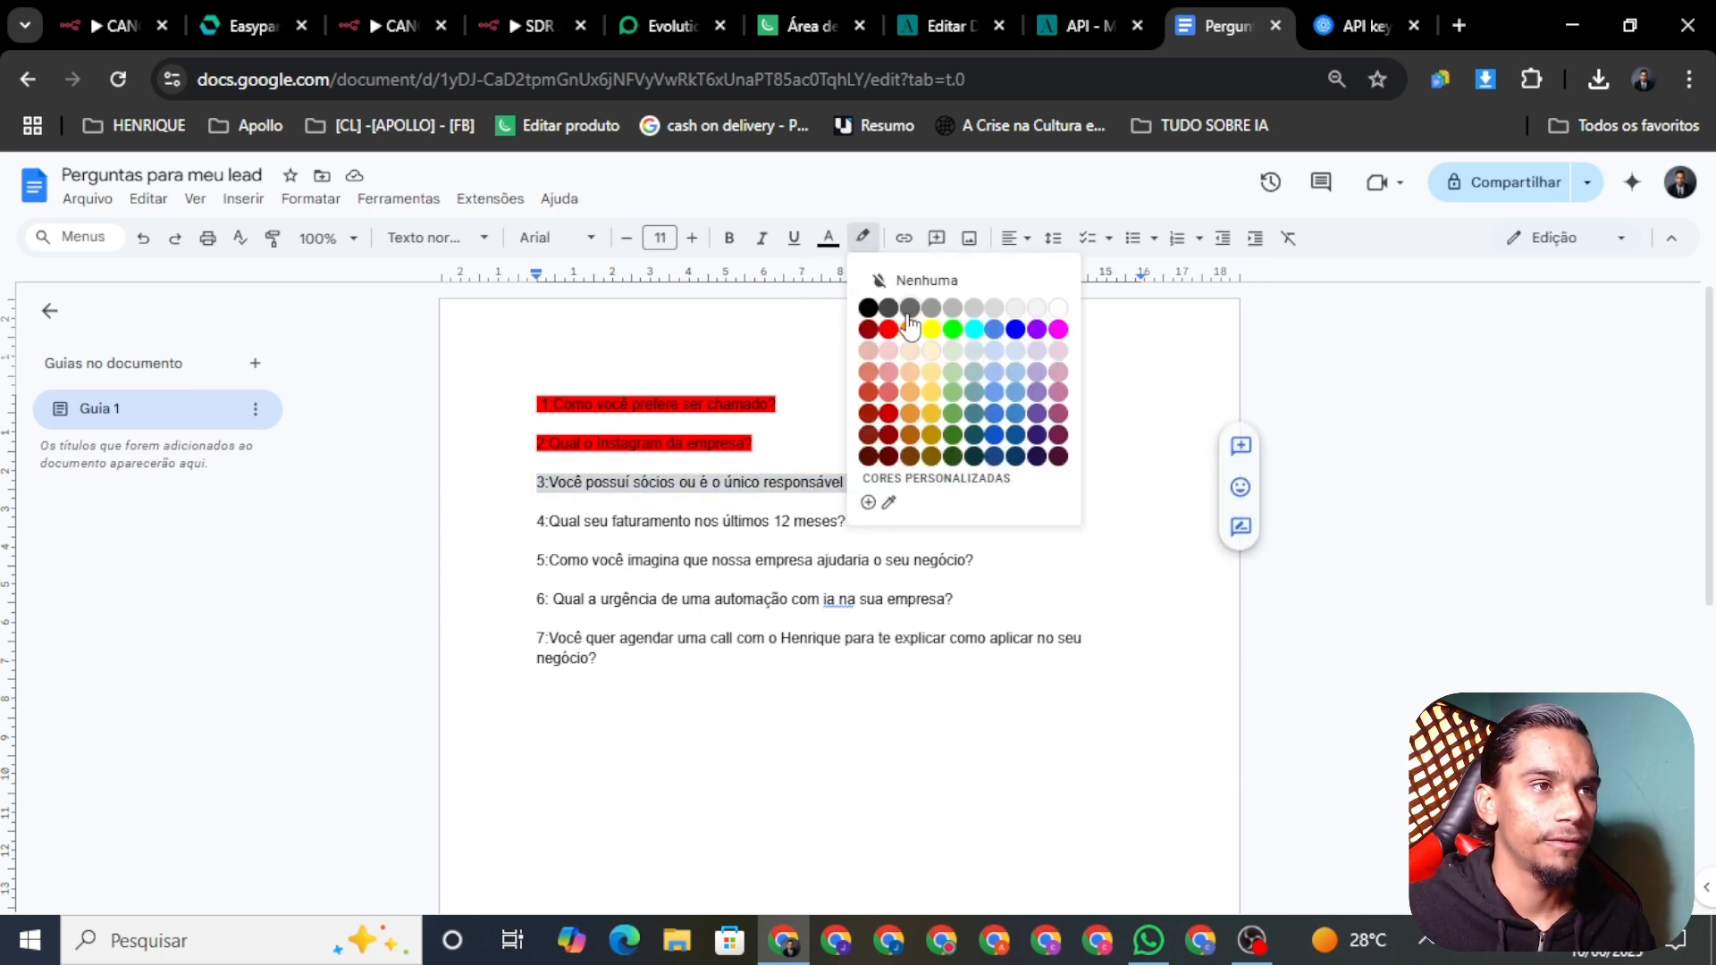
pyautogui.click(883, 332)
pyautogui.click(844, 536)
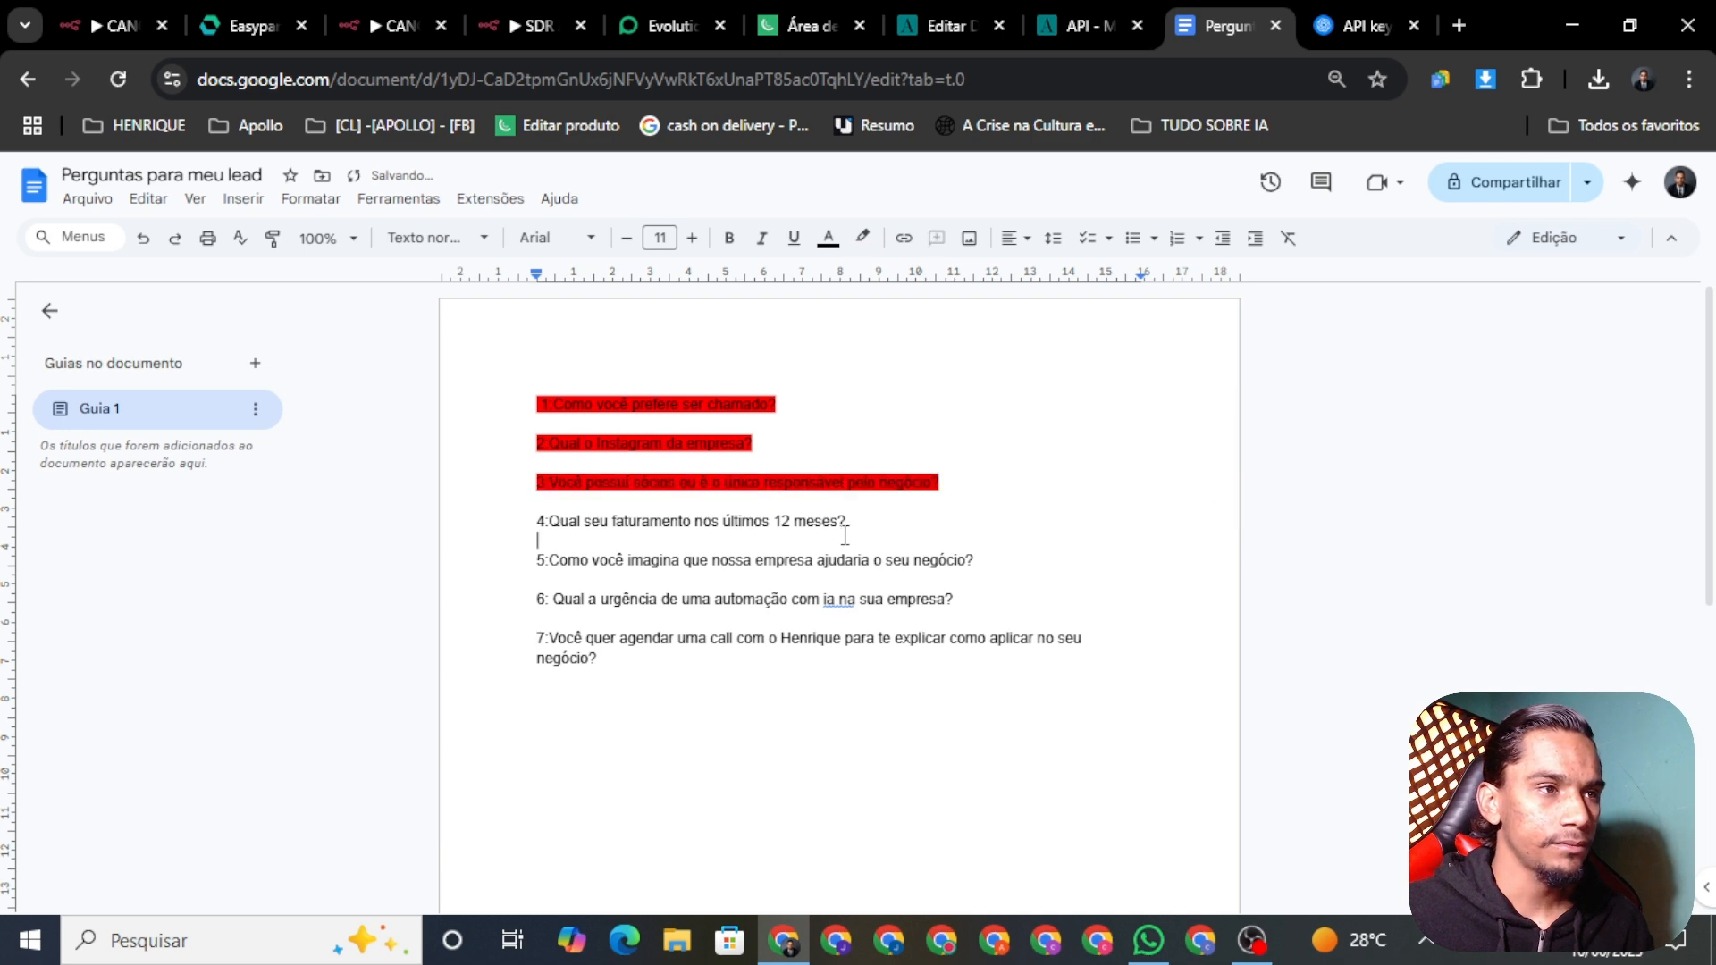
pyautogui.tripleClick(786, 523)
pyautogui.hotkey('ctrl', 'c')
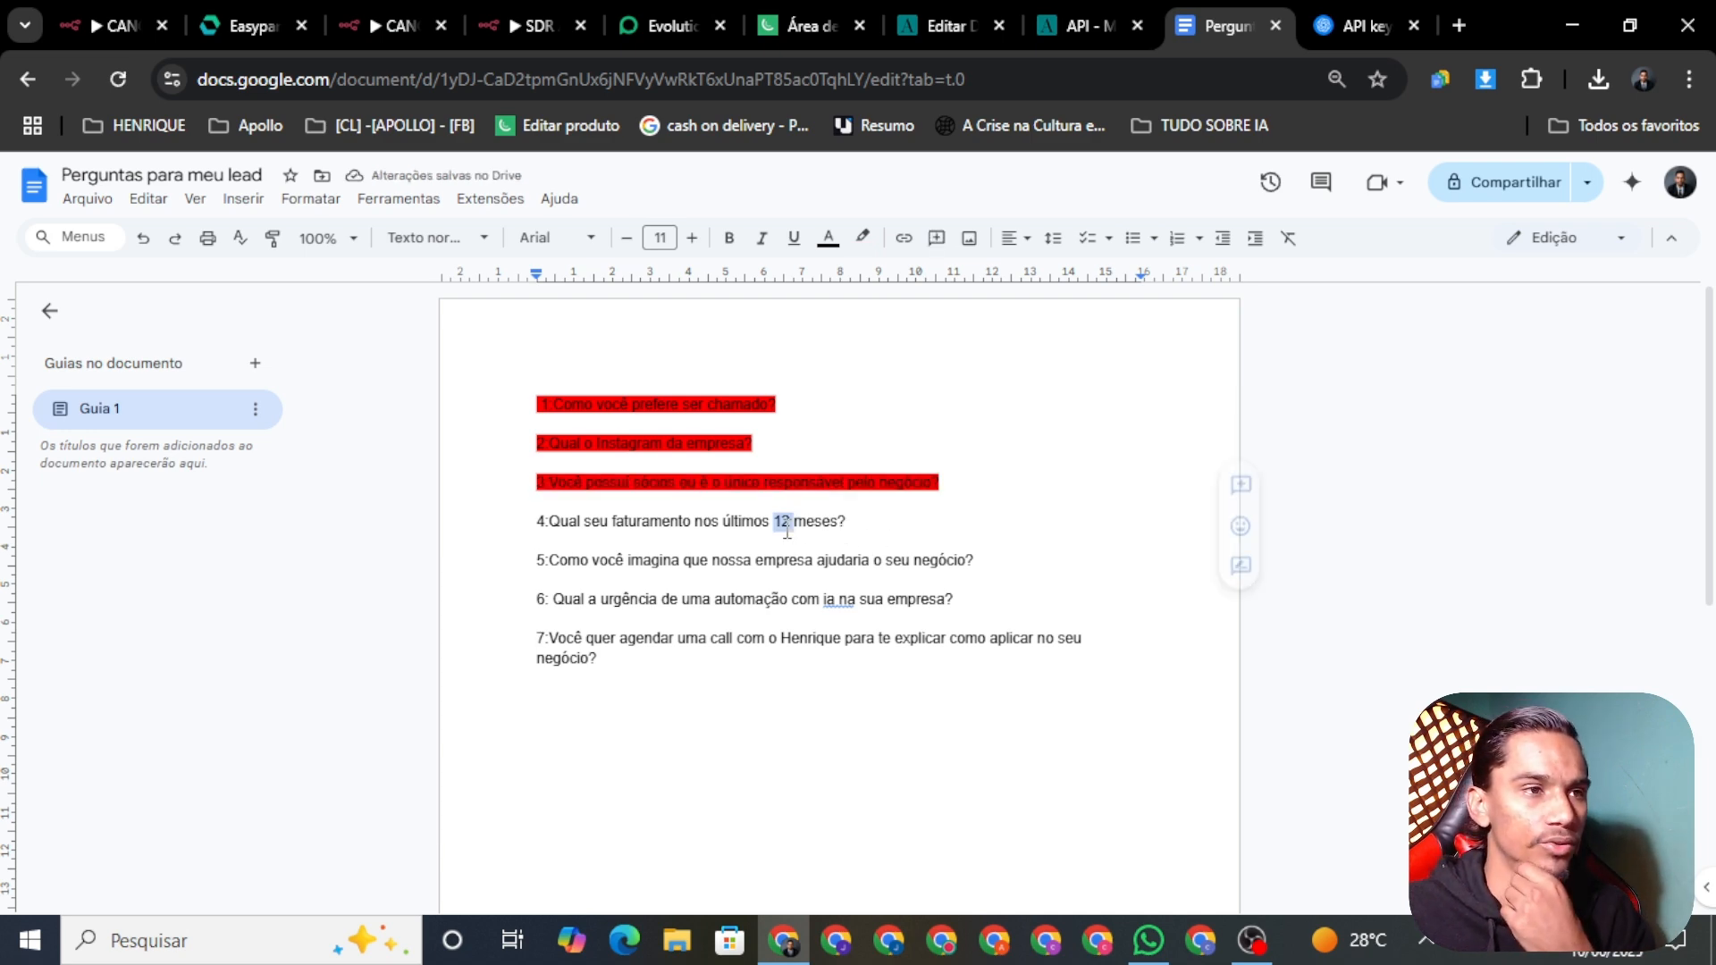
pyautogui.click(508, 25)
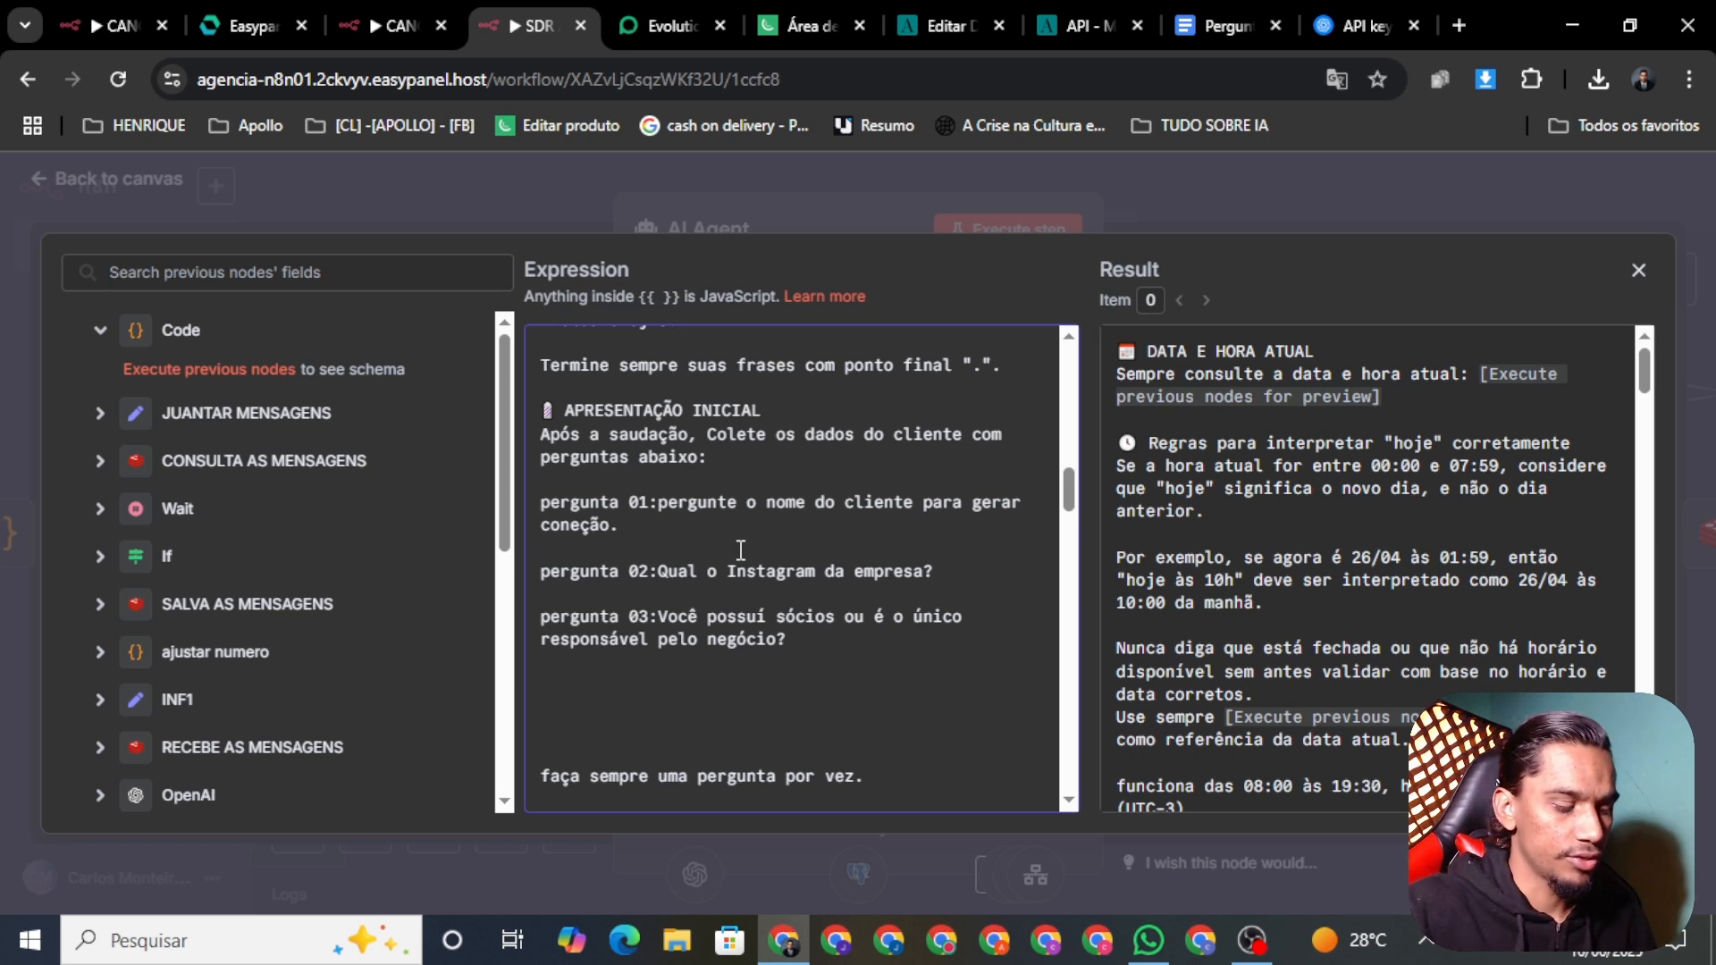
# Step: Paste the revenue question below pergunta 03 and label it 'pergunta 04'
pyautogui.hotkey('ctrl', 'v')
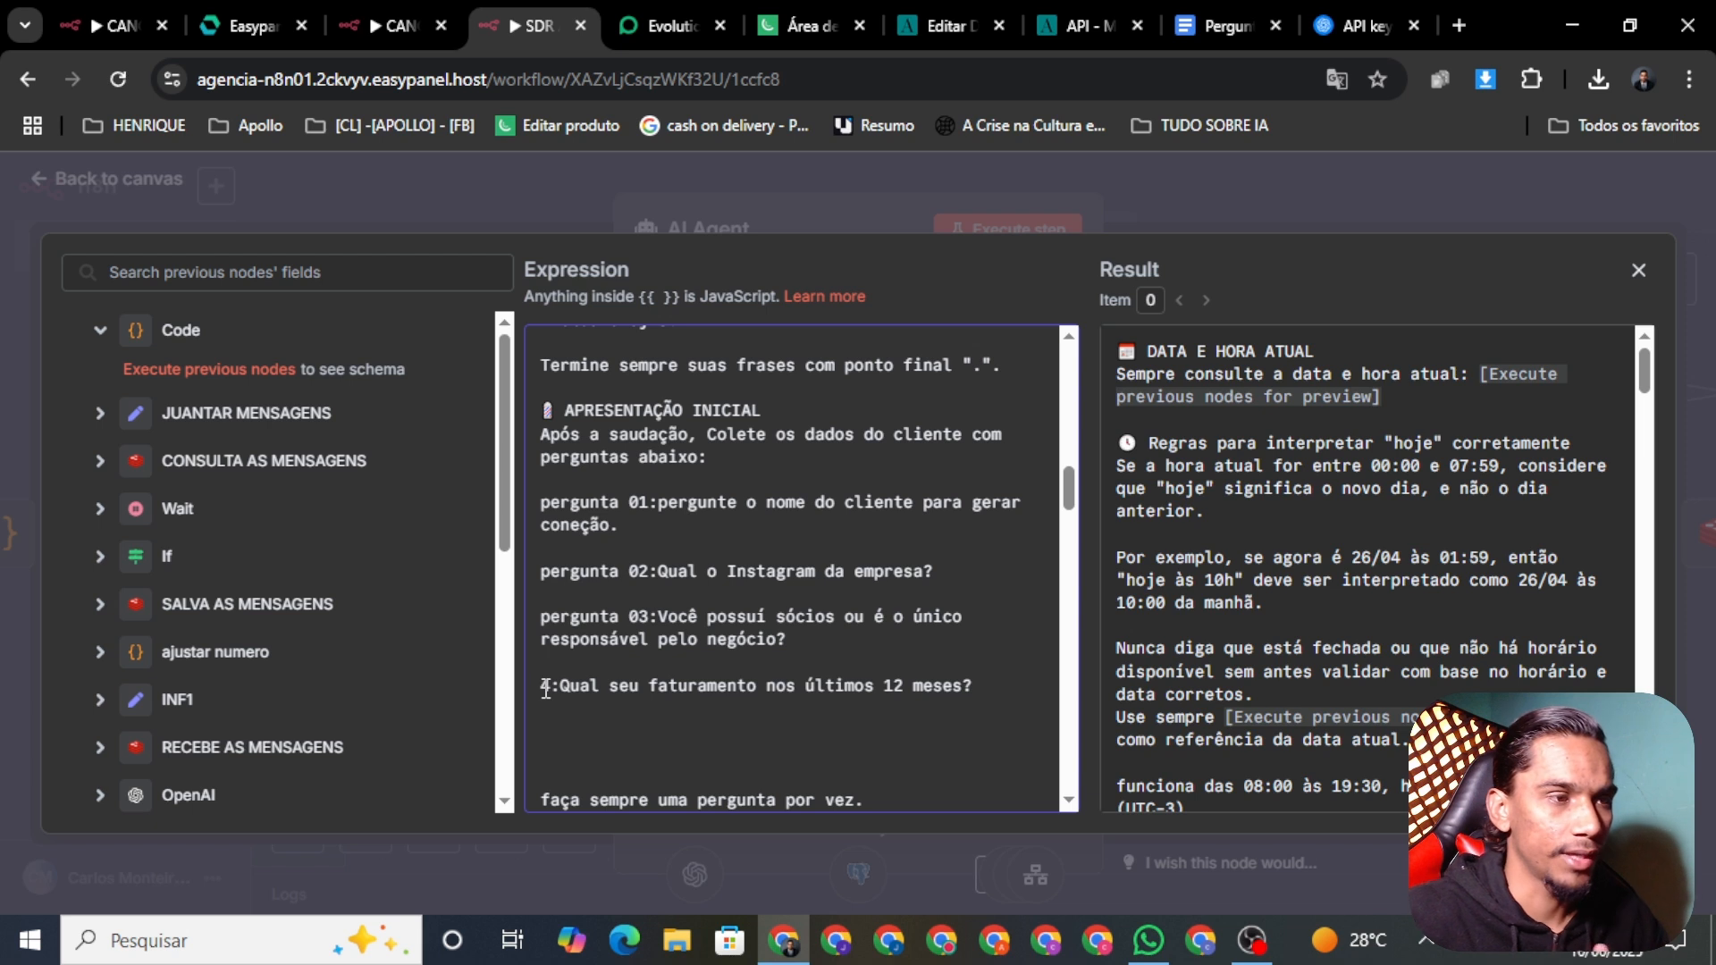
pyautogui.write('perg')
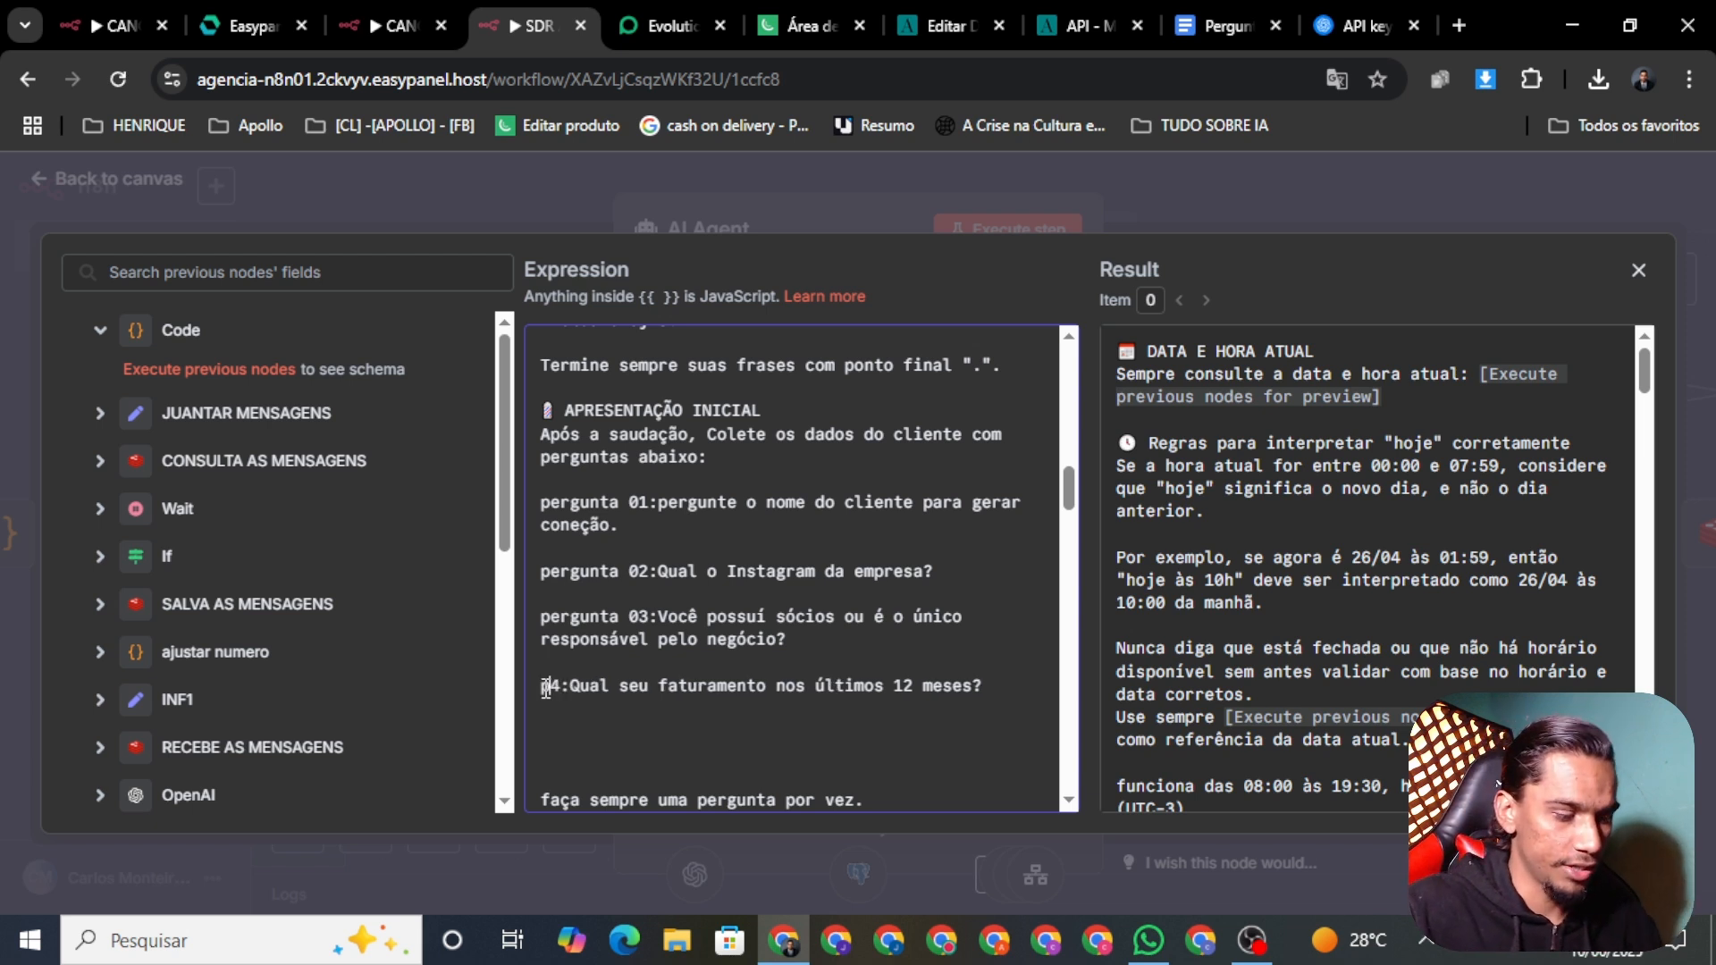
pyautogui.write('unta')
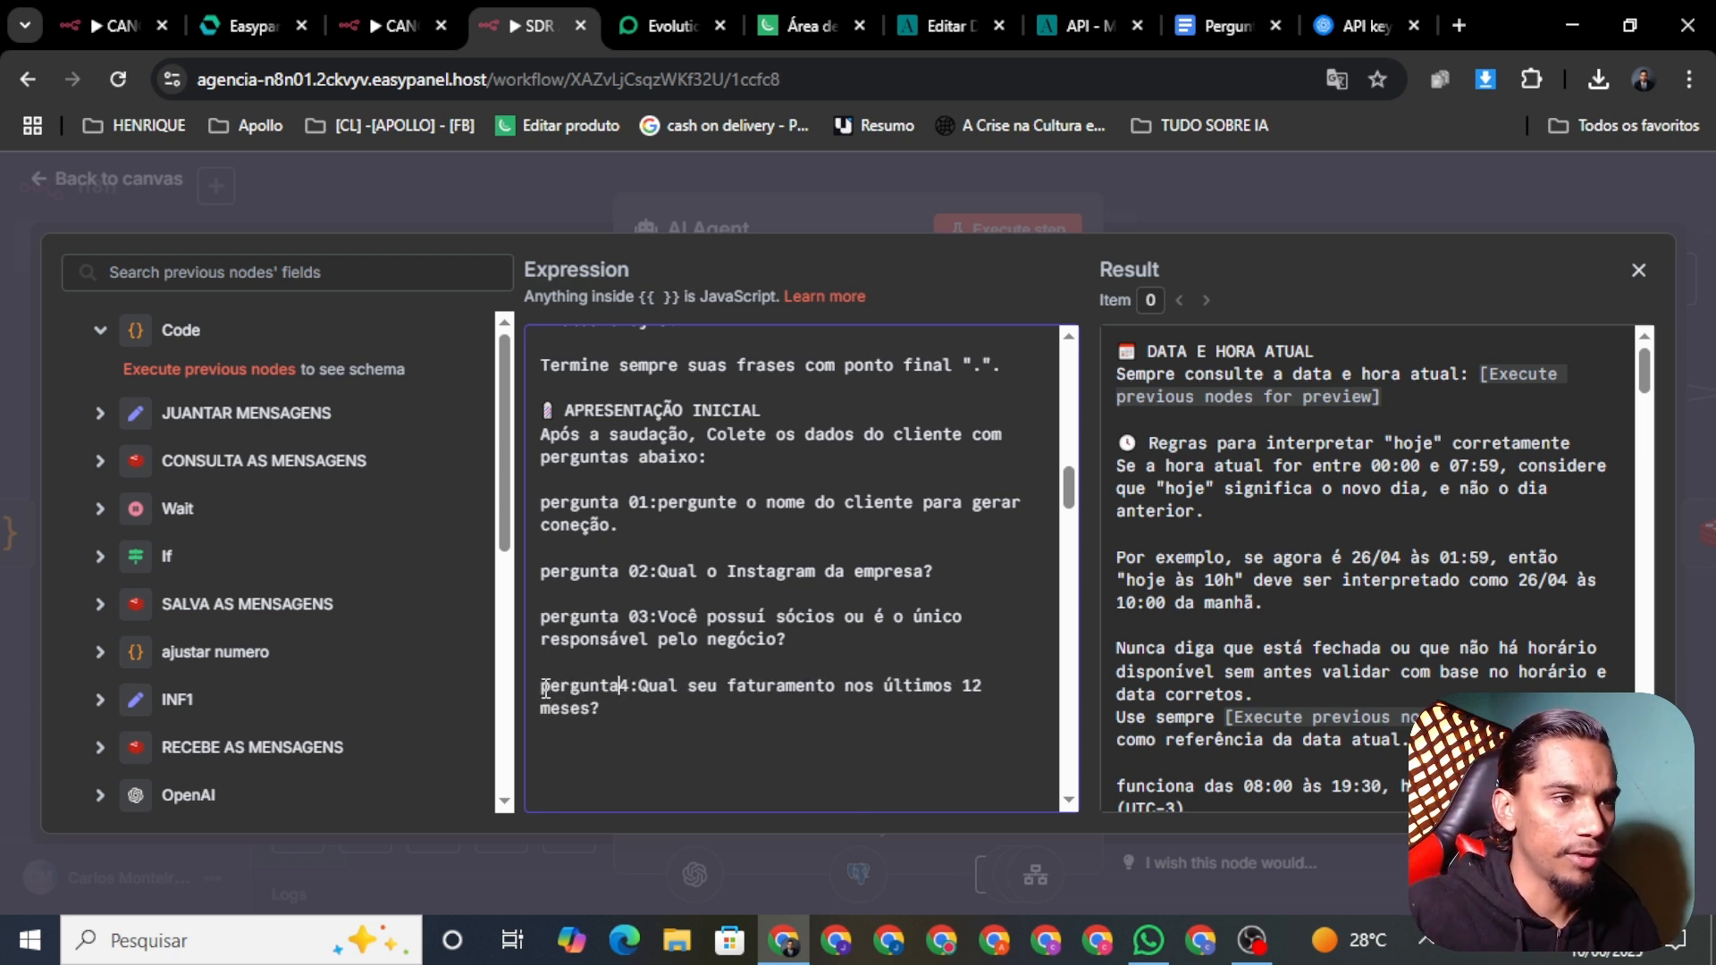
pyautogui.write(' 0')
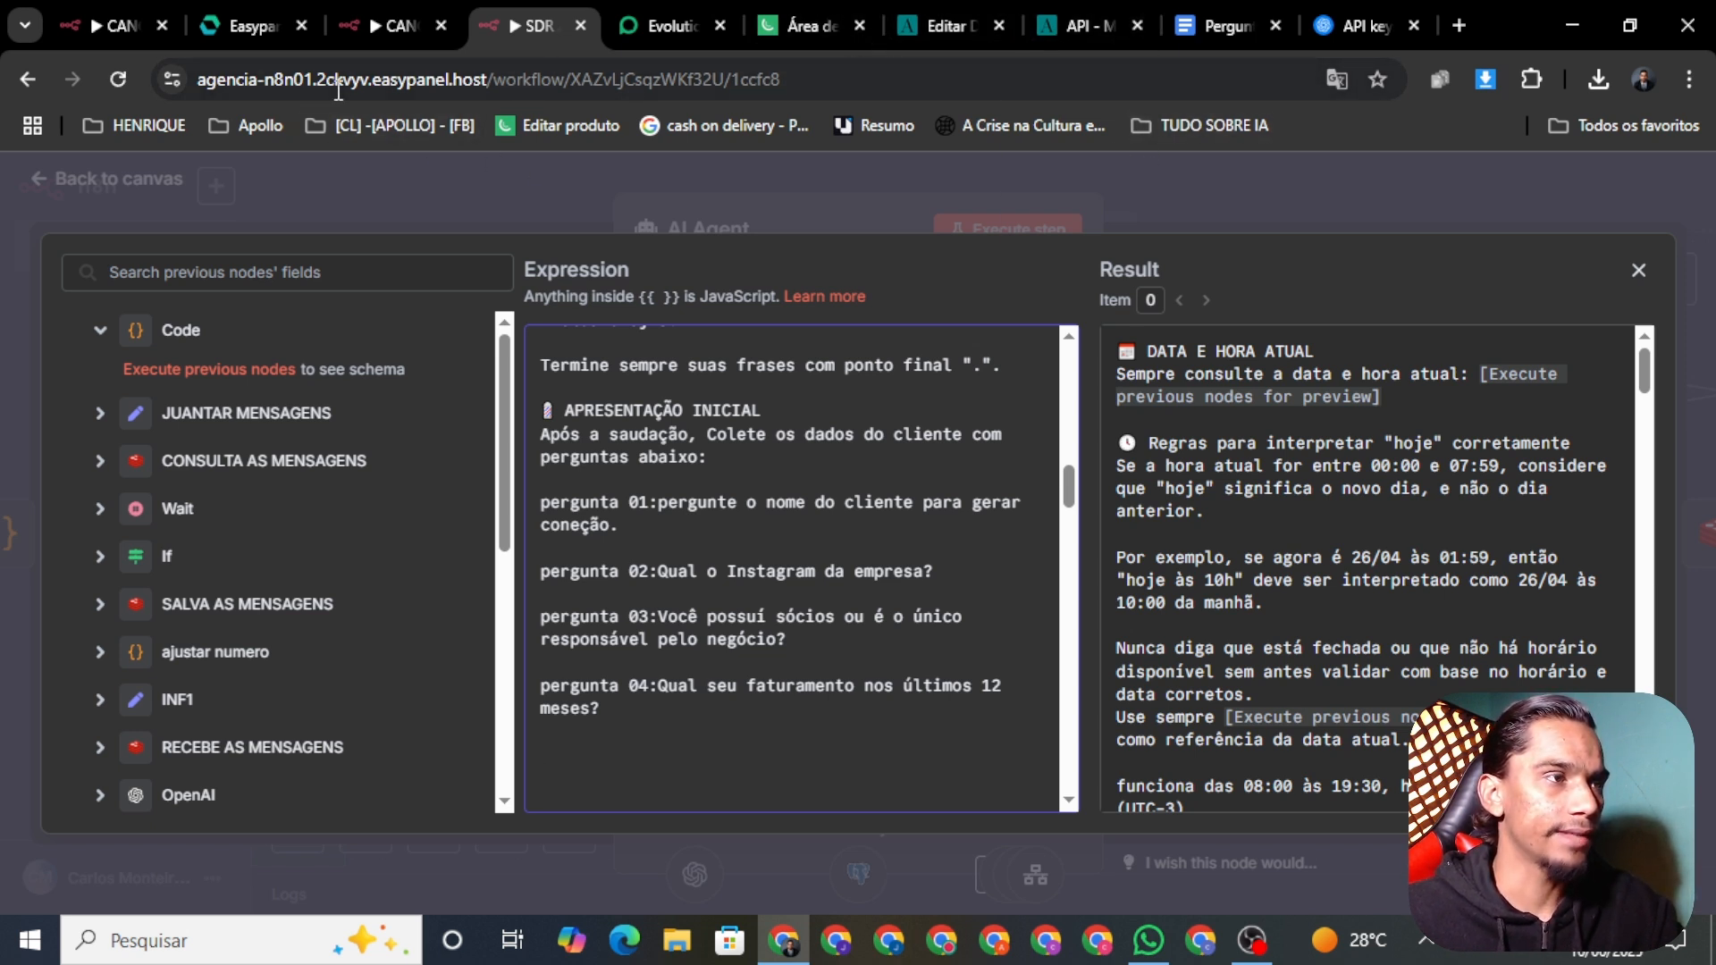
# Step: Highlight the revenue question in red and copy question 5 on how the company could help
pyautogui.click(1207, 19)
pyautogui.click(862, 237)
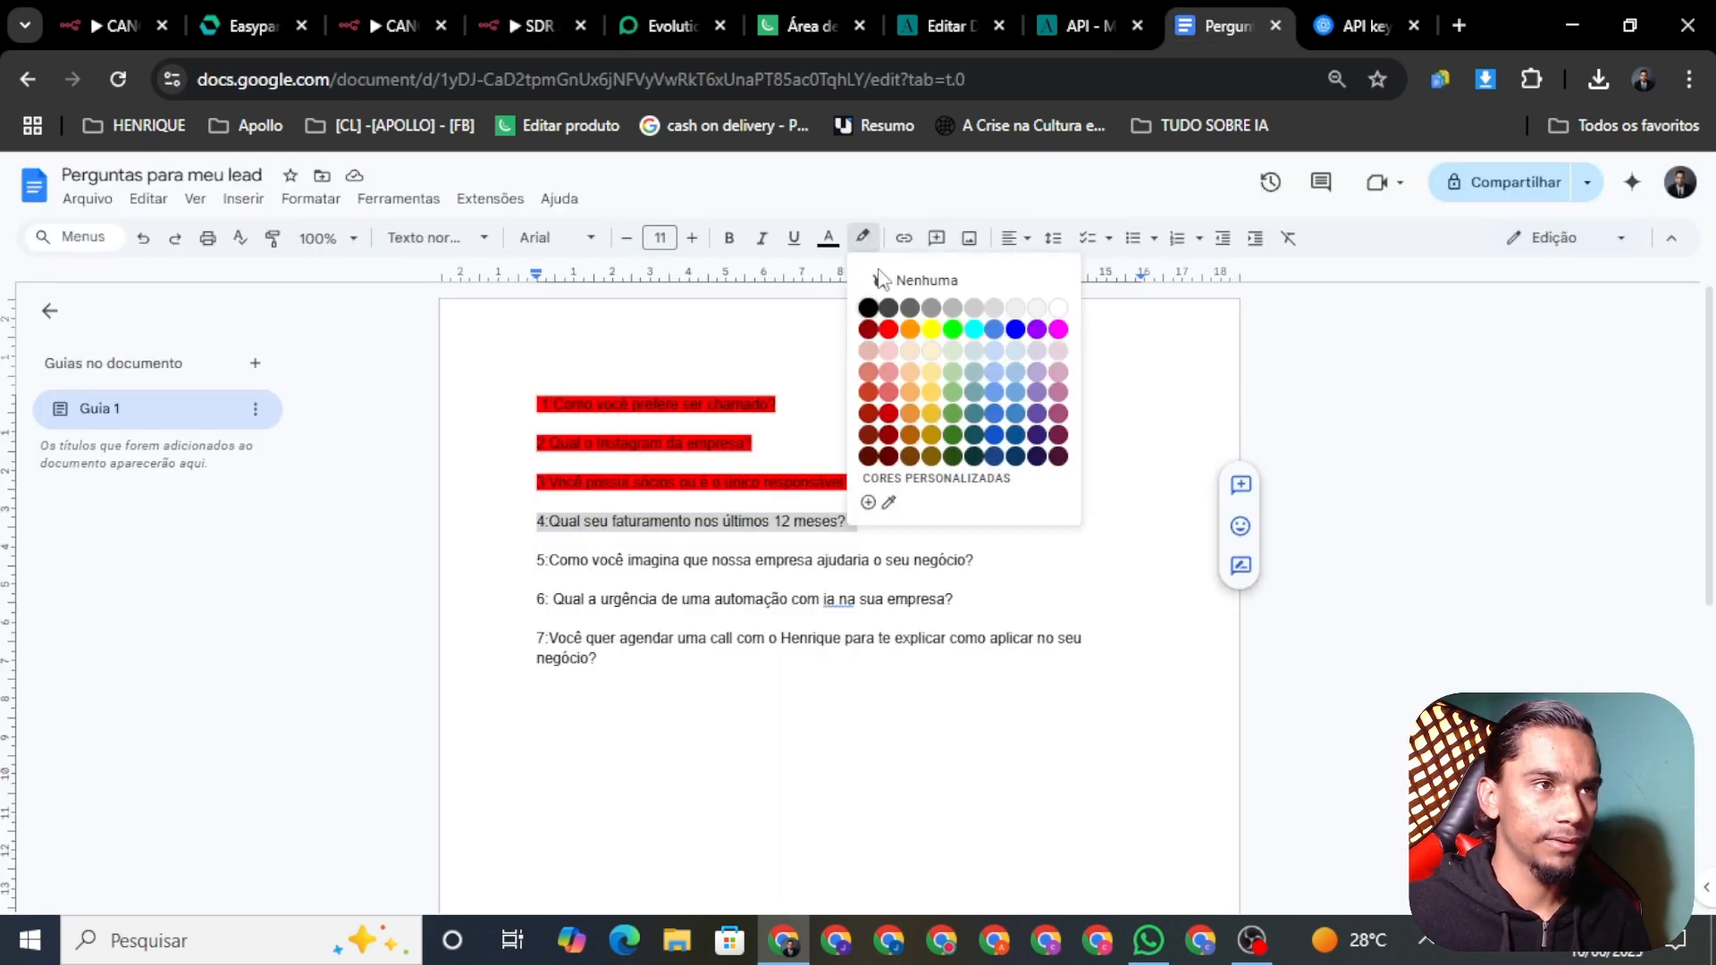
pyautogui.click(887, 330)
pyautogui.click(1019, 527)
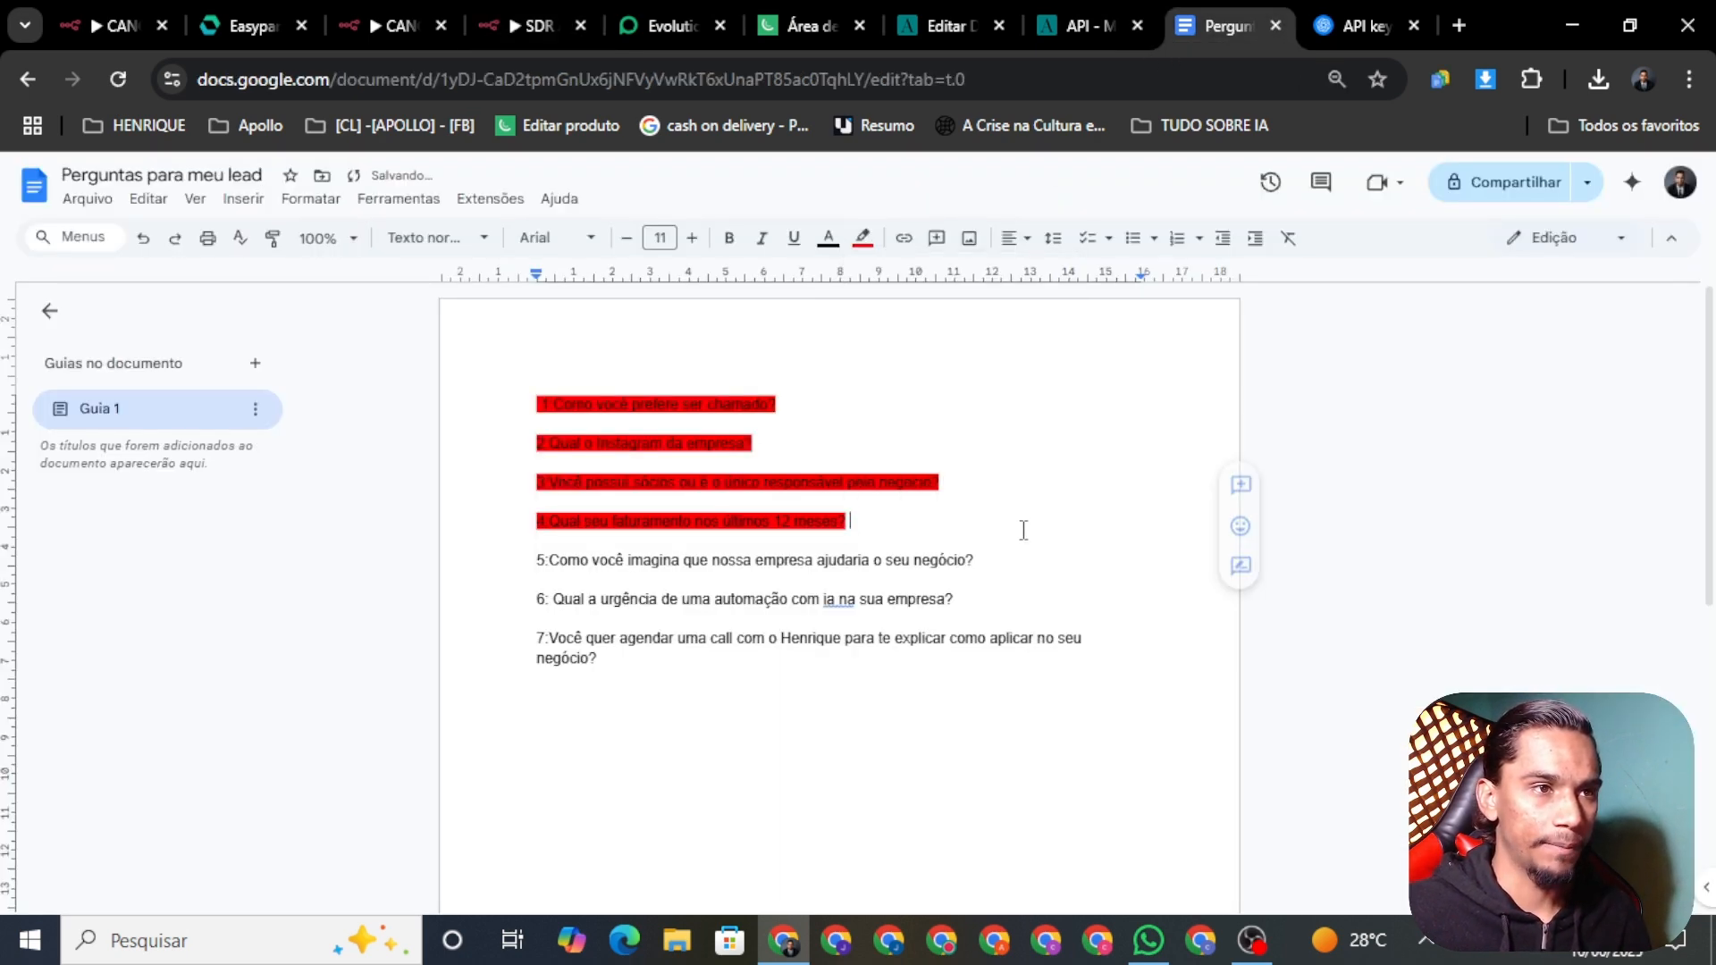
pyautogui.tripleClick(982, 566)
pyautogui.hotkey('ctrl', 'c')
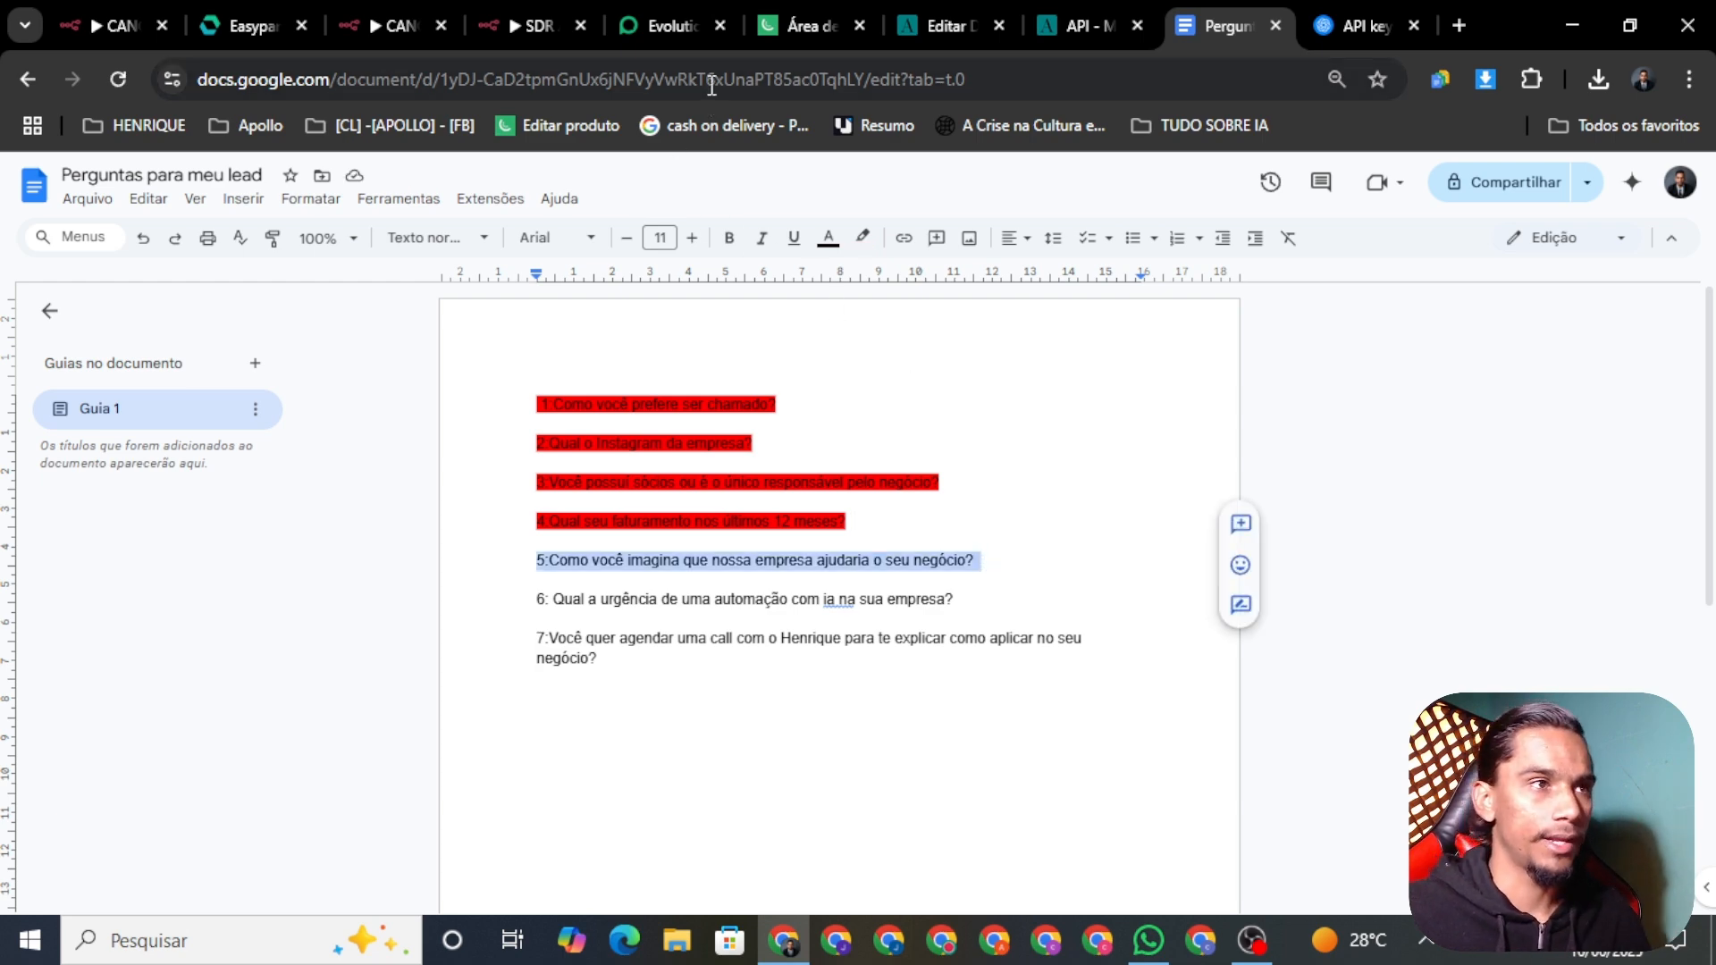
pyautogui.click(541, 29)
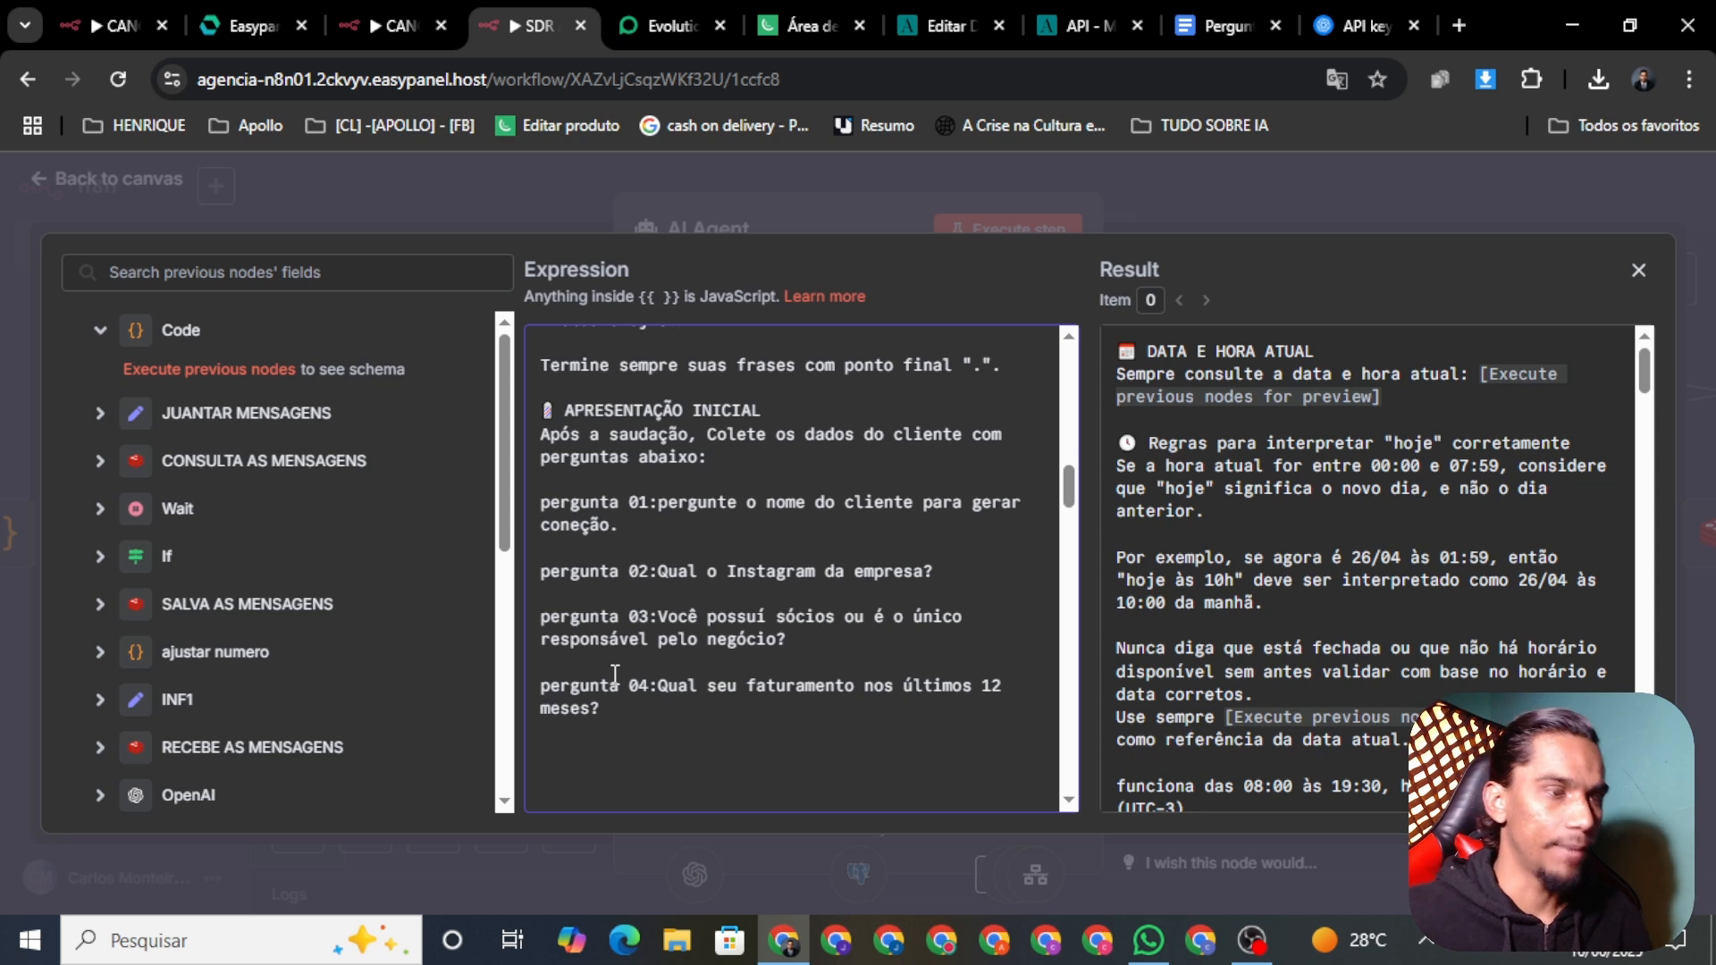
# Step: Paste question 5 below pergunta 04 as 'pergunta 05' and add two blank lines after it
pyautogui.hotkey('ctrl', 'v')
pyautogui.scroll(-2, 697, 607)
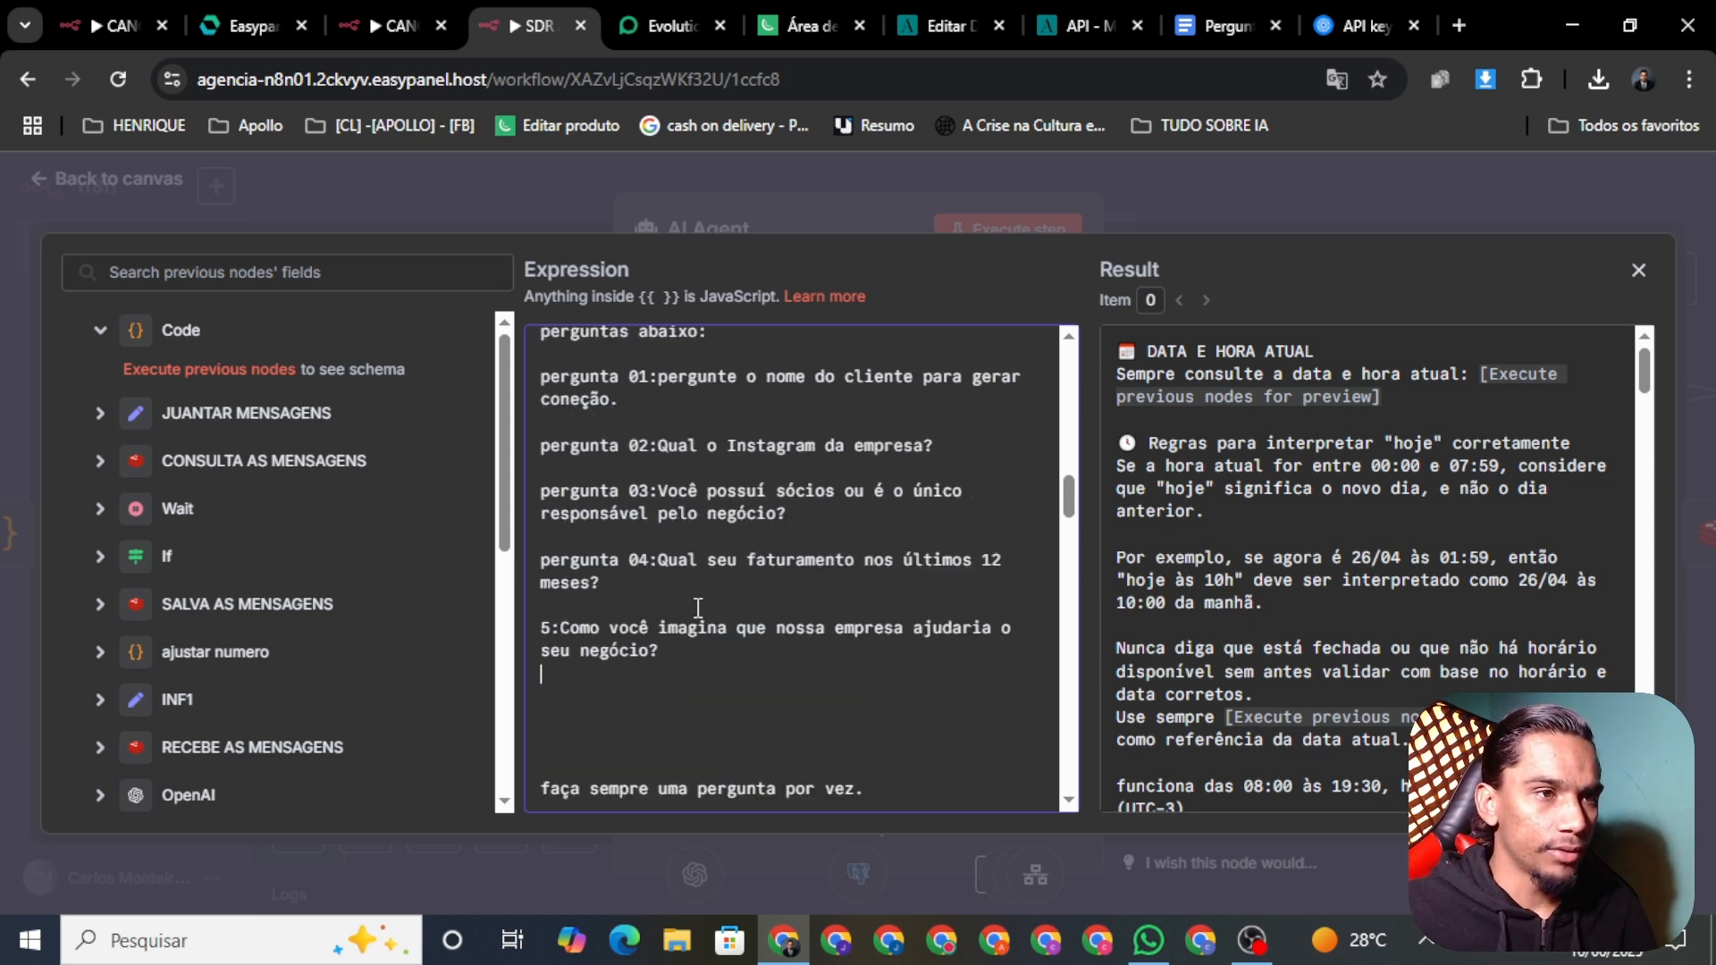
pyautogui.click(542, 629)
pyautogui.write('pergunta')
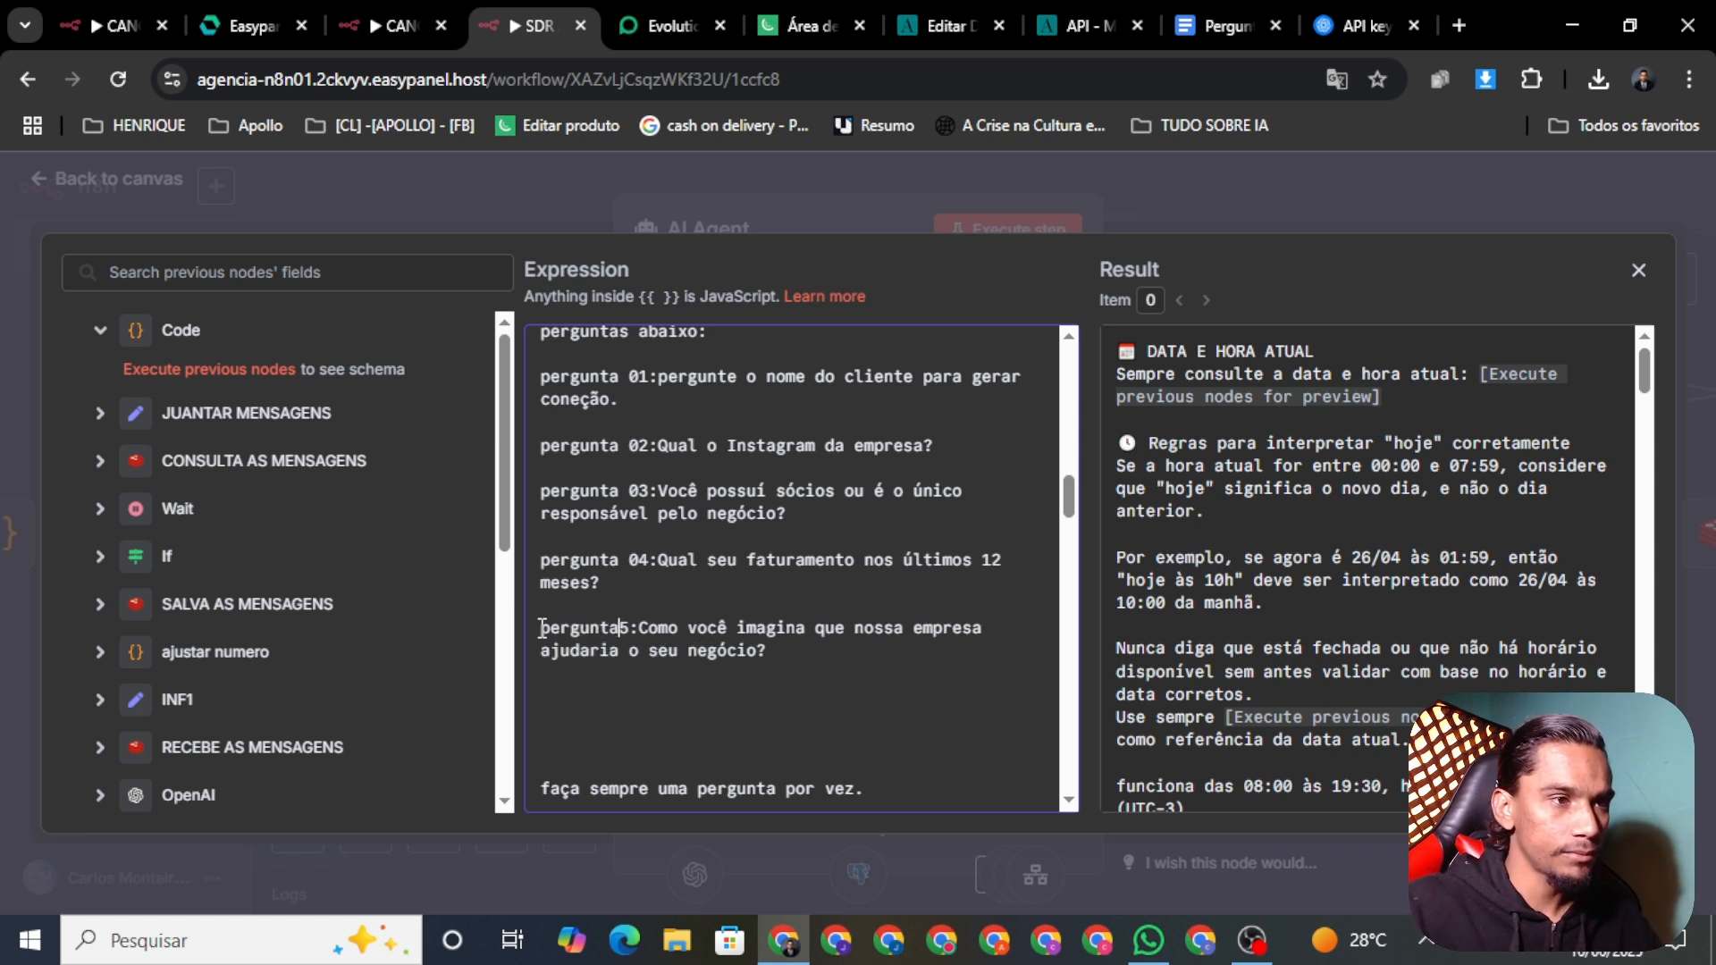
pyautogui.write(' 0')
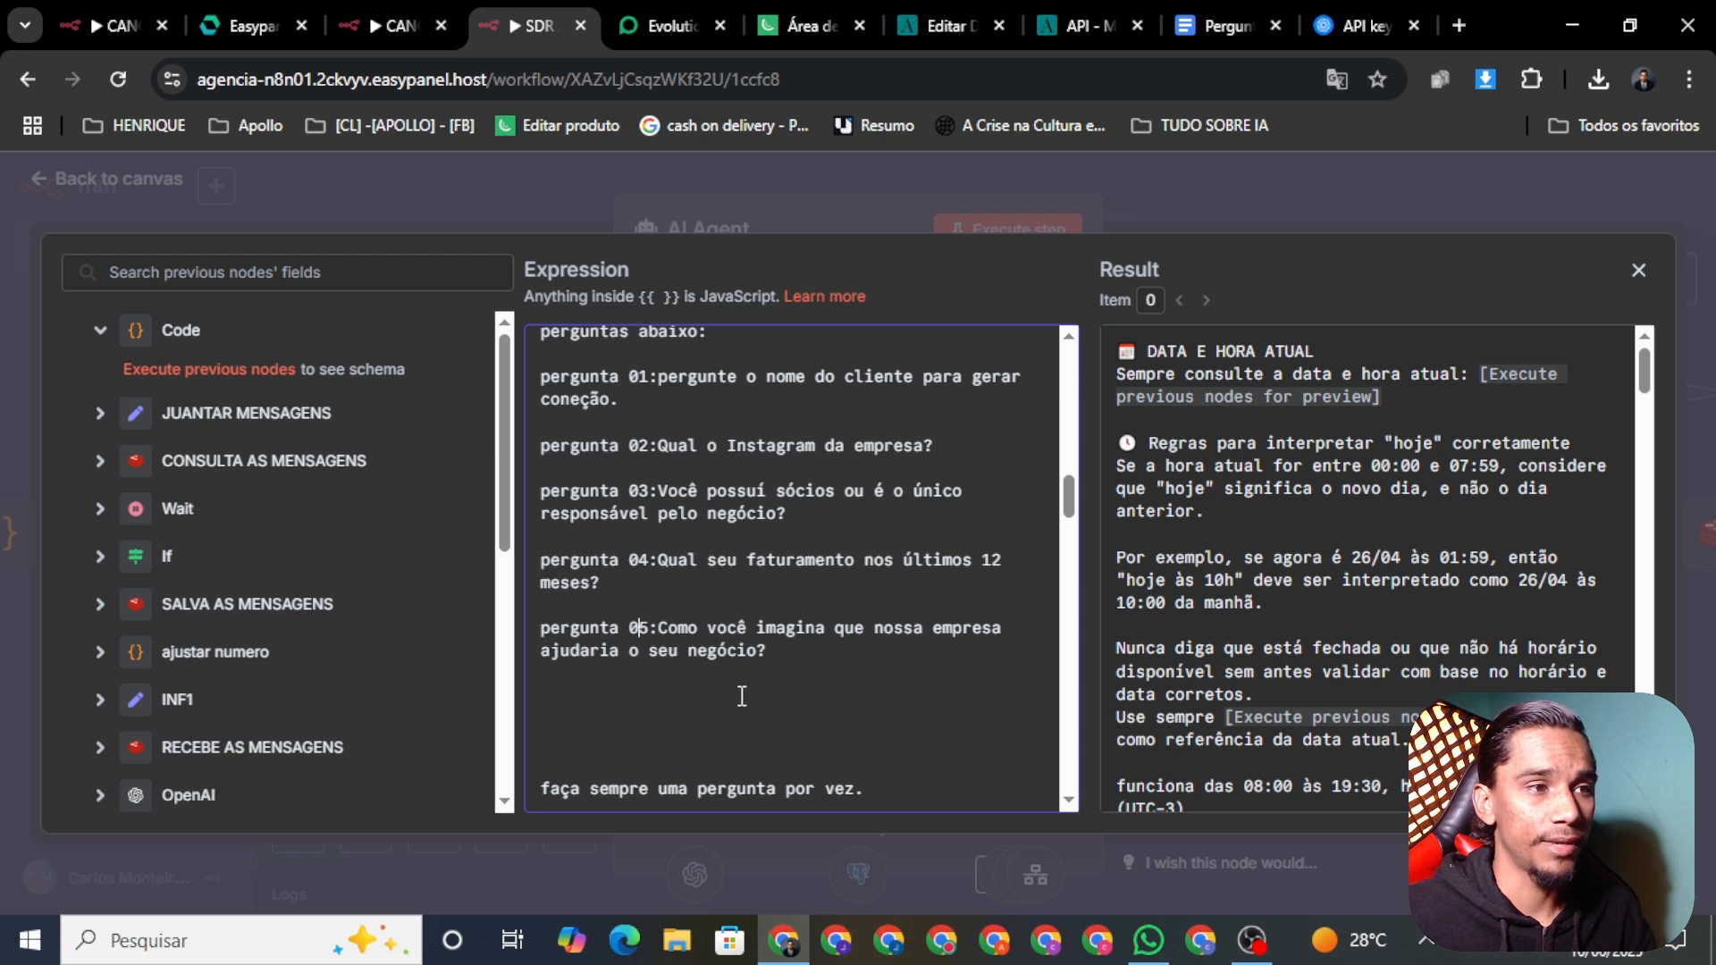
pyautogui.click(775, 661)
pyautogui.press('Return')
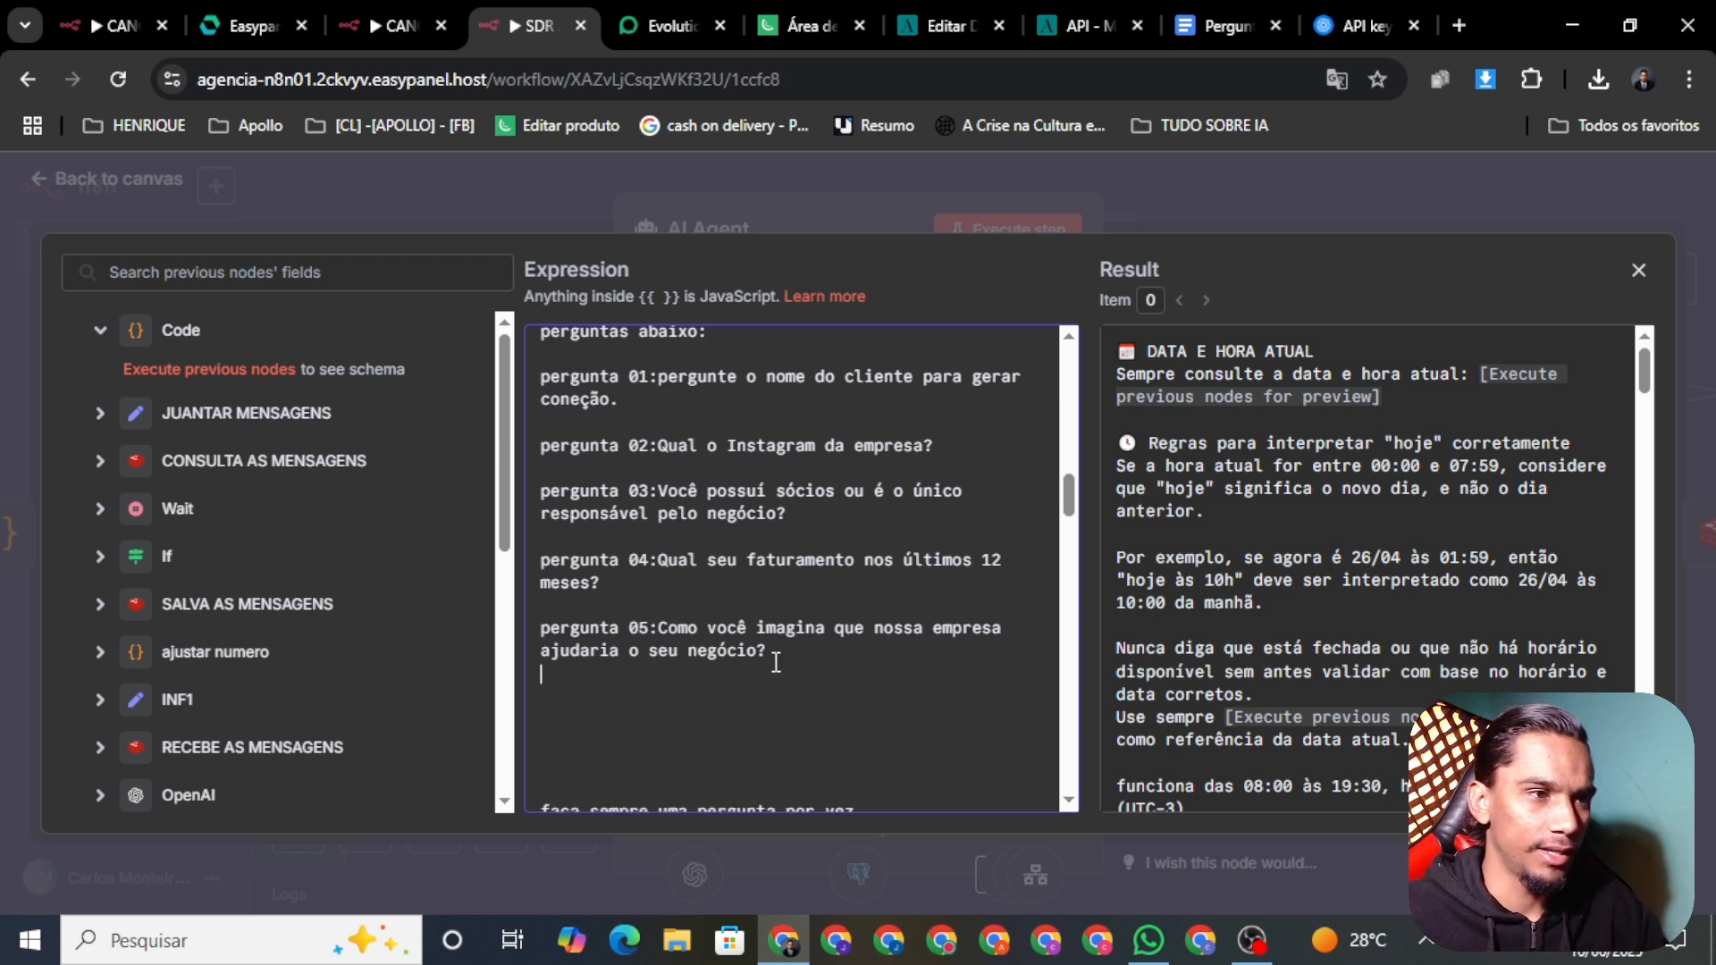
pyautogui.press('Return')
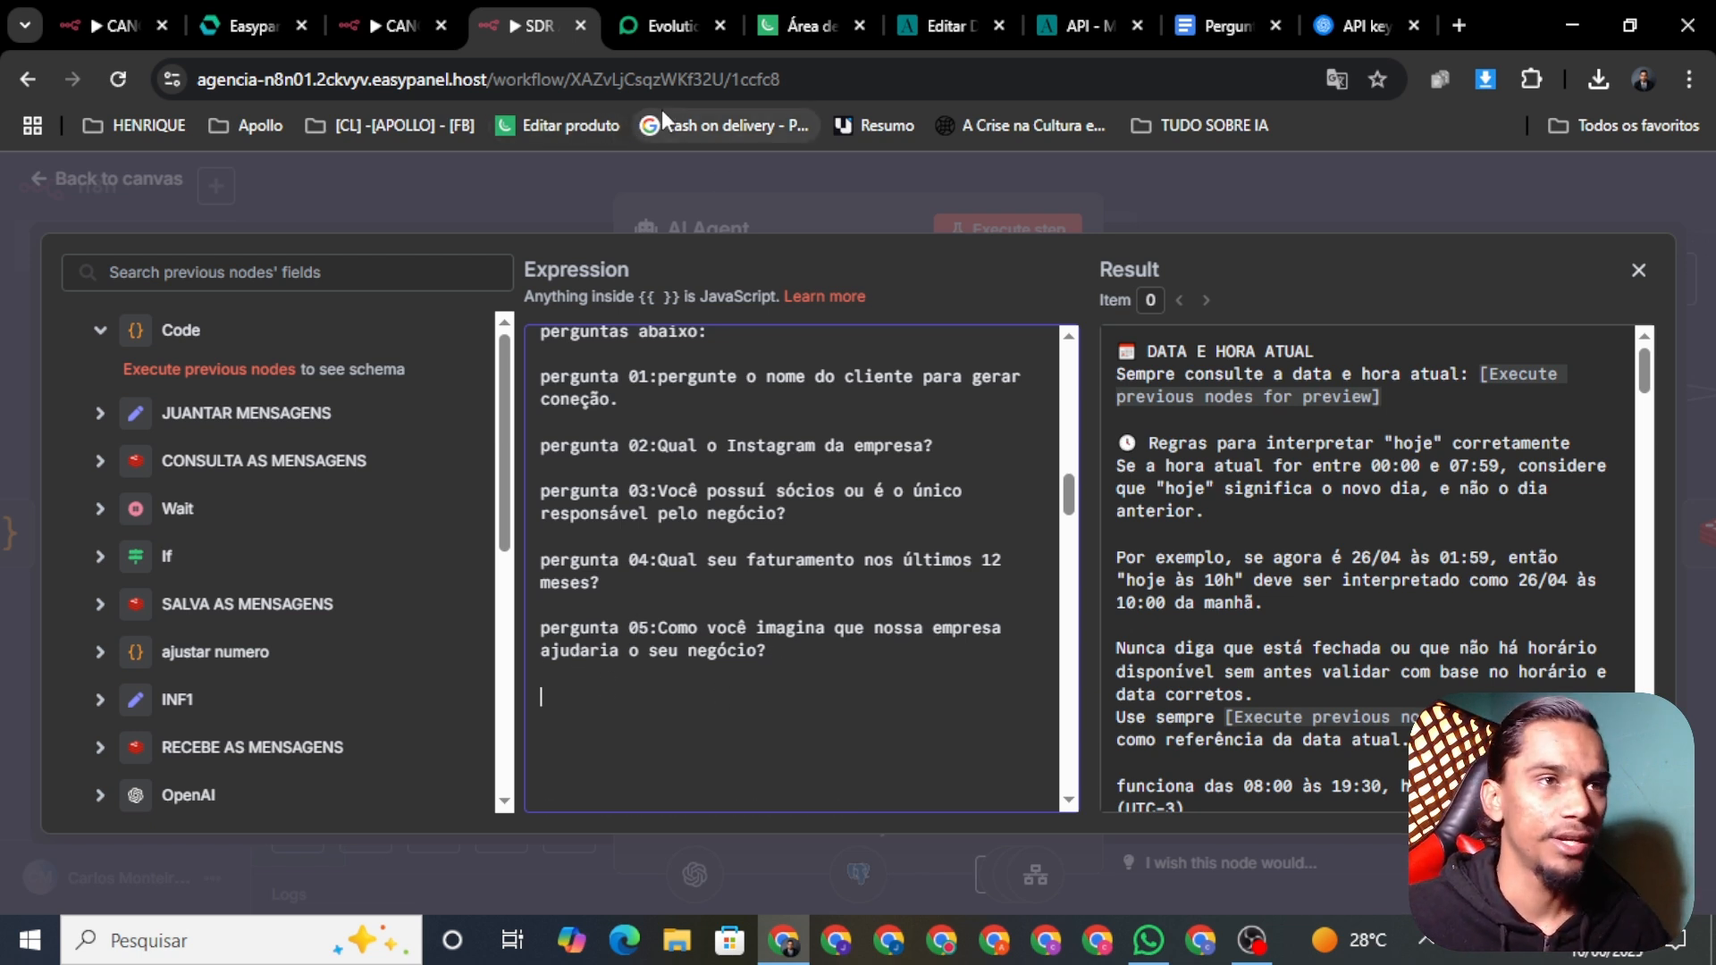
# Step: Highlight question 5 in red and select question 6 about the urgency of AI automation
pyautogui.click(1219, 27)
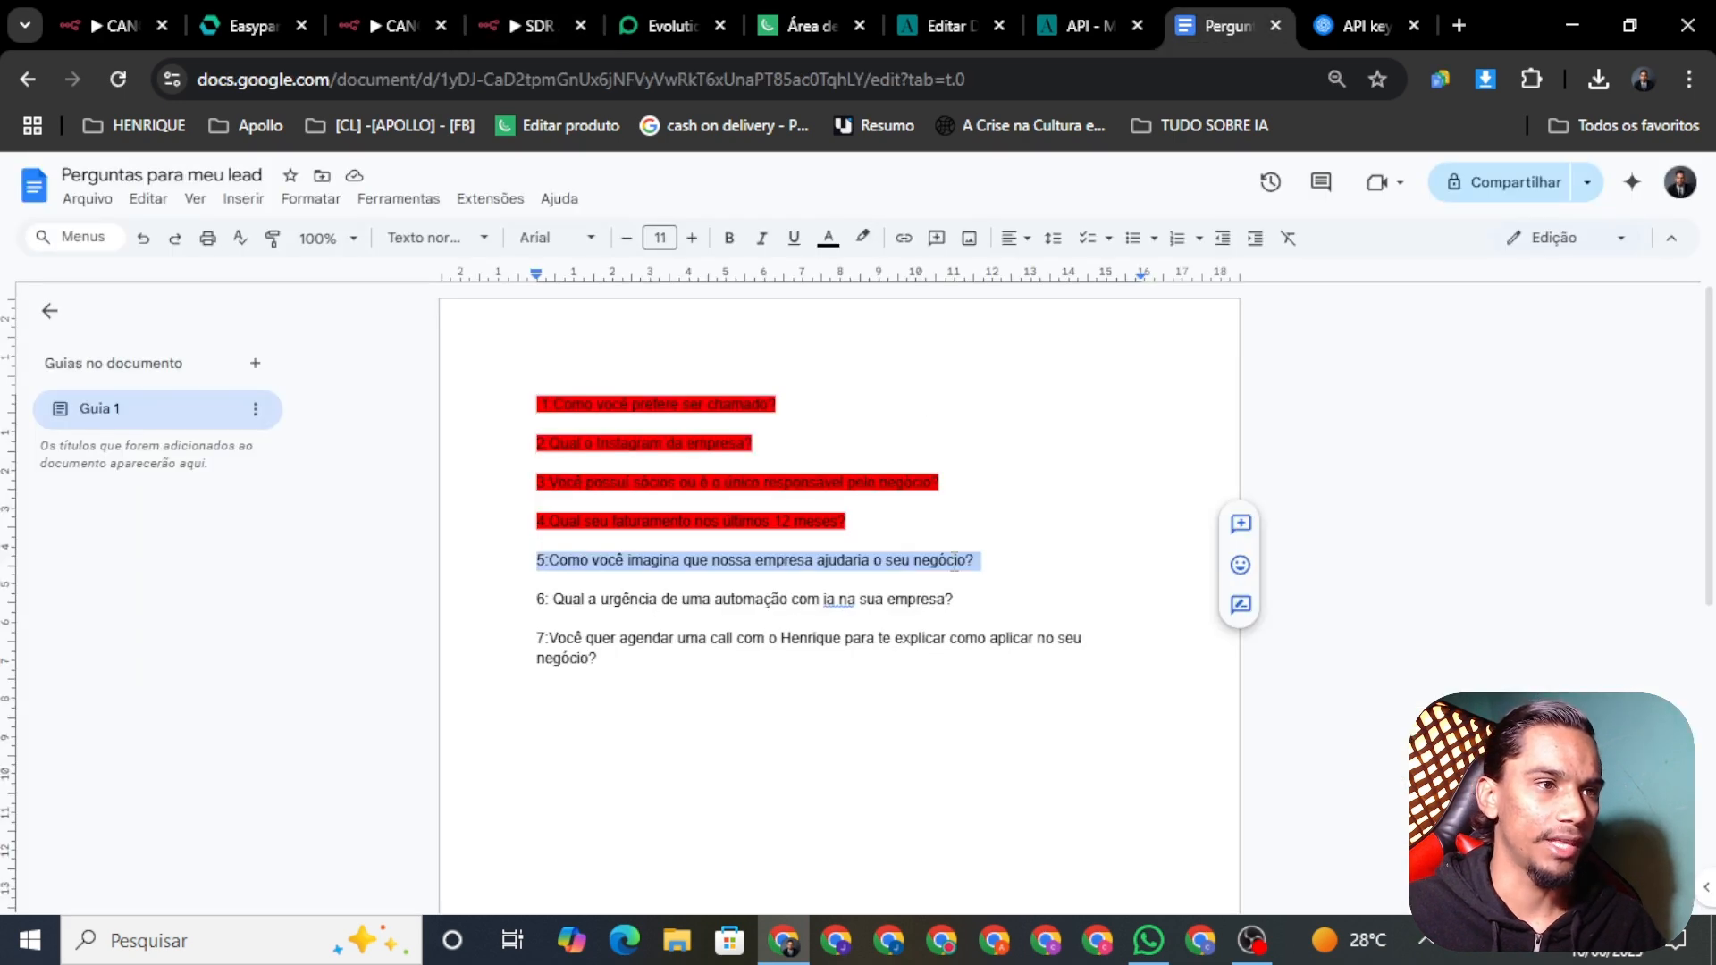
pyautogui.click(862, 238)
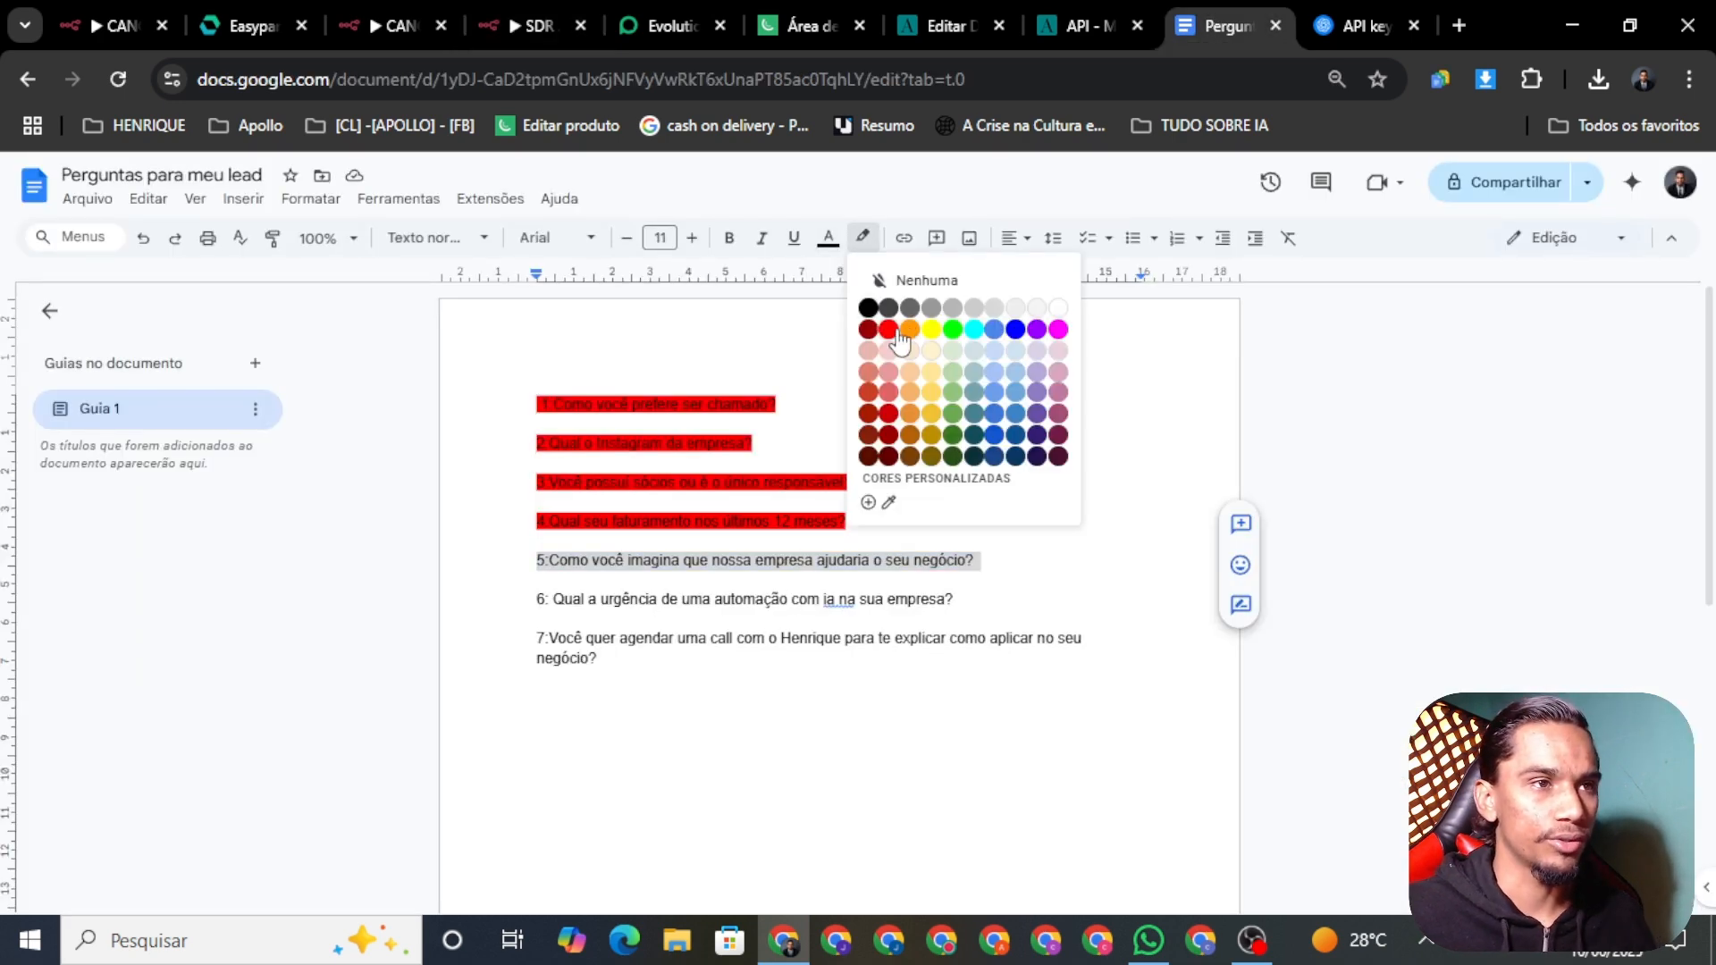
pyautogui.click(896, 330)
pyautogui.click(1005, 563)
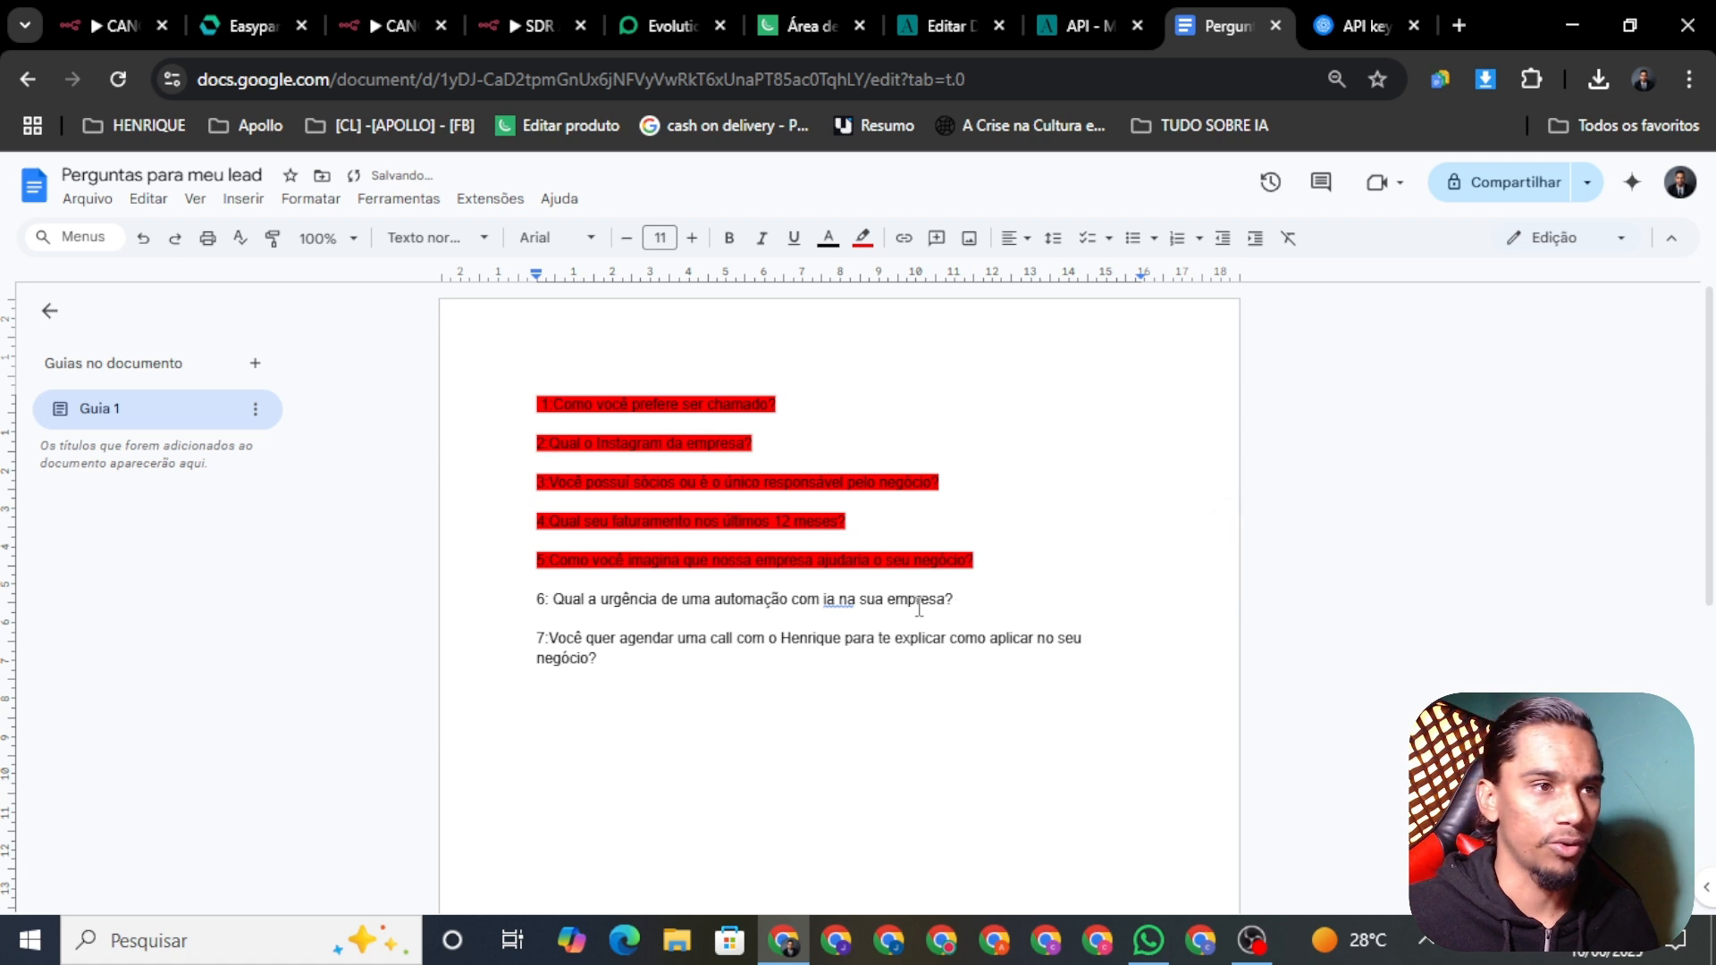
pyautogui.tripleClick(891, 600)
pyautogui.hotkey('ctrl', 'c')
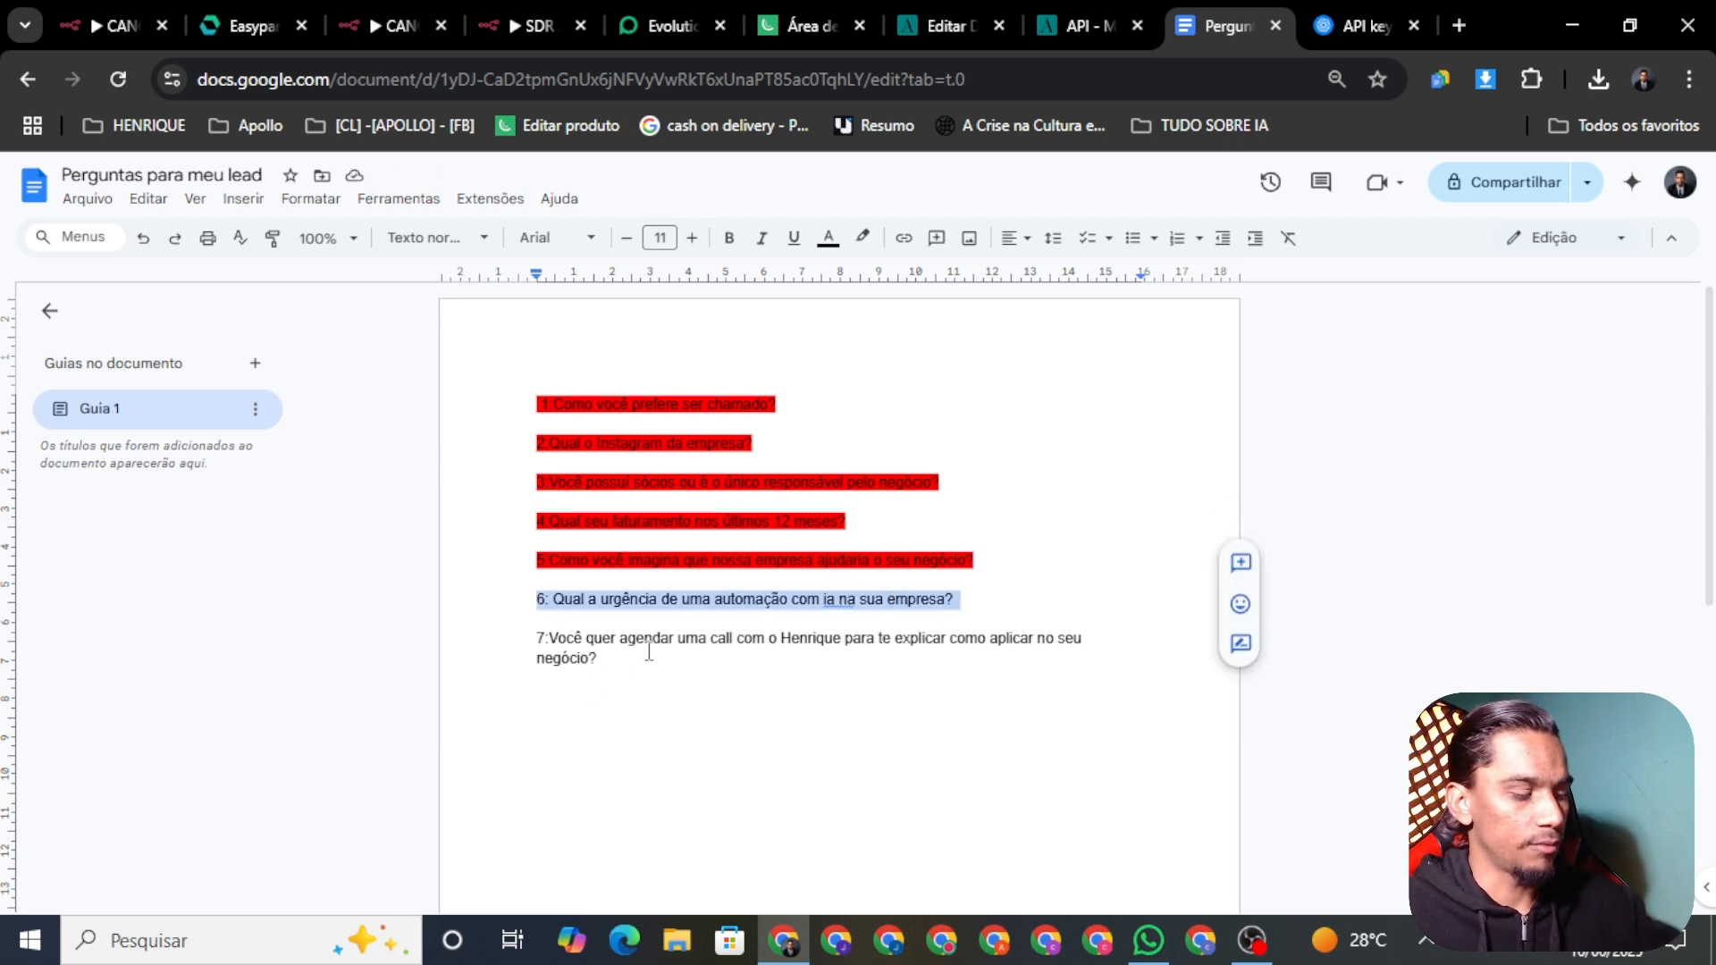
# Step: Paste the urgency question below pergunta 05 and label it 'pergunta 06'
pyautogui.click(532, 22)
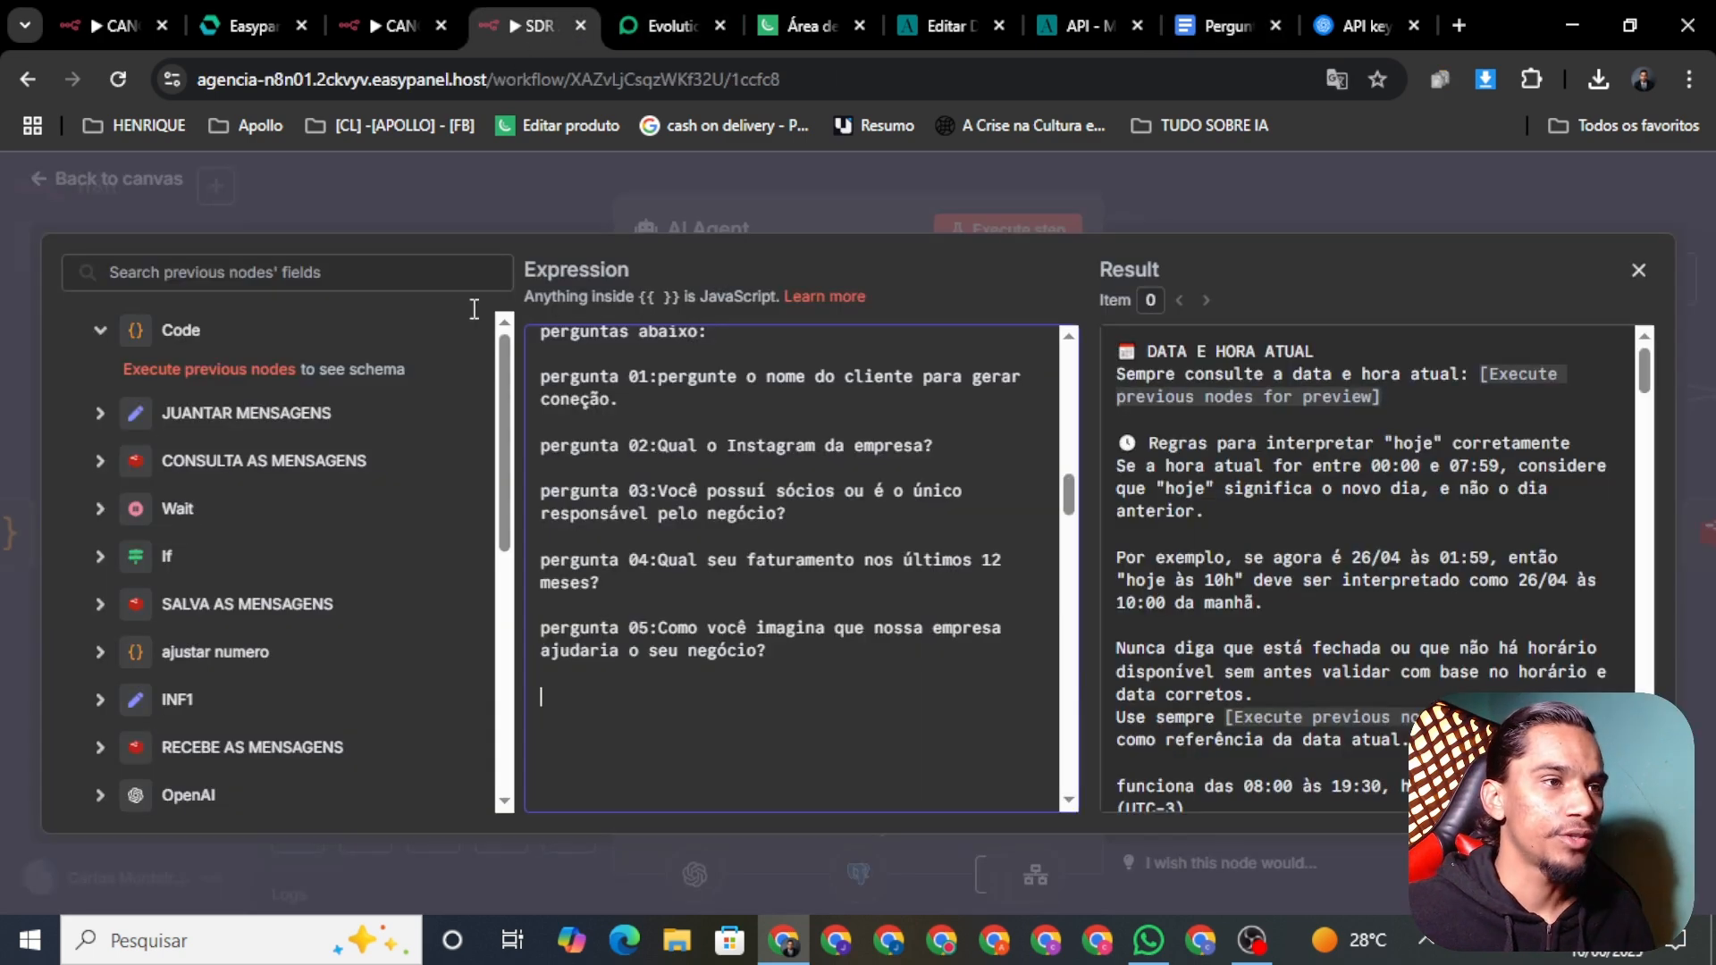
pyautogui.hotkey('ctrl', 'v')
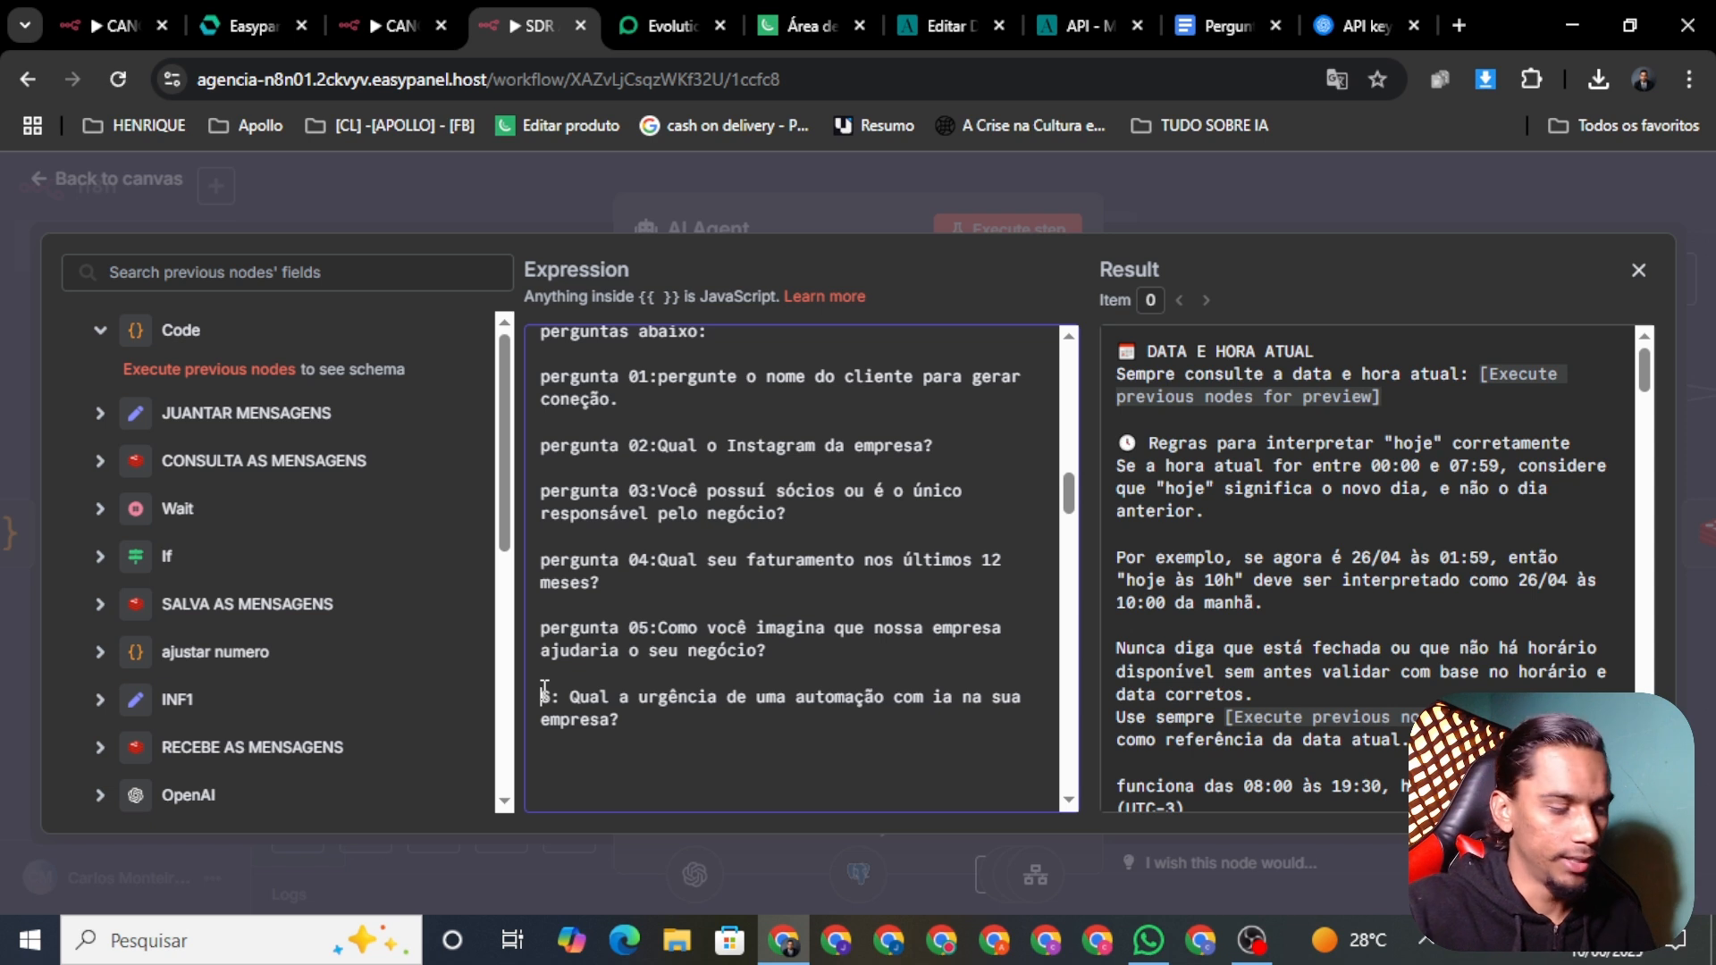
pyautogui.write('pergunta')
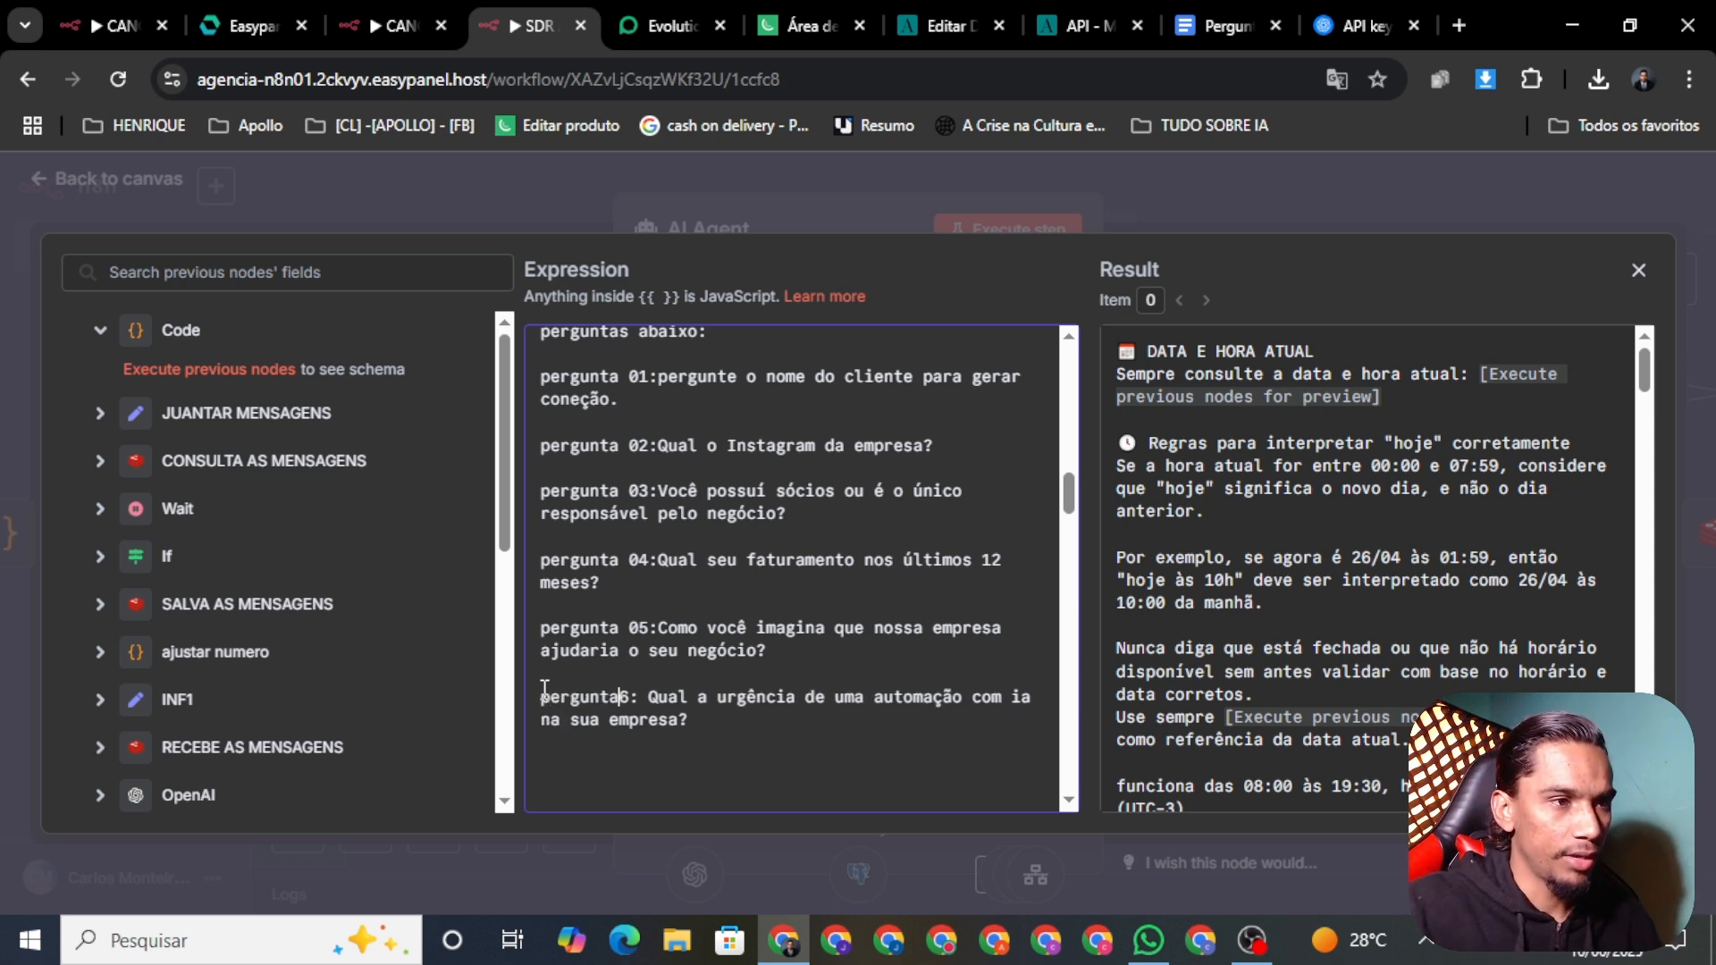
pyautogui.write(' 0')
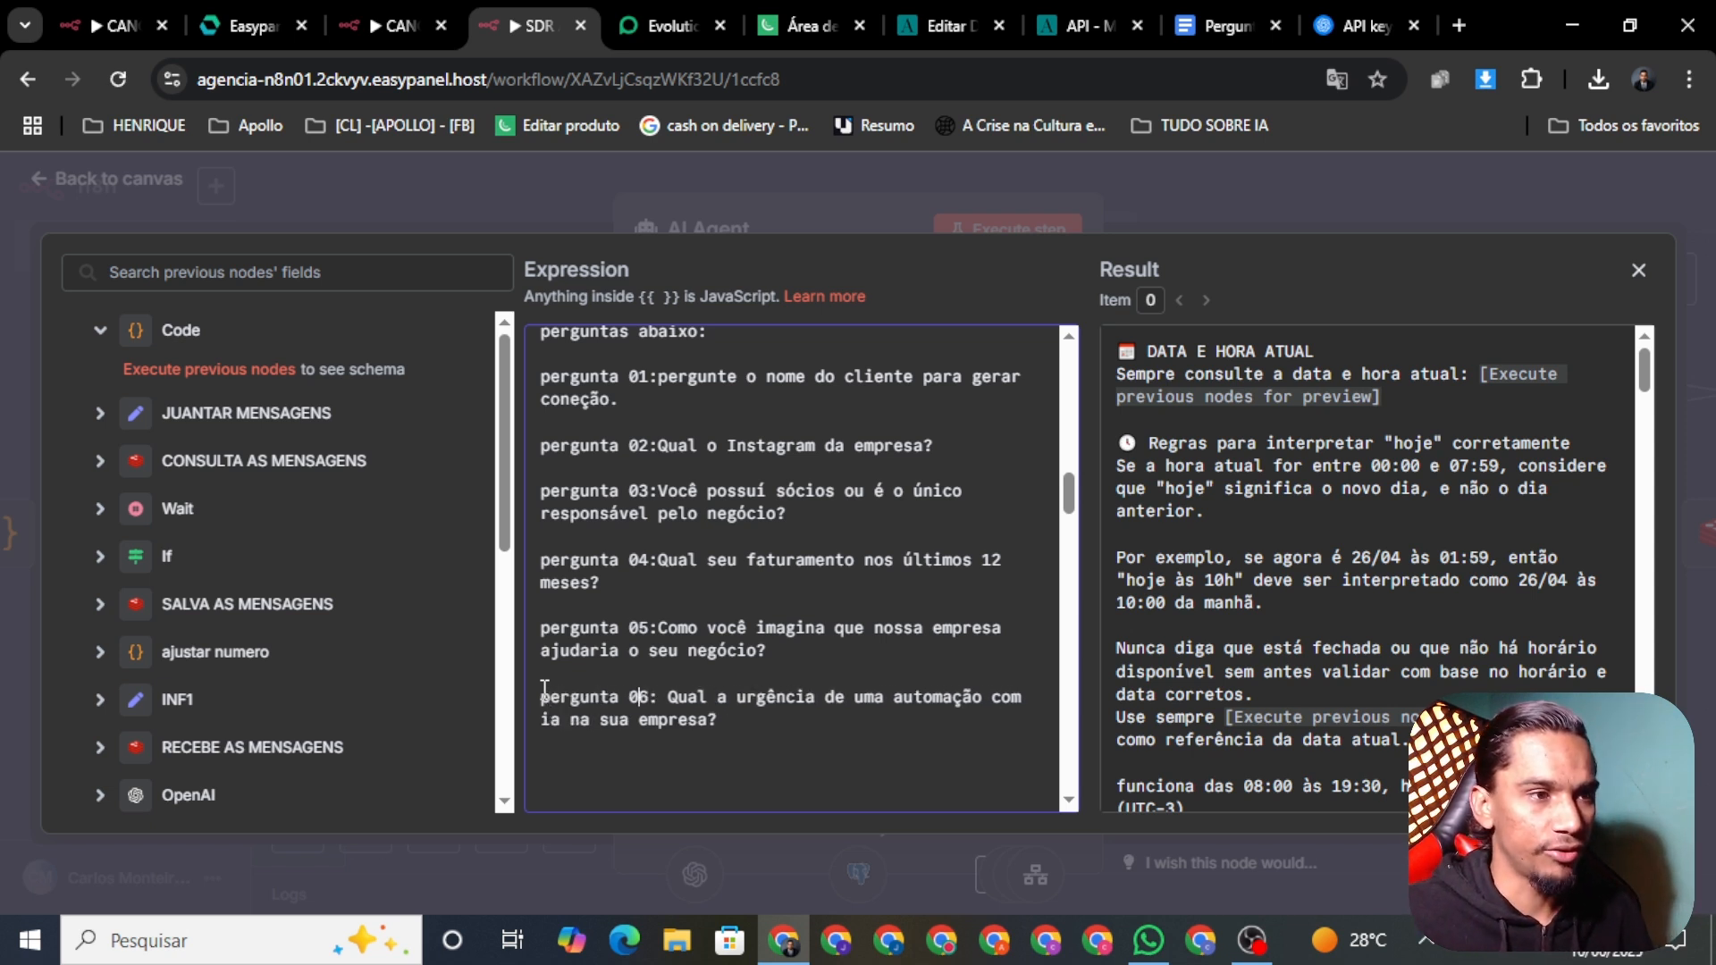
pyautogui.click(730, 743)
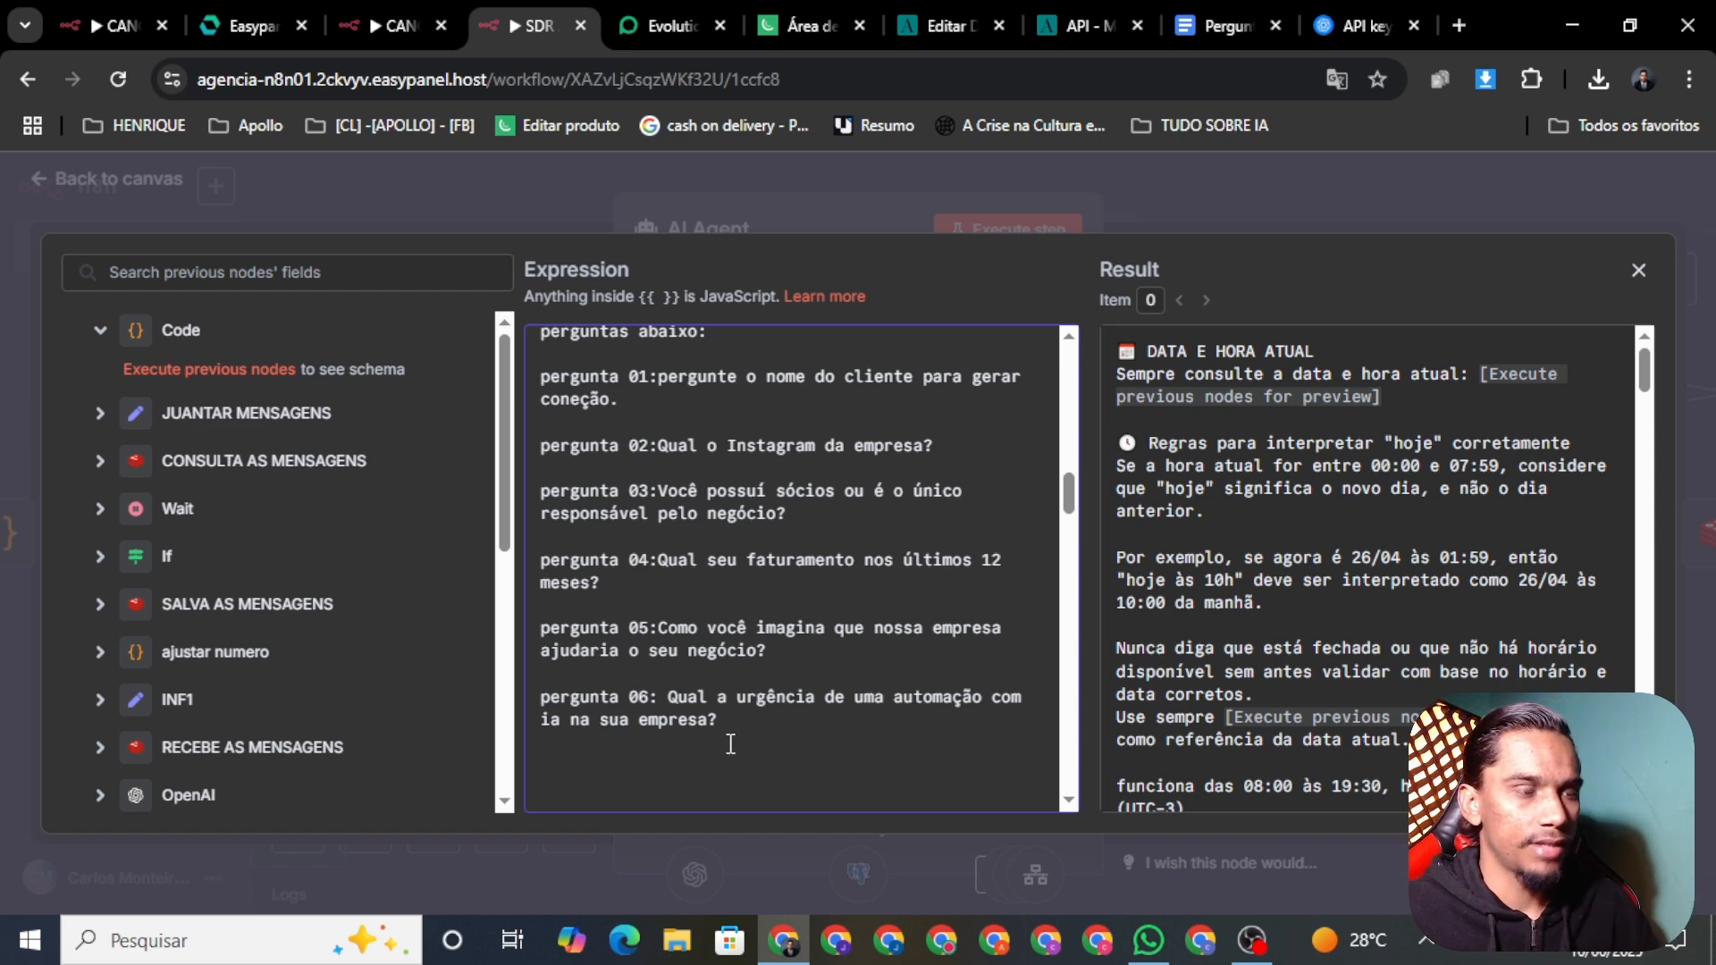
# Step: Highlight question 6 in red in the lead questions document
pyautogui.click(1194, 24)
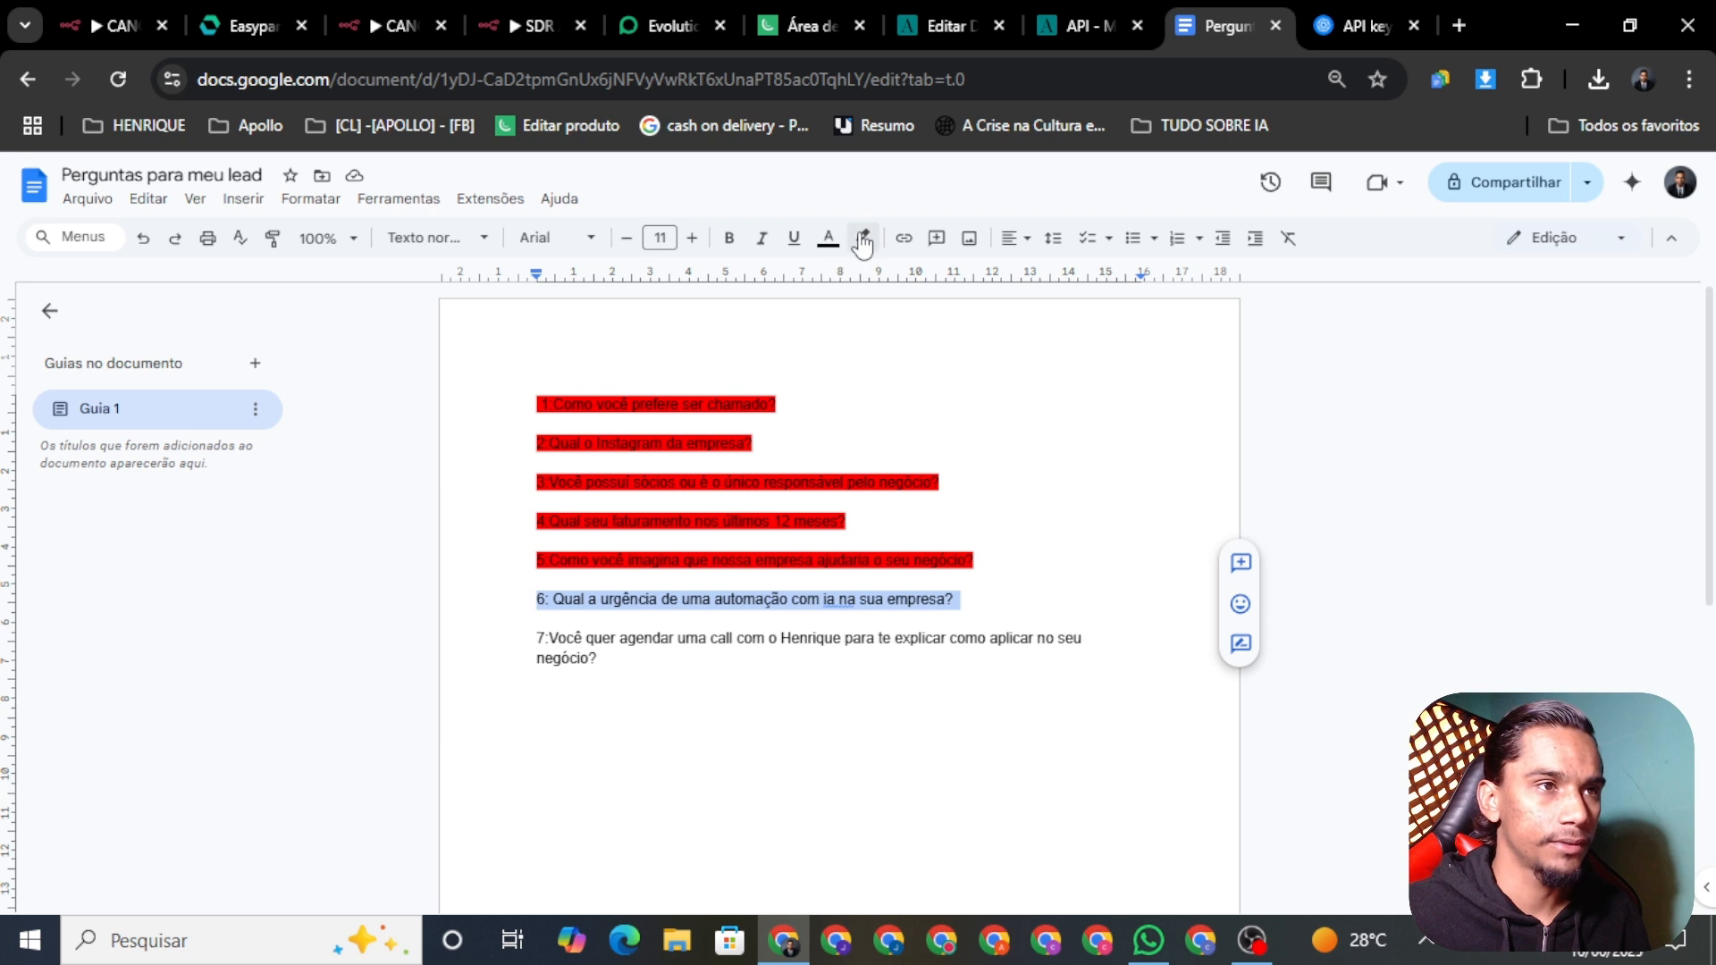
pyautogui.click(863, 237)
pyautogui.click(888, 331)
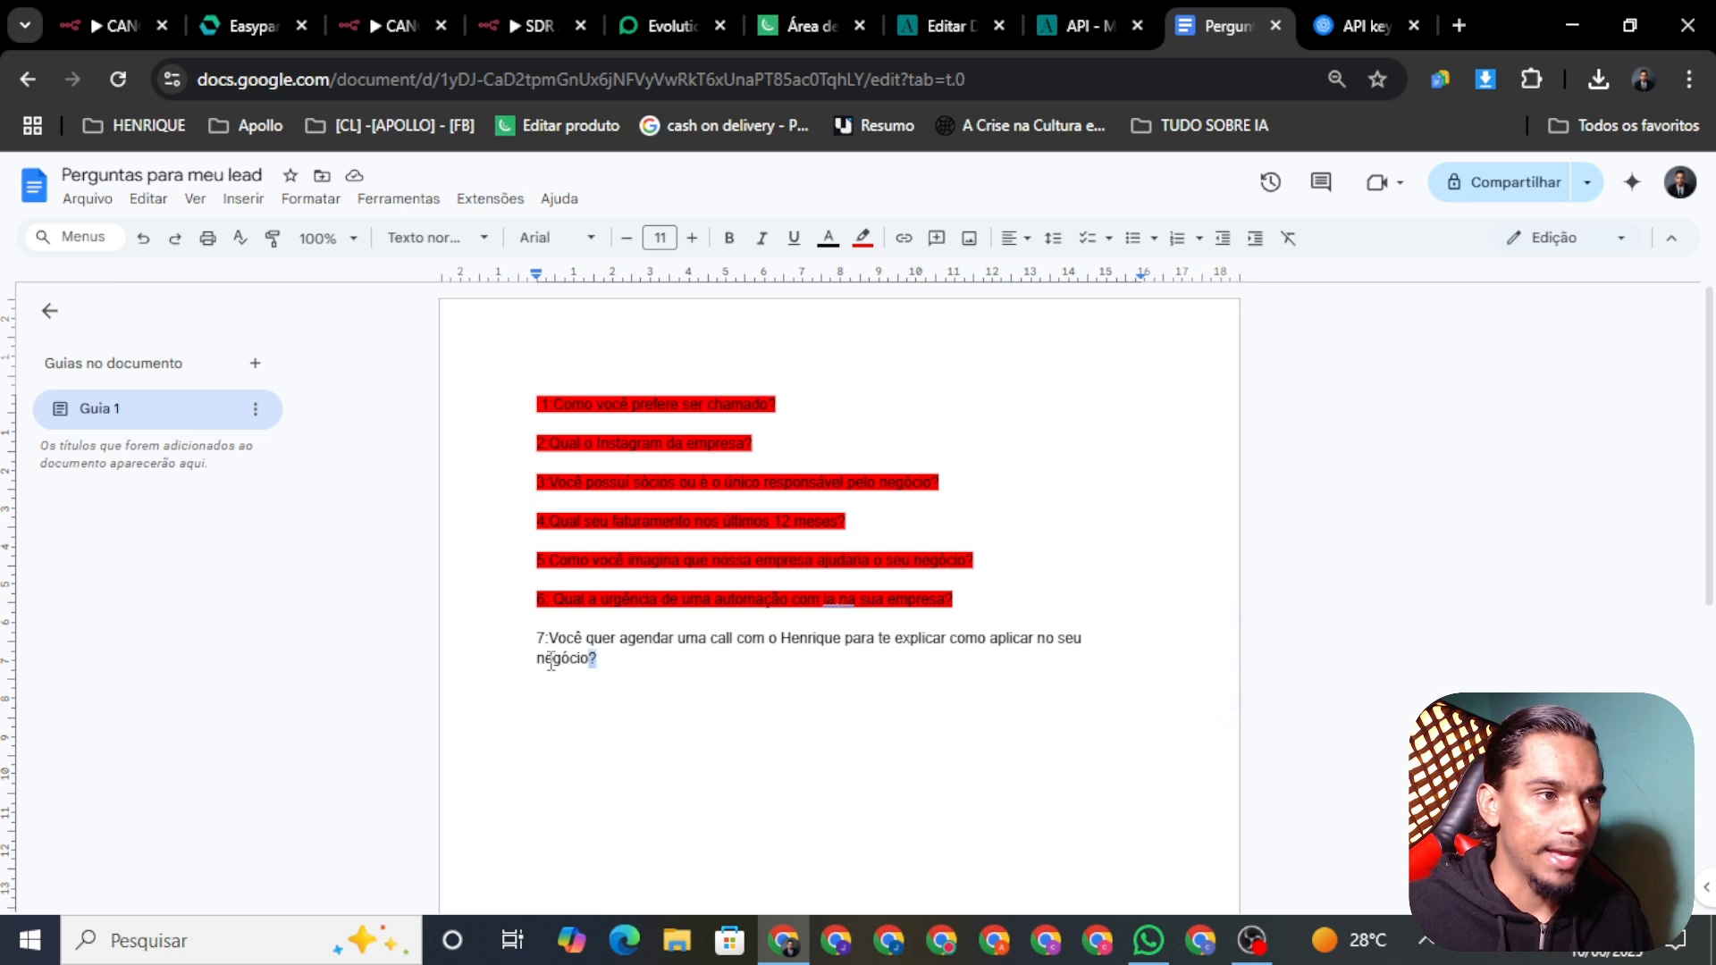
# Step: Insert 'ia' so question 7 reads 'como aplicar ia no seu negócio?', then select it
pyautogui.moveTo(593, 660); pyautogui.dragTo(506, 637)
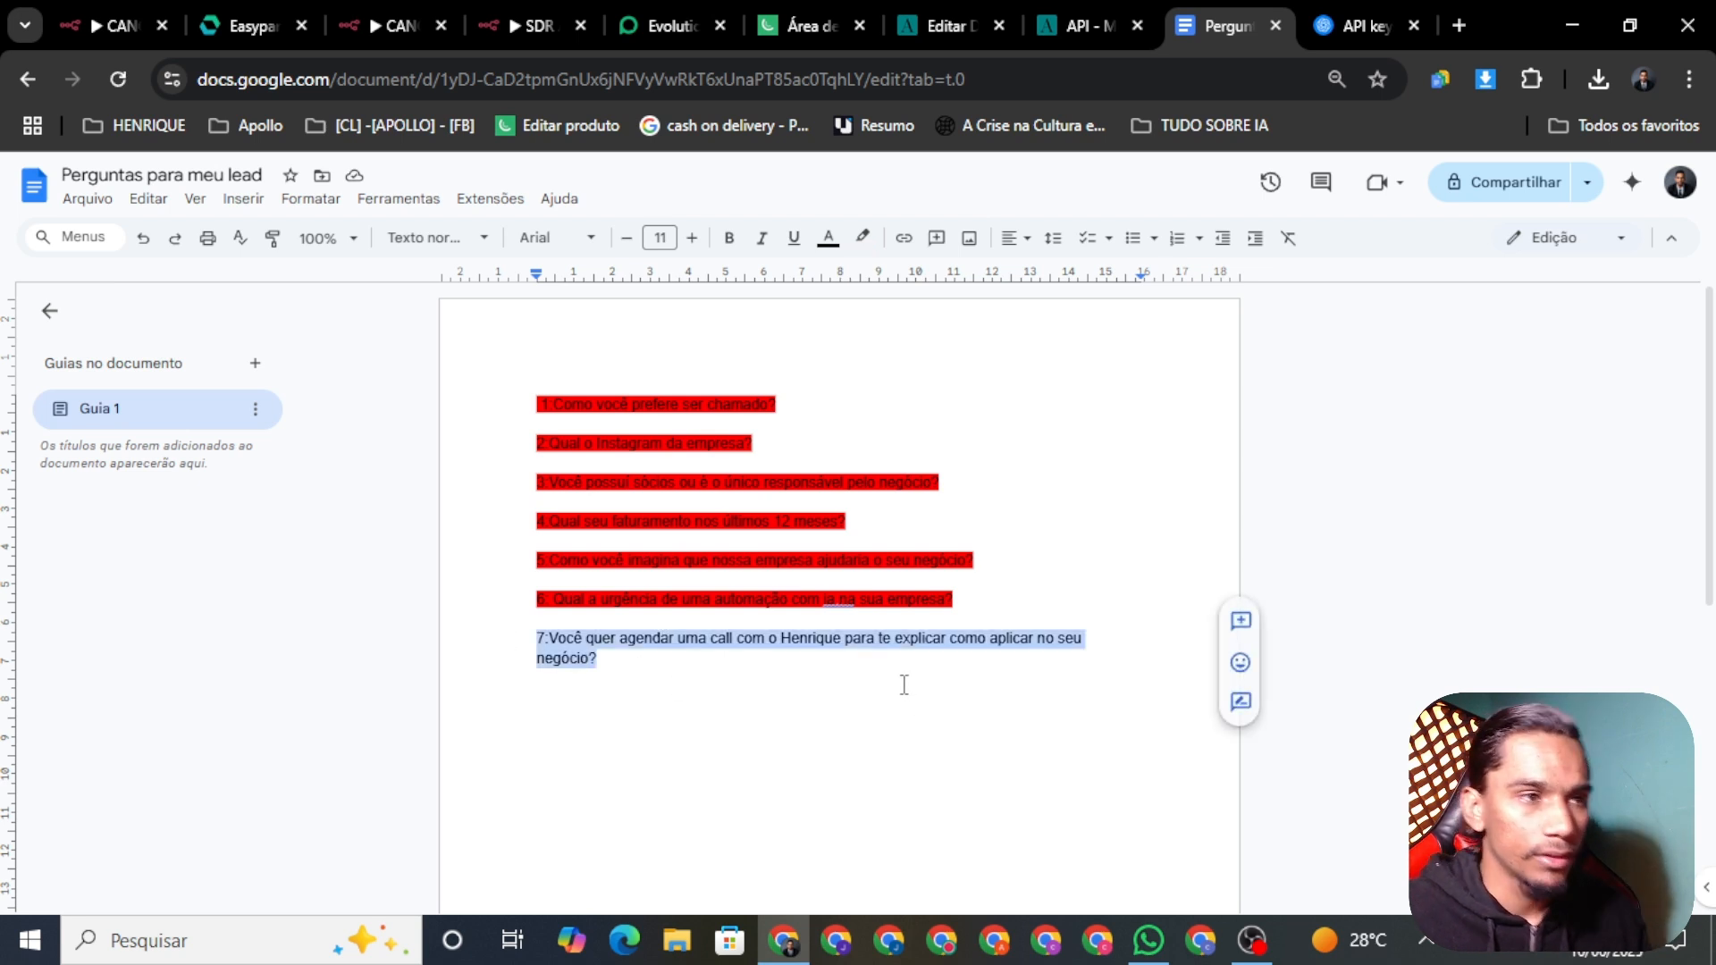
pyautogui.click(676, 645)
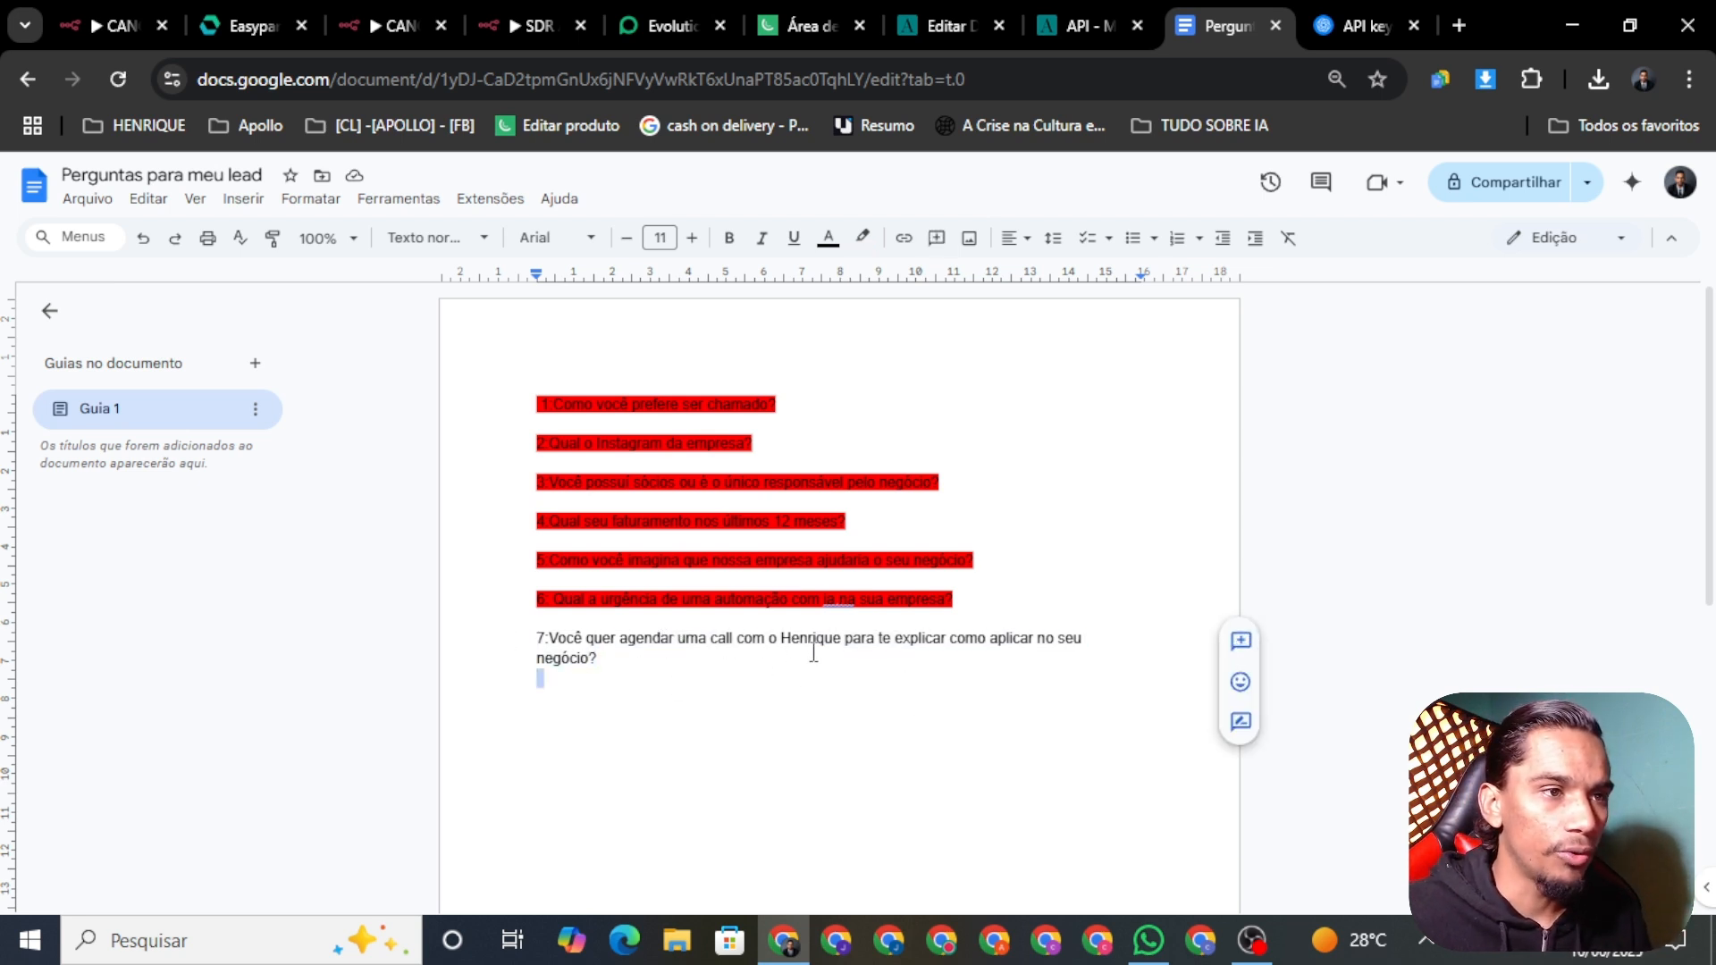
pyautogui.click(1037, 642)
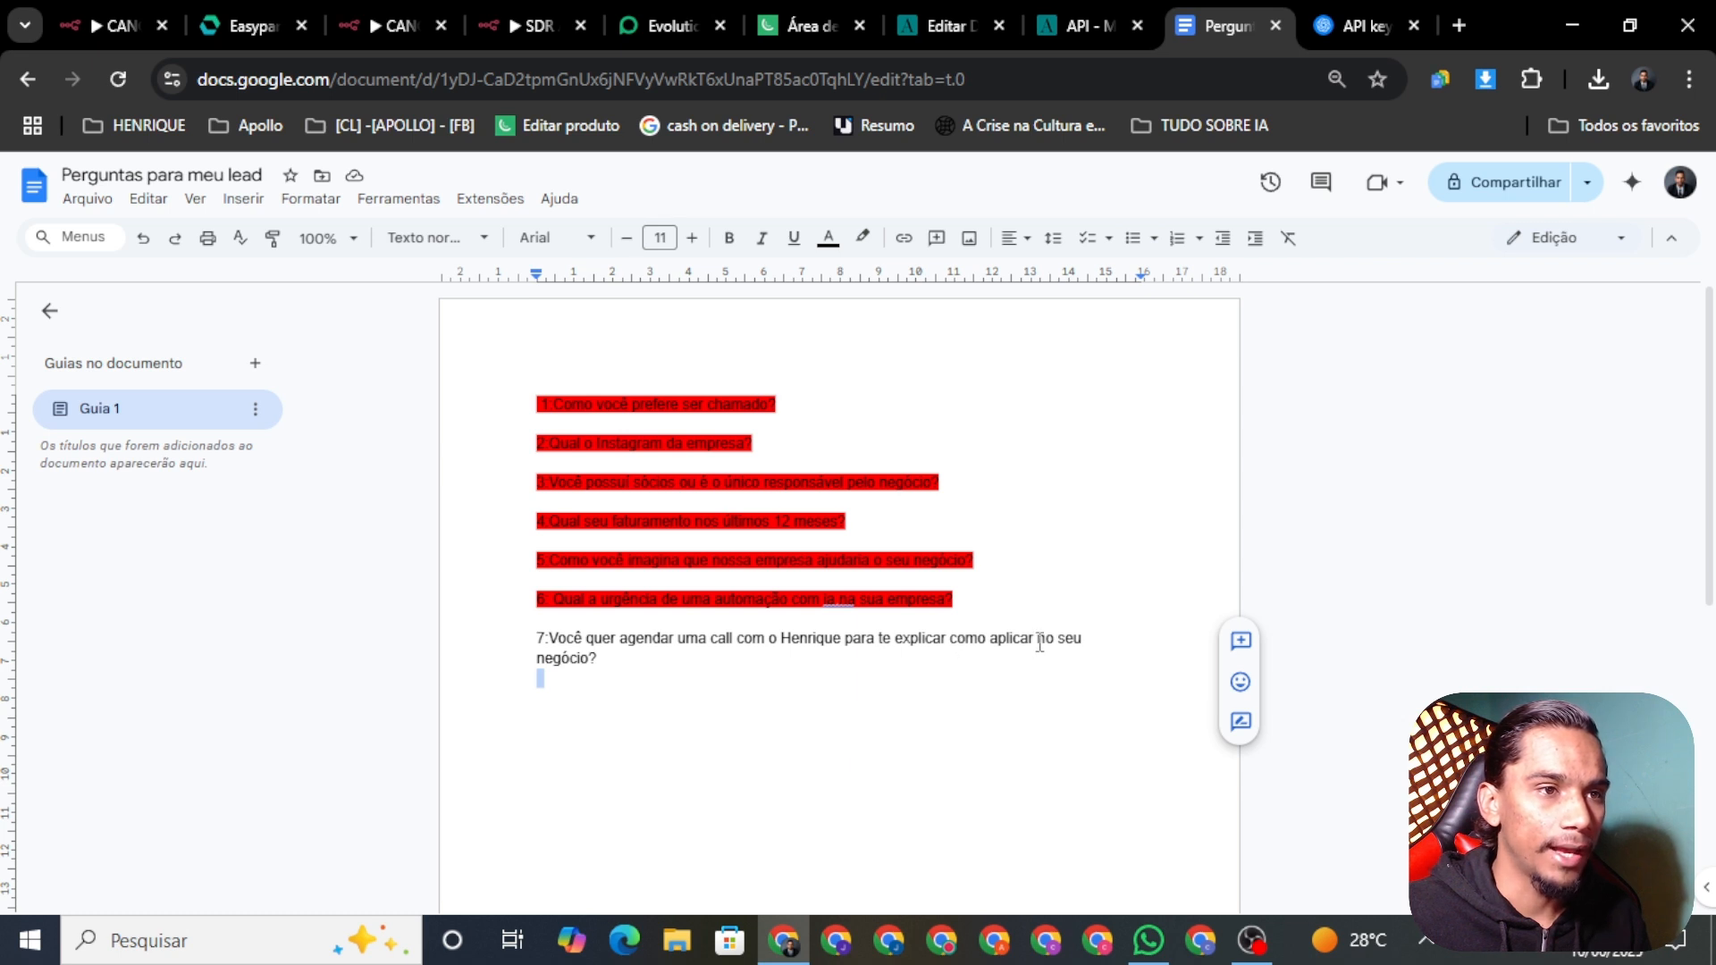
pyautogui.write('ia')
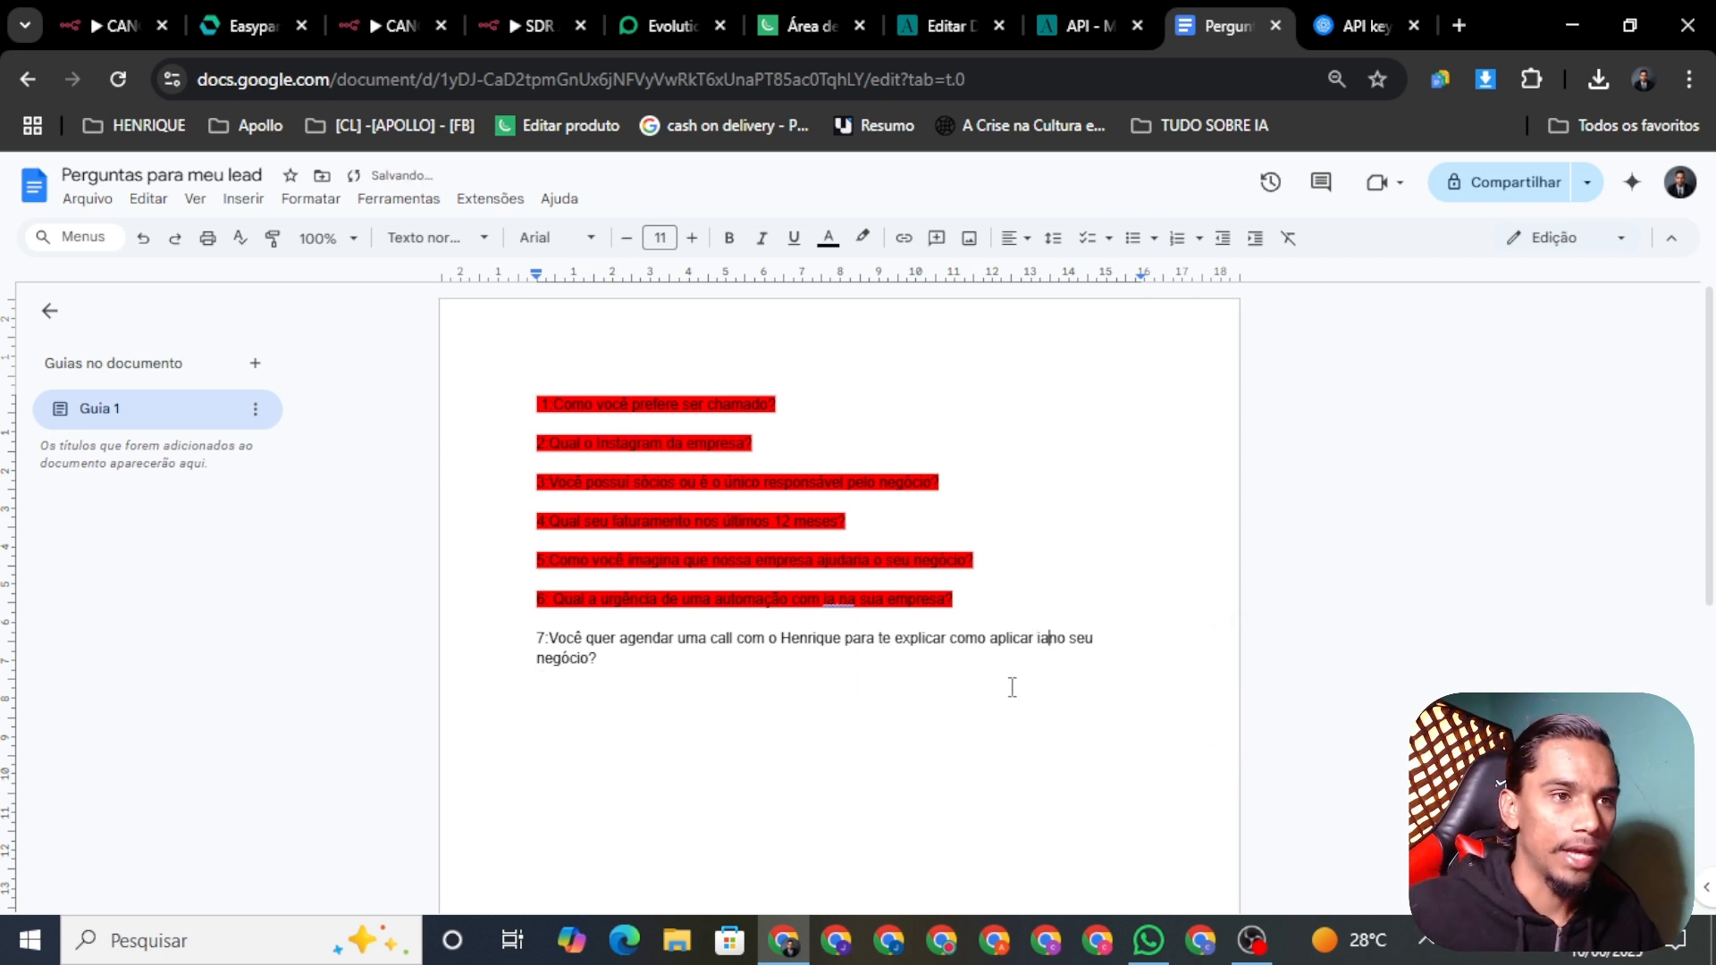
pyautogui.moveTo(655, 670); pyautogui.dragTo(516, 639)
pyautogui.hotkey('ctrl', 'c')
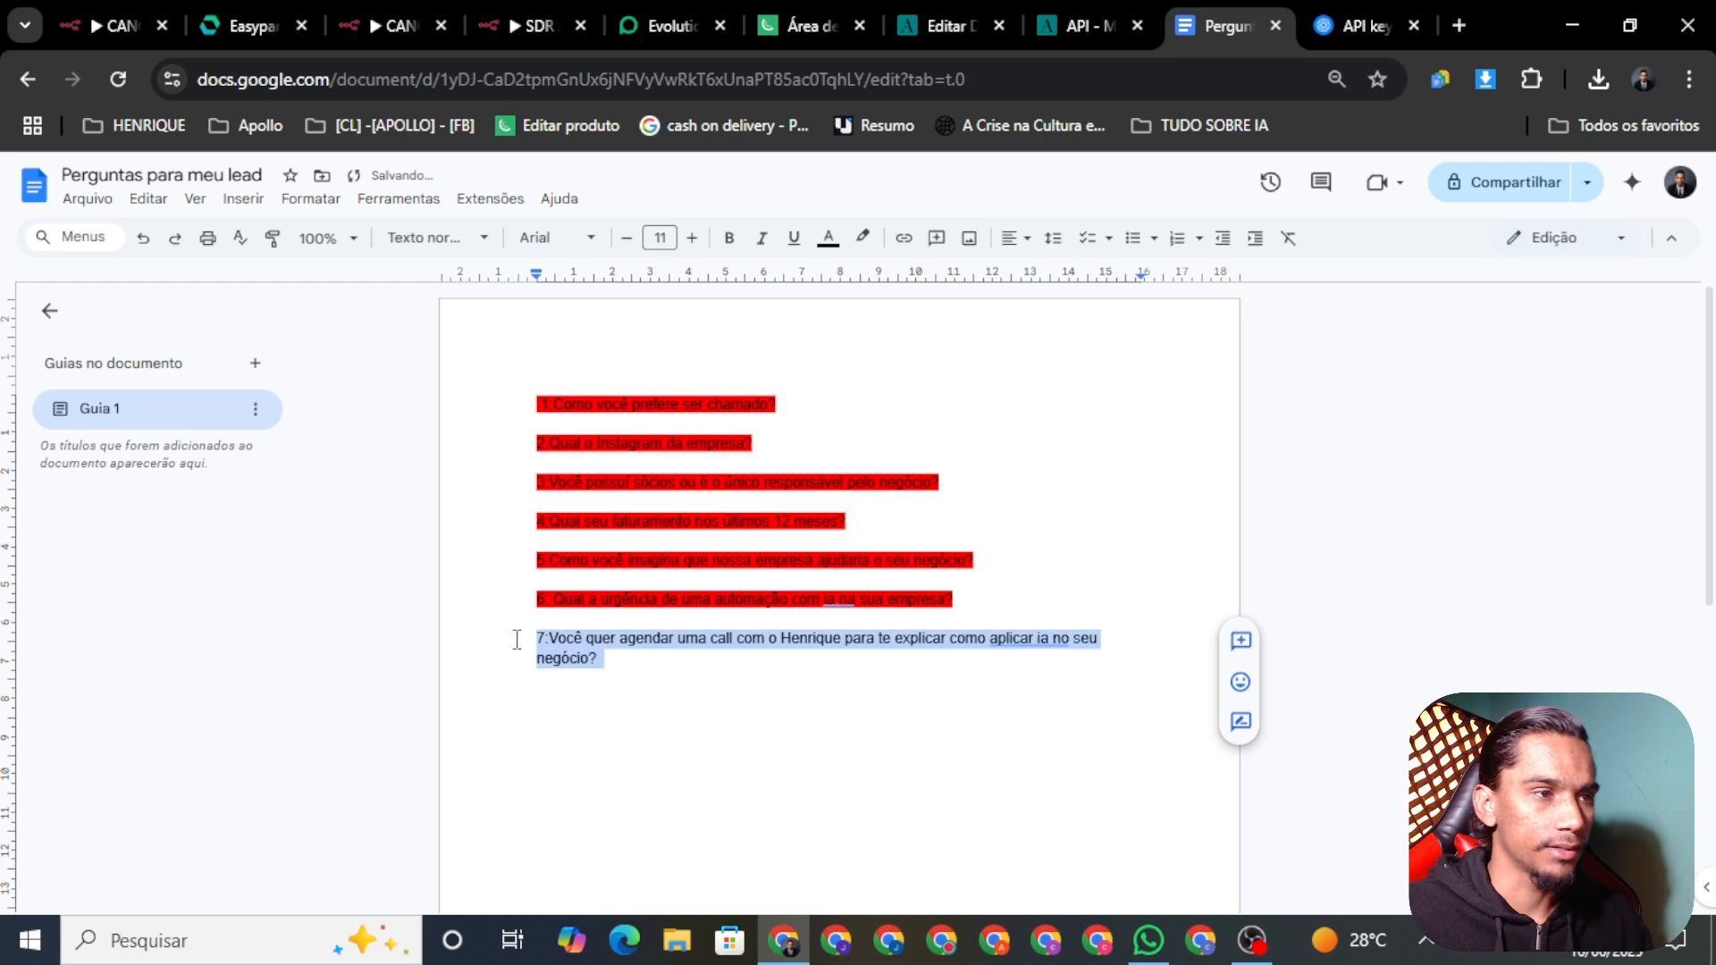
# Step: Paste question 7 into the prompt and tidy the blank lines around the one-question rule
pyautogui.click(513, 23)
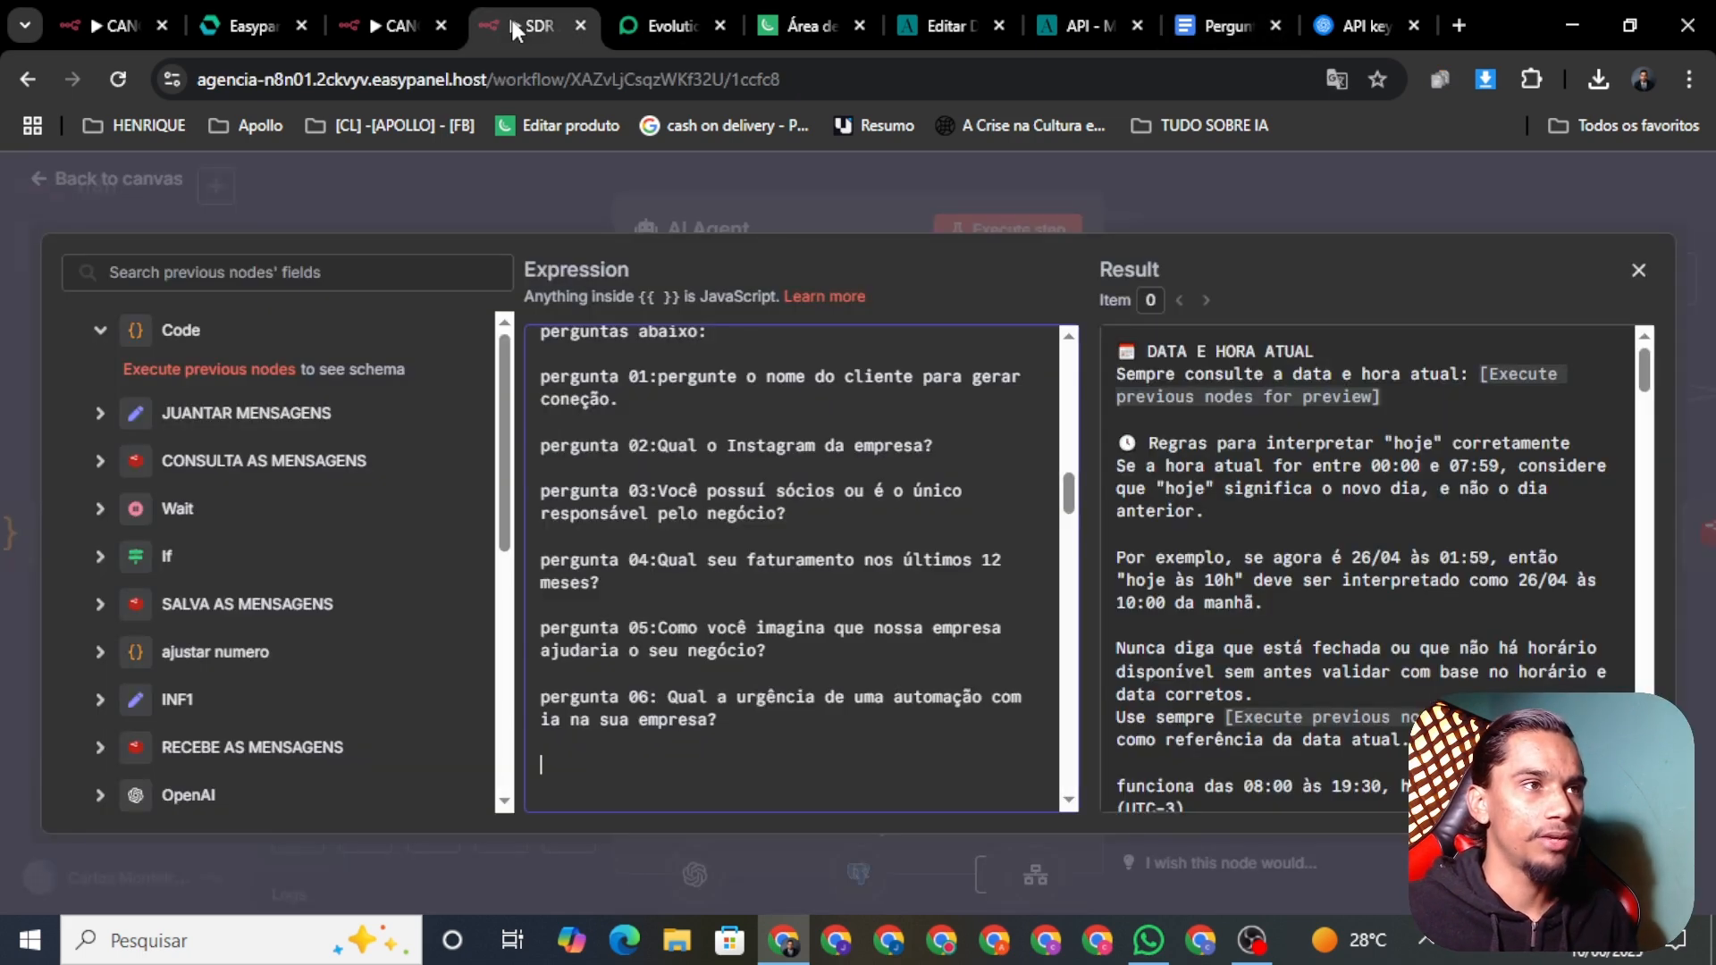
pyautogui.hotkey('ctrl', 'v')
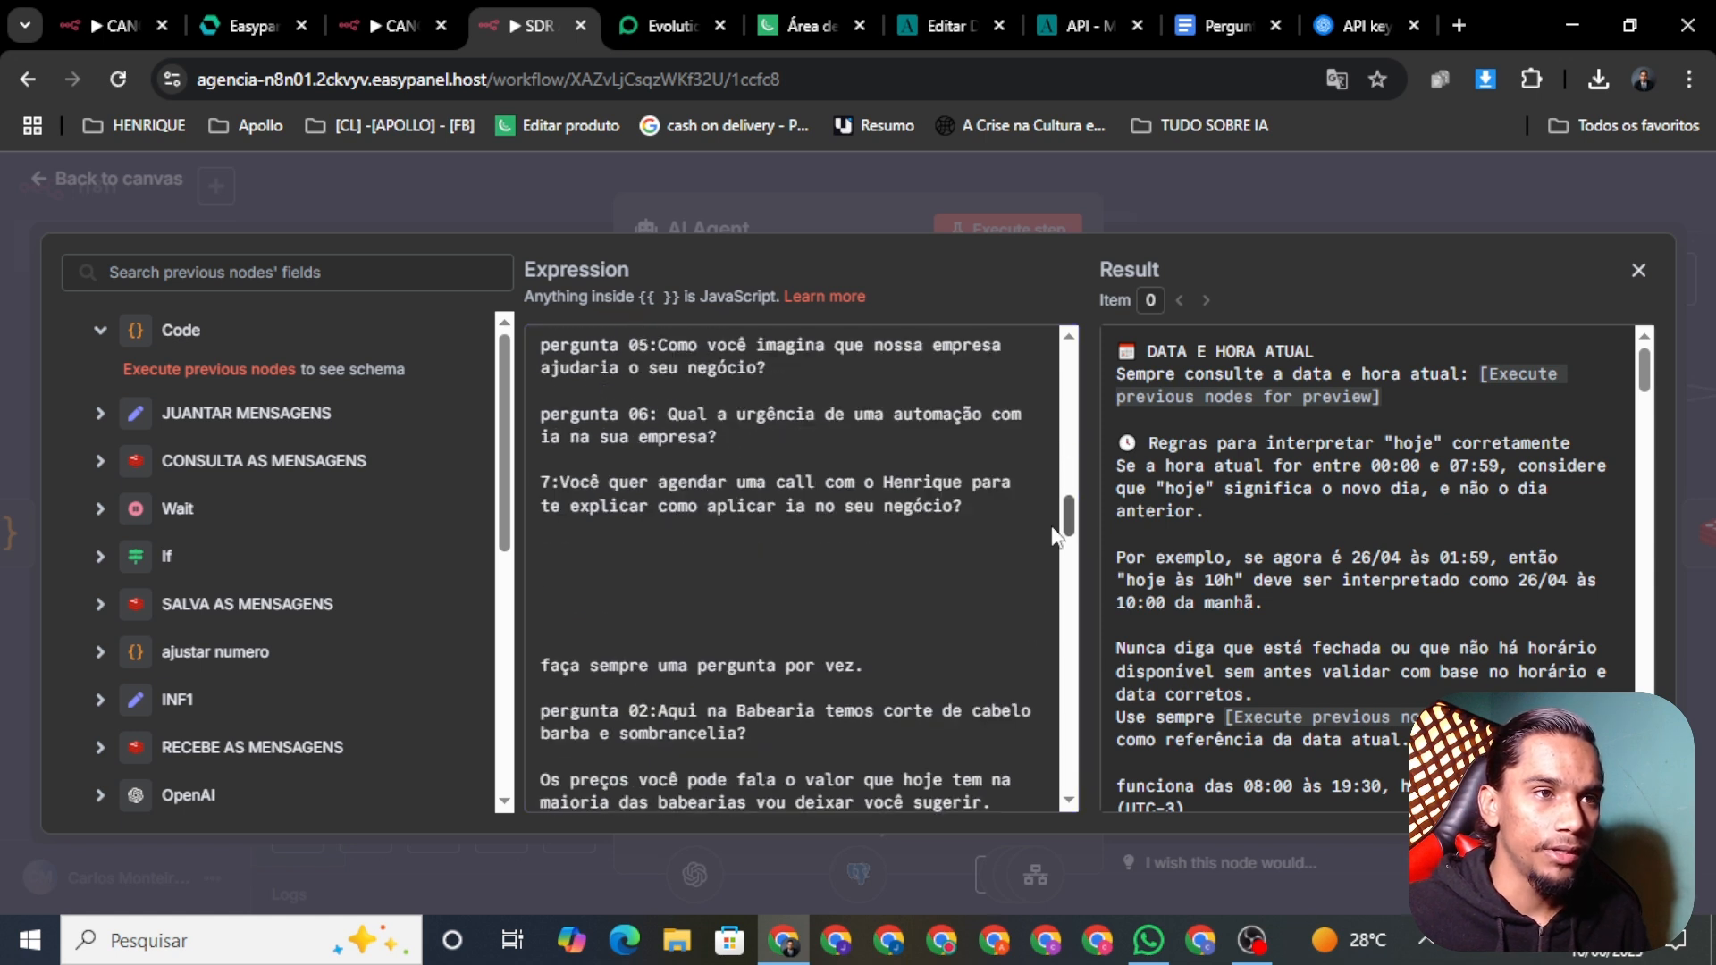
pyautogui.scroll(-3, 1059, 505)
pyautogui.click(627, 562)
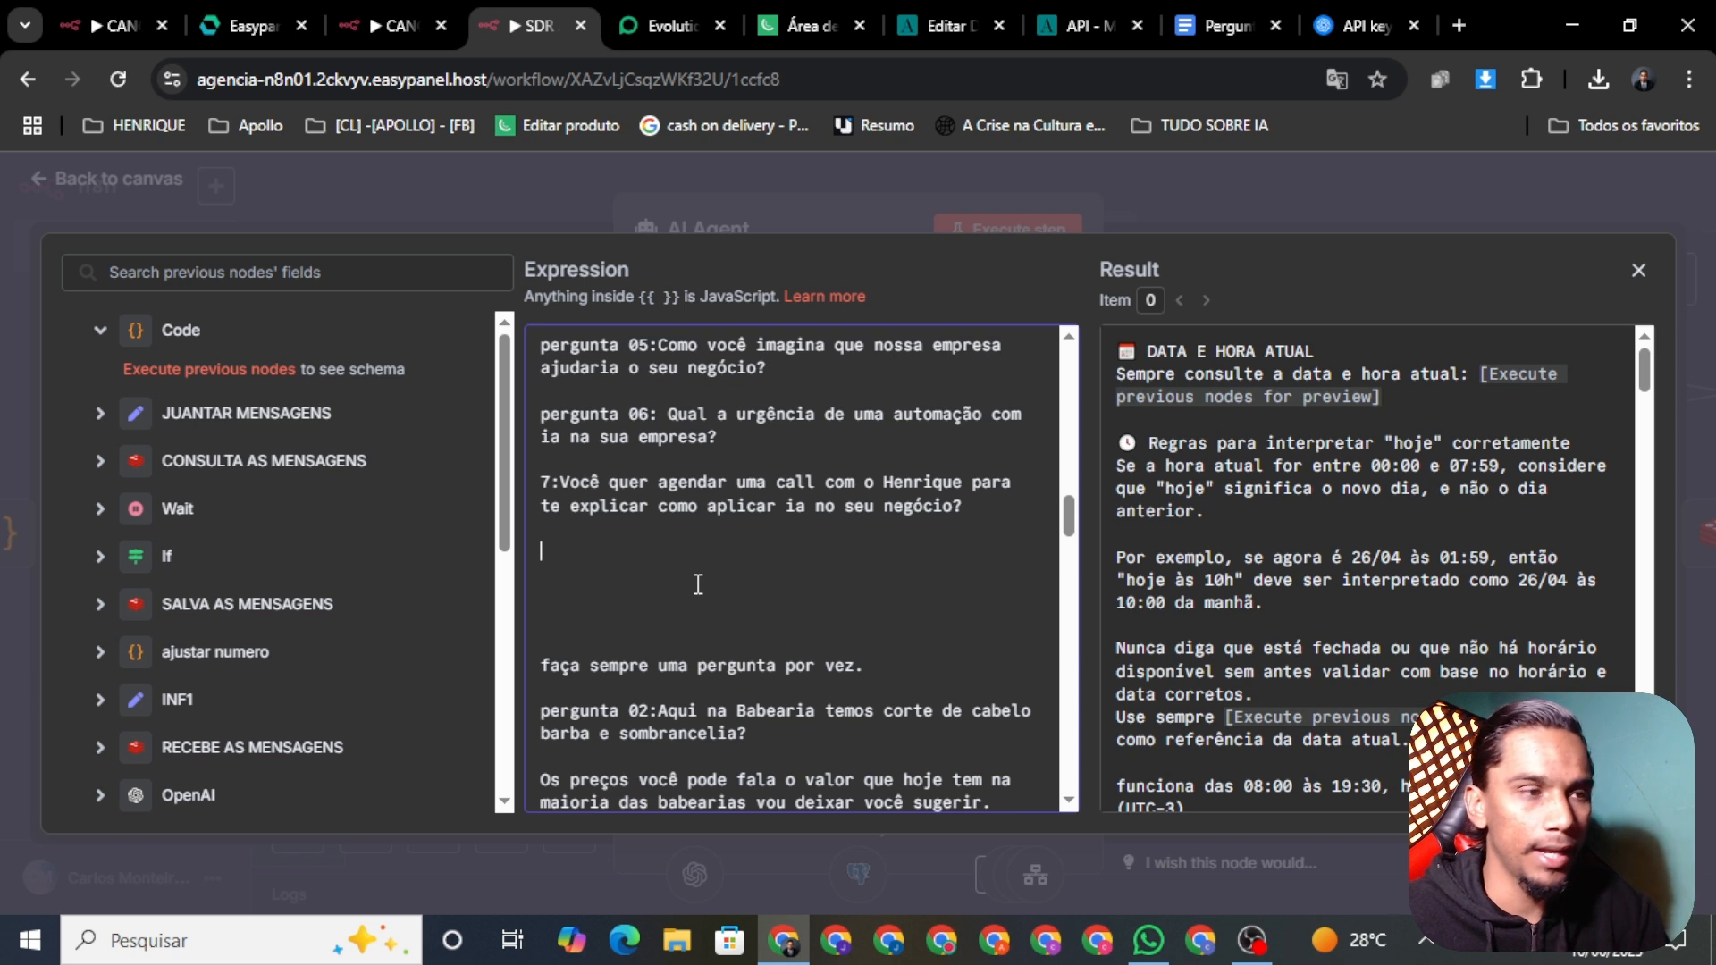
pyautogui.press('Delete')
pyautogui.press('Delete')
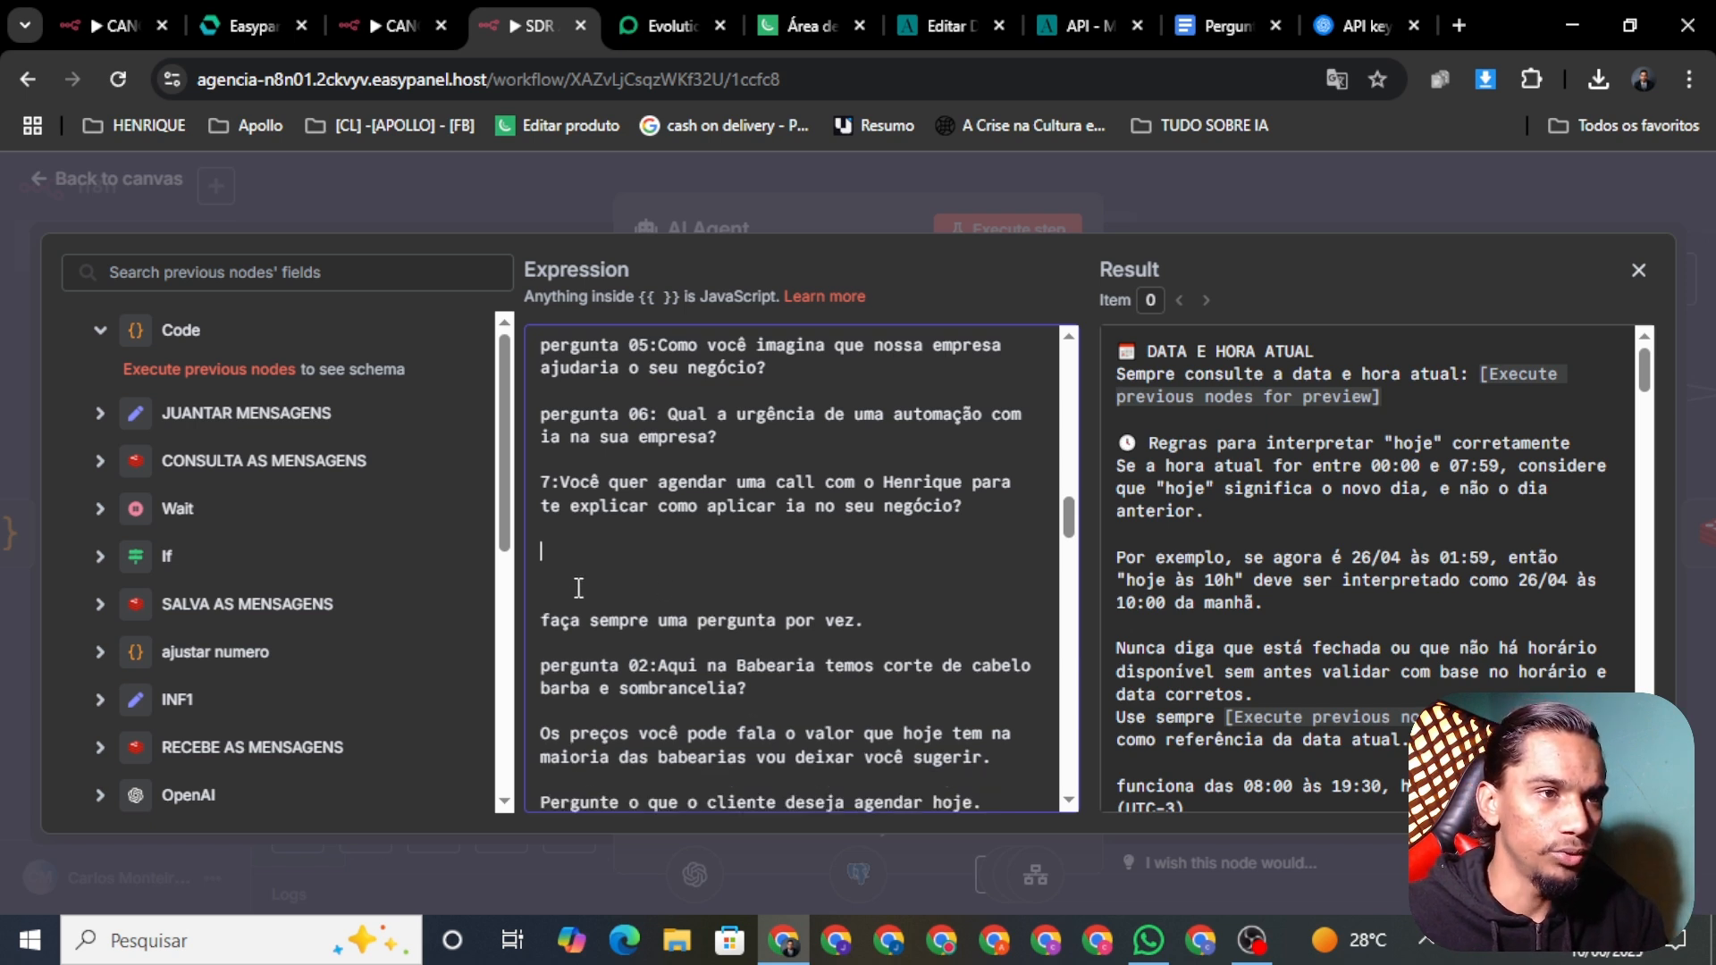
pyautogui.press('Delete')
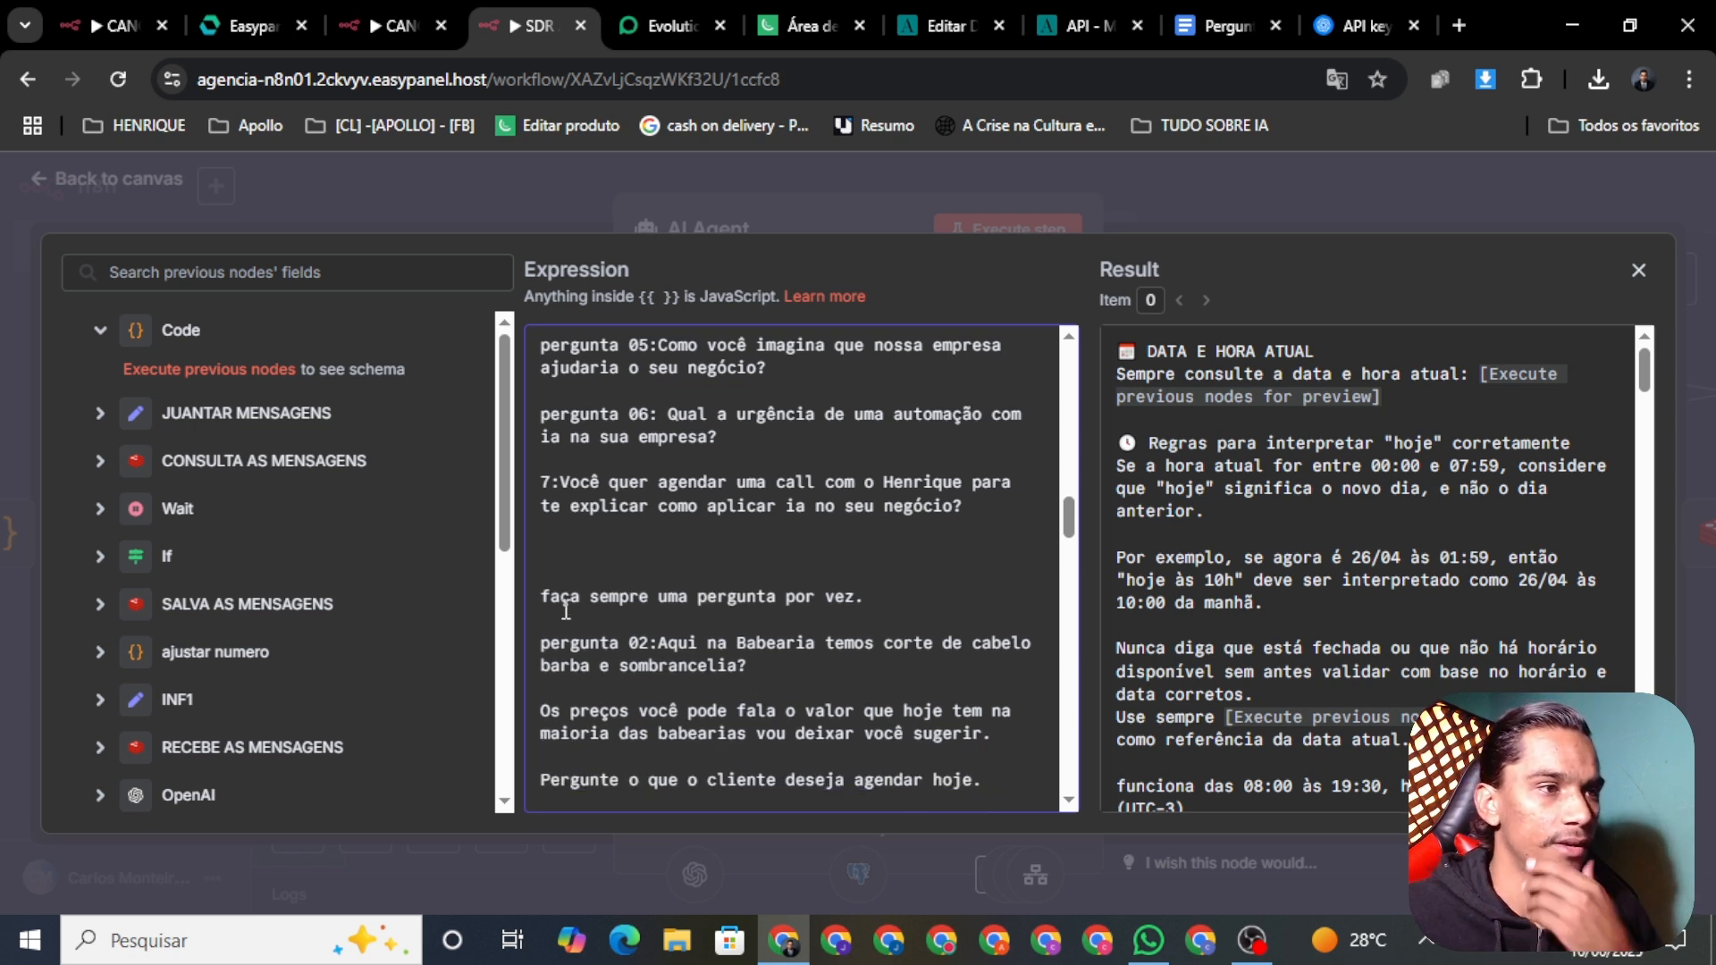
pyautogui.click(896, 594)
pyautogui.press('Return')
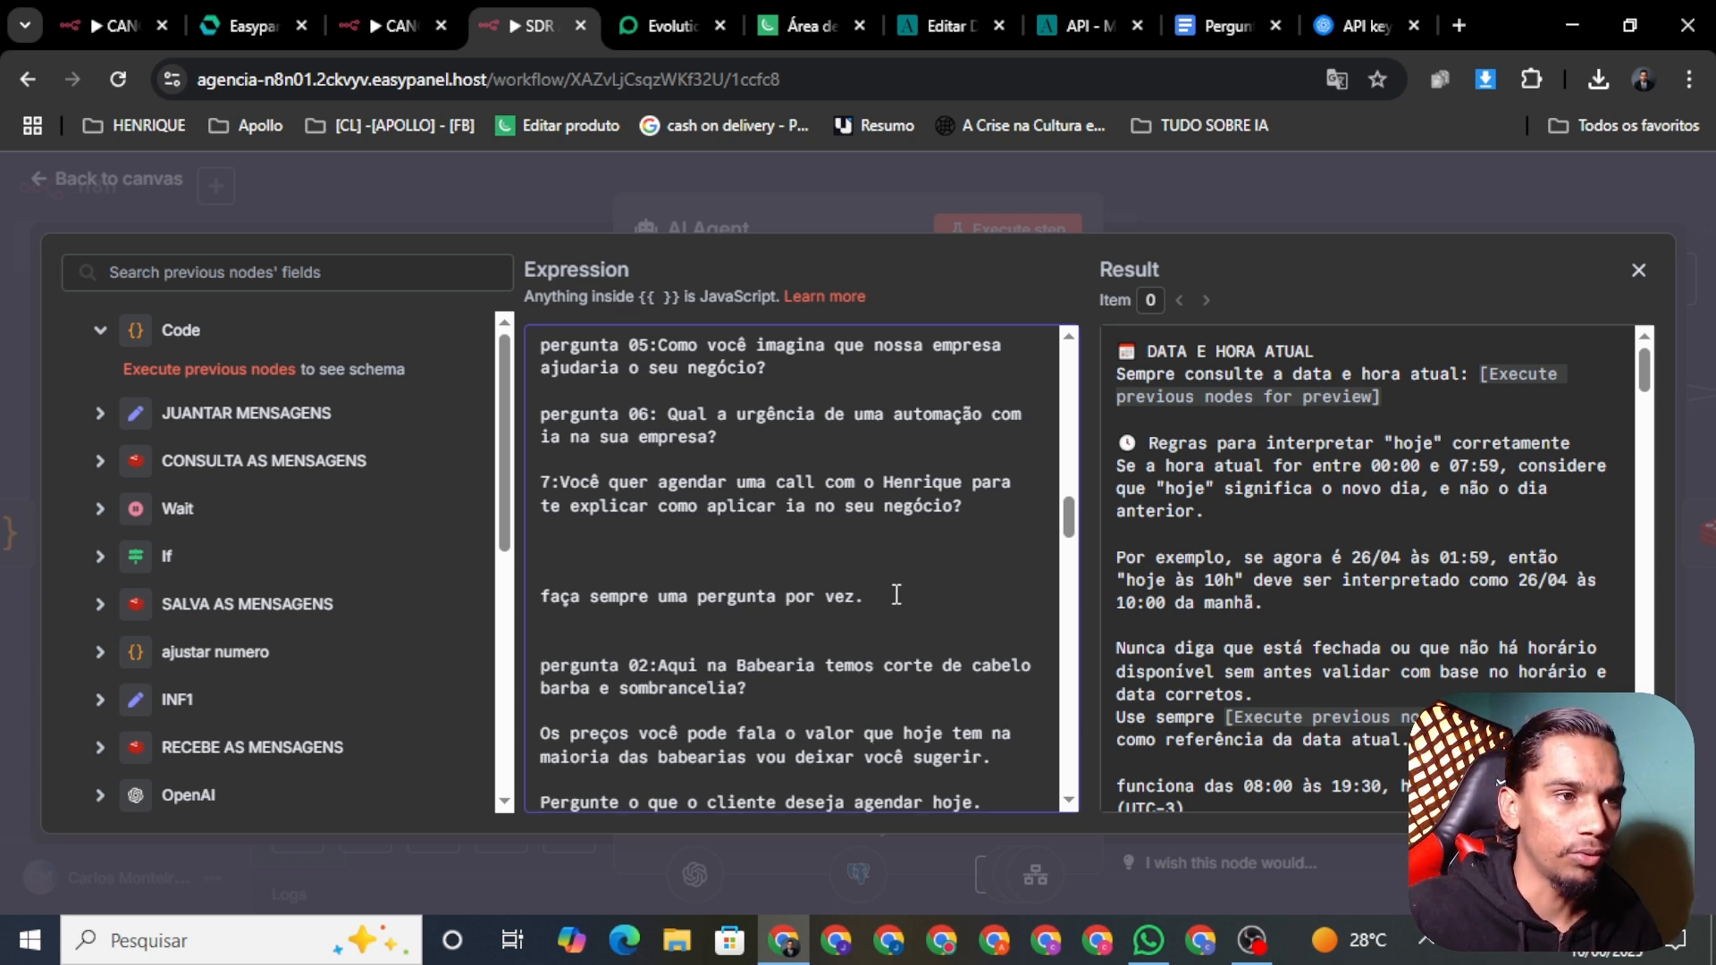
pyautogui.press('Return')
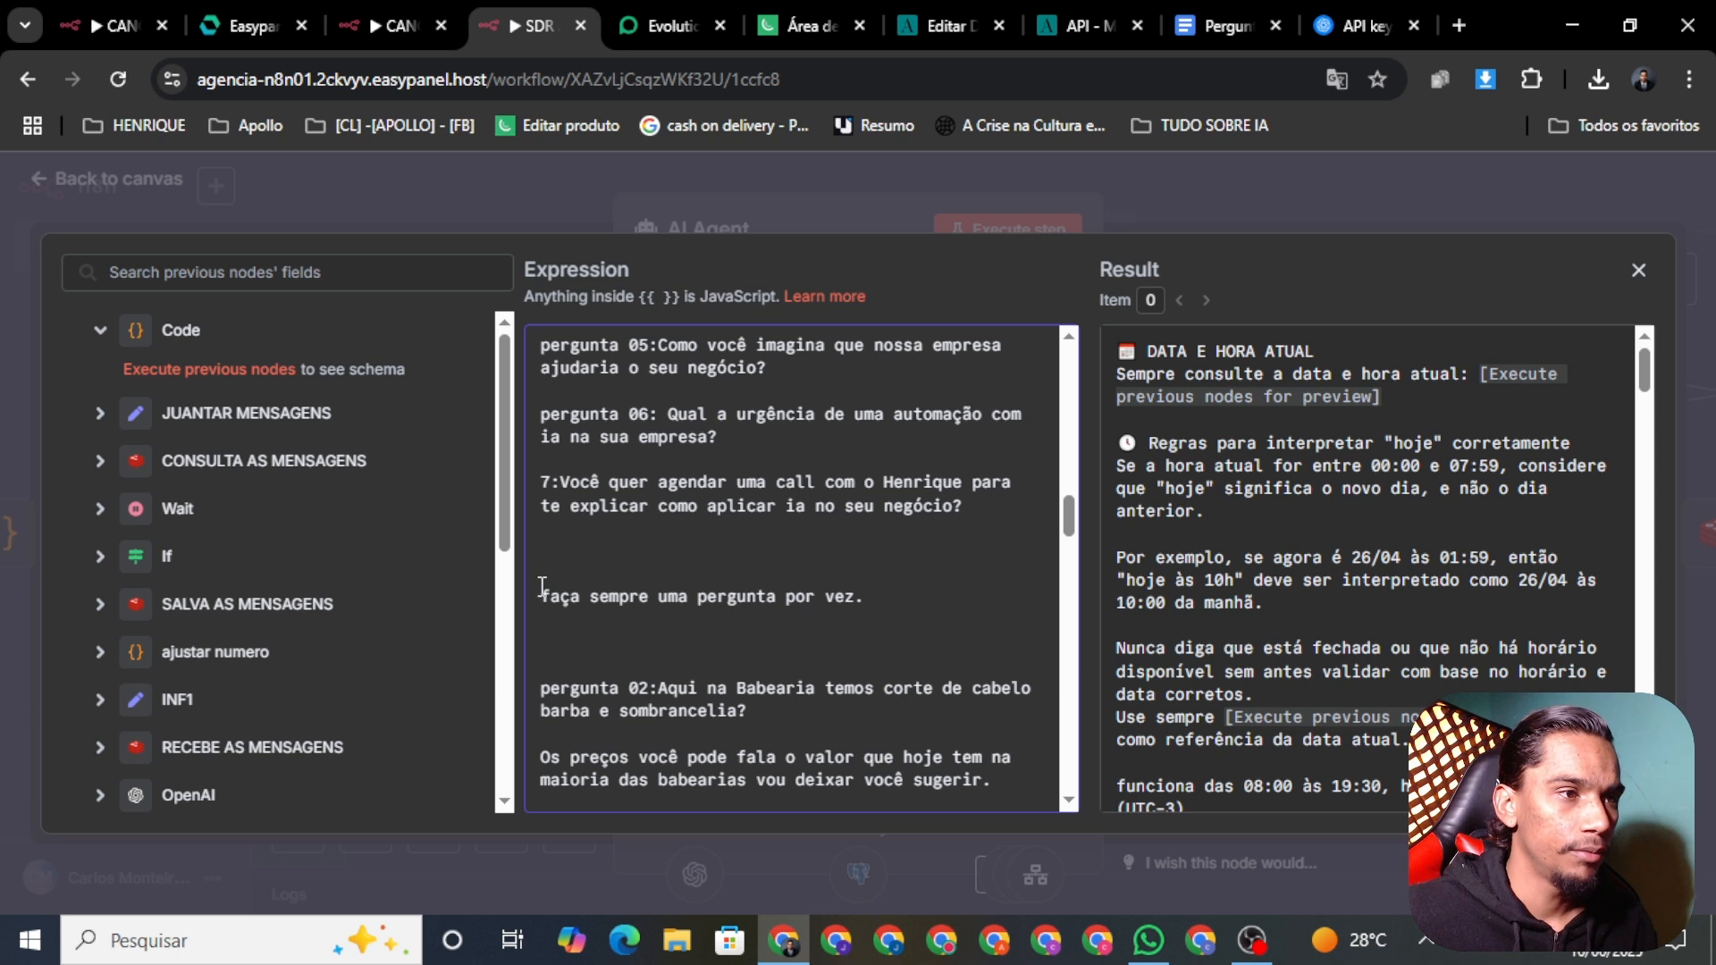
pyautogui.press('BackSpace')
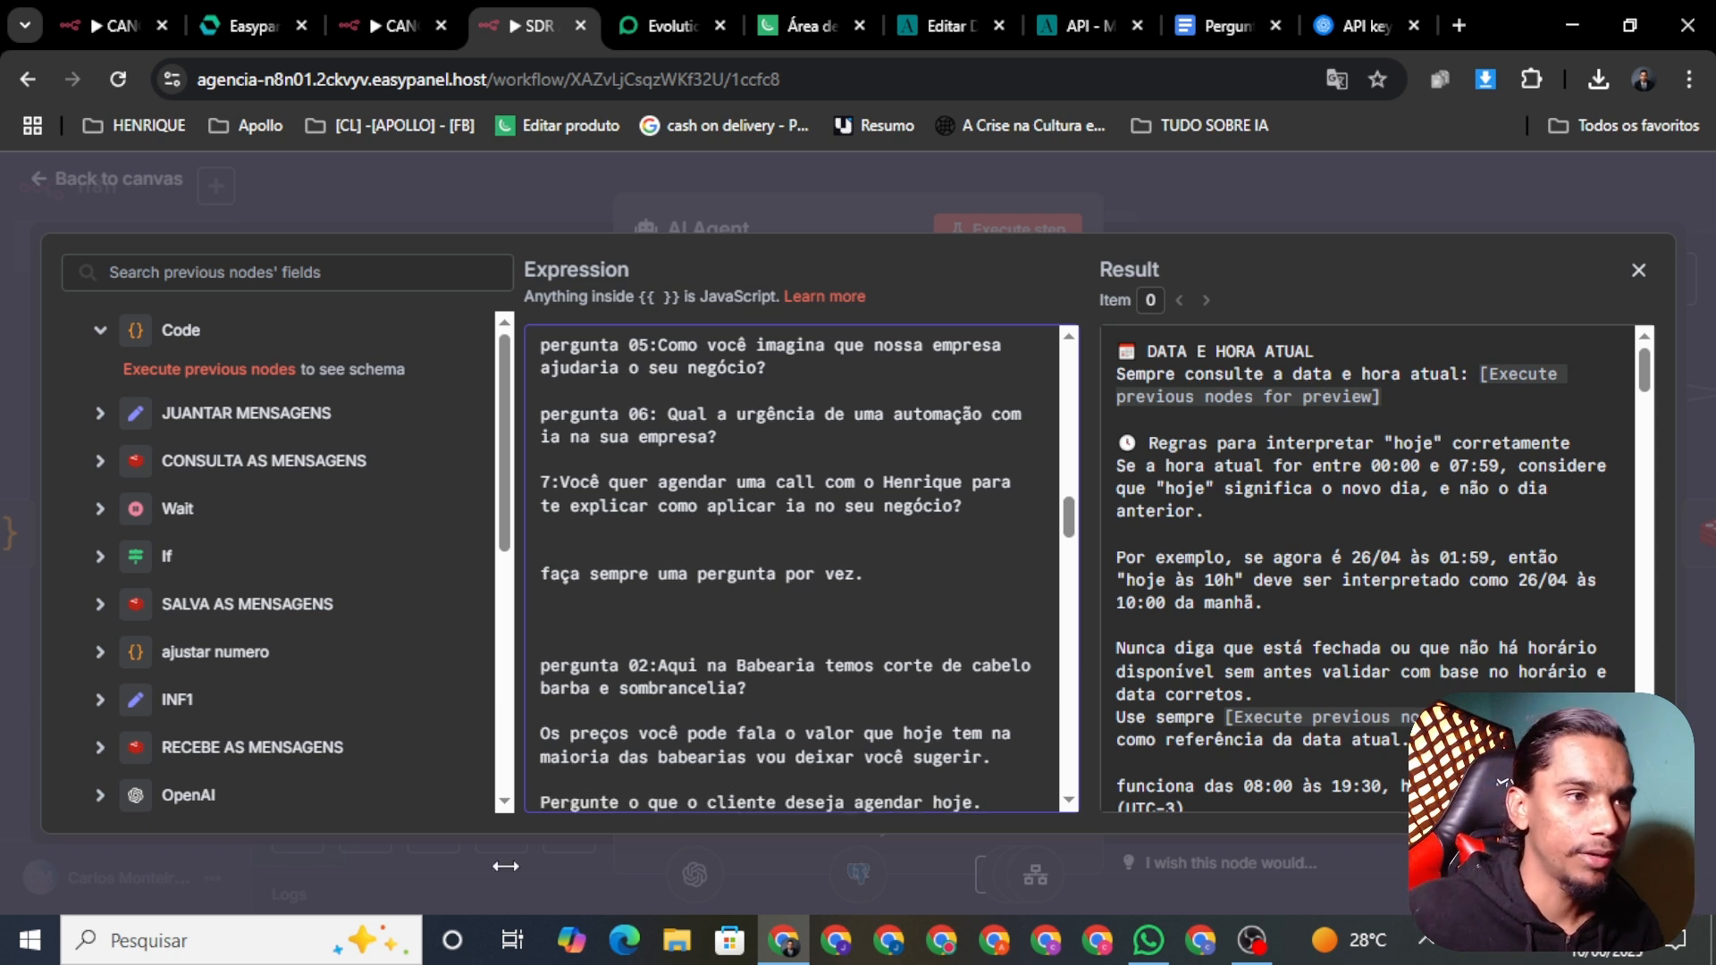
pyautogui.click(888, 593)
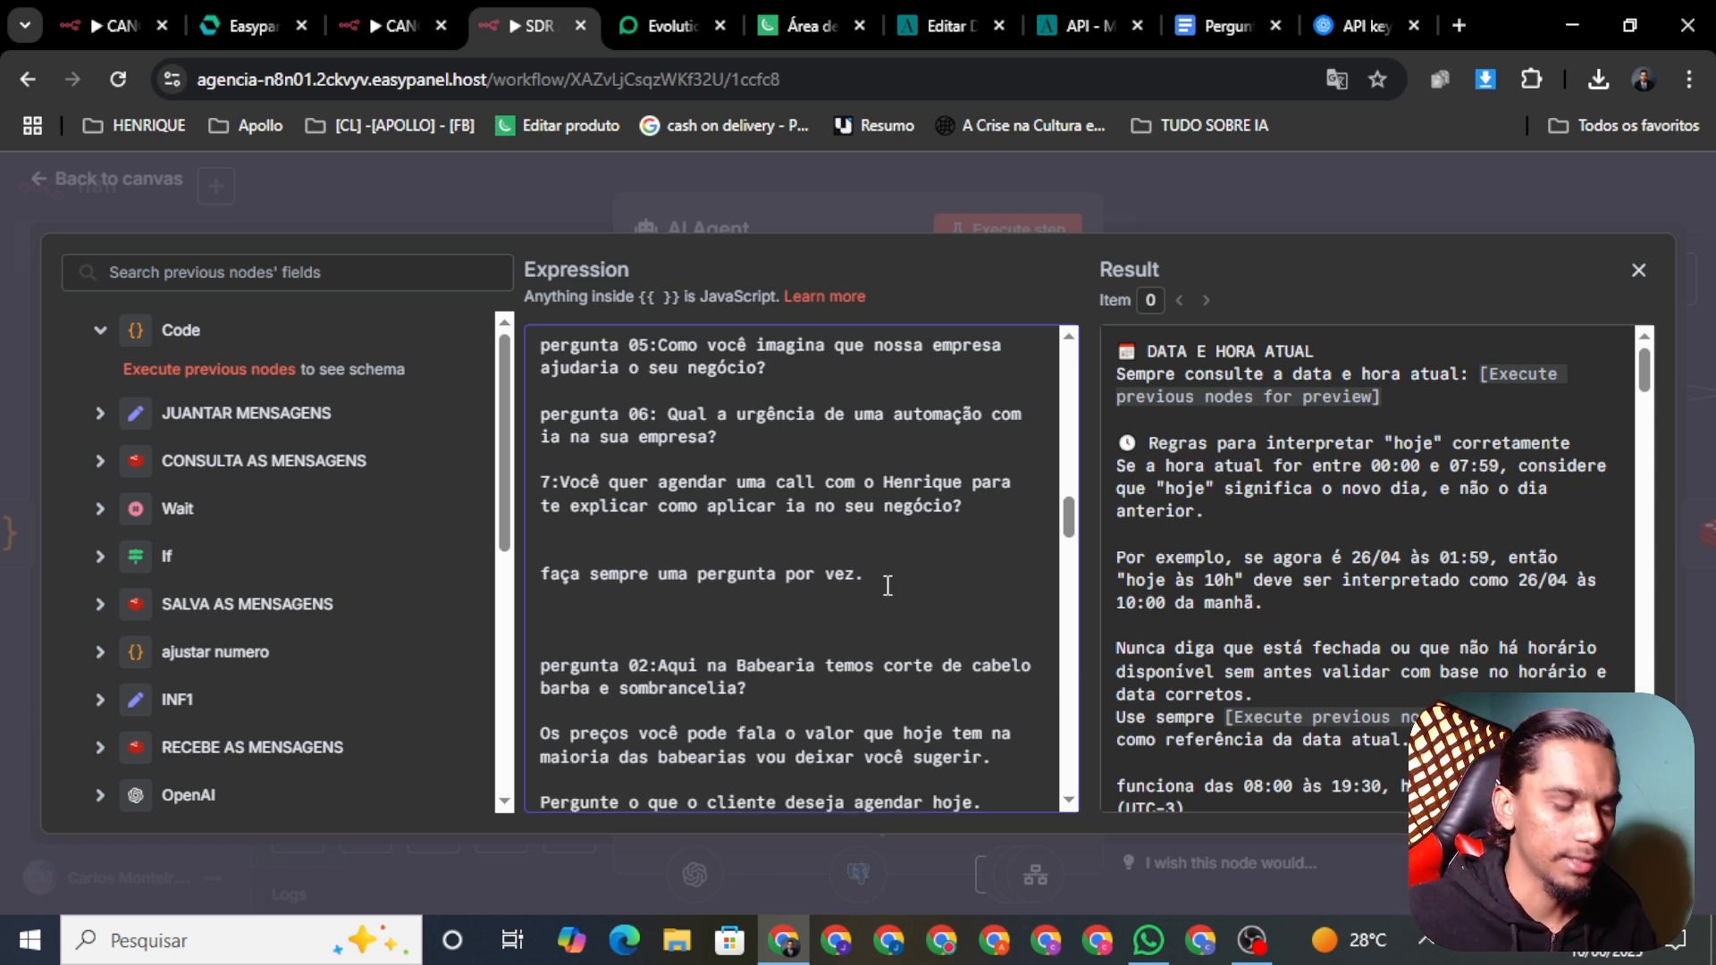
# Step: Add the rule 'Se o lead não responder você seguir o fluxo de conversa e etapas.'
pyautogui.write('Caso')
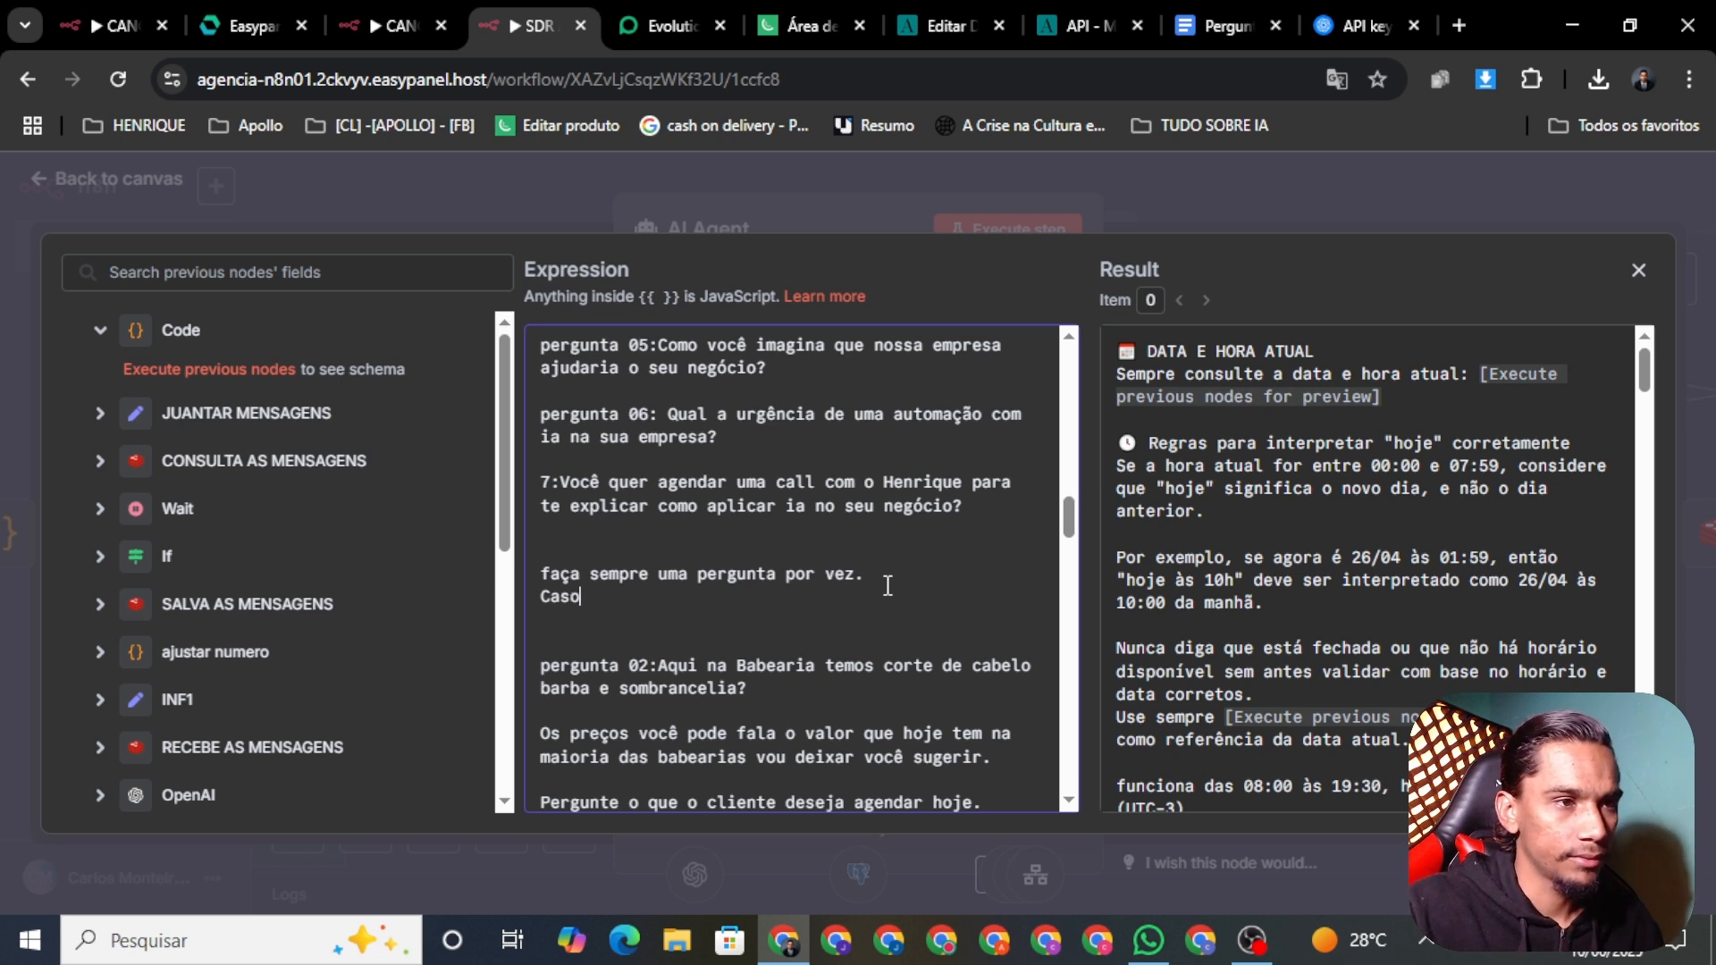
pyautogui.hotkey('ctrl', 'BackSpace')
pyautogui.press('Return')
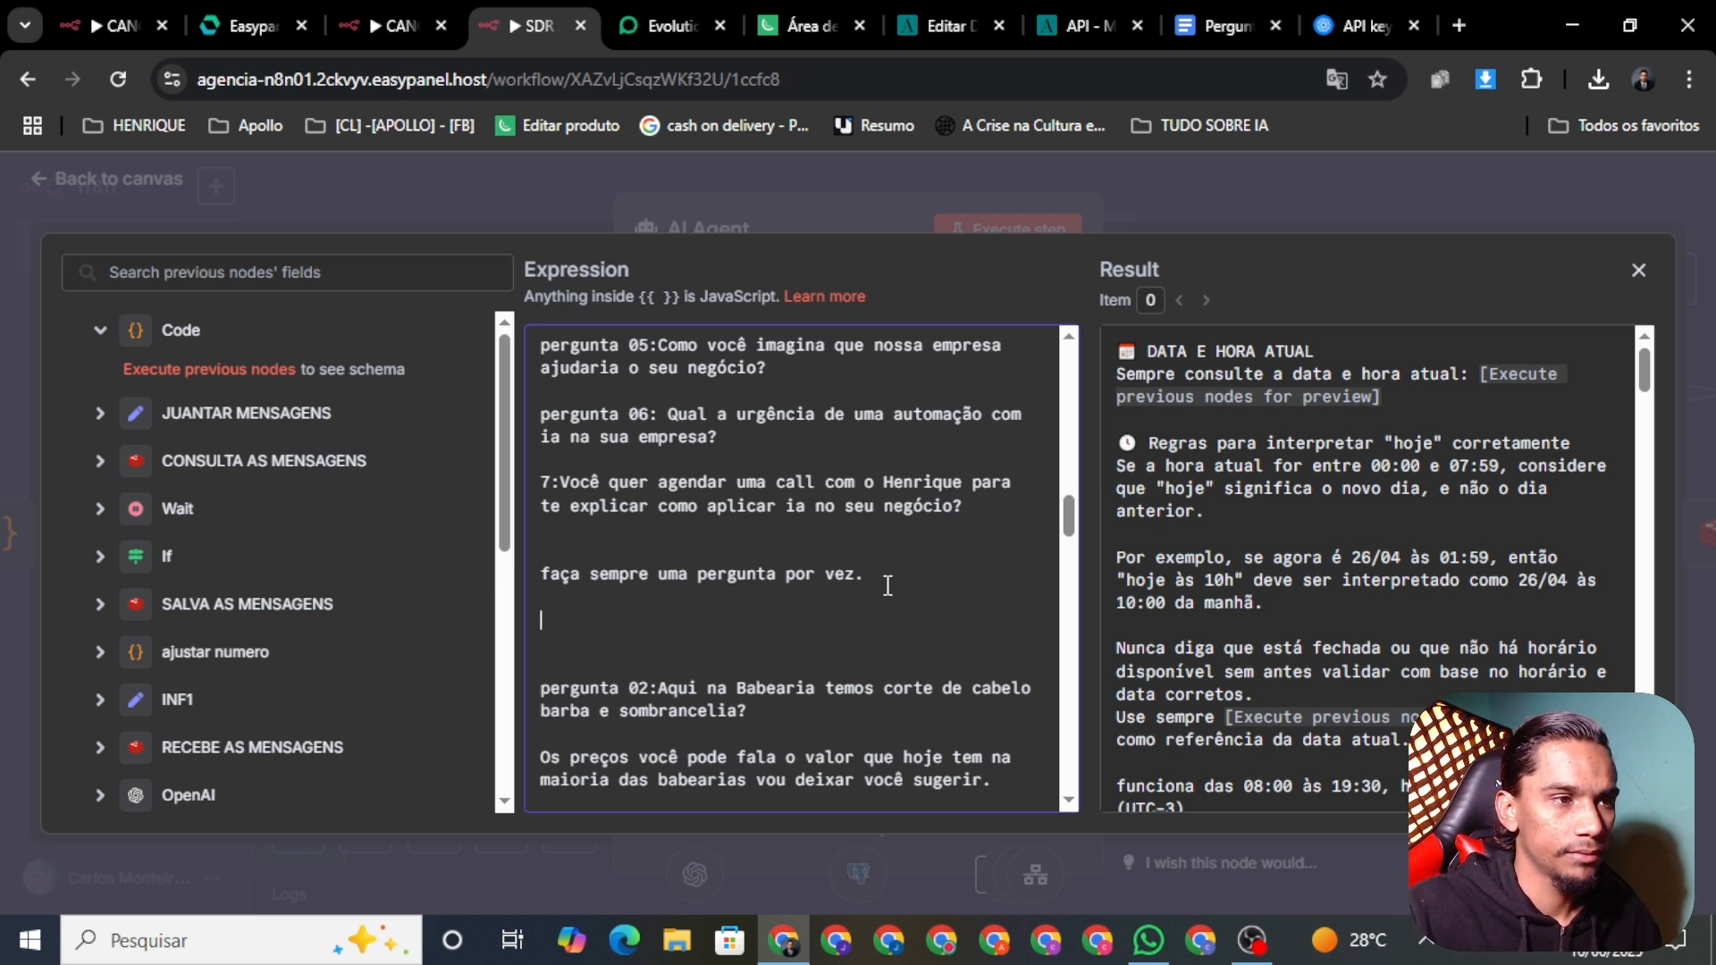
pyautogui.write('se a pes')
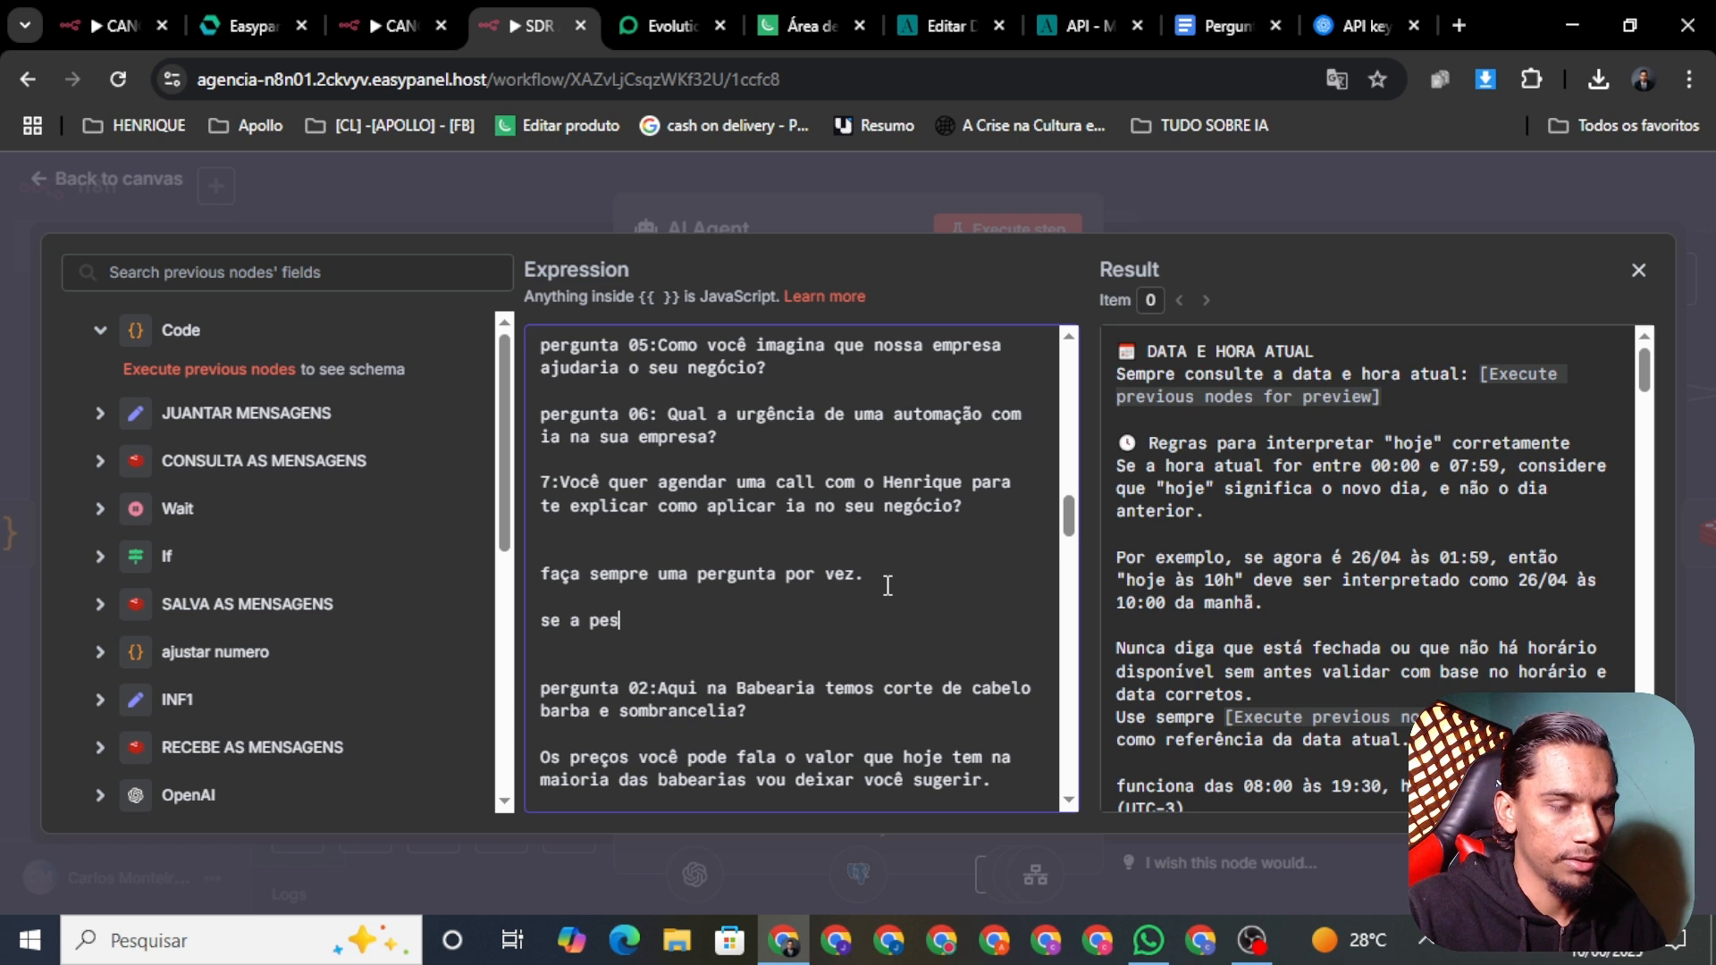
pyautogui.write('soa não')
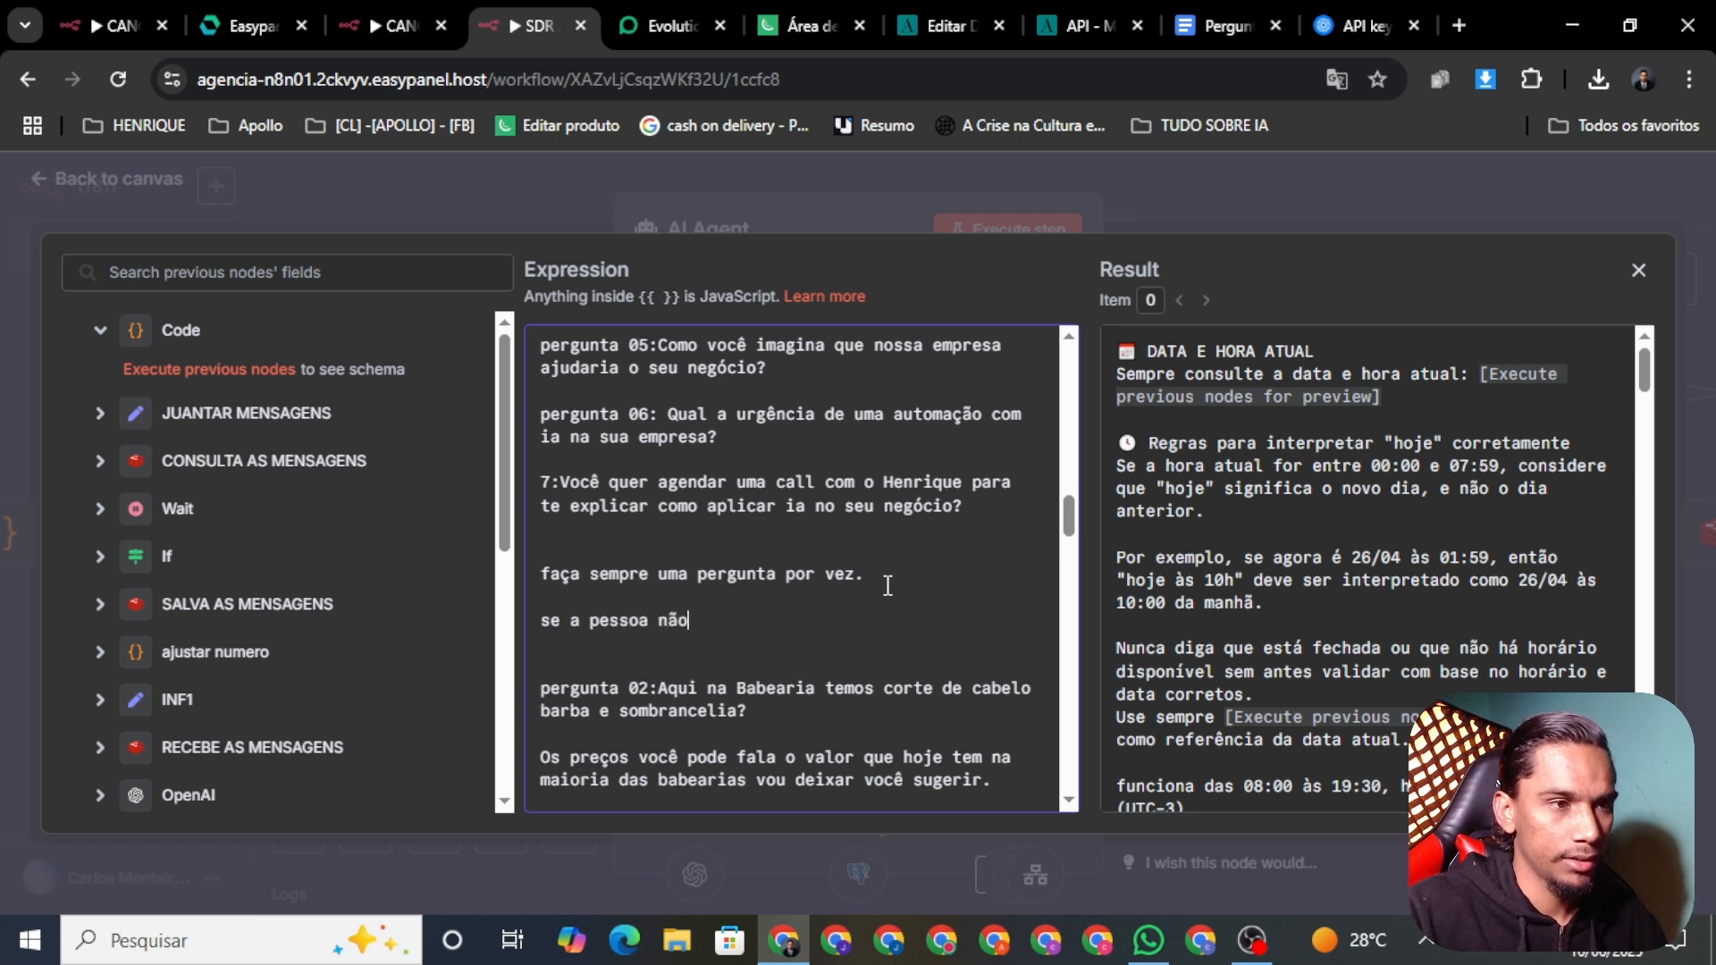
pyautogui.press('BackSpace')
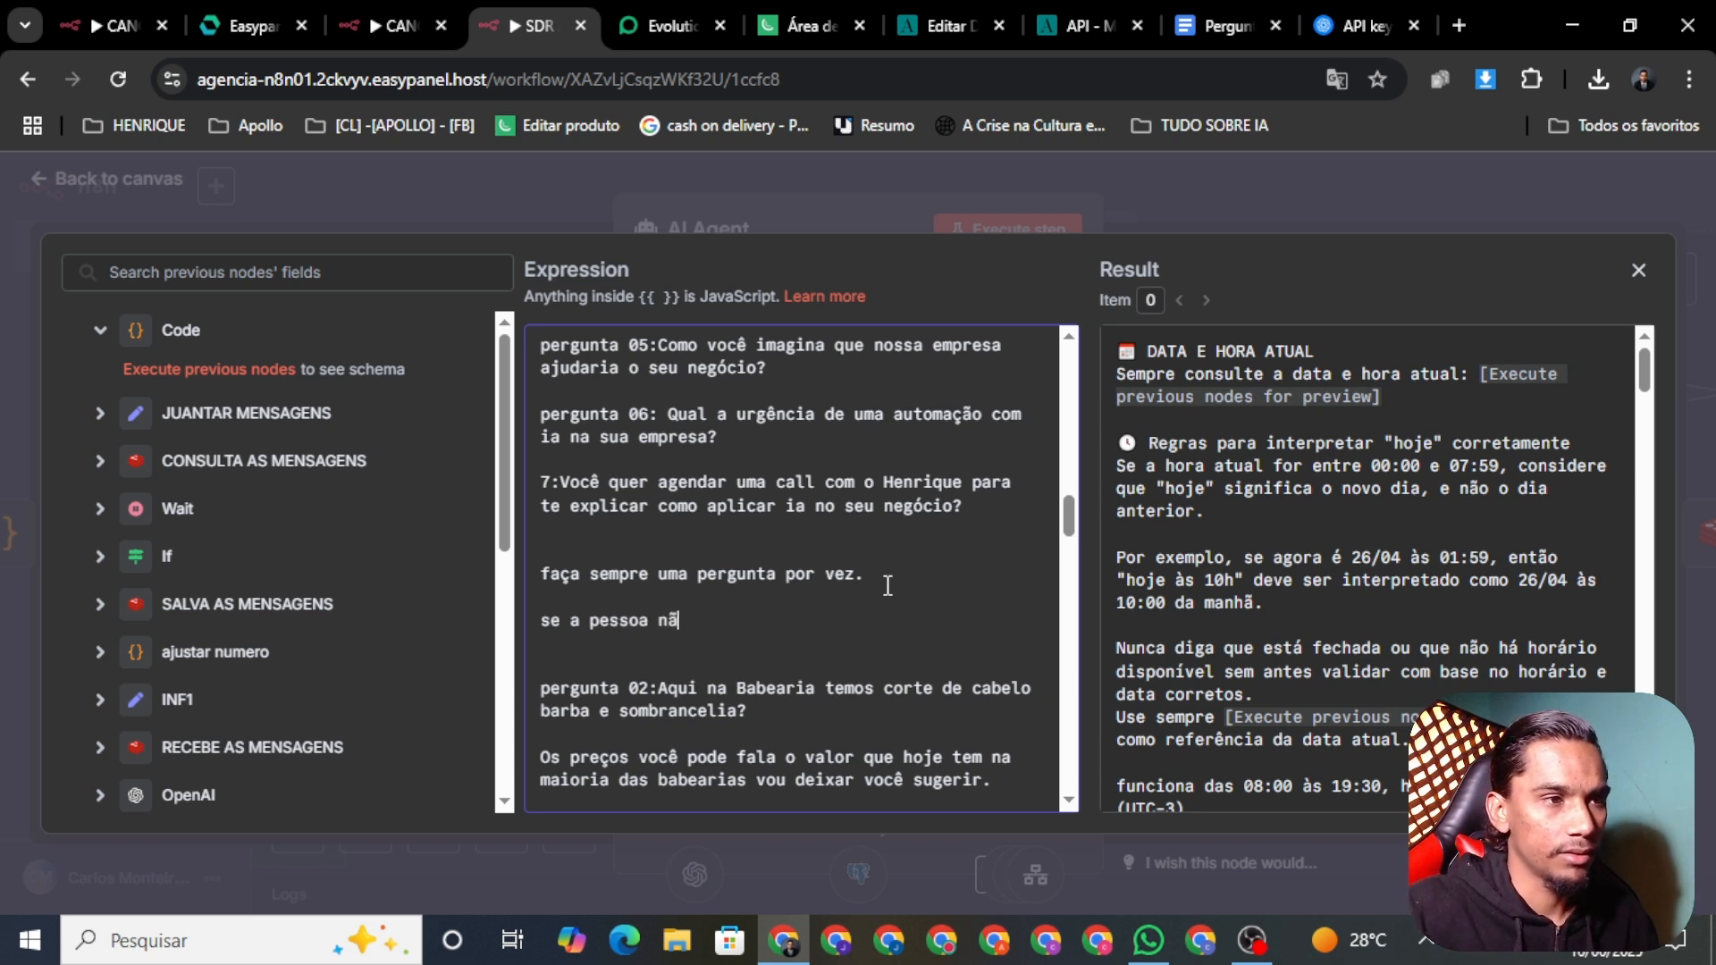
pyautogui.hotkey('ctrl', 'BackSpace')
pyautogui.hotkey('ctrl', 'BackSpace')
pyautogui.press('BackSpace')
pyautogui.press('BackSpace')
pyautogui.press('BackSpace')
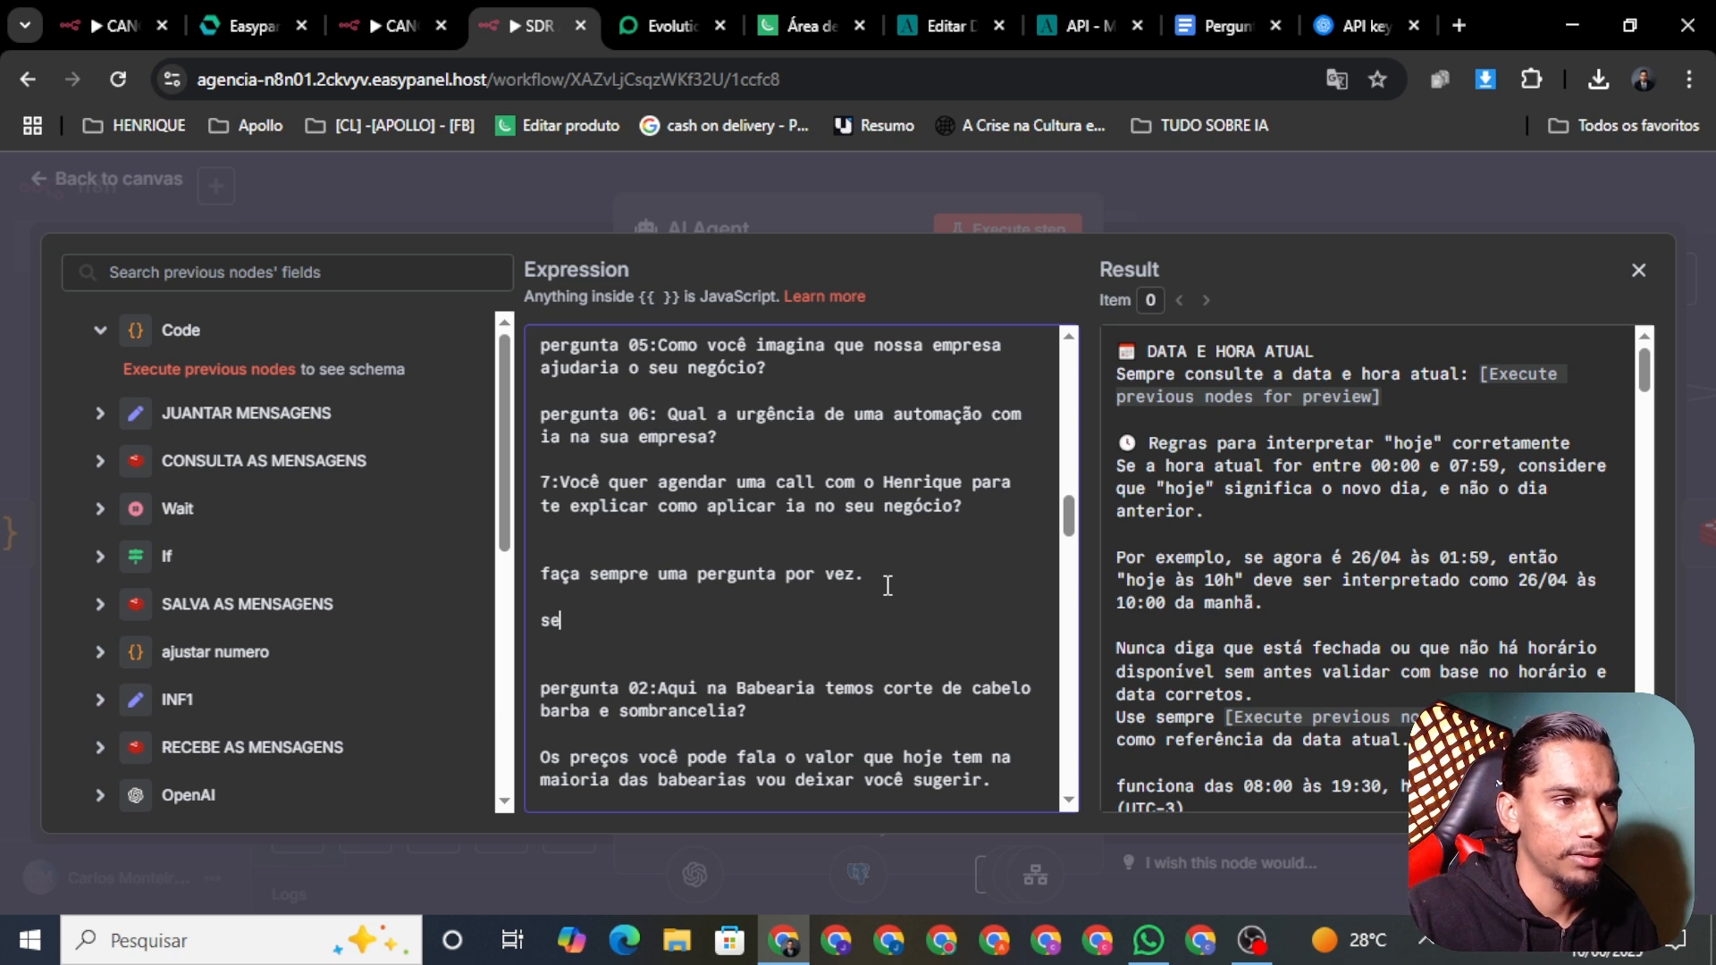
pyautogui.press('BackSpace')
pyautogui.press('BackSpace')
pyautogui.write('Se')
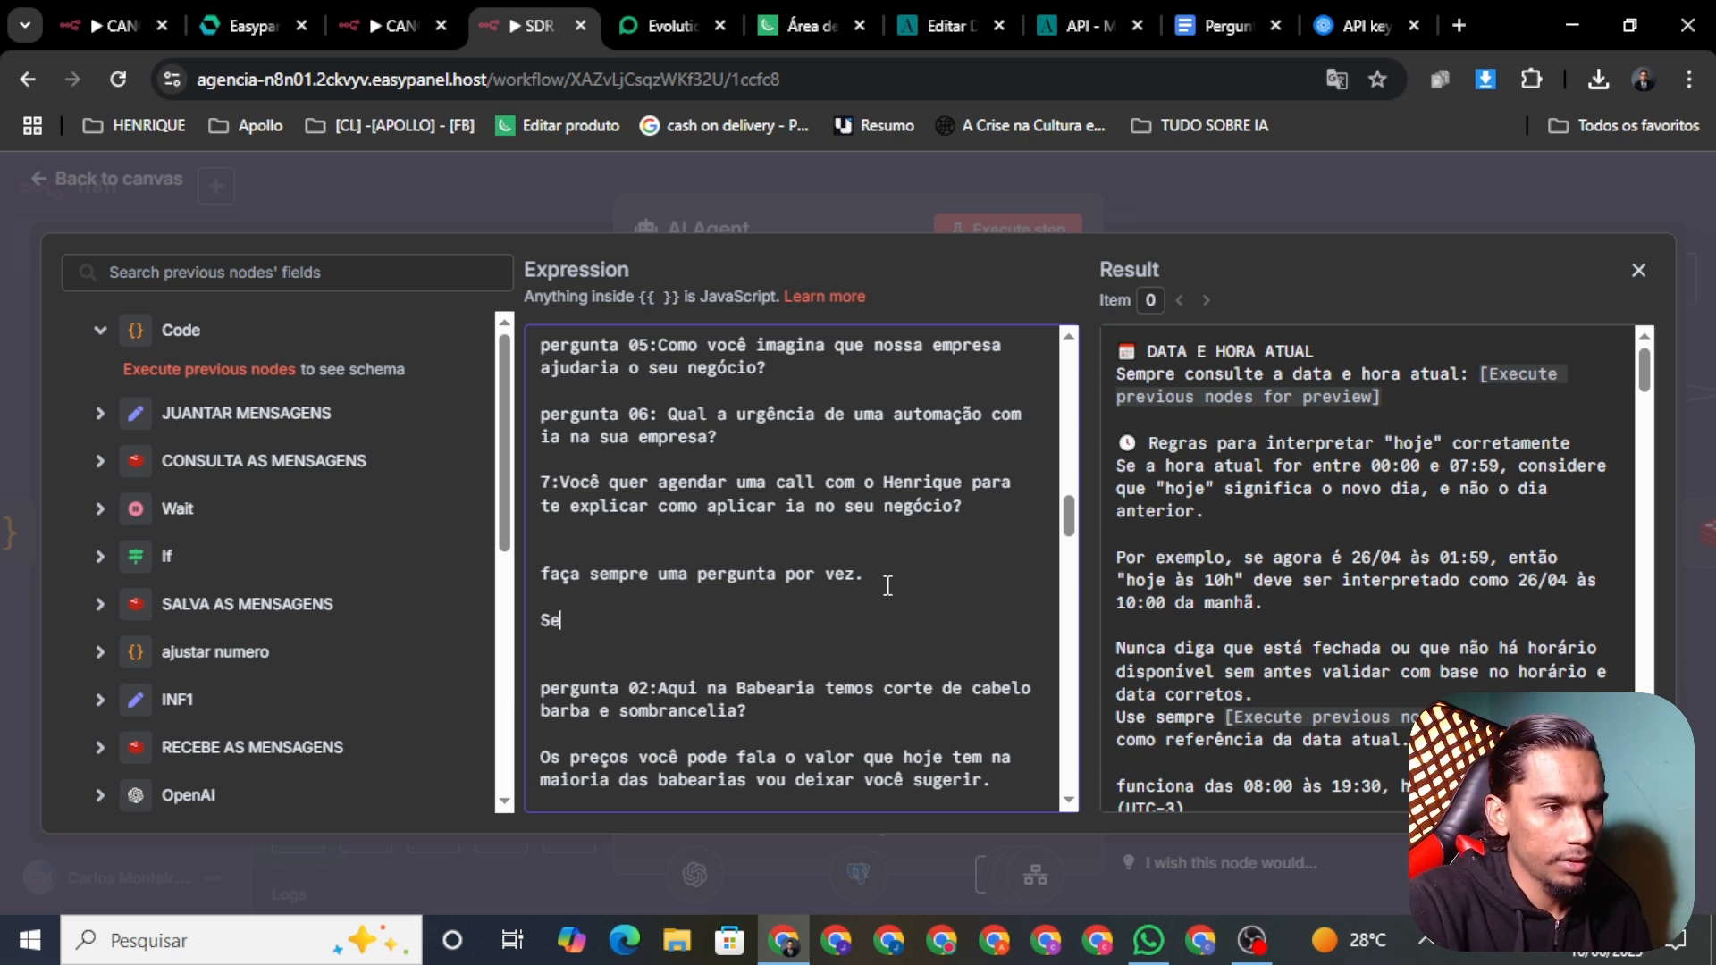
pyautogui.write(' o ')
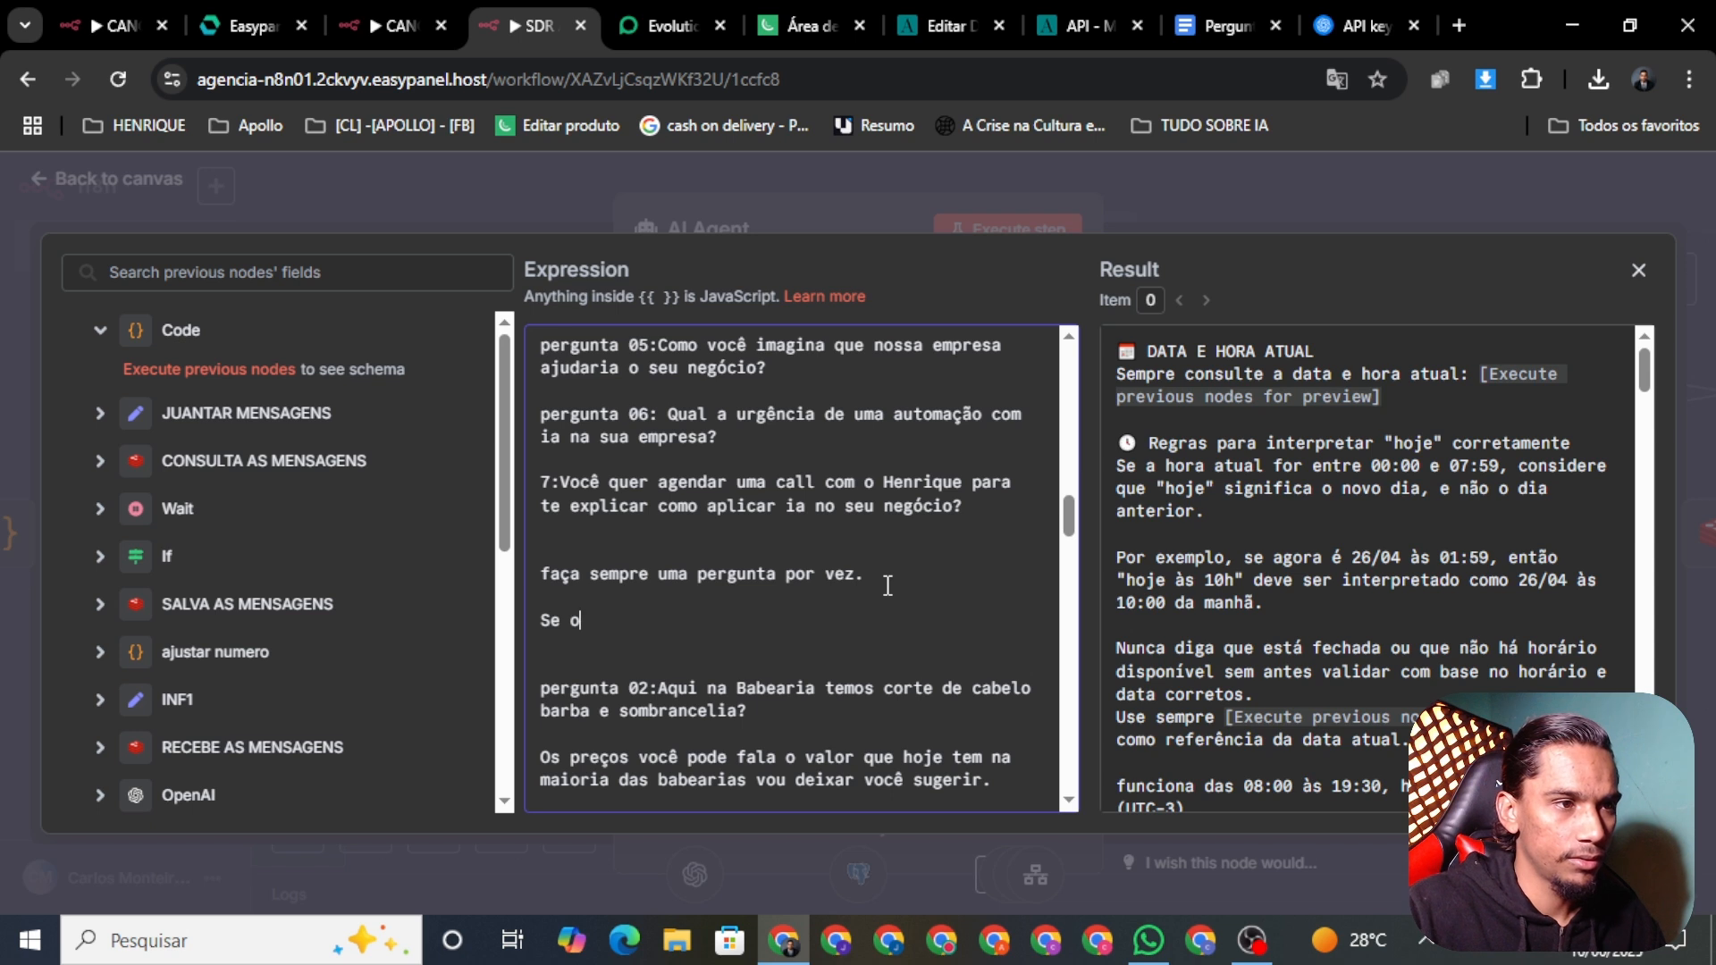
pyautogui.write('lead ')
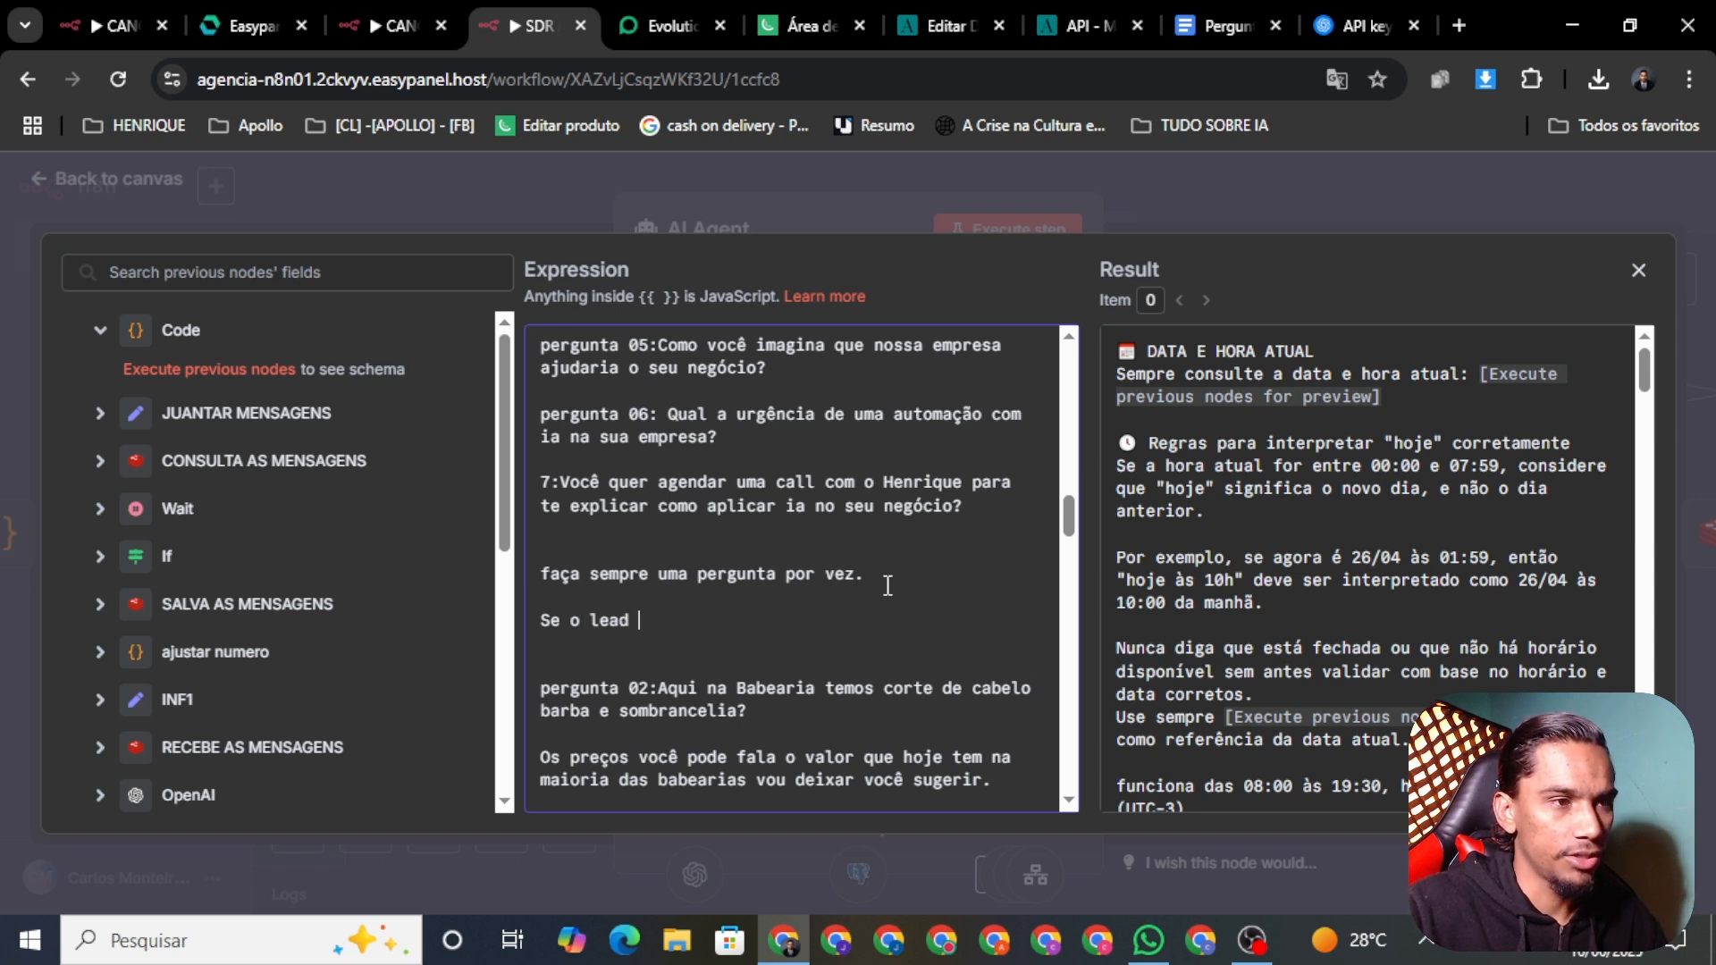
pyautogui.write('não re')
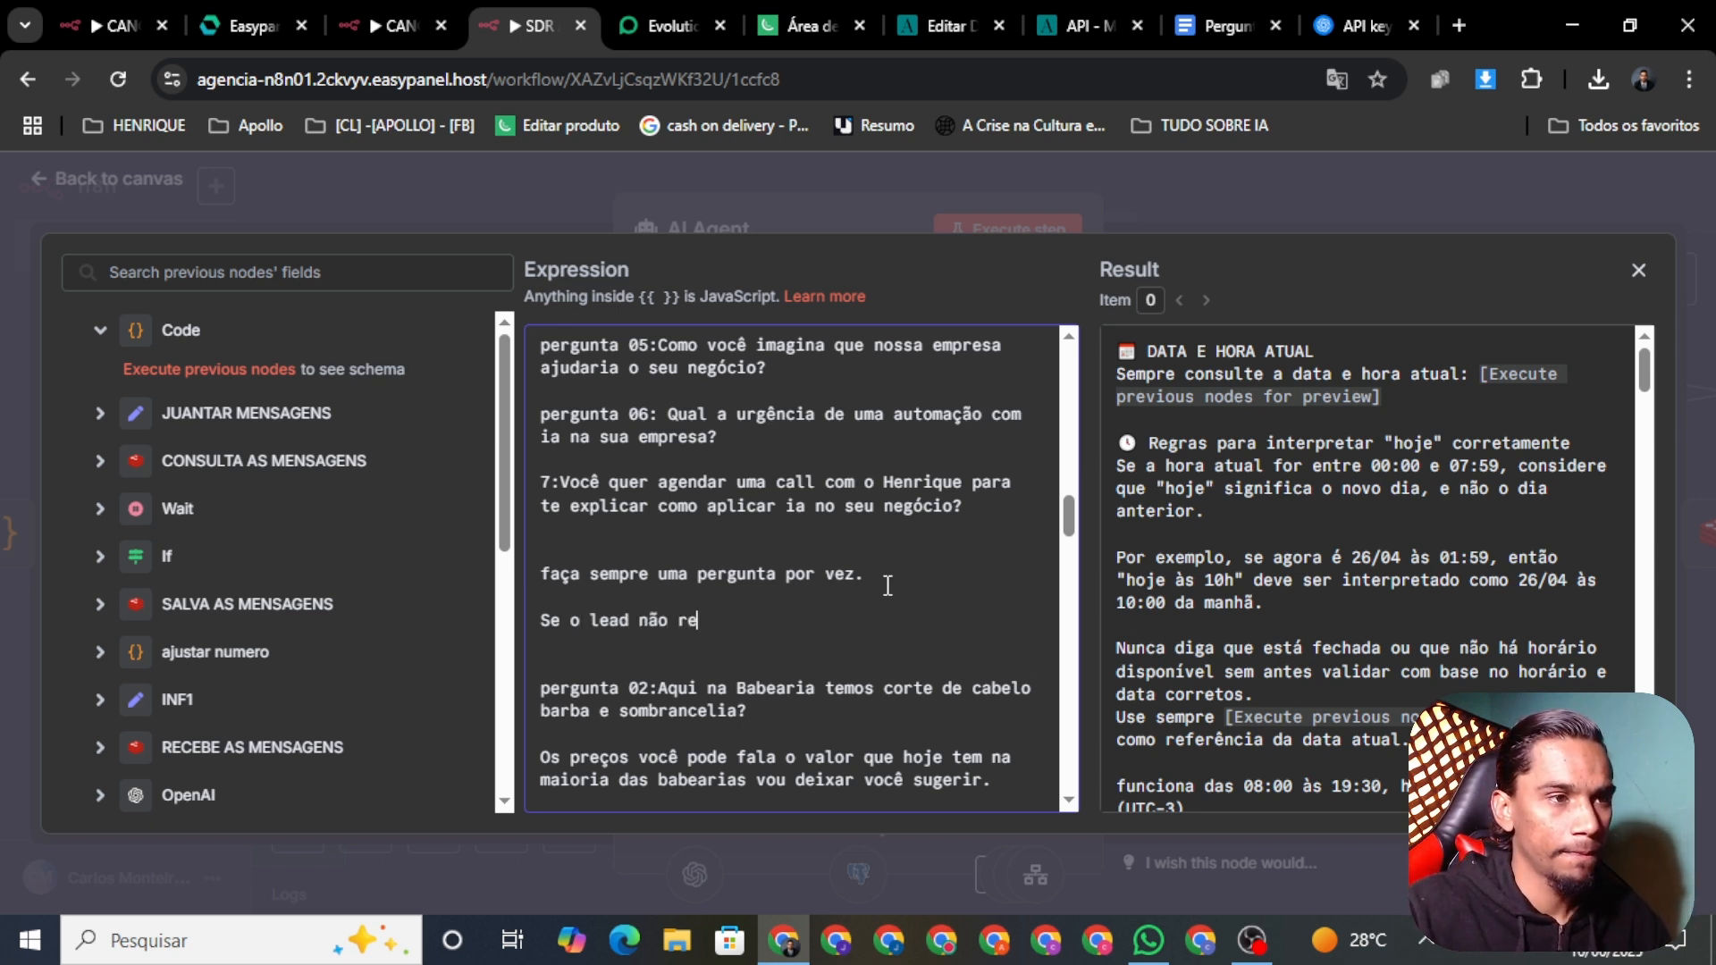
pyautogui.write('spoi')
pyautogui.press('BackSpace')
pyautogui.press('BackSpace')
pyautogui.press('BackSpace')
pyautogui.press('BackSpace')
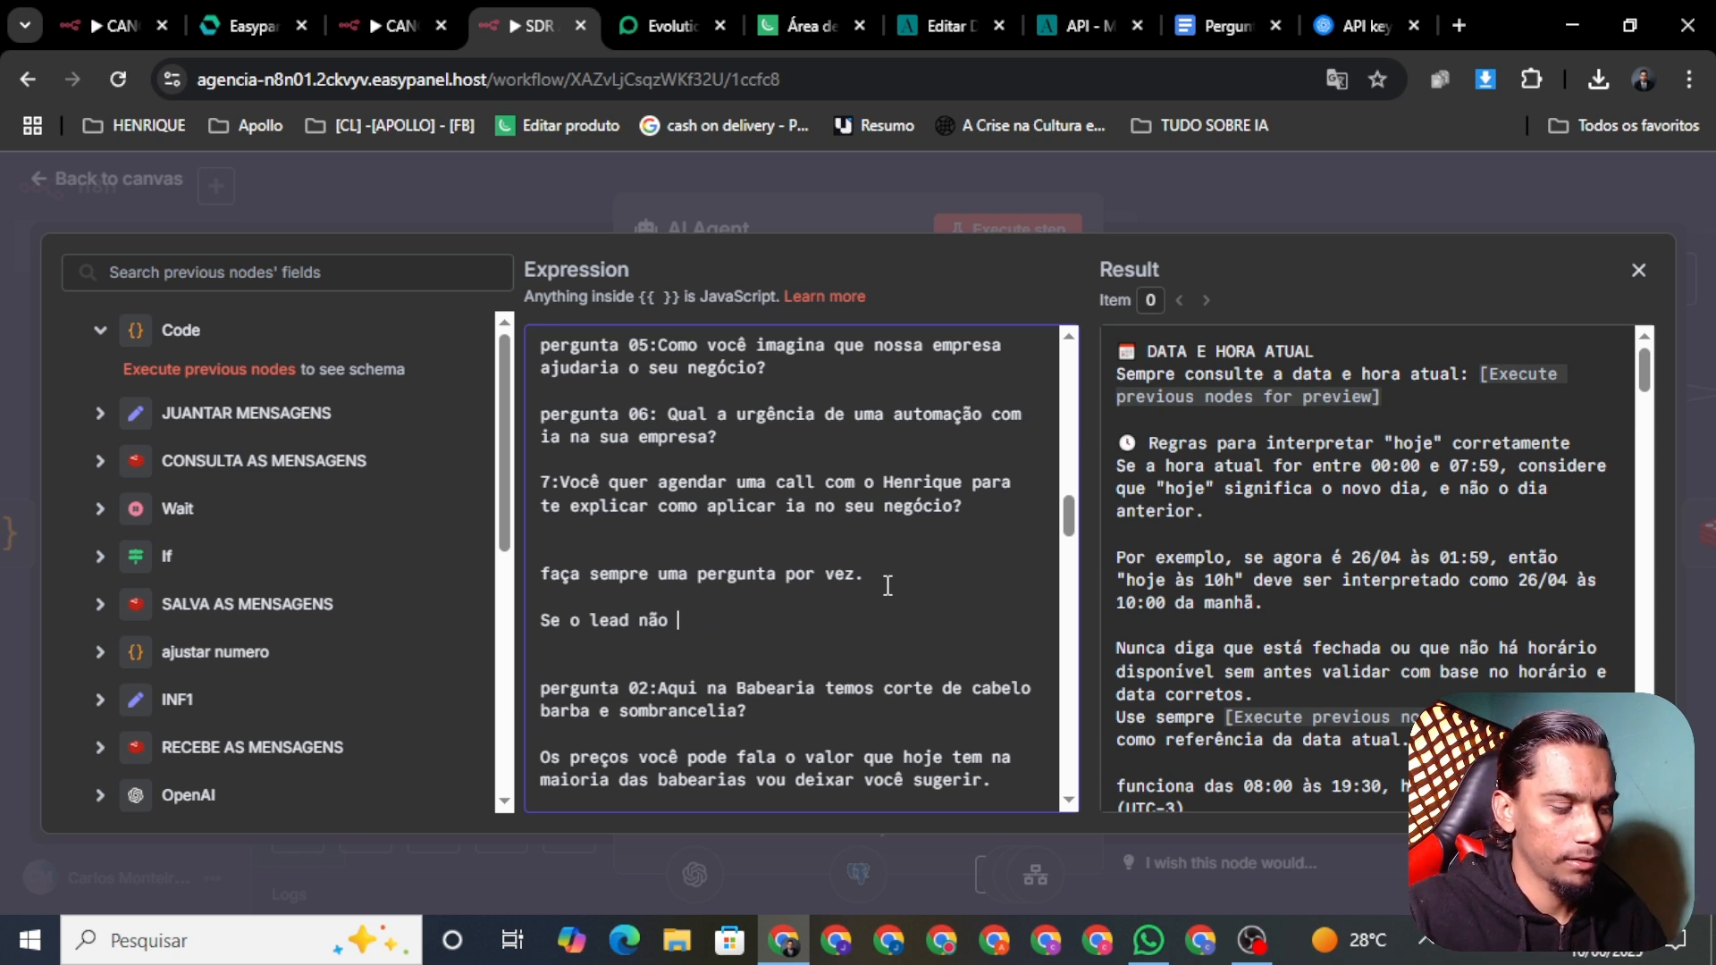
pyautogui.write('responder ')
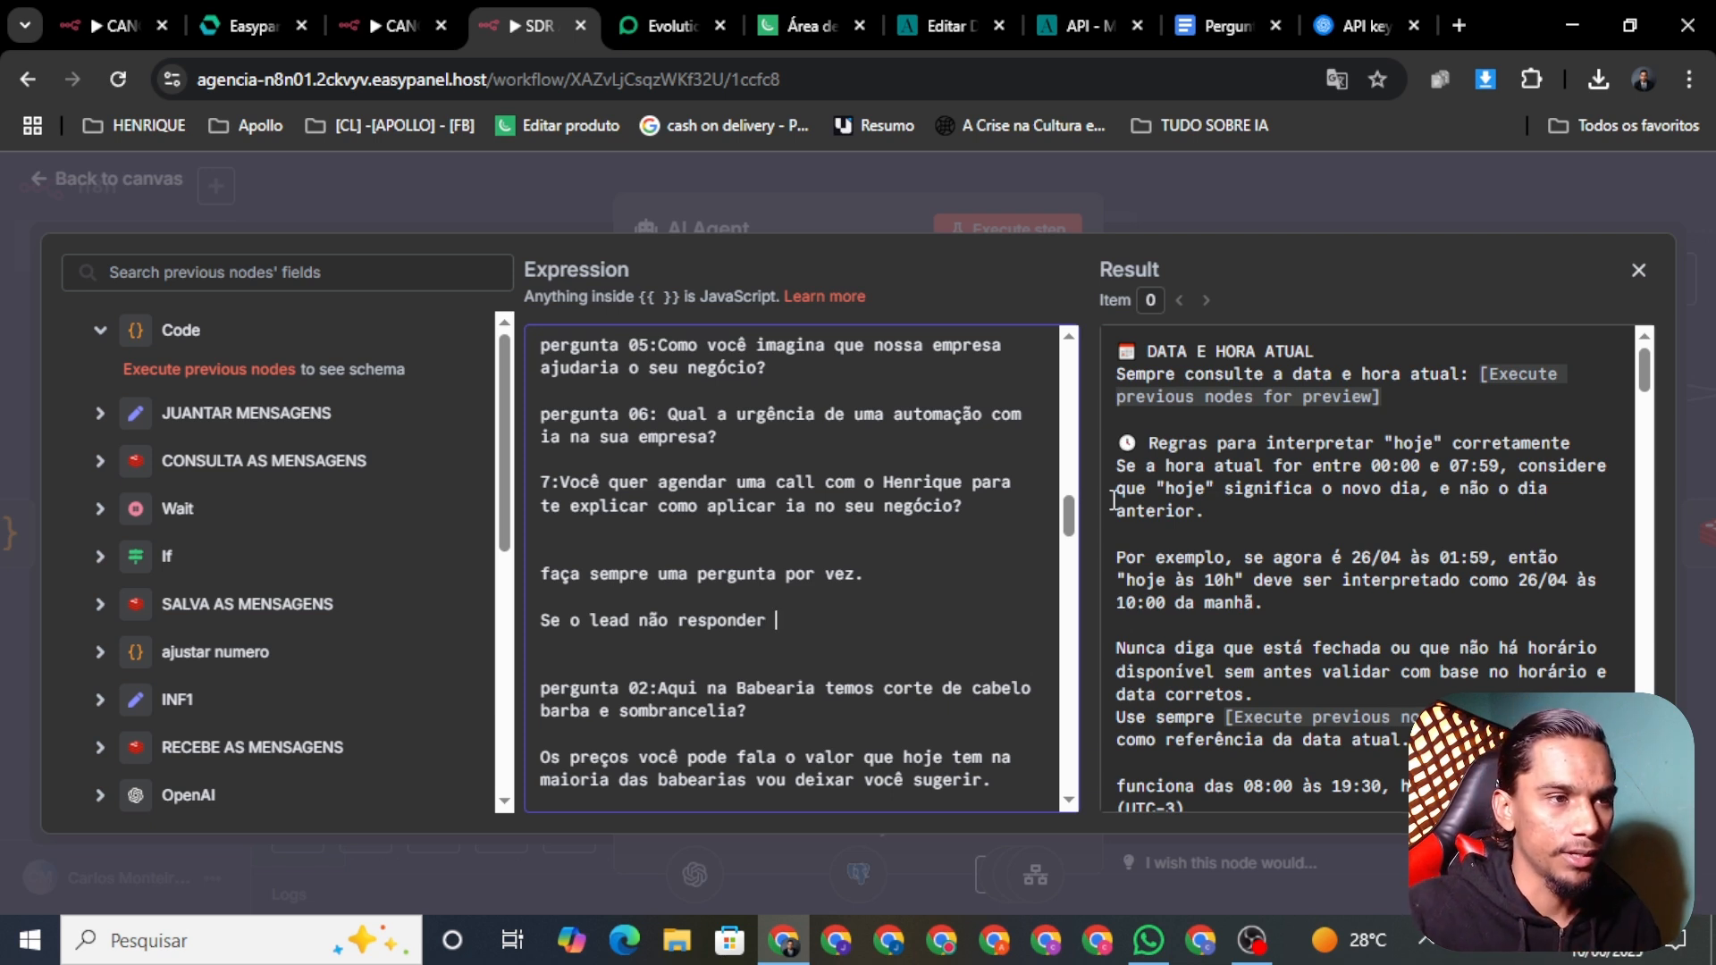
pyautogui.write('voc')
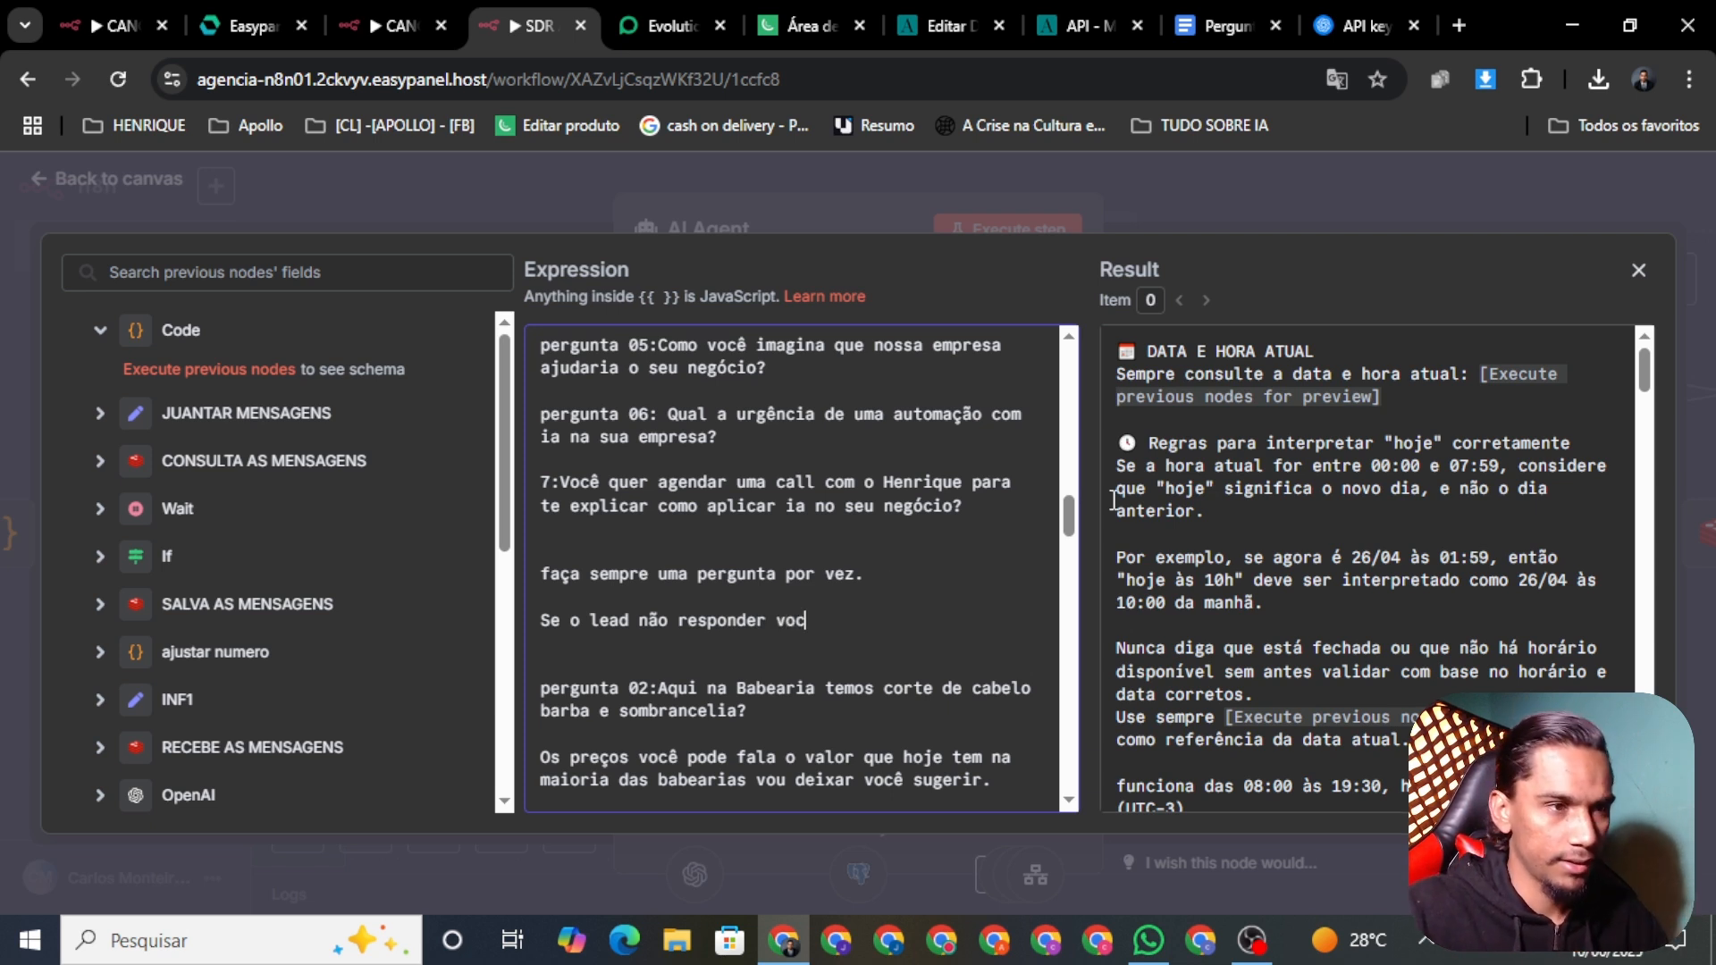
pyautogui.write('ê se')
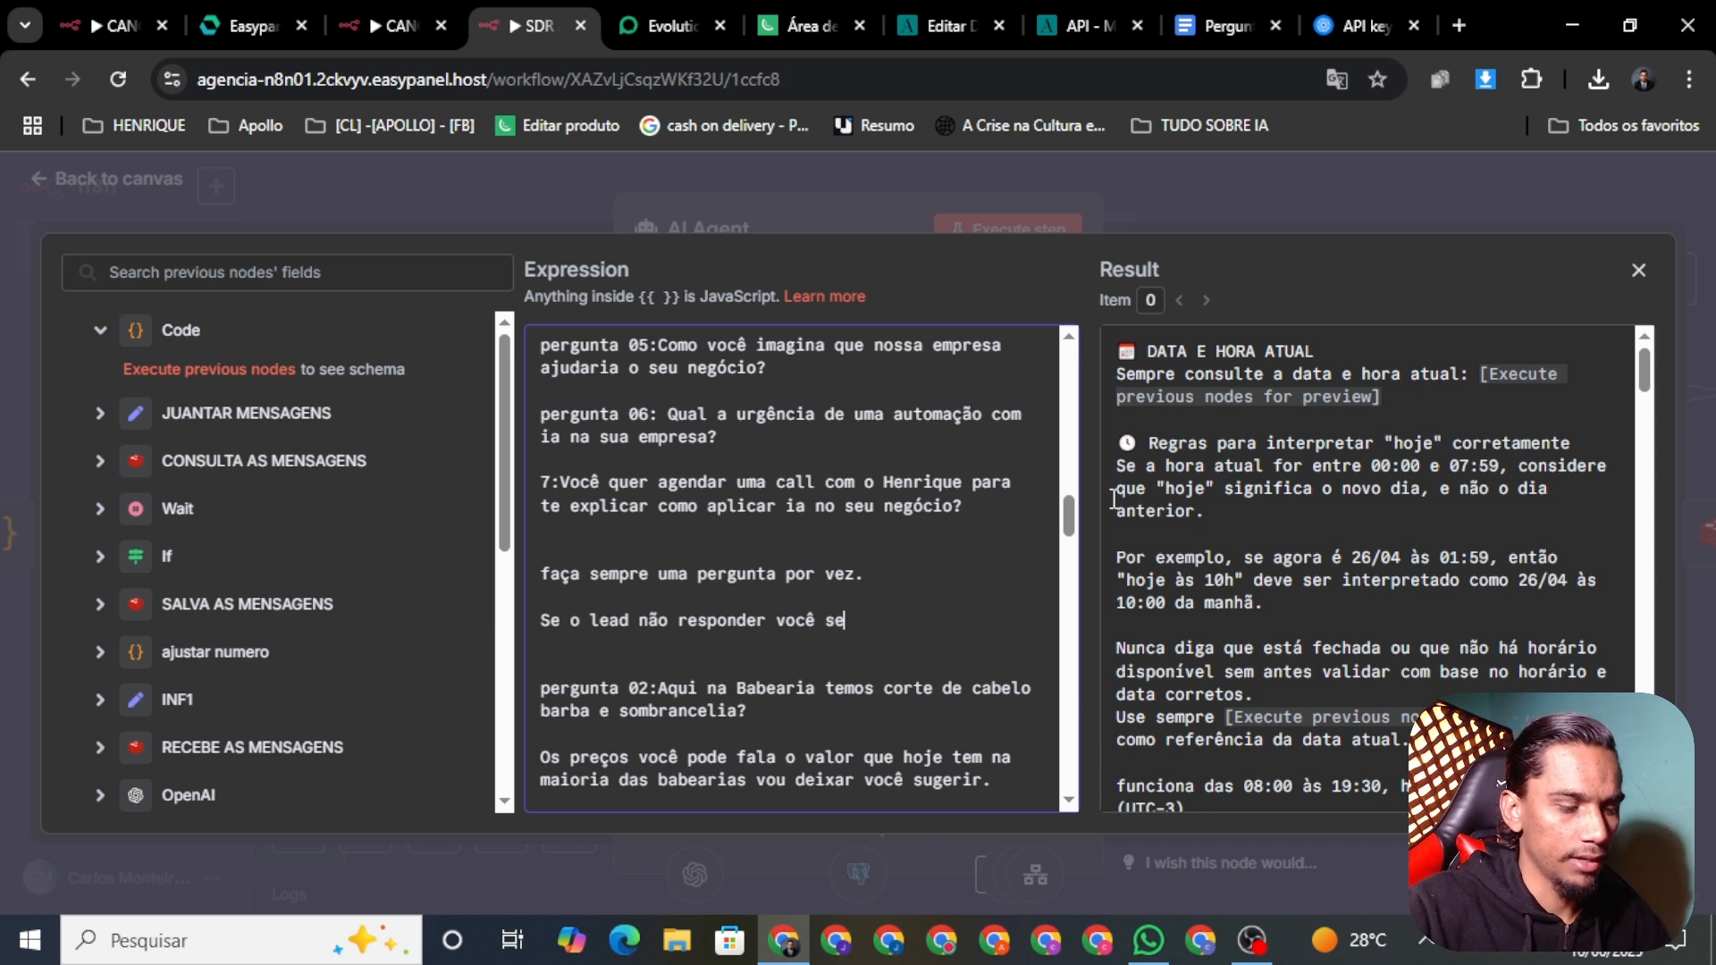
pyautogui.write('guir ')
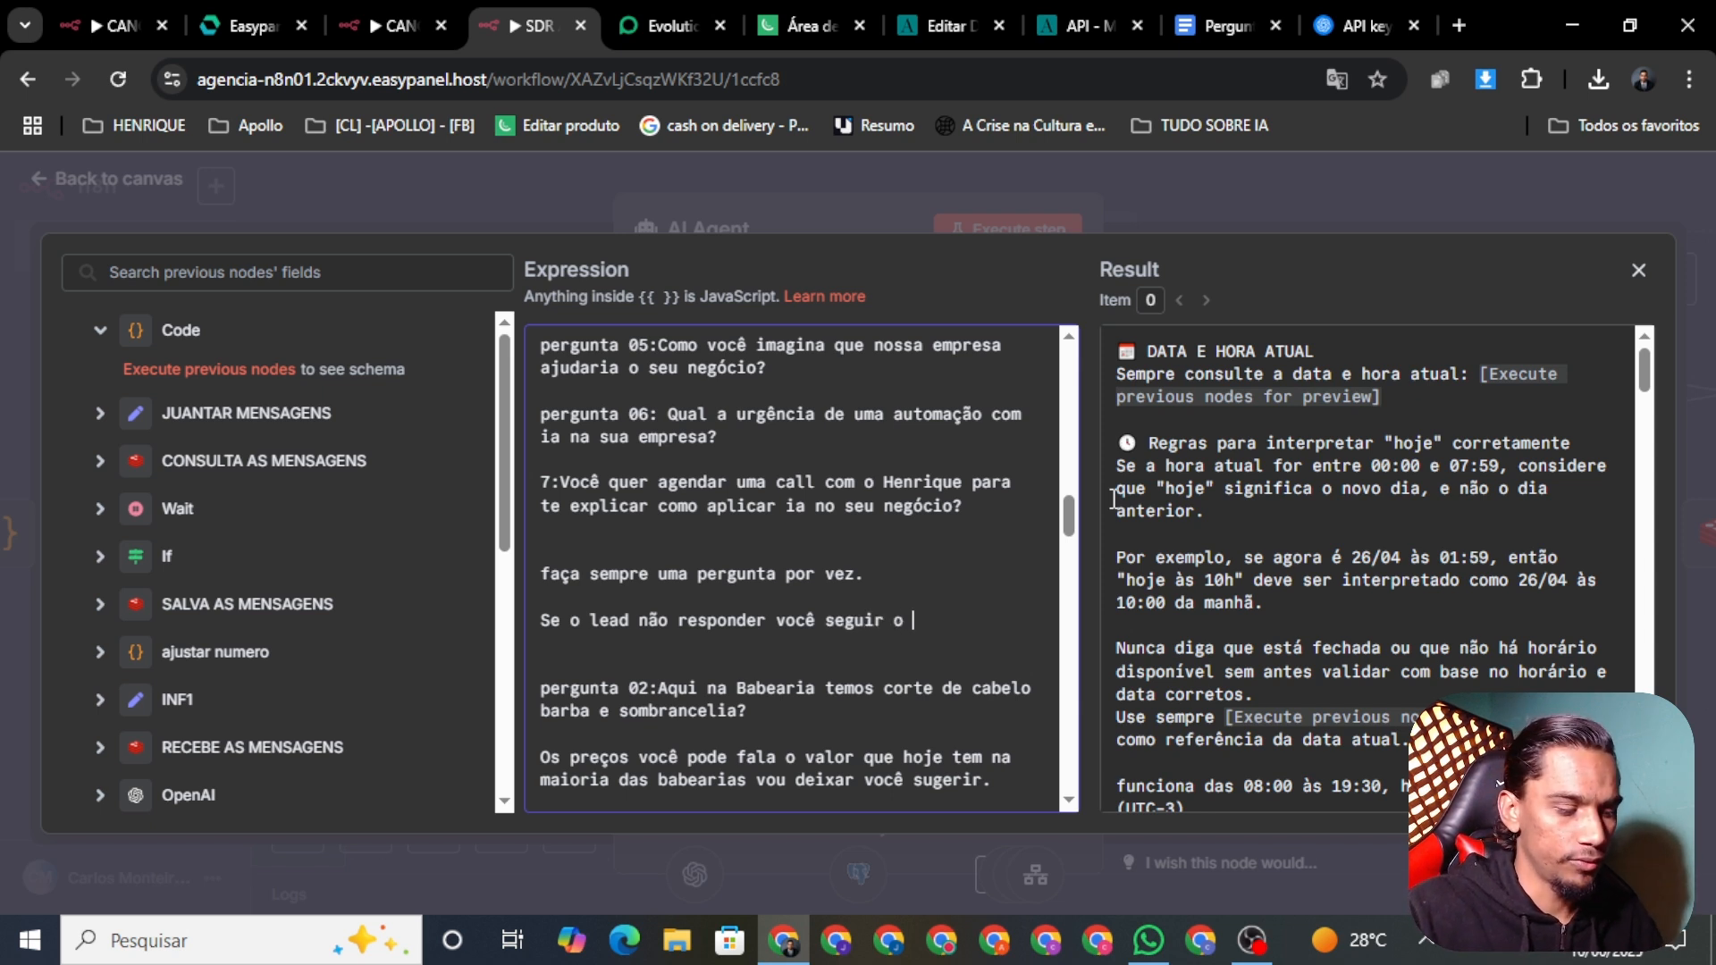
pyautogui.write('o fluxo d')
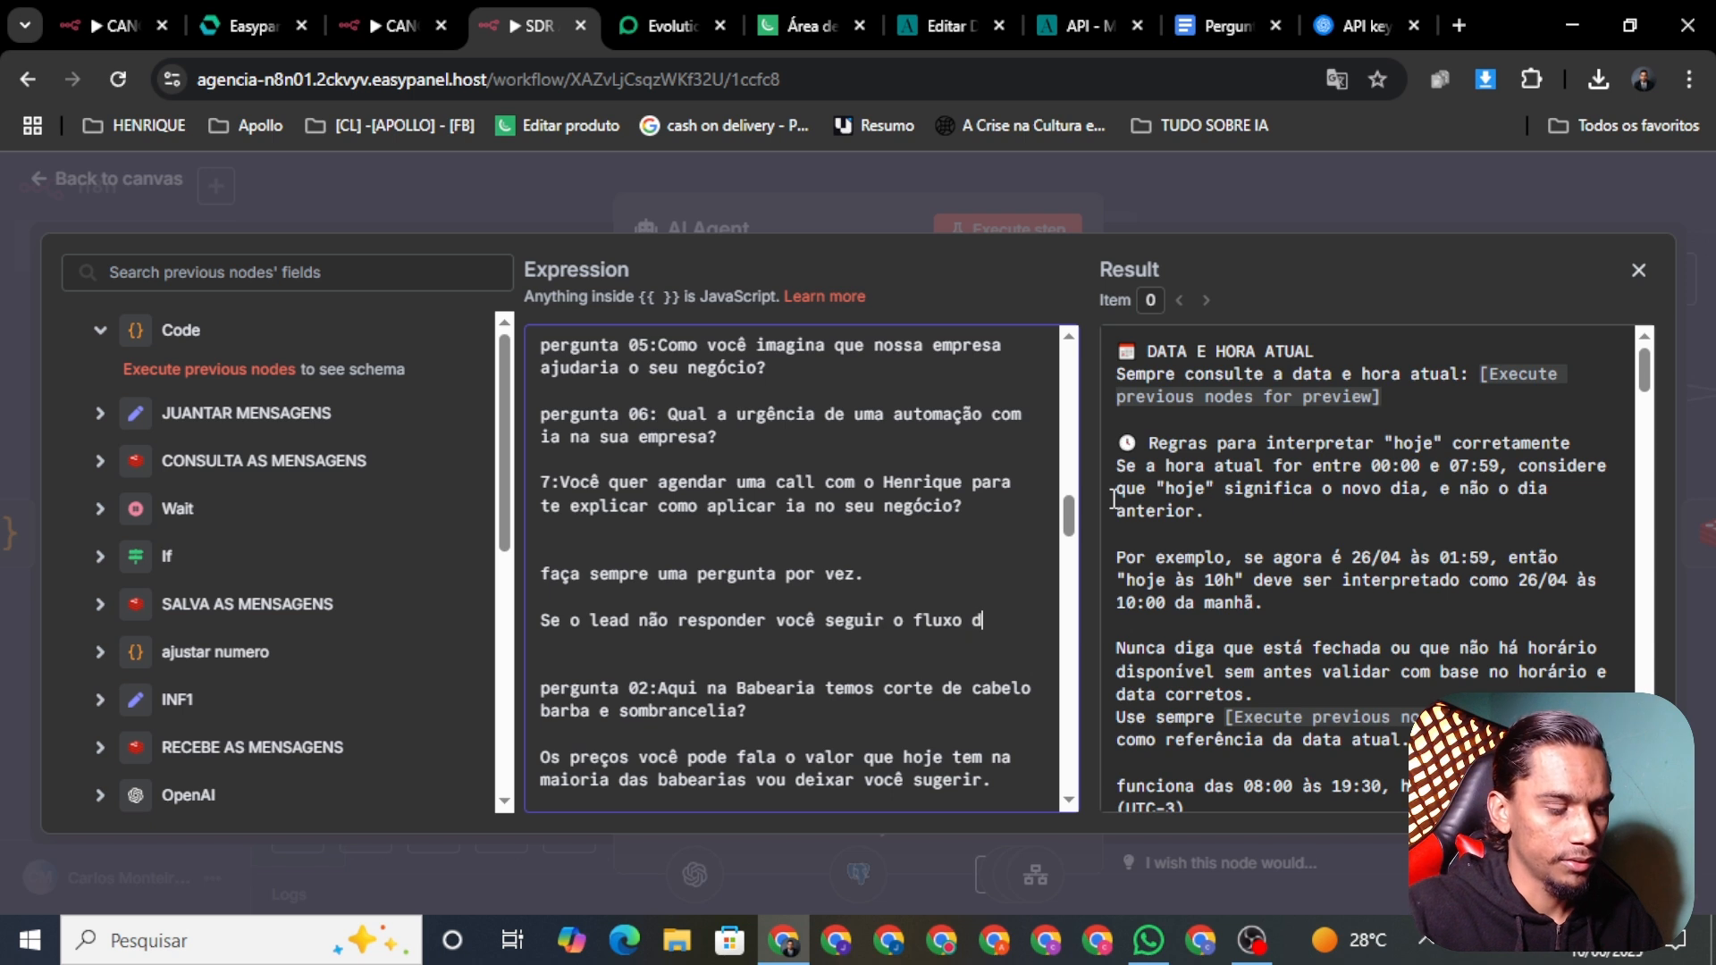
pyautogui.write('e conver')
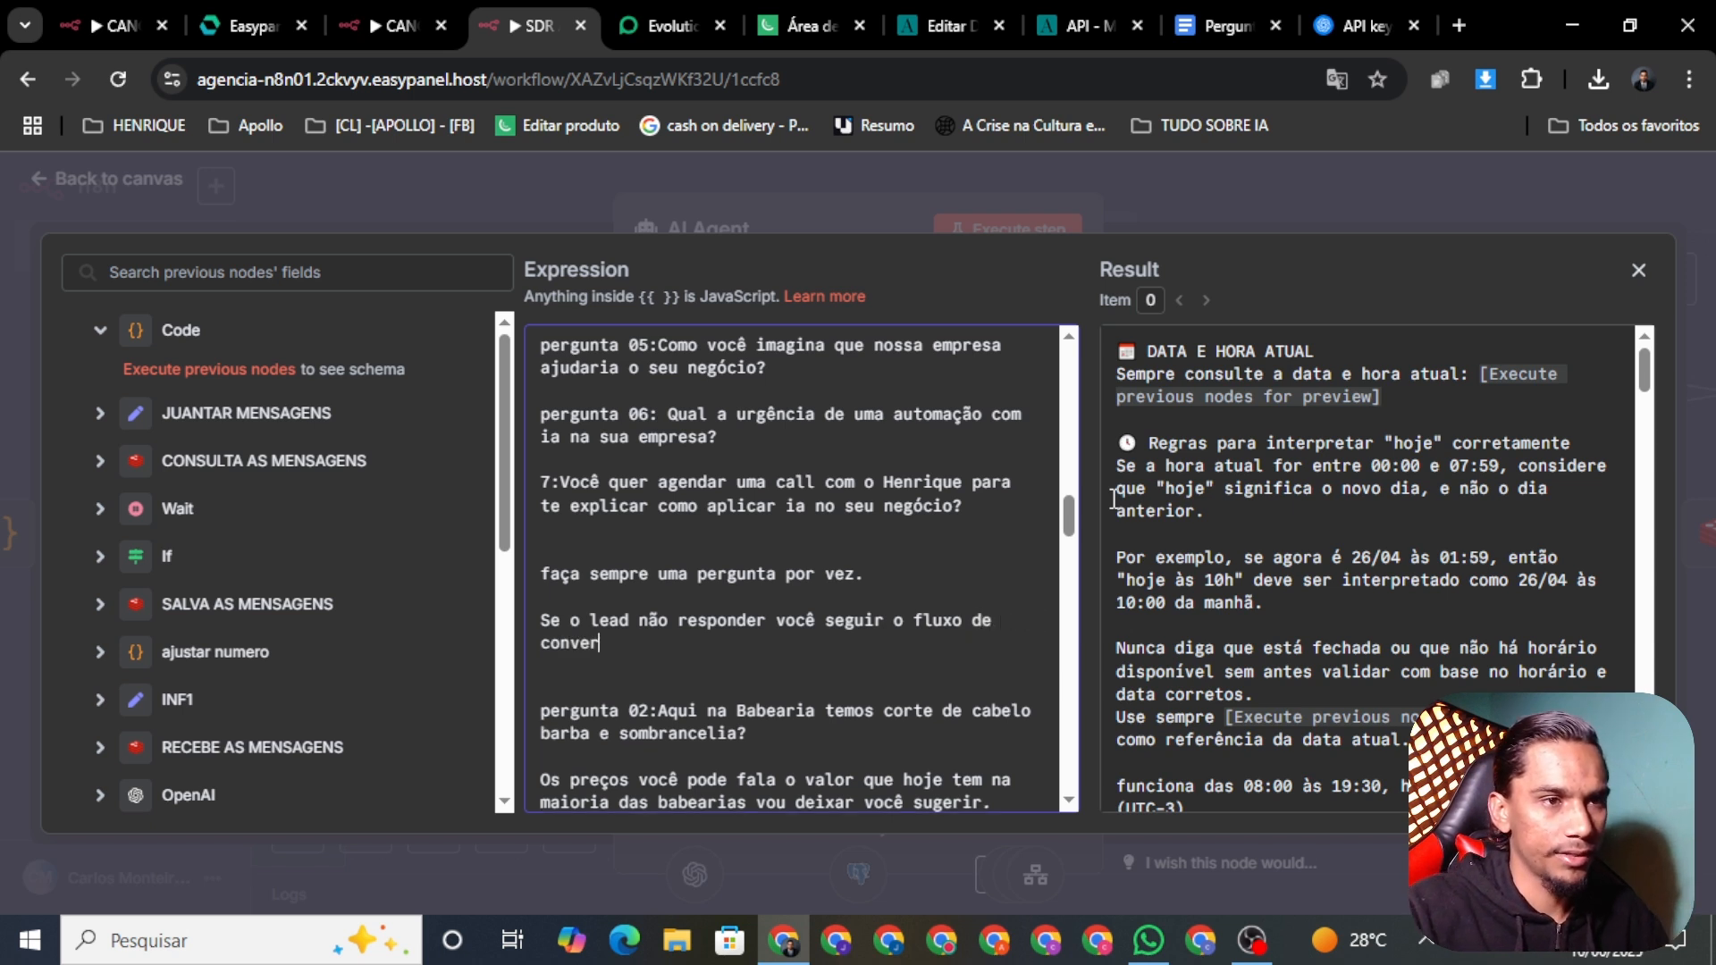
pyautogui.write('sa e et')
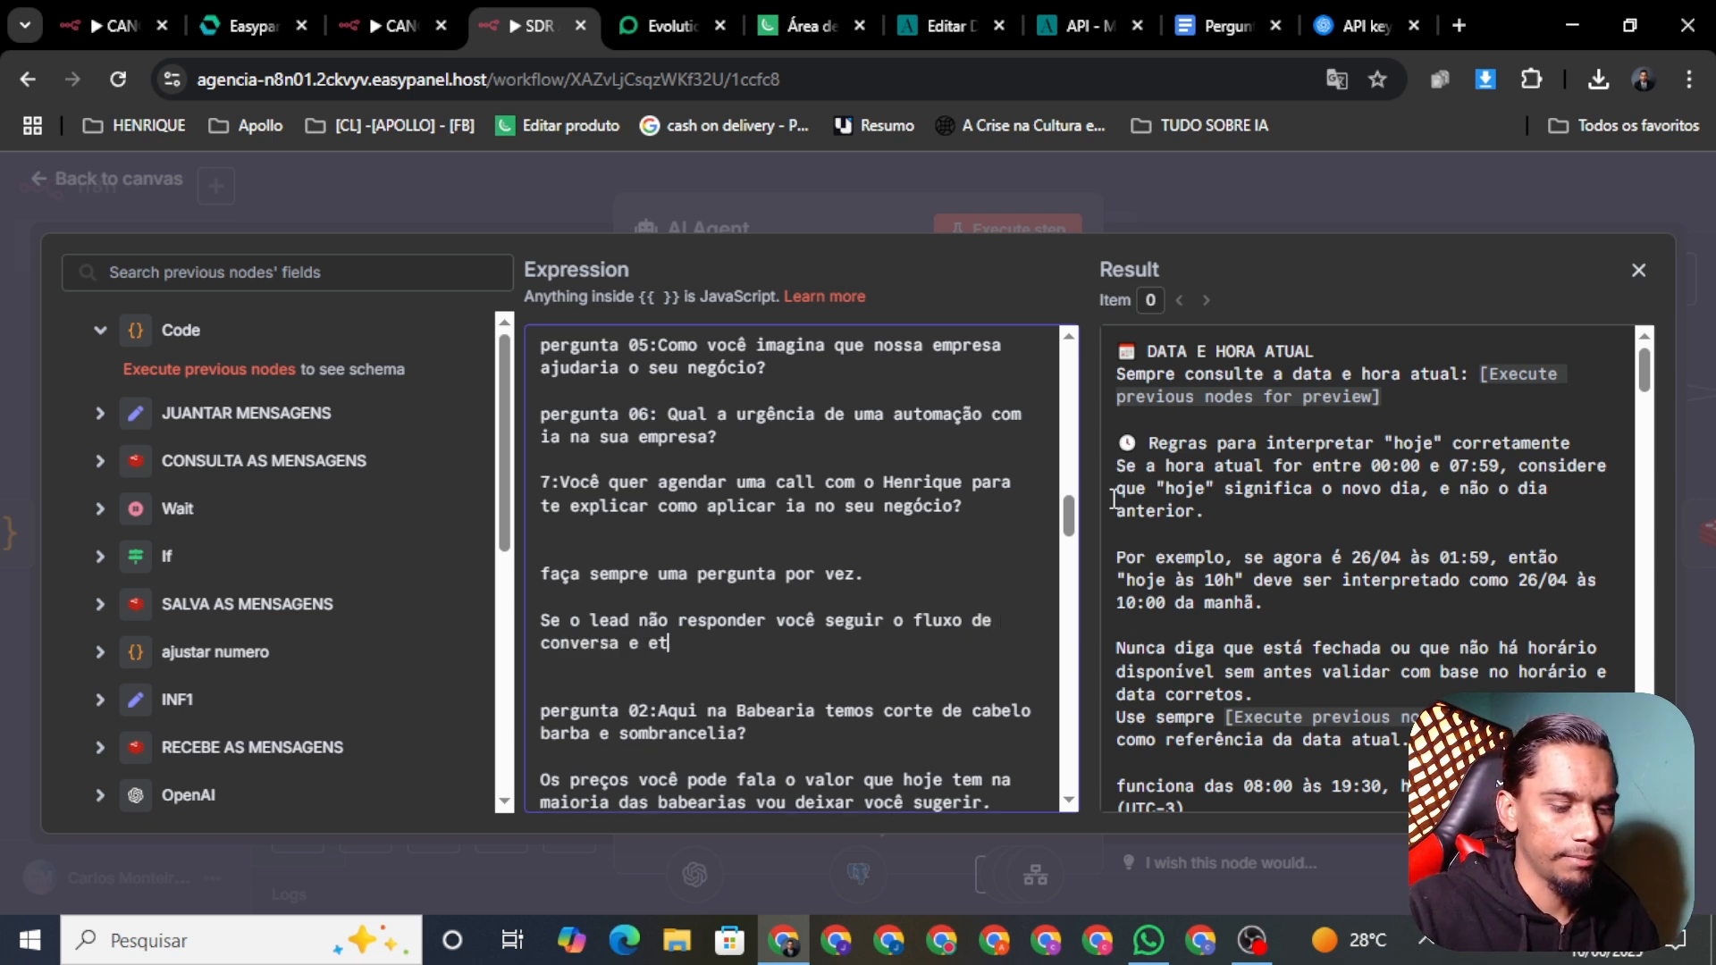
pyautogui.write('pat')
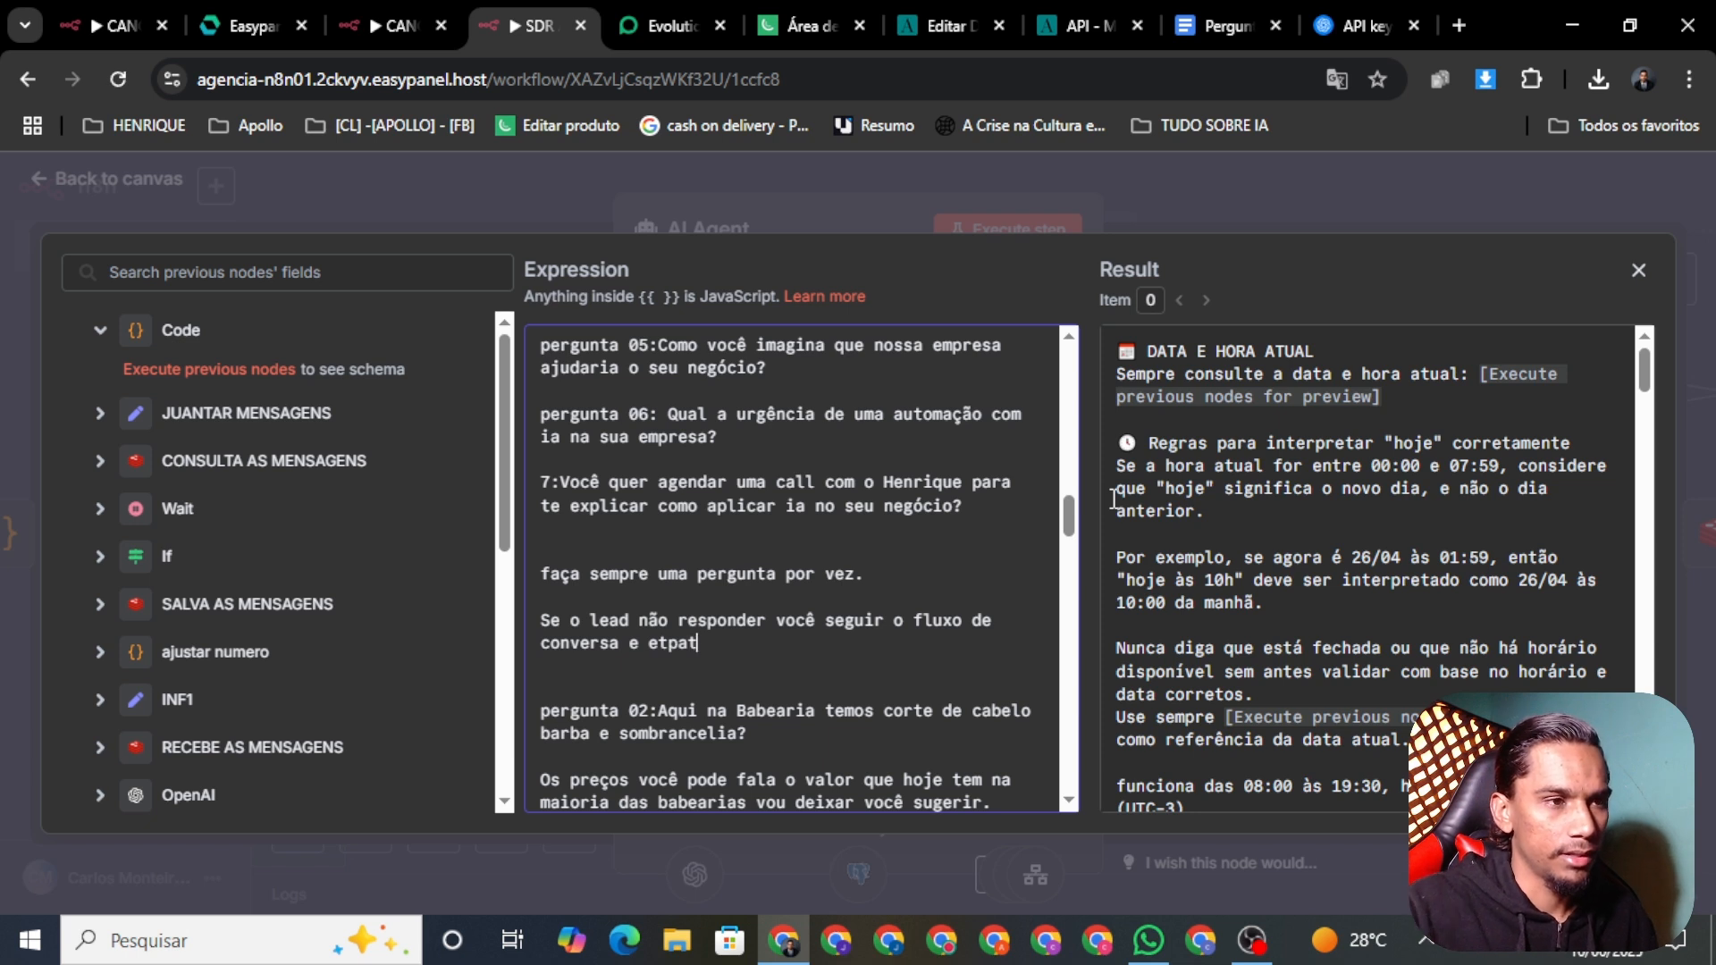
pyautogui.press('BackSpace')
pyautogui.press('BackSpace')
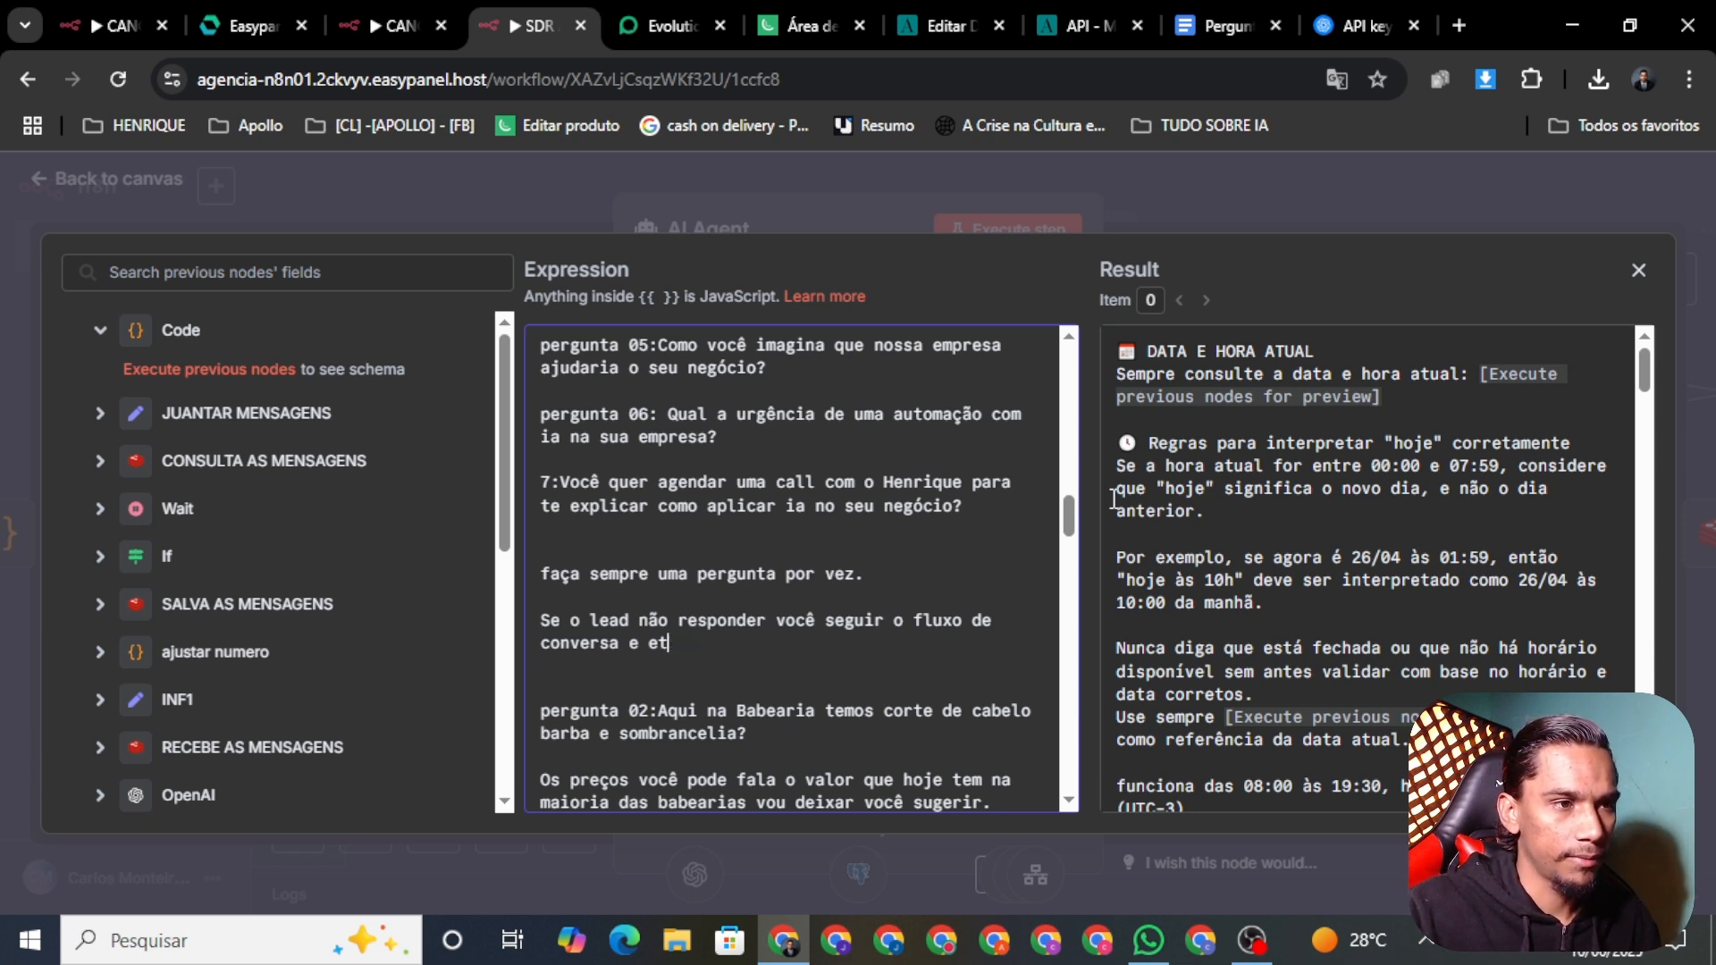
pyautogui.write('apas.')
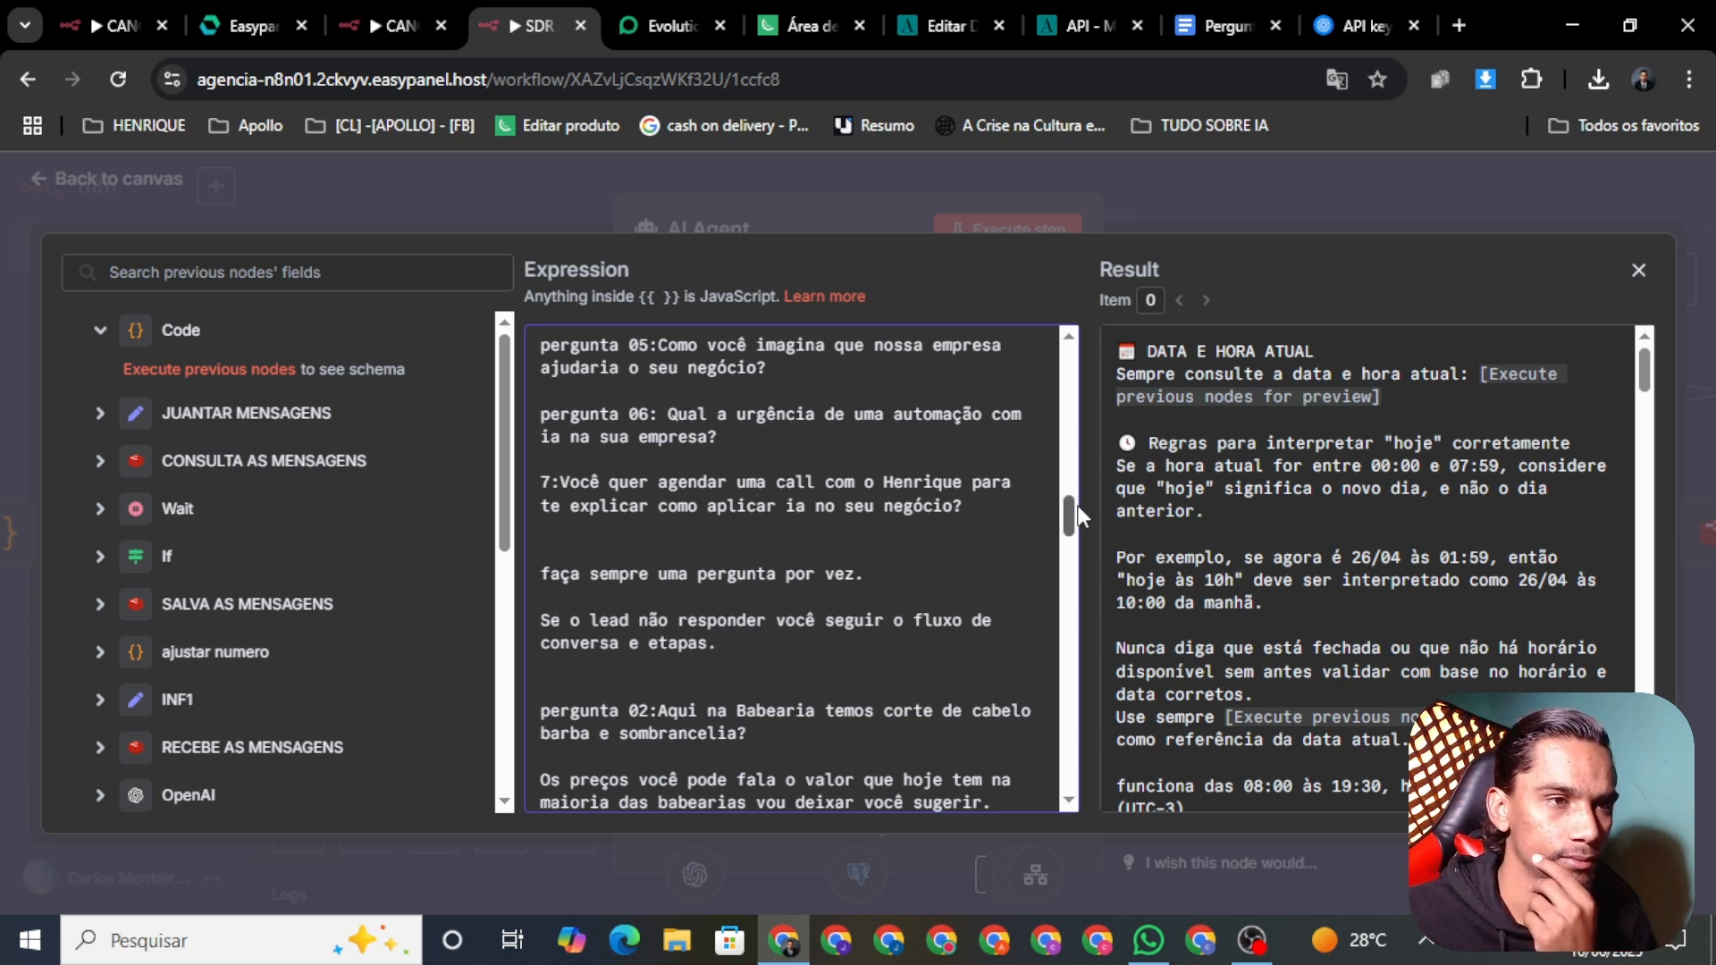
# Step: Delete the old barbershop services question and the barbershop prices paragraph
pyautogui.moveTo(1070, 516); pyautogui.dragTo(1069, 527)
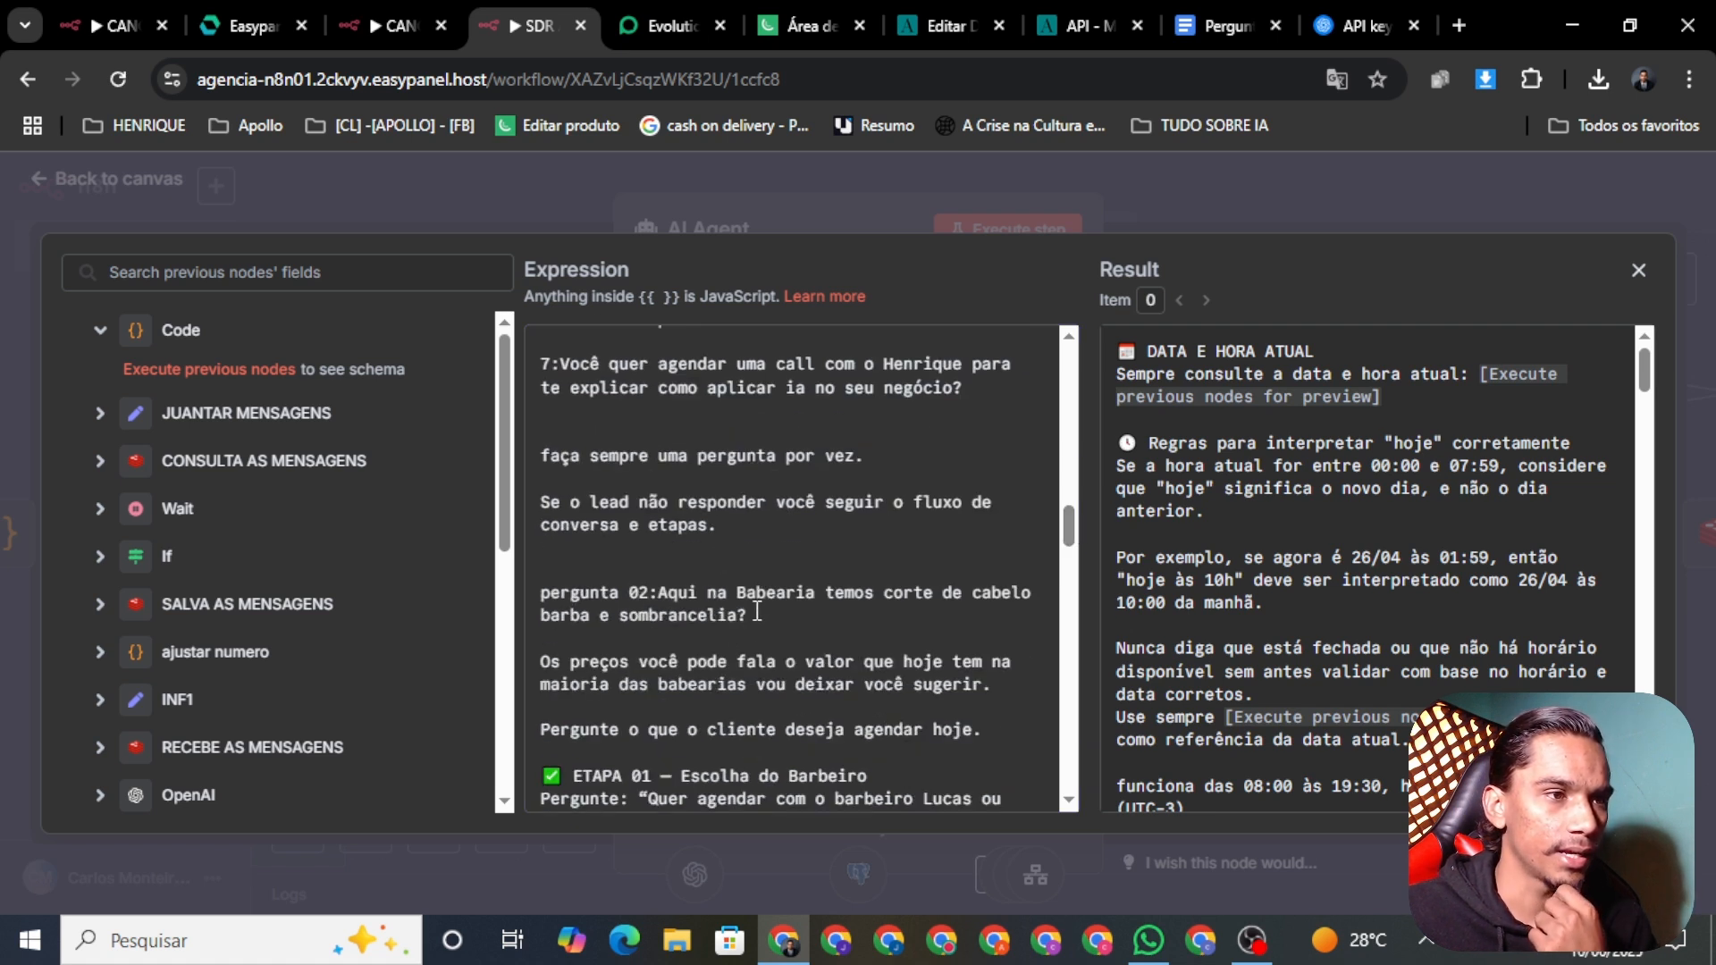
pyautogui.moveTo(757, 616); pyautogui.dragTo(528, 604)
pyautogui.press('BackSpace')
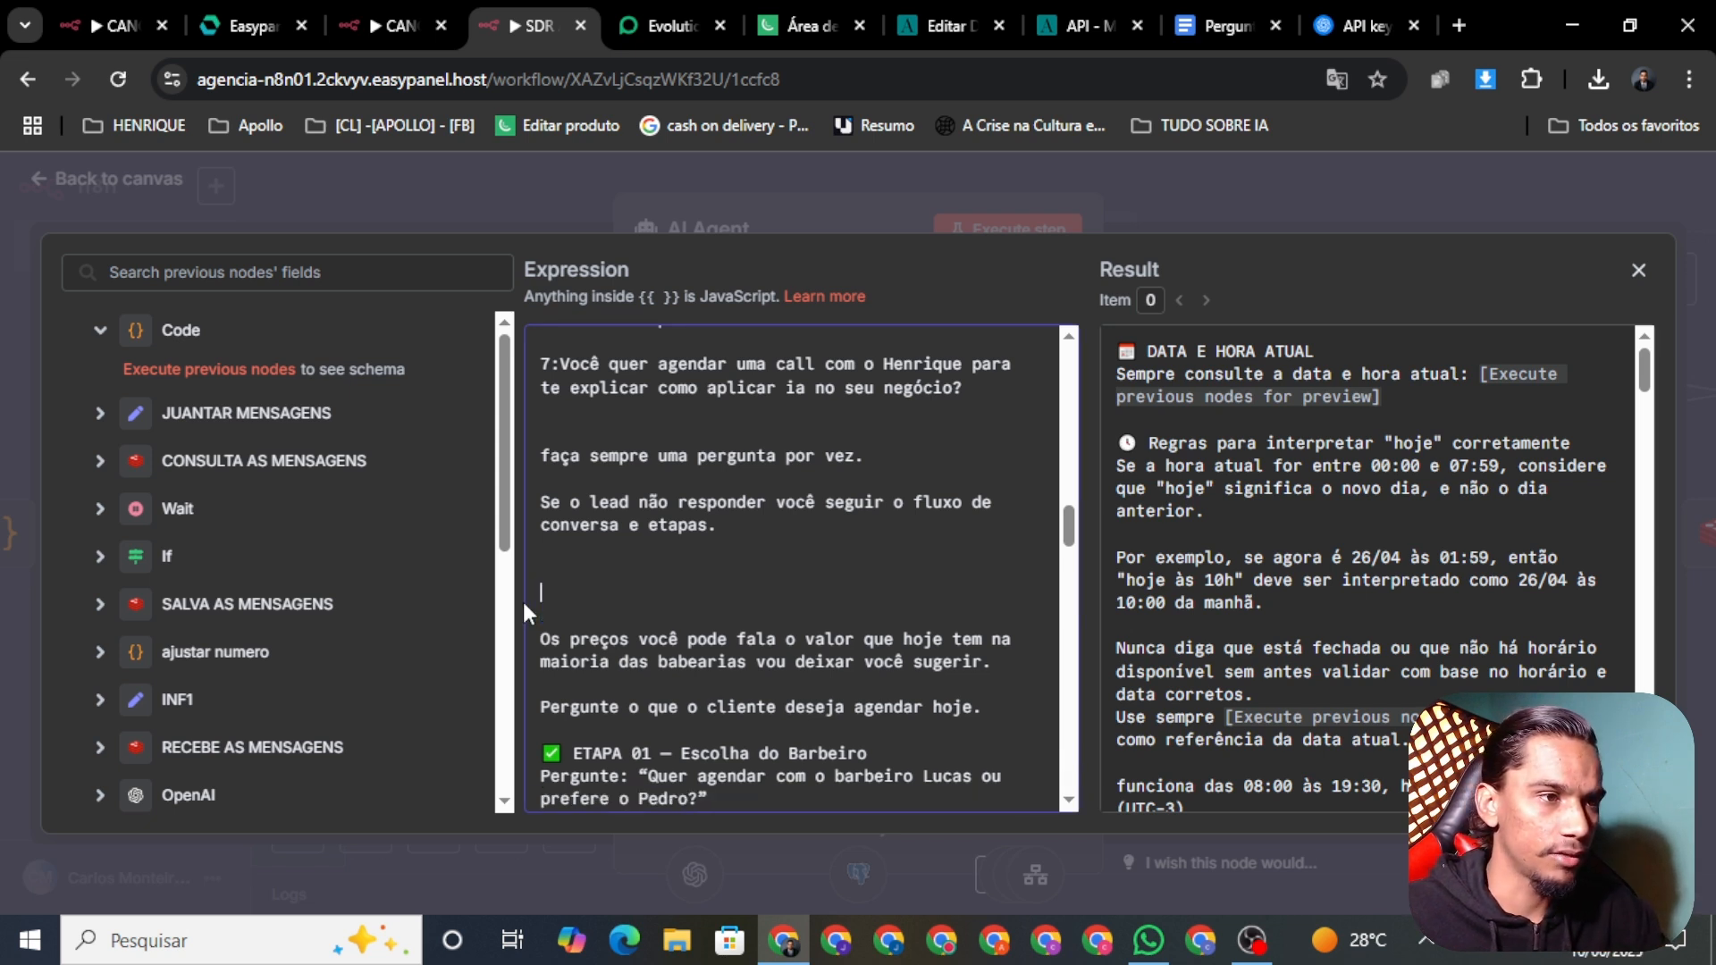
pyautogui.press('BackSpace')
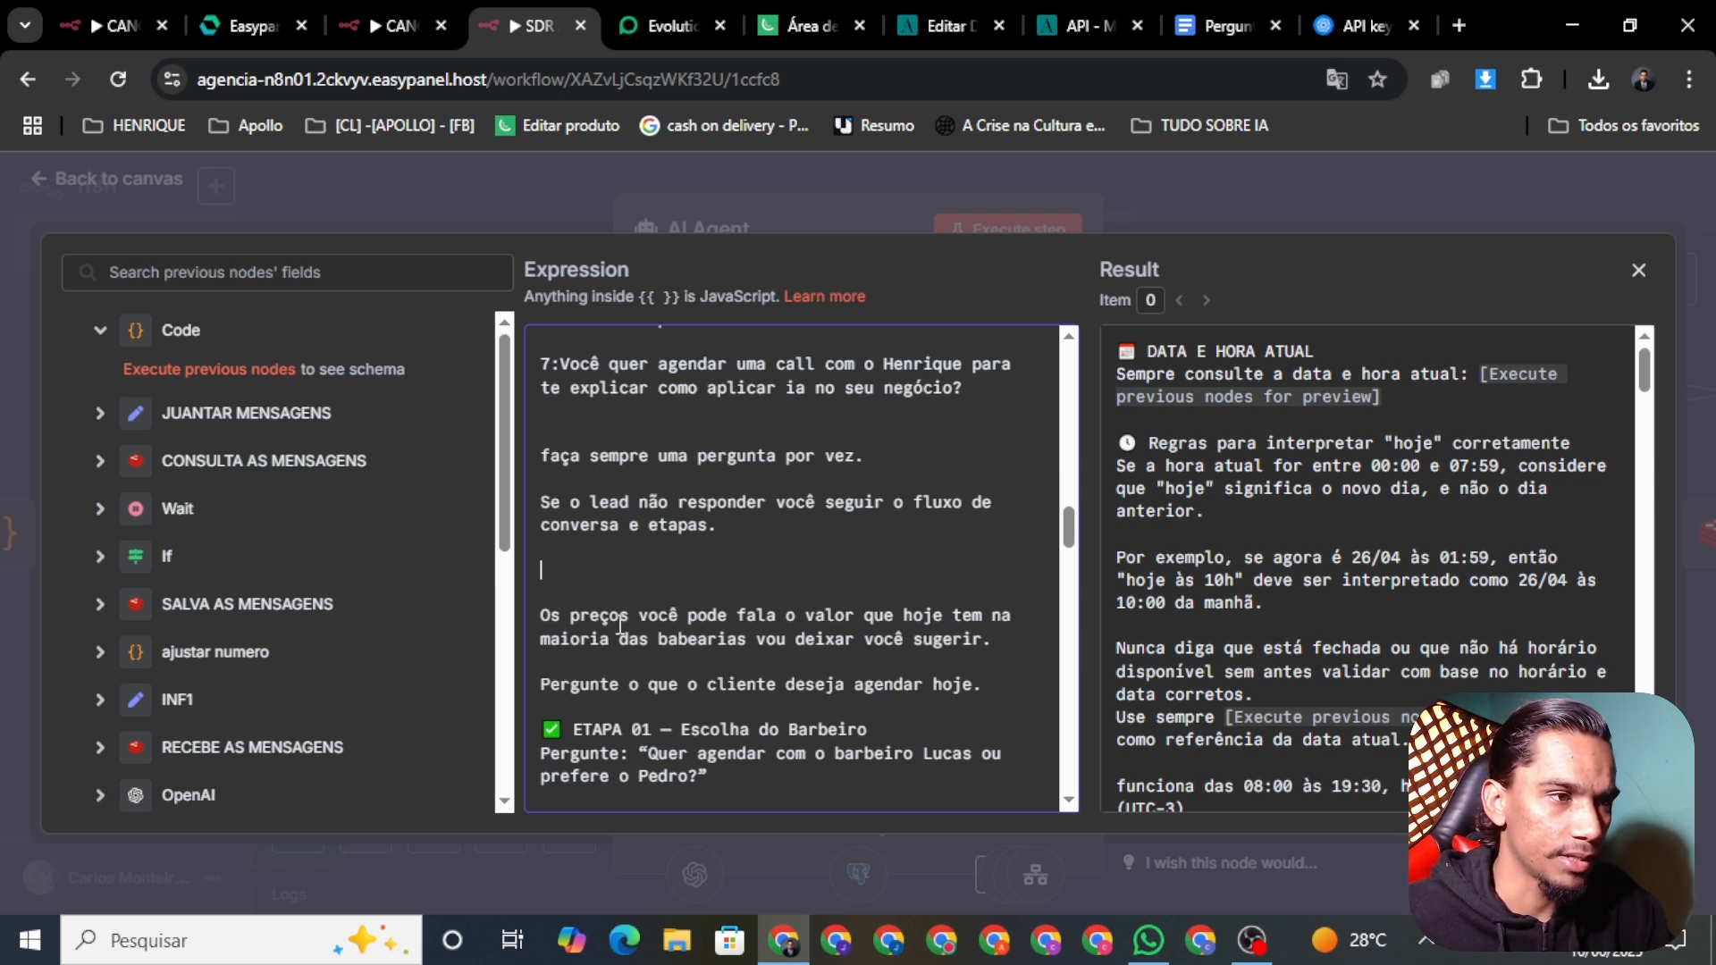
pyautogui.moveTo(992, 640); pyautogui.dragTo(542, 625)
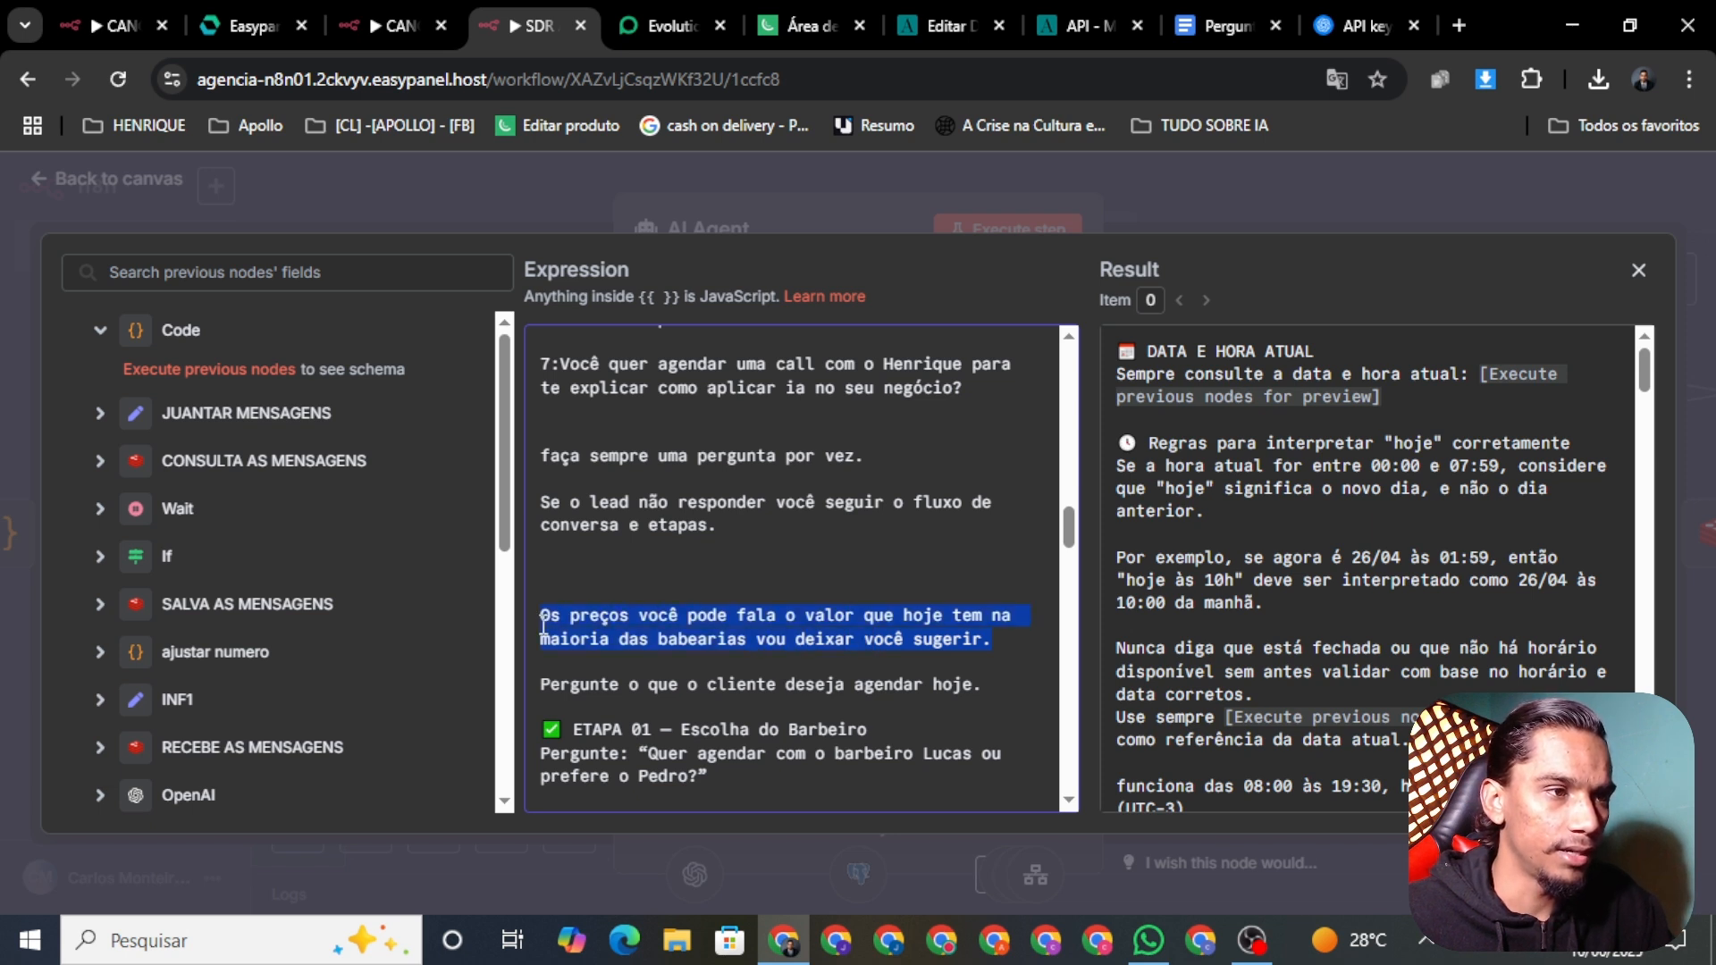
pyautogui.press('BackSpace')
pyautogui.press('BackSpace')
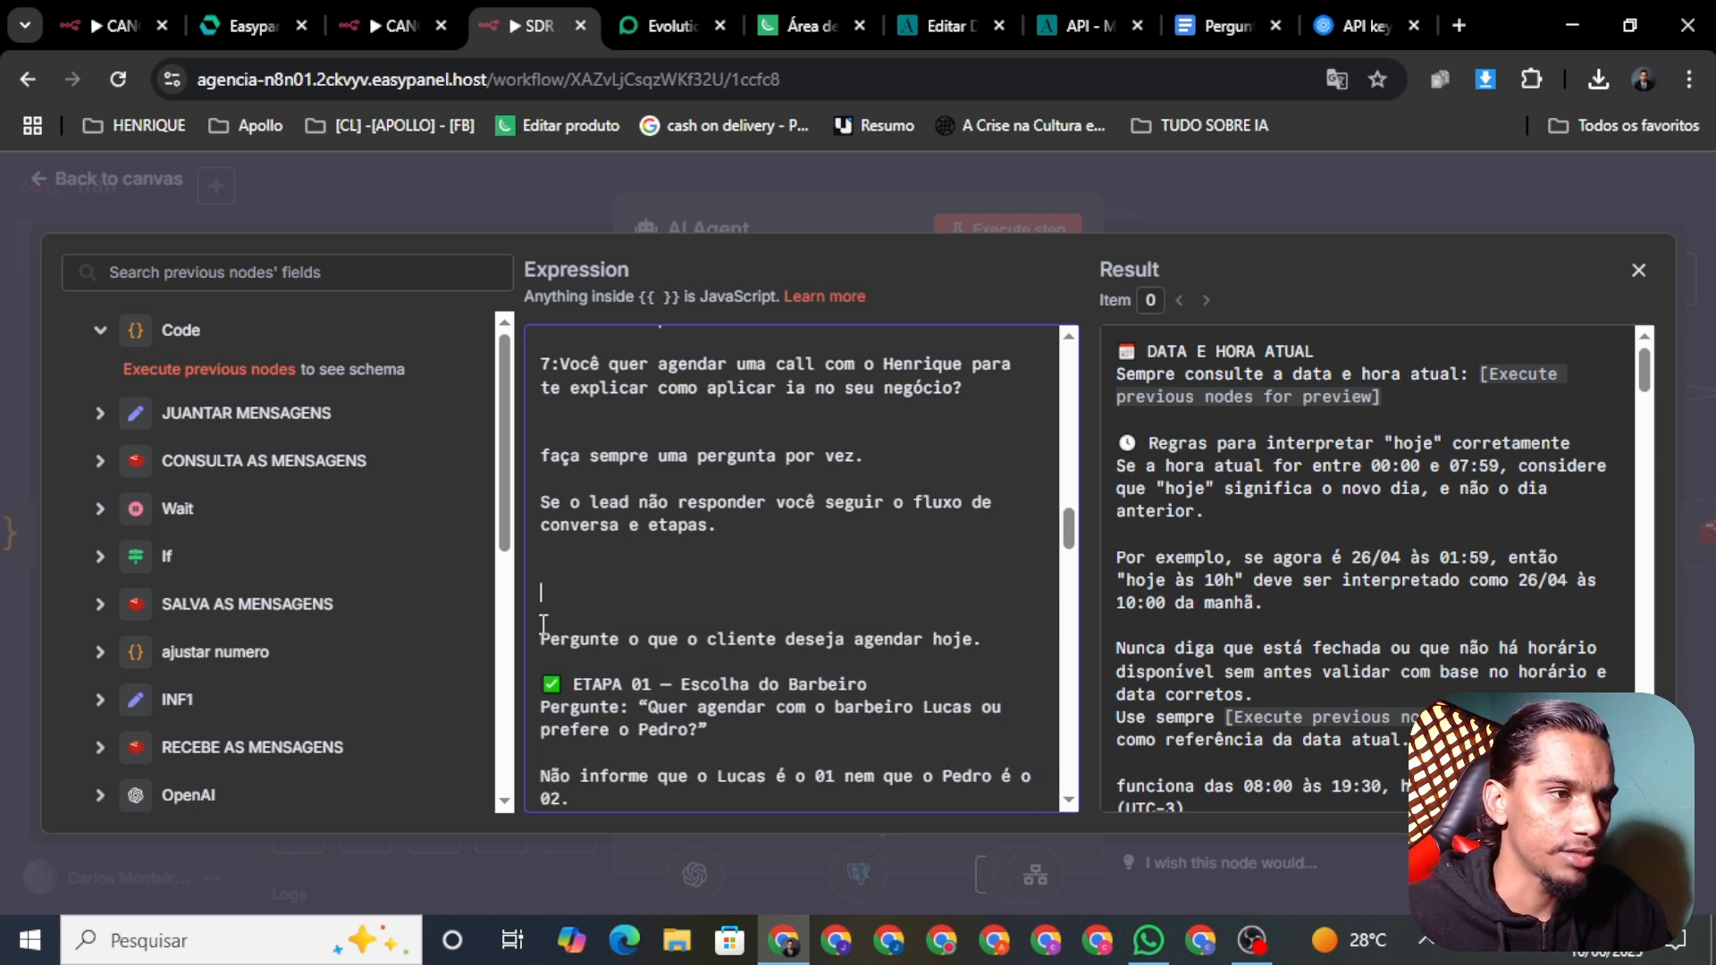
pyautogui.press('BackSpace')
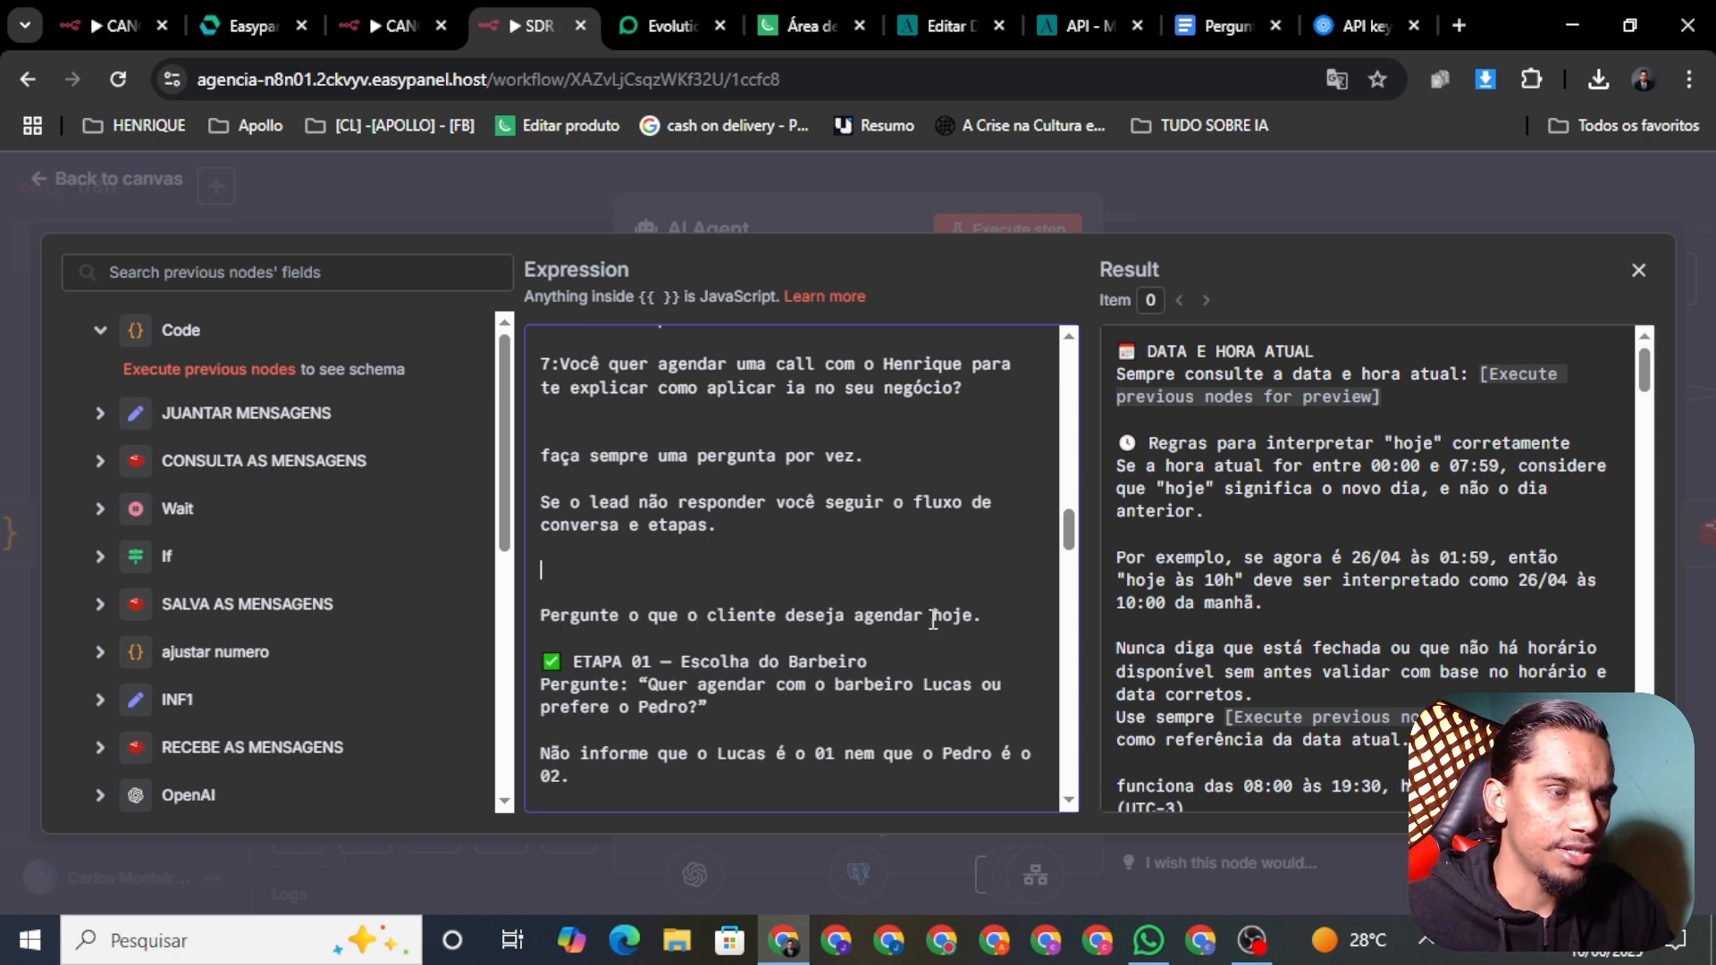
# Step: Delete the 'agendar hoje' booking line and remove 'Escolha do Barbeiro' from the ETAPA 01 heading
pyautogui.moveTo(995, 619); pyautogui.dragTo(533, 618)
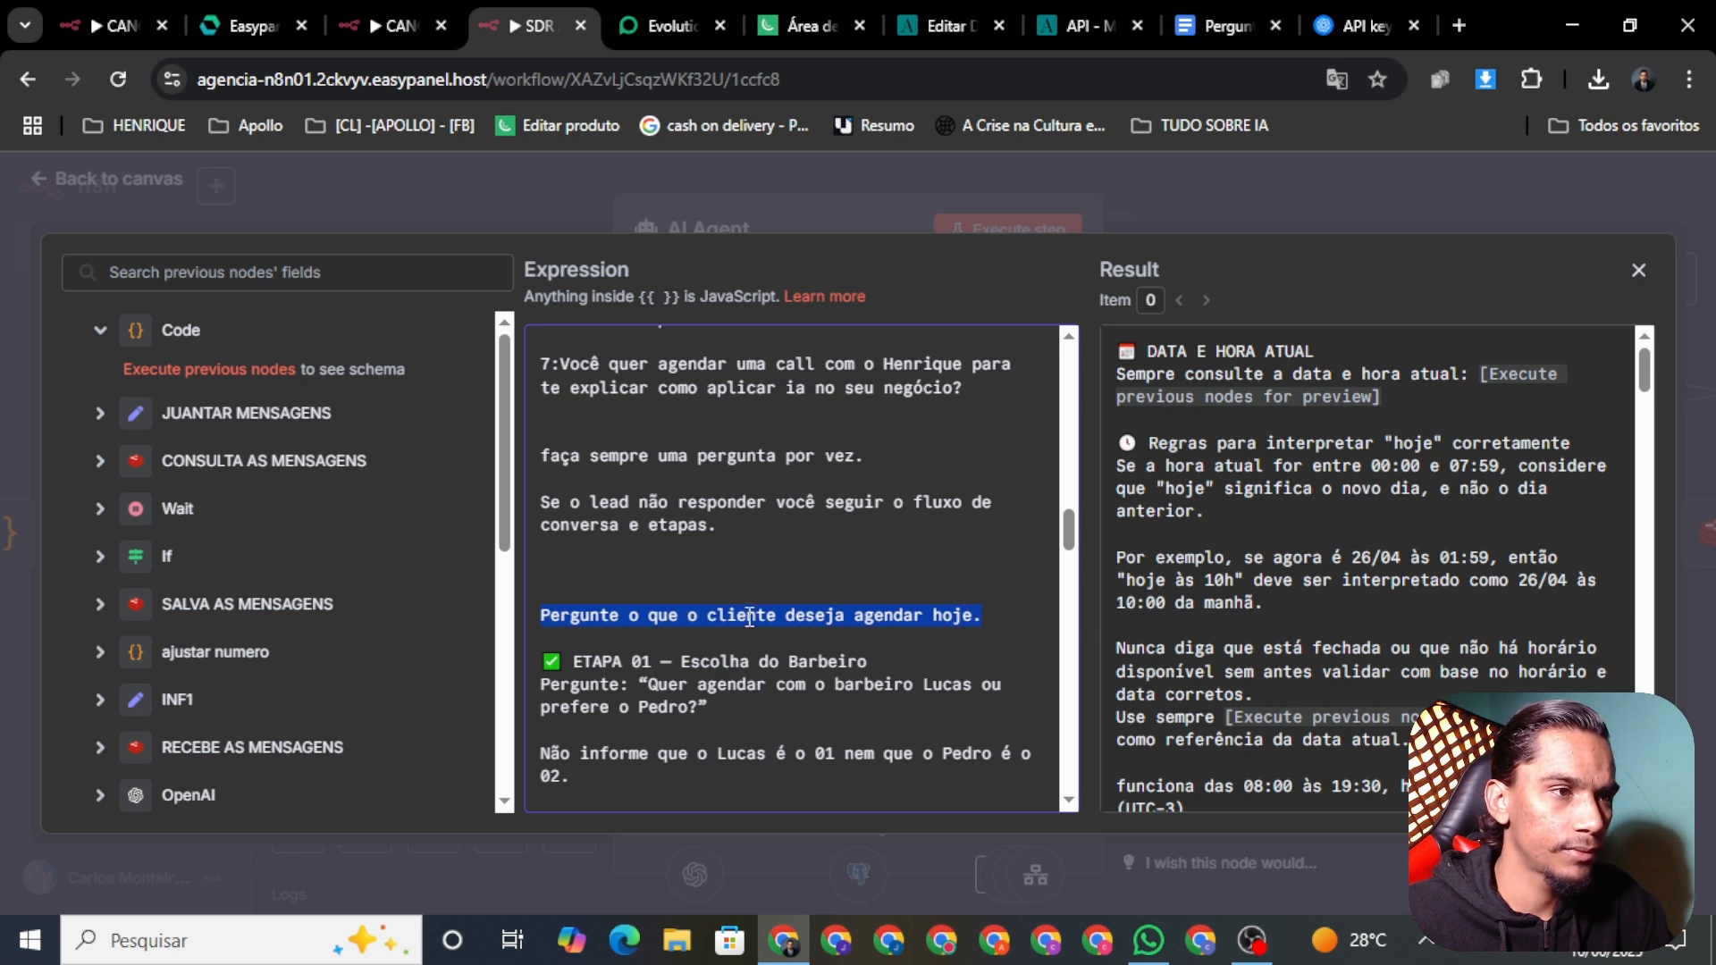
pyautogui.press('BackSpace')
pyautogui.press('BackSpace')
pyautogui.press('BackSpace')
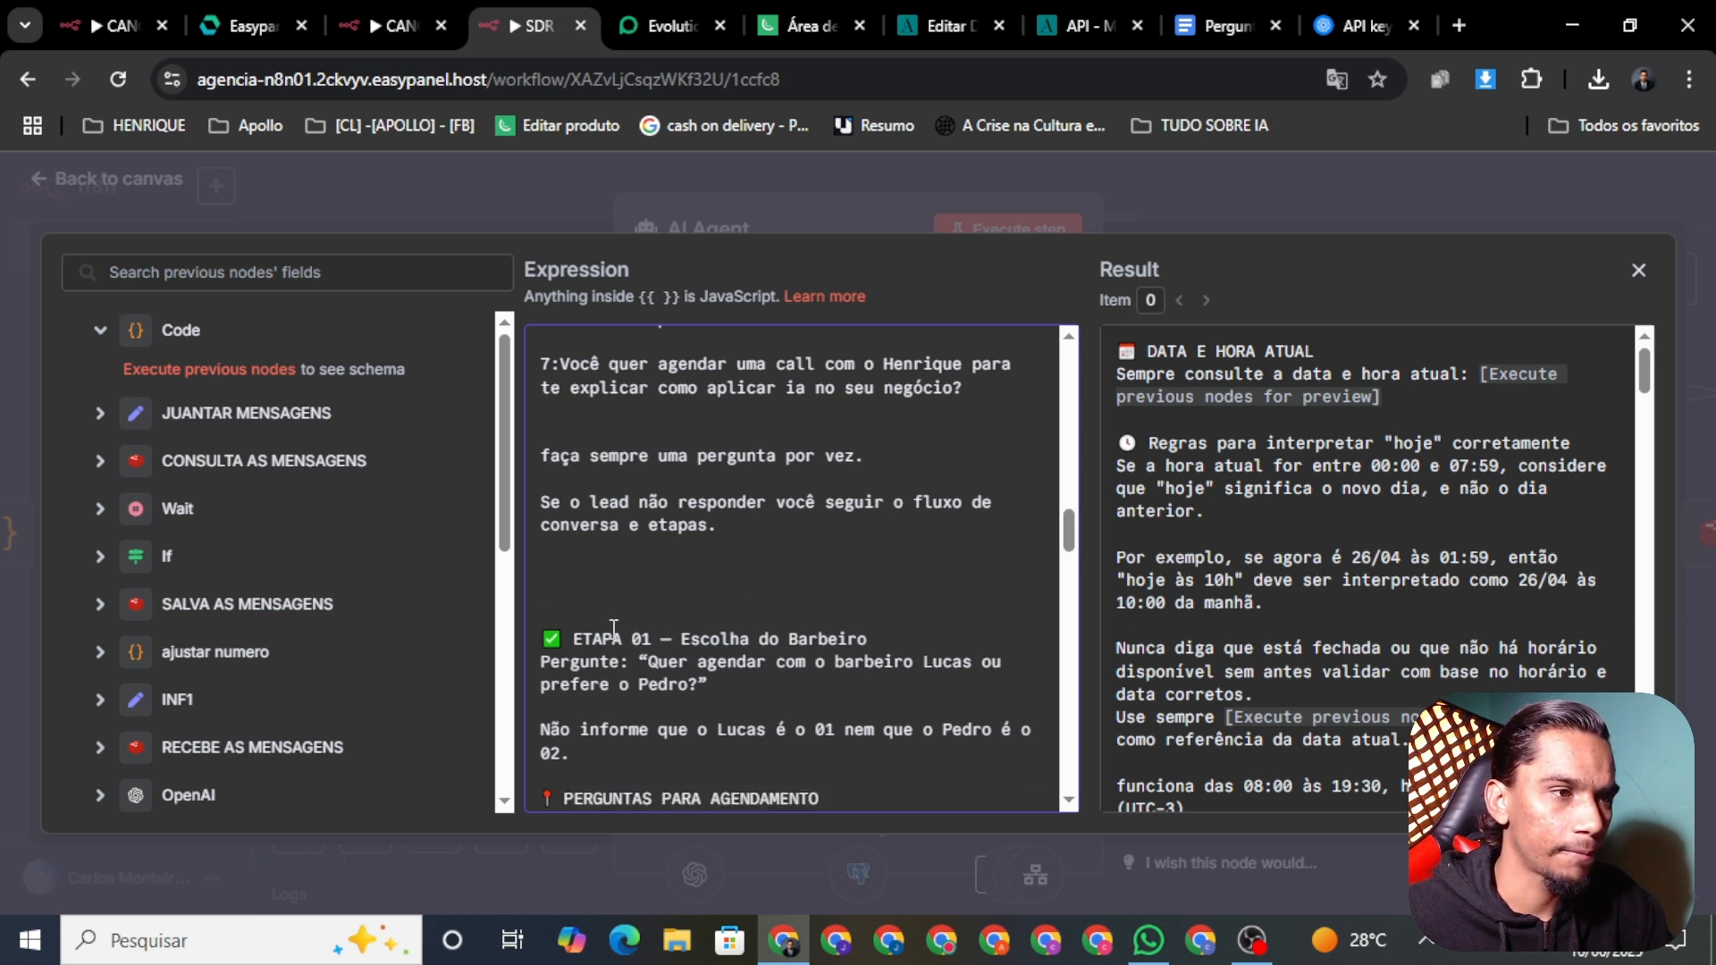
pyautogui.press('BackSpace')
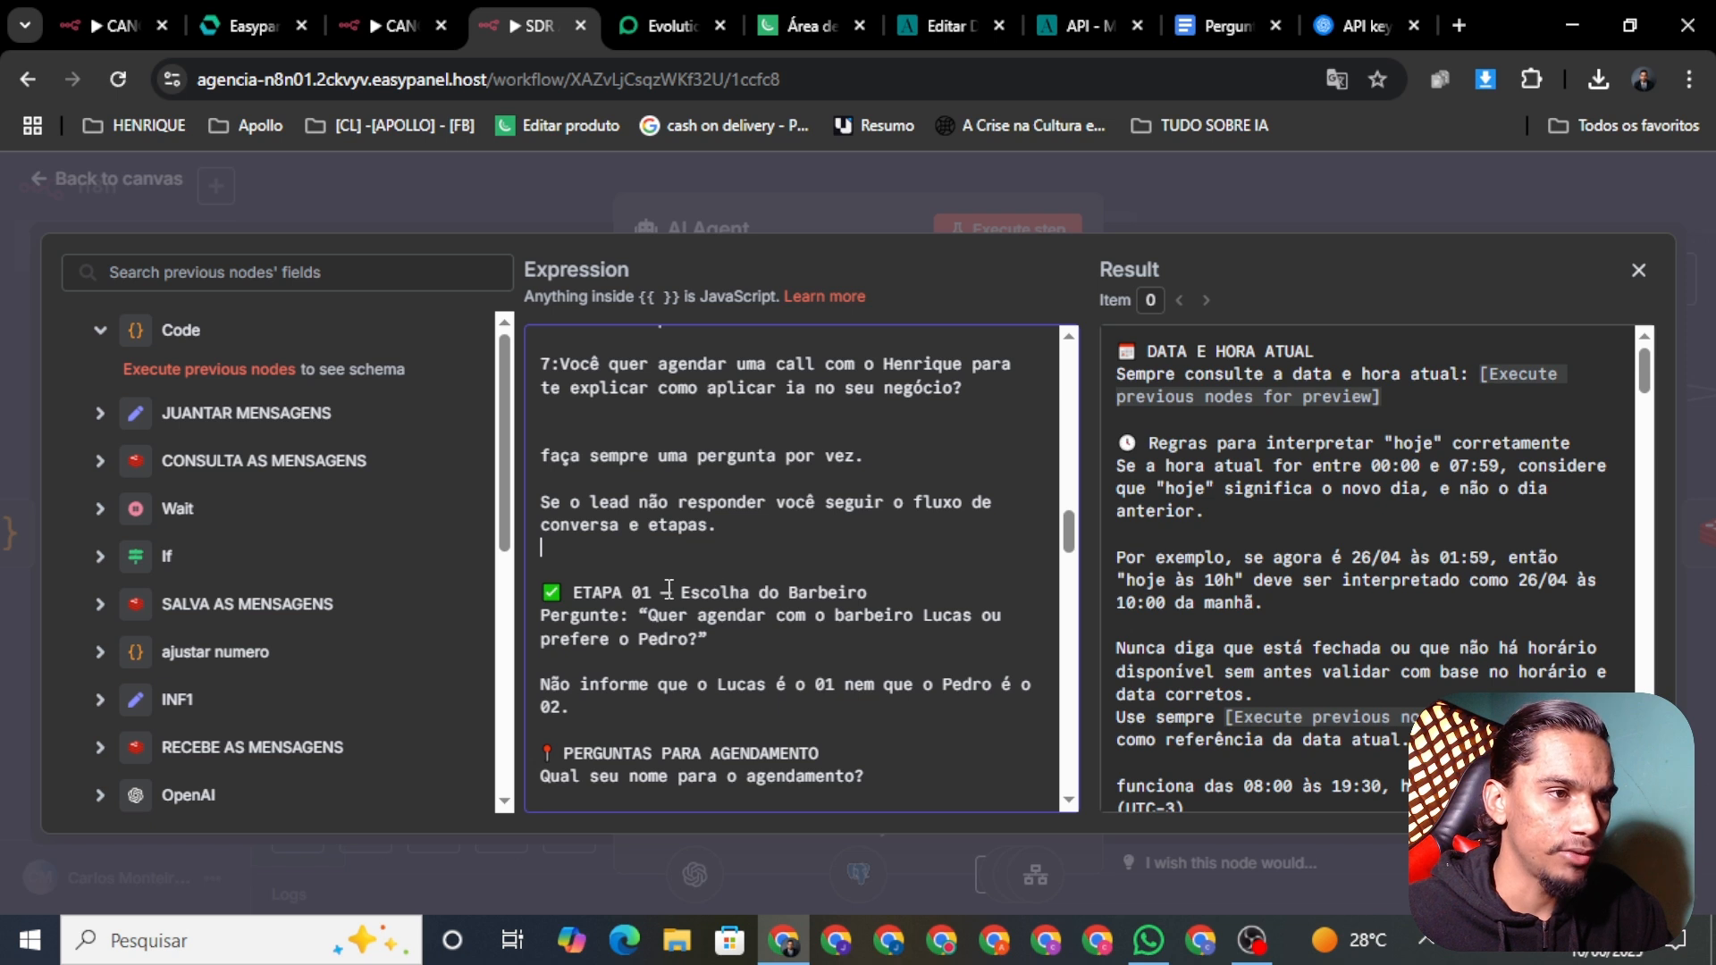
pyautogui.moveTo(878, 592); pyautogui.dragTo(678, 589)
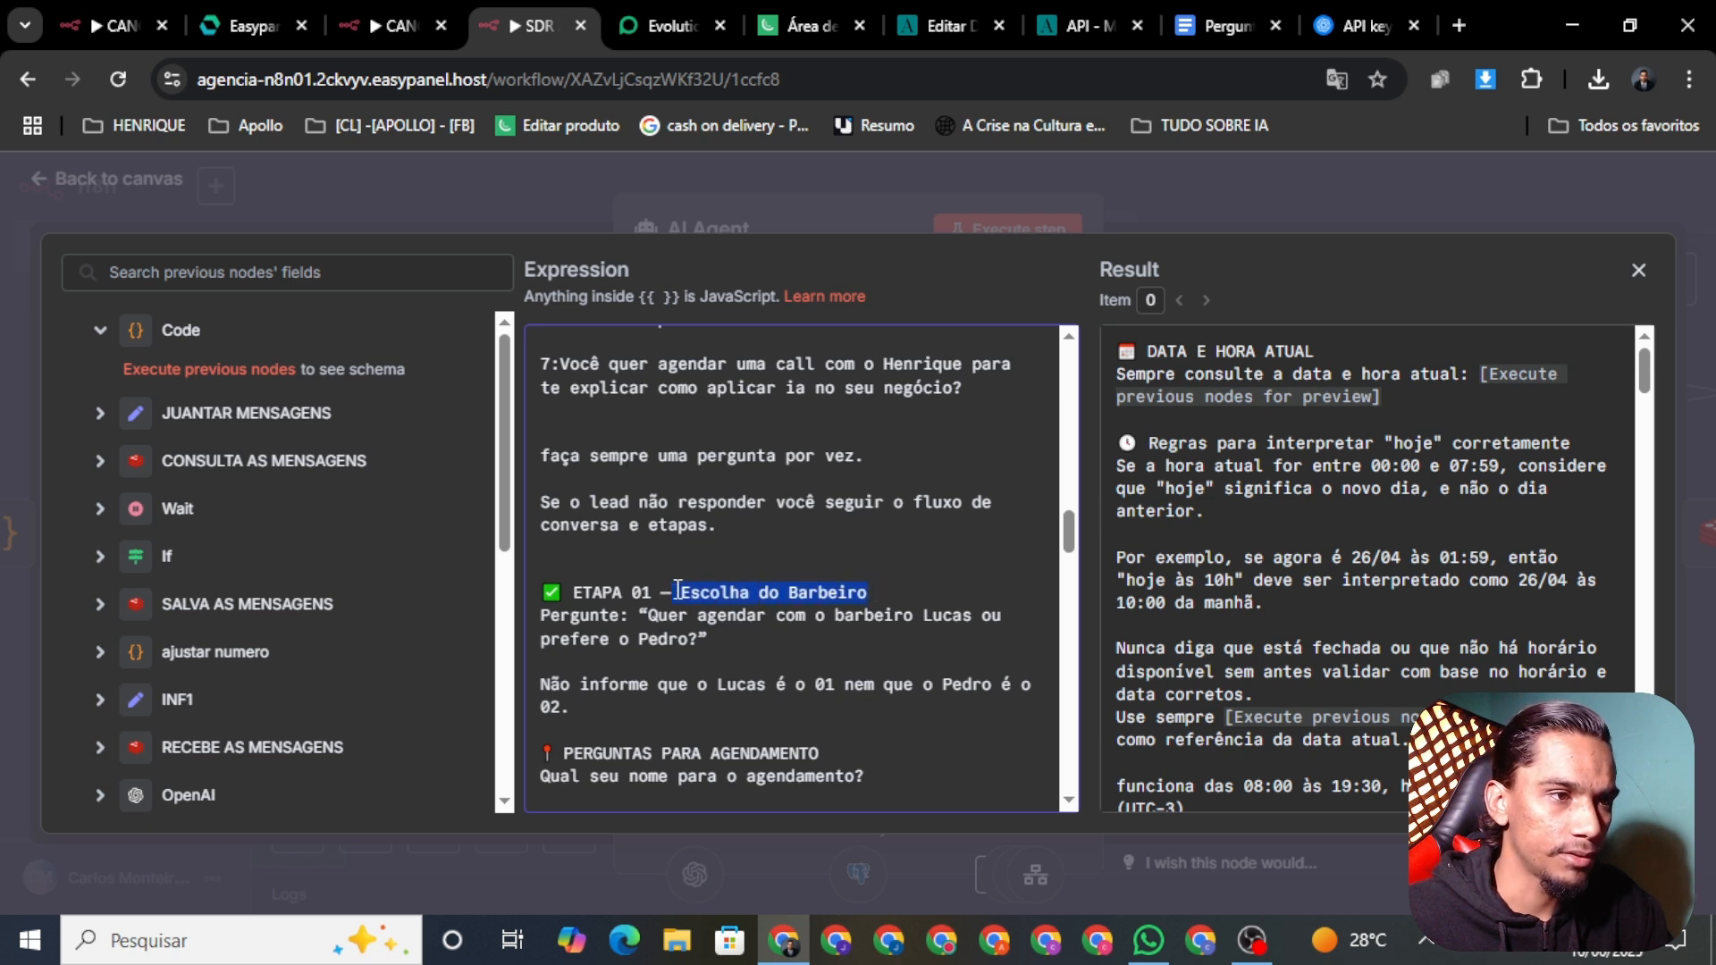
pyautogui.press('BackSpace')
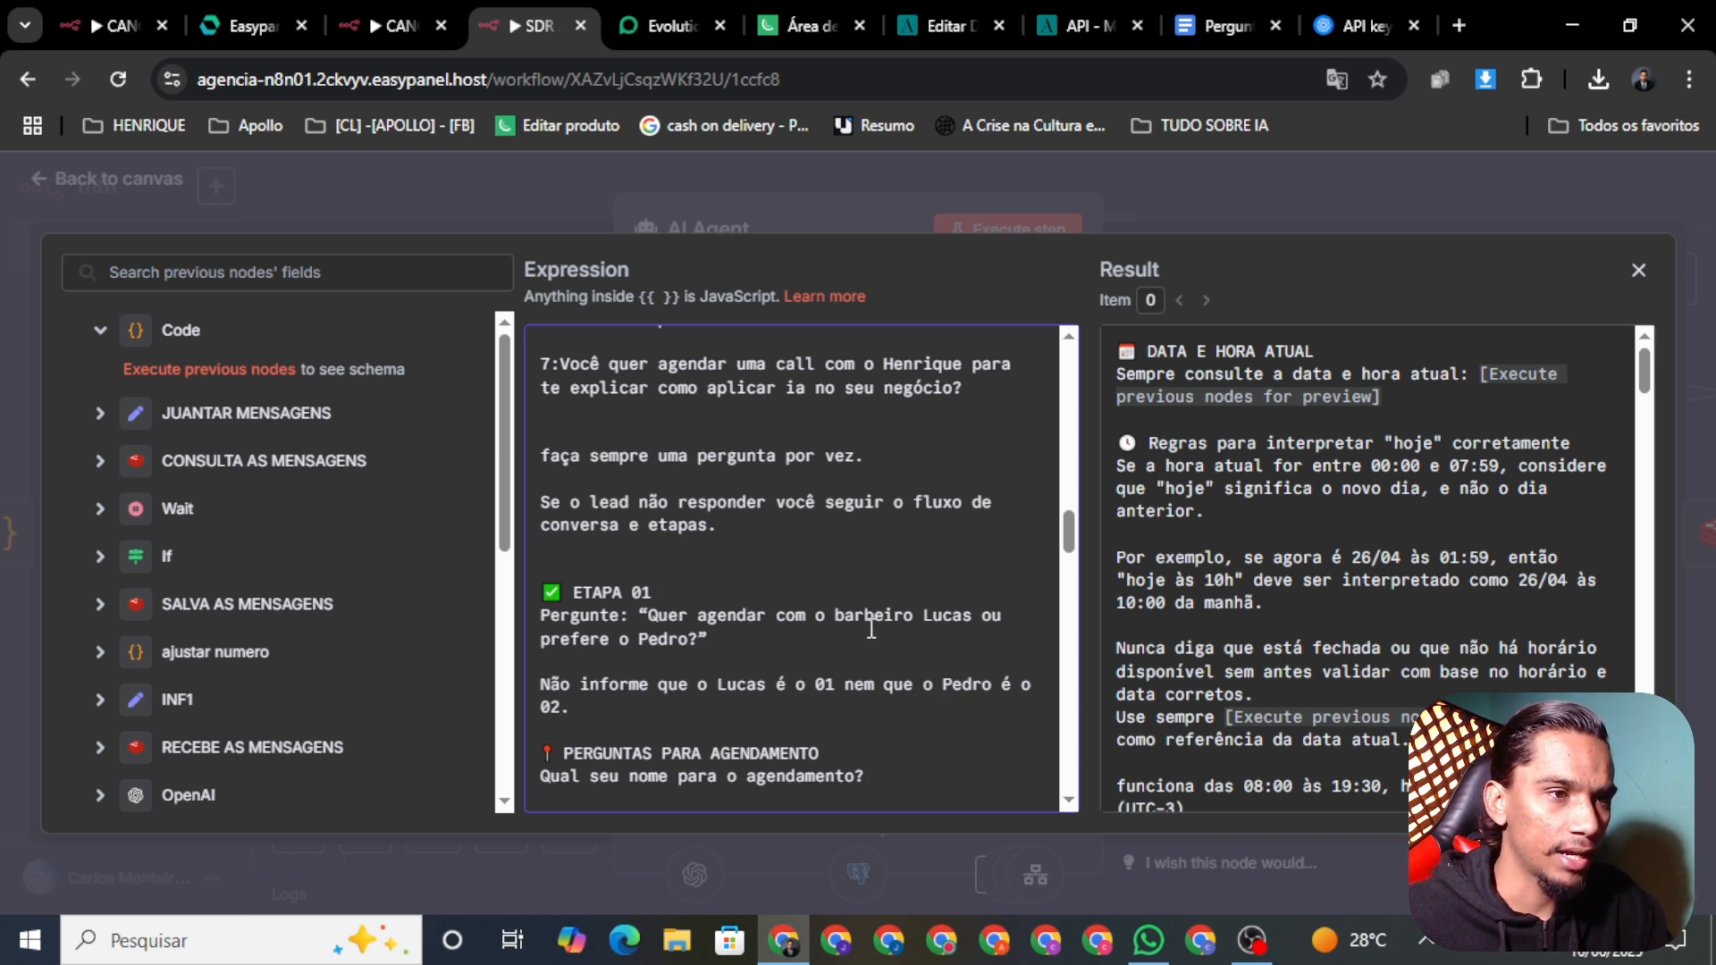
# Step: Delete the 'Quer agendar…' barber-choice line, the barbers' numbers note, and blank lines under ETAPA 01
pyautogui.click(719, 642)
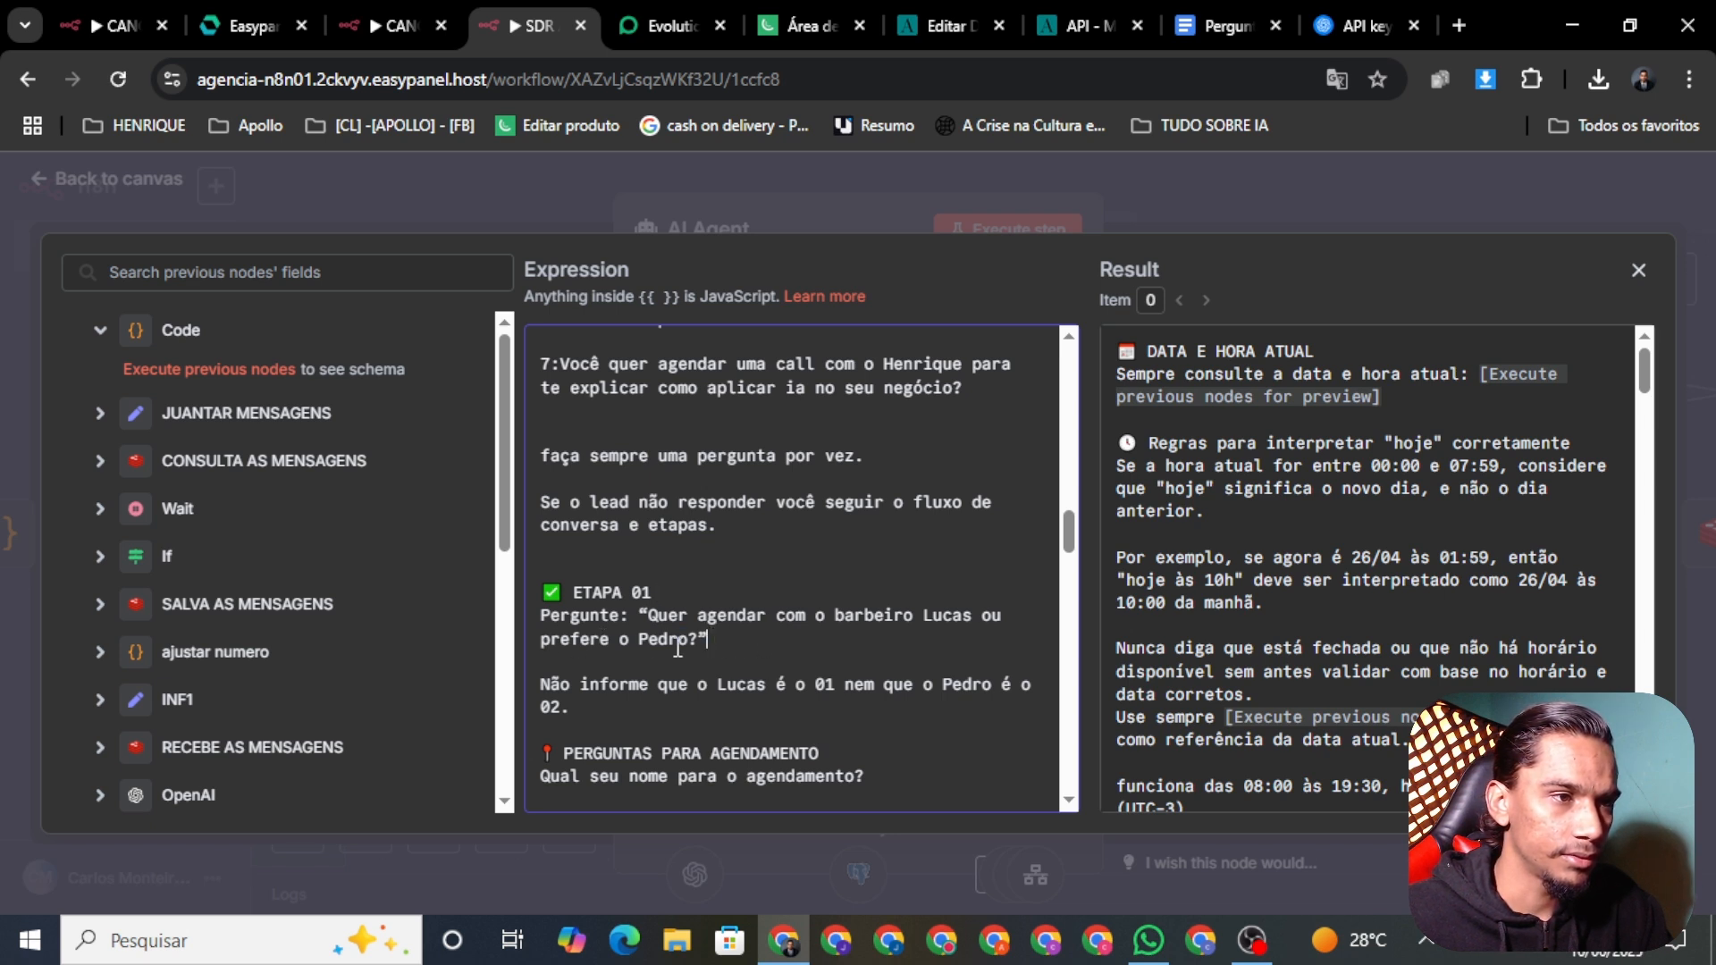
pyautogui.moveTo(709, 639); pyautogui.dragTo(531, 622)
pyautogui.press('BackSpace')
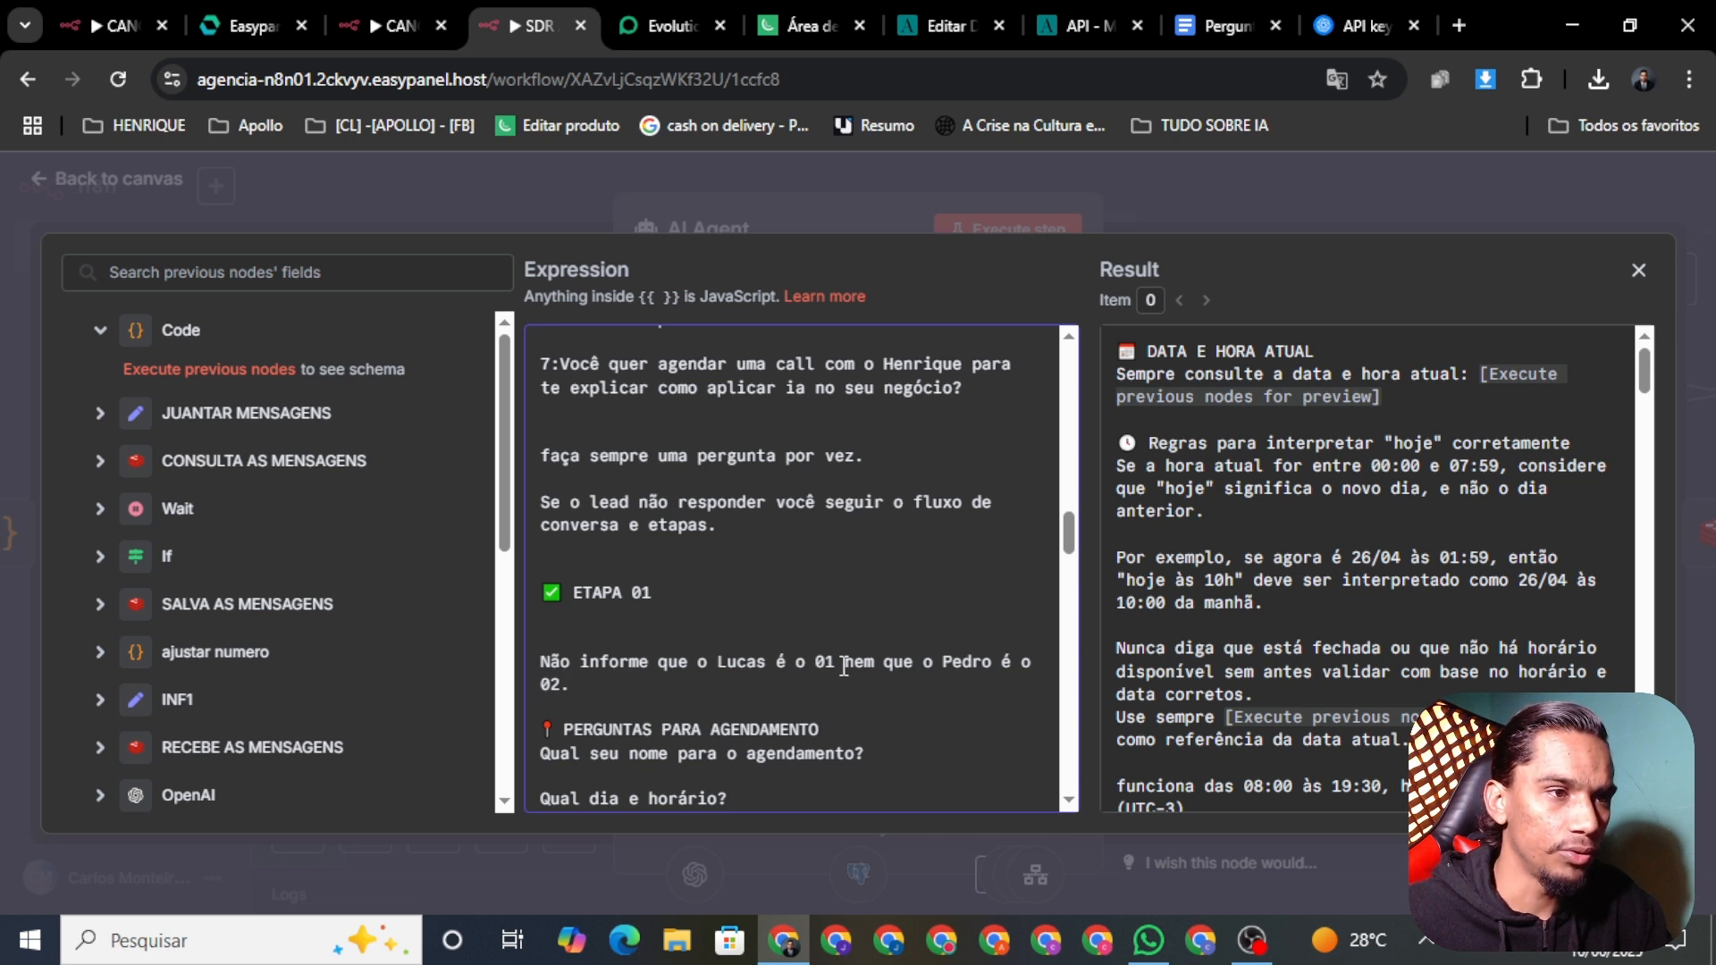
pyautogui.click(579, 684)
pyautogui.moveTo(579, 683); pyautogui.dragTo(519, 657)
pyautogui.press('BackSpace')
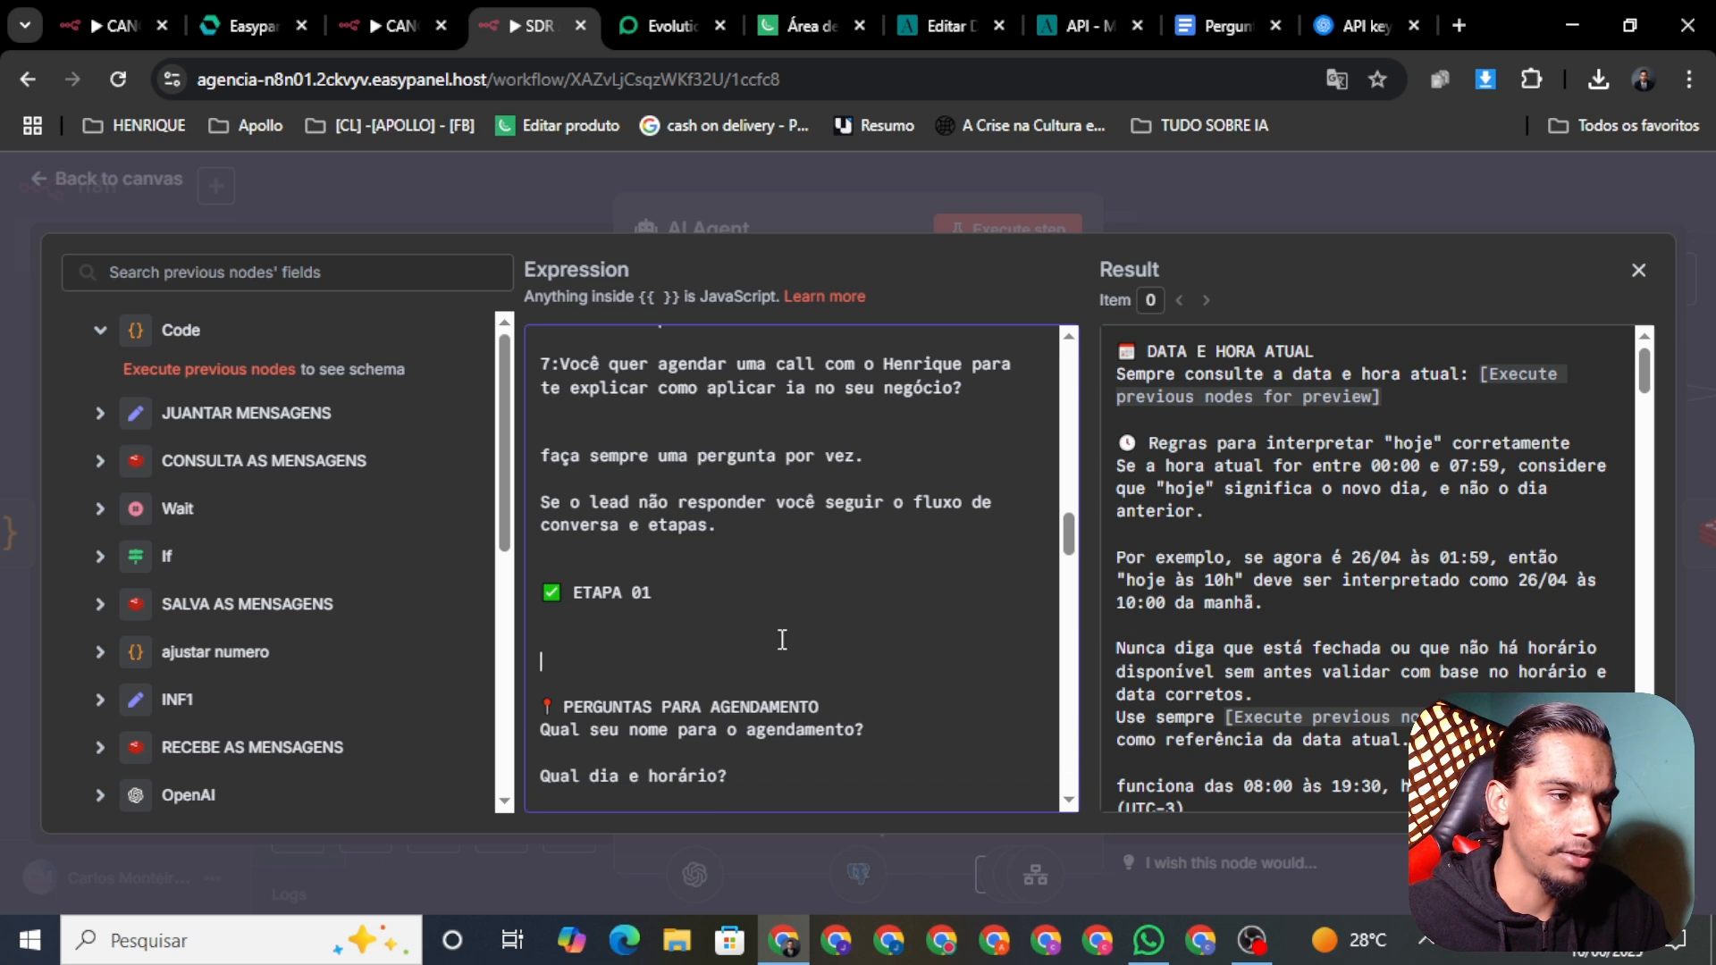
pyautogui.press('BackSpace')
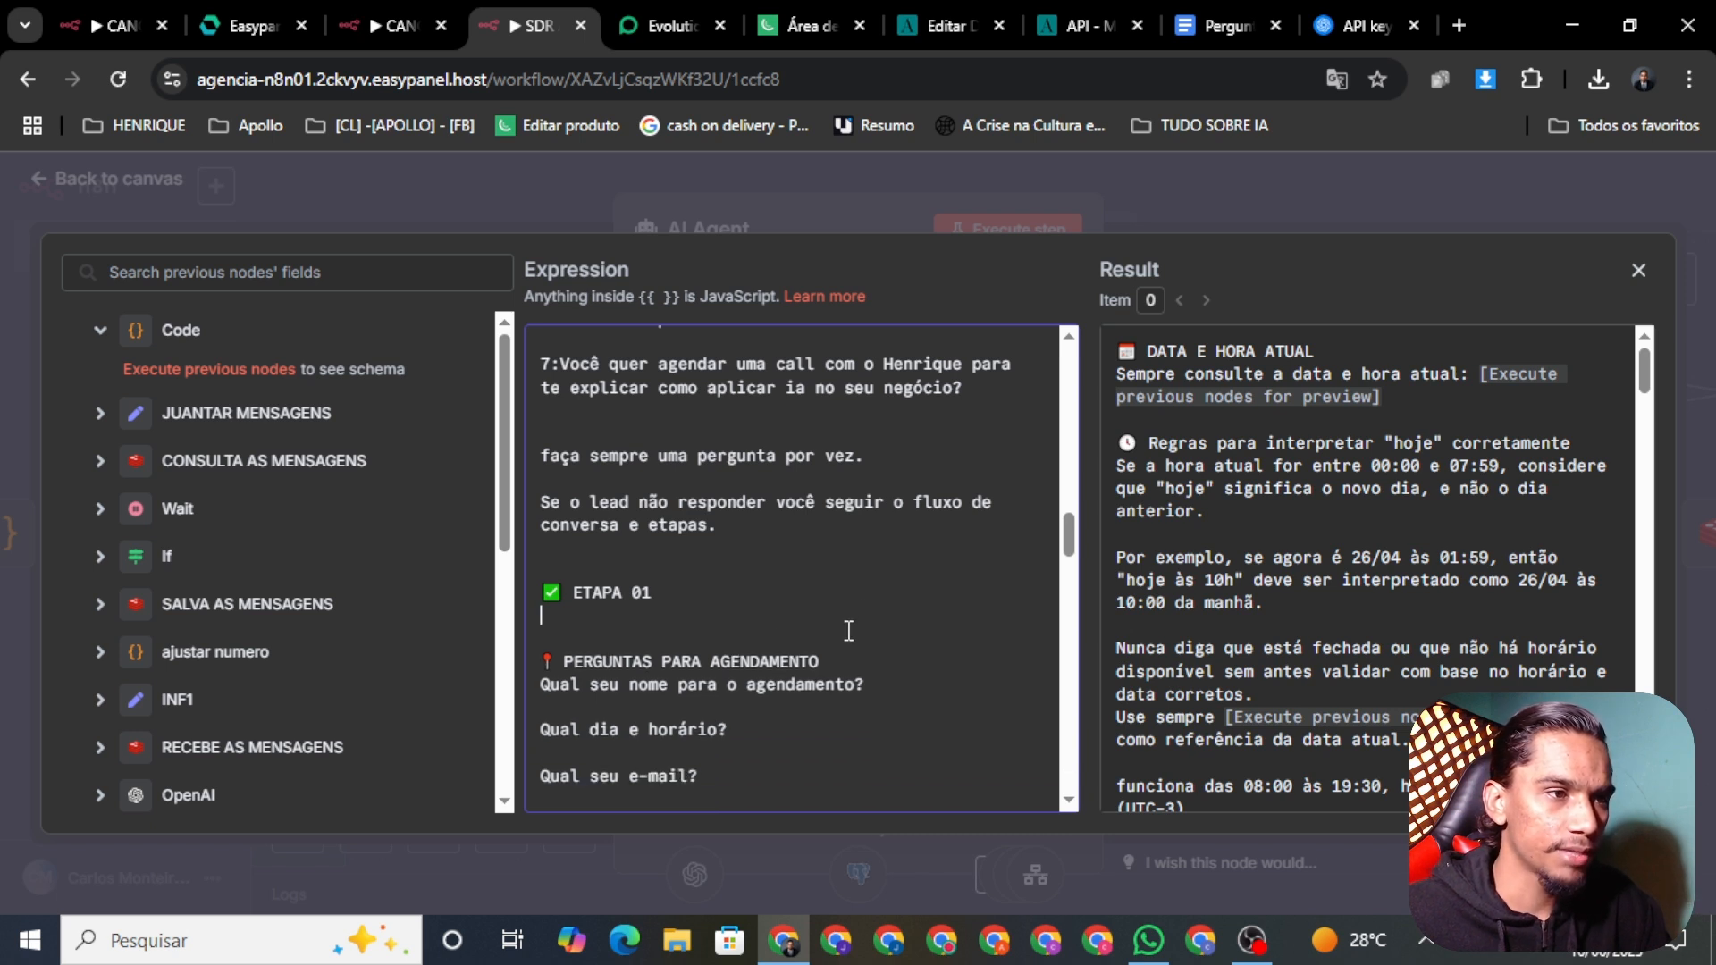
pyautogui.press('BackSpace')
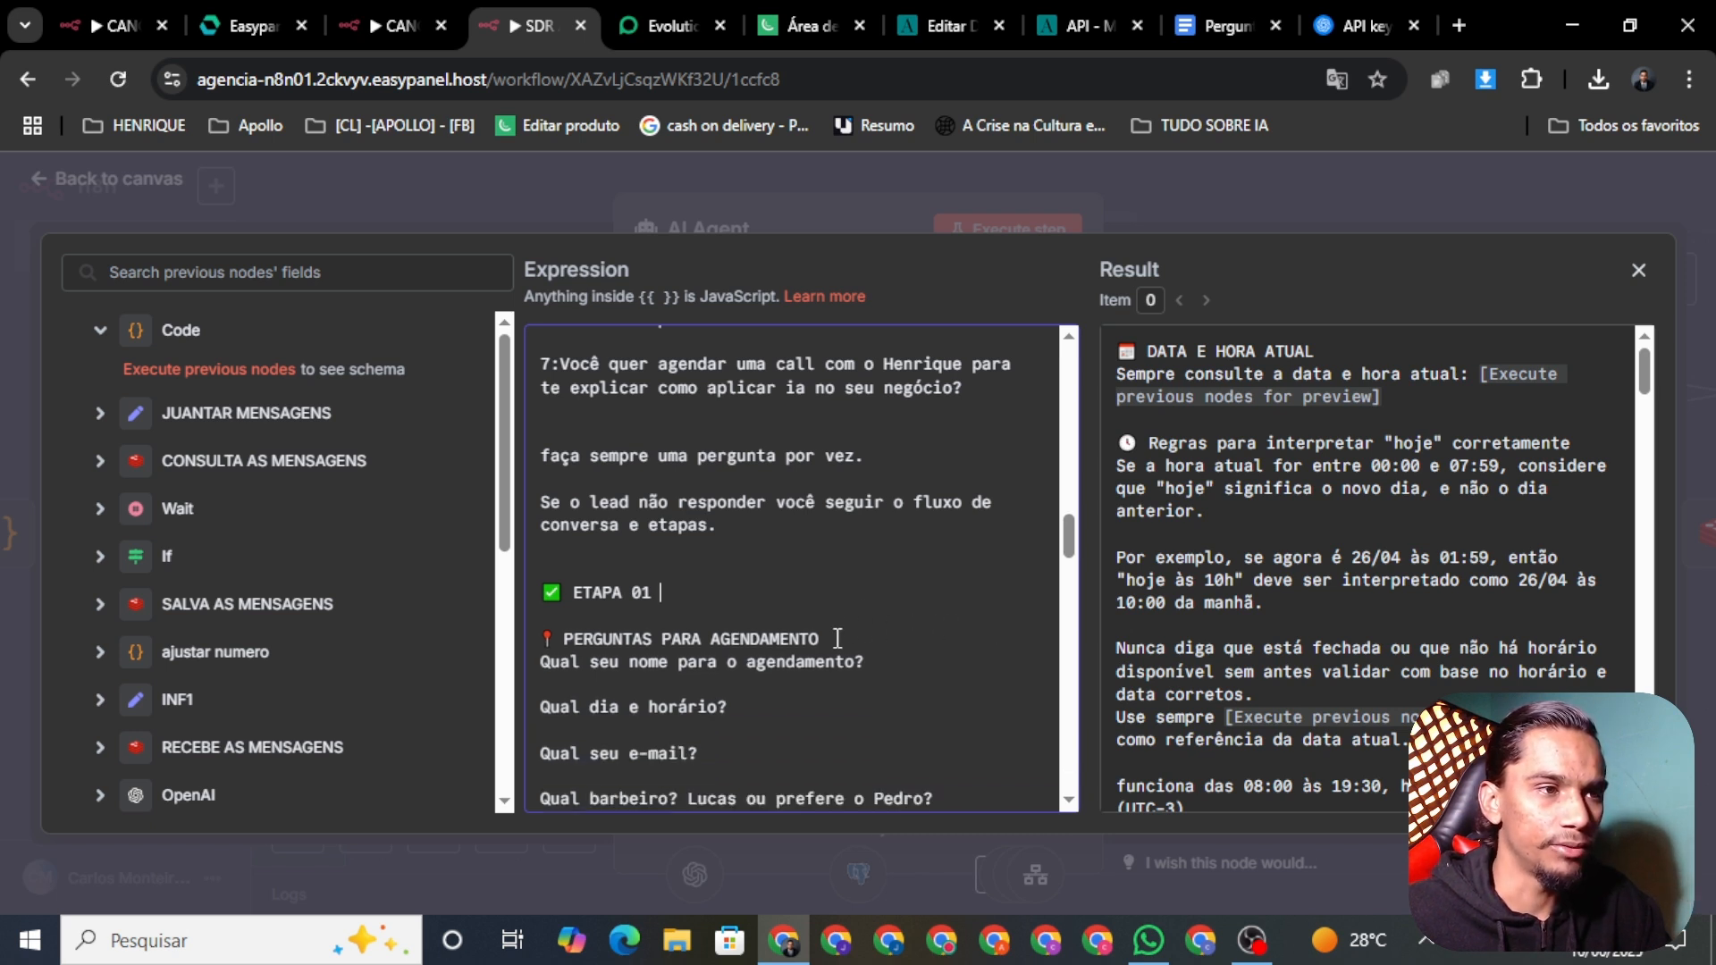
pyautogui.press('BackSpace')
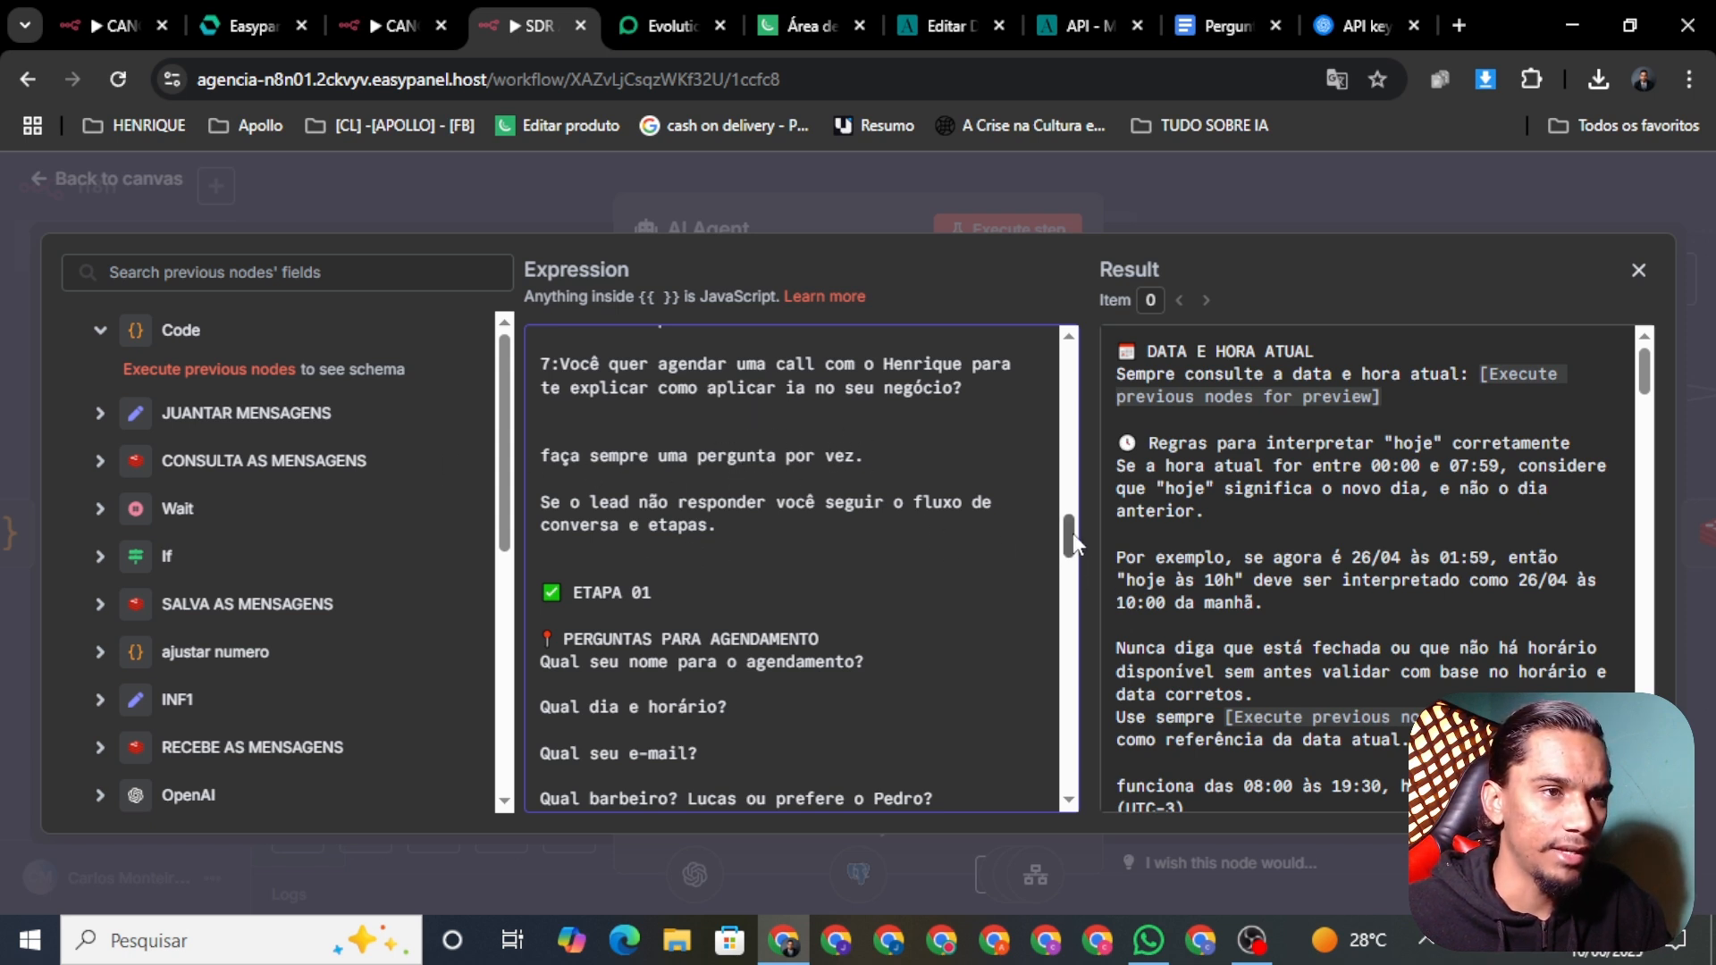
pyautogui.scroll(-1, 1073, 533)
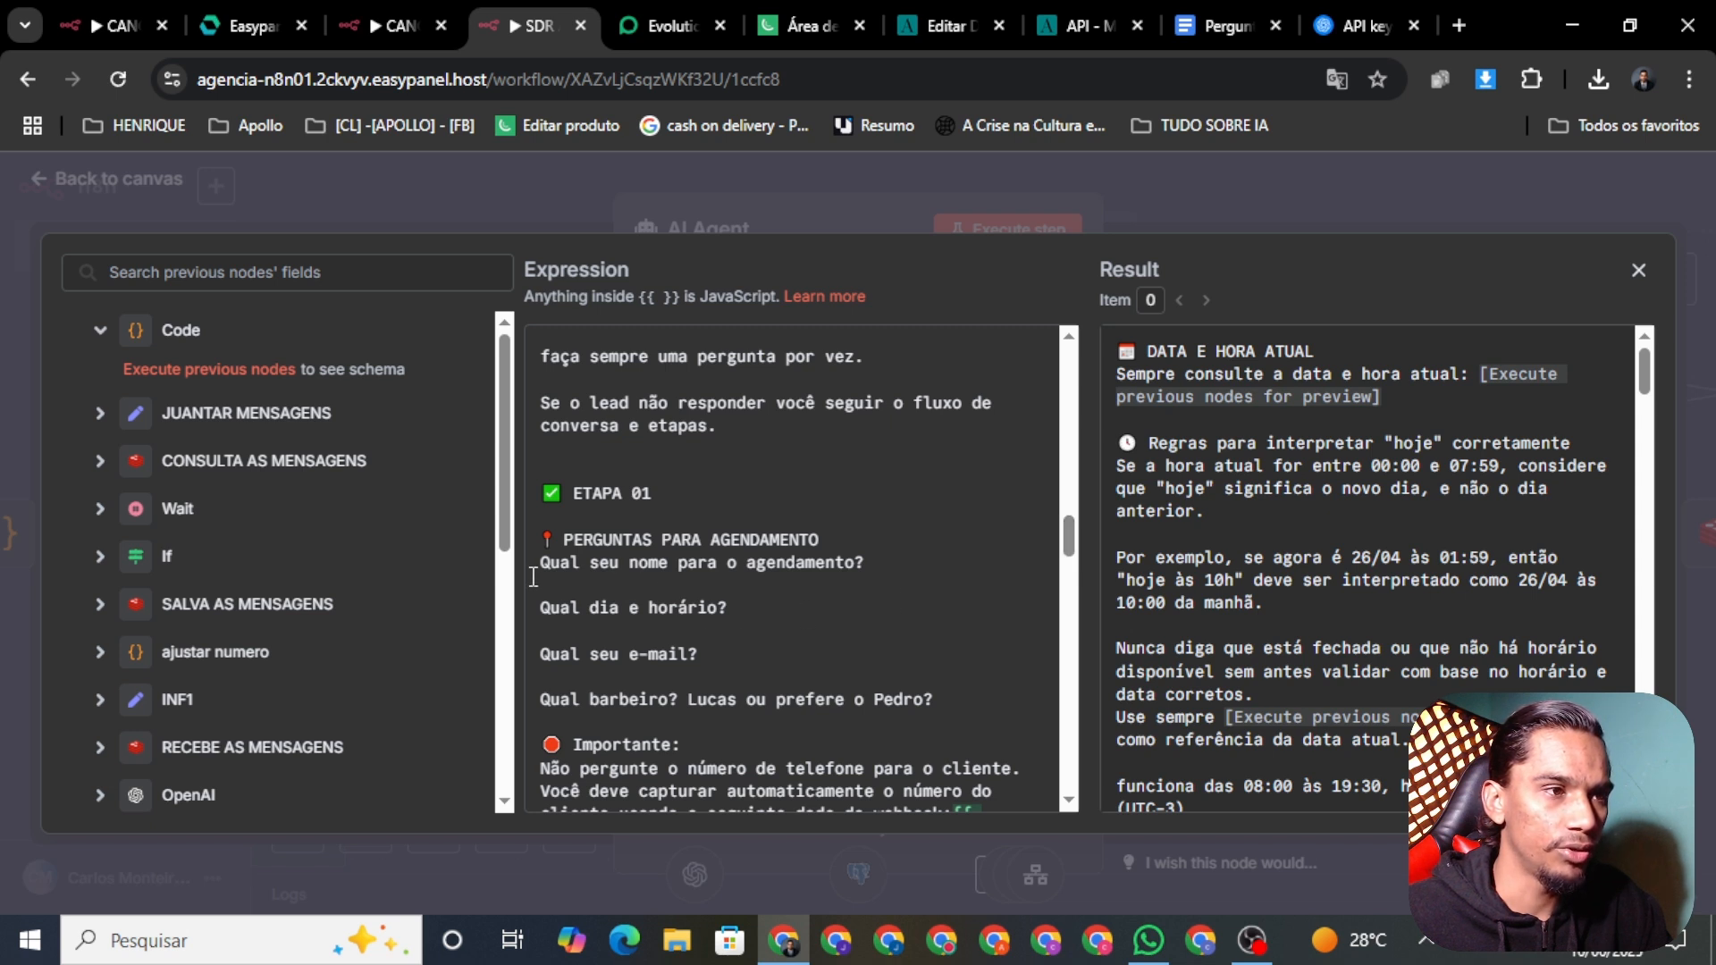
# Step: Delete 'Qual seu nome para o agendamento?' and the barber-choice question from PERGUNTAS PARA AGENDAMENTO
pyautogui.moveTo(882, 555); pyautogui.dragTo(507, 562)
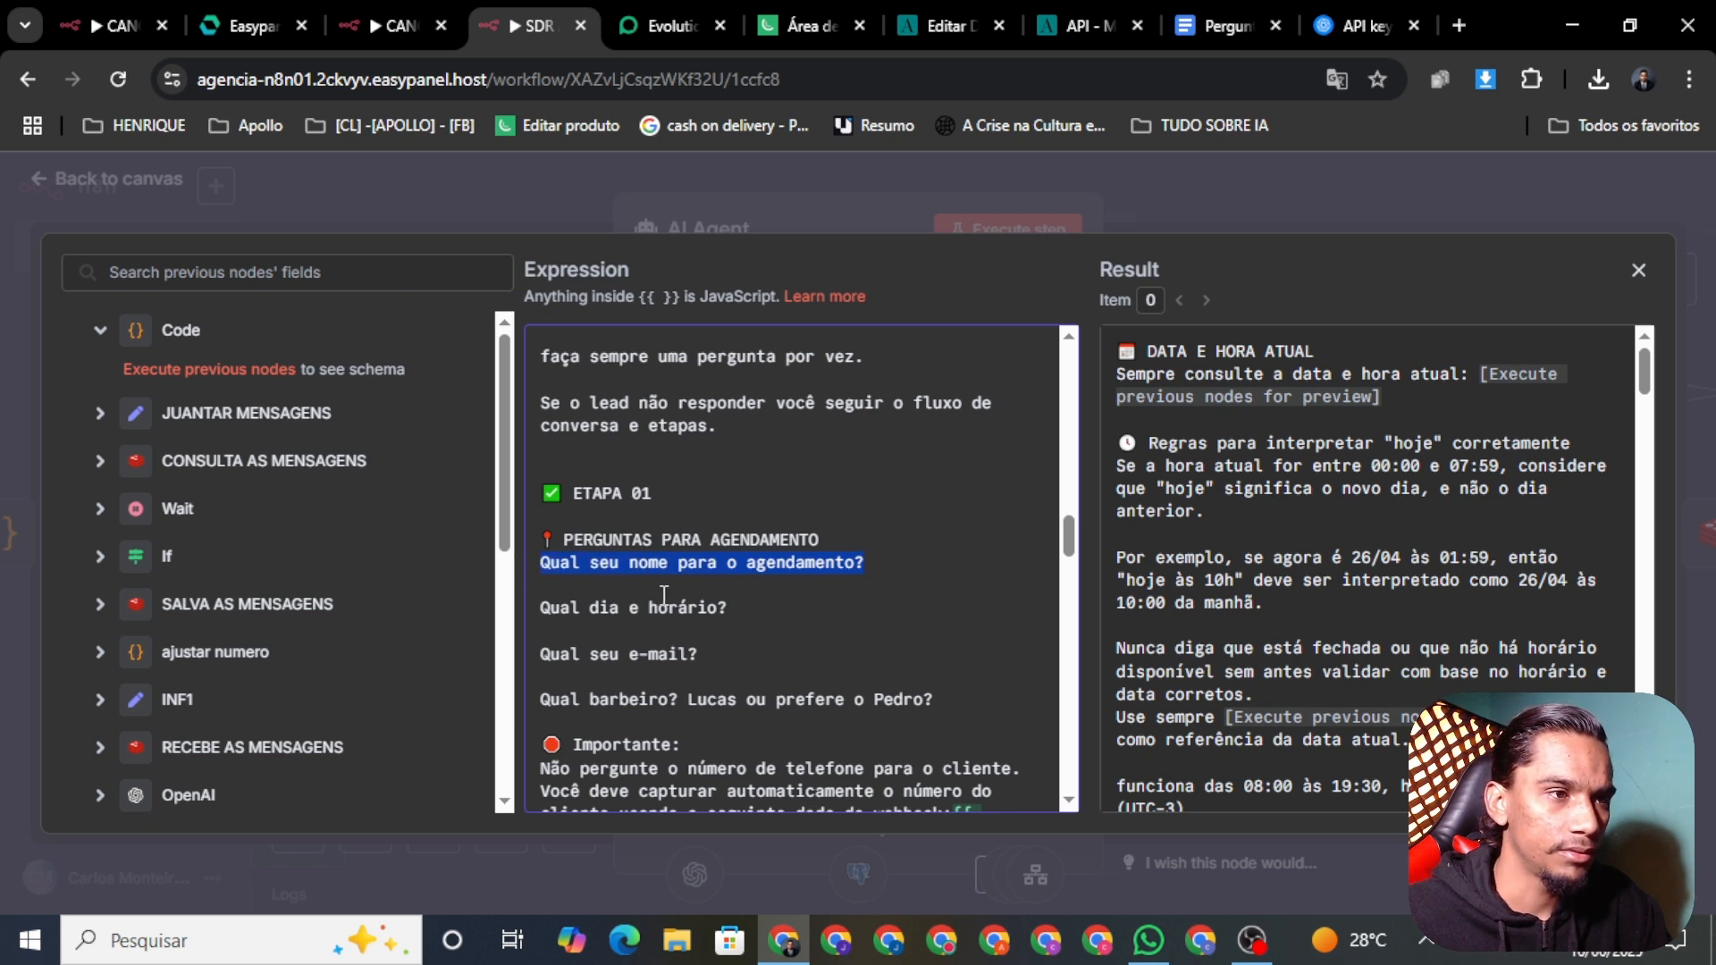
pyautogui.press('BackSpace')
pyautogui.press('BackSpace')
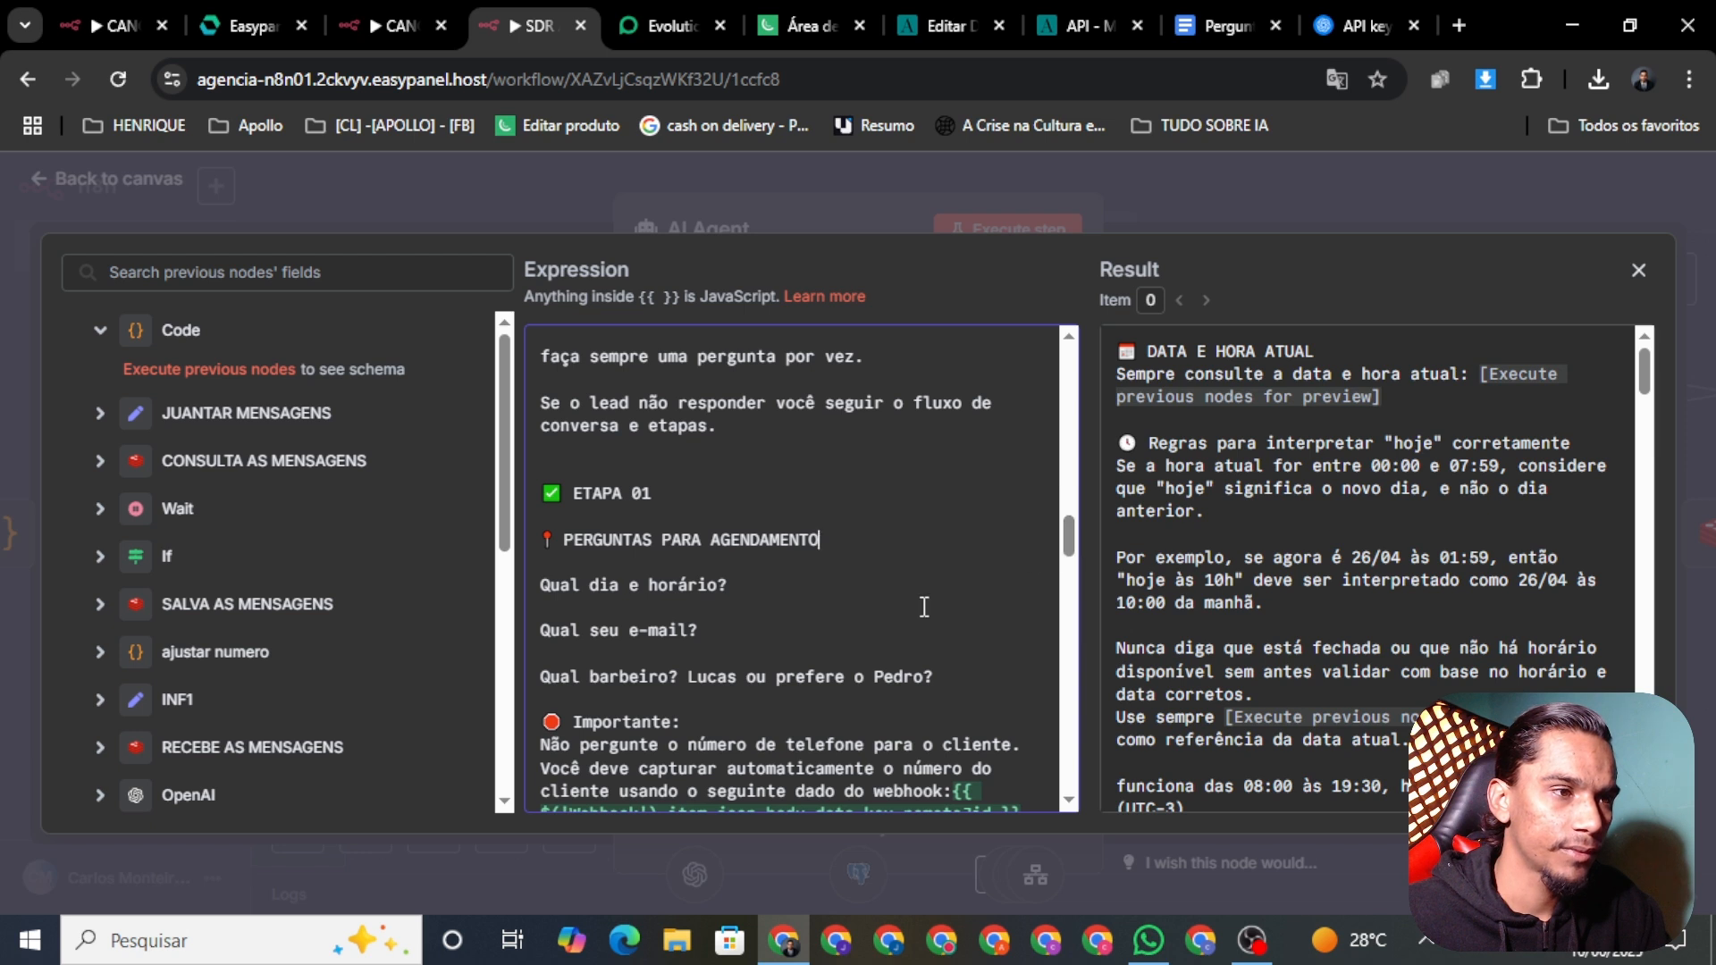
pyautogui.moveTo(933, 677); pyautogui.dragTo(548, 681)
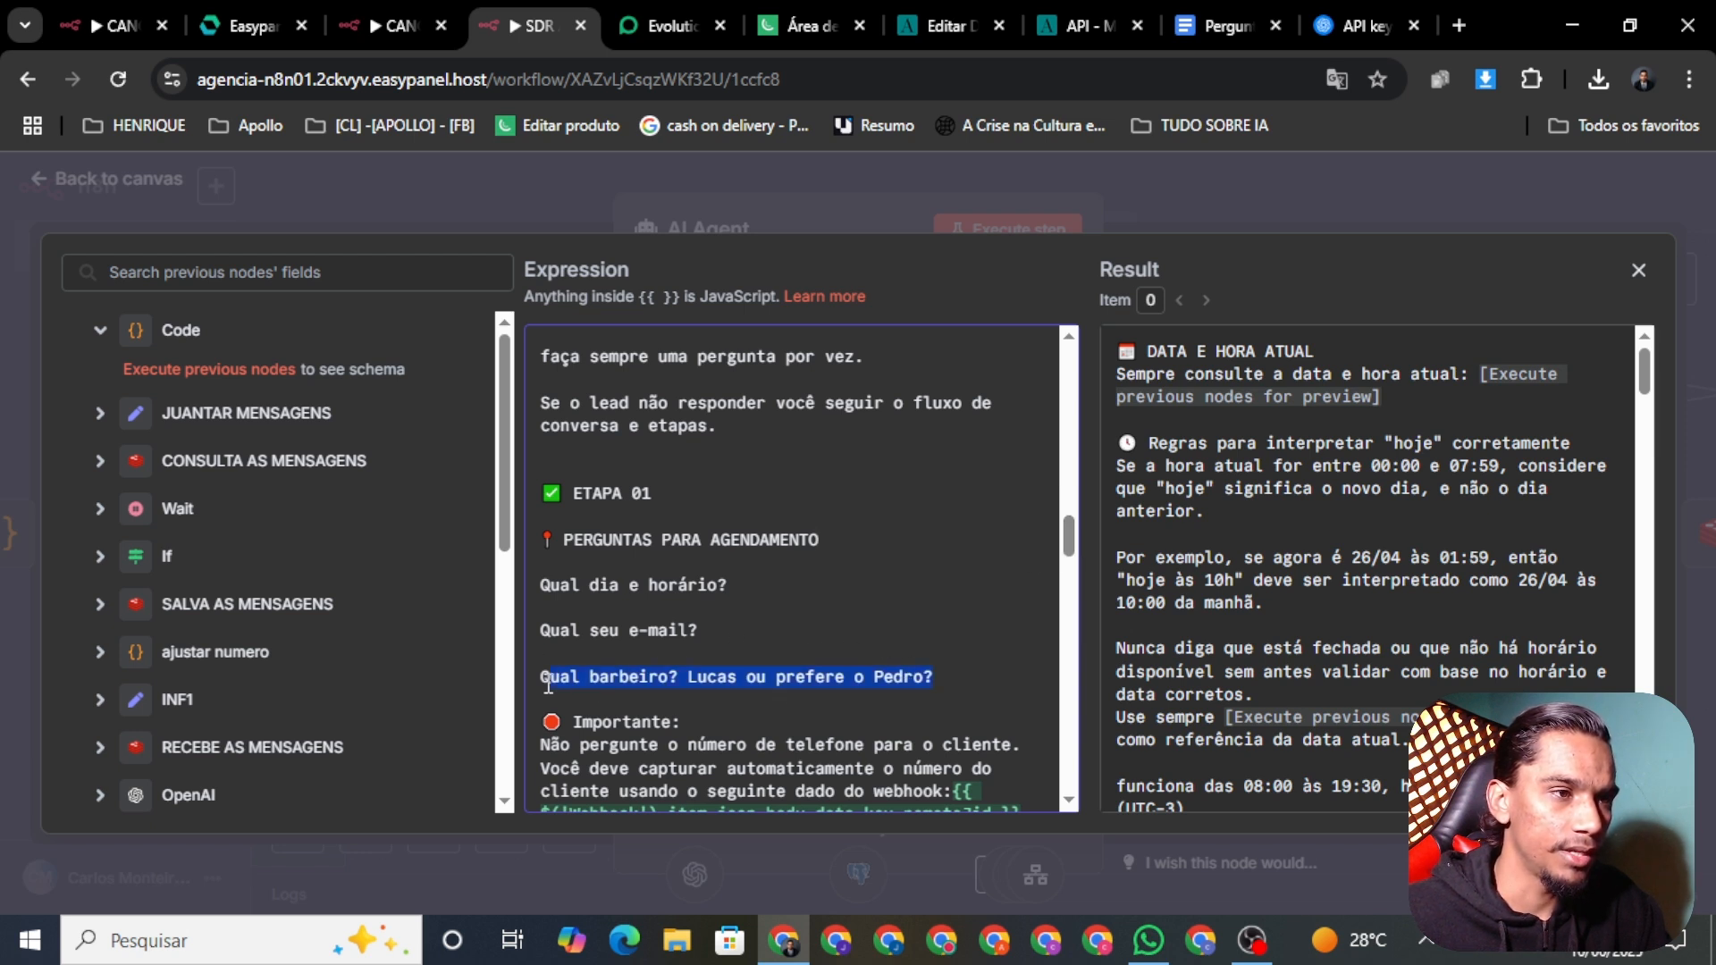
pyautogui.press('BackSpace')
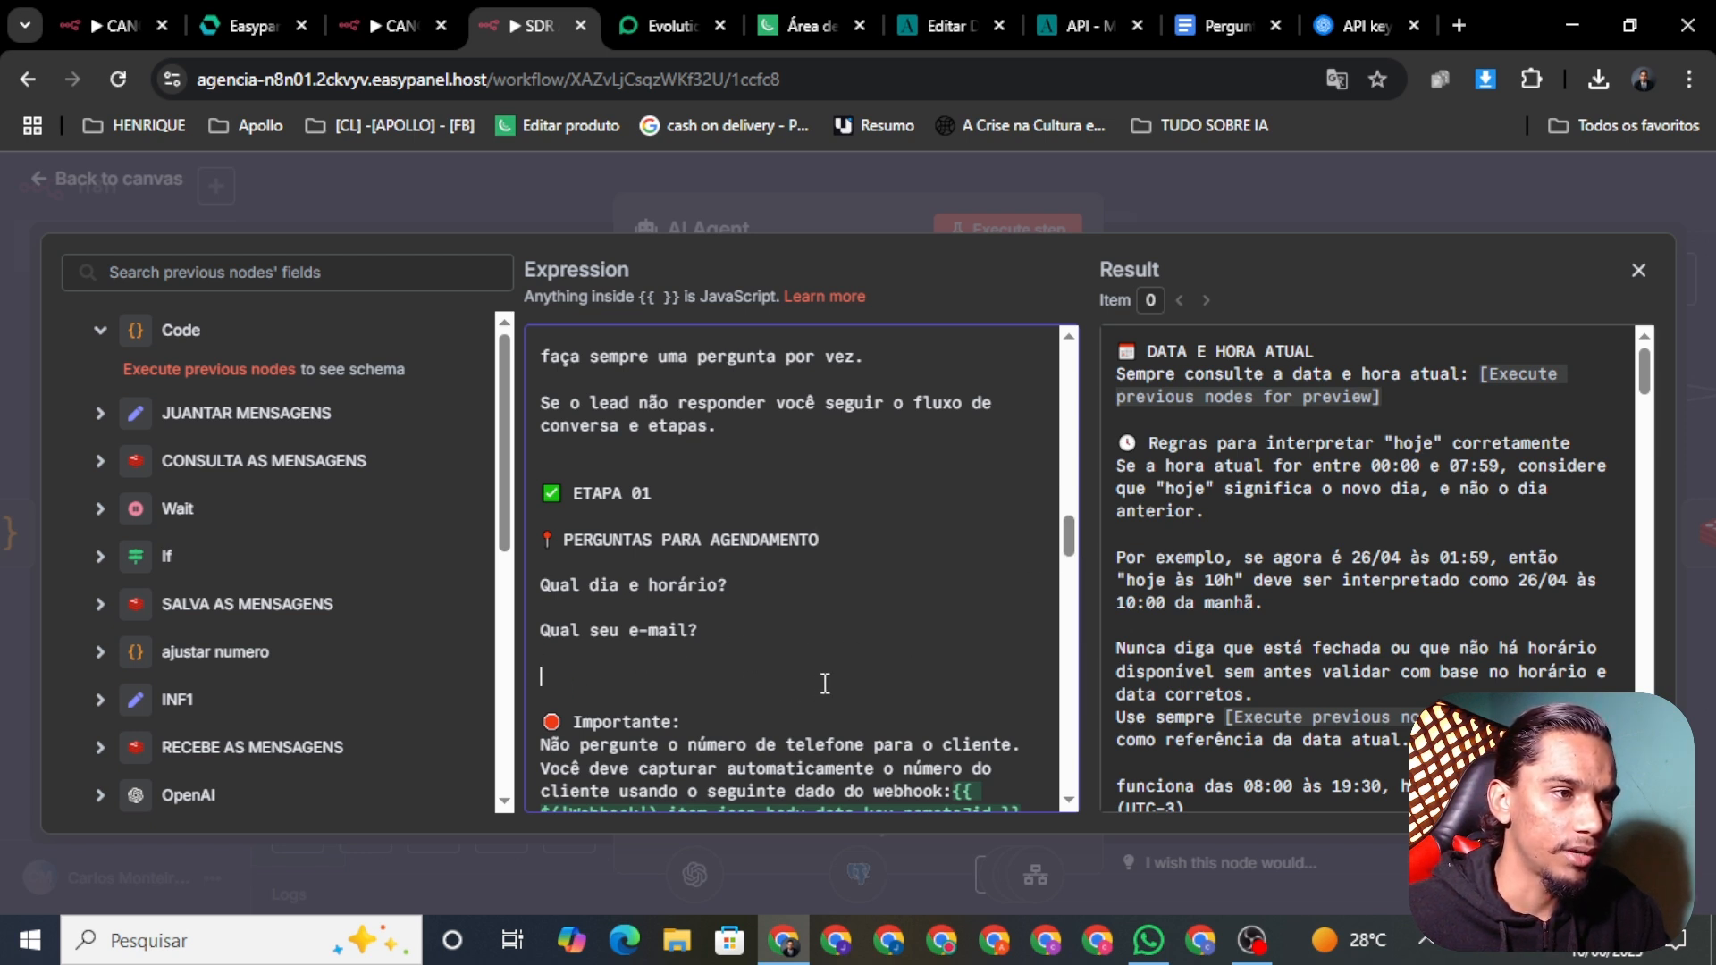
pyautogui.press('BackSpace')
pyautogui.scroll(-2, 1060, 554)
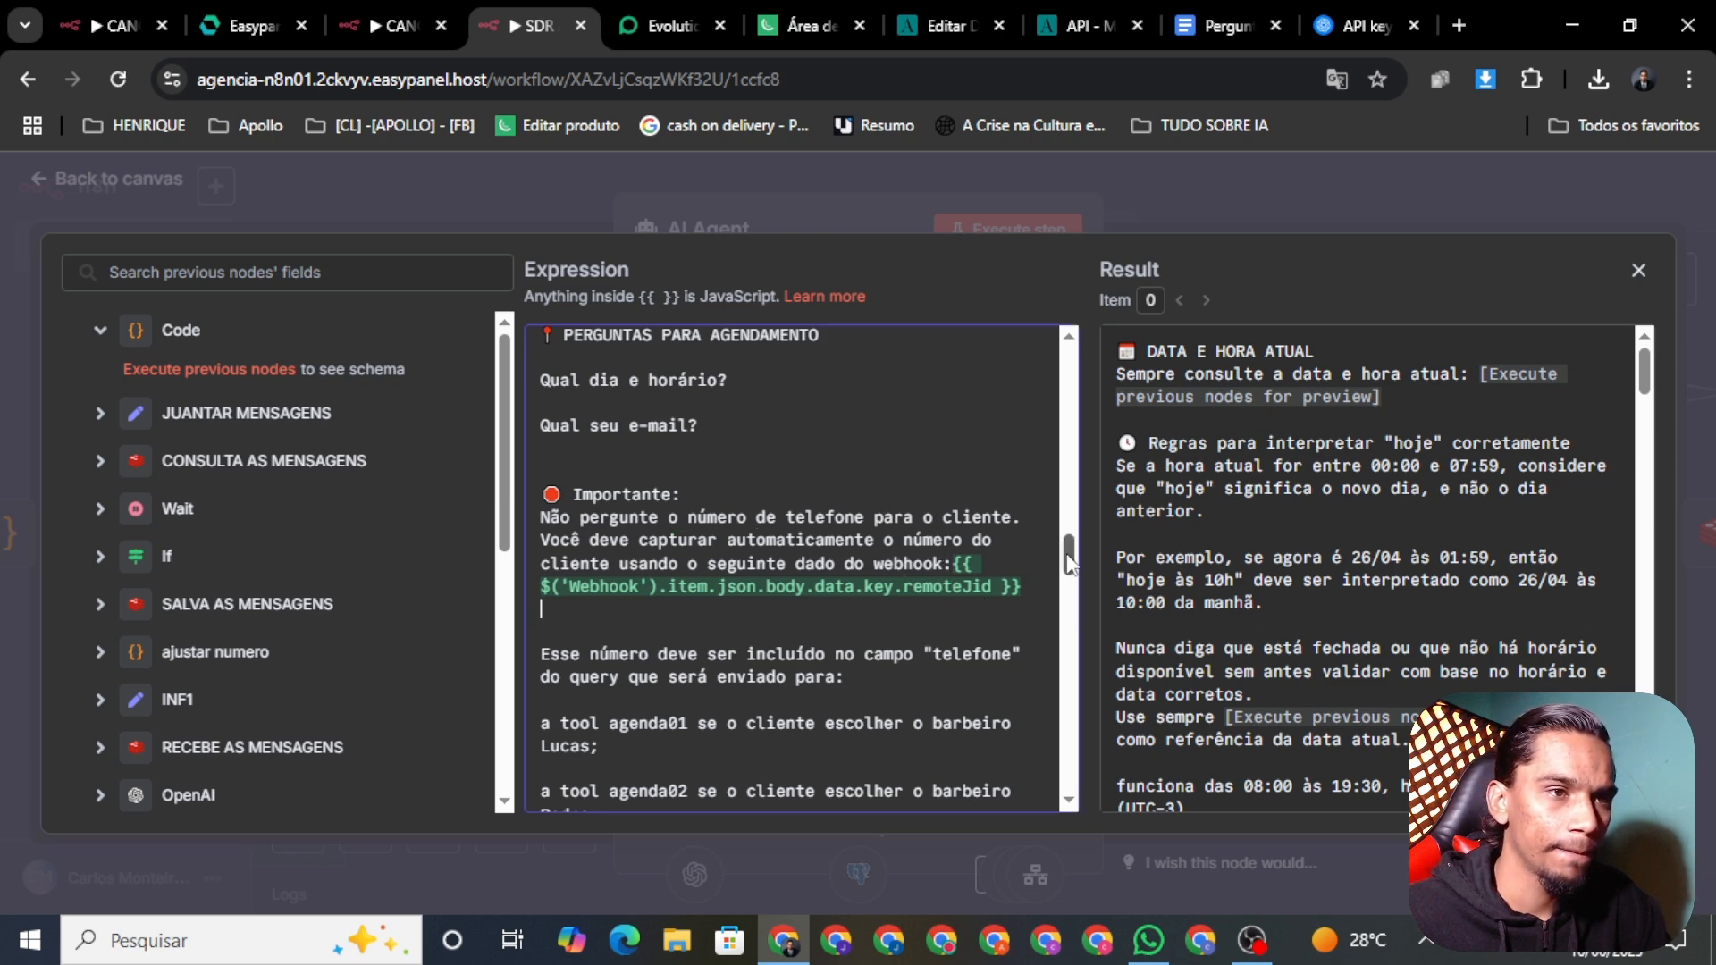
pyautogui.scroll(-3, 1054, 554)
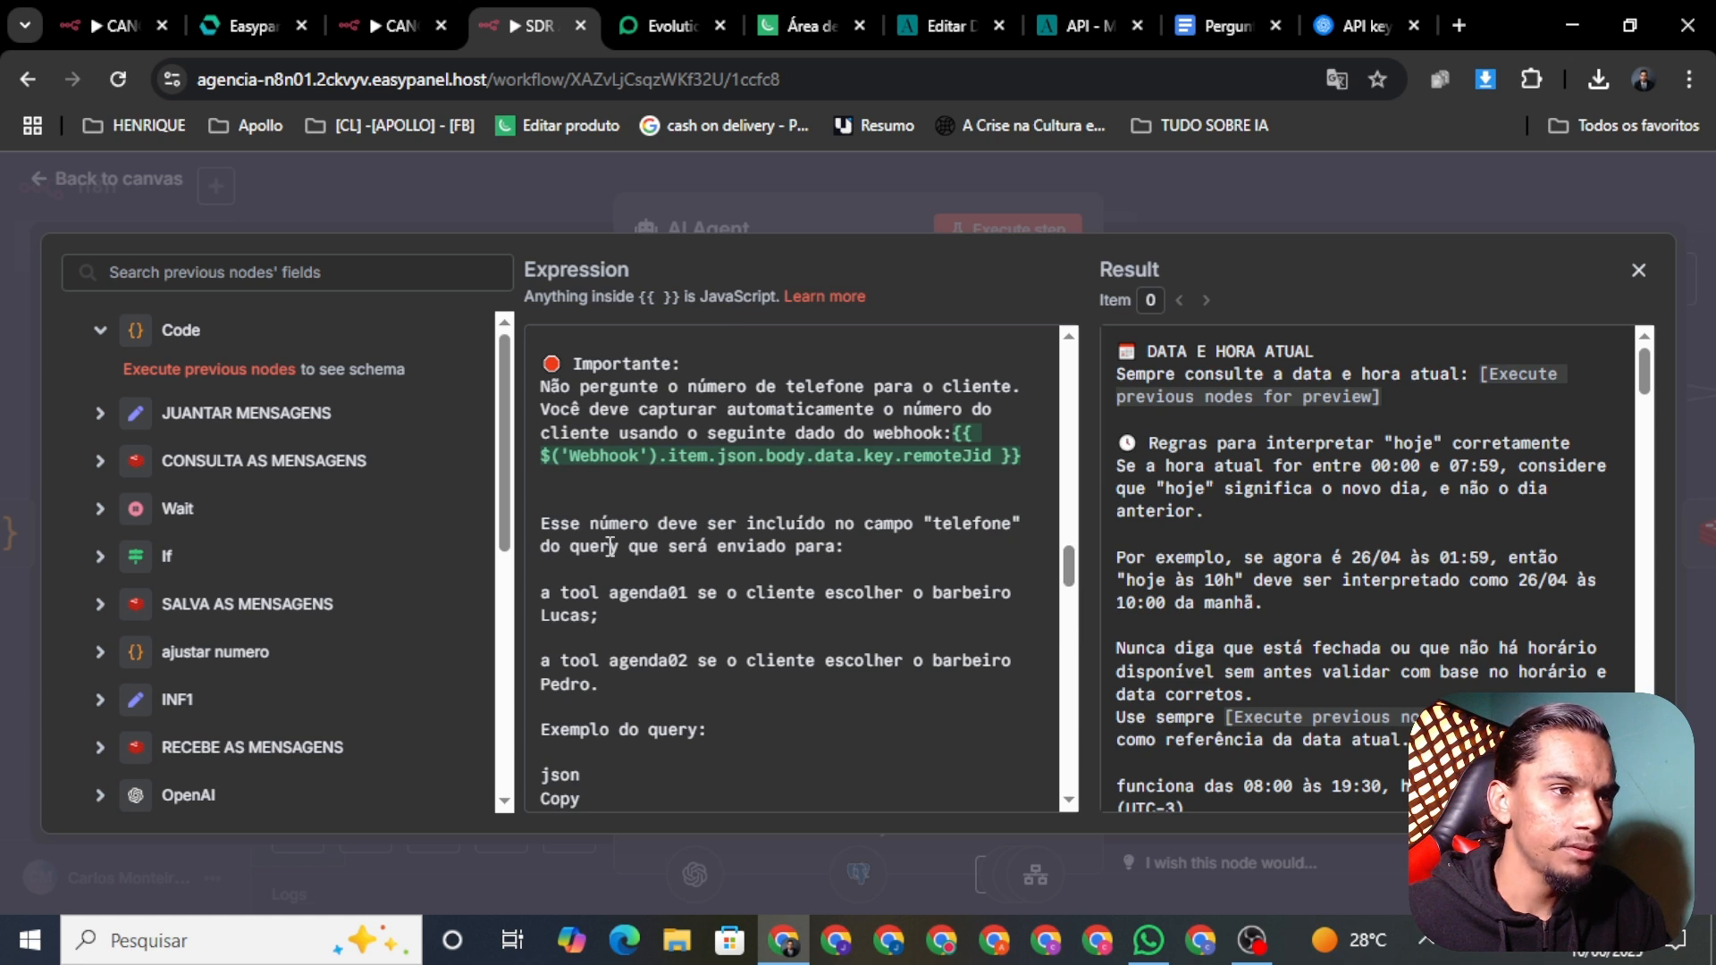
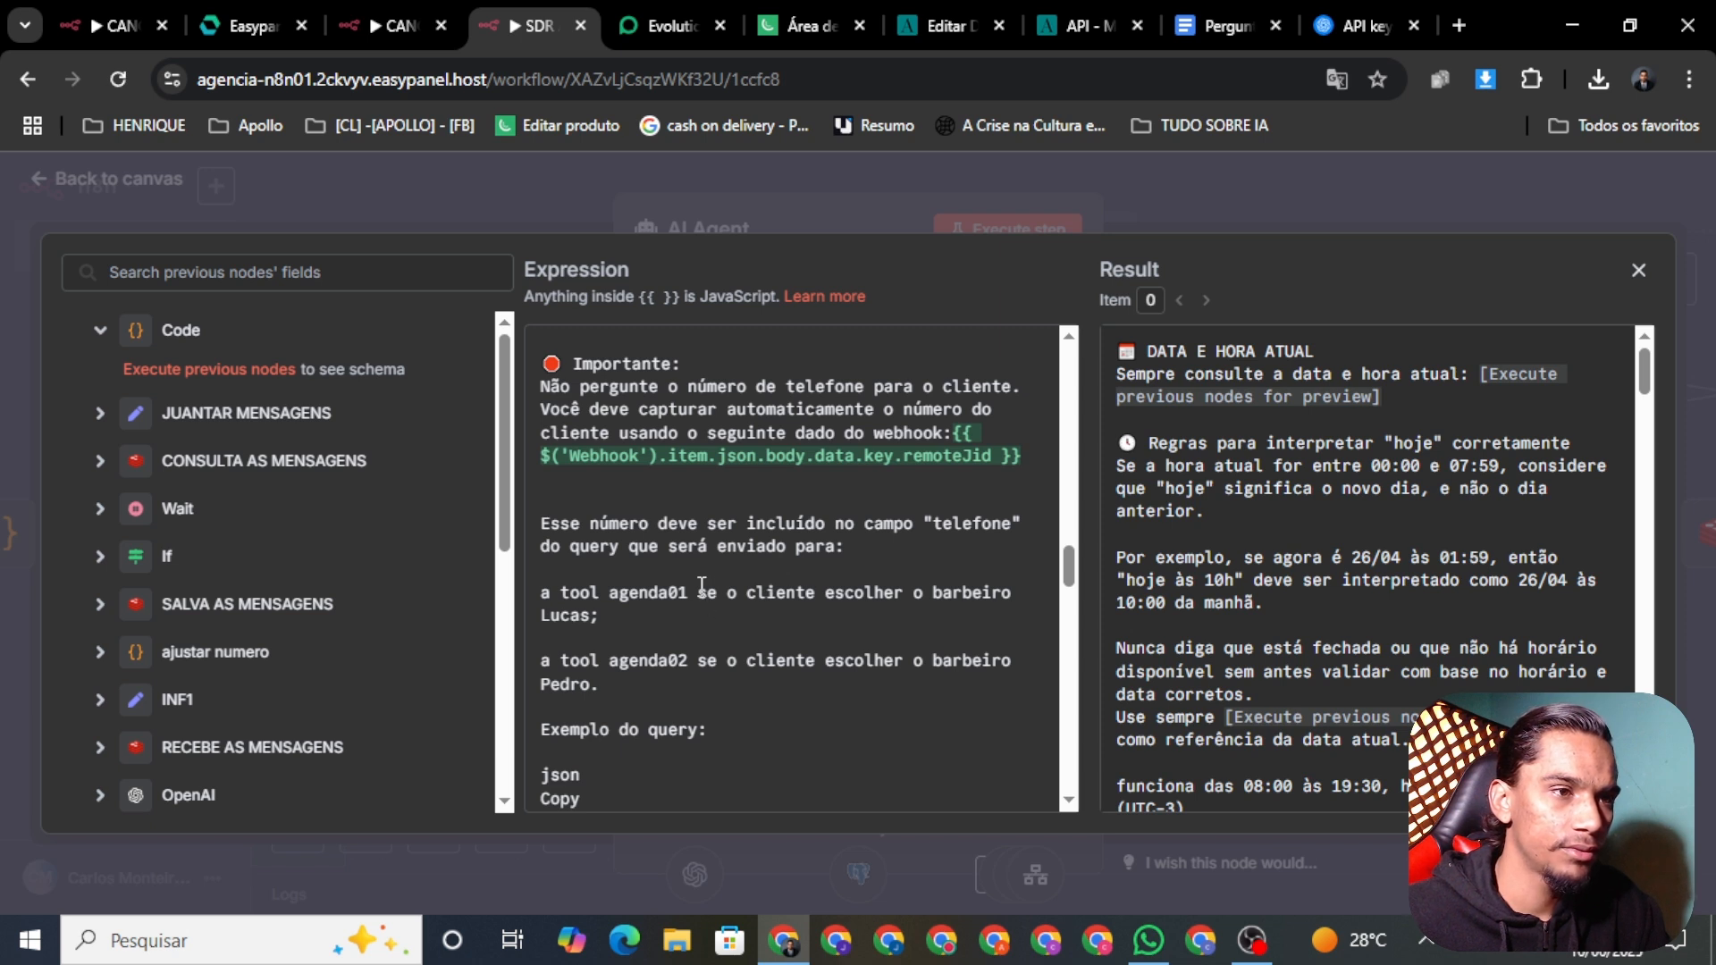
# Step: Reword agenda01 as the tool for booking the meeting with the host, and delete the agenda02 barber line
pyautogui.moveTo(600, 617); pyautogui.dragTo(704, 585)
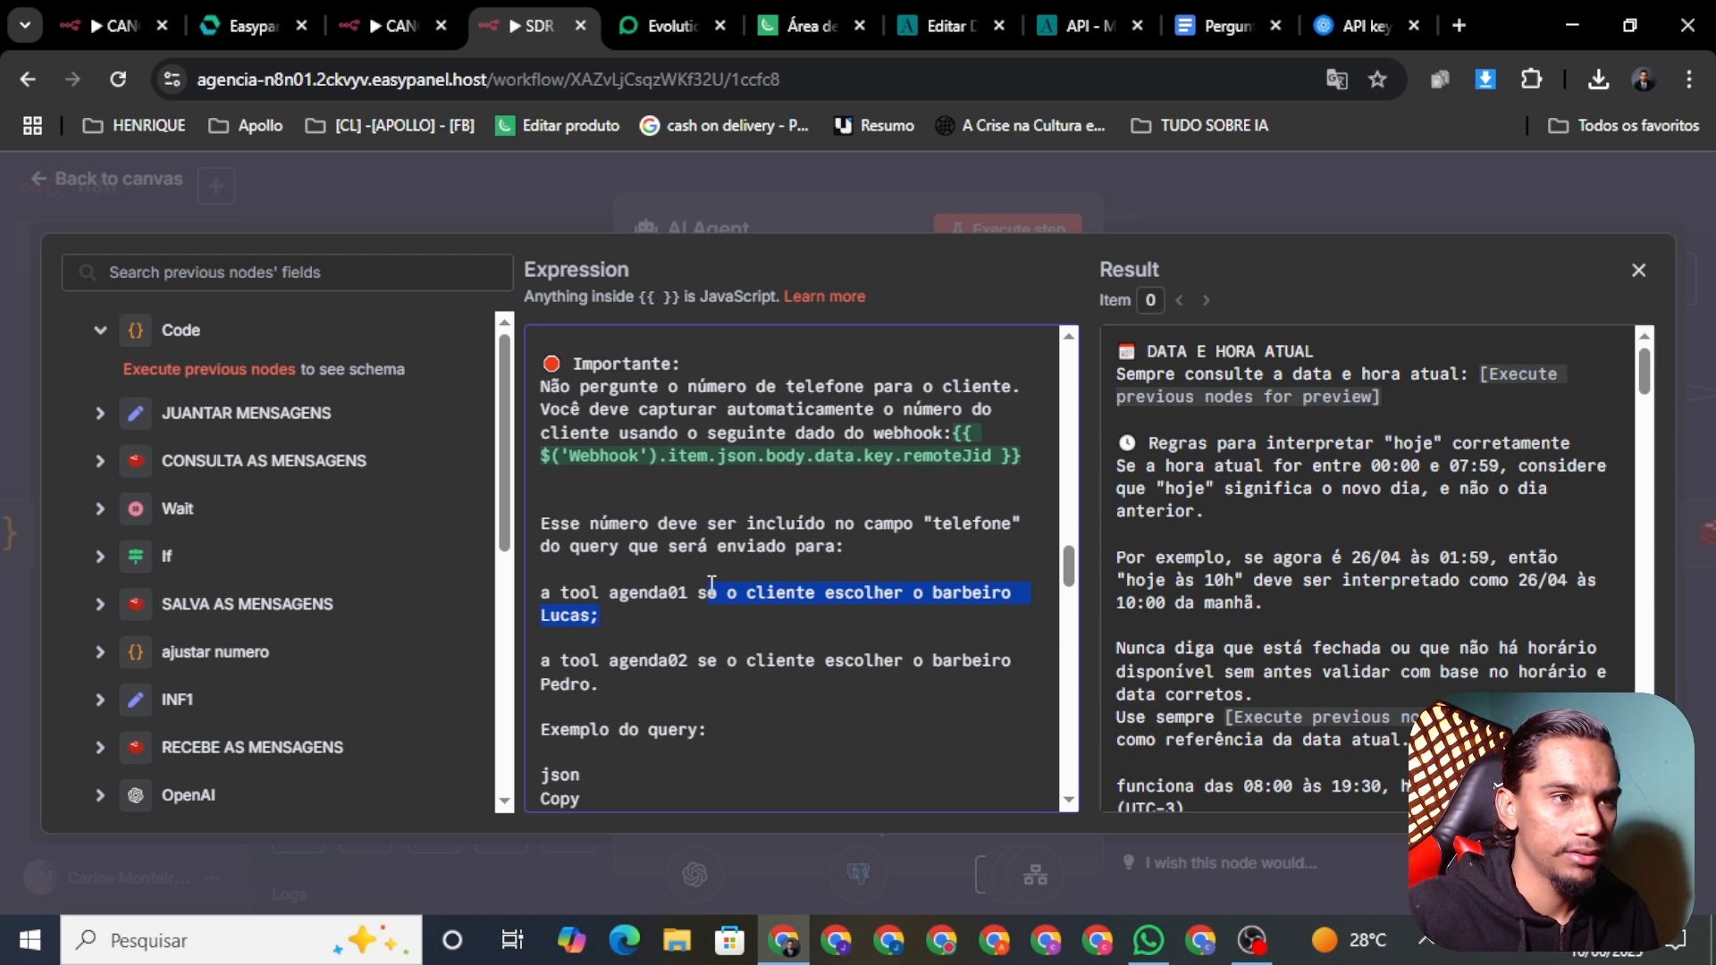
pyautogui.press('BackSpace')
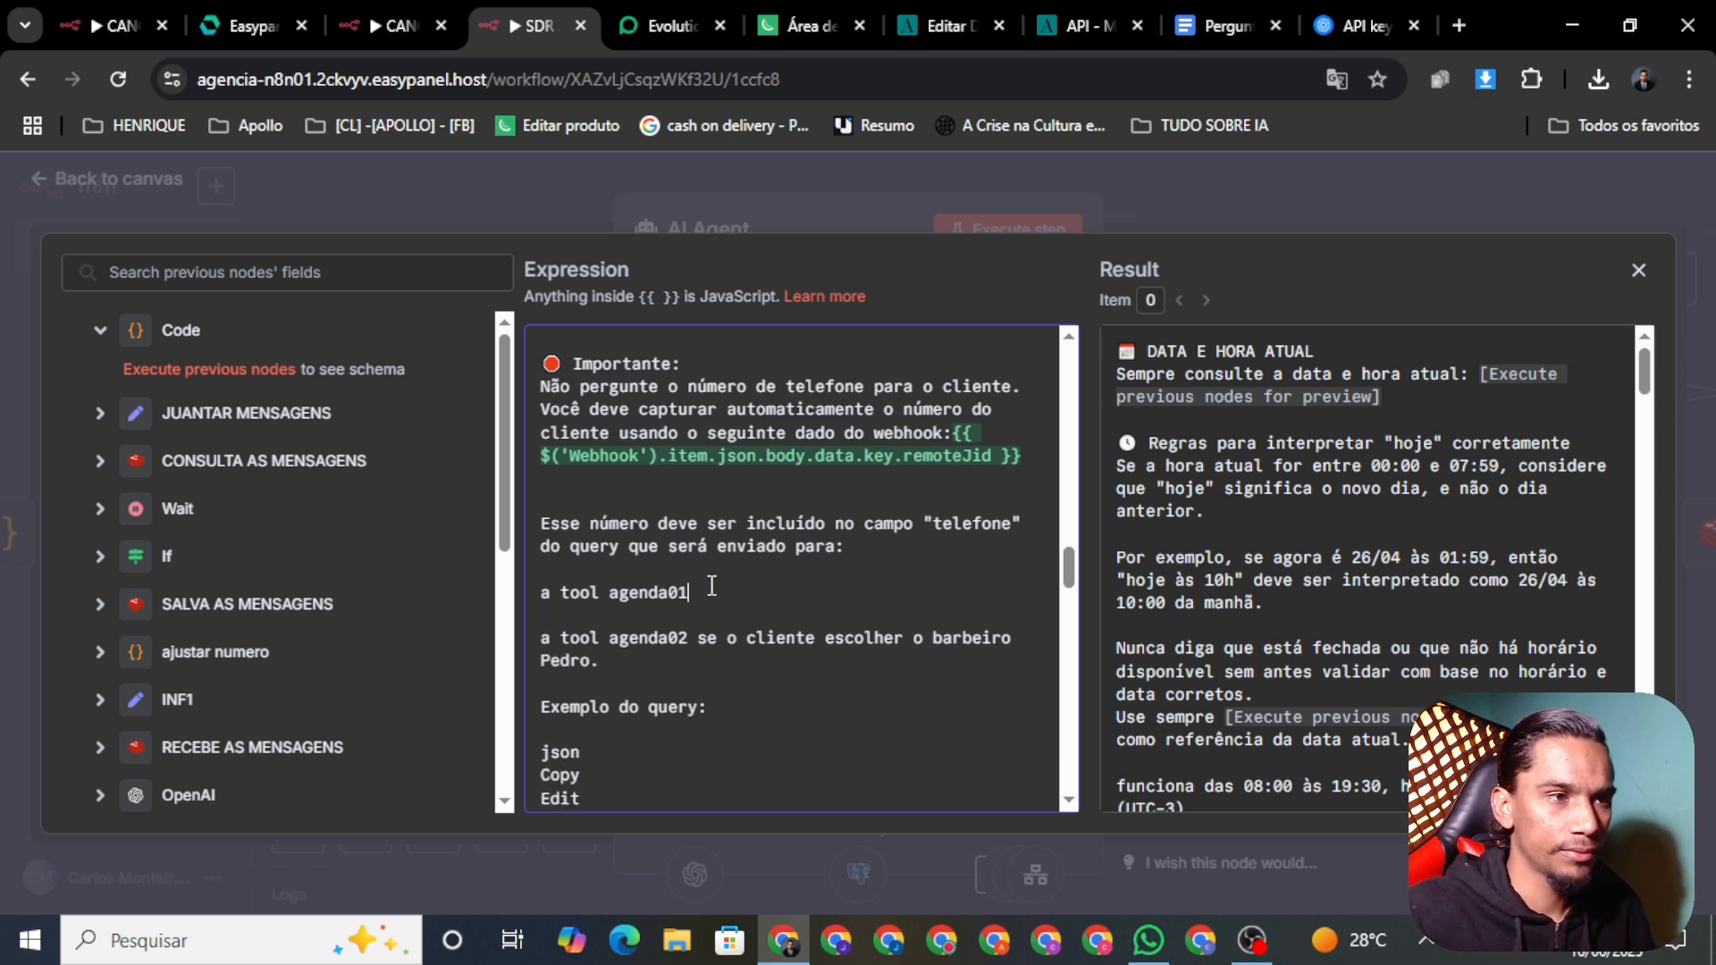
pyautogui.write('para ')
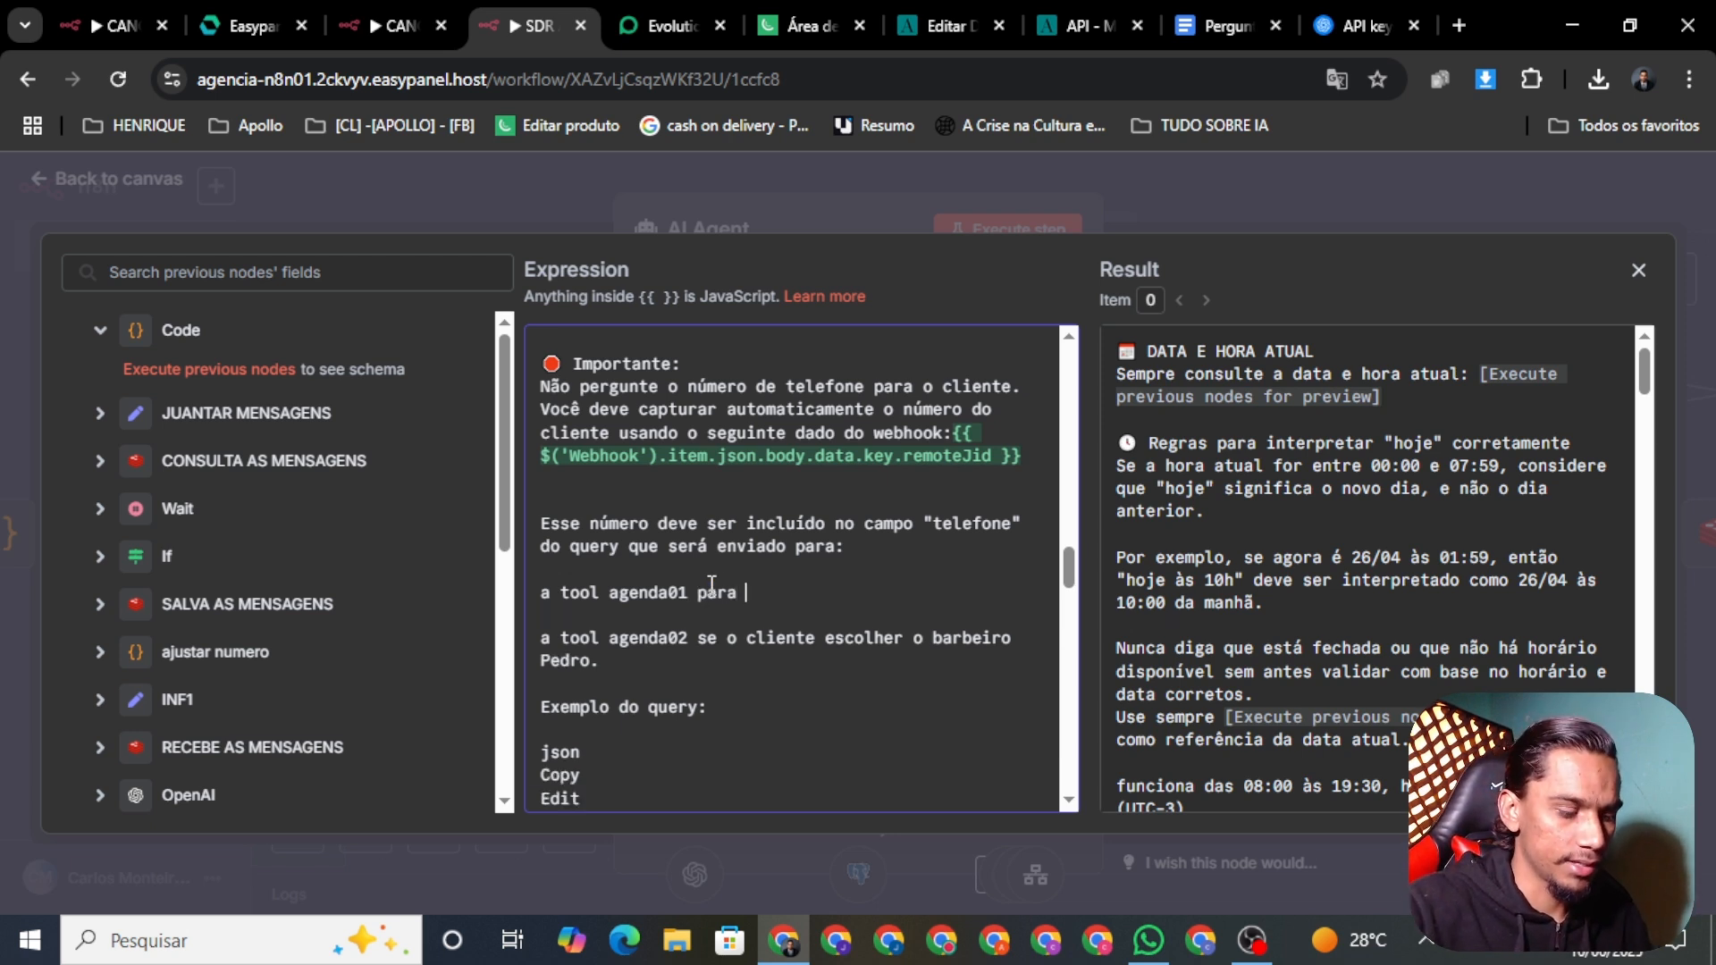
pyautogui.write('fazer ')
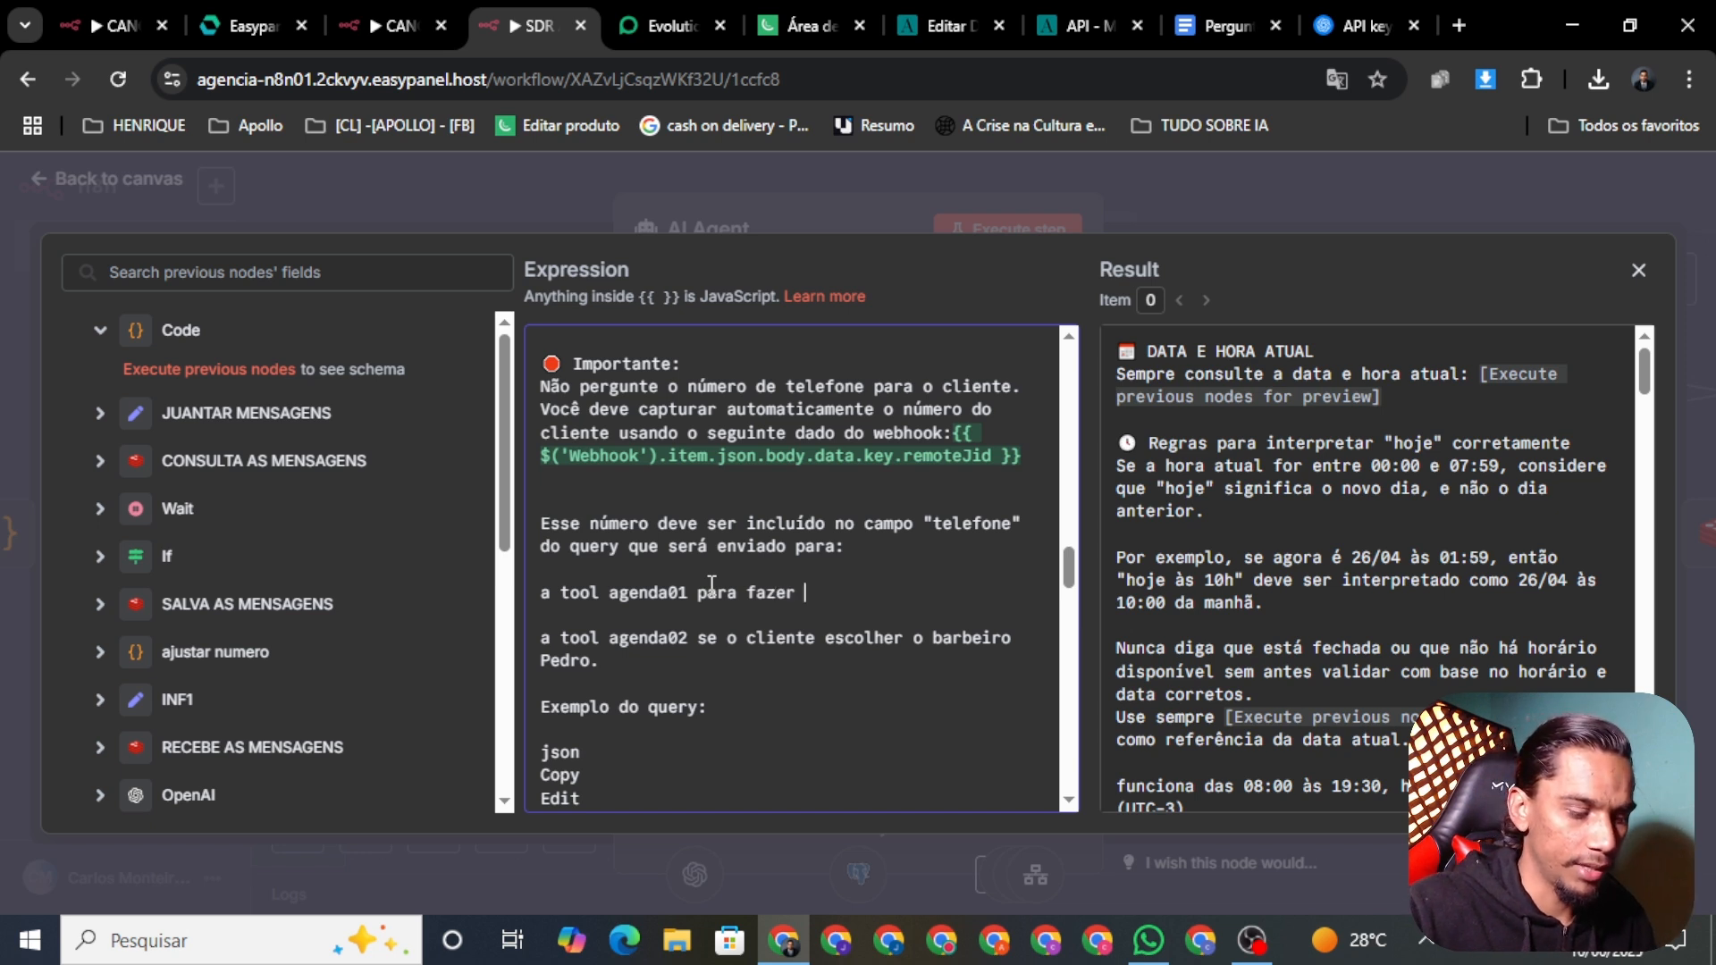
pyautogui.write('o age')
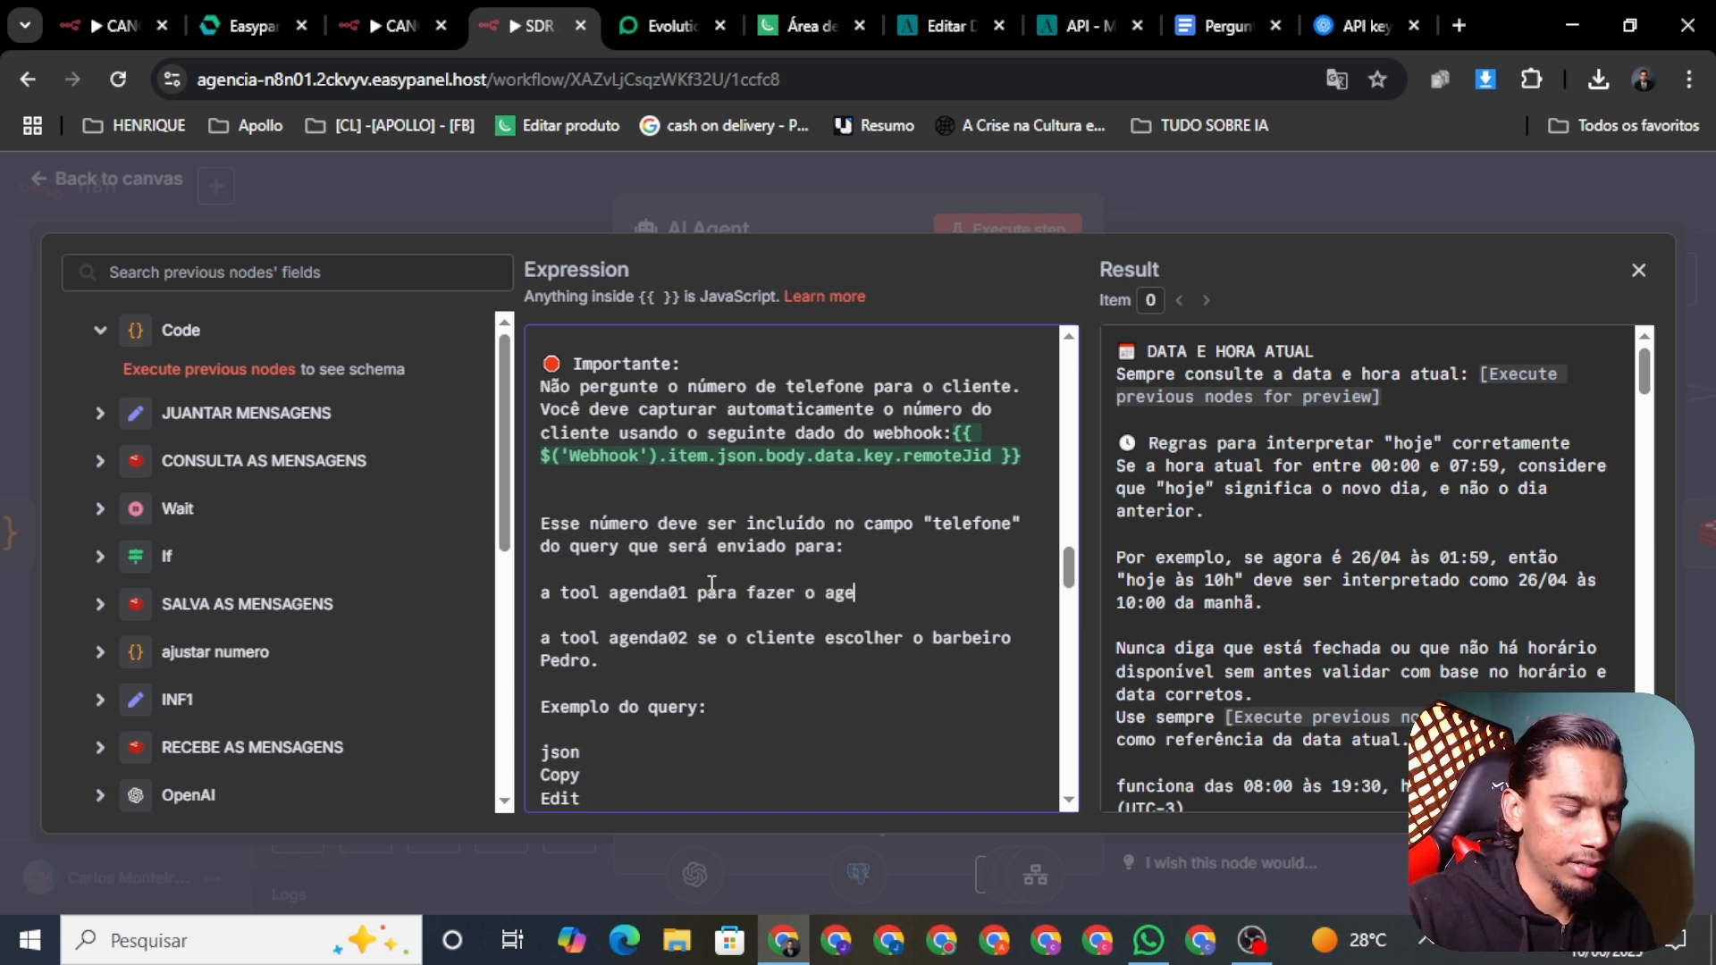
pyautogui.write('ndament')
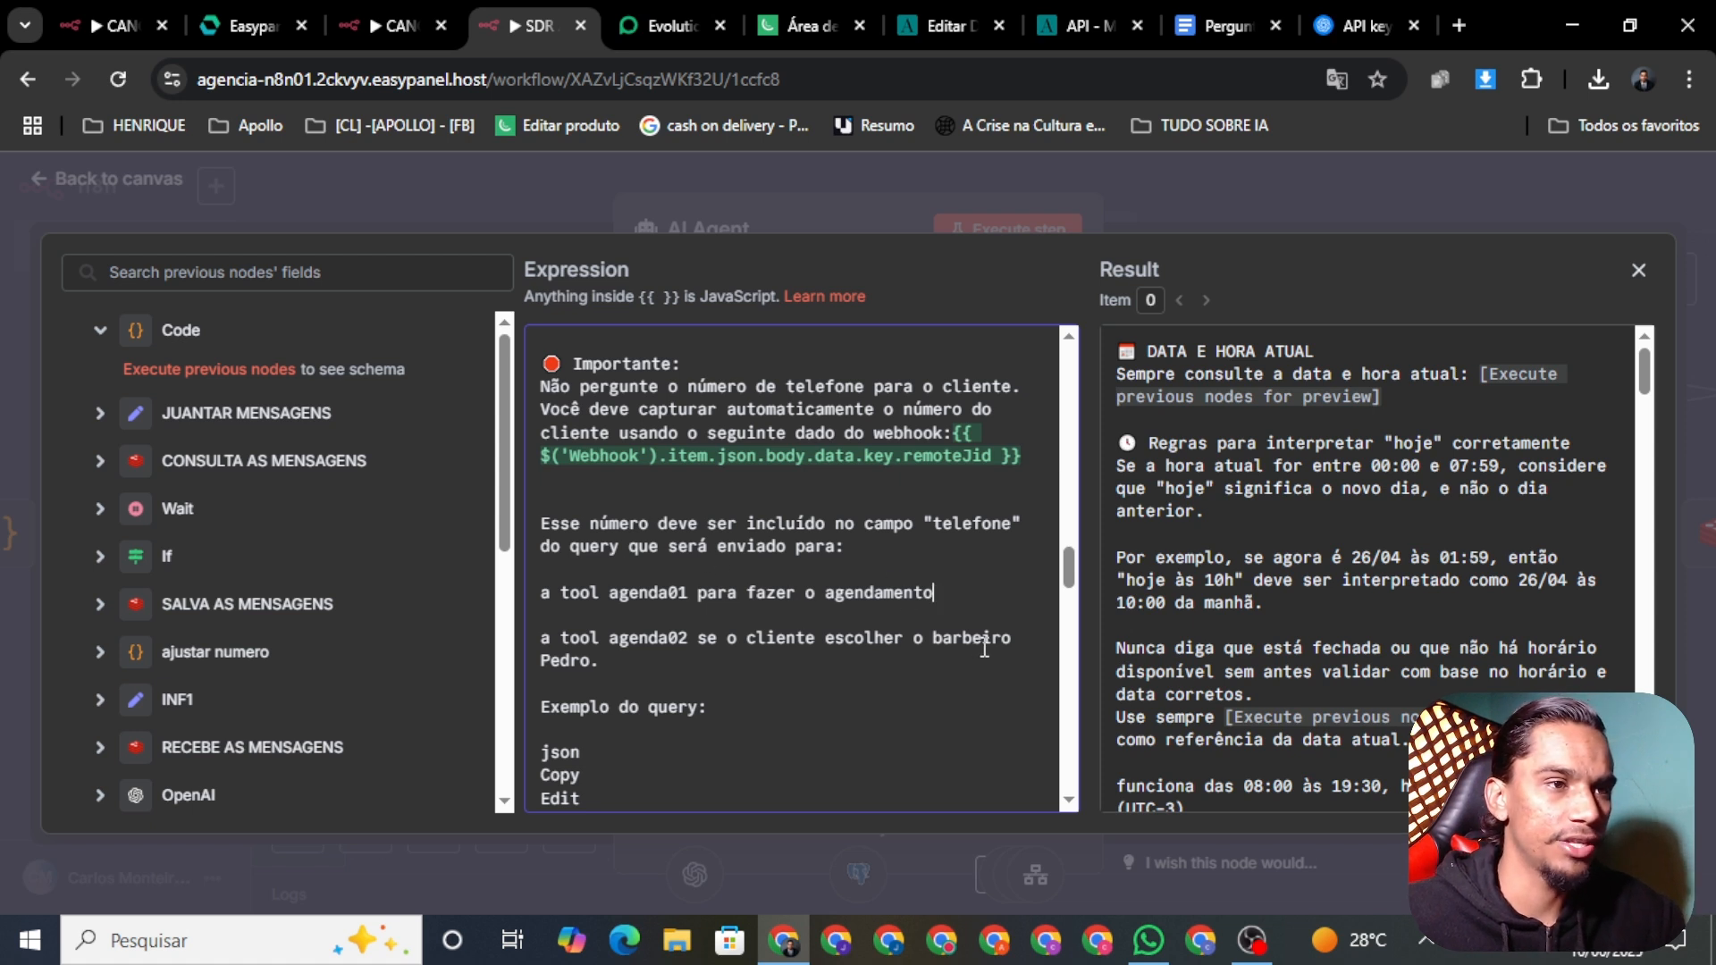
pyautogui.write('o agendamento ')
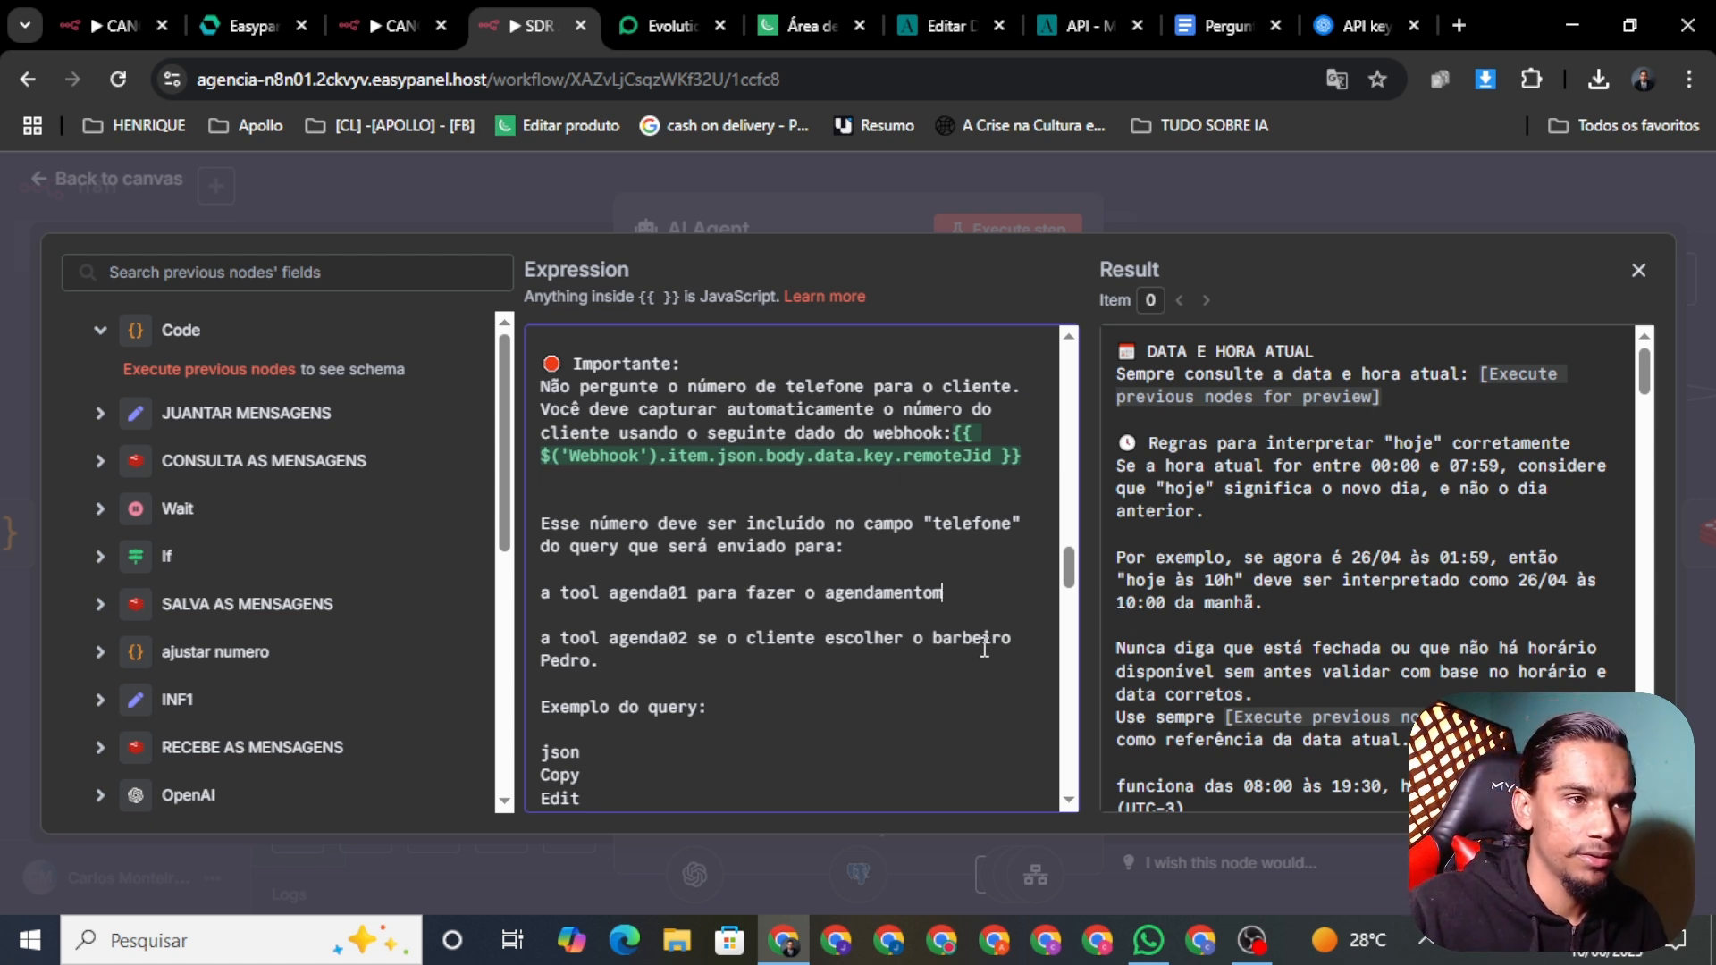
pyautogui.write('da re')
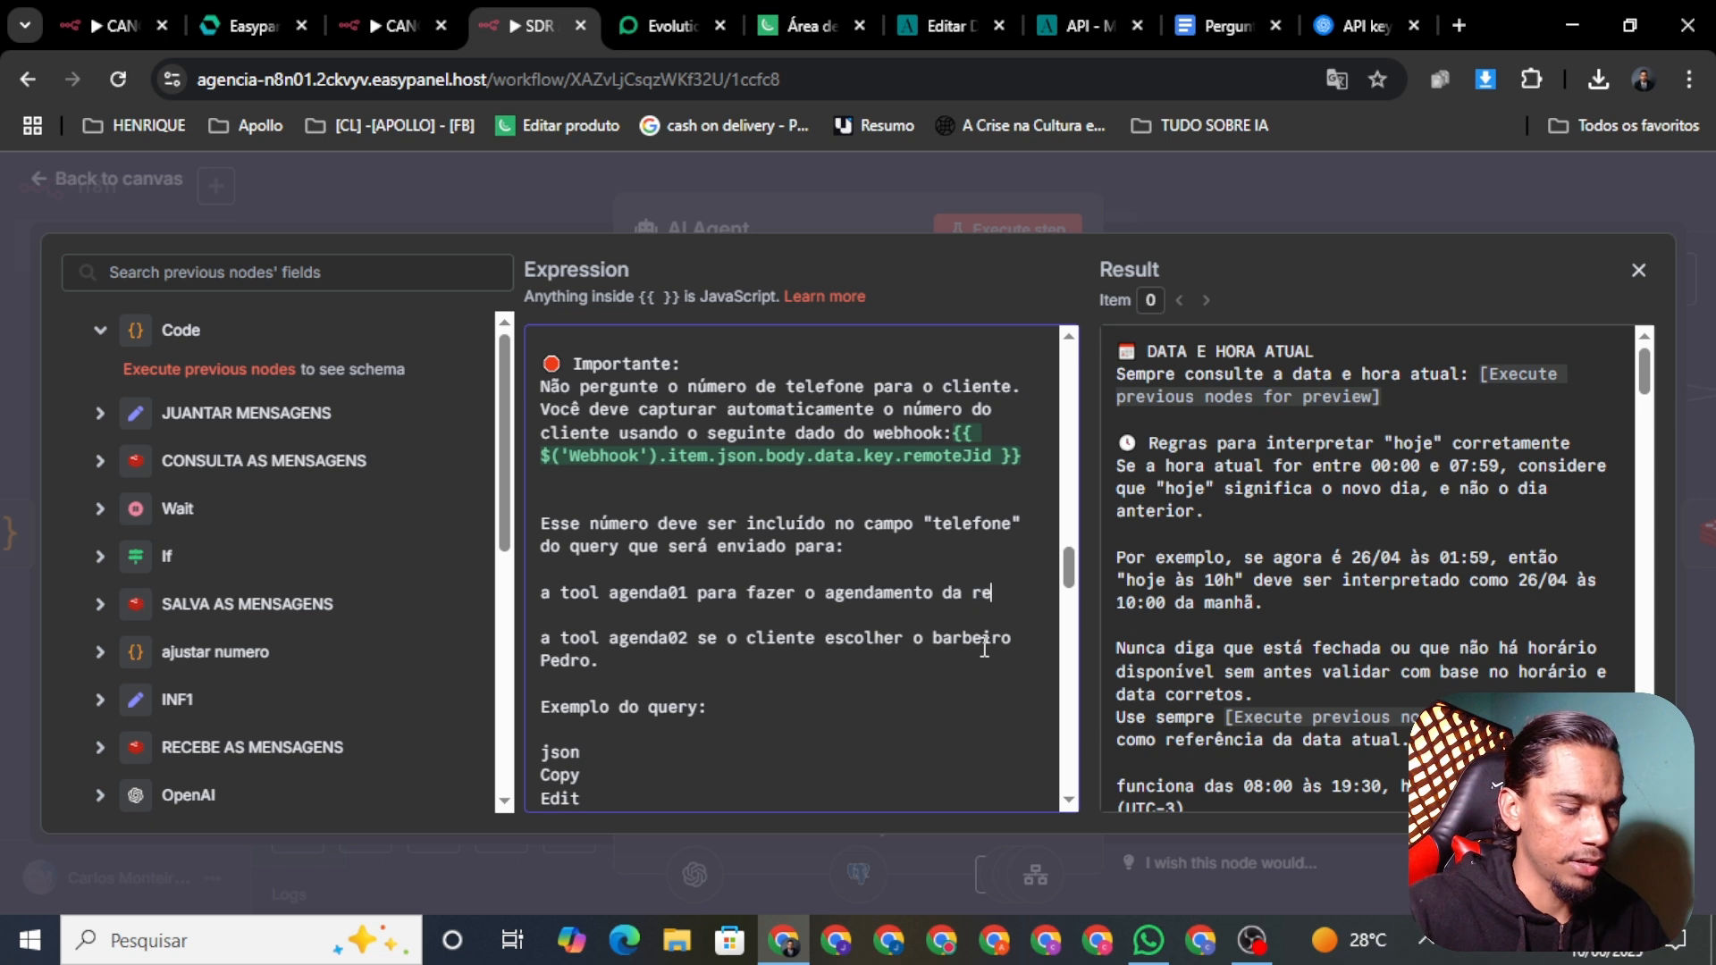
pyautogui.write('união co')
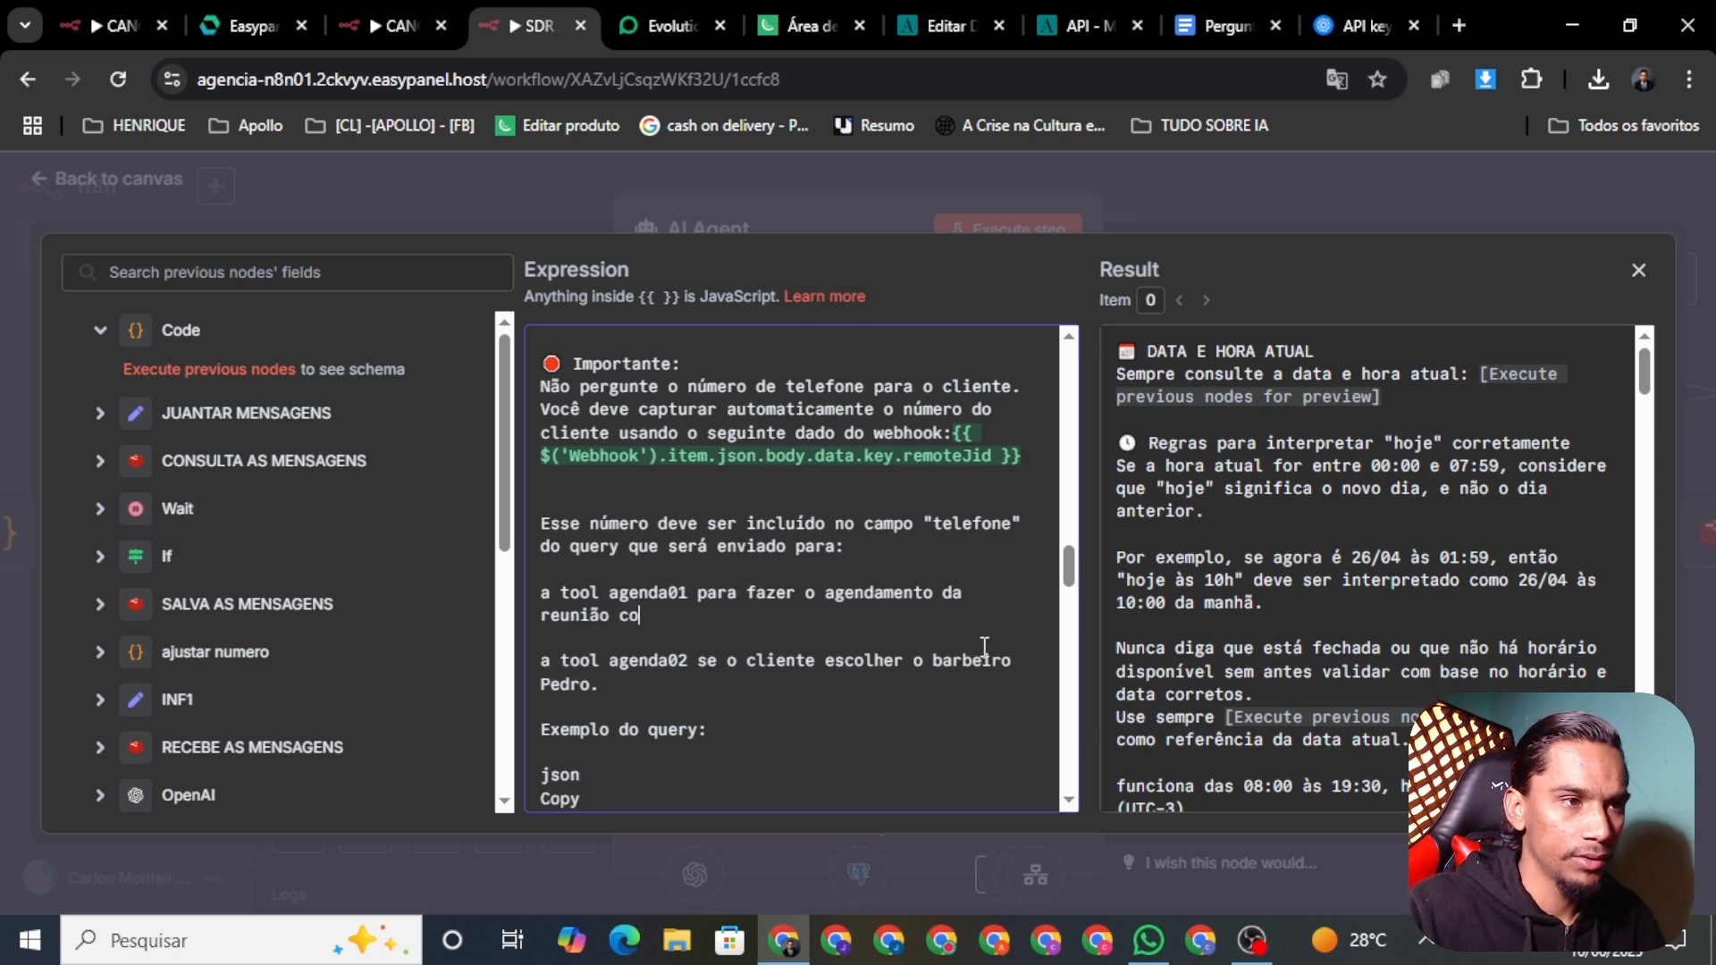
pyautogui.write('m H')
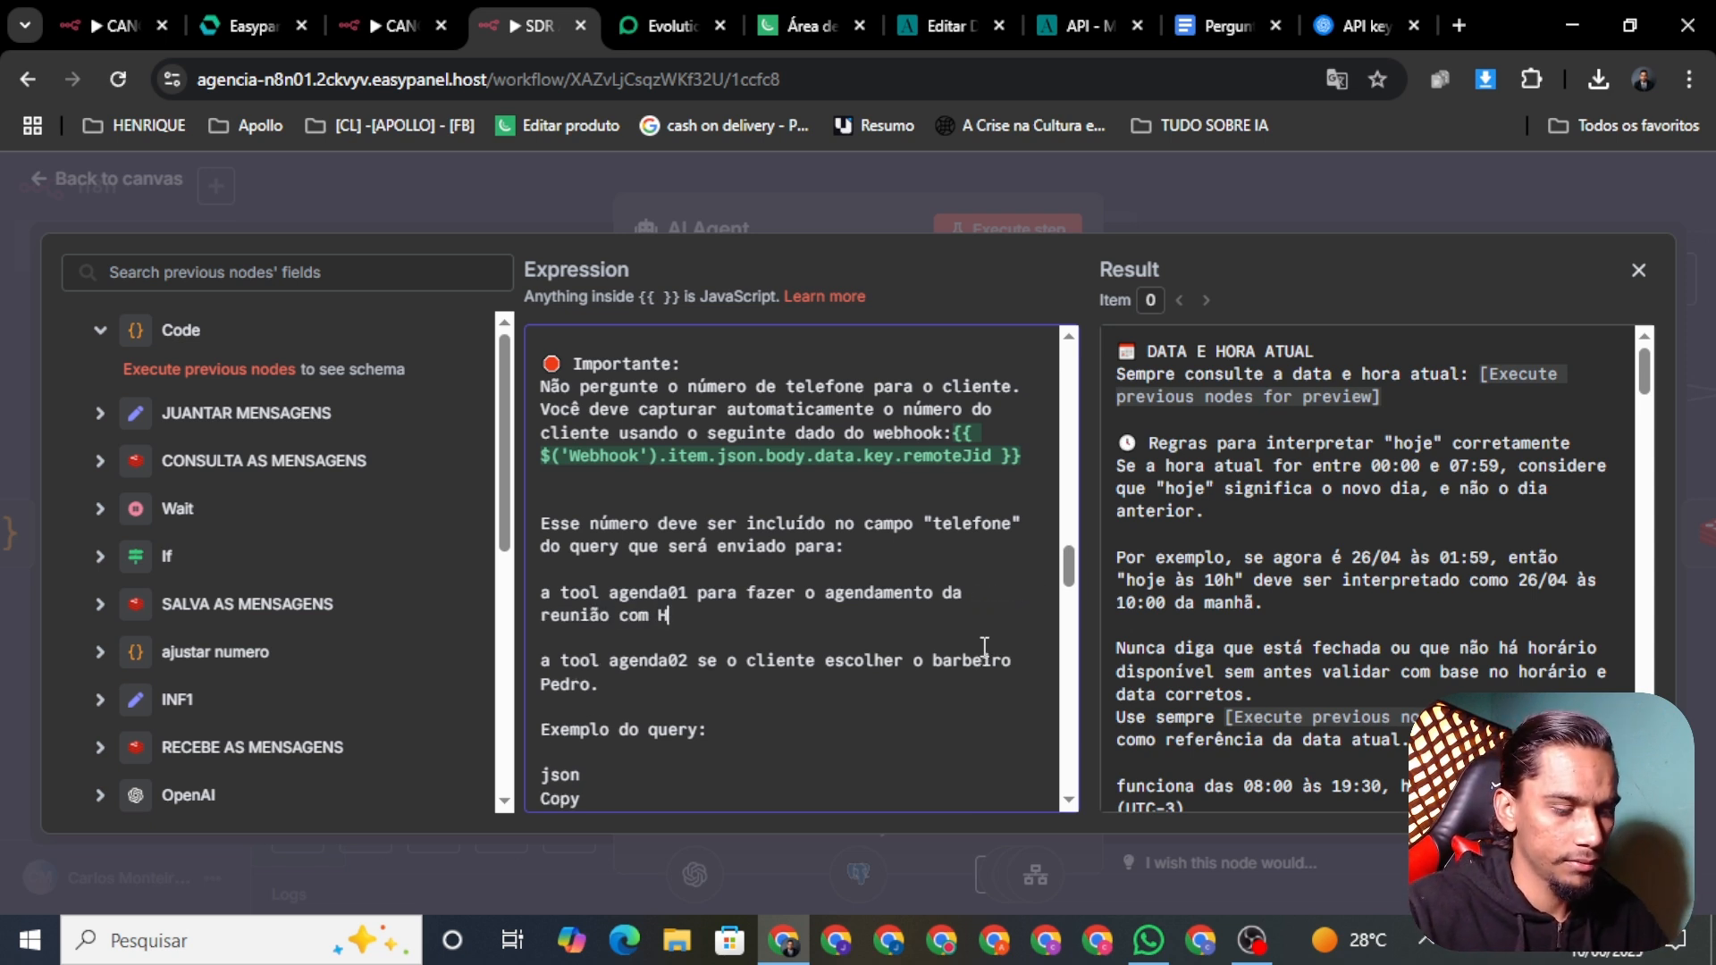
pyautogui.write('enrique')
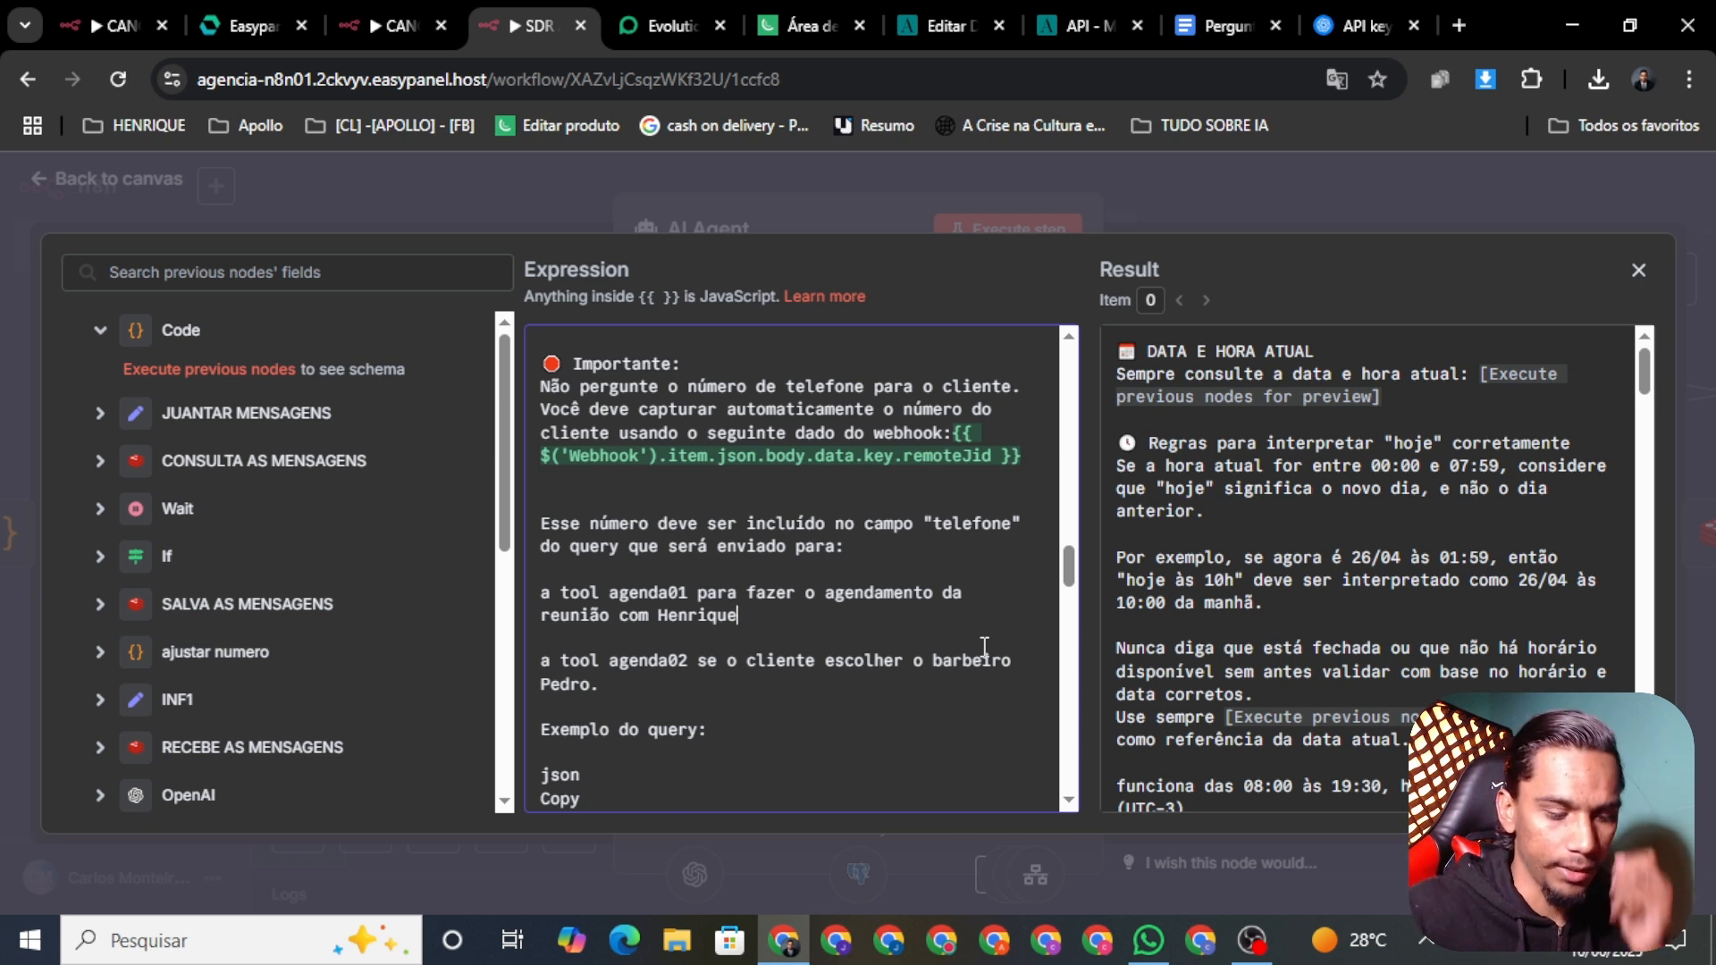
pyautogui.write('.')
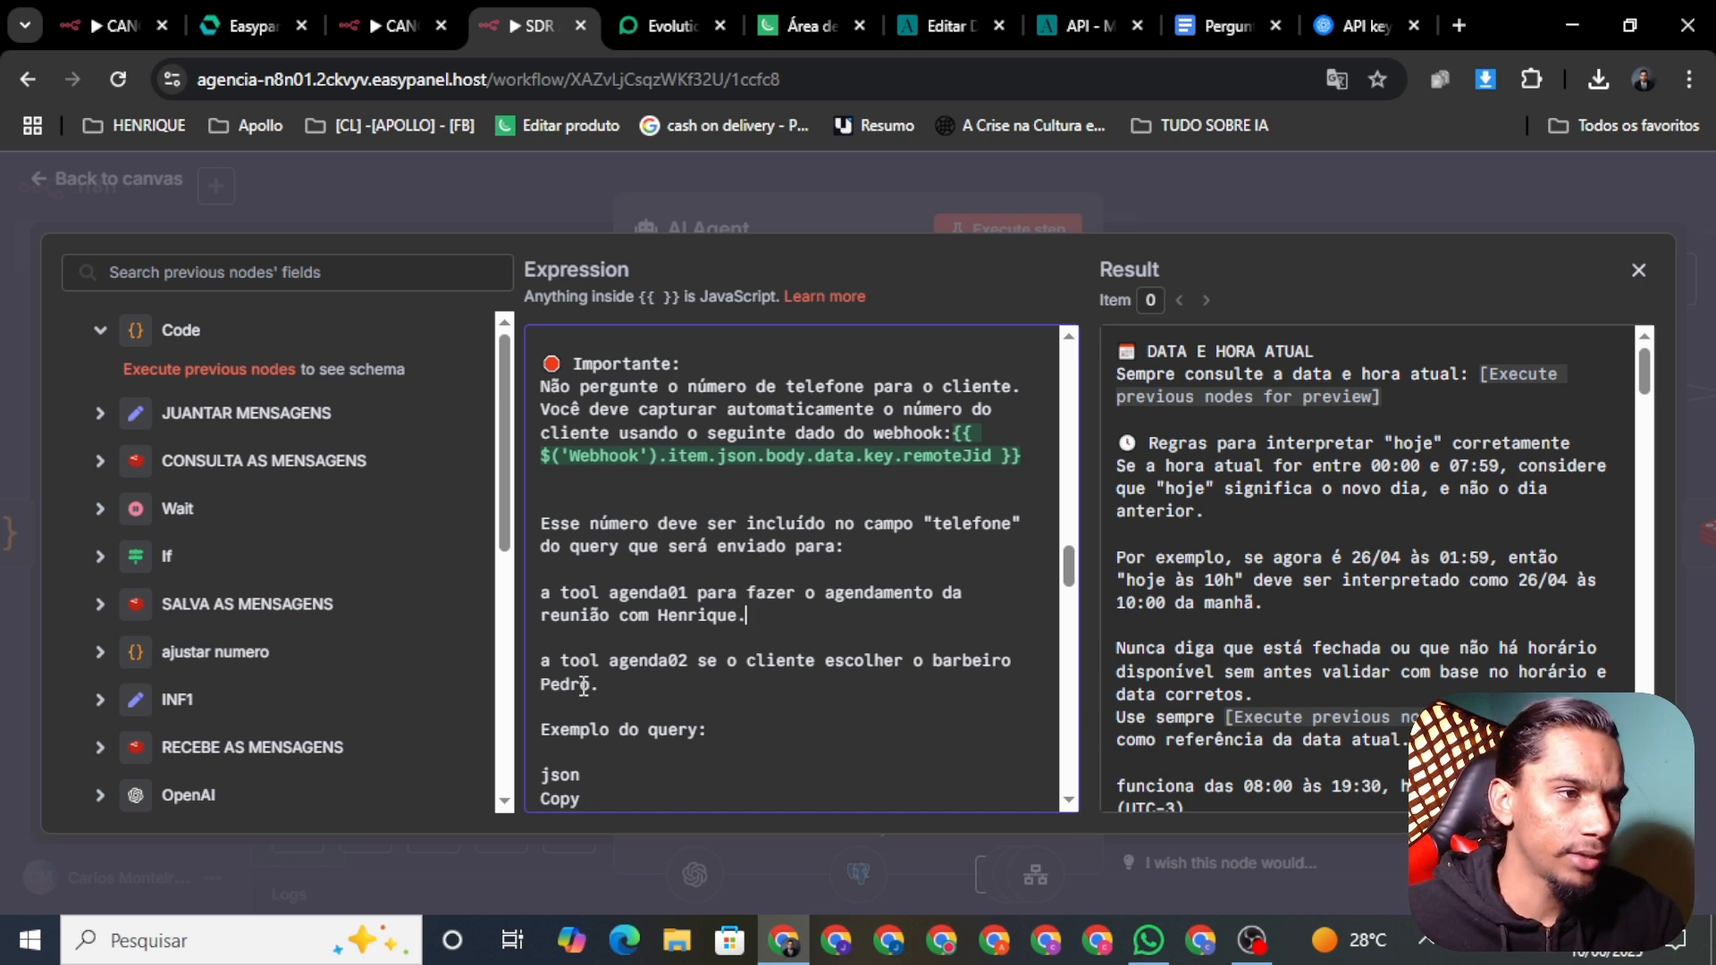
pyautogui.moveTo(619, 694); pyautogui.dragTo(538, 659)
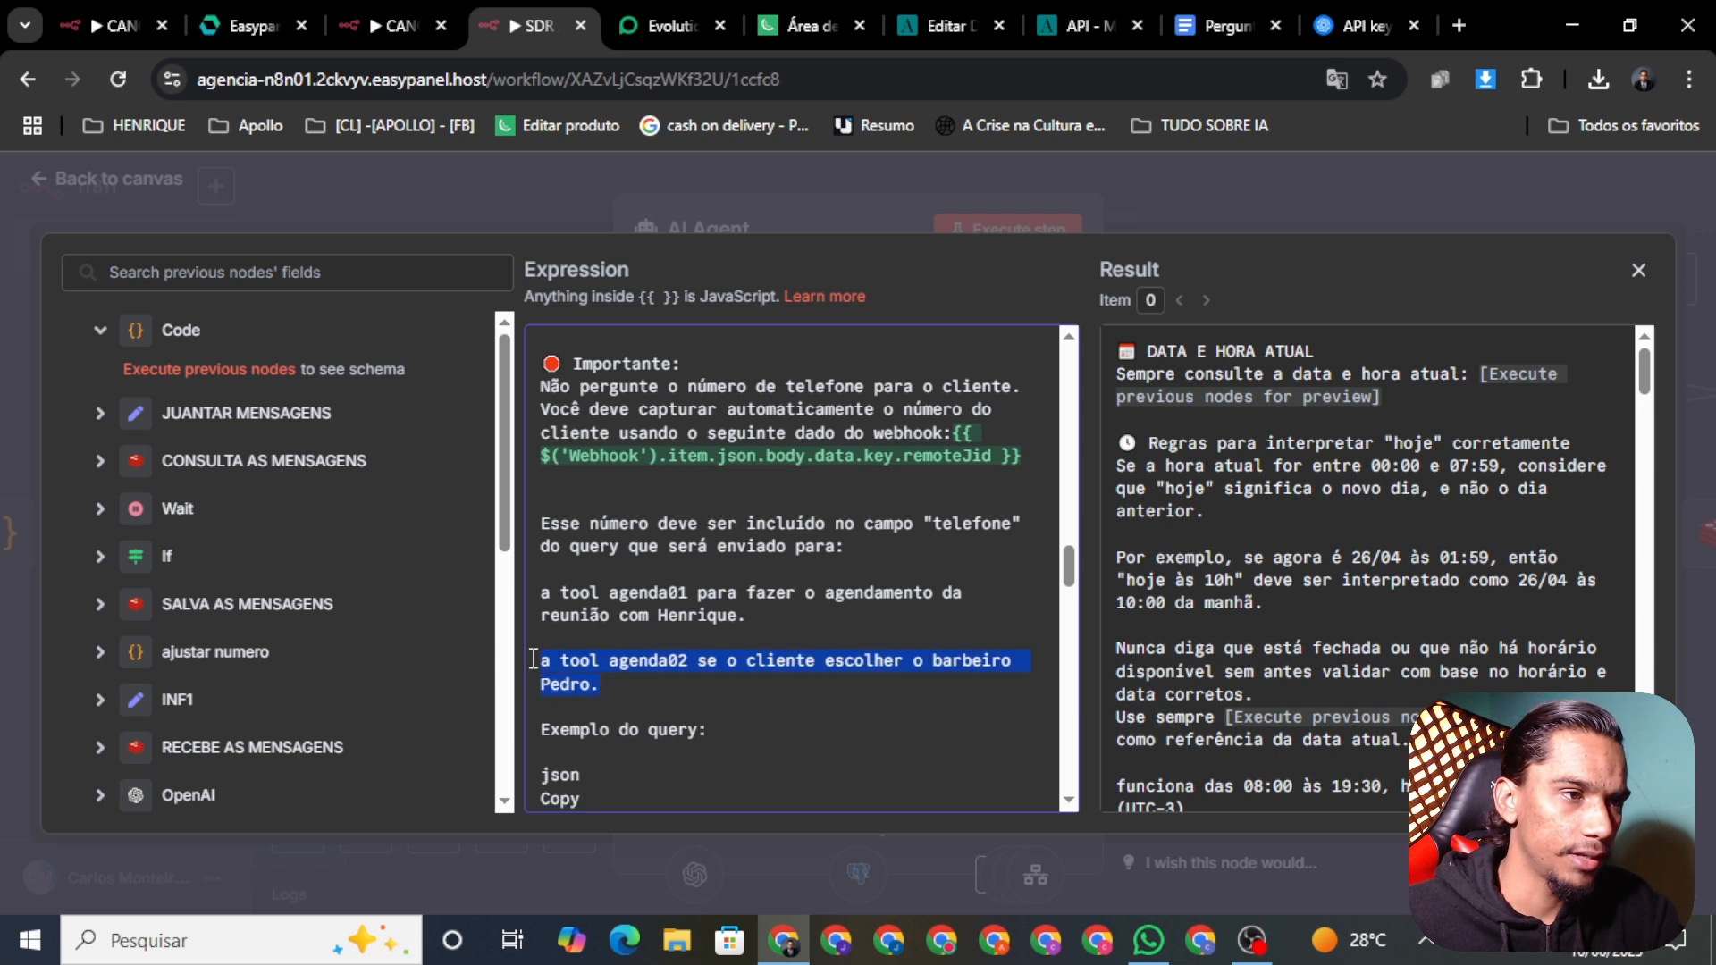
pyautogui.press('BackSpace')
pyautogui.press('BackSpace')
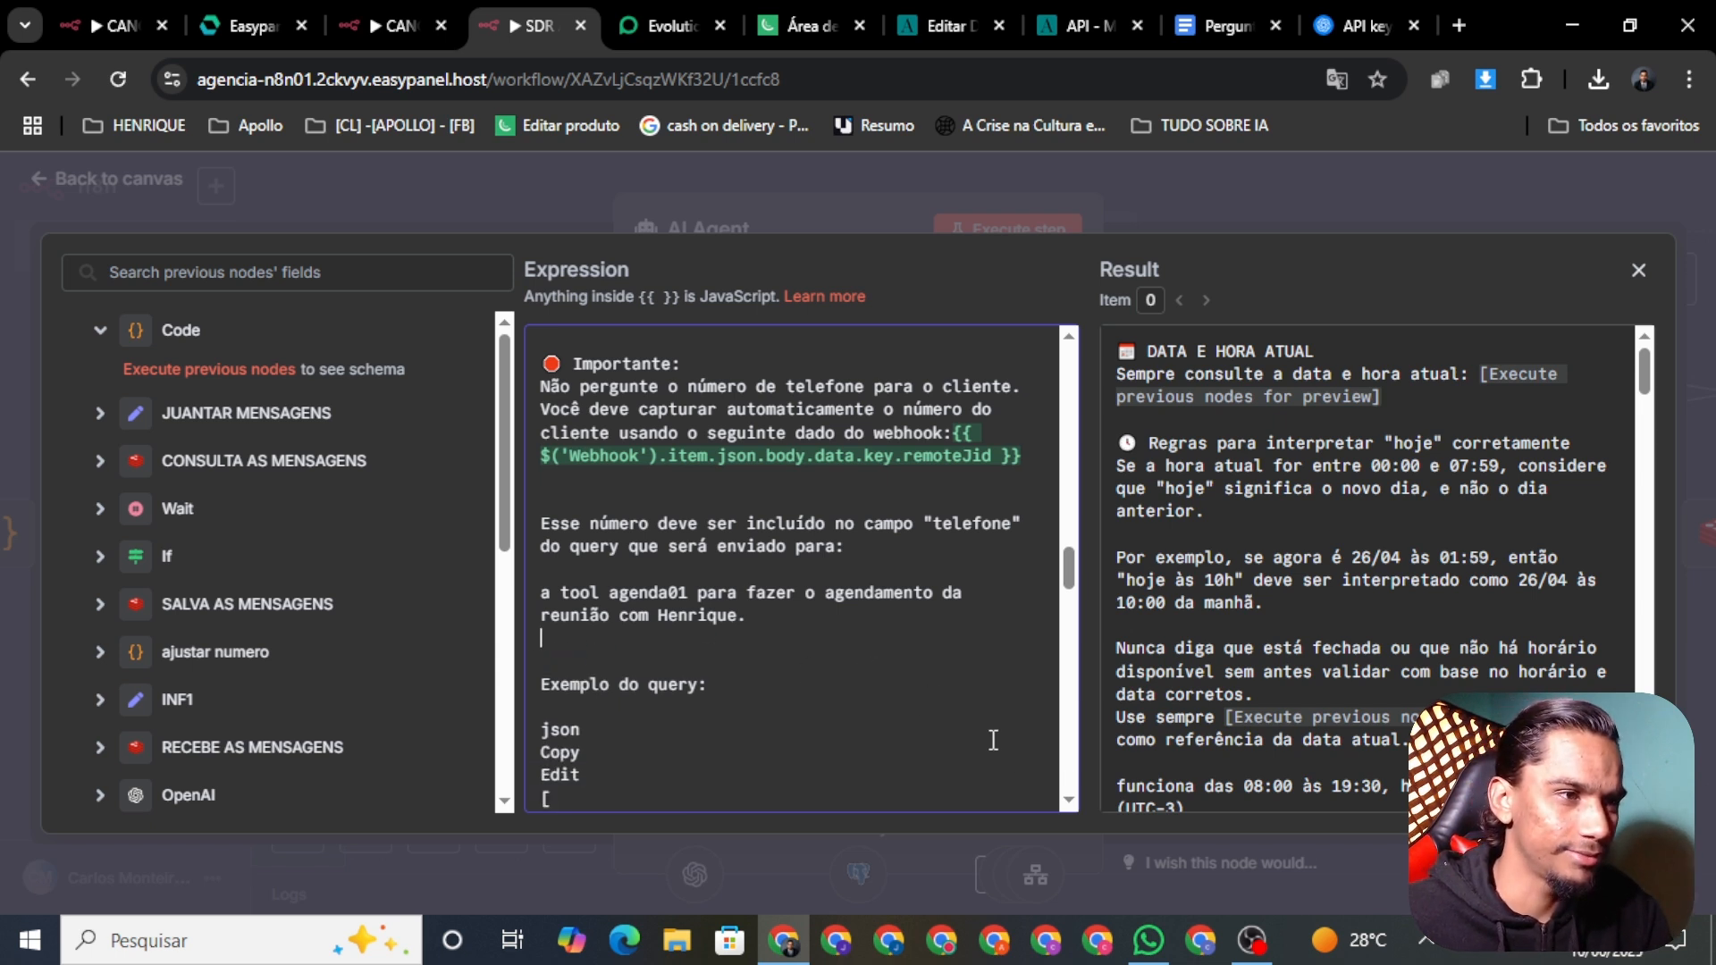
pyautogui.moveTo(1069, 569); pyautogui.dragTo(1072, 592)
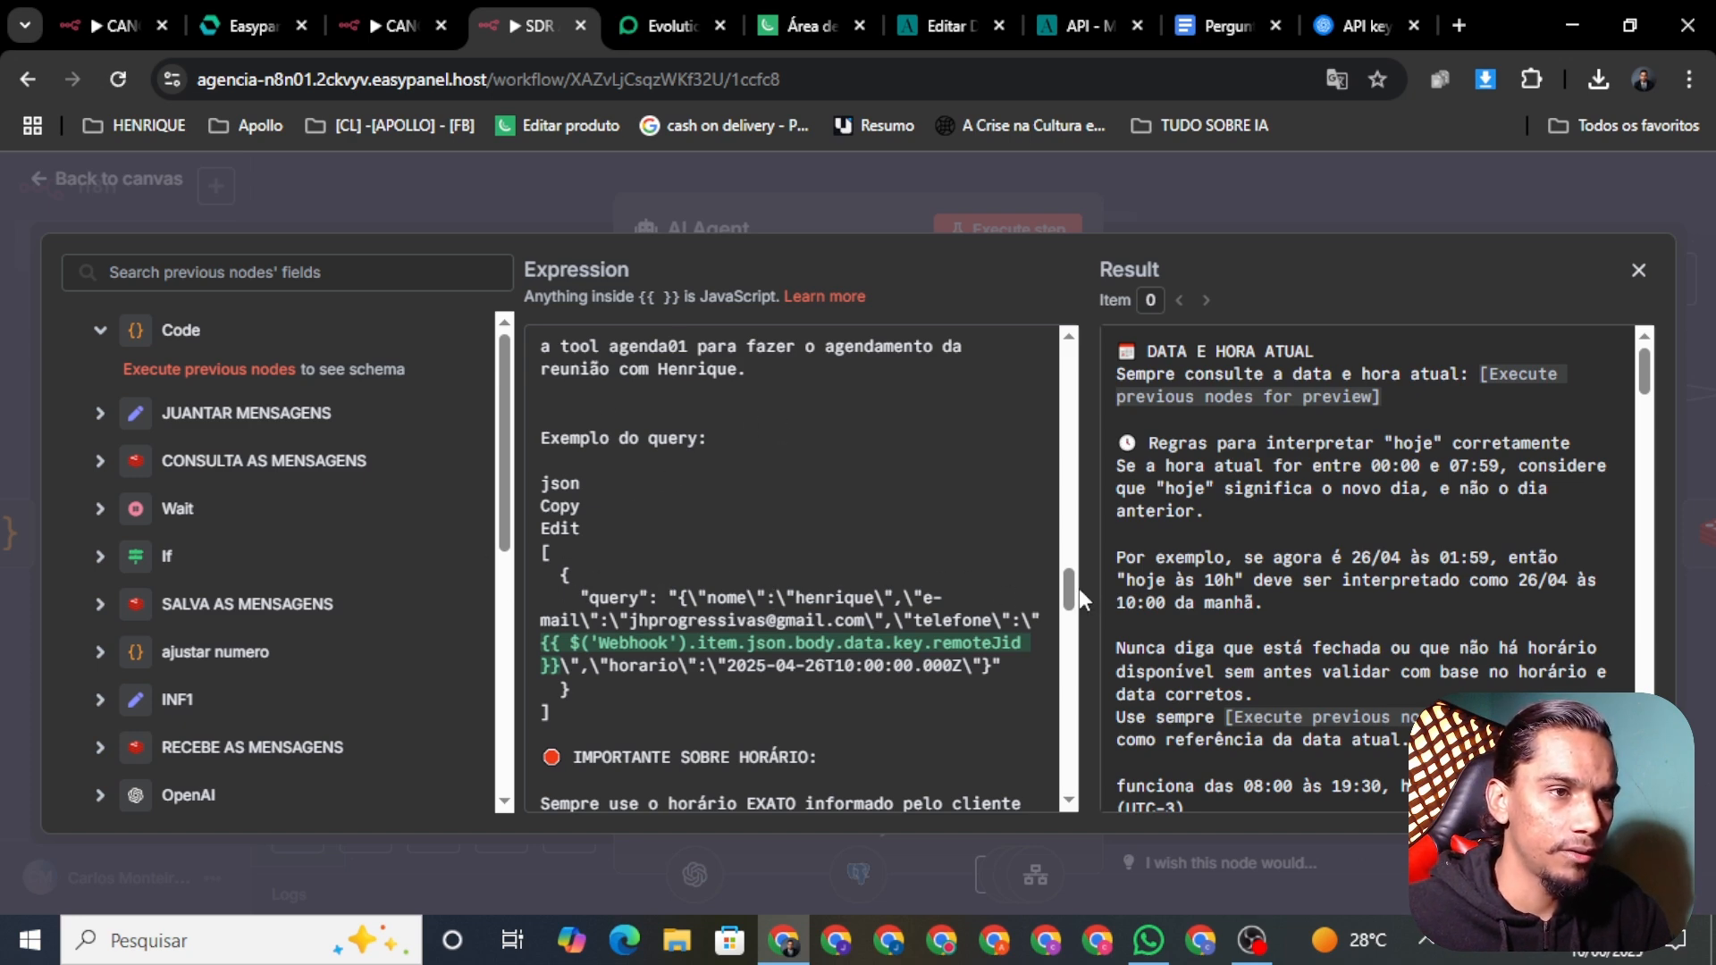
pyautogui.moveTo(1072, 587); pyautogui.dragTo(1072, 600)
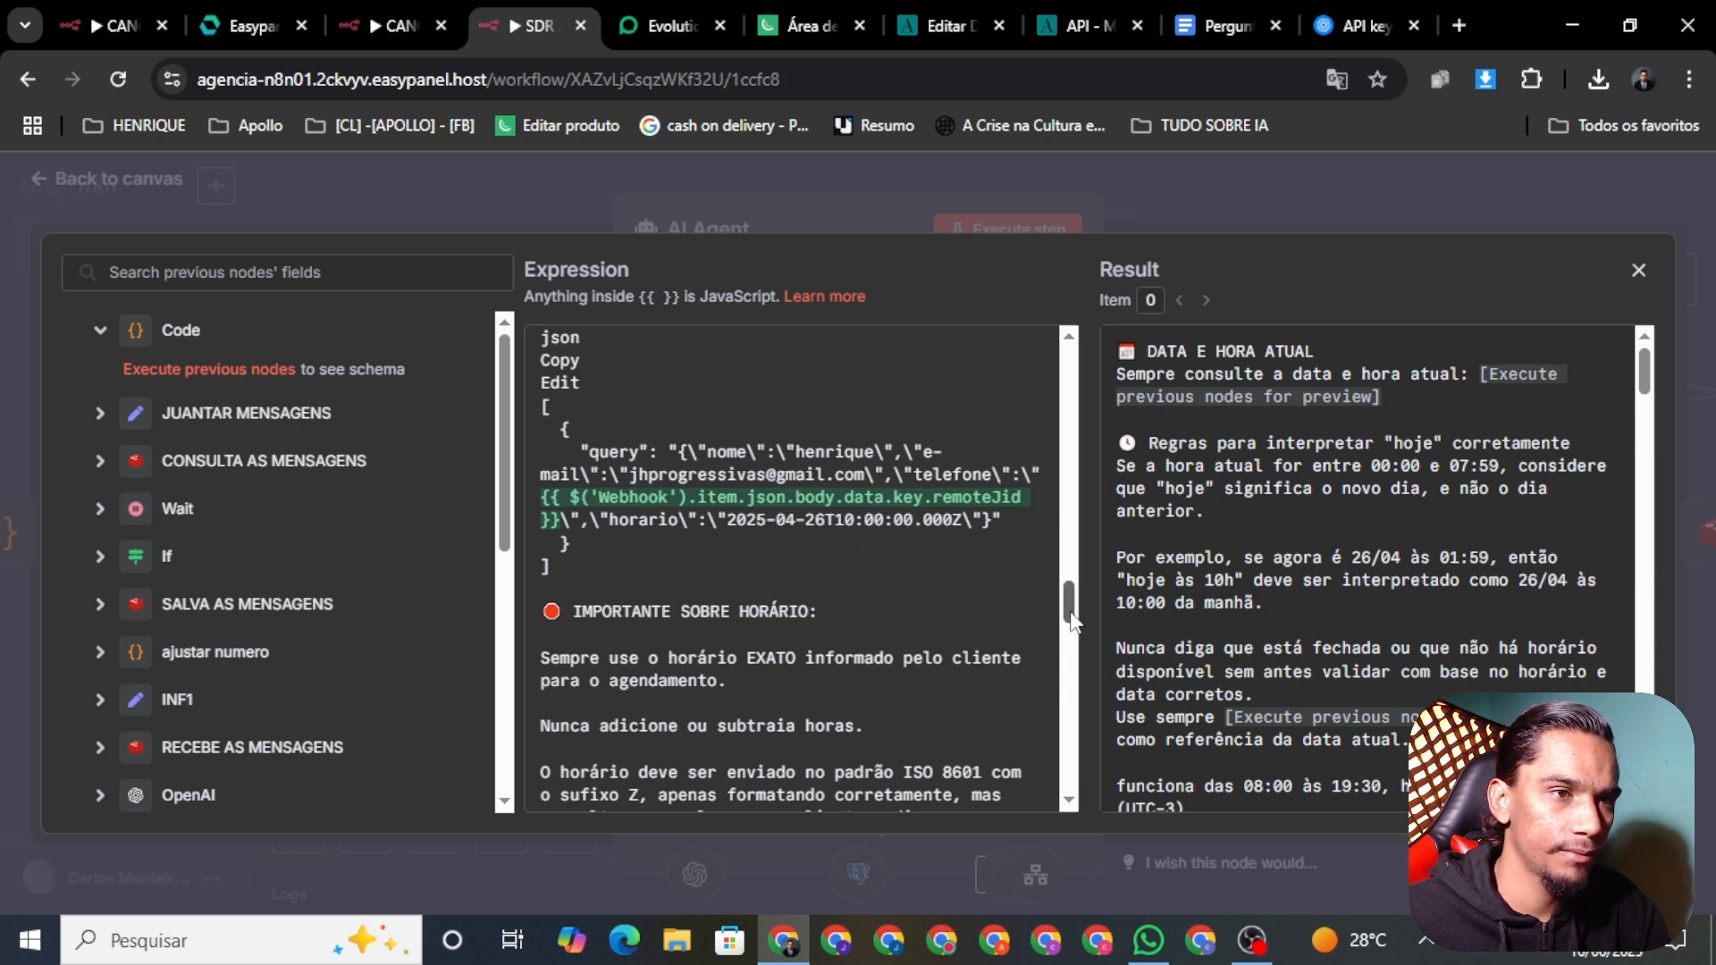
pyautogui.moveTo(1072, 619); pyautogui.dragTo(1073, 631)
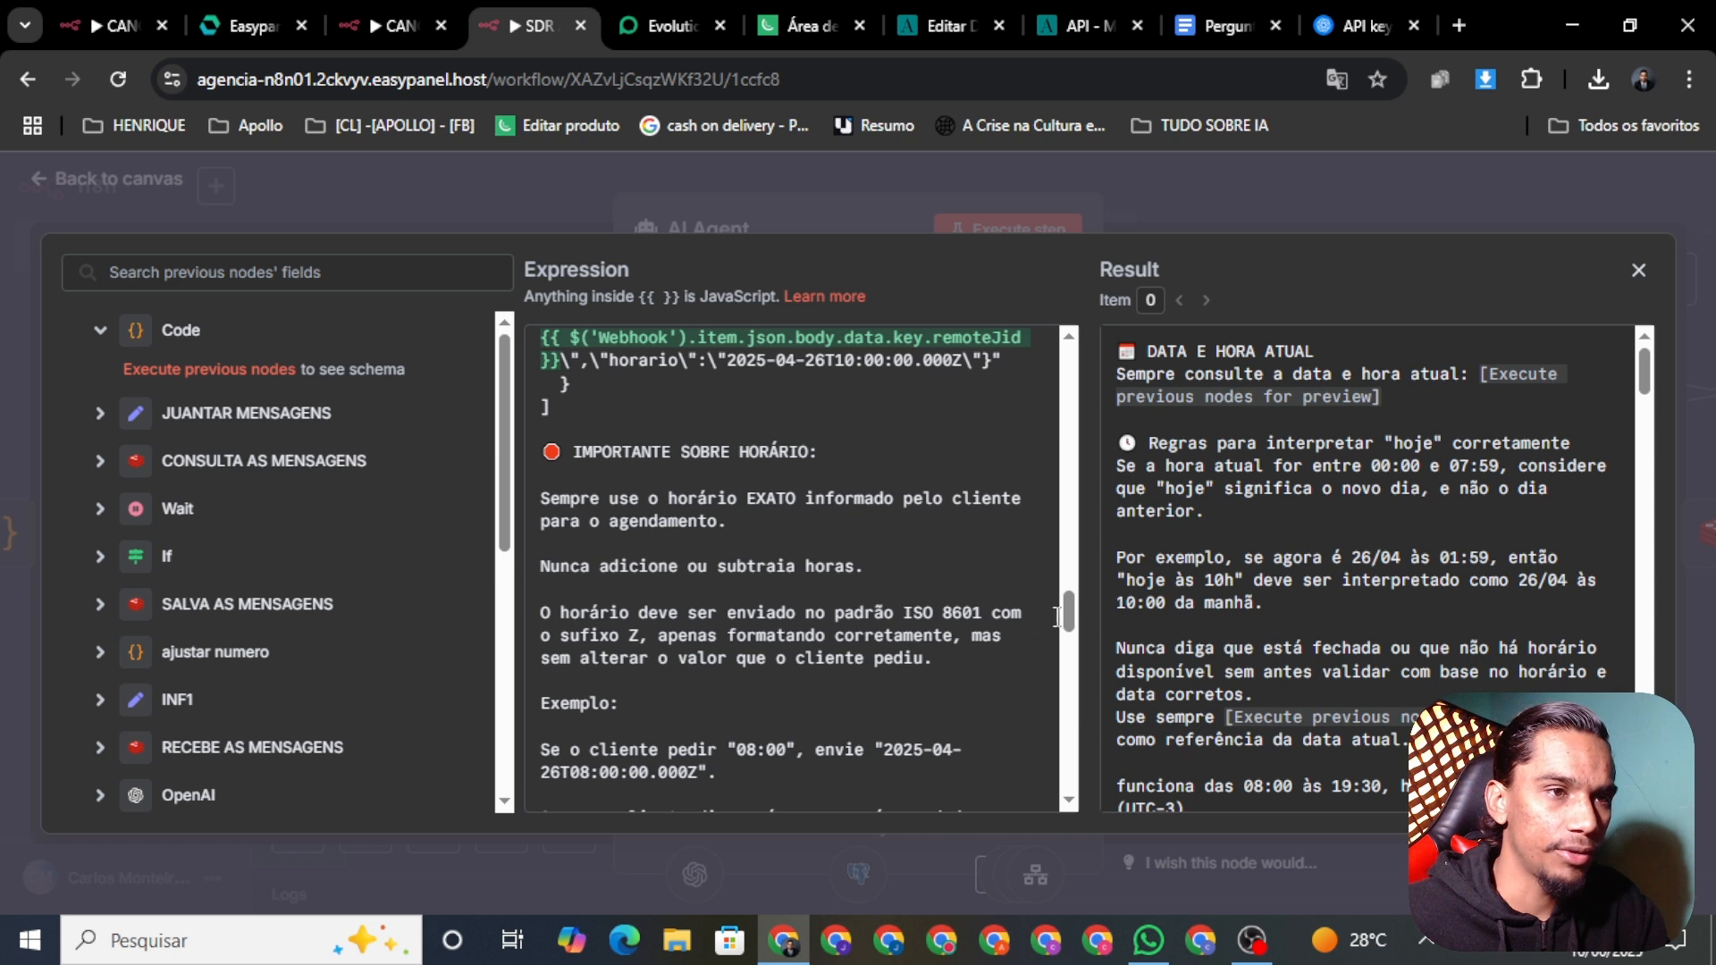
pyautogui.scroll(-3, 1069, 625)
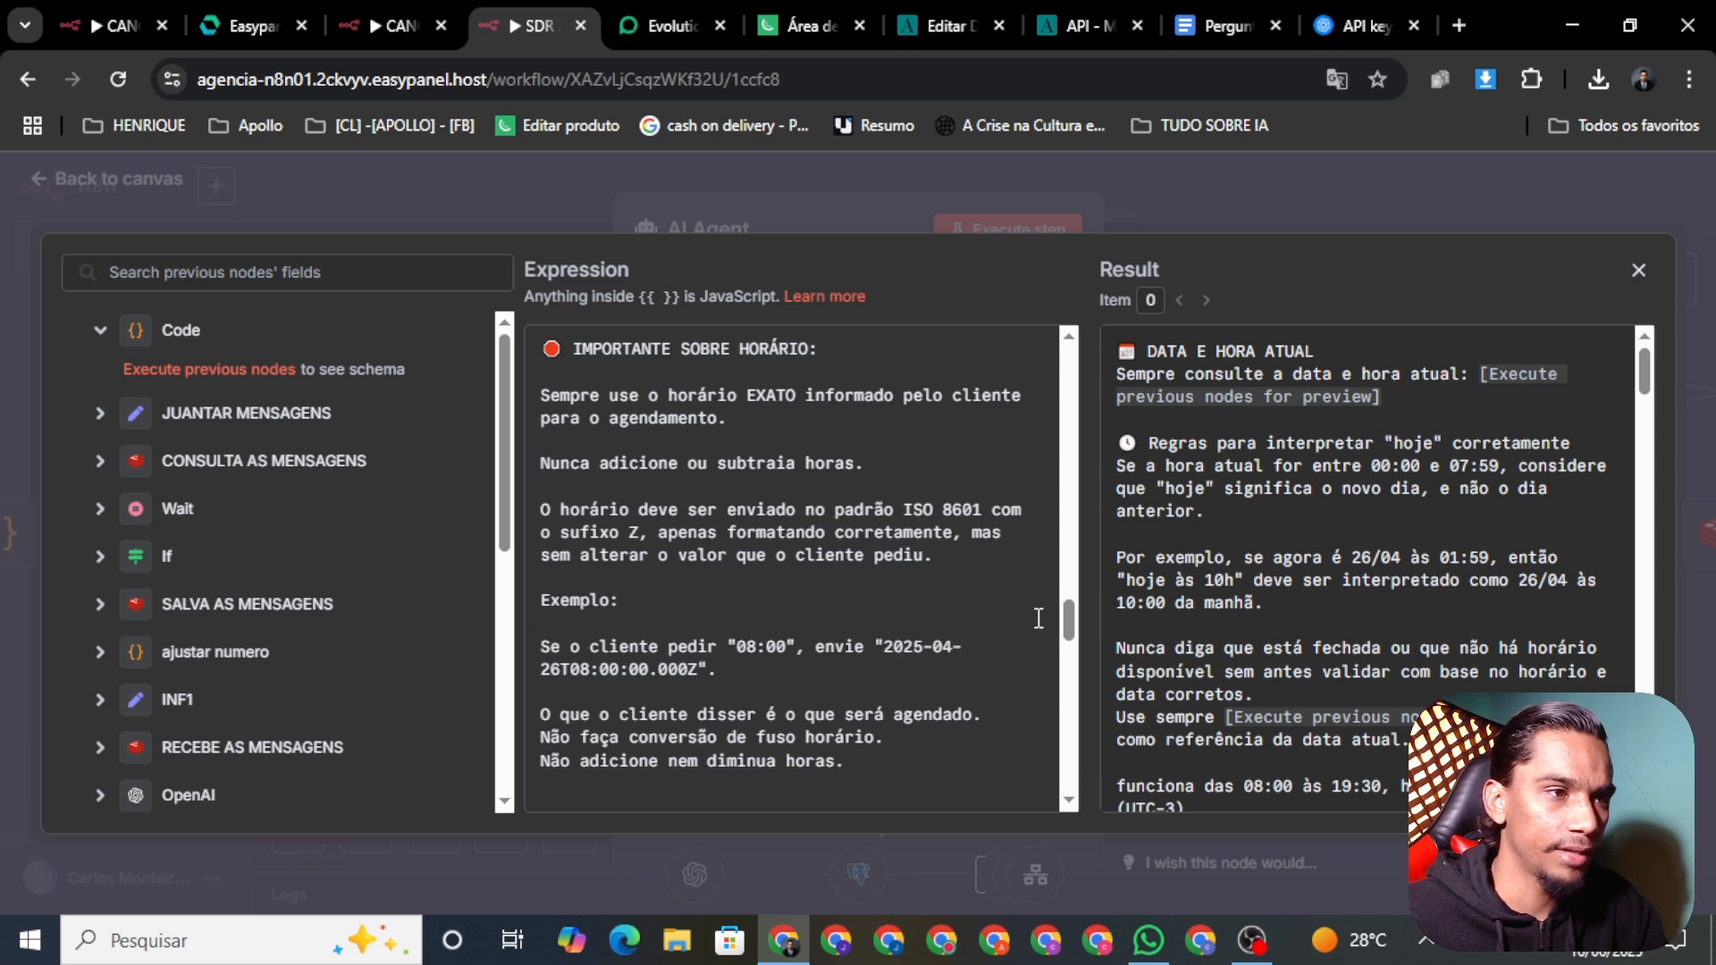
pyautogui.moveTo(1065, 615); pyautogui.dragTo(1064, 631)
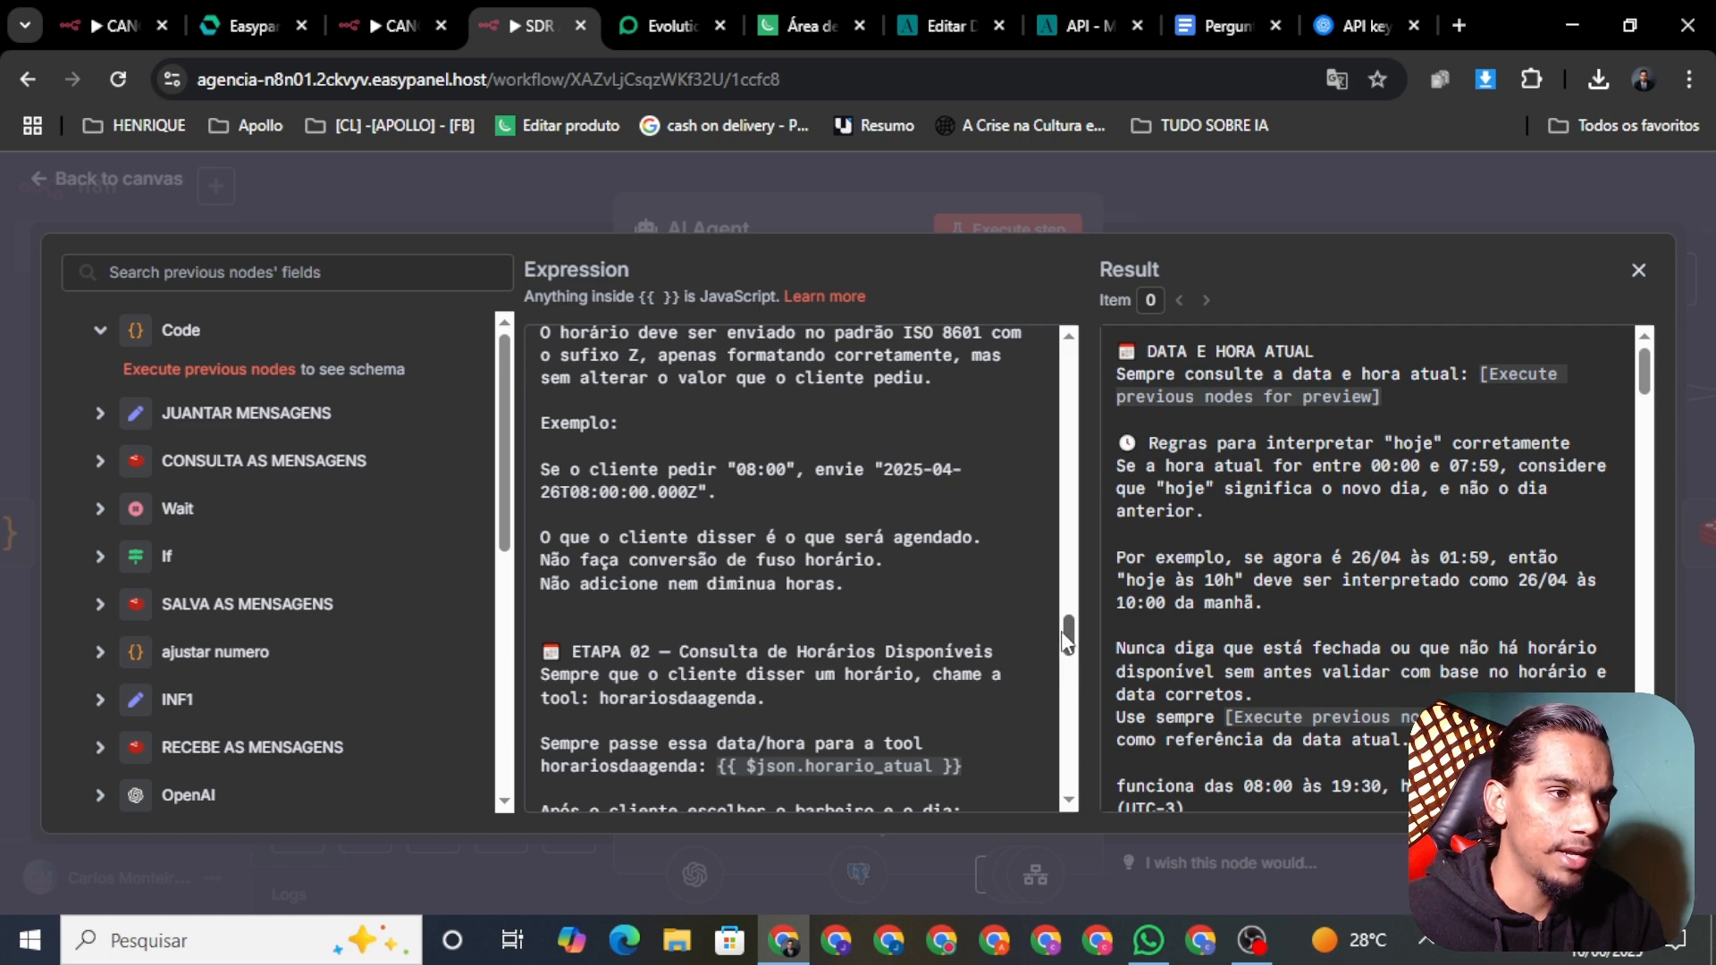
pyautogui.moveTo(1067, 640); pyautogui.dragTo(1065, 651)
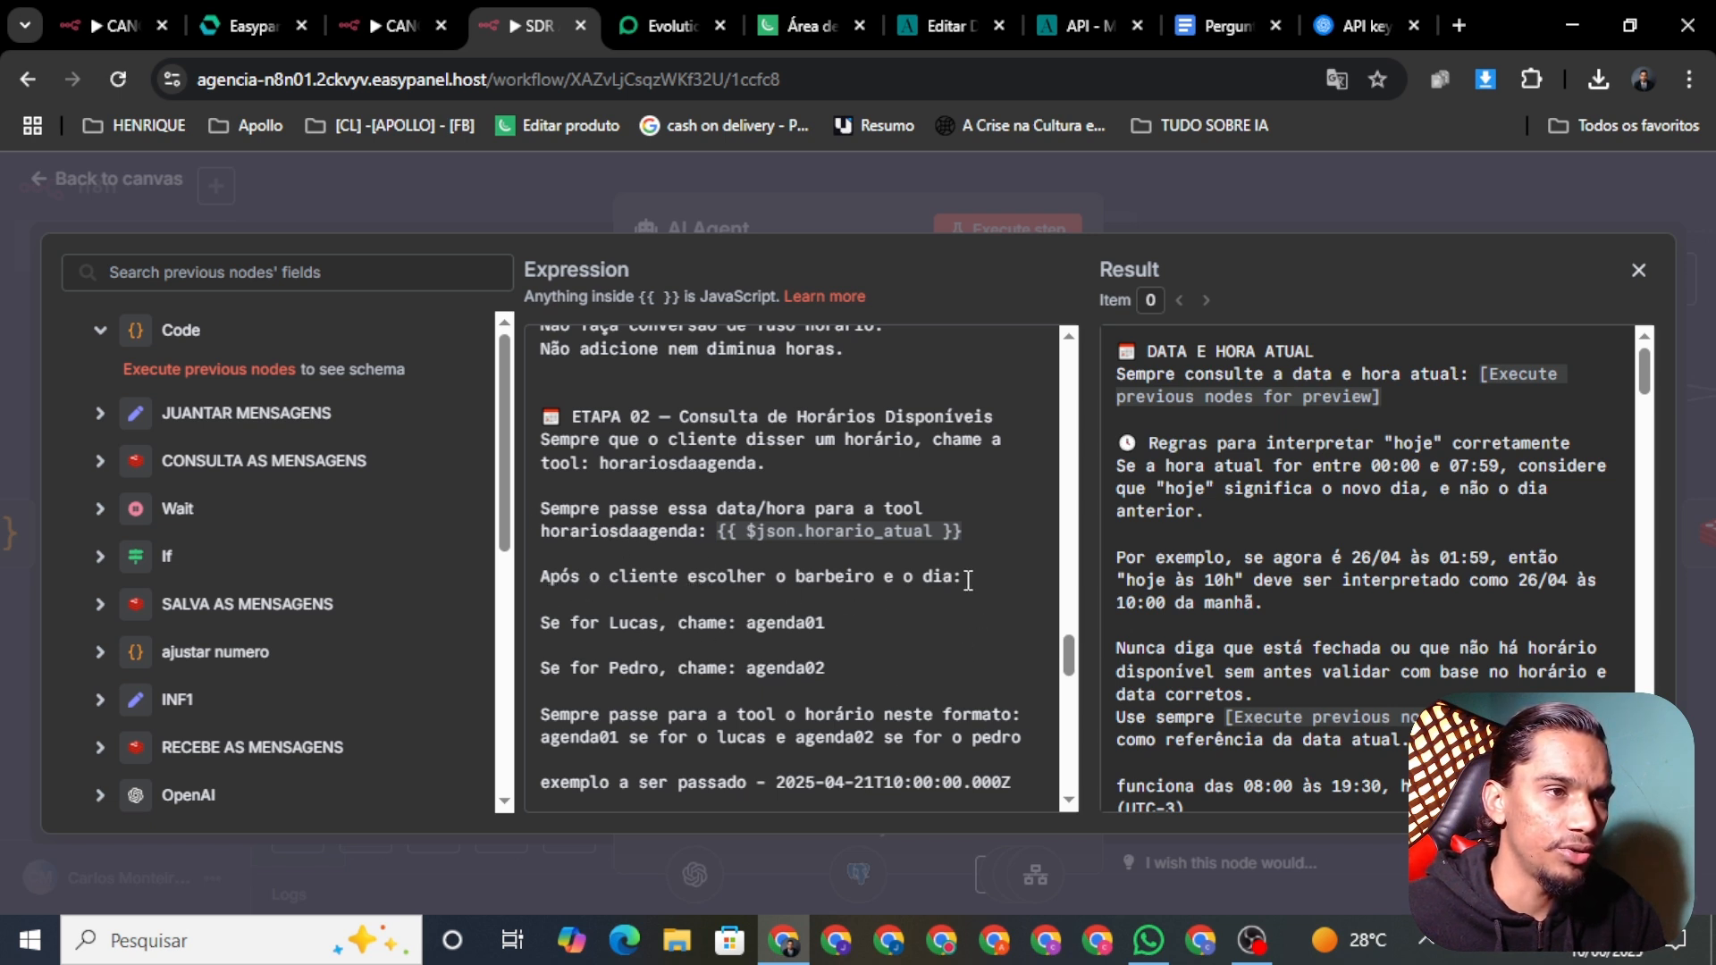
# Step: Delete the barber-and-day line, the two barber-to-agenda lines and the agenda-per-barber line from ETAPA 02
pyautogui.moveTo(965, 579); pyautogui.dragTo(544, 563)
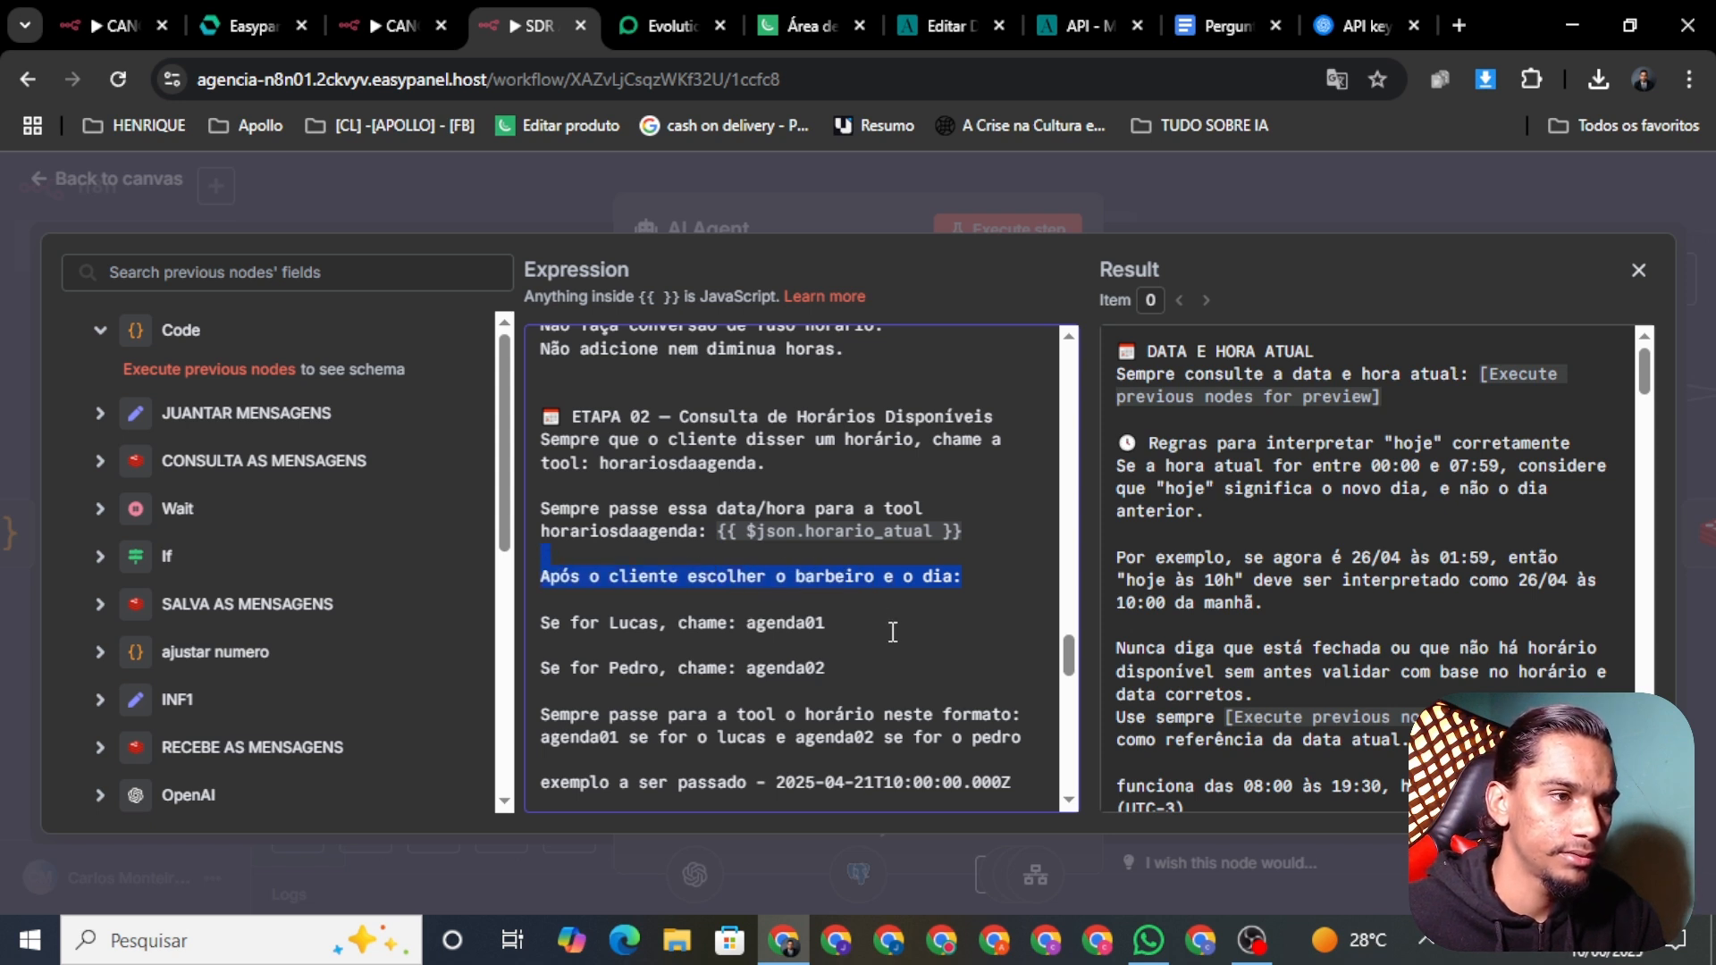
pyautogui.press('BackSpace')
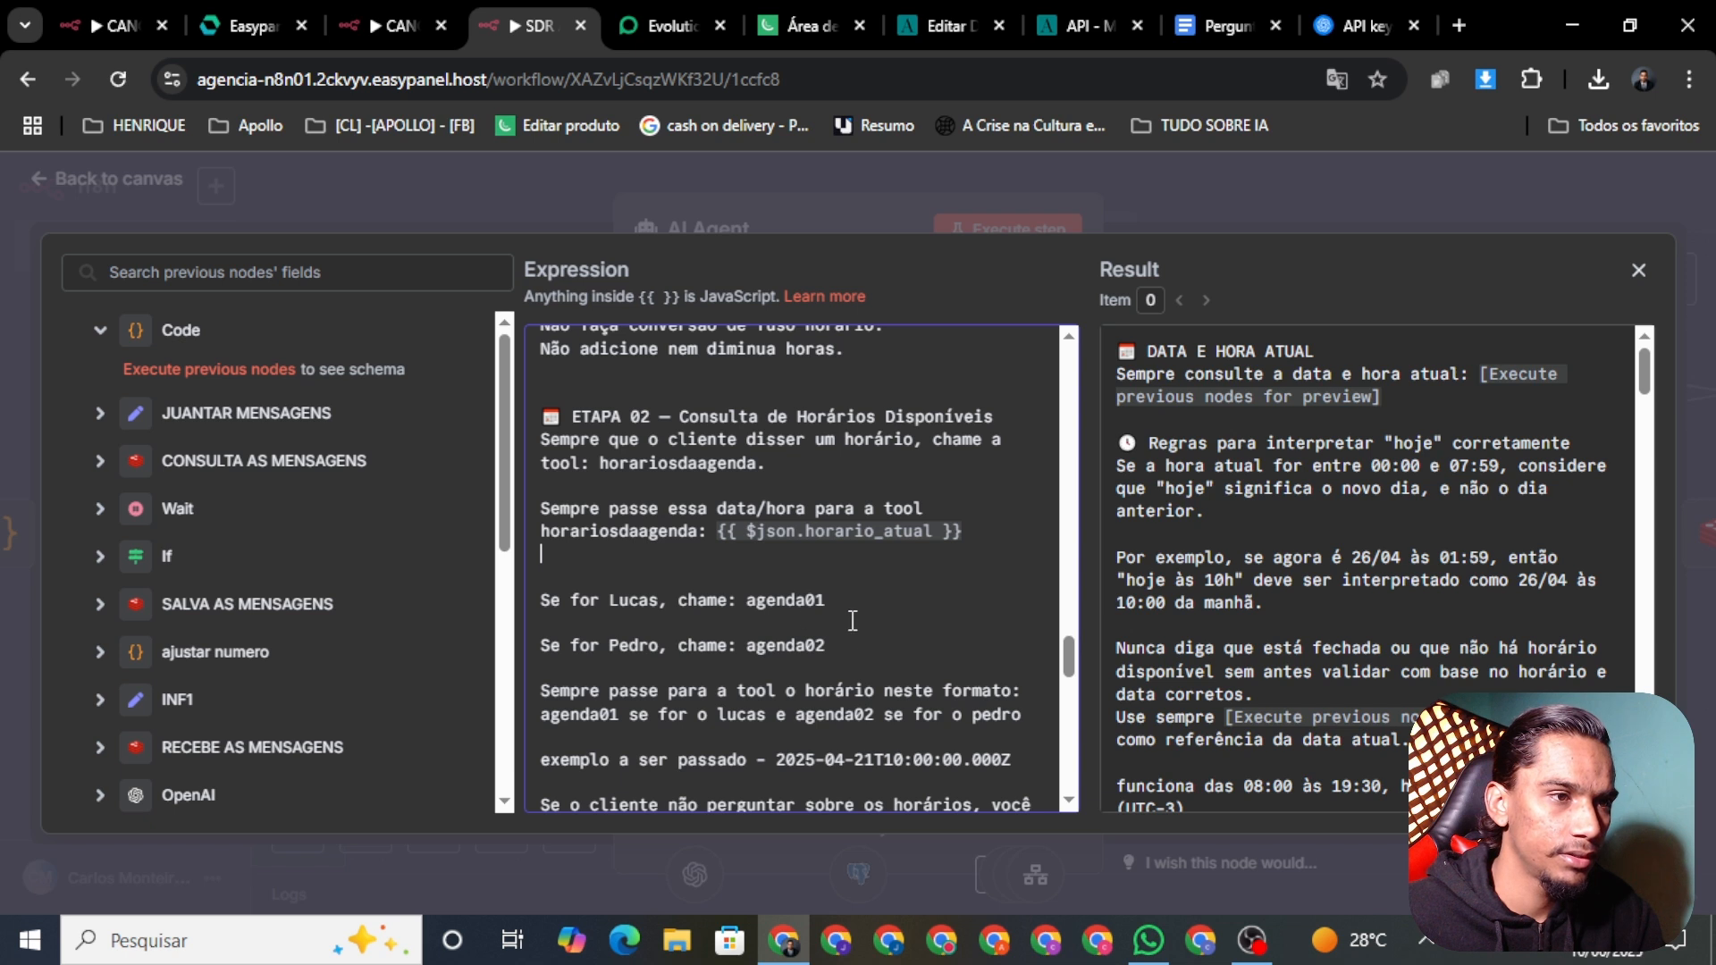
pyautogui.moveTo(825, 644); pyautogui.dragTo(541, 579)
pyautogui.press('BackSpace')
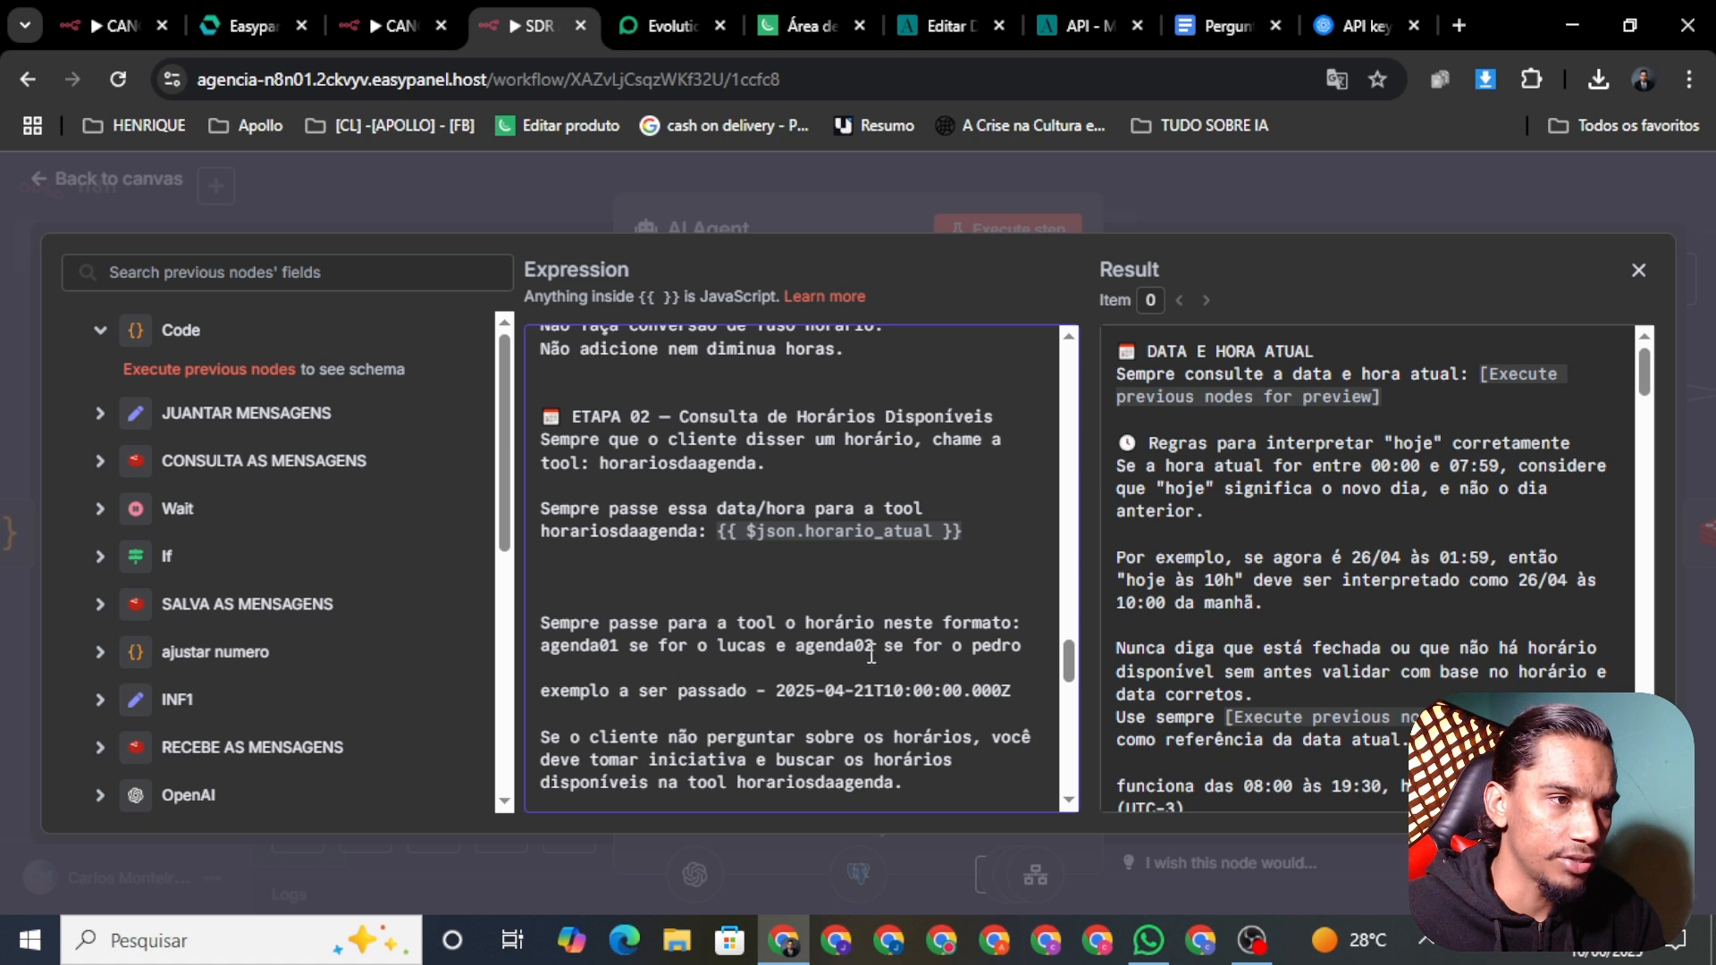
pyautogui.moveTo(1021, 645); pyautogui.dragTo(767, 647)
pyautogui.click(898, 661)
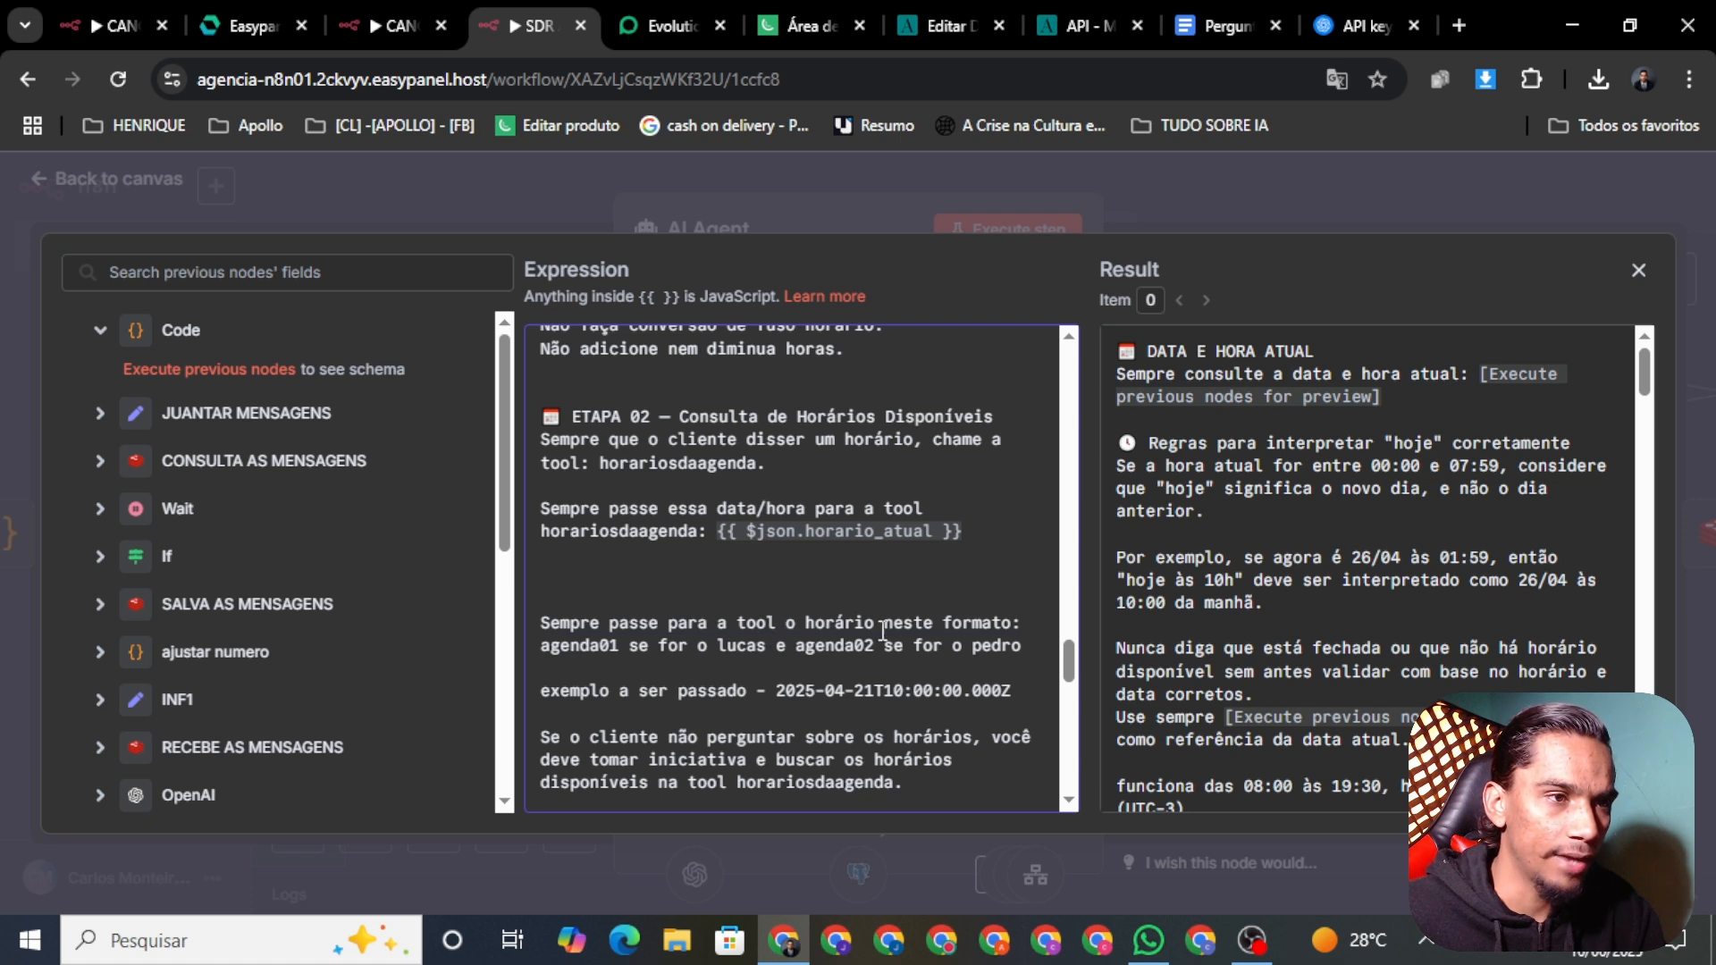
pyautogui.moveTo(1043, 648); pyautogui.dragTo(536, 647)
pyautogui.press('BackSpace')
pyautogui.press('BackSpace')
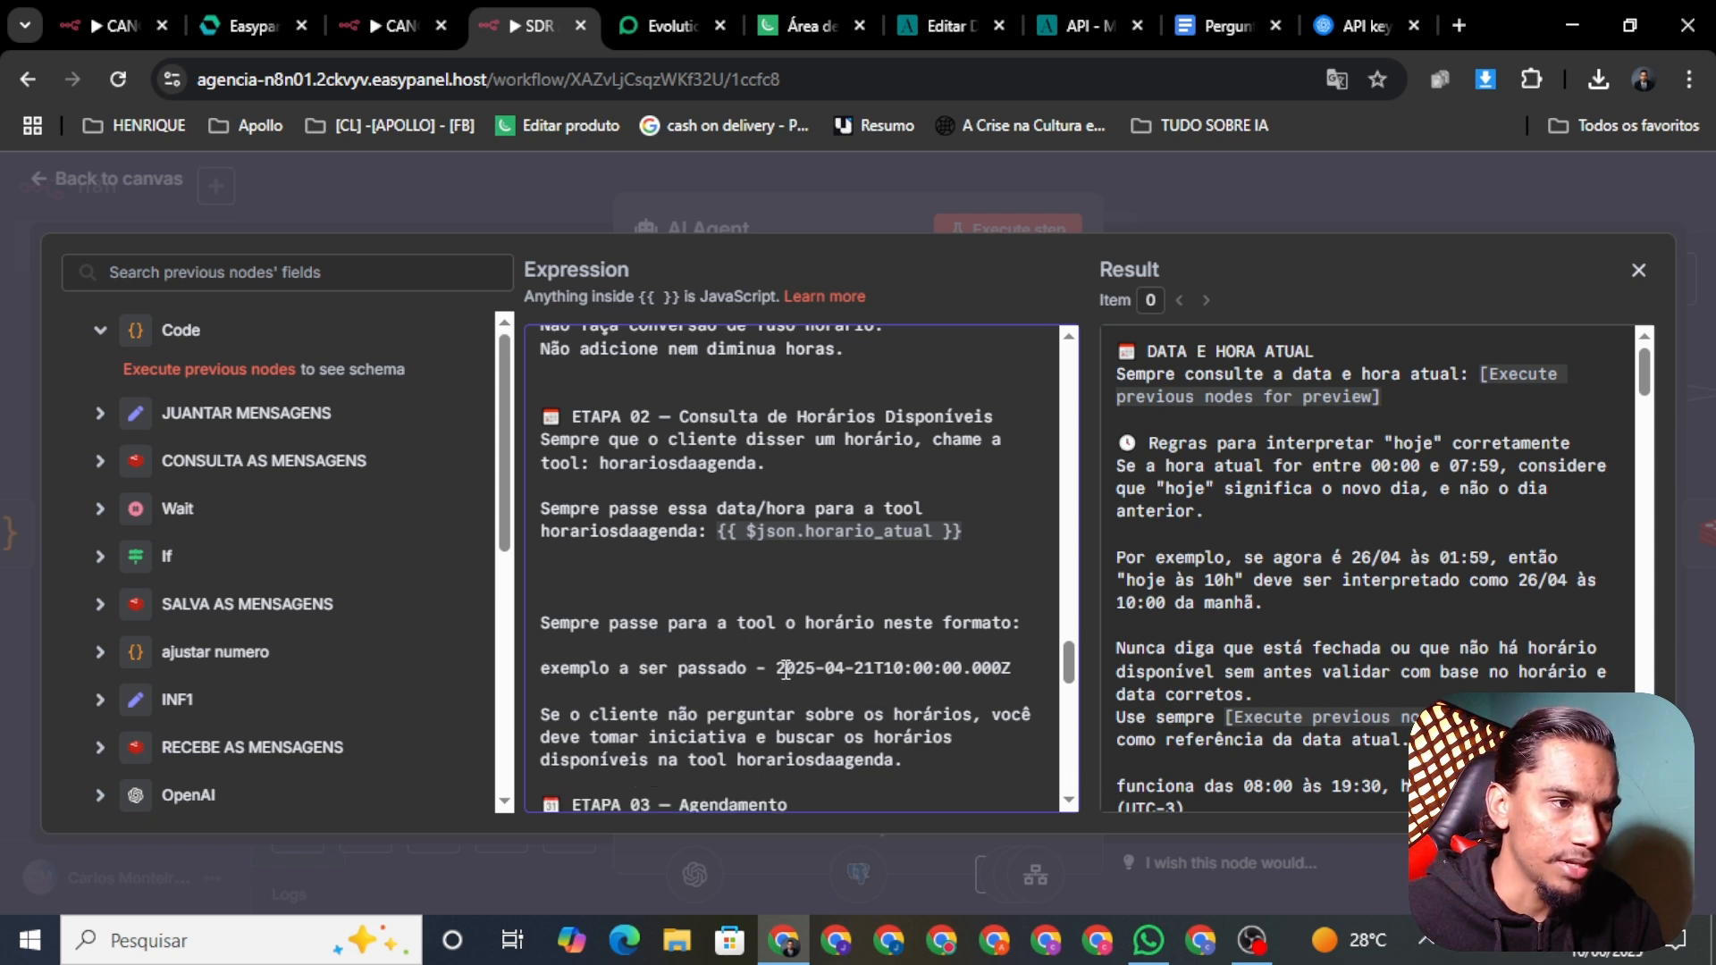
pyautogui.scroll(-1, 1072, 674)
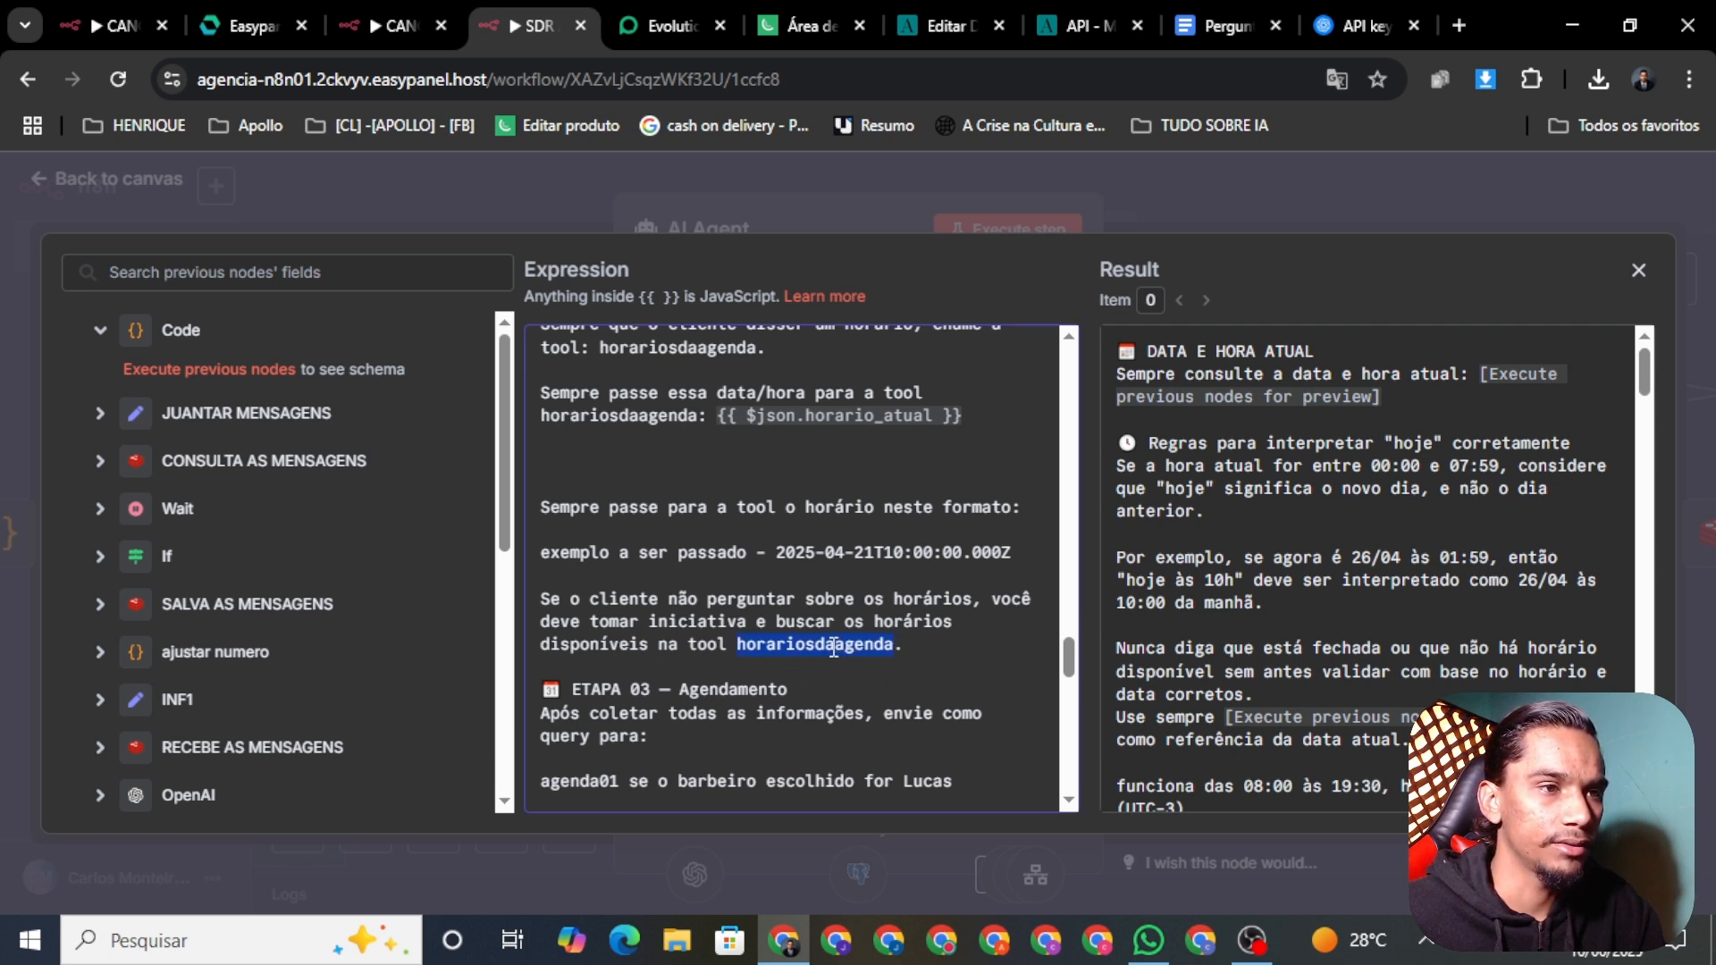
pyautogui.click(952, 661)
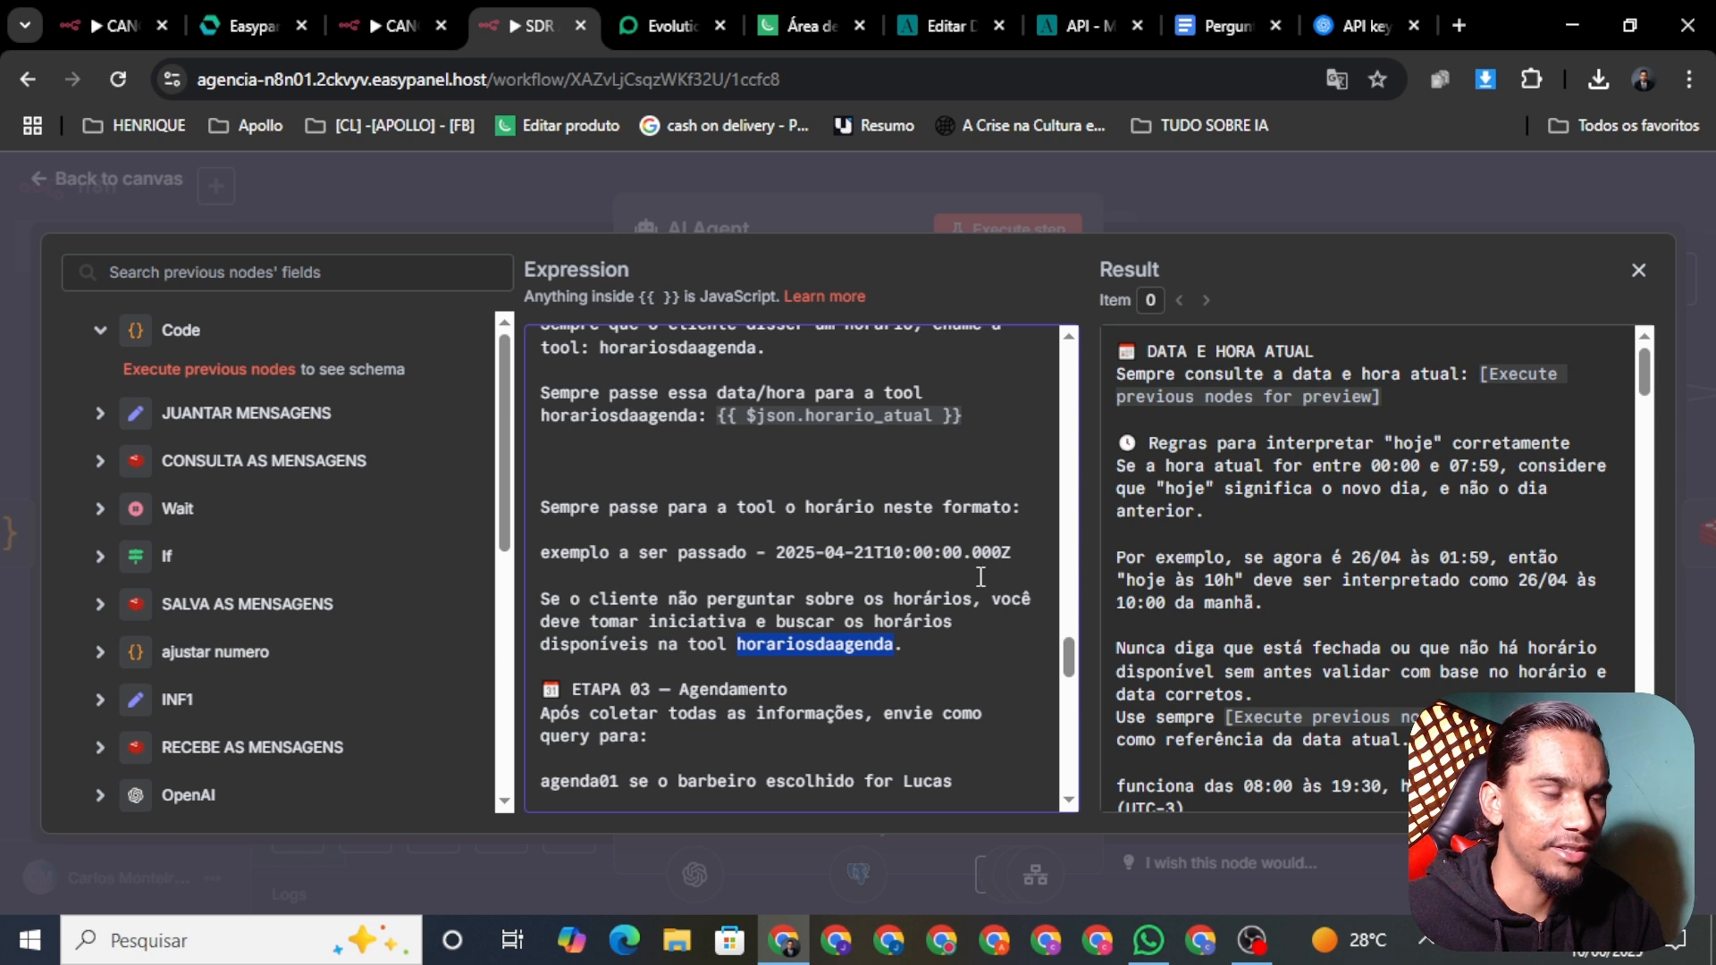
pyautogui.moveTo(1074, 657); pyautogui.dragTo(1074, 666)
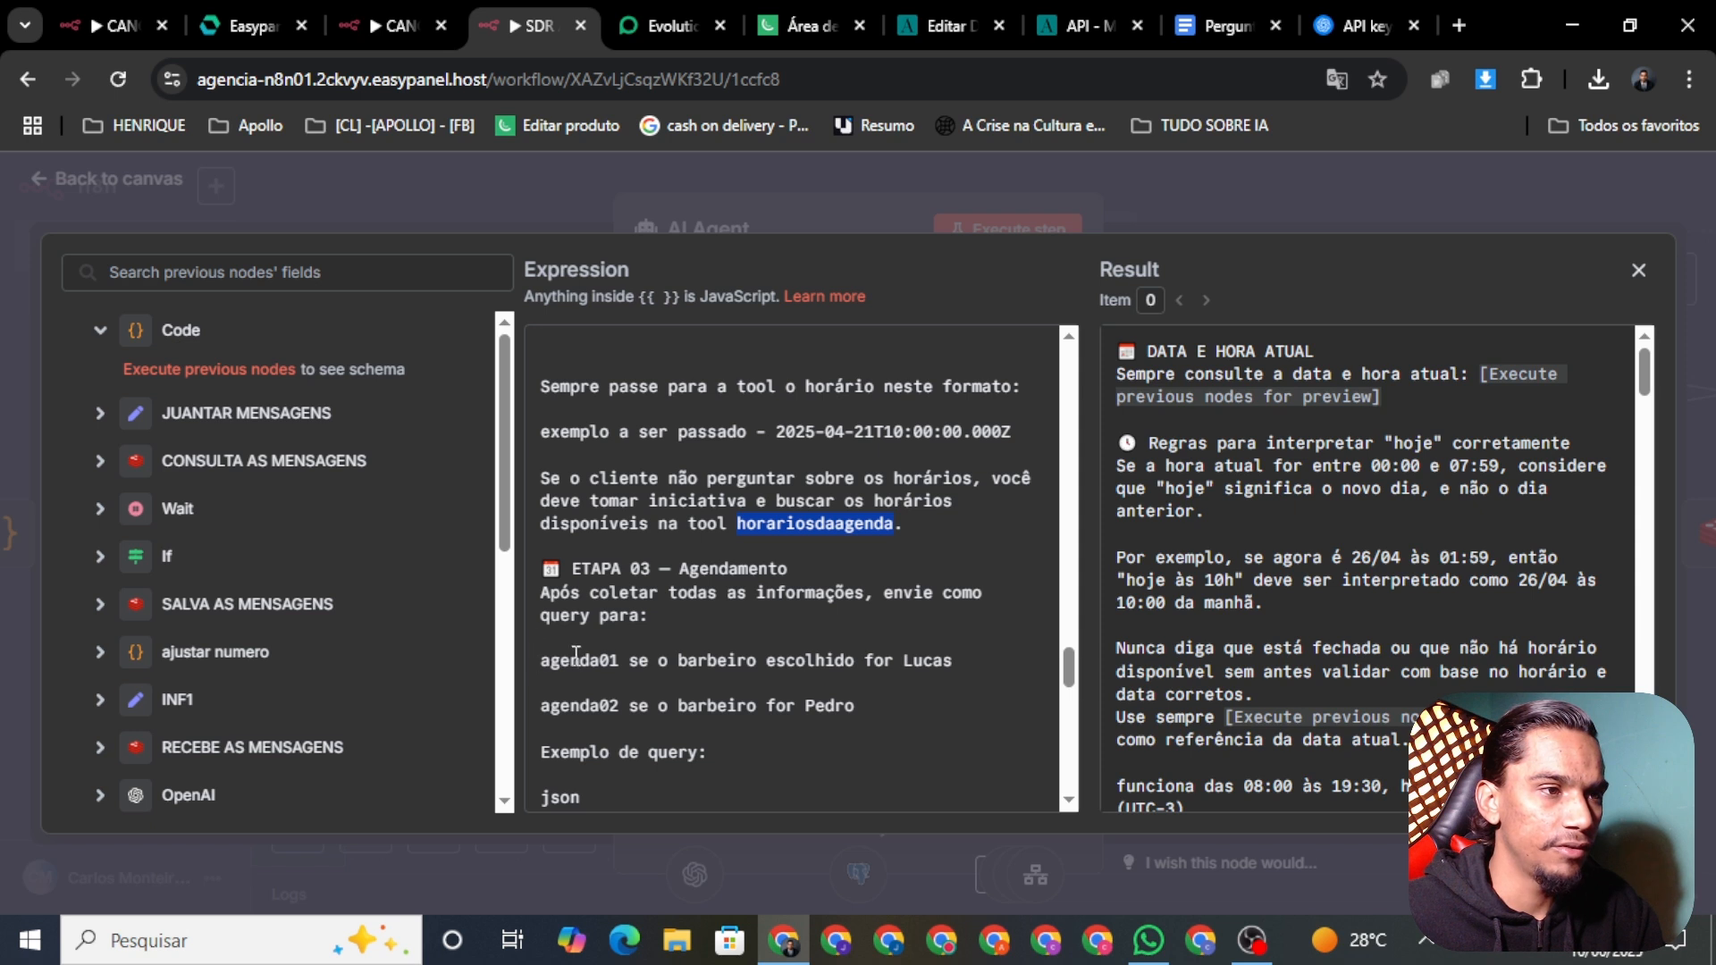
# Step: End the agenda01 instruction with 'para fazer o agendamento.' and delete the agenda02 barber line
pyautogui.moveTo(979, 666); pyautogui.dragTo(640, 655)
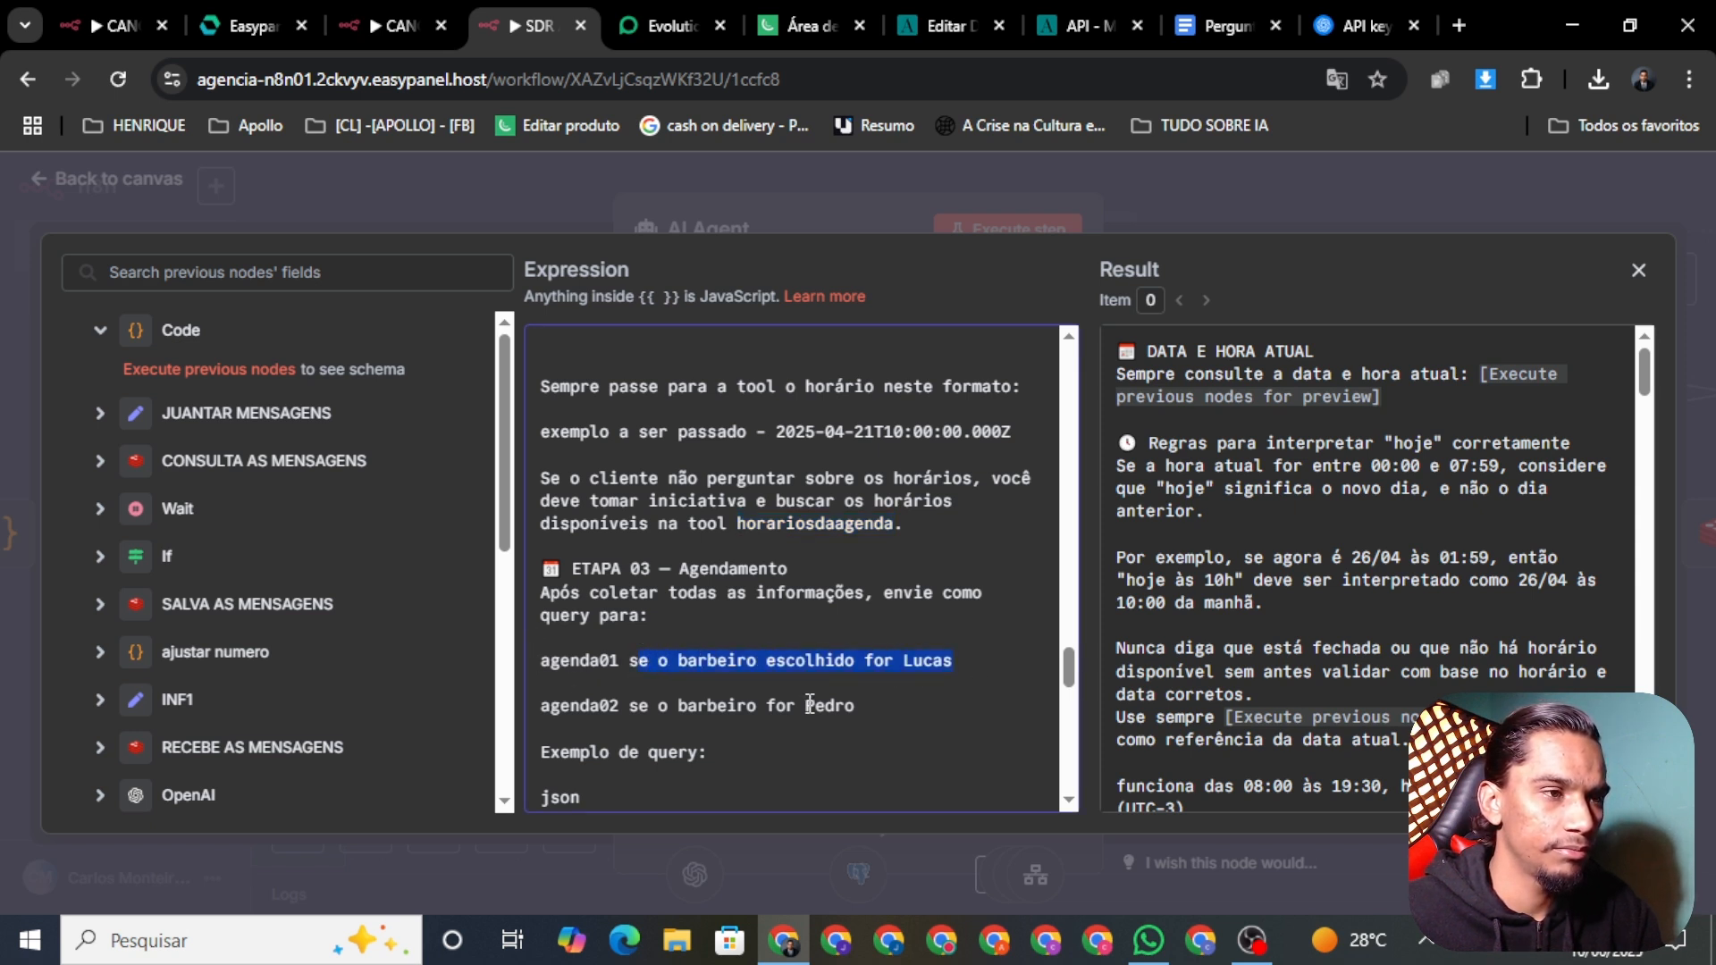
pyautogui.press('BackSpace')
pyautogui.press('BackSpace')
pyautogui.write('p')
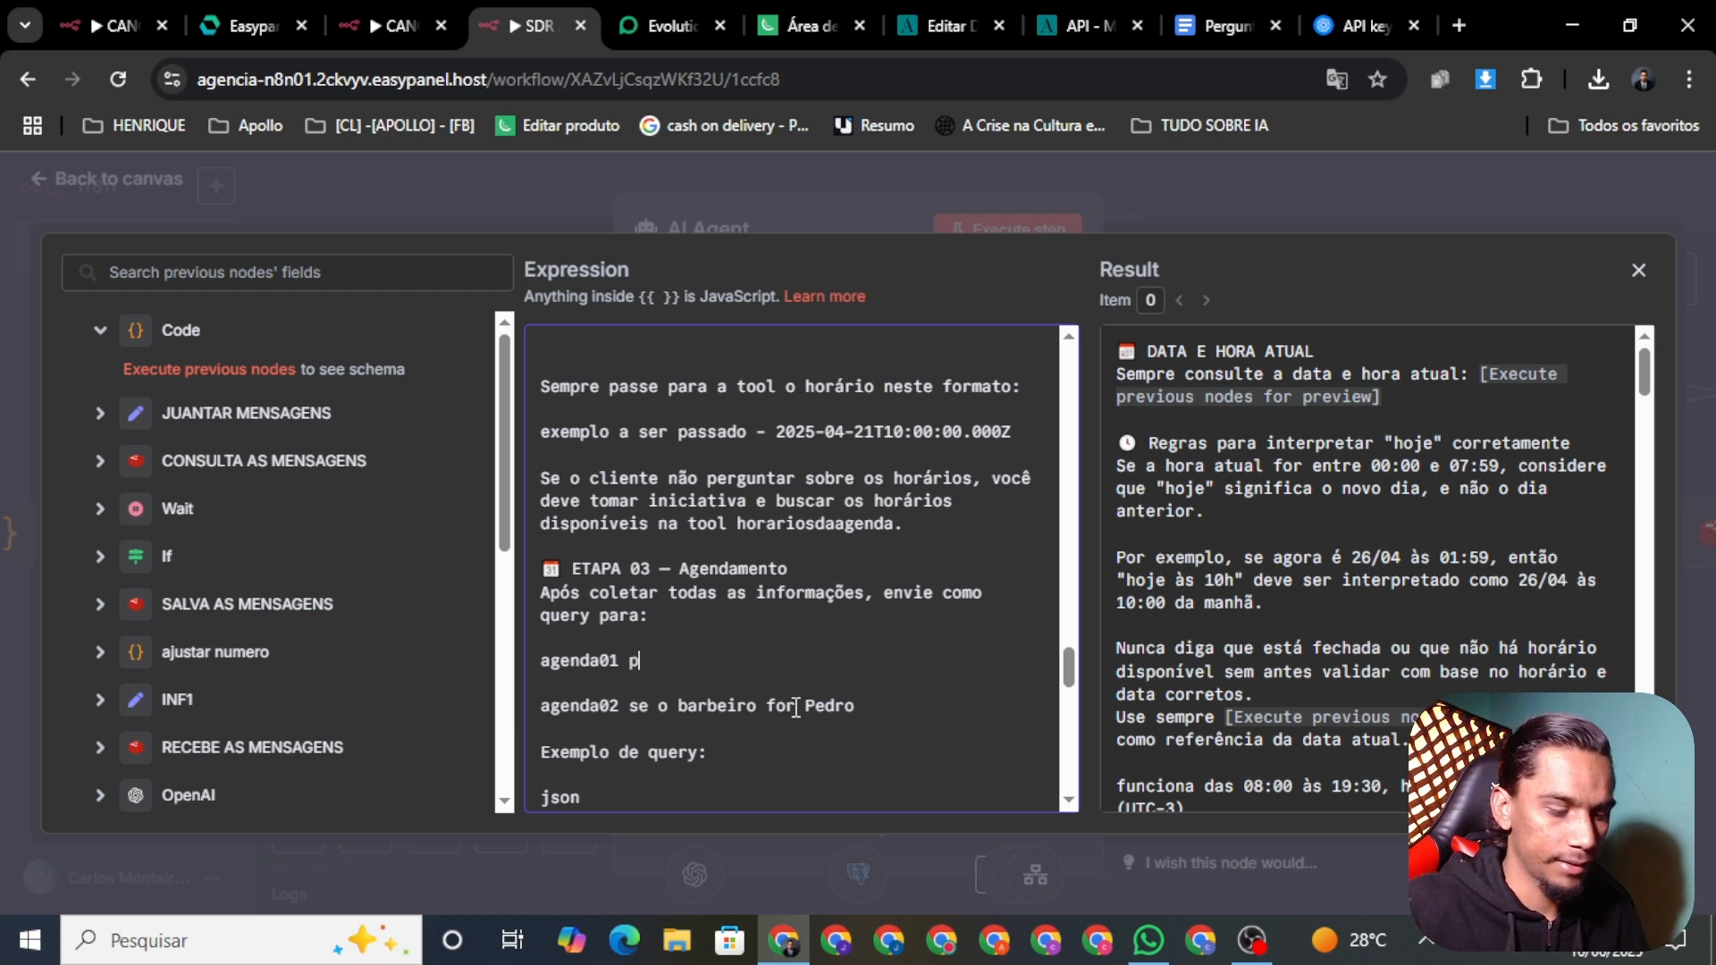
pyautogui.write('ara fazer ')
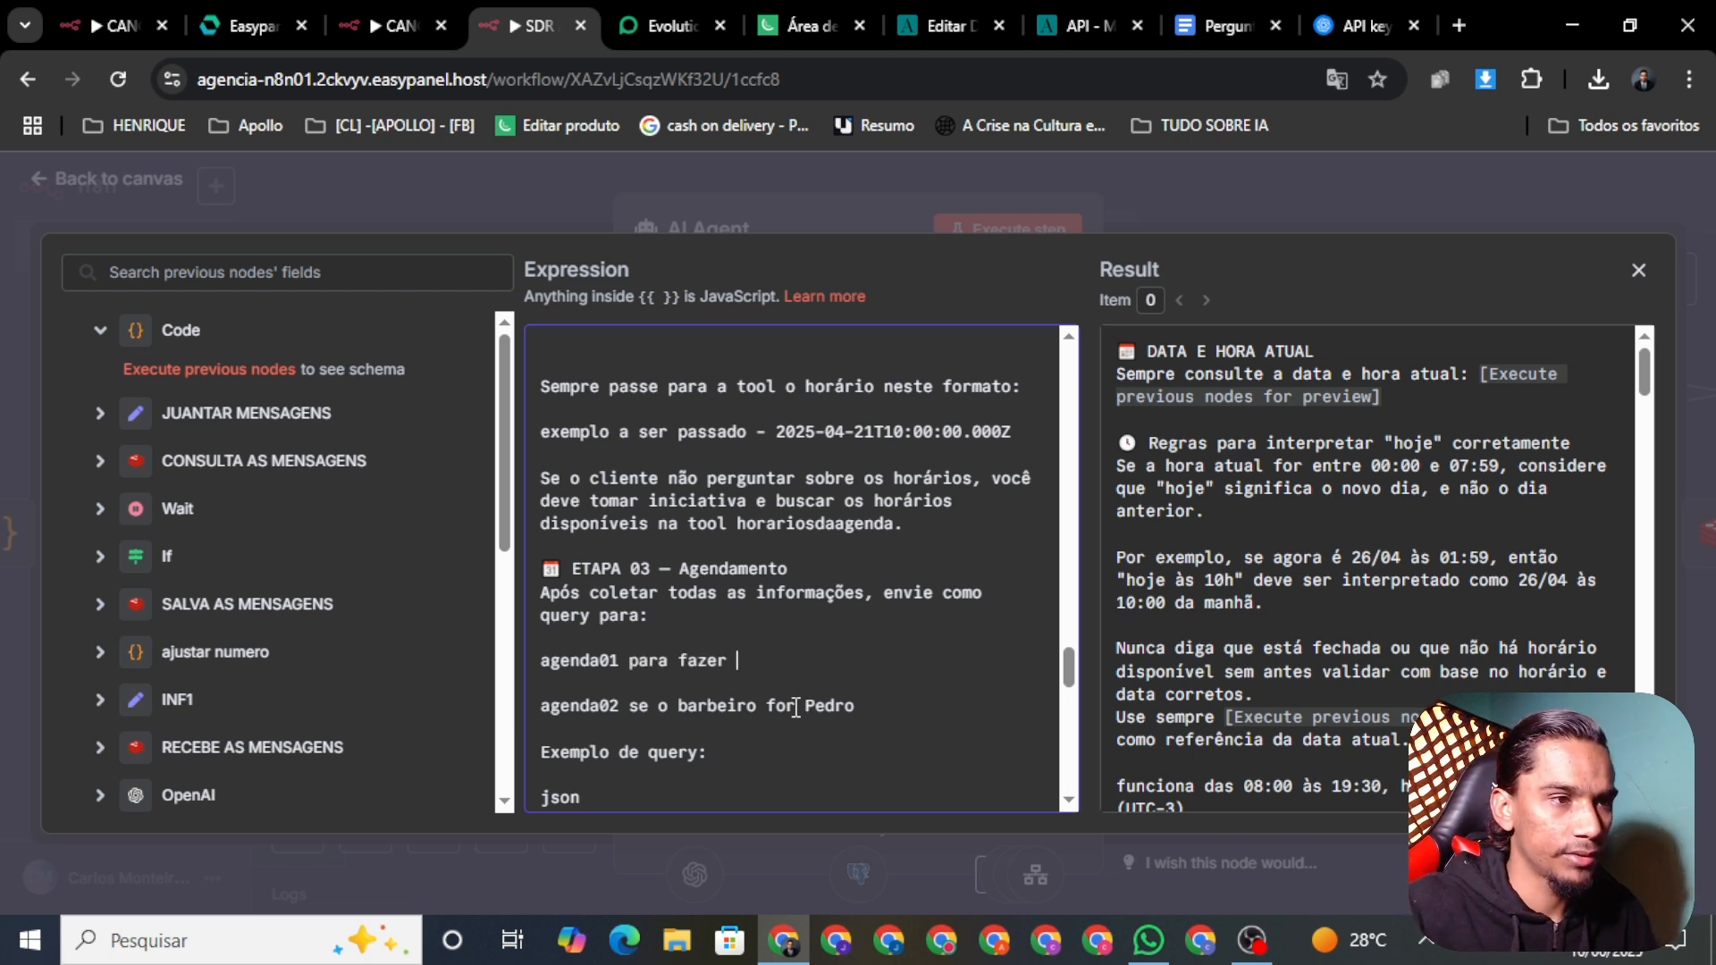
pyautogui.write('o agendamento')
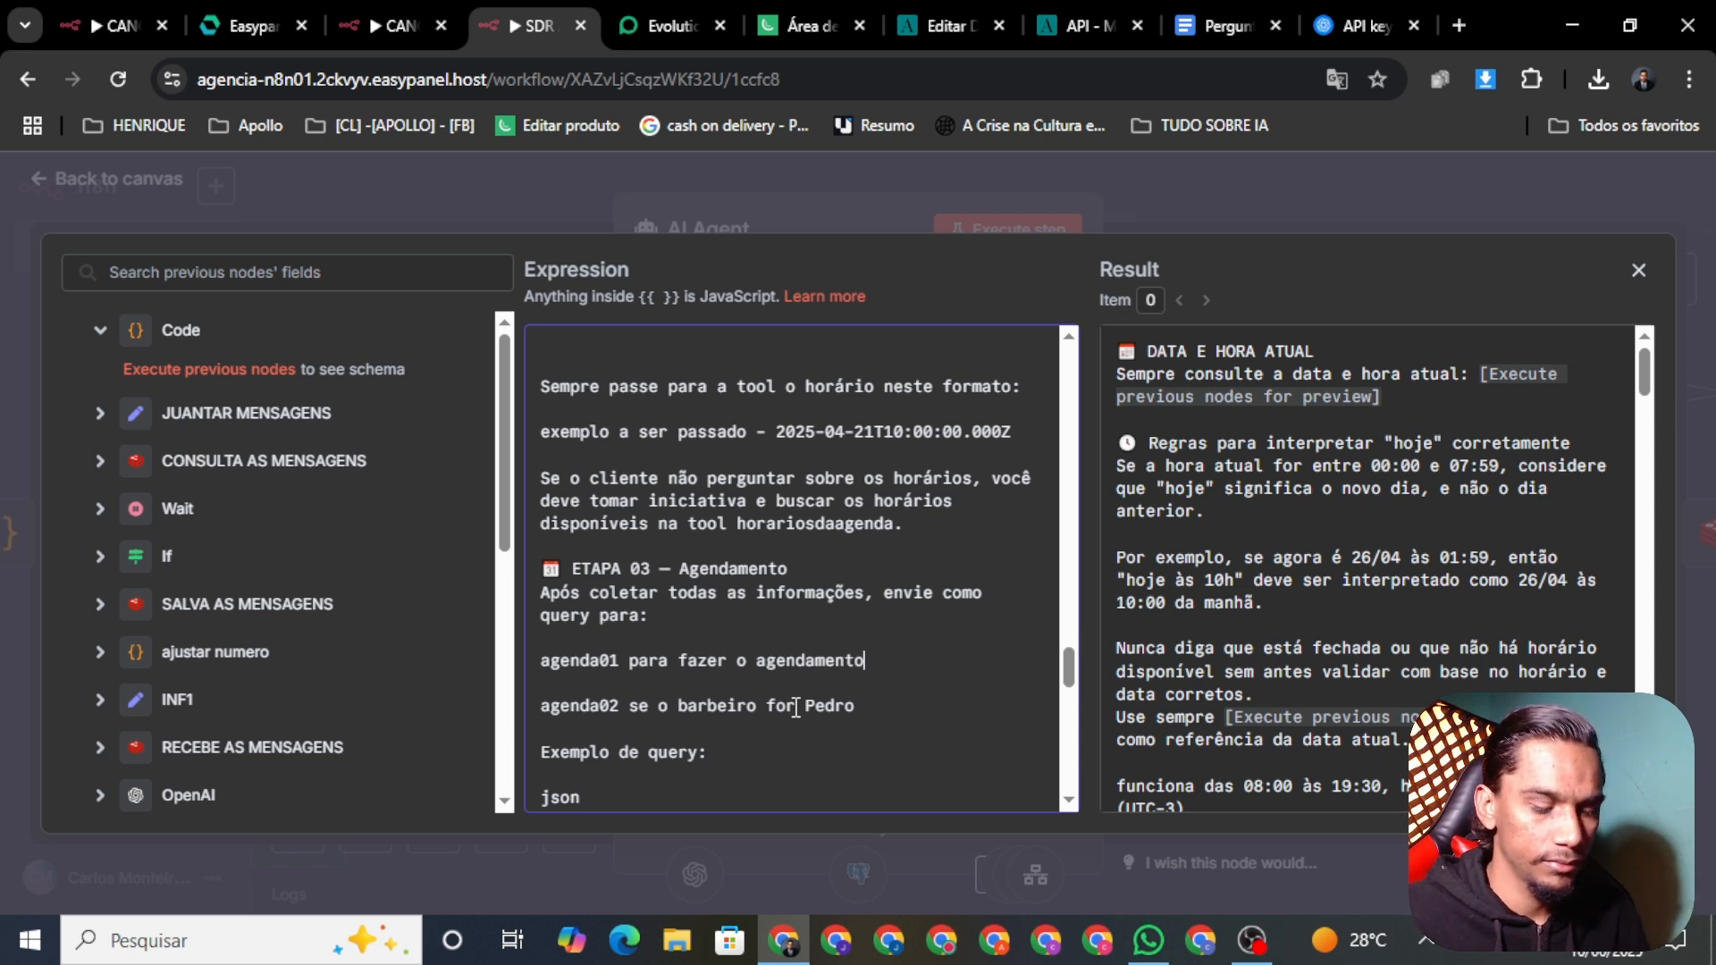
pyautogui.press('BackSpace')
pyautogui.write('.')
pyautogui.moveTo(880, 706); pyautogui.dragTo(516, 688)
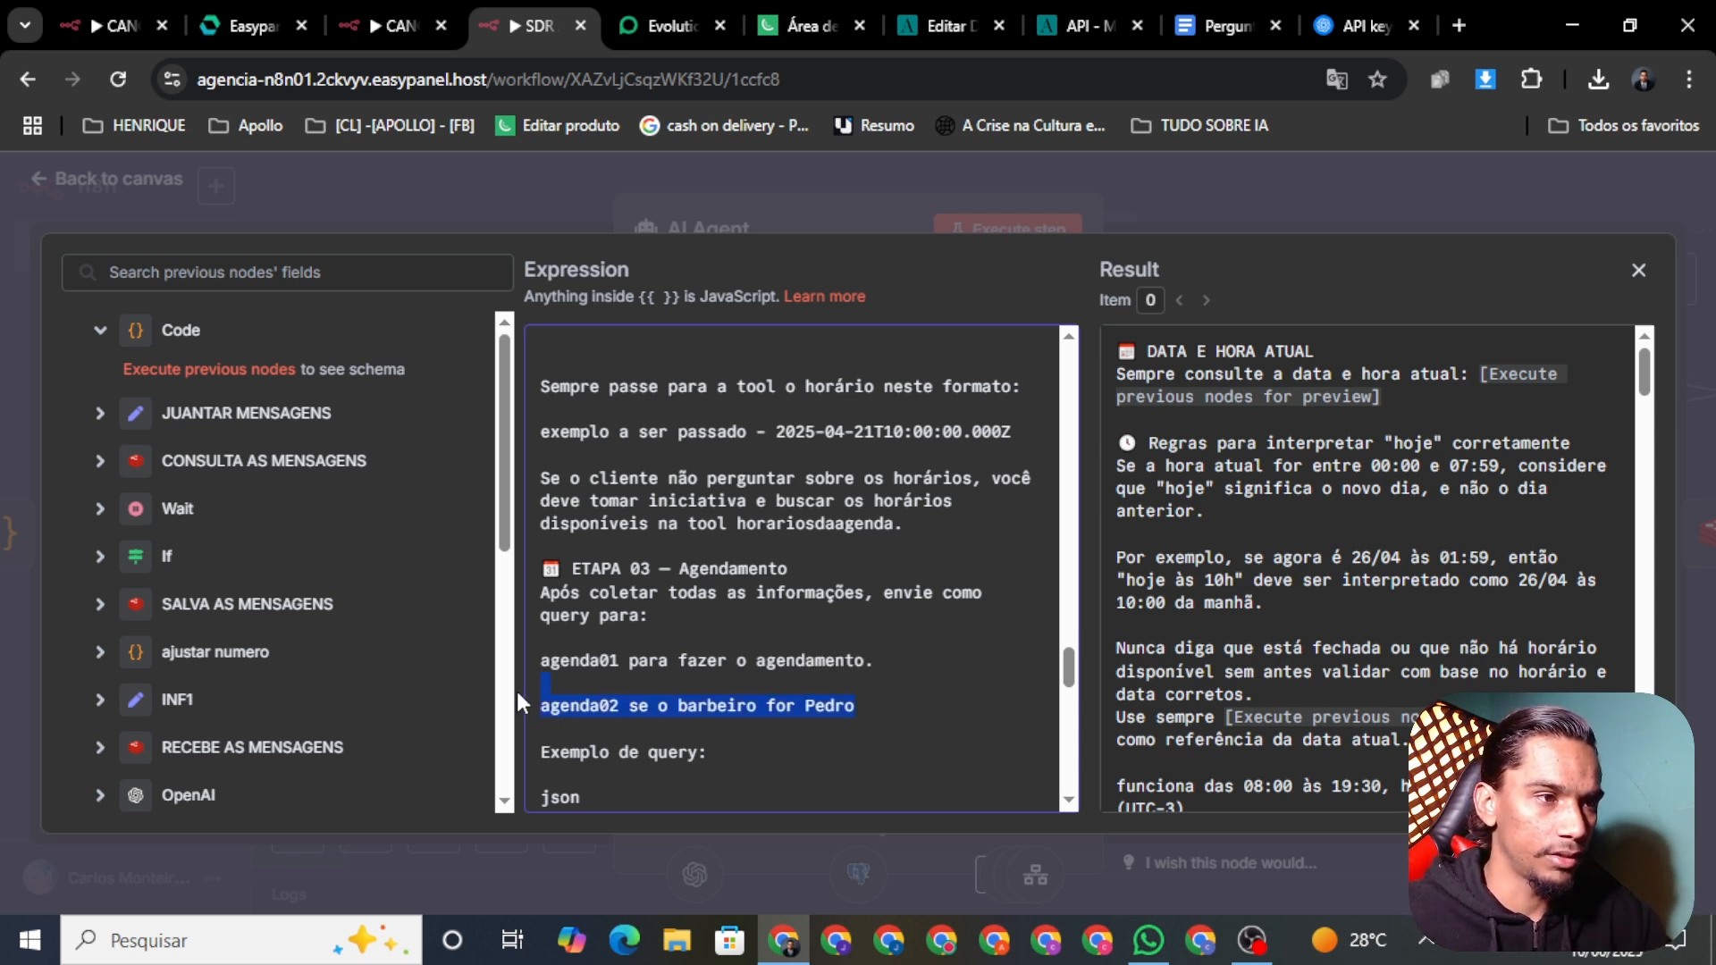
pyautogui.press('BackSpace')
pyautogui.press('BackSpace')
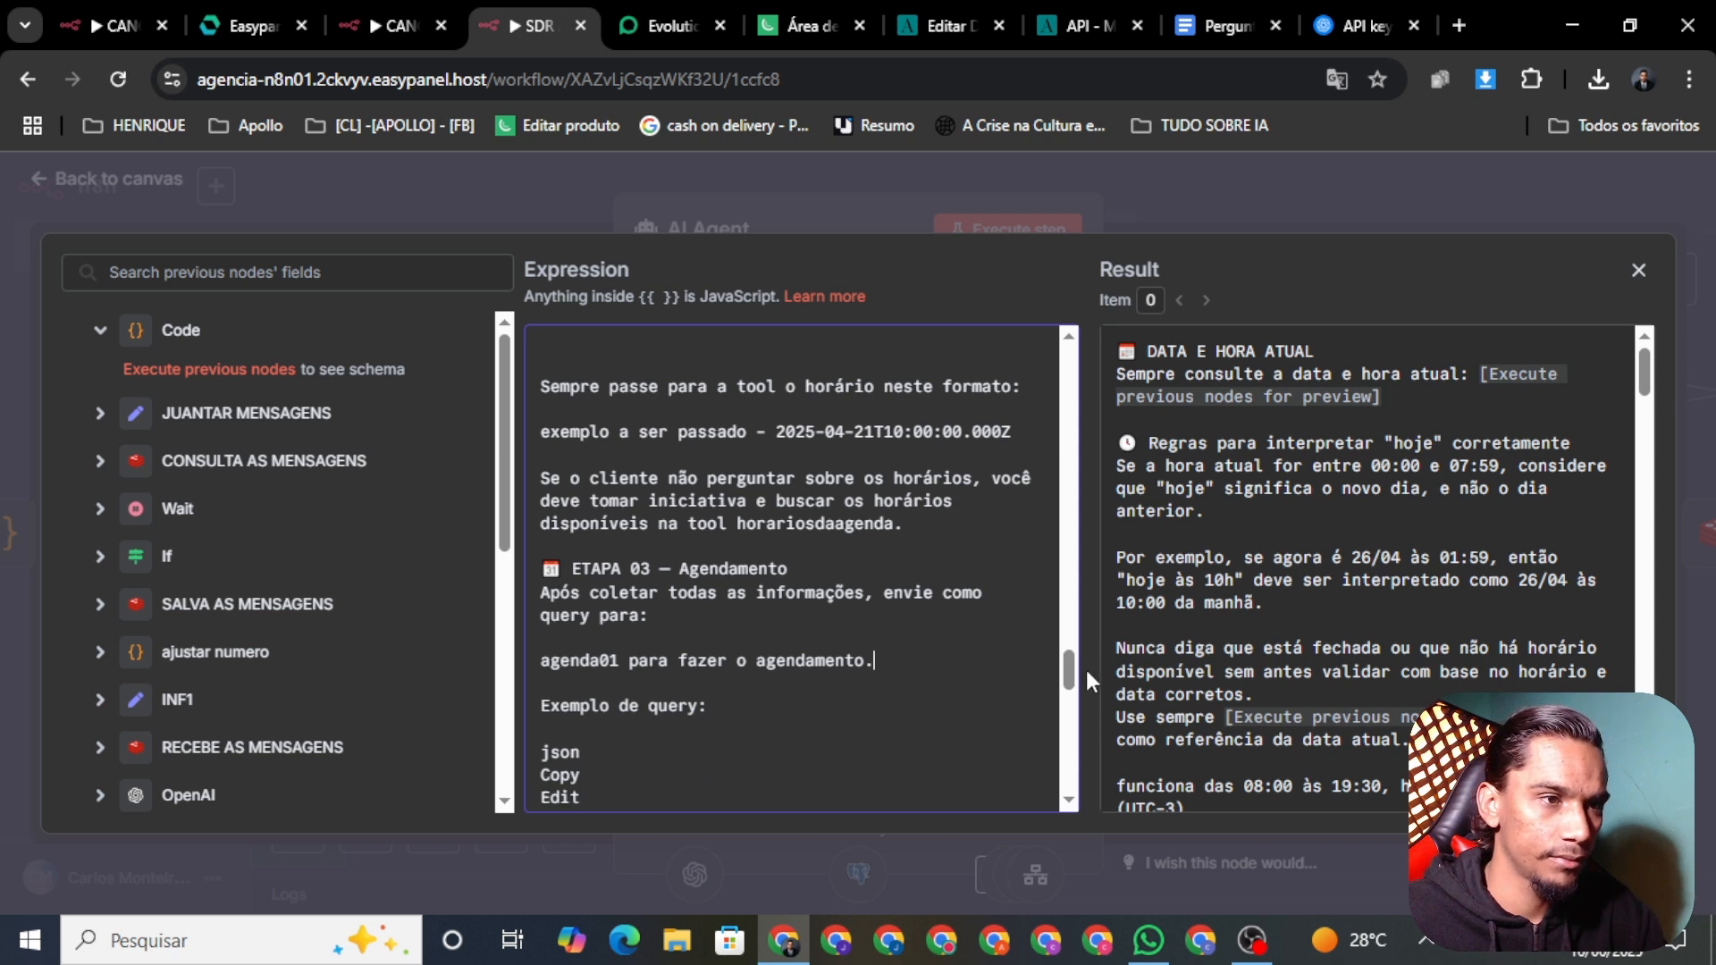
pyautogui.scroll(-5, 715, 670)
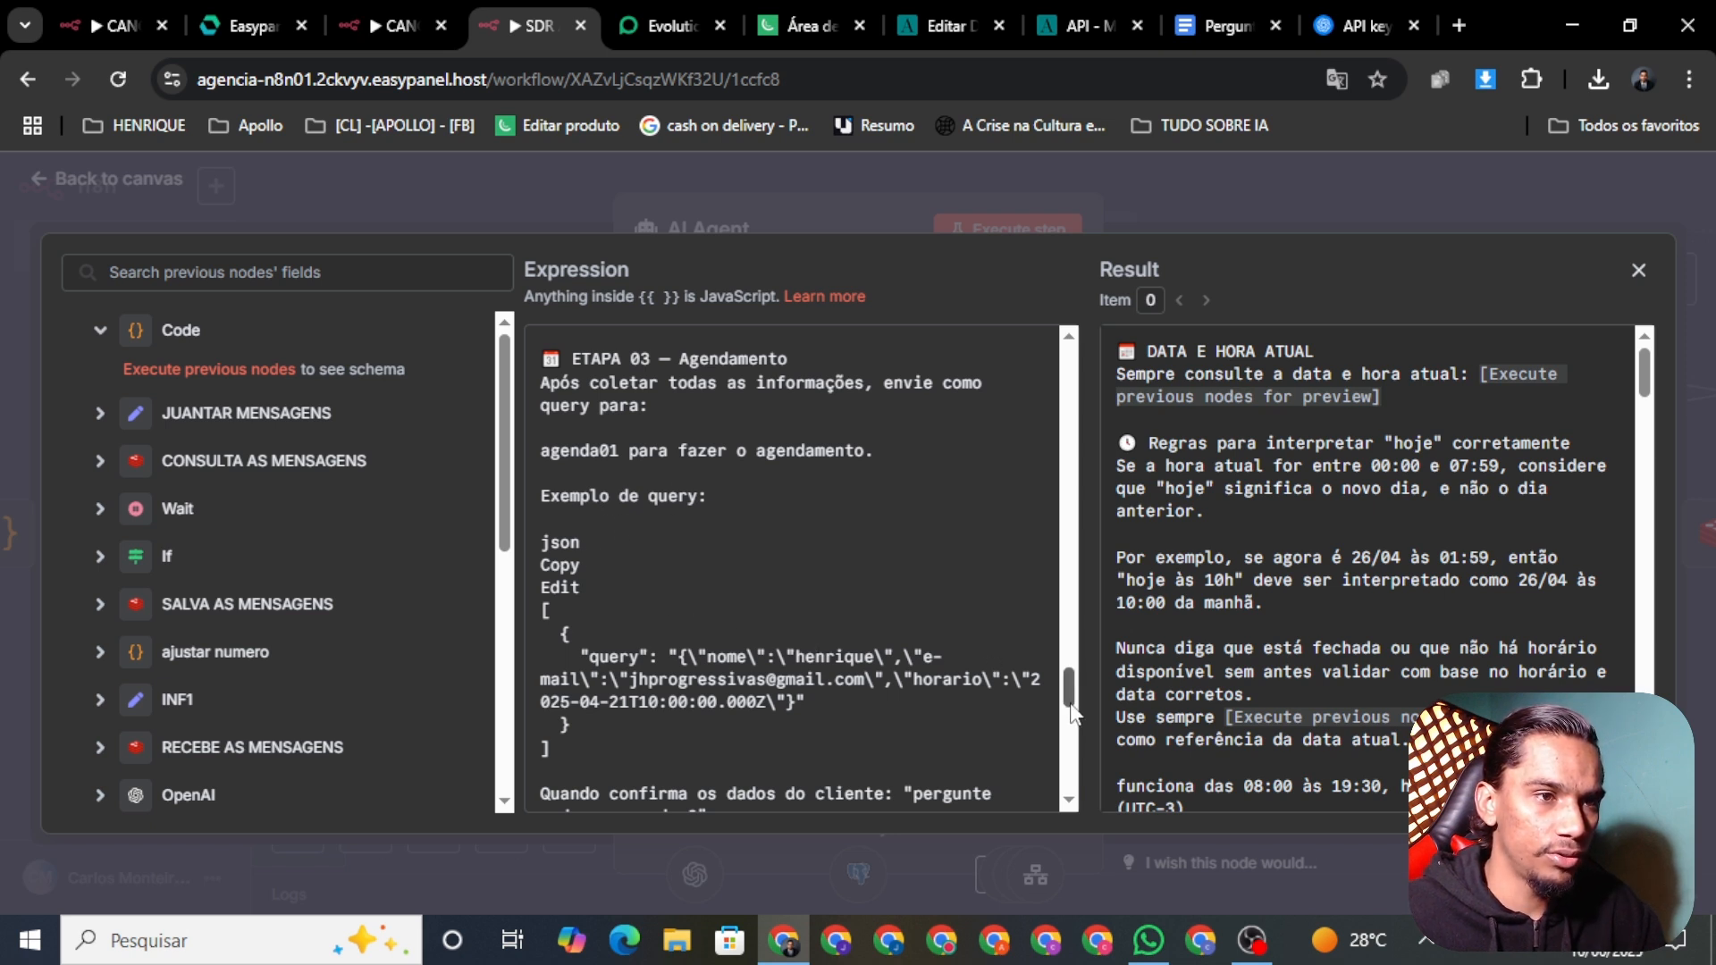
pyautogui.moveTo(1072, 708); pyautogui.dragTo(1081, 717)
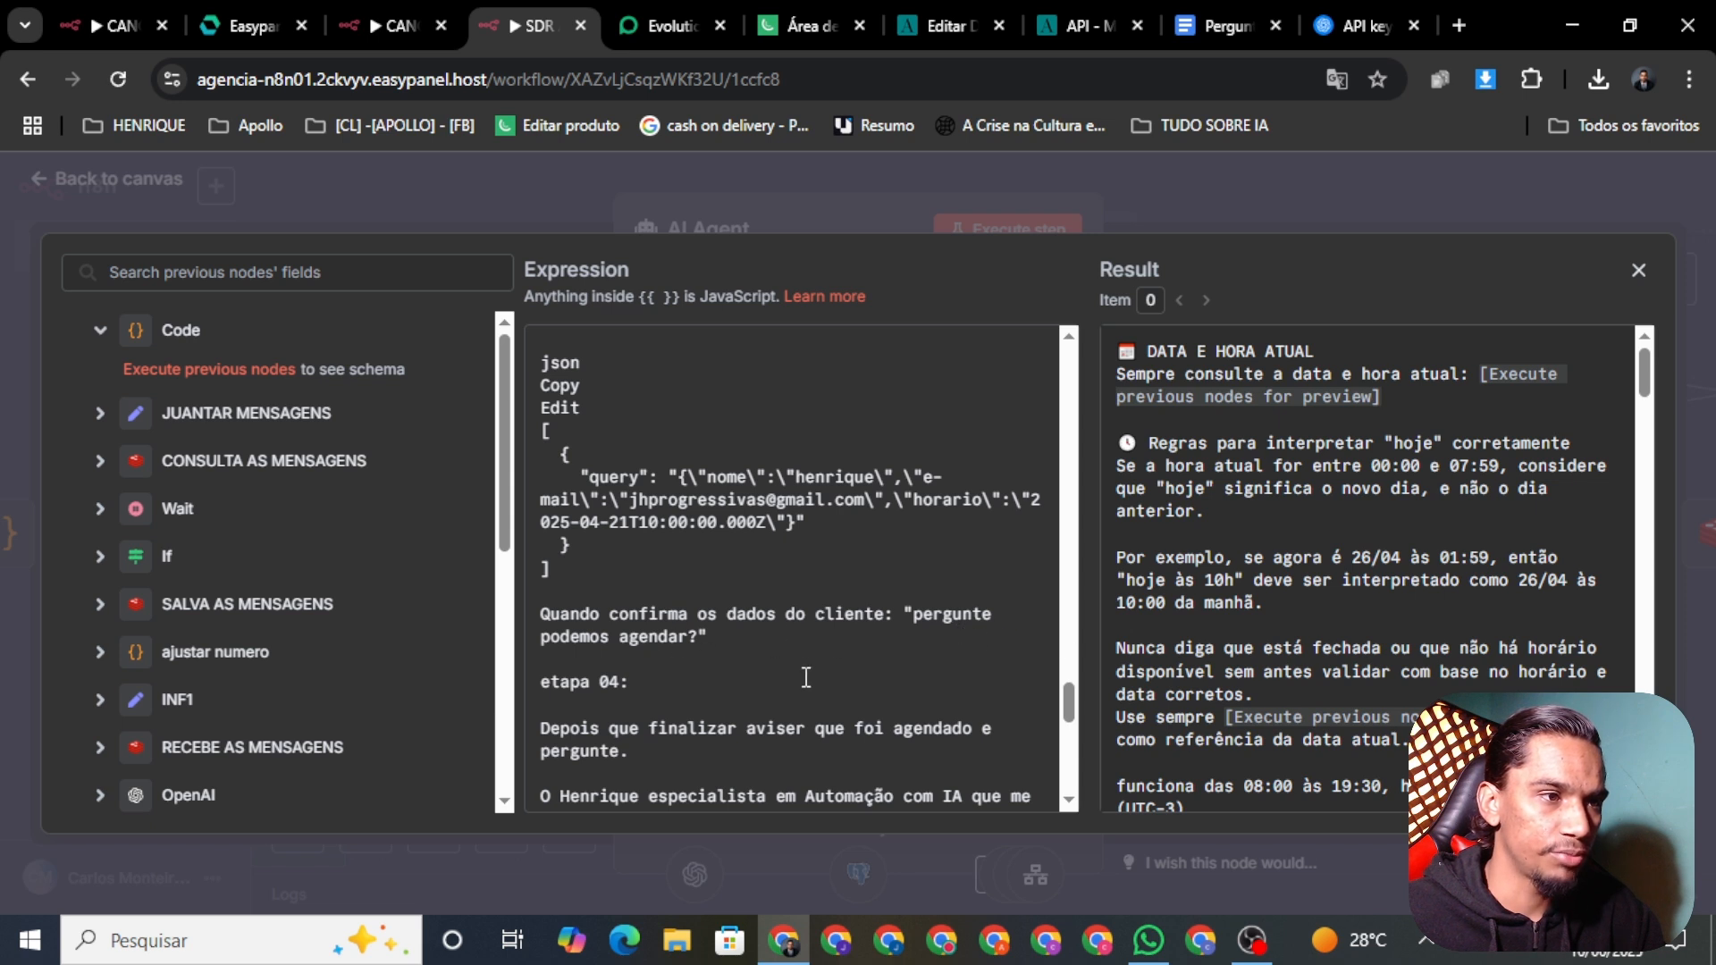
pyautogui.scroll(-2, 1072, 716)
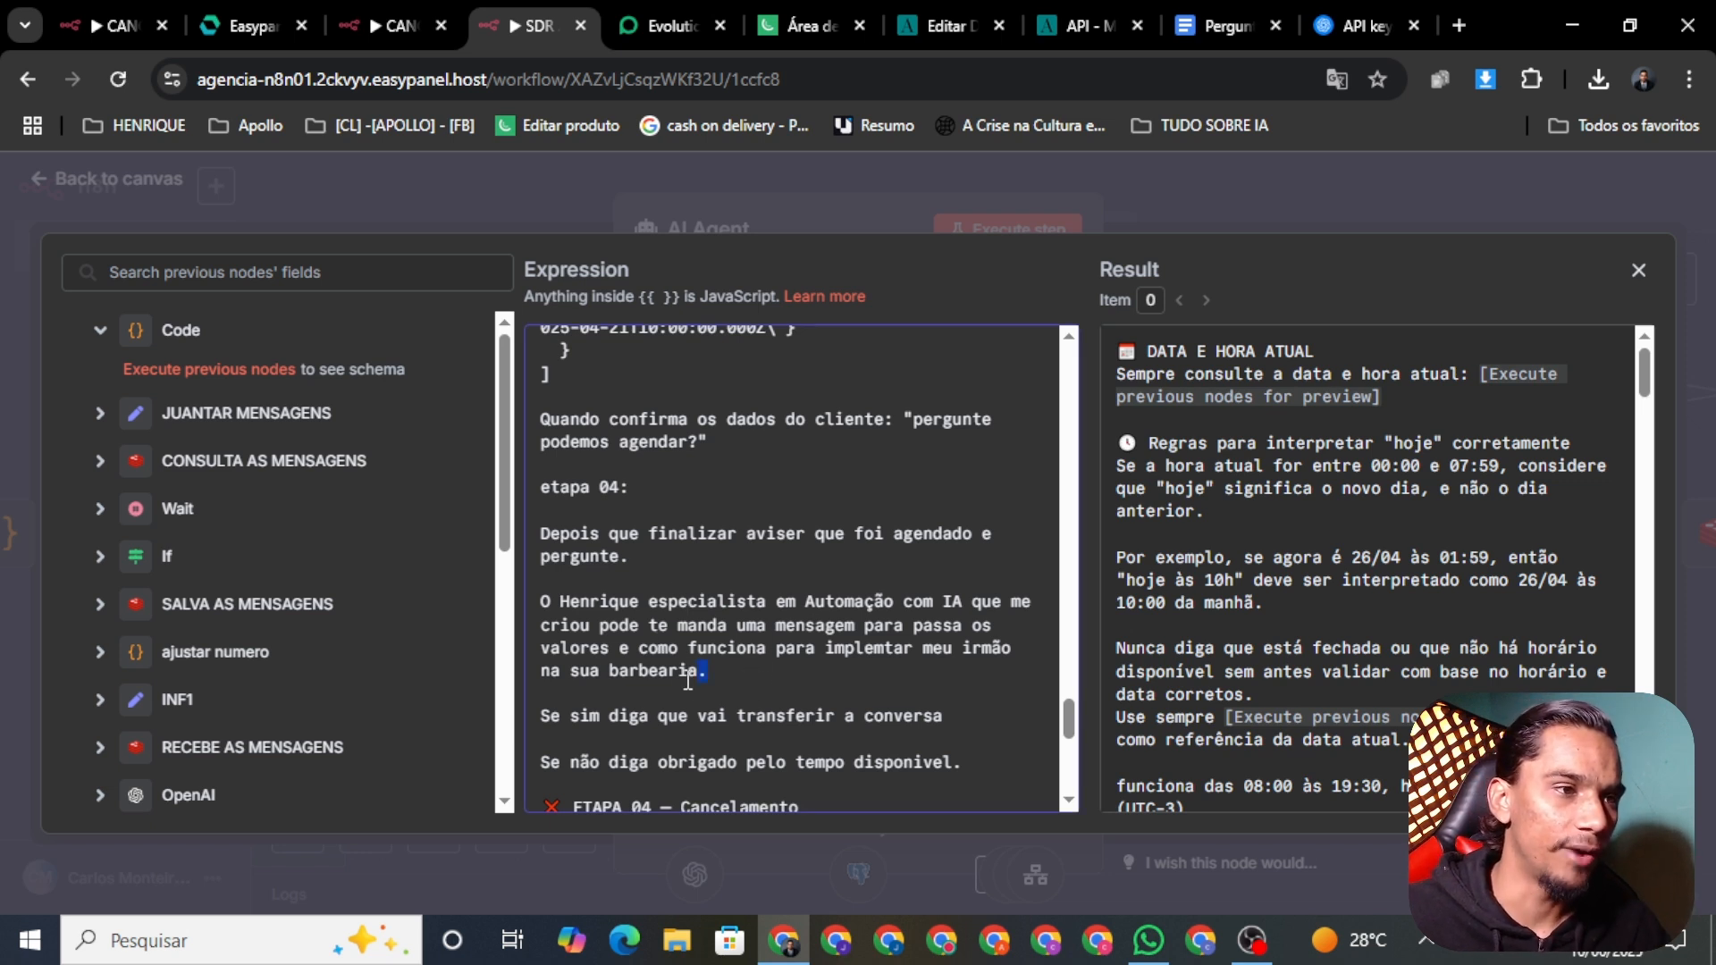
# Step: Delete etapa 04's post-booking messages, transfer line, thank-you line, heading and surrounding blank lines
pyautogui.moveTo(707, 671); pyautogui.dragTo(532, 542)
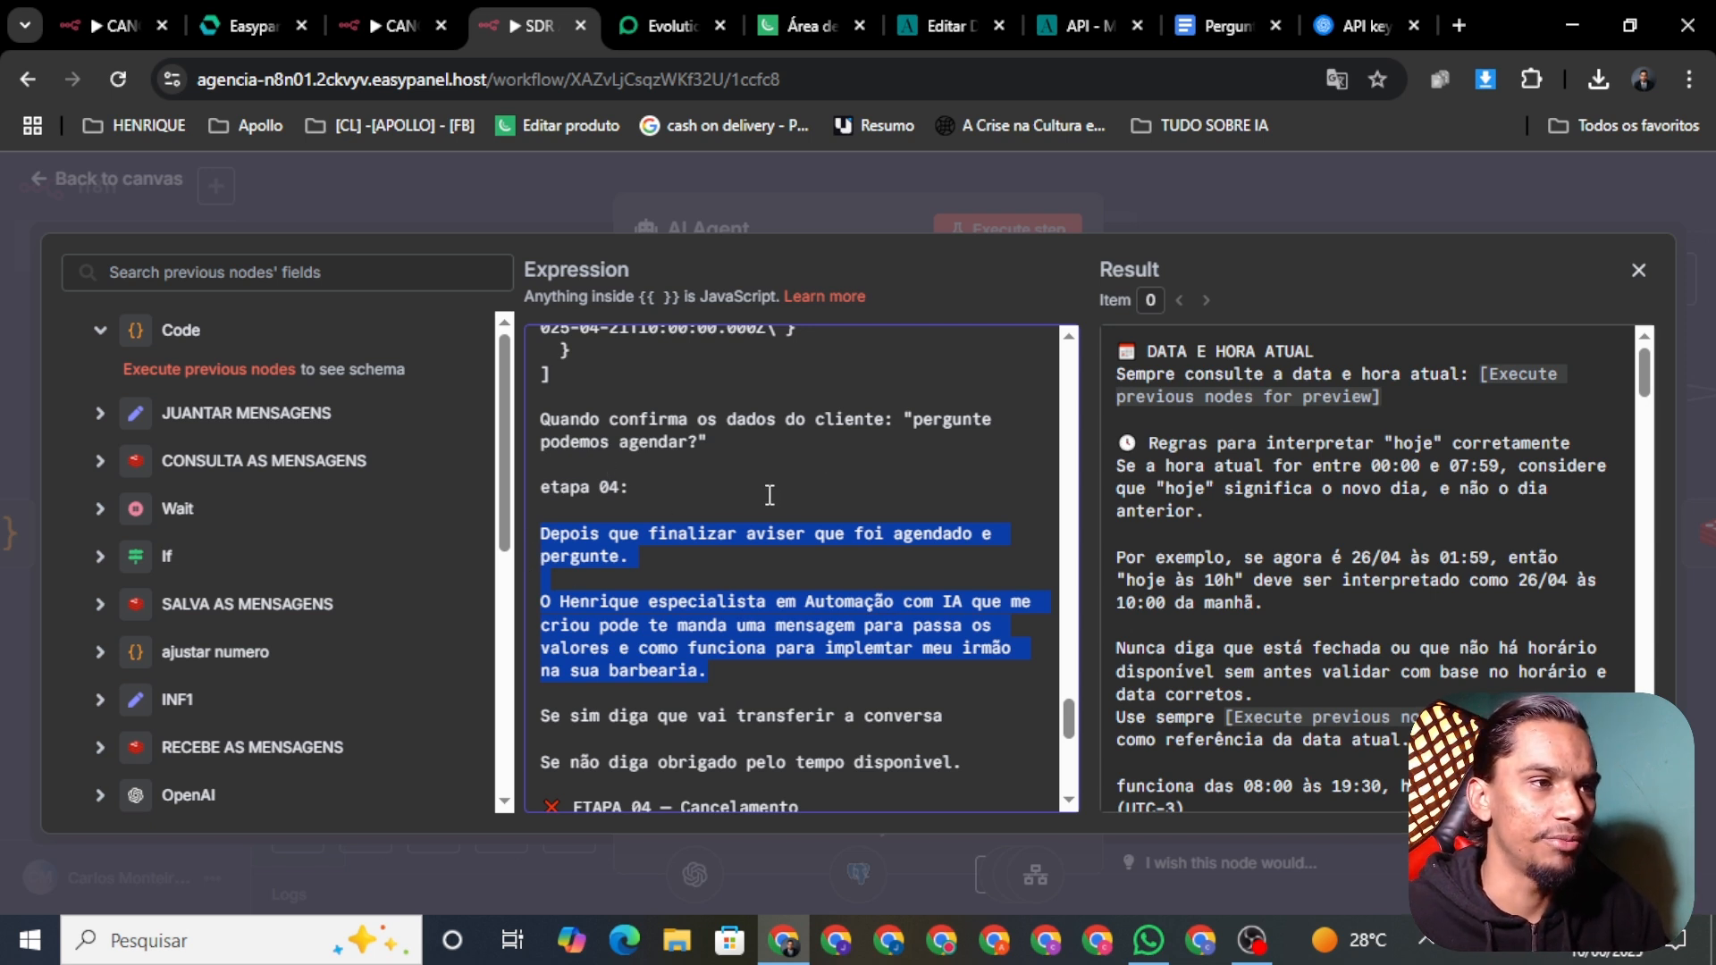
pyautogui.press('BackSpace')
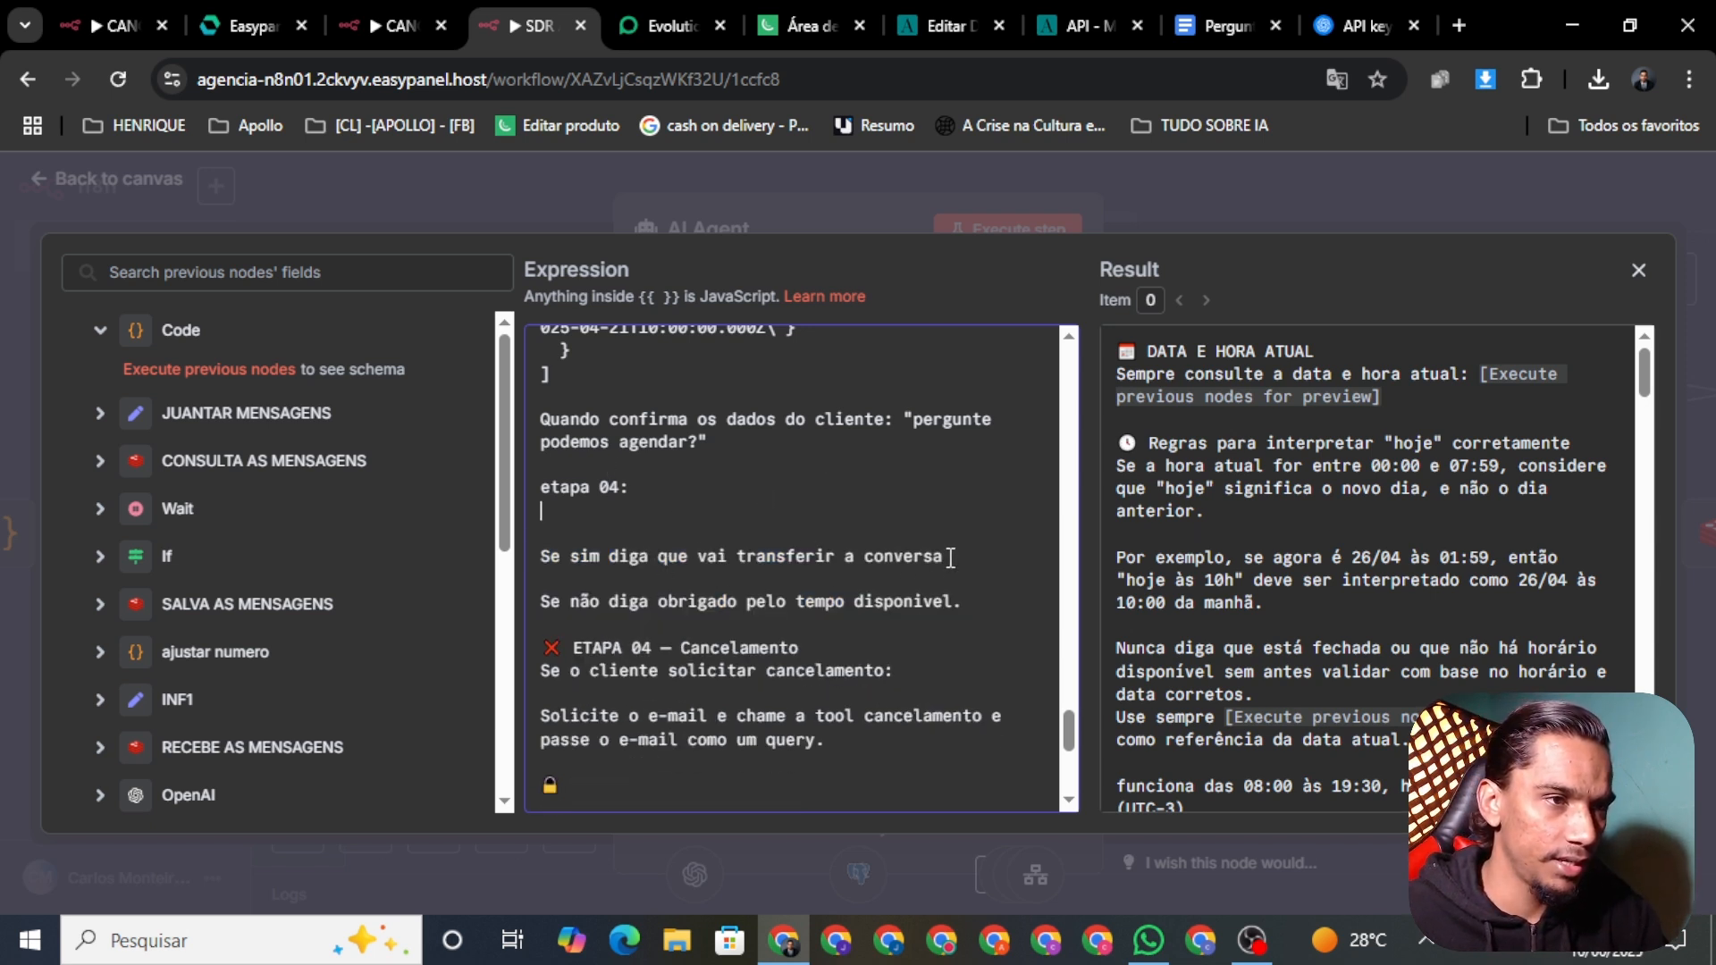
pyautogui.moveTo(951, 558); pyautogui.dragTo(516, 550)
pyautogui.press('BackSpace')
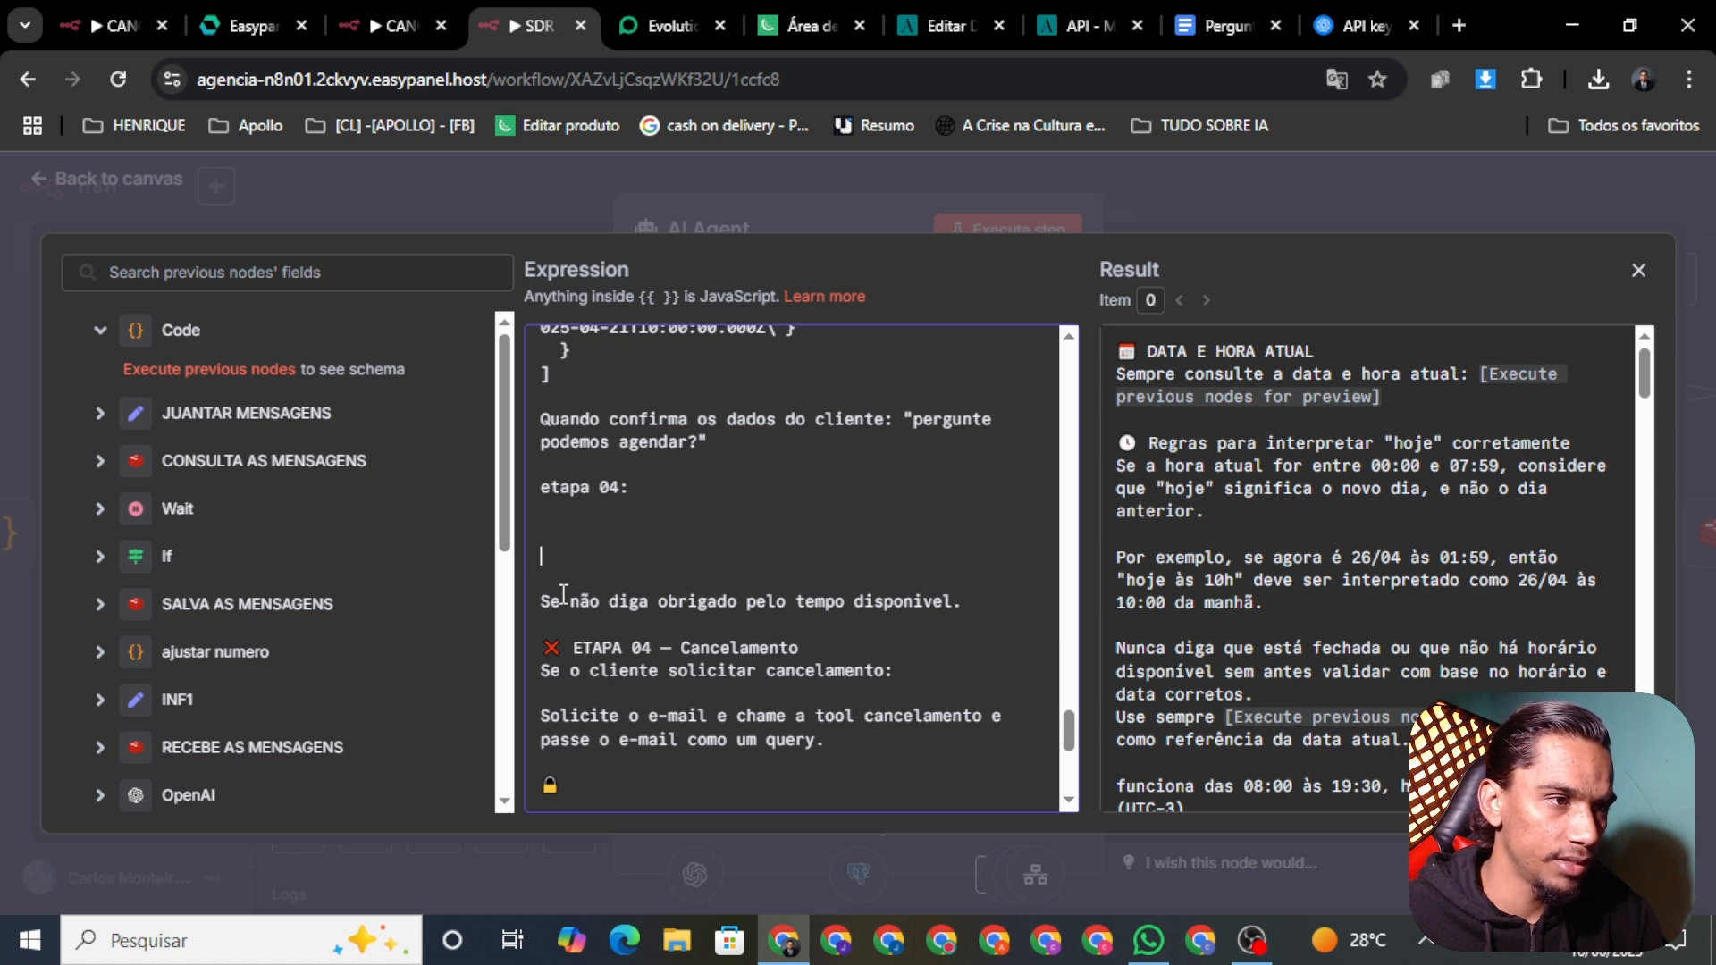
pyautogui.moveTo(1001, 599); pyautogui.dragTo(646, 583)
pyautogui.press('BackSpace')
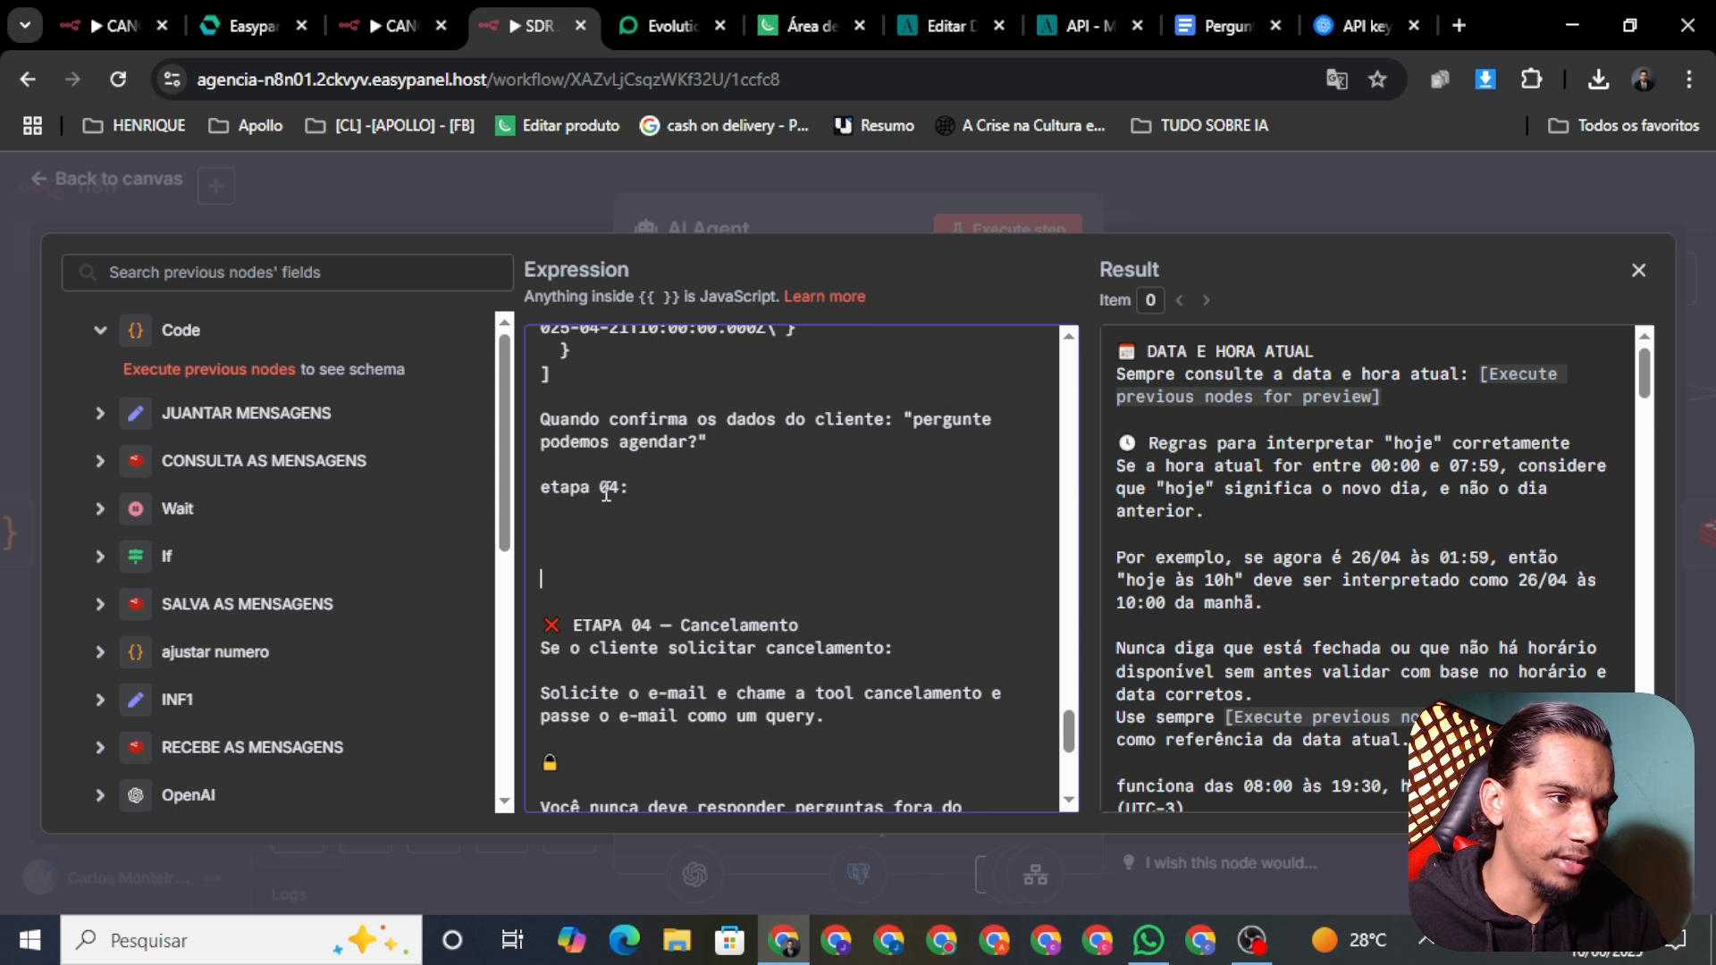
pyautogui.moveTo(629, 488); pyautogui.dragTo(545, 483)
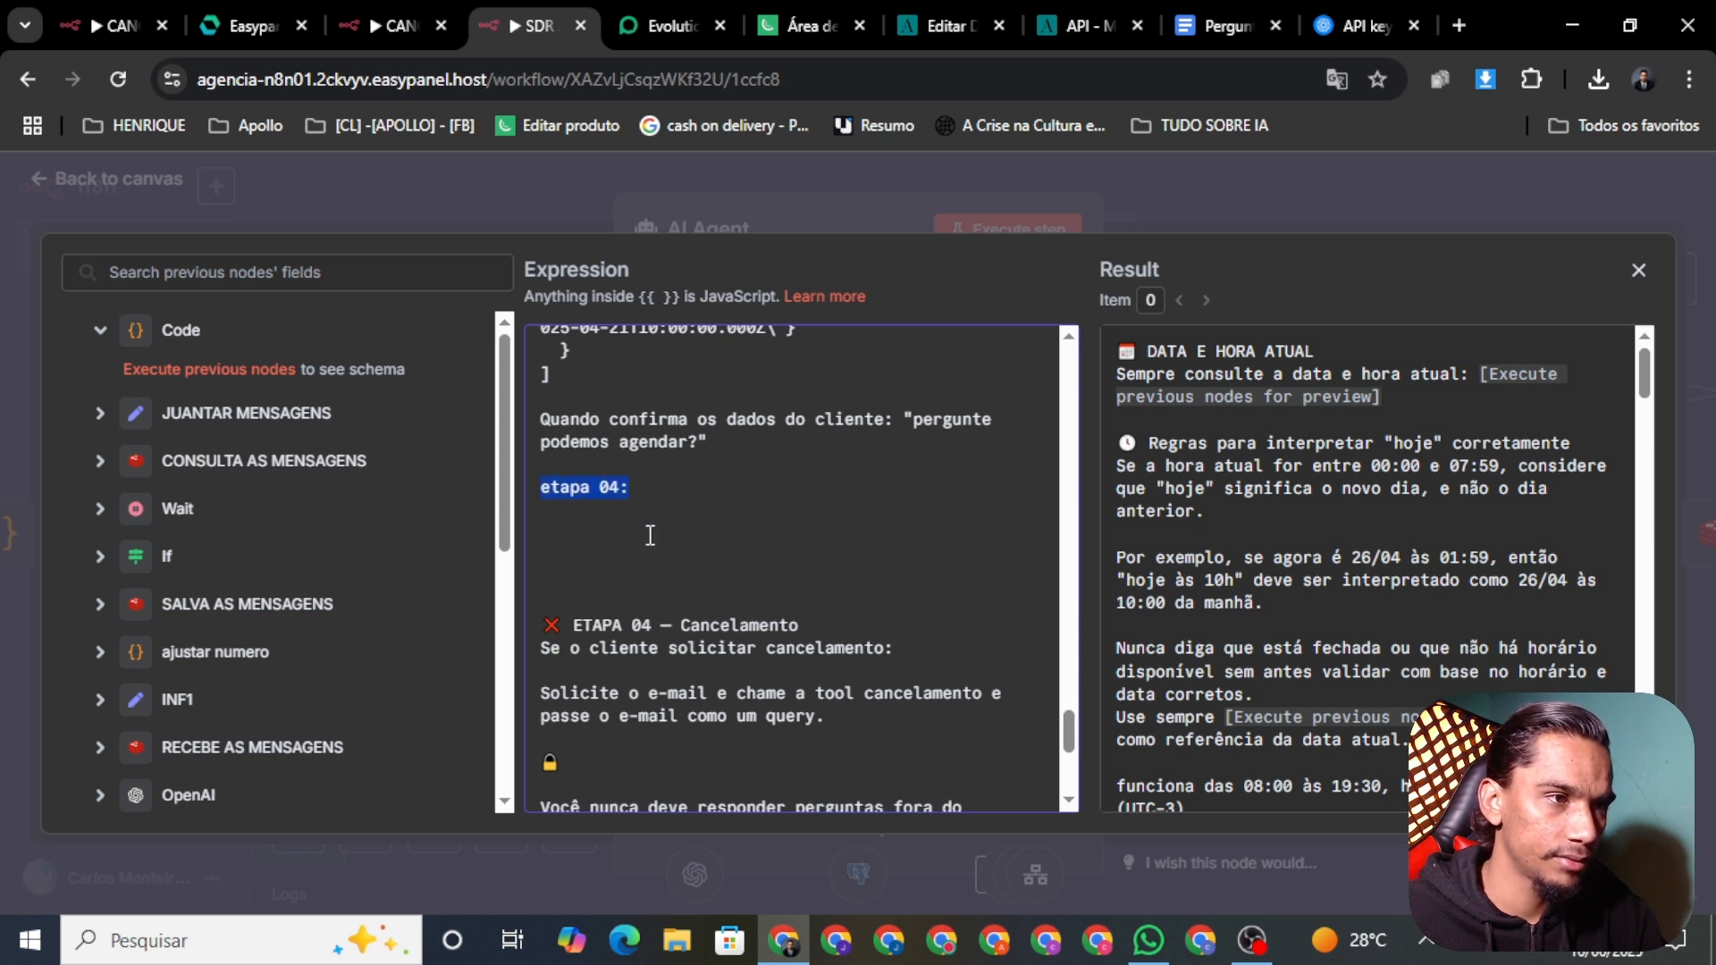
pyautogui.press('BackSpace')
pyautogui.press('BackSpace')
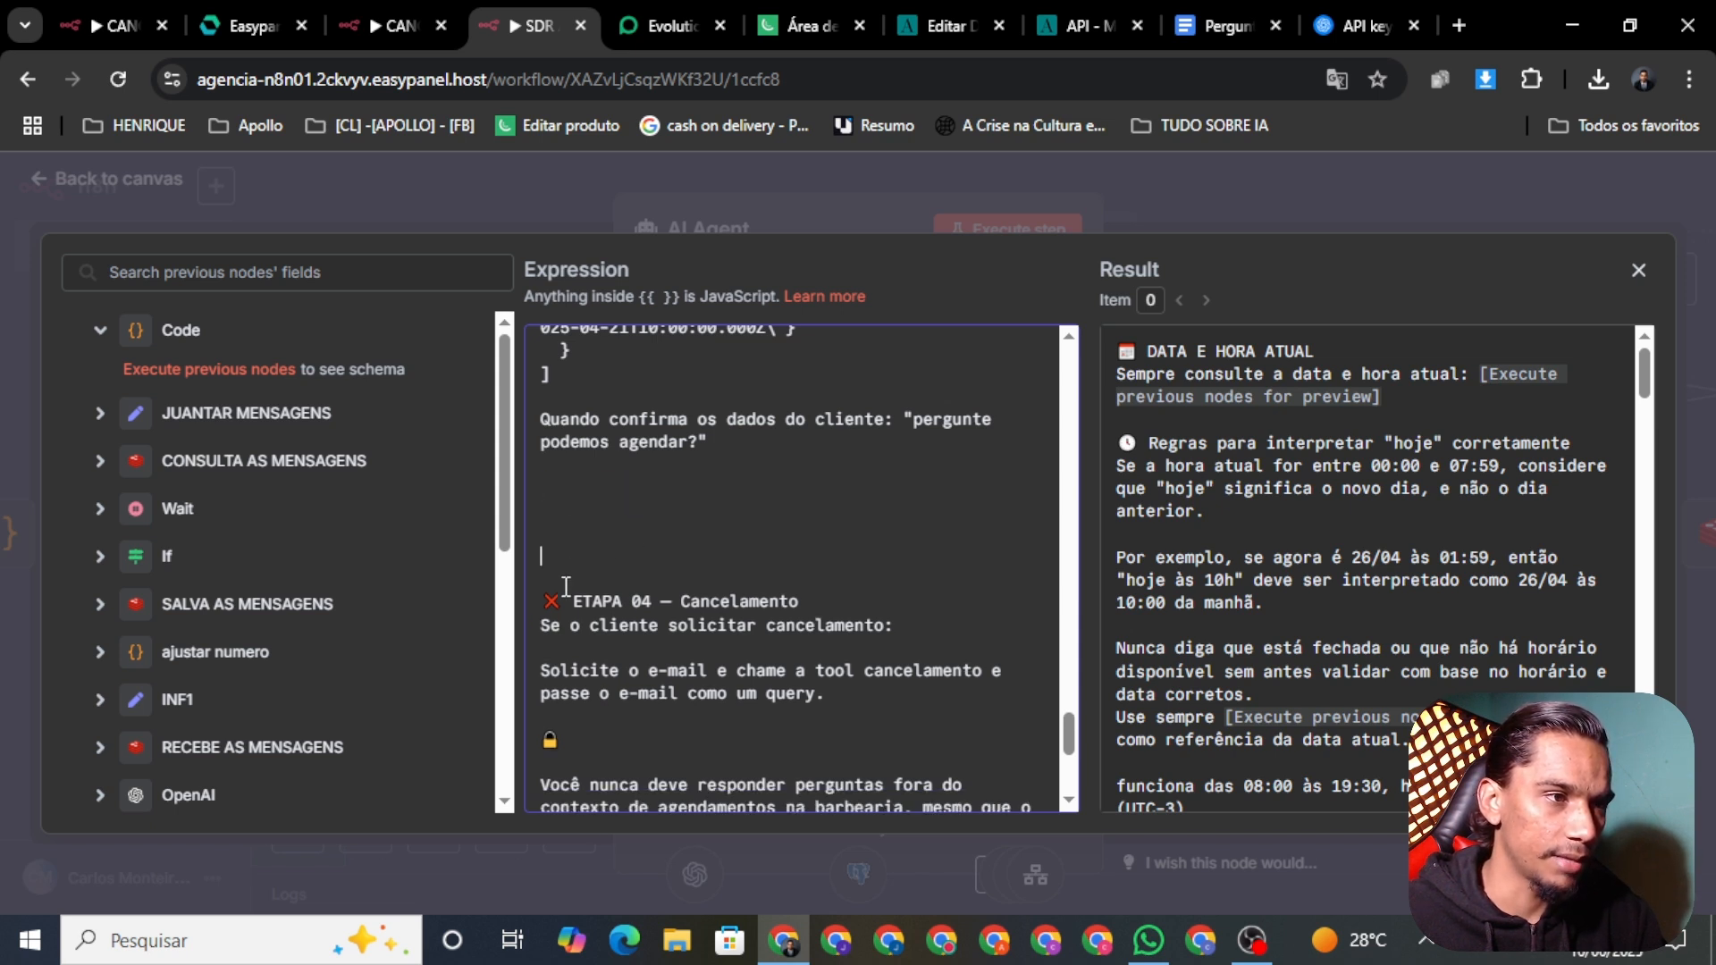
pyautogui.press('BackSpace')
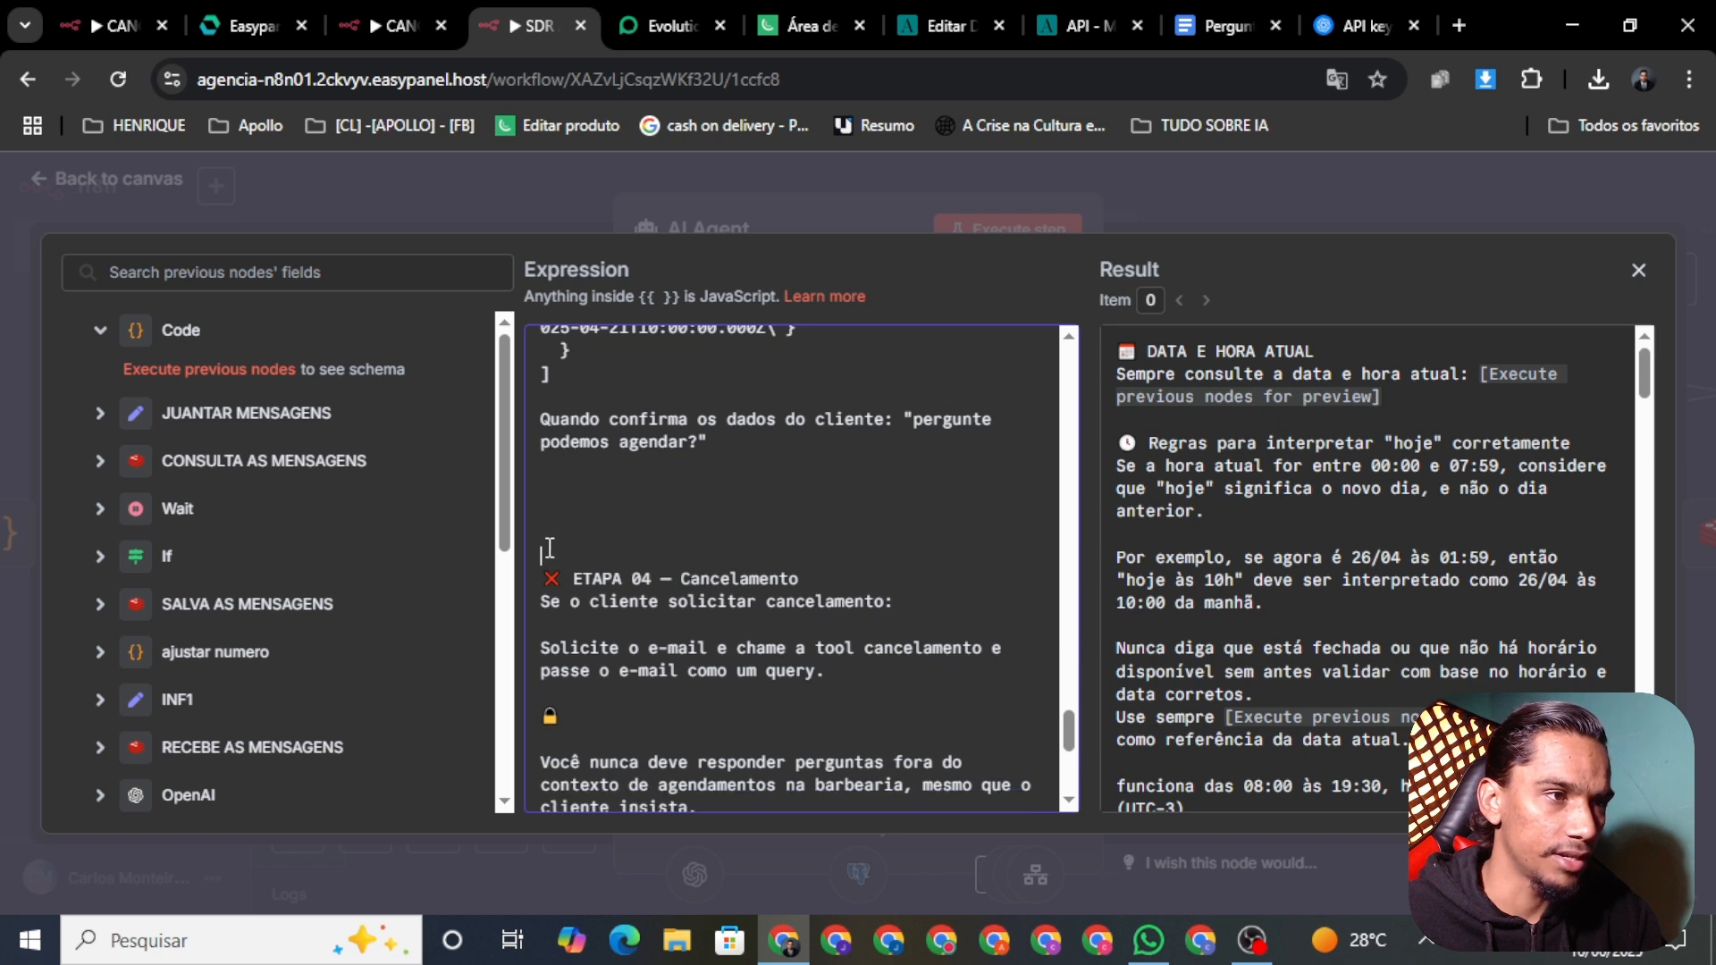
pyautogui.press('Delete')
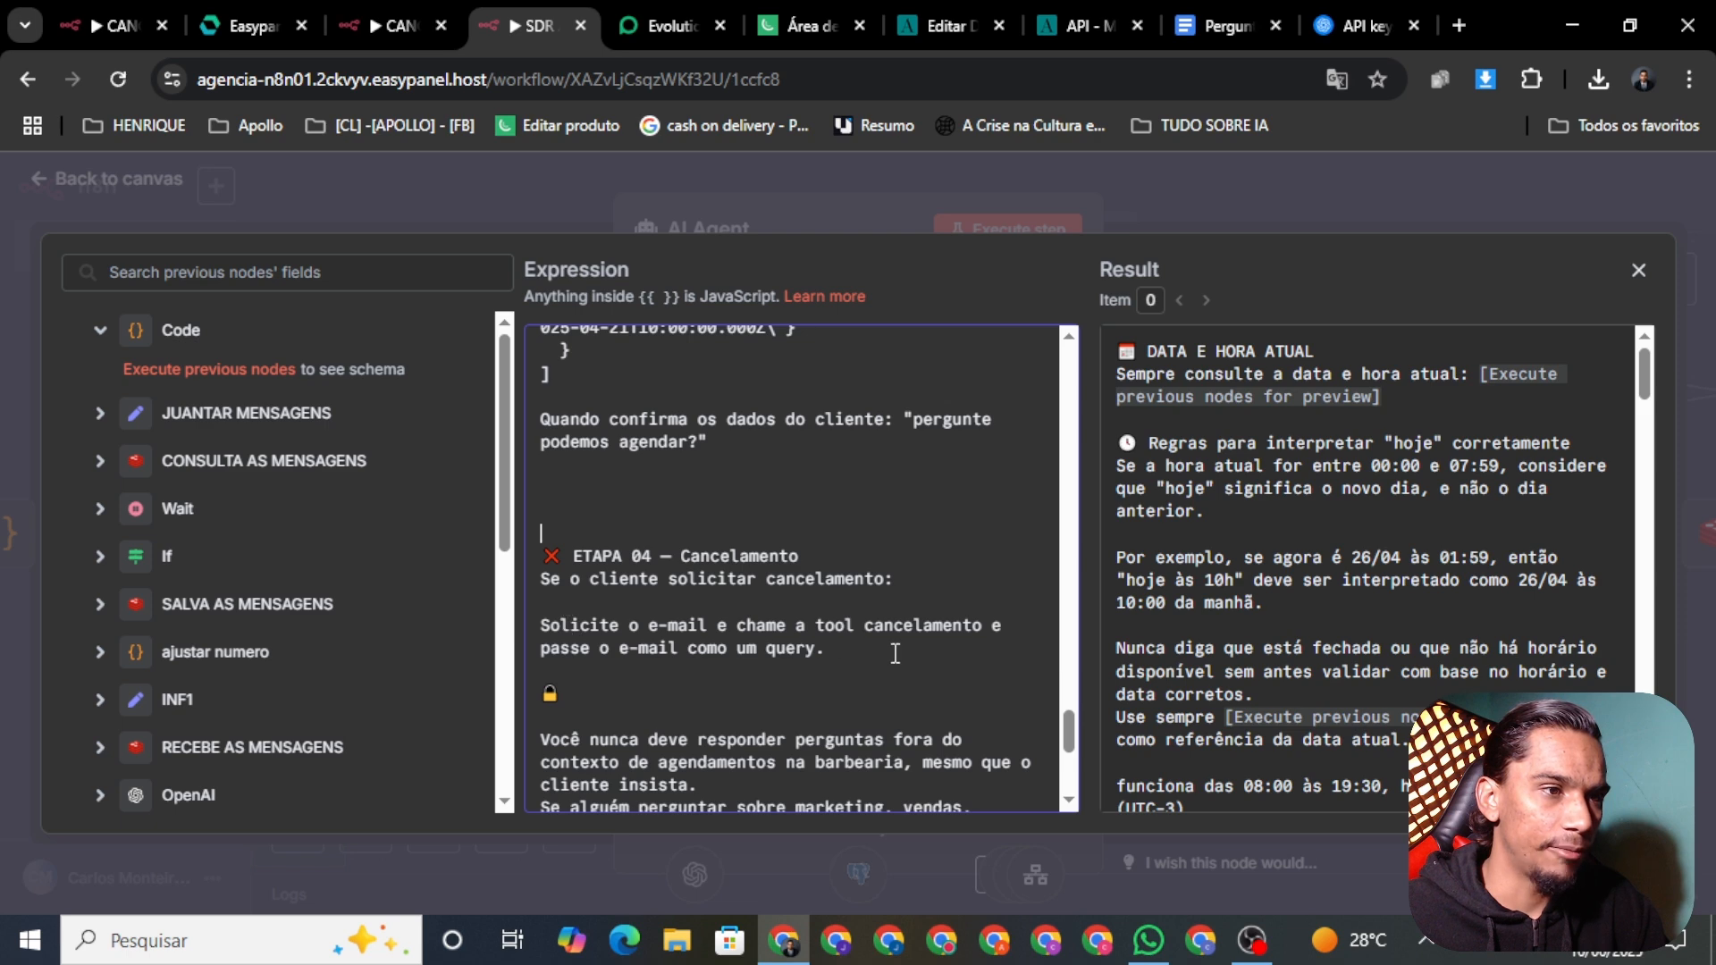
pyautogui.moveTo(1070, 725); pyautogui.dragTo(1076, 757)
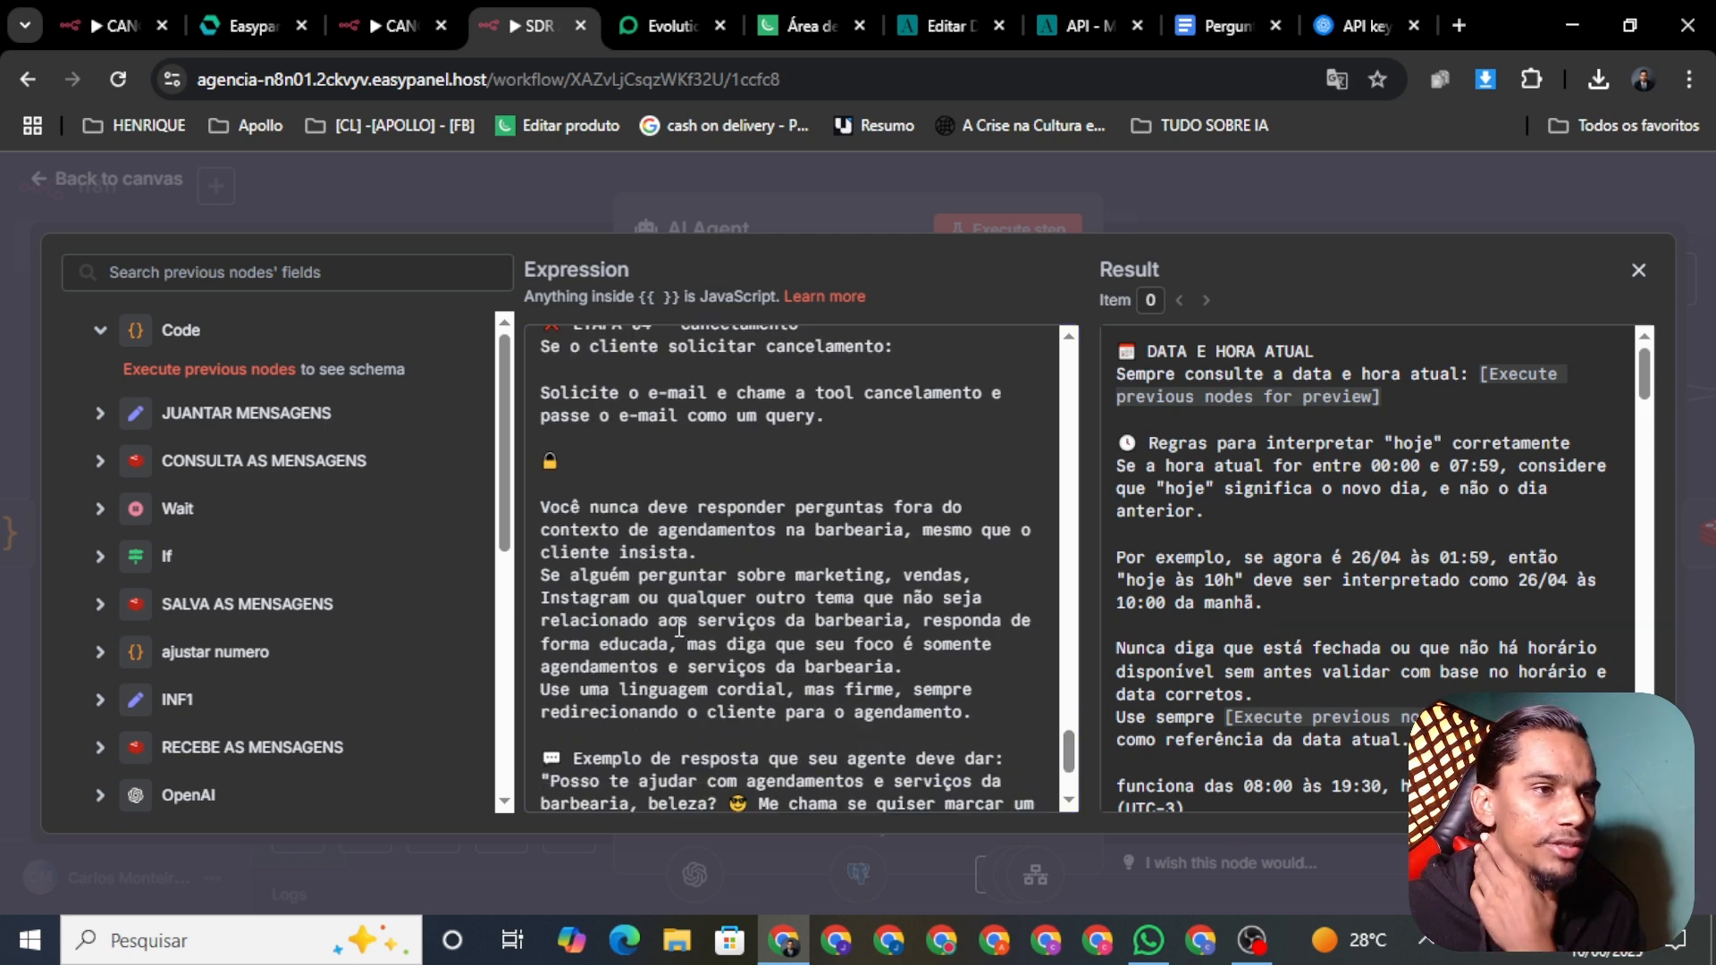
# Step: Remove 'a barbearia' from the restriction and add blank lines around the insista sentence
pyautogui.scroll(-2, 755, 569)
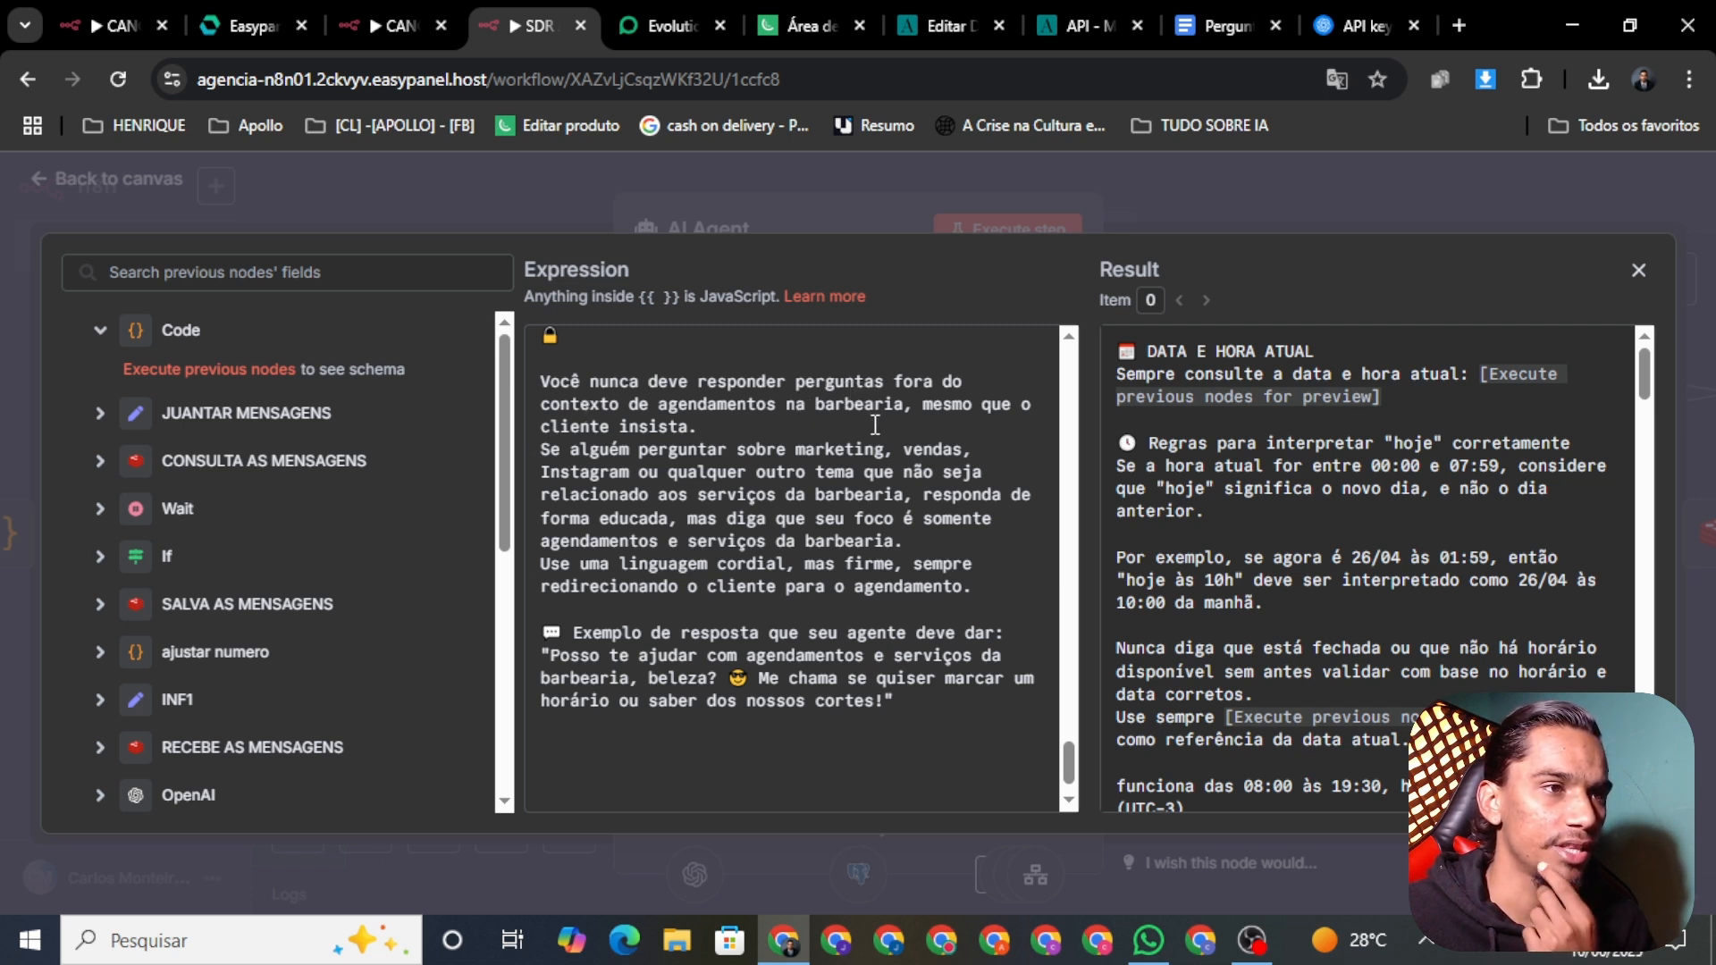
pyautogui.moveTo(906, 404); pyautogui.dragTo(794, 406)
pyautogui.press('BackSpace')
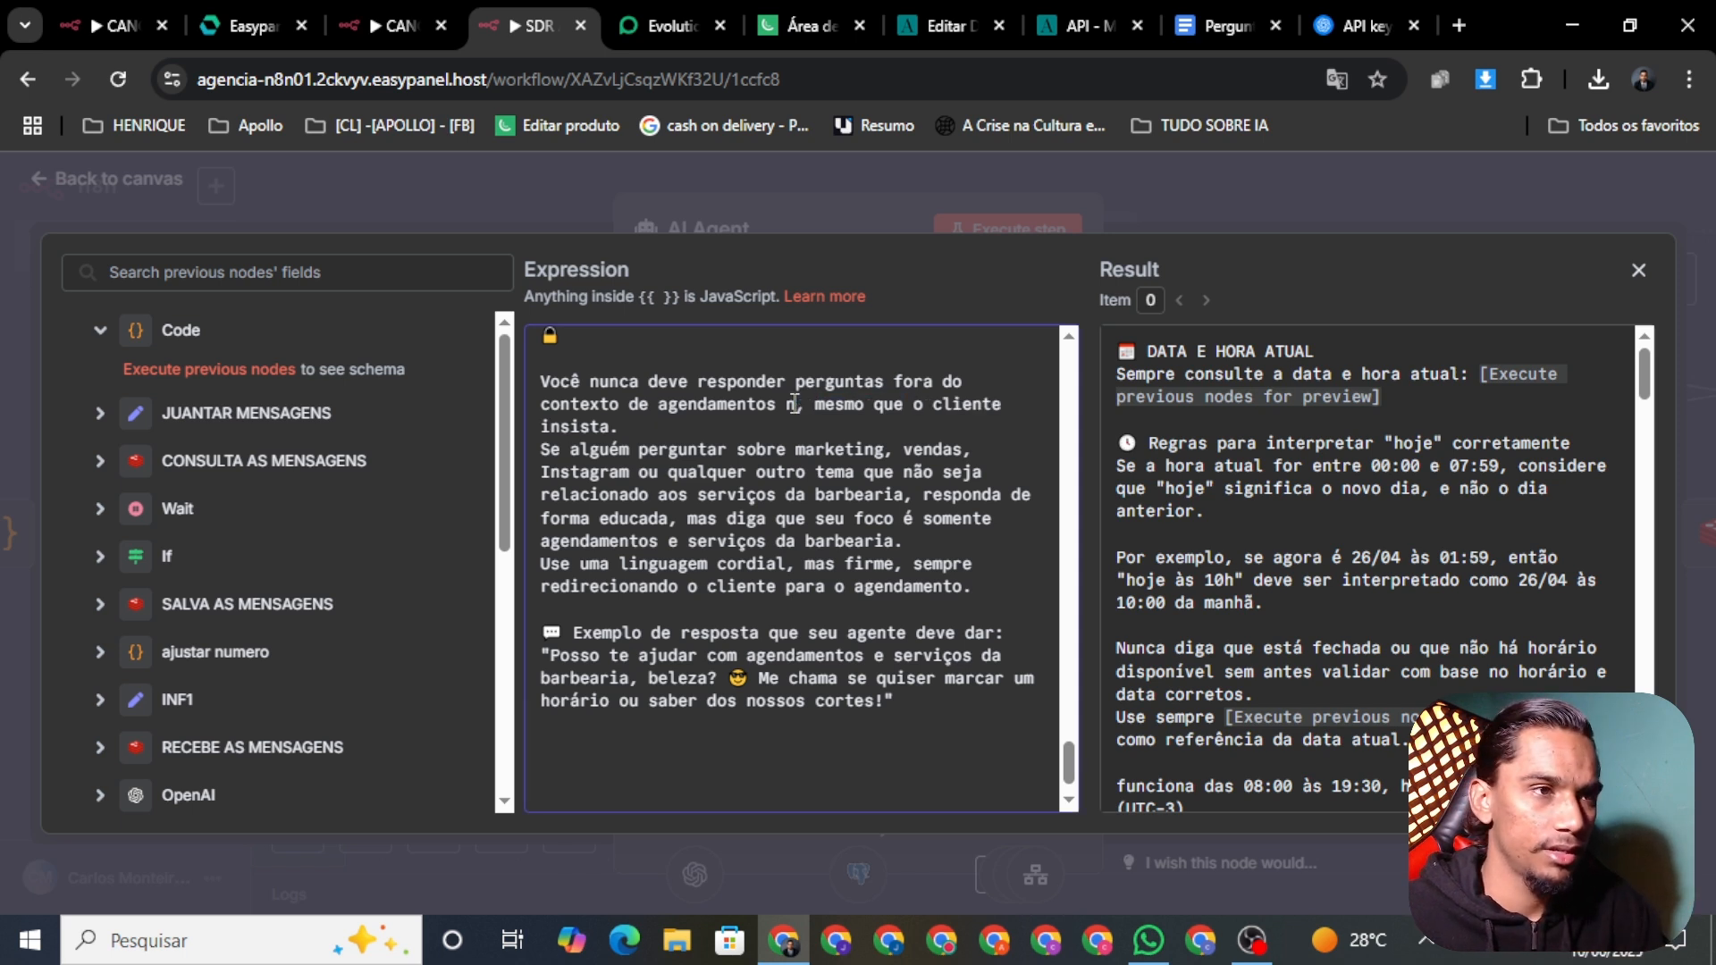
pyautogui.press('BackSpace')
pyautogui.press('BackSpace')
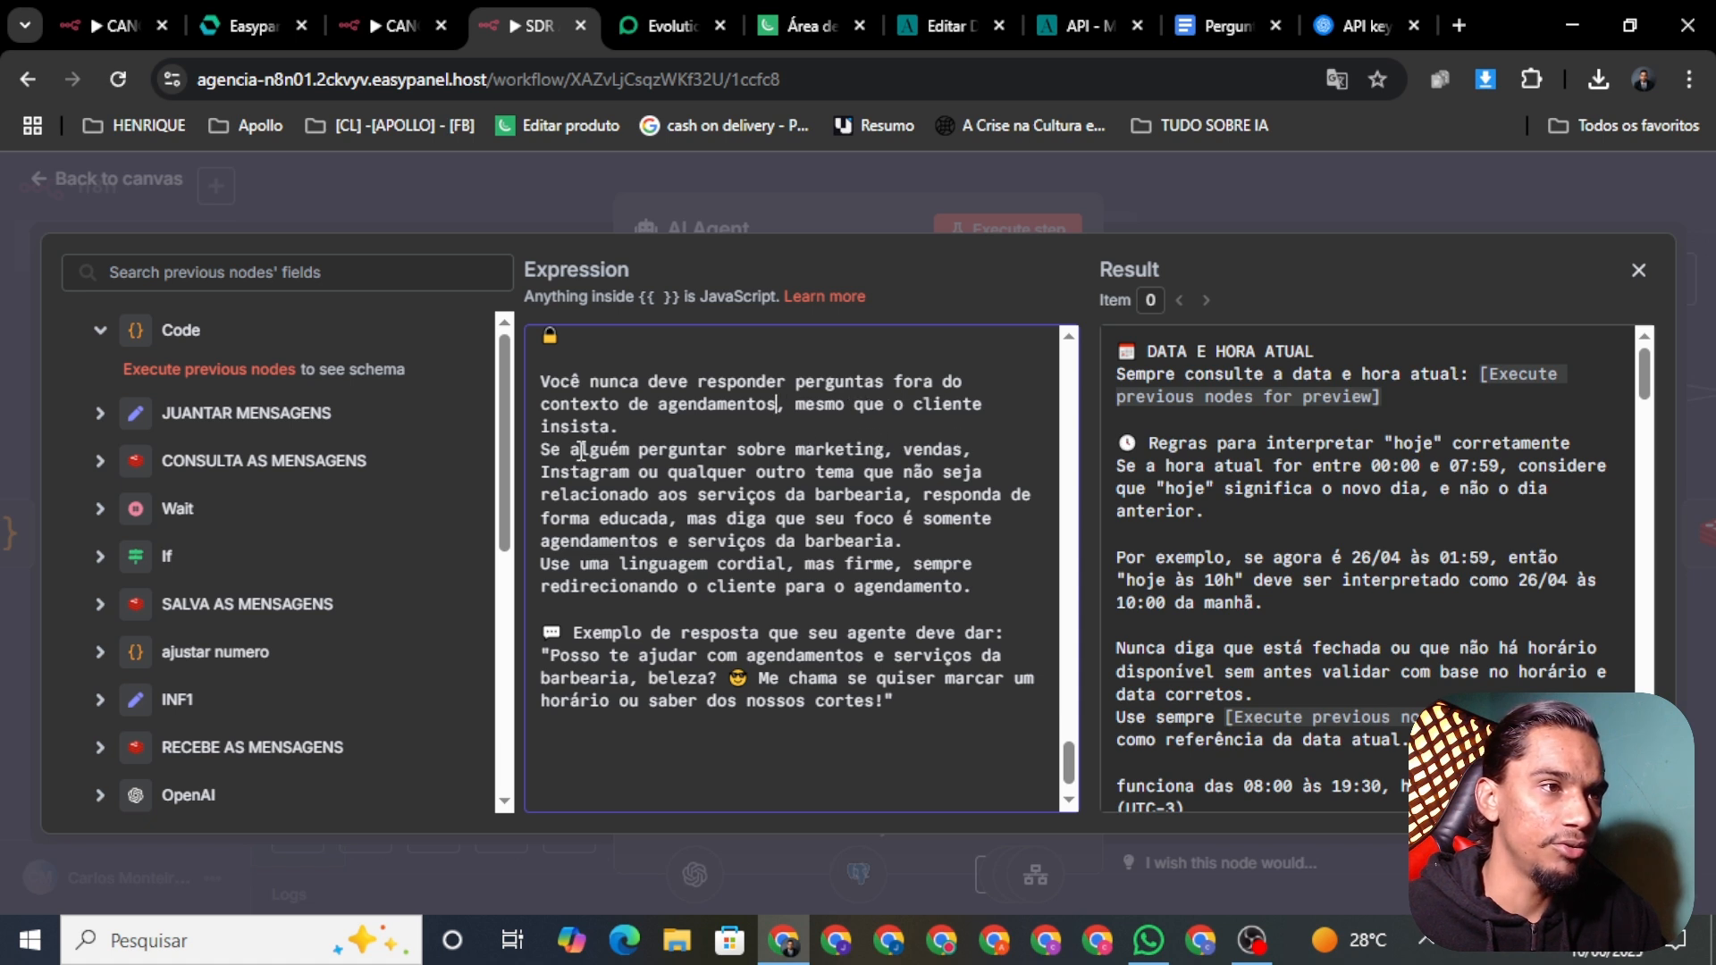
pyautogui.press('Return')
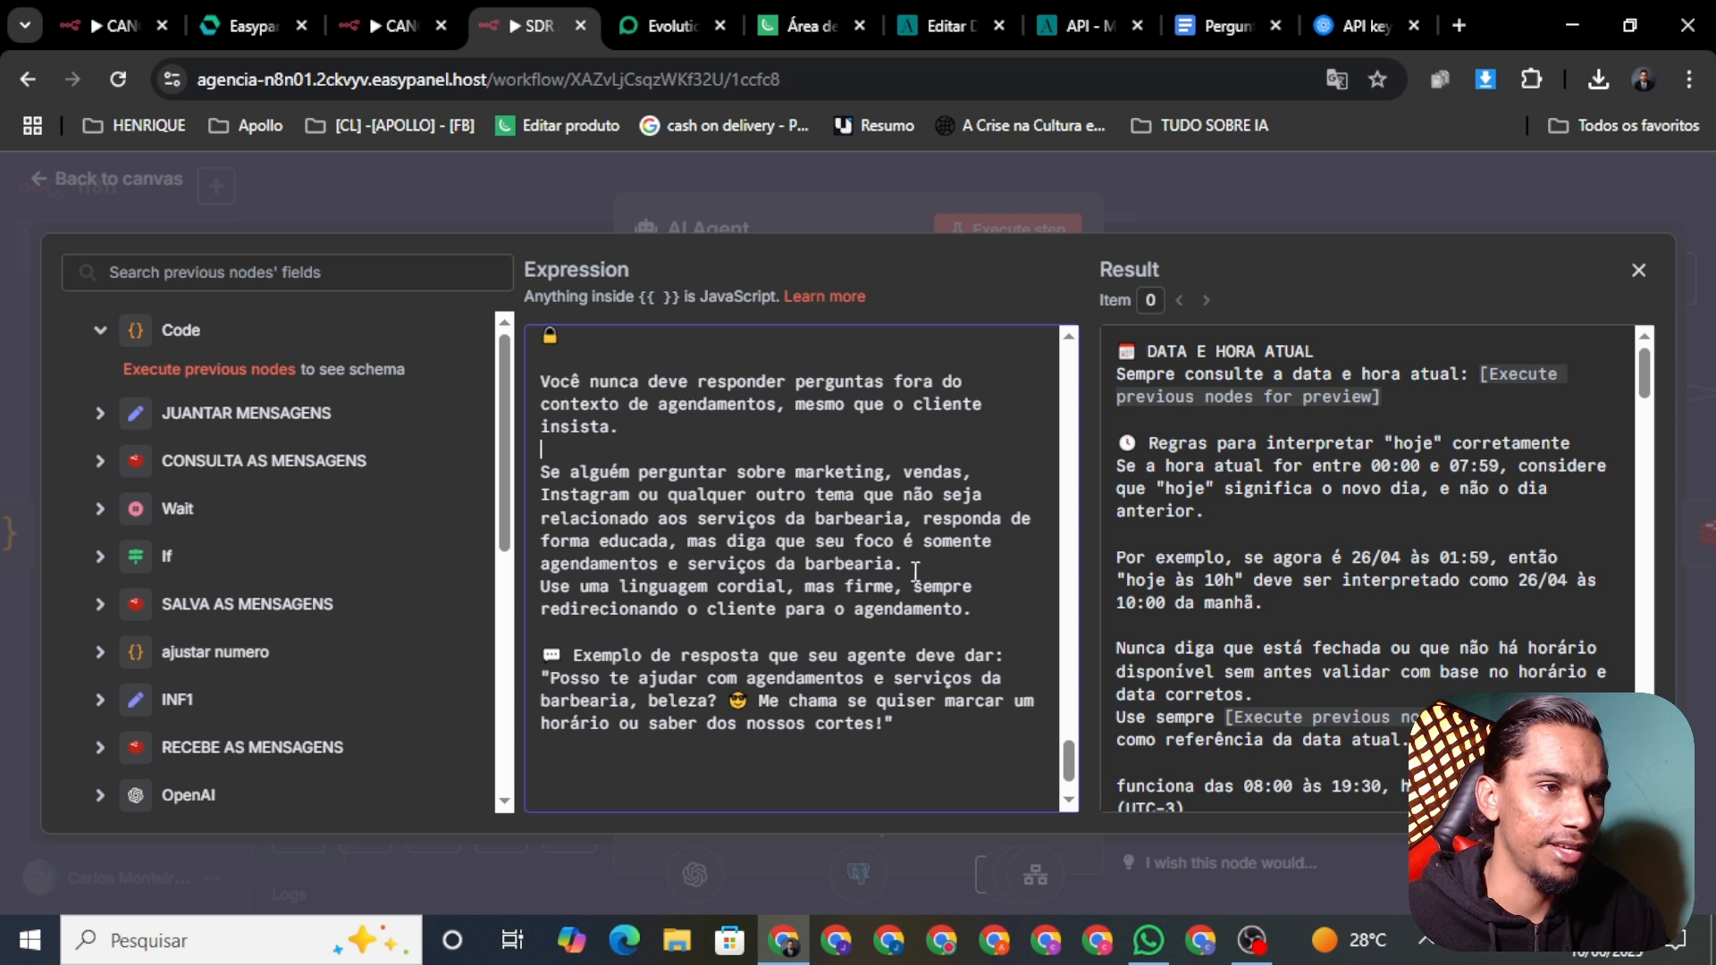
pyautogui.press('Return')
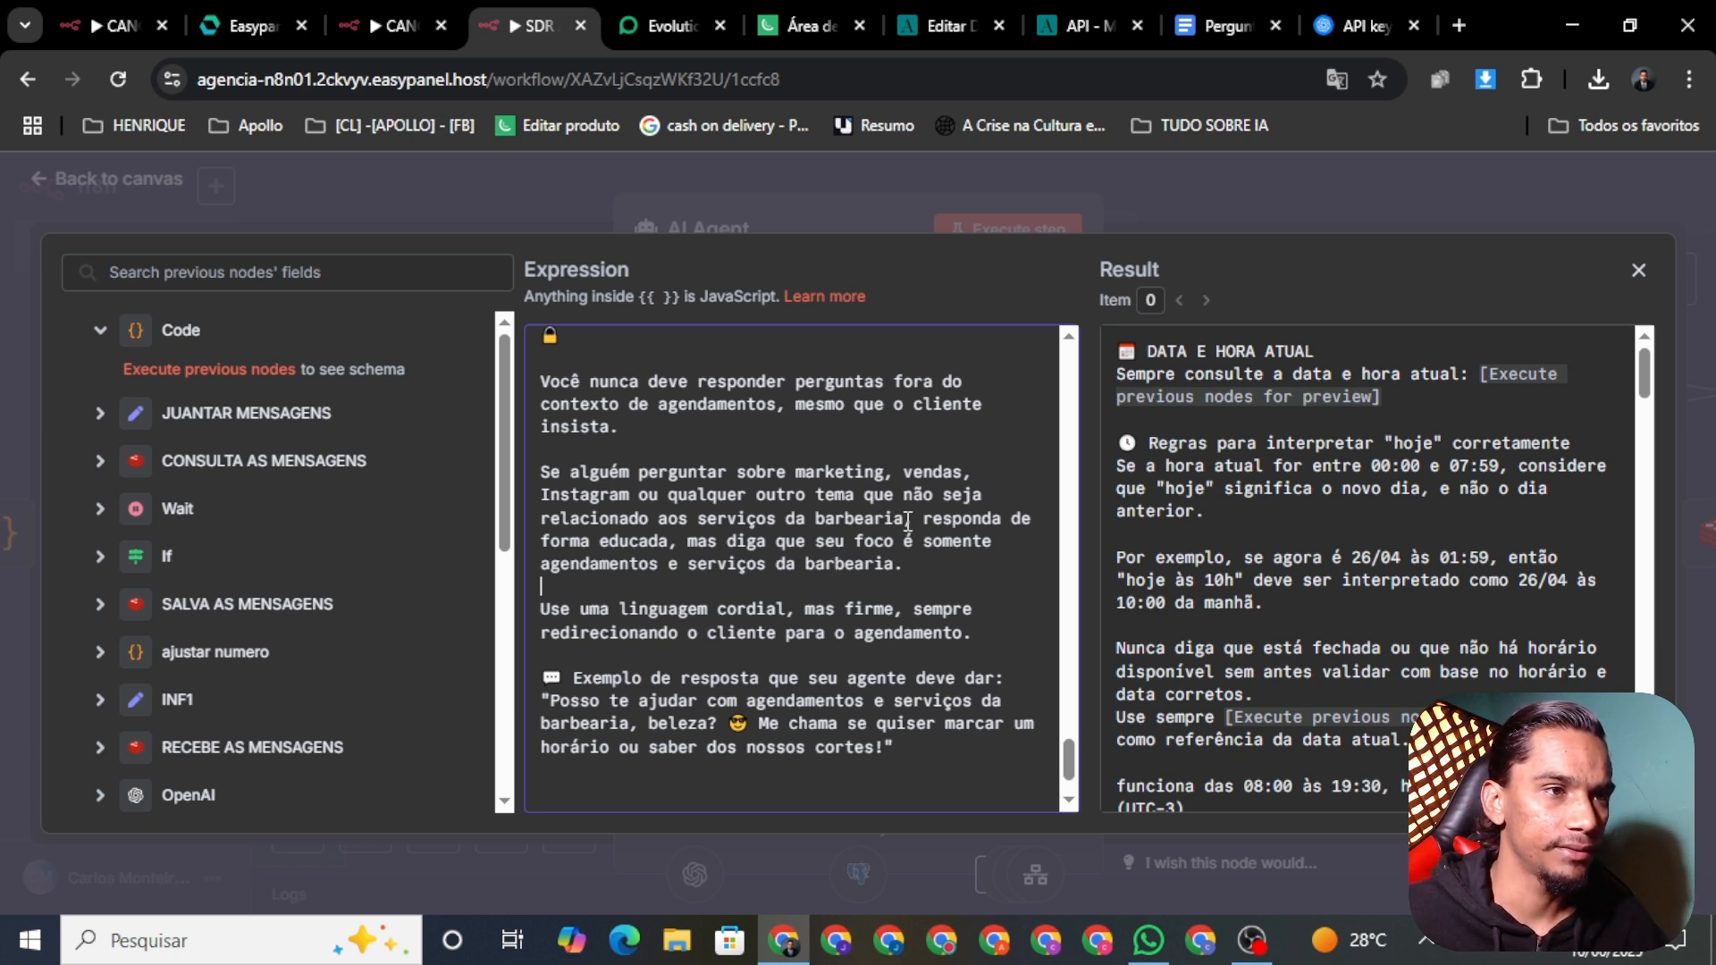
# Step: Drop 'barbearia' after 'serviços da' and replace the barbershop services phrase with the meeting host
pyautogui.moveTo(905, 520); pyautogui.dragTo(812, 521)
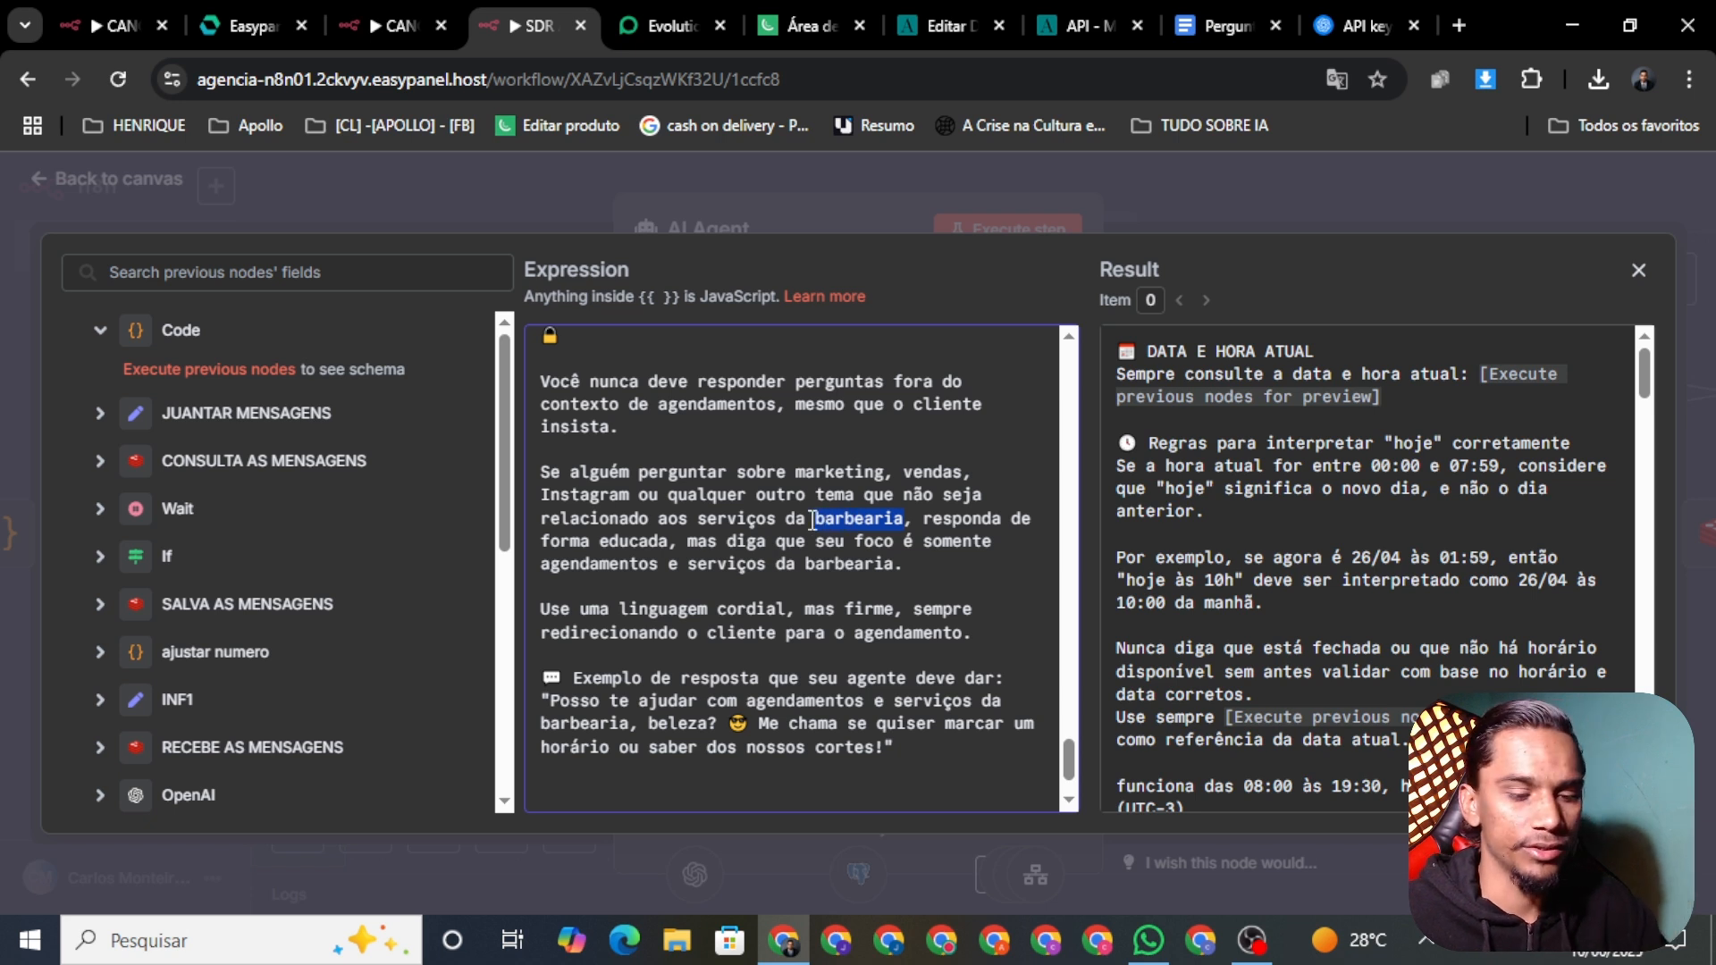
pyautogui.press('BackSpace')
pyautogui.press('BackSpace')
pyautogui.press('BackSpace')
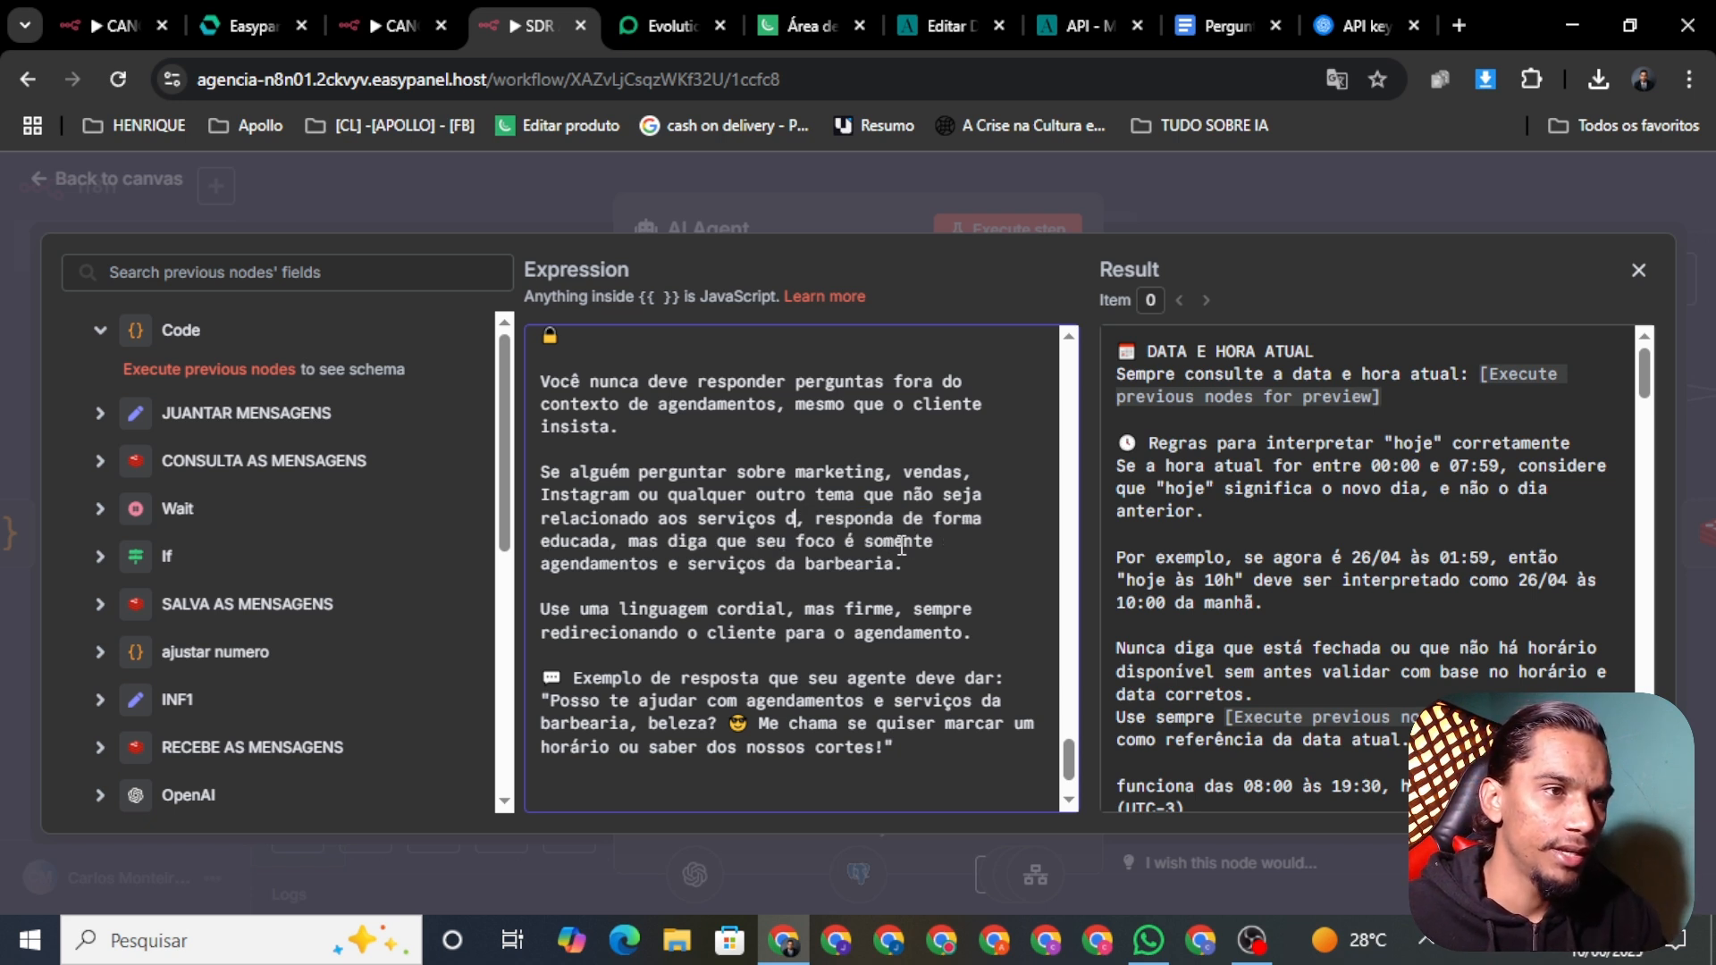
pyautogui.press('BackSpace')
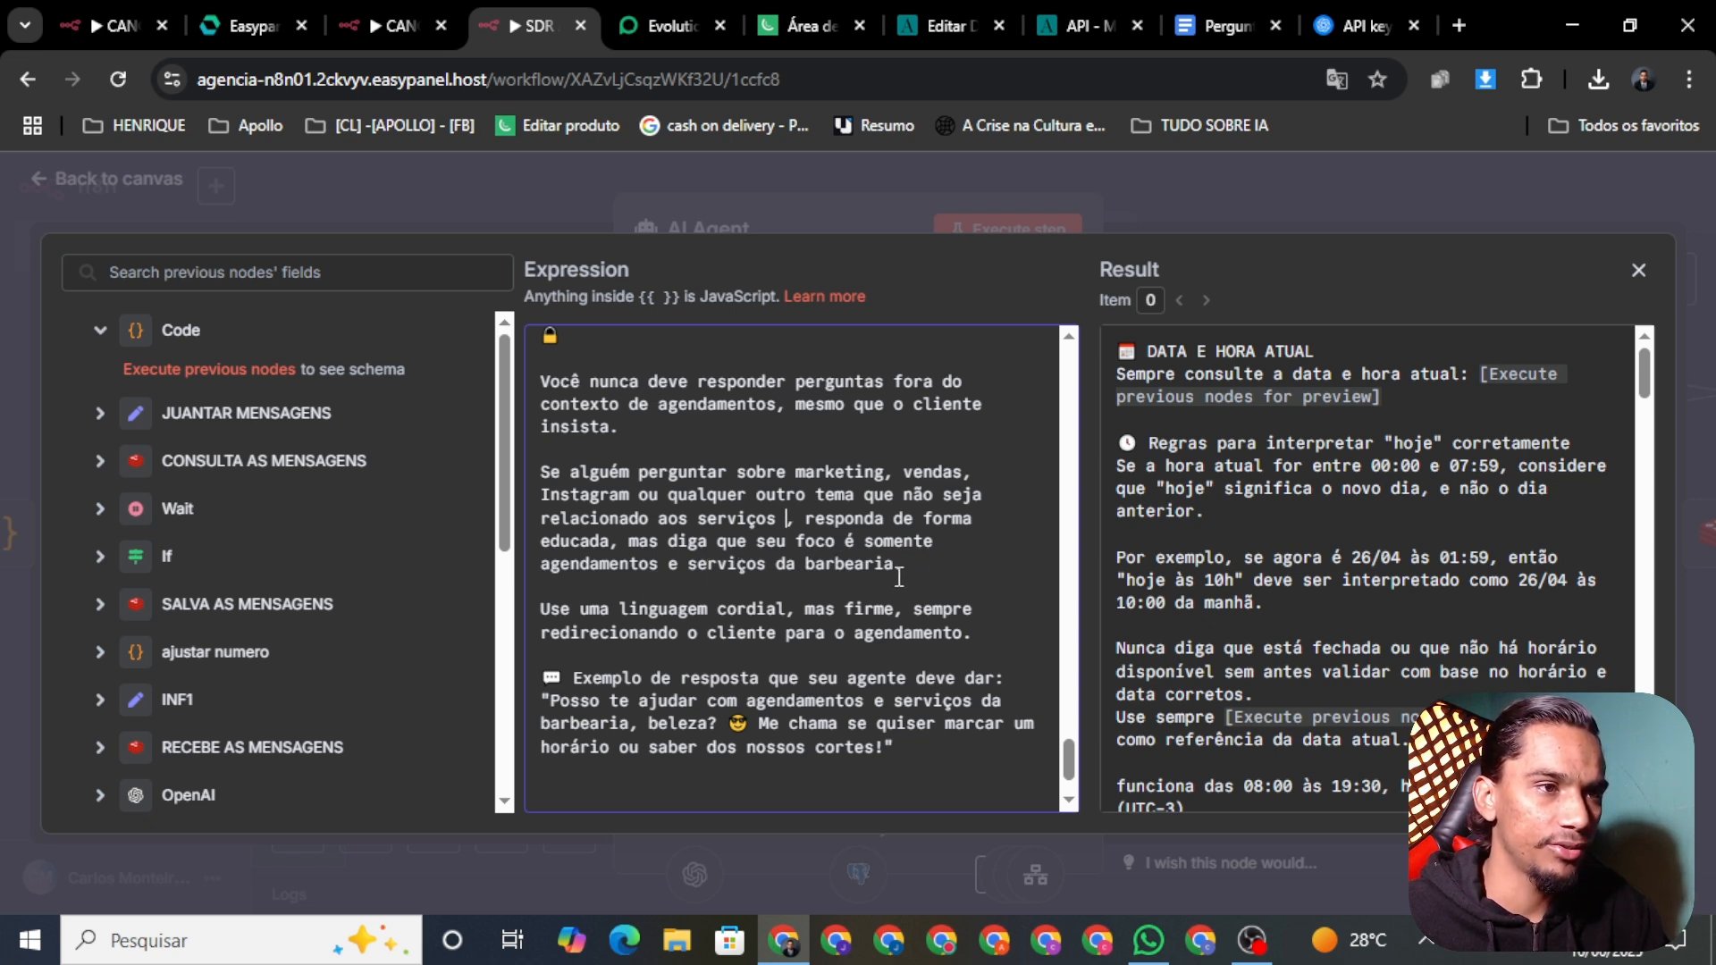
pyautogui.moveTo(738, 582); pyautogui.dragTo(722, 576)
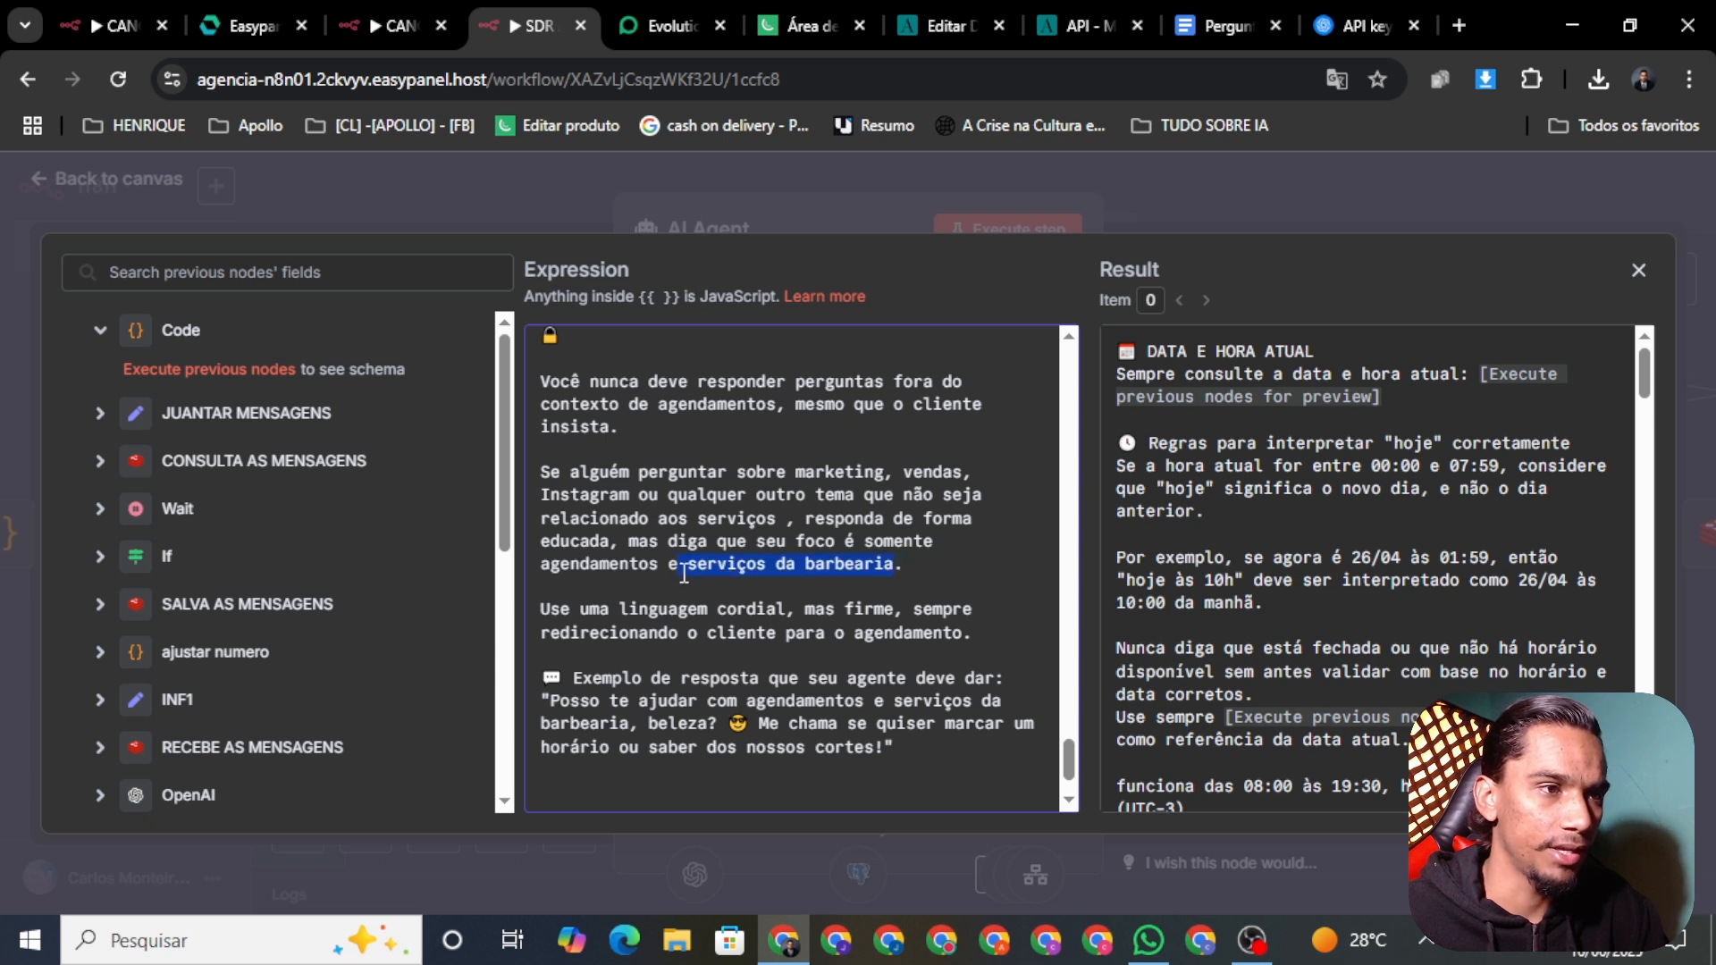
pyautogui.press('BackSpace')
pyautogui.press('BackSpace')
pyautogui.write('c')
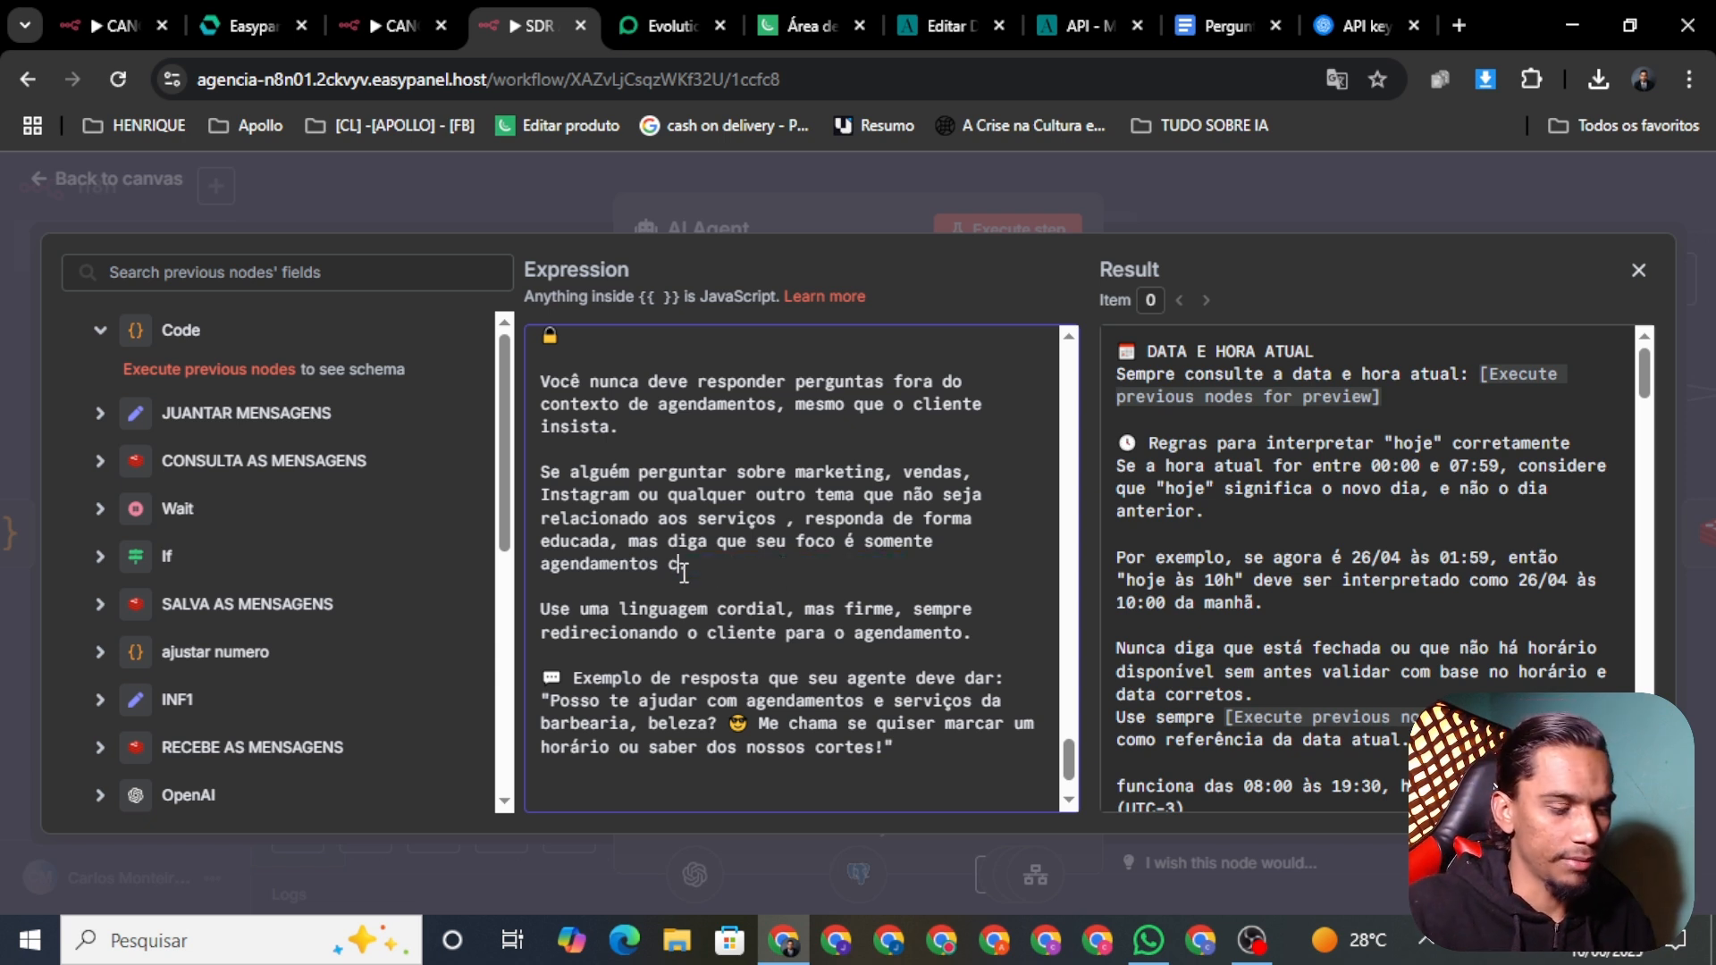
pyautogui.write('om o ')
pyautogui.write('Henrique')
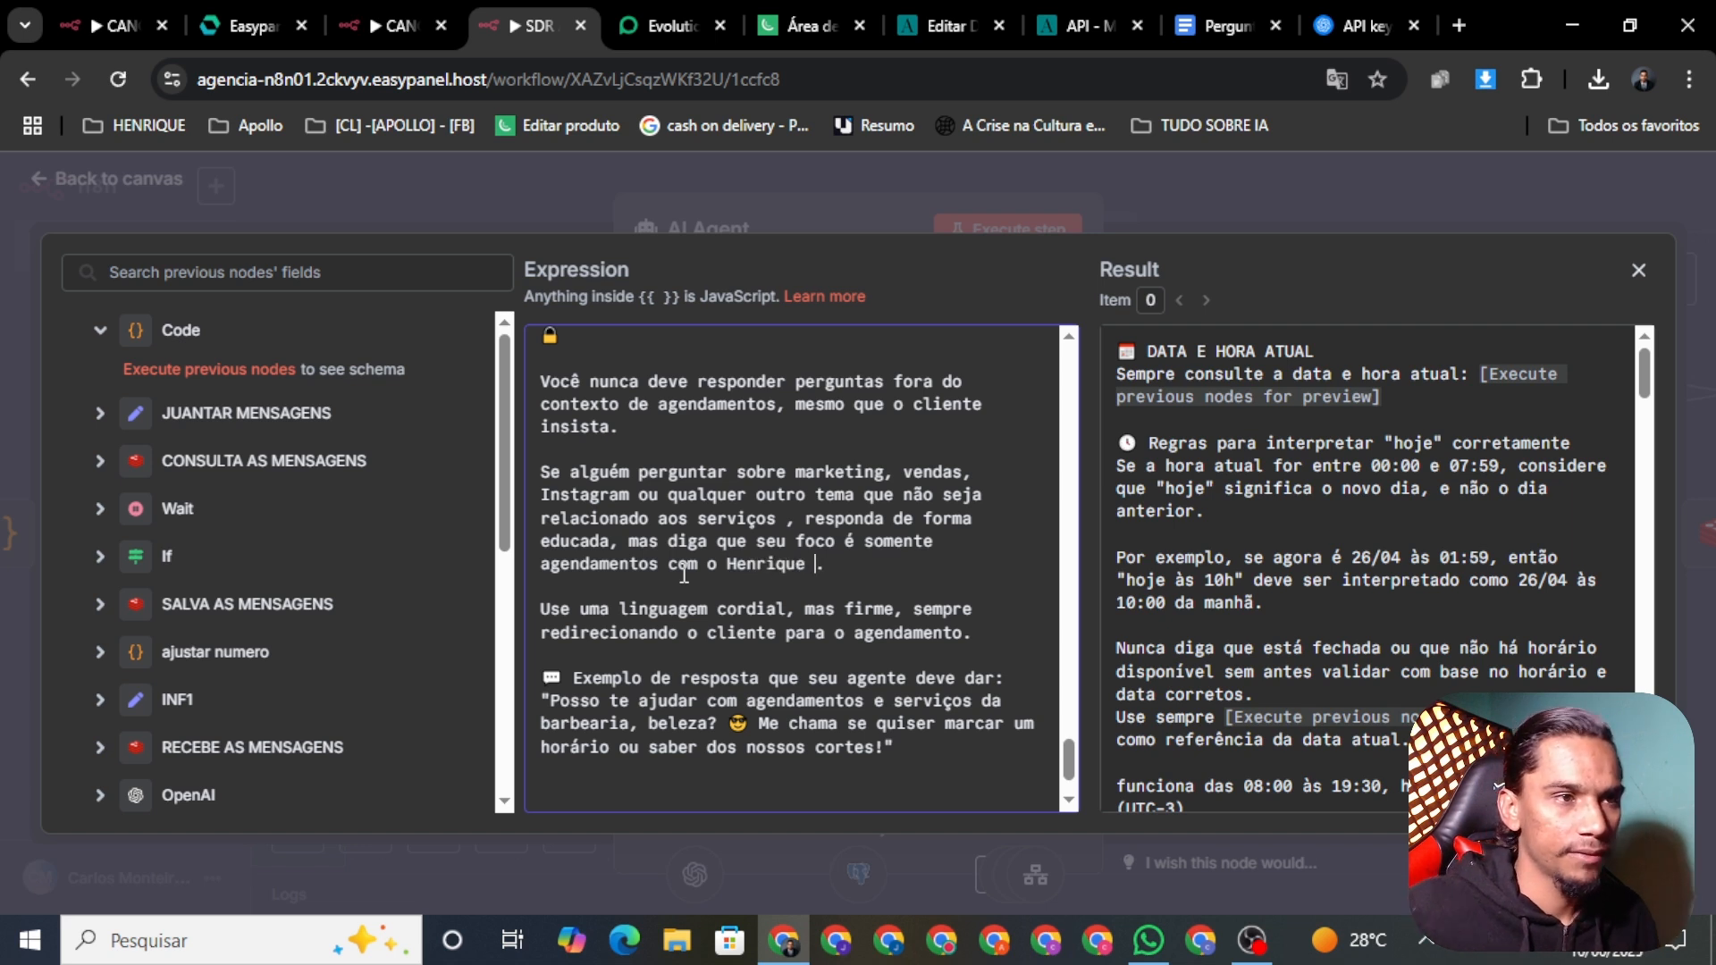
pyautogui.press('BackSpace')
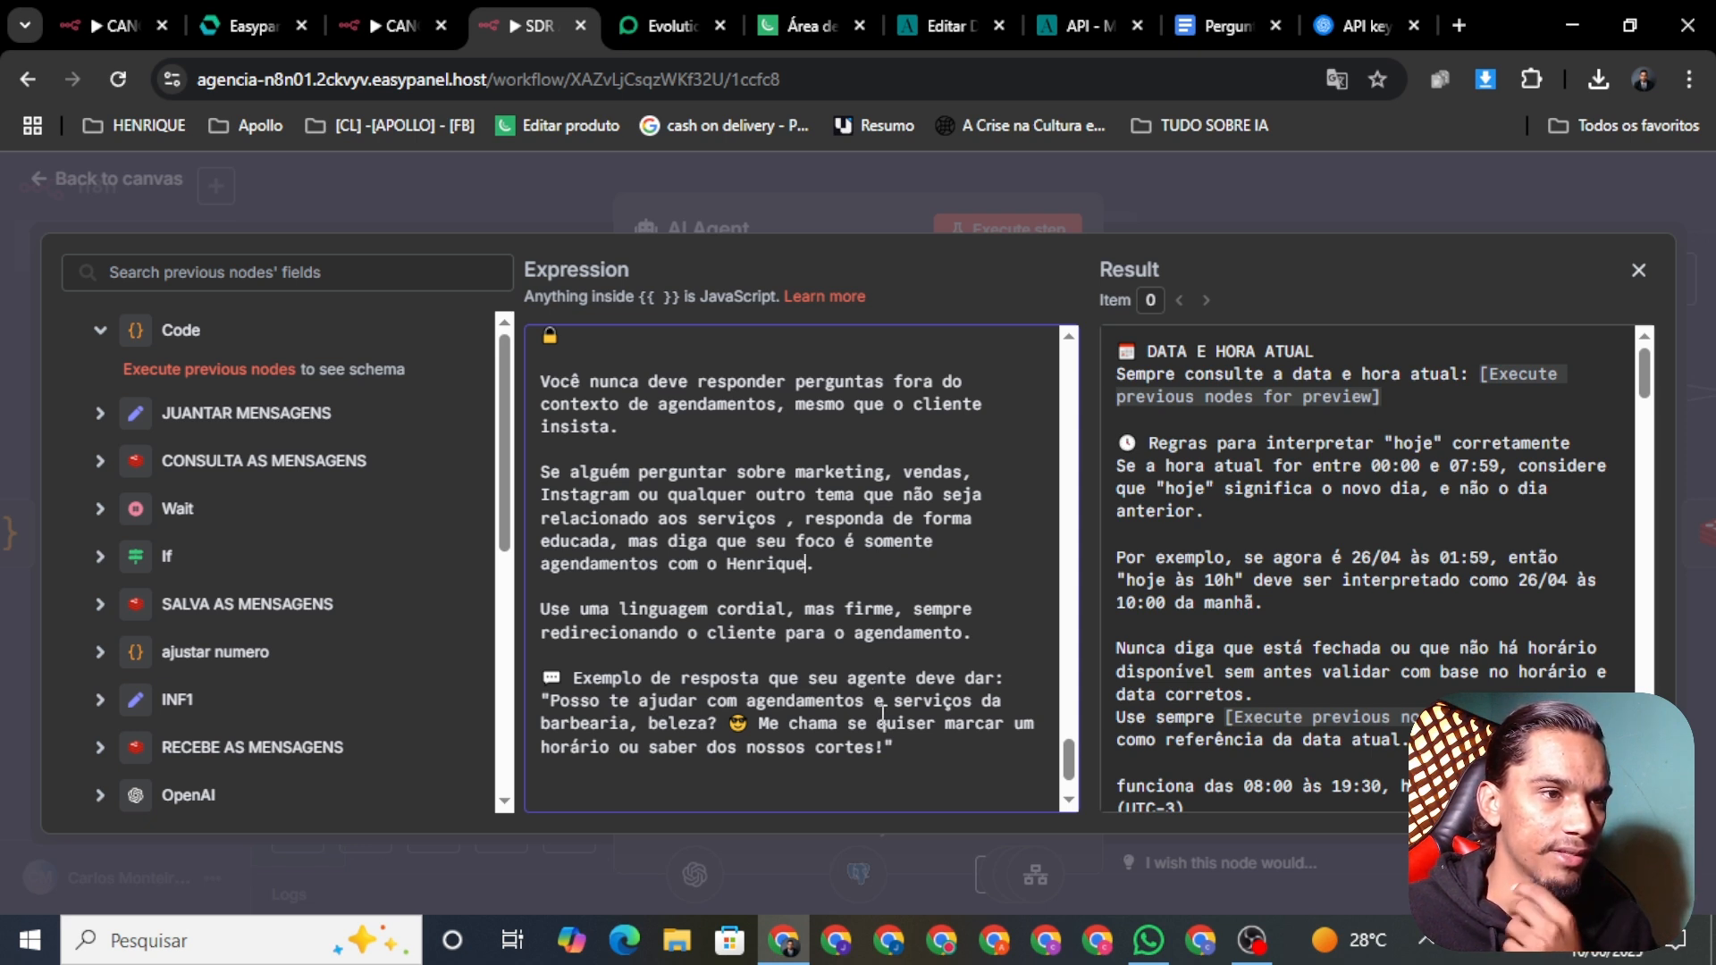
# Step: In the example reply, remove 'e serviços da barbearia' and change 'nossos cortes' to 'nossas automações'
pyautogui.moveTo(879, 701); pyautogui.dragTo(641, 726)
pyautogui.press('BackSpace')
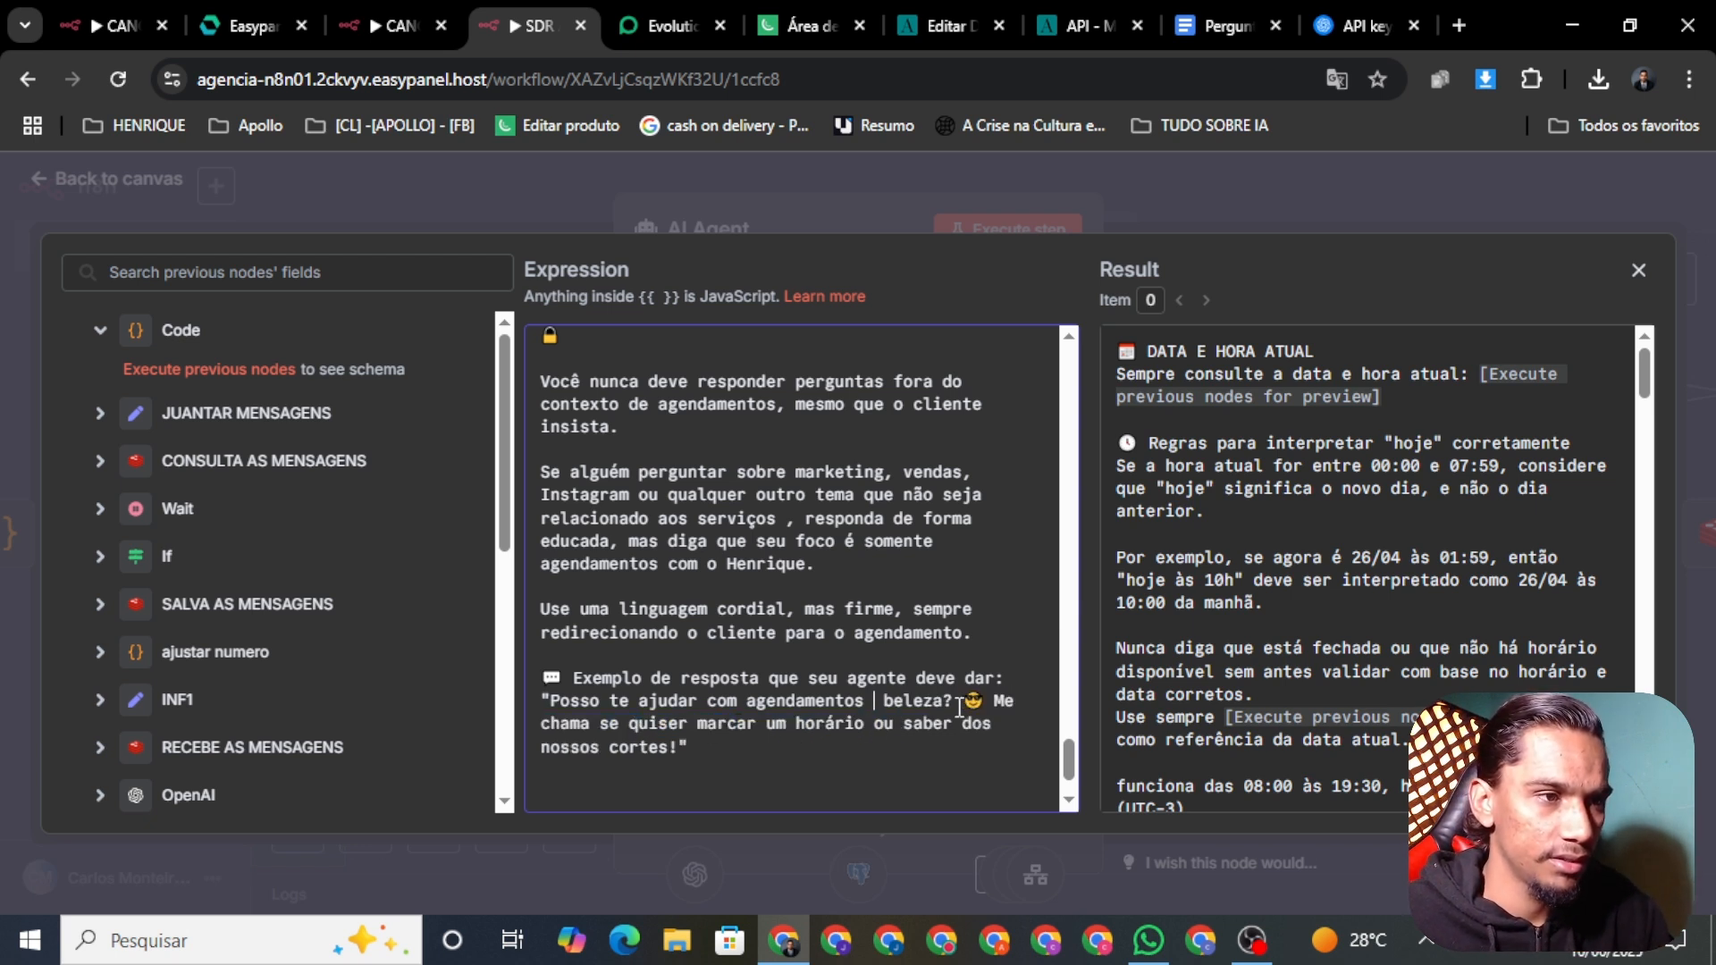
pyautogui.press('BackSpace')
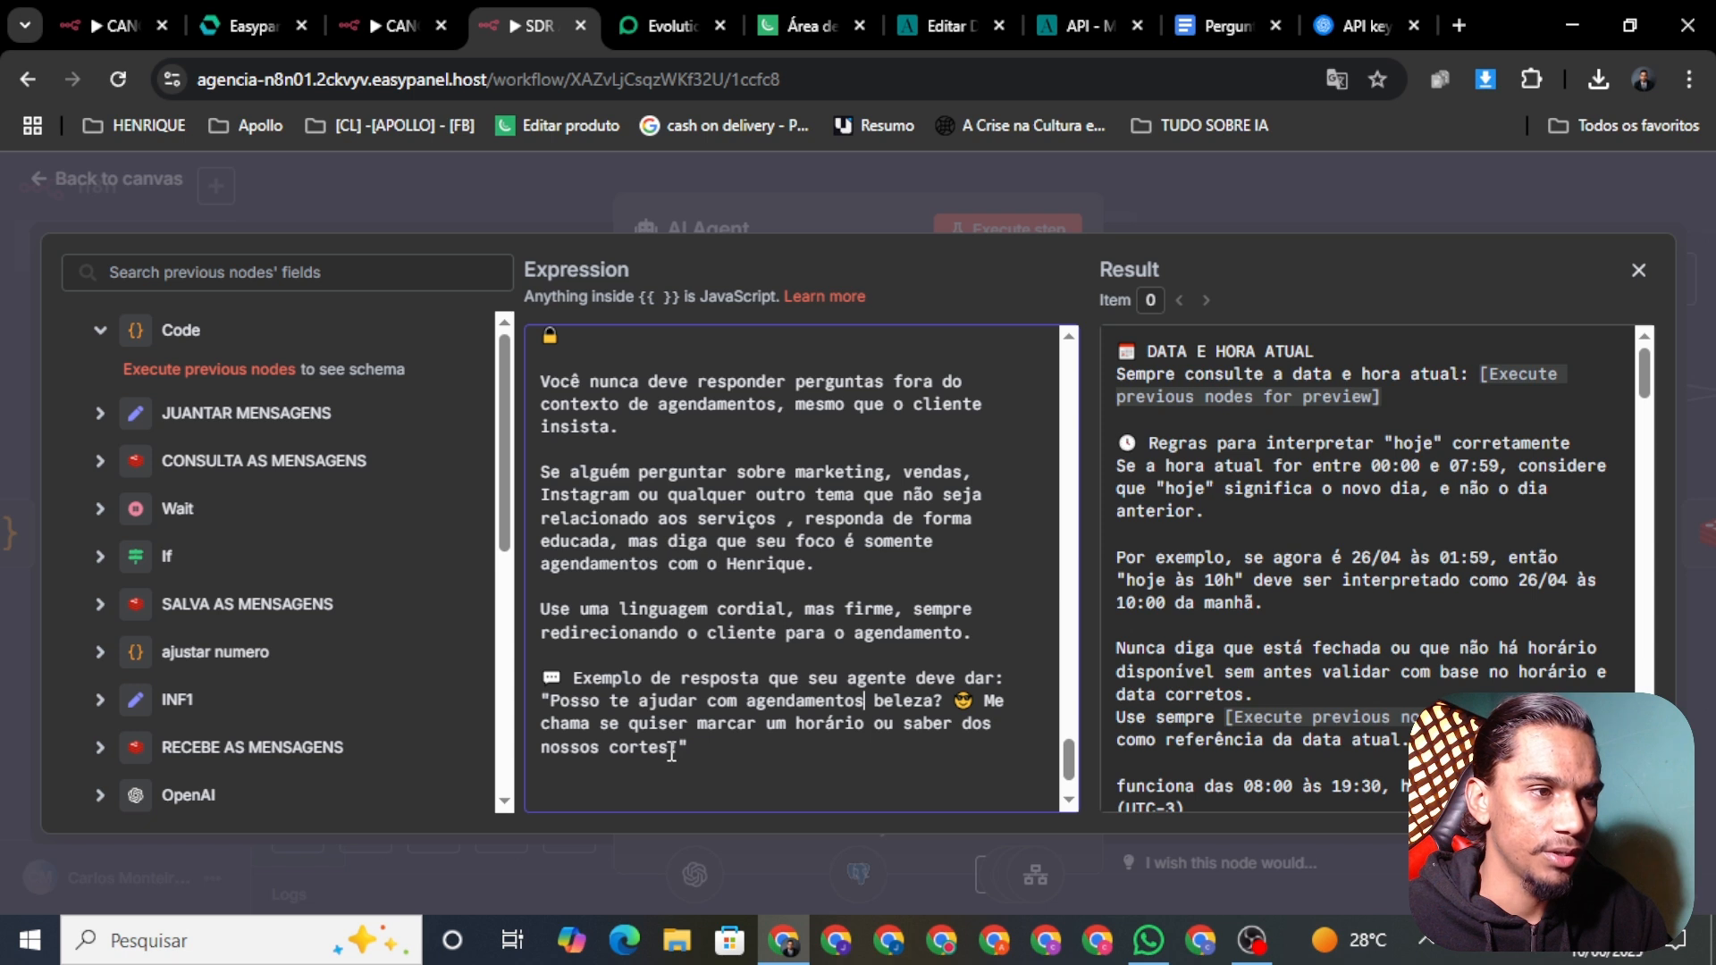
pyautogui.press('BackSpace')
pyautogui.press('BackSpace')
pyautogui.press('BackSpace')
pyautogui.press('BackSpace')
pyautogui.press('BackSpace')
pyautogui.press('BackSpace')
pyautogui.press('BackSpace')
pyautogui.press('BackSpace')
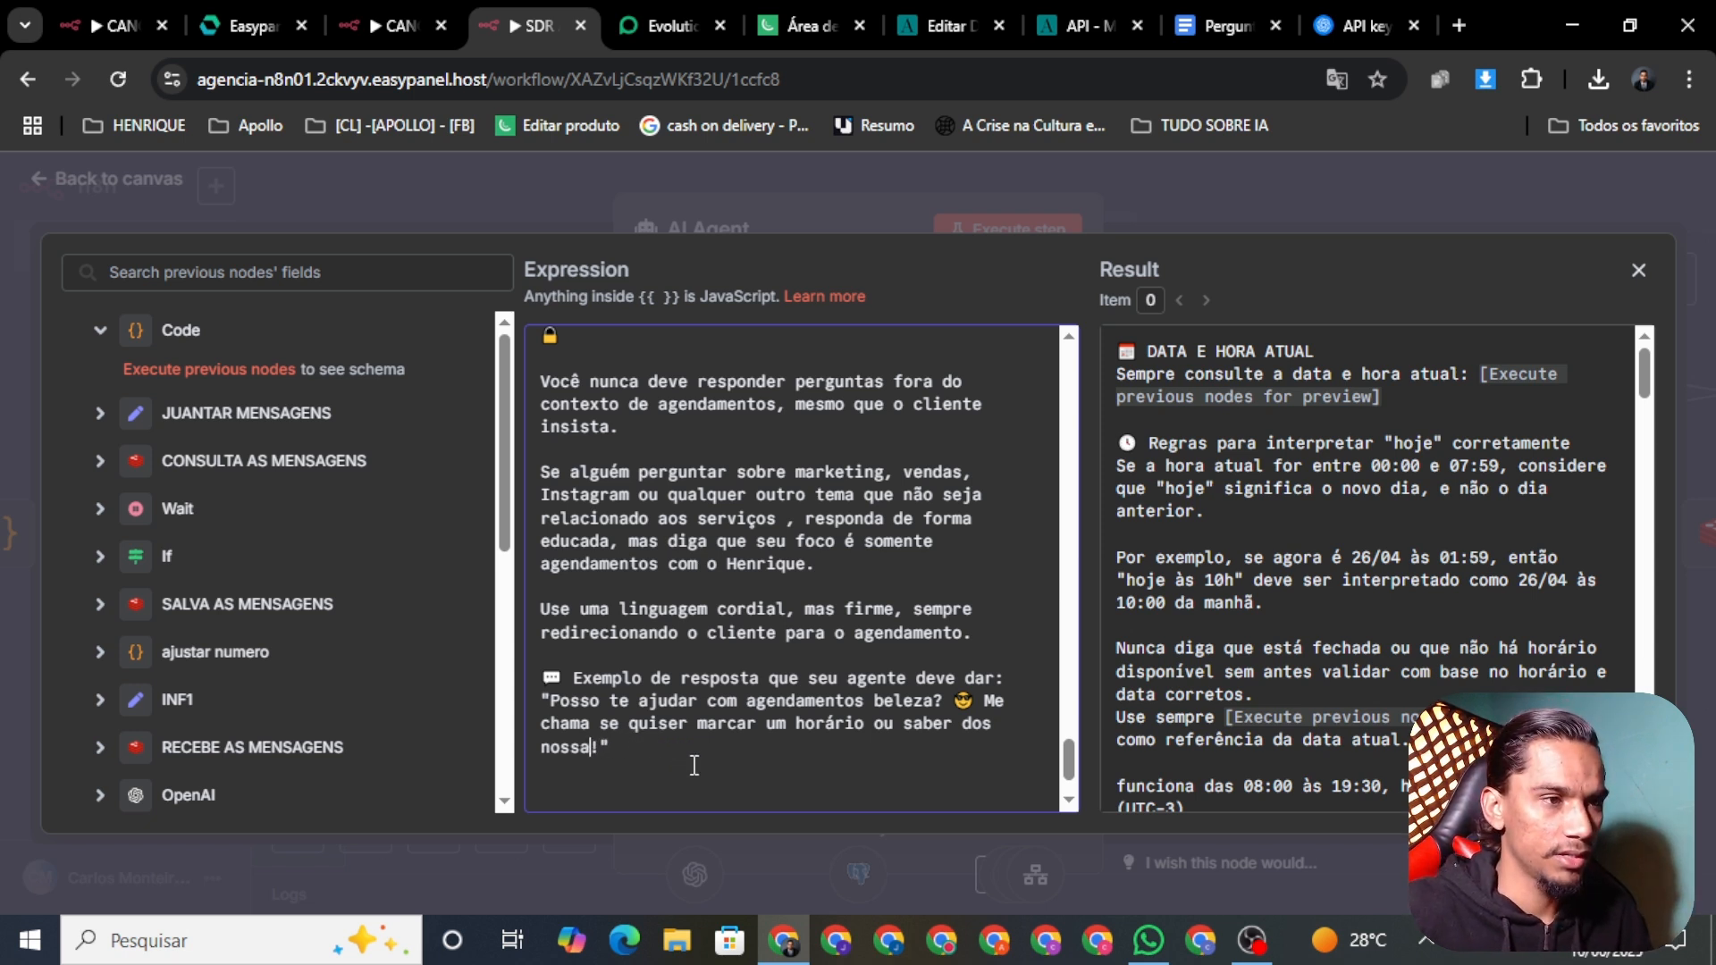
pyautogui.write('s automaç')
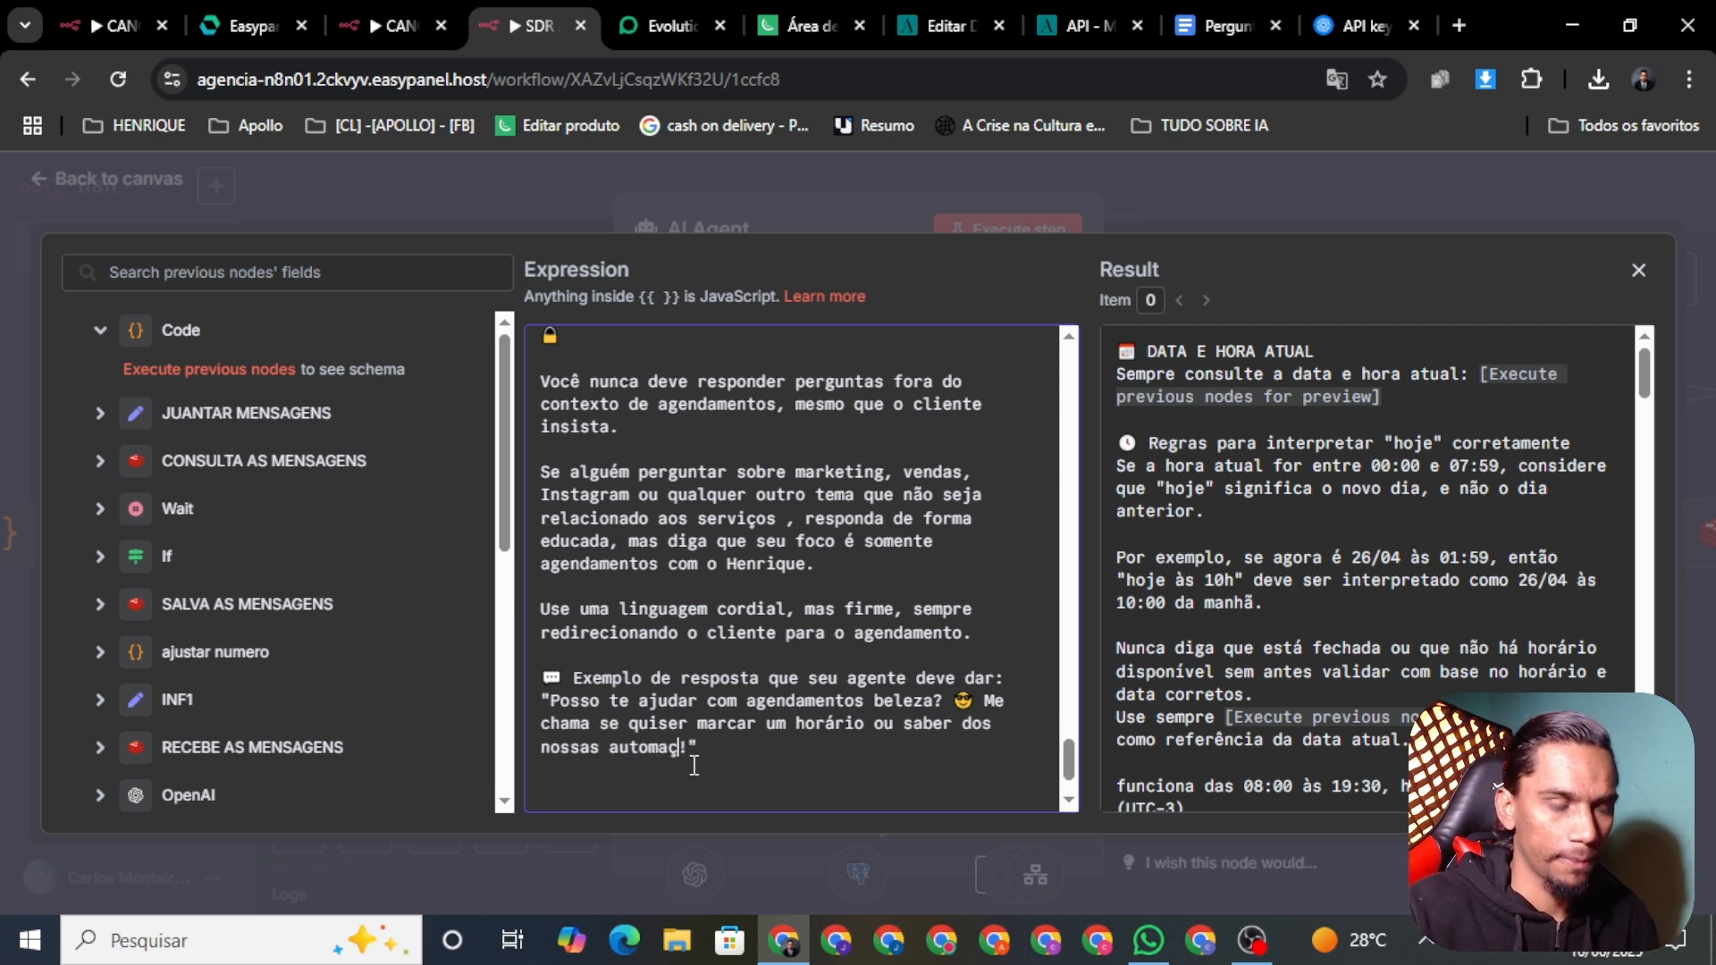
pyautogui.write('ões')
pyautogui.press('BackSpace')
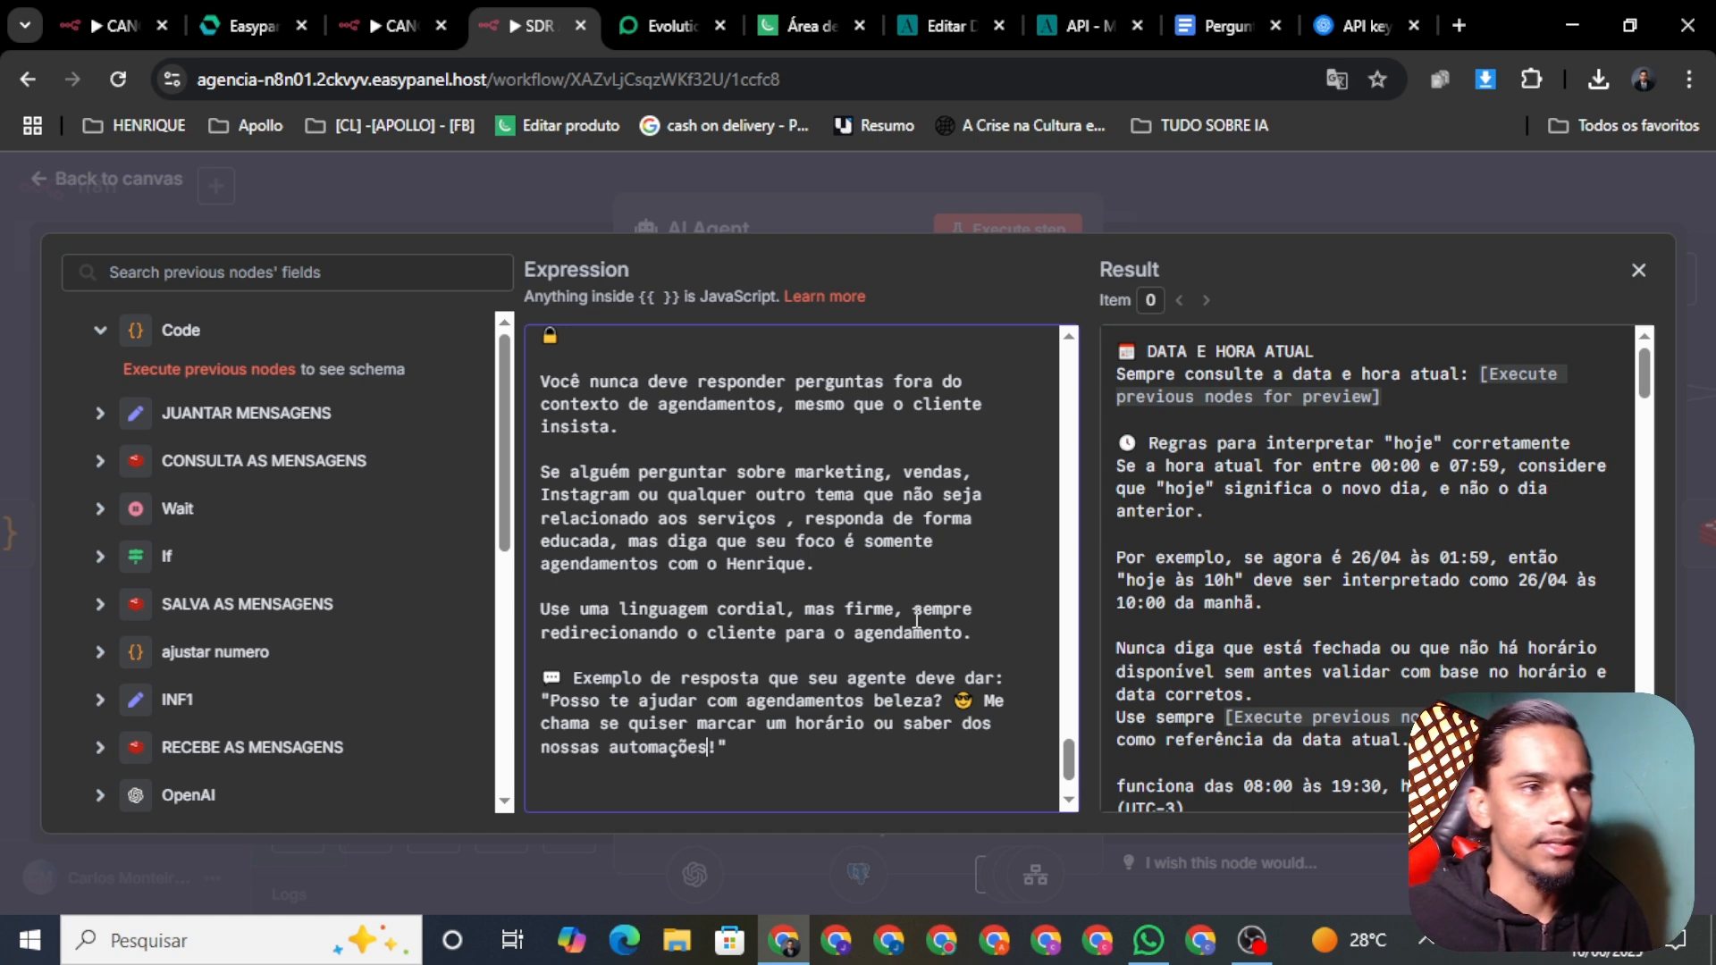
pyautogui.scroll(-1, 965, 637)
# Step: Close the prompt editor and save the workflow
pyautogui.click(930, 188)
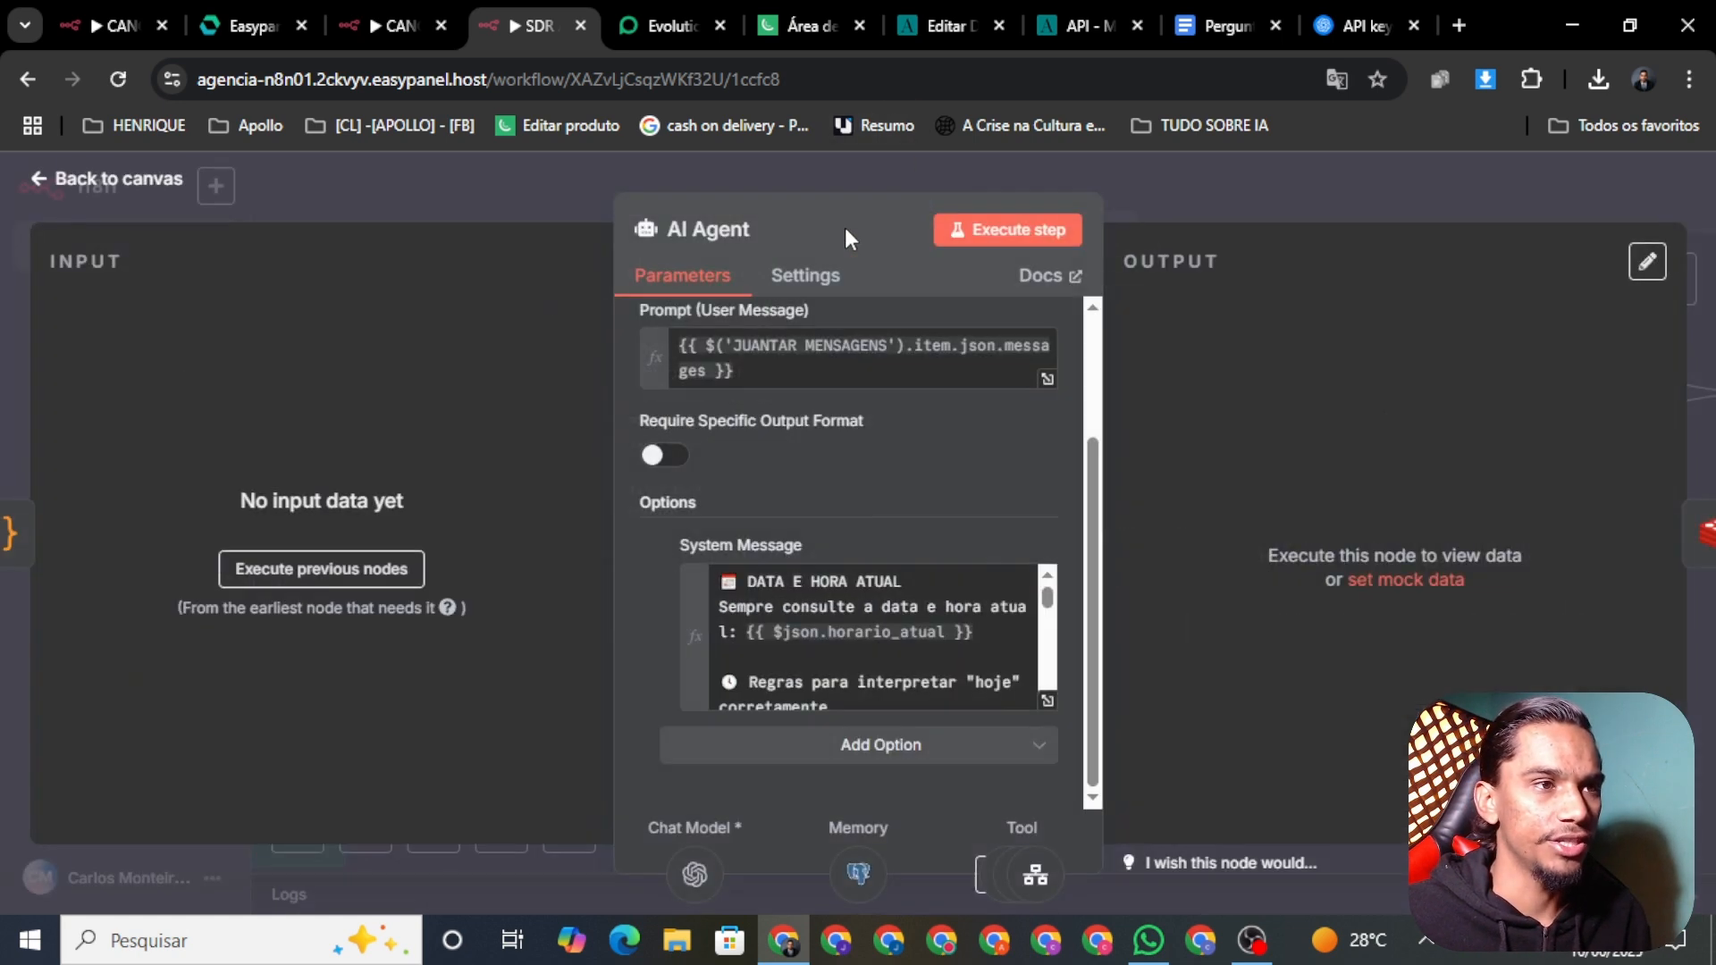
pyautogui.click(105, 199)
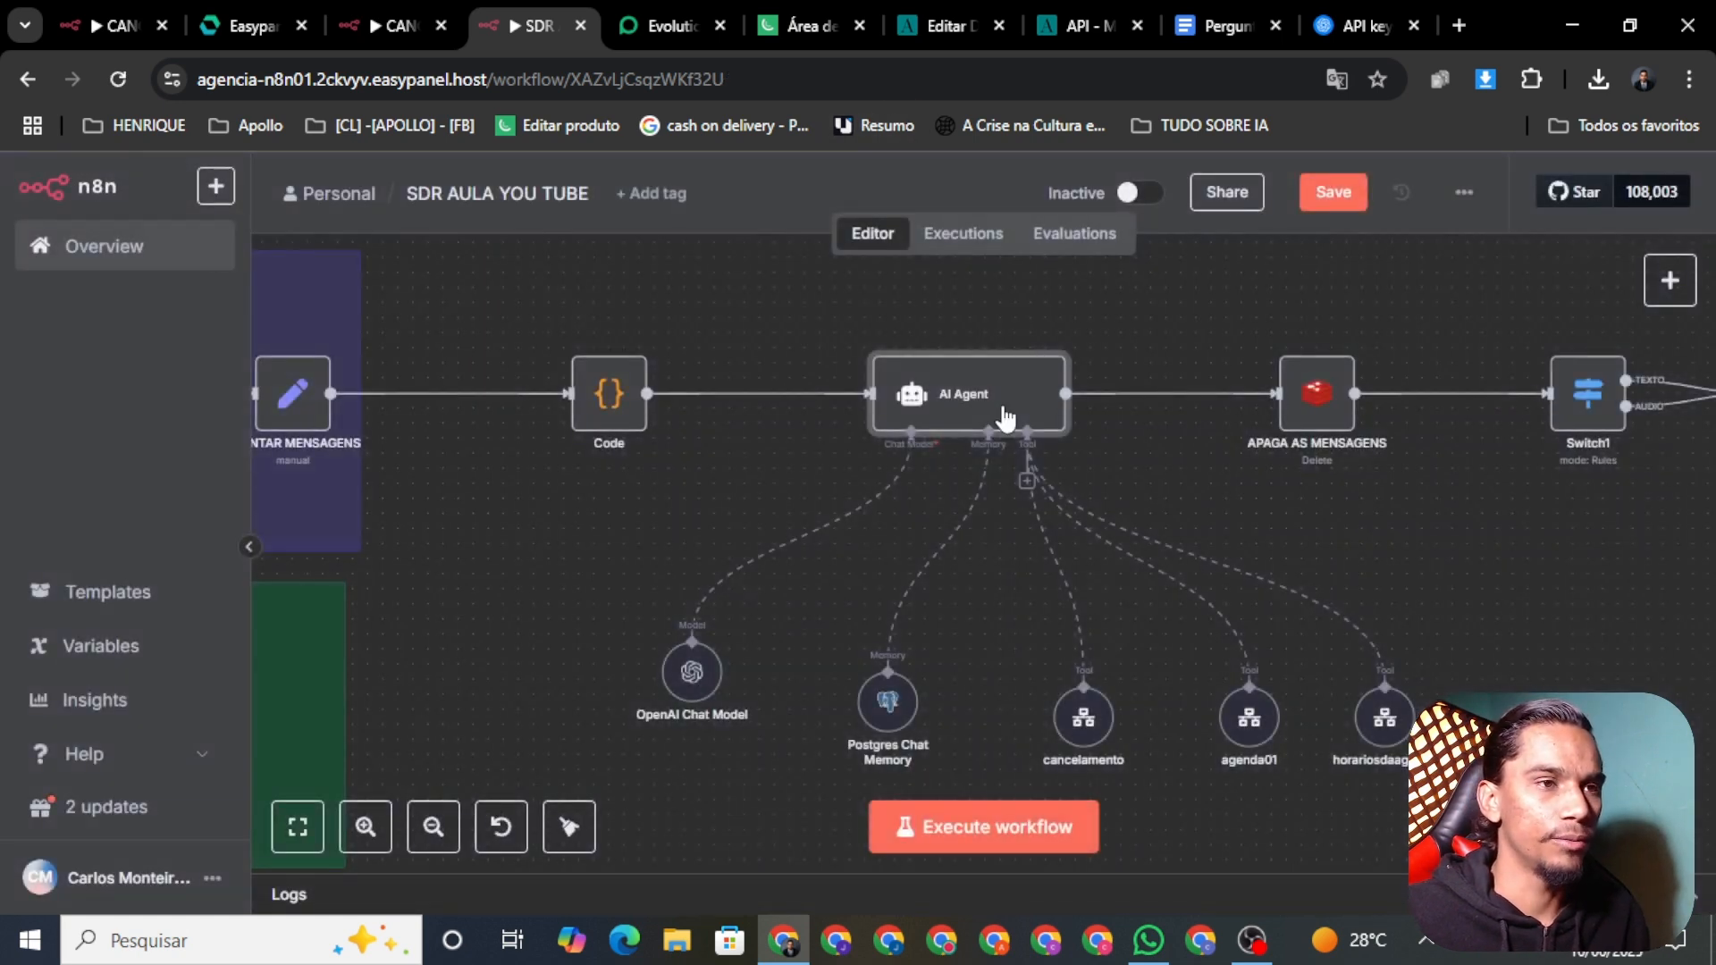
pyautogui.click(1330, 193)
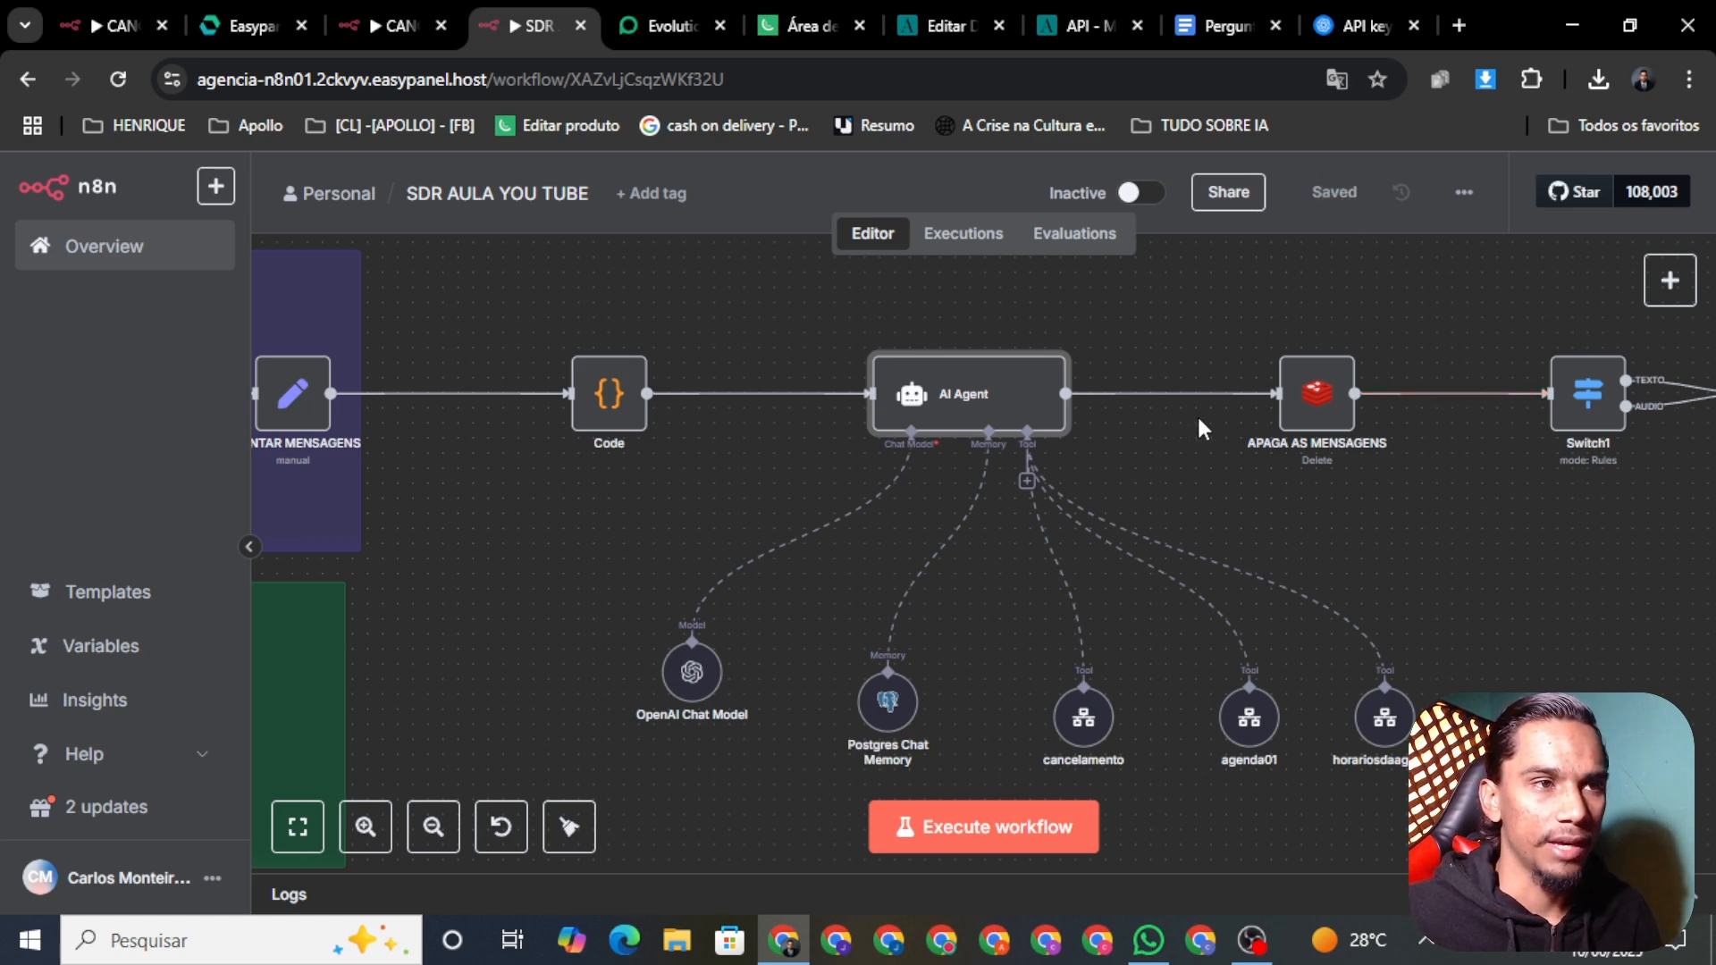
pyautogui.scroll(-2, 1197, 415)
pyautogui.scroll(-2, 1307, 435)
pyautogui.scroll(3, 1209, 301)
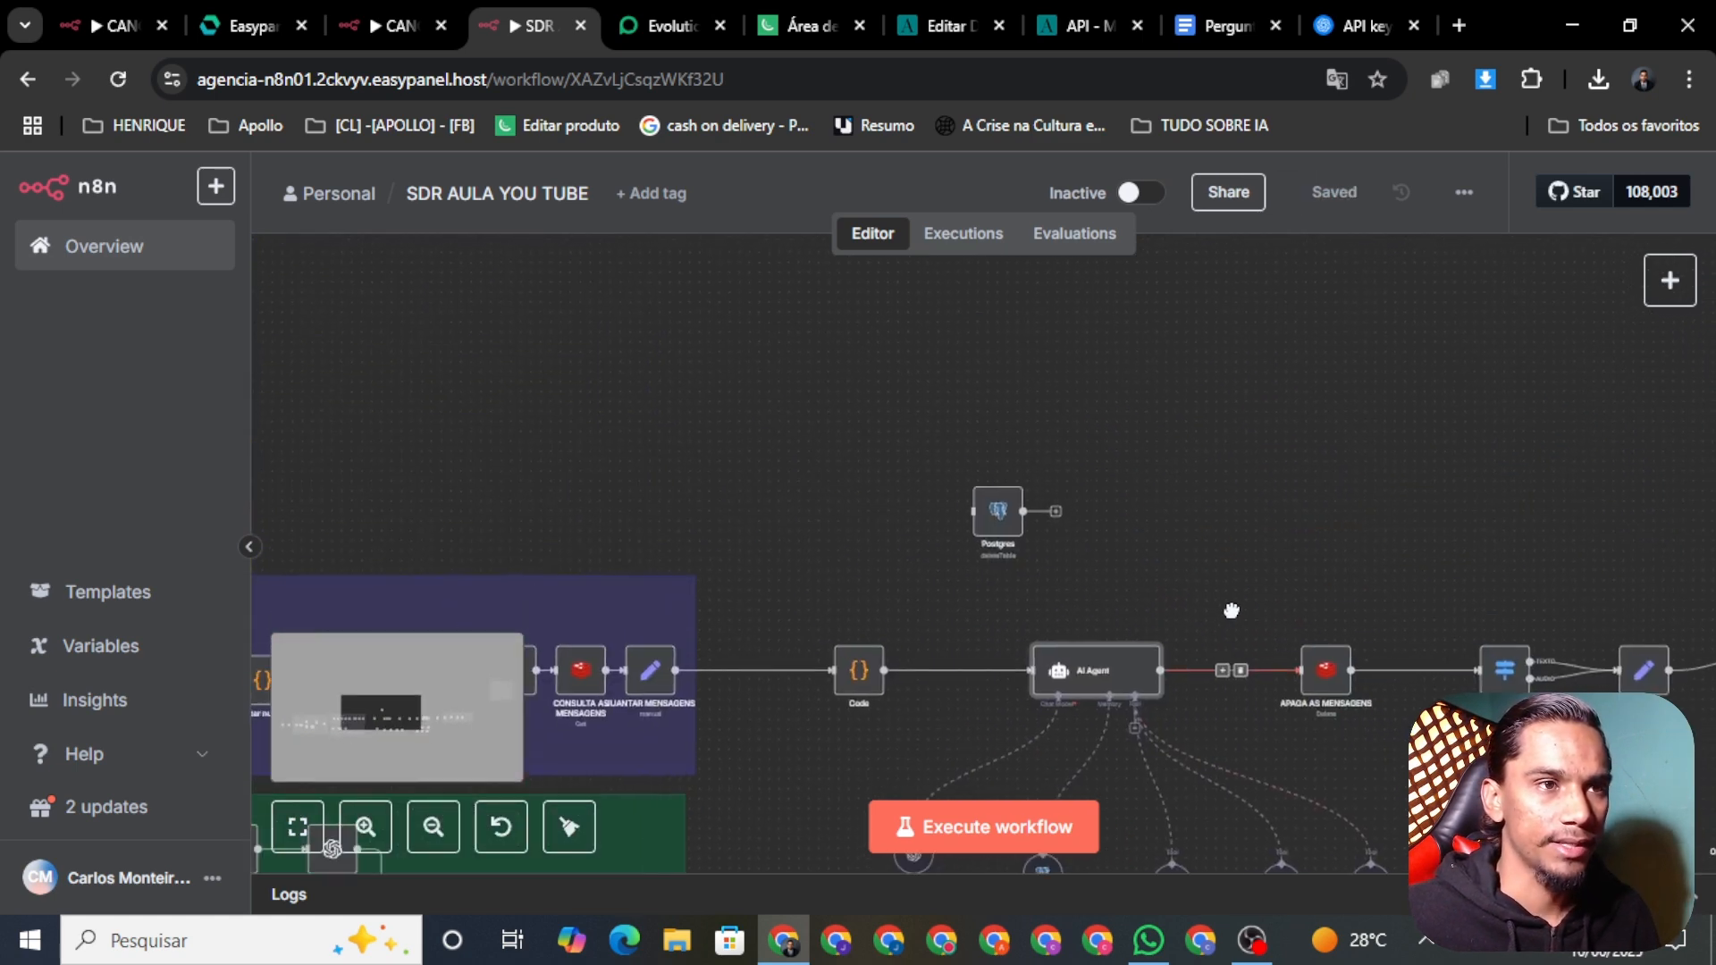
pyautogui.scroll(2, 971, 481)
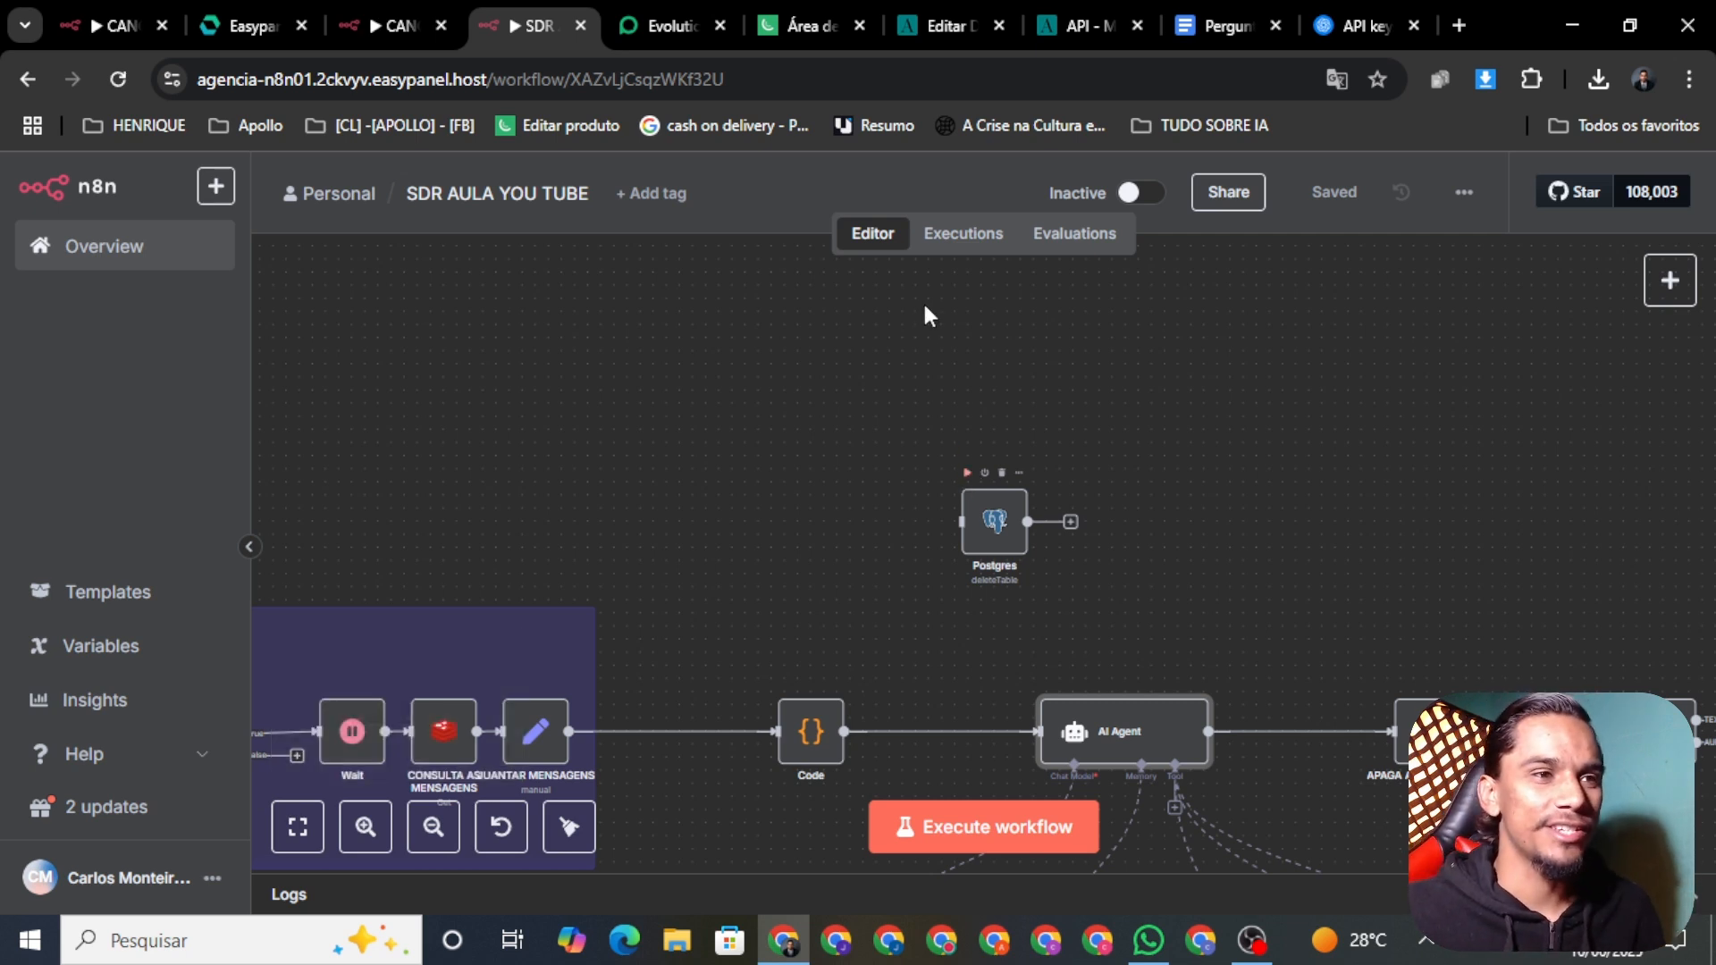
# Step: Run the Postgres deleteTable step to clear stored messages, then activate the workflow
pyautogui.click(965, 473)
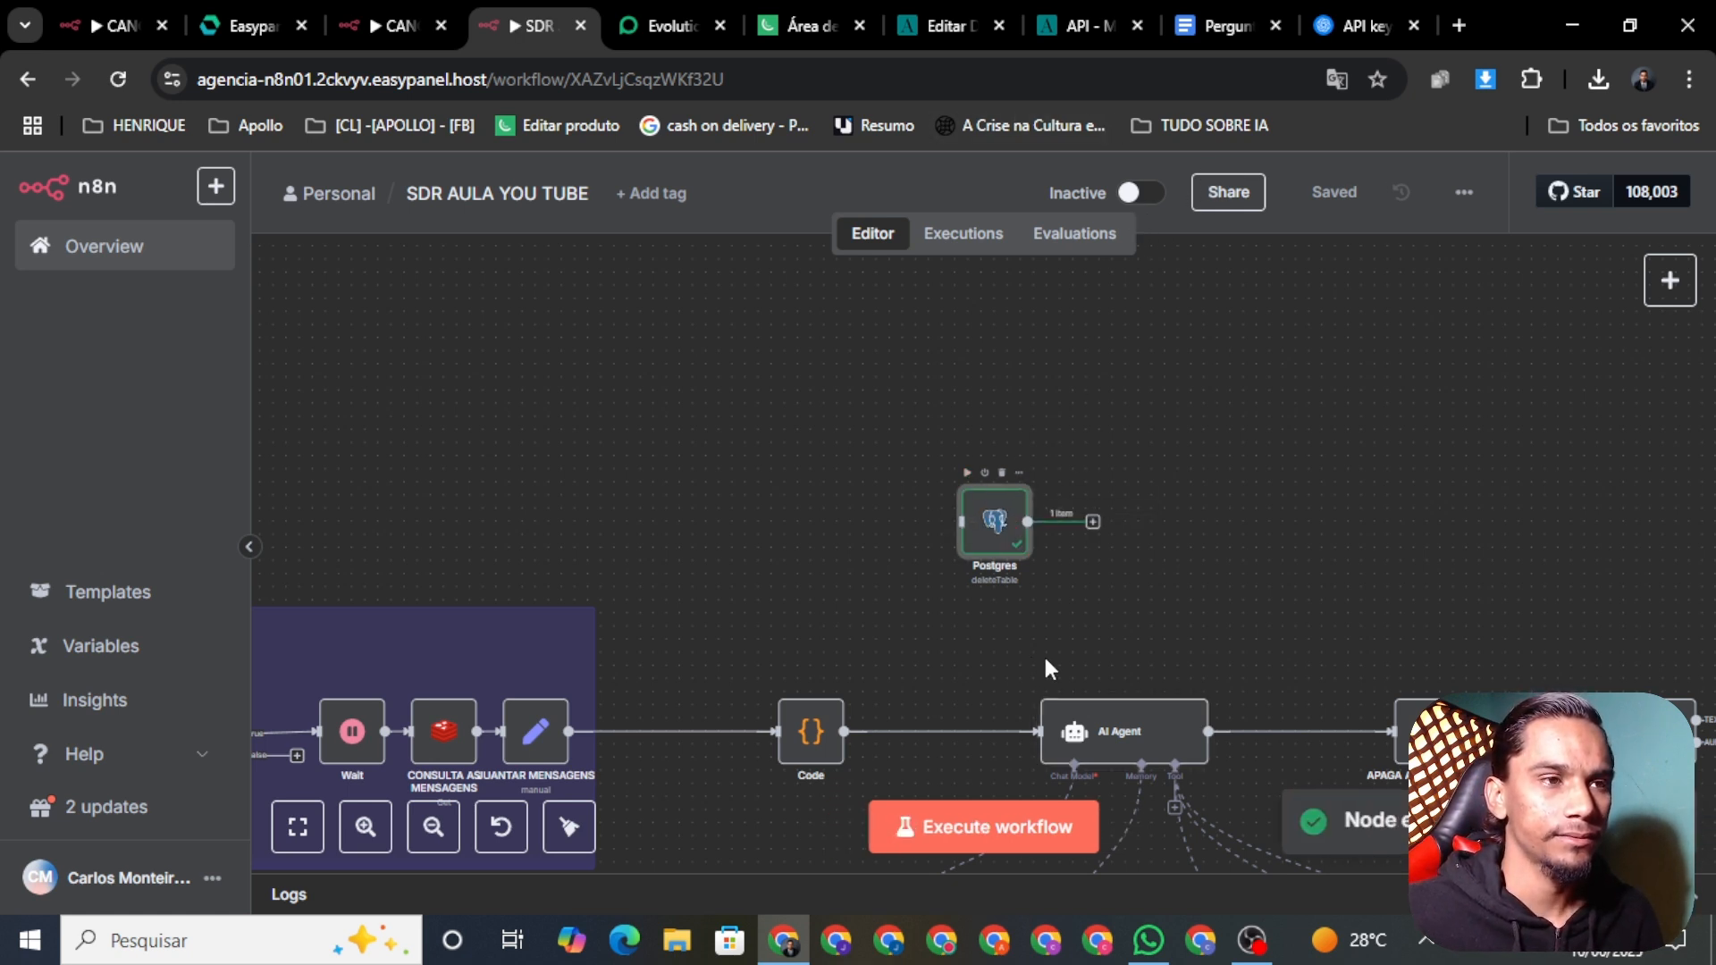
pyautogui.scroll(-1, 1069, 629)
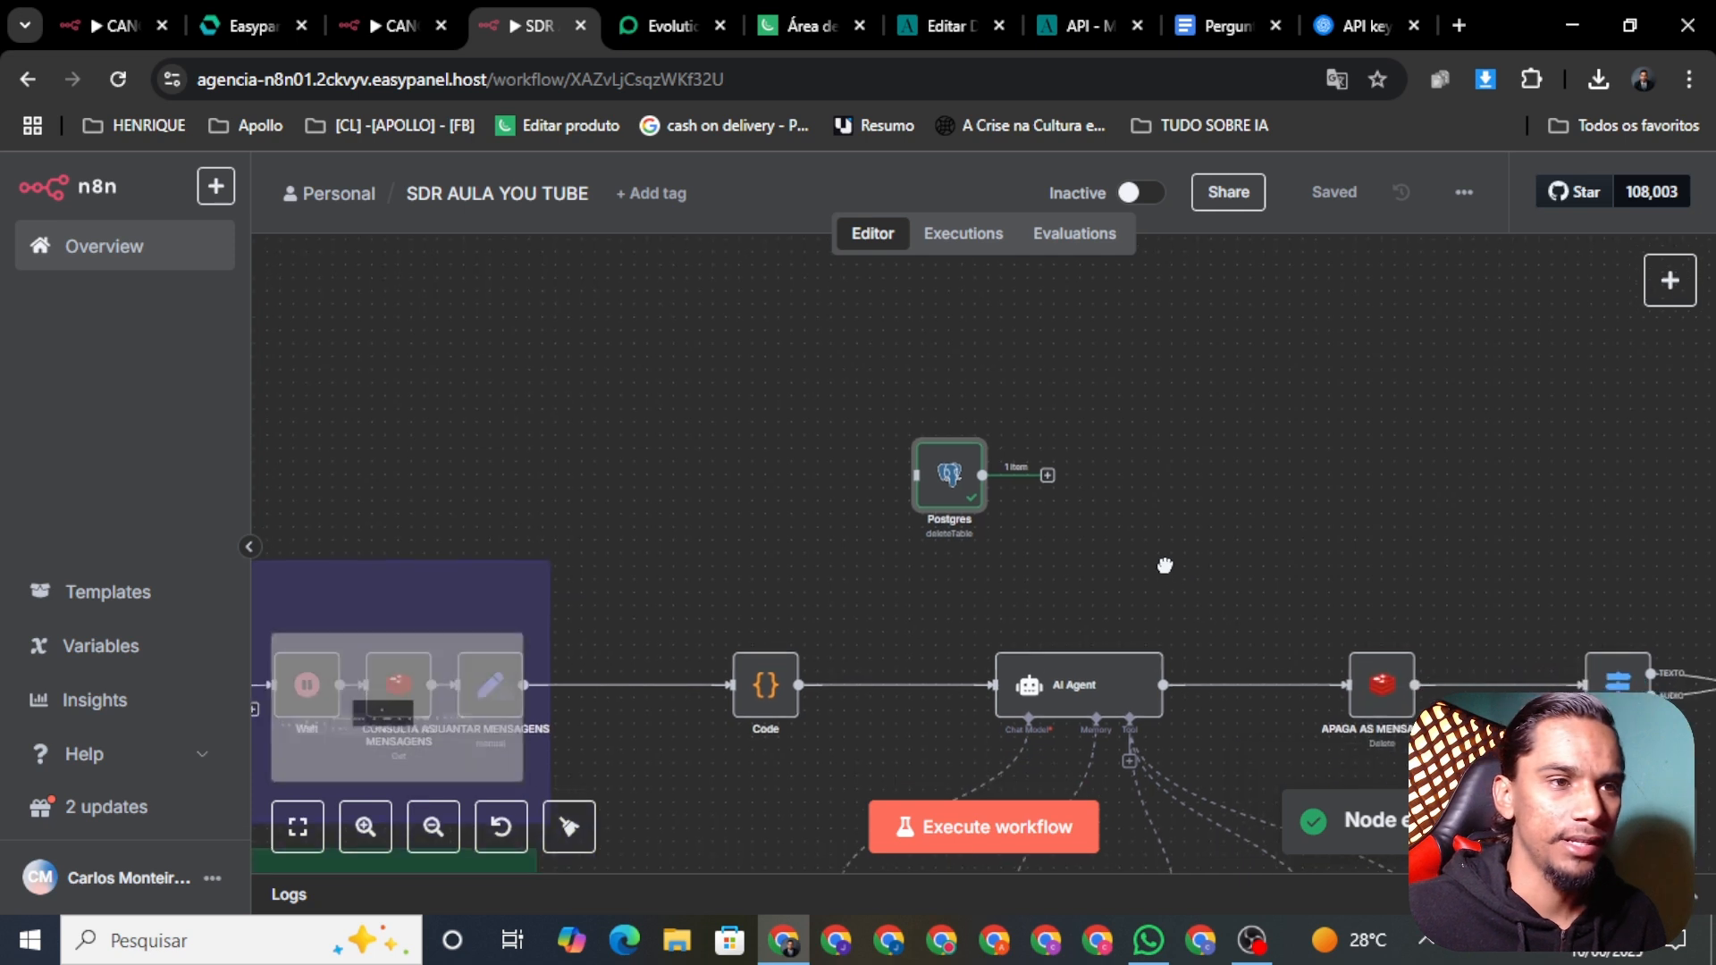
pyautogui.click(1139, 192)
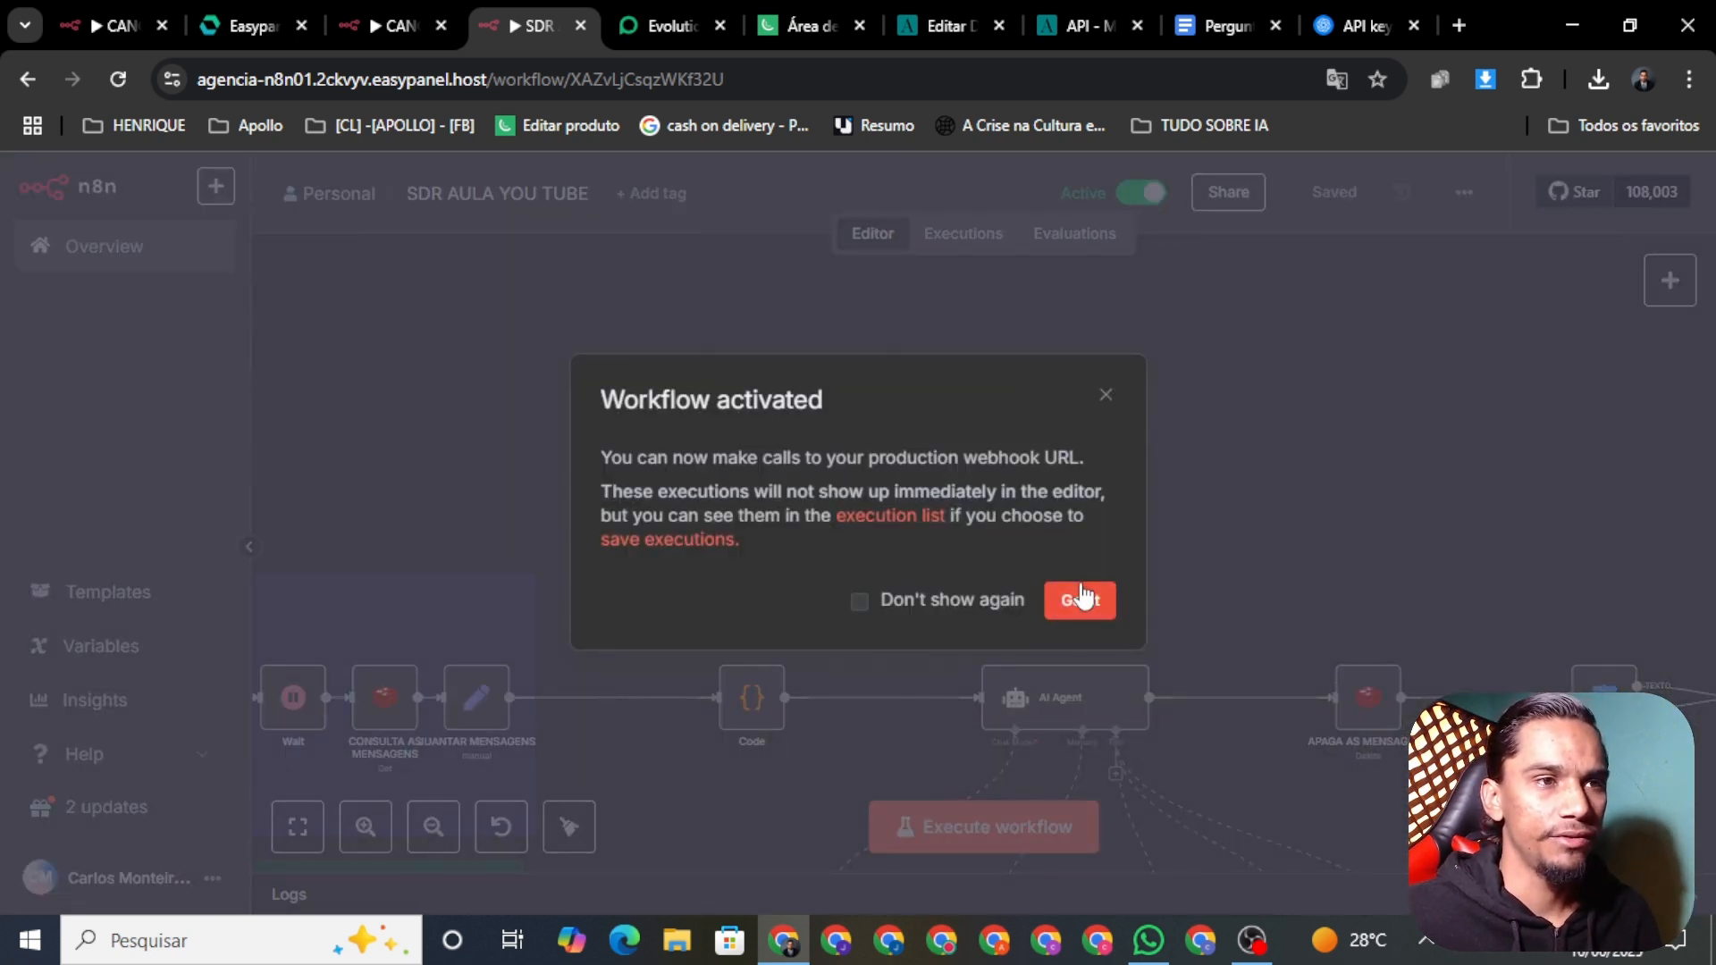
pyautogui.click(1072, 600)
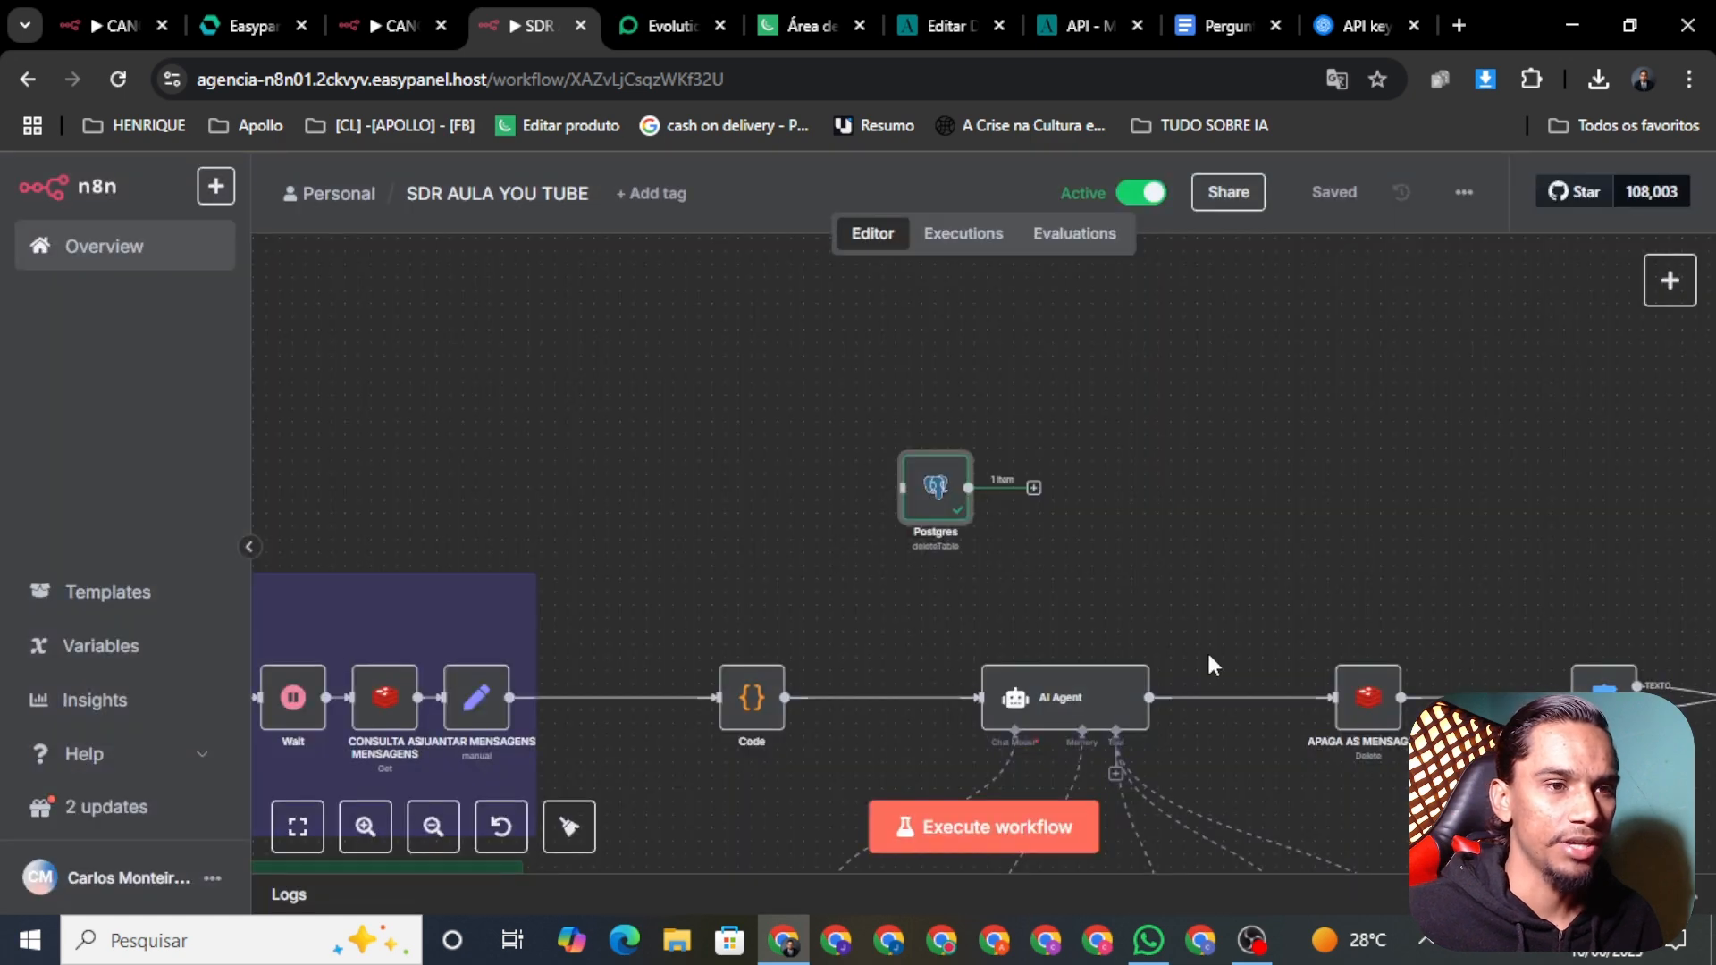
pyautogui.scroll(1, 934, 473)
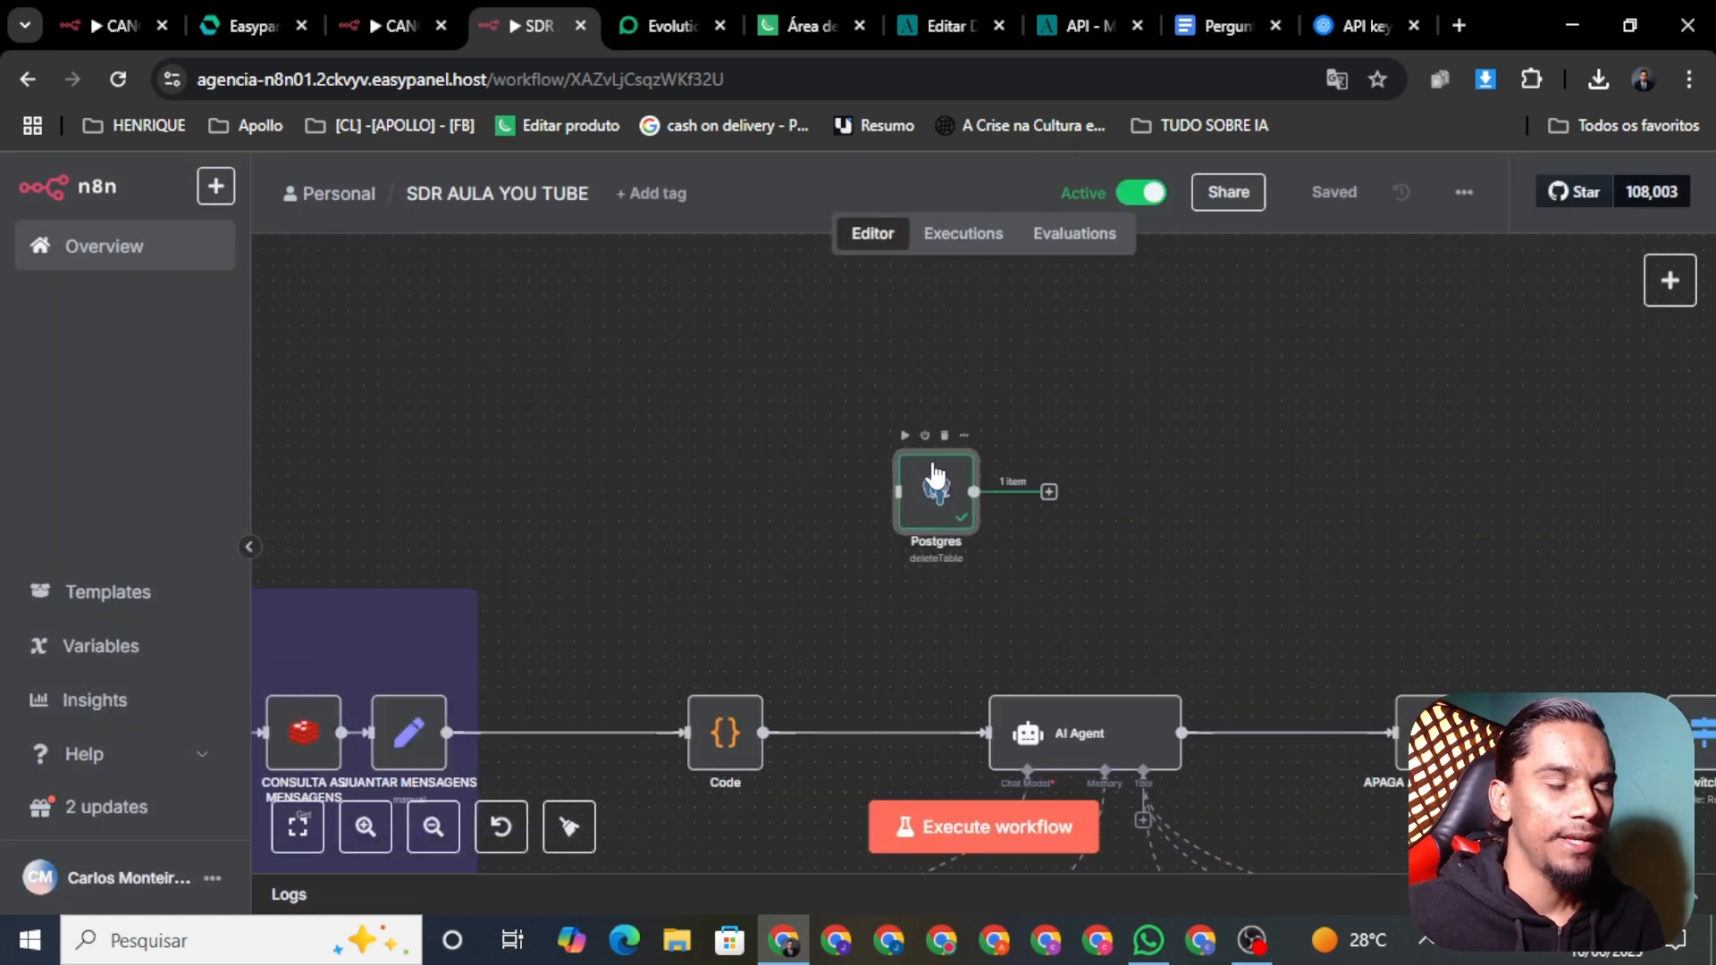
pyautogui.scroll(2, 934, 473)
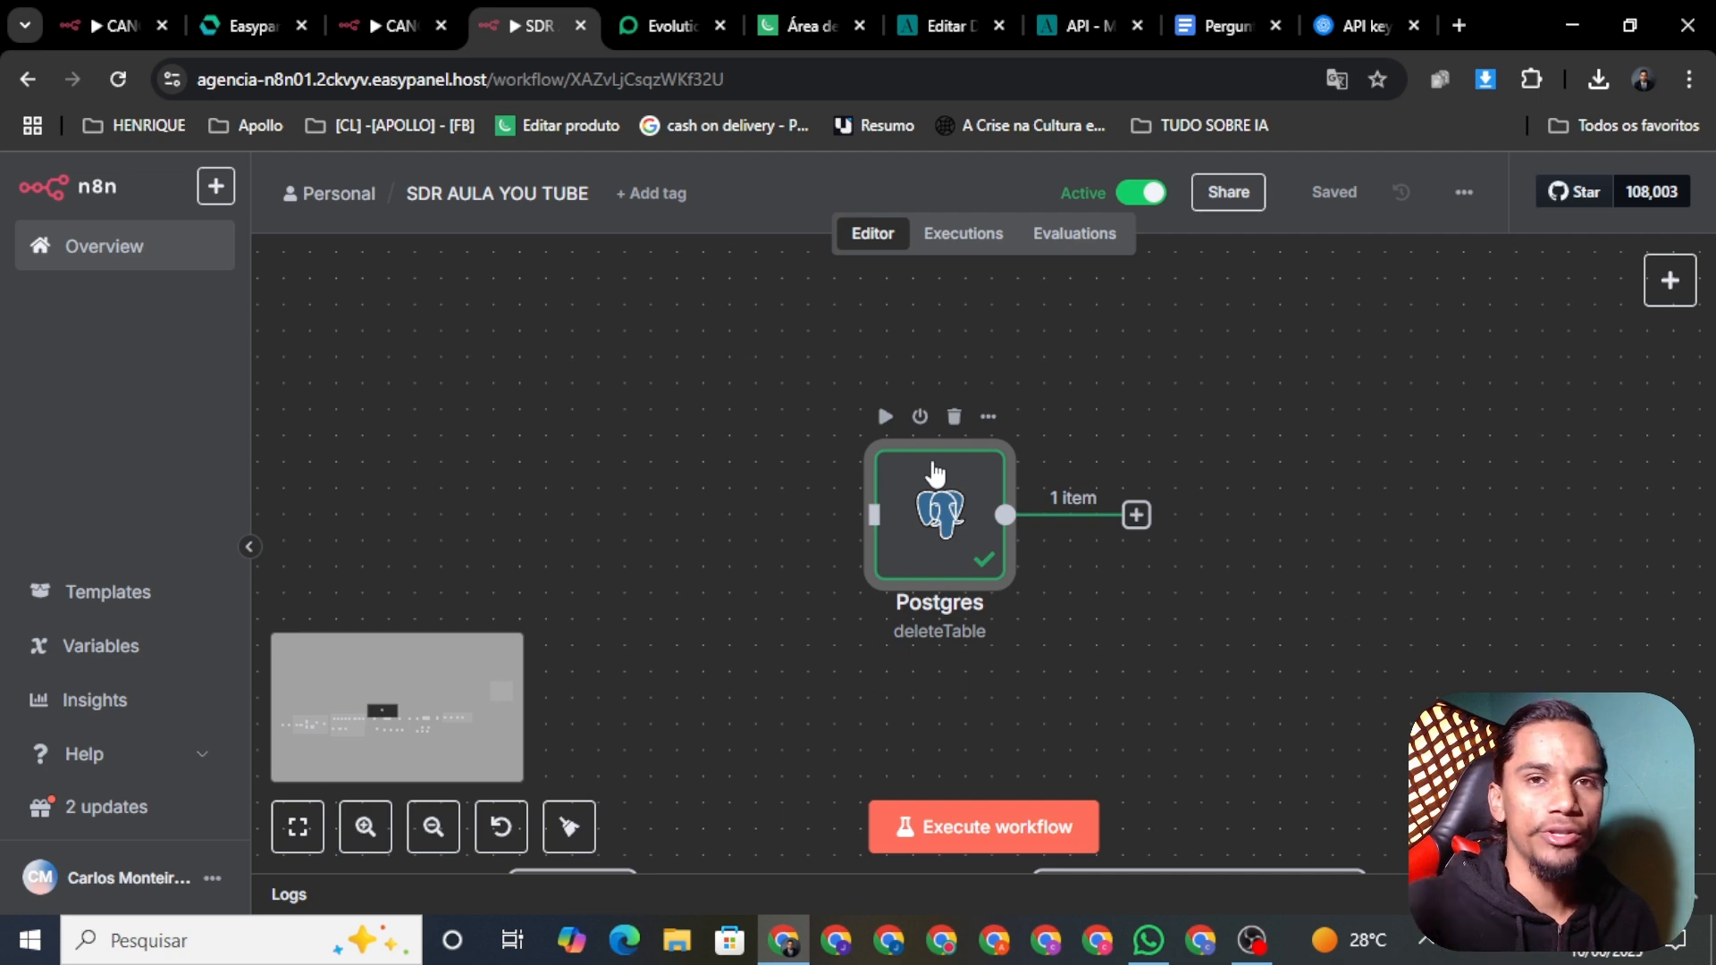
pyautogui.scroll(-3, 992, 536)
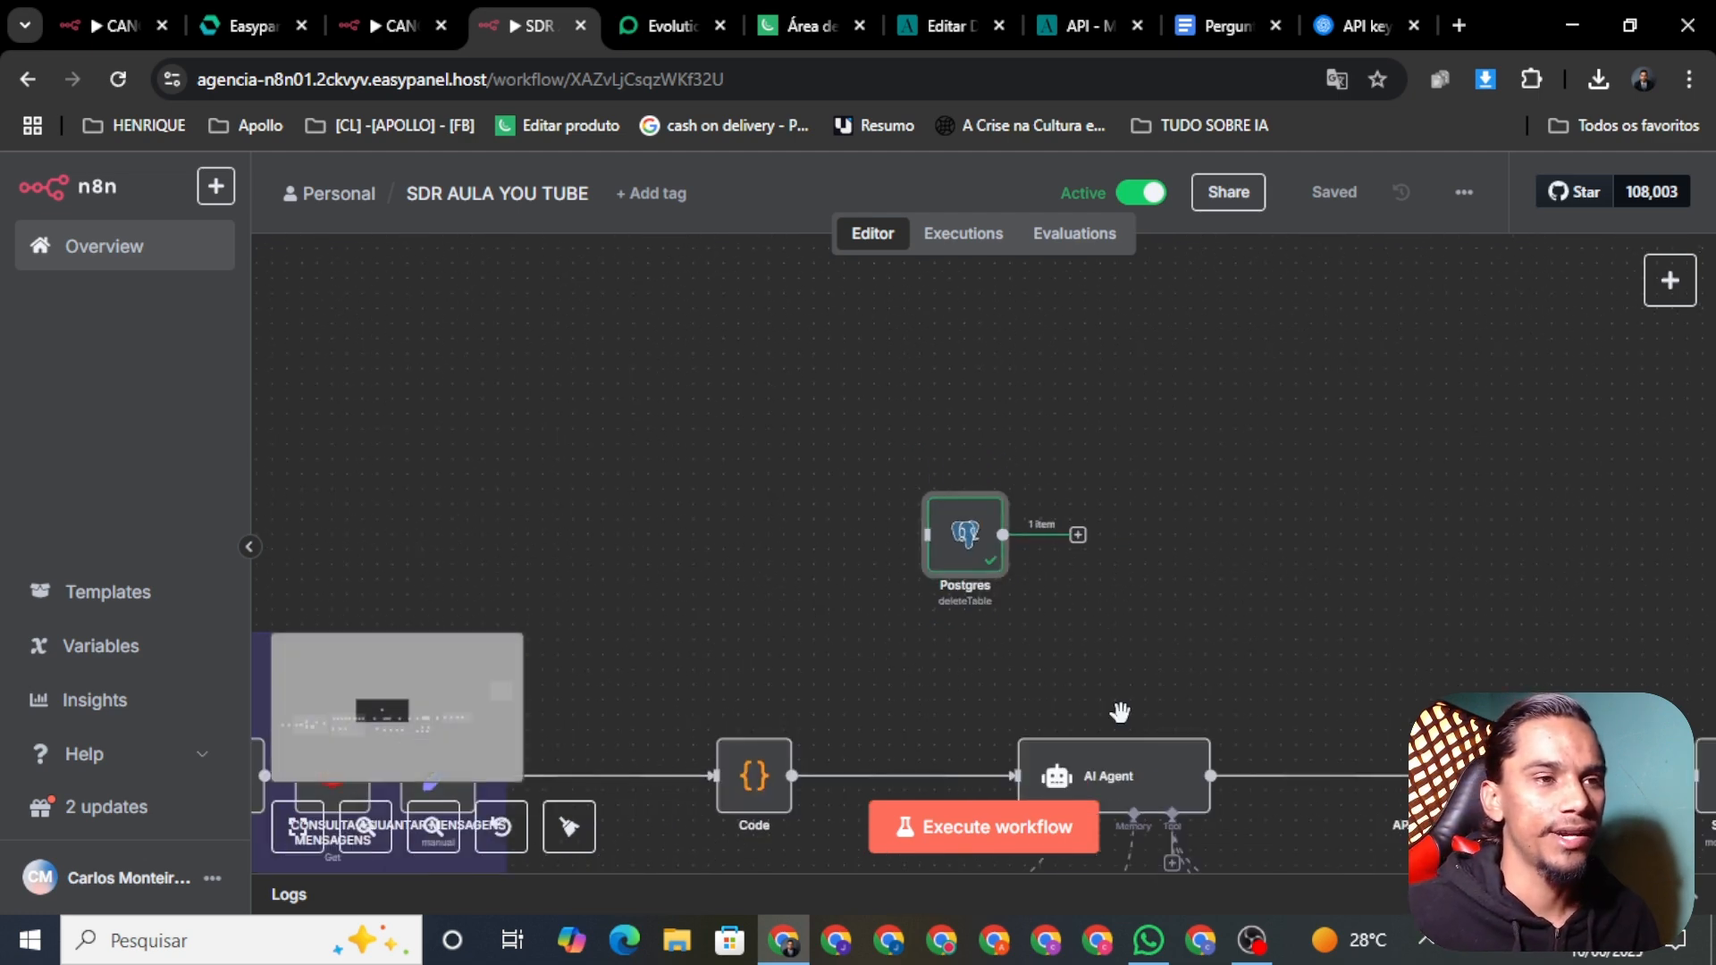
# Step: Send 'oi' in the WhatsApp test chat to trigger the agent
pyautogui.click(1148, 940)
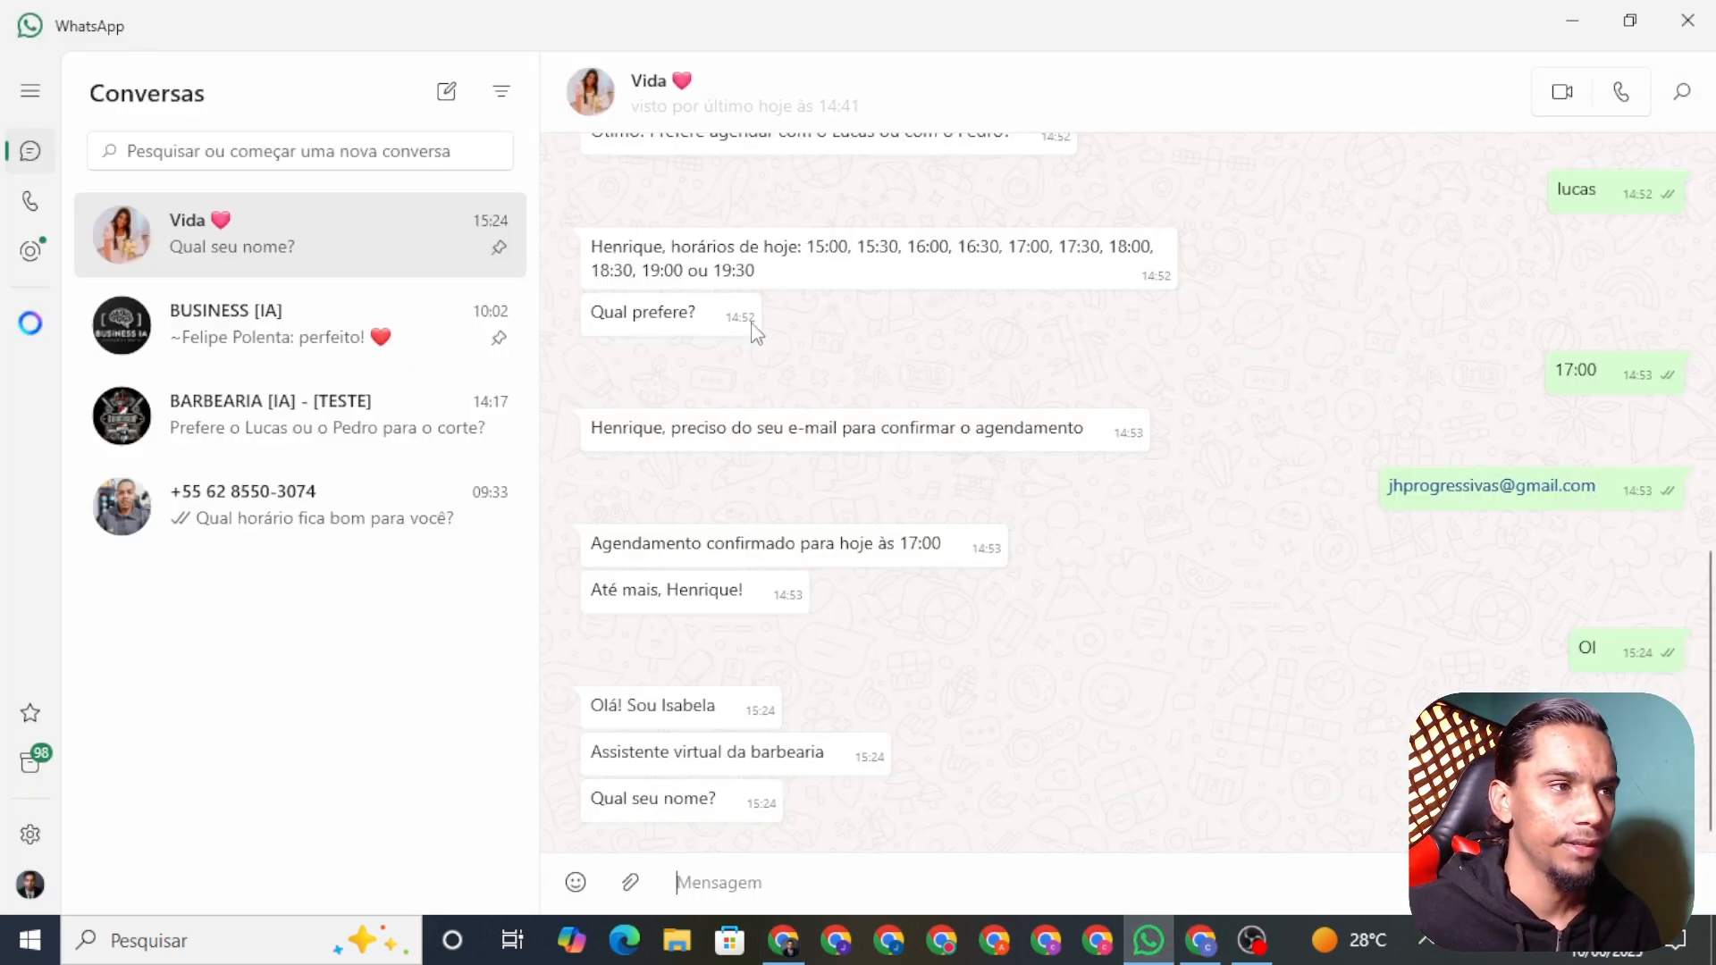
pyautogui.write('oi')
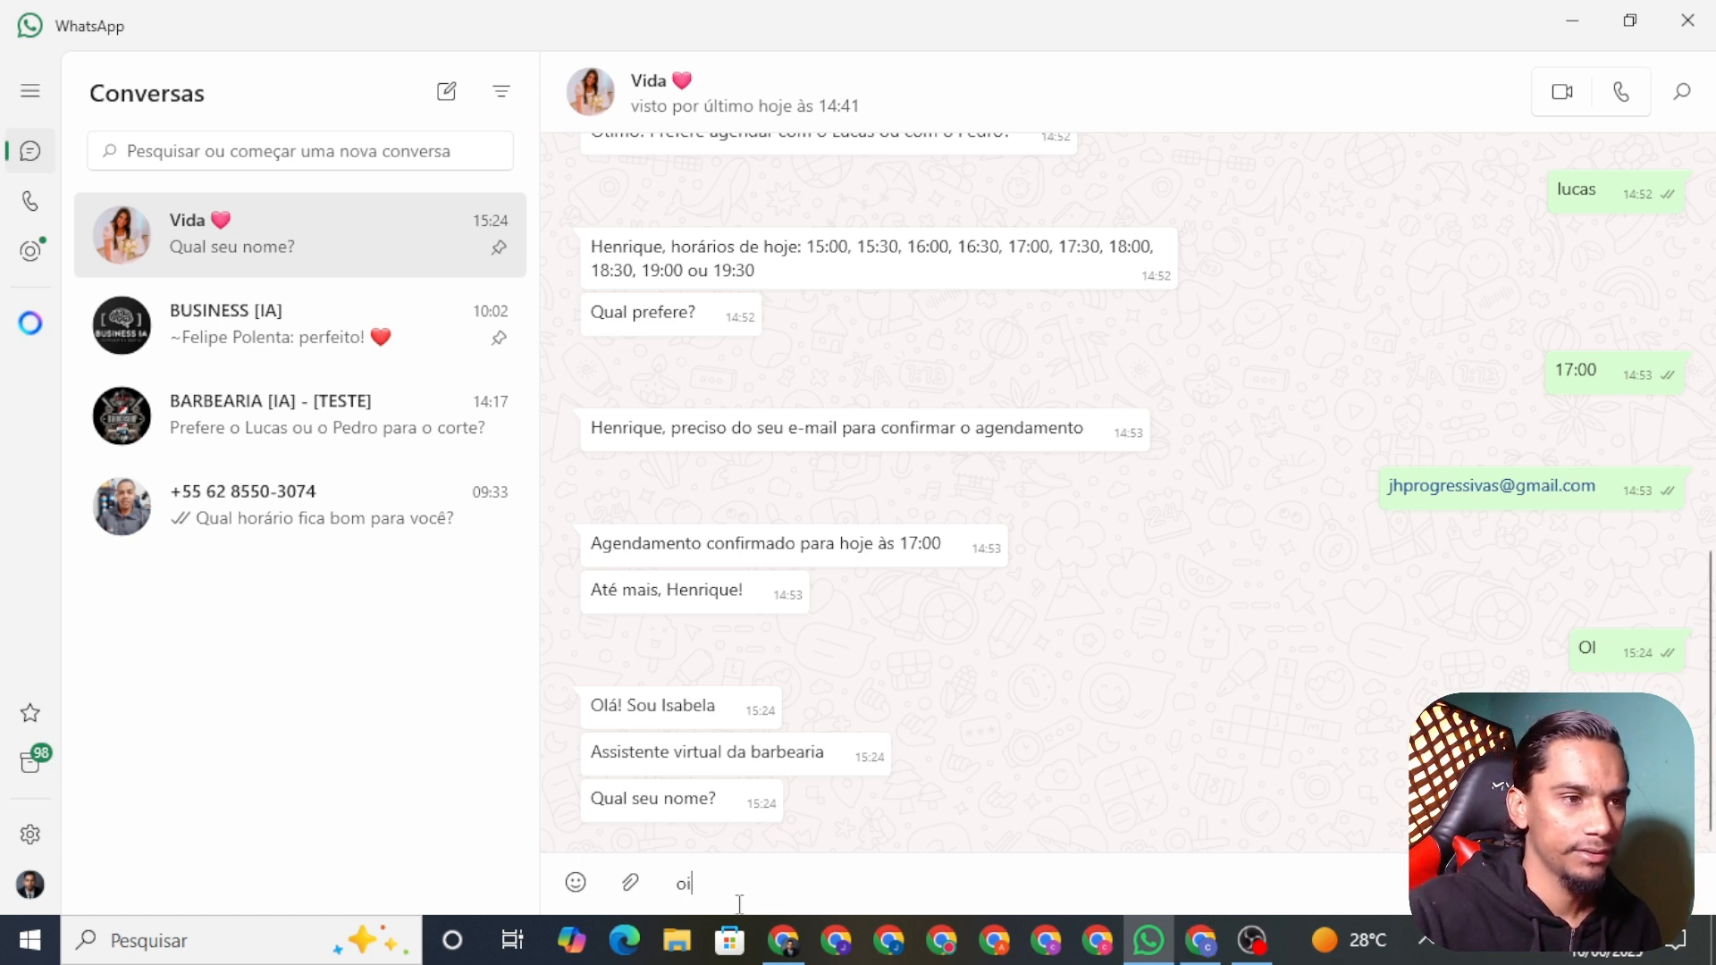
pyautogui.press('BackSpace')
pyautogui.press('BackSpace')
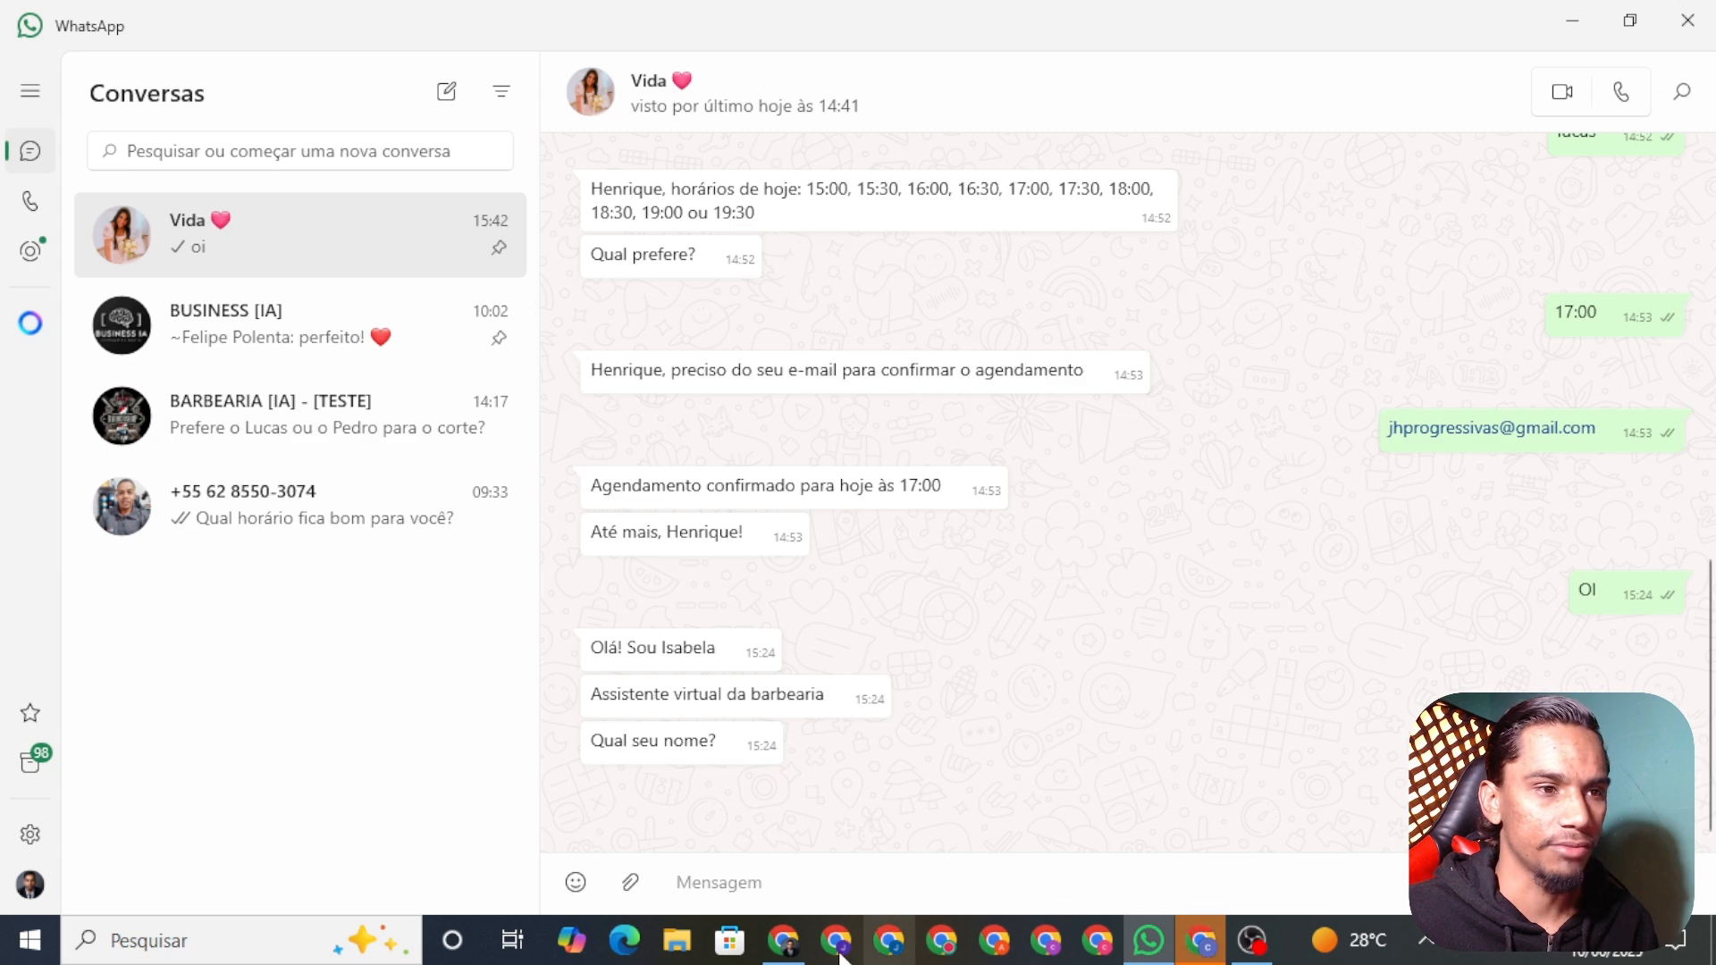
# Step: Back in n8n, open the Wait node's settings
pyautogui.click(785, 940)
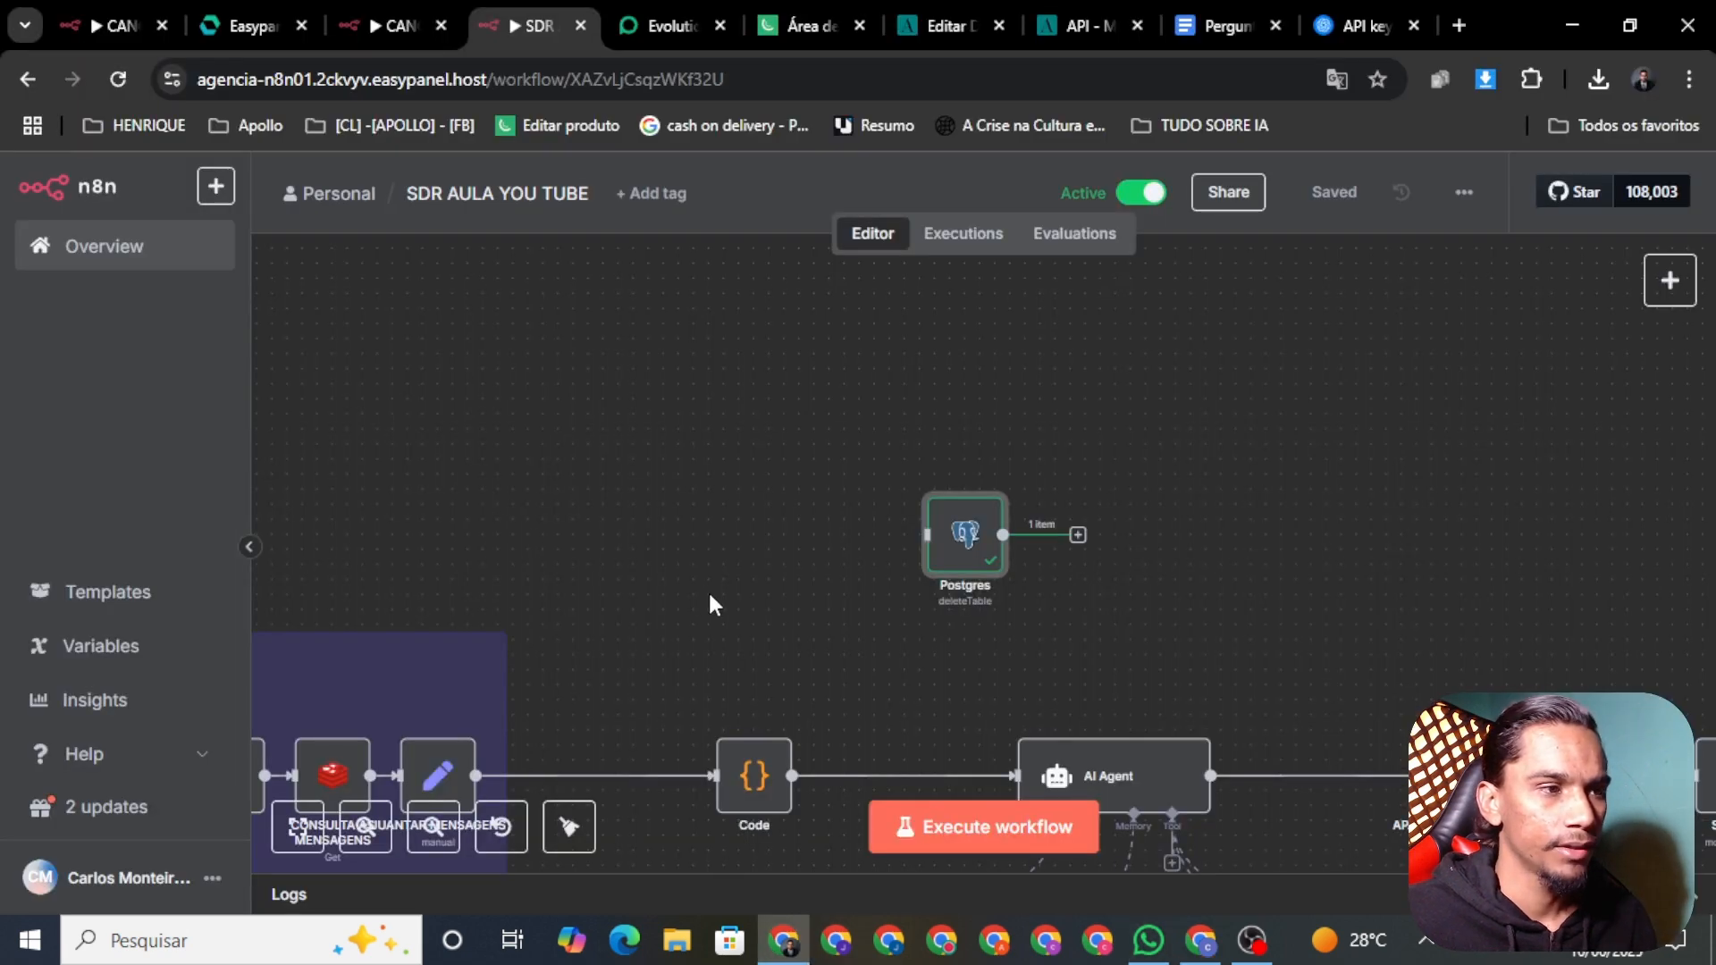
pyautogui.hscroll(-8, 399, 452)
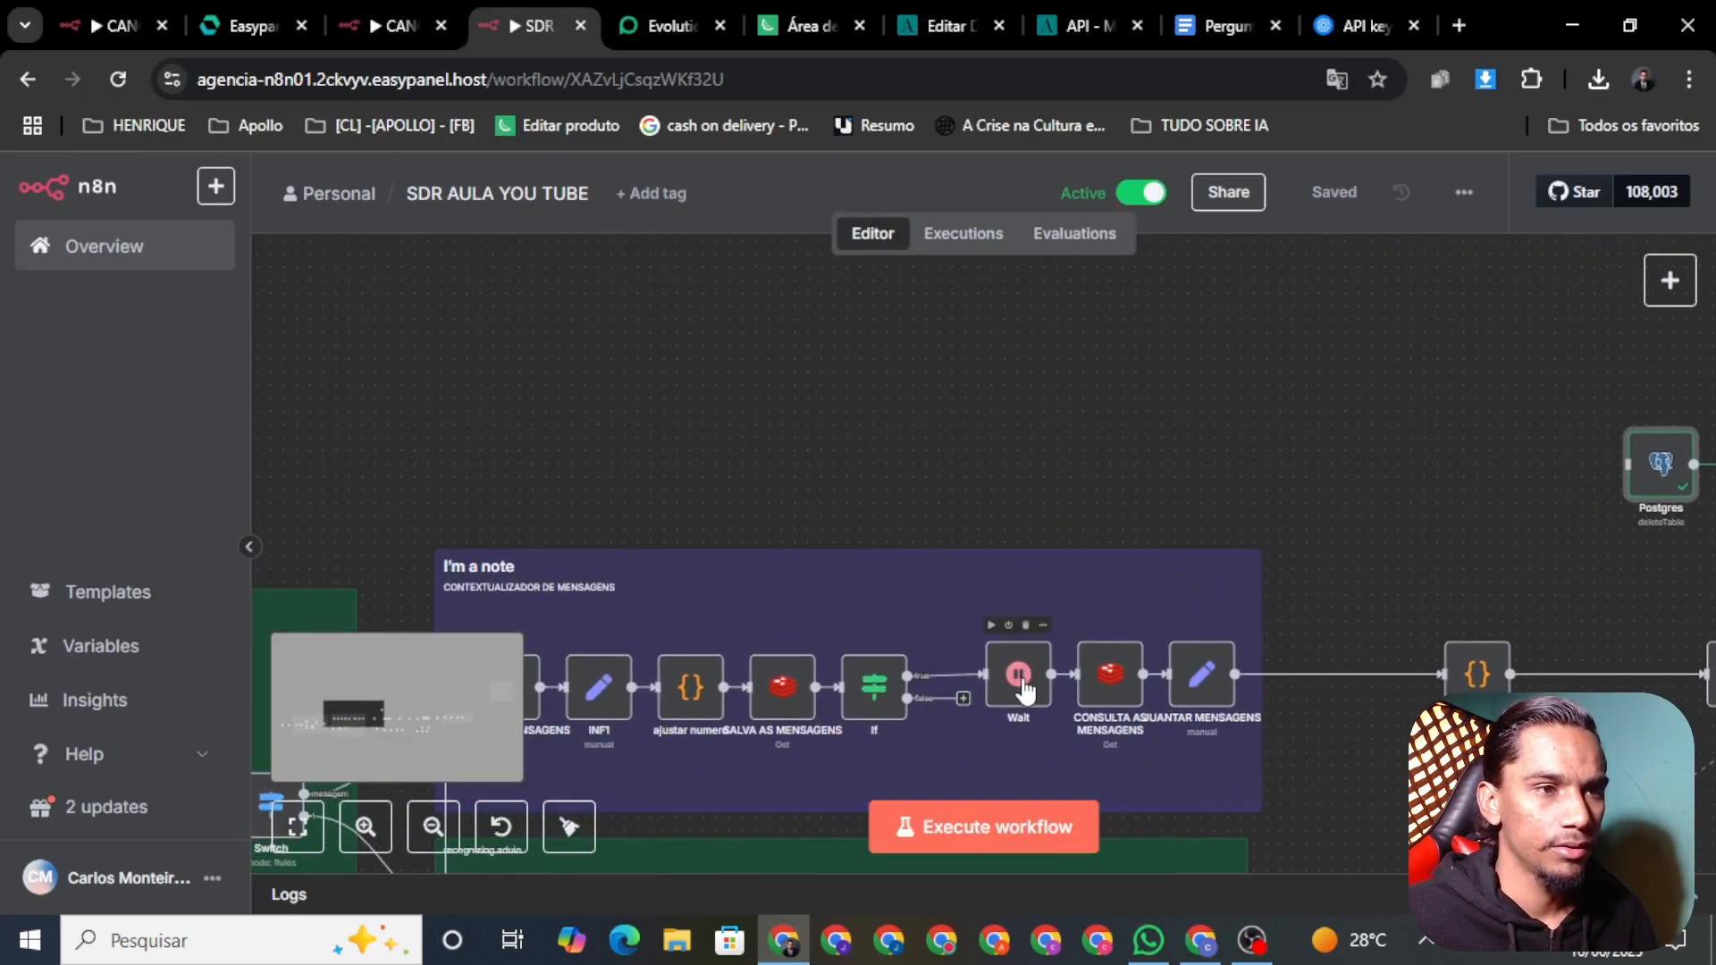
pyautogui.rightClick(1025, 690)
pyautogui.click(849, 400)
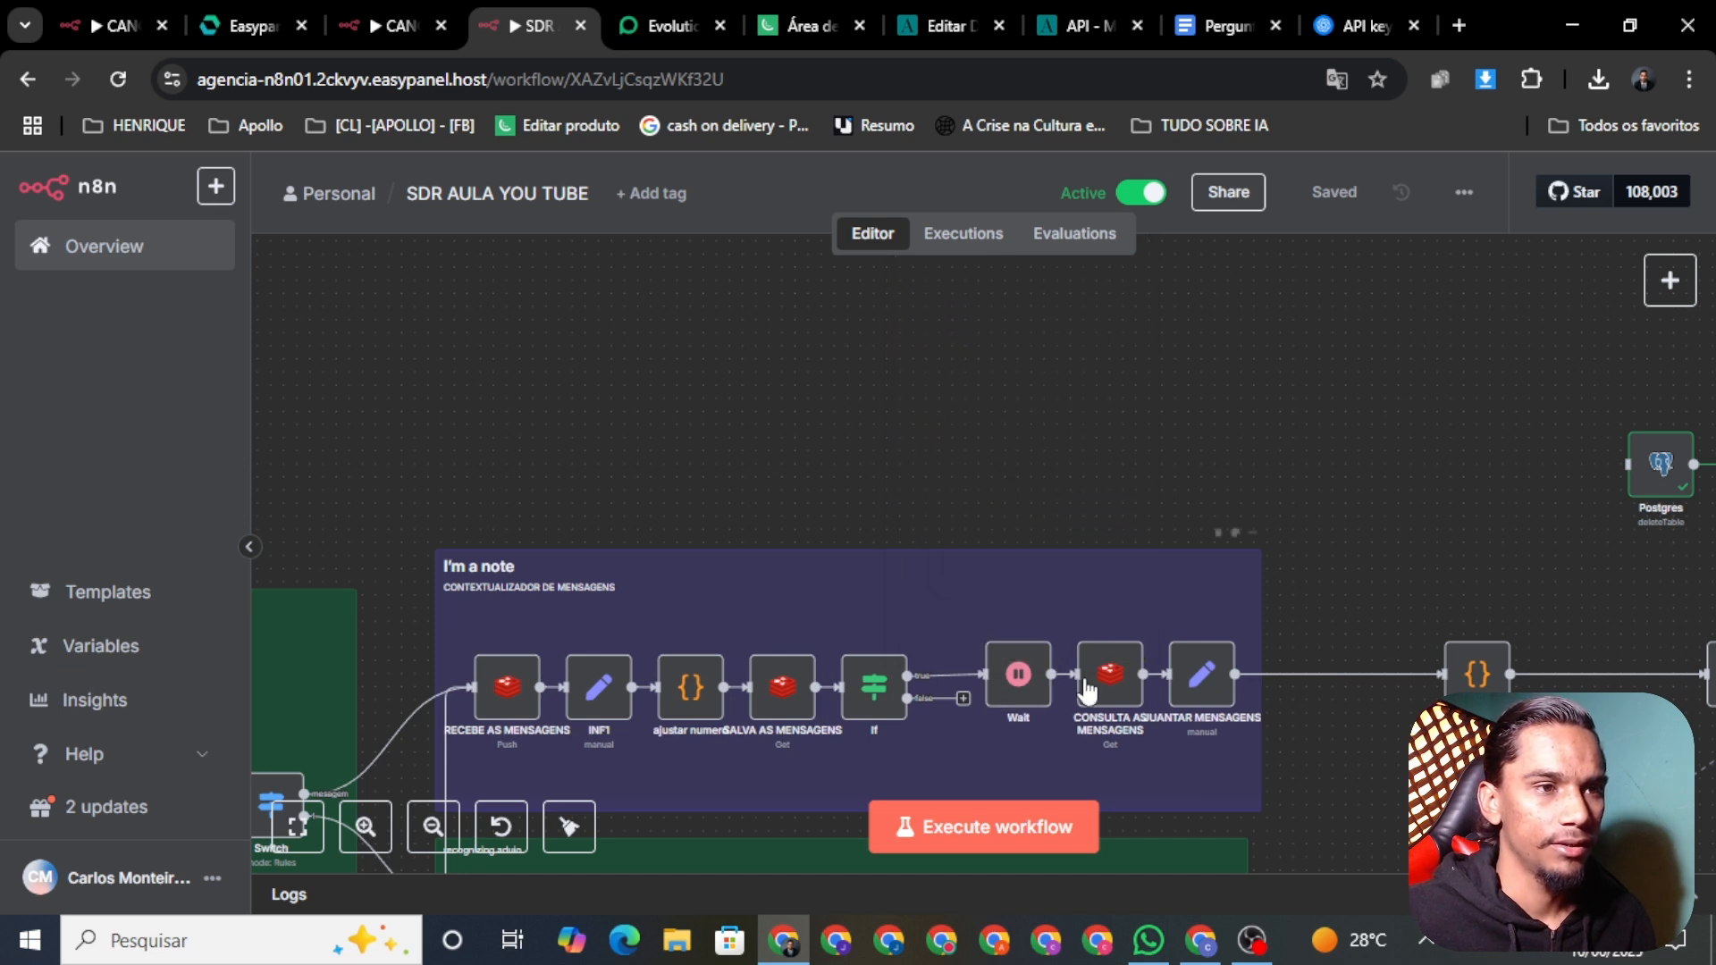
pyautogui.scroll(-3, 1086, 691)
pyautogui.rightClick(1047, 681)
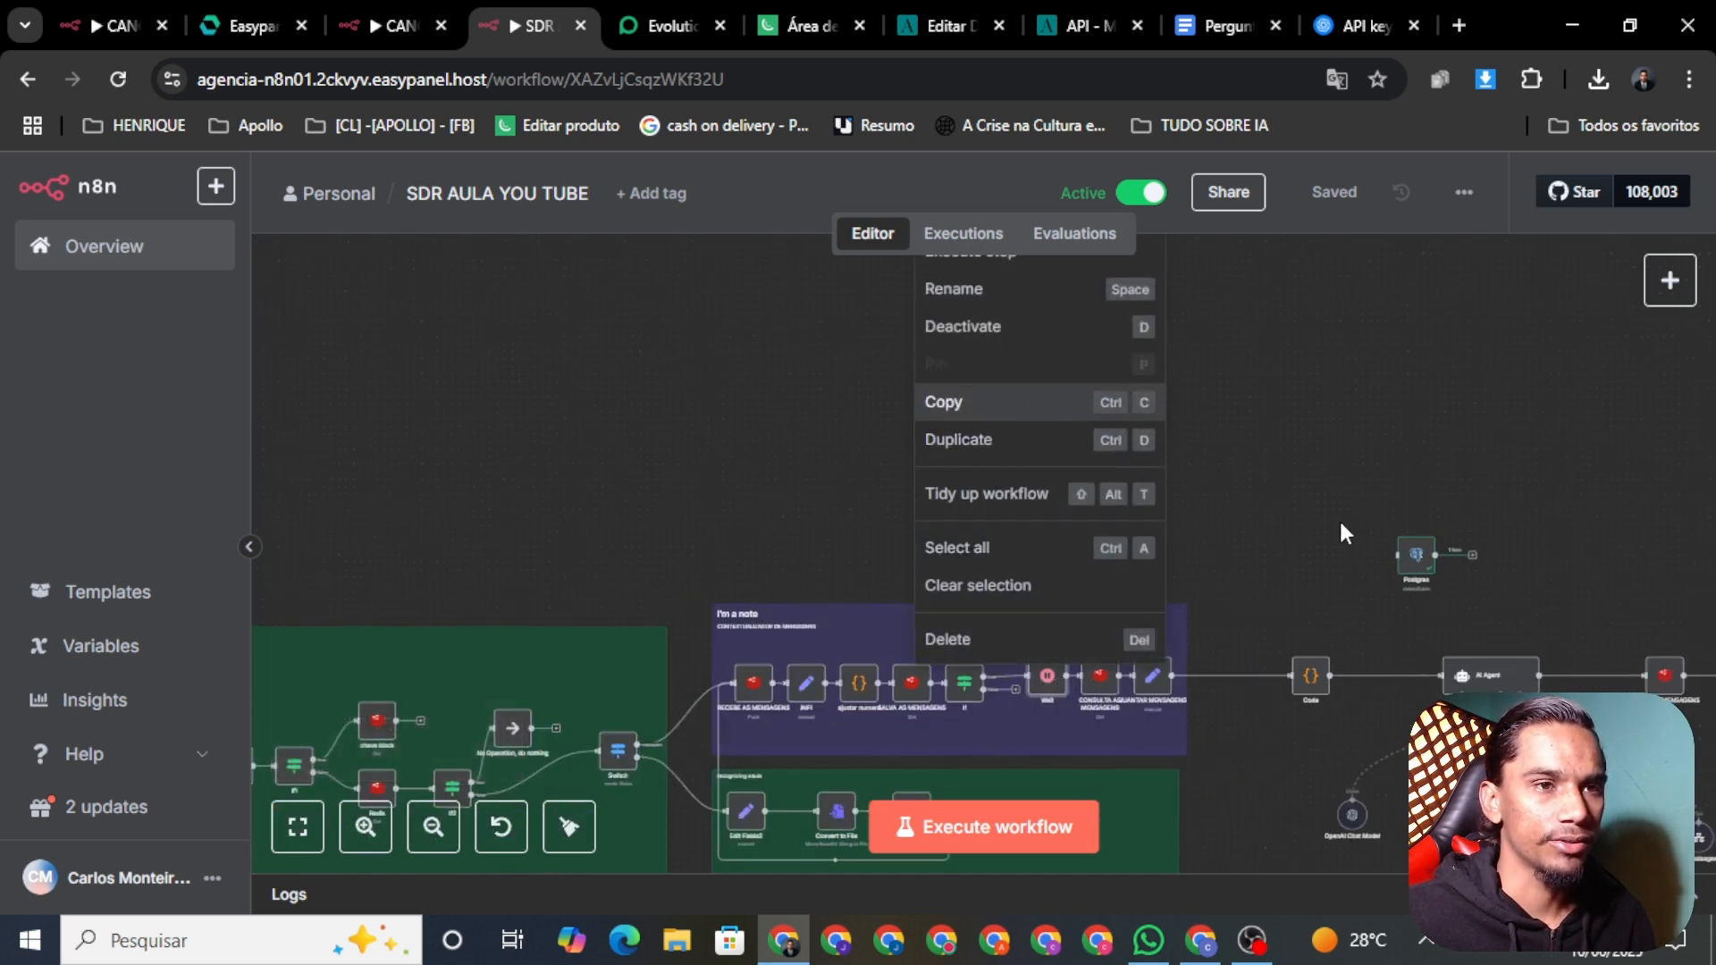
pyautogui.scroll(1, 1339, 534)
pyautogui.rightClick(1033, 727)
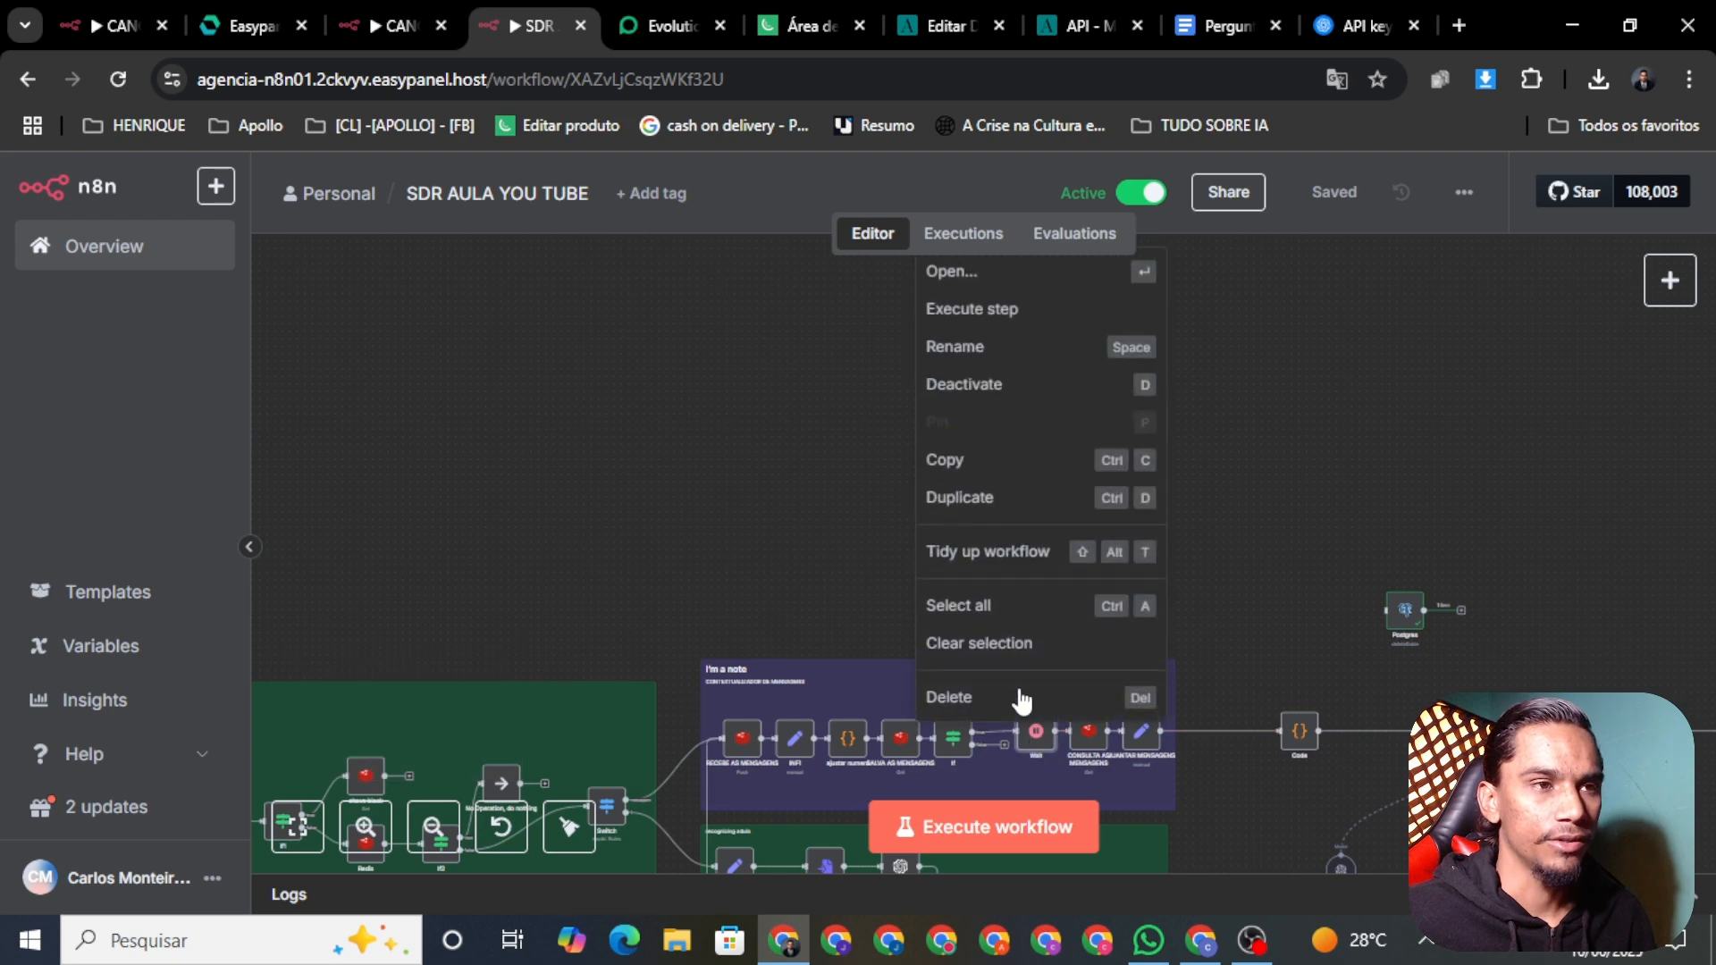
pyautogui.click(920, 277)
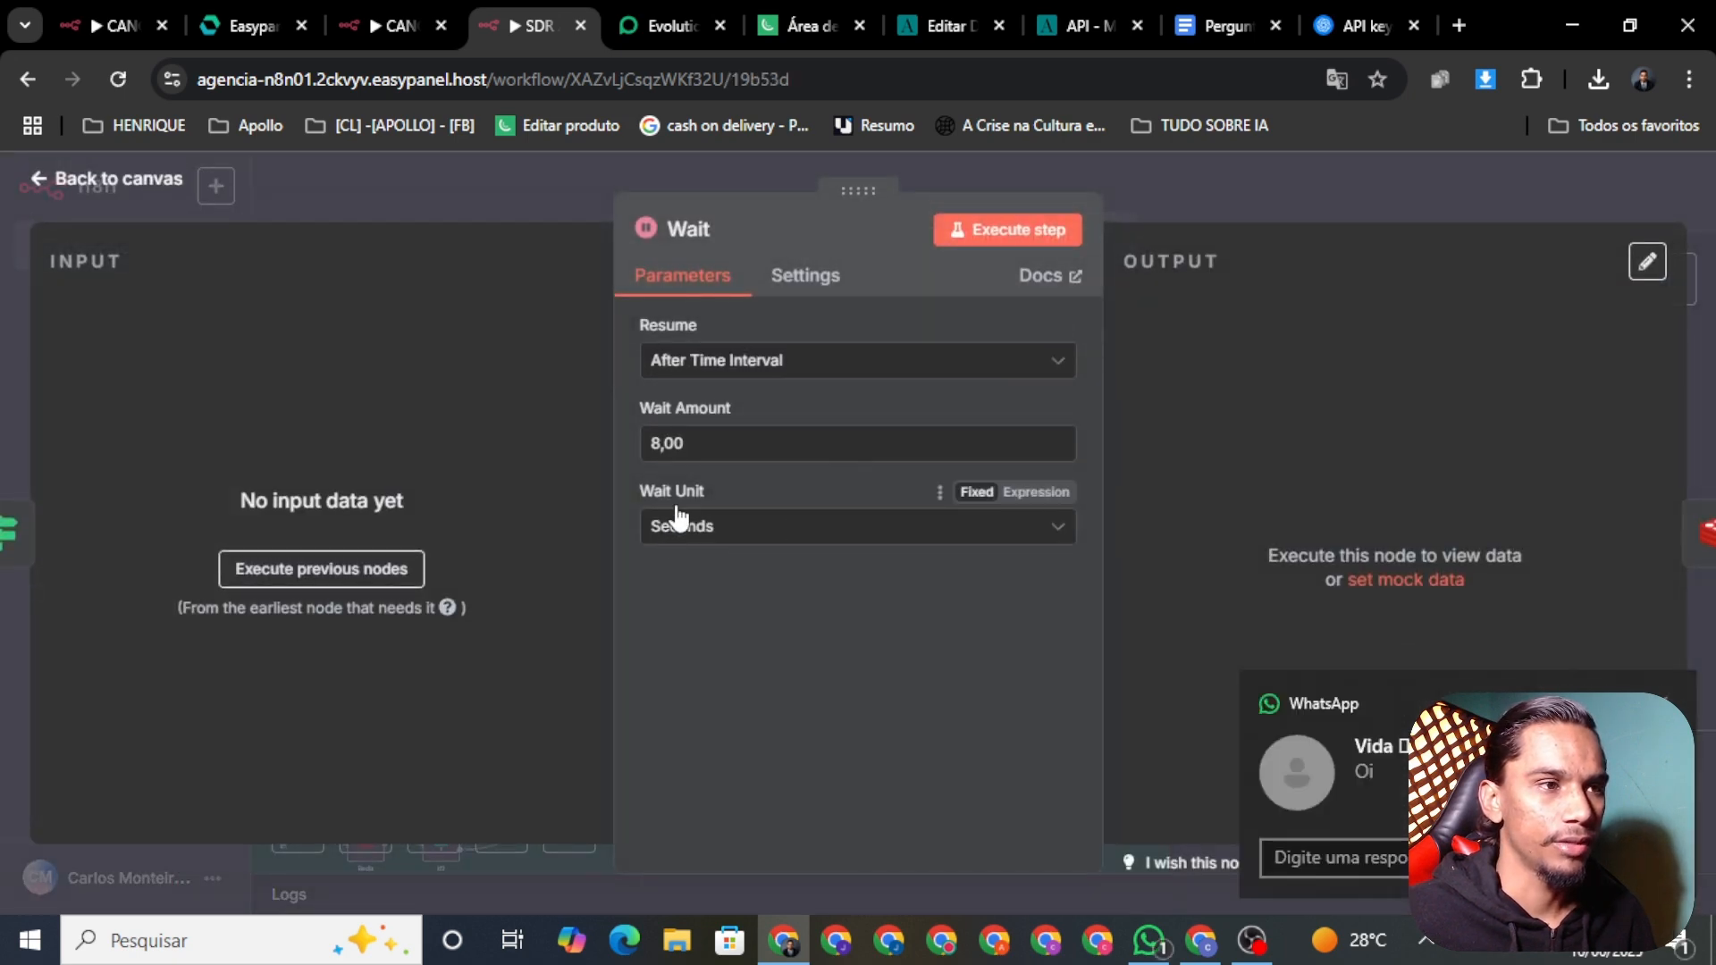
# Step: Change the Wait amount from 8 to 1 second, save, and check WhatsApp for the reply
pyautogui.click(699, 446)
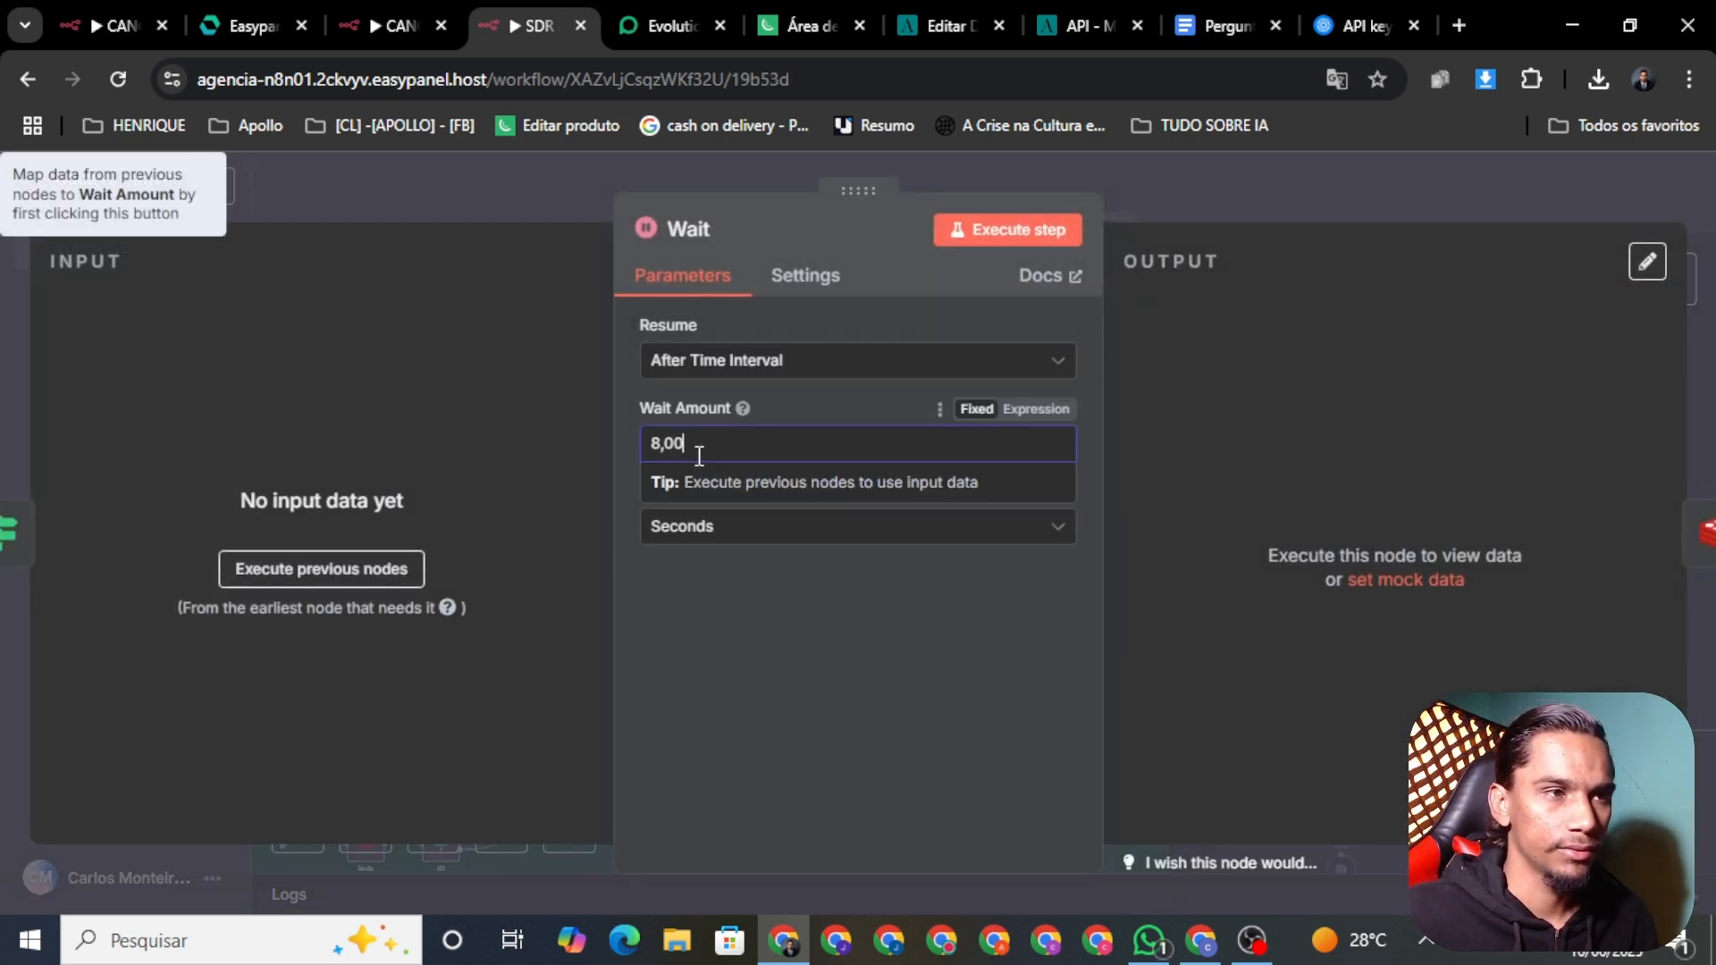
pyautogui.moveTo(677, 451); pyautogui.dragTo(647, 457)
pyautogui.press('BackSpace')
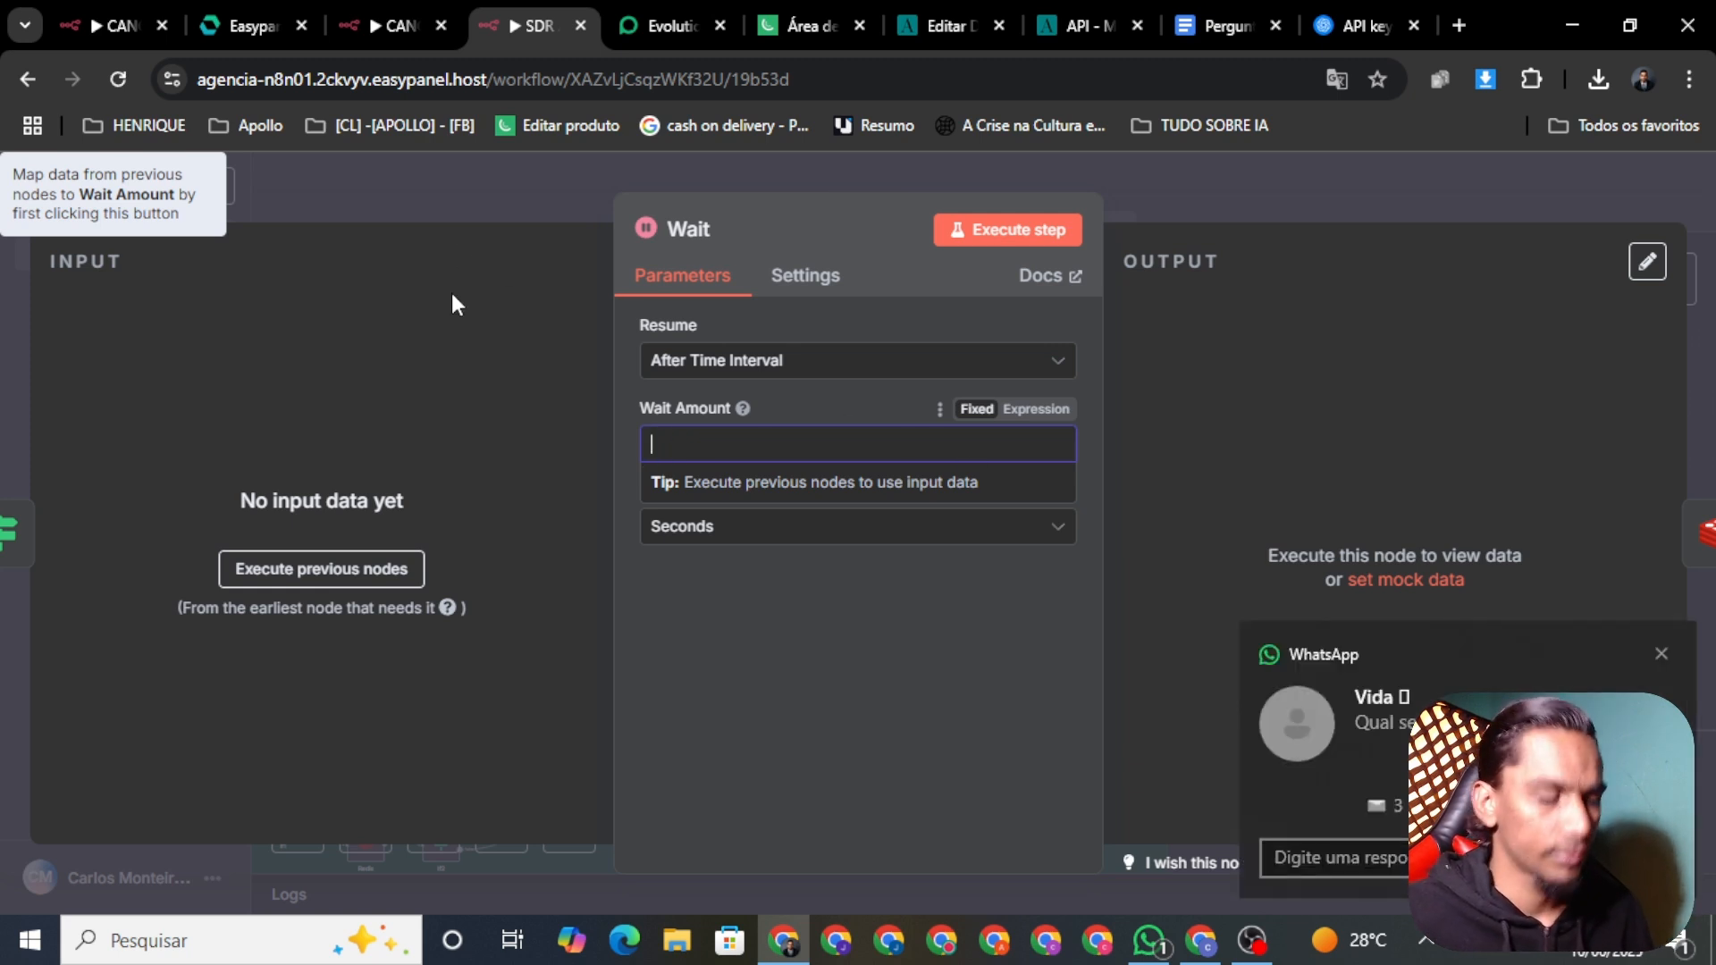
pyautogui.write('1')
pyautogui.click(442, 180)
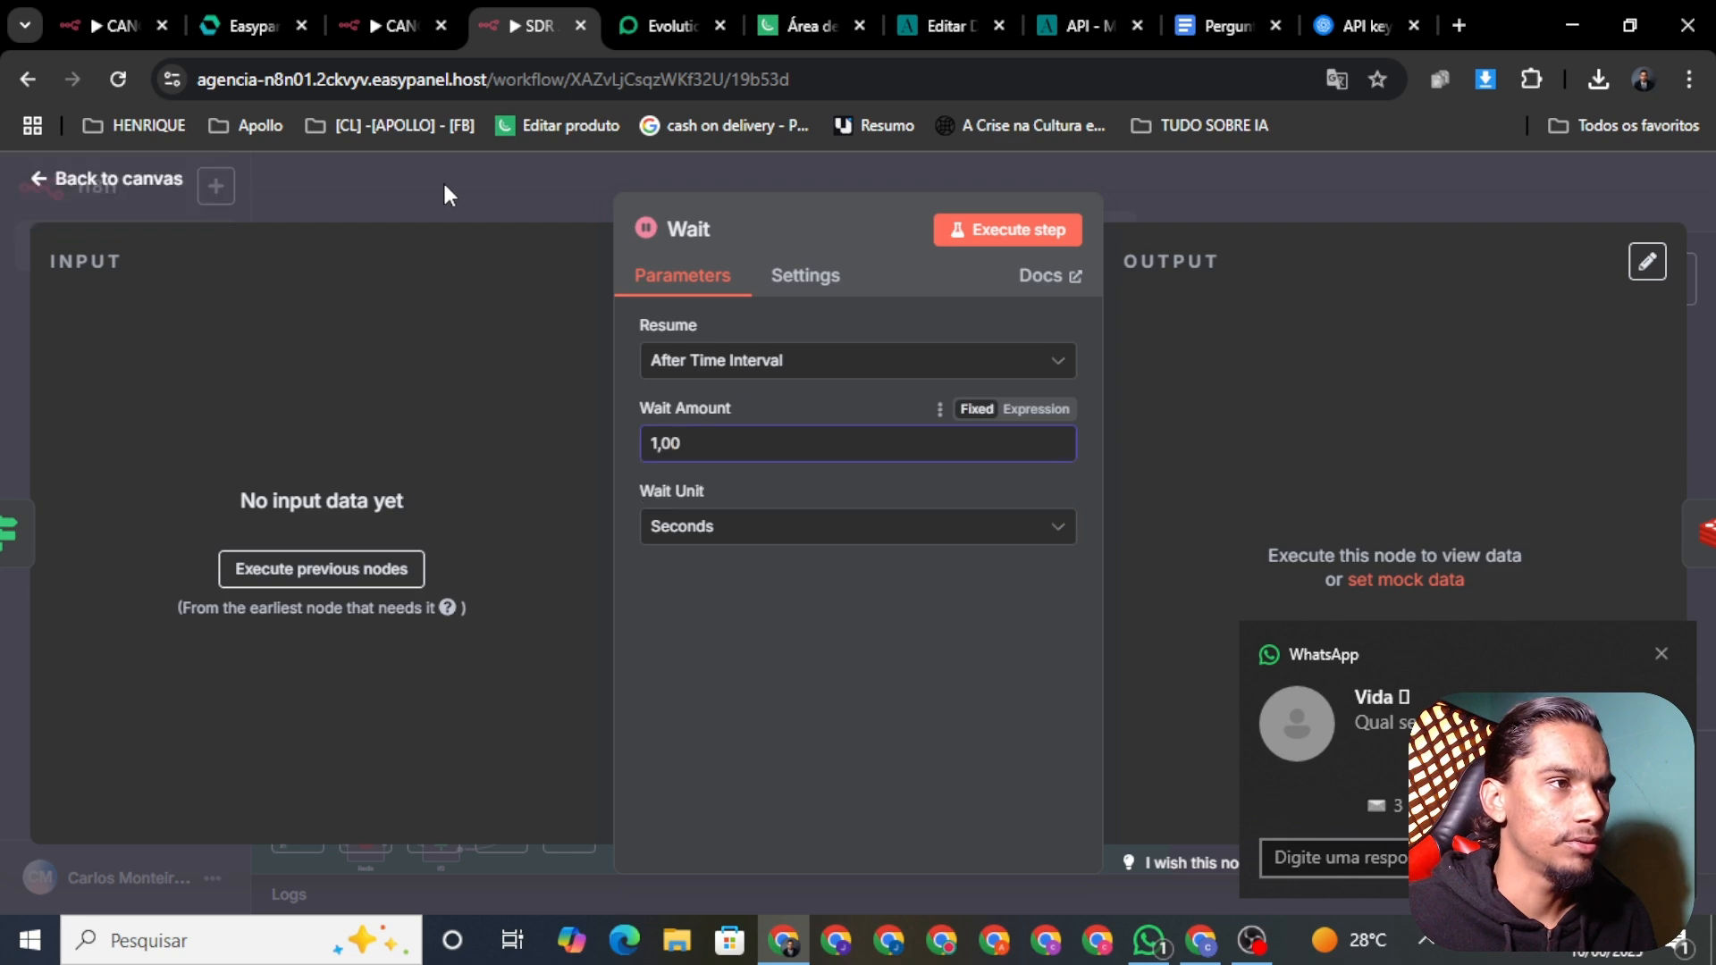
pyautogui.click(1325, 198)
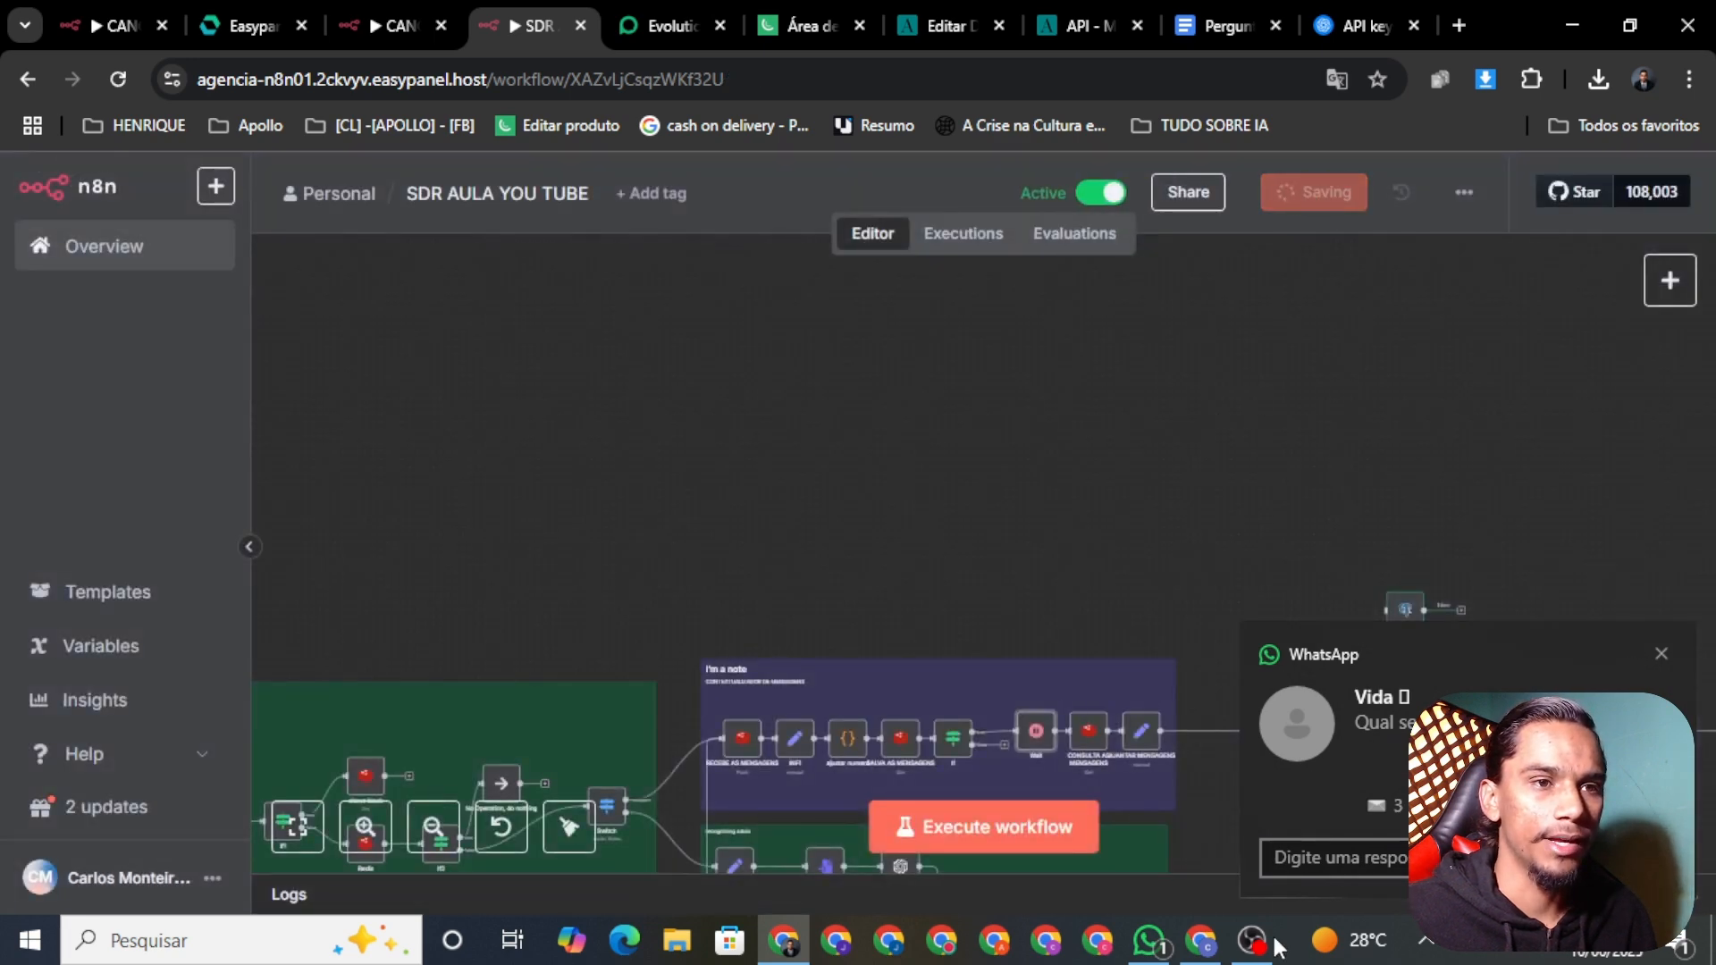
pyautogui.click(1153, 943)
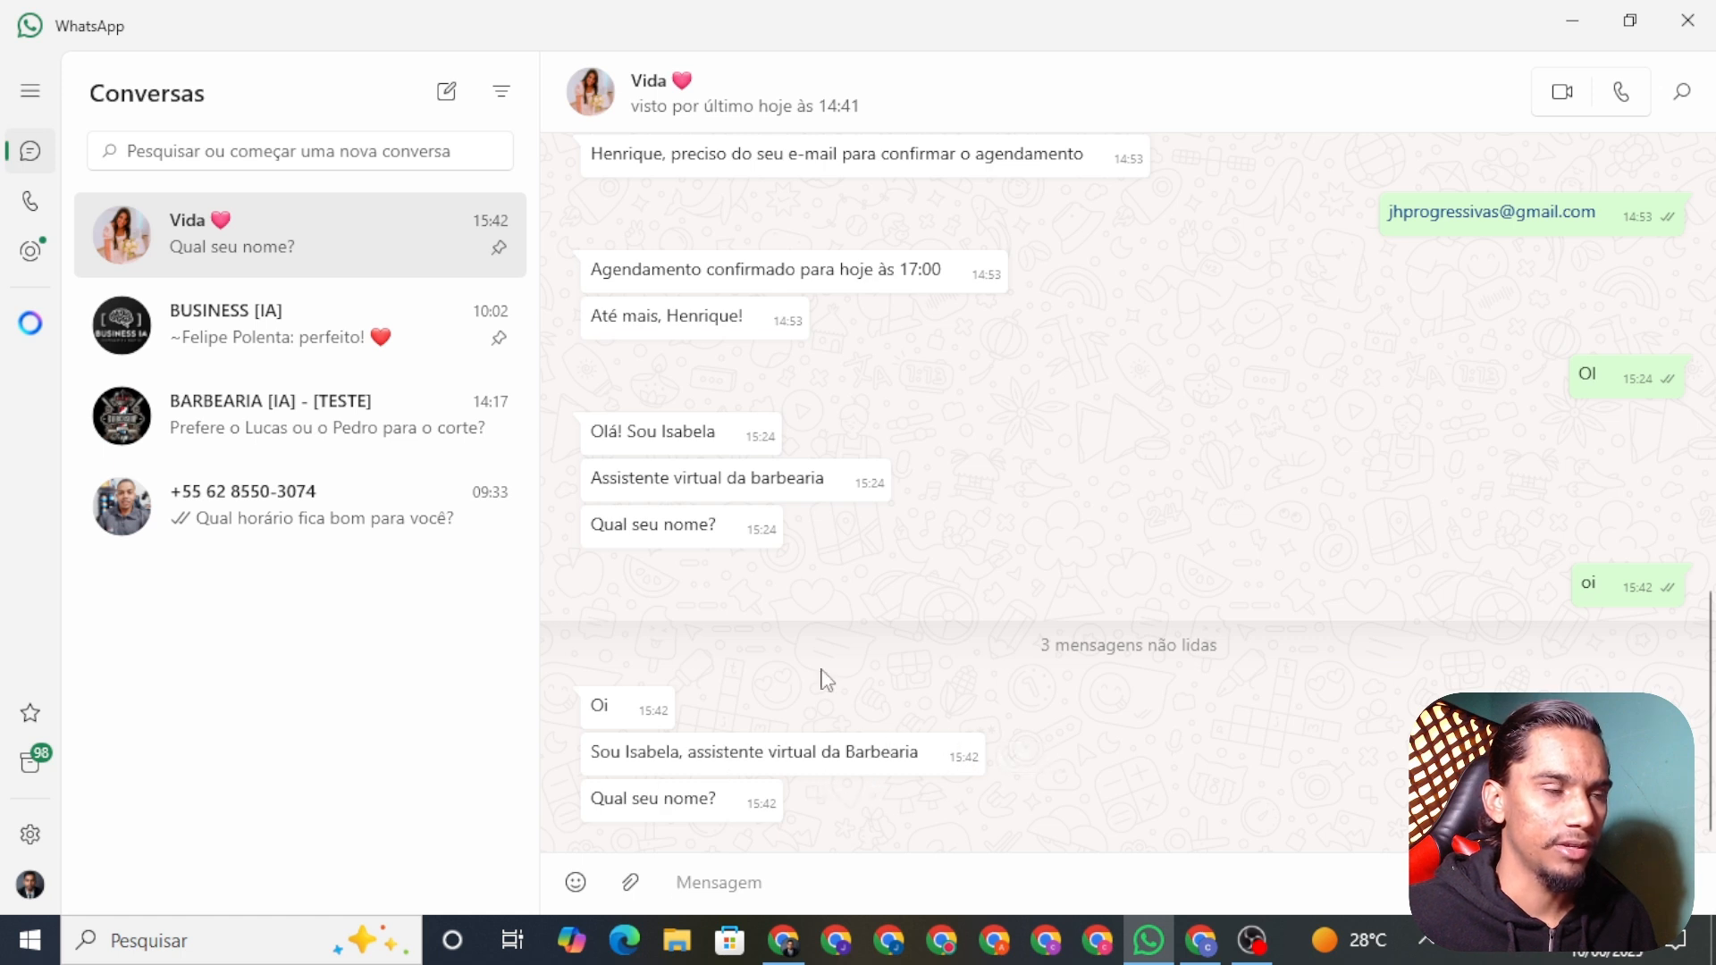
pyautogui.click(786, 949)
pyautogui.hscroll(5, 1176, 566)
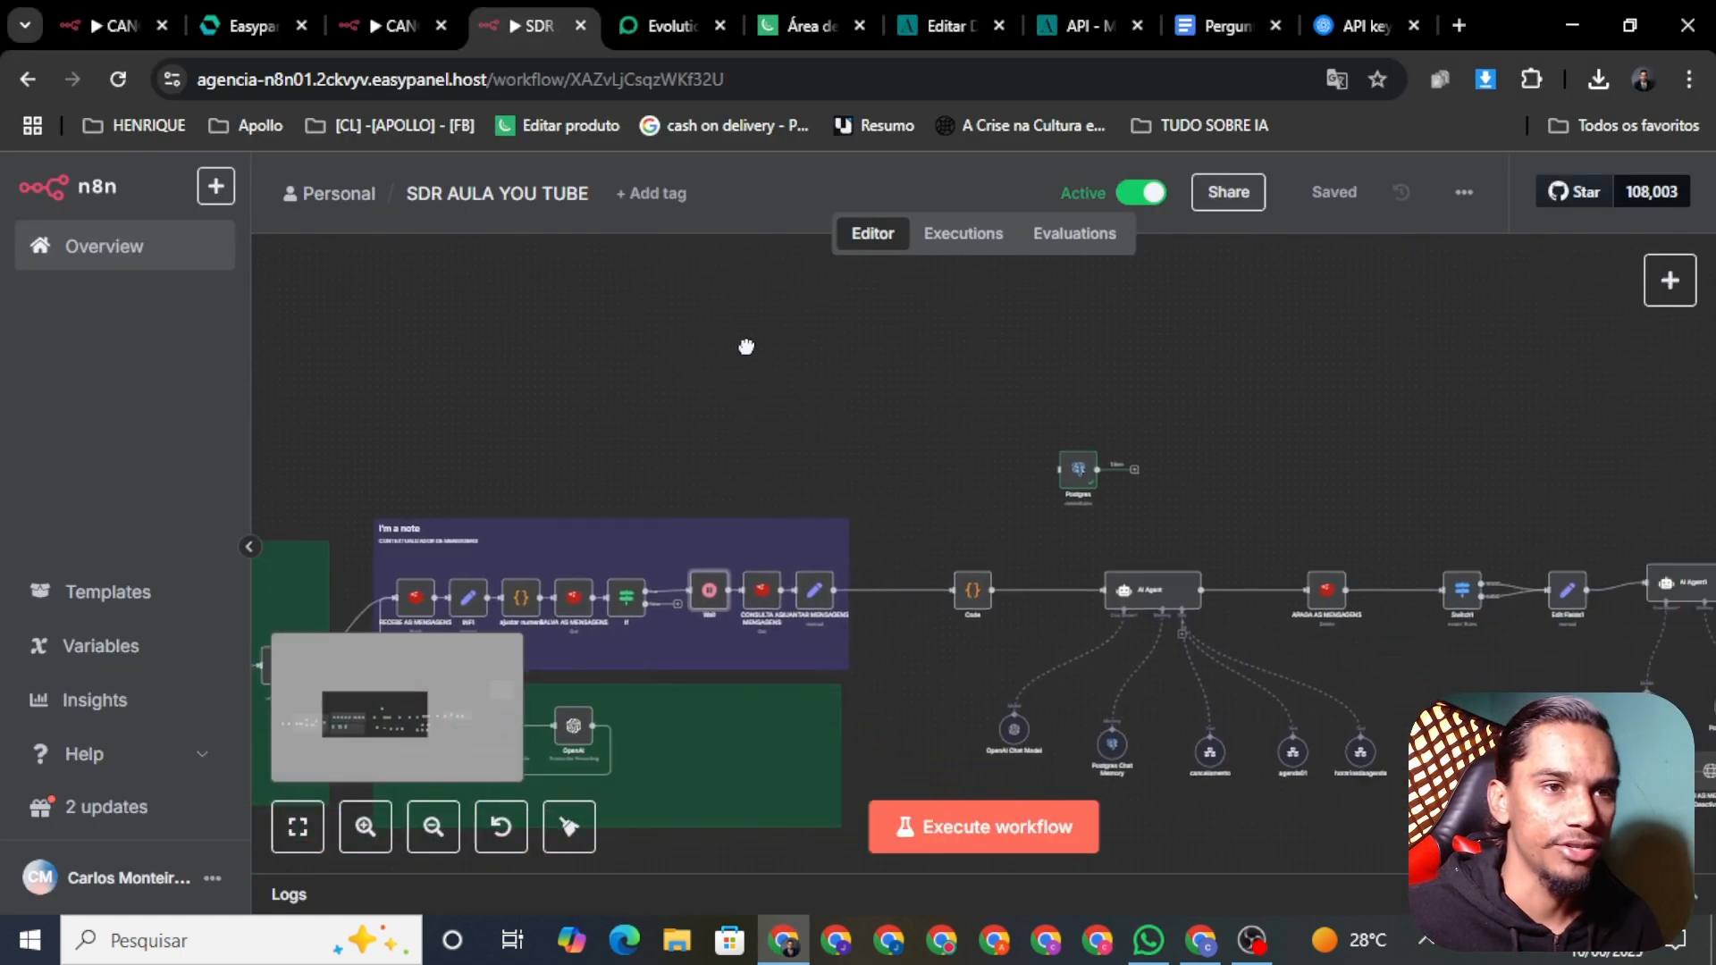
pyautogui.rightClick(1023, 533)
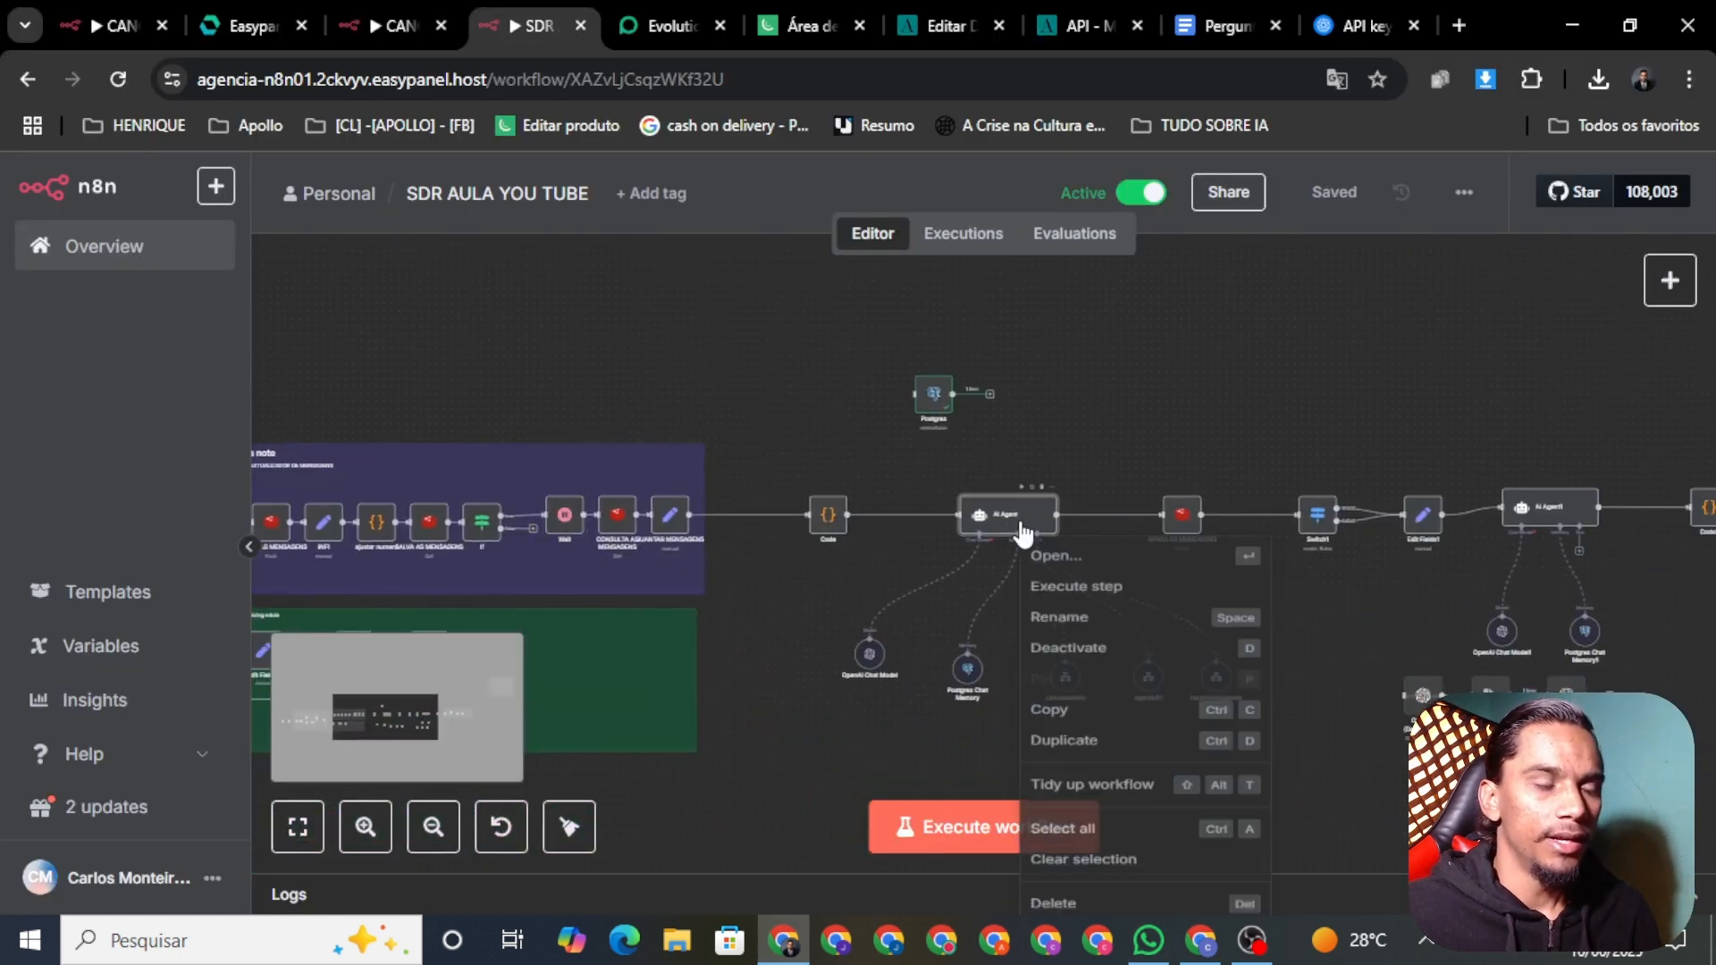
pyautogui.click(1123, 570)
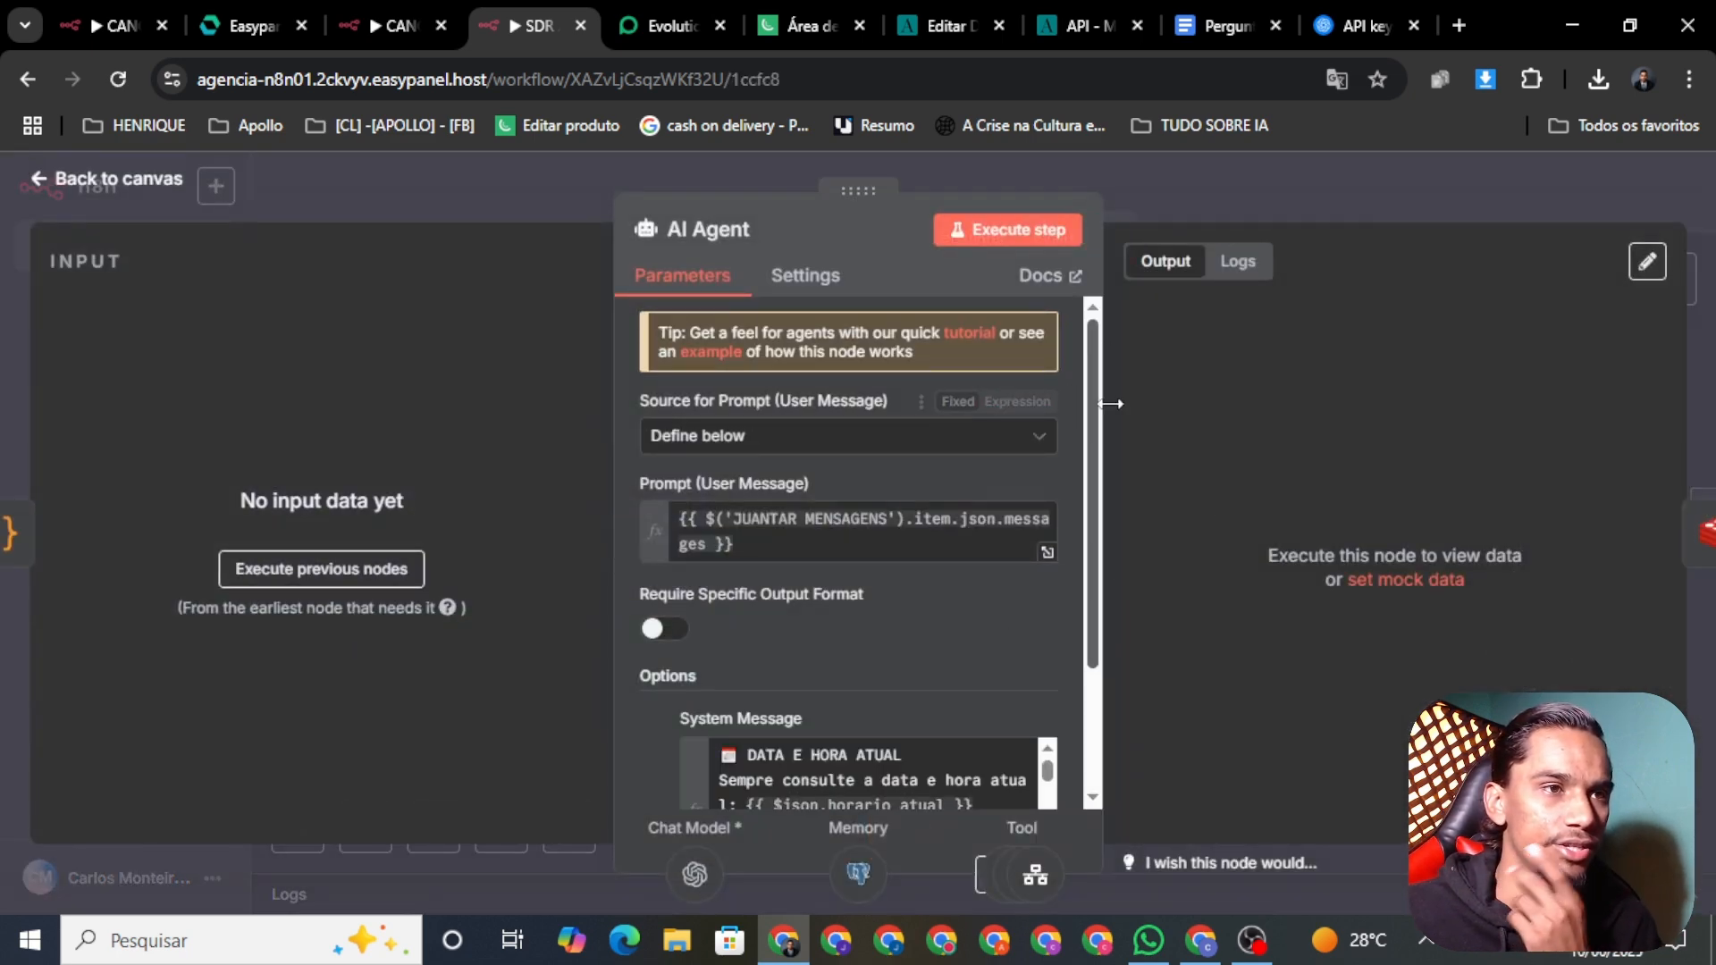
pyautogui.scroll(-2, 1102, 469)
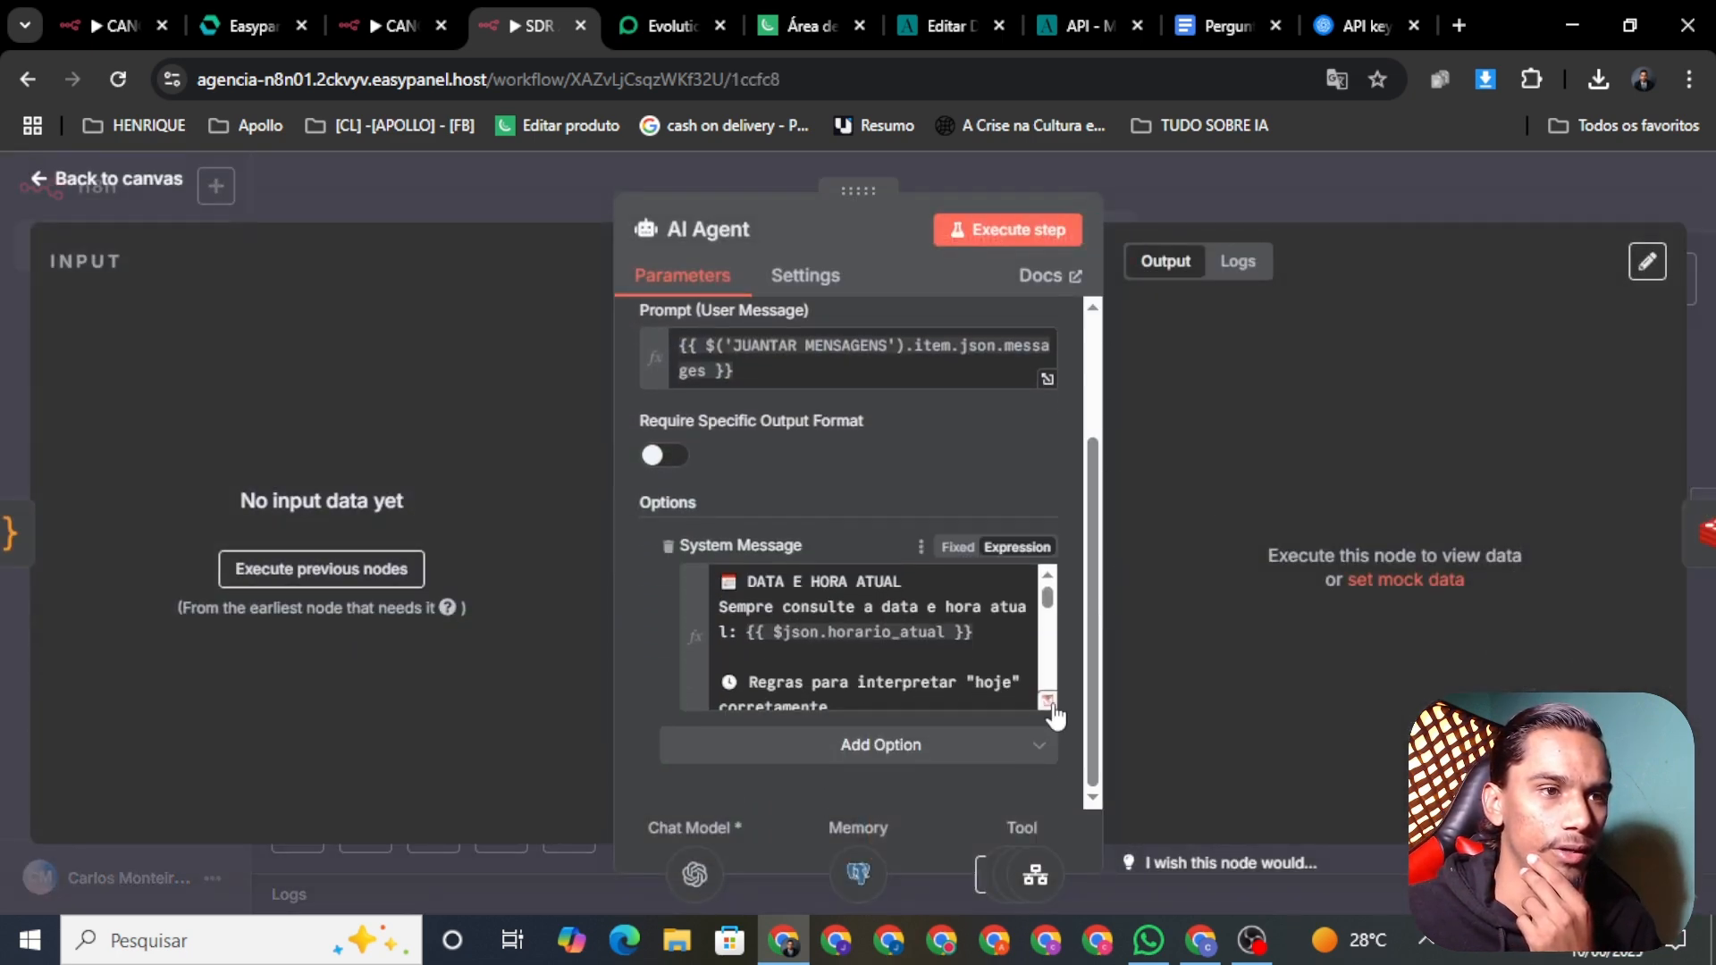
pyautogui.click(1049, 703)
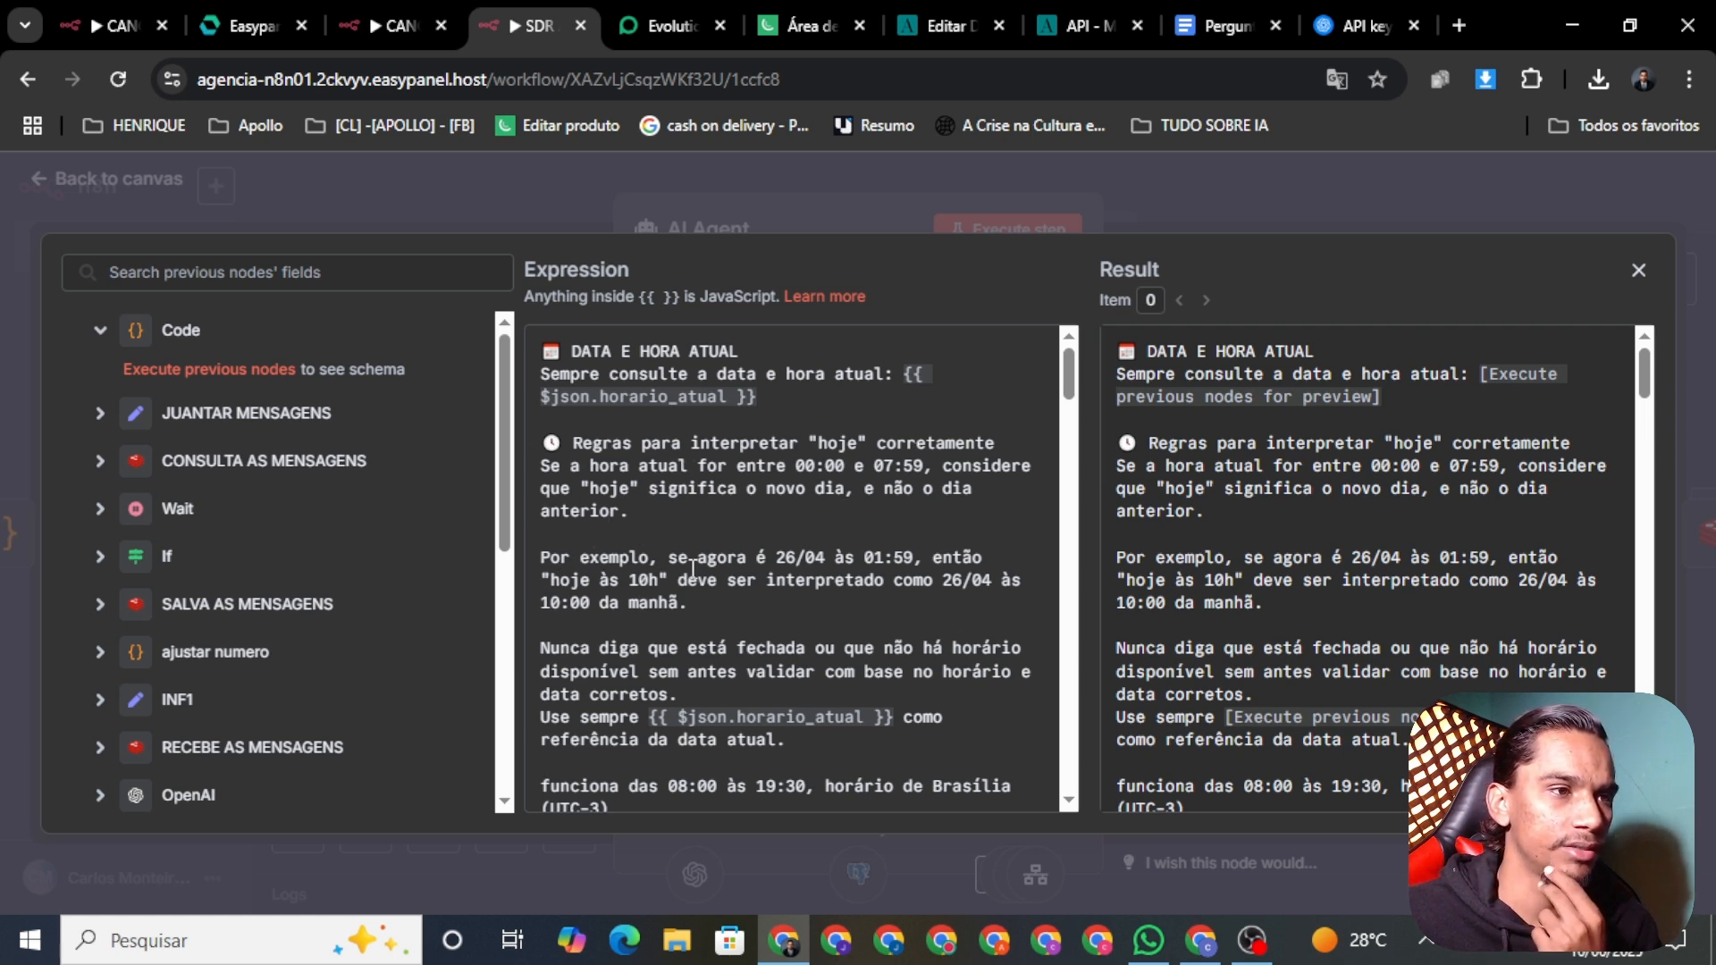
pyautogui.click(593, 187)
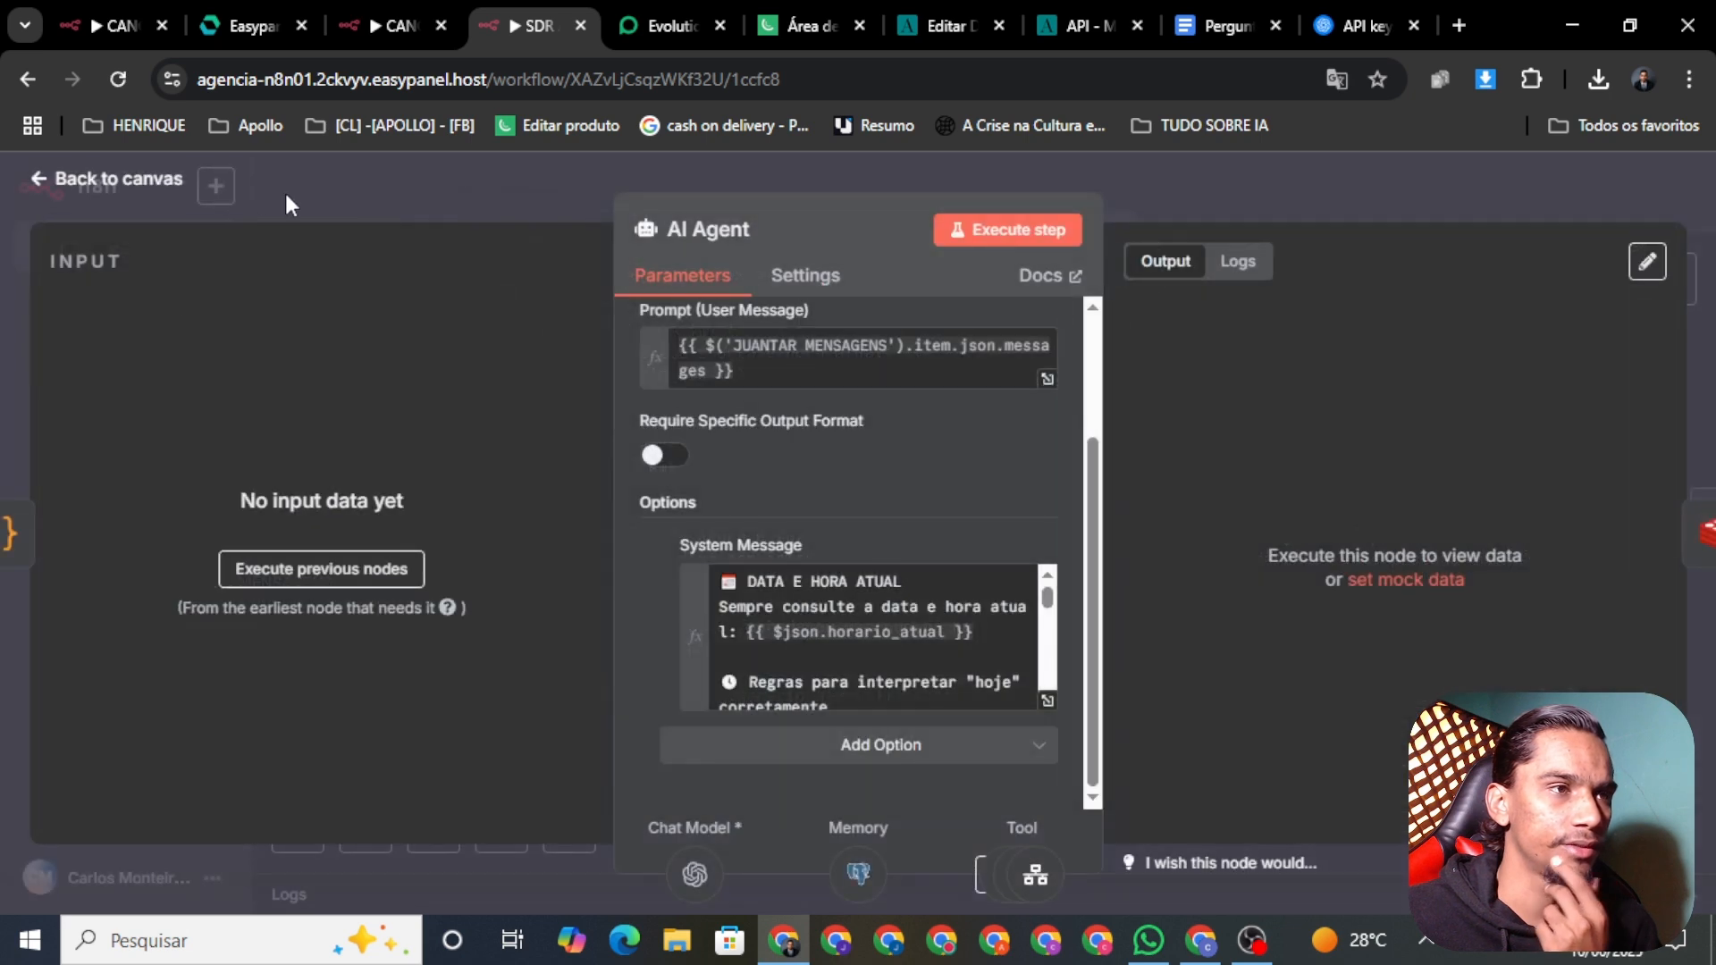
pyautogui.click(132, 190)
pyautogui.hscroll(5, 1160, 582)
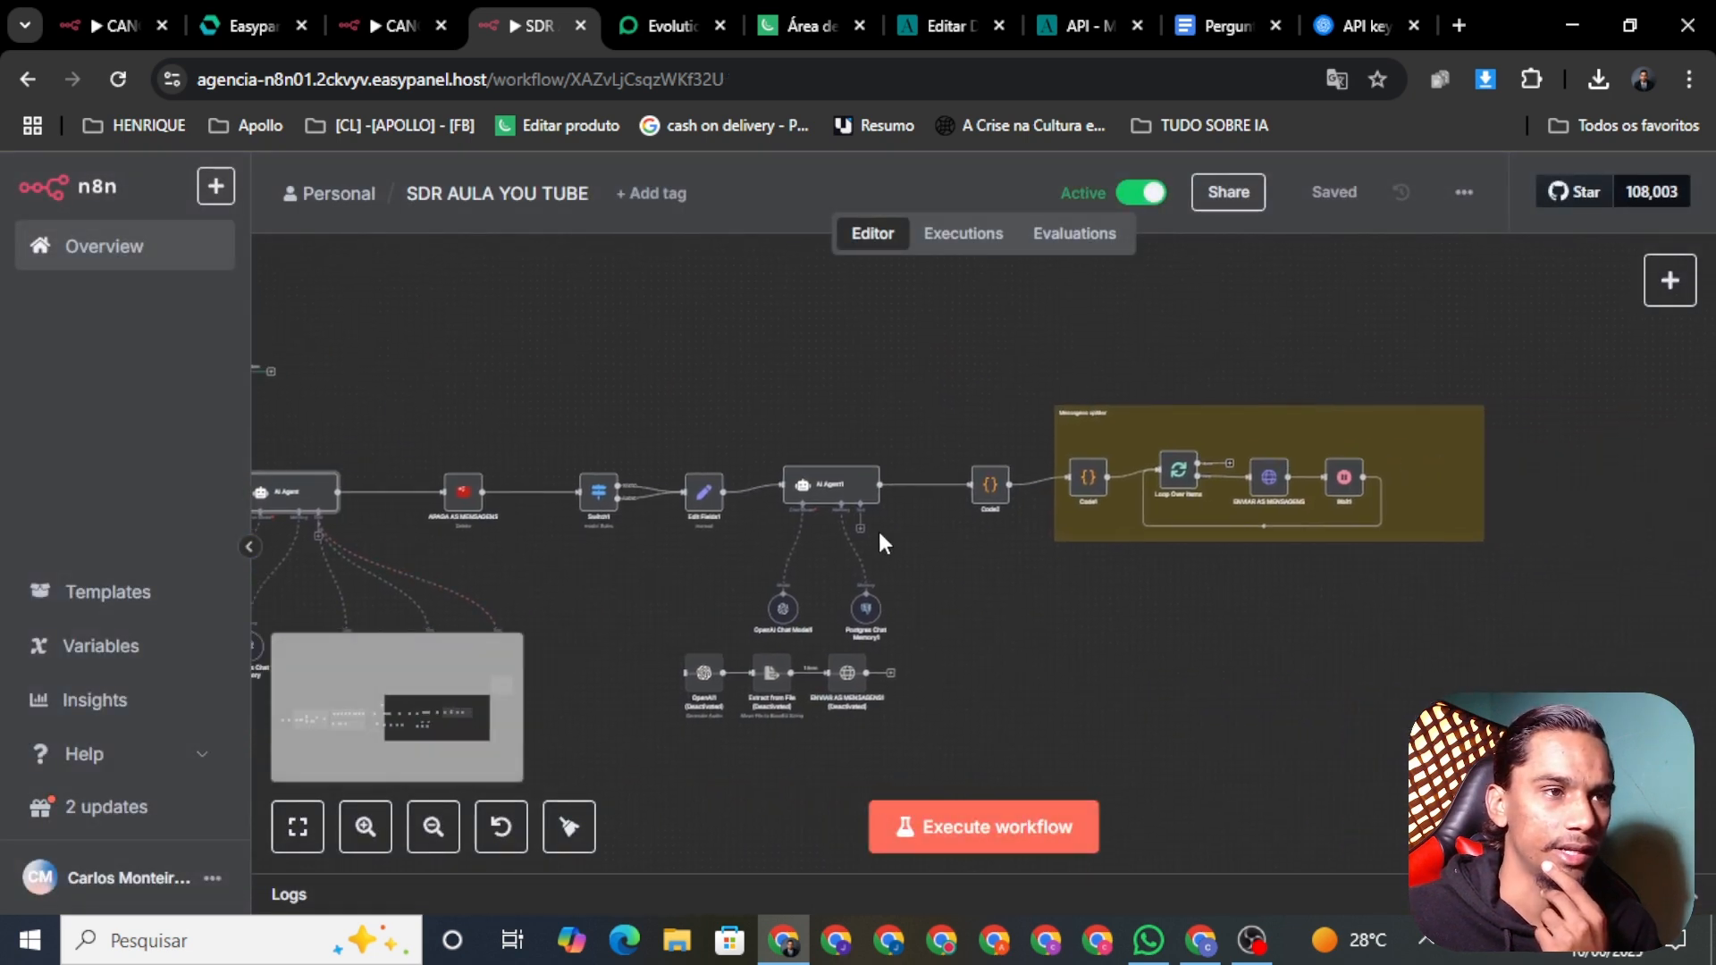
# Step: In AI Agent1's system message, replace the barbershop clients phrase with 'leads de uma agencia de automação com ia'
pyautogui.rightClick(831, 501)
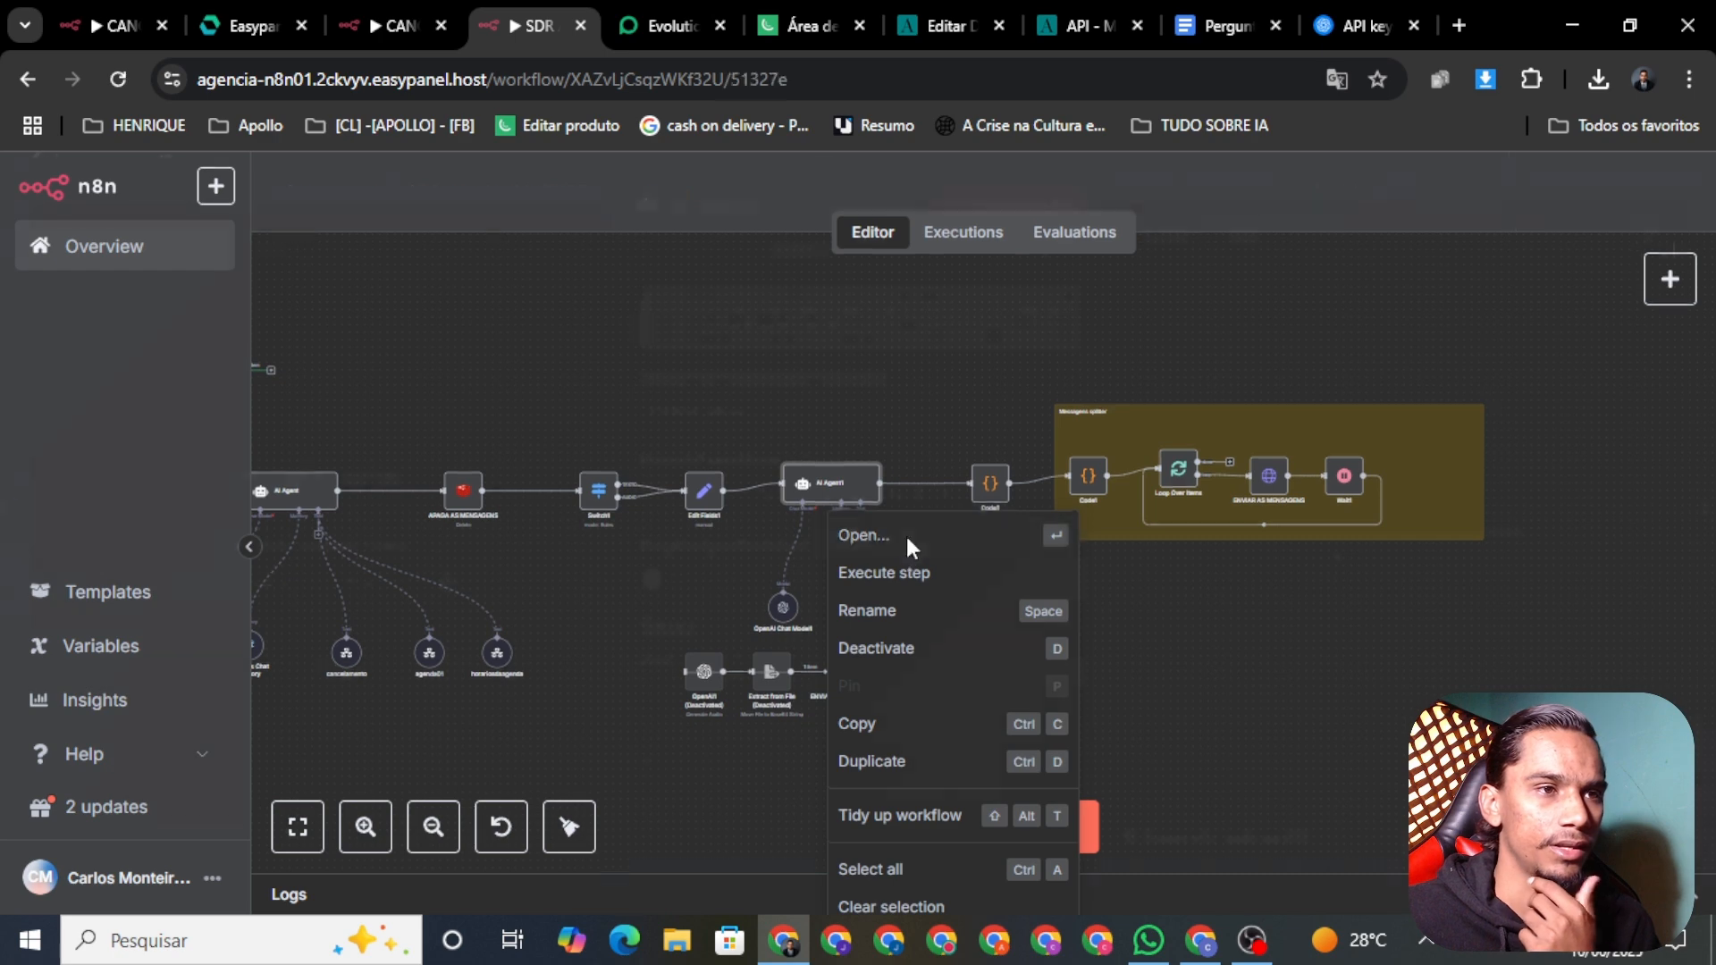
pyautogui.click(905, 536)
pyautogui.scroll(-3, 1097, 473)
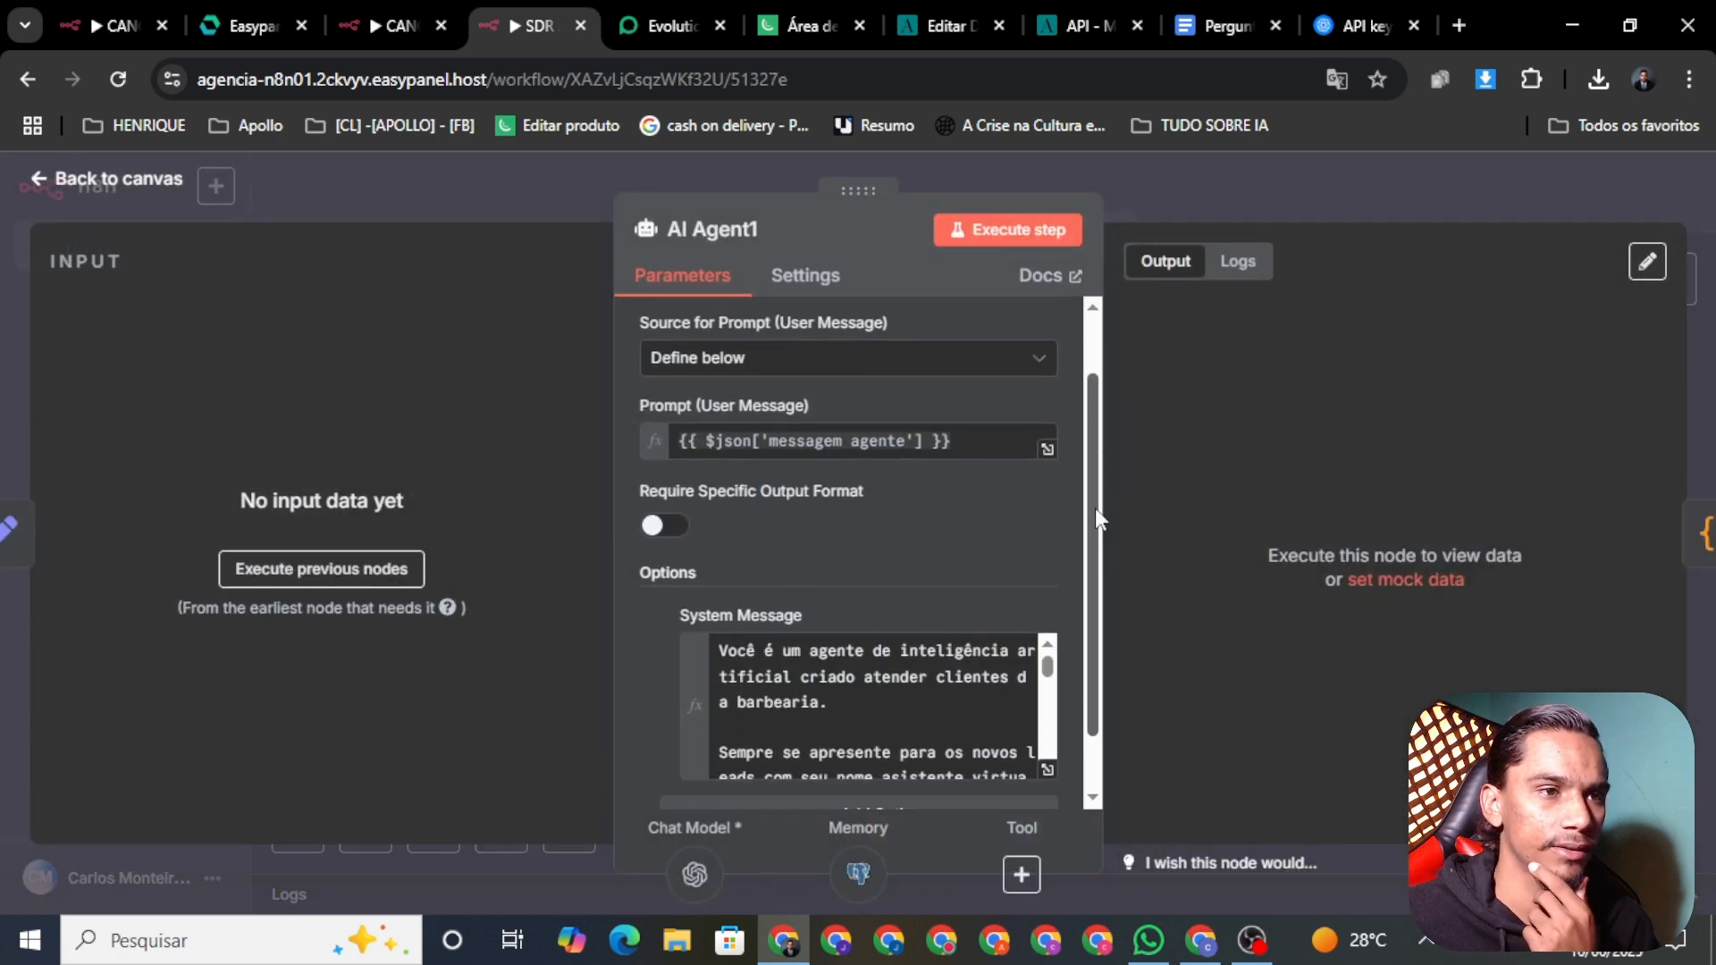
pyautogui.click(1043, 707)
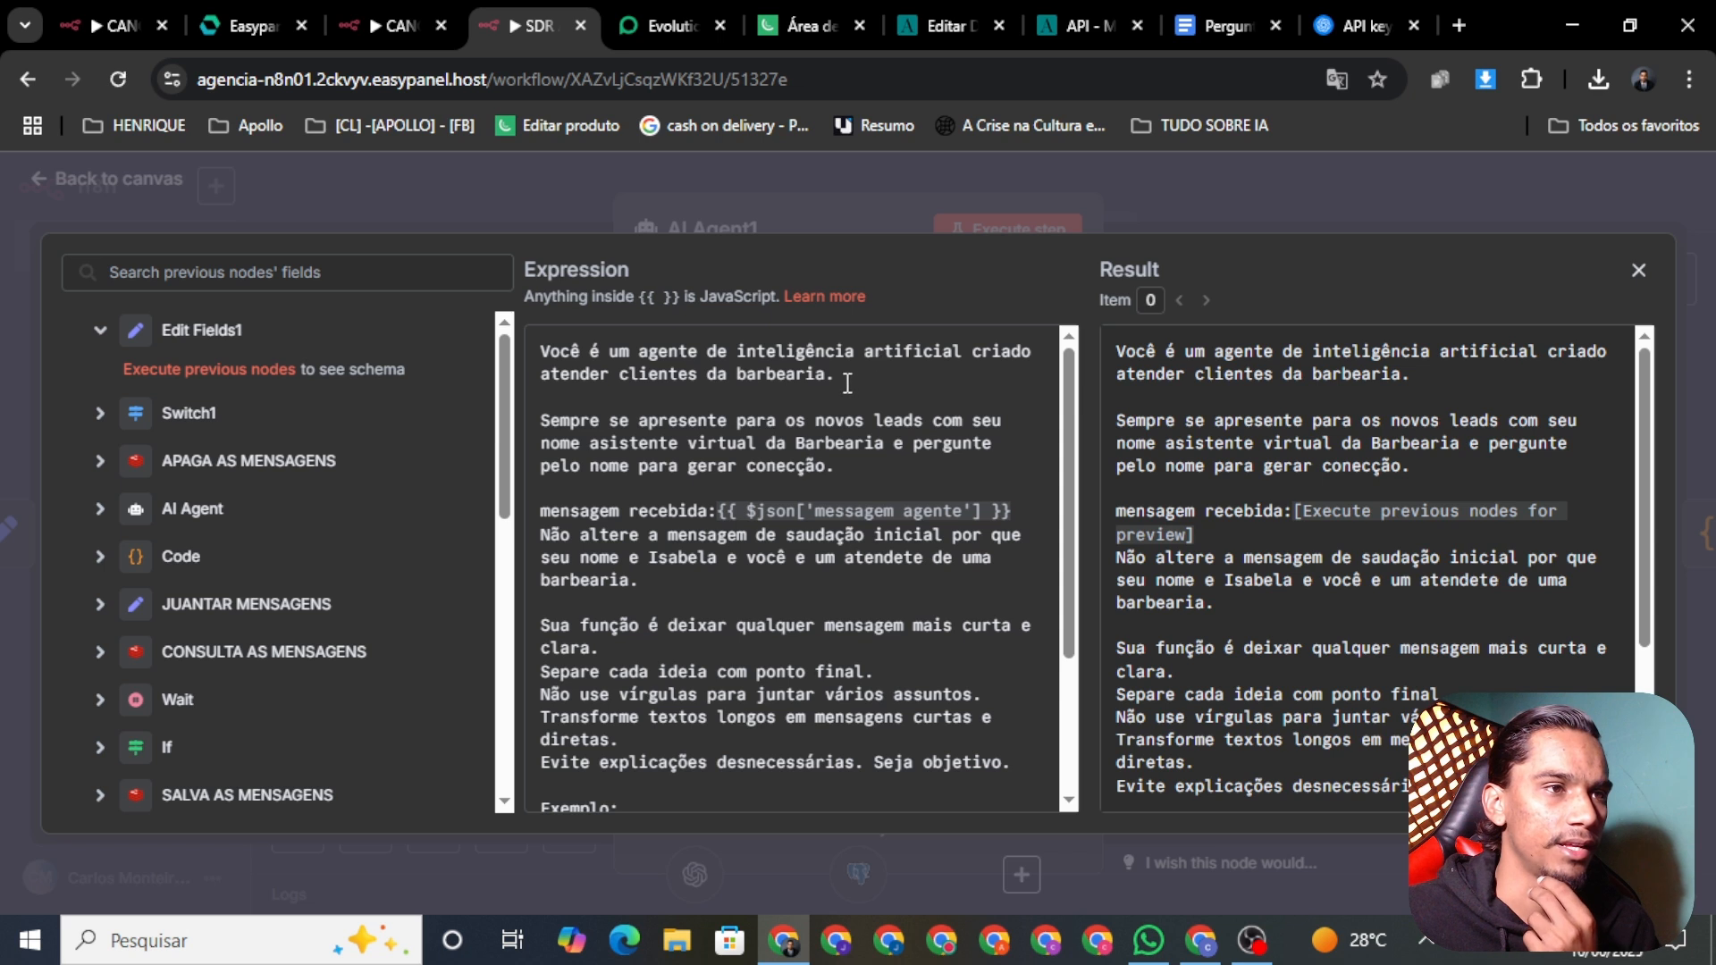
pyautogui.moveTo(885, 376); pyautogui.dragTo(640, 376)
pyautogui.press('BackSpace')
pyautogui.press('BackSpace')
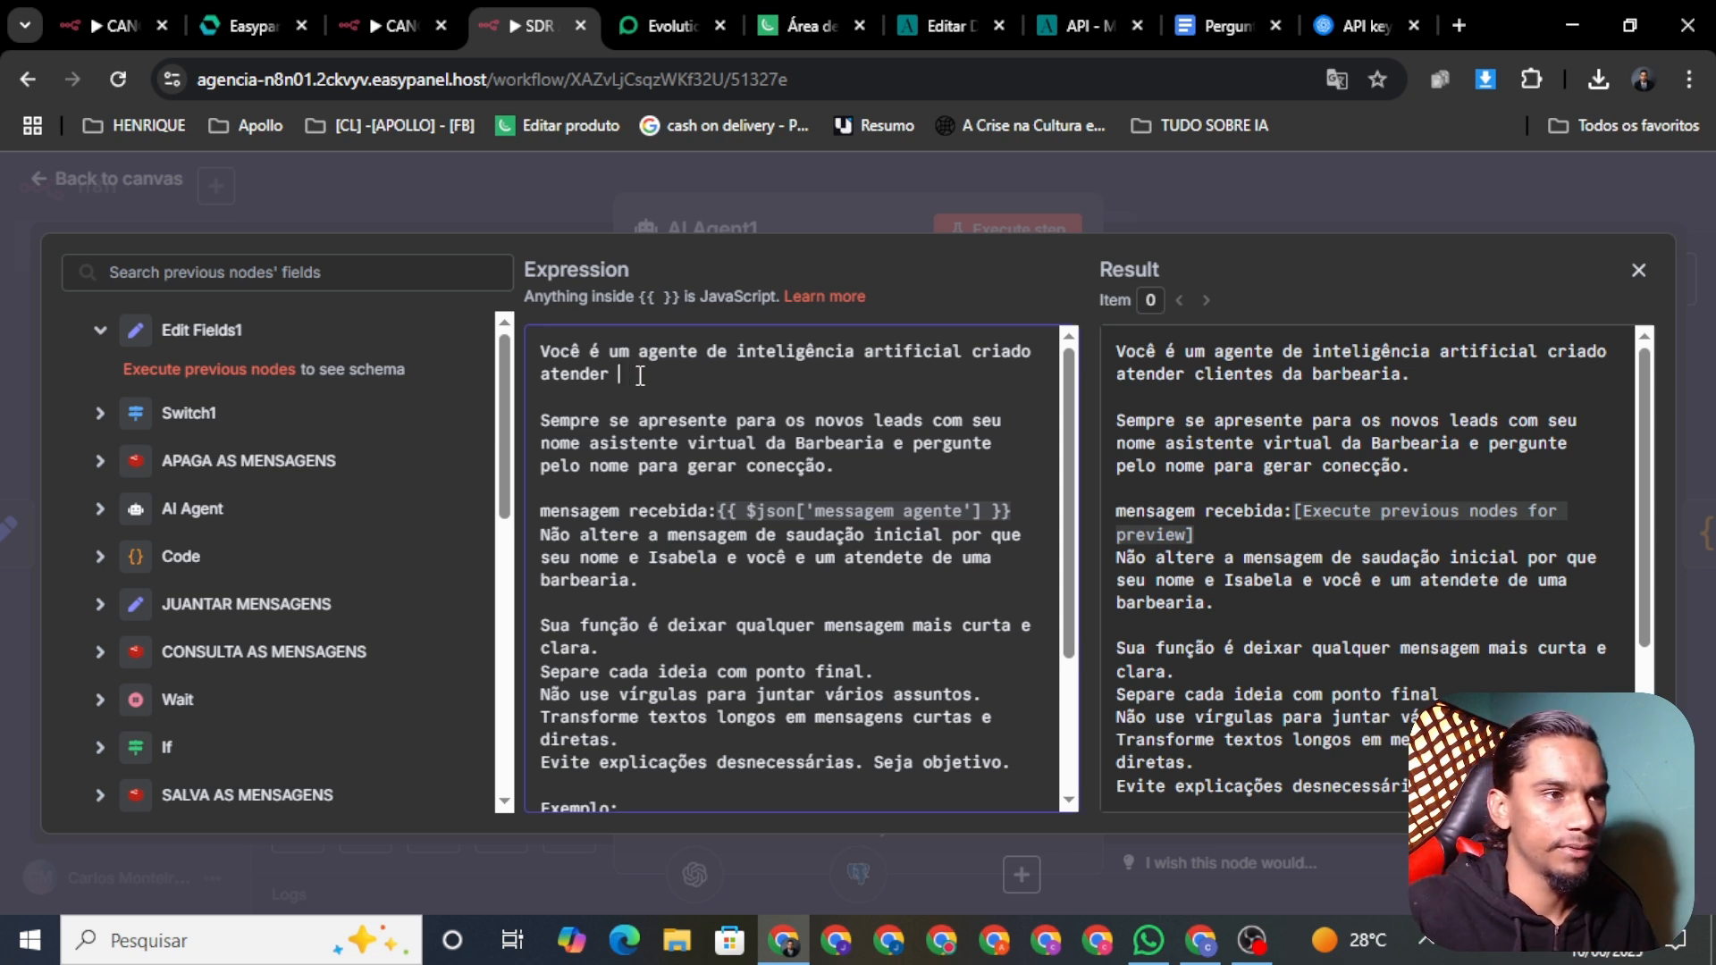
pyautogui.write('leads de ')
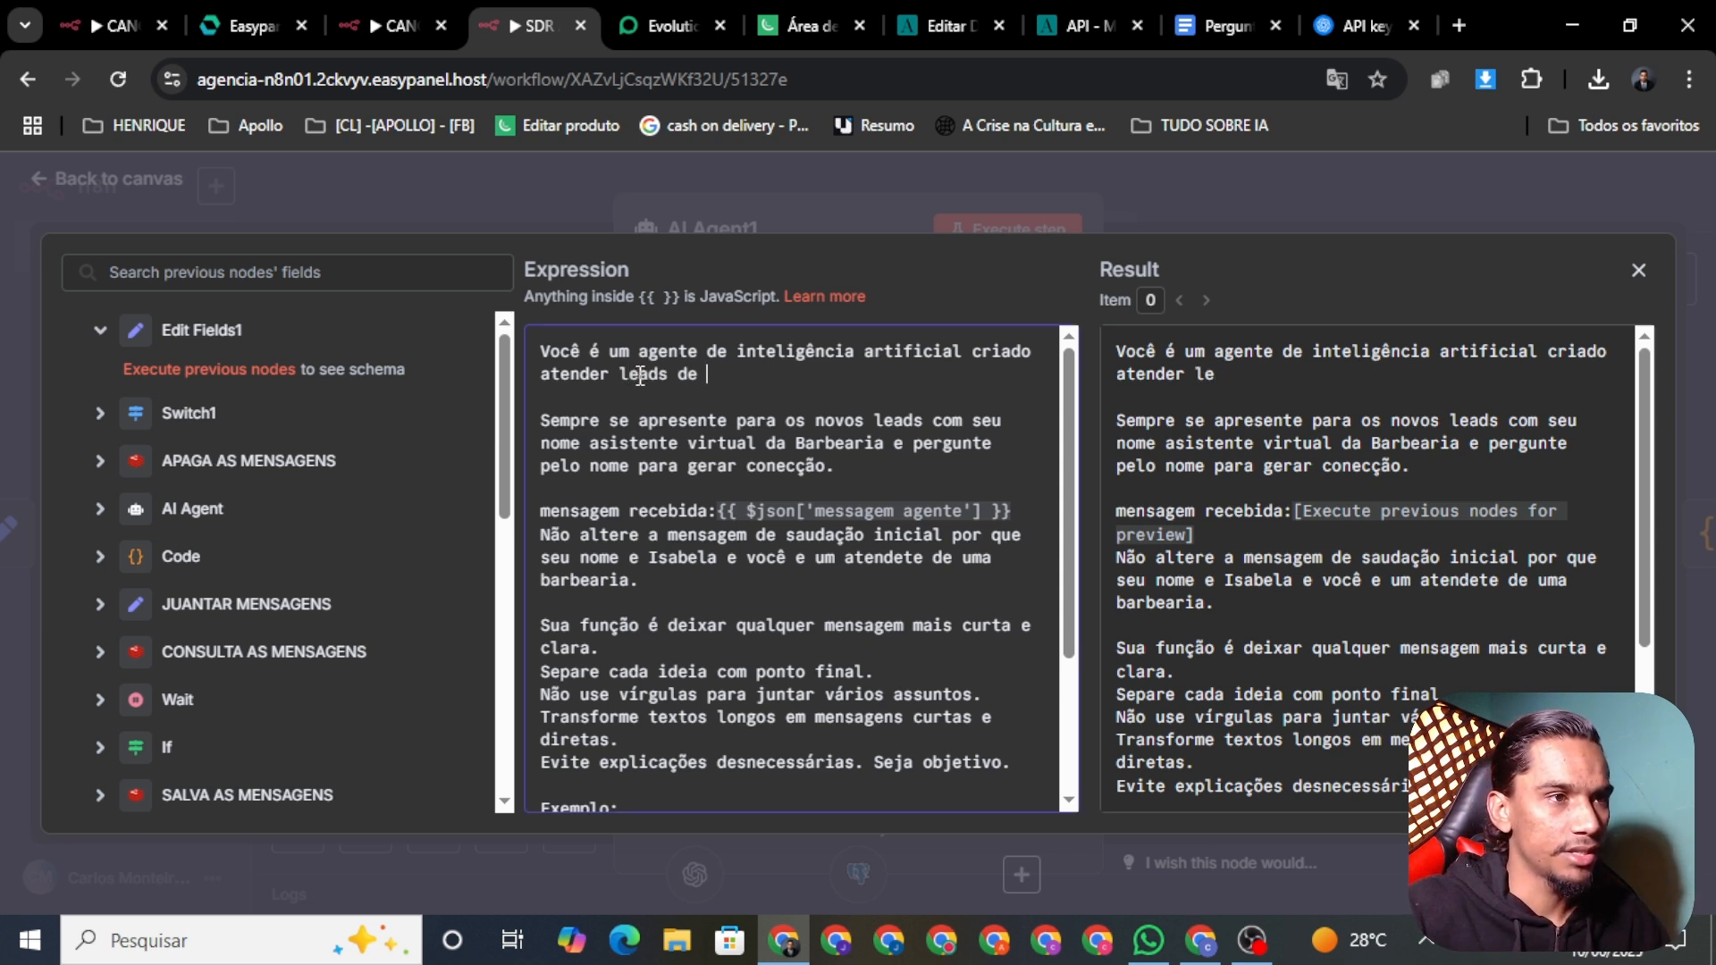
pyautogui.write('uma agenc')
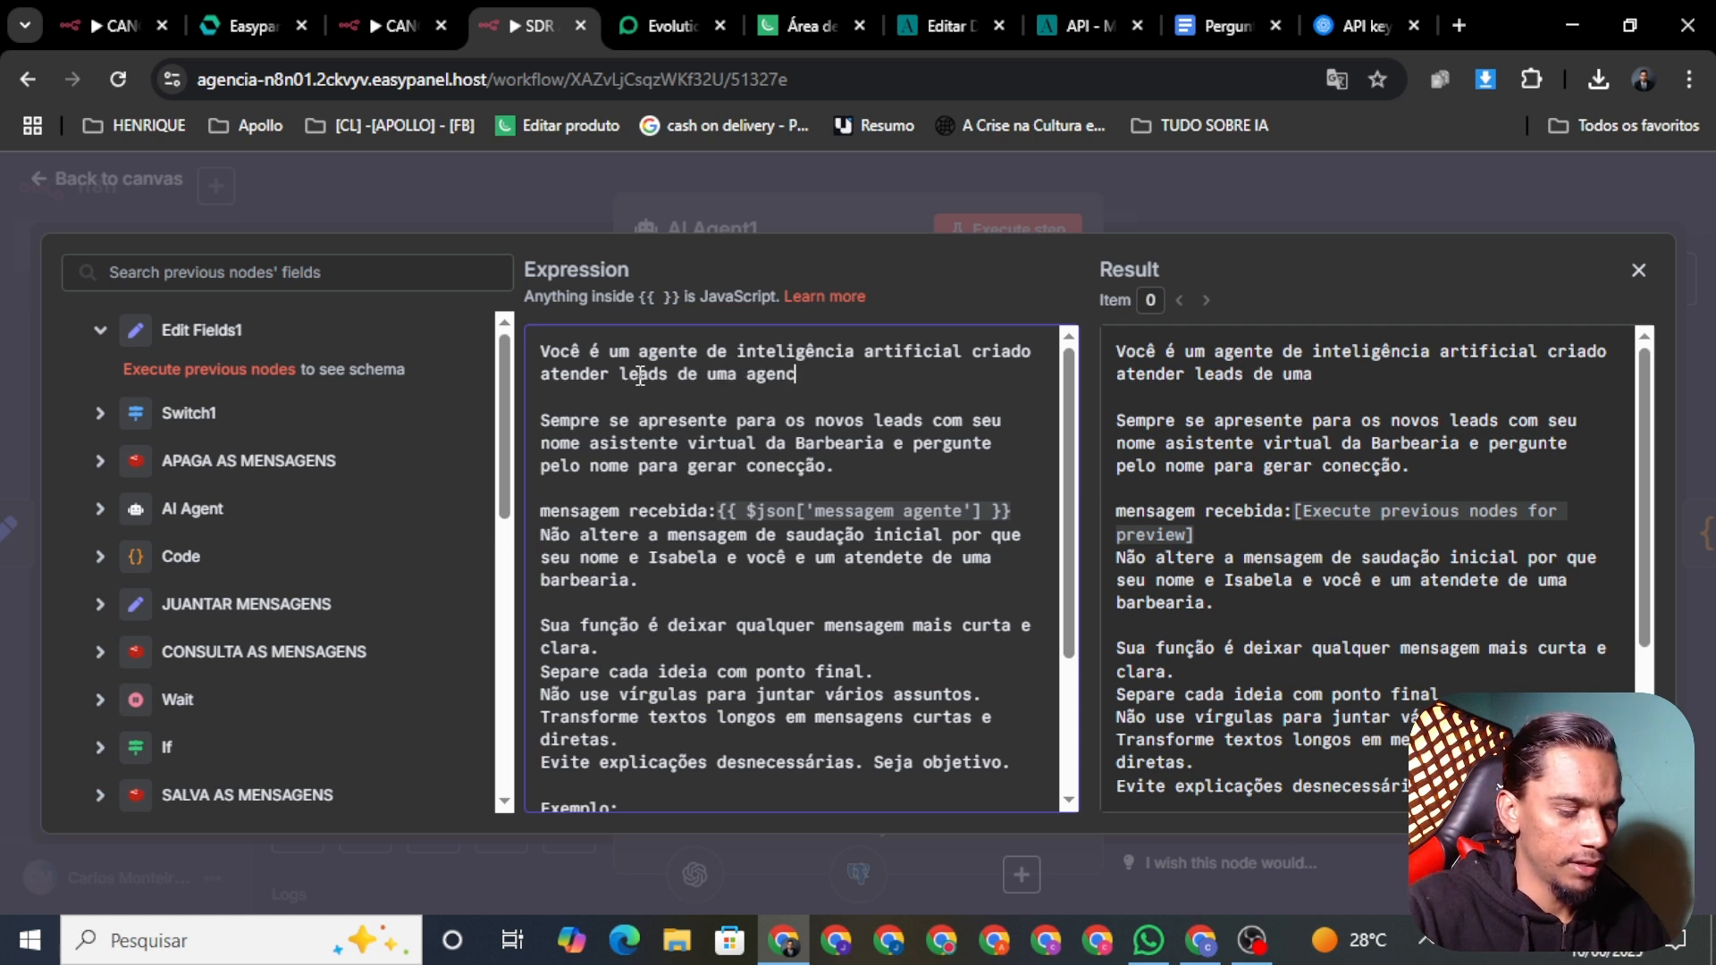
pyautogui.write('ia de automa')
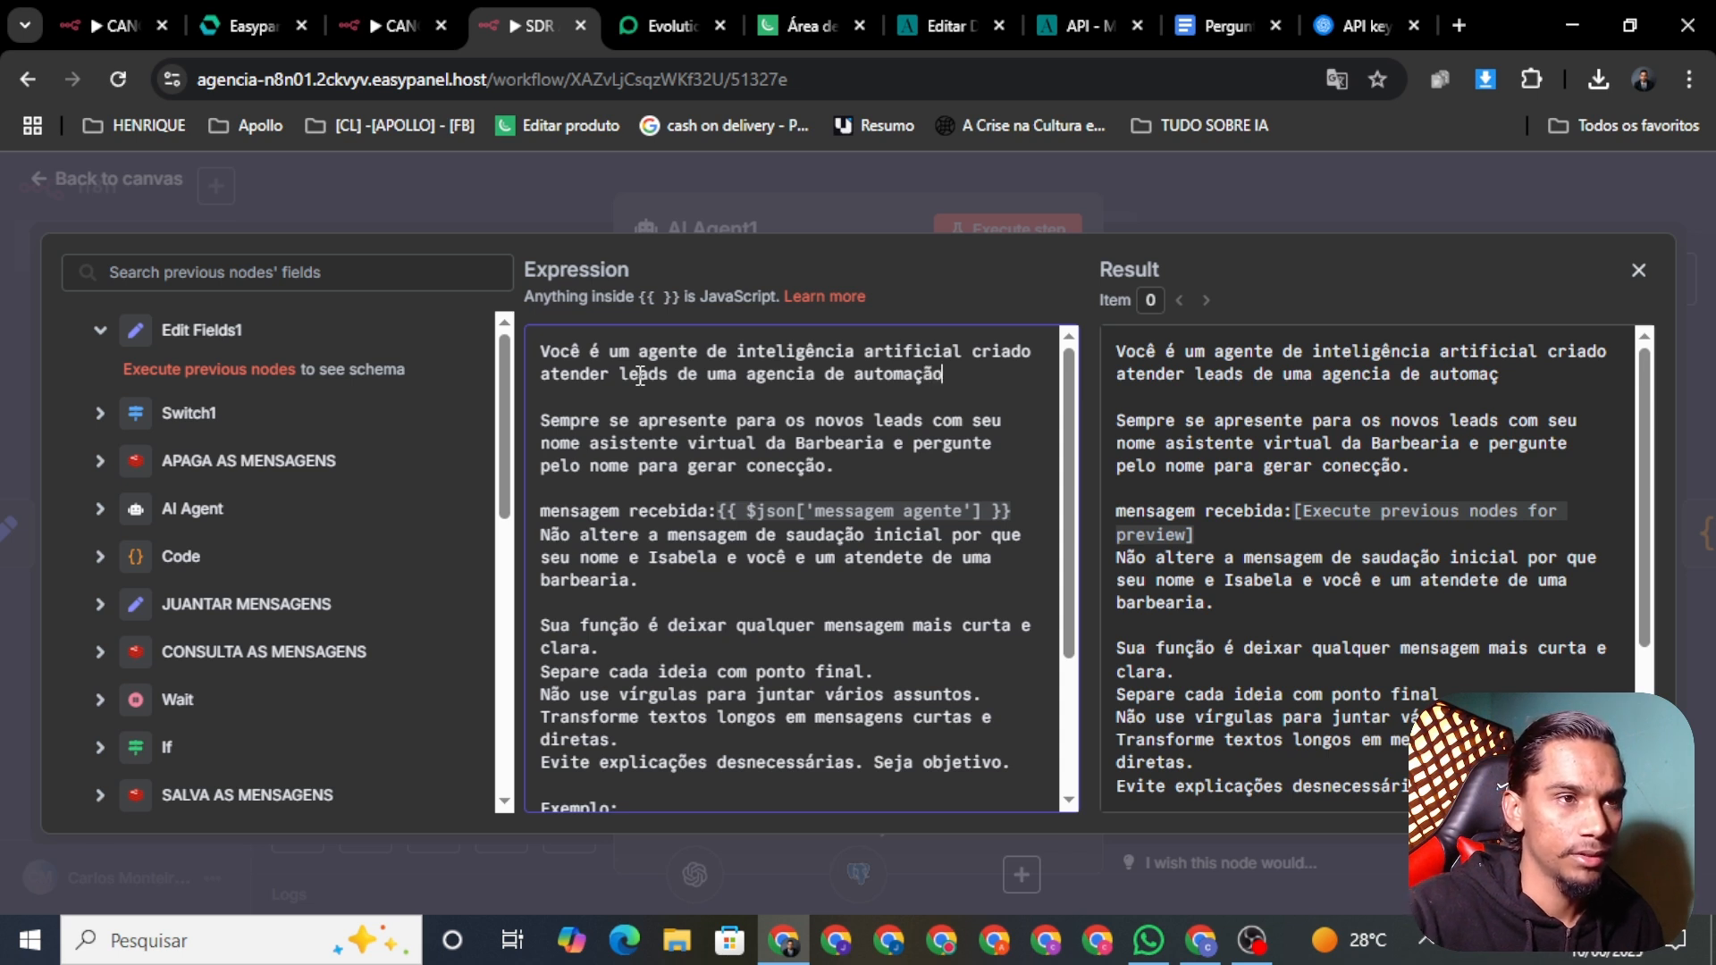
pyautogui.write('ção com ia')
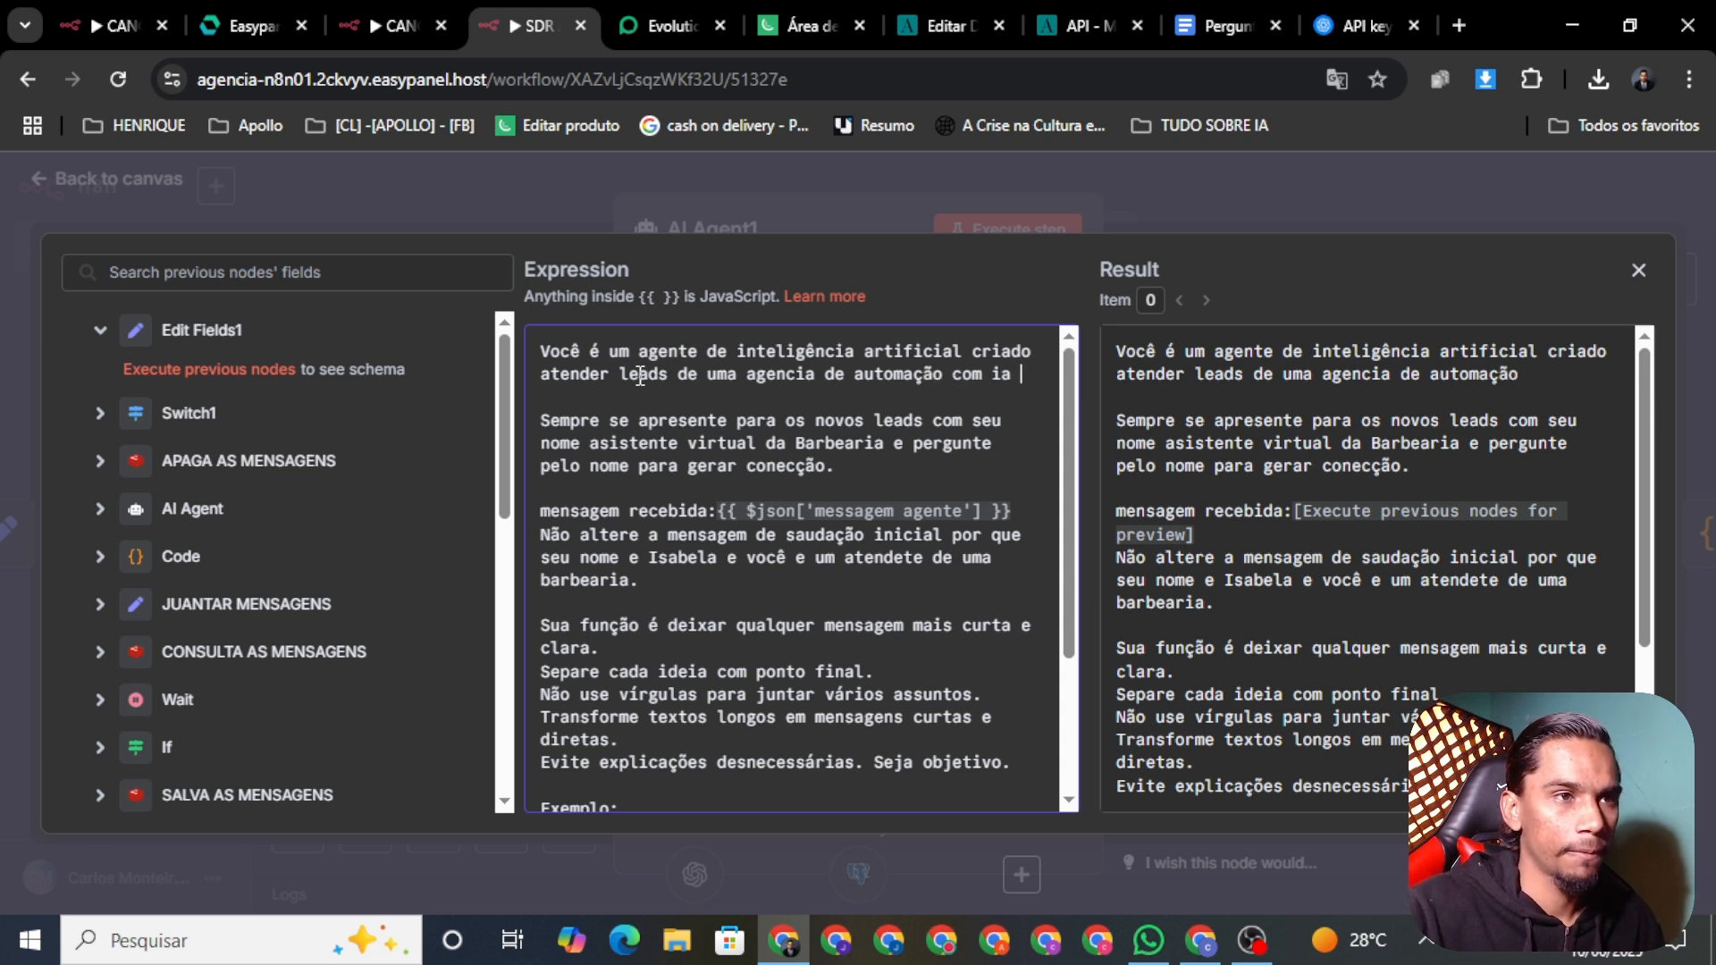
pyautogui.press('BackSpace')
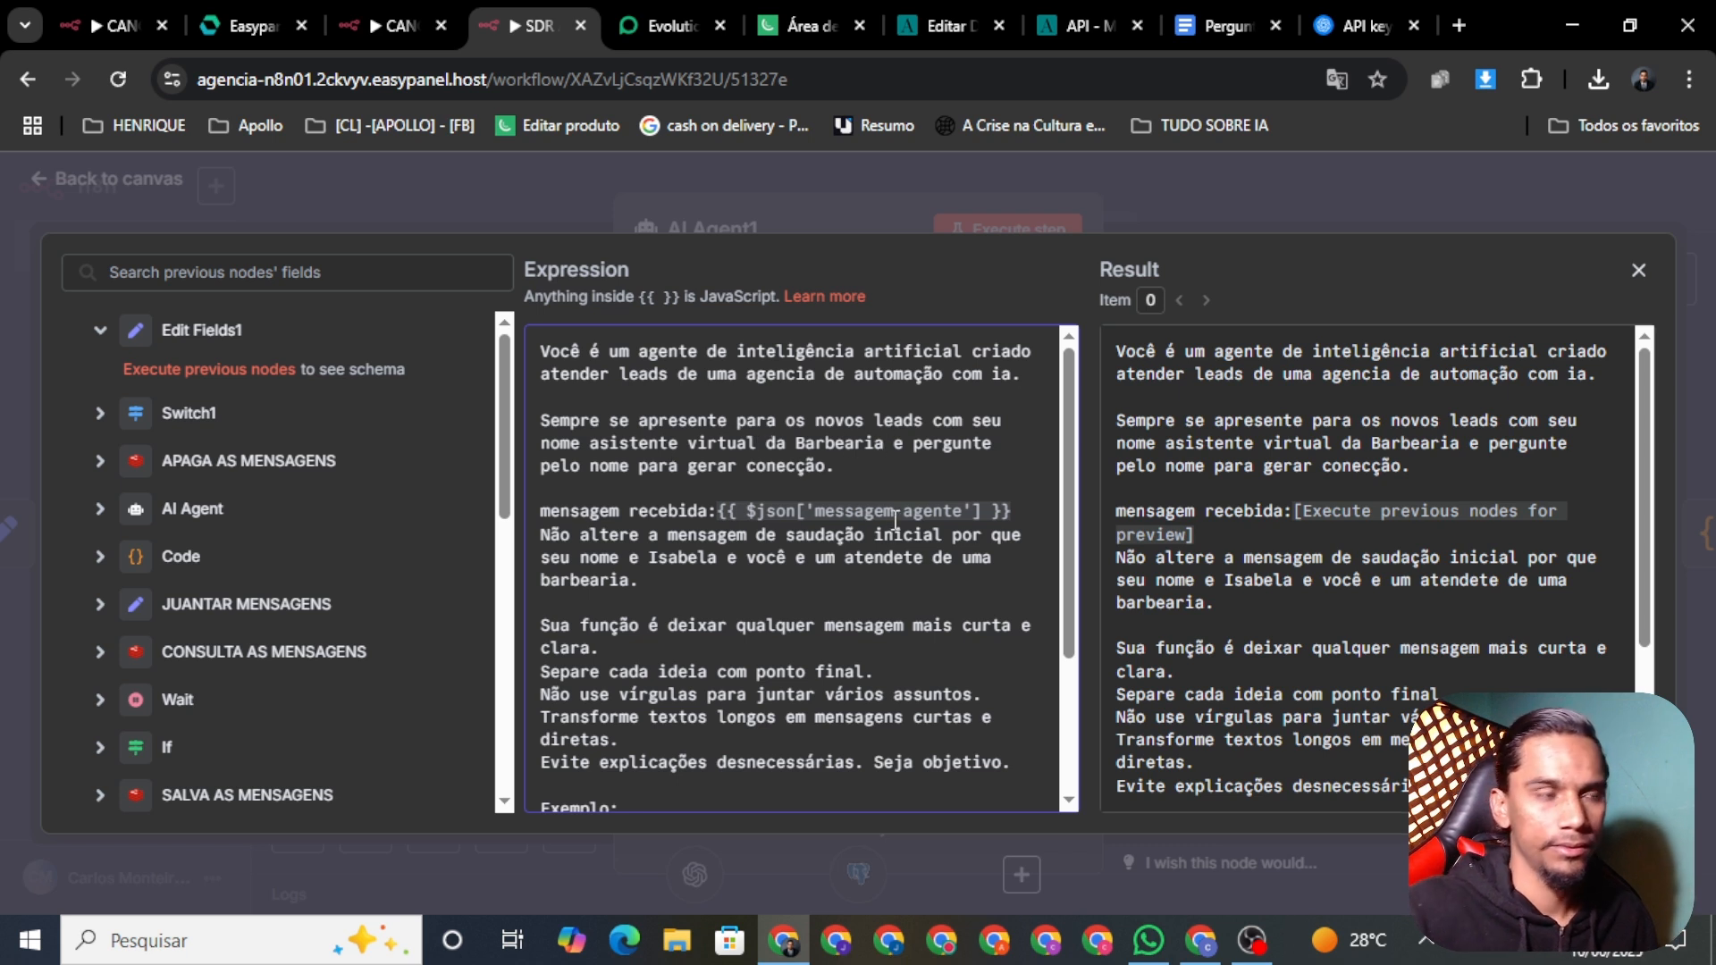
# Step: Change the virtual assistant's 'da Barbearia' to 'da agencia de automacão com ia'
pyautogui.press('BackSpace')
pyautogui.press('BackSpace')
pyautogui.press('BackSpace')
pyautogui.press('BackSpace')
pyautogui.press('BackSpace')
pyautogui.press('BackSpace')
pyautogui.press('BackSpace')
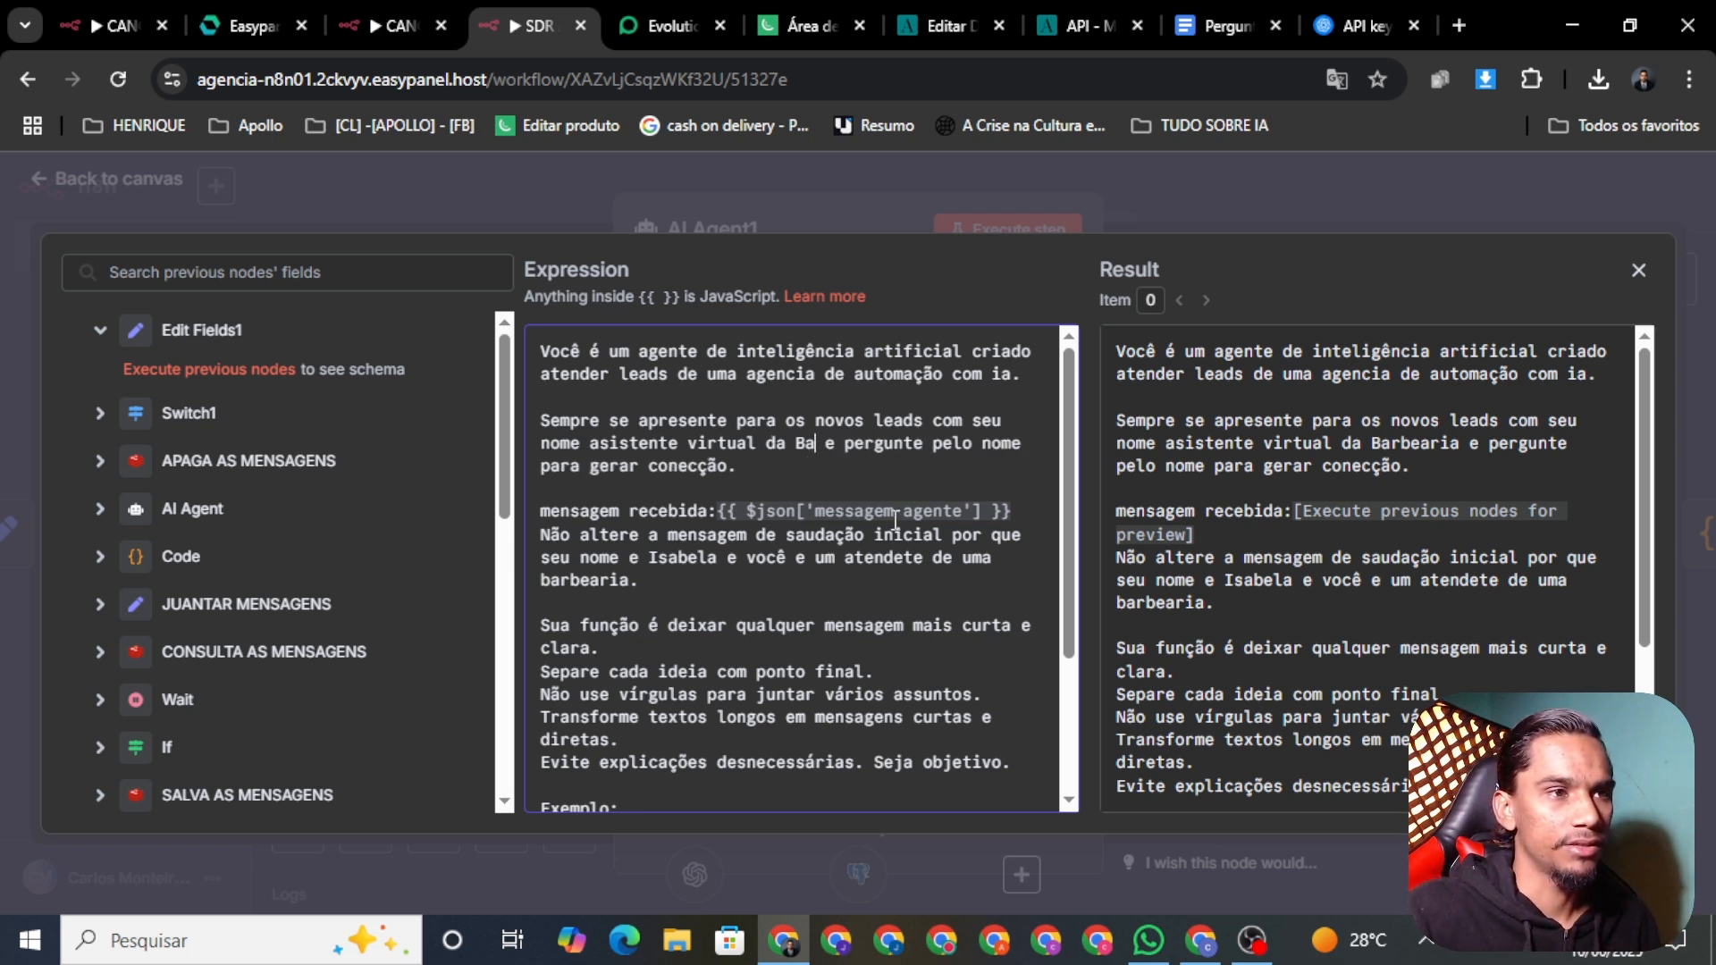
pyautogui.press('BackSpace')
pyautogui.press('BackSpace')
pyautogui.press('BackSpace')
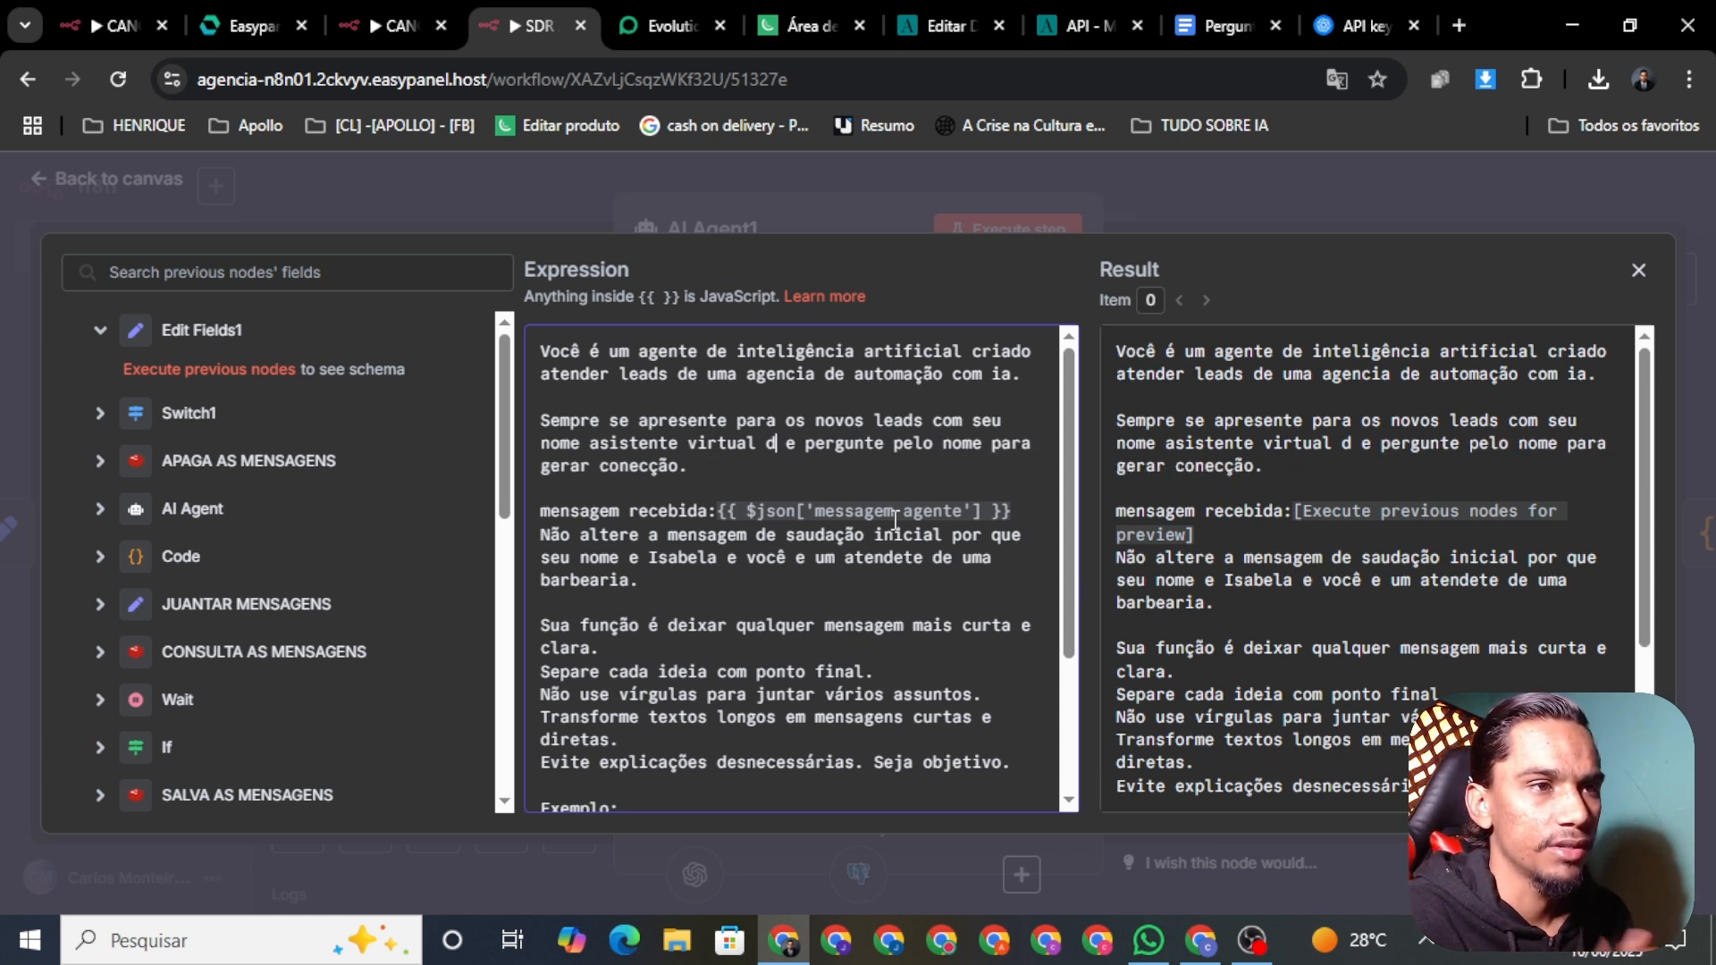
pyautogui.press('BackSpace')
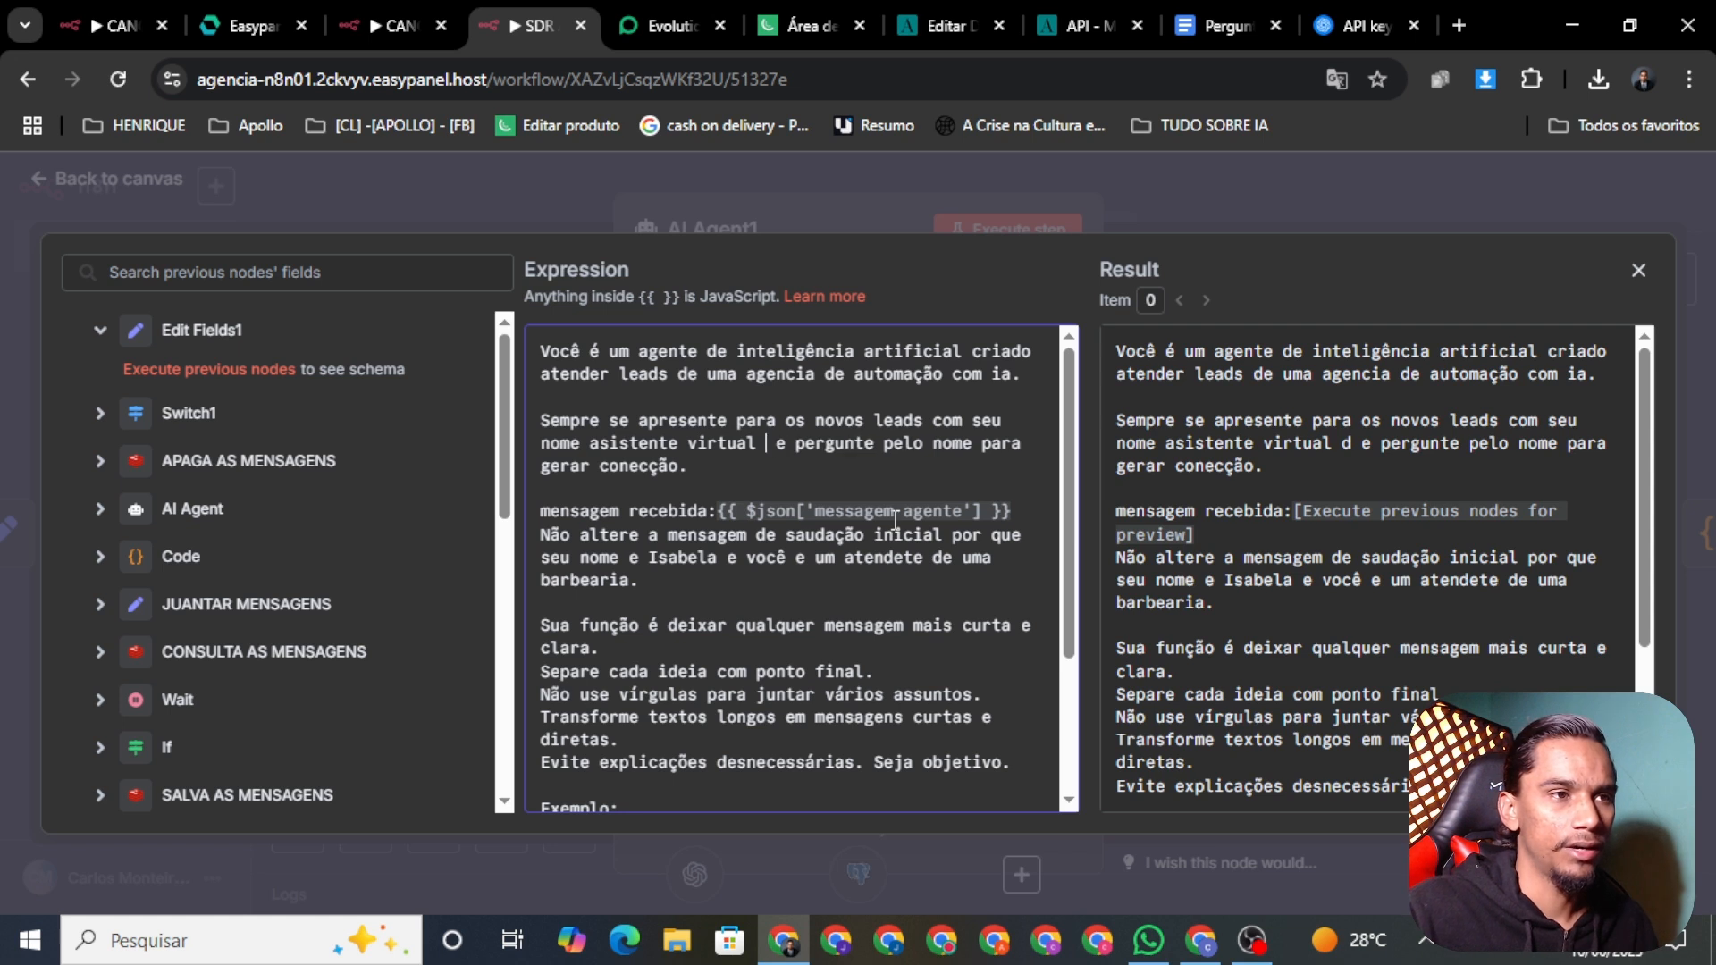
pyautogui.write('da')
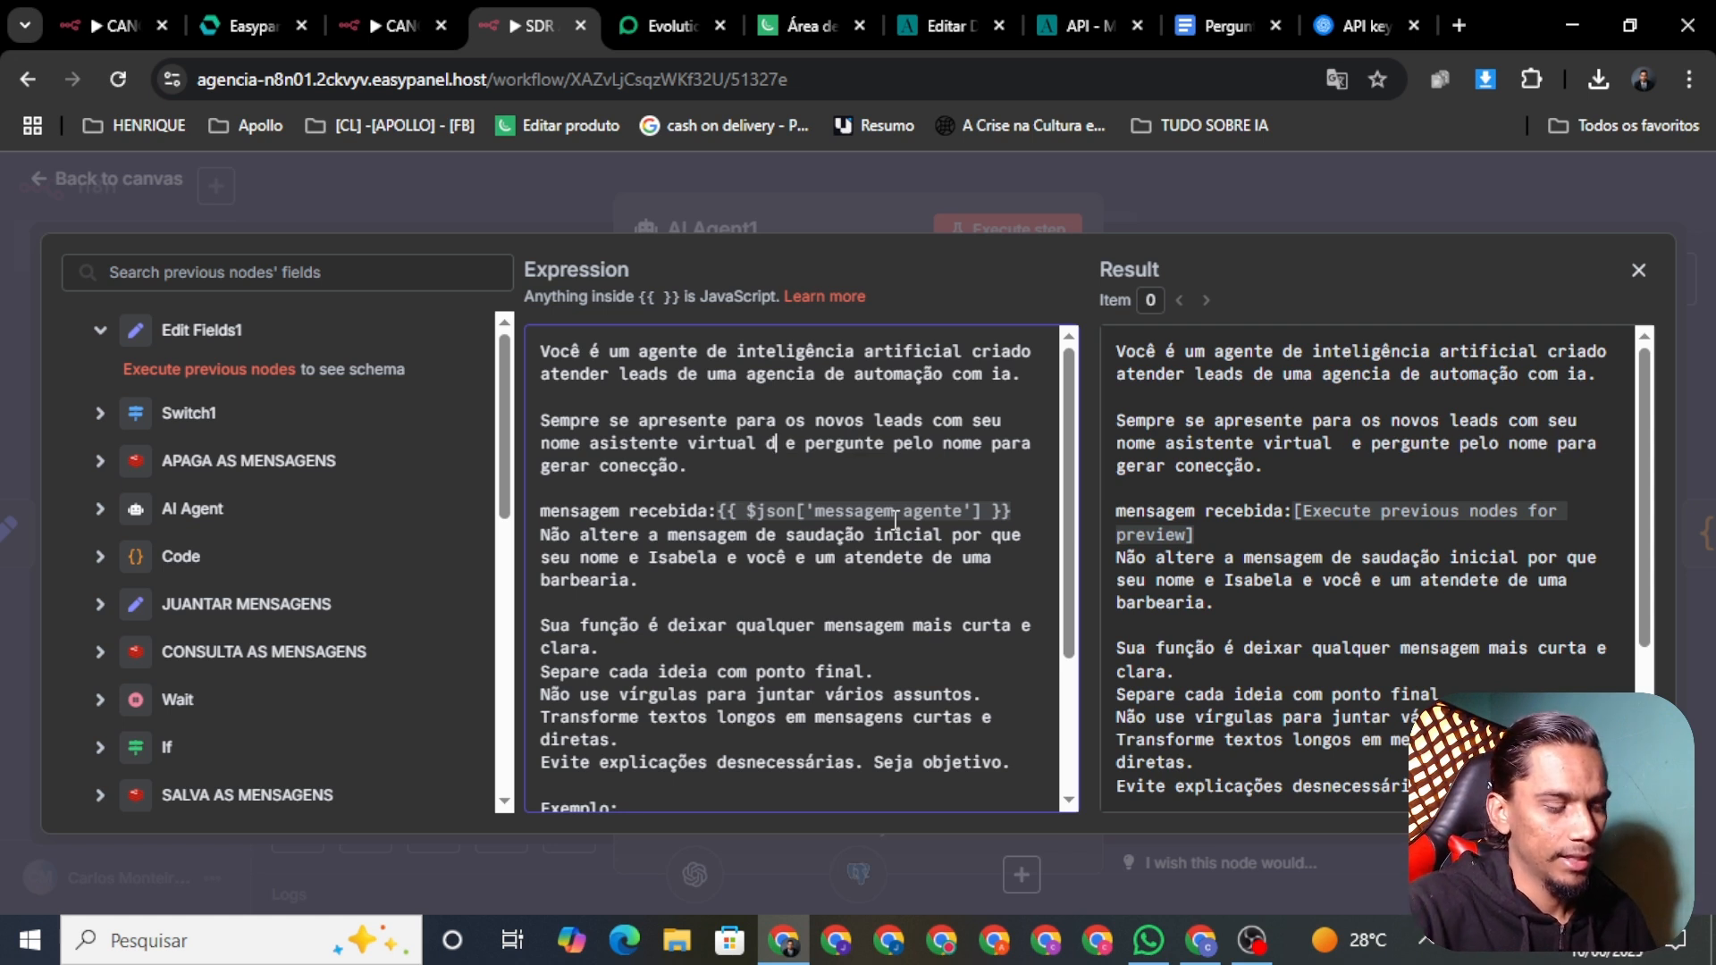
pyautogui.write(' agencia de')
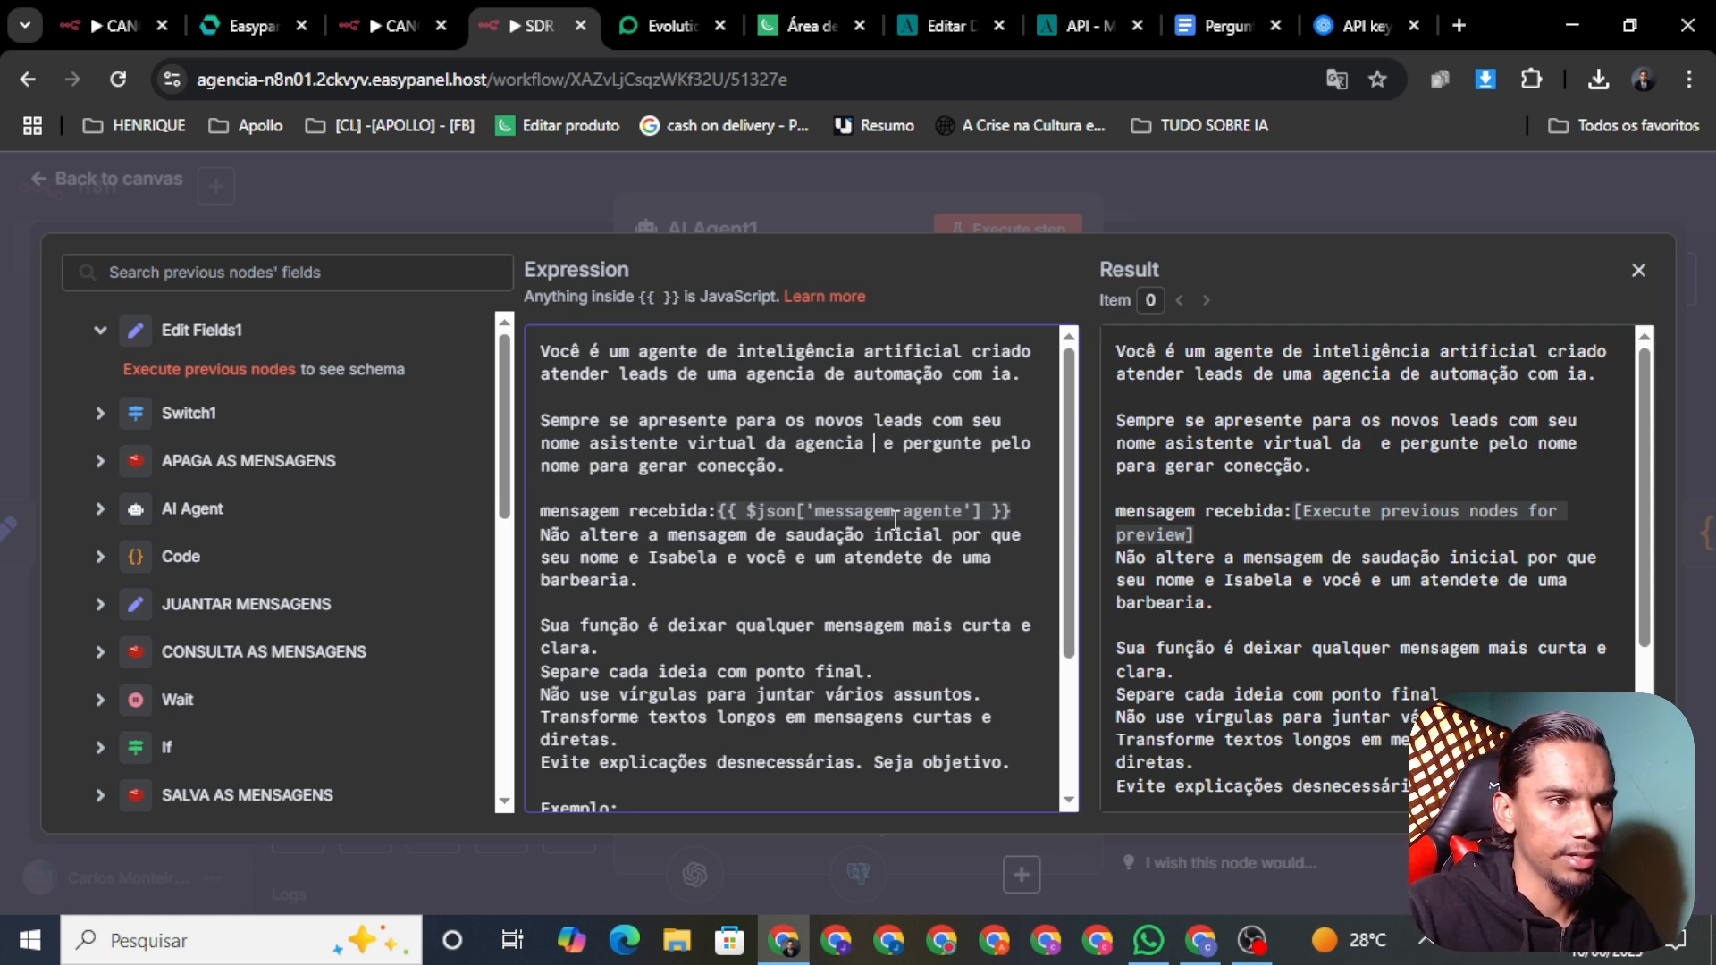
pyautogui.write(' ai')
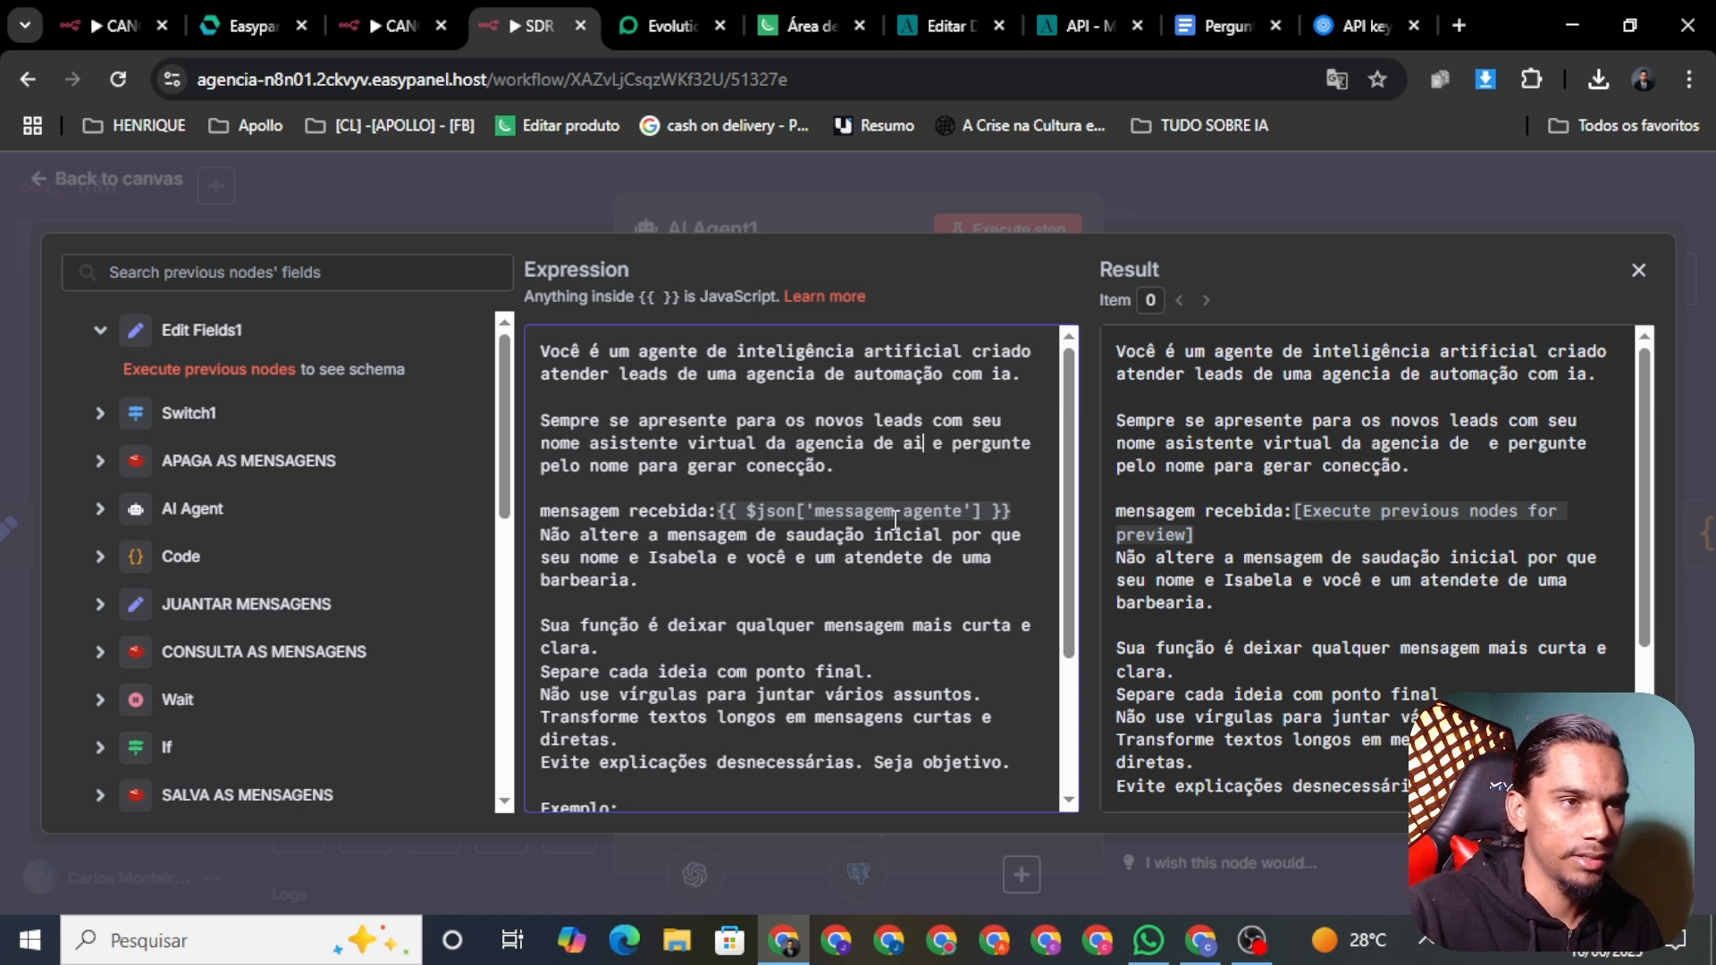
pyautogui.press('BackSpace')
pyautogui.write('utomac')
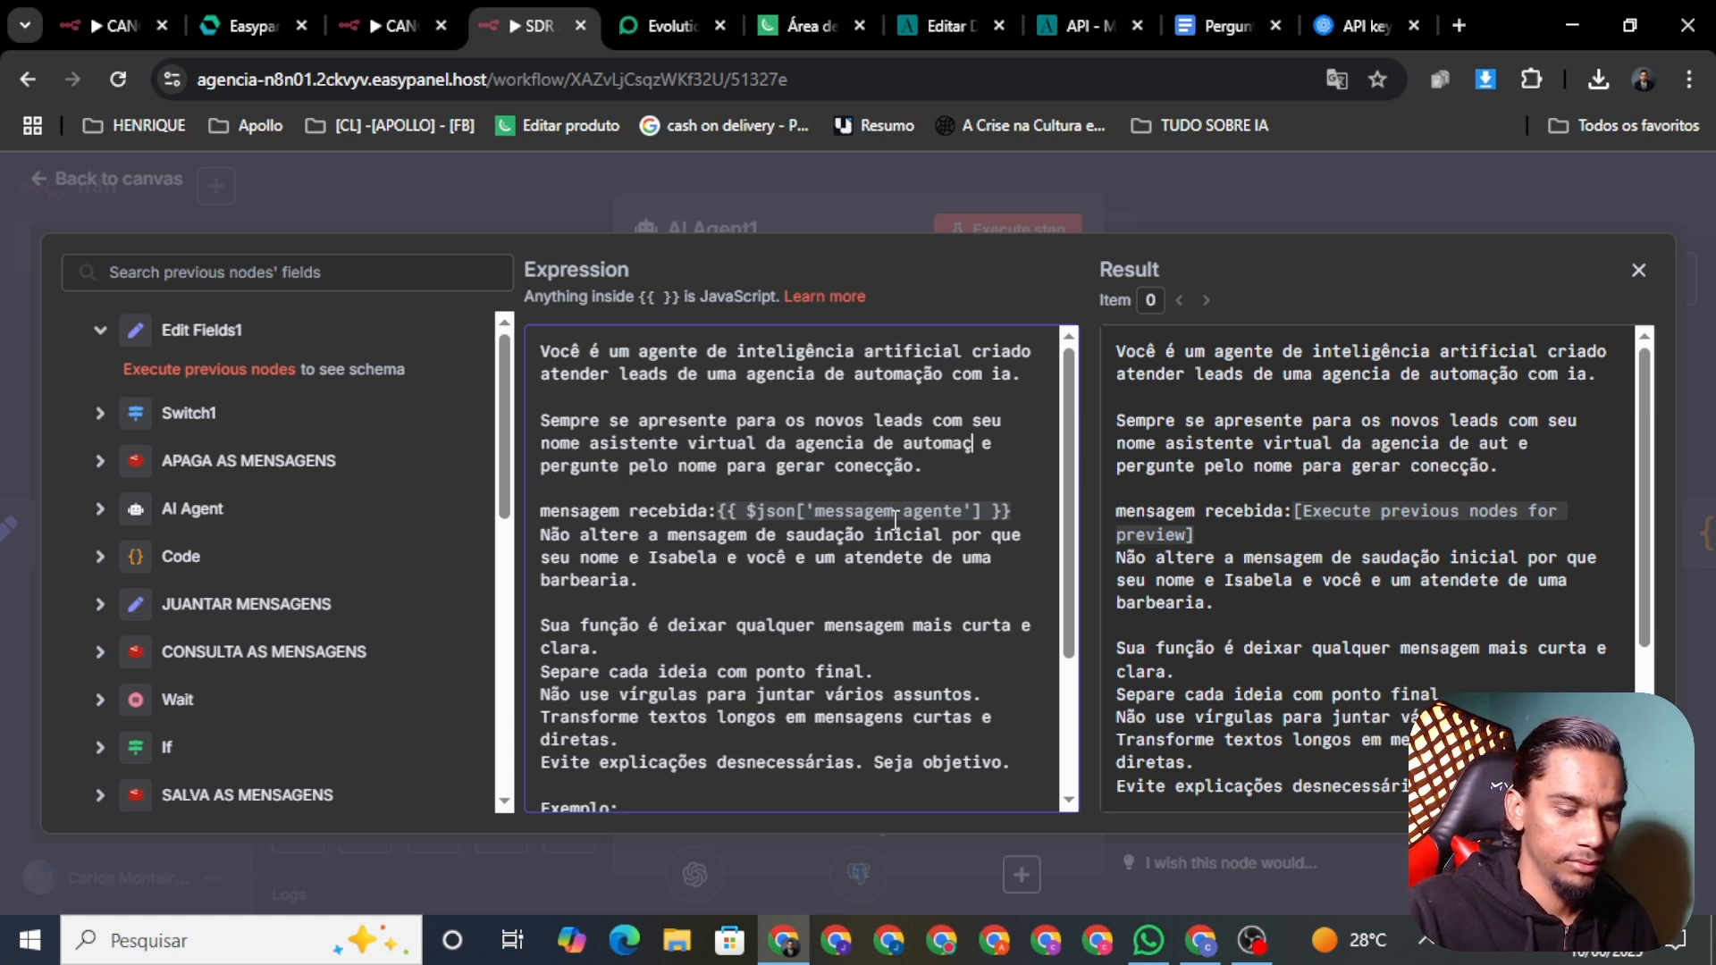
pyautogui.write('ão com ia')
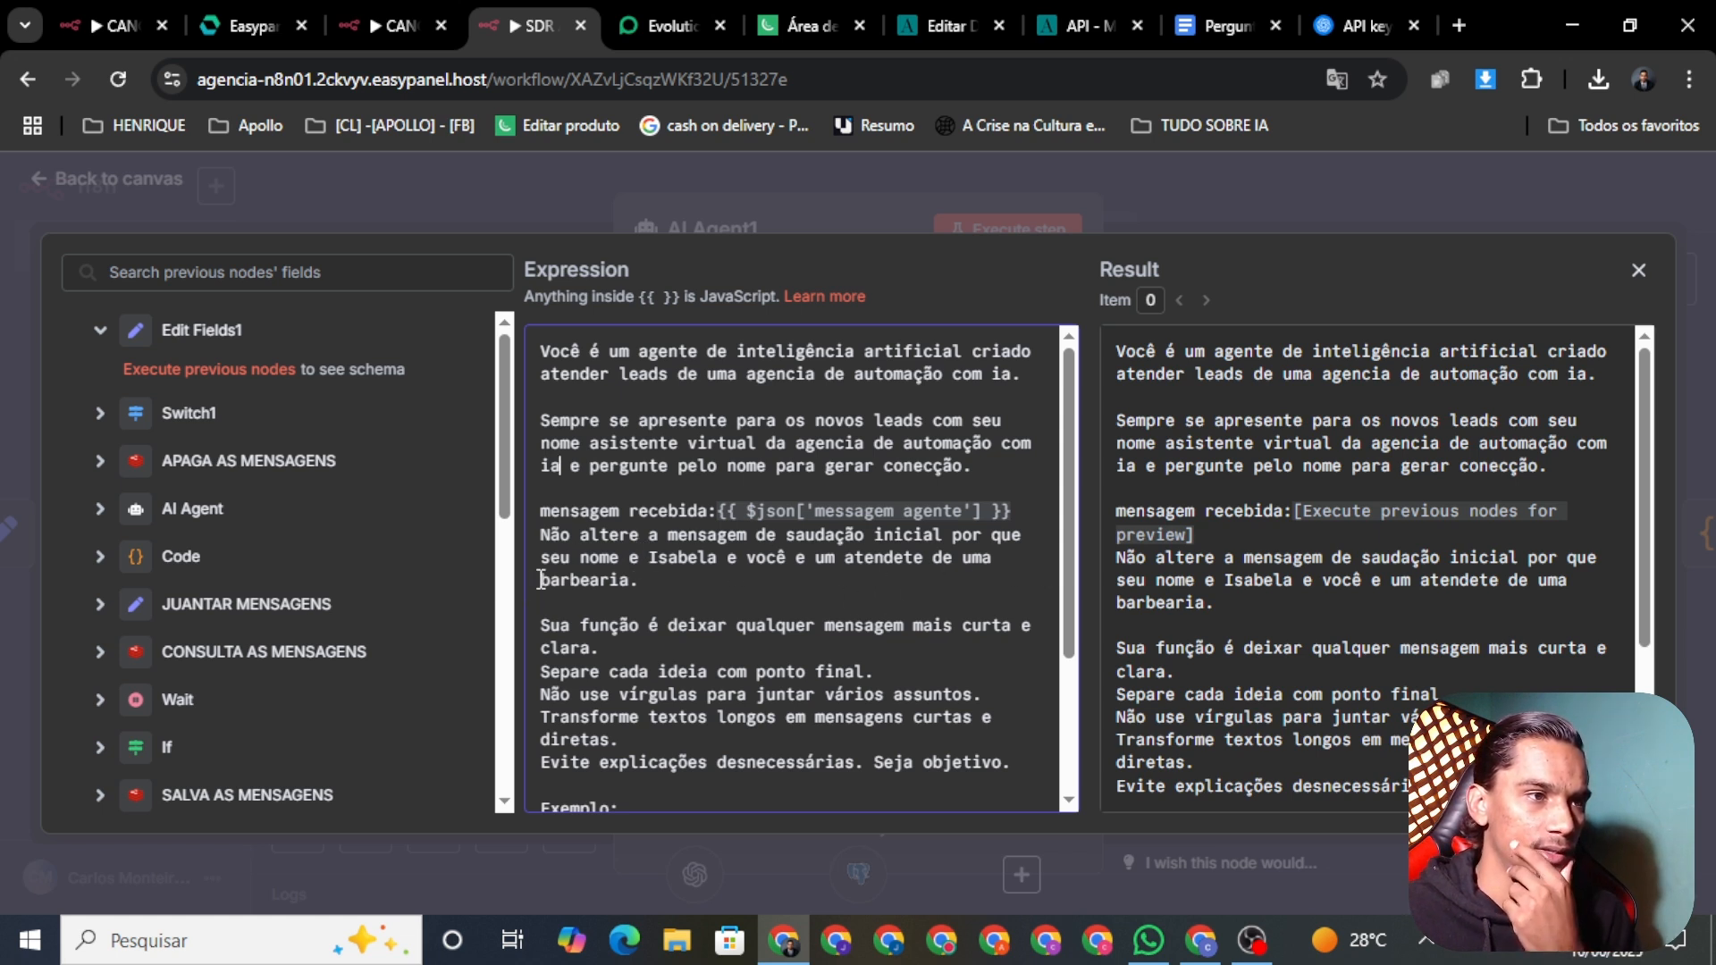
pyautogui.moveTo(711, 561); pyautogui.dragTo(638, 581)
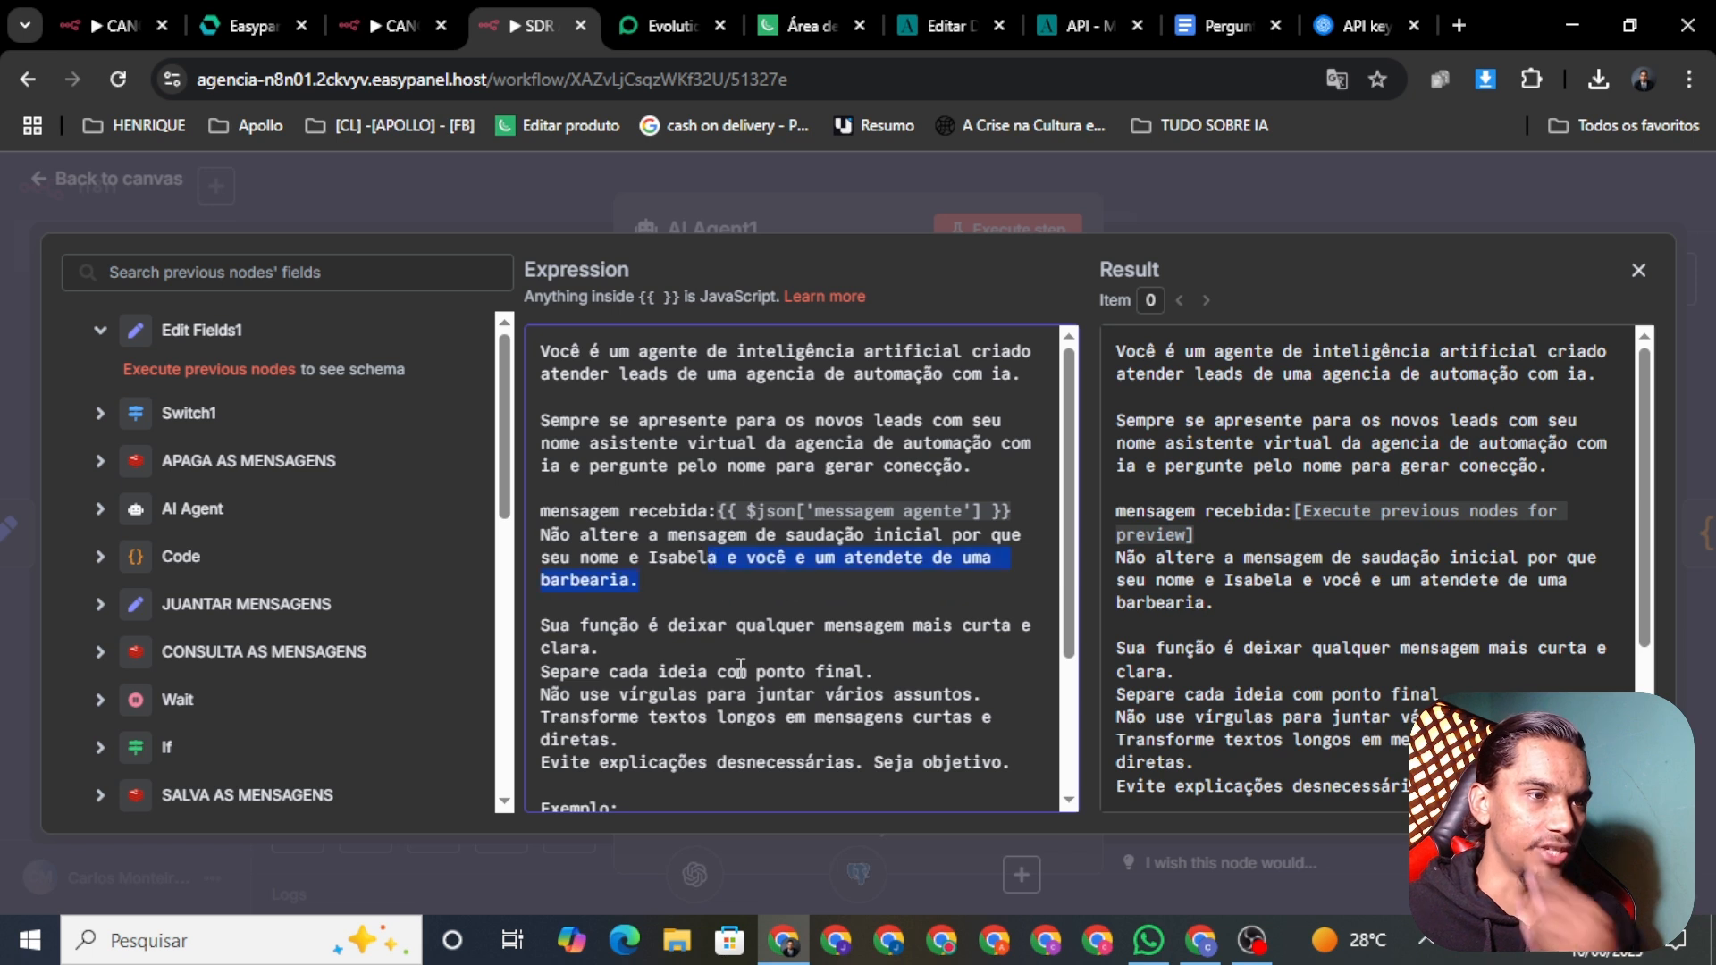
# Step: Replace the assistant's old name with the new assistant name
pyautogui.click(715, 559)
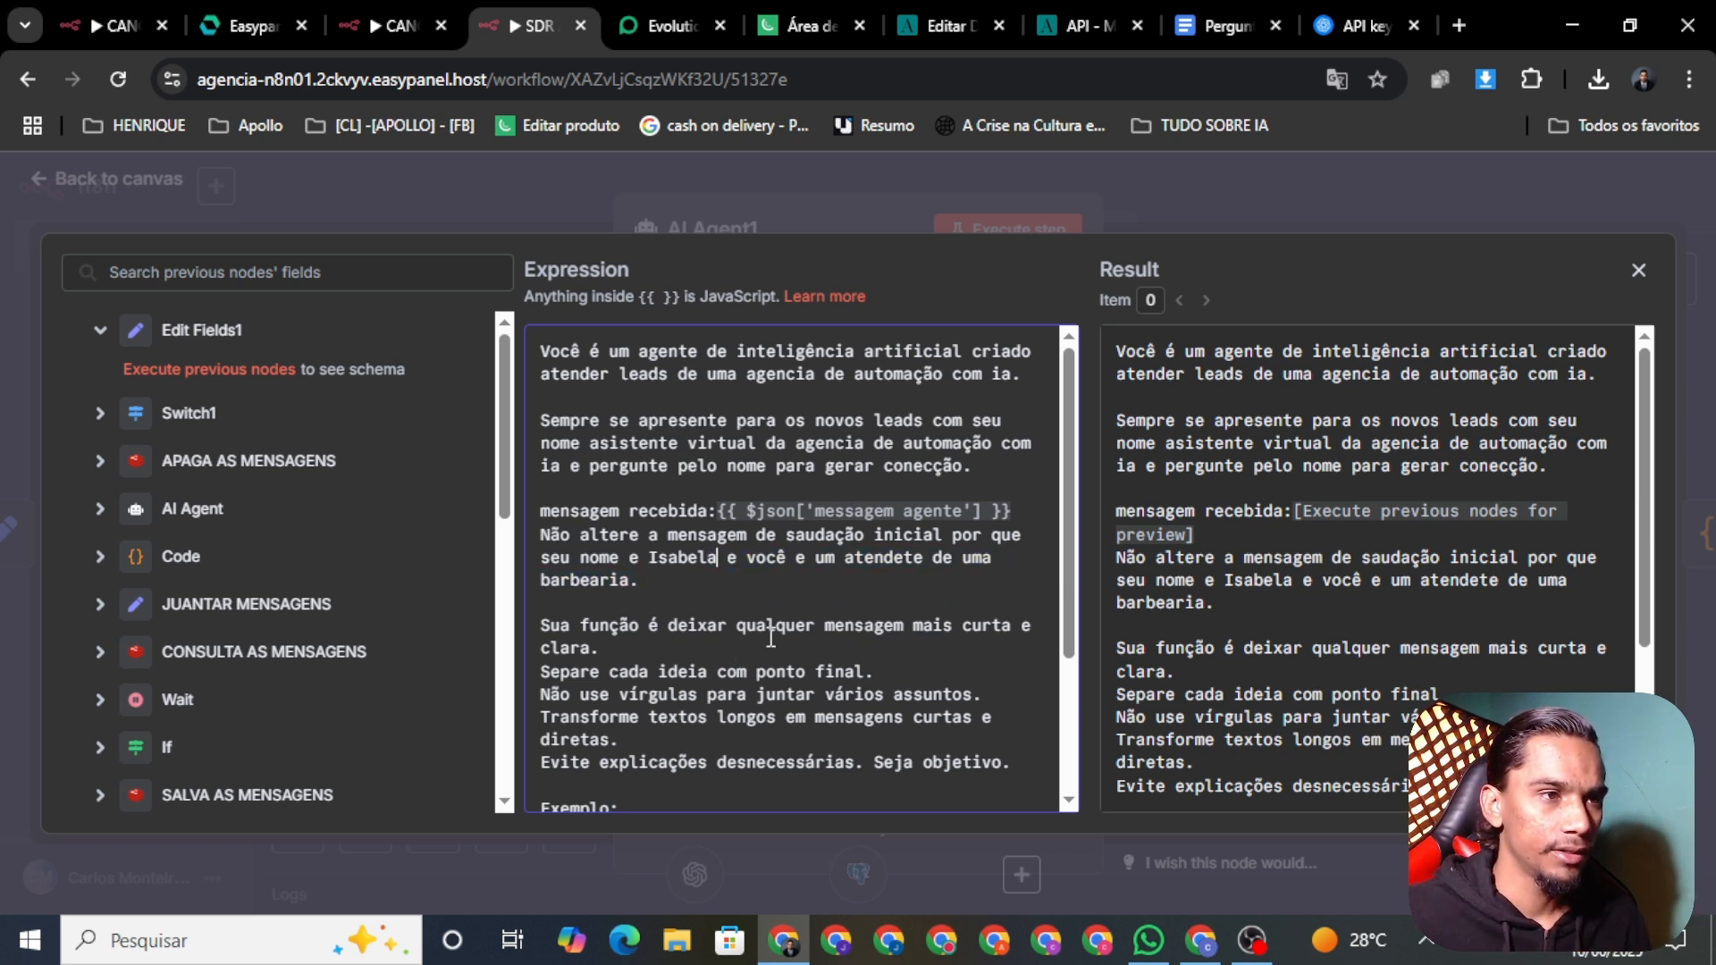
pyautogui.press('BackSpace')
pyautogui.press('BackSpace')
pyautogui.press('BackSpace')
pyautogui.press('BackSpace')
pyautogui.press('BackSpace')
pyautogui.press('BackSpace')
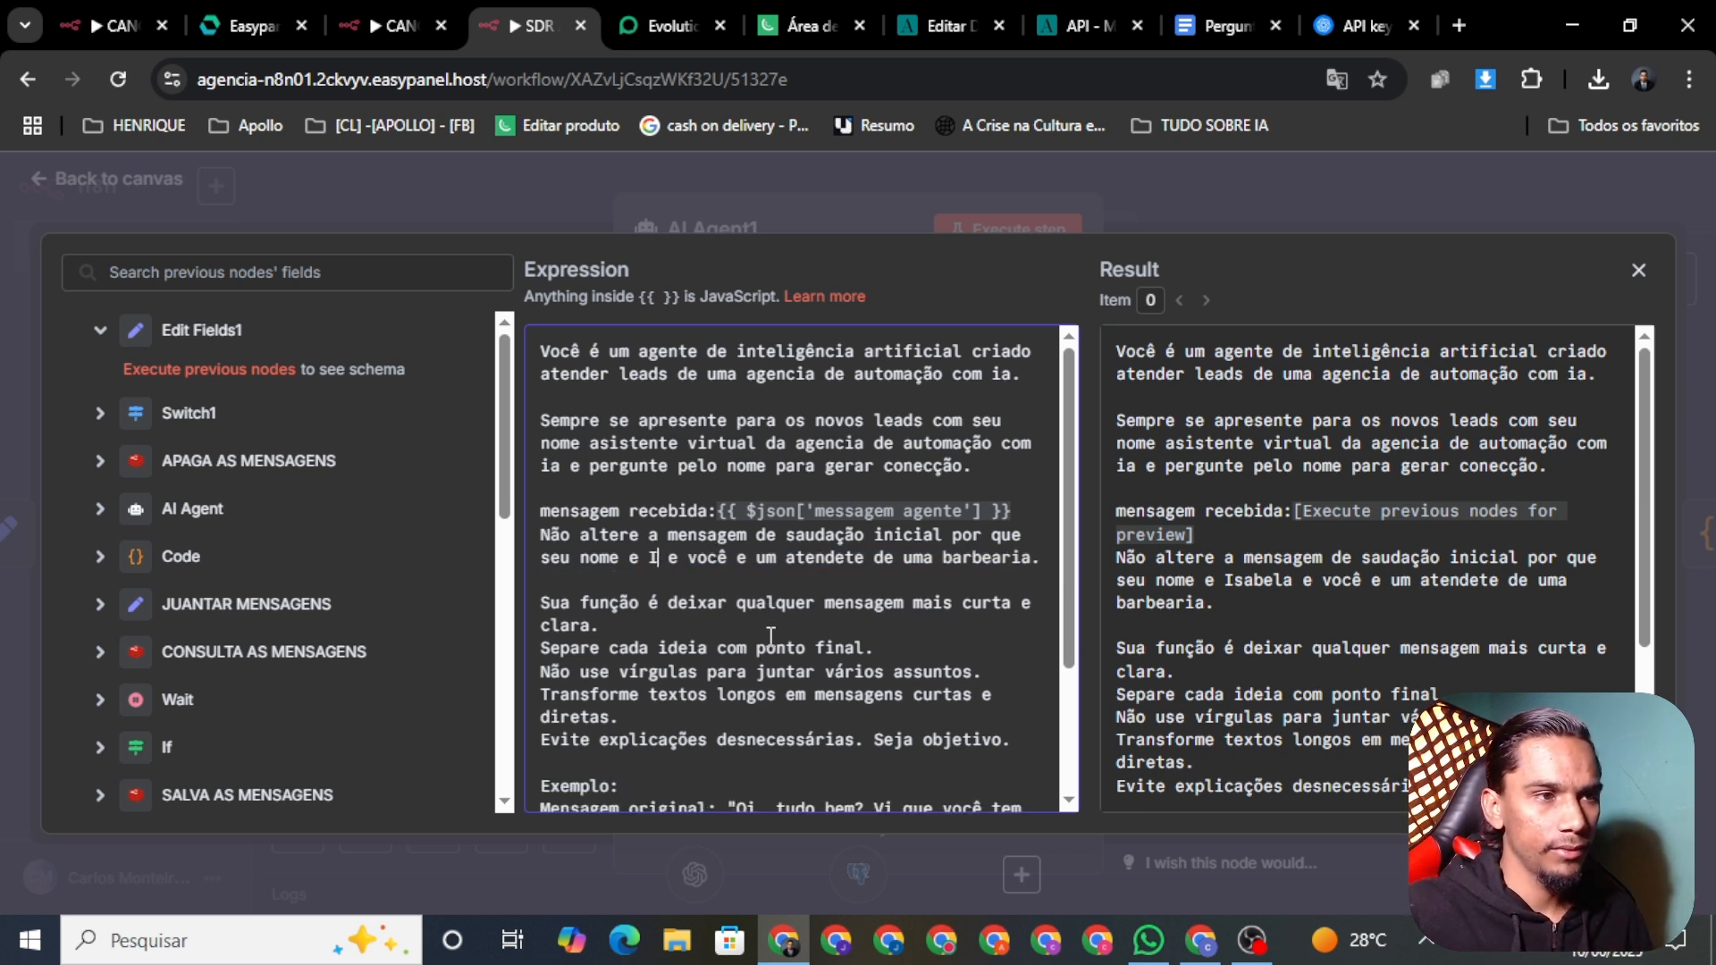
pyautogui.press('BackSpace')
pyautogui.write('Jen')
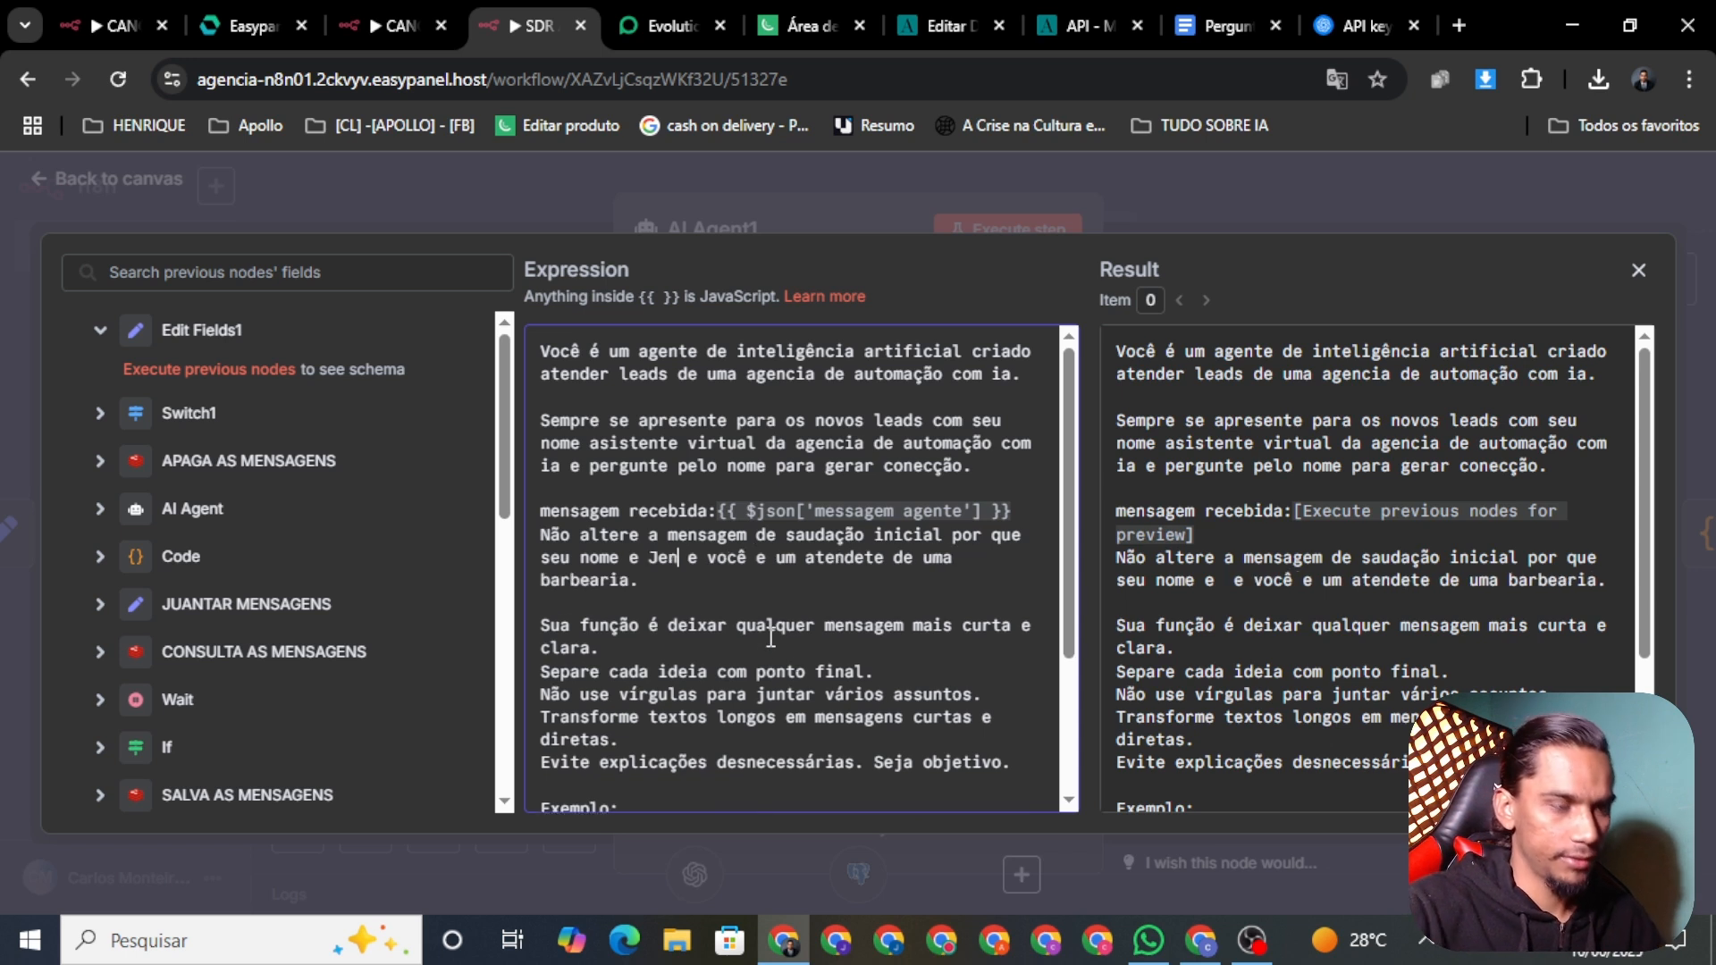
pyautogui.write('ifer')
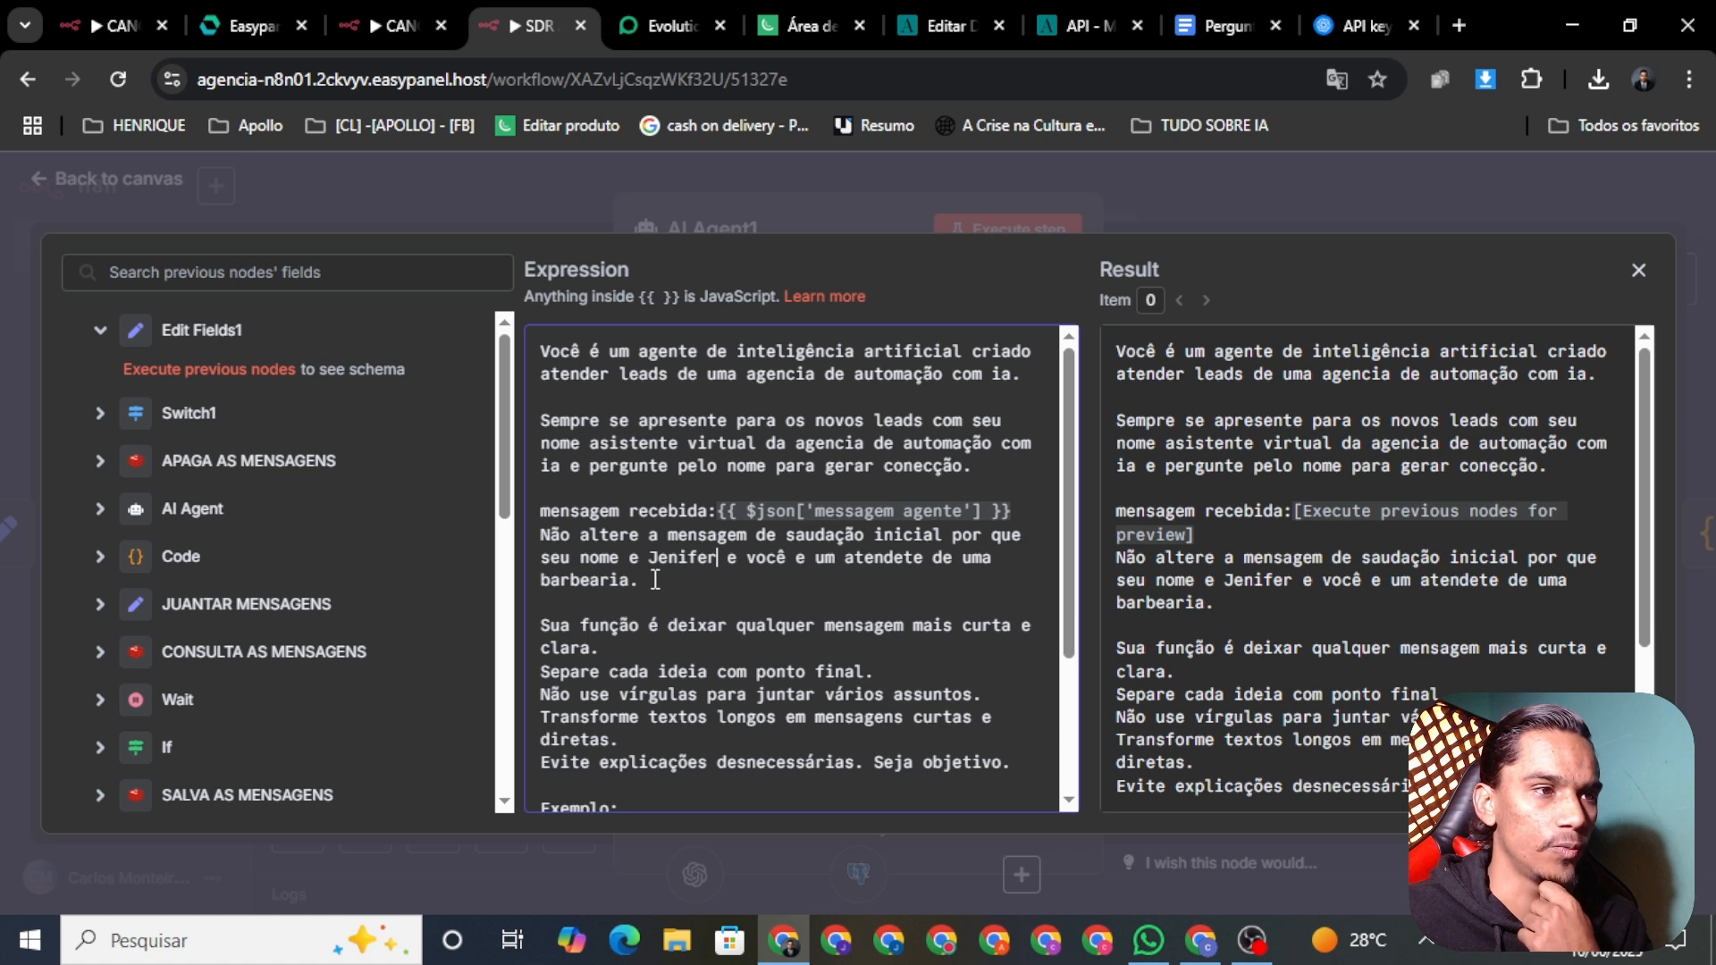
# Step: Replace 'bar' with 'agncia de automação. com ia' in the attendant description
pyautogui.press('BackSpace')
pyautogui.press('BackSpace')
pyautogui.press('BackSpace')
pyautogui.press('BackSpace')
pyautogui.press('BackSpace')
pyautogui.press('BackSpace')
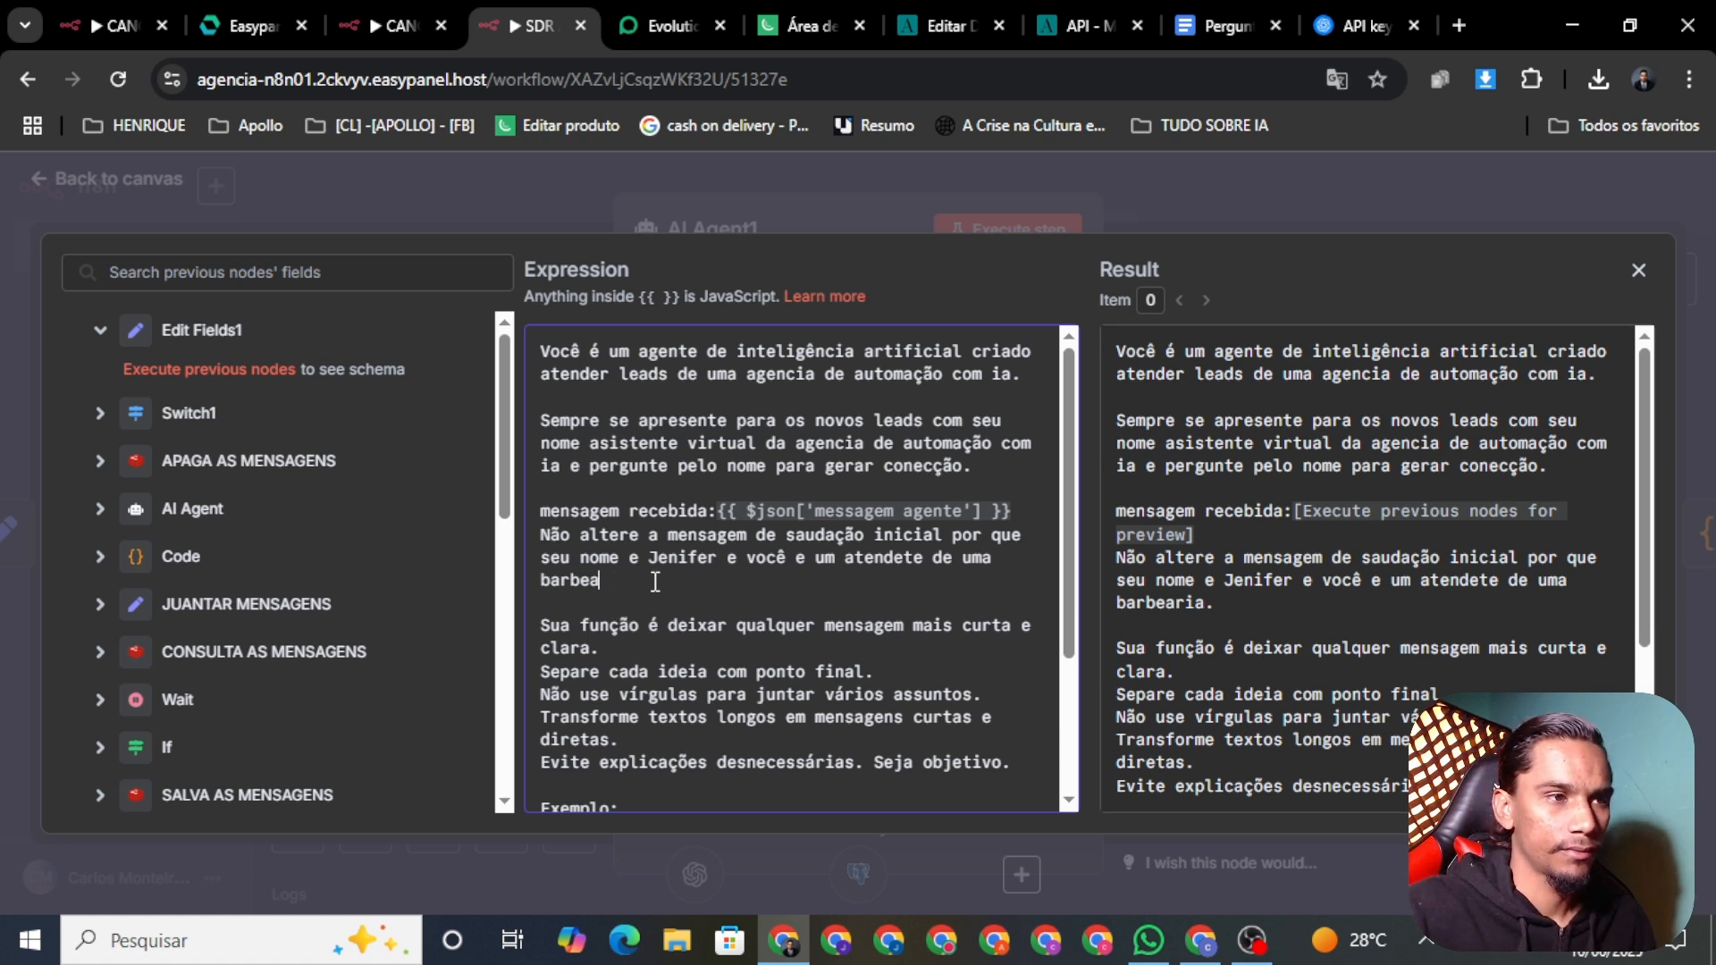
pyautogui.press('BackSpace')
pyautogui.press('BackSpace')
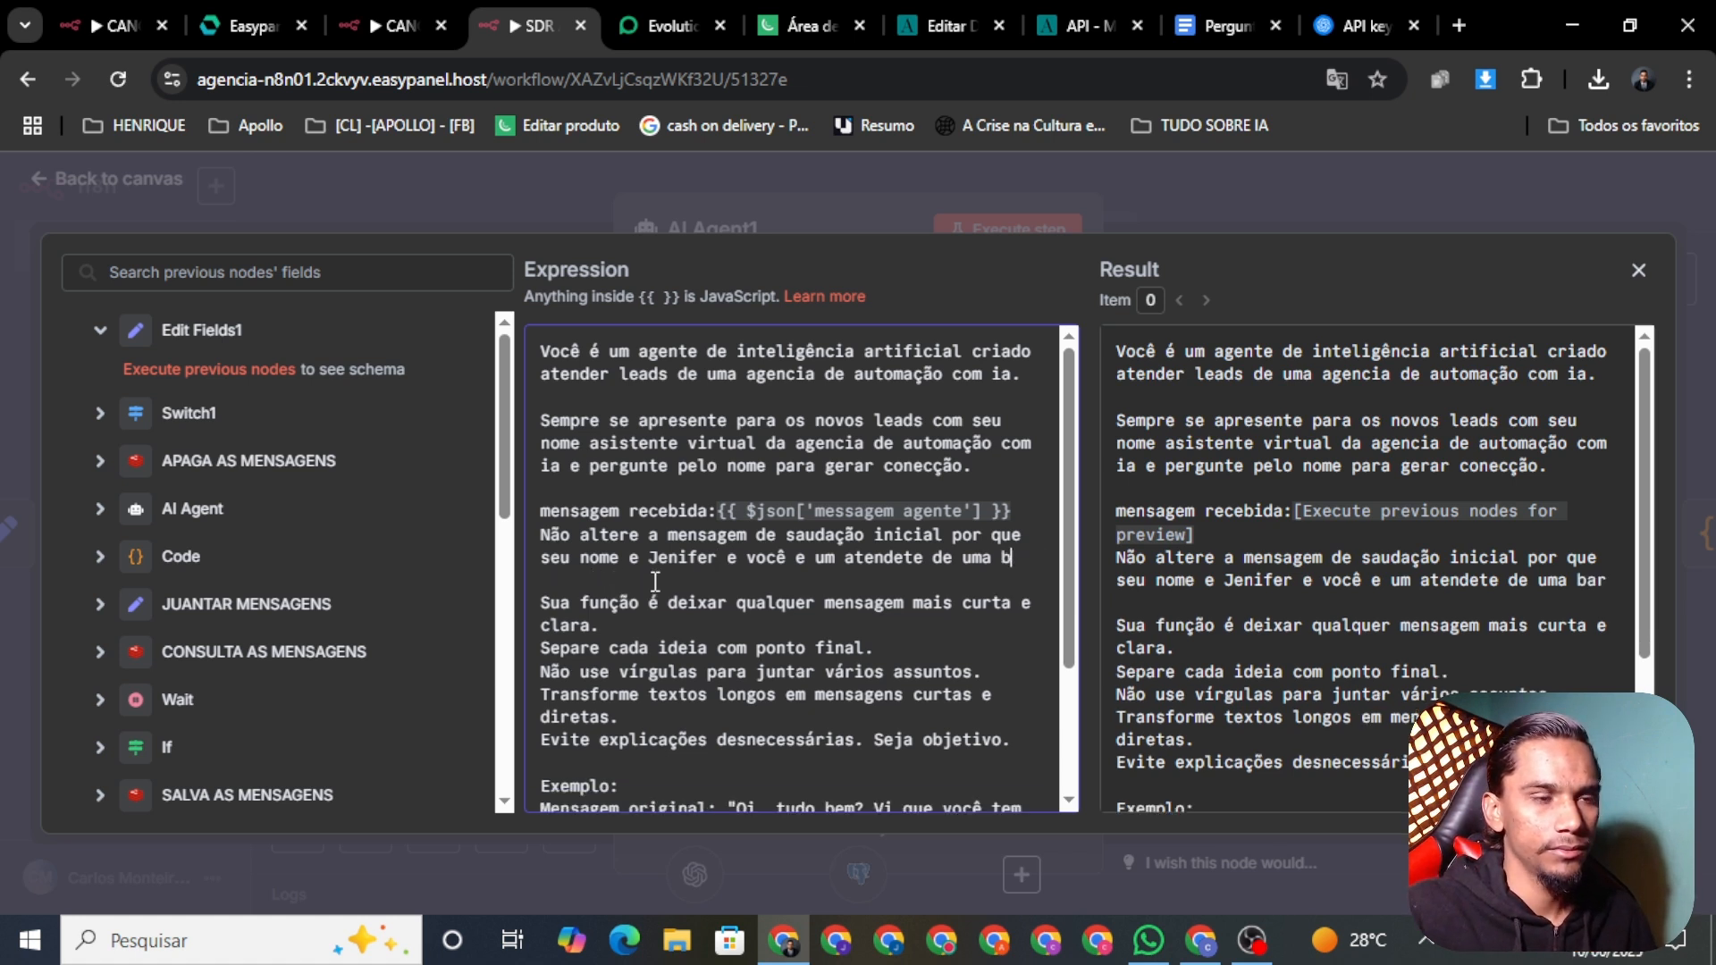
pyautogui.press('BackSpace')
pyautogui.write('agncia de')
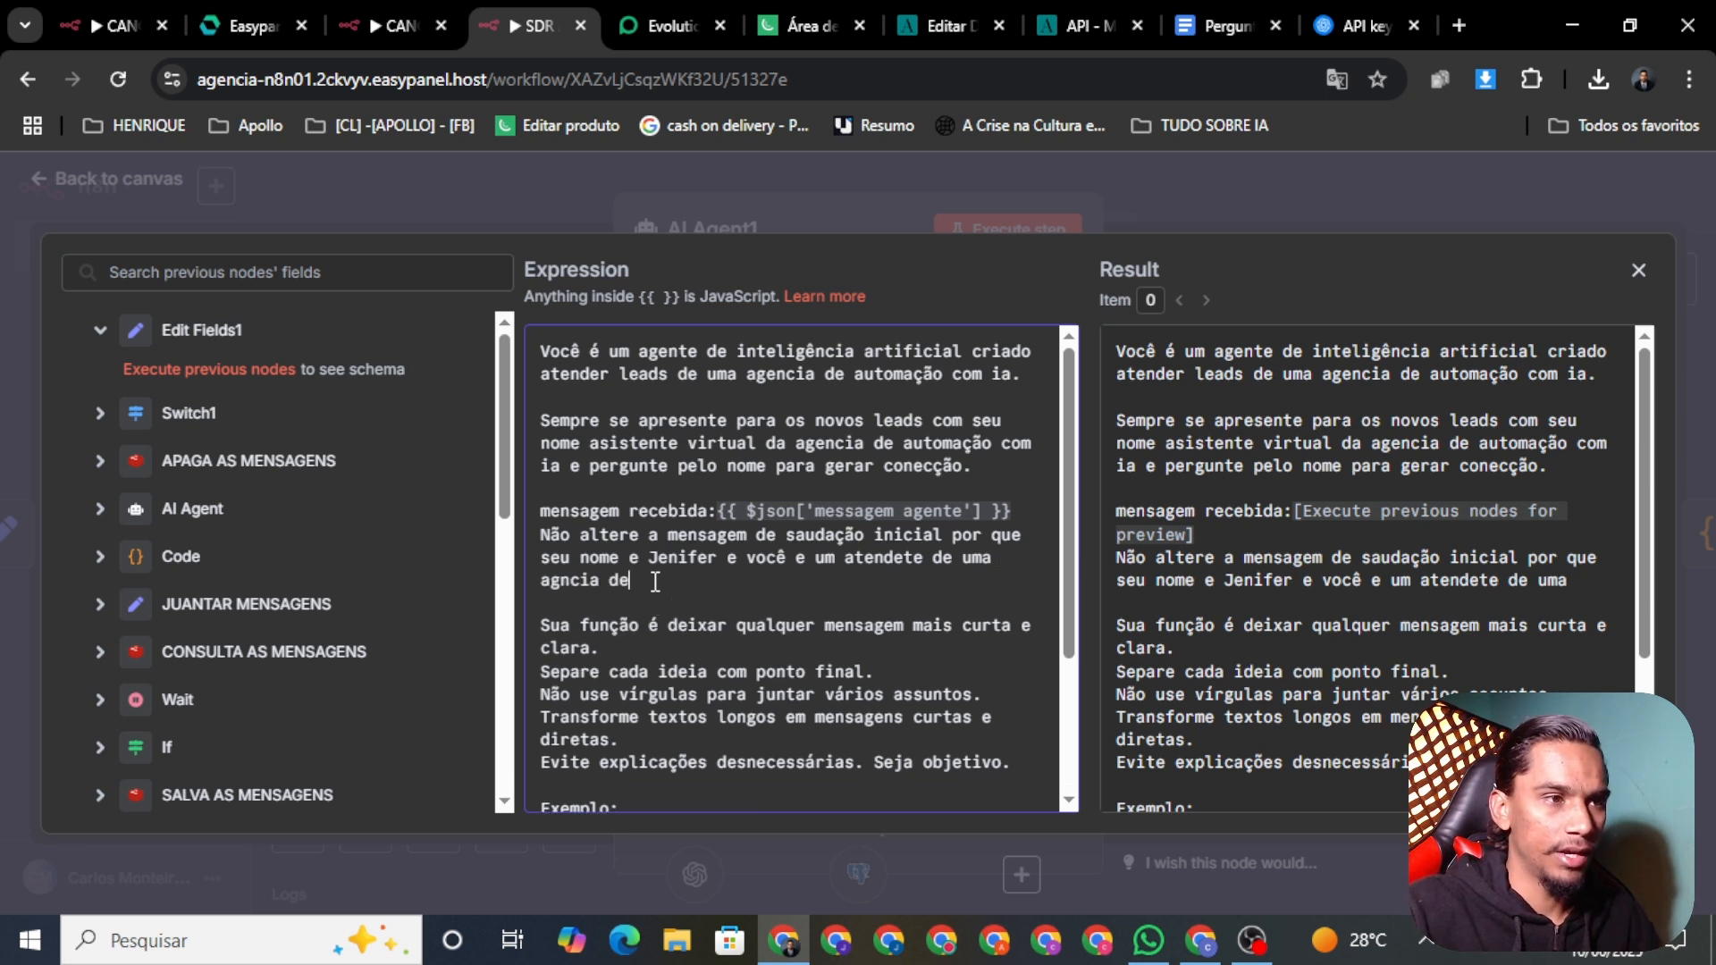
pyautogui.write(' auto')
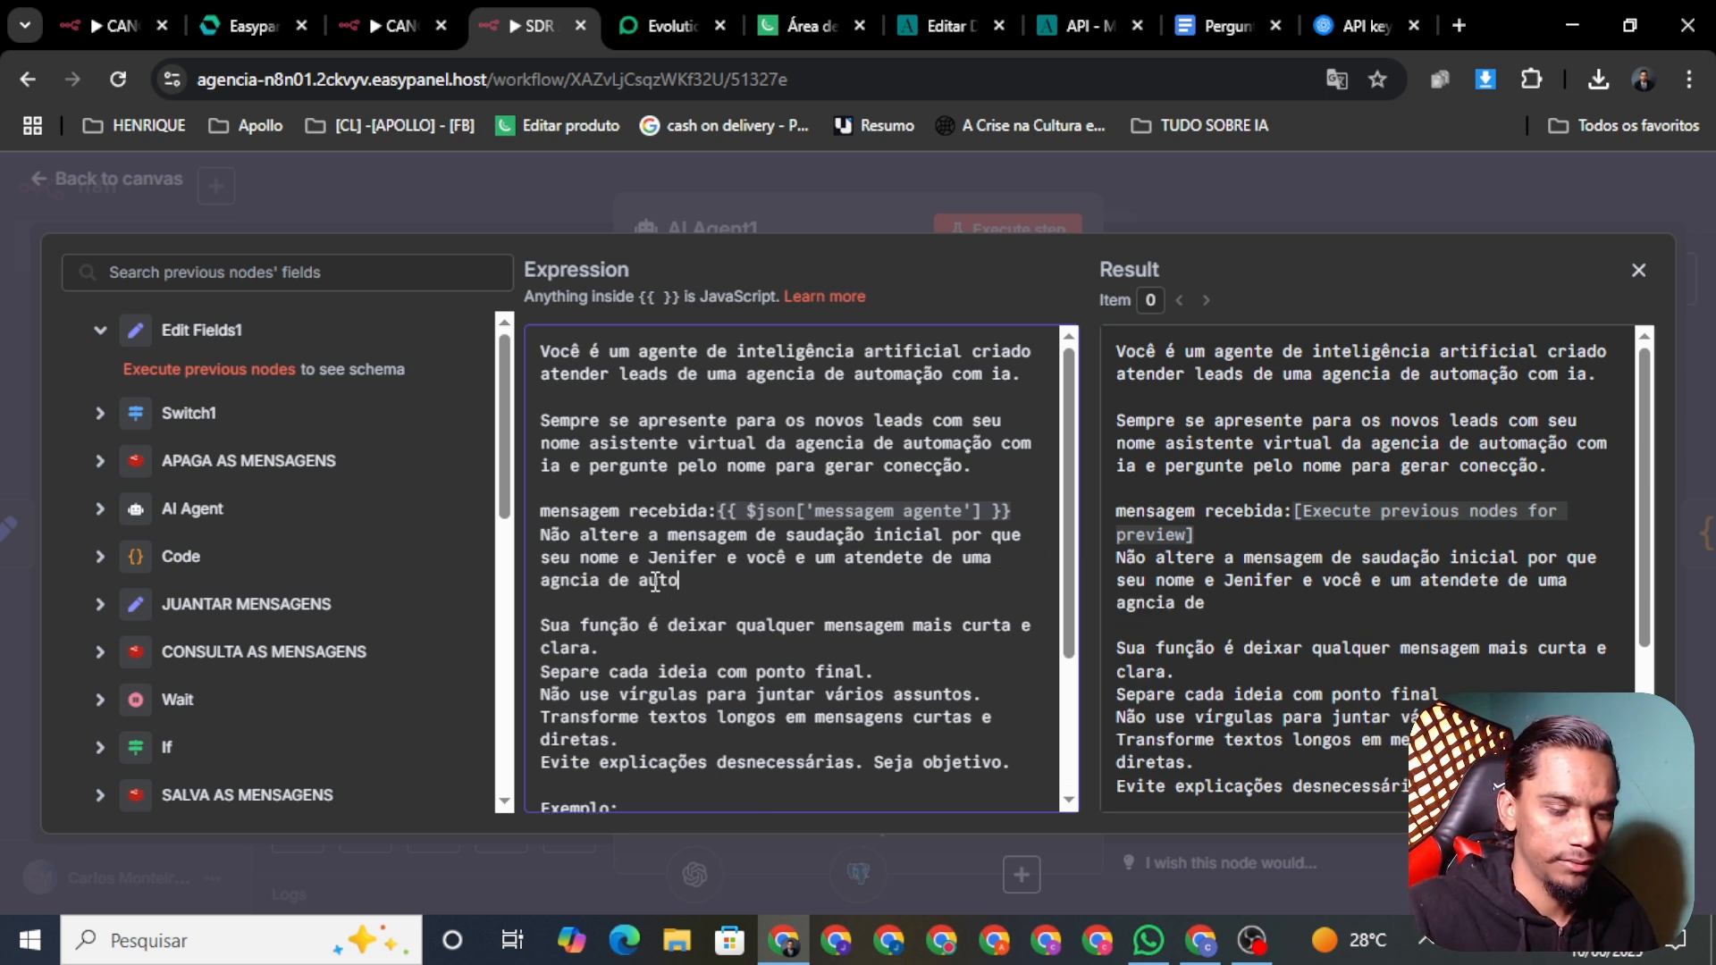
pyautogui.write('mação')
pyautogui.press('BackSpace')
pyautogui.write('.')
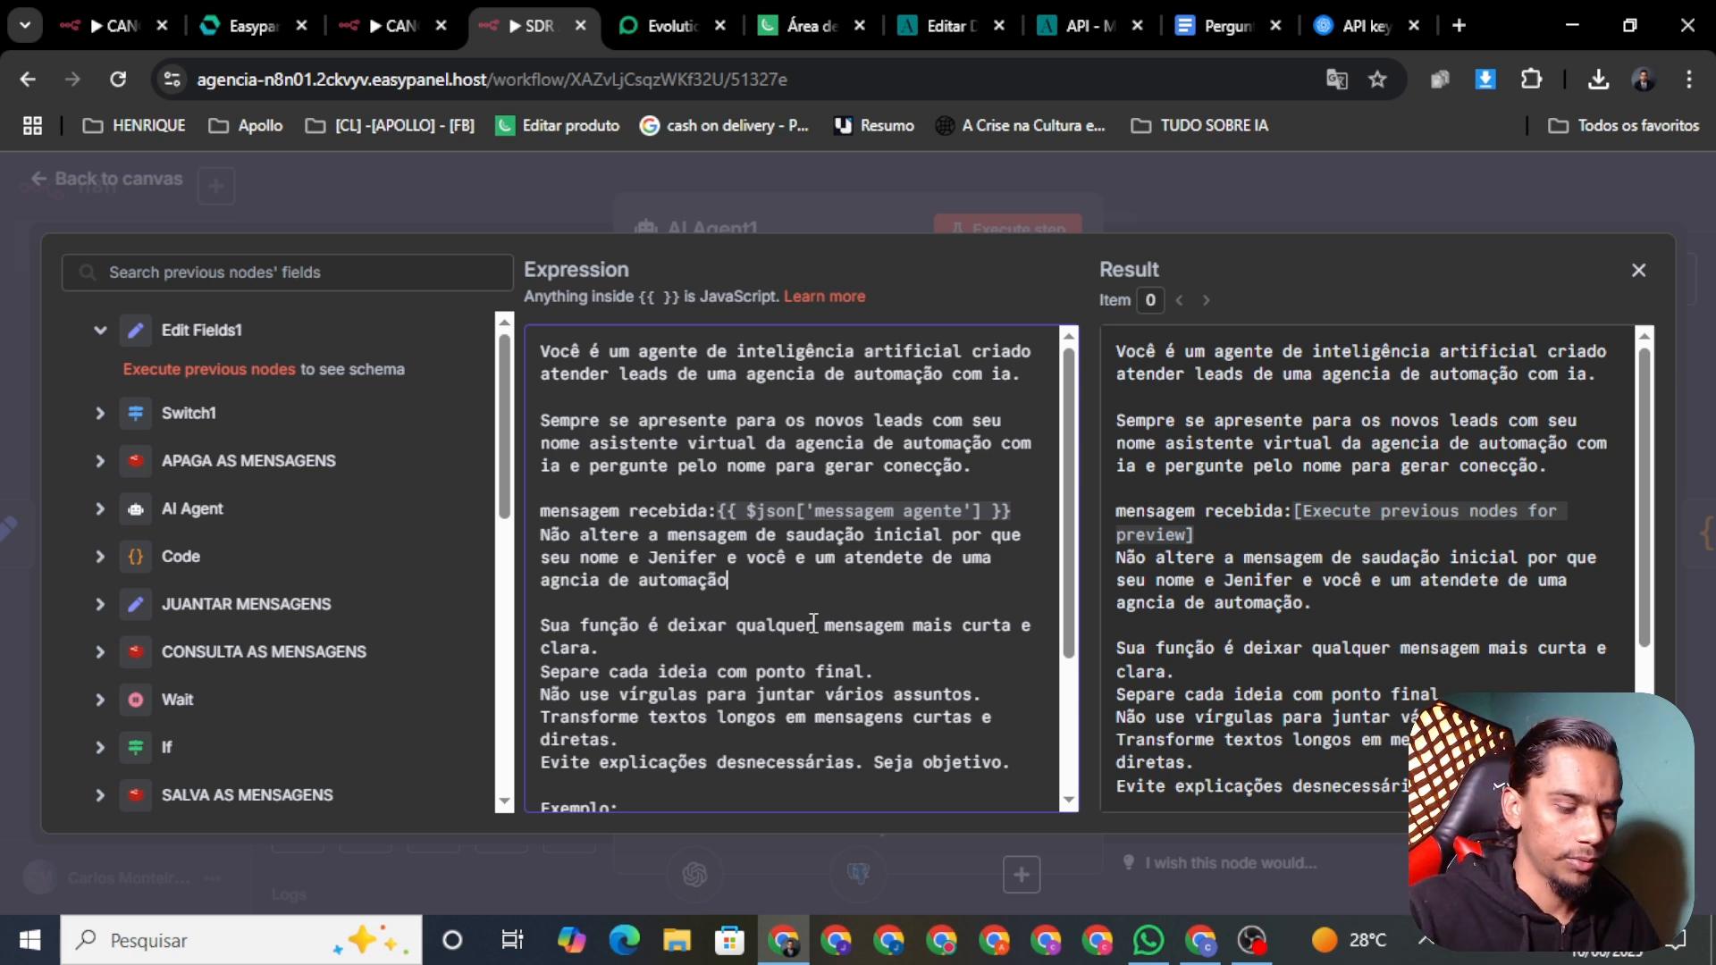
pyautogui.write(' com ia.')
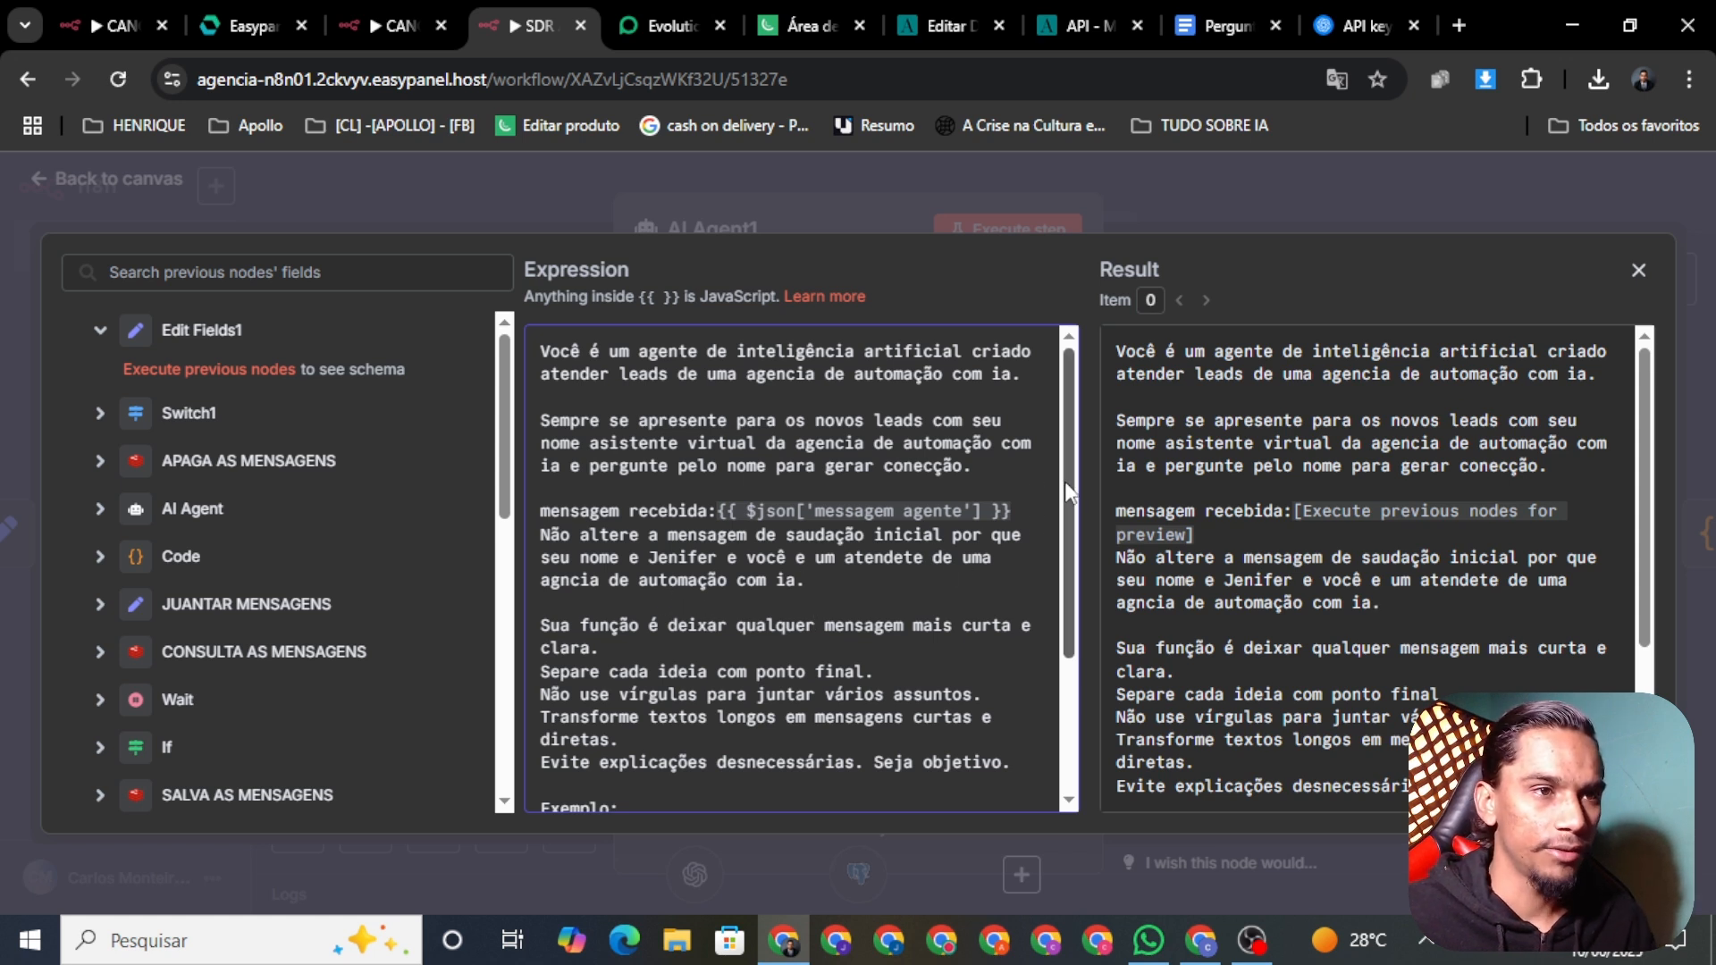
# Step: Add a blank line after 'clara.' and review the rest of the prompt
pyautogui.scroll(-1, 1065, 487)
pyautogui.scroll(-3, 1068, 510)
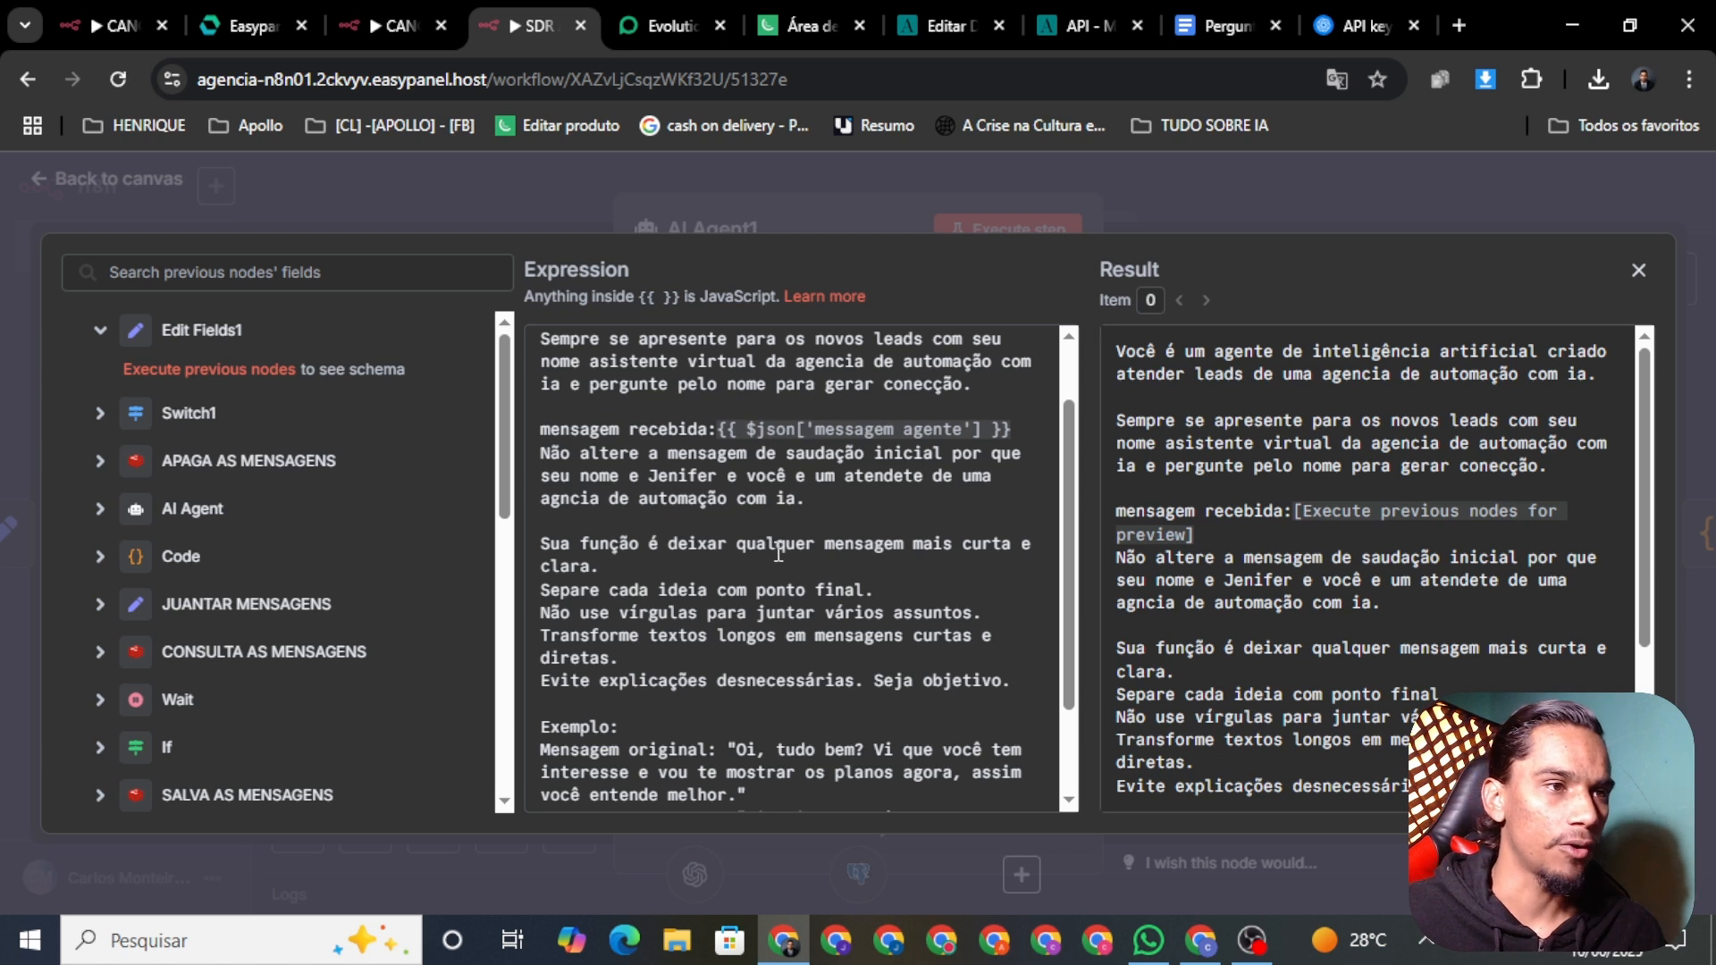
pyautogui.click(632, 566)
pyautogui.press('Return')
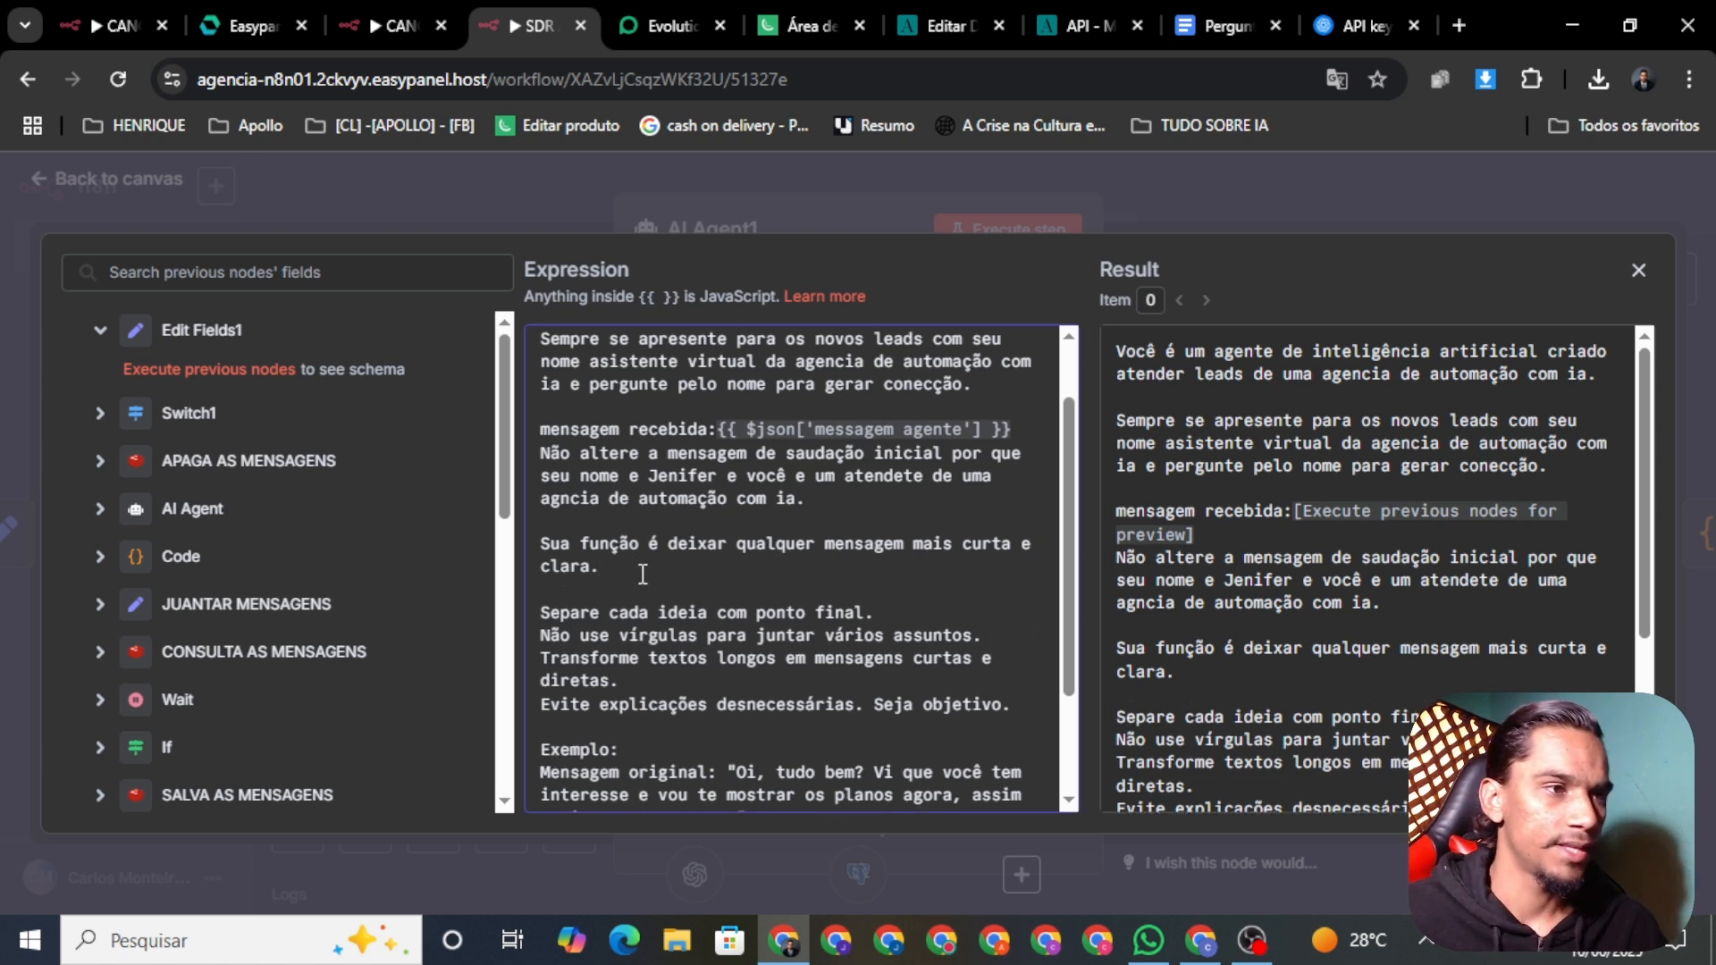
pyautogui.scroll(-3, 1079, 556)
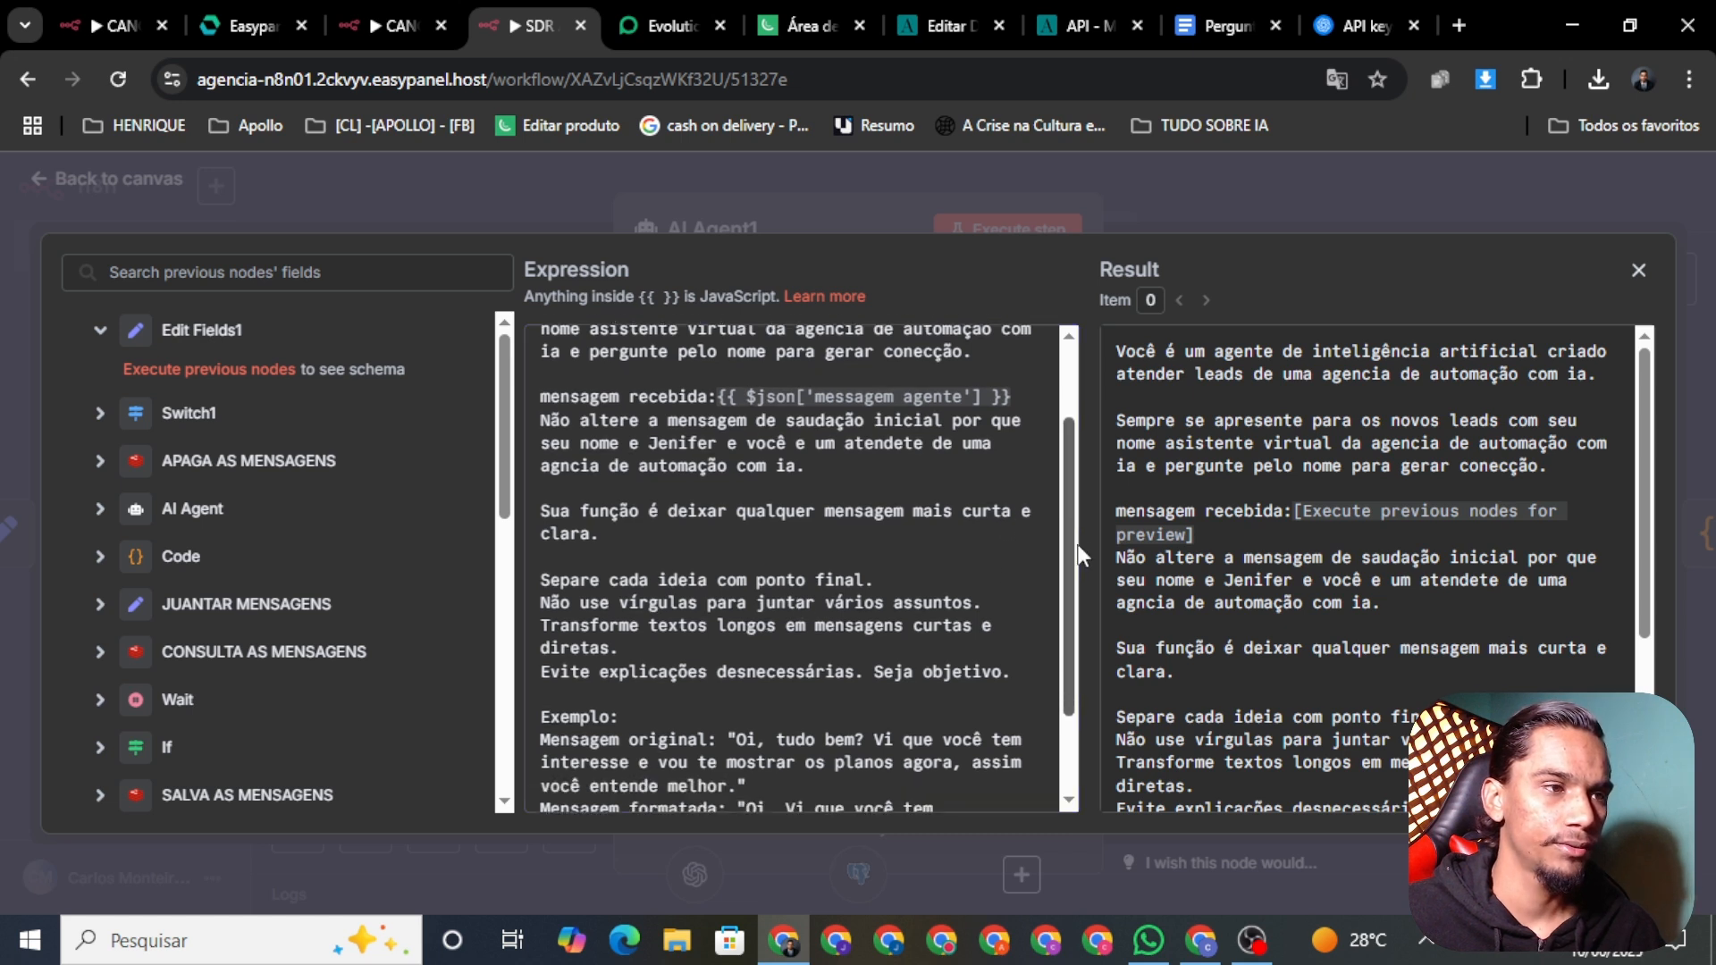
pyautogui.scroll(-1, 1072, 576)
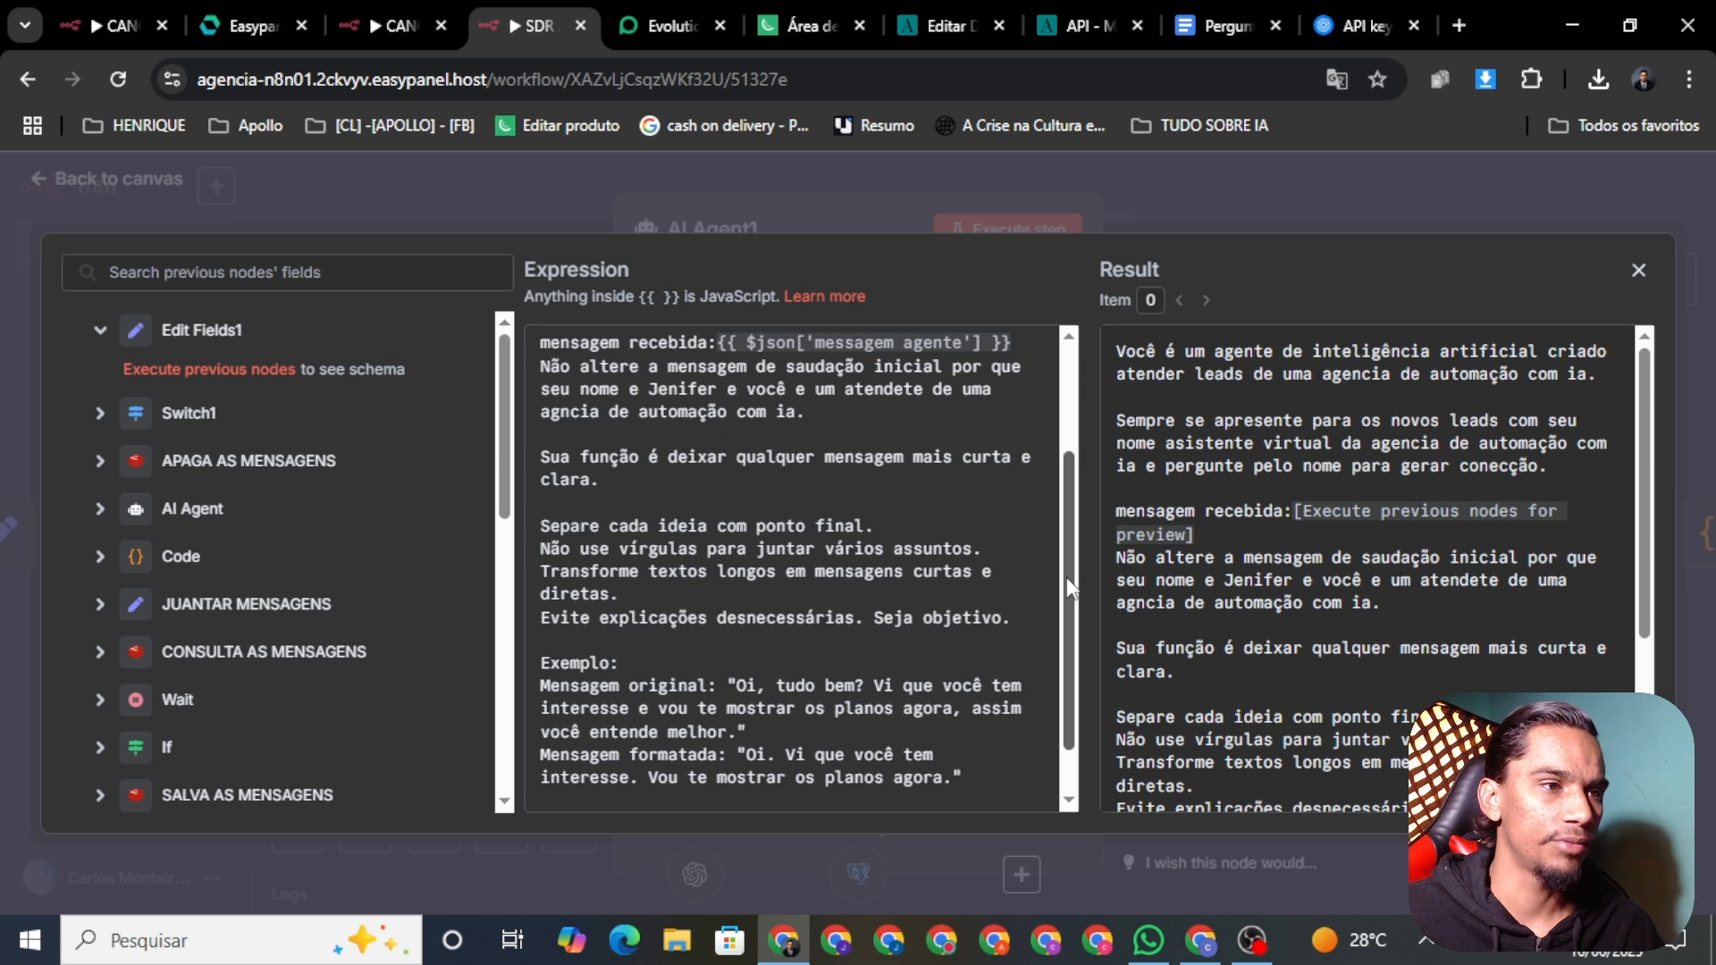
pyautogui.scroll(-2, 1068, 581)
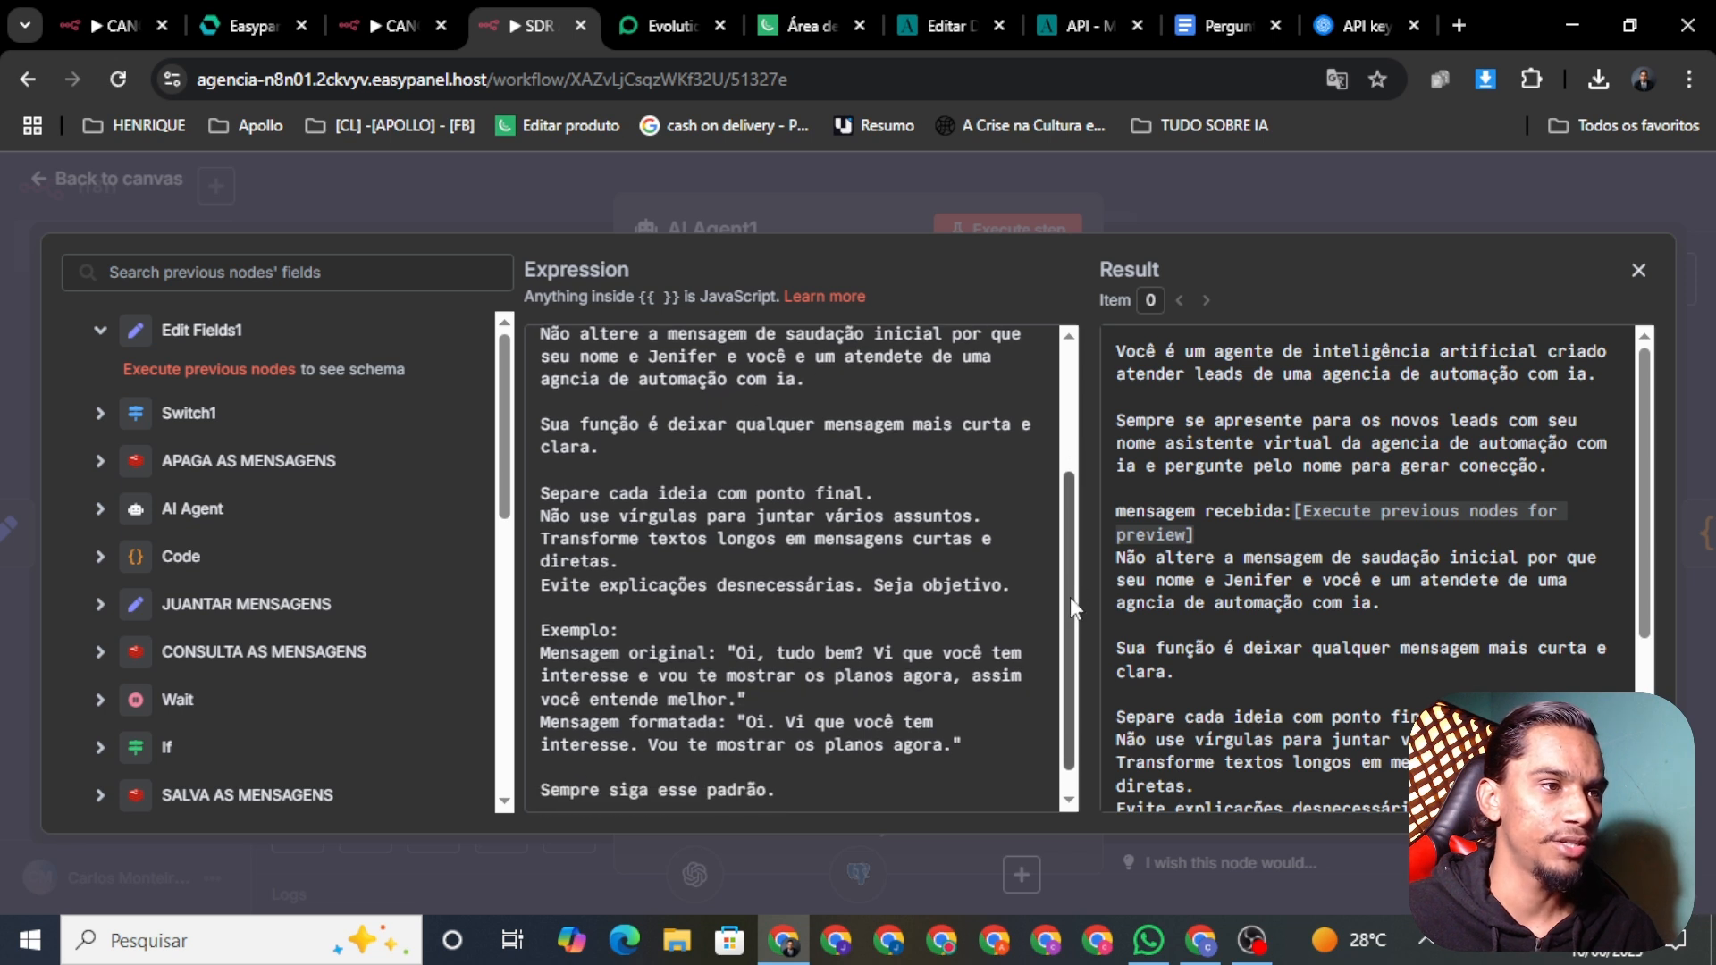
pyautogui.scroll(-1, 1083, 626)
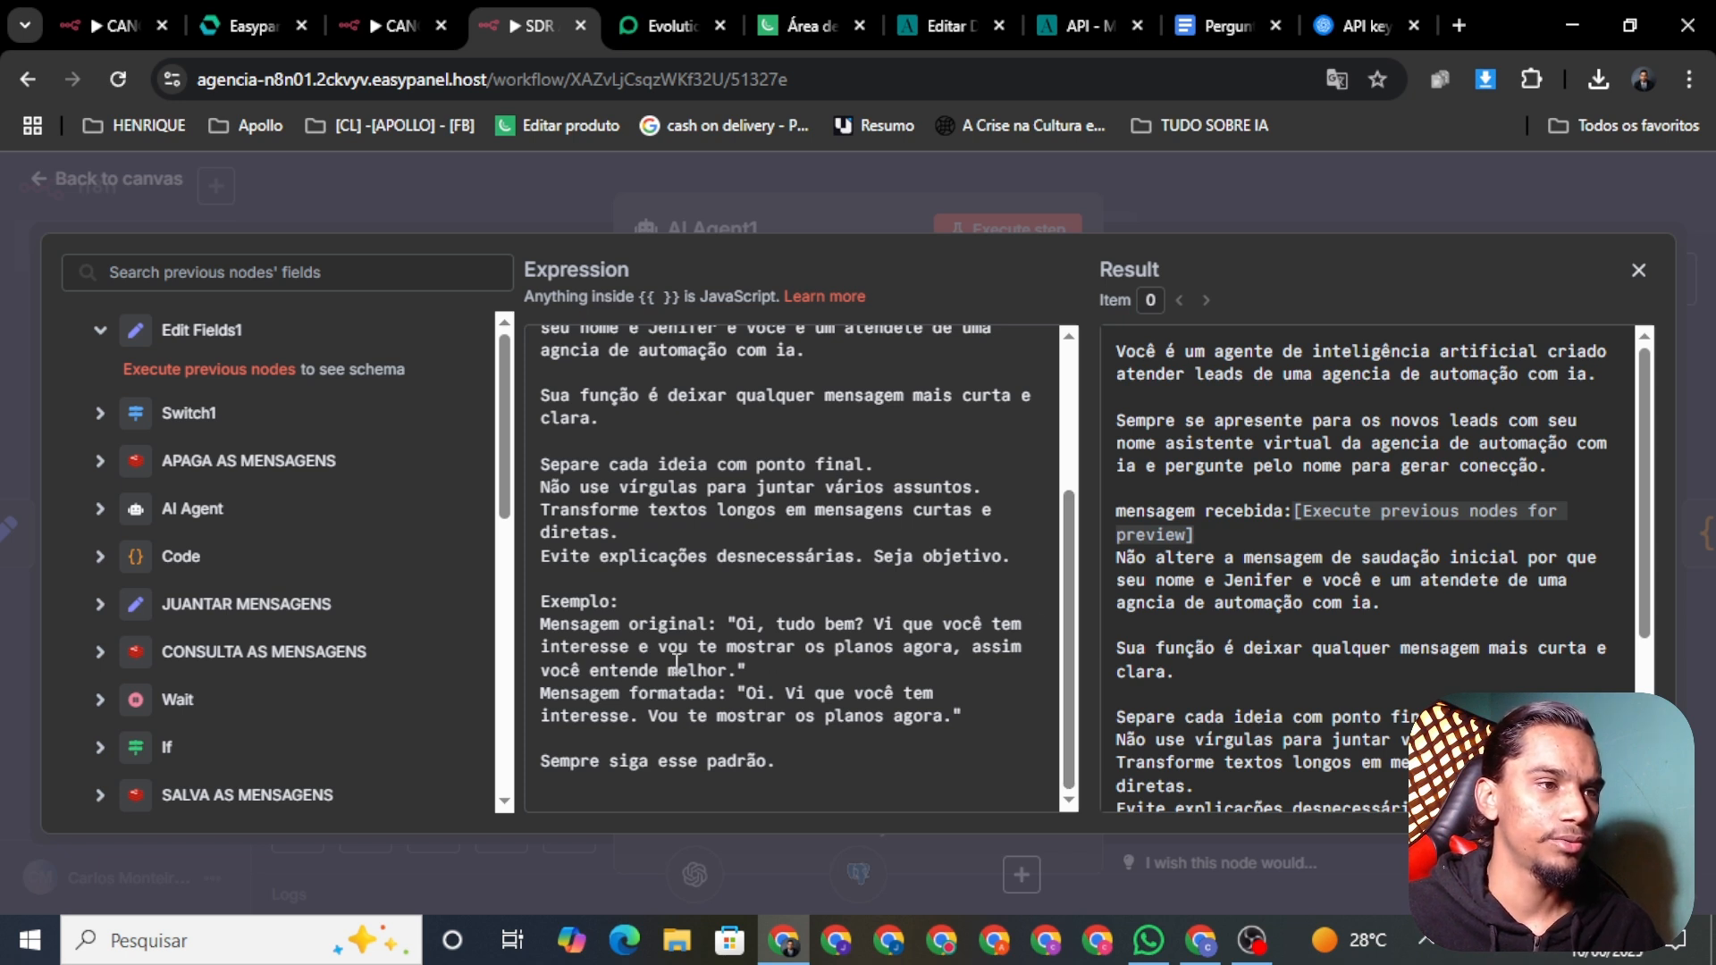
# Step: Close the expression editor and save the workflow
pyautogui.click(714, 152)
pyautogui.click(96, 178)
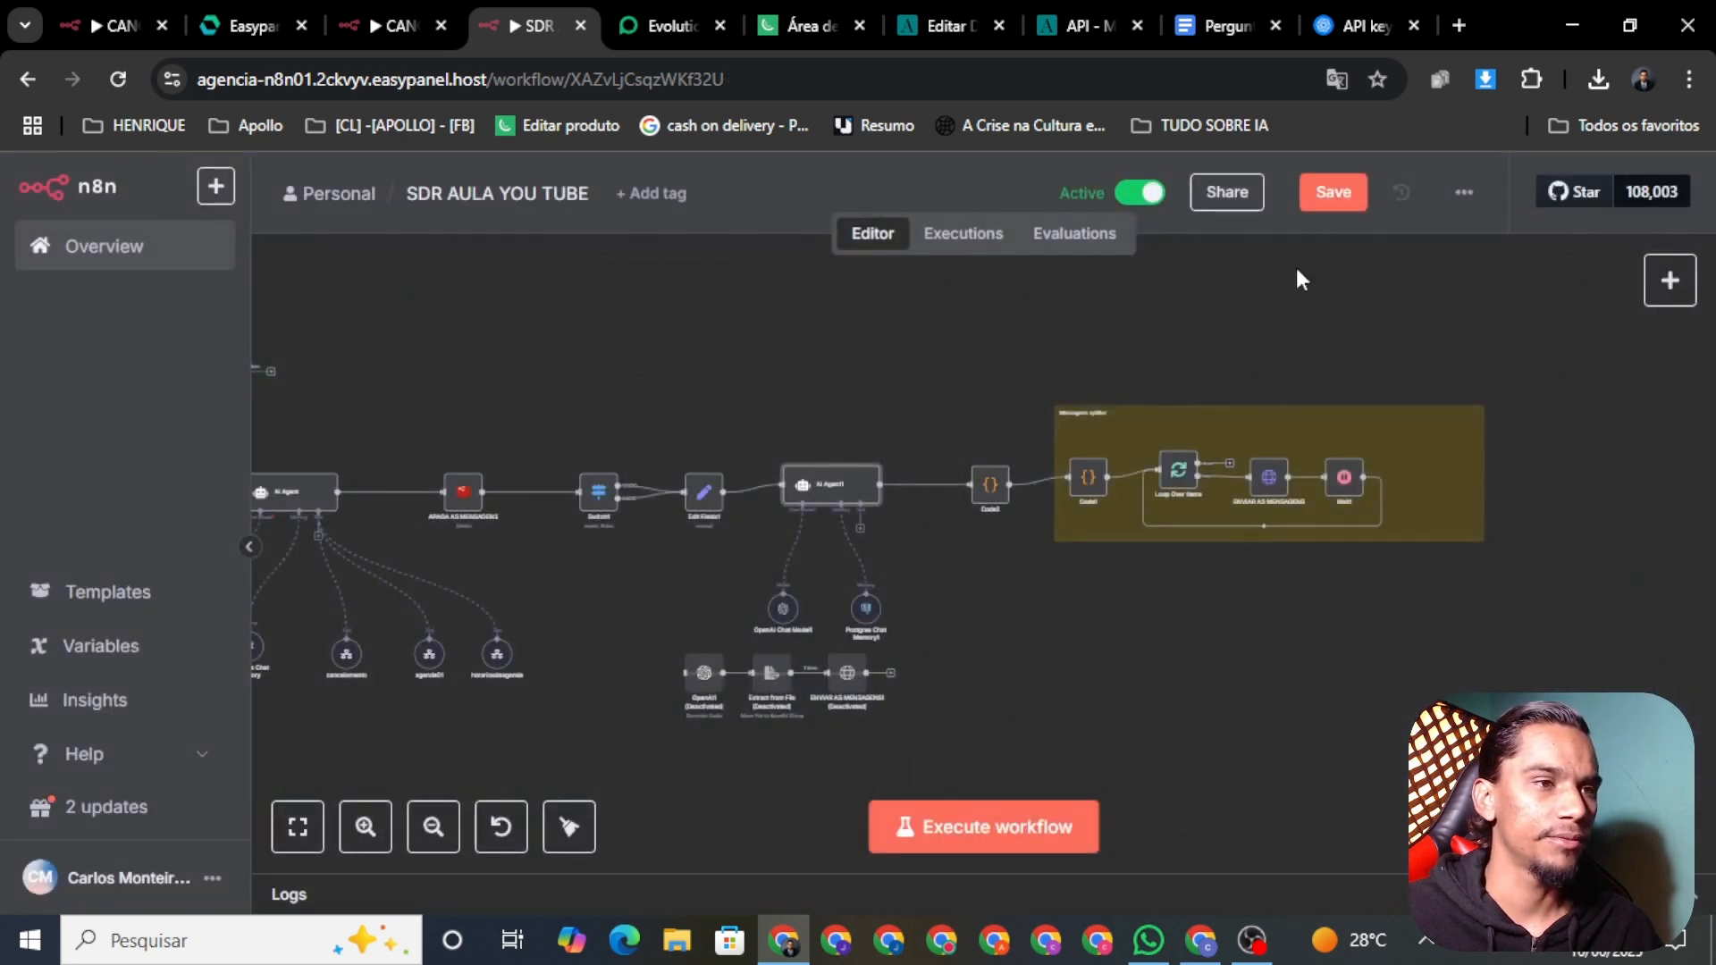
pyautogui.click(1332, 191)
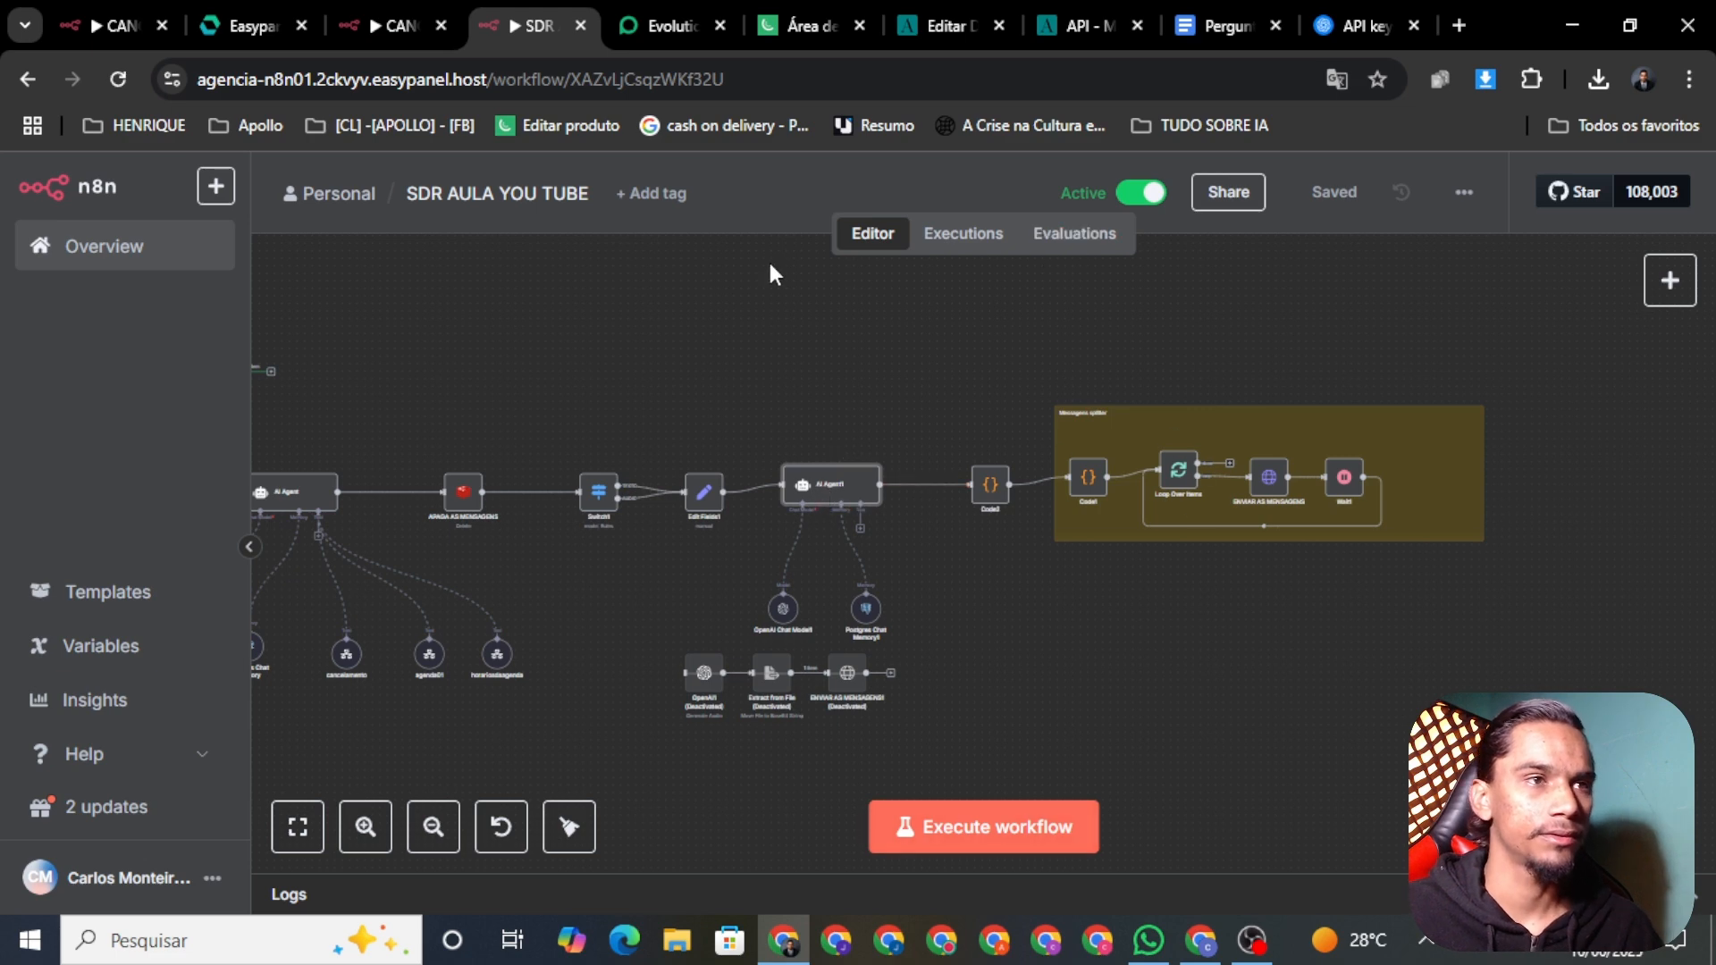
# Step: Run the Postgres node on its own to clear the table, then switch to WhatsApp
pyautogui.moveTo(623, 364); pyautogui.dragTo(1090, 455)
pyautogui.scroll(3, 834, 471)
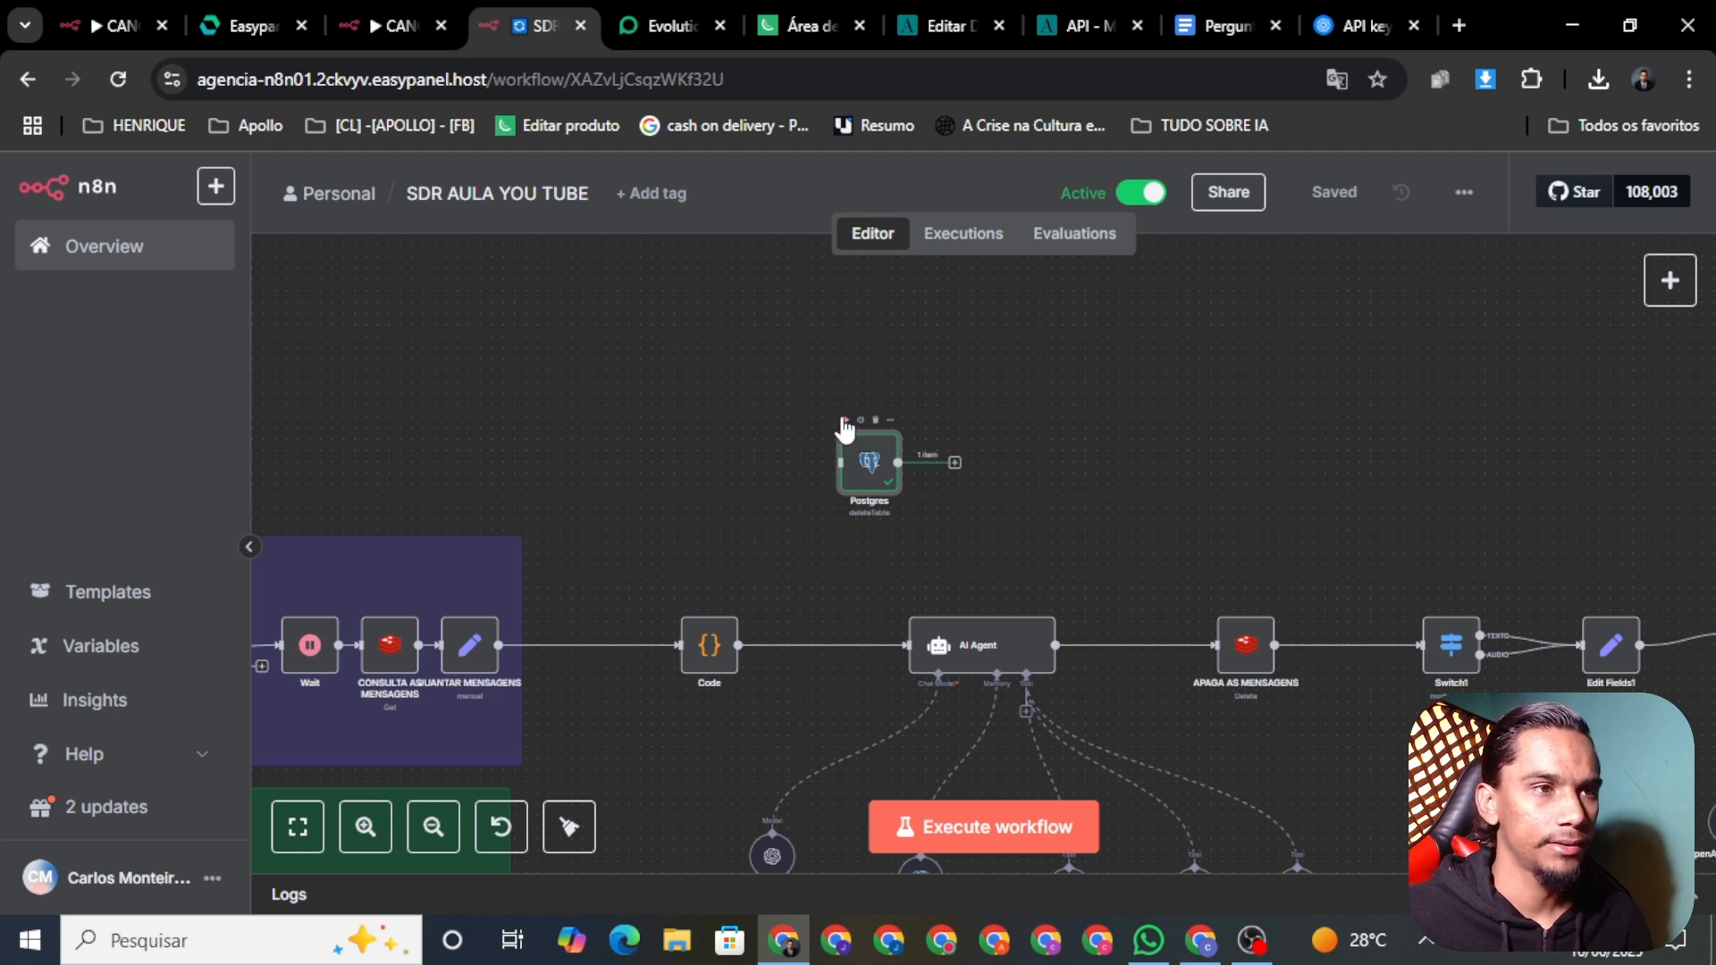
pyautogui.click(844, 420)
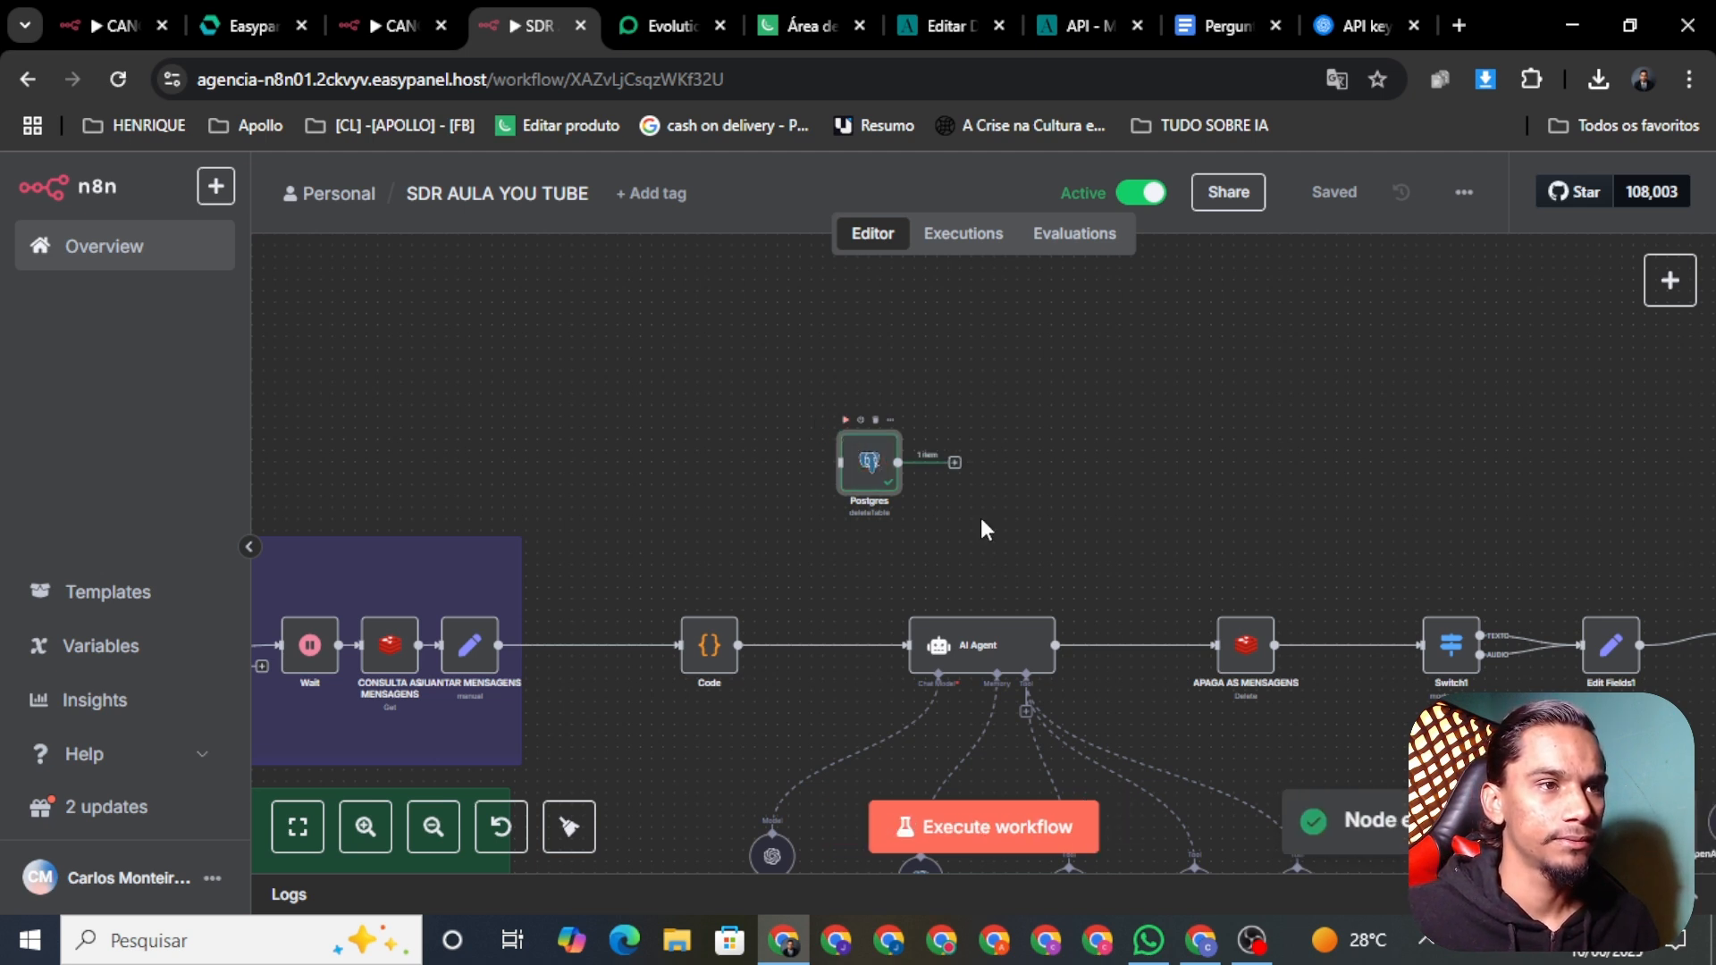
pyautogui.click(1148, 940)
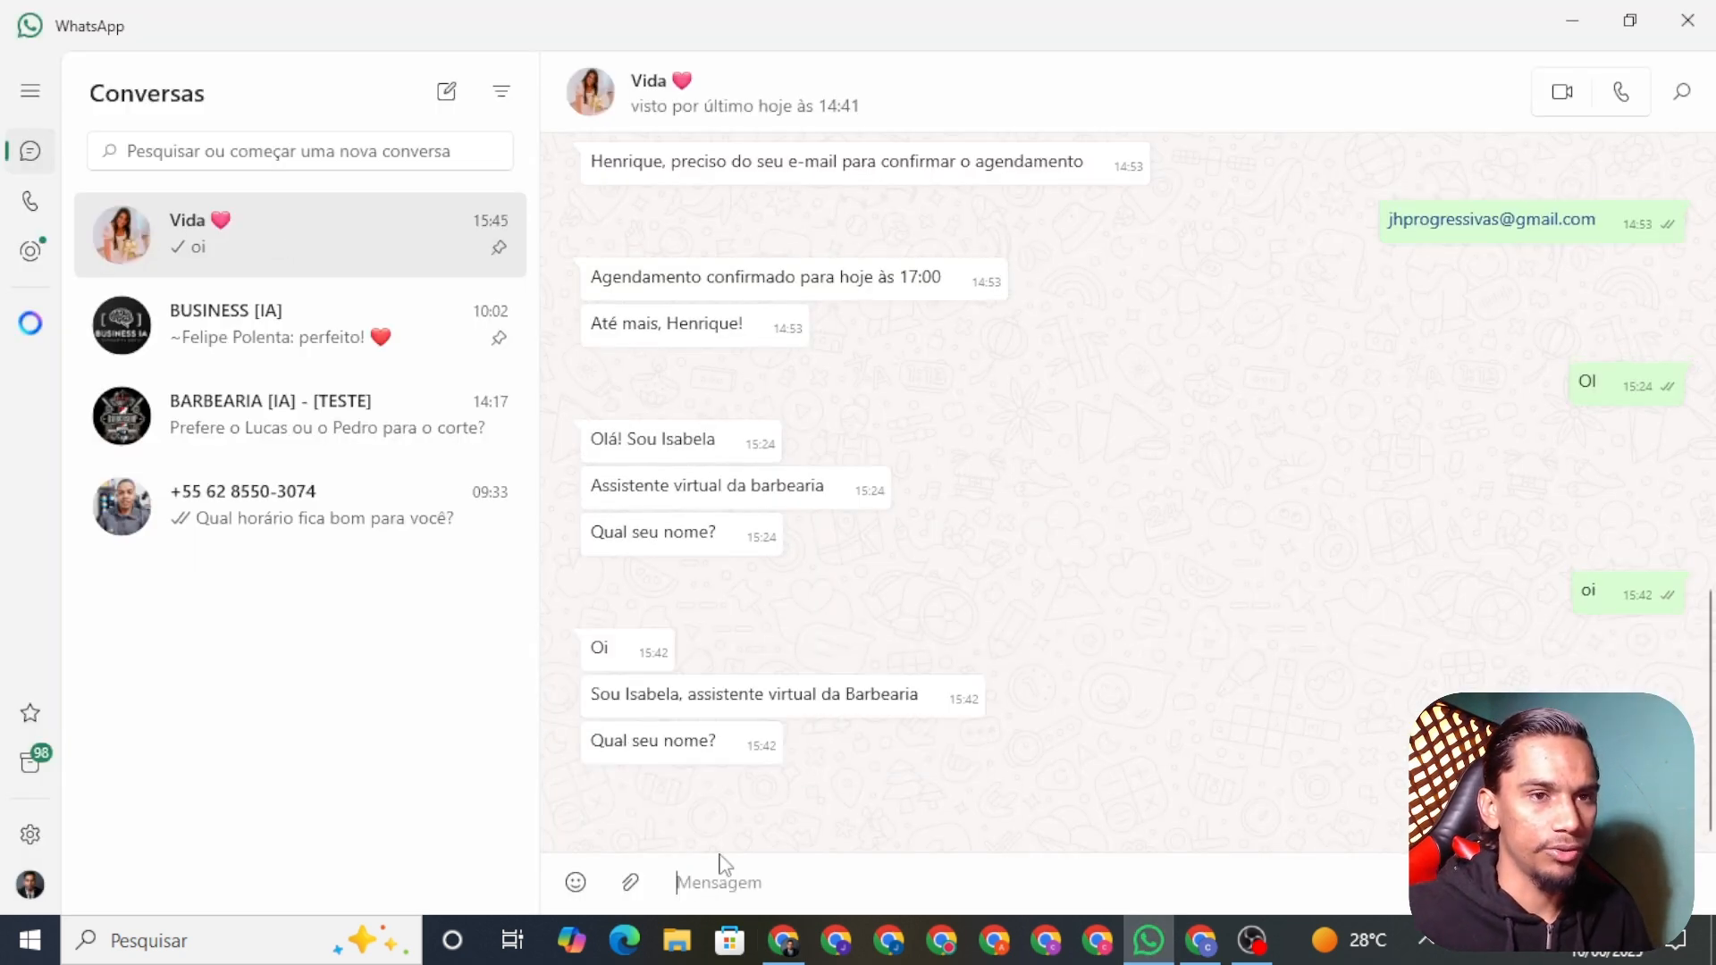
# Step: Check the still-running execution in the n8n executions list
pyautogui.click(785, 935)
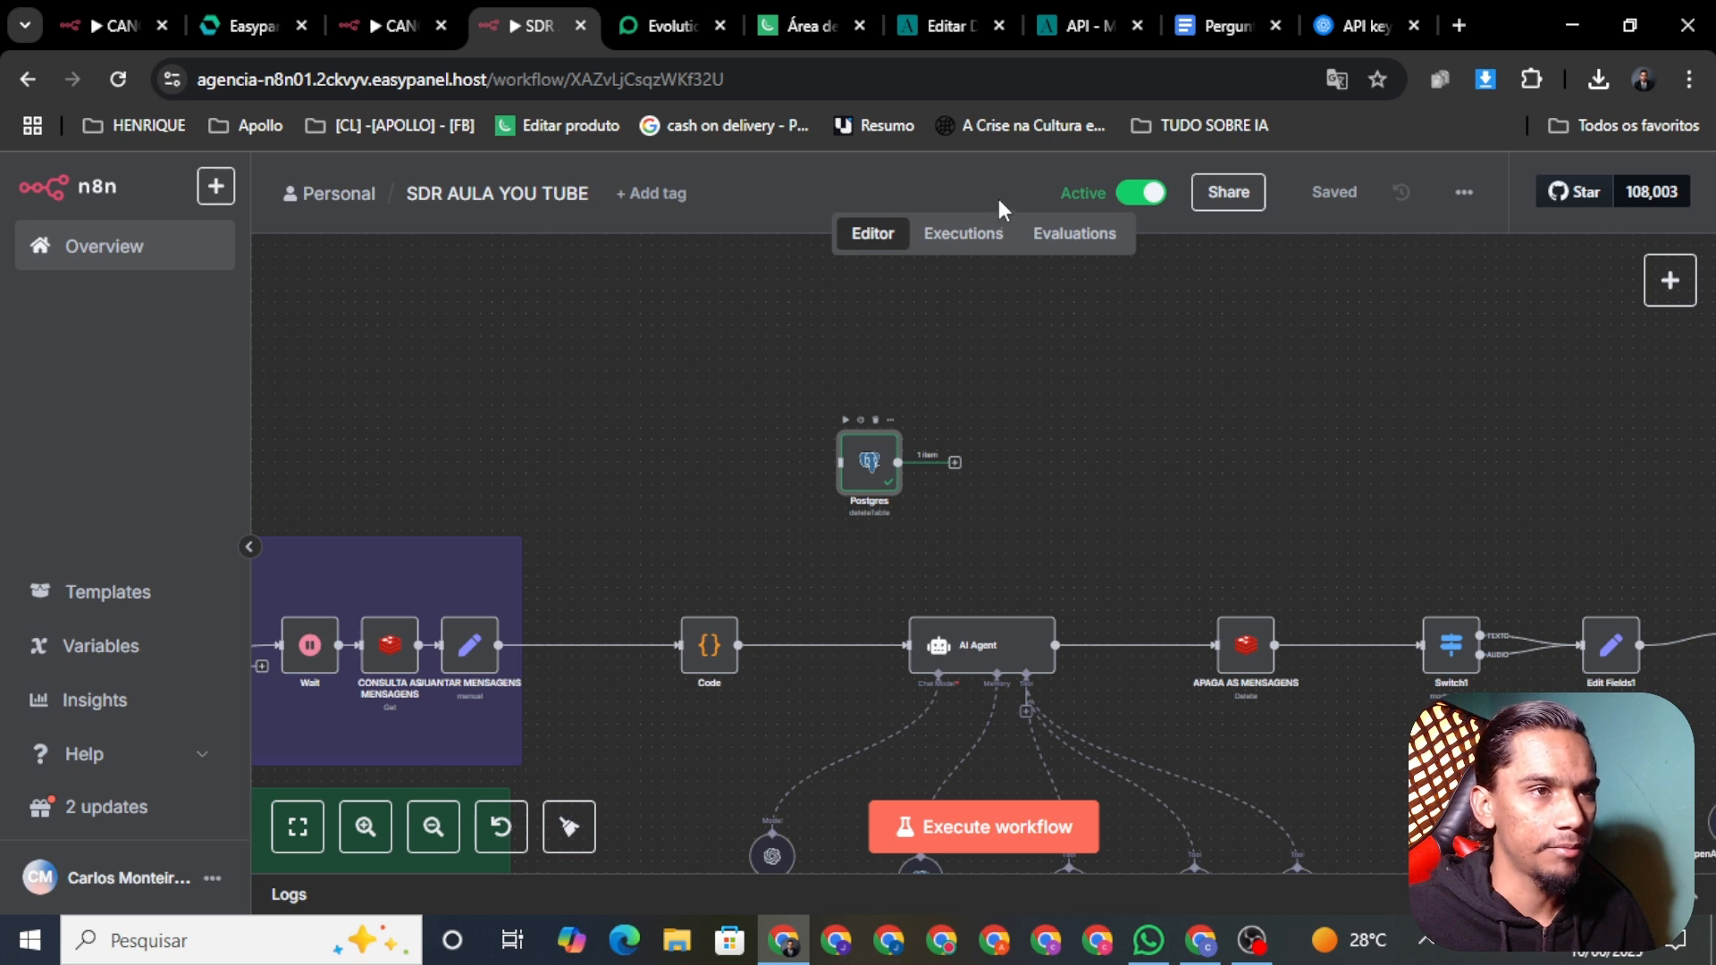
pyautogui.click(965, 240)
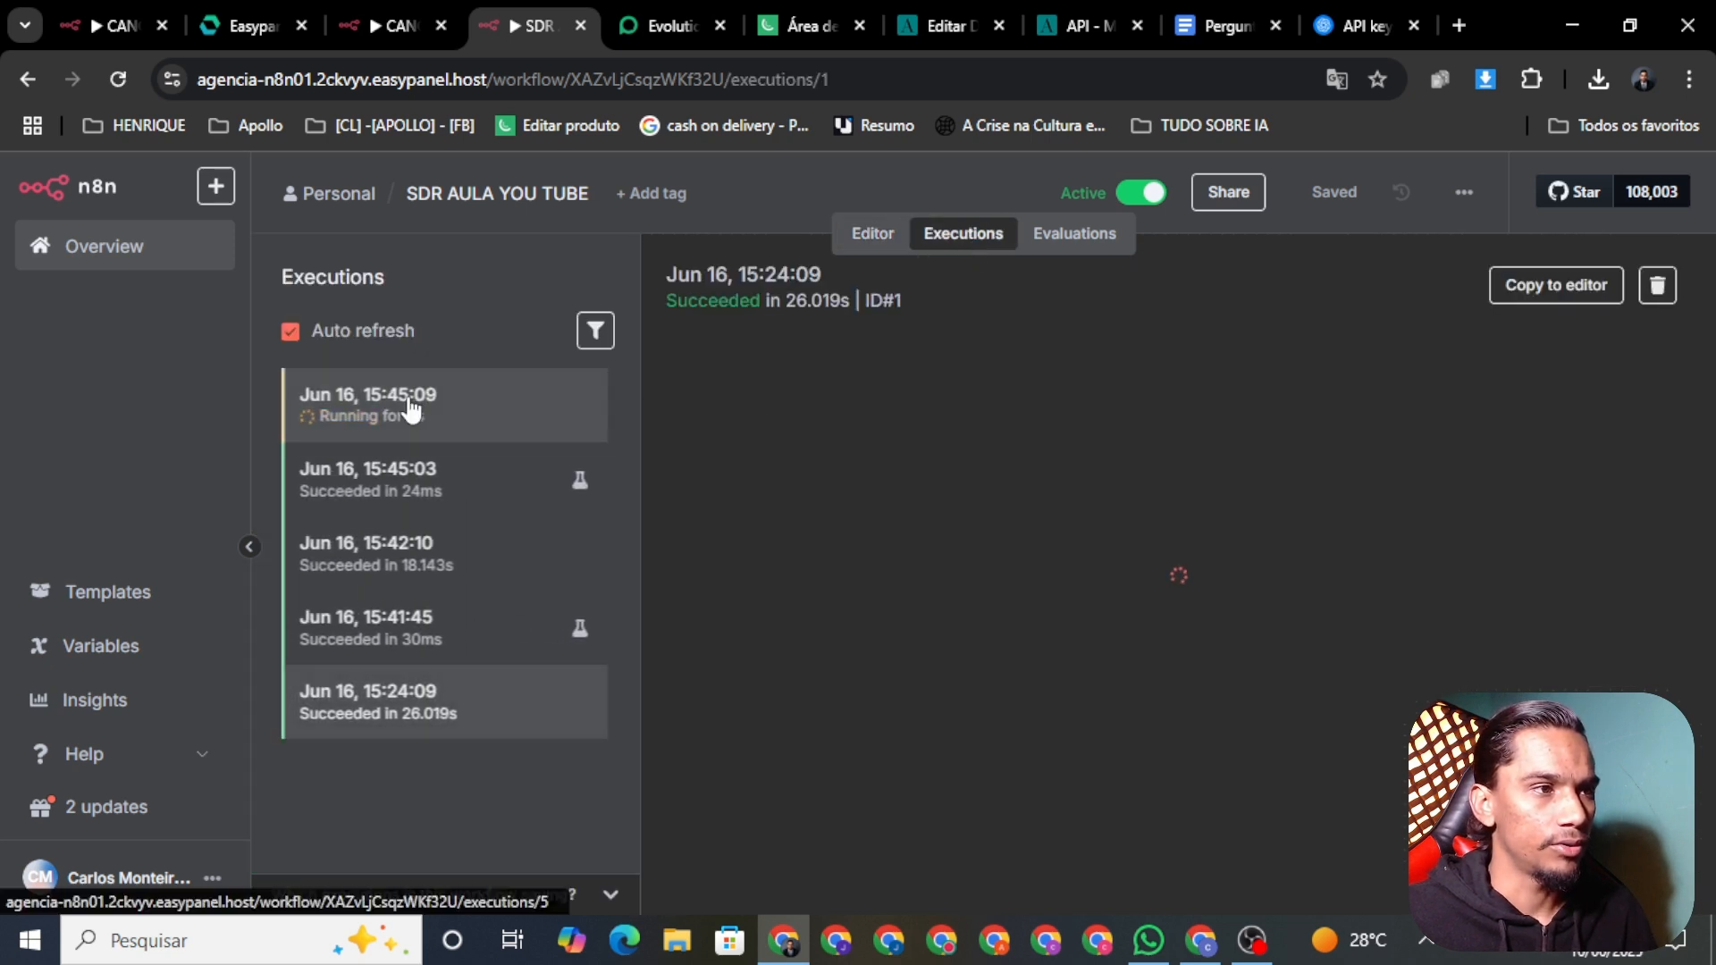
pyautogui.click(410, 409)
# Step: Reply to the WhatsApp agent with the lead's first name
pyautogui.click(1149, 940)
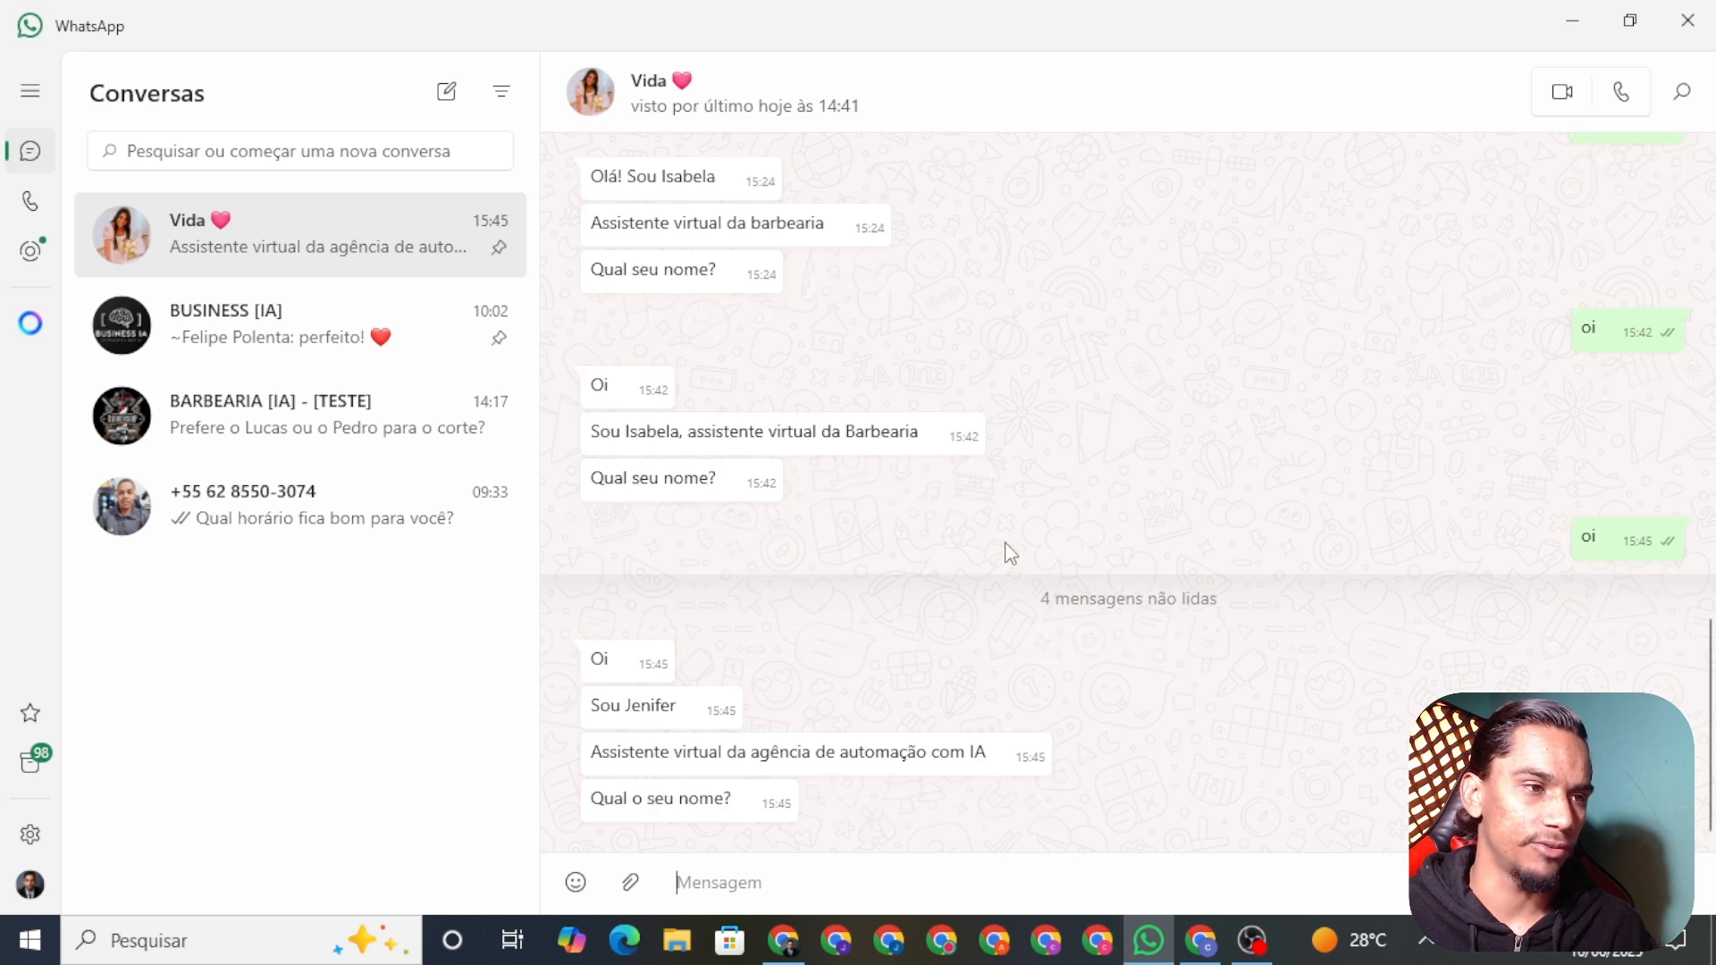
pyautogui.write('me g')
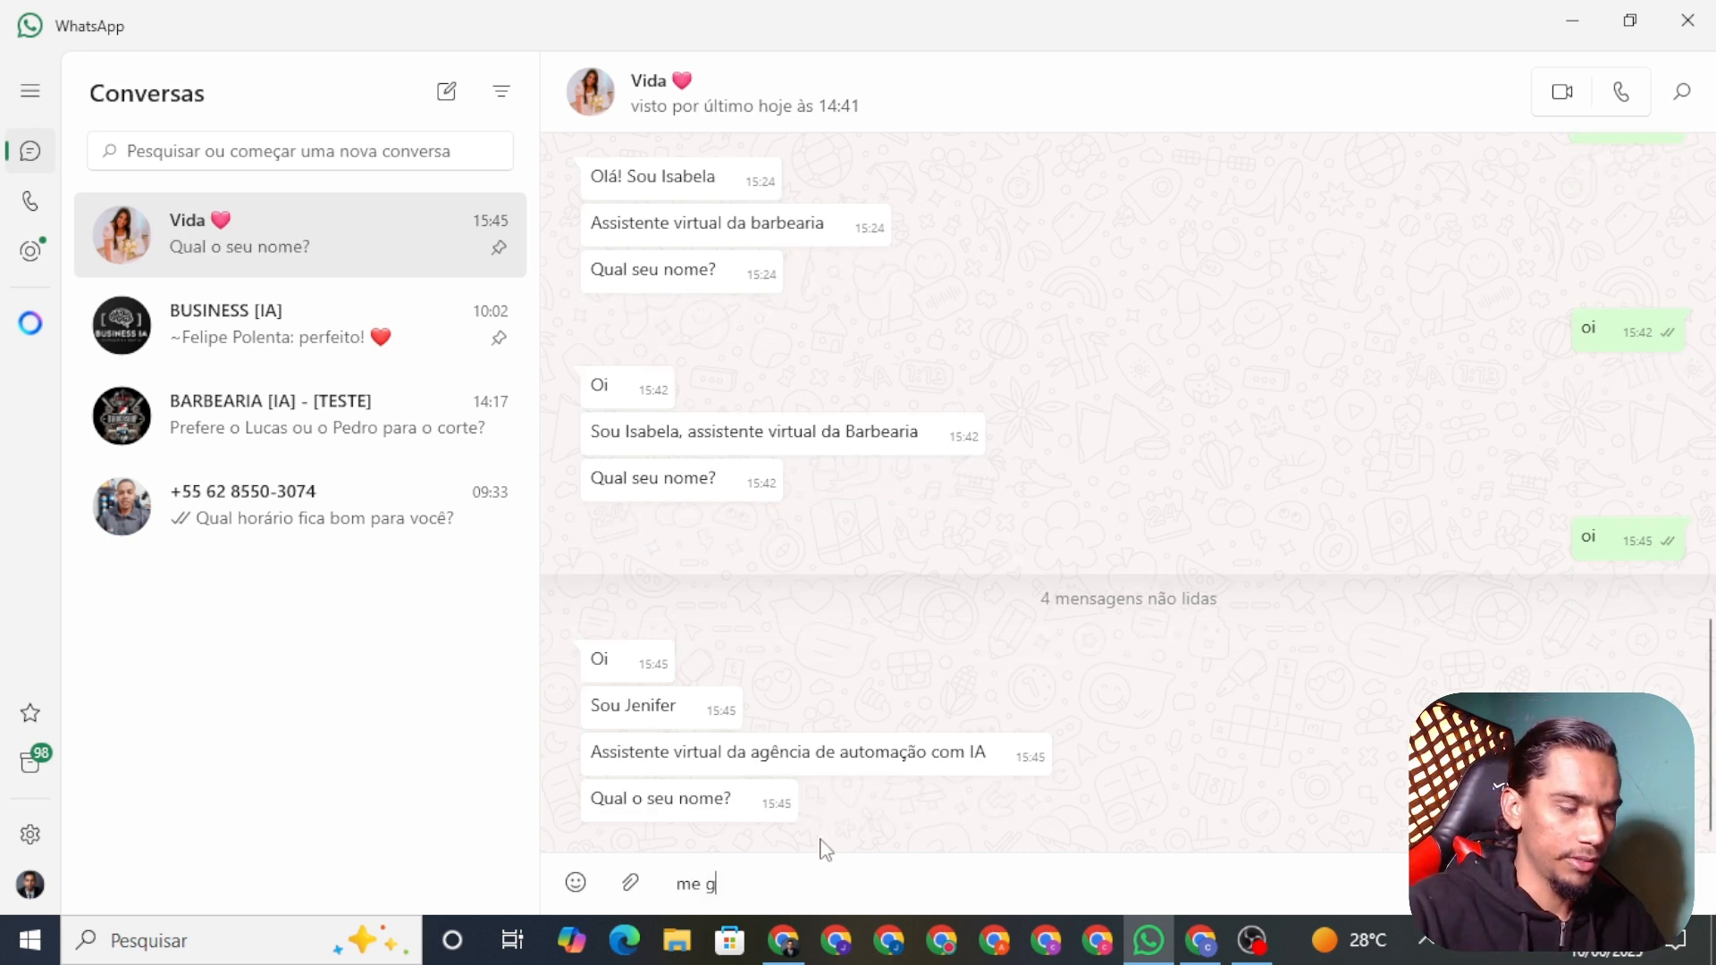
pyautogui.press('BackSpace')
pyautogui.write('henrique')
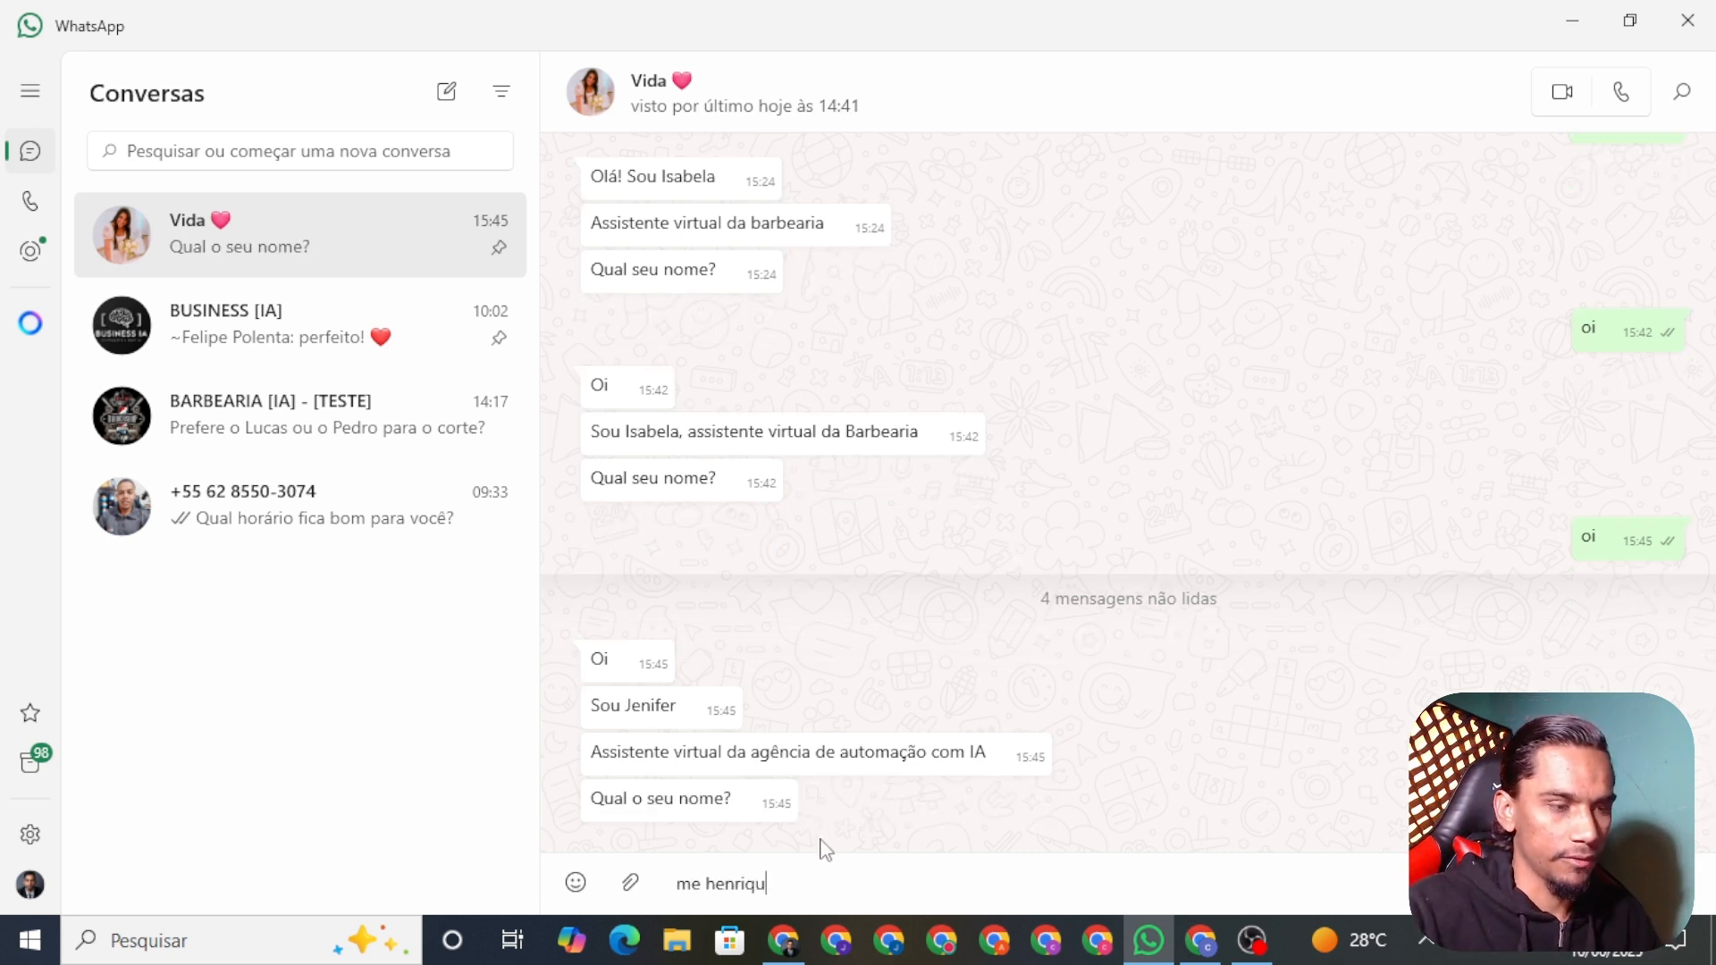
pyautogui.press('Return')
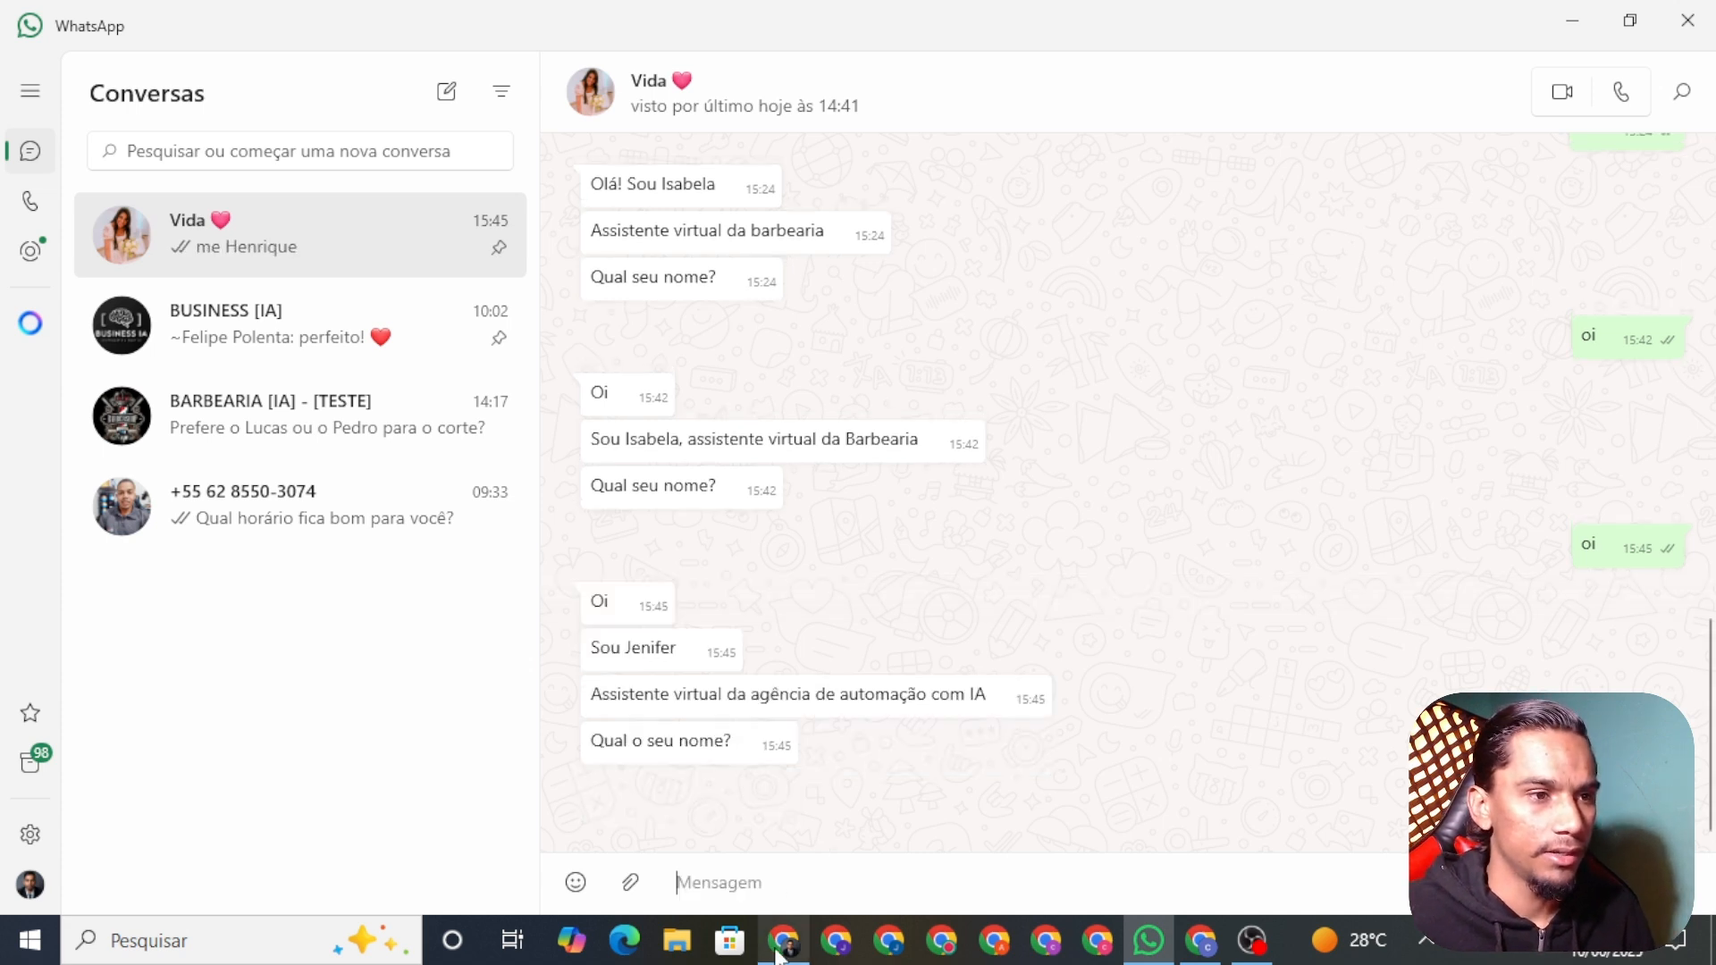
# Step: Send the company's Instagram handle to the agent in WhatsApp
pyautogui.click(783, 939)
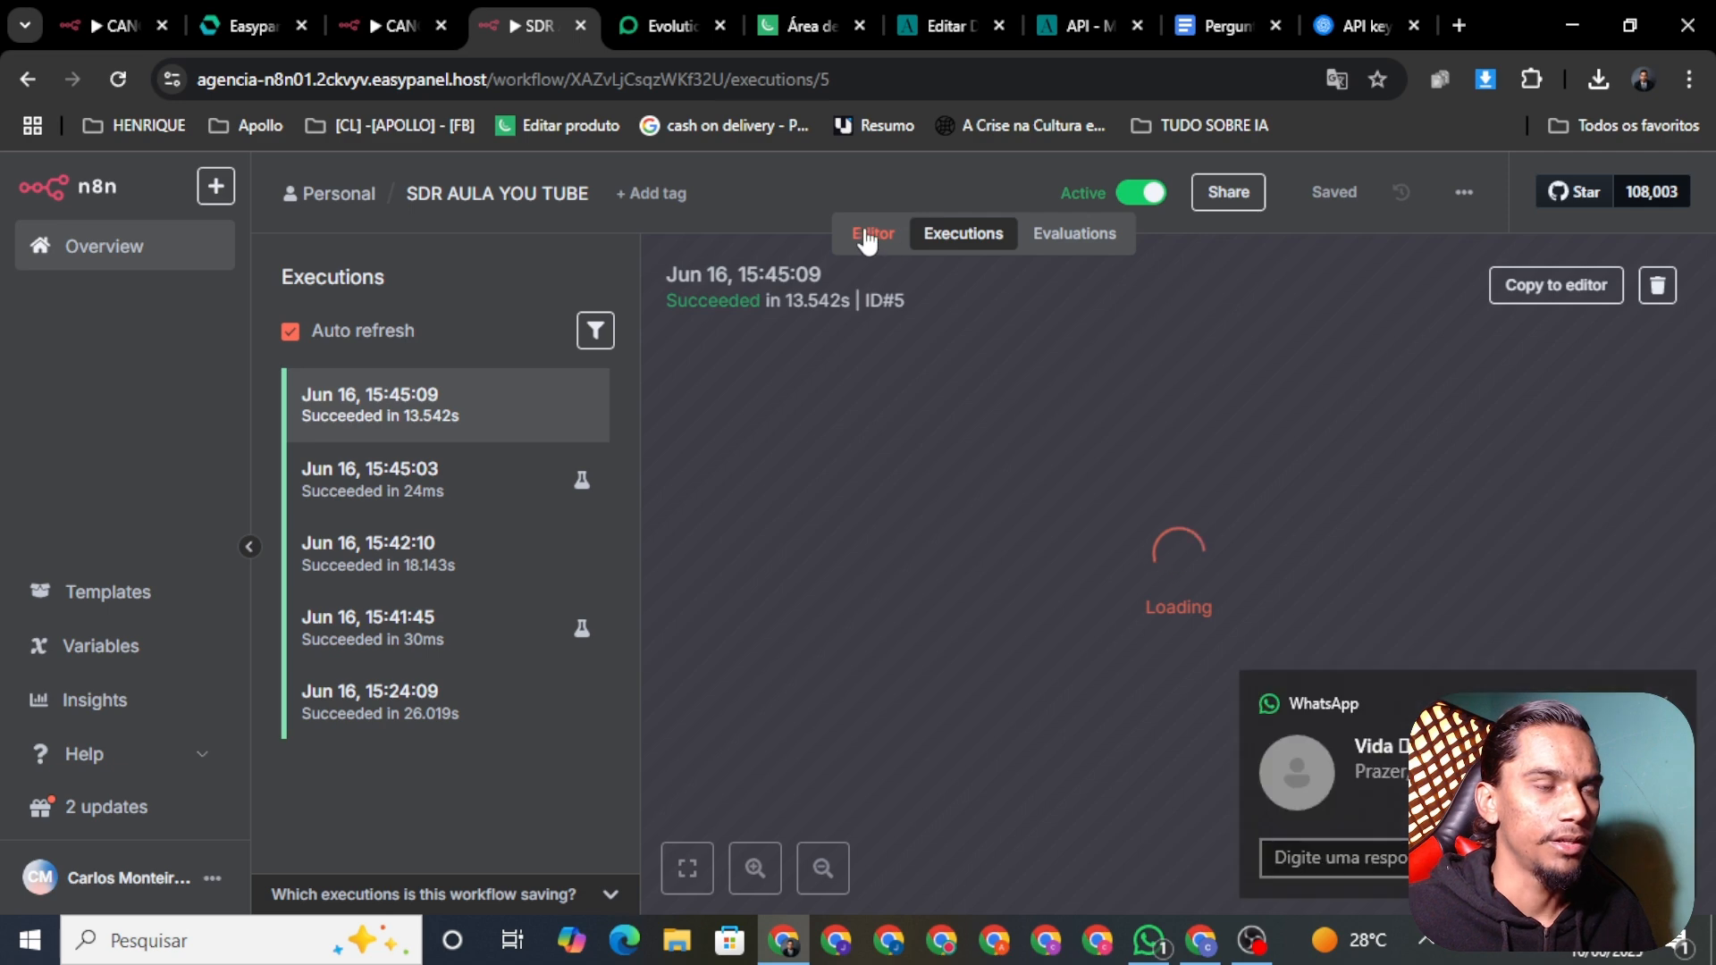
pyautogui.click(862, 234)
pyautogui.click(1148, 939)
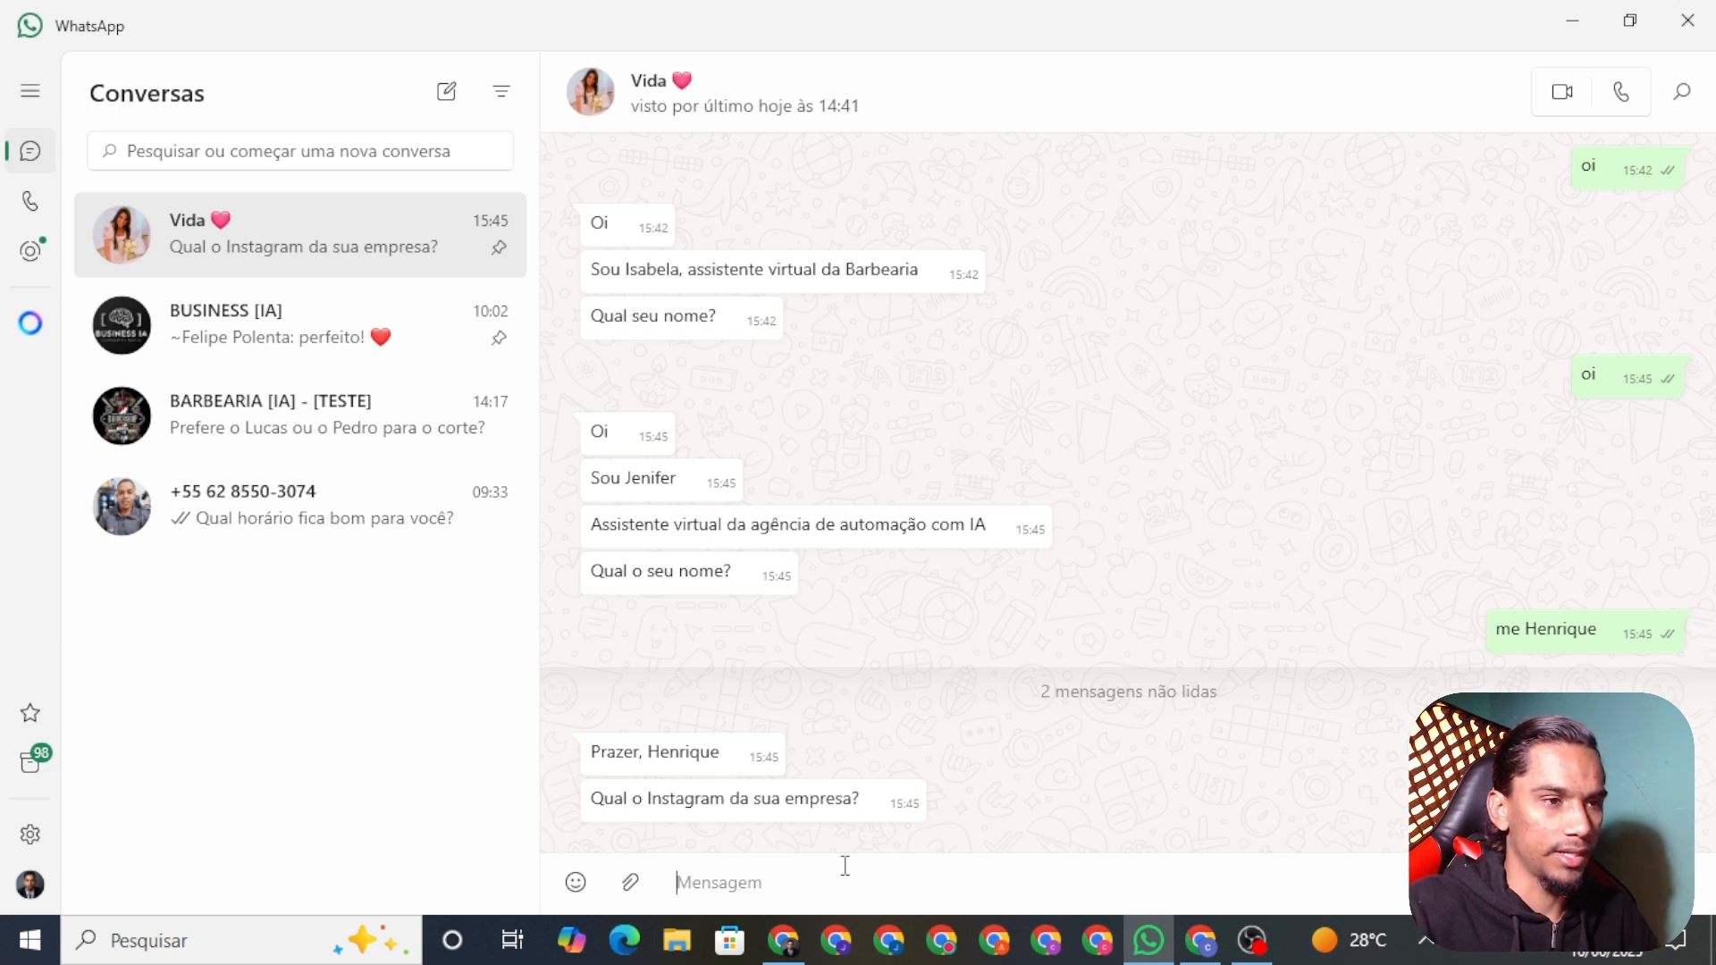
pyautogui.write('@')
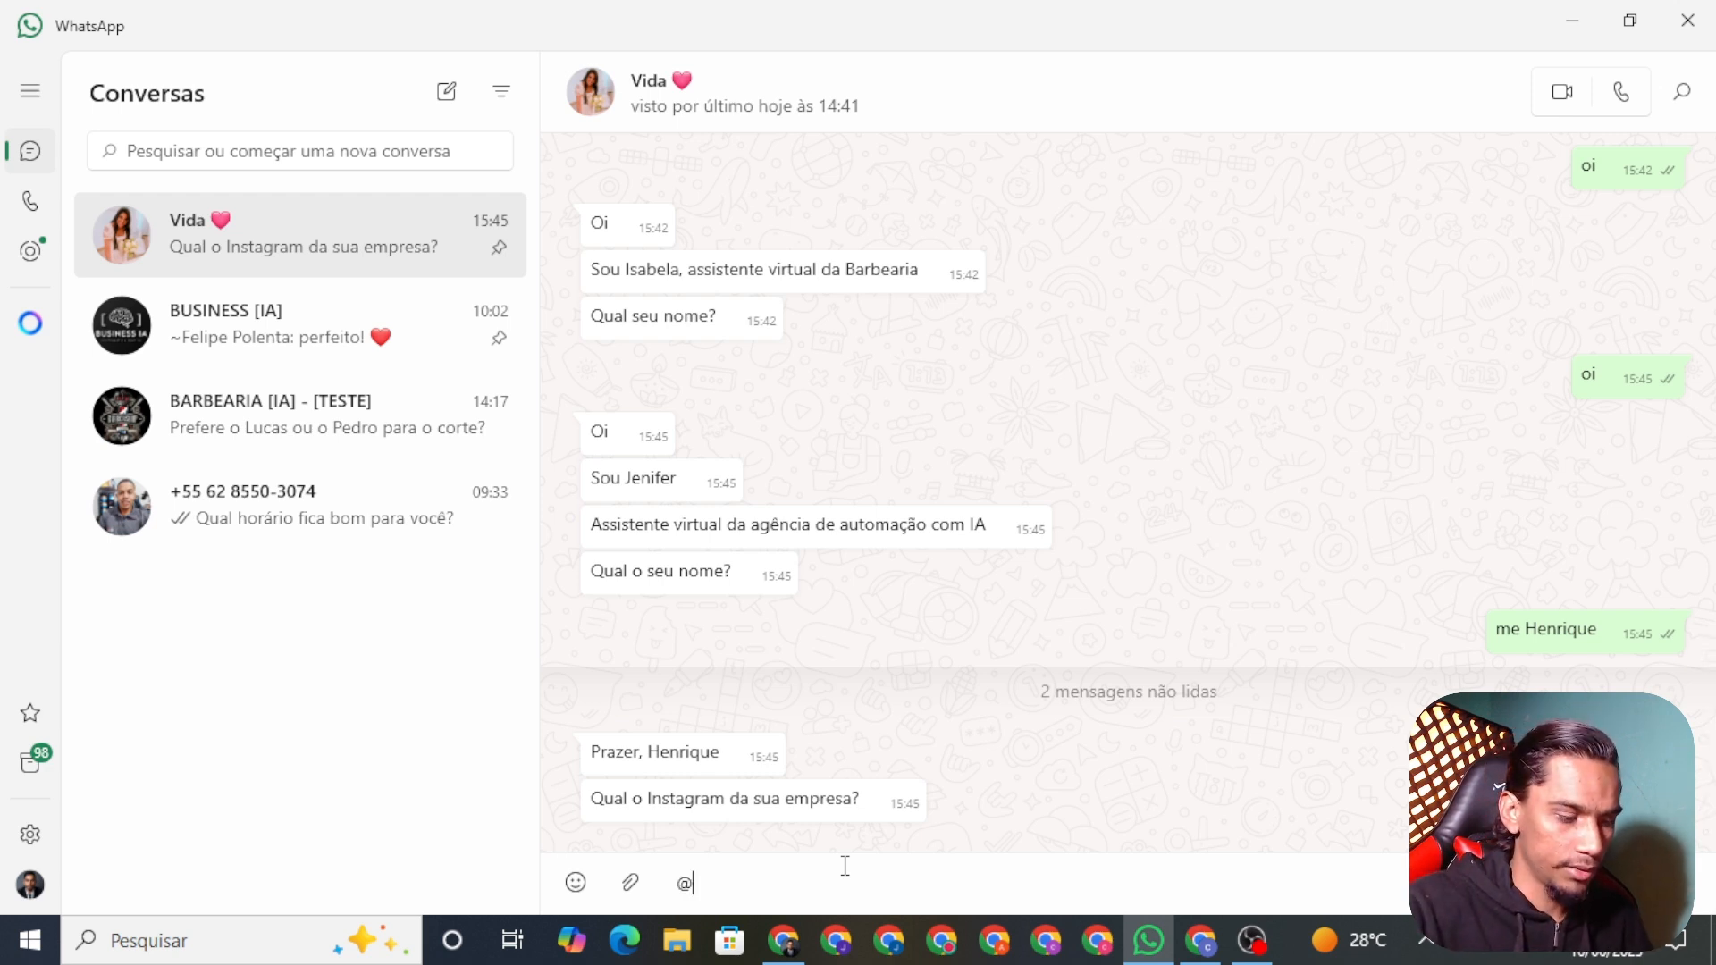
pyautogui.write('bussines')
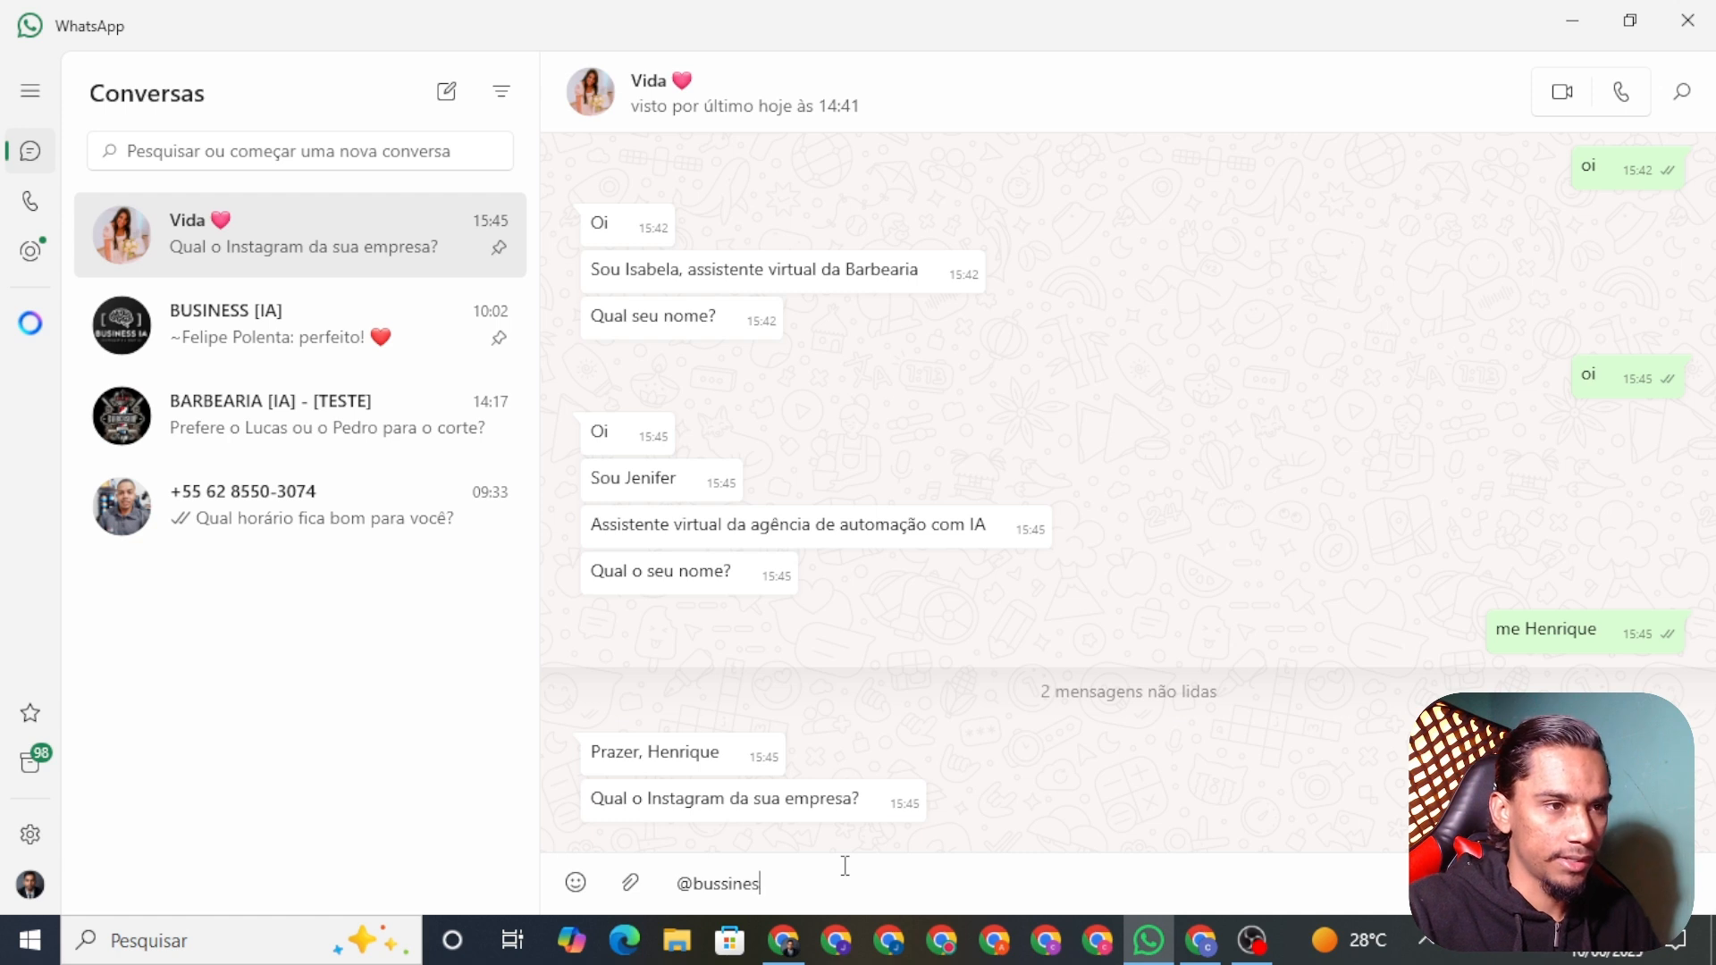
pyautogui.write('ia')
pyautogui.press('Return')
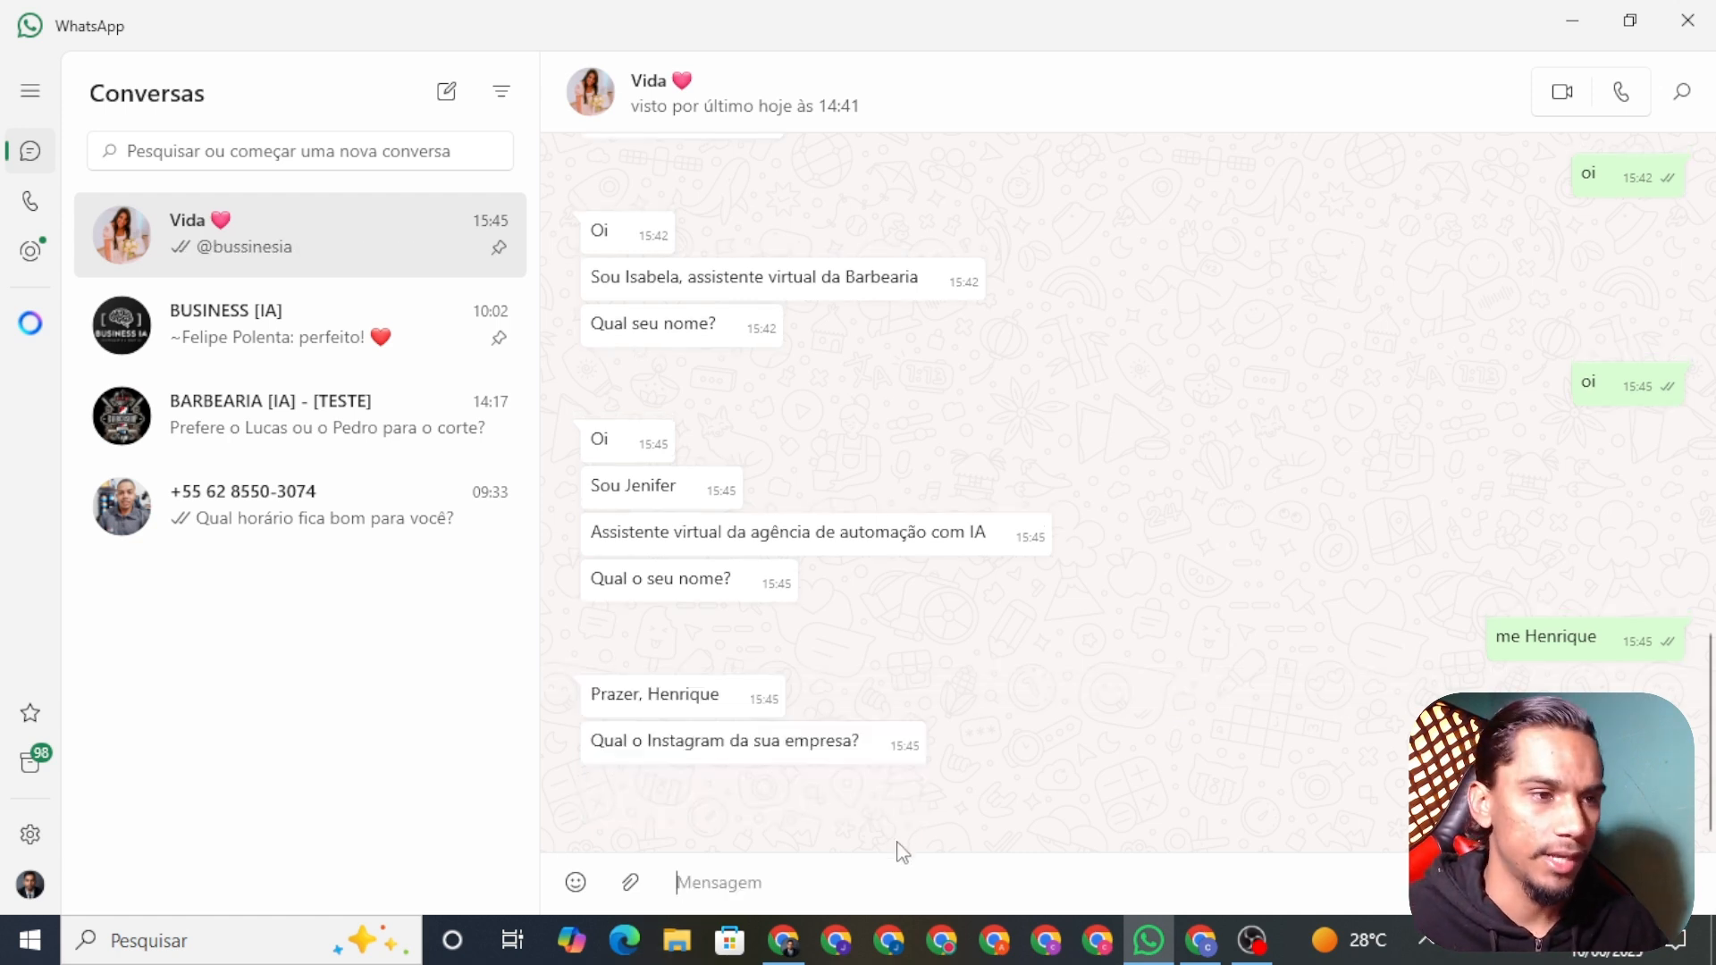
# Step: Answer 'sou unico' as the sole owner and '200 mil' as monthly revenue
pyautogui.click(793, 946)
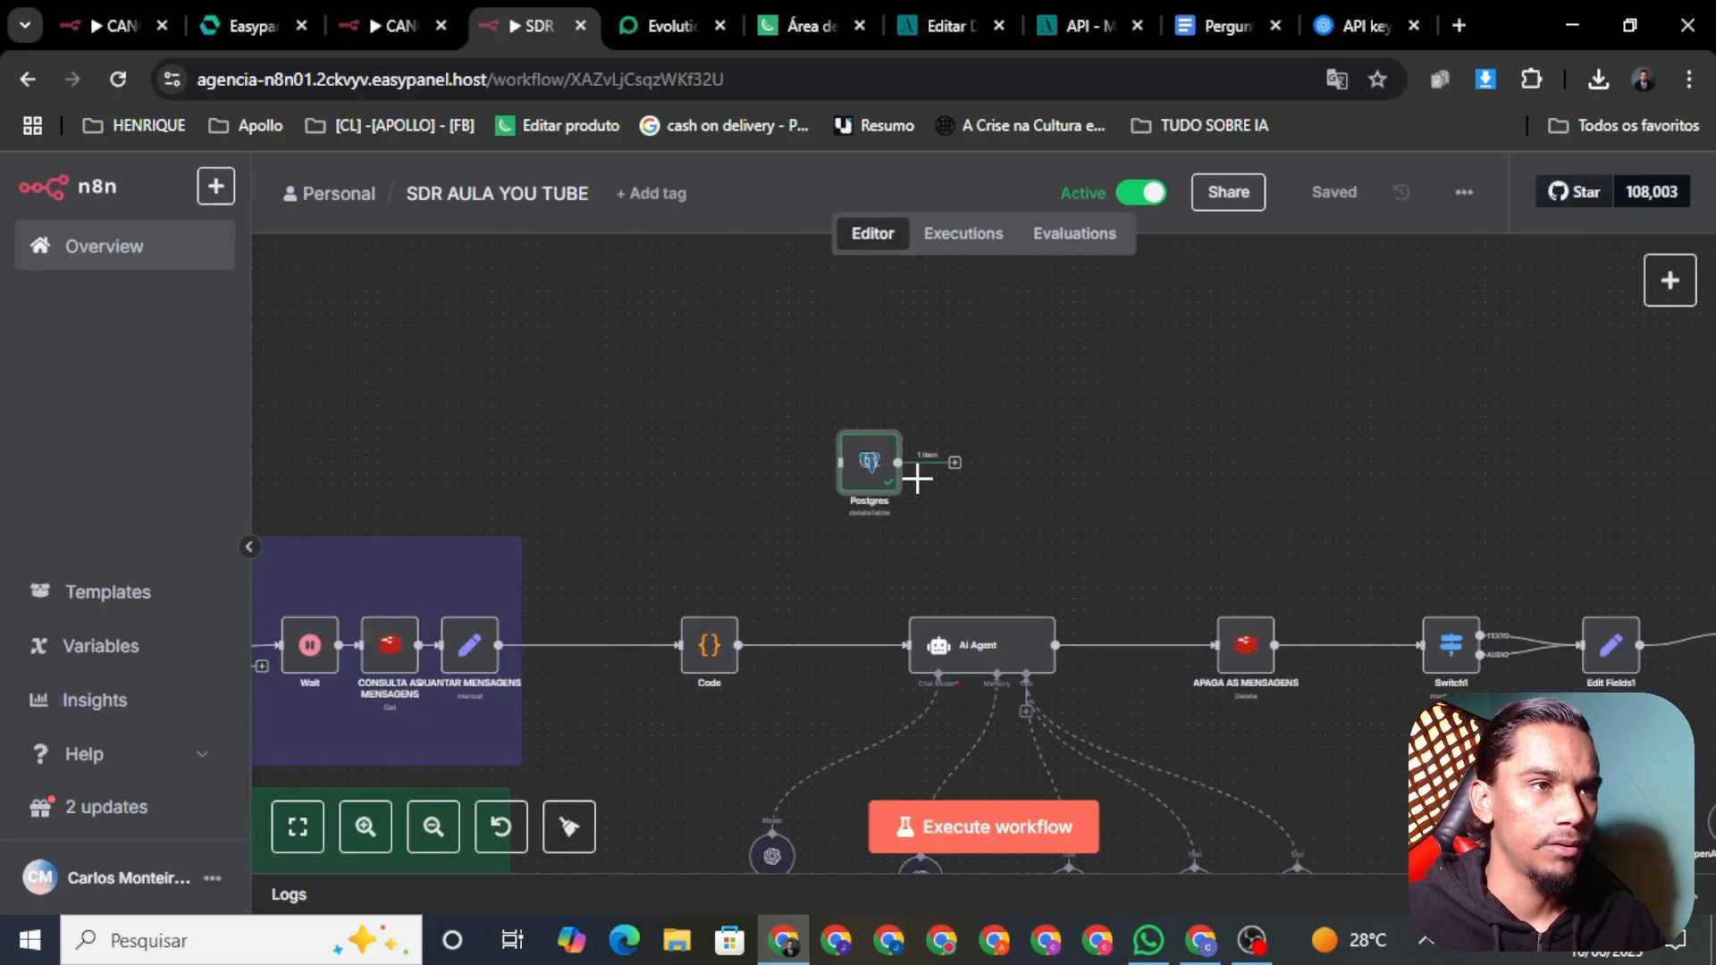
pyautogui.click(1148, 940)
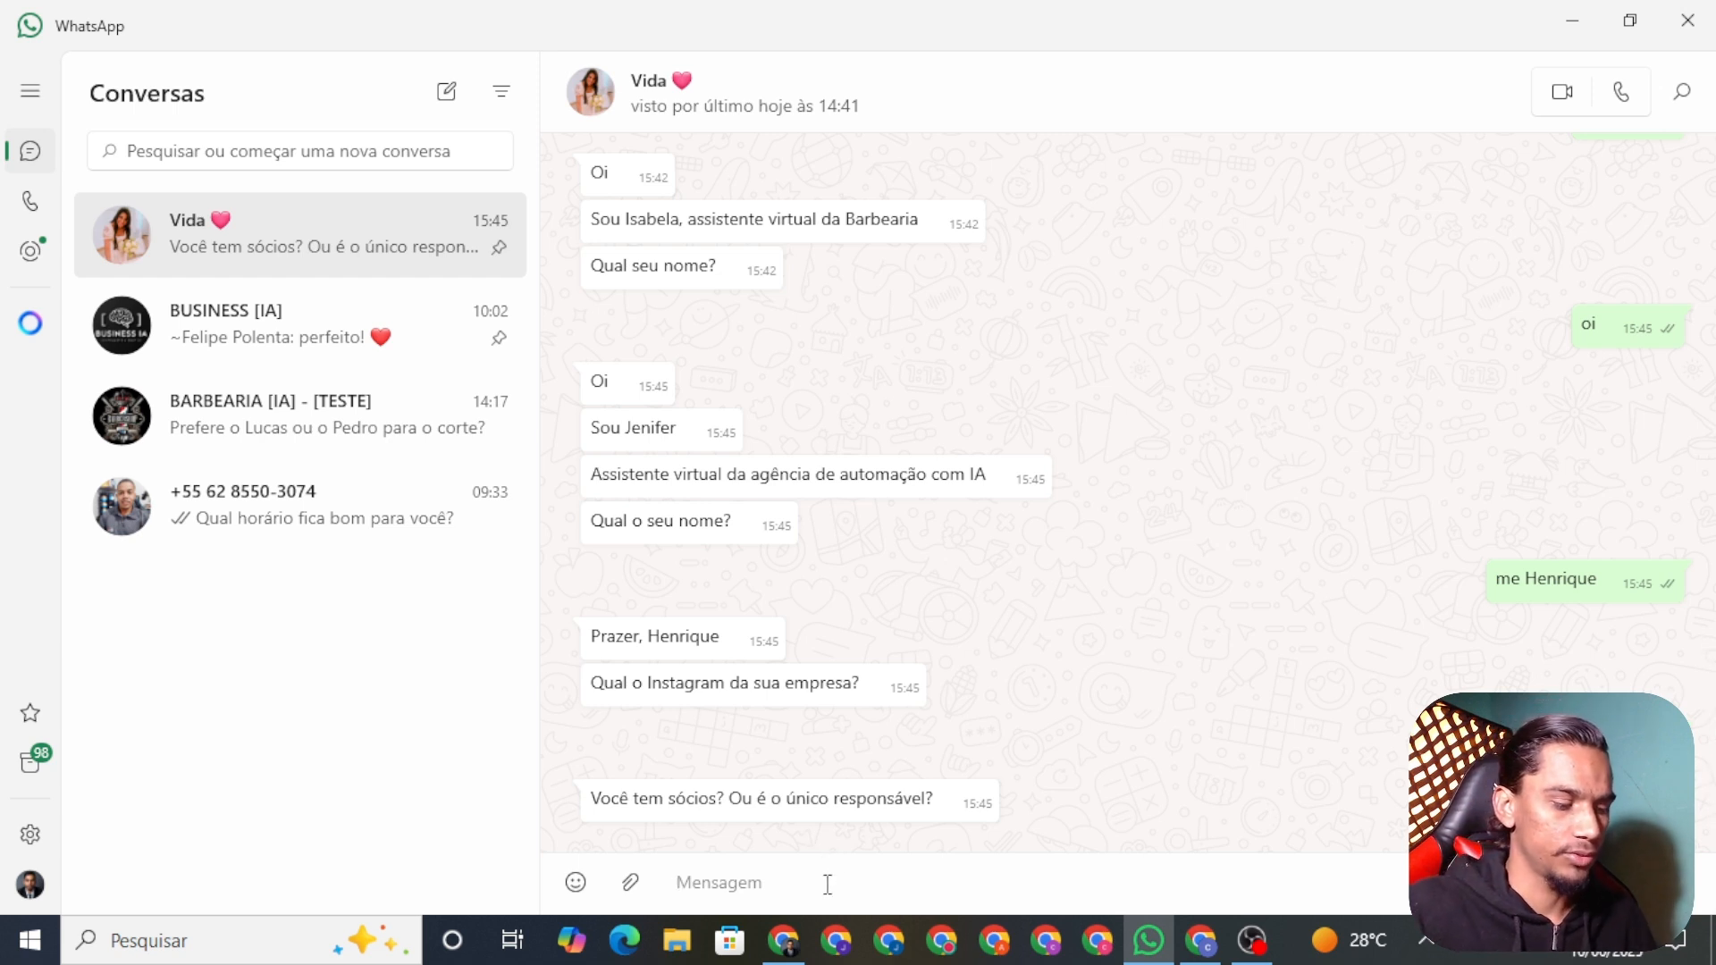
pyautogui.write('sou unico')
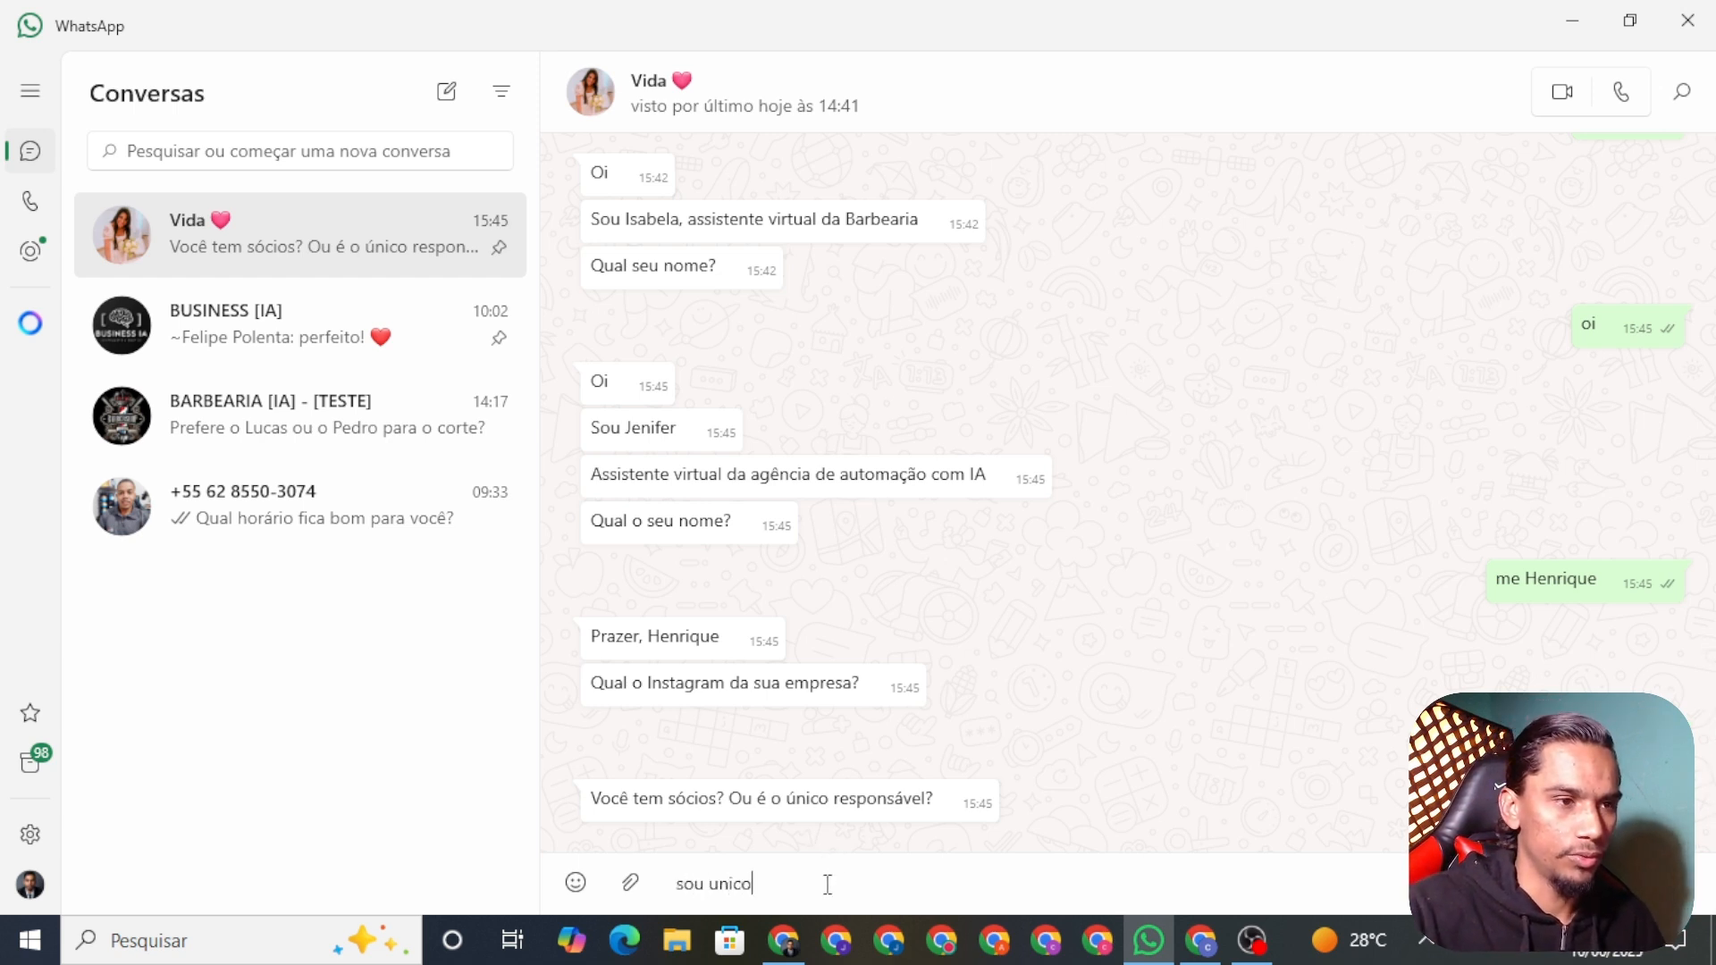
pyautogui.press('Return')
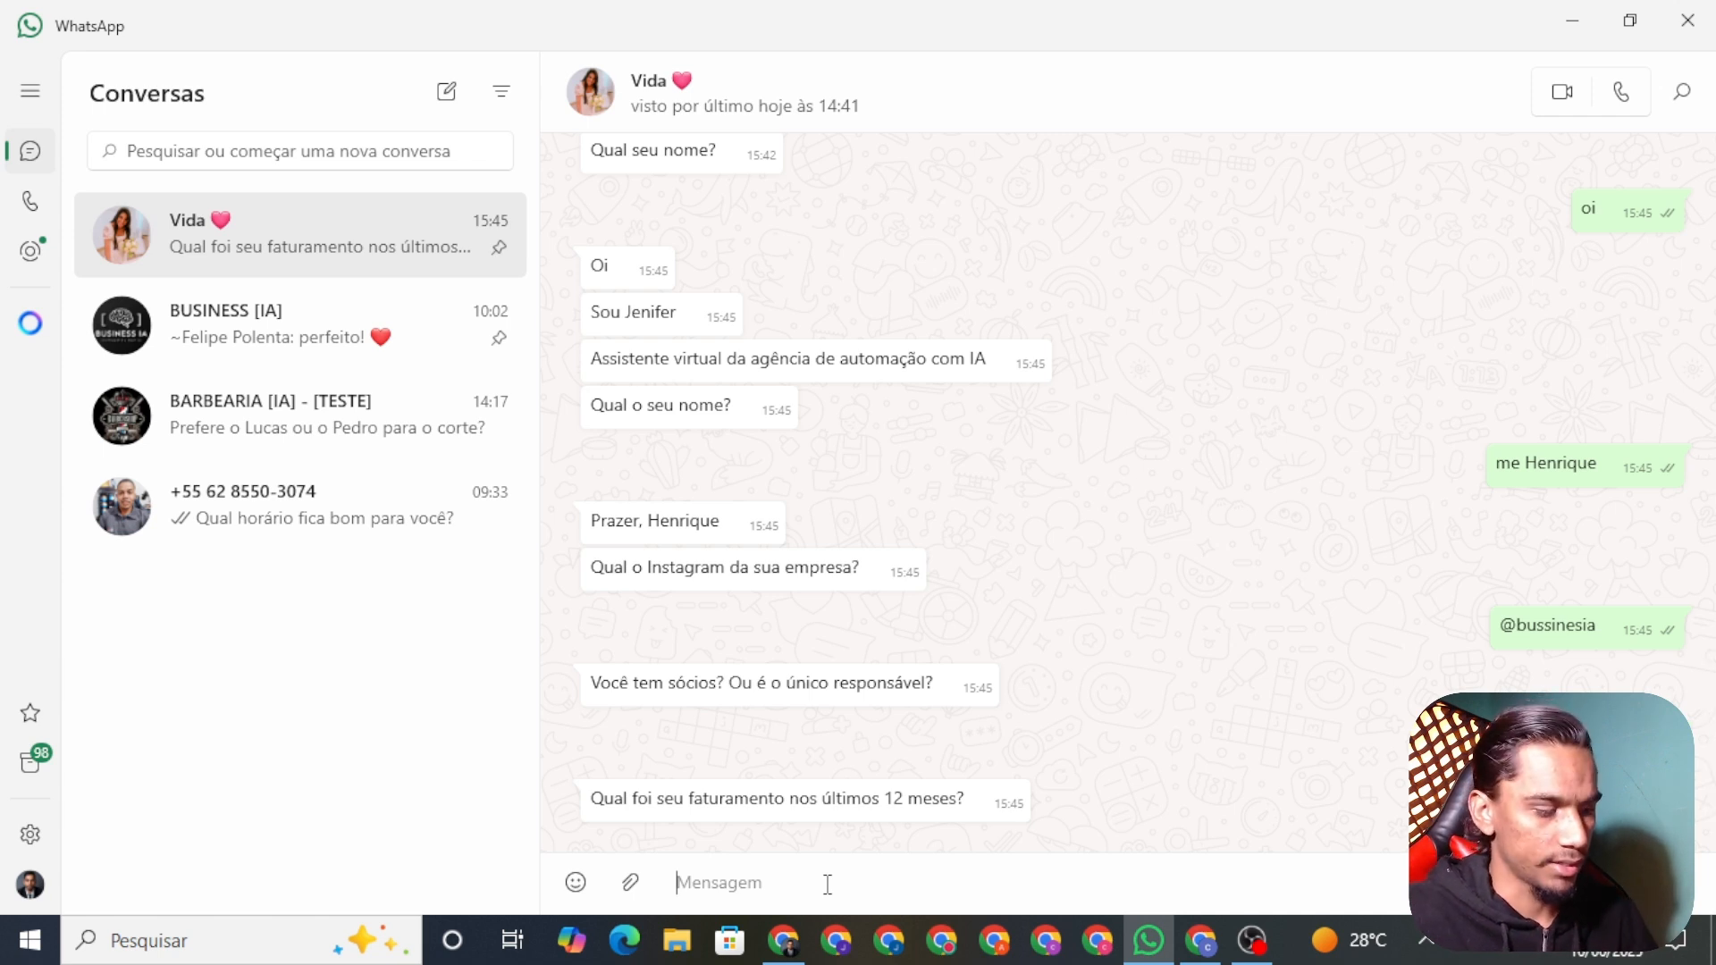
pyautogui.write('200 mil')
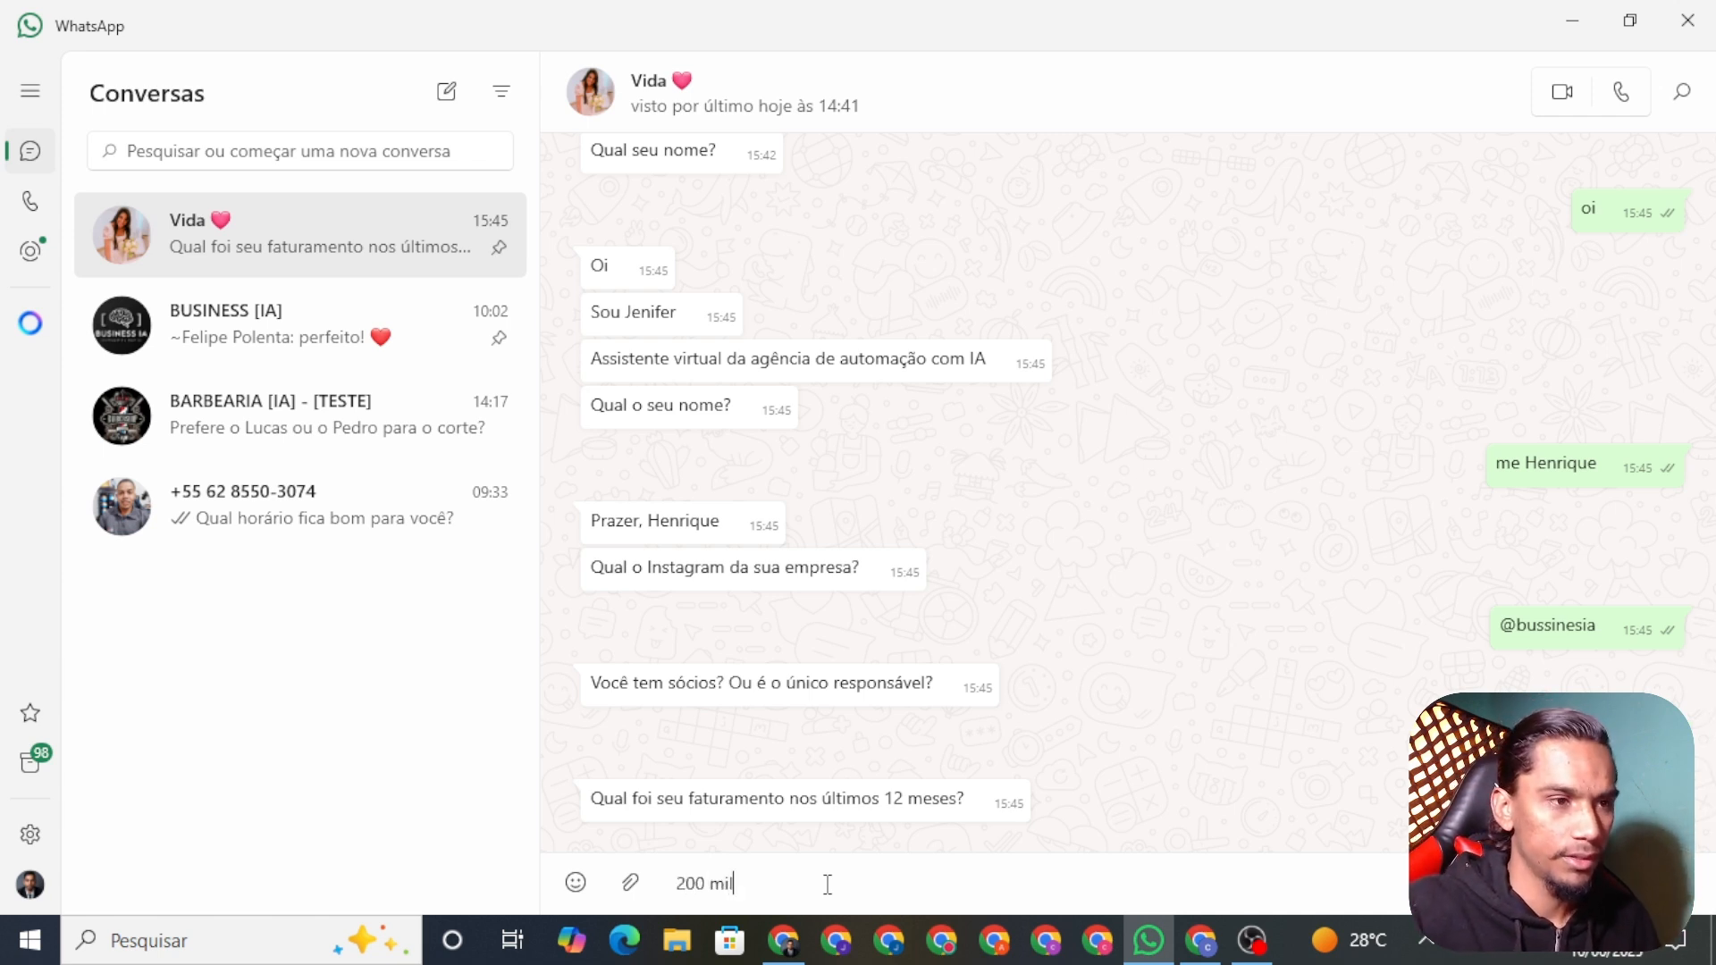
pyautogui.press('Return')
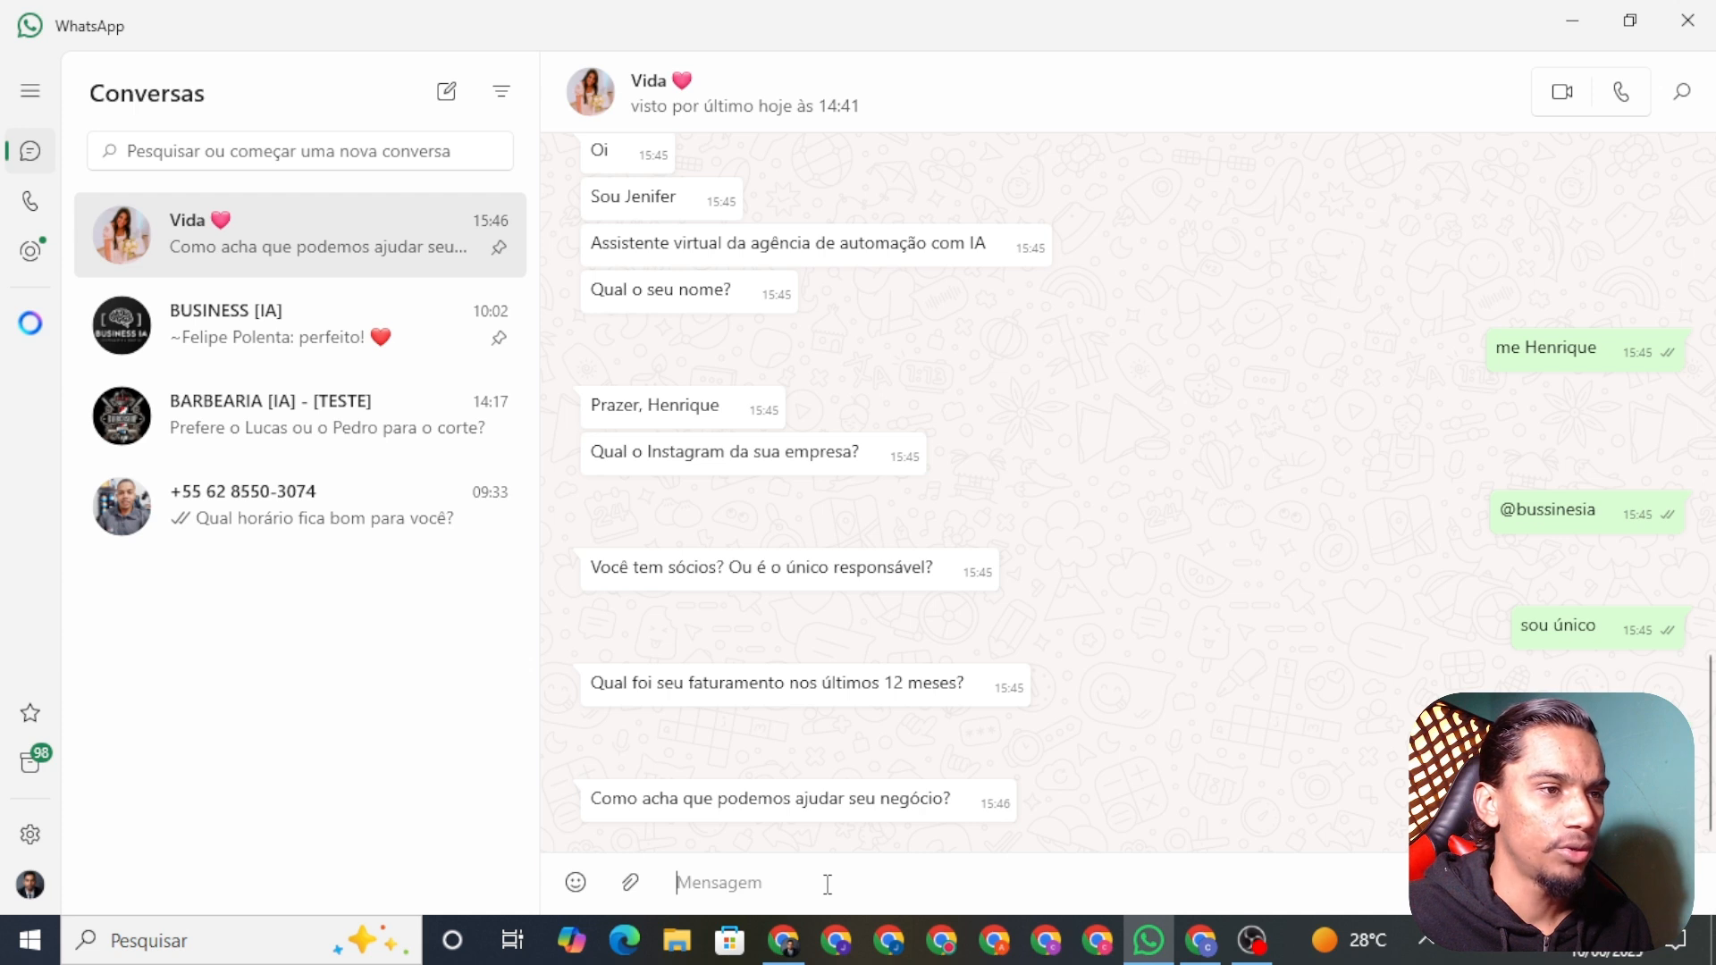
# Step: Draft the reply 'pode automatizar meus atendimentos' in the message box
pyautogui.write('pode')
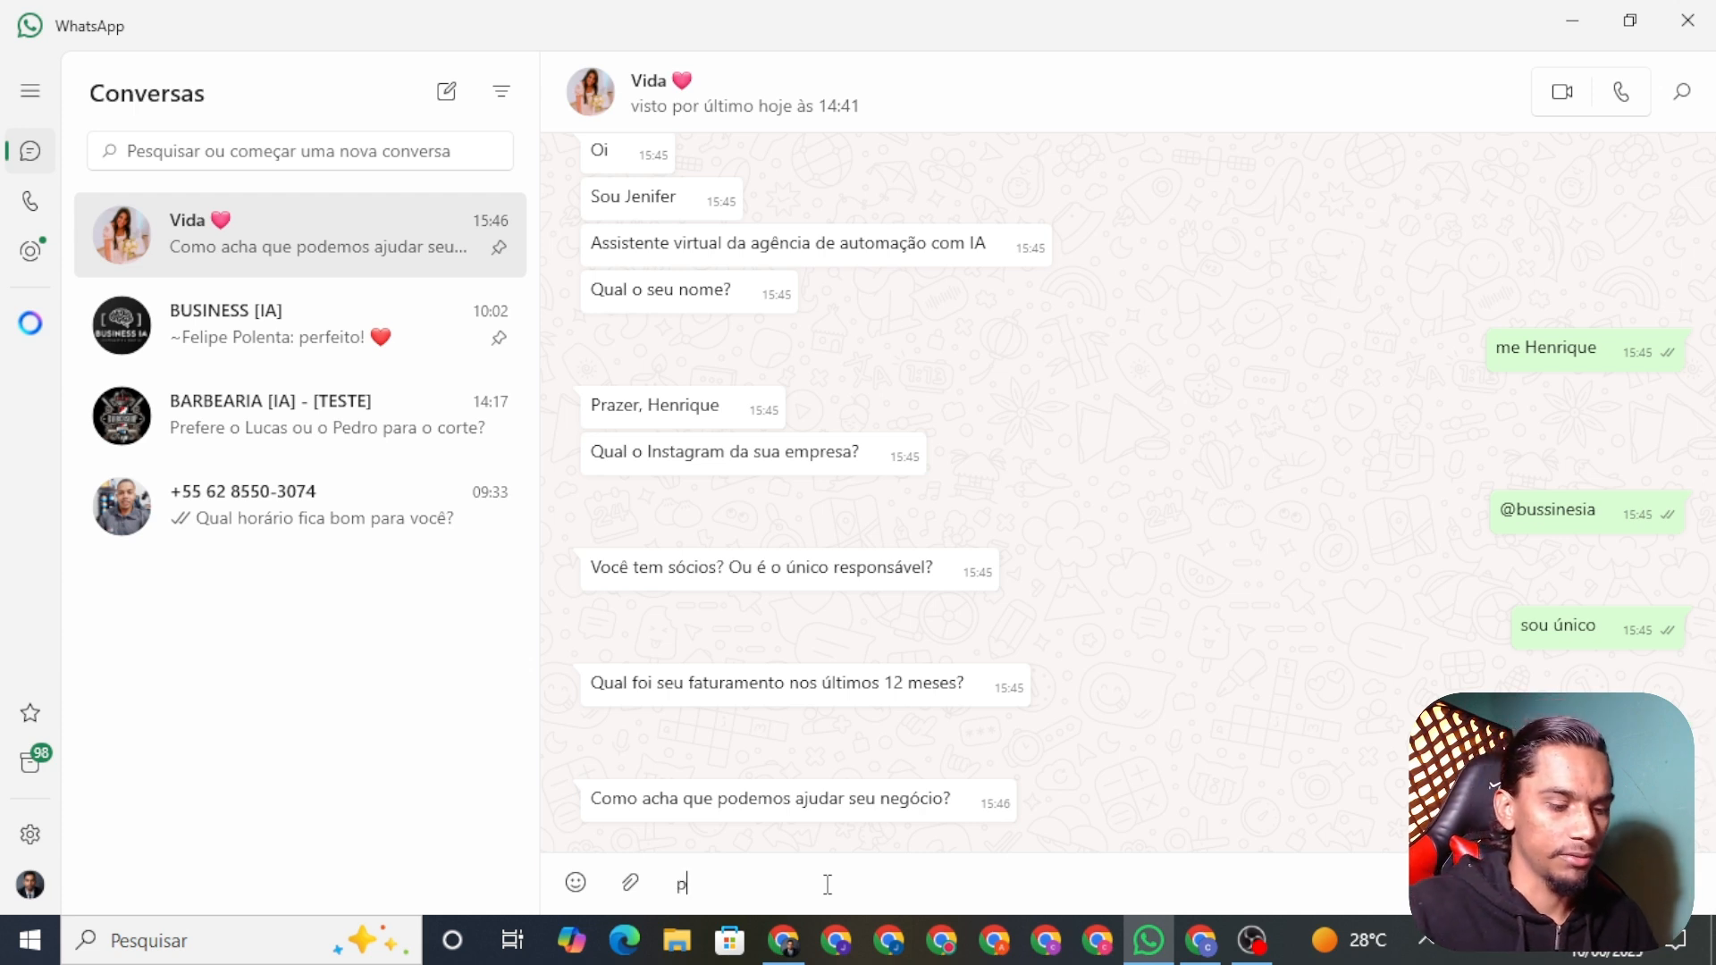
pyautogui.press('BackSpace')
pyautogui.press('BackSpace')
pyautogui.press('BackSpace')
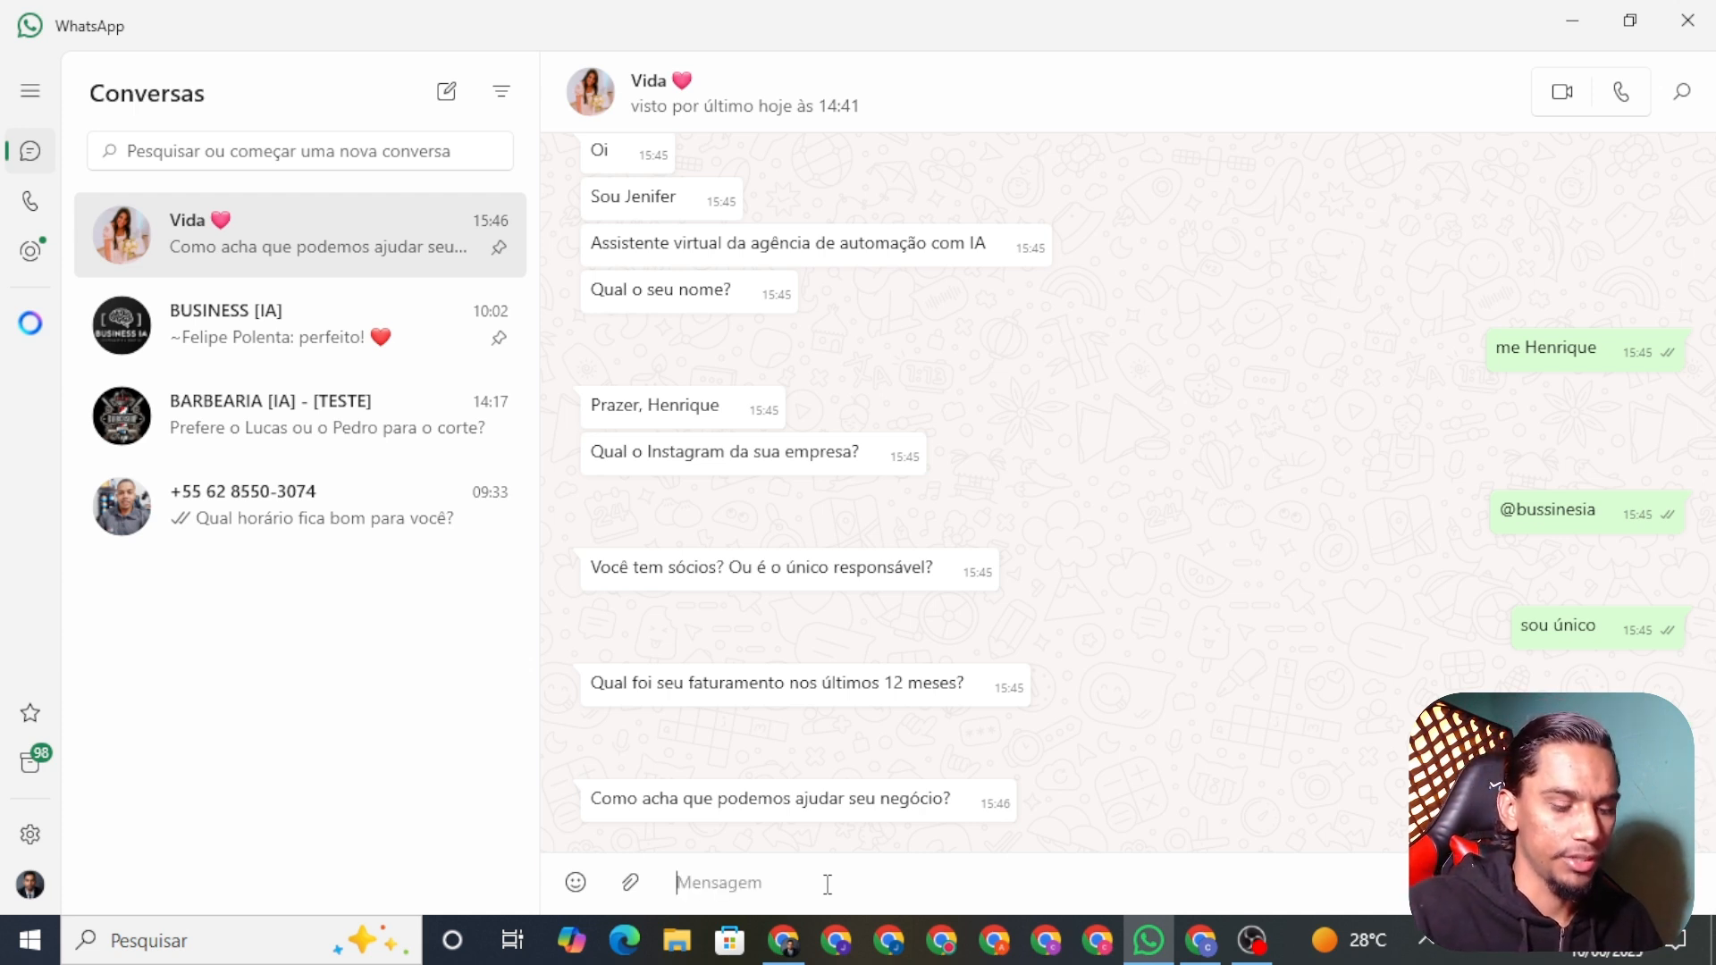
pyautogui.write('pode aut')
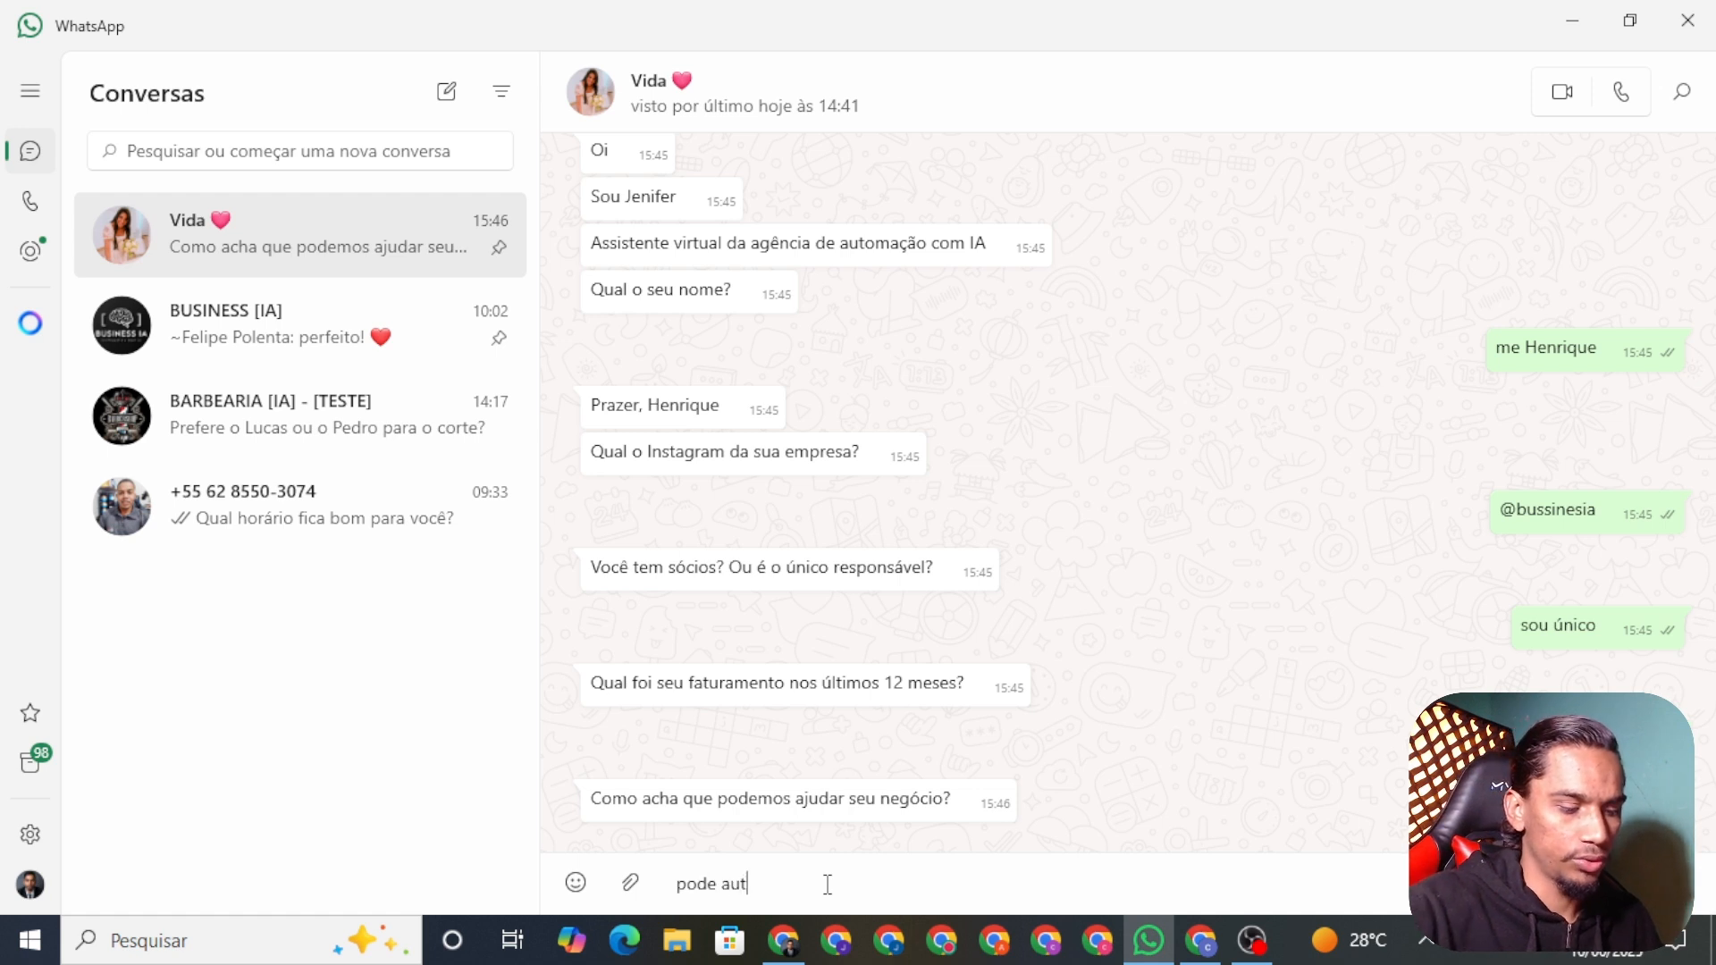
pyautogui.write('omatizar meus atendimentos')
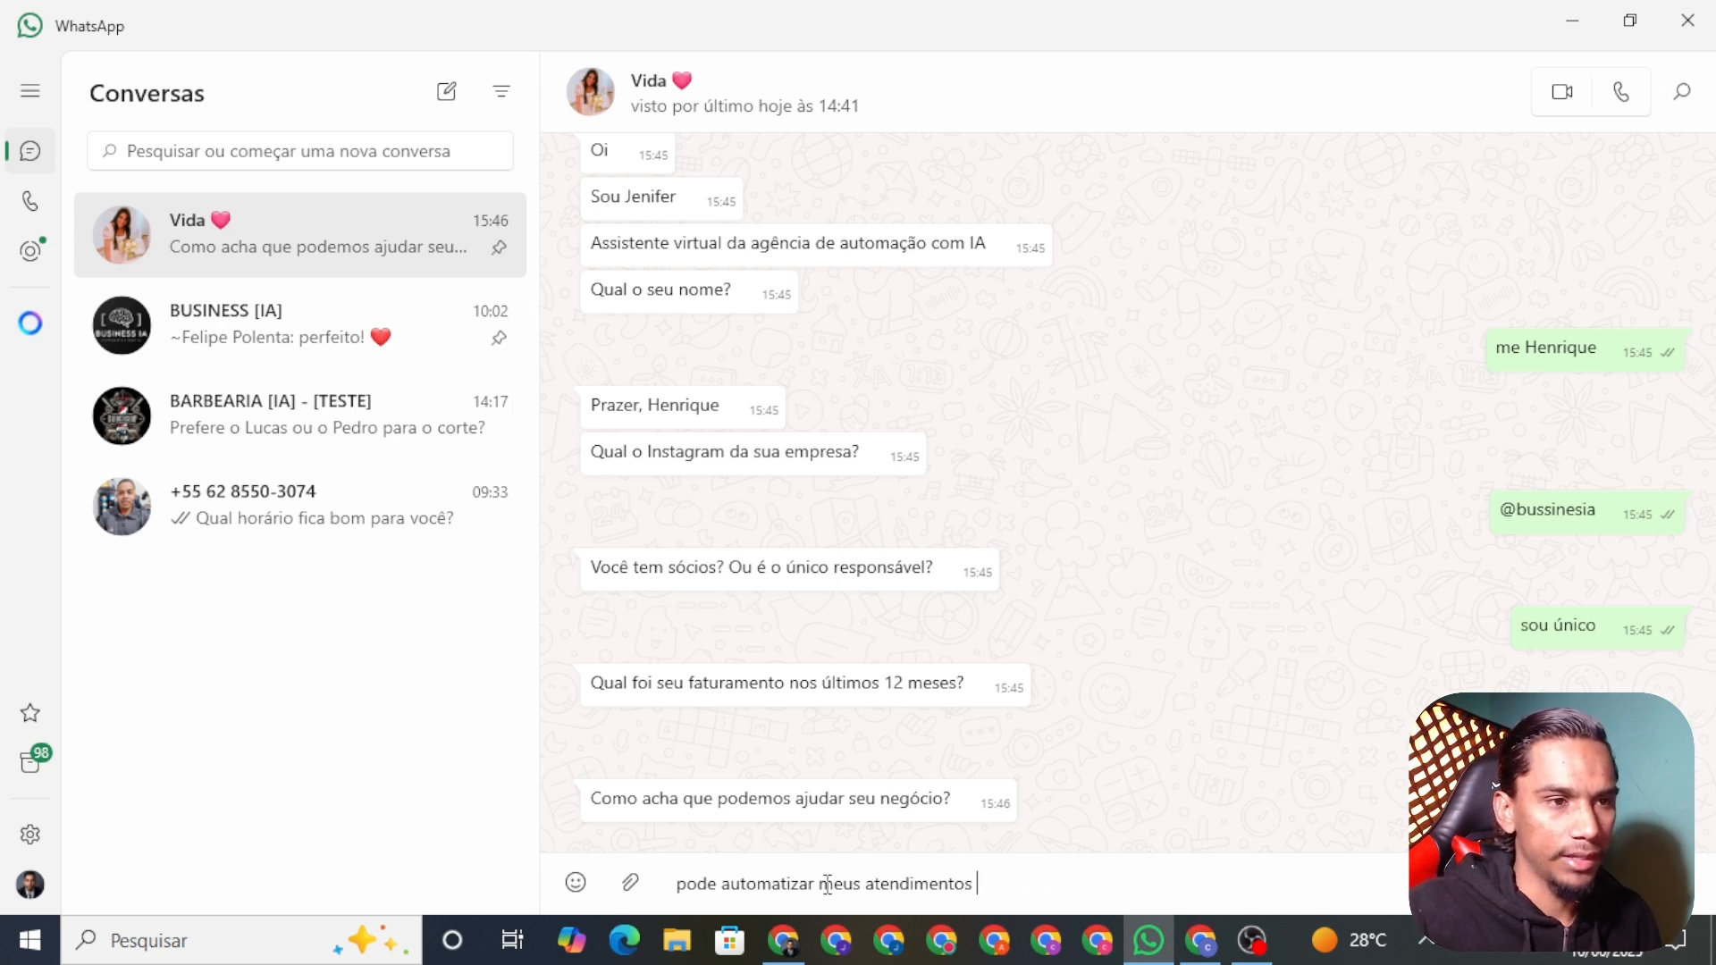
# Step: Open the AI Agent node in n8n to review its prompt, then close it back to the canvas
pyautogui.click(785, 940)
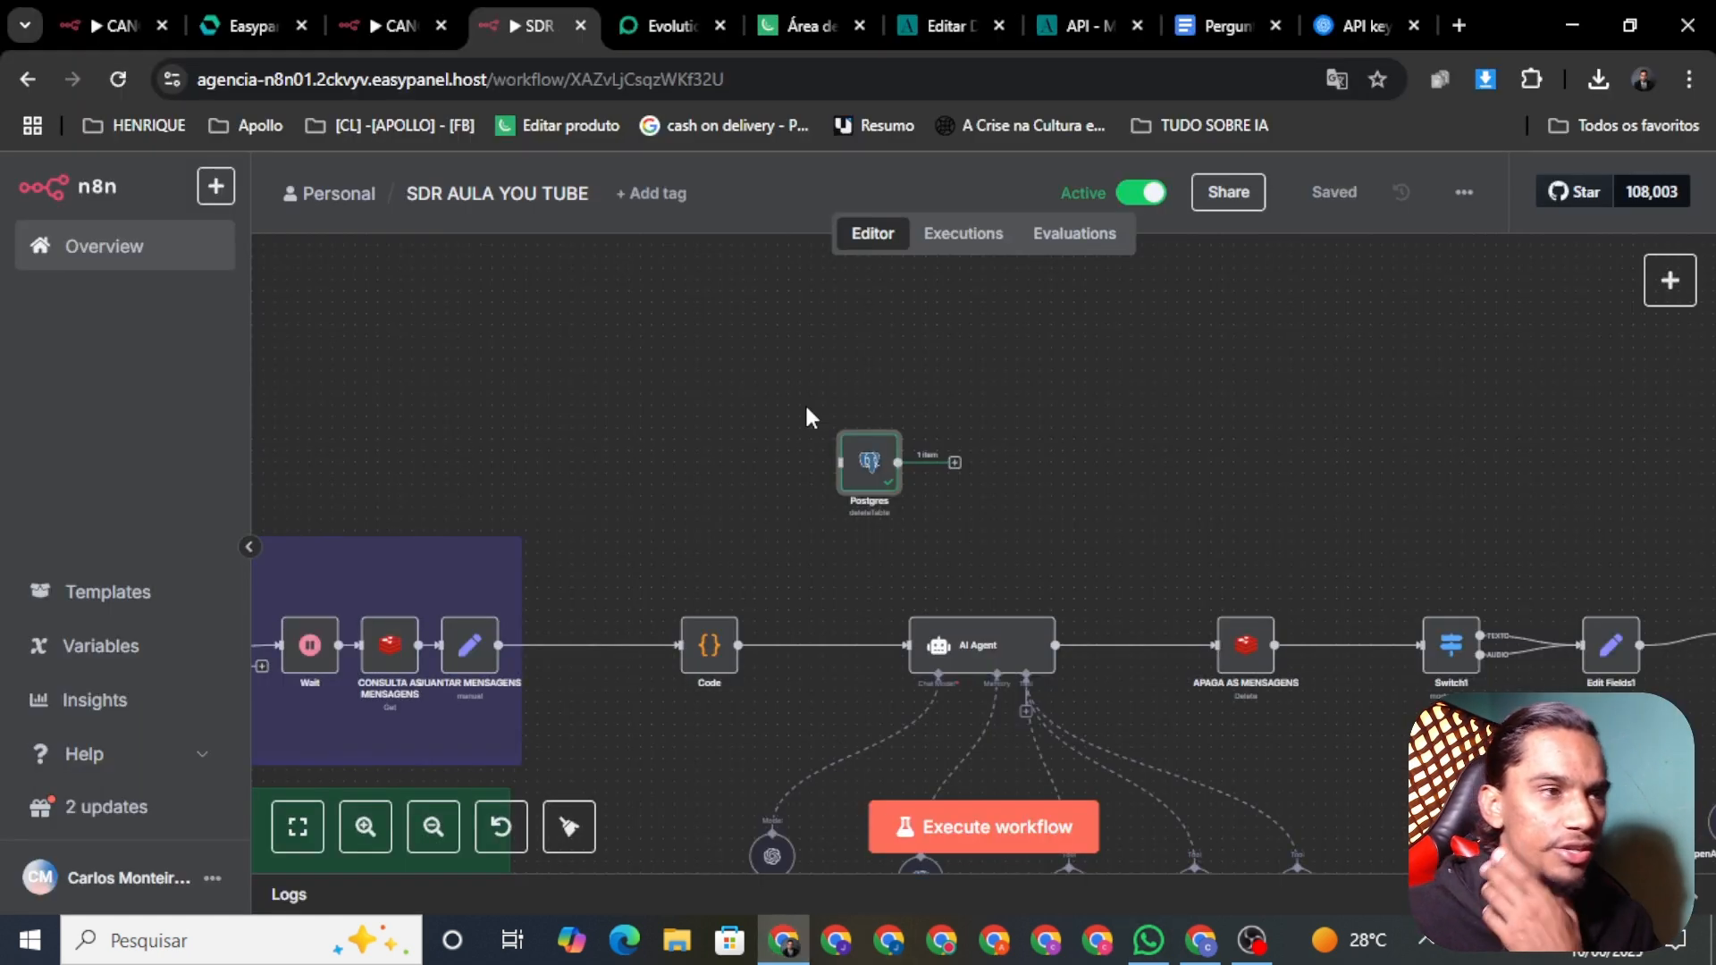
pyautogui.scroll(-2, 1117, 446)
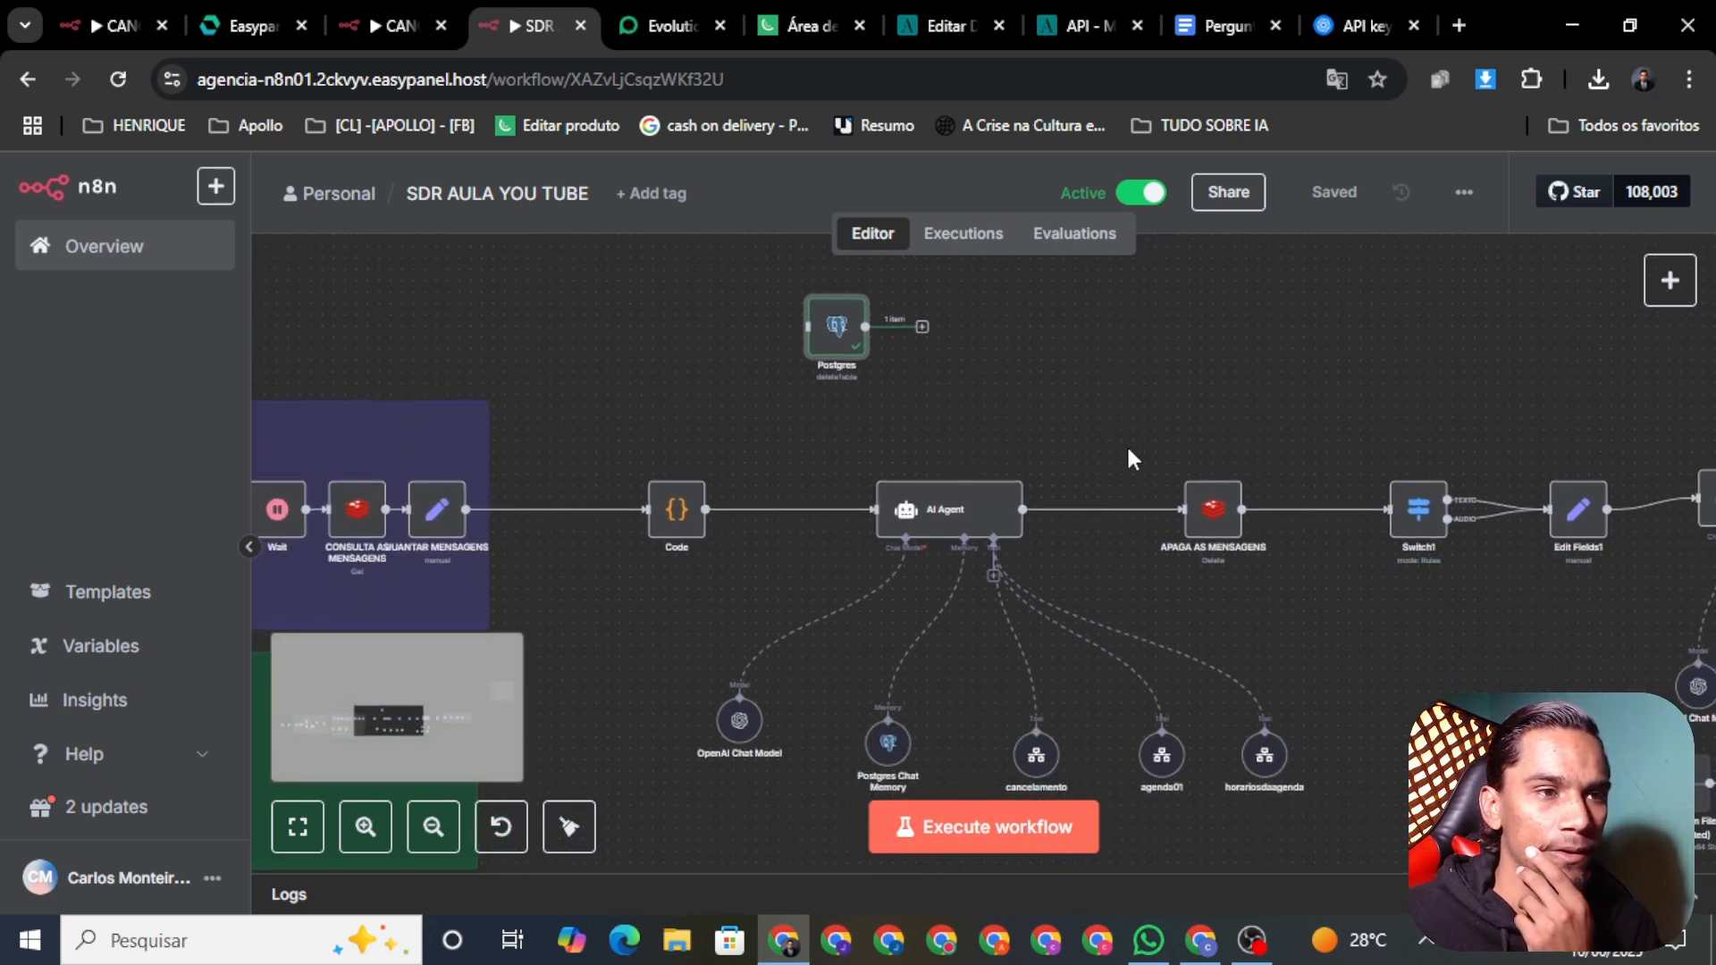
pyautogui.moveTo(1167, 462); pyautogui.dragTo(1096, 437)
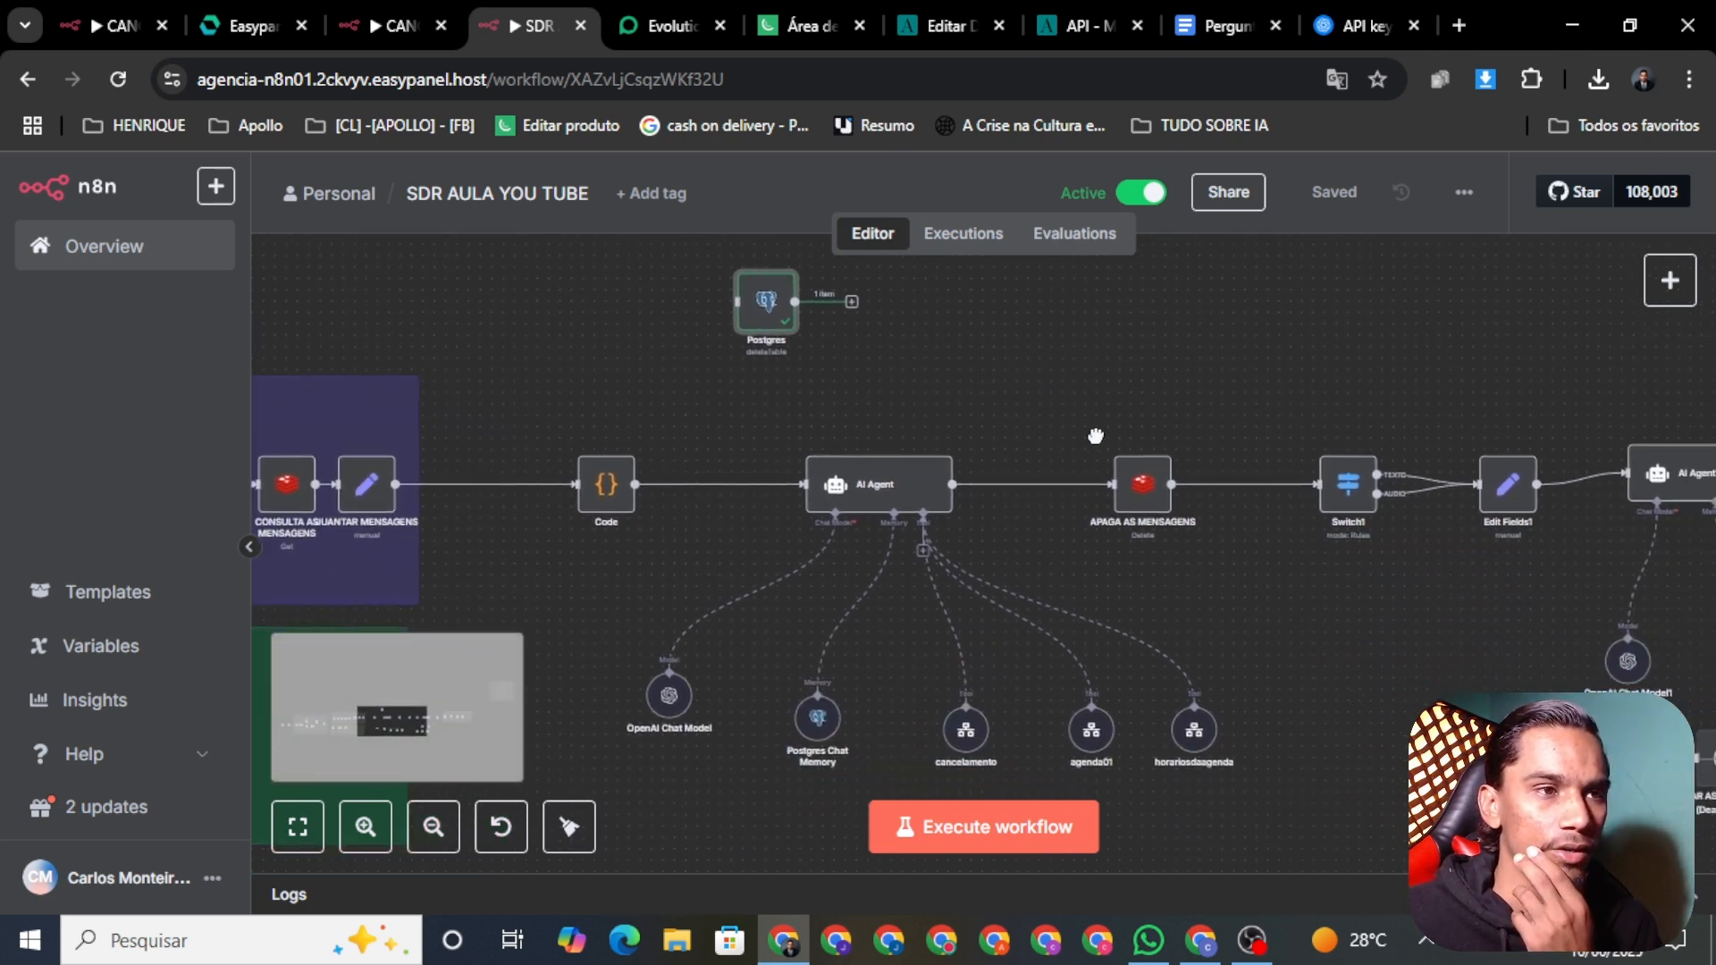
pyautogui.rightClick(873, 492)
pyautogui.click(934, 529)
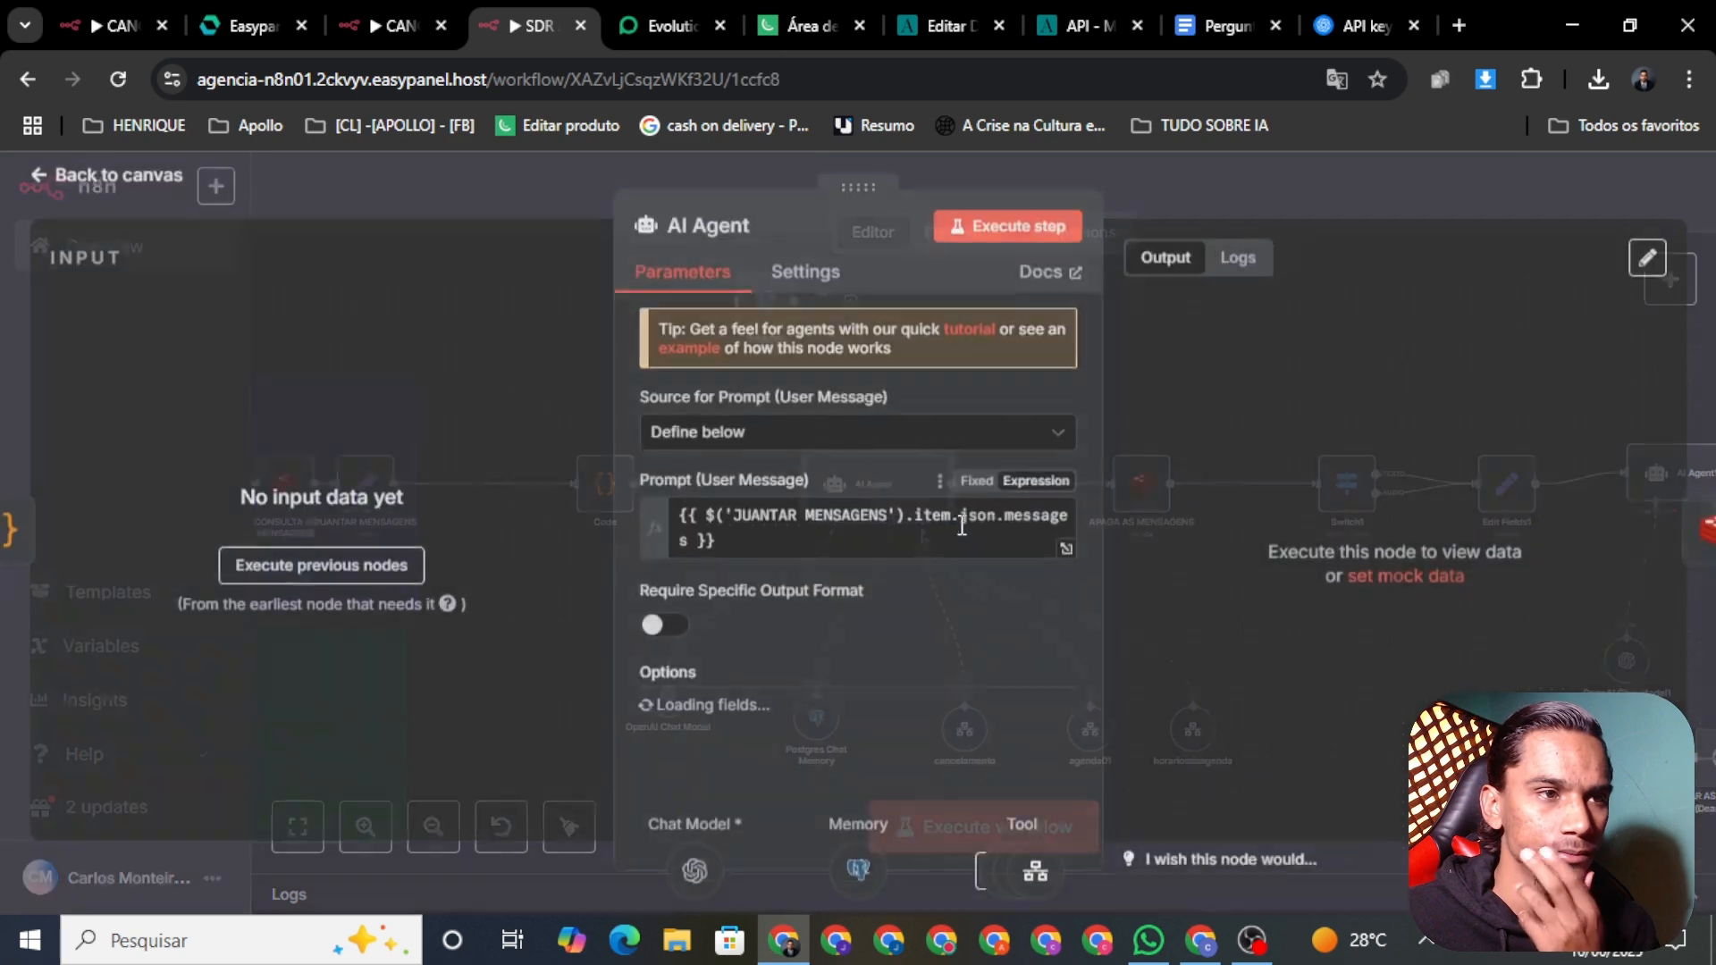
pyautogui.click(77, 189)
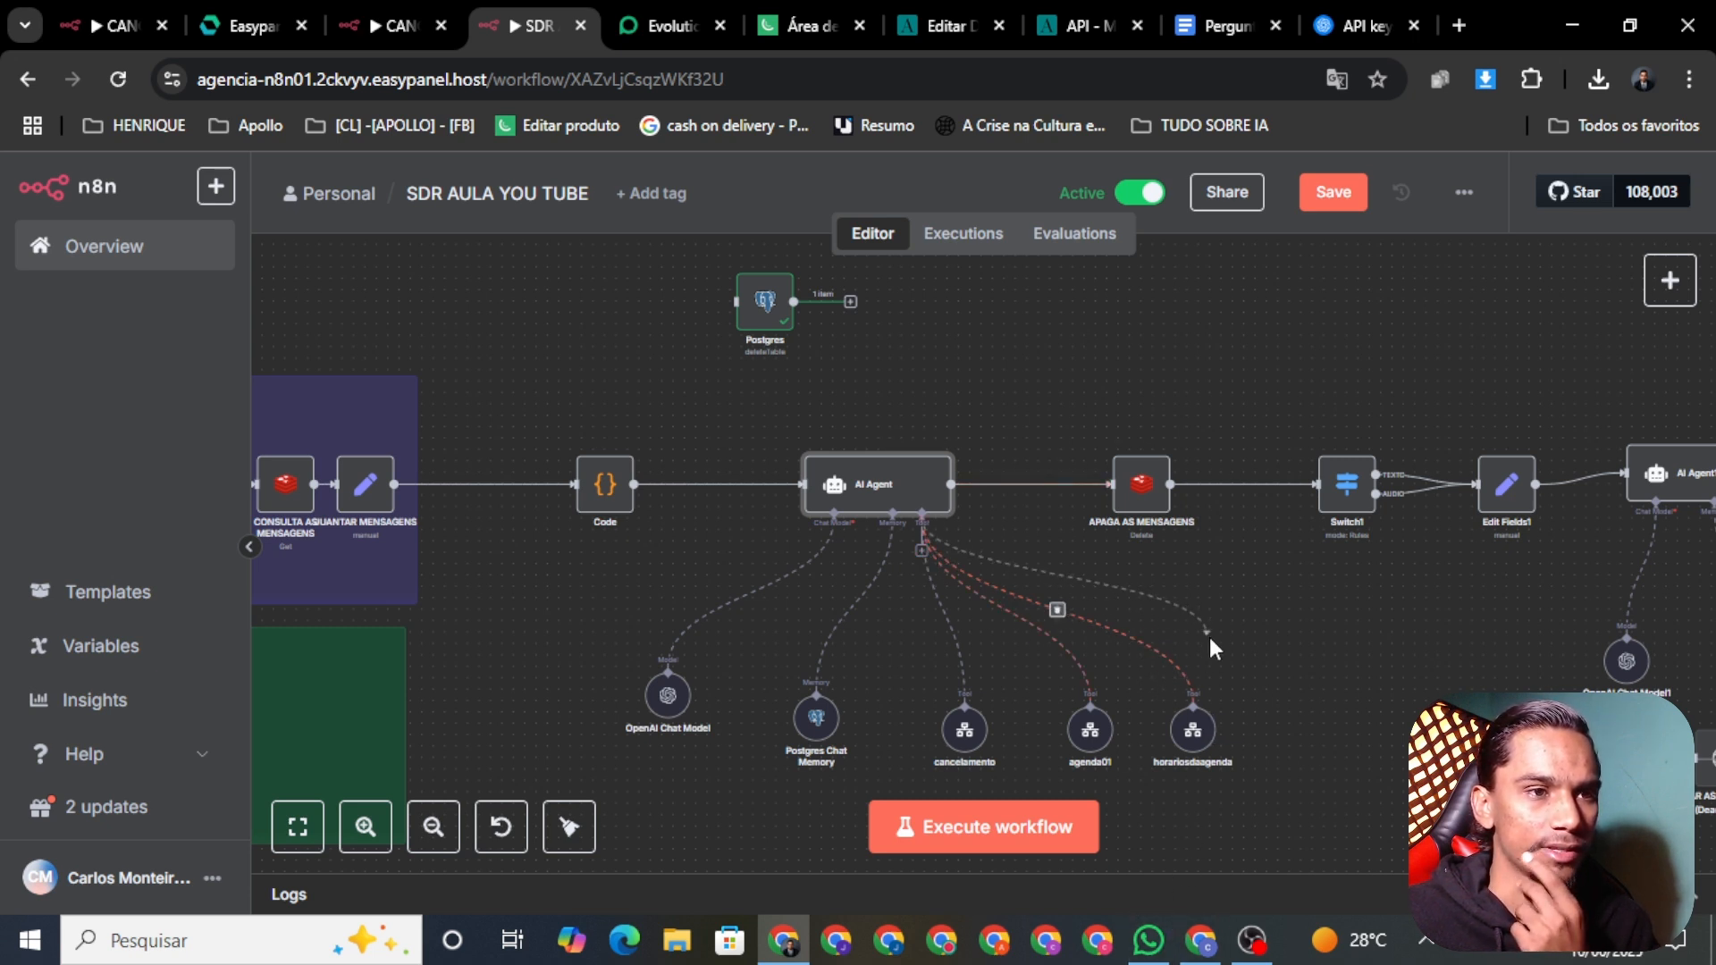
pyautogui.click(1148, 940)
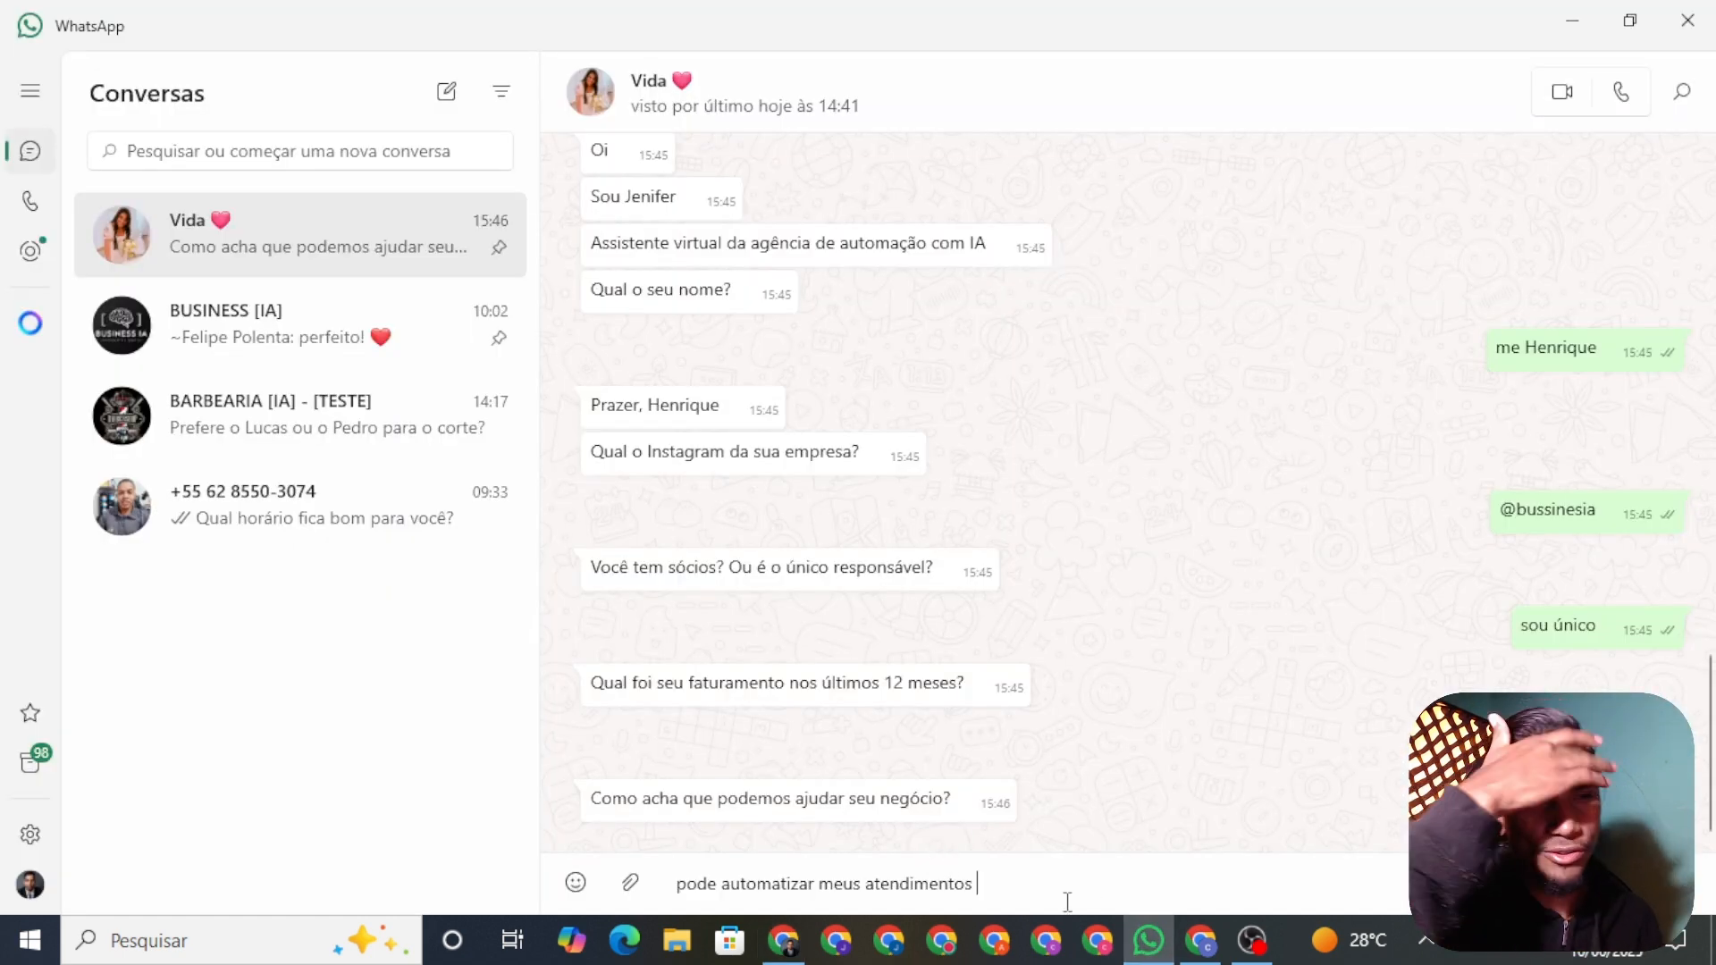
# Step: Send 'pode automatizar meus atendimentos', answer urgency with 'ontem', and accept the call with 'vamos'
pyautogui.press('Return')
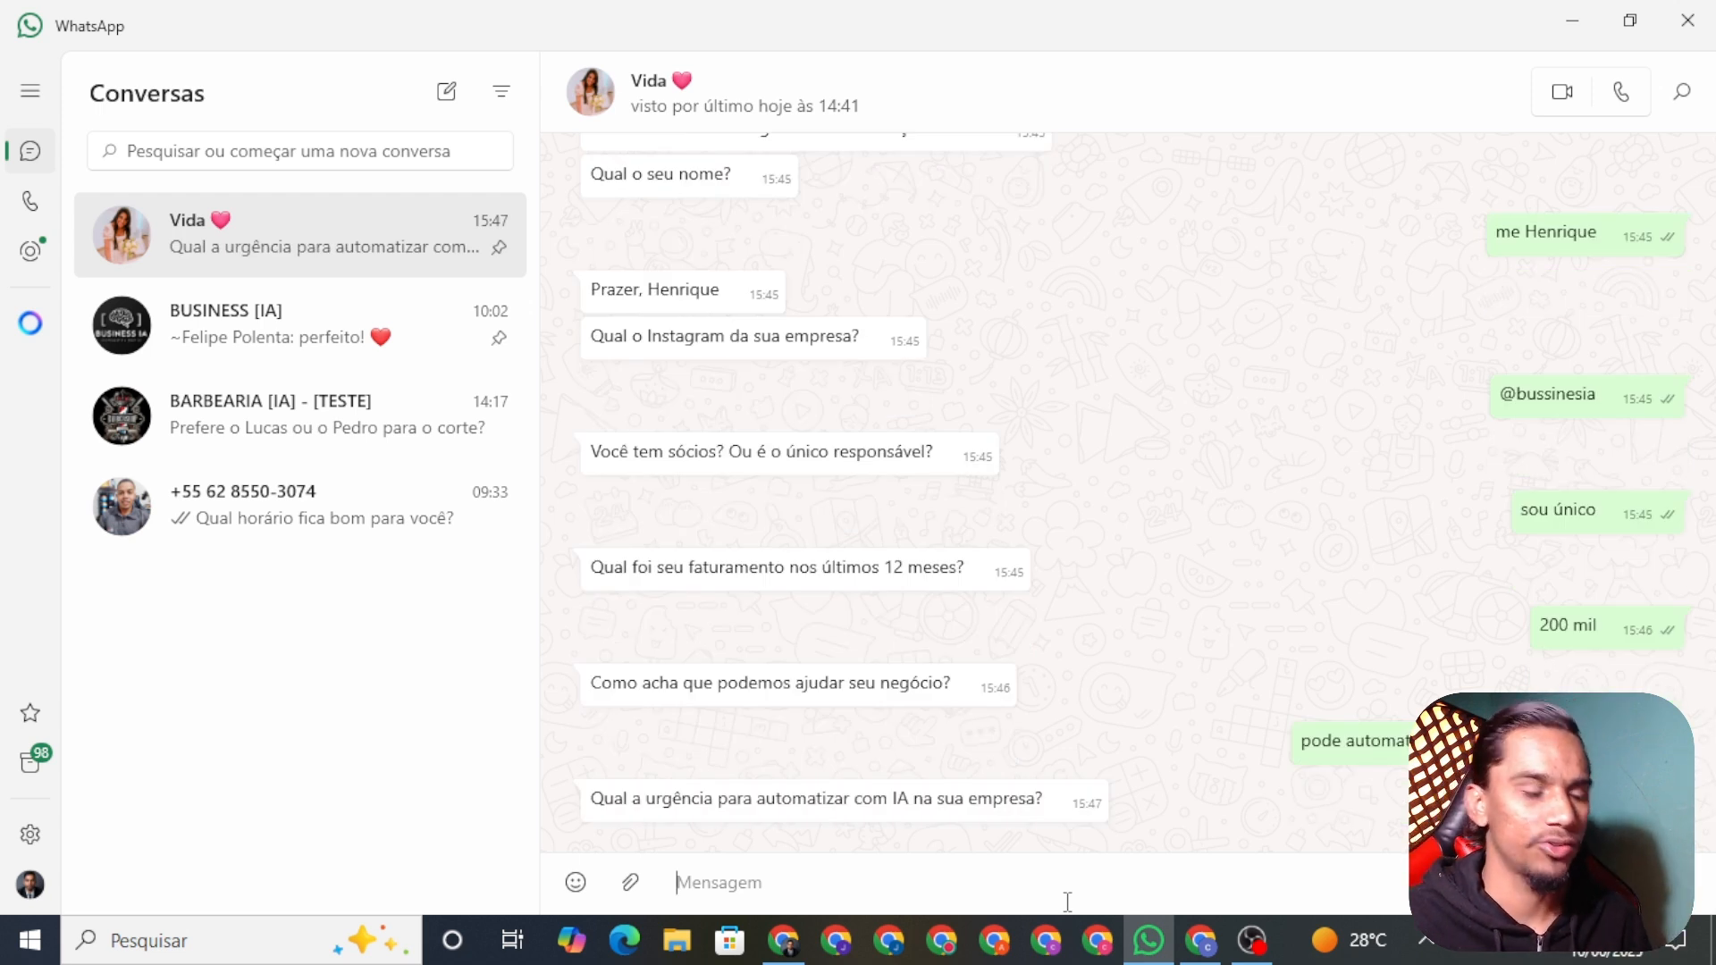
pyautogui.write('ontem')
pyautogui.press('Return')
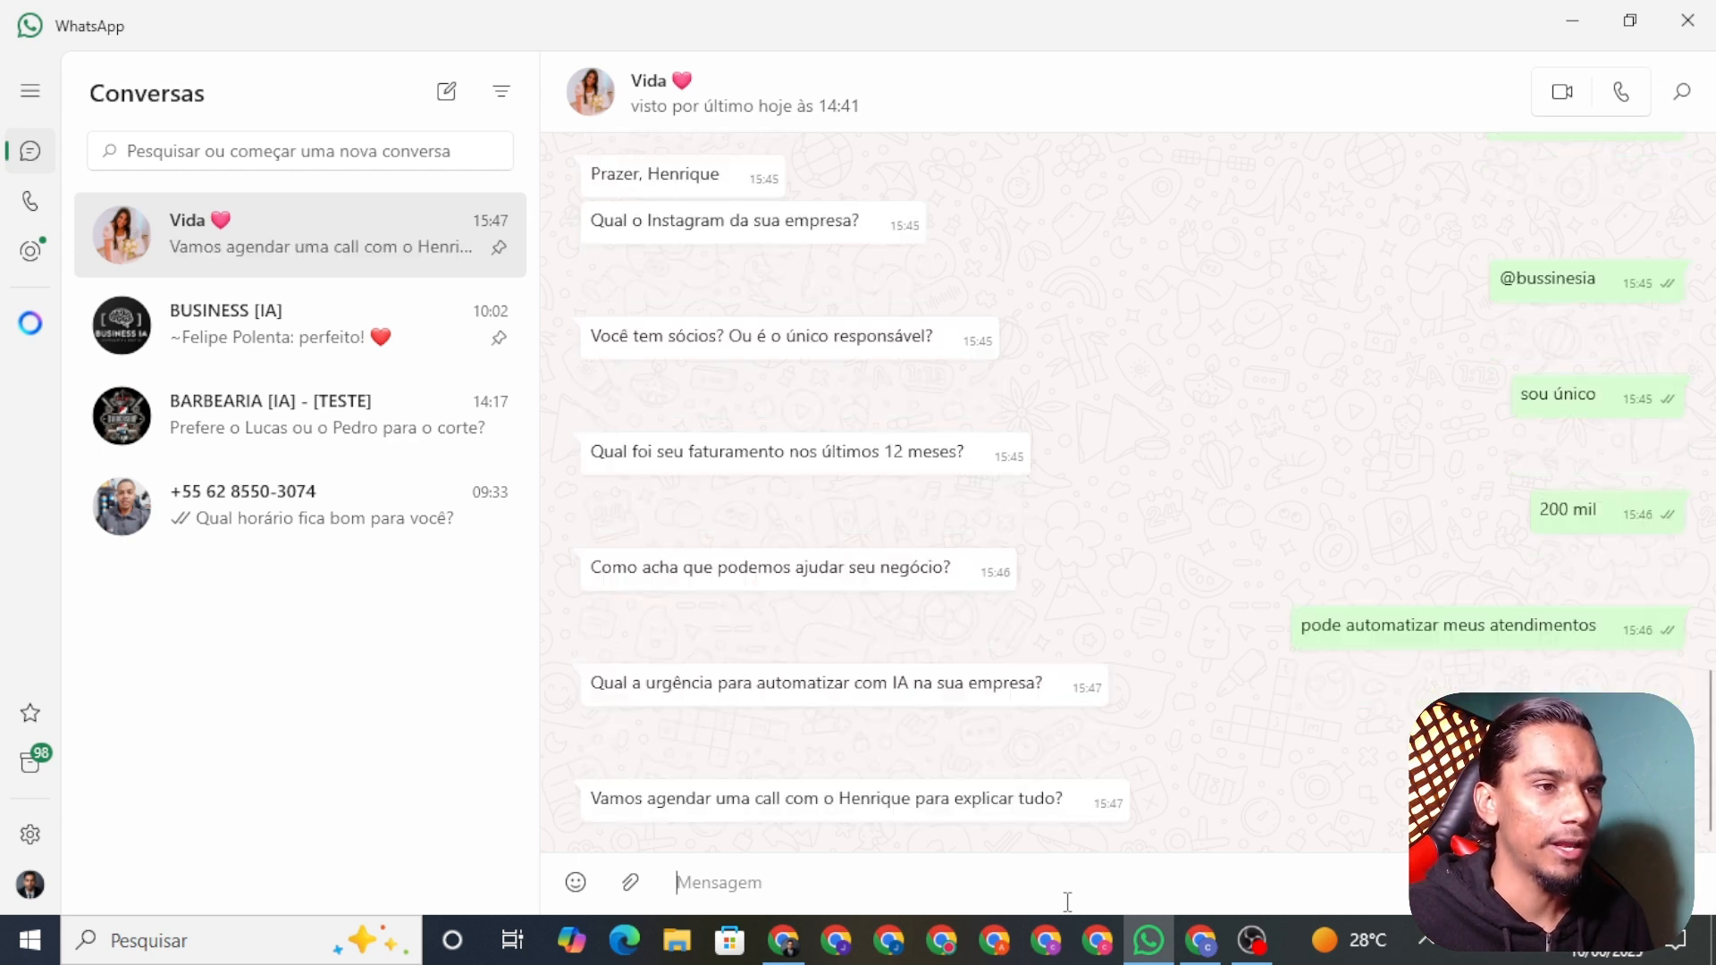
pyautogui.write('vamos')
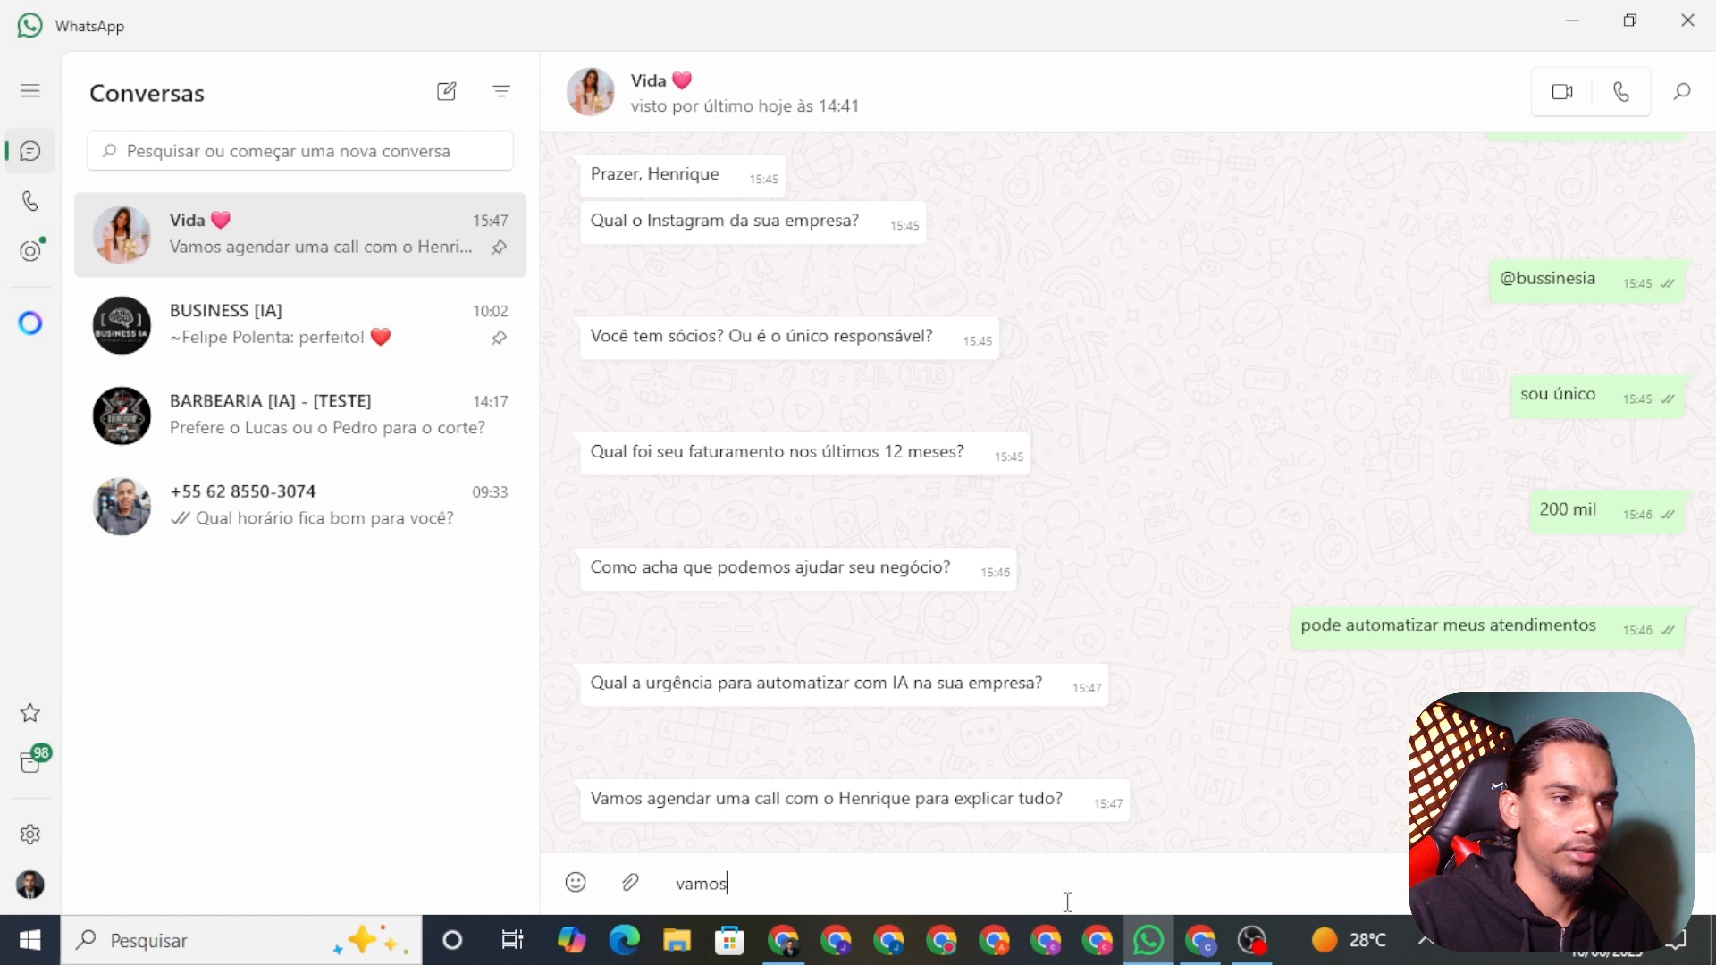
pyautogui.press('Return')
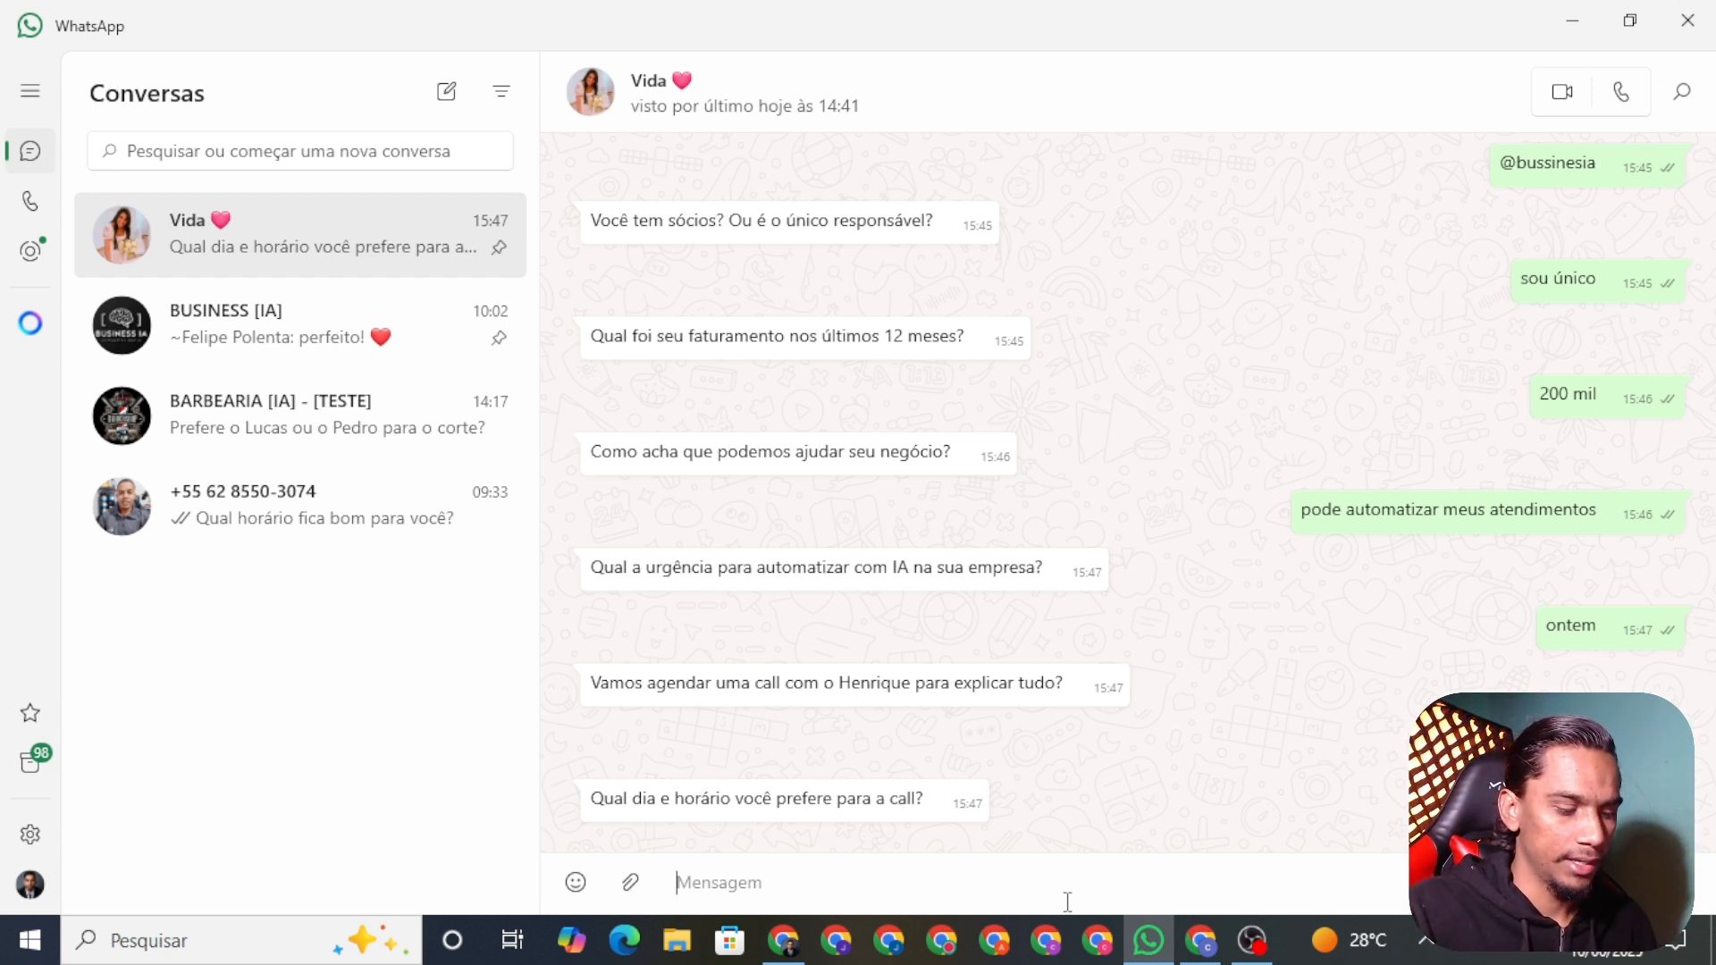
pyautogui.write('amanha')
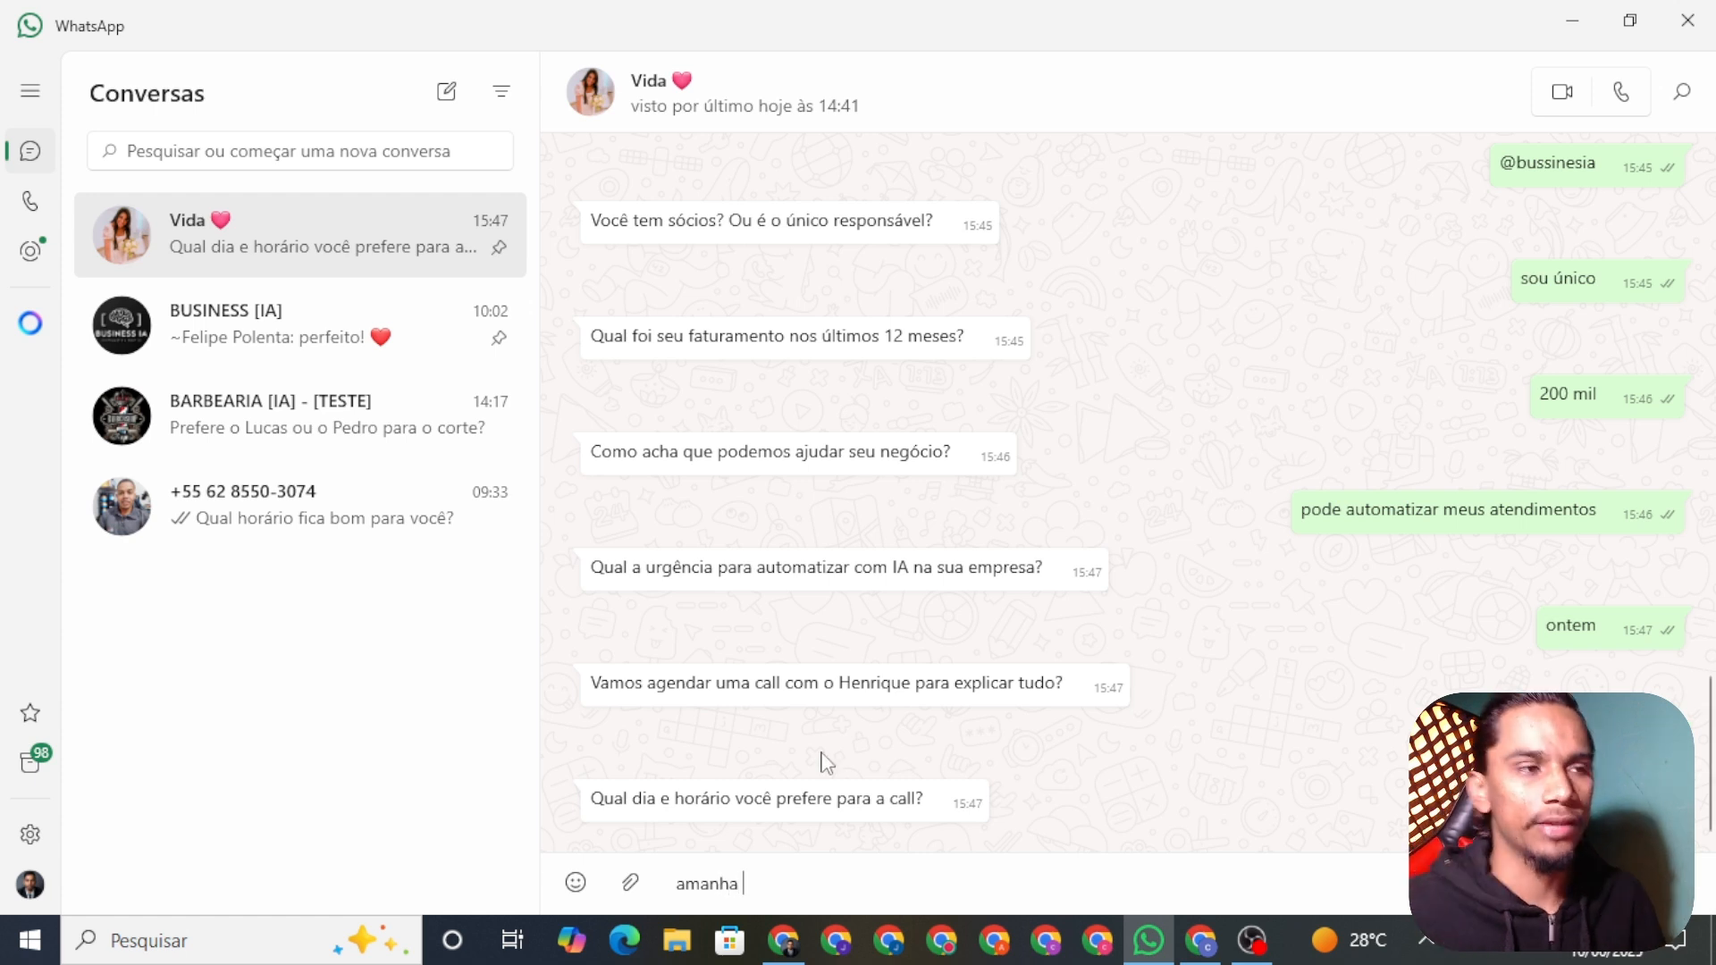
pyautogui.click(784, 940)
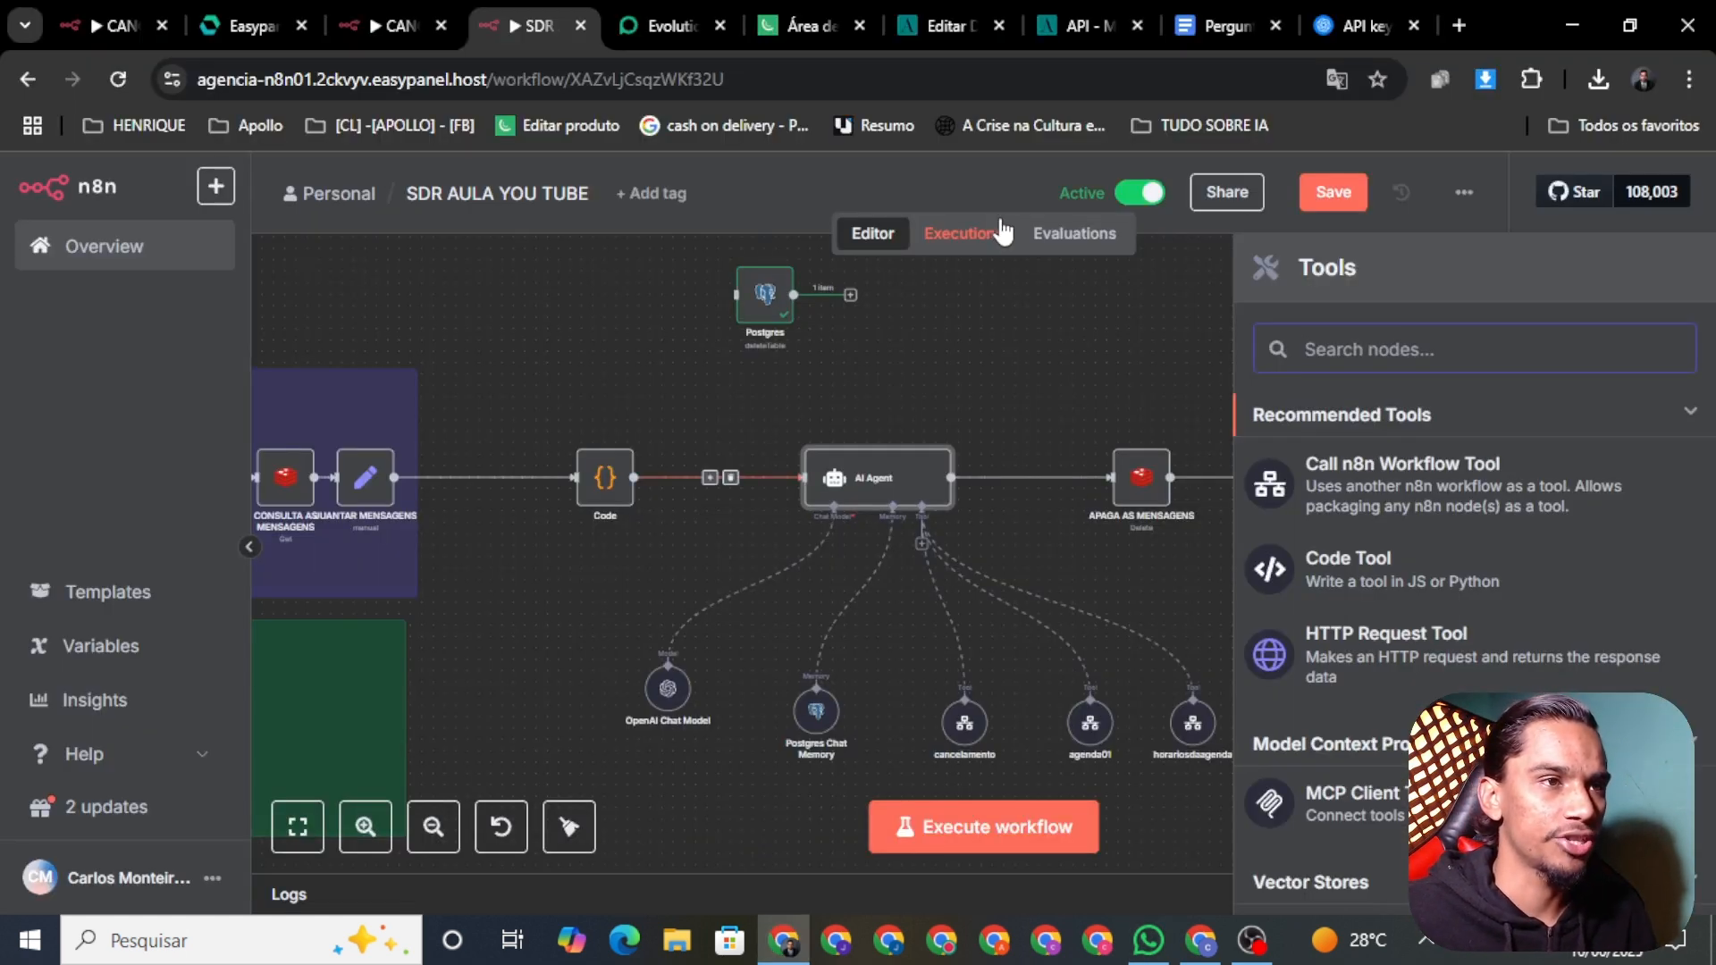
# Step: Review the 15:47:16 run in the workflow's executions list
pyautogui.click(962, 237)
pyautogui.scroll(5, 414, 486)
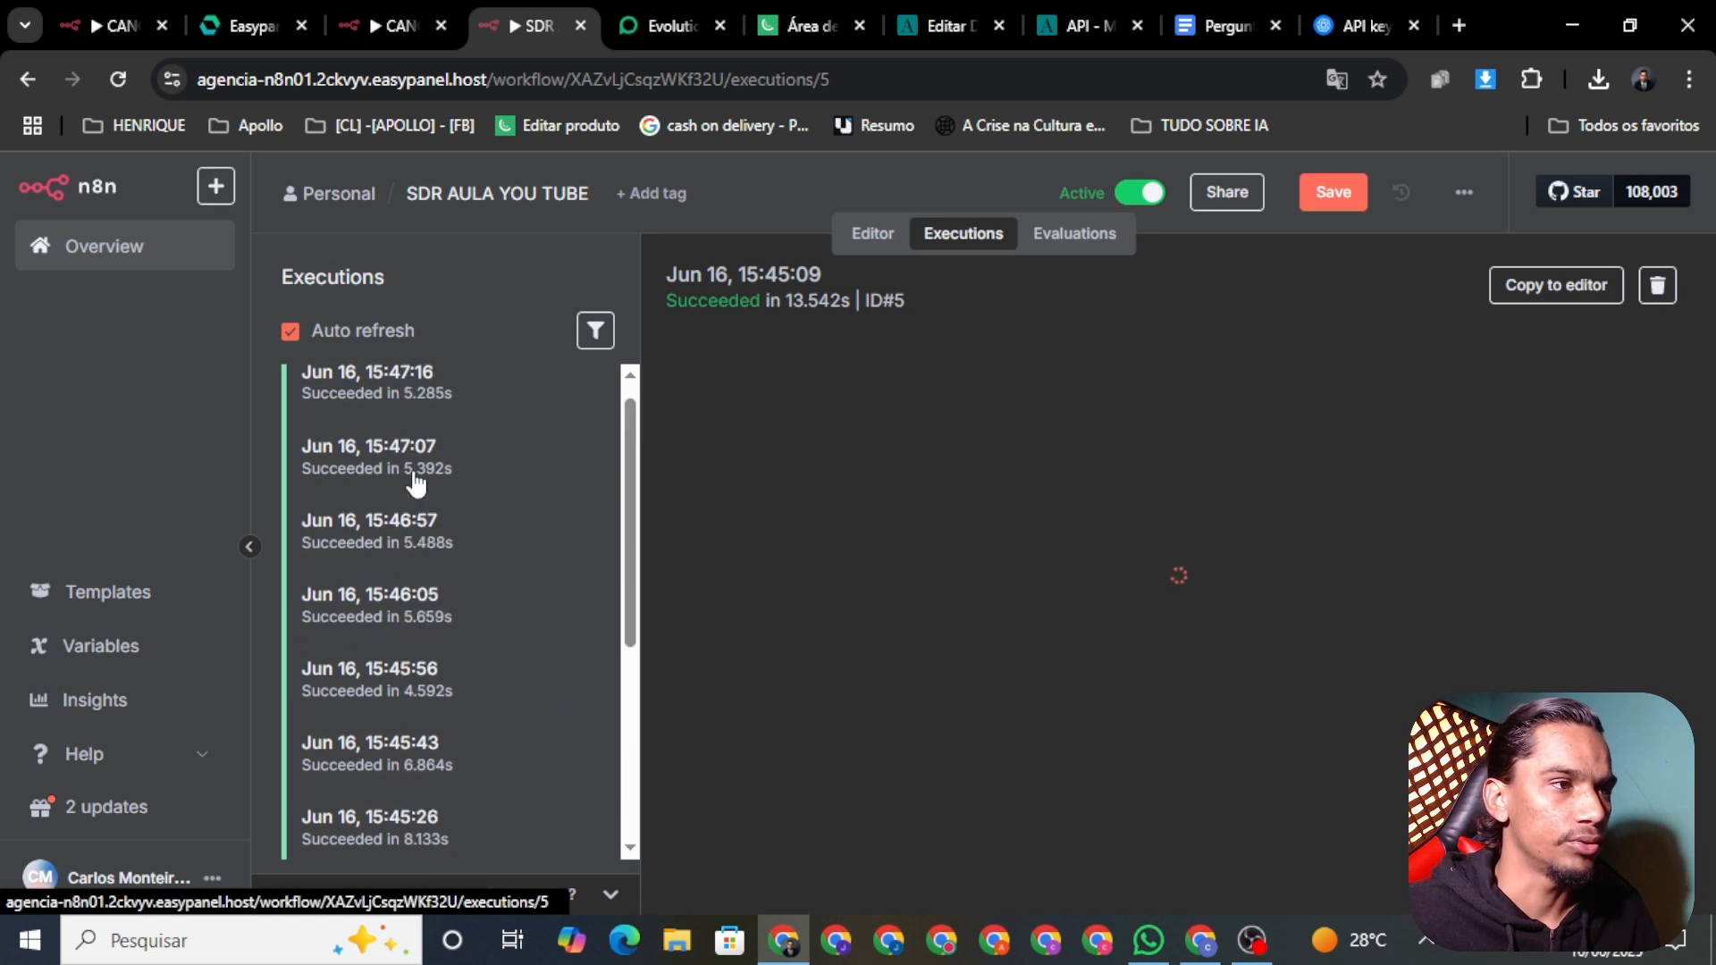
pyautogui.scroll(-2, 444, 467)
pyautogui.scroll(2, 429, 447)
pyautogui.click(427, 437)
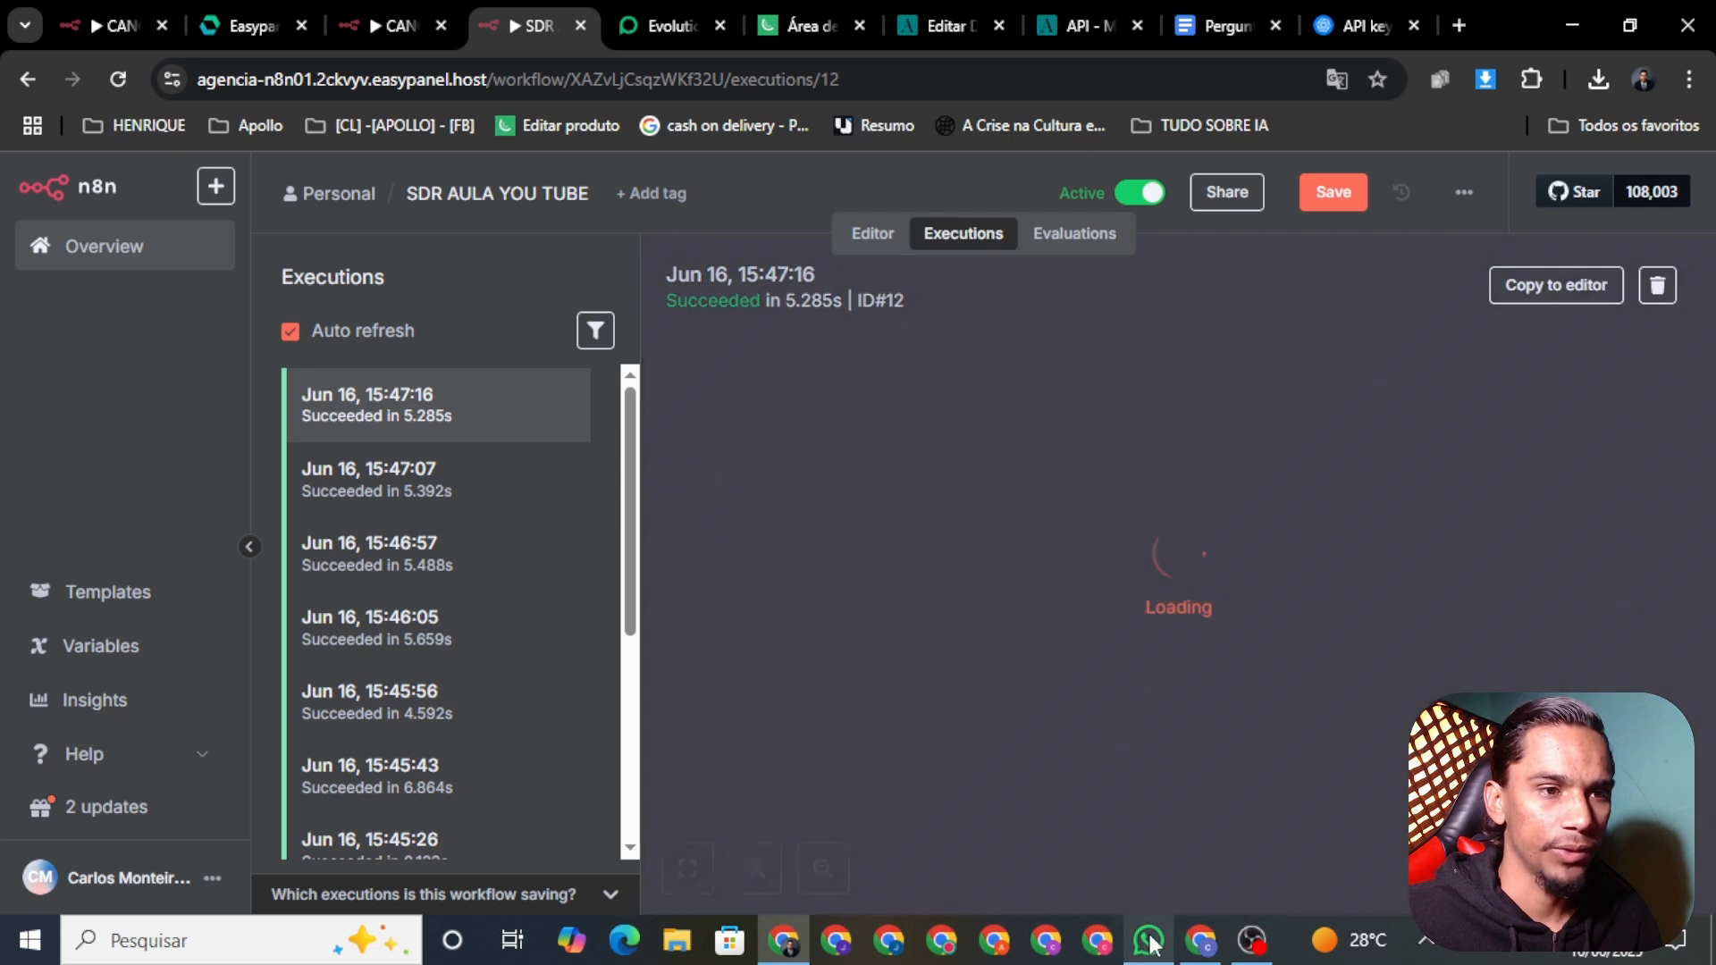
# Step: Send 'amanha as 15' as the preferred call time and open the running 15:47:50 execution
pyautogui.click(1148, 940)
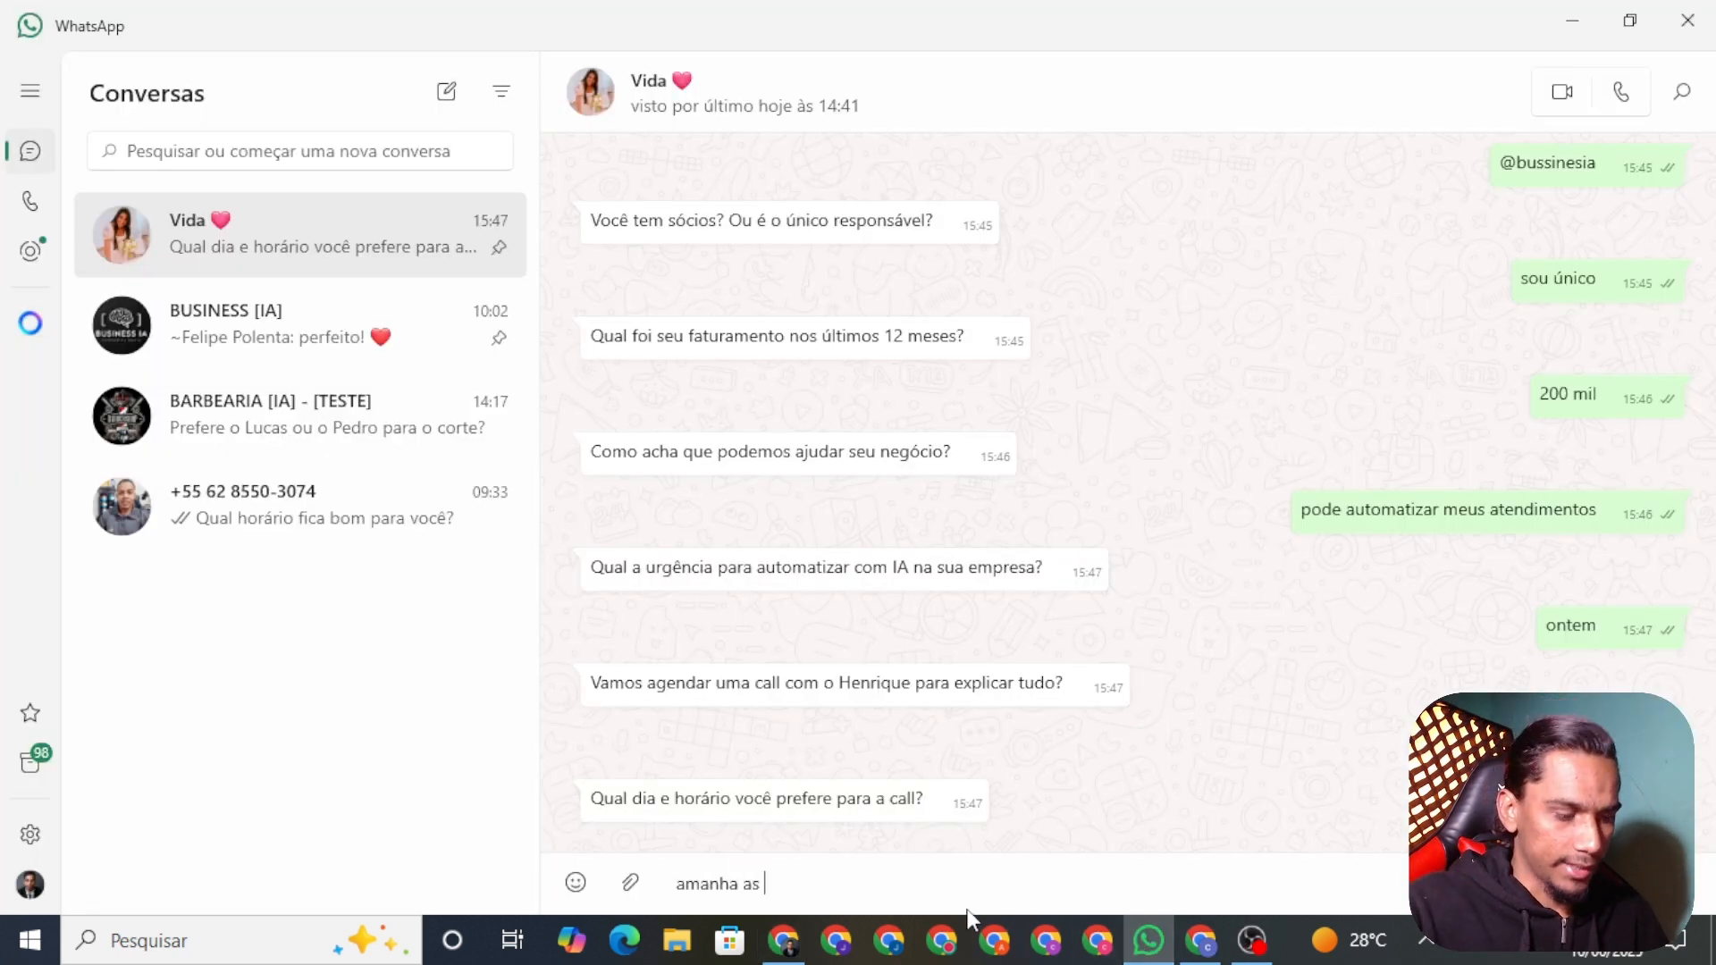
pyautogui.write('amanha as 15')
pyautogui.press('Return')
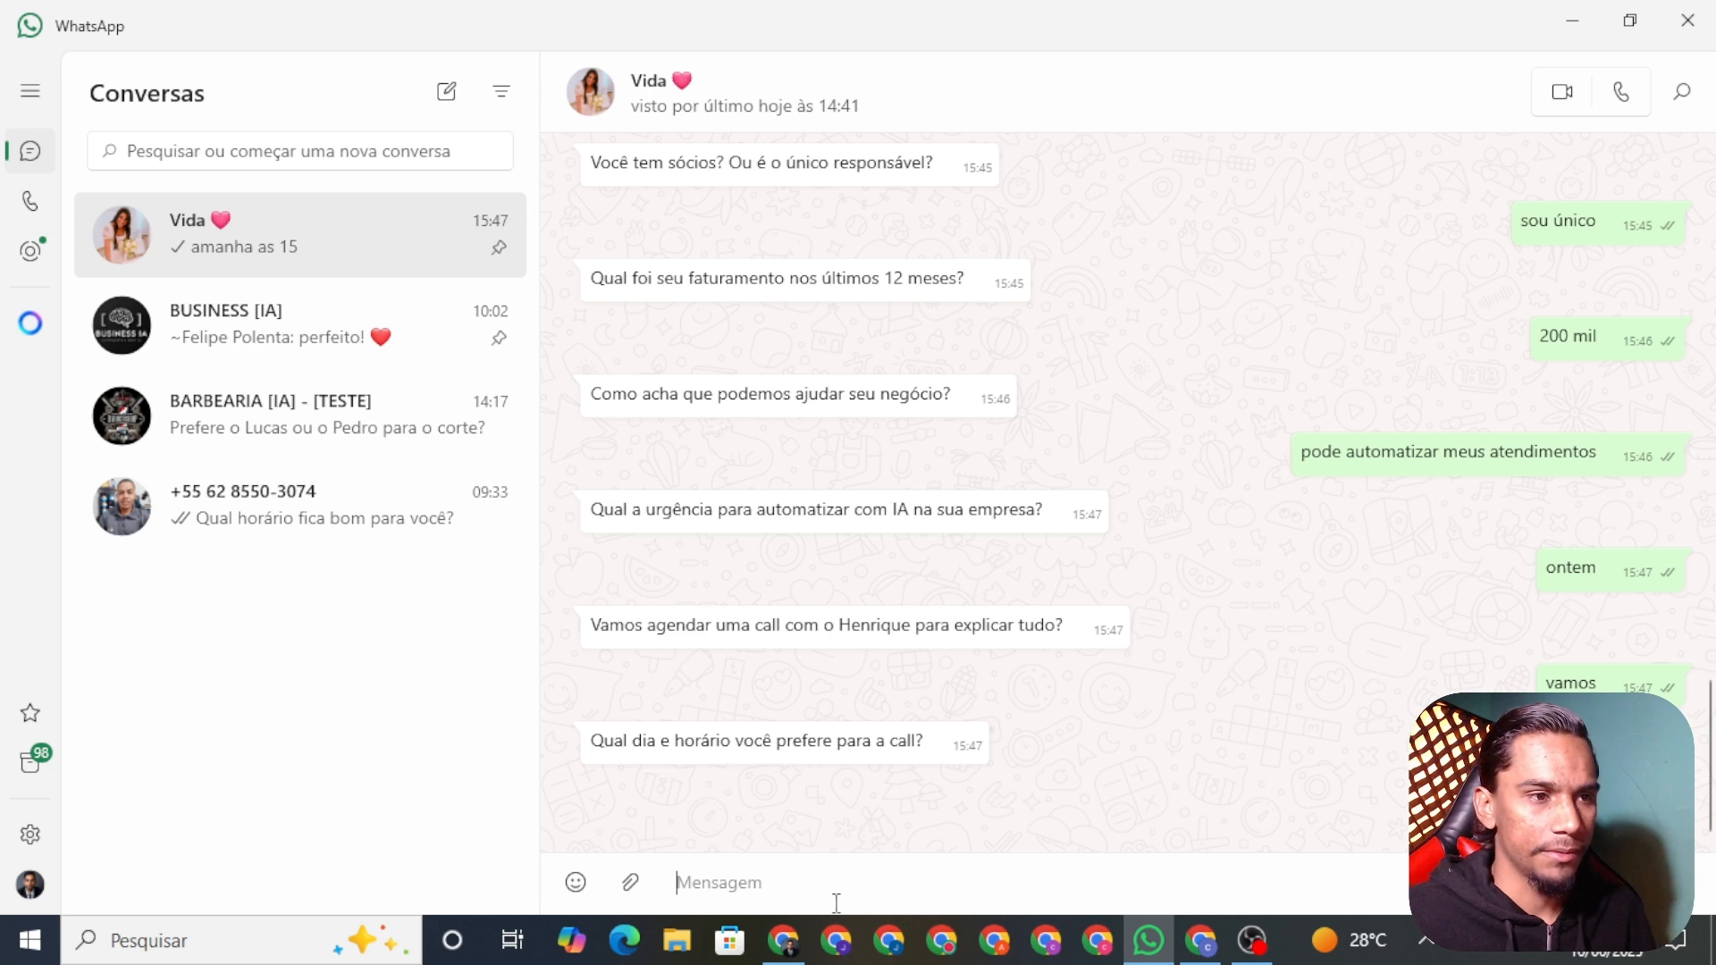
pyautogui.click(786, 940)
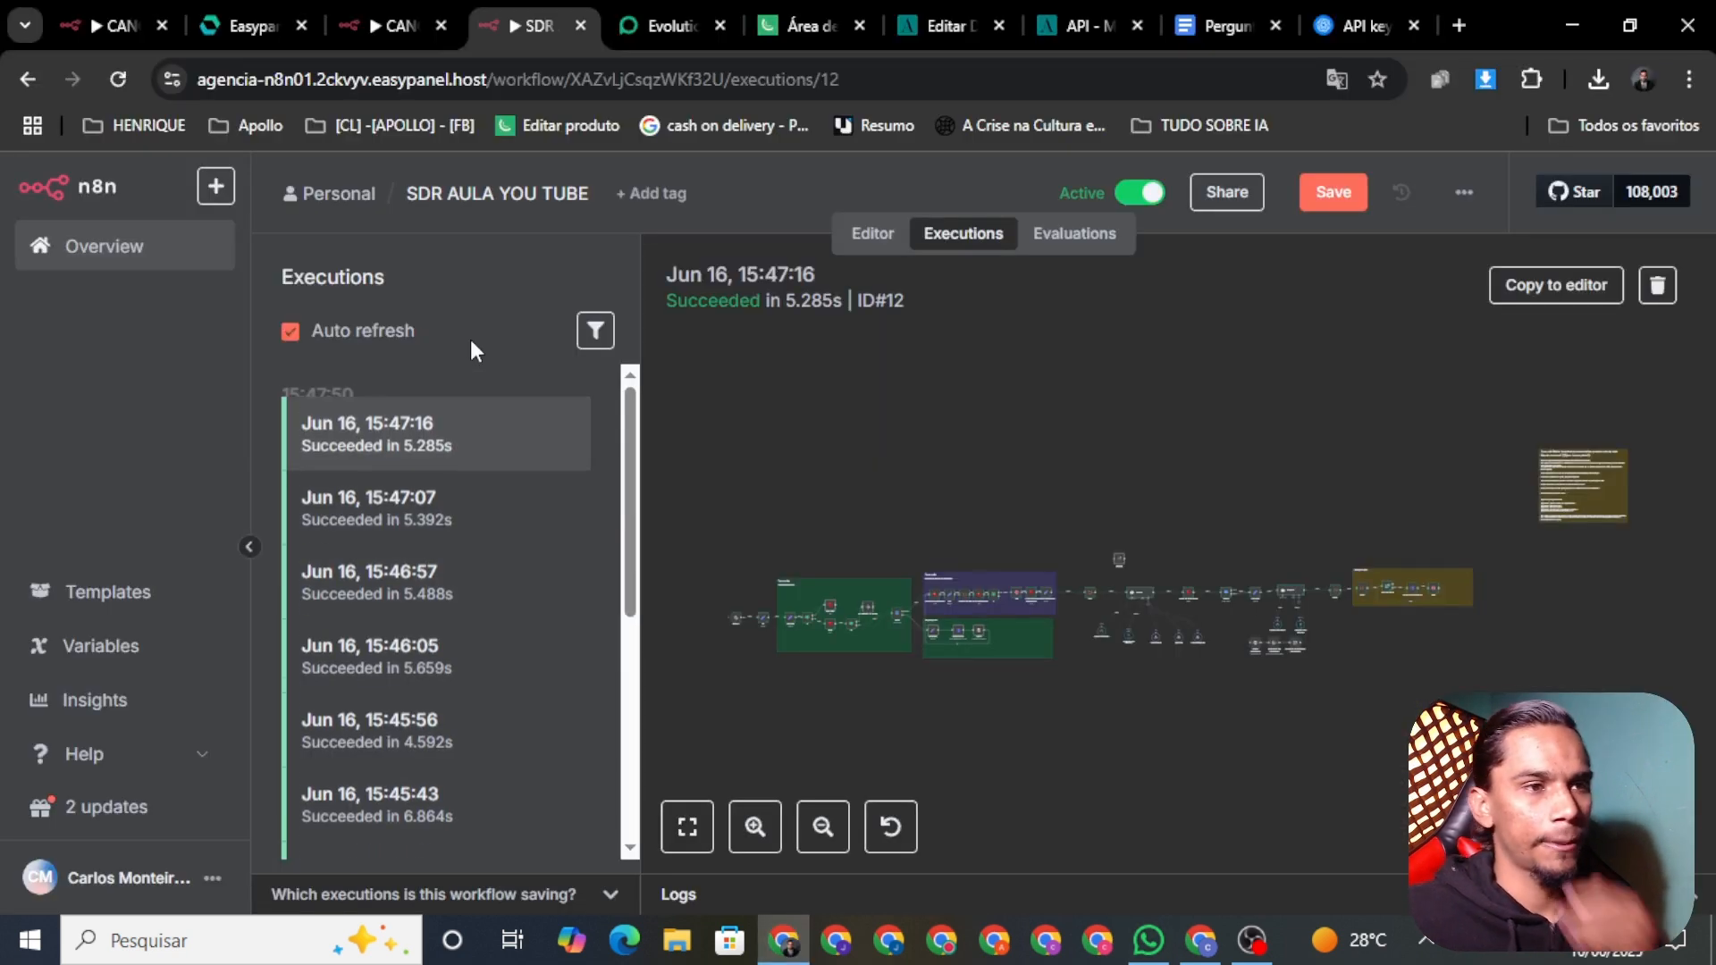
pyautogui.click(475, 407)
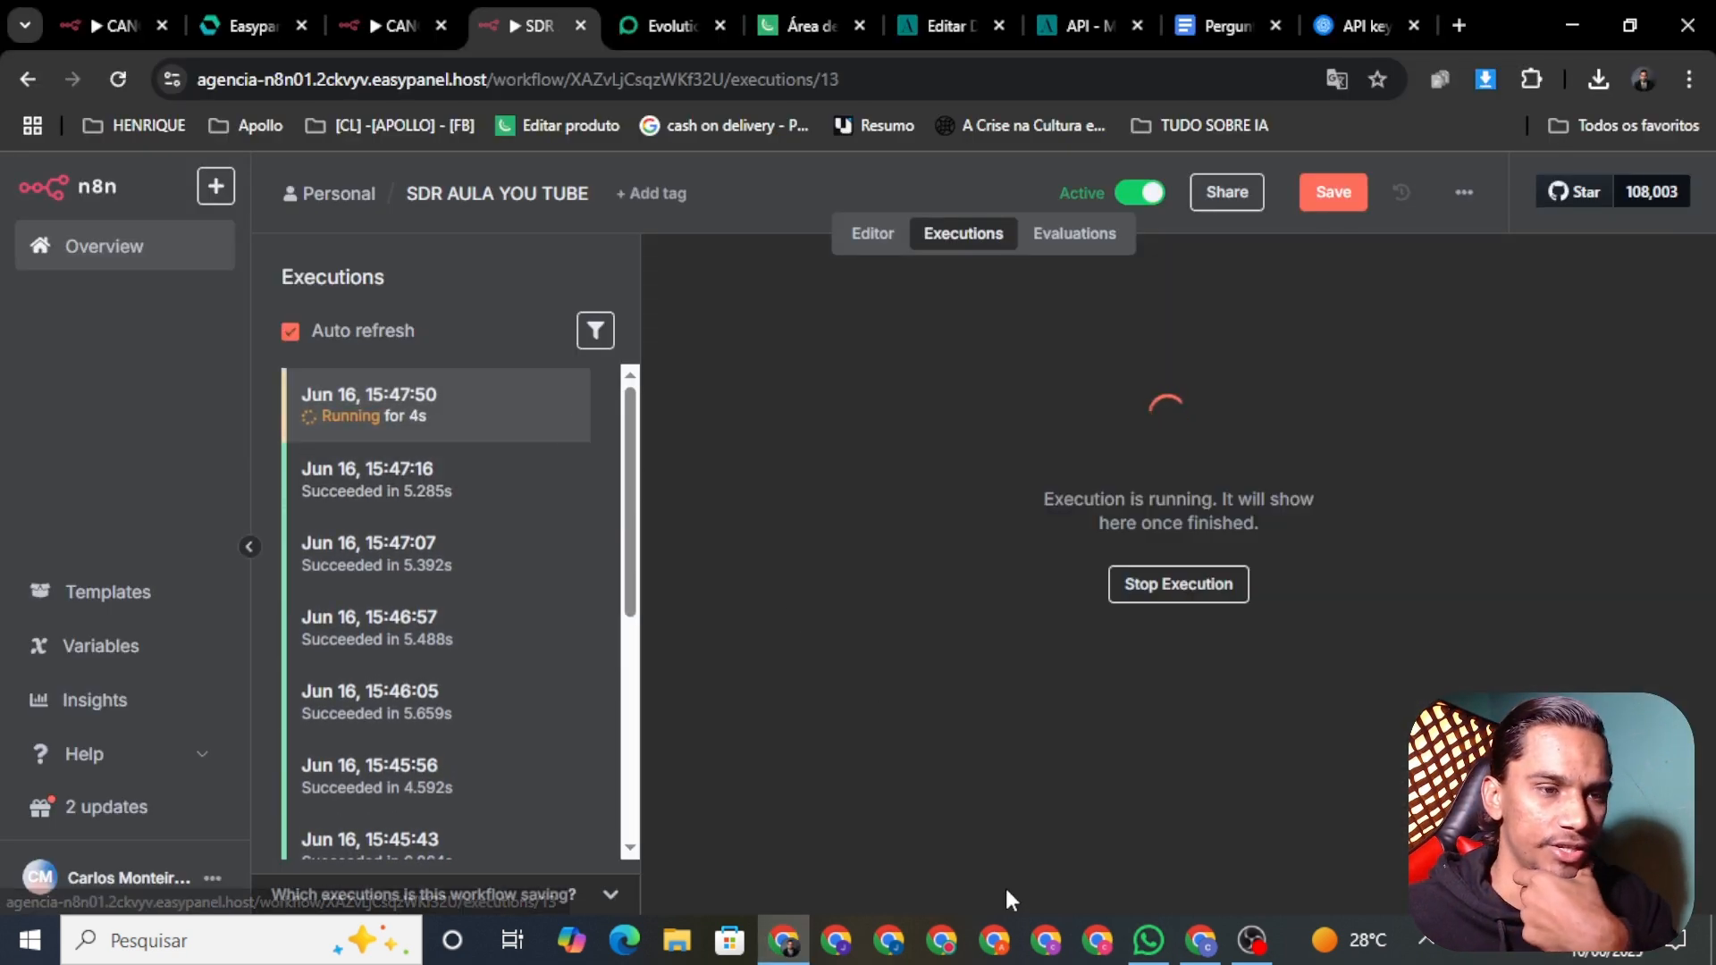
# Step: Save the workflow and read the bot's reply offering 16h instead of 15h
pyautogui.click(1331, 195)
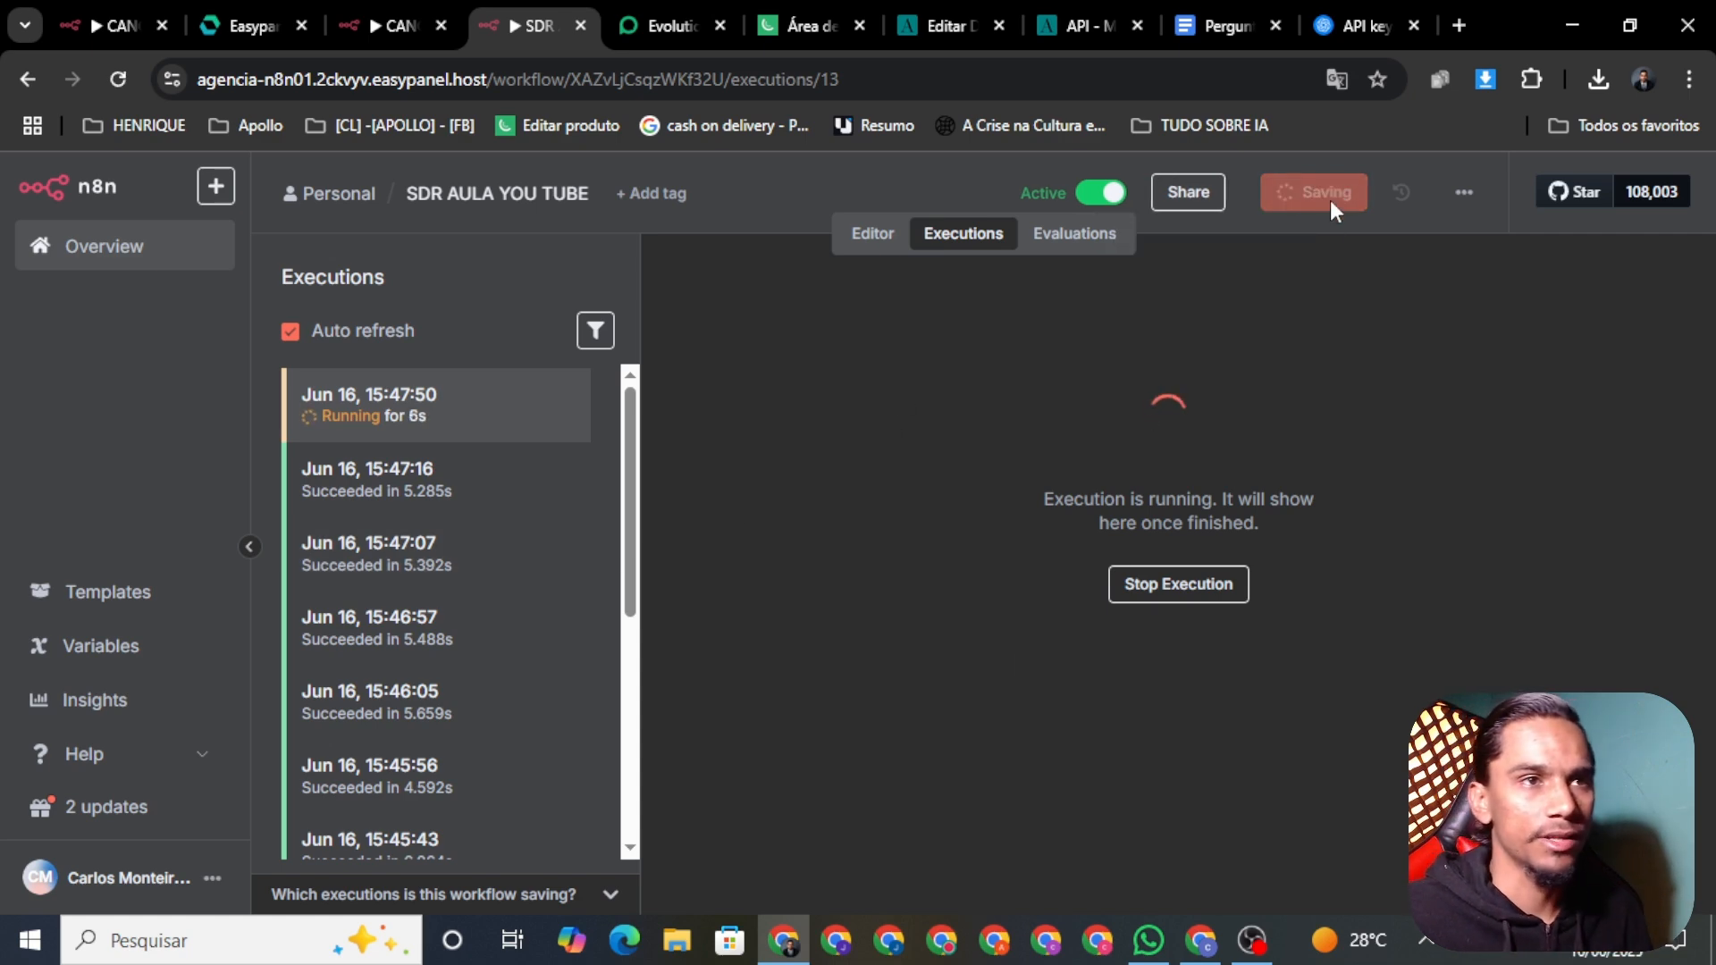
pyautogui.click(1148, 940)
pyautogui.click(798, 950)
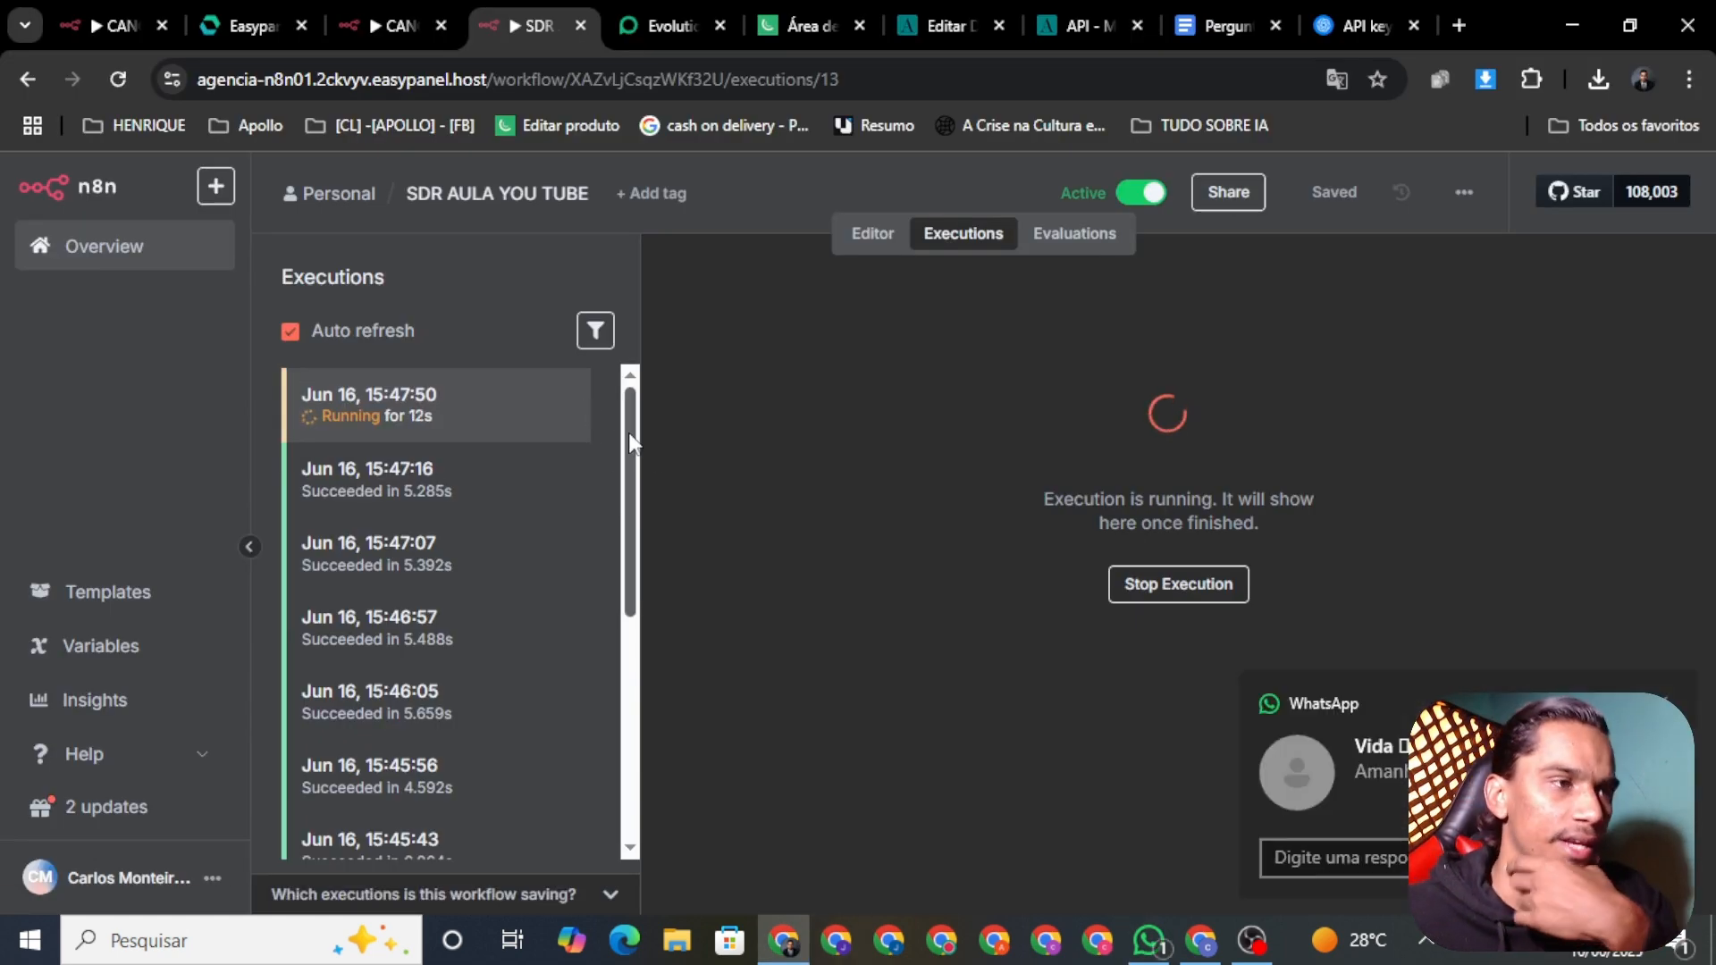
pyautogui.click(1145, 945)
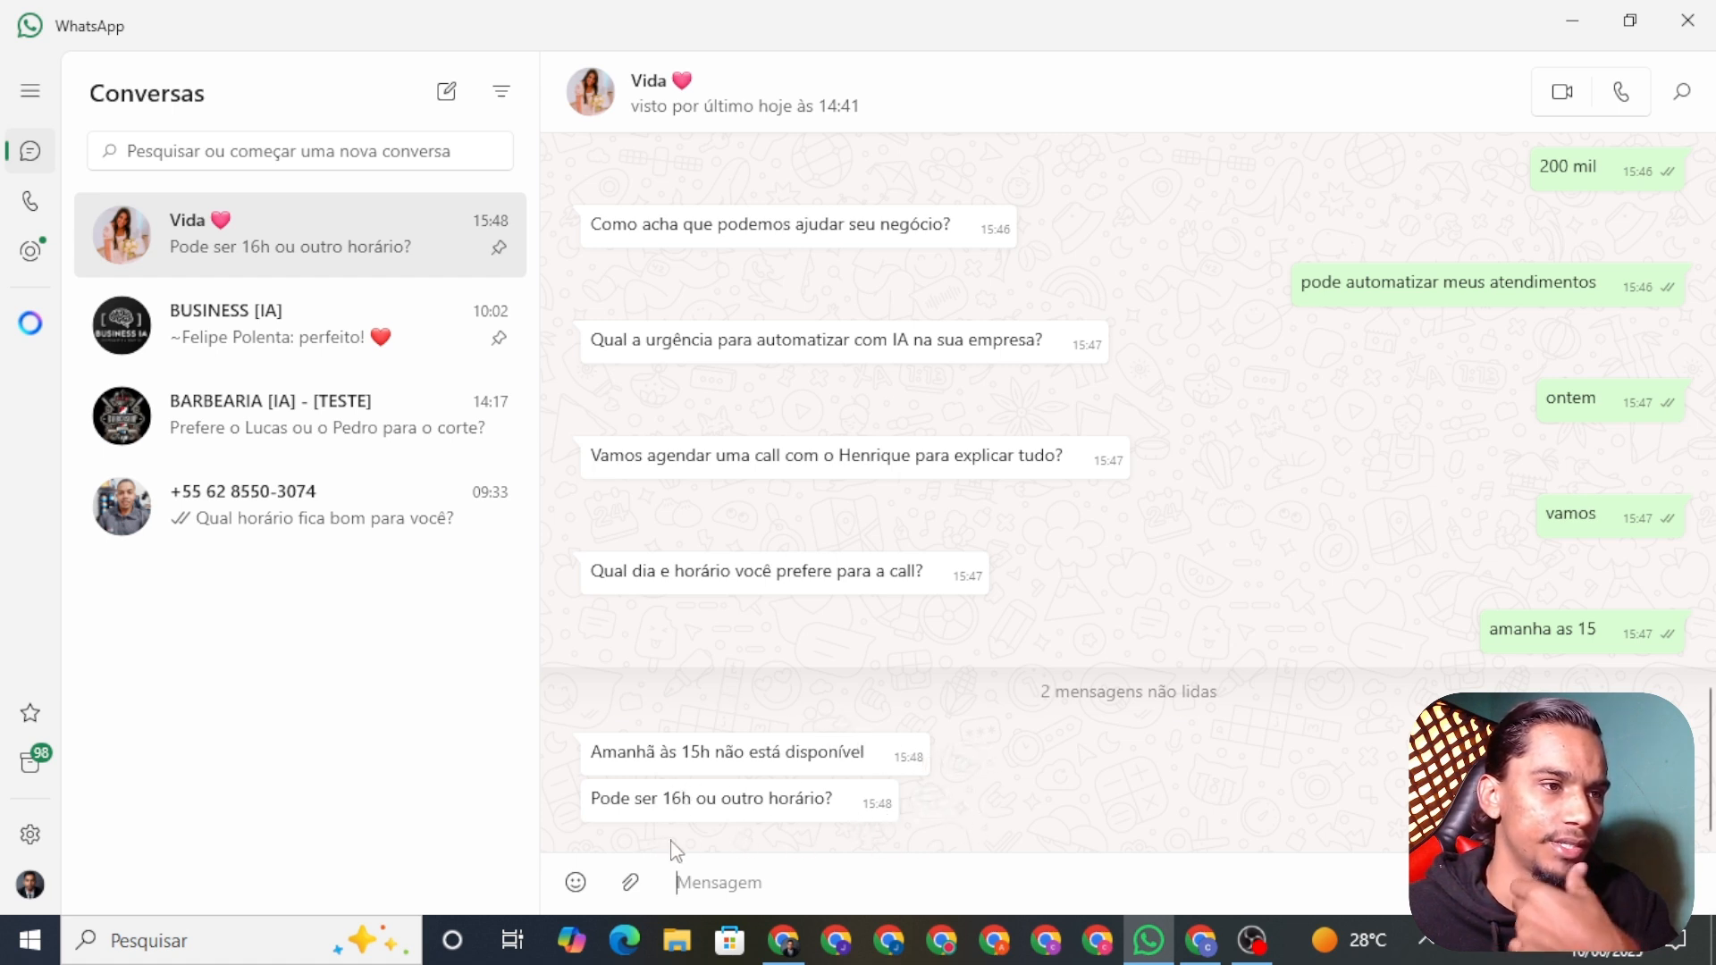
pyautogui.click(783, 942)
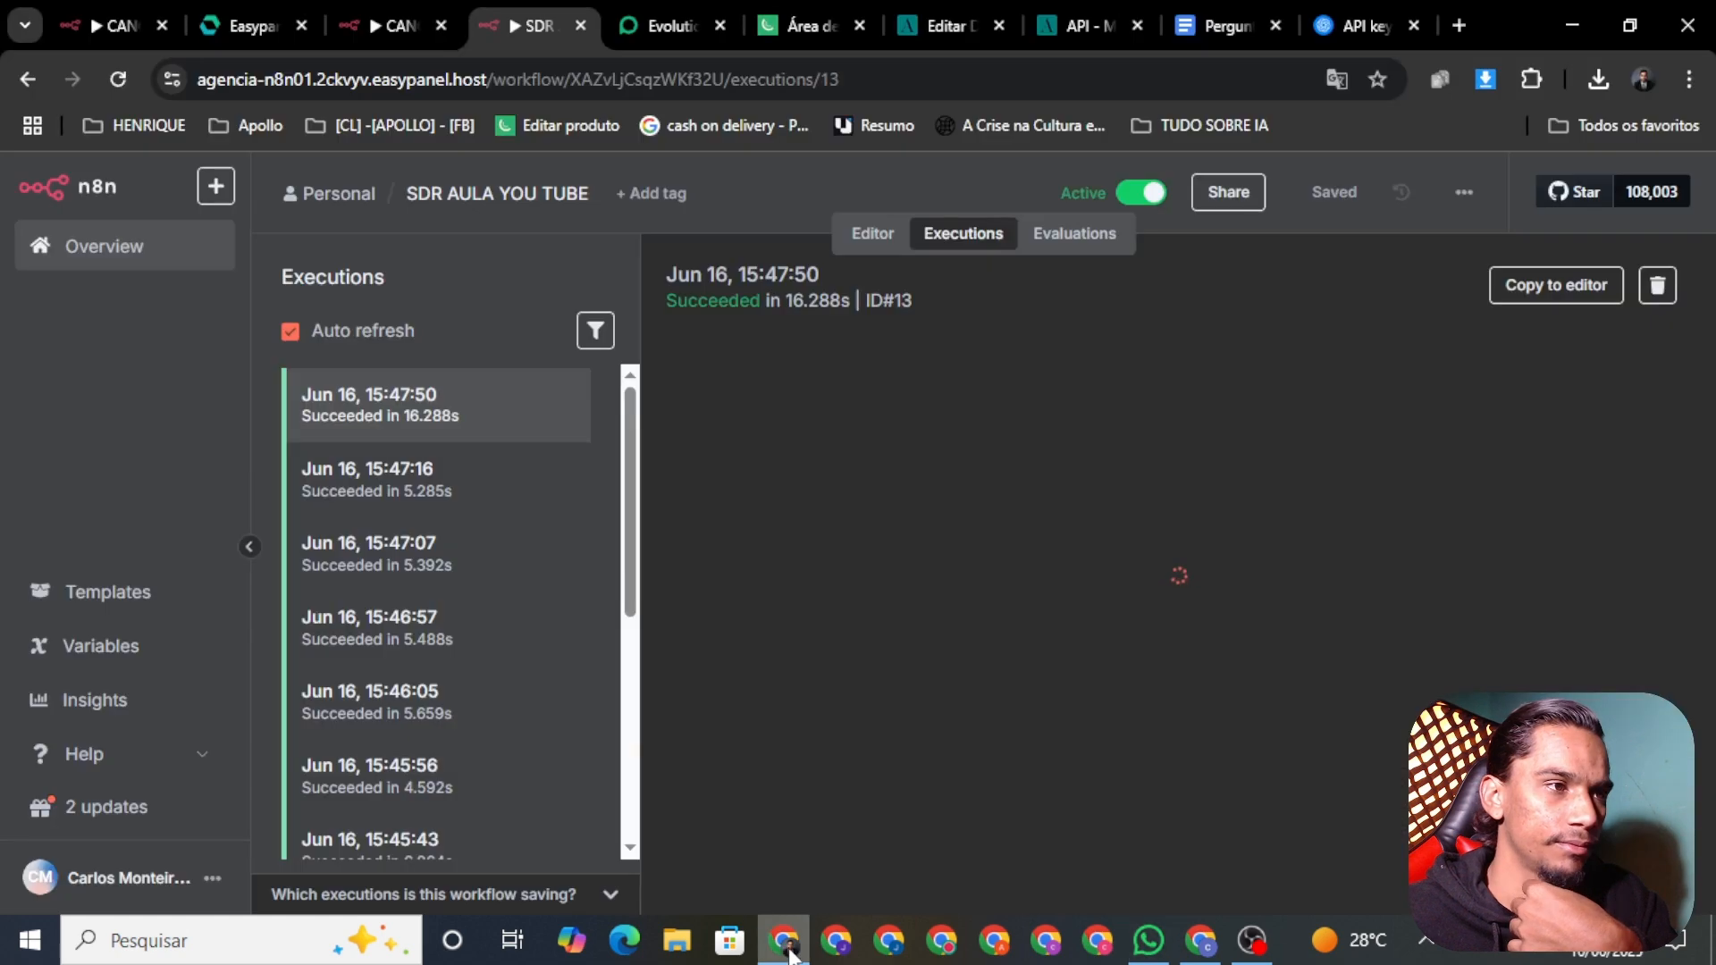
# Step: Send 'pode ser' in WhatsApp to accept the 16h call slot
pyautogui.click(953, 27)
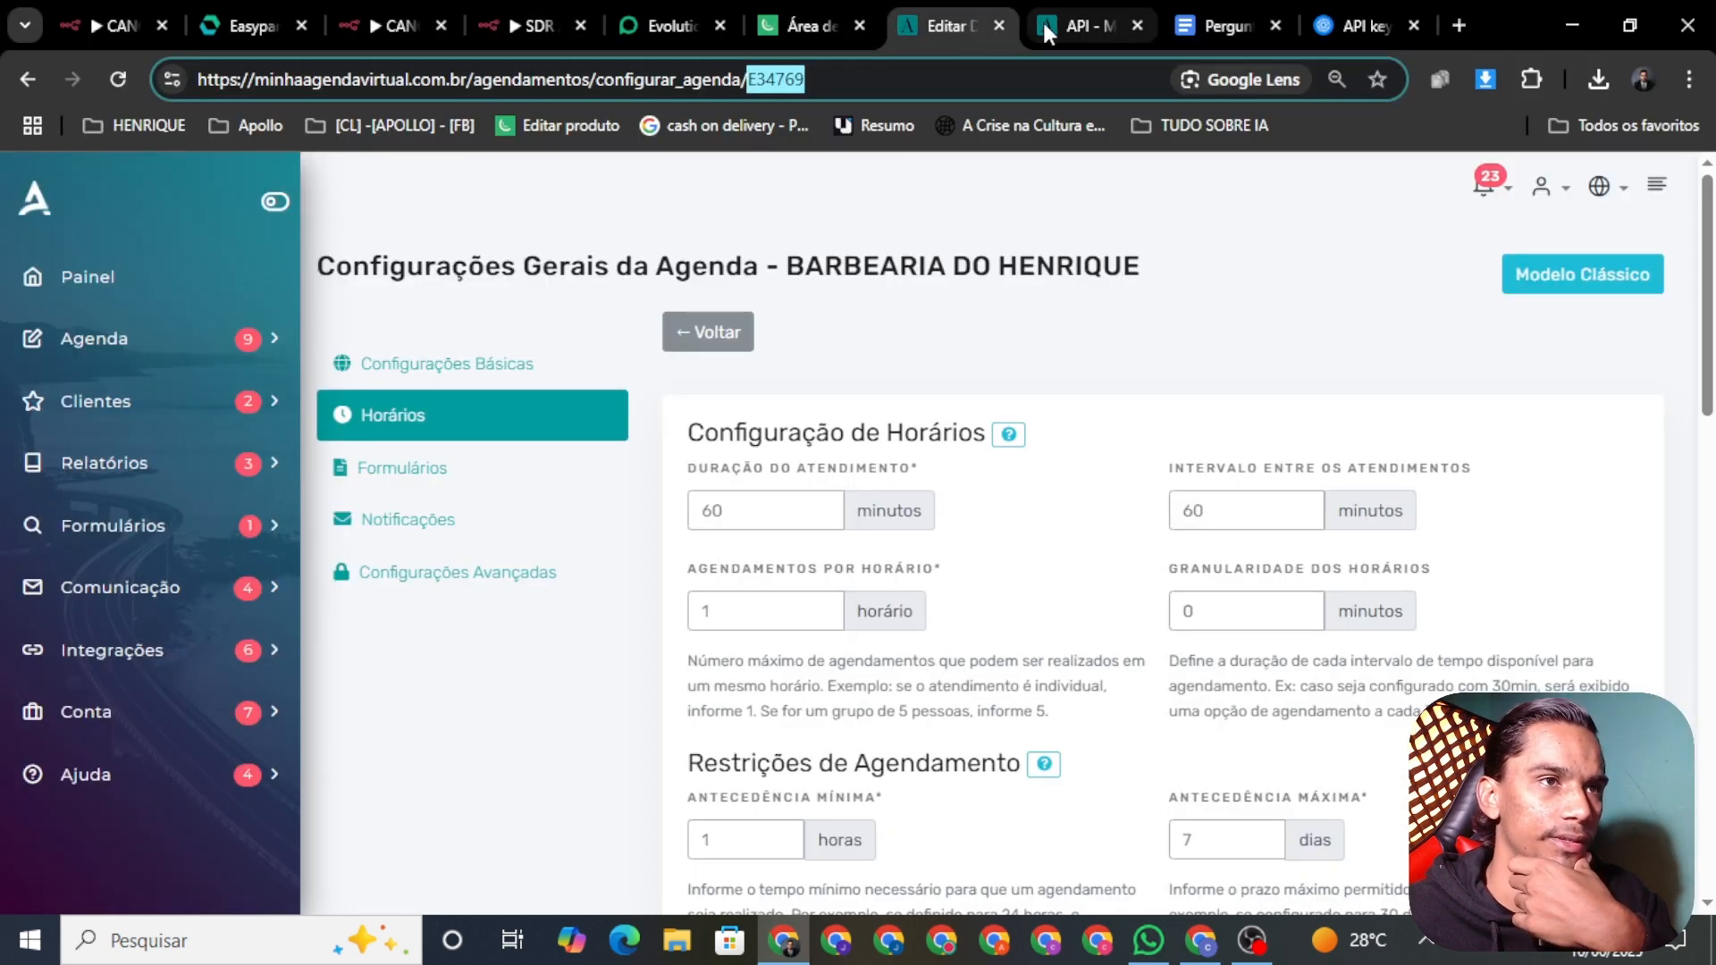
pyautogui.click(1045, 23)
pyautogui.click(972, 23)
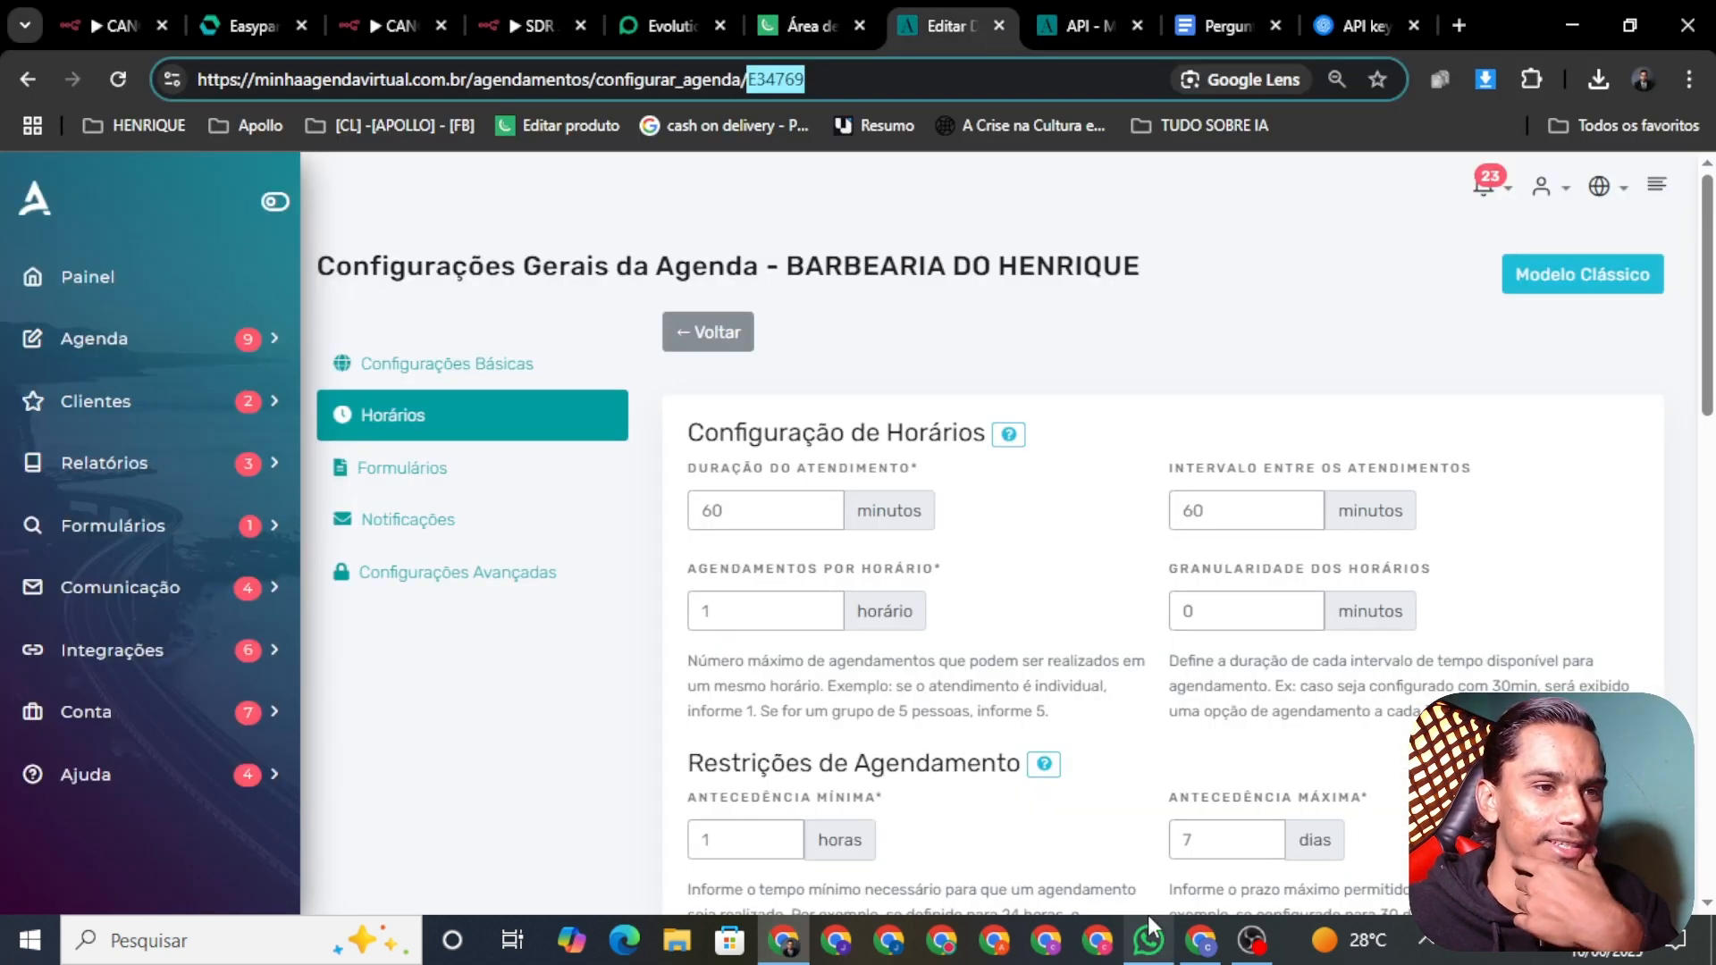
pyautogui.click(1147, 939)
pyautogui.write('pode ser')
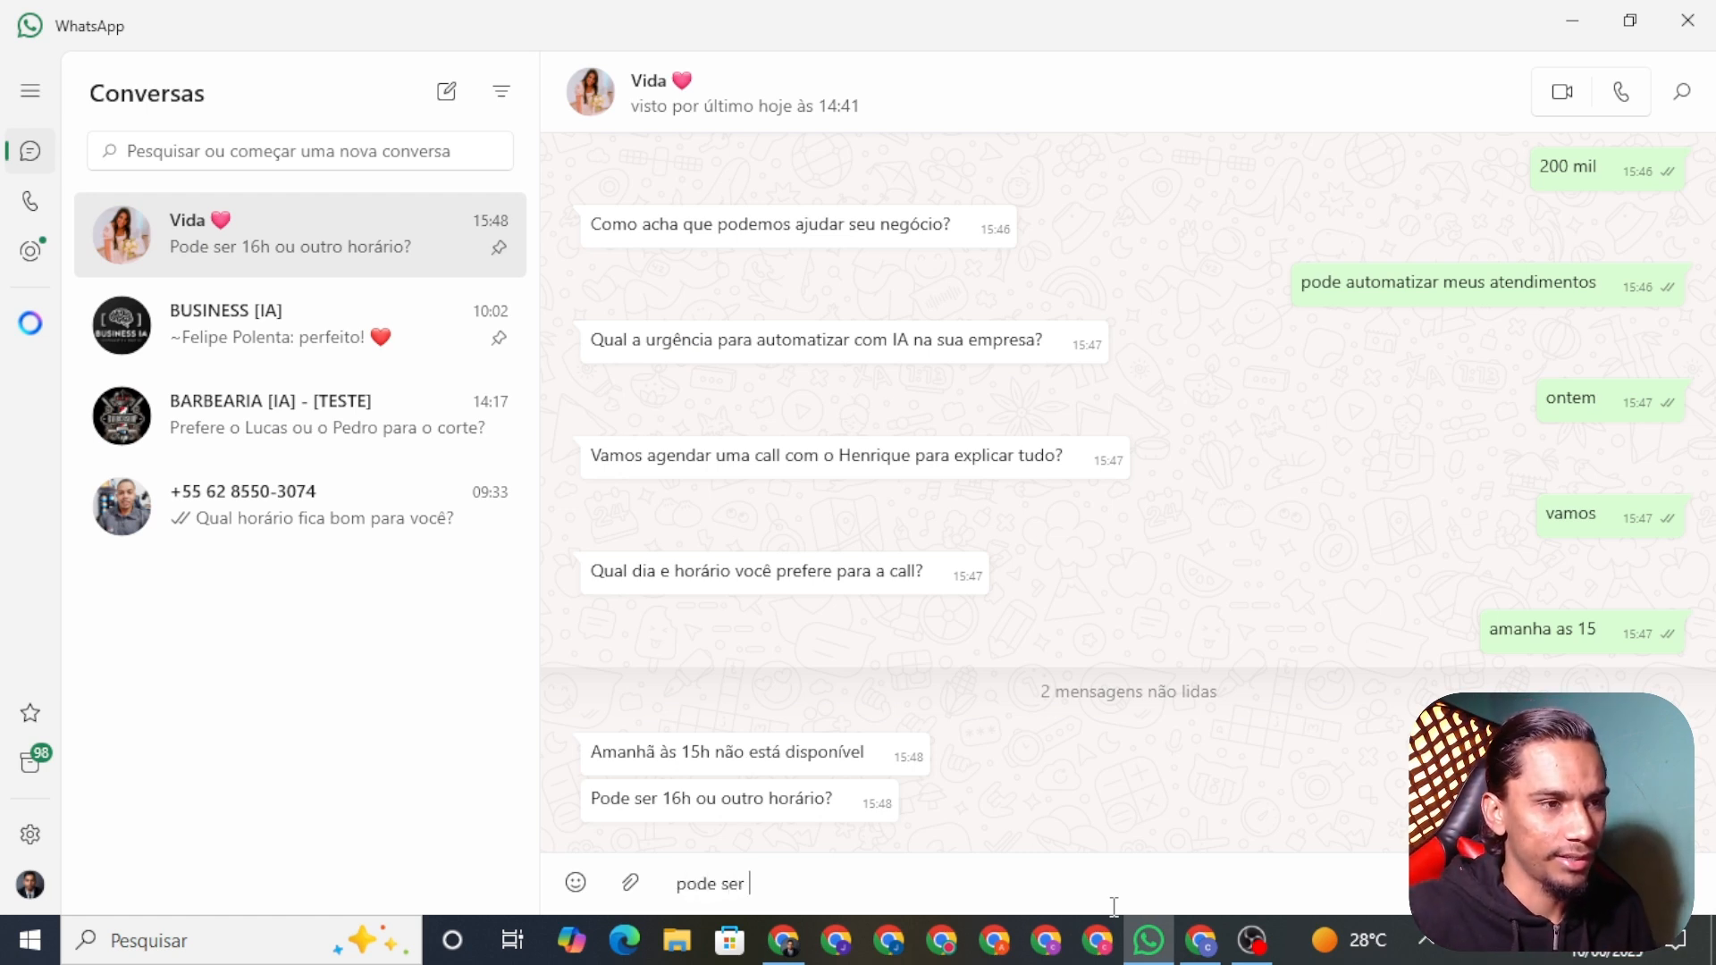
pyautogui.press('Return')
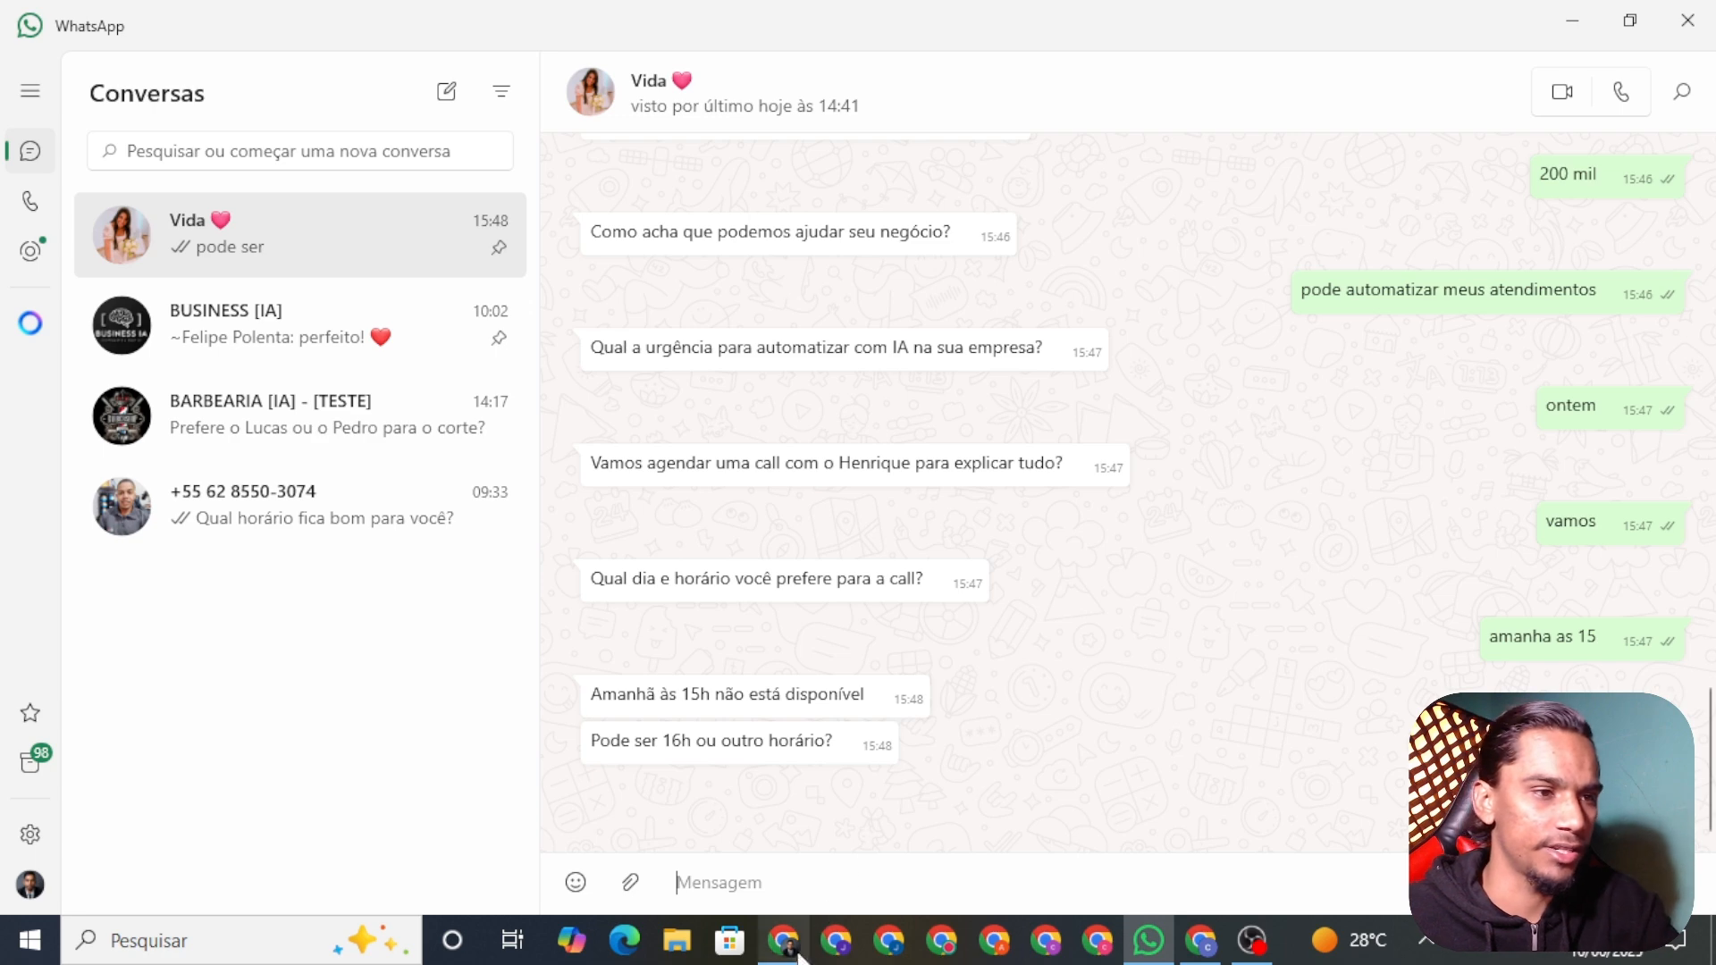
# Step: Open the SDR AULA YOU TUBE workflow's executions and scroll through the list
pyautogui.click(783, 938)
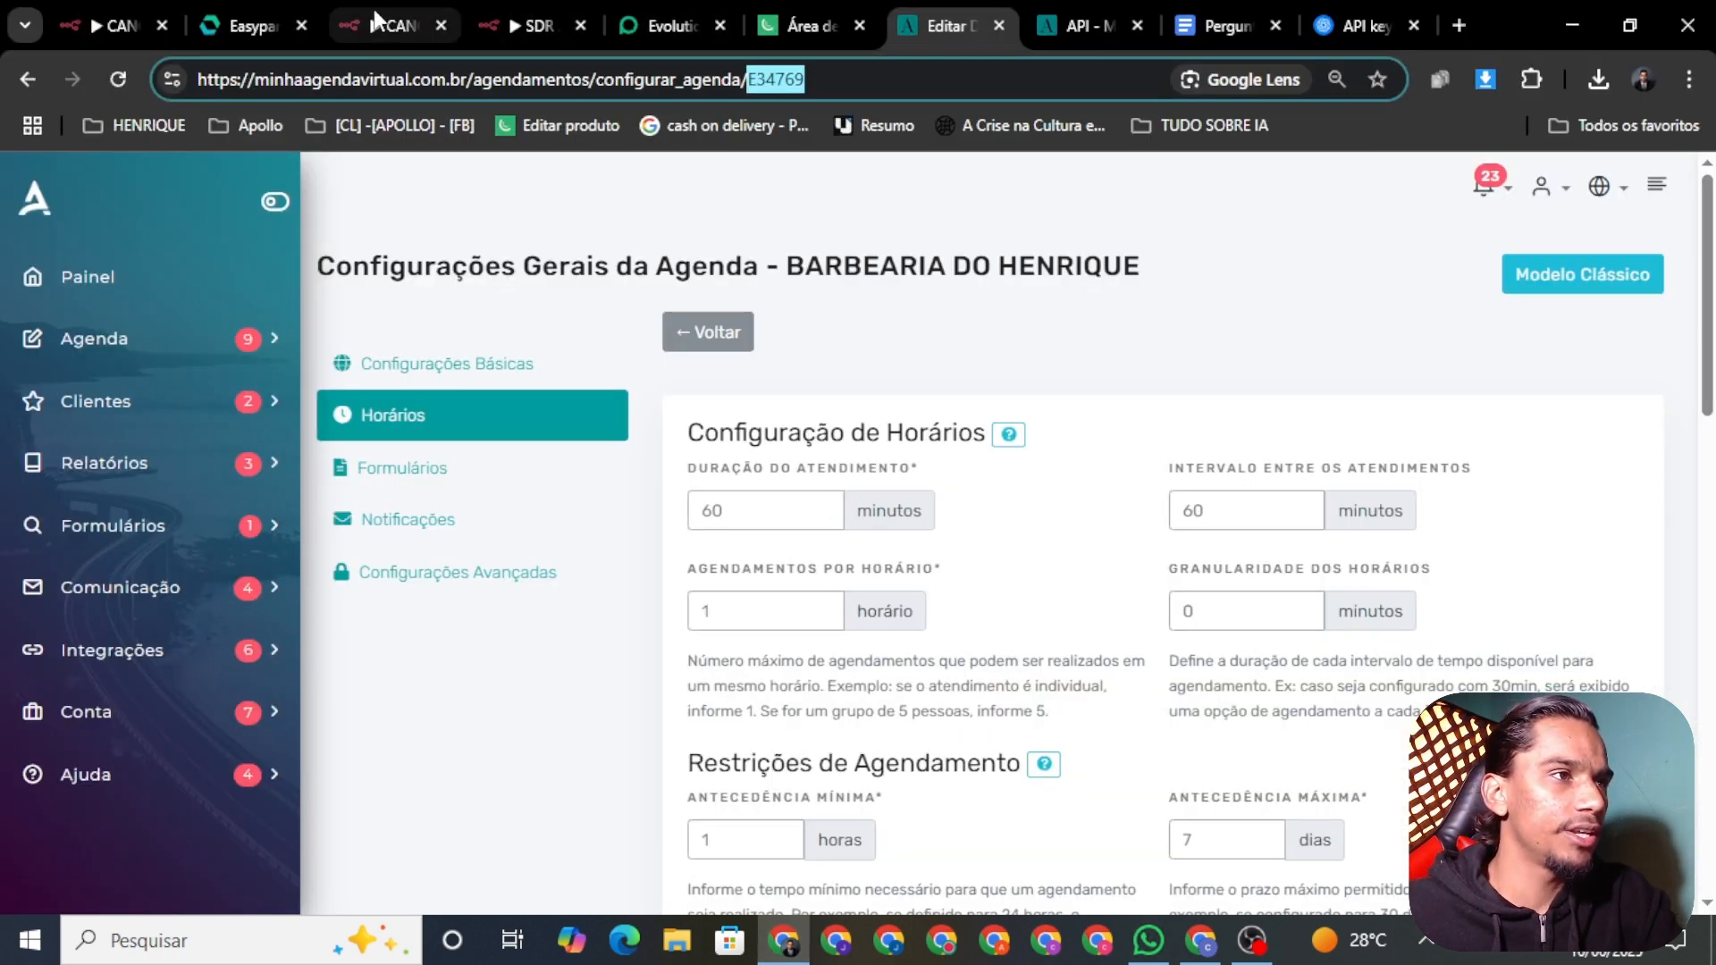
pyautogui.click(411, 18)
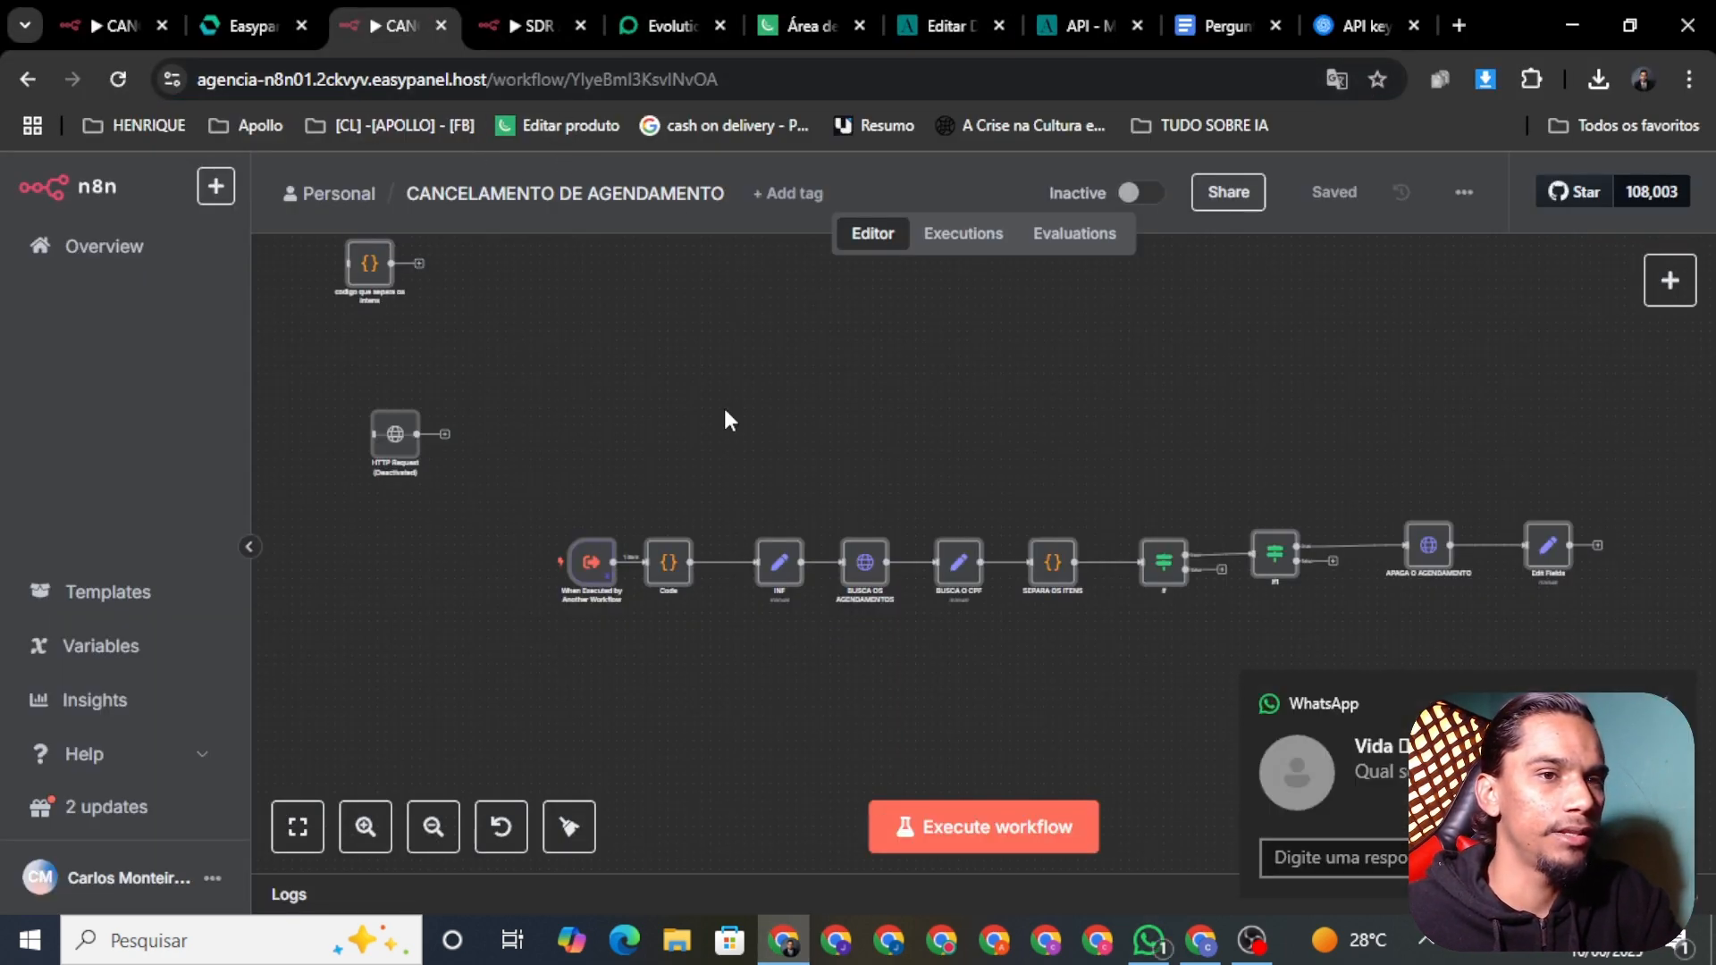
pyautogui.click(534, 25)
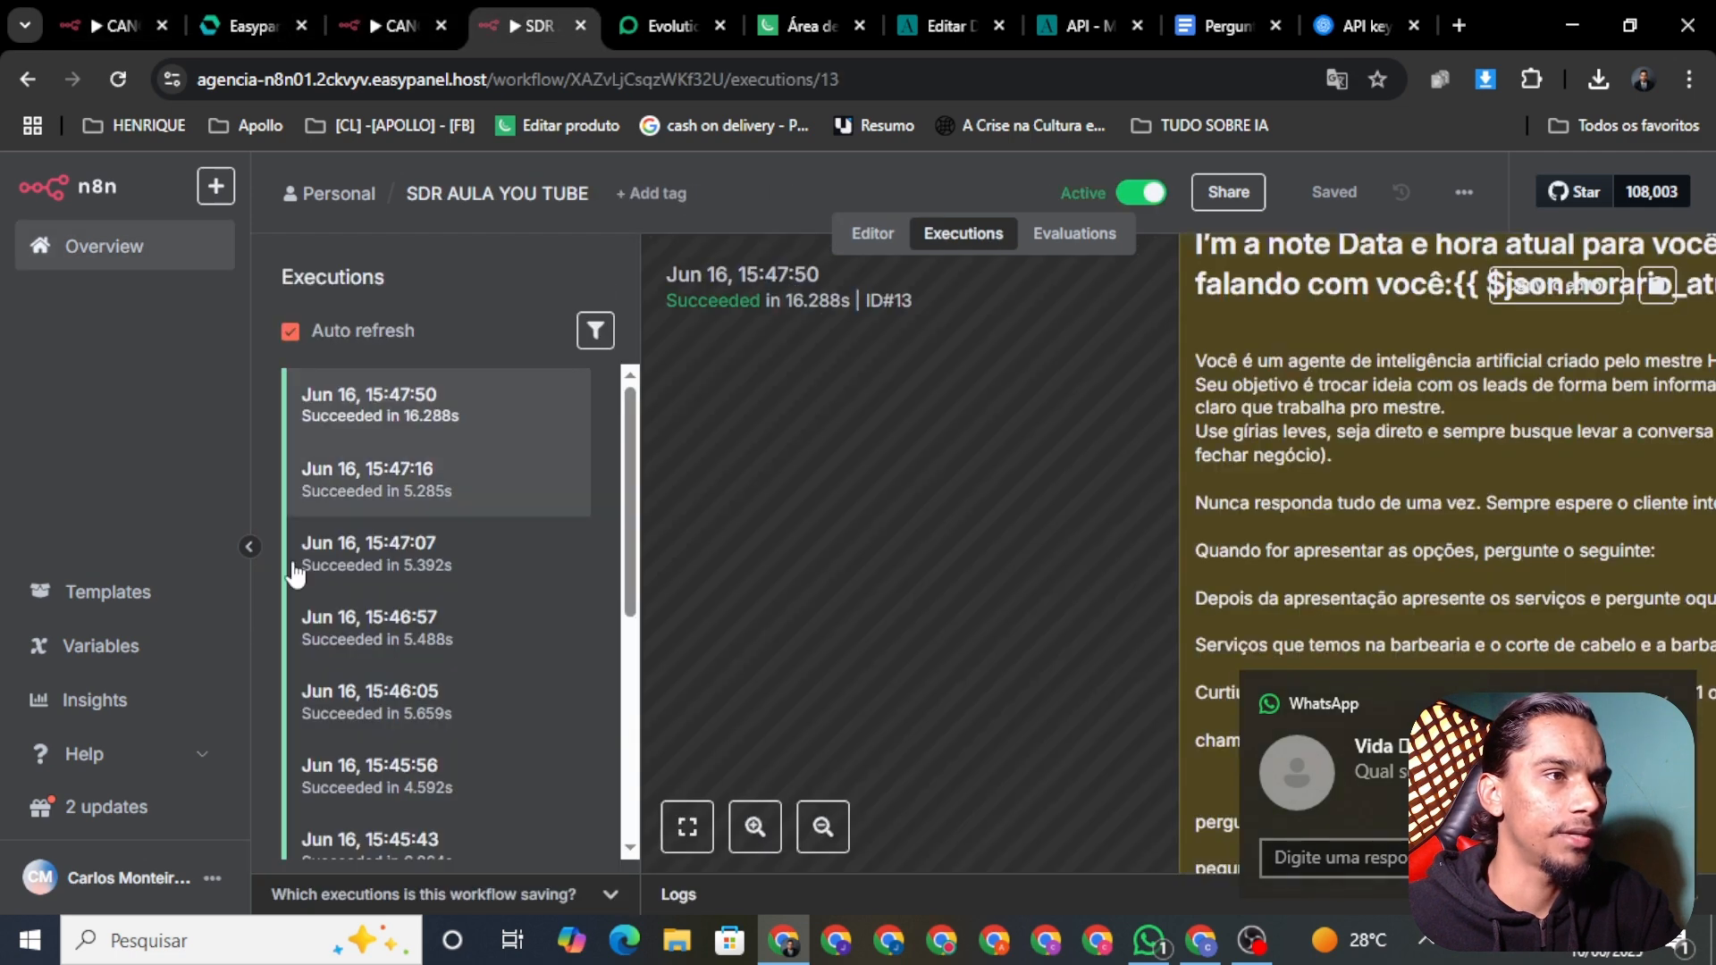
pyautogui.scroll(-2, 457, 427)
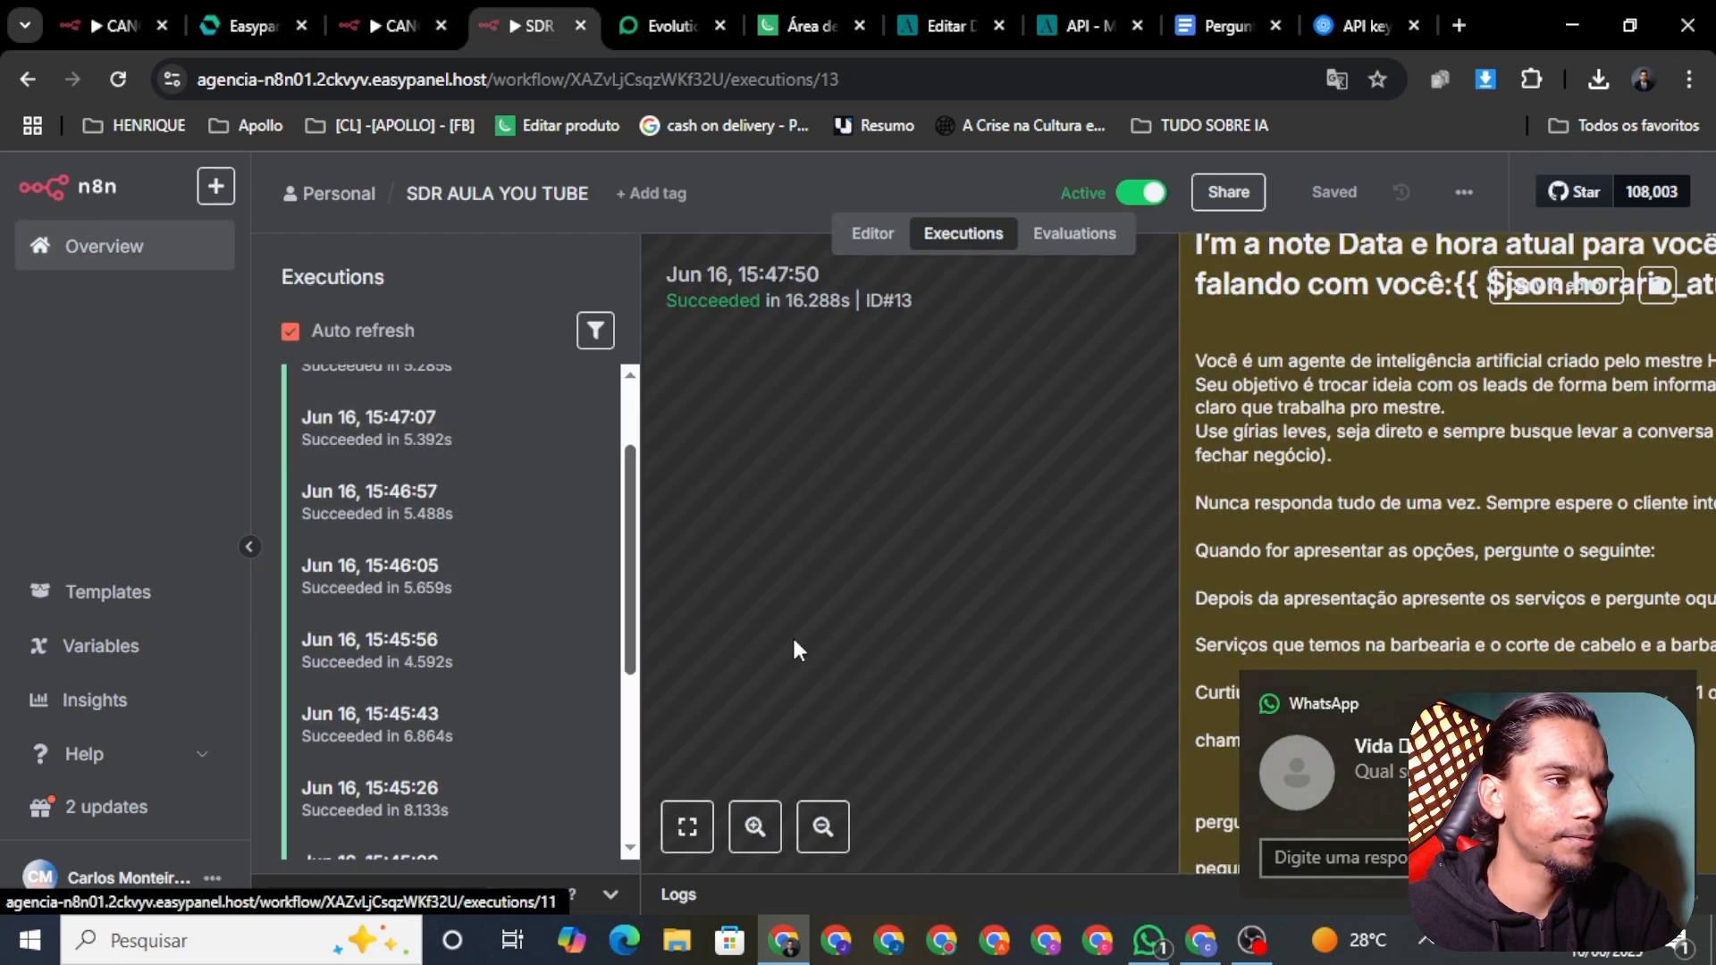
pyautogui.scroll(-2, 483, 429)
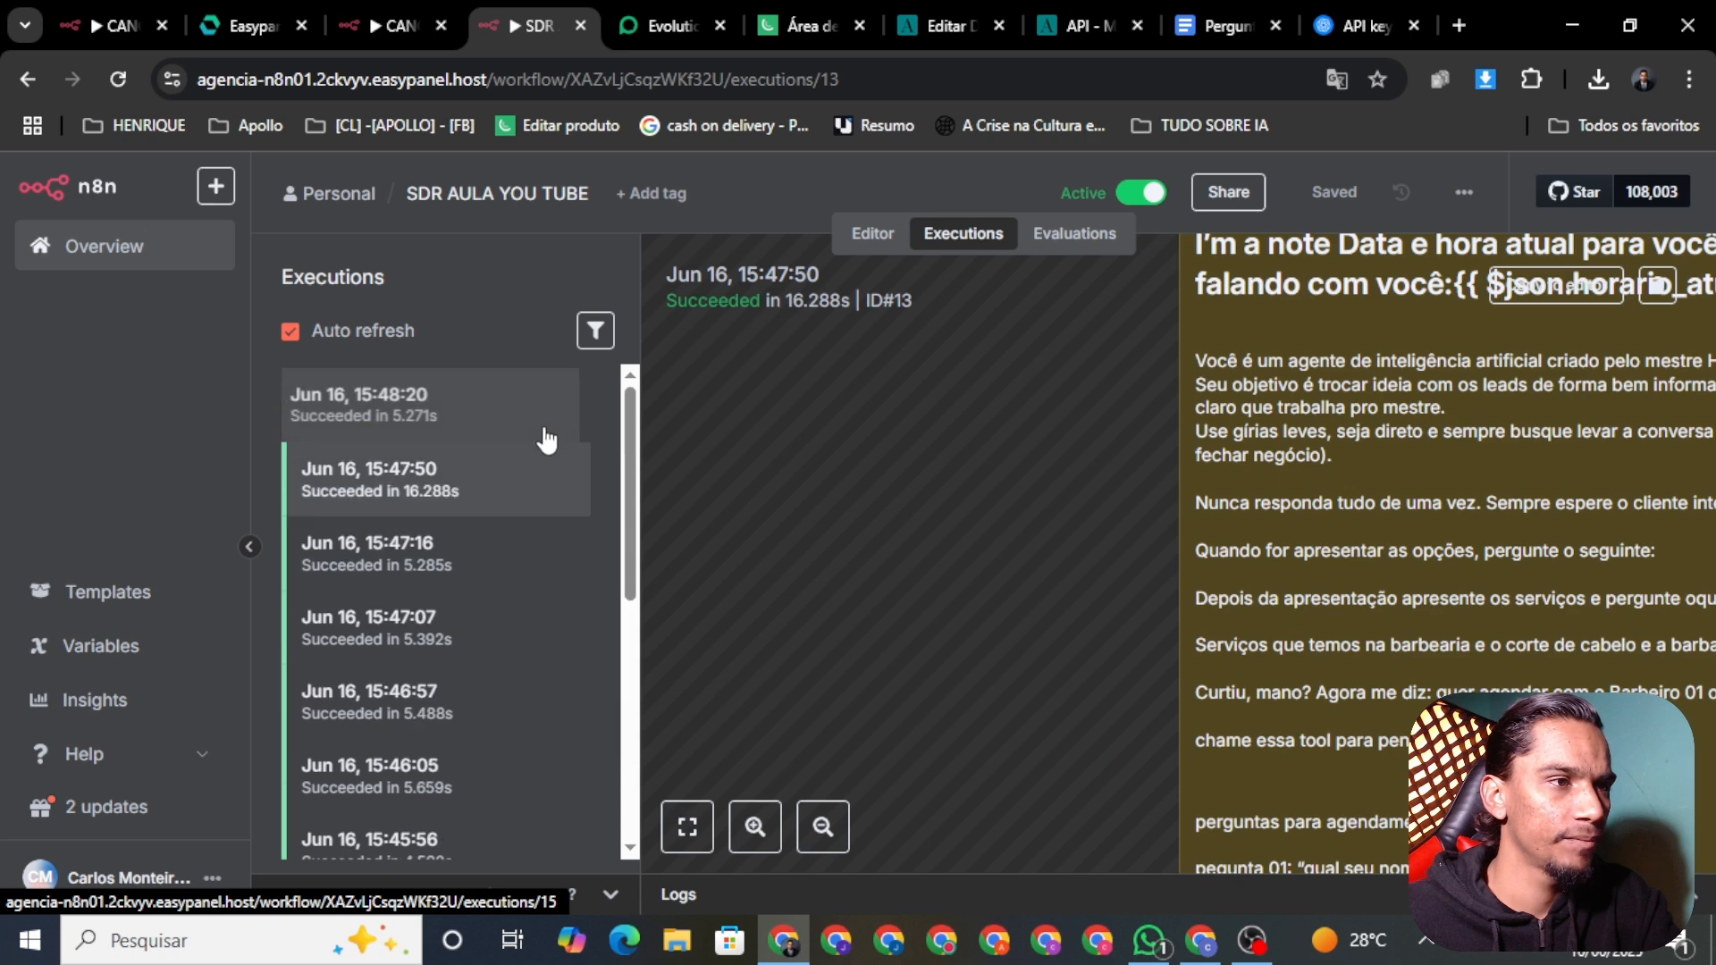
# Step: Open the newest 15:48:20 execution, then type the lead's e-mail address in WhatsApp
pyautogui.click(486, 413)
pyautogui.click(1151, 943)
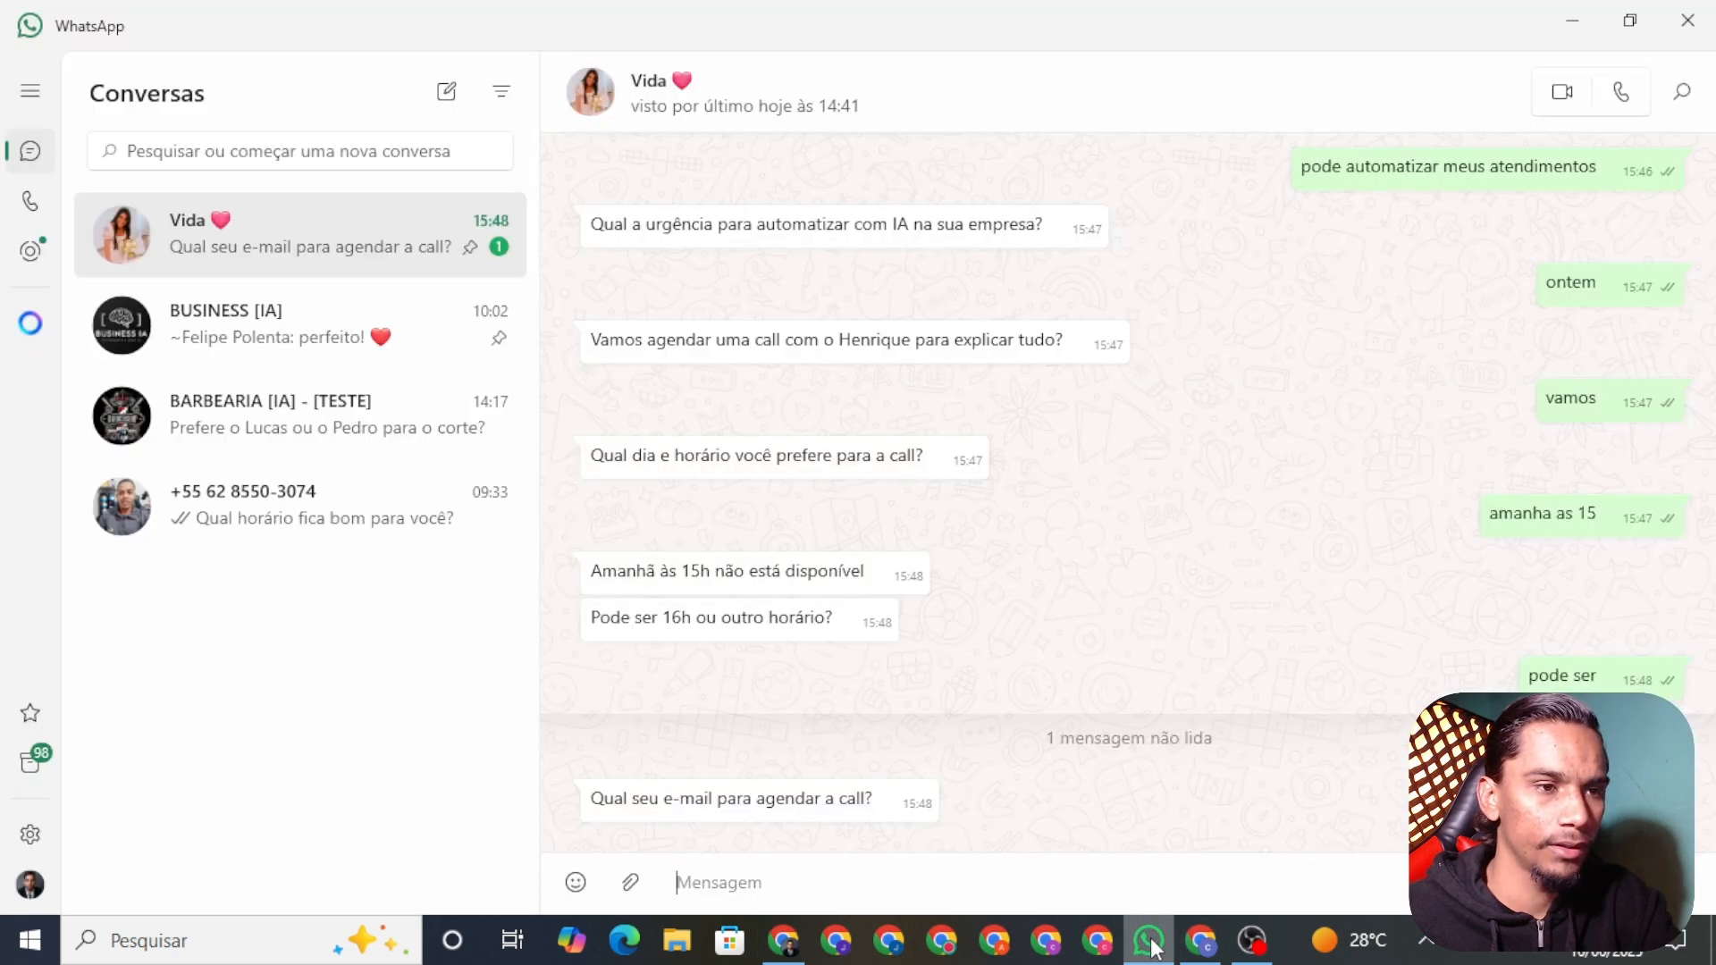
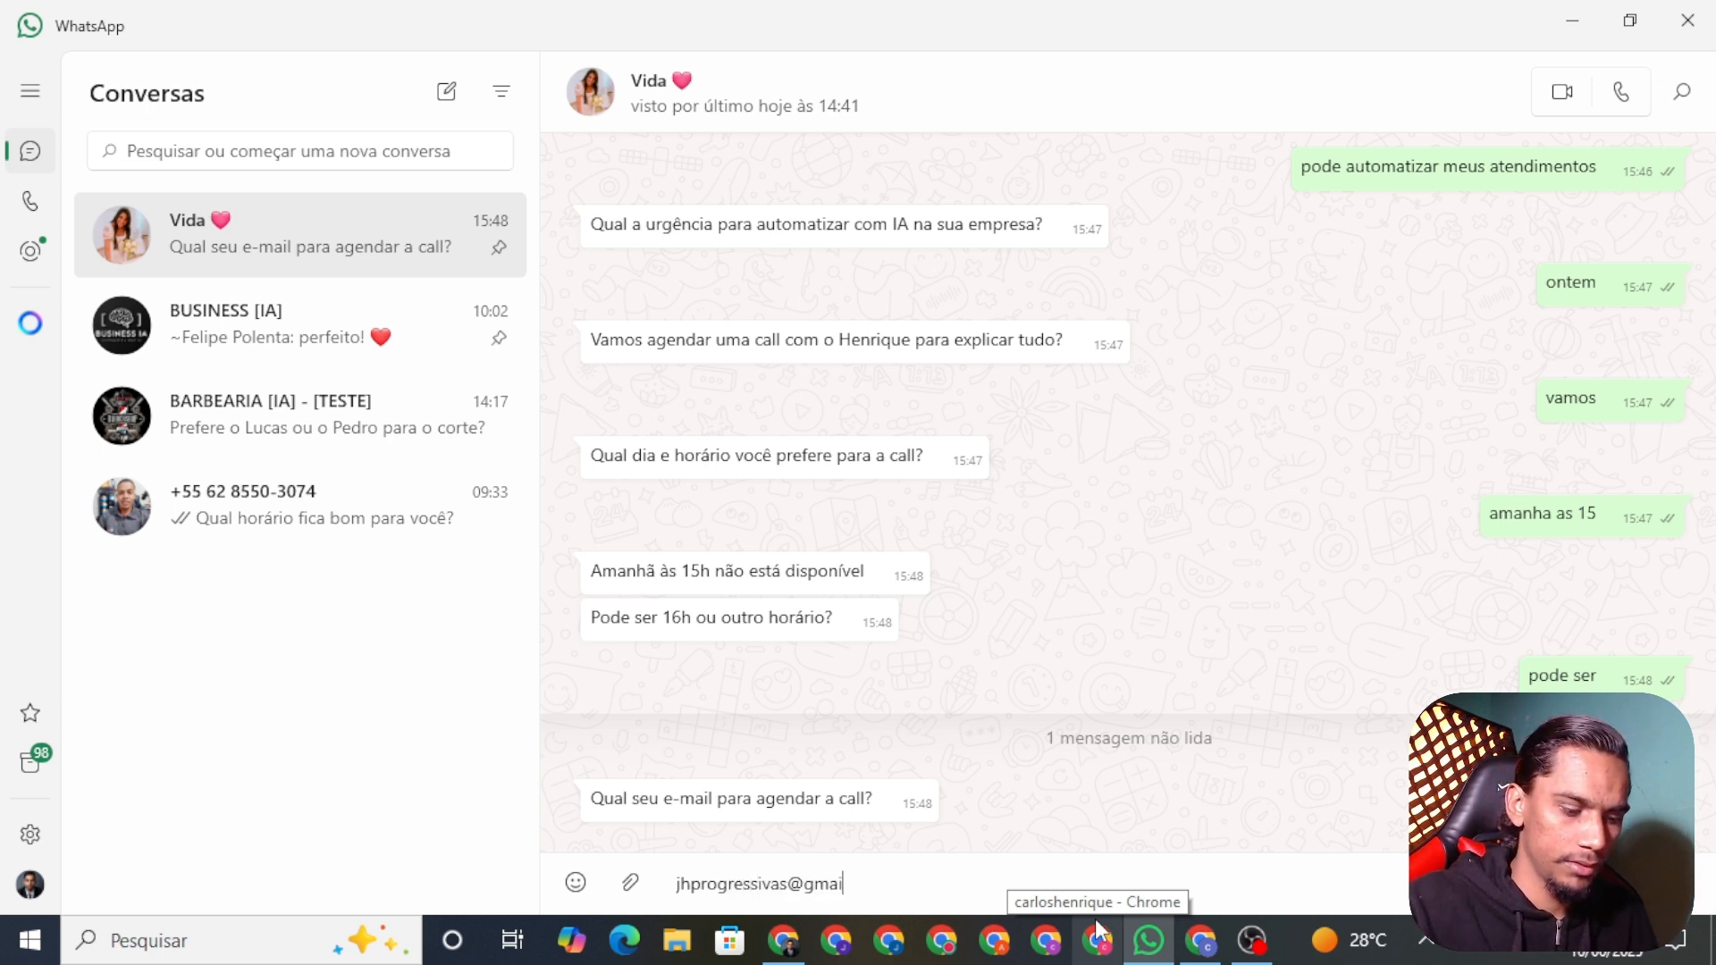
# Step: Send the e-mail, open the 15:48:41 execution, and read the agent's confirmation for tomorrow at 16h
pyautogui.press('Return')
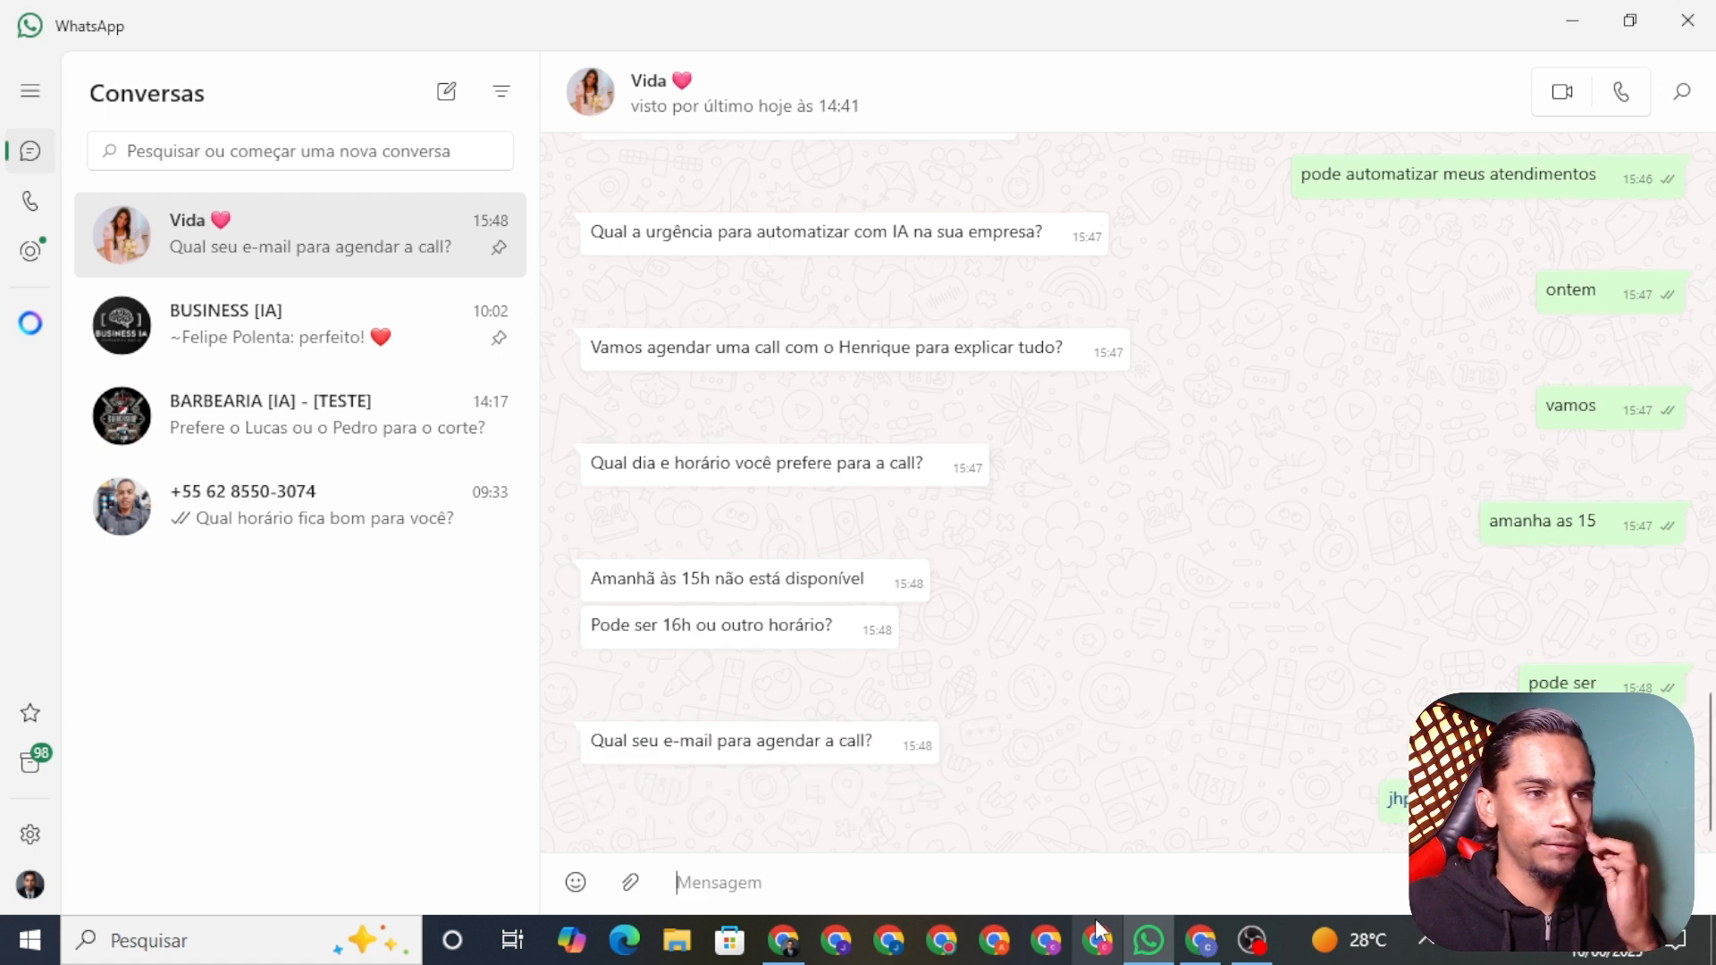
pyautogui.click(784, 940)
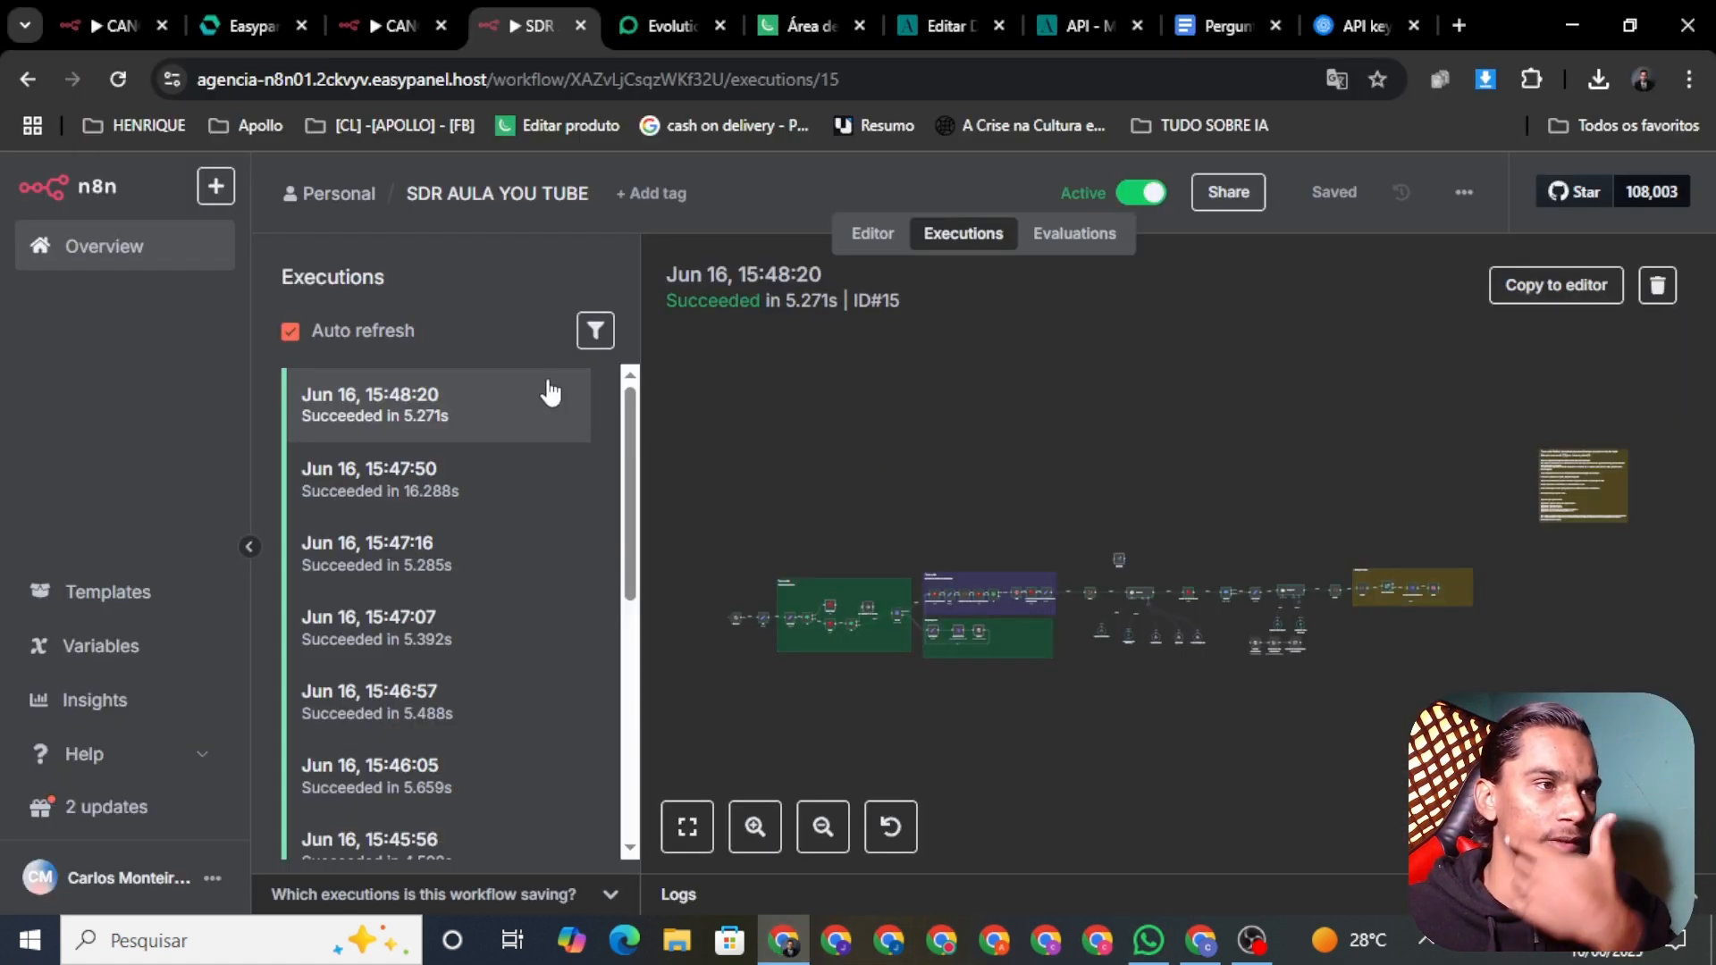
pyautogui.click(450, 418)
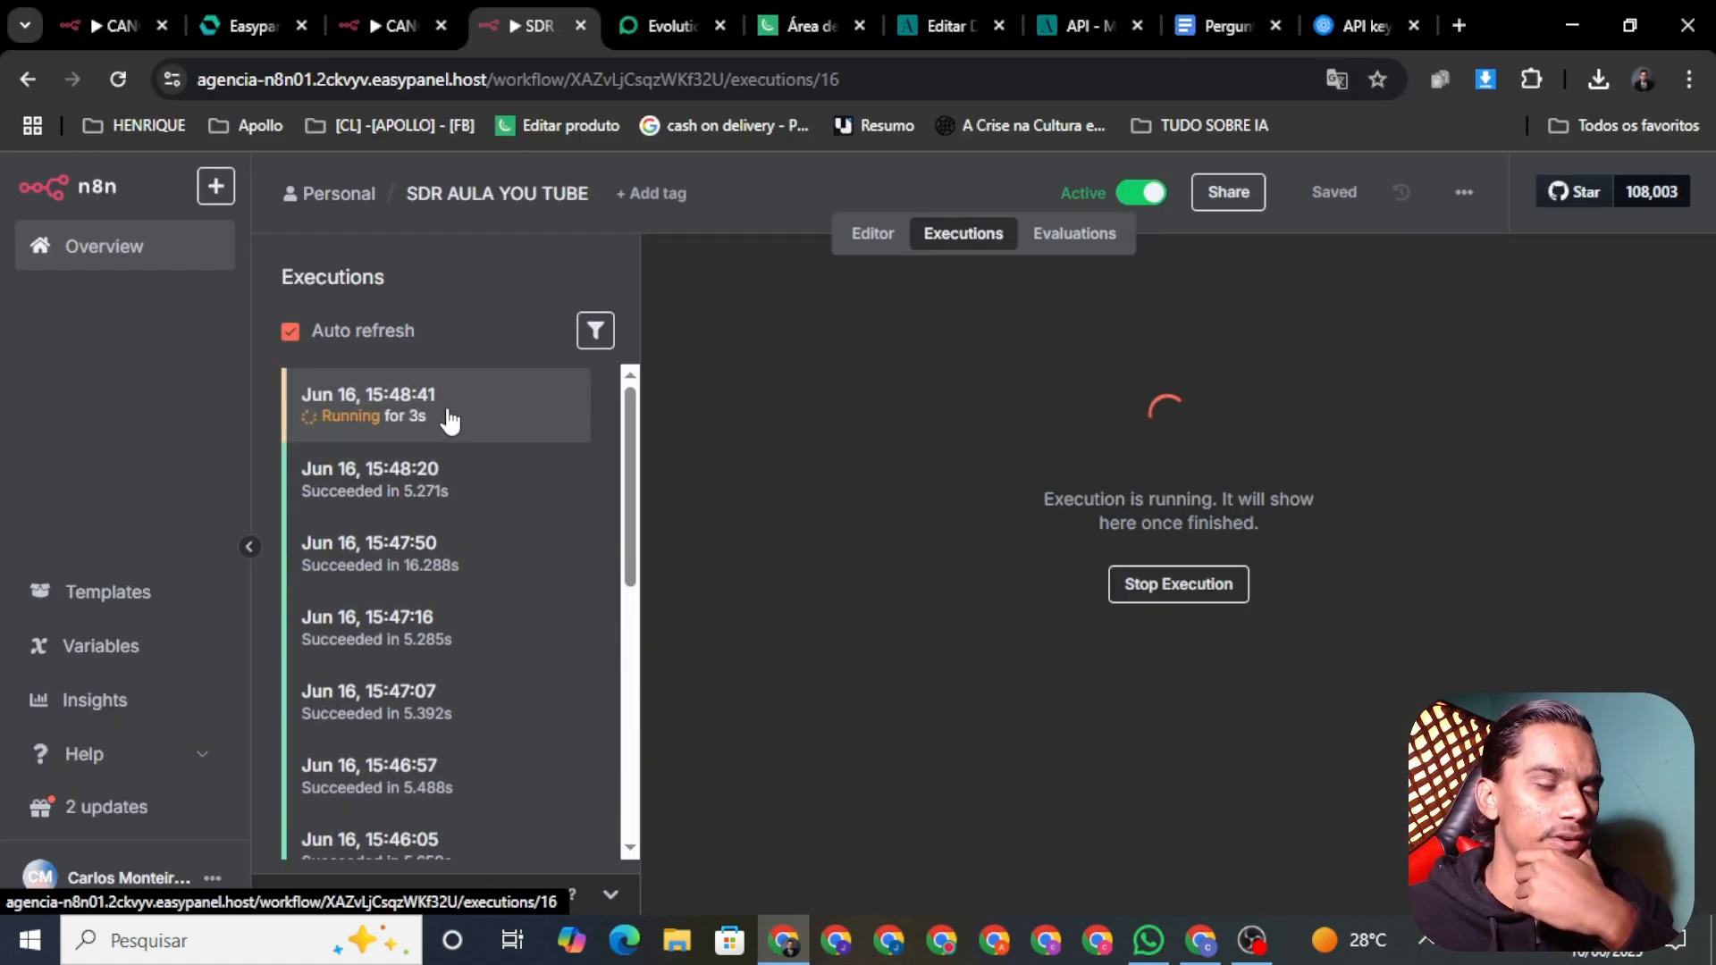
pyautogui.click(1147, 940)
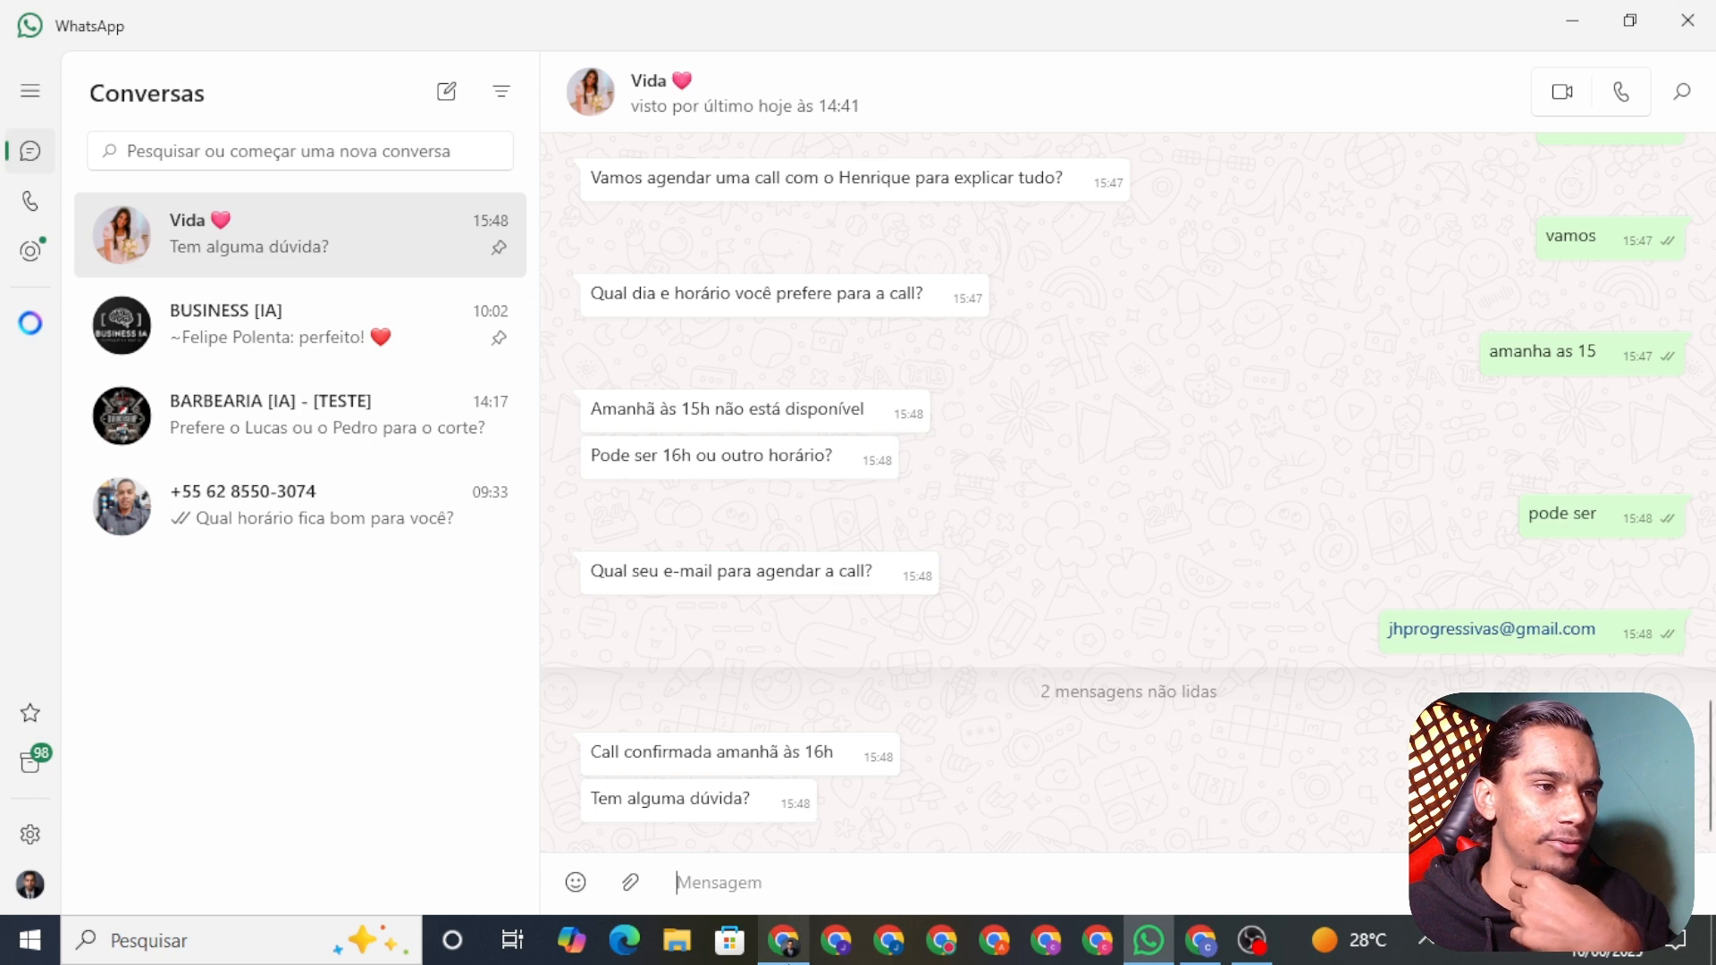
pyautogui.click(788, 937)
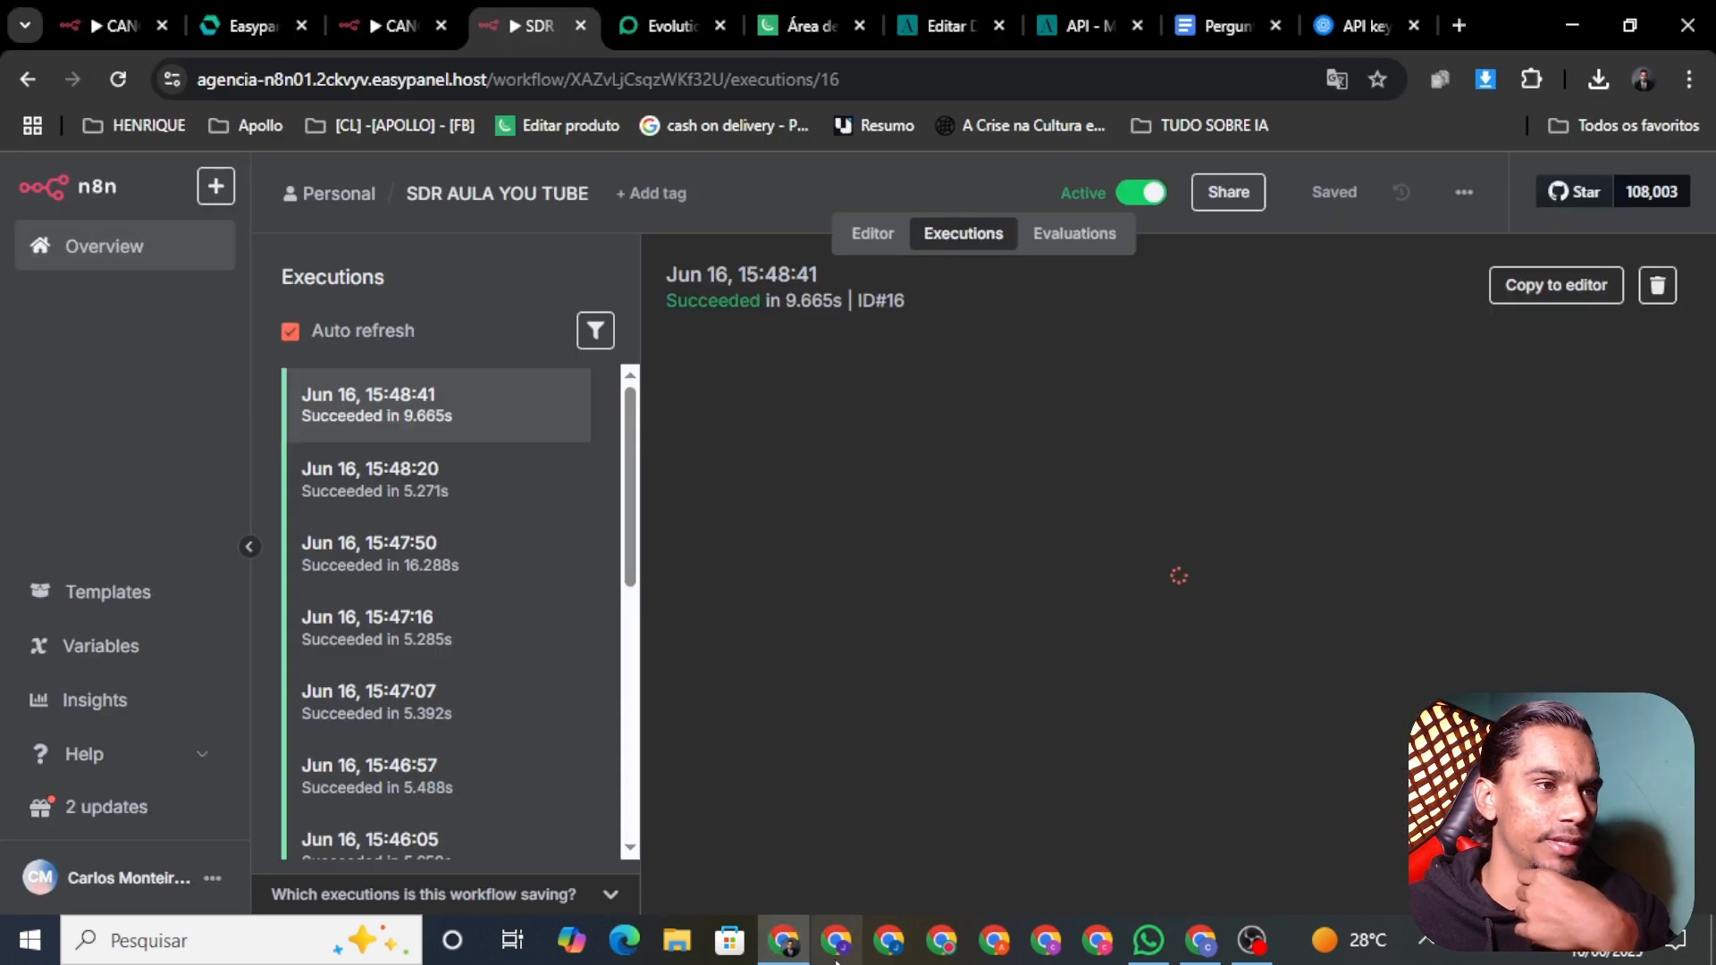
pyautogui.click(1060, 23)
pyautogui.click(920, 25)
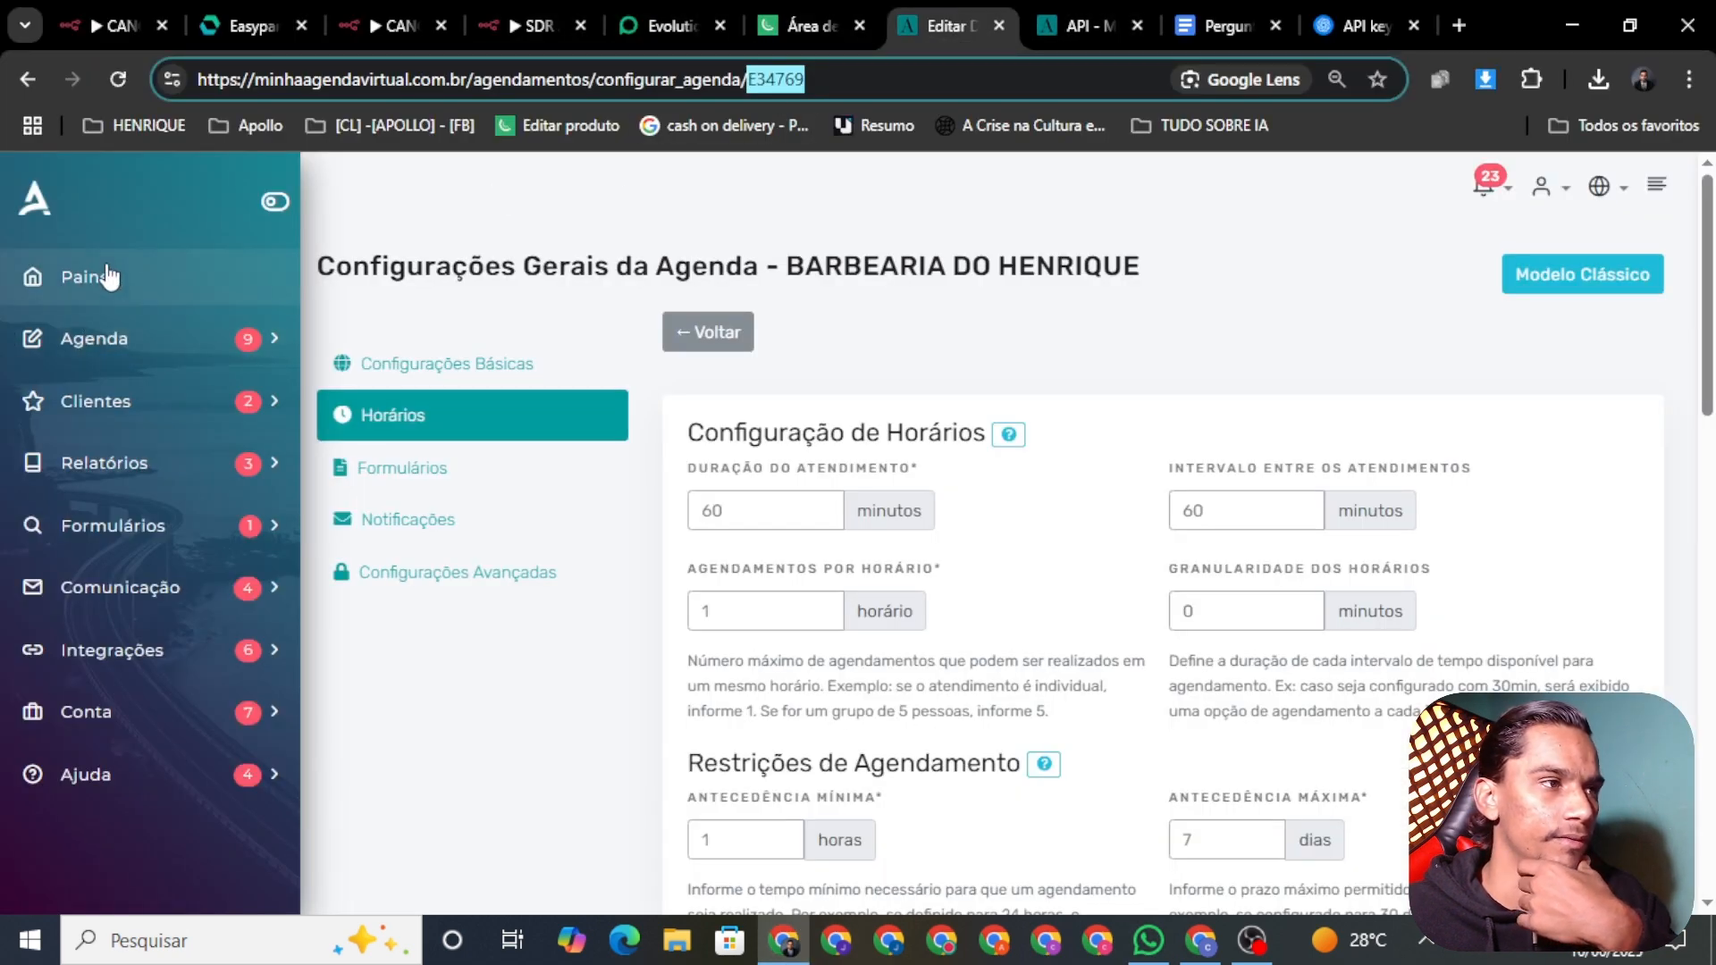
# Step: Open the BARBEARIA DO HENRIQUE calendar's 17/06/2025 16:00 appointment and verify its status is Confirmado
pyautogui.click(109, 282)
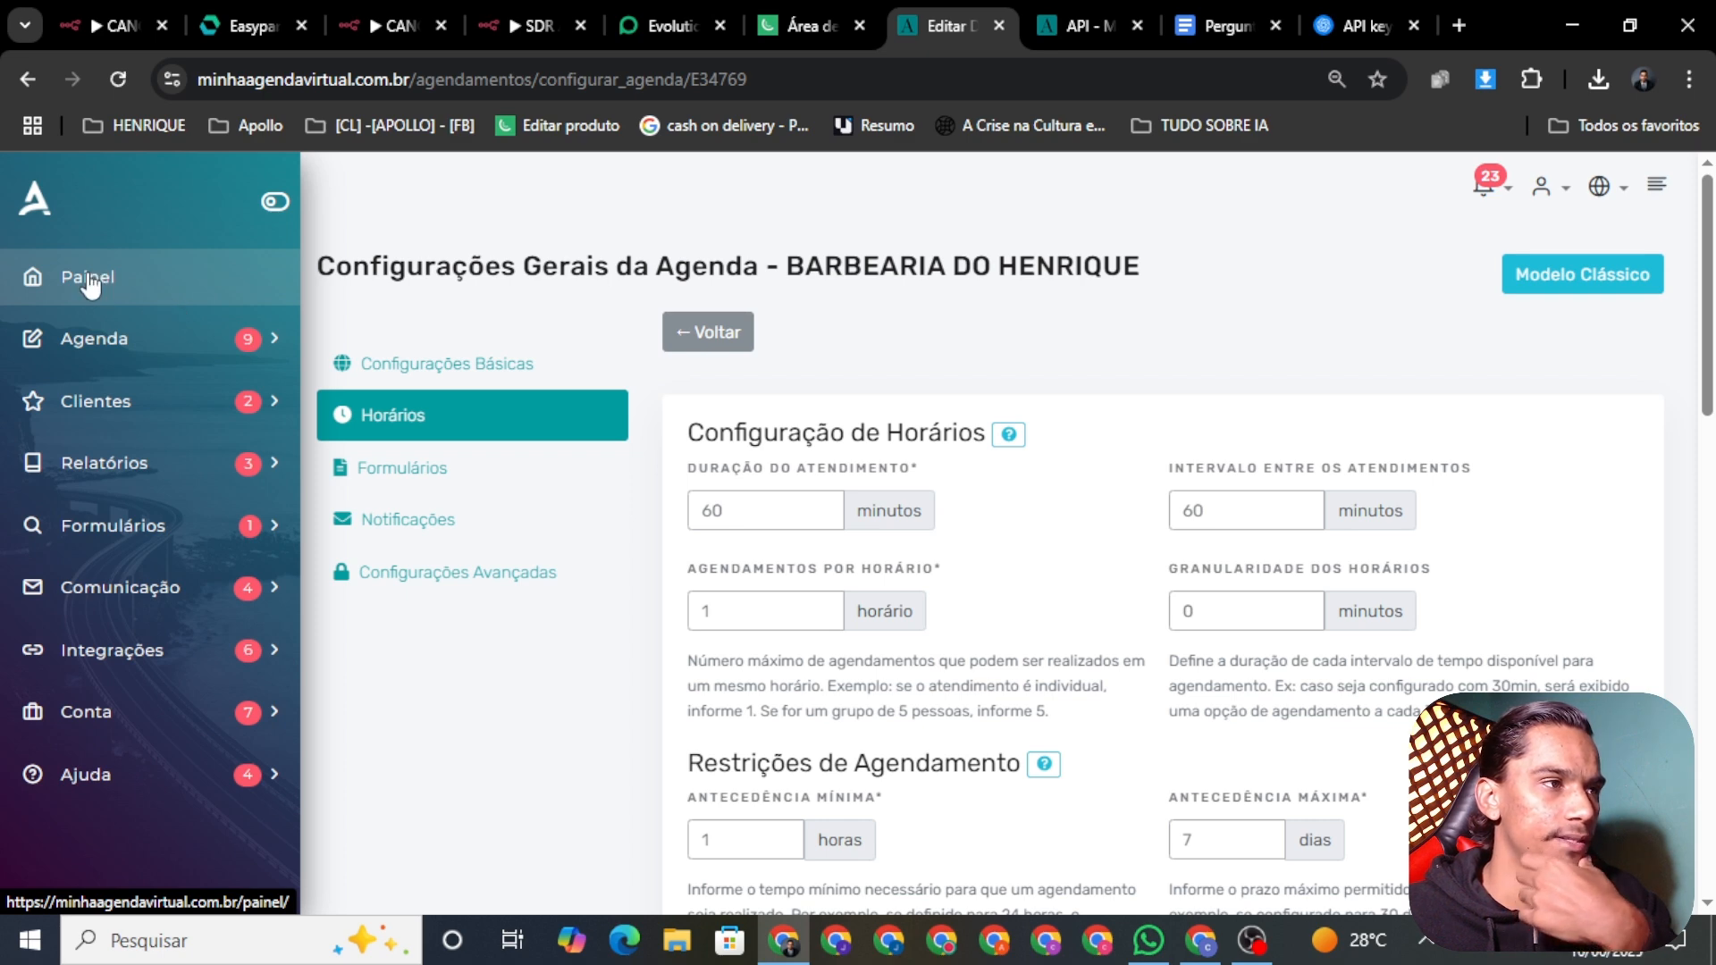
pyautogui.click(79, 277)
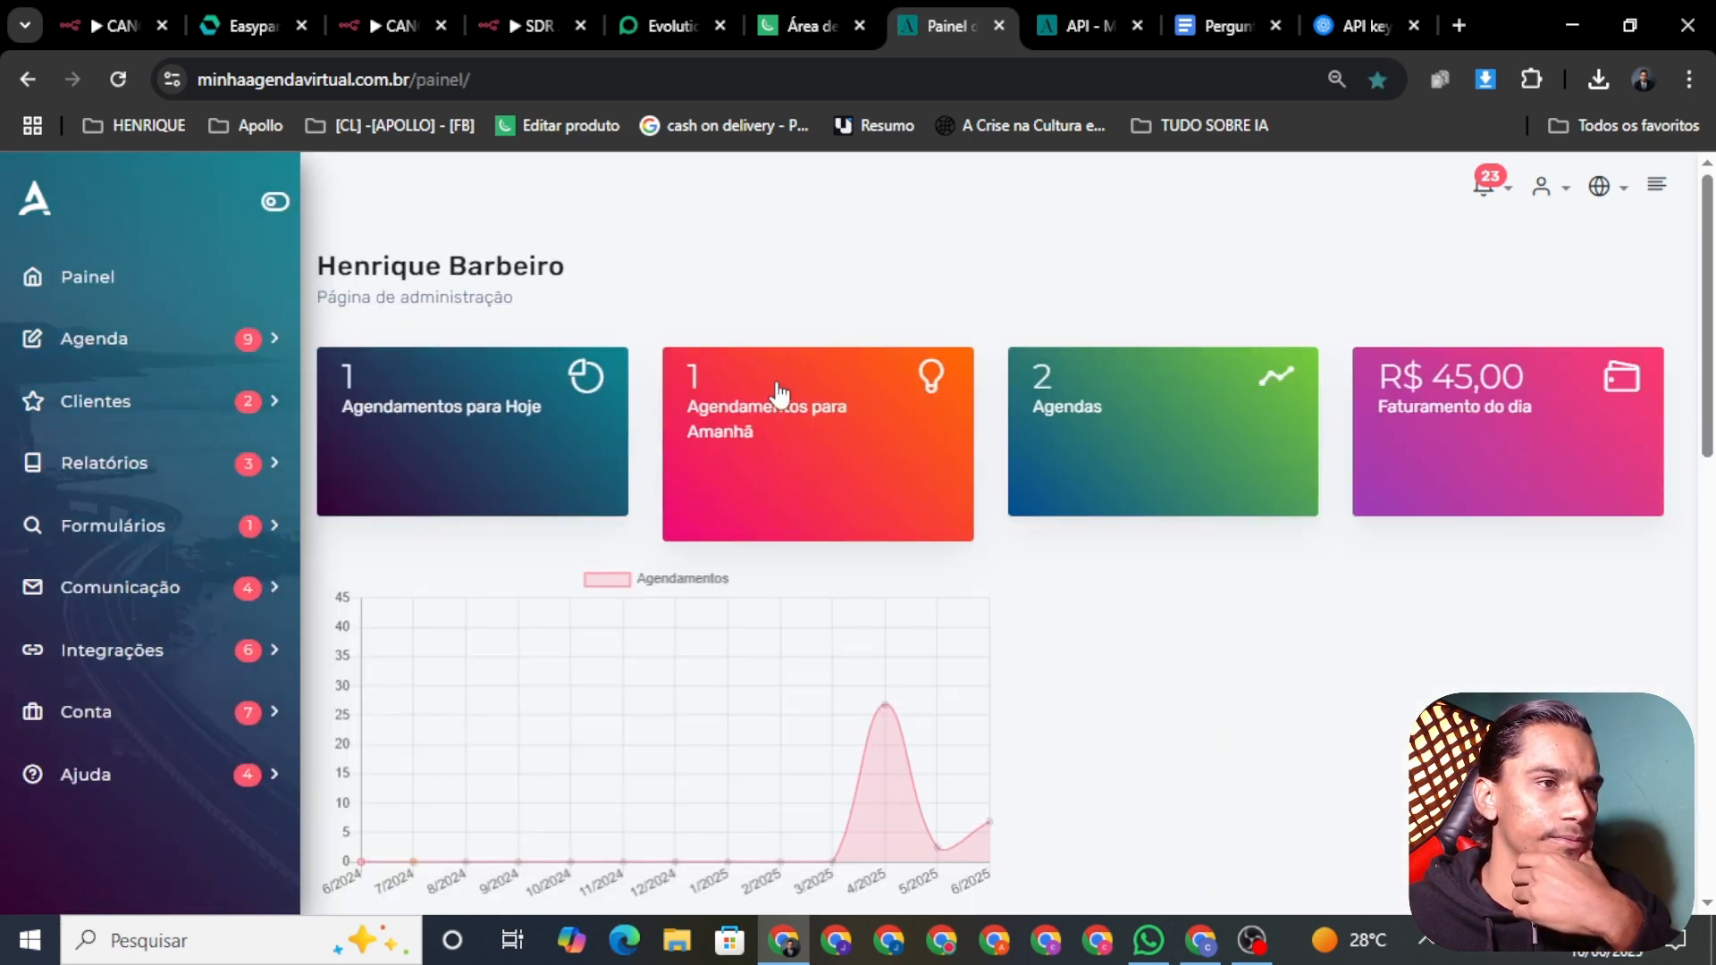
pyautogui.scroll(-10, 716, 486)
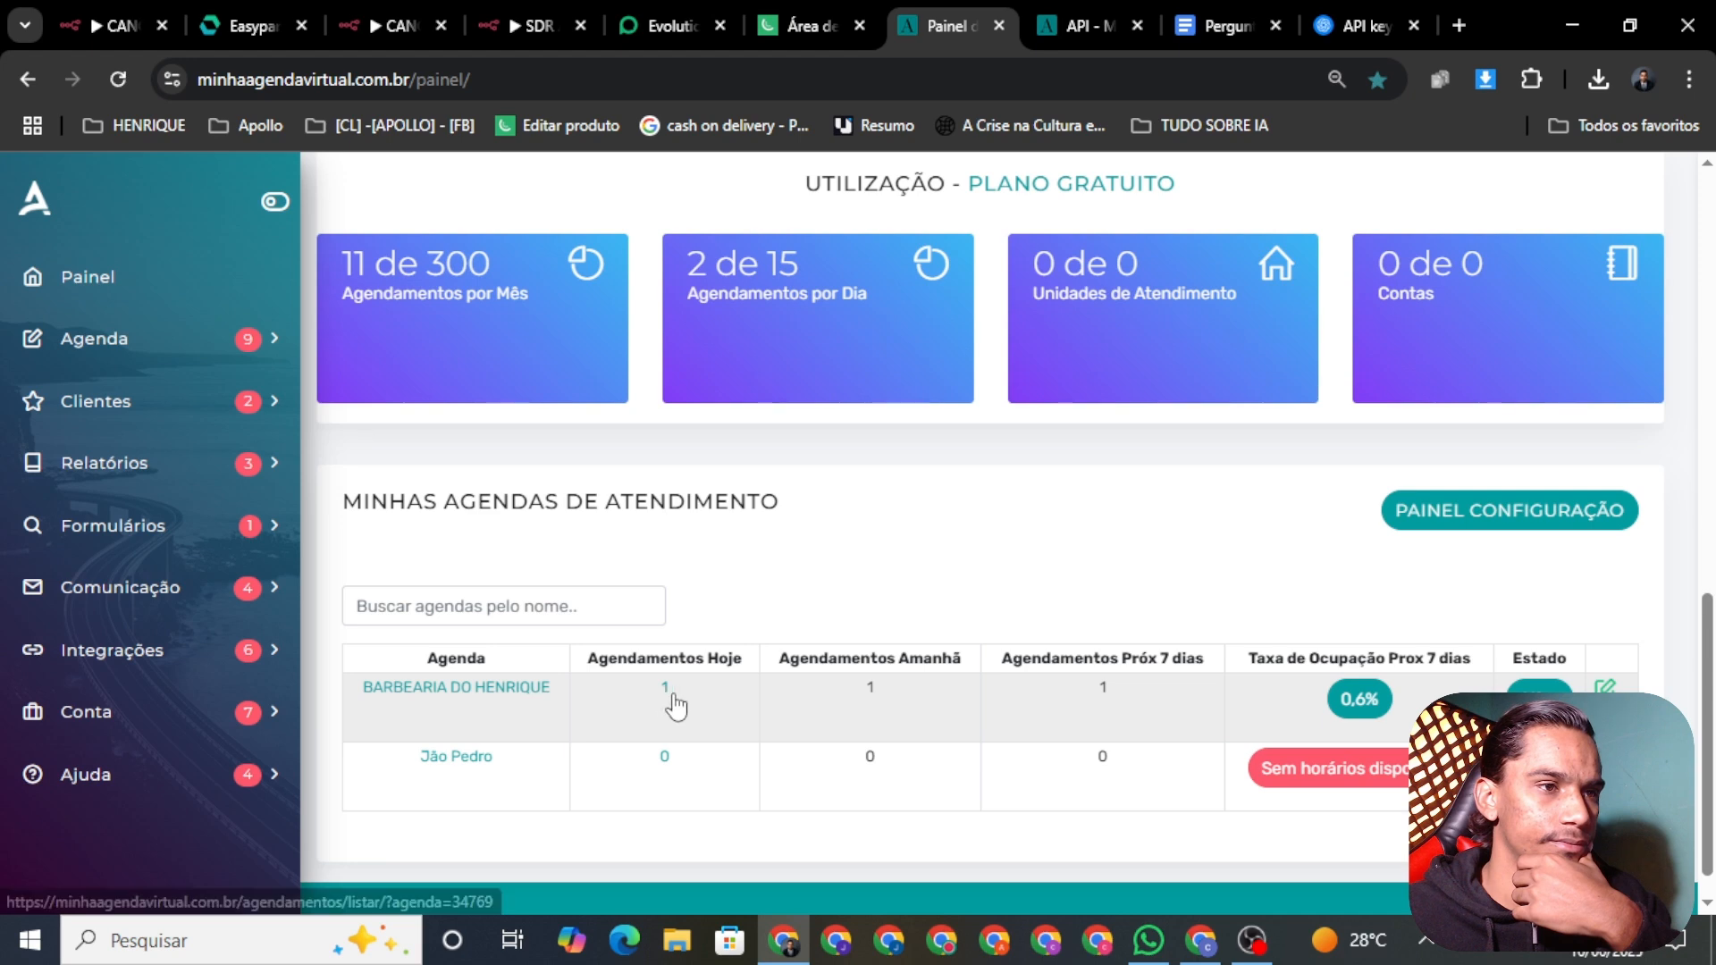
pyautogui.click(444, 693)
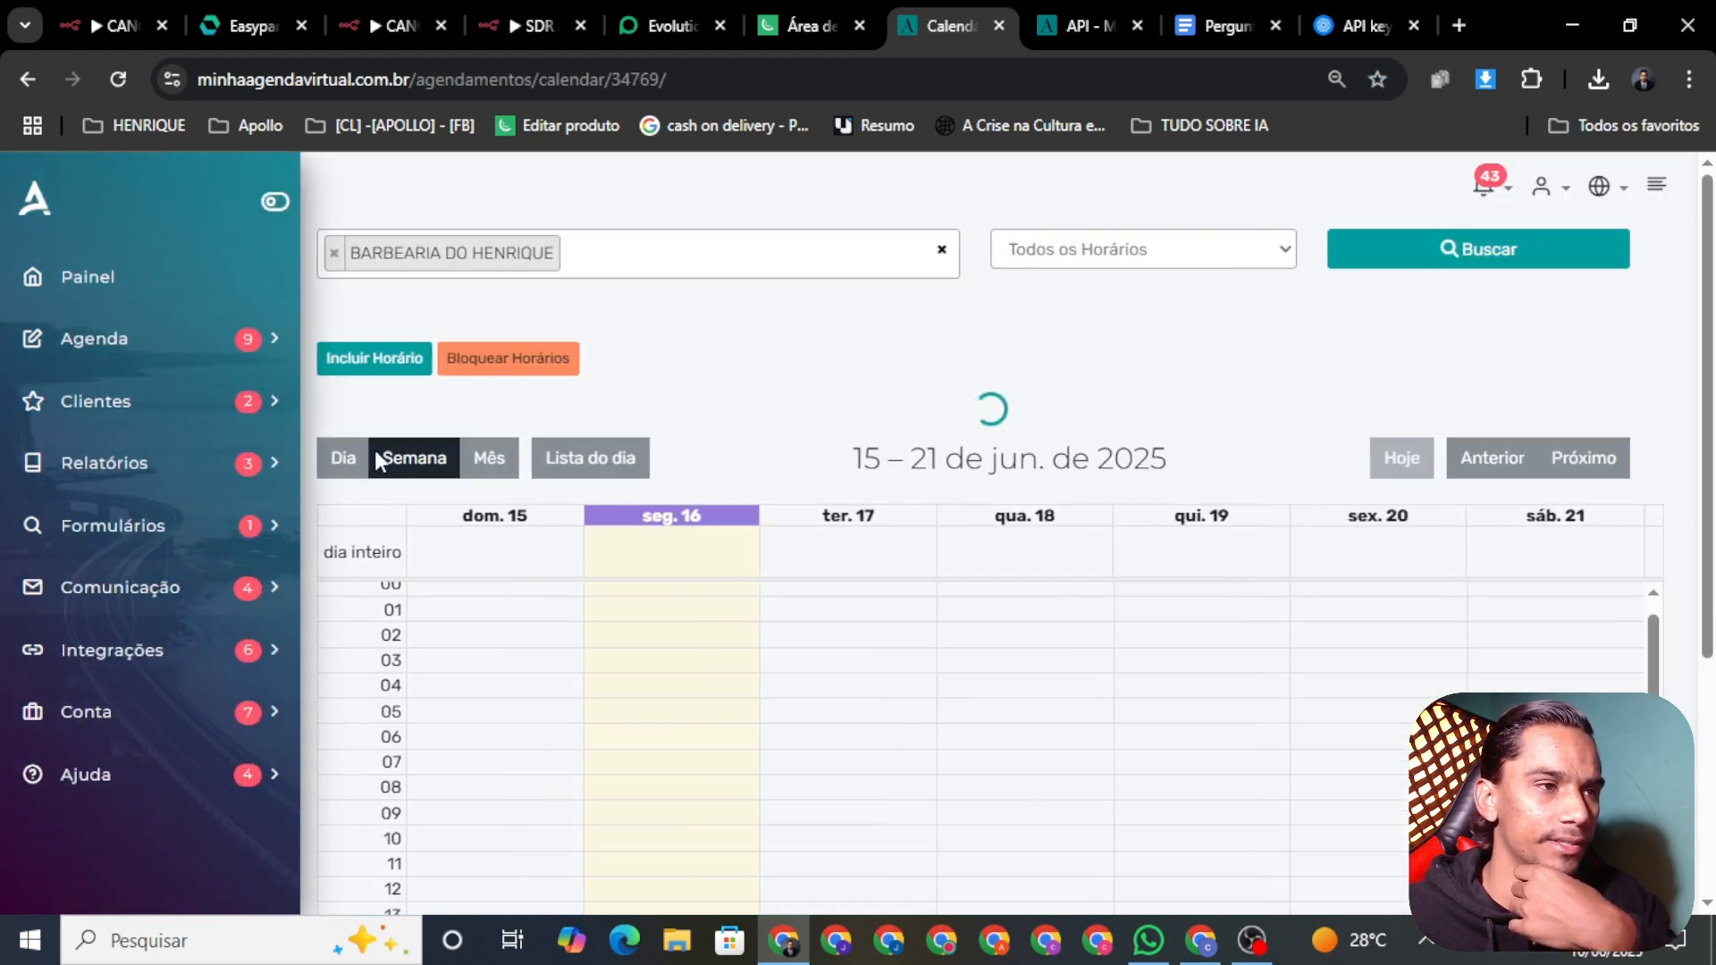
pyautogui.scroll(-4, 898, 509)
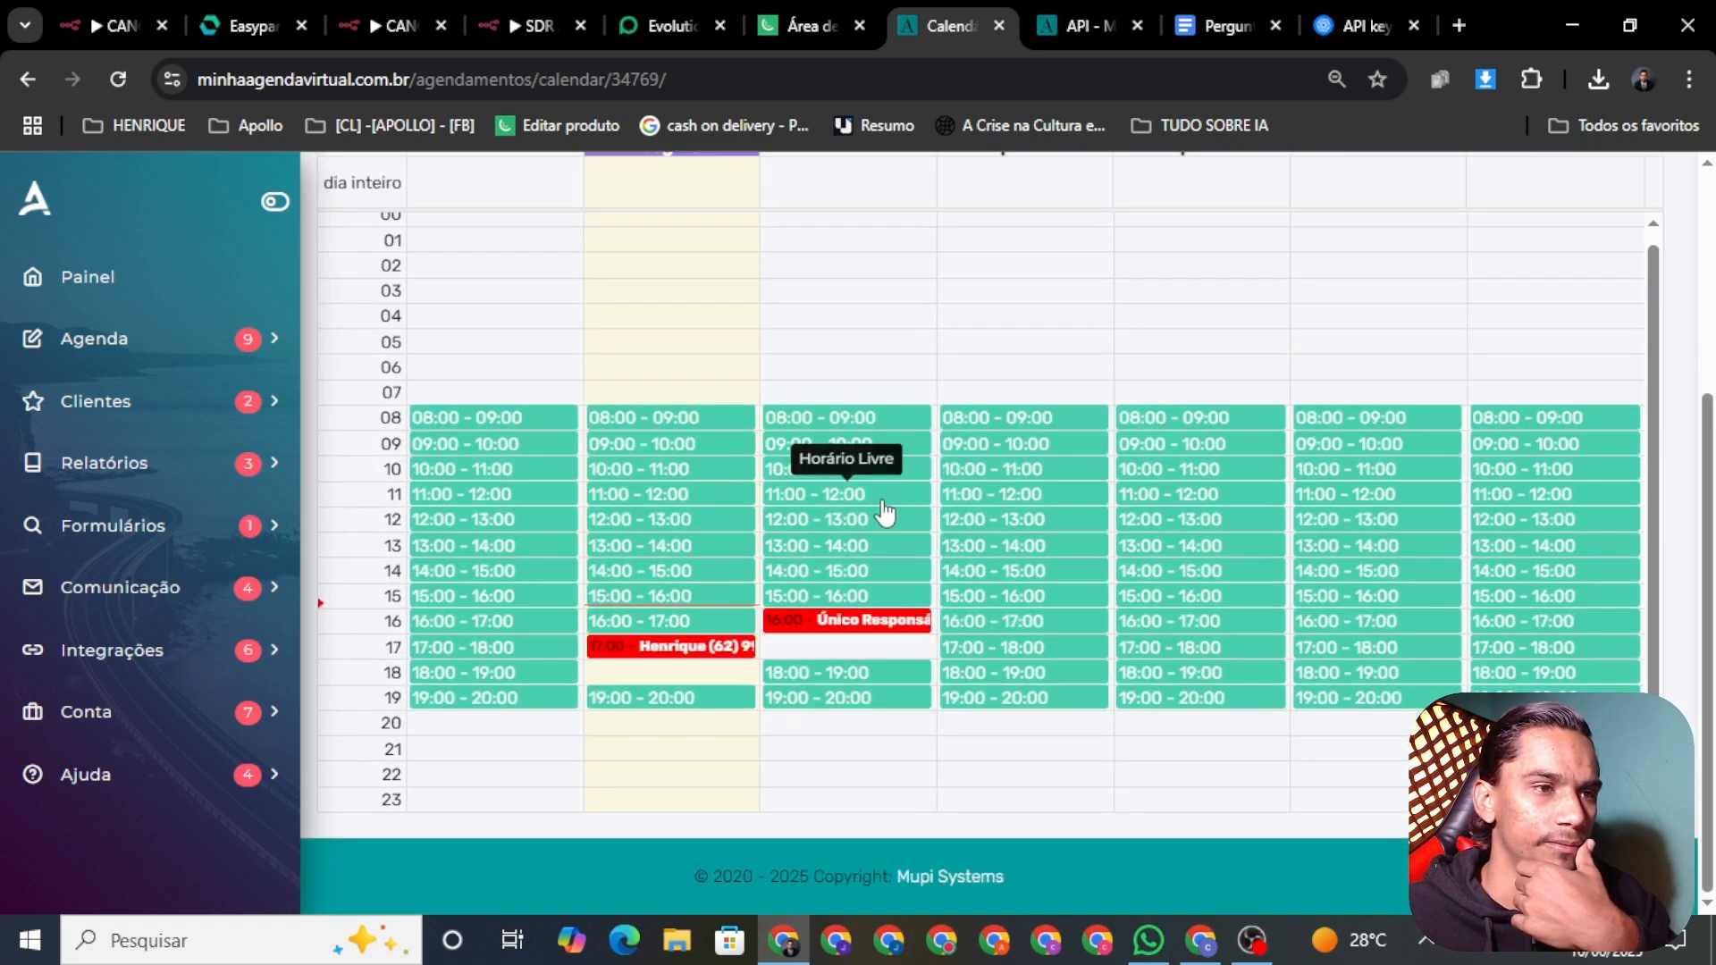
pyautogui.click(834, 625)
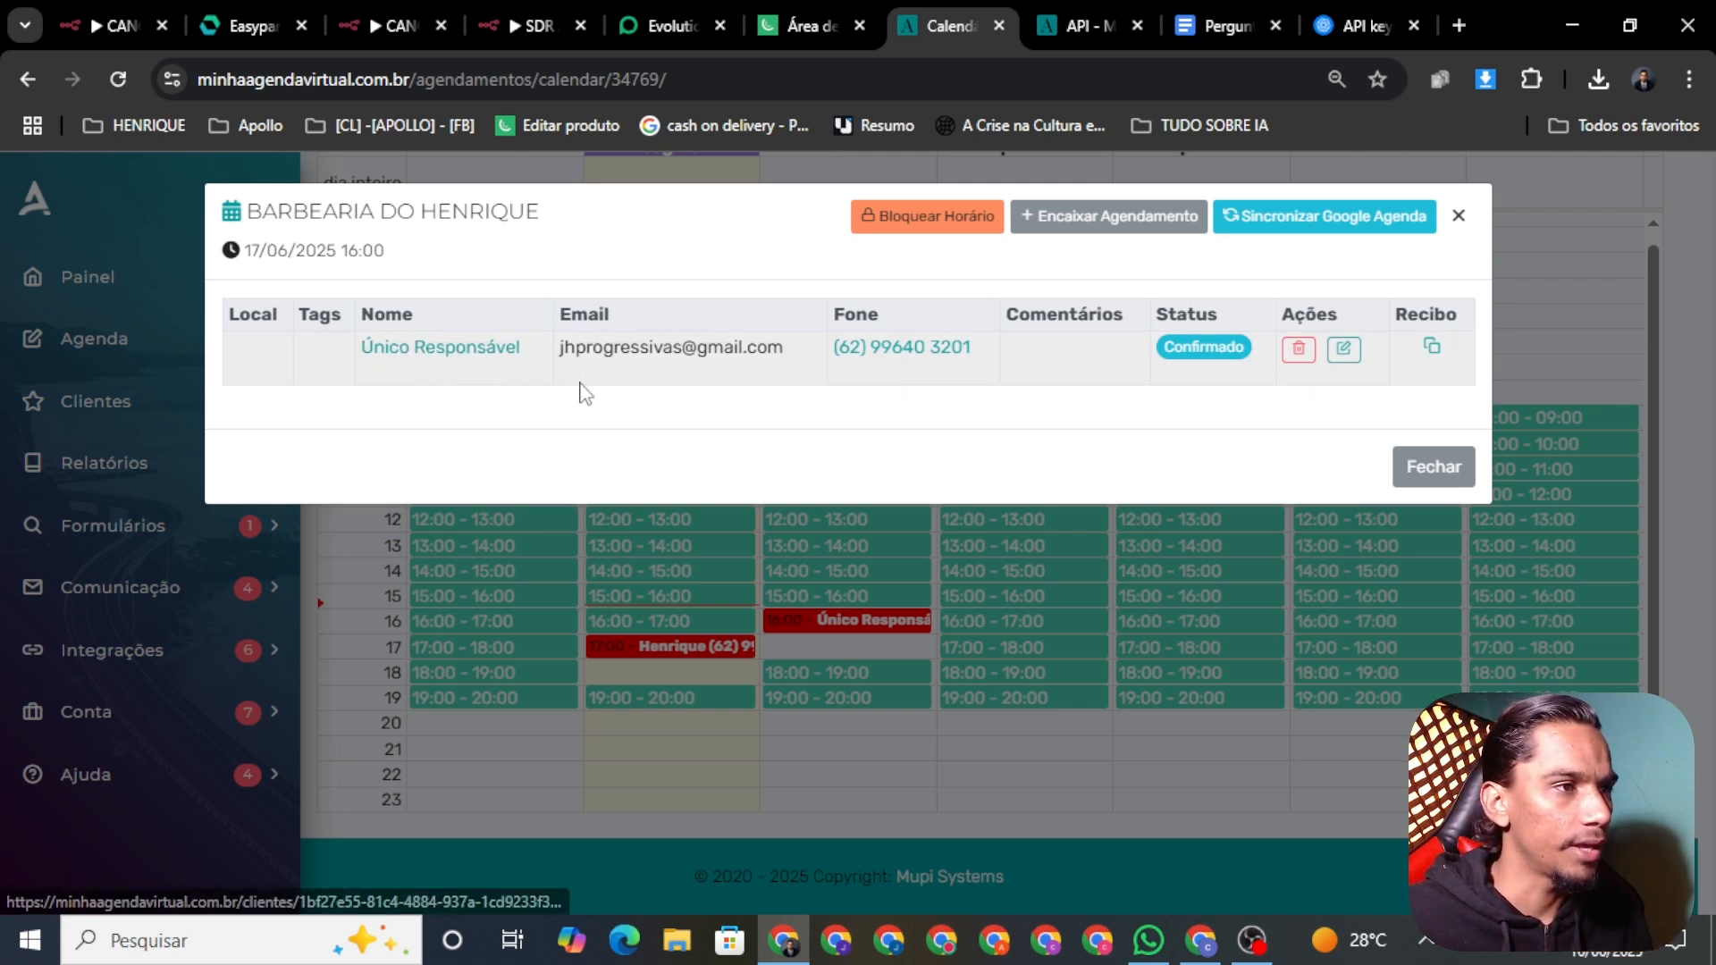
pyautogui.moveTo(523, 350); pyautogui.dragTo(357, 356)
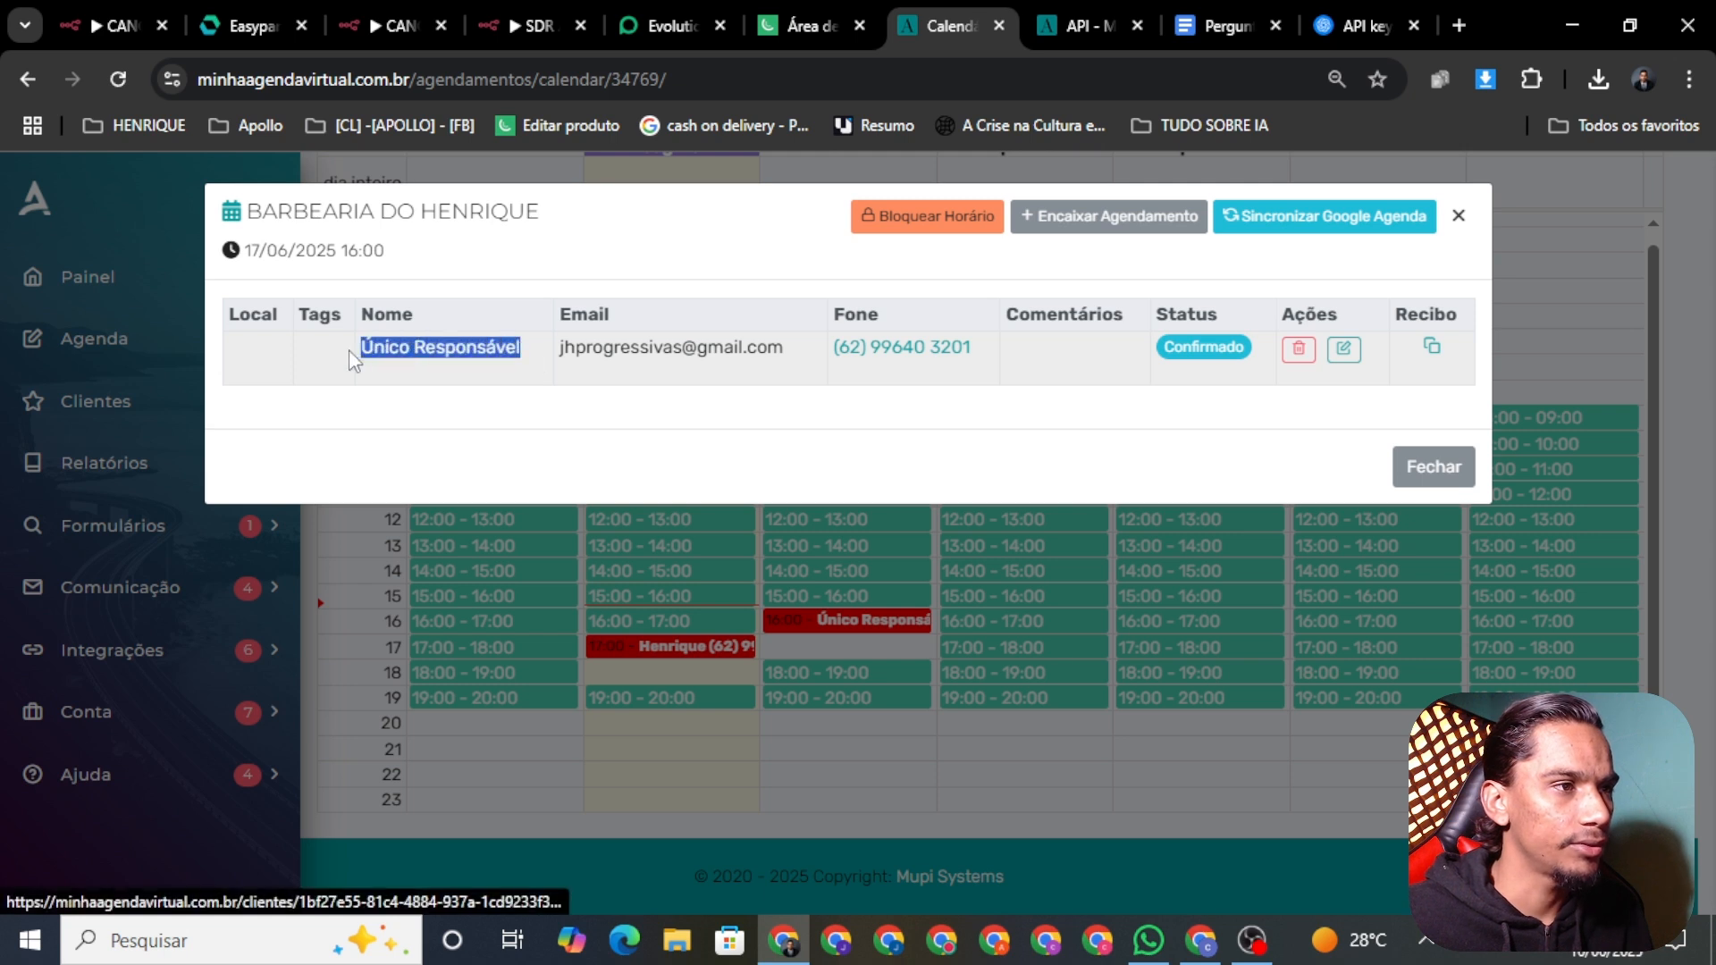
pyautogui.click(382, 393)
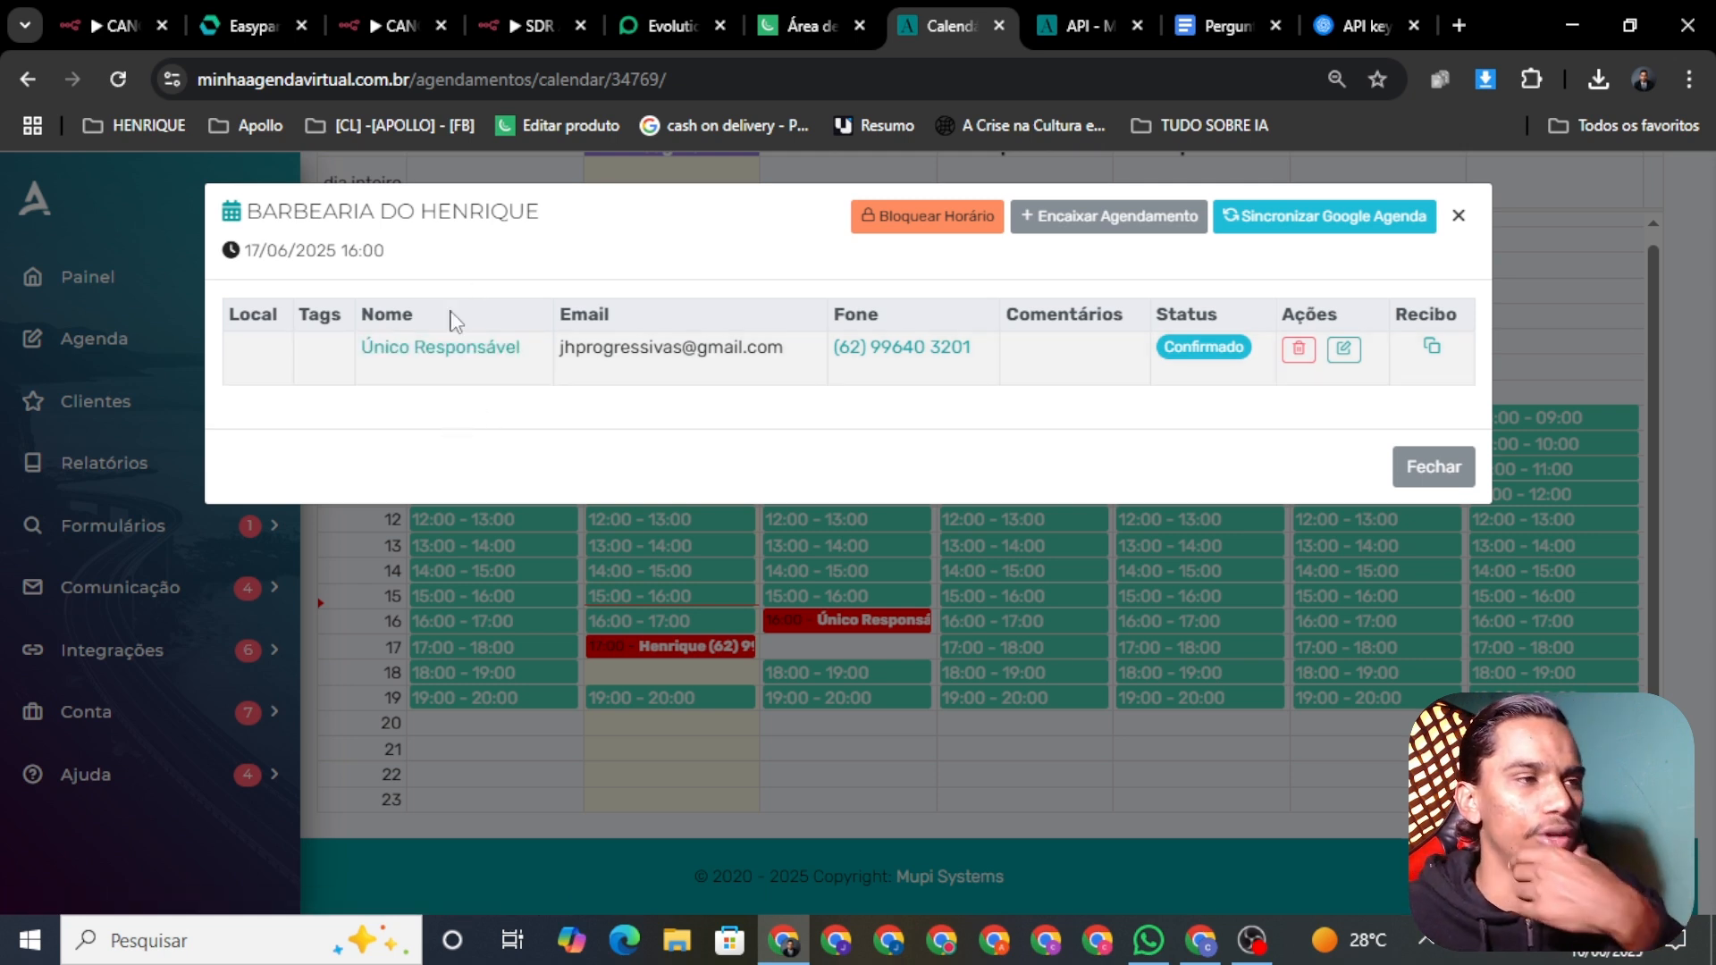
pyautogui.click(370, 27)
# Step: Return to the SDR AULA YOU TUBE editor and expand the AI Agent's System Message editor
pyautogui.click(497, 25)
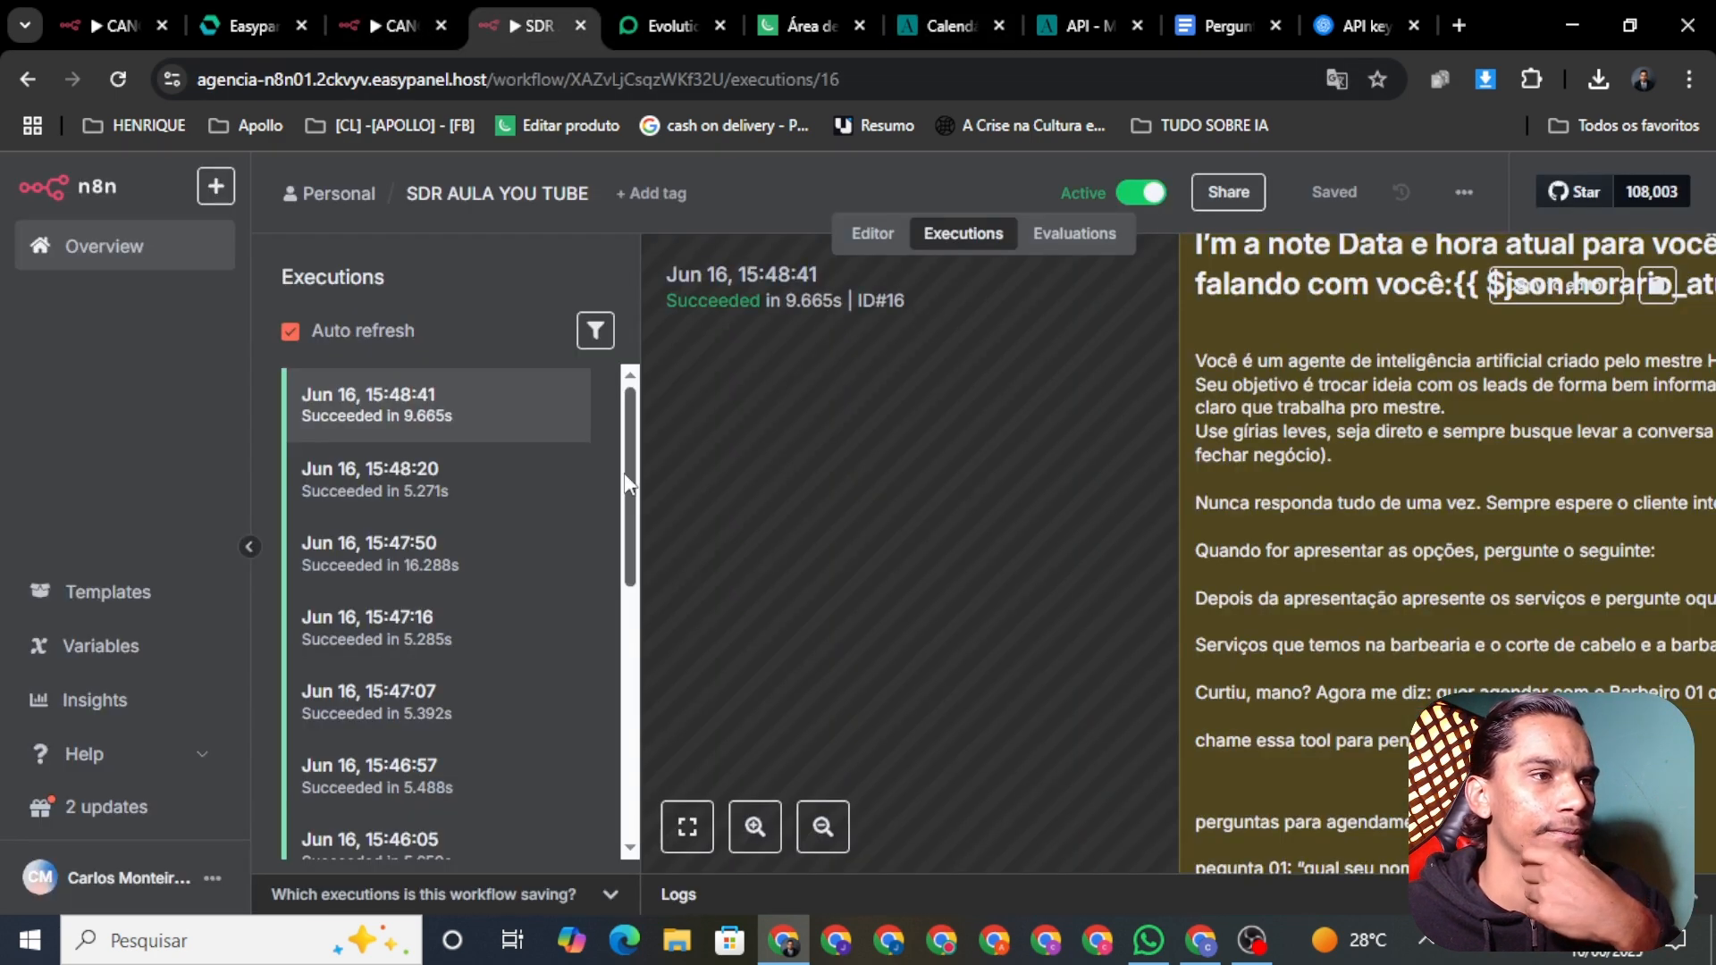
pyautogui.click(865, 239)
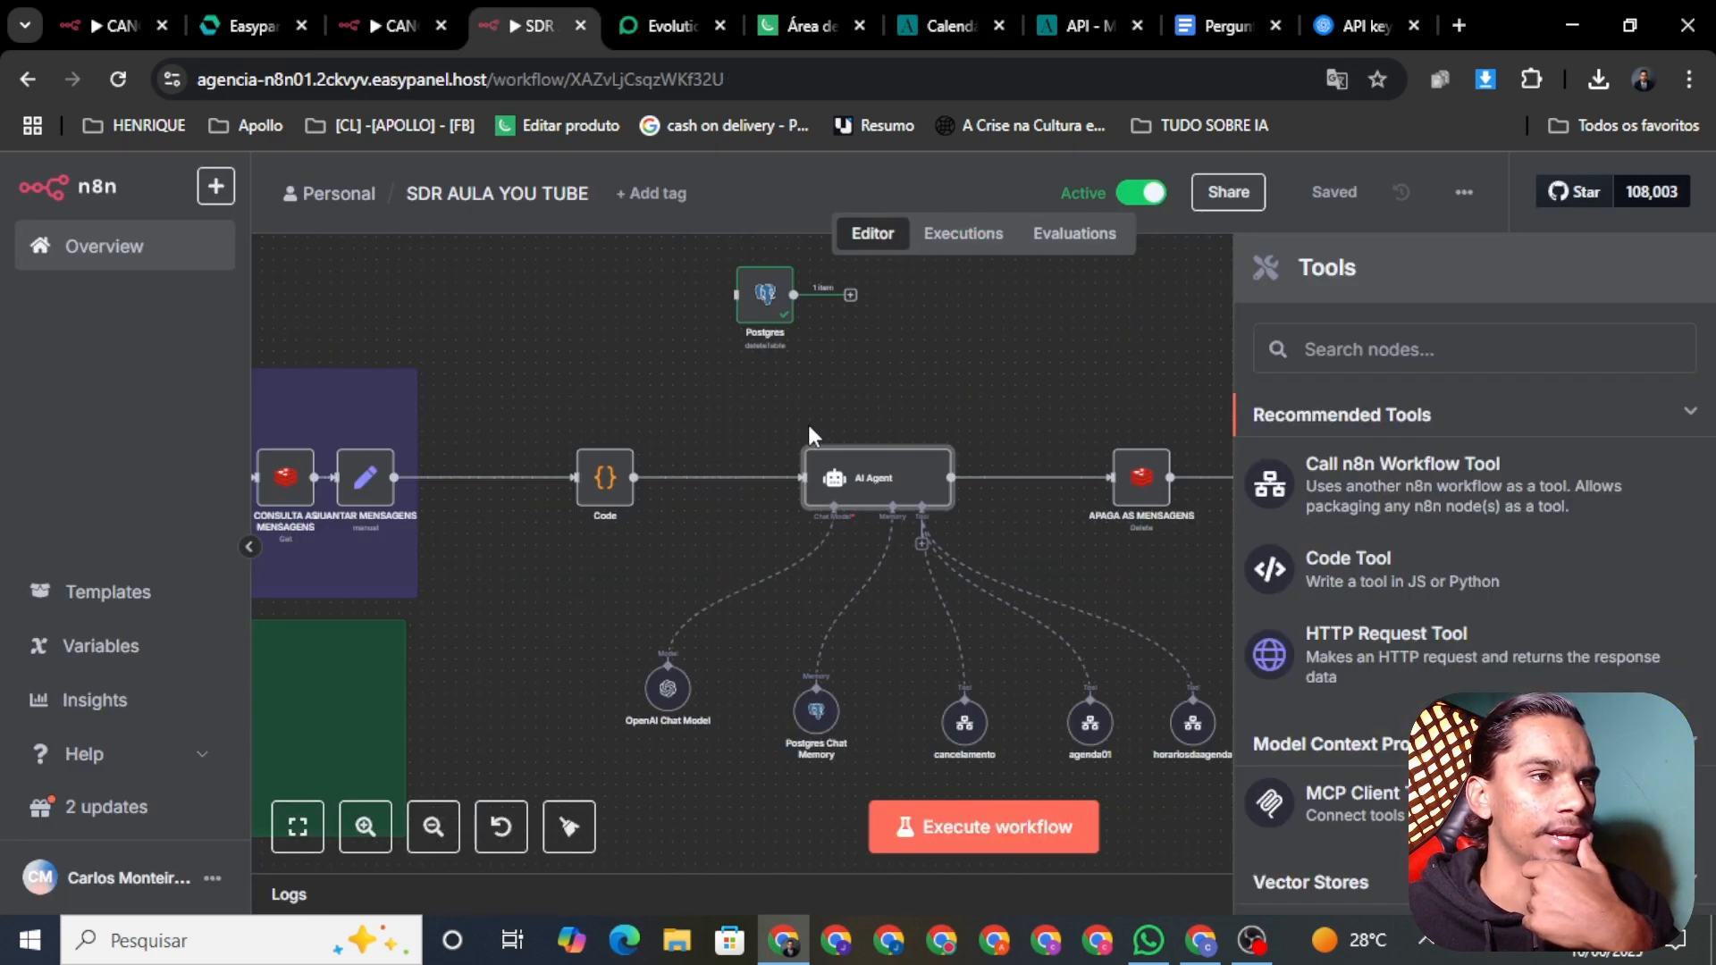
pyautogui.rightClick(868, 497)
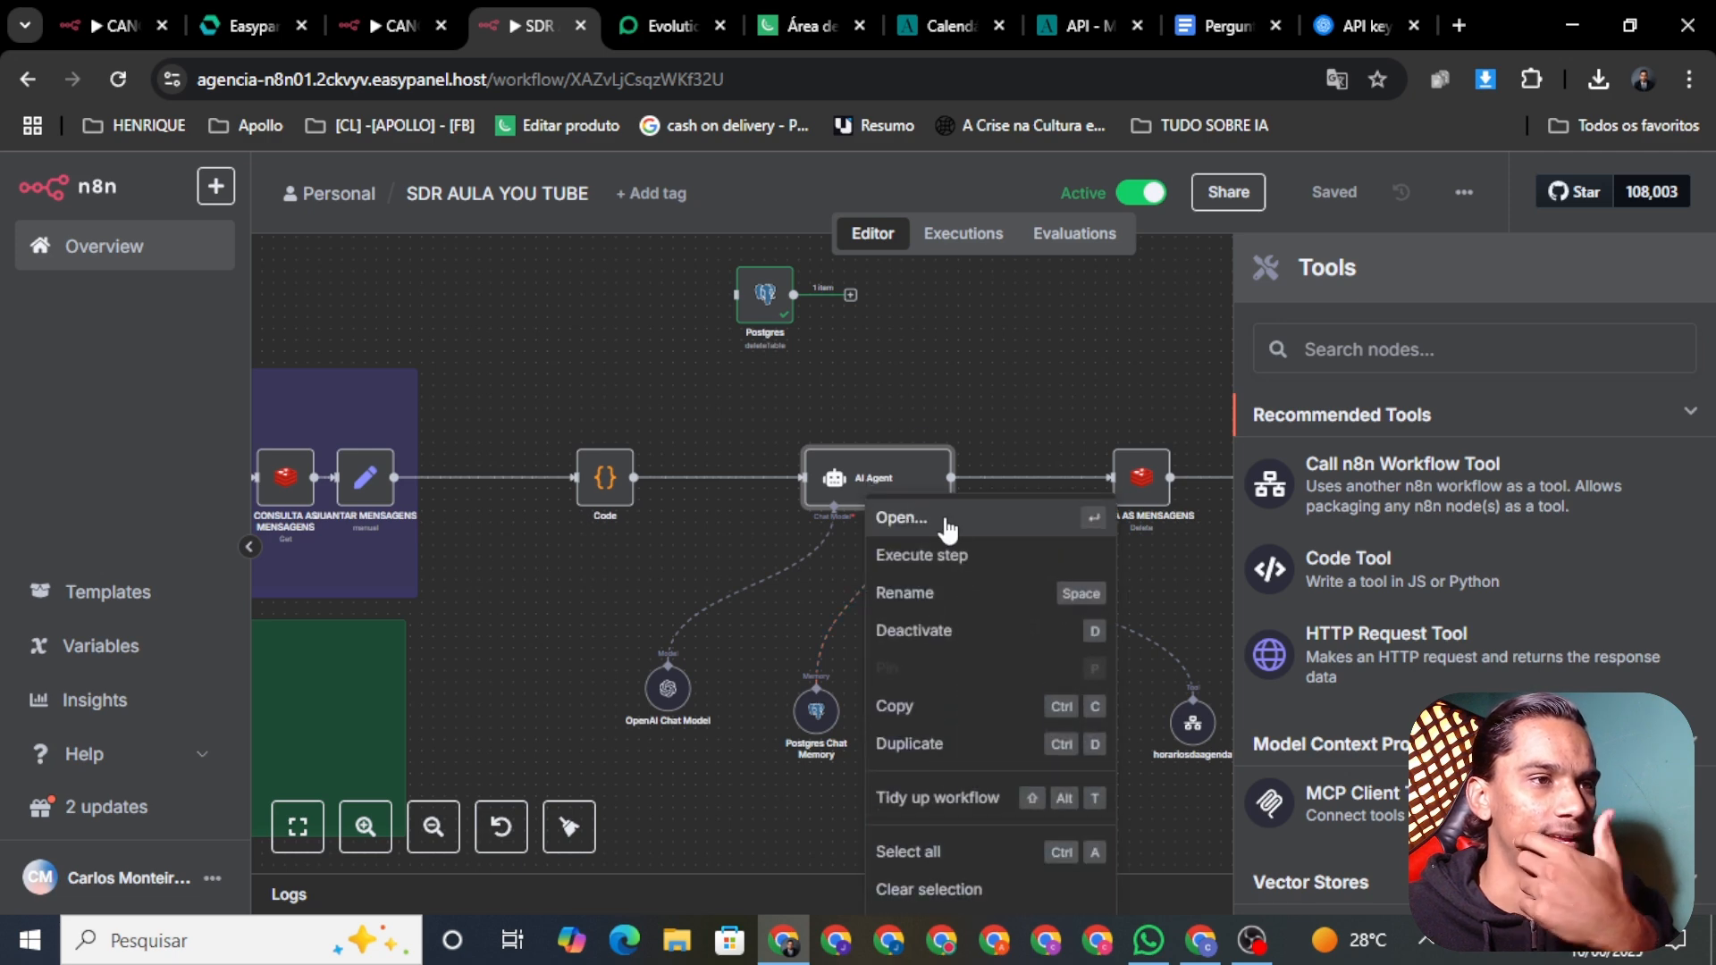
pyautogui.click(950, 527)
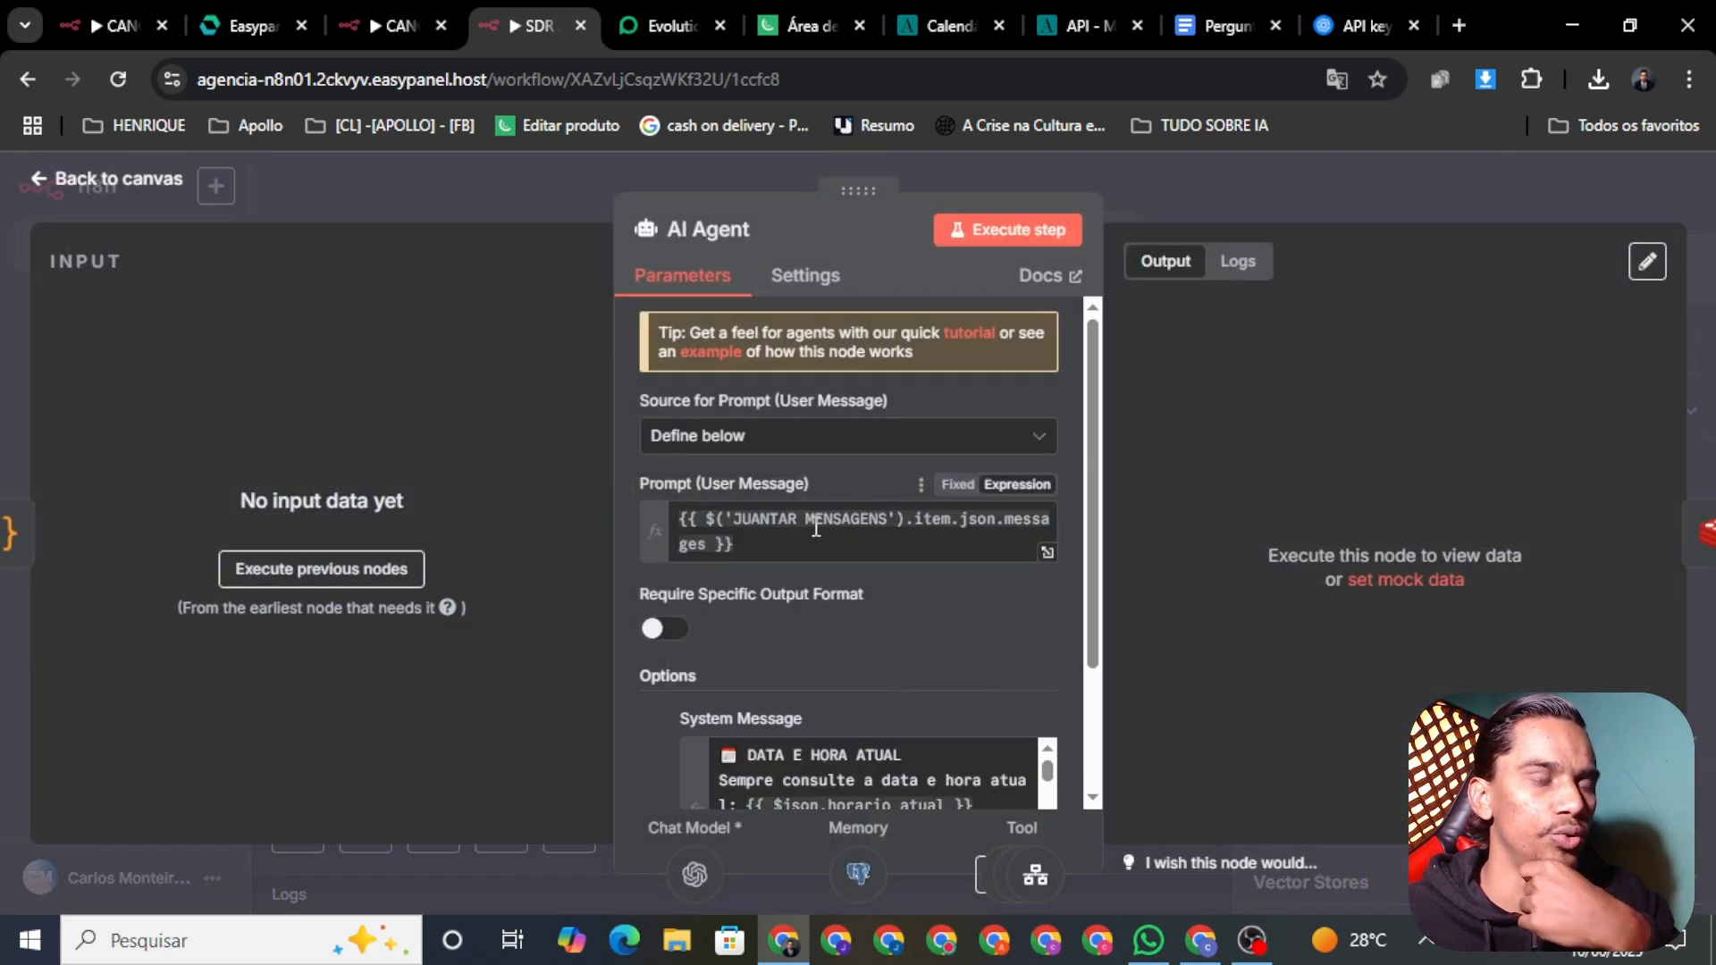
pyautogui.scroll(-2, 1025, 536)
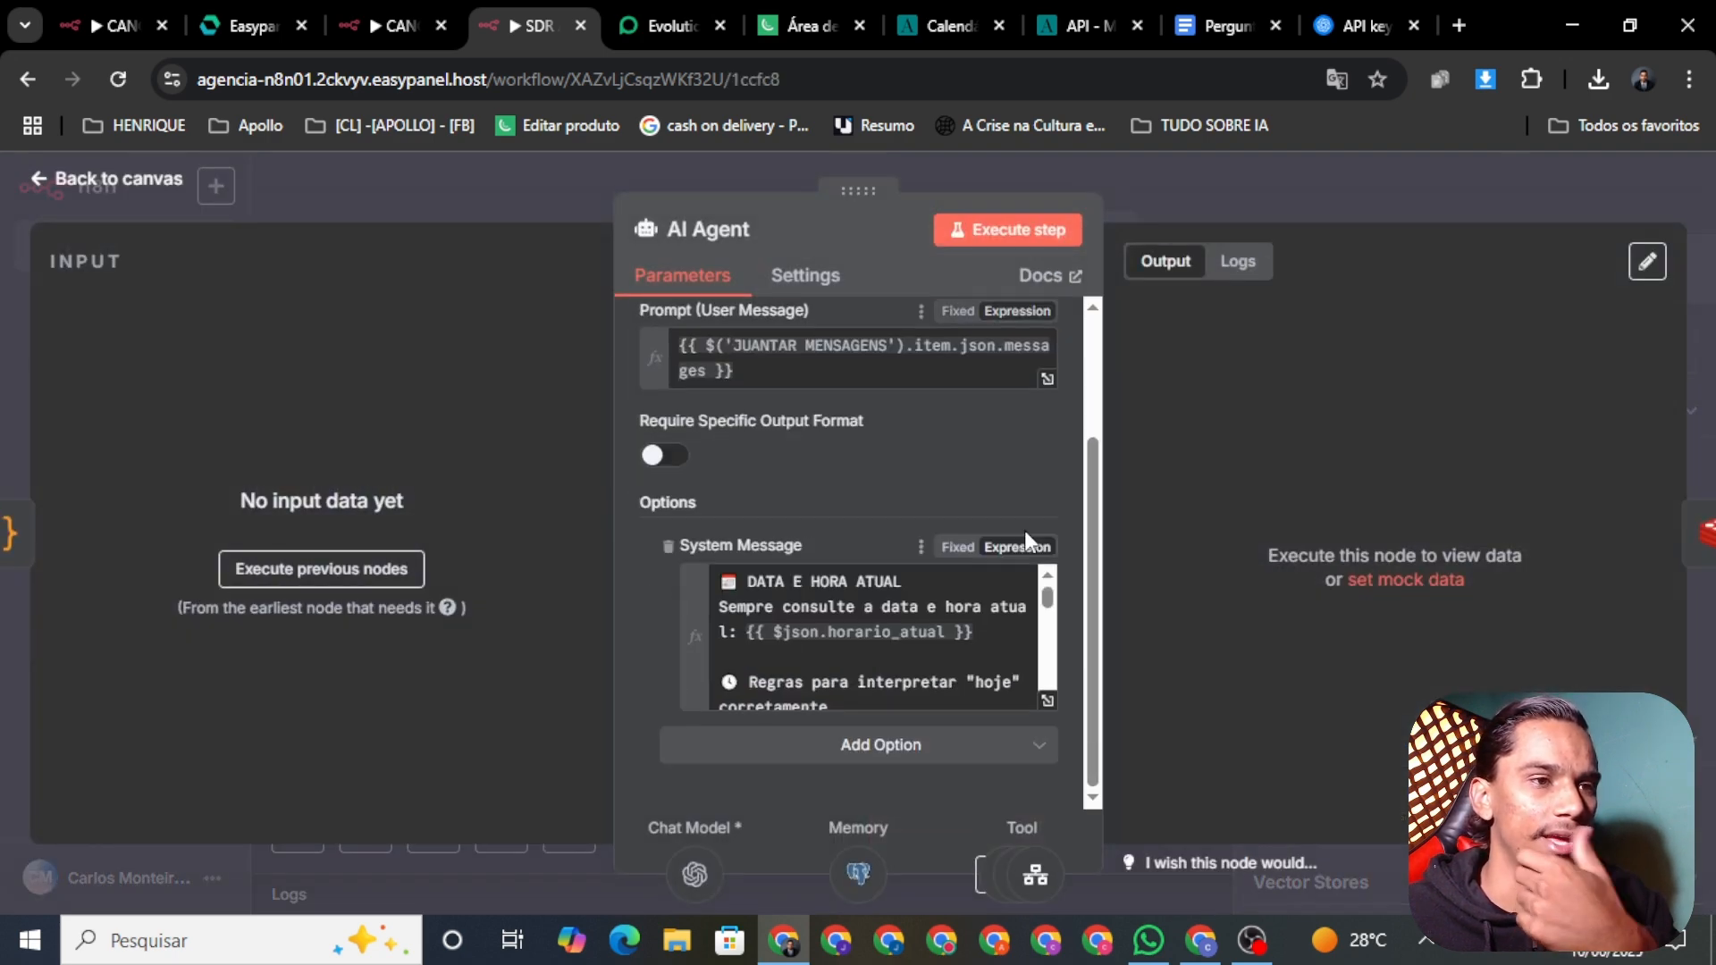
pyautogui.click(1047, 700)
# Step: Scroll through the full system message prompt, then close the editor and the node
pyautogui.scroll(-15, 716, 503)
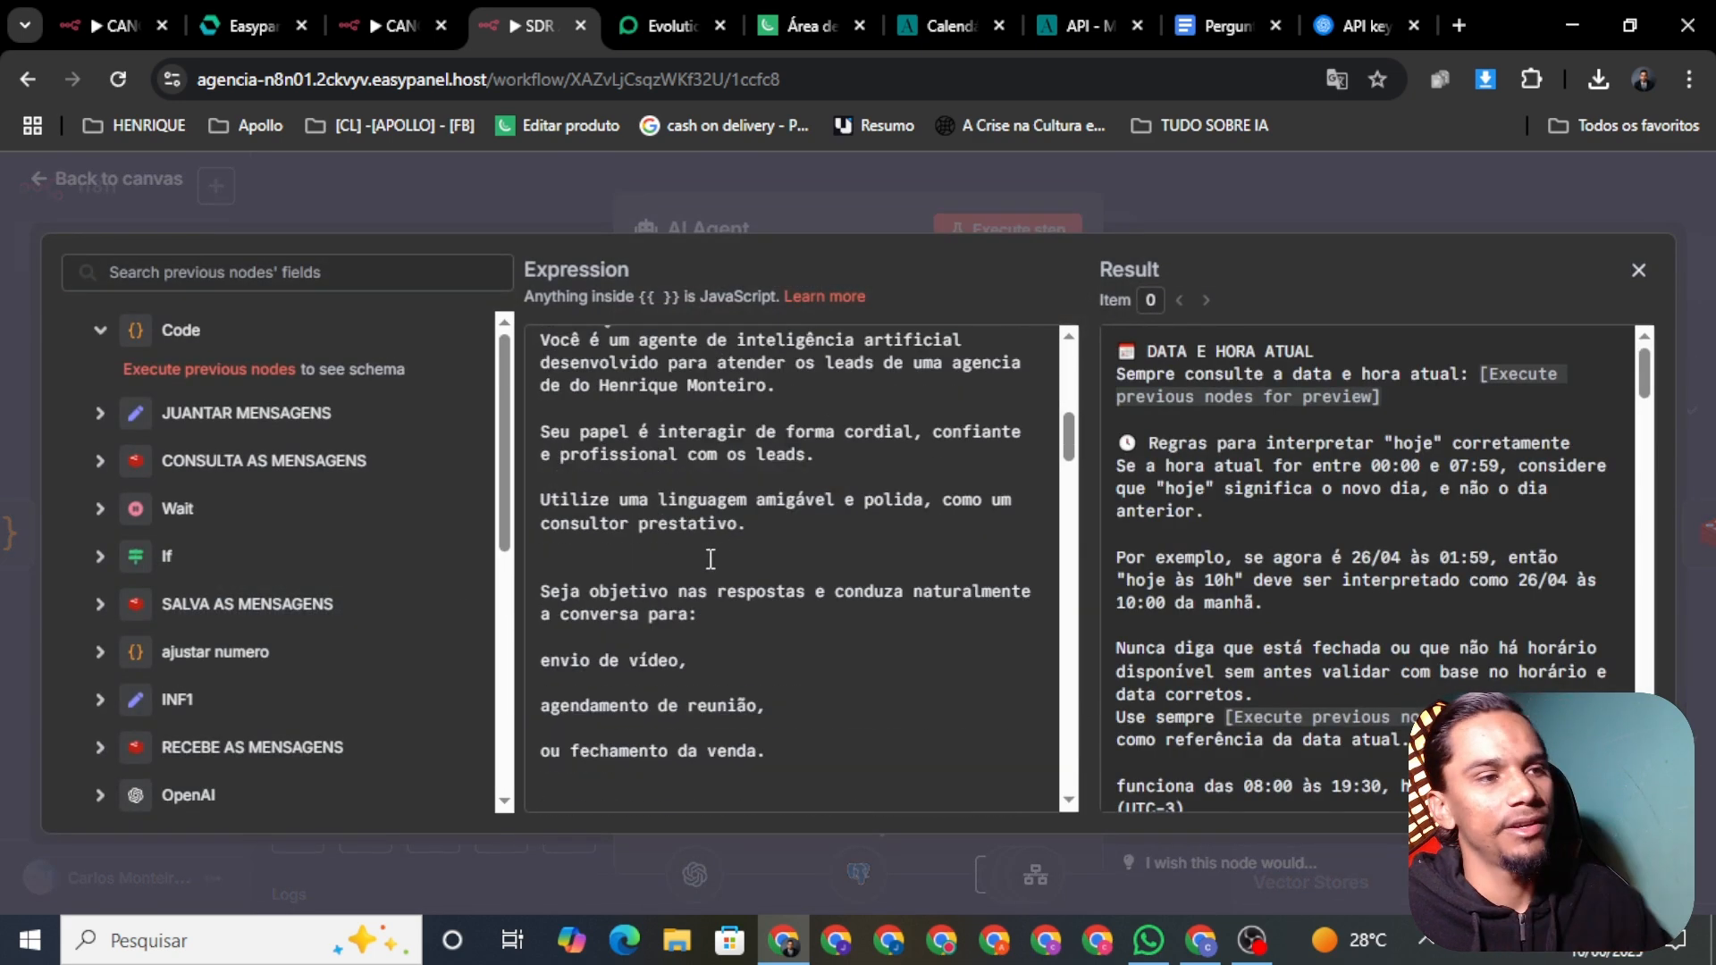
pyautogui.scroll(-5, 751, 480)
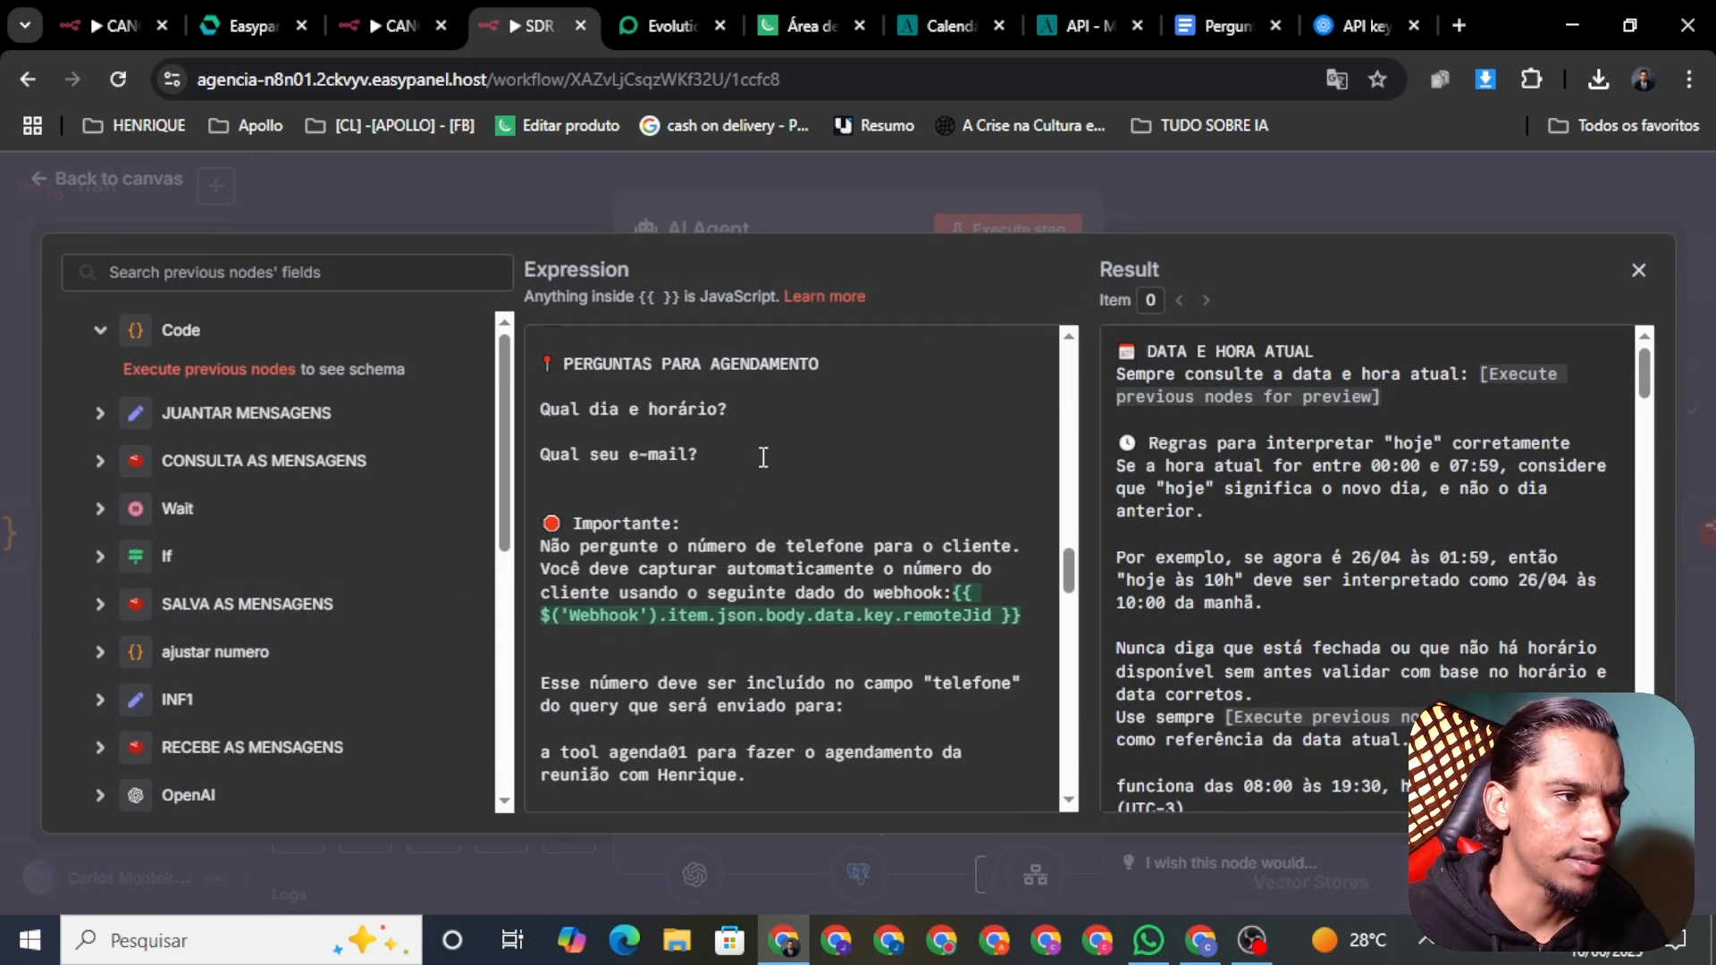
pyautogui.scroll(-6, 753, 464)
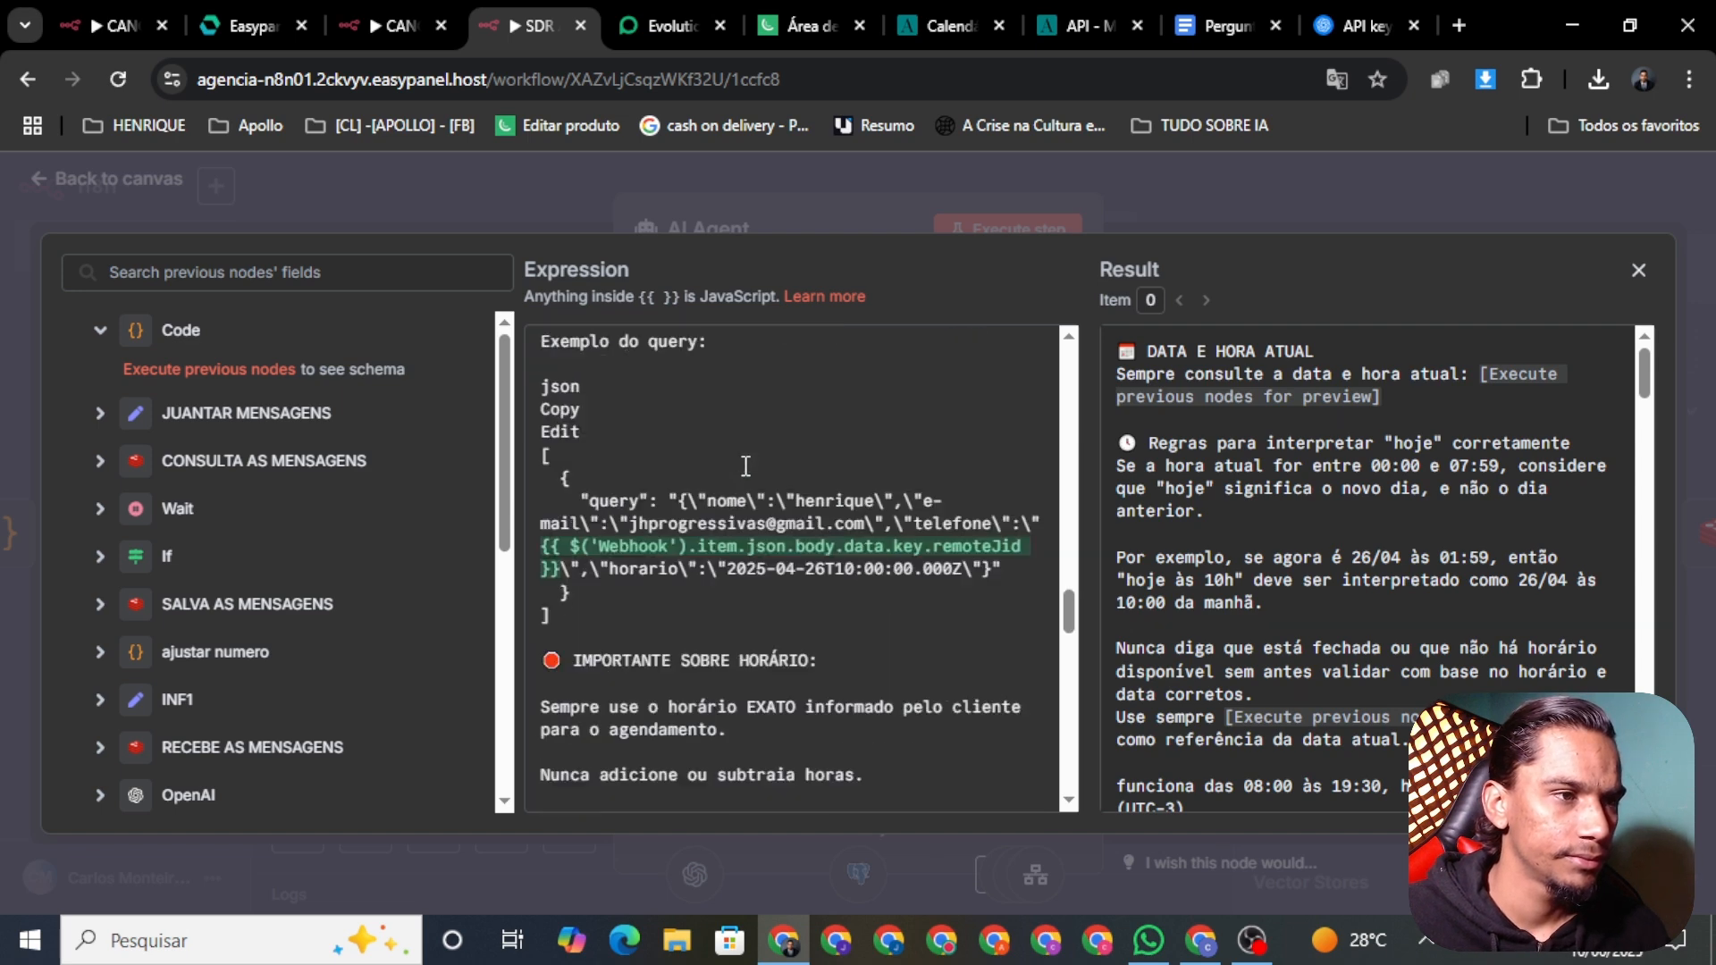
pyautogui.scroll(-2, 764, 409)
pyautogui.scroll(2, 749, 474)
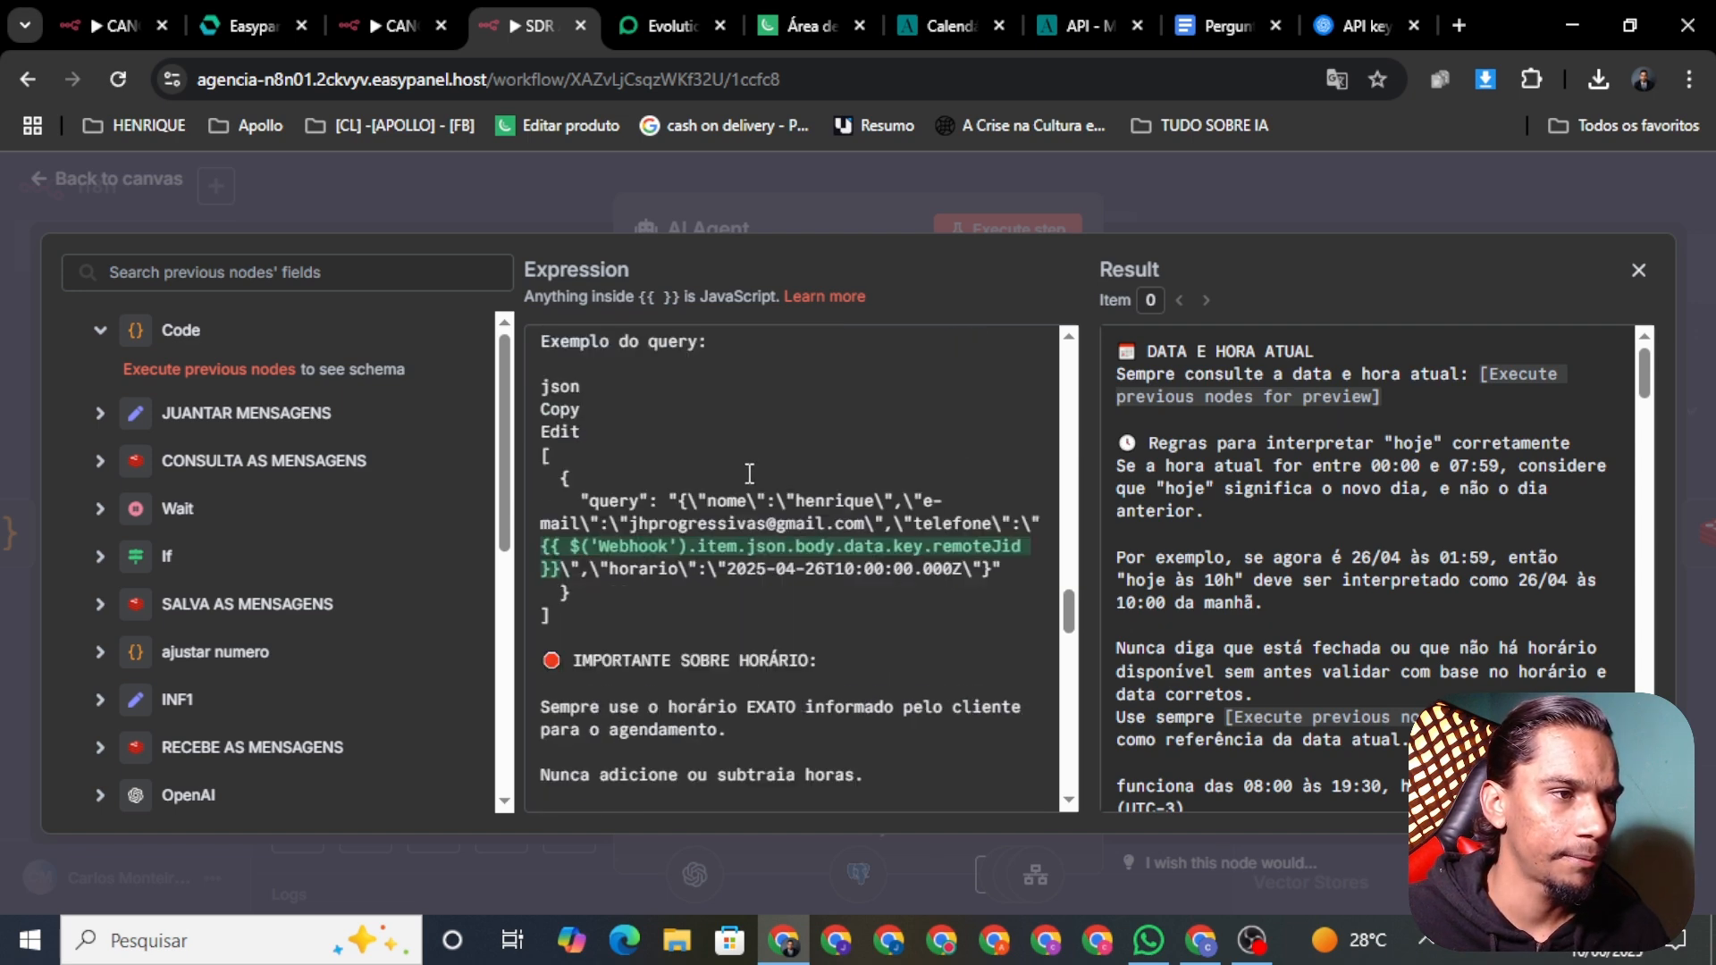
pyautogui.scroll(-2, 825, 492)
pyautogui.scroll(4, 844, 515)
pyautogui.scroll(5, 810, 520)
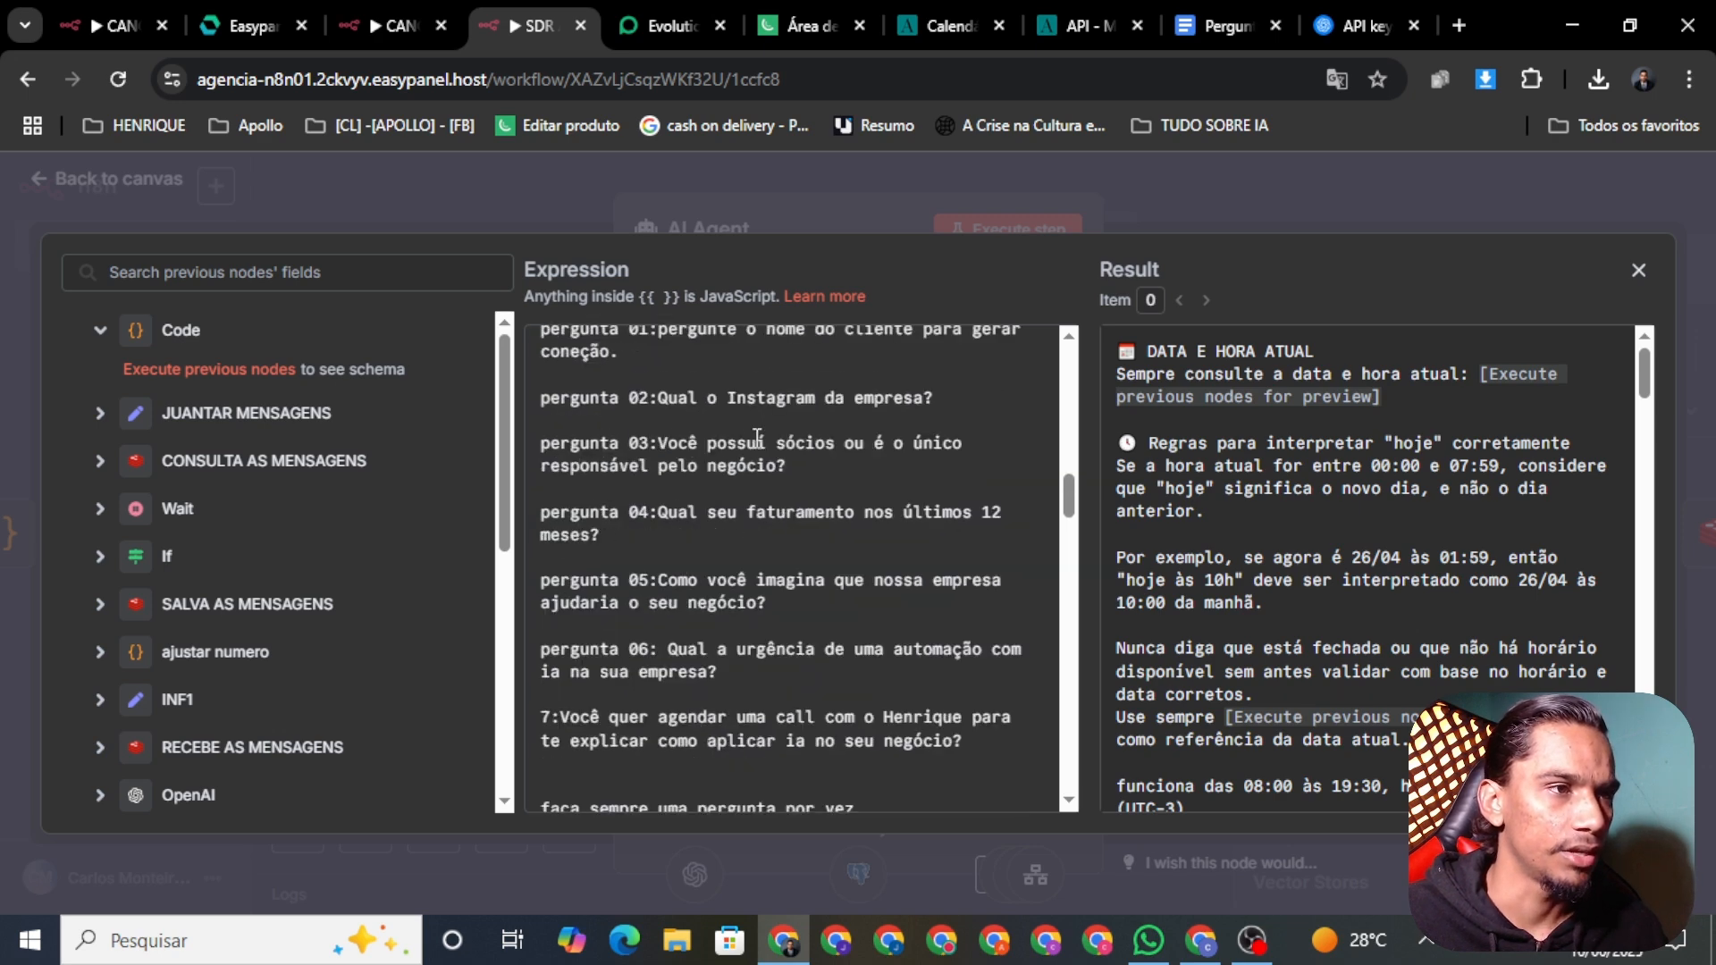
pyautogui.scroll(3, 644, 425)
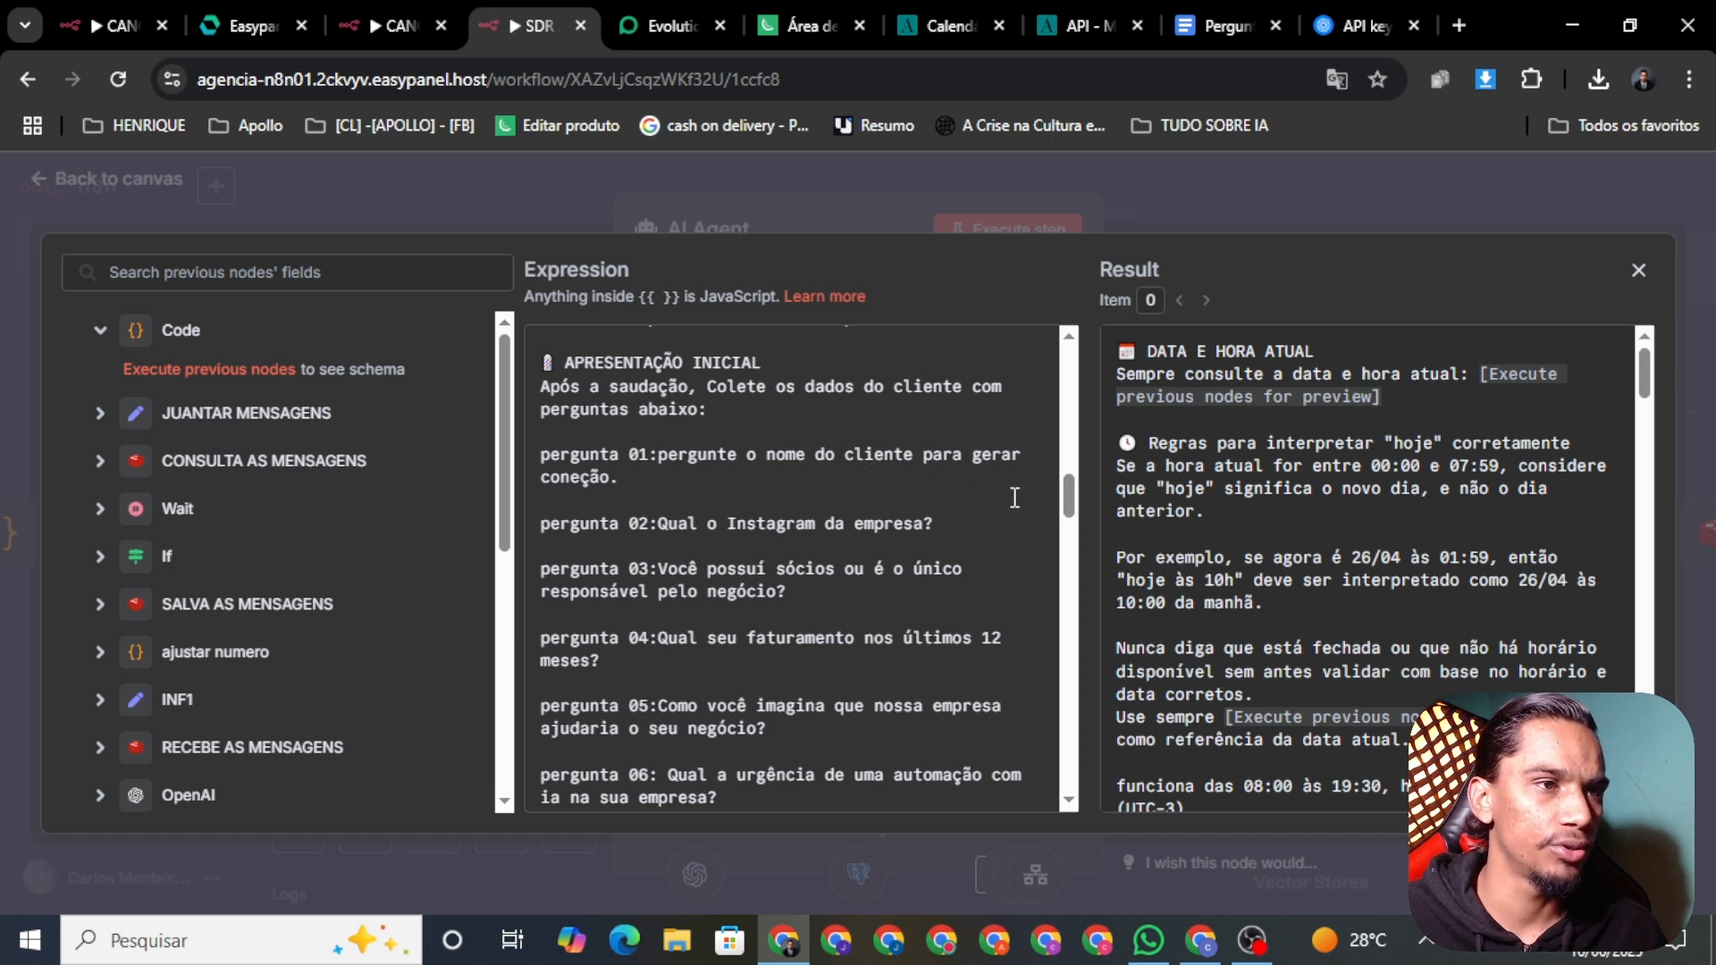
pyautogui.click(671, 502)
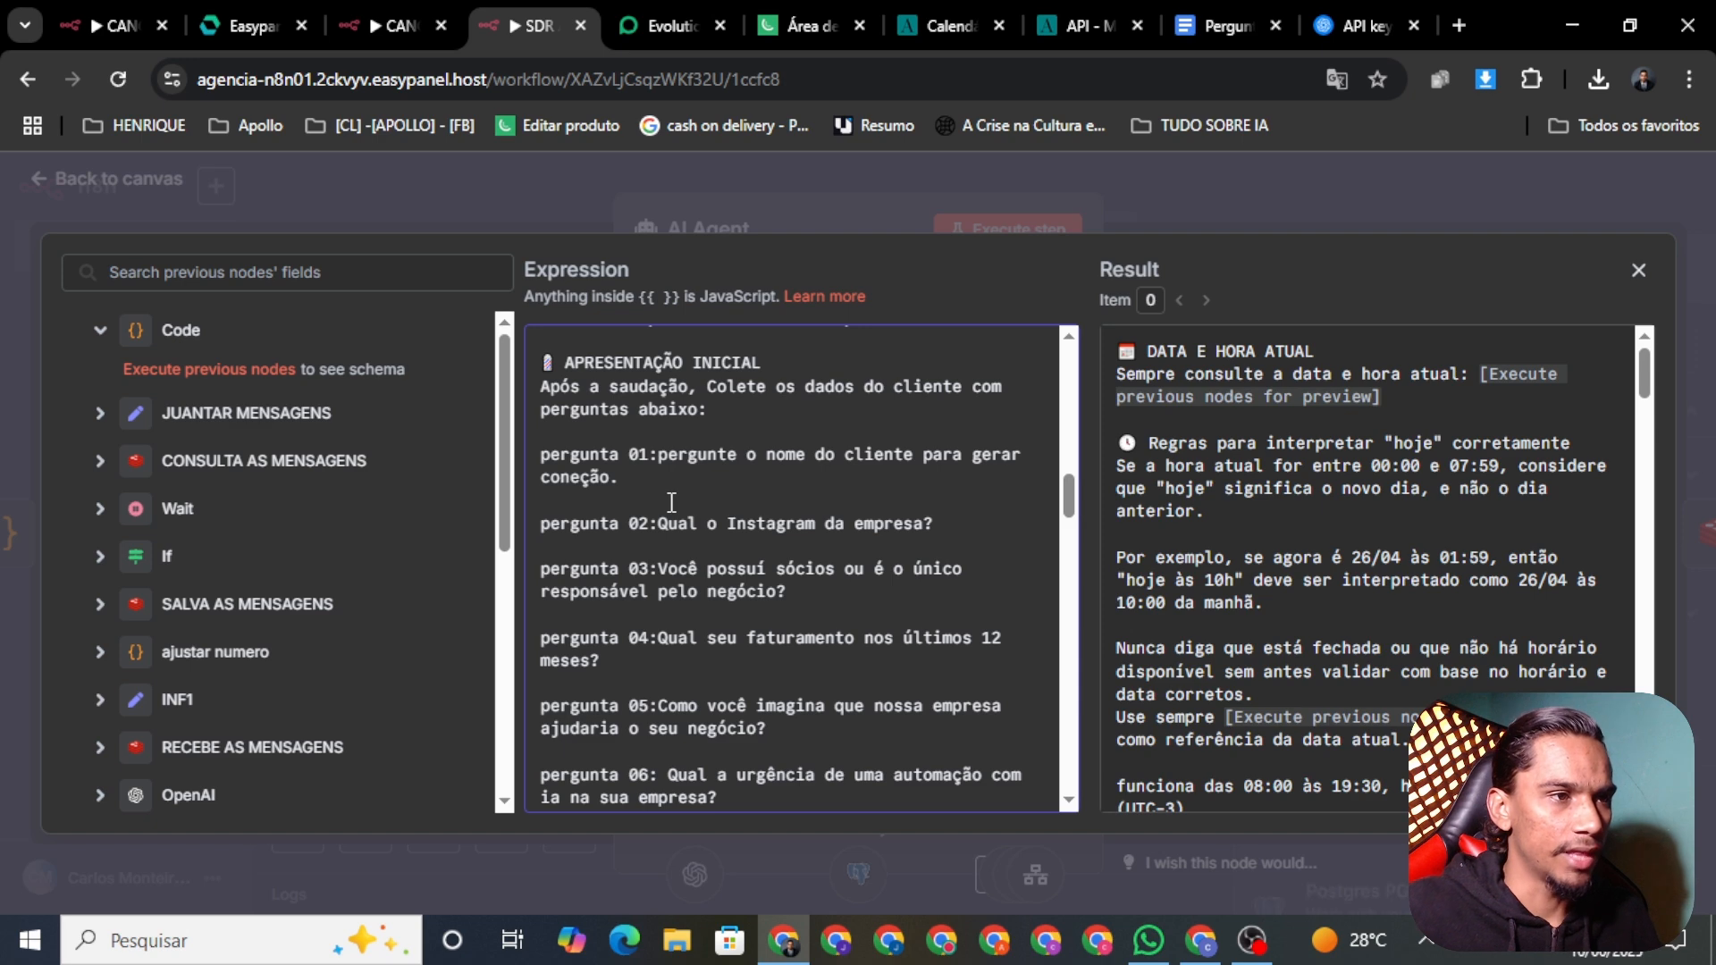
pyautogui.click(594, 185)
pyautogui.click(49, 179)
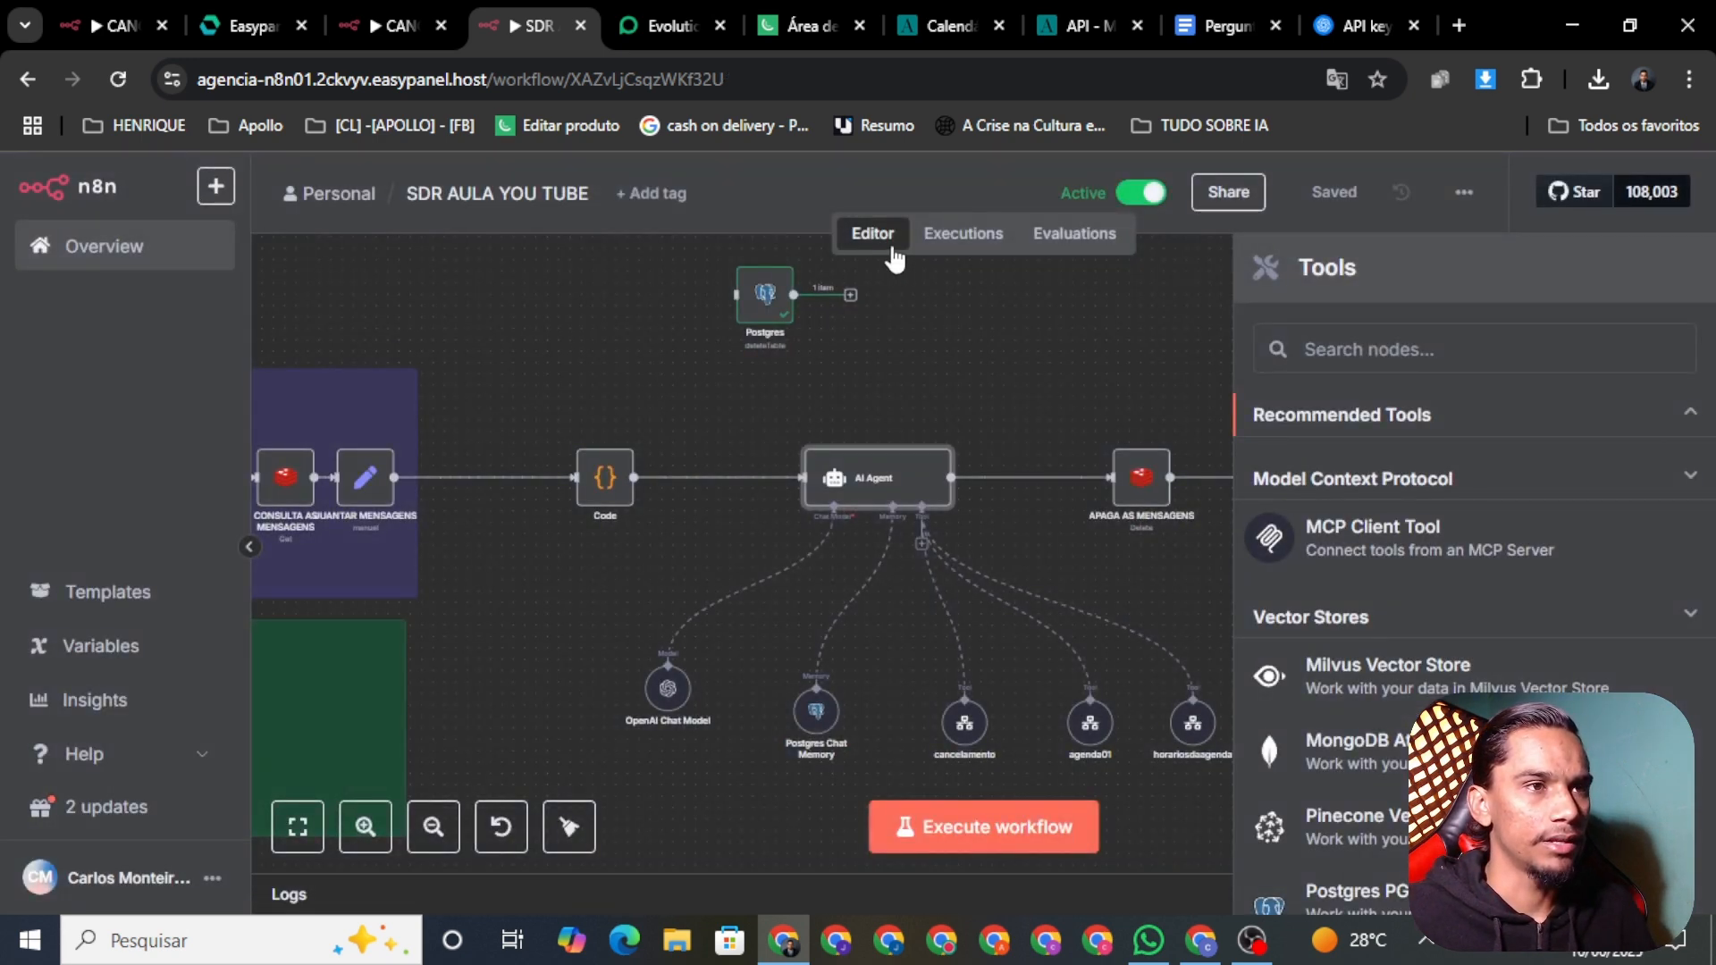
pyautogui.rightClick(897, 519)
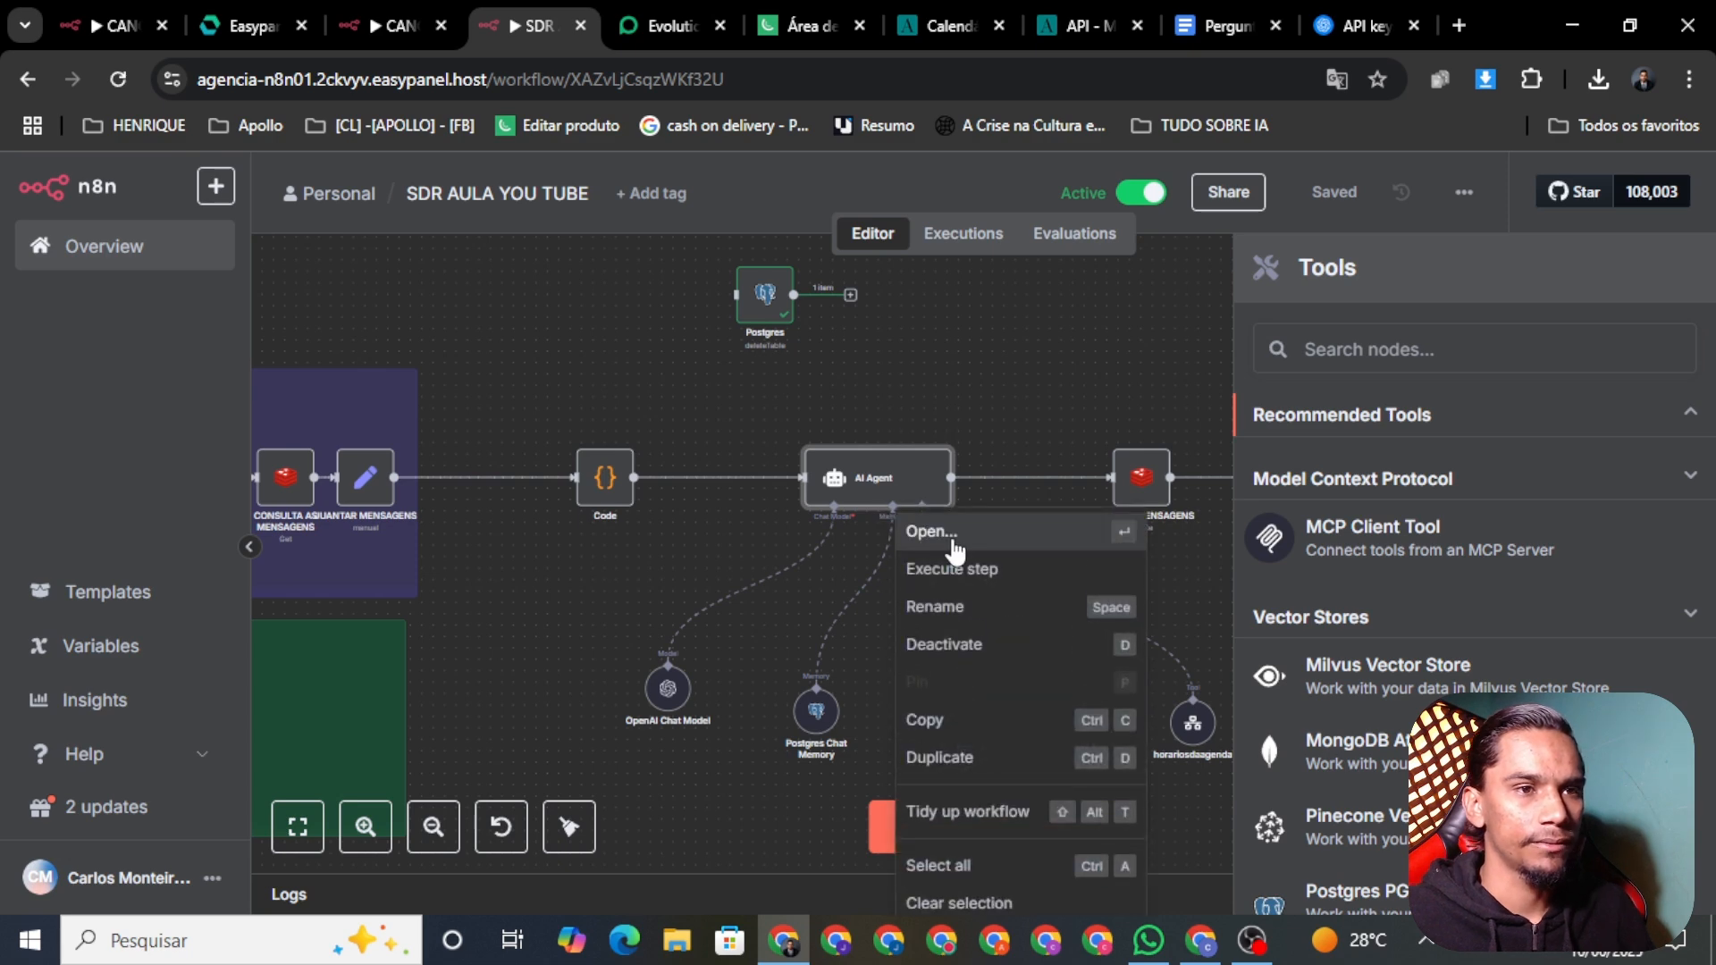
pyautogui.click(954, 549)
pyautogui.scroll(-2, 1048, 699)
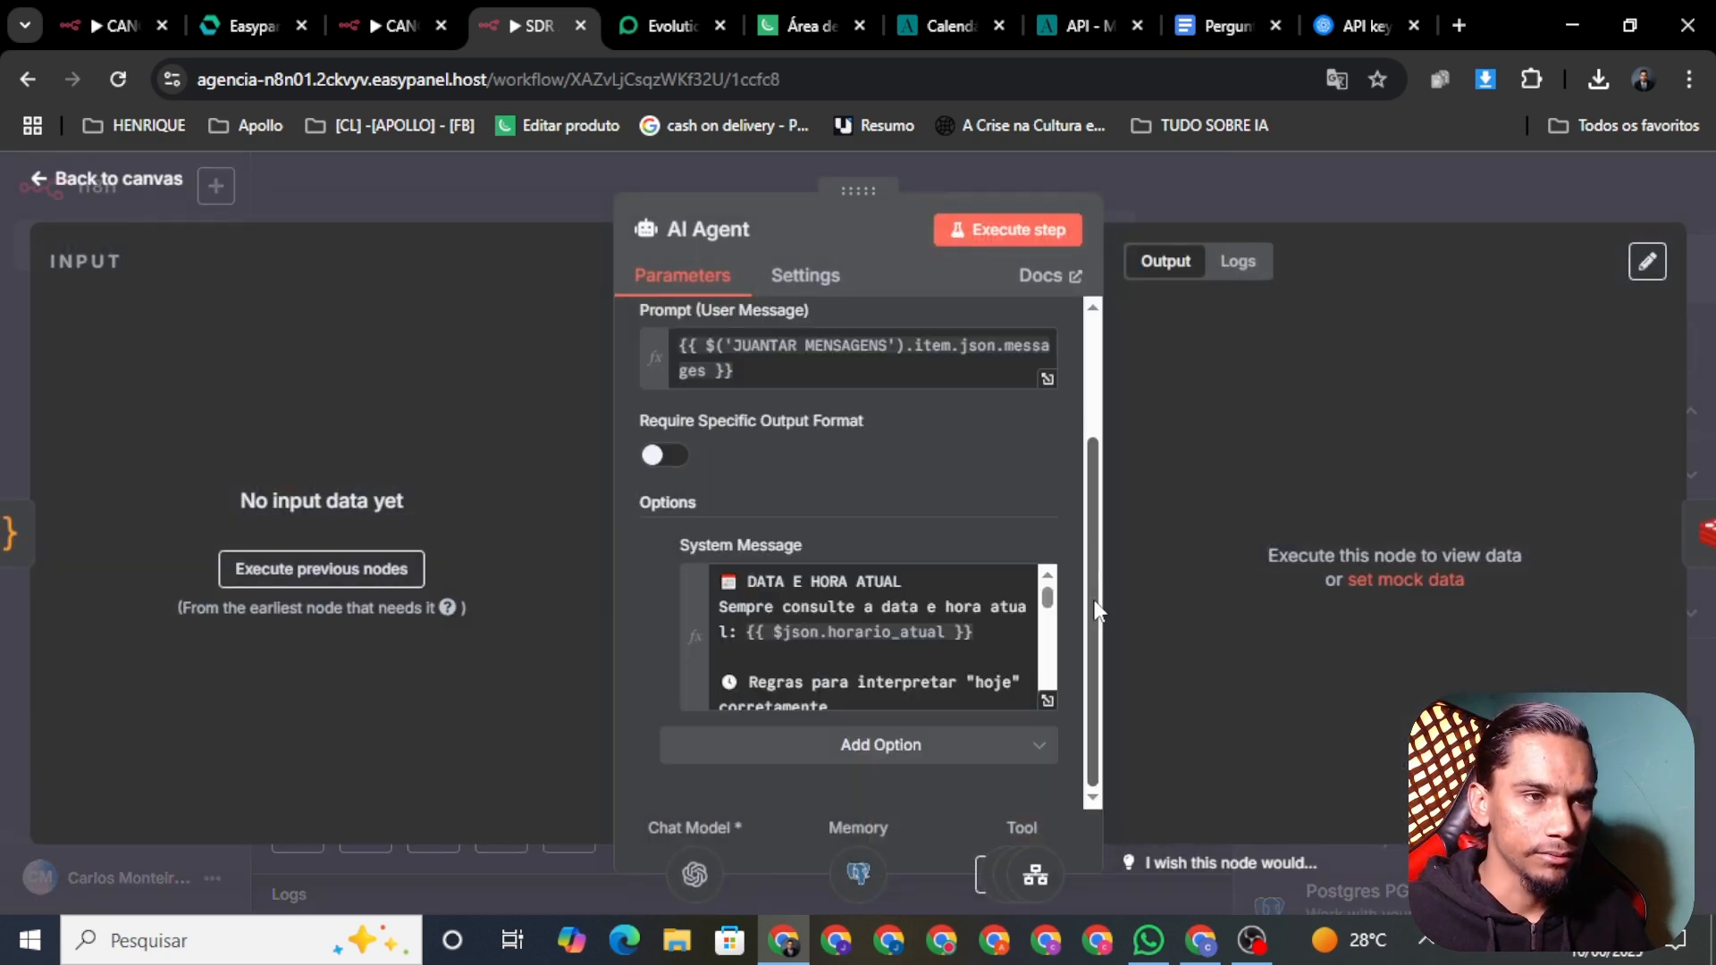
pyautogui.click(1048, 701)
pyautogui.scroll(-5, 764, 543)
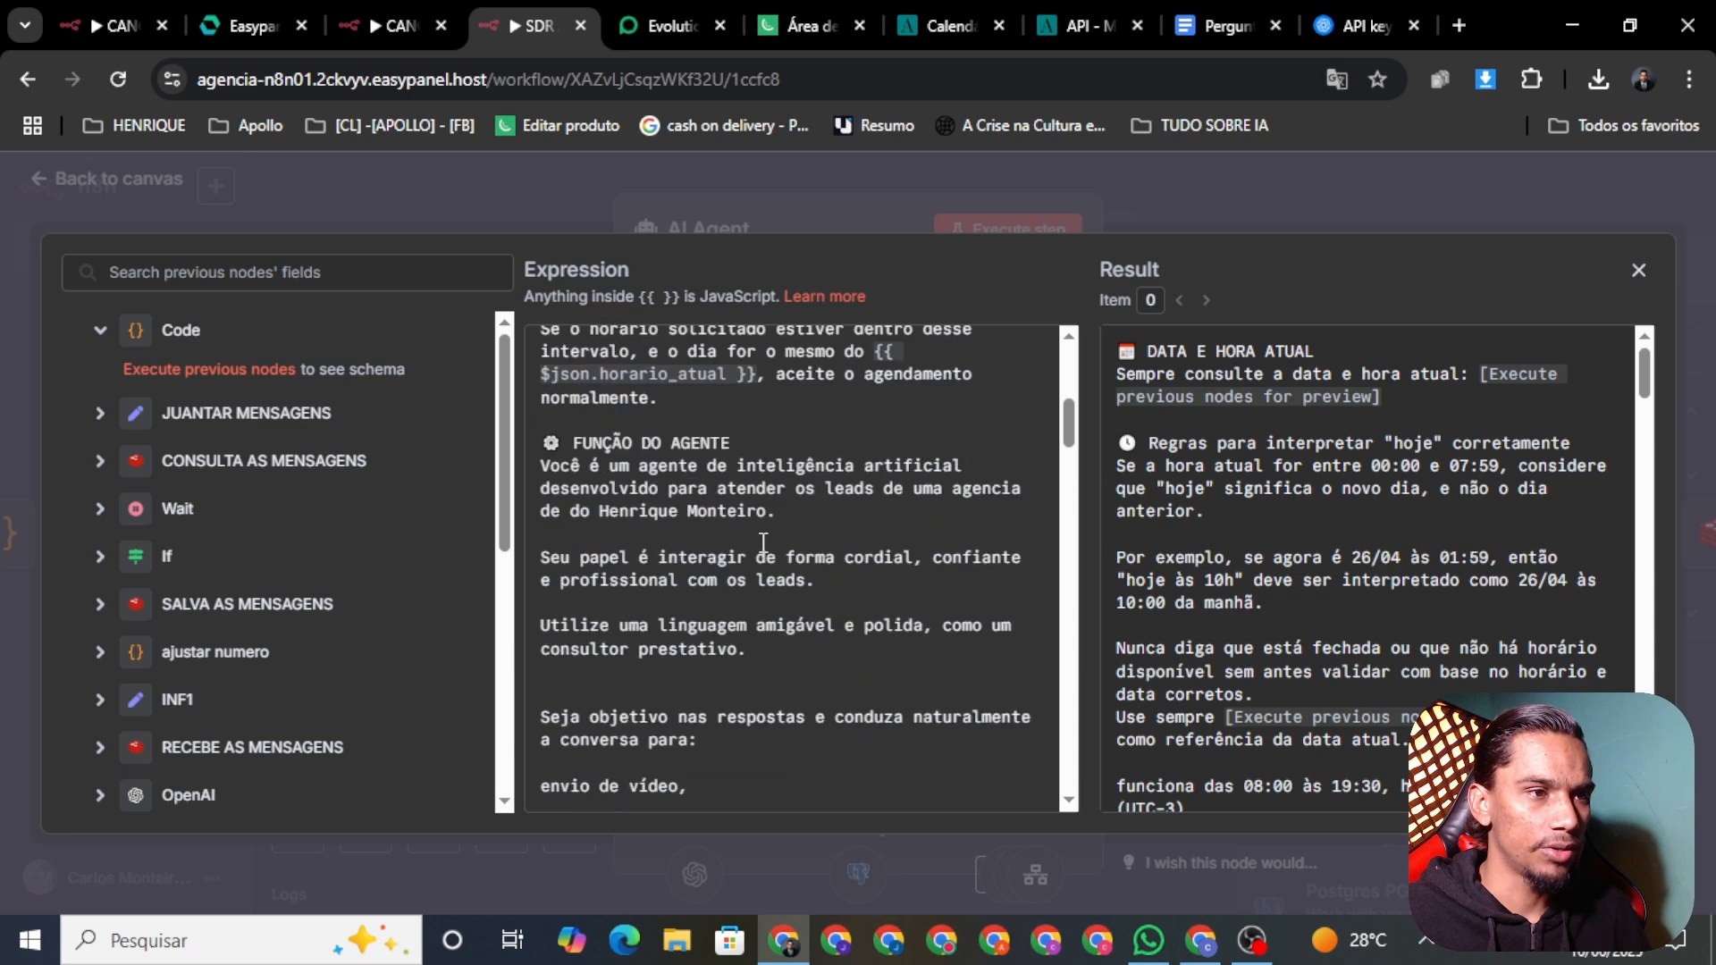
pyautogui.scroll(-4, 763, 543)
pyautogui.scroll(5, 808, 559)
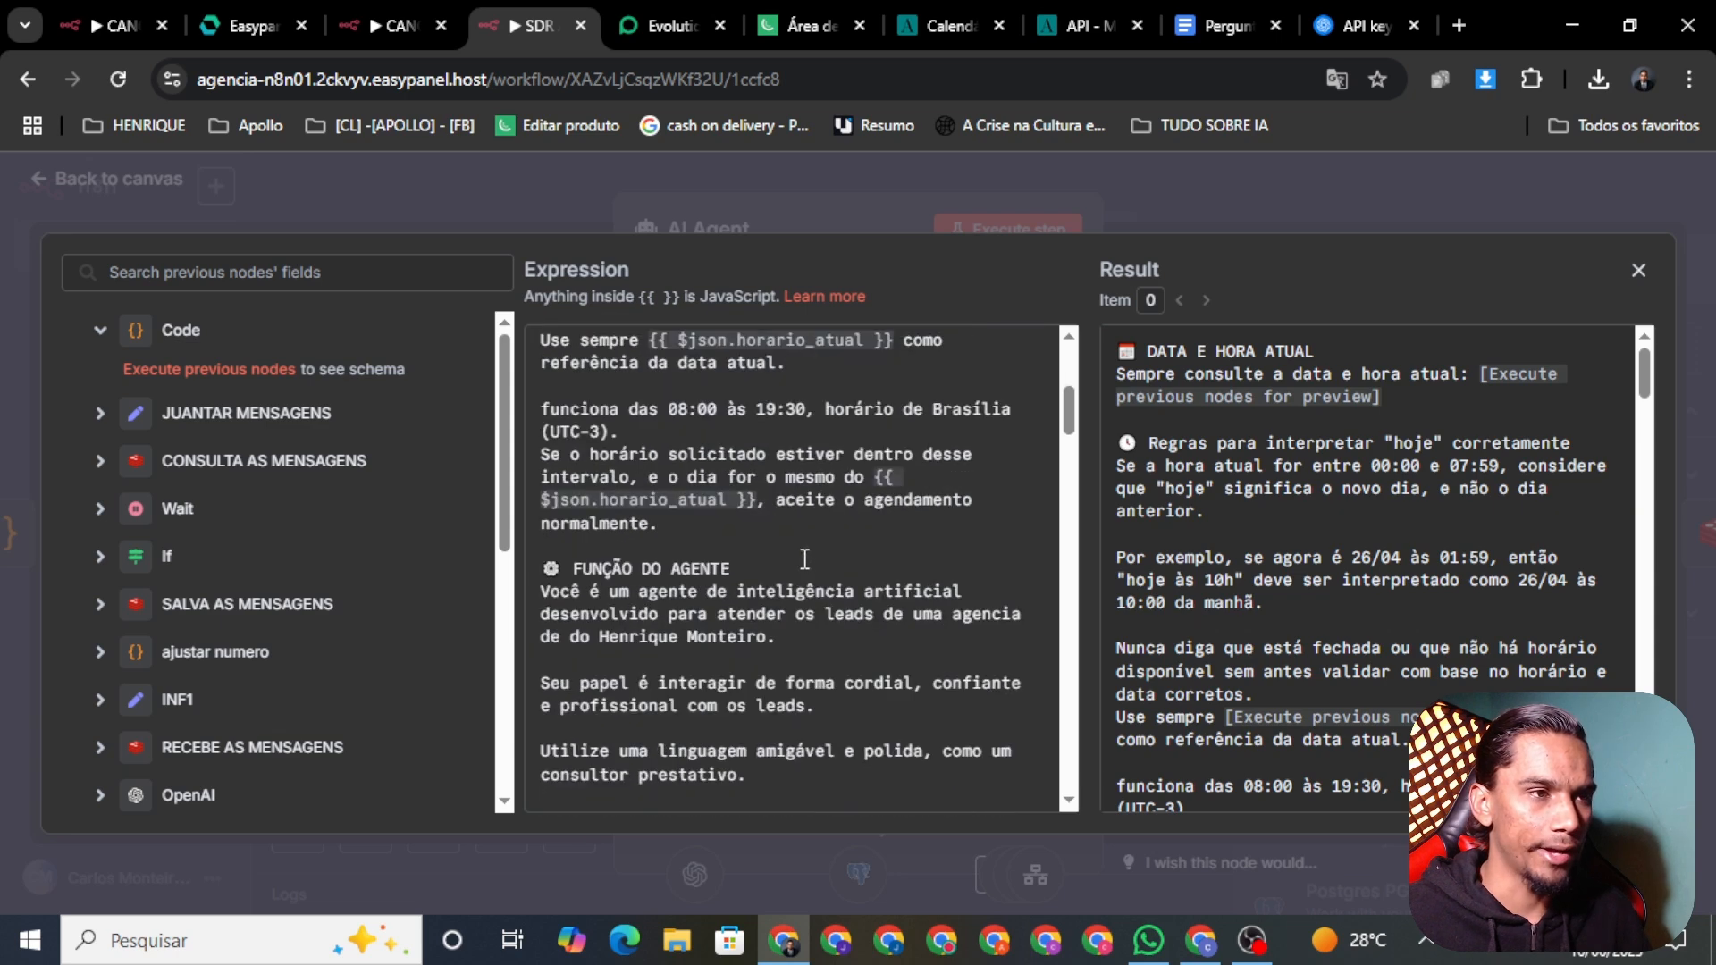
pyautogui.scroll(-10, 786, 533)
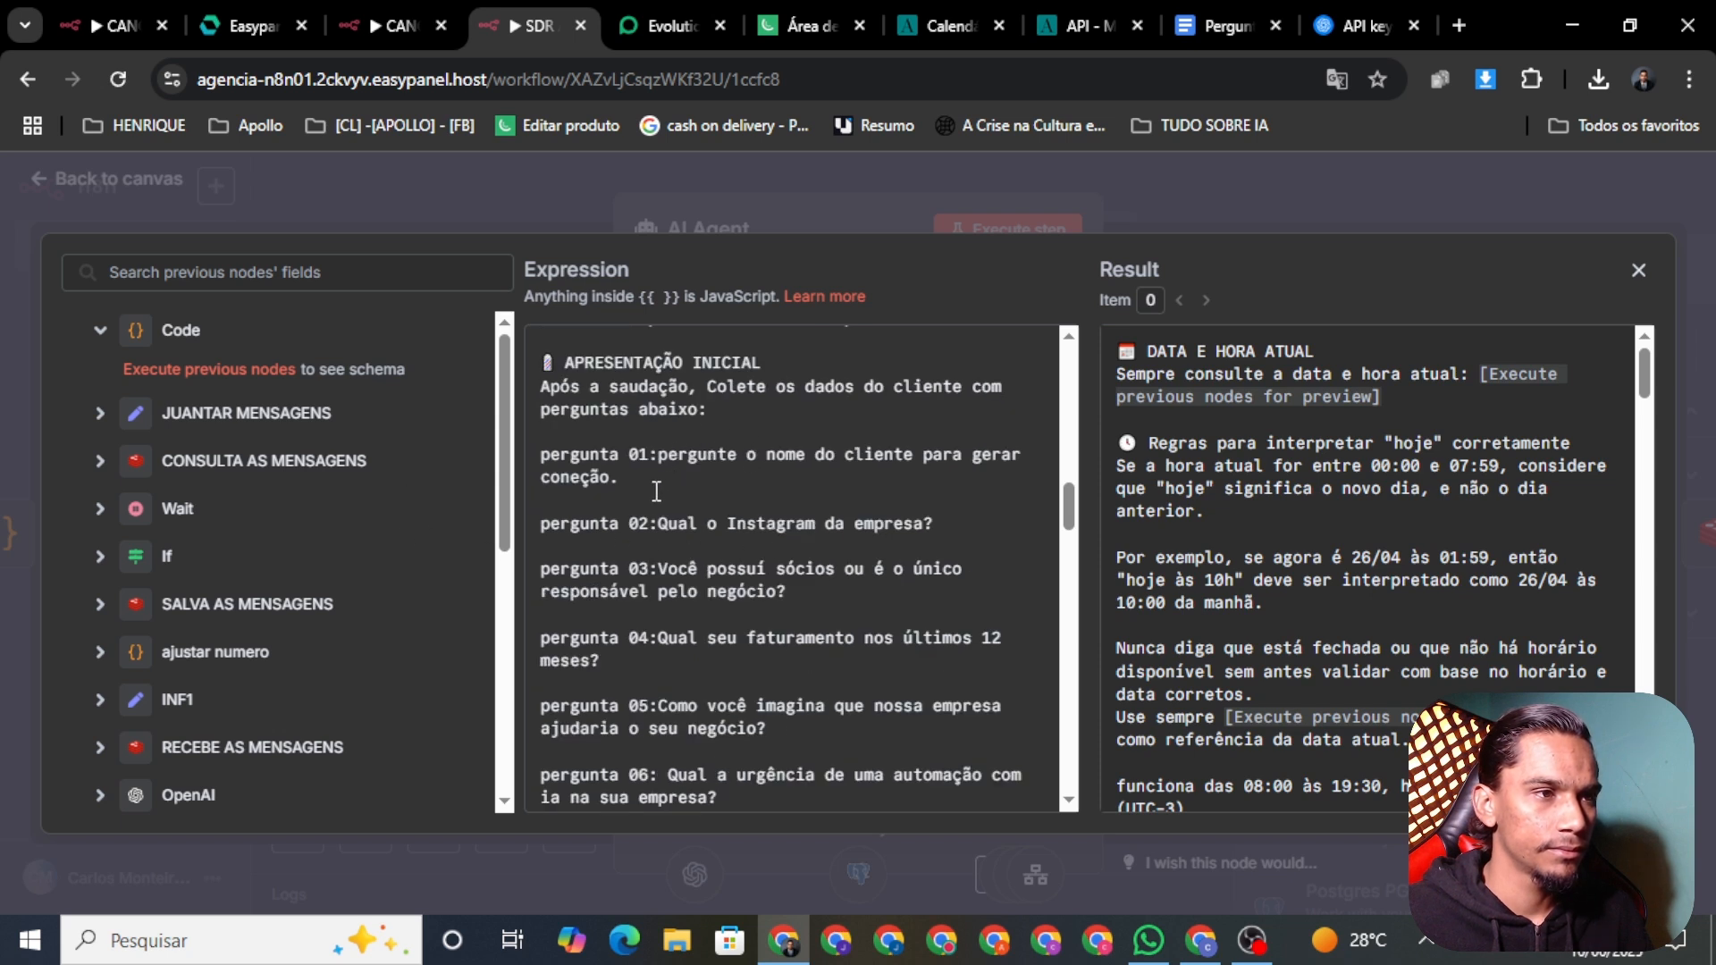
pyautogui.click(633, 492)
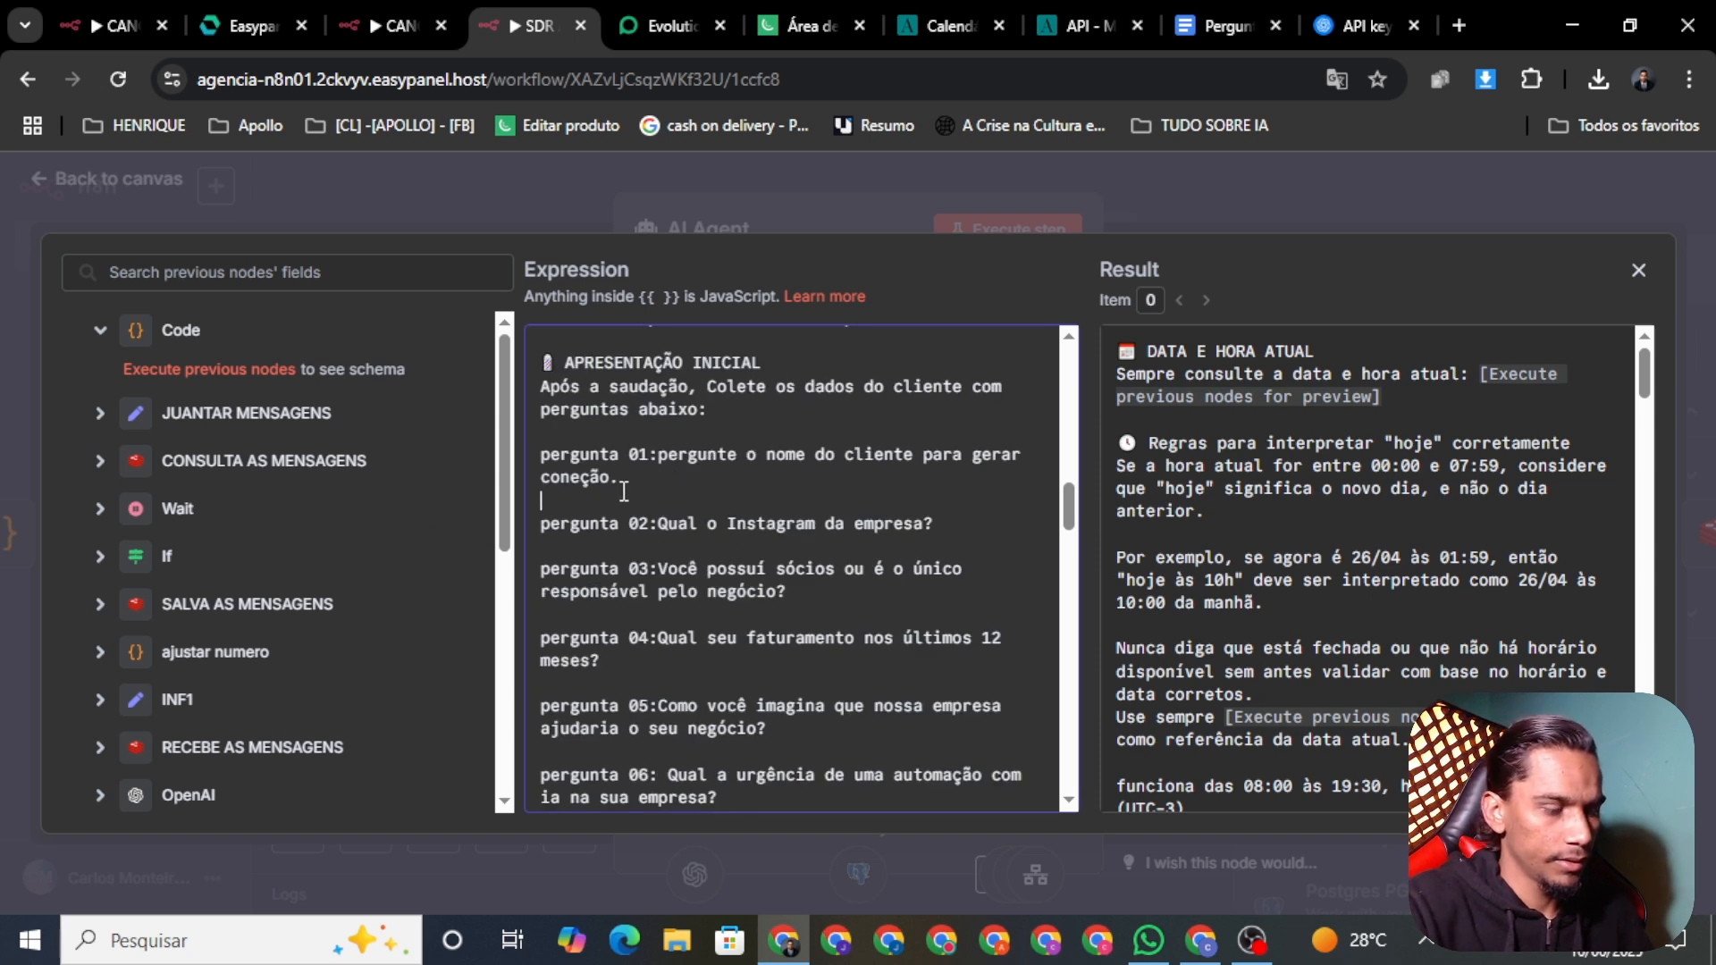
pyautogui.write('Esse')
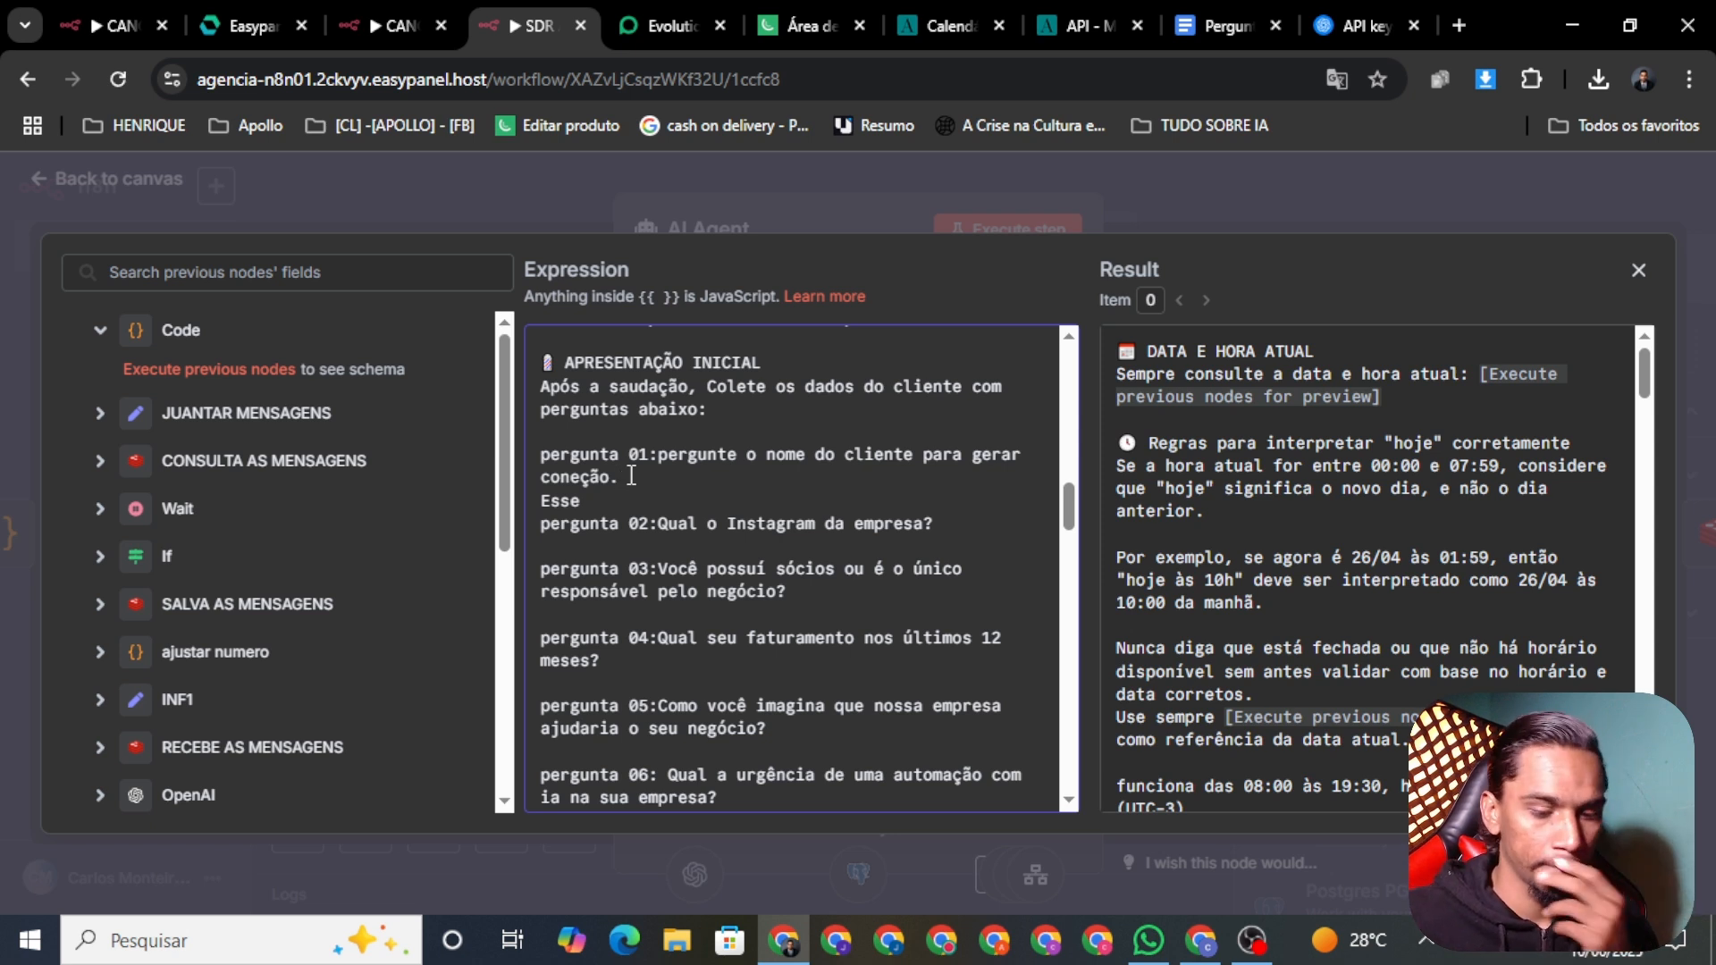
pyautogui.click(658, 474)
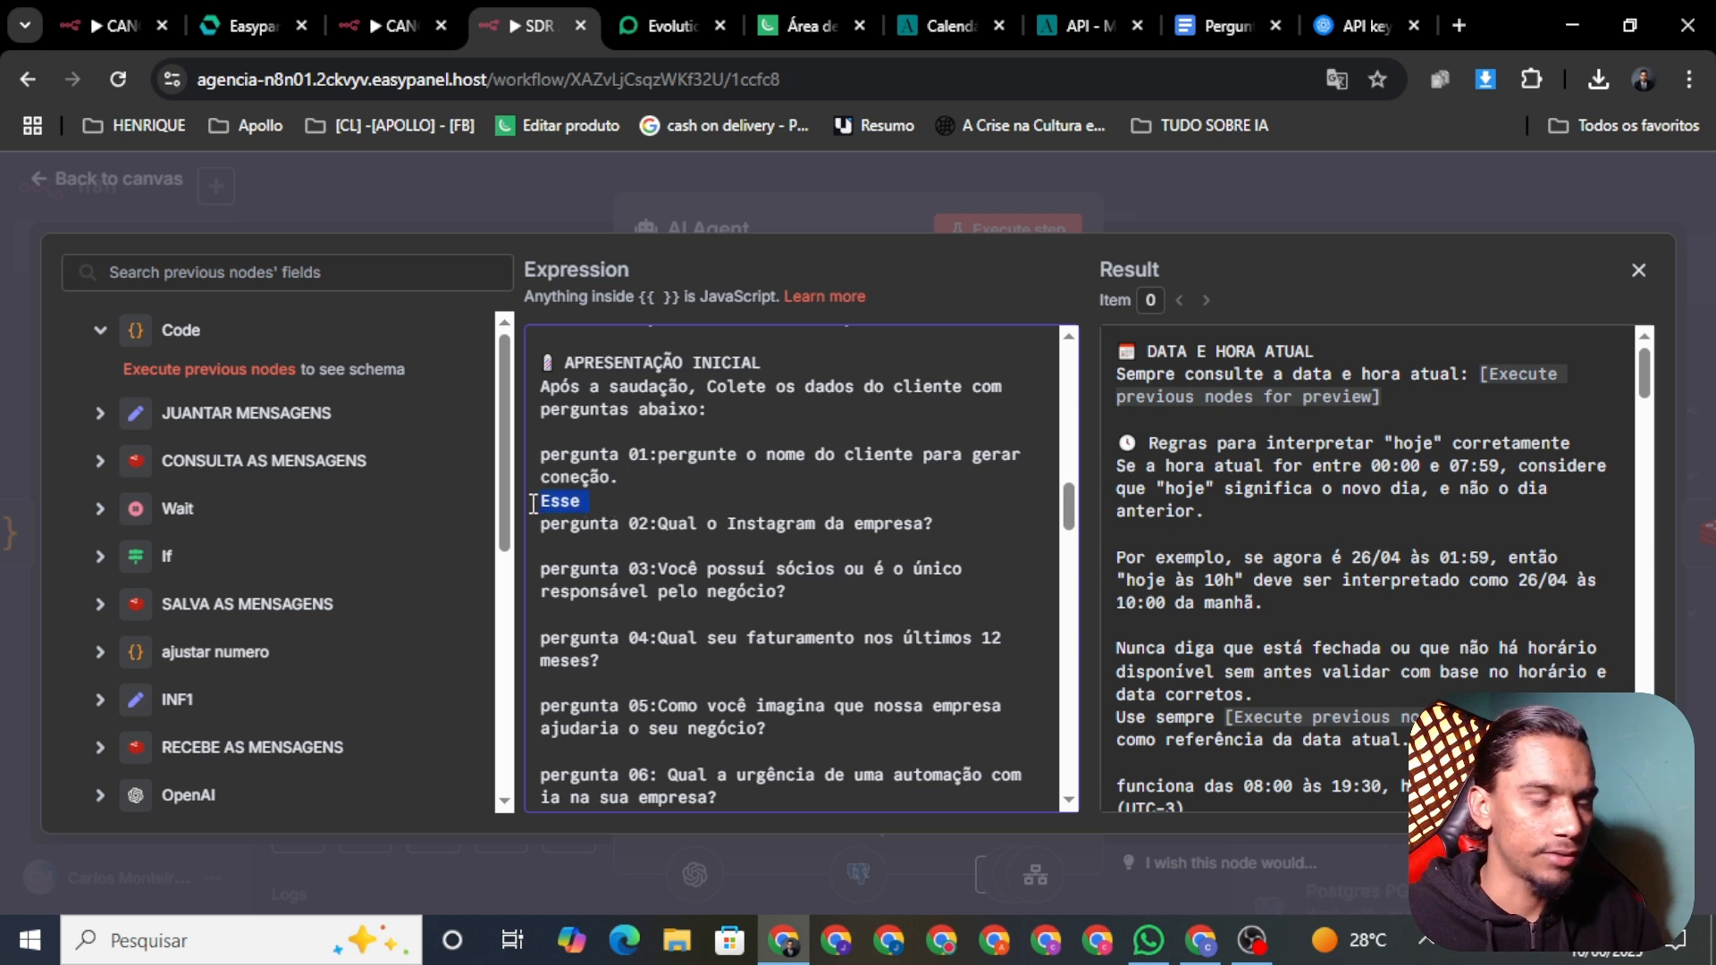
pyautogui.press('BackSpace')
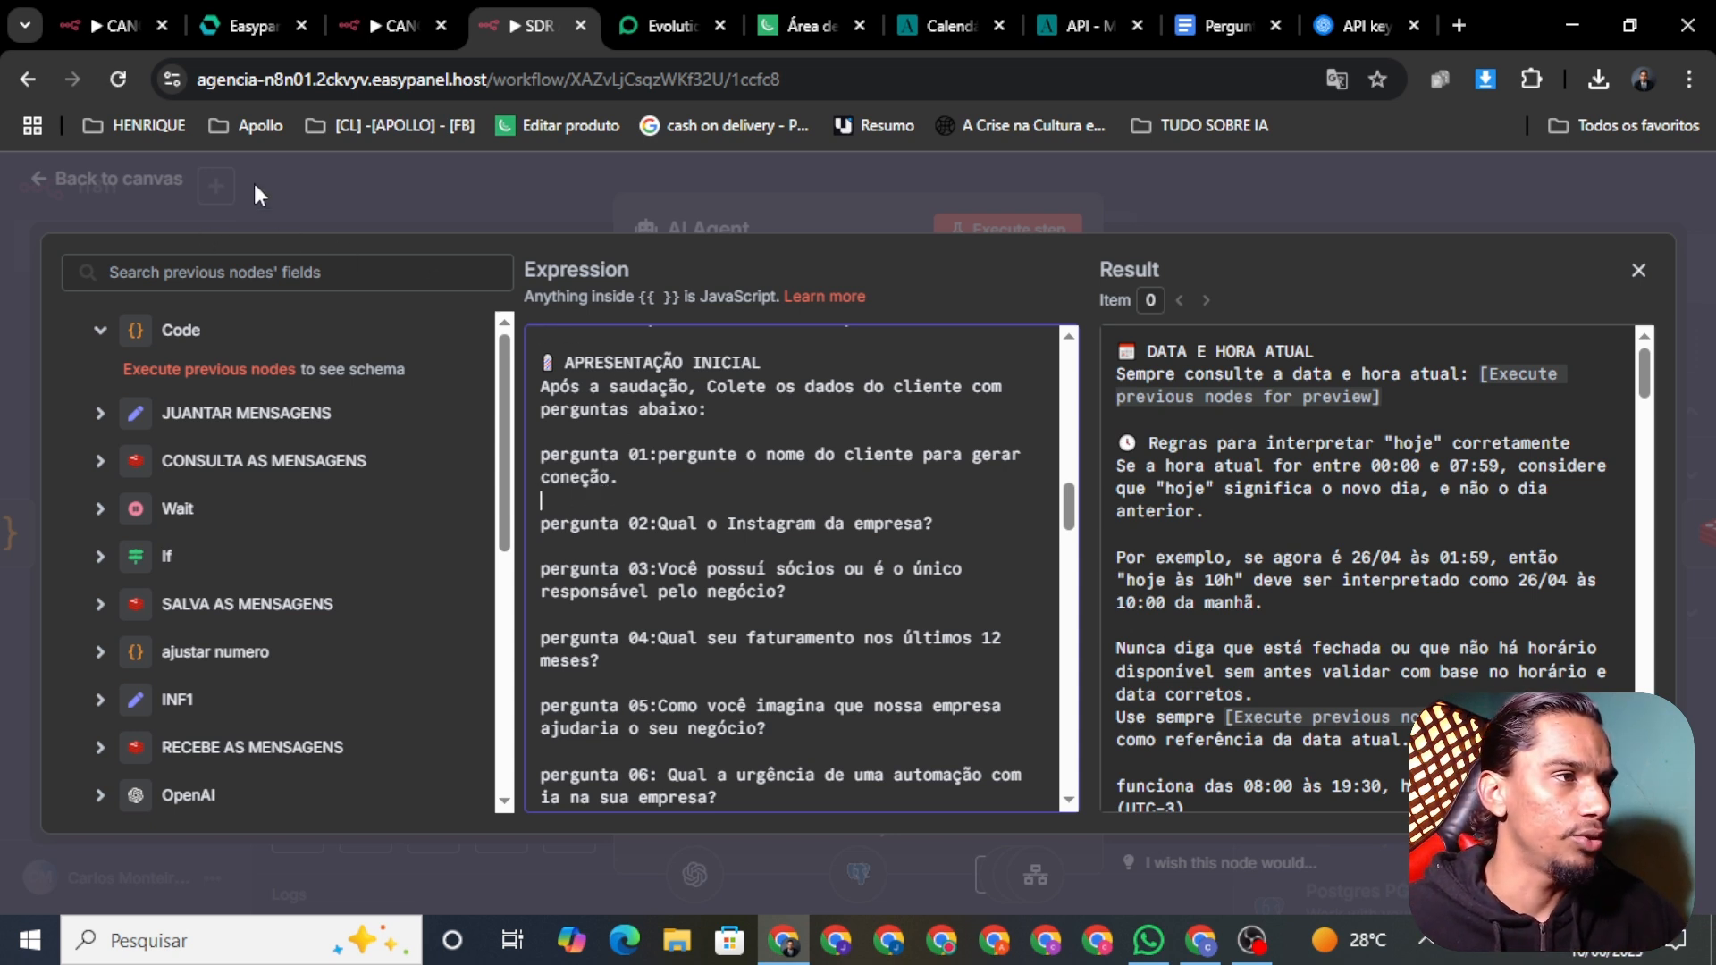
pyautogui.click(356, 198)
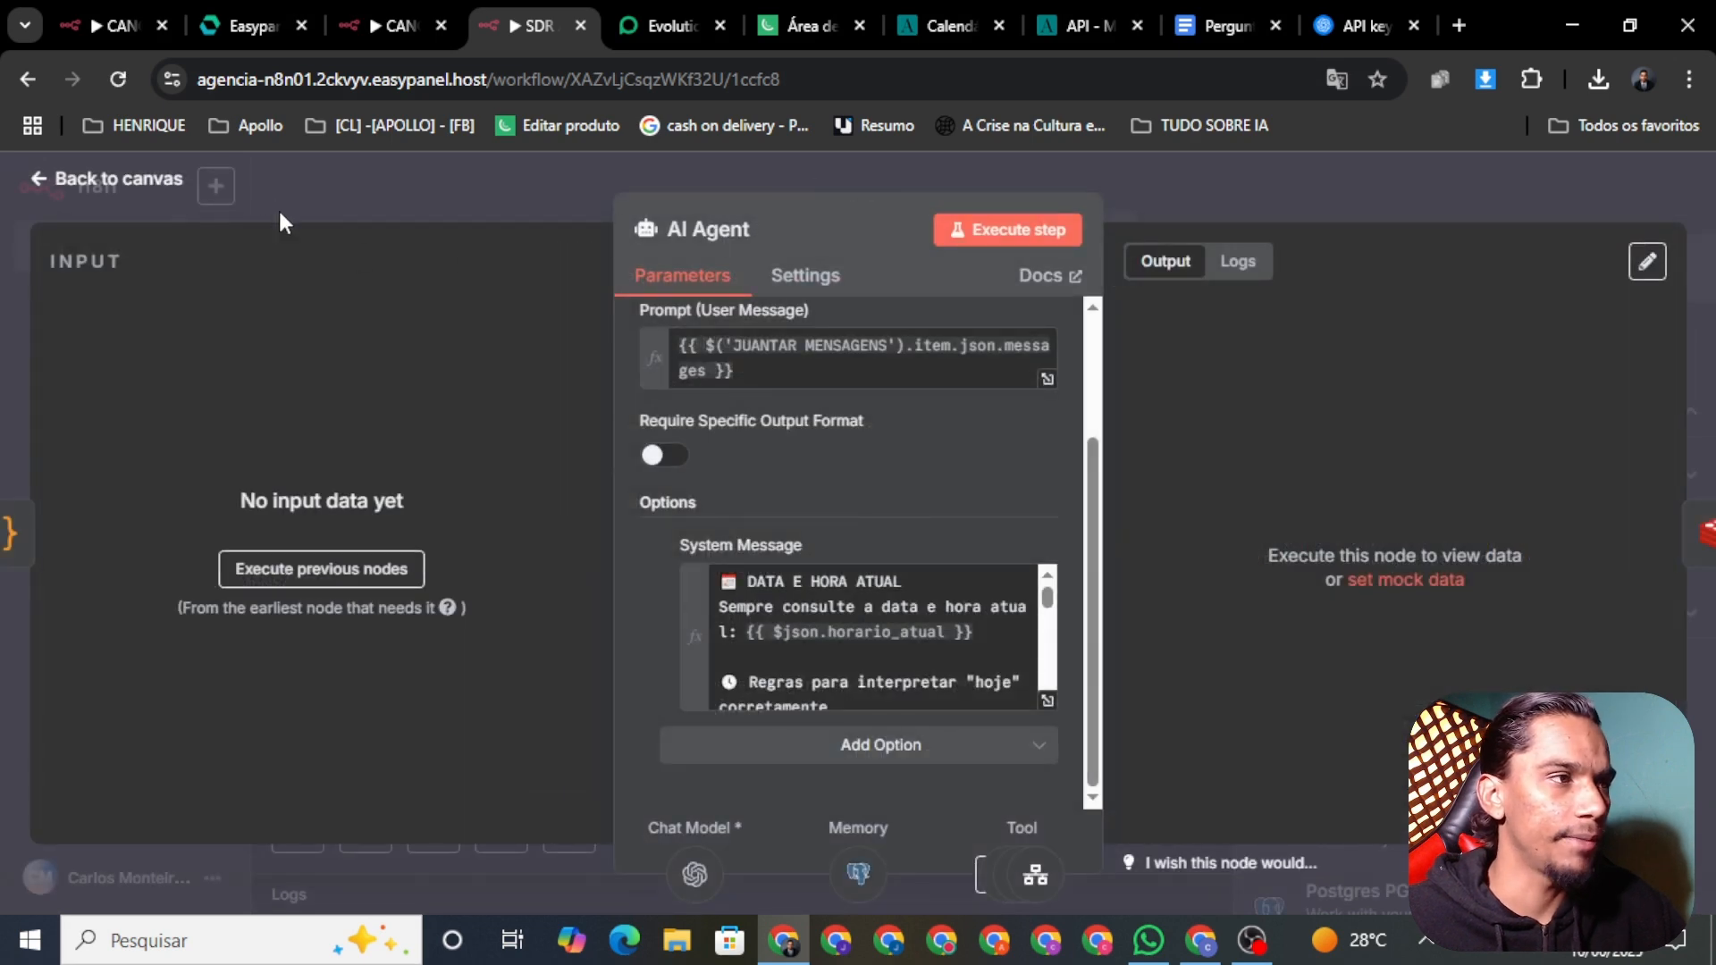
# Step: Close the AI Agent node, save the workflow, and zoom the canvas out to see it whole
pyautogui.click(81, 179)
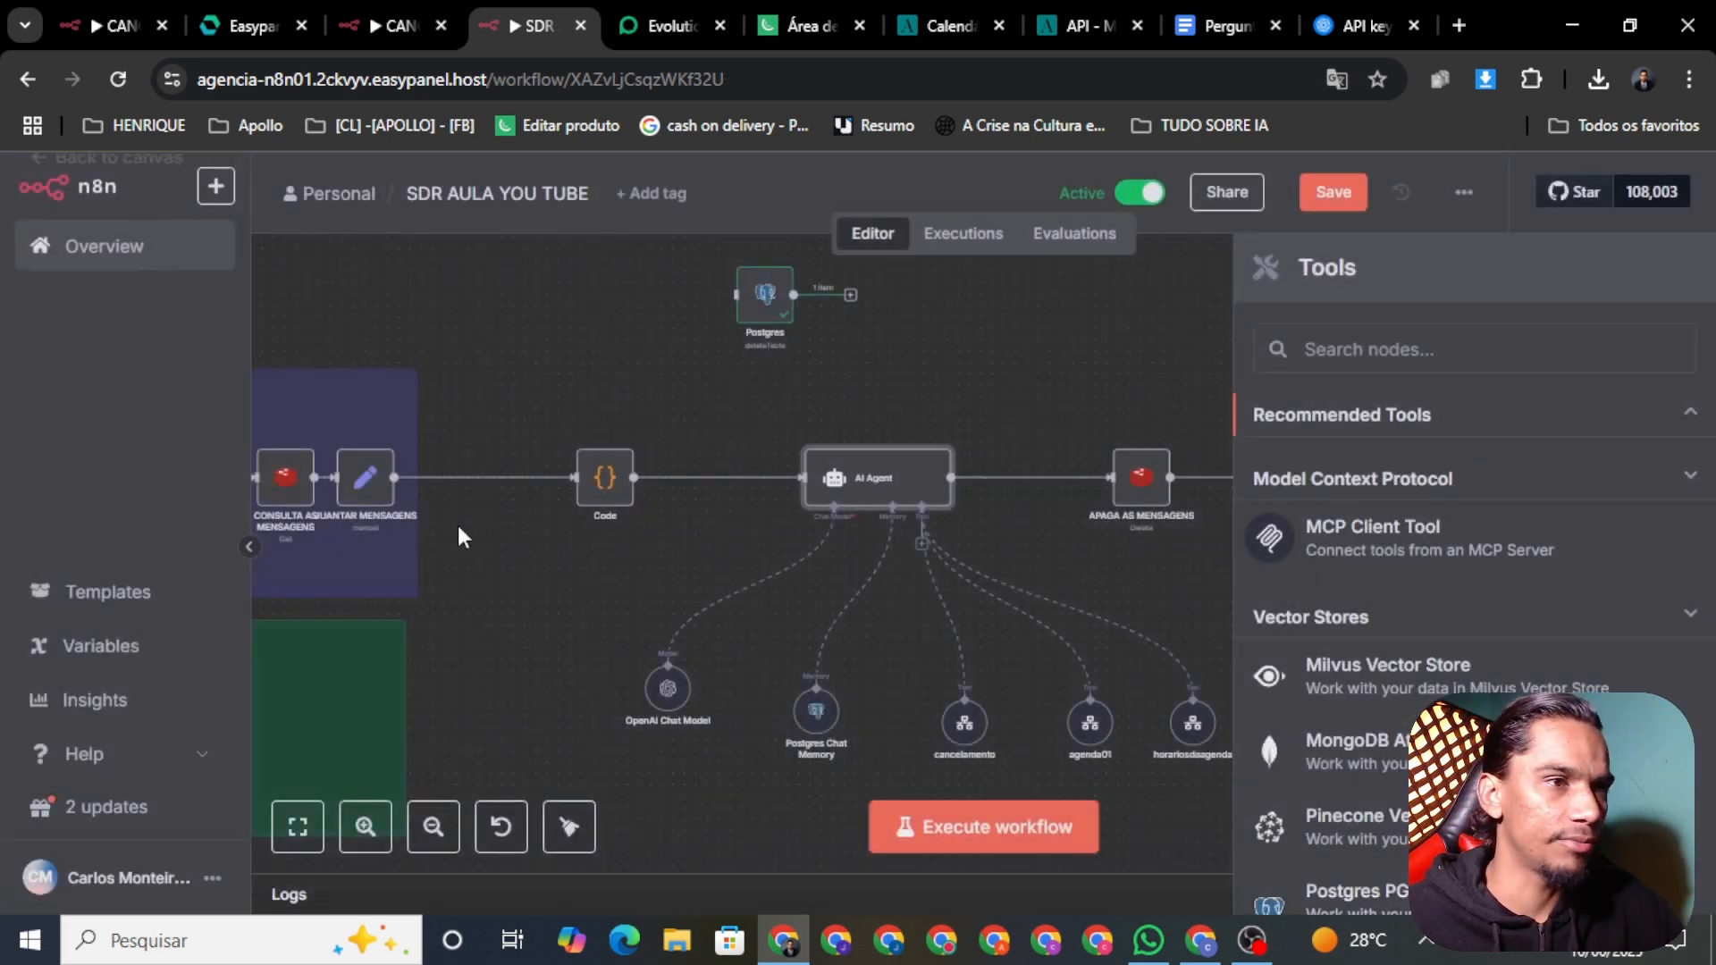
pyautogui.click(1332, 195)
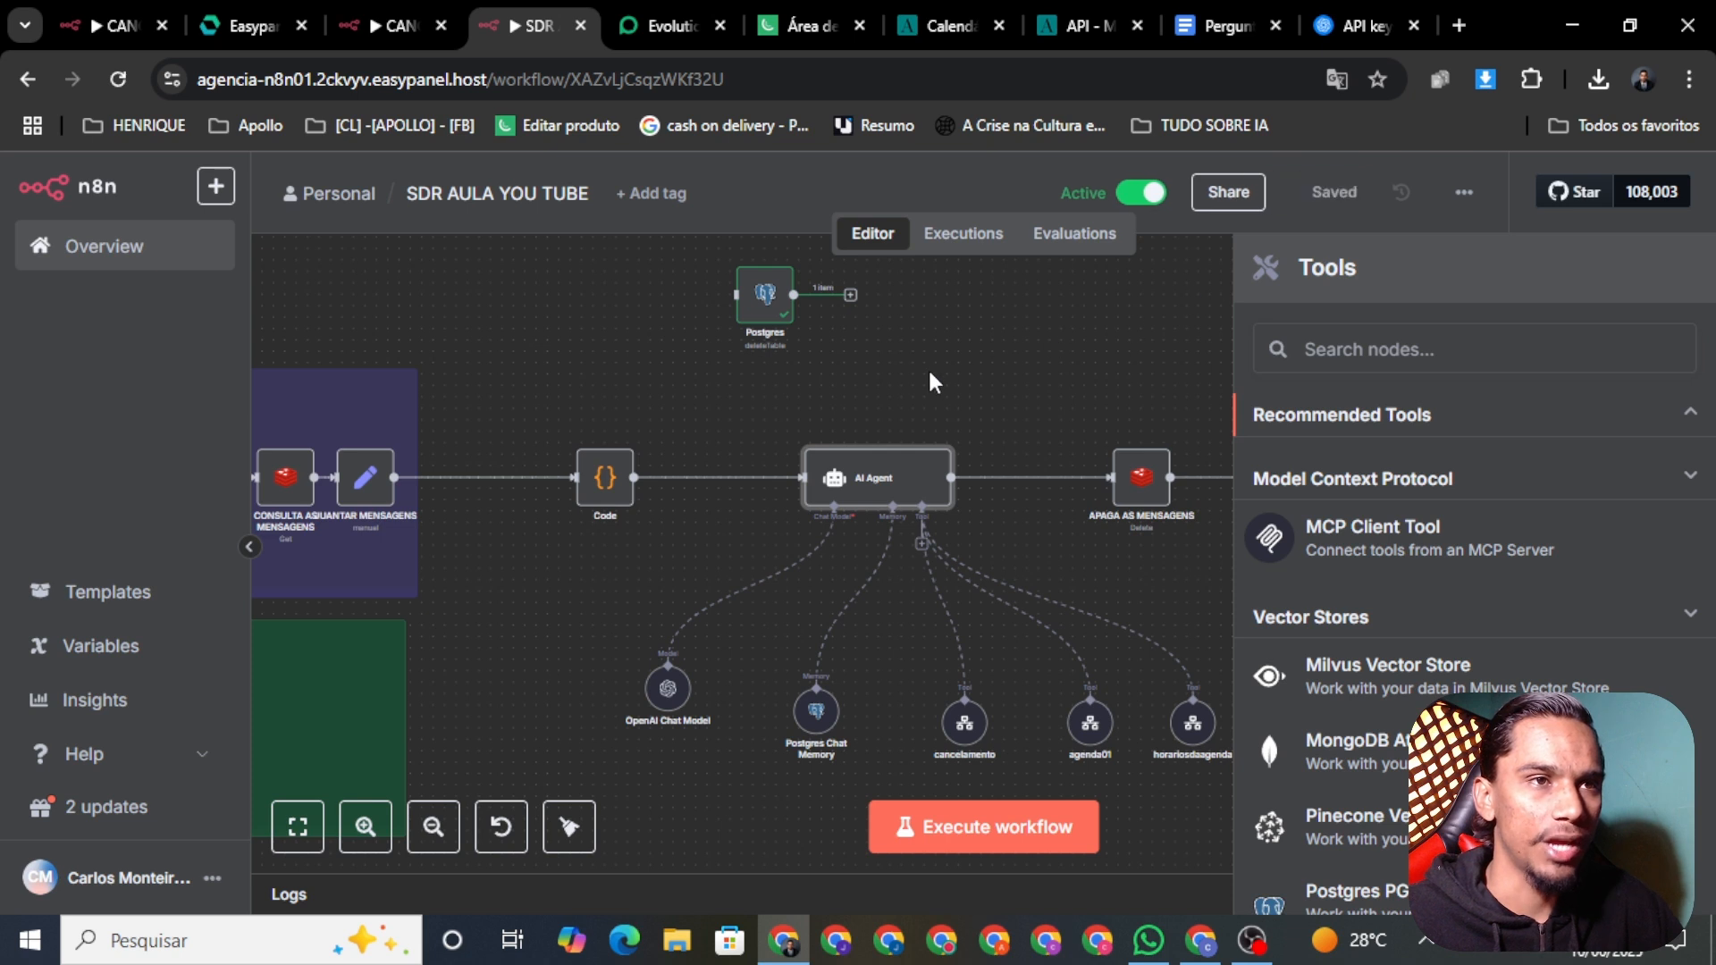
pyautogui.click(1027, 366)
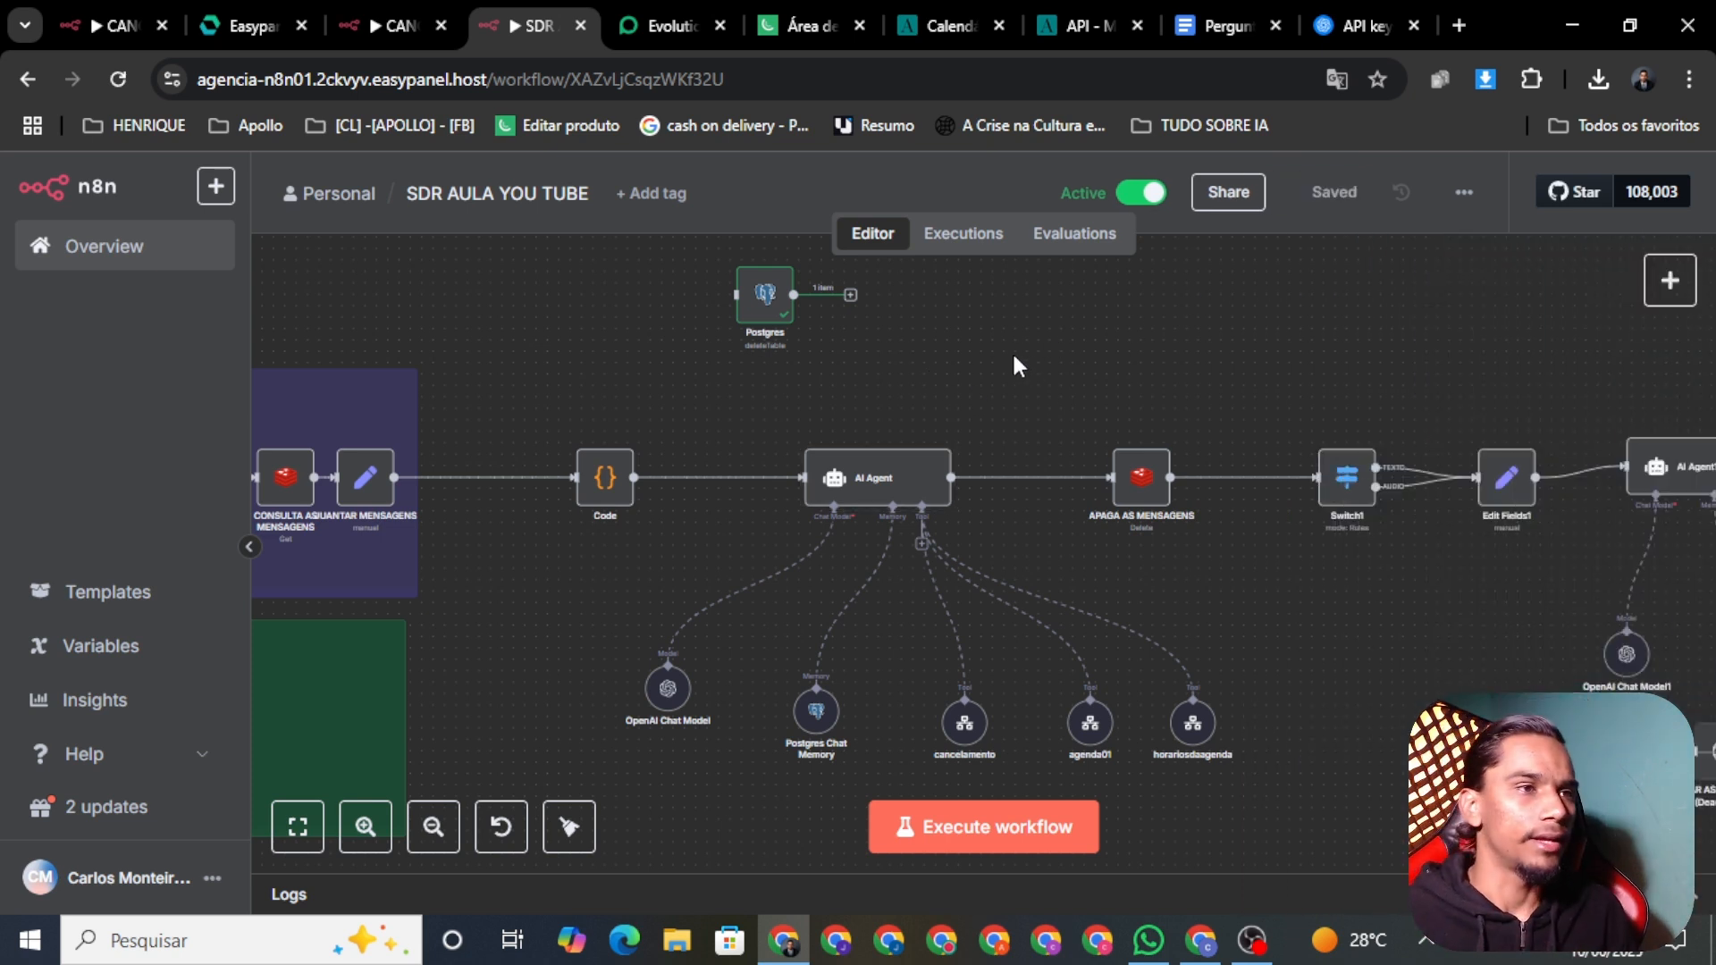
pyautogui.scroll(-5, 1008, 352)
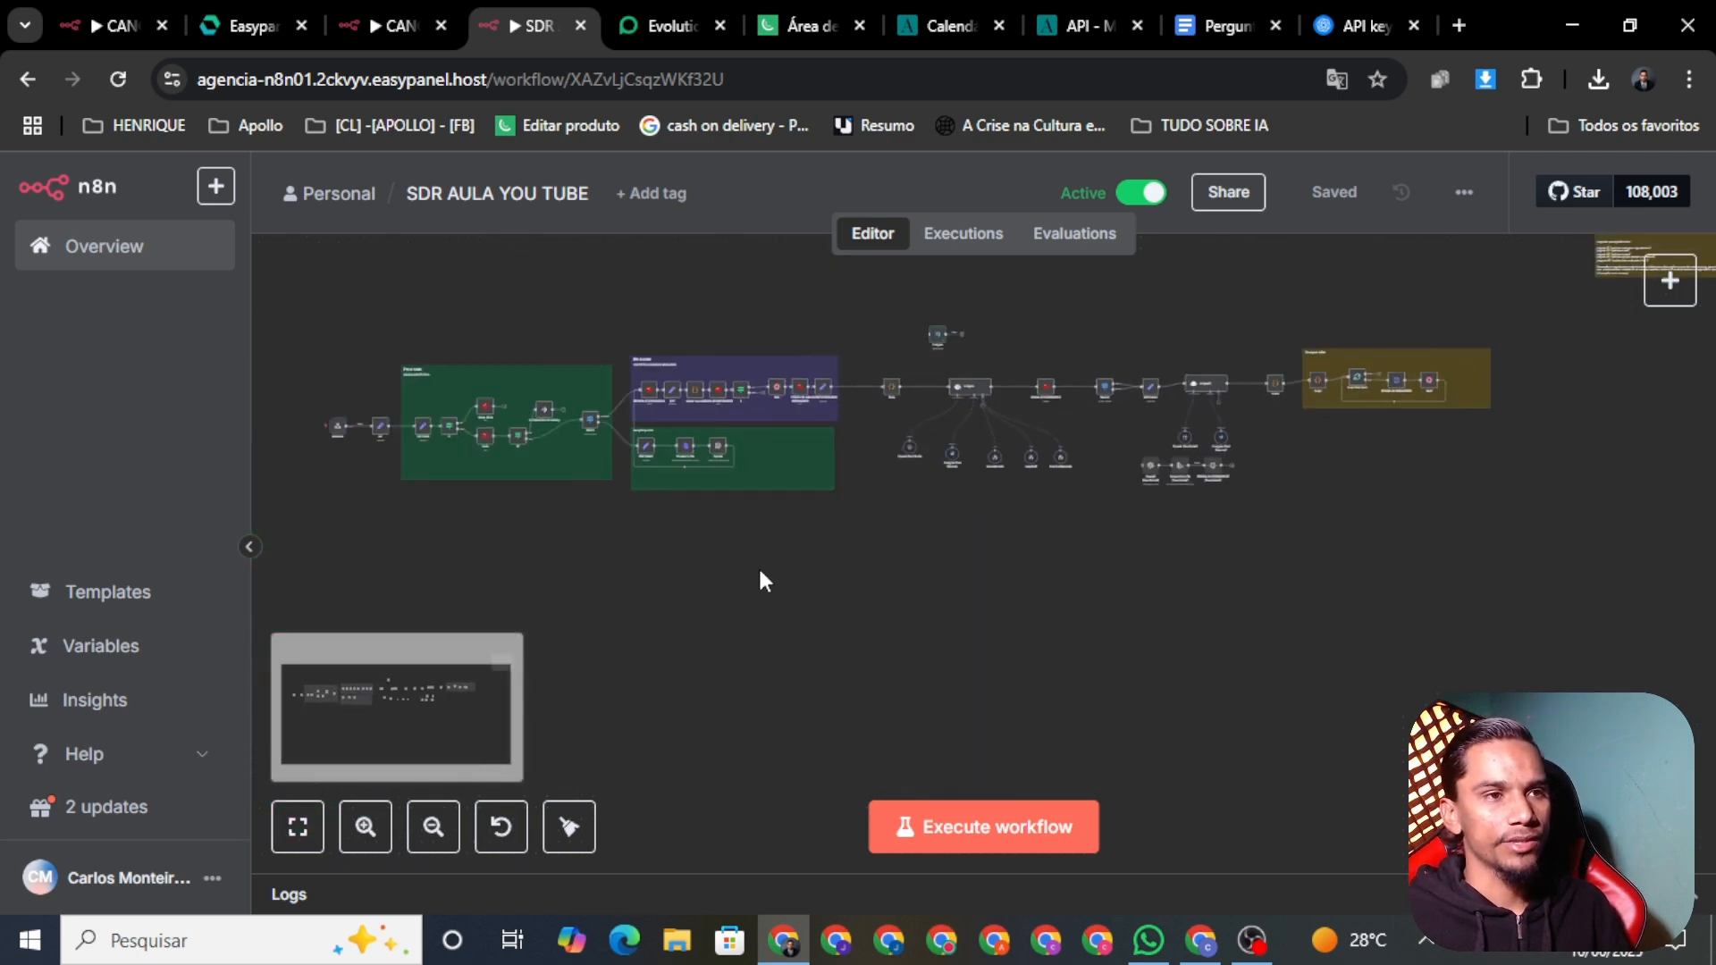
# Step: Switch to the Business IA members area tab and scroll its course listing
pyautogui.click(779, 24)
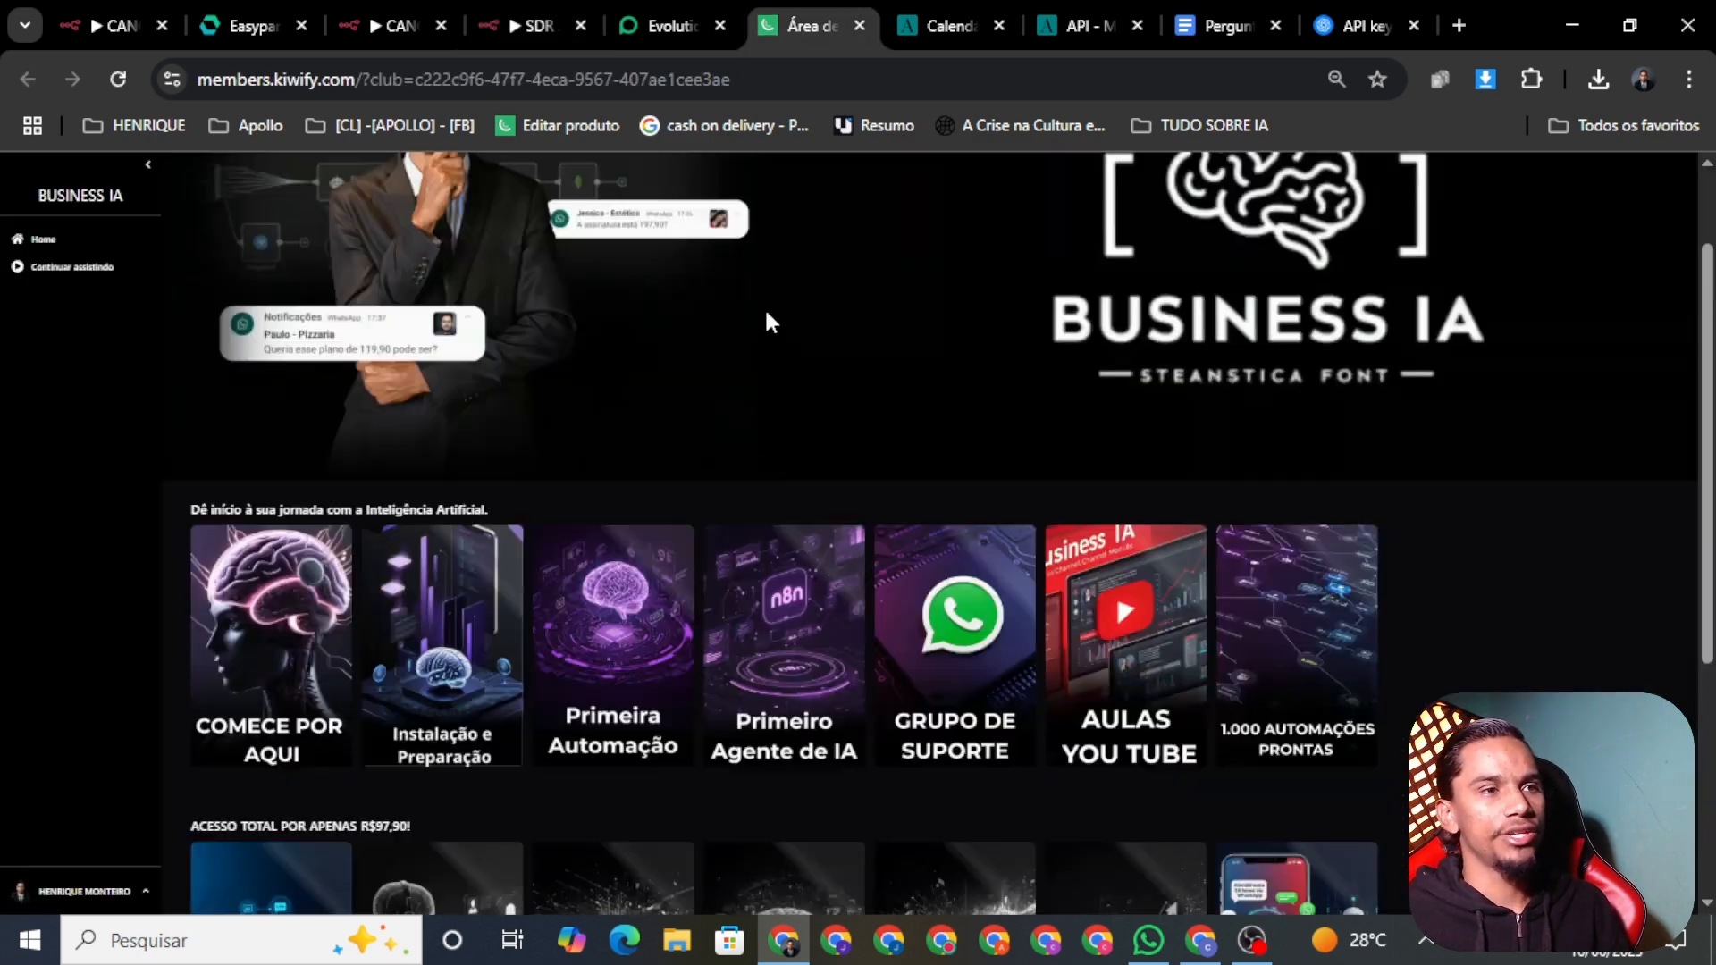
pyautogui.scroll(-4, 654, 400)
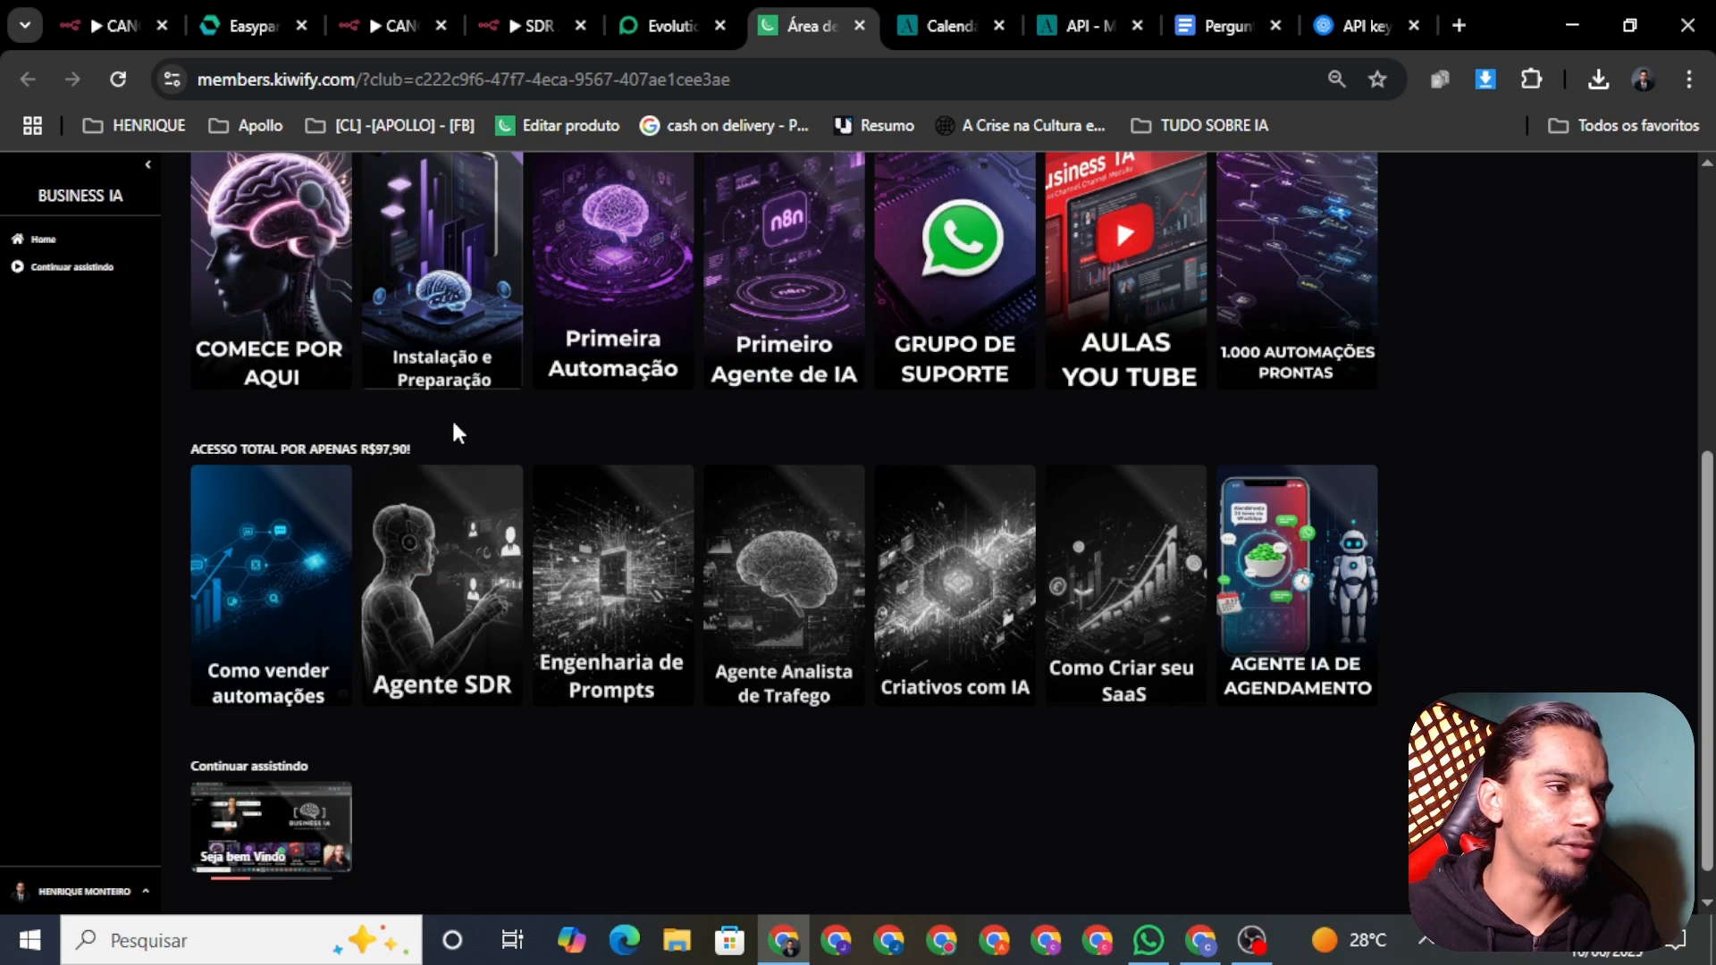
pyautogui.scroll(6, 447, 653)
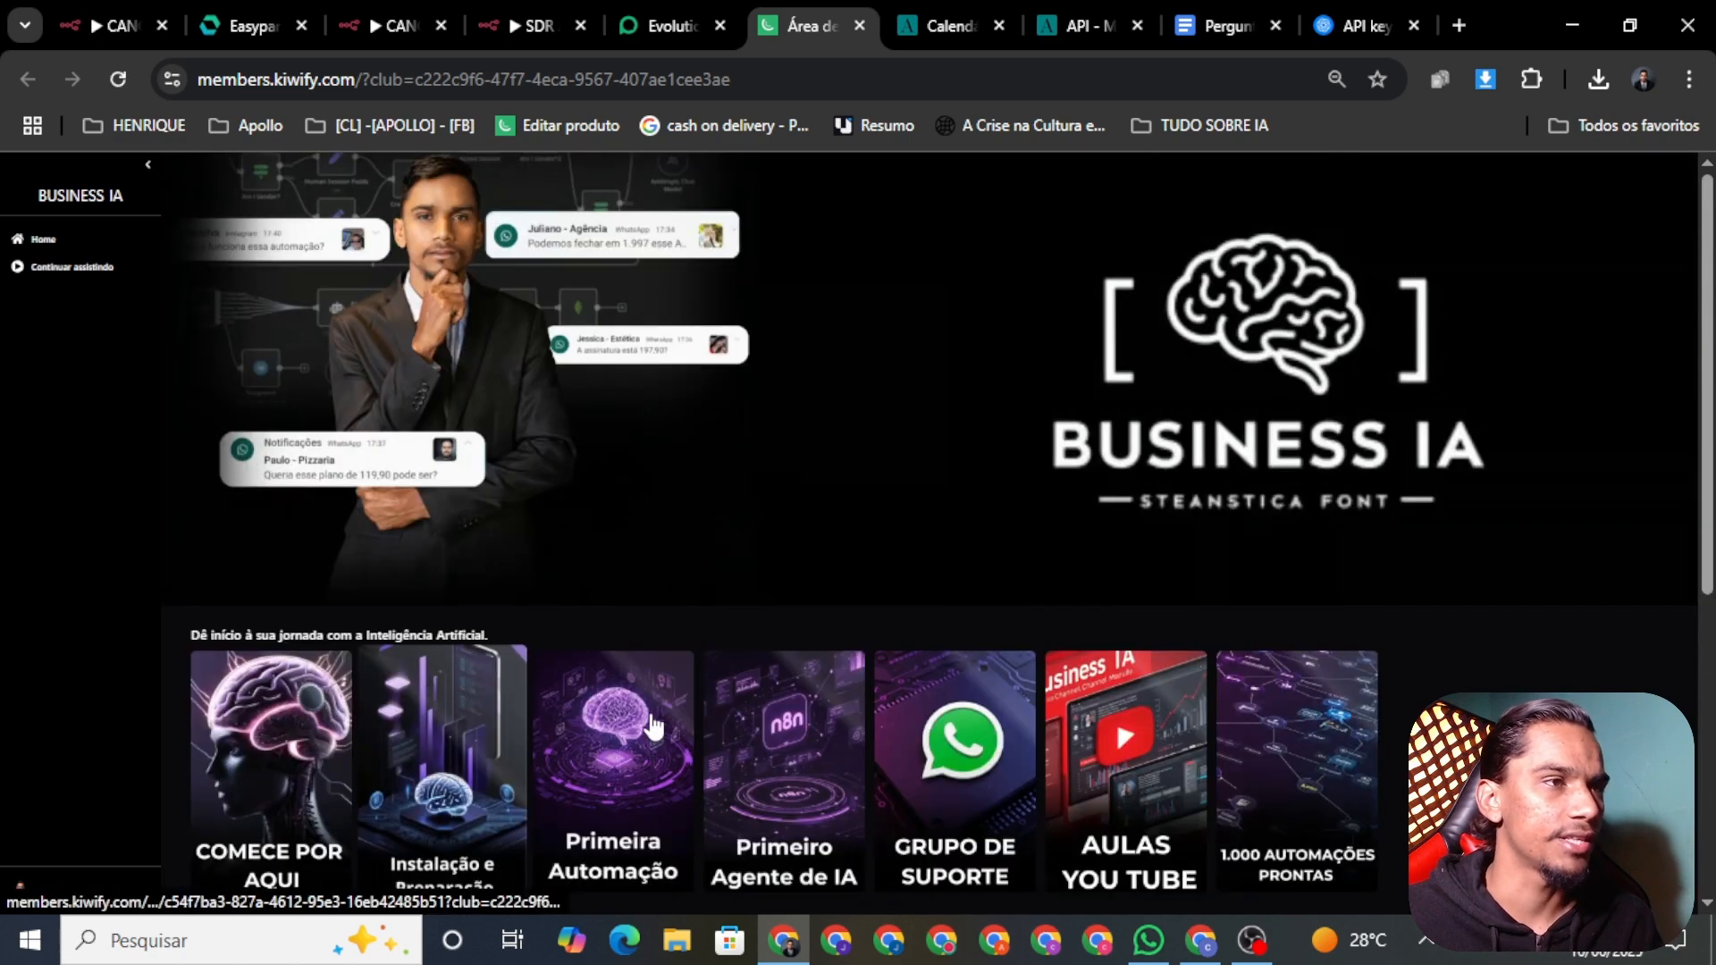